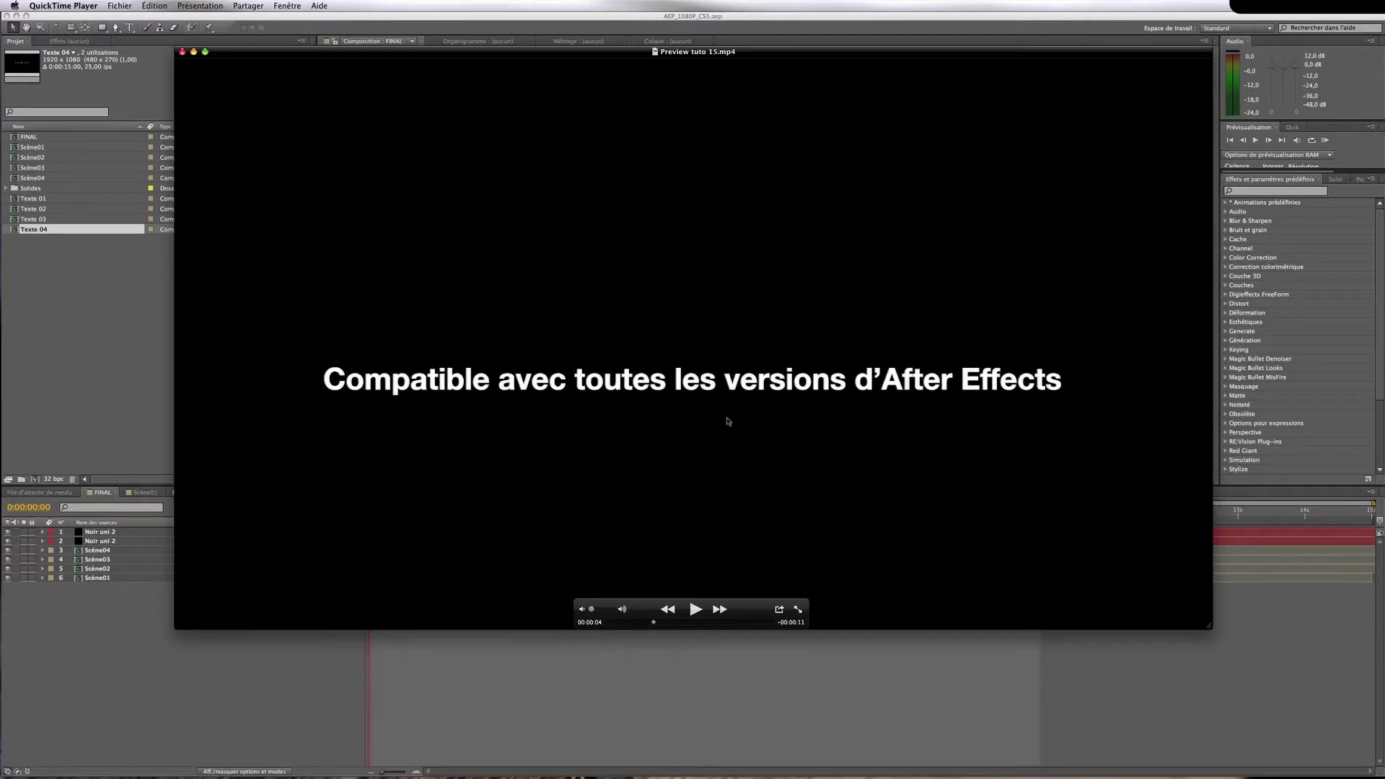
Play the tutorial's preview video, scrub through it to review the prism titles, and quit the video player
left_click(696, 610)
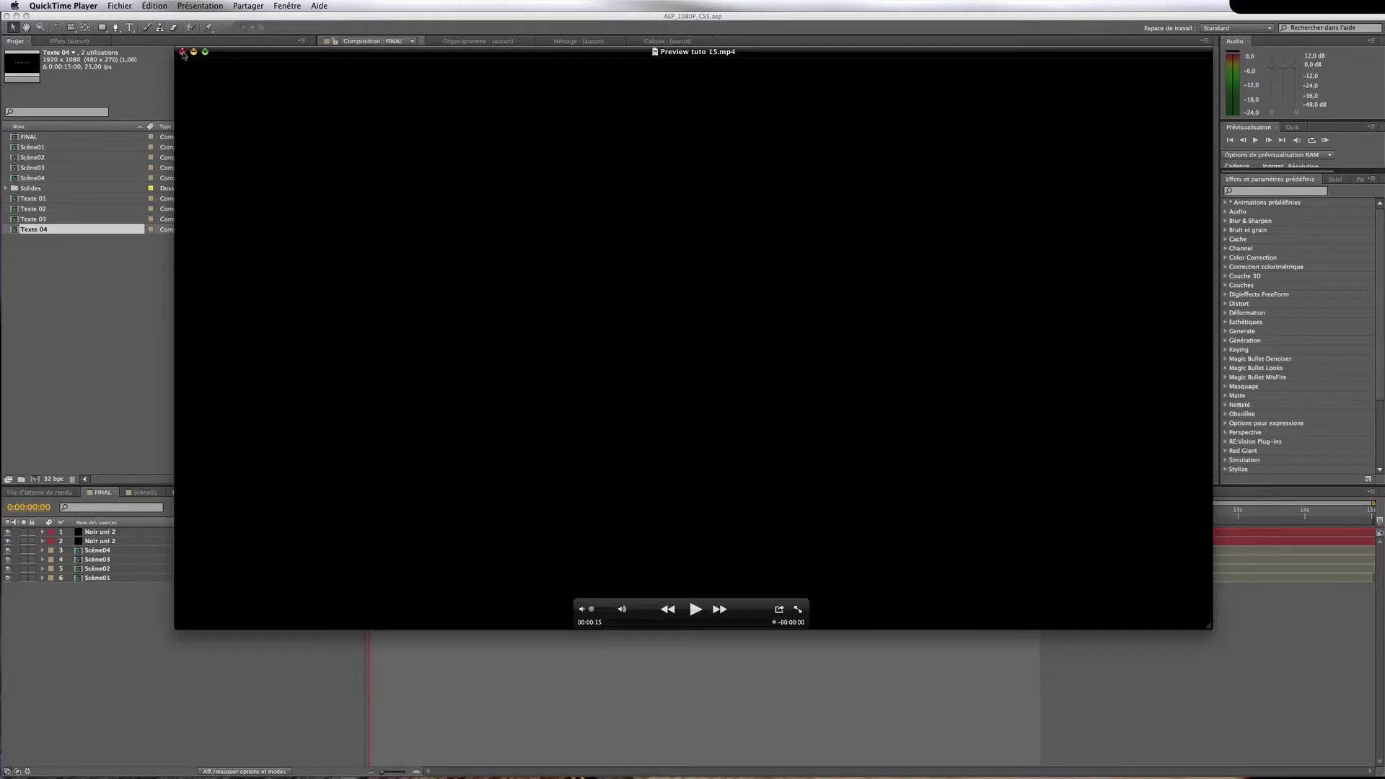
left_click(636, 623)
left_click_drag(636, 626, 709, 624)
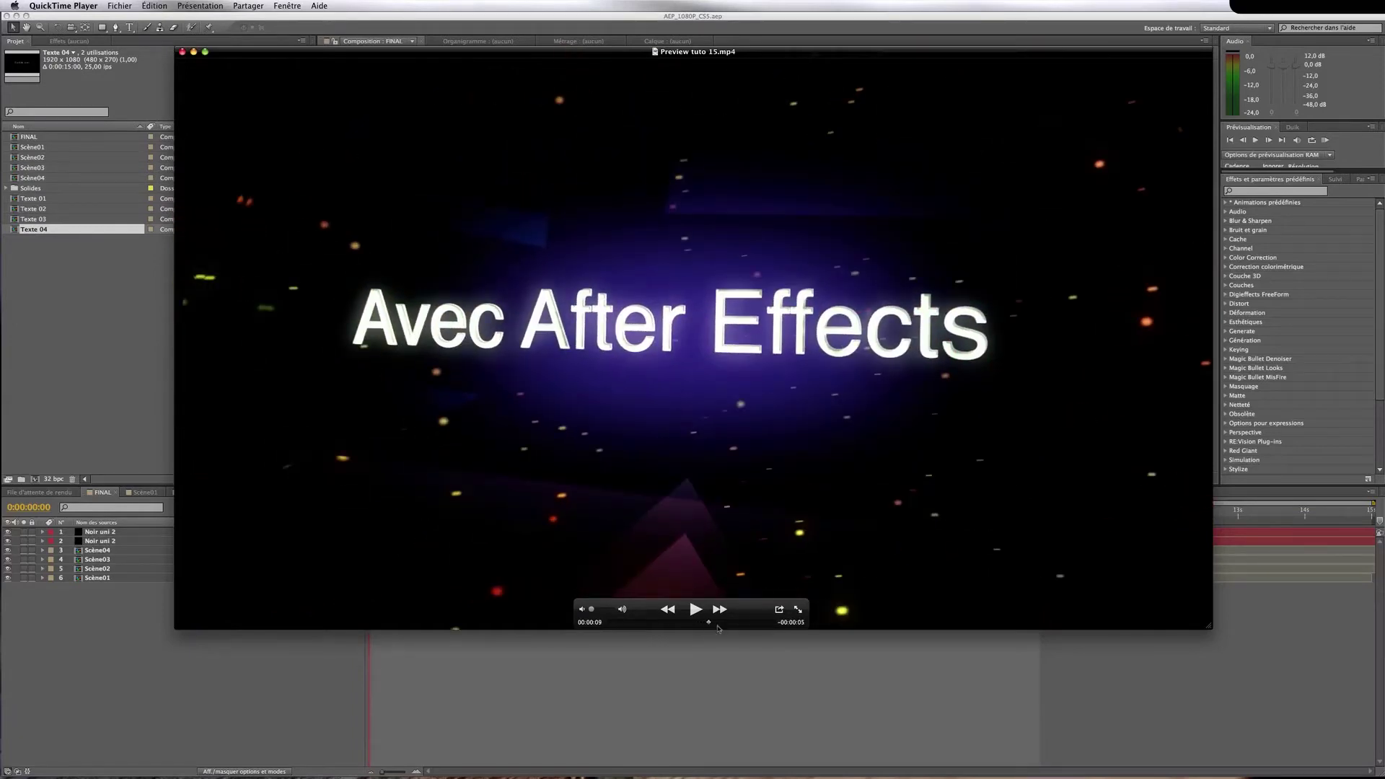
key("super+q")
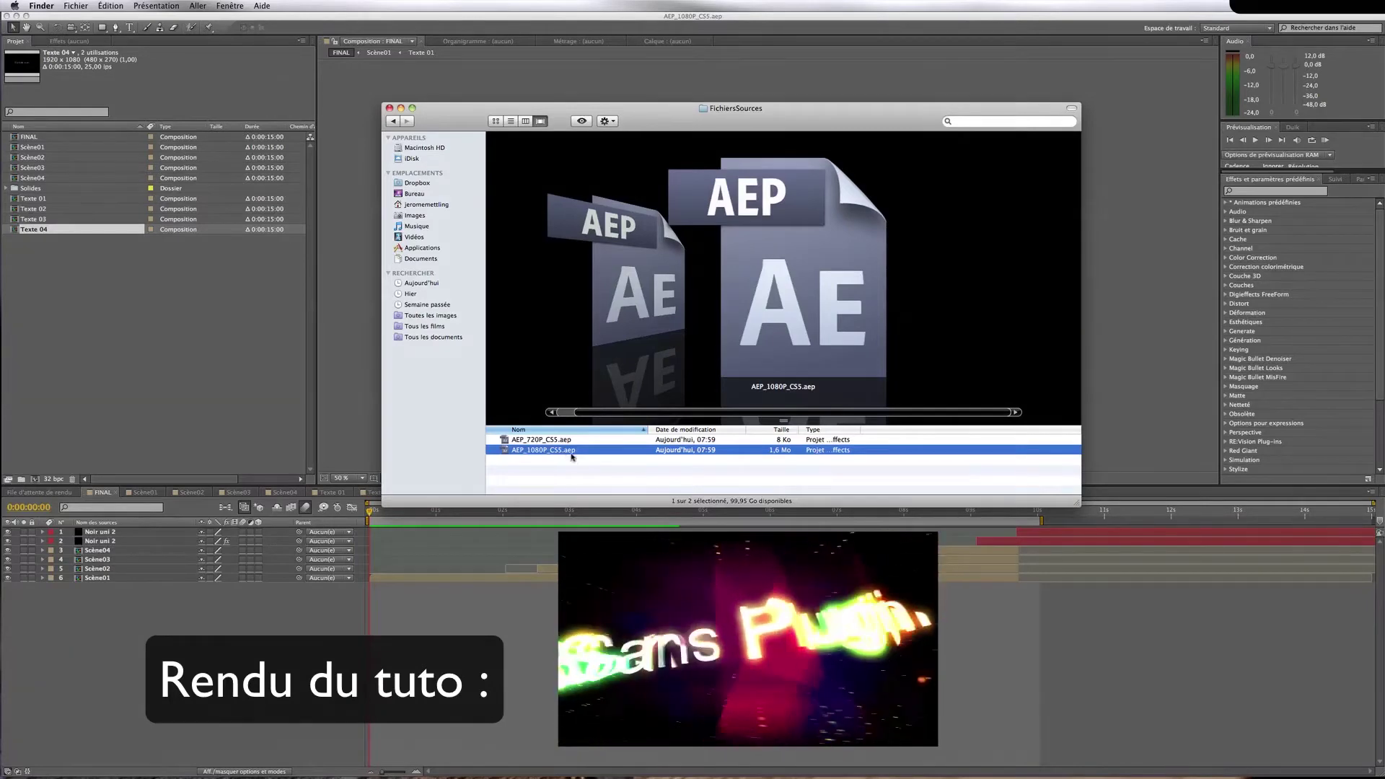
Switch to After Effects and examine the finished title animation in the FINAL composition and the text compositions Texte 01 and Texte 02
left_click(538, 440)
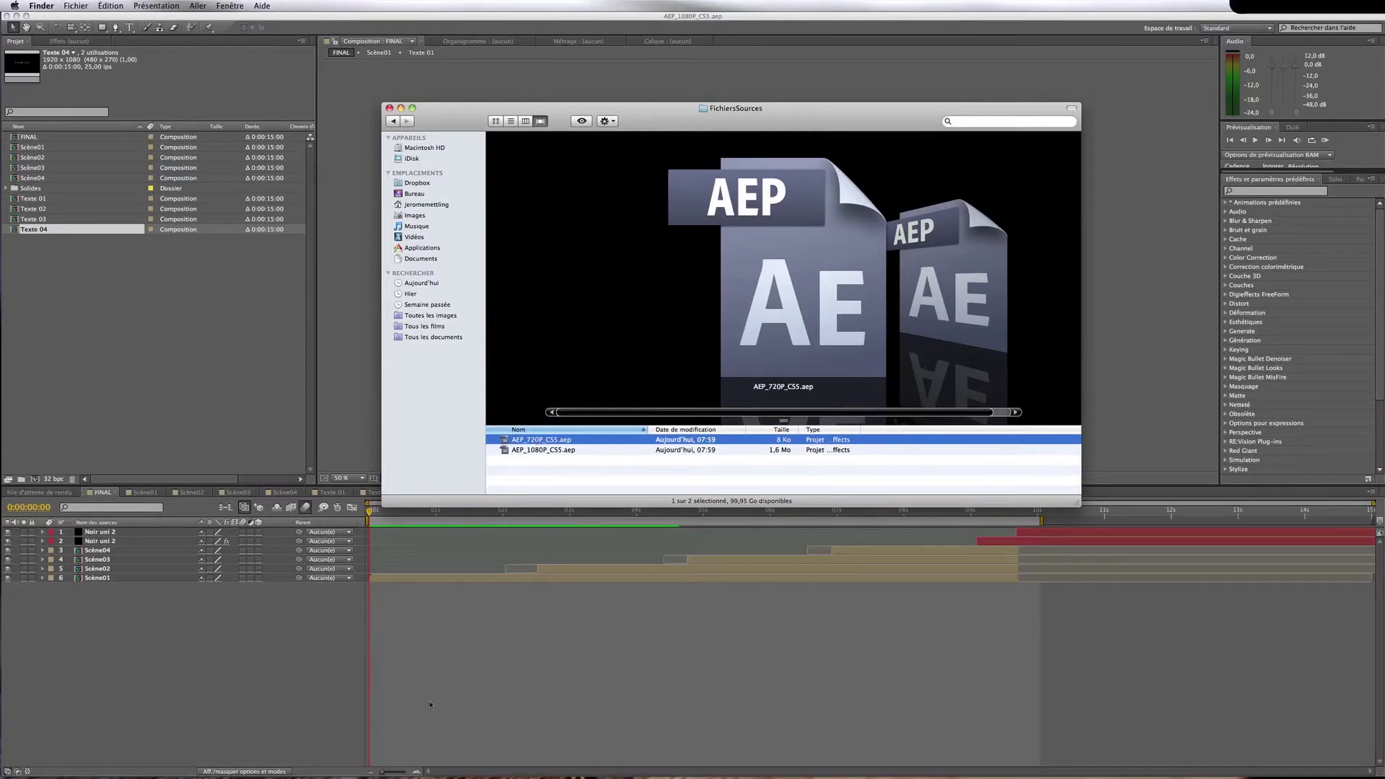
left_click(335, 678)
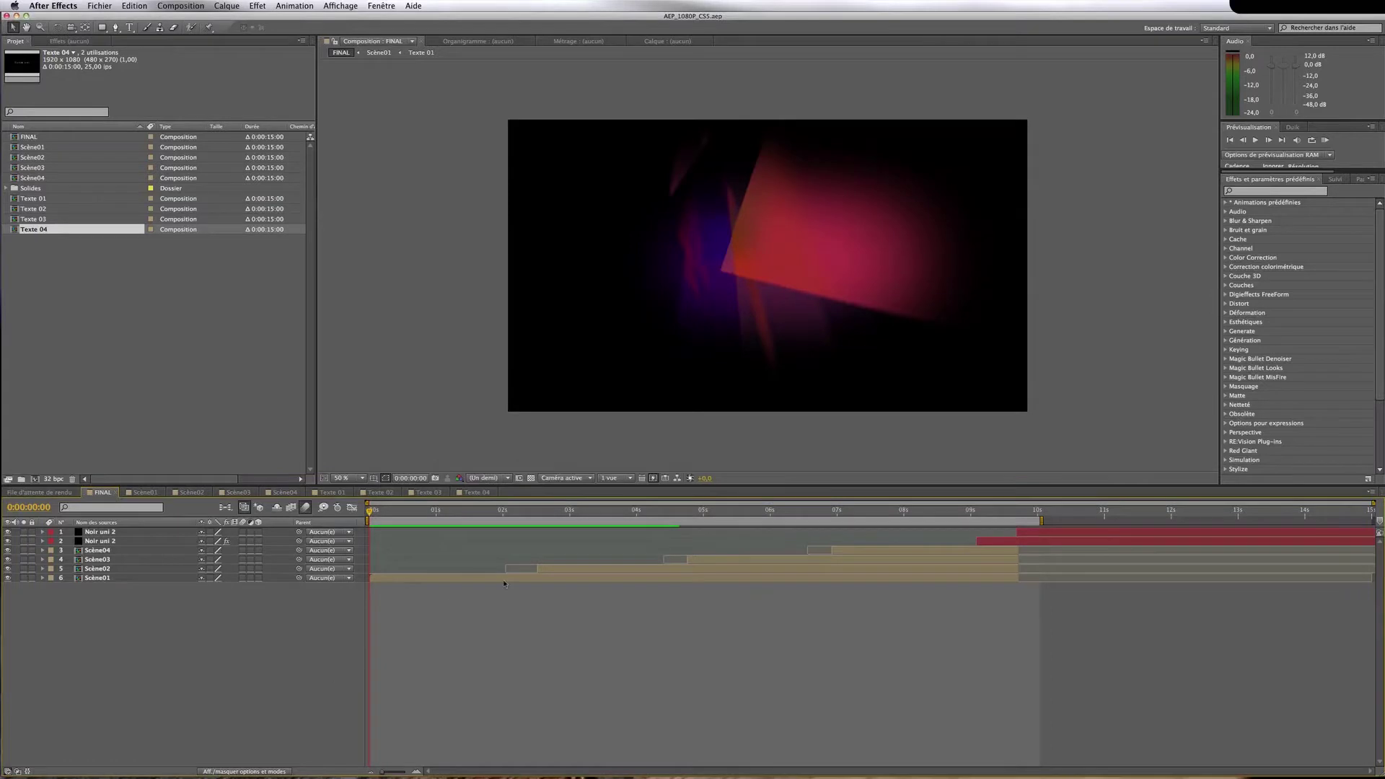
left_click_drag(625, 510, 609, 511)
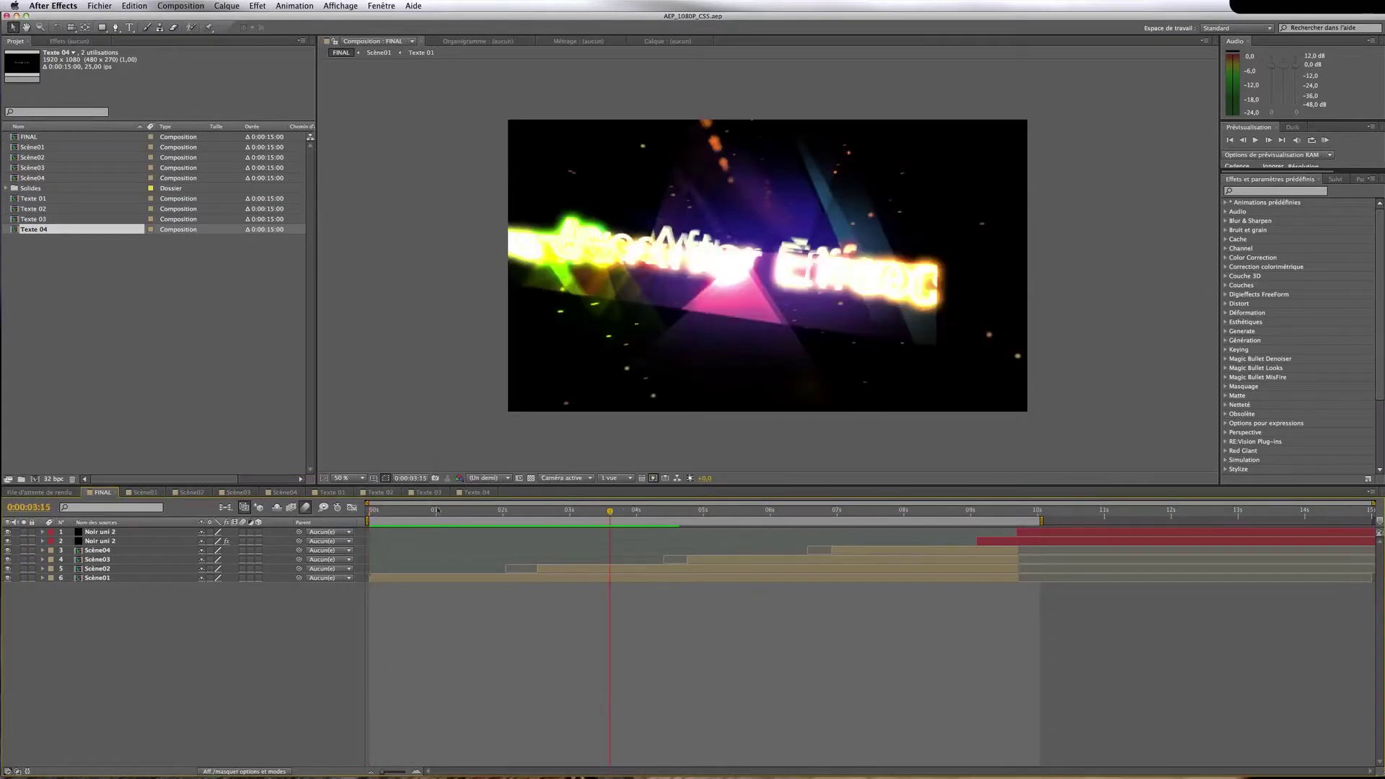
left_click_drag(442, 512, 586, 519)
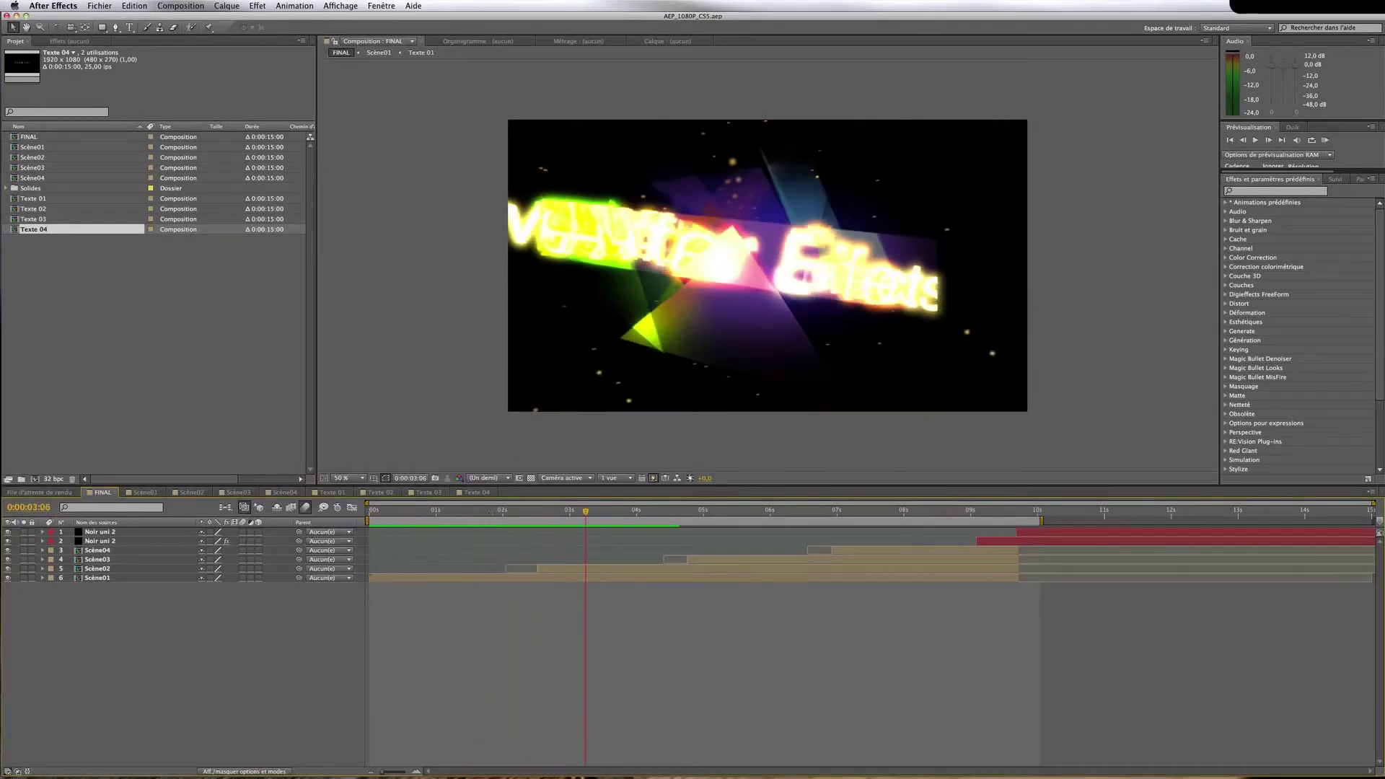
left_click(332, 492)
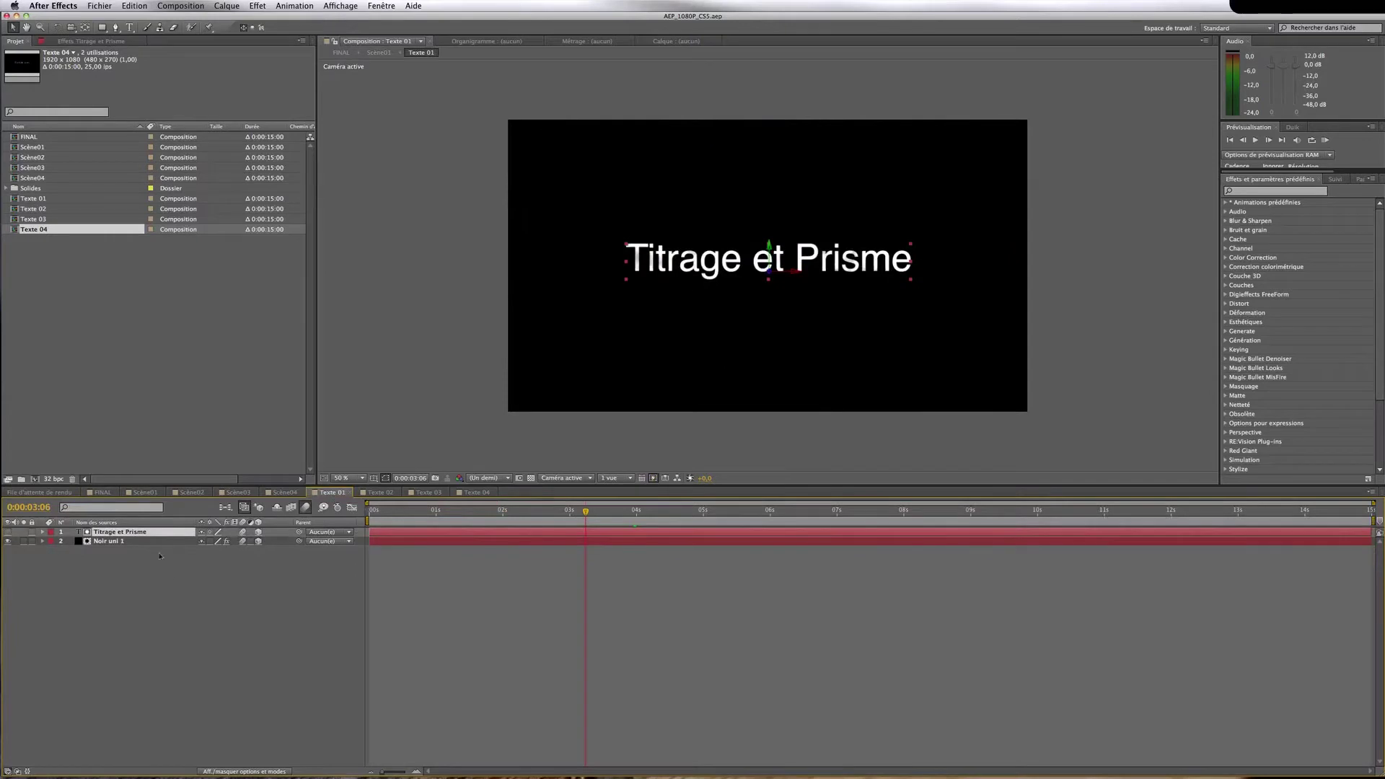
left_click(372, 493)
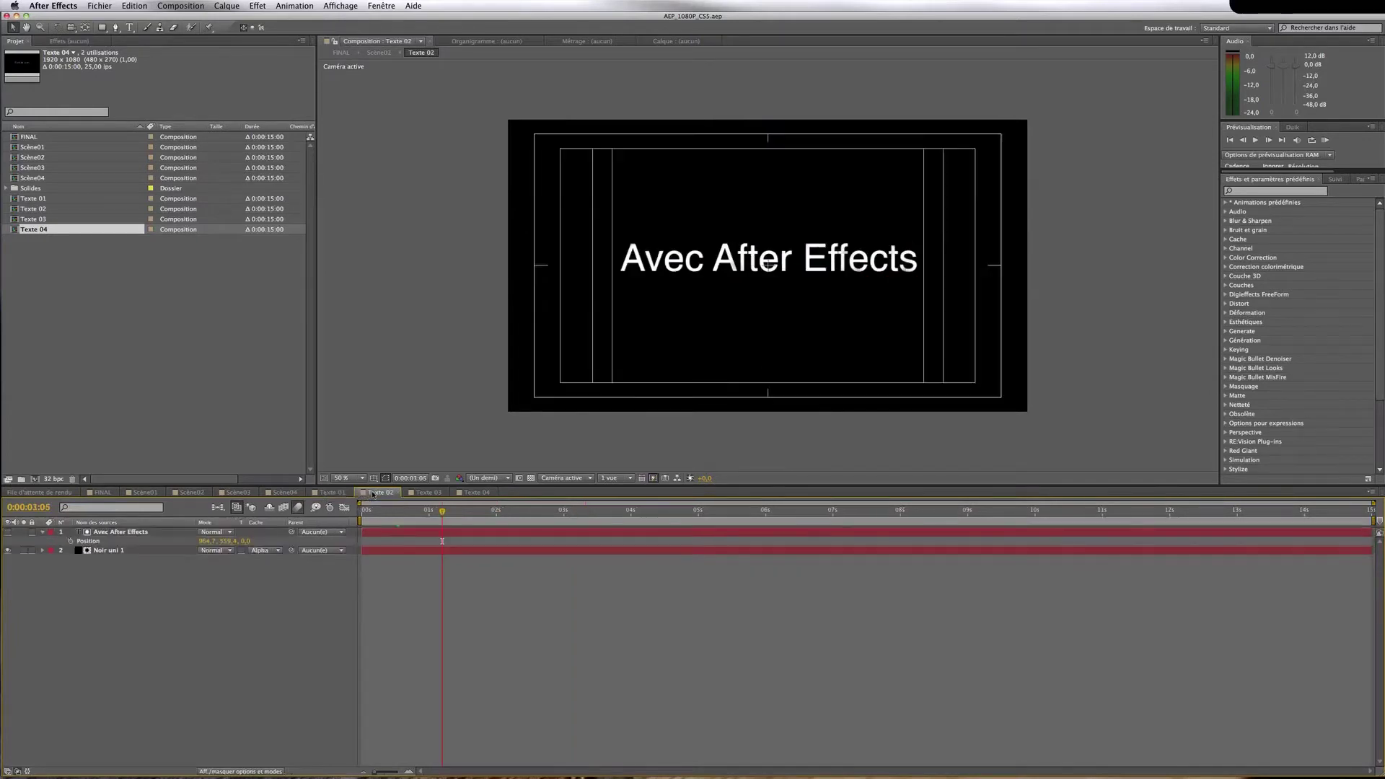
left_click(103, 493)
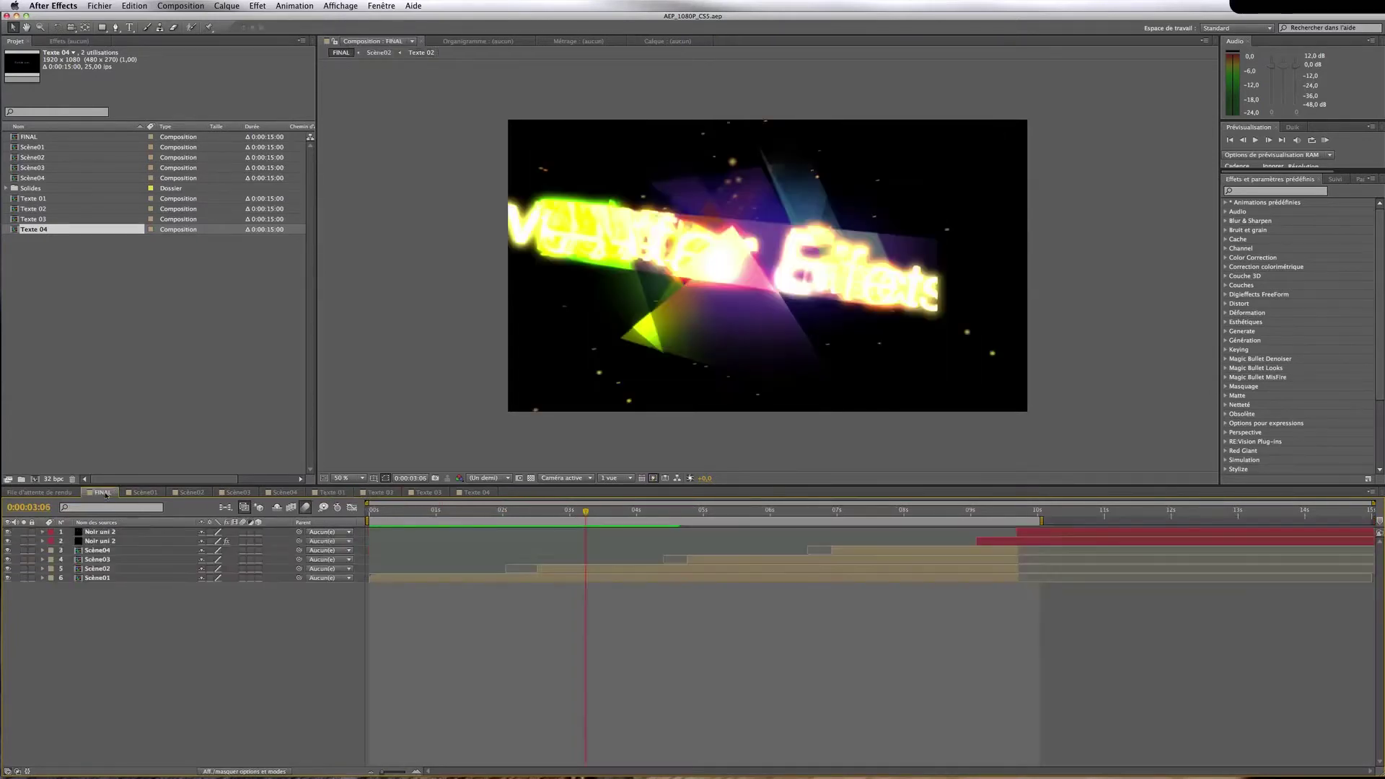
key("space")
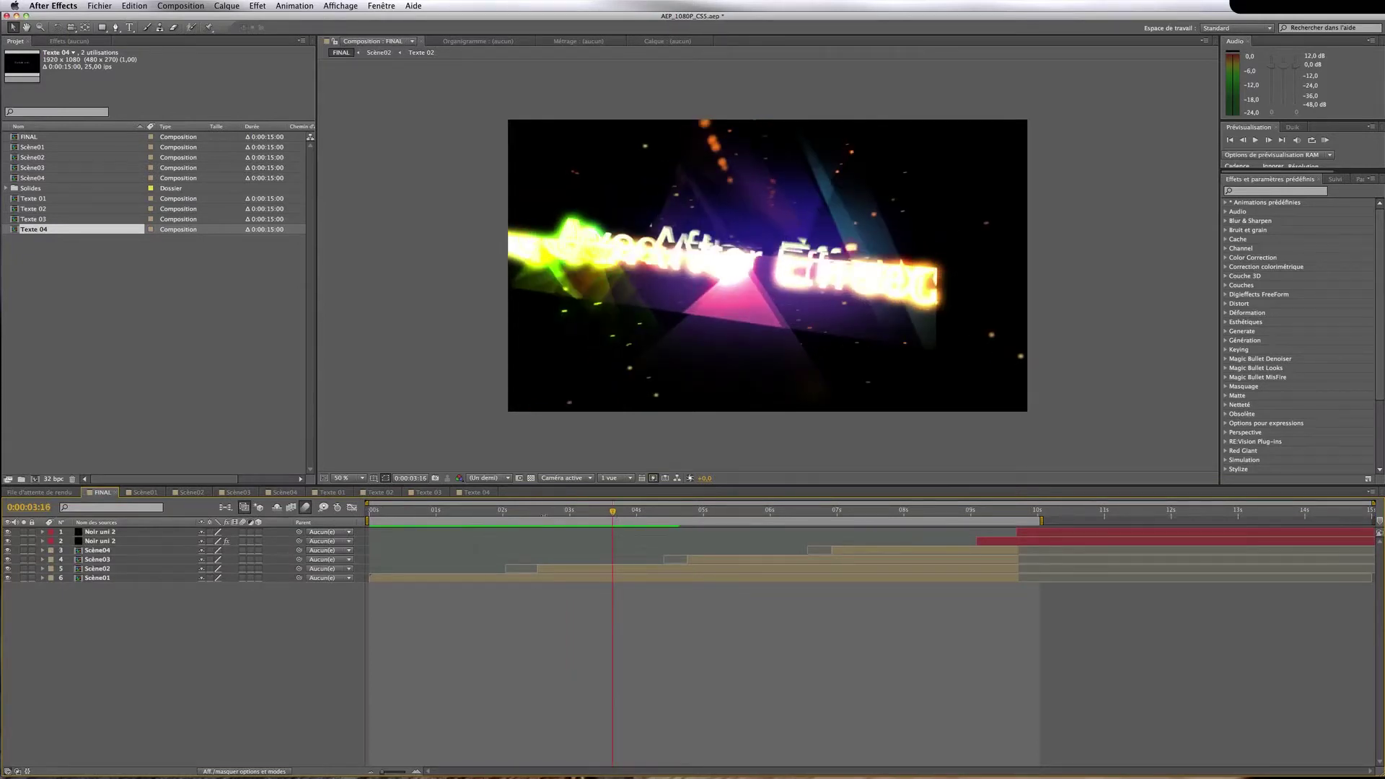
left_click_drag(613, 512, 532, 515)
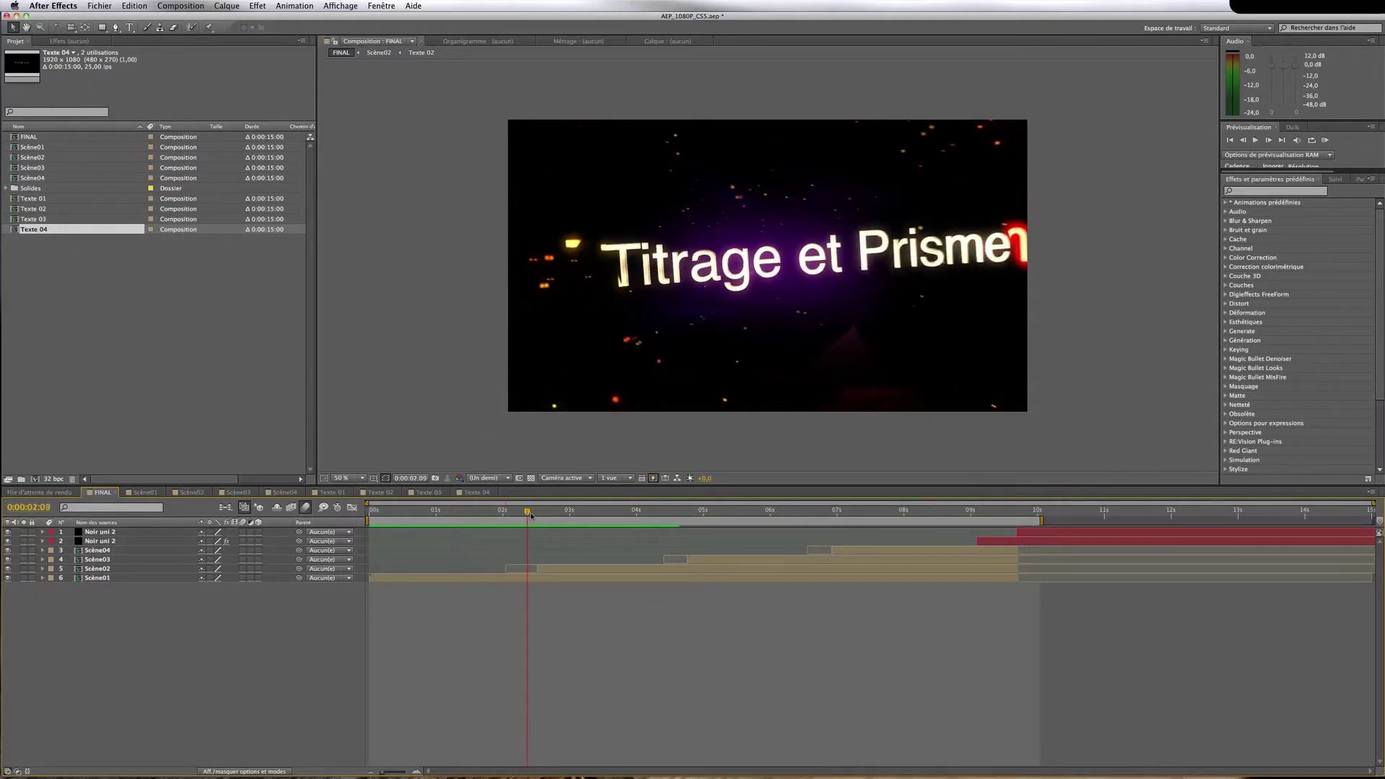
left_click(148, 493)
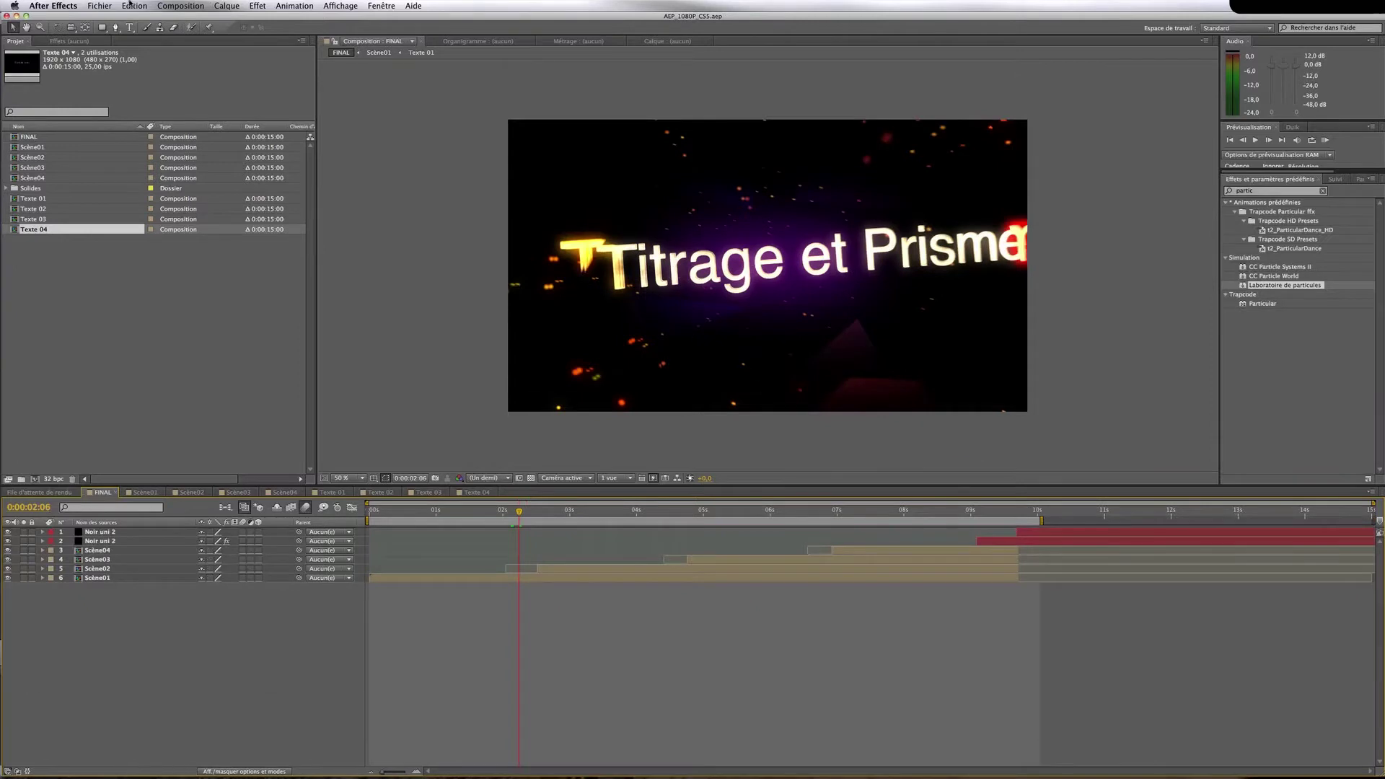
Create a new empty project
left_click(100, 6)
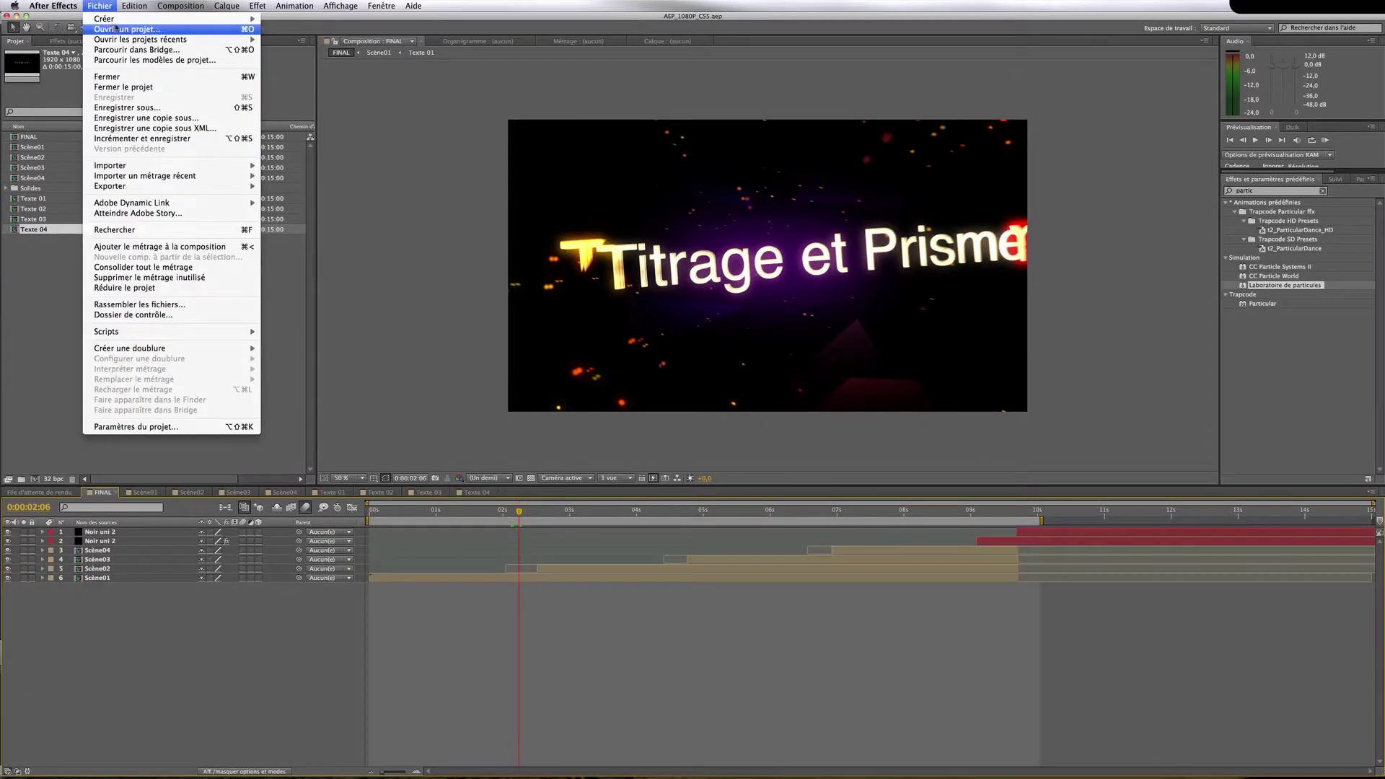
mouse_move(144, 19)
left_click(274, 18)
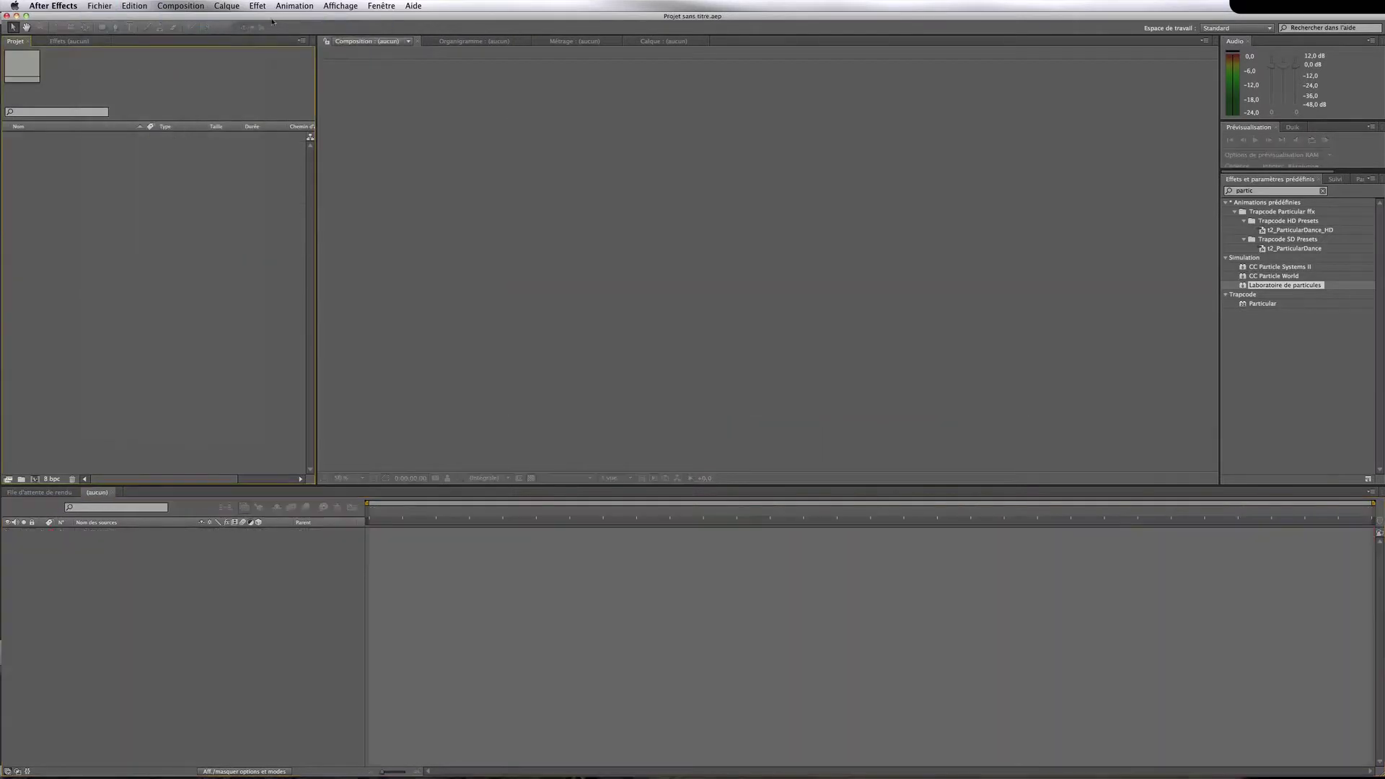
Save the project as AEP_720P_CS5 in the FichiersSources folder, replacing the existing file
left_click(99, 6)
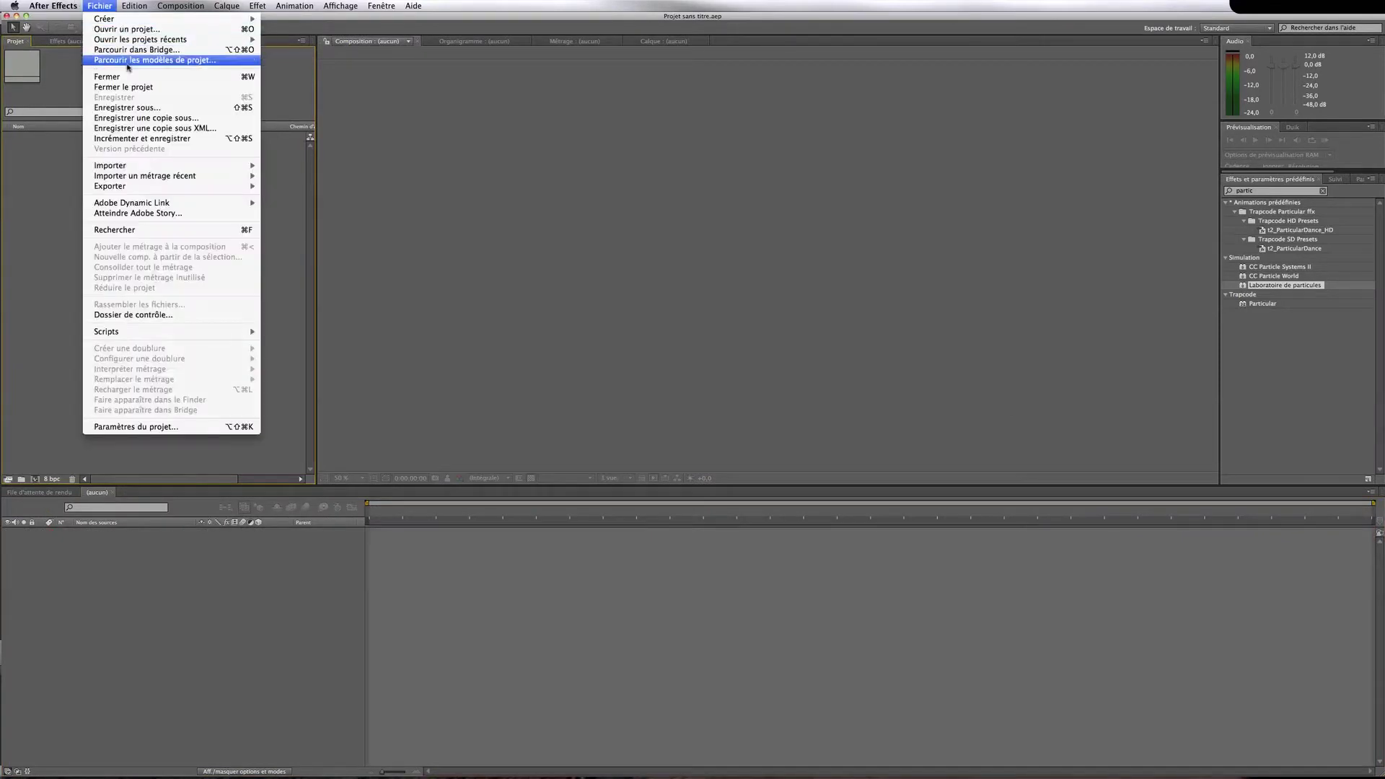
left_click(127, 108)
left_click(535, 146)
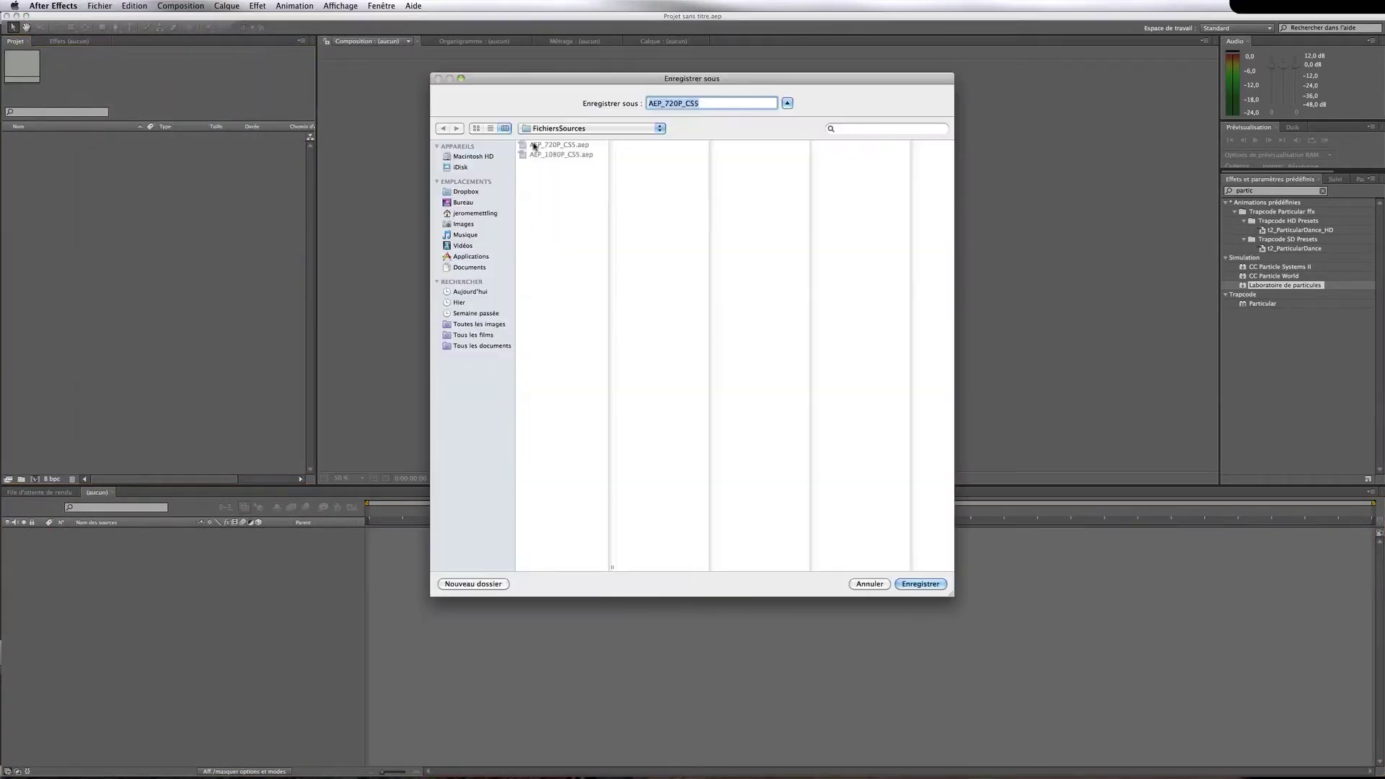
left_click(938, 585)
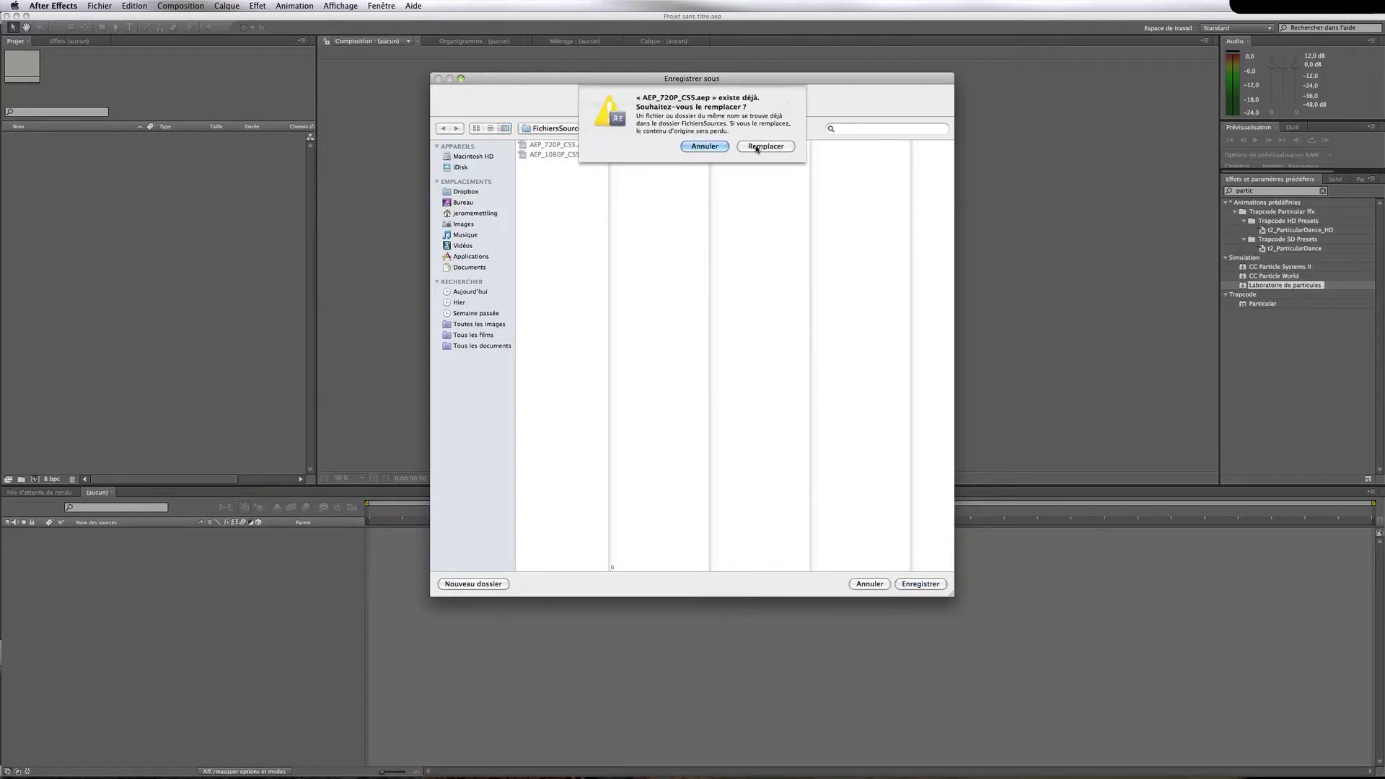
left_click(757, 146)
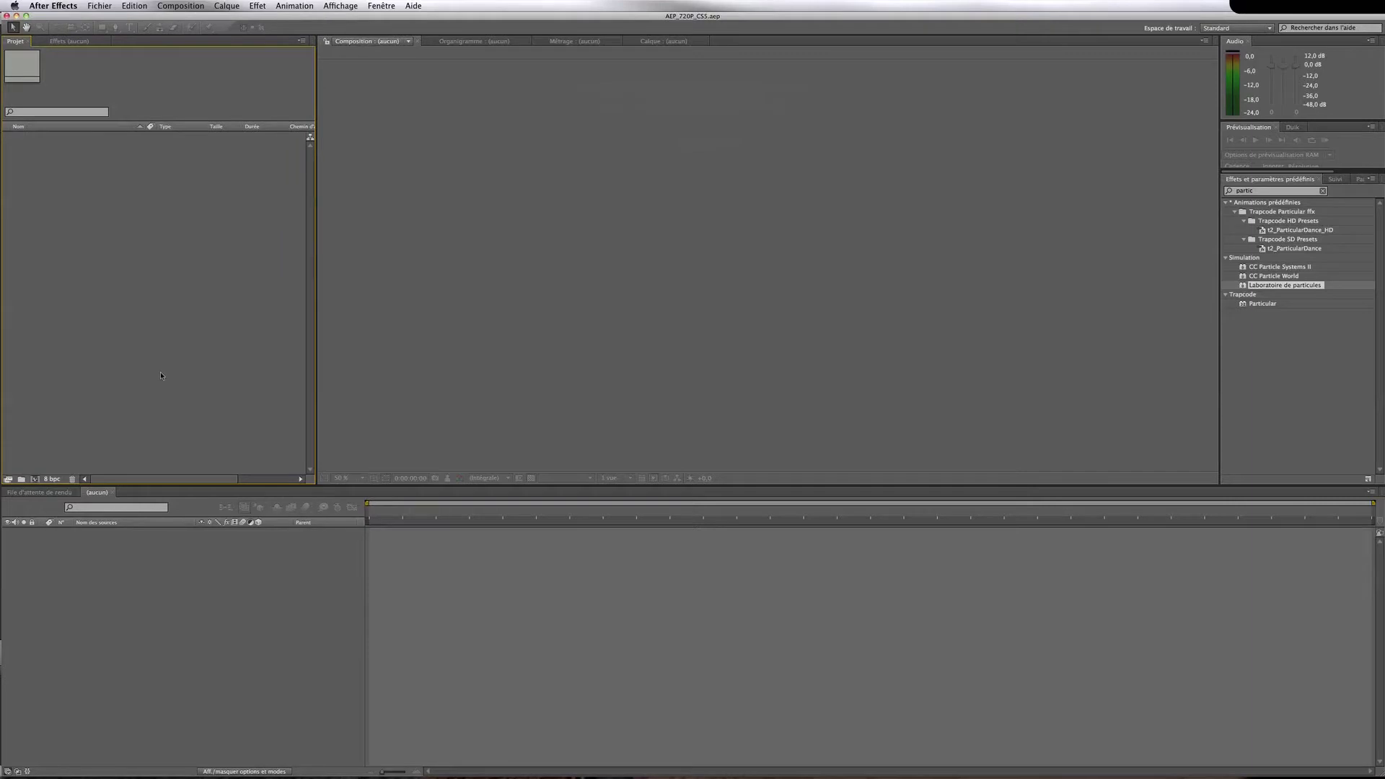
Create a new composition with the HDV/HDTV 720 25 preset and a duration of 0:00:15:00
key("super+n")
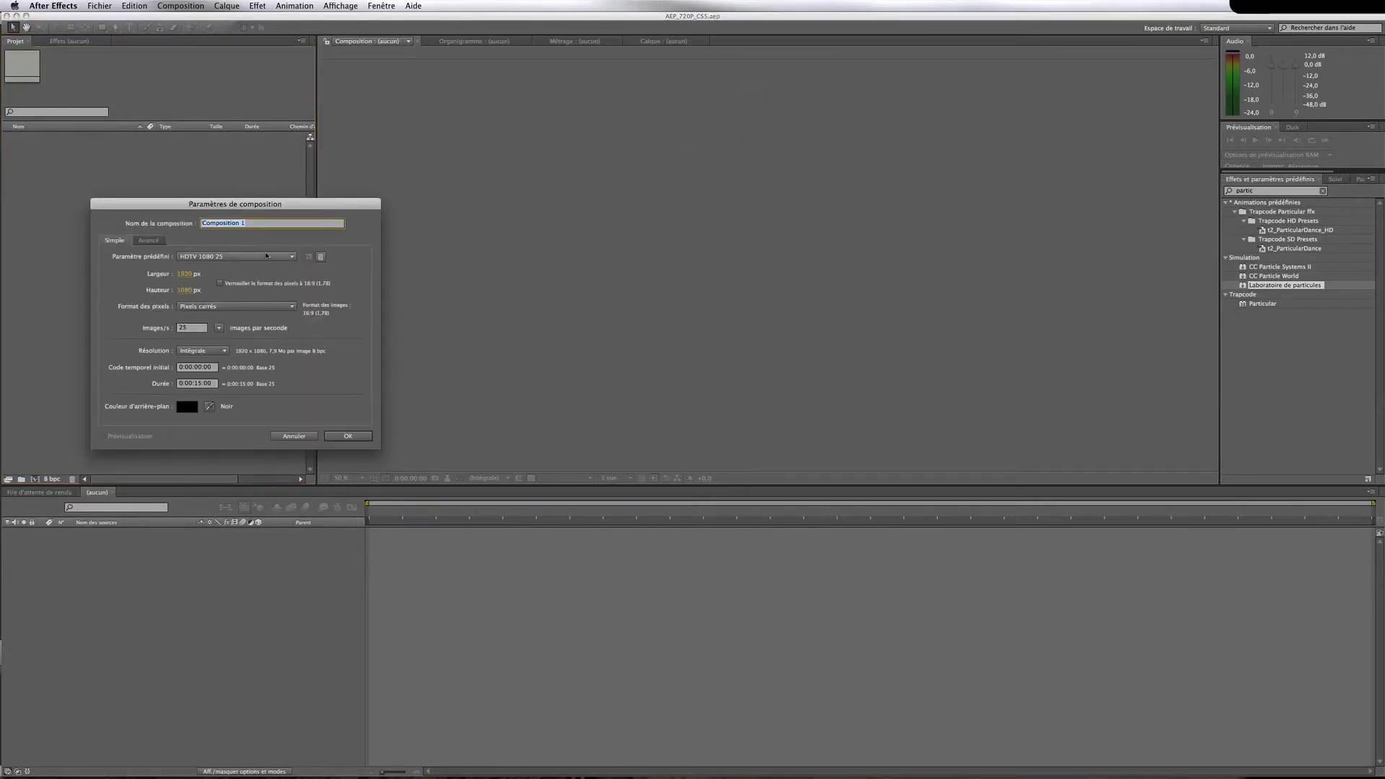
left_click(263, 257)
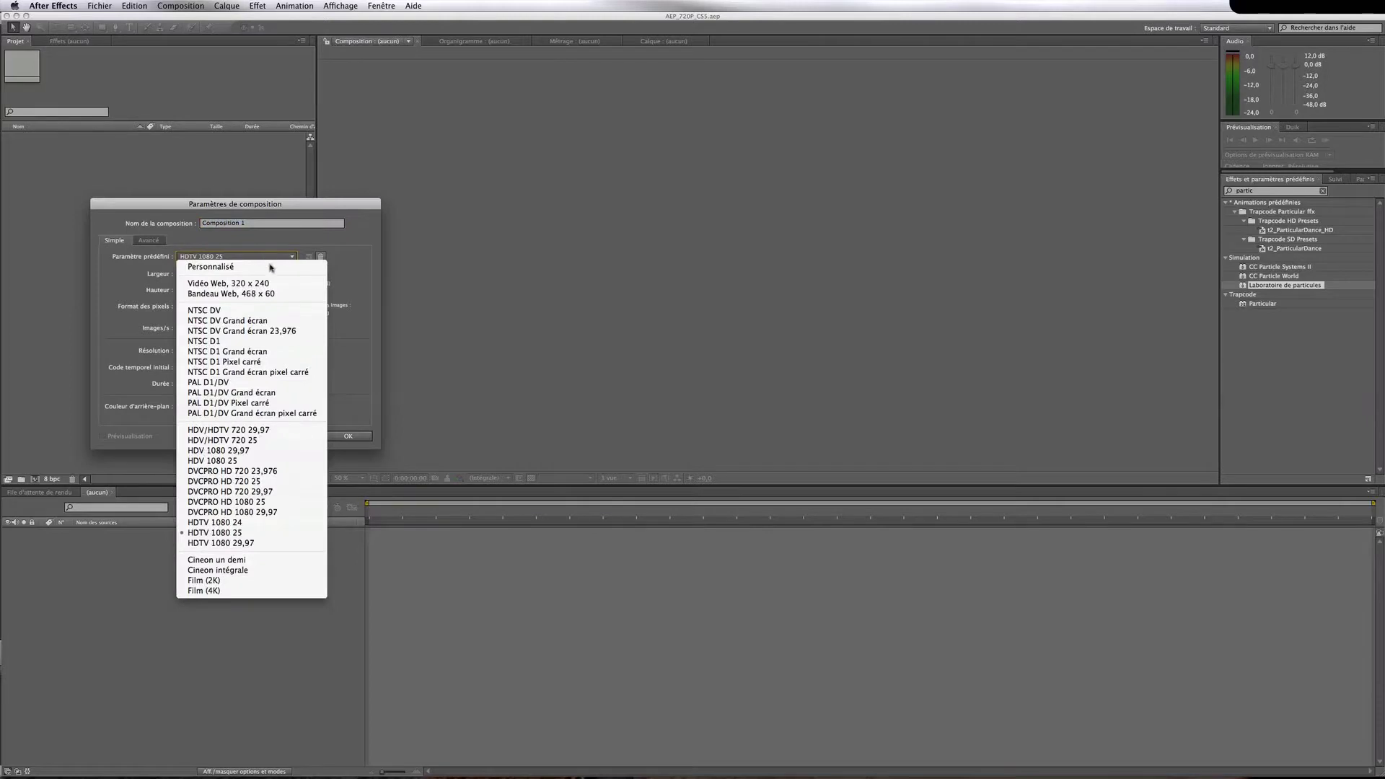
left_click(258, 441)
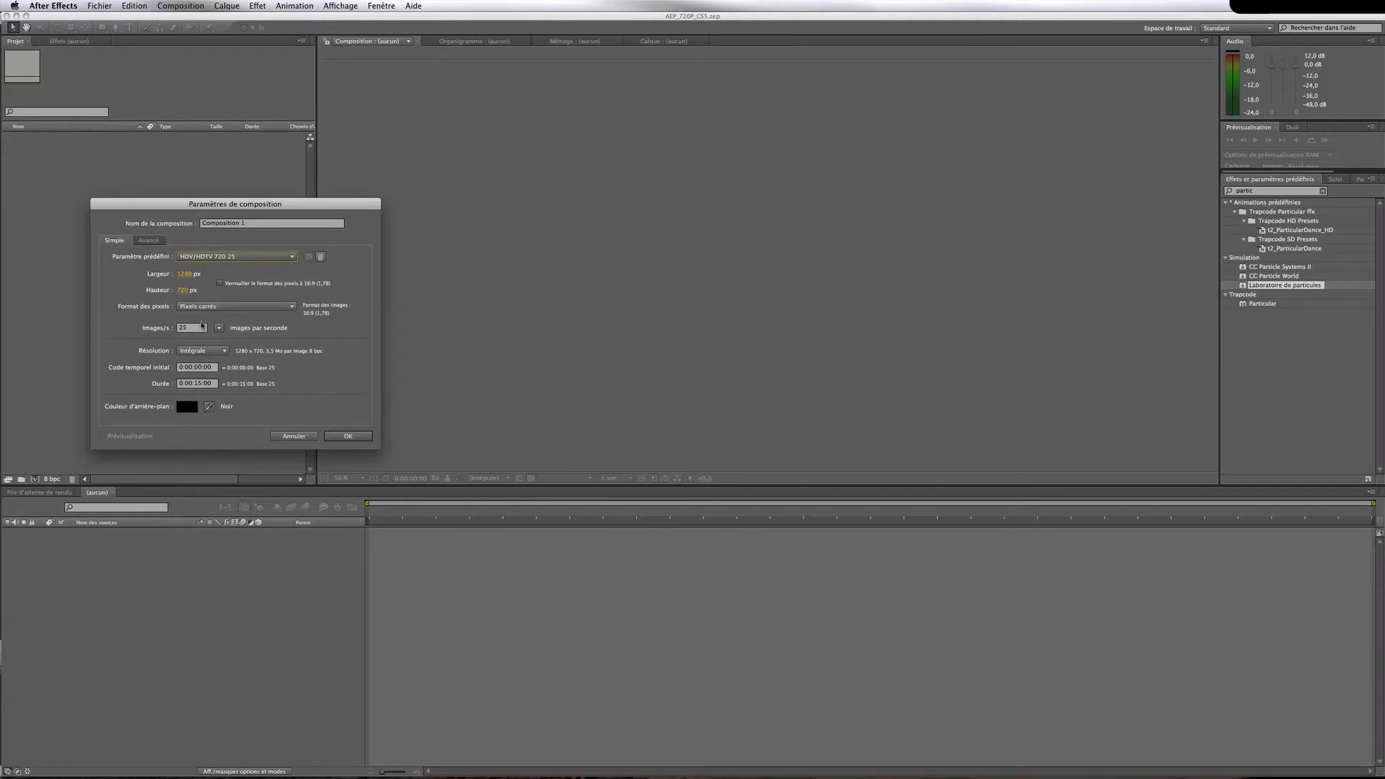
left_click(200, 384)
left_click(339, 435)
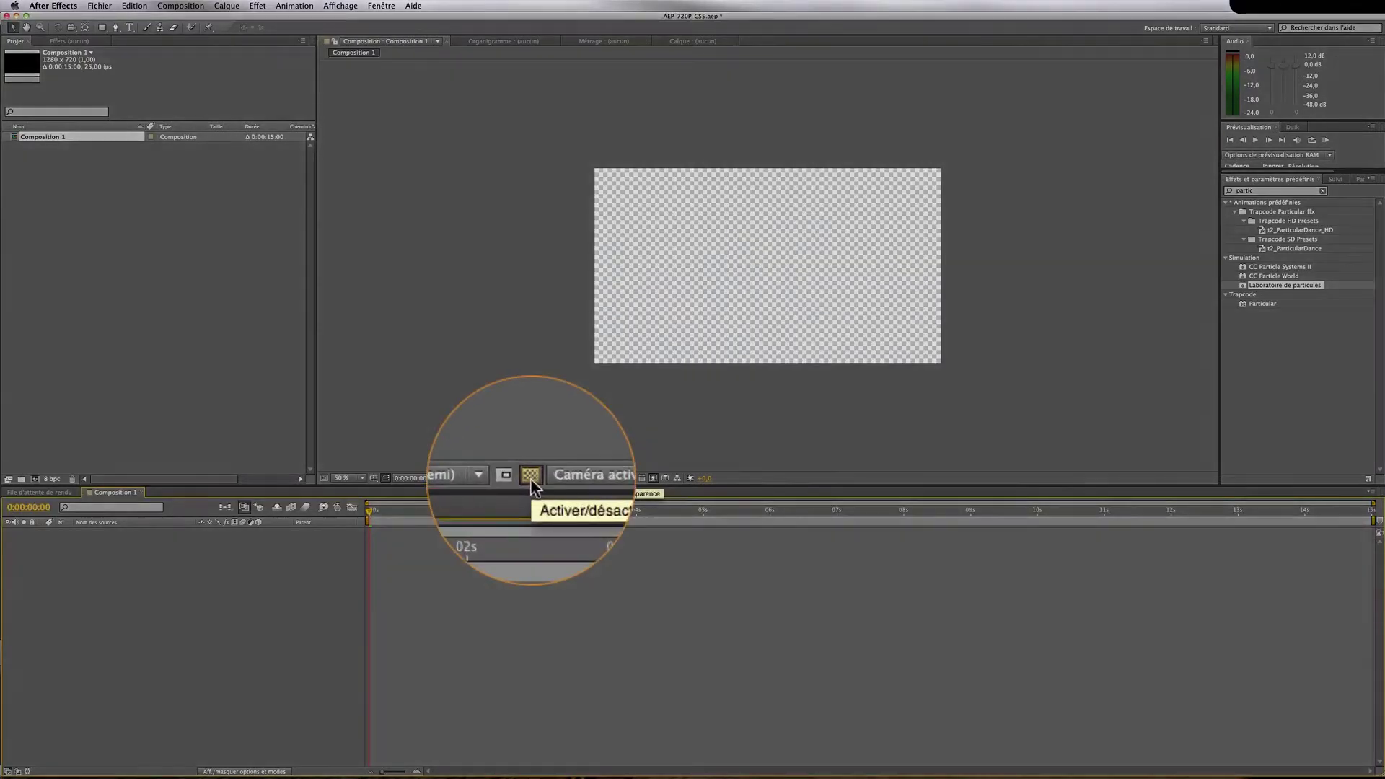
Turn off the transparency grid and display the composition at 100 % in a taller viewer area
left_click(532, 479)
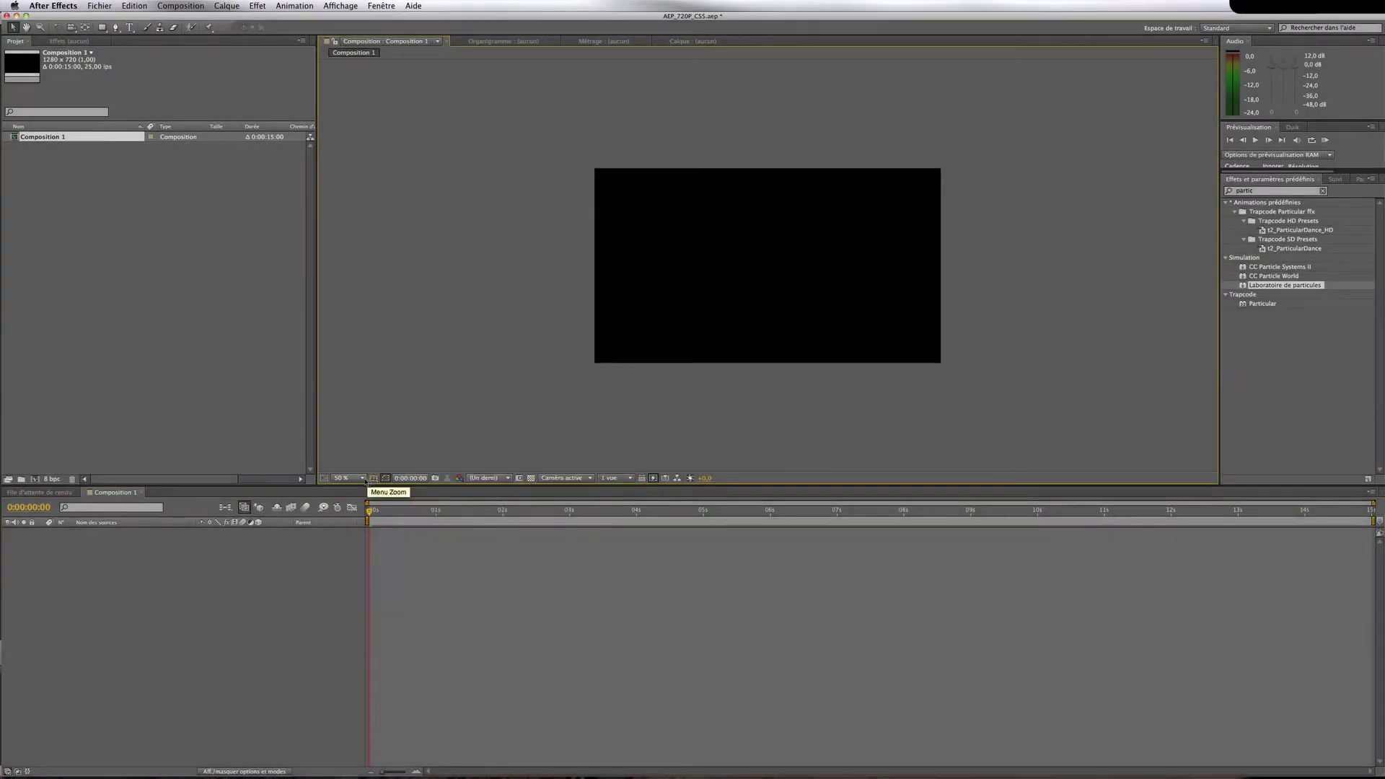
left_click(346, 478)
left_click(357, 588)
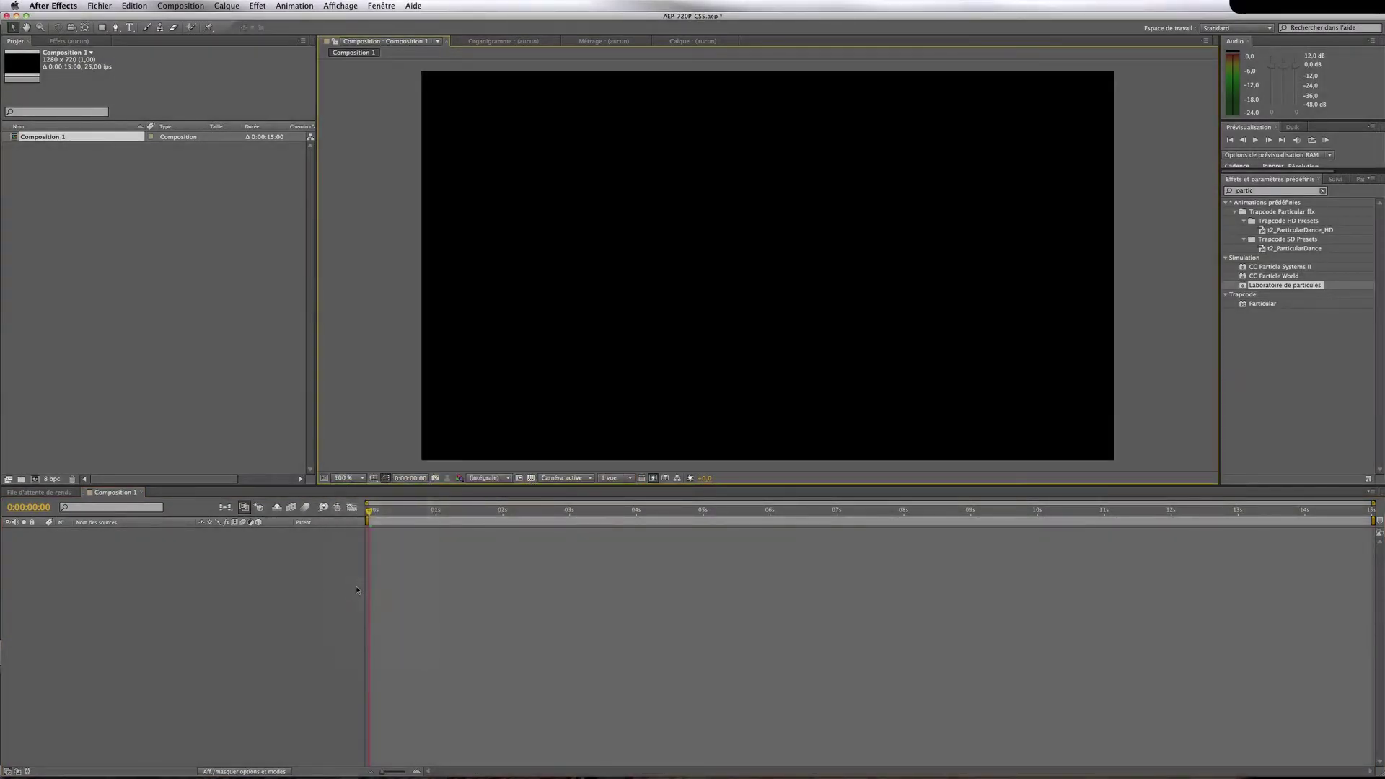
left_click_drag(465, 485, 465, 525)
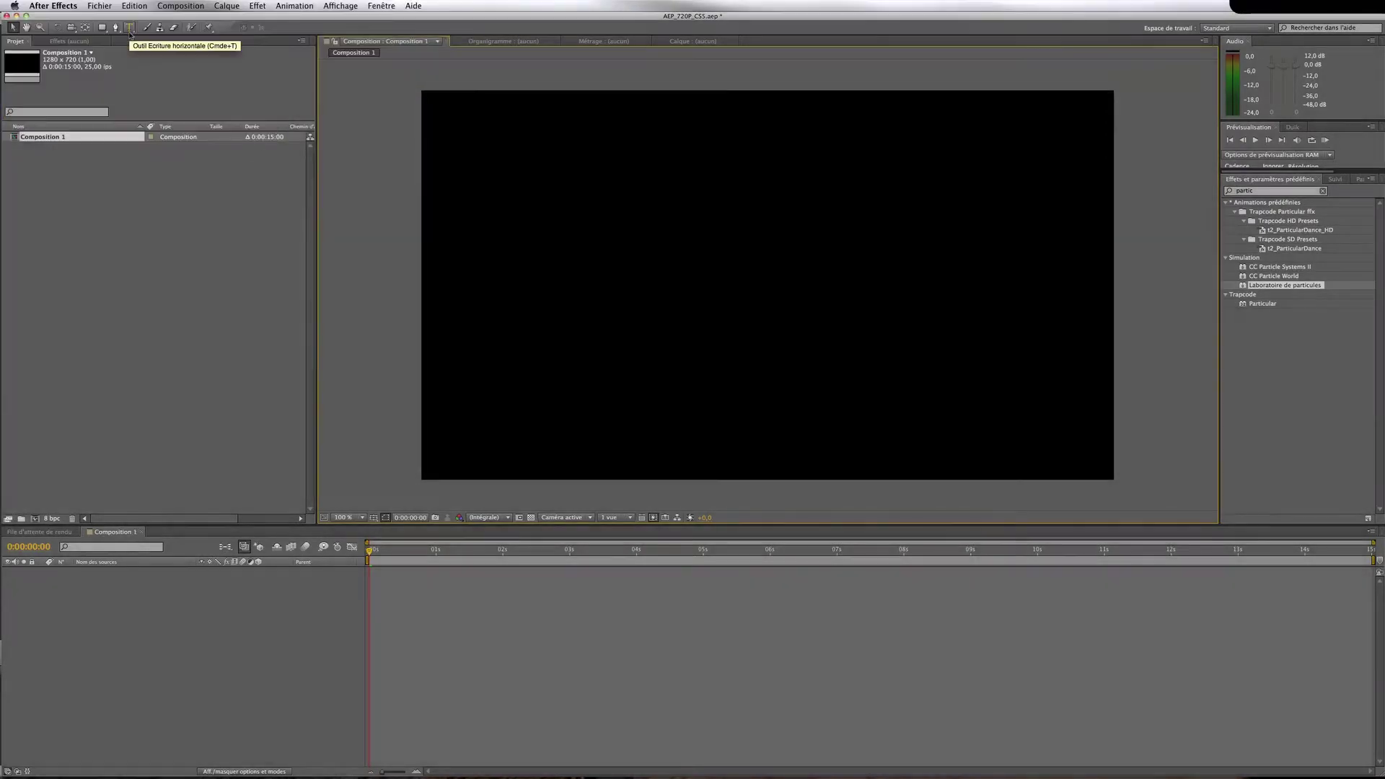
Add a horizontal text layer reading "Titrage et Prisme" near the centre of the composition
left_click(130, 28)
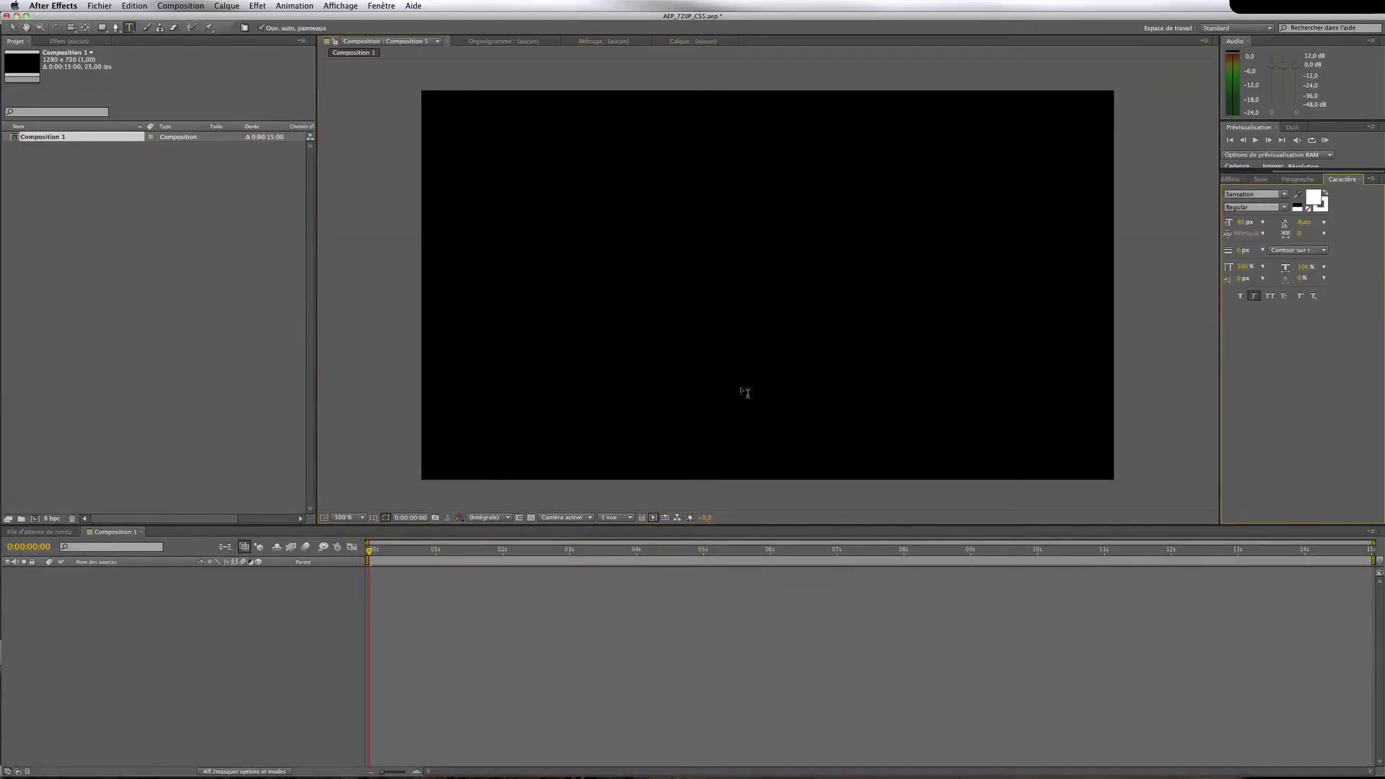
left_click(746, 294)
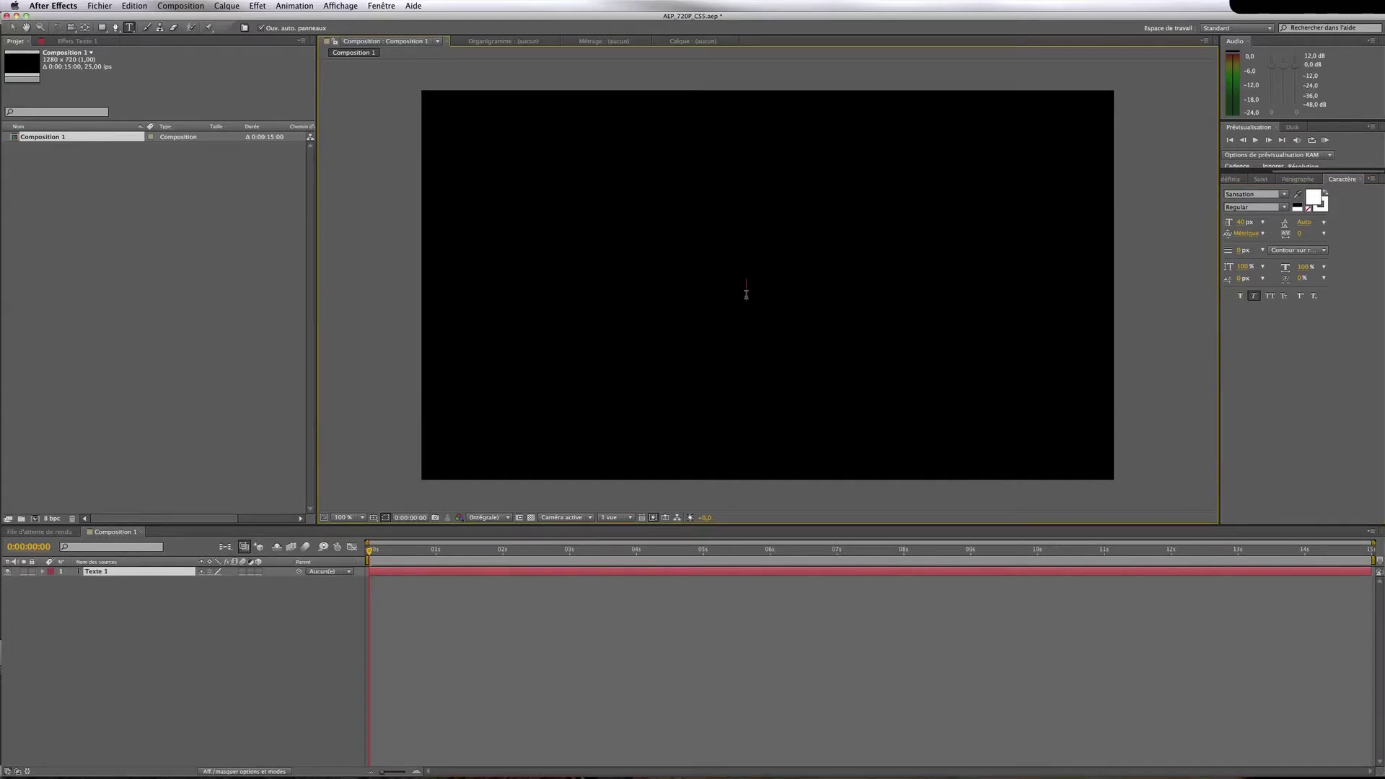
type("Titrage et Prisme")
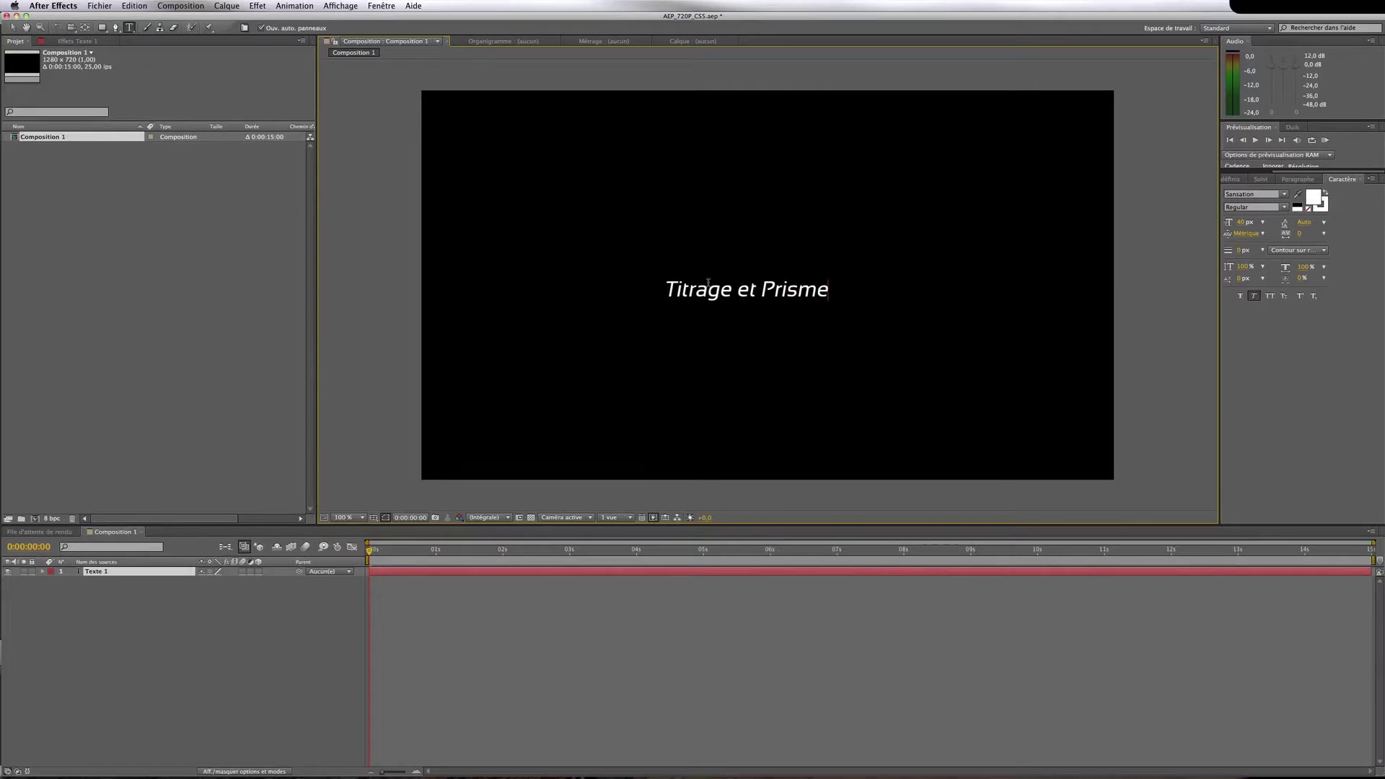
Format the whole title in Helvetica Regular without faux italic and enlarge it to span most of the frame's width
left_click_drag(666, 289, 839, 289)
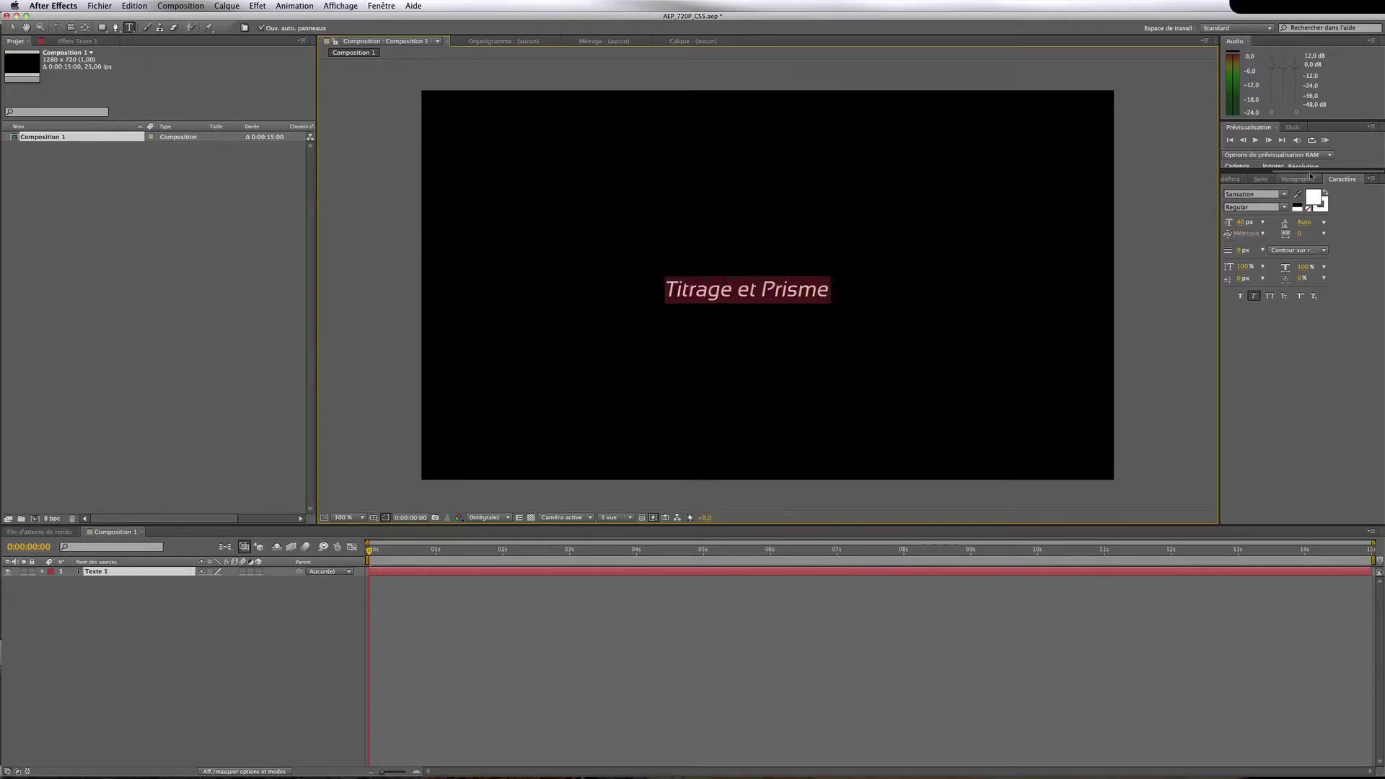
left_click(1264, 194)
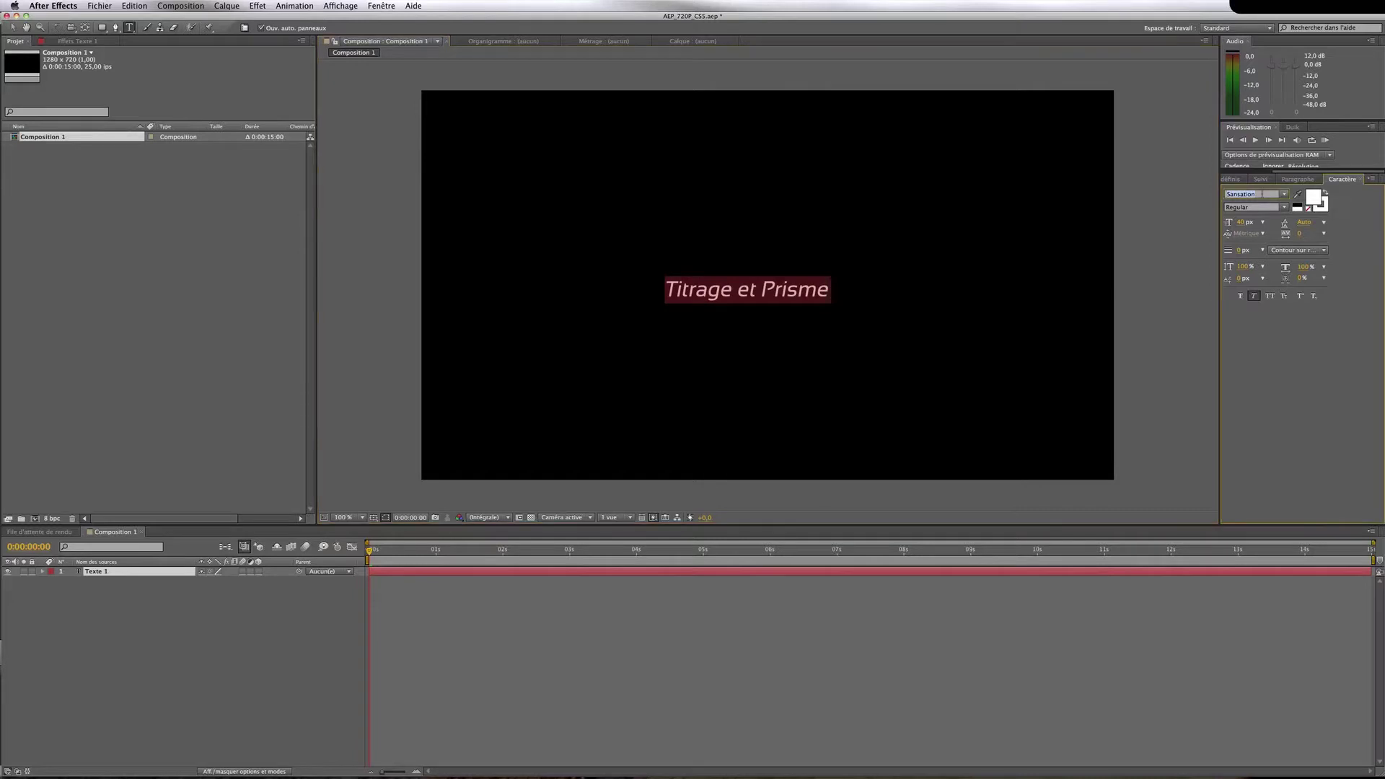
type("H")
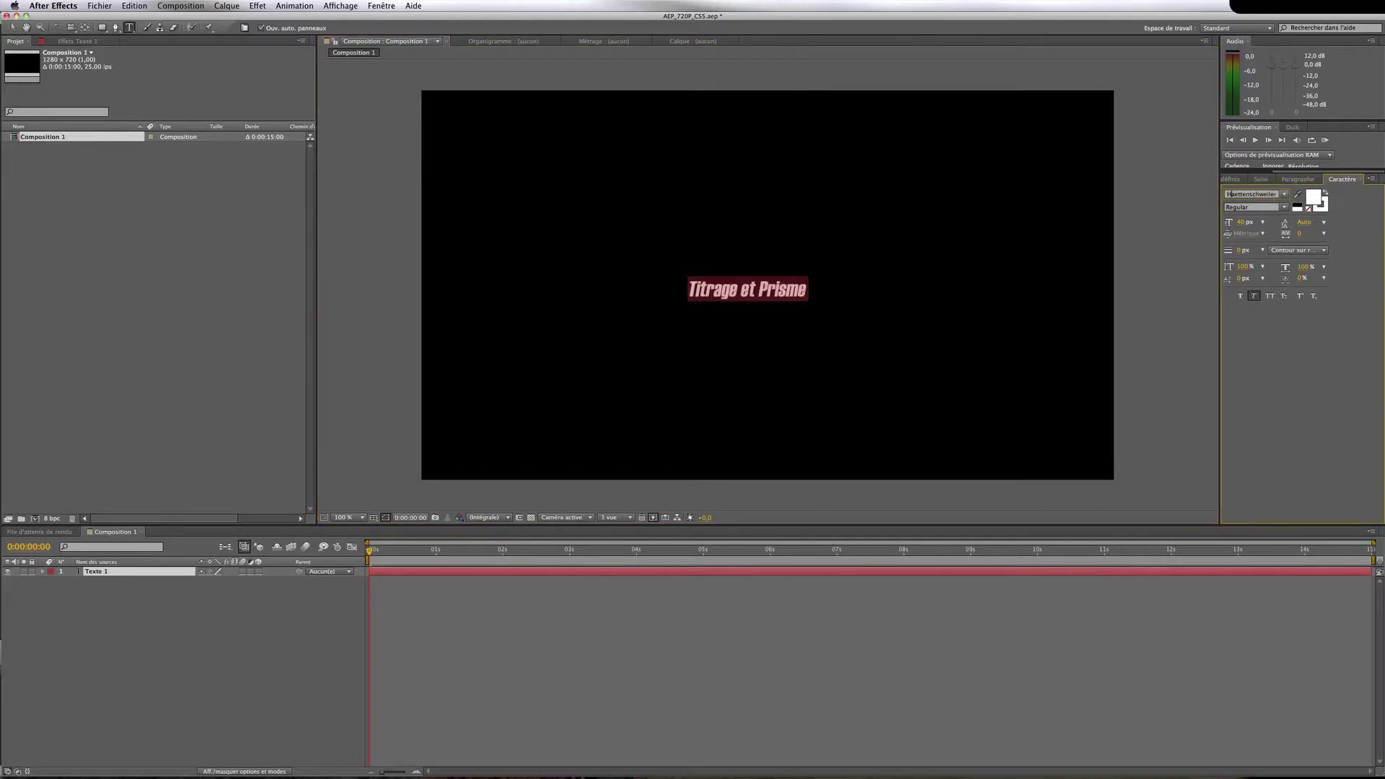
type("elvetica")
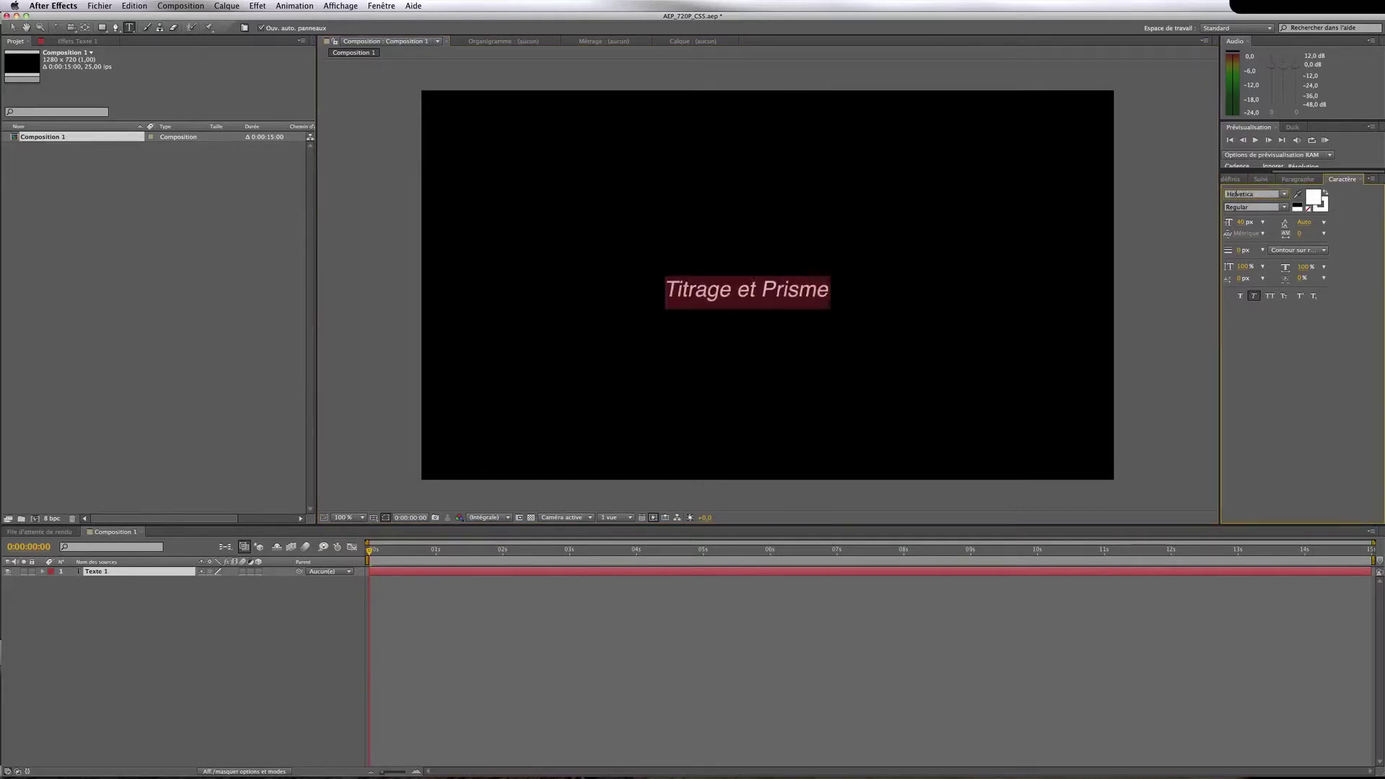
left_click(1254, 295)
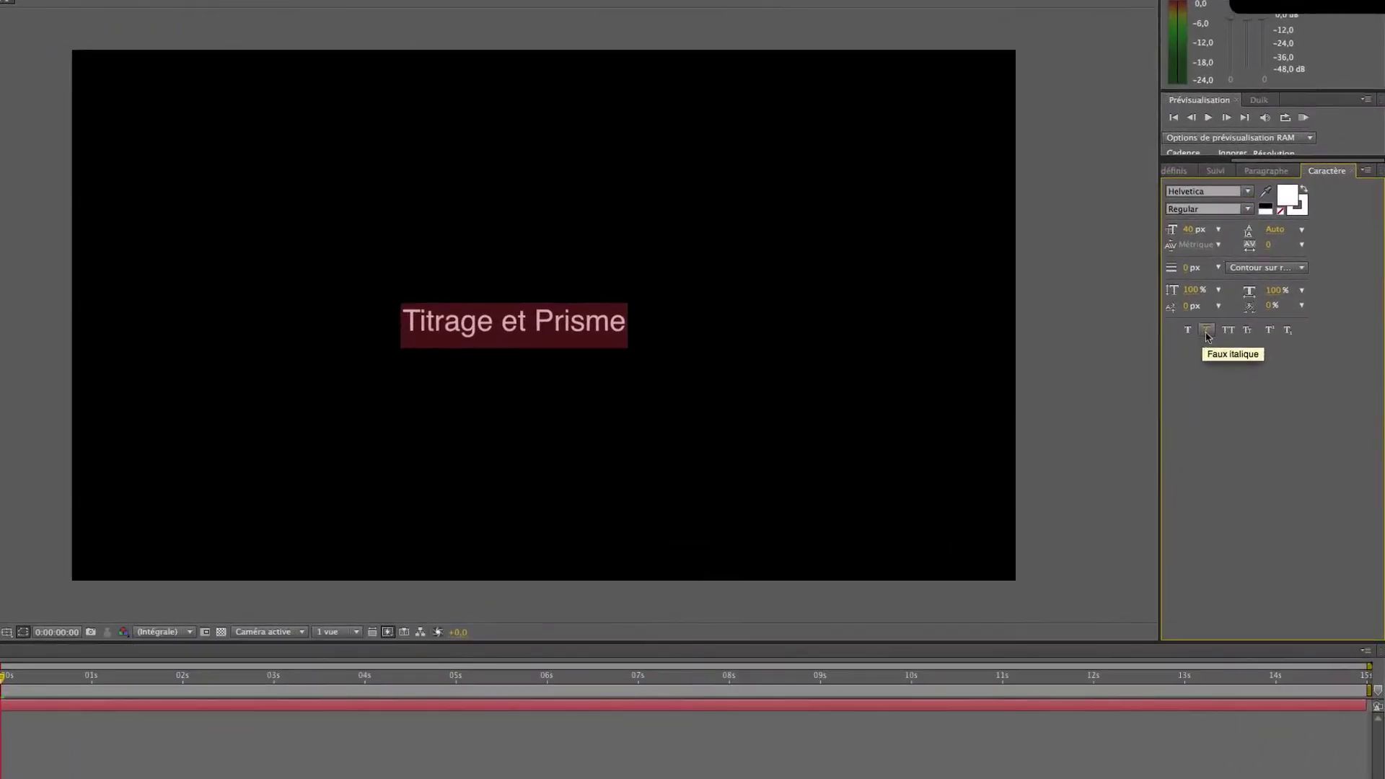
mouse_move(1241, 222)
left_mouse_down()
mouse_move(1262, 220)
mouse_move(1230, 228)
left_mouse_up()
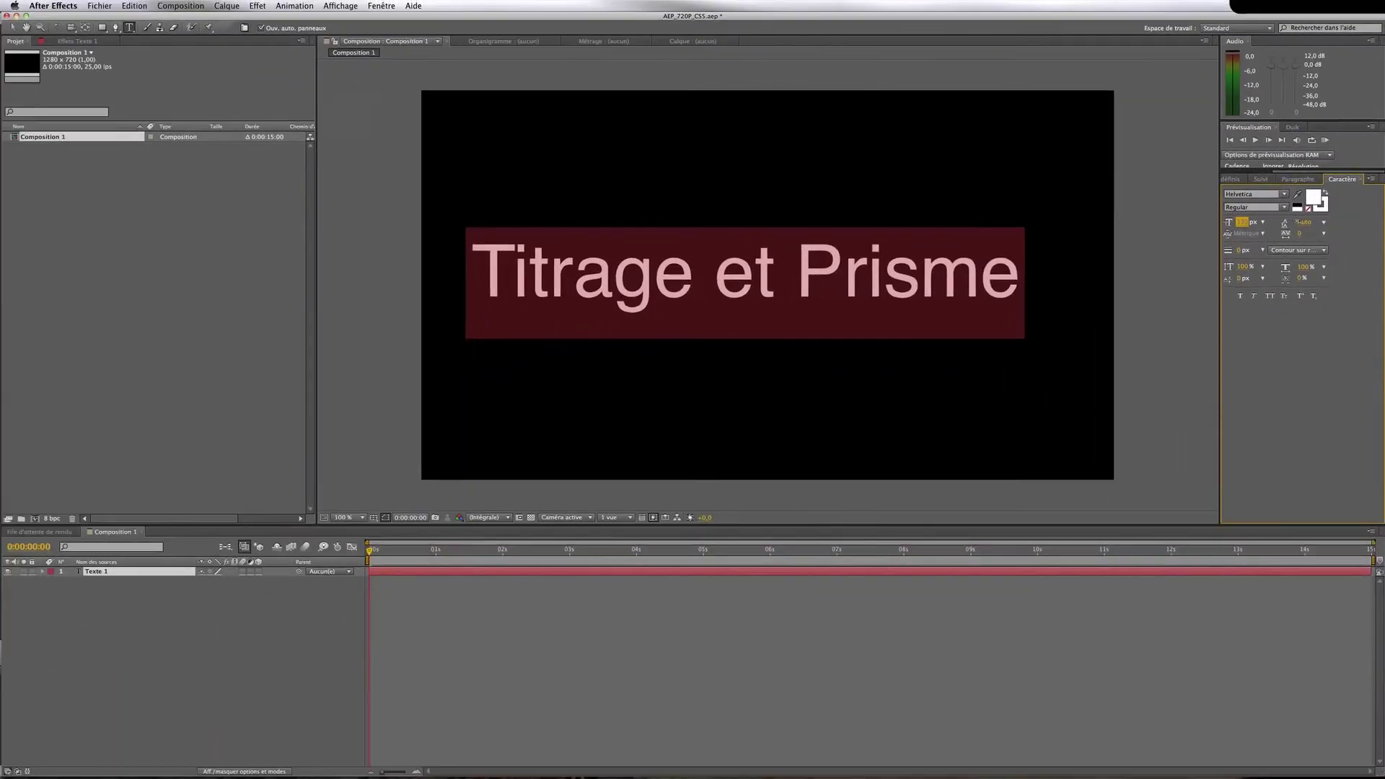
Centre the title in the frame using the Title/Action Safe guides, and hide those guides once it is aligned
left_click(373, 517)
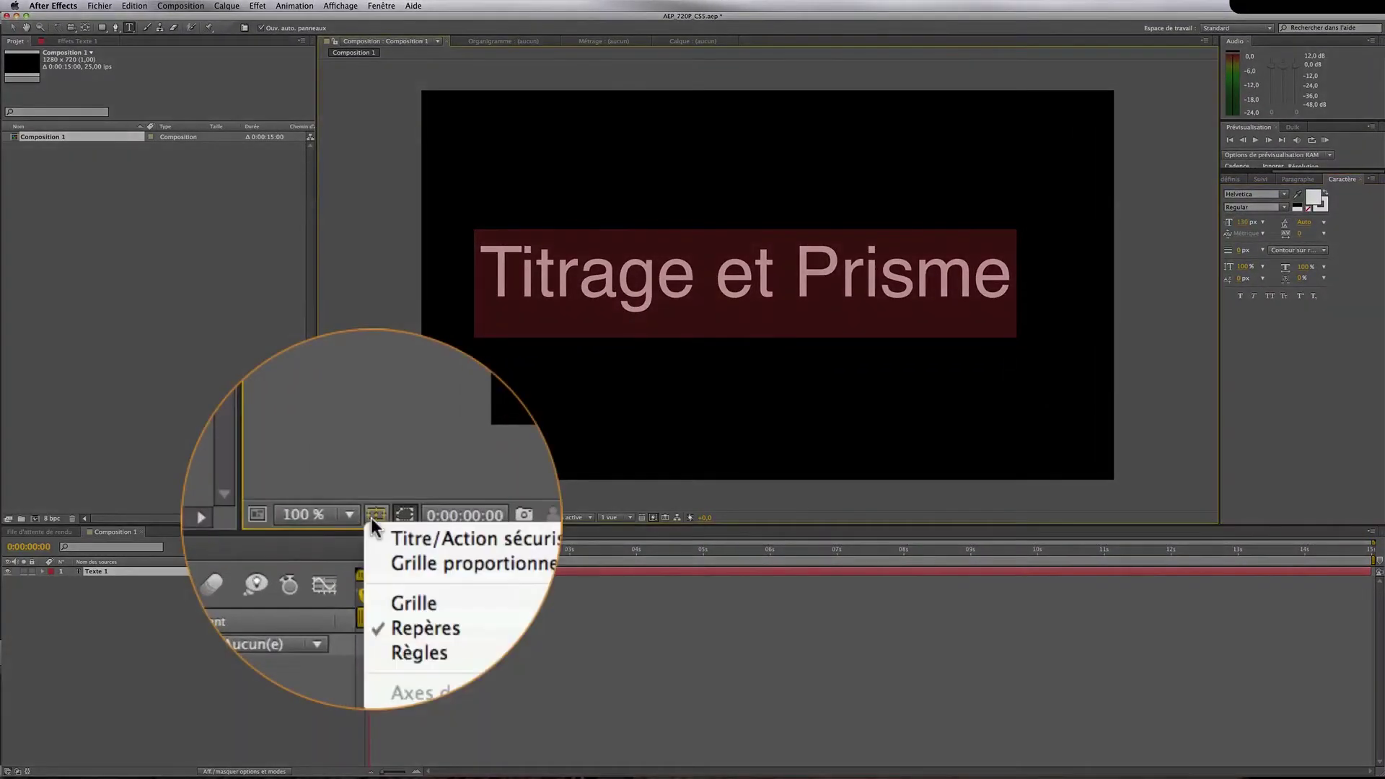
left_click(384, 528)
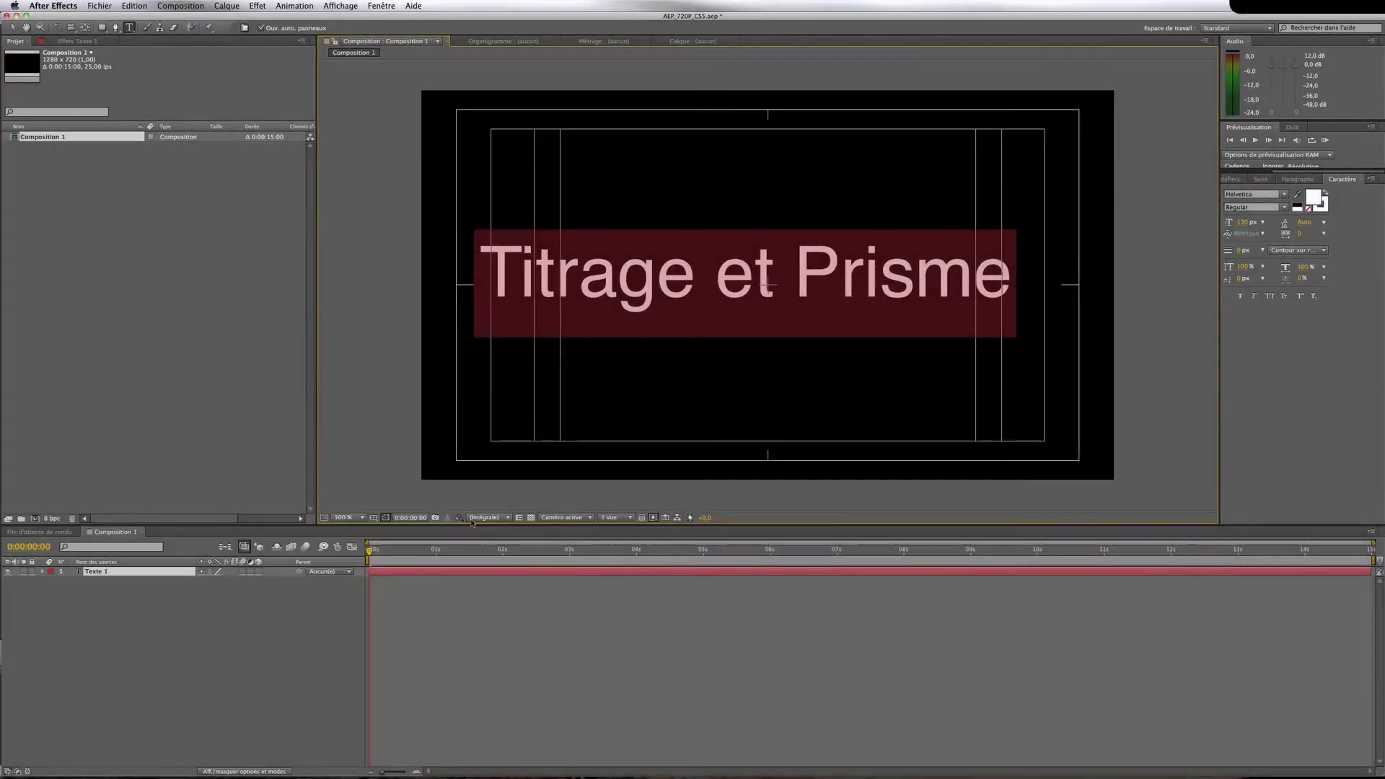
key("KP_Enter")
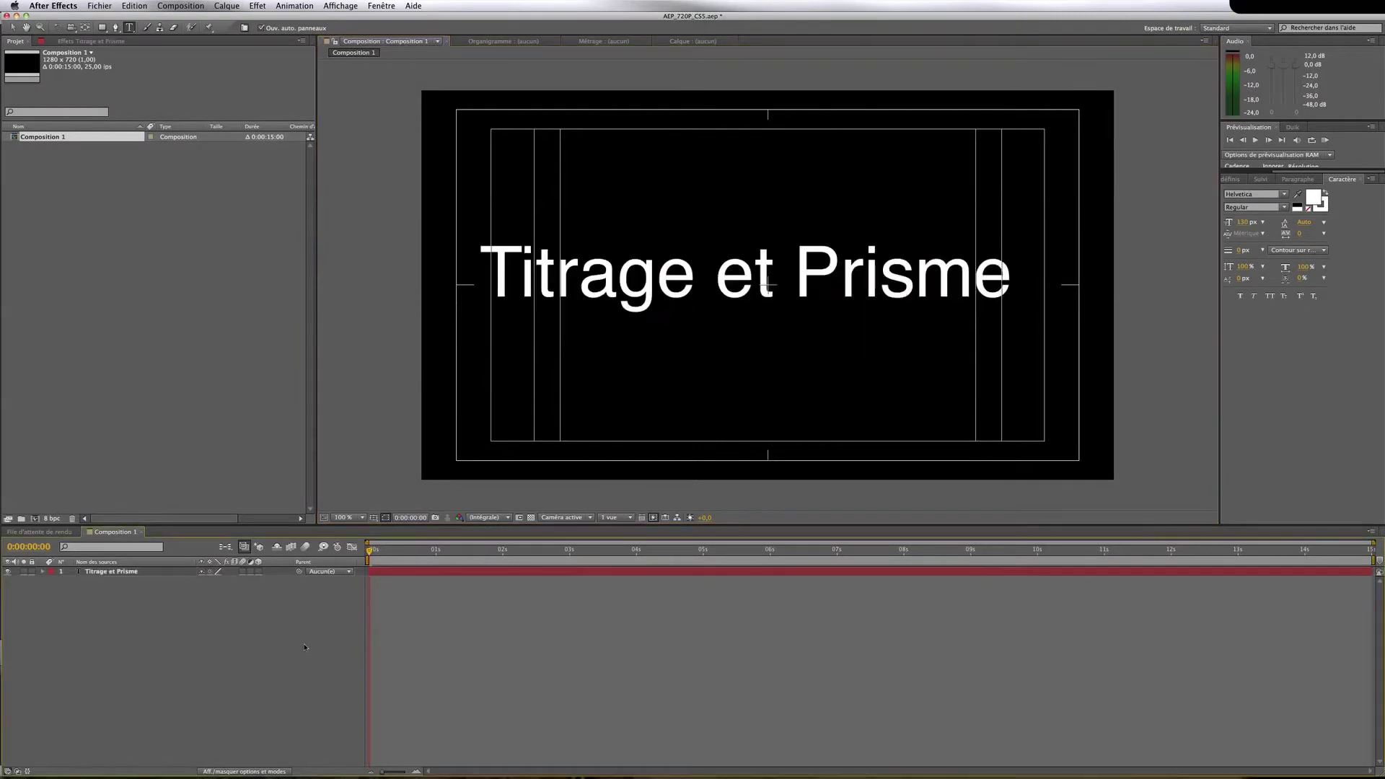
left_click(160, 571)
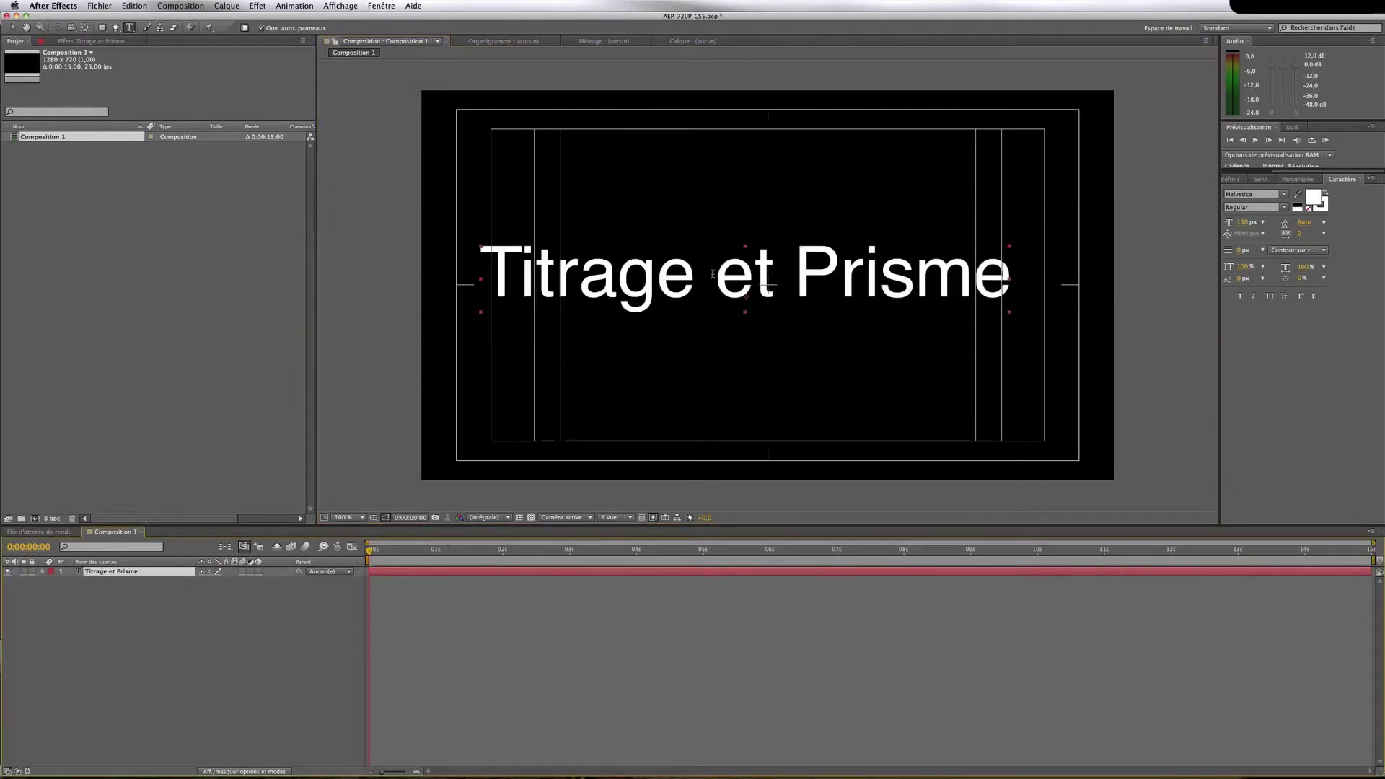
key("v")
left_click_drag(738, 282, 767, 286)
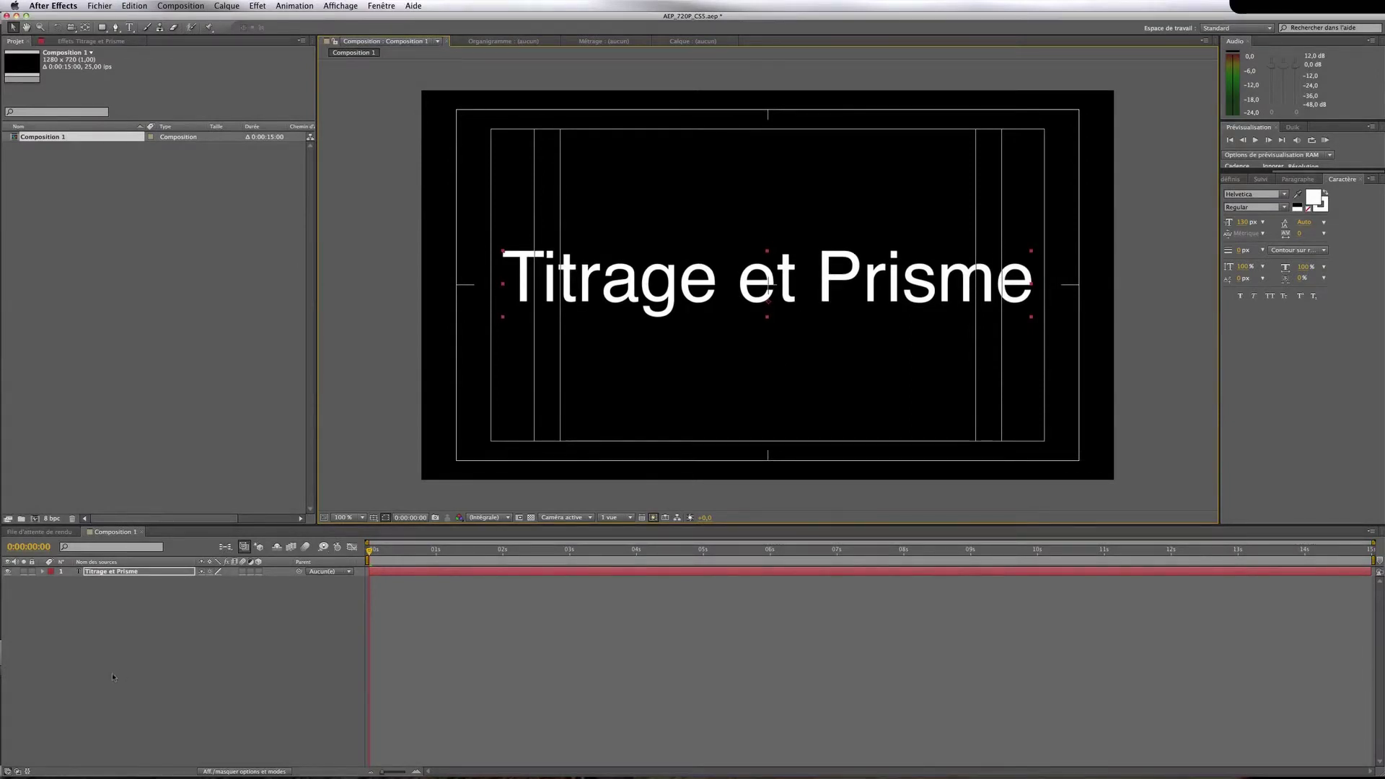
key("F2")
left_click(387, 518)
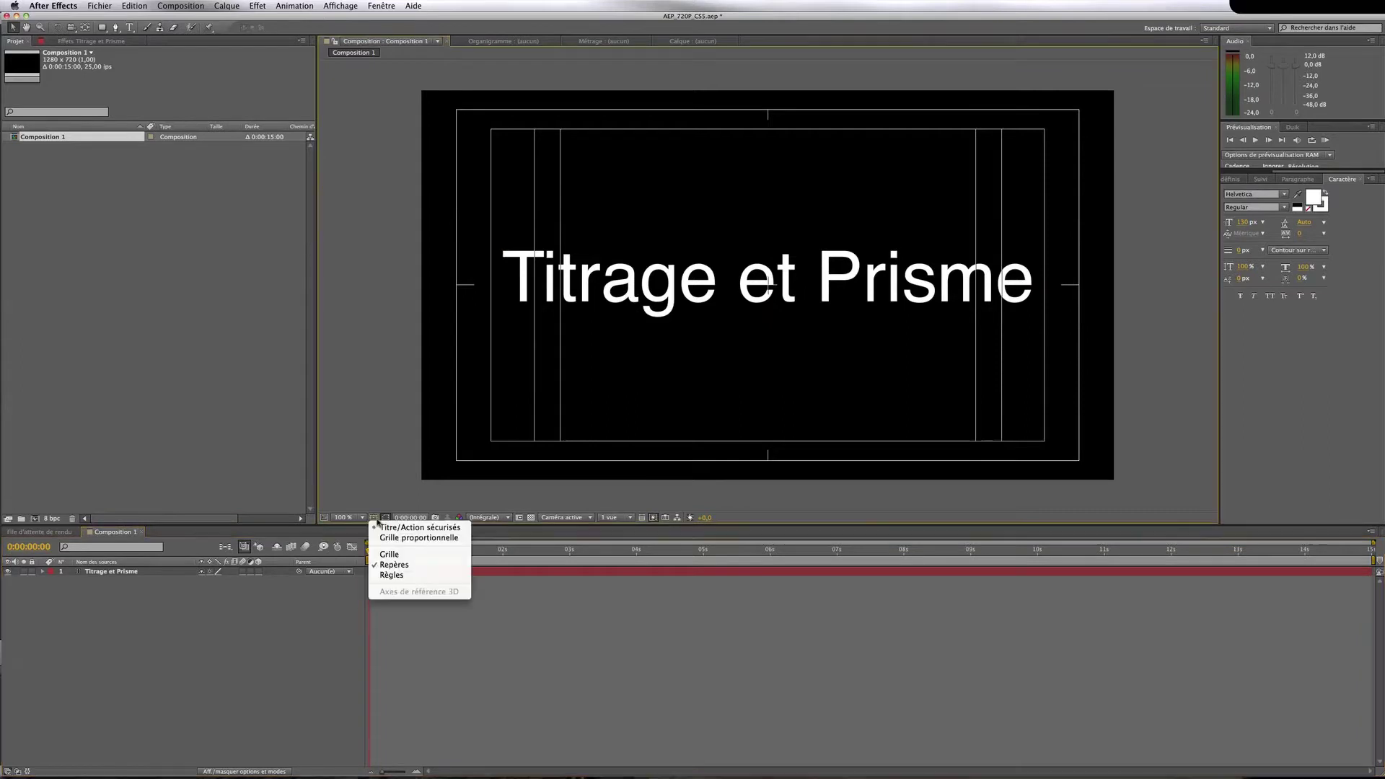
left_click(380, 531)
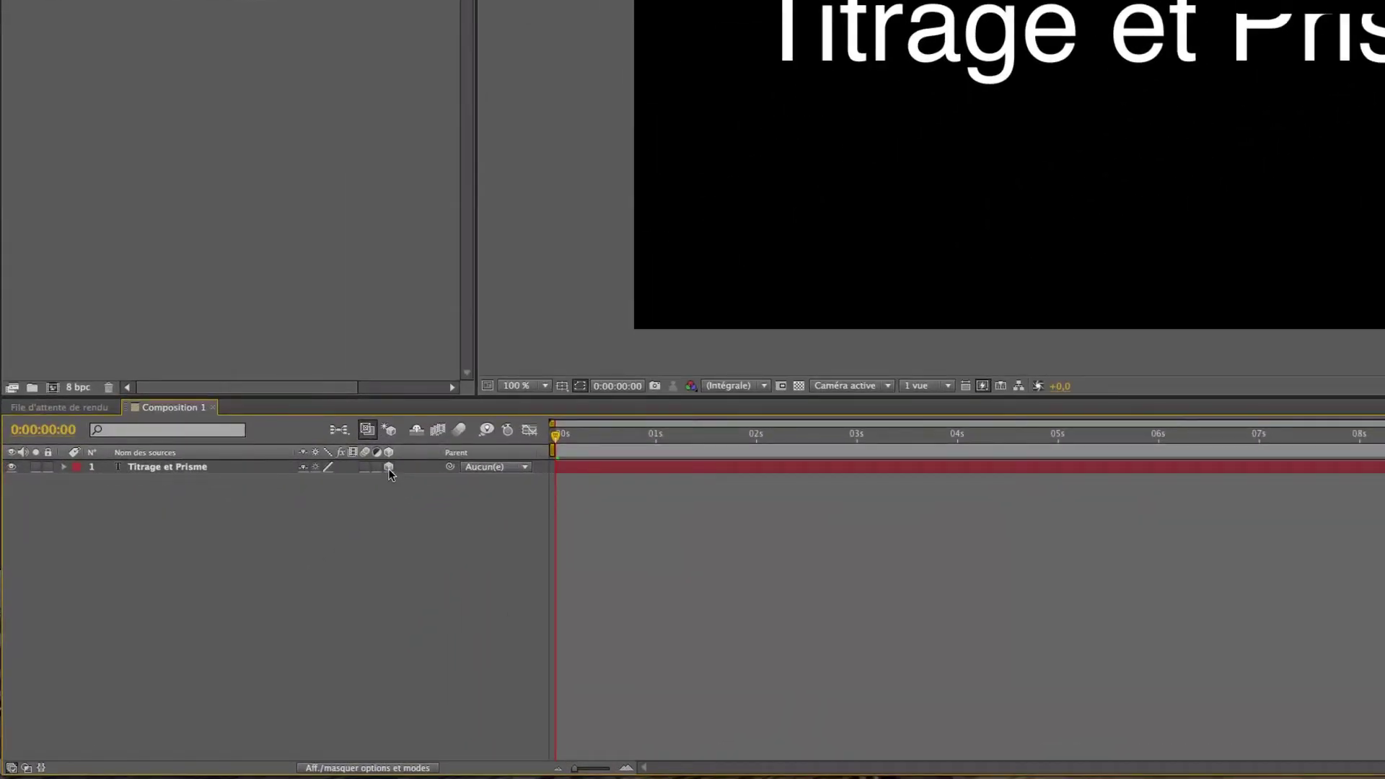
Turn on 3D and motion blur for the "Titrage et Prisme" text layer
left_click(365, 467)
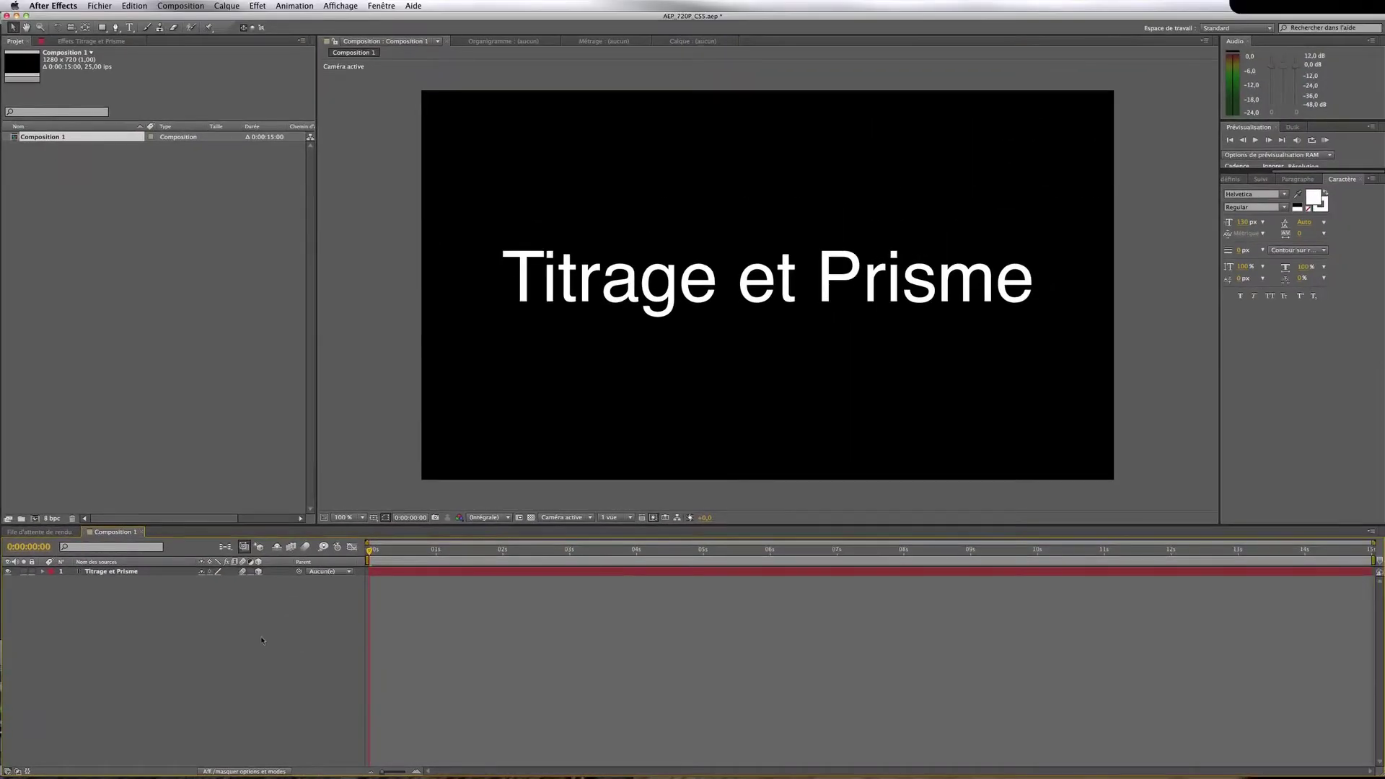
left_click(306, 548)
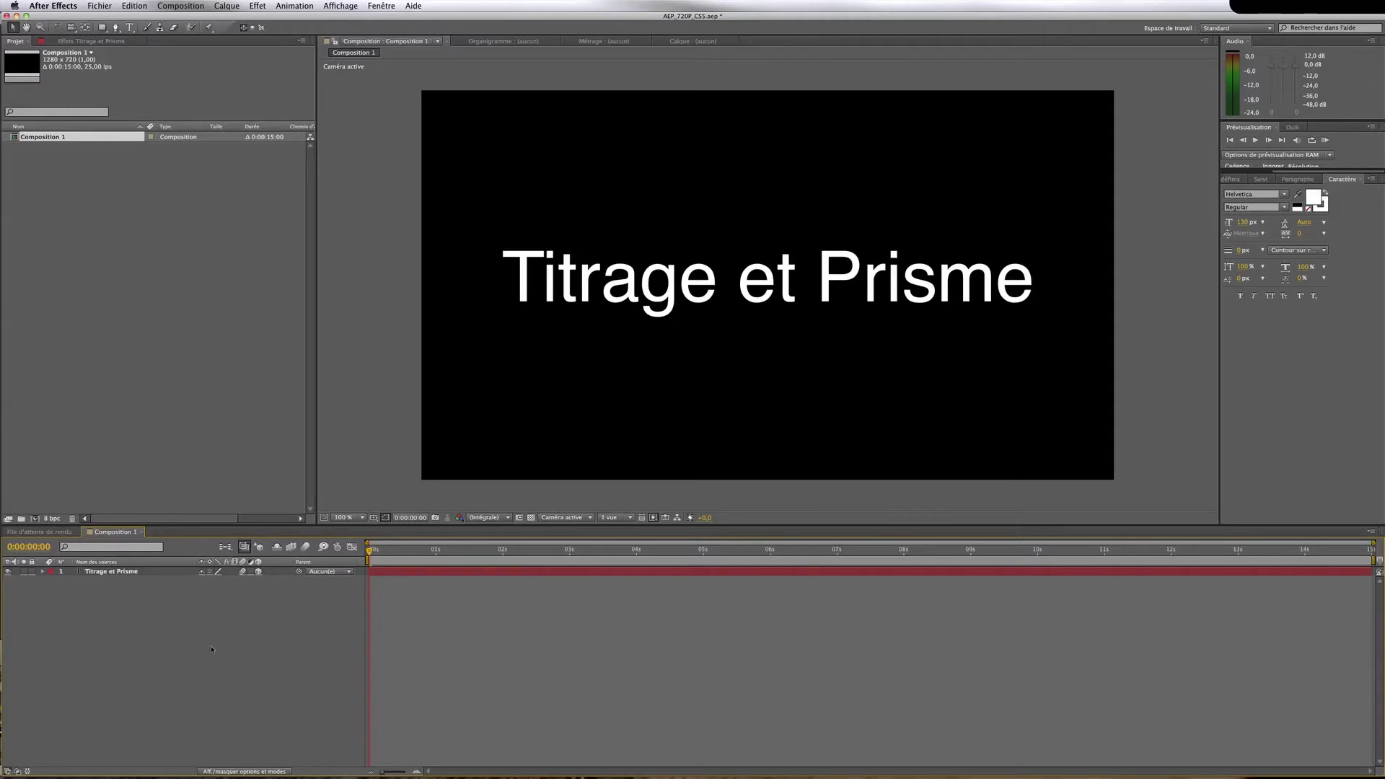
Create a second composition named Scene01 with the HDV/HDTV 720 25 preset and a duration of 0:00:15:00
key("super+n")
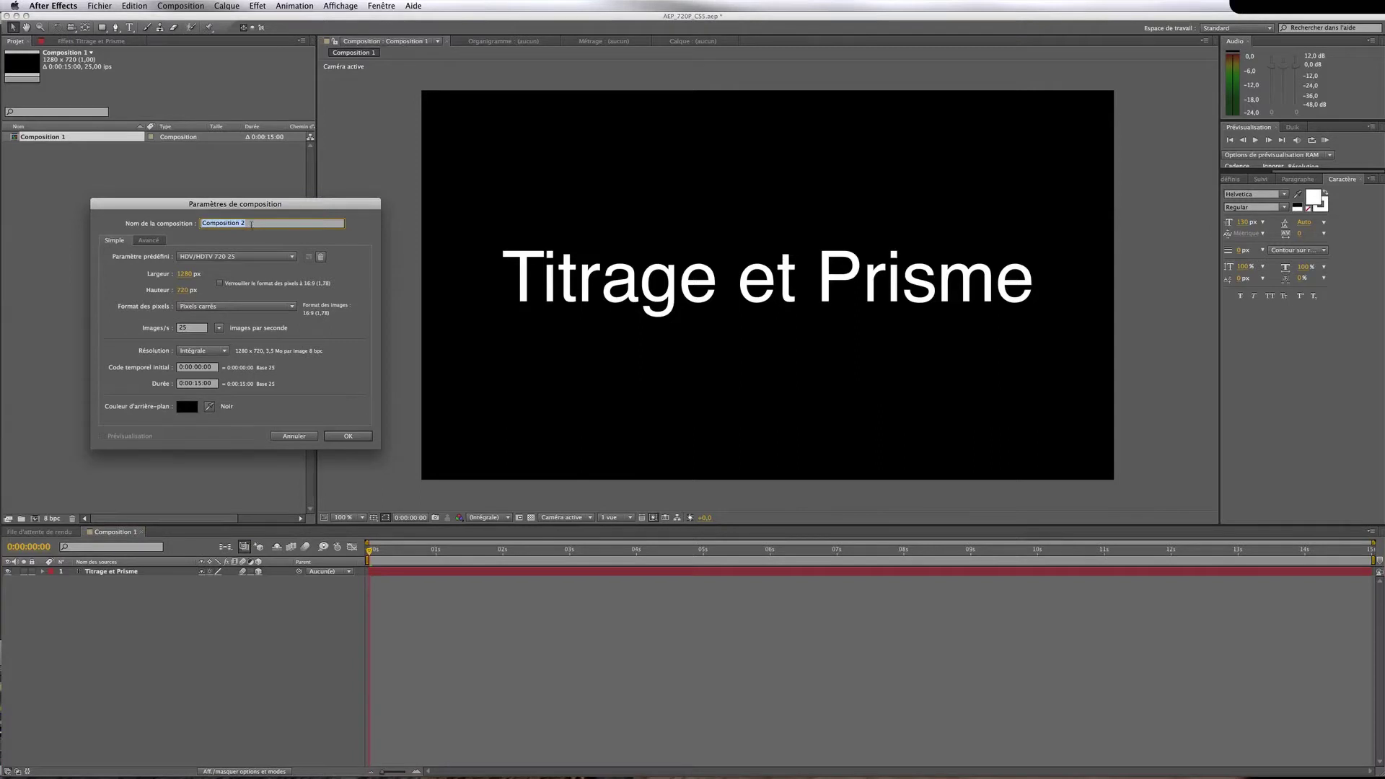
type("Scene01")
left_click(348, 436)
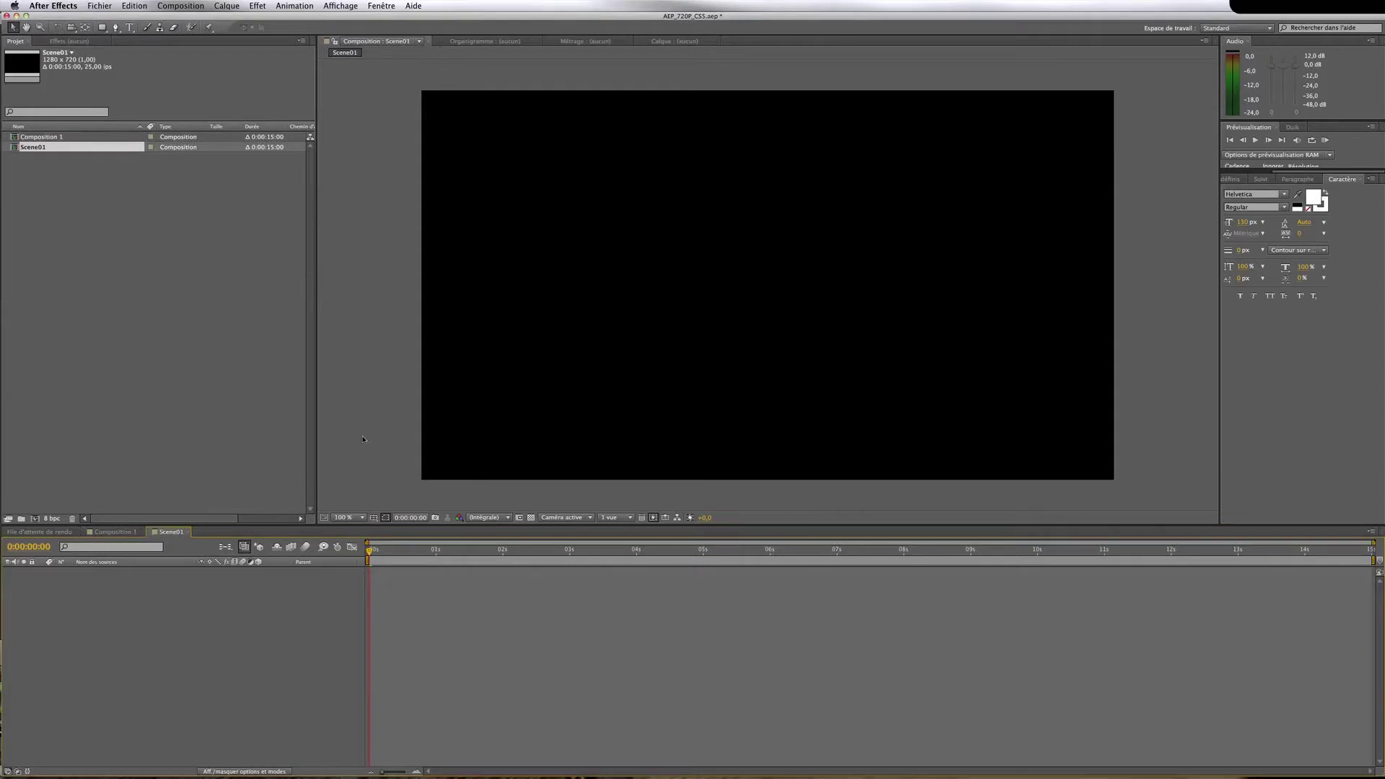
Rename Composition 1 as Texte01 and add it as a layer in the Scene01 composition
key("Up")
right_click(37, 136)
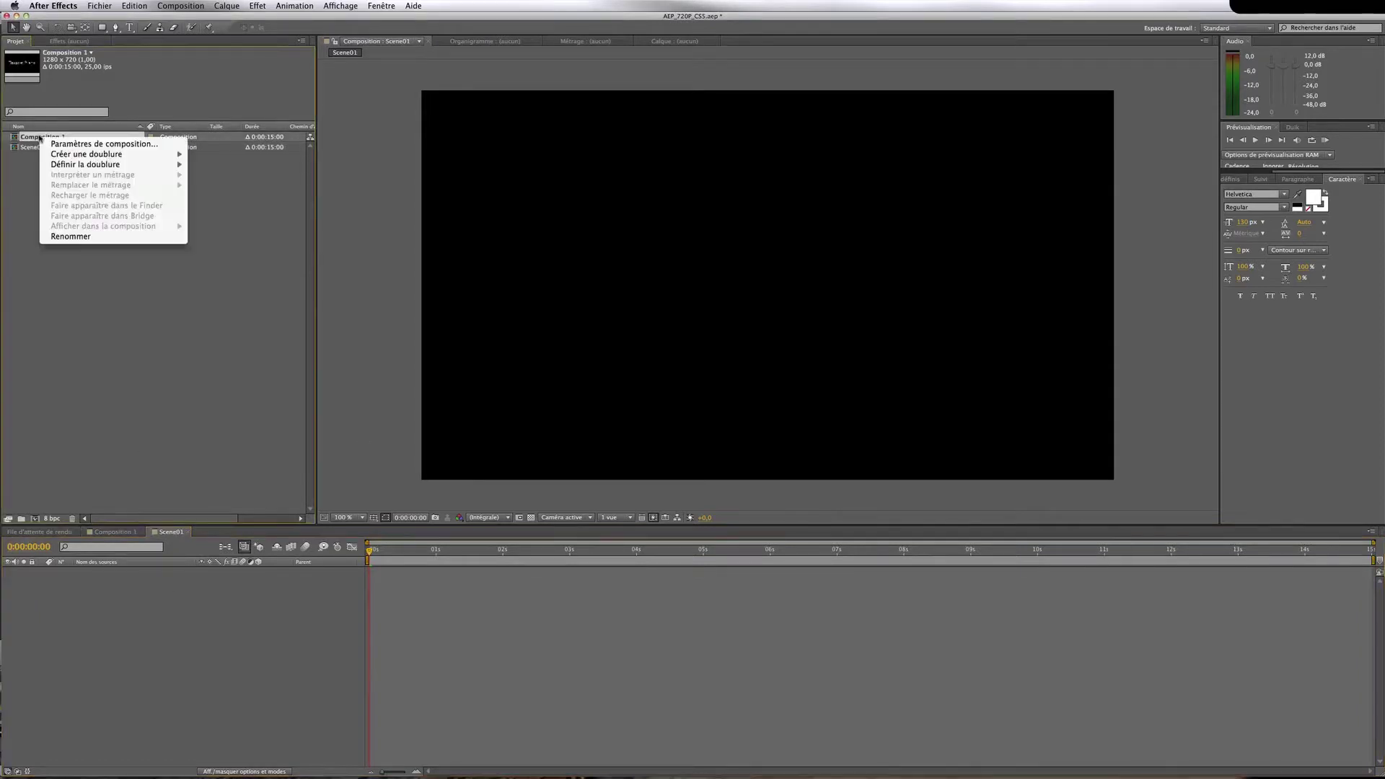
left_click(95, 239)
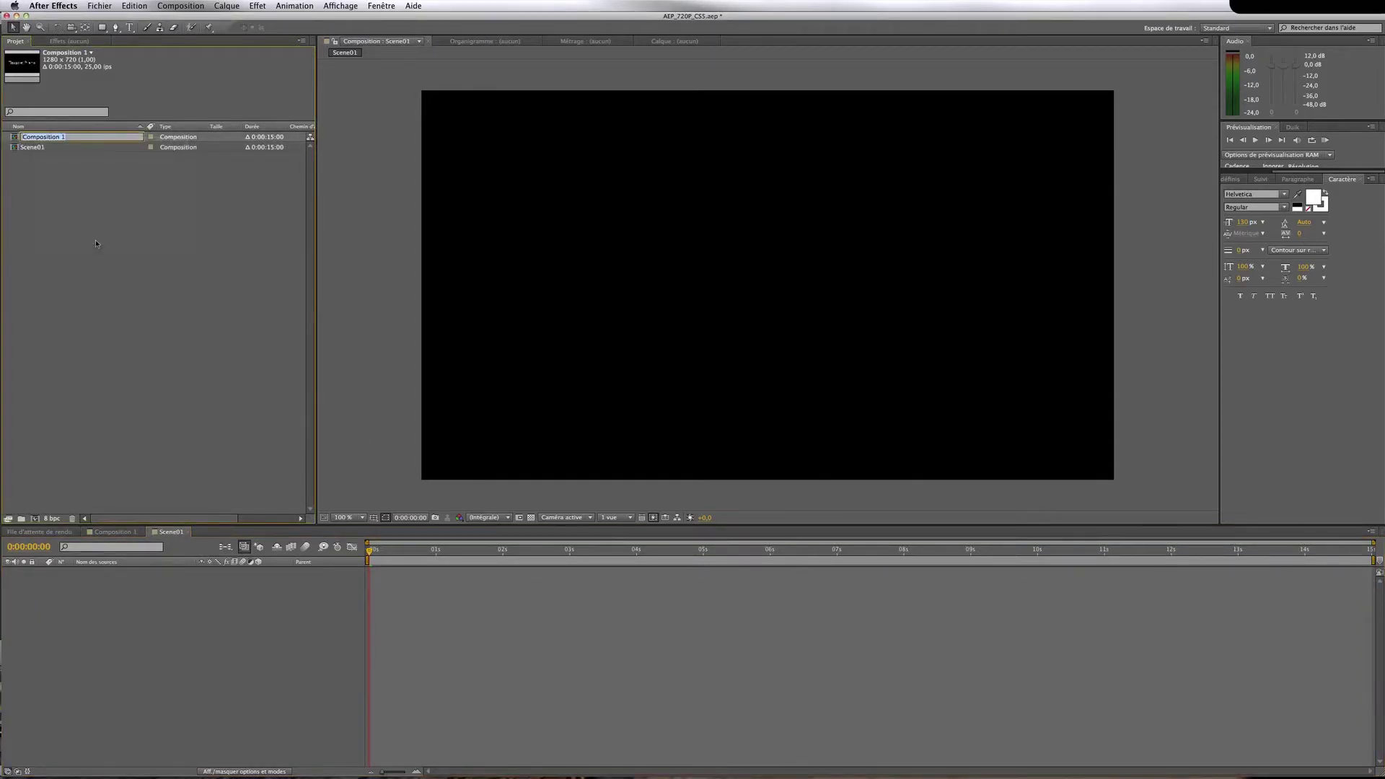
type("Texte01")
left_click(96, 291)
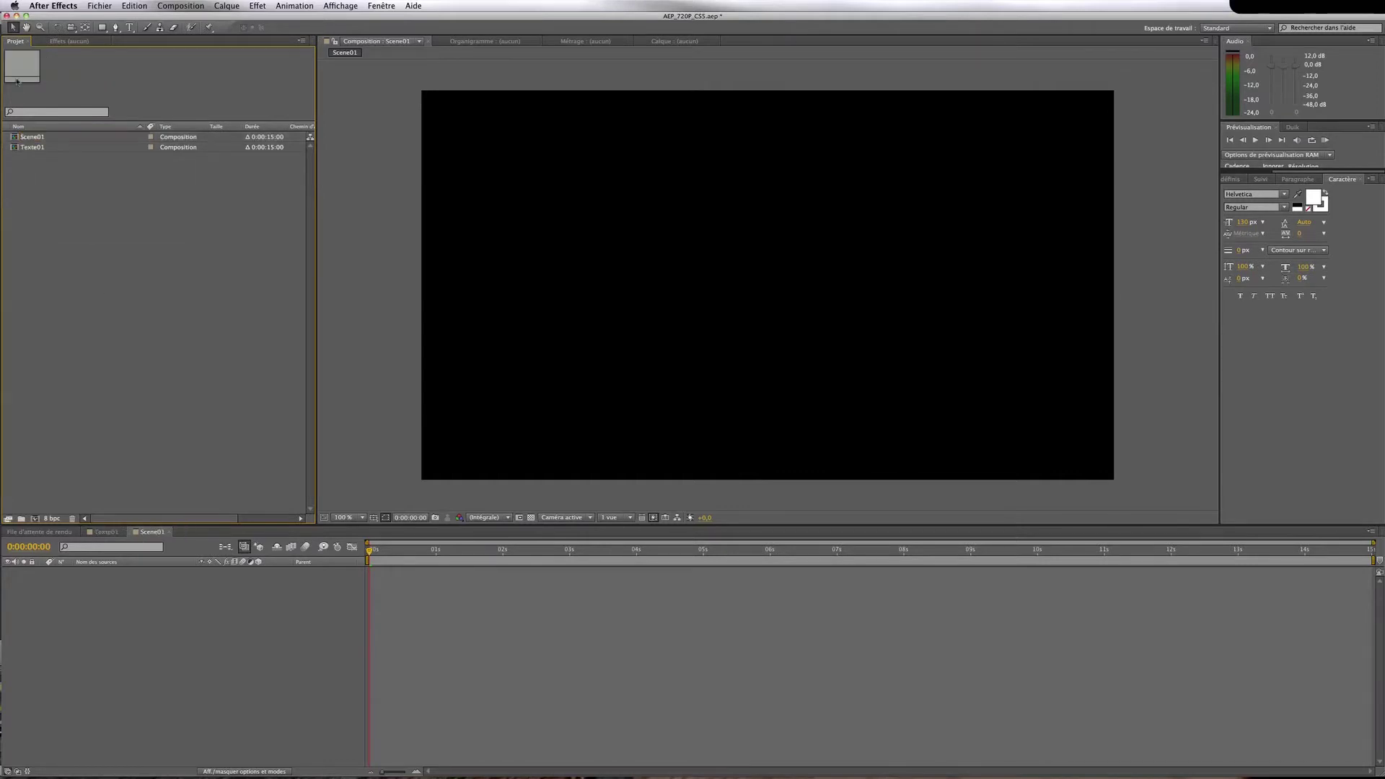
left_click_drag(32, 147, 151, 608)
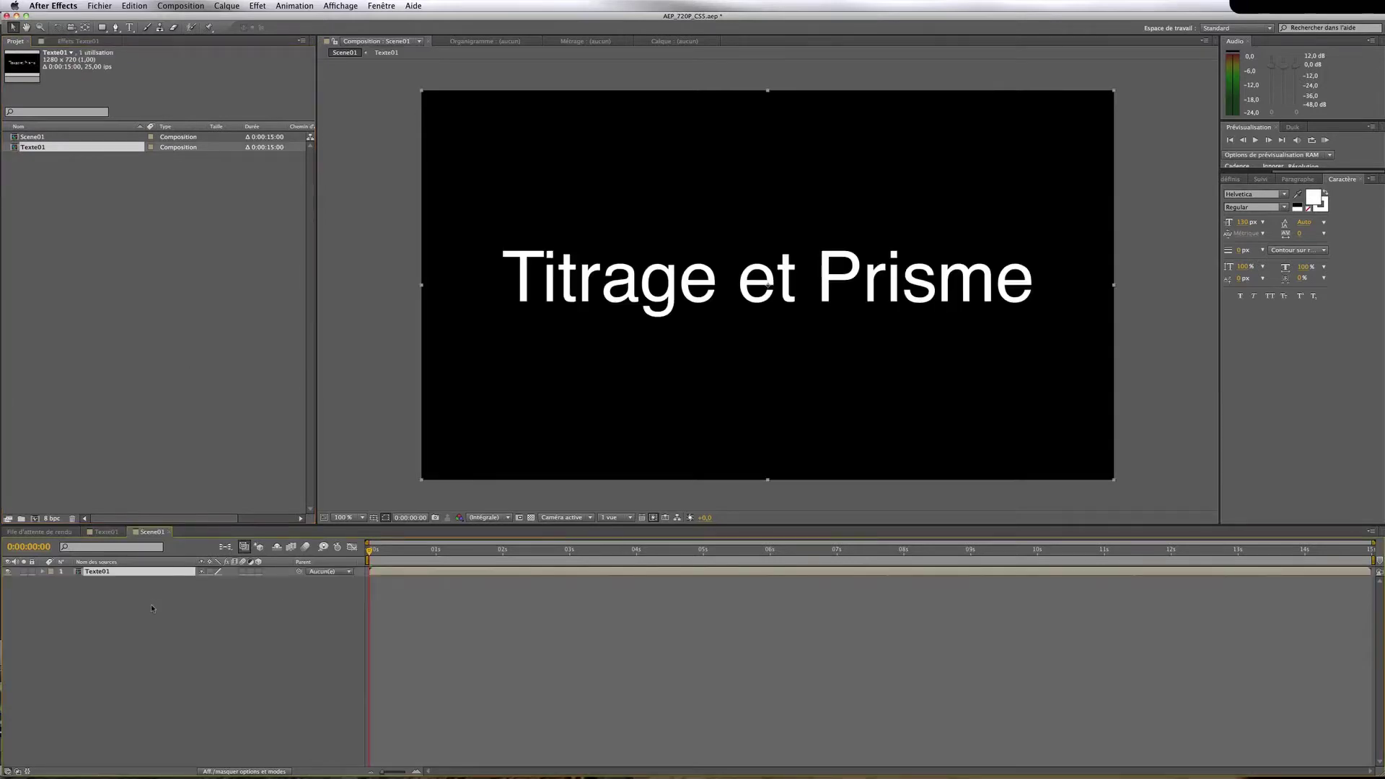
Add a two-node camera with the 28 mm preset to Scene01 and make the Texte01 layer 3D
right_click(150, 604)
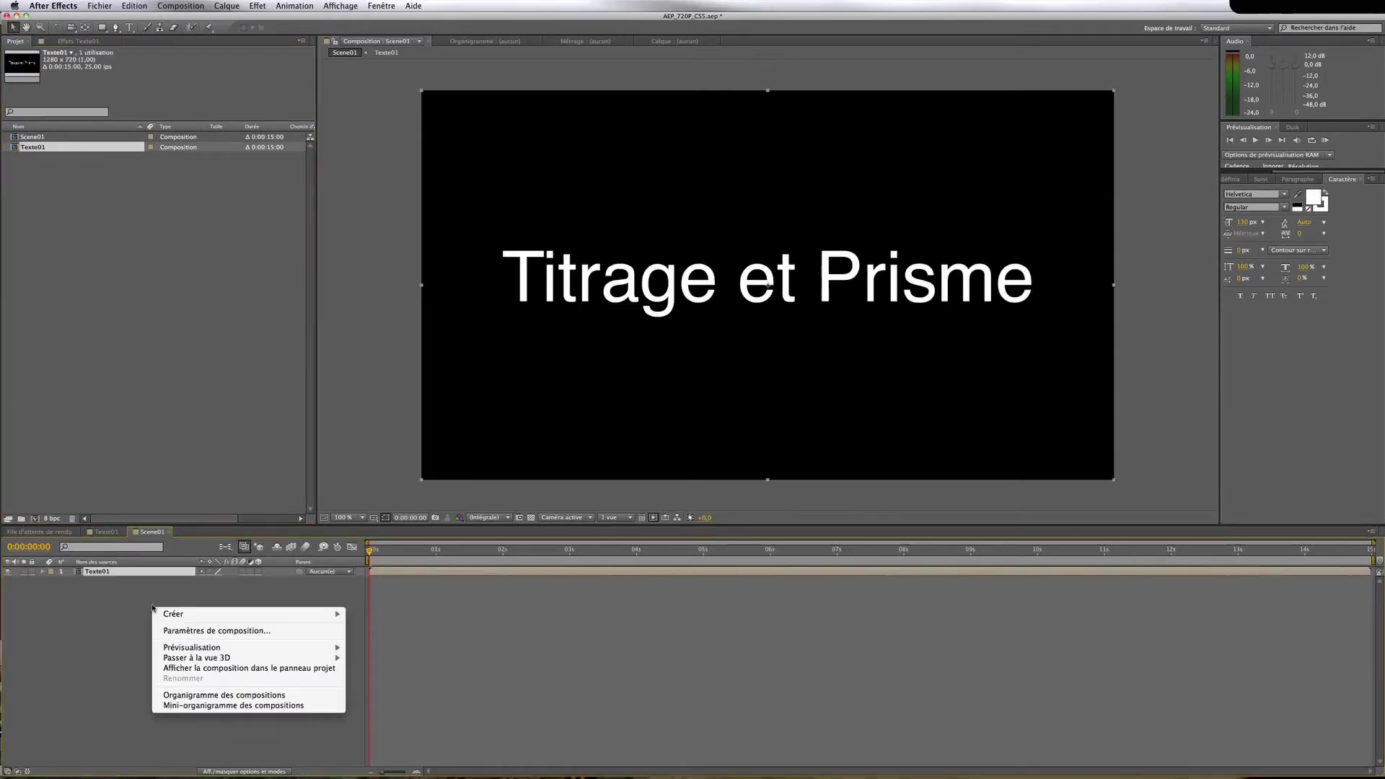
mouse_move(165, 614)
left_click(375, 662)
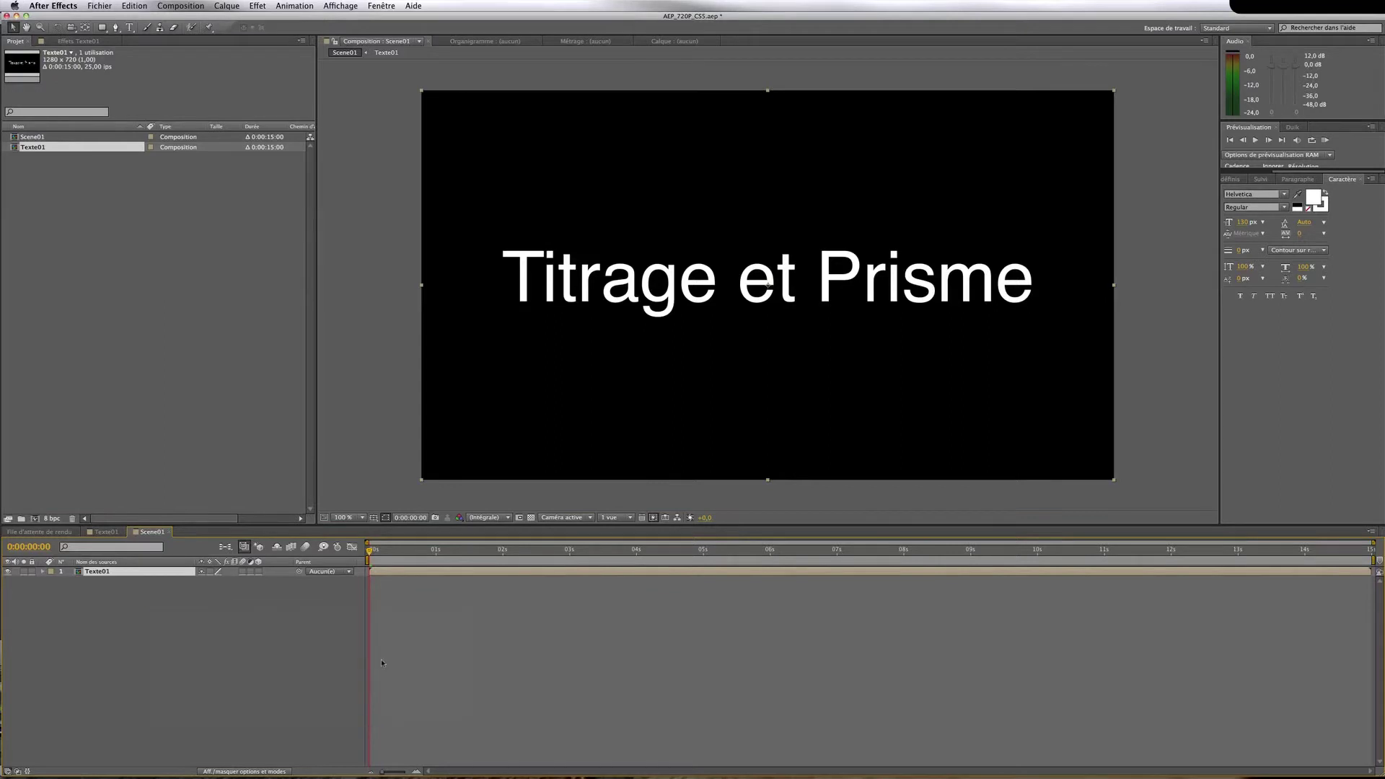
left_click(395, 278)
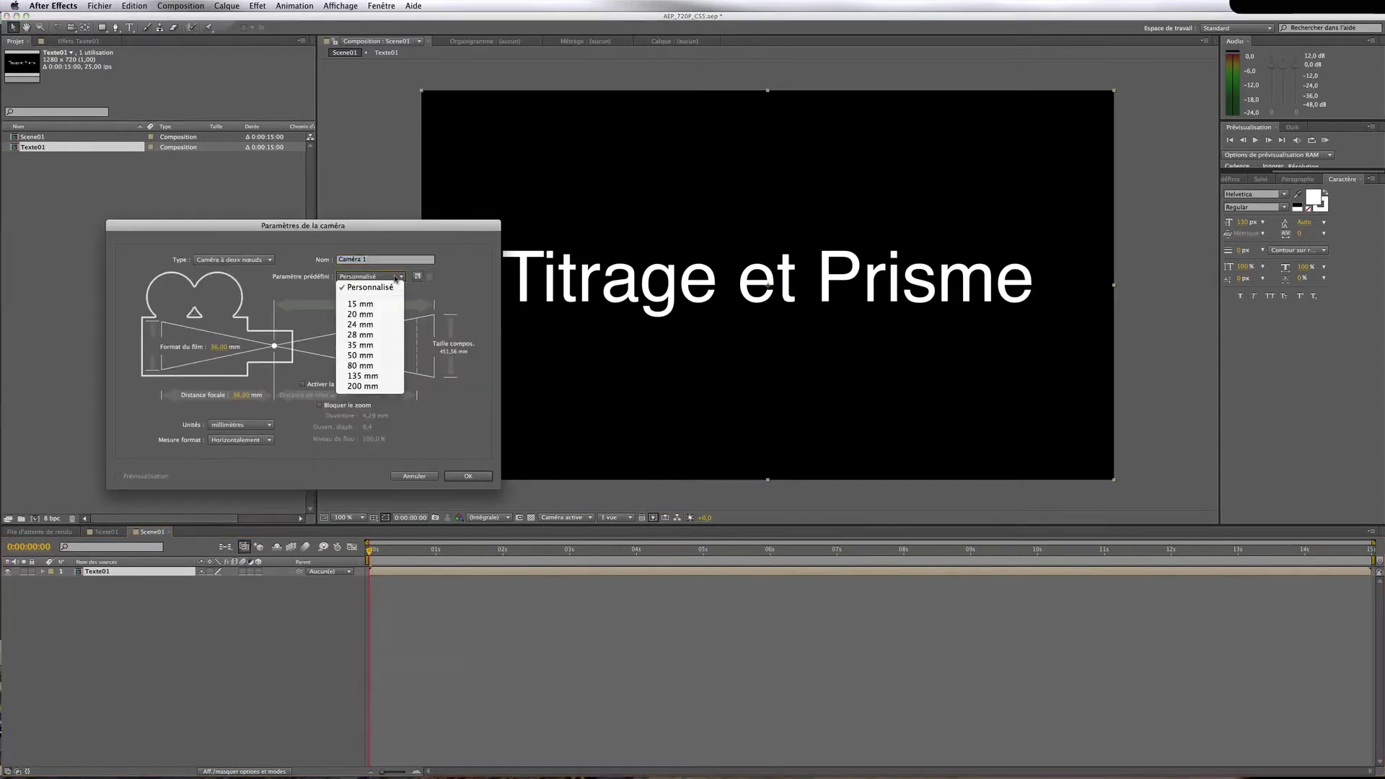
left_click(369, 336)
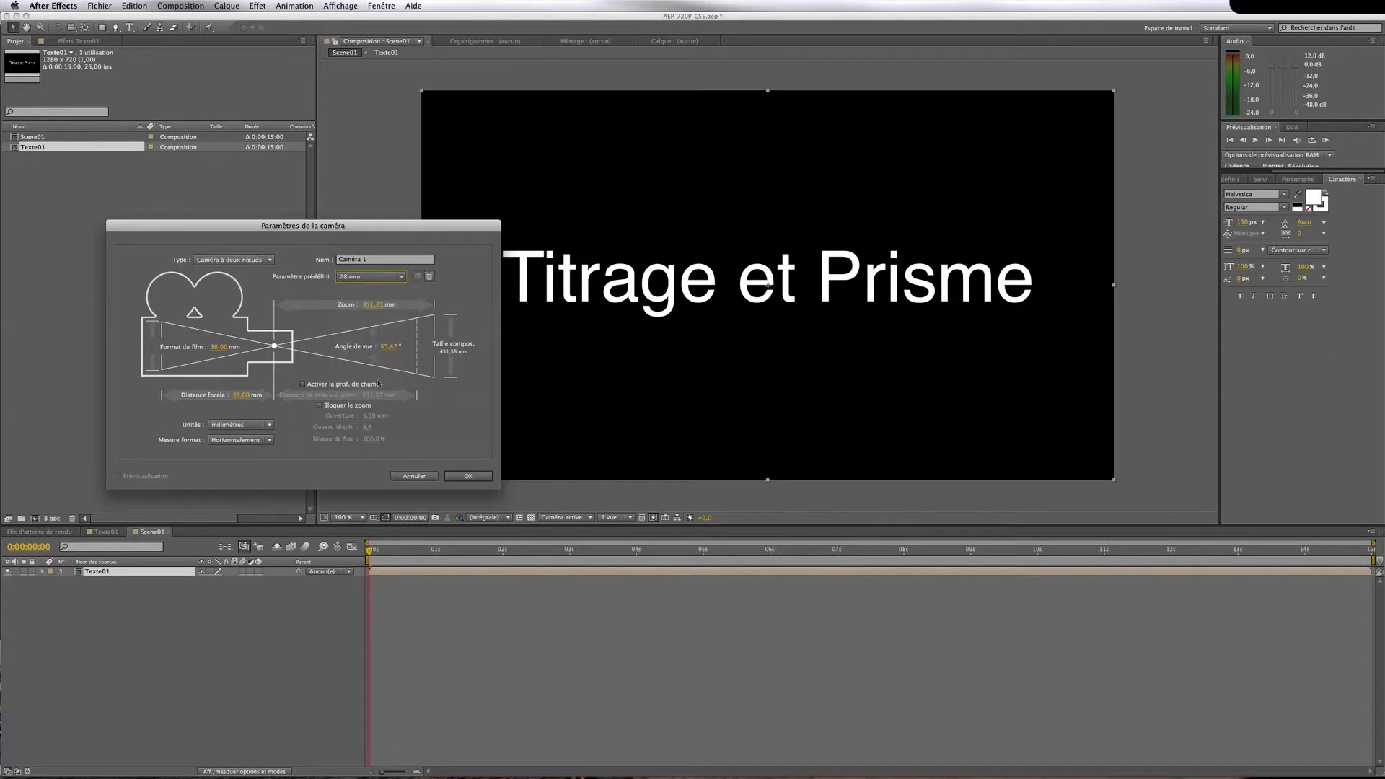
left_click(399, 276)
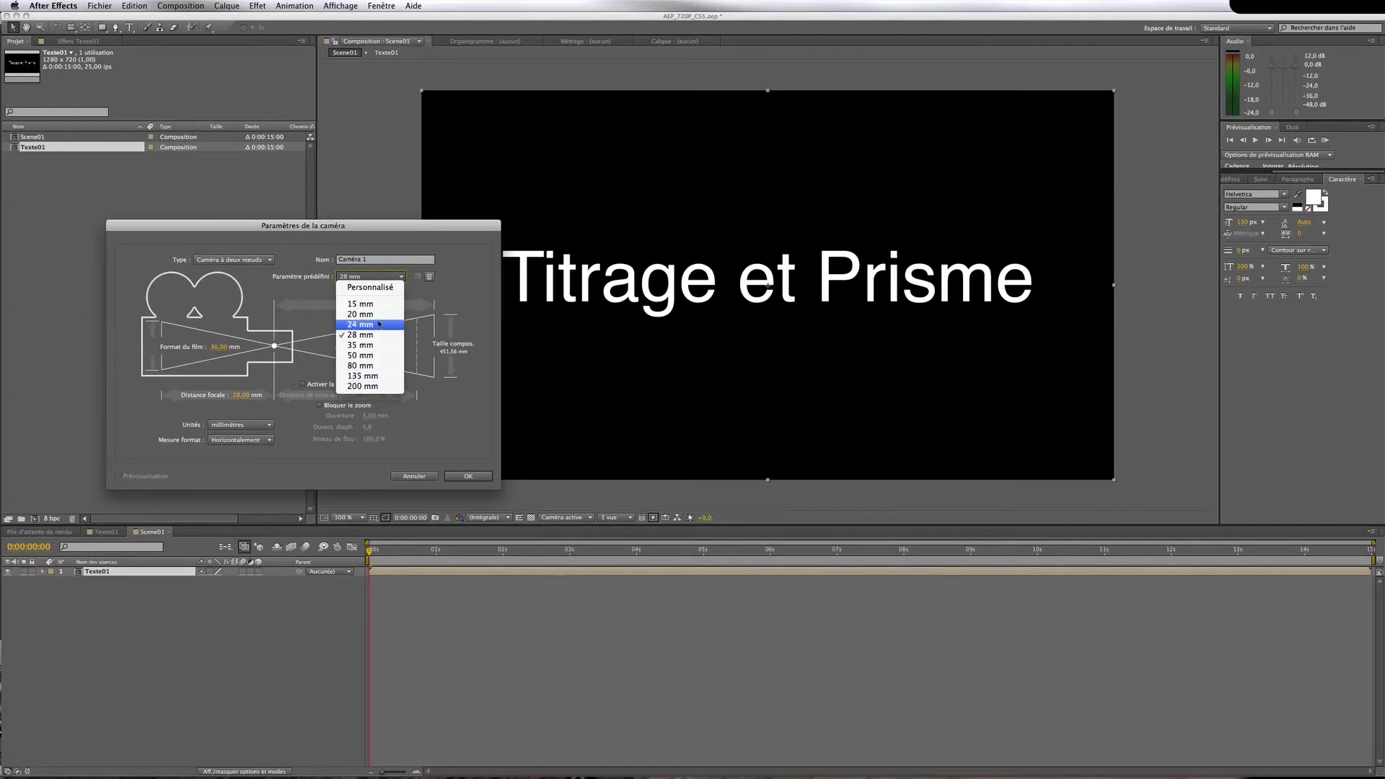
left_click(467, 476)
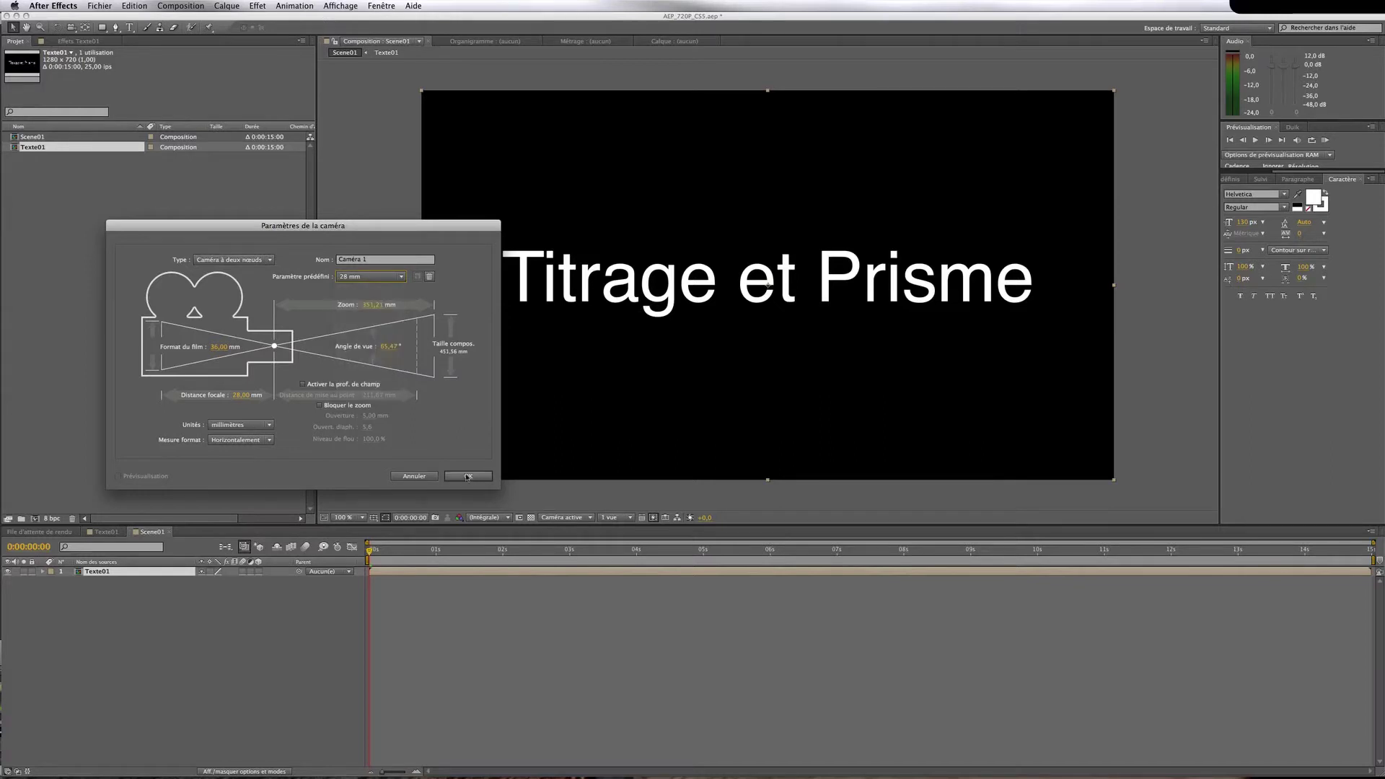
left_click(467, 476)
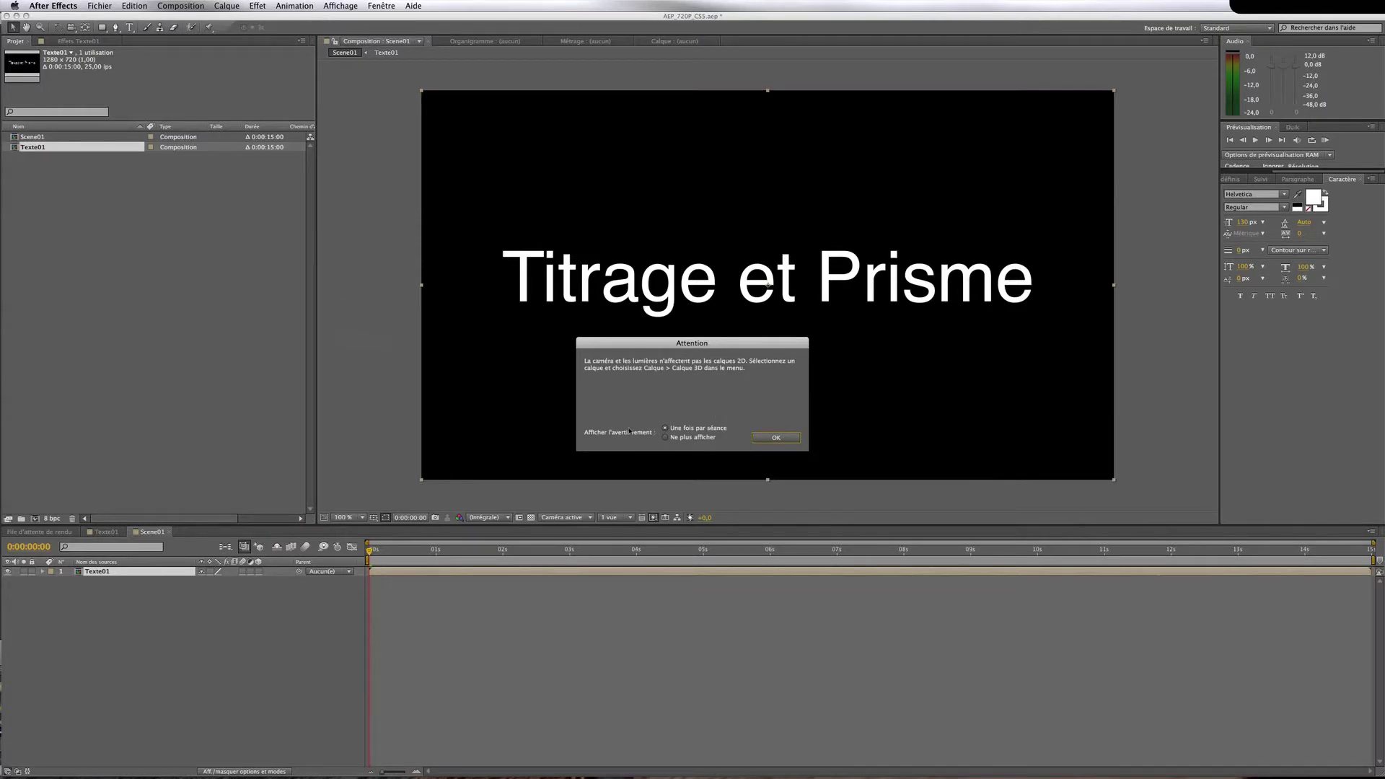
left_click(767, 440)
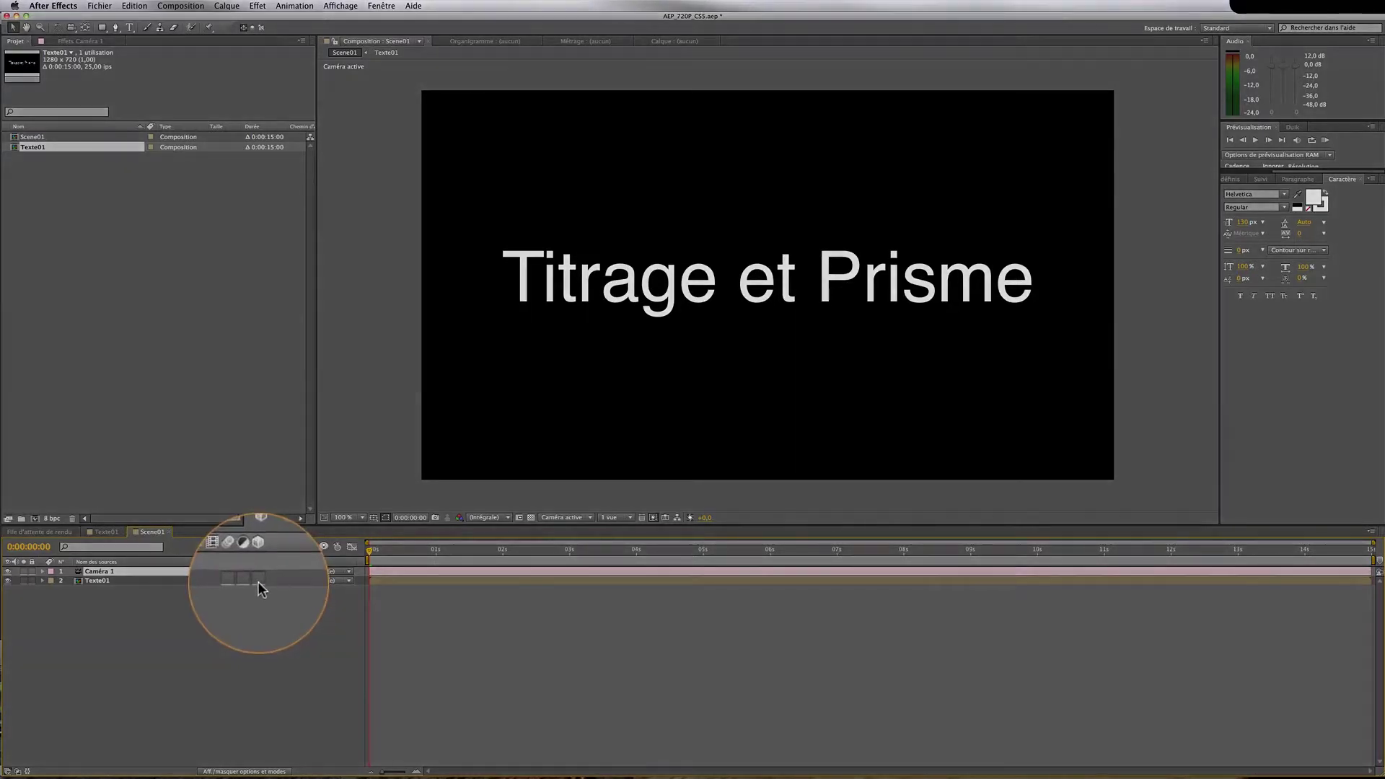
left_click(258, 581)
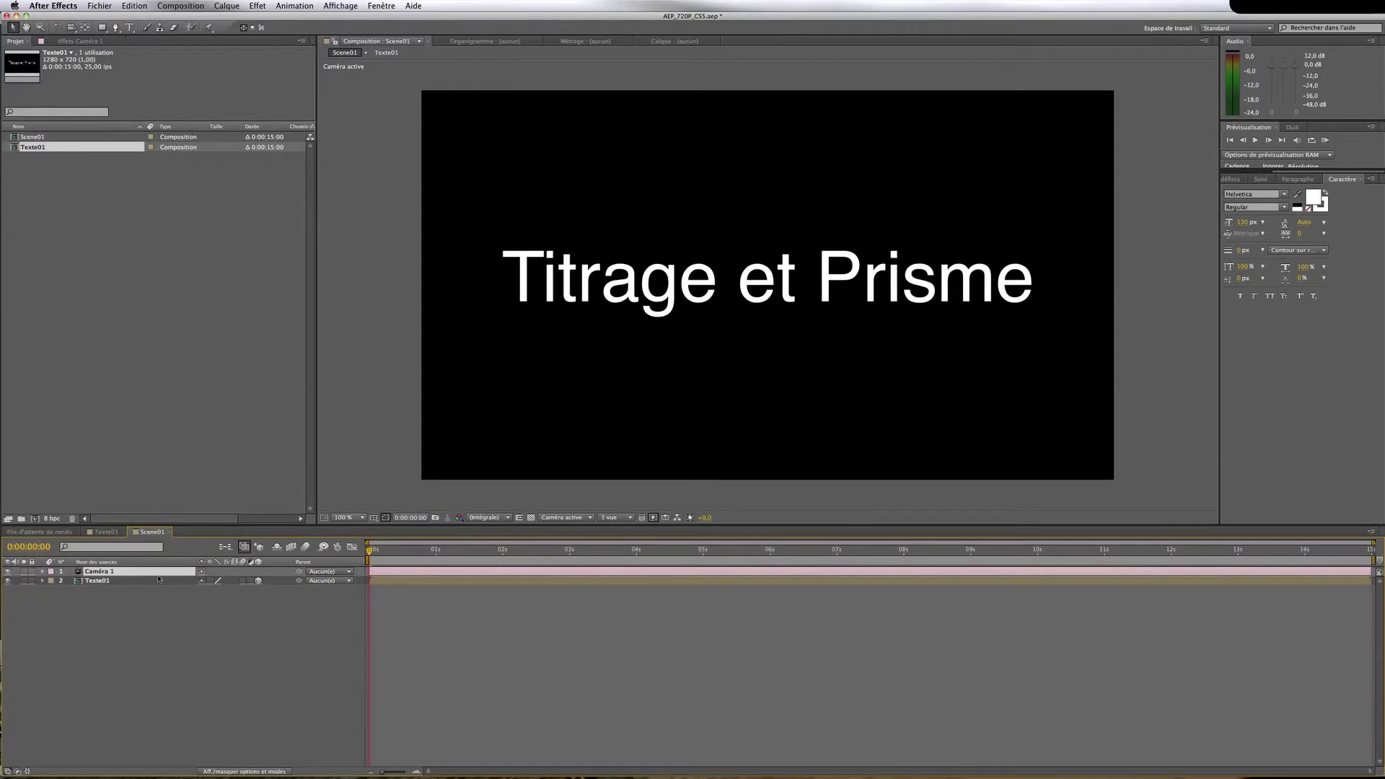
Test the camera by orbiting it around the title, and undo the movement
key("c")
left_click_drag(728, 402, 758, 409)
key("ctrl+z")
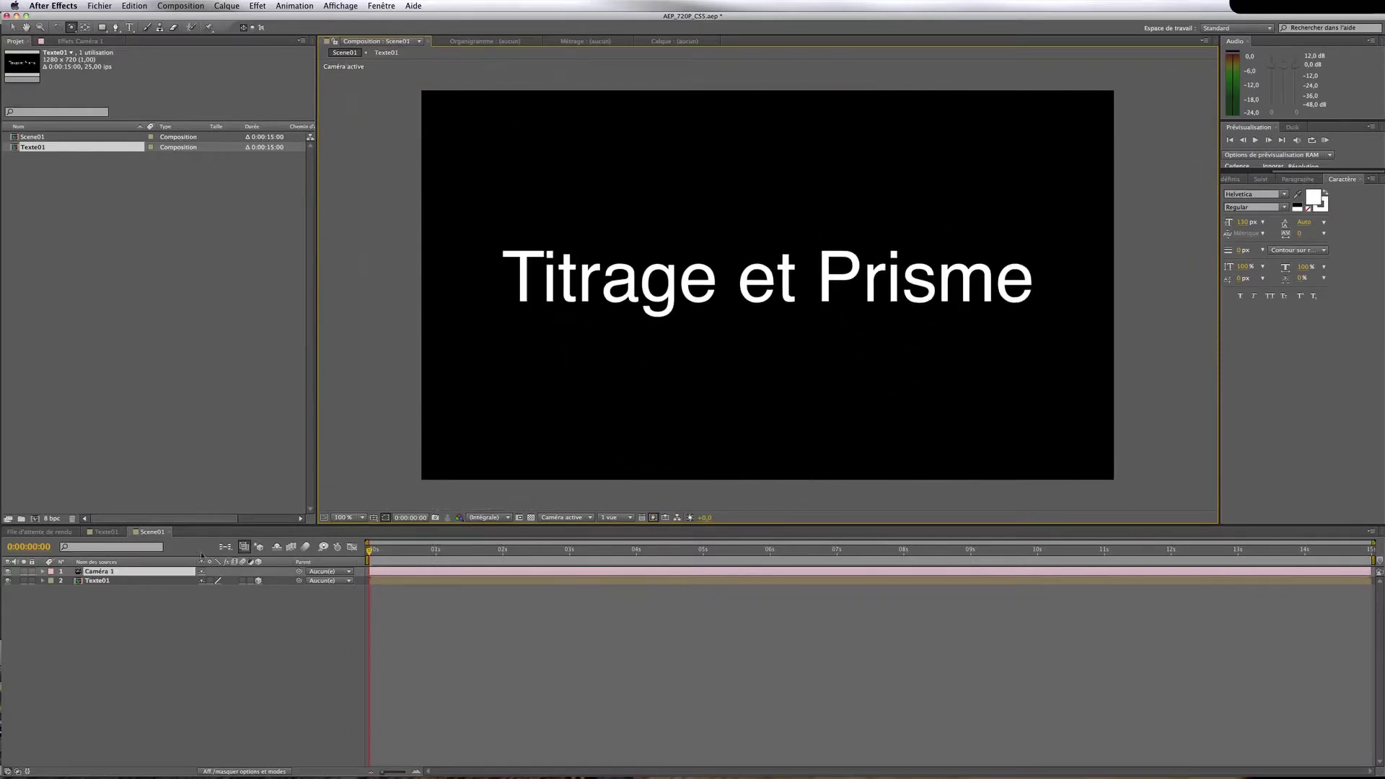
Deselect the camera layer, return to the Selection tool and save the project
left_click(205, 635)
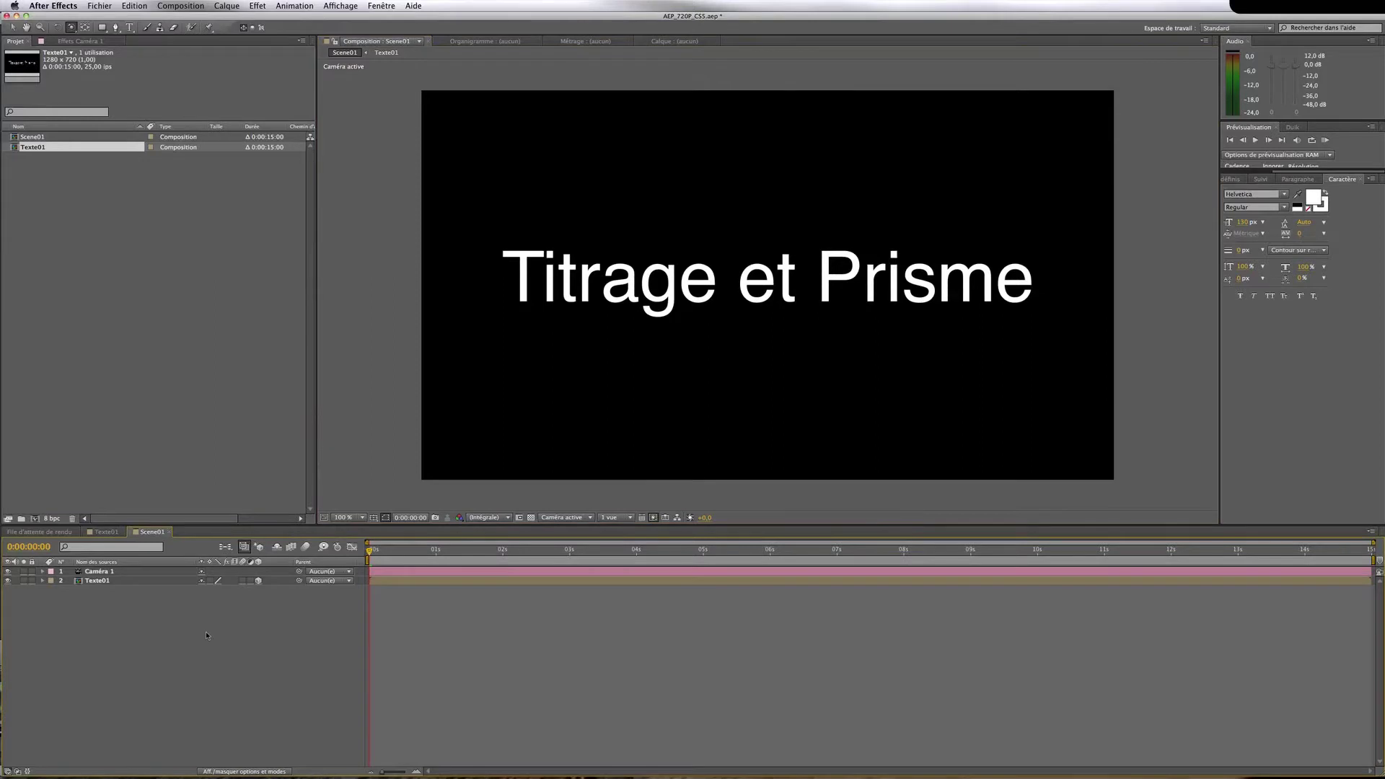
key("v")
key("ctrl+s")
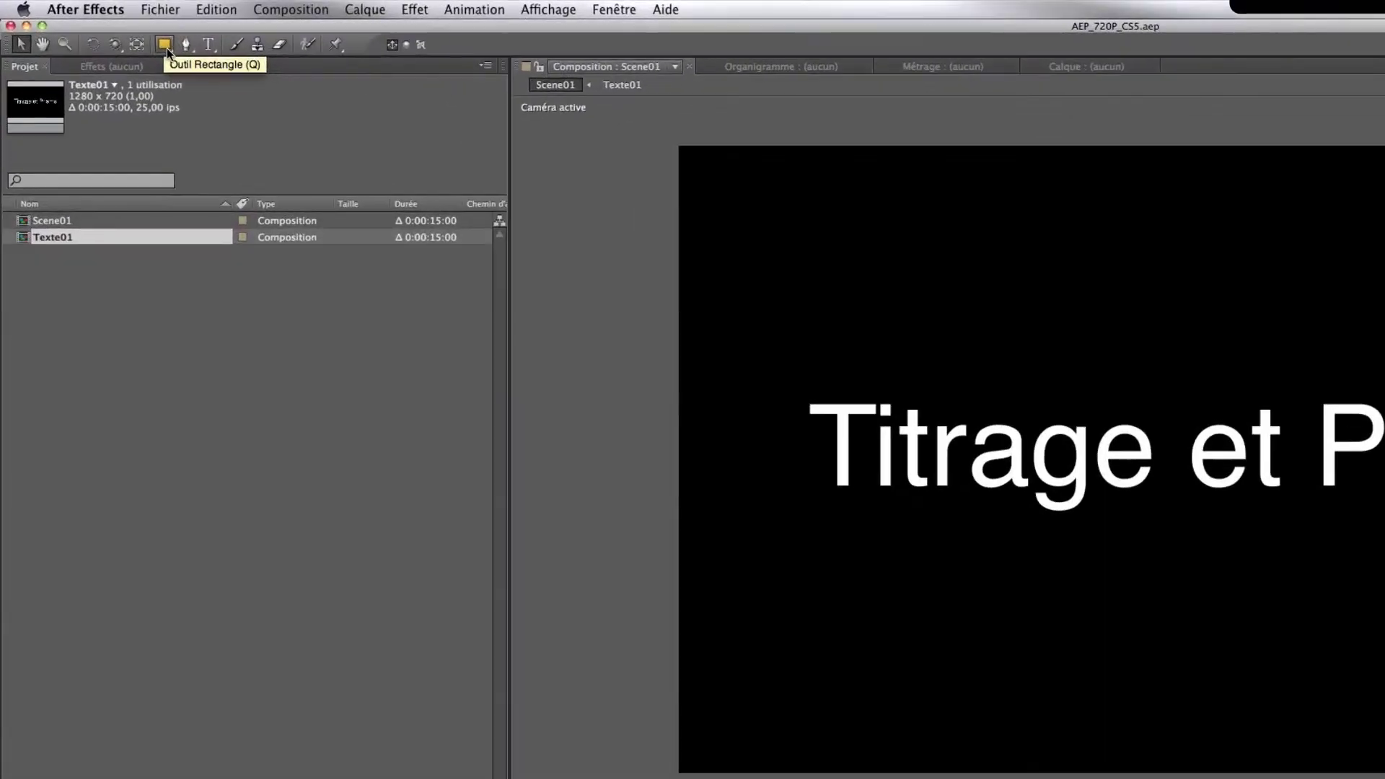
Draw a wide ellipse shape over "Titrage et" and the start of "Prisme" on a new shape layer
left_click(168, 48)
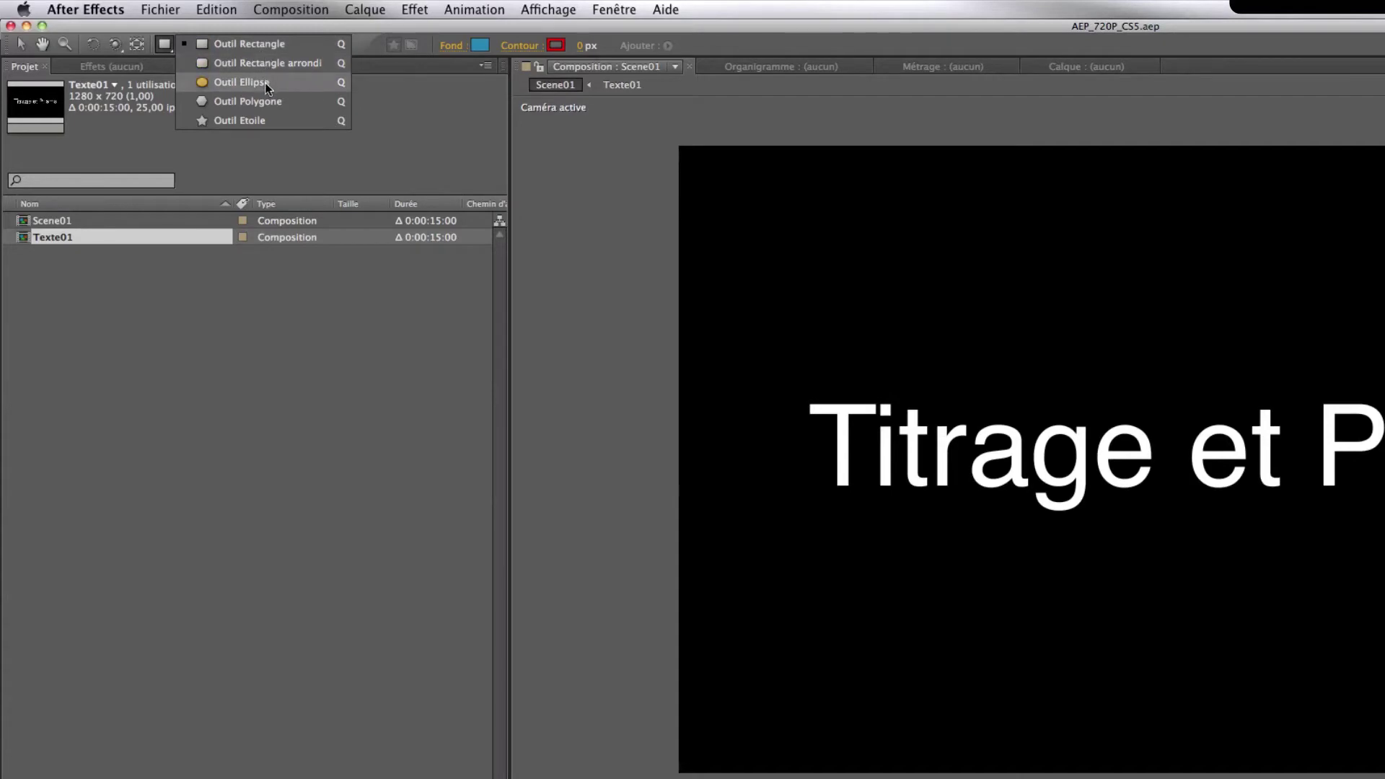
left_click(253, 81)
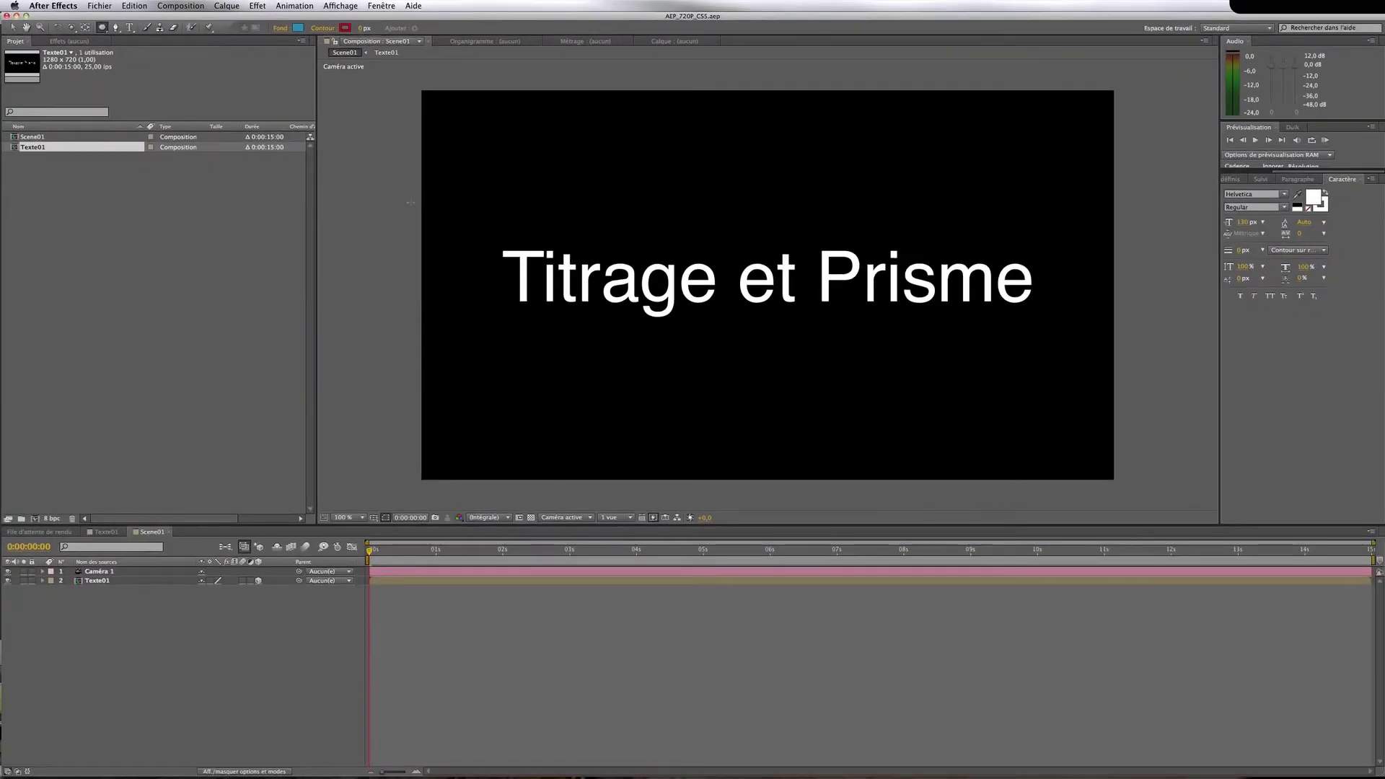
mouse_move(493, 225)
left_mouse_down()
mouse_move(798, 262)
mouse_move(903, 320)
mouse_move(849, 336)
left_mouse_up()
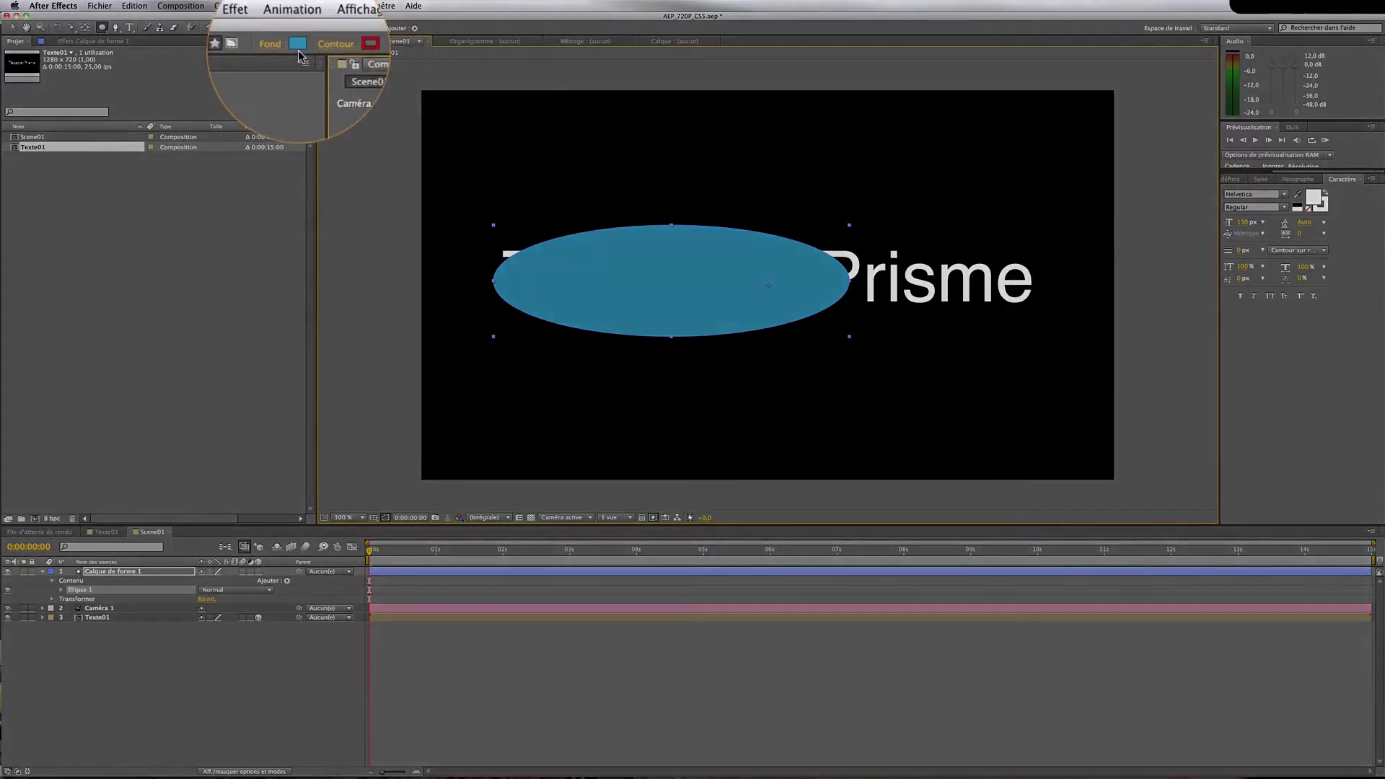
Change the ellipse's fill to a dark, fully saturated violet
left_click(298, 28)
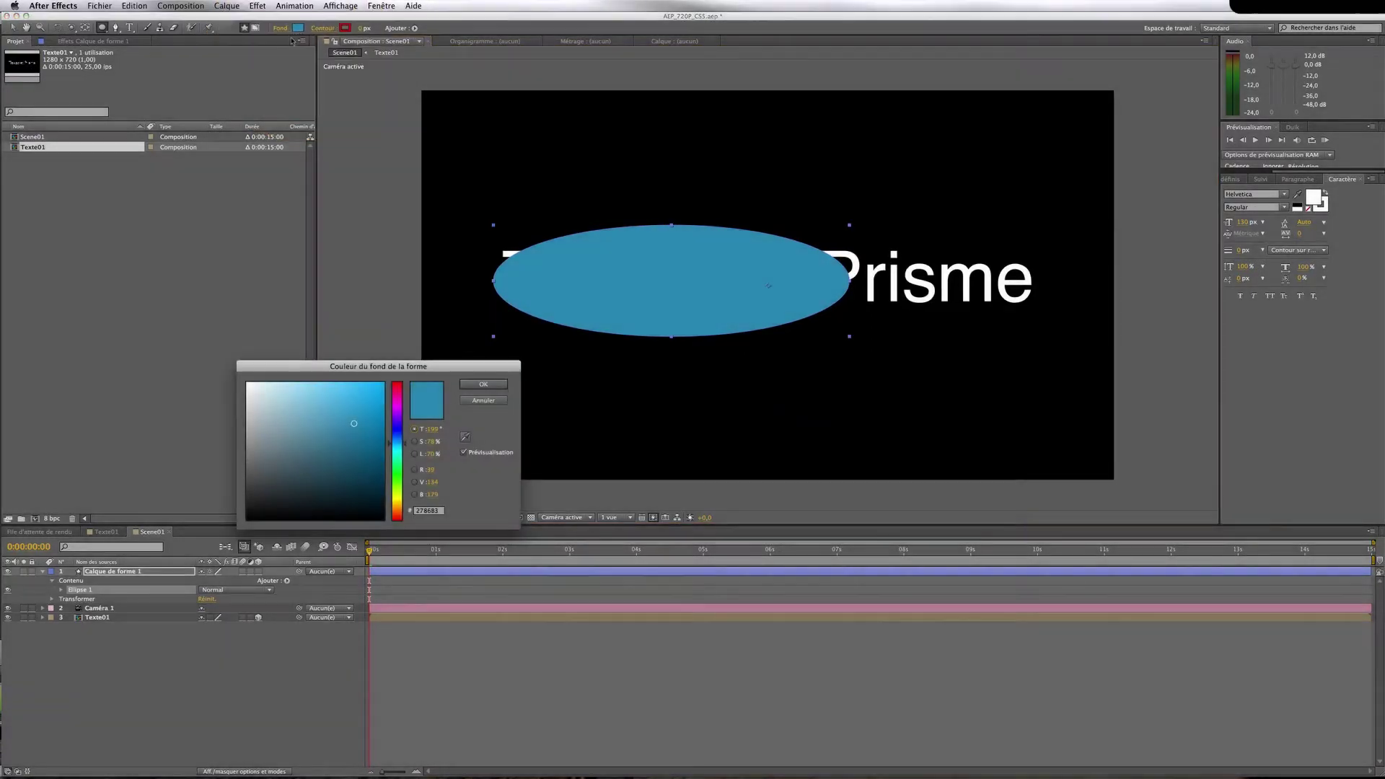
left_click(397, 419)
left_click_drag(367, 409, 393, 425)
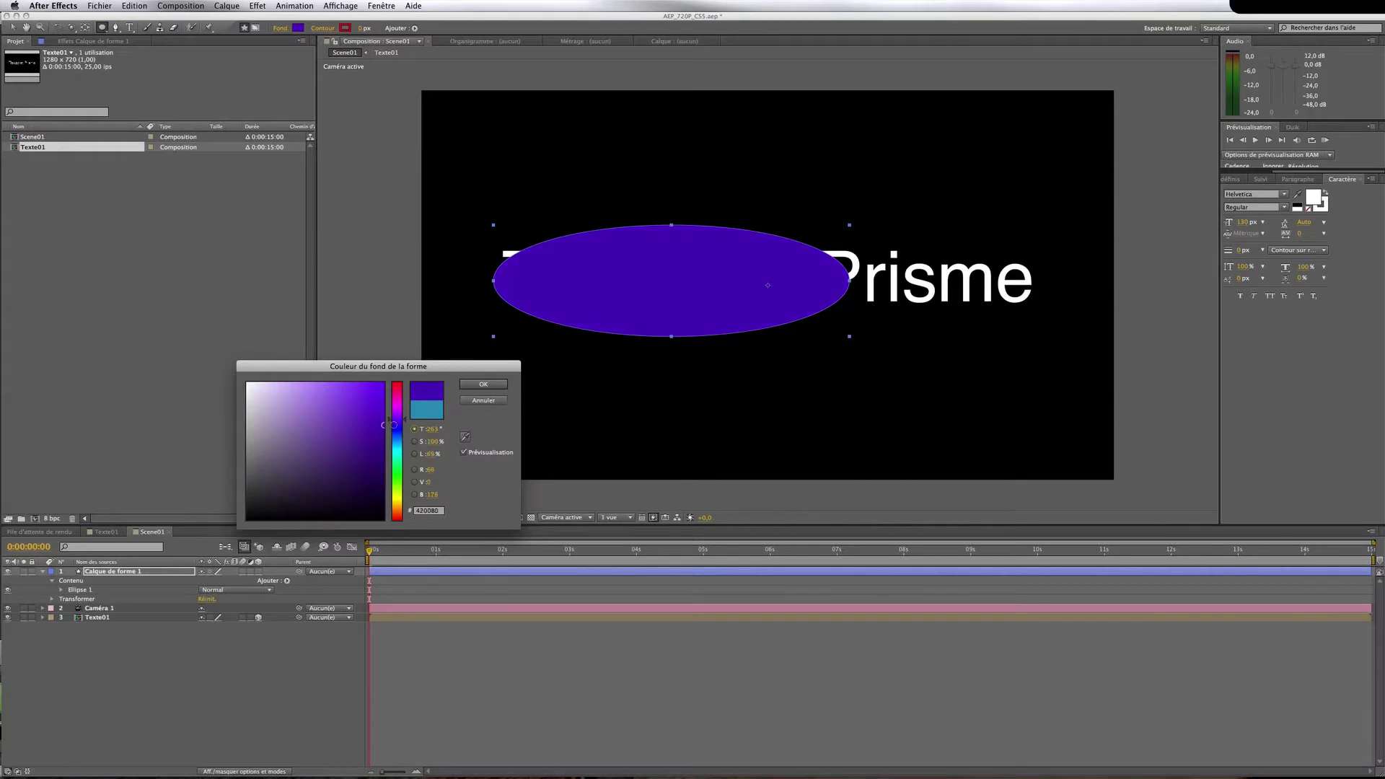
left_click(483, 384)
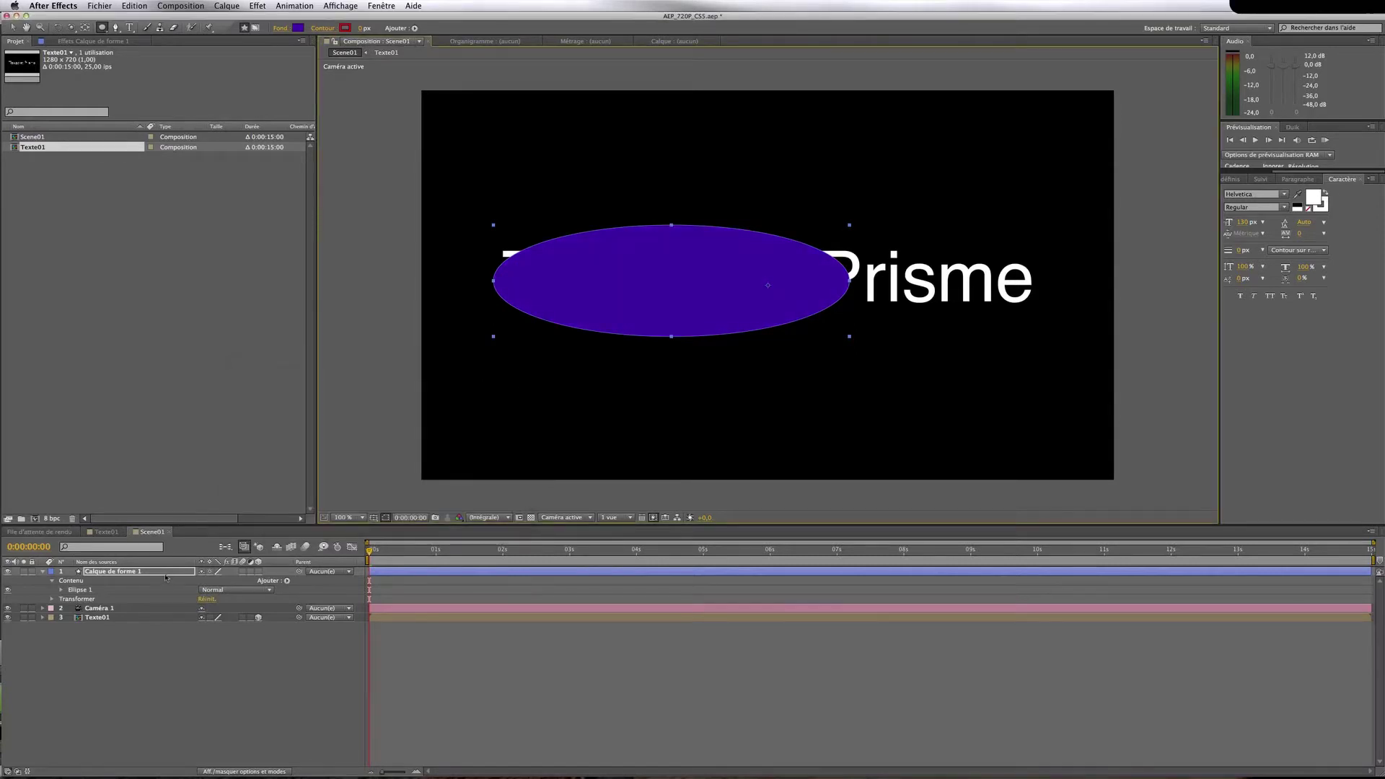
Place the ellipse layer beneath Texte01 in the layer stack and centre the ellipse behind the title
left_click_drag(166, 577, 185, 658)
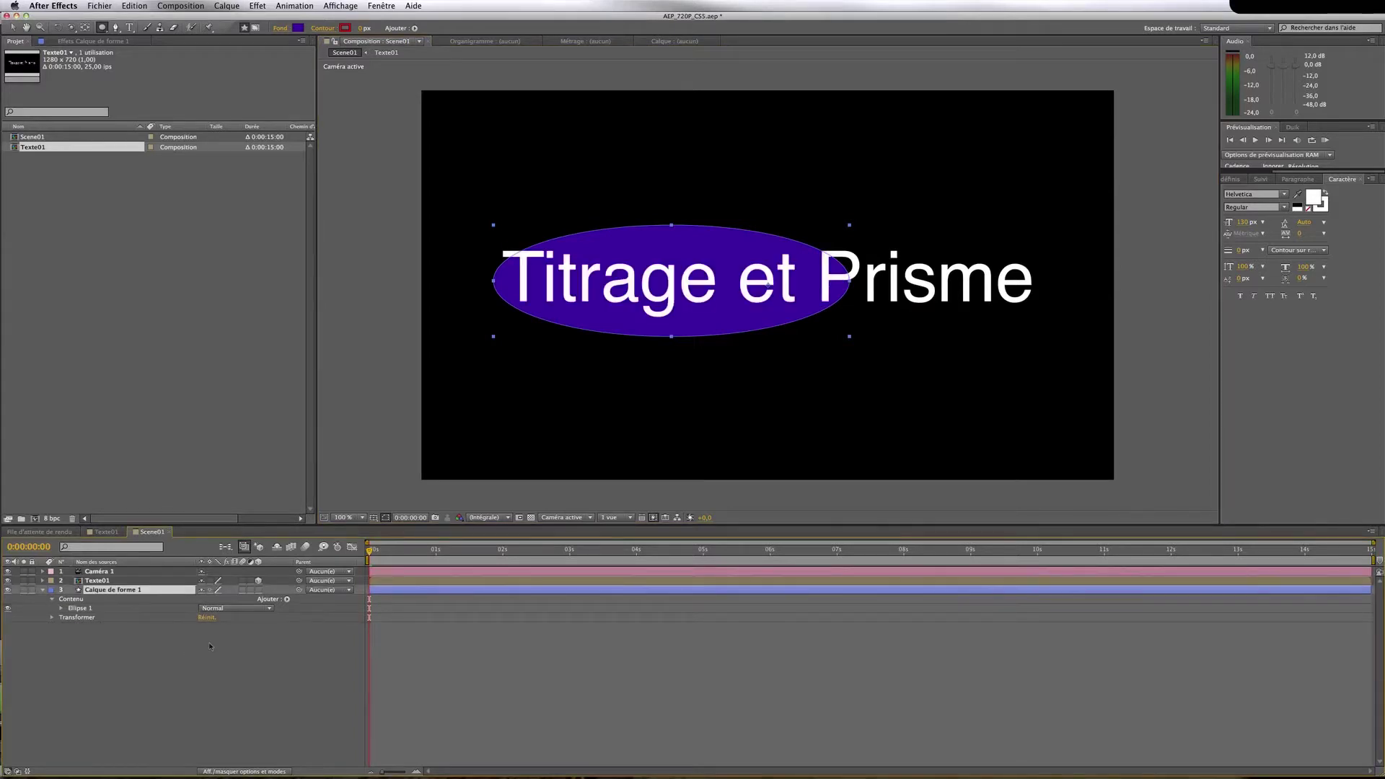
key("v")
left_click_drag(732, 312, 825, 315)
left_click(127, 705)
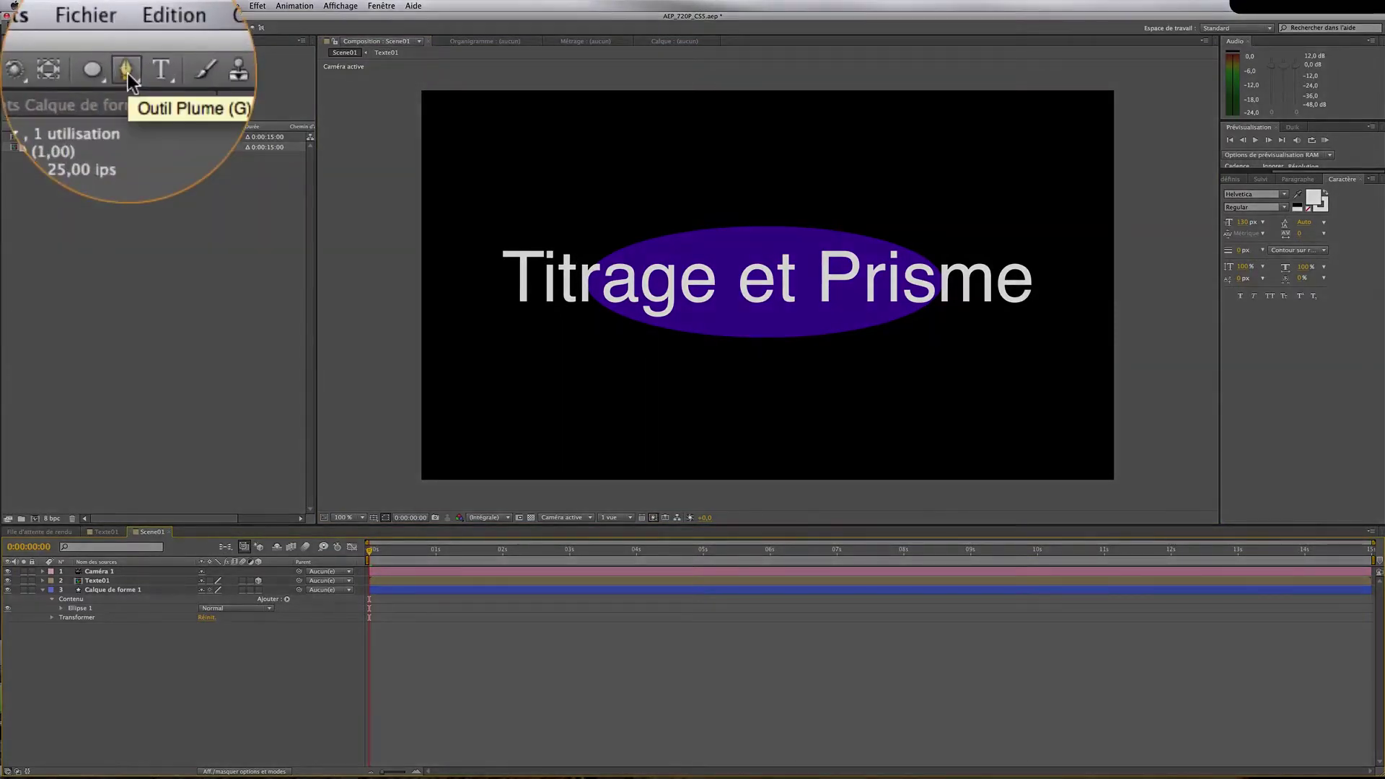
Draw a closed, irregular seven-point polygon with the Pen tool on a new shape layer over the end of "Prisme"
left_click(116, 27)
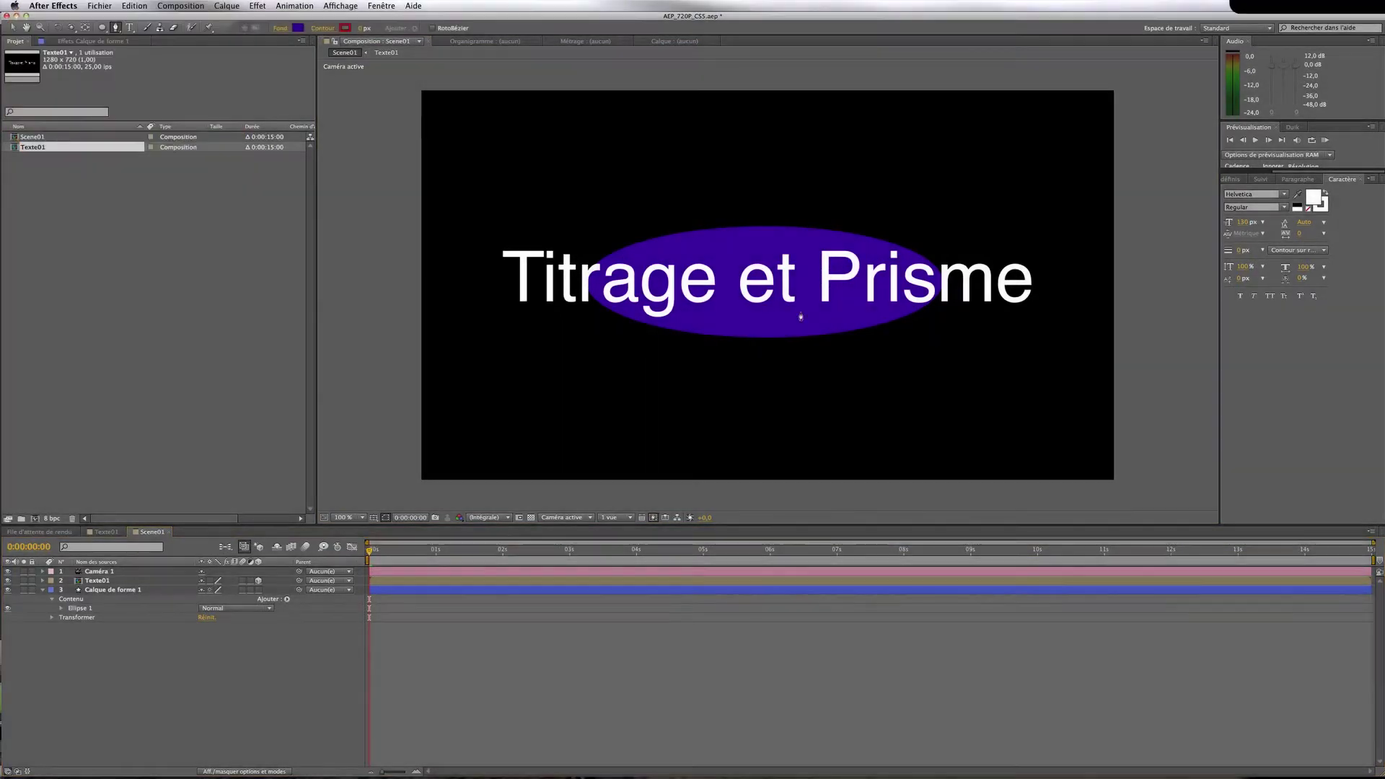
left_click(787, 133)
left_click(709, 158)
left_click(946, 268)
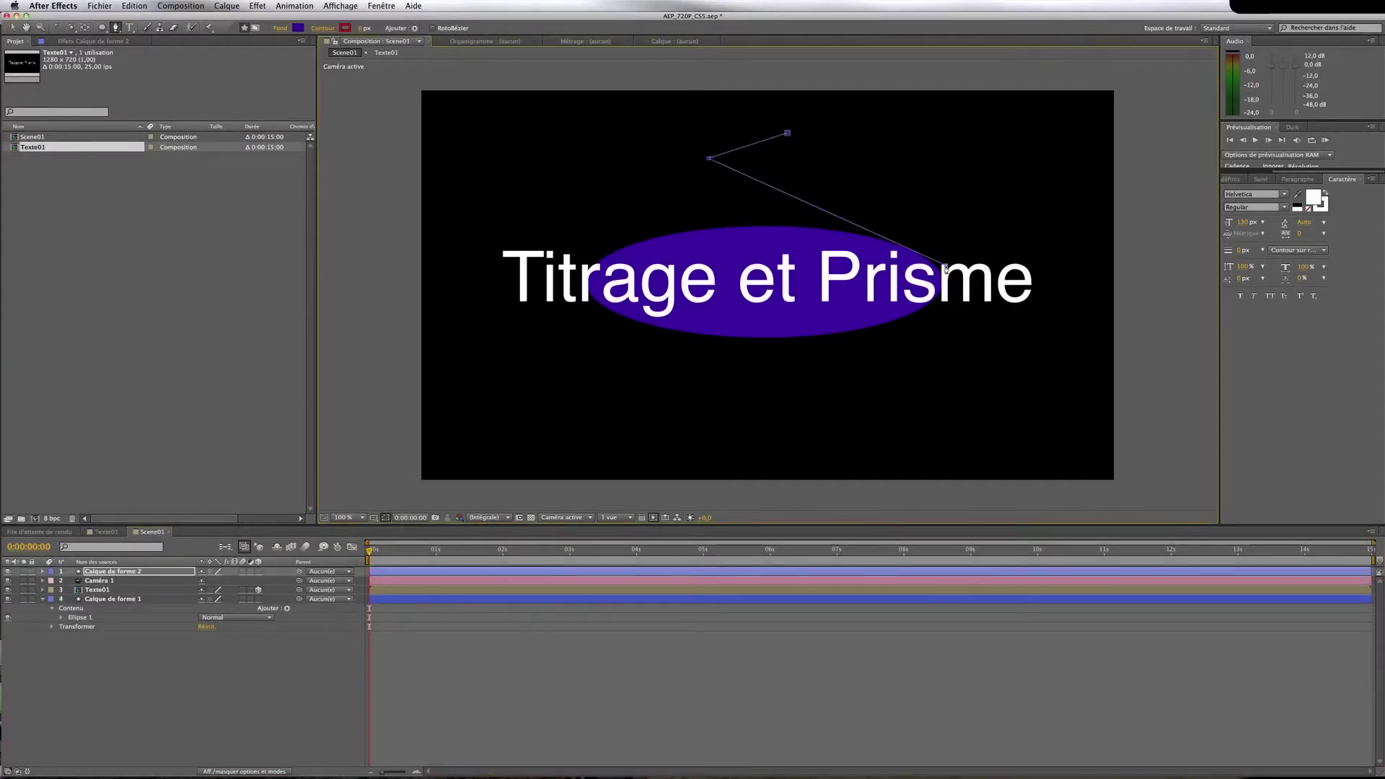
left_click(605, 470)
left_click(1086, 432)
left_click(1057, 254)
left_click(940, 164)
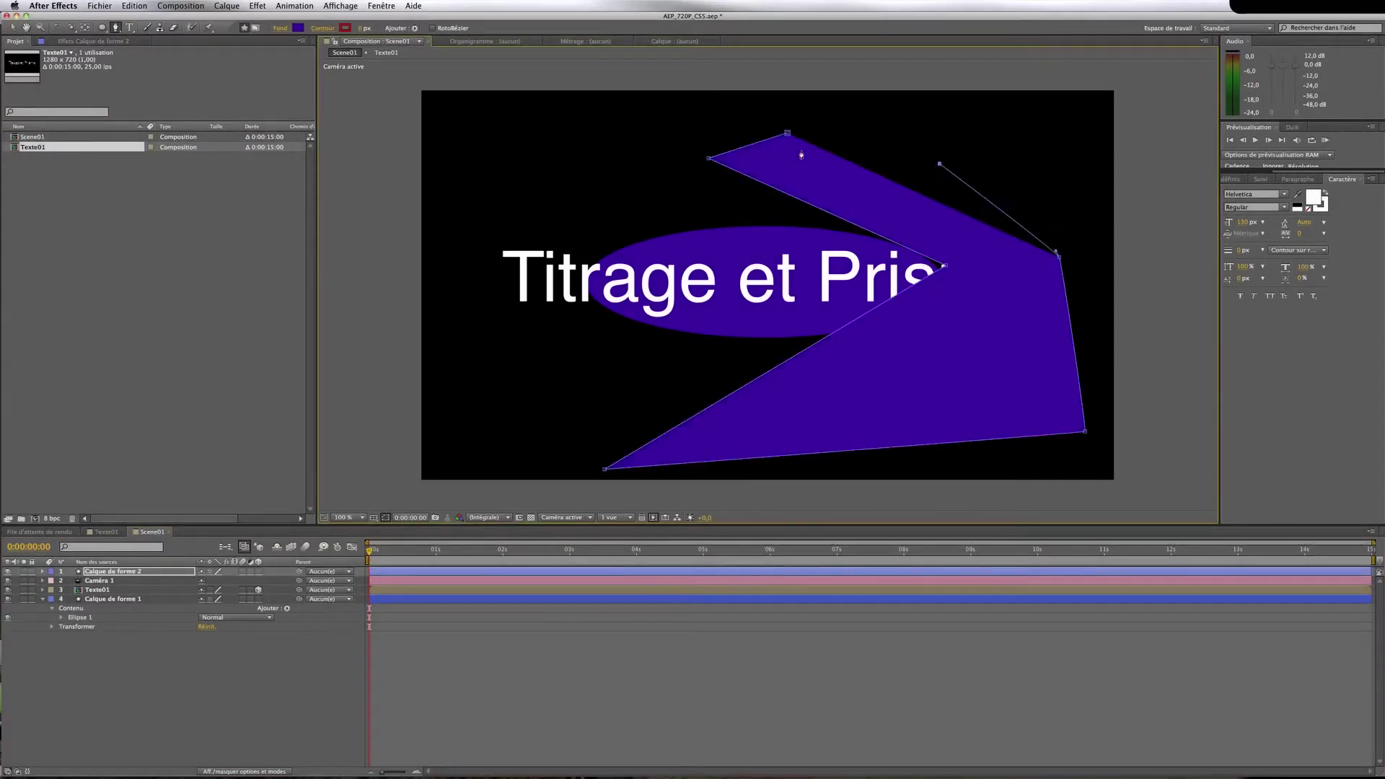
left_click(787, 133)
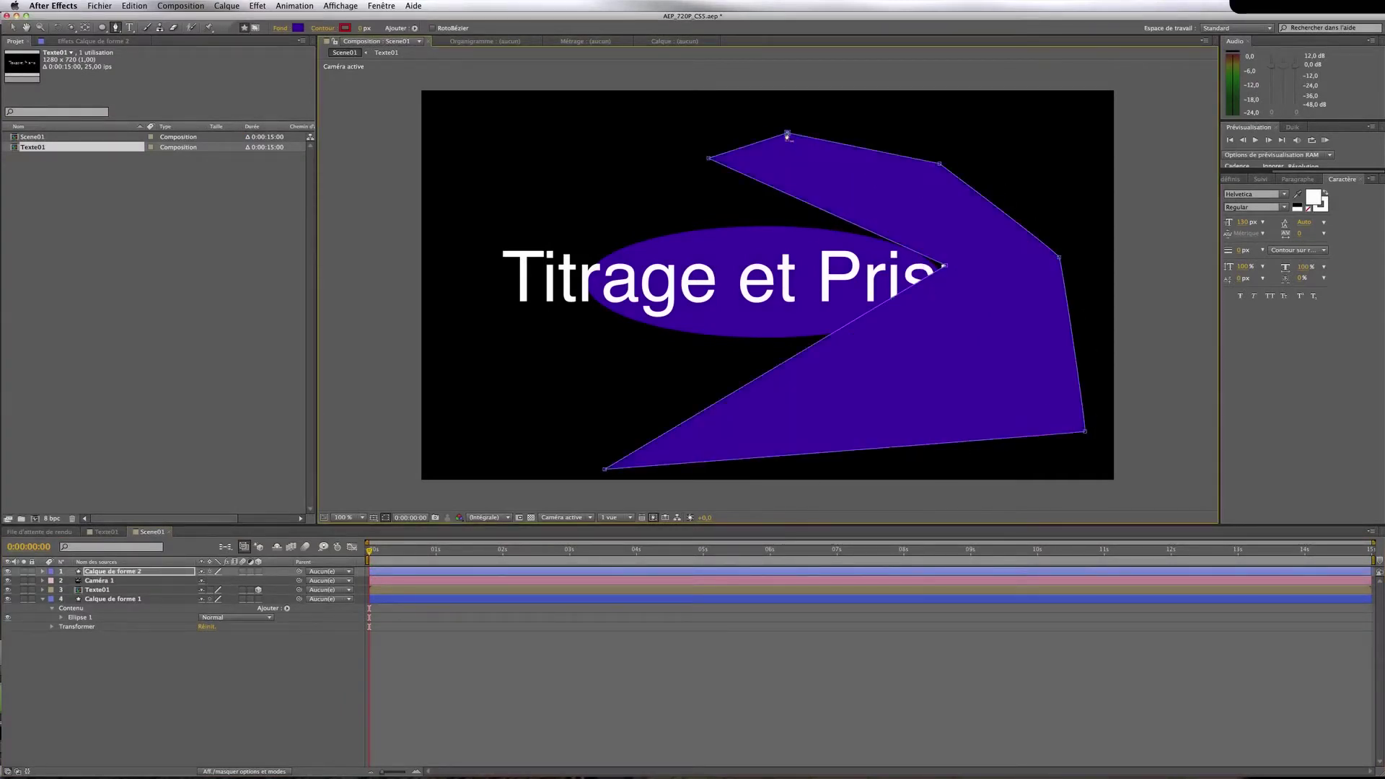
Give the pen-drawn polygon a white outline about 24 px wide, then delete its shape layer
left_click(347, 28)
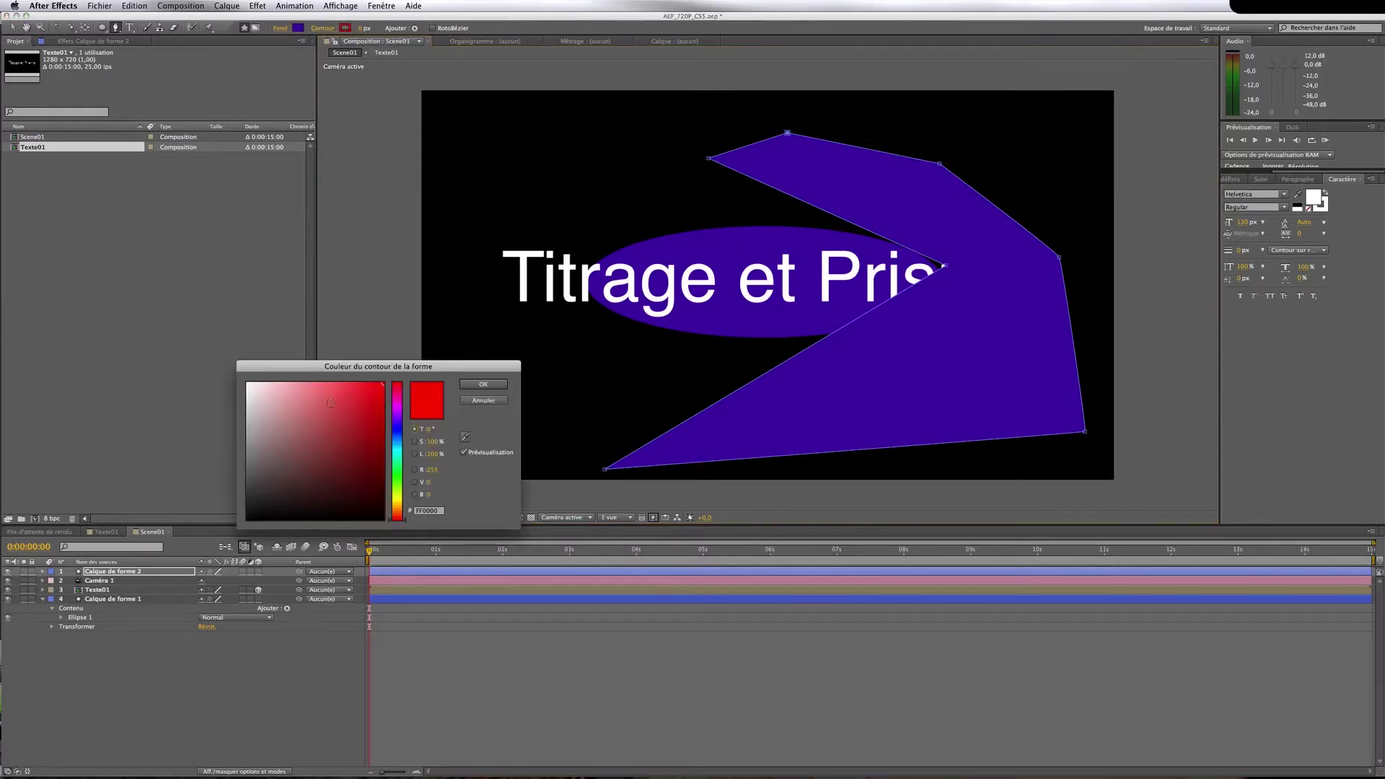
left_click_drag(331, 403, 247, 383)
left_click(482, 384)
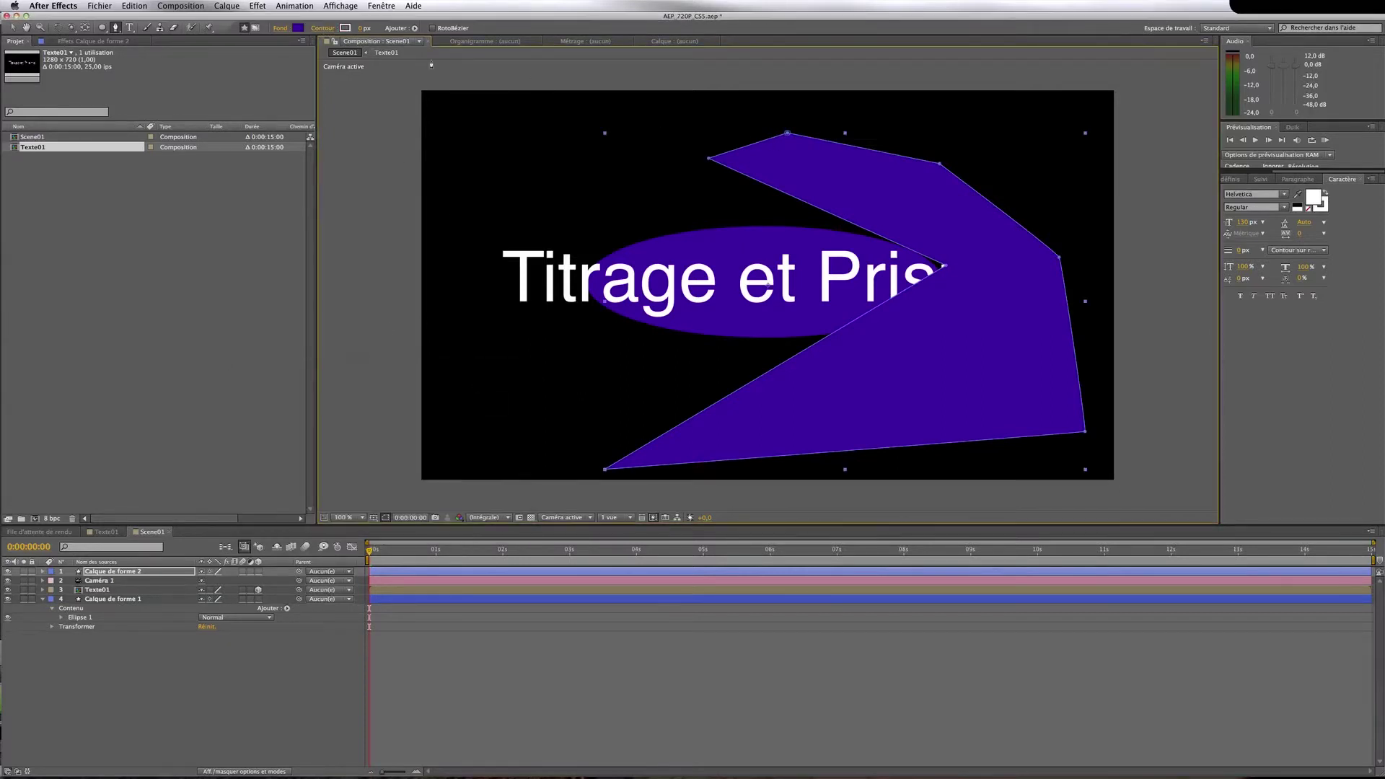
left_click_drag(364, 29, 378, 31)
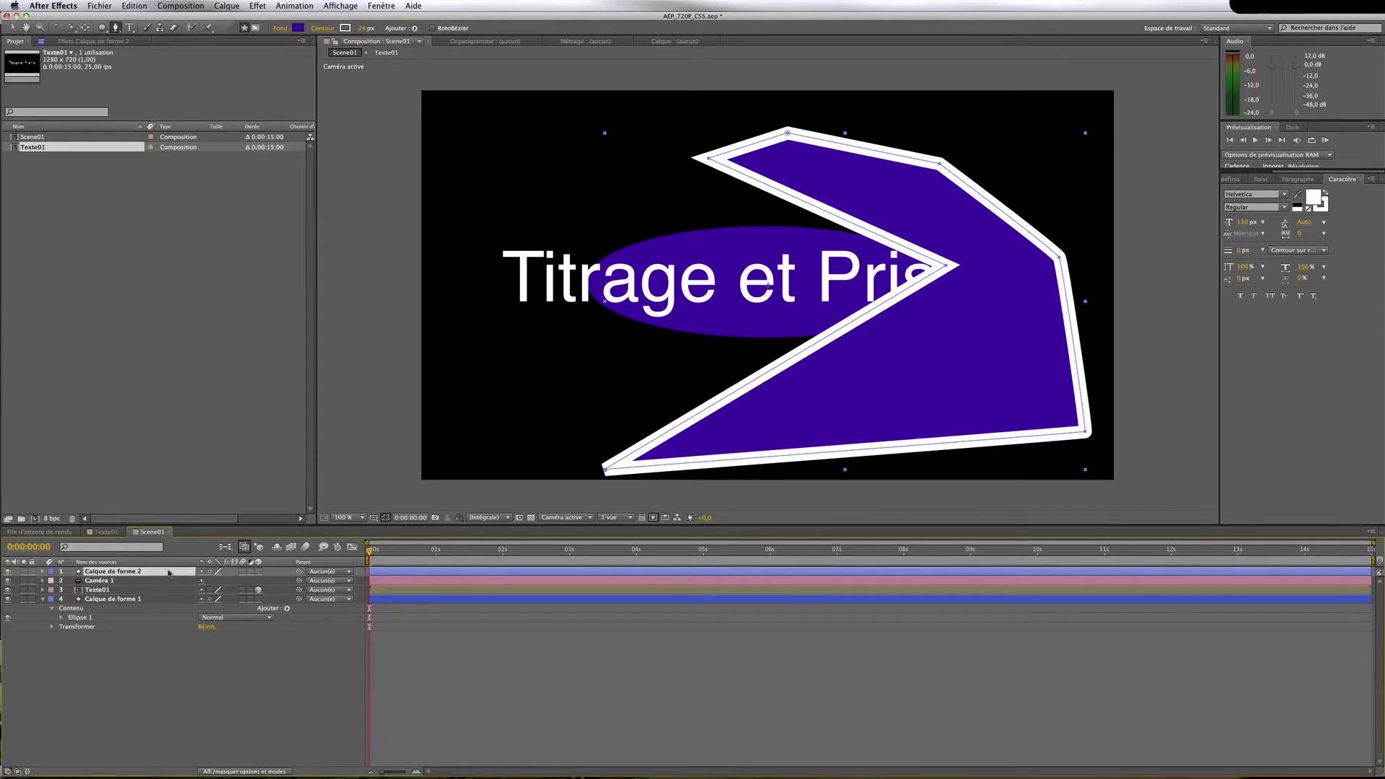
key("Delete")
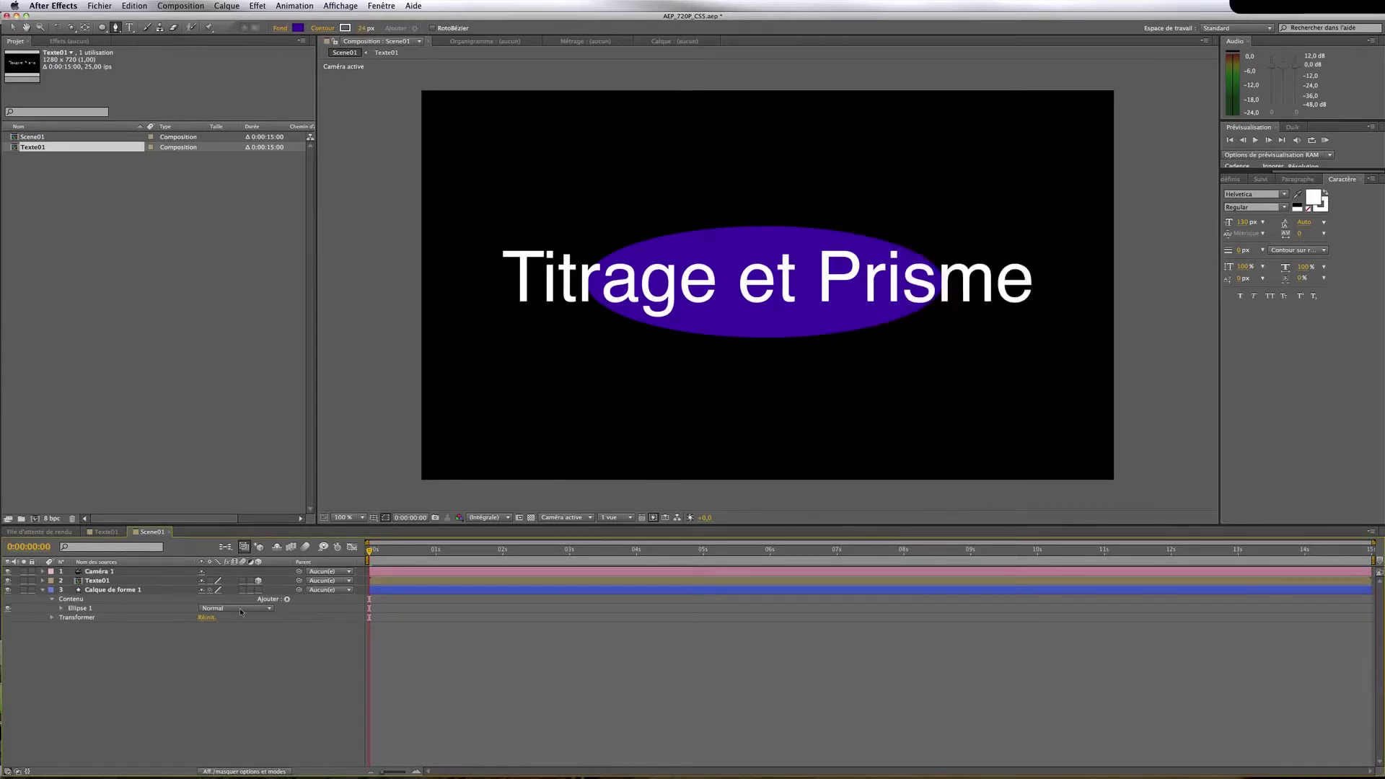
Select the ellipse layer and search the effects library for "flou accé"
left_click(189, 591)
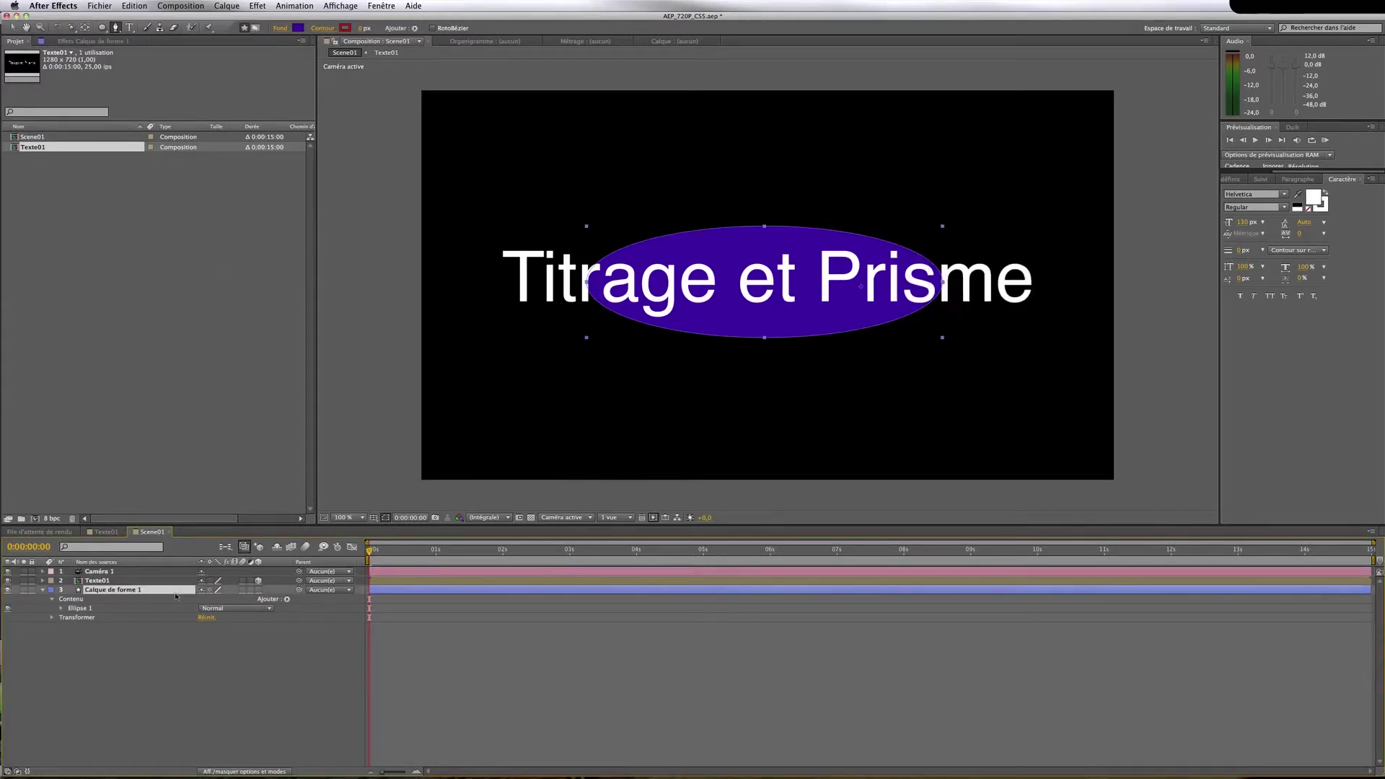
left_click(1233, 180)
double_click(1270, 191)
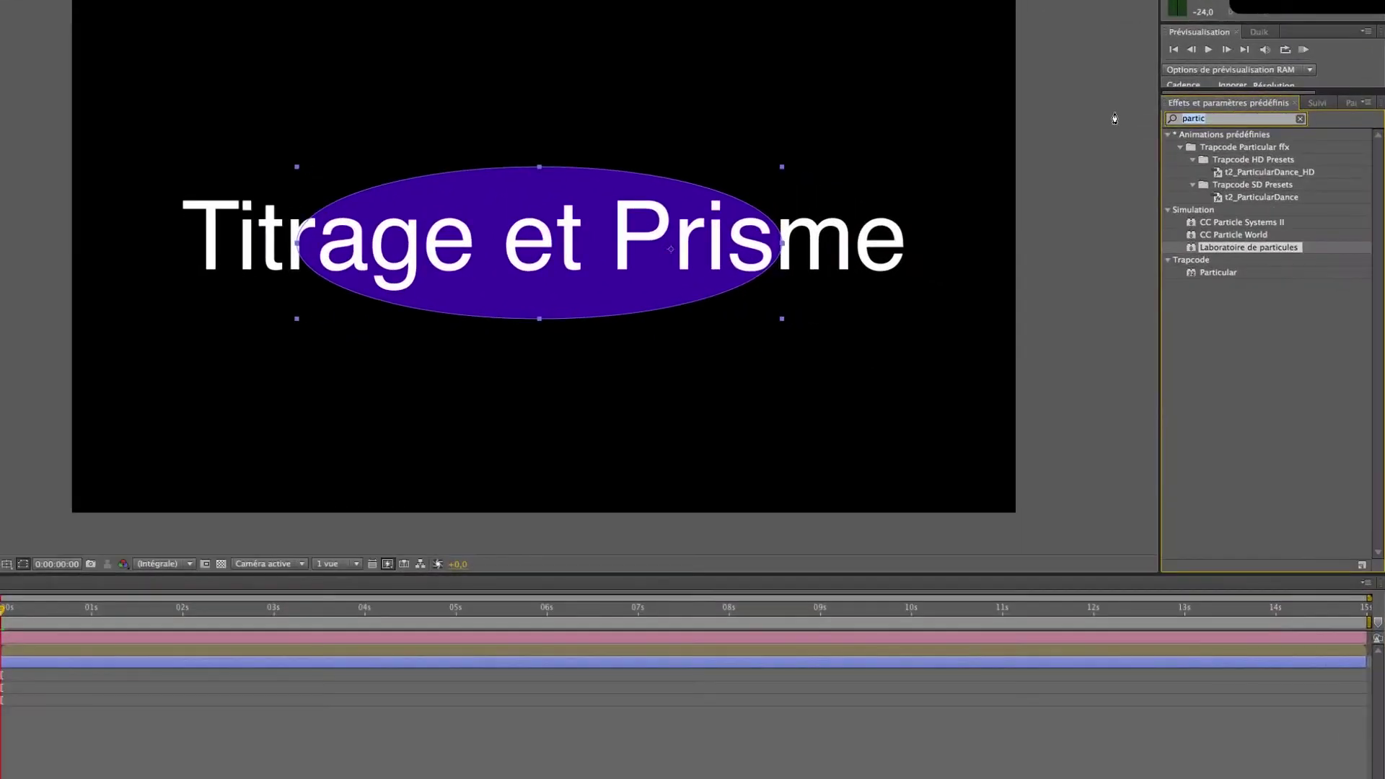
type("flou accé")
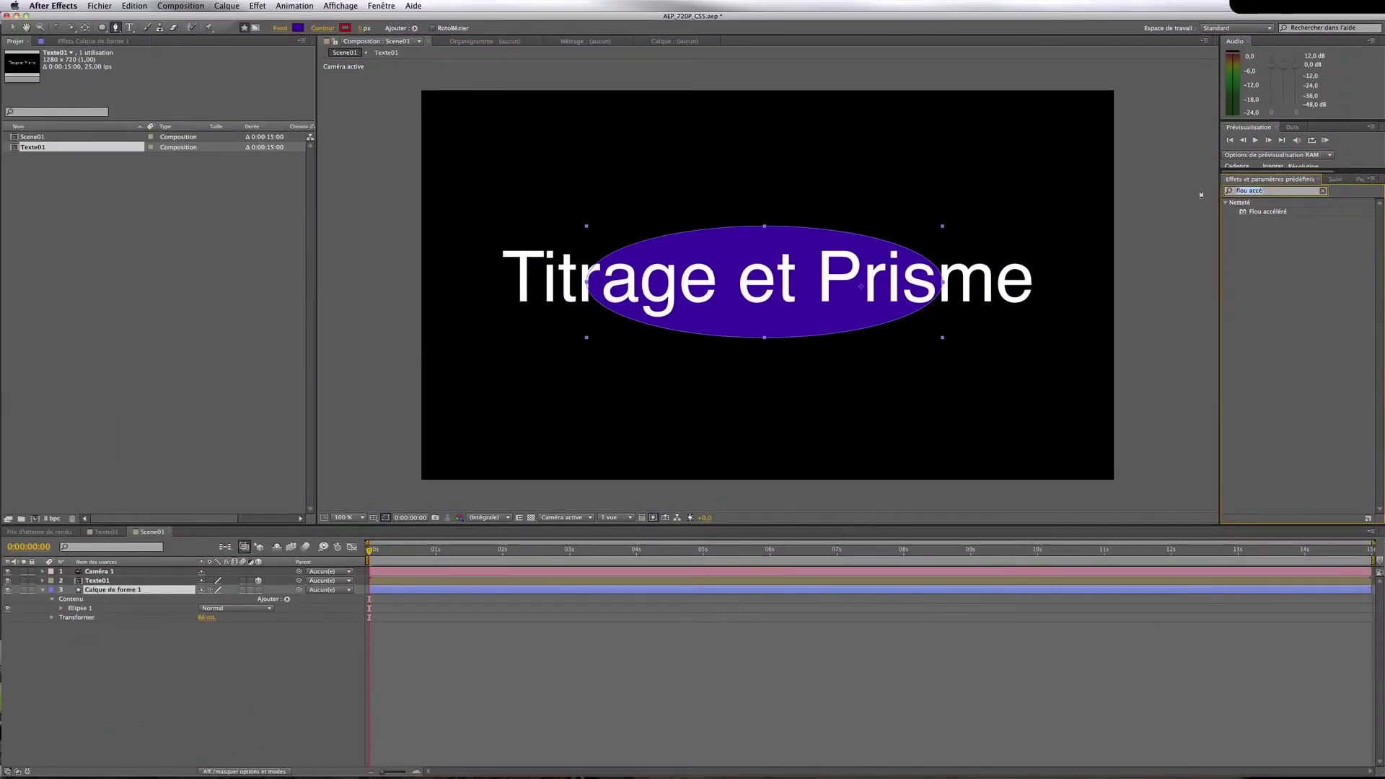
Look up Flou accéléré among the Netteté effects offered for the ellipse layer
right_click(417, 592)
mouse_move(441, 578)
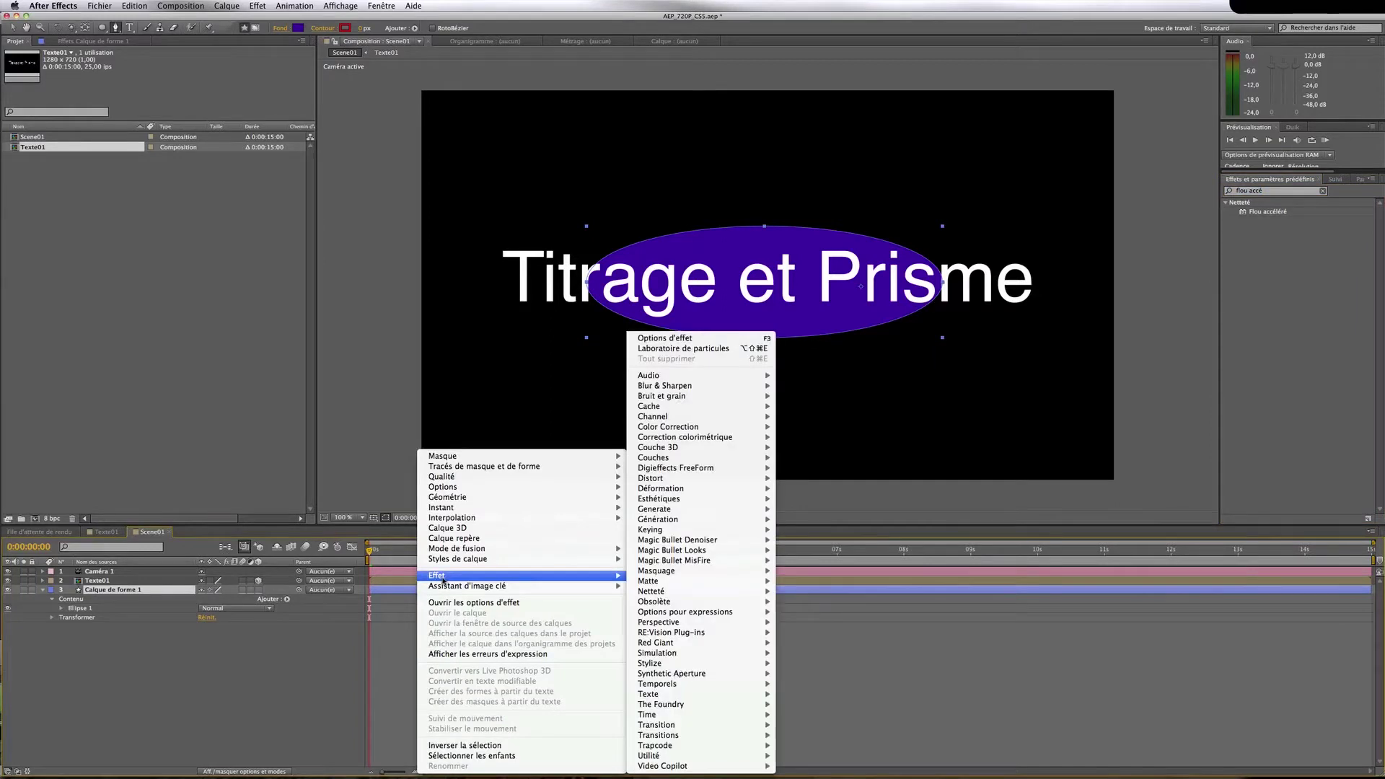
mouse_move(720, 595)
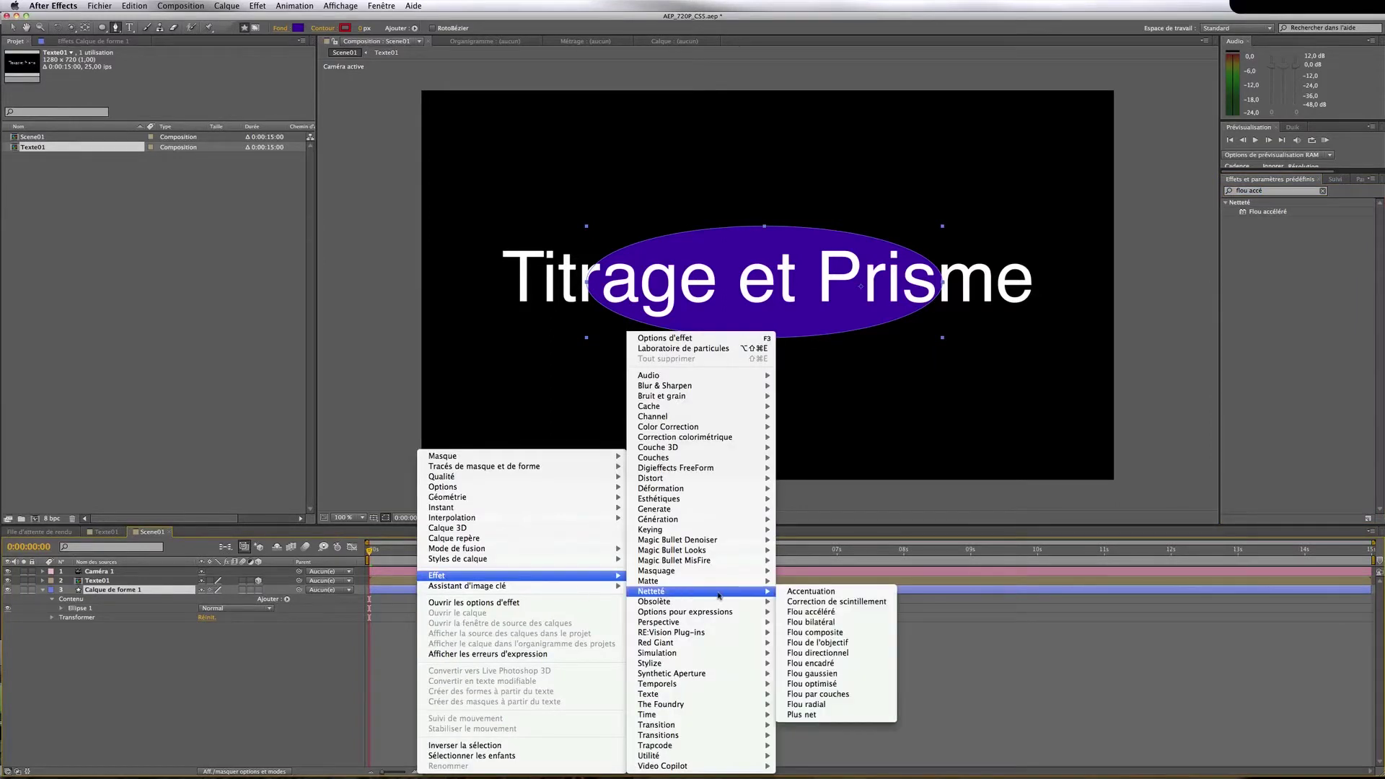
left_click(815, 613)
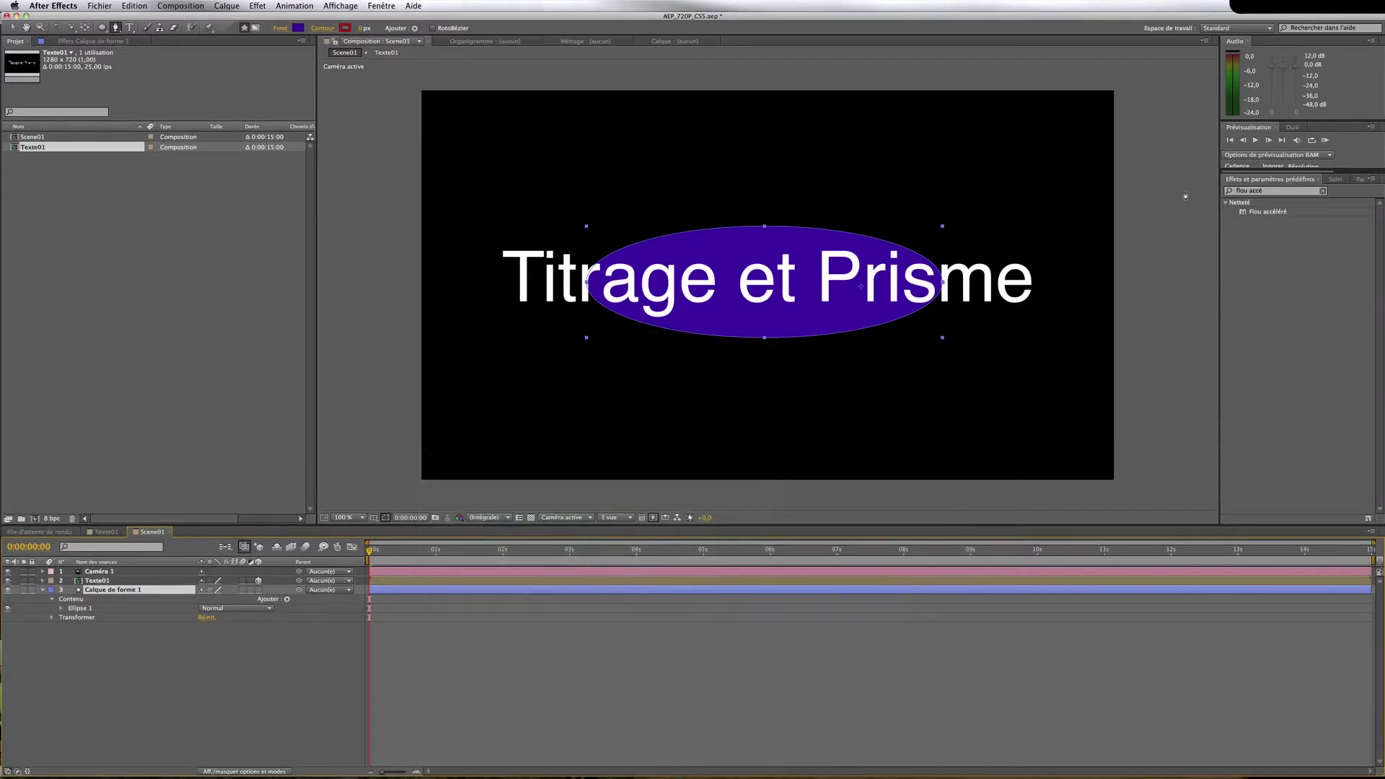
Clear the effect search and apply Flou accéléré from the Netteté category to the ellipse layer
left_click(1274, 191)
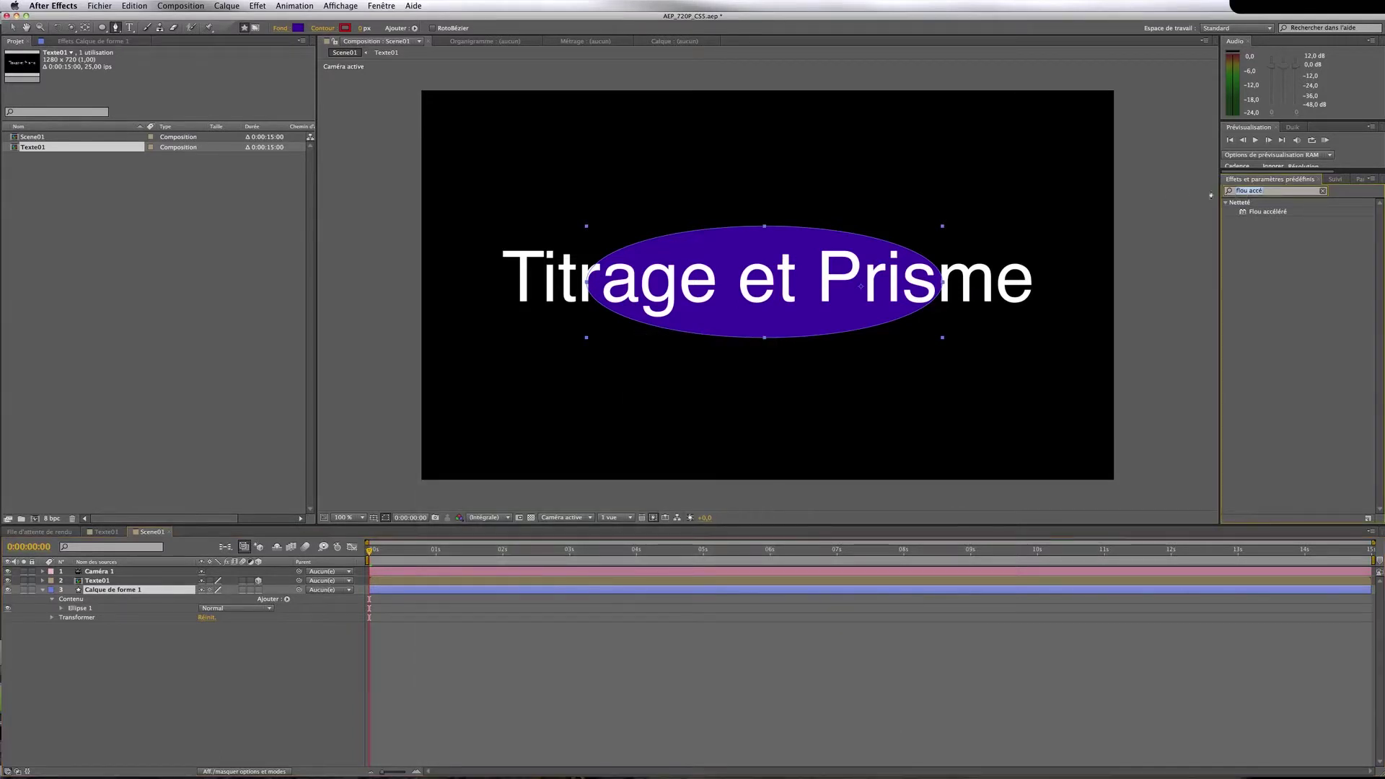
key("BackSpace")
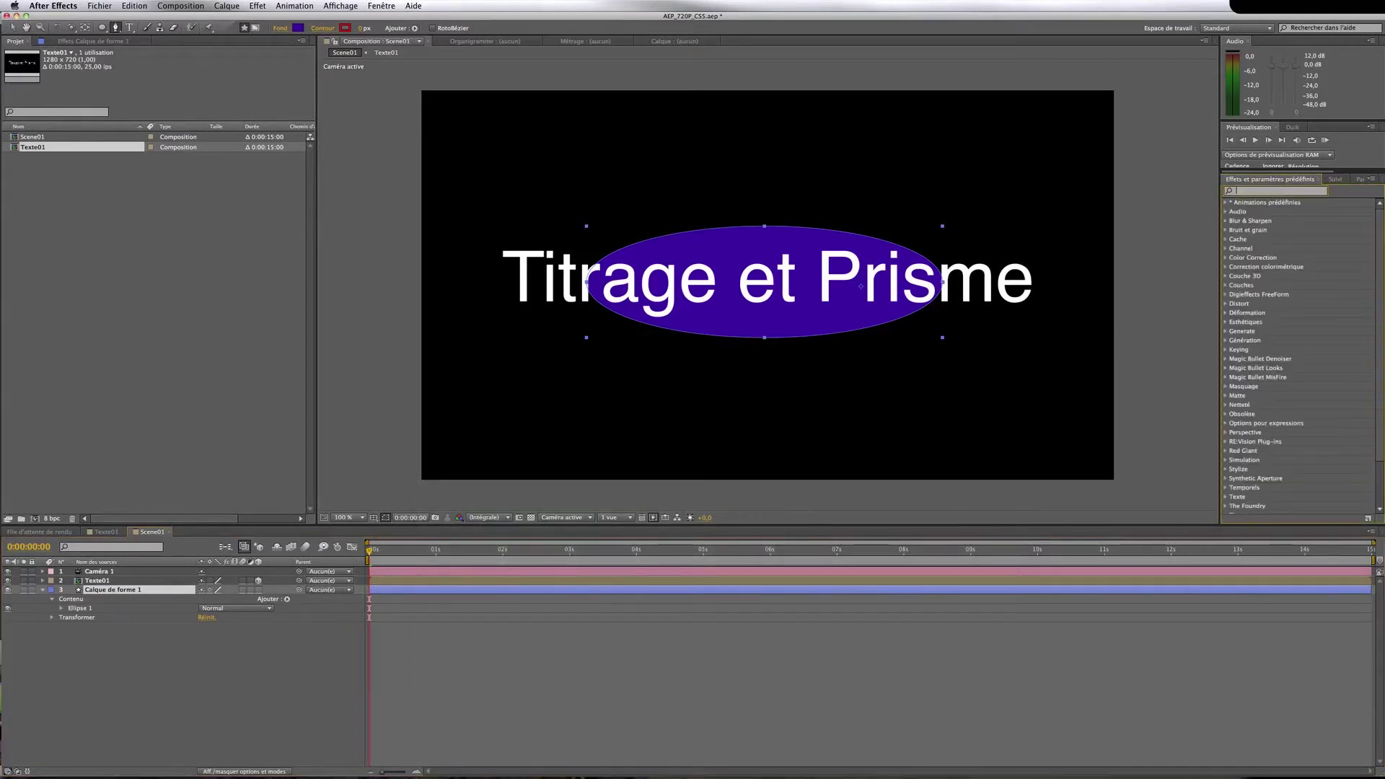
left_click(1226, 405)
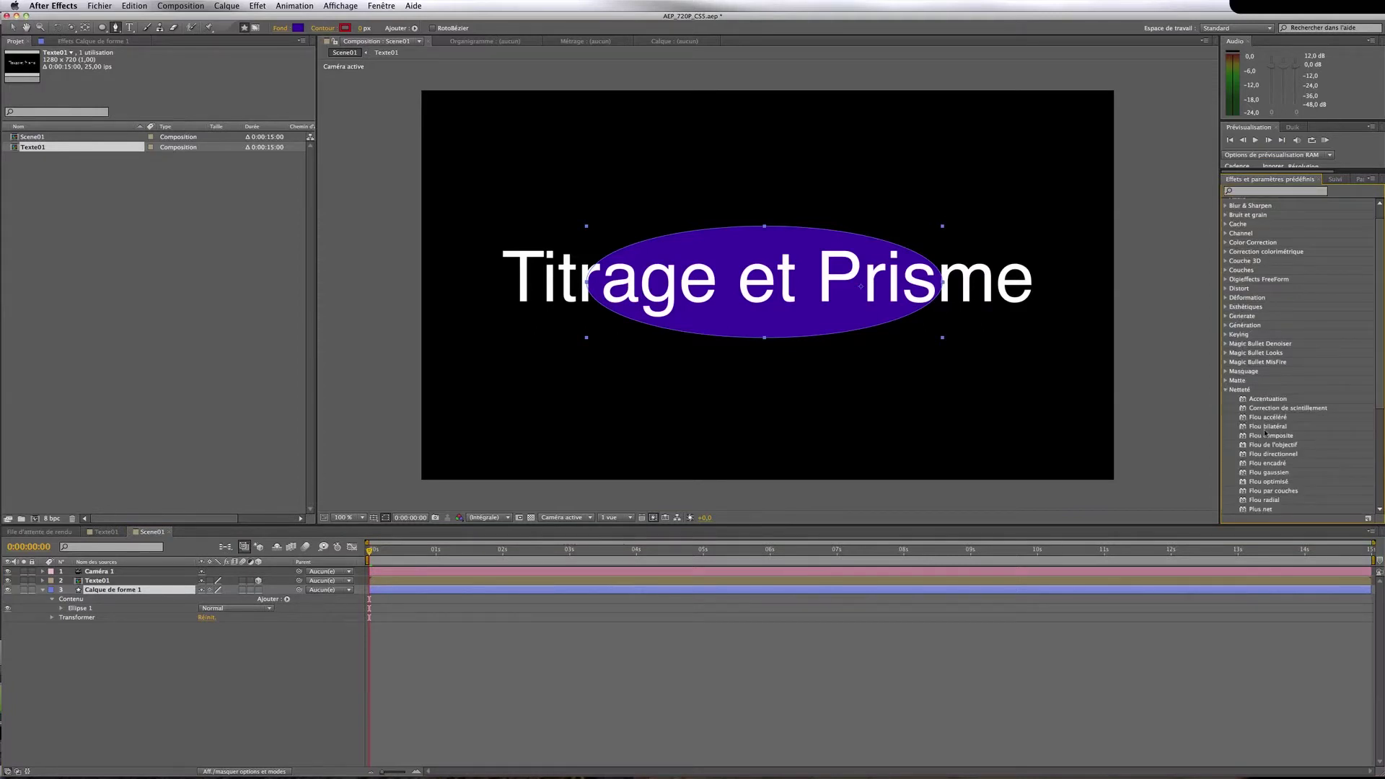
left_click_drag(1268, 417, 793, 590)
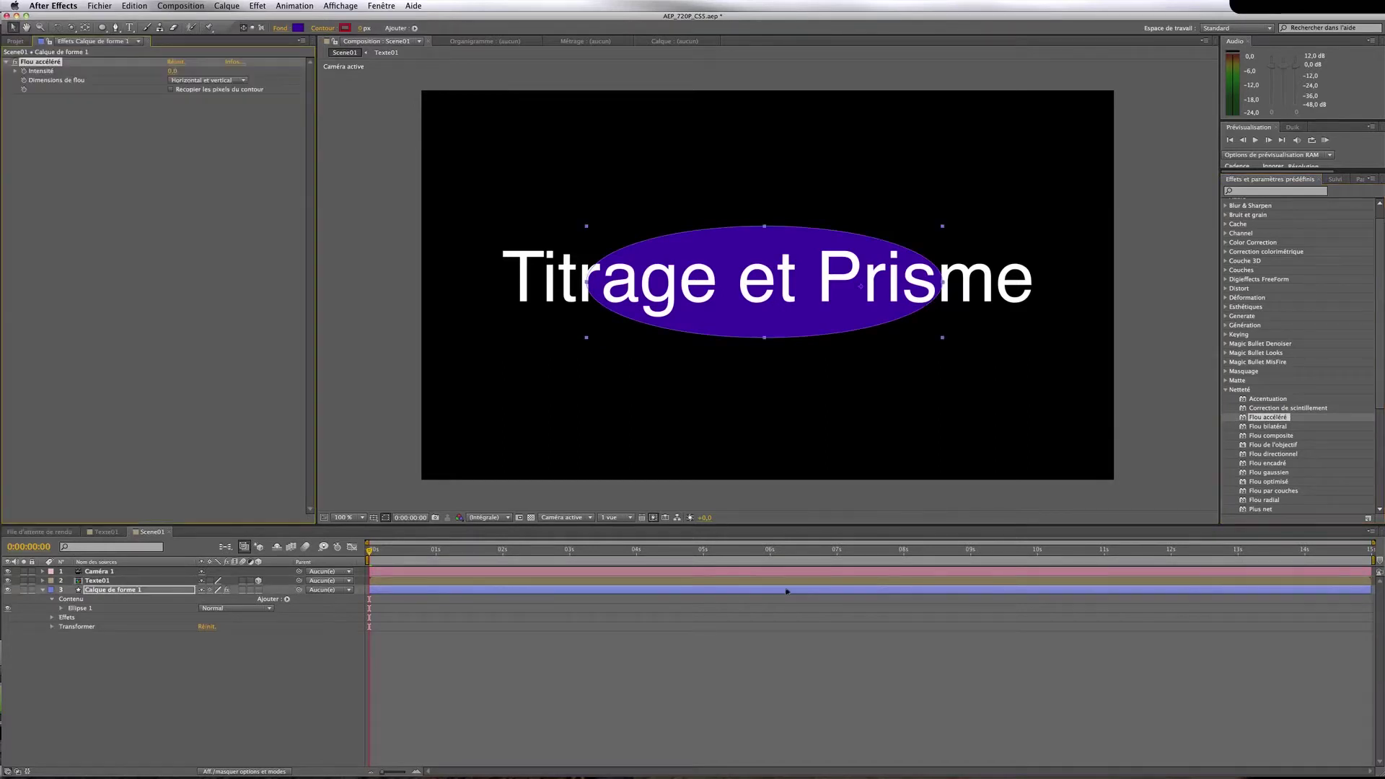
Raise the ellipse's Flou accéléré intensity to about 253 for a soft glow, then deselect the layer
left_click(173, 70)
type("42")
key("Return")
left_click_drag(174, 71, 244, 73)
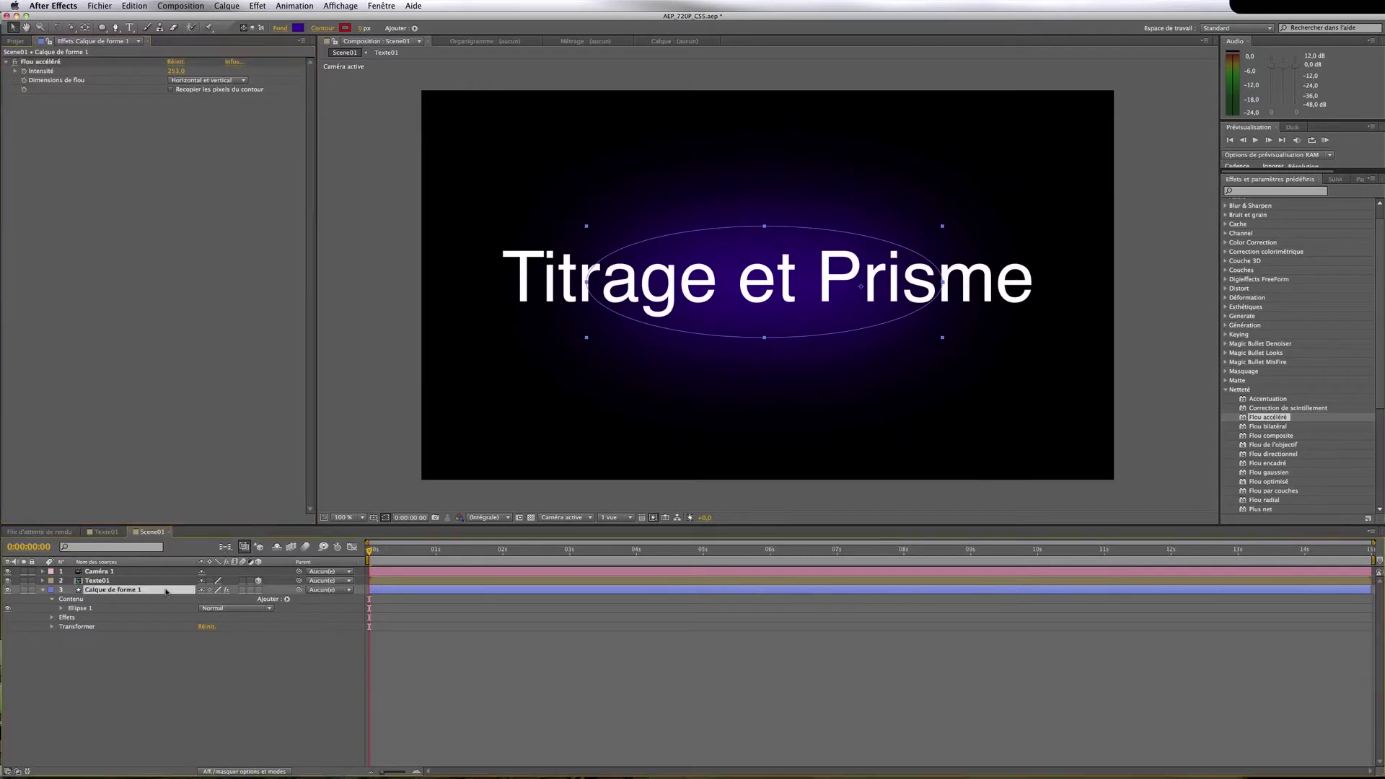
left_click(199, 655)
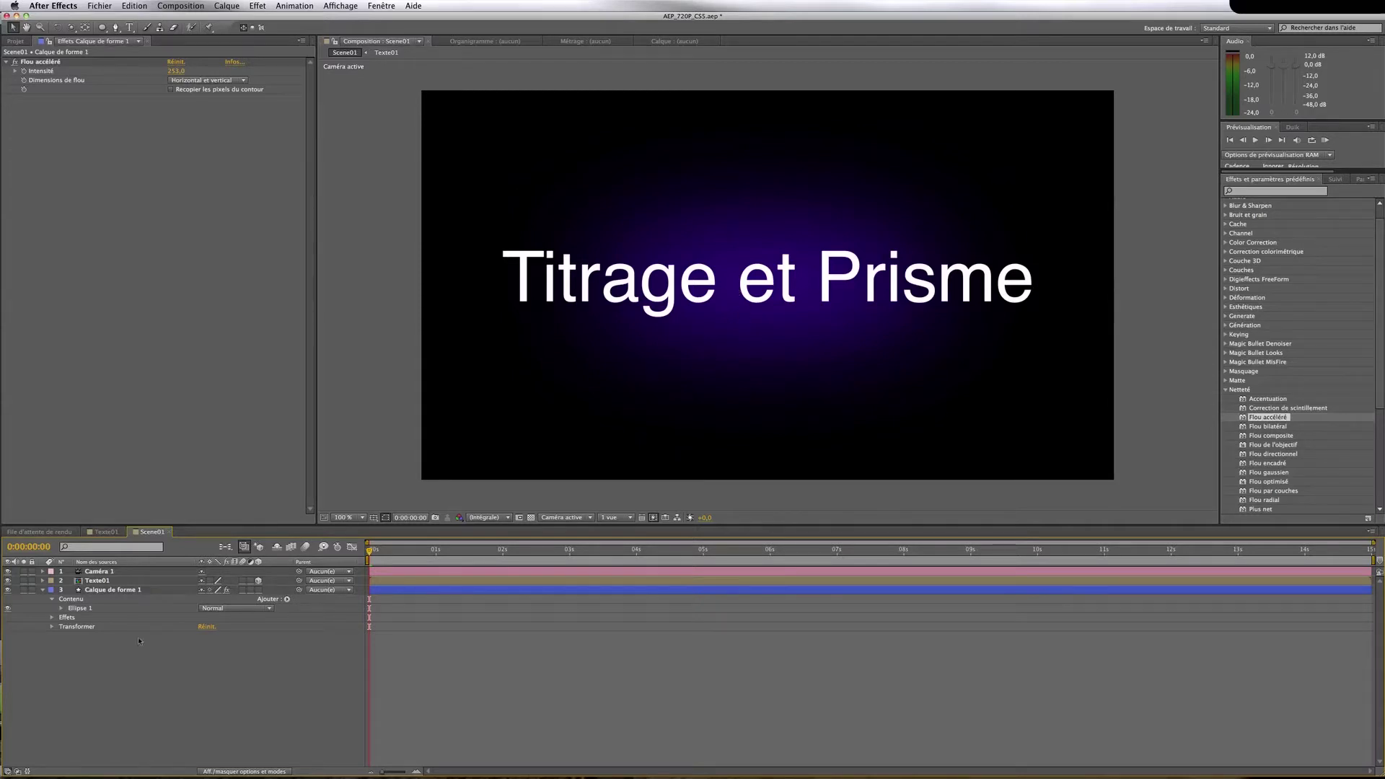
Duplicate the blurred ellipse layer and change the copy's fill to a dark magenta
left_click(150, 591)
key("super+d")
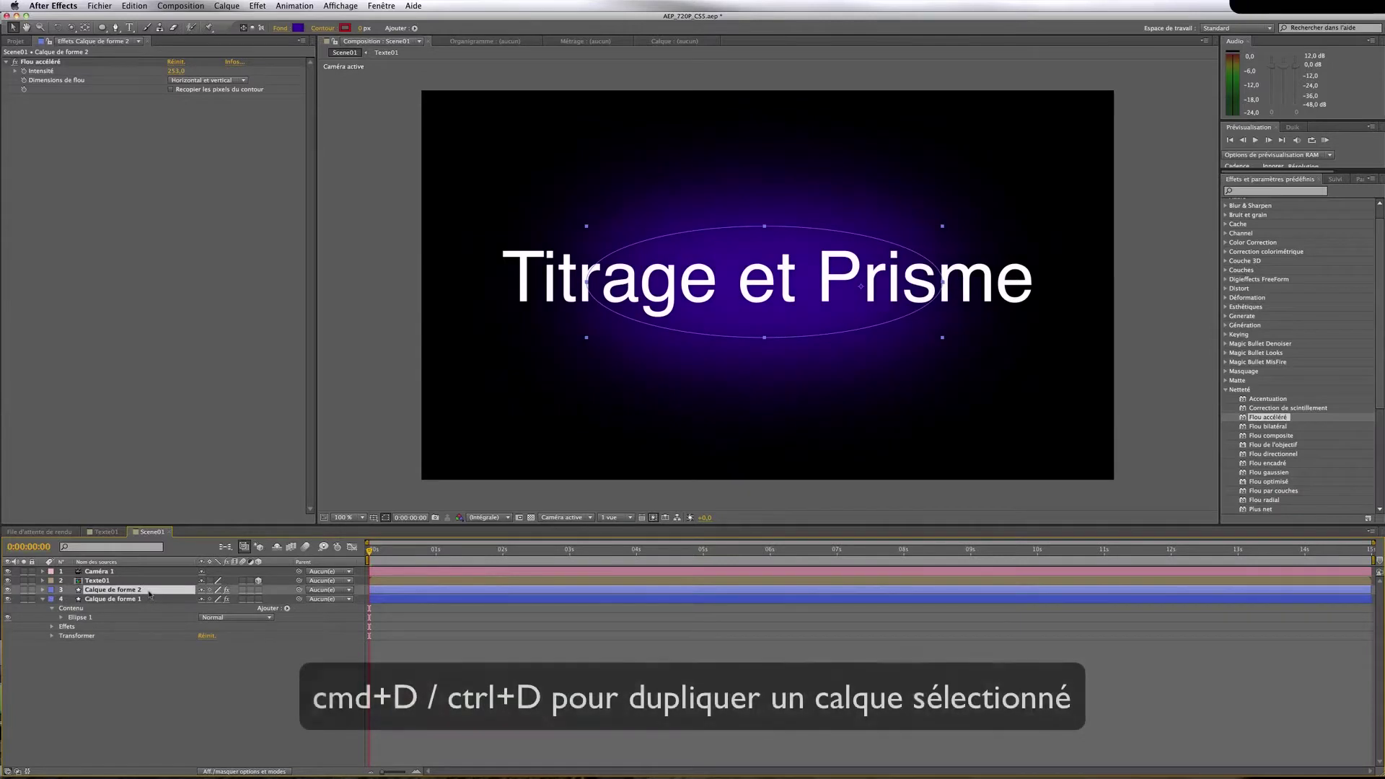
left_click(298, 28)
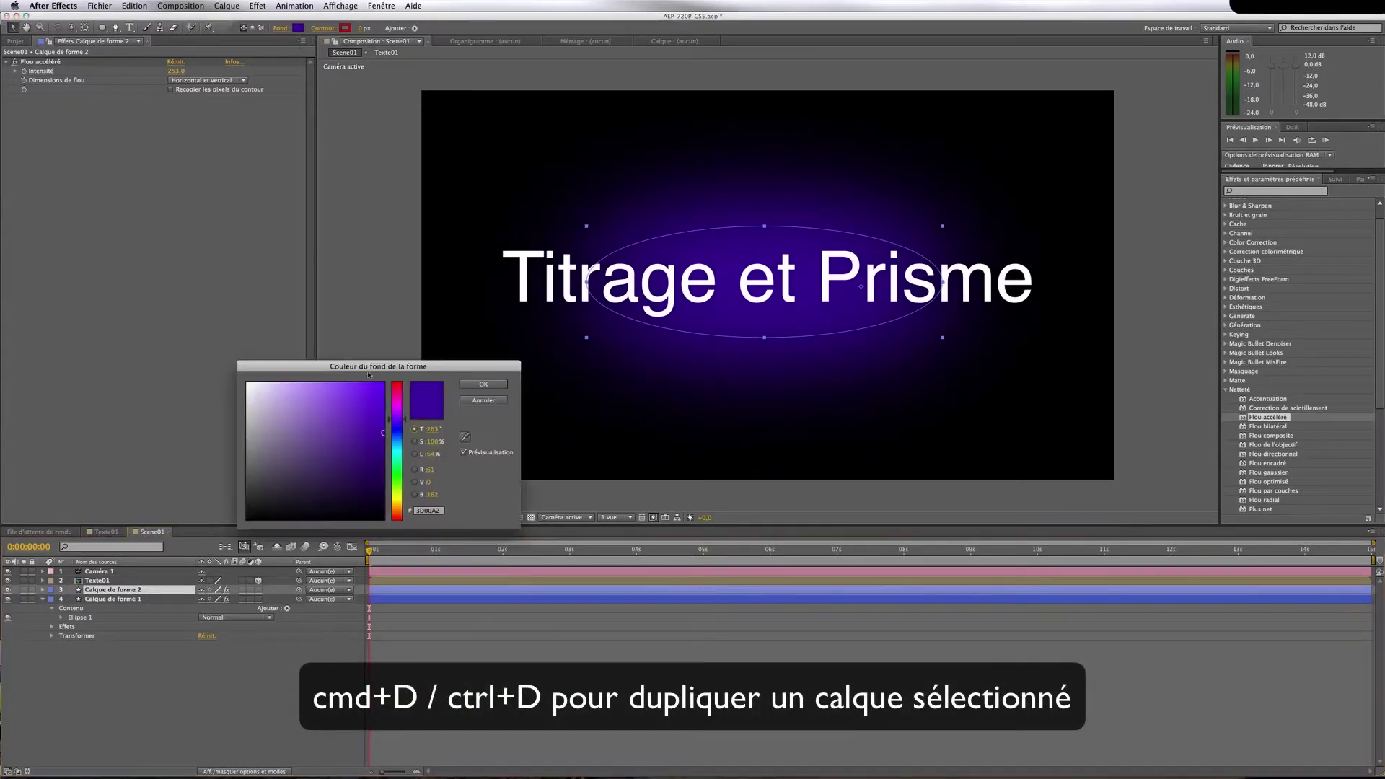
left_click(396, 392)
left_click(485, 384)
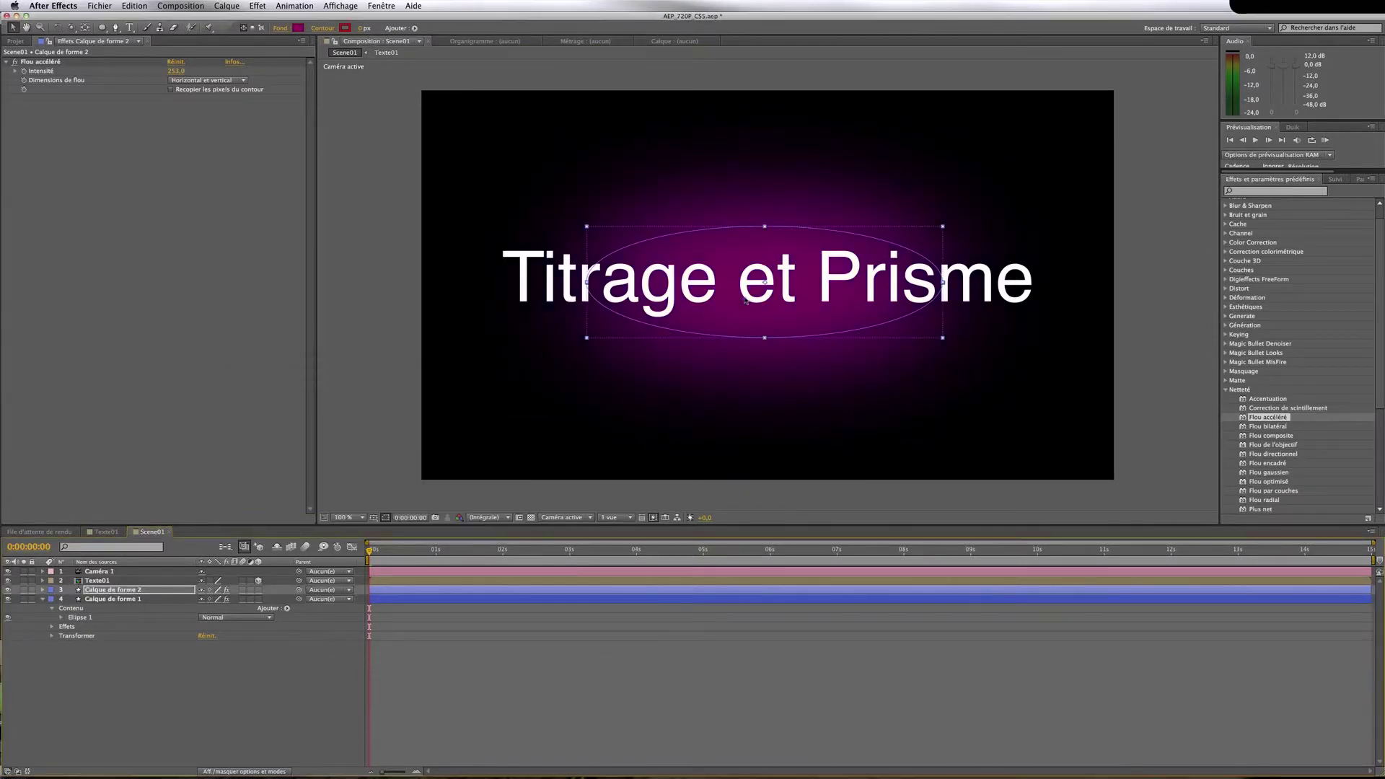
Move the magenta glow up and right above "Prisme", then delete that duplicate layer
left_click_drag(709, 325, 846, 264)
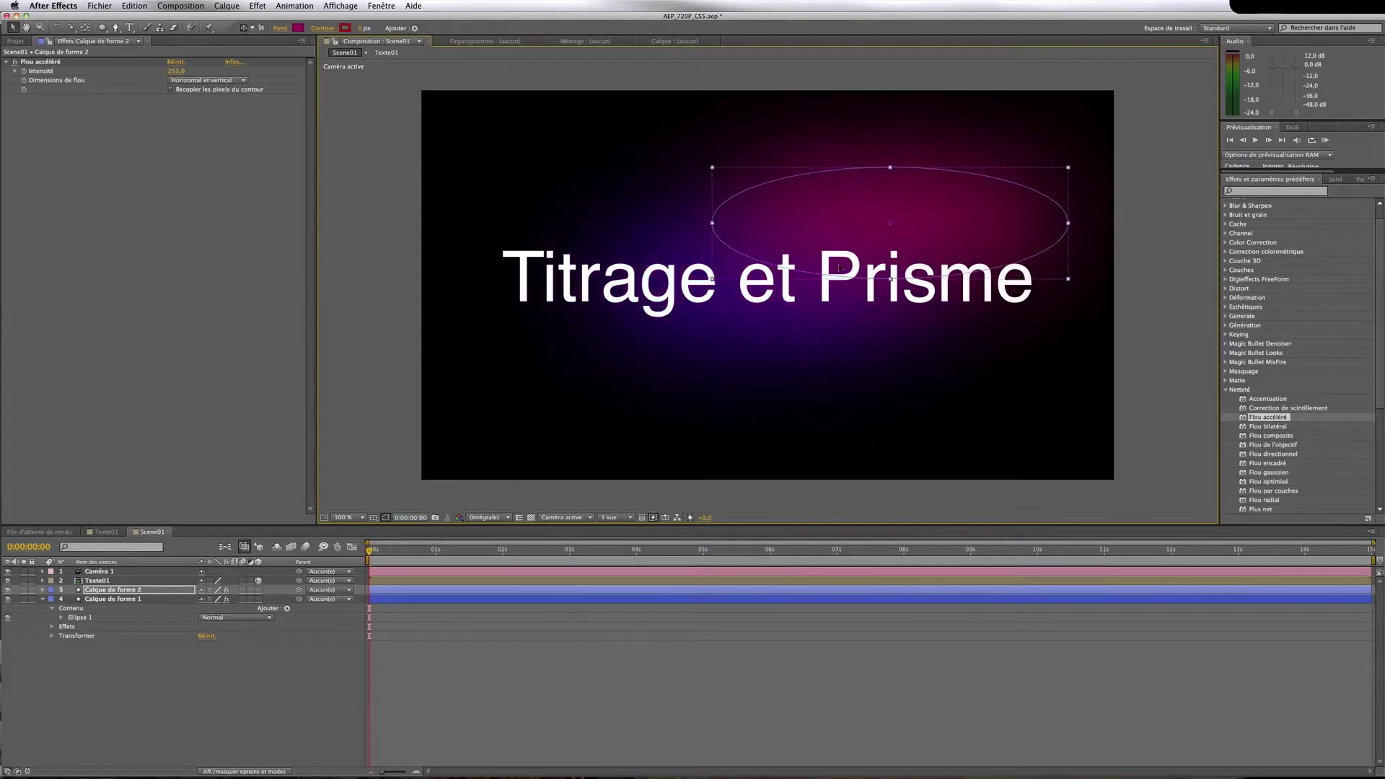
key("F2")
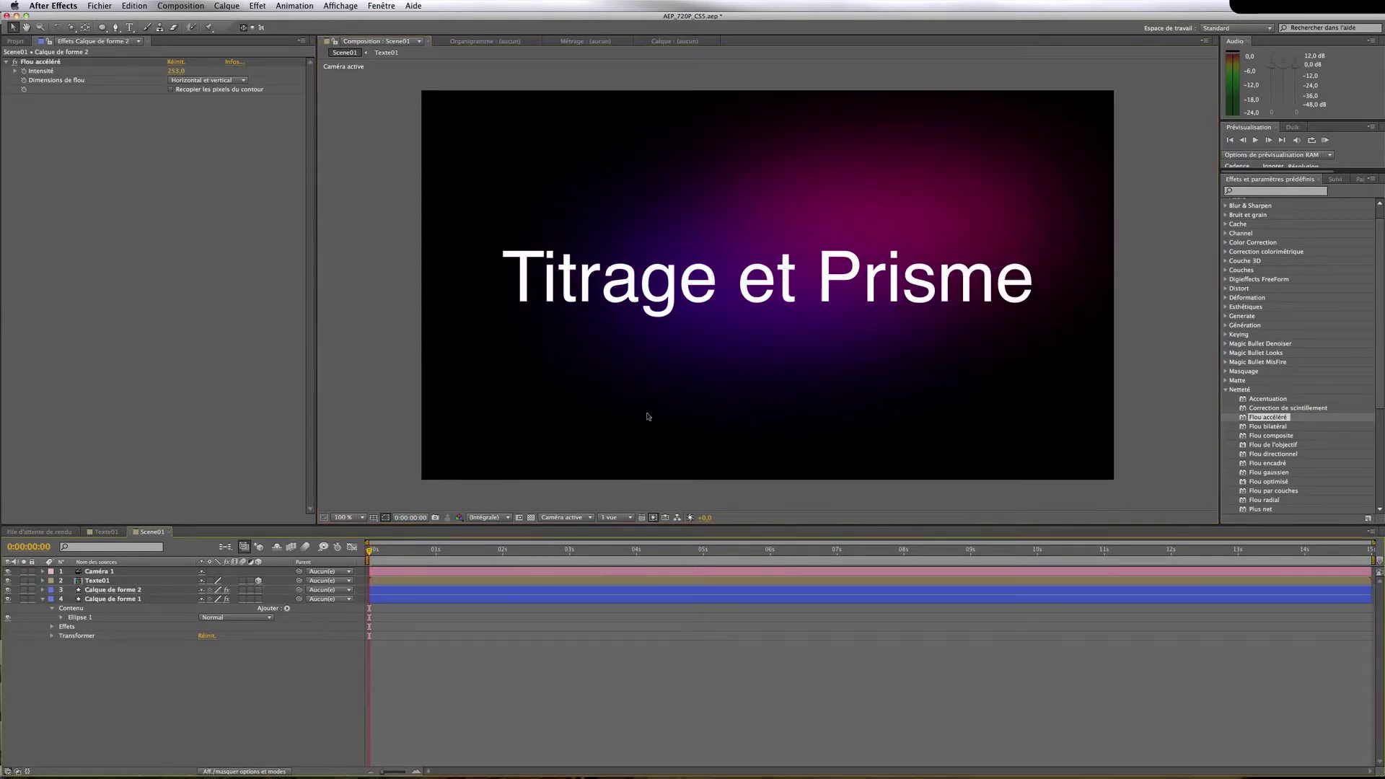
left_click(141, 593)
key("Delete")
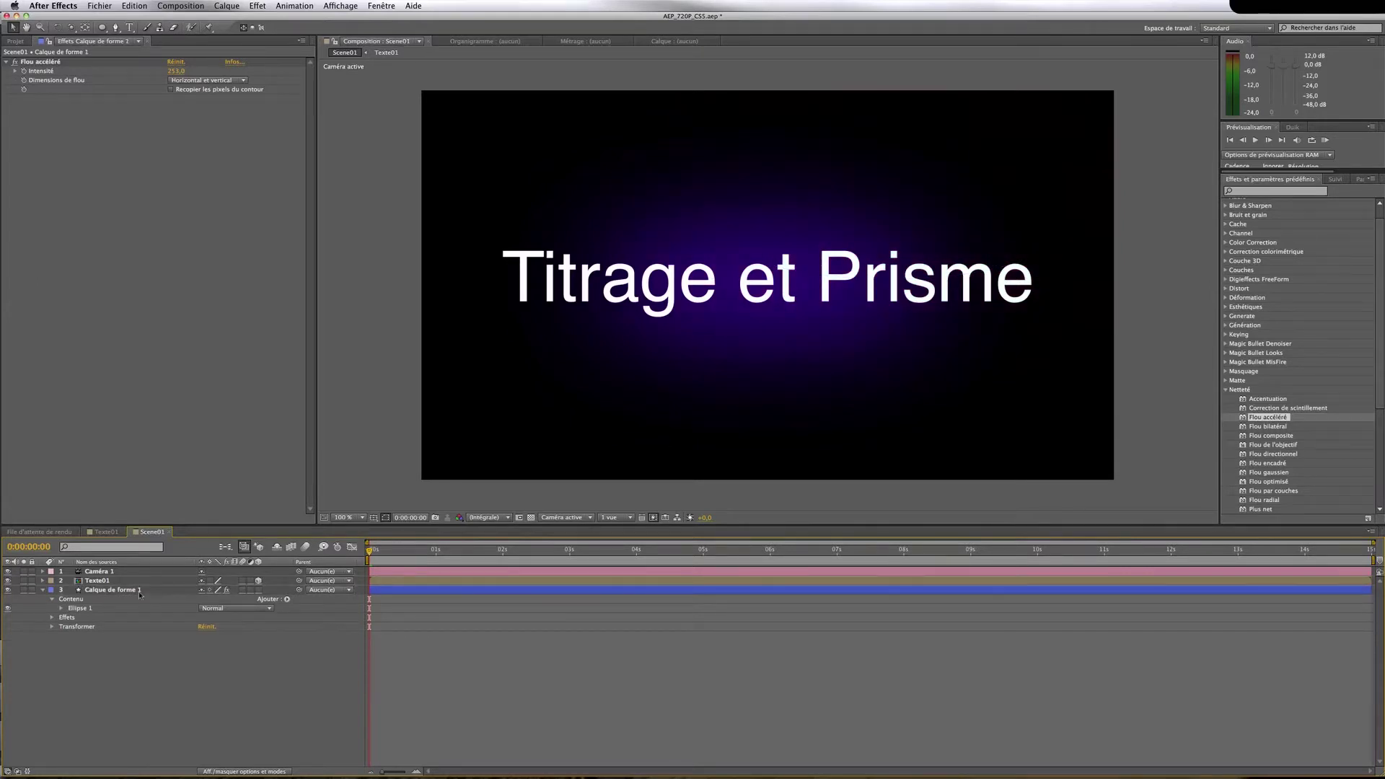
Collapse the ellipse layer's properties and create an adjustment layer (Calque d'effets) between the camera and Texte01
left_click(41, 591)
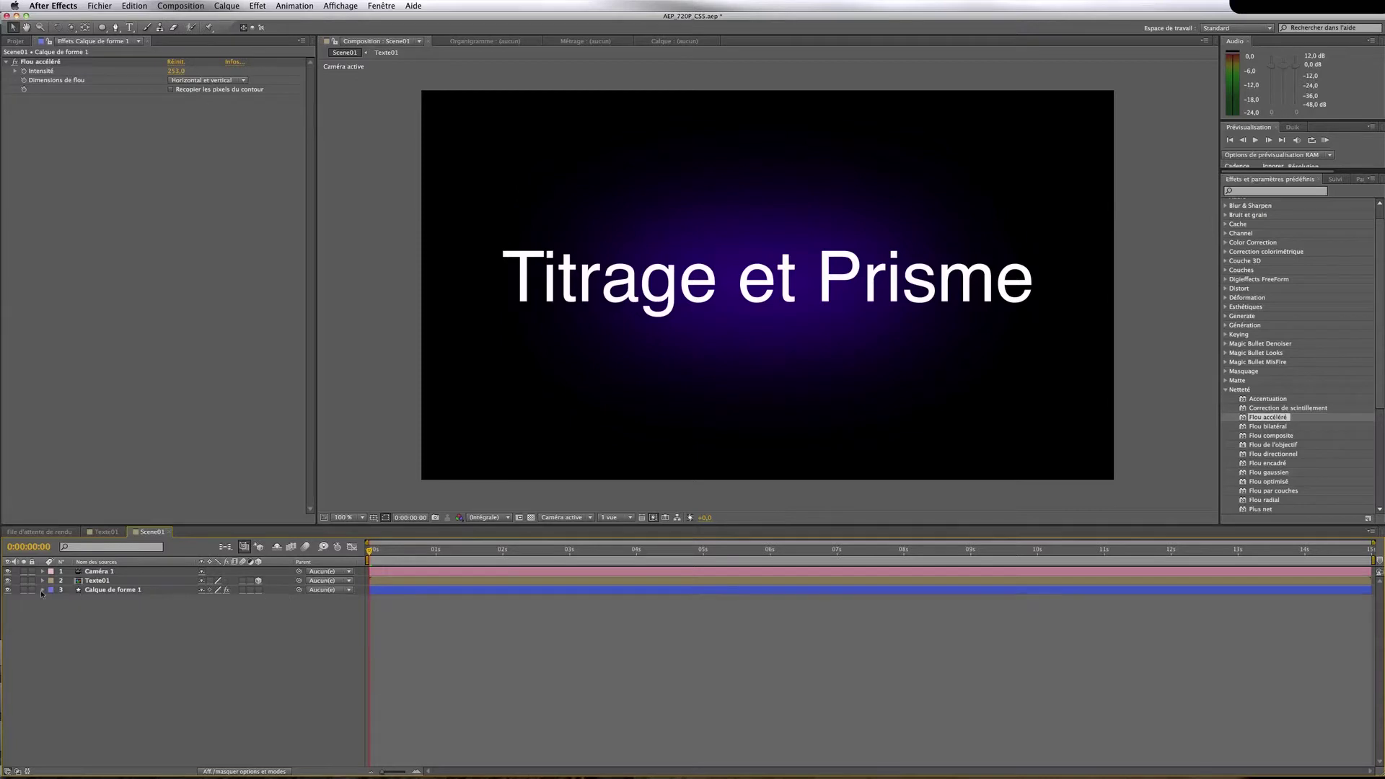
right_click(157, 655)
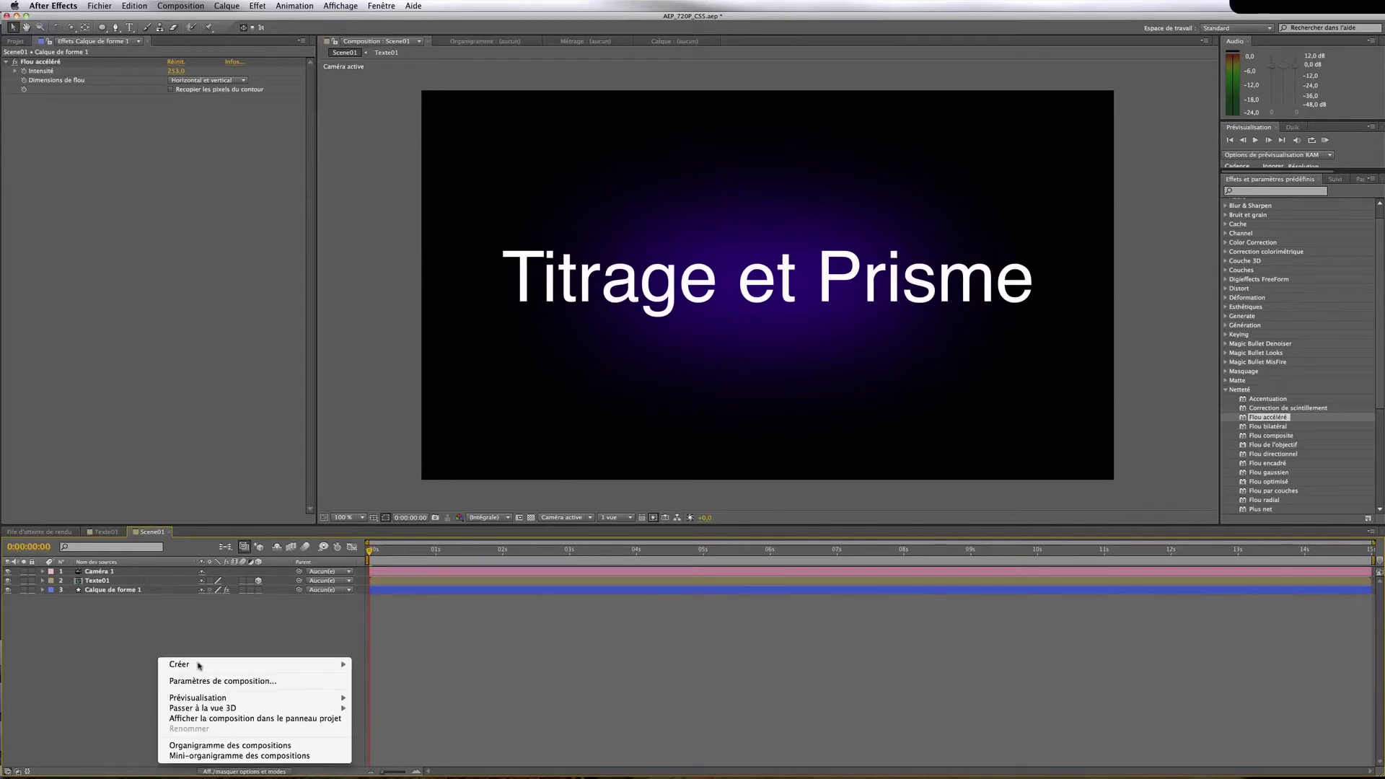
mouse_move(303, 664)
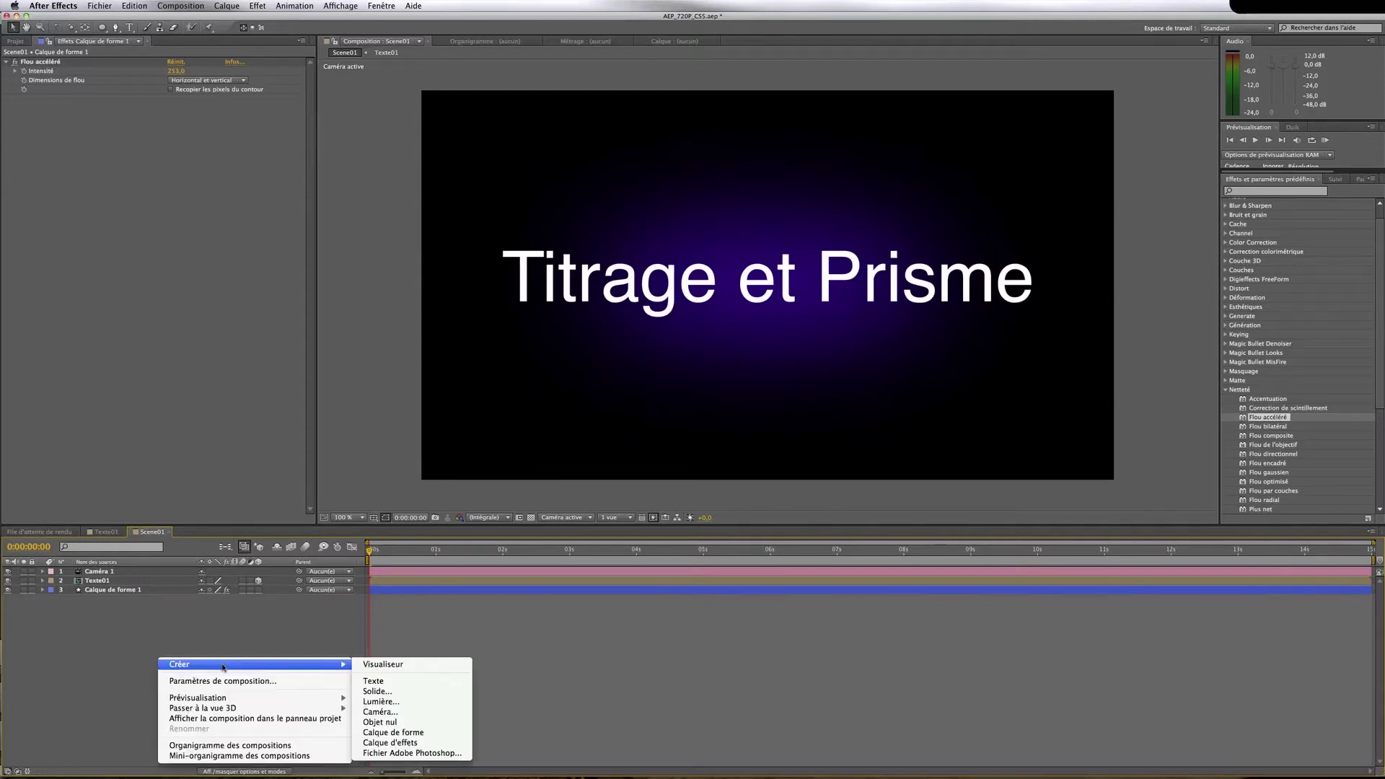
left_click(401, 743)
left_click_drag(184, 577, 180, 590)
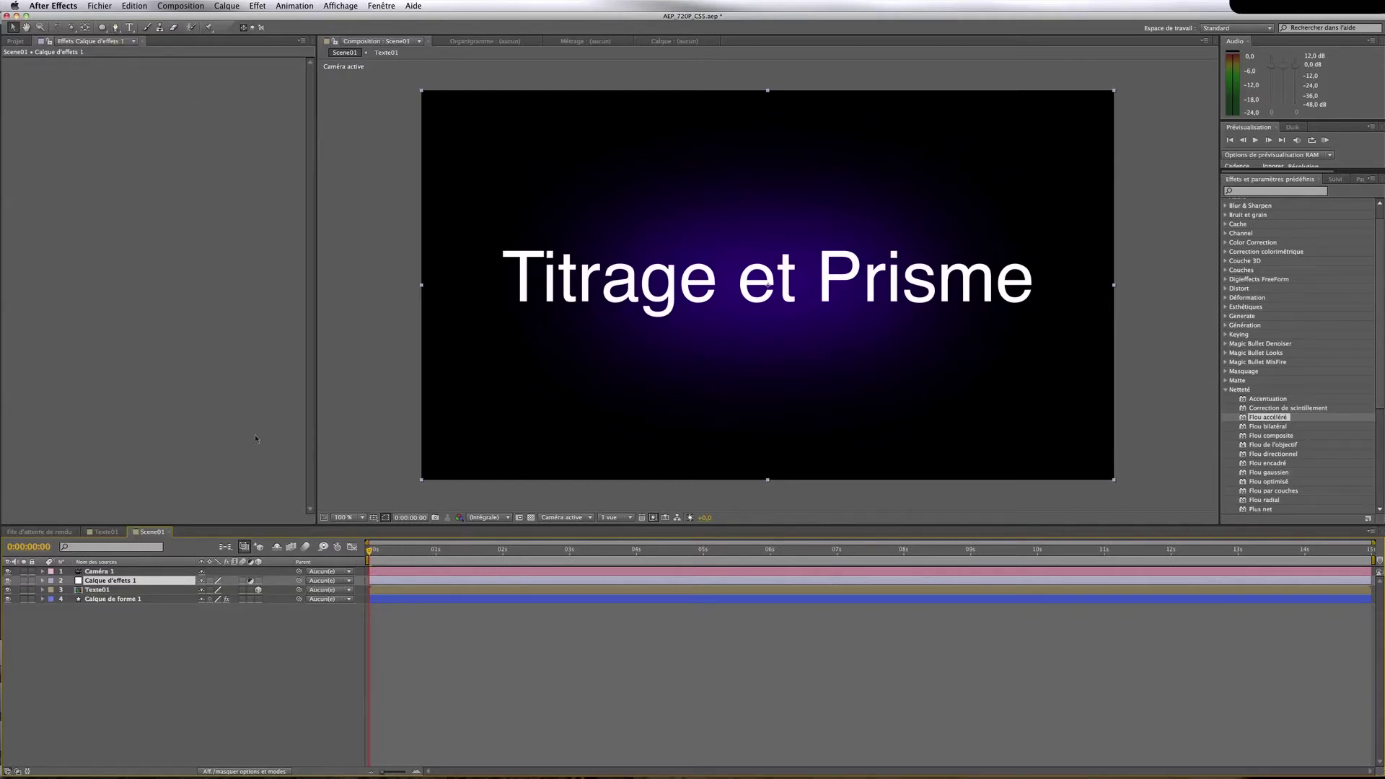
Draw a thin, slanted four-point mask across "Titrage" on the adjustment layer and make that layer 3D
key("g")
left_click(536, 163)
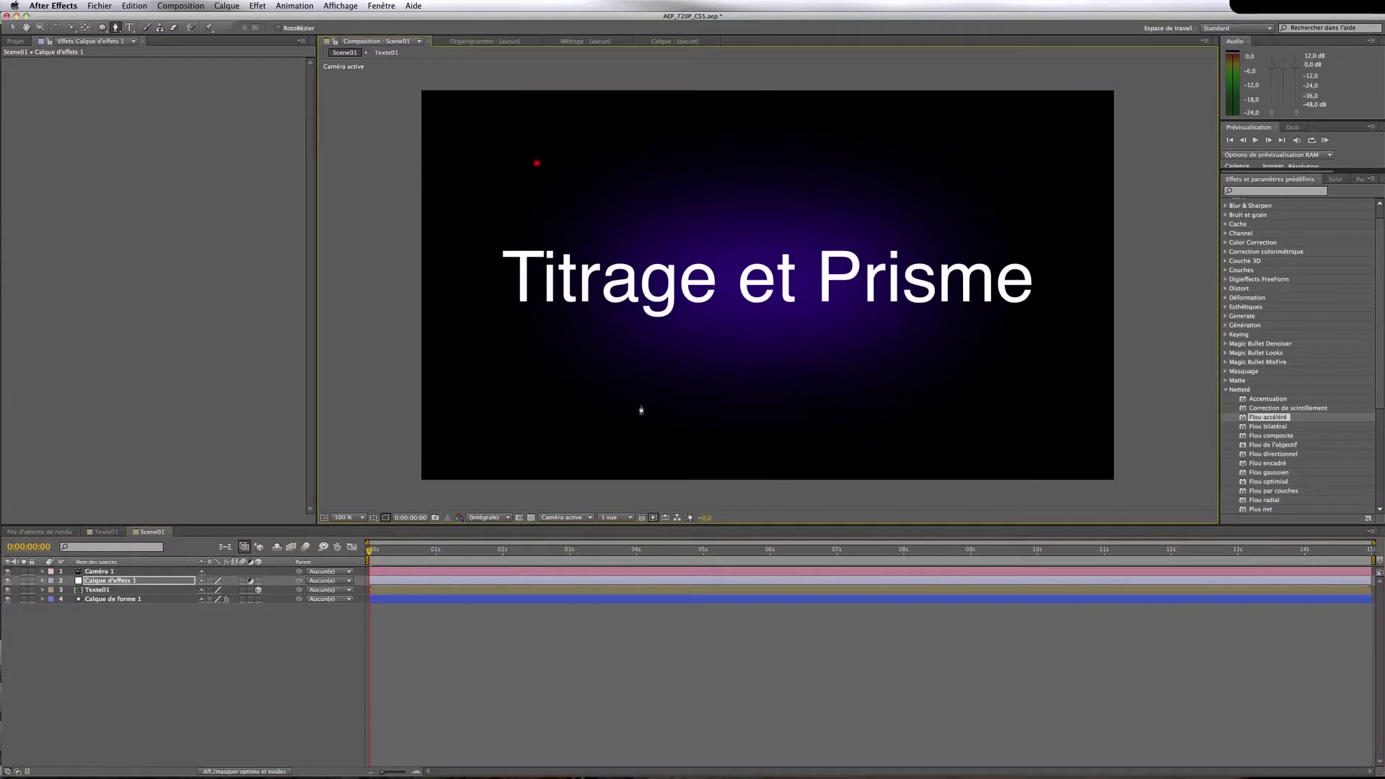
left_click(651, 436)
left_click(664, 431)
left_click(549, 156)
left_click(536, 165)
key("v")
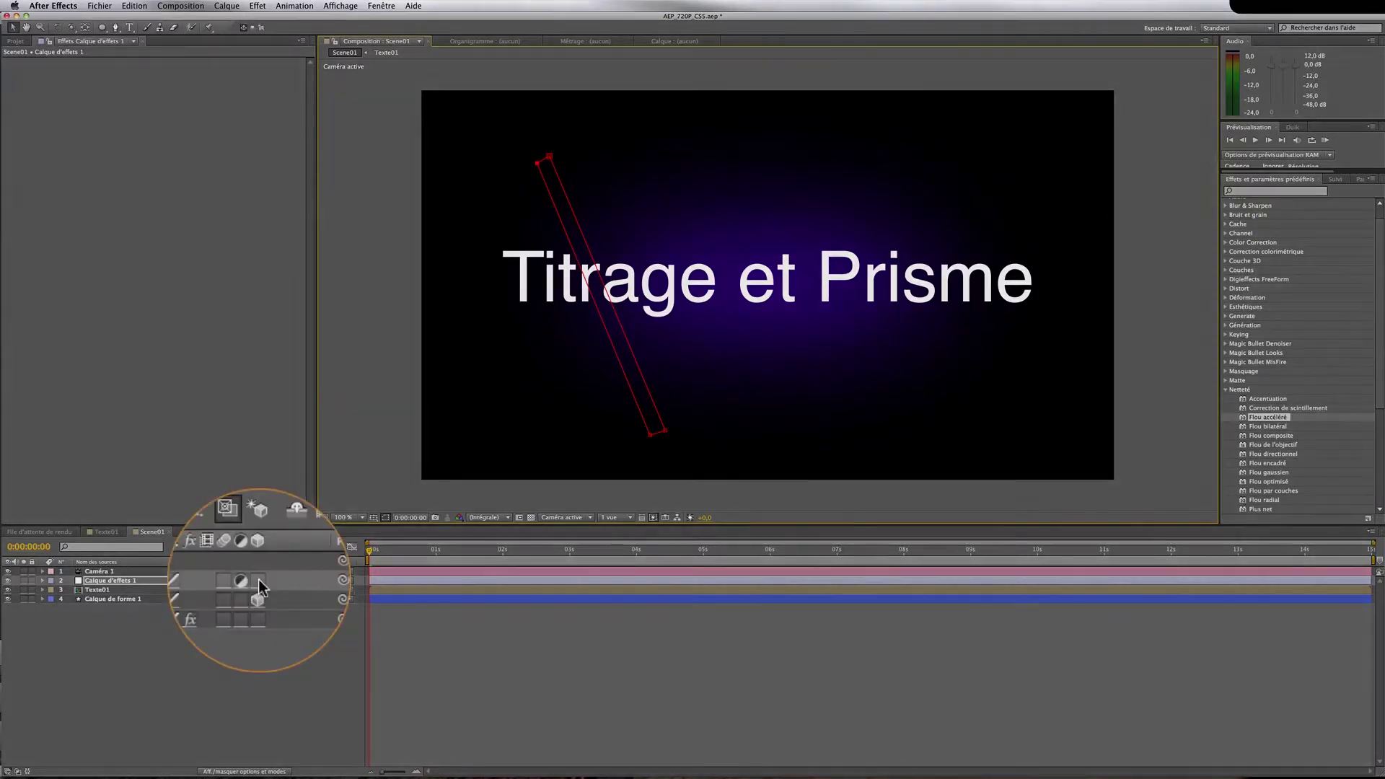
left_click(258, 581)
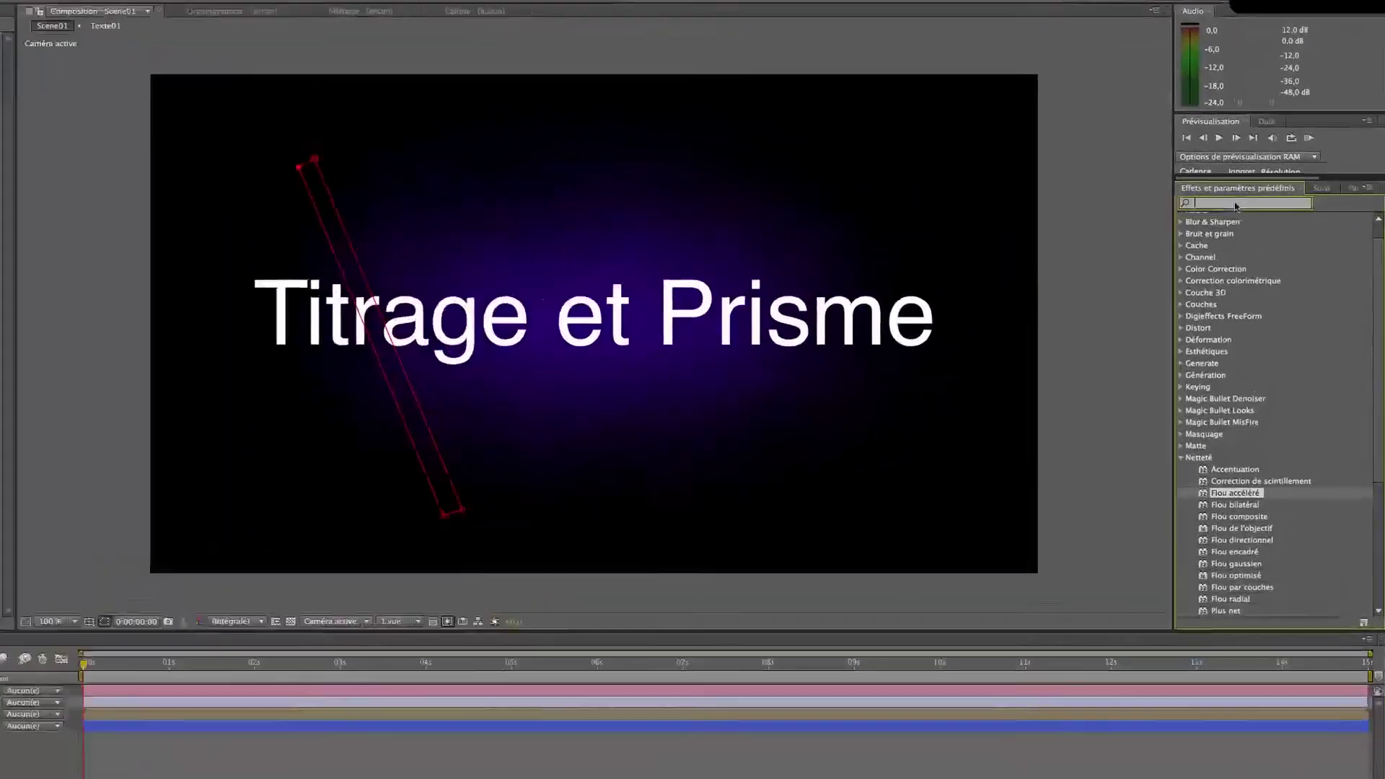
Search the effects for "loupe" and apply the Déformation Loupe effect to the Calque d'effets 1 layer
left_click(1269, 192)
type("l")
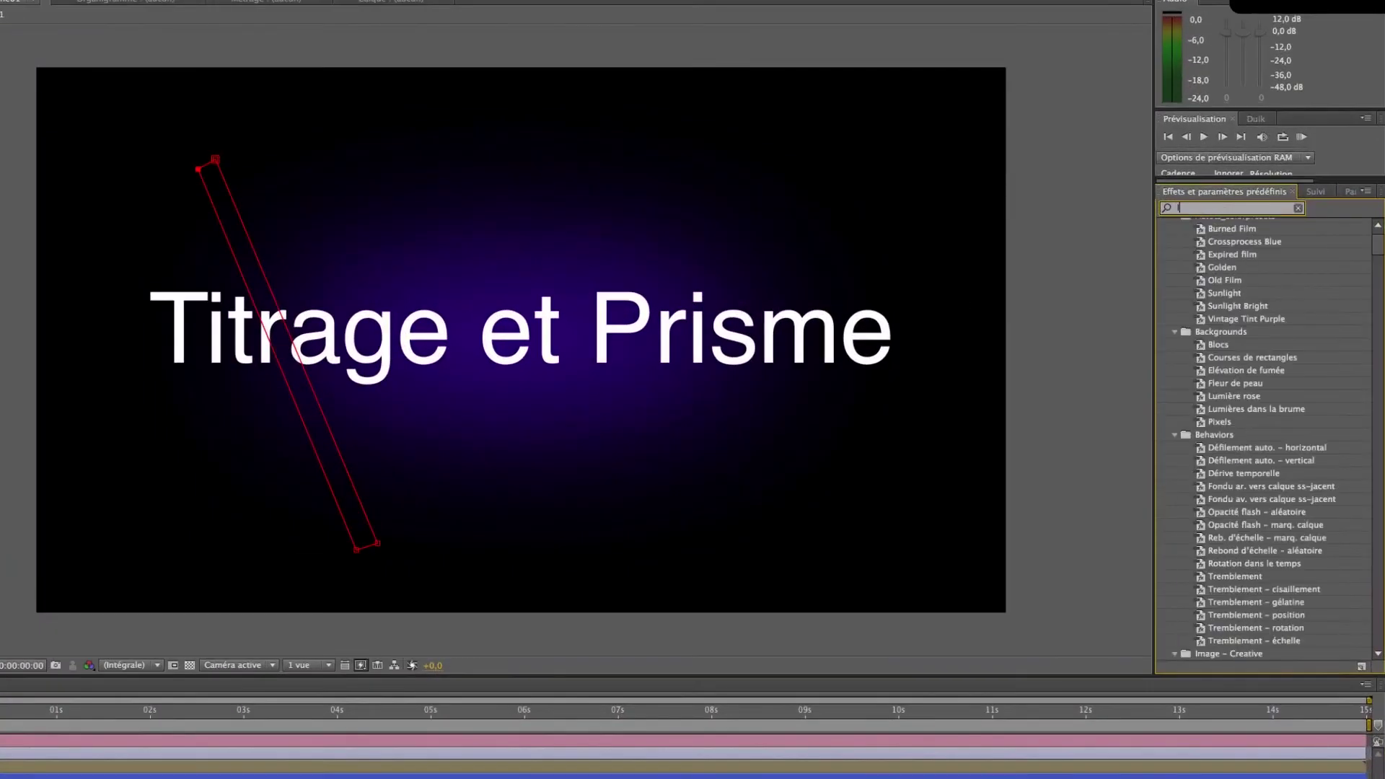
type("oupe")
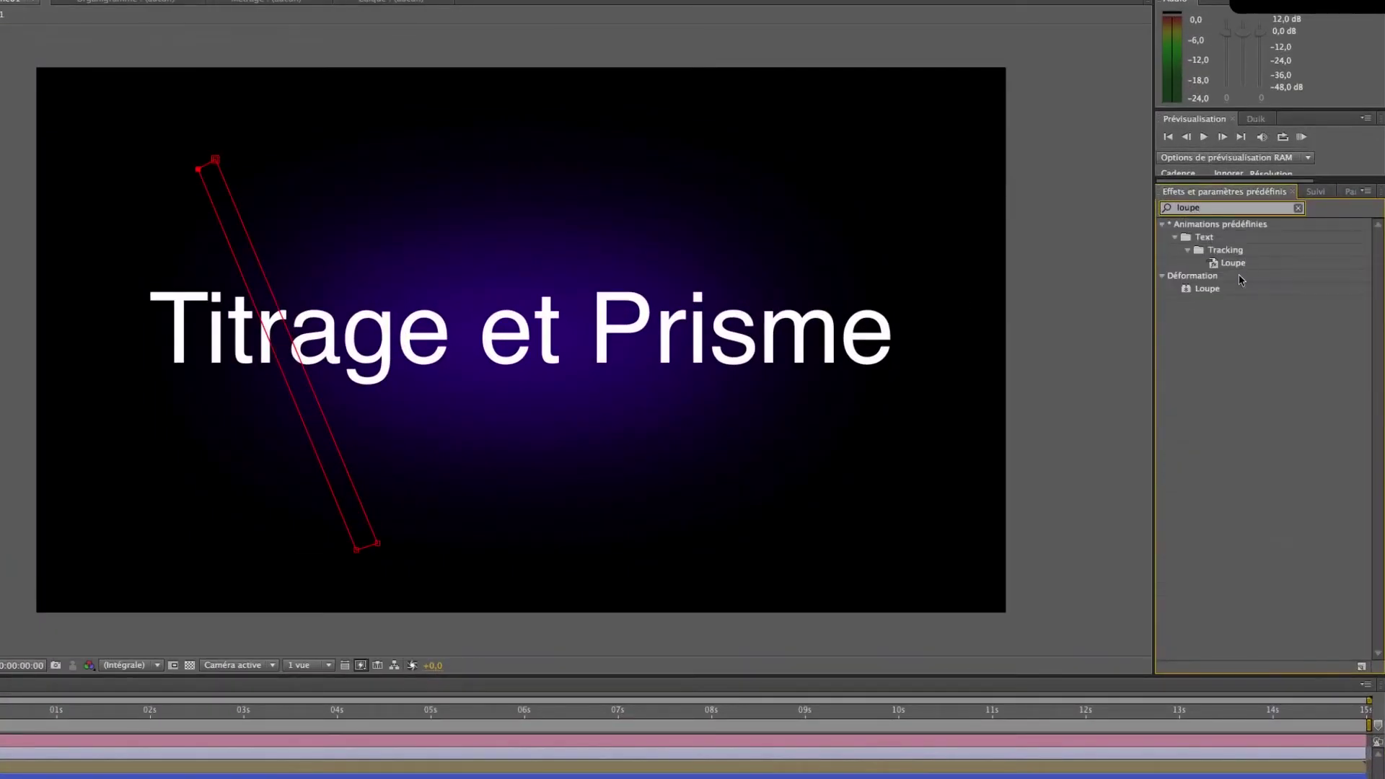
left_click(1208, 290)
left_click_drag(1206, 292, 579, 759)
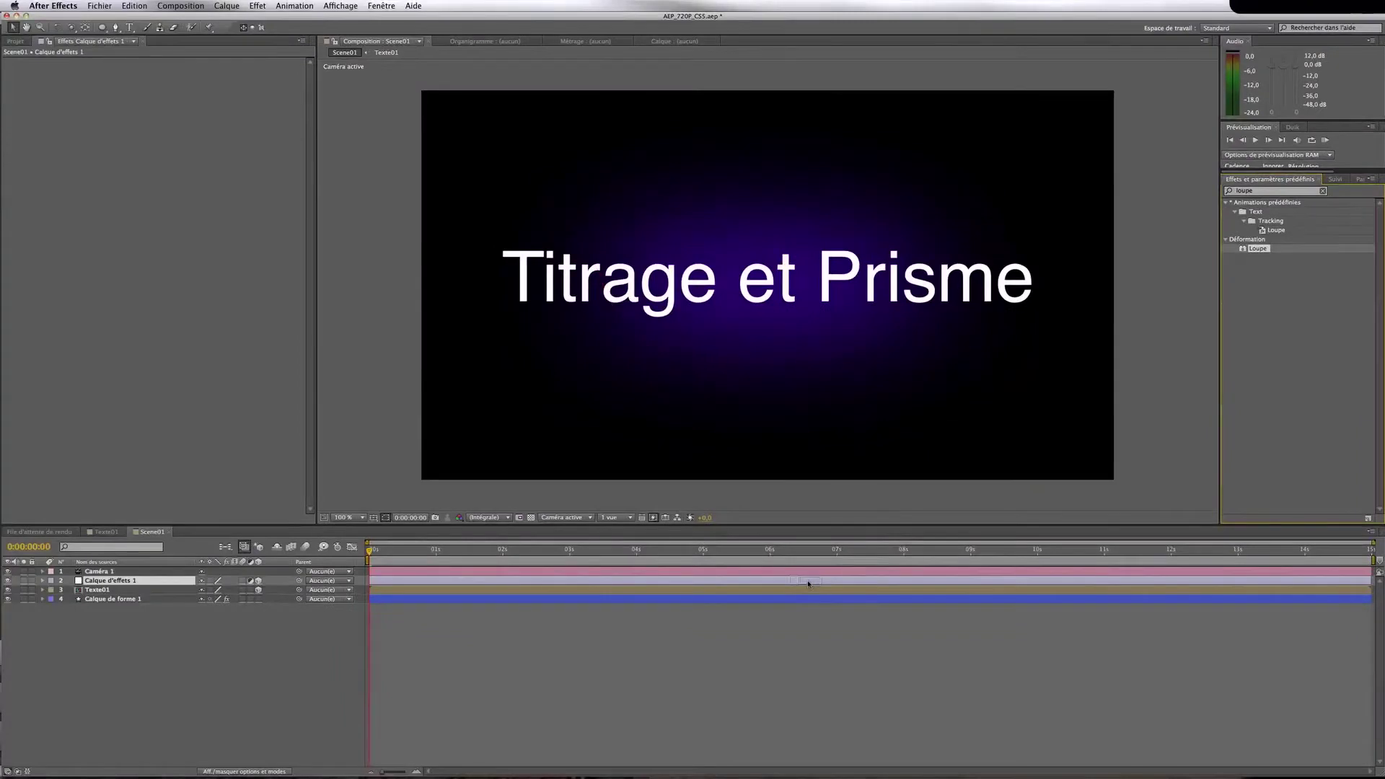
left_click_drag(808, 582, 809, 584)
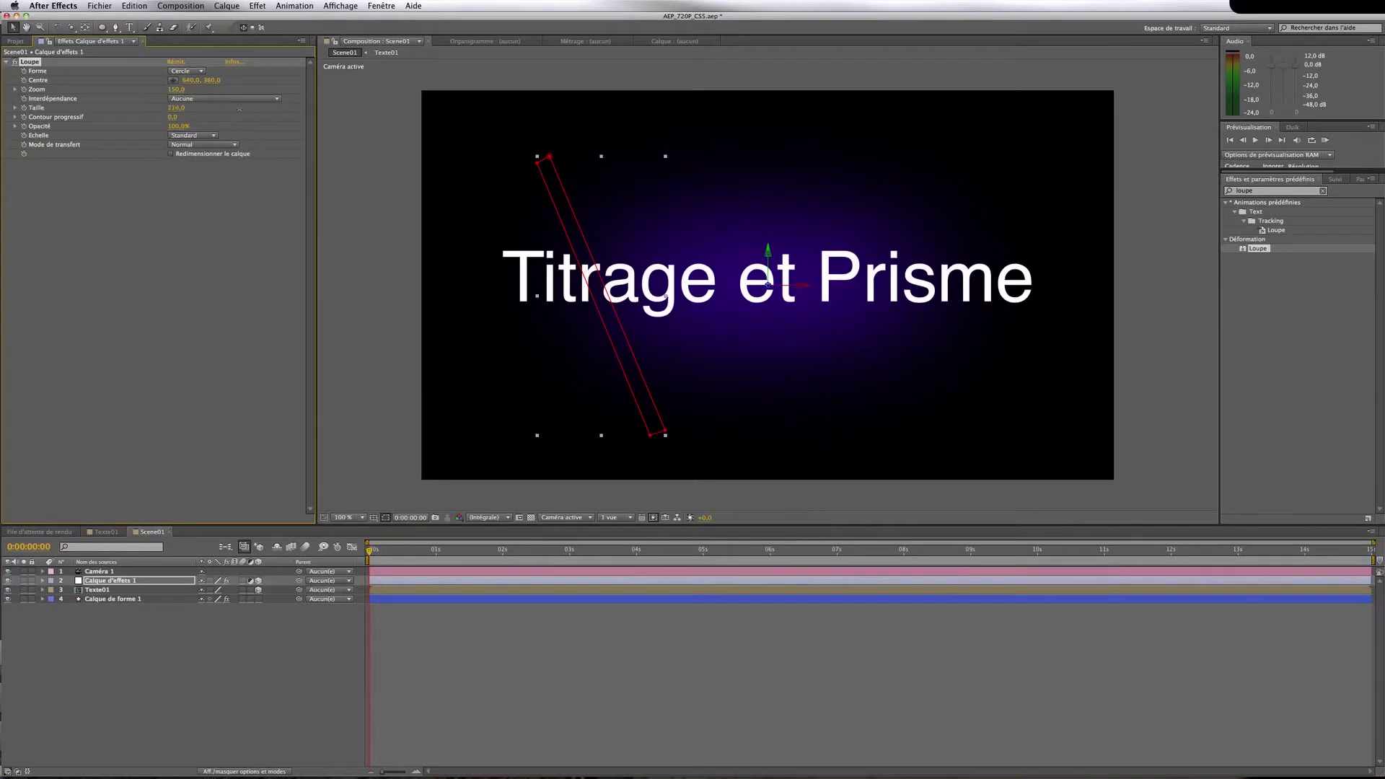
Enlarge the Loupe effect's Taille to about 330 and delete the slanted mask from the adjustment layer
left_click_drag(176, 108, 194, 107)
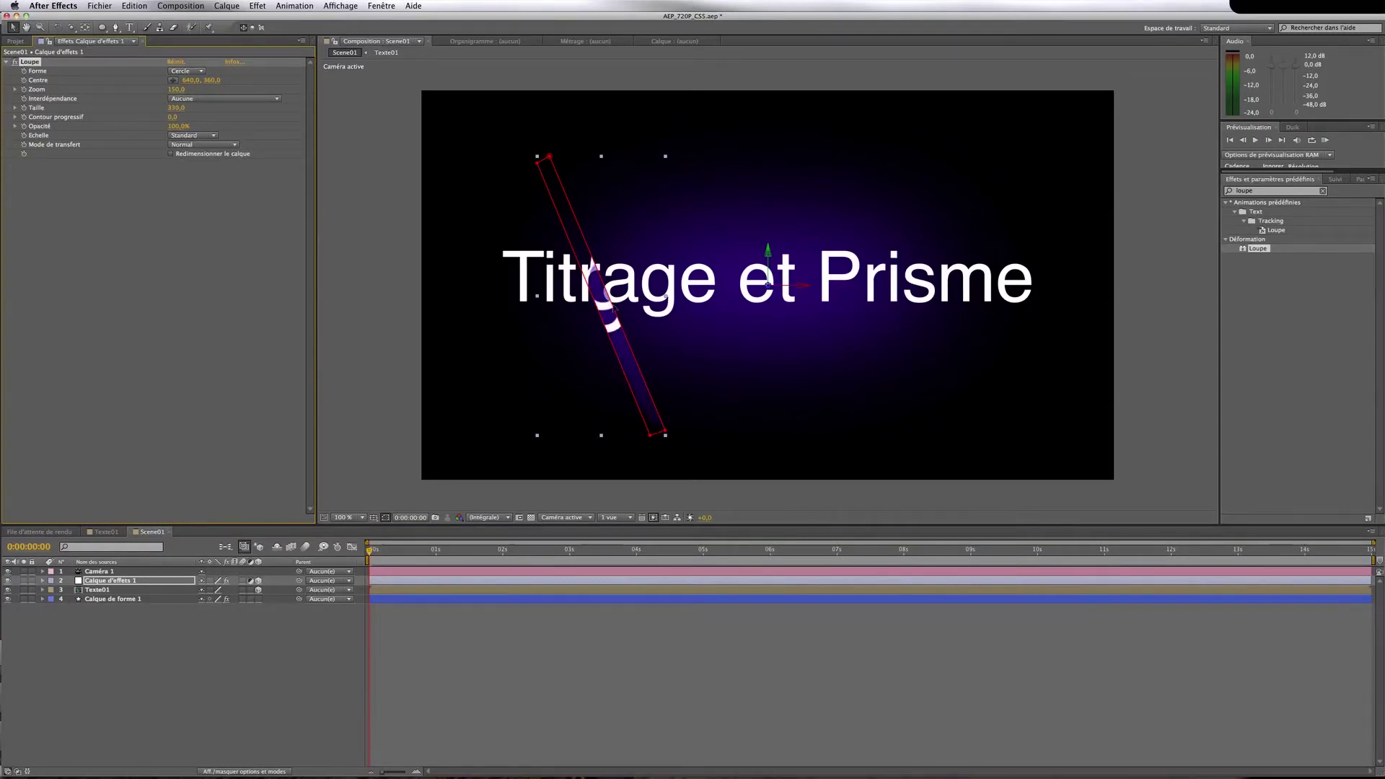
left_click(142, 581)
key("m")
left_click(89, 590)
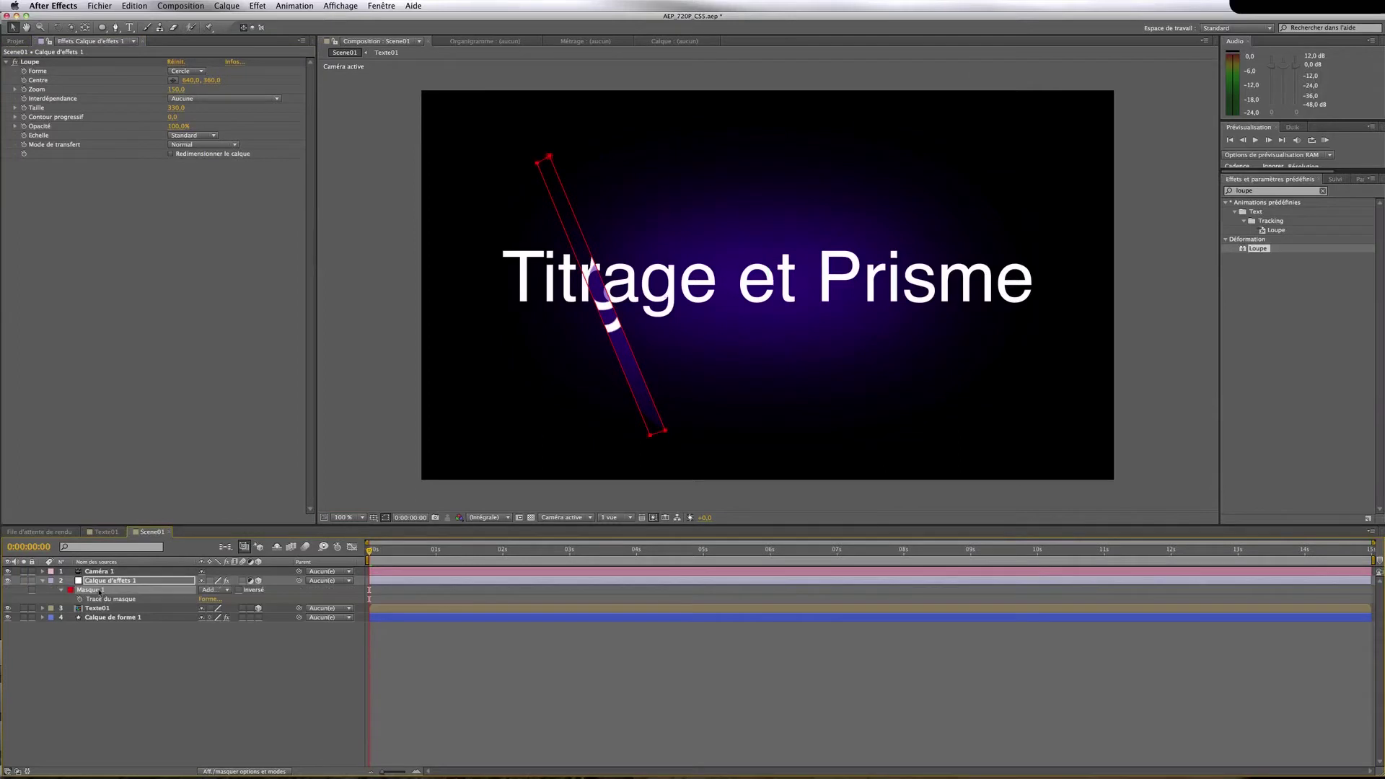
key("Delete")
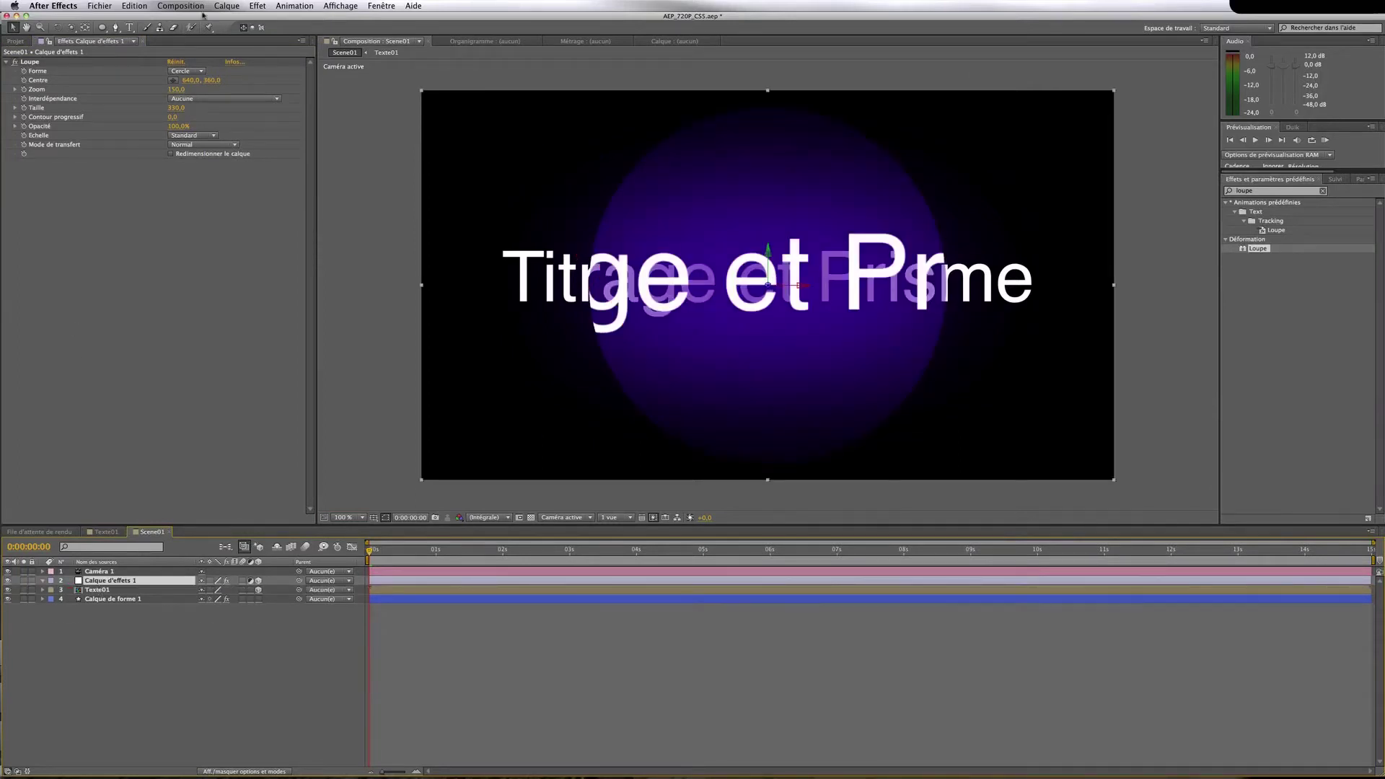
Set the Loupe effect's Forme to Carré, its Taille to 677 and its Zoom to 120
left_click_drag(179, 108, 252, 117)
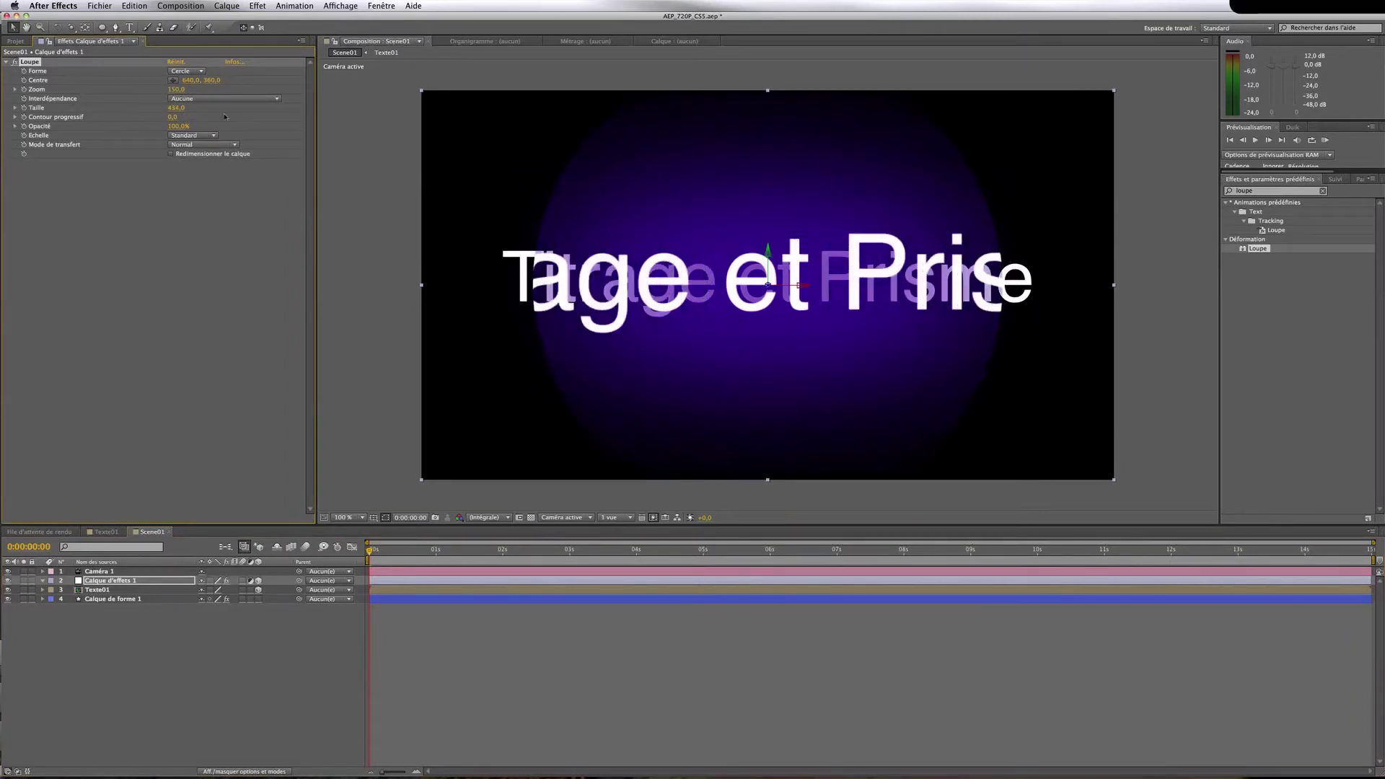
left_click(186, 71)
left_click(192, 90)
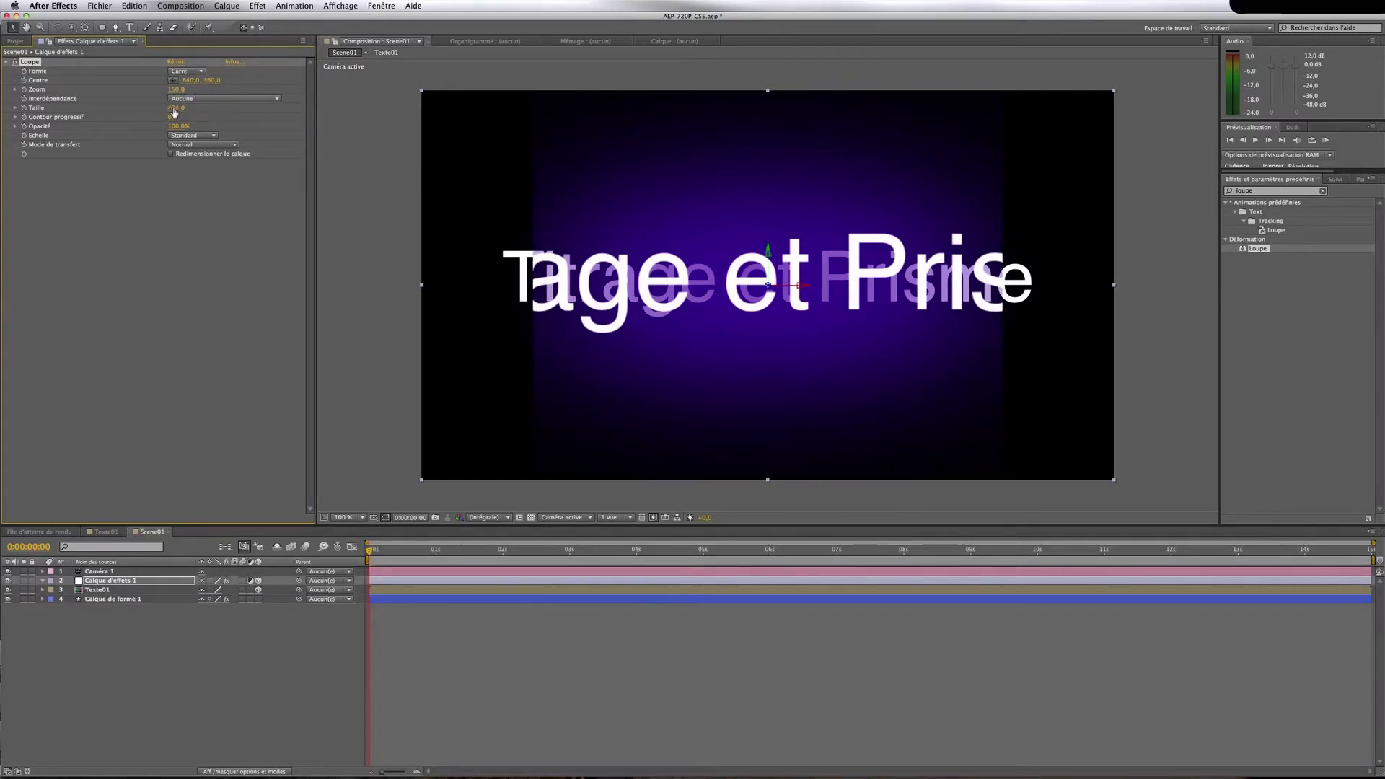
left_click_drag(176, 107, 302, 111)
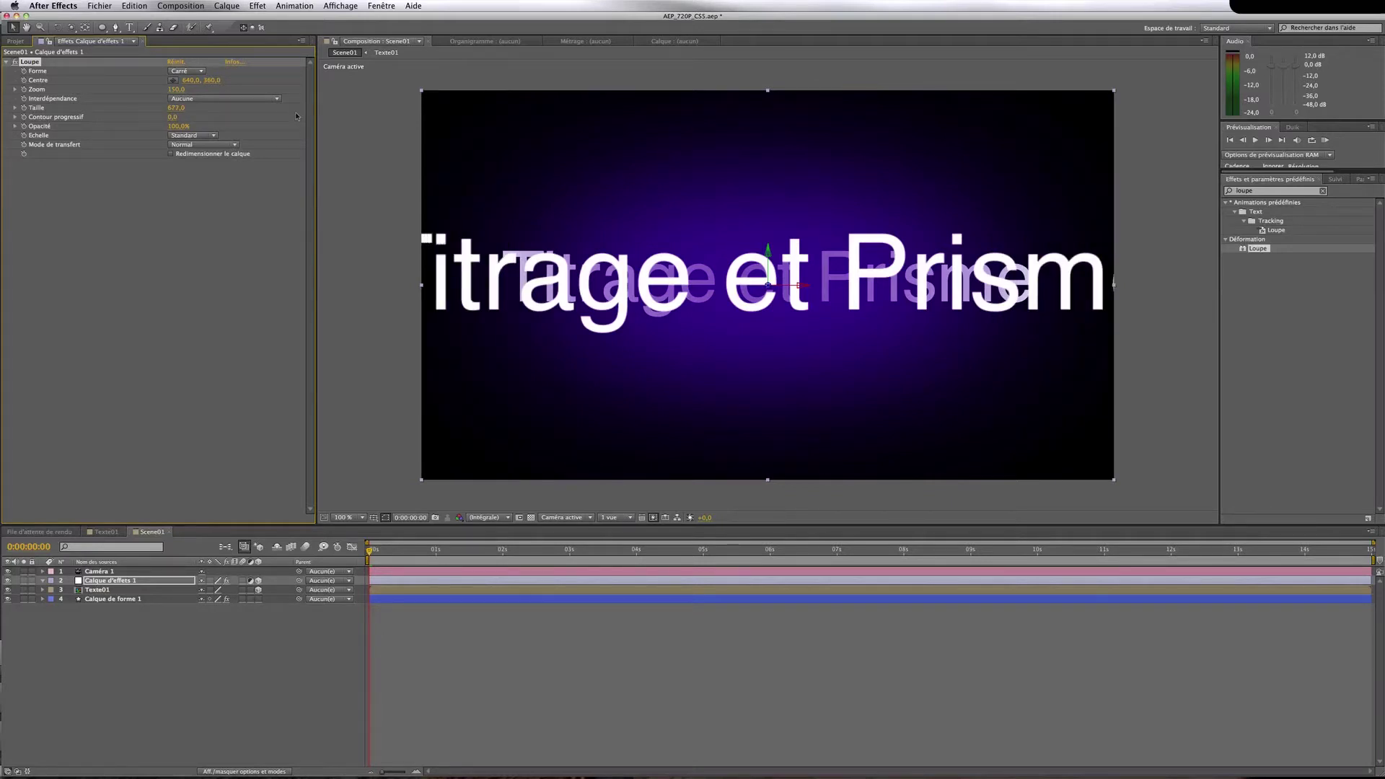
left_click(175, 90)
type("120")
key("Return")
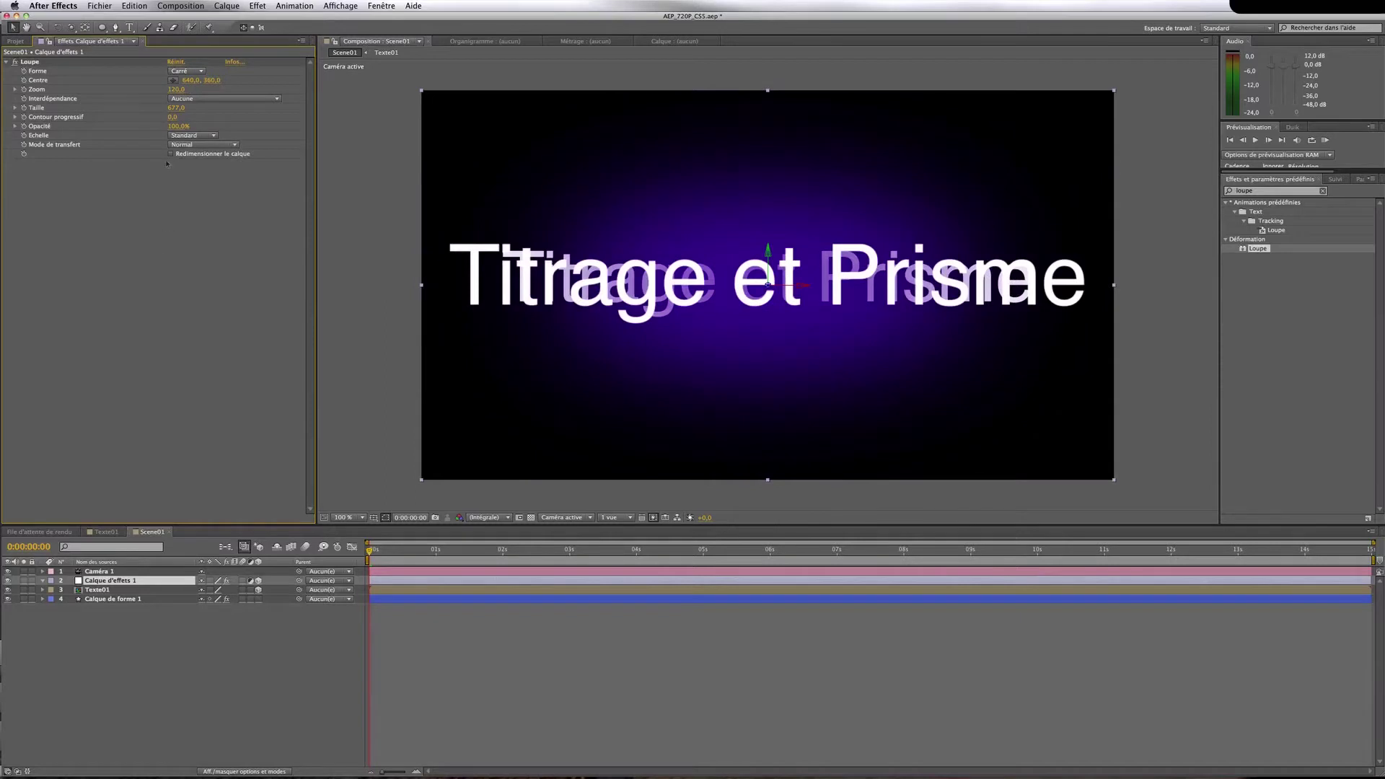
Draw a new thin, slanted four-point mask across "Titrage" on the adjustment layer with the Pen tool
left_click(116, 28)
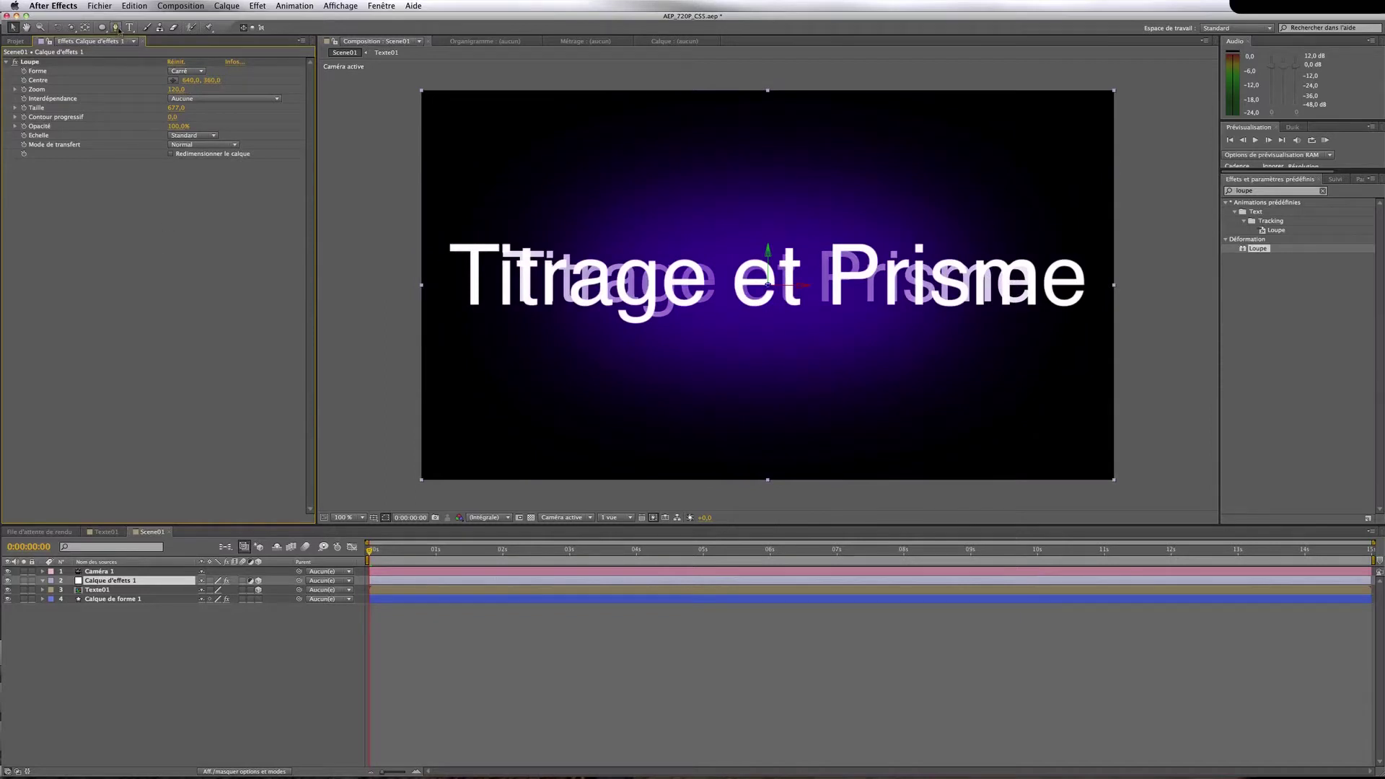
left_click(522, 174)
left_click(622, 440)
left_click(644, 435)
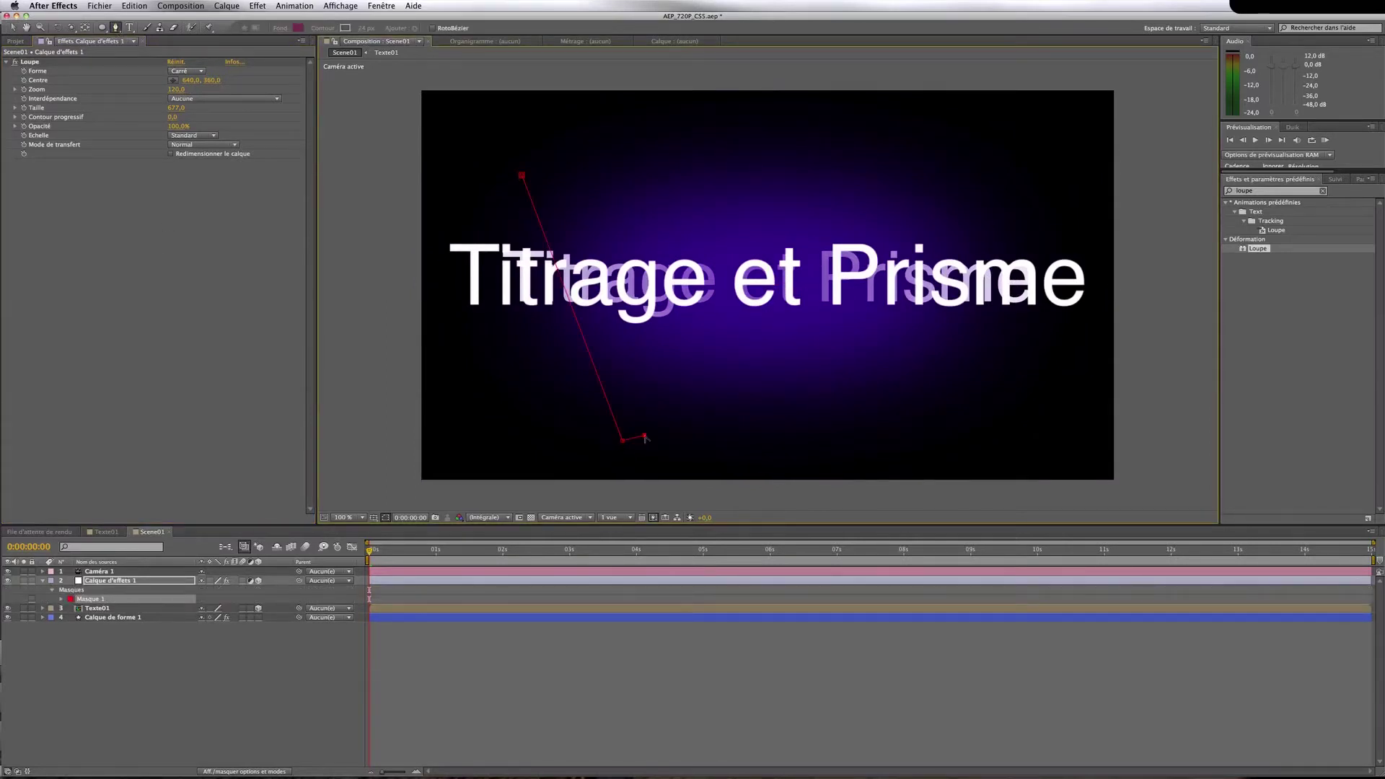
left_click(547, 173)
left_click(522, 175)
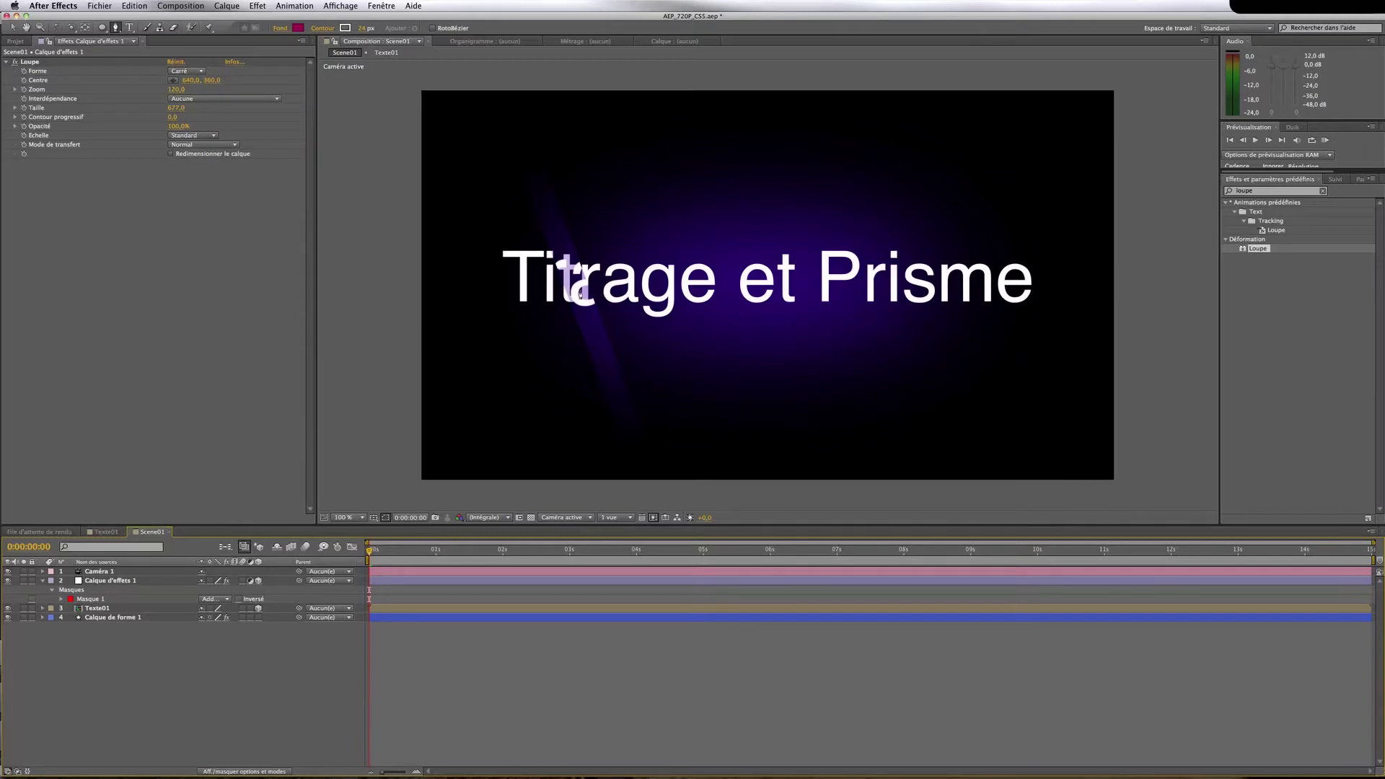
Set the Loupe effect's Zoom to 110
left_click(176, 90)
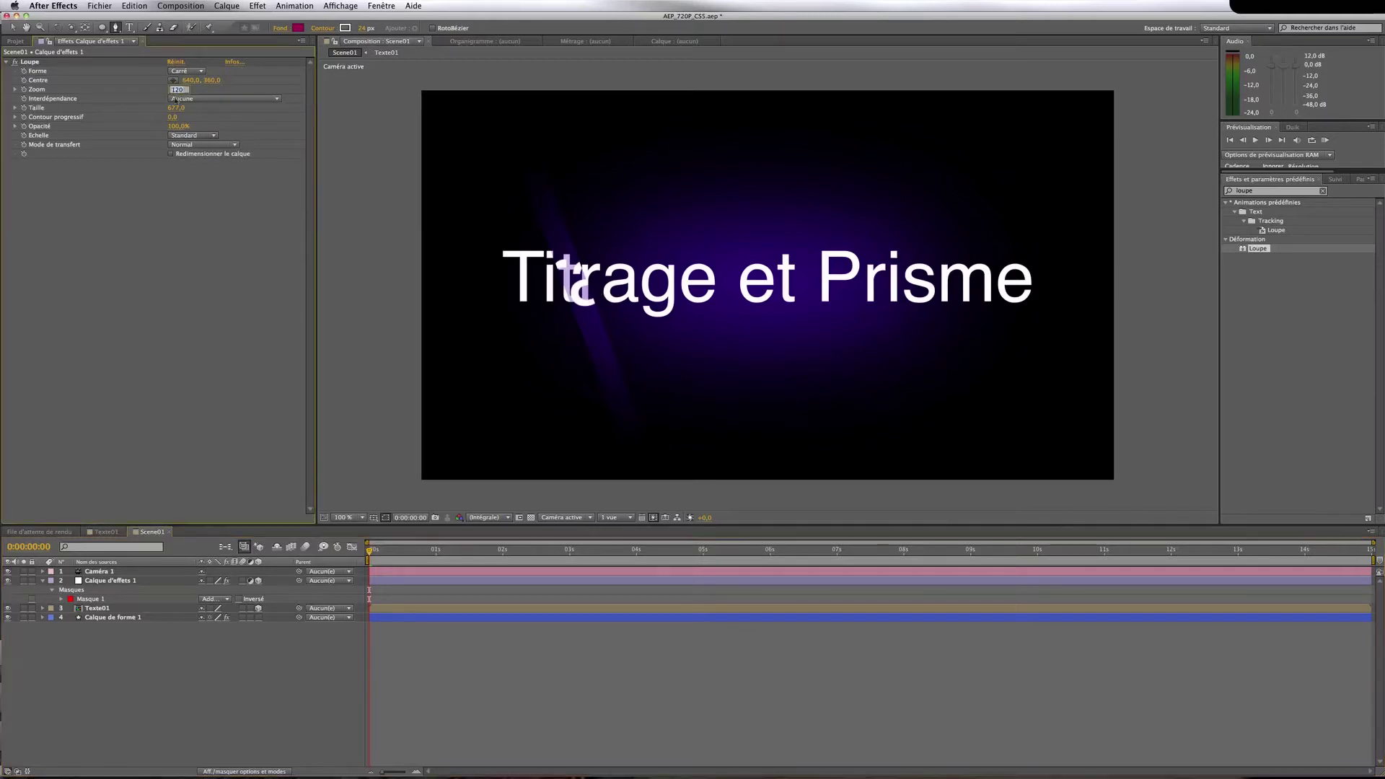
type("110")
key("Return")
left_click(342, 681)
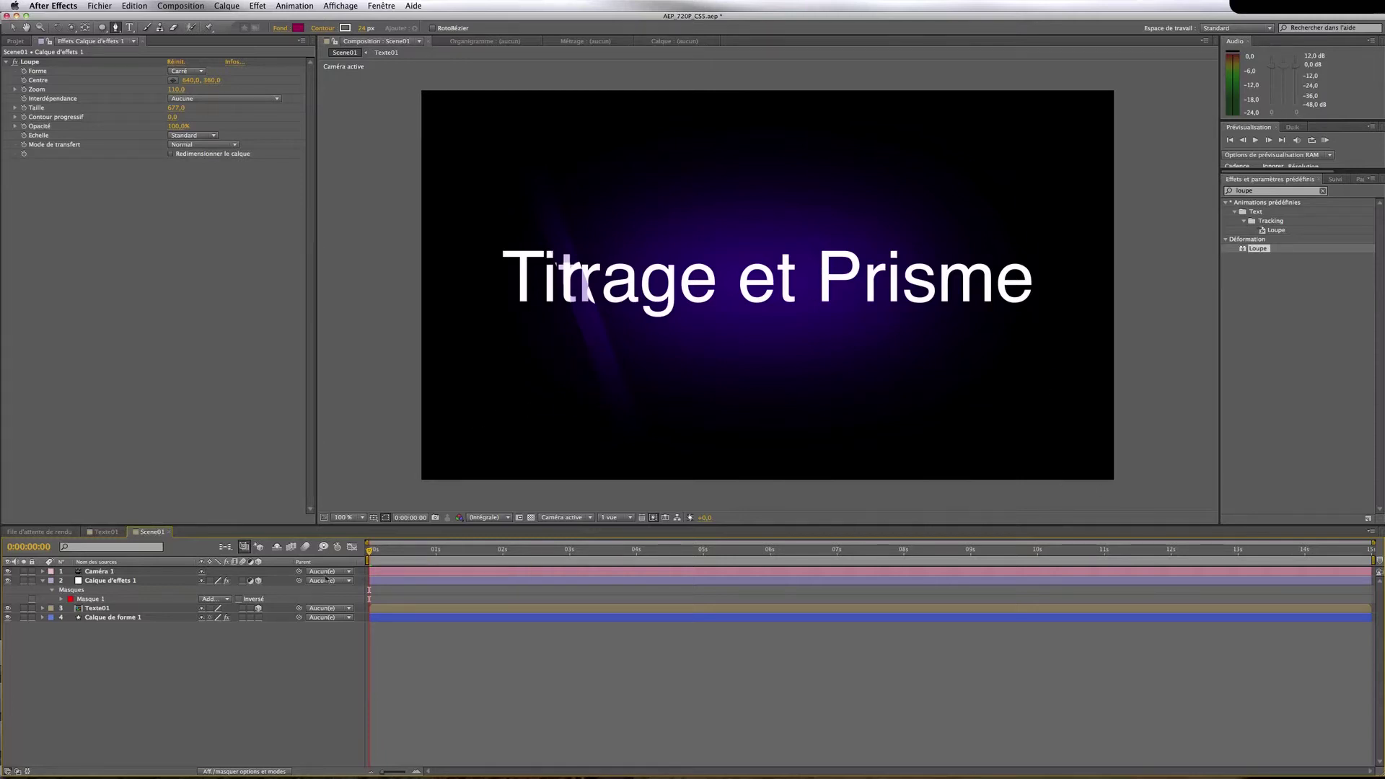
Keyframe Masque 1's Tracé du masque at 0 s, and move the mask just beyond the end of "Prisme" at 2 s
left_click(60, 599)
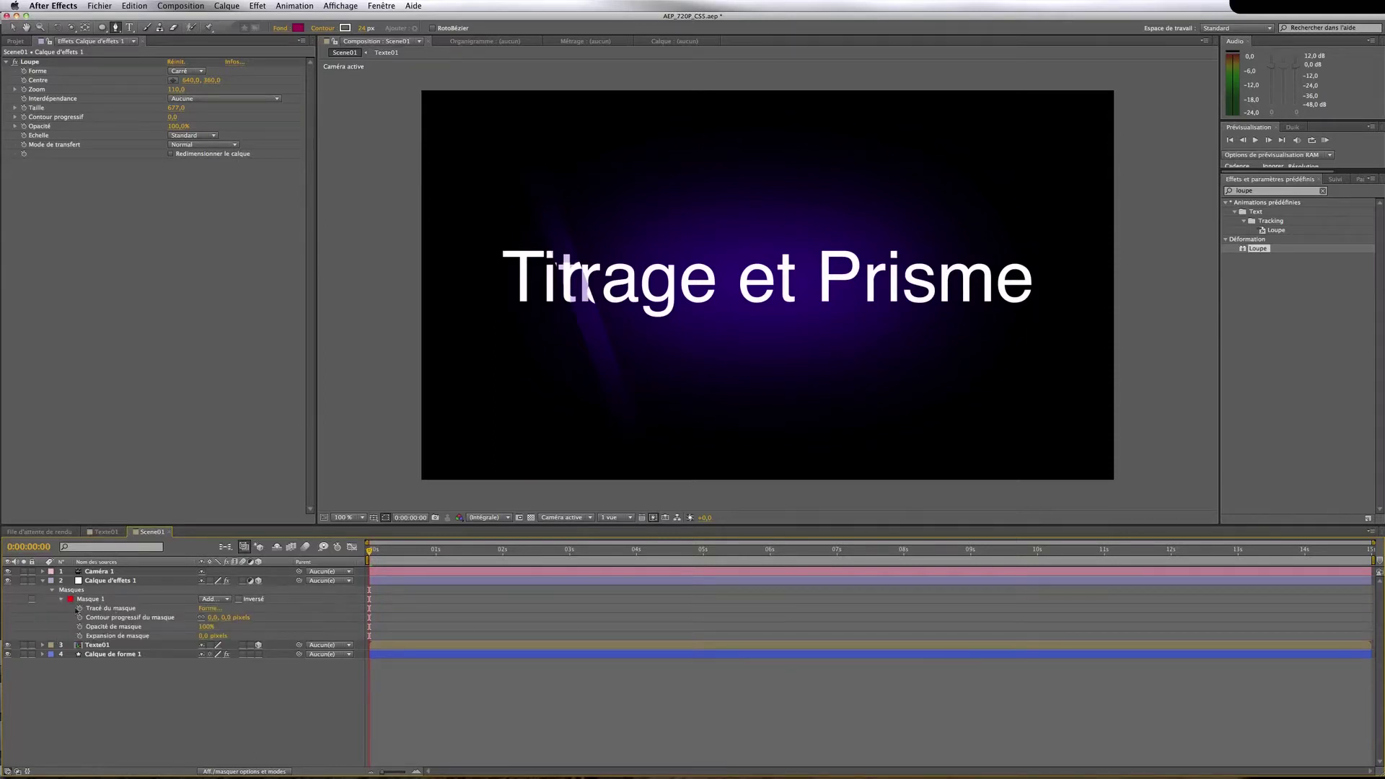
left_click(79, 608)
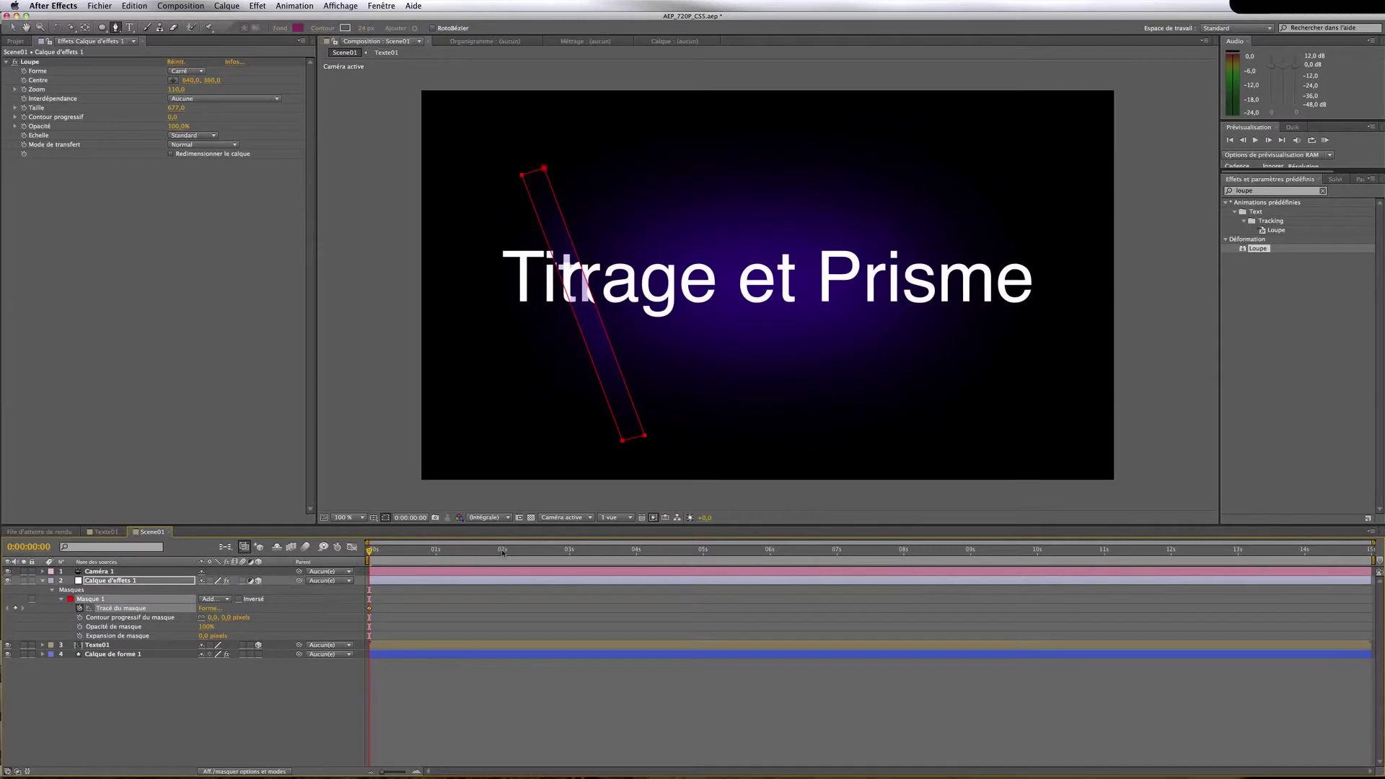
left_click(503, 553)
key("v")
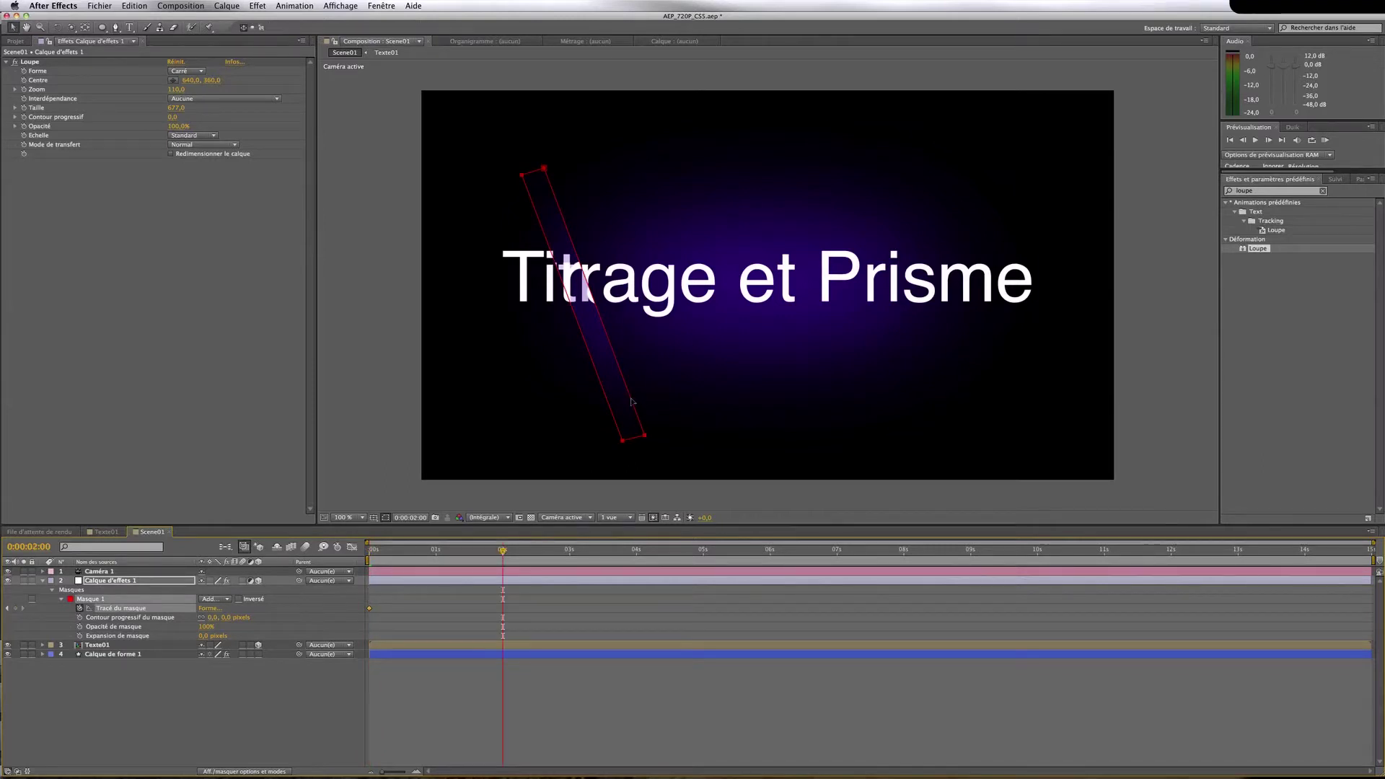
double_click(632, 402)
left_click_drag(636, 409, 1098, 367)
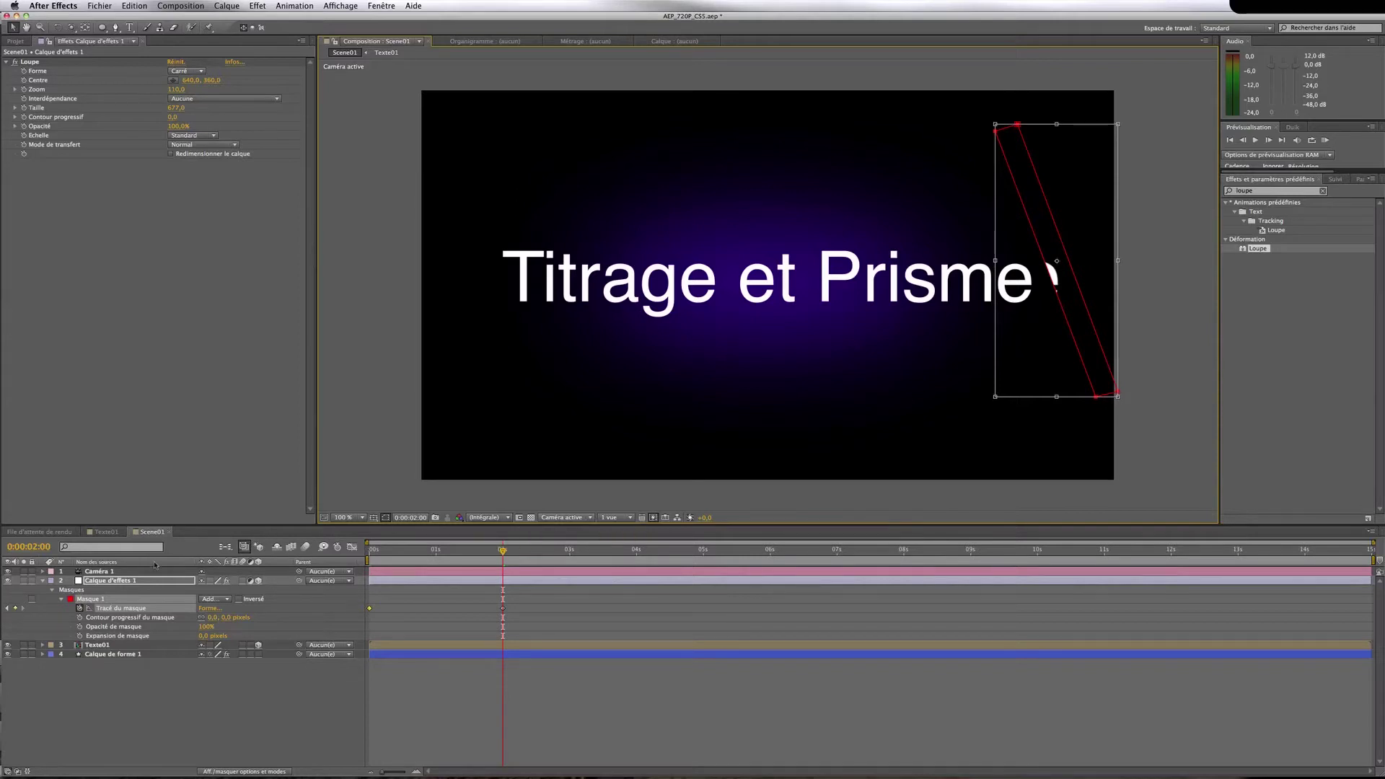
Delete the two Tracé du masque keyframes at 2 s and 0 s
left_click(142, 582)
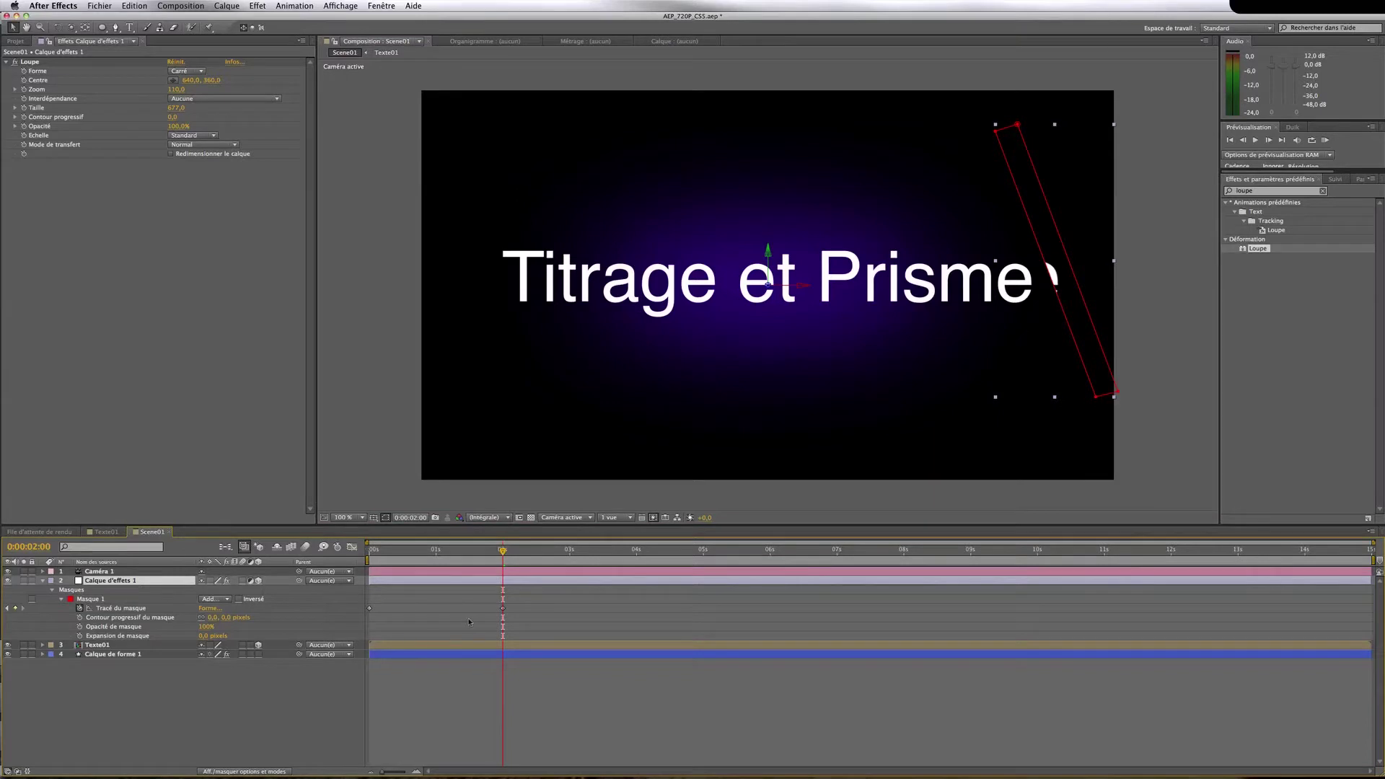
left_click(503, 608)
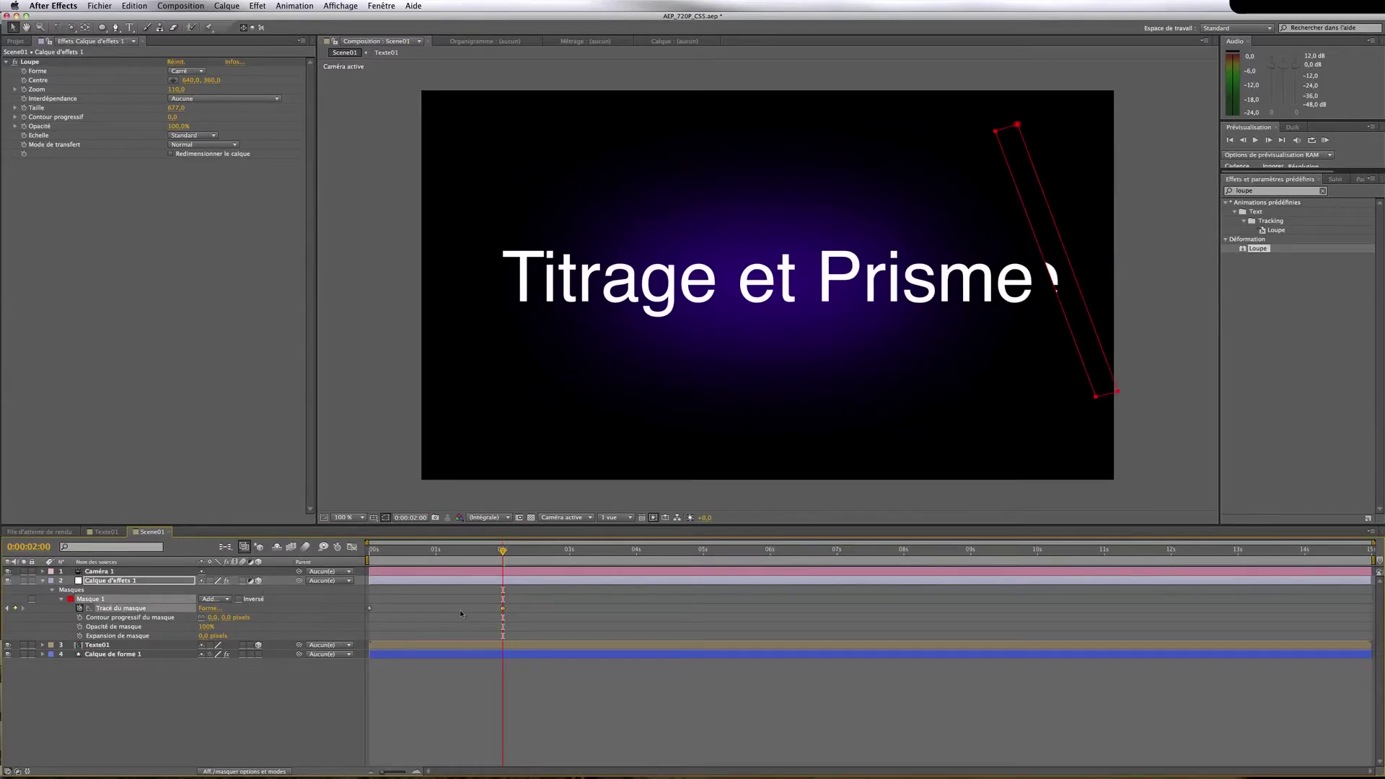
key("Delete")
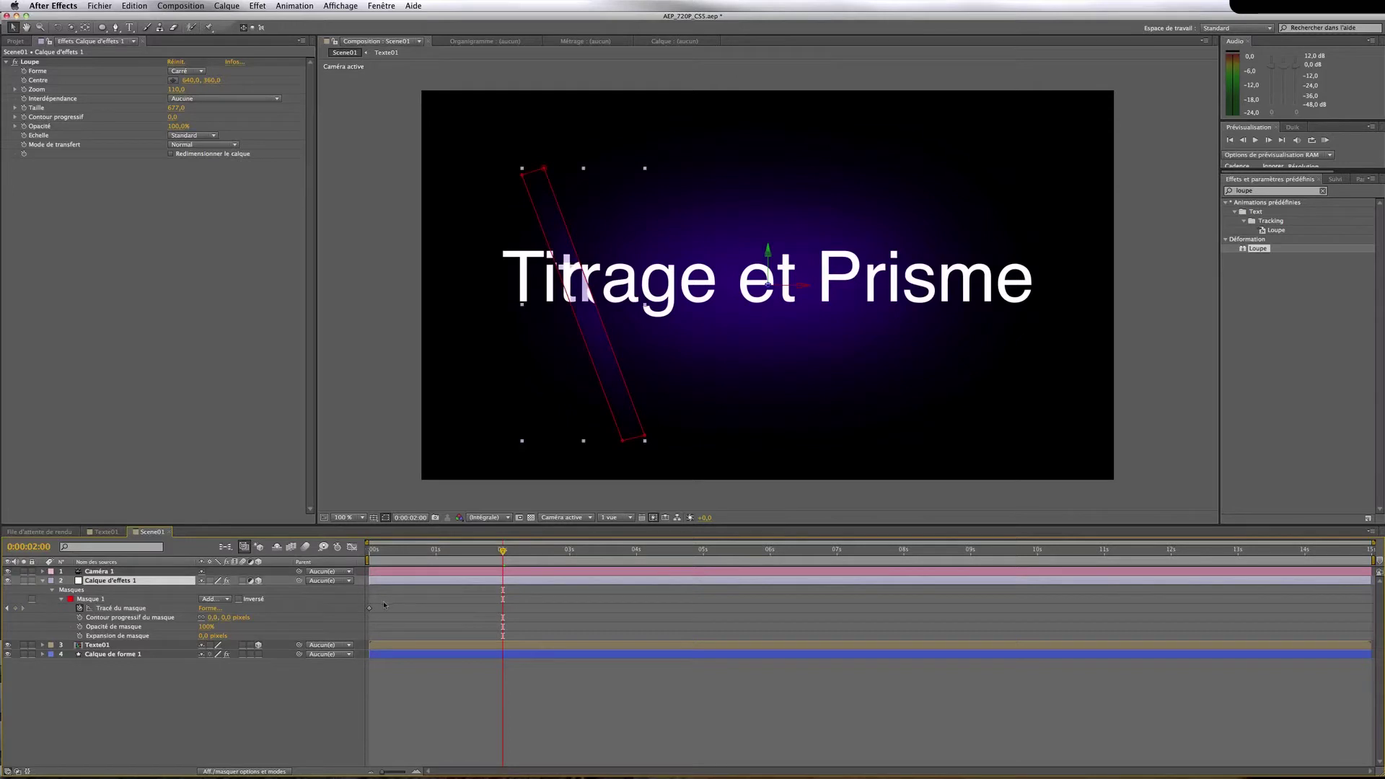
left_click(369, 609)
key("Delete")
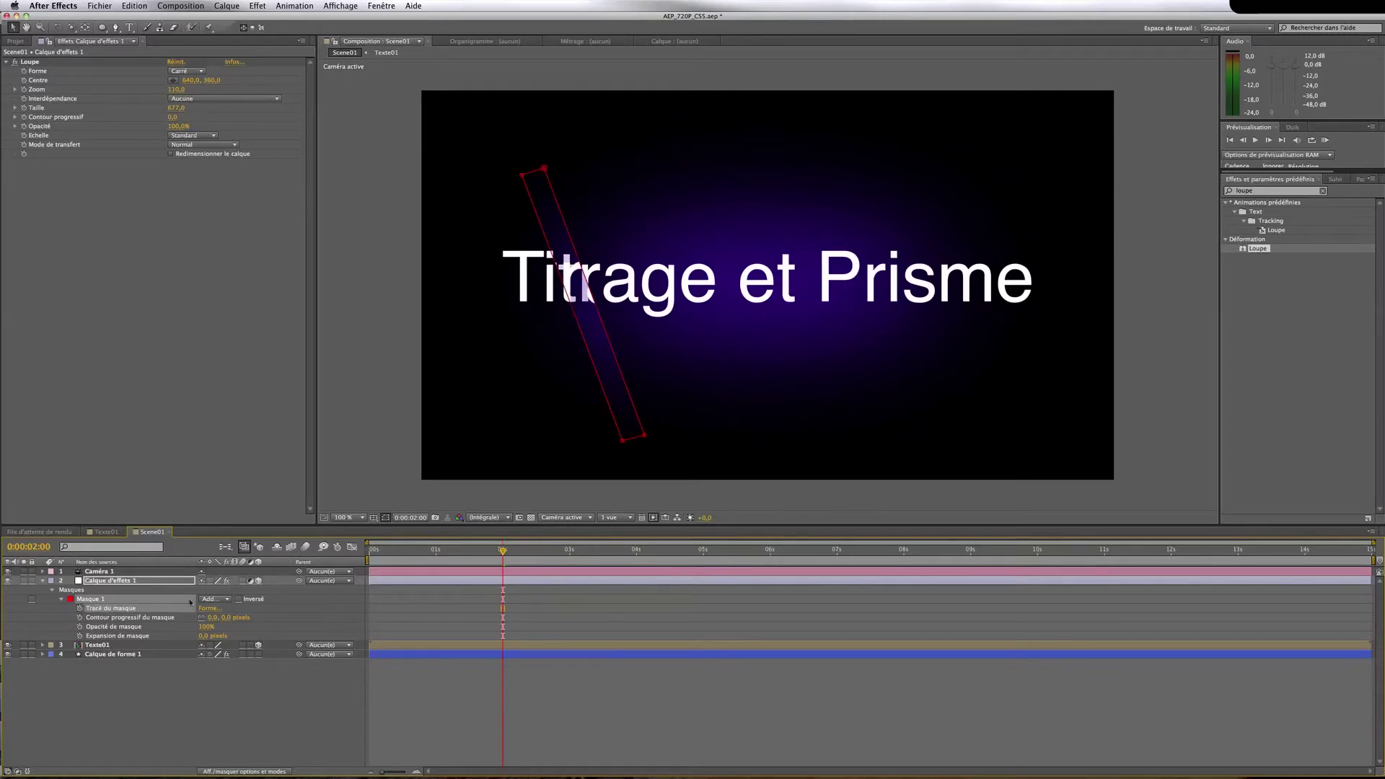
Show all transform properties of the Calque d'effets 1 layer and return to the start of the timeline
left_click(147, 582)
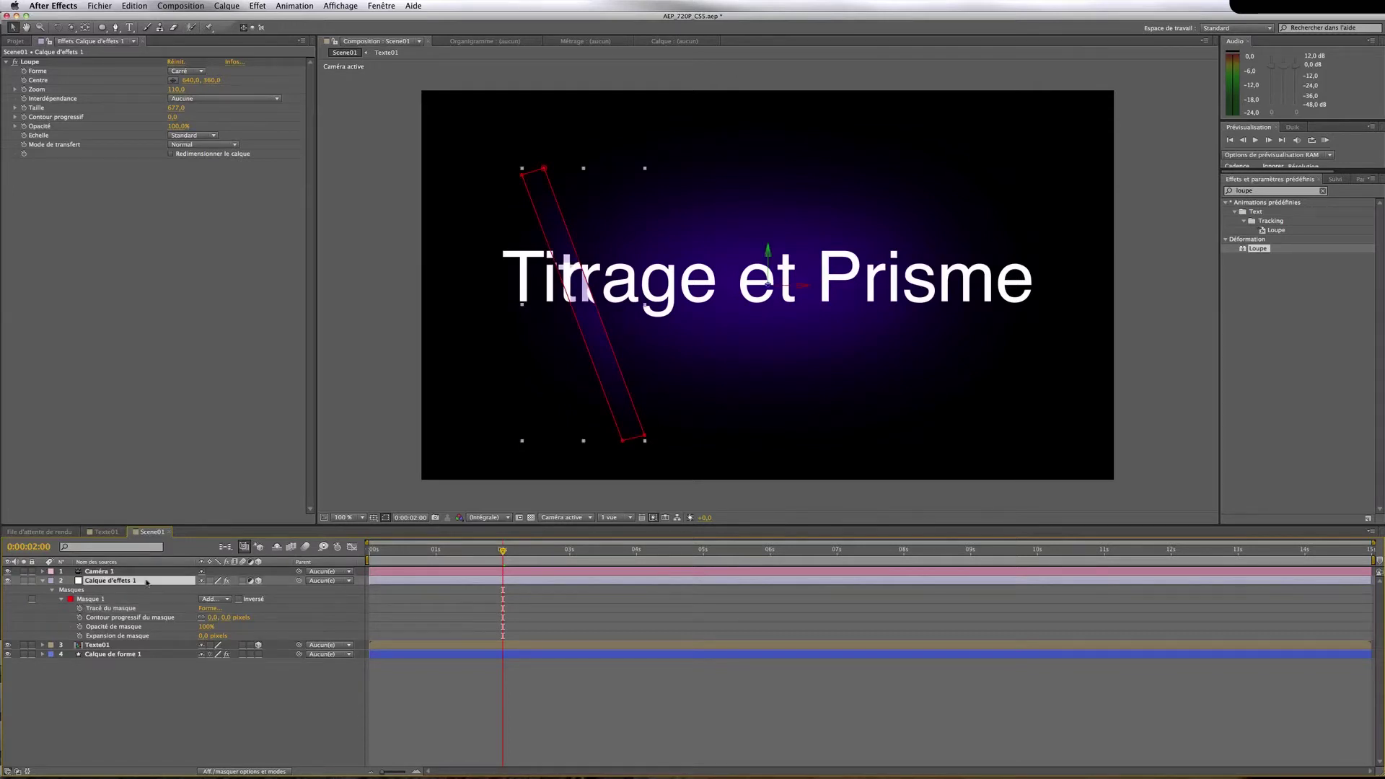
key("p")
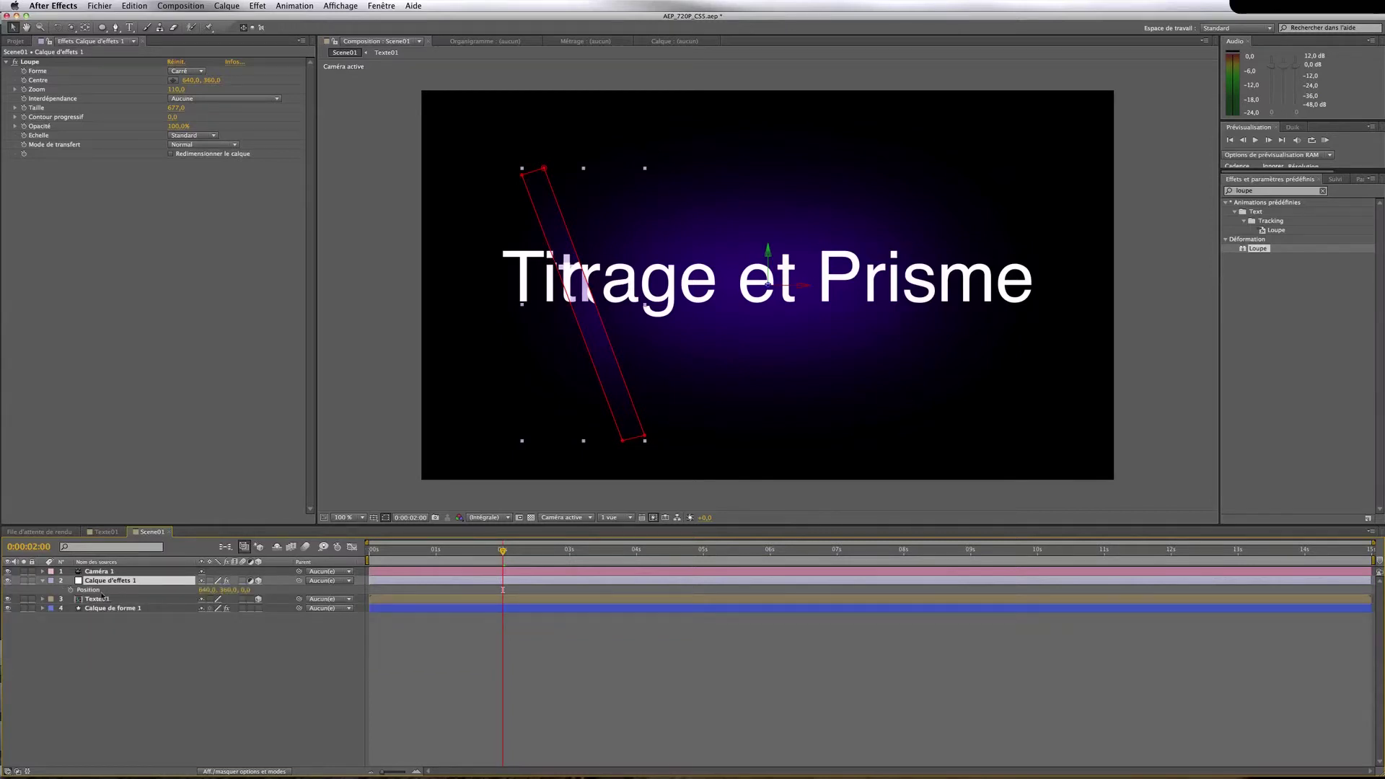
left_click(43, 581)
left_click(43, 581)
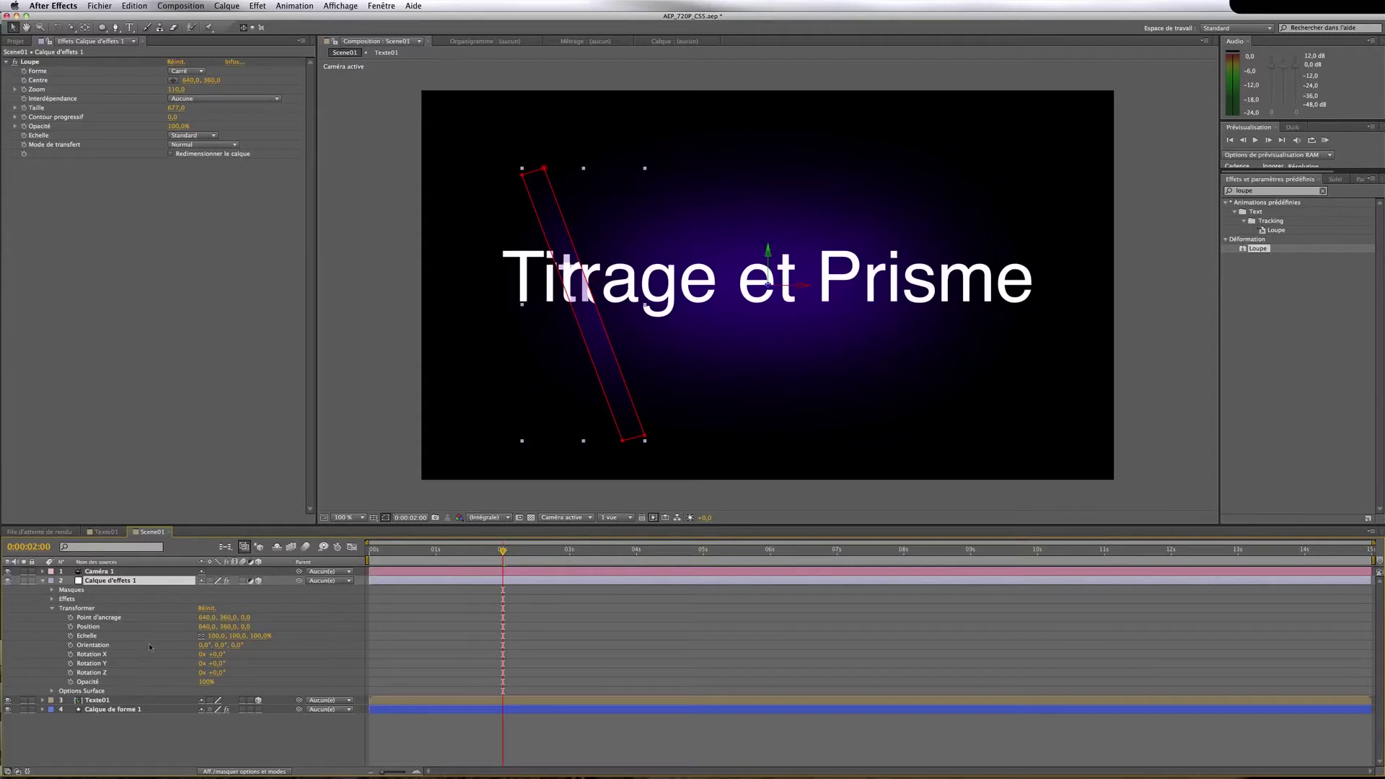
left_click(371, 551)
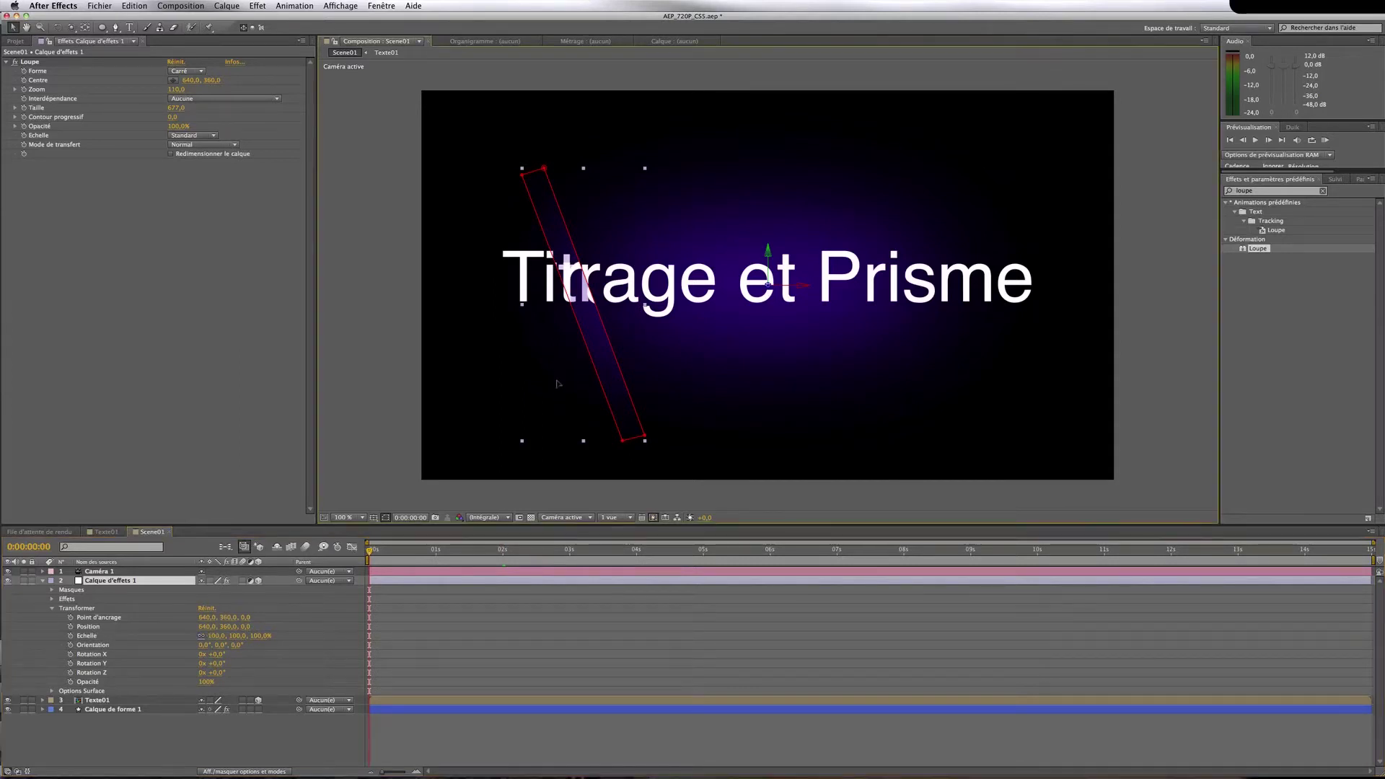
Move the adjustment layer to about 426, 419 so its strip clears the start of the title, and undo the trial depth change
left_click_drag(574, 380, 441, 432)
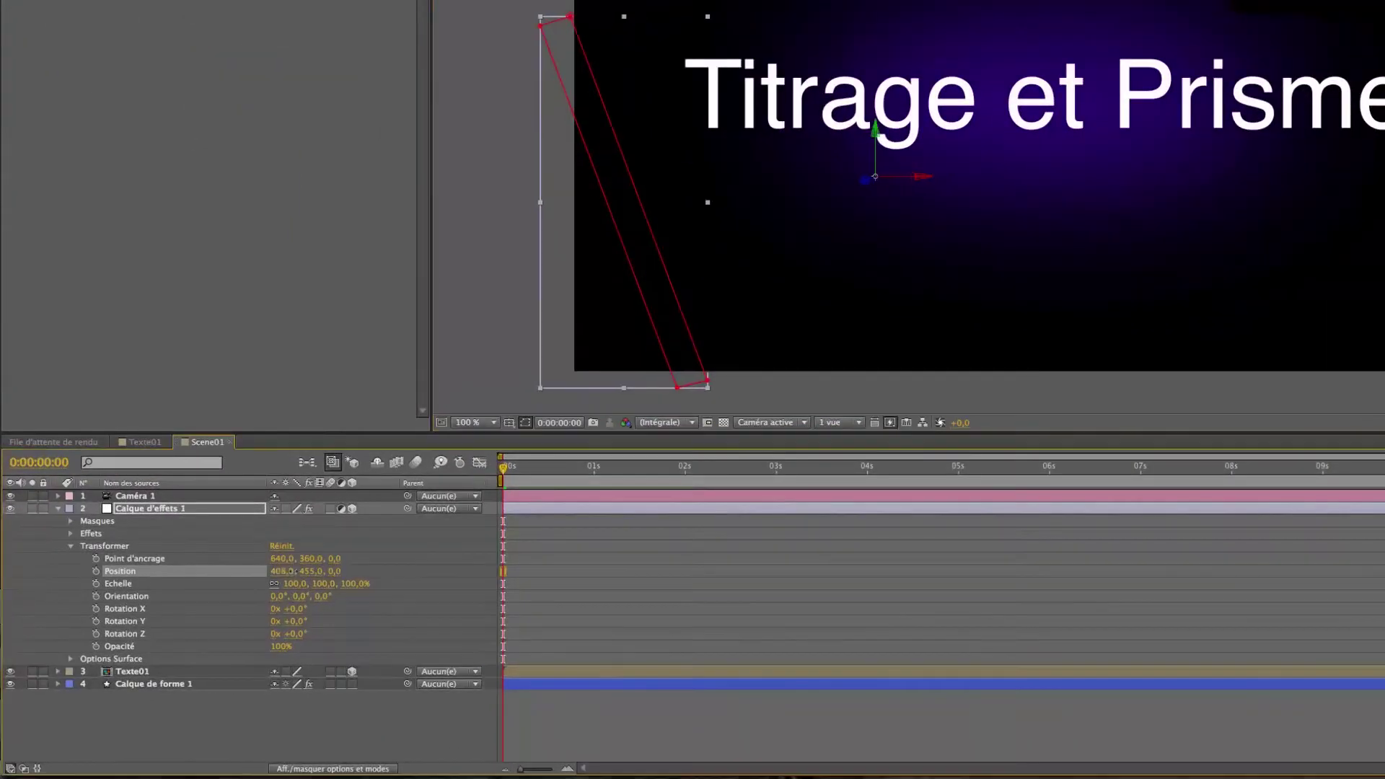
left_click_drag(204, 626, 248, 626)
left_click_drag(338, 571, 444, 562)
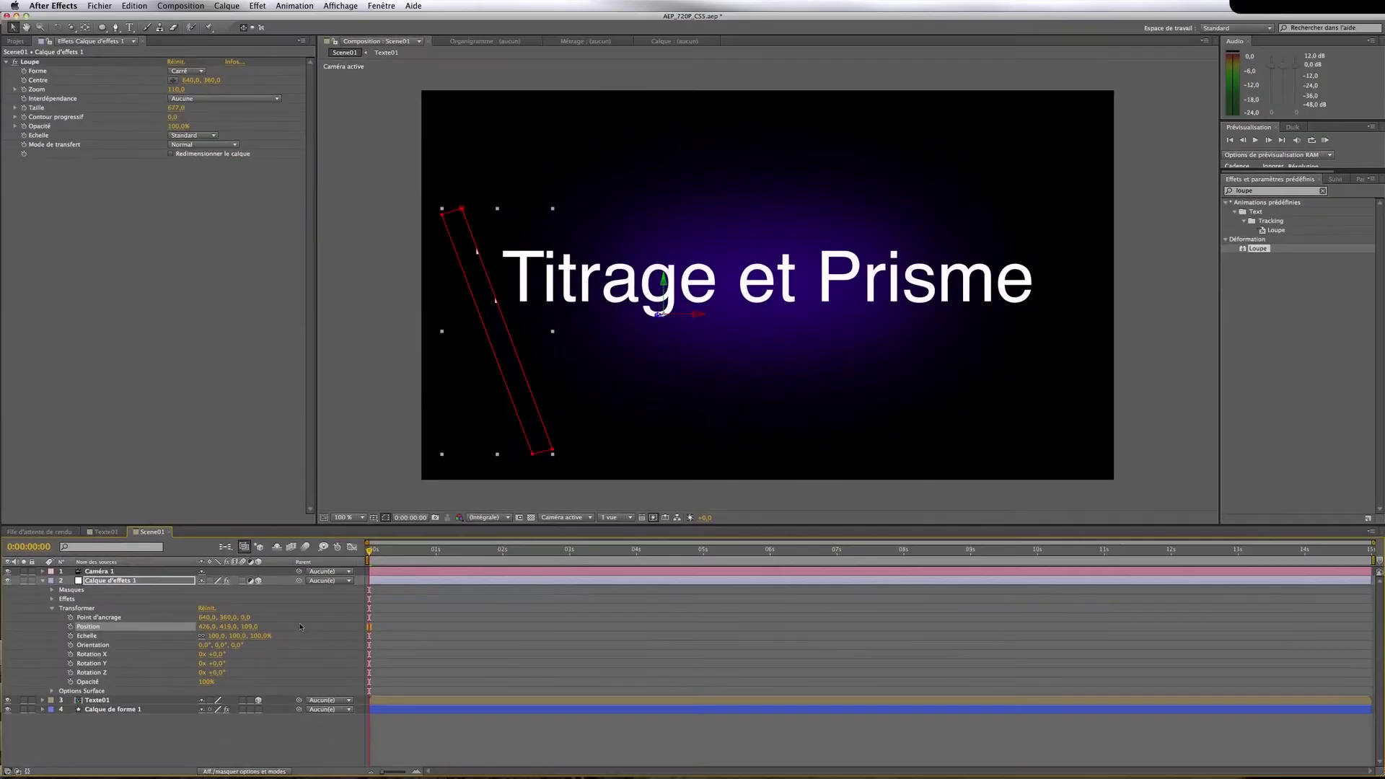
key("super+z")
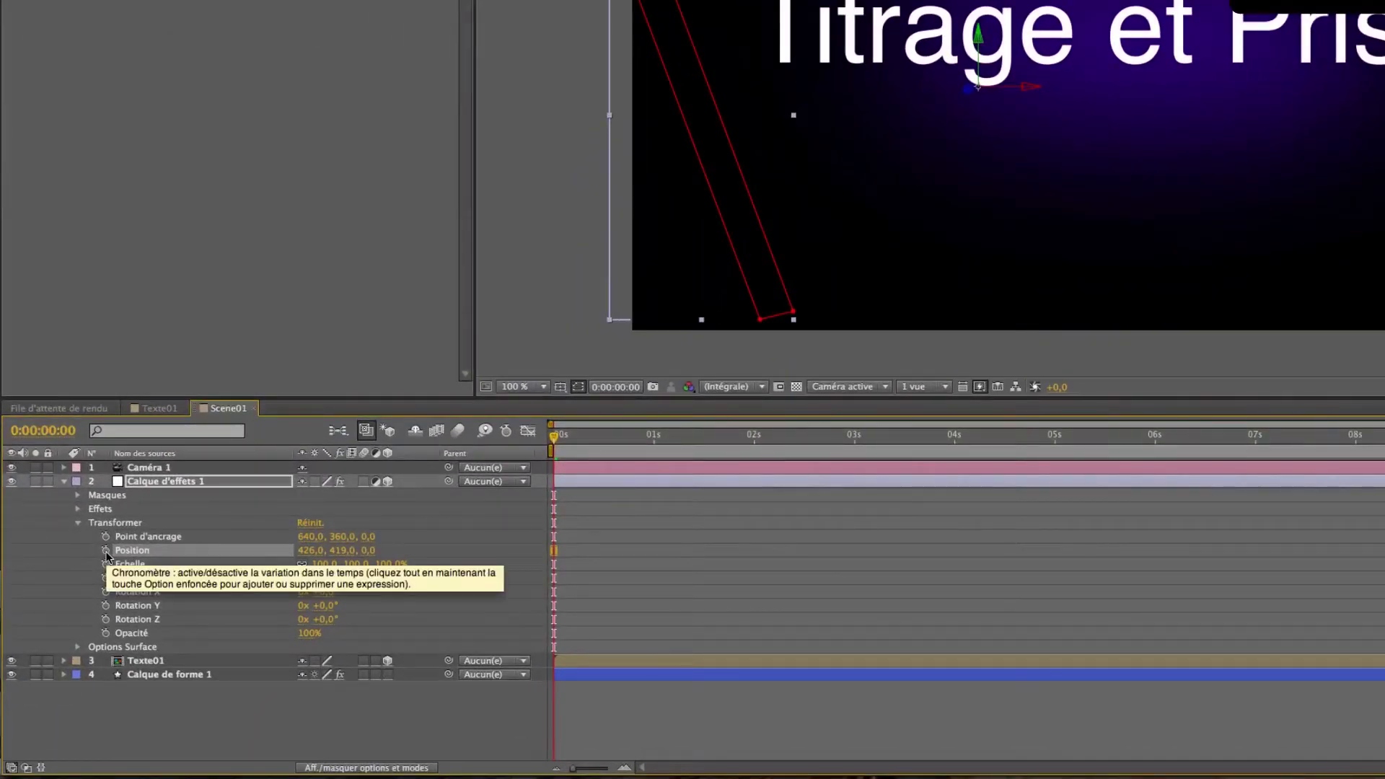
Keyframe the adjustment layer's Position at 0 s, and move it to about 1668, 50 at 3 s, beyond the end of the title
left_click(105, 550)
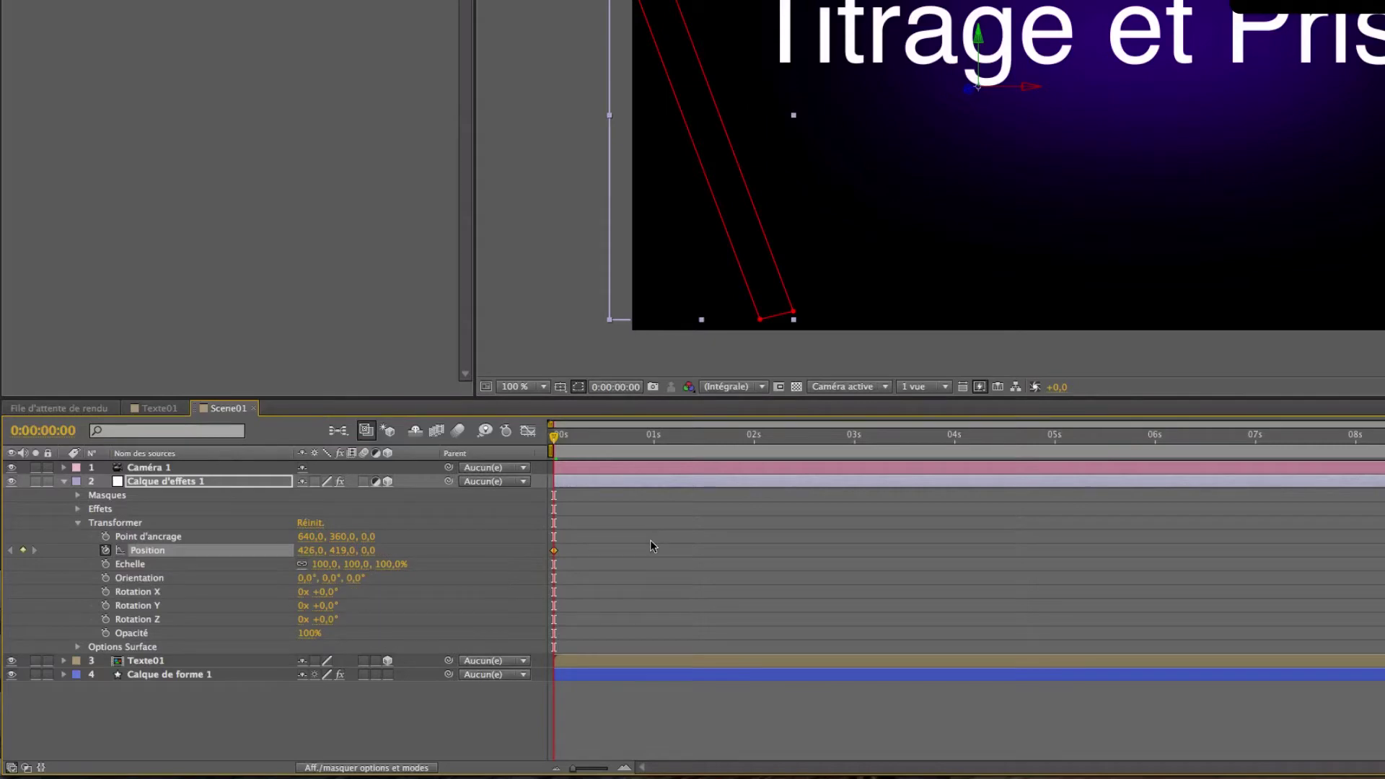
left_click(856, 437)
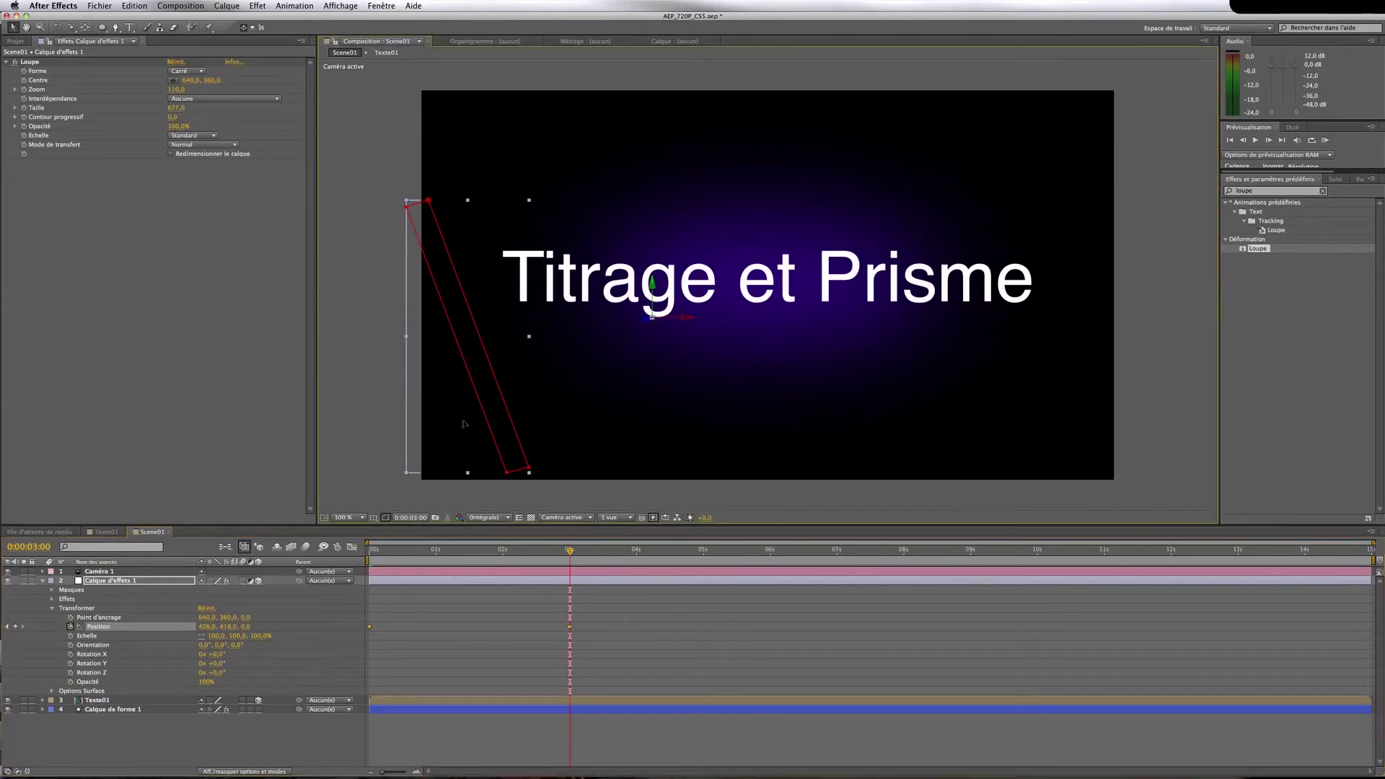
left_click_drag(452, 424, 1124, 221)
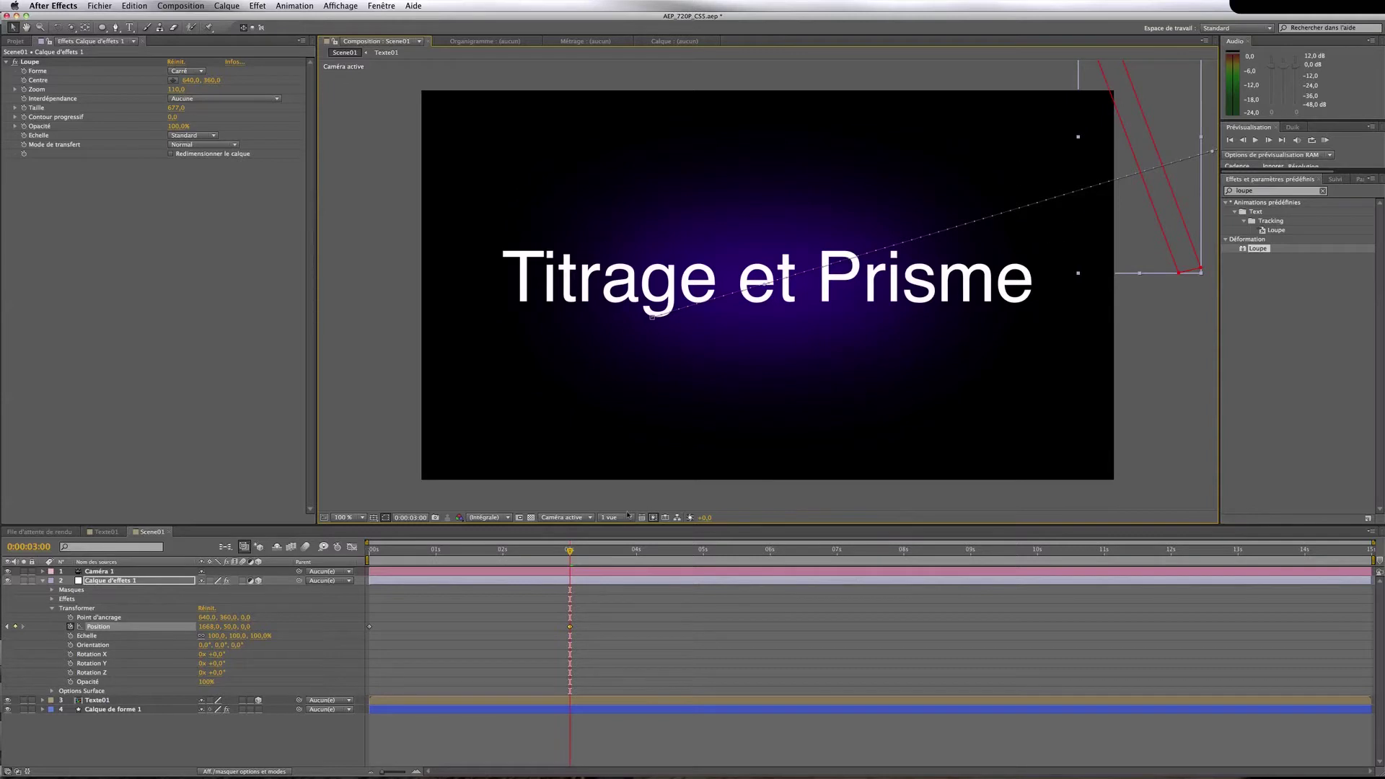
left_click_drag(572, 550, 370, 550)
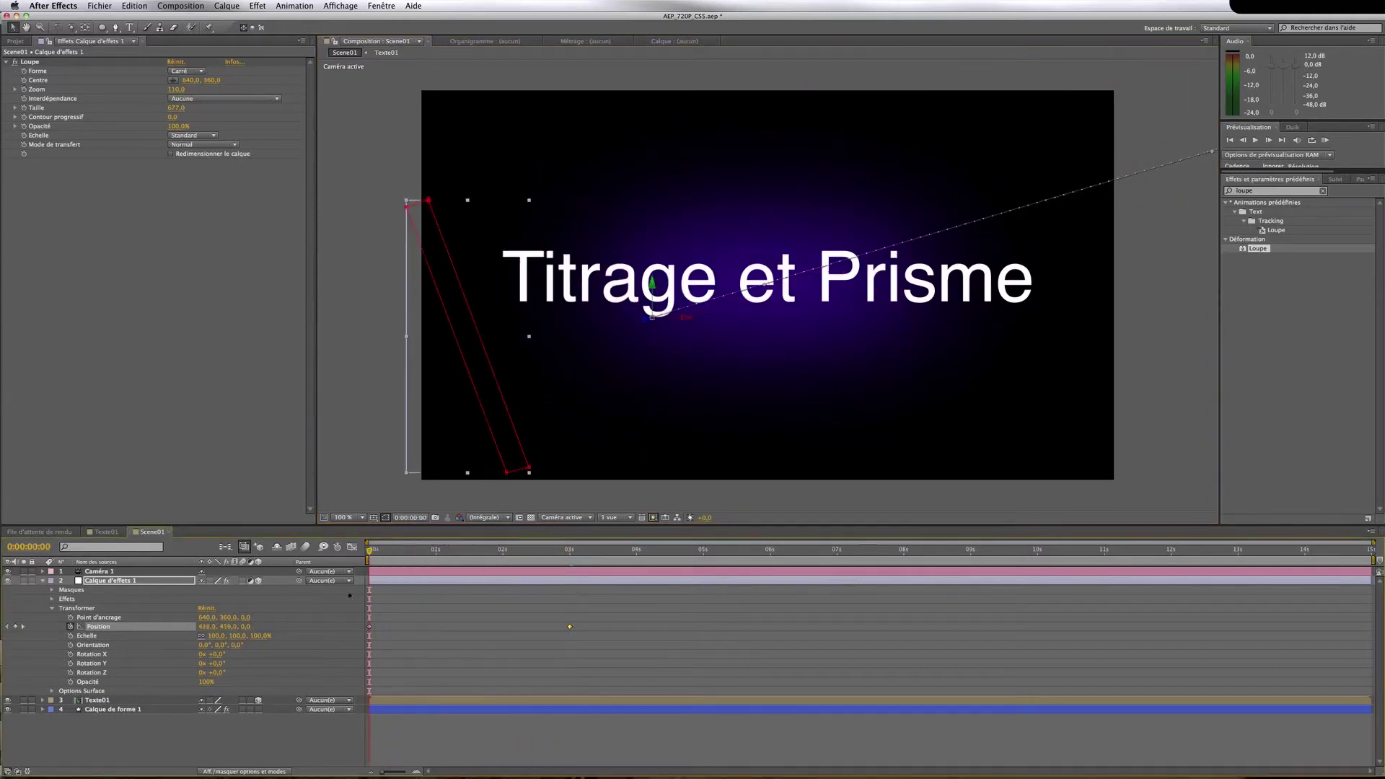
Preview the adjustment layer's sweep from the start and place the playhead at about 0:00:01:04, where the strip crosses the title
left_click(348, 607)
key("space")
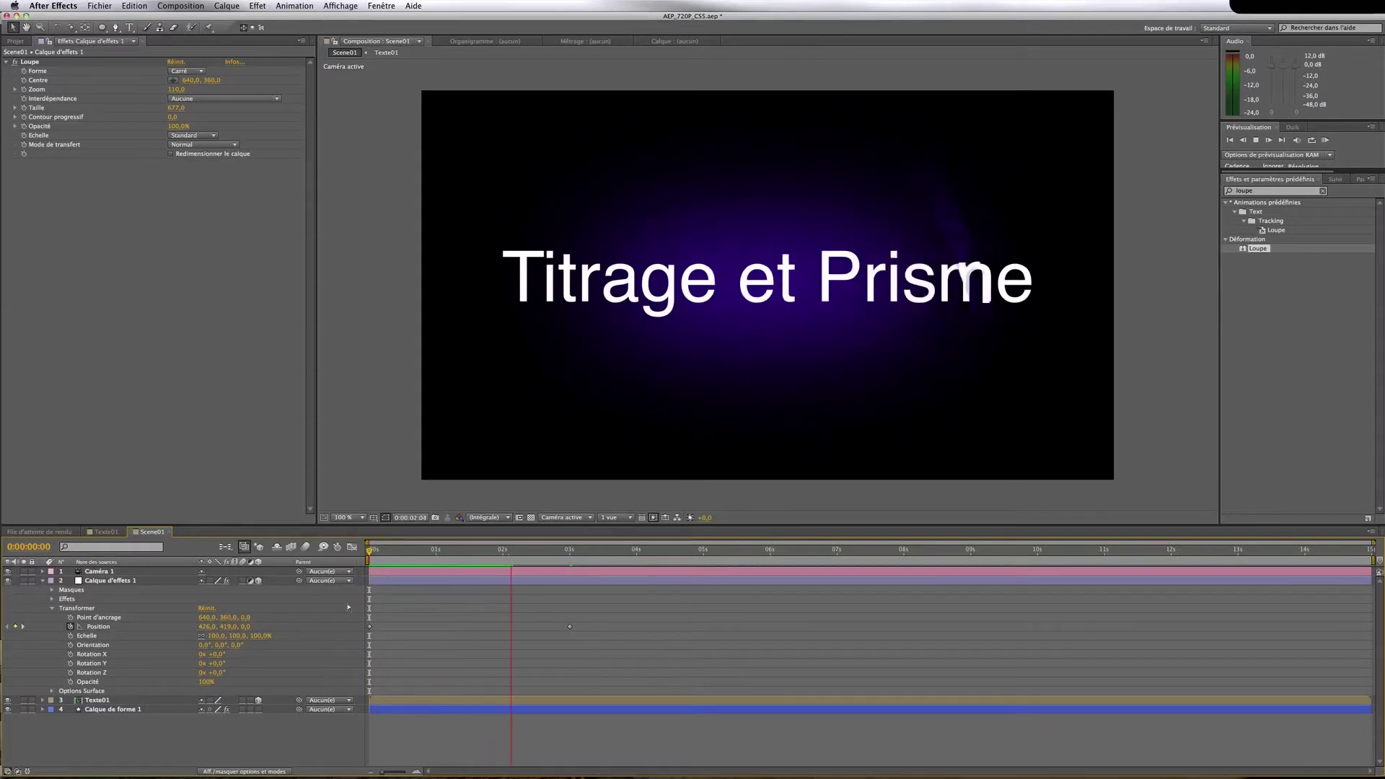
left_click(456, 553)
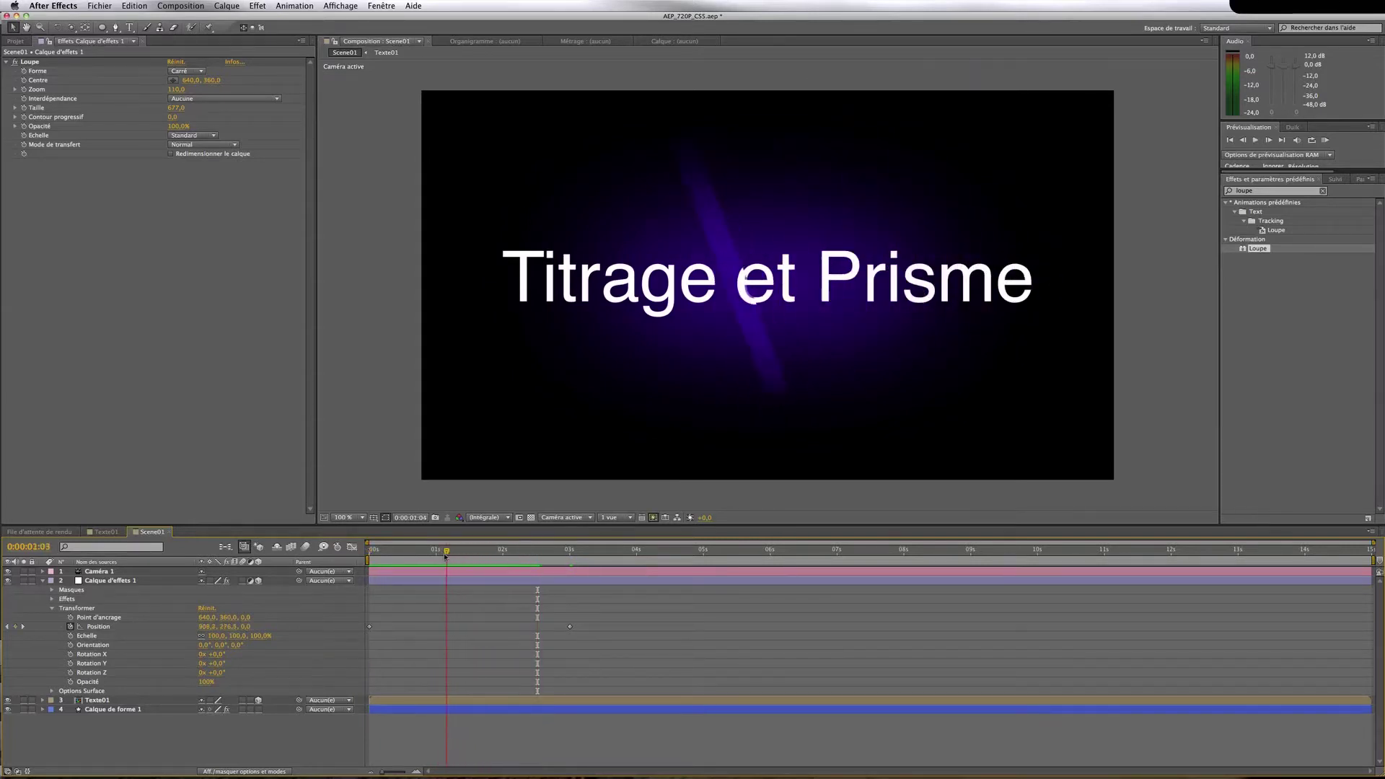
left_click_drag(456, 557, 446, 561)
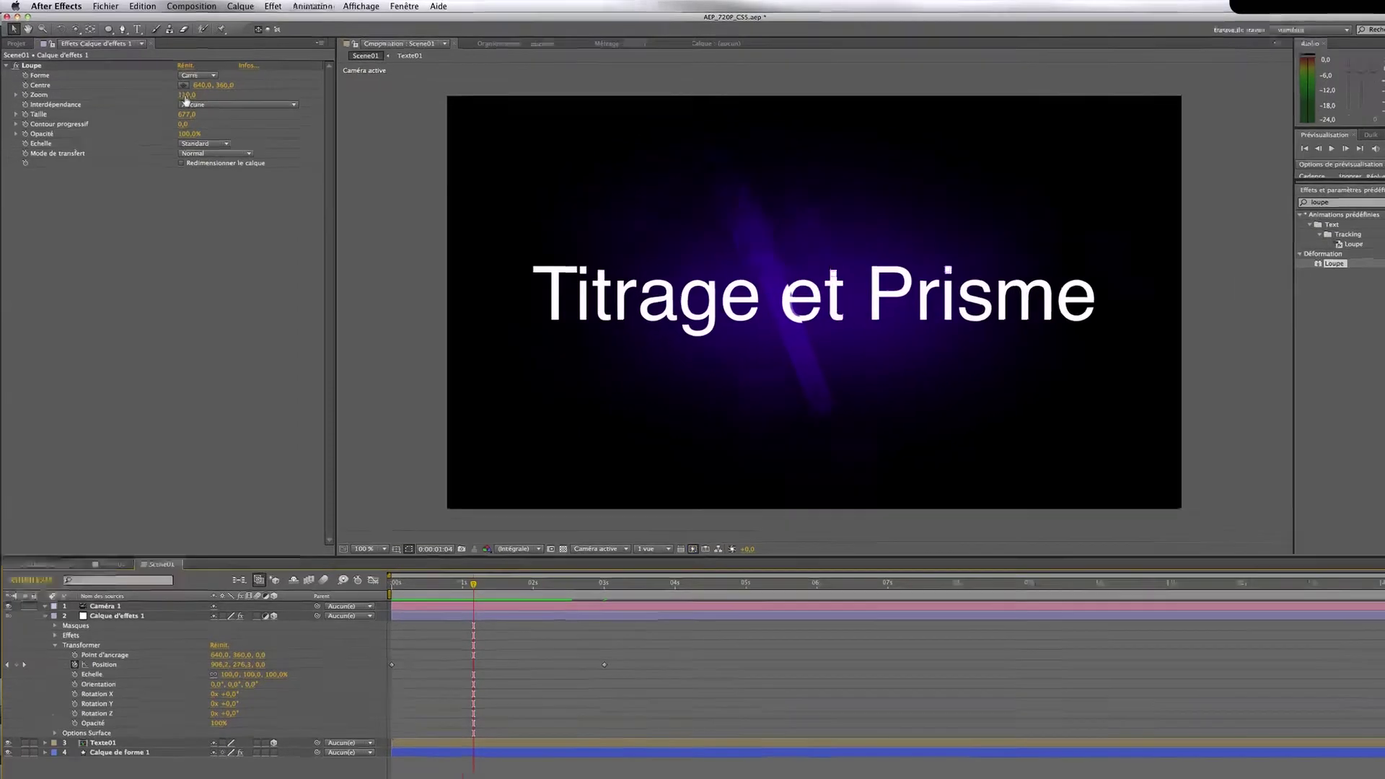
Set the Loupe effect's Zoom to 115 and preview the sweep across the title
left_click(176, 89)
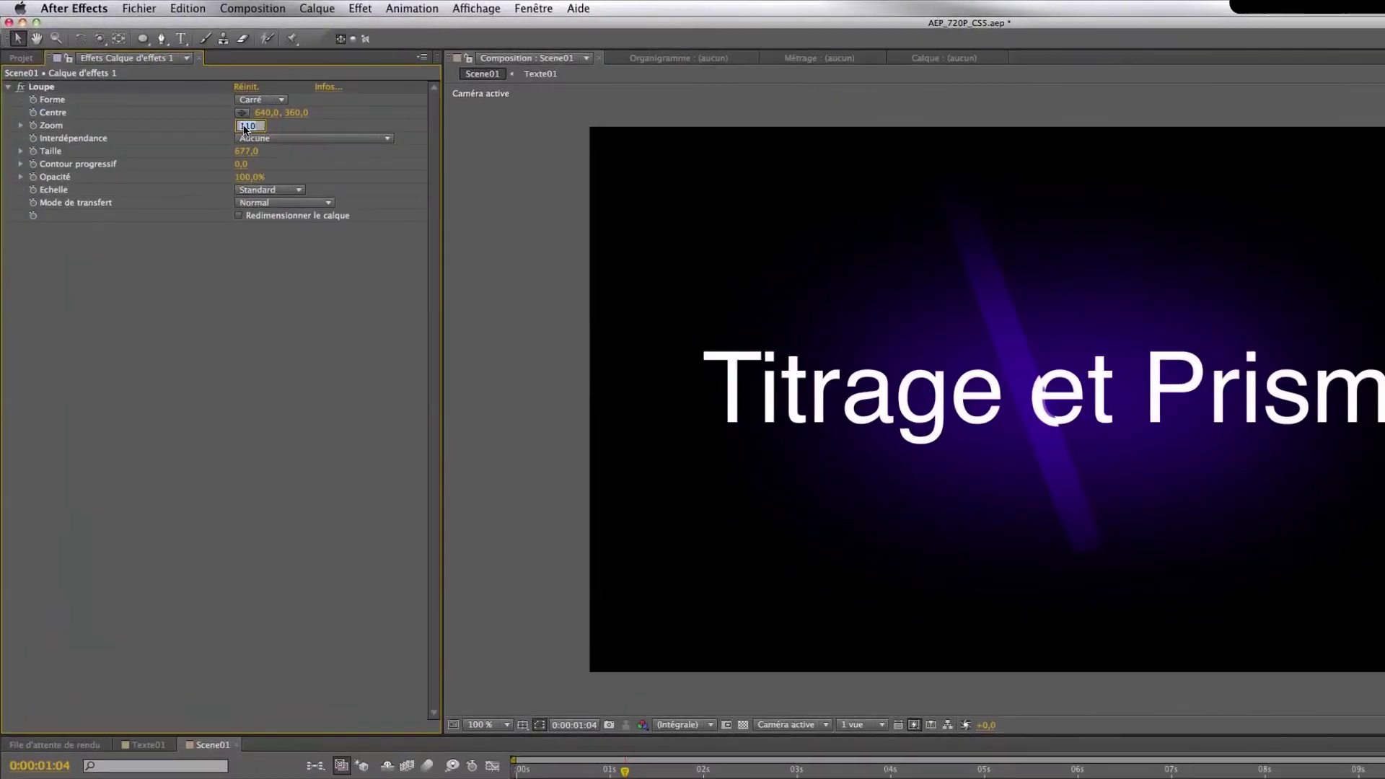
type("115")
key("Return")
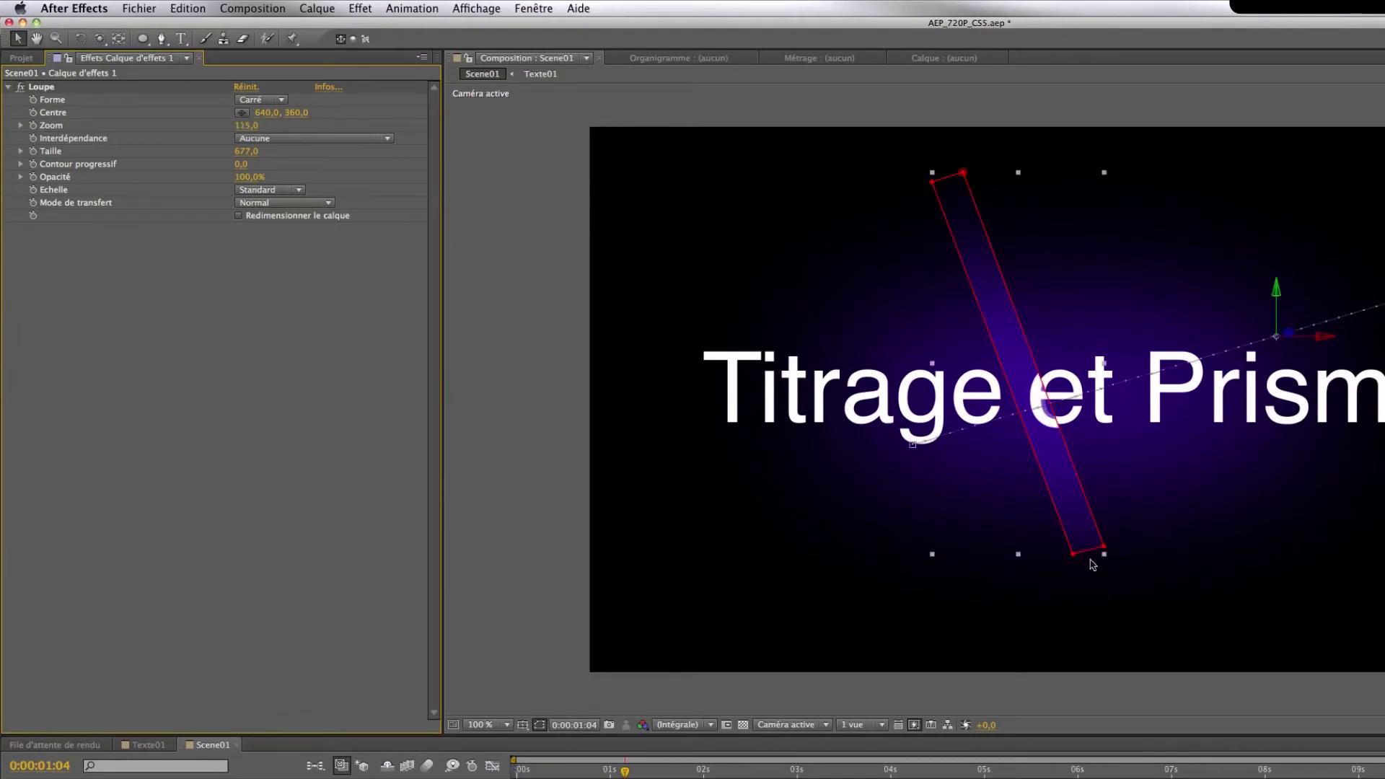
key("space")
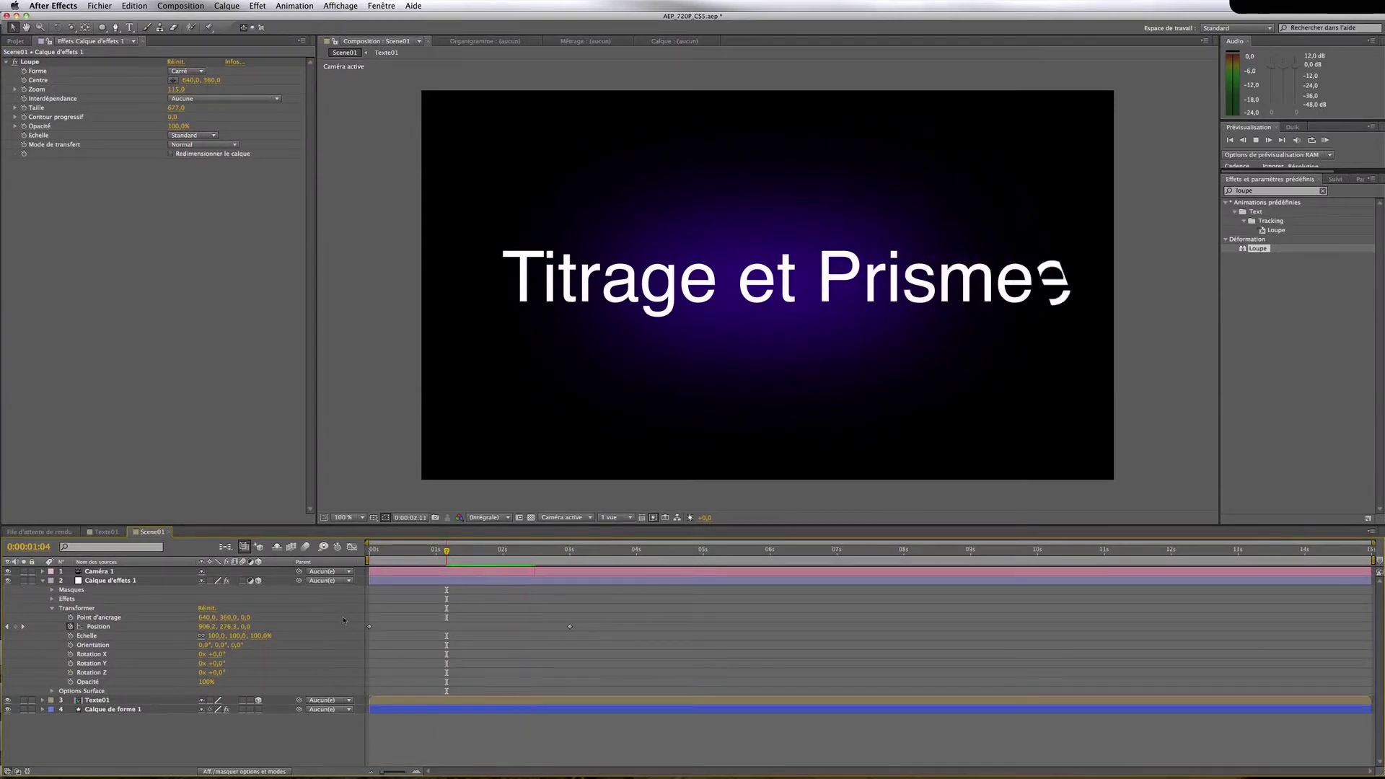
key("space")
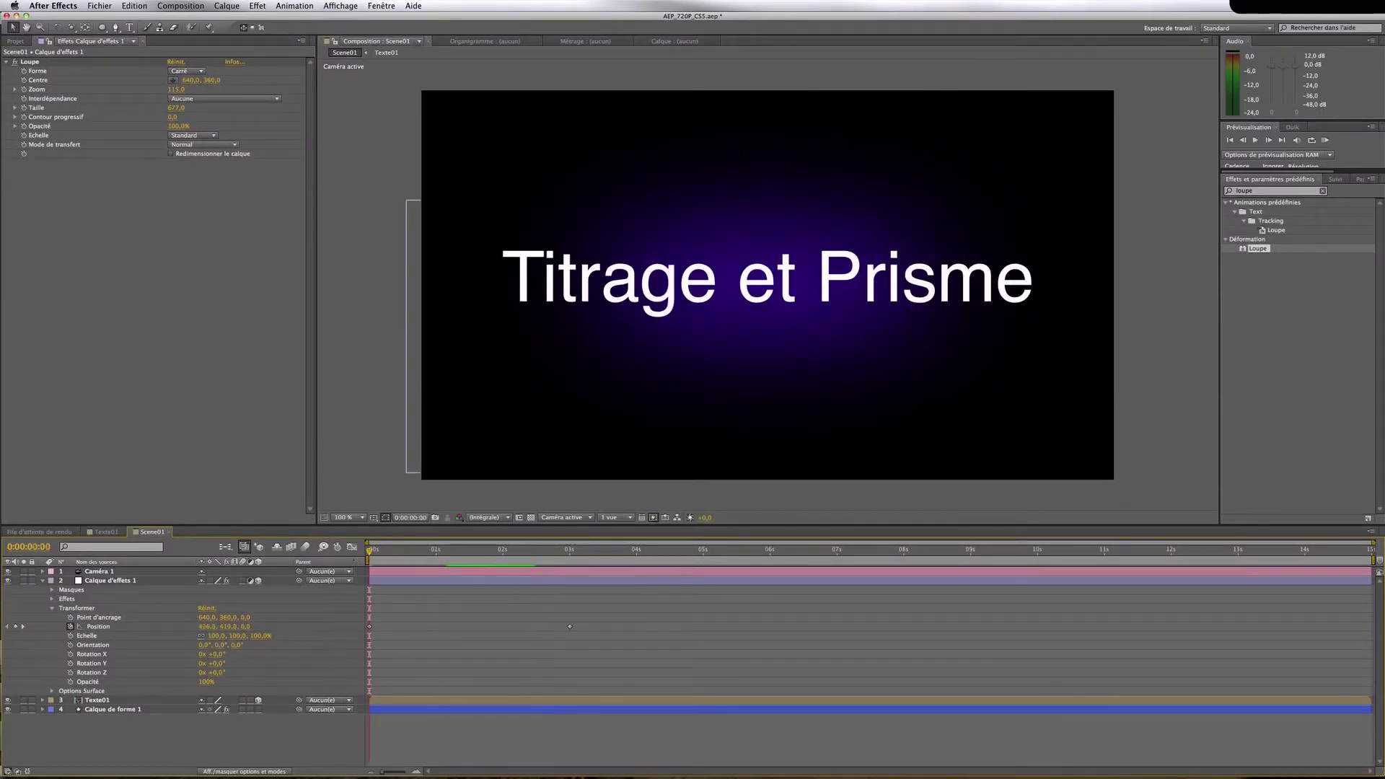
key("space")
key("space")
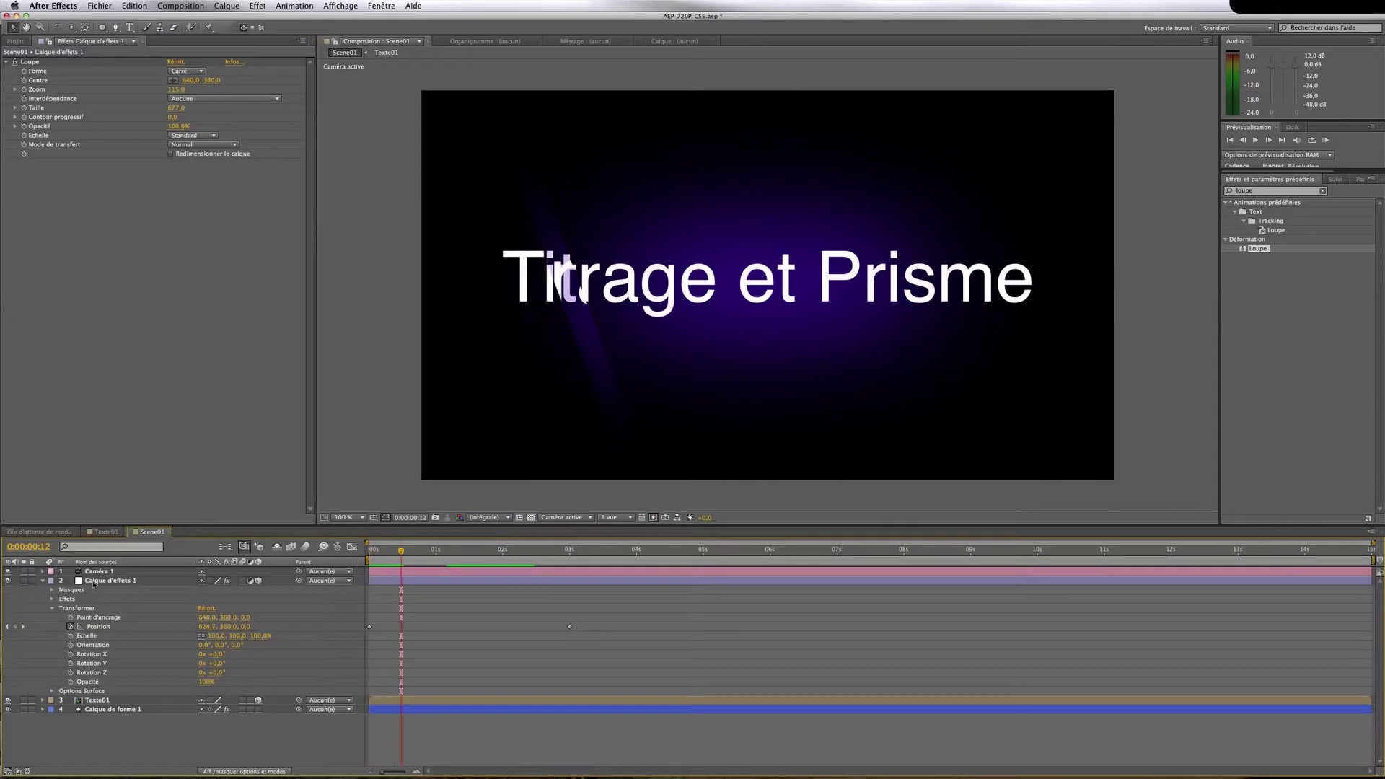
Draw two thinner slanted masks beside the existing strip on Calque d'effets 1 with the Pen tool and preview the sweep
left_click(94, 581)
left_click(116, 28)
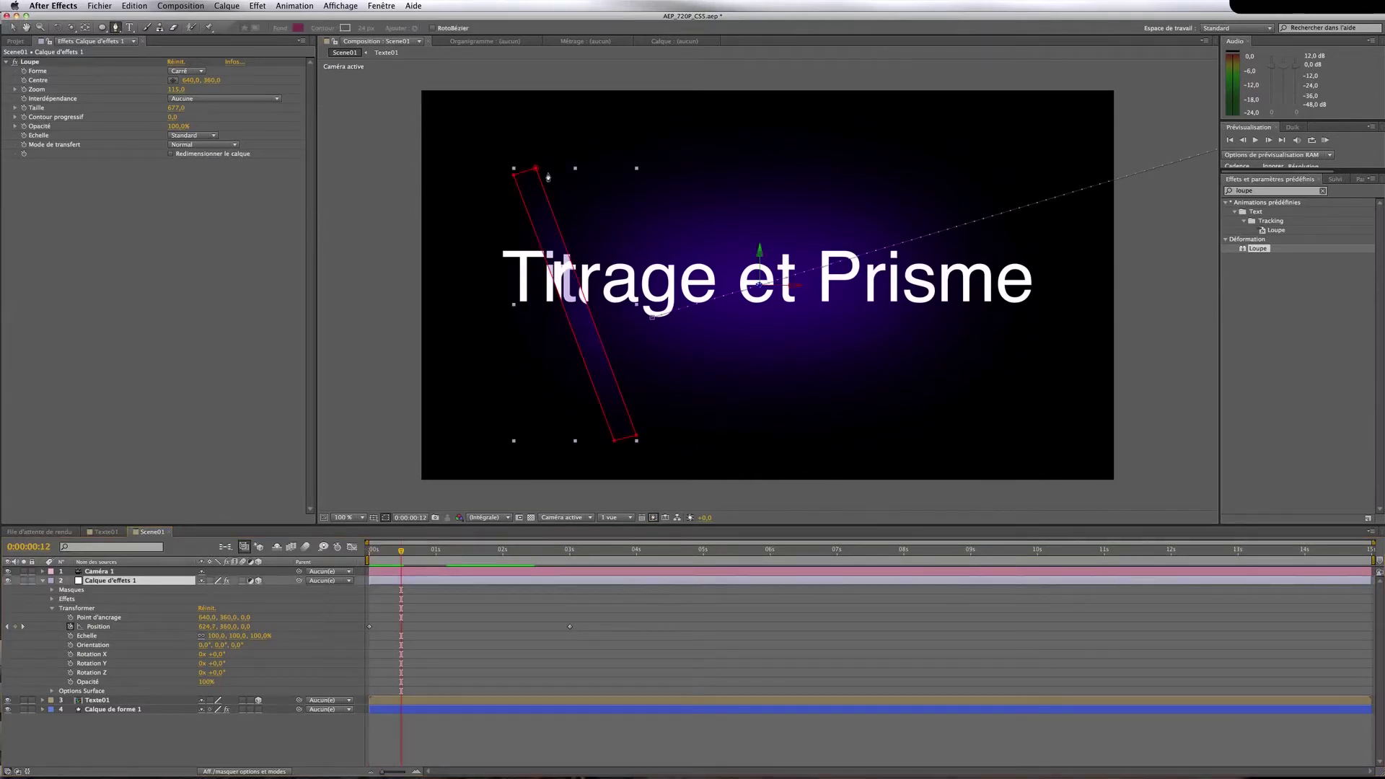
left_click(549, 173)
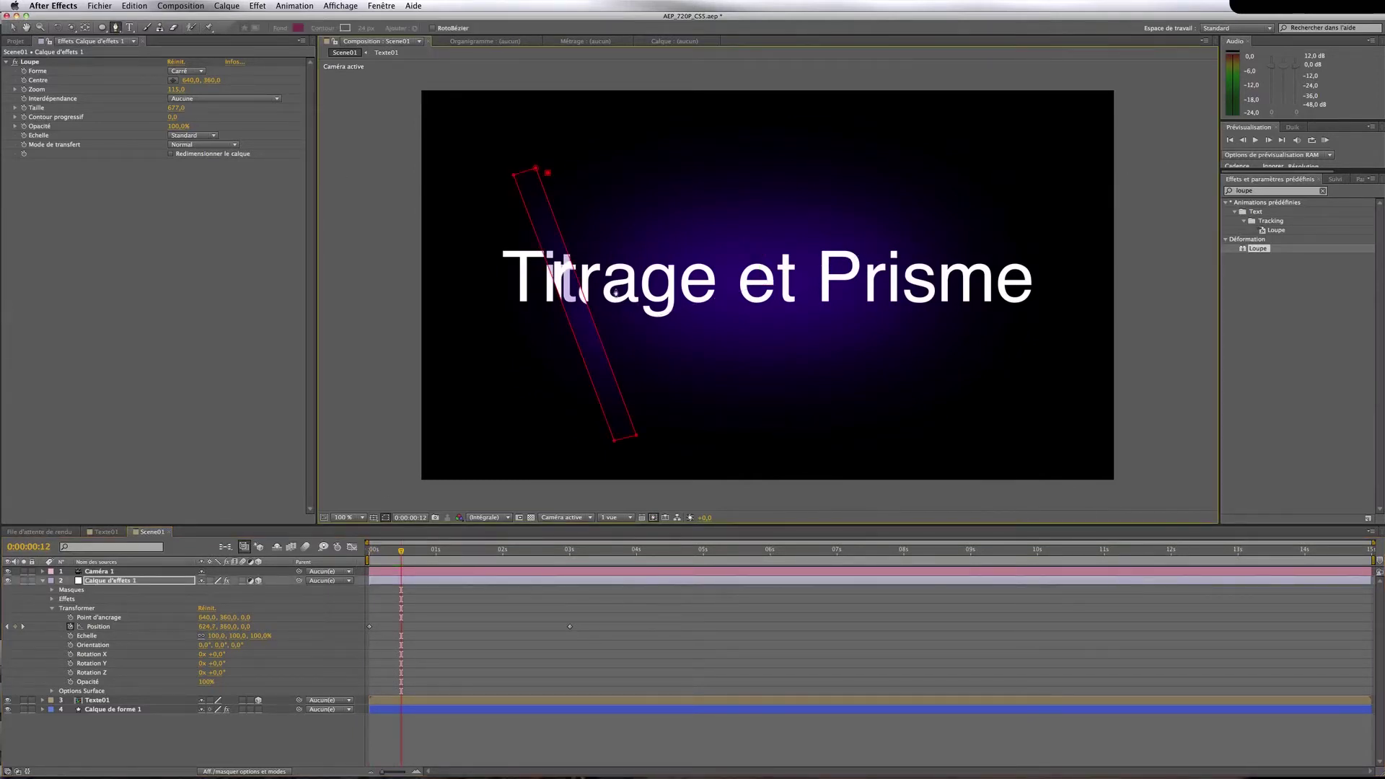
left_click(607, 339)
left_click(612, 337)
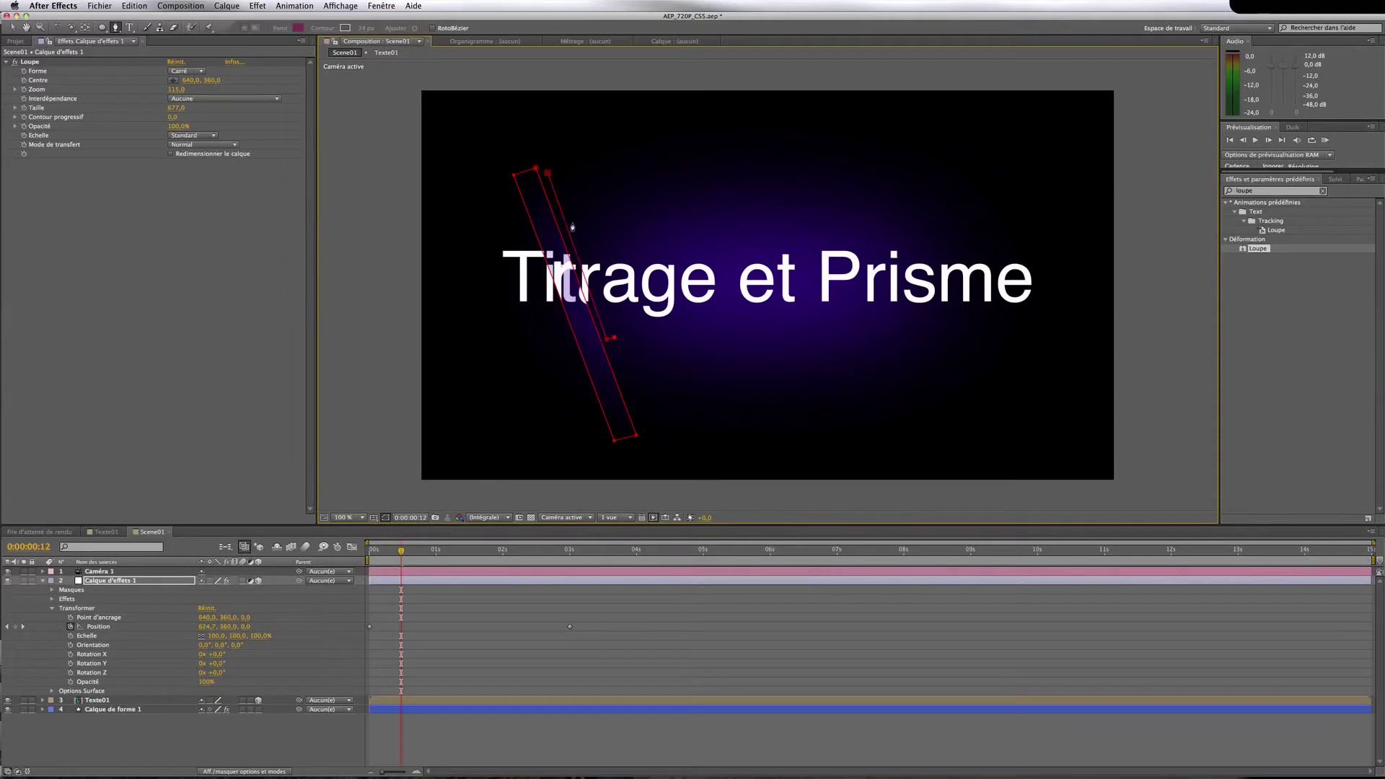
left_click(555, 168)
left_click(565, 164)
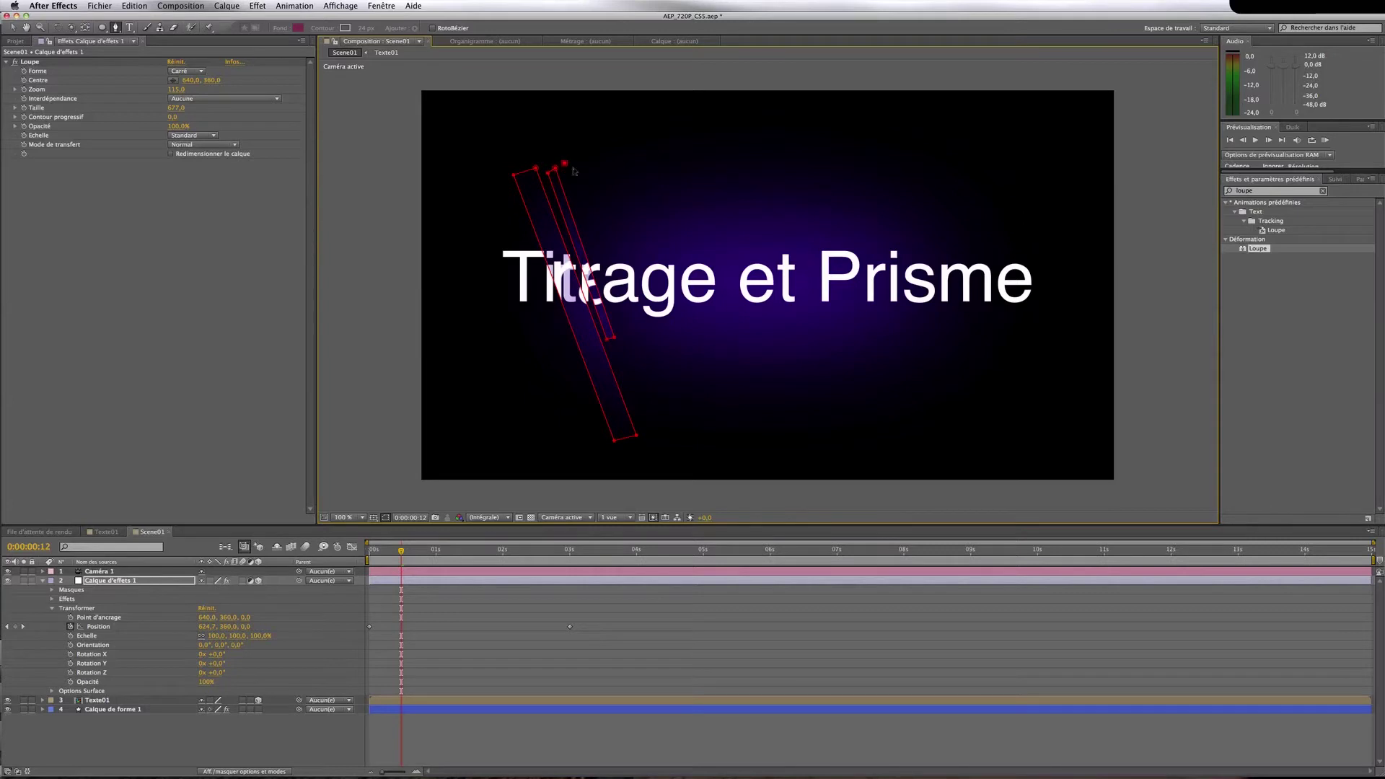
left_click(653, 360)
left_click(575, 157)
left_click(344, 632)
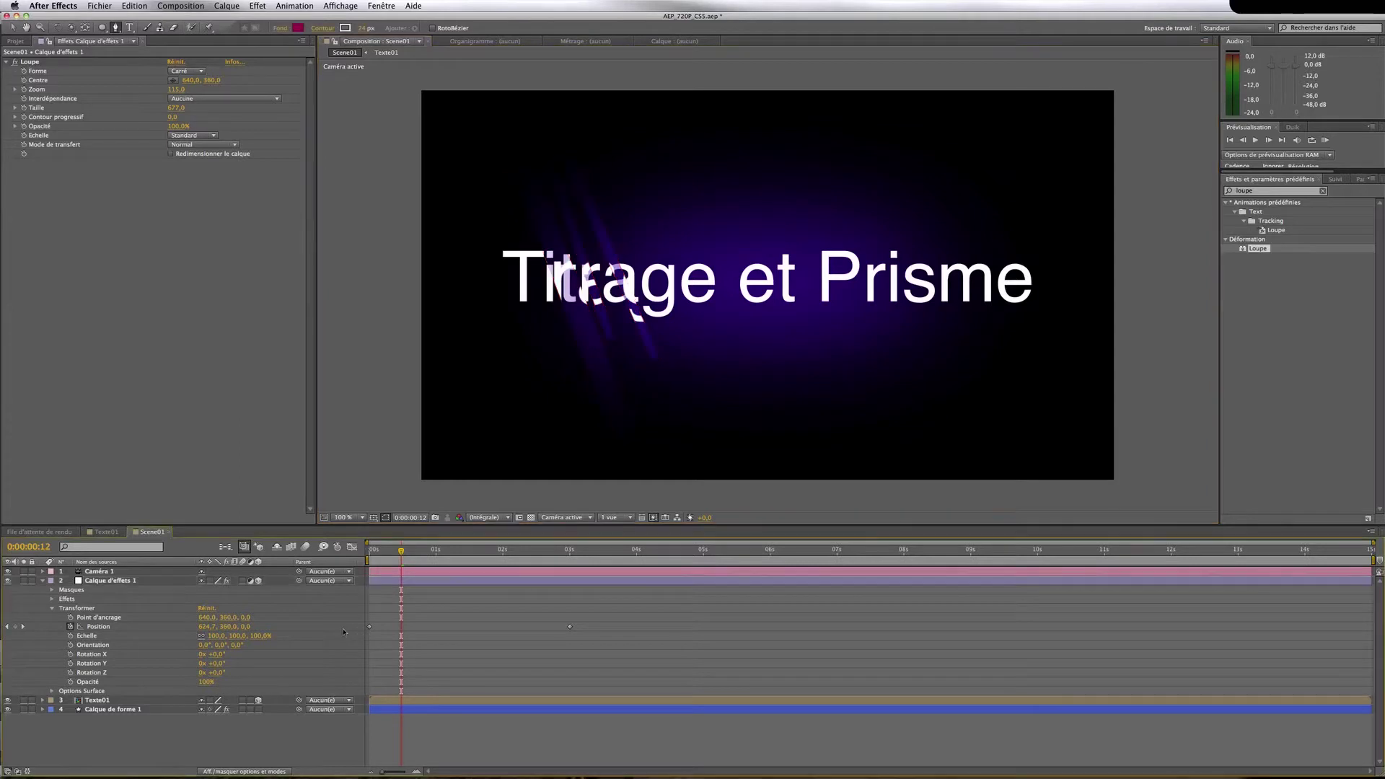
key("space")
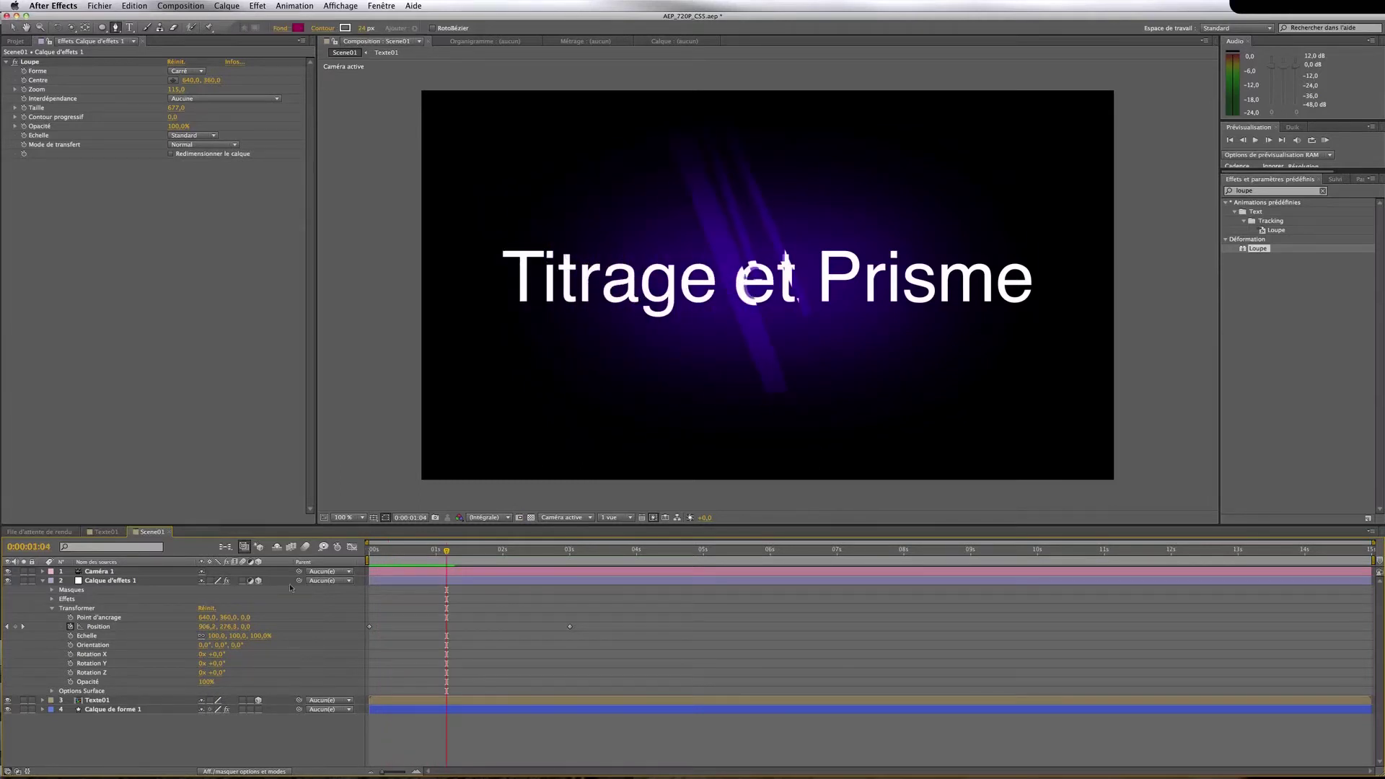
Delete Masque 3 and Masque 2 from Calque d'effets 1, keeping only the original strip mask
left_click(148, 582)
key("m")
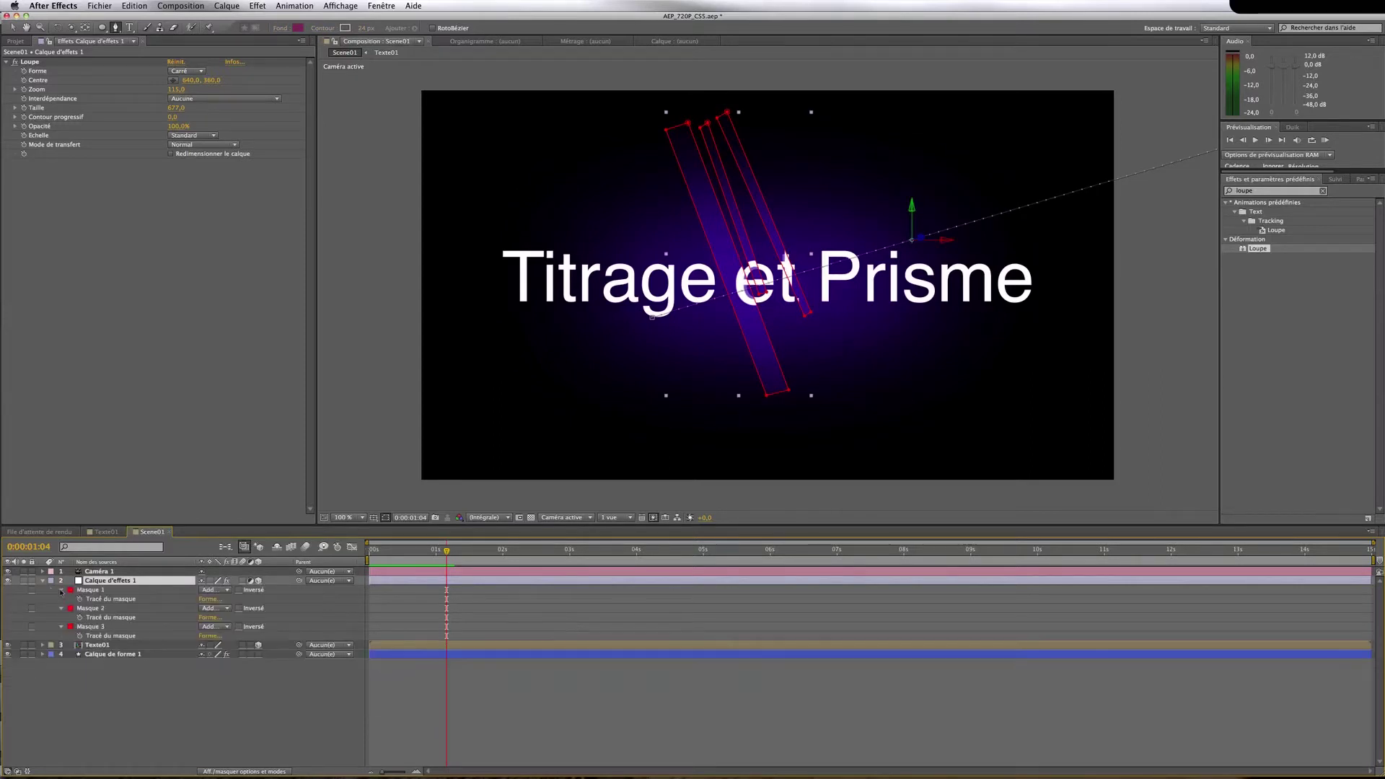
left_click(96, 627)
key("Delete")
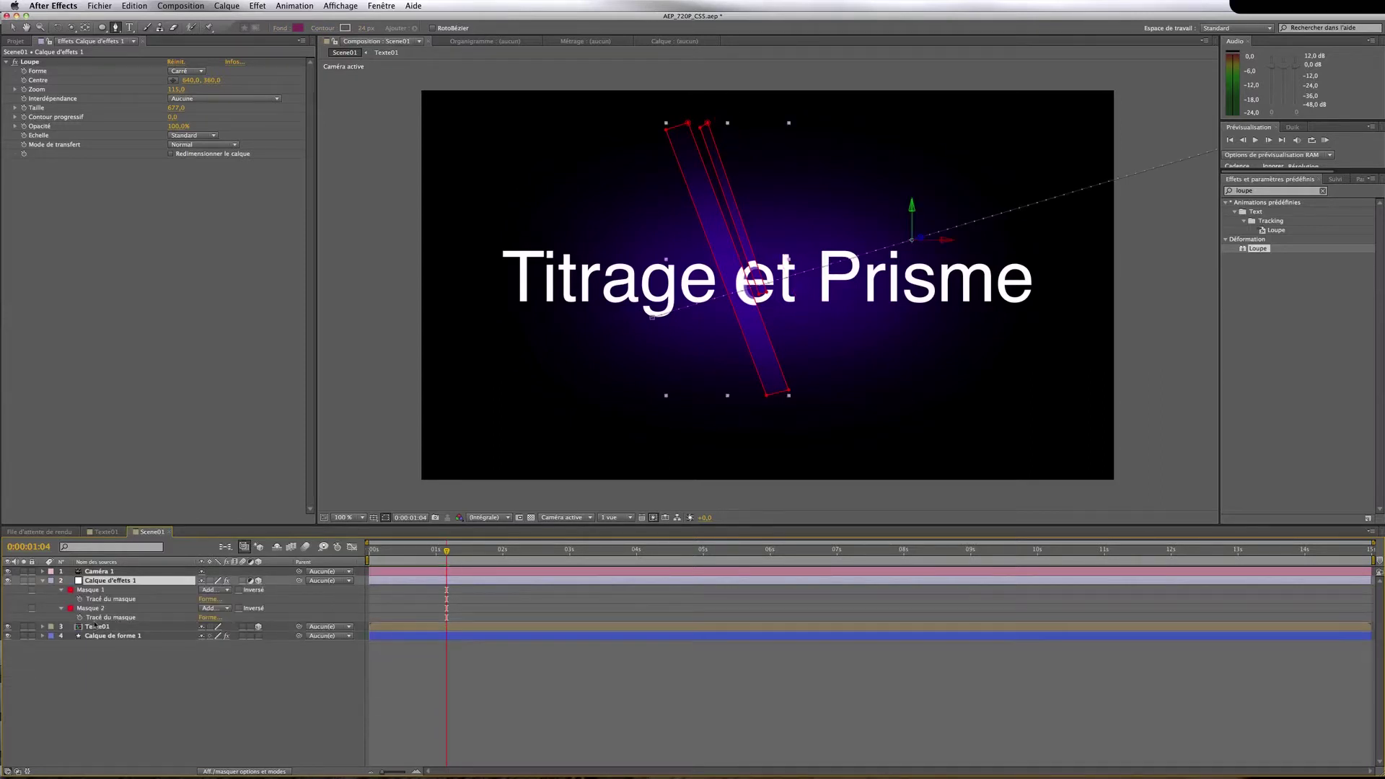
left_click(92, 610)
key("Delete")
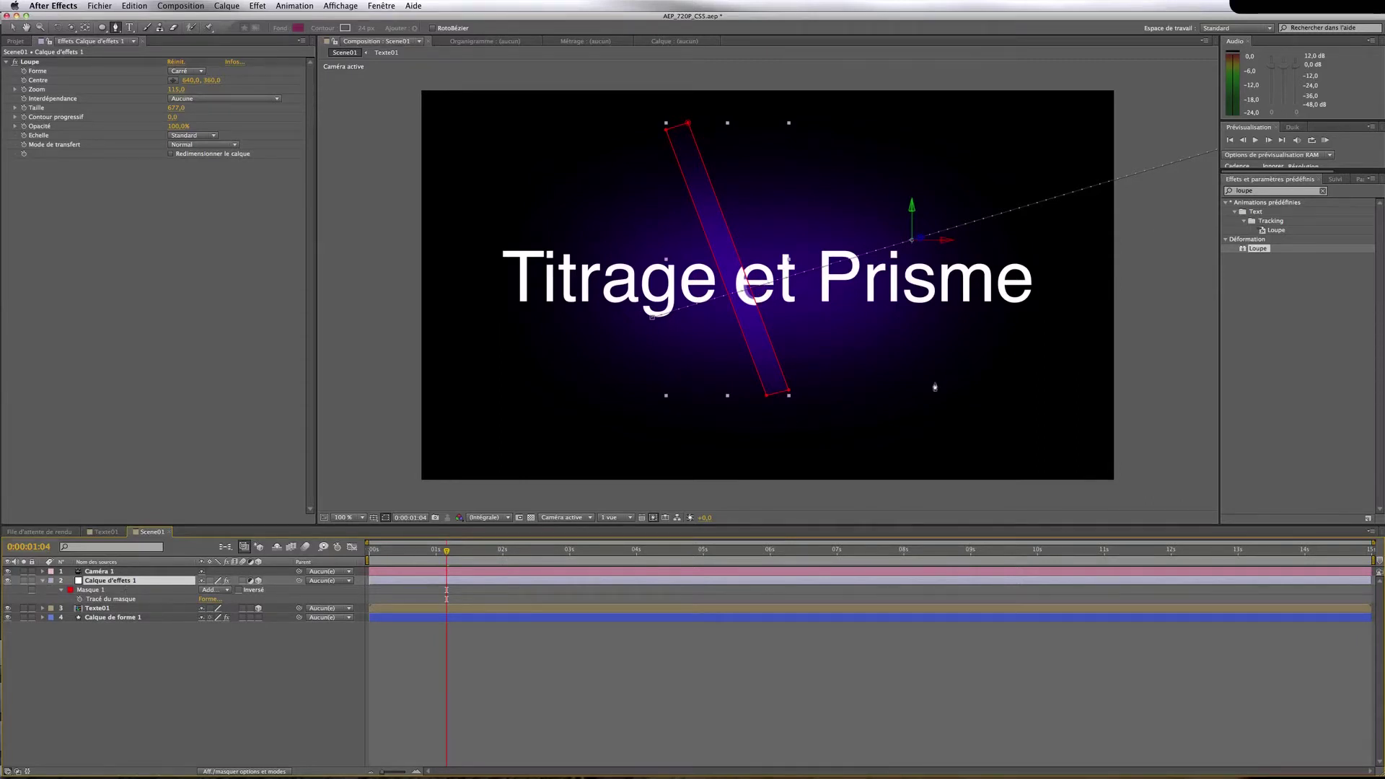
Find the Niveaux effect, apply it to Calque d'effets 1, and save the project
left_click(1292, 191)
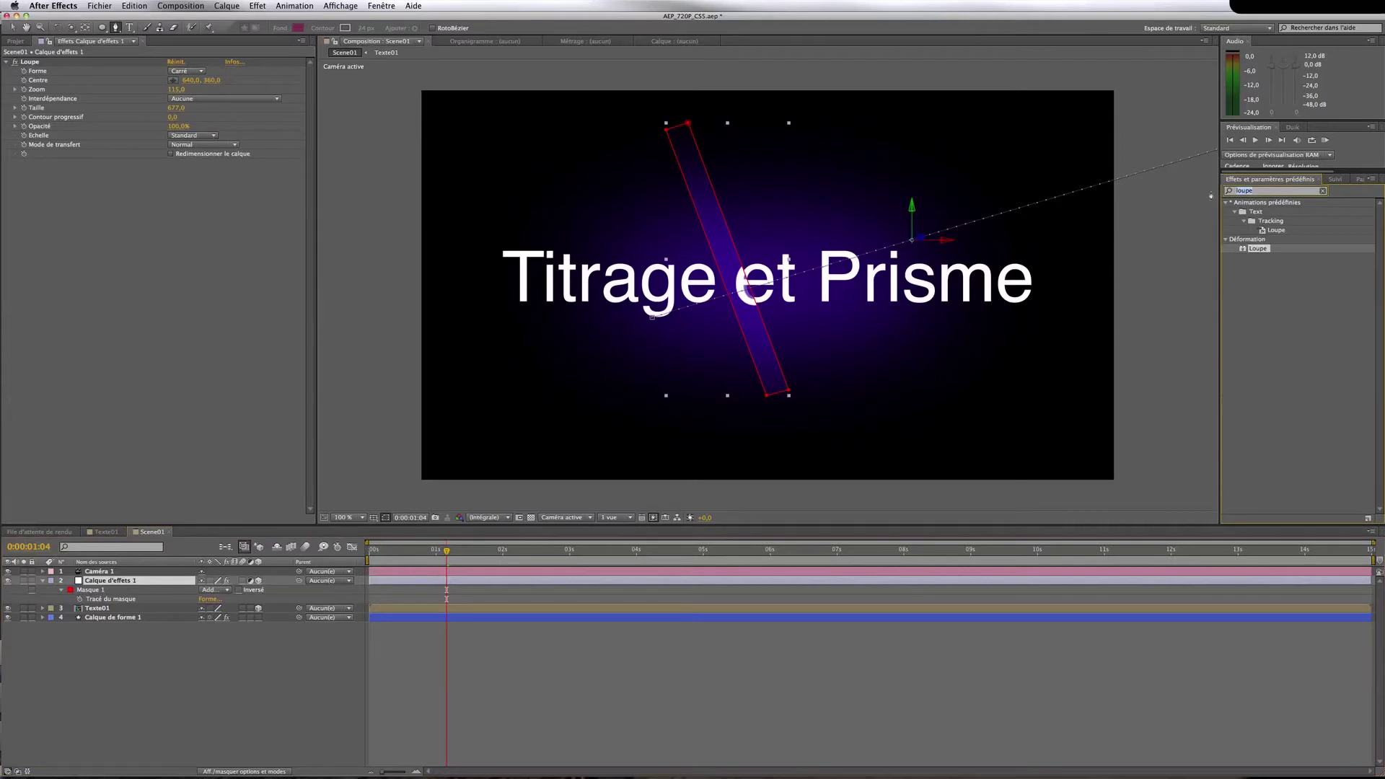
type("nivea")
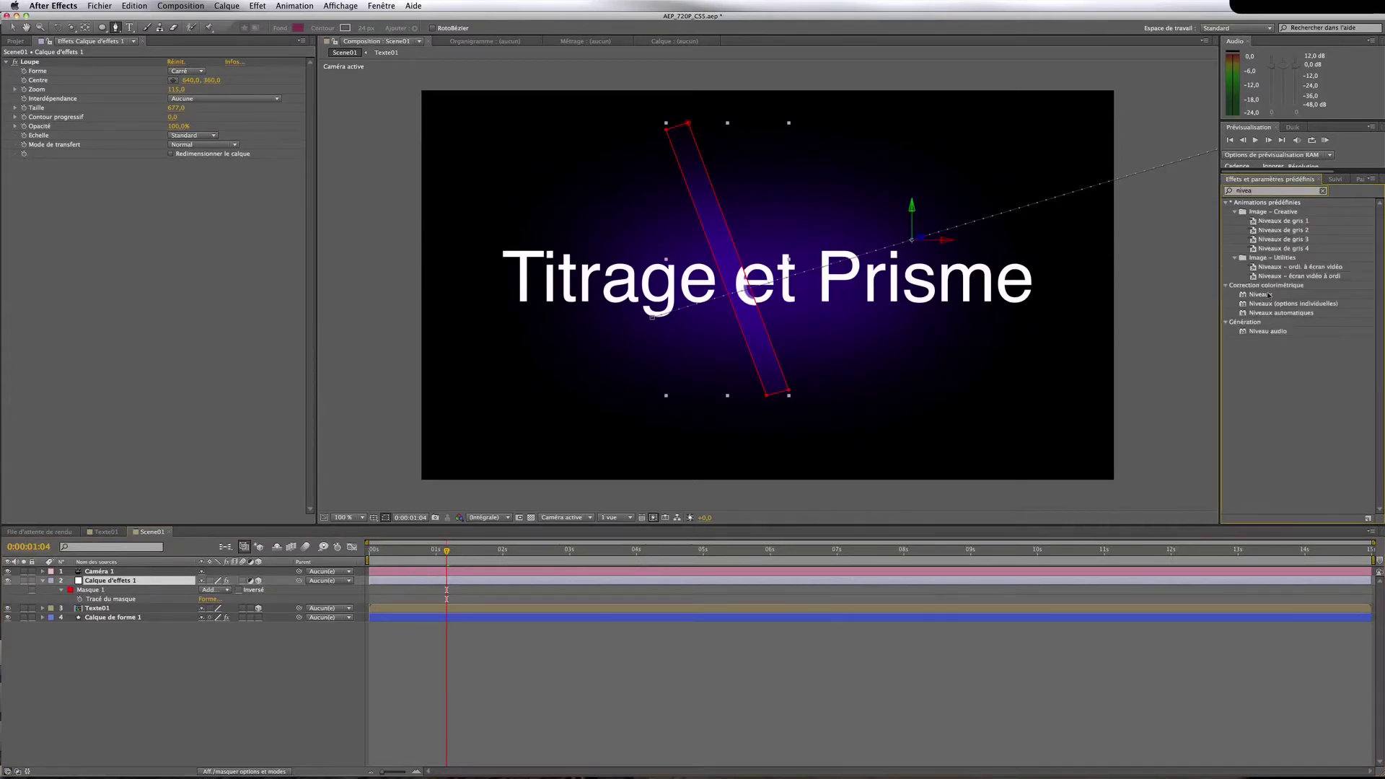
left_click_drag(1261, 294, 582, 580)
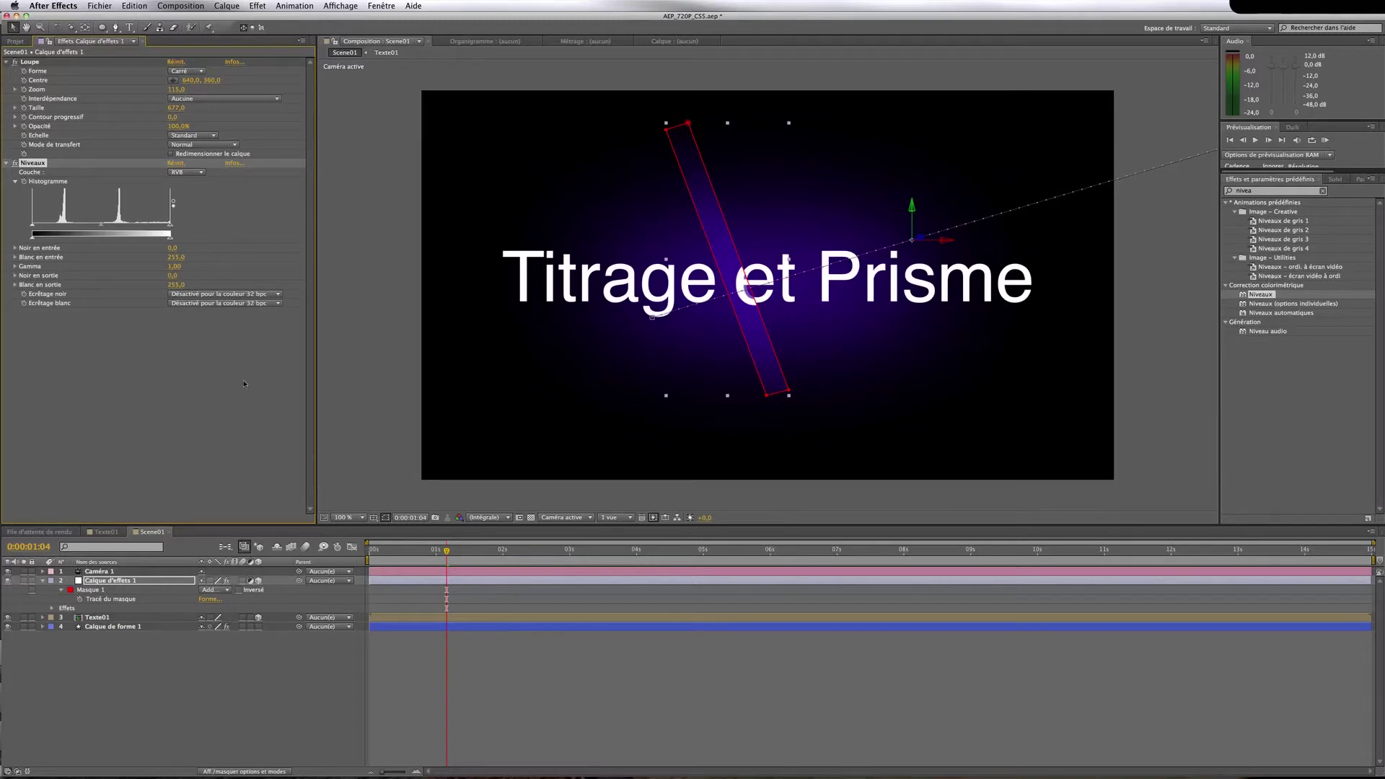
left_click(106, 7)
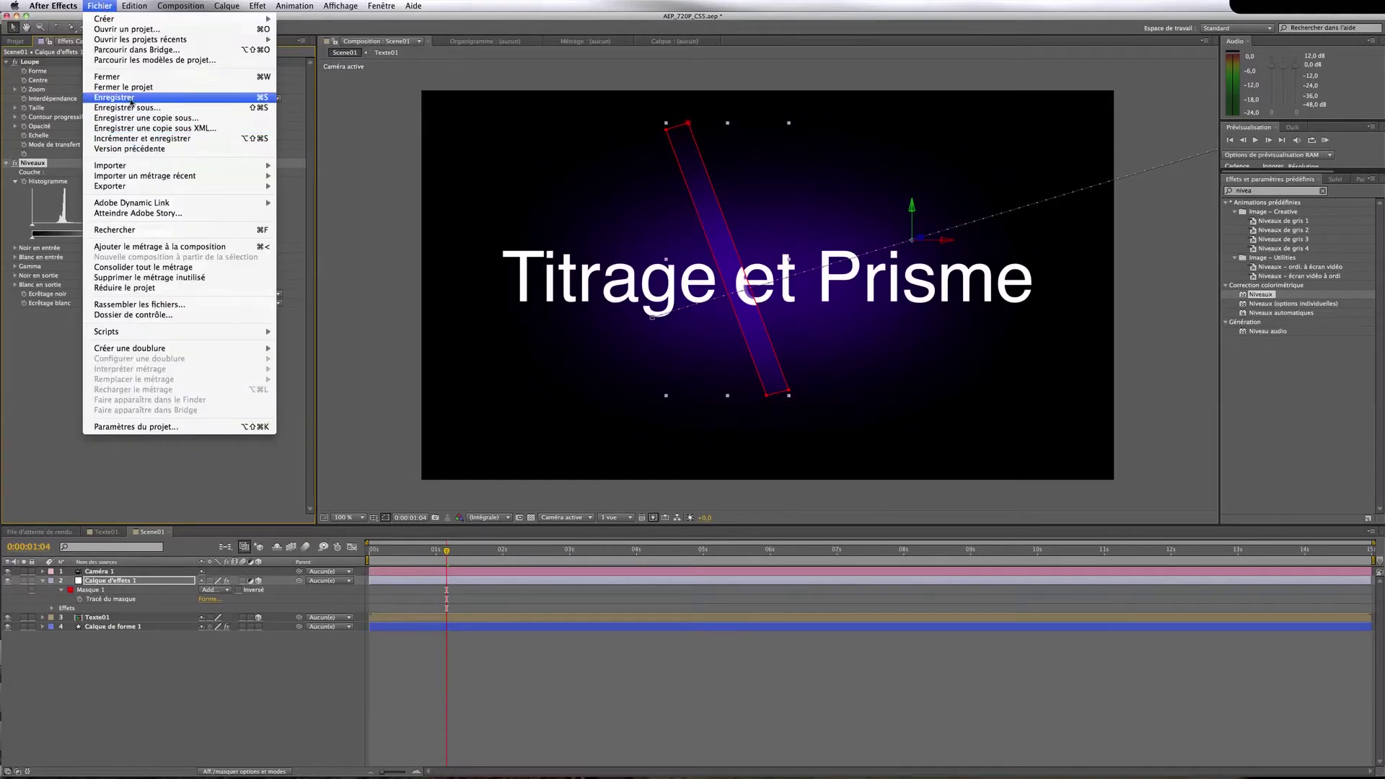
left_click(130, 101)
left_click(200, 375)
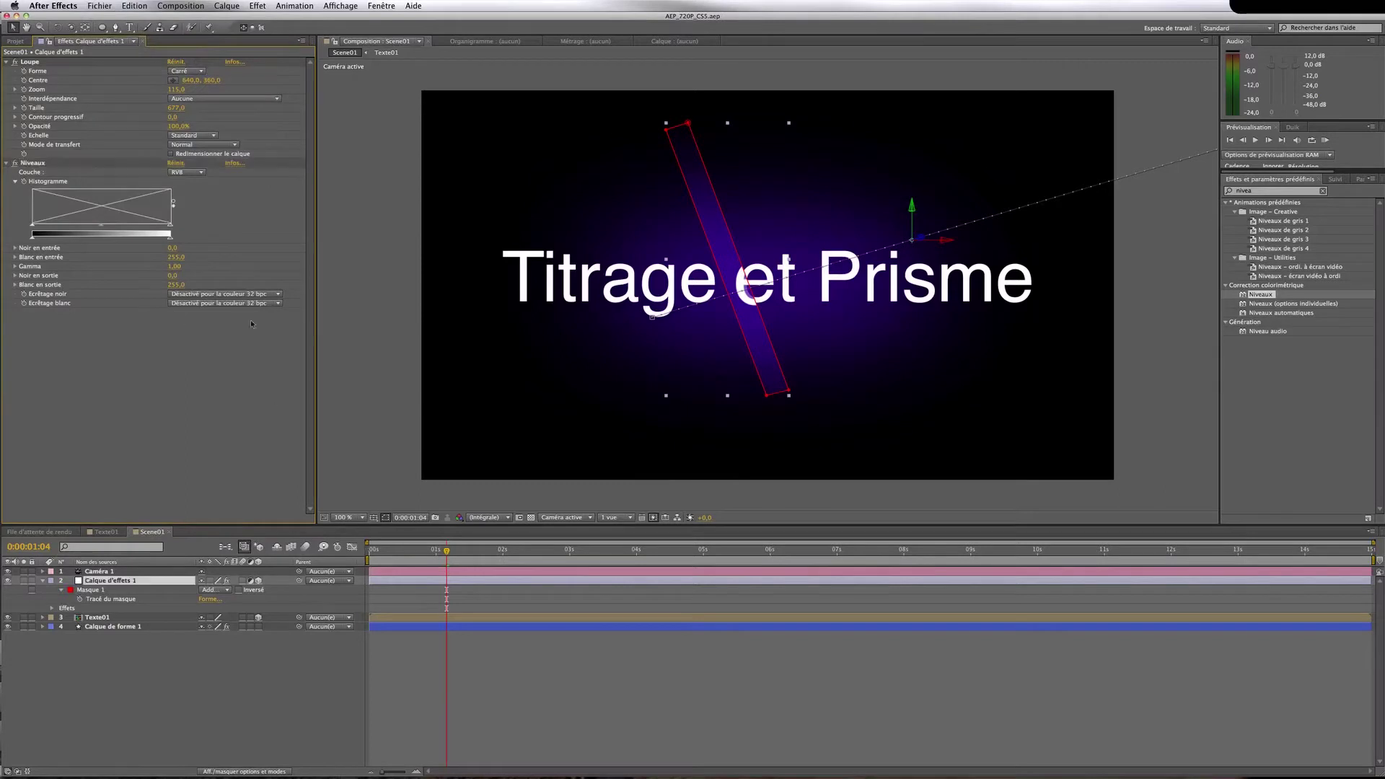
Try the white, black and gamma adjustments of the Niveaux effect on the RVB channel
left_click(202, 167)
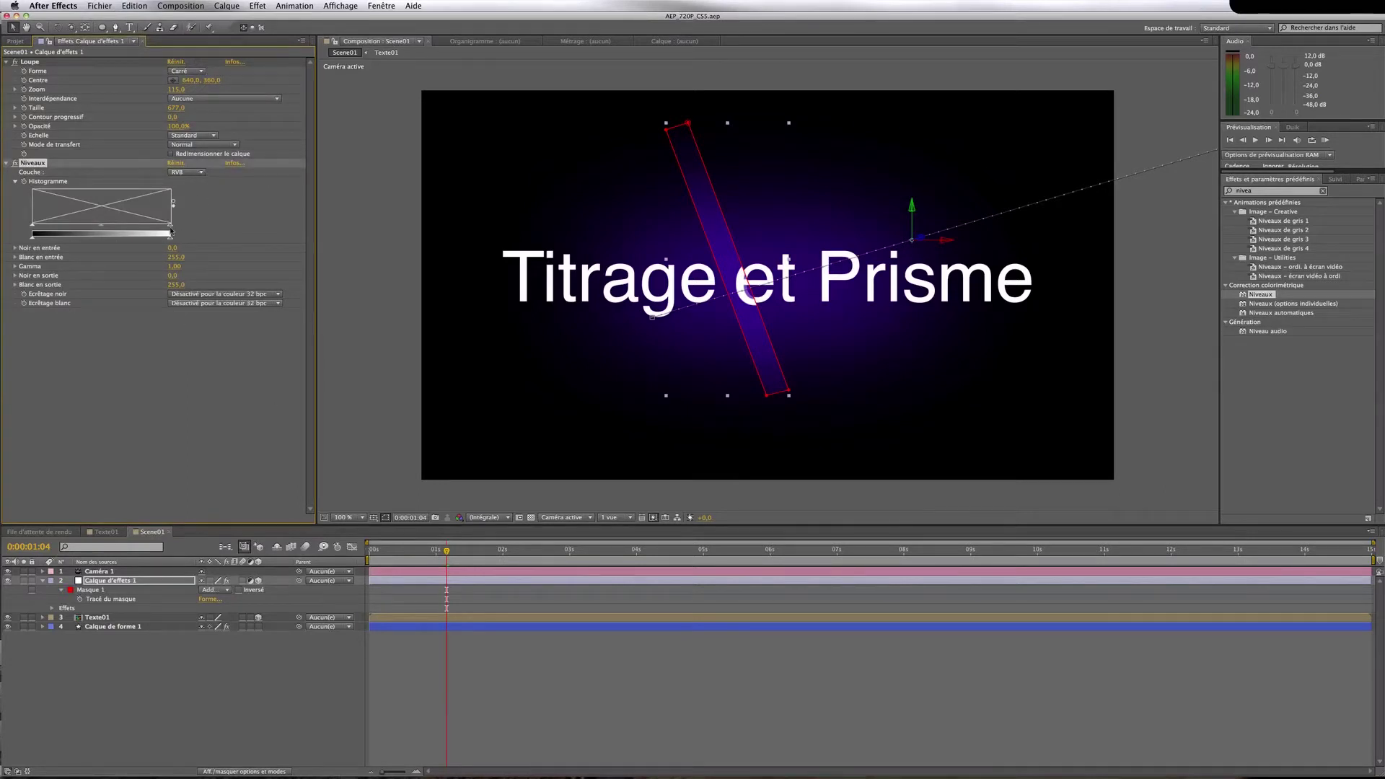
mouse_move(172, 232)
left_mouse_down()
mouse_move(98, 230)
mouse_move(170, 230)
left_mouse_up()
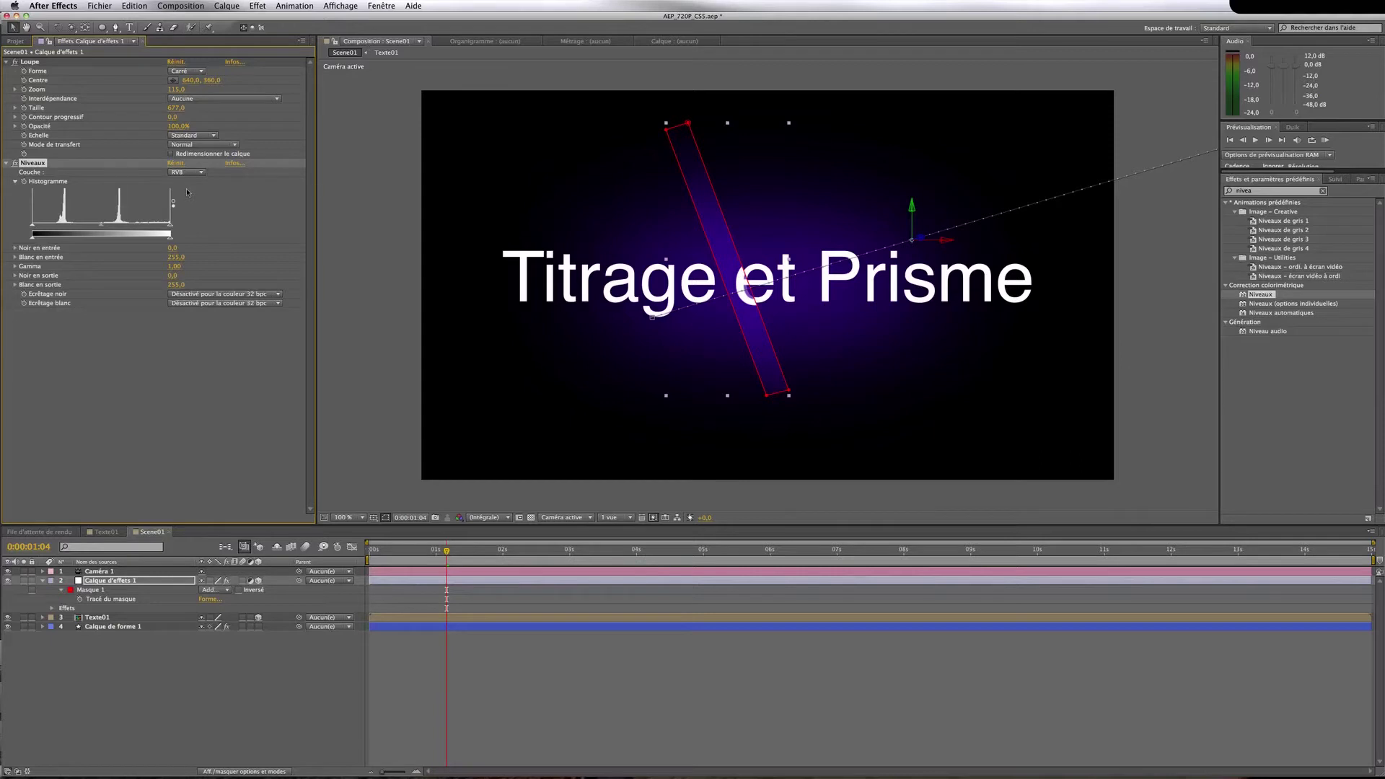
mouse_move(170, 229)
left_mouse_down()
mouse_move(111, 228)
mouse_move(171, 228)
left_mouse_up()
mouse_move(36, 225)
left_mouse_down()
mouse_move(72, 226)
mouse_move(50, 226)
left_mouse_up()
mouse_move(172, 226)
left_mouse_down()
mouse_move(146, 228)
mouse_move(176, 228)
left_mouse_up()
mouse_move(102, 226)
left_mouse_down()
mouse_move(73, 226)
mouse_move(103, 226)
left_mouse_up()
Tint the strip with Niveaux by lowering Blanc en entrée (rouge) to about 154 and Blanc en sortie (bleu) to about 231
left_click(187, 172)
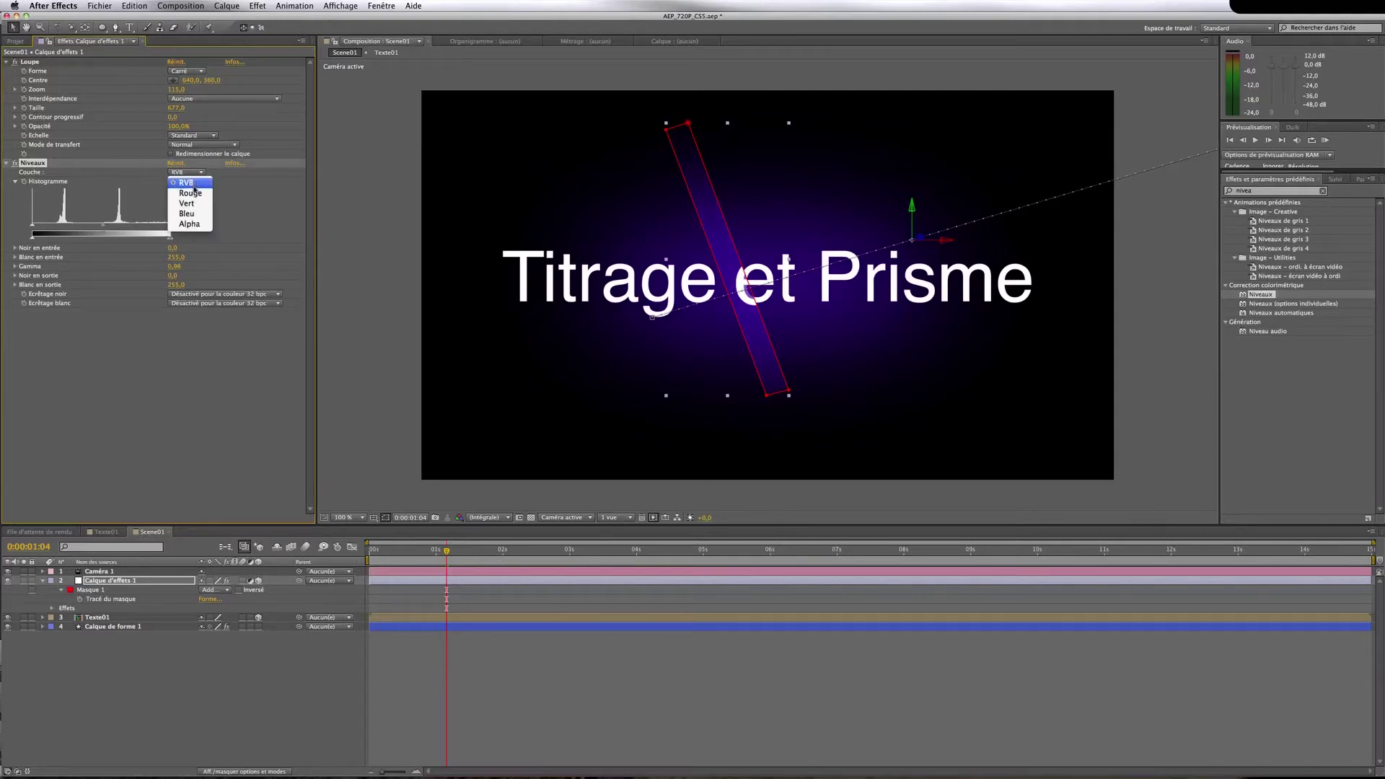
left_click(191, 193)
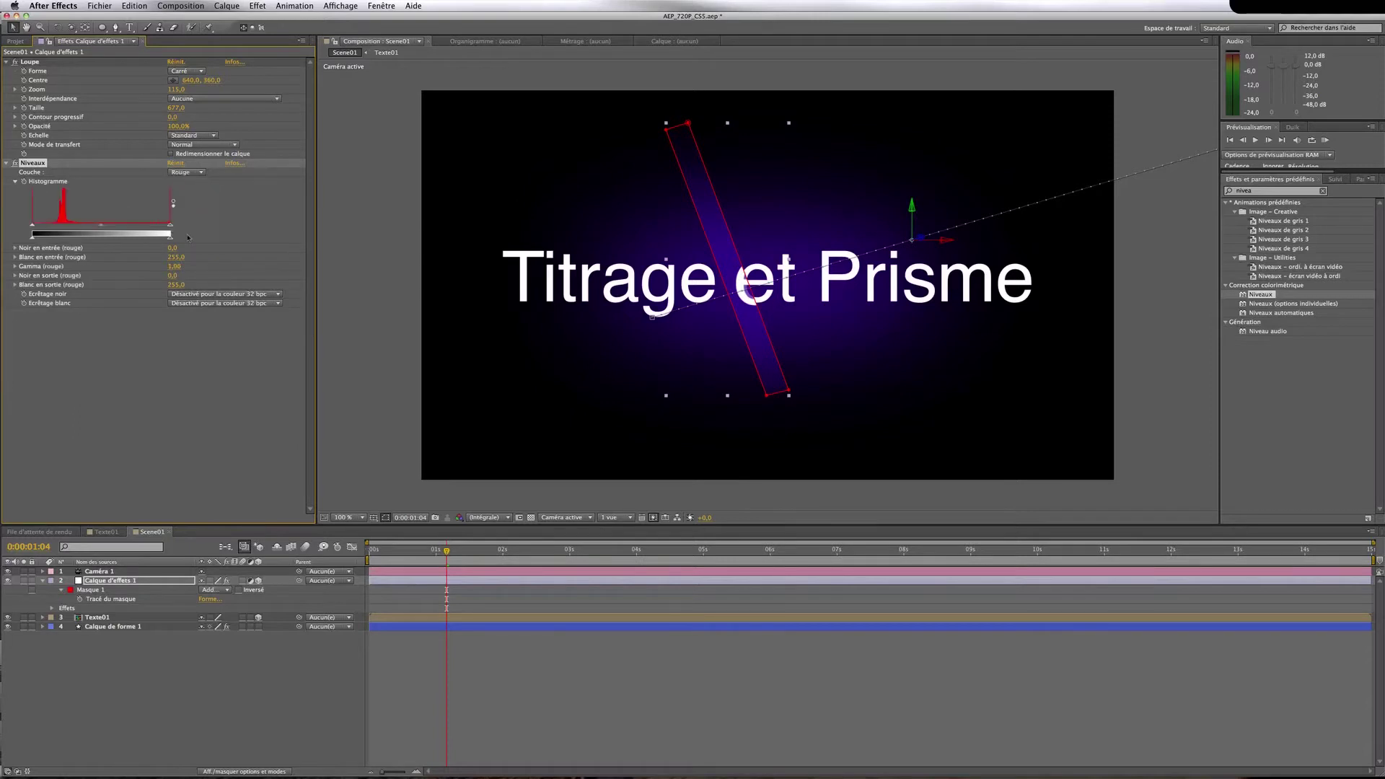
left_click_drag(171, 230, 122, 228)
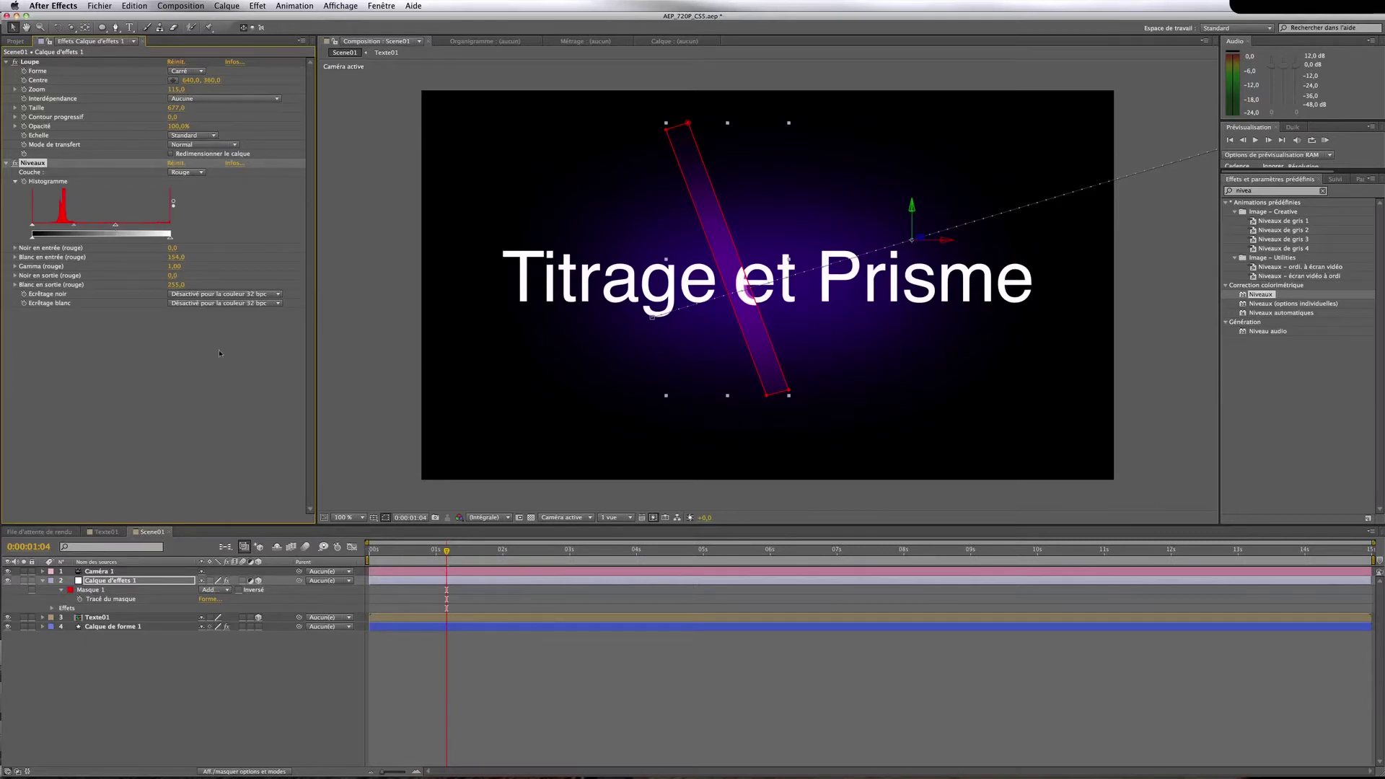
left_click(202, 174)
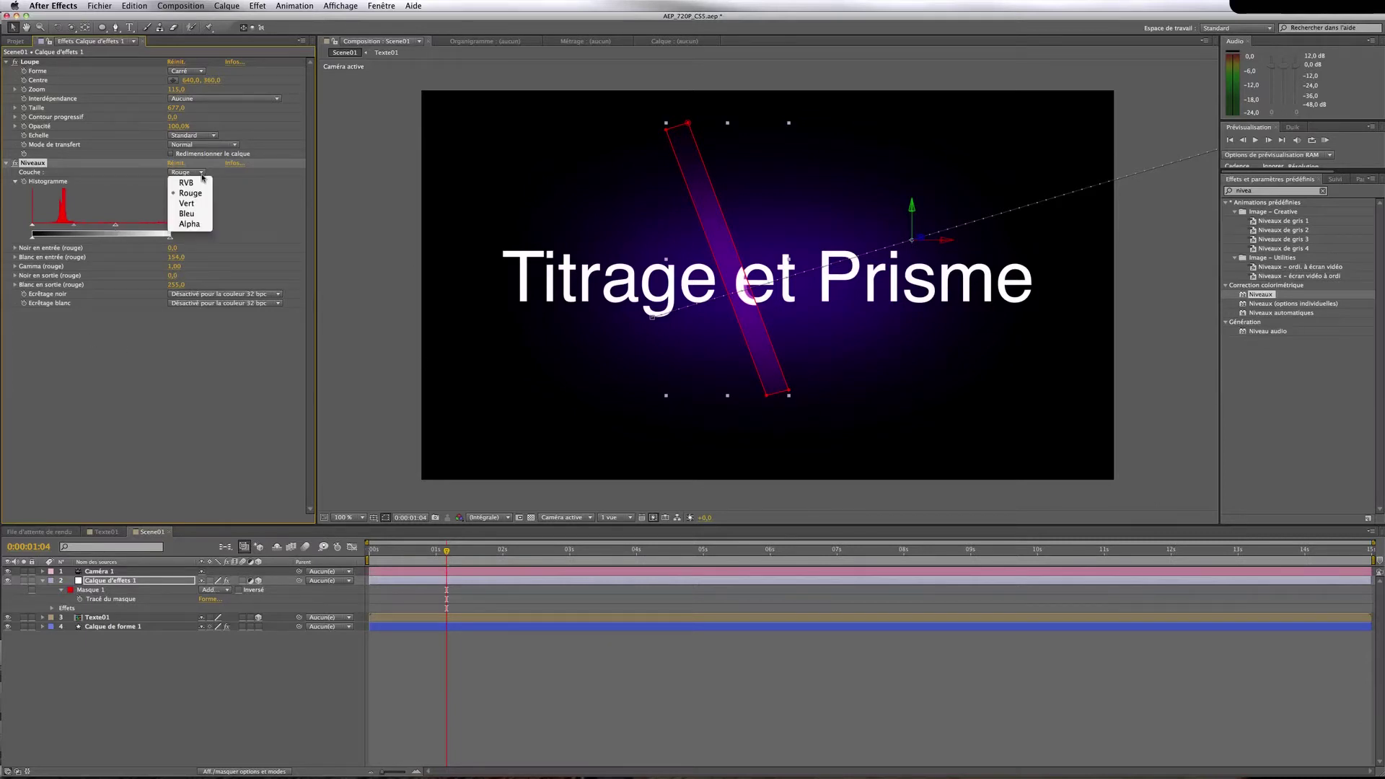
left_click(189, 213)
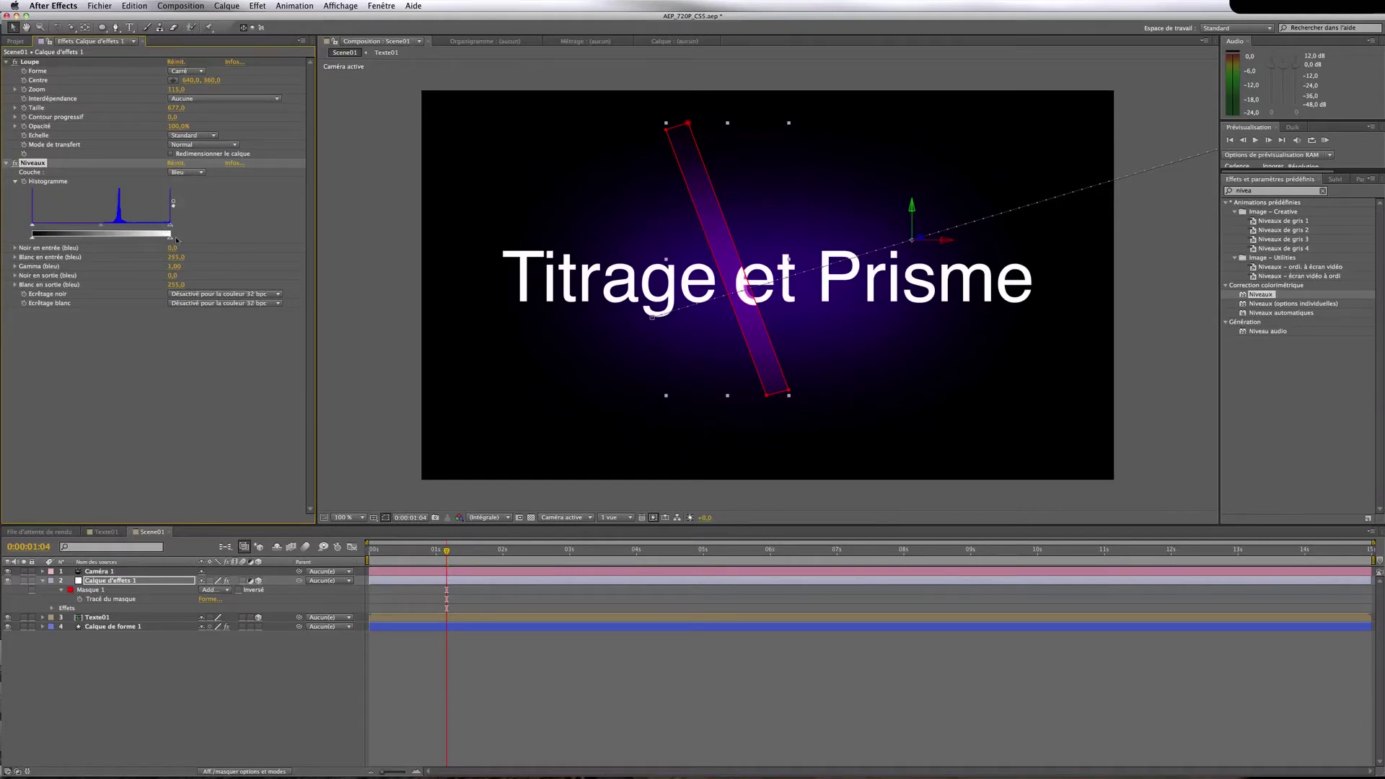
mouse_move(170, 241)
left_mouse_down()
mouse_move(136, 242)
mouse_move(158, 242)
left_mouse_up()
left_click(197, 358)
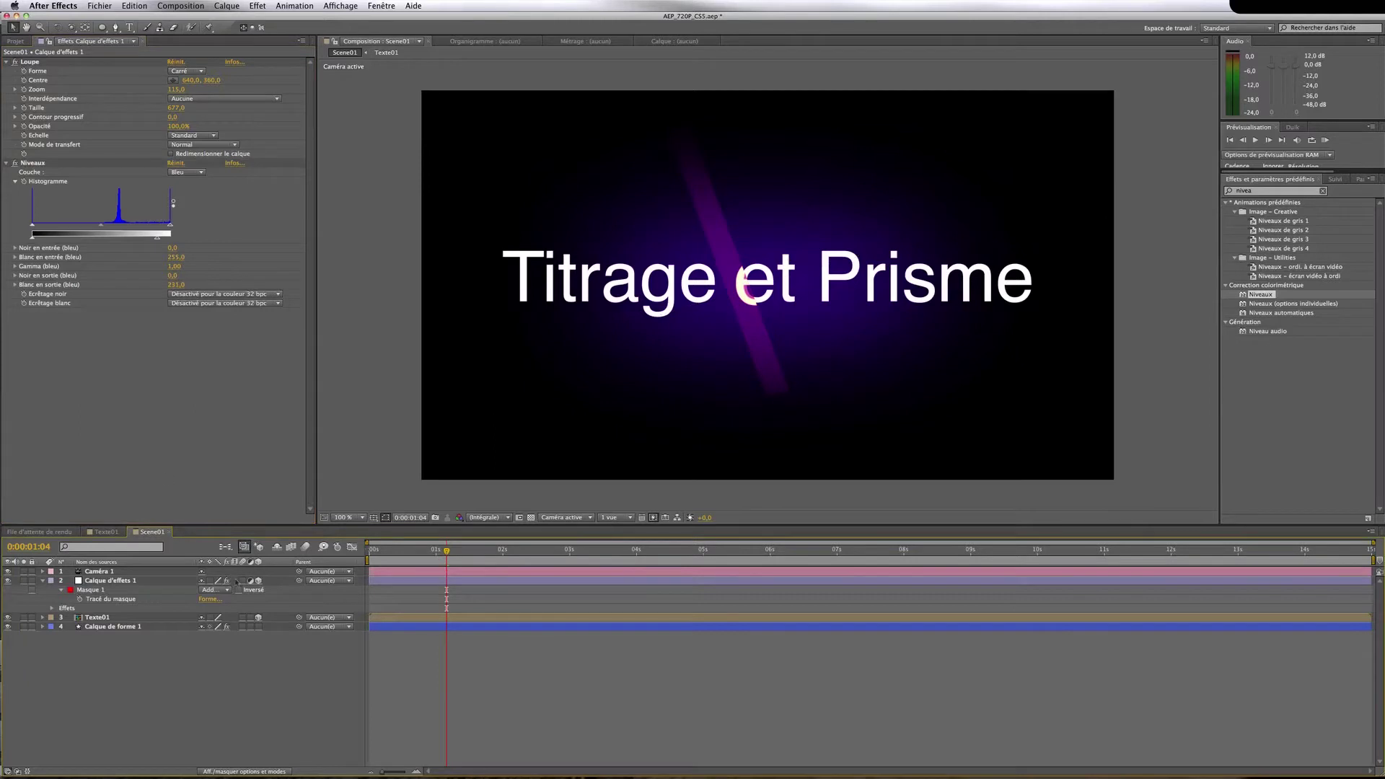
Create a second adjustment layer in Scene01 and rename it Lueur Générale
right_click(253, 679)
mouse_move(282, 676)
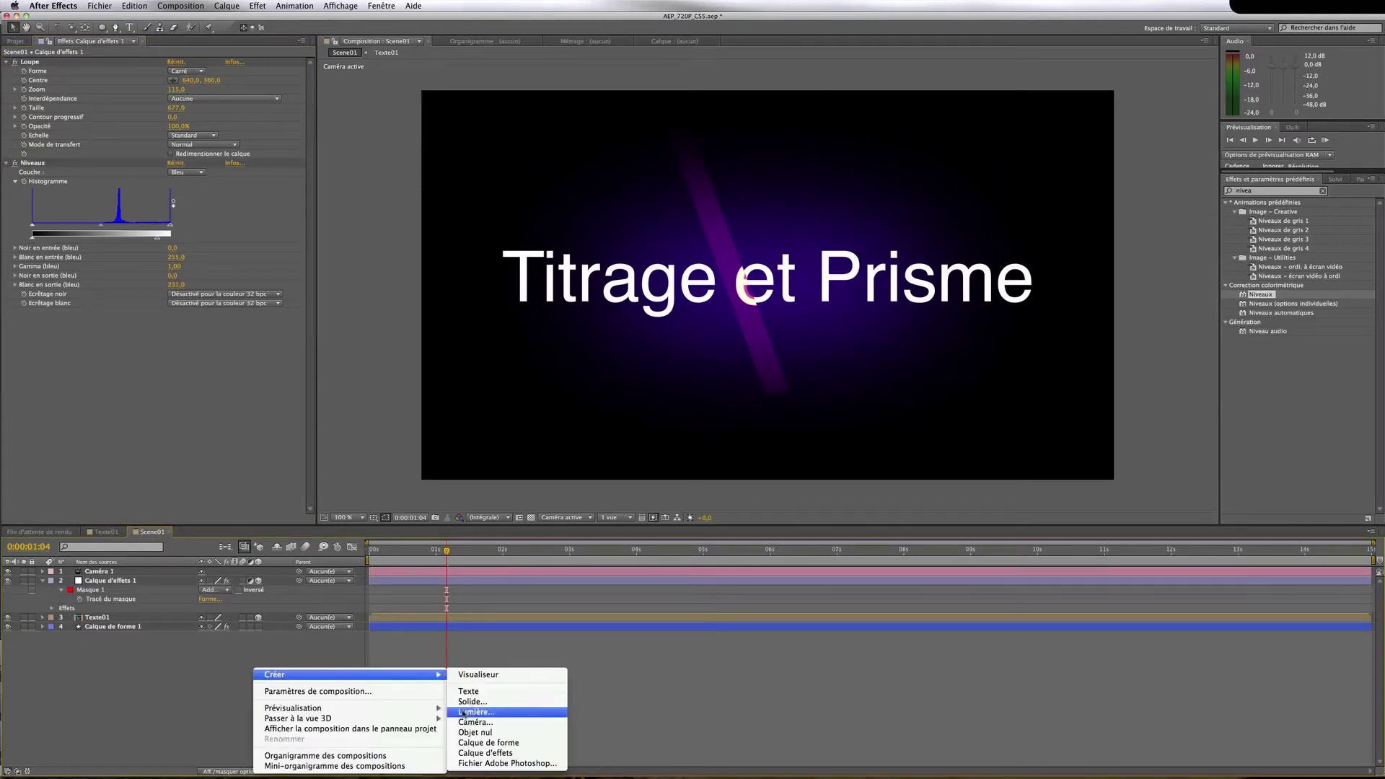
left_click(472, 753)
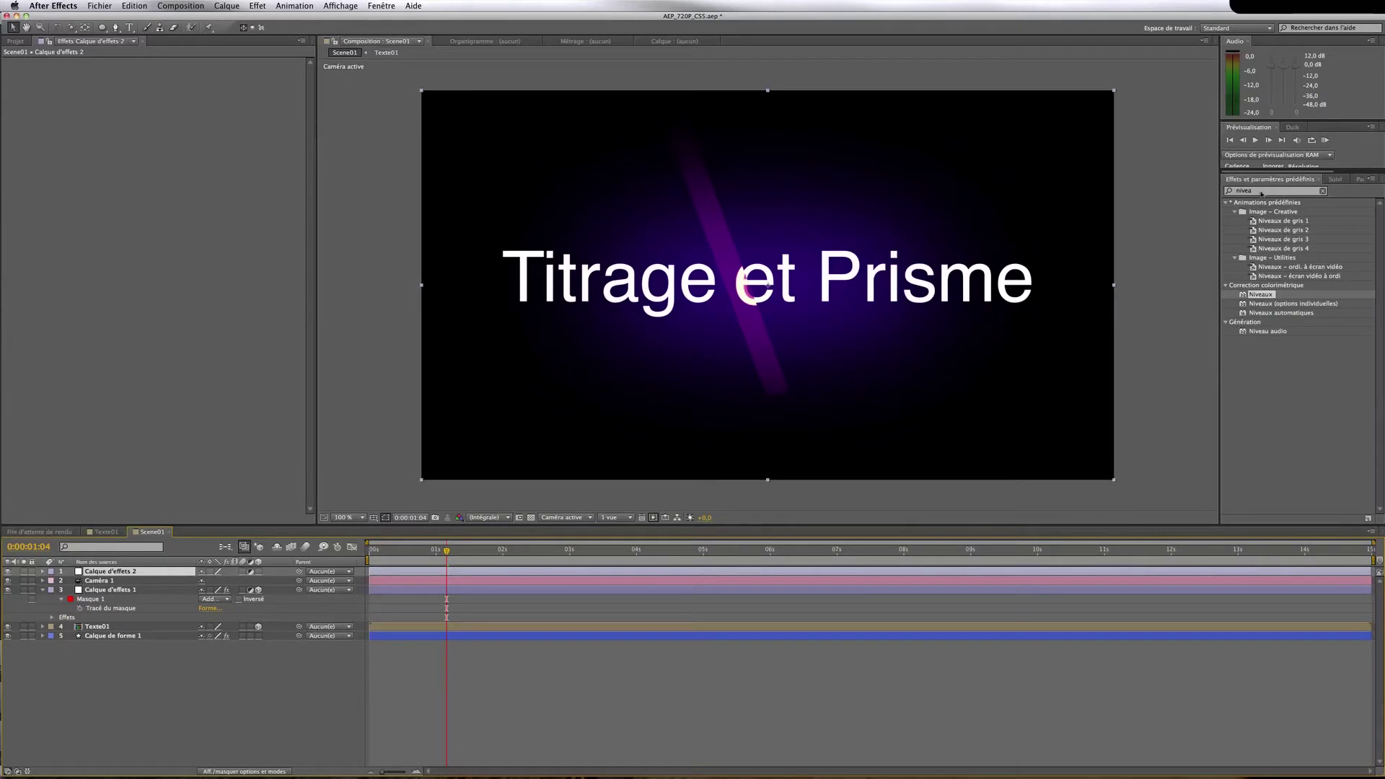
right_click(165, 575)
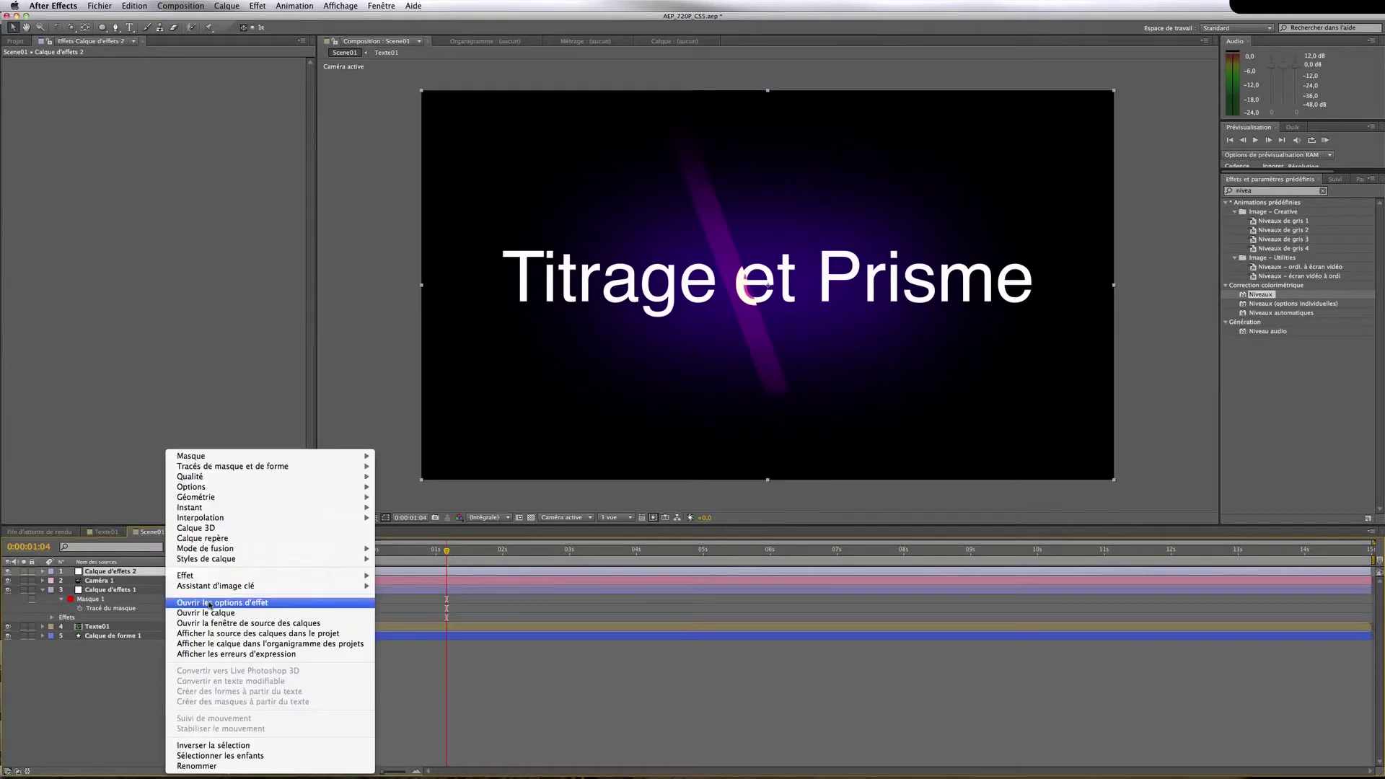
left_click(201, 768)
type("Lueur")
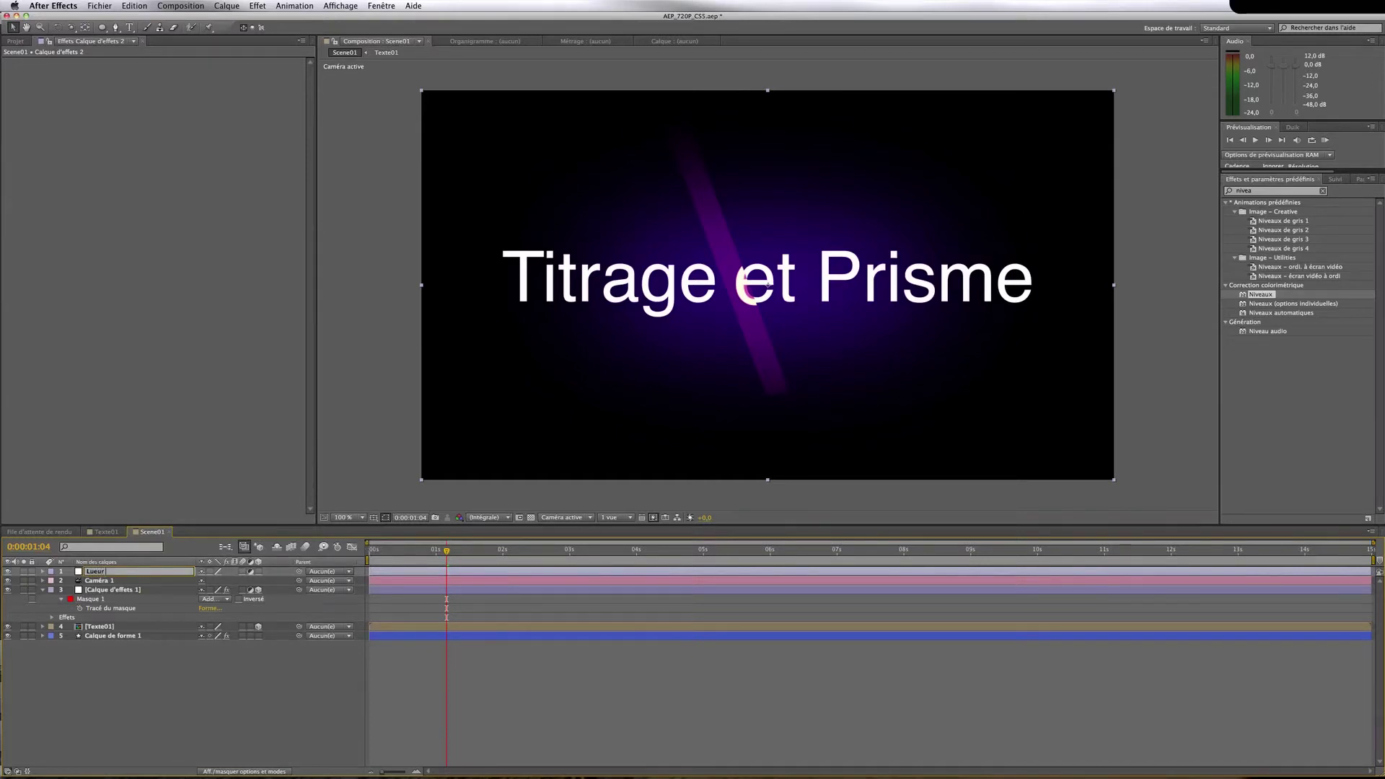
type(" Générale")
key("Return")
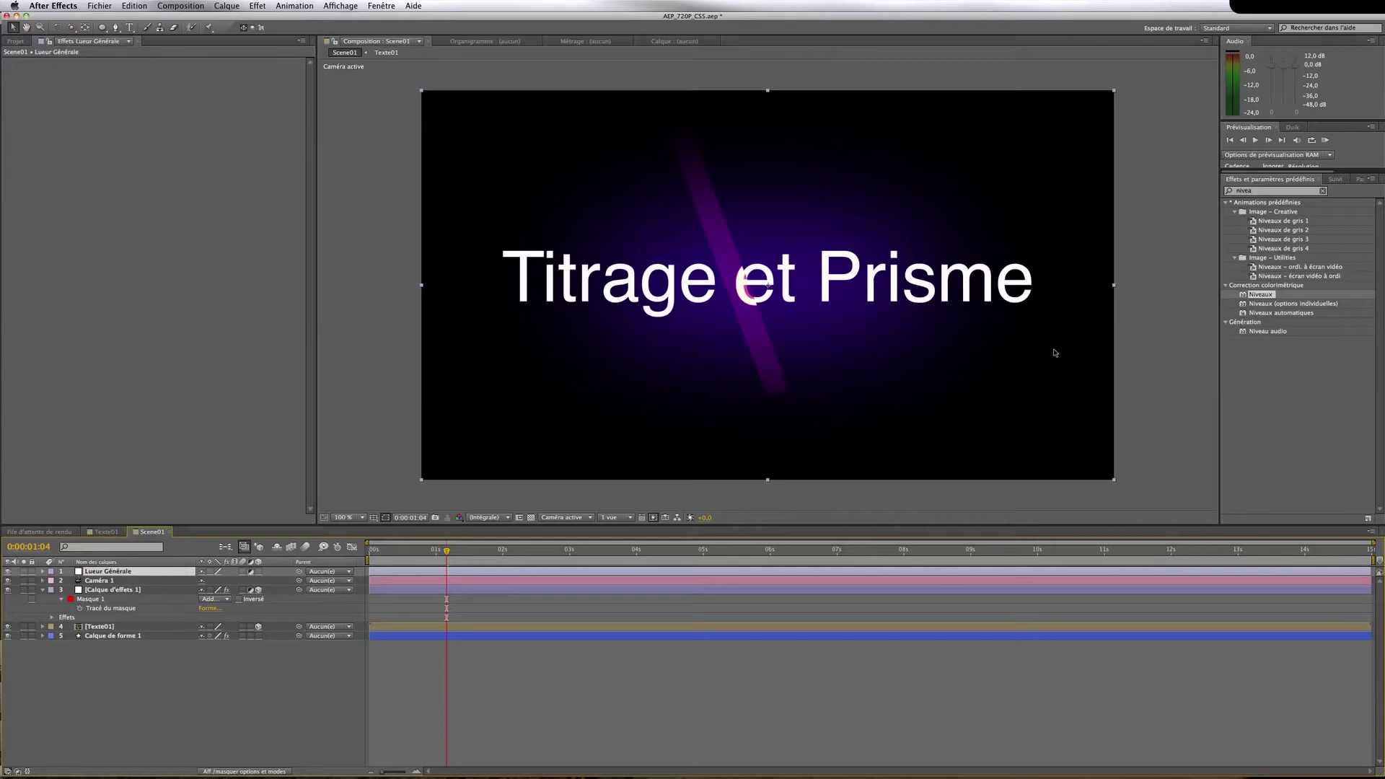
Find the Lueur diffuse effect and apply it to the Lueur Générale adjustment layer
double_click(1244, 191)
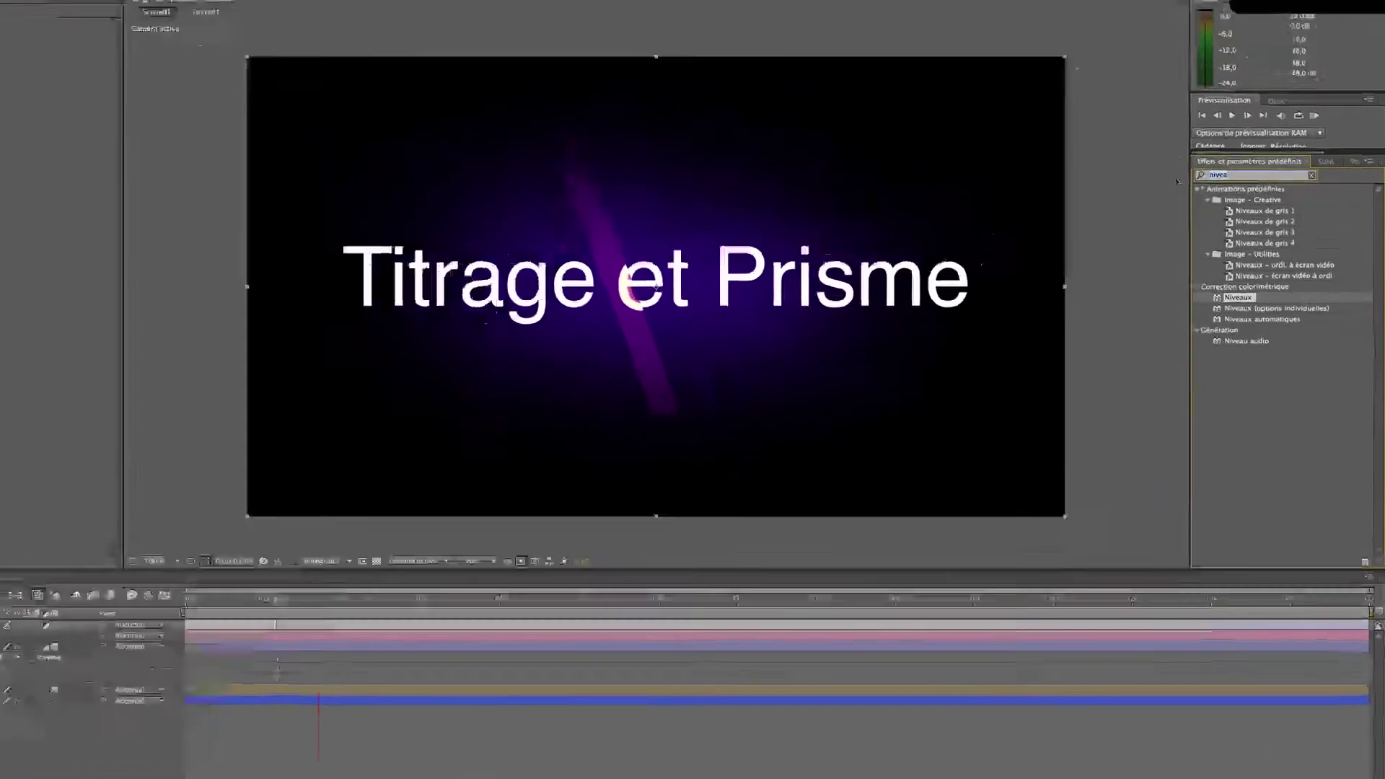
type("lueur diffuse")
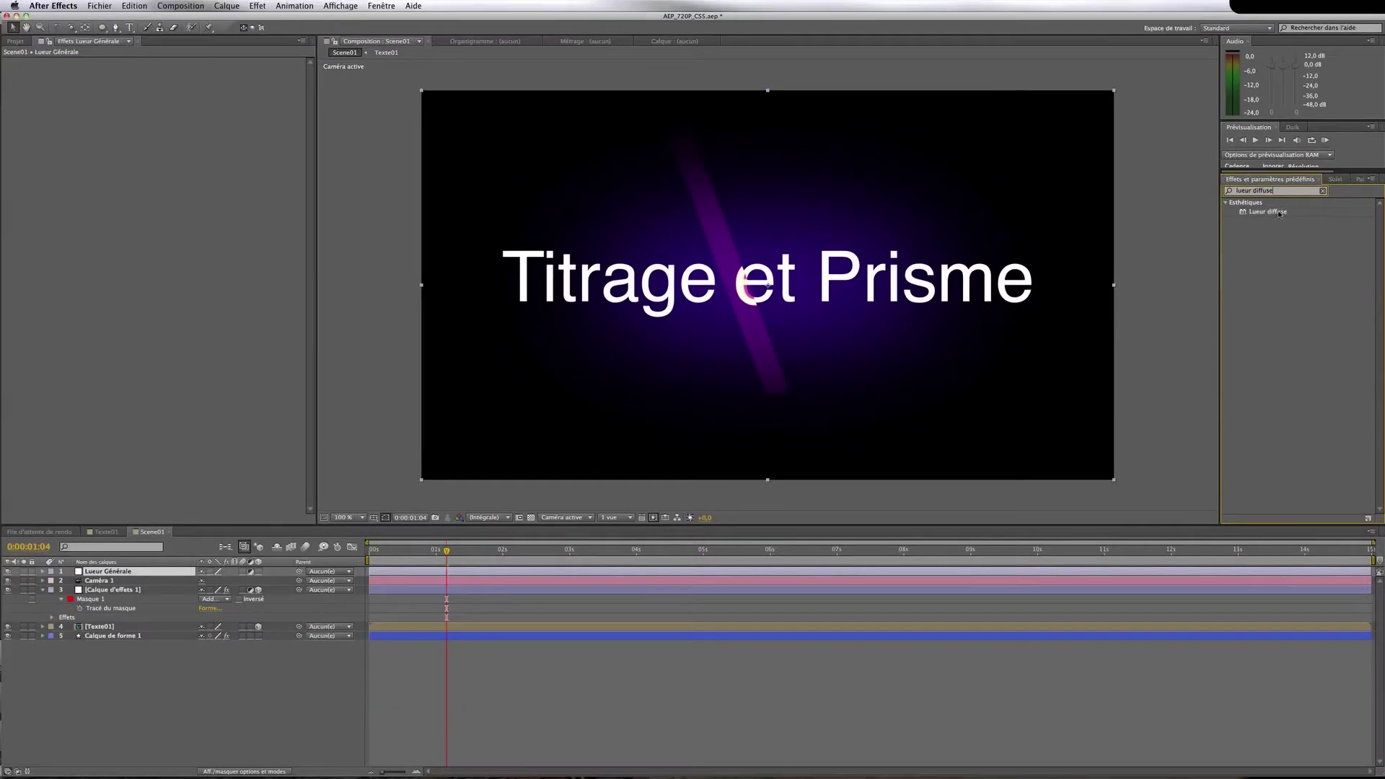
left_click_drag(1288, 213, 1068, 576)
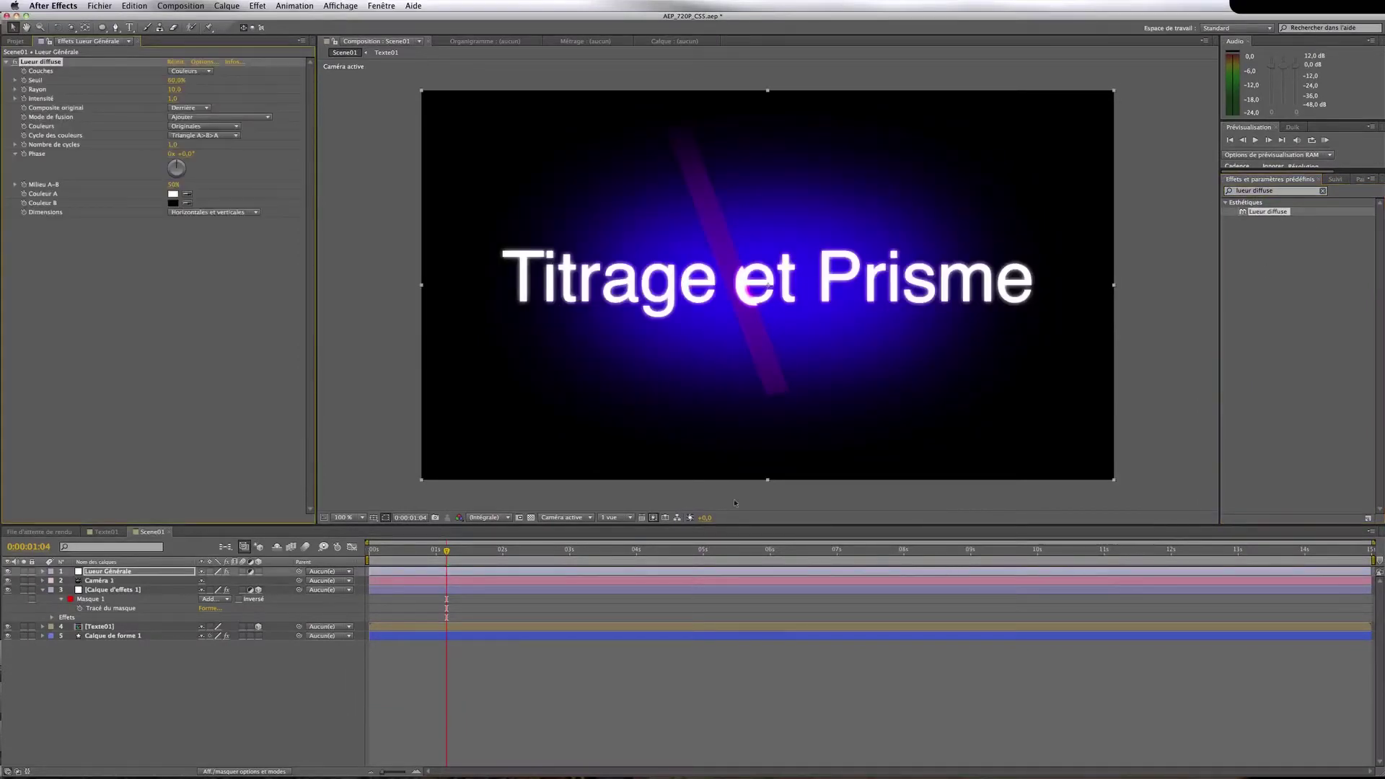
Set the Seuil of Lueur diffuse to 70%, try a lower threshold and undo that trial
left_click(175, 80)
type("70")
key("Return")
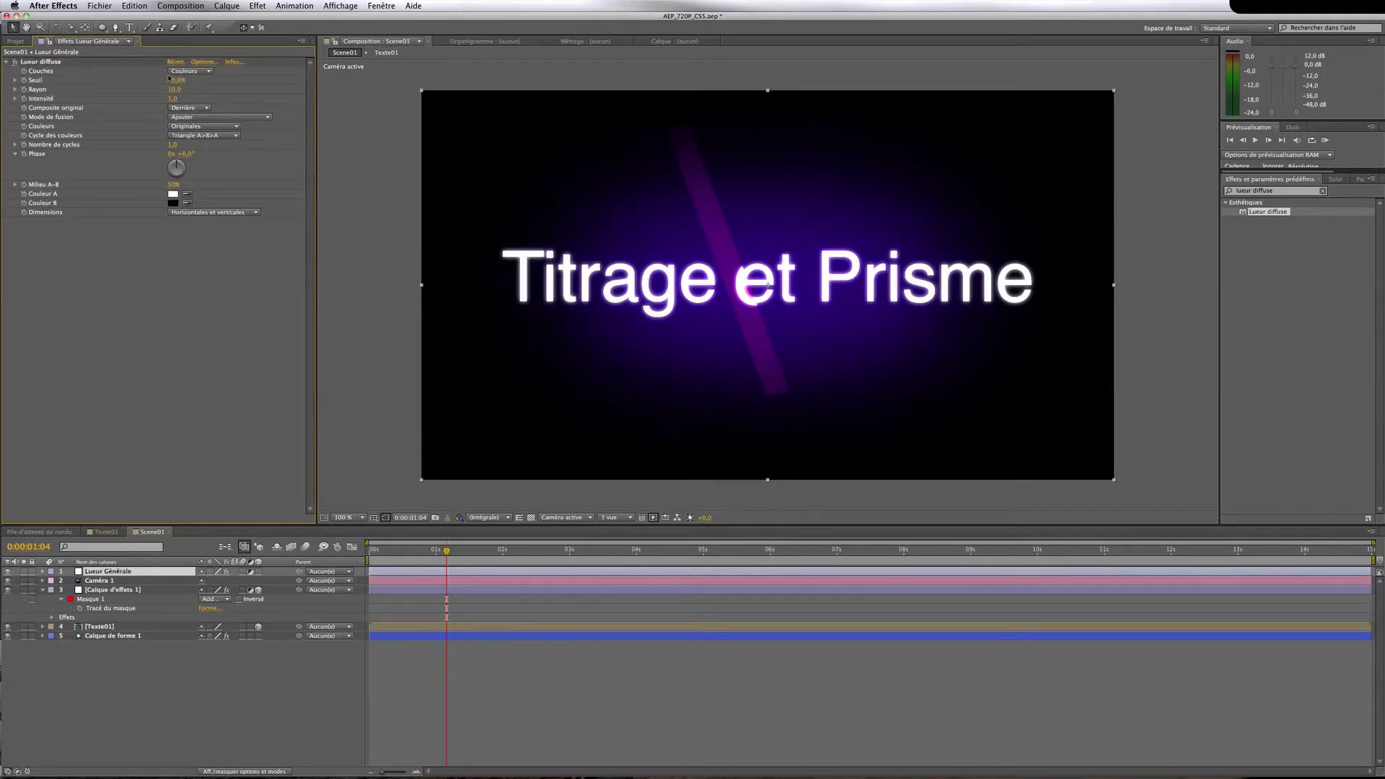
left_click_drag(173, 80, 163, 80)
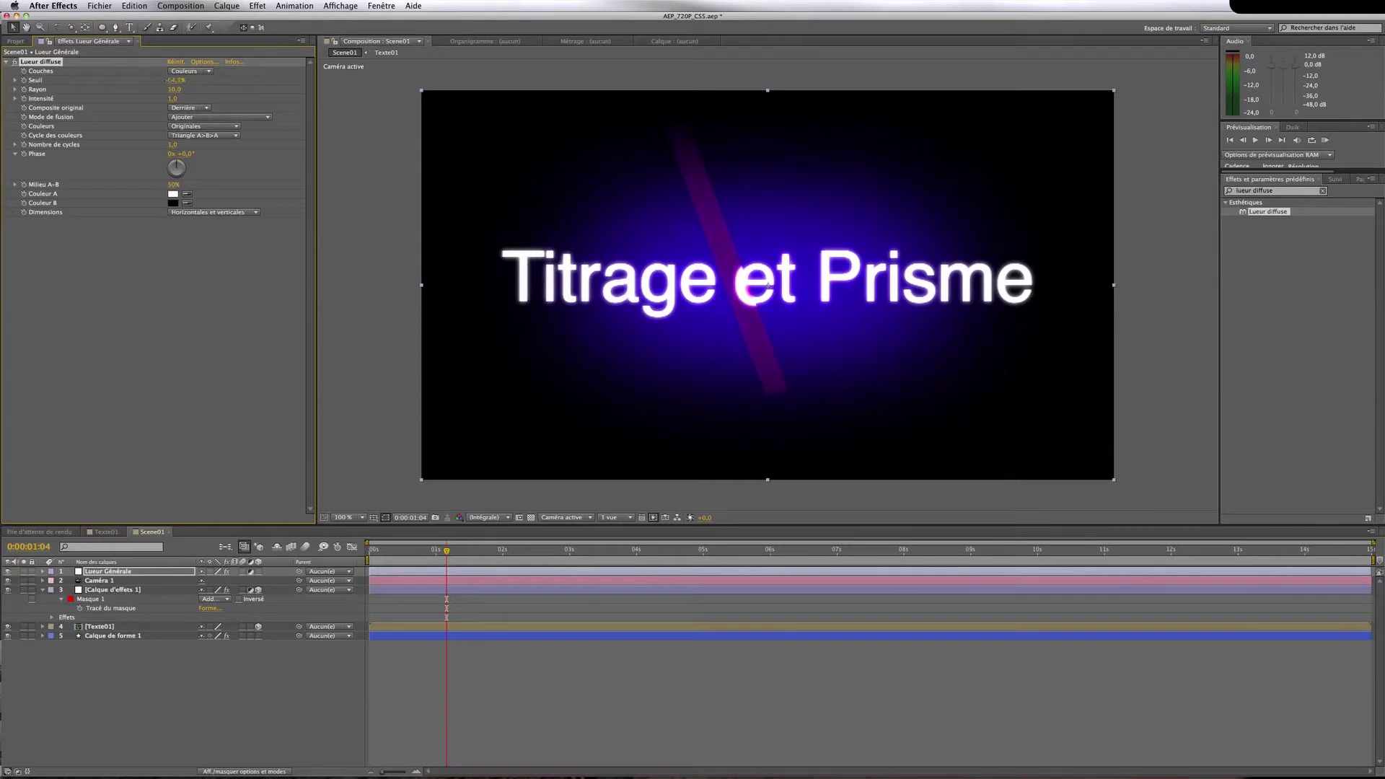
key("super+z")
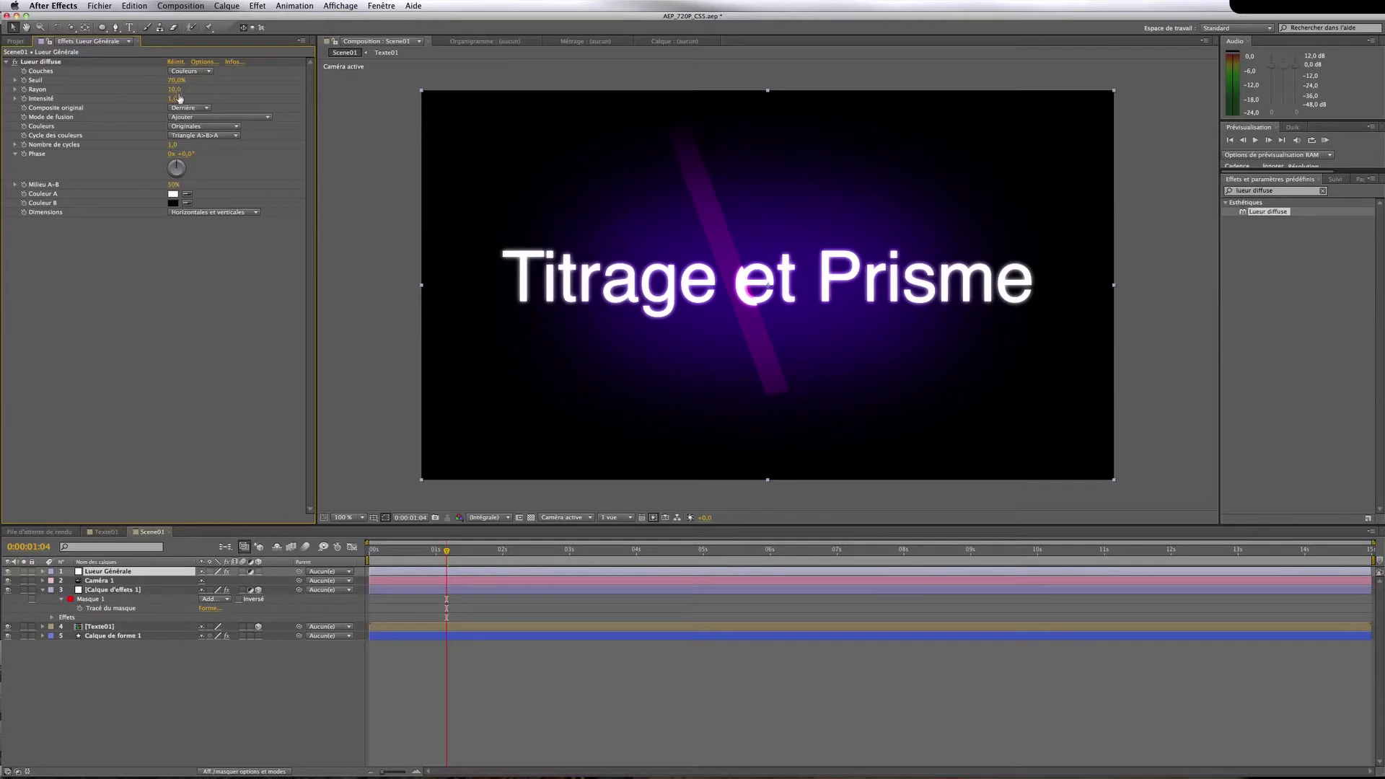
Set the project's colour depth to 32 bits par couche (flottant)
left_click(16, 41)
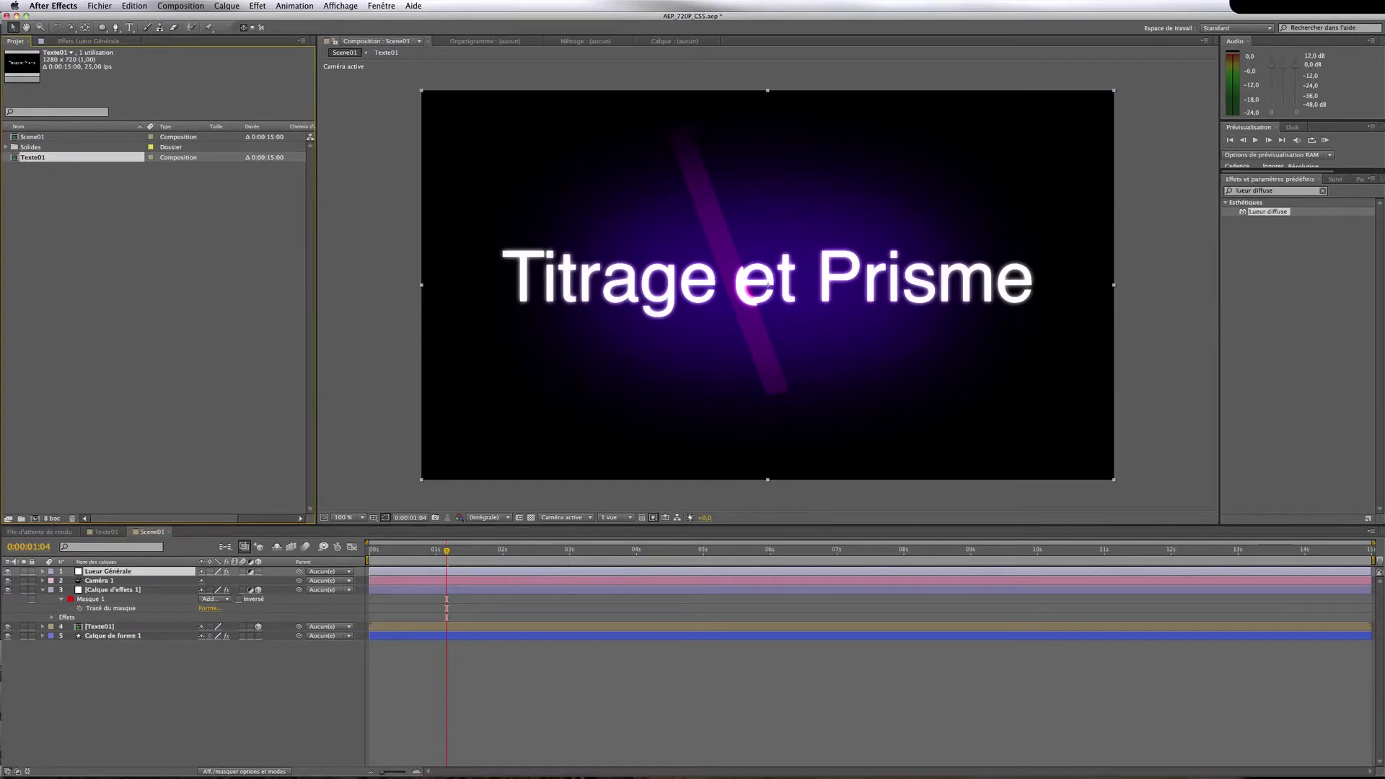
left_click(51, 518)
left_click(1275, 451)
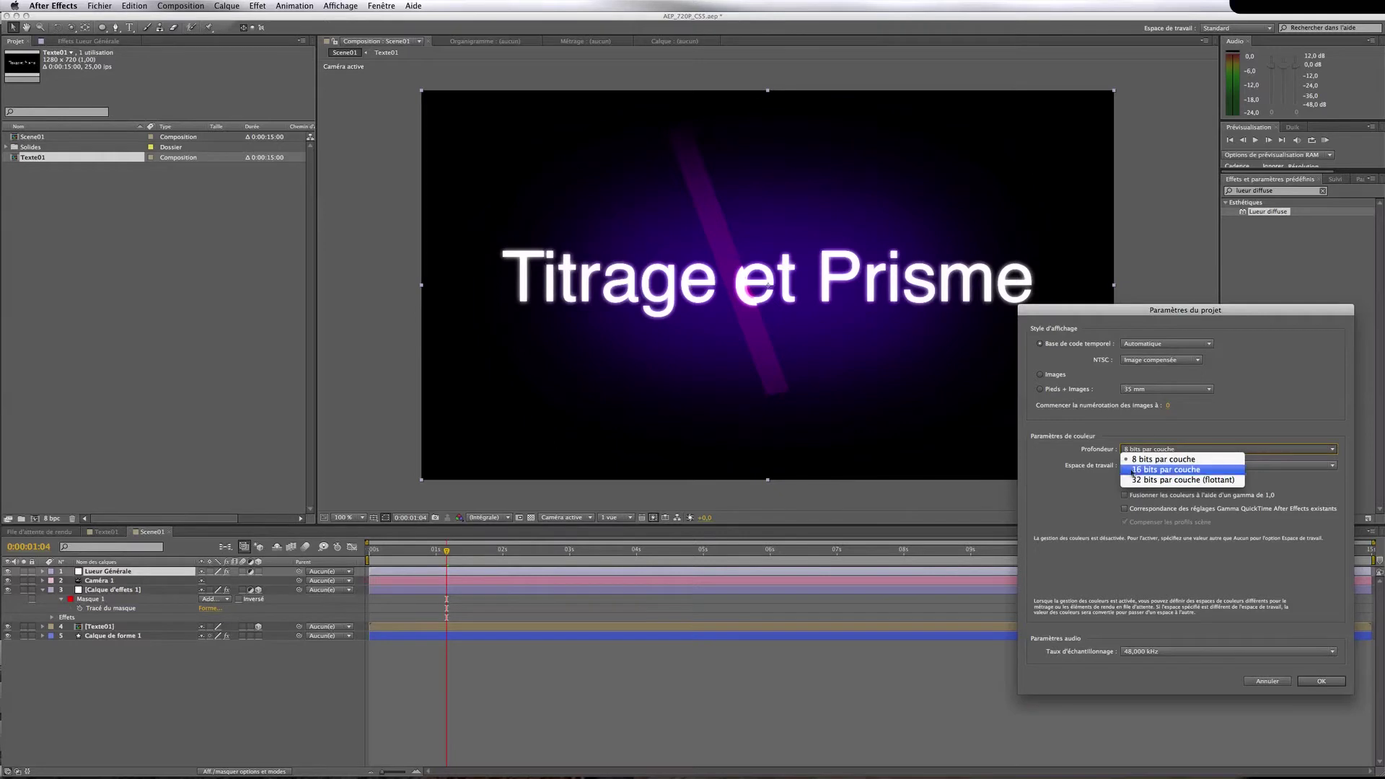
left_click(1135, 480)
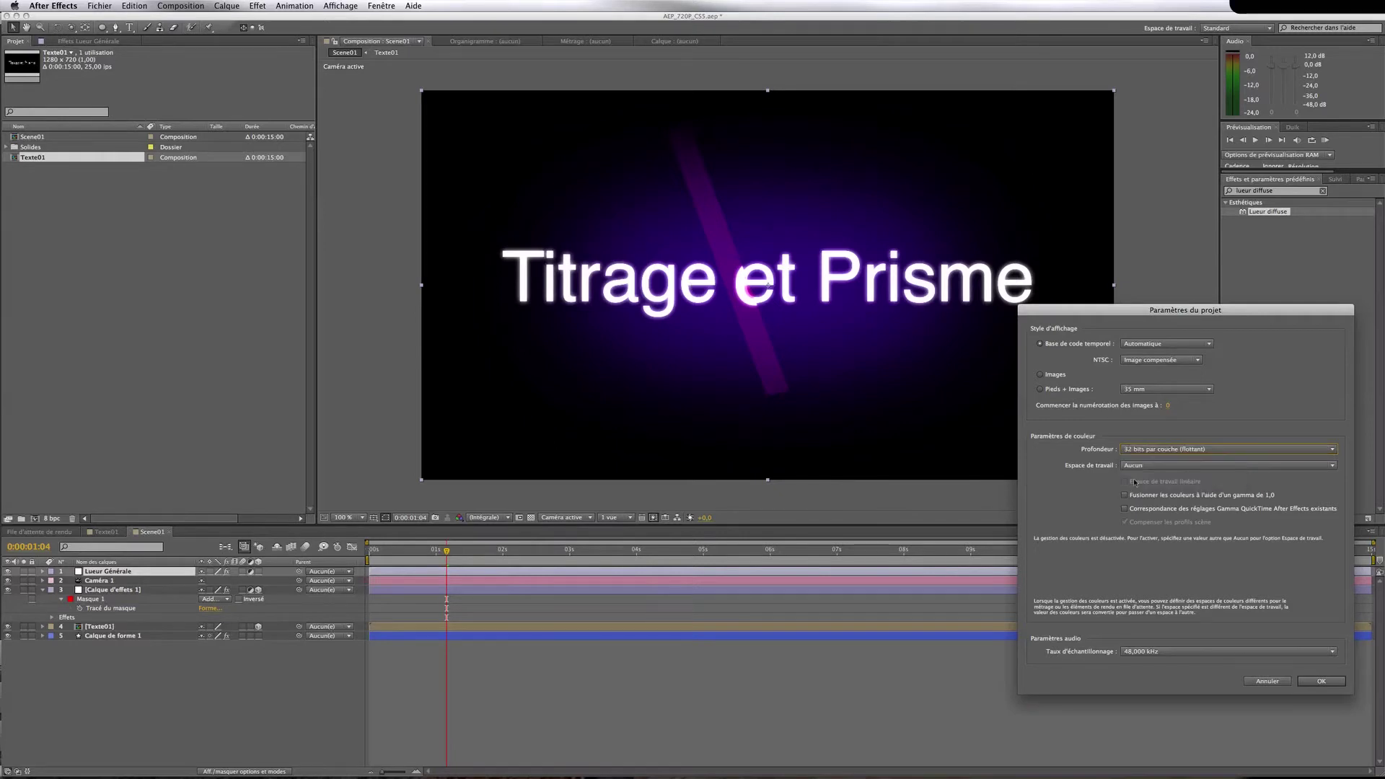
left_click(1311, 682)
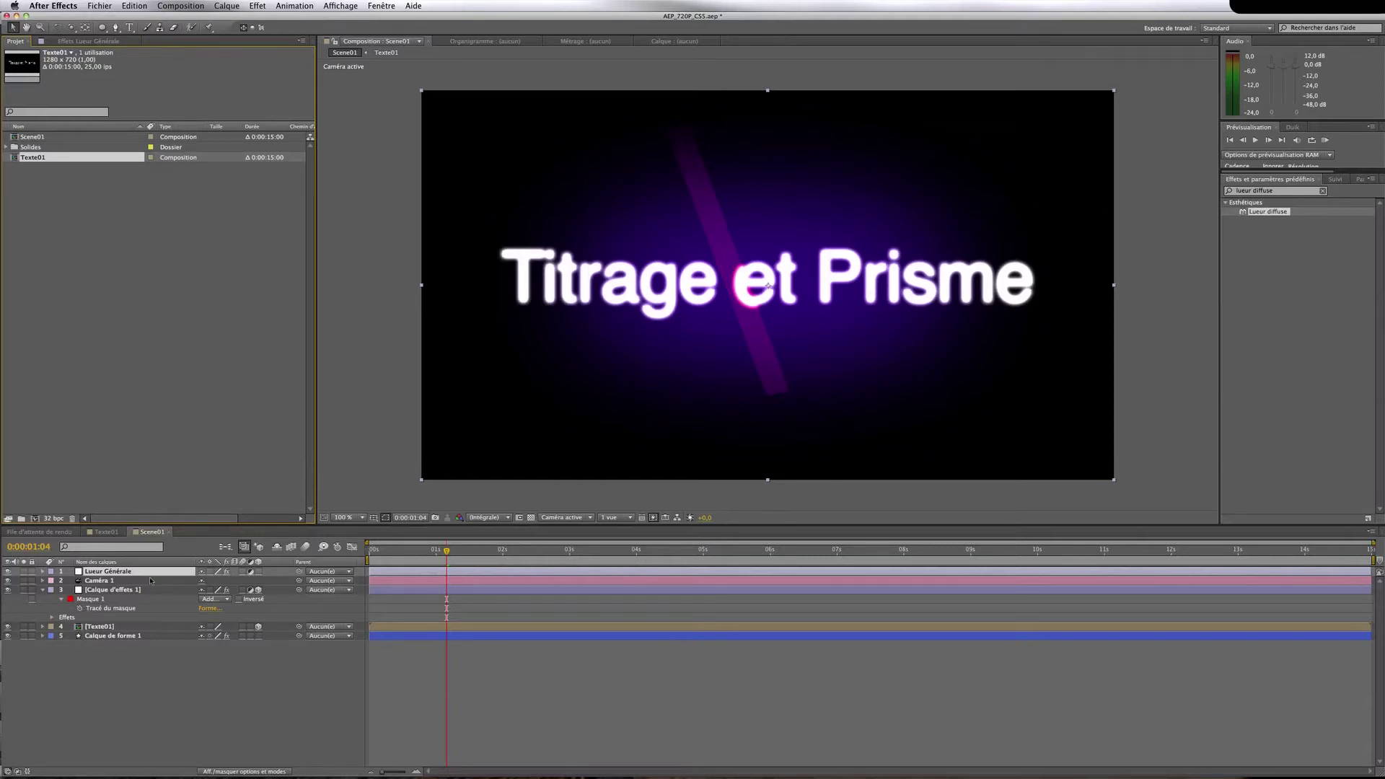
Raise the Seuil of Lueur diffuse on Lueur Générale to about 85% and widen its Rayon to about 50
left_click(88, 41)
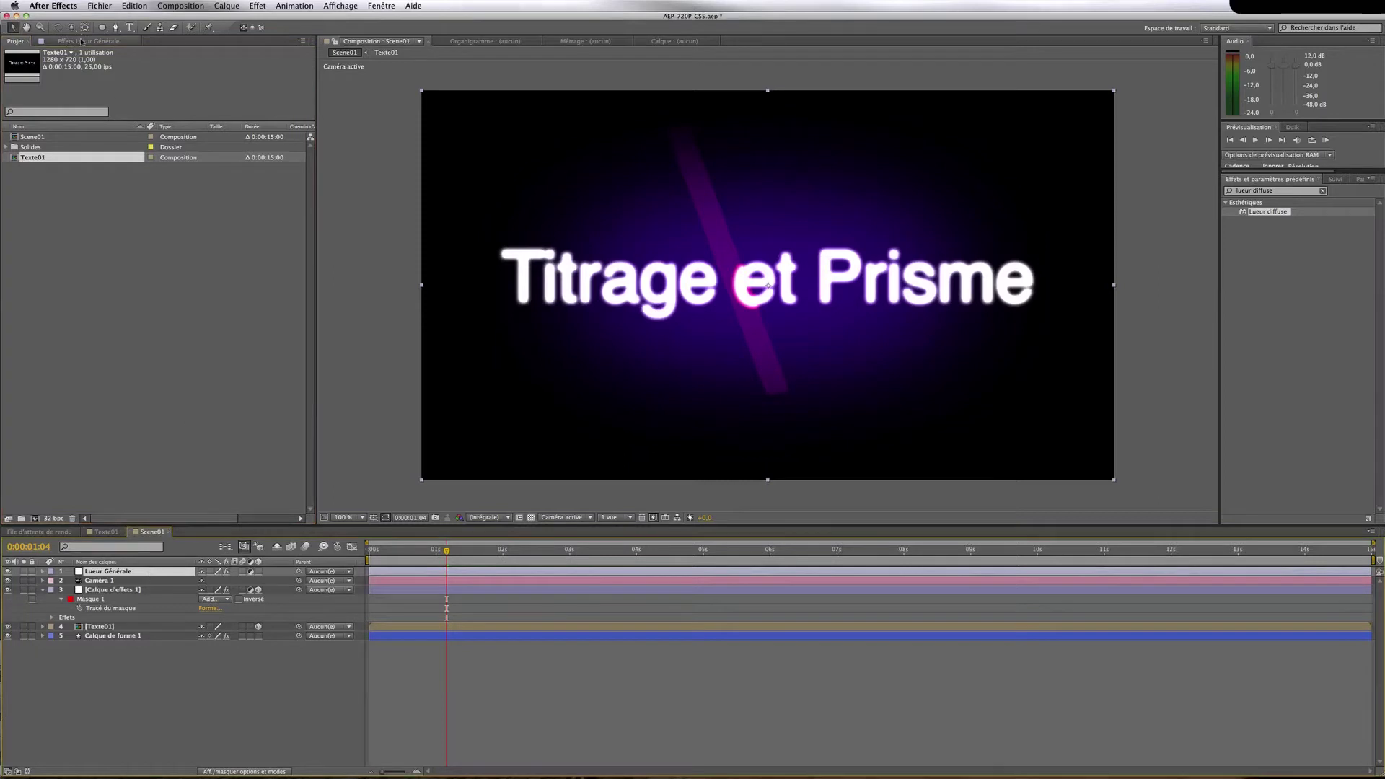
left_click(175, 80)
type("80")
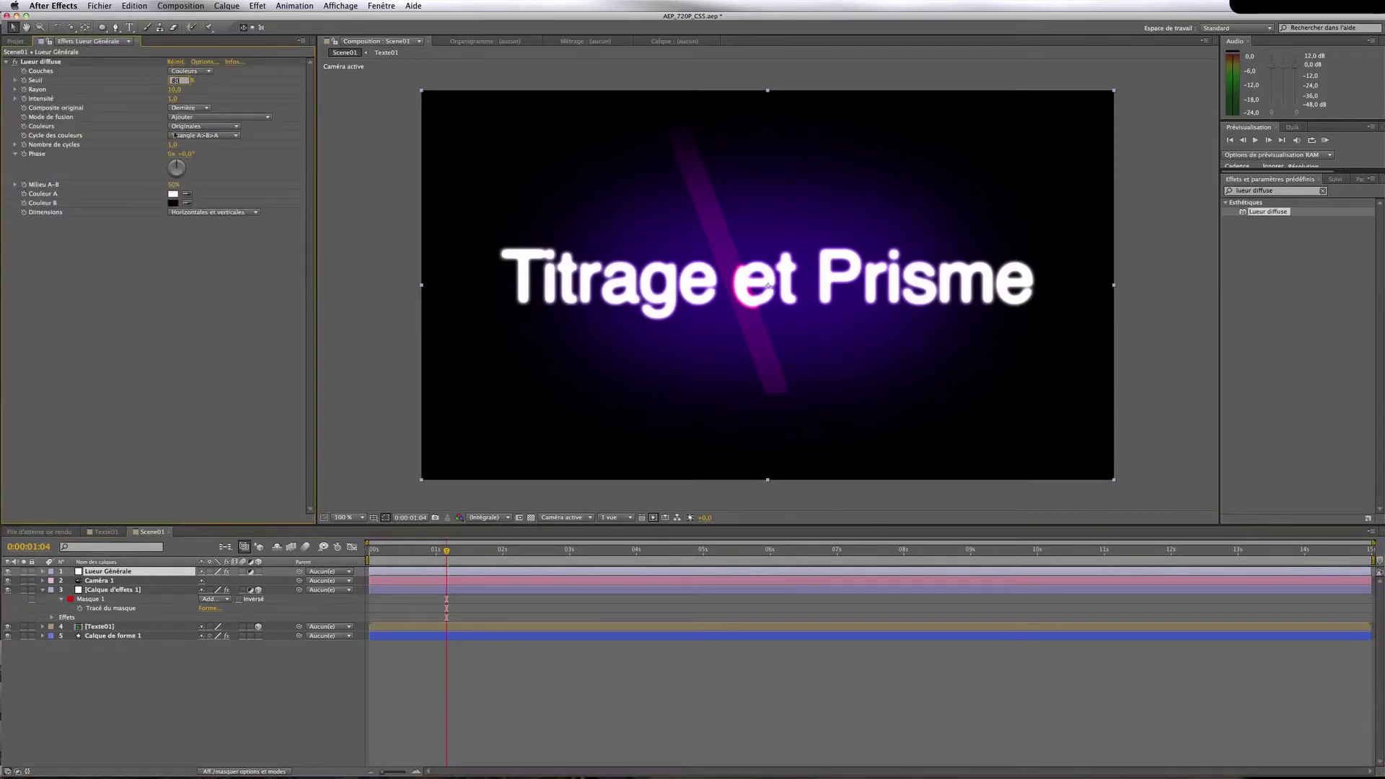
key("Return")
mouse_move(174, 90)
left_mouse_down()
mouse_move(197, 90)
mouse_move(181, 80)
left_mouse_up()
left_click(230, 310)
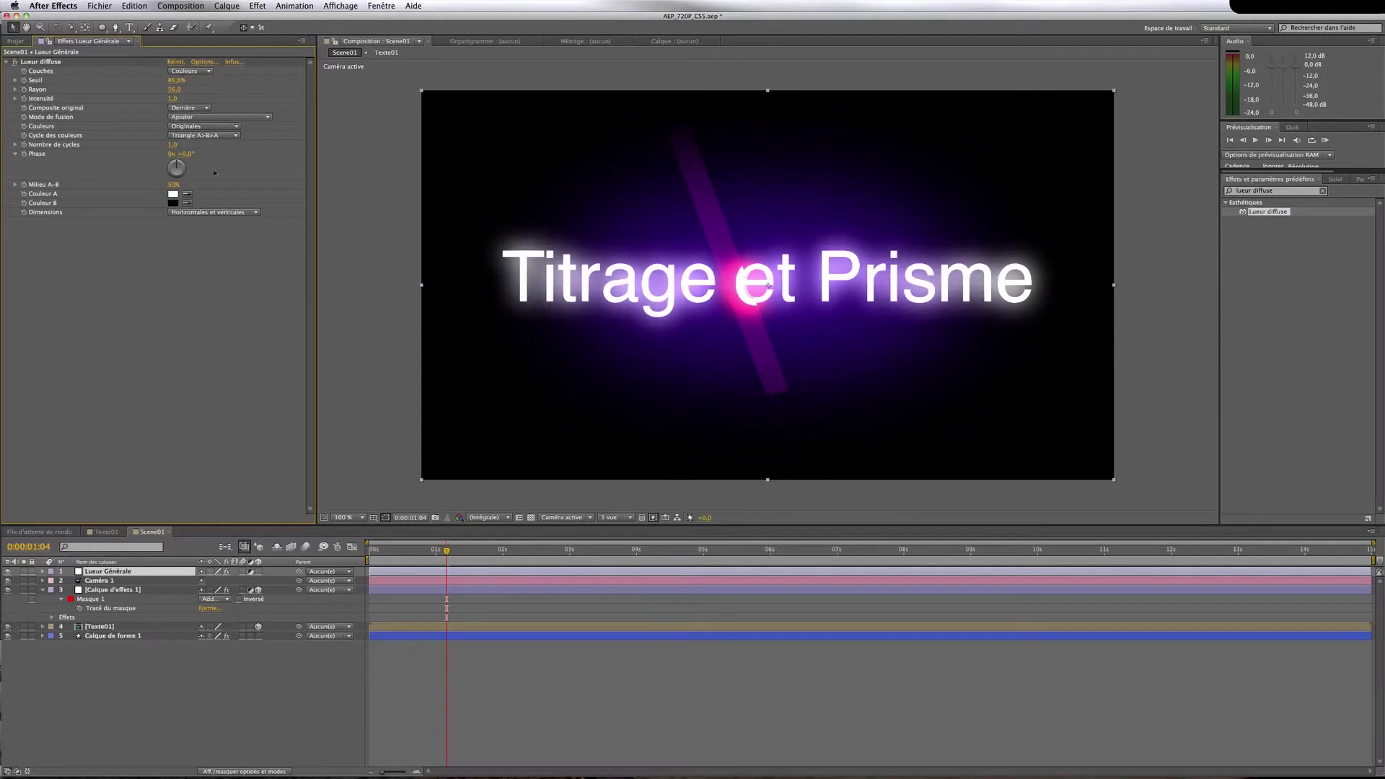
Set the Intensité of Lueur diffuse to 0,7 and its Seuil to 90%, save the project and deselect the layer
left_click(172, 98)
type("0,7")
key("Return")
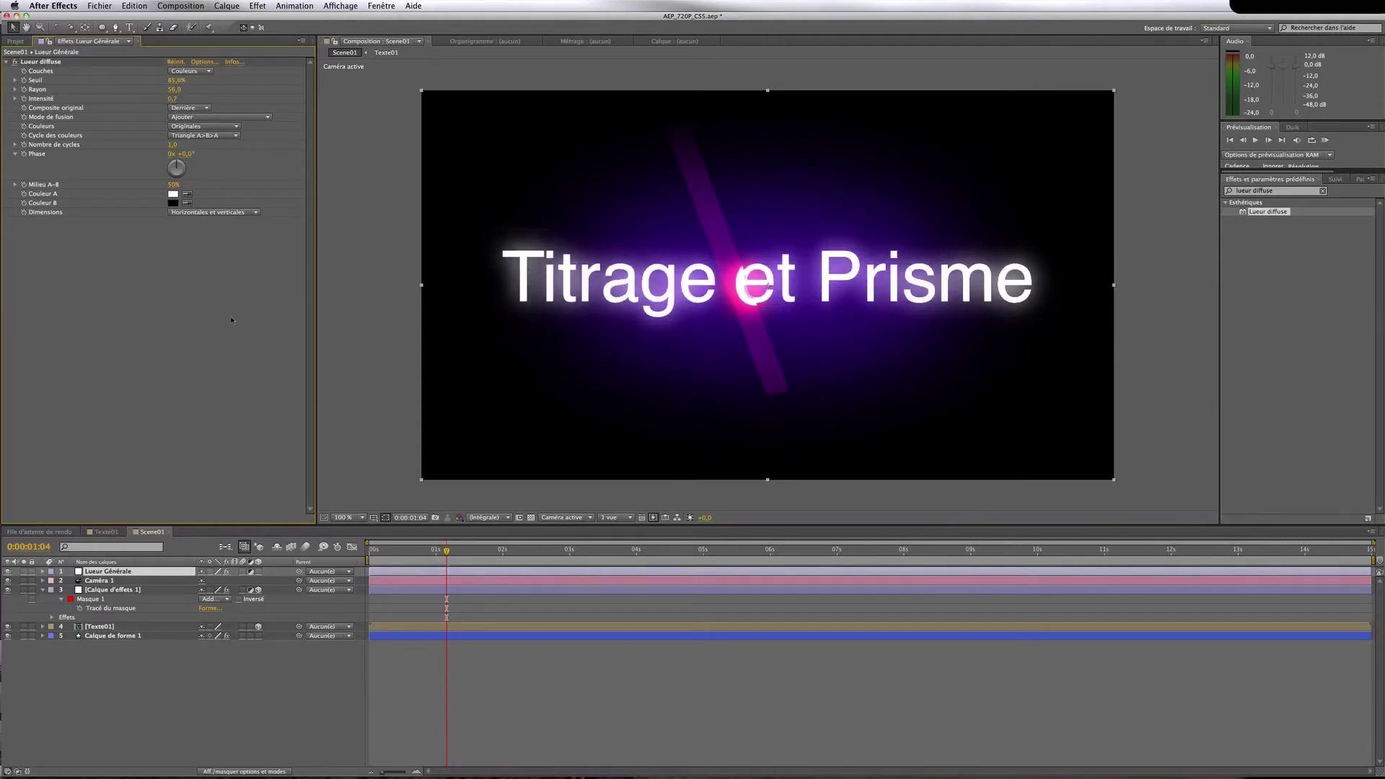
left_click(176, 80)
type("90")
key("Return")
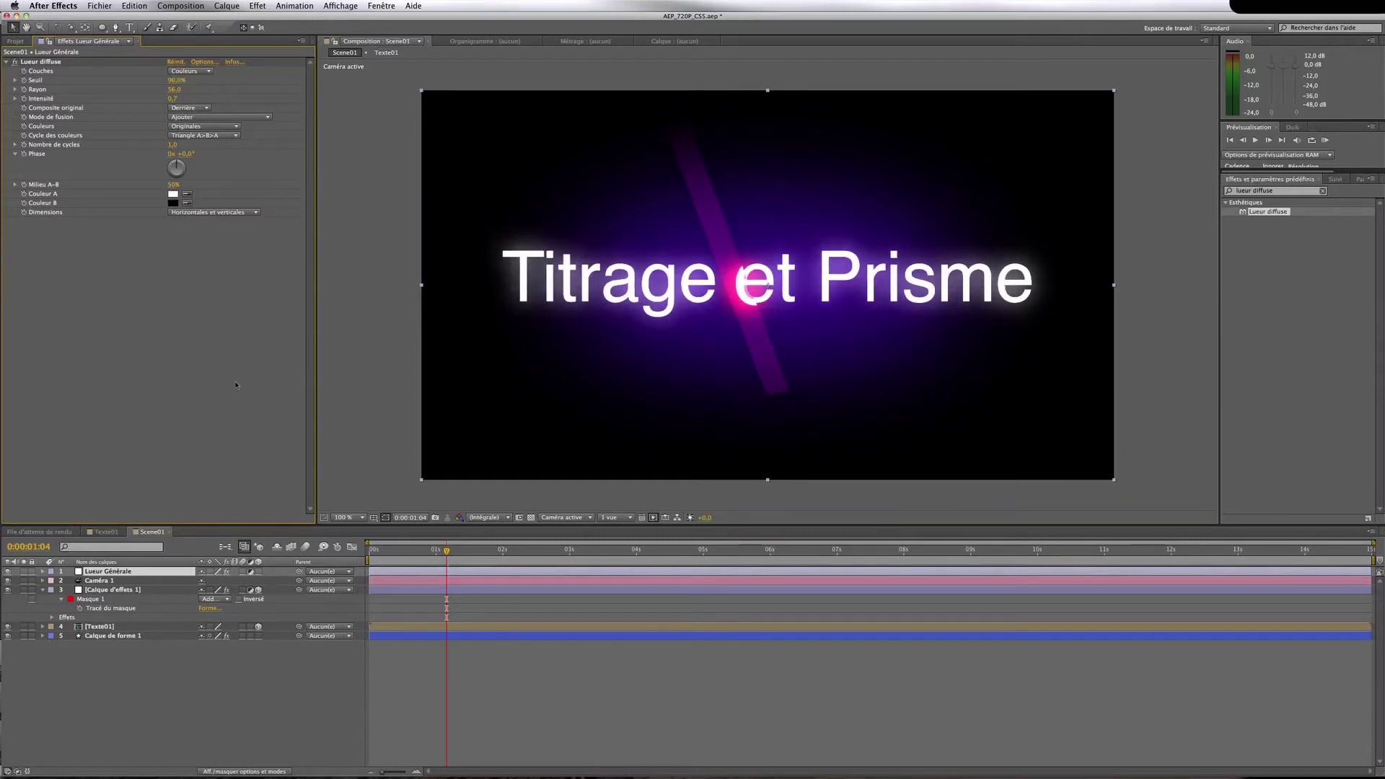
key("super+s")
key("F2")
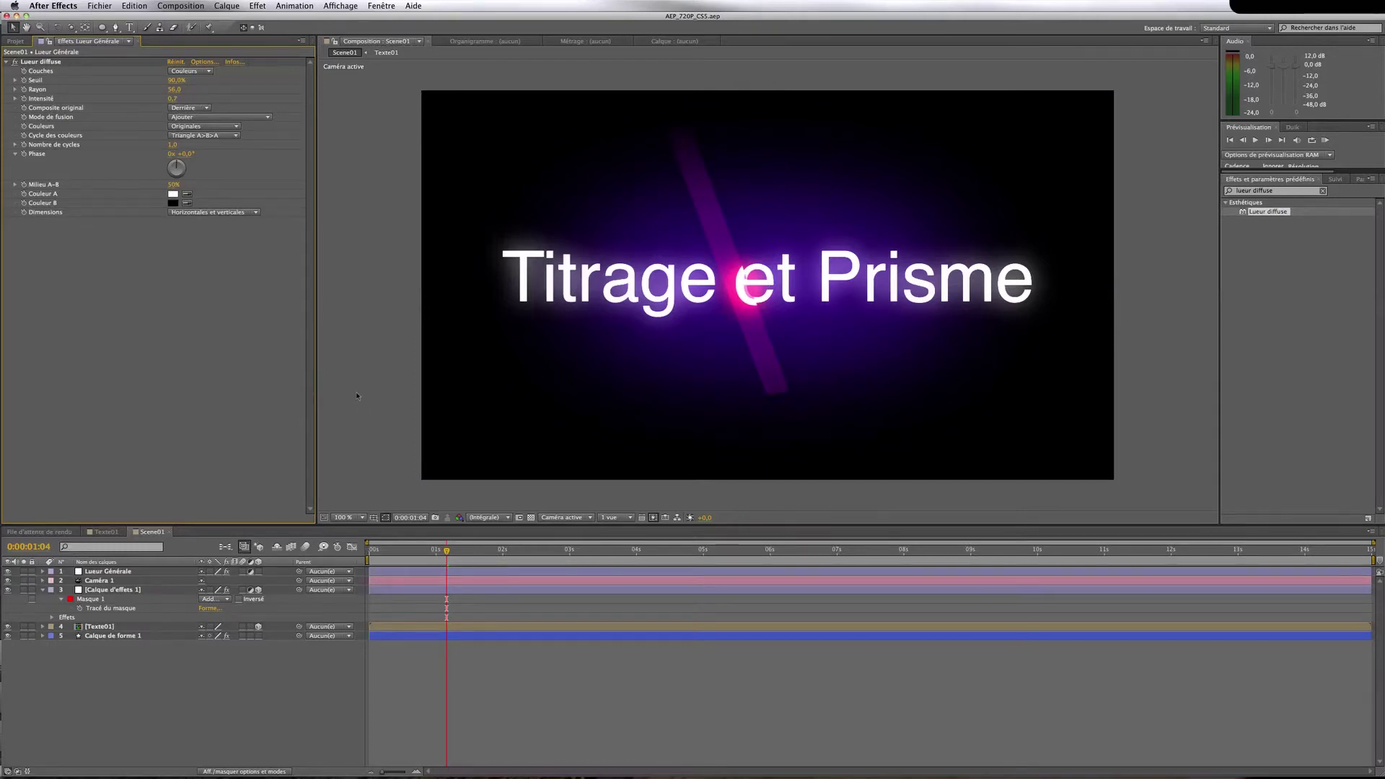
Duplicate Calque d'effets 1 and move the copy's slanted strip away from the original, over the word Titrage
left_click(182, 590)
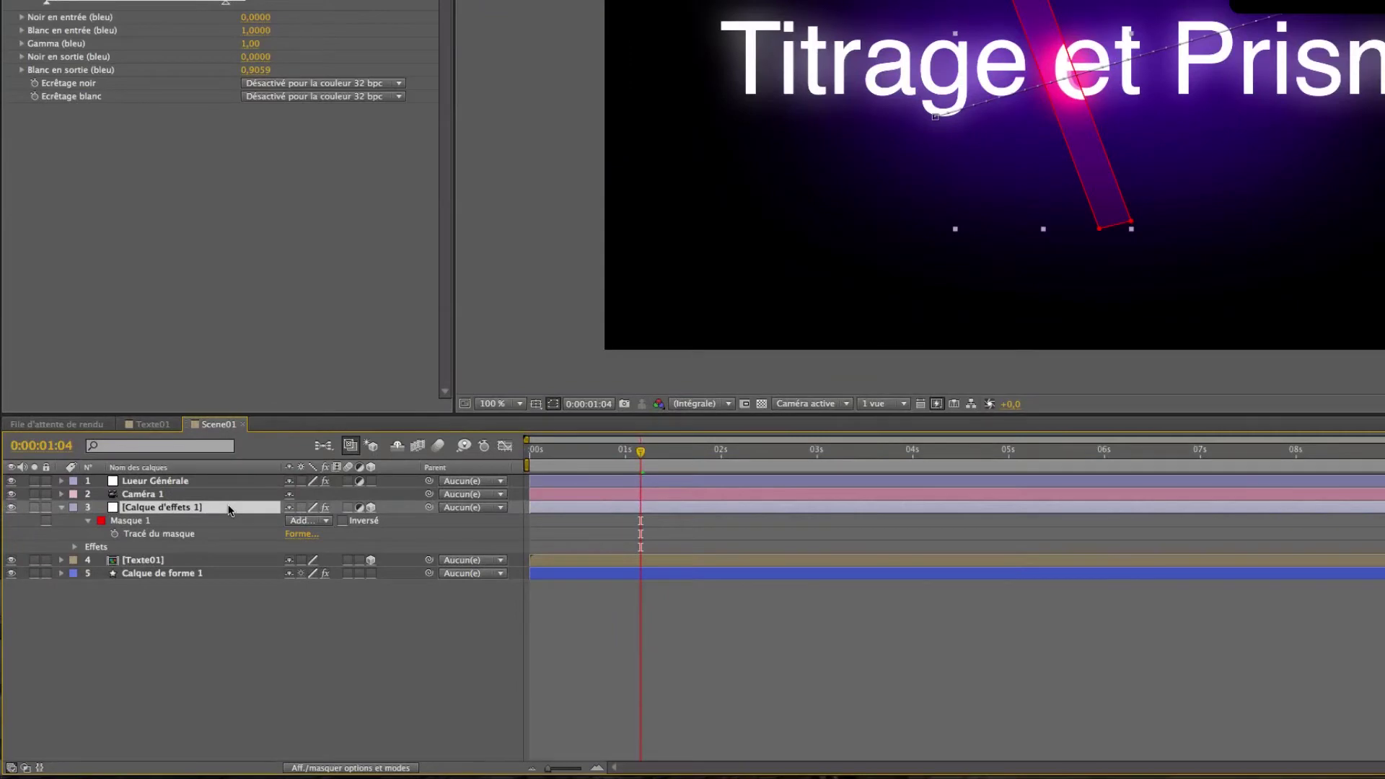
key("super+d")
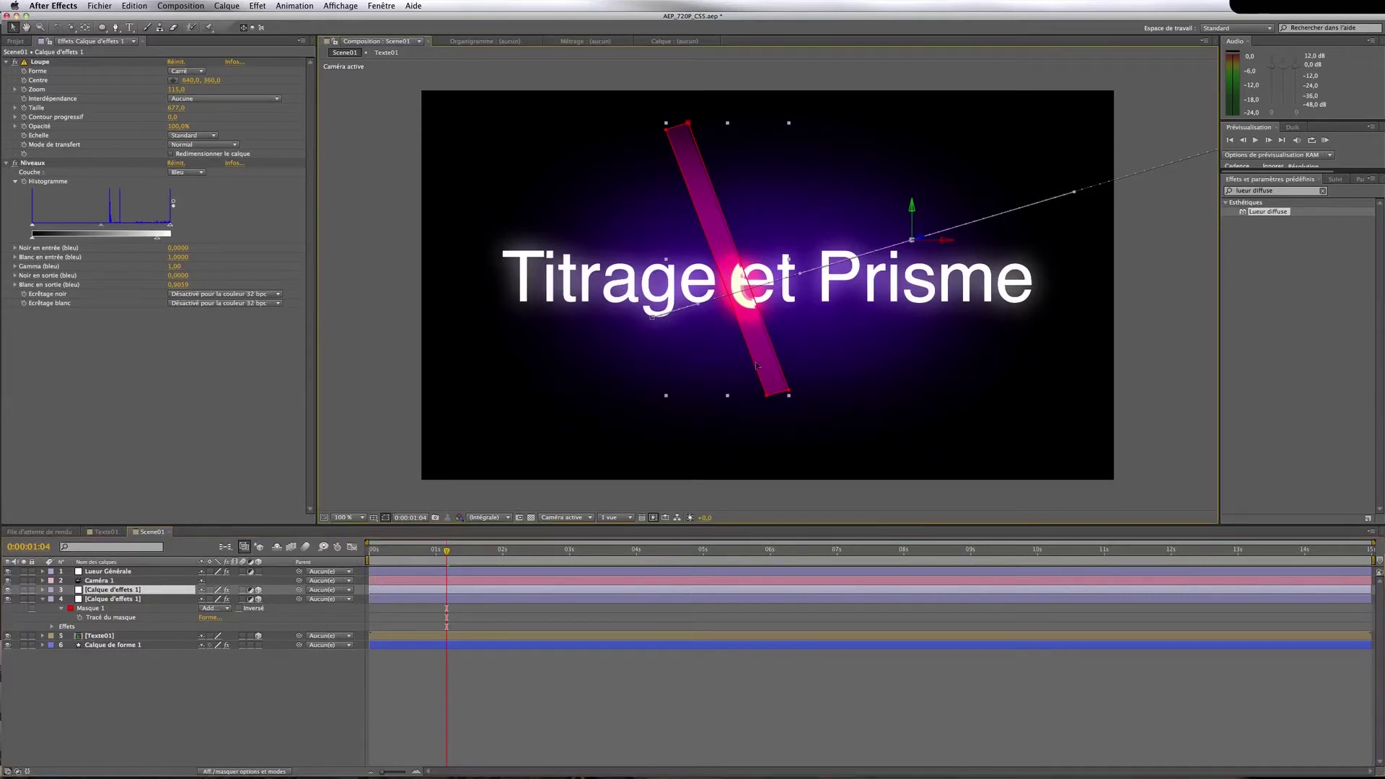
left_click_drag(762, 365, 721, 378)
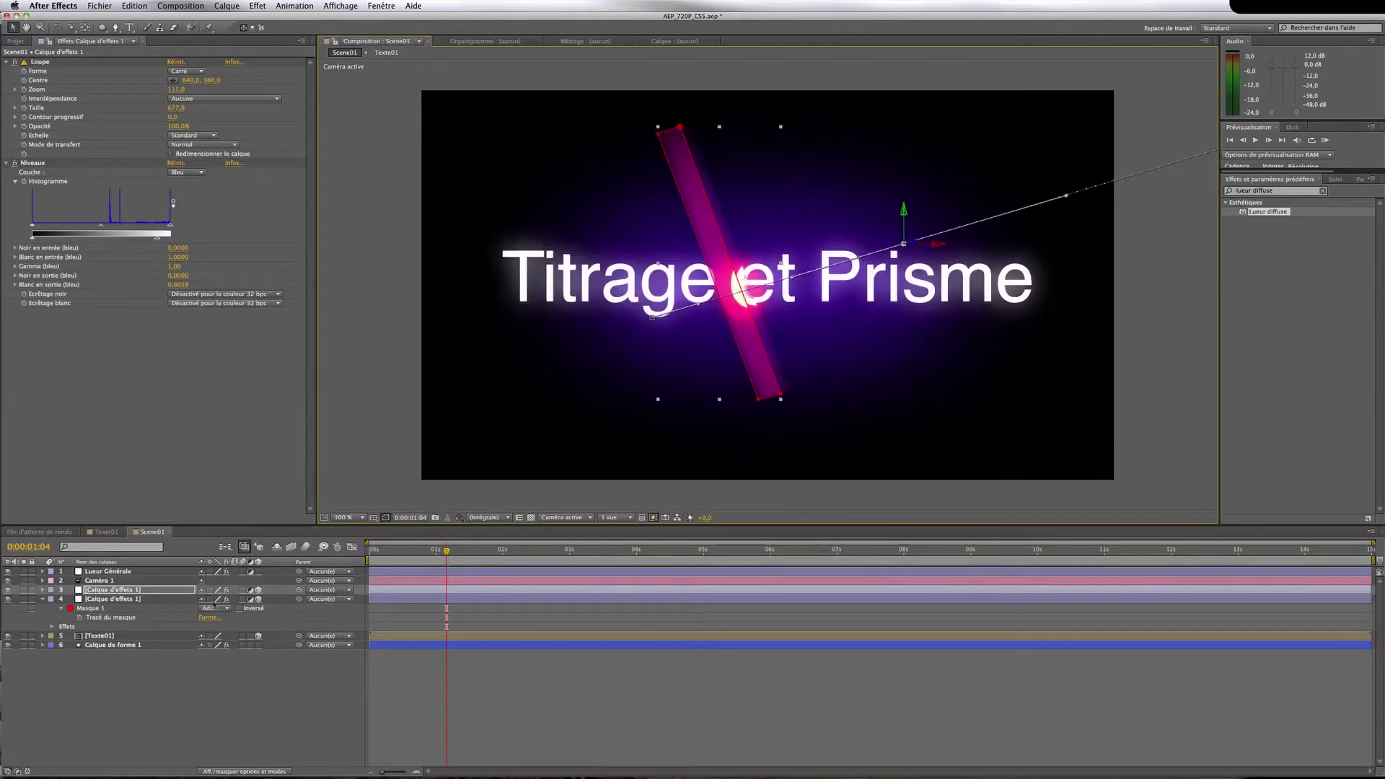
left_click(126, 598)
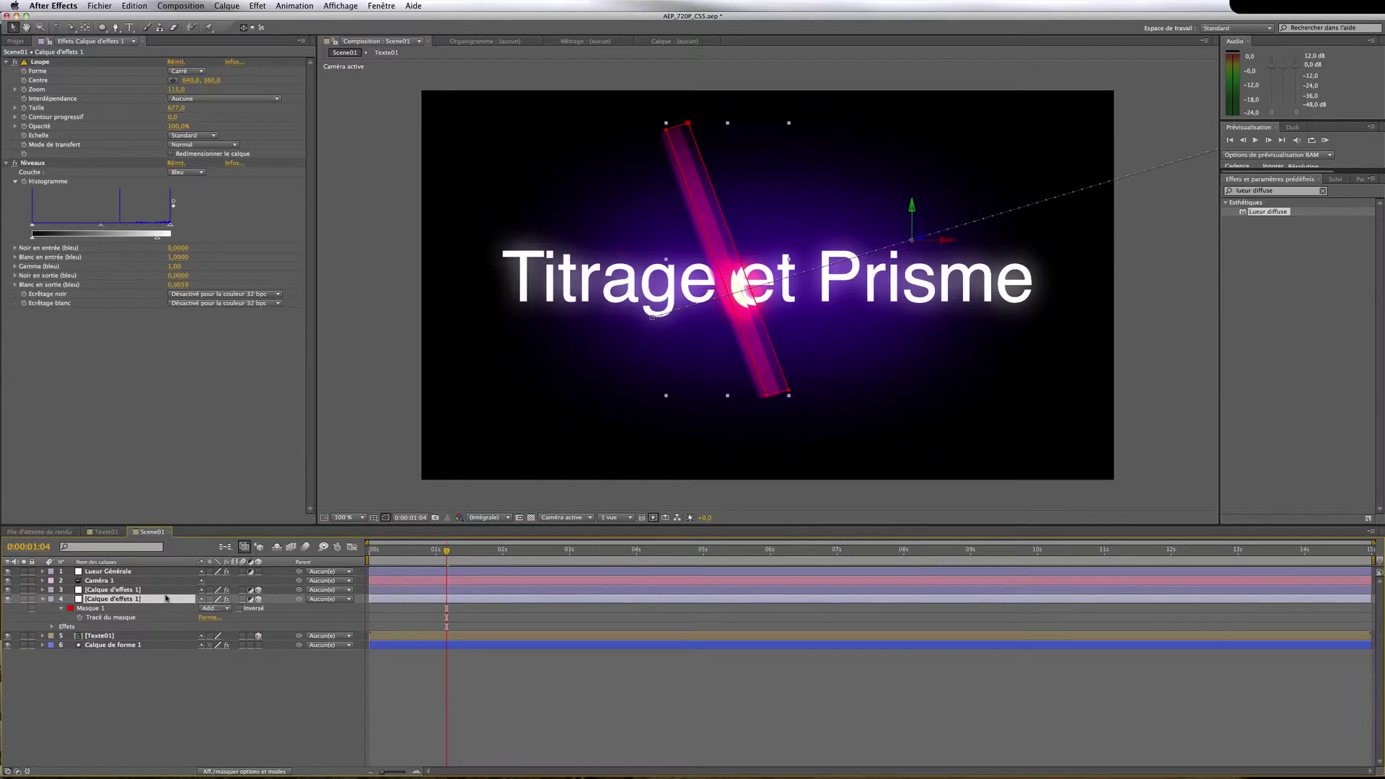
left_click(662, 410)
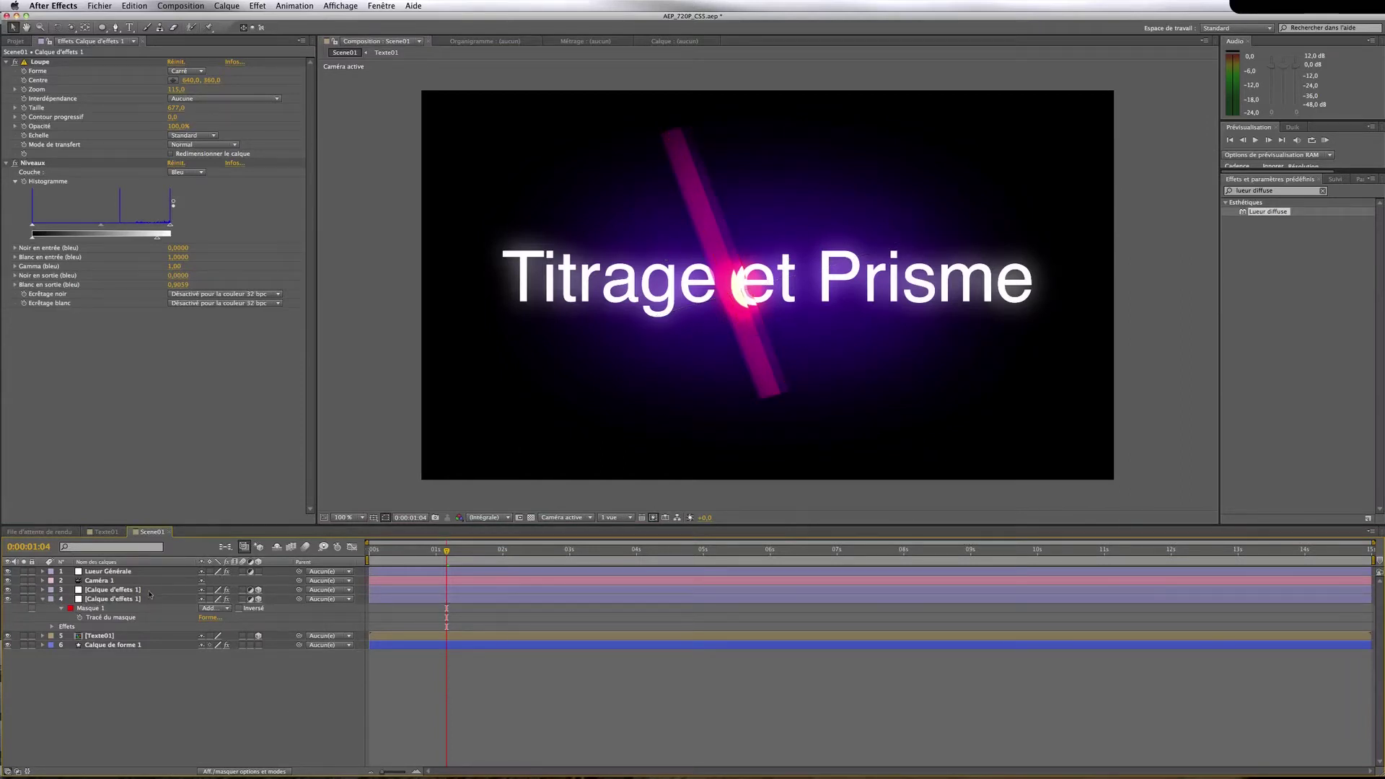
left_click(185, 590)
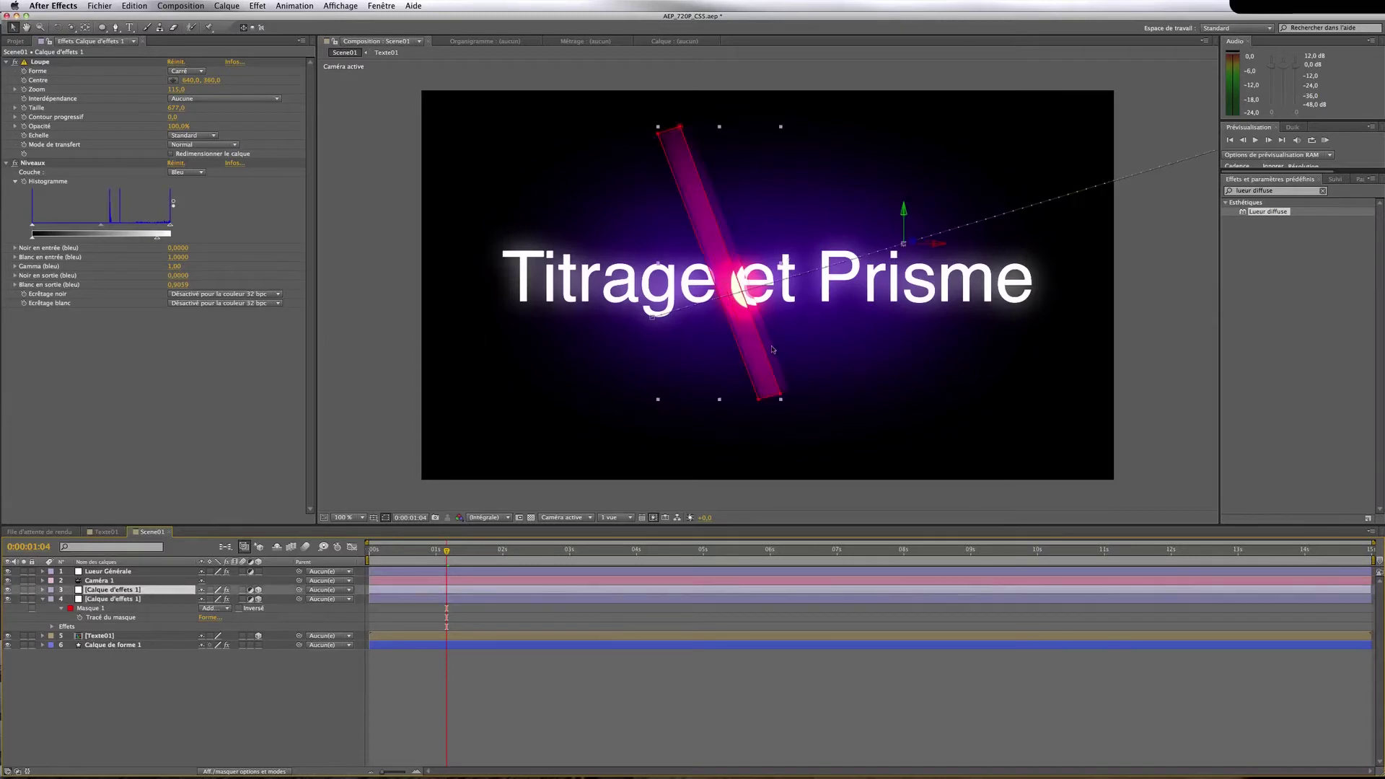
left_click_drag(772, 349, 677, 367)
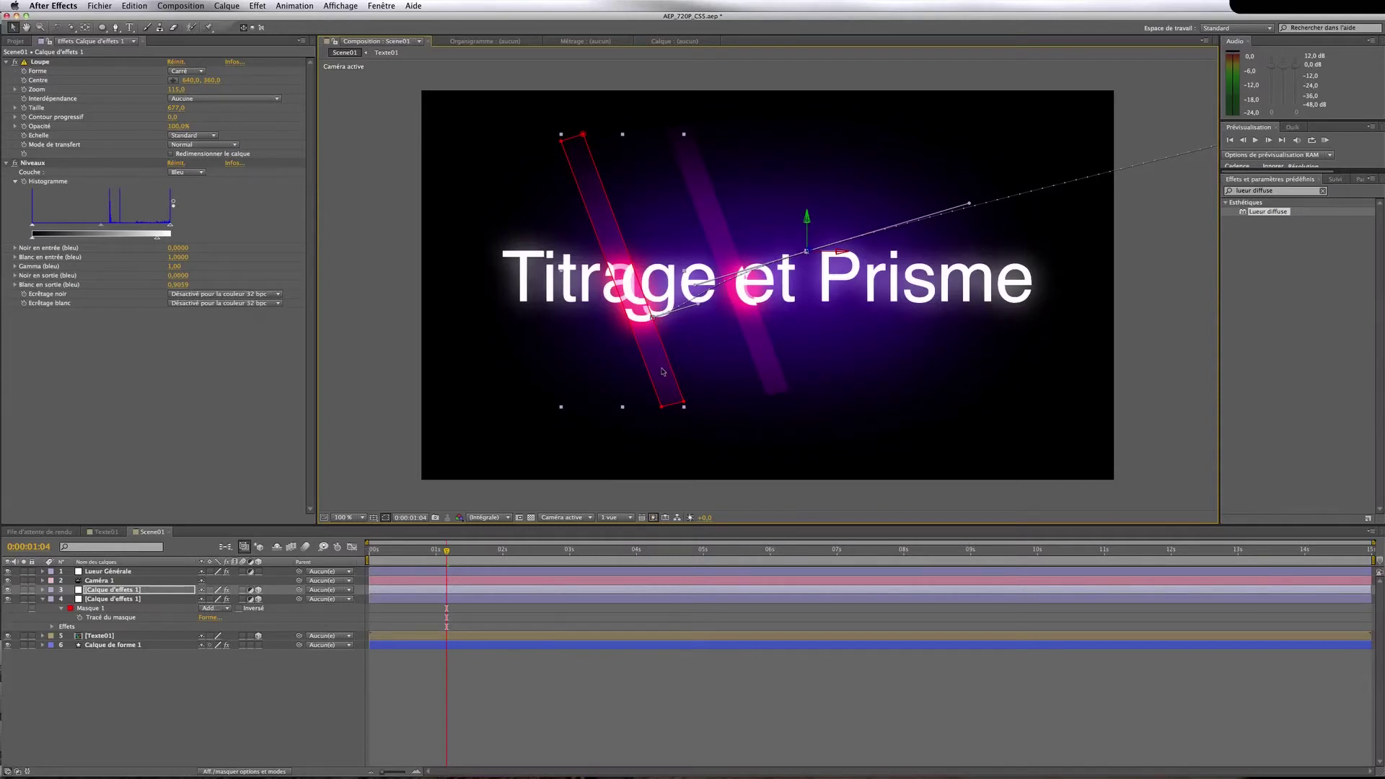
left_click_drag(663, 371, 622, 370)
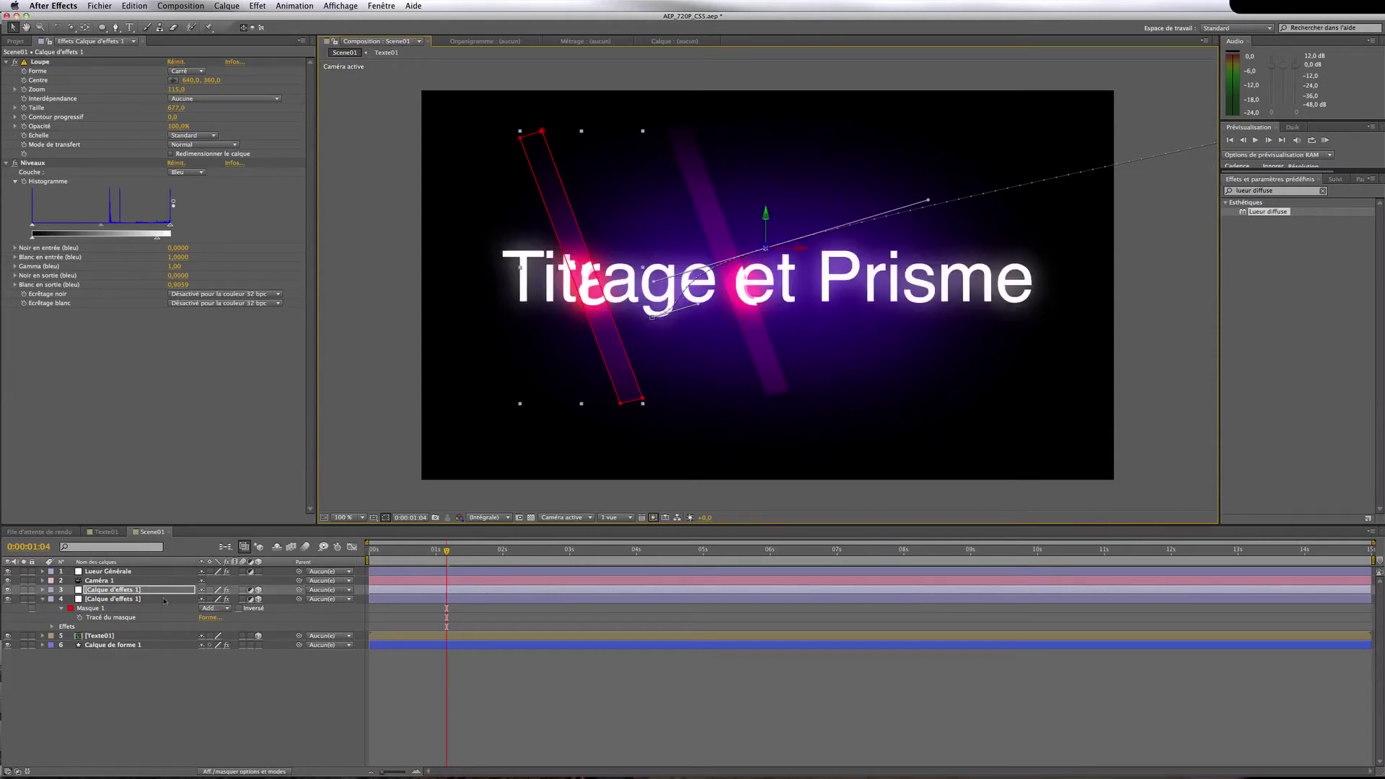
Delete Masque 1 from the duplicated Calque d'effets 1
key("super+v")
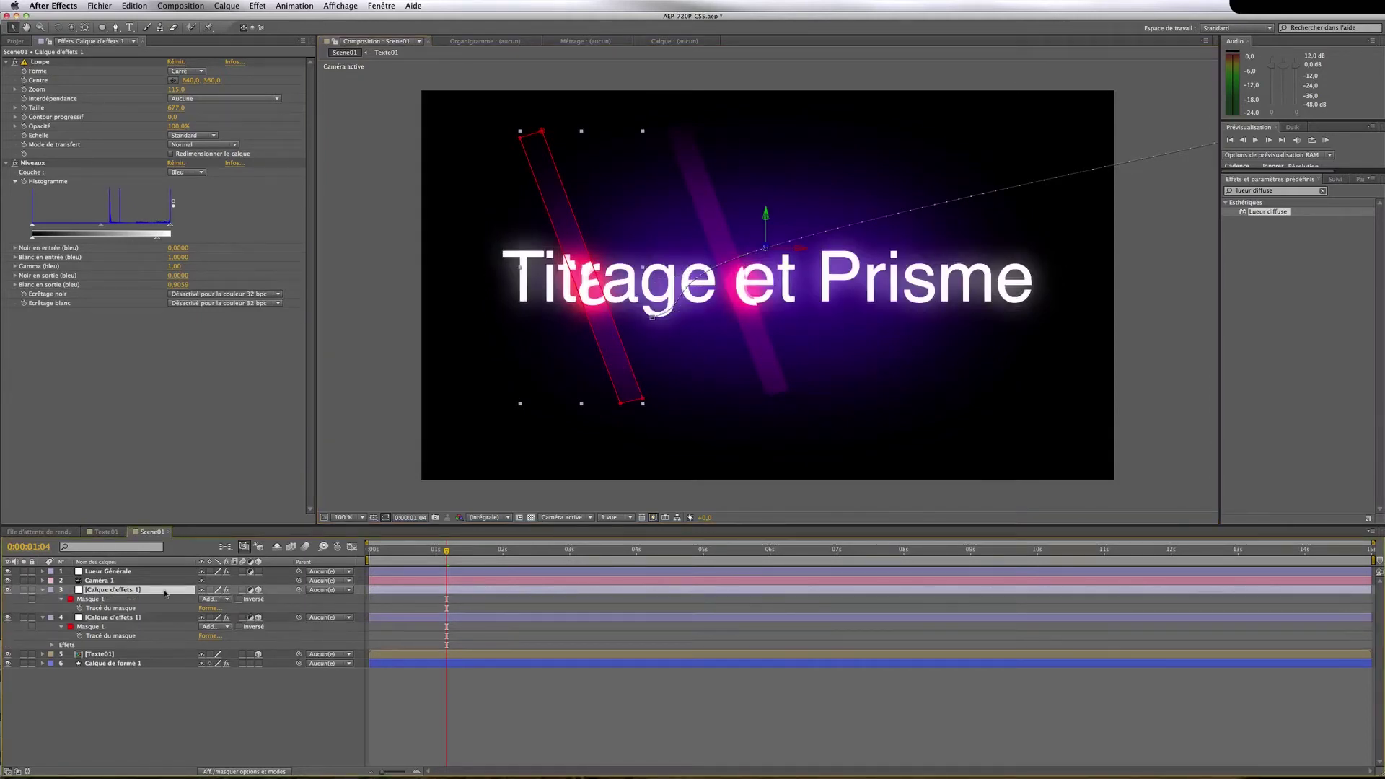
left_click(88, 600)
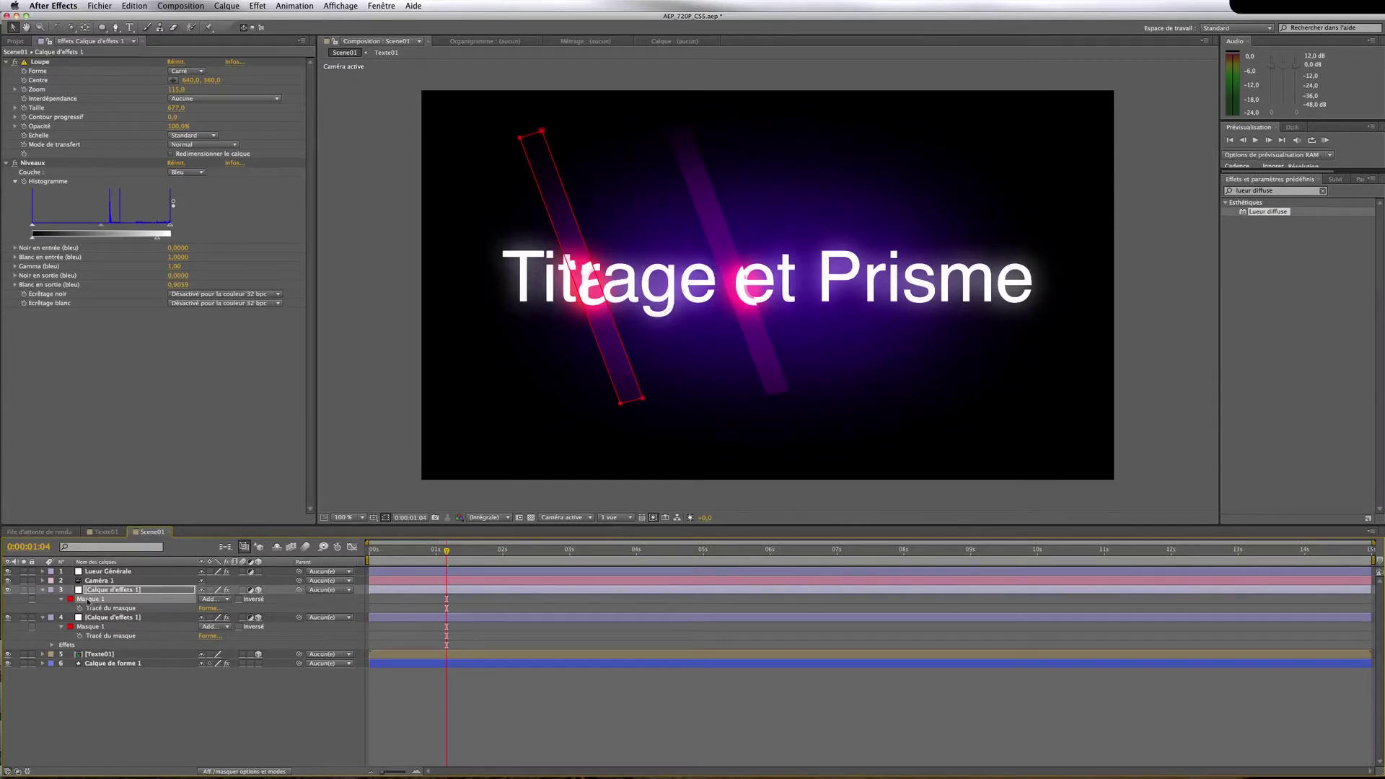
key("Delete")
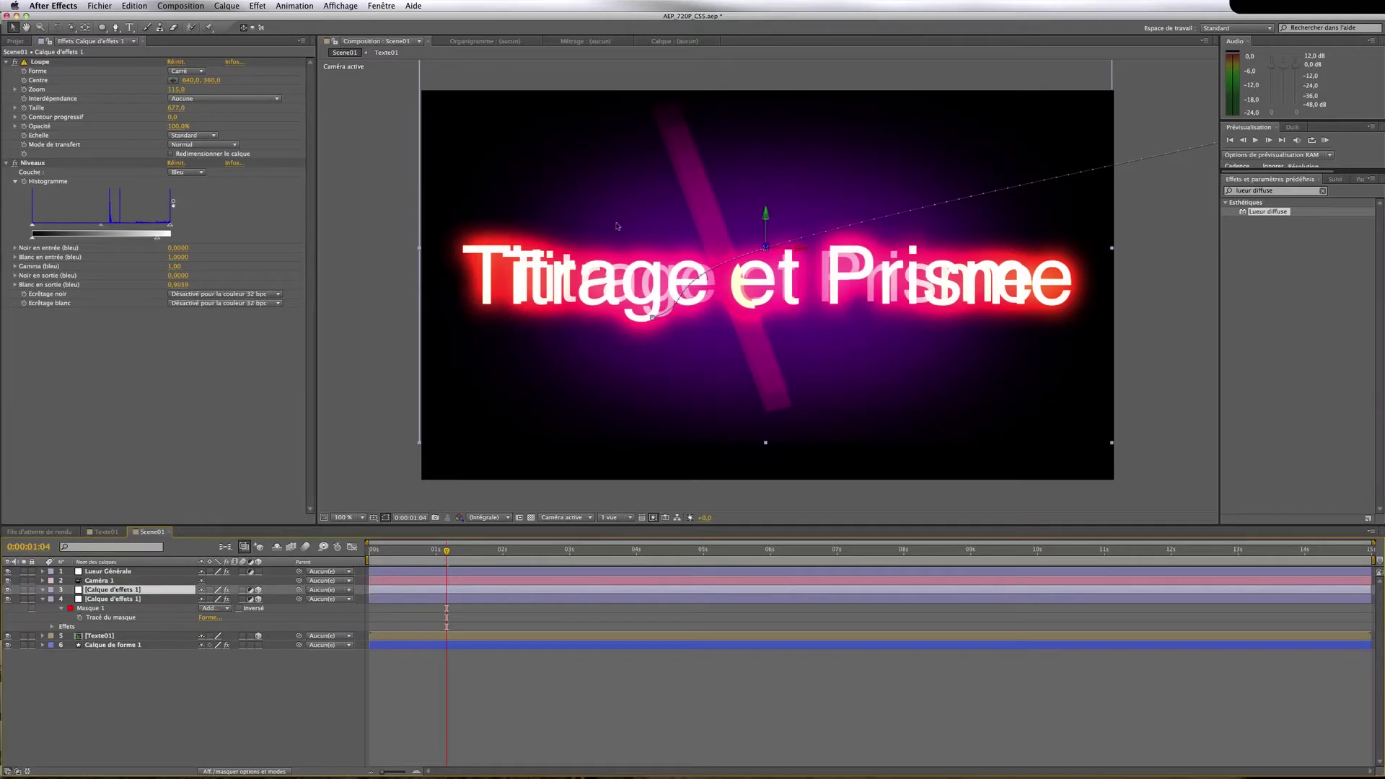
Draw a closed triangular mask with the Pen tool around the middle letters of Prisme on the duplicated adjustment layer
left_click(116, 27)
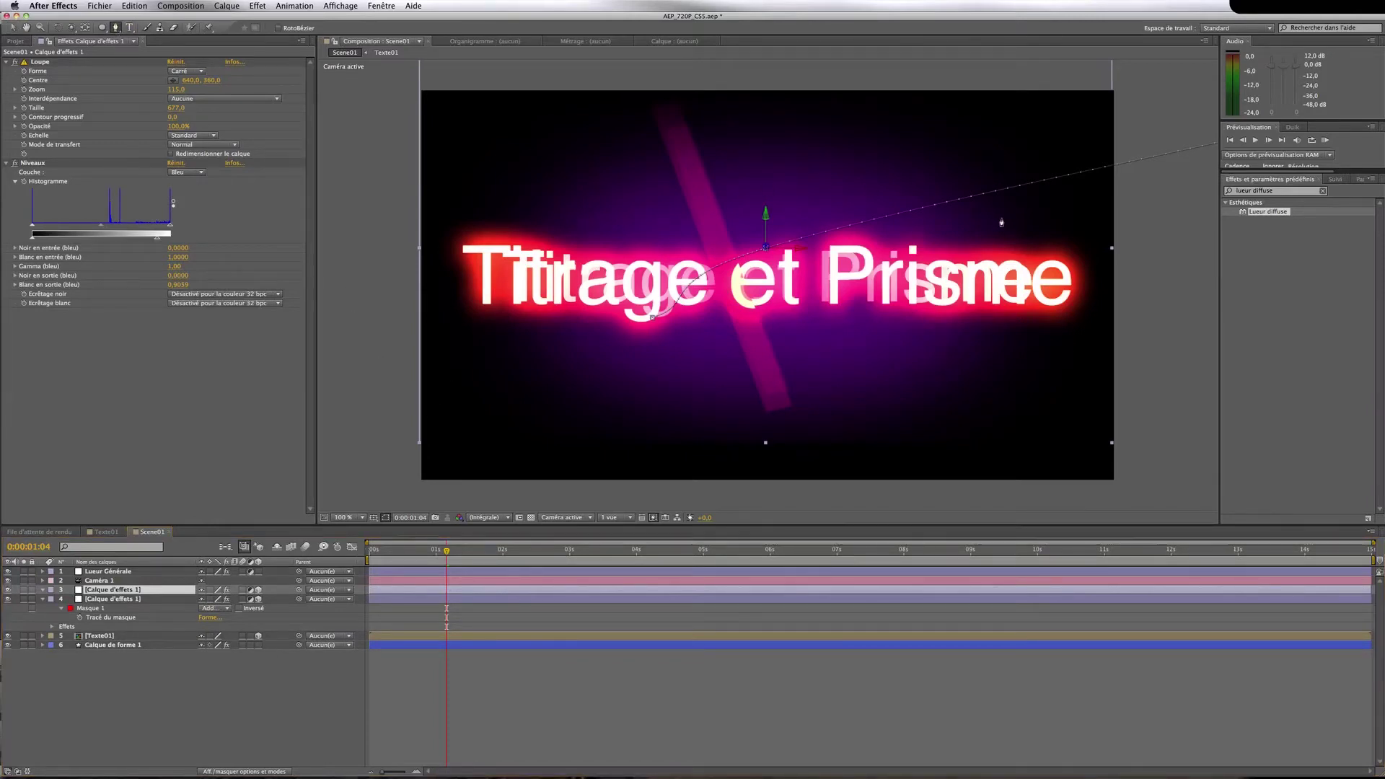
left_click(962, 213)
left_click(877, 330)
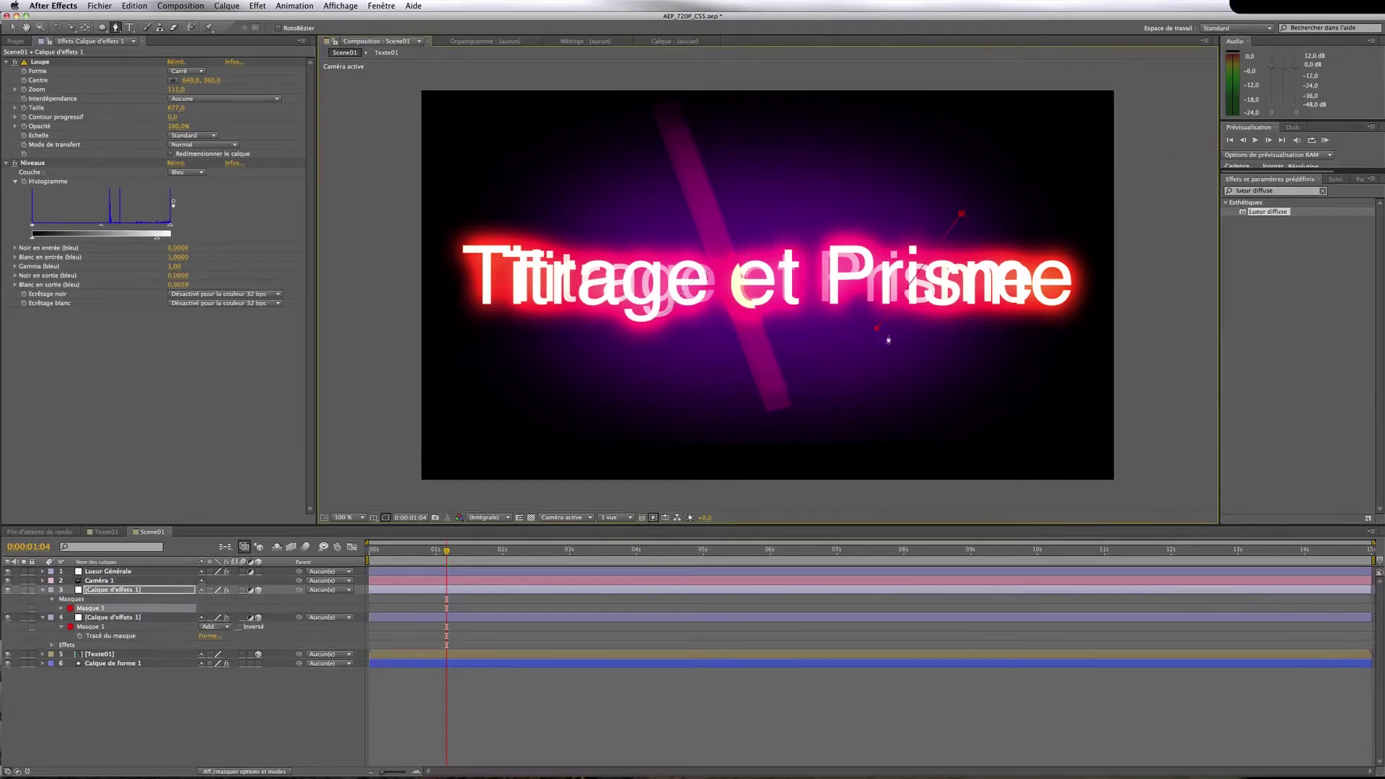
left_click(970, 362)
left_click(962, 214)
Reveal the duplicated layer's Position keyframes, go to 0:00:03:00 and delete the middle keyframe at 0:00:01:04
left_click(426, 590)
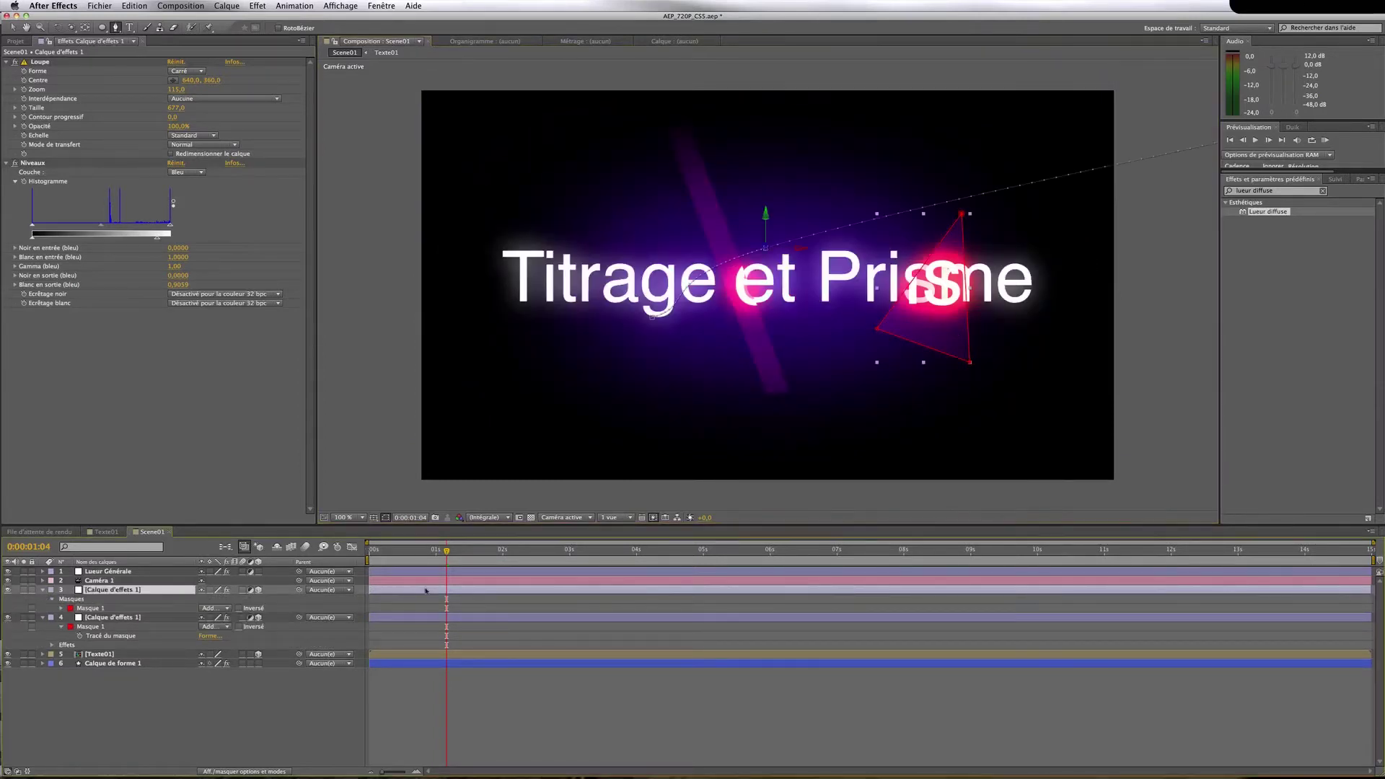
key("p")
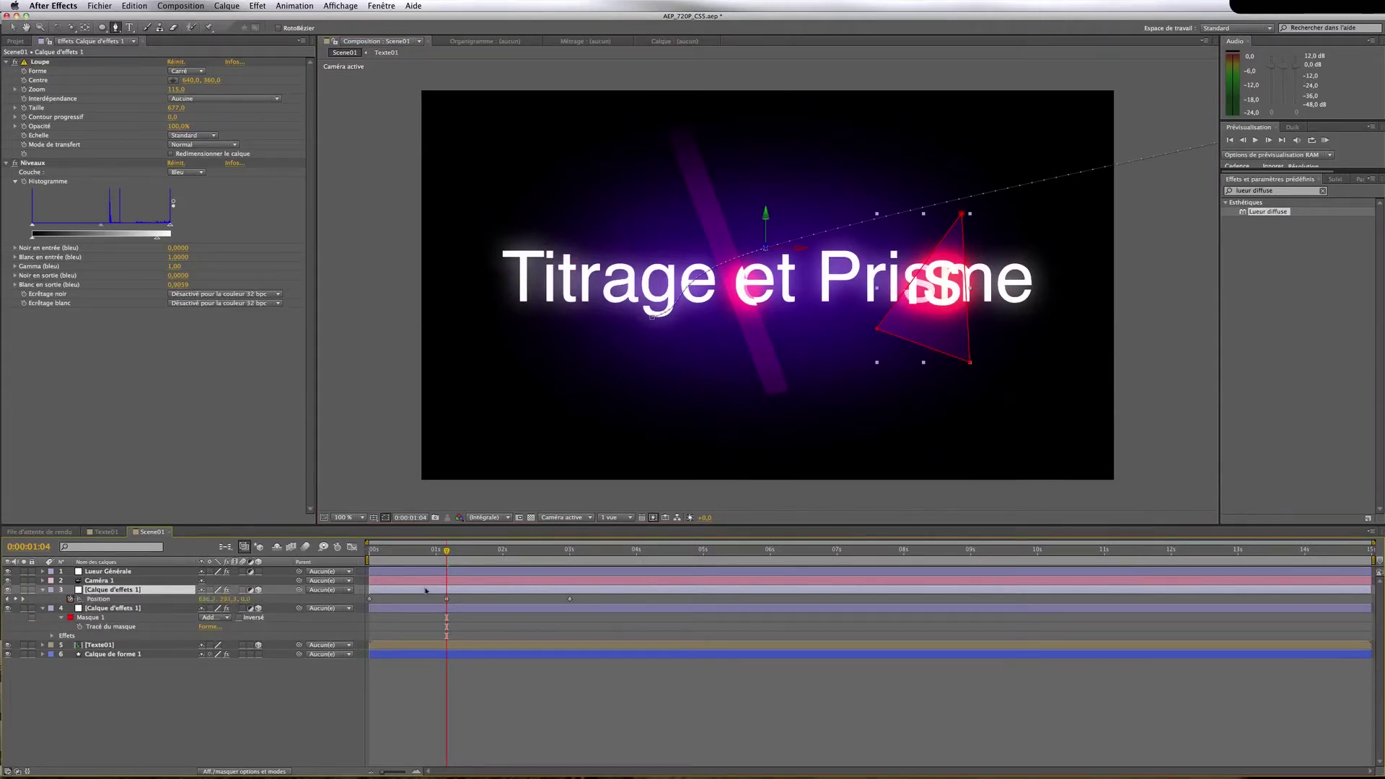
left_click(569, 552)
left_click(570, 552)
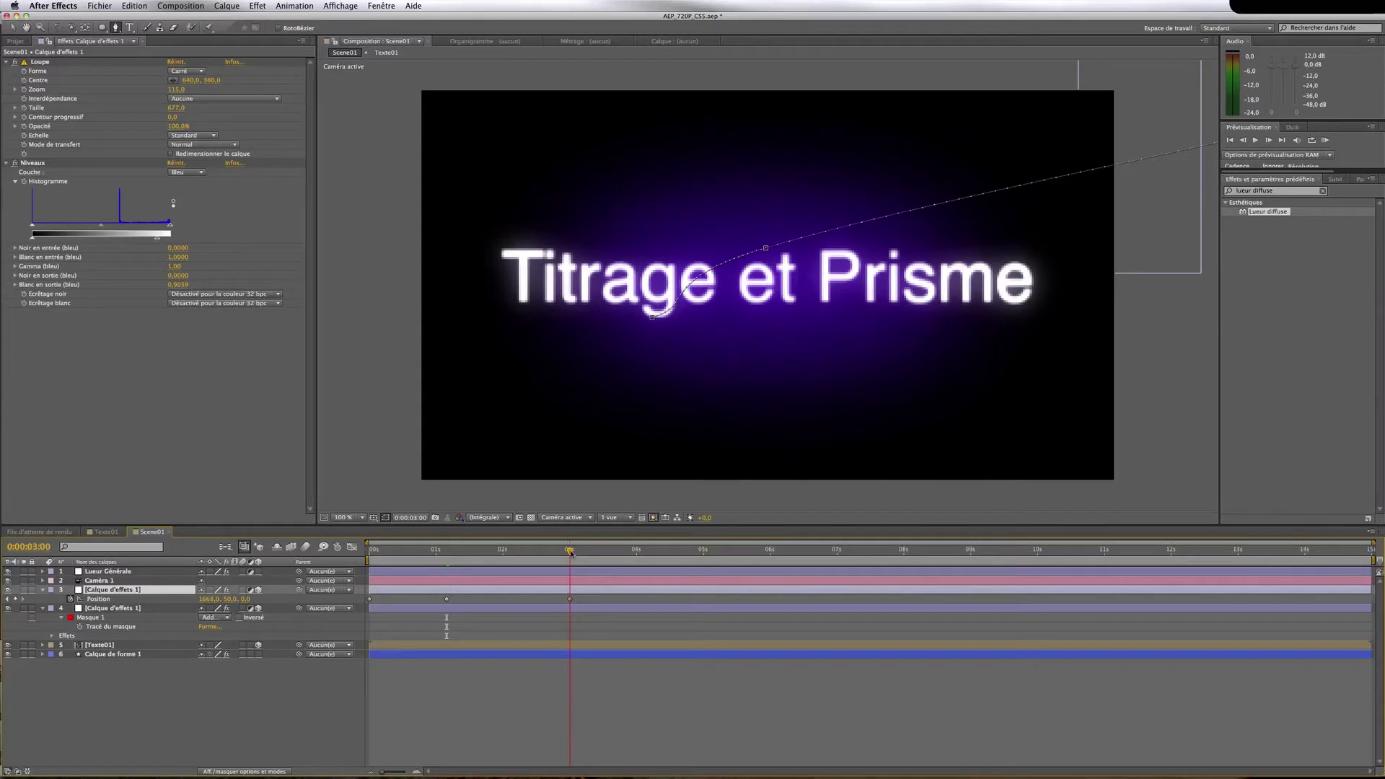
left_click(570, 599)
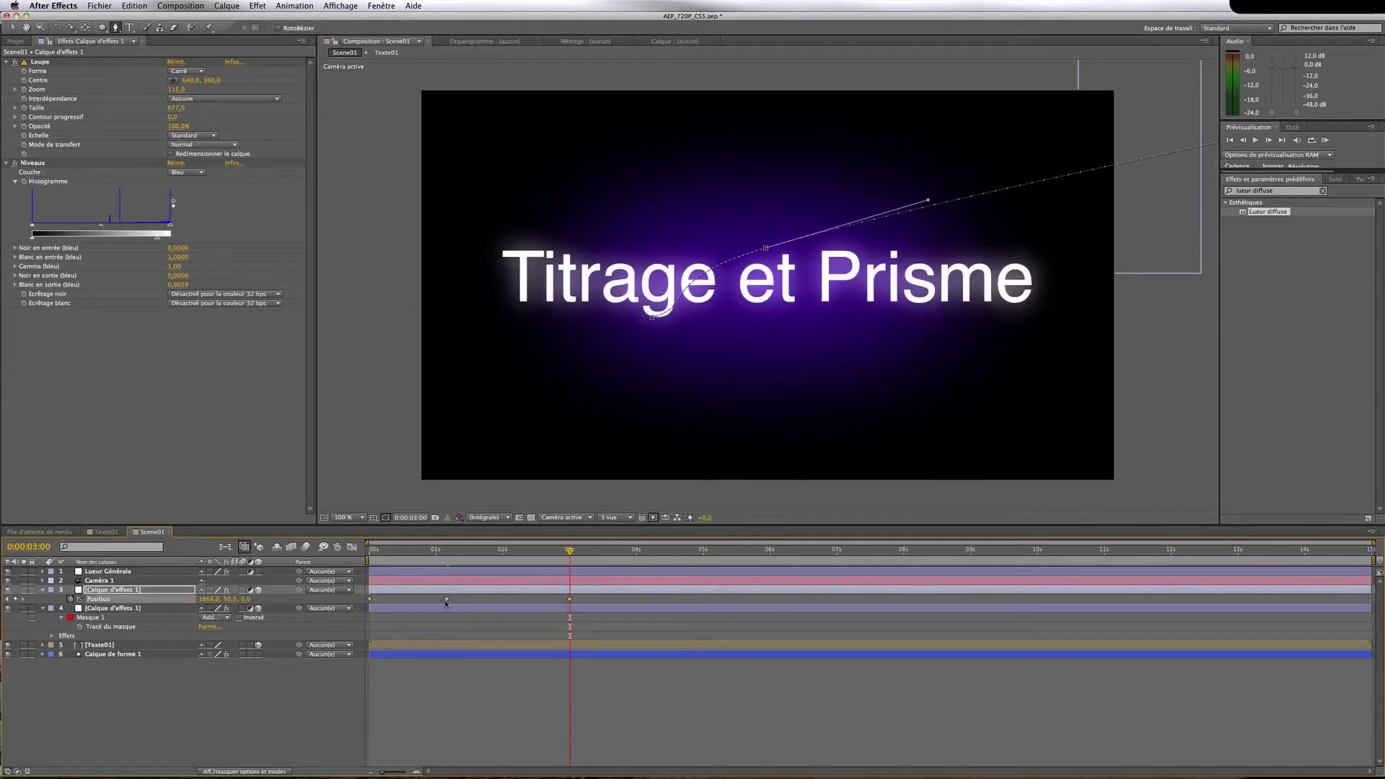
left_click(446, 599)
key("Delete")
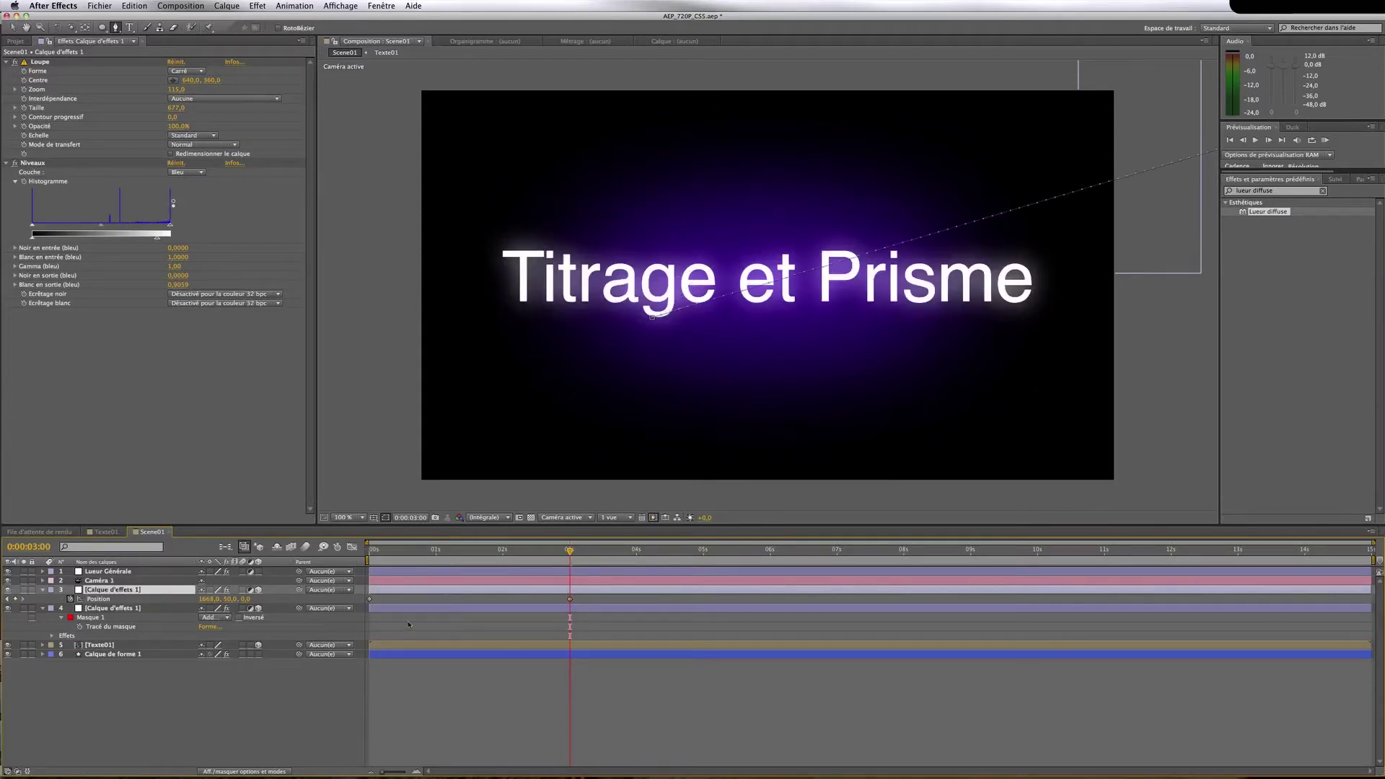
Reveal the original Calque d'effets 1's Position keyframes and scrub both layers' sweep between 0:00:00:00 and 0:00:03:00
left_click(408, 609)
key("p")
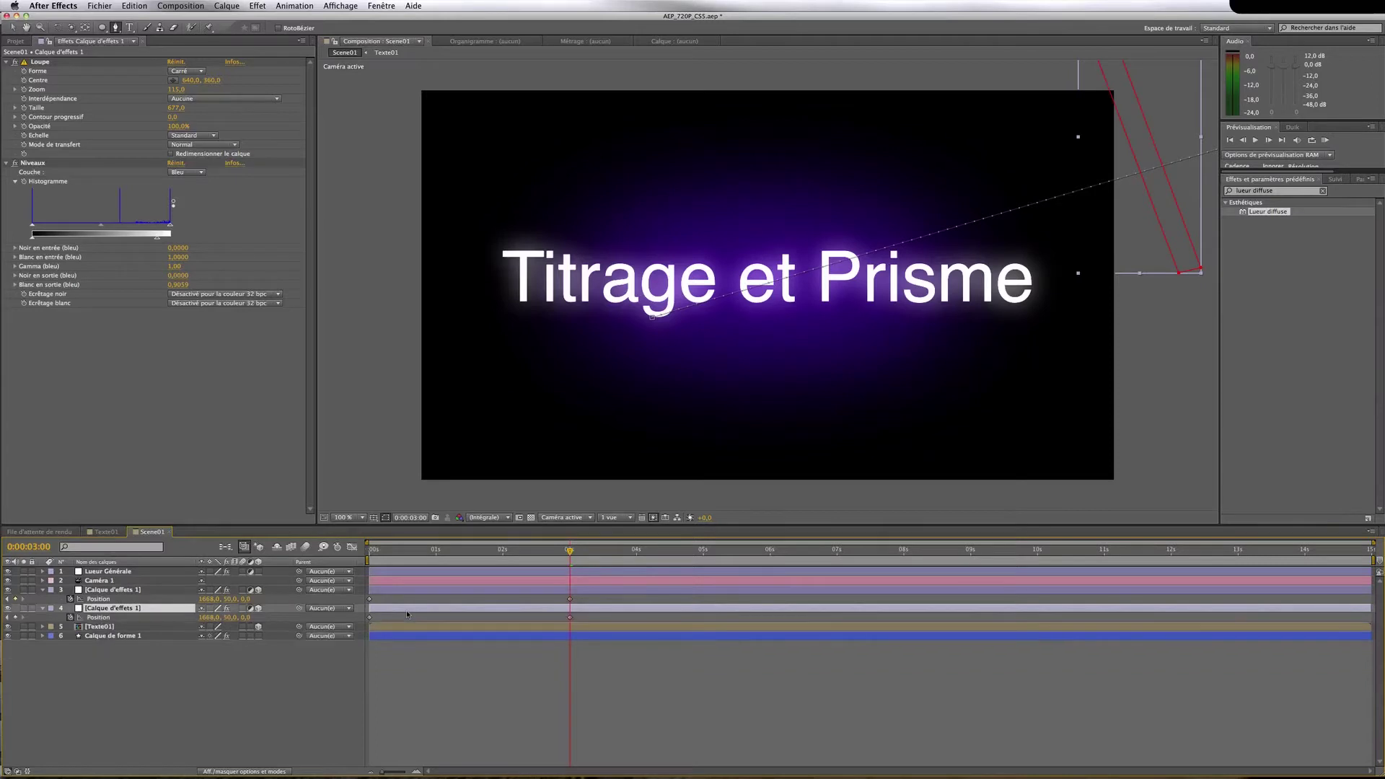
left_click(496, 589)
left_click(568, 551)
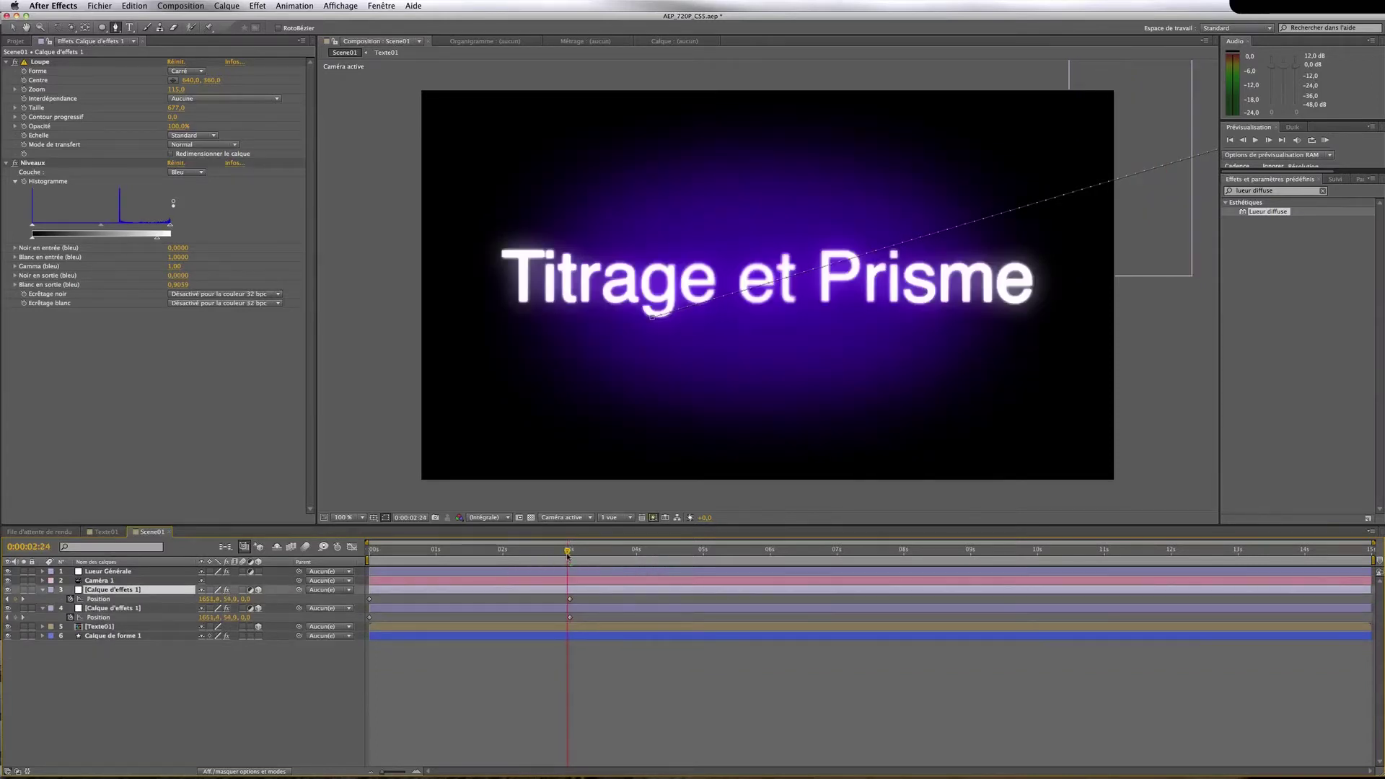
left_click_drag(569, 555, 409, 556)
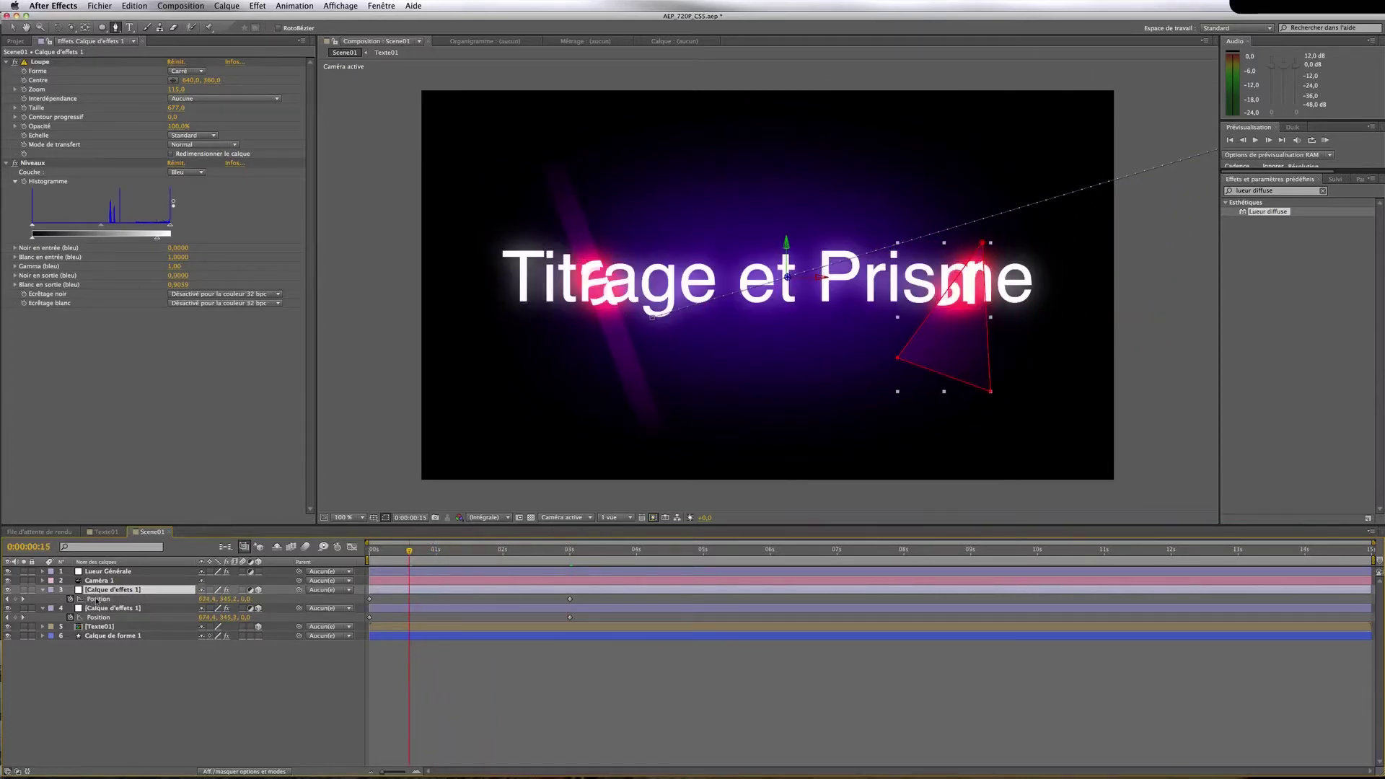
left_click_drag(571, 555, 369, 557)
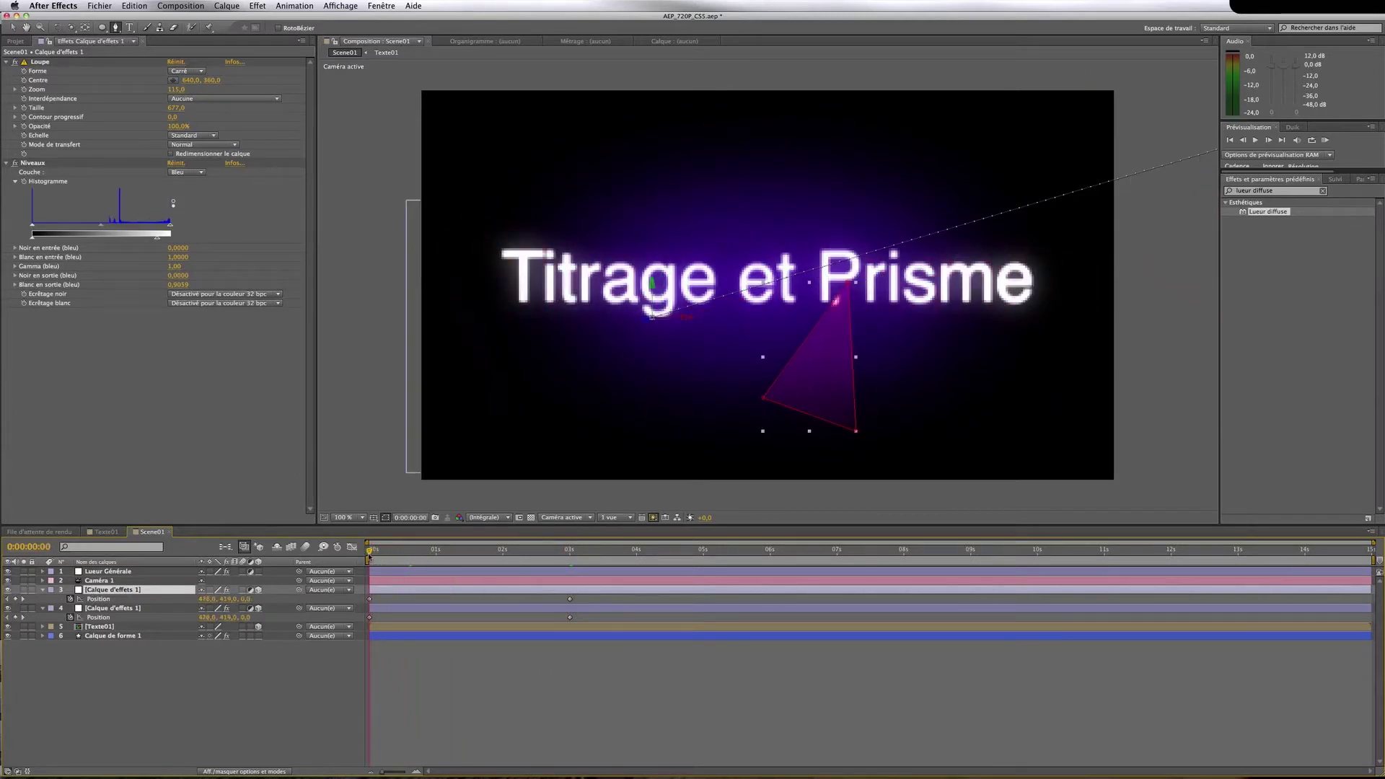
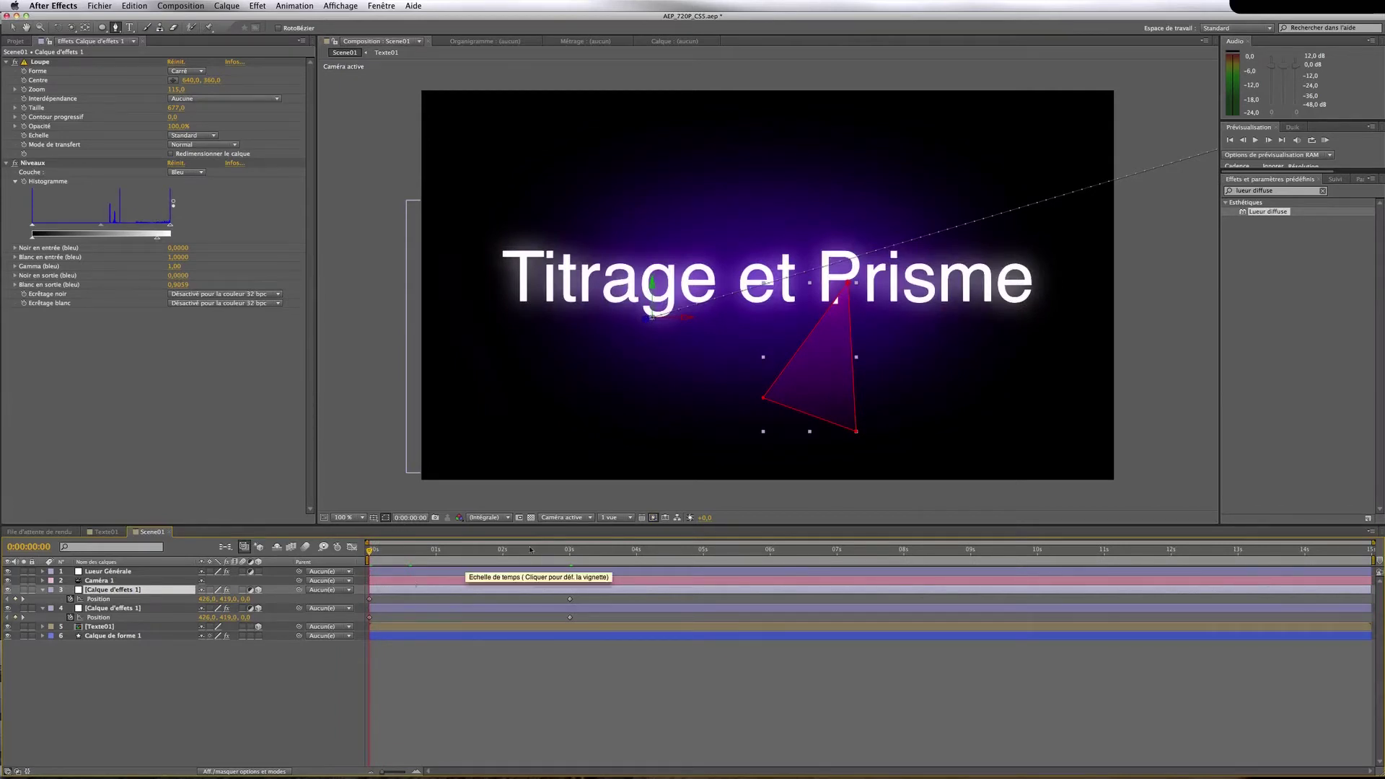
left_click(570, 557)
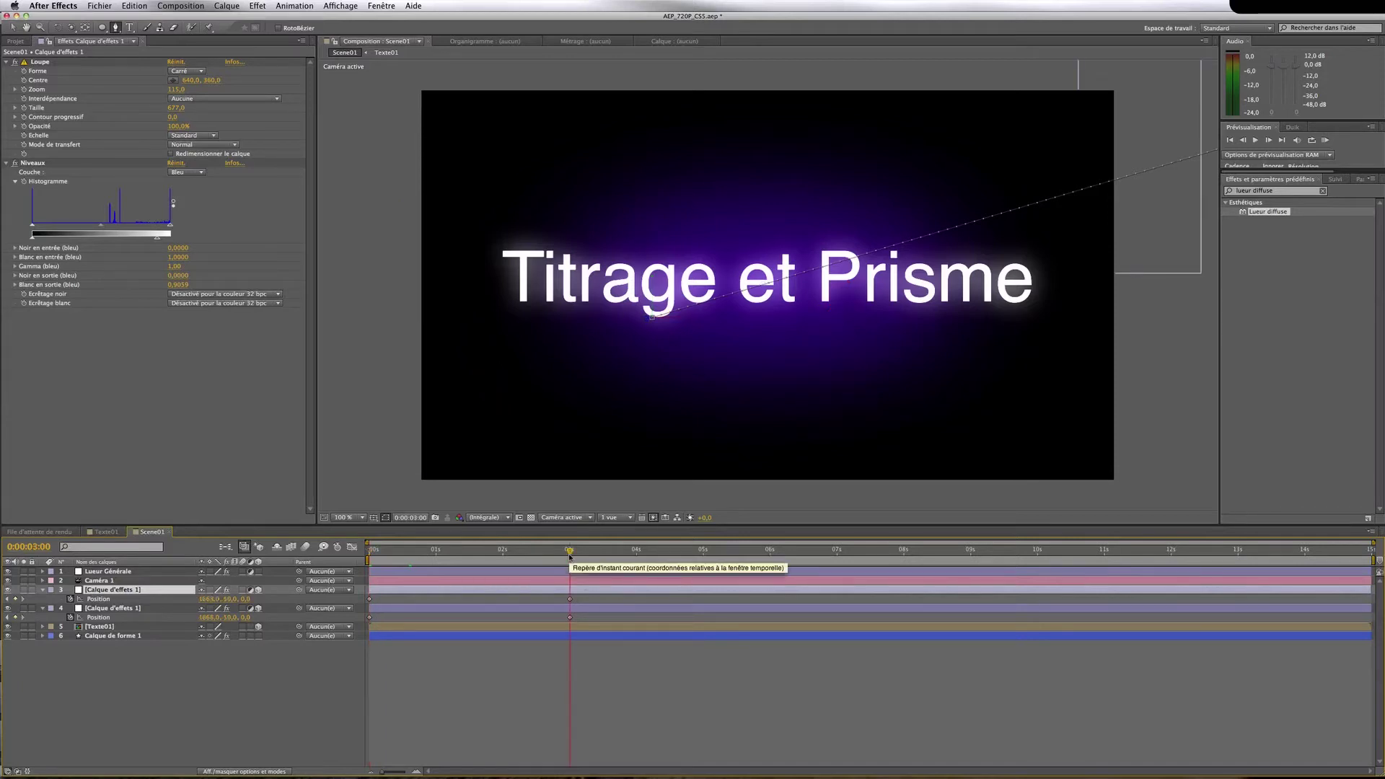
At 0:00:00:00, move the triangular adjustment layer horizontally past the title until its mask sits just beyond the composition's right edge
left_click_drag(569, 552, 345, 553)
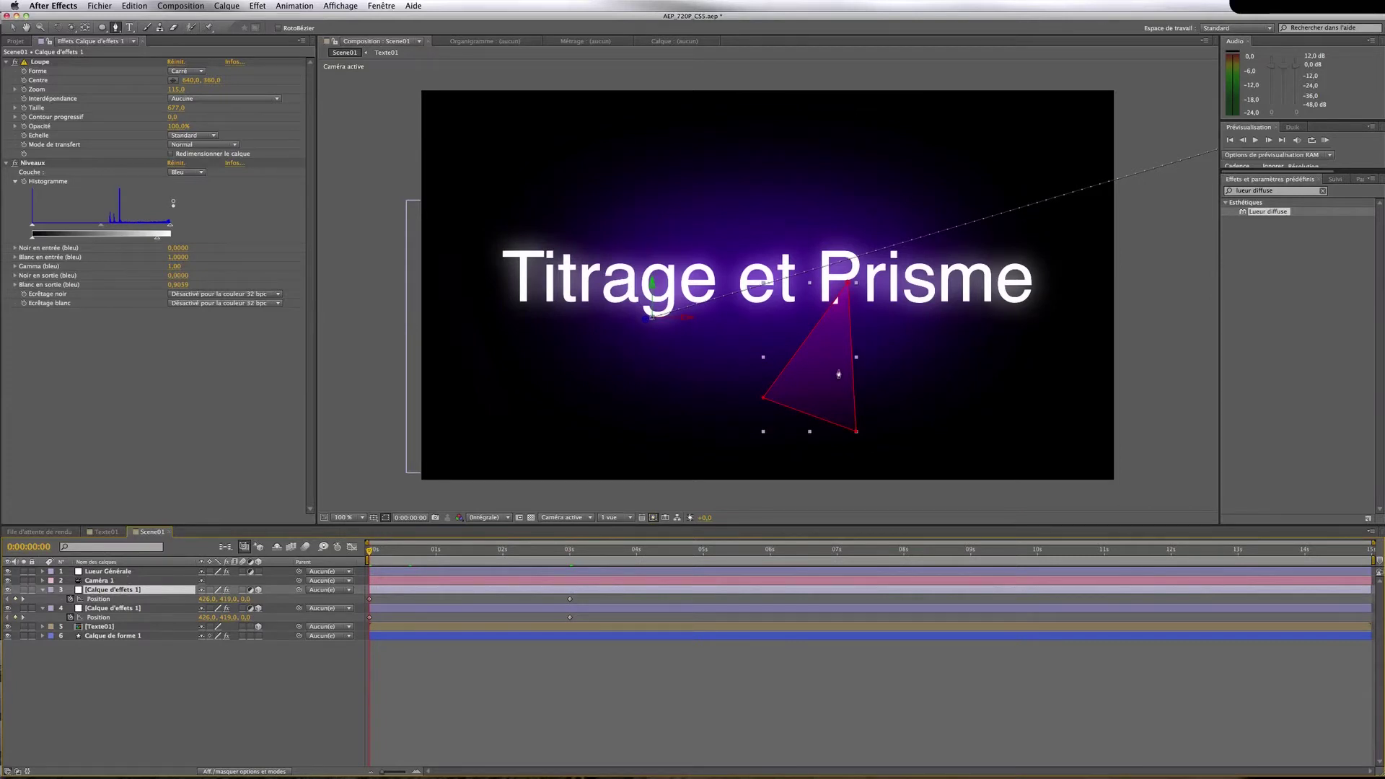
key("v")
left_click_drag(832, 397, 1157, 410)
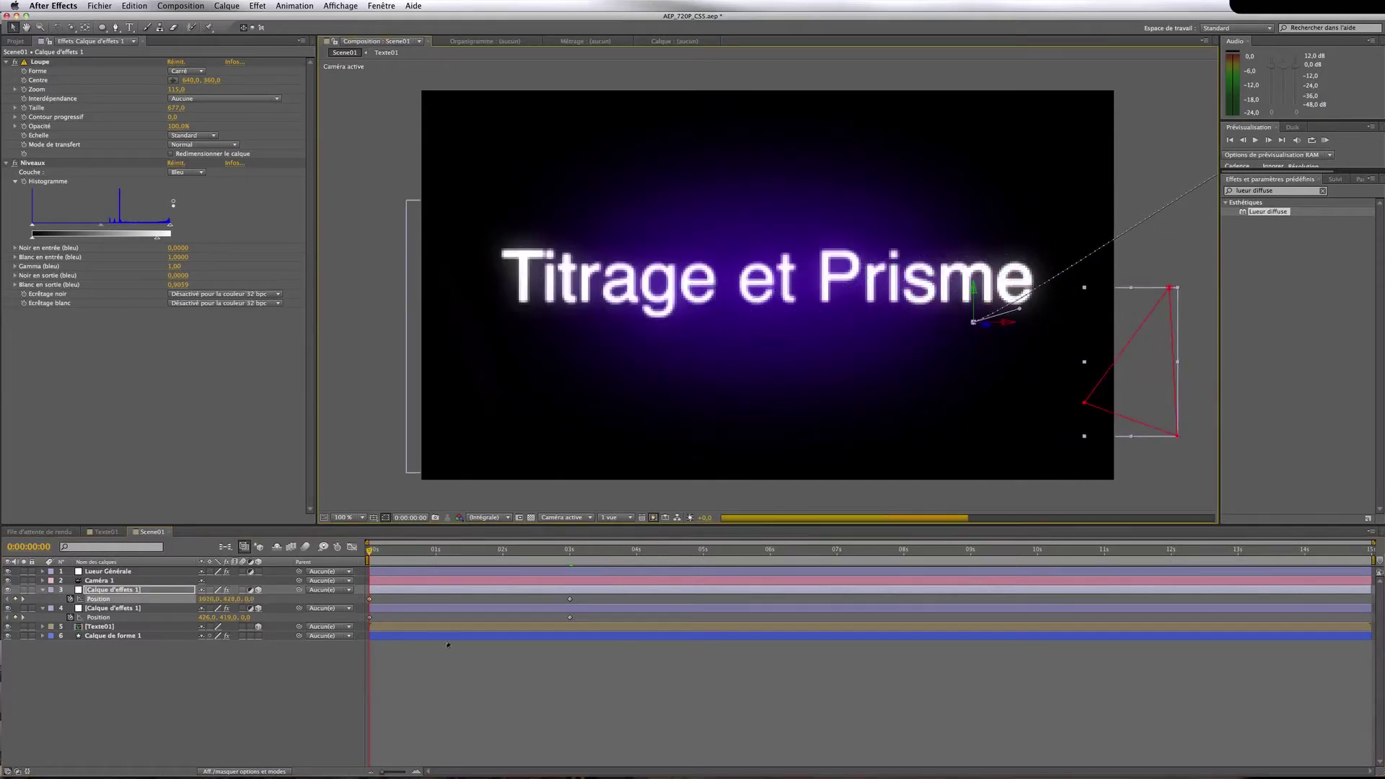
At 0:00:03:00, move the triangular adjustment layer beyond the composition's left edge and scrub back to check its leftward path
left_click(573, 556)
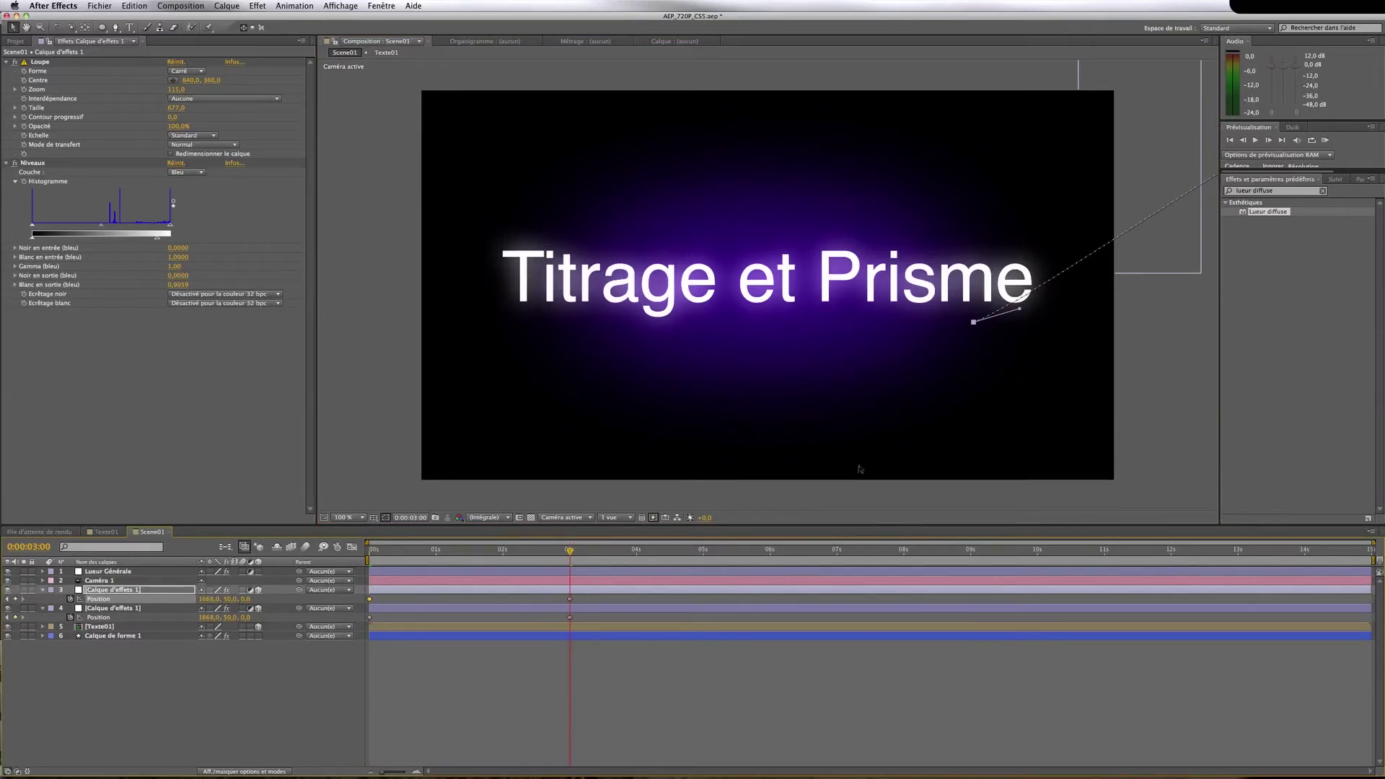
key("comma")
key("comma")
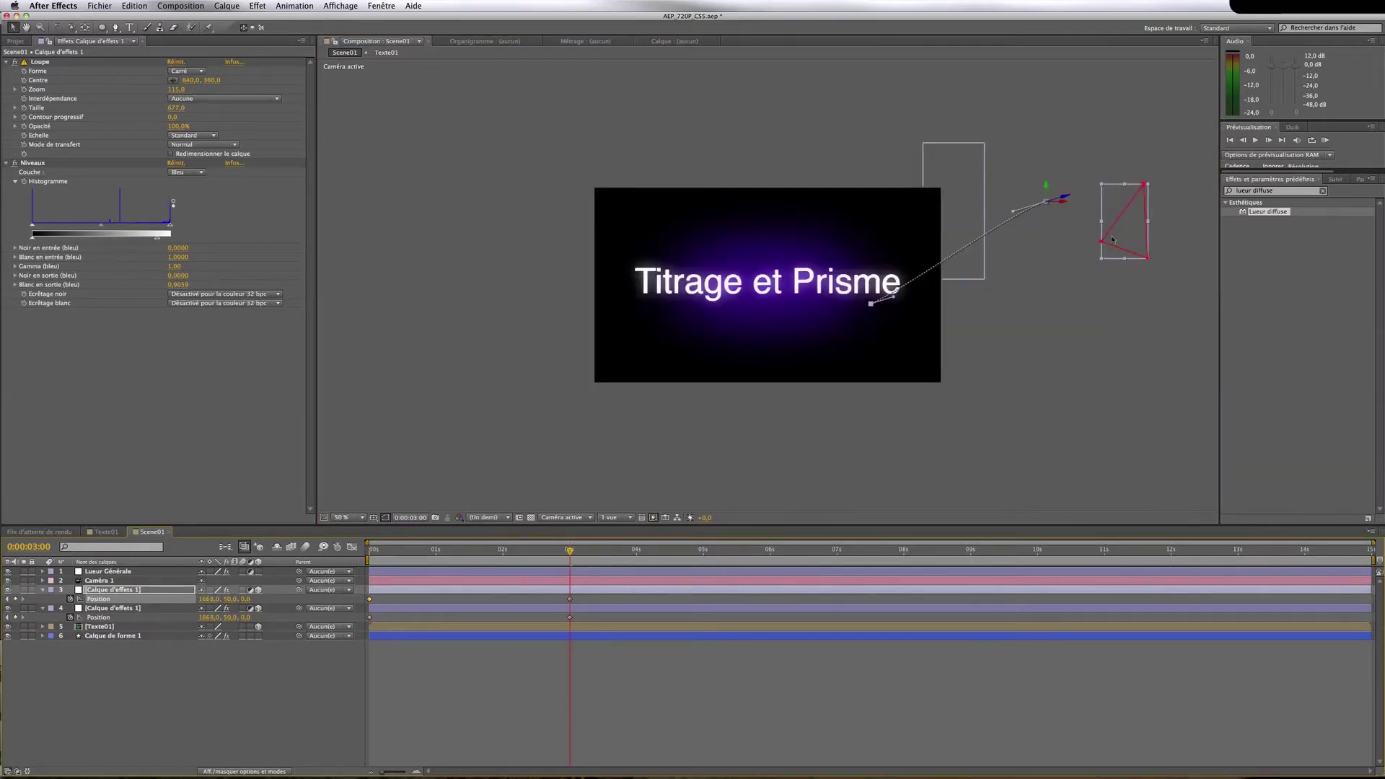
left_click_drag(1126, 237, 502, 294)
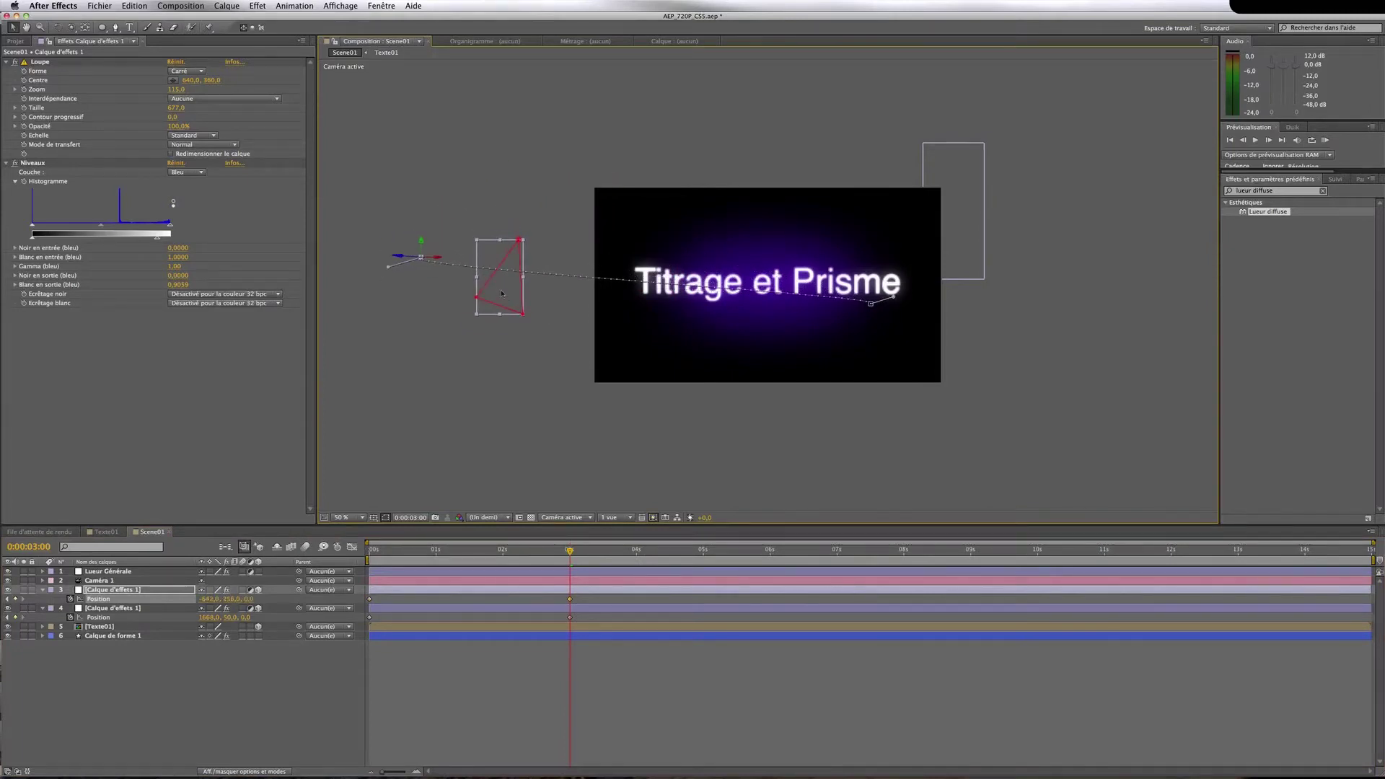
left_click_drag(565, 550, 545, 550)
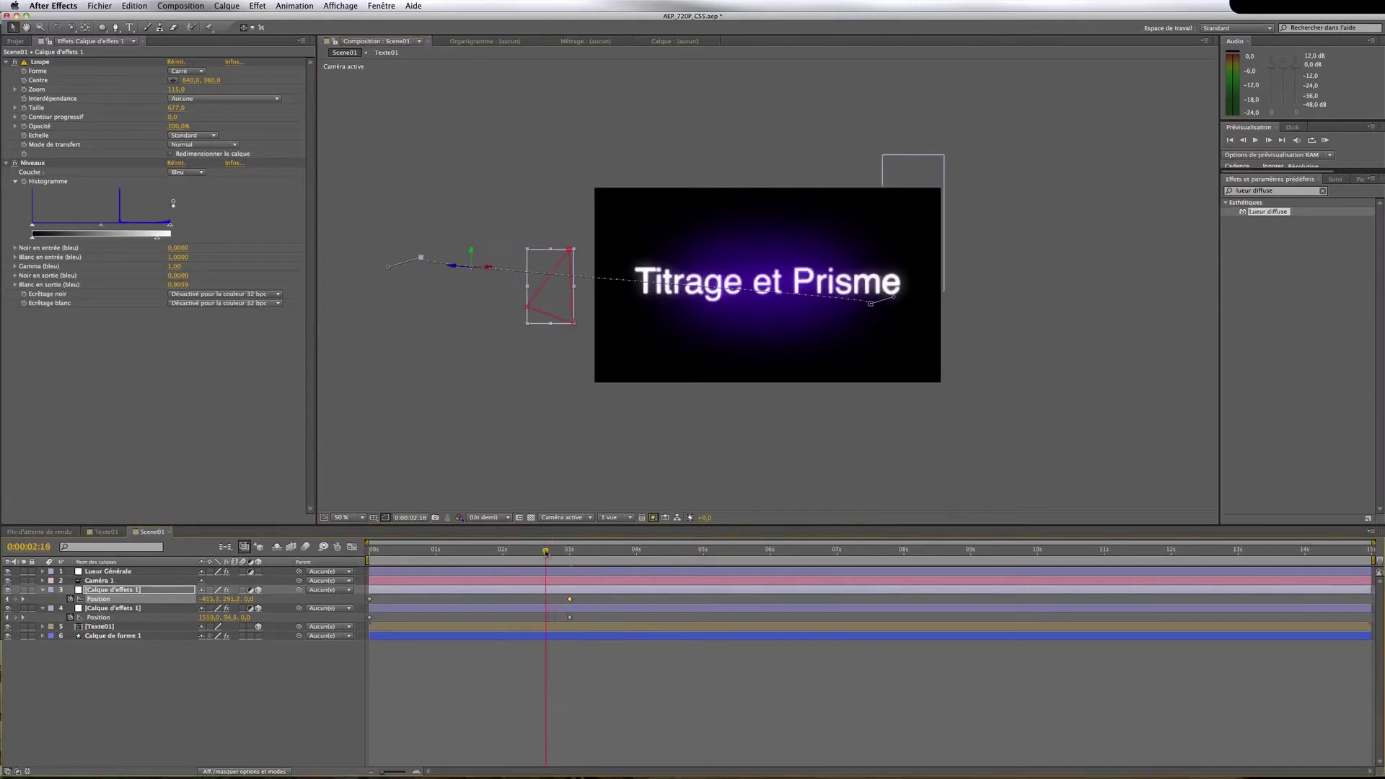
Fit the composition in the viewer and run RAM previews of the strip and triangle crossing the title
left_click(362, 517)
left_click(372, 537)
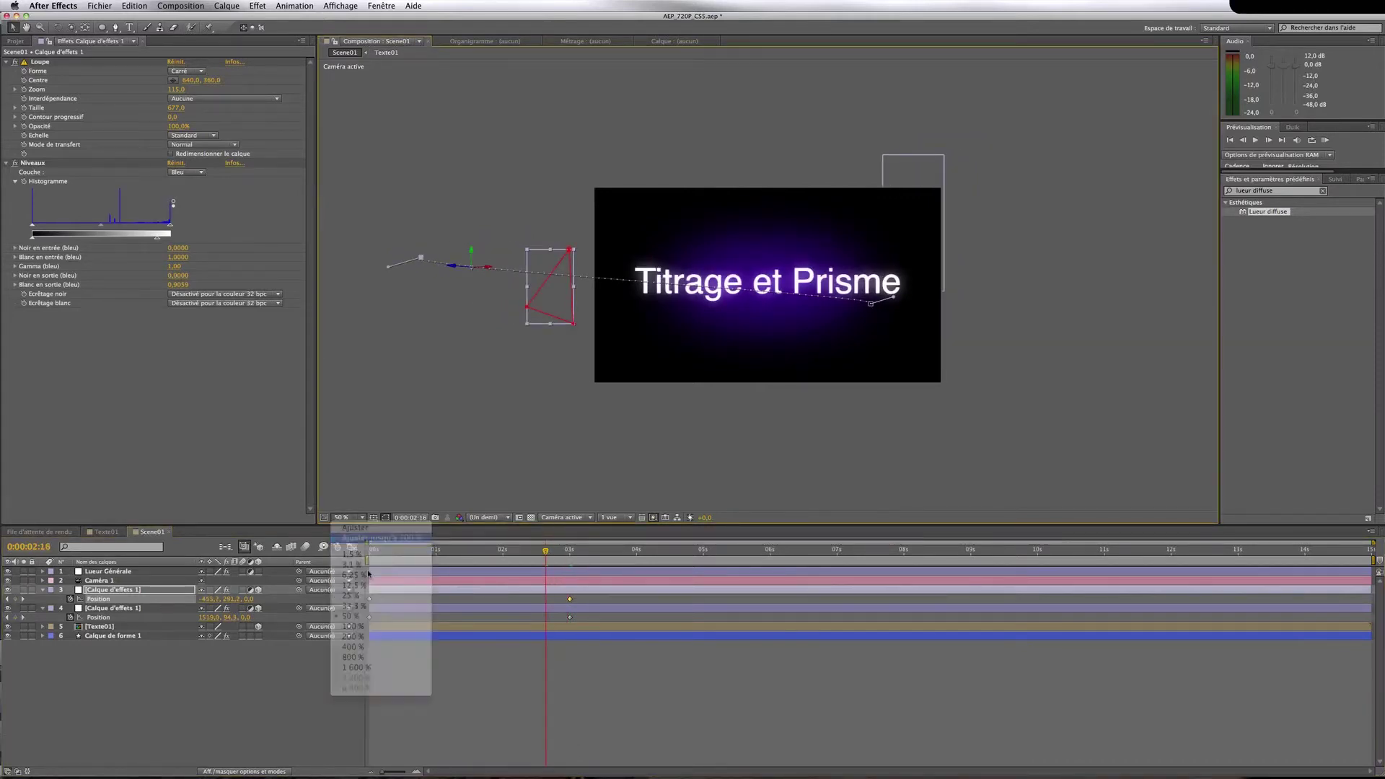
left_click(321, 682)
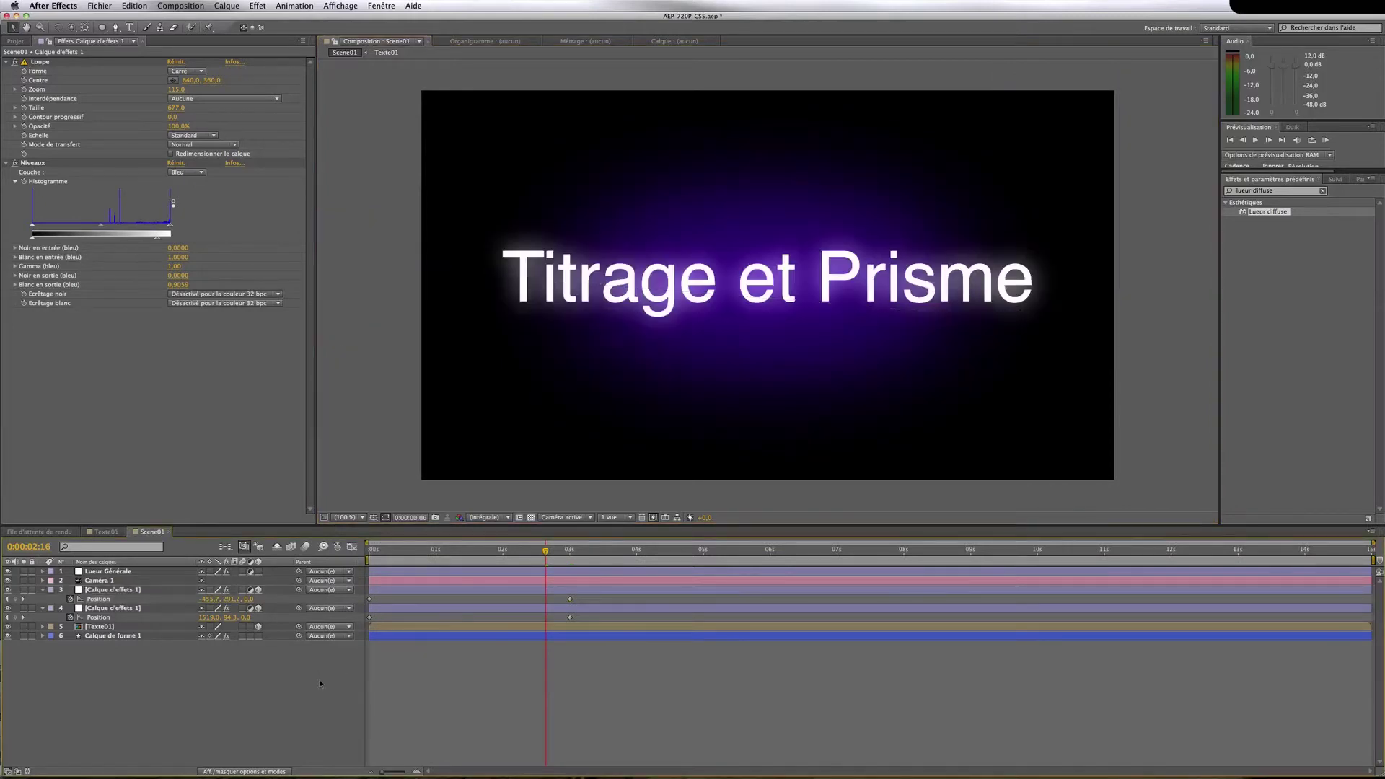
key("KP_0")
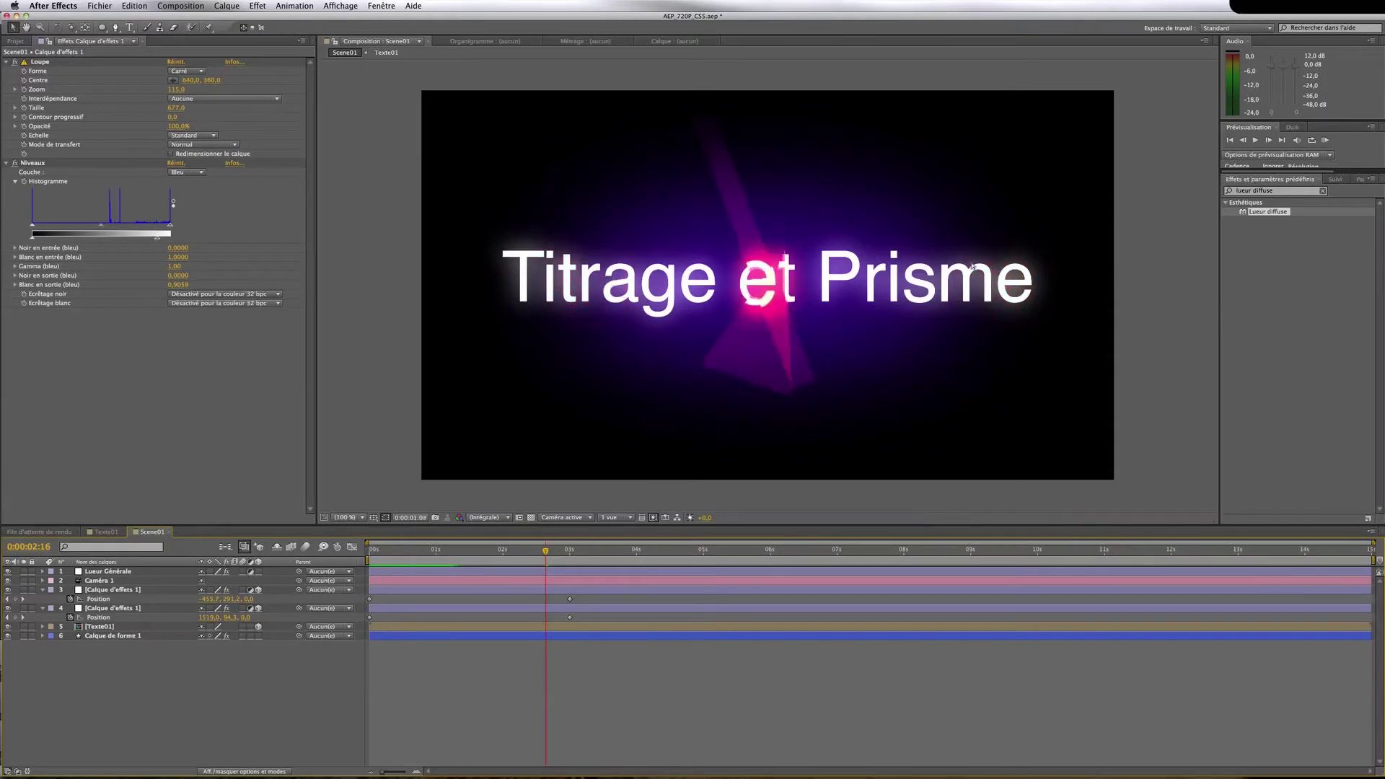
left_click(395, 561)
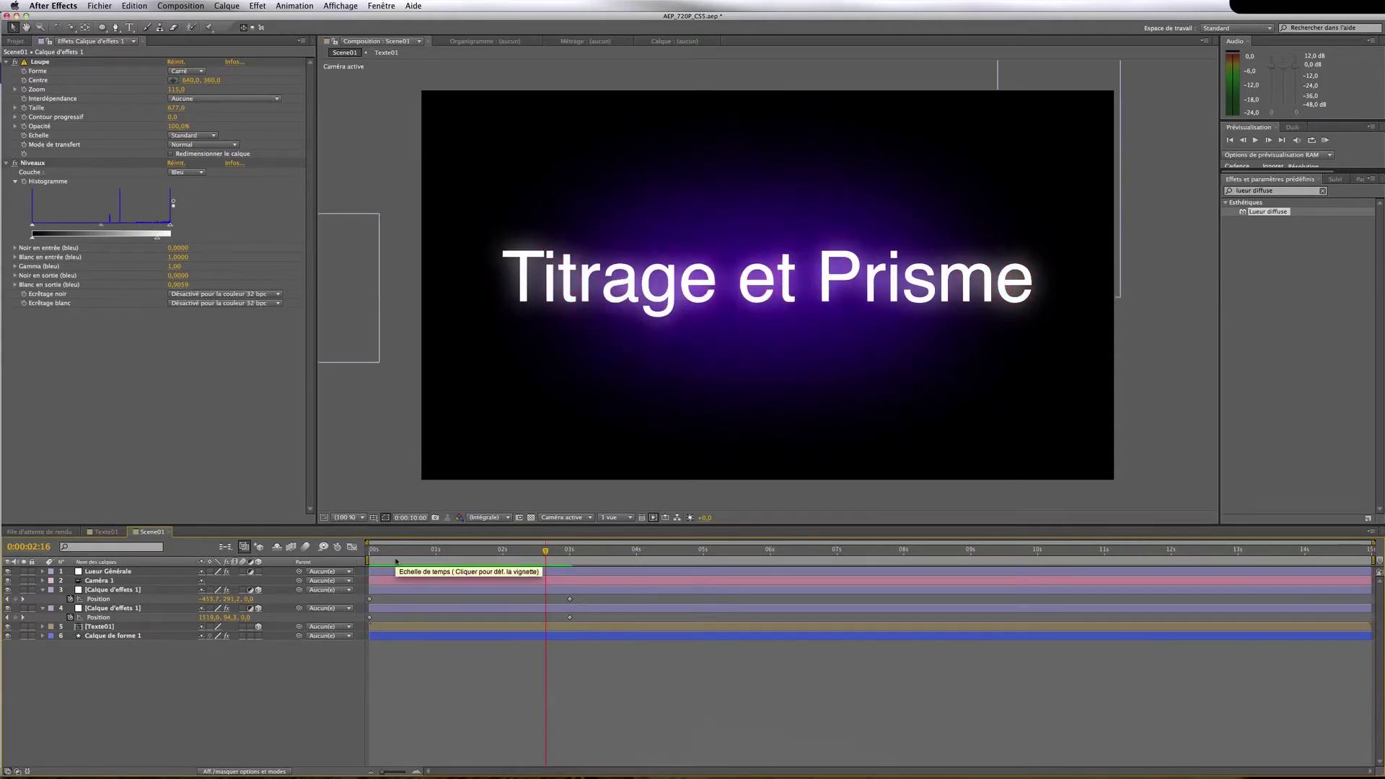
key("KP_0")
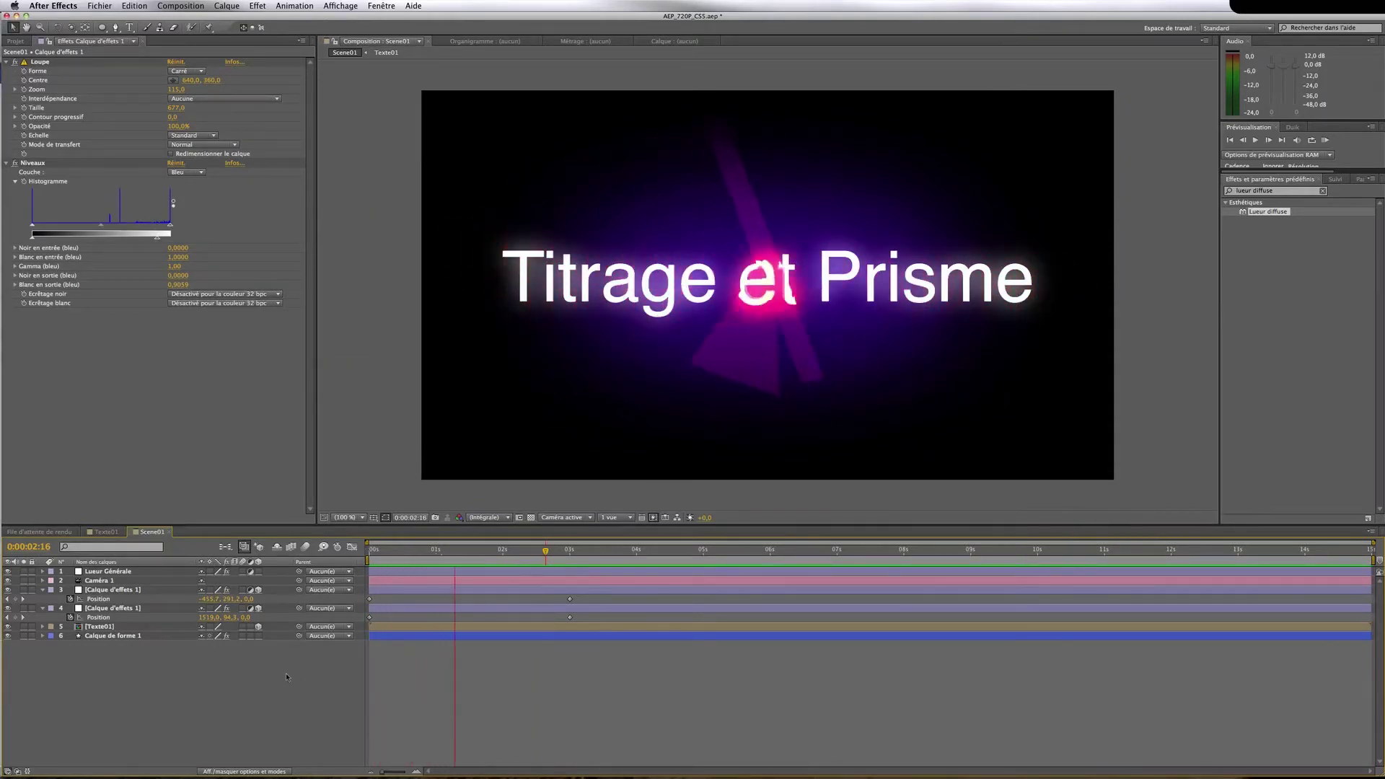
key("space")
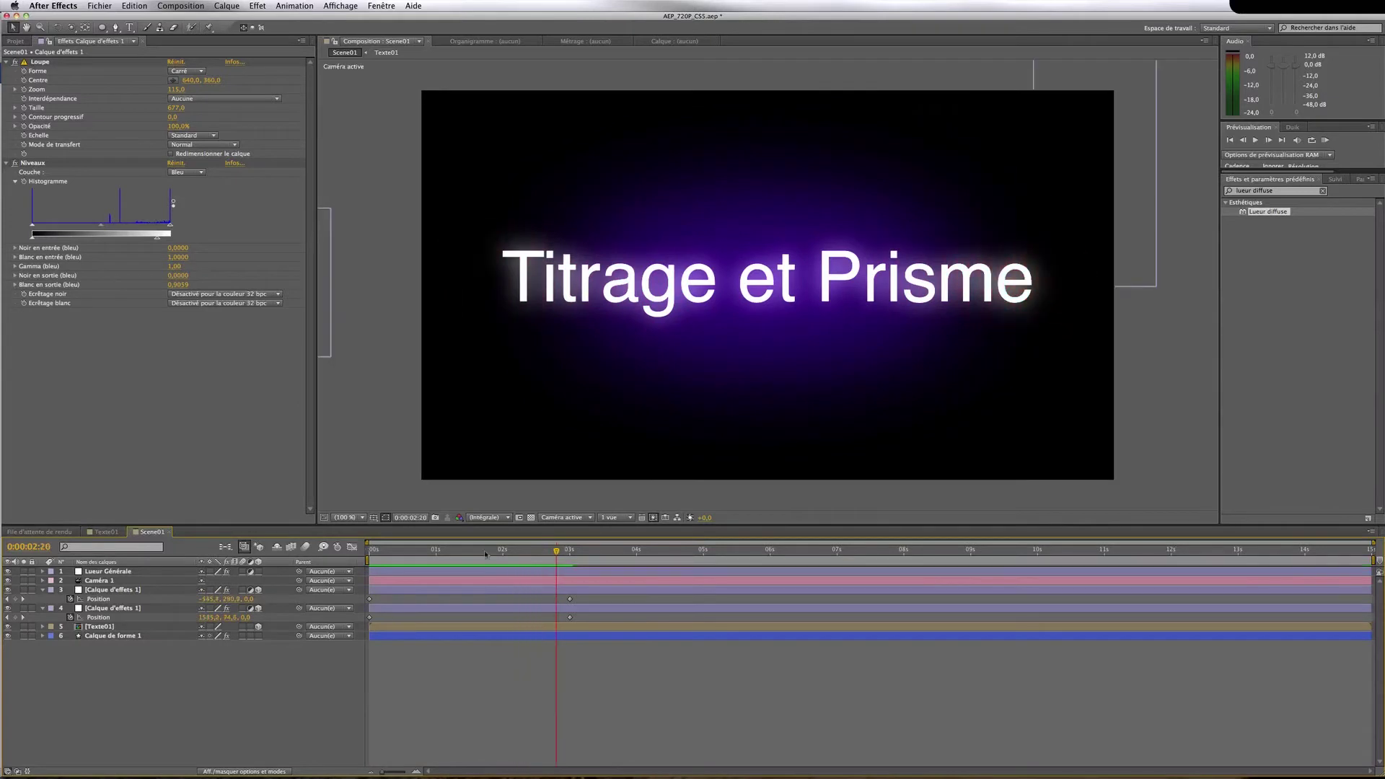
key("KP_0")
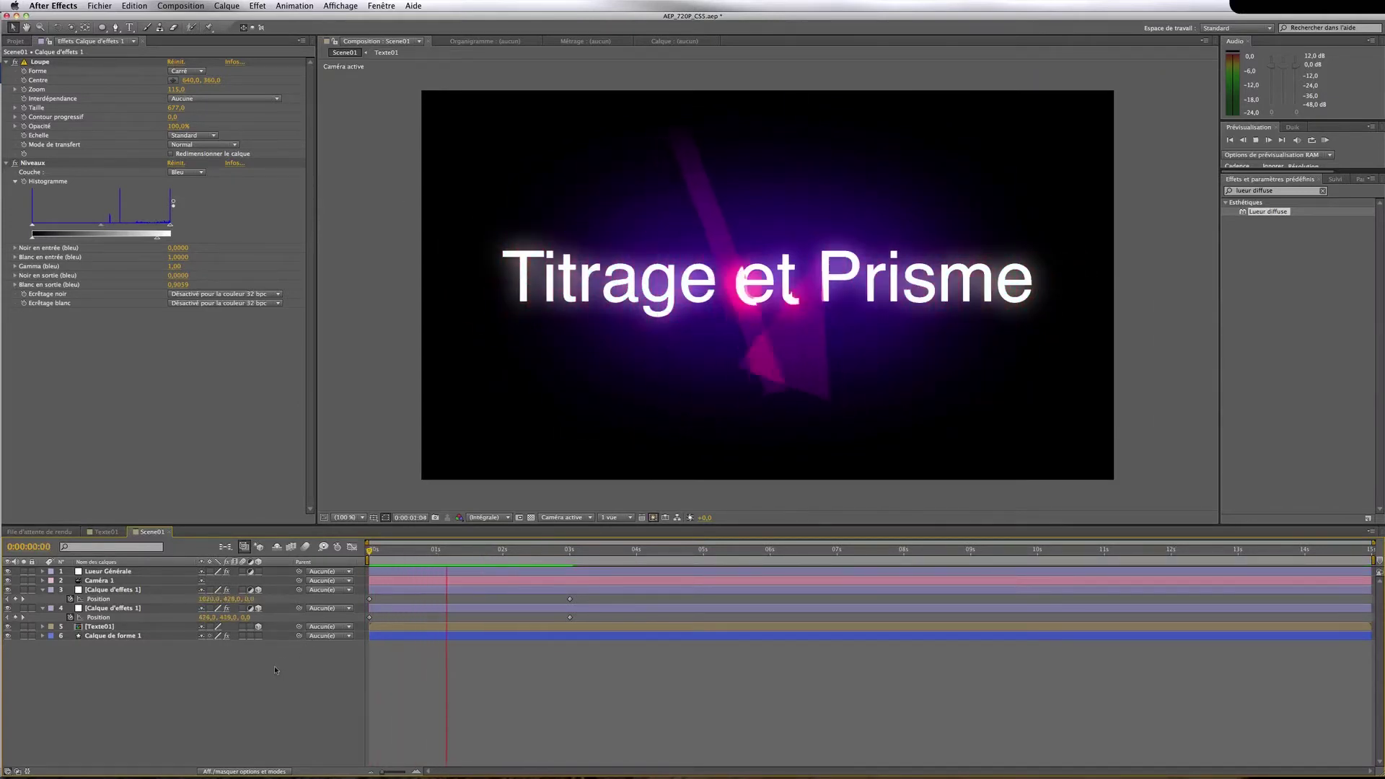
key("space")
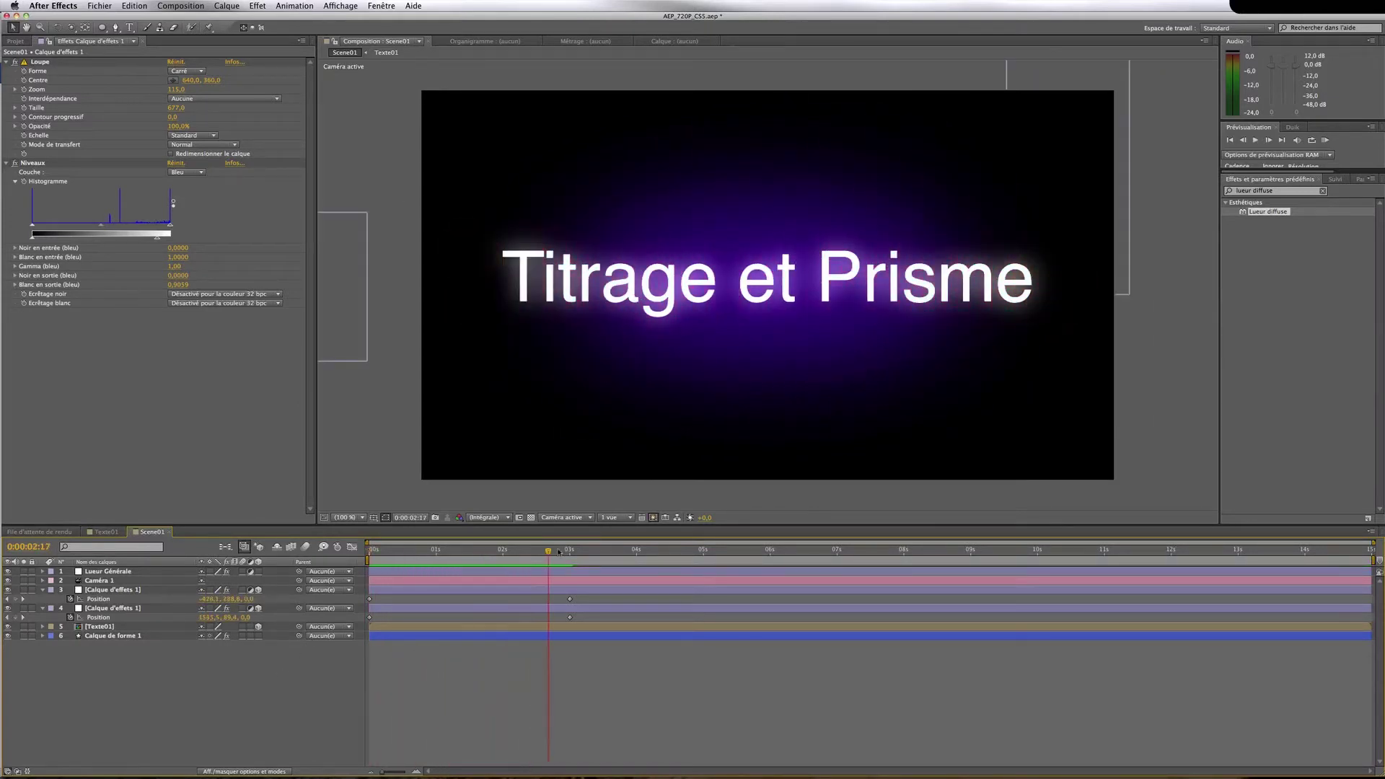
In the triangular layer's Niveaux effect, set the blue output white to 1.0000 and the green input white to 0.6784
left_click_drag(549, 552, 492, 553)
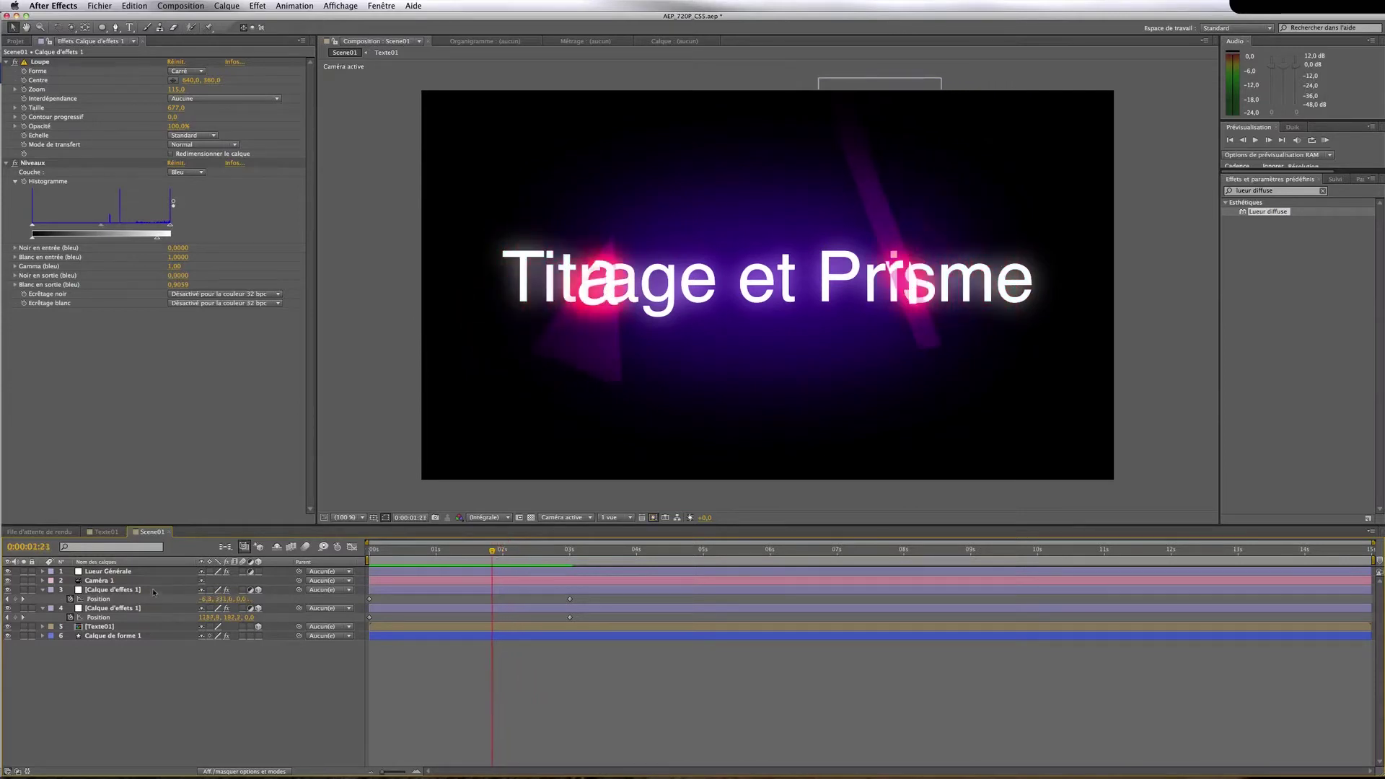
left_click(152, 591)
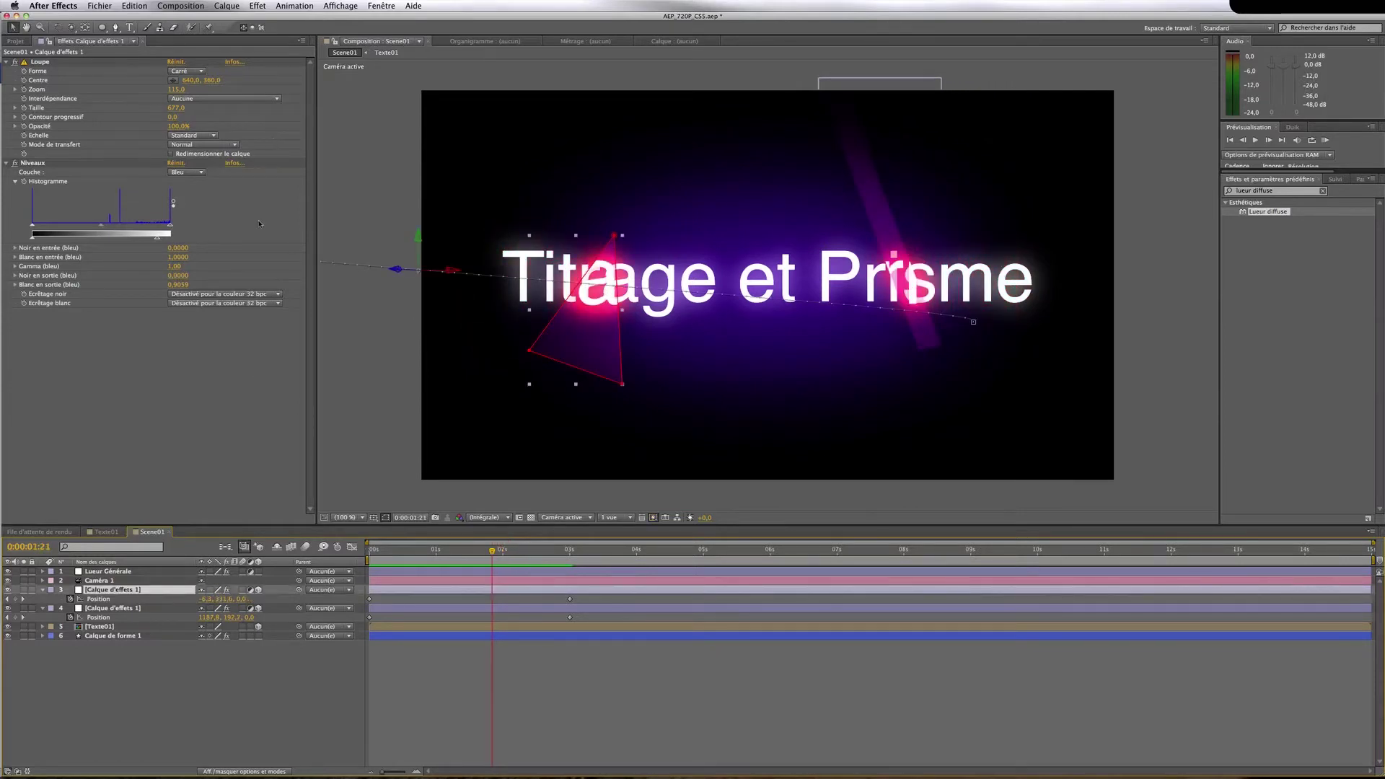
left_click_drag(157, 236, 180, 242)
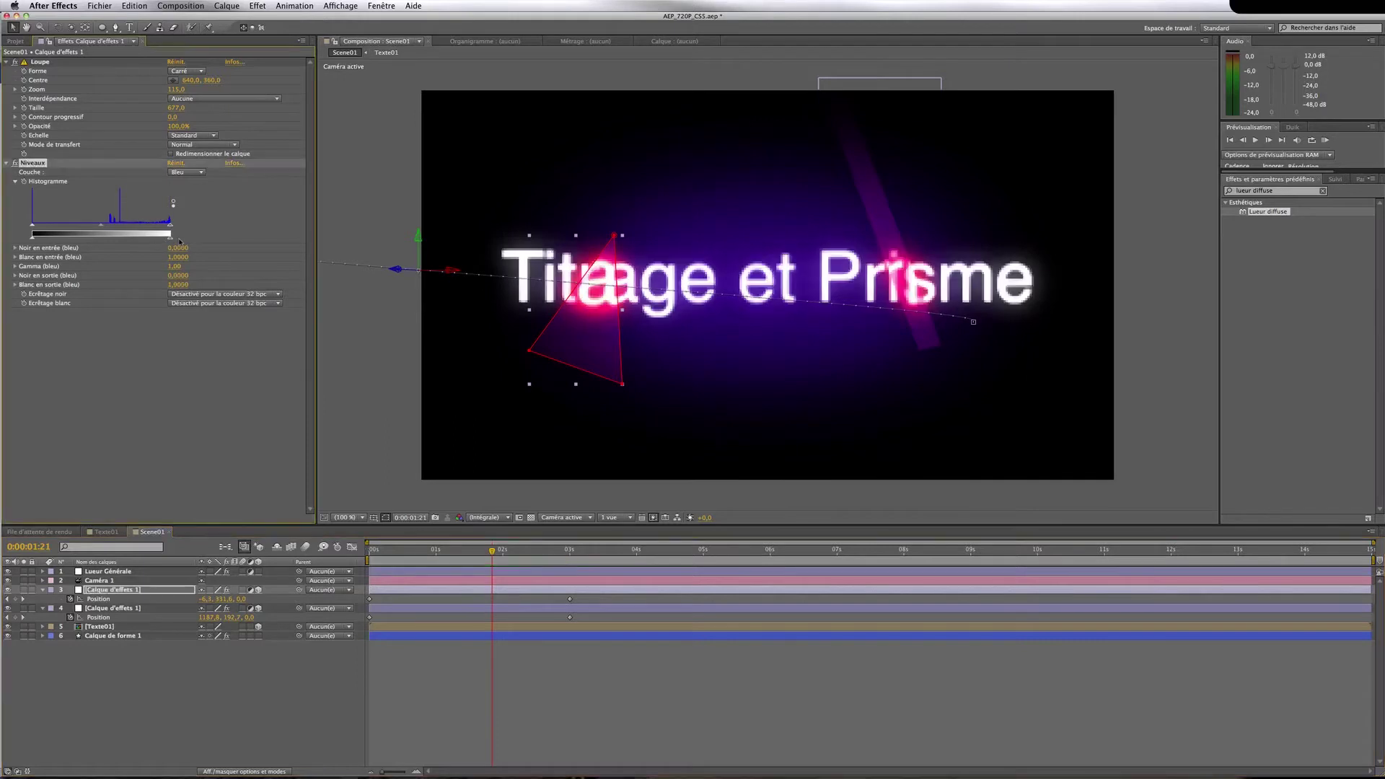
left_click(187, 173)
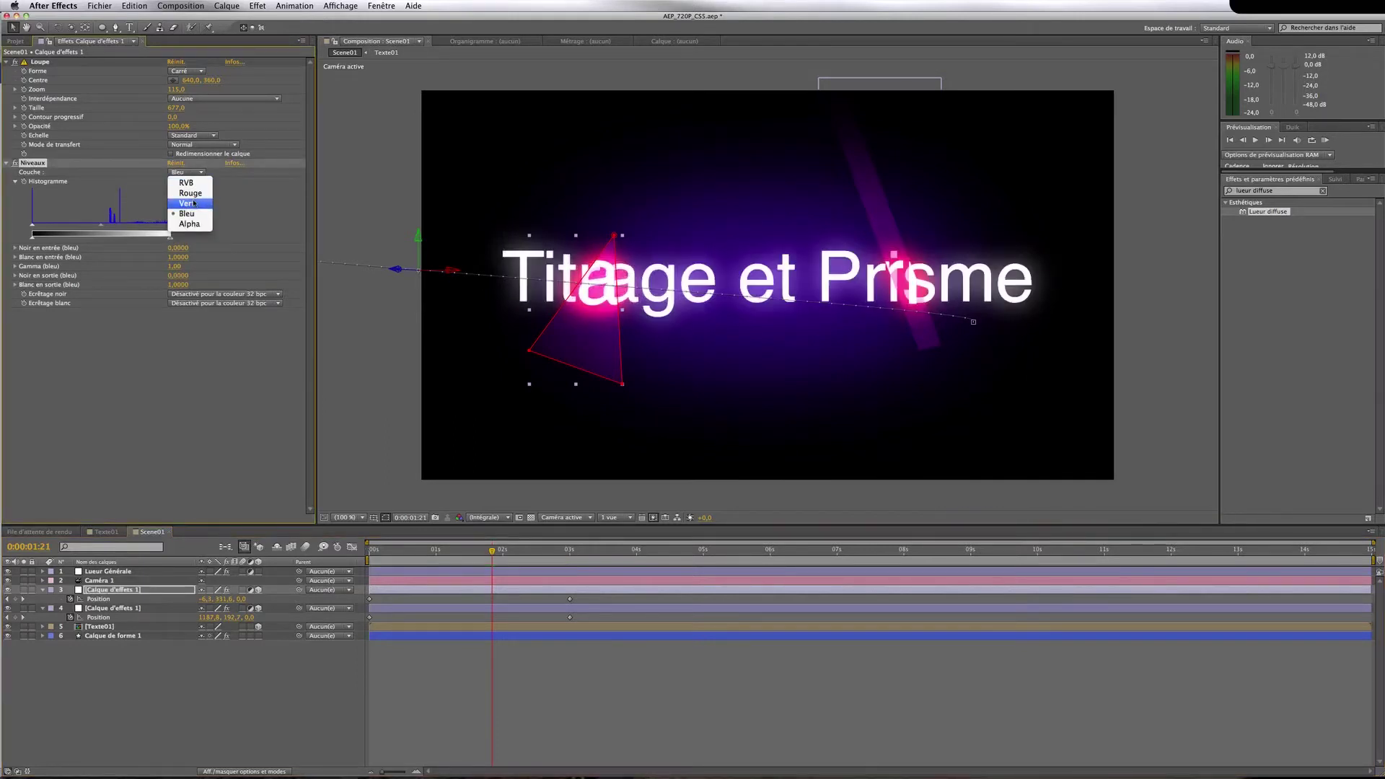
left_click(194, 204)
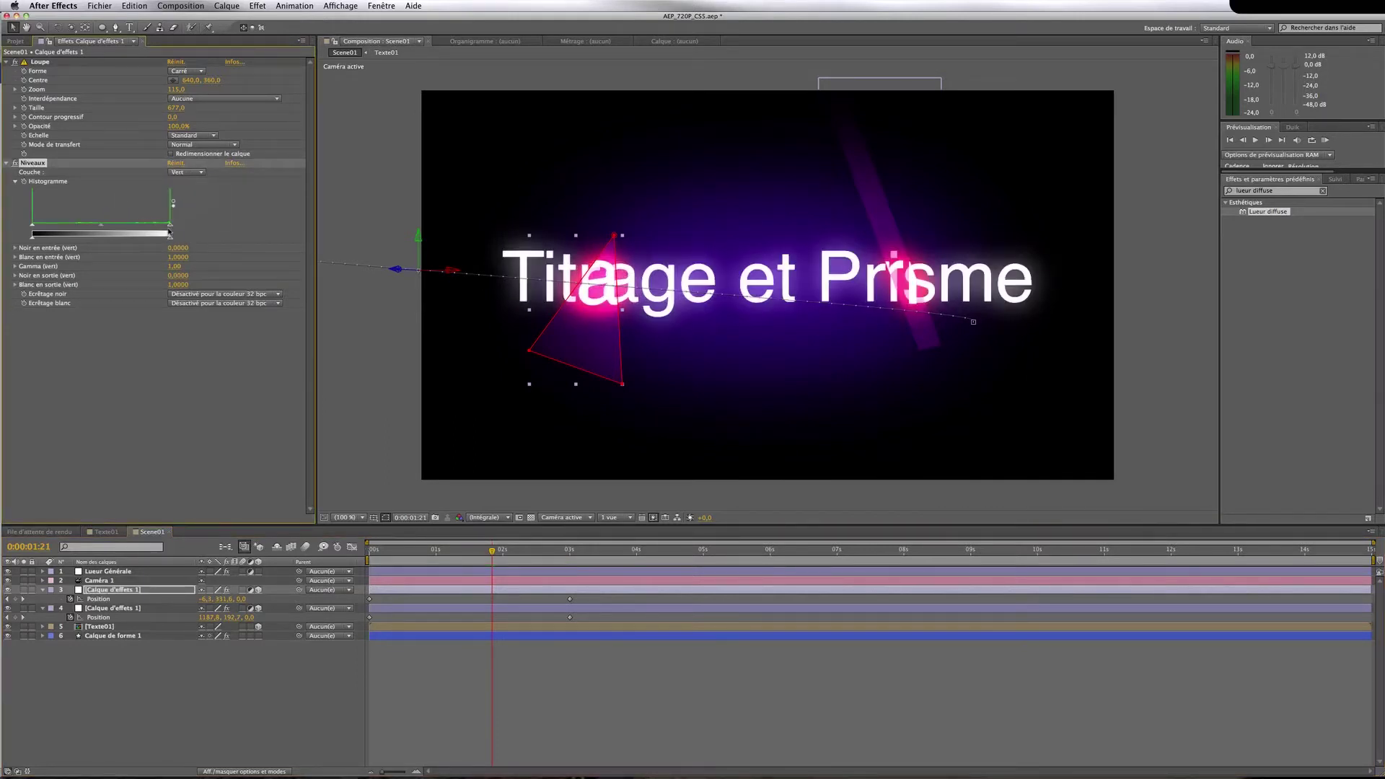
left_click_drag(170, 234, 131, 229)
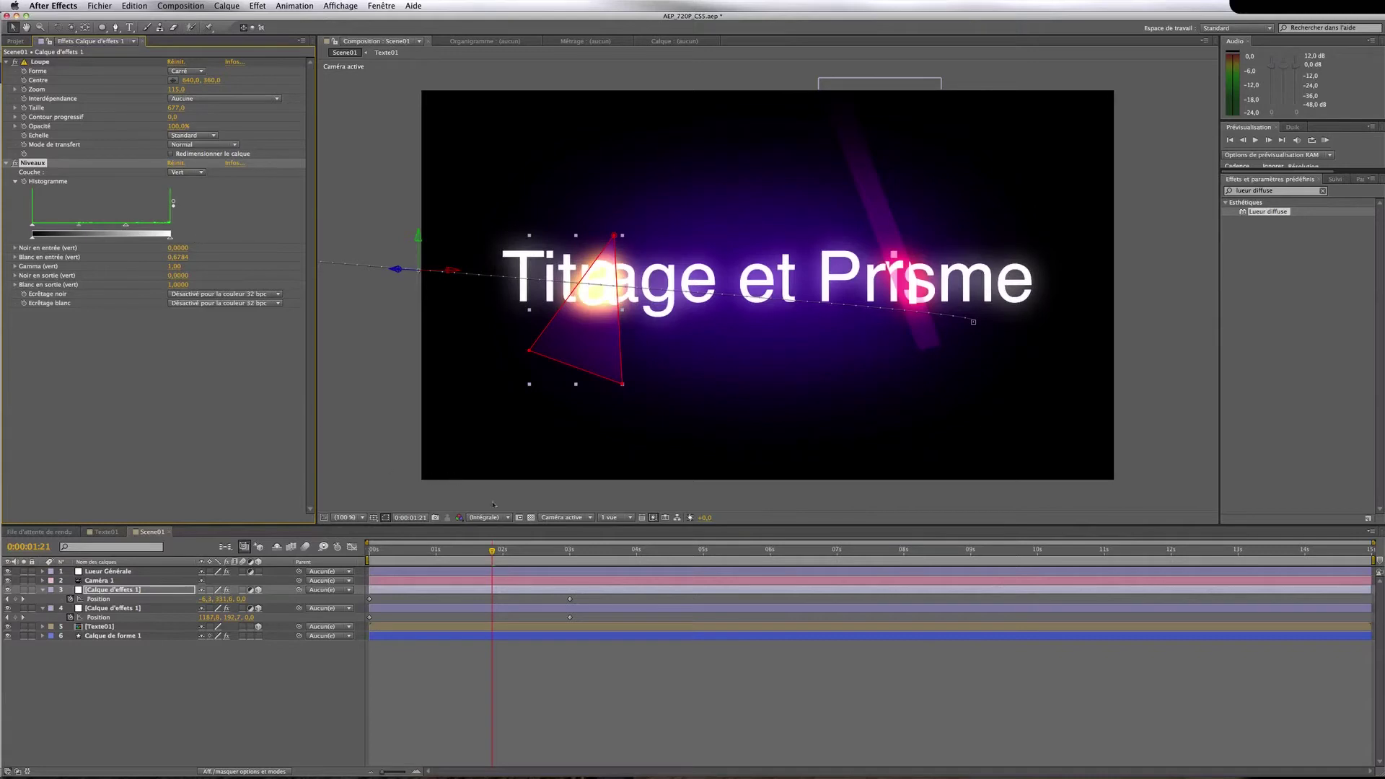
Set the triangular layer's Loupe Zoom to 110 while viewing the overlap at 0:00:01:07, and deselect the layer at 0:00:03:00
left_click_drag(492, 551, 457, 558)
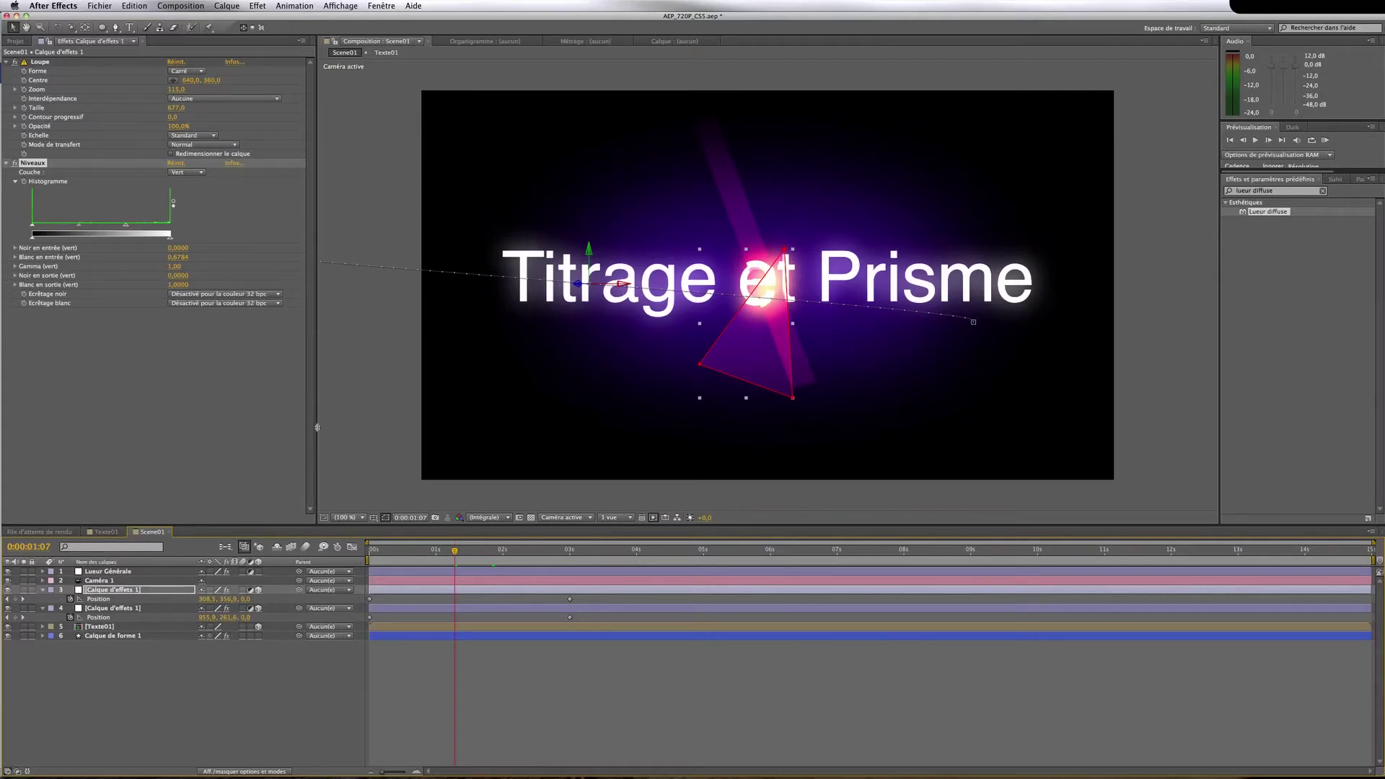
left_click(177, 90)
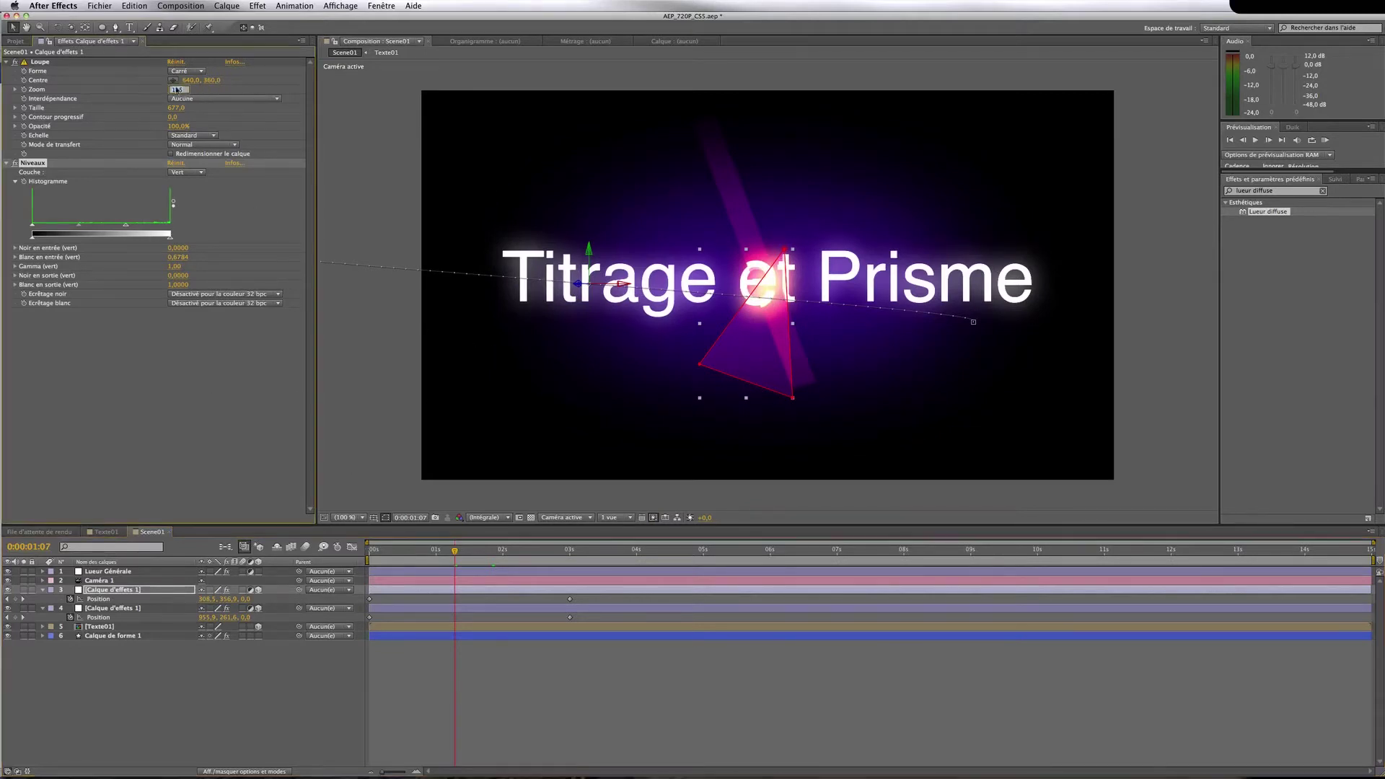
left_click(231, 387)
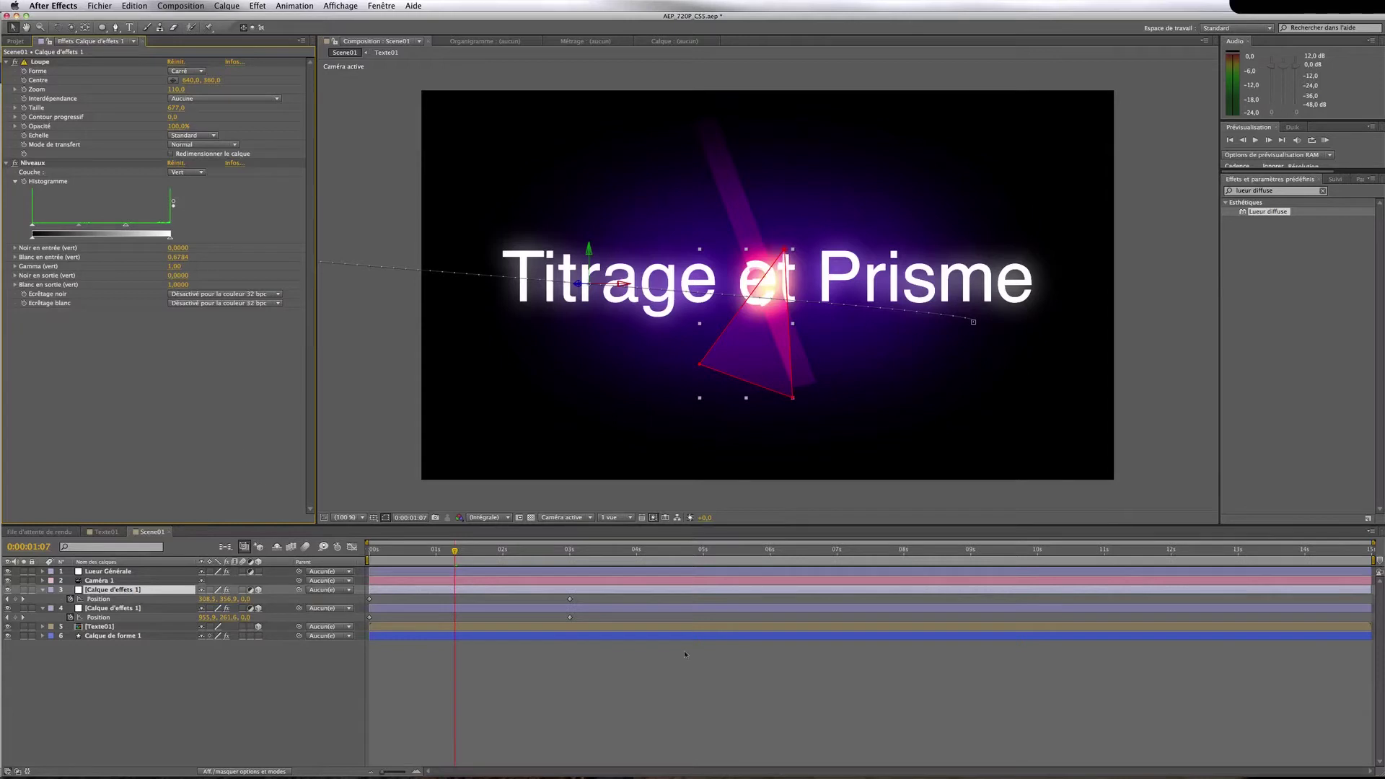
left_click(569, 551)
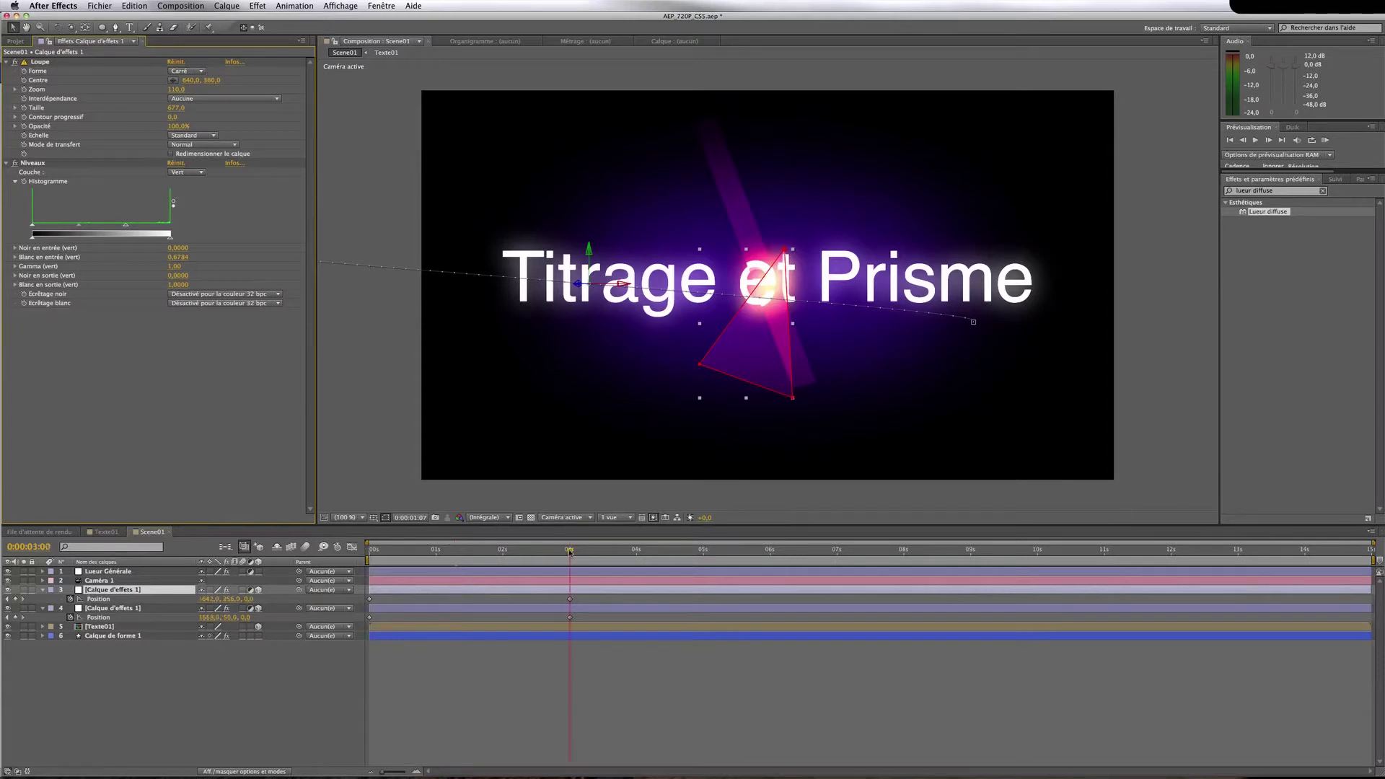
left_click(241, 658)
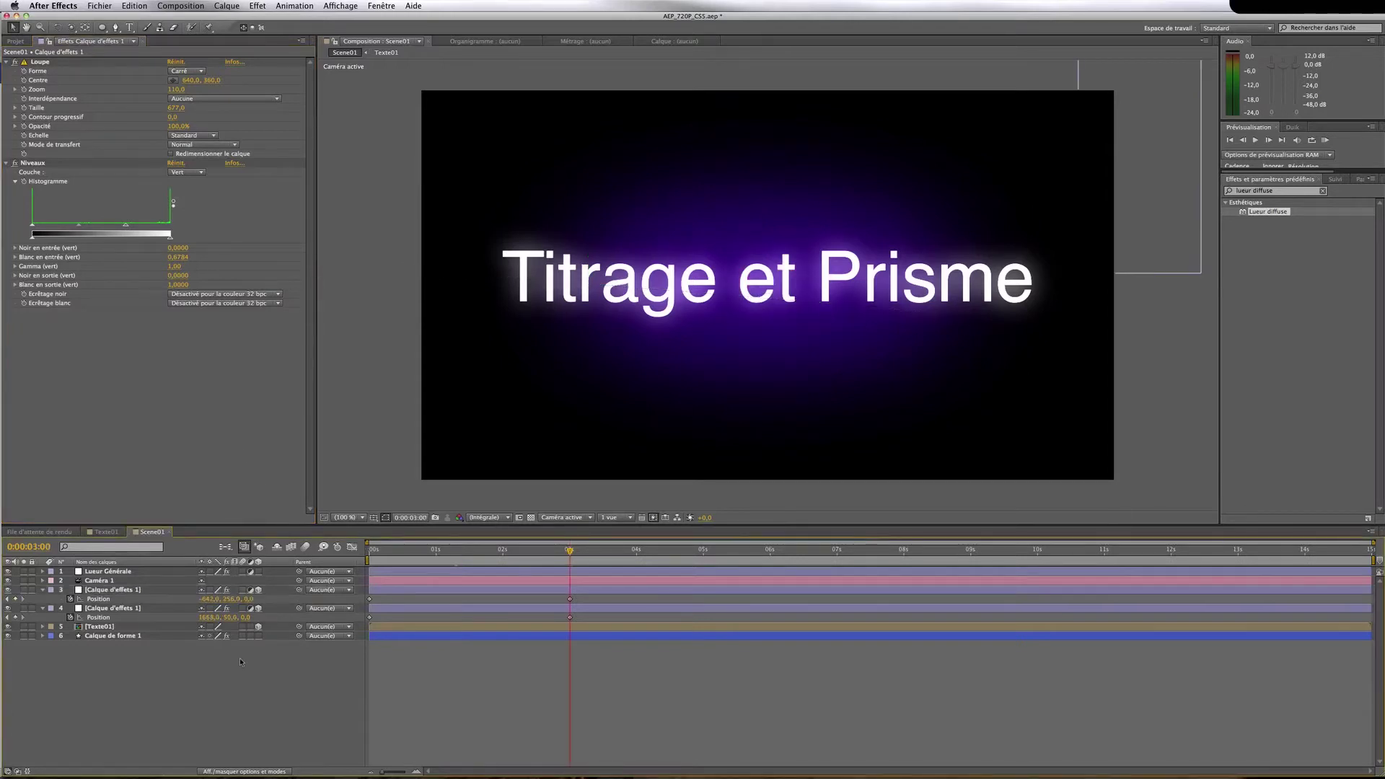
Duplicate the triangular Calque d'effets 1, delete the copy's Masque 1 at 0:00:00:00 and activate the Pen tool
left_click(137, 591)
key("super+d")
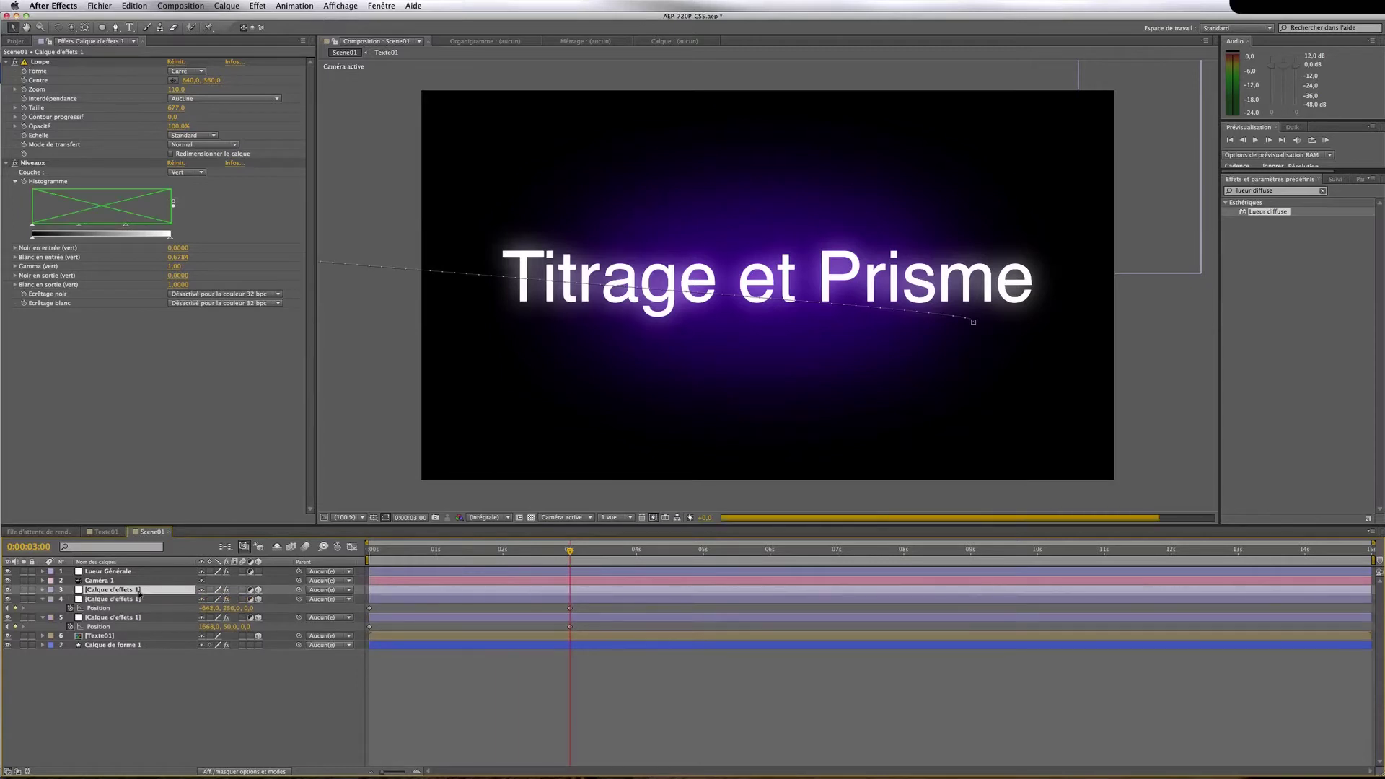
key("super+shift+n")
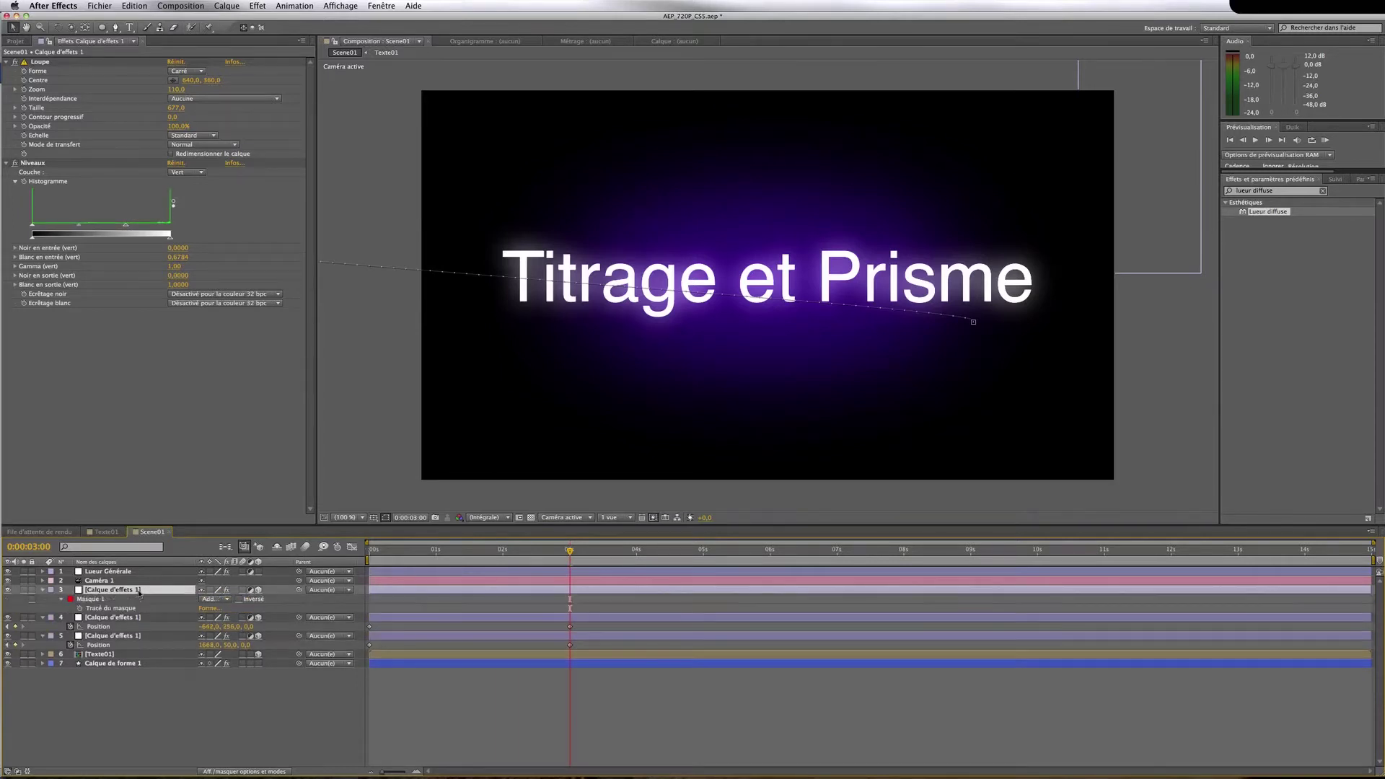
key("Home")
left_click(93, 599)
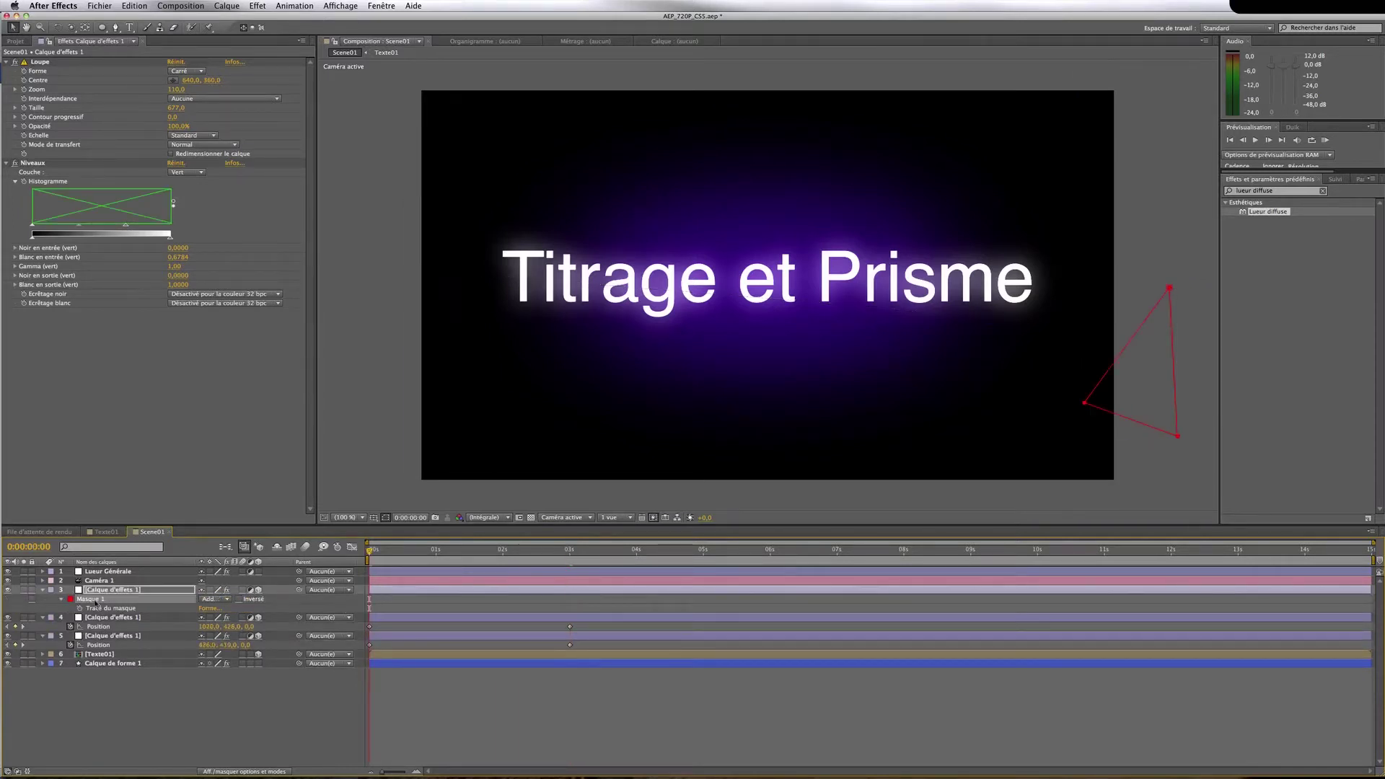
key("Delete")
key("g")
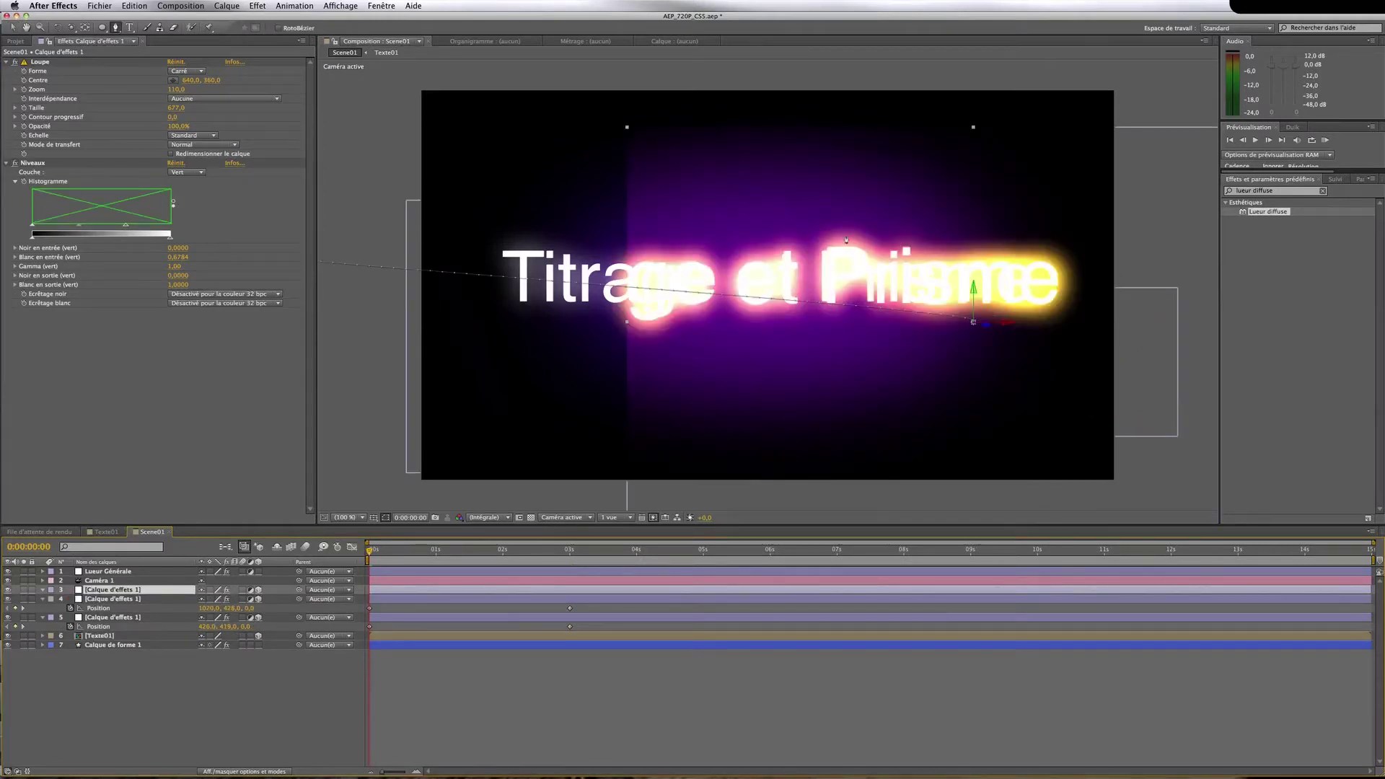
Draw a closed, narrow three-point mask on the copied effect layer, slanting from above "Titrage" to below "Prisme"
left_click(664, 222)
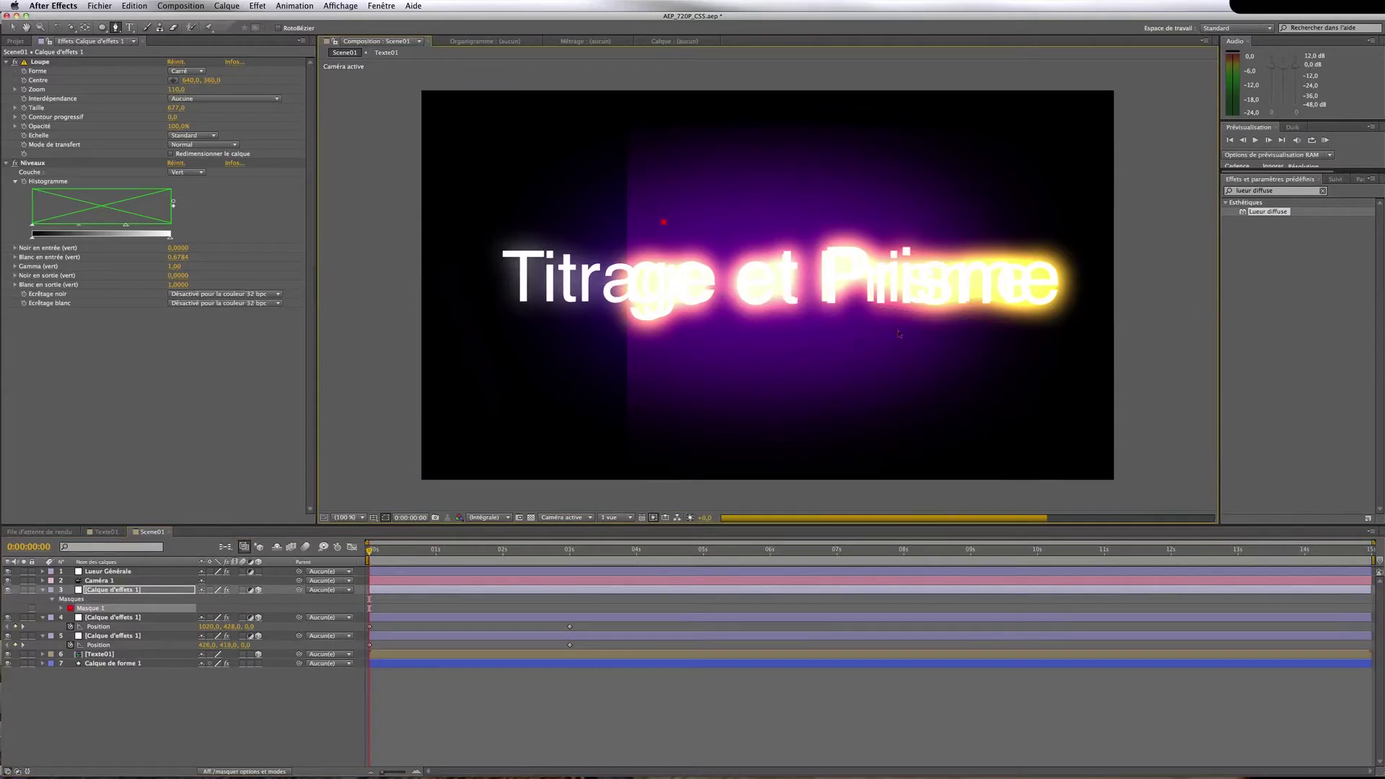
left_click(965, 356)
left_click(914, 285)
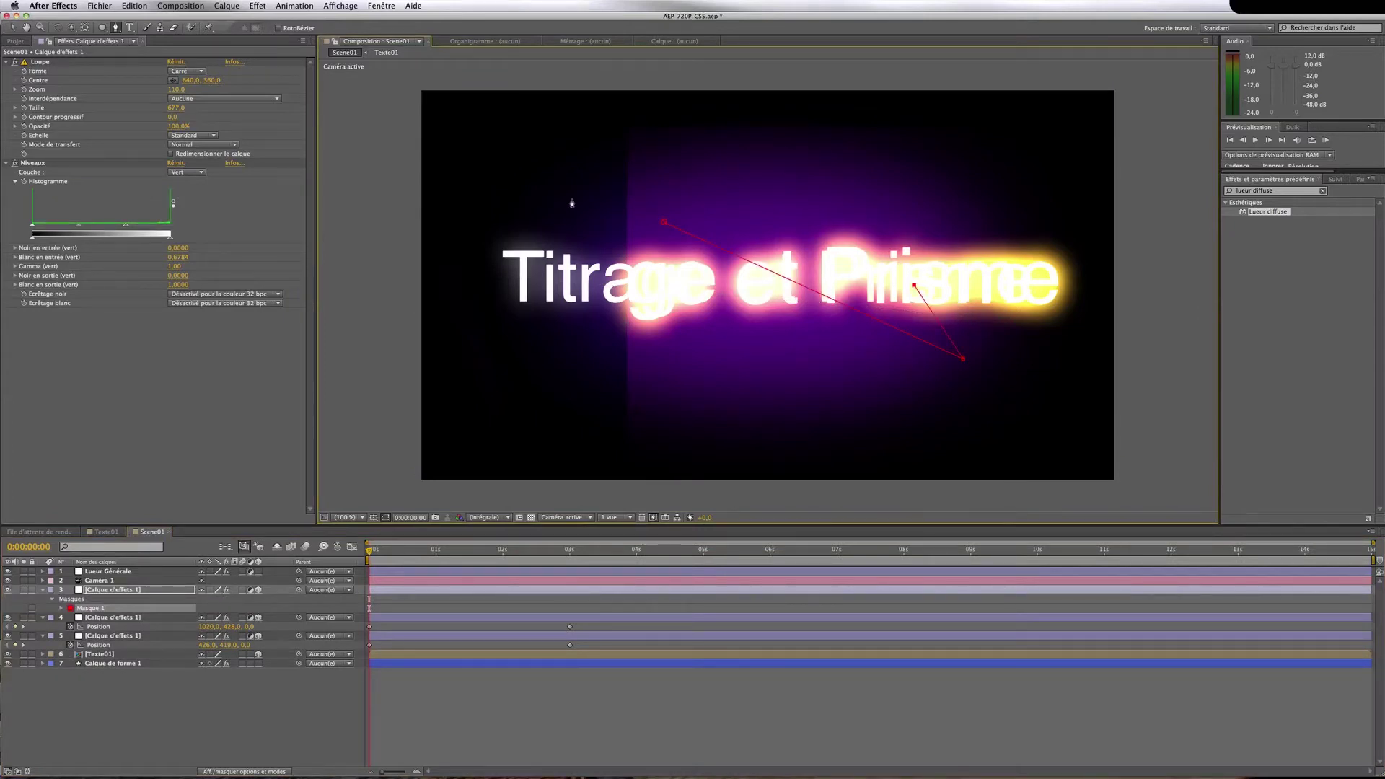
left_click(664, 223)
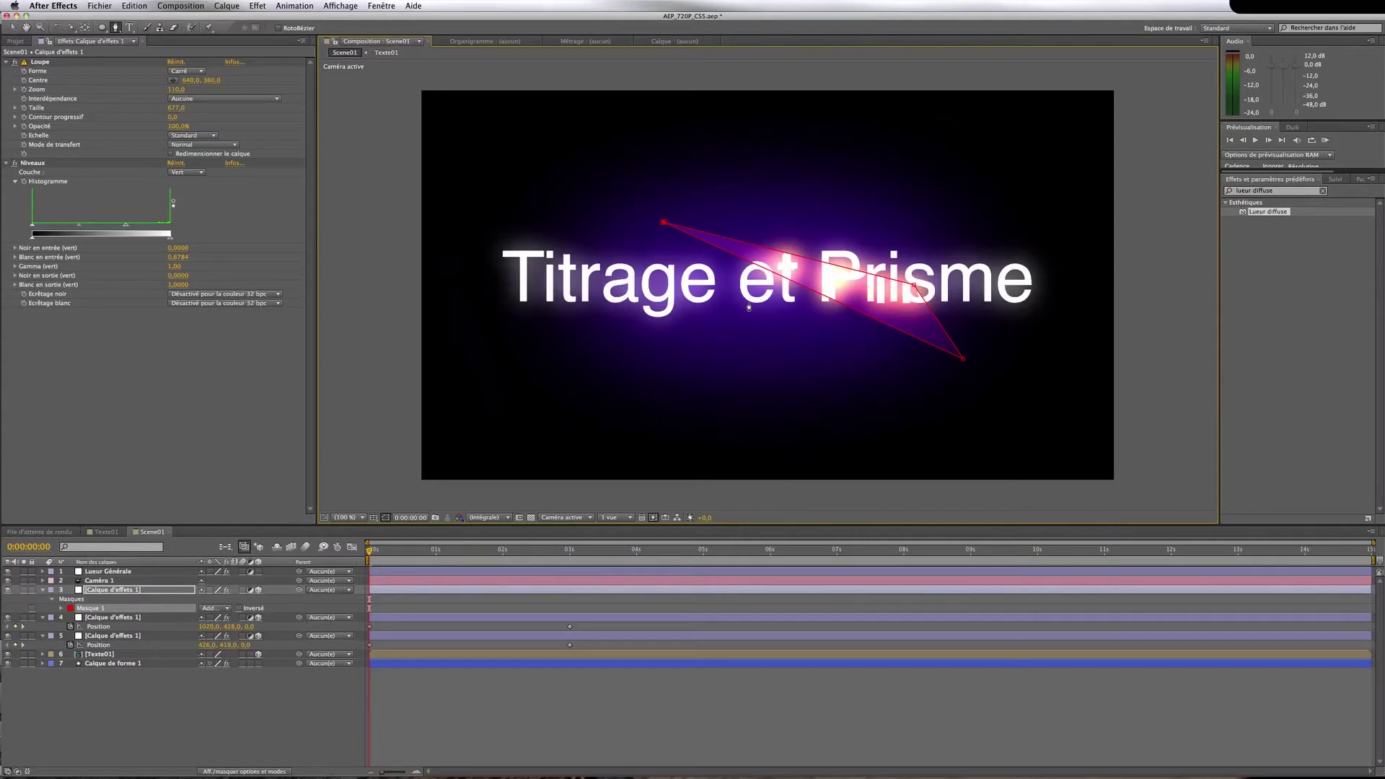
Keyframe the copied layer's Position at the frame's lower edge at 0:00:00:00 and near its upper edge, left of centre, at 0:00:03:00
key("p")
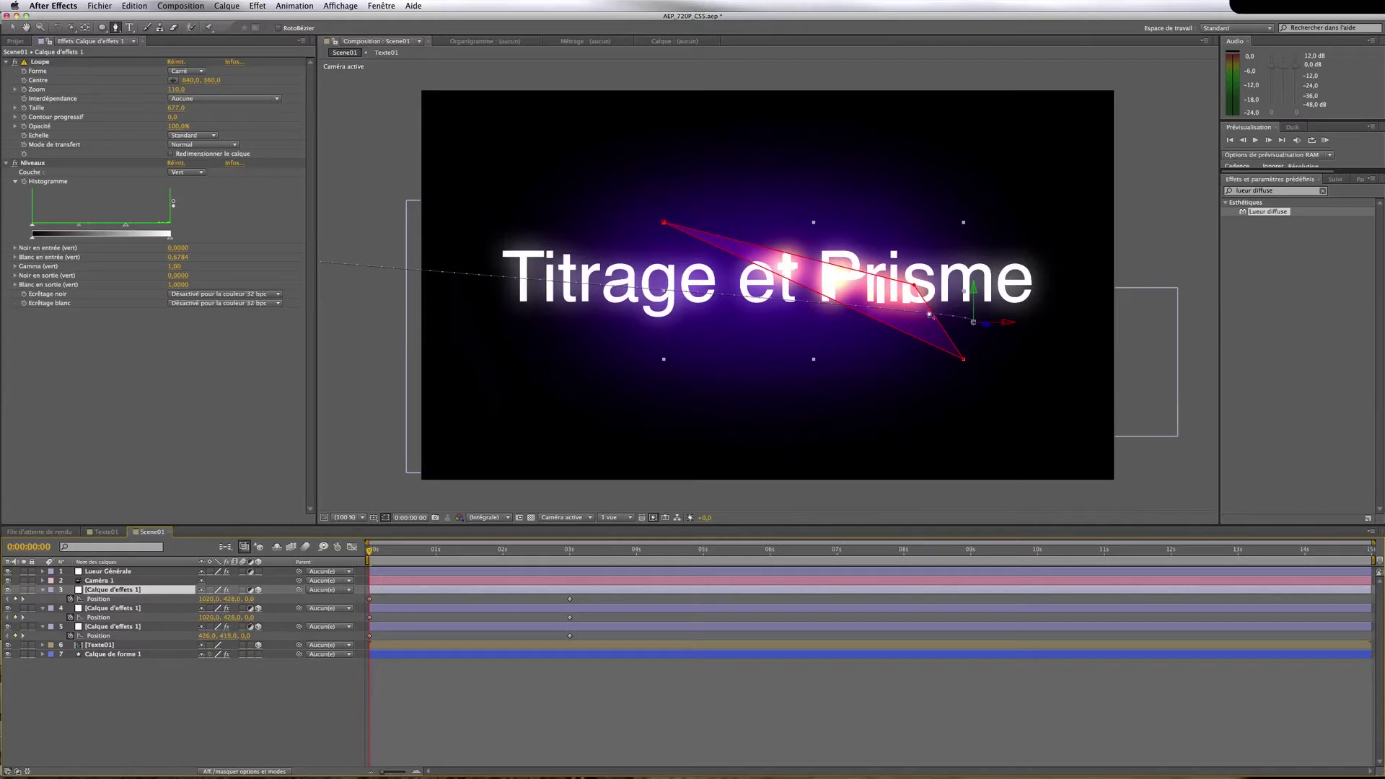
key("v")
left_click_drag(923, 326, 873, 482)
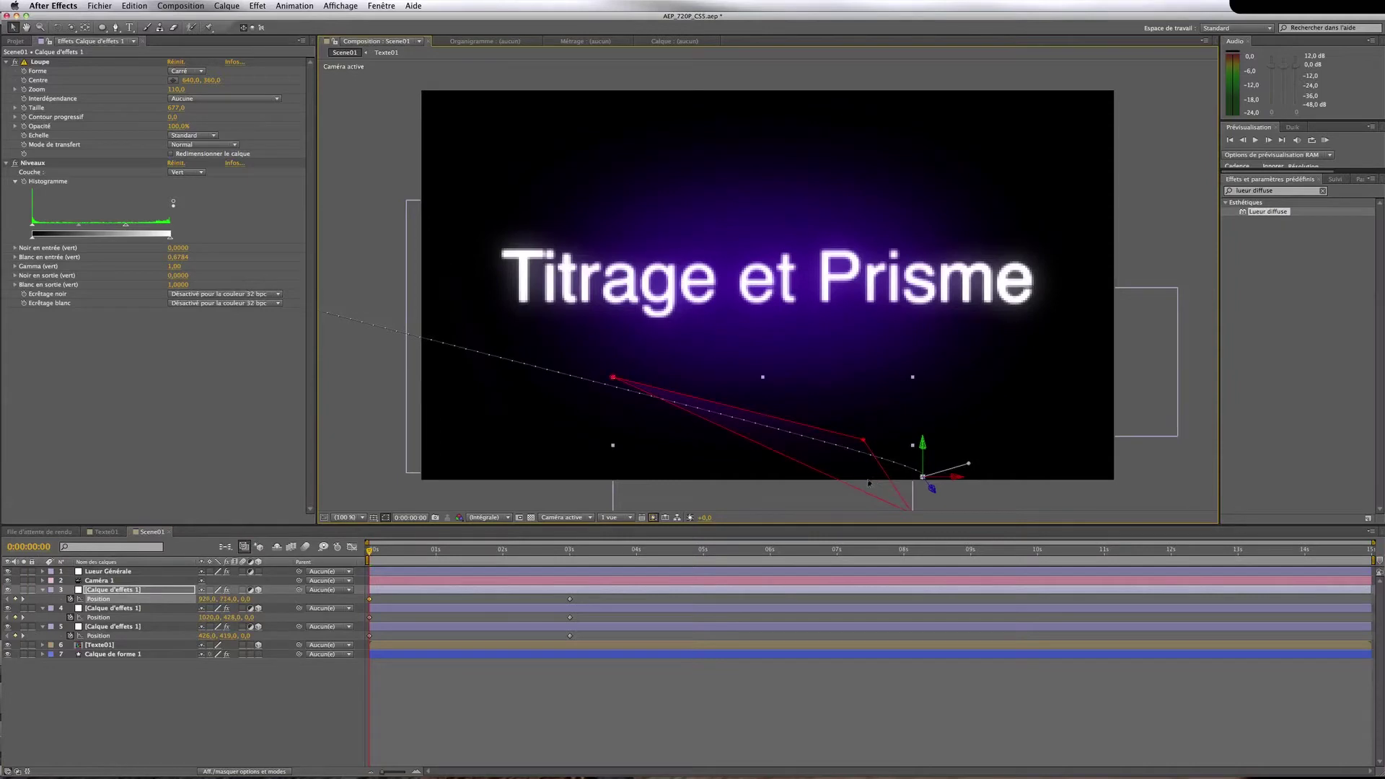
left_click(570, 552)
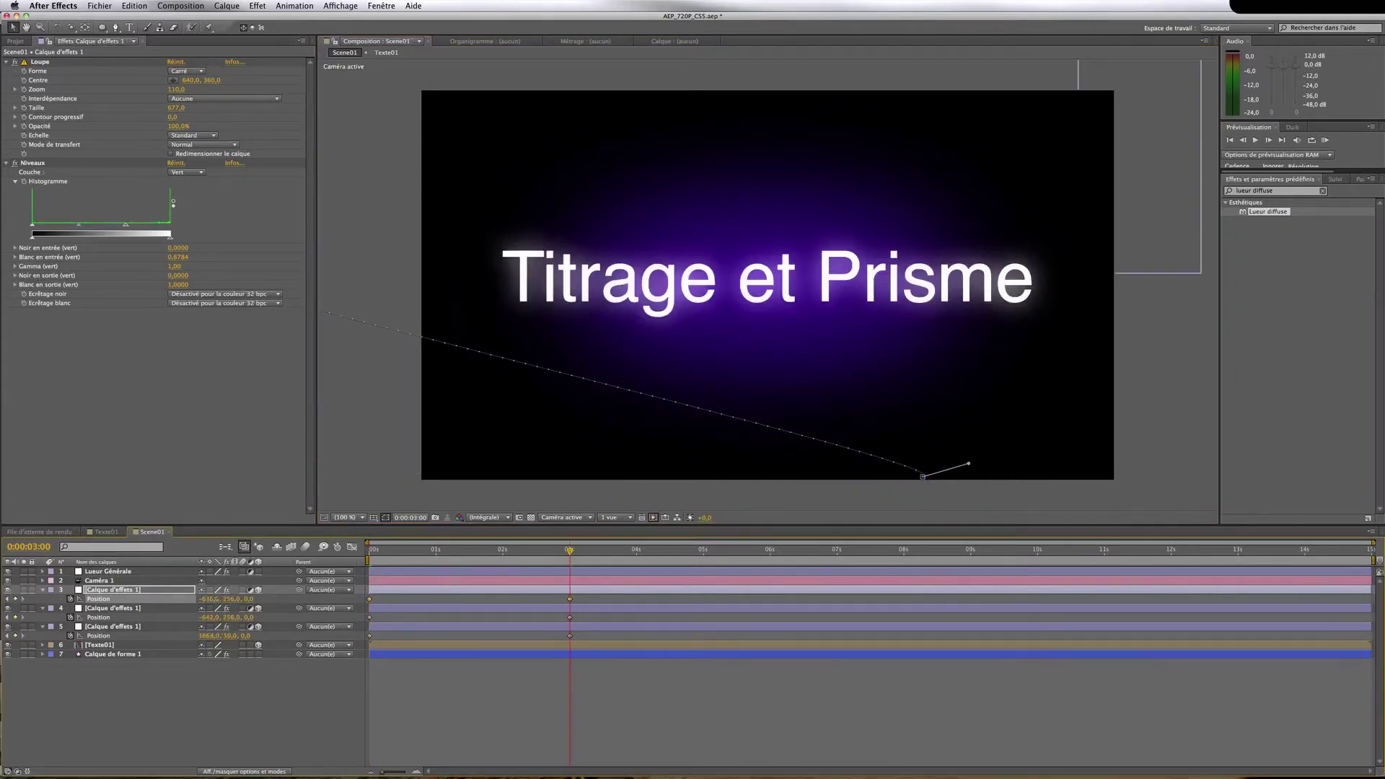
left_click_drag(210, 599, 836, 599)
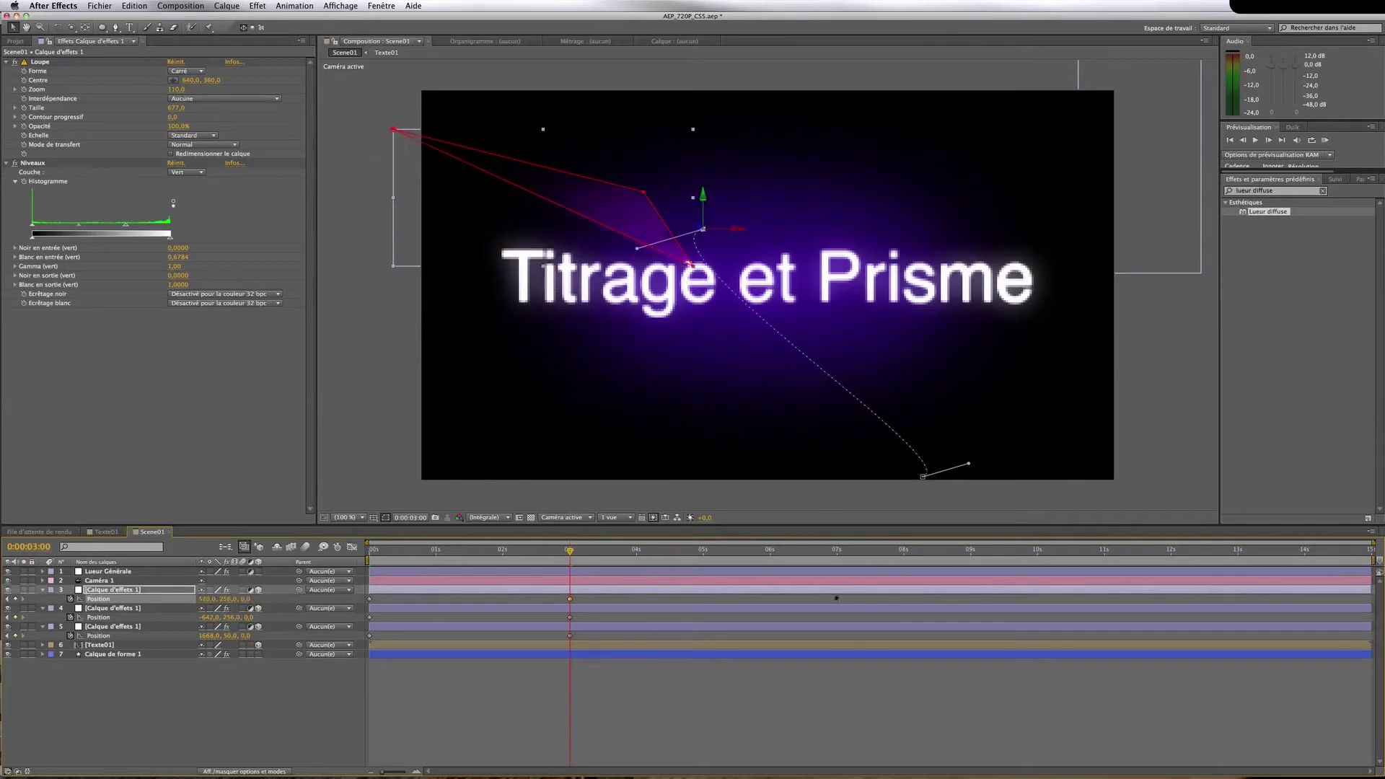
left_click_drag(650, 223, 656, 134)
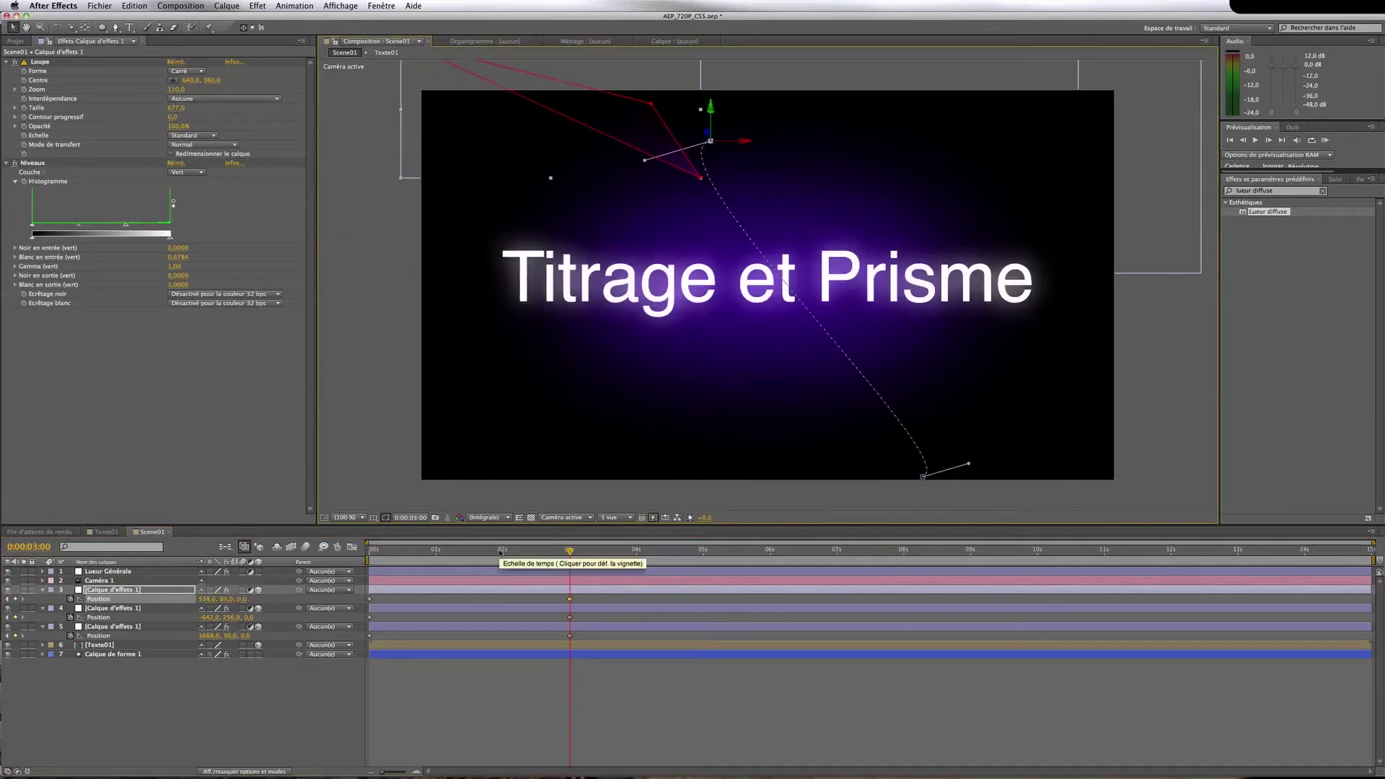
At 0:00:01:15, reset the copied layer's Niveaux effect and set the green input white to 0.5647
left_click_drag(572, 555, 475, 554)
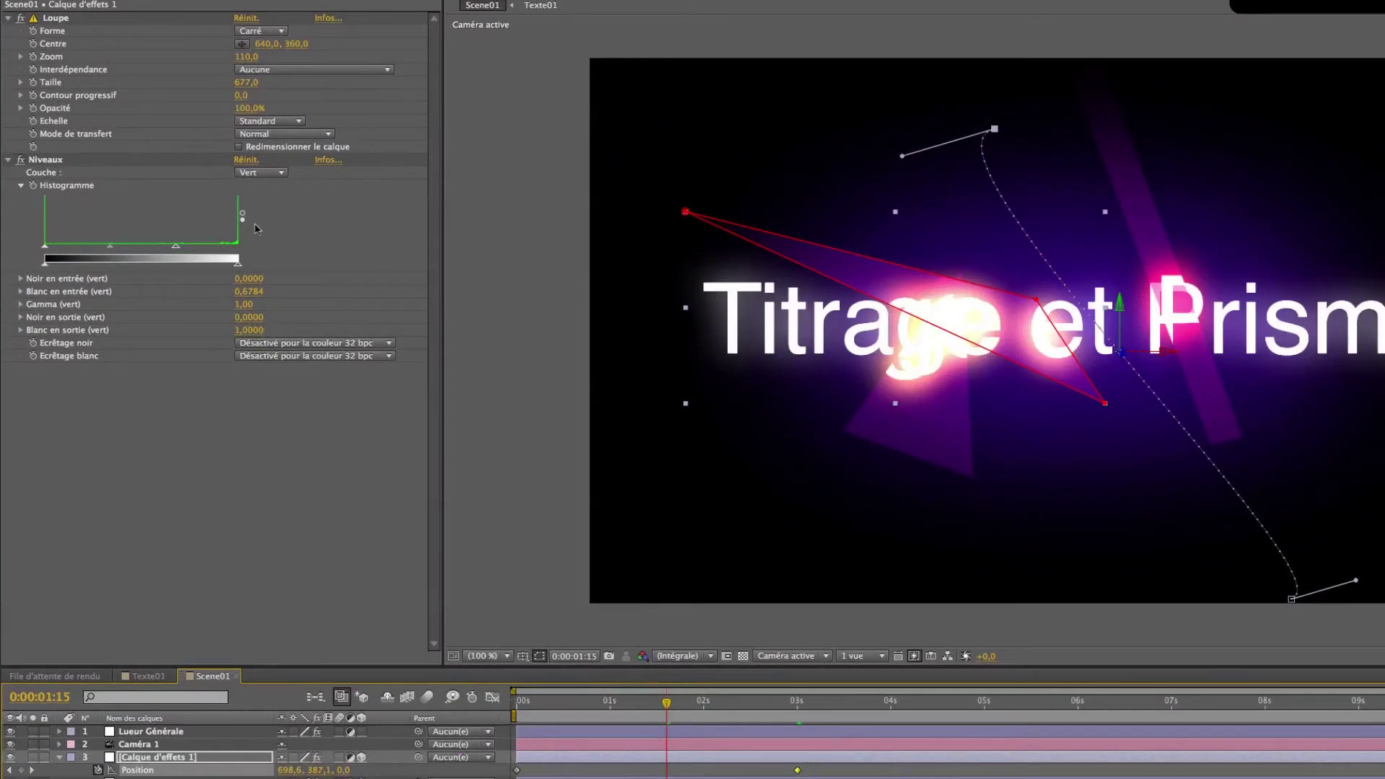
left_click_drag(259, 179, 246, 163)
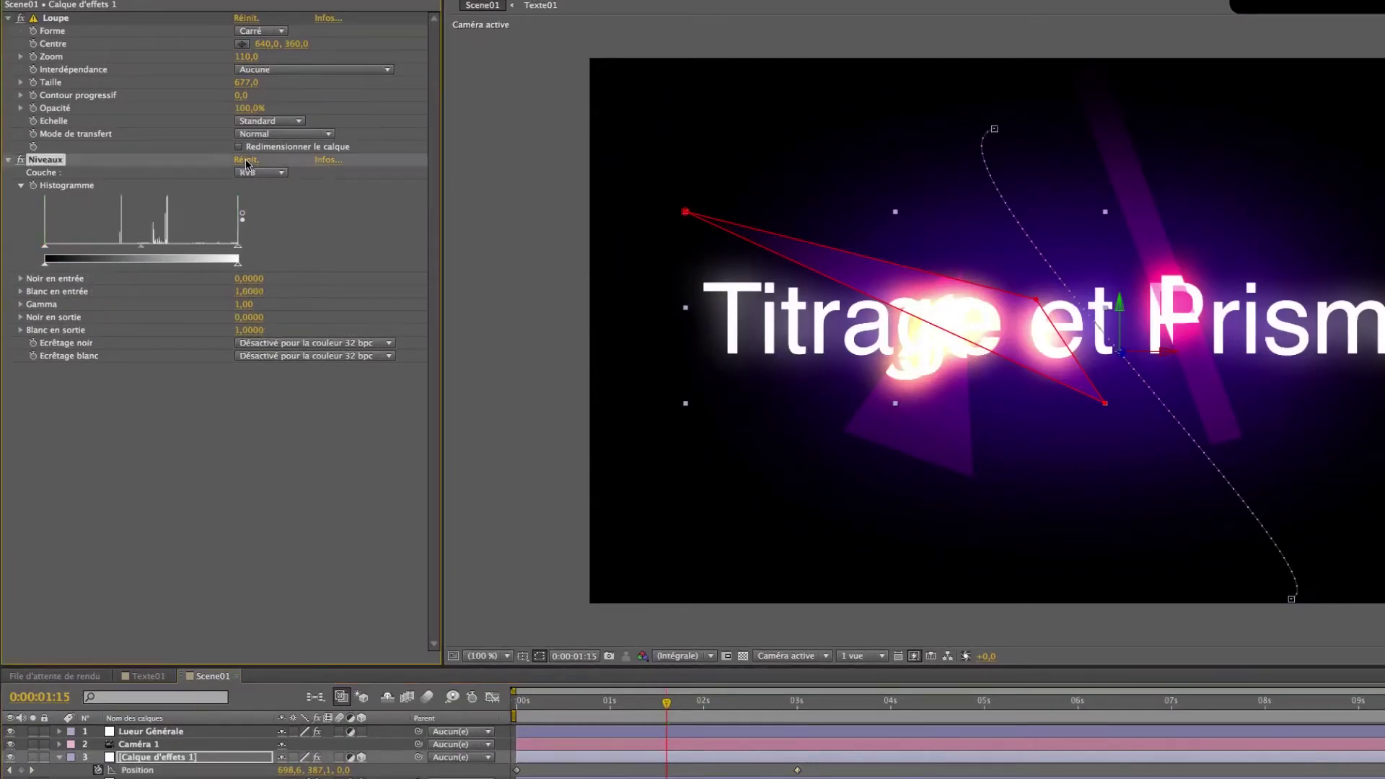
left_click(275, 174)
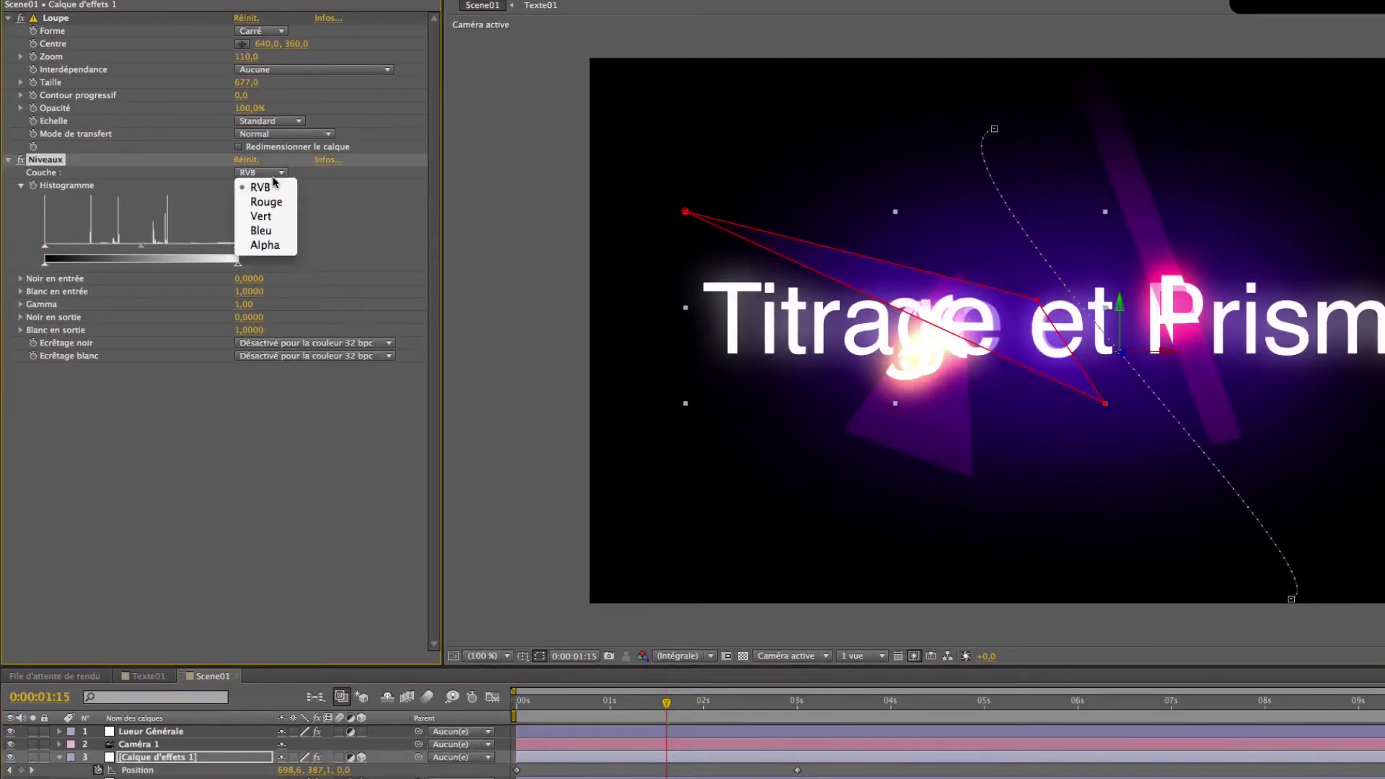
left_click(261, 215)
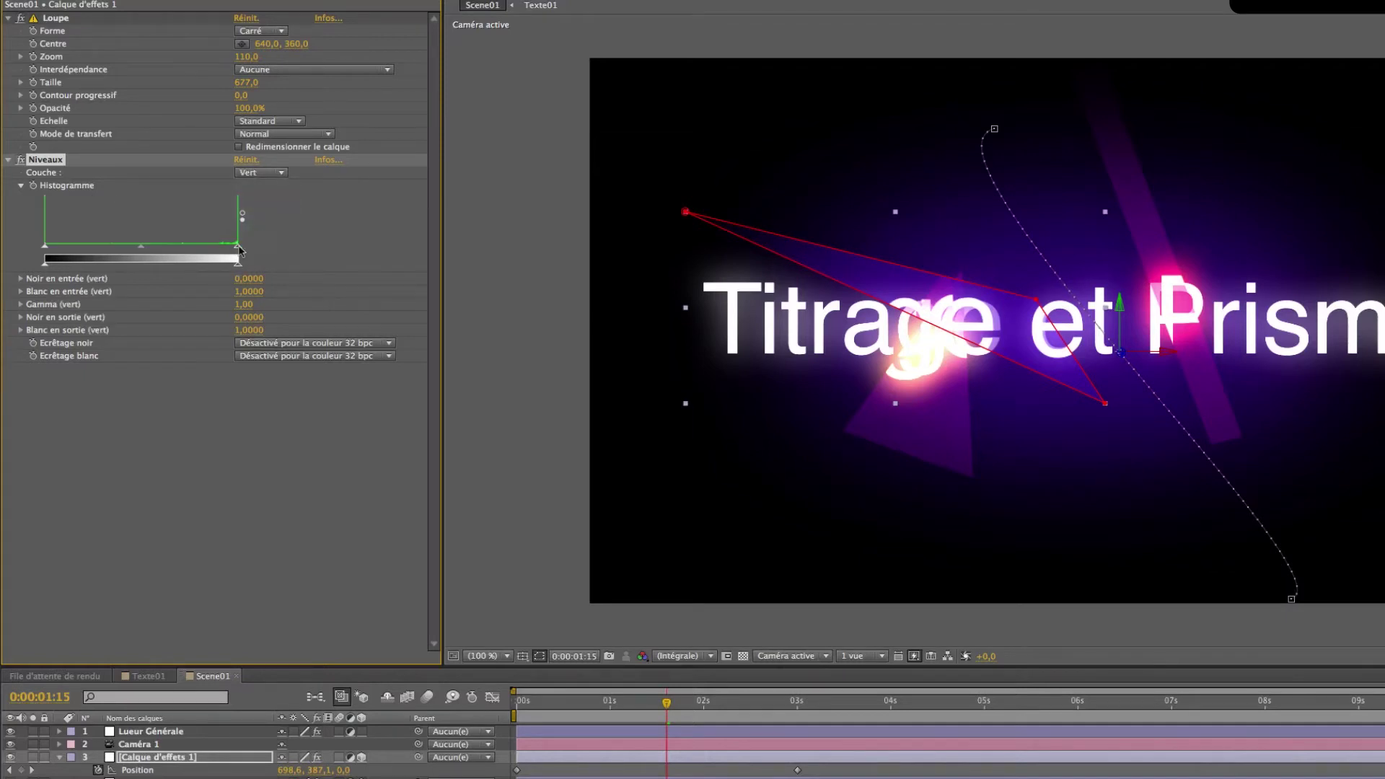
left_click_drag(239, 250, 153, 251)
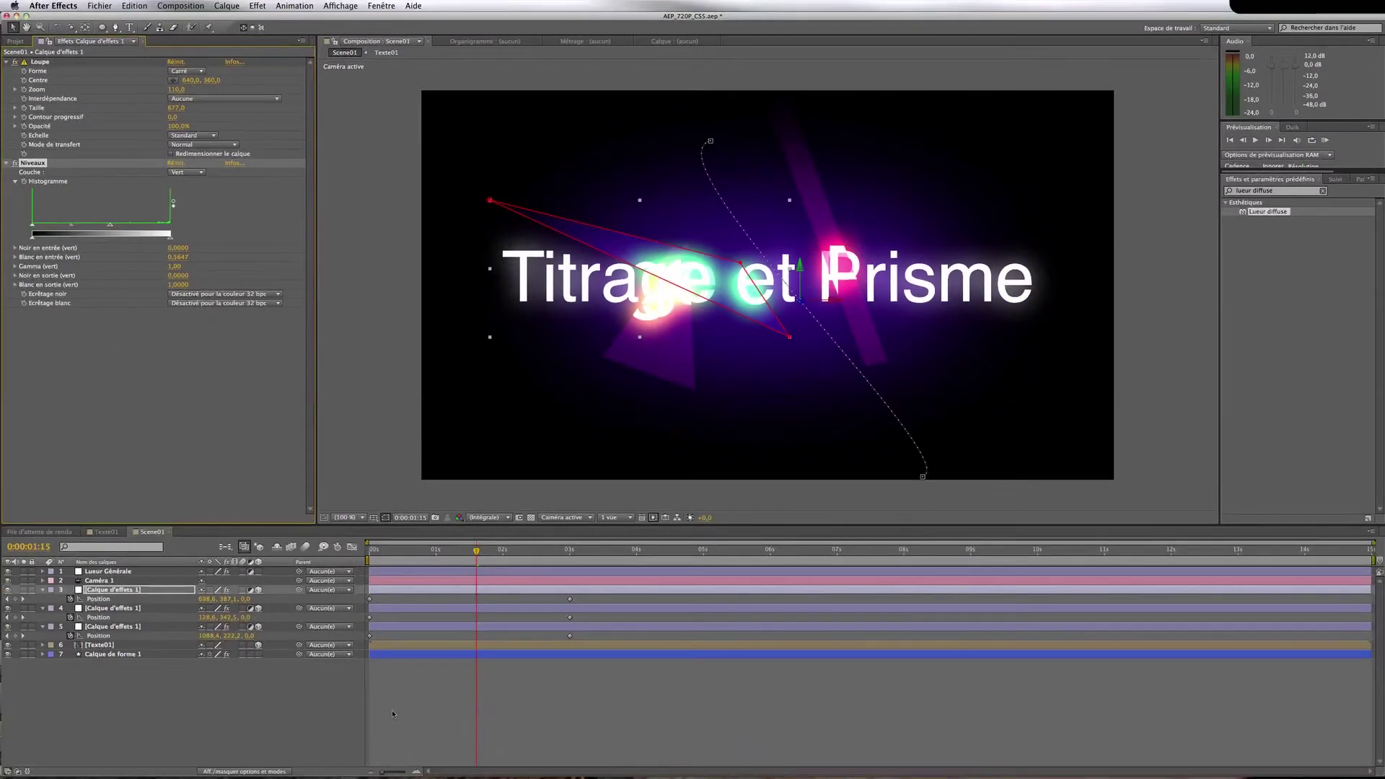
Duplicate the uppermost Calque d'effets 1 layer with the narrow triangular mask
left_click(310, 699)
left_click(124, 599)
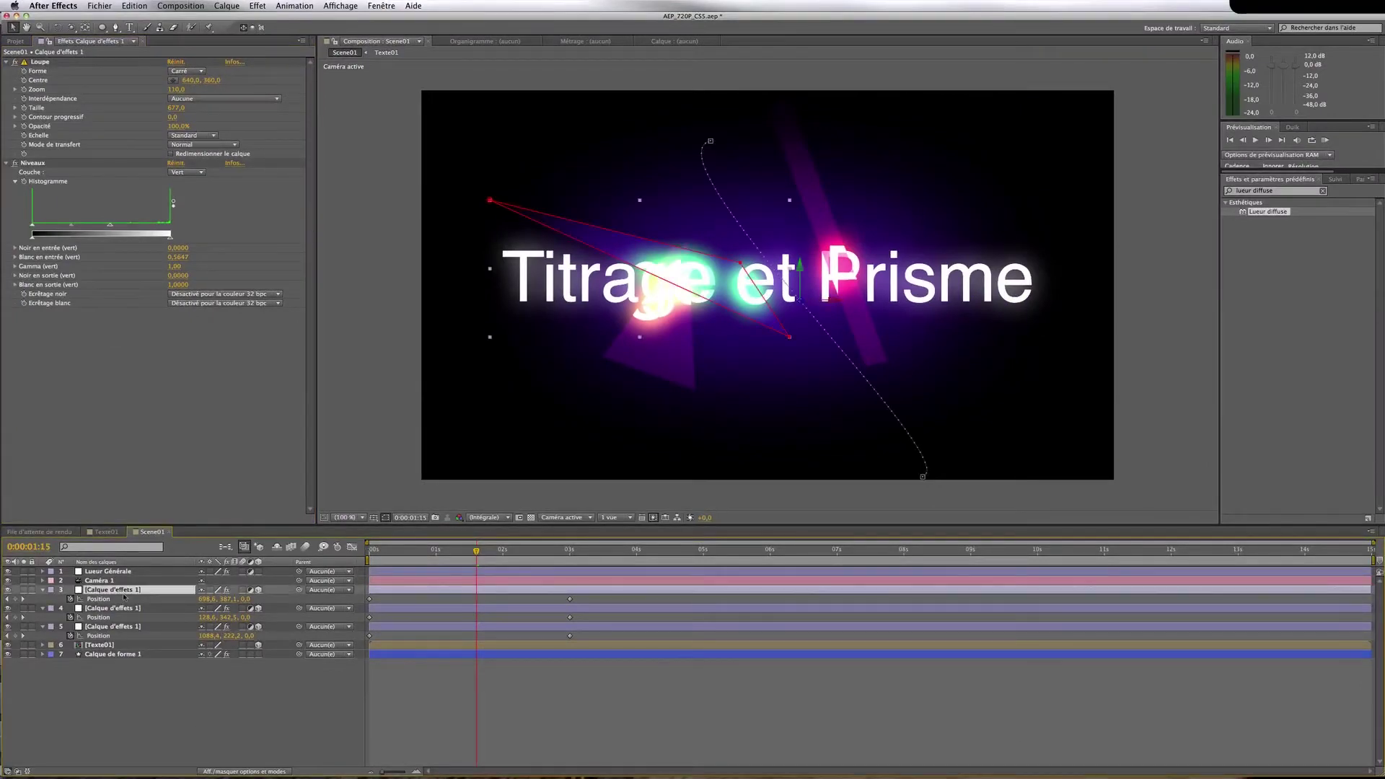
key("super+d")
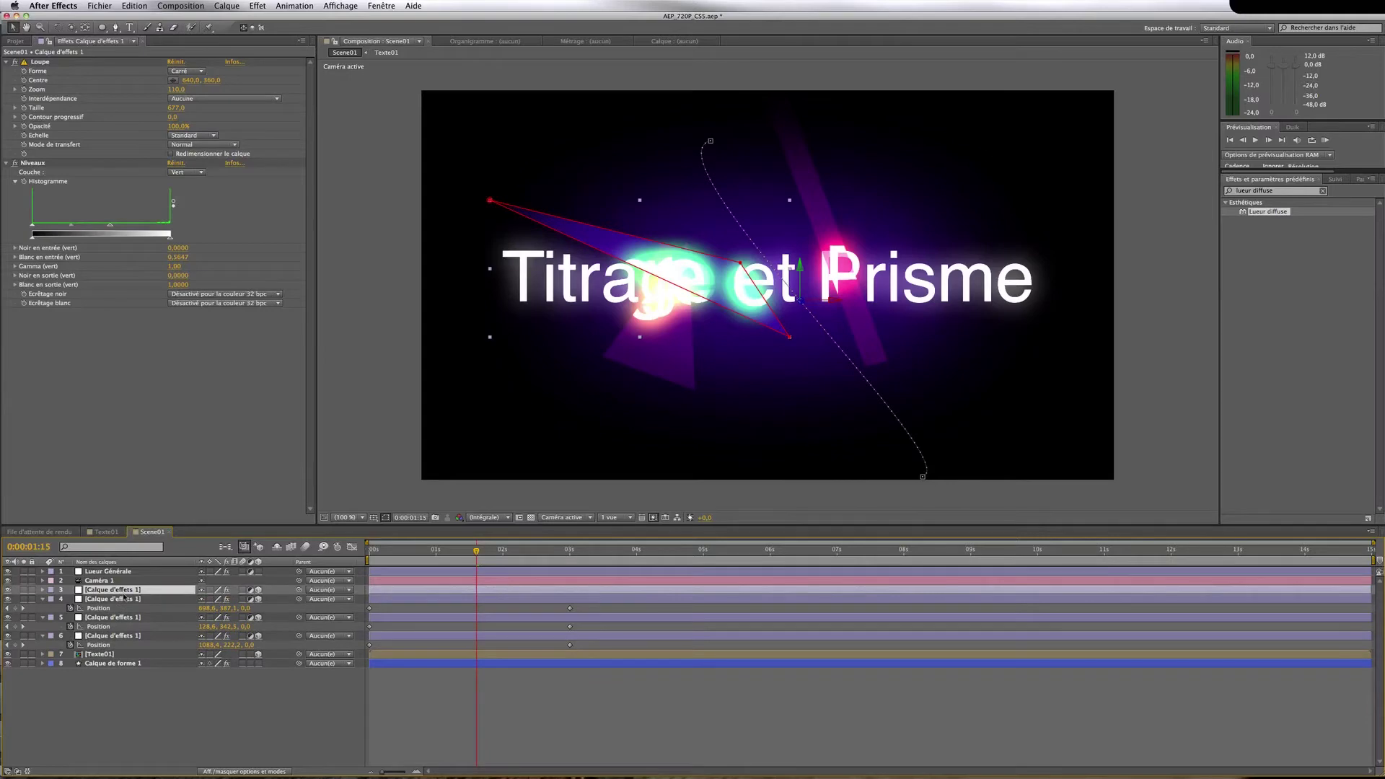
Rename the four Calque d'effets 1 layers 01, 02, 03 and 04, from the lowest to the uppermost
right_click(156, 640)
left_click(180, 767)
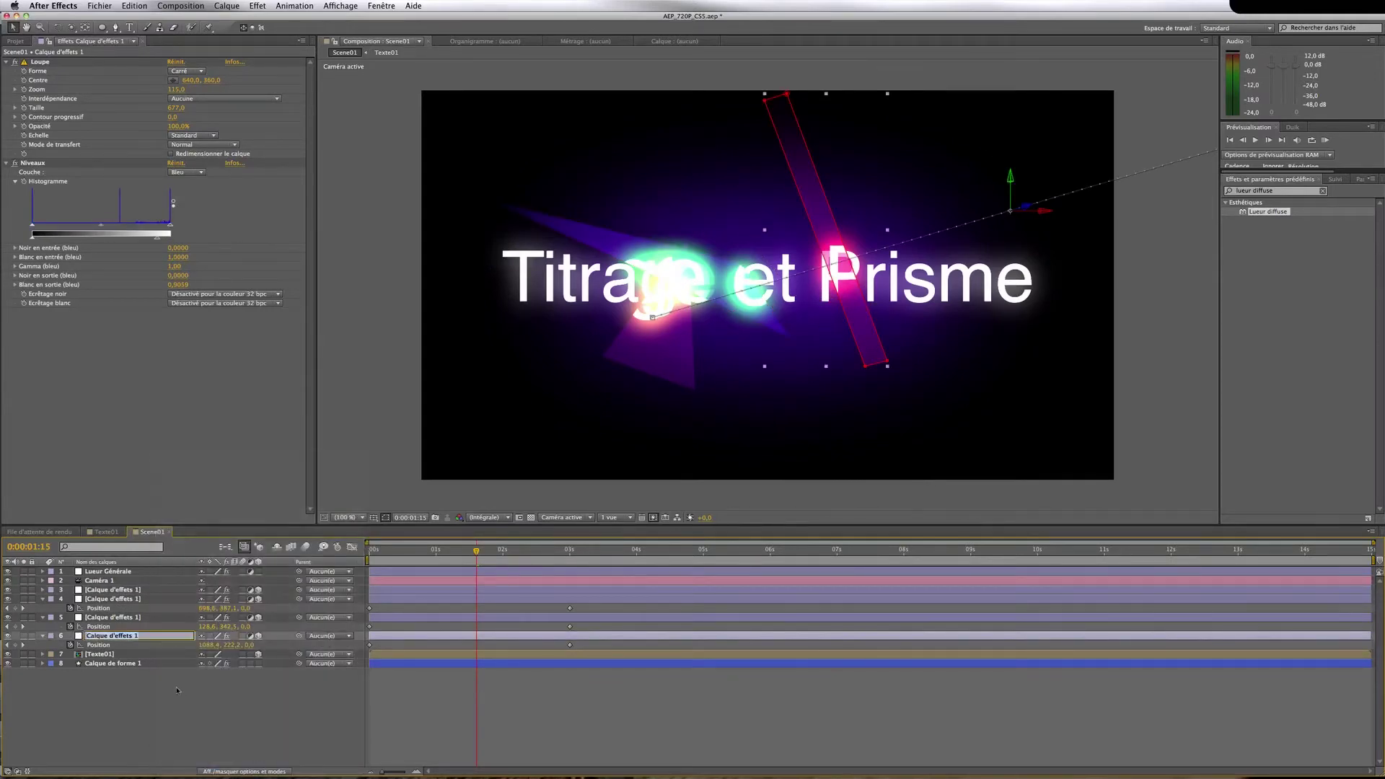
type("01")
right_click(146, 618)
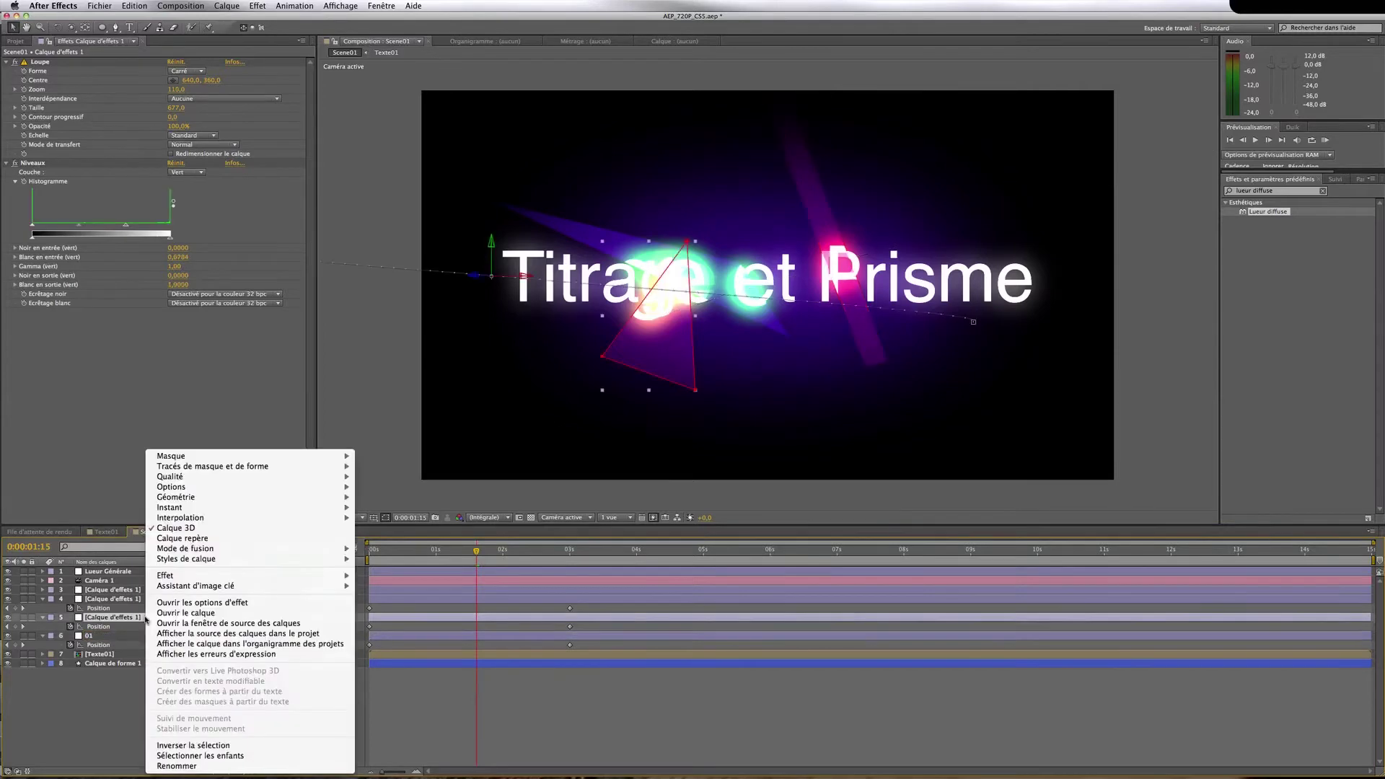
left_click(180, 767)
type("02")
right_click(147, 602)
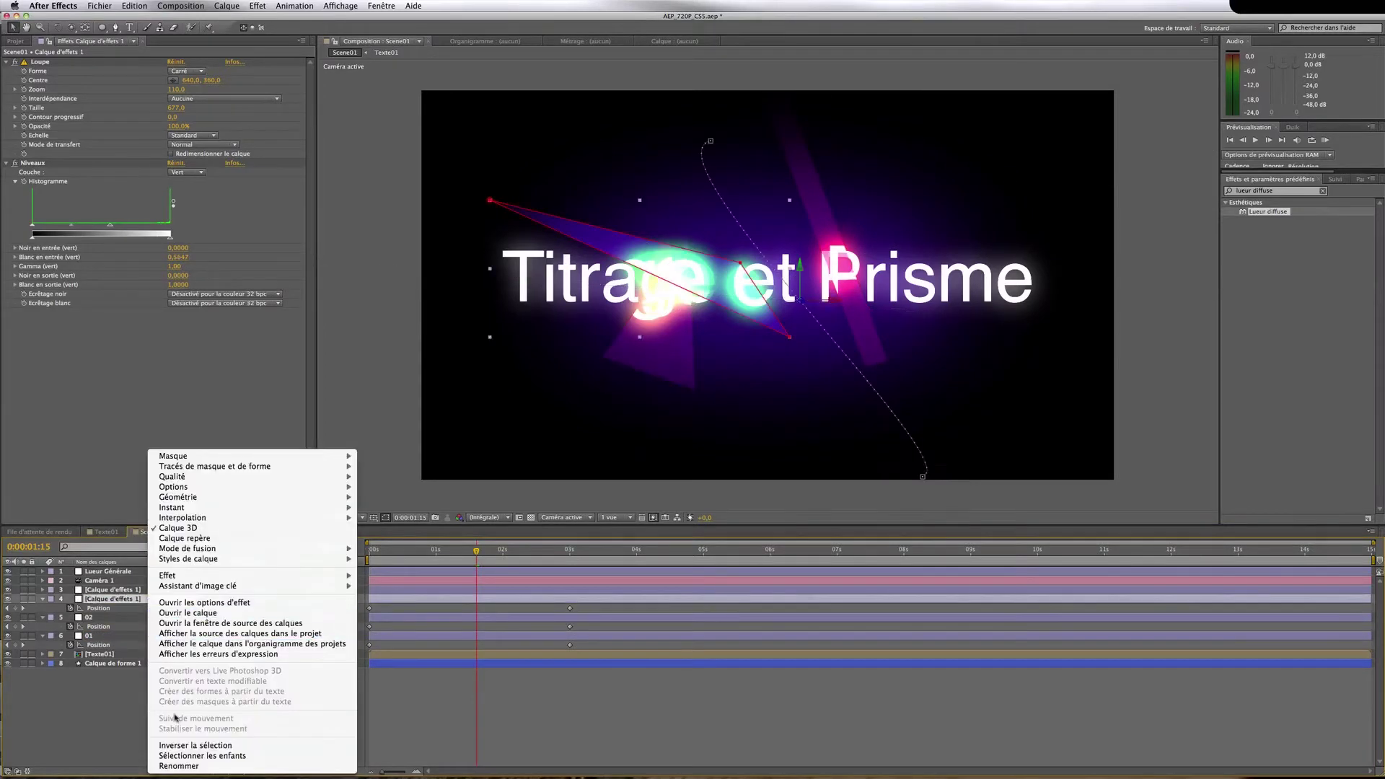
left_click(180, 766)
type("03")
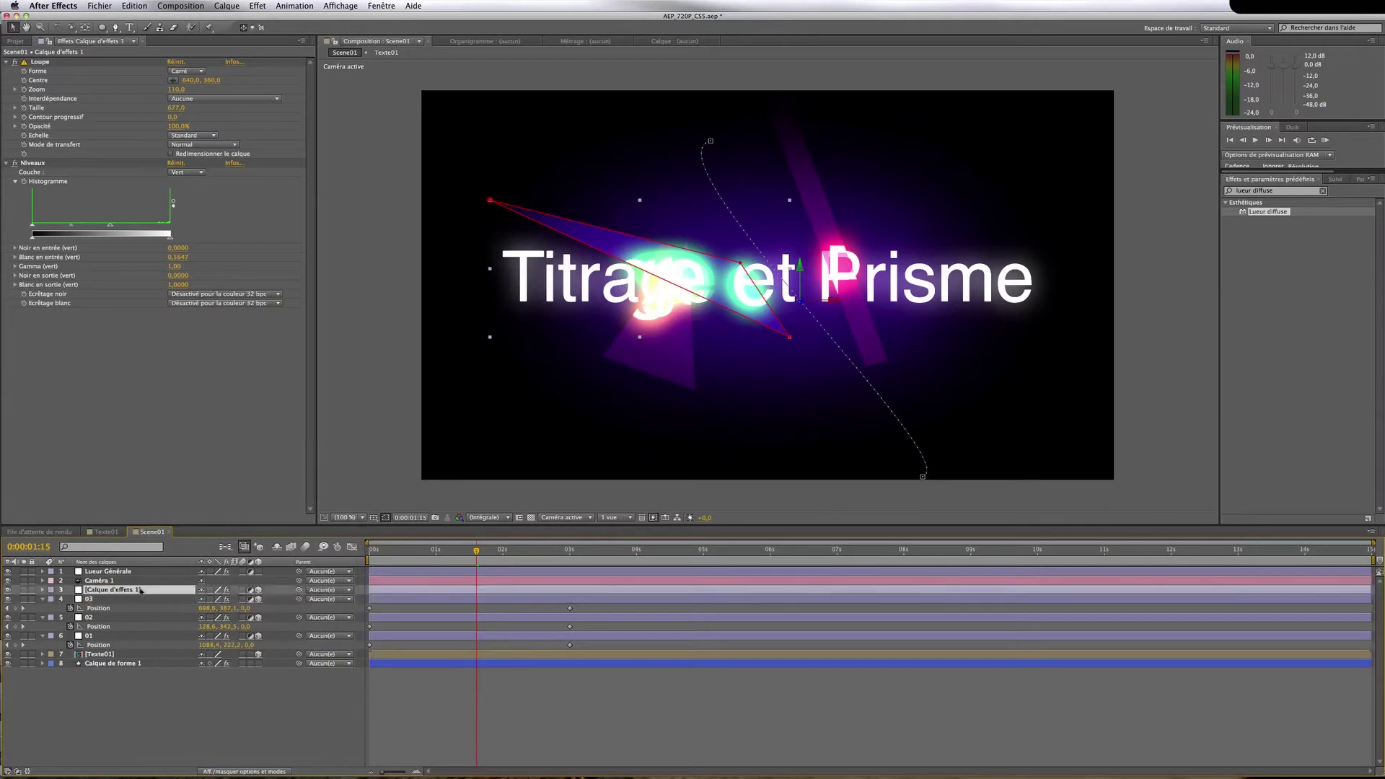
right_click(144, 590)
left_click(162, 767)
type("04")
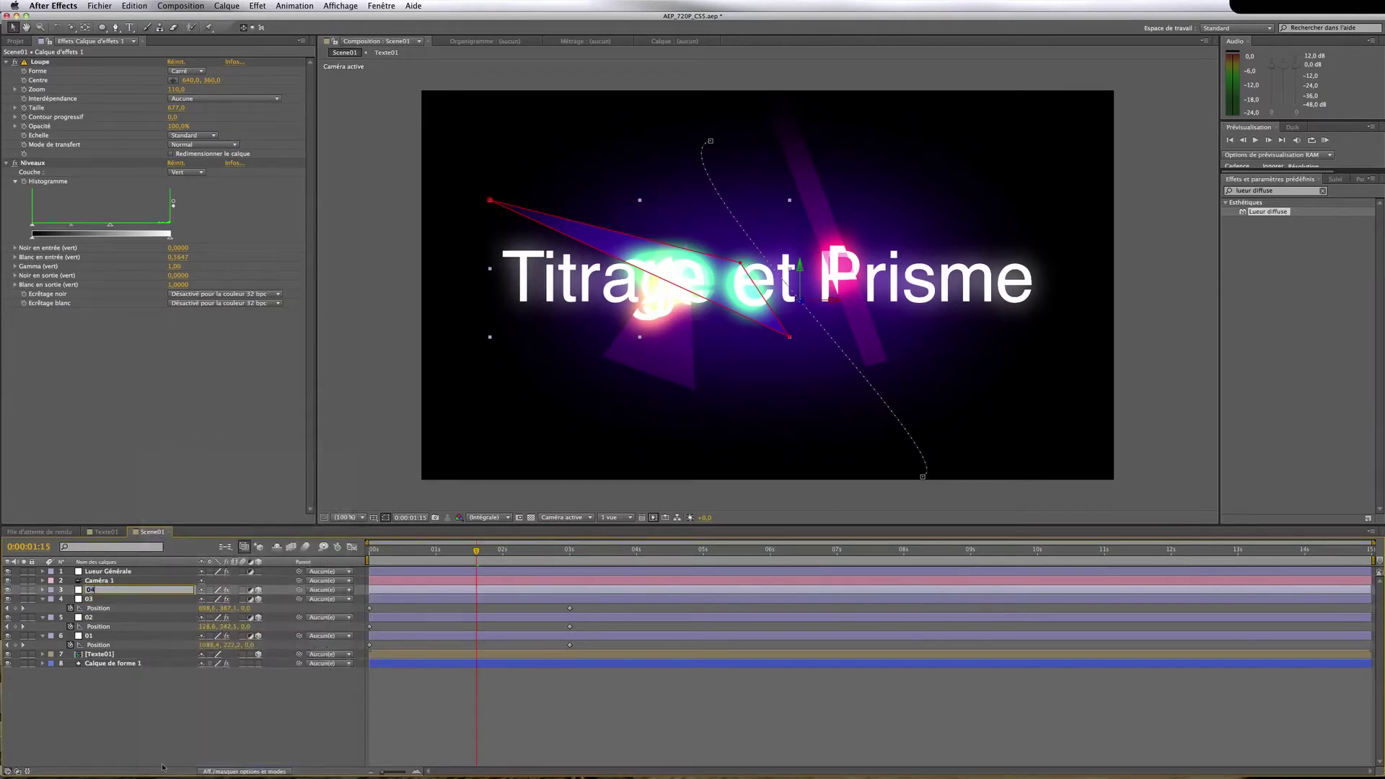
left_click(169, 723)
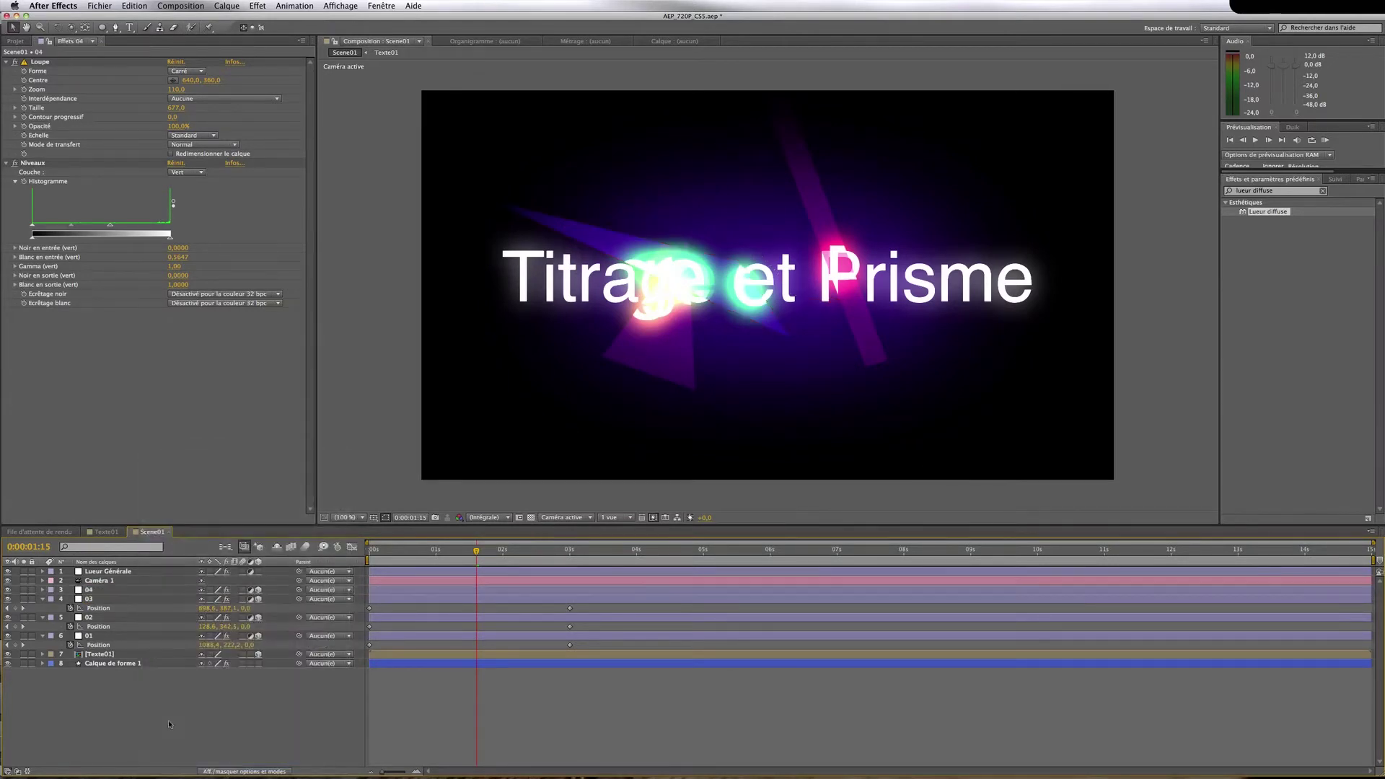
Delete Masque 1 from layer 04
left_click(132, 590)
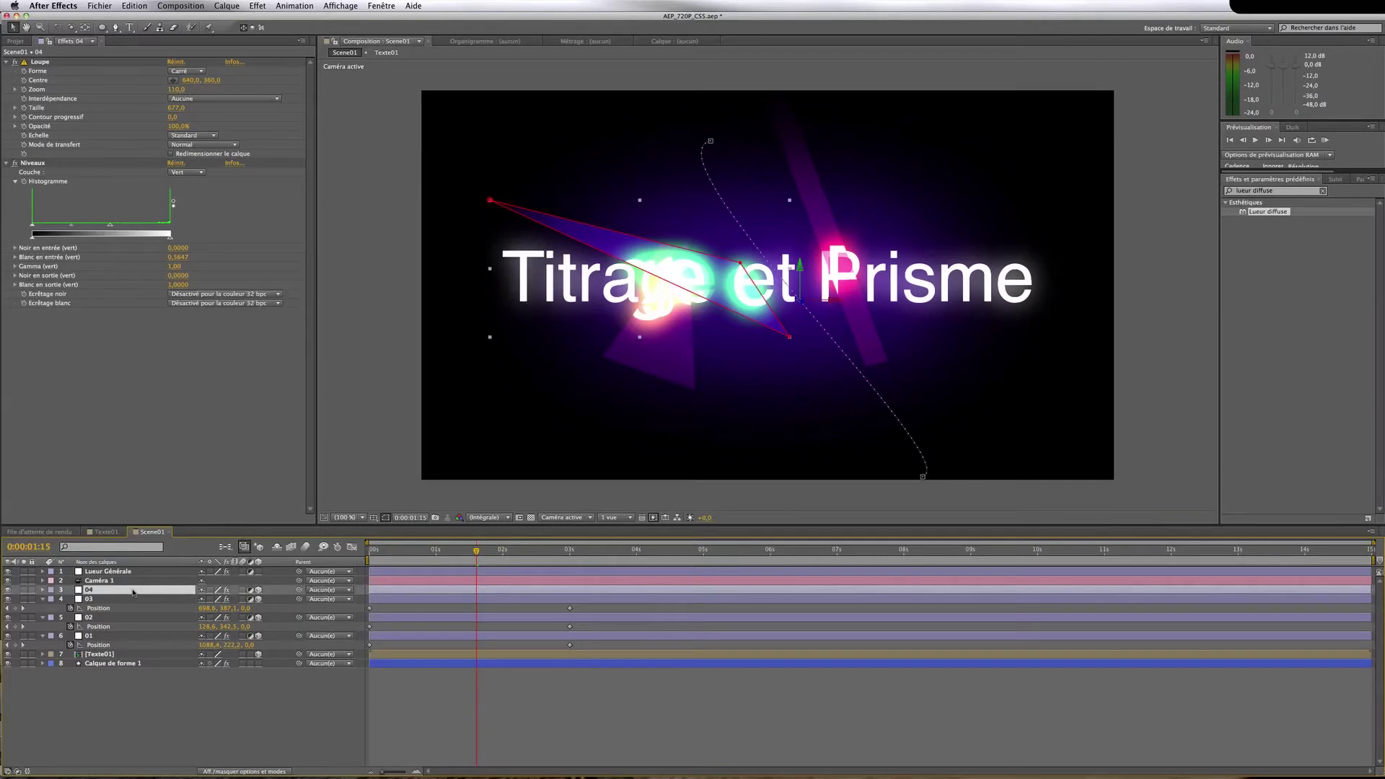
key("m")
left_click(99, 600)
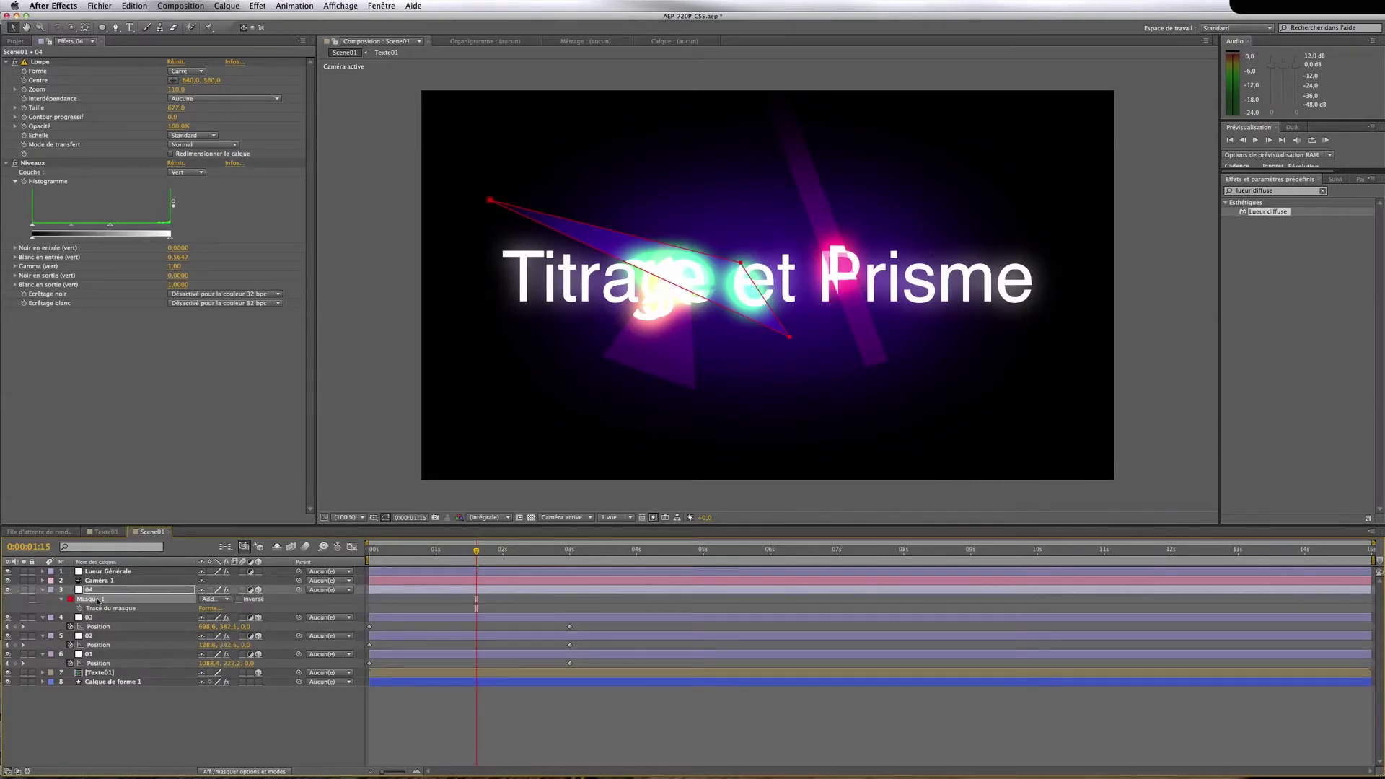
key("Delete")
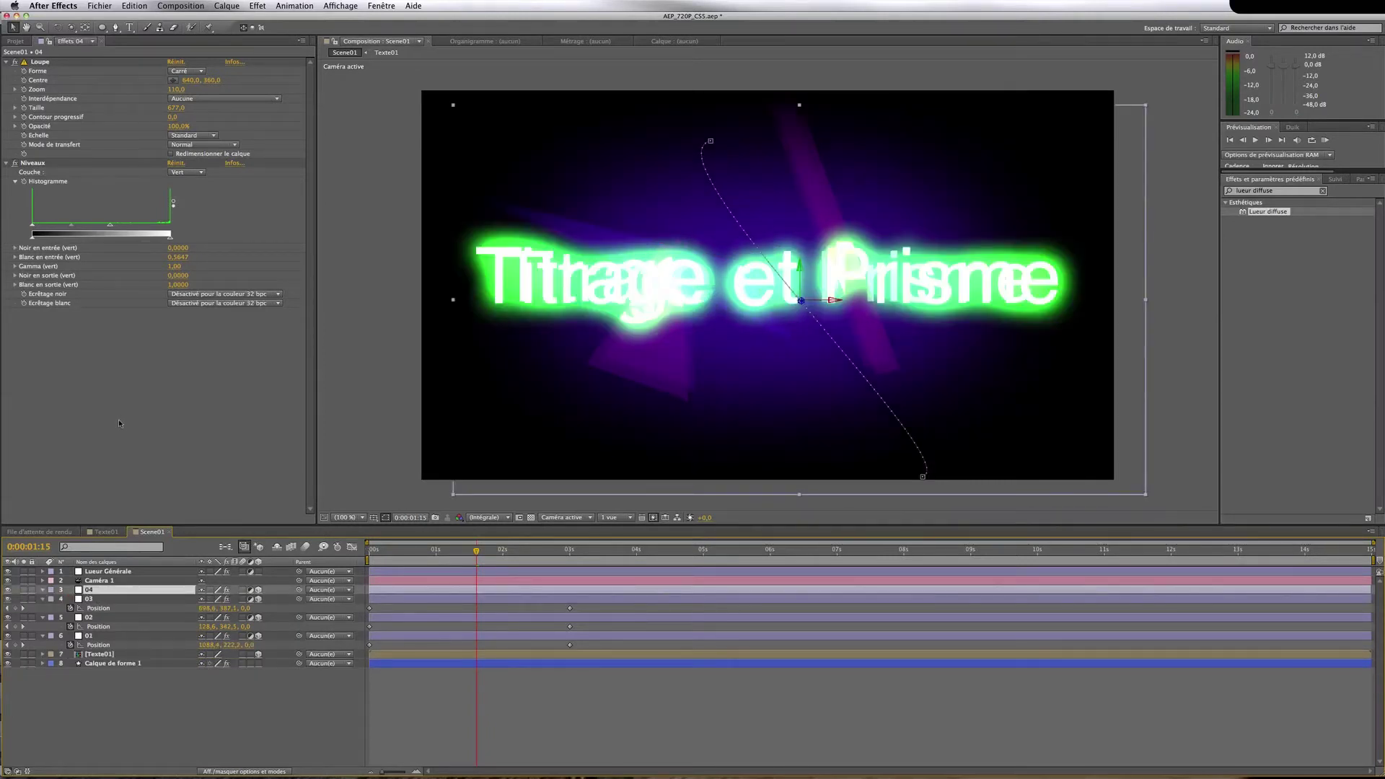
Draw a closed triangular mask on layer 04 over "Prisme", with its lowest corner below the letter P
key("g")
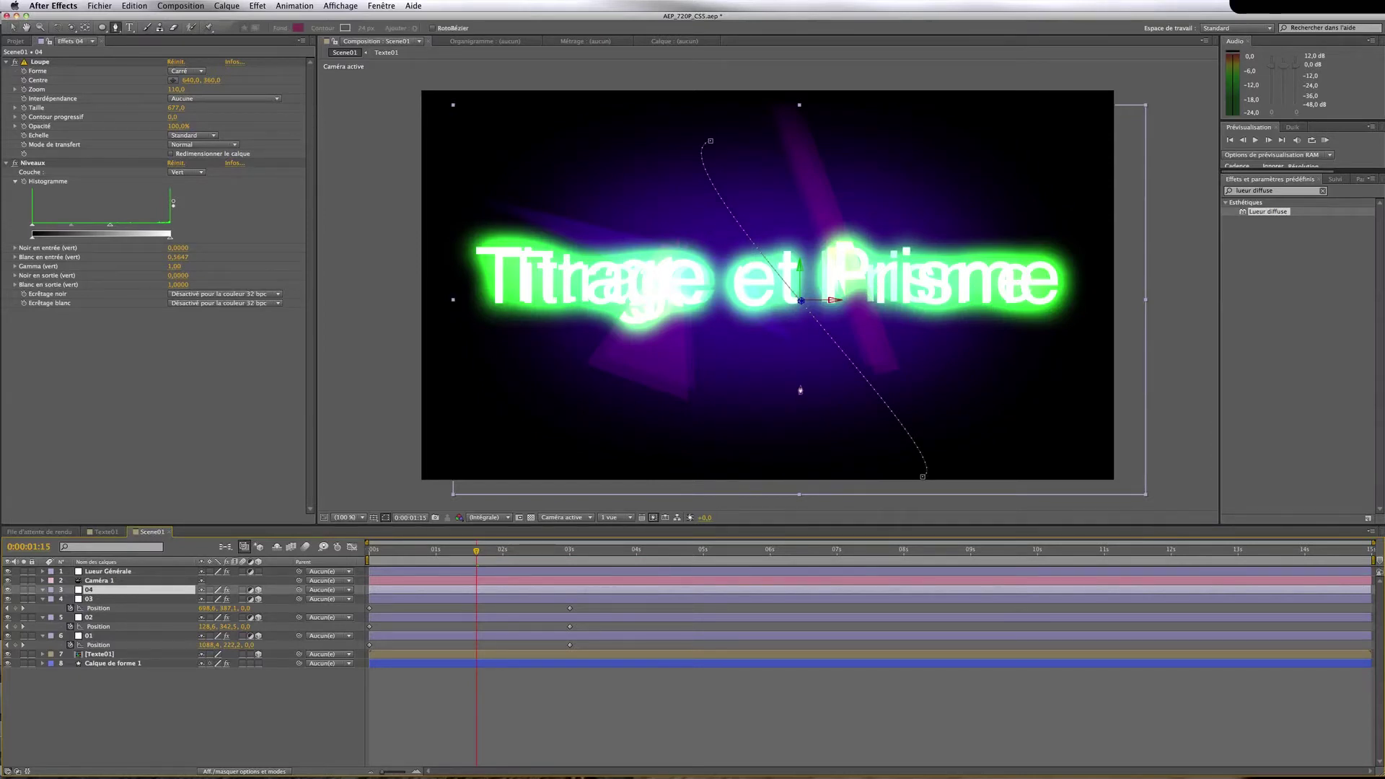
left_click(824, 385)
left_click(884, 236)
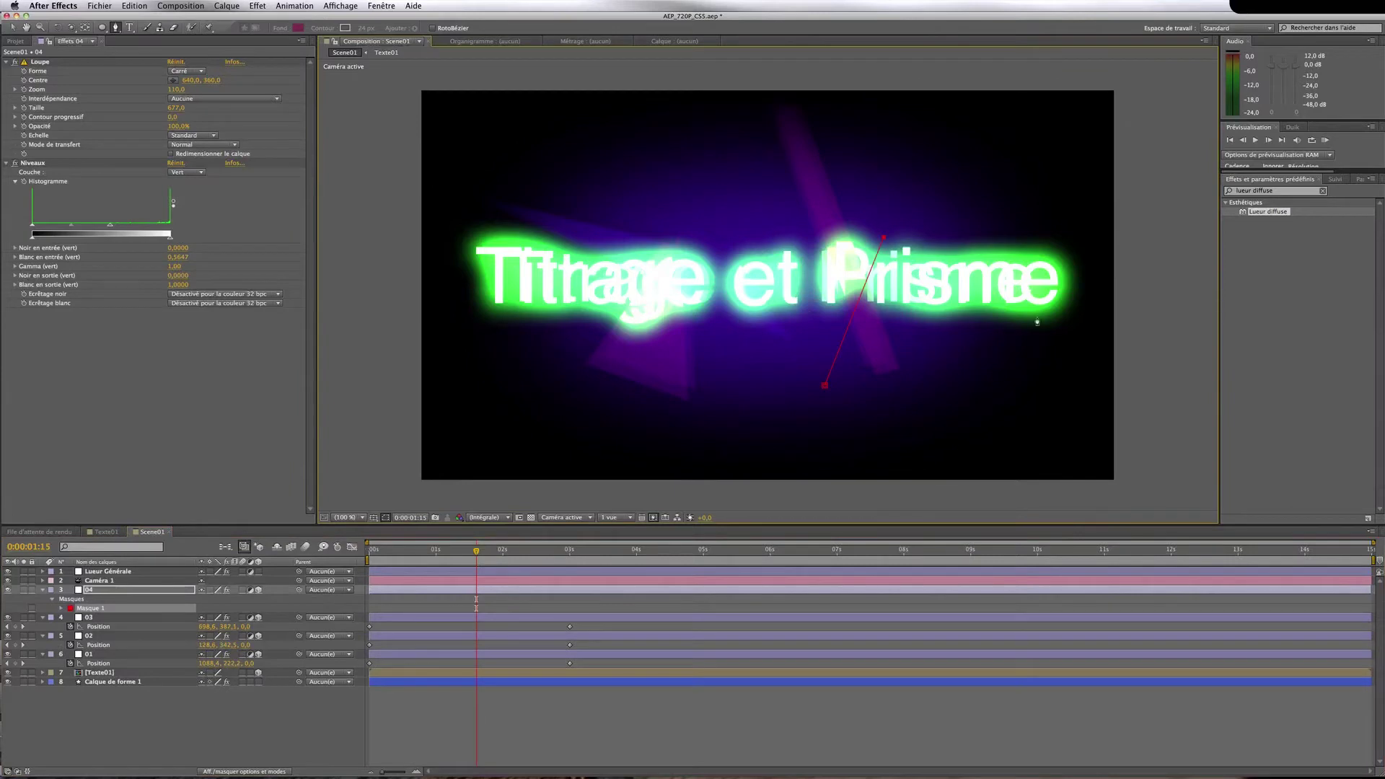
left_click(1046, 268)
left_click(824, 385)
key("super+z")
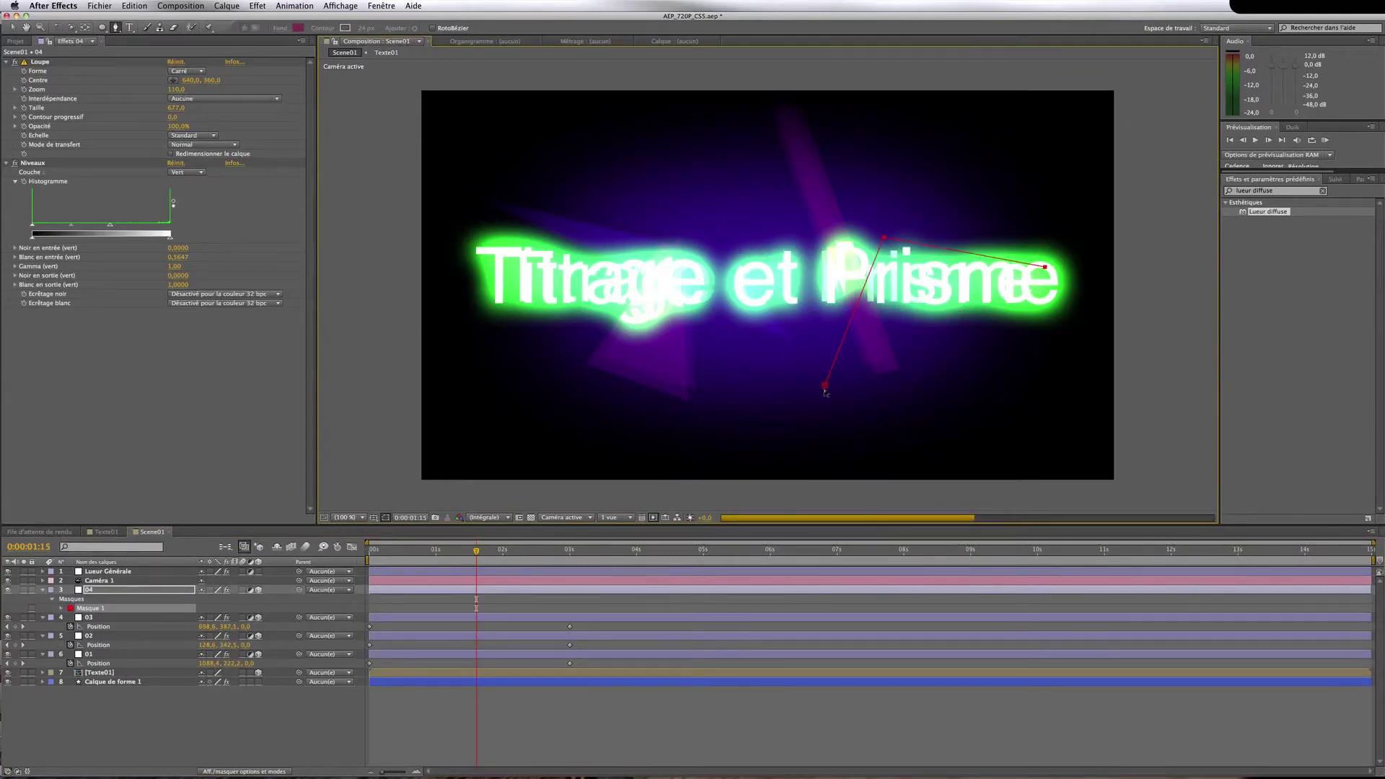
left_click(825, 386)
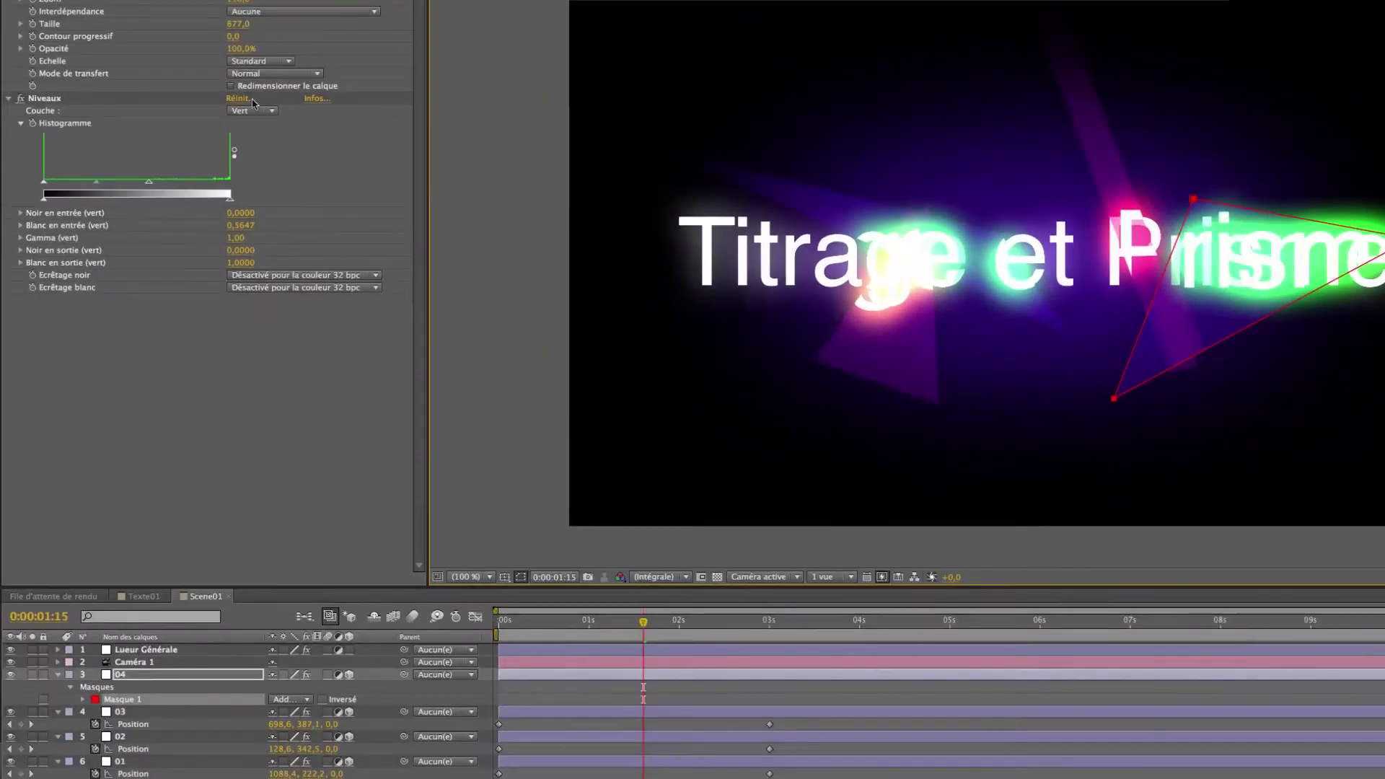
Reset layer 04's Niveaux effect, then set the red input white to 0.8510 and the red gamma to 0.35
left_click(178, 163)
left_click(240, 99)
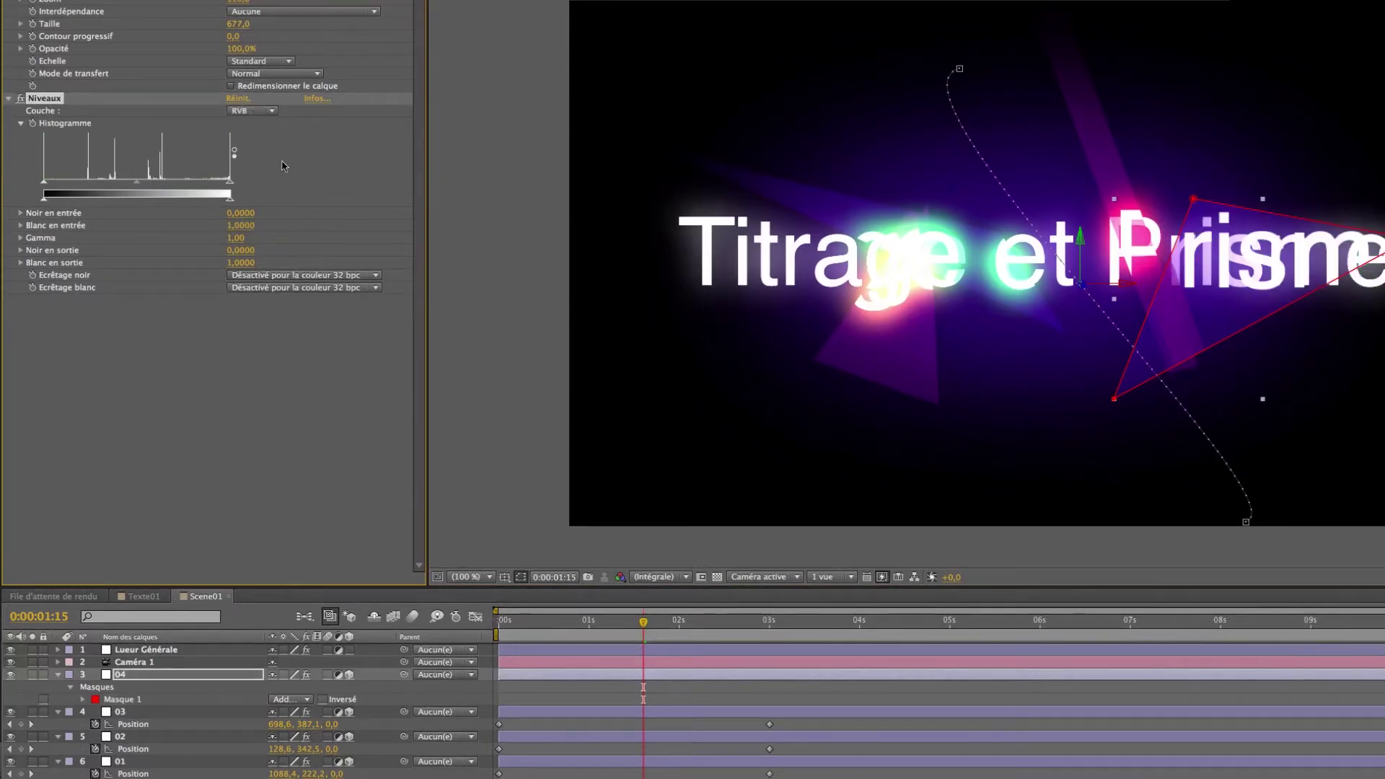
left_click(255, 114)
left_click(273, 141)
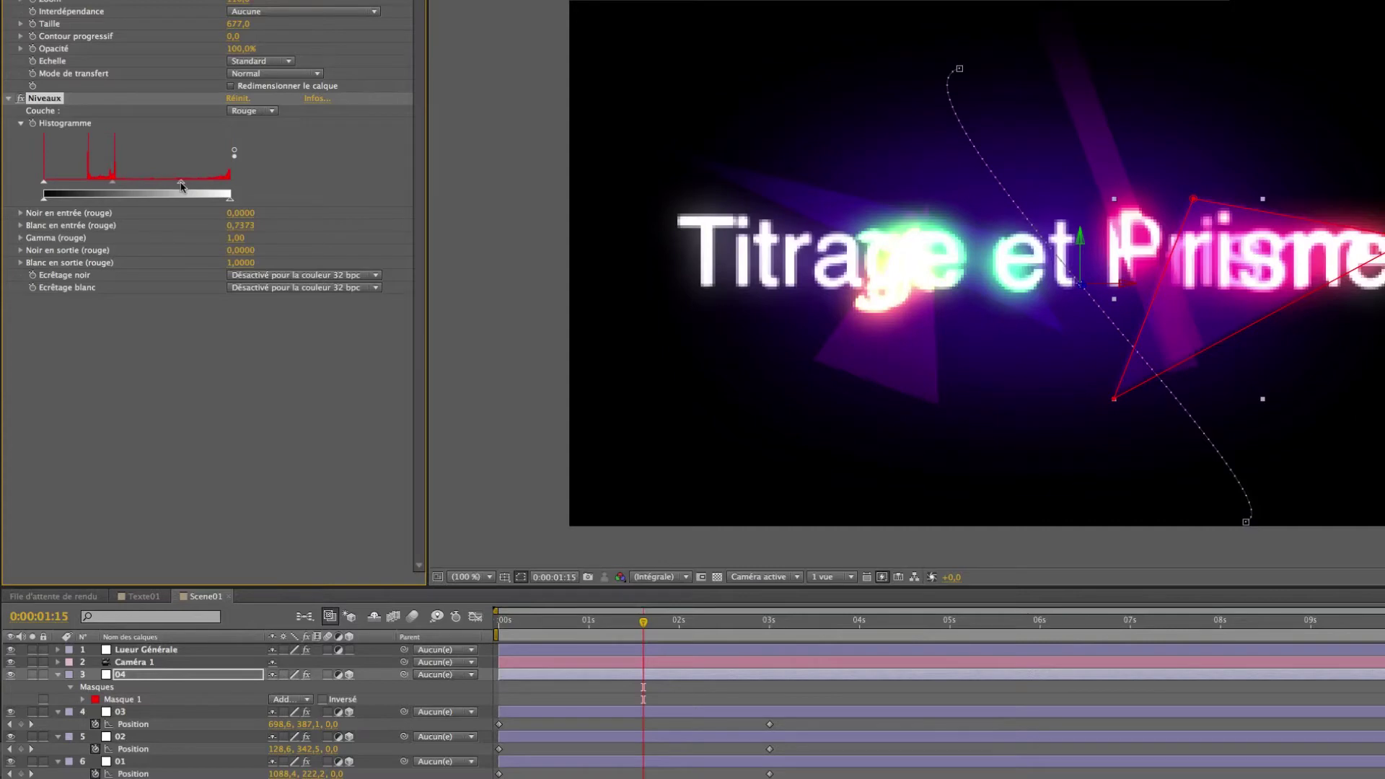
left_click_drag(192, 187, 168, 185)
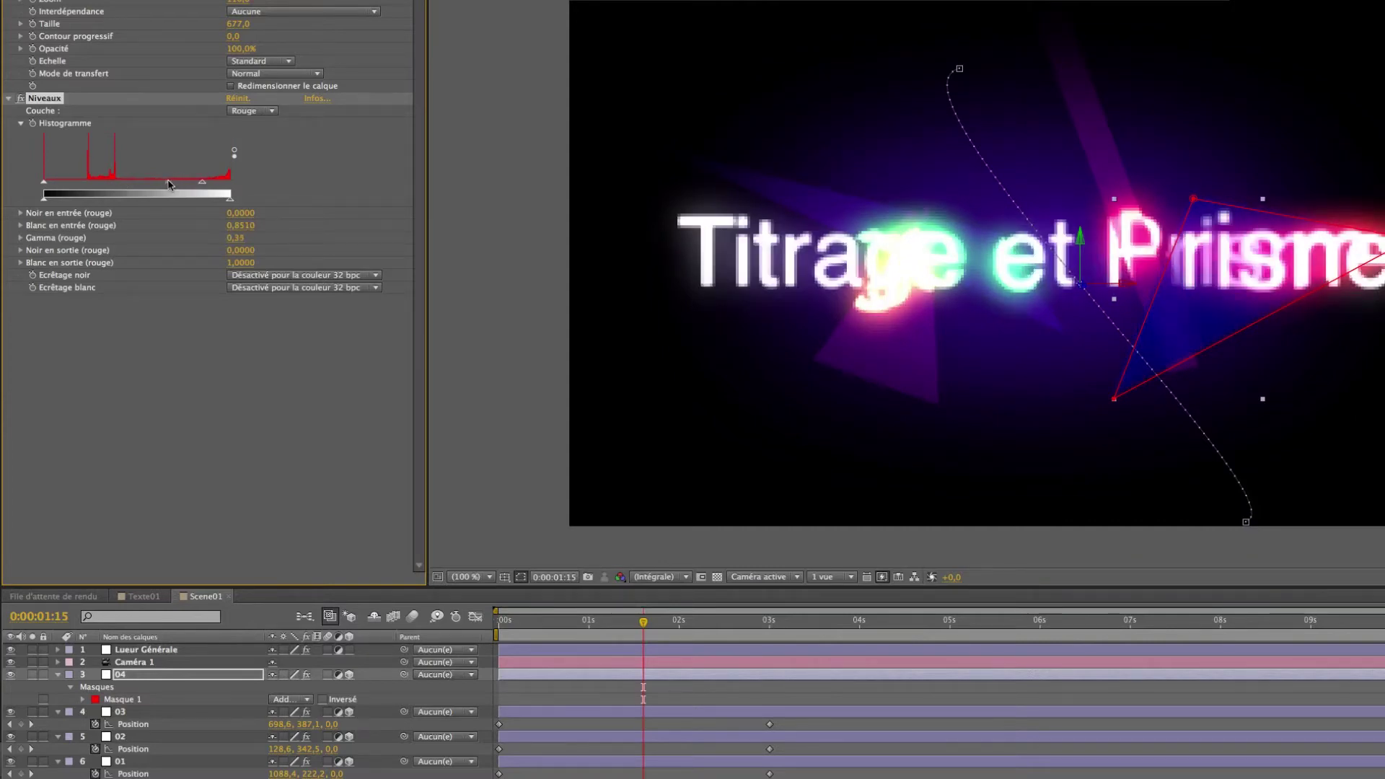
Set the green input white in layer 04's Niveaux effect to 0.8196
left_click(249, 111)
left_click(250, 153)
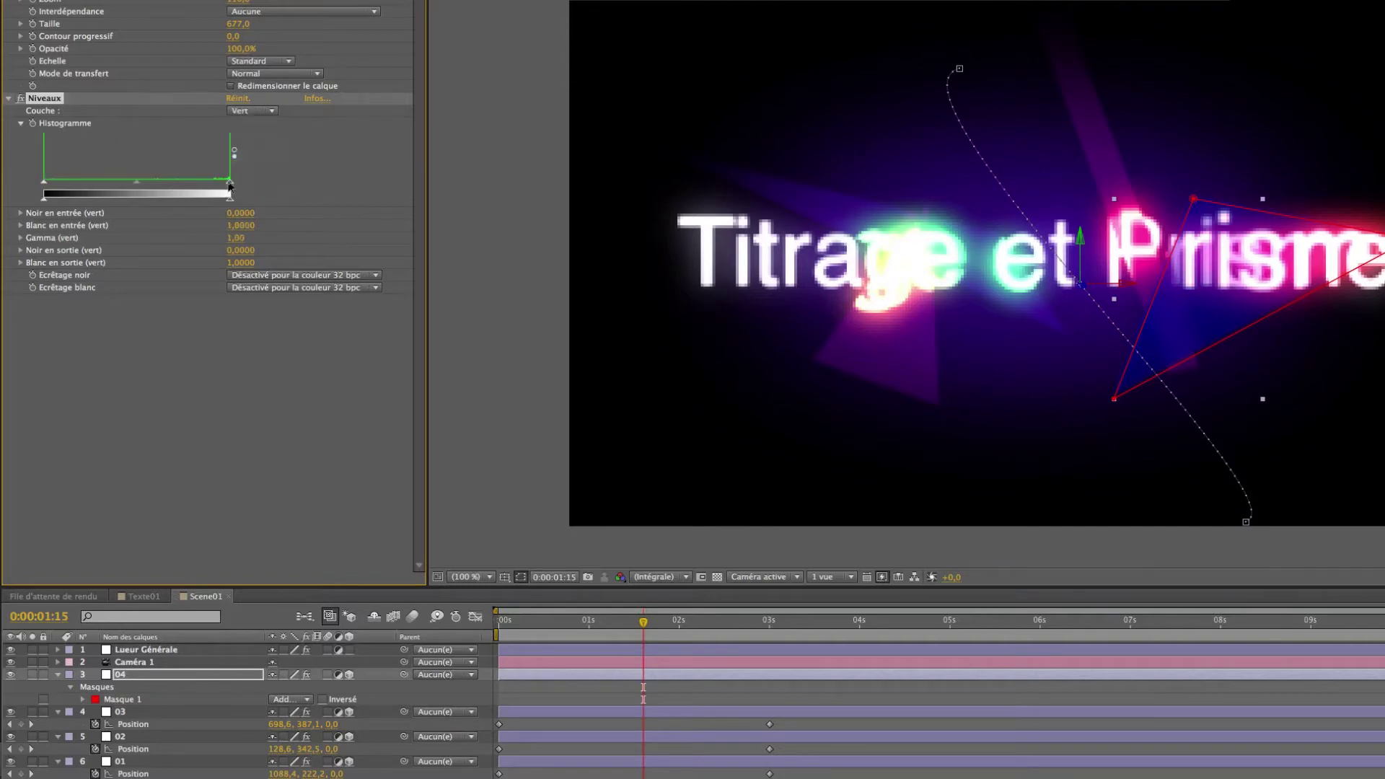
left_click_drag(230, 184, 195, 188)
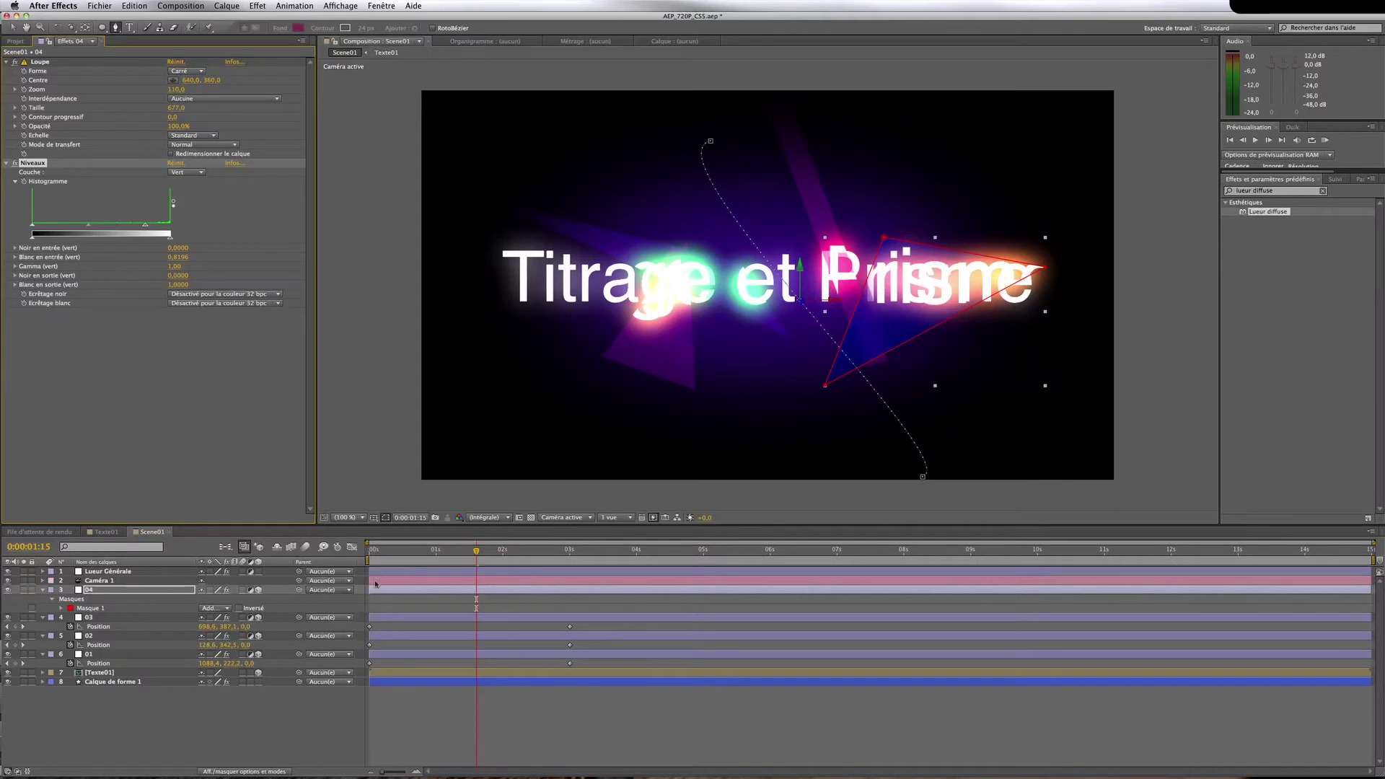
Move layer 04's Position at 0:00 beyond the frame's upper-left corner, to 175, −14, 0
key("Return")
key("p")
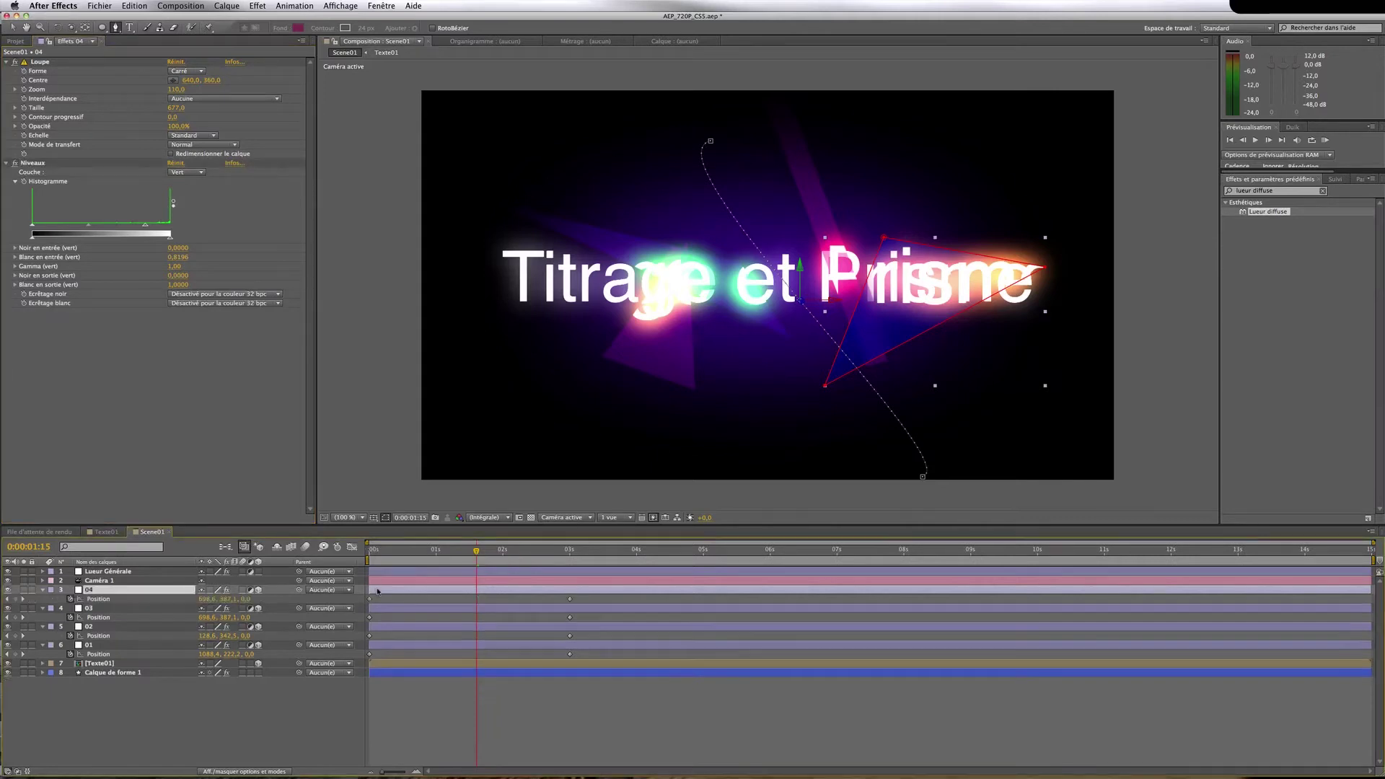
left_click(368, 552)
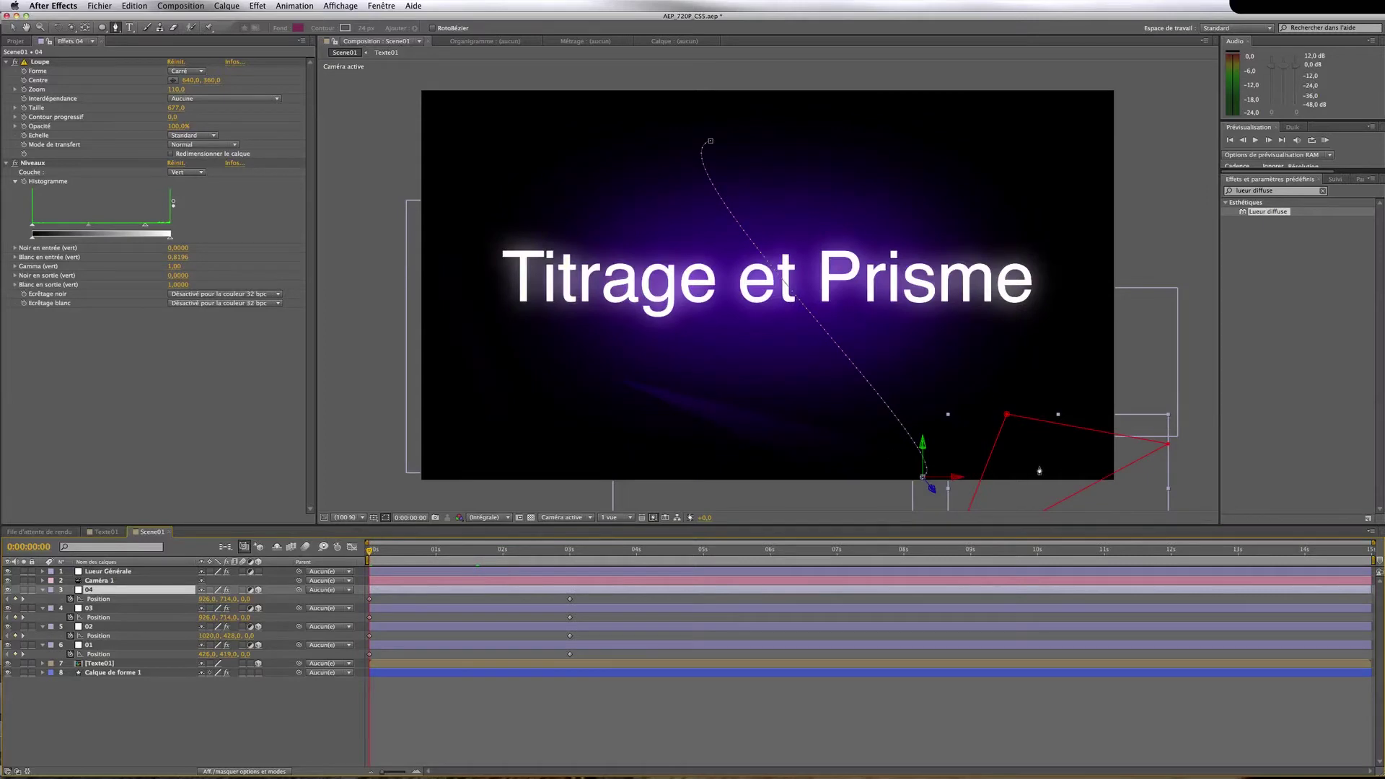
key("v")
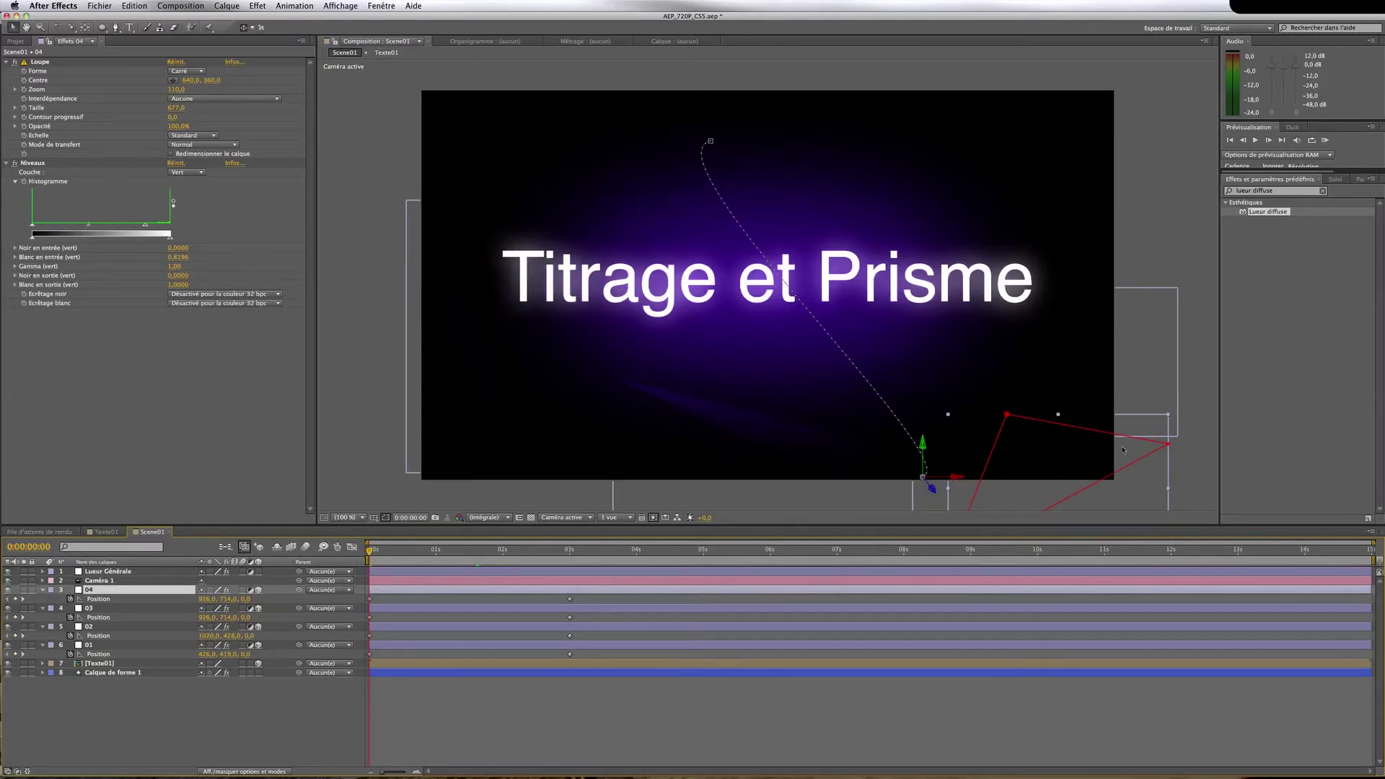
left_click_drag(1061, 464, 652, 66)
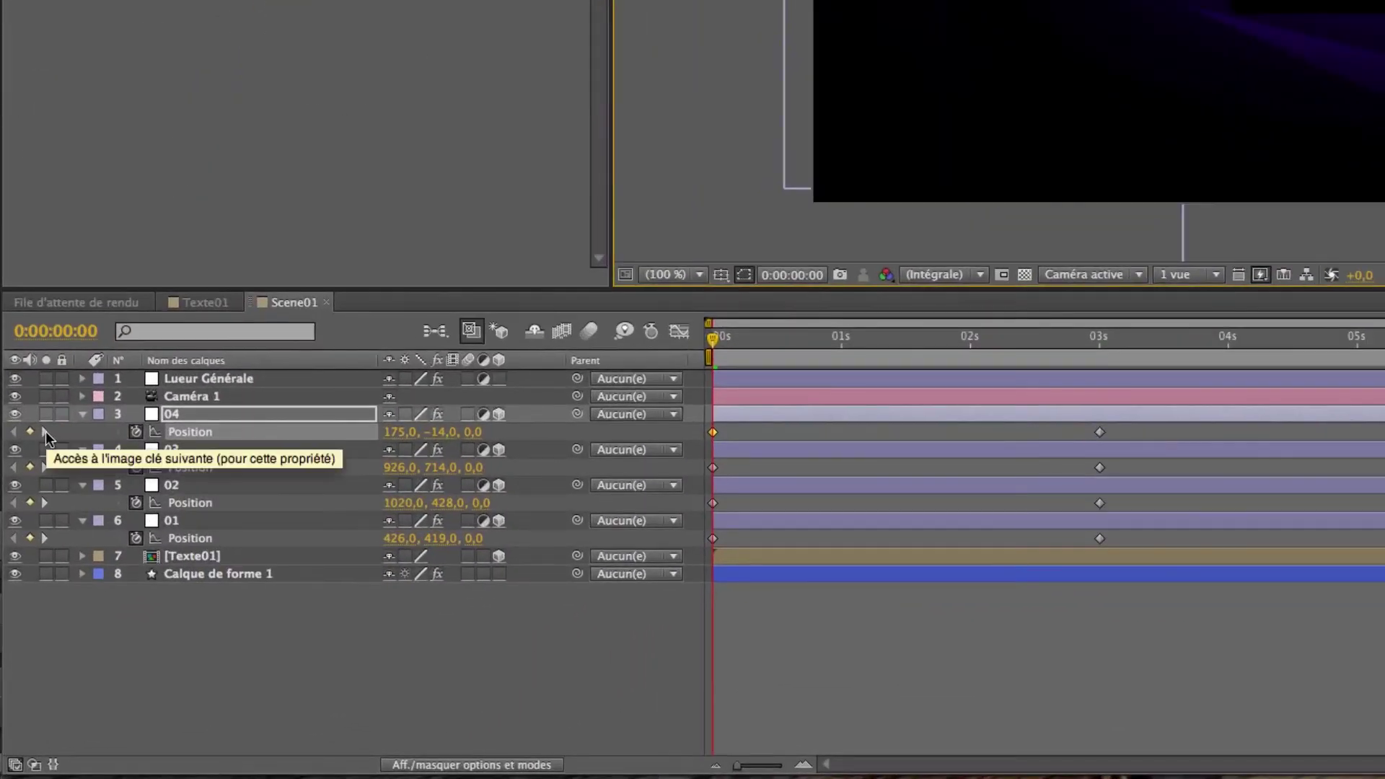
At layer 04's 3-second keyframe, move its triangle to the lower right of the frame and straighten the motion path
left_click(45, 432)
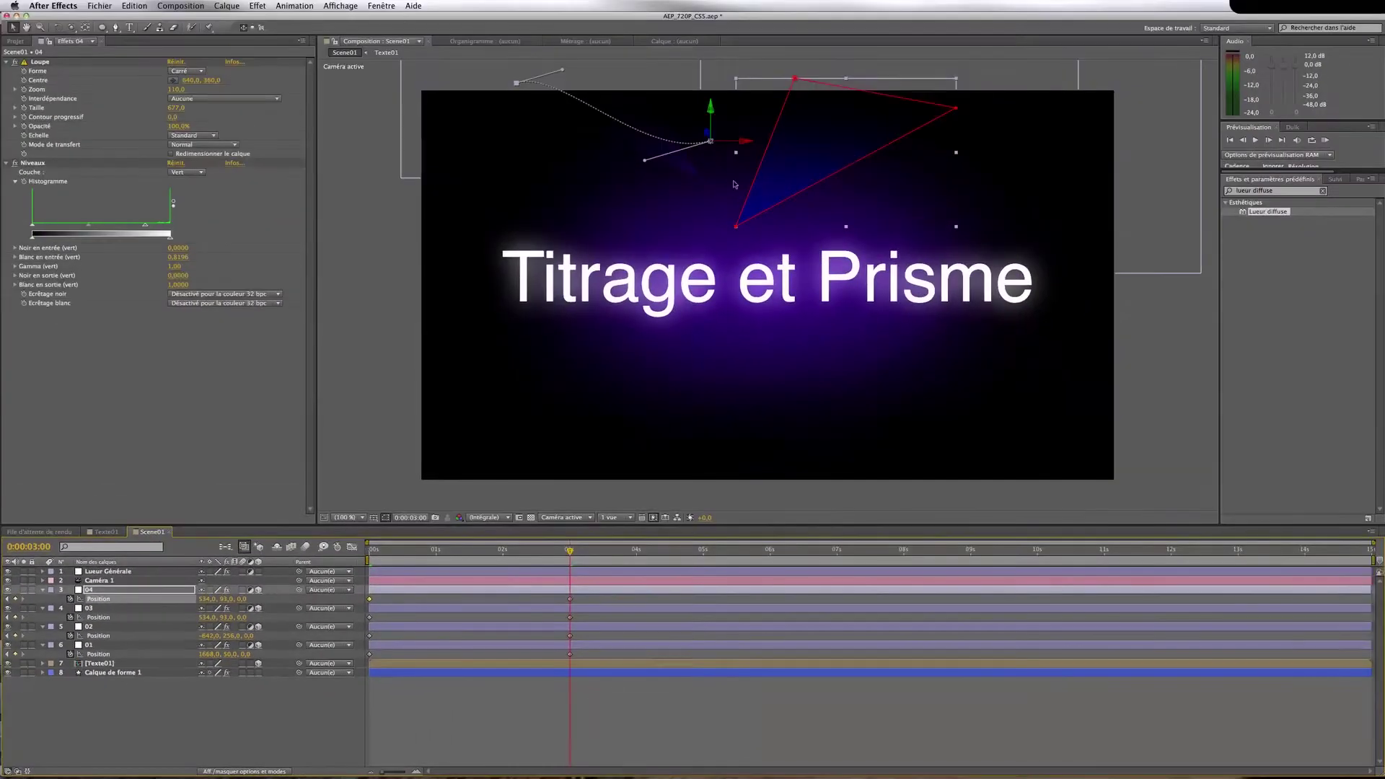
left_click_drag(827, 145, 1015, 412)
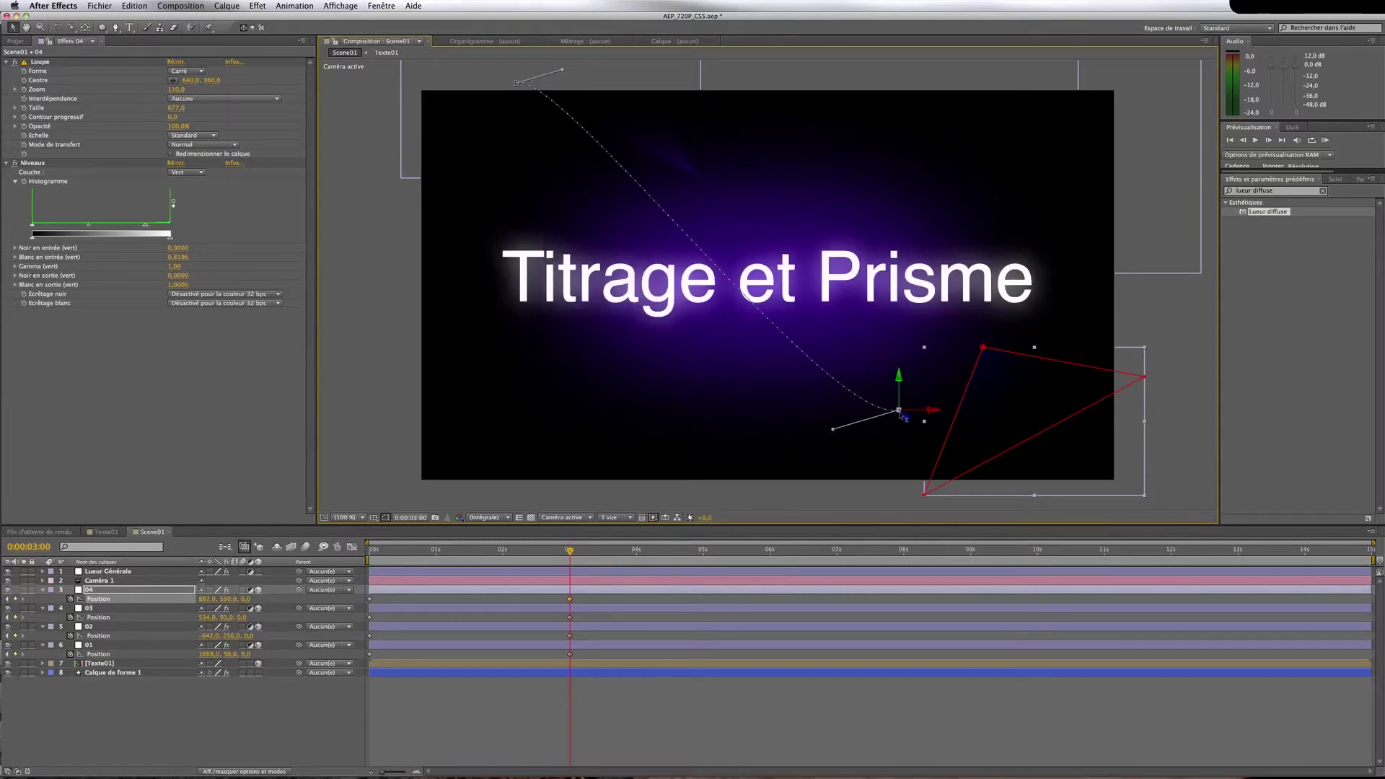
left_click_drag(834, 429, 700, 364)
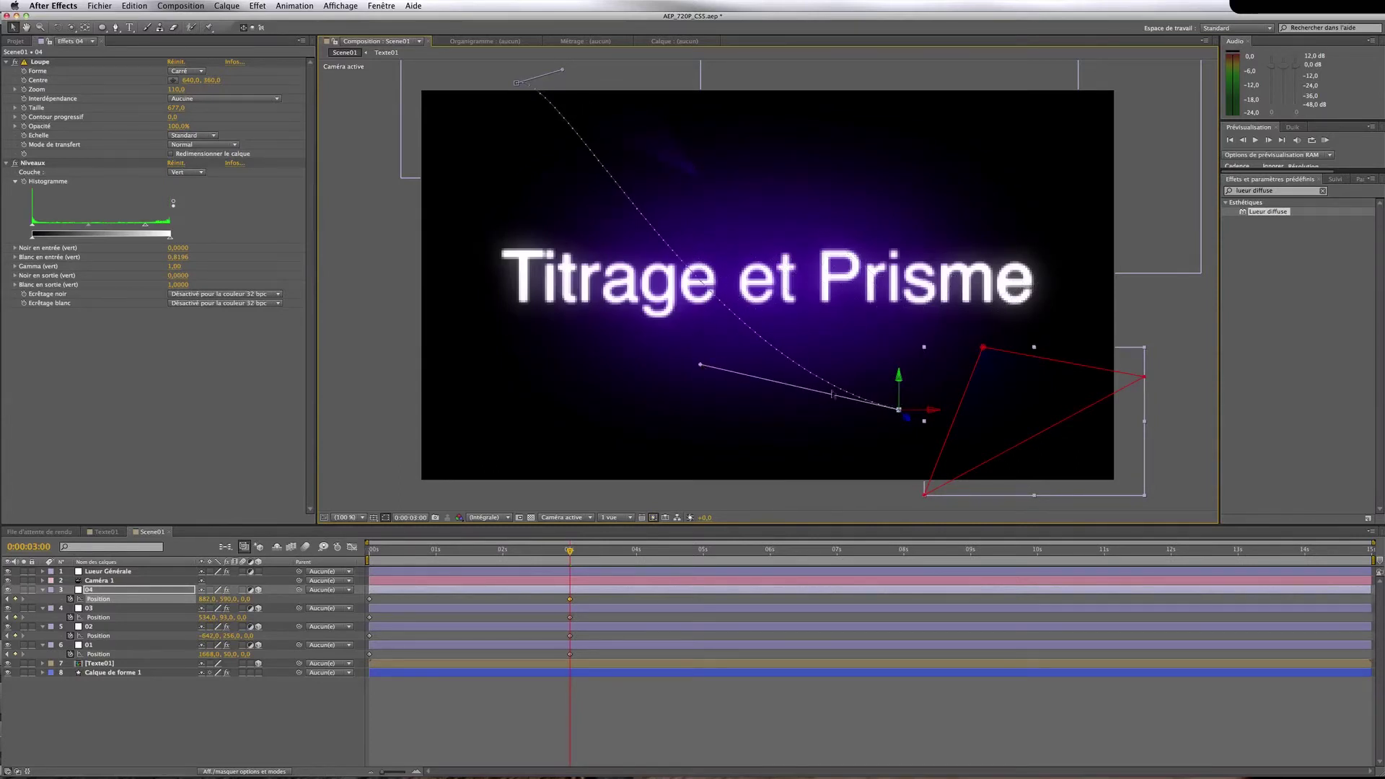
key("g")
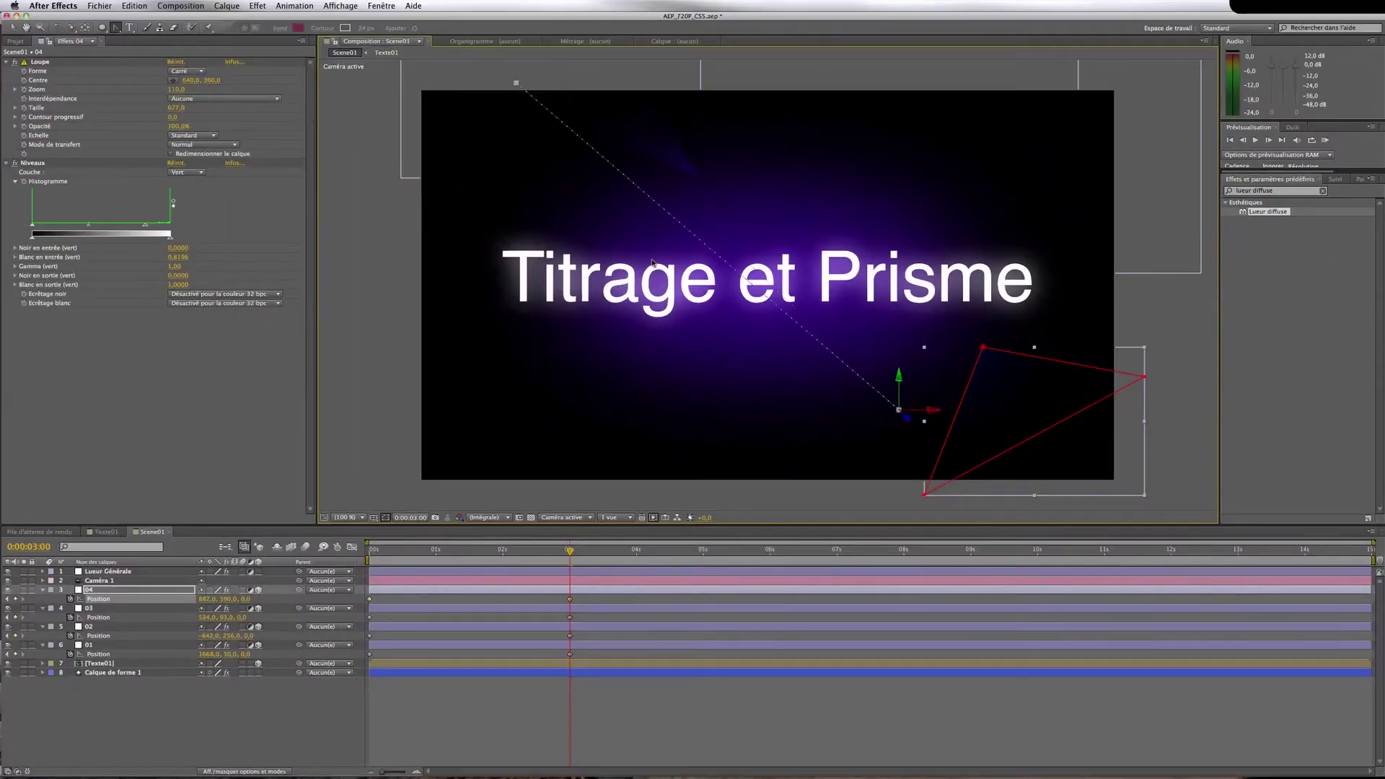
Check layer 04's sweep at 0:00:01:15, then shift its 3-second position horizontally farther right, to X about 1053
left_click_drag(570, 554, 477, 562)
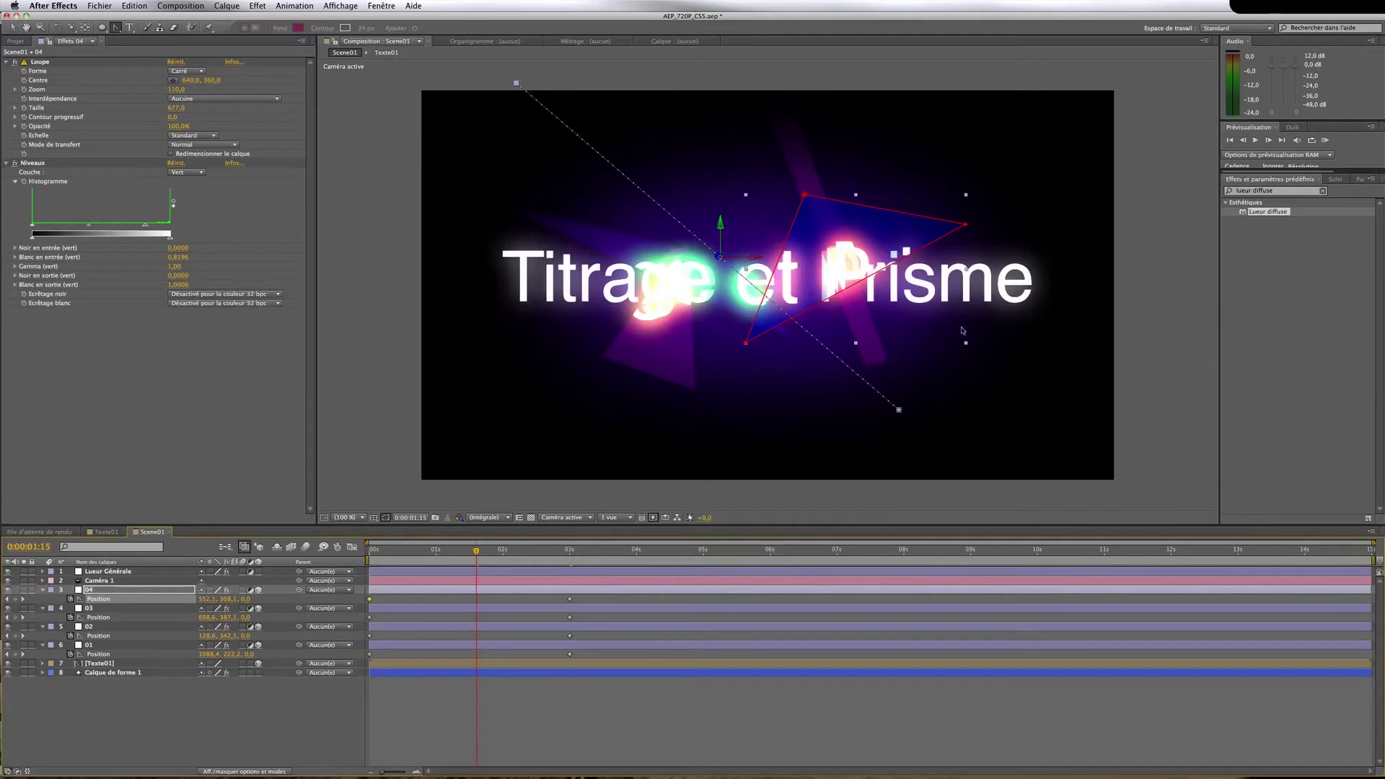
left_click(571, 551)
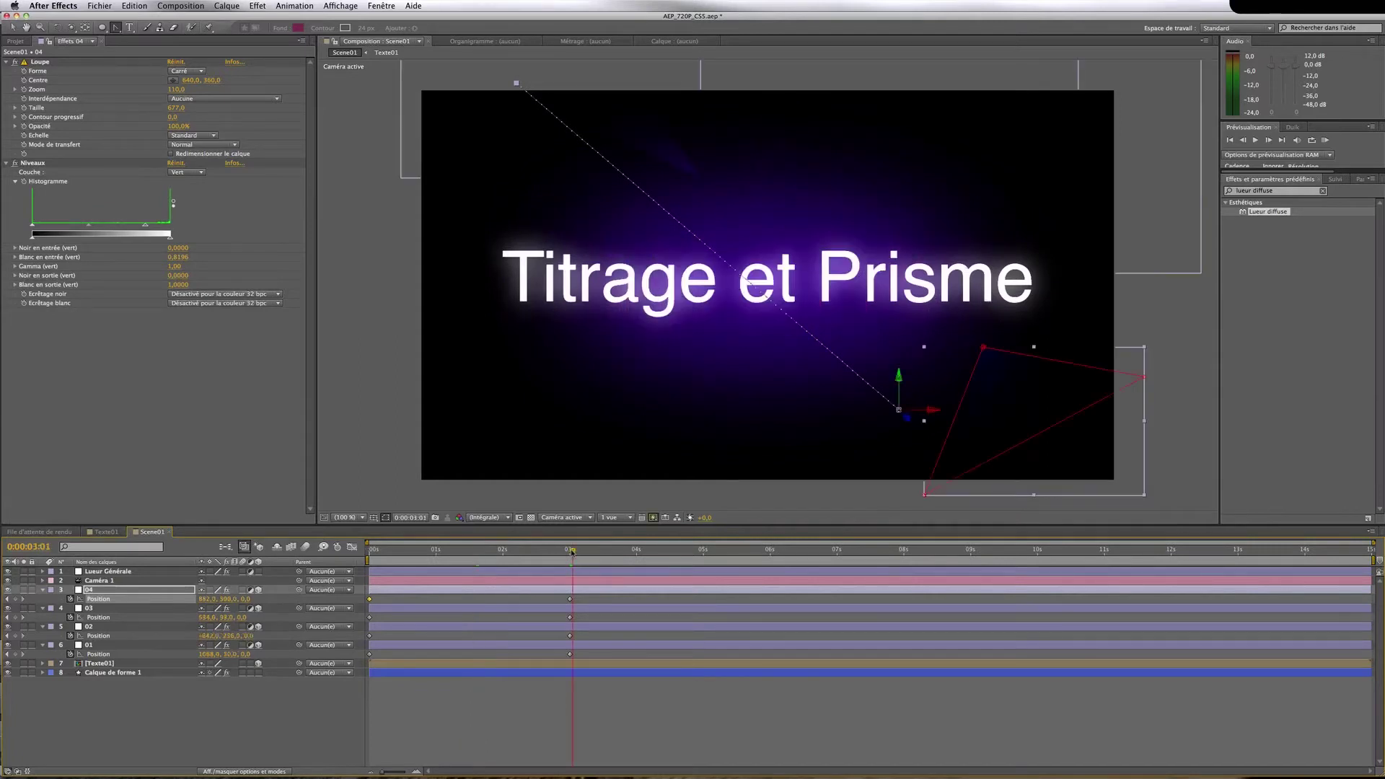
left_click(932, 413)
left_click_drag(938, 412, 1026, 414)
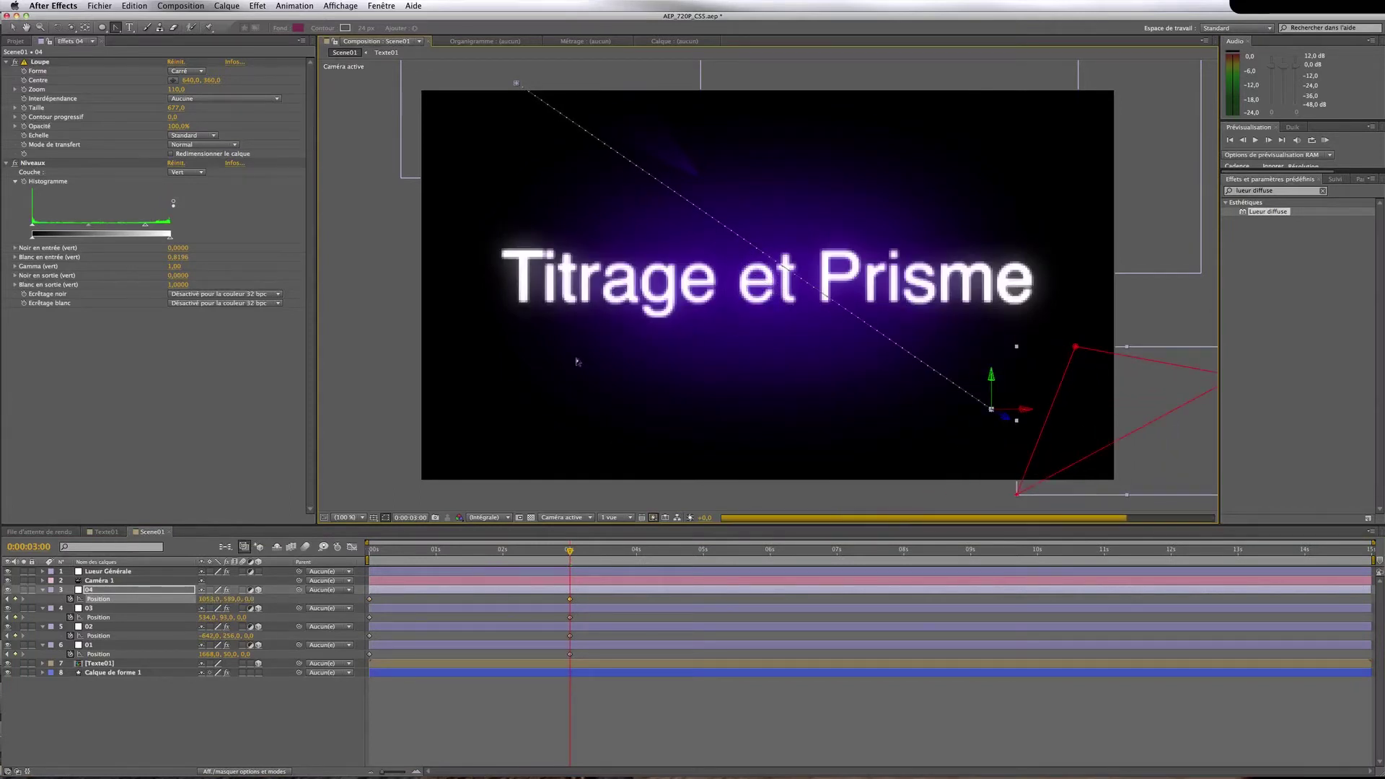
Duplicate layer 04 and rename the copy 05
left_click(139, 590)
key("super+d")
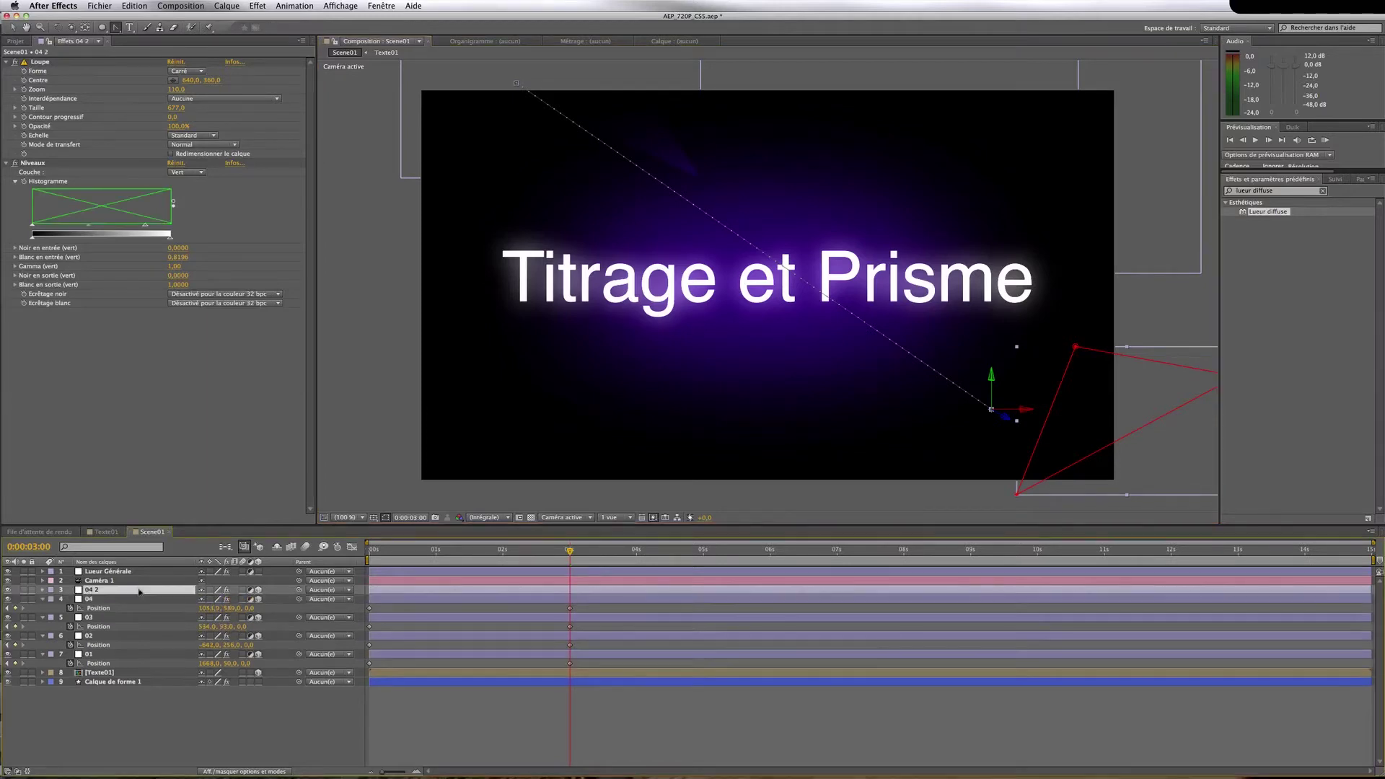
right_click(137, 590)
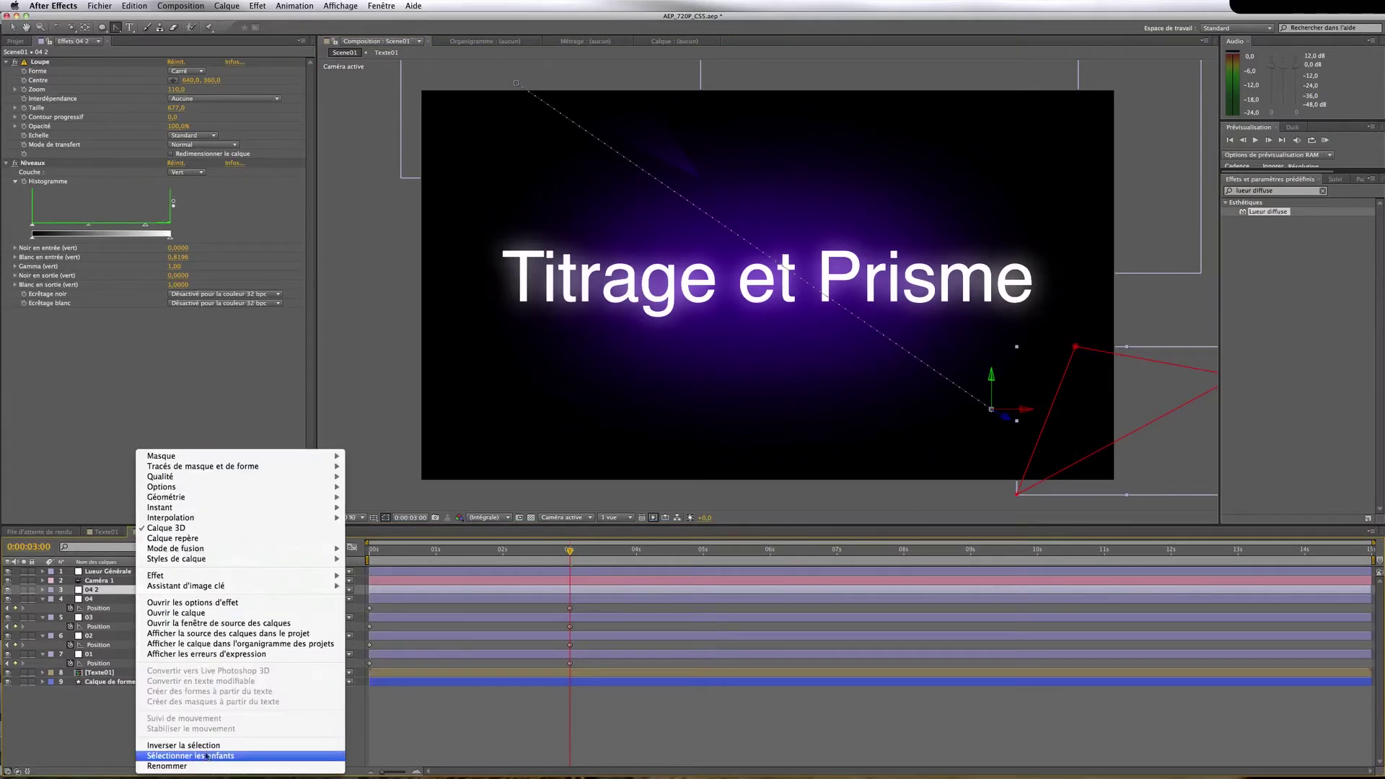
left_click(166, 766)
type("05")
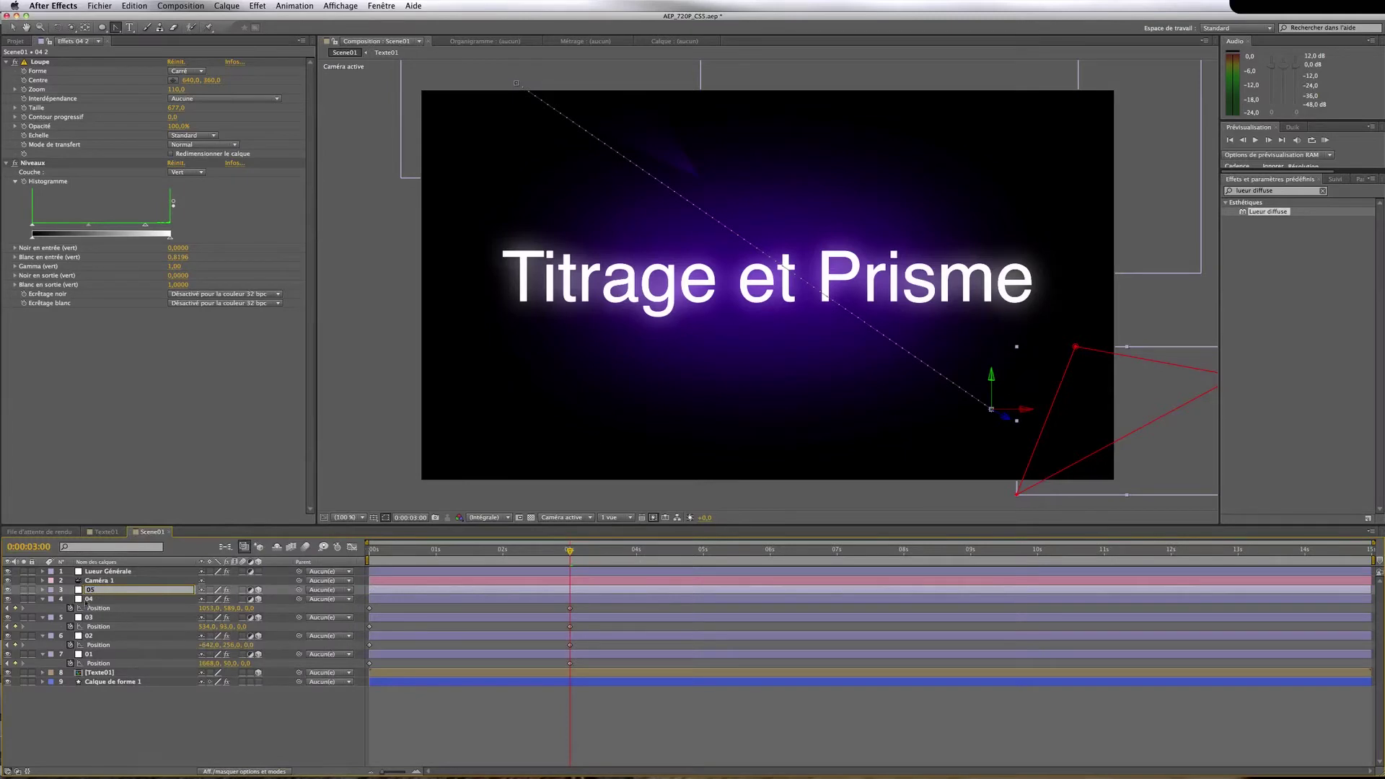
key("Return")
Delete layer 05's triangular mask and draw a thin, closed four-point horizontal mask just below the title at 0:00:01:19
key("super+shift+n")
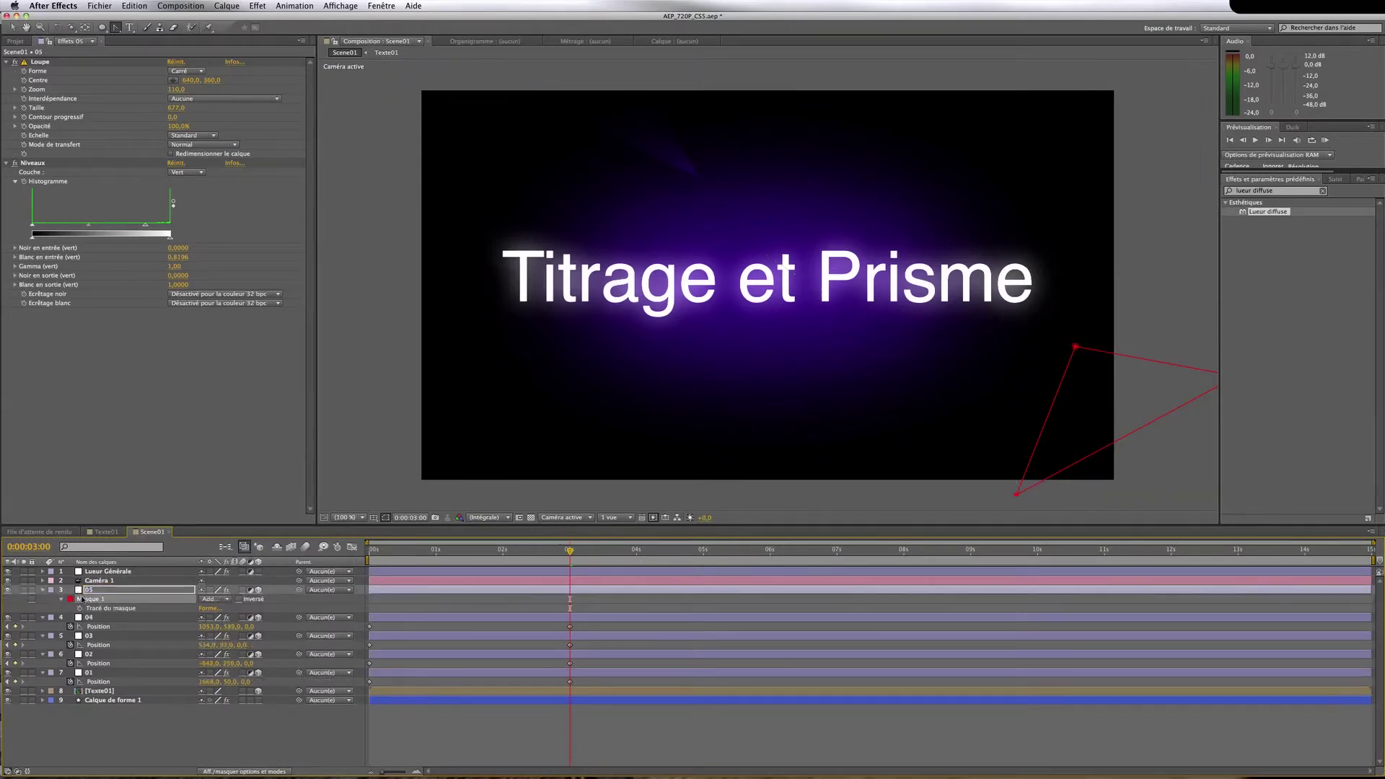
key("super+z")
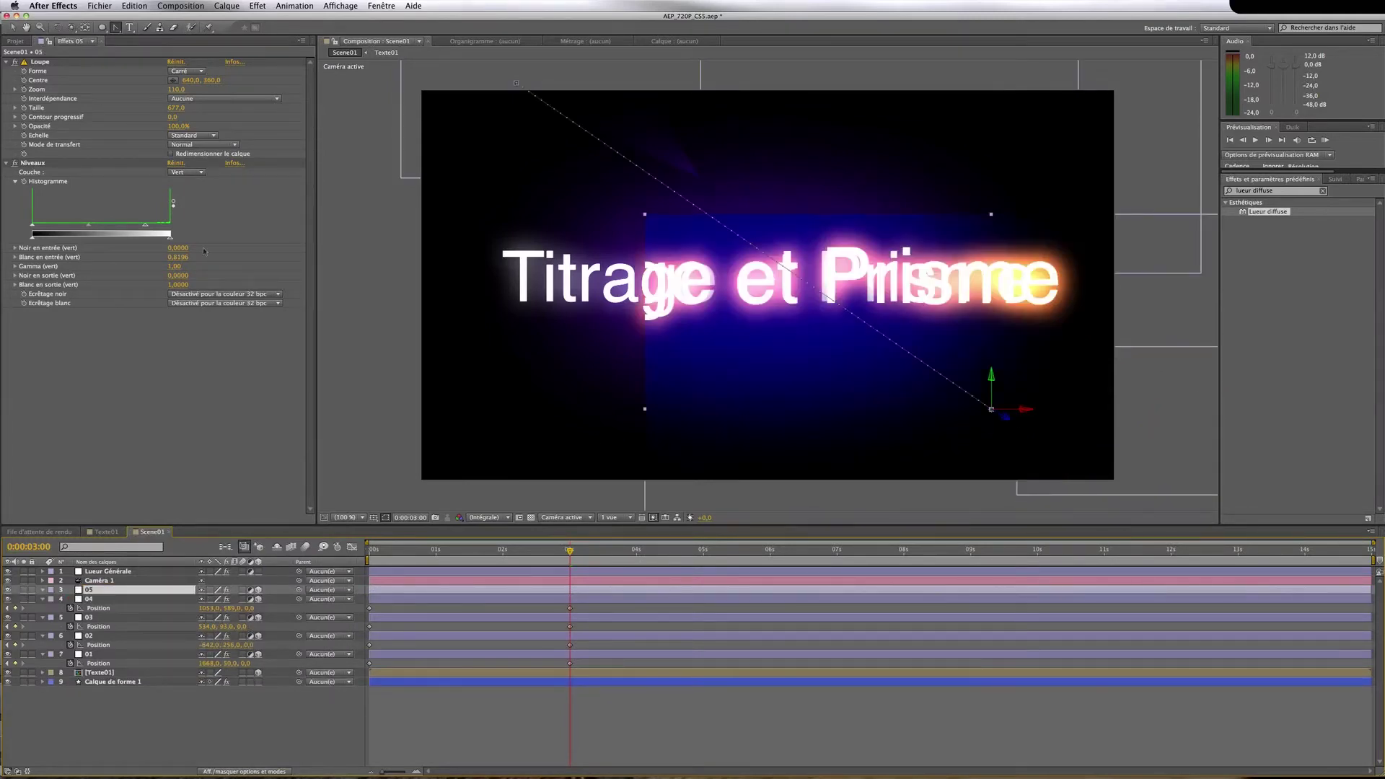
left_click(116, 27)
left_click_drag(569, 552, 486, 553)
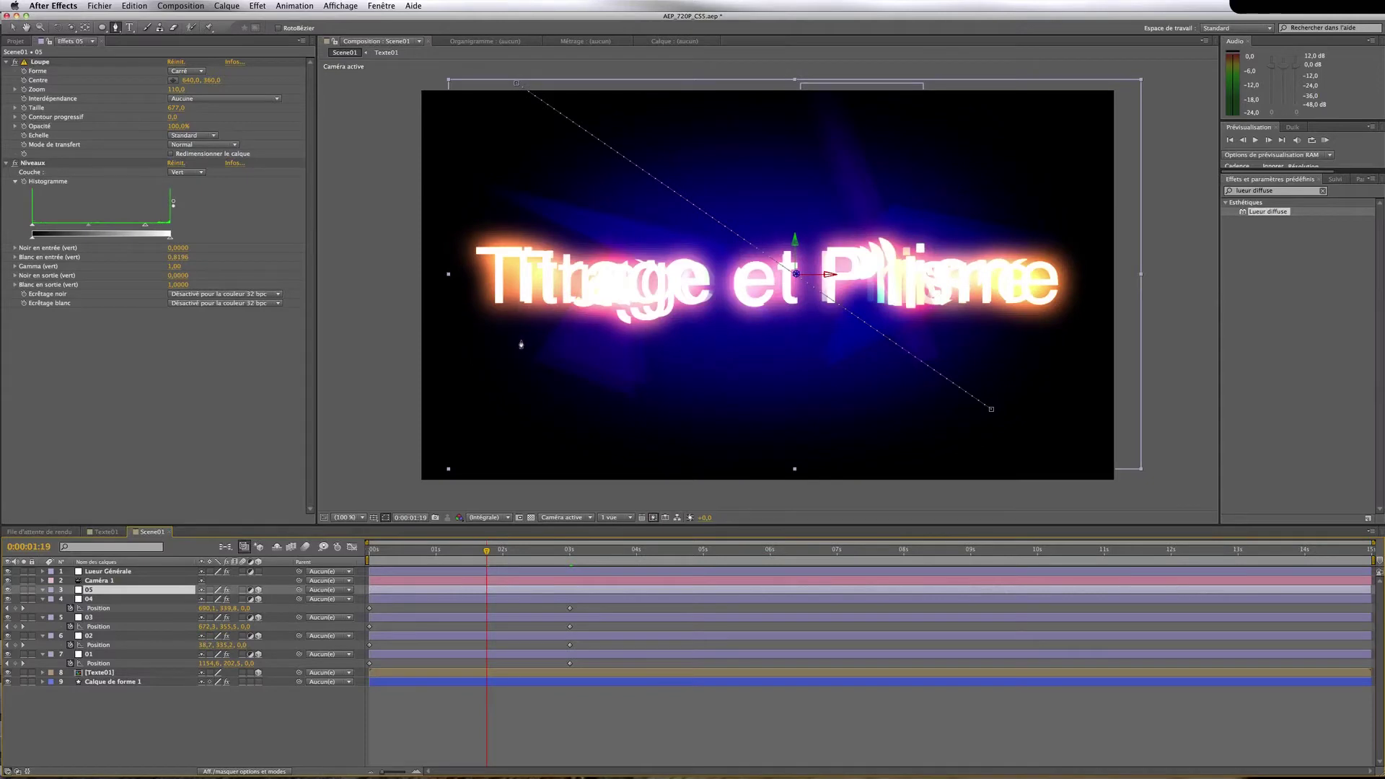
left_click(566, 347)
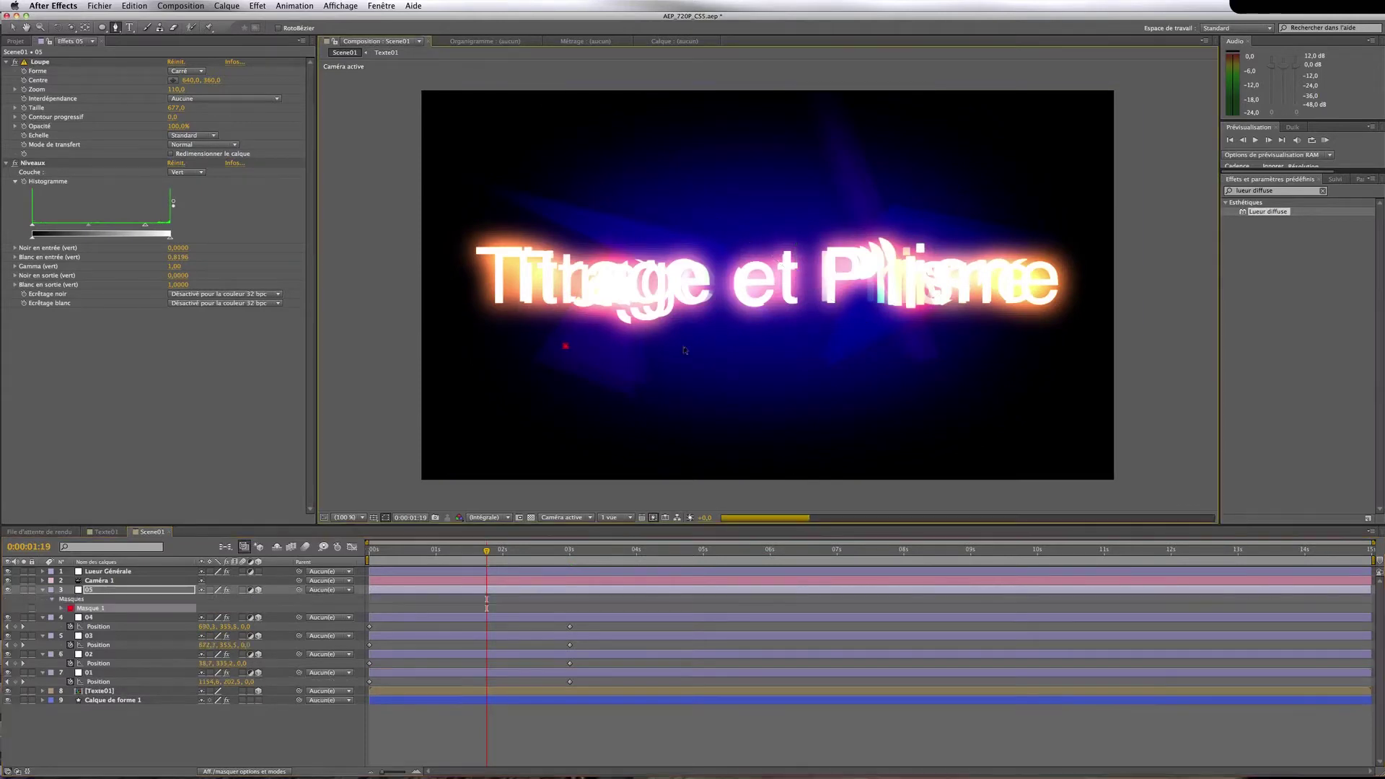
left_click(1034, 341)
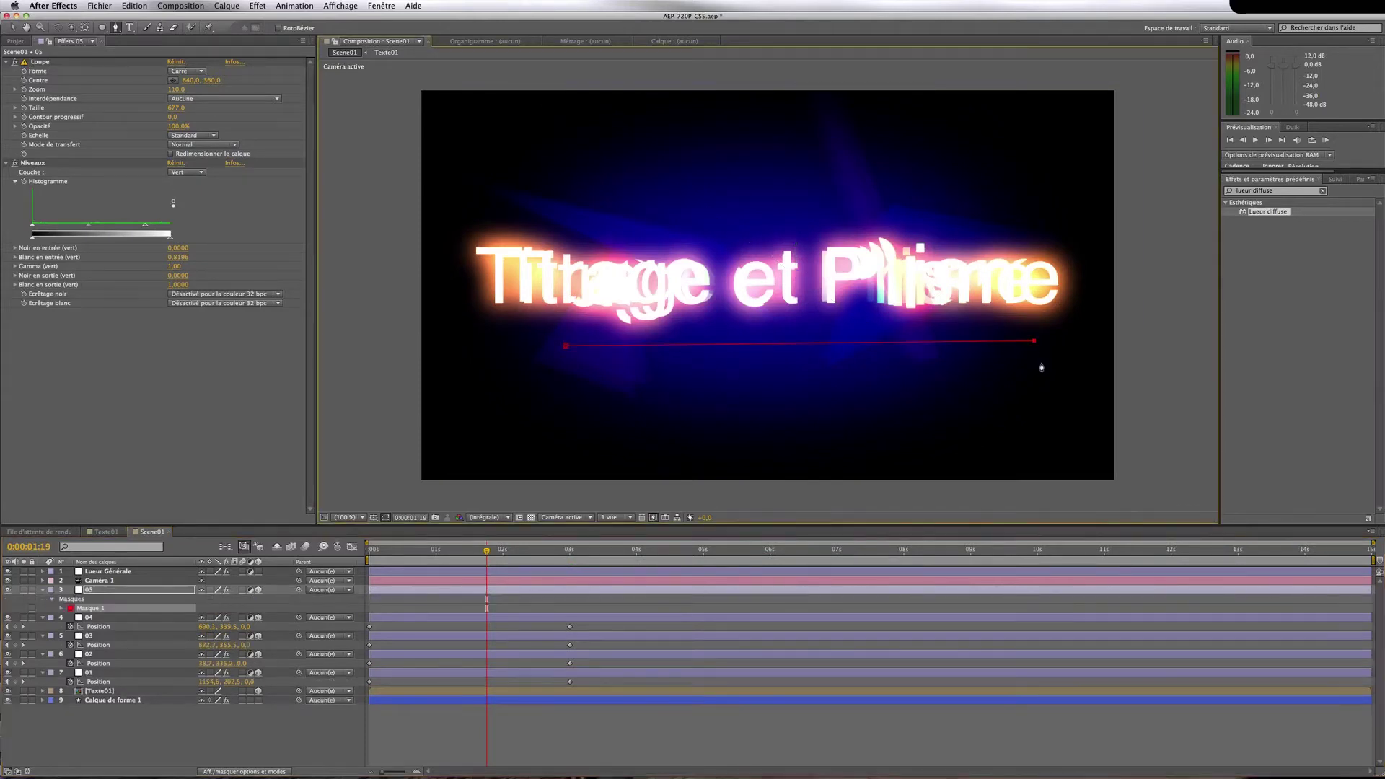
left_click(566, 369)
left_click(566, 351)
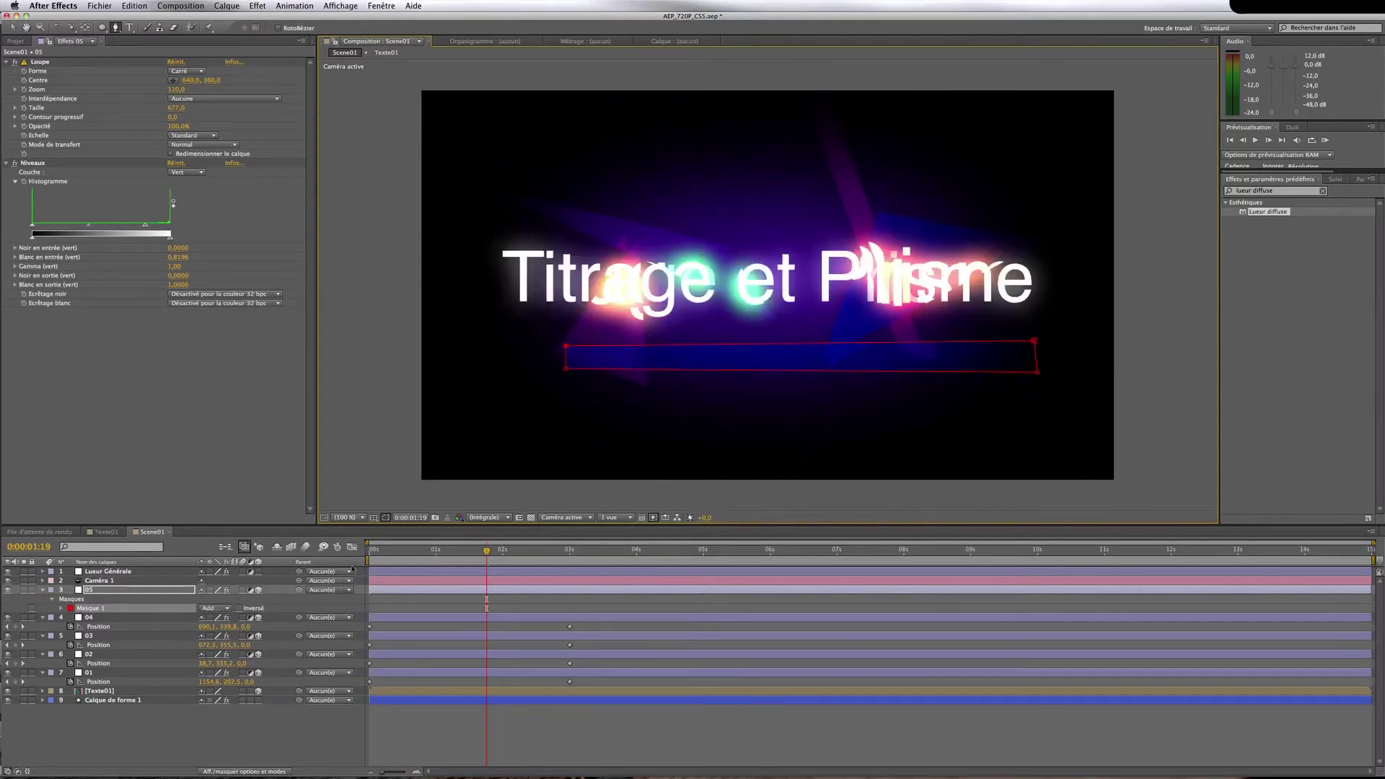
Move layer 05's band to the frame's top edge at 0:00 and to the lower left of the frame at 3 seconds
left_click(371, 552)
key("Home")
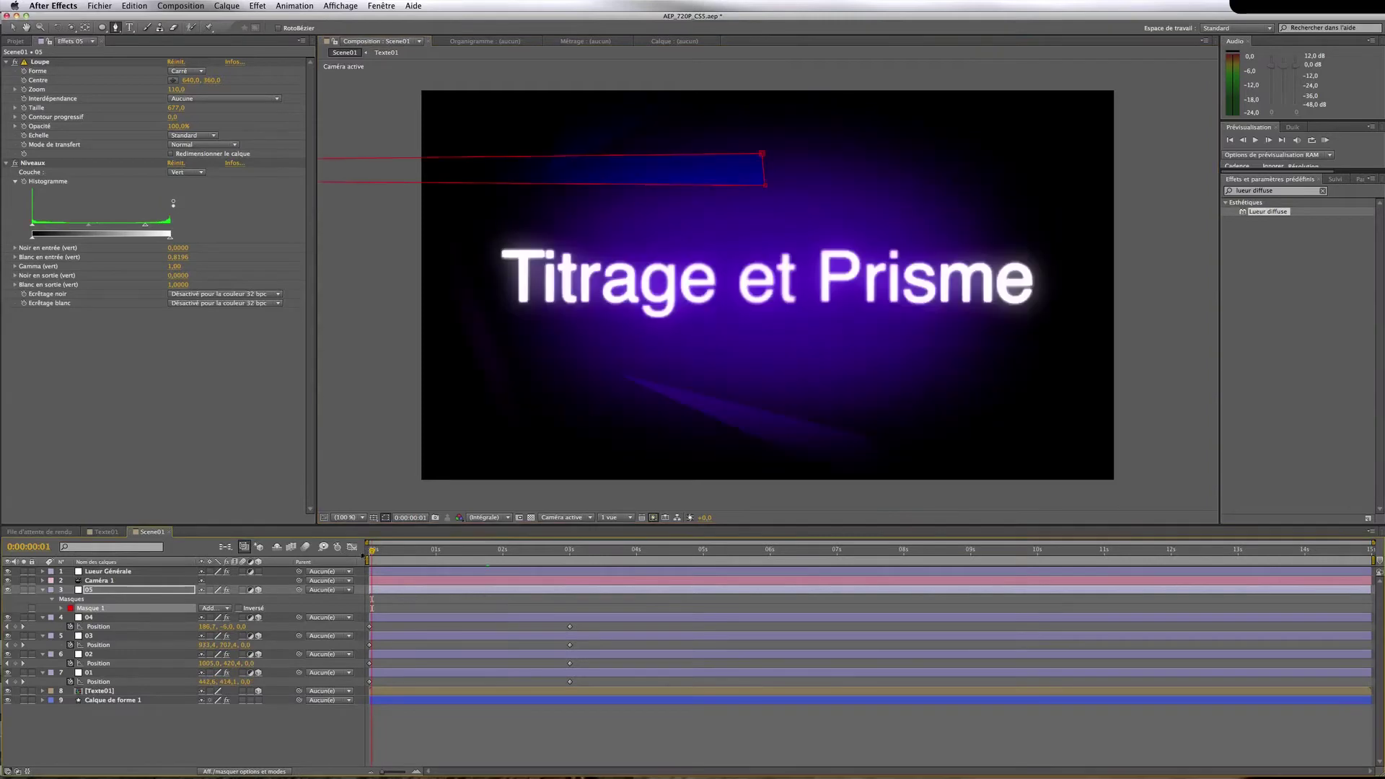
key("p")
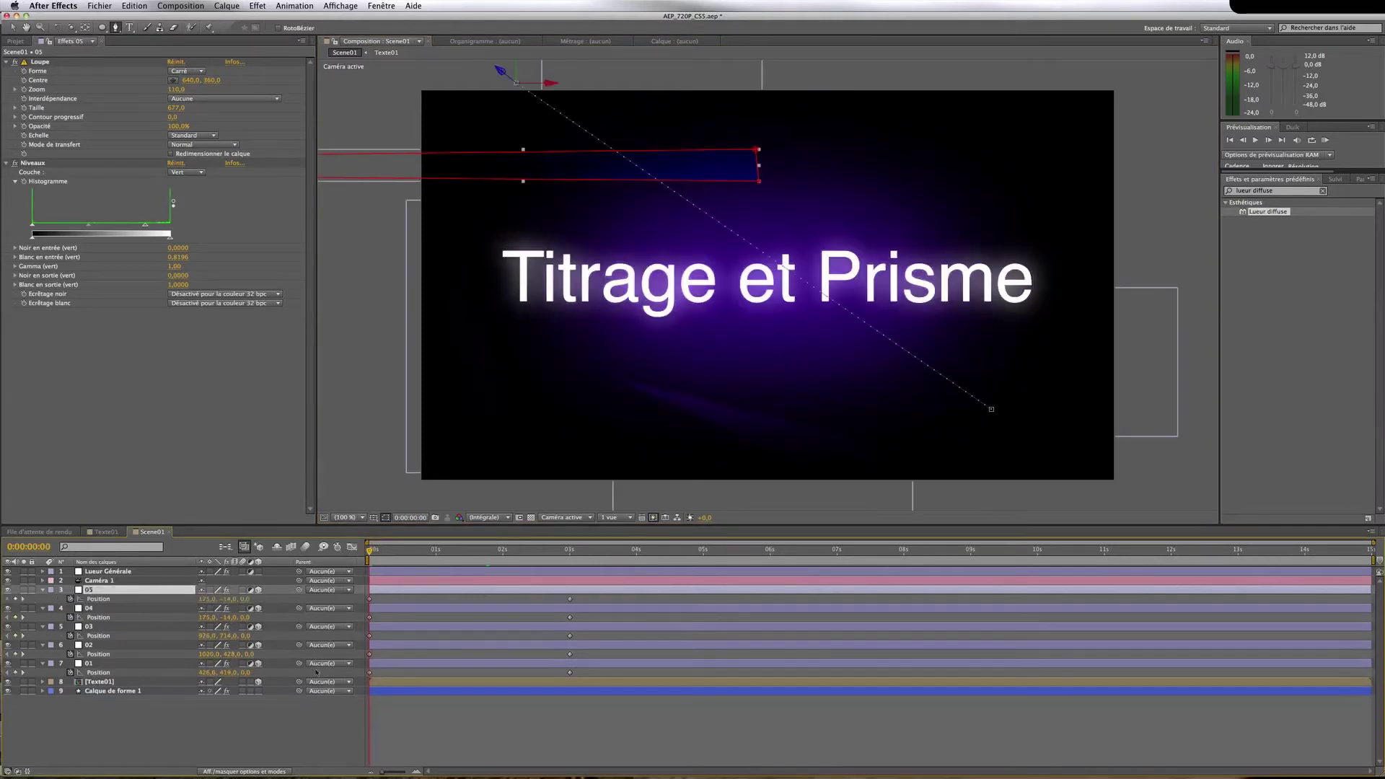
key("v")
left_click_drag(602, 166, 832, 112)
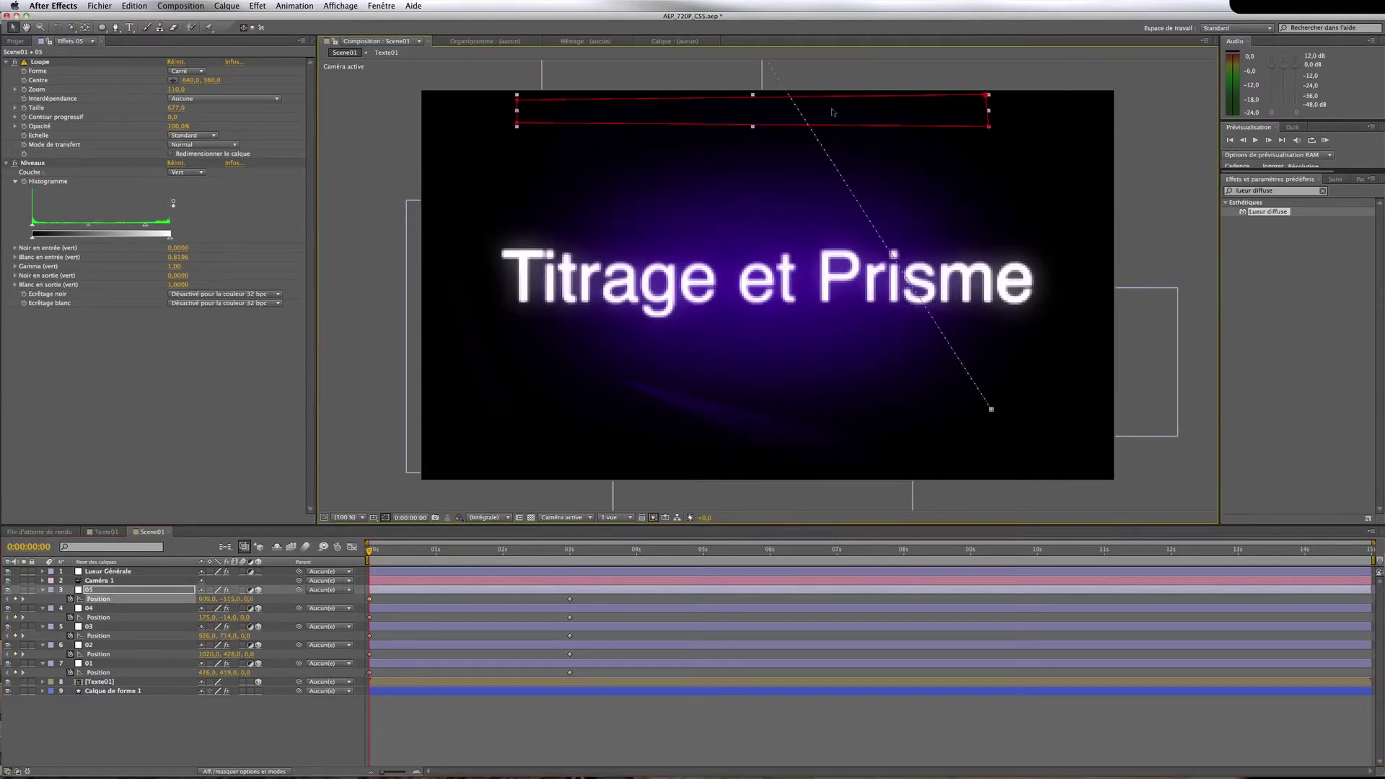
left_click(570, 551)
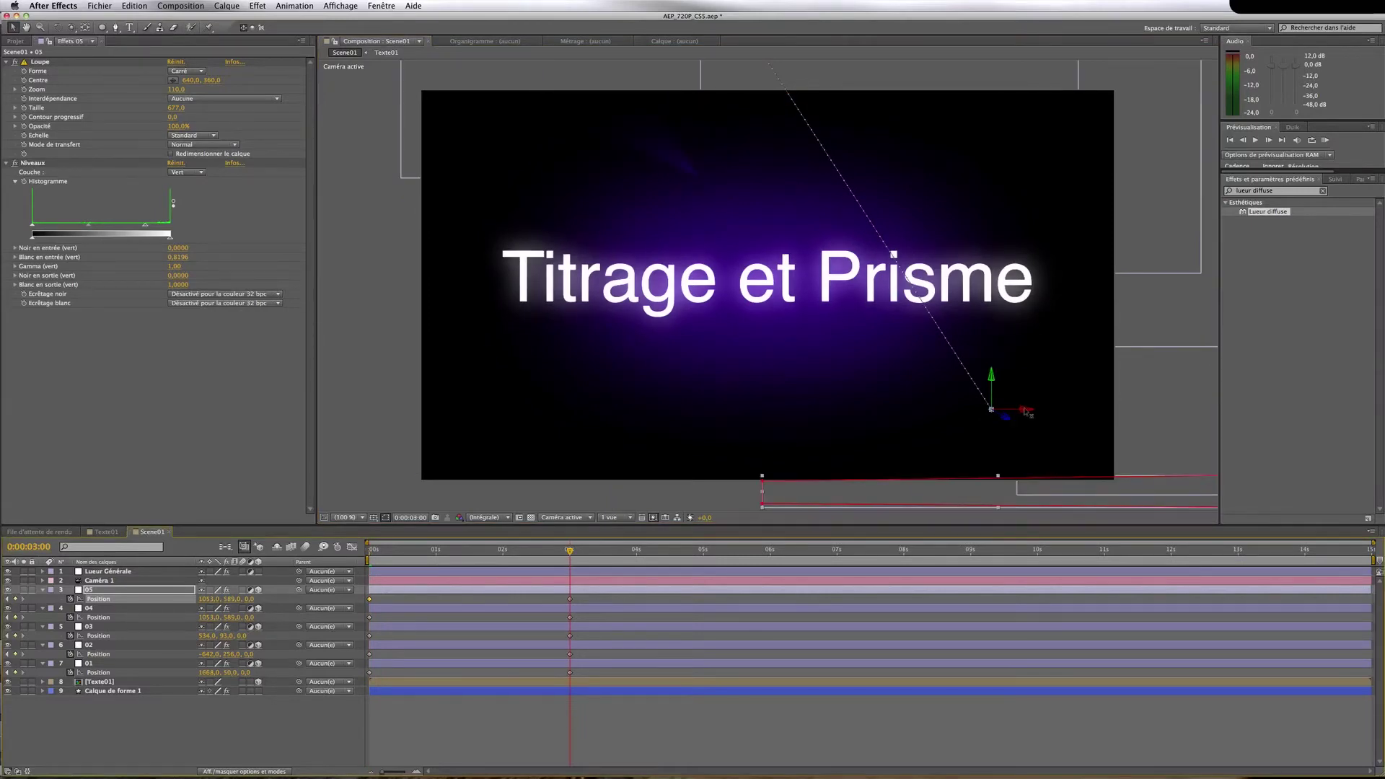
left_click_drag(1026, 411, 619, 334)
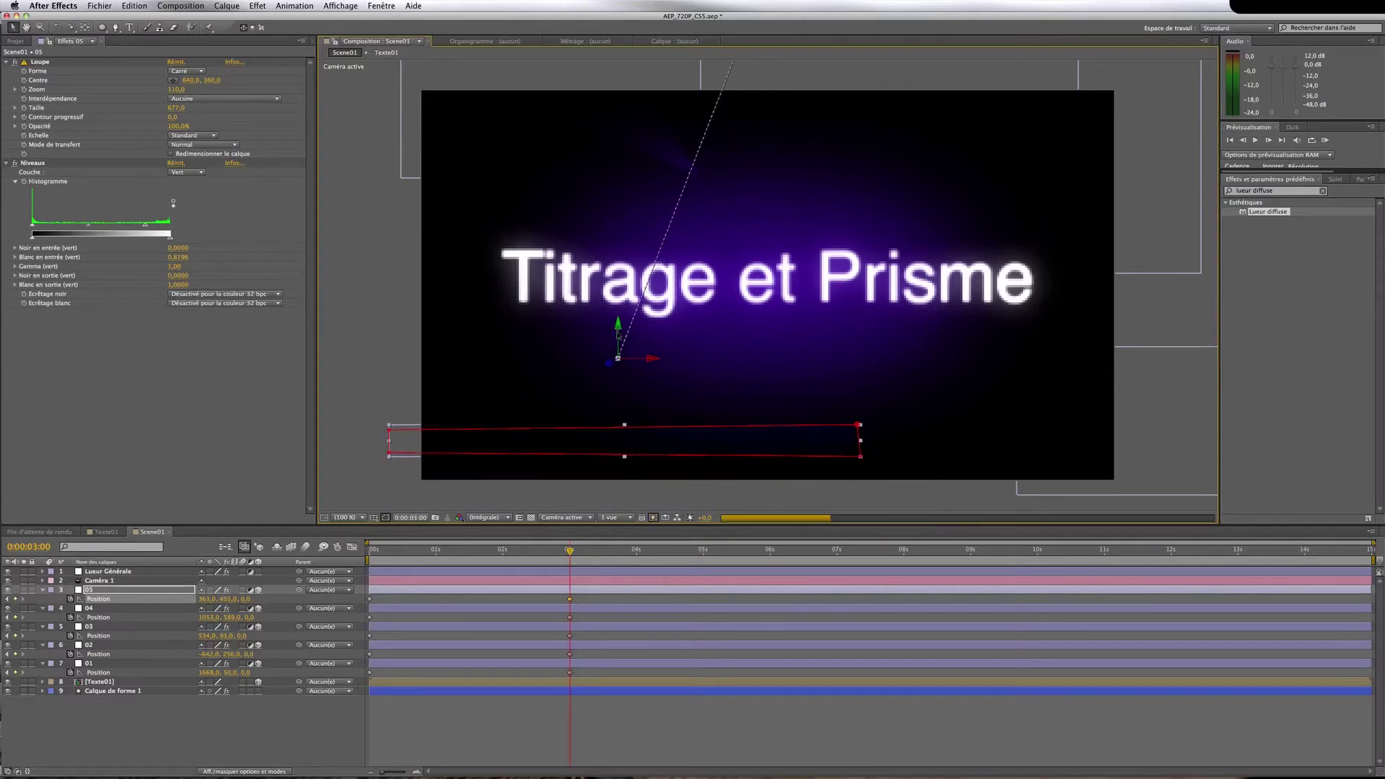
Collapse the displayed Position properties of layers 01 to 05
left_click(227, 712)
left_click_drag(273, 594, 215, 676)
key("p")
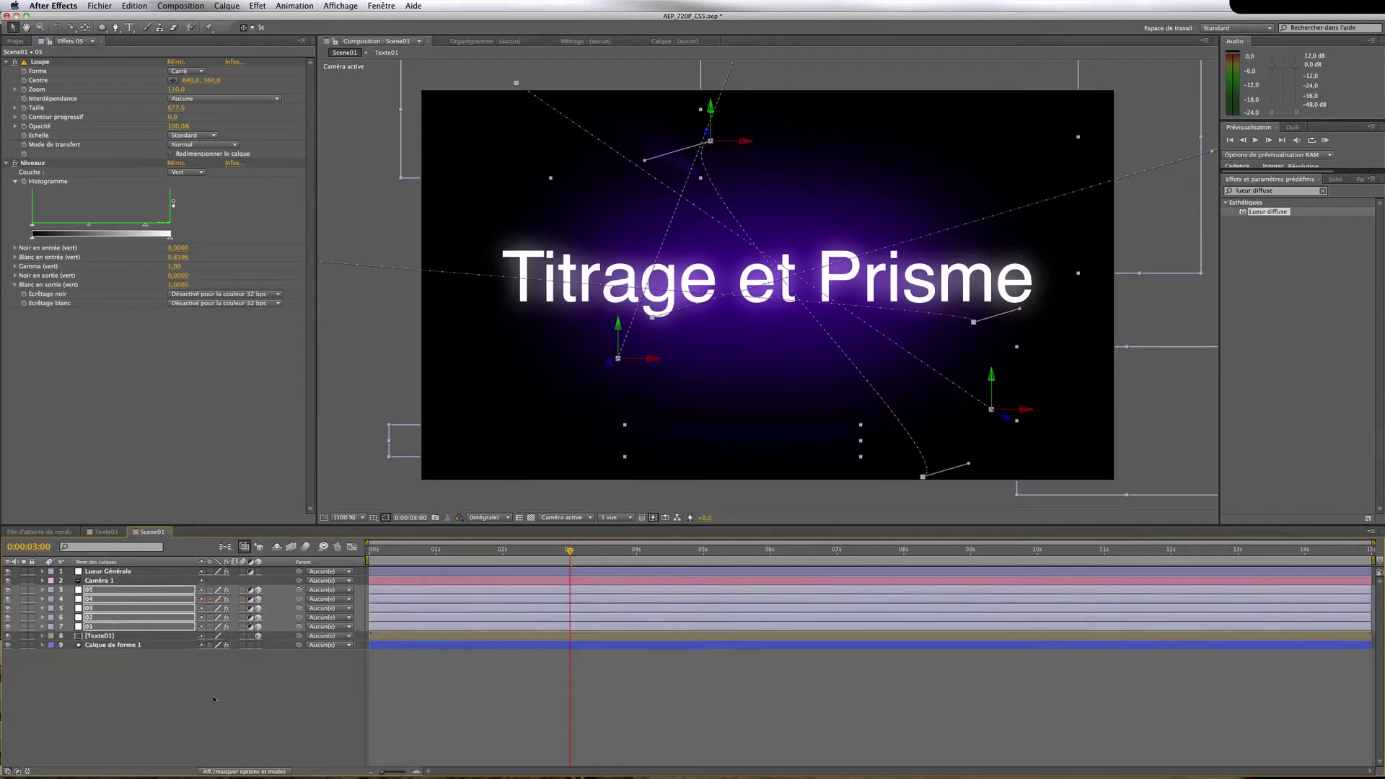
left_click(214, 698)
Duplicate layer 05 and rename the copy 06
left_click(111, 591)
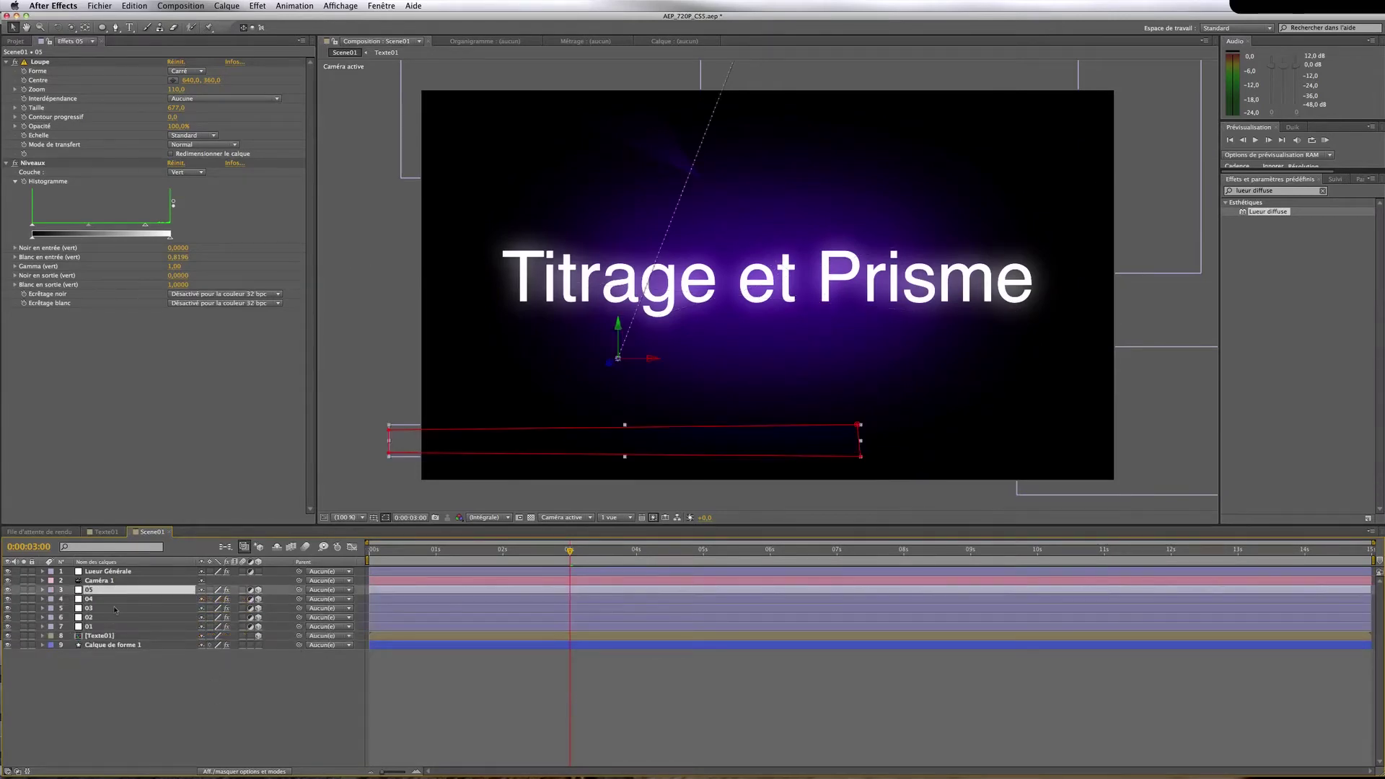
key("super+d")
right_click(113, 591)
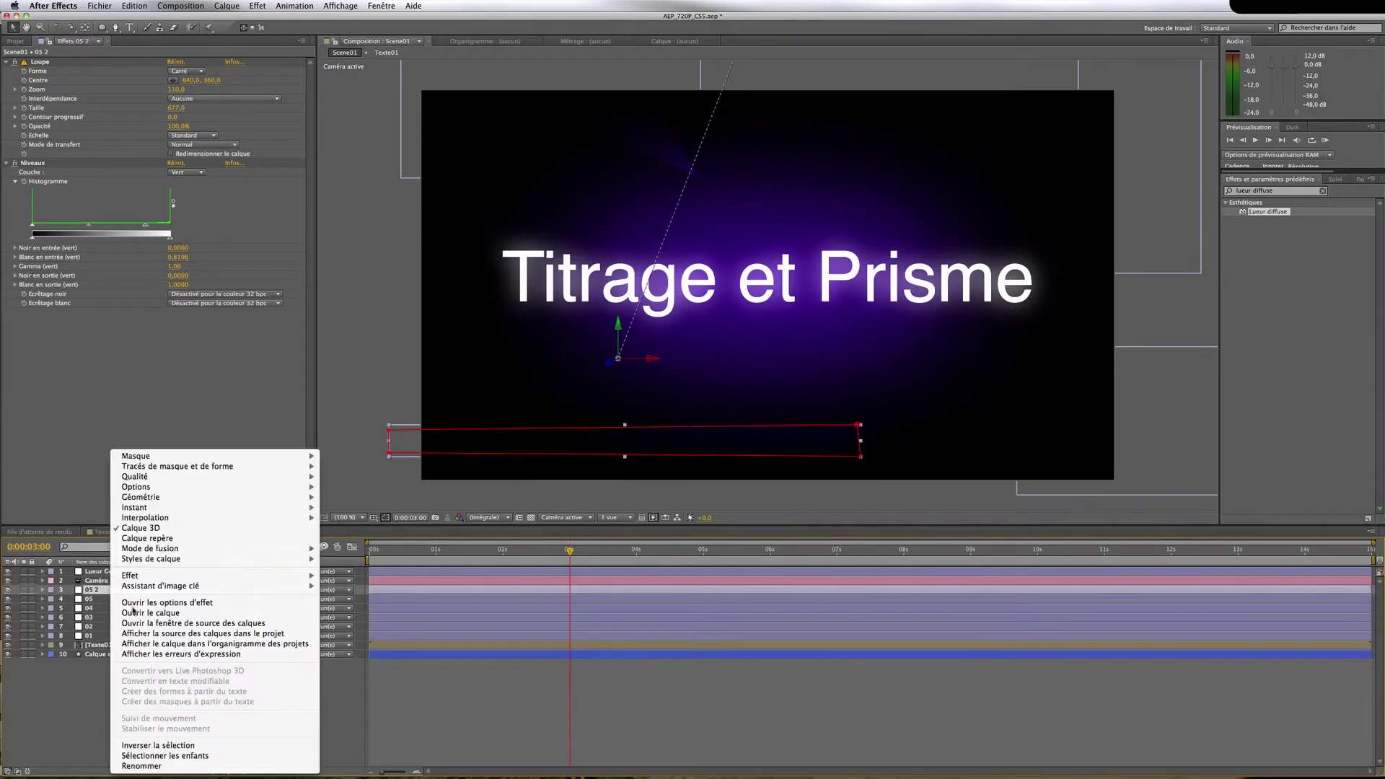
left_click(137, 767)
left_click(121, 618)
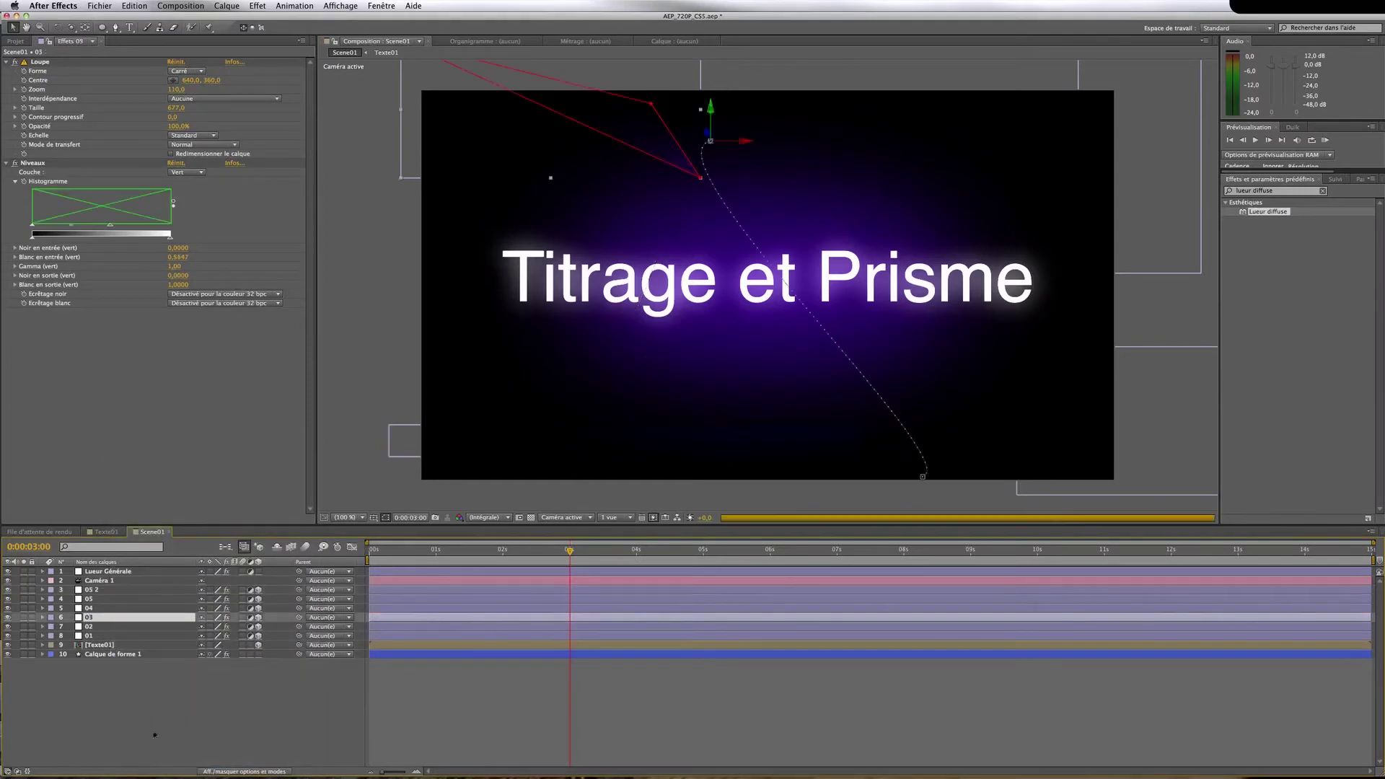
right_click(116, 590)
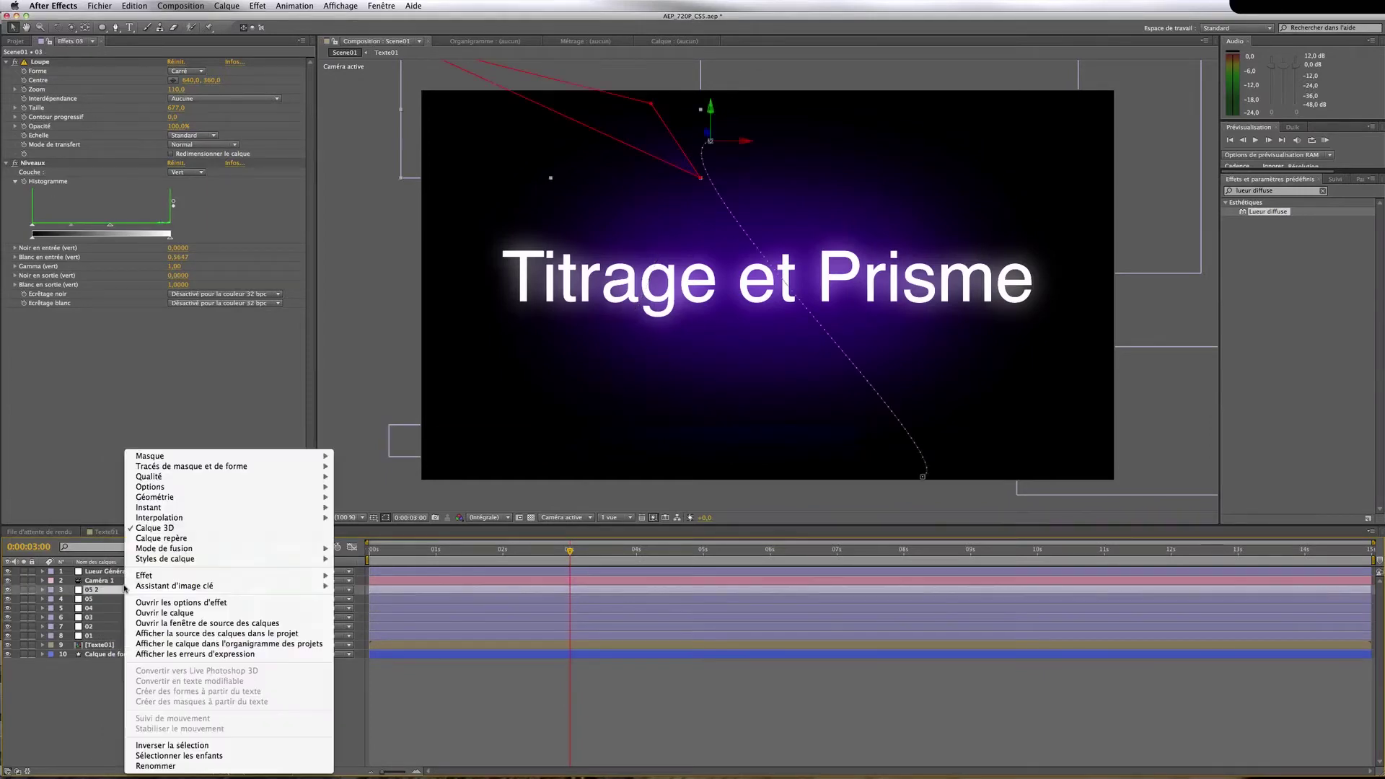
left_click(198, 767)
type("06")
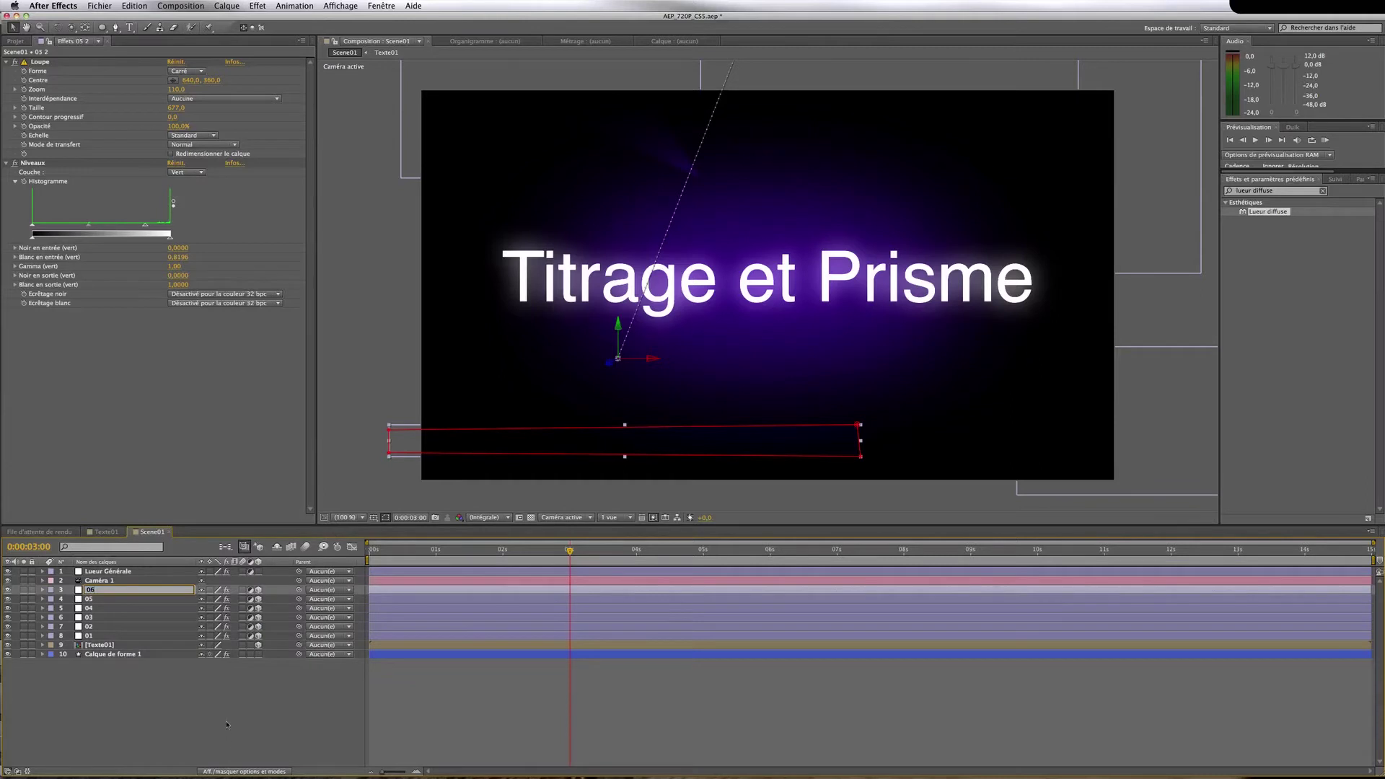
key("Return")
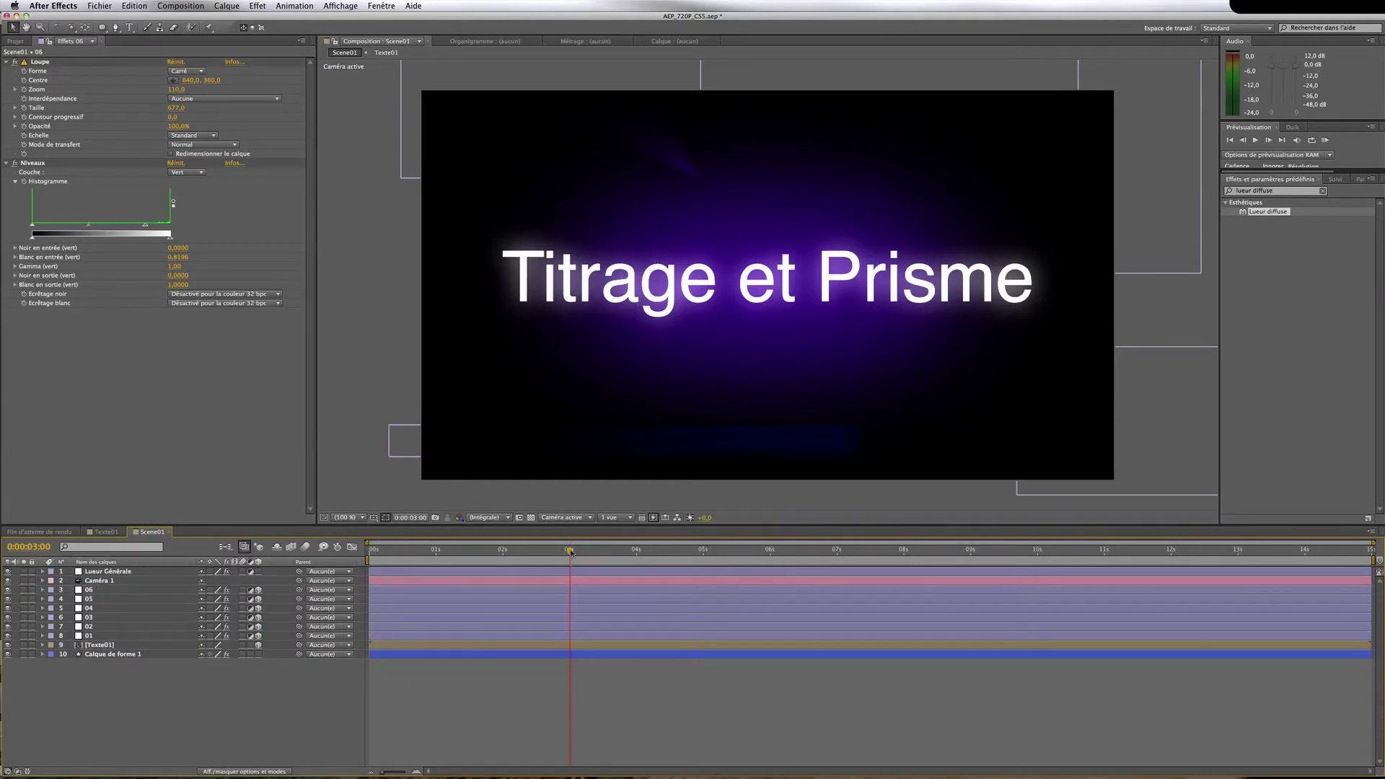
At 0:00:01:19, reset layer 05's Niveaux effect
left_click_drag(570, 551, 486, 551)
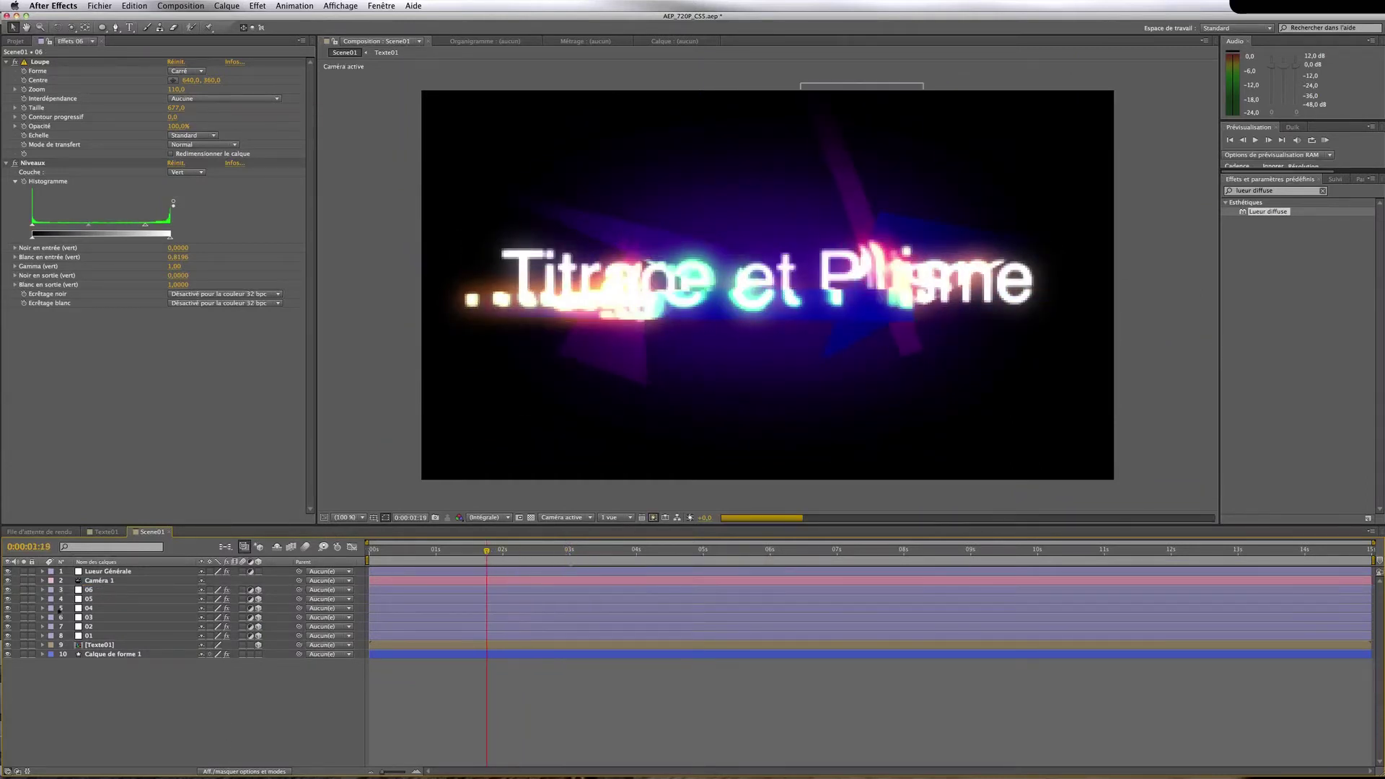
left_click(90, 599)
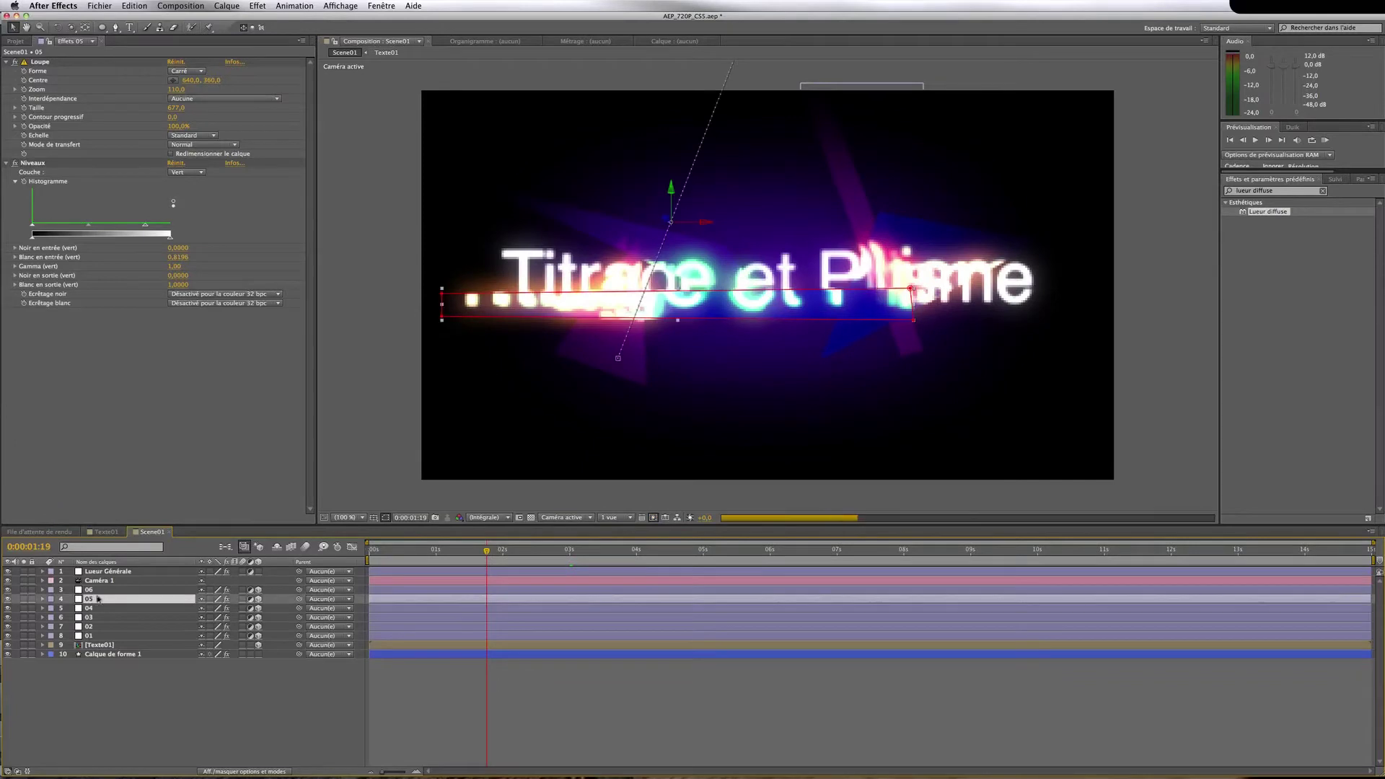
left_click(175, 163)
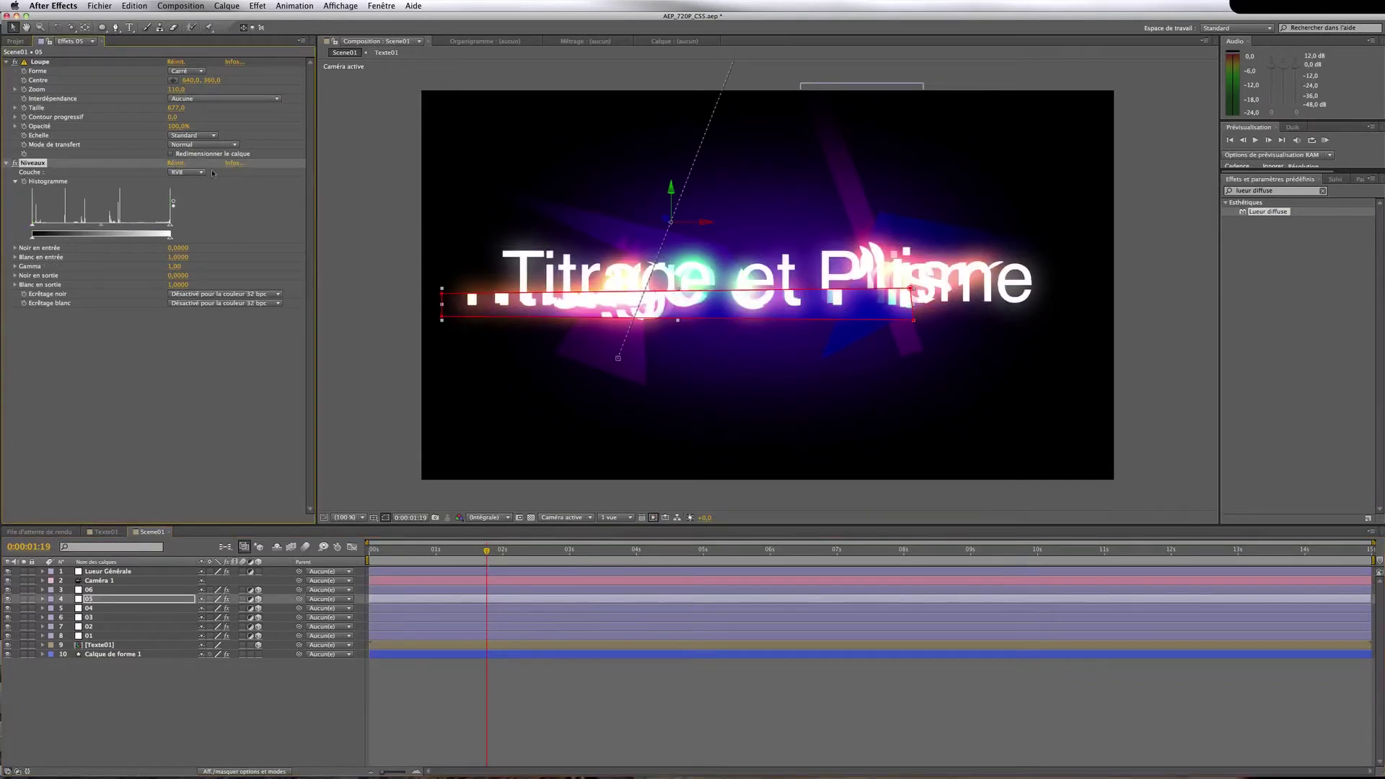
In layer 05's Niveaux effect, lower the input white to about 0.75 for the red channel and about 0.68 for green
left_click(200, 172)
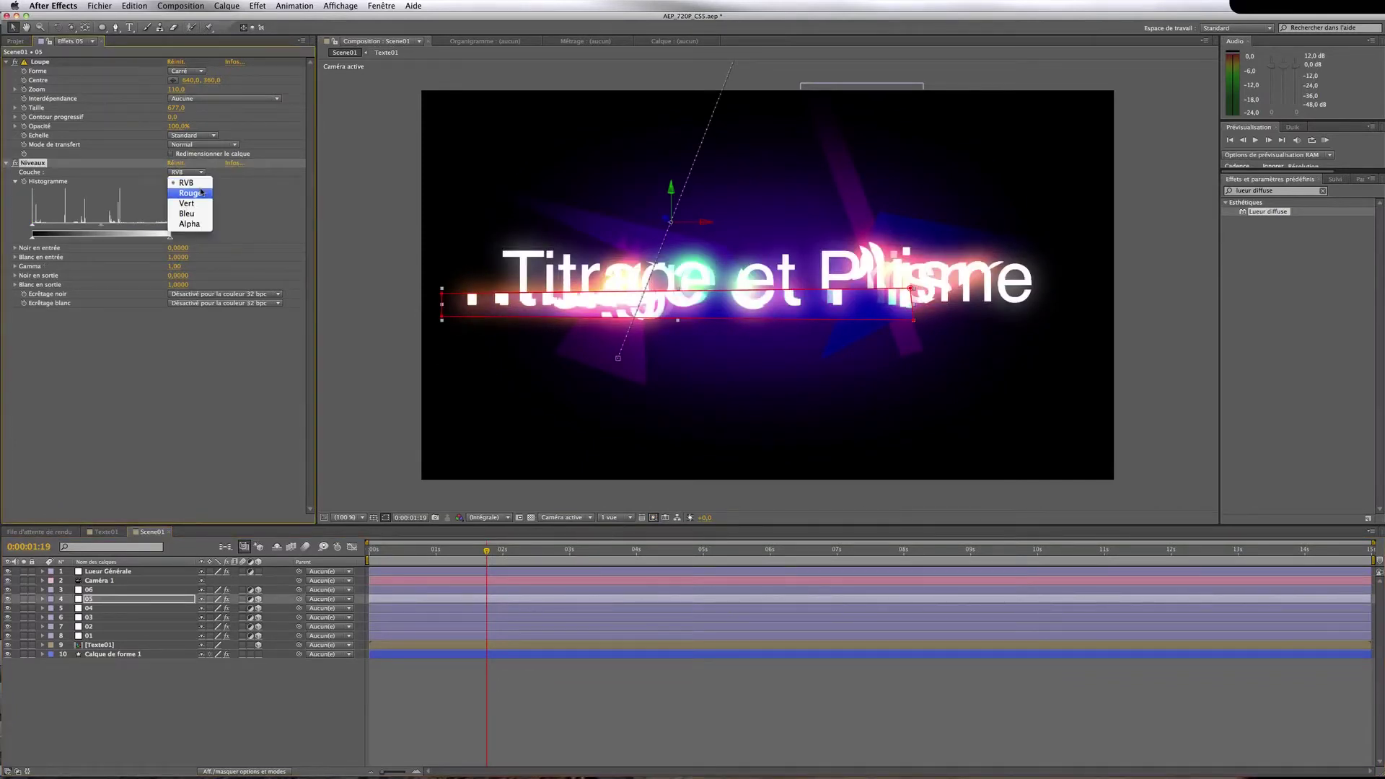
left_click(201, 193)
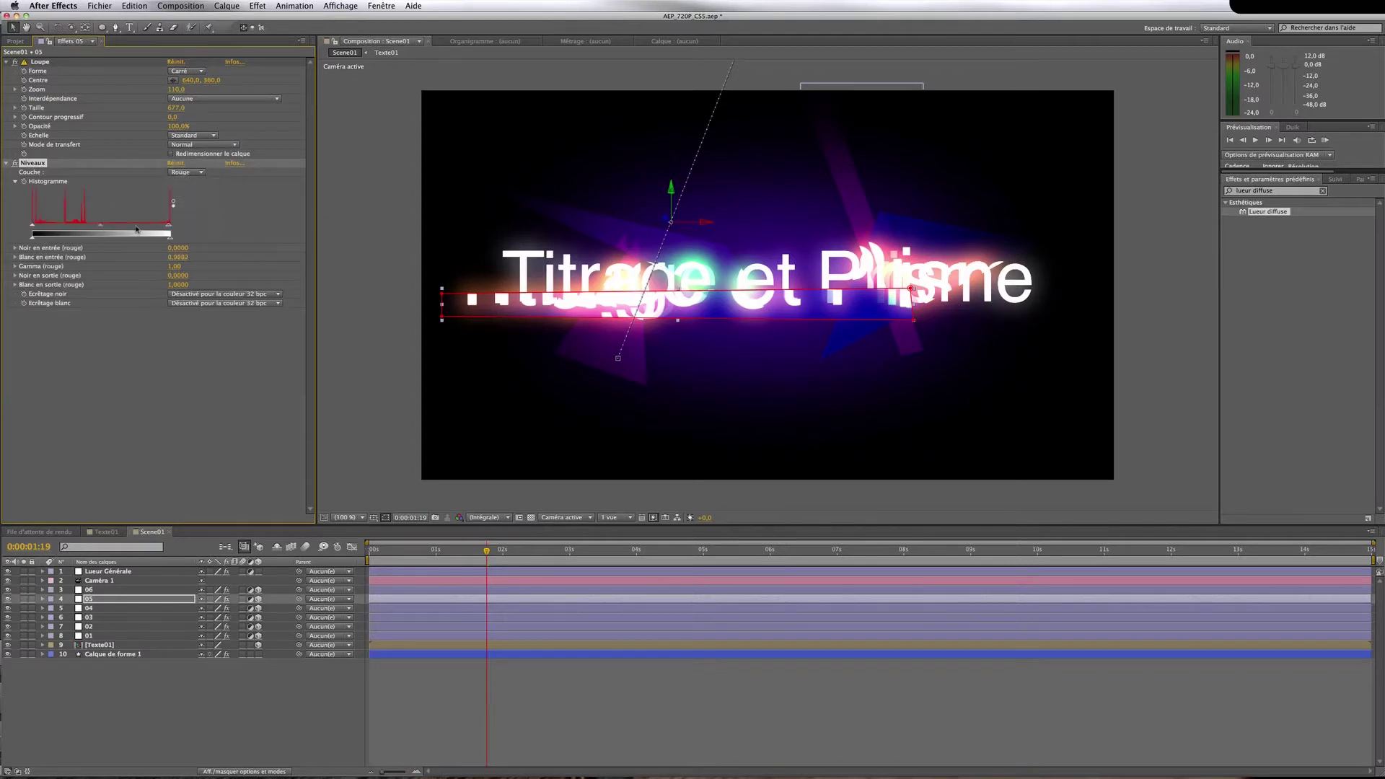
left_click_drag(136, 229, 137, 229)
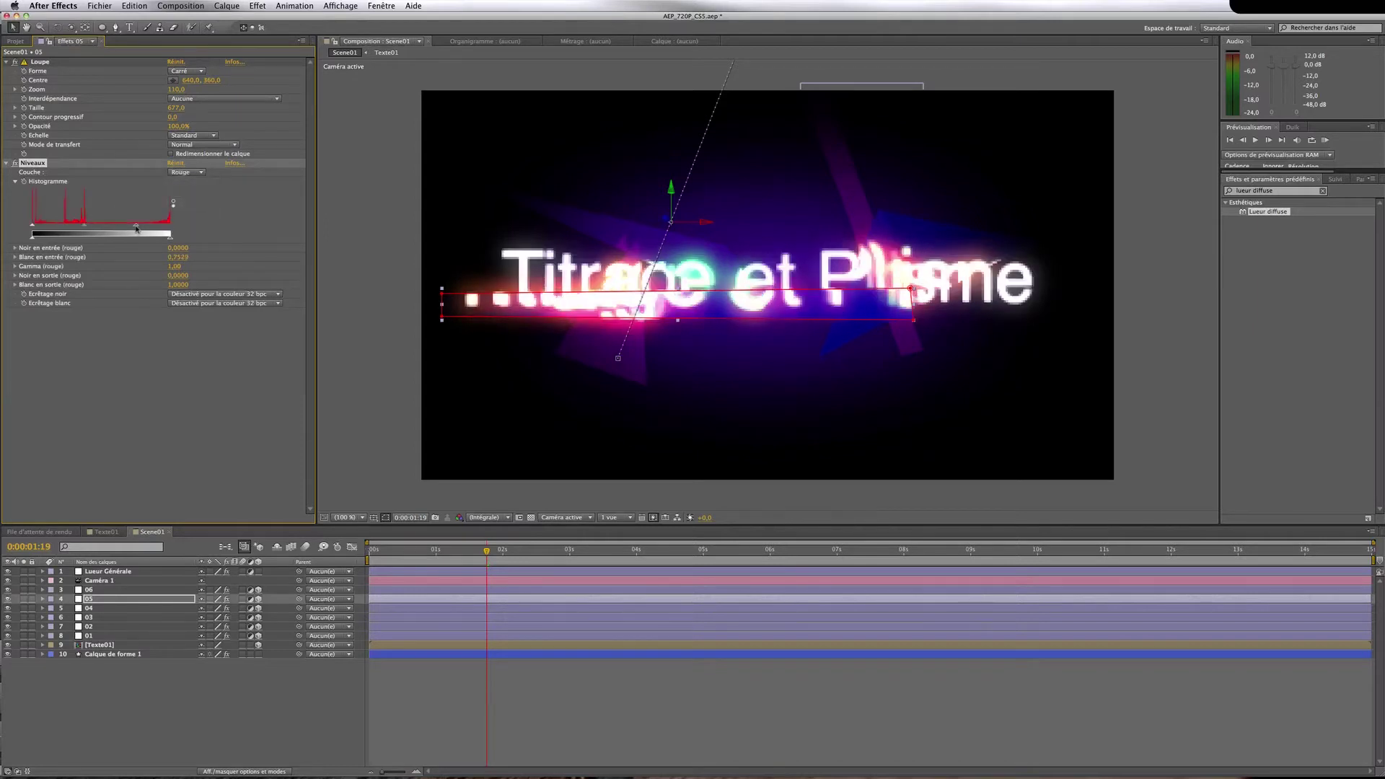
left_click(188, 172)
left_click(193, 204)
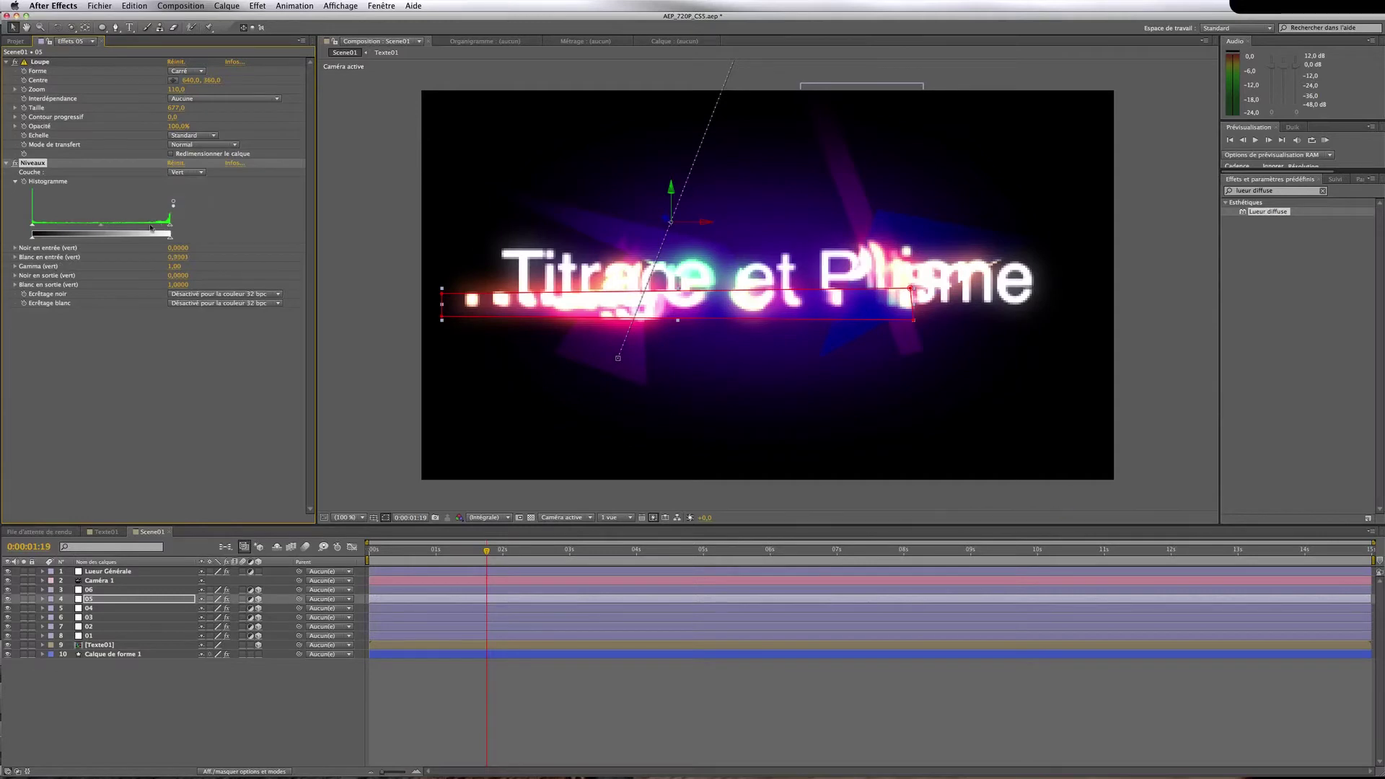
left_click_drag(171, 233, 139, 228)
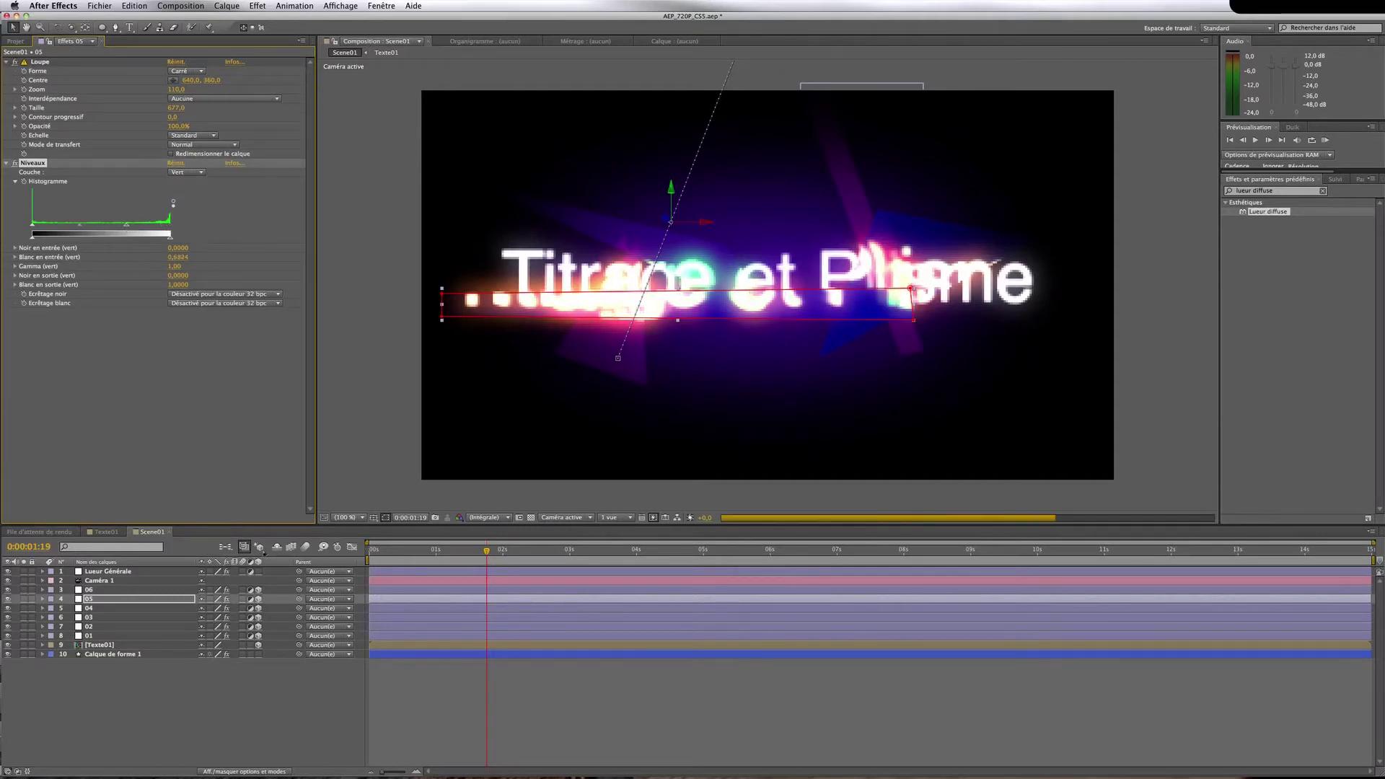
left_click(310, 716)
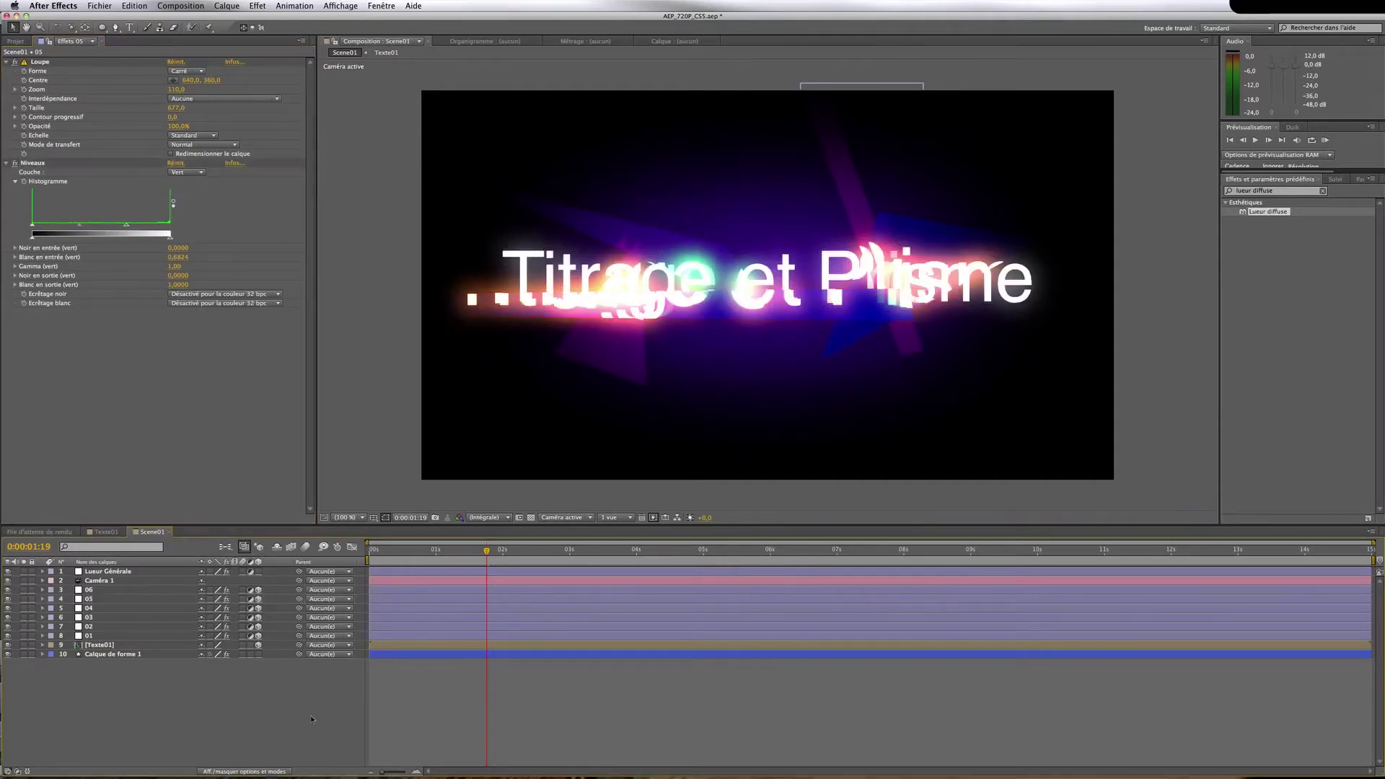
Delete the existing mask from layer 06
left_click(154, 589)
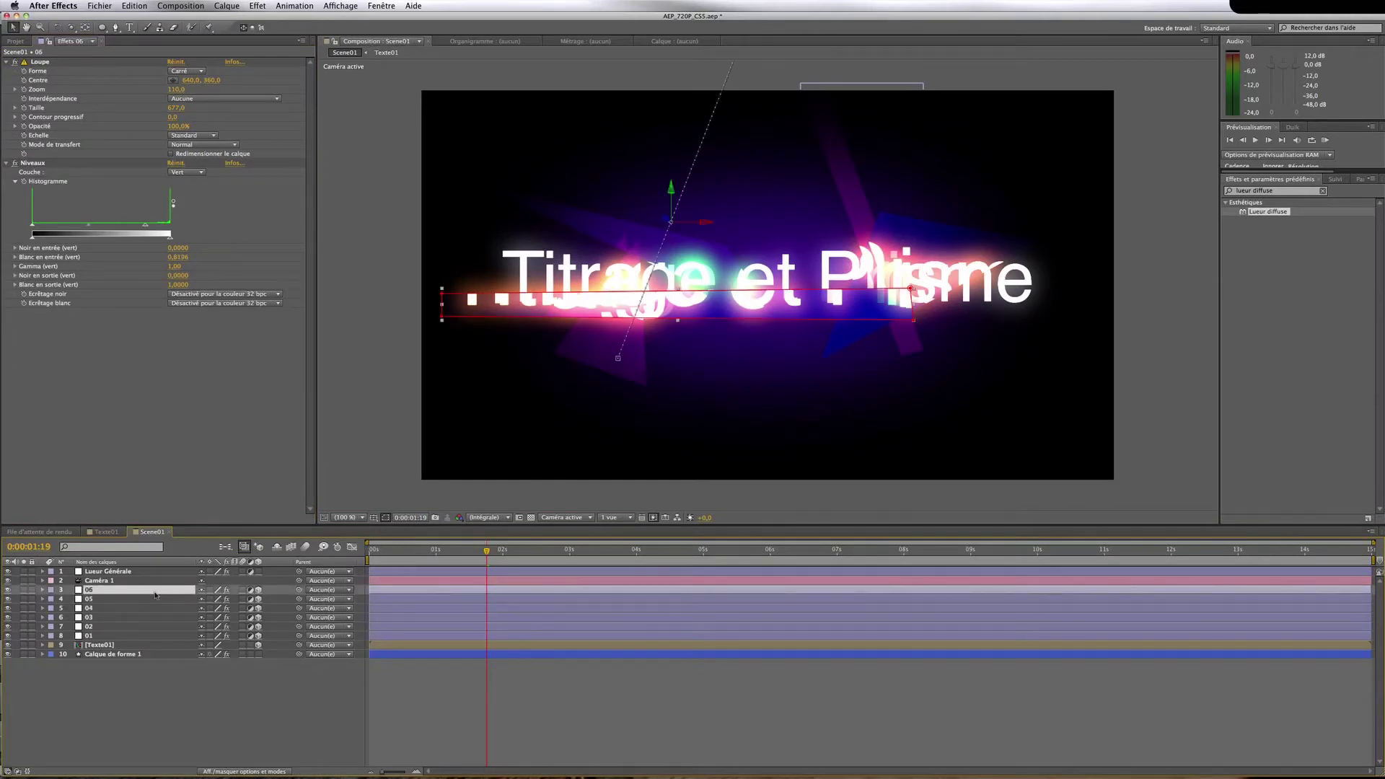
key("m")
left_click(102, 600)
key("Delete")
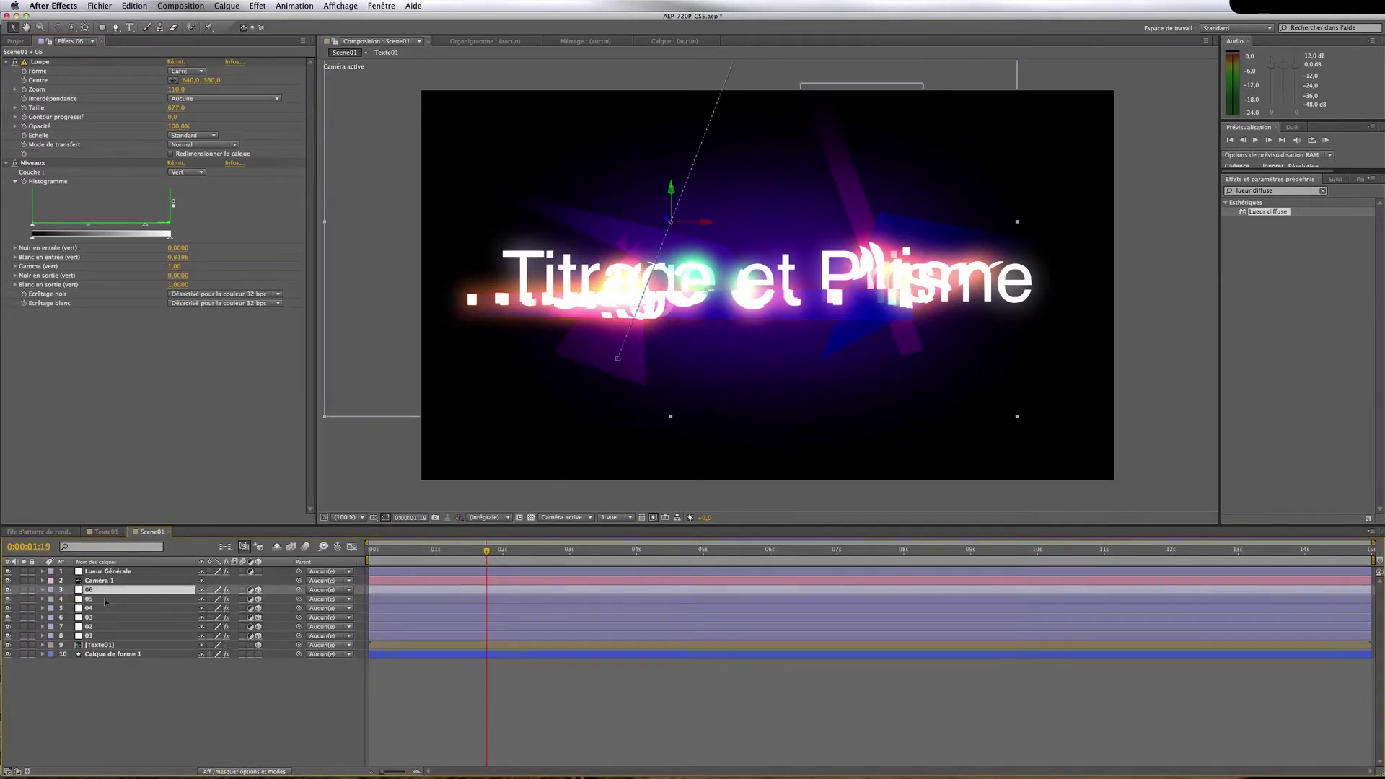
Draw a narrow four-point diagonal mask on layer 06, slanting down to the right across the word Titrage
left_click(116, 28)
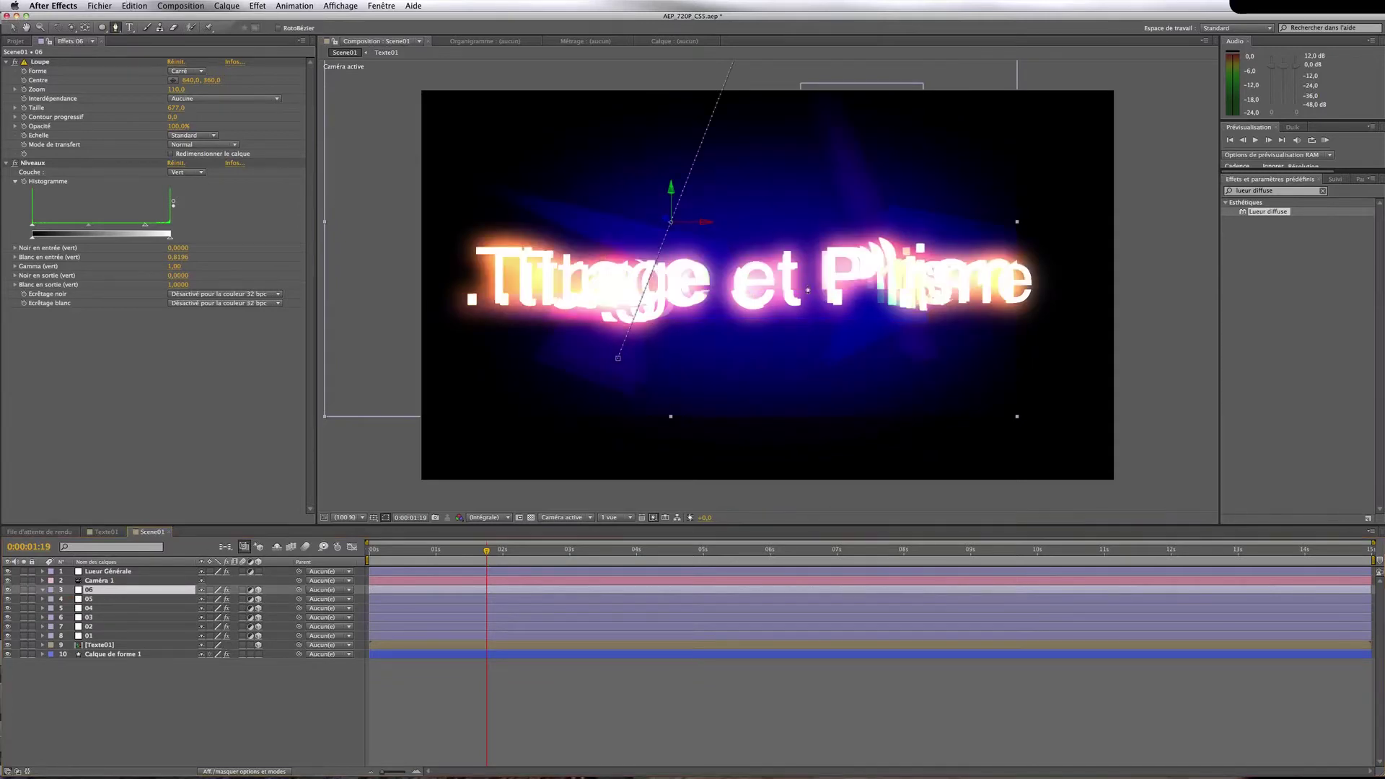
left_click(532, 158)
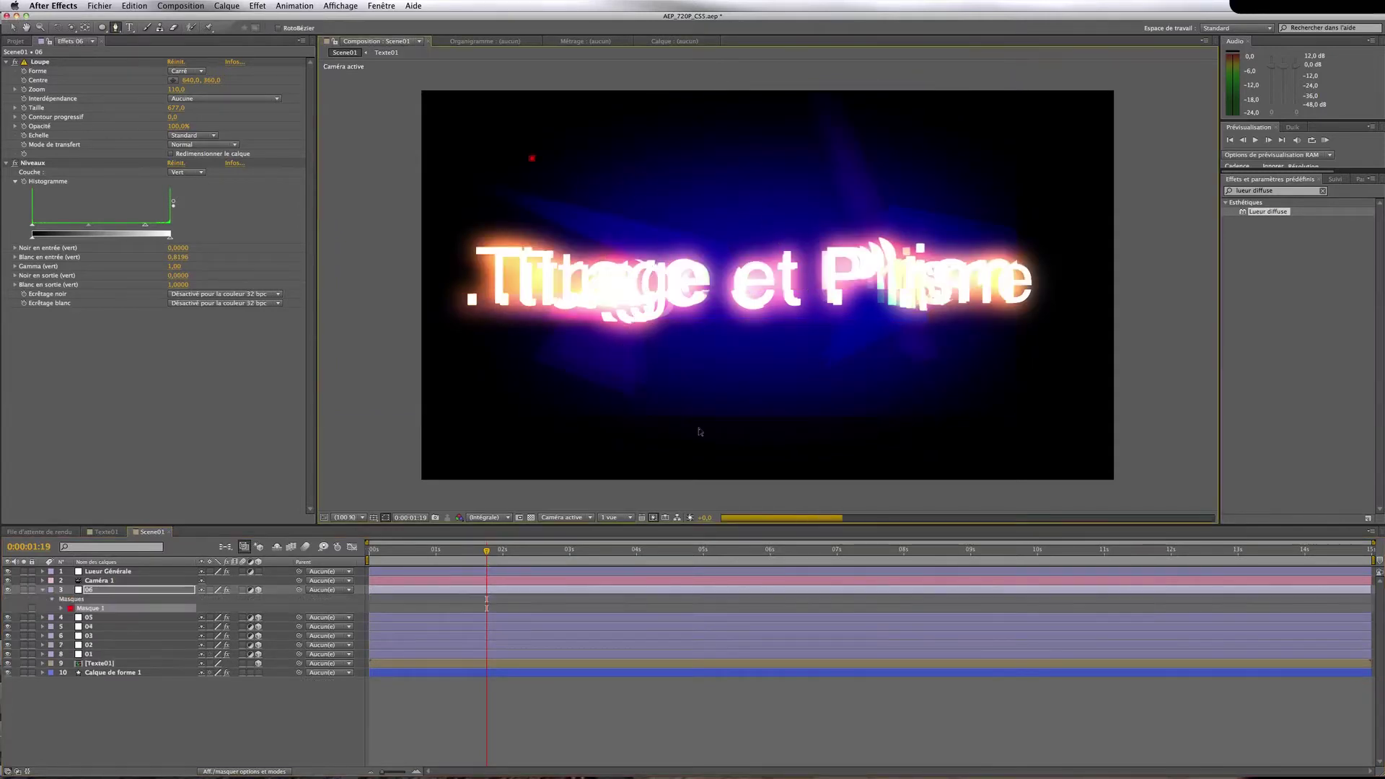
left_click(673, 447)
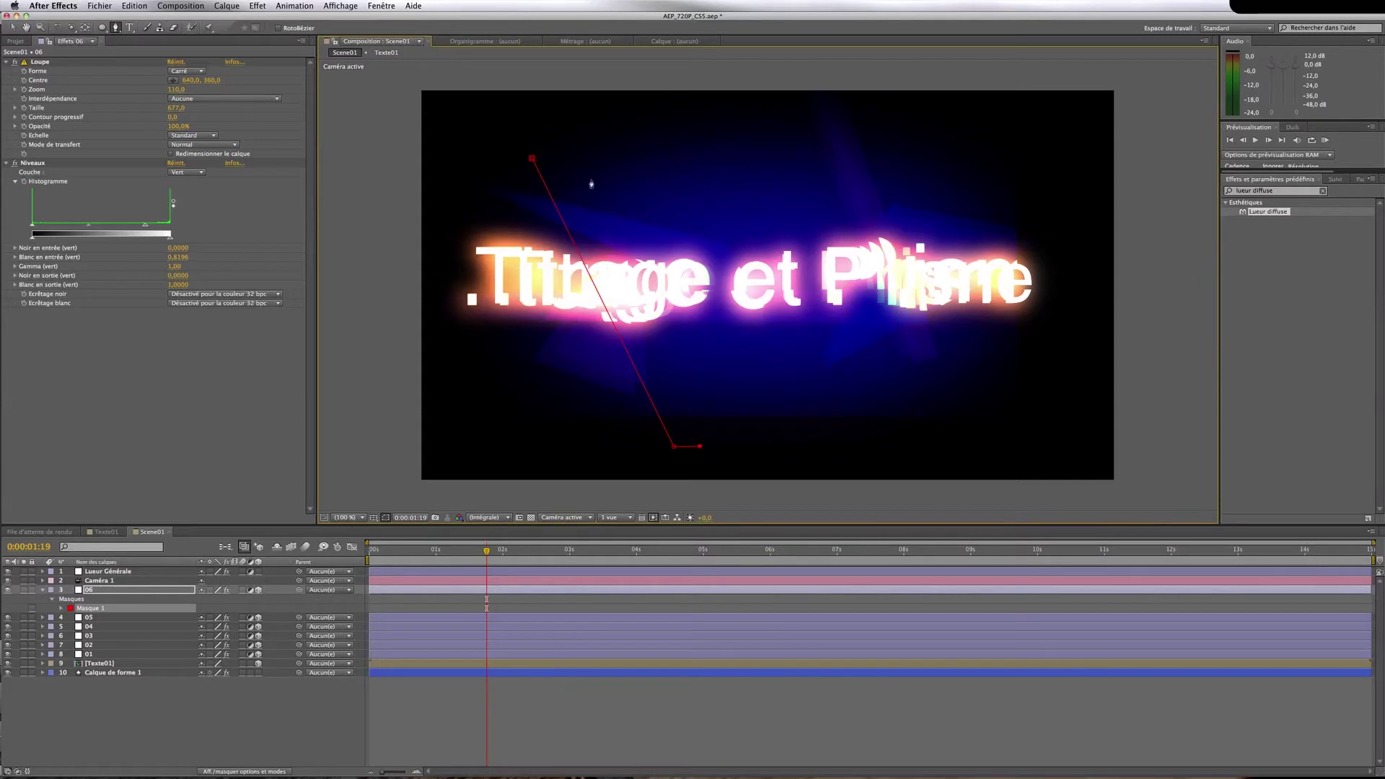
left_click(561, 155)
left_click(532, 158)
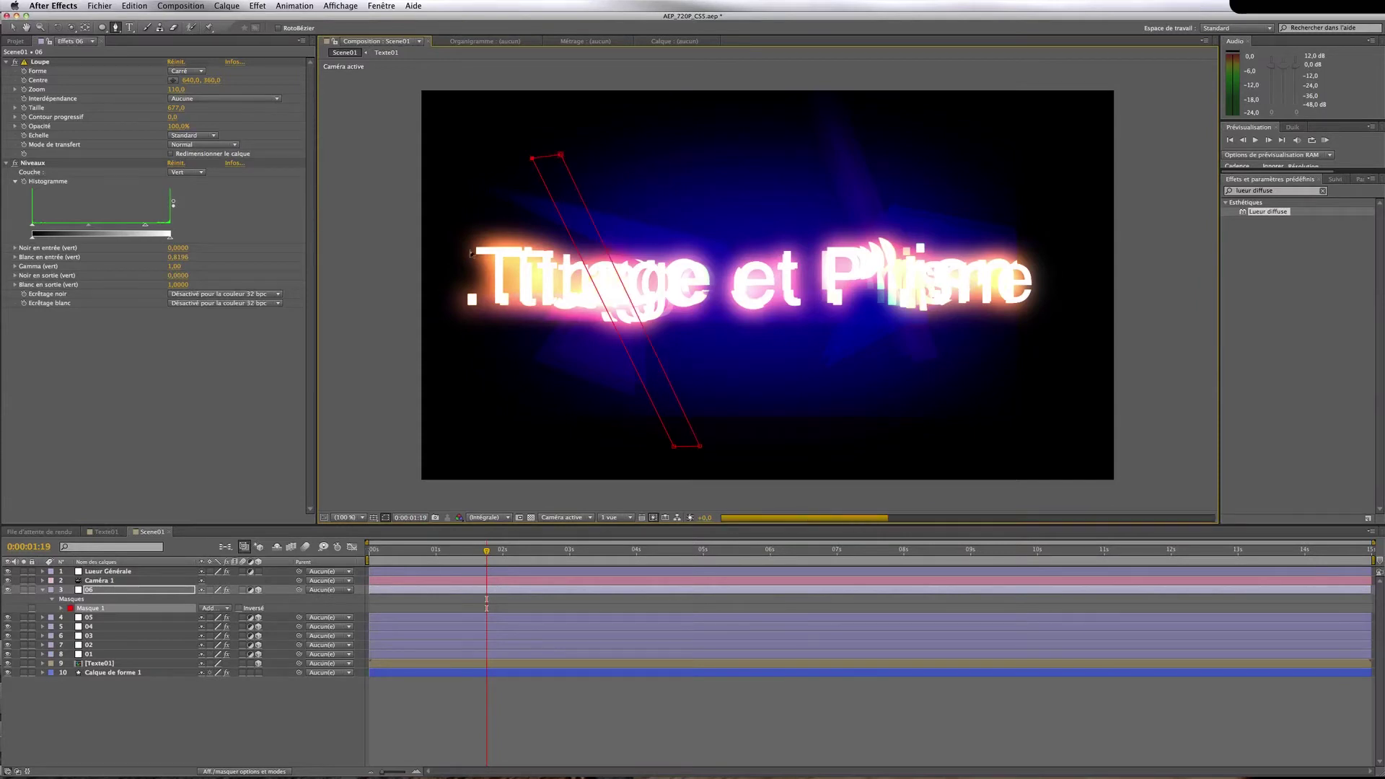
At 0:00, move layer 06's diagonal band down over the word Titrage and shorten the mask by raising its lower edge
key("p")
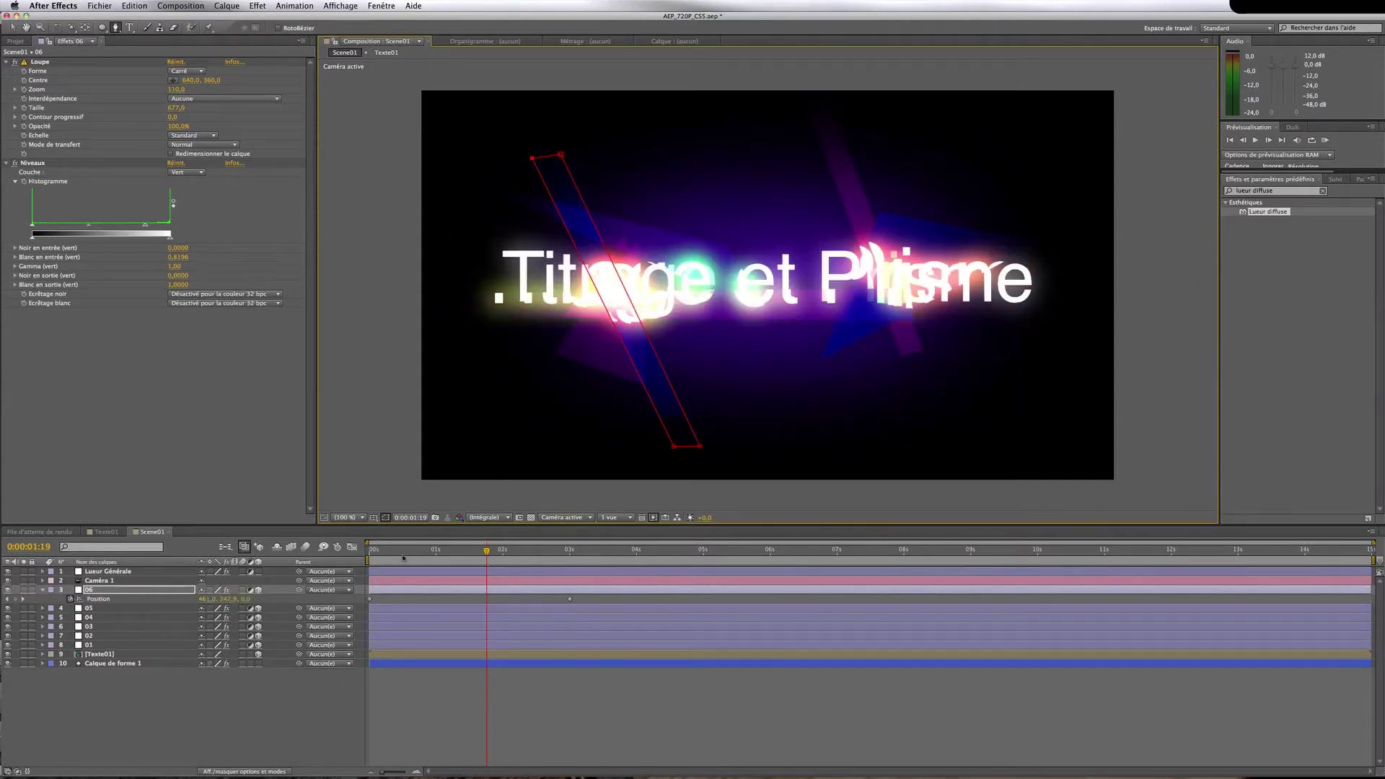
left_click(373, 552)
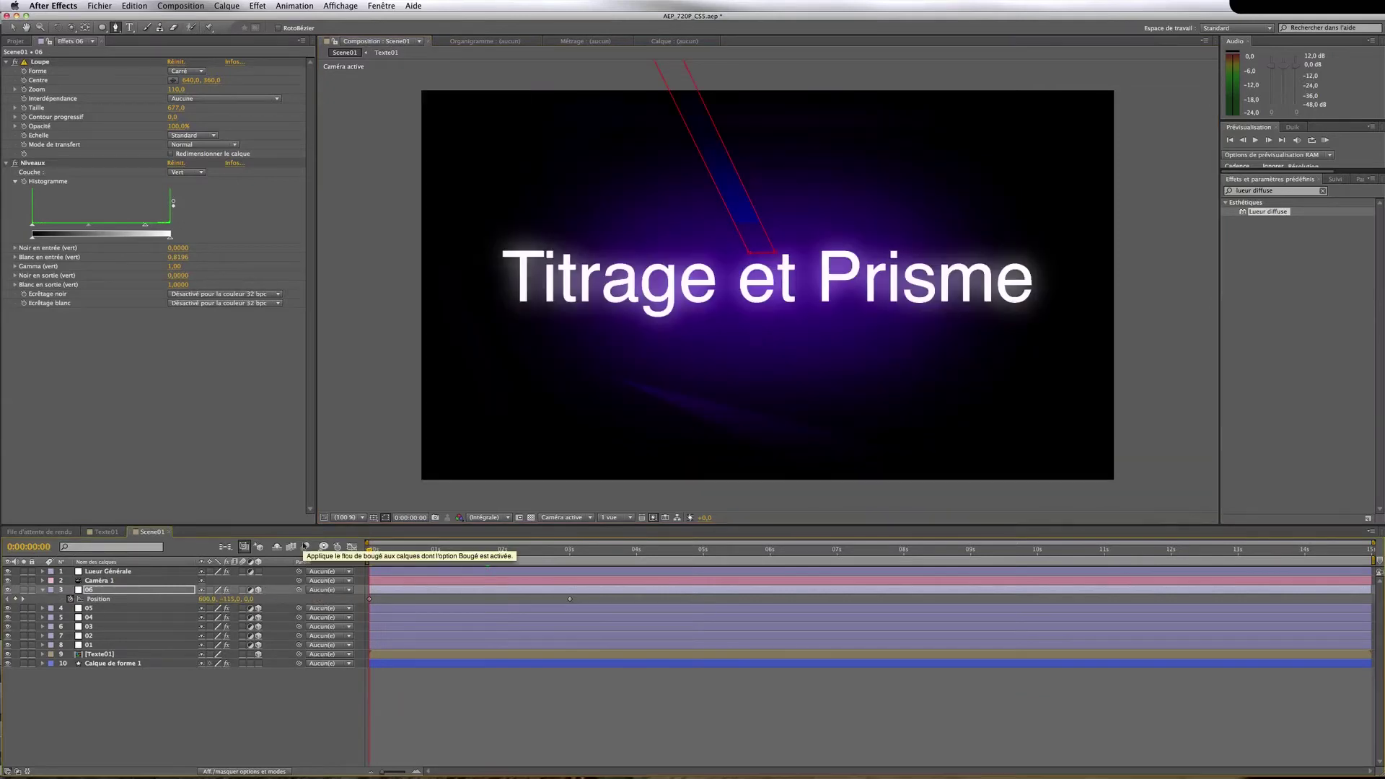
key("v")
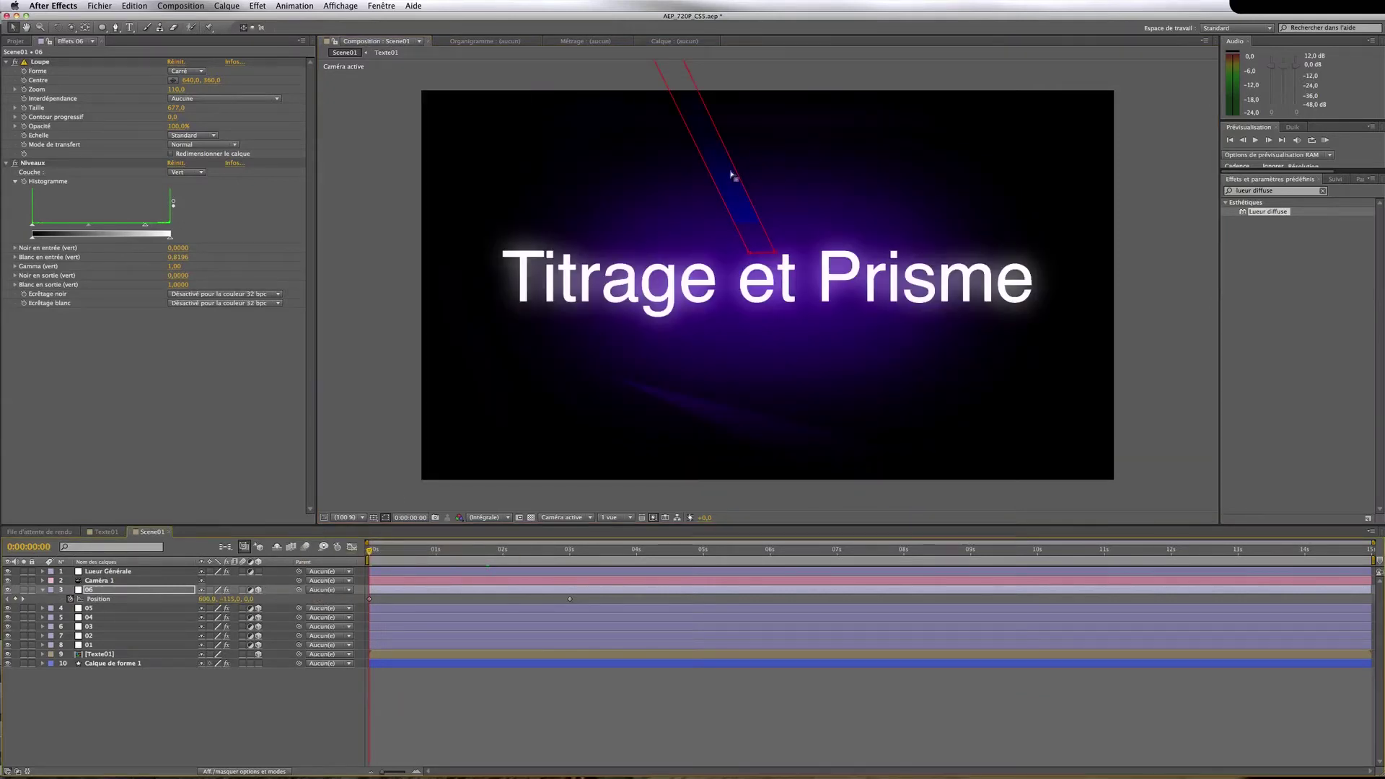
left_click_drag(731, 175, 646, 300)
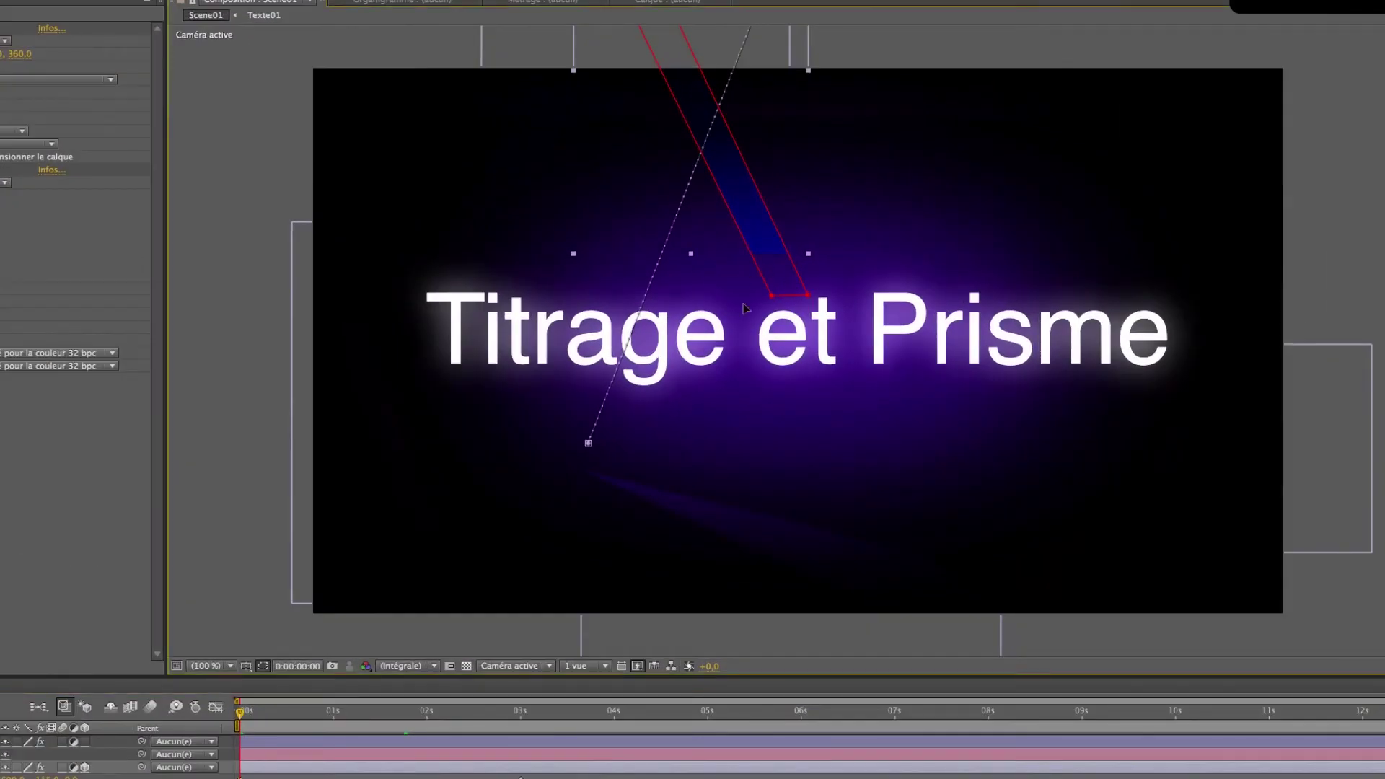
left_click_drag(745, 309, 678, 310)
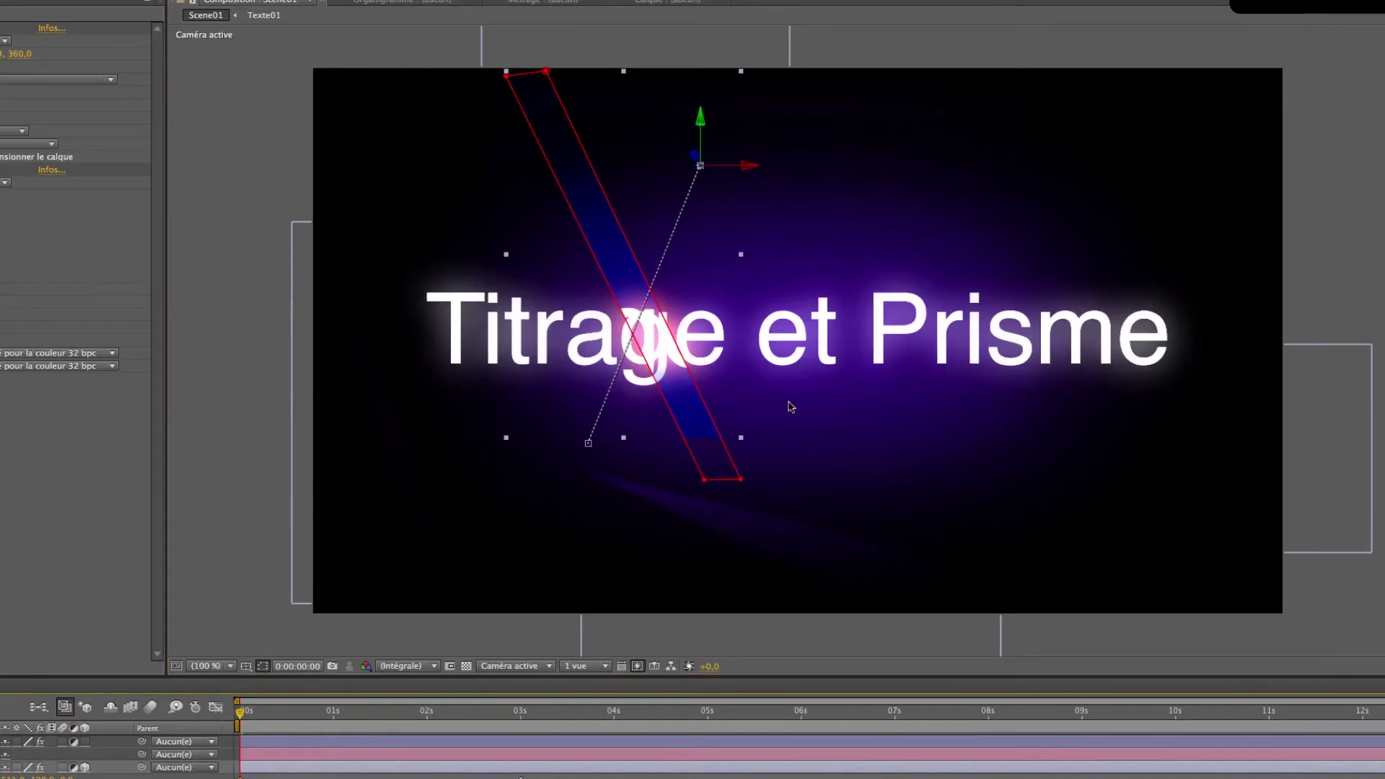
left_click(725, 484)
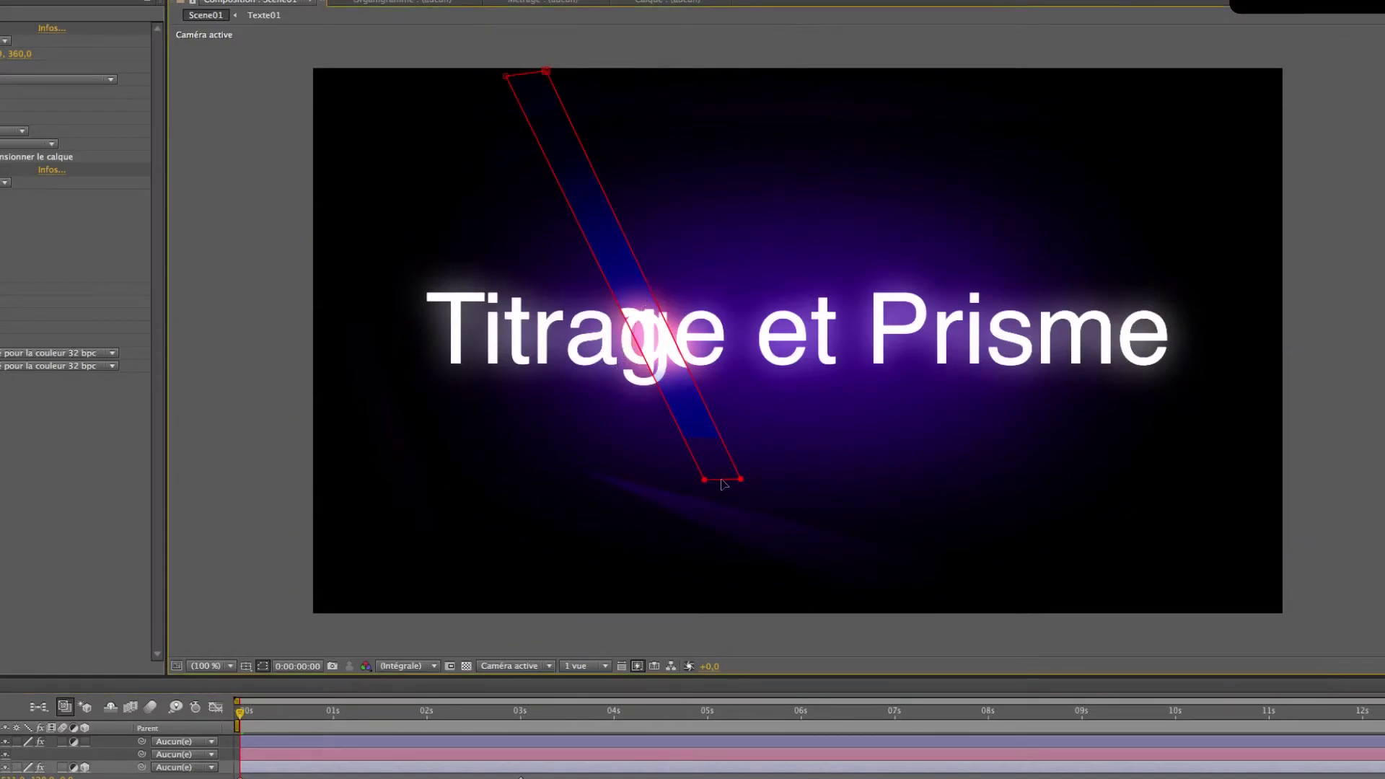
left_click_drag(713, 471, 706, 409)
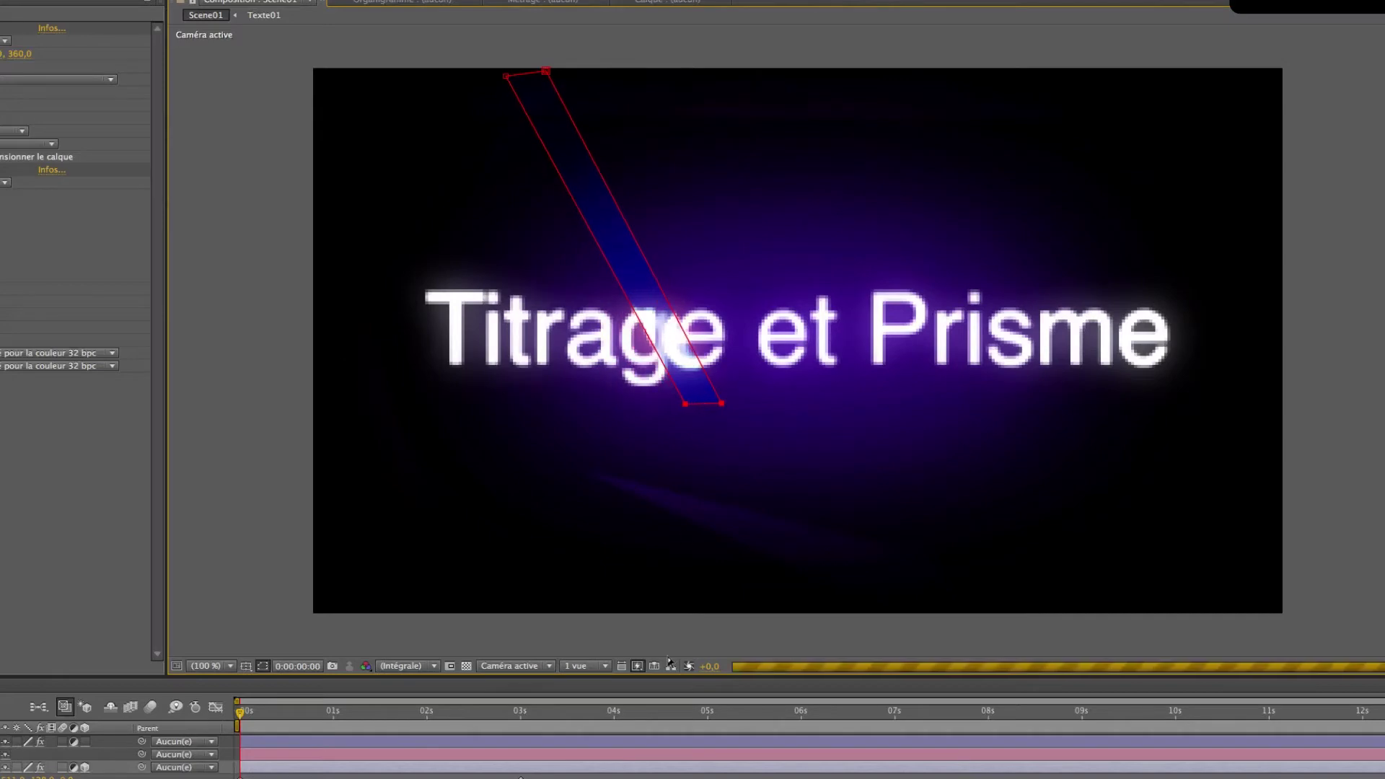
left_click(609, 334)
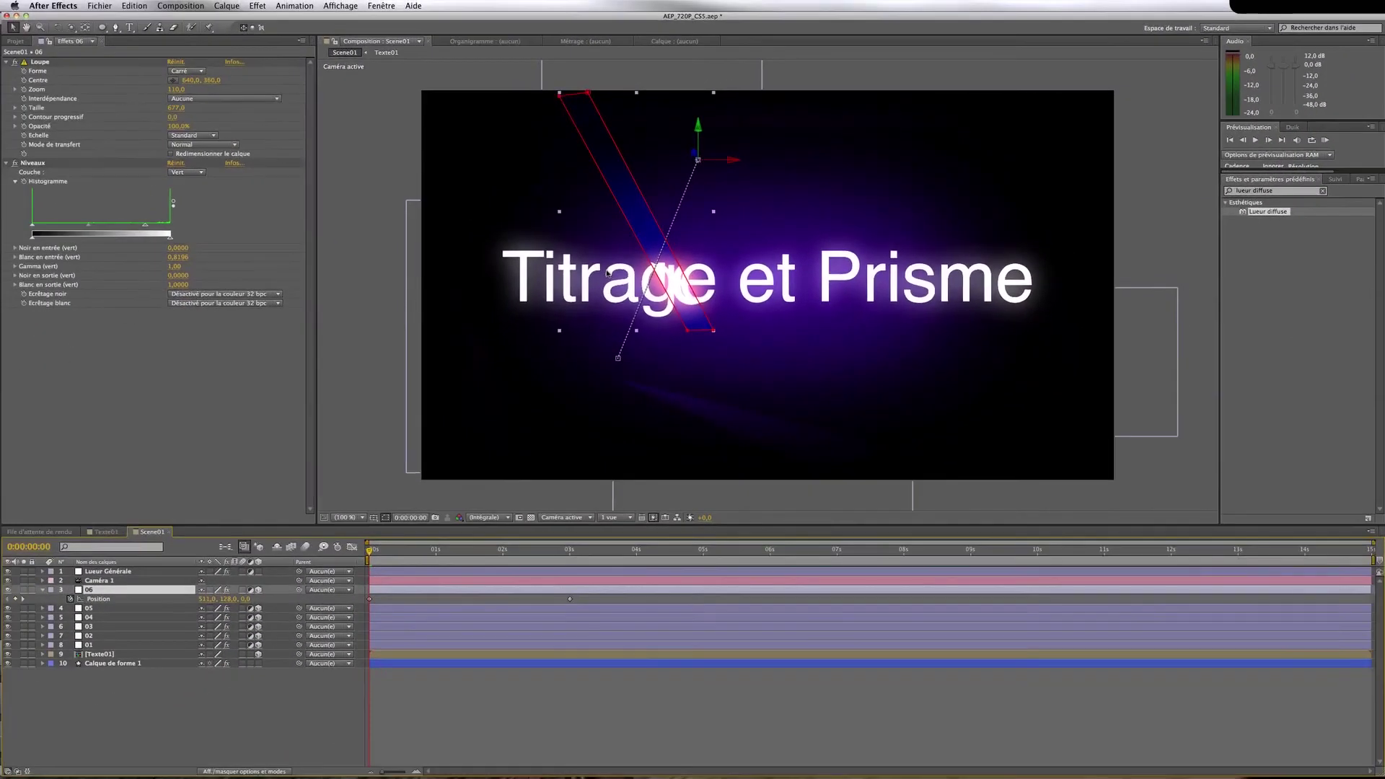
Move layer 06's band beyond the frame's left edge at 0:00 and to the frame's right edge at 3 seconds
left_click_drag(614, 274, 351, 324)
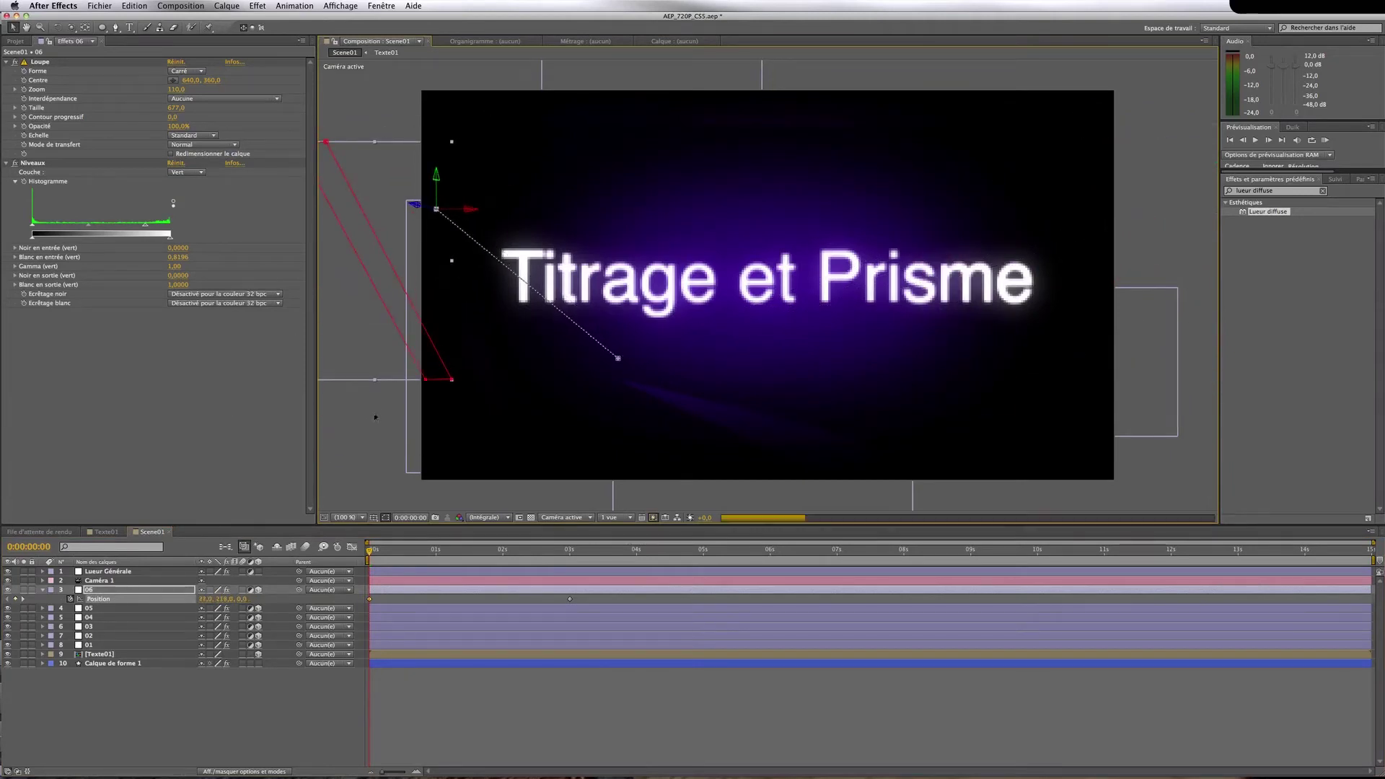
left_click(569, 550)
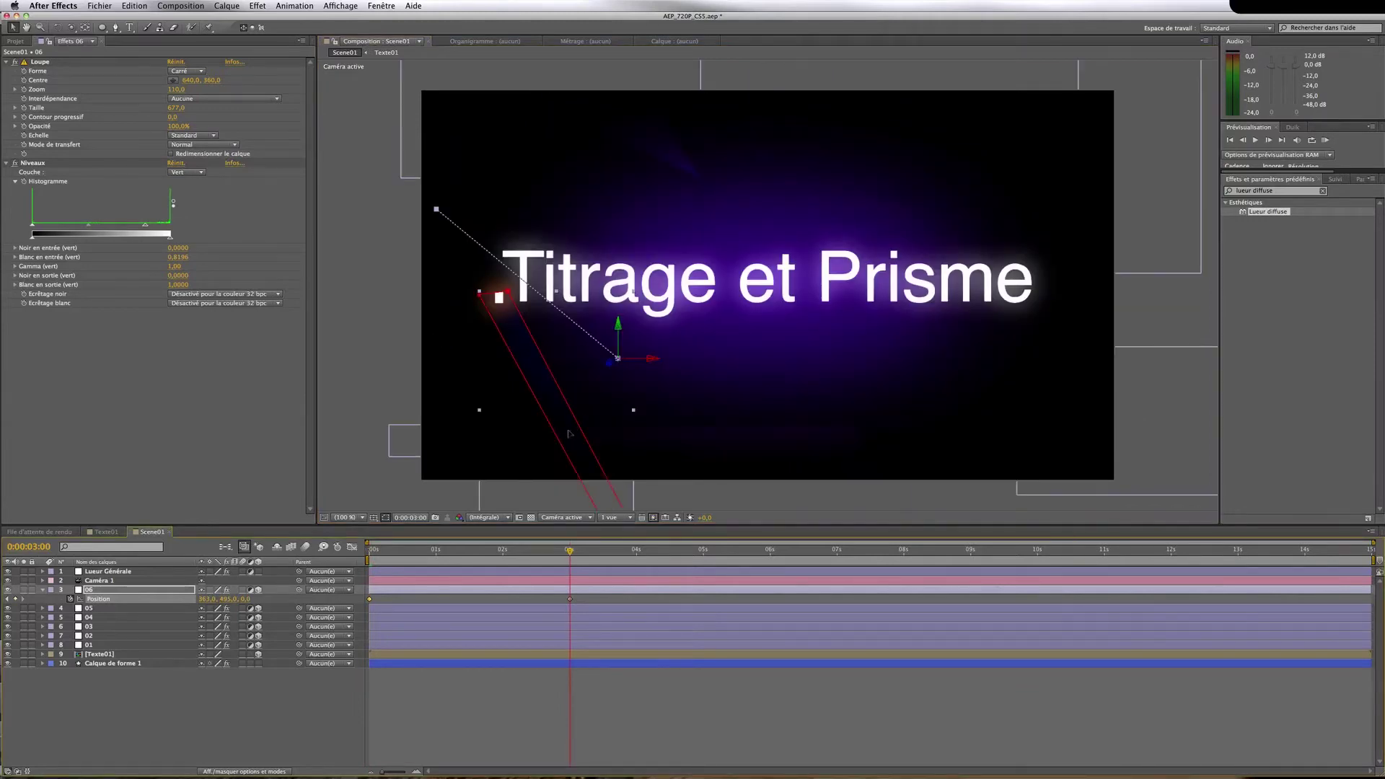
left_click_drag(569, 433, 1063, 267)
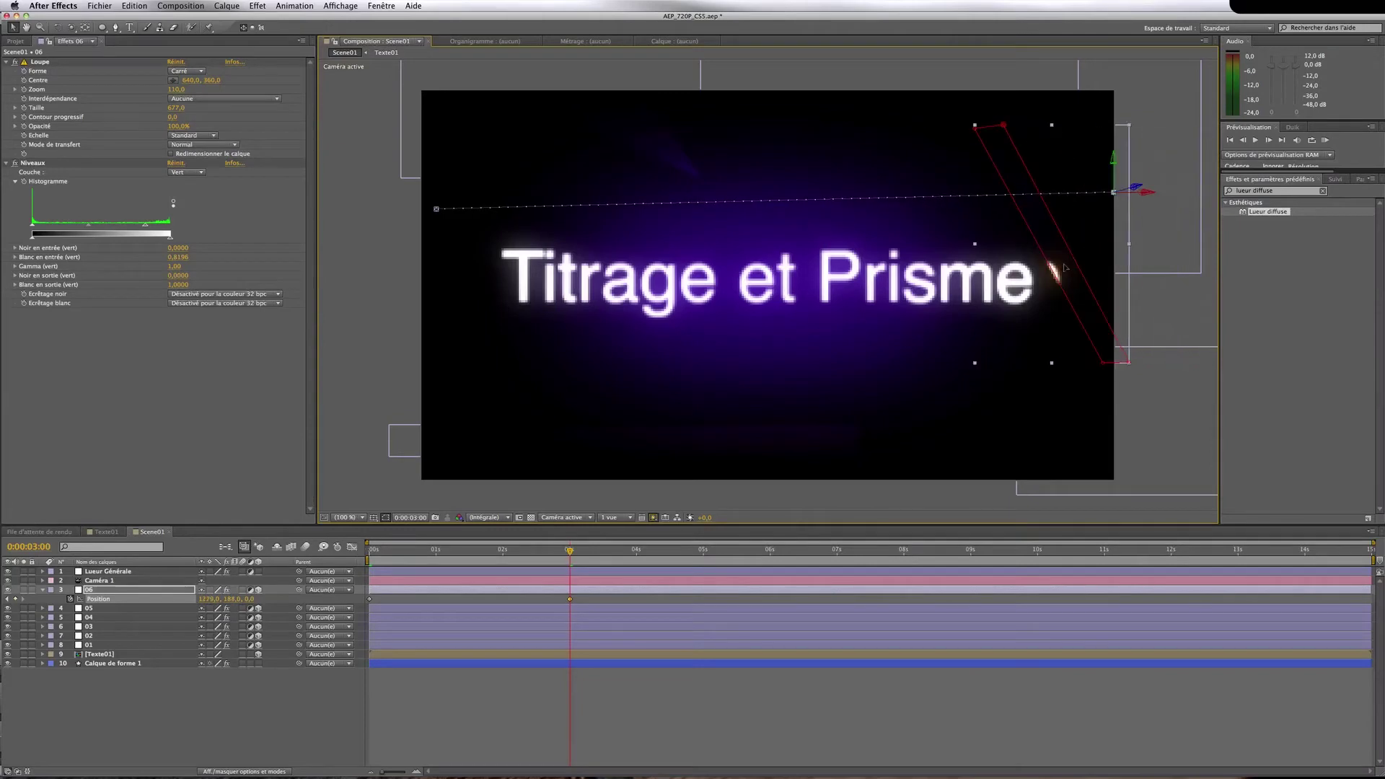
Set layer 06's Loupe zoom to 115 and raise its band slightly at 3 seconds
left_click(90, 590)
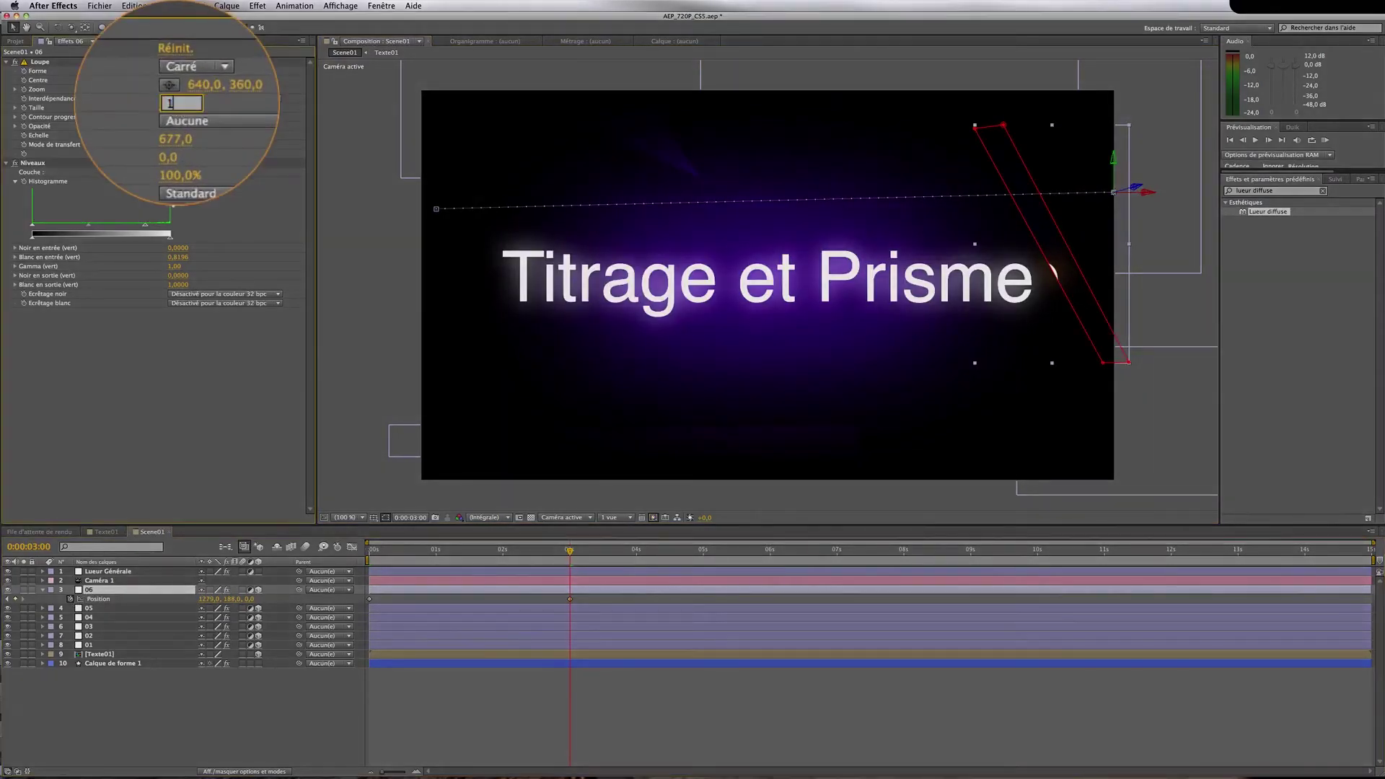
left_click_drag(189, 94, 236, 89)
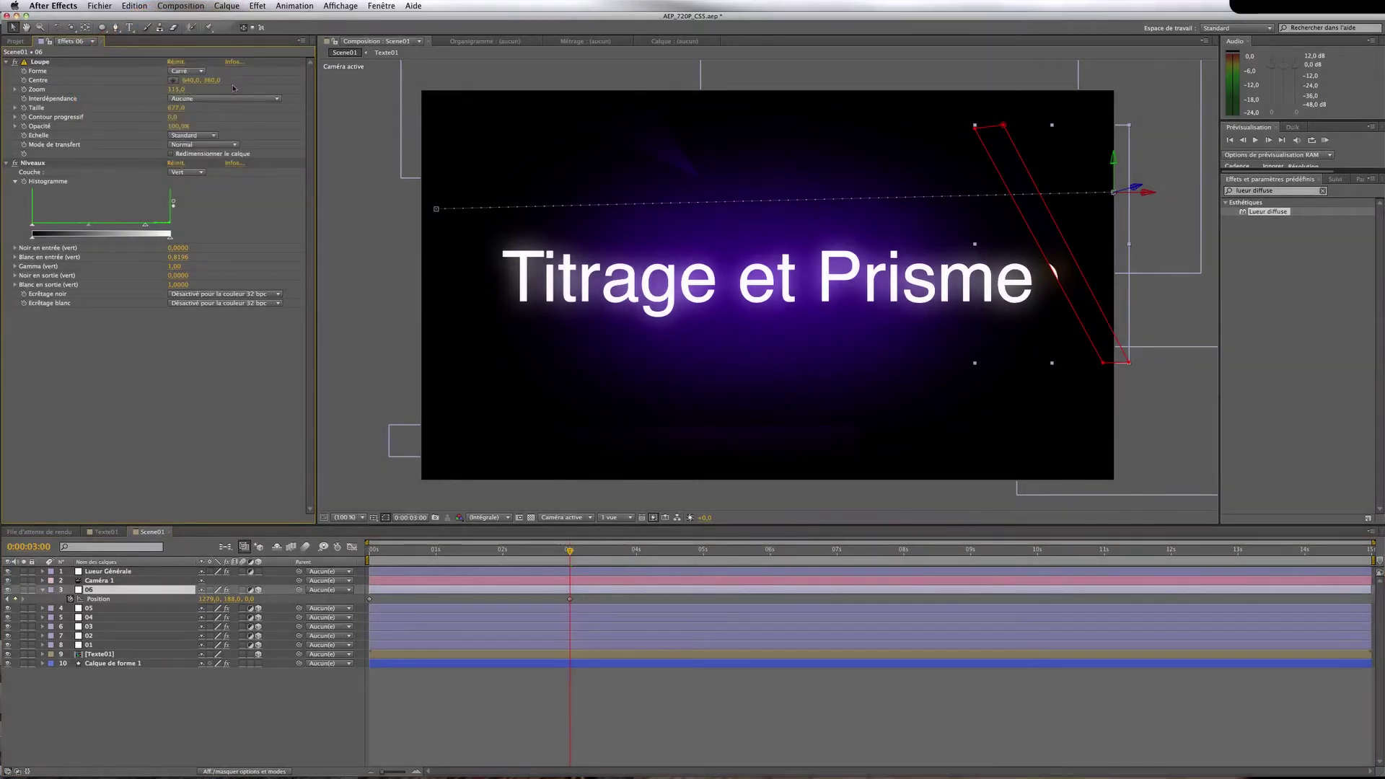
mouse_move(1102, 345)
left_mouse_down()
mouse_move(1086, 309)
mouse_move(1101, 318)
left_mouse_up()
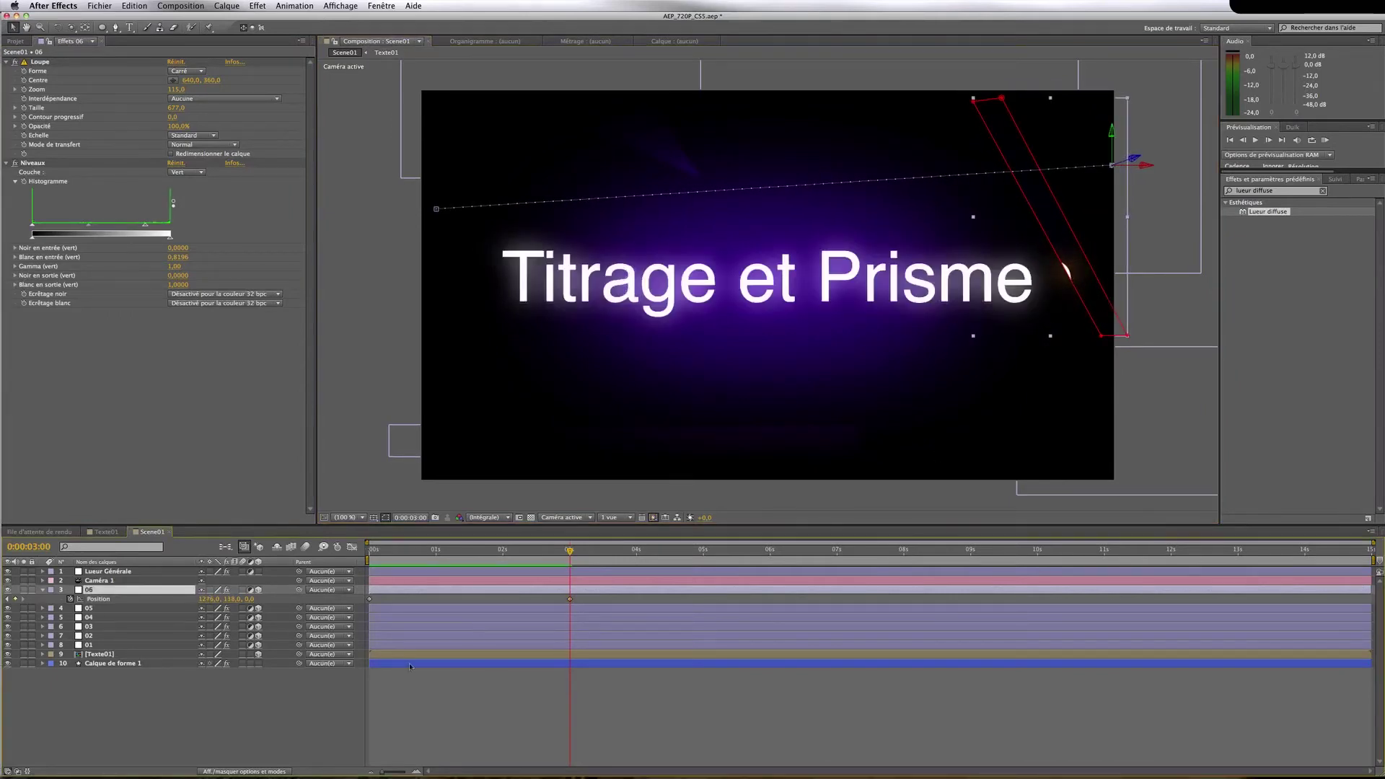
Play a preview of the prism animation and scrub back to 0:00:01:05
key("KP_0")
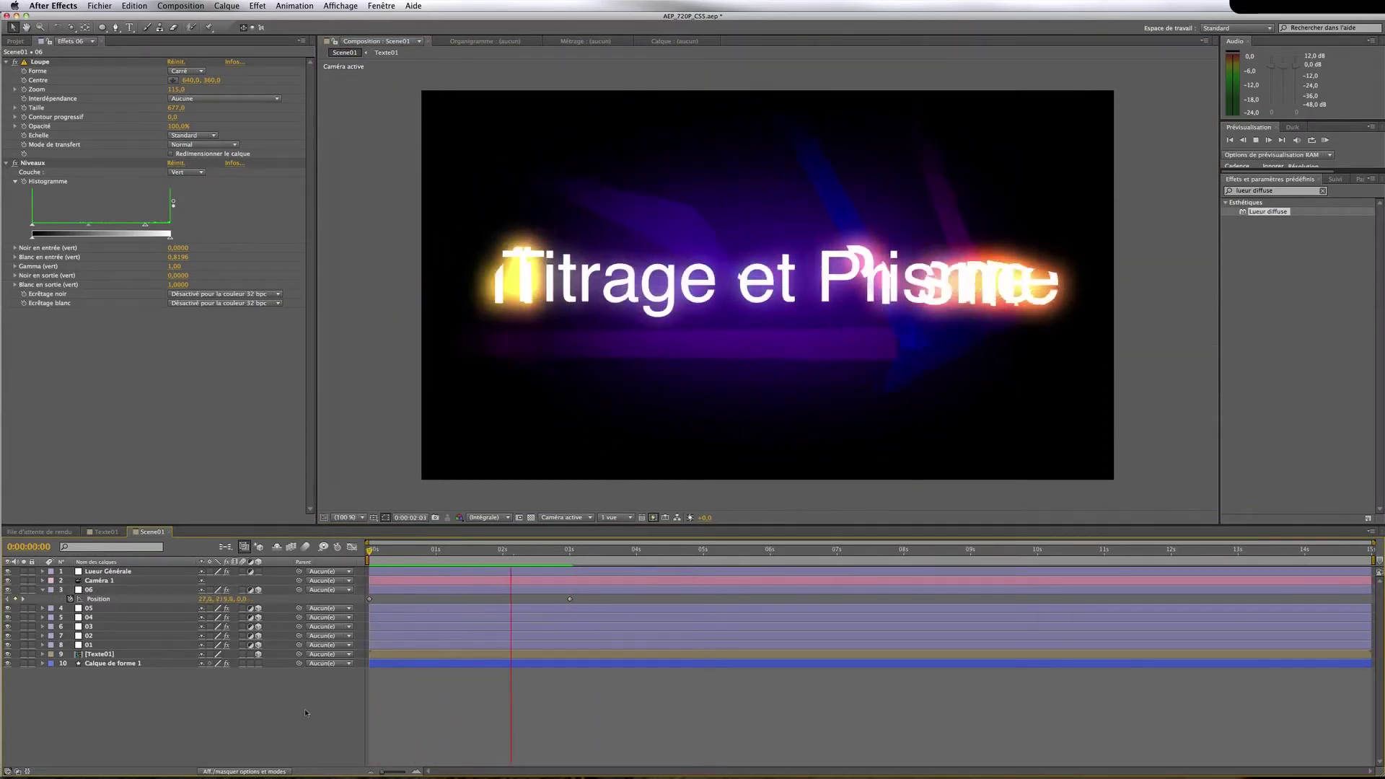
left_click(565, 531)
left_click_drag(554, 552, 477, 554)
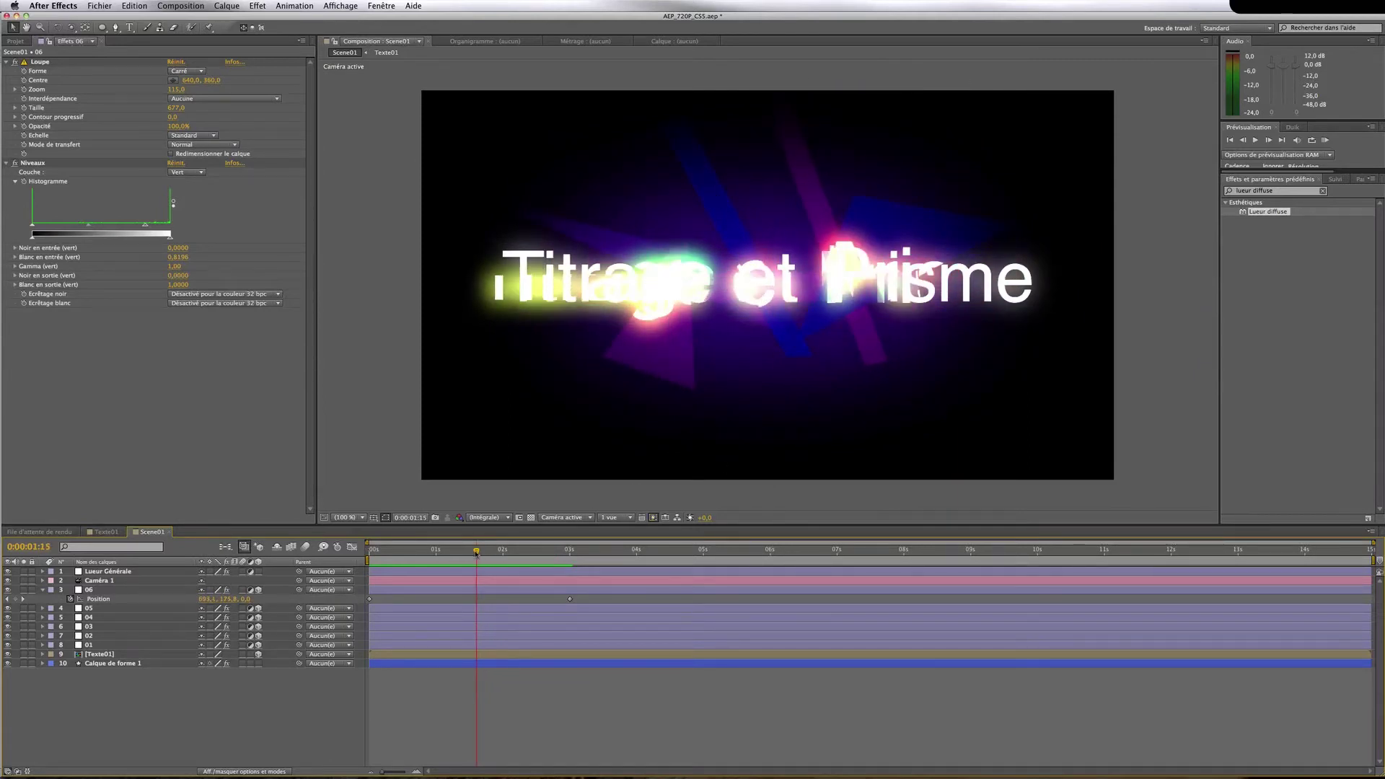
mouse_move(476, 552)
left_mouse_down()
mouse_move(416, 554)
mouse_move(449, 553)
left_mouse_up()
Reverse layer 06's sweep, placing its band lower beyond the frame's right edge at 0:00 and at the frame's lower left at 3 seconds
left_click(115, 591)
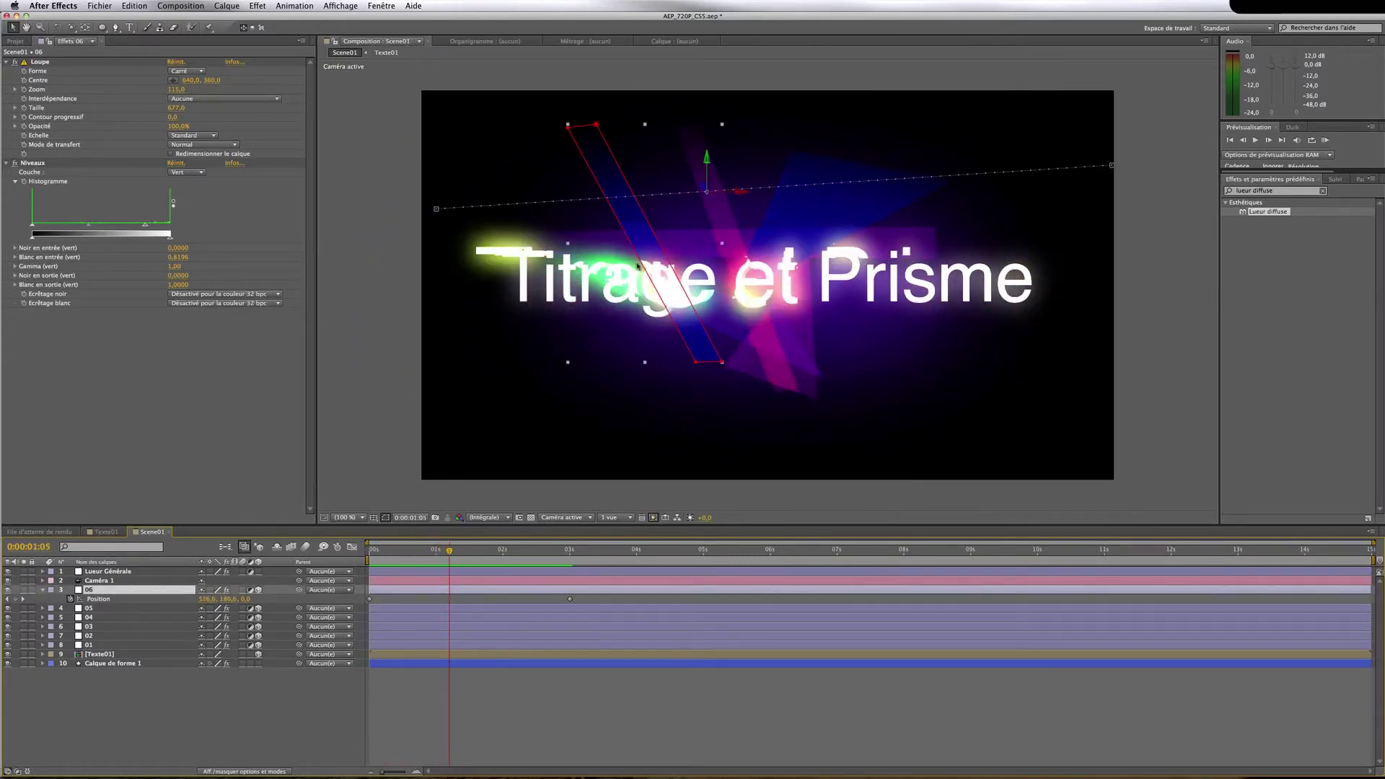
left_click_drag(376, 555, 361, 557)
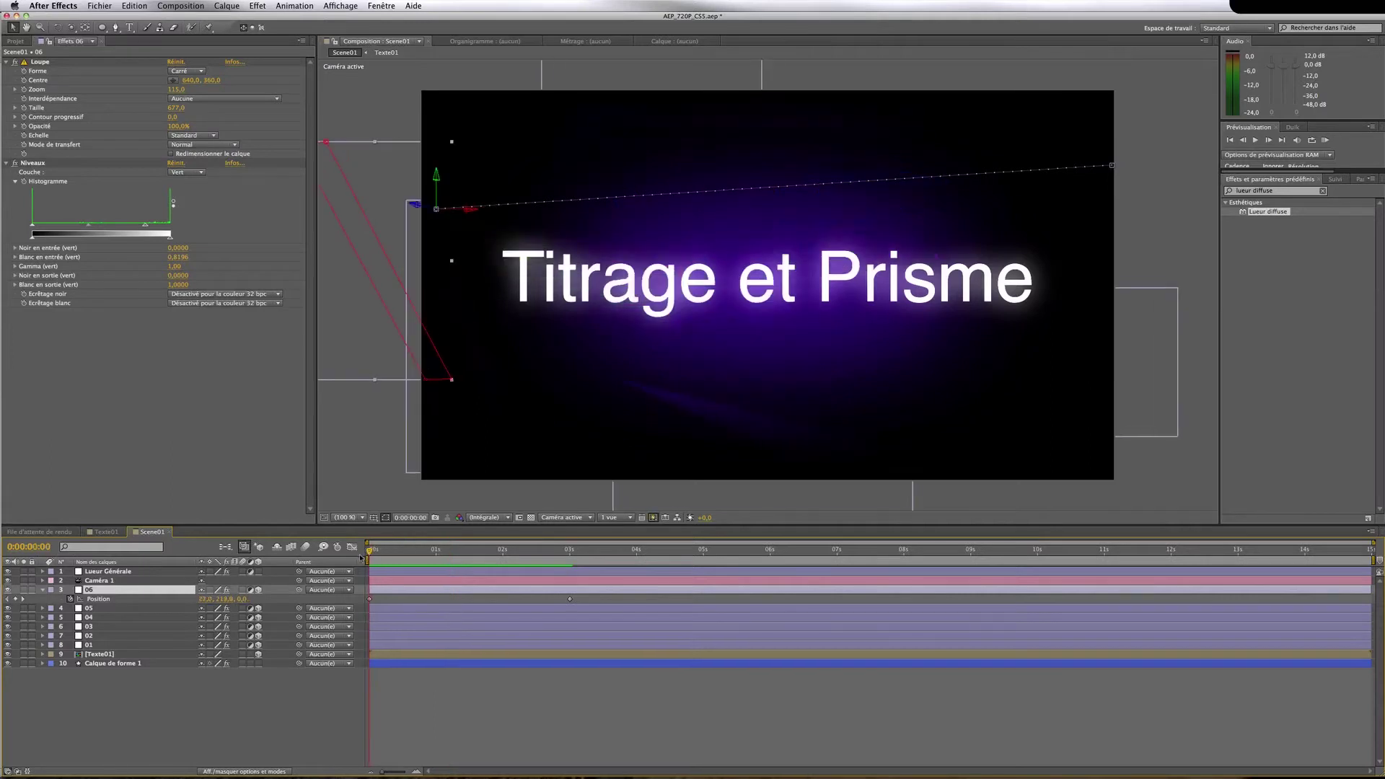
left_click_drag(436, 188, 440, 278)
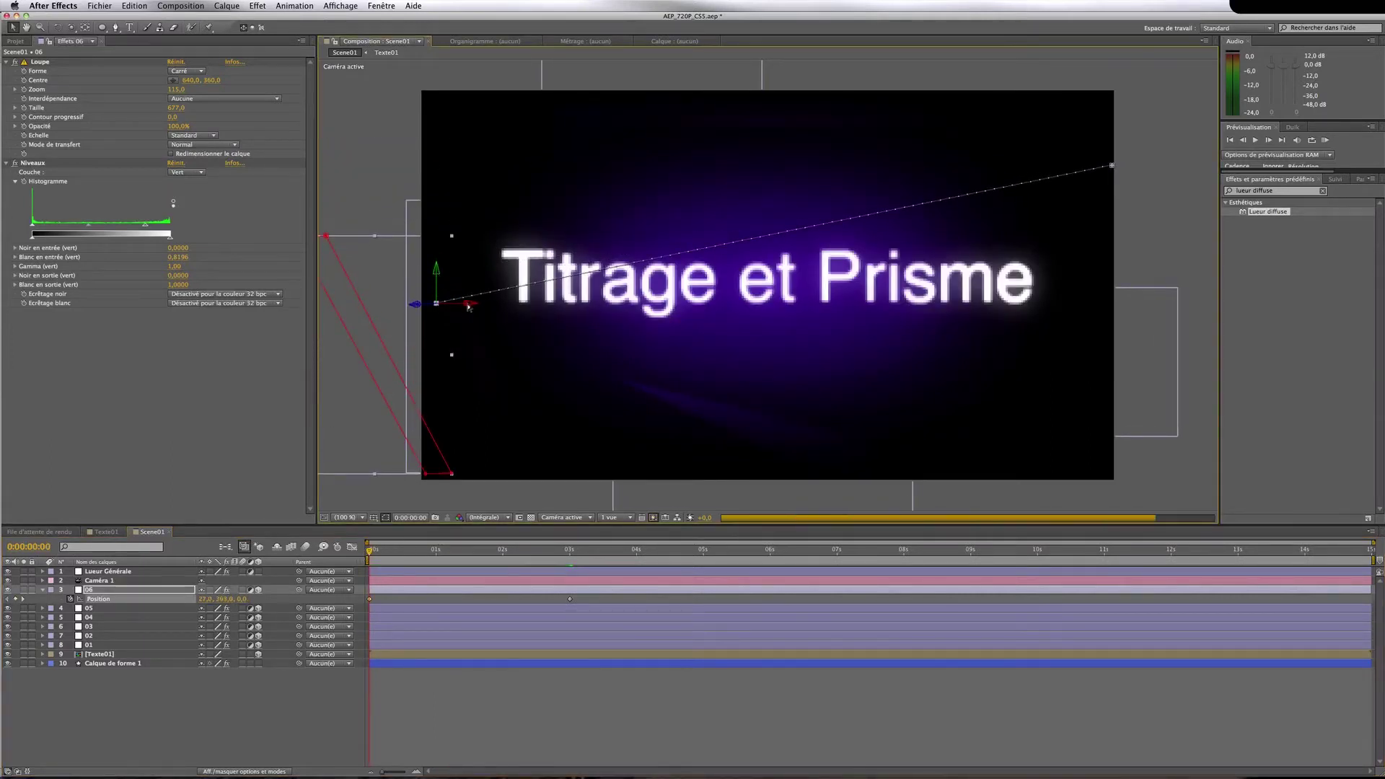
left_click_drag(672, 309, 1263, 321)
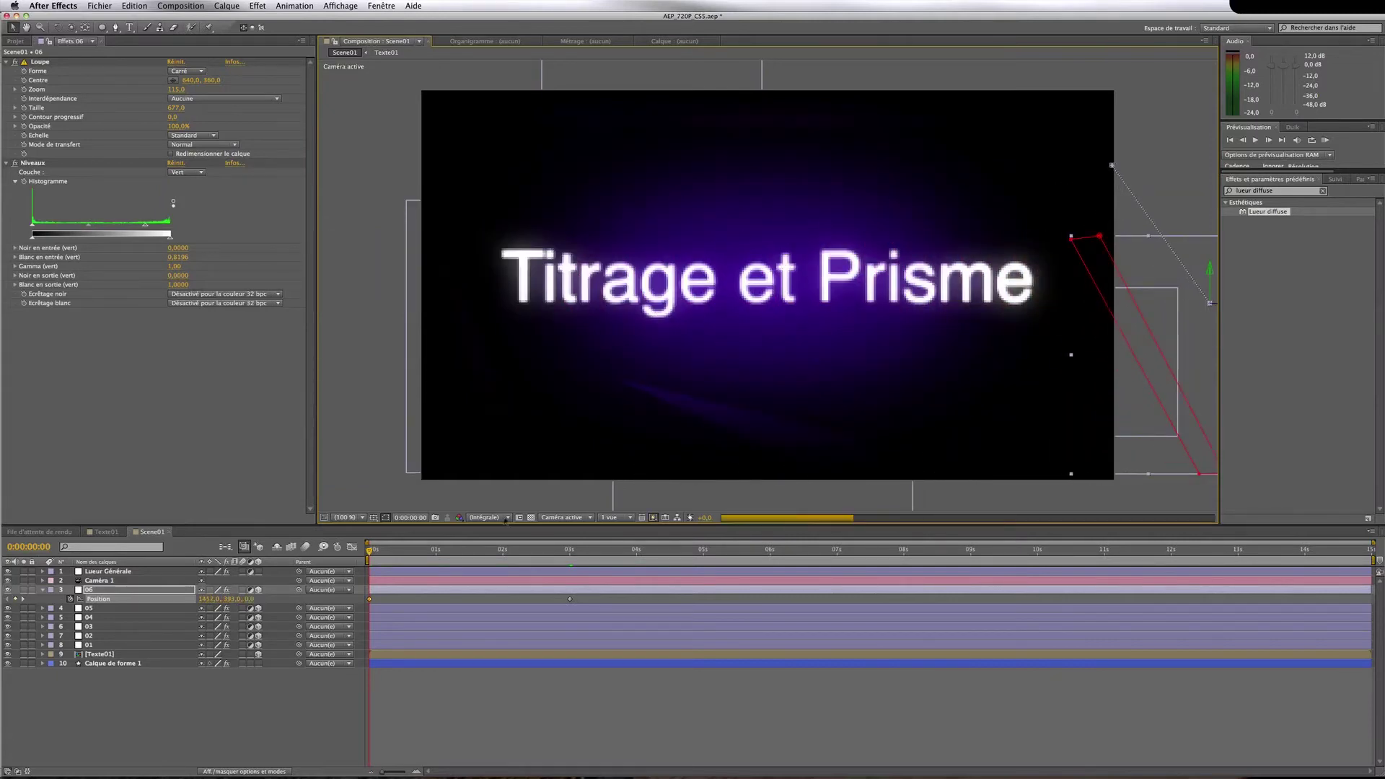
left_click(570, 552)
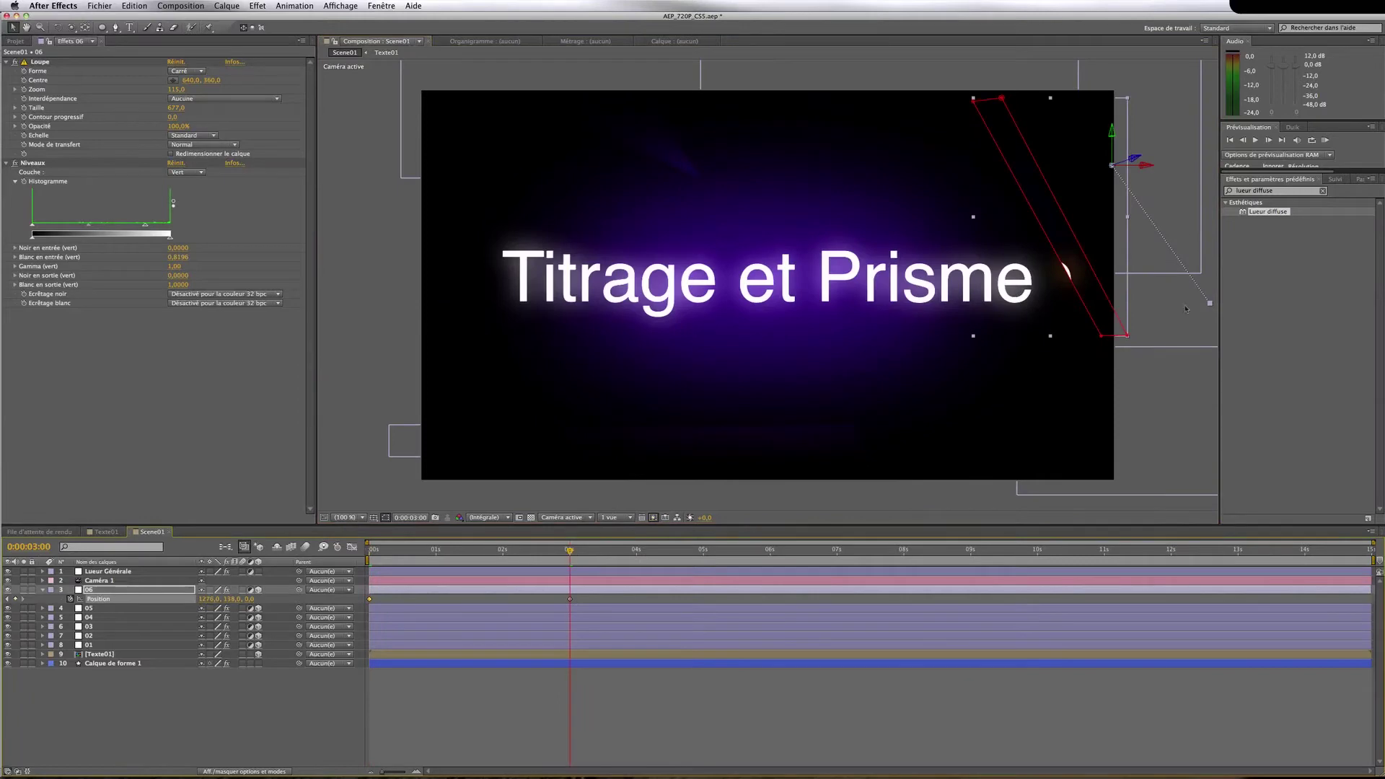
left_click_drag(1068, 152, 479, 402)
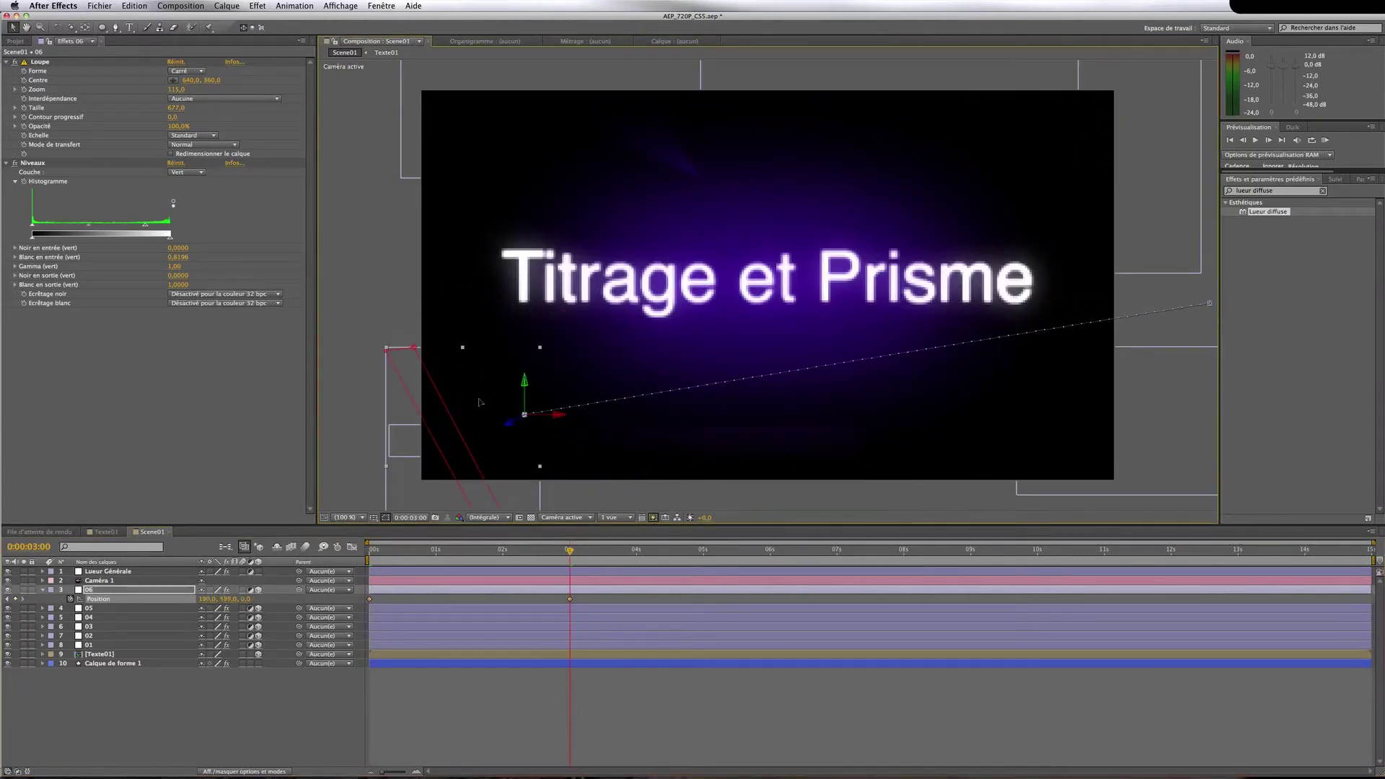
left_click_drag(484, 337, 531, 335)
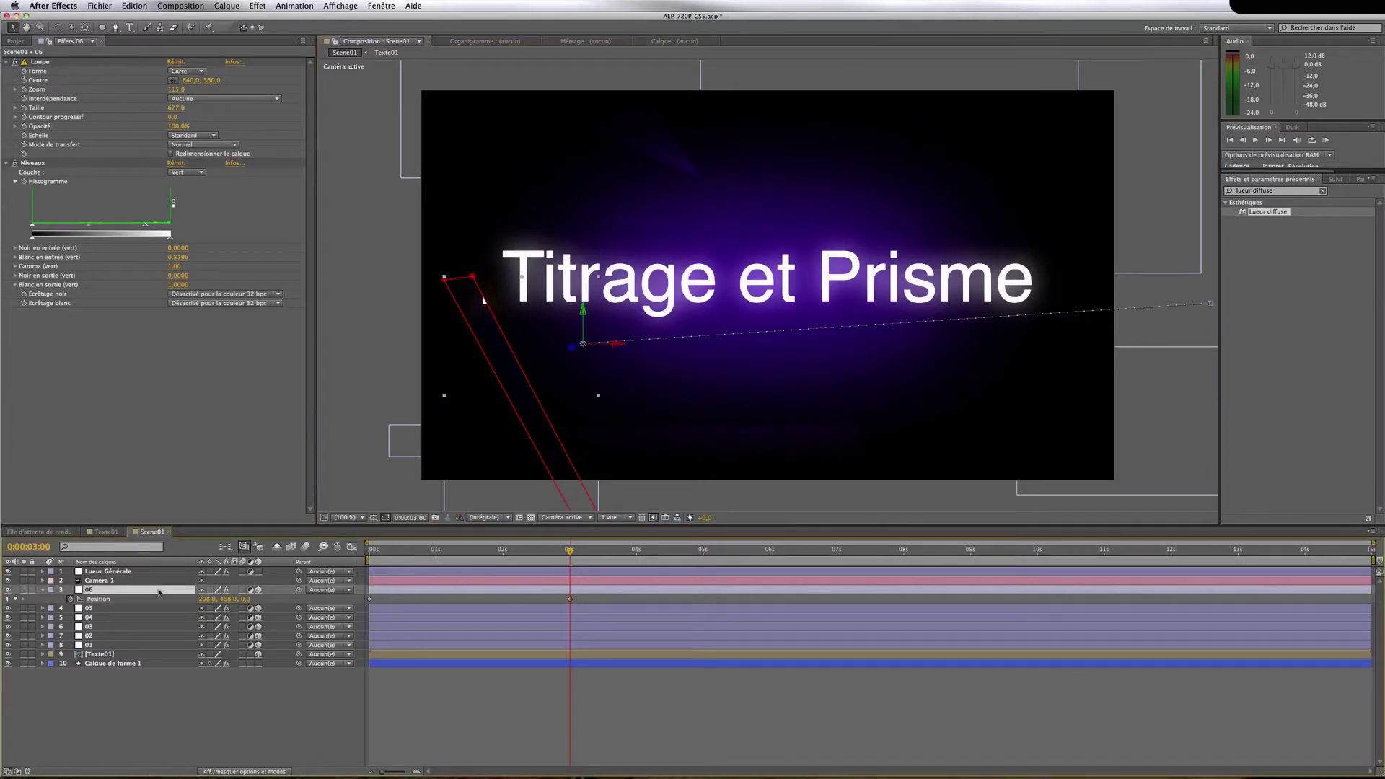
Duplicate layer 06 and rename the copy 07
key("super+d")
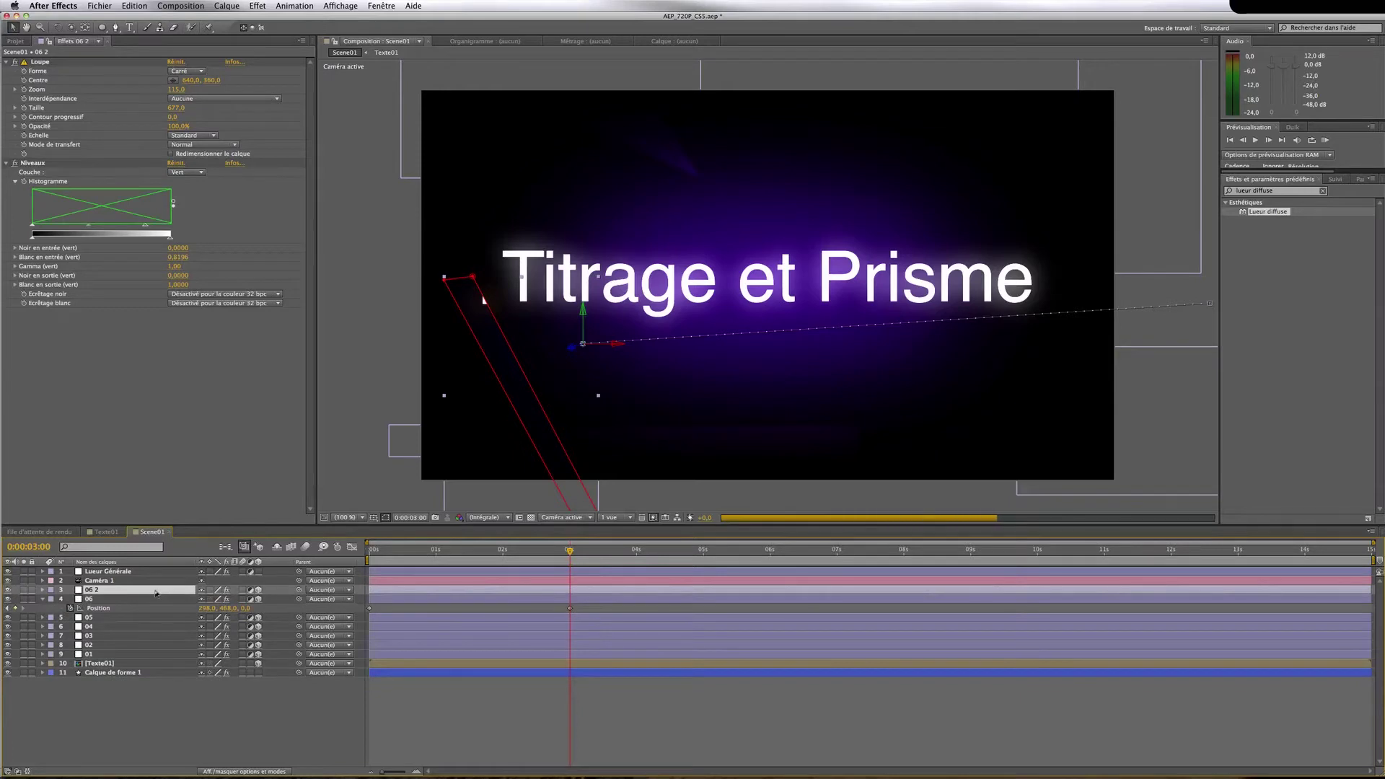
right_click(156, 593)
left_click(245, 767)
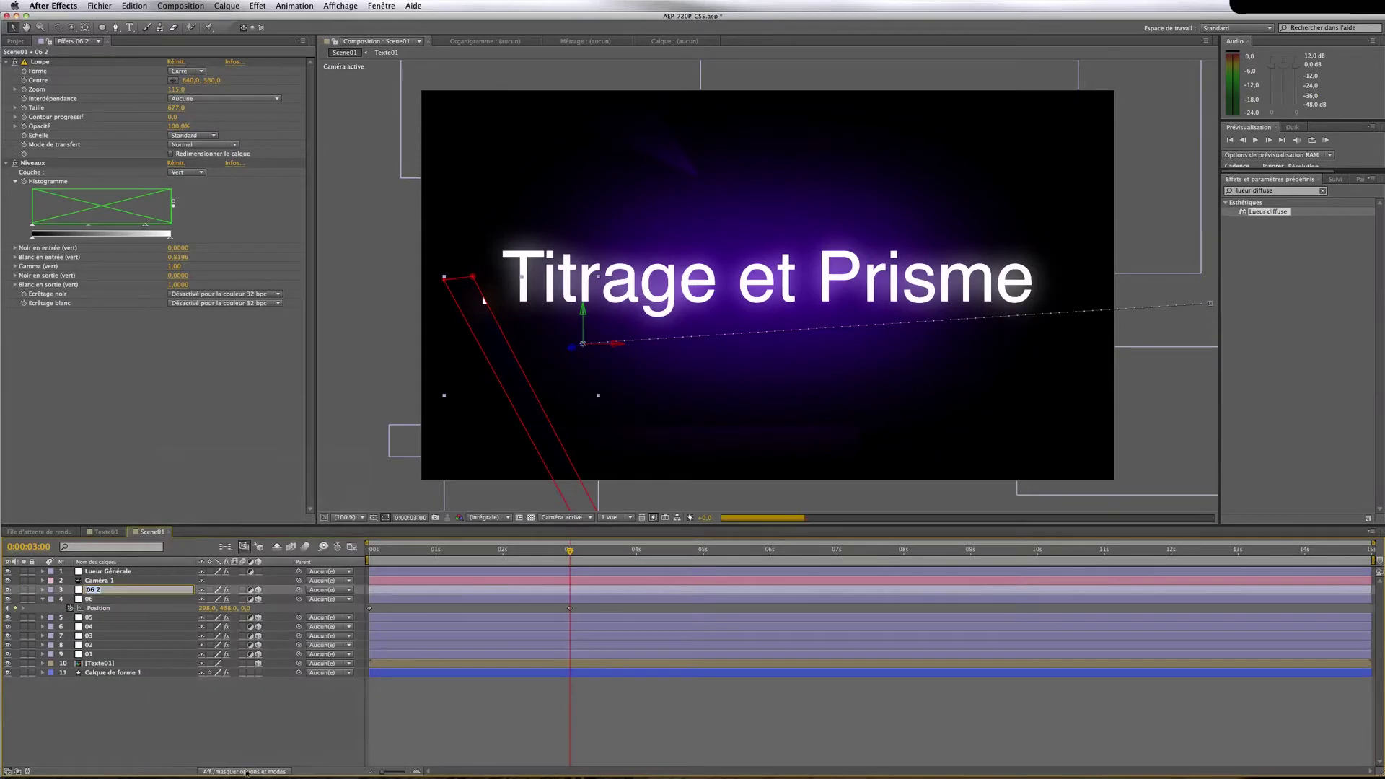
type("07")
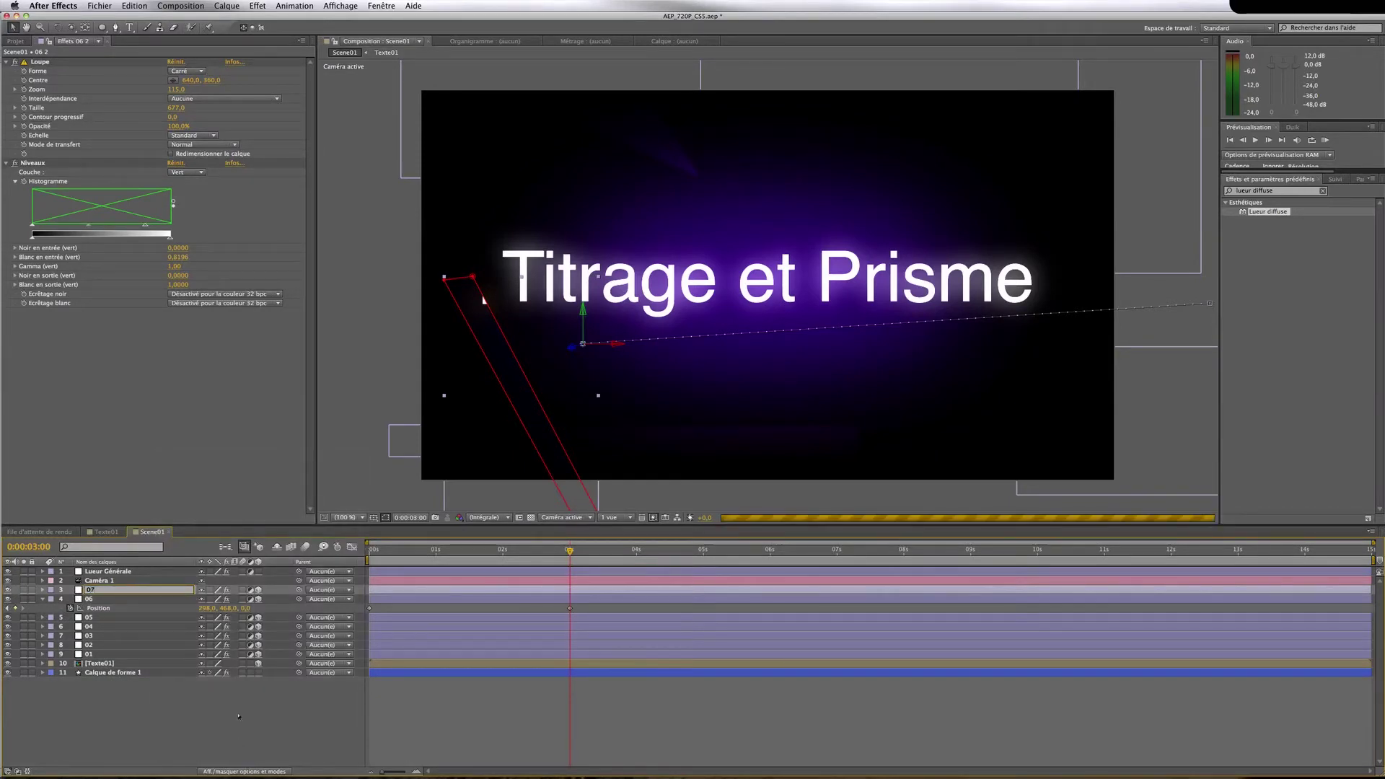
key("Return")
Replace layer 07's band mask with a triangular mask drawn across the left half of the title at 0:00:01:19
left_click(116, 589)
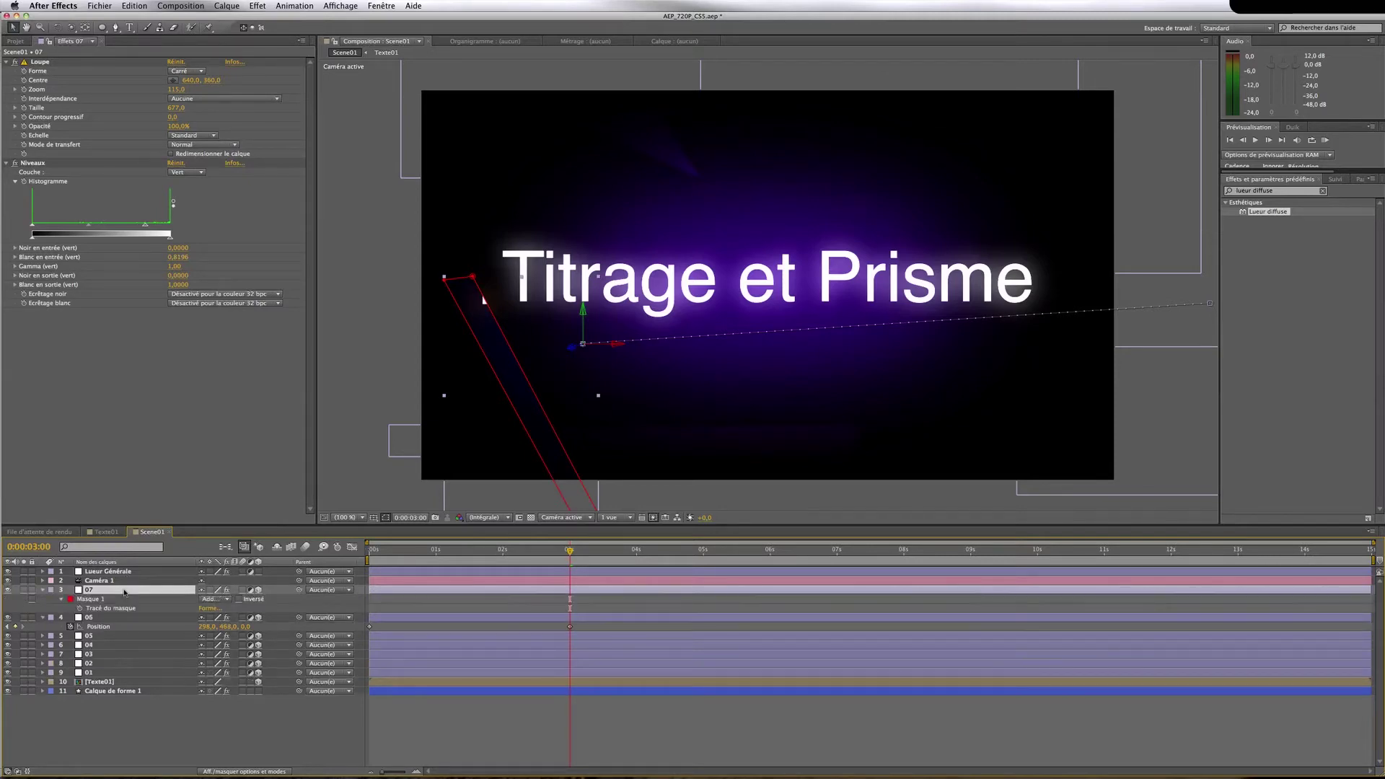
left_click(94, 606)
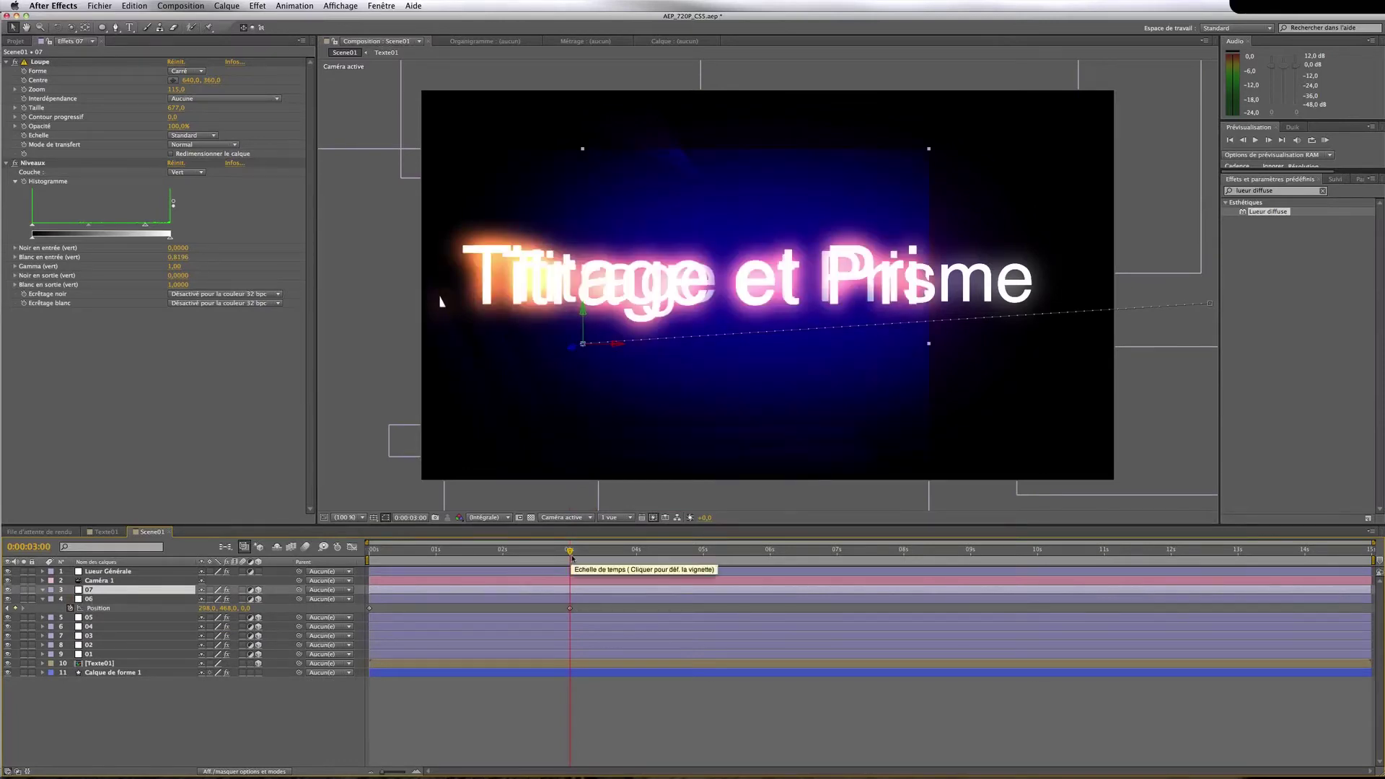
left_click_drag(570, 551, 488, 560)
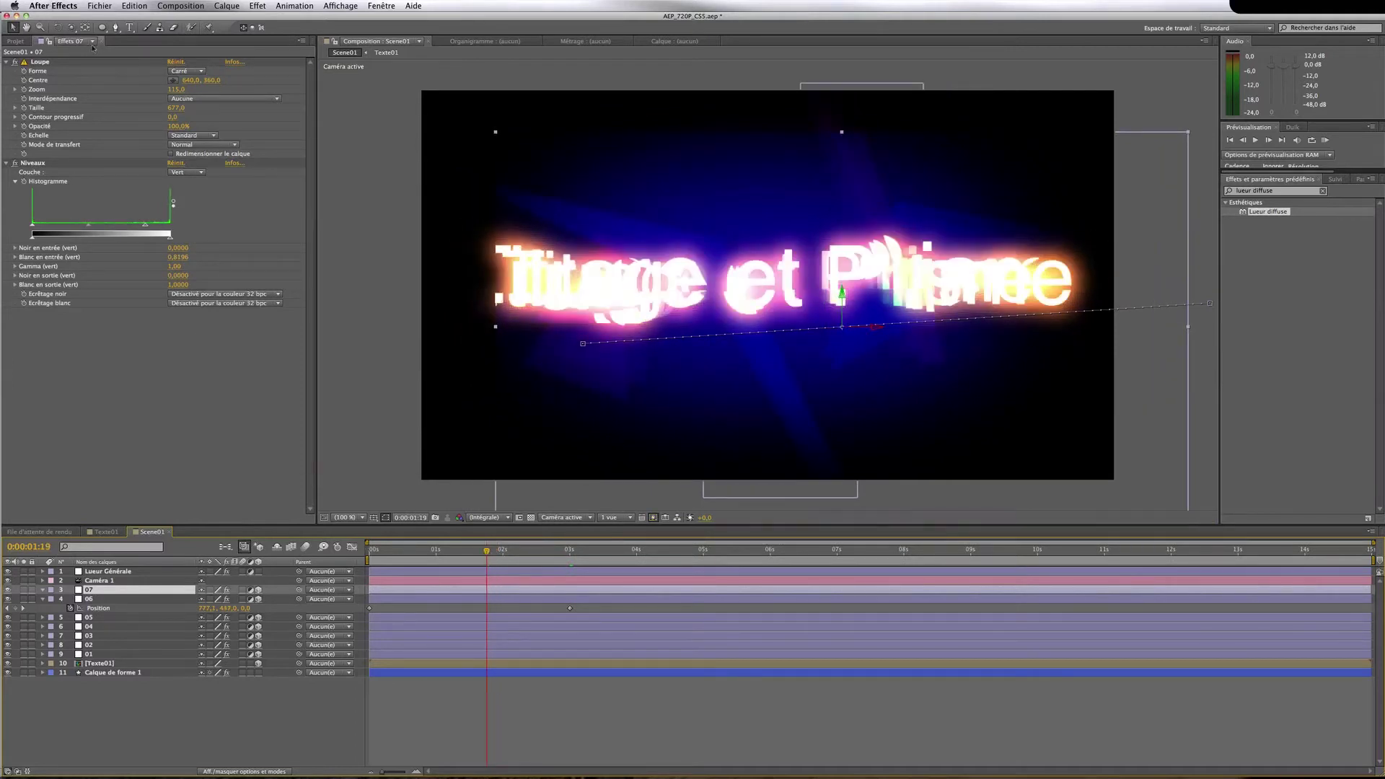
left_click(115, 27)
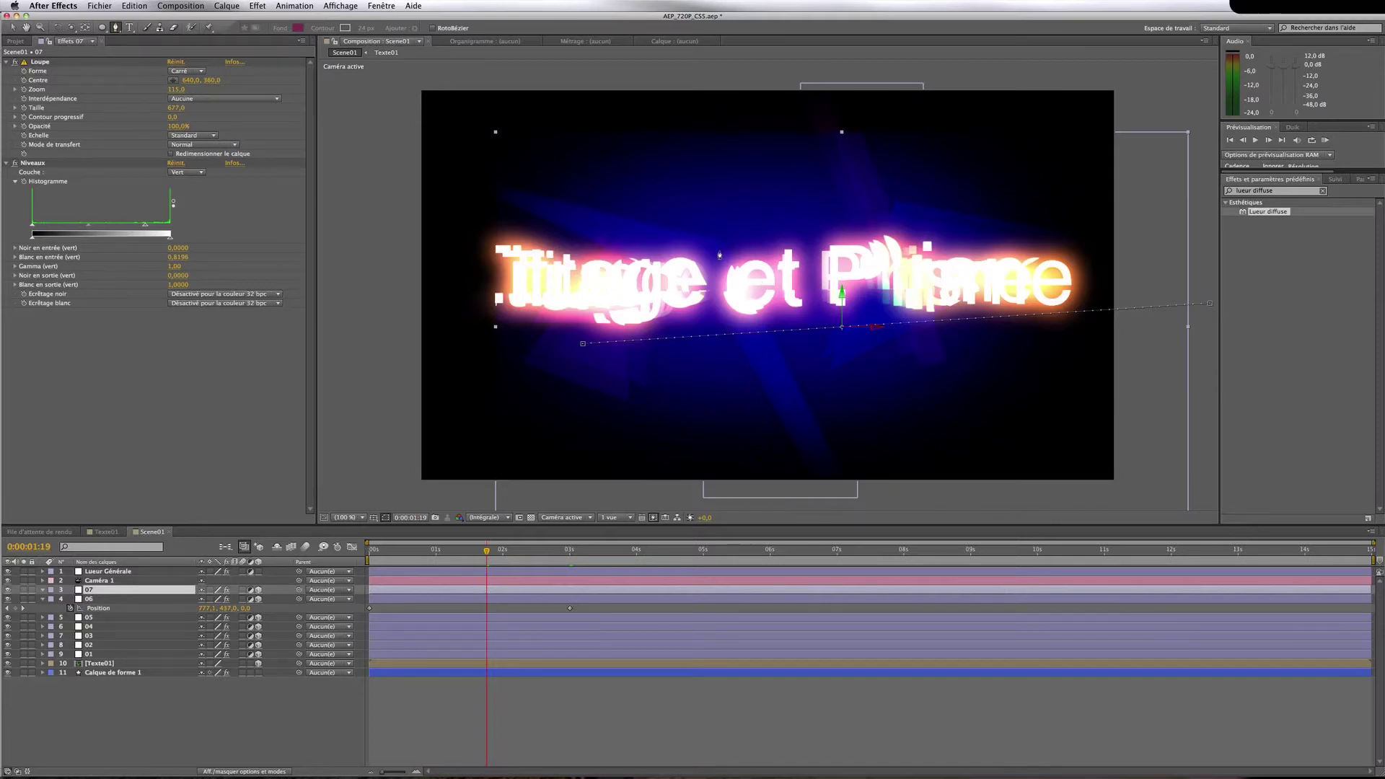
left_click(654, 218)
left_click(557, 332)
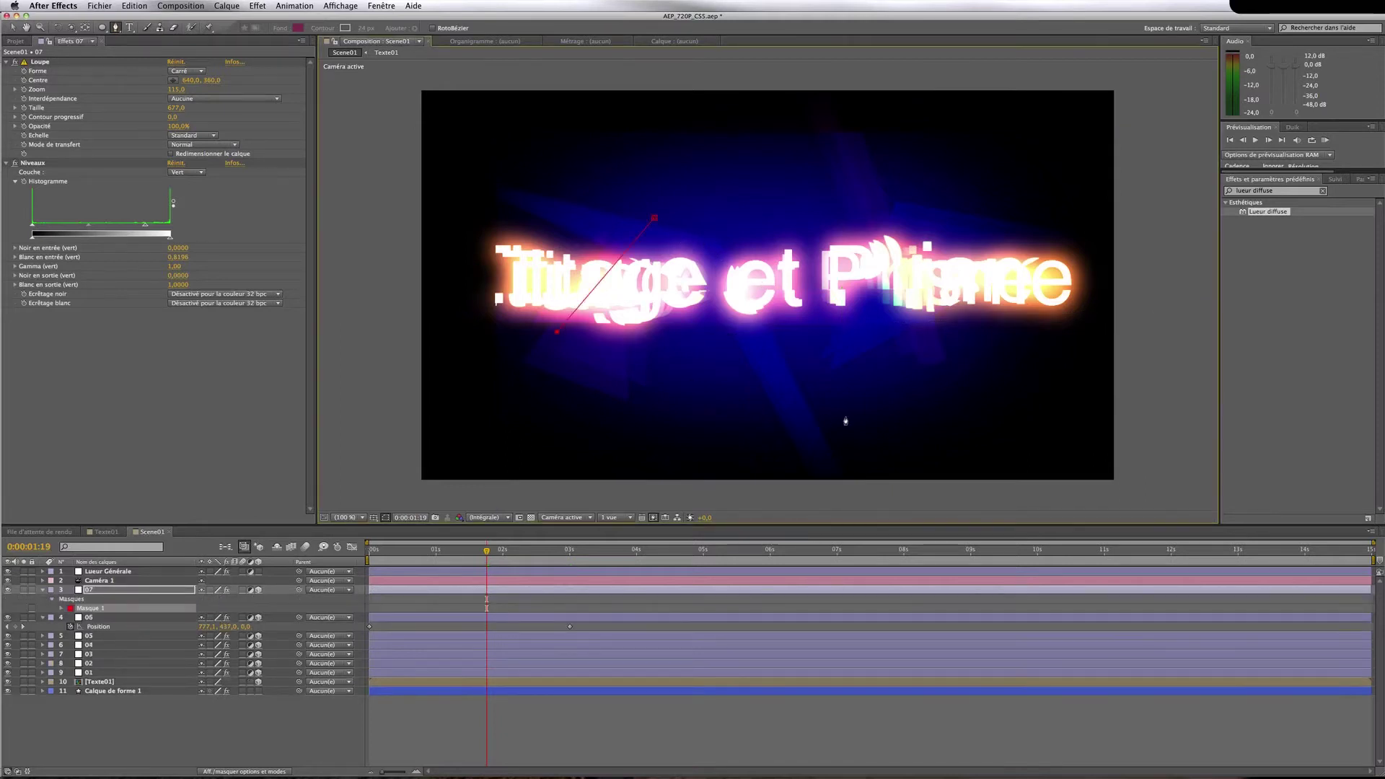
left_click(773, 246)
left_click(654, 218)
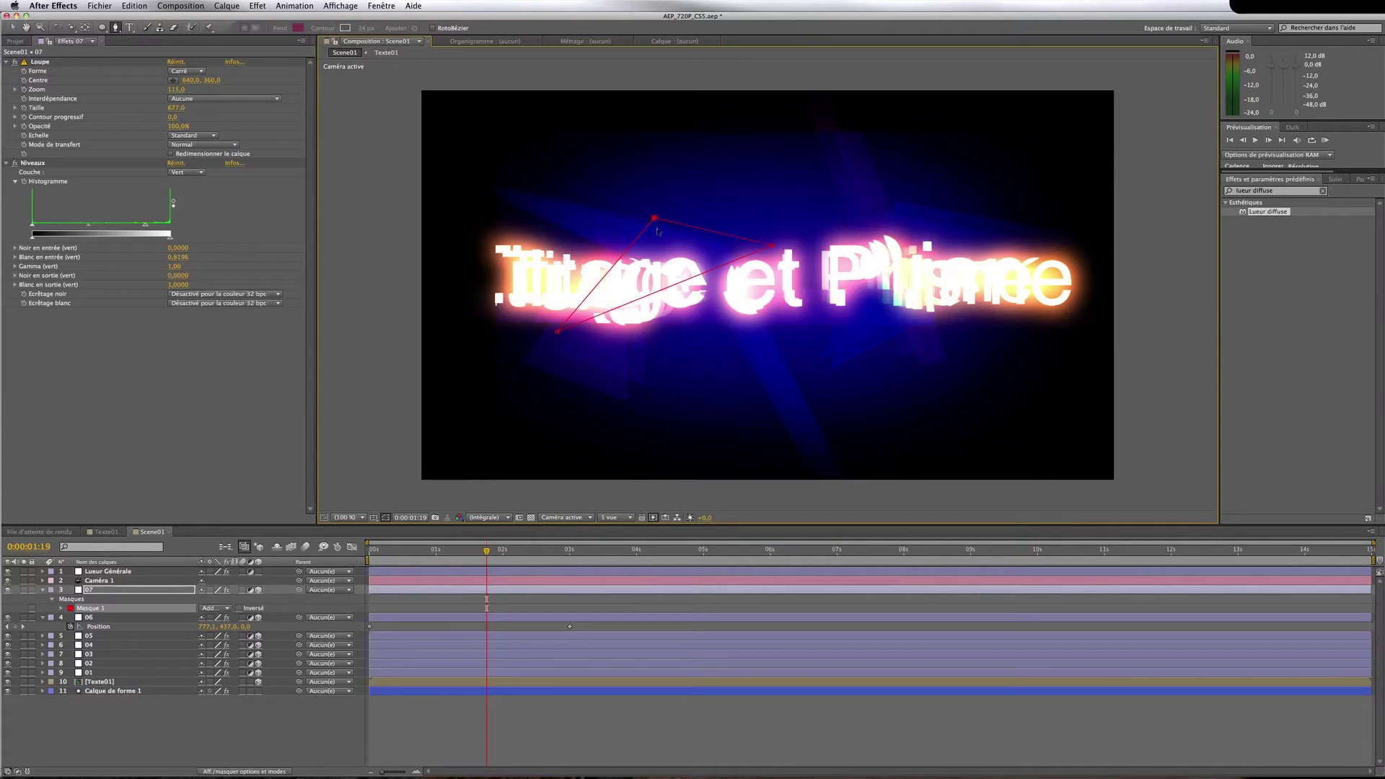
Set layer 07's Loupe zoom to 125 and place its triangle above the title at the frame's upper left at 0:00
left_click(422, 593)
key("p")
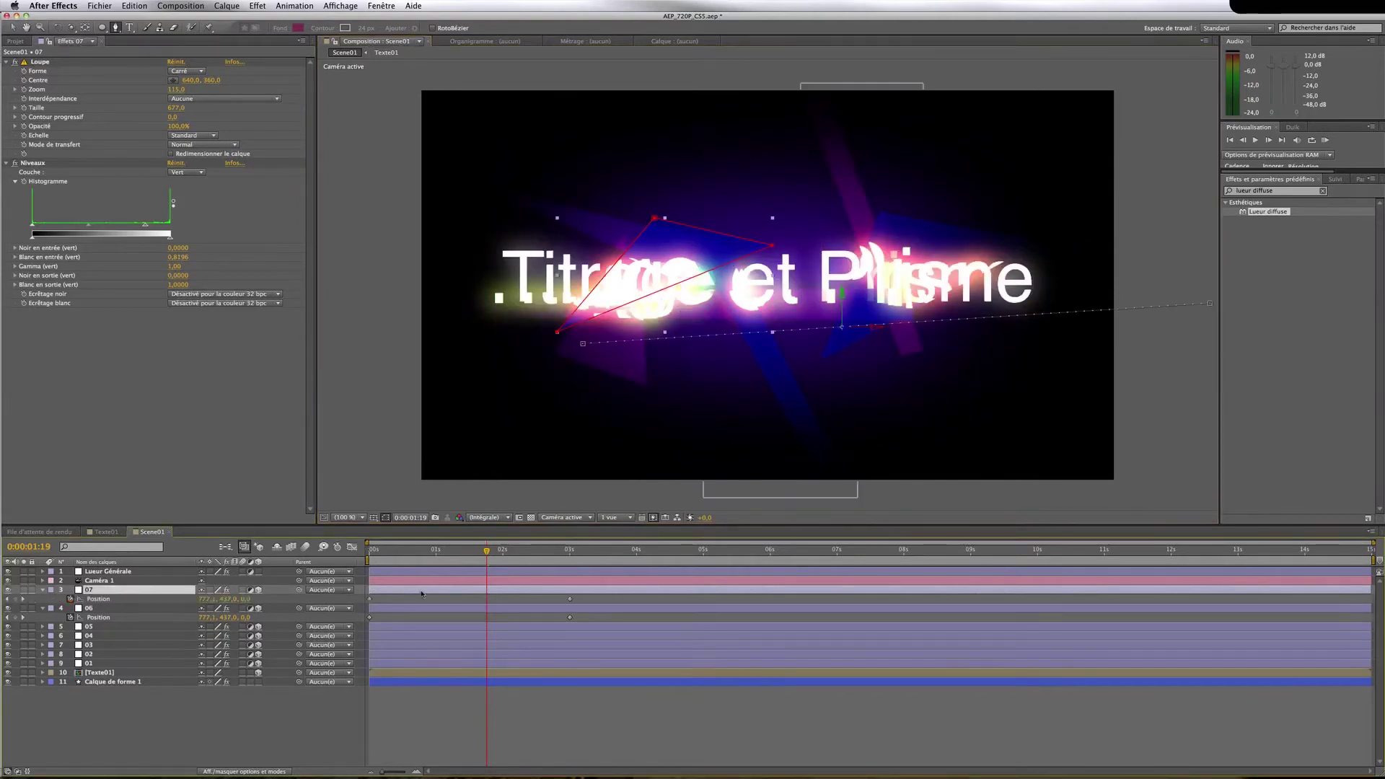
left_click(366, 551)
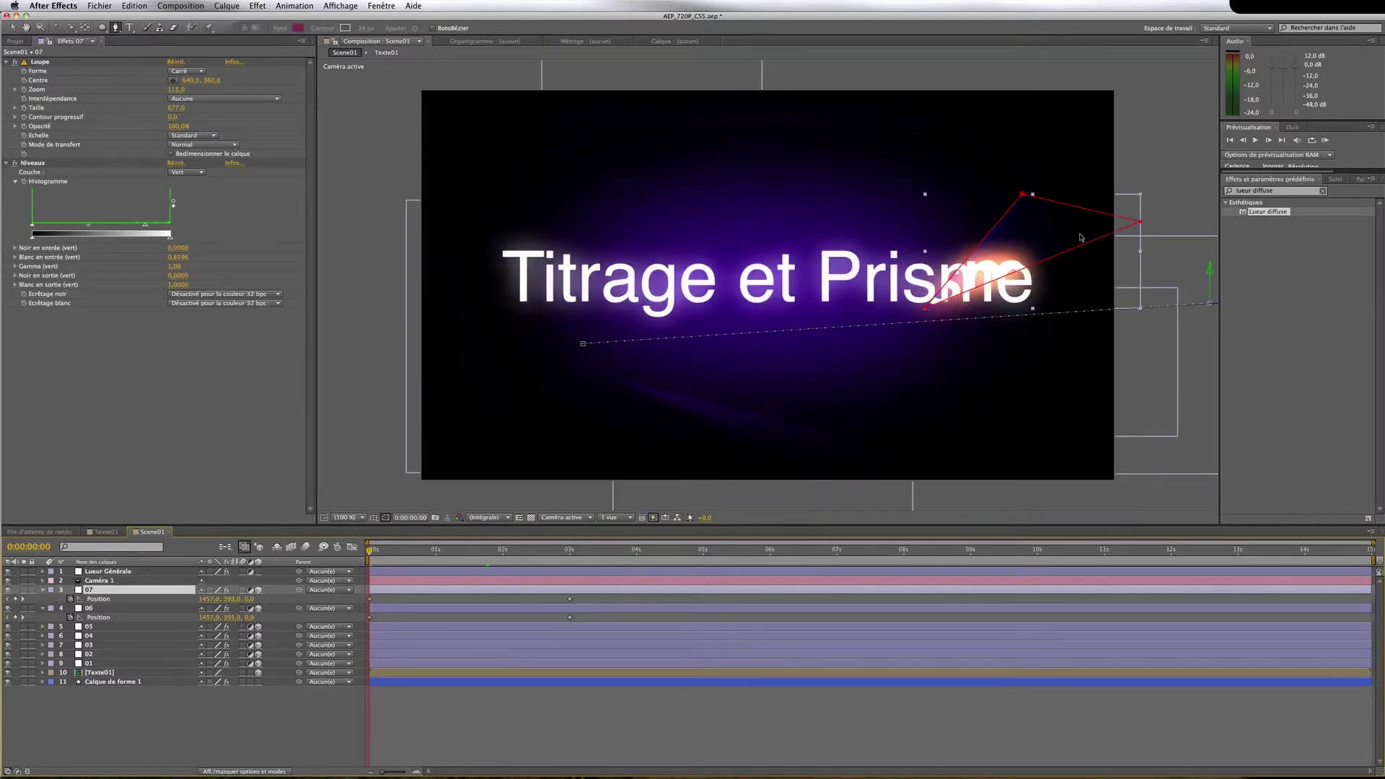
key("v")
left_click_drag(1078, 237, 941, 241)
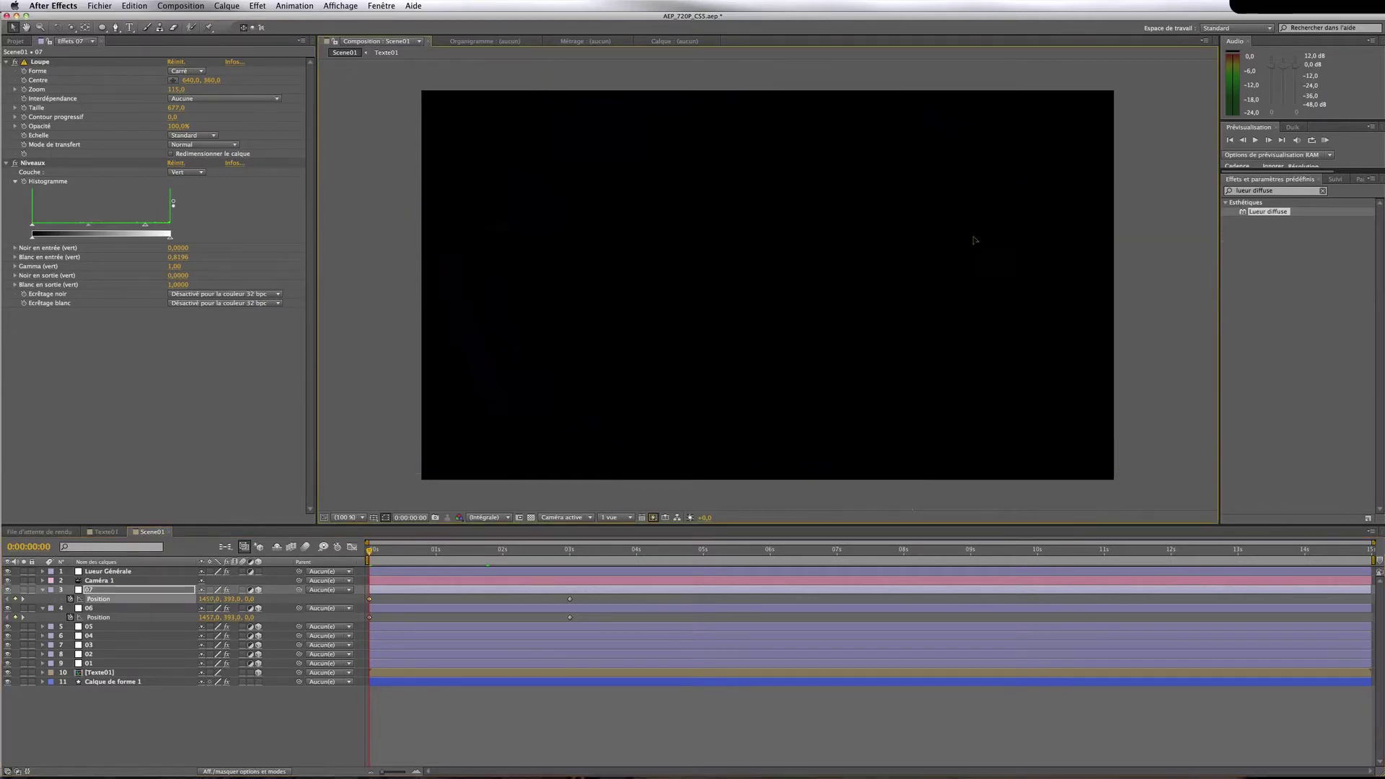
left_click(176, 90)
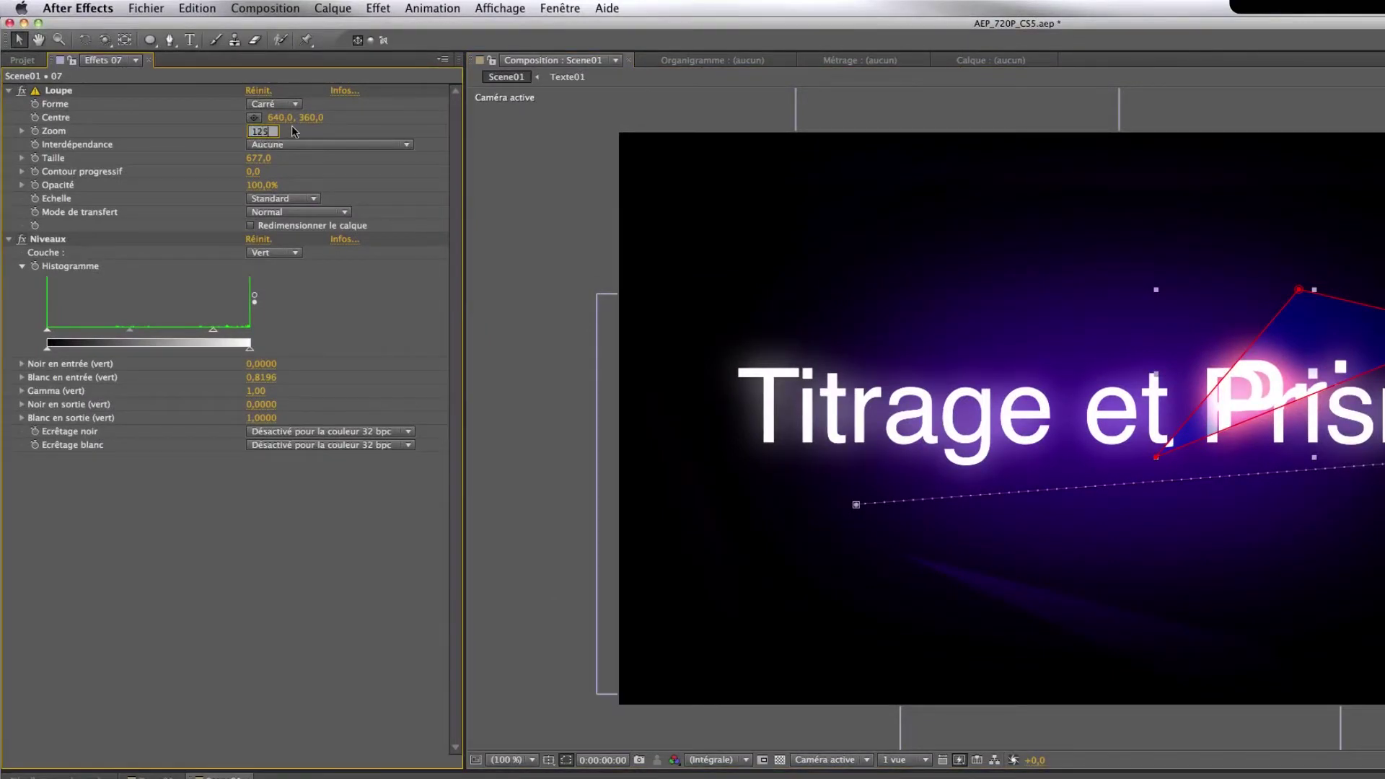
key("Return")
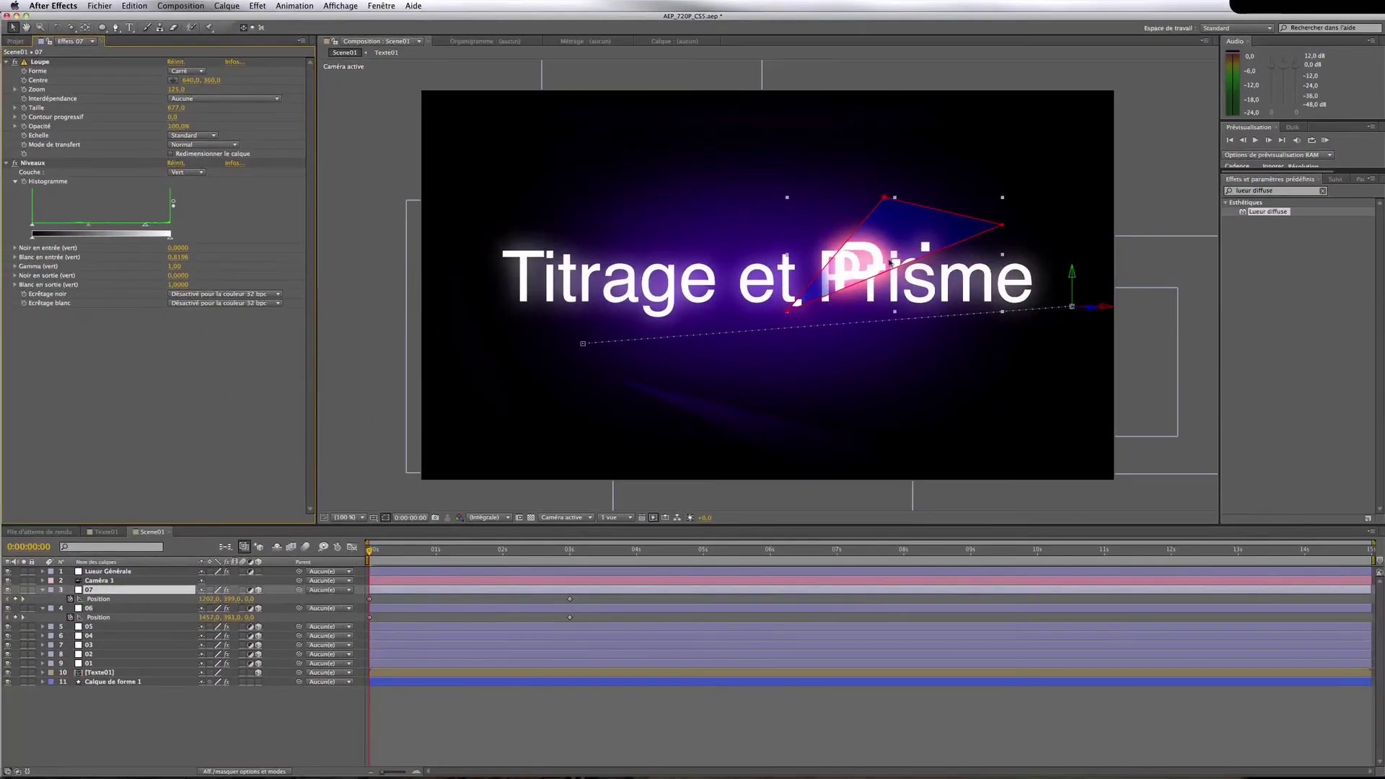
left_click_drag(892, 255, 574, 115)
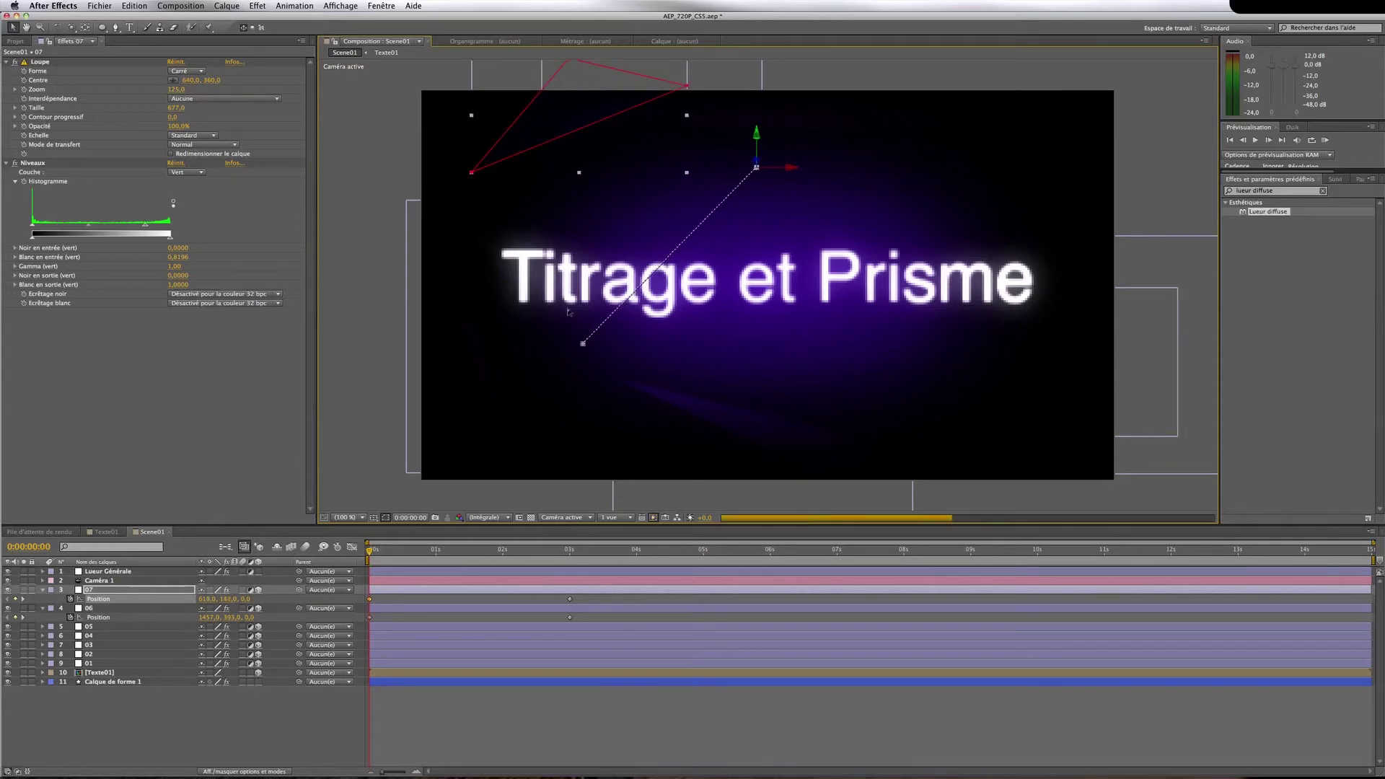
Place layer 07's triangle below the title in the frame's lower-left corner at 3 seconds
left_click(570, 551)
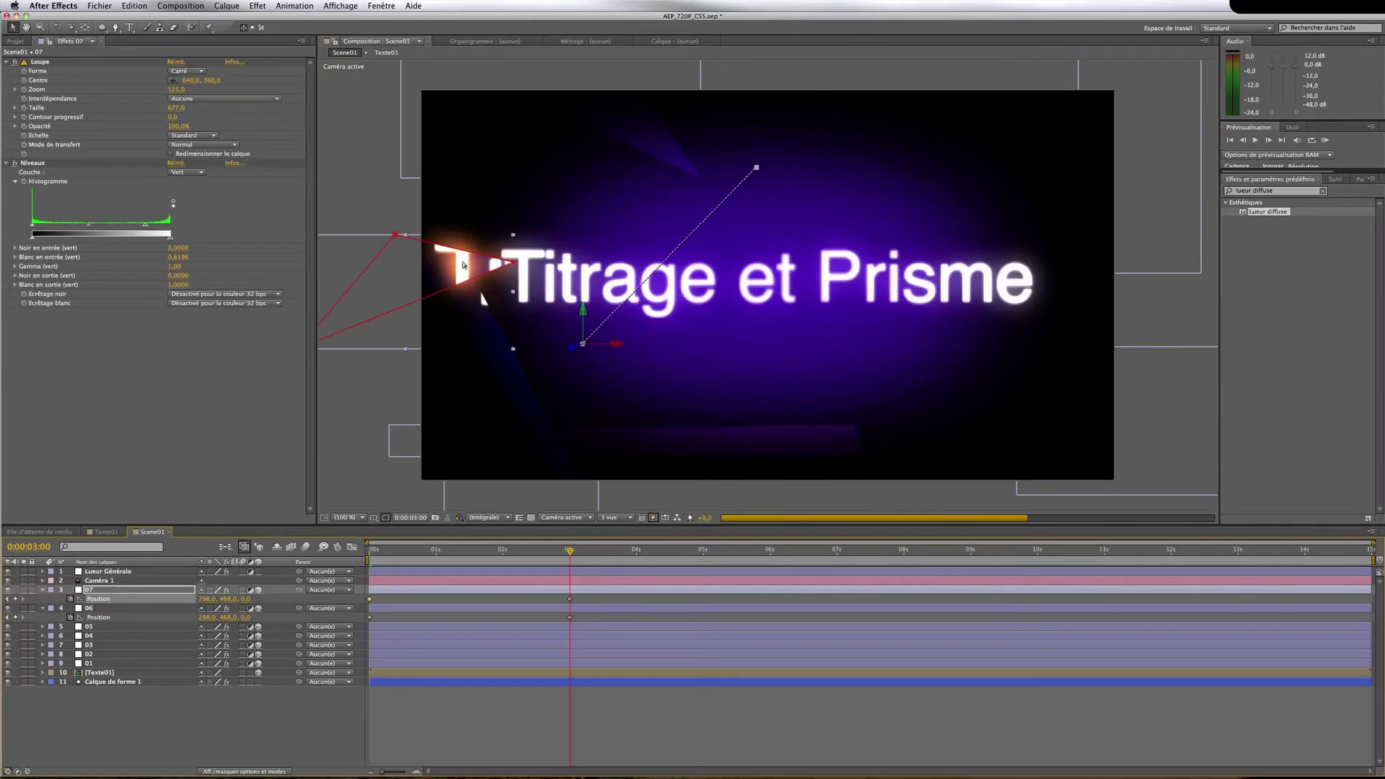
key("super+z")
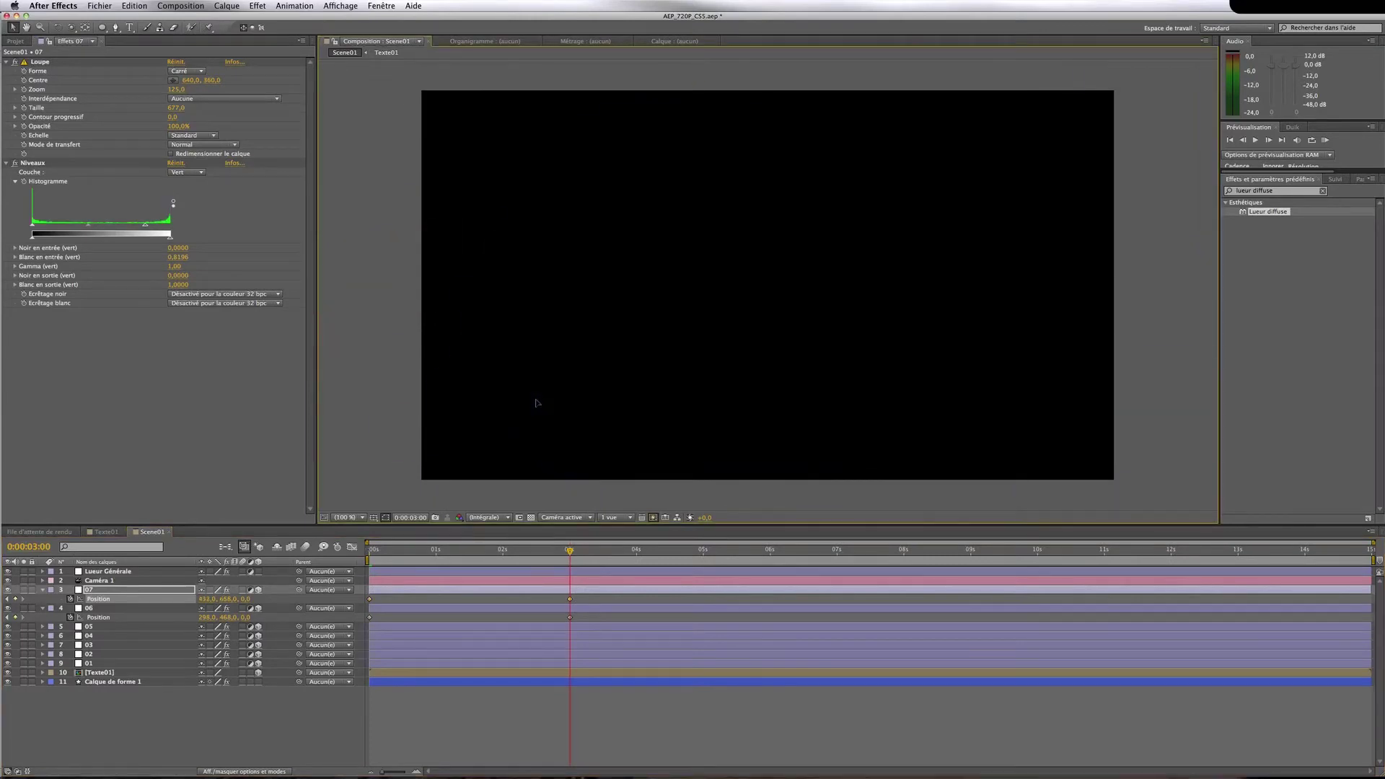
left_click_drag(537, 403, 557, 360)
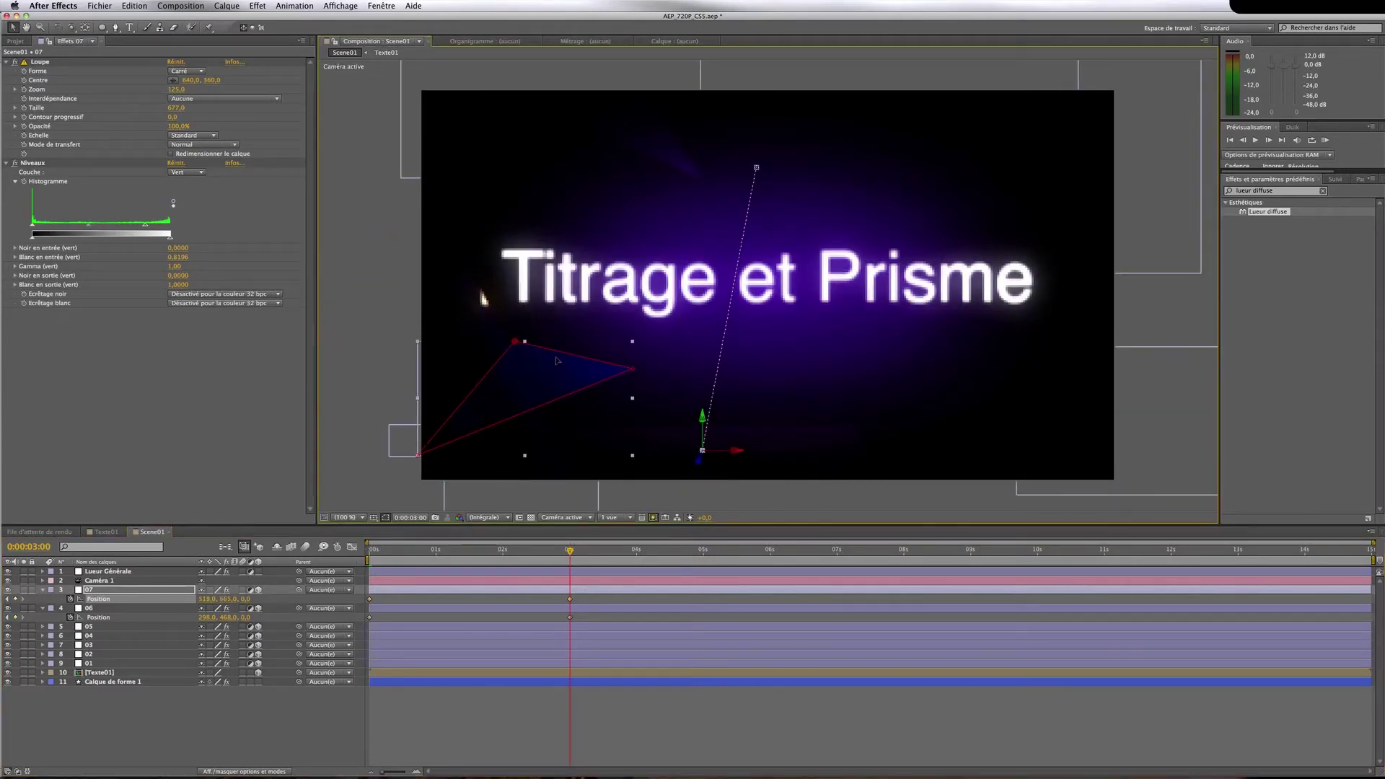
key("shift+Up")
key("shift+Up")
key("shift+Up")
key("shift+Down")
key("shift+Down")
key("shift+Down")
Reset layer 07's Levels effect and go to 0:00:01:22
left_click(134, 166)
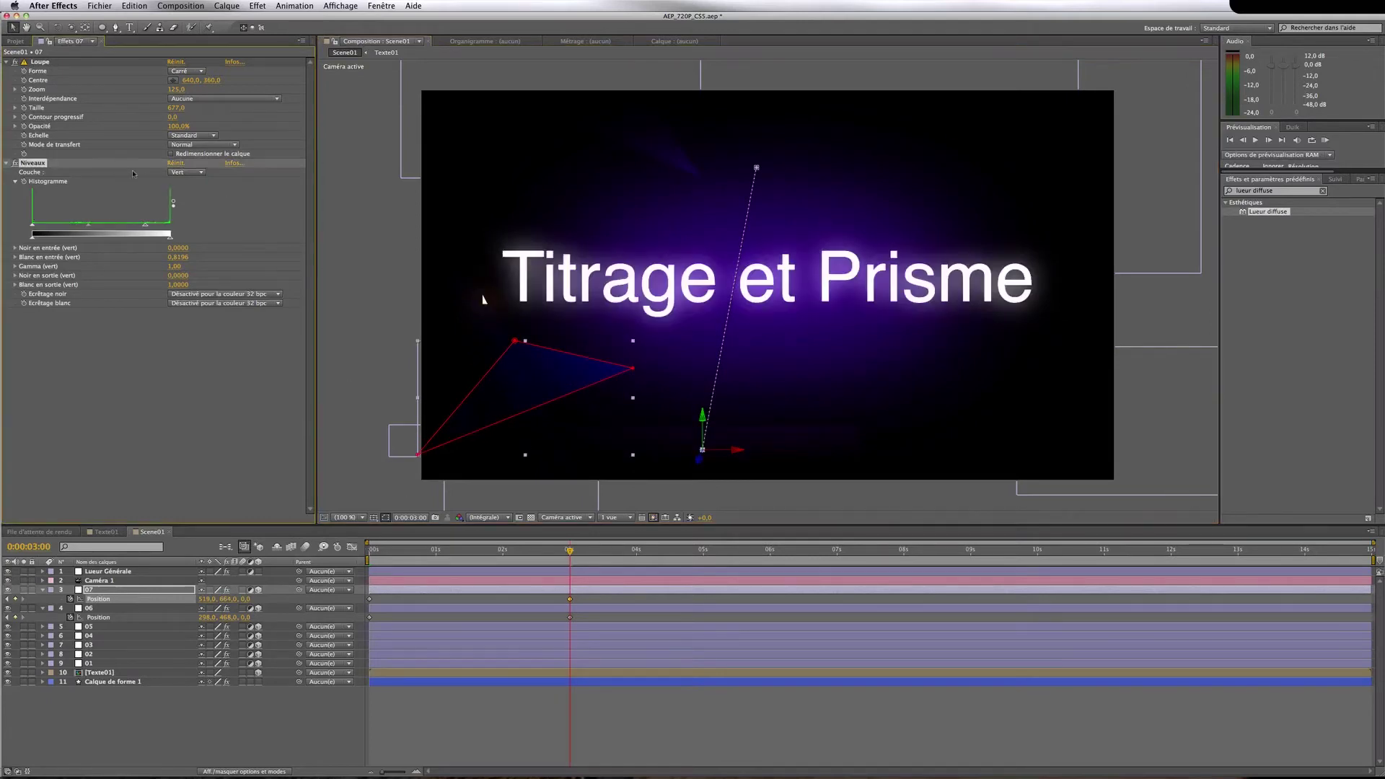
left_click(175, 165)
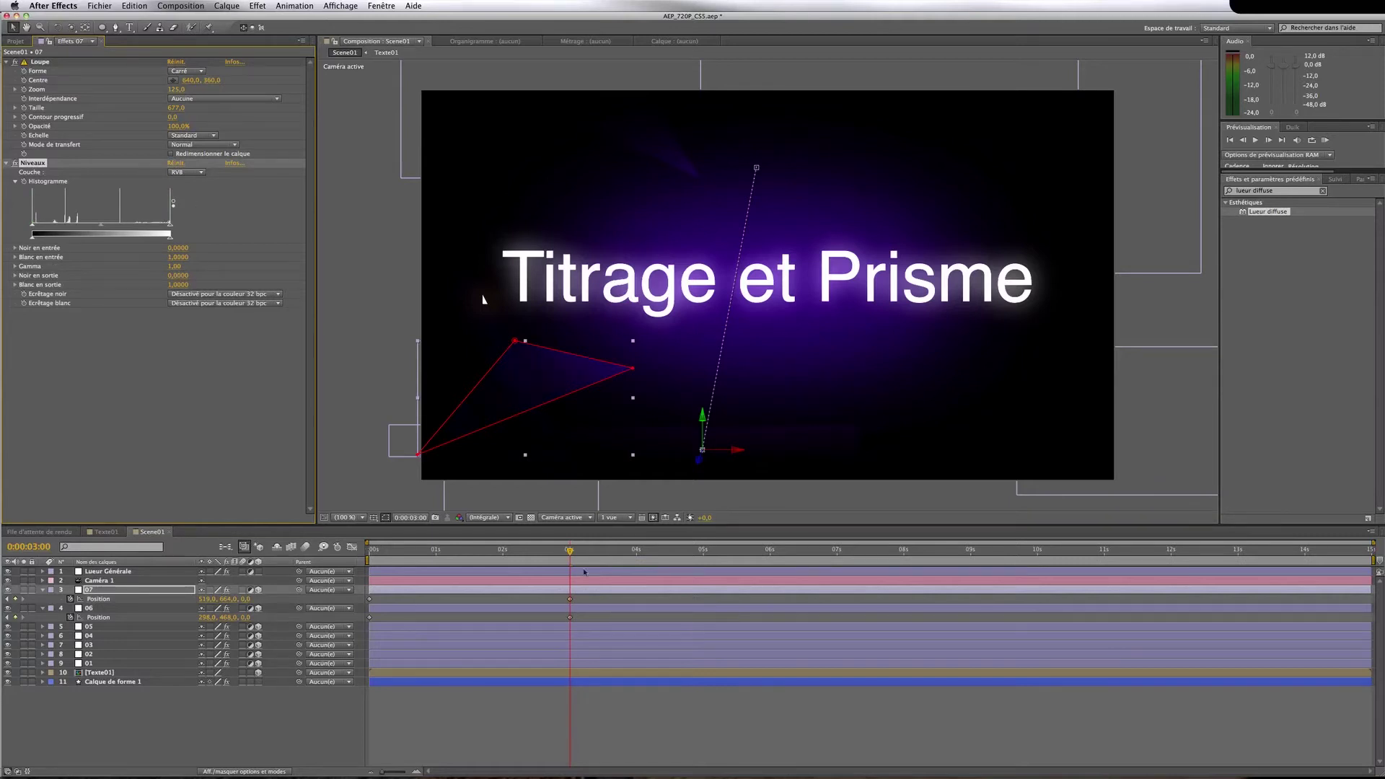
left_click_drag(575, 558, 494, 552)
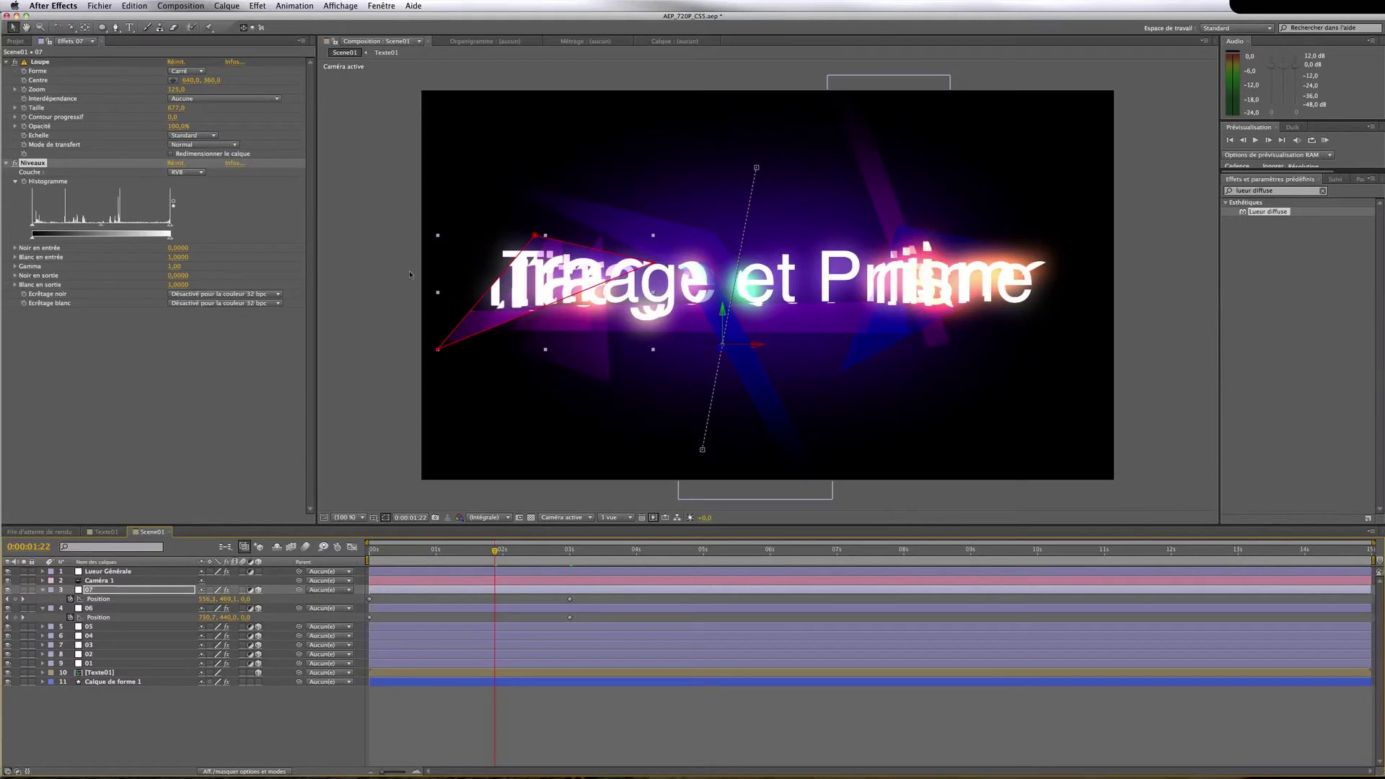
Tint layer 07 green by raising the green channel's gamma and lowering its input white in Levels
left_click(182, 172)
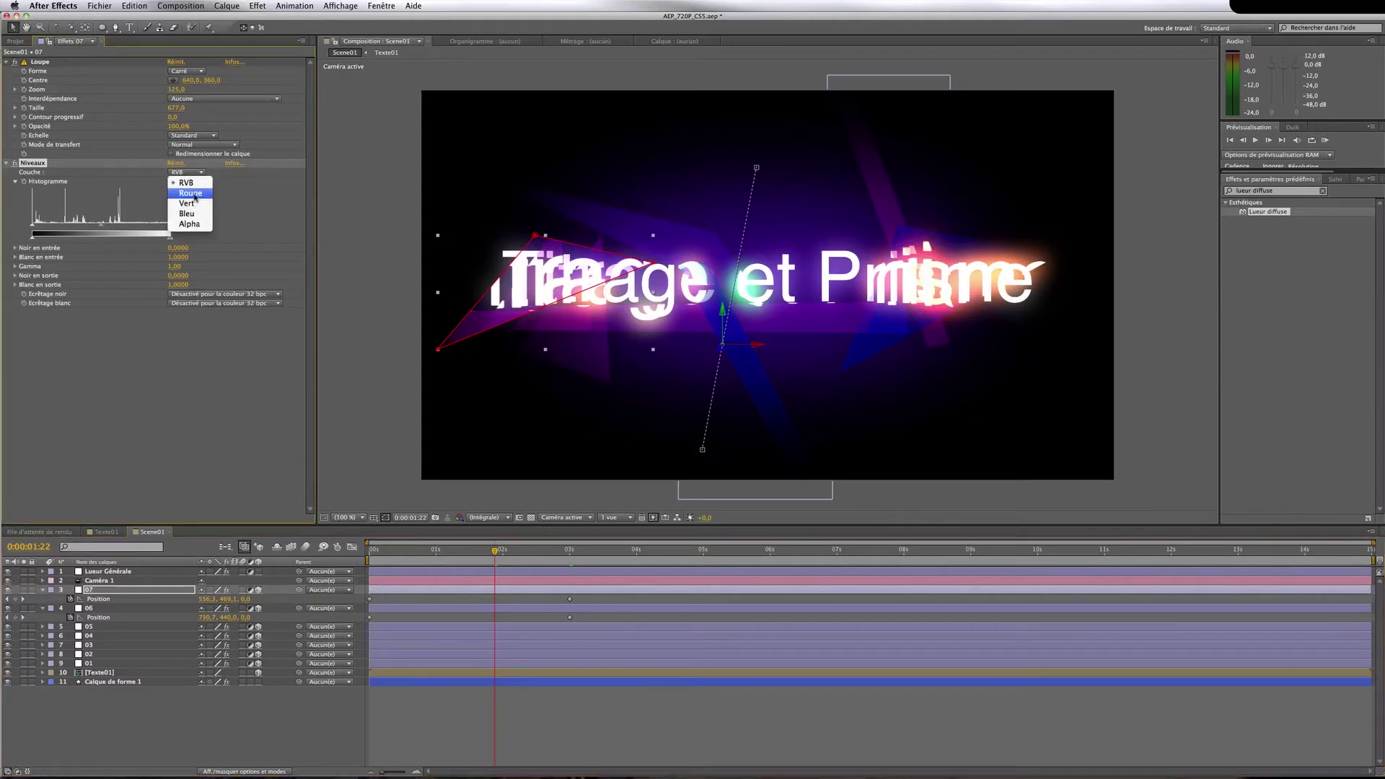
left_click(186, 189)
mouse_move(171, 227)
left_mouse_down()
mouse_move(142, 228)
mouse_move(178, 228)
left_mouse_up()
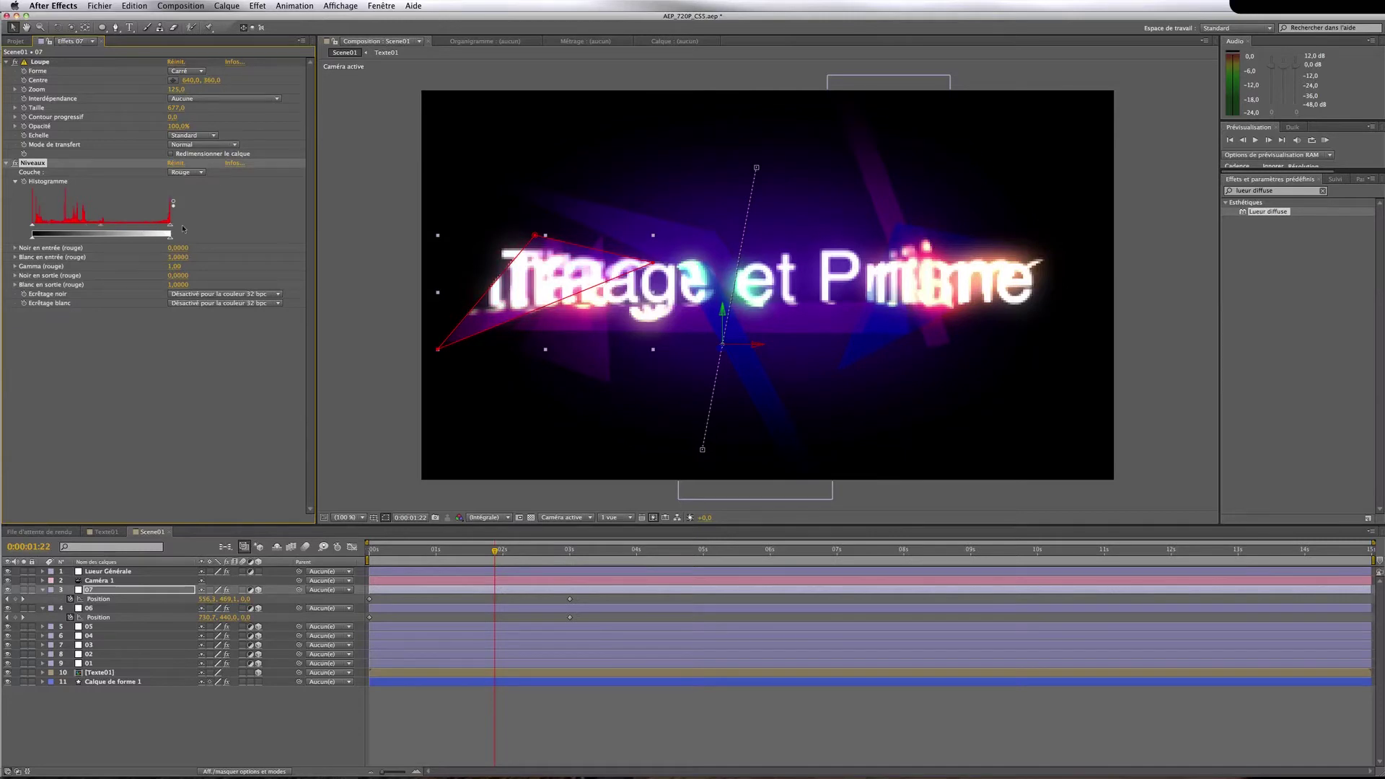
left_click(186, 172)
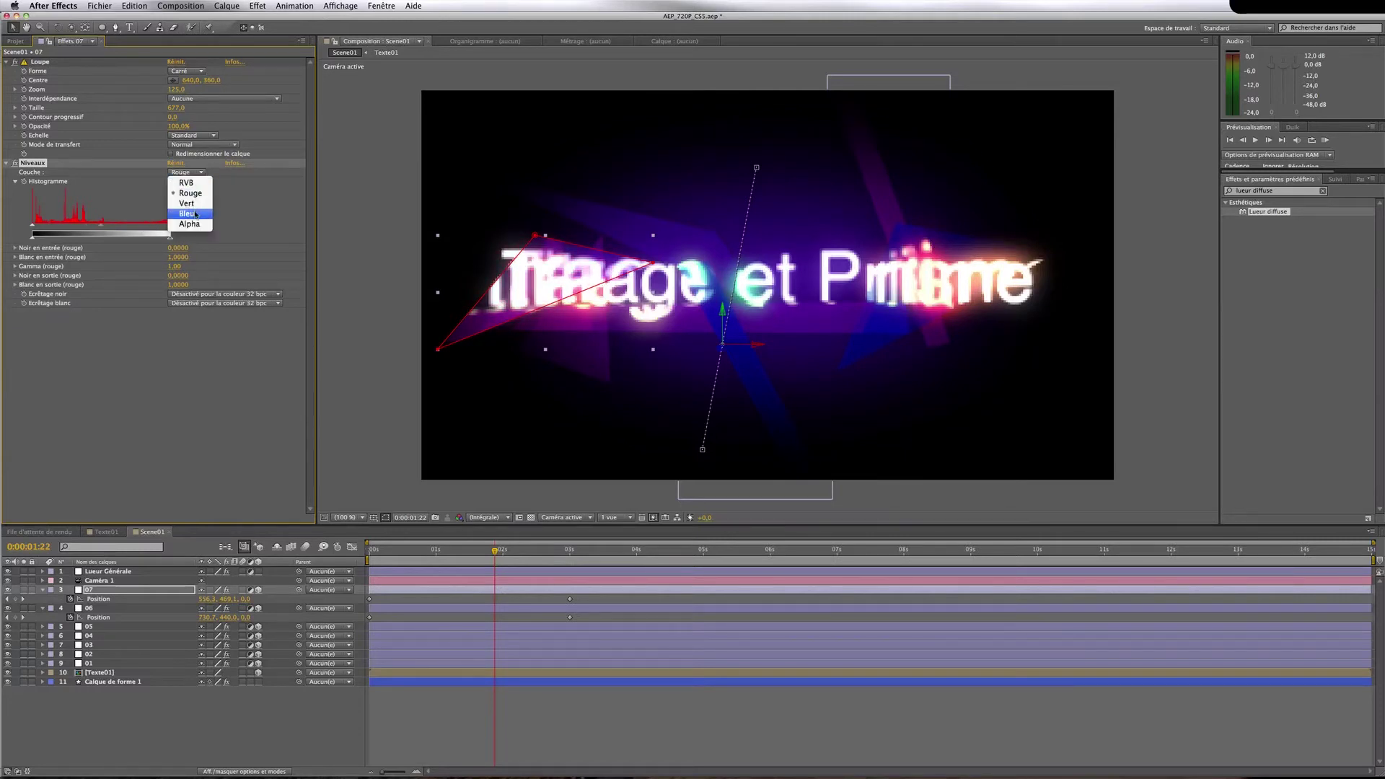
left_click(196, 208)
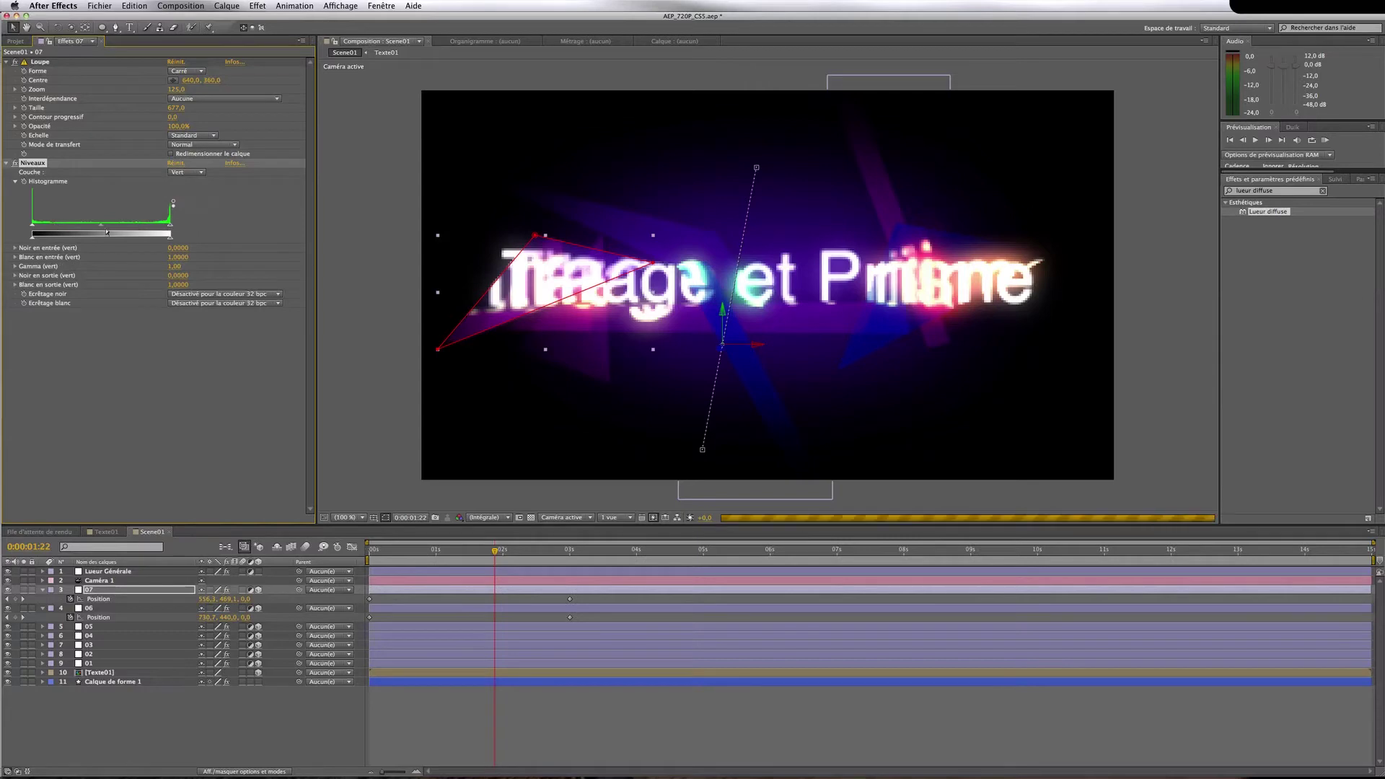
left_click_drag(101, 228, 73, 226)
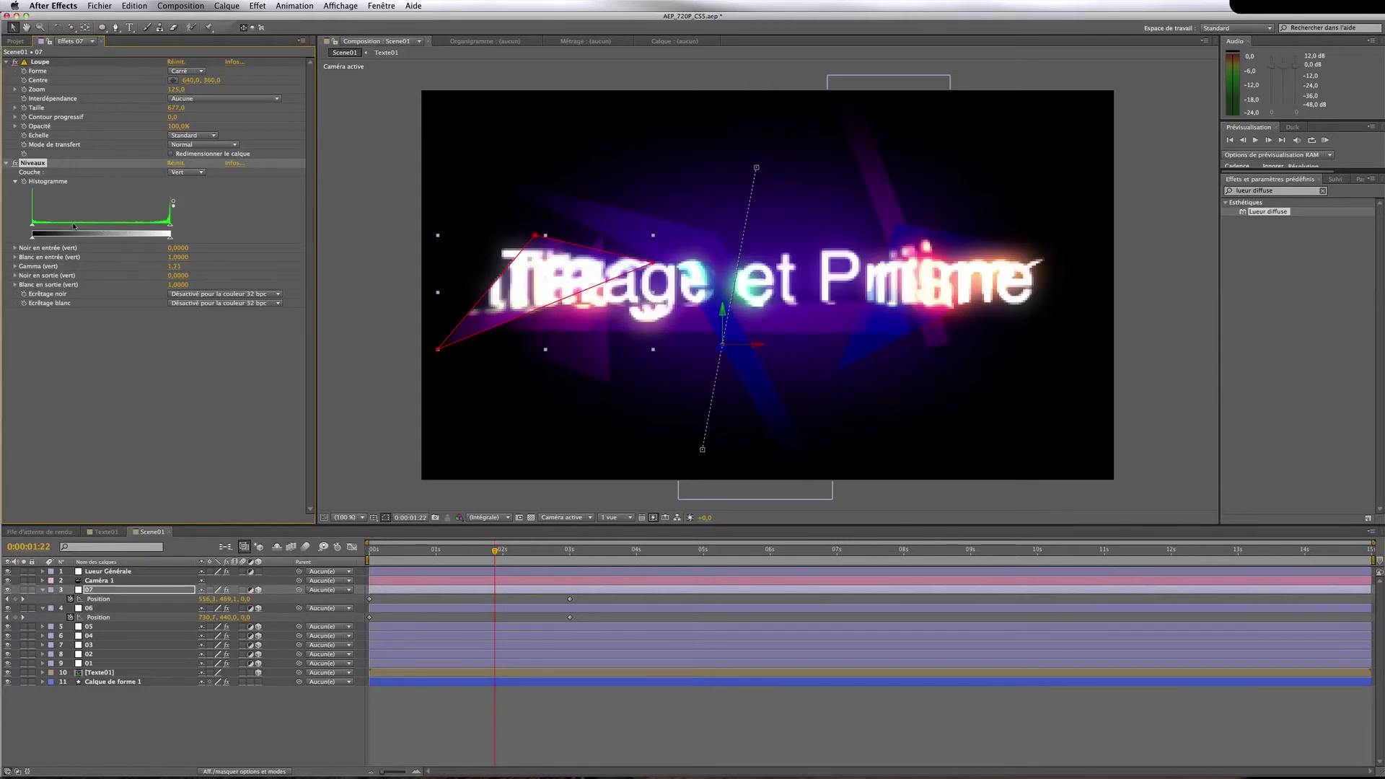
left_click_drag(171, 225, 124, 228)
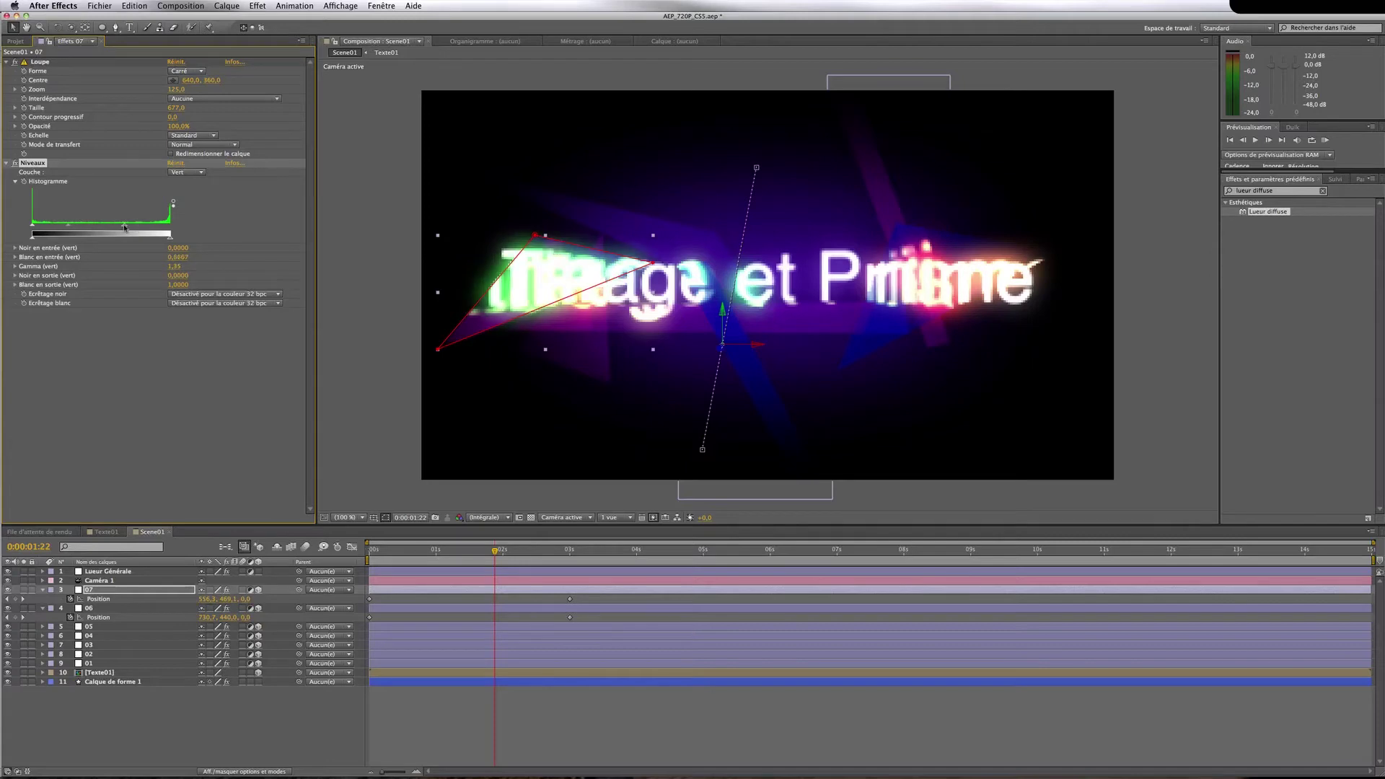
Lower the blue channel's input white slightly in layer 07's Levels and keep the red channel's input white at 1
left_click(186, 171)
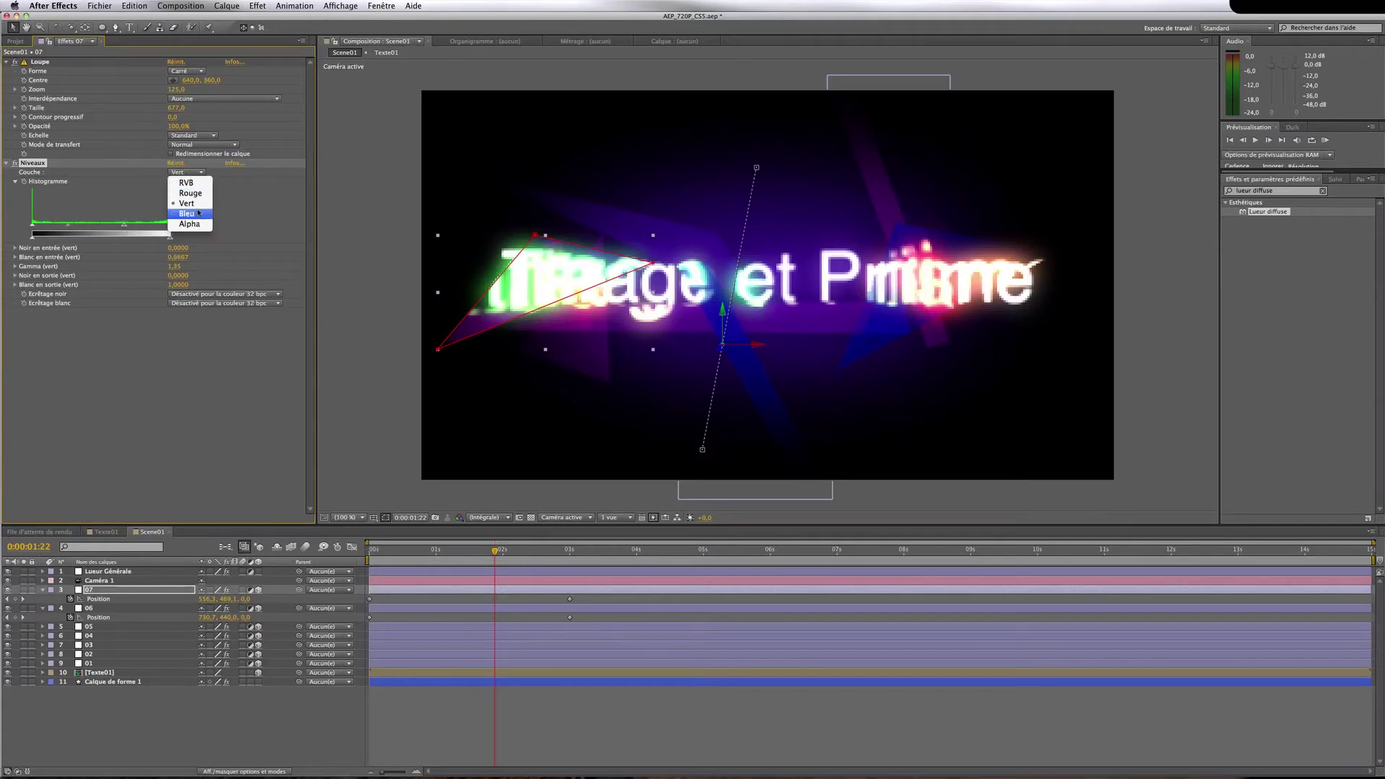
left_click(198, 212)
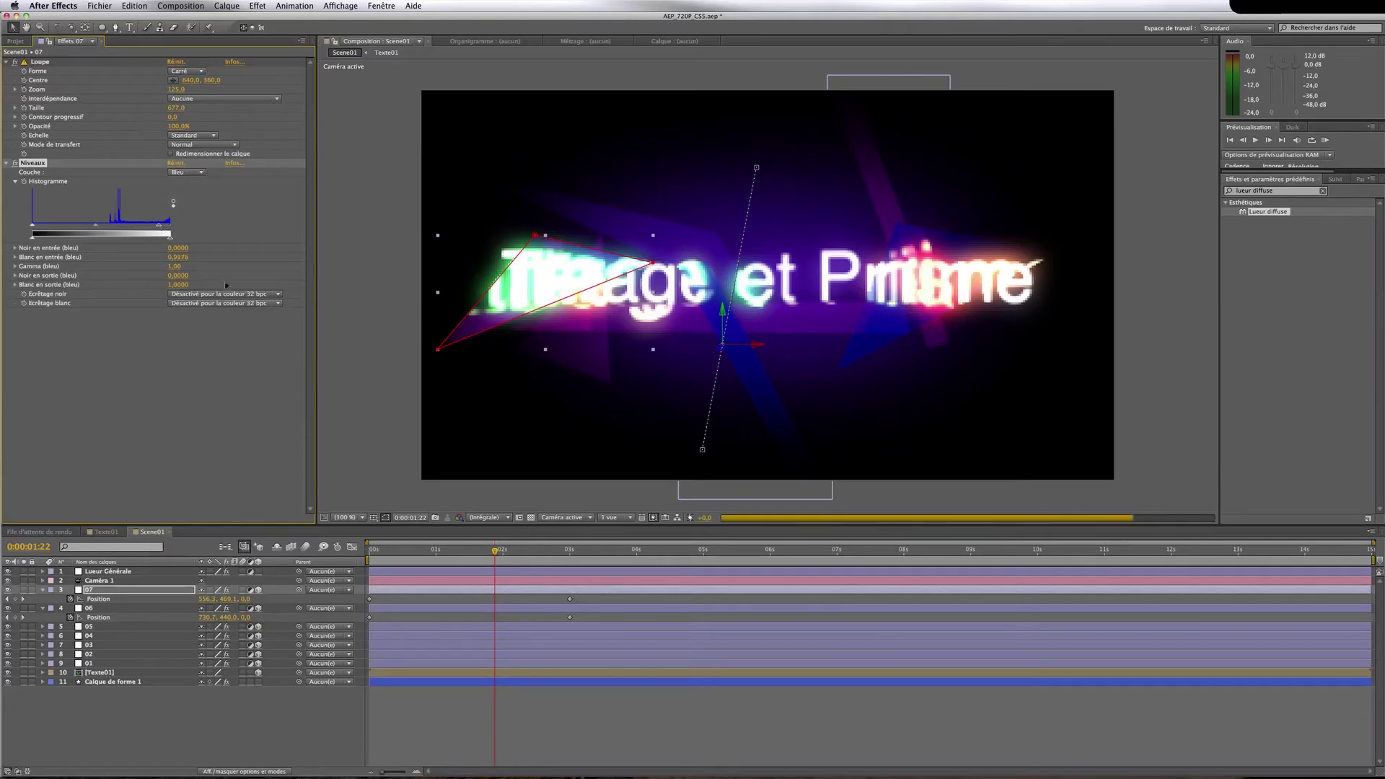
left_click(202, 174)
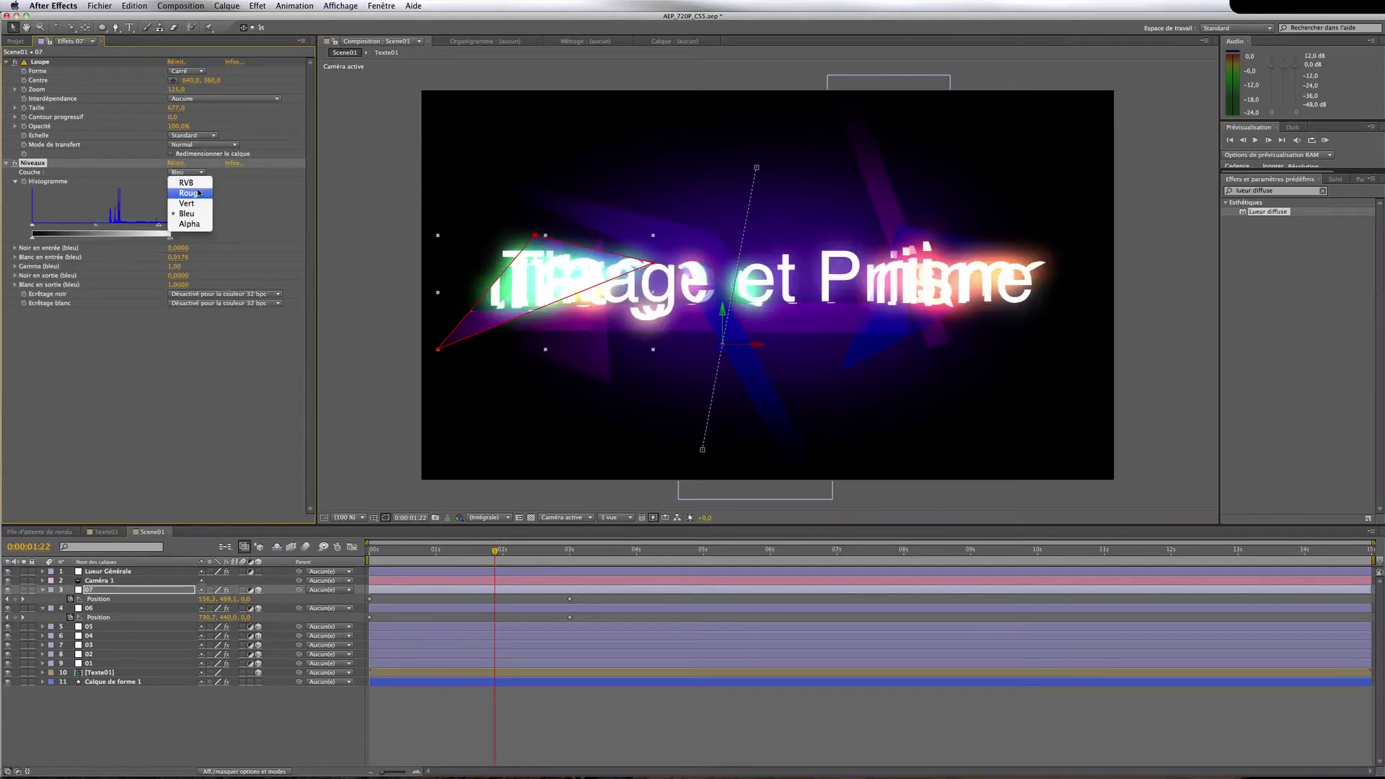
left_click(199, 195)
mouse_move(171, 229)
left_mouse_down()
mouse_move(115, 228)
mouse_move(171, 228)
left_mouse_up()
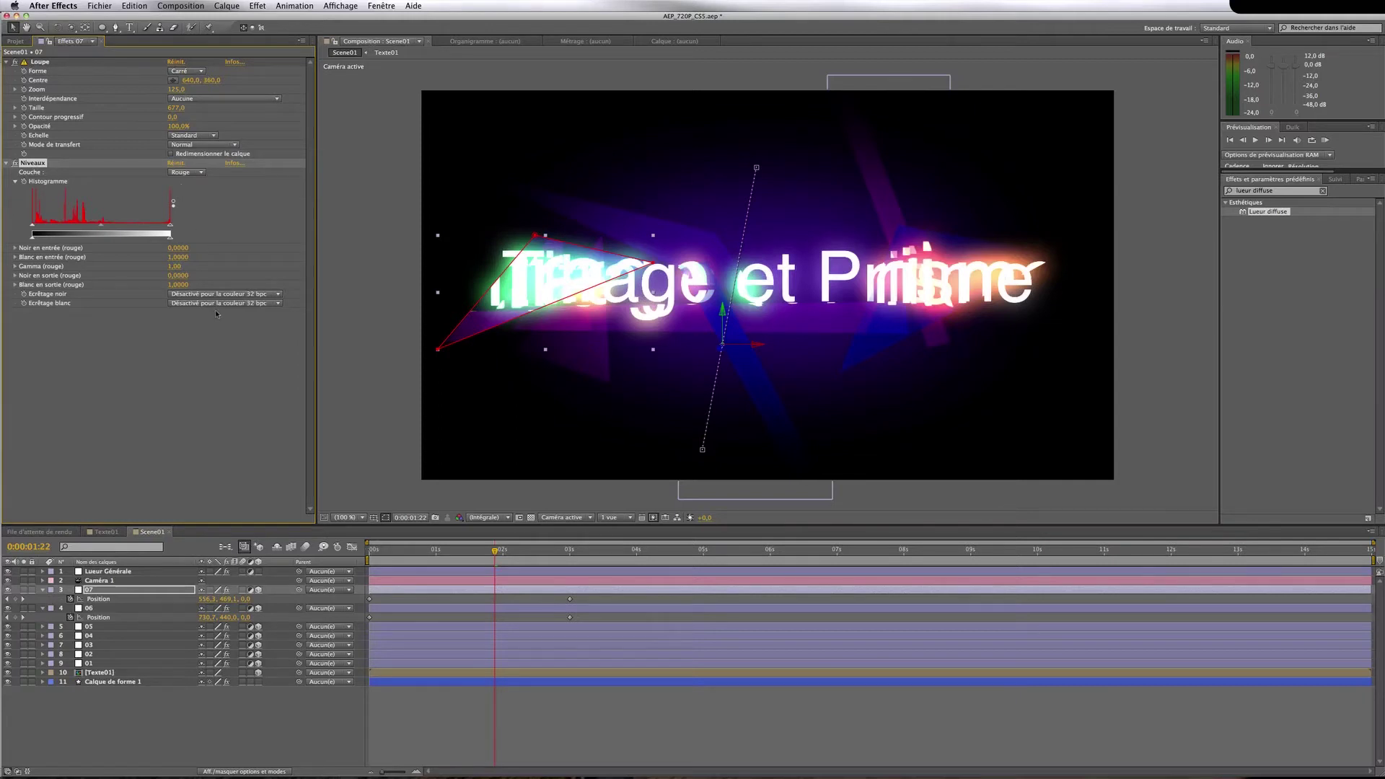
Save the project and preview the prism animation from the beginning
left_click(325, 714)
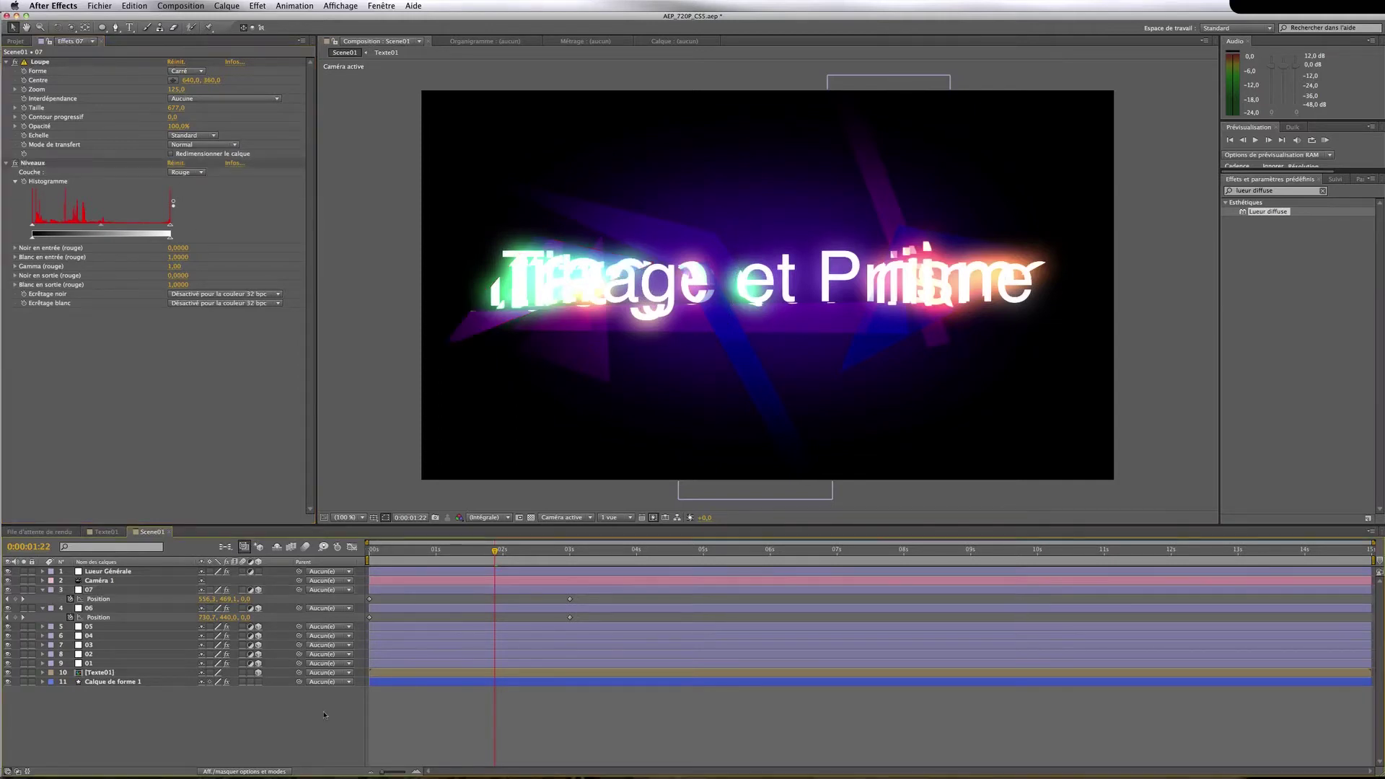
key("super+s")
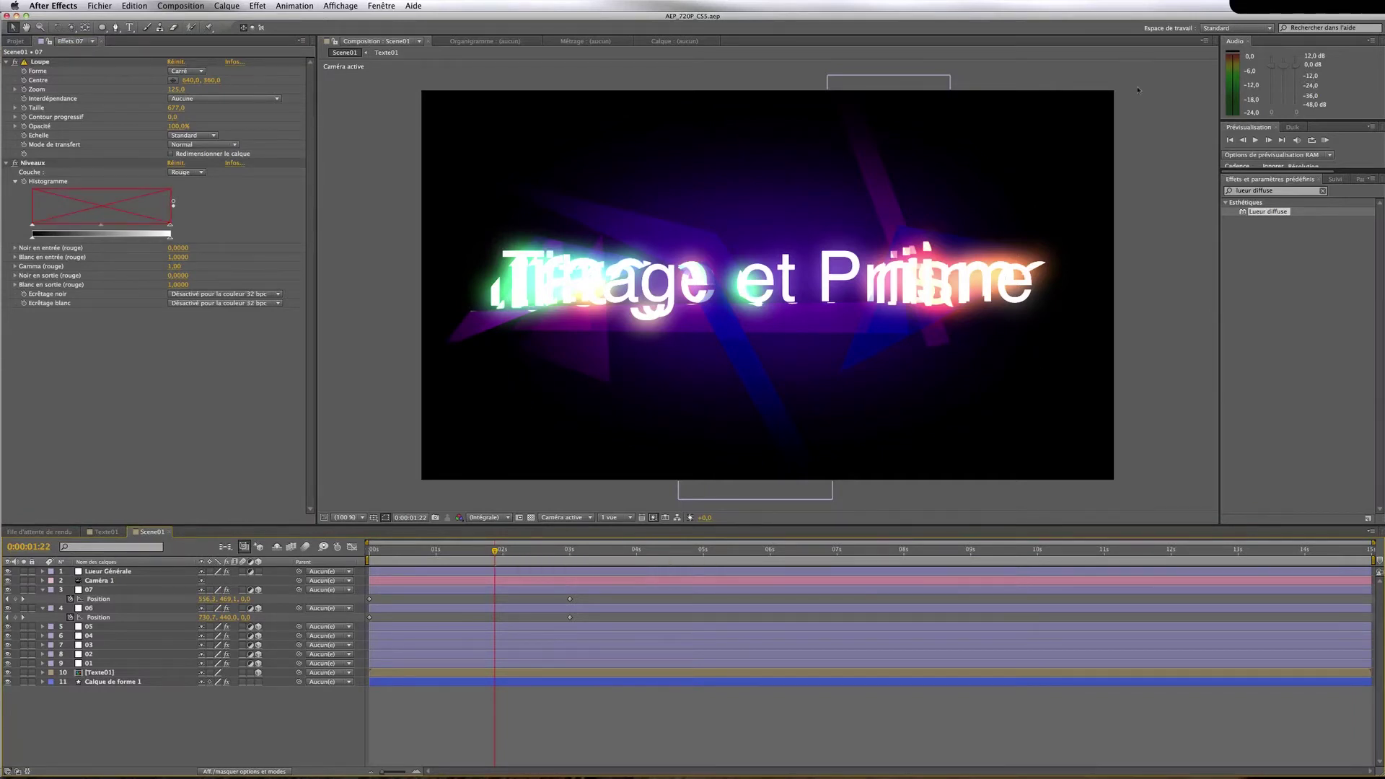
key("Home")
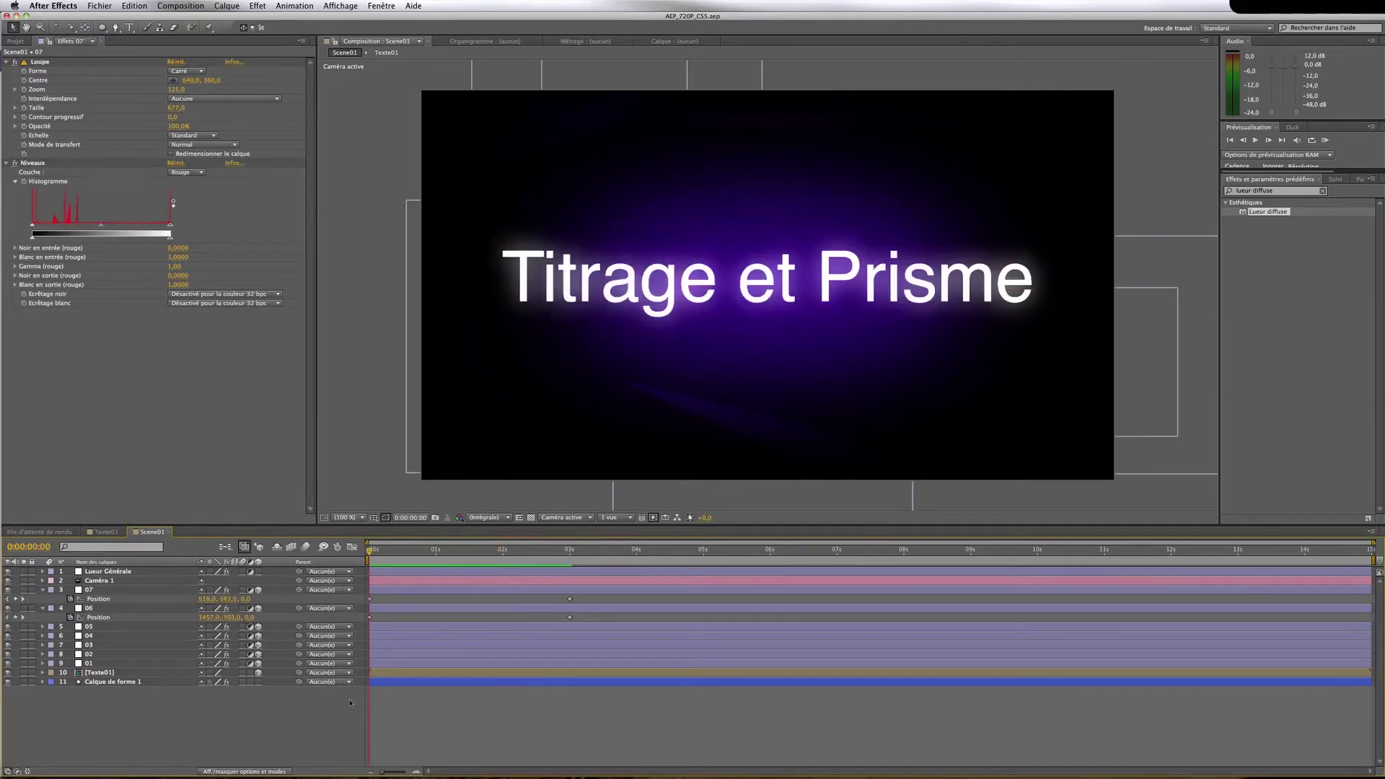
key("space")
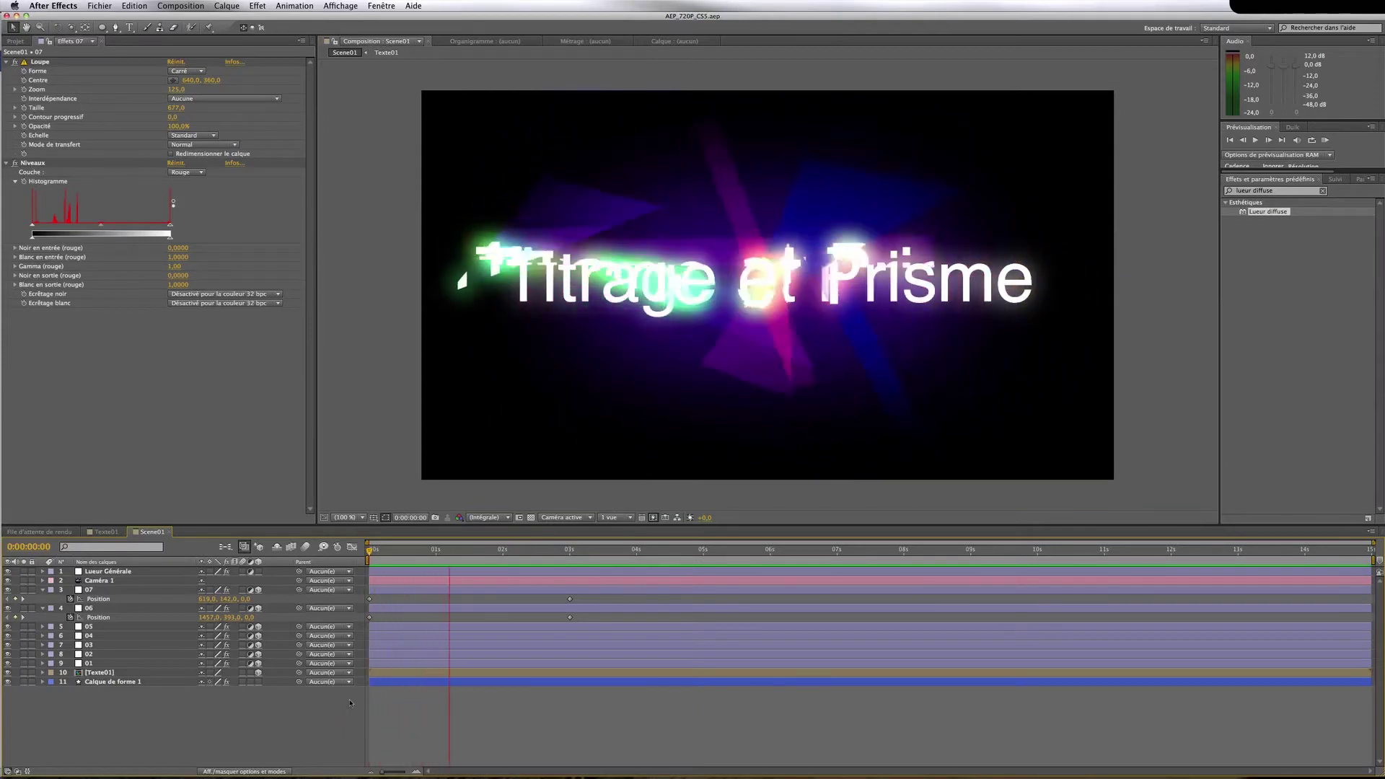
Stop the preview and move the current time to 0:00:01:09
key("space")
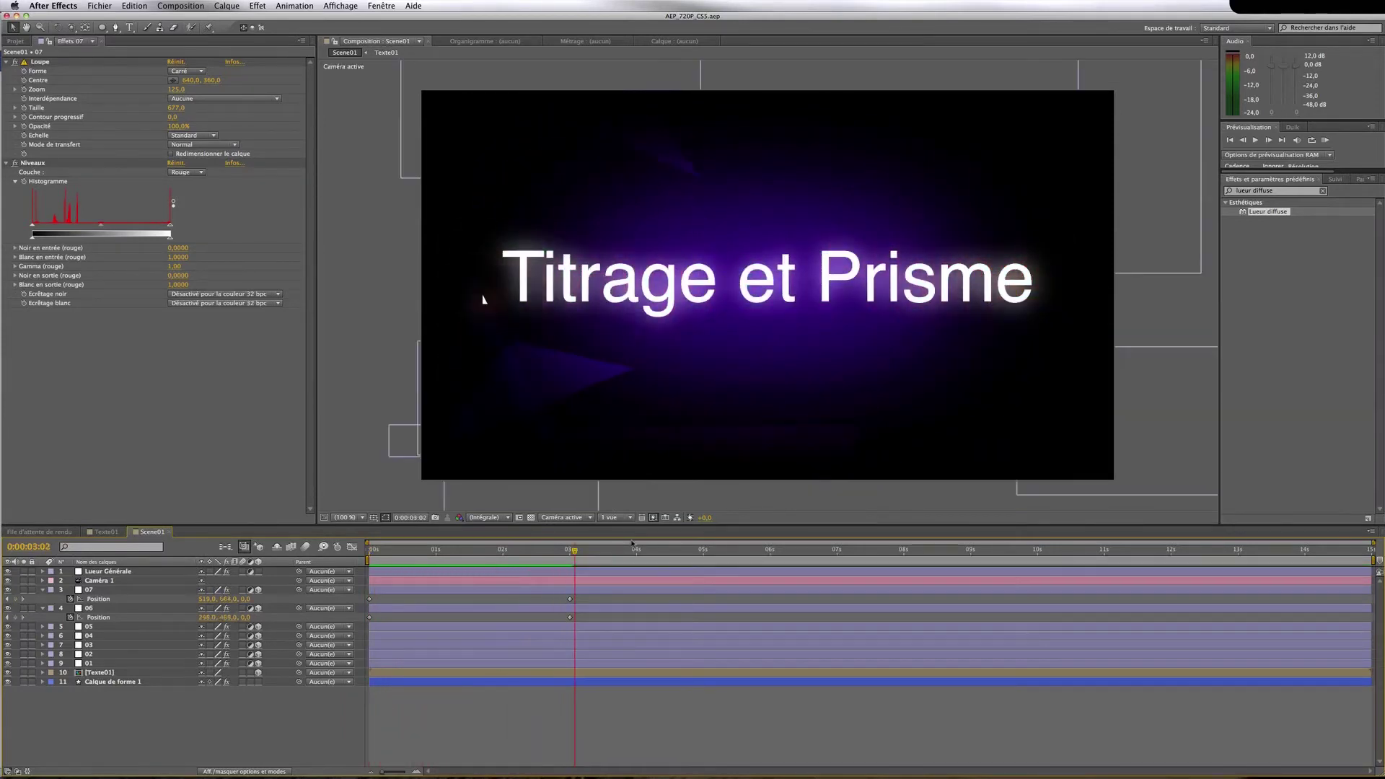
left_click_drag(574, 550, 455, 556)
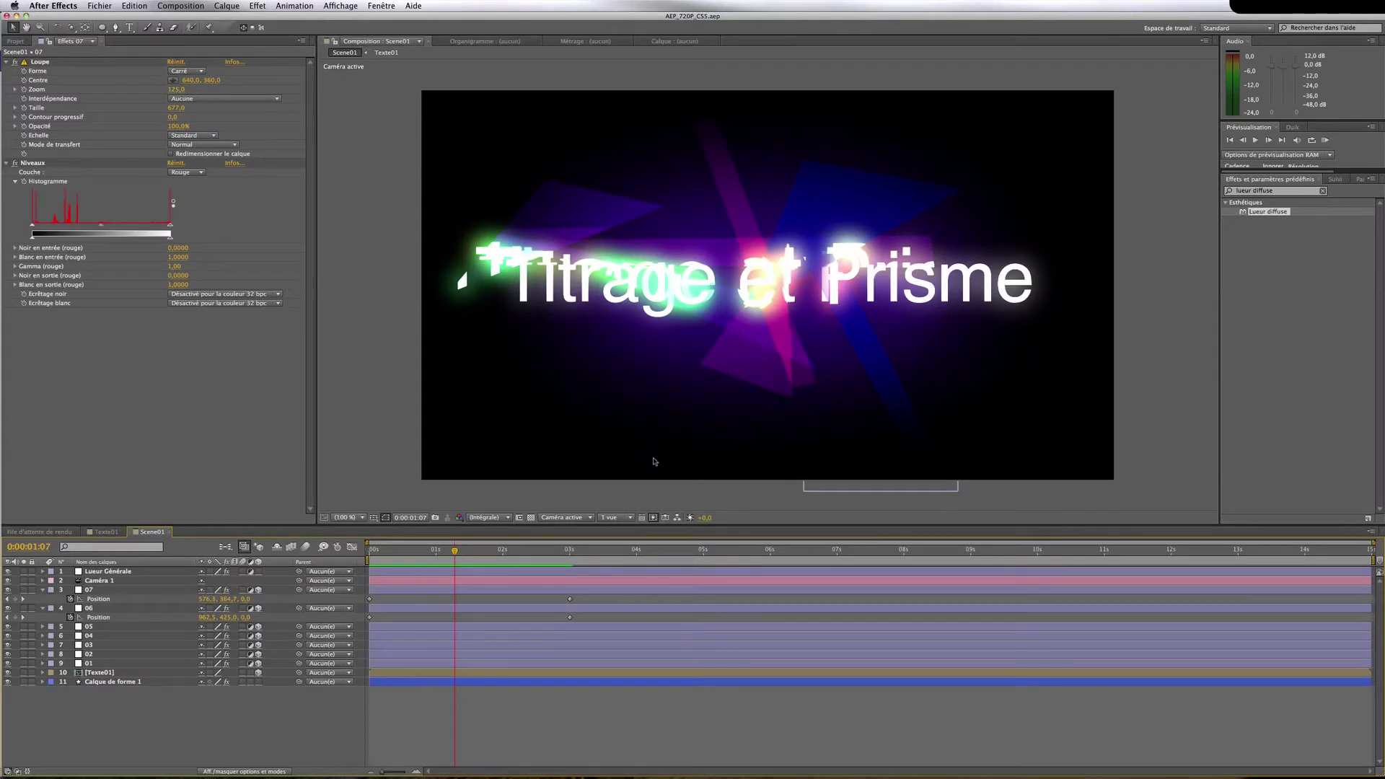
mouse_move(455, 554)
left_mouse_down()
mouse_move(379, 554)
mouse_move(461, 552)
left_mouse_up()
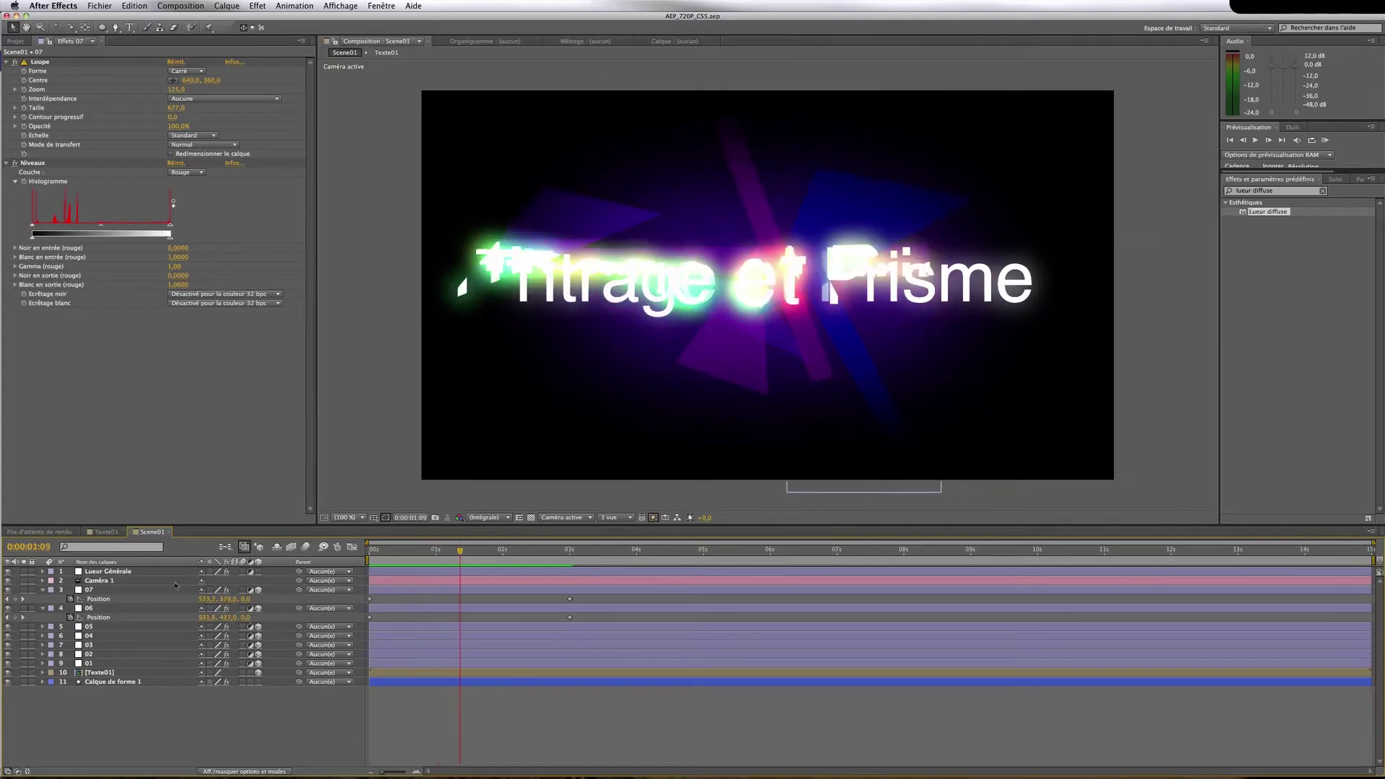
Duplicate layer 07 and rename the copy as 08
left_click(149, 590)
key("super+d")
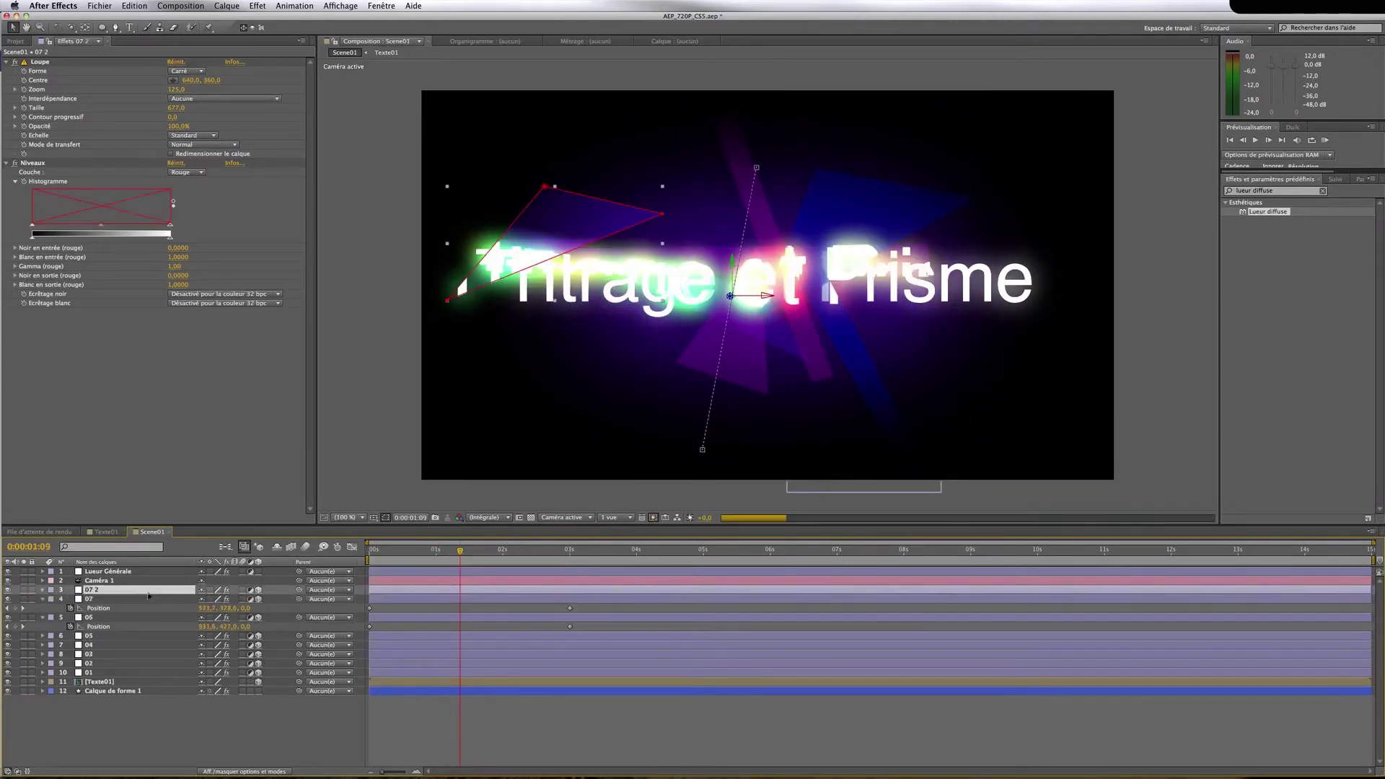
right_click(148, 592)
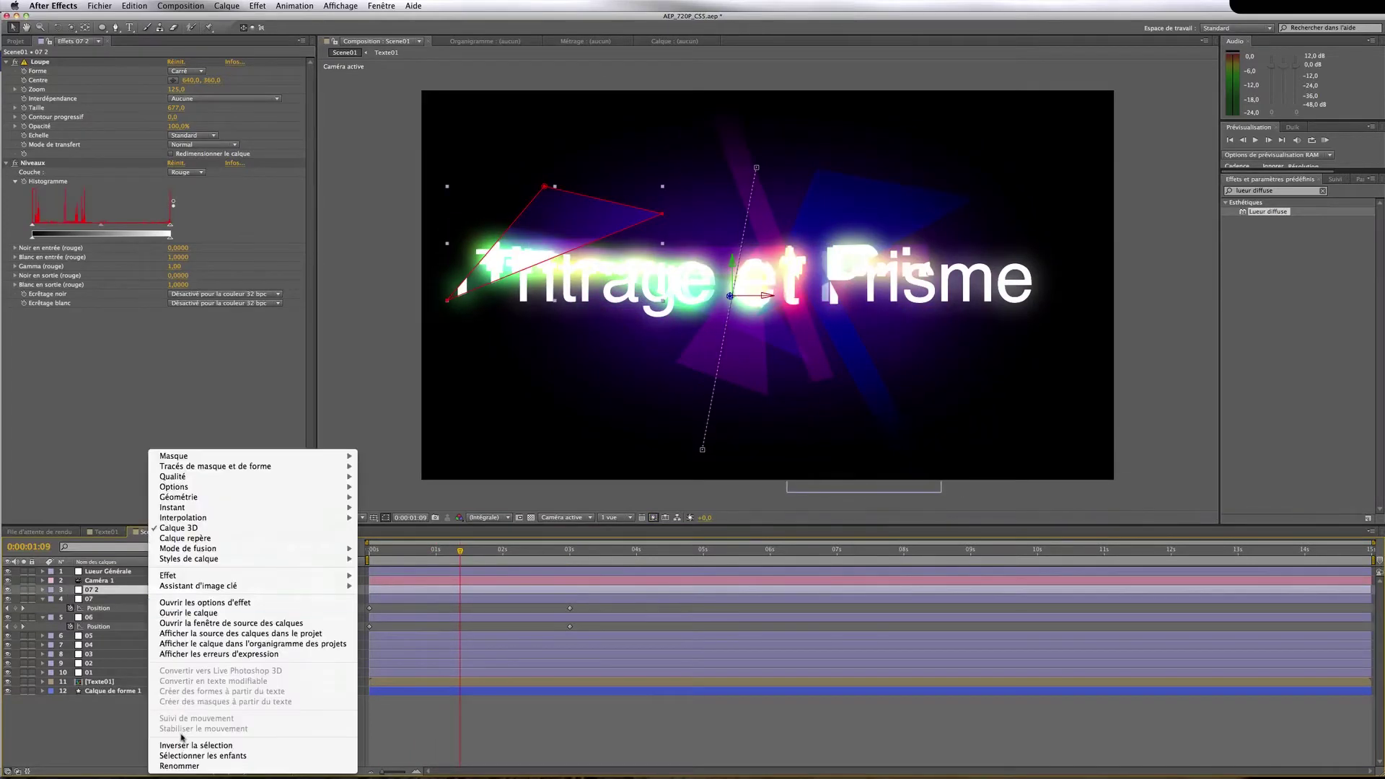
left_click(179, 766)
type("08")
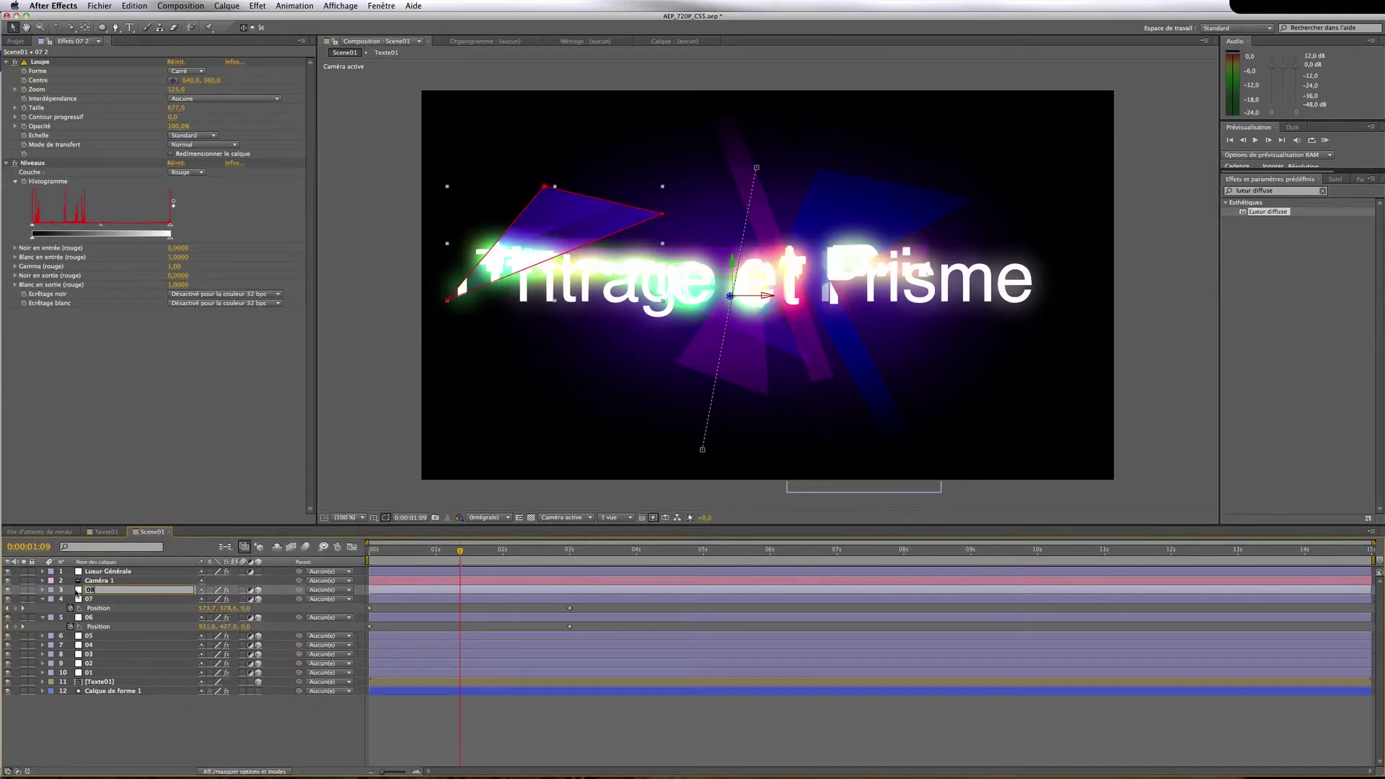
key("Return")
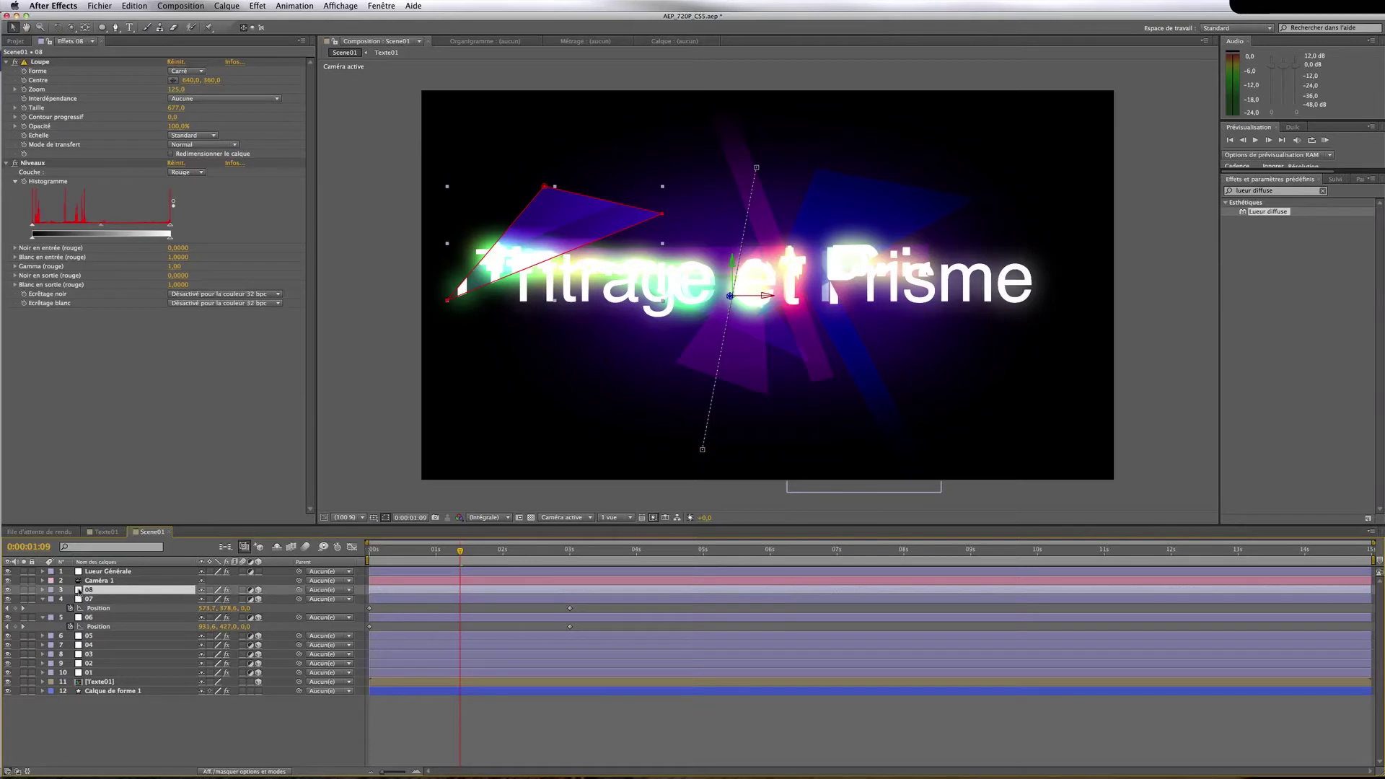
Delete the existing mask from layer 08
key("m")
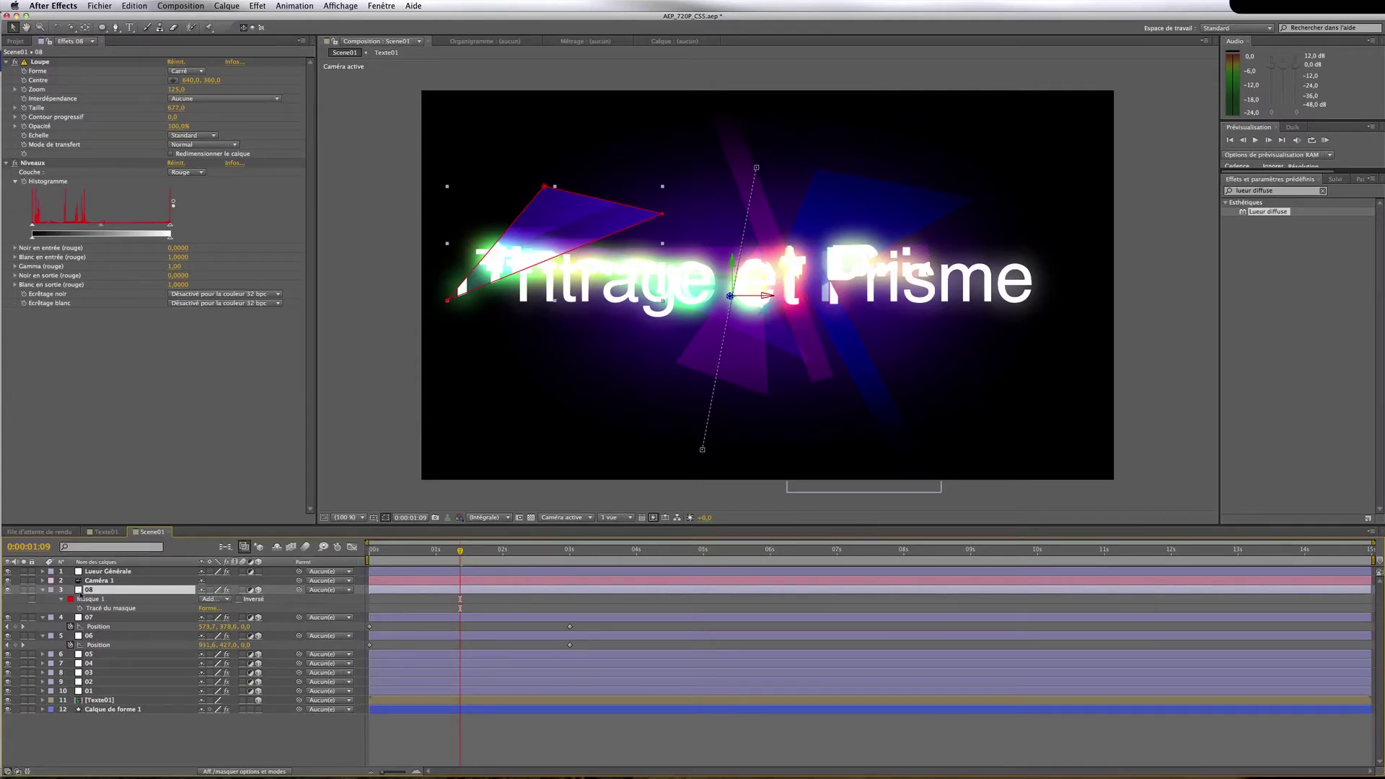
left_click(87, 599)
key("Delete")
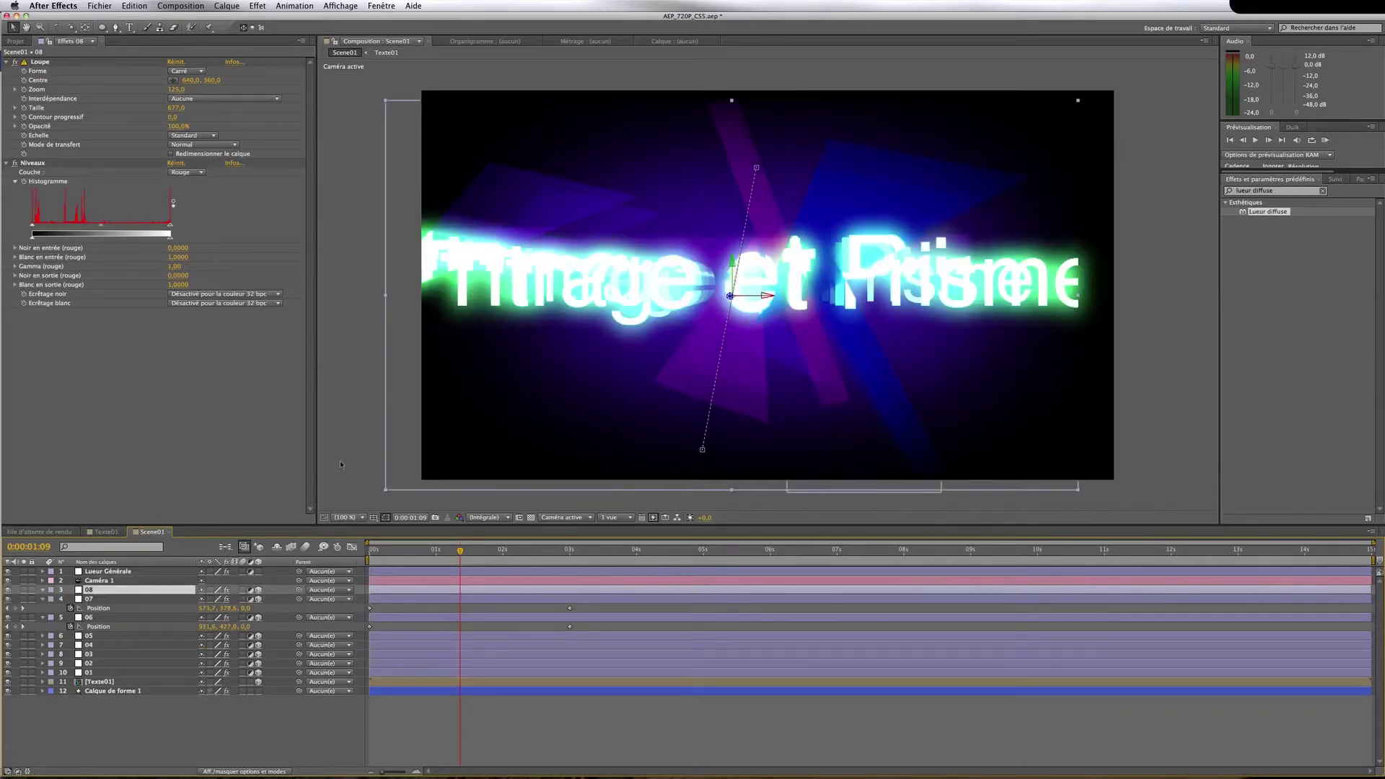
Draw a large closed triangular mask on layer 08 with the Pen tool, crossing the word "Titrage" and extending above and below it
key("g")
left_click(474, 366)
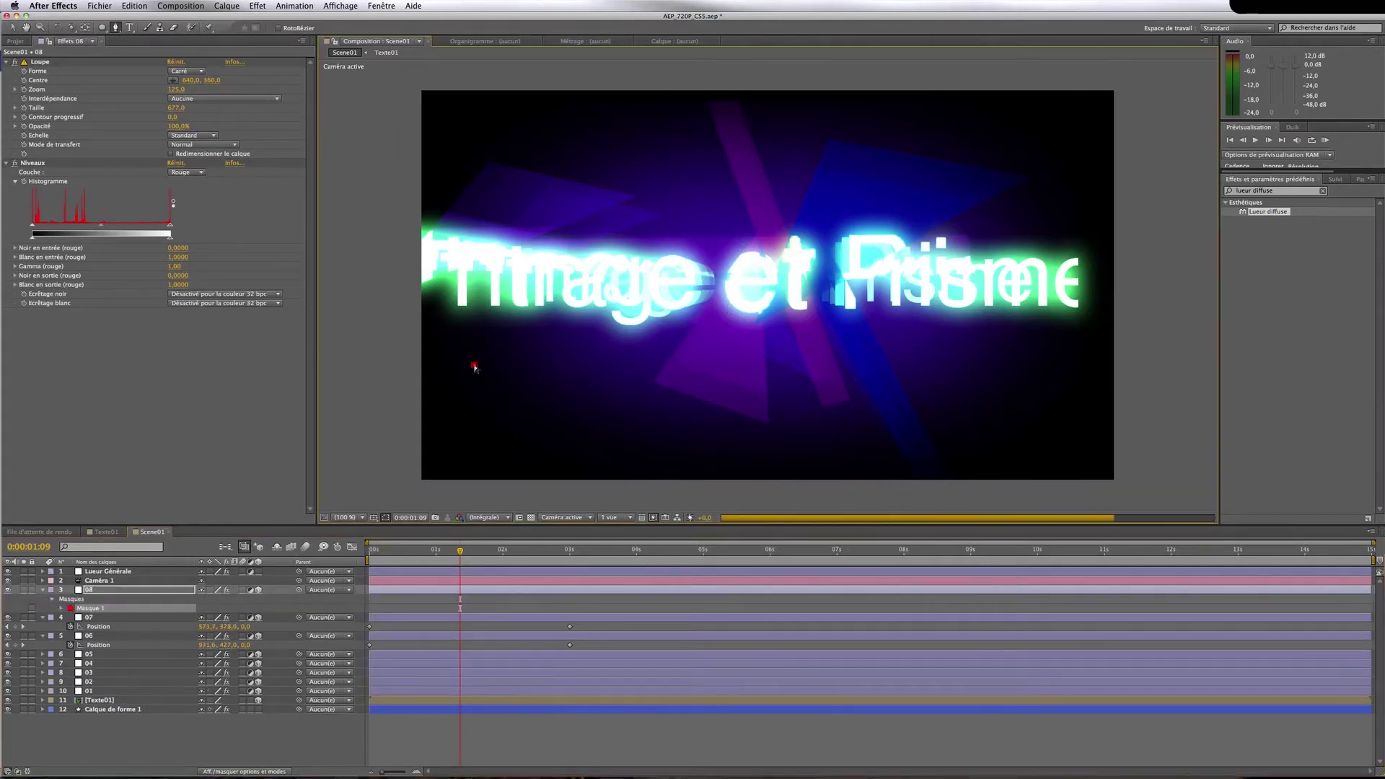
left_click(577, 118)
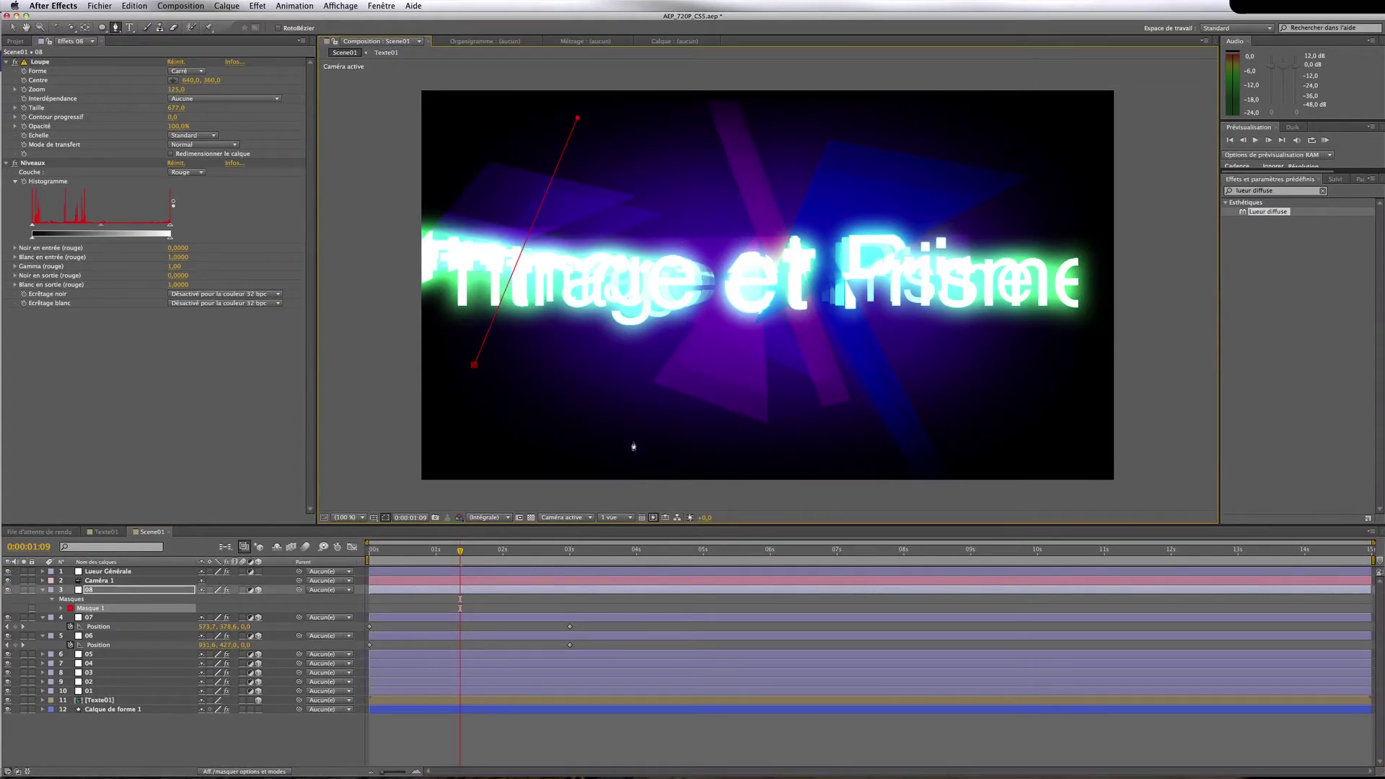
left_click(739, 444)
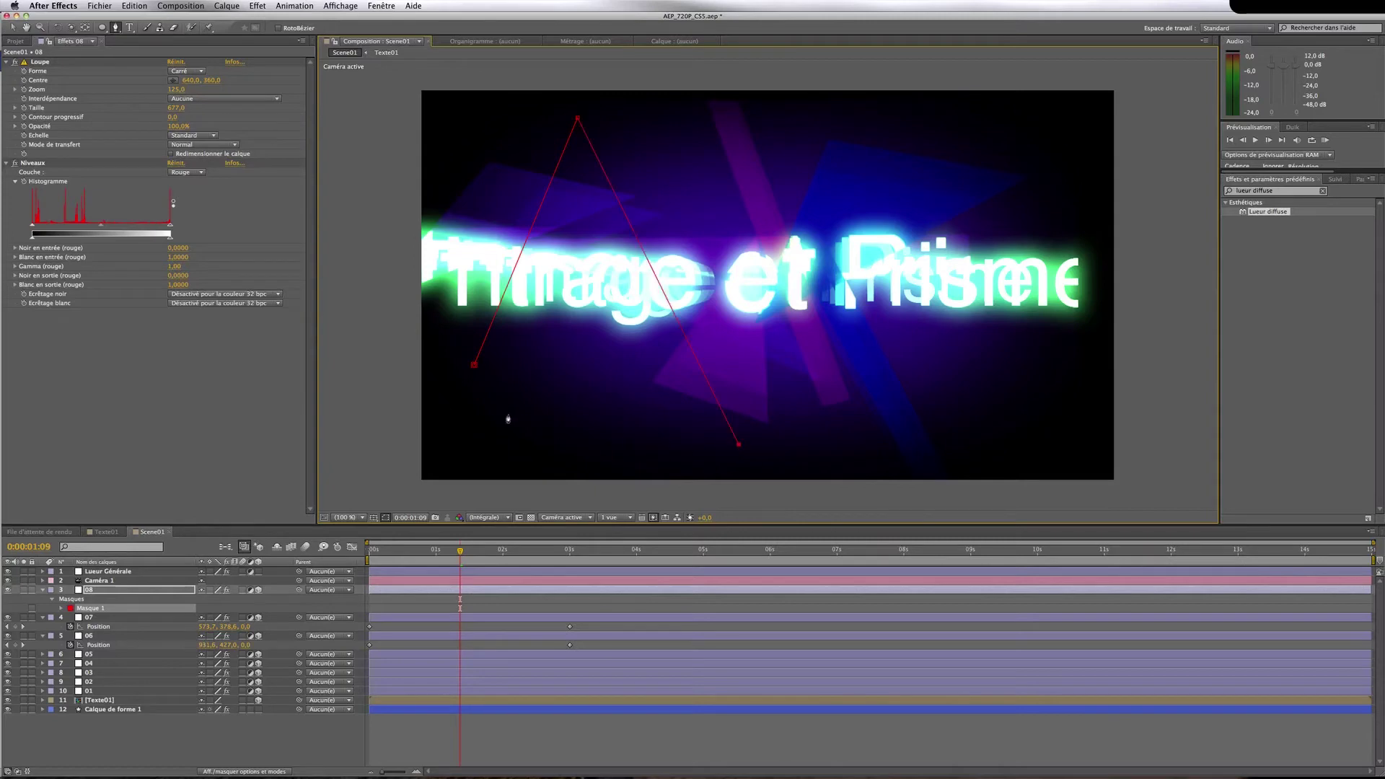
left_click(475, 365)
Reset layer 08's Levels effect
left_click(175, 164)
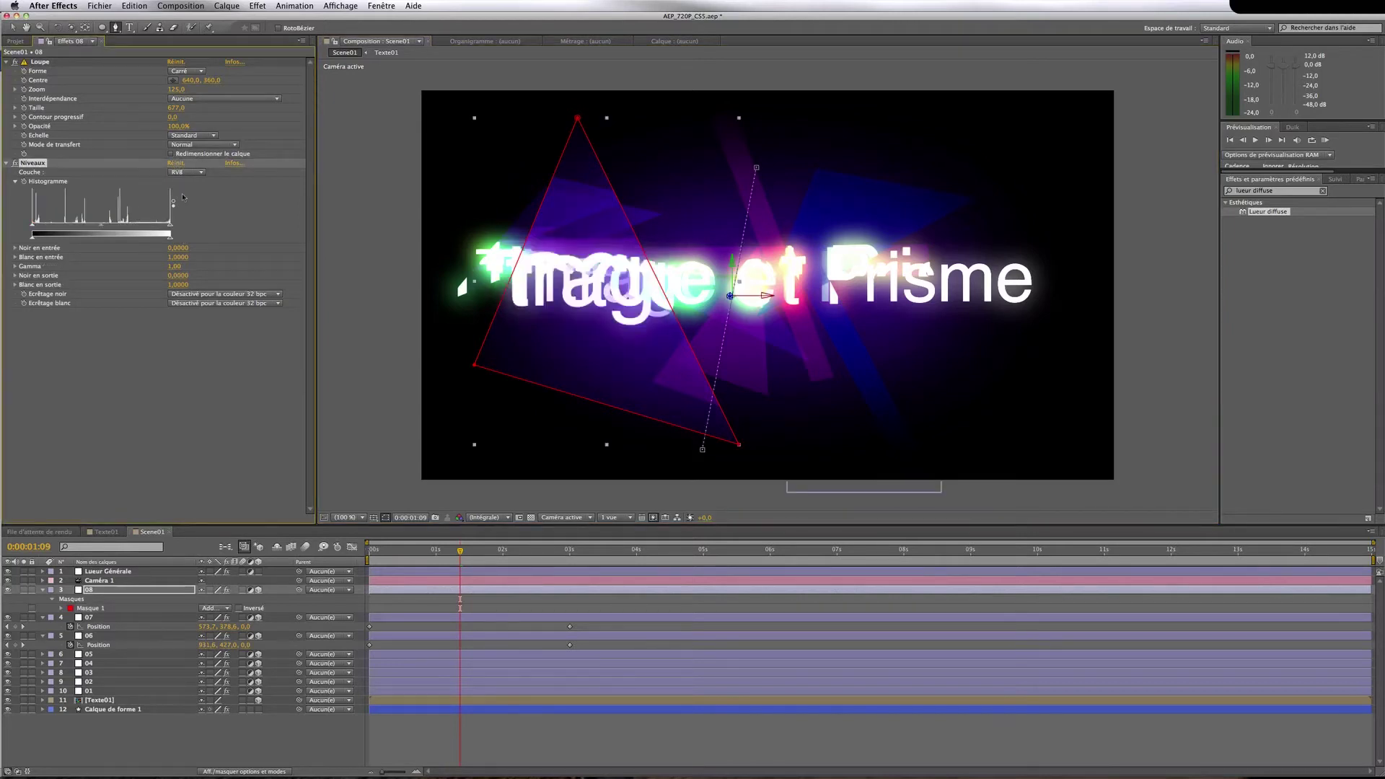
Lower the Niveaux white input on layer 08 to about 0.7 for the Rouge channel and about 0.8 for the Vert channel
left_click(187, 171)
left_click(184, 190)
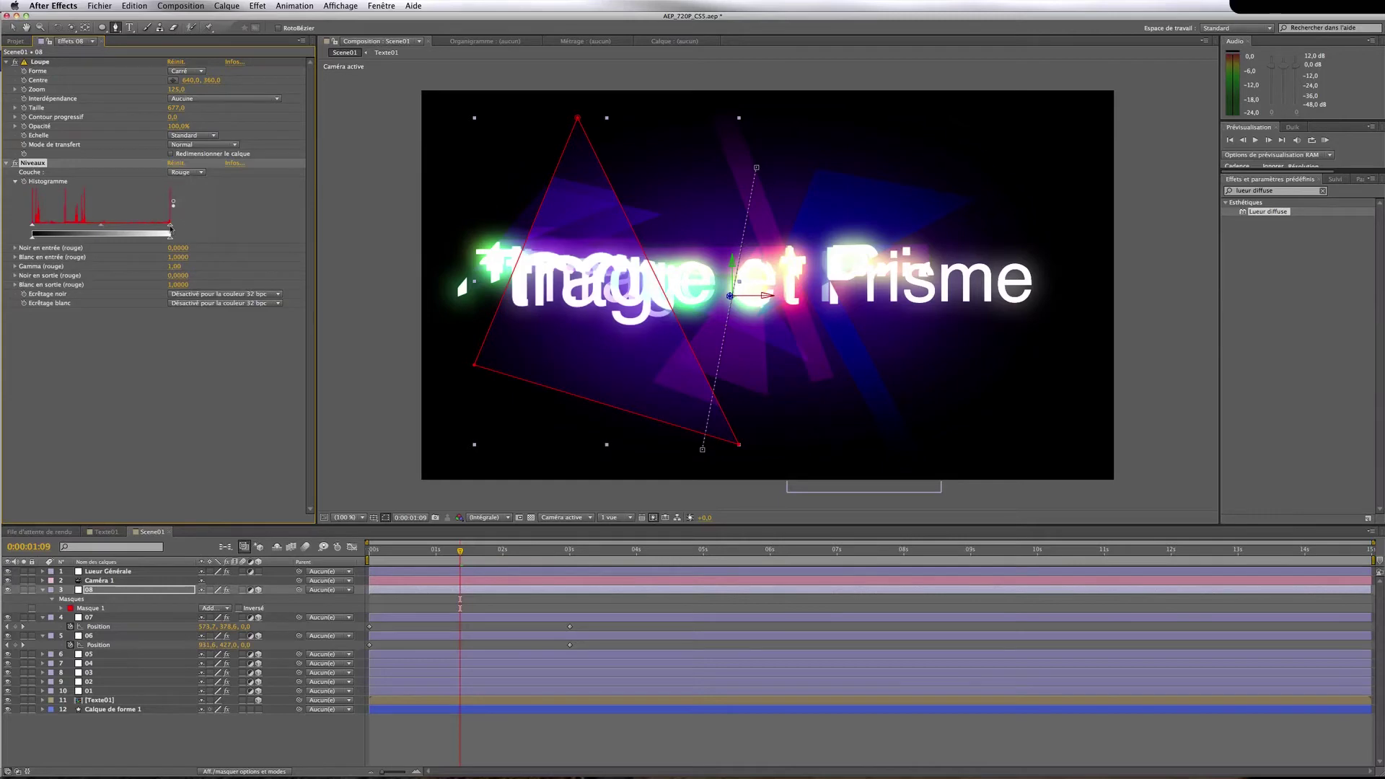
left_click_drag(130, 226, 129, 226)
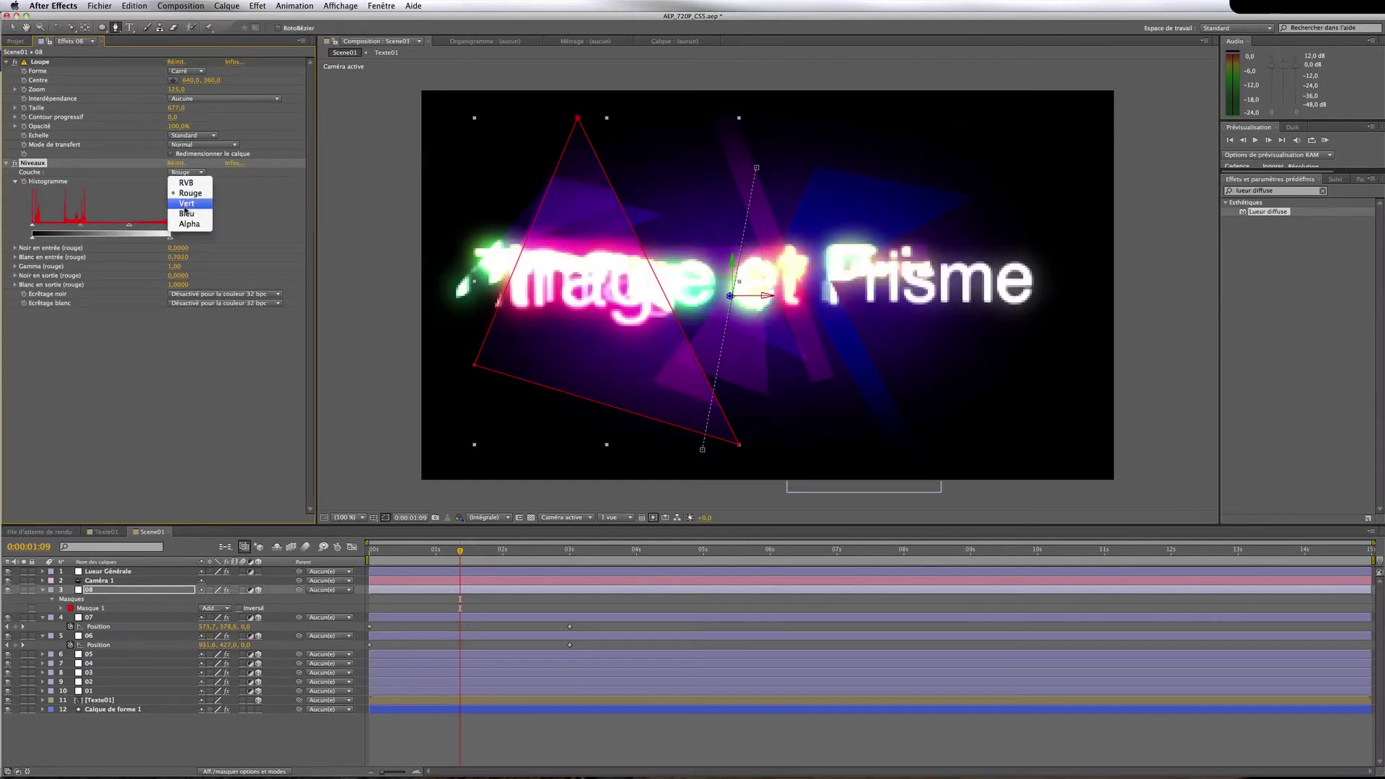
left_click(187, 172)
left_click(187, 181)
left_click_drag(171, 228, 143, 227)
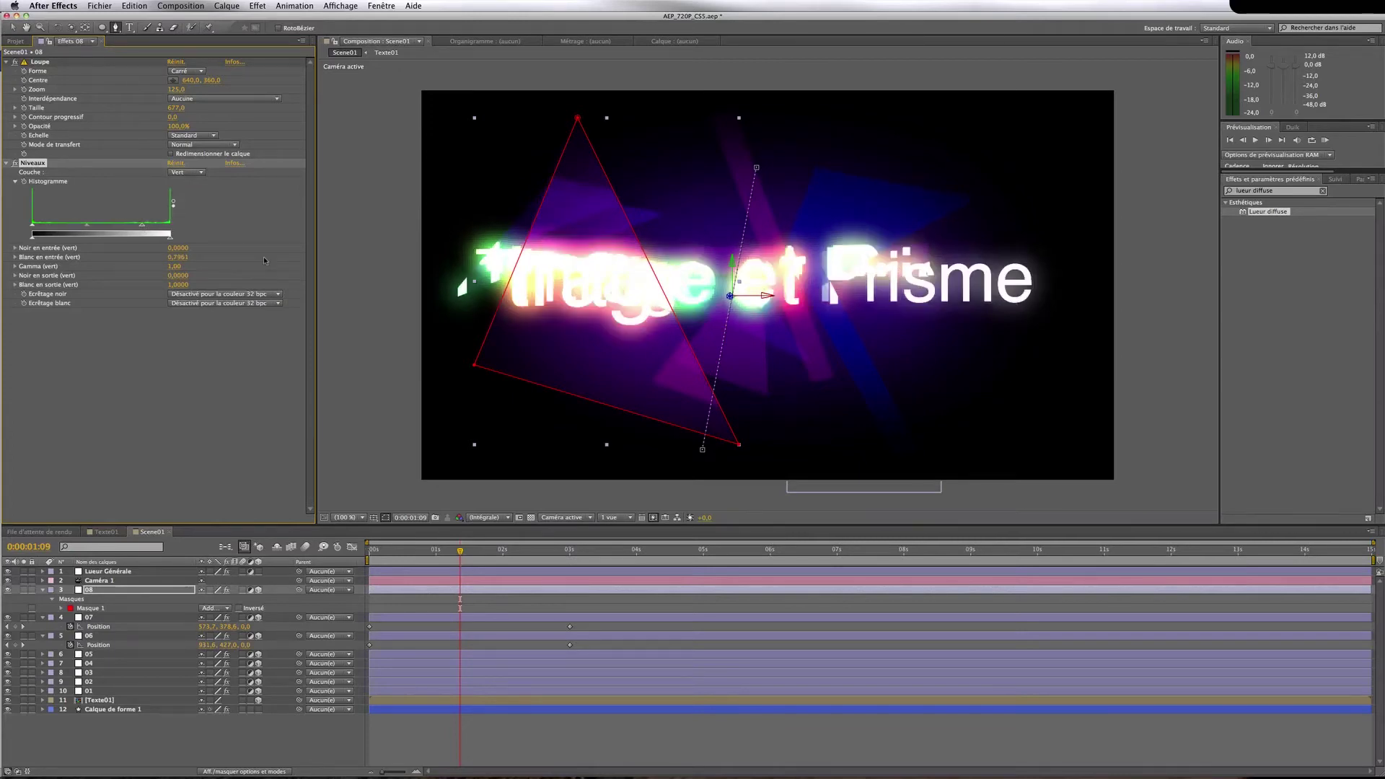
Enlarge layer 08's triangular mask by raising its top vertex and pulling its lower-right vertex outward
key("v")
key("shift+Up")
key("shift+Up")
key("shift+Up")
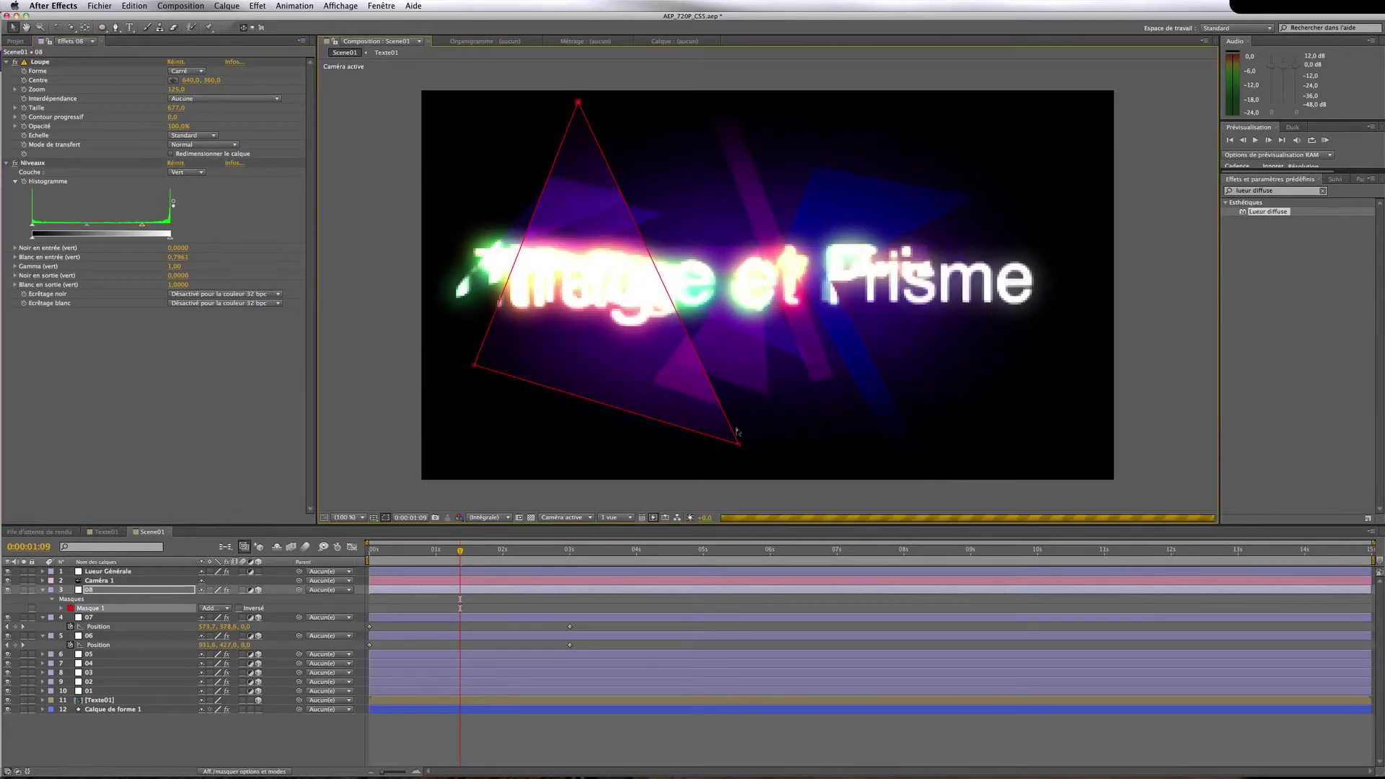
left_click_drag(738, 443, 779, 435)
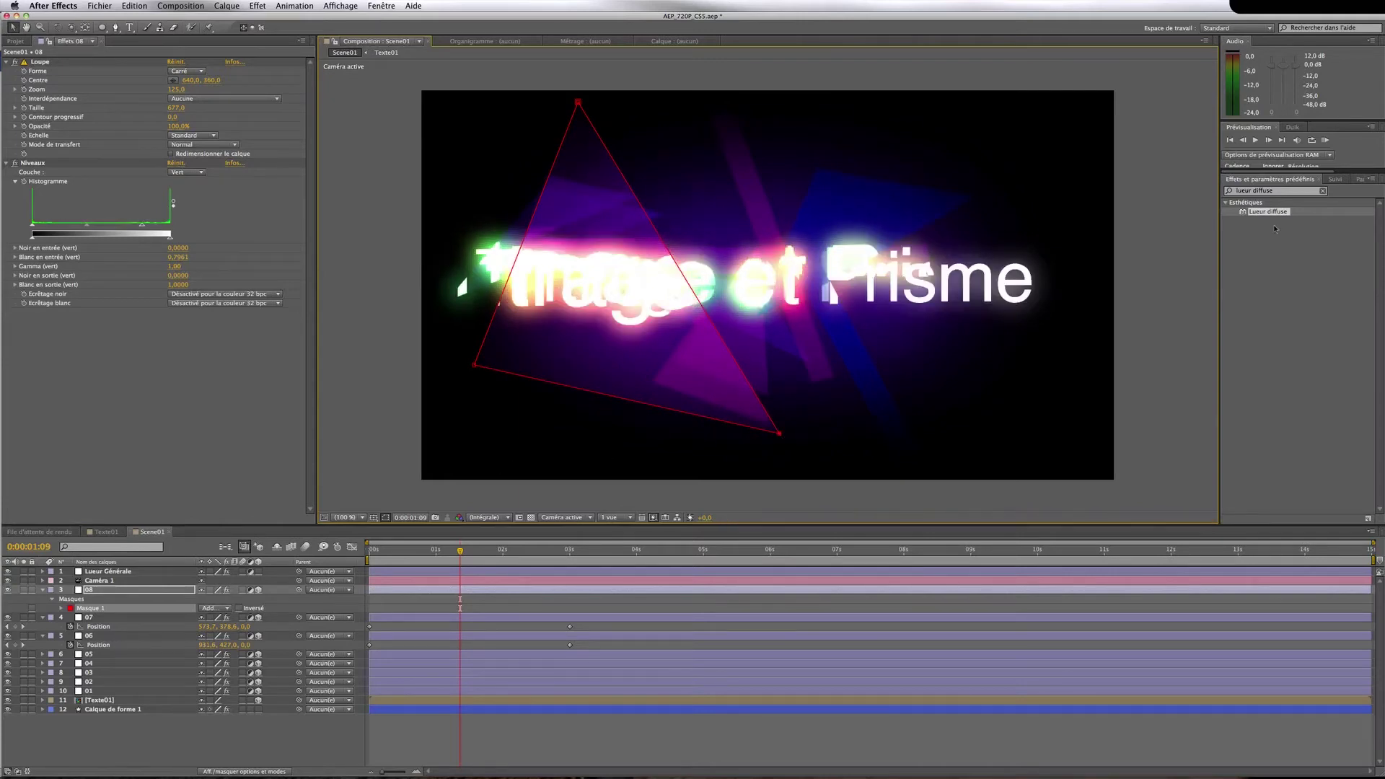
Search the effects for "flou", apply Flou accéléré to layer 08 and set its intensity to 10
left_click(1281, 192)
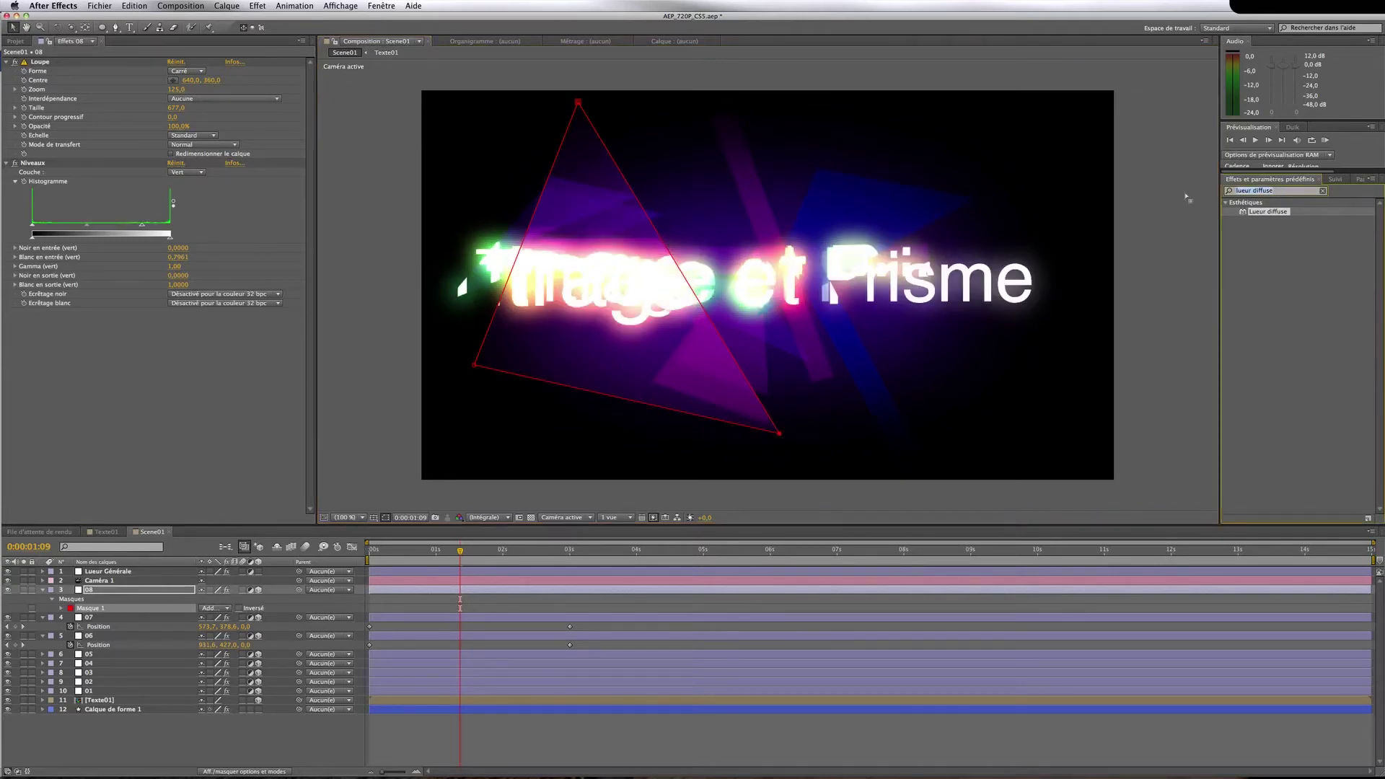
type("flou")
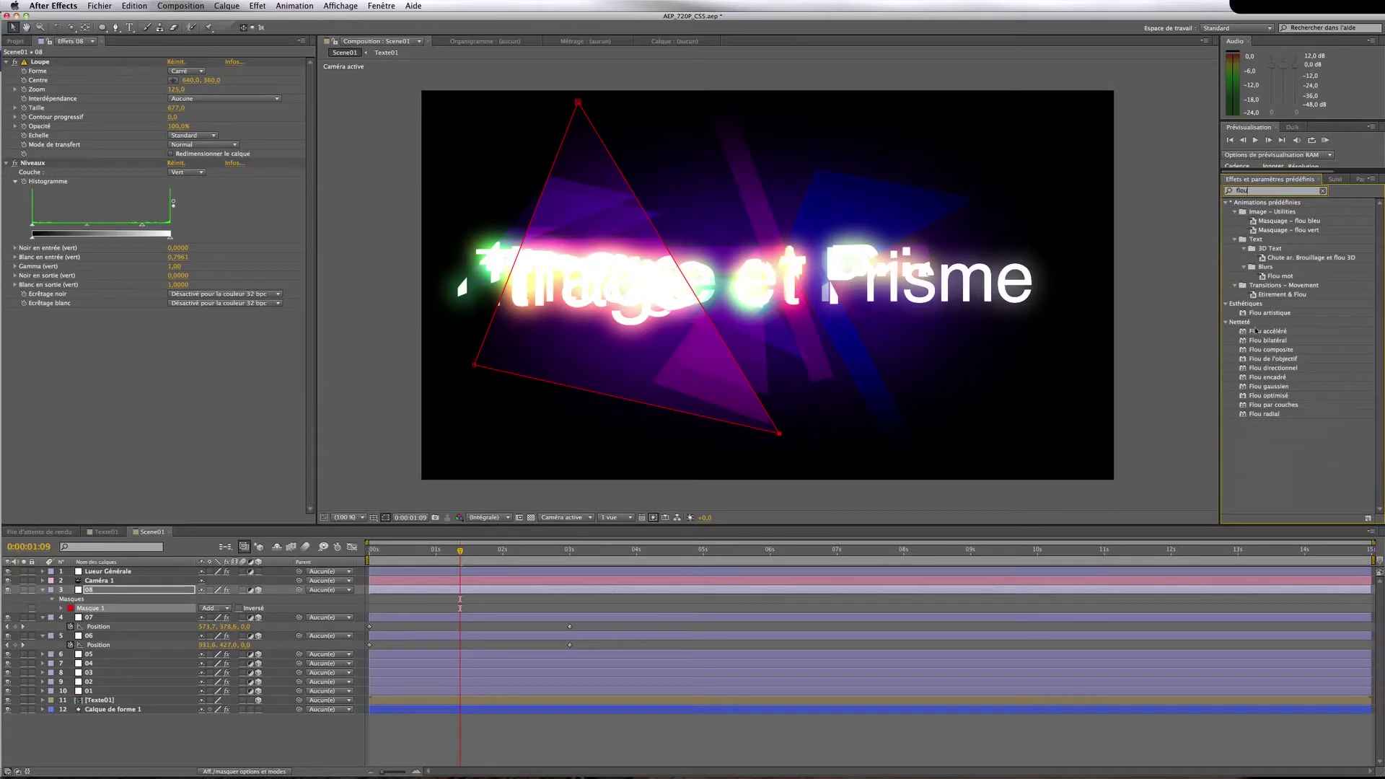
left_click_drag(1256, 331, 144, 590)
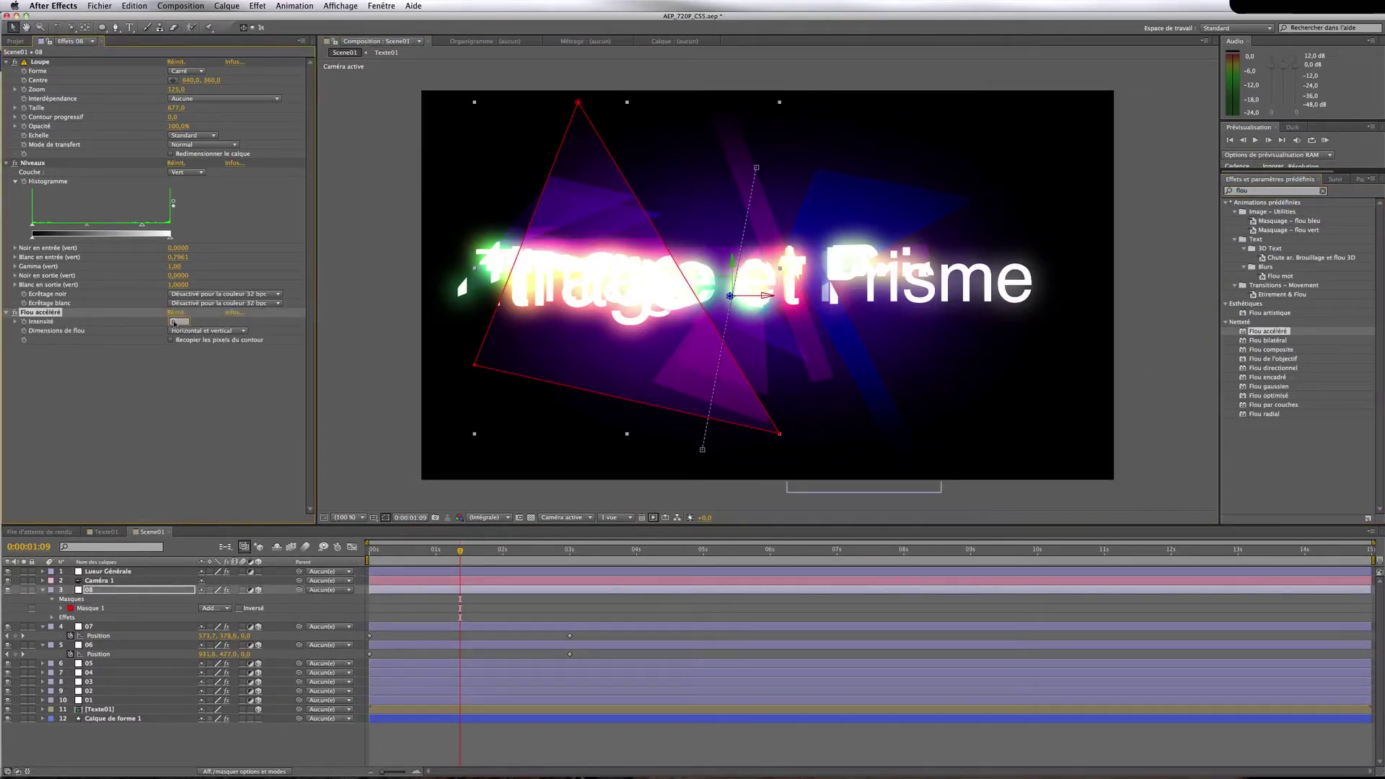
type("10")
key("Return")
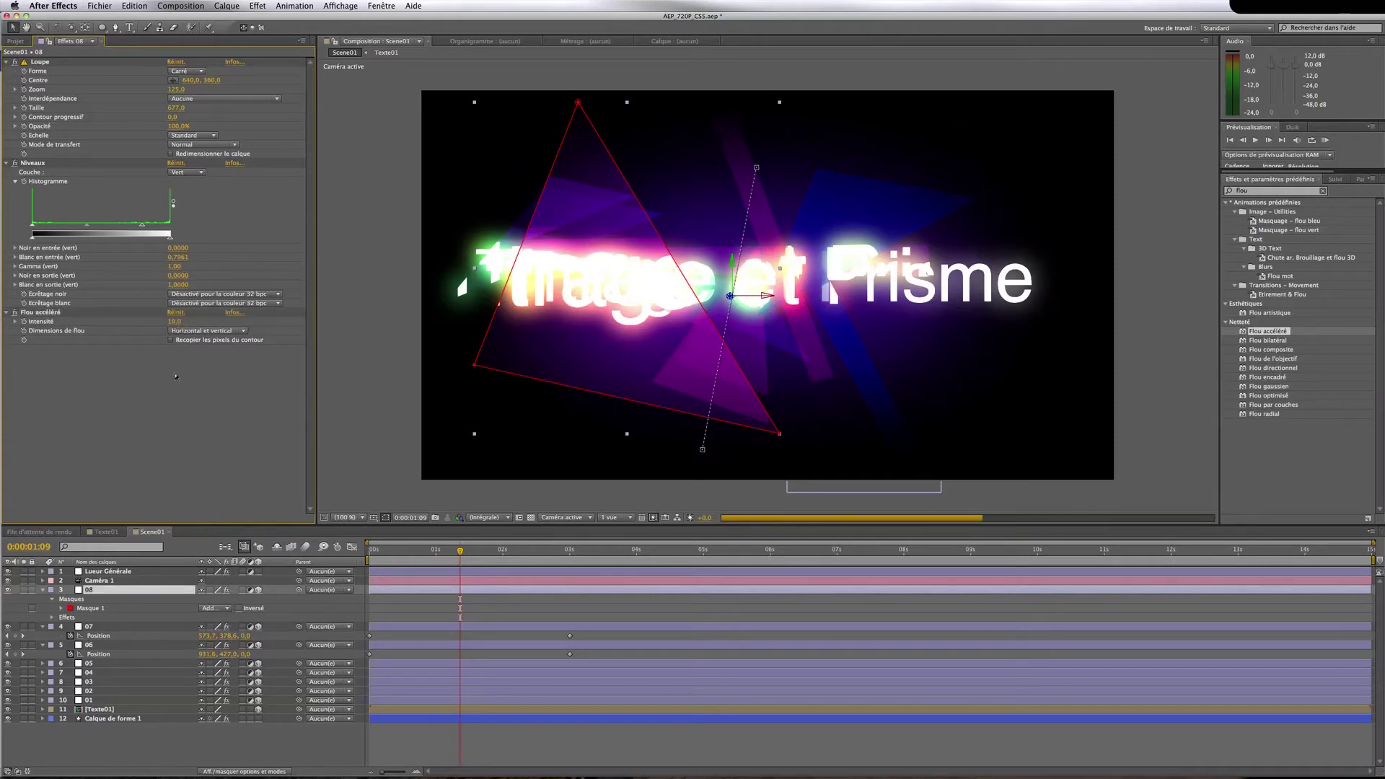
Try Flou accéléré intensities of 20, 10 and 5 on layer 08
left_click(174, 321)
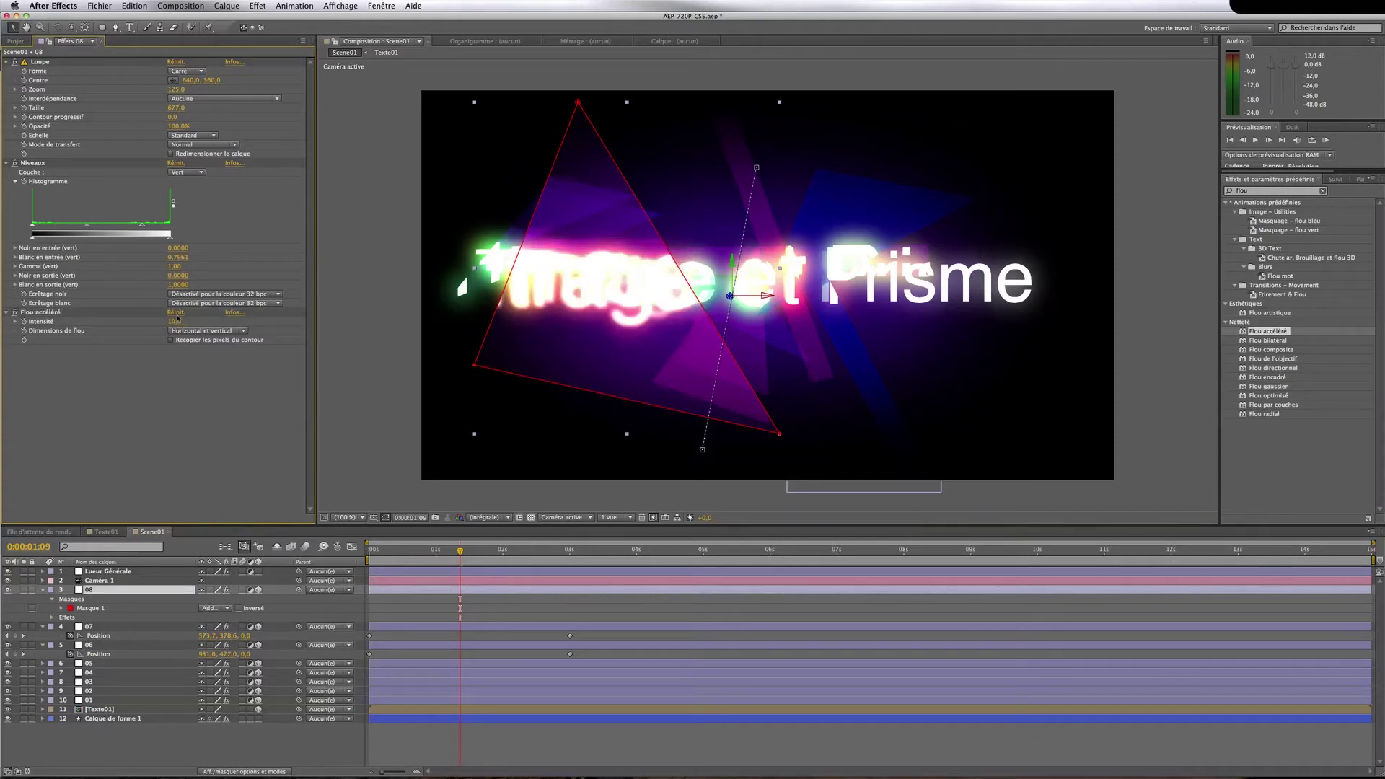
type("20")
key("Return")
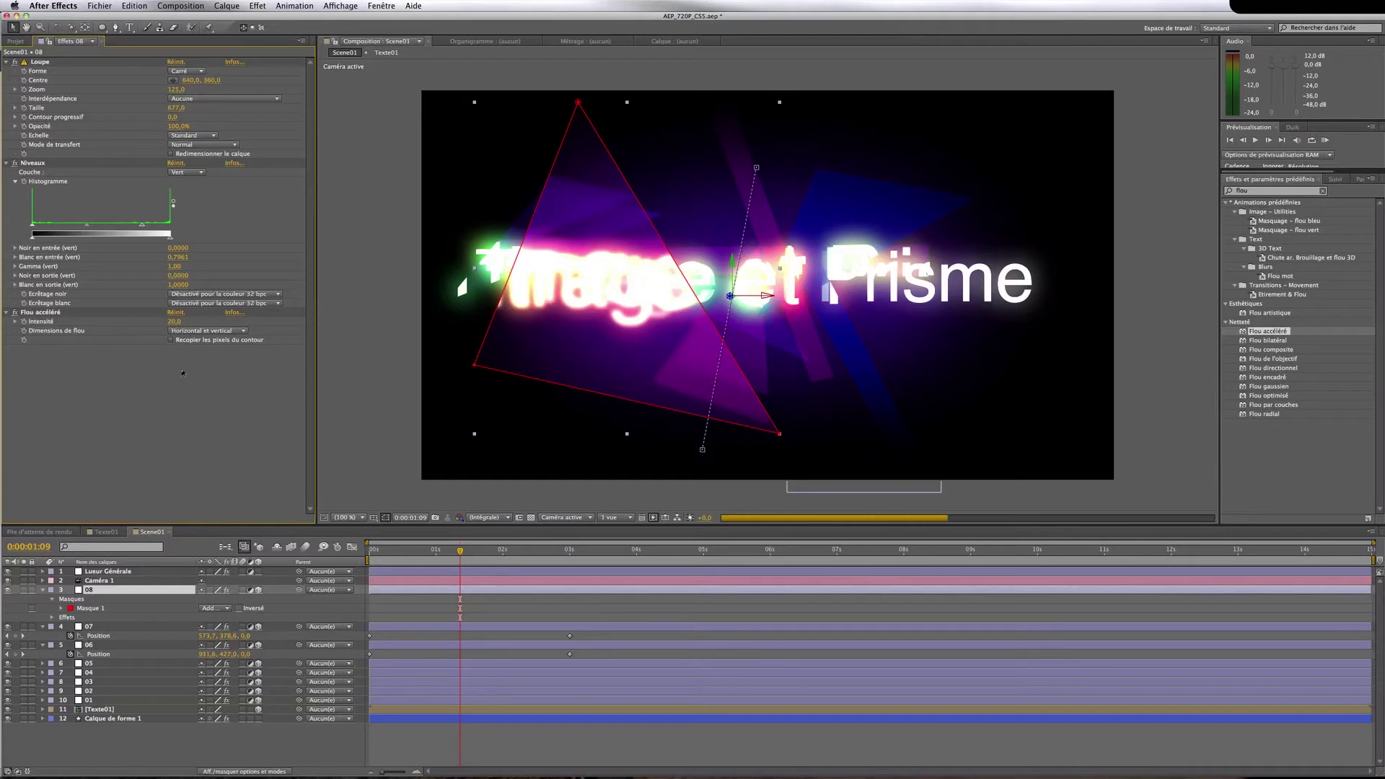
left_click(175, 321)
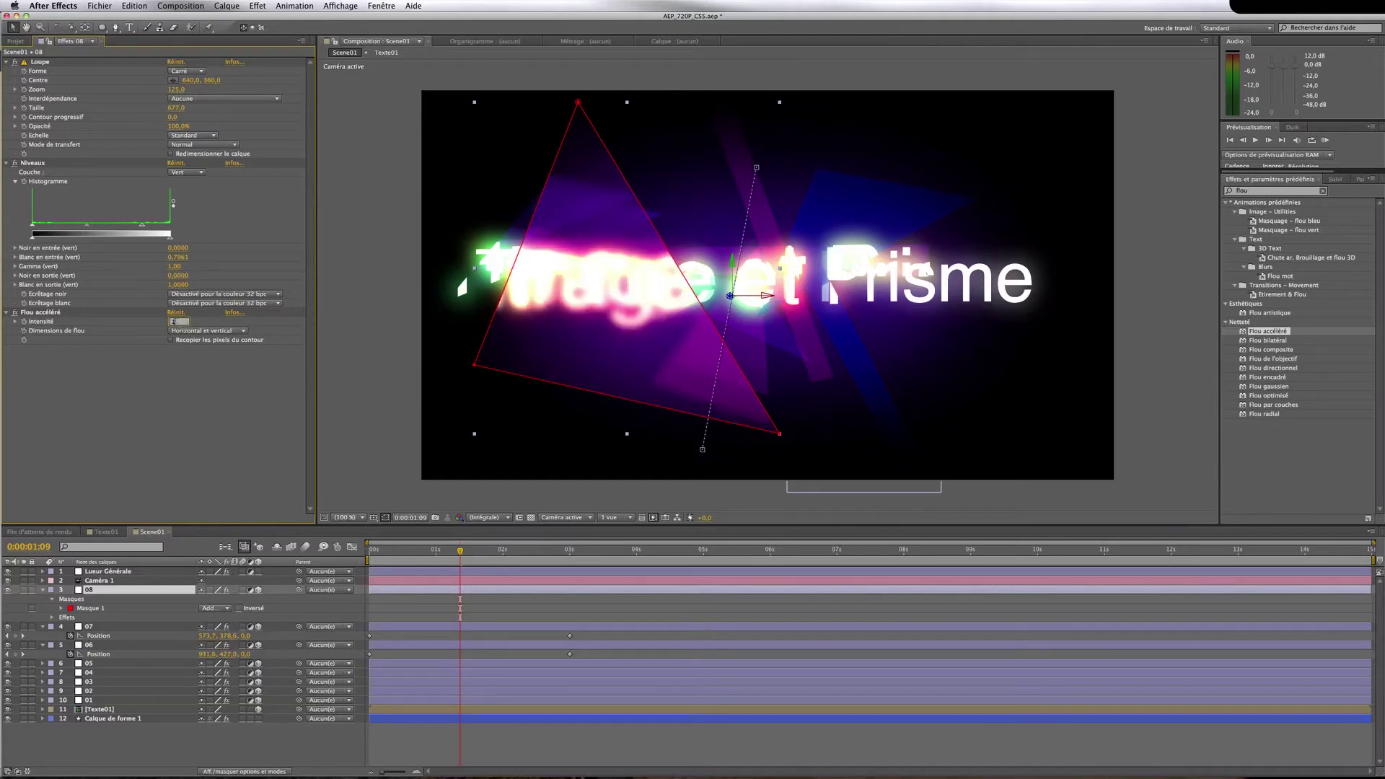
type("10")
key("Return")
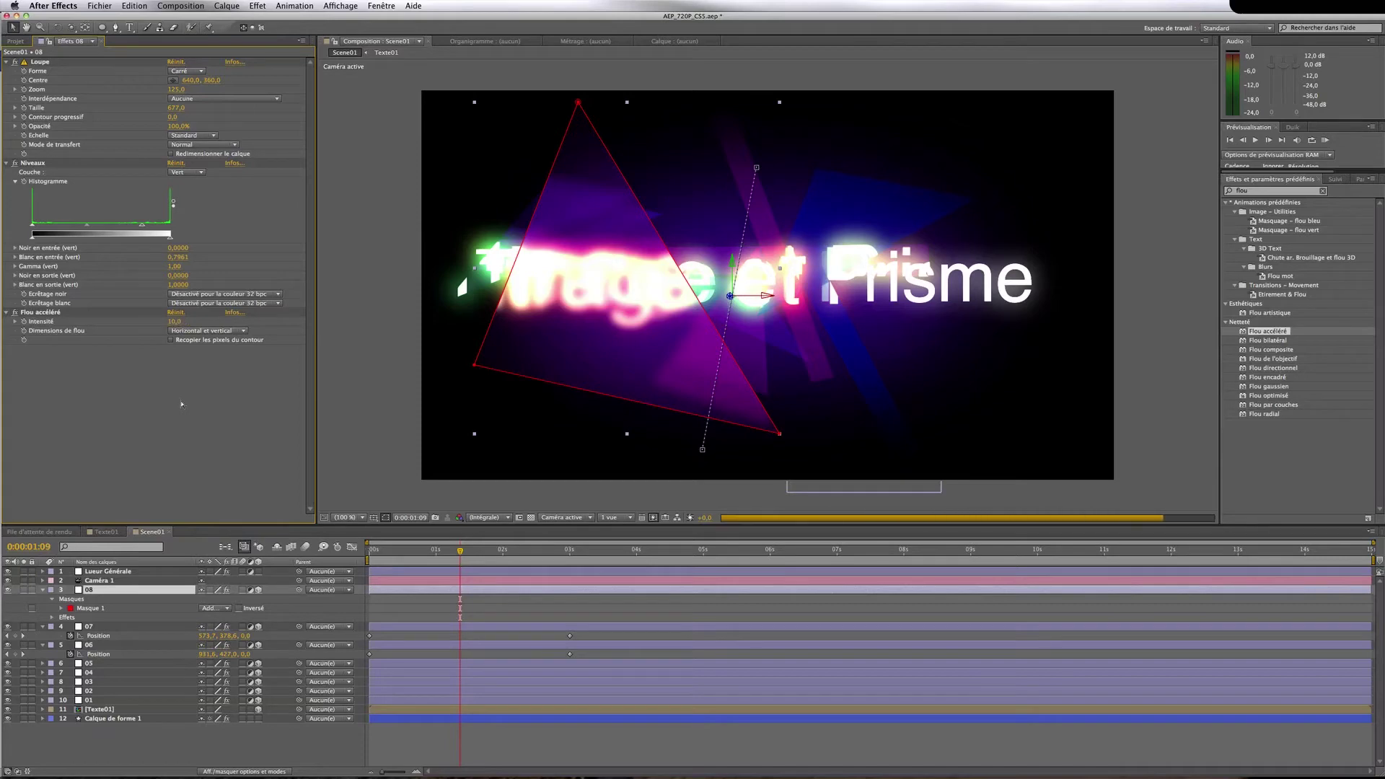
left_click(175, 321)
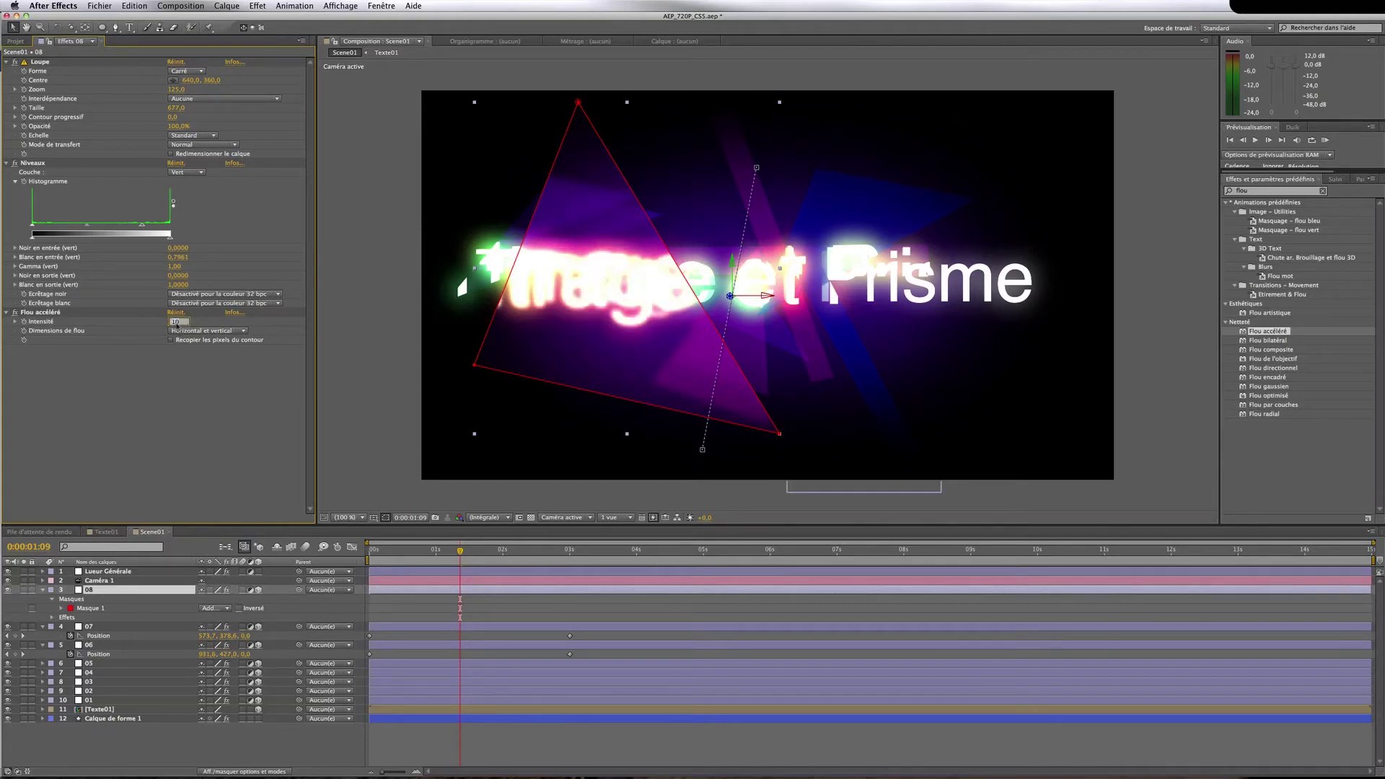
type("5")
key("Return")
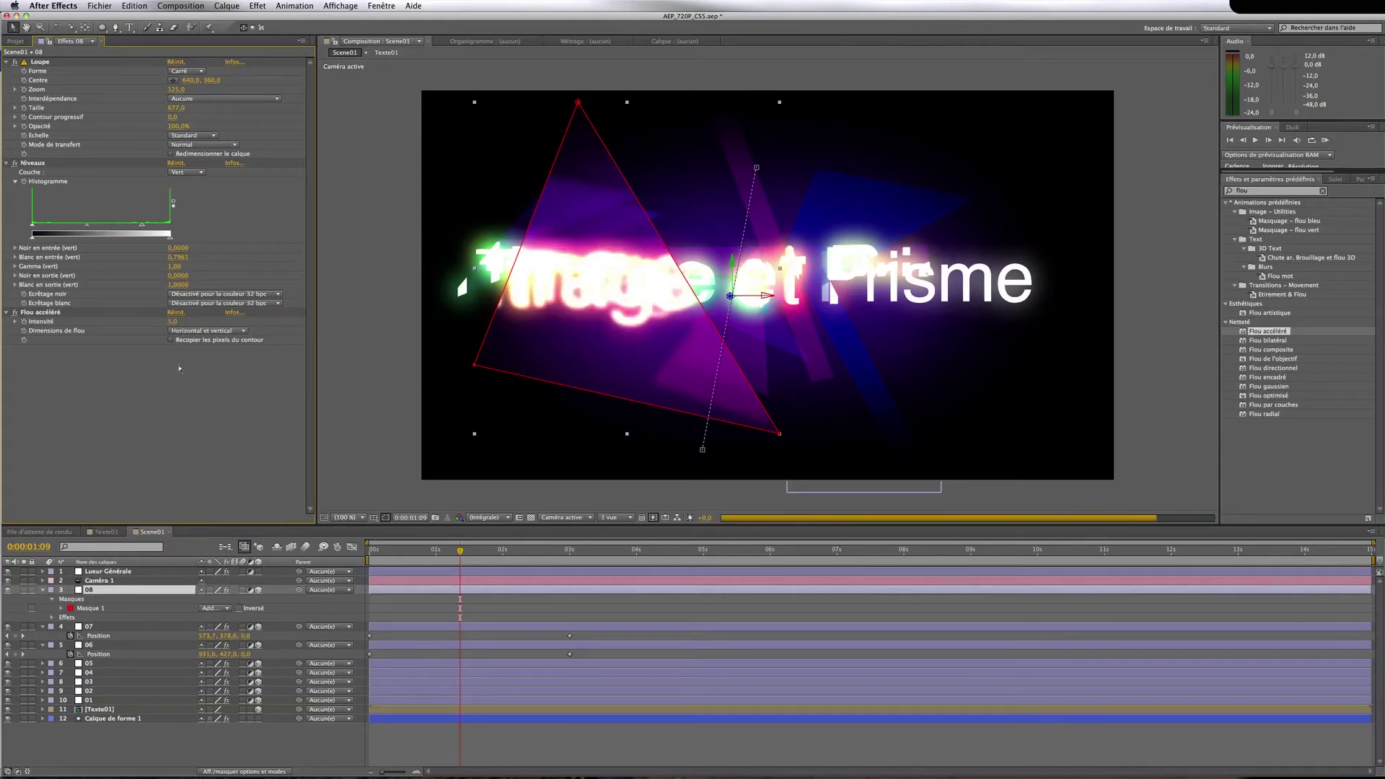
Restrict layer 08's Flou accéléré dimensions to Horizontal and strongly increase the blur intensity
left_click(183, 333)
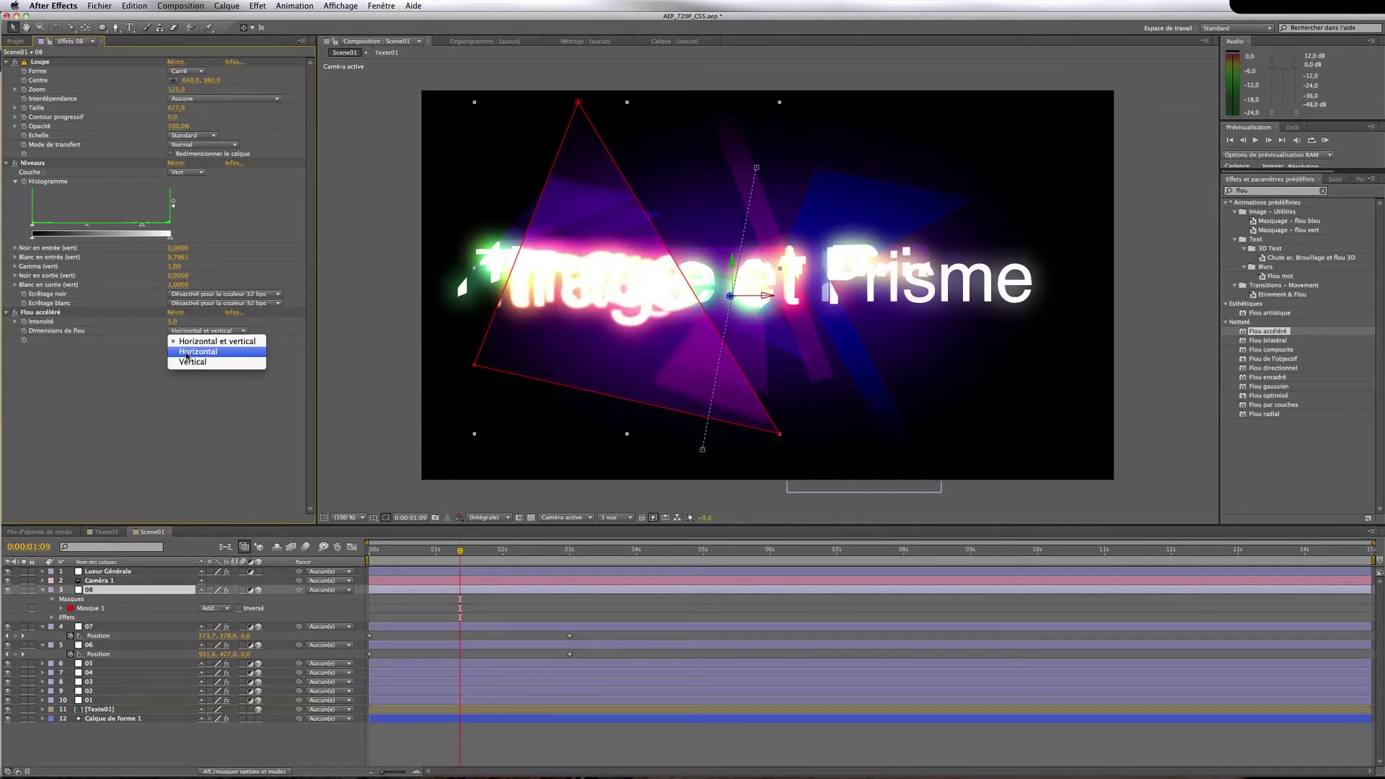
left_click(188, 353)
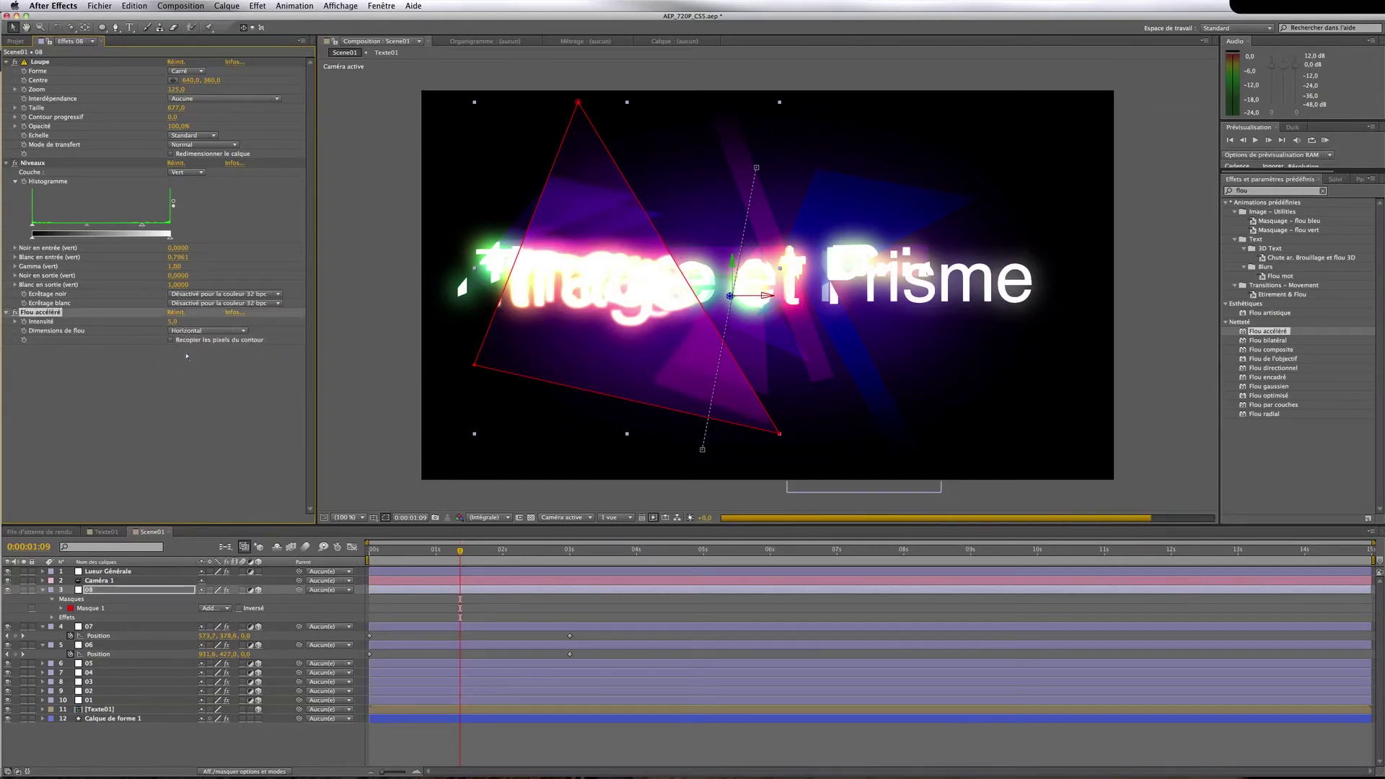
left_click(175, 321)
type("32")
key("Return")
left_click_drag(175, 321, 217, 321)
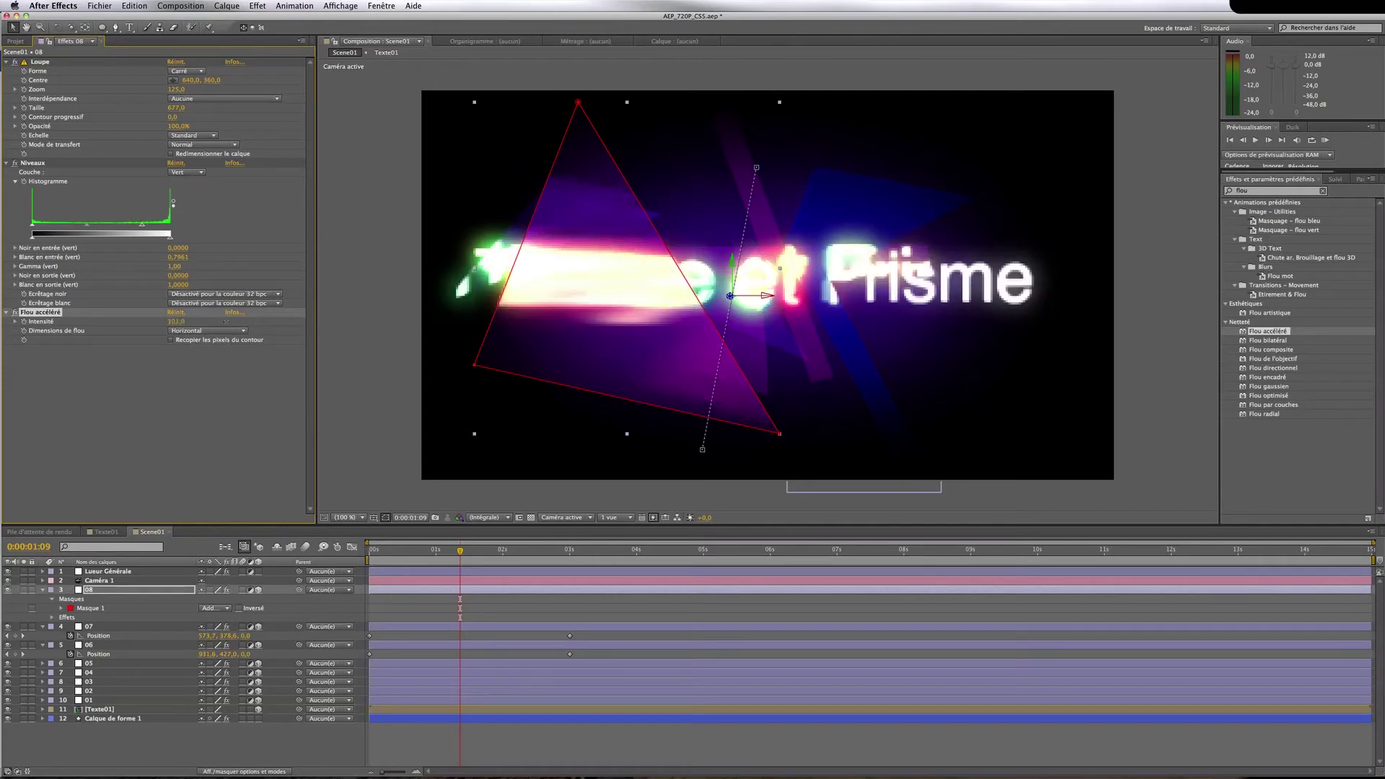
Reduce layer 08's horizontal blur intensity, trying 50 and settling on 15
left_click(203, 392)
left_click(175, 321)
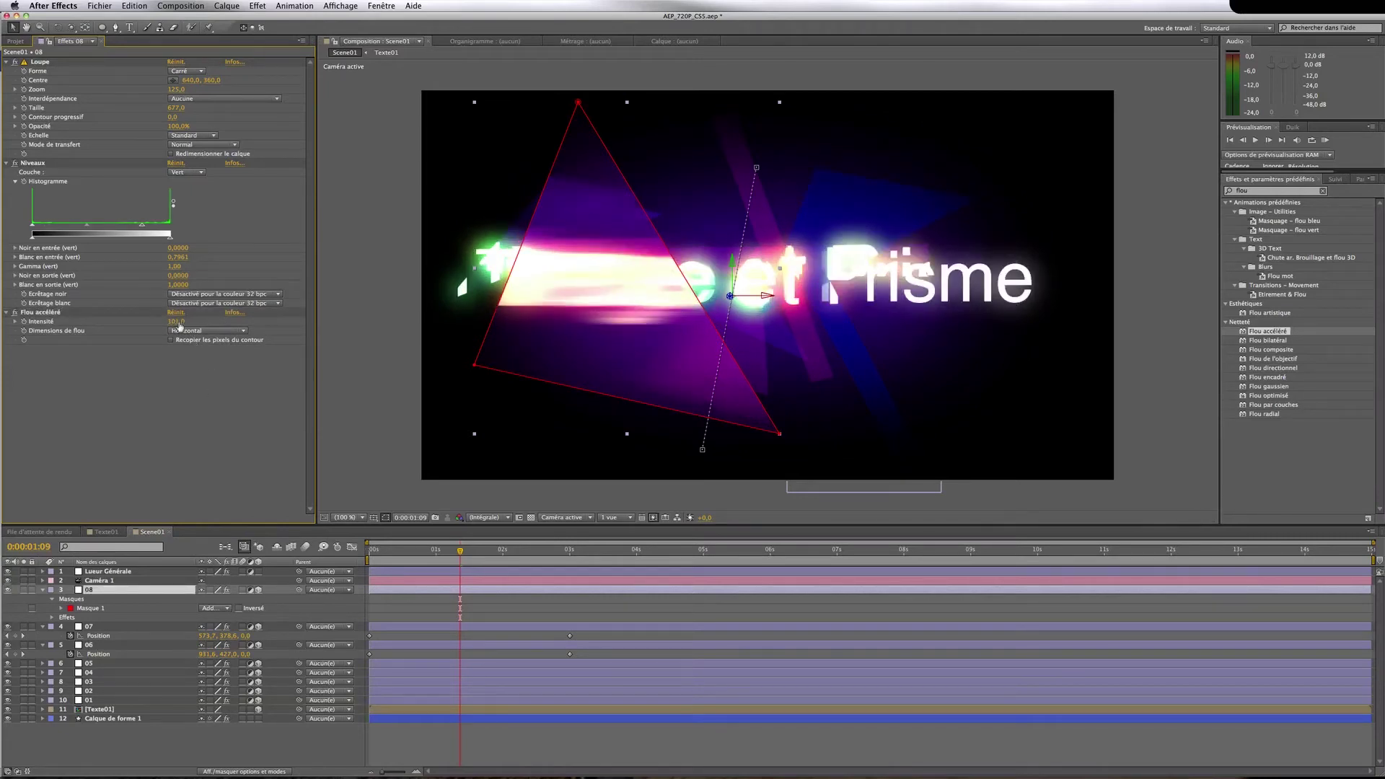
type("50")
key("Return")
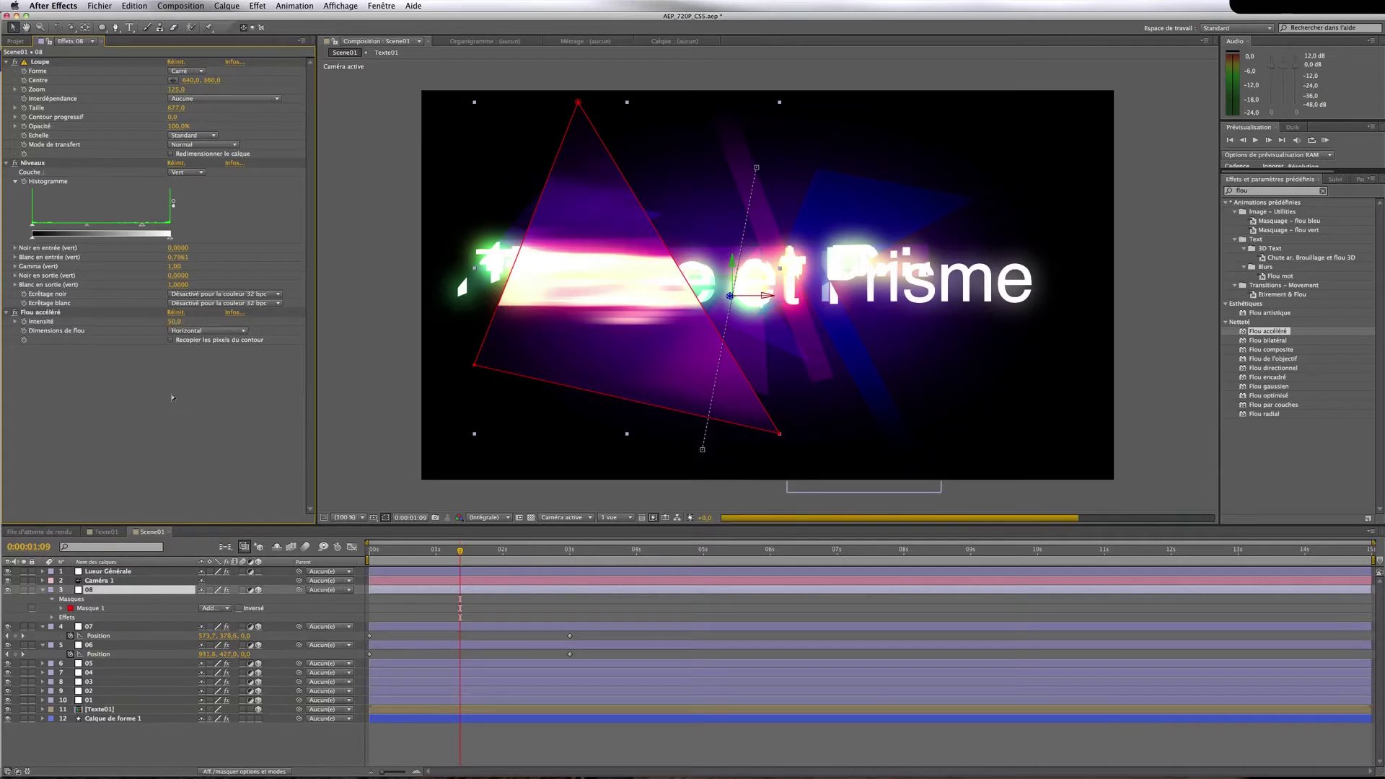
left_click(175, 321)
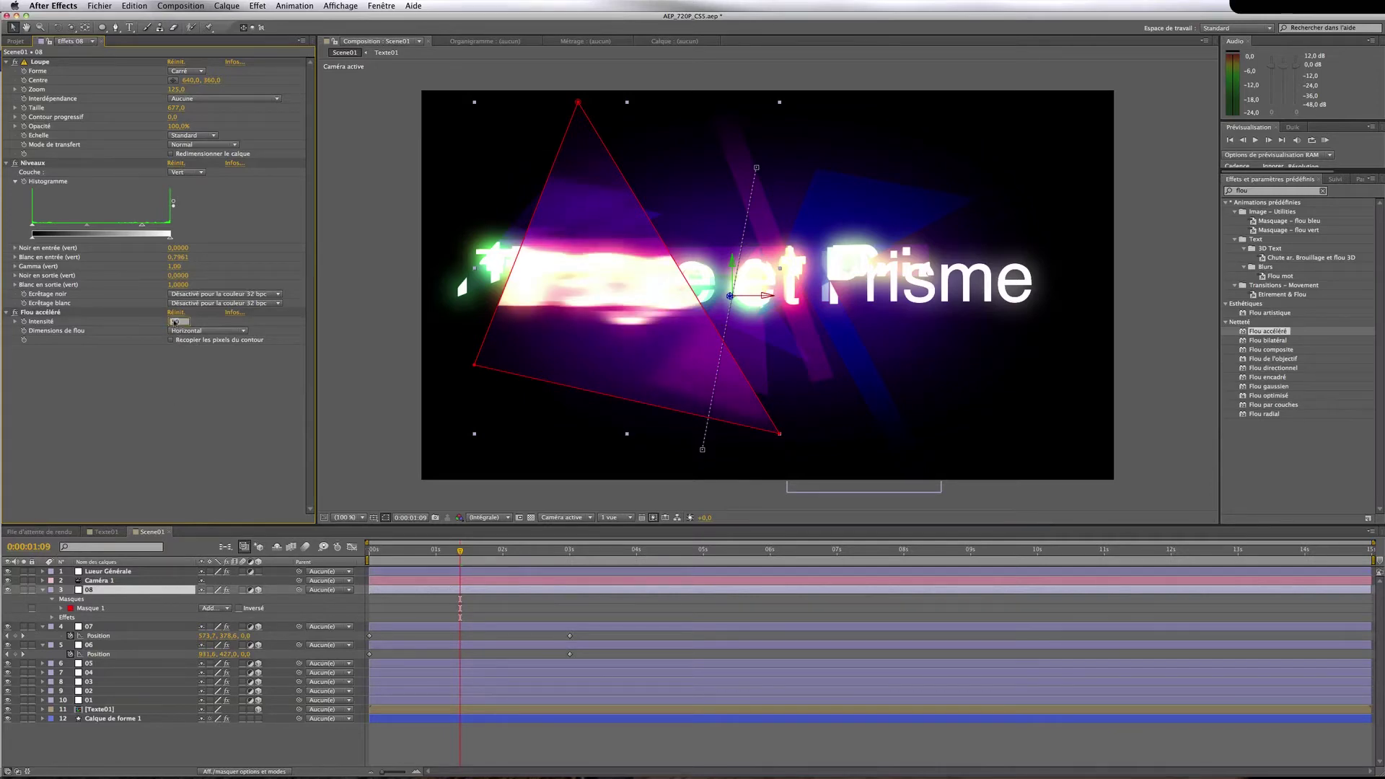
key("Return")
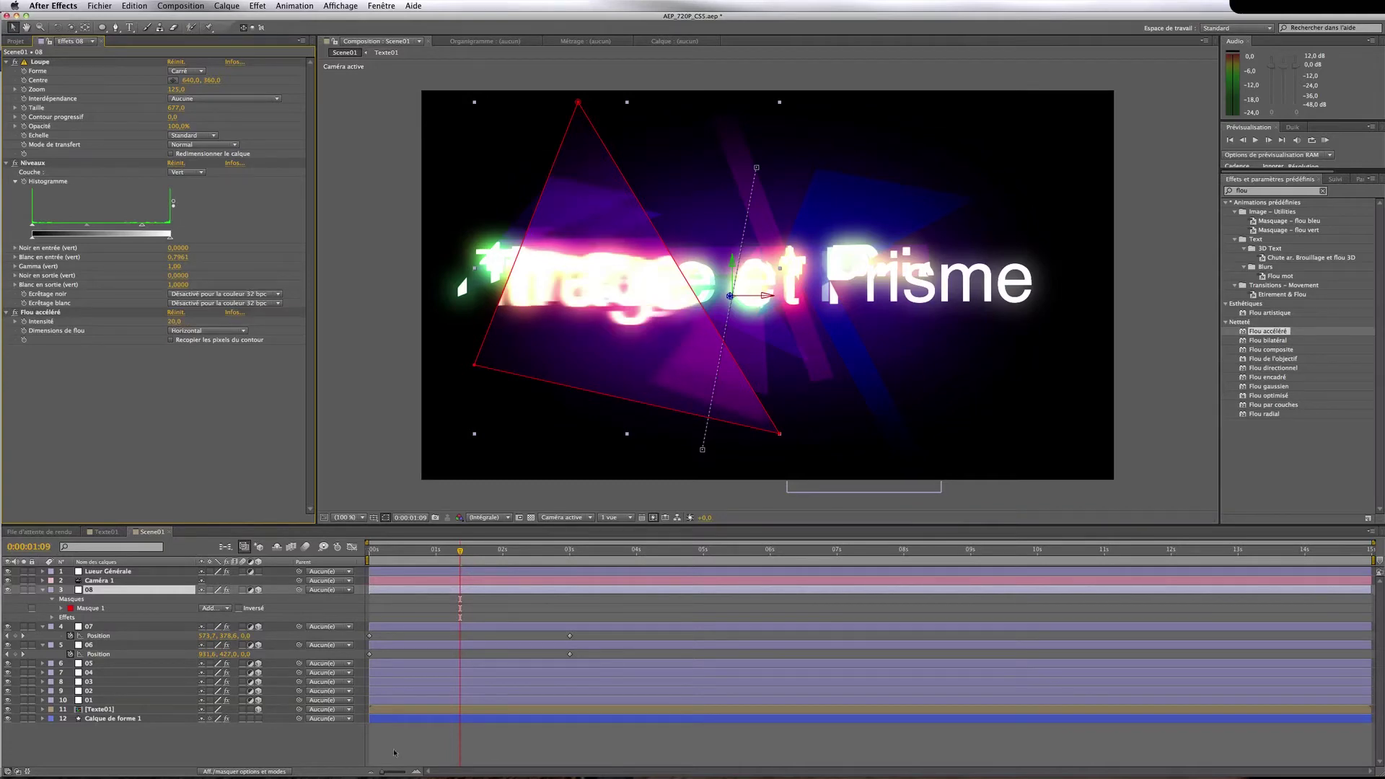
left_click(176, 321)
type("15")
key("Return")
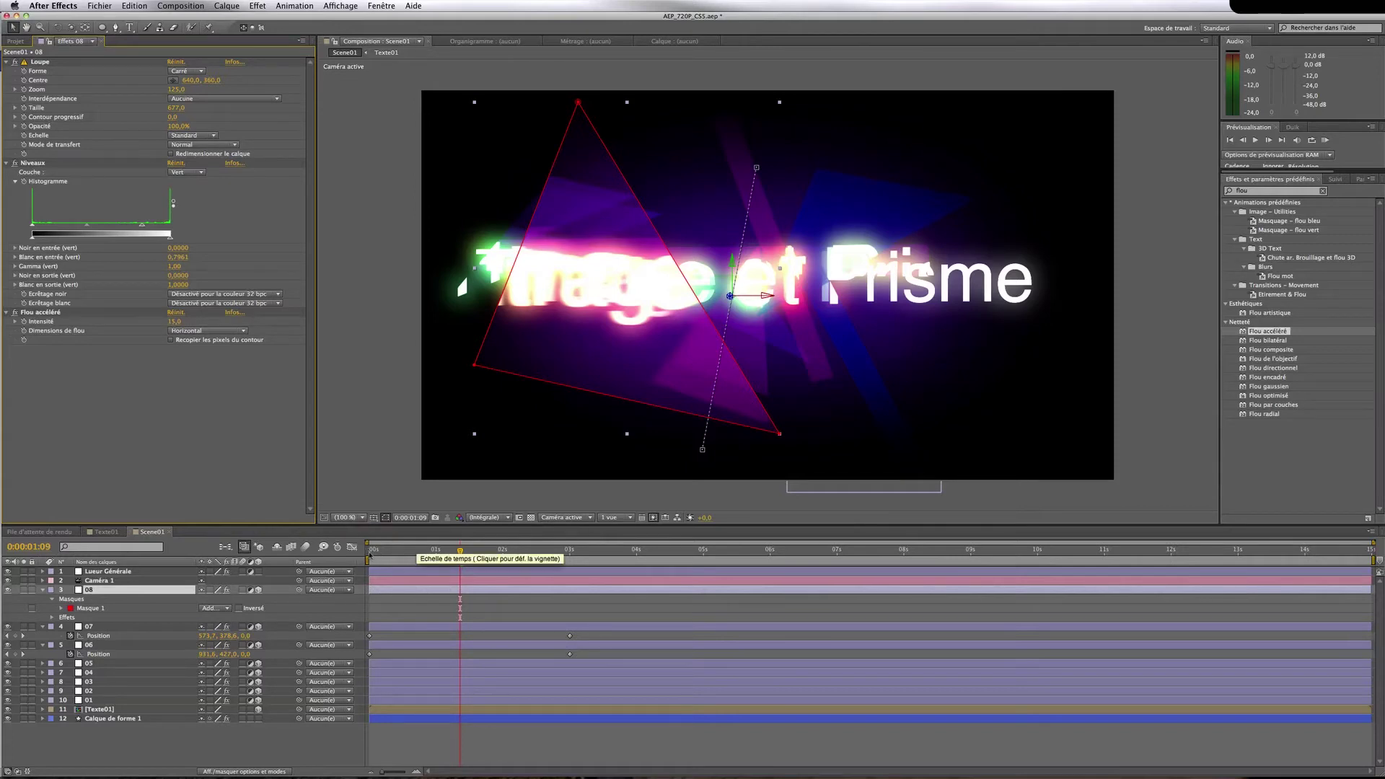
Reposition layer 08 at its two Position keyframes, toward the frame's upper right at 0 s and below its lower right at 3 s
left_click(369, 555)
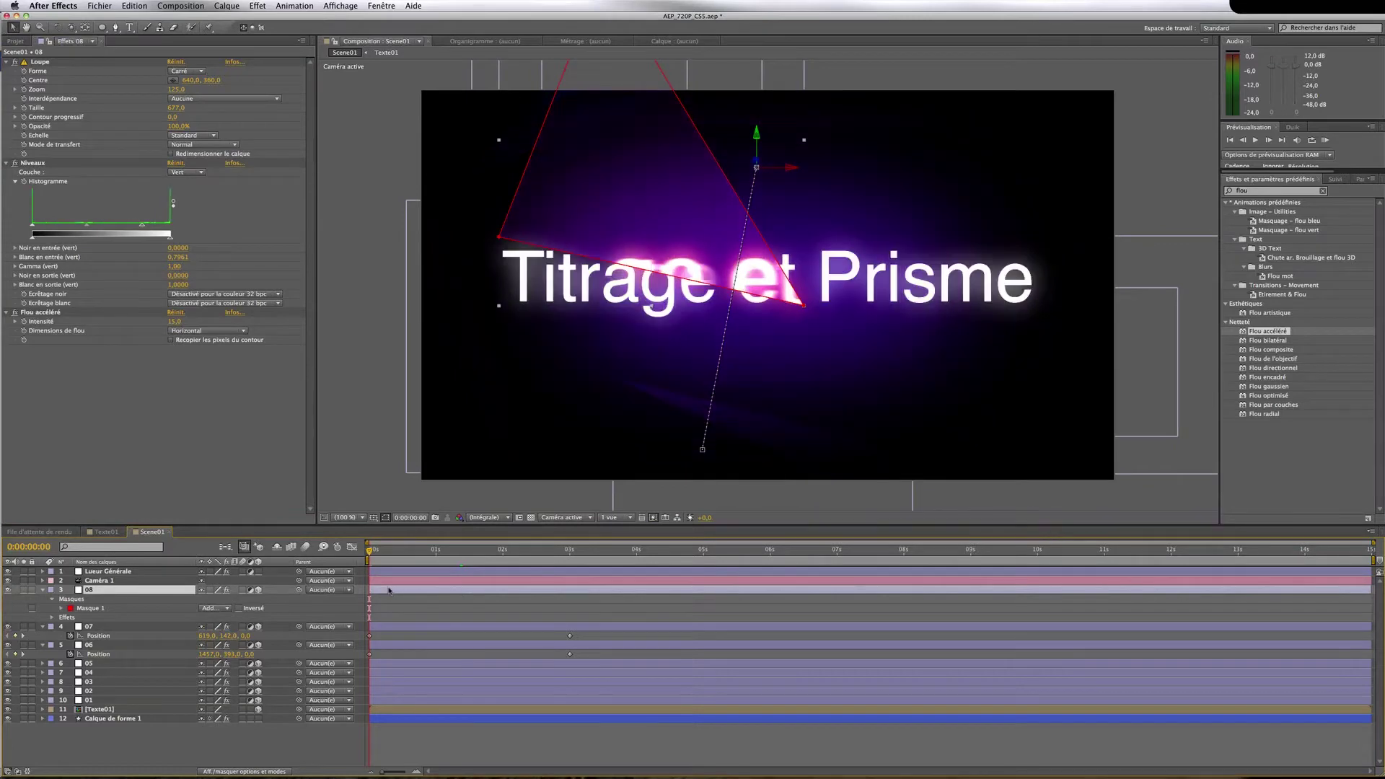
key("p")
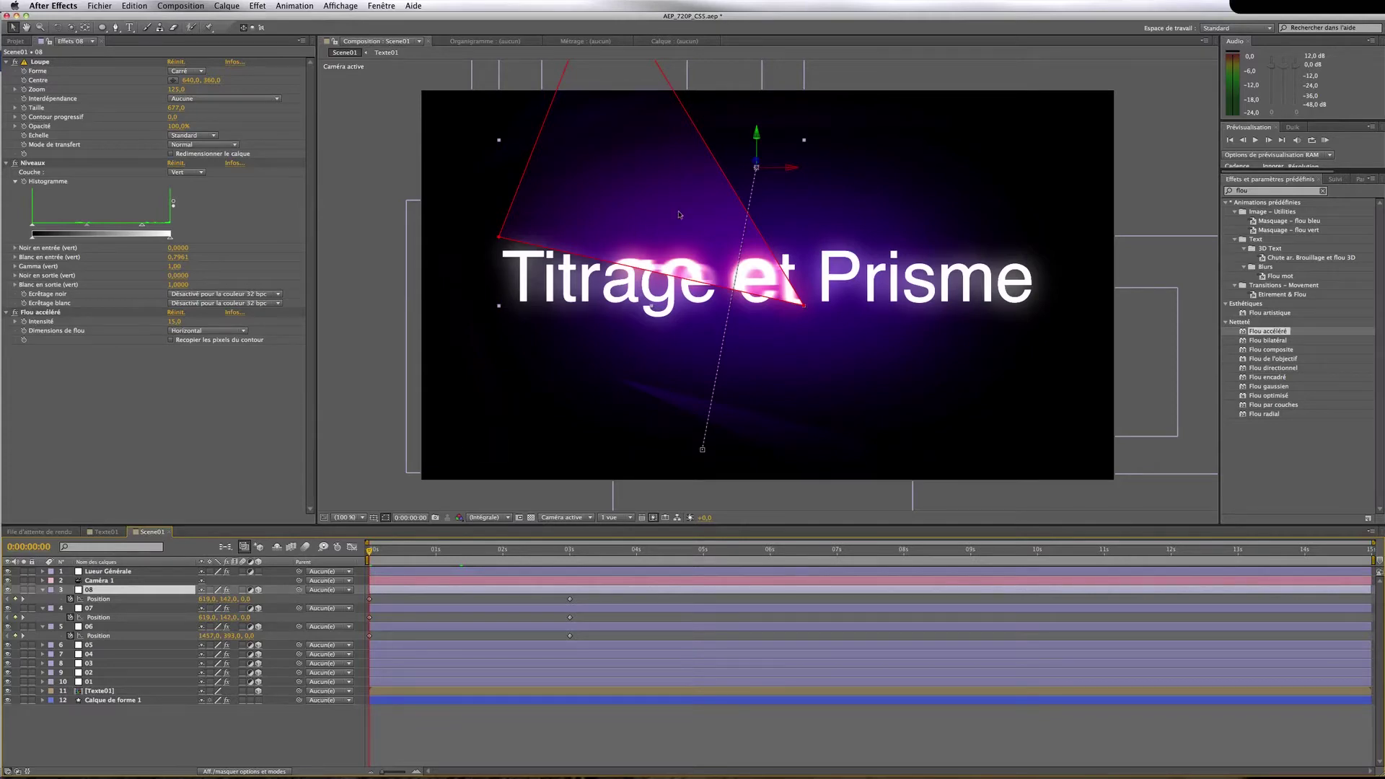
left_click_drag(671, 232, 913, 163)
key("k")
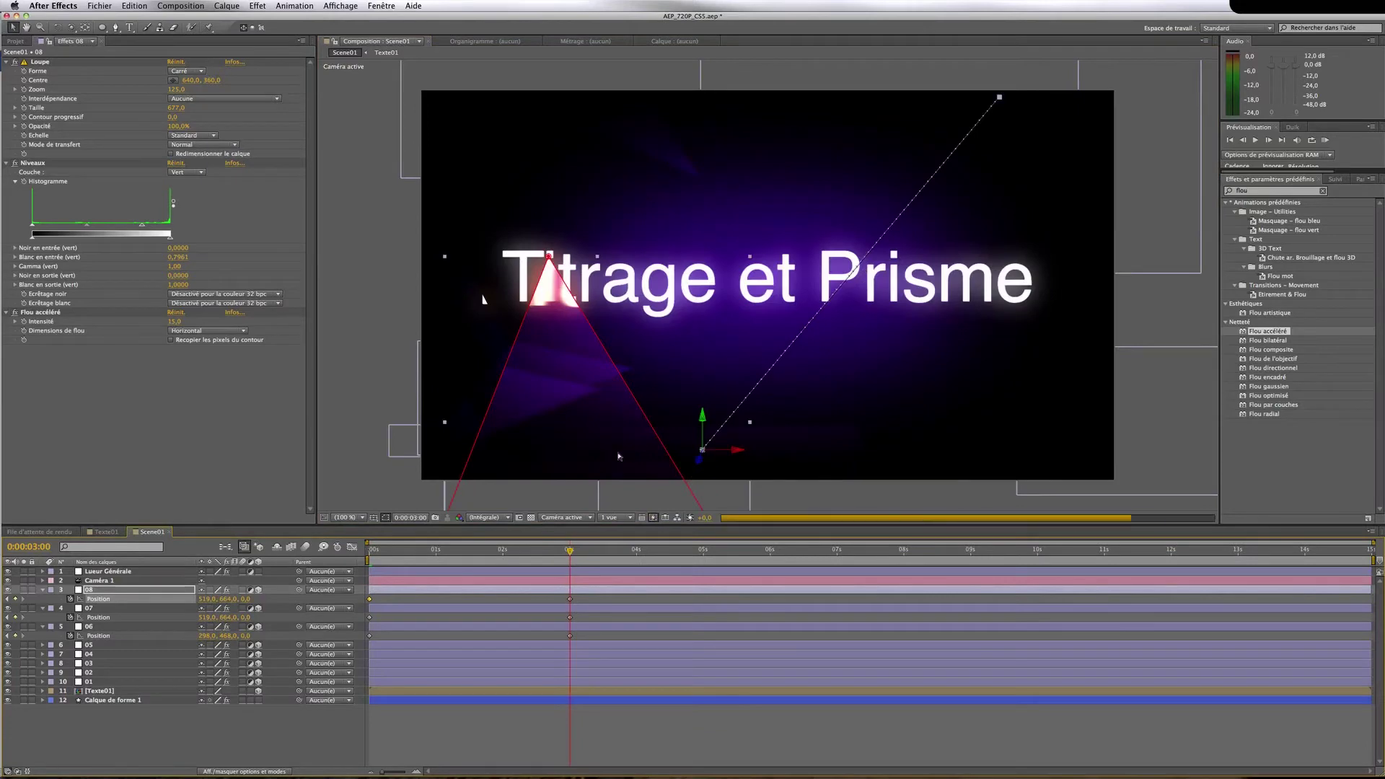
left_click_drag(696, 374, 926, 538)
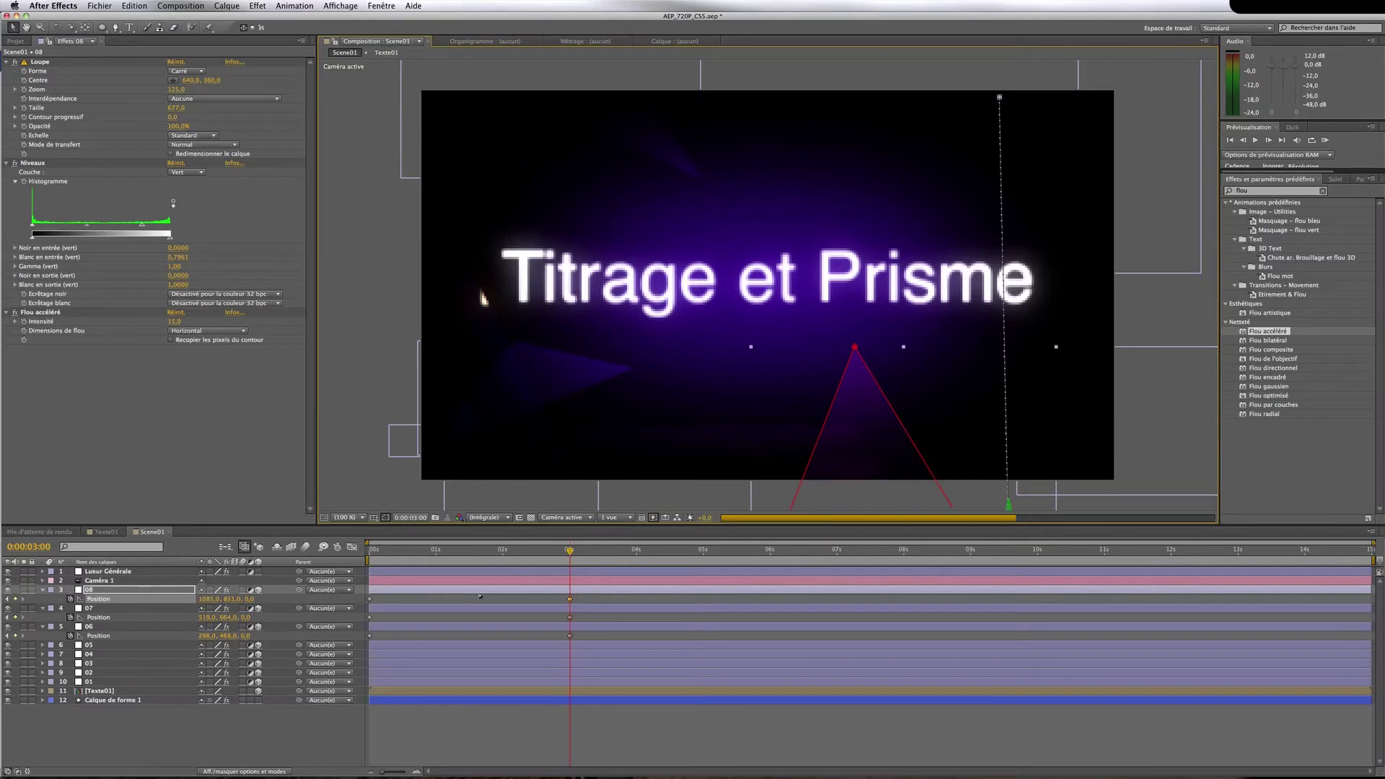
Check layer 08's new movement across the title at 2:00 and 1:13, with the layers deselected
left_click(503, 550)
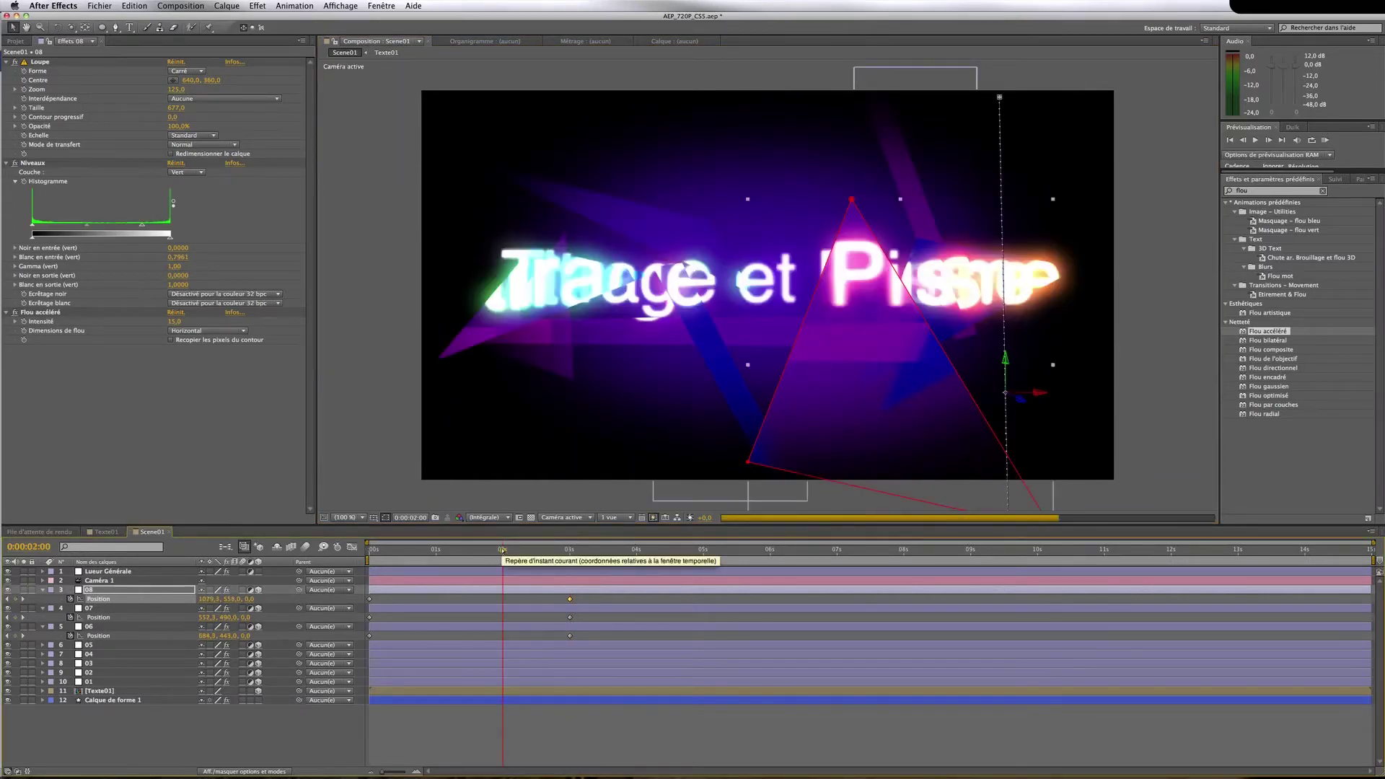
left_click_drag(503, 550, 471, 551)
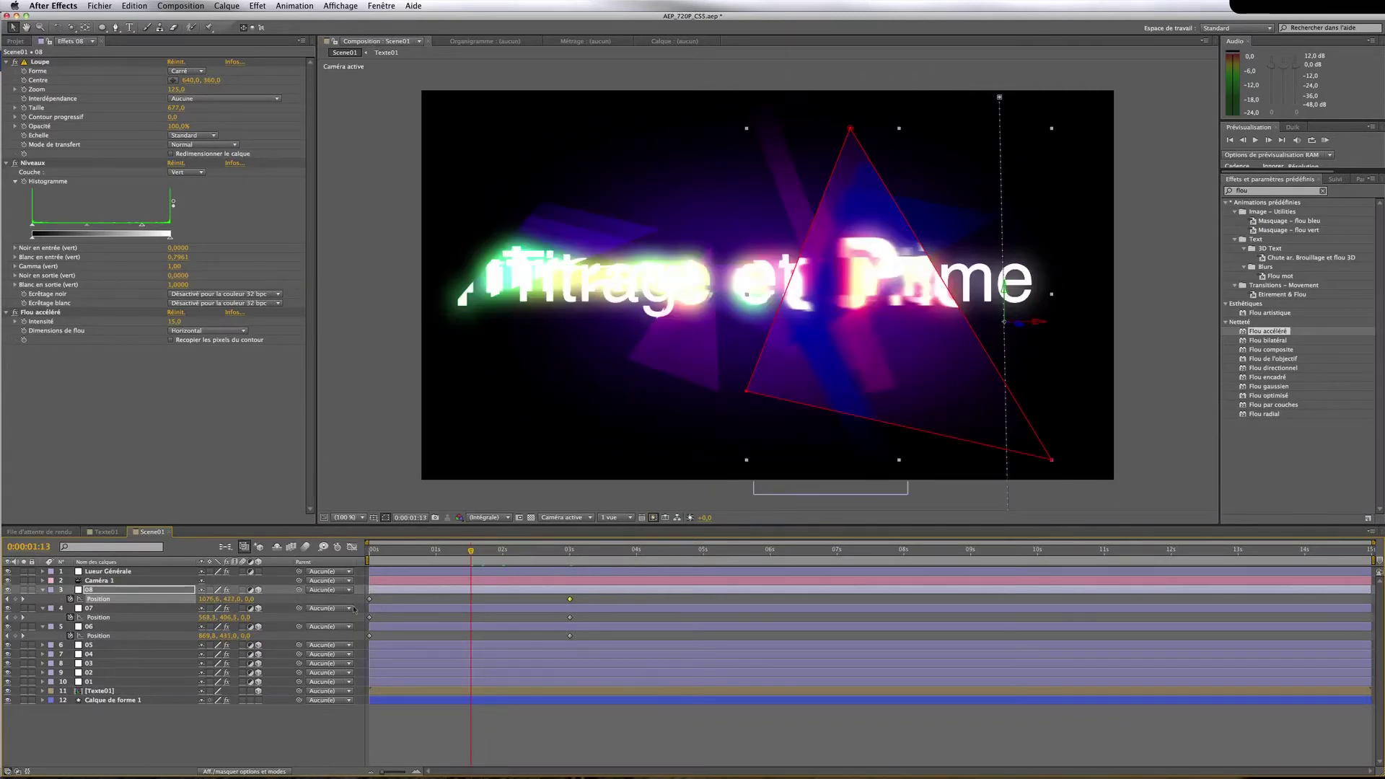
left_click(282, 604)
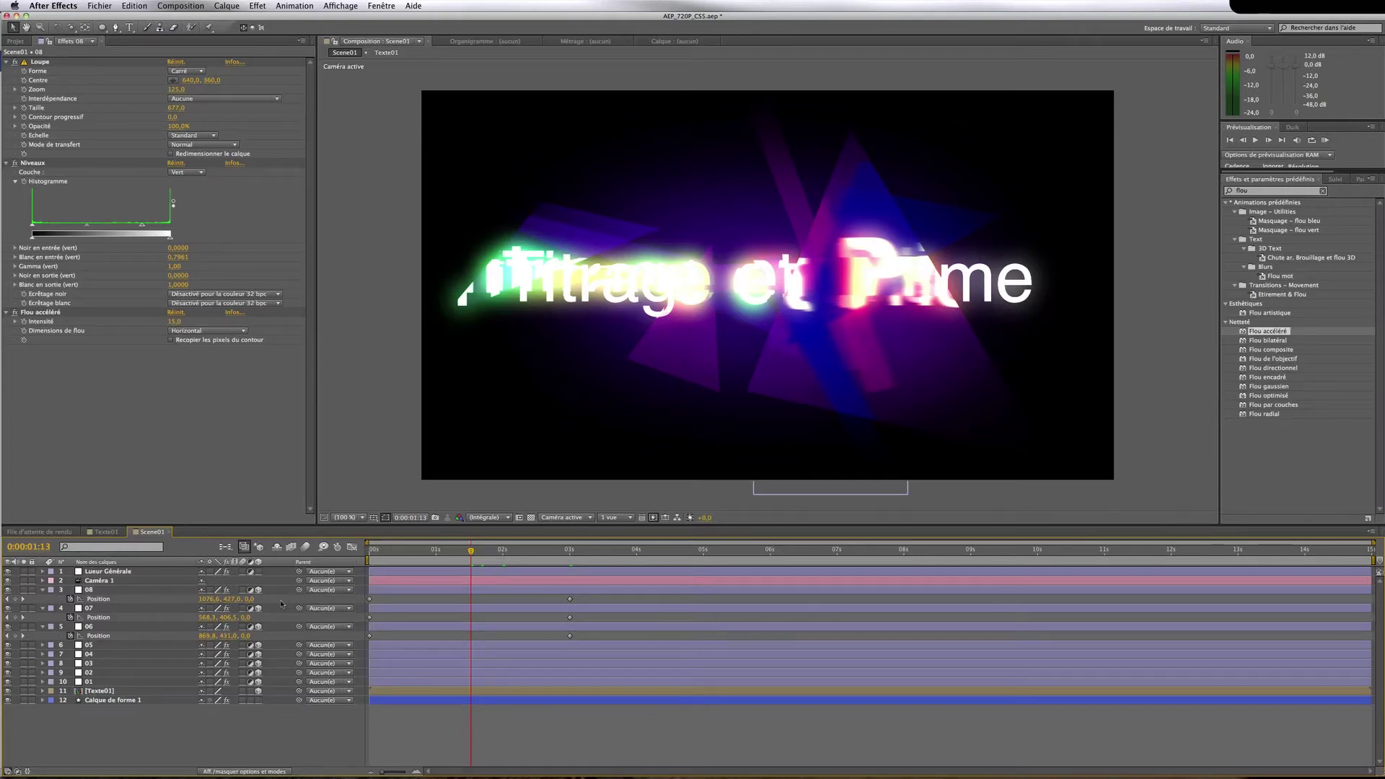
Find the triangular mask on layer 02 and set its Contour progressif du masque to 5 pixels
left_click(132, 627)
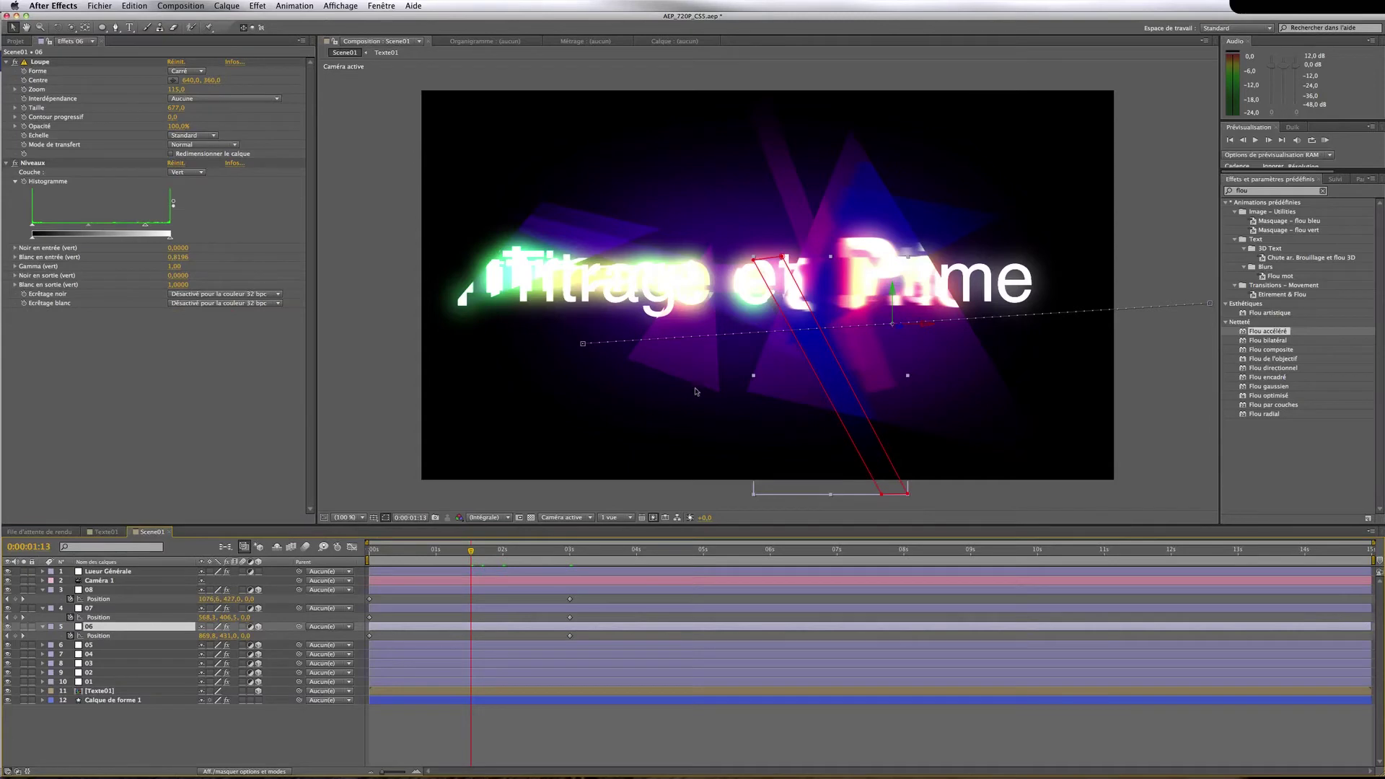
left_click(145, 648)
left_click(145, 665)
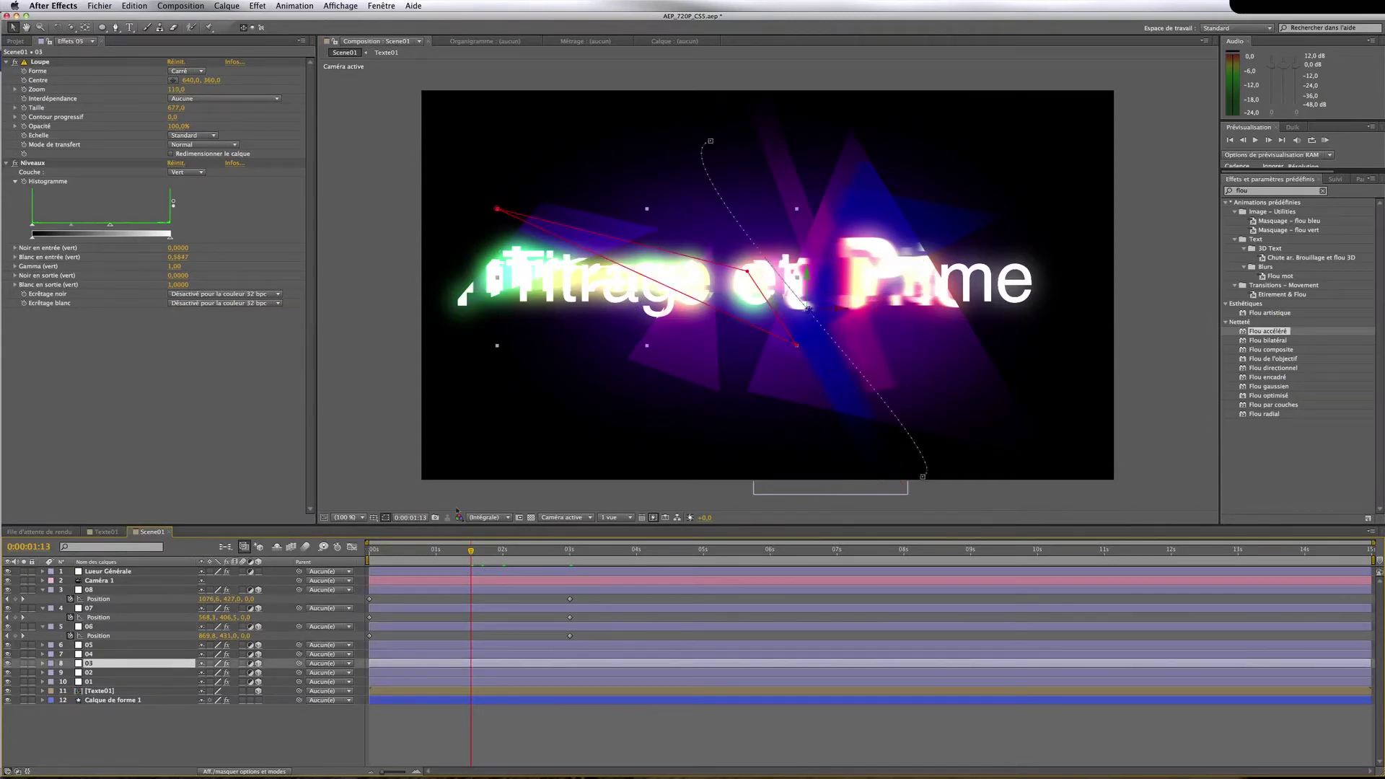
left_click(141, 674)
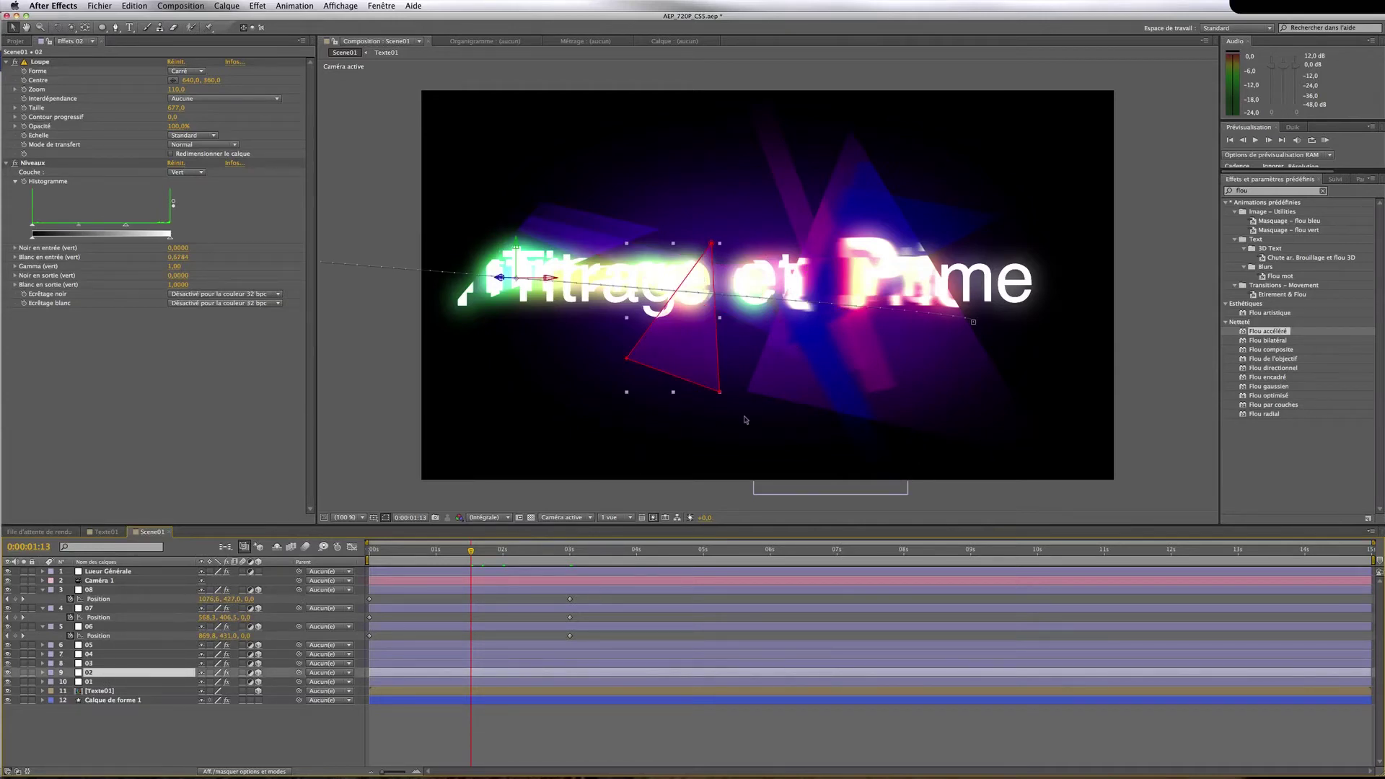
key("f")
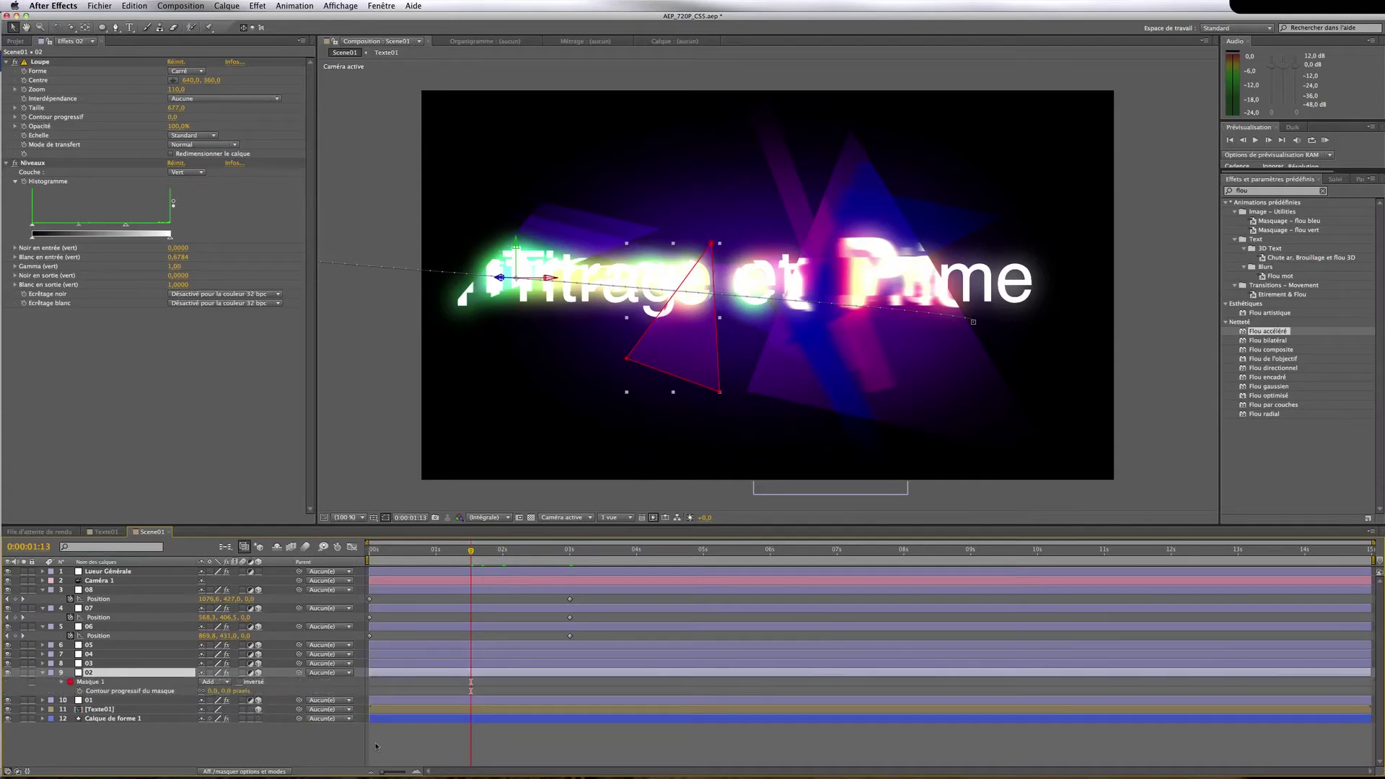
left_click(227, 692)
type("5")
key("Return")
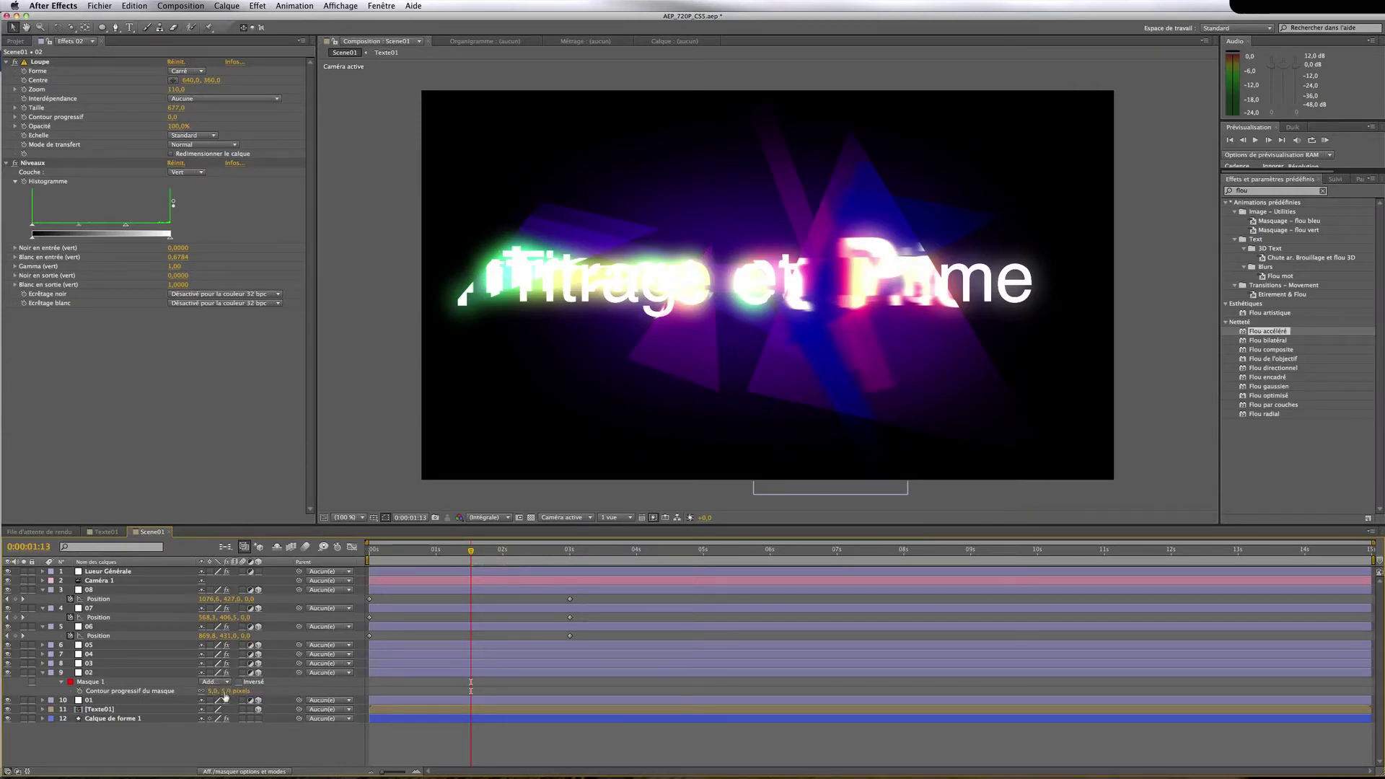
Increase the Contour progressif du masque on layer 02, trying 50 pixels and settling on 10
left_click_drag(226, 695, 293, 693)
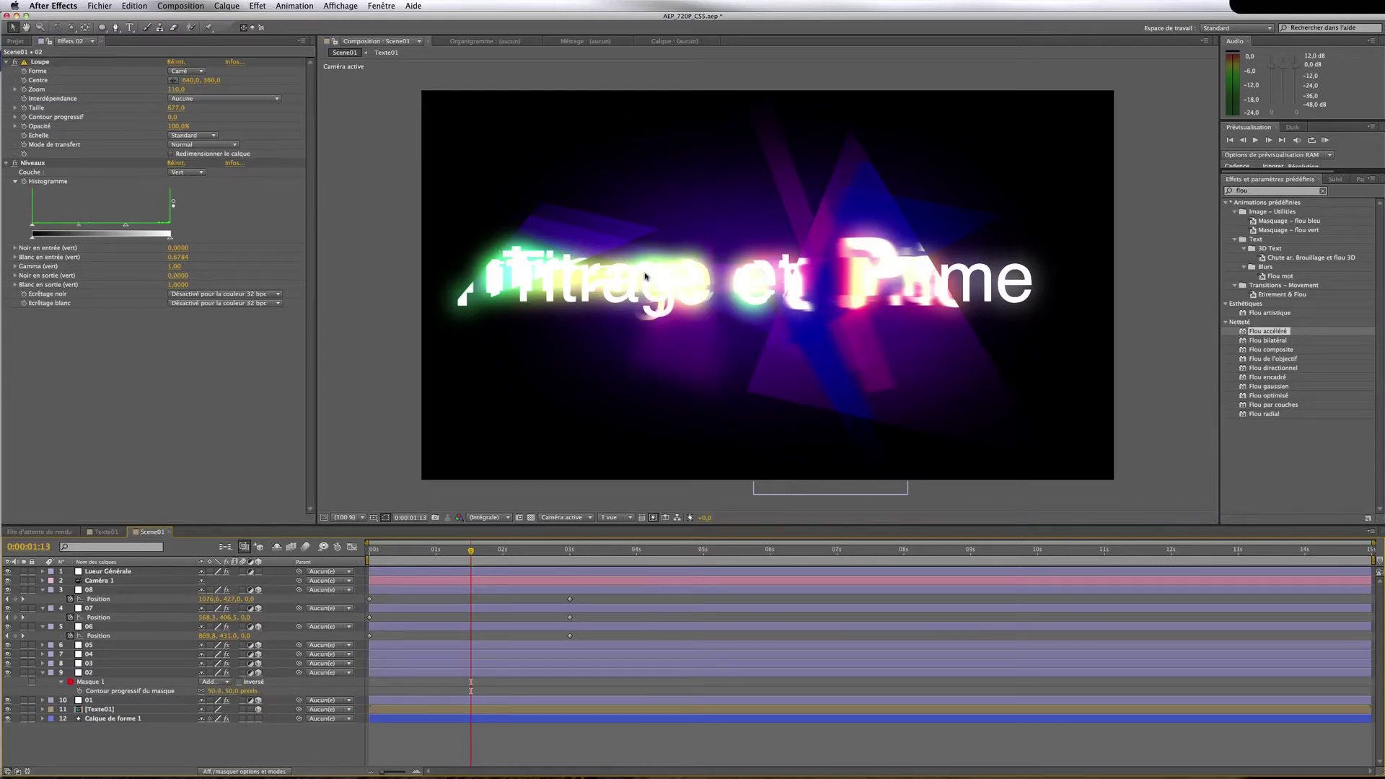
left_click(236, 692)
key("Return")
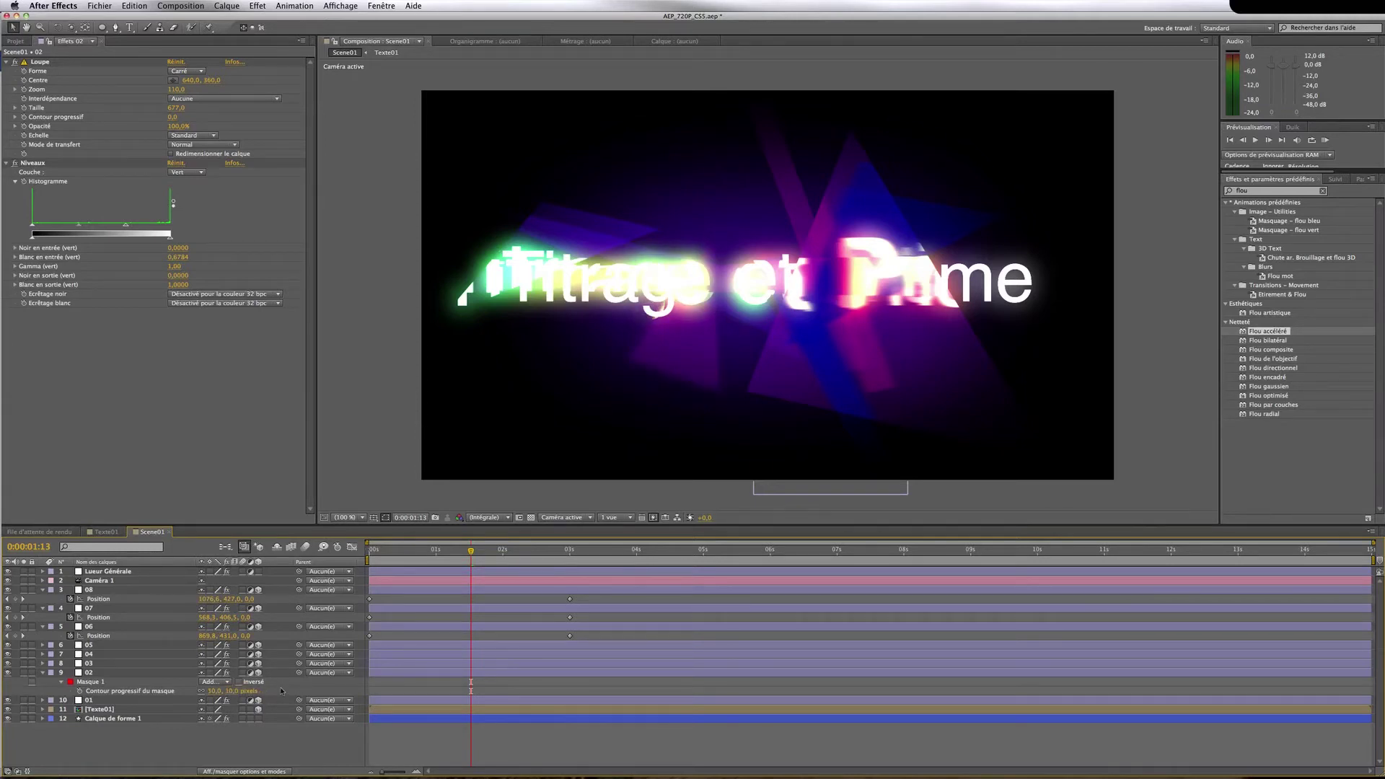
Try a Contour progressif du masque of 10 pixels on the masks of all numbered layers, 01 to 08
left_click_drag(280, 703, 175, 598)
key("f")
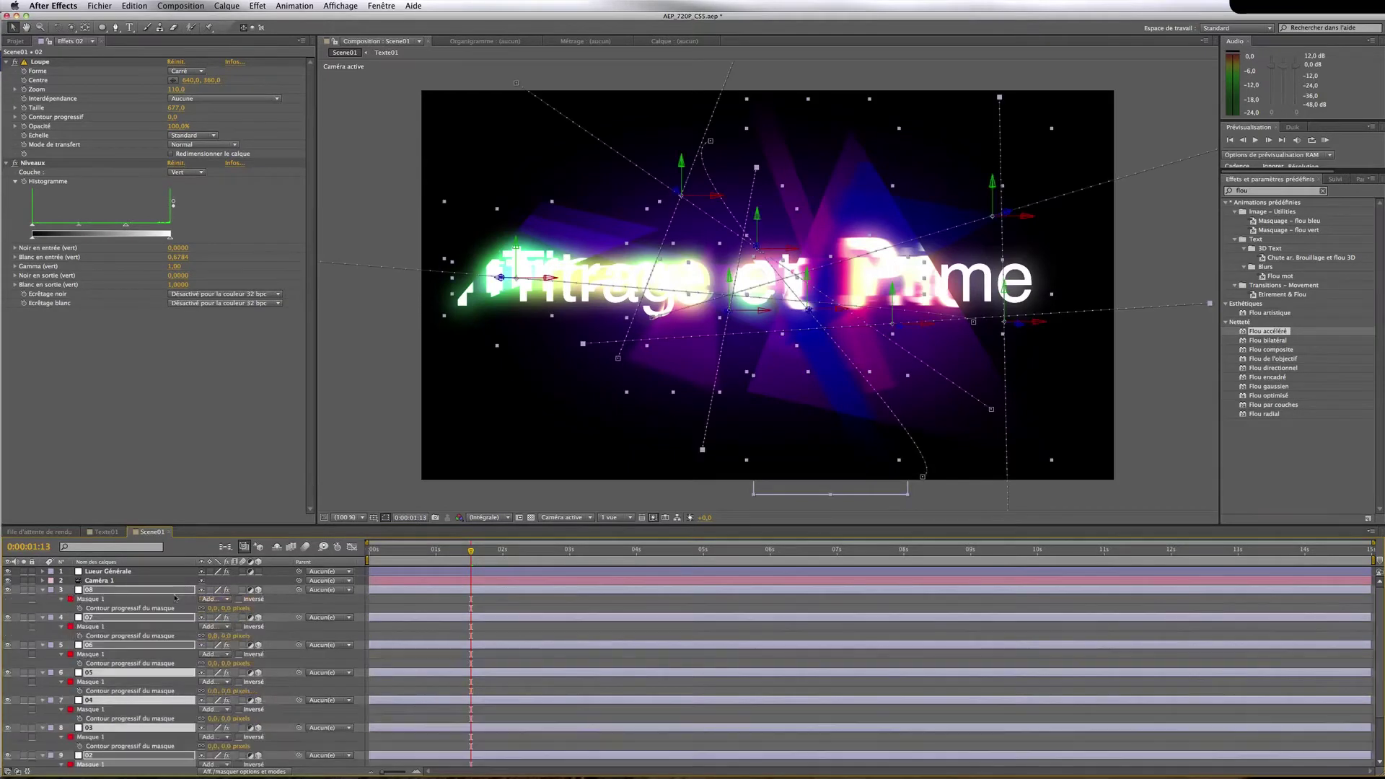
left_click(227, 608)
type("10")
key("Return")
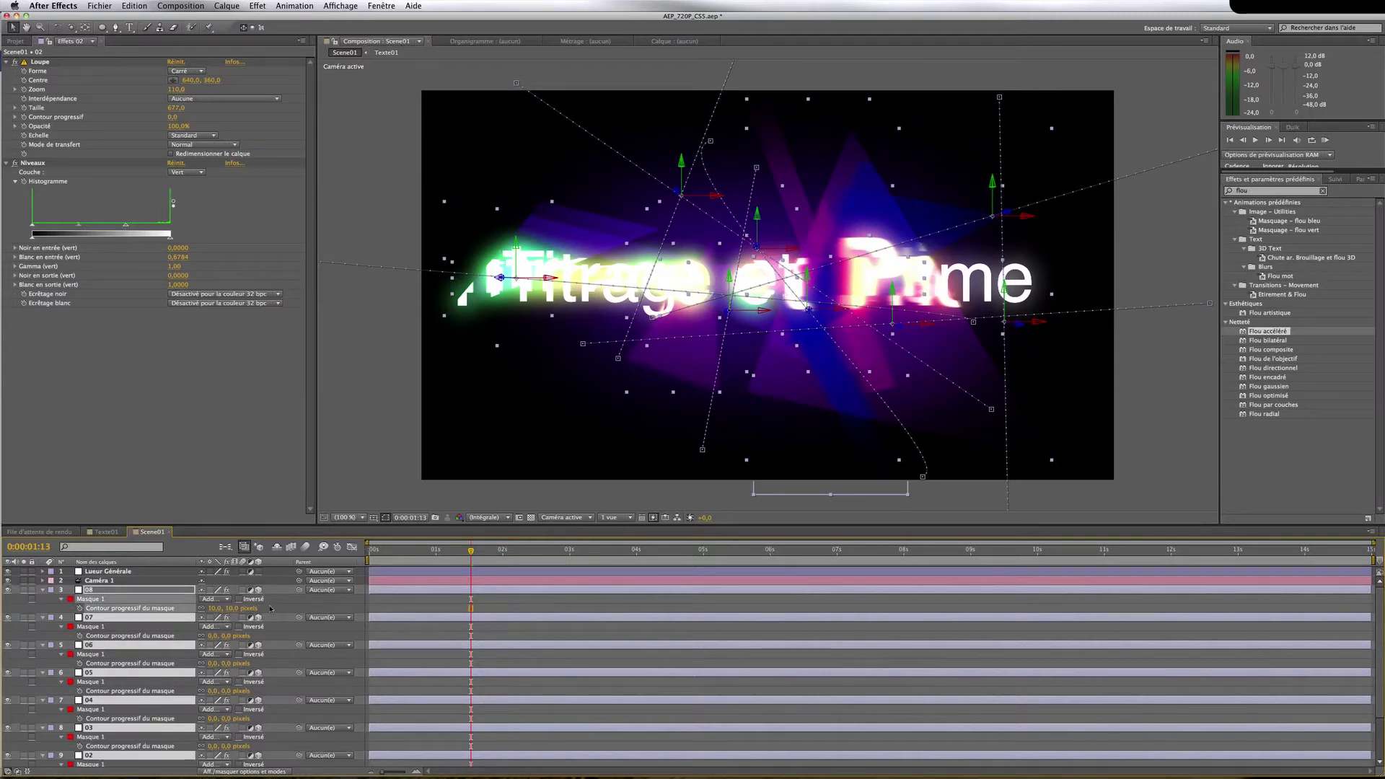
left_click_drag(273, 608, 121, 743)
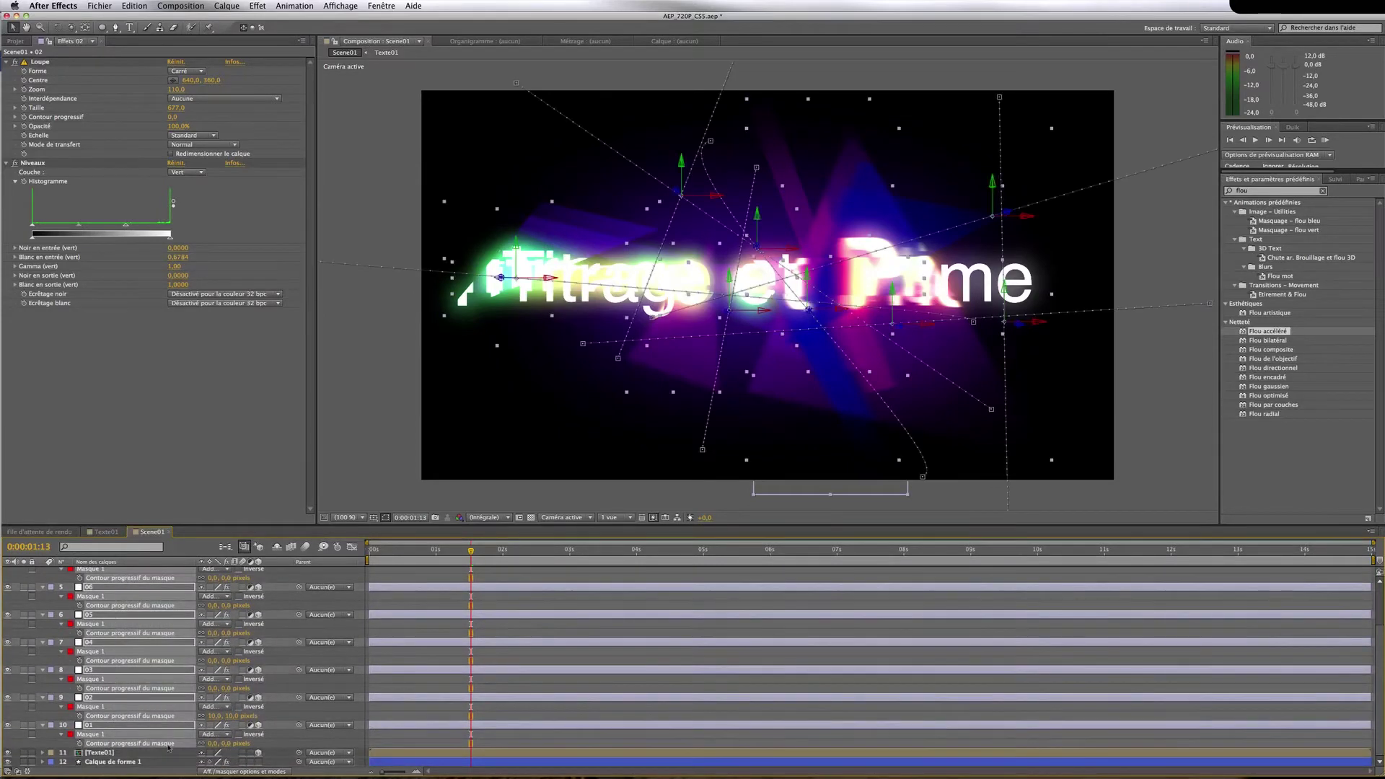
left_click(228, 744)
key("Return")
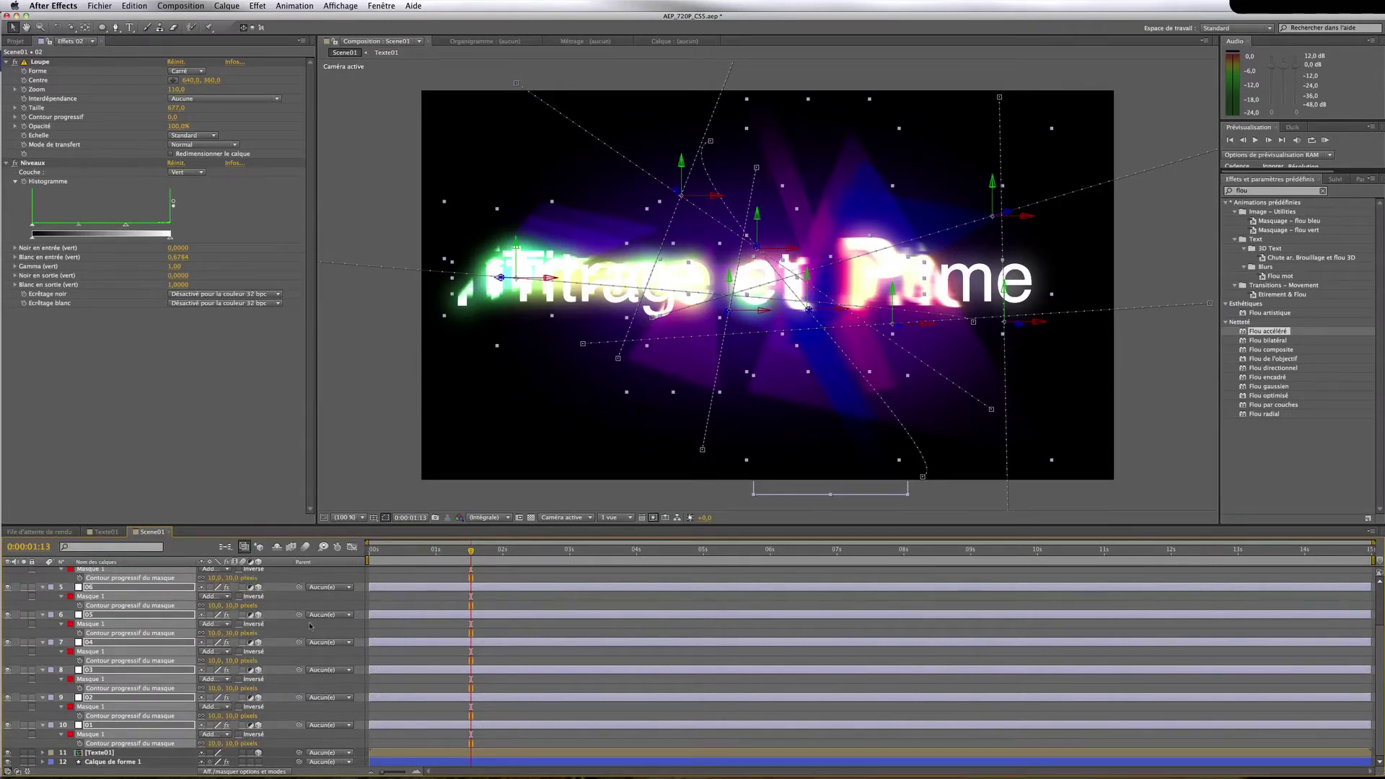
Deselect the layers and preview the title animation with the feathered masks
left_click(310, 625)
scroll(400, 572, "up", 3)
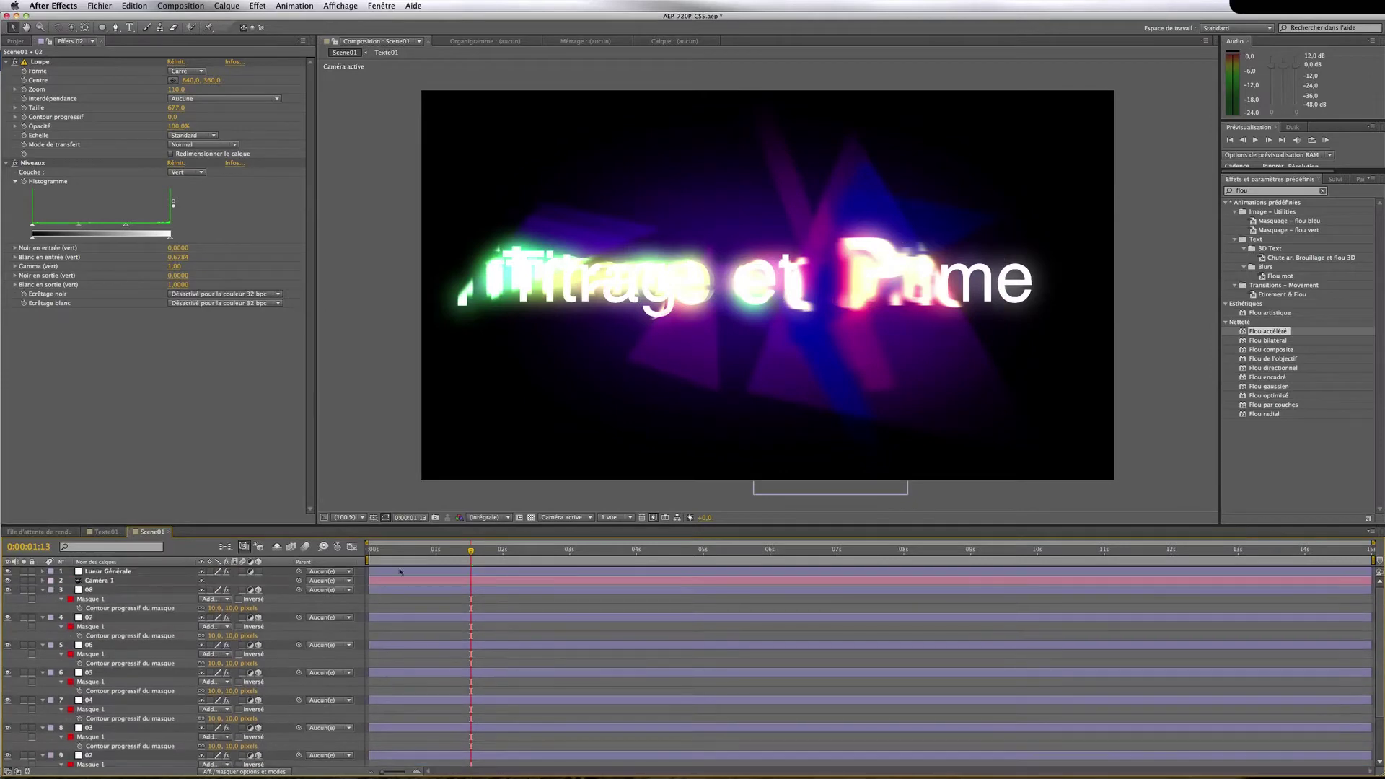
left_click(434, 553)
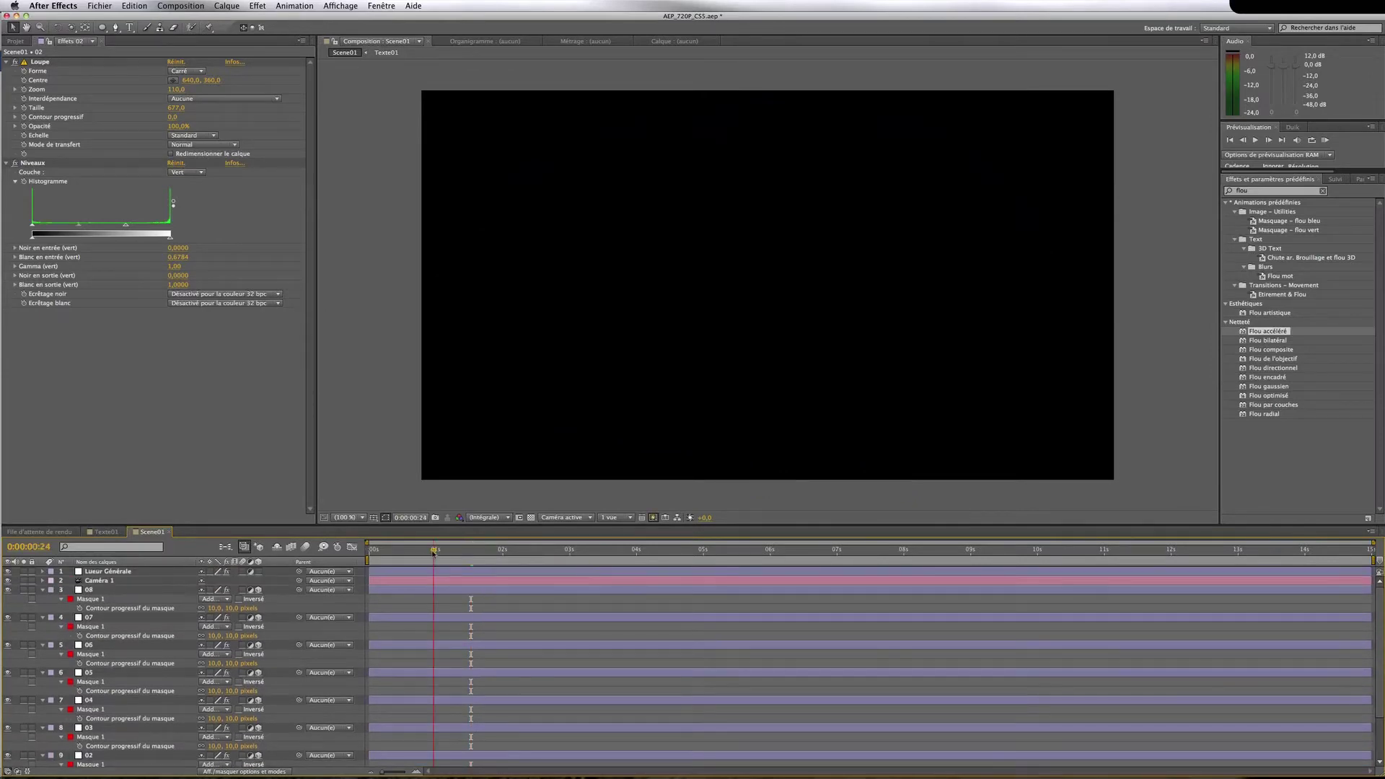
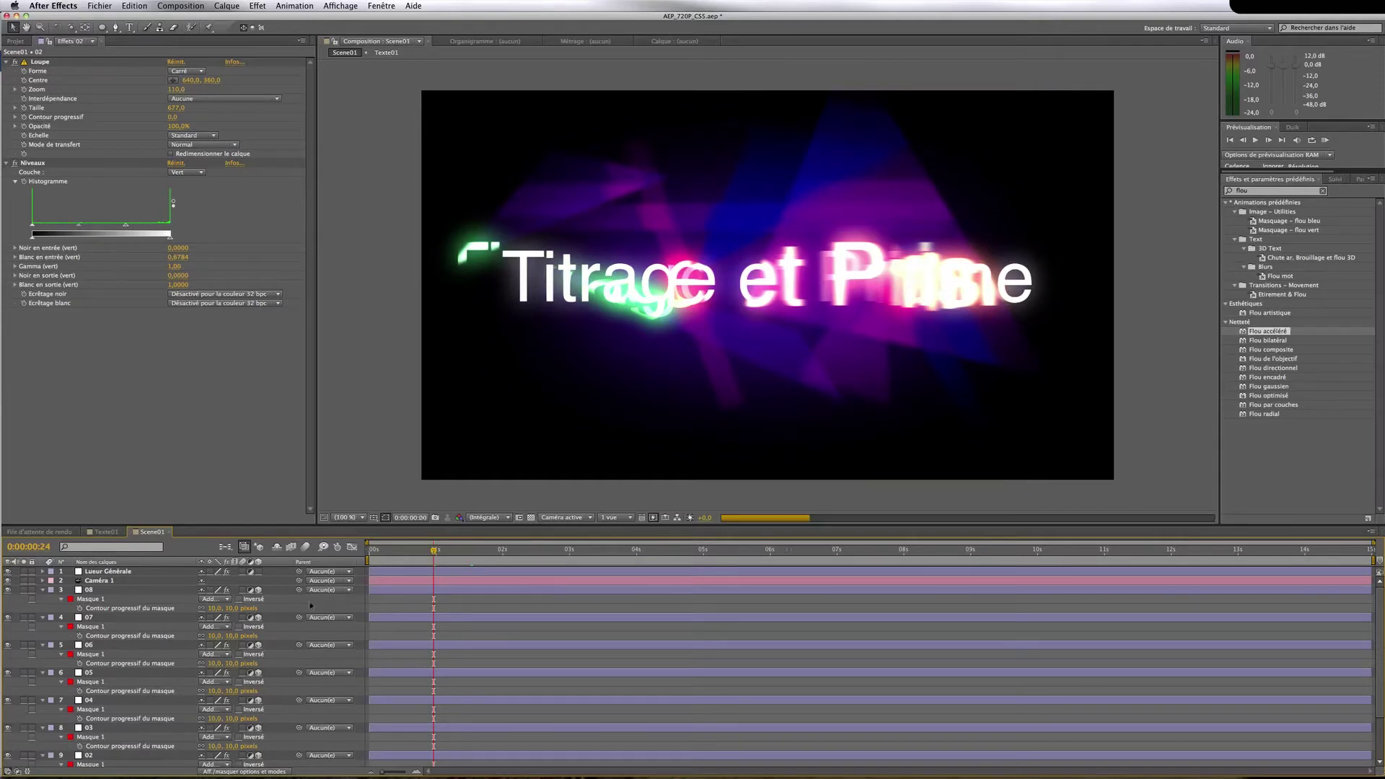
key("KP_0")
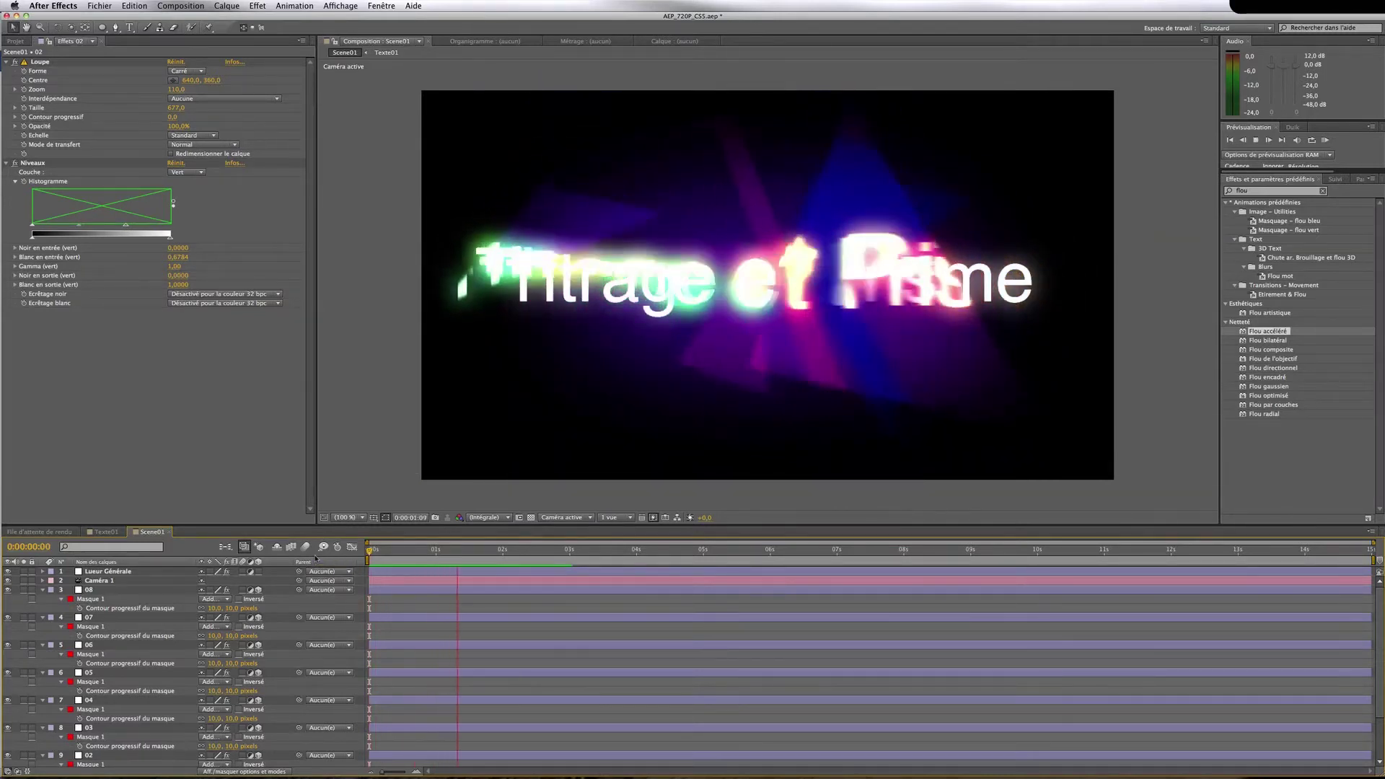
key("space")
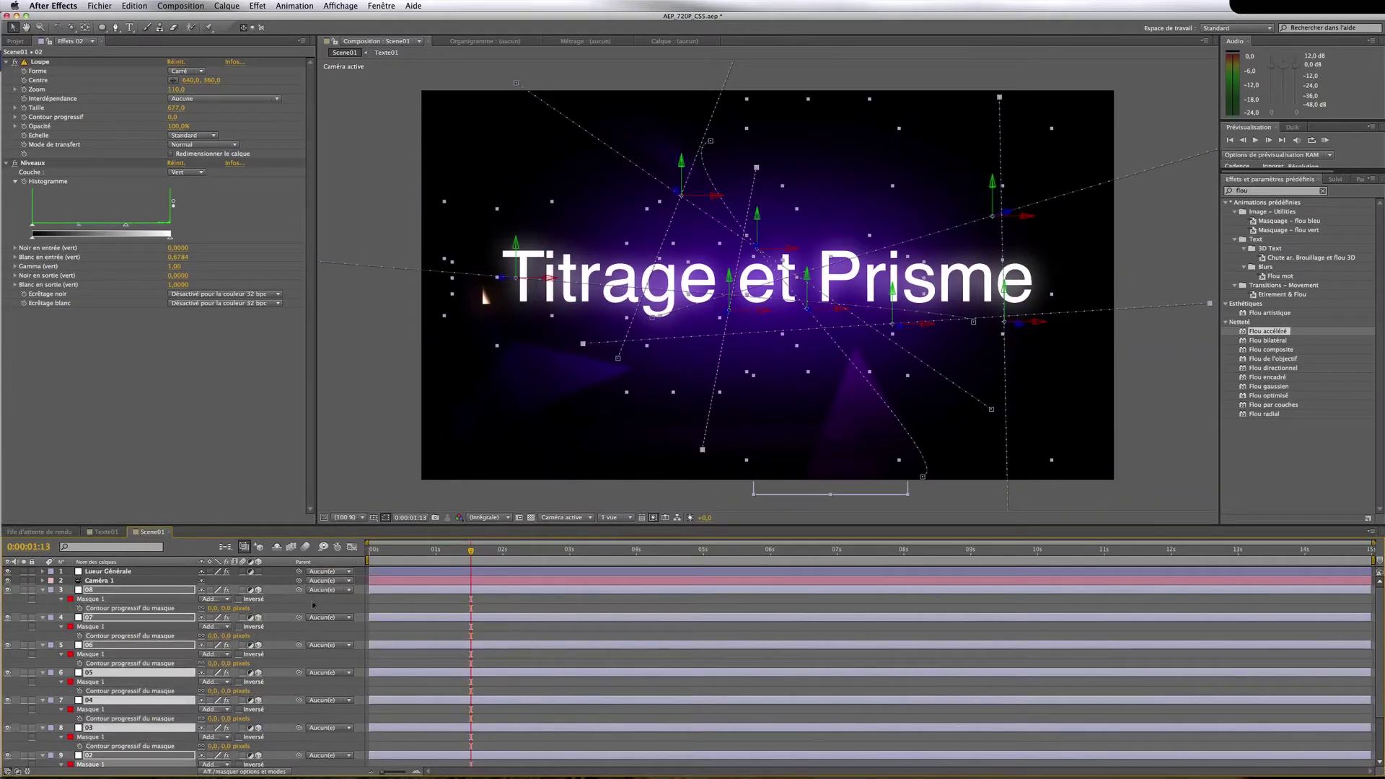
Undo the feathering on the numbered layers, reset layer 02's mask feather to 0 pixels and collapse the layer properties
scroll(314, 606, "down", 2)
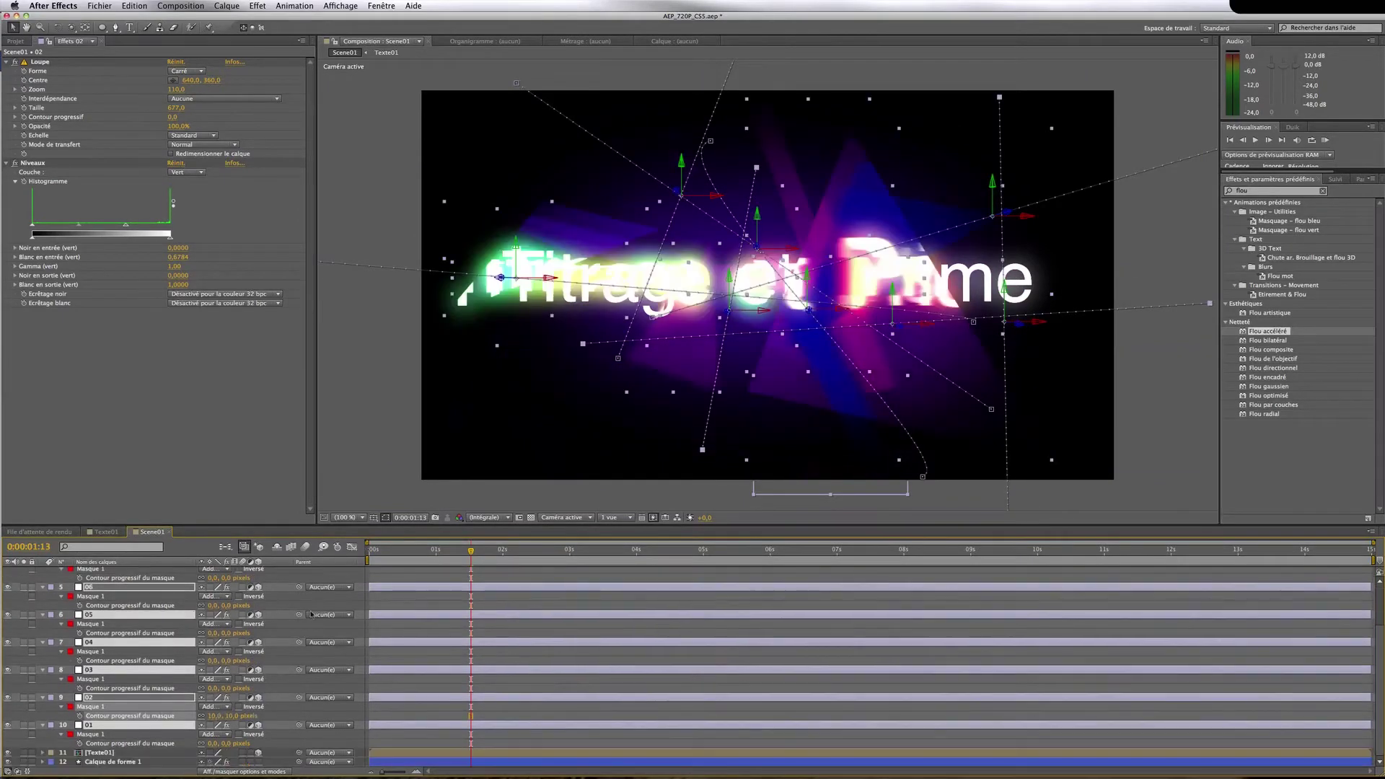
left_click(234, 716)
type("0")
left_click(284, 715)
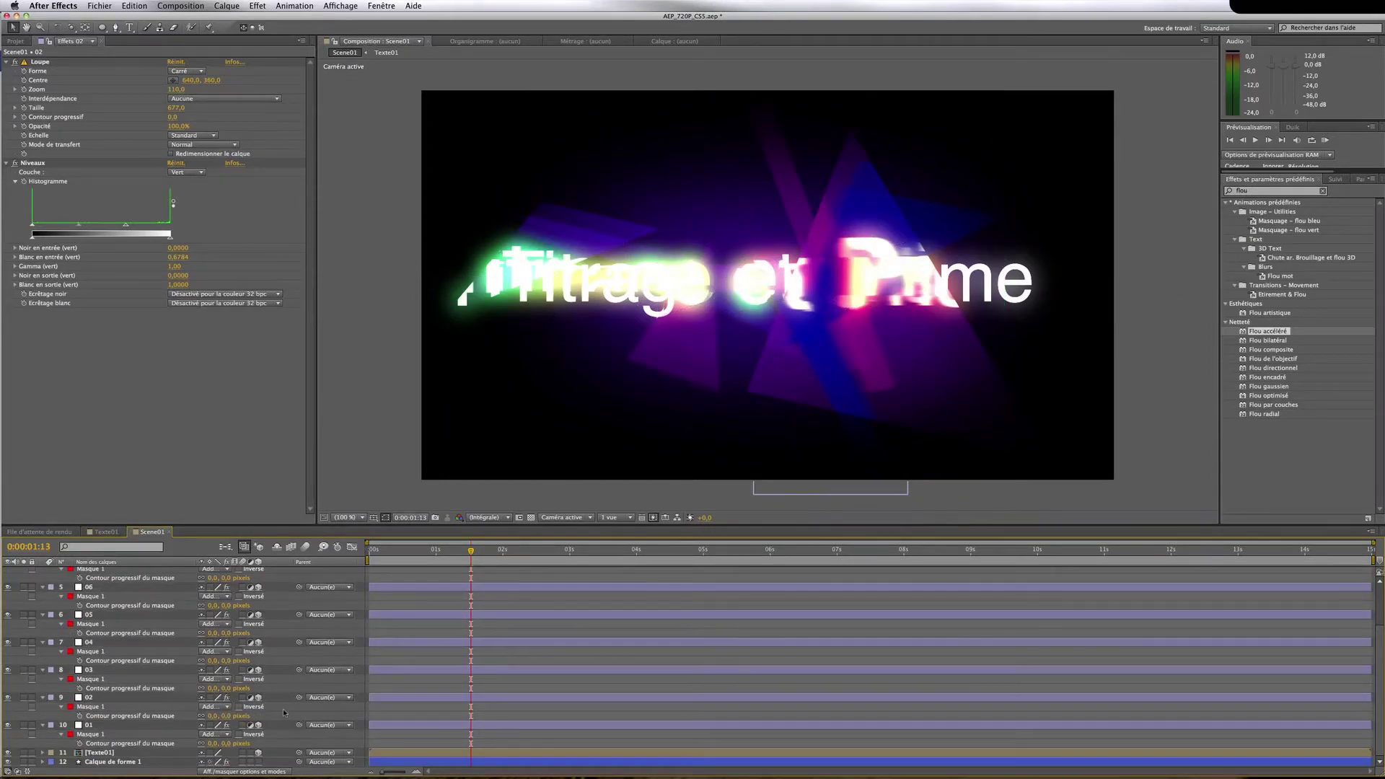
key("f")
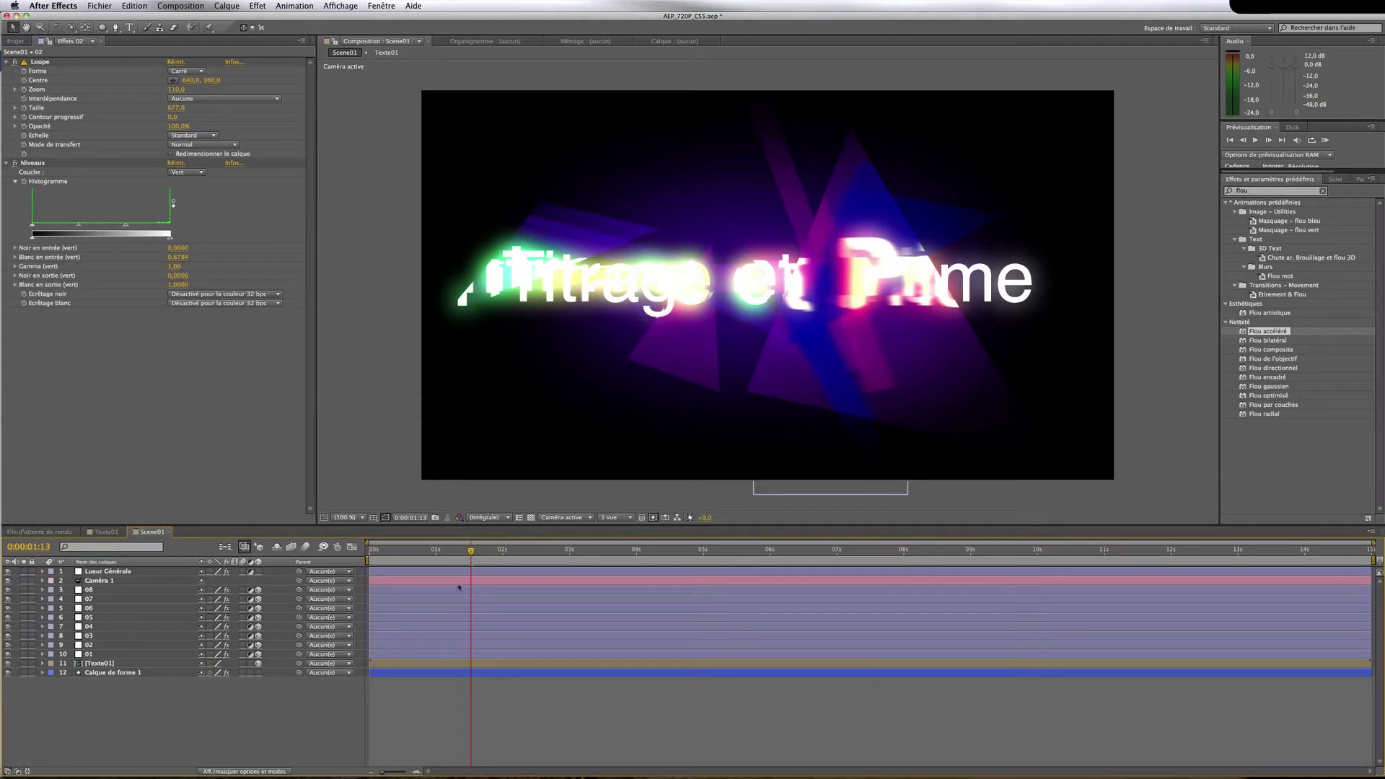
Move layer 08 at its 0 s Position keyframe farther up and right, beyond the frame's upper-right area
mouse_move(470, 552)
left_mouse_down()
mouse_move(395, 551)
mouse_move(468, 552)
left_mouse_up()
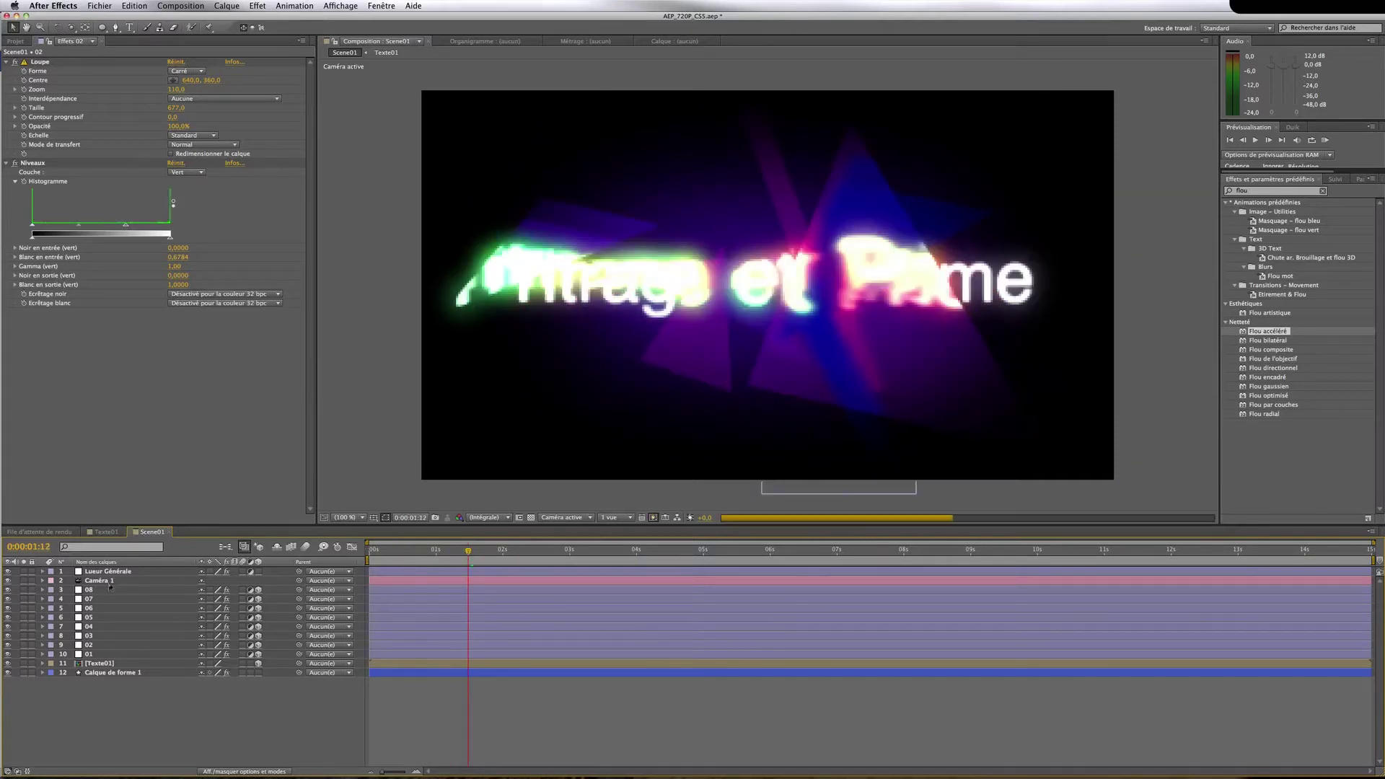
left_click(186, 589)
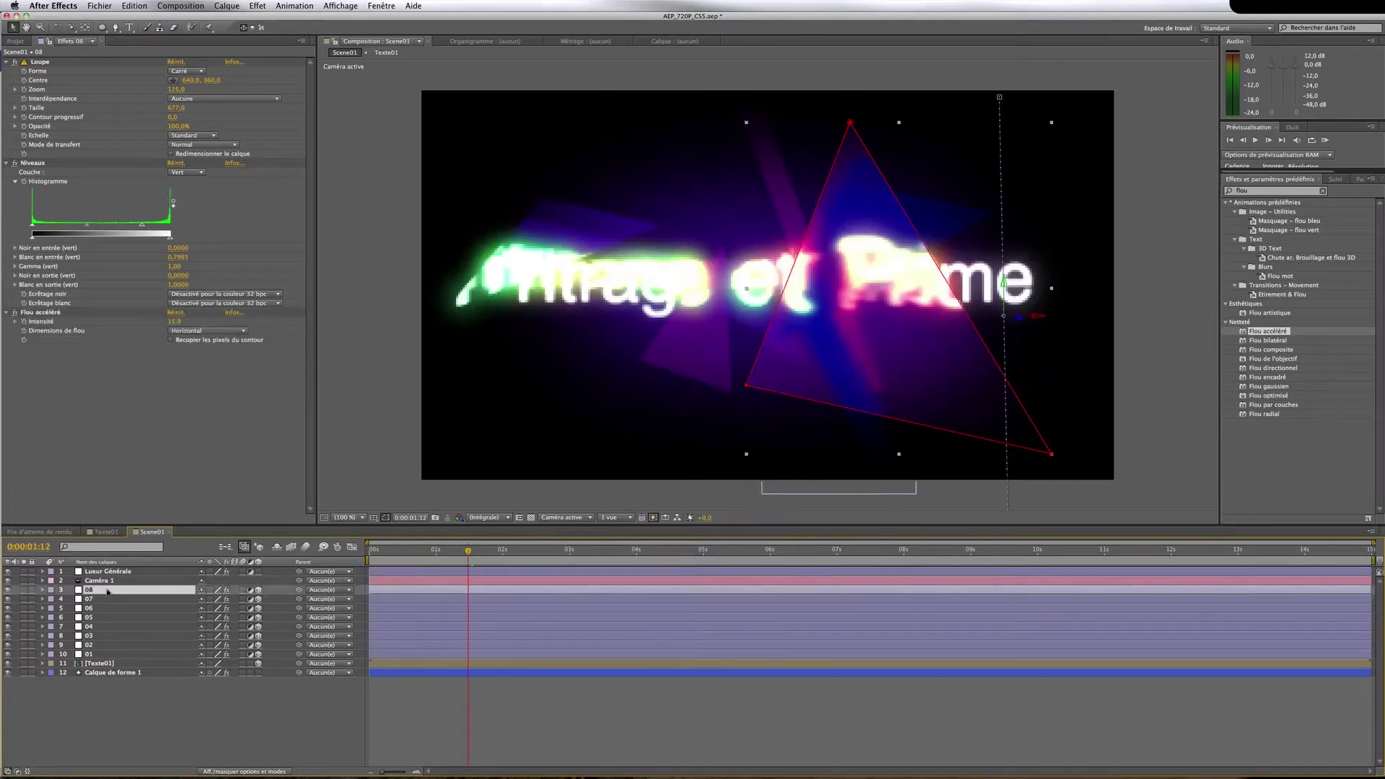
key("p")
left_click(372, 552)
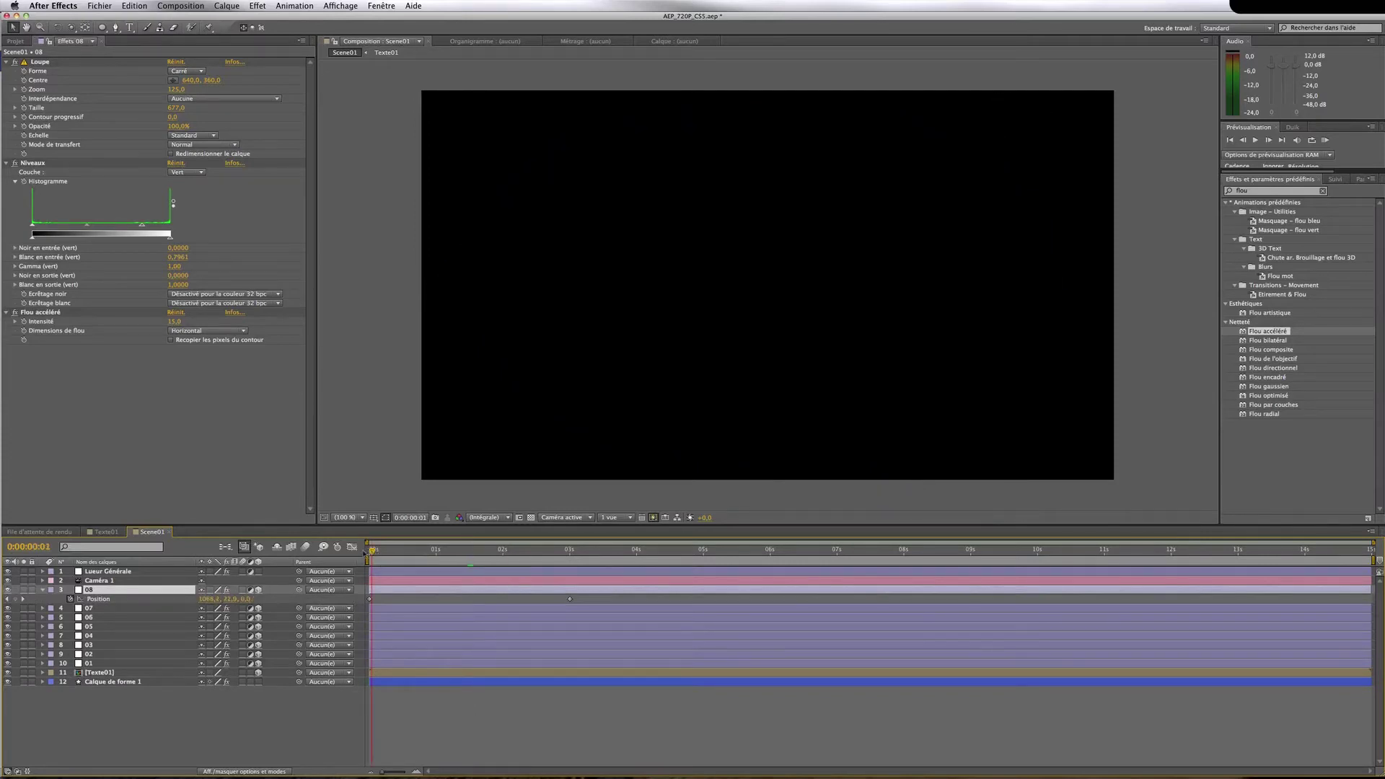
left_click(367, 552)
left_click_drag(1001, 85, 1021, 65)
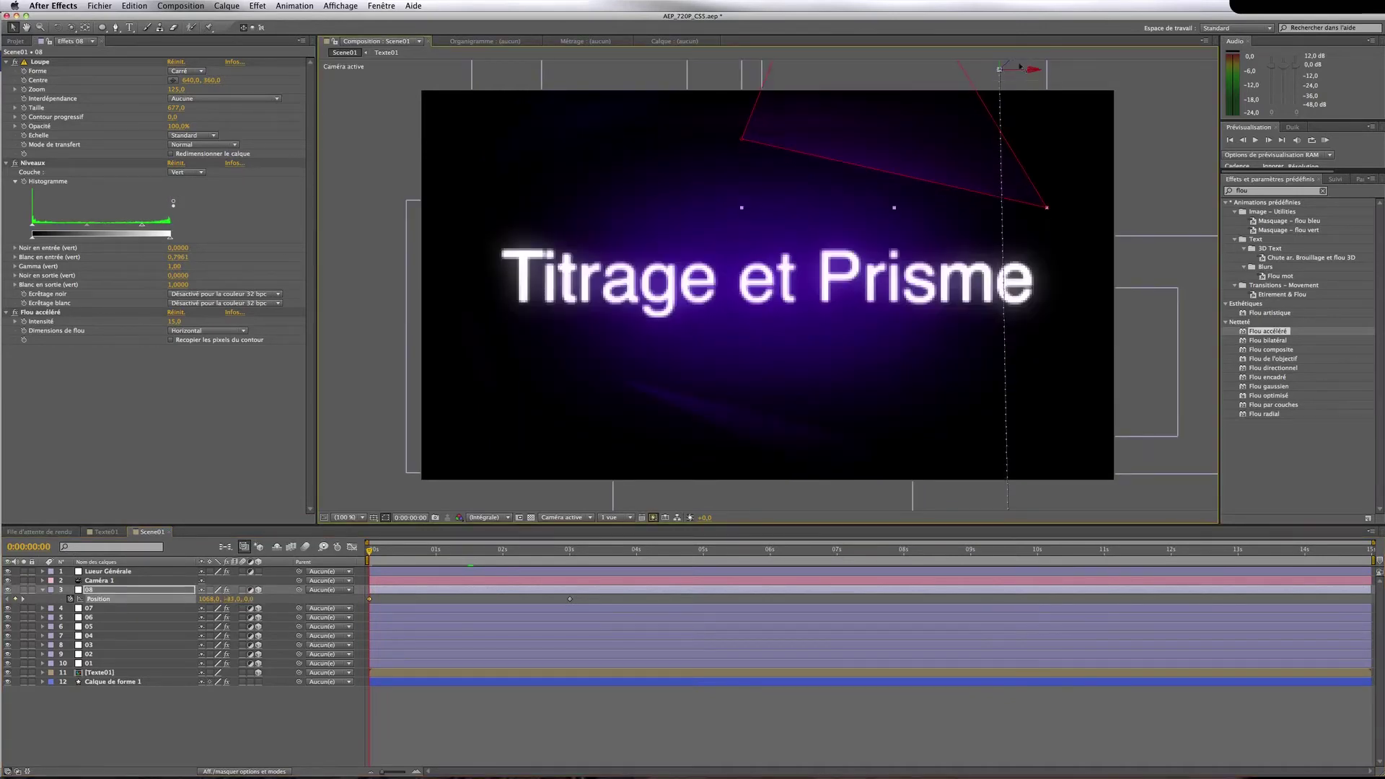
left_click_drag(951, 137, 1004, 83)
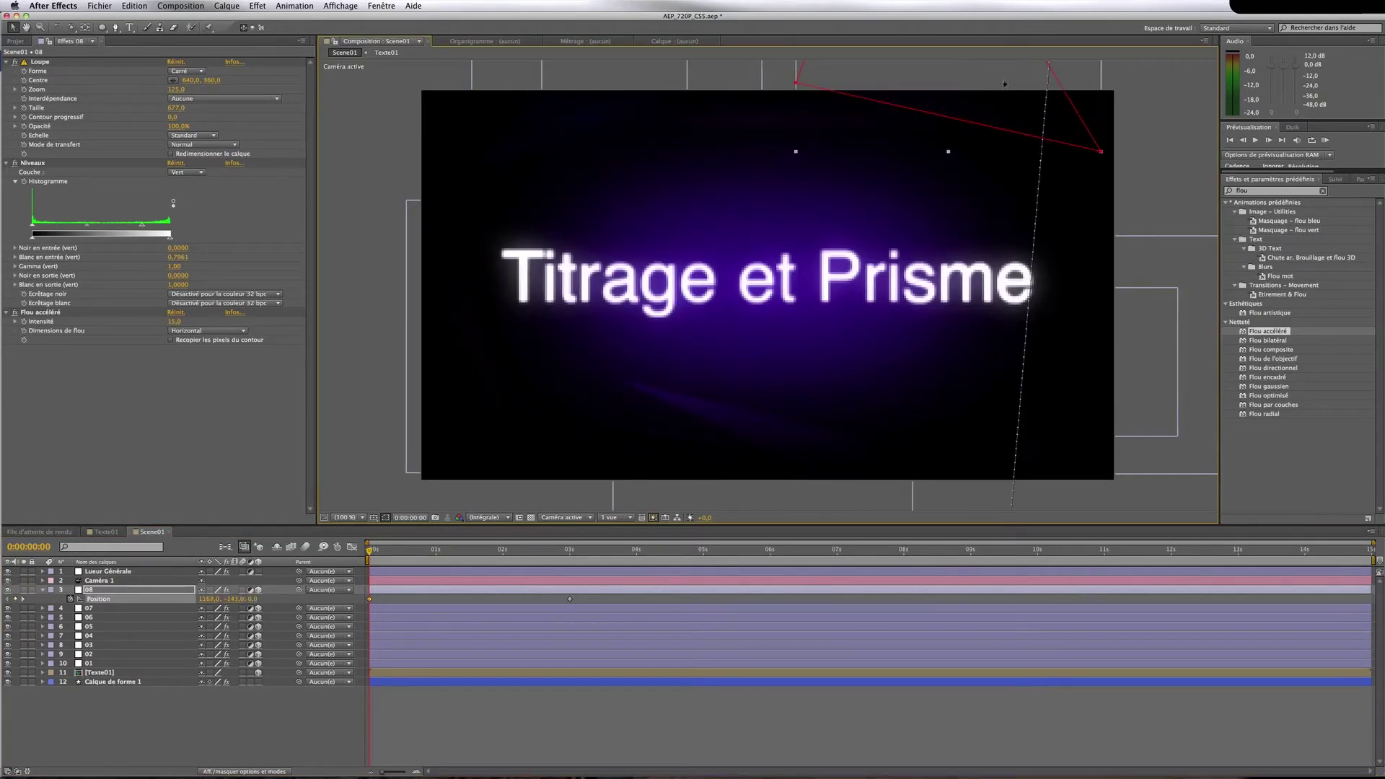
Move layer 08 at its 3 s Position keyframe left and down, so mostly only its mask's tip remains in frame
left_click(570, 552)
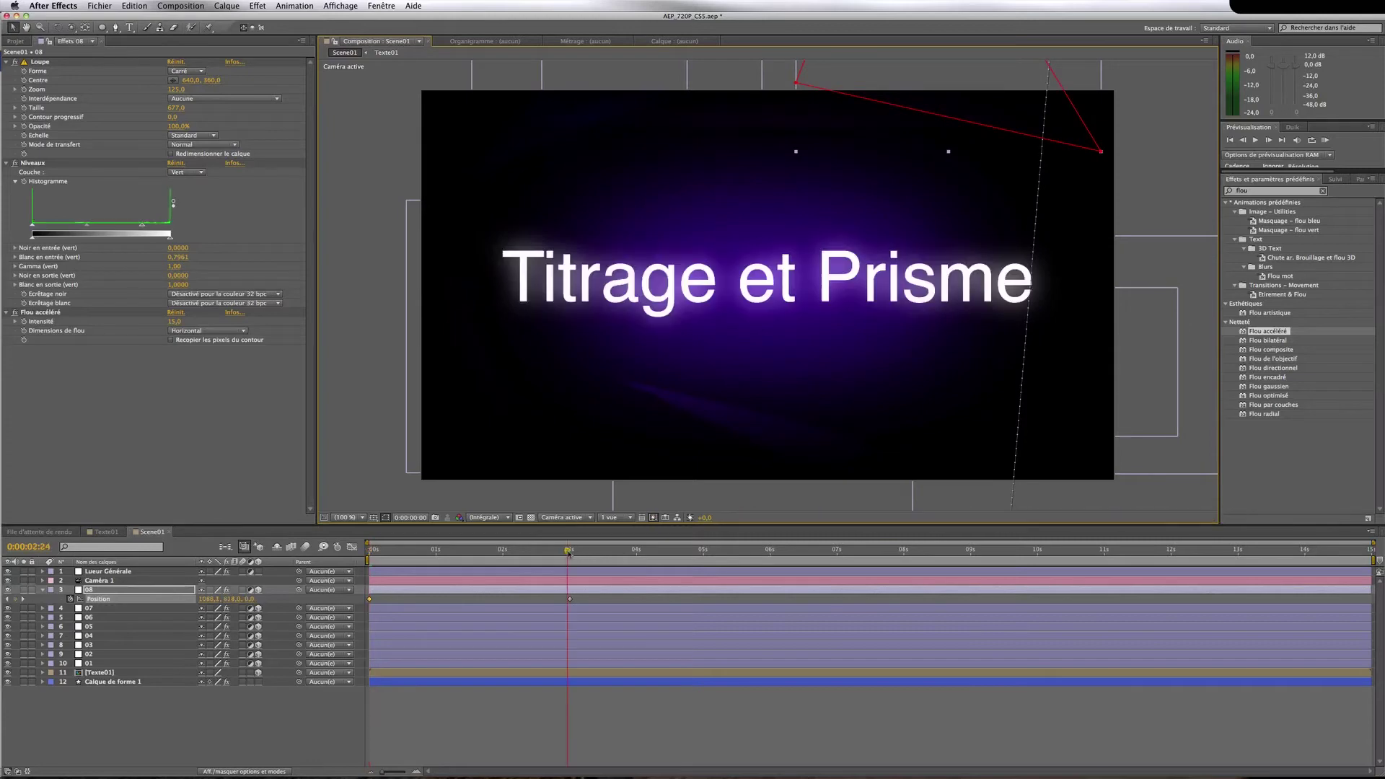
left_click(571, 552)
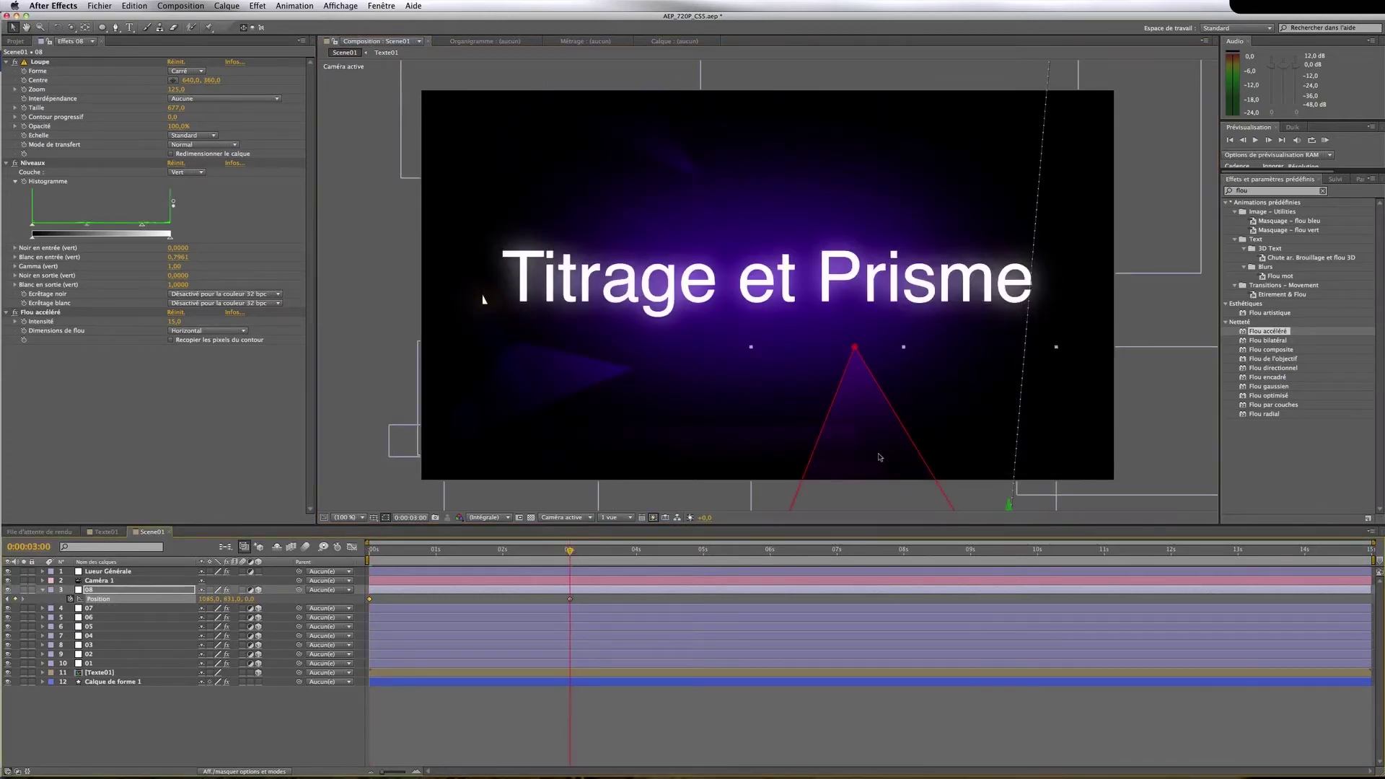
left_click_drag(829, 480, 605, 420)
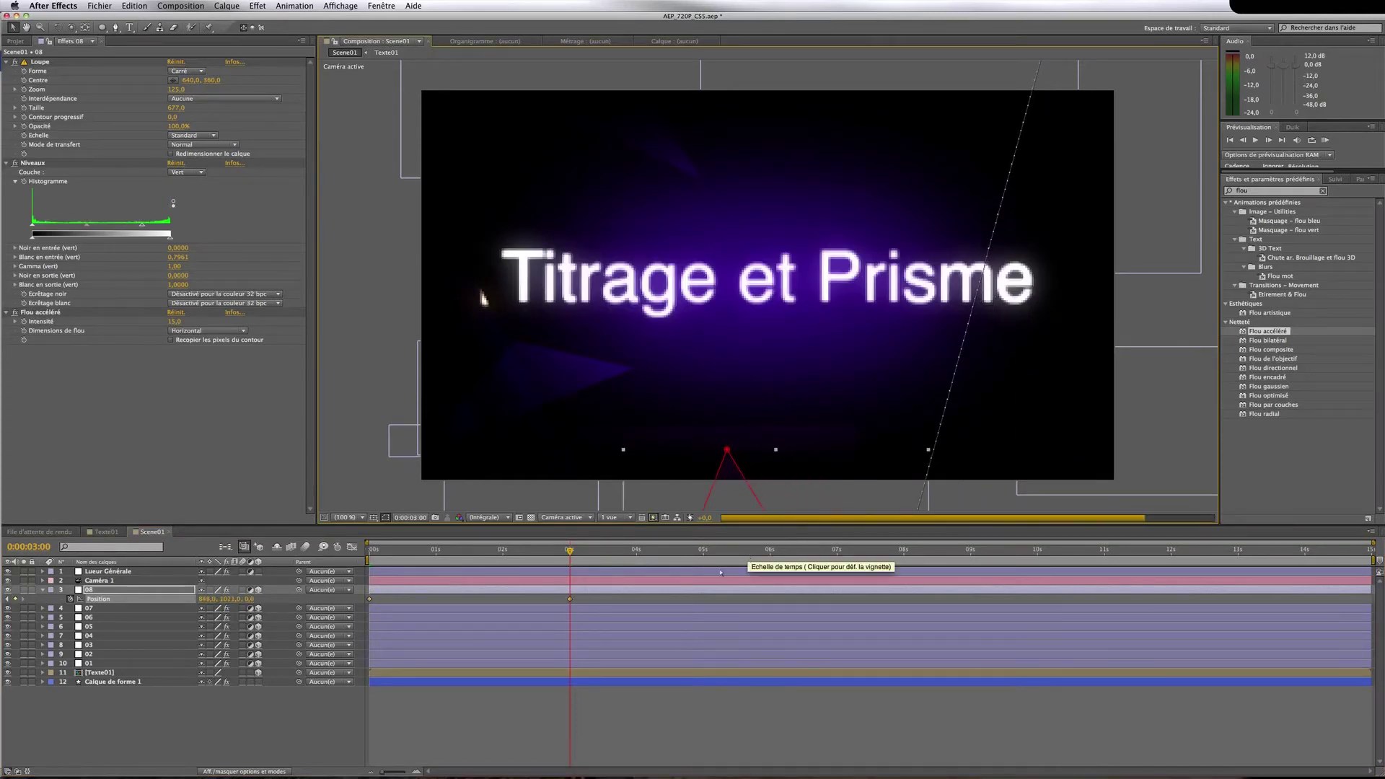
Duplicate layer 08 and rename the copy 09
key("super+d")
right_click(101, 591)
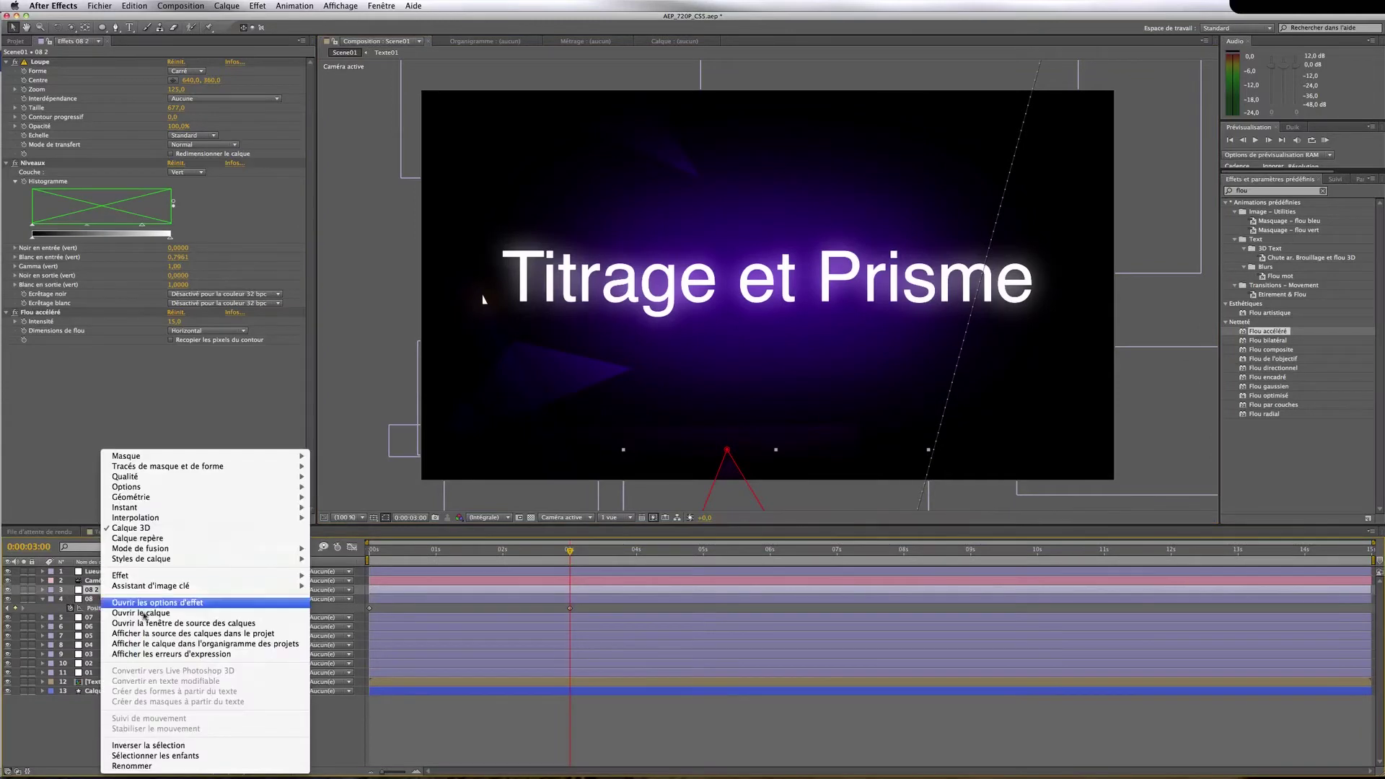
left_click(132, 766)
type("09")
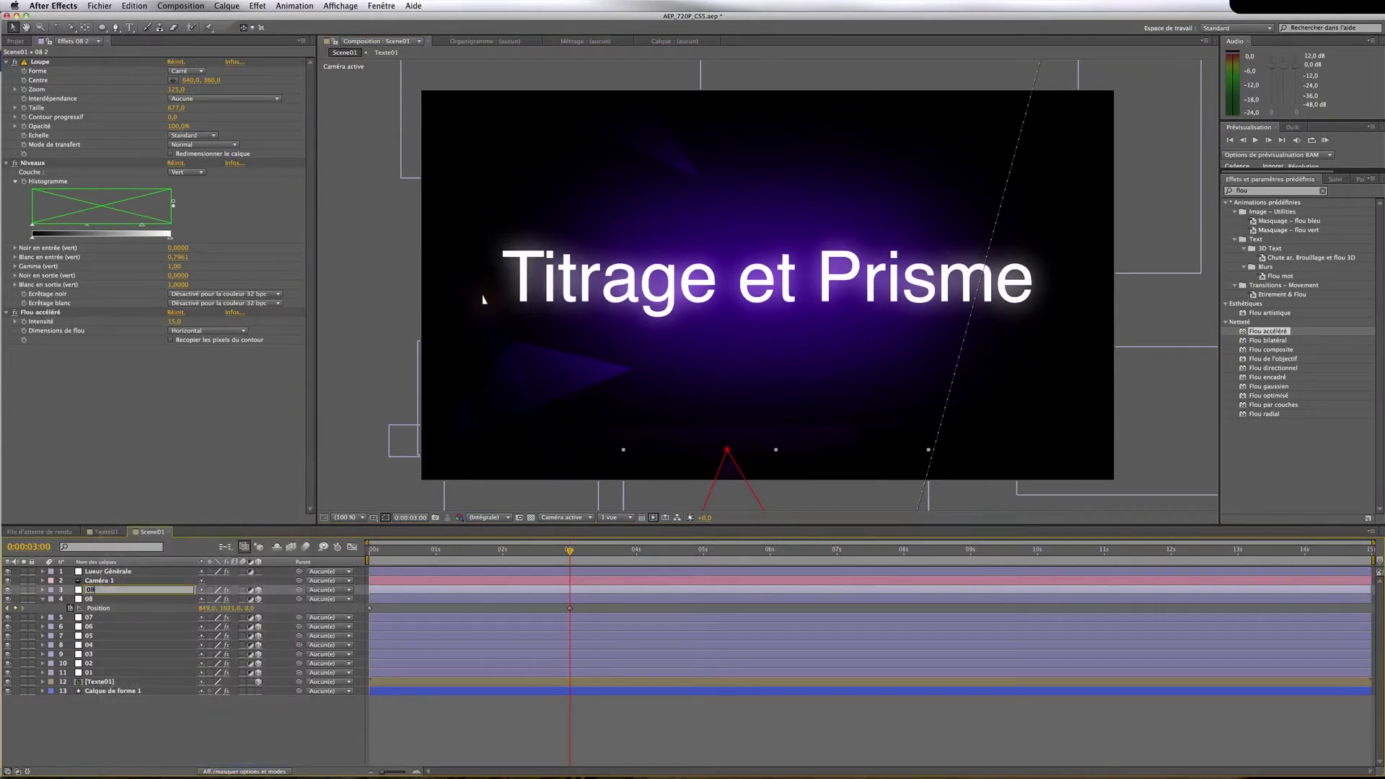
key("Return")
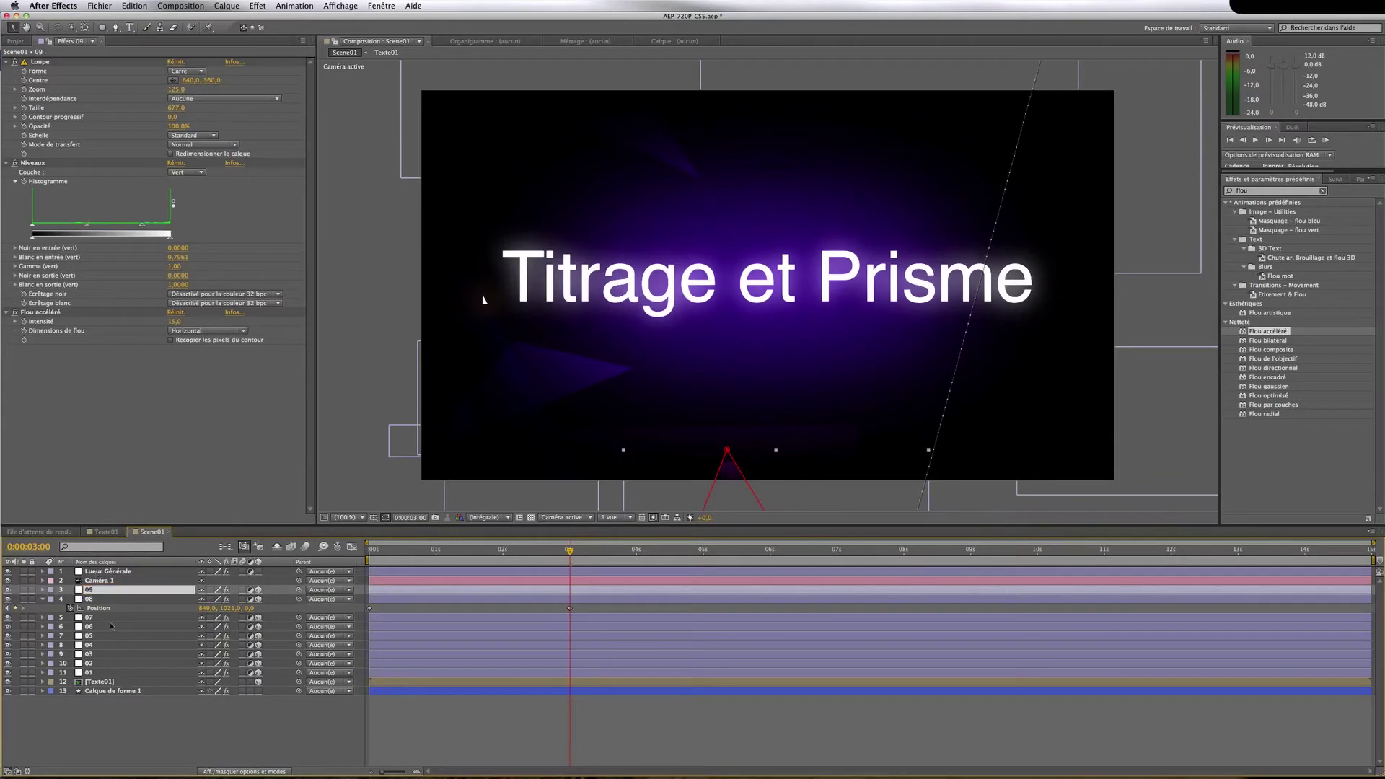
key("Return")
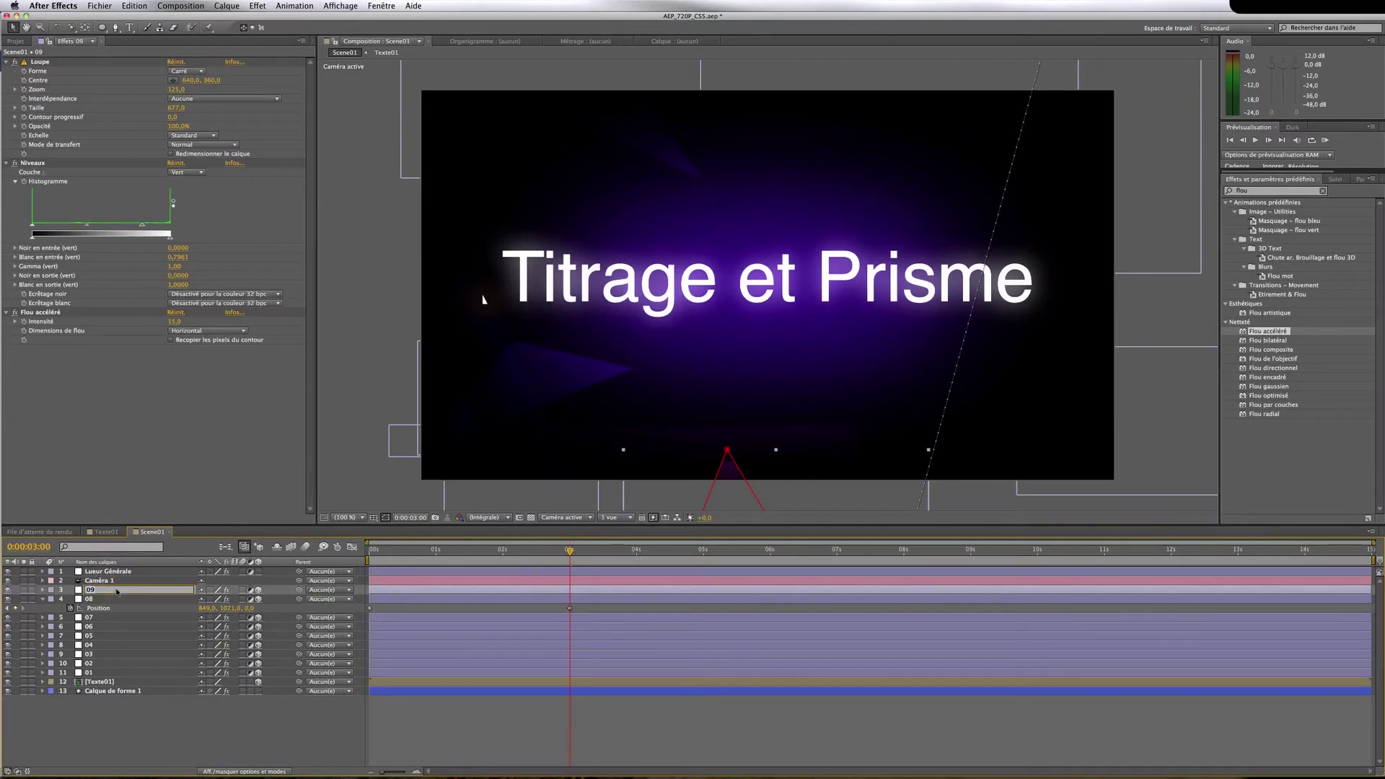
key("Return")
Delete the mask and the Flou accéléré effect from layer 09, and set the current time to 0:00:01:08
key("super+shift+n")
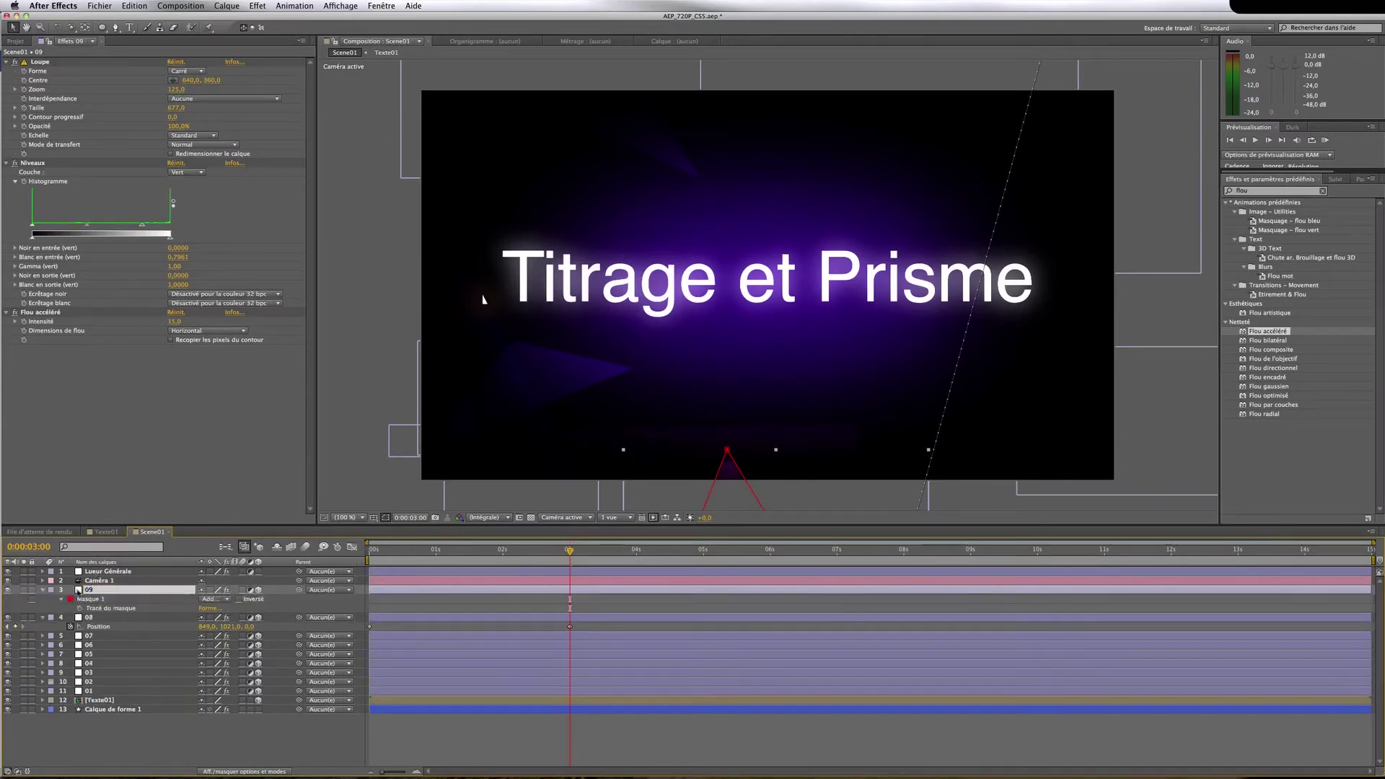
key("super+z")
key("KP_0")
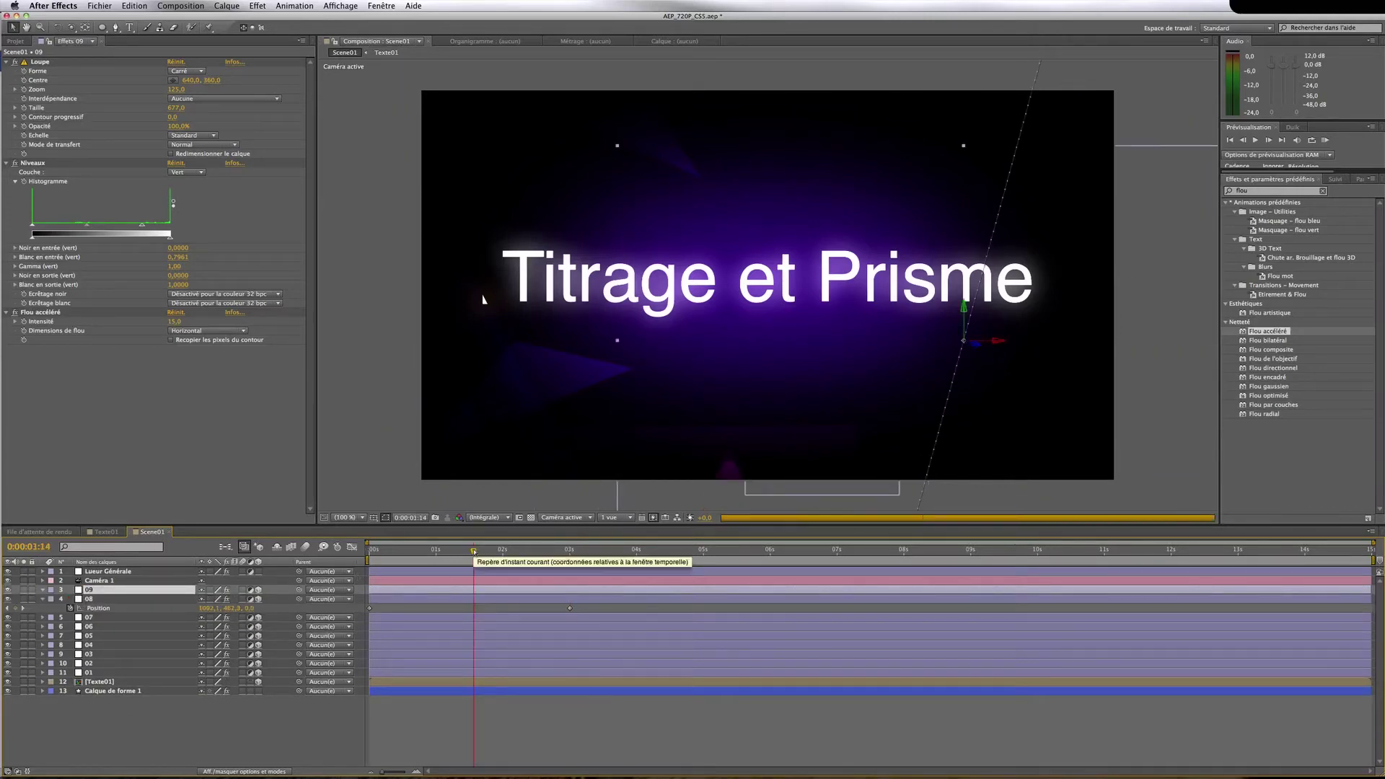
left_click_drag(473, 551, 438, 551)
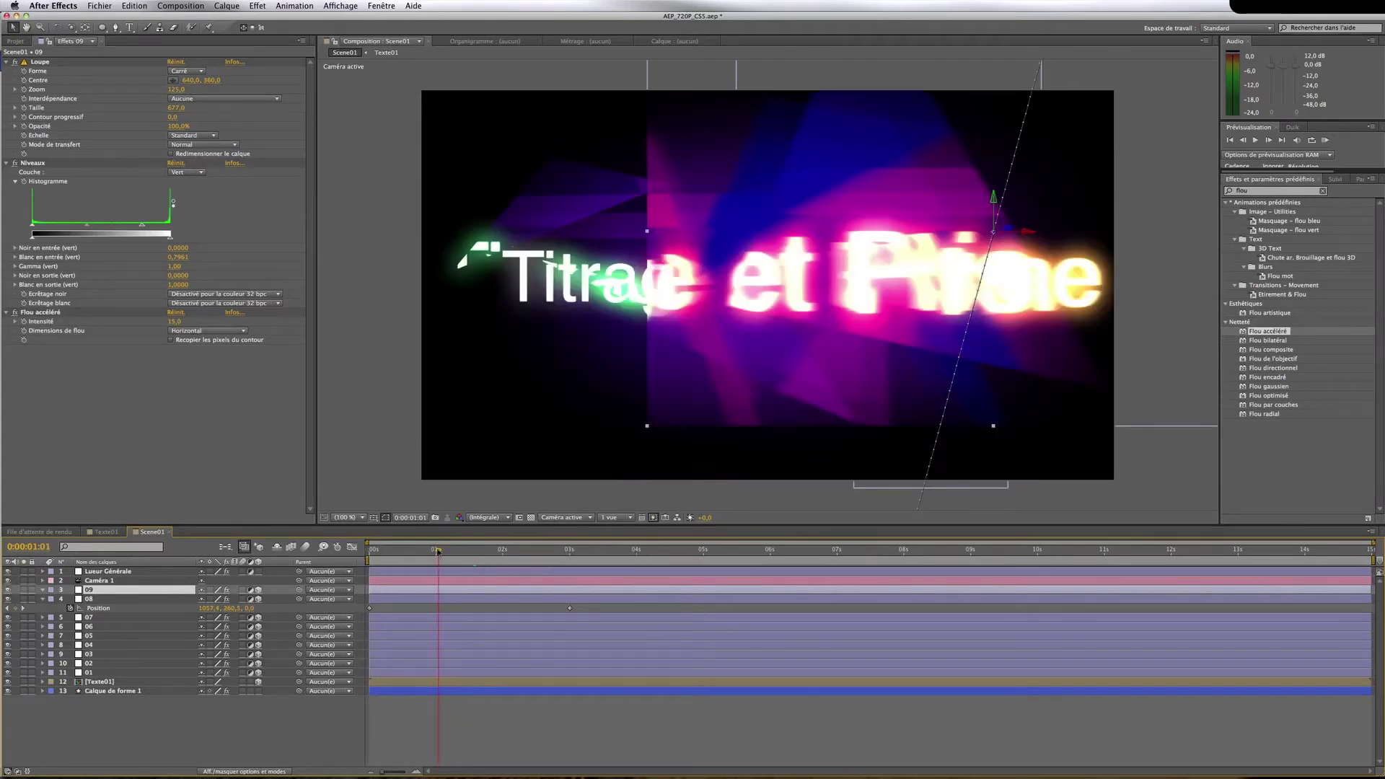
left_click_drag(438, 552, 457, 552)
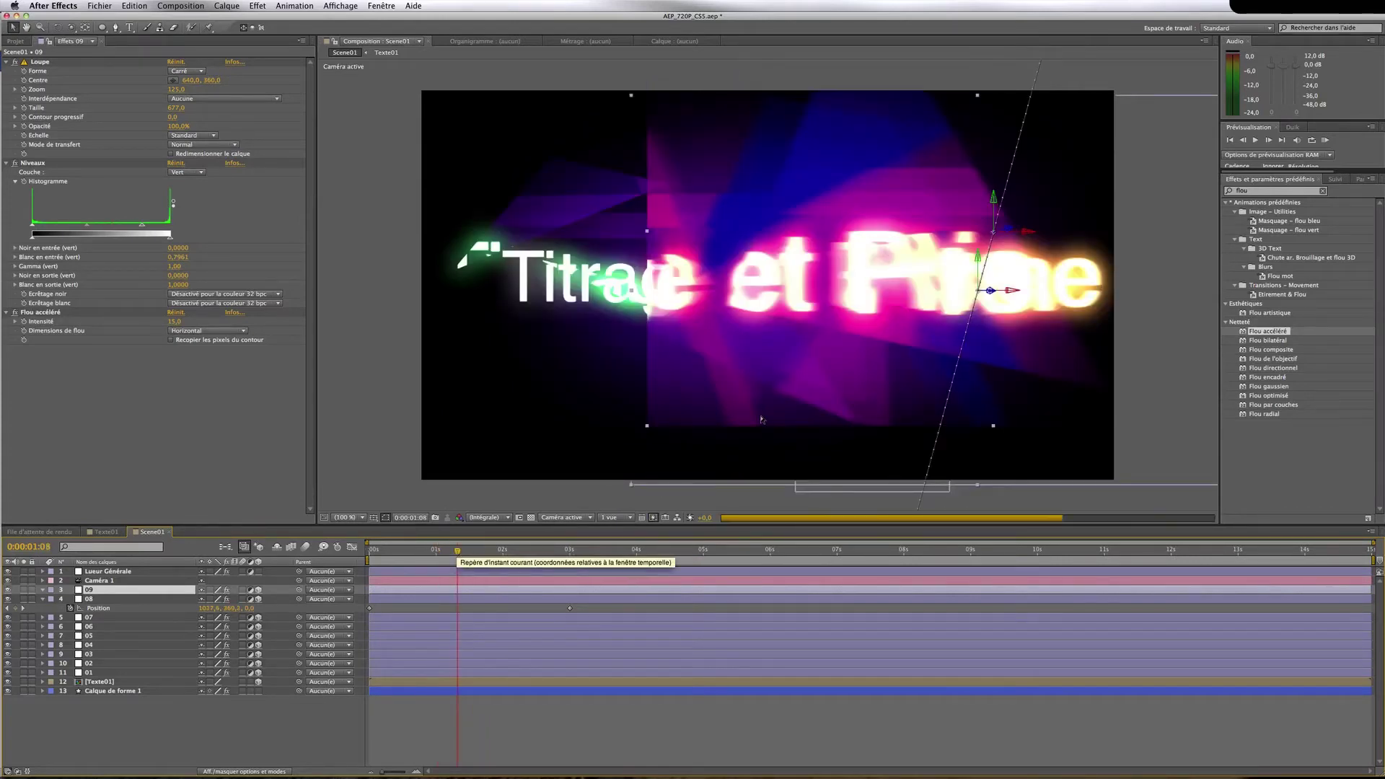
left_click(69, 314)
key("Delete")
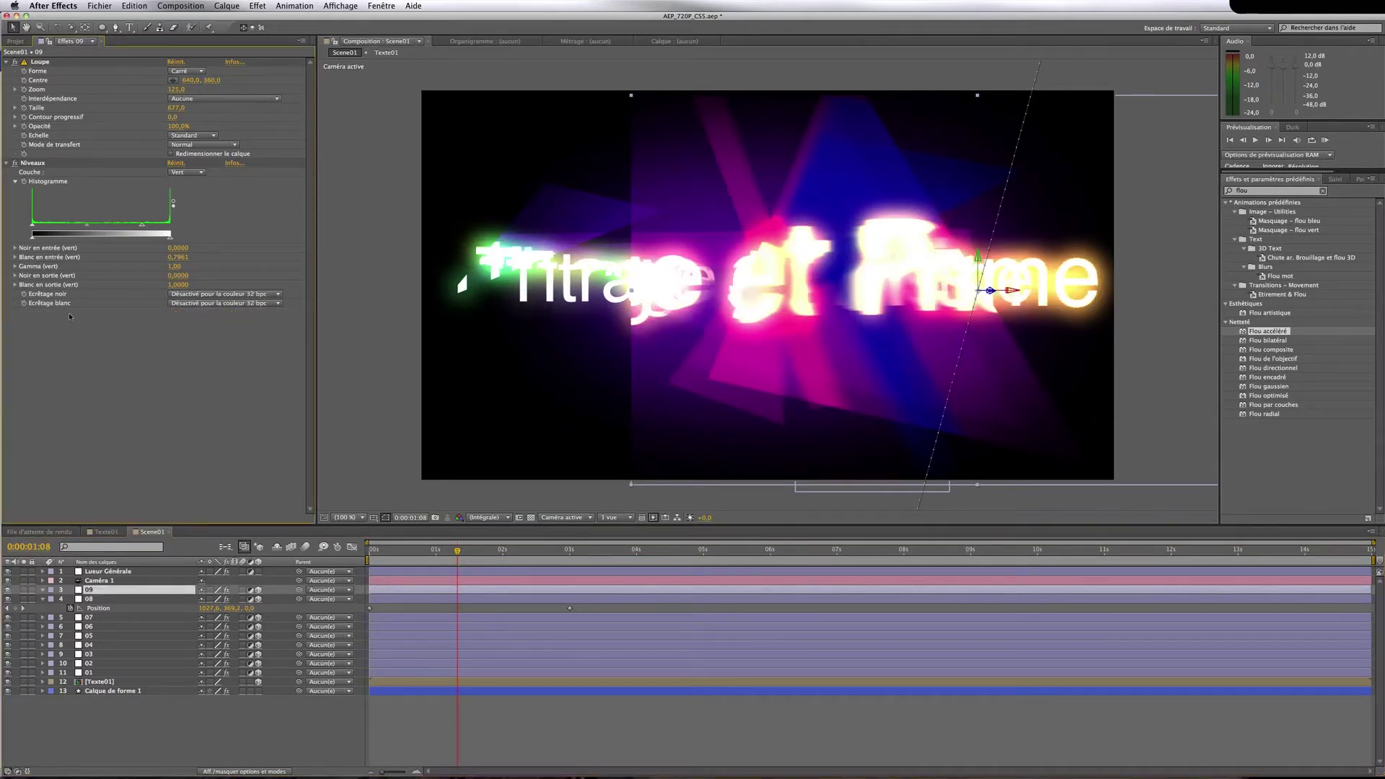
Draw a tall, slightly slanted four-sided Pen mask on layer 09 around "et", spanning nearly the full frame height
left_click(115, 27)
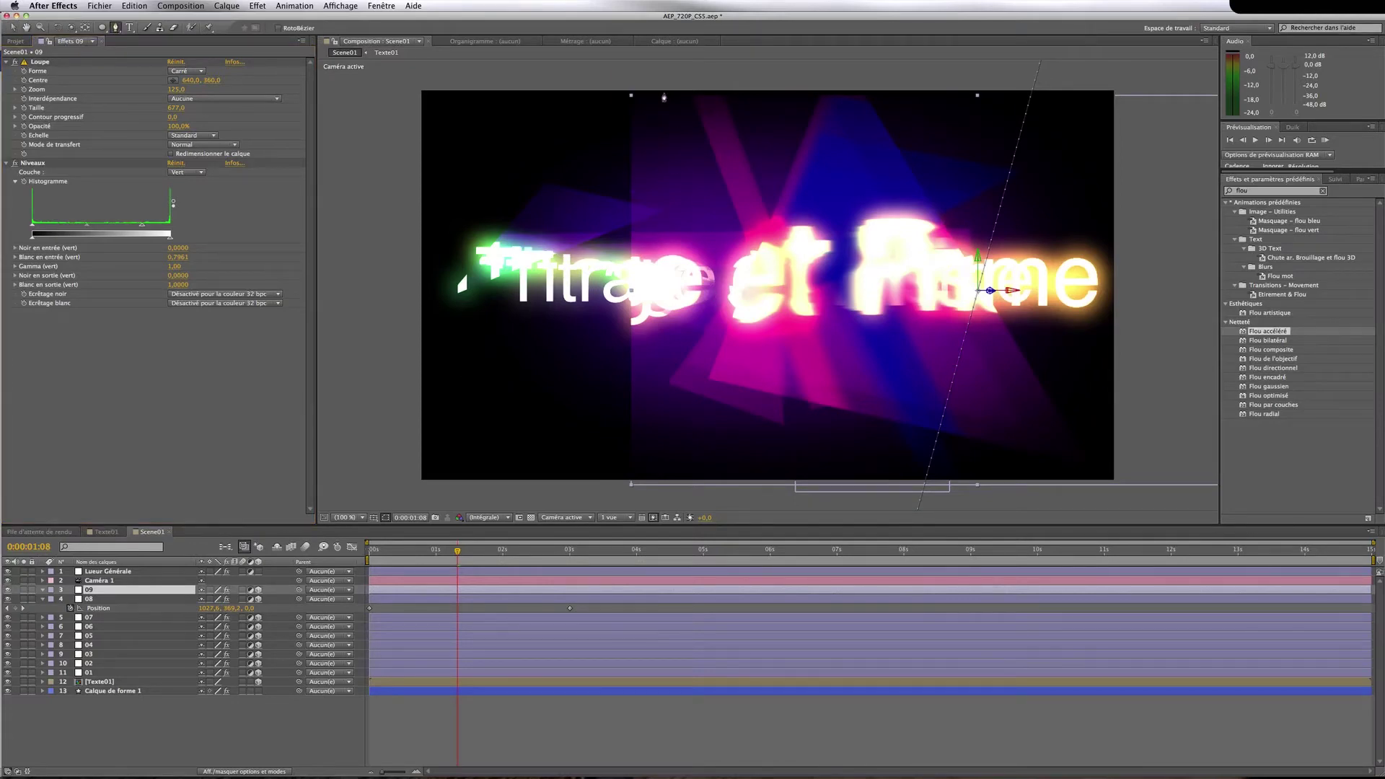
left_click(663, 103)
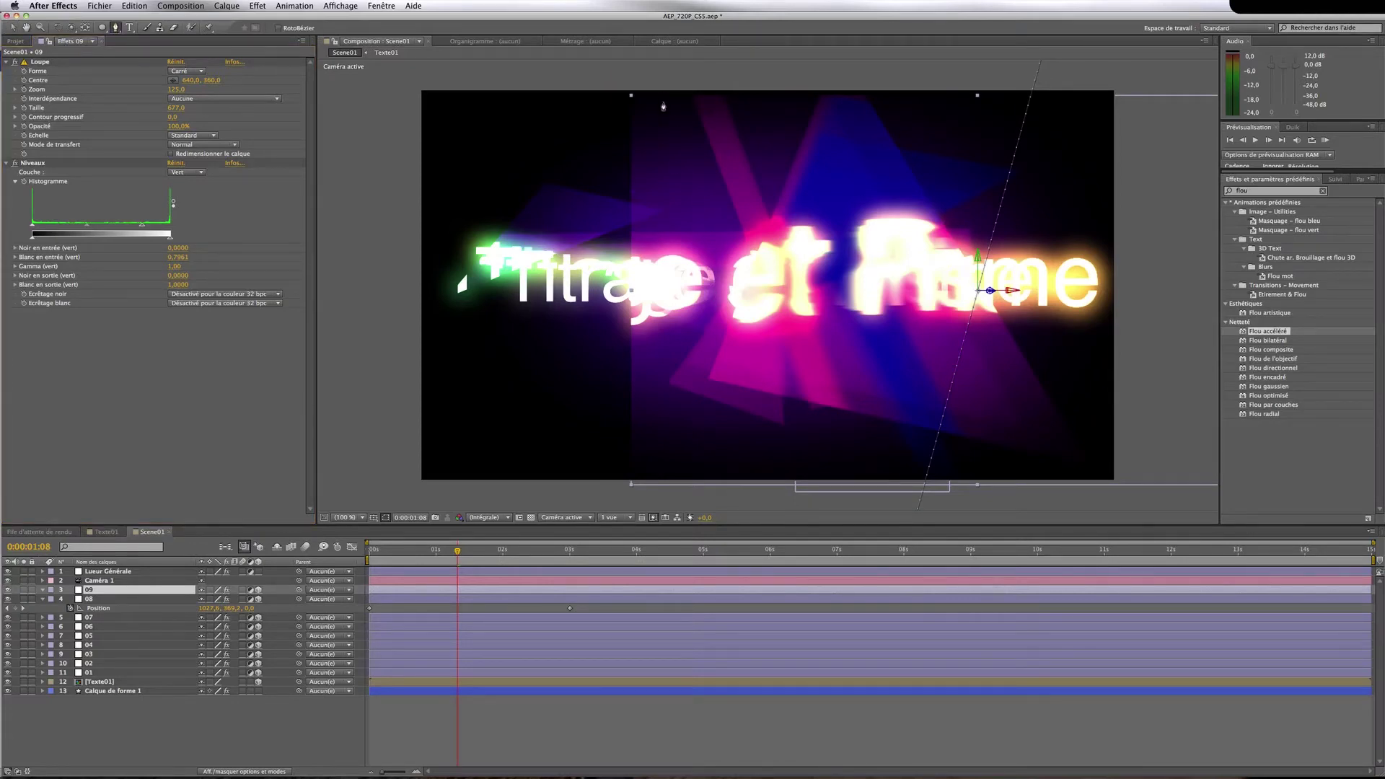
left_click(684, 468)
left_click(866, 462)
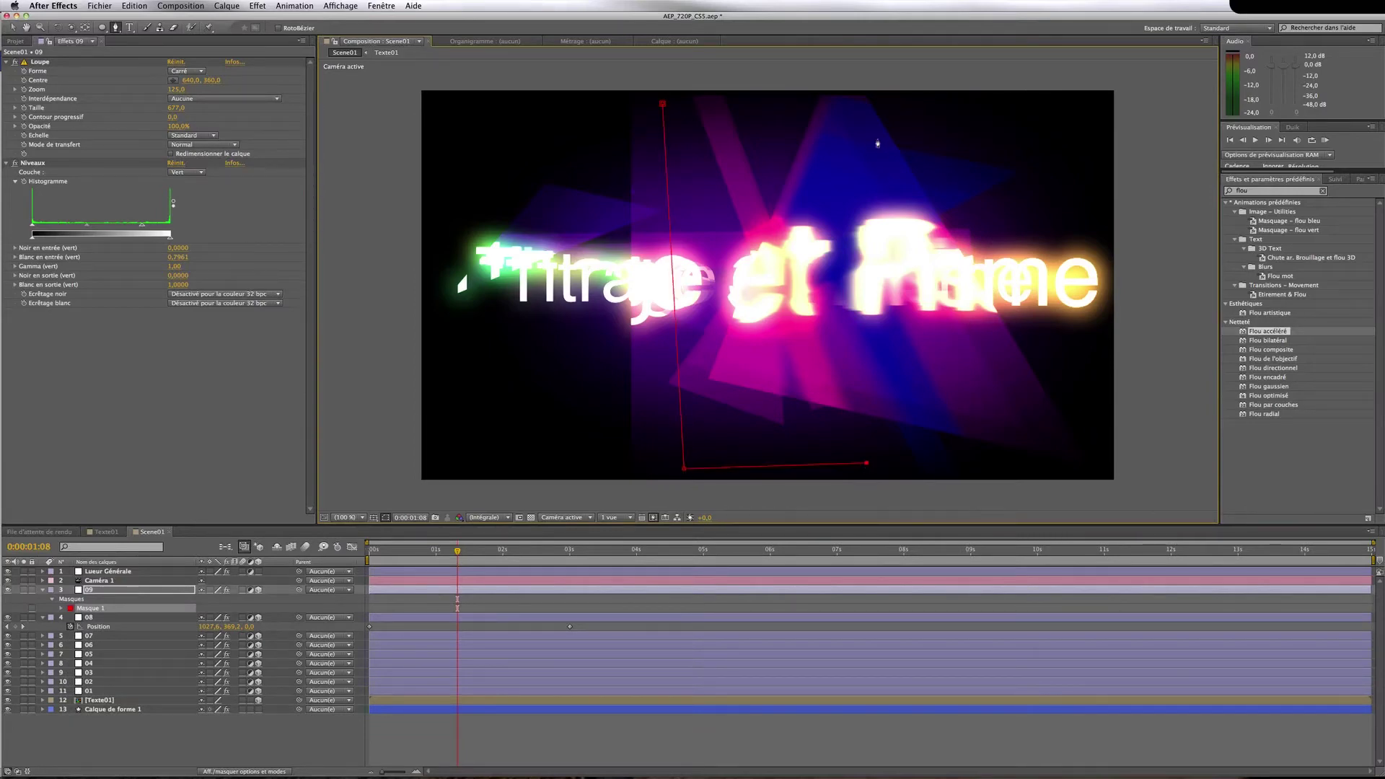
left_click(827, 106)
left_click(662, 103)
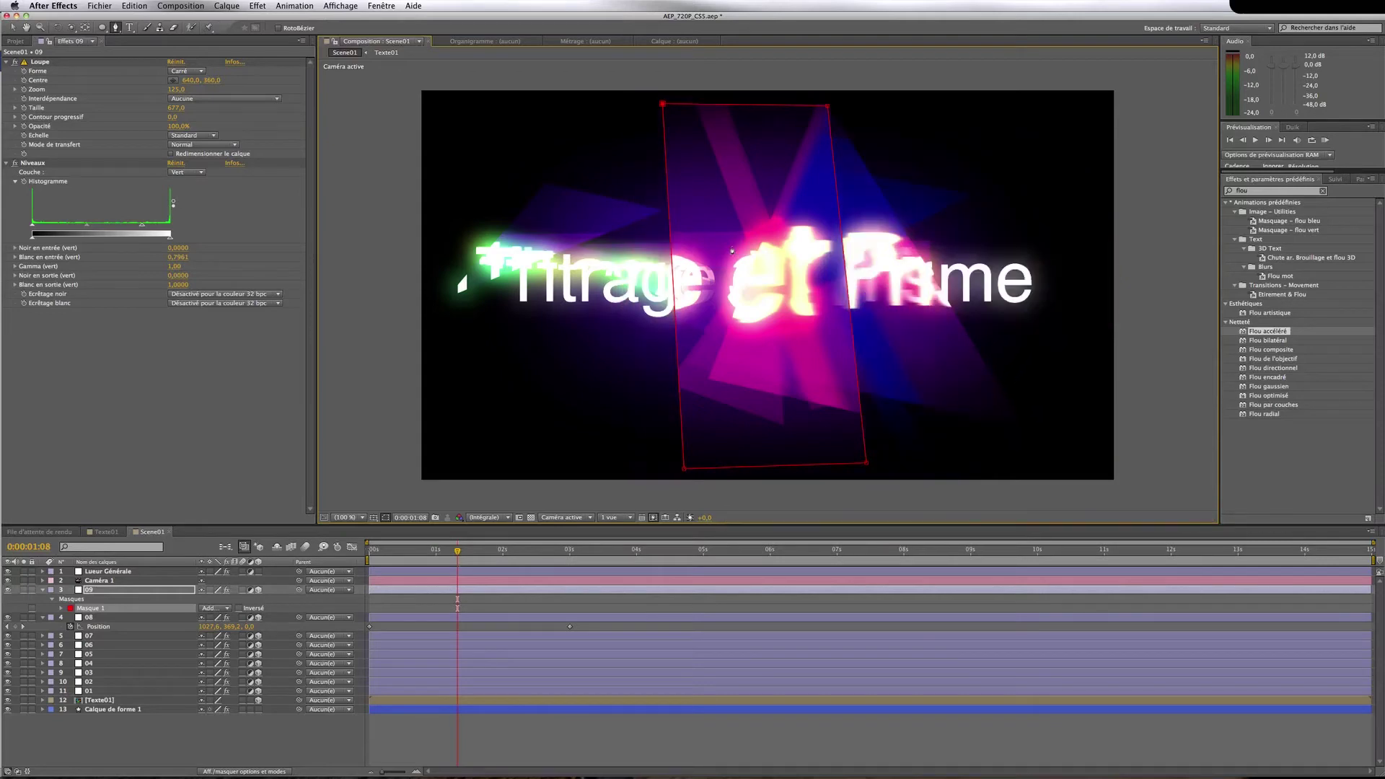
Reset the Niveaux effect on layer 09 and set the blue channel's input white to about 0.8745
left_click(176, 164)
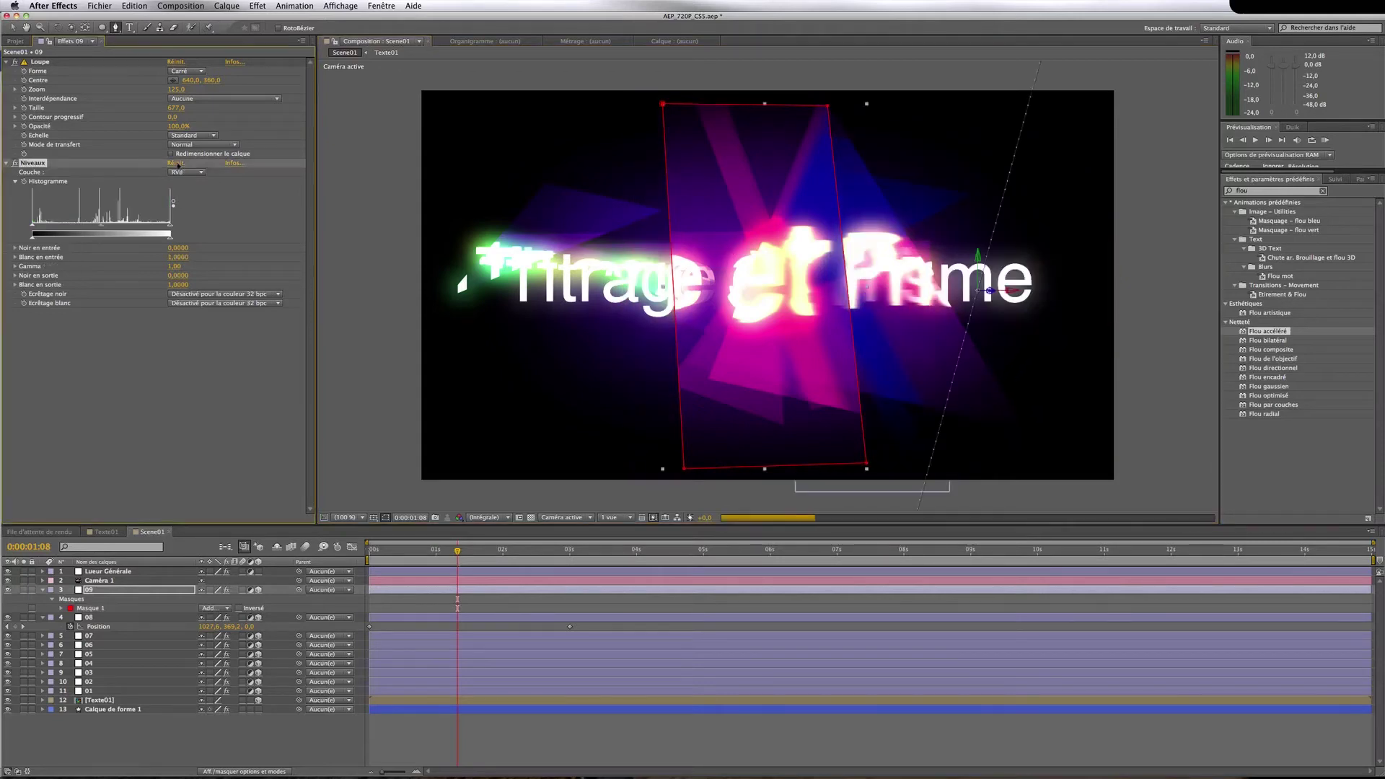
left_click(196, 174)
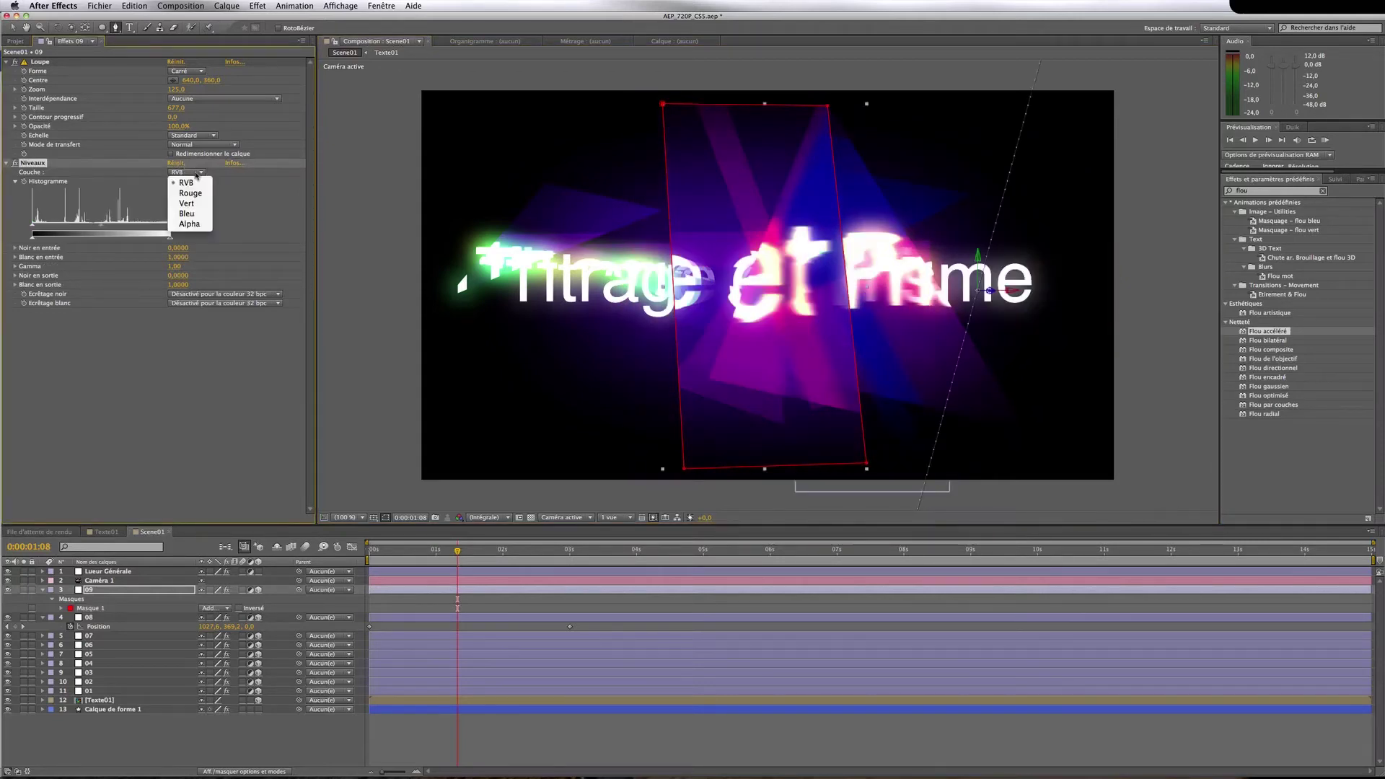
left_click(193, 215)
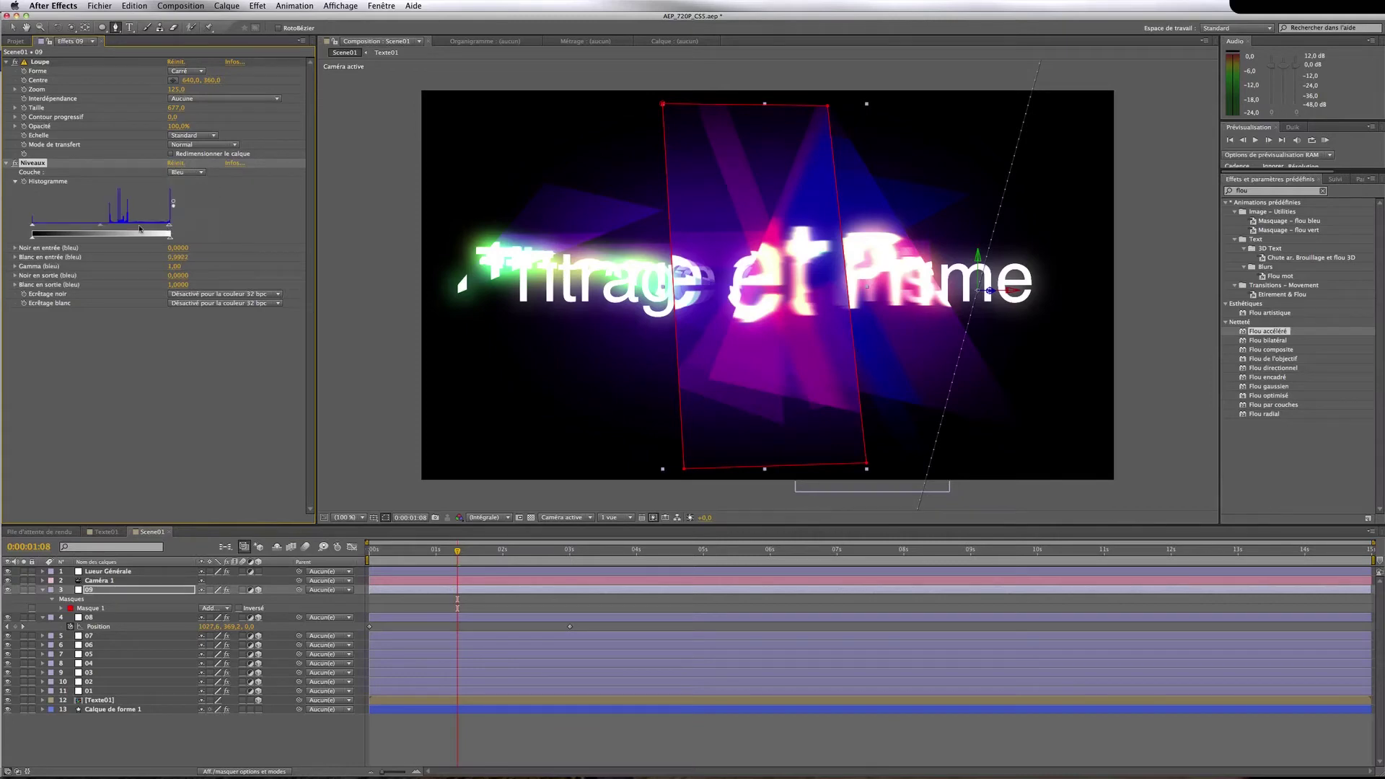
left_click_drag(140, 228, 155, 228)
Check the green channel in layer 09's Niveaux, leaving it at default, and set the red channel's input white to about 0.8118
left_click(196, 171)
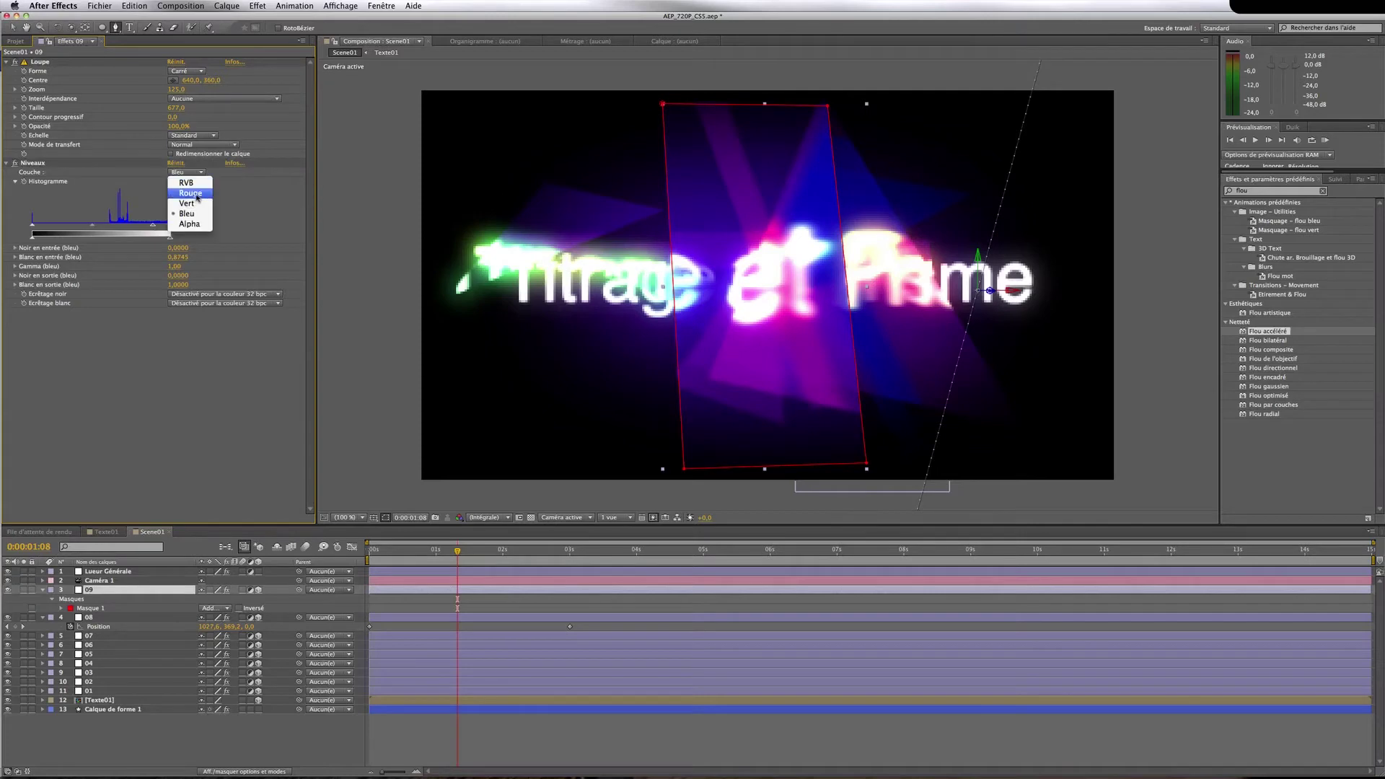
left_click(190, 204)
left_click_drag(169, 227, 171, 227)
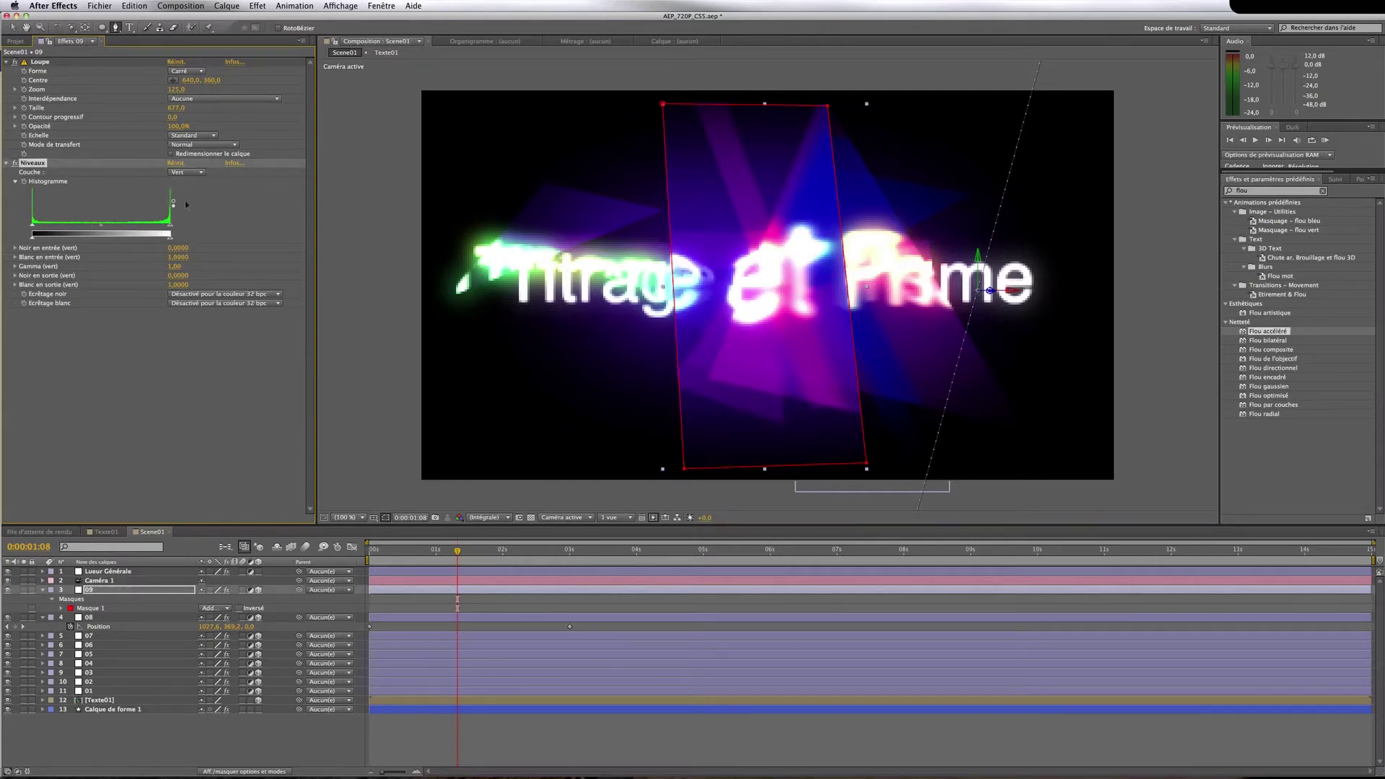
left_click(189, 173)
left_click(190, 194)
left_click_drag(170, 227, 140, 229)
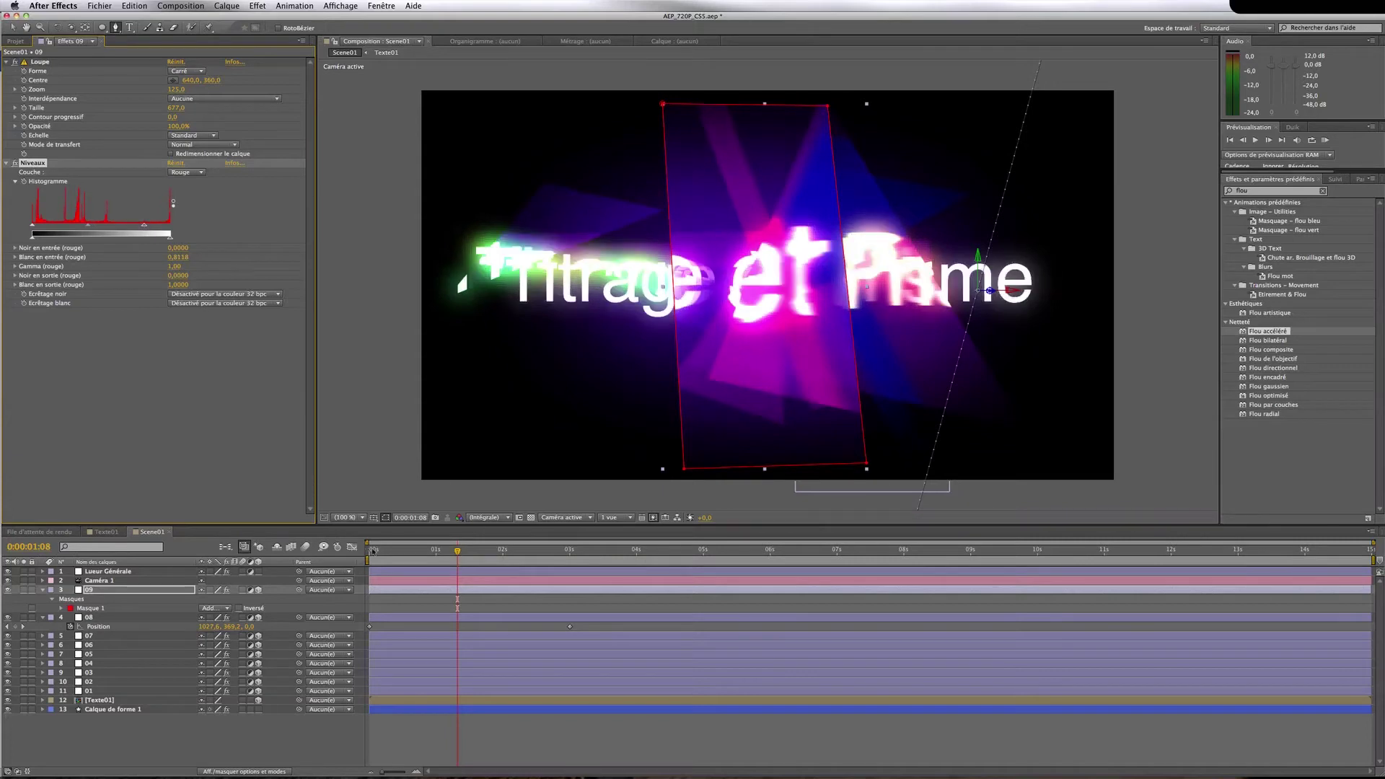
At the 0 s Position keyframe, move layer 09 left and down so its mask sits outside the frame's left edge
key("Home")
key("p")
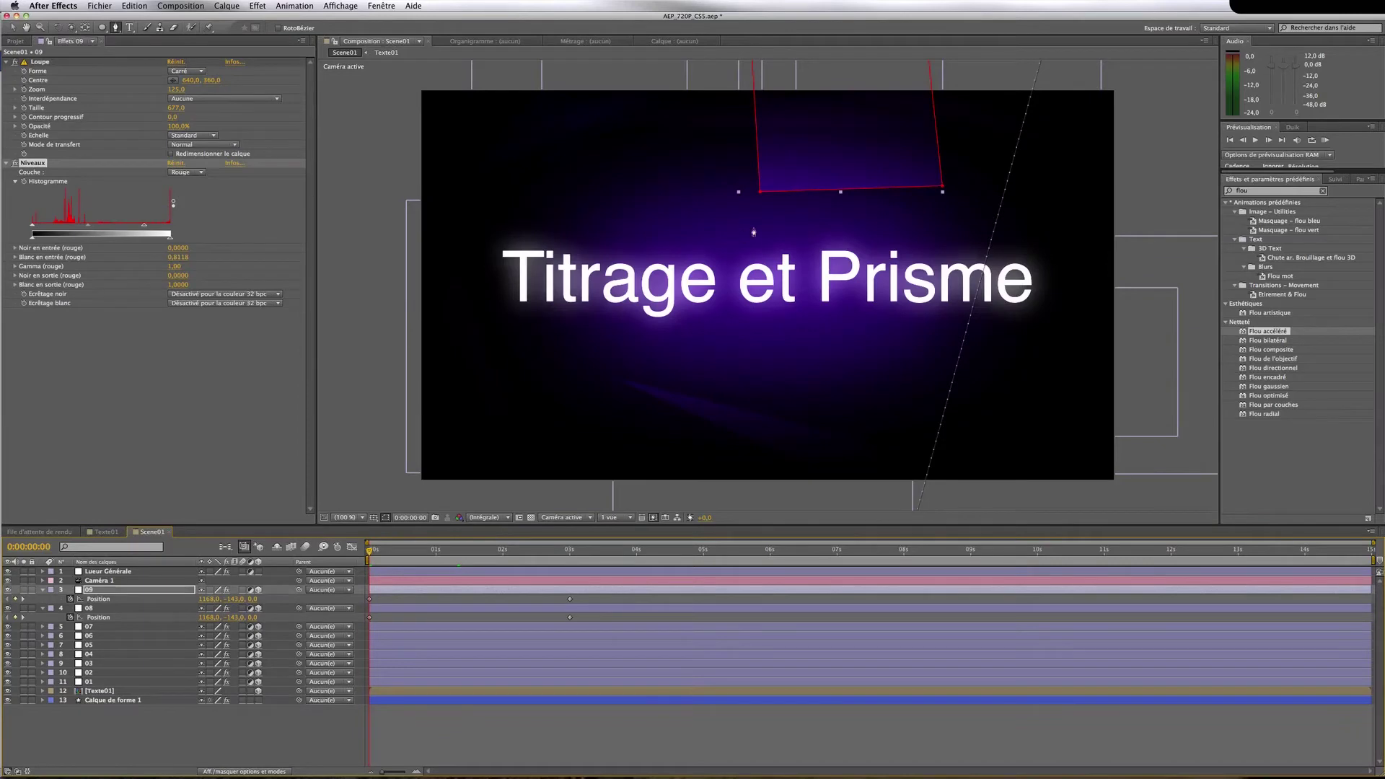
key("v")
left_click_drag(855, 155, 319, 415)
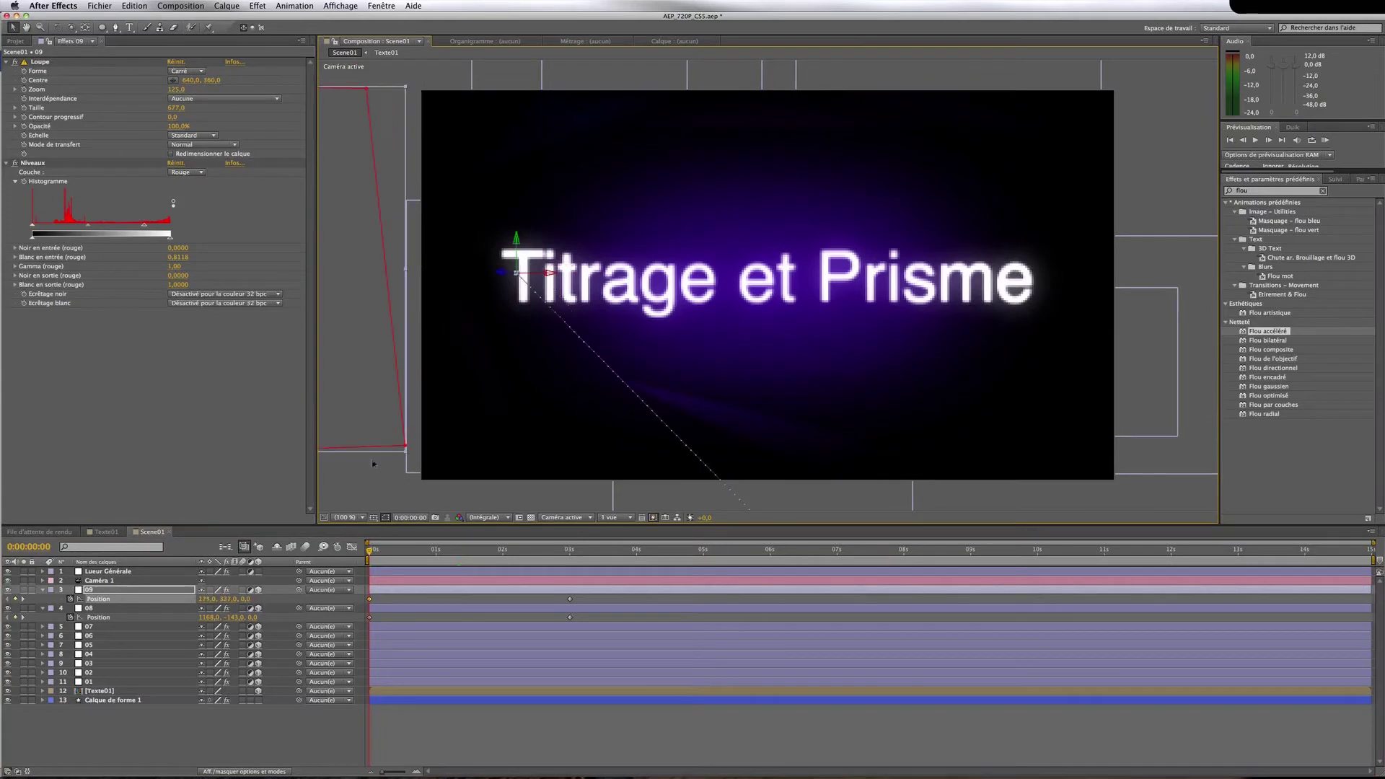
At the 3 s Position keyframe, move layer 09 up and right to the frame's right edge, and collapse layers 09 and 08
left_click(570, 551)
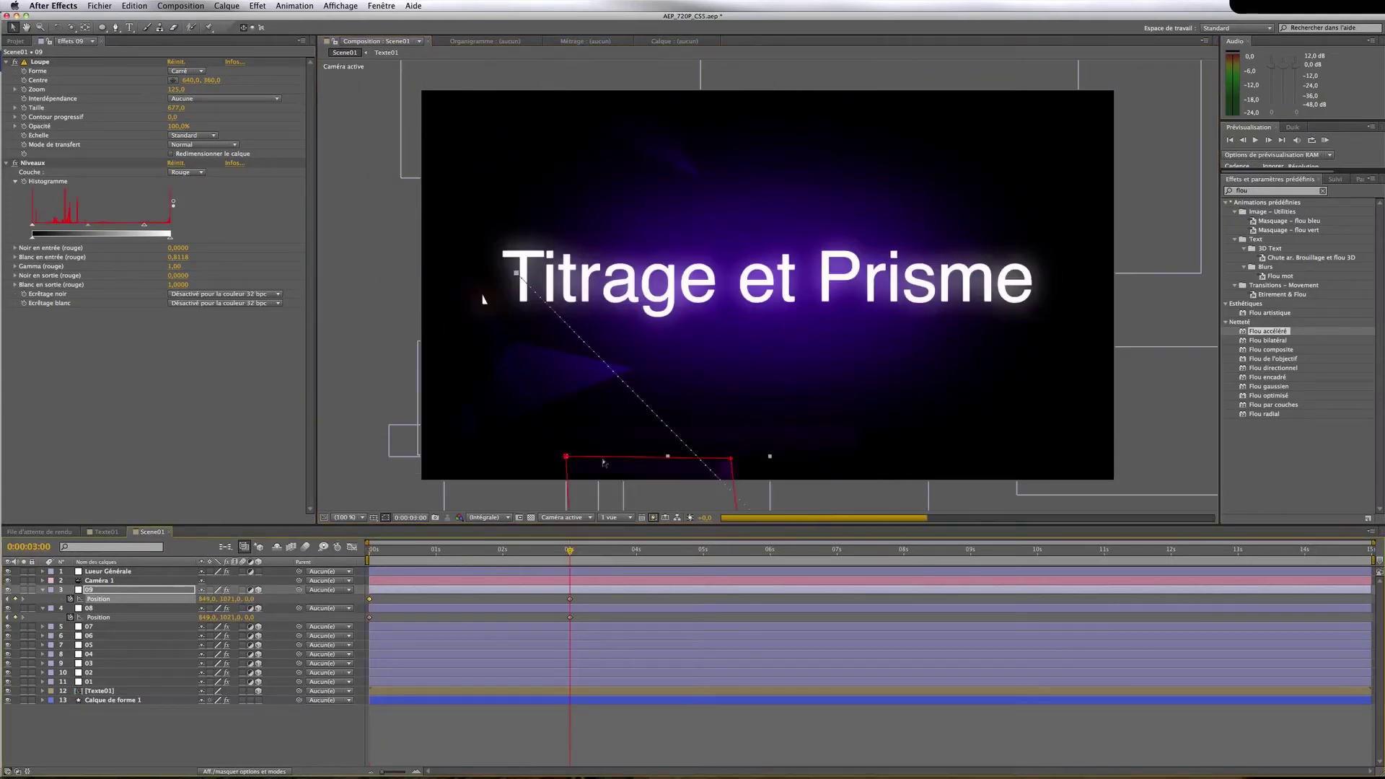
left_click_drag(605, 463, 1120, 87)
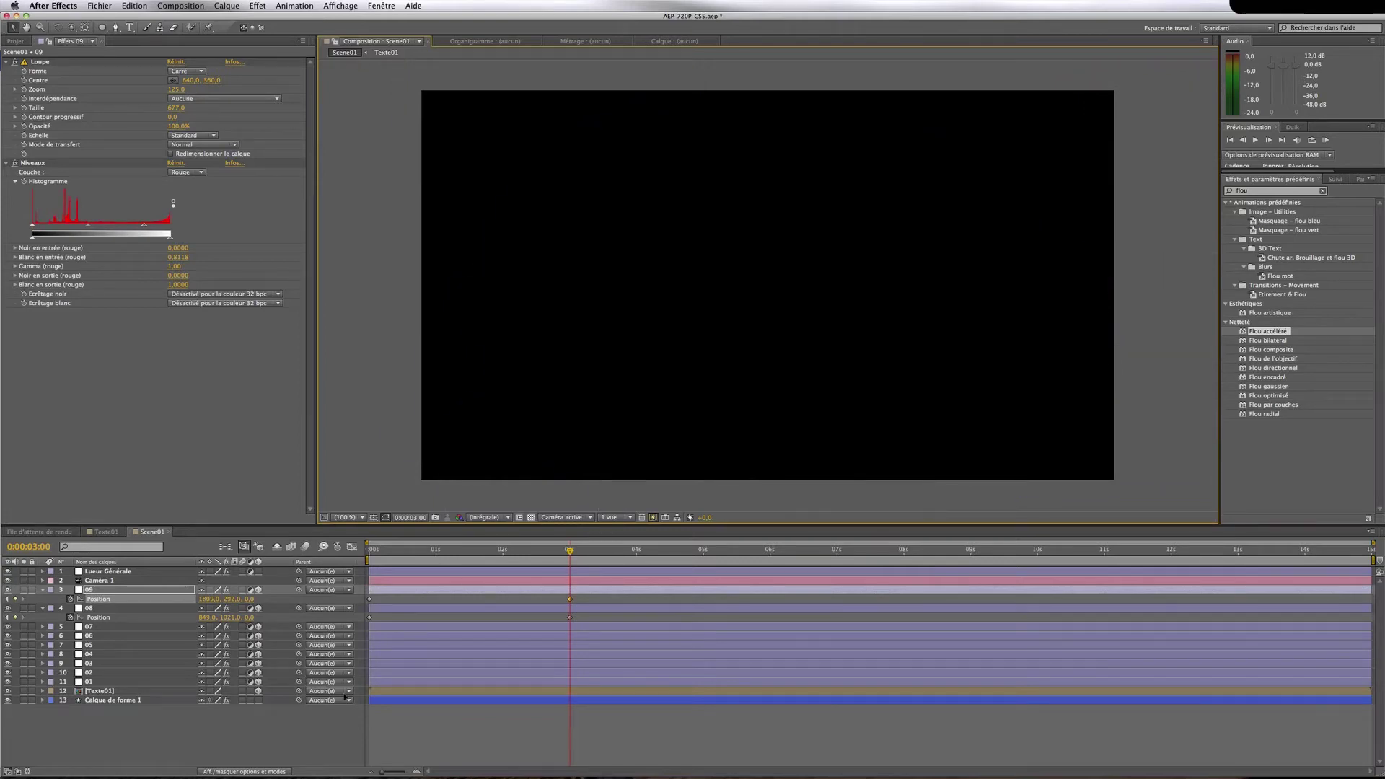
left_click(301, 731)
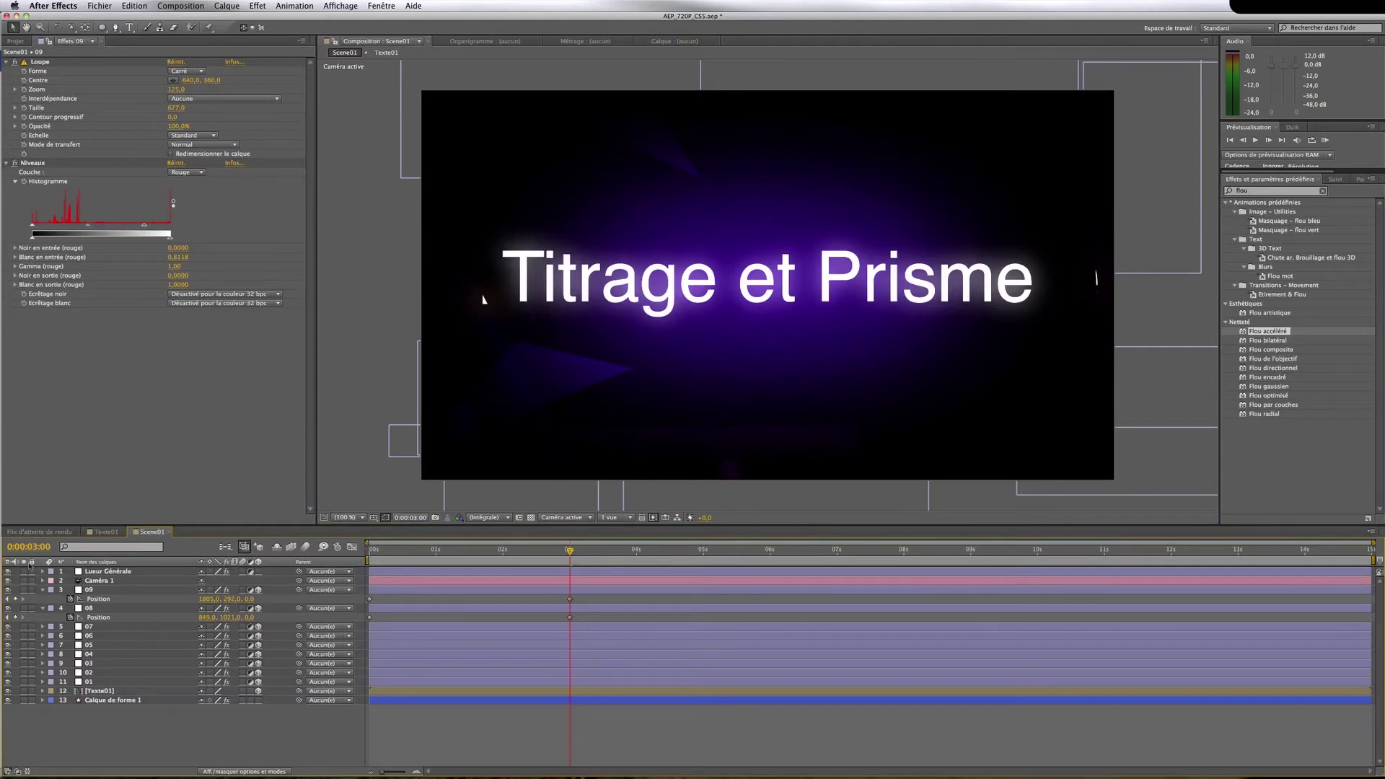
left_click(43, 591)
left_click(43, 598)
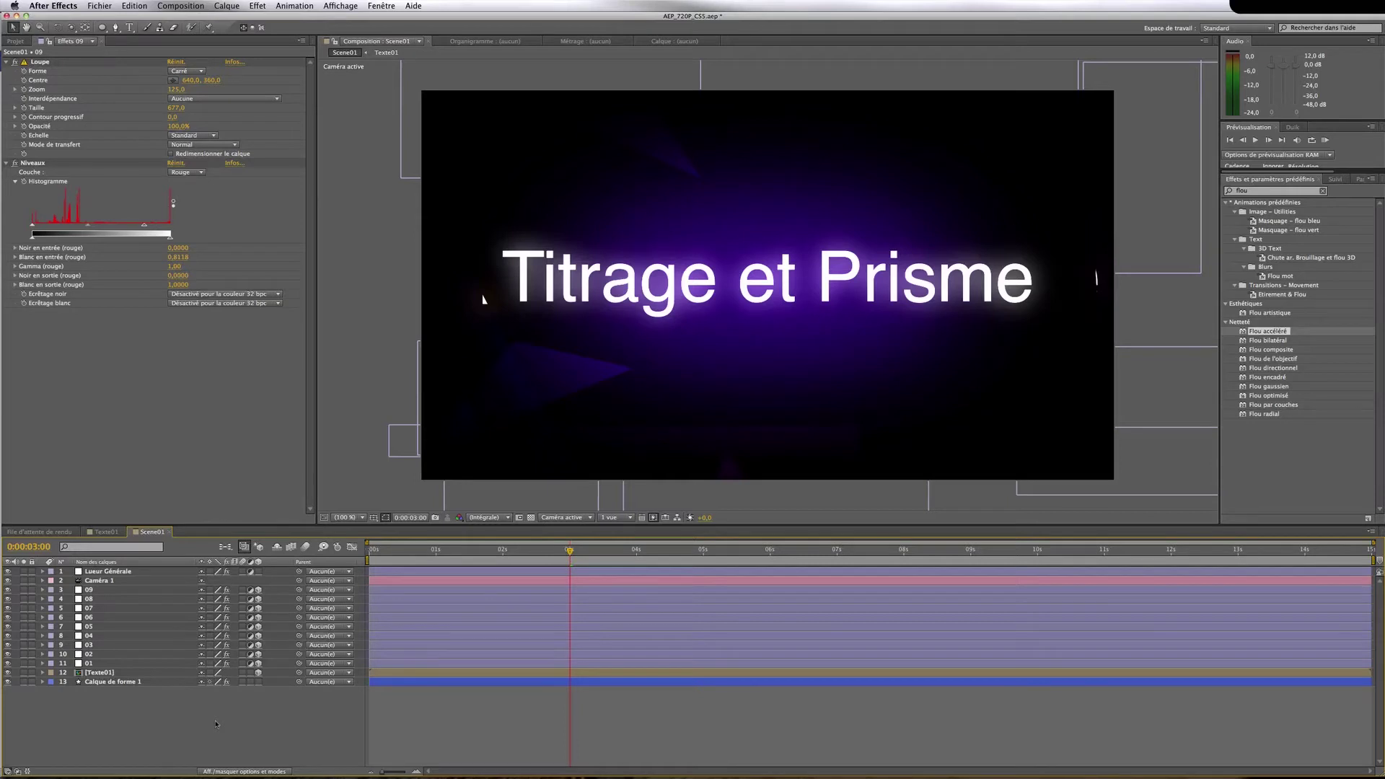
Preview the animation from the start and move the current time to 0:00:02:00
key("KP_0")
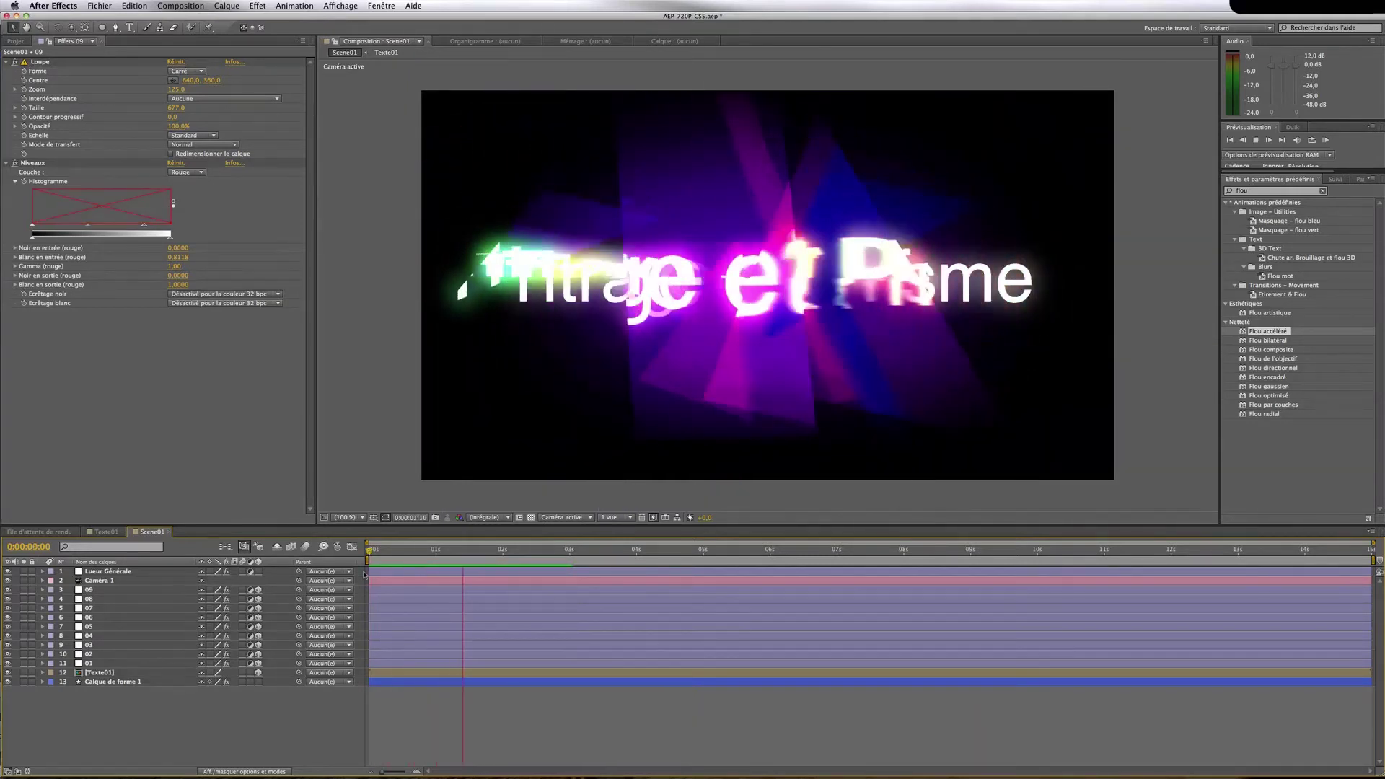
key("space")
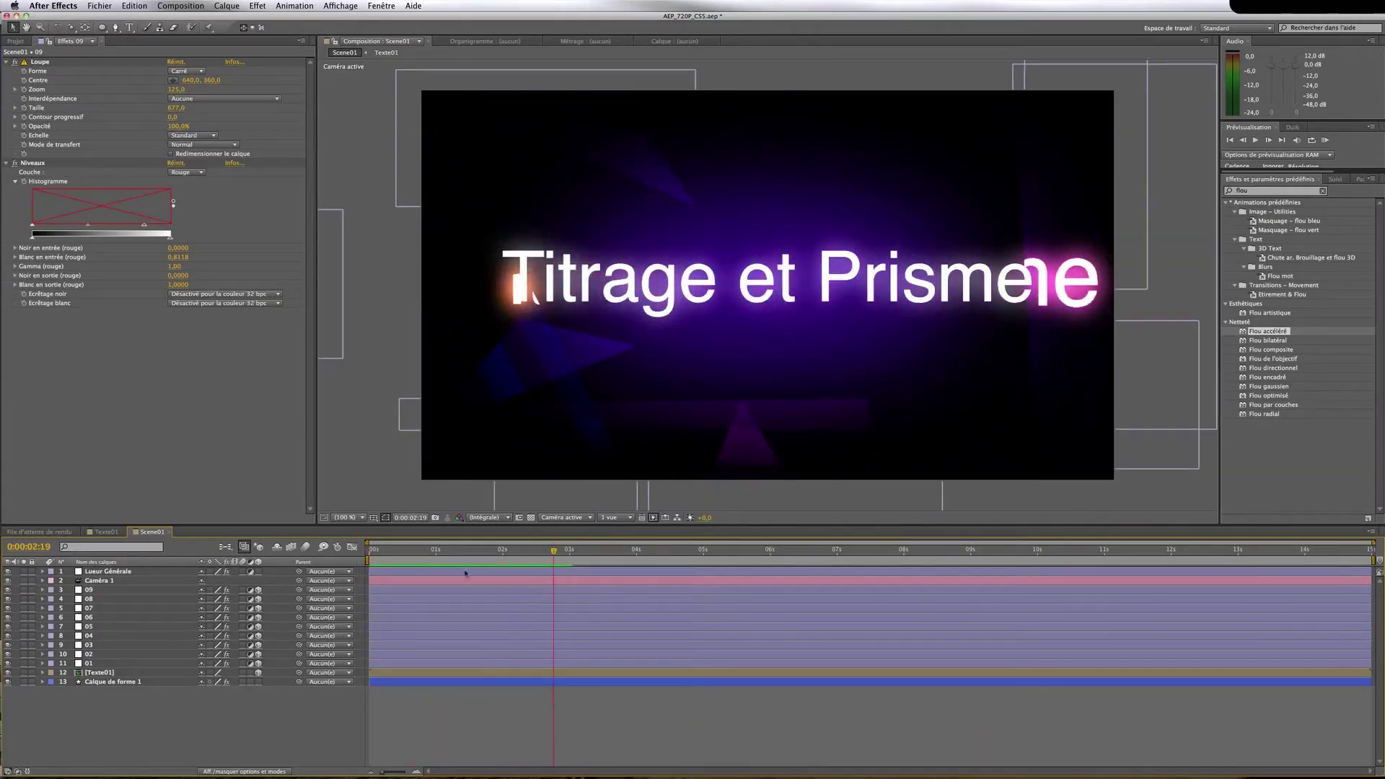
left_click_drag(546, 554, 503, 558)
left_click(496, 571)
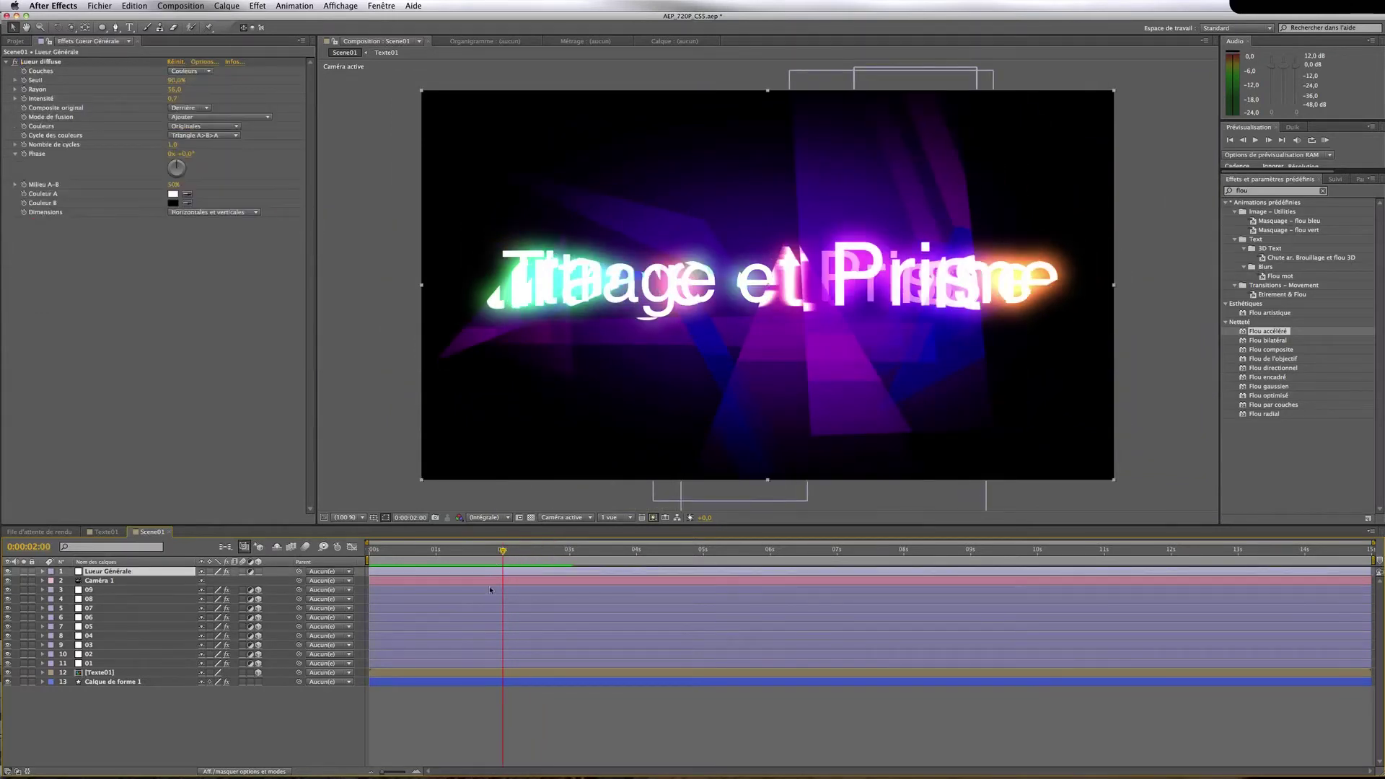
Reduce the Loupe effect's Zoom on layer 09 to 108
left_click(489, 591)
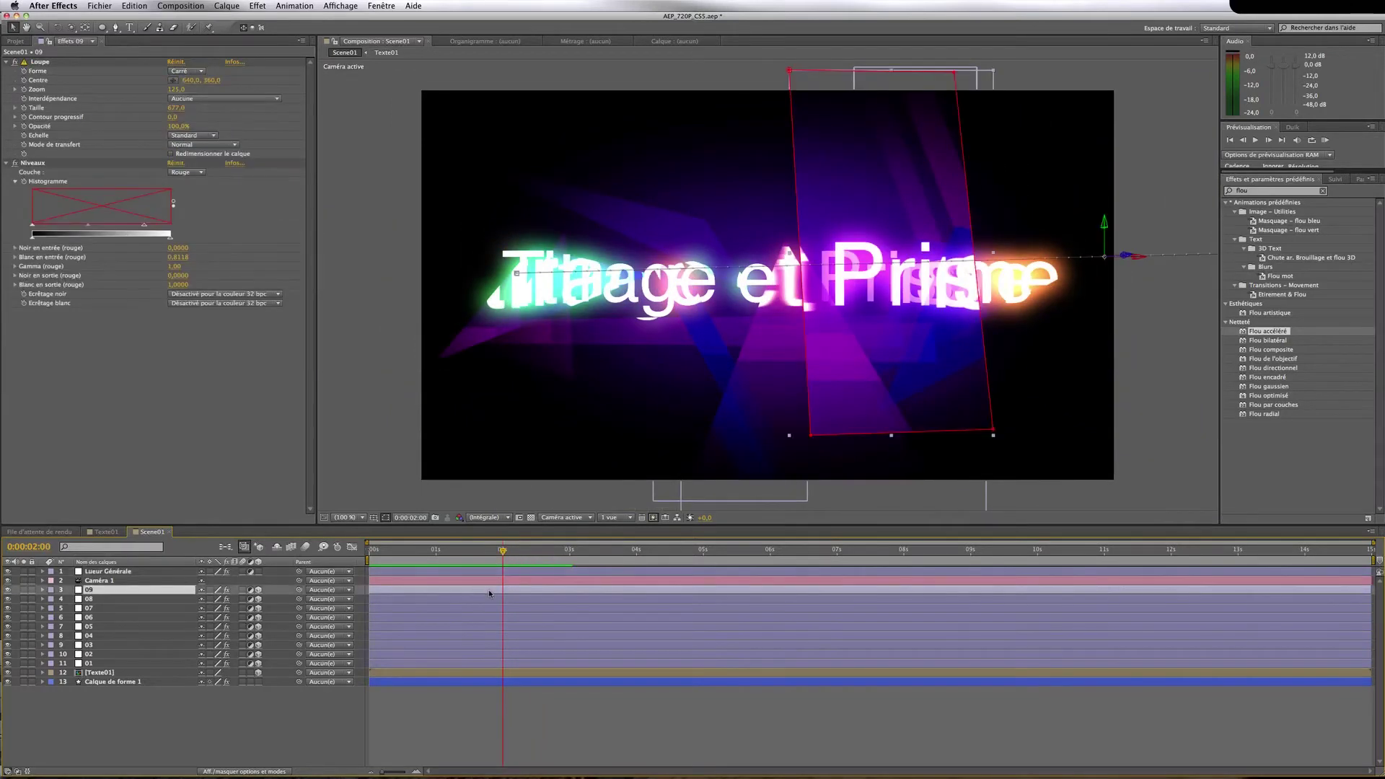
left_click(183, 90)
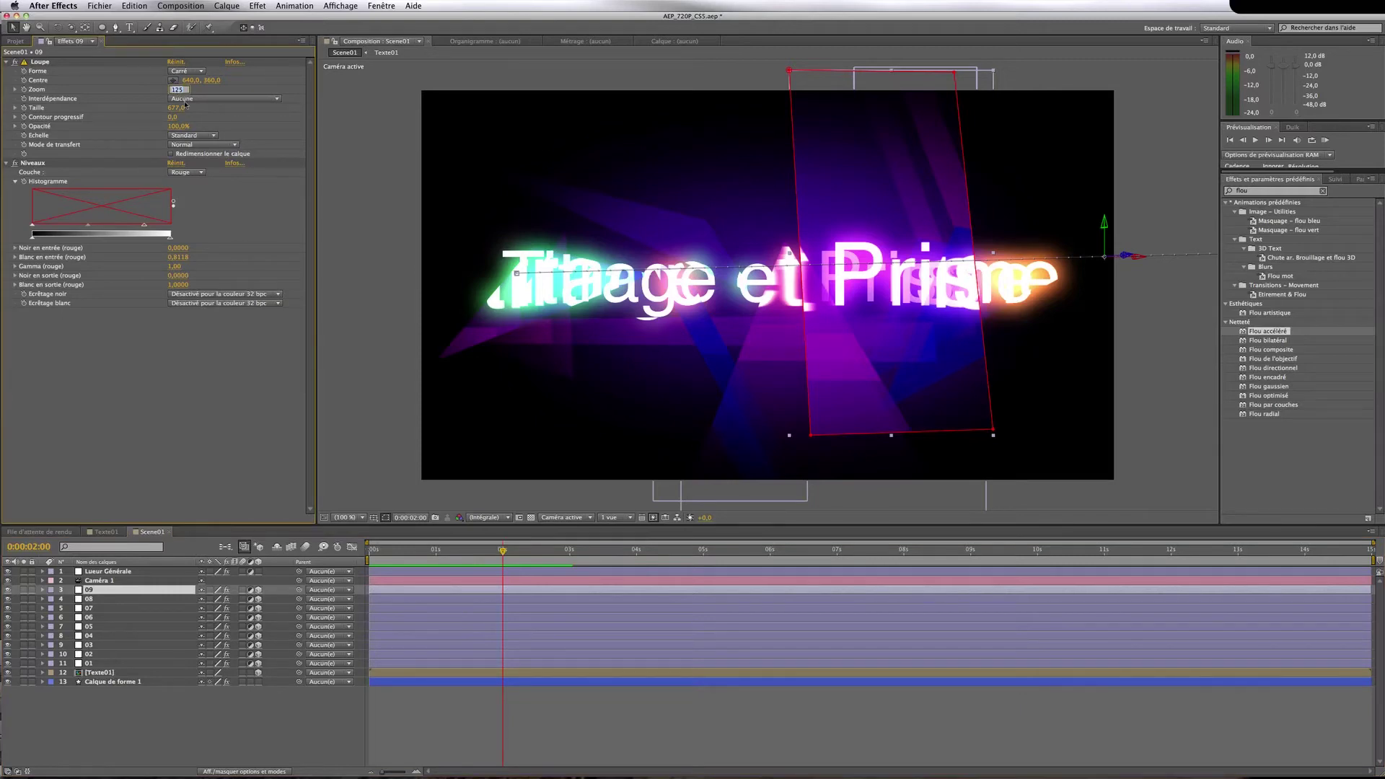
type("1")
key("Return")
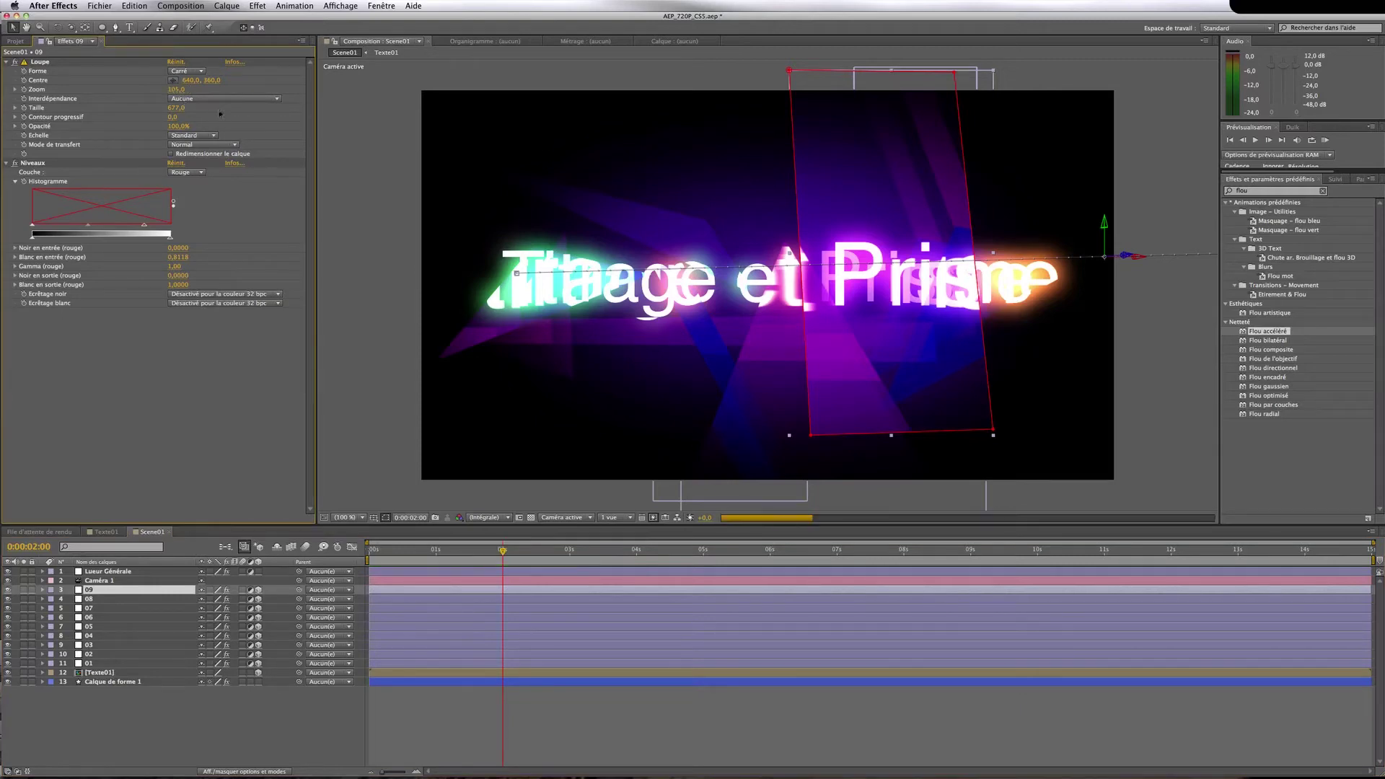
left_click(177, 89)
type("1")
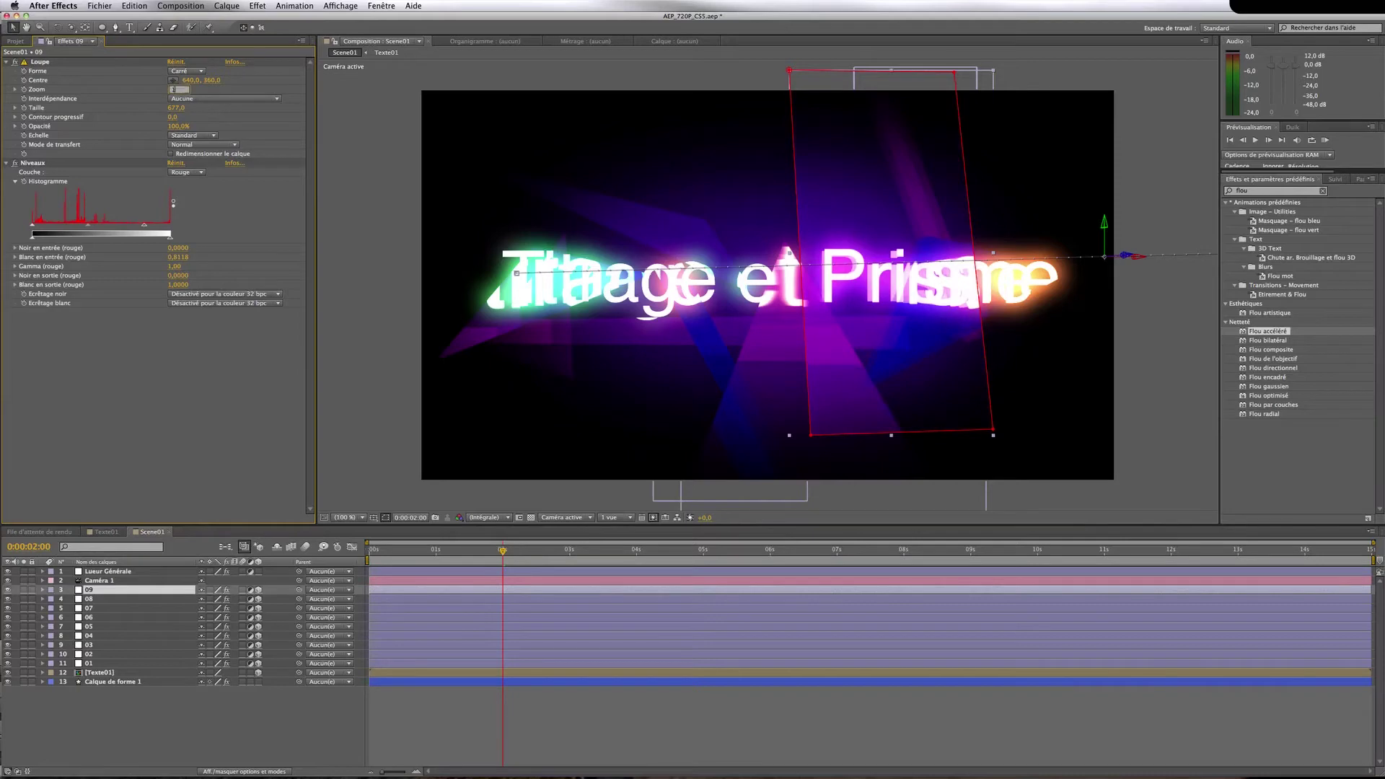
type("08")
key("Return")
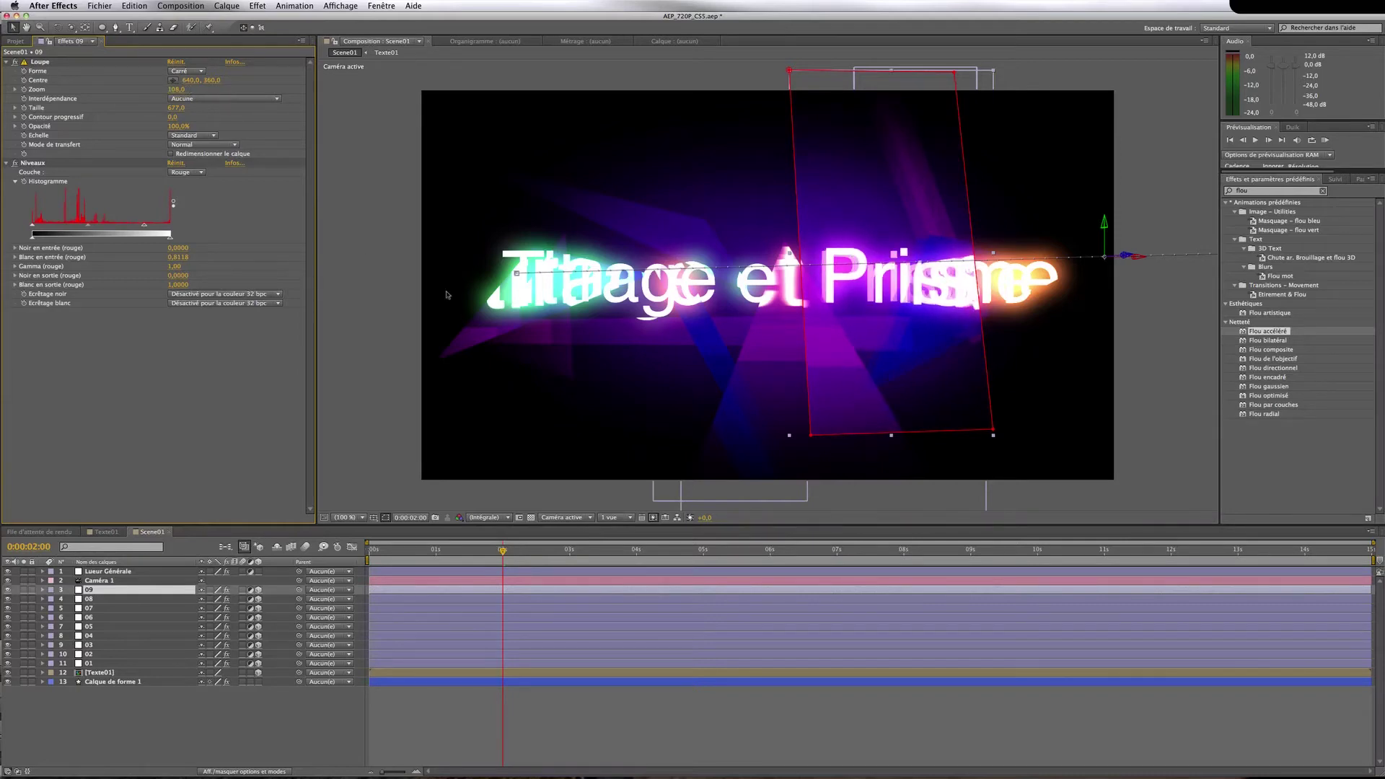
At 0:00:01:13, lower layer 09's red input white in Niveaux to about 0.41 and set its blue input white to 0.9333
left_click_drag(504, 552, 469, 555)
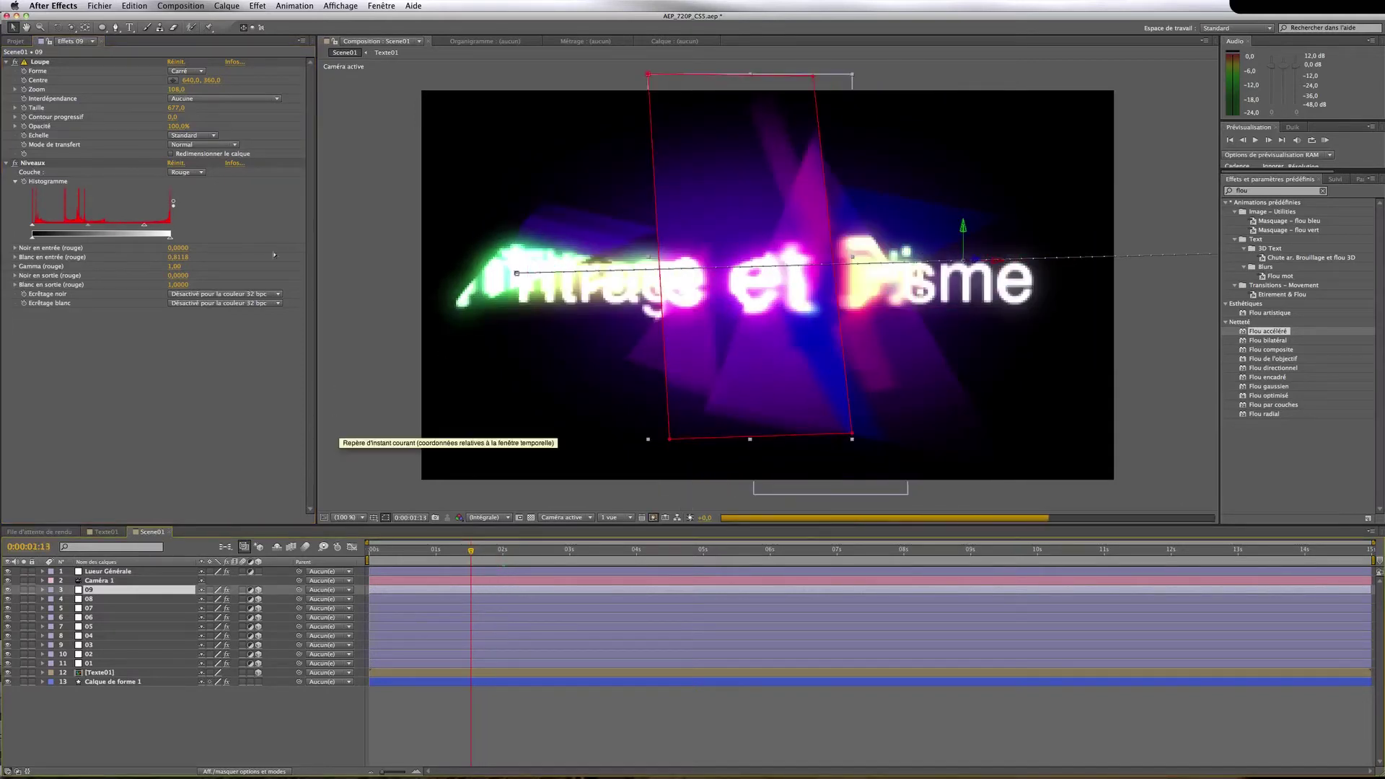
left_click_drag(143, 227, 89, 227)
left_click(187, 171)
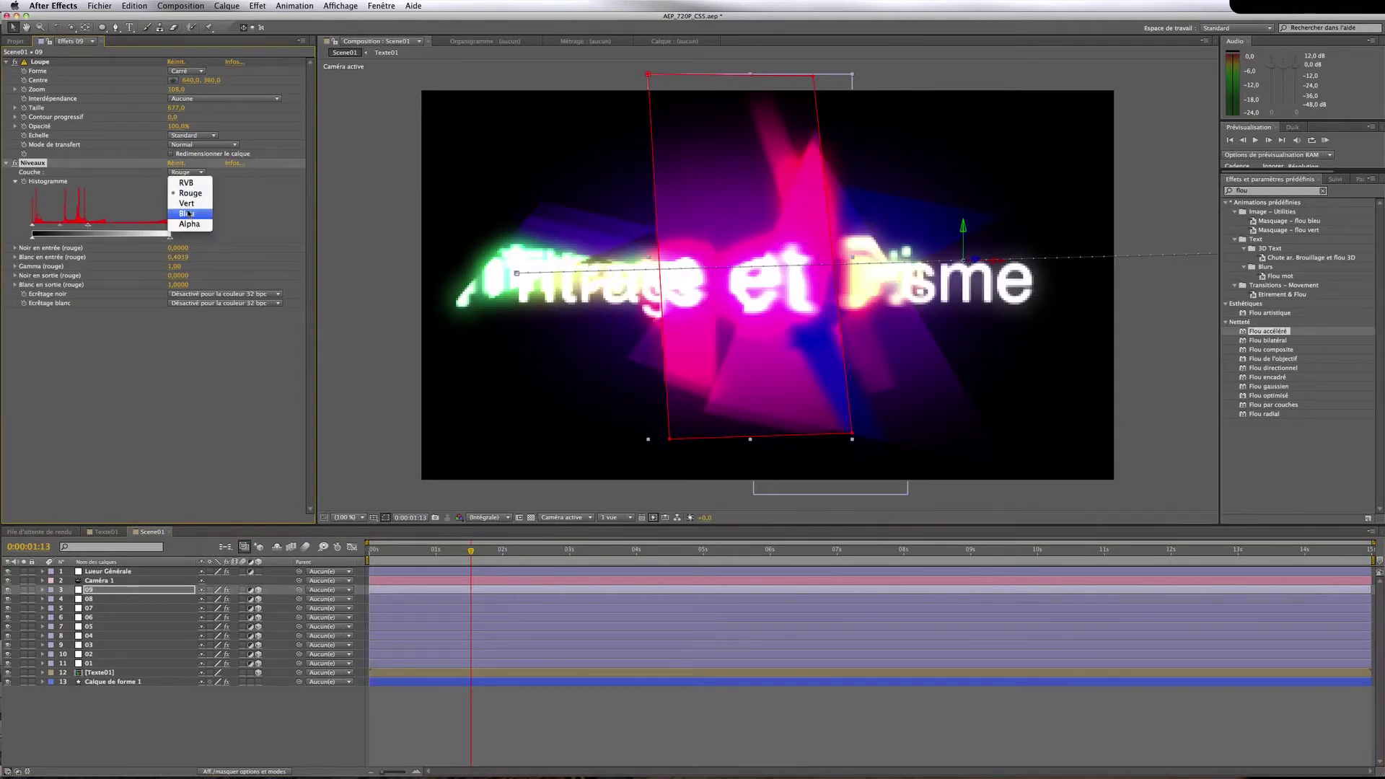
left_click(191, 217)
left_click_drag(164, 226, 165, 231)
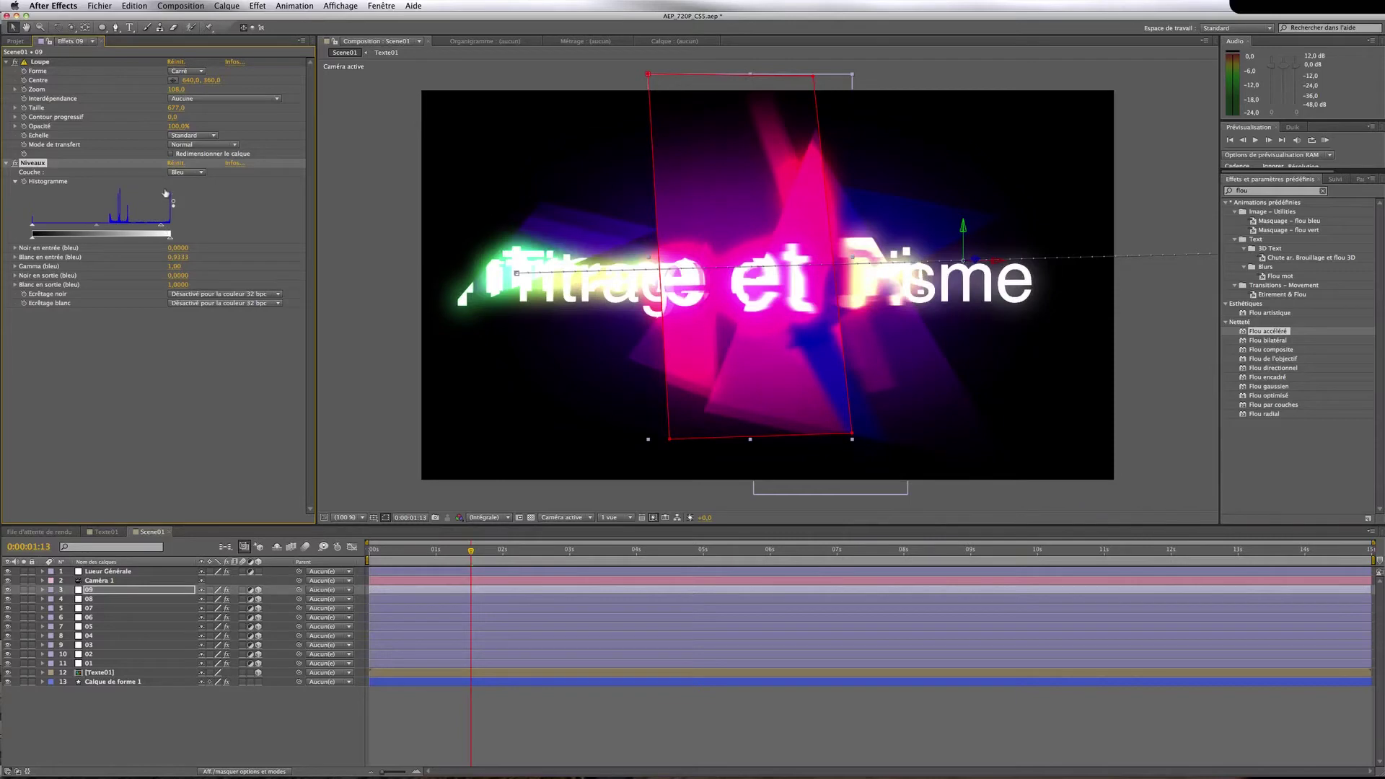
Set the green channel's input white in layer 09's Niveaux to about 0.51
left_click(182, 173)
left_click(192, 203)
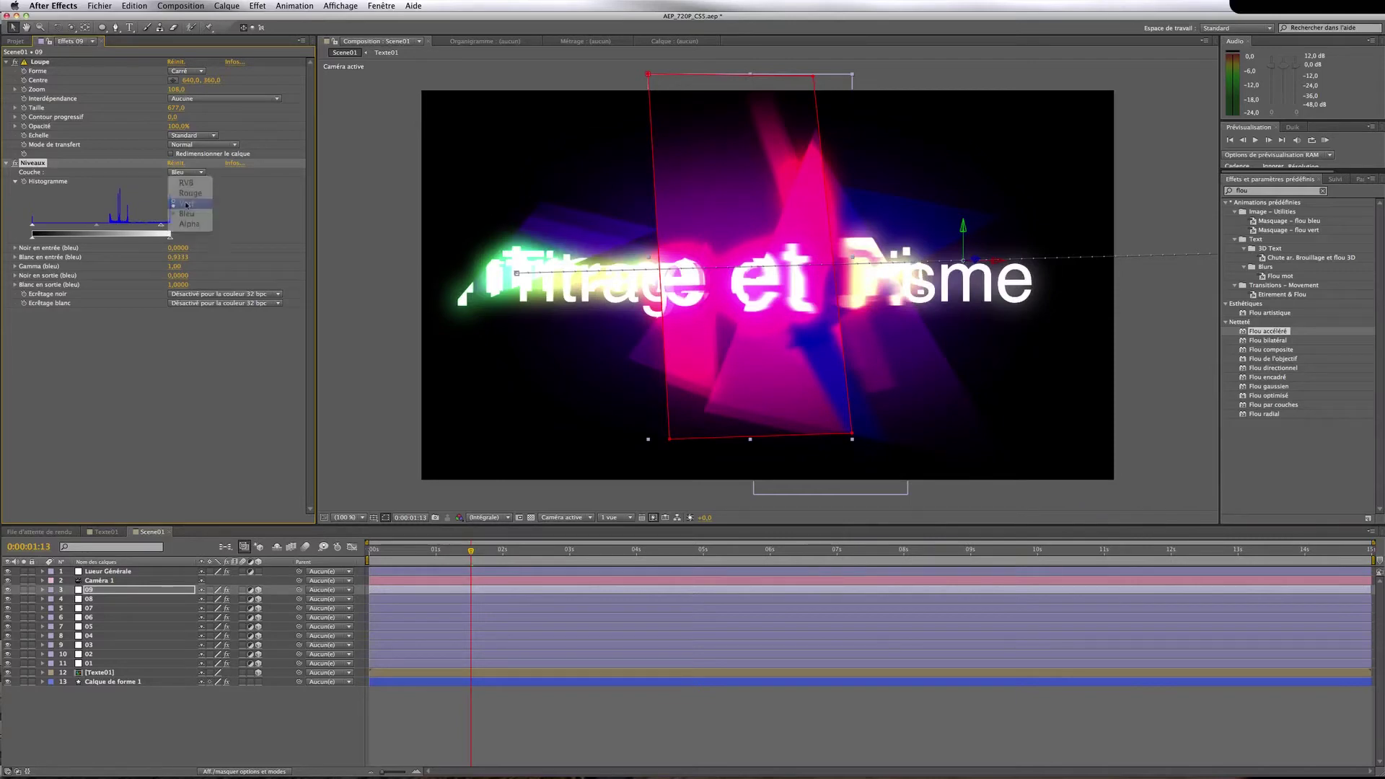
left_click_drag(152, 228, 102, 228)
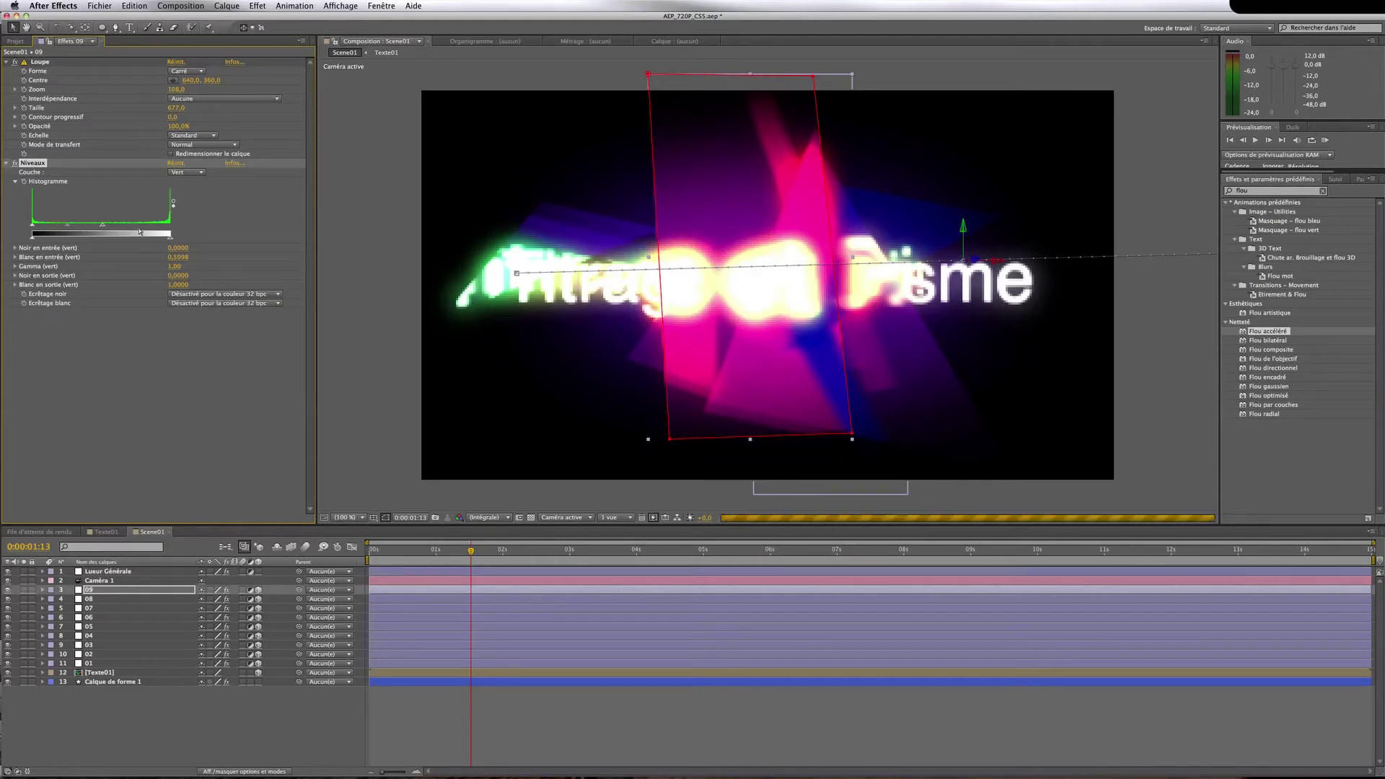
Raise the red channel's input white in layer 09's Niveaux to 0.6275 and deselect the layer
left_click(189, 174)
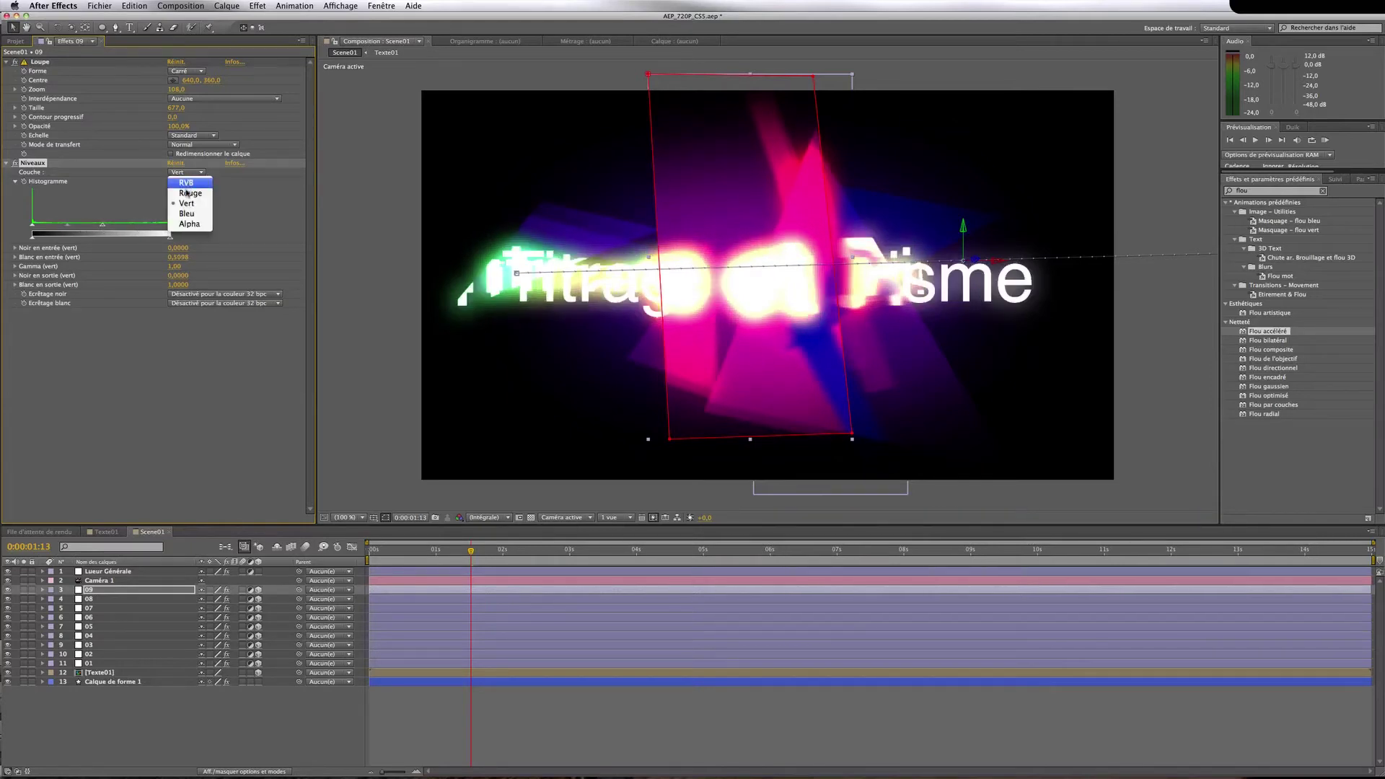
left_click(173, 203)
left_click_drag(99, 227, 119, 228)
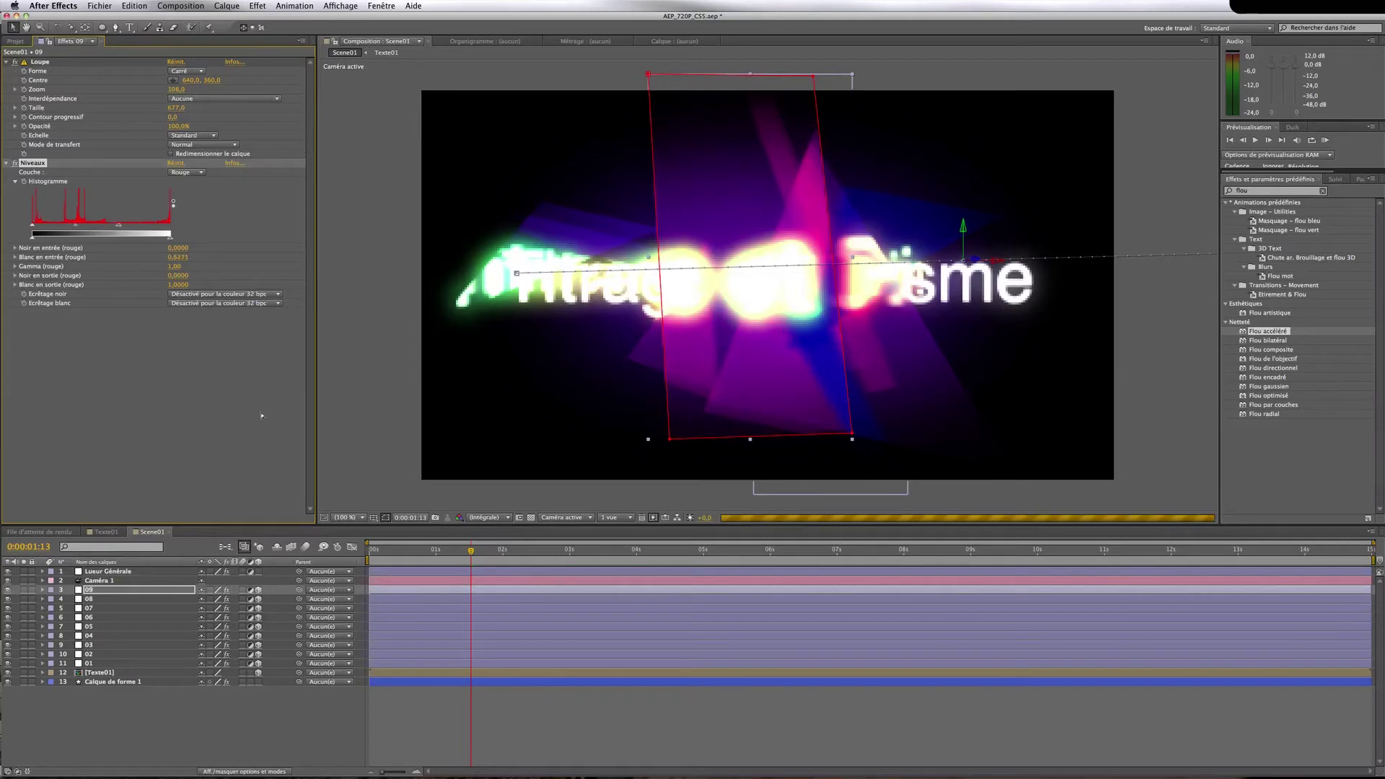
left_click(330, 704)
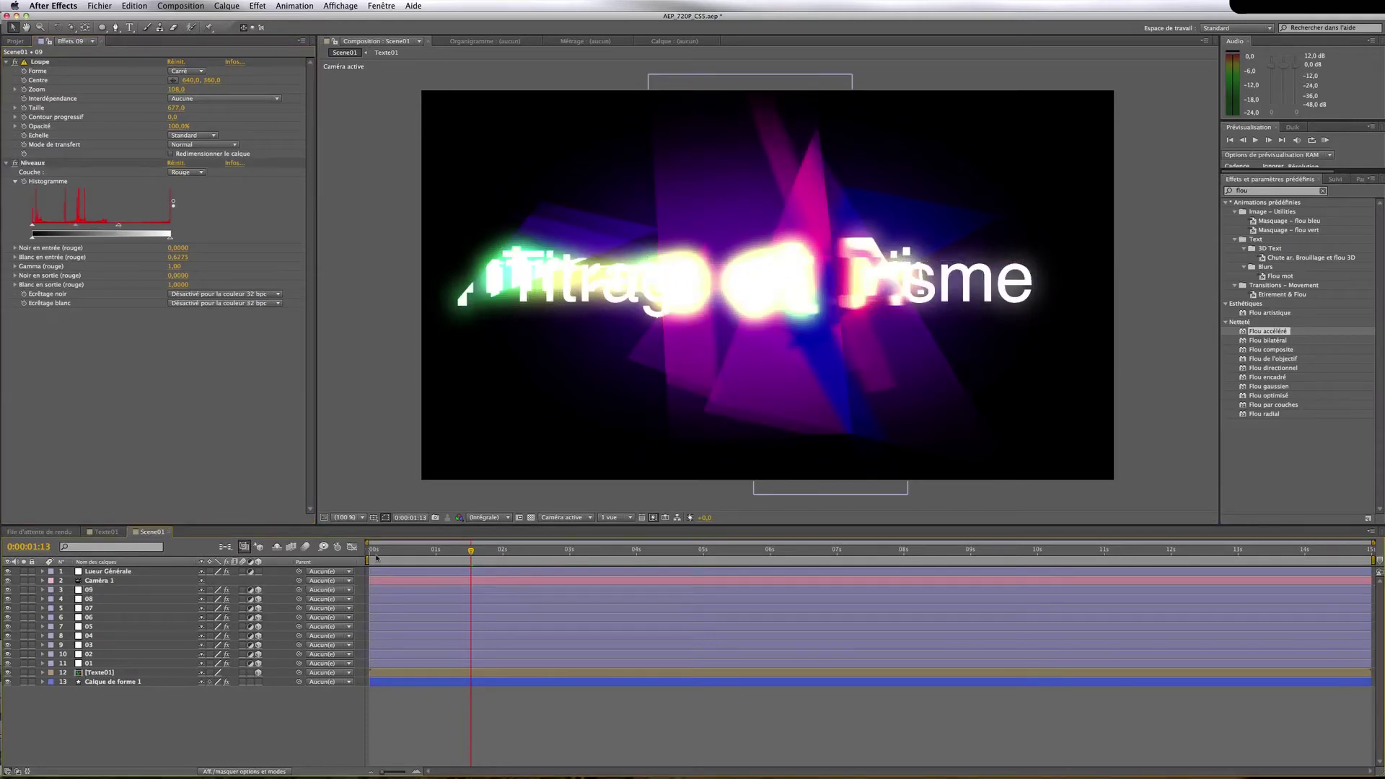
Widen layer 09's horizontal travel by setting Position X to about -7 at 0 s and about 2040 at 3 s
left_click(370, 550)
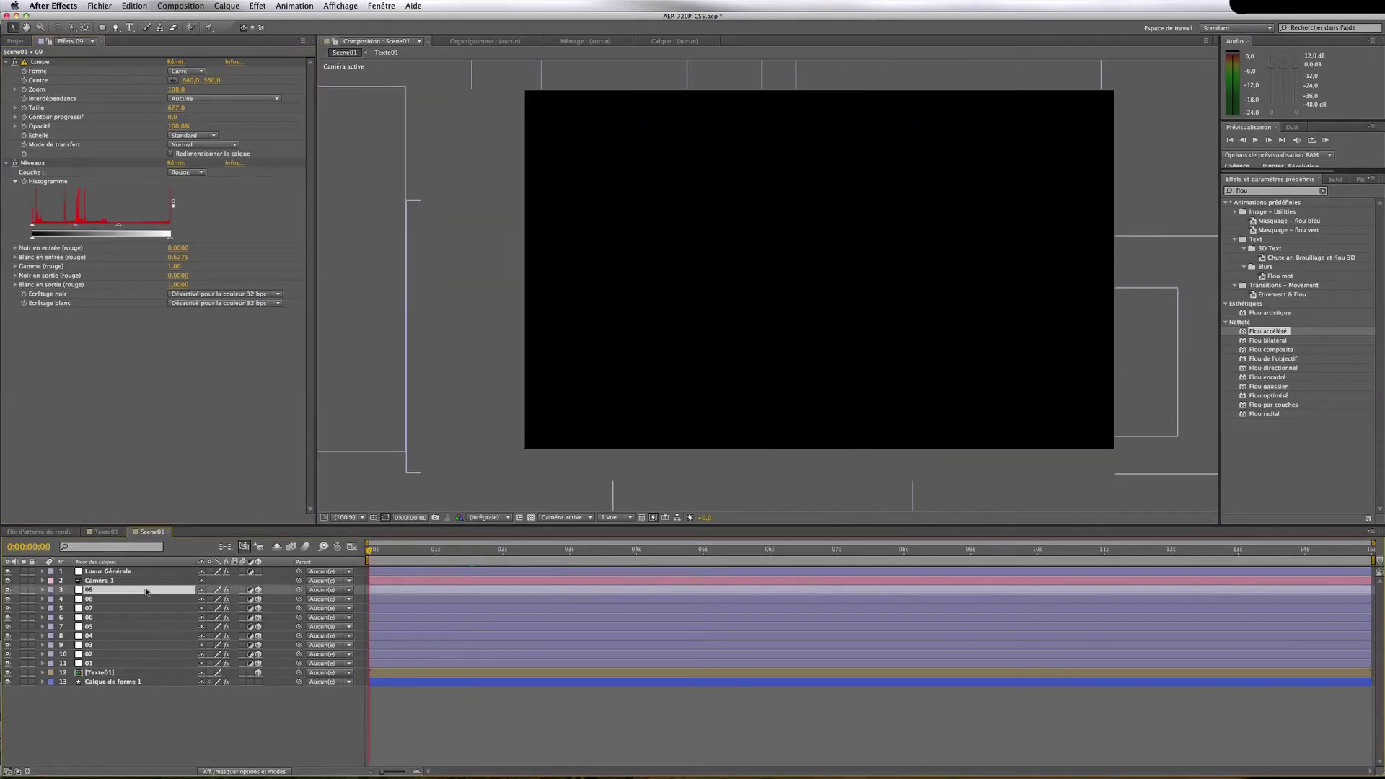
left_click(145, 590)
key("p")
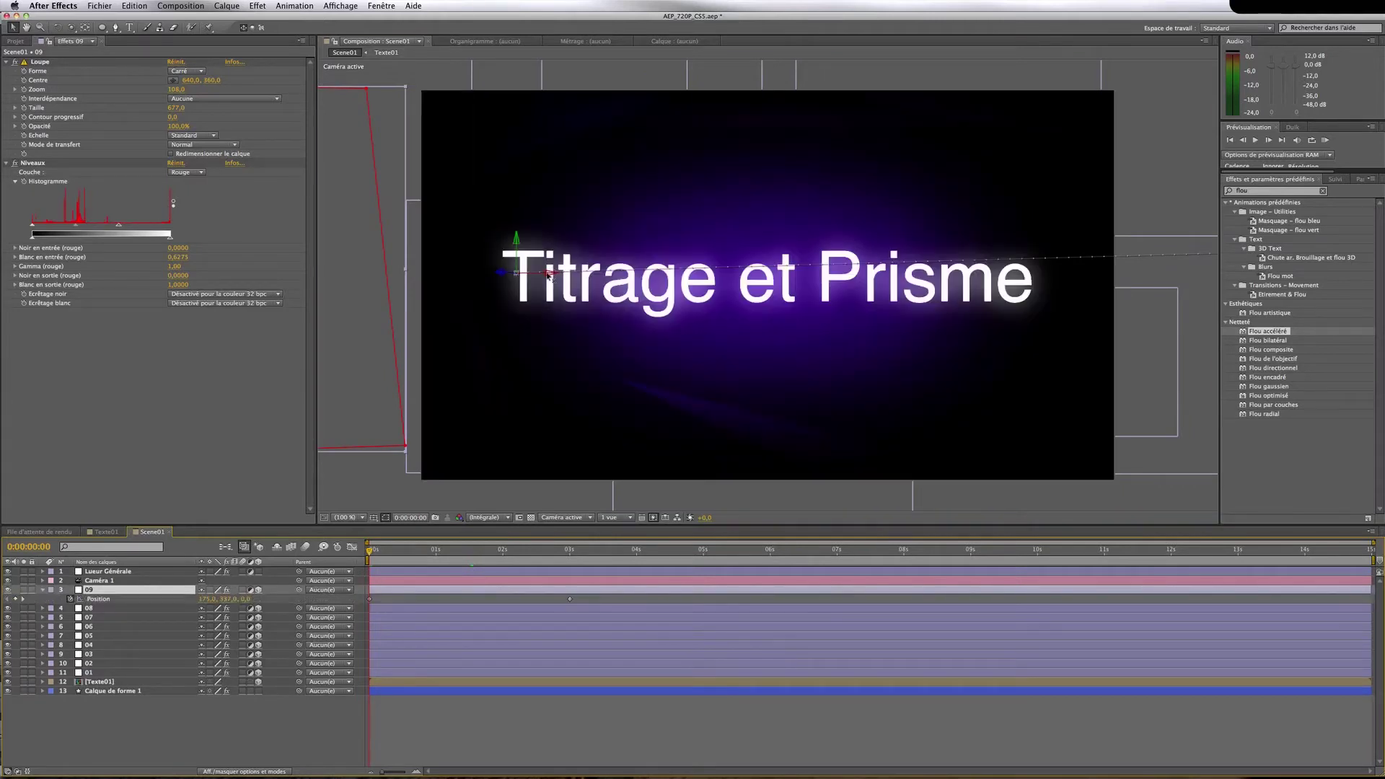
left_click_drag(550, 275, 450, 278)
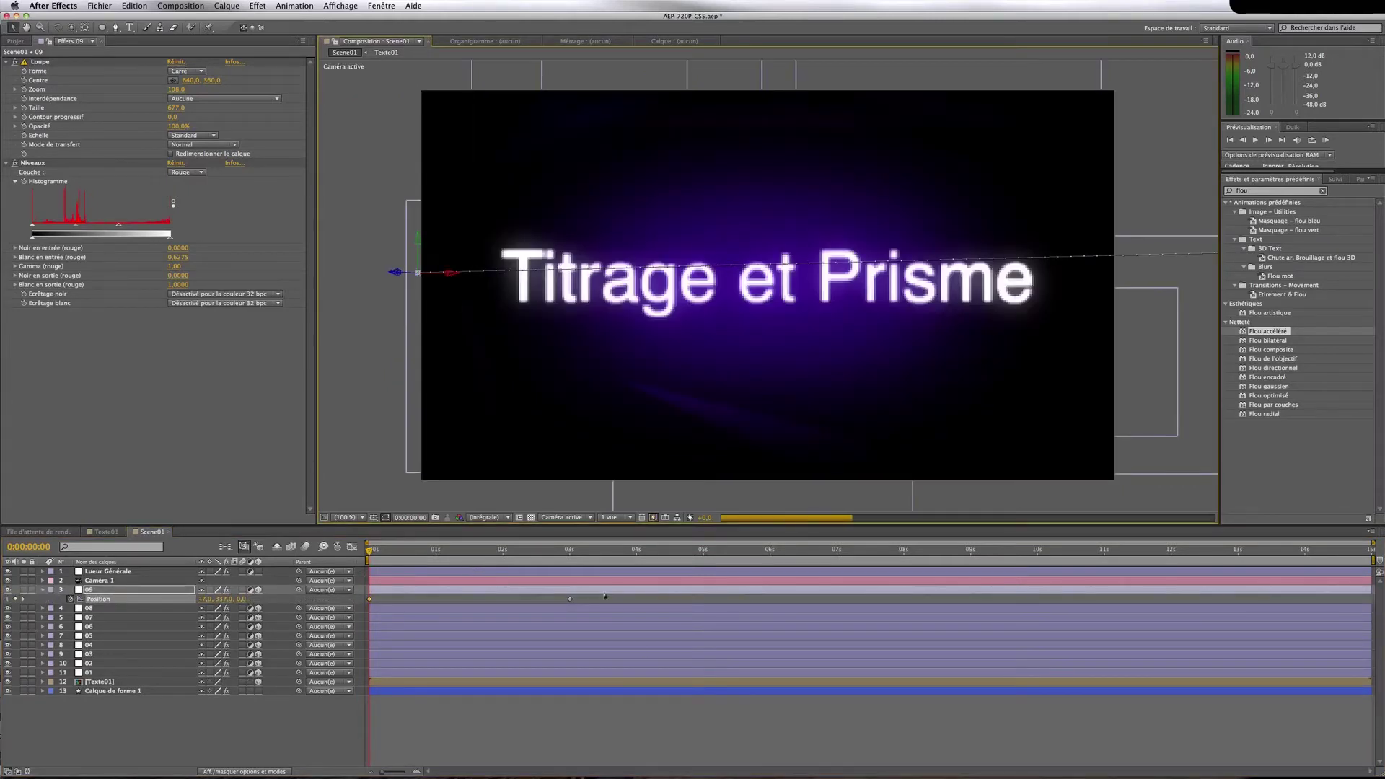
left_click(569, 552)
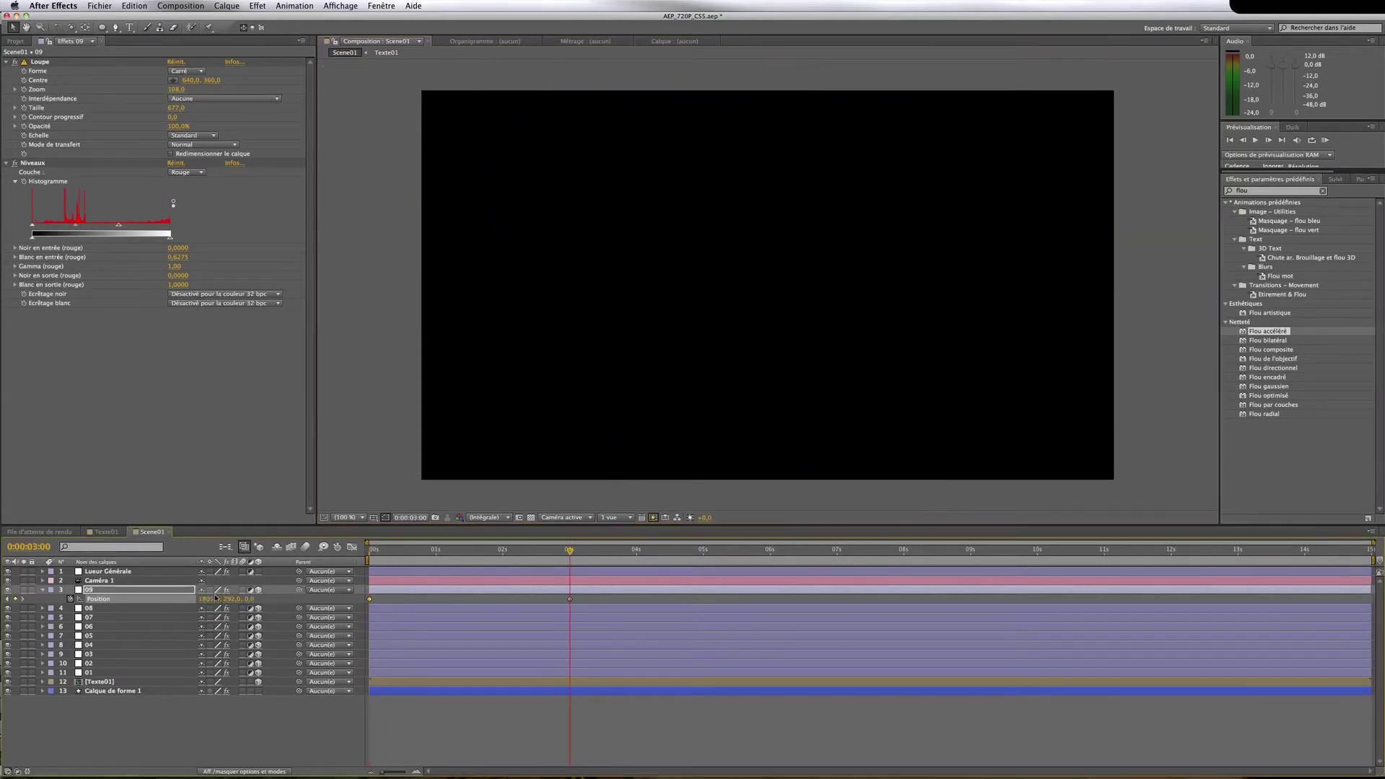
left_click_drag(207, 600, 329, 599)
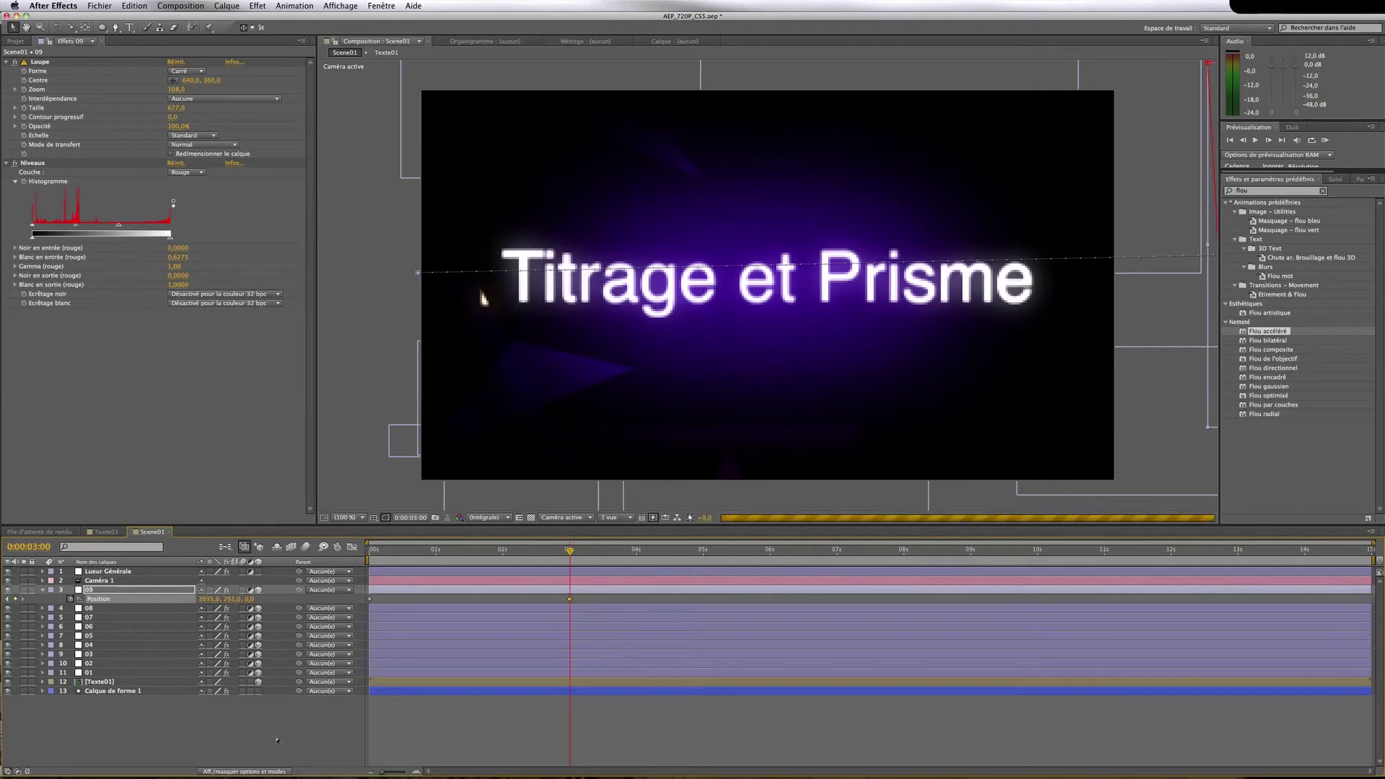
Duplicate layer 09, rename the copy 10 and remove its existing mask
left_click(165, 591)
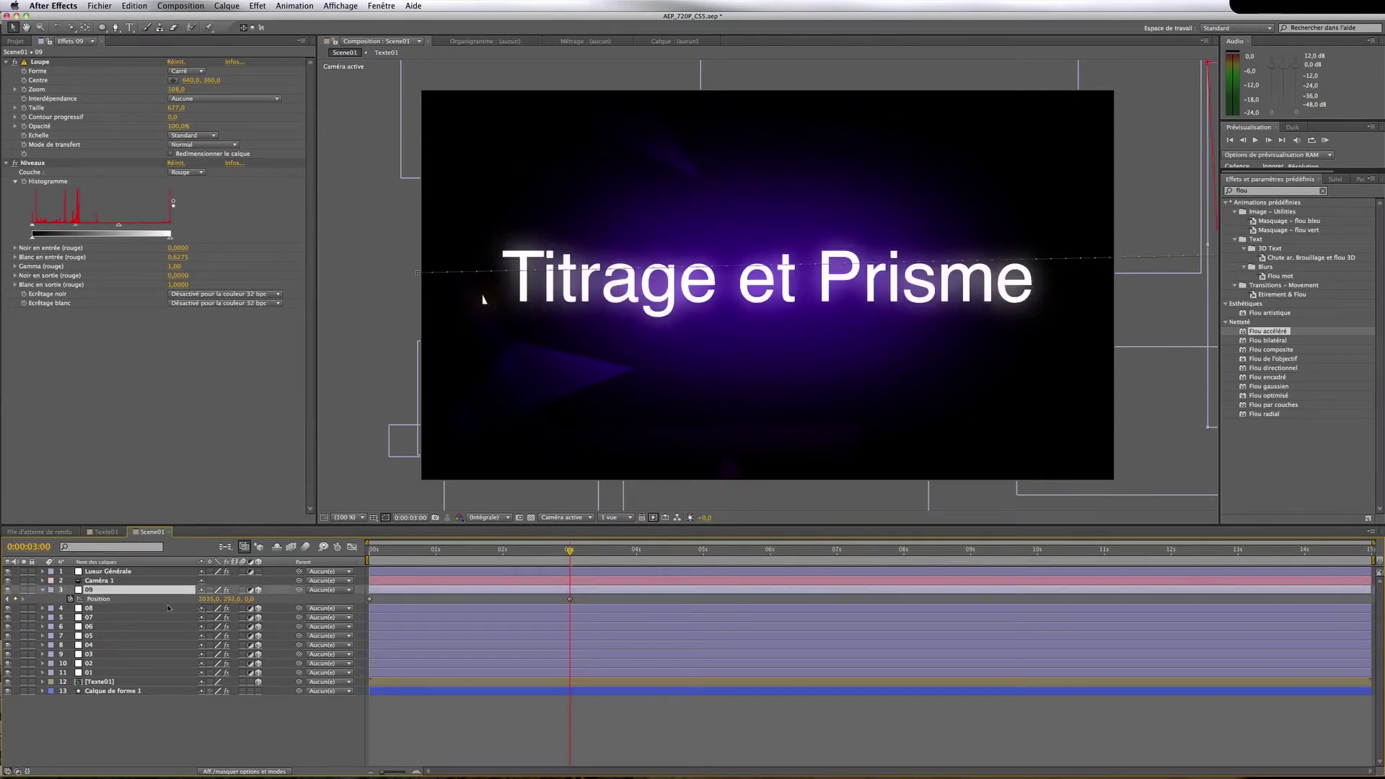
key("super+d")
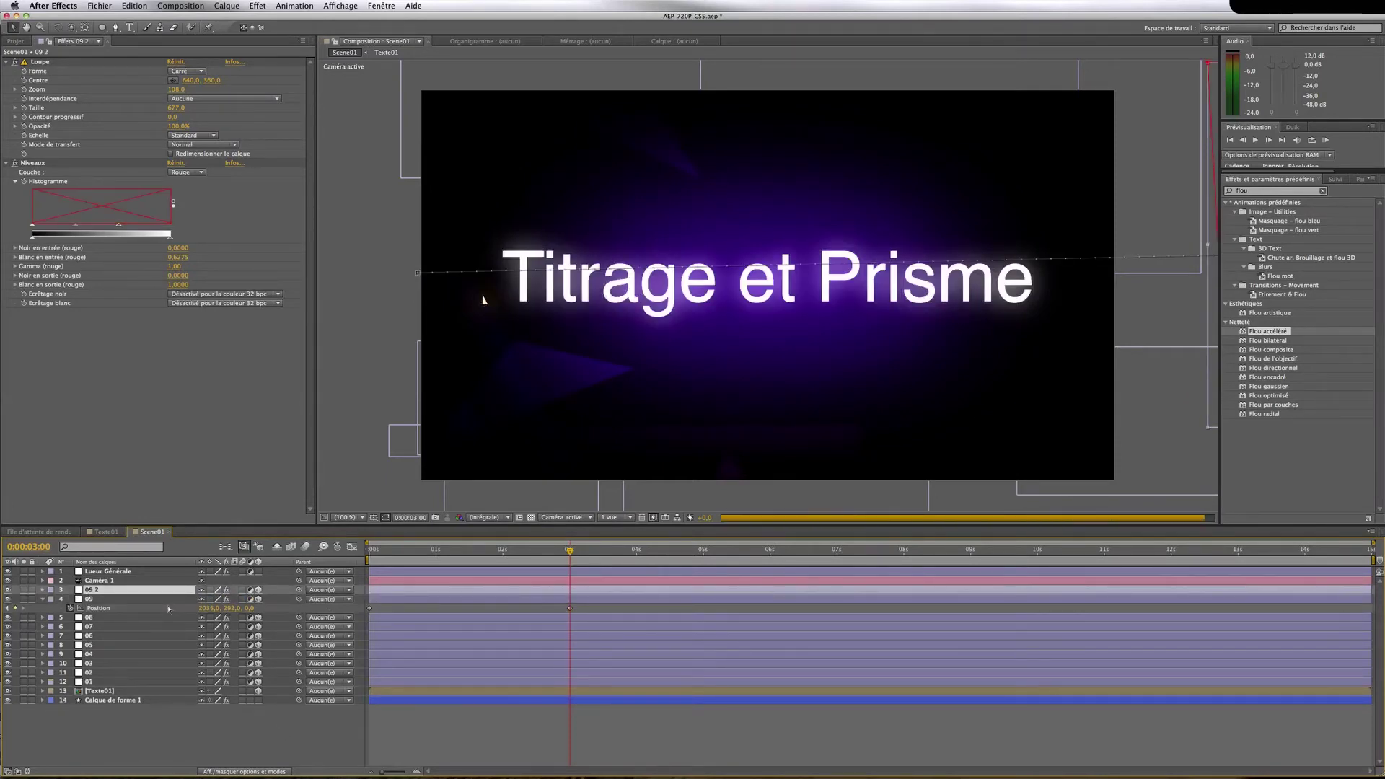
key("Return")
type("10")
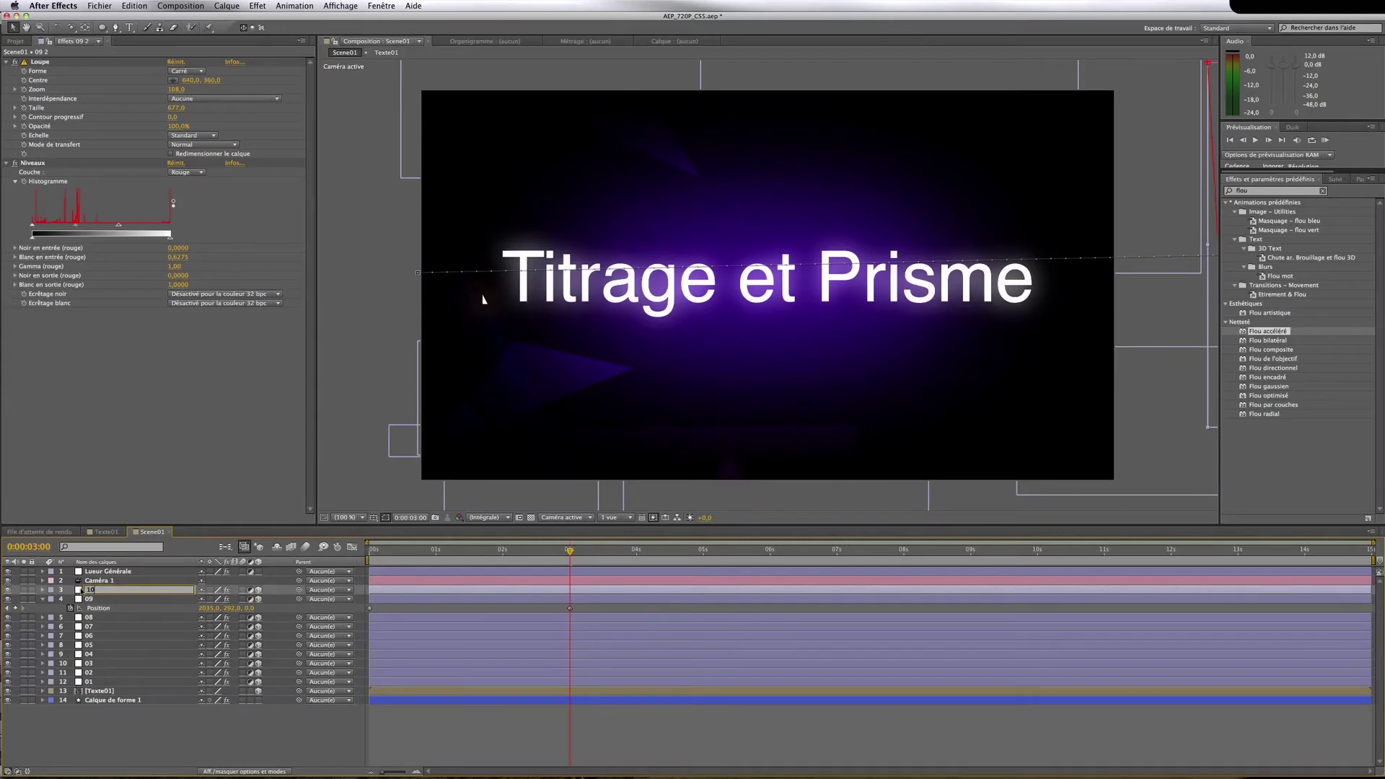
key("Return")
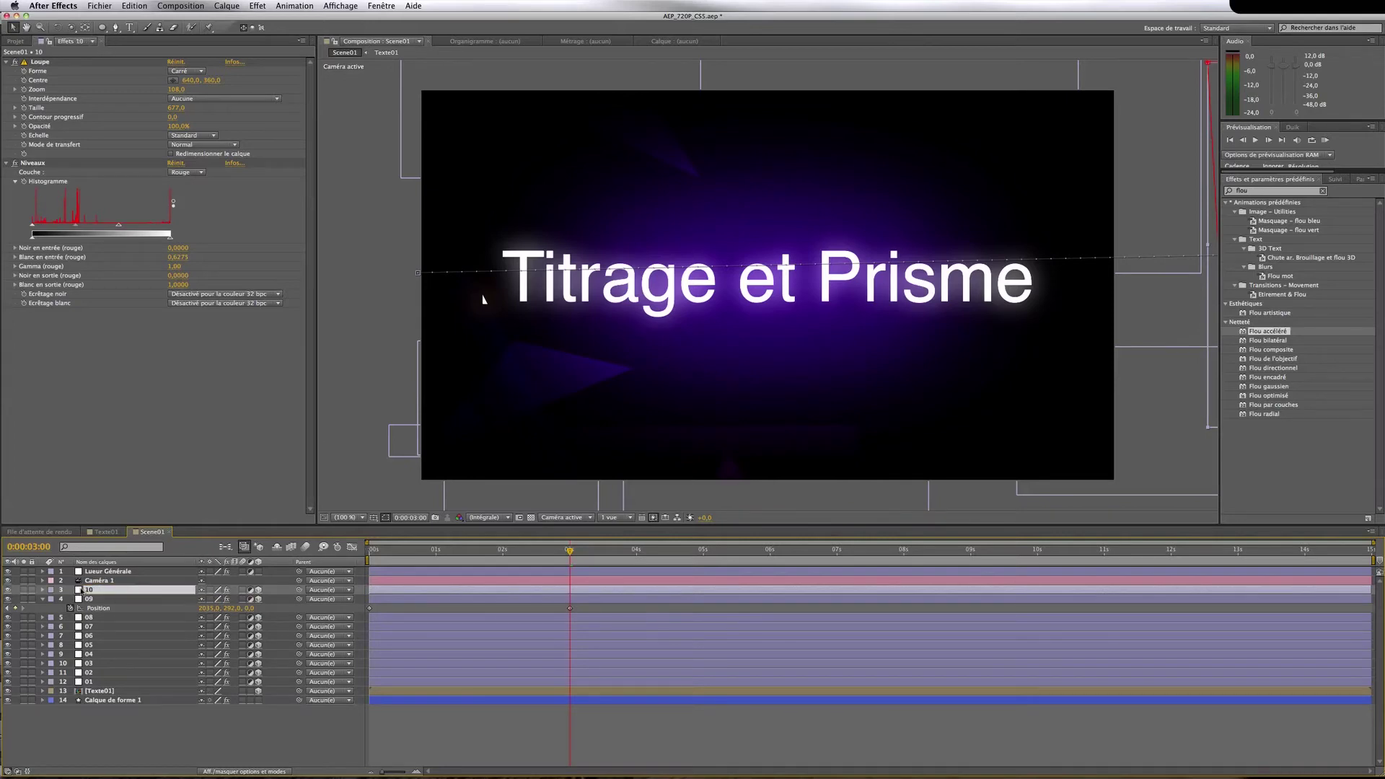
key("super+shift+n")
key("super+z")
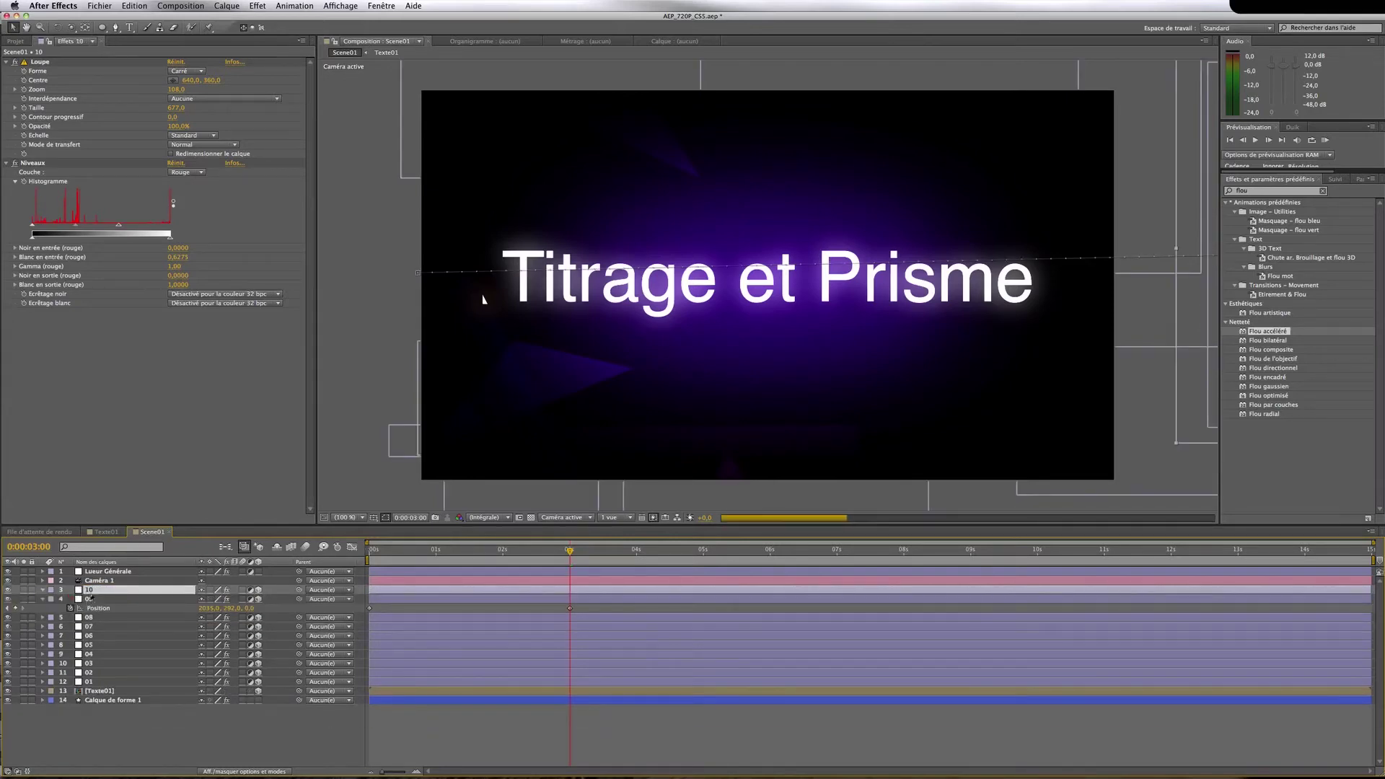
At 0:00:01:03, draw a large closed triangular mask on layer 10, tapering from the title's first letter and widening across its second half
left_click(478, 555)
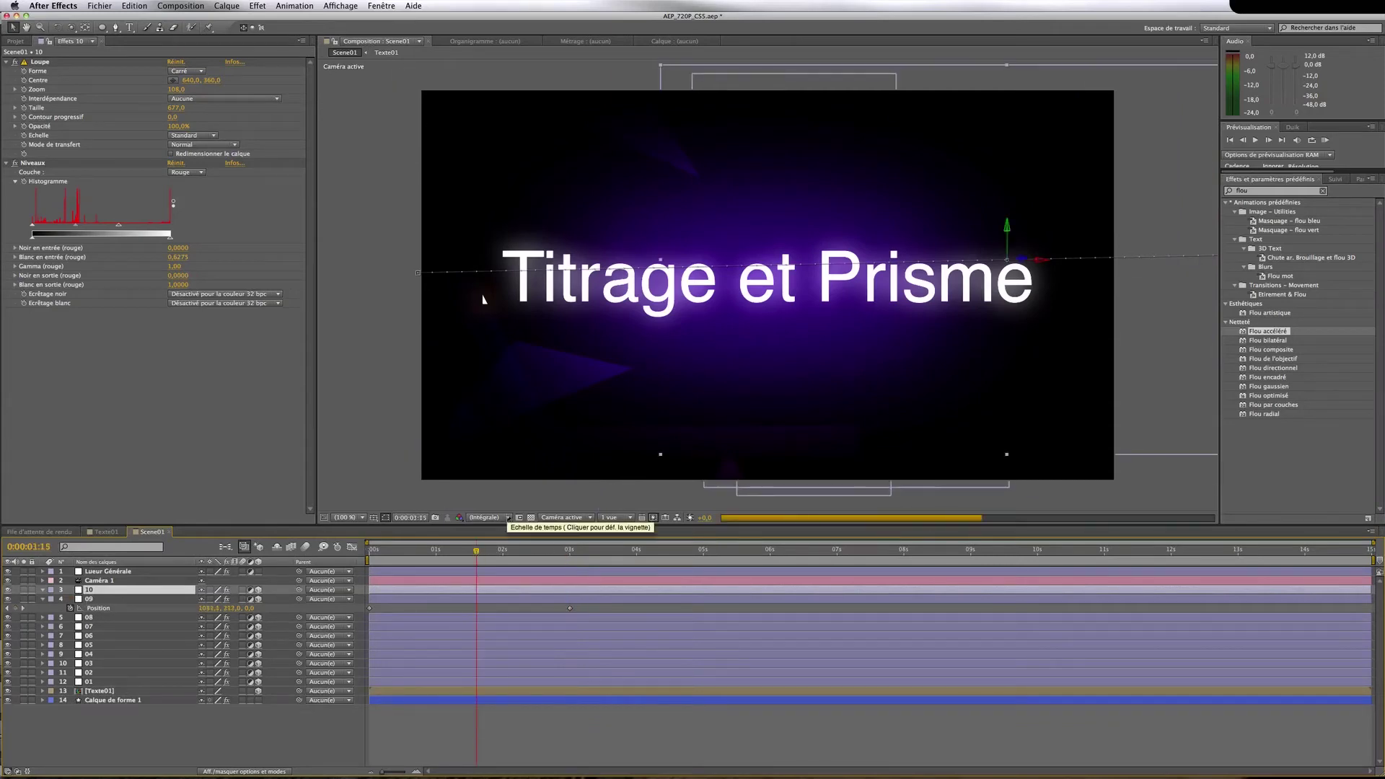
key("g")
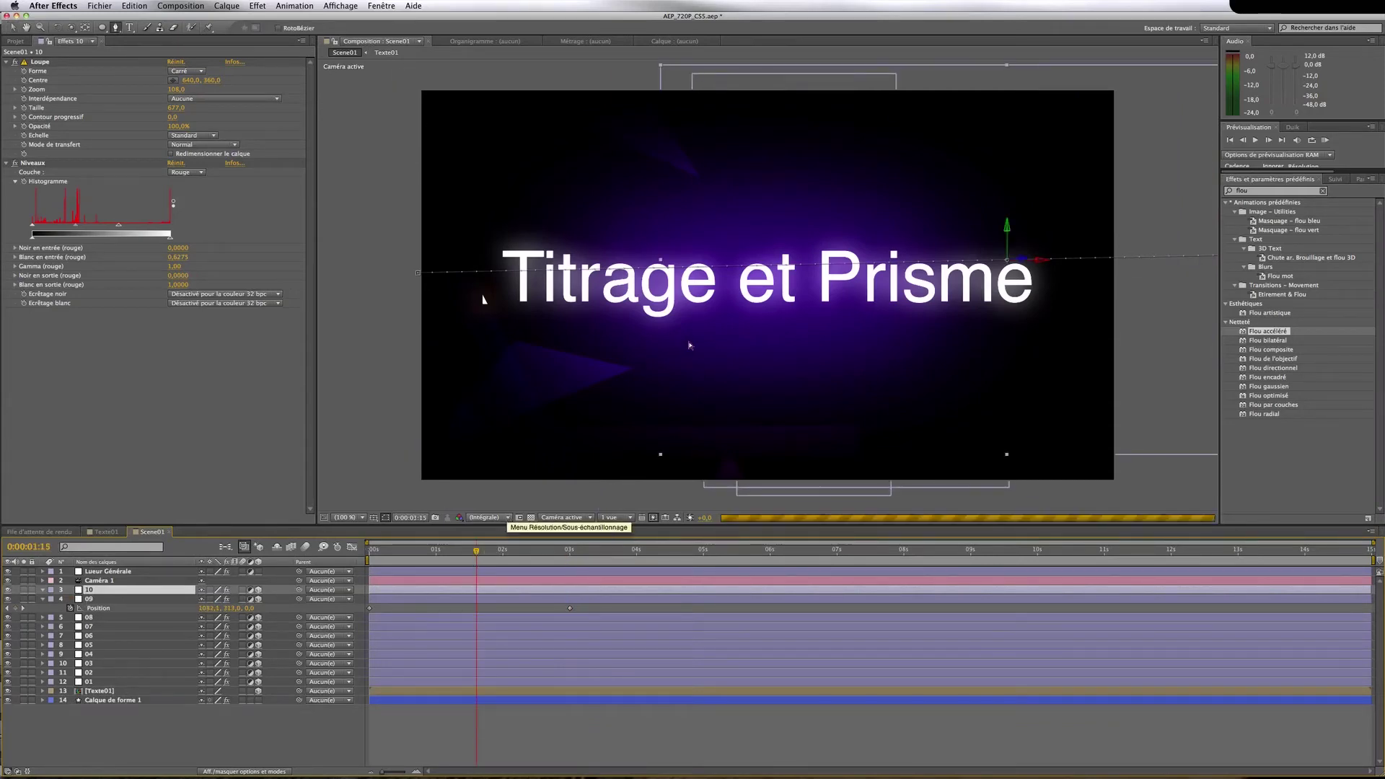
left_click(444, 552)
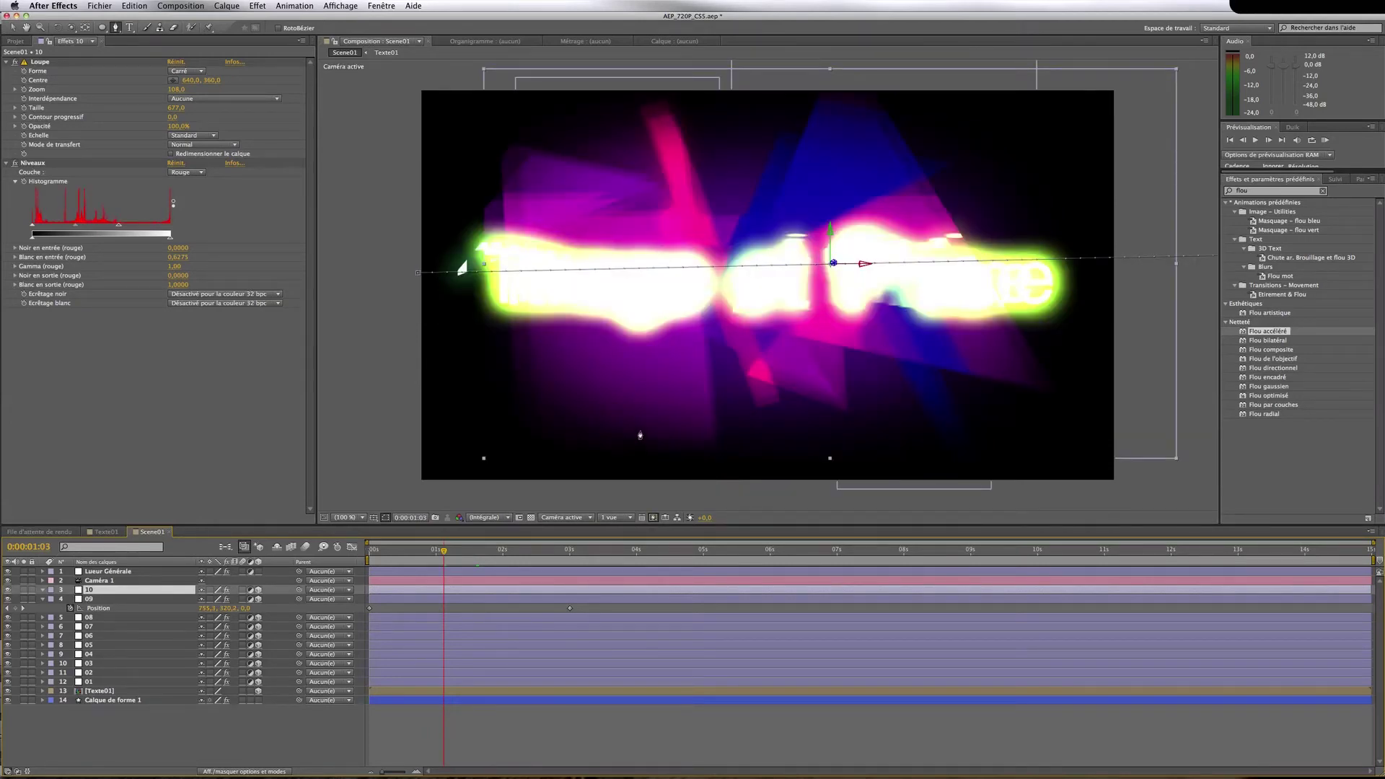
left_click(521, 282)
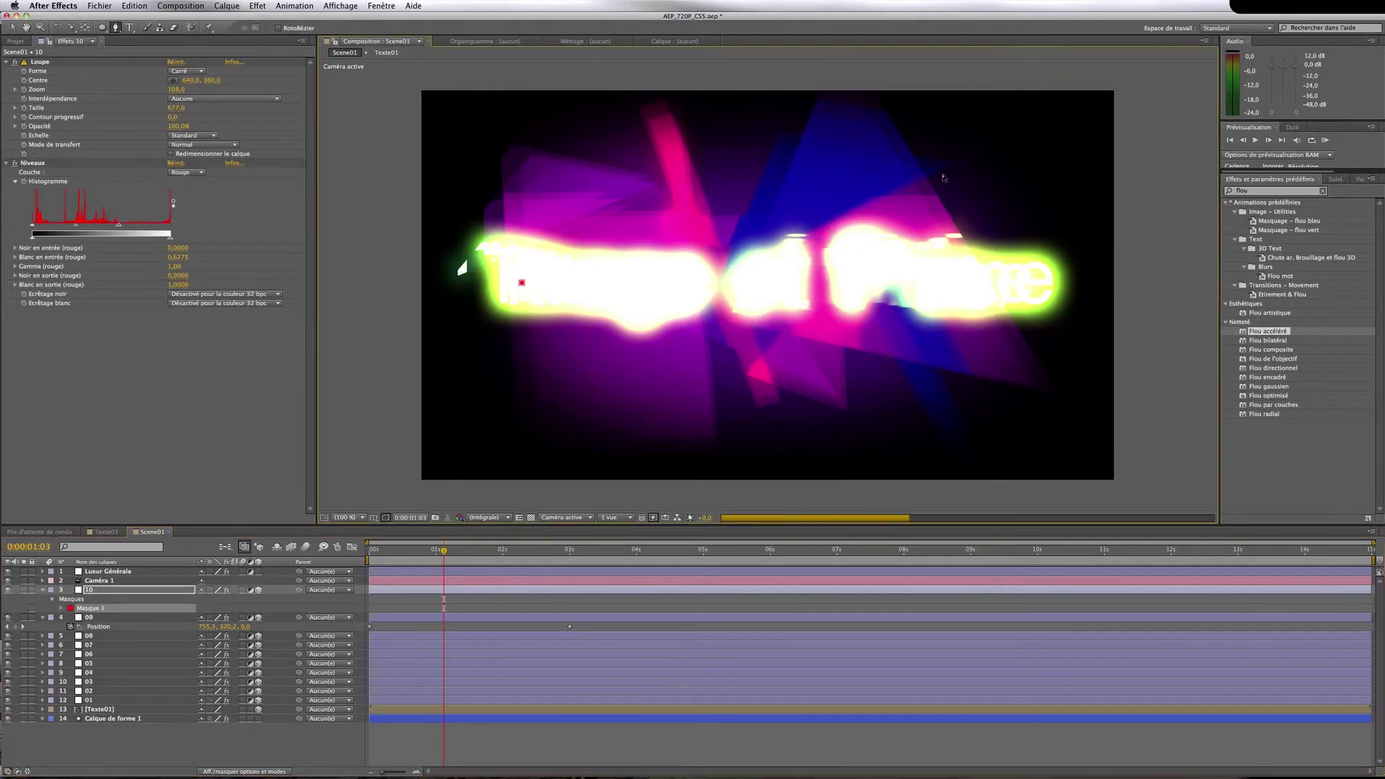
left_click(823, 190)
left_click(894, 404)
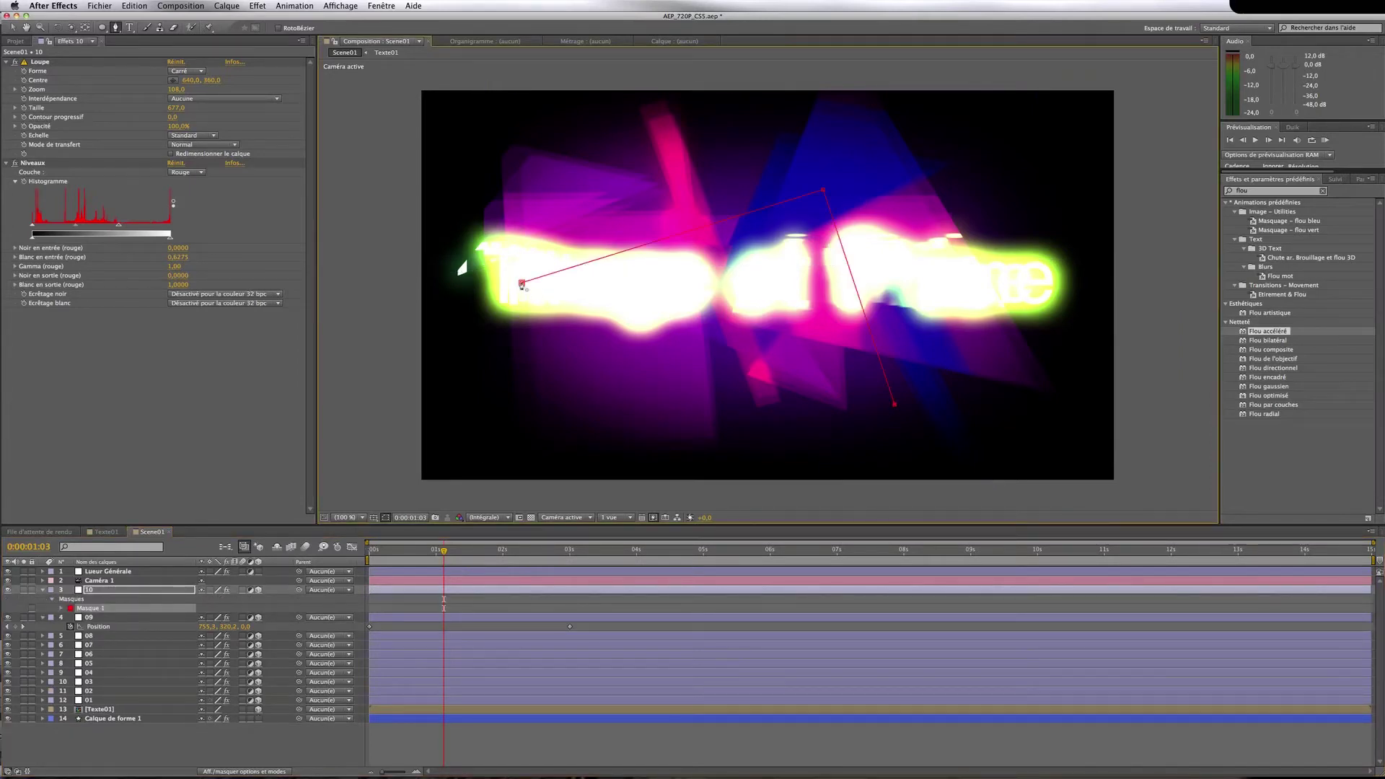
left_click(522, 283)
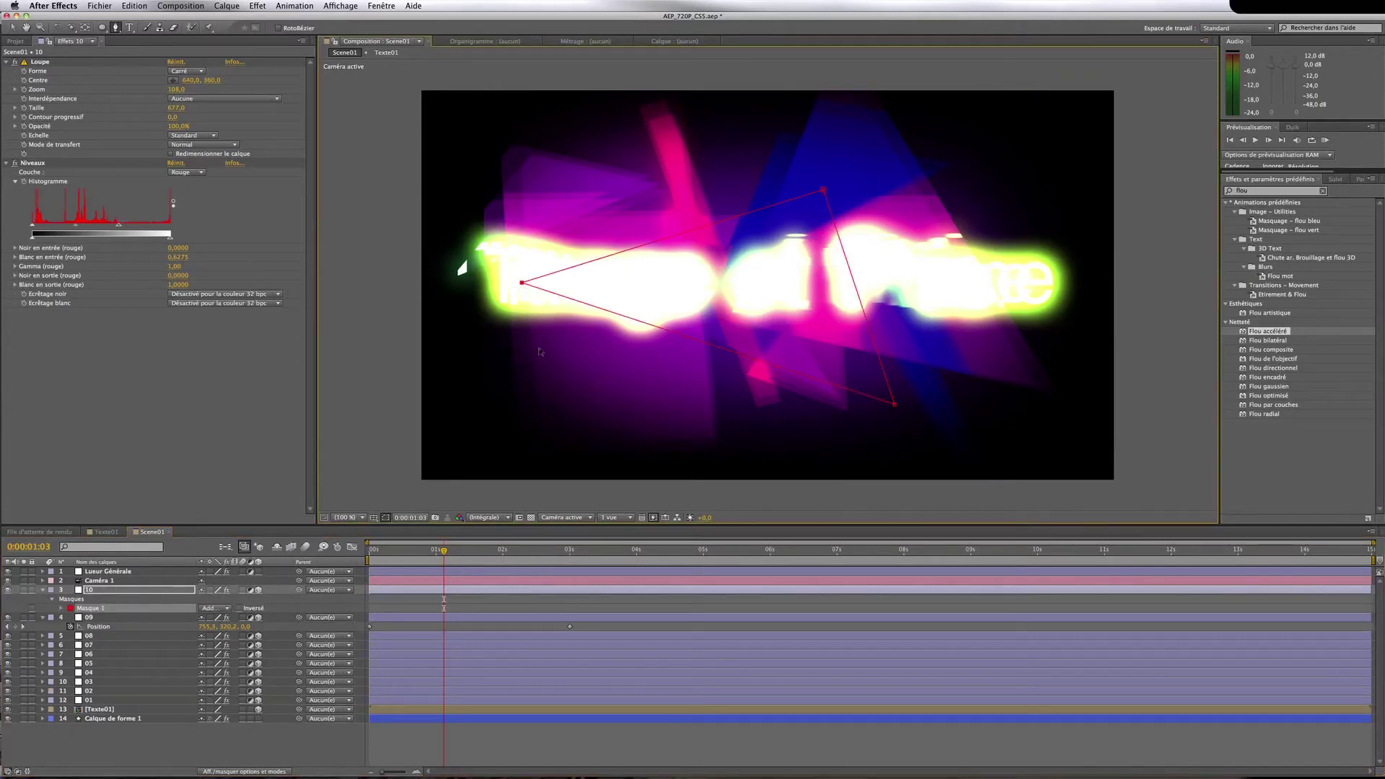
Set the red channel's input white in layer 10's Niveaux to about 0.86
left_click(187, 172)
left_click(184, 161)
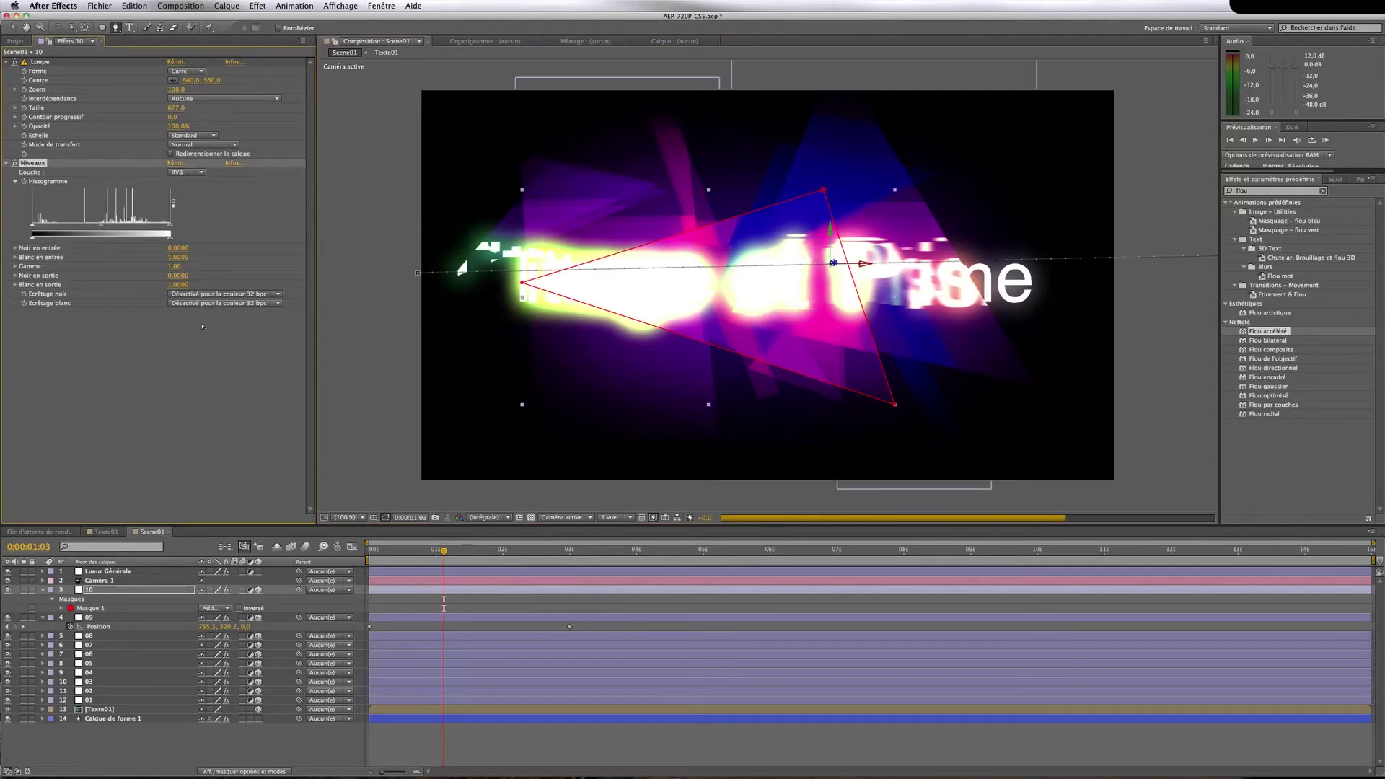
left_click_drag(186, 172, 186, 181)
left_click_drag(179, 257, 163, 259)
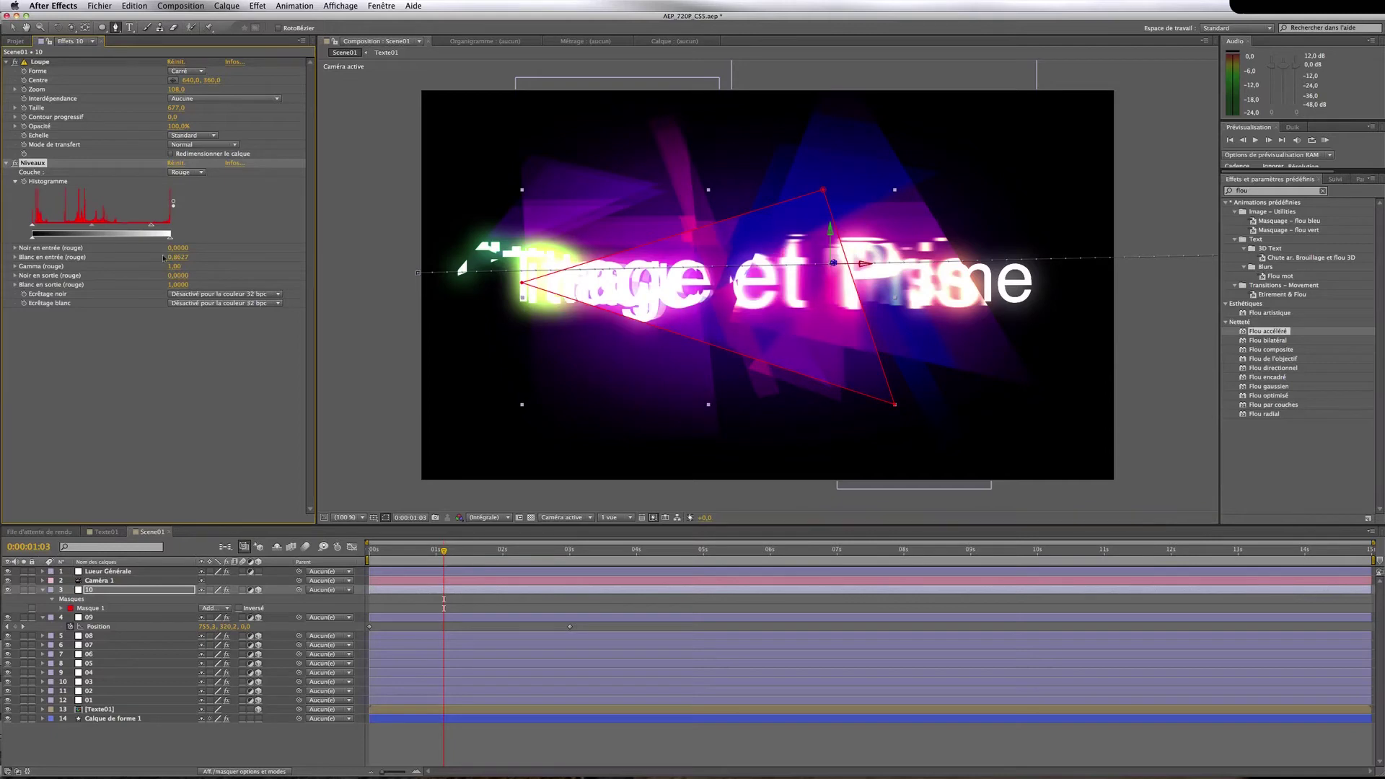
In layer 10's Niveaux, set the green channel's input white to about 0.89 and gamma to about 0.46, and deselect the layer
left_click(194, 171)
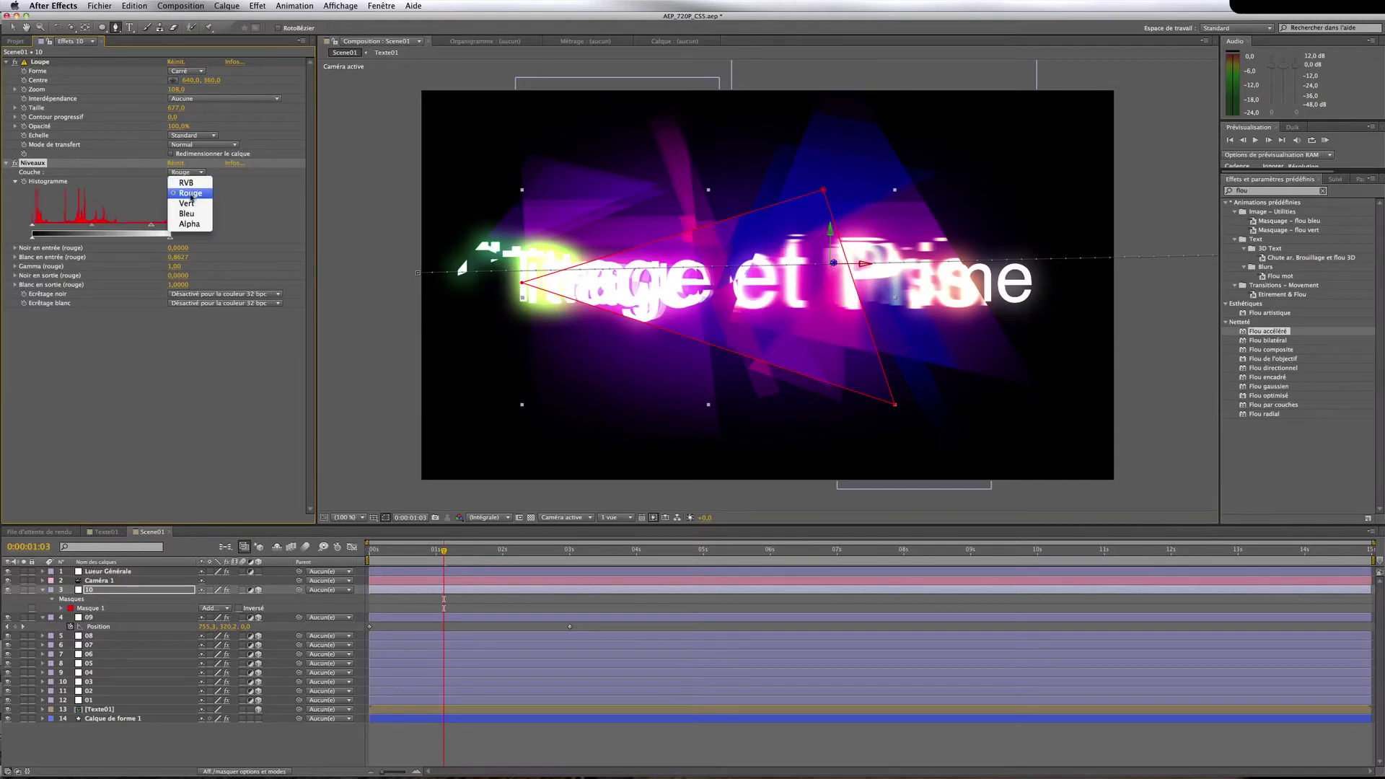
left_click(189, 198)
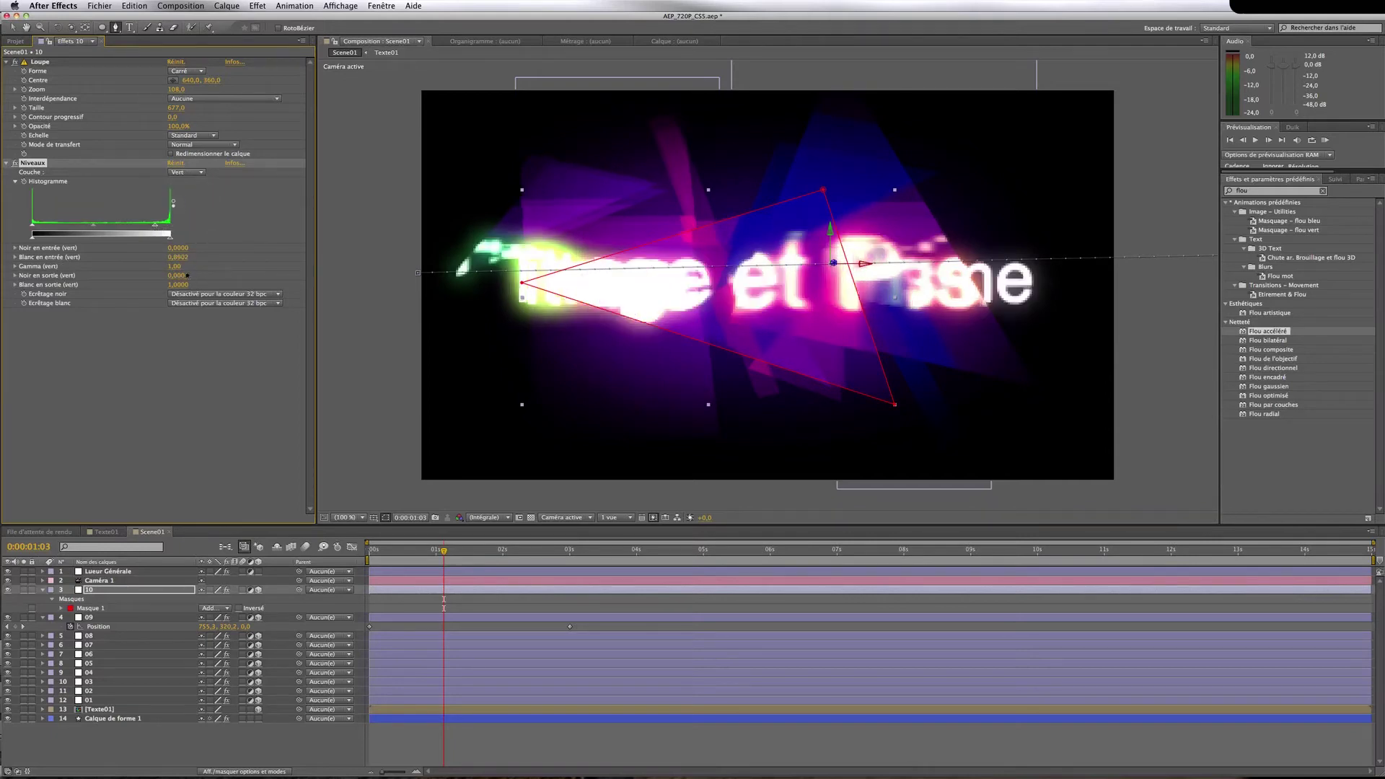
left_click_drag(175, 266, 164, 329)
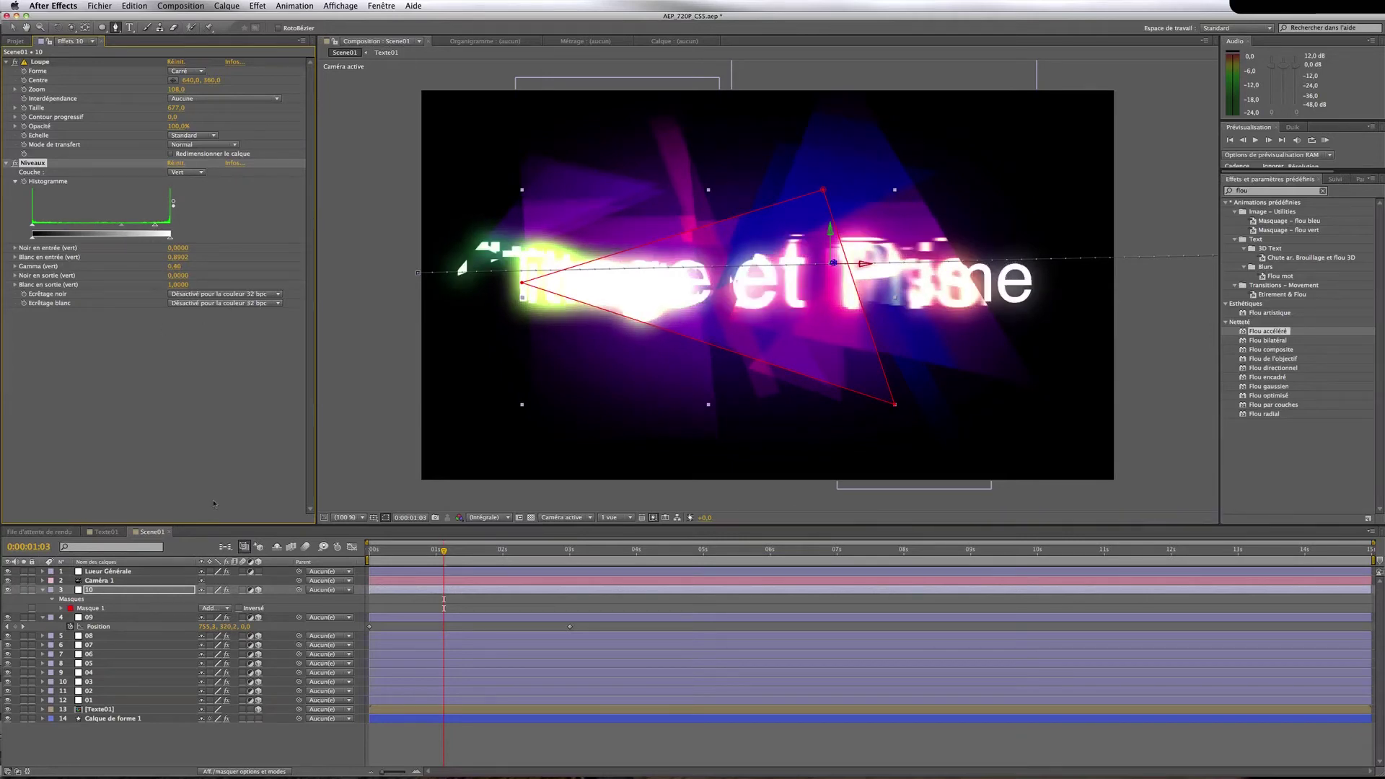
left_click(293, 603)
At 0 s, move layer 10 below the frame to a Position of about 460, 902
key("Home")
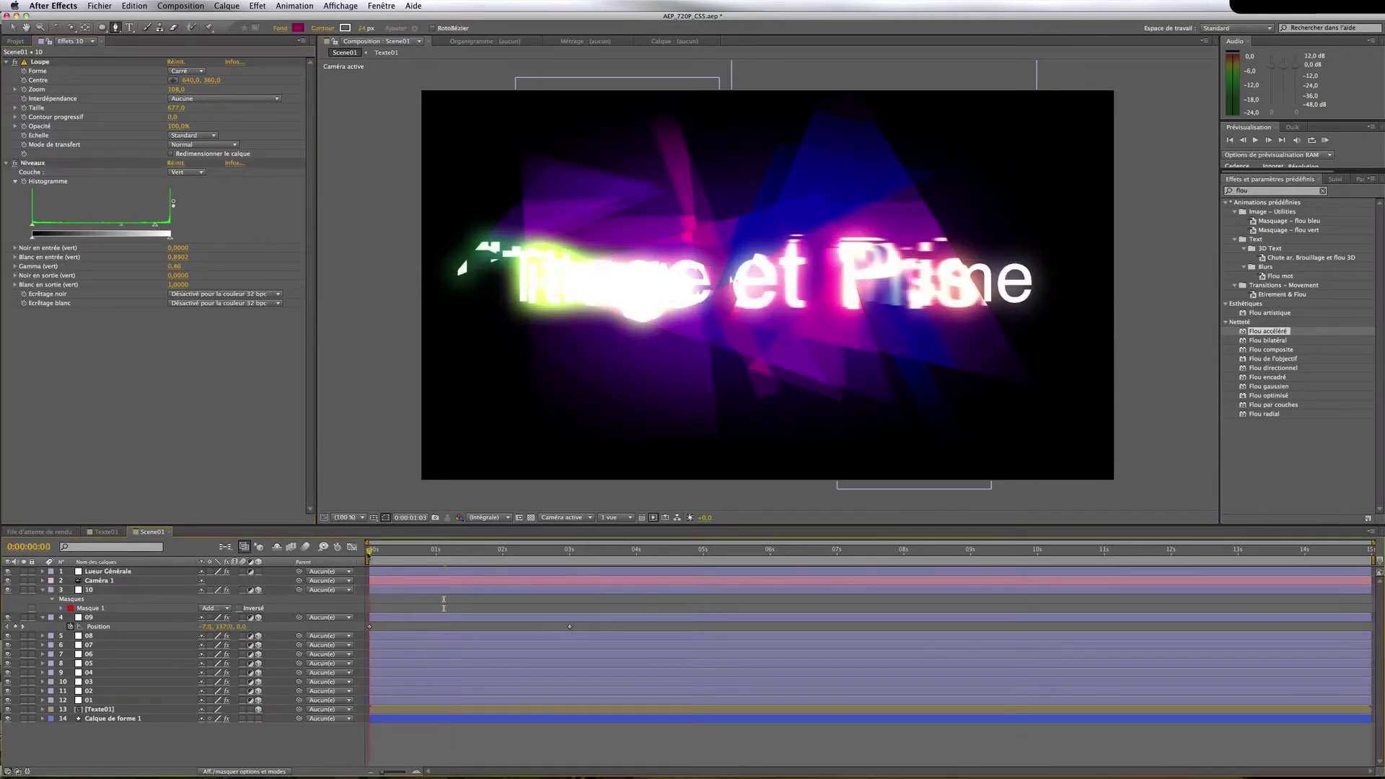
left_click(141, 592)
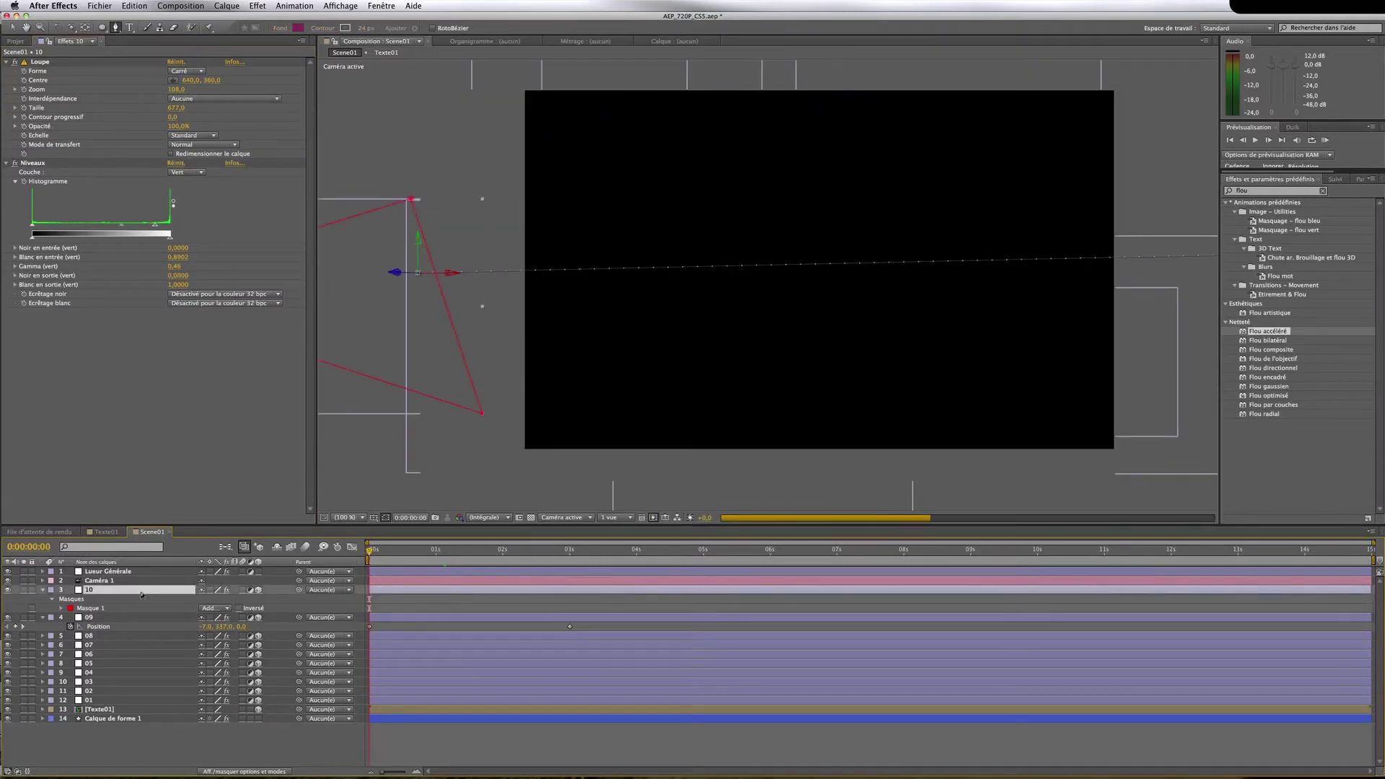
key("p")
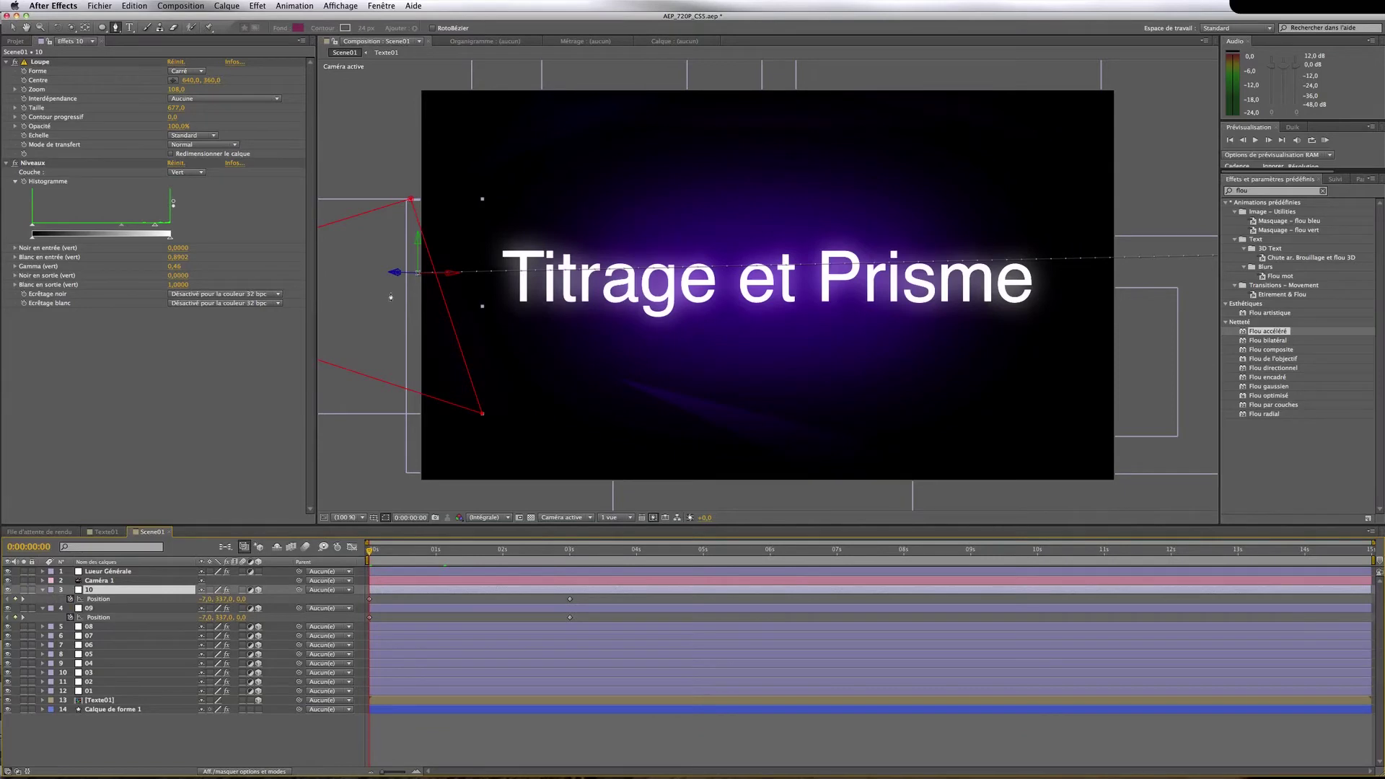
key("v")
left_click(497, 563)
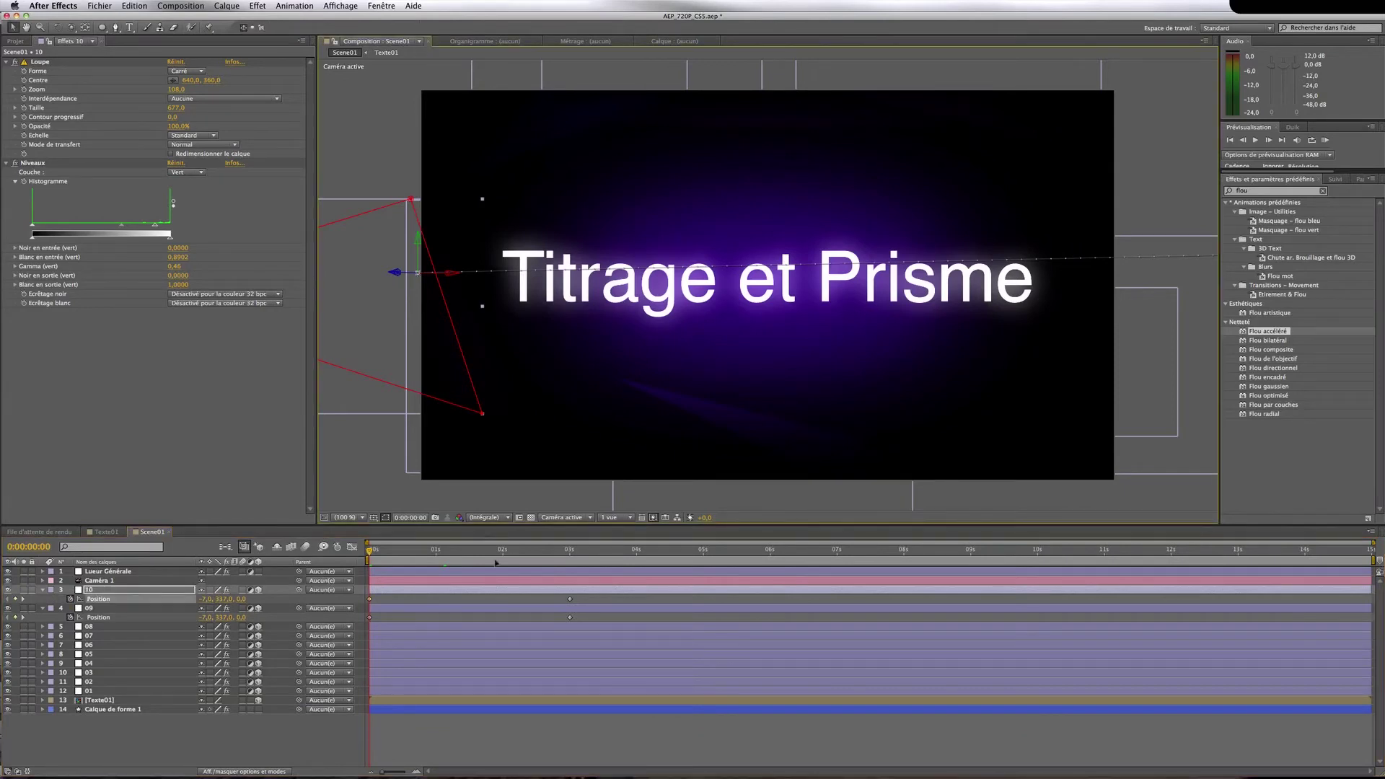
key("ctrl+v")
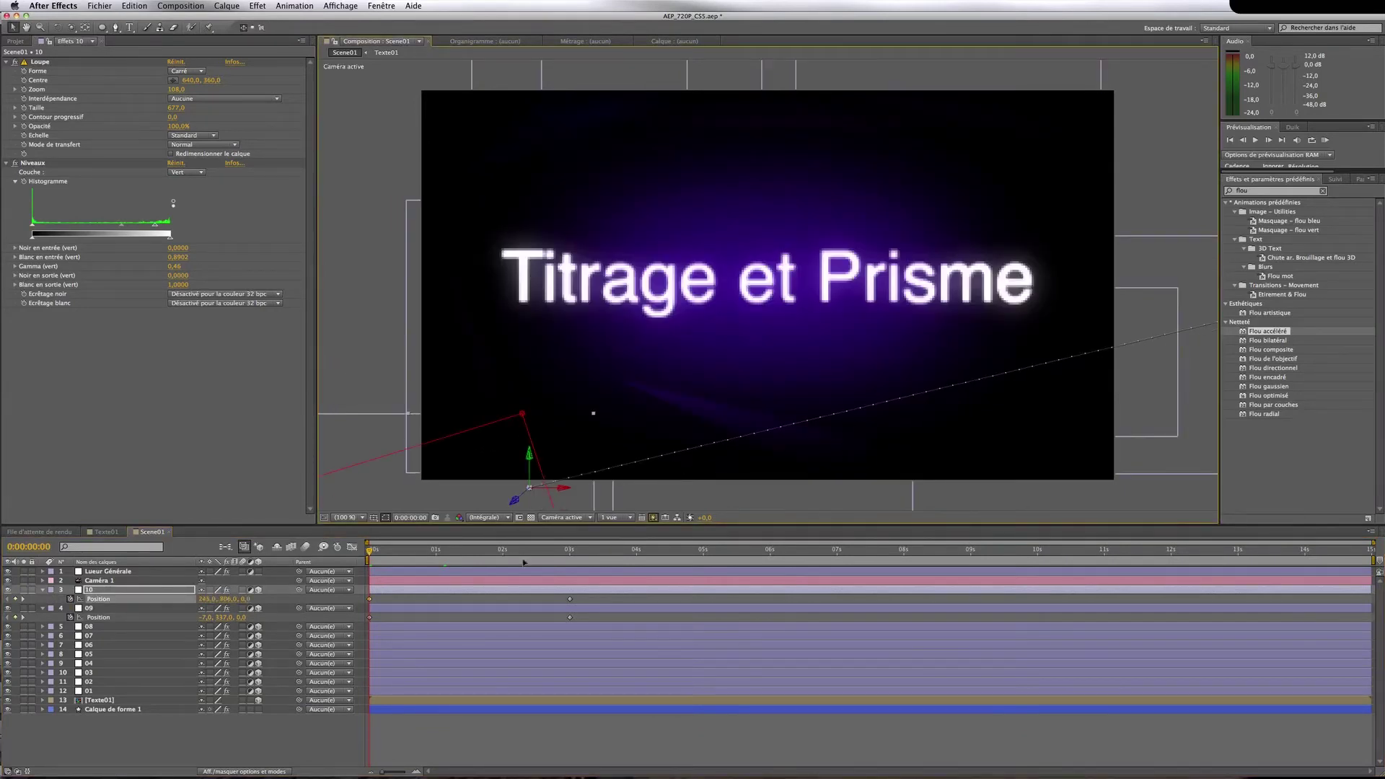
left_click_drag(524, 562, 529, 570)
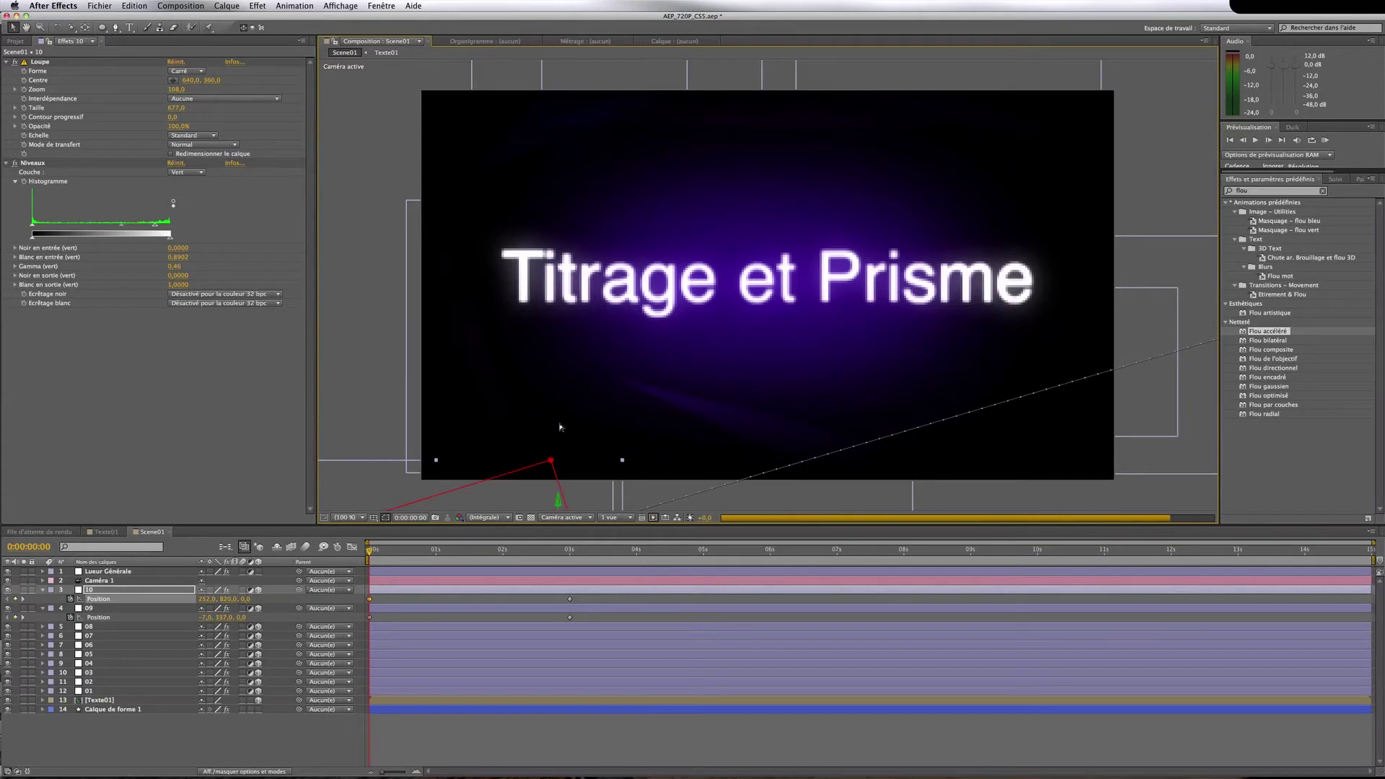
scroll(561, 426, "down", 1)
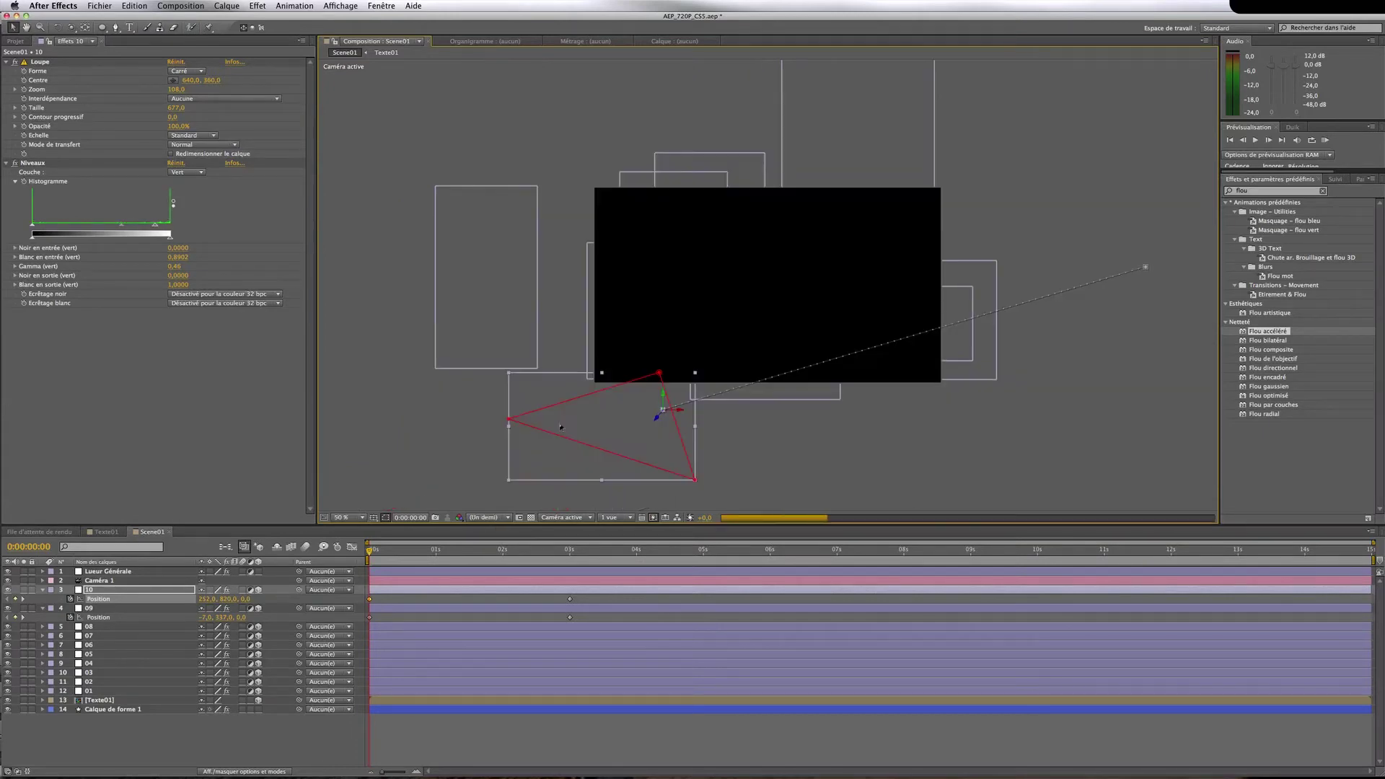
left_click_drag(579, 427, 638, 448)
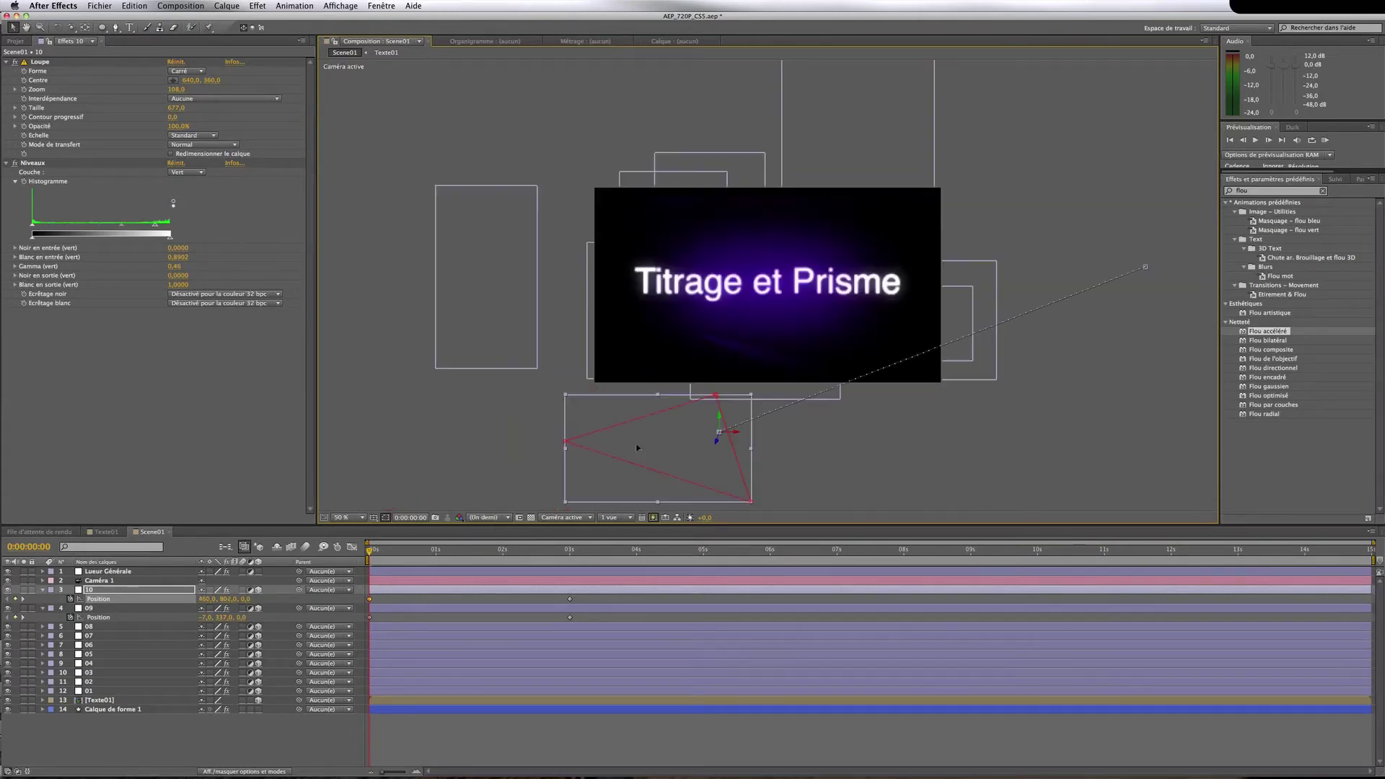
At 3 s, move layer 10 above the frame to a Position of about 839, -226, and collapse layers 10 and 09
left_click(569, 552)
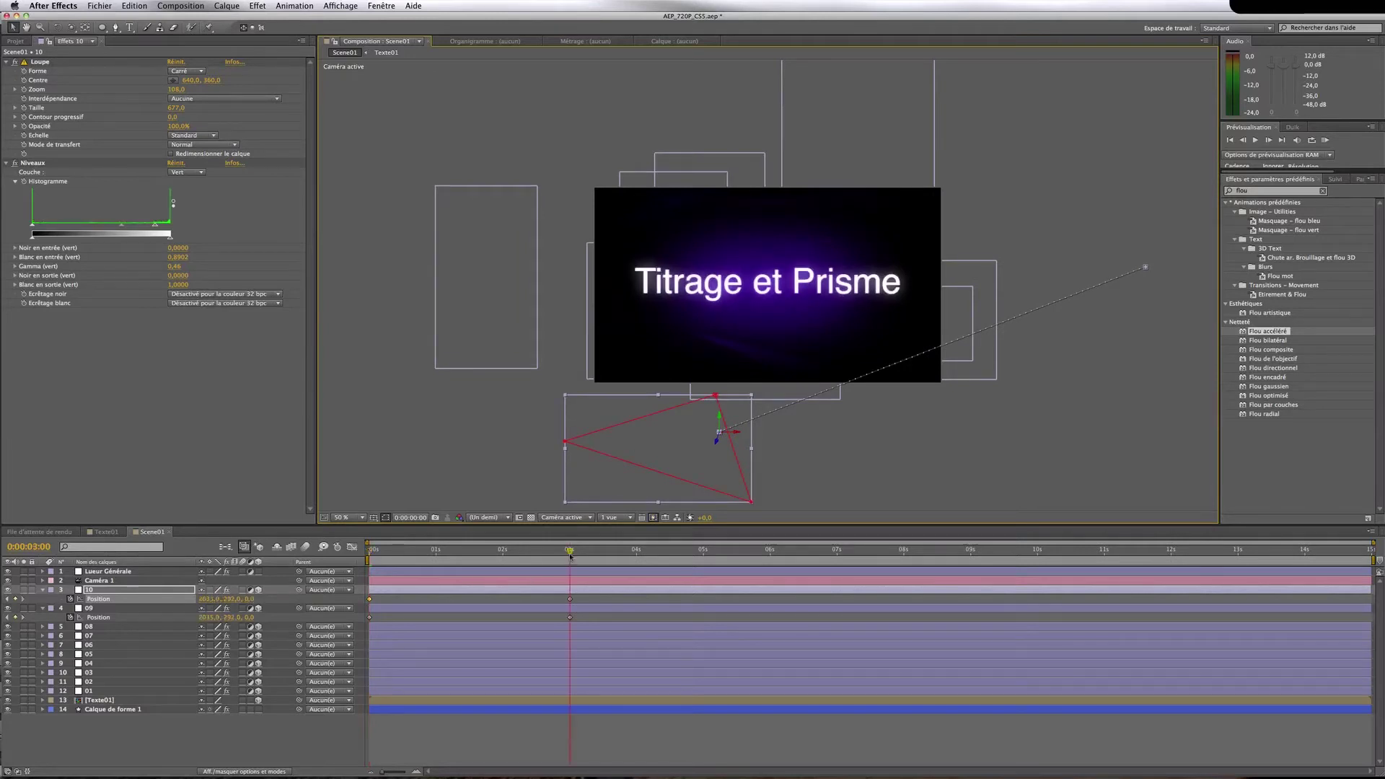
left_click_drag(1145, 291, 821, 157)
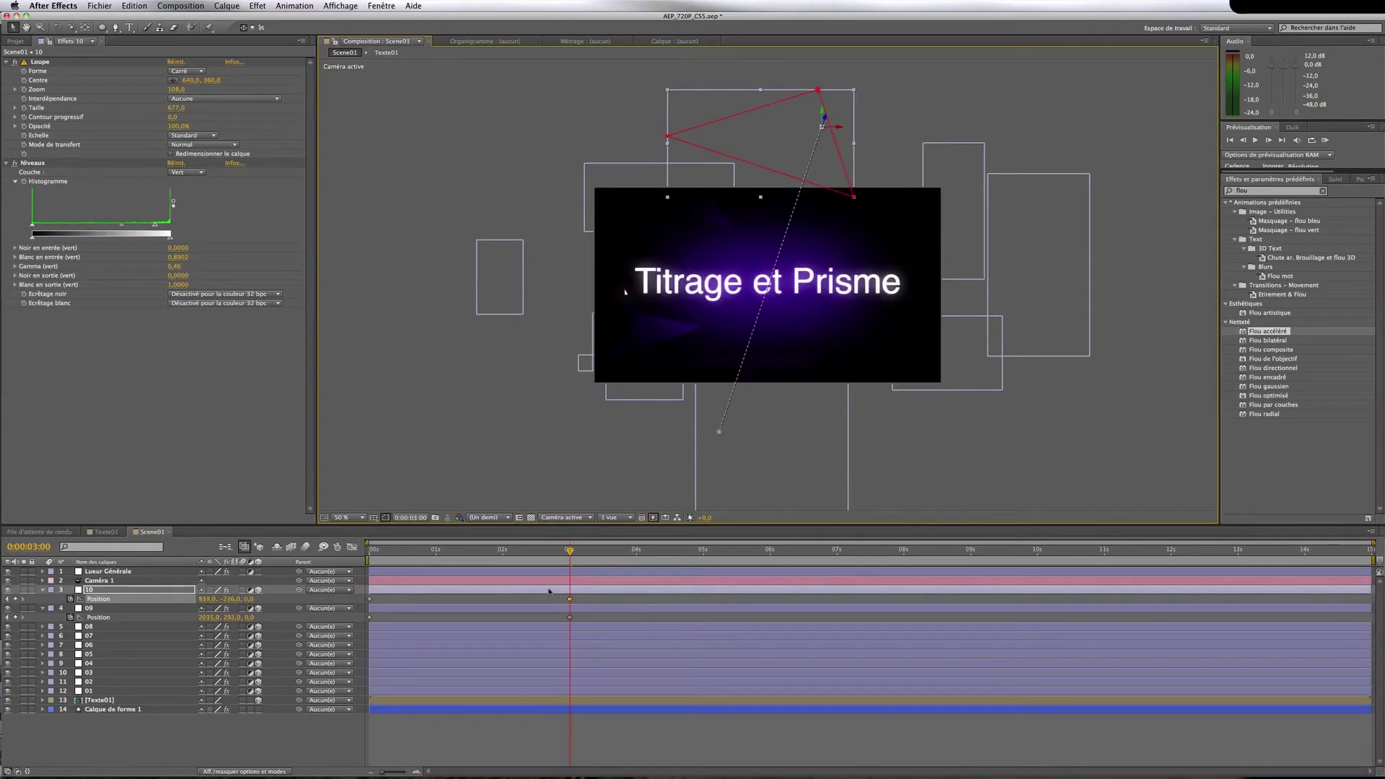
key("period")
left_click(474, 552)
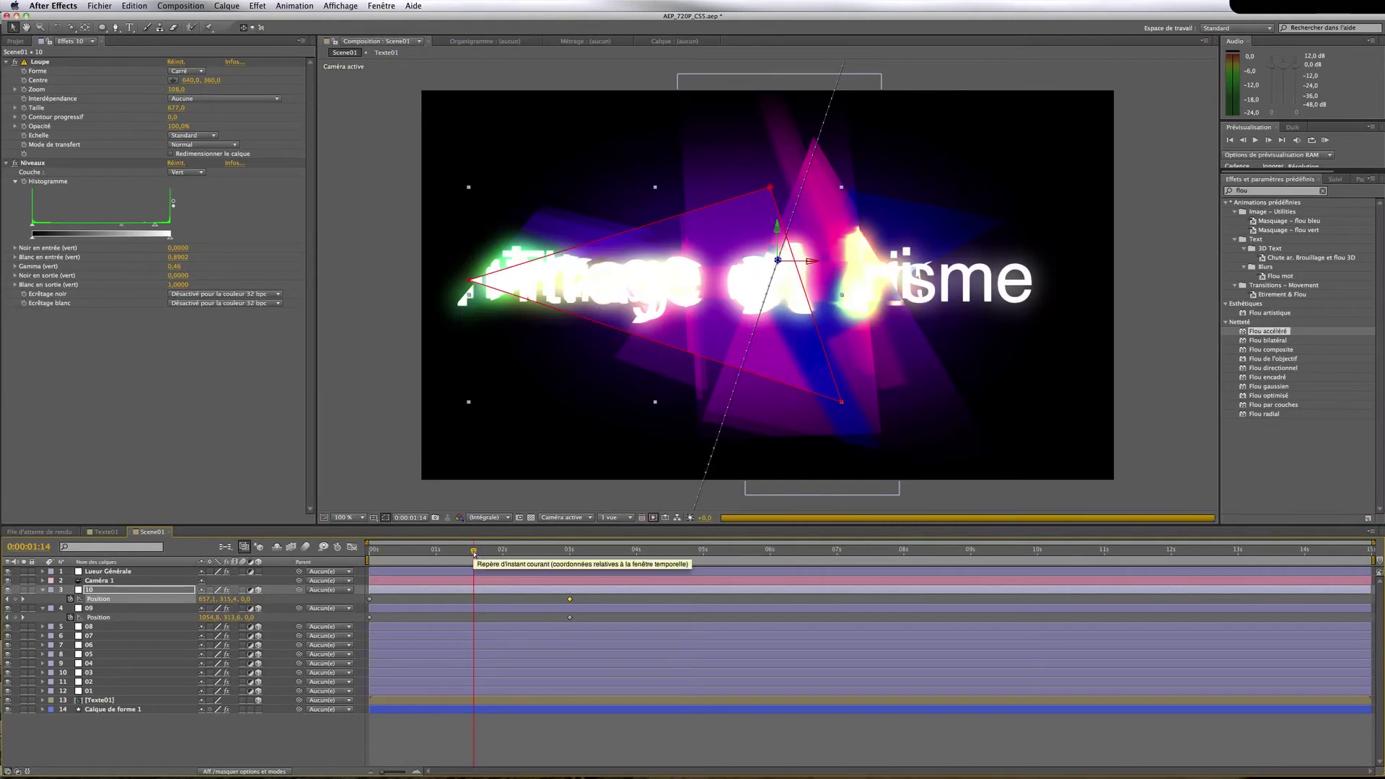
left_click(42, 590)
left_click(42, 598)
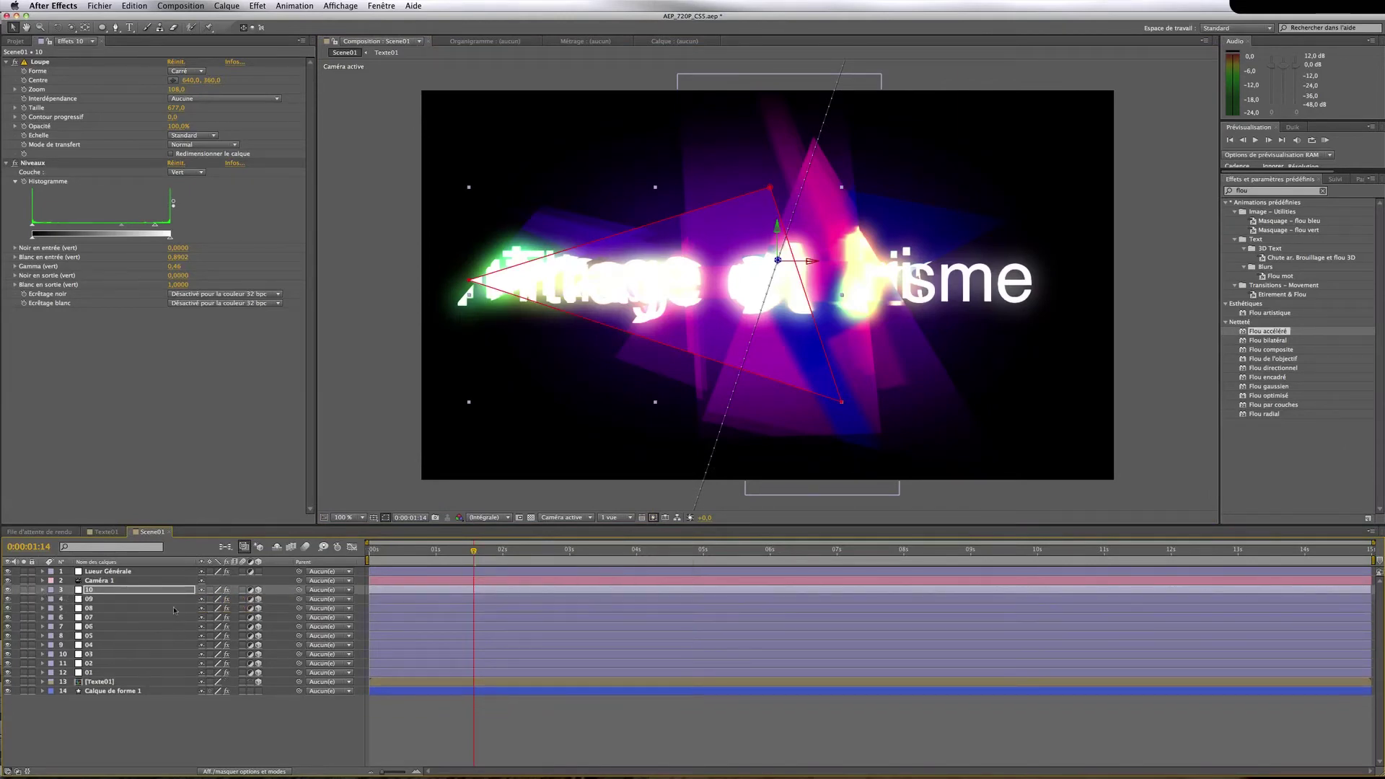
Set the threshold (Seuil) of the Lueur diffuse effect on the Lueur Générale layer to 85%
left_click(159, 571)
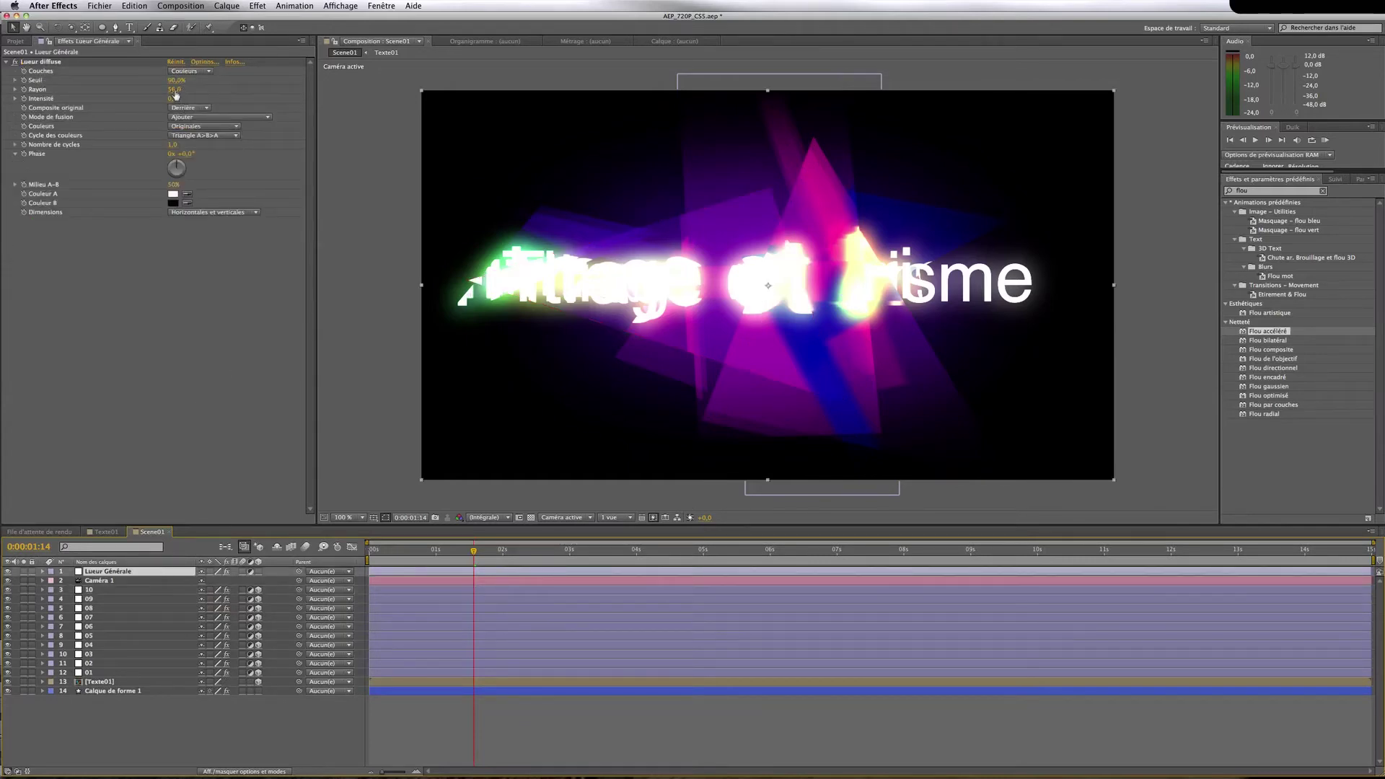
left_click_drag(175, 90, 174, 83)
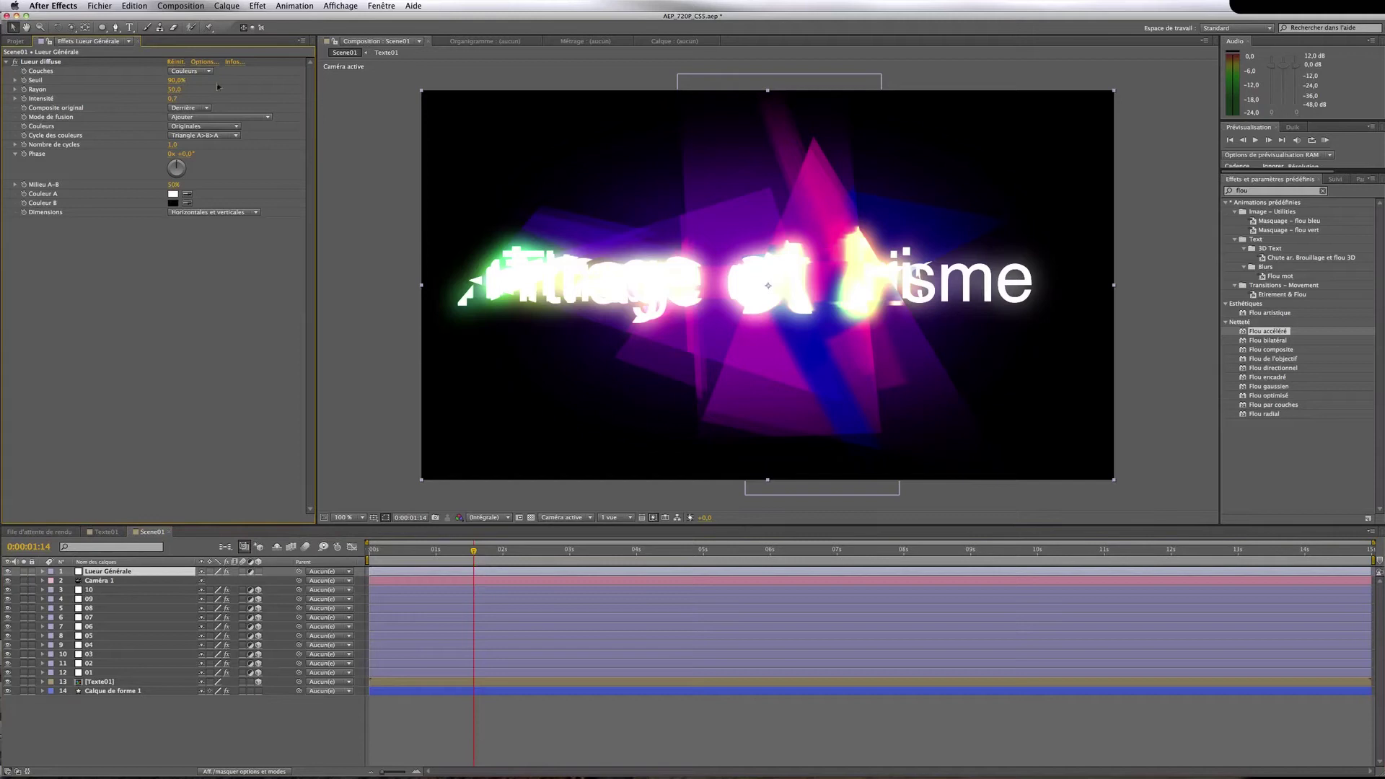
left_click(175, 80)
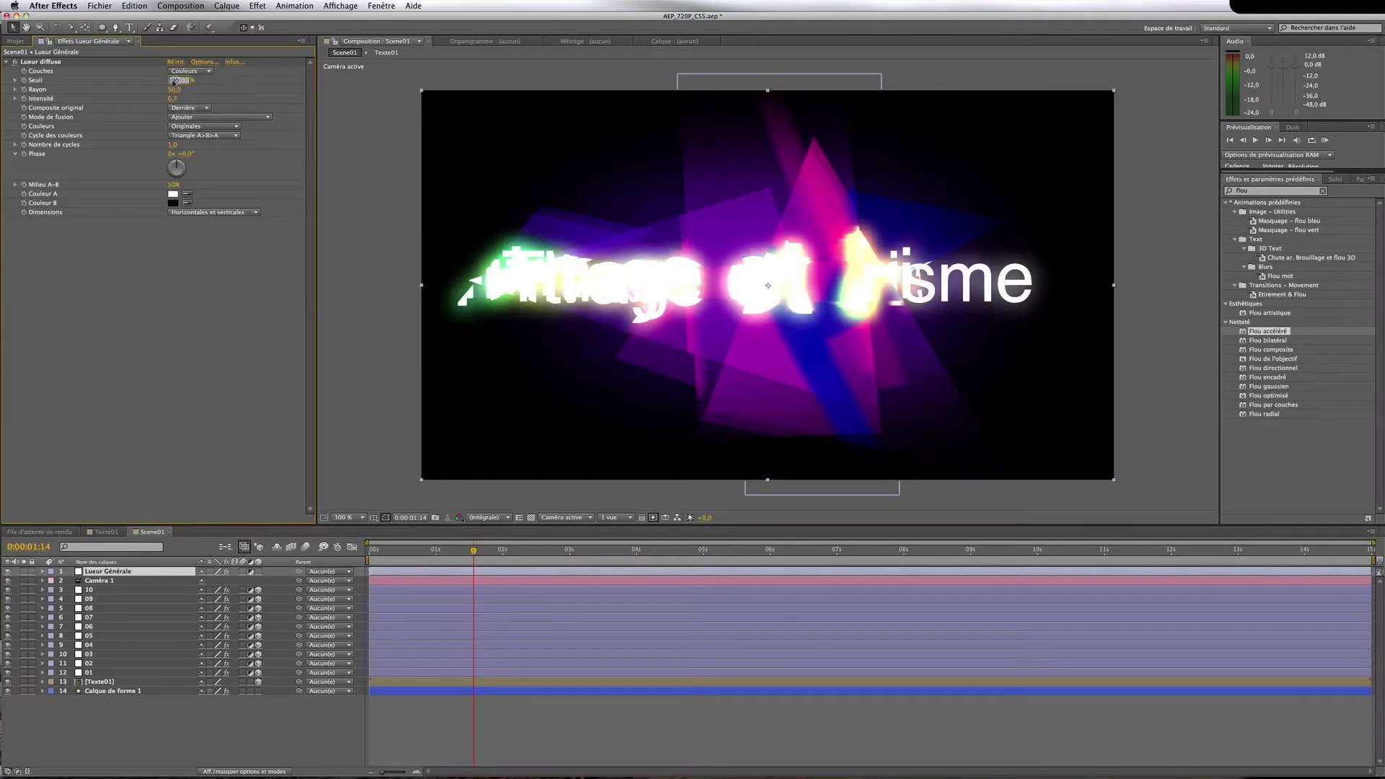
type("85")
key("Return")
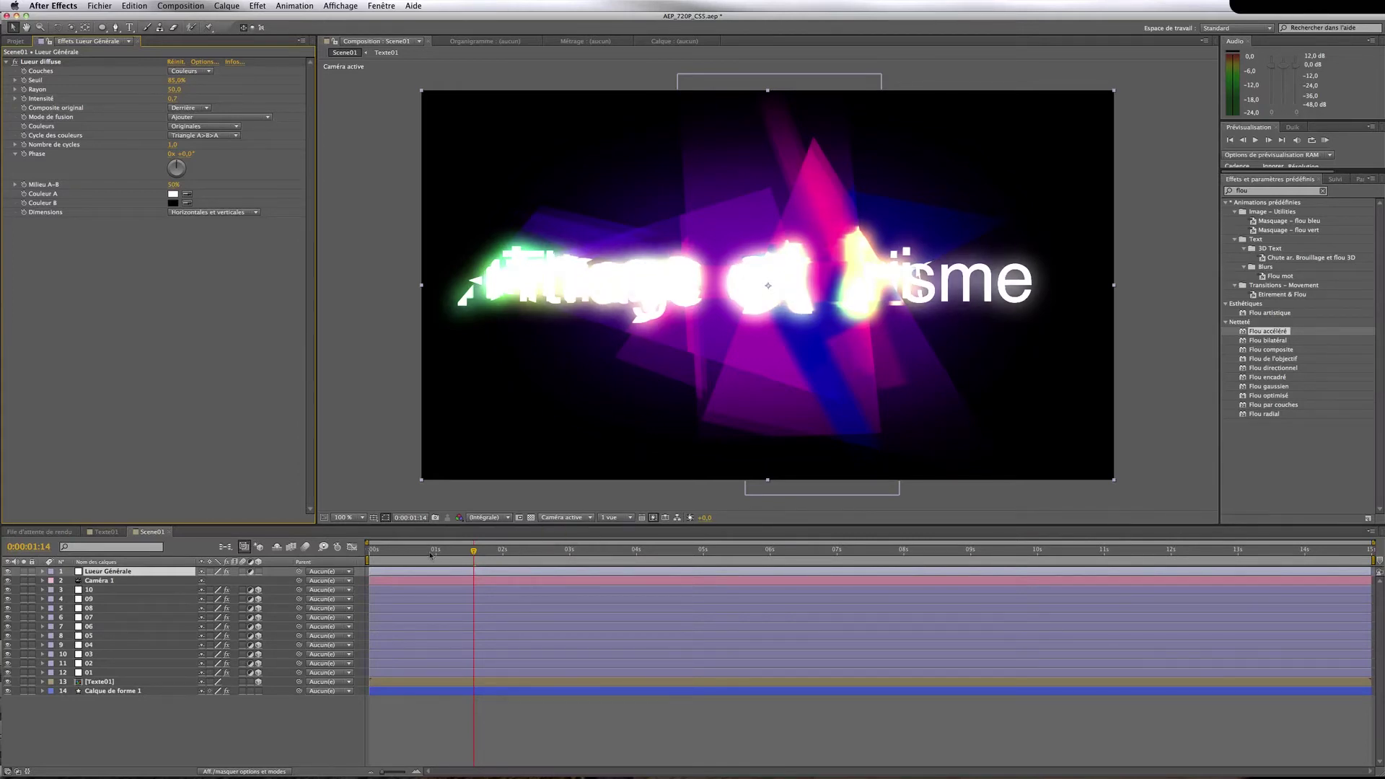
In the Texte01 composition, create a black solid named Bruit and place it below the Titrage et Prisme layer
left_click(570, 554)
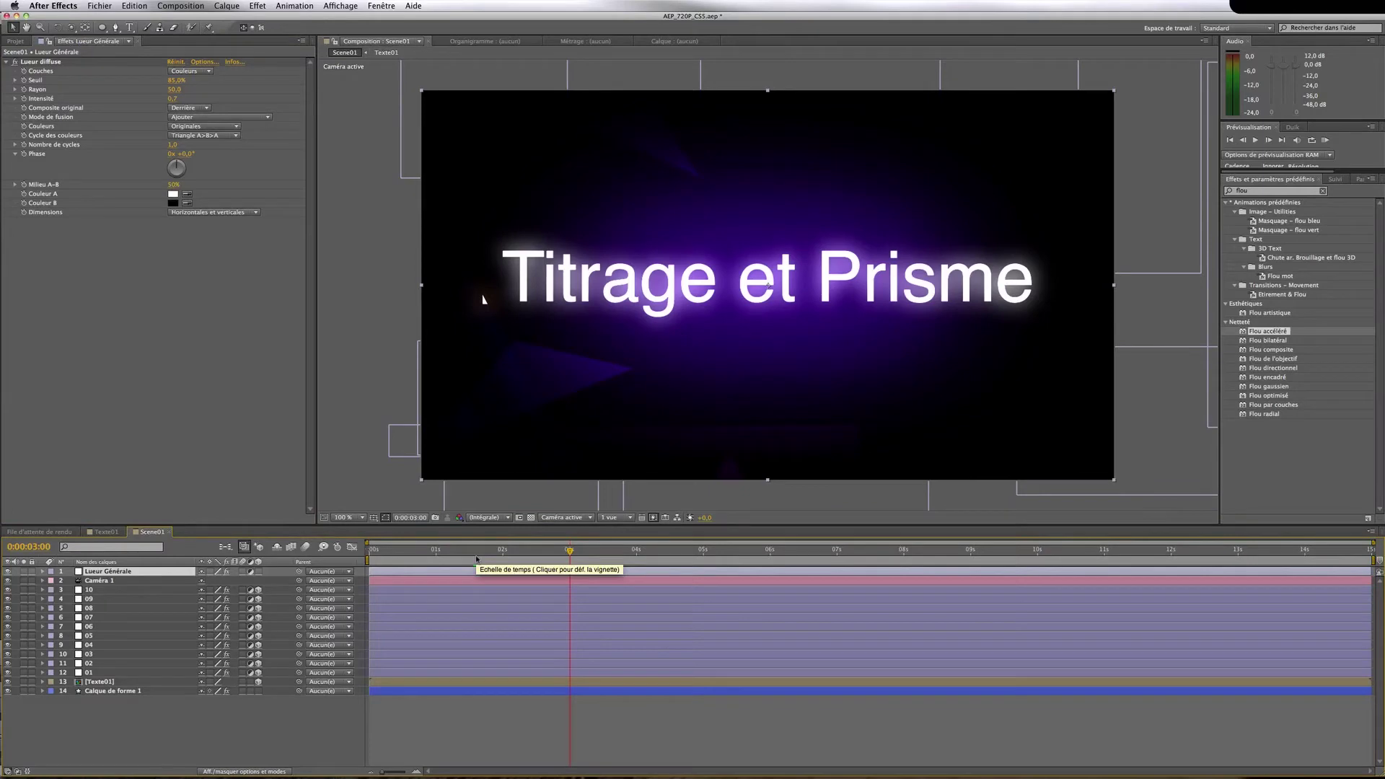
left_click(147, 691)
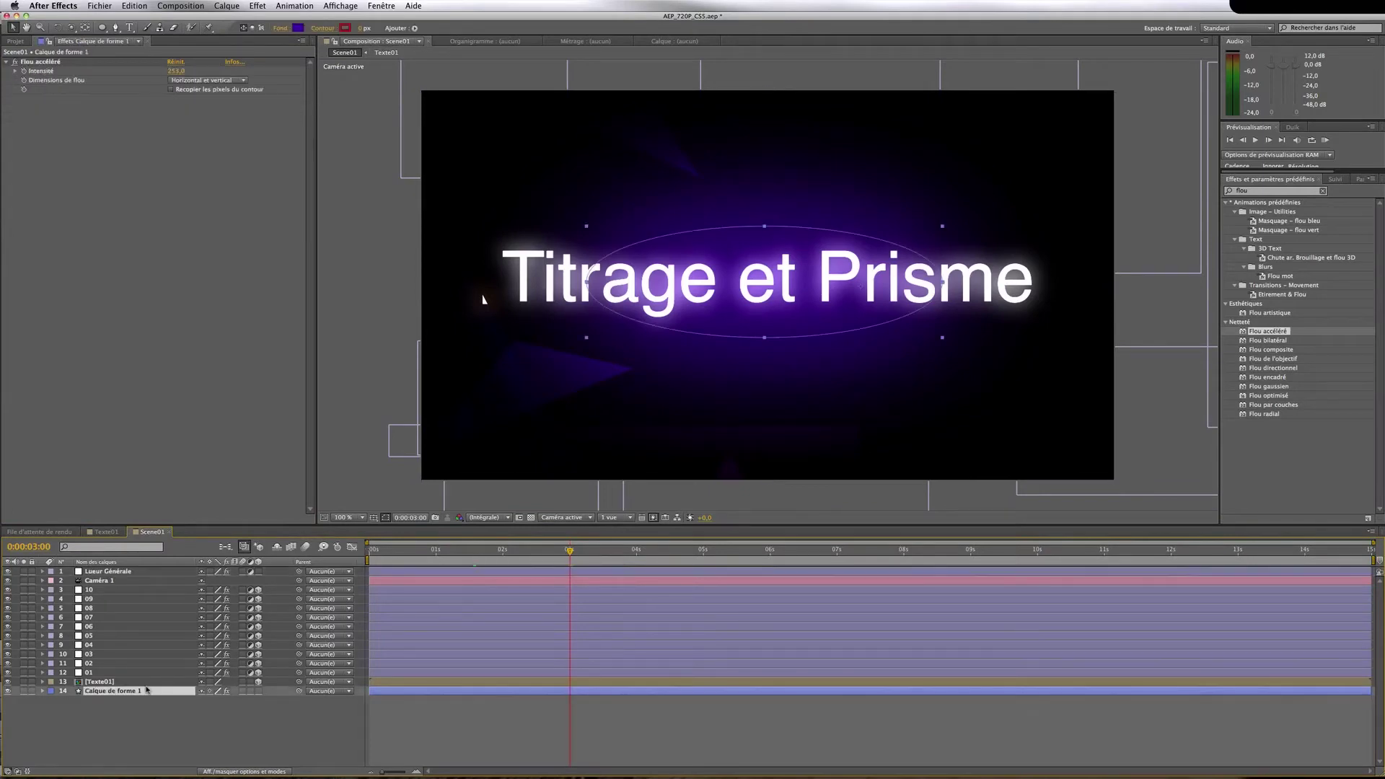
left_click(149, 682)
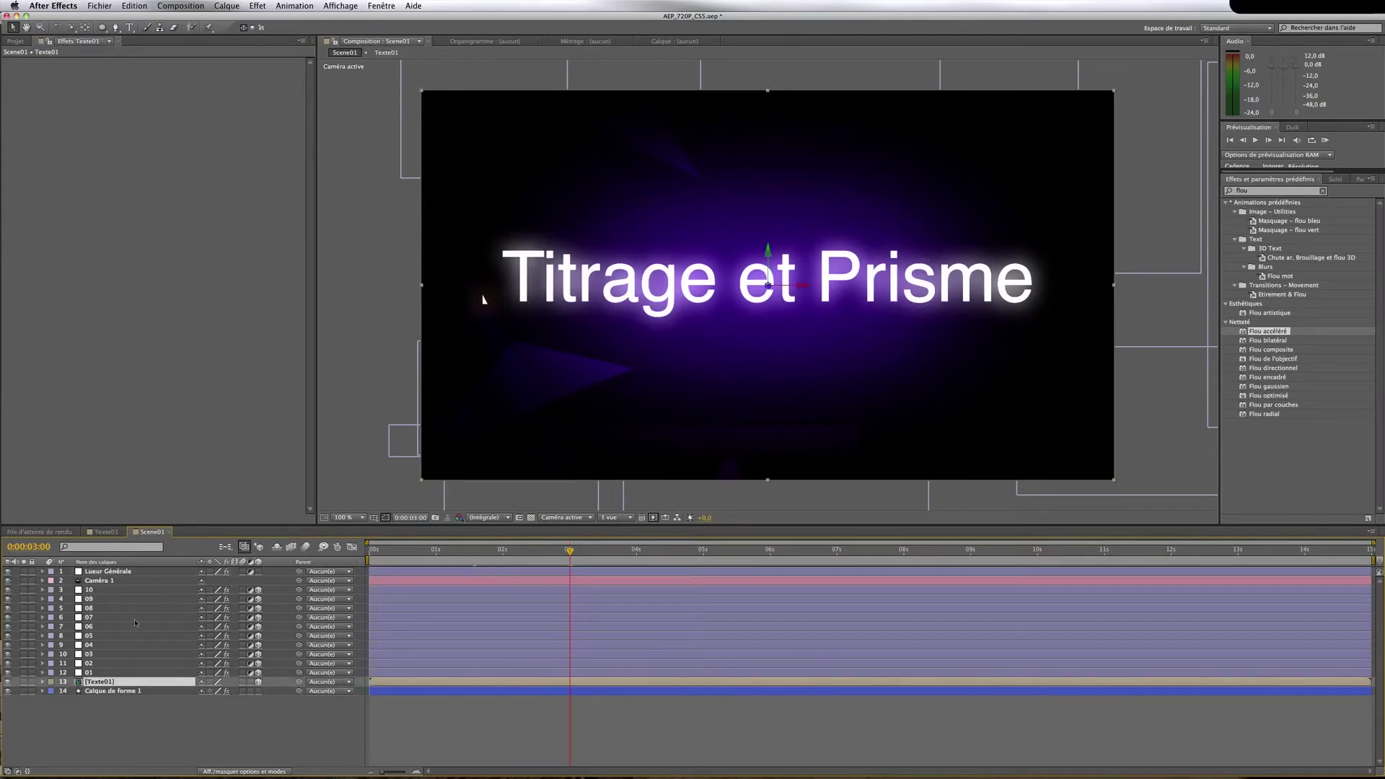
left_click(106, 532)
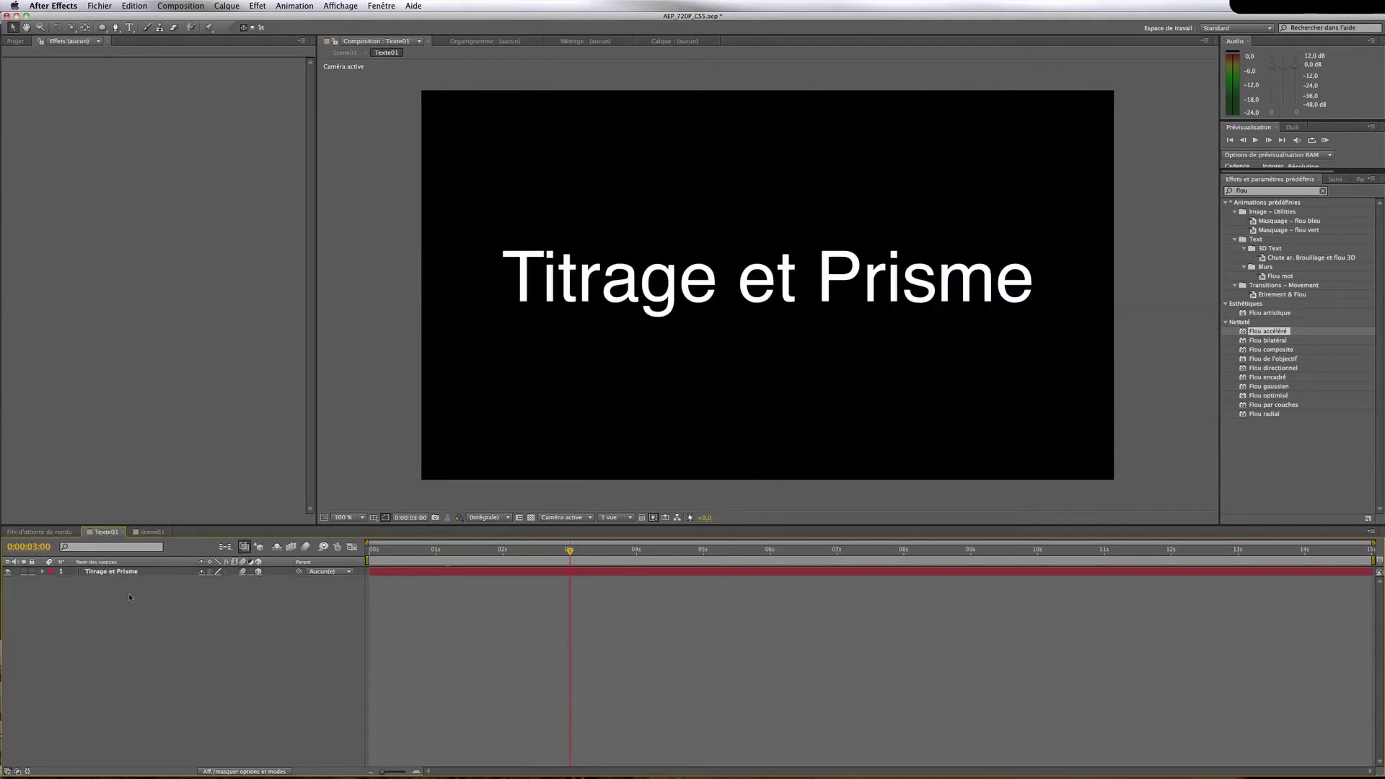
key("super+y")
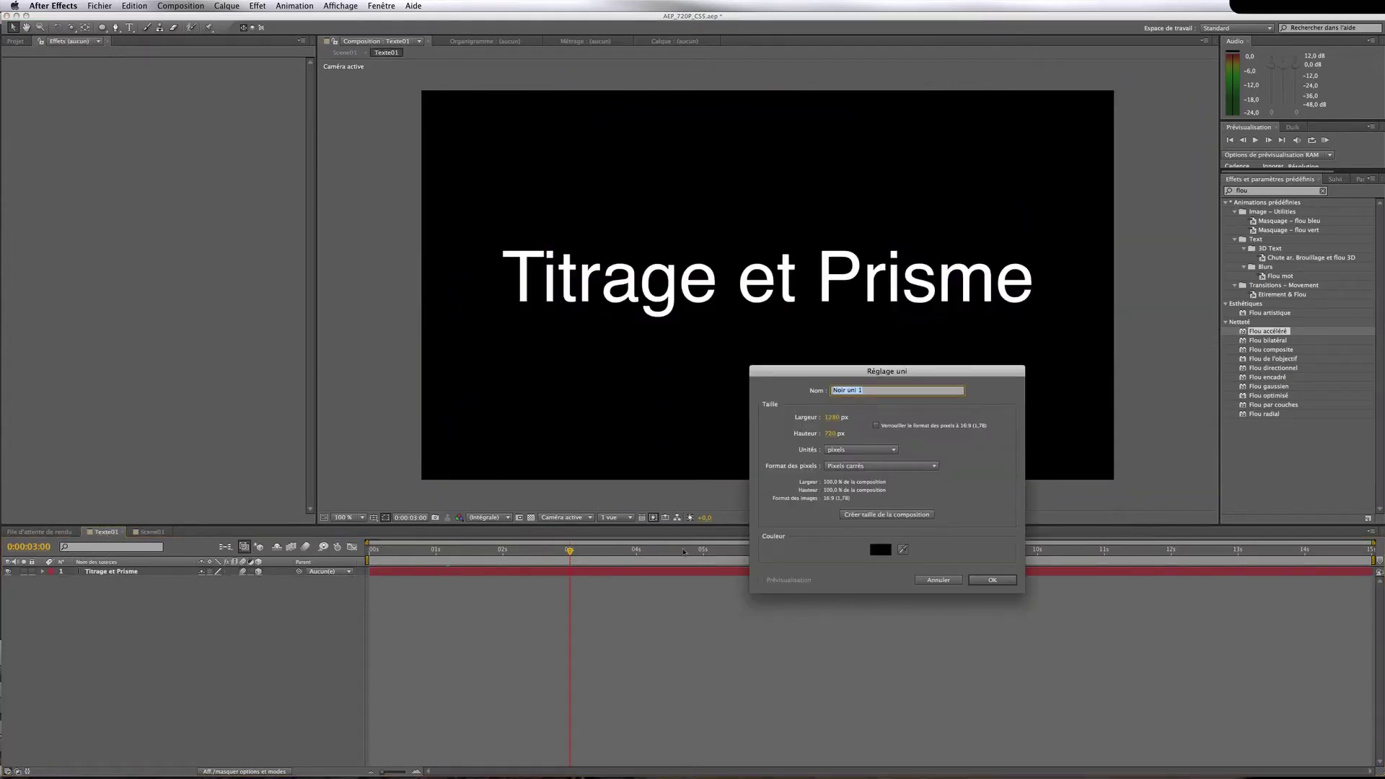
type("Bruit")
left_click(983, 579)
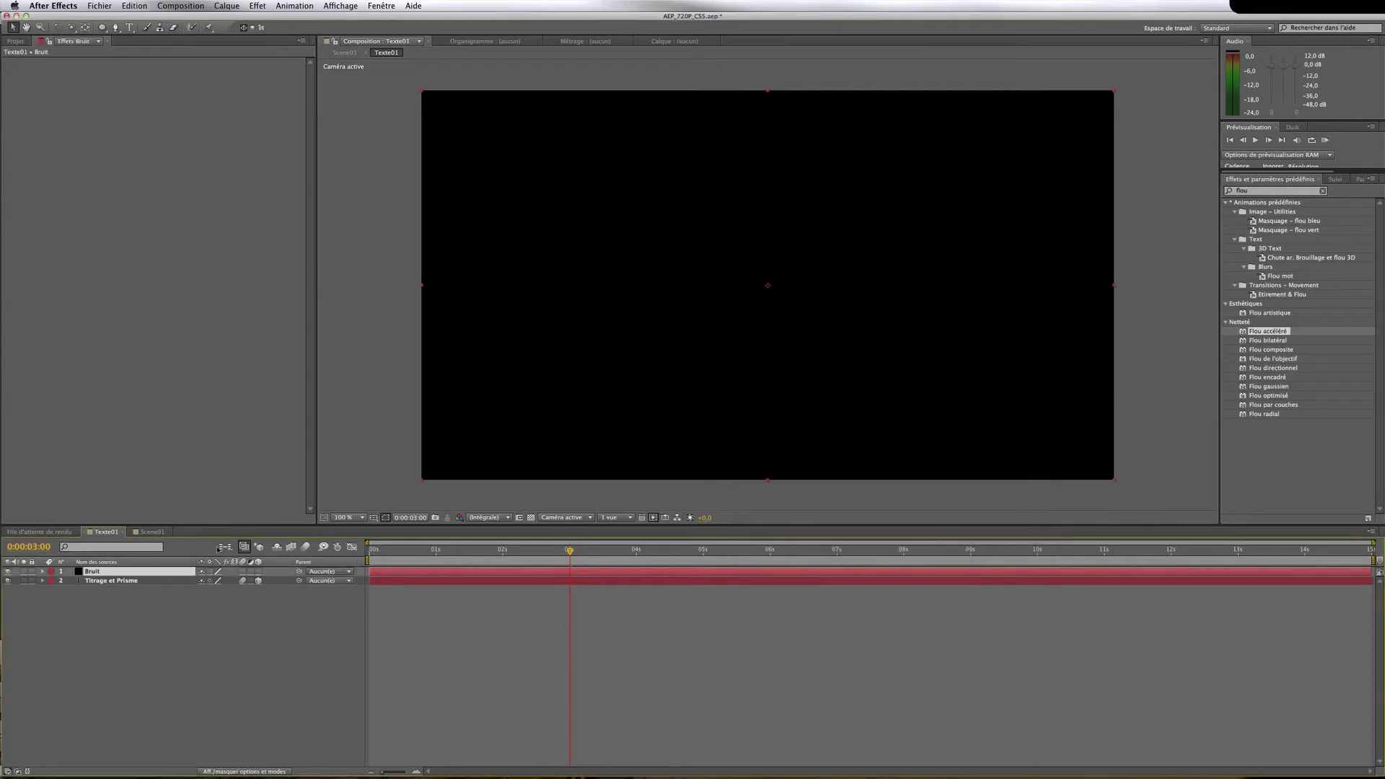
left_click_drag(165, 572, 173, 588)
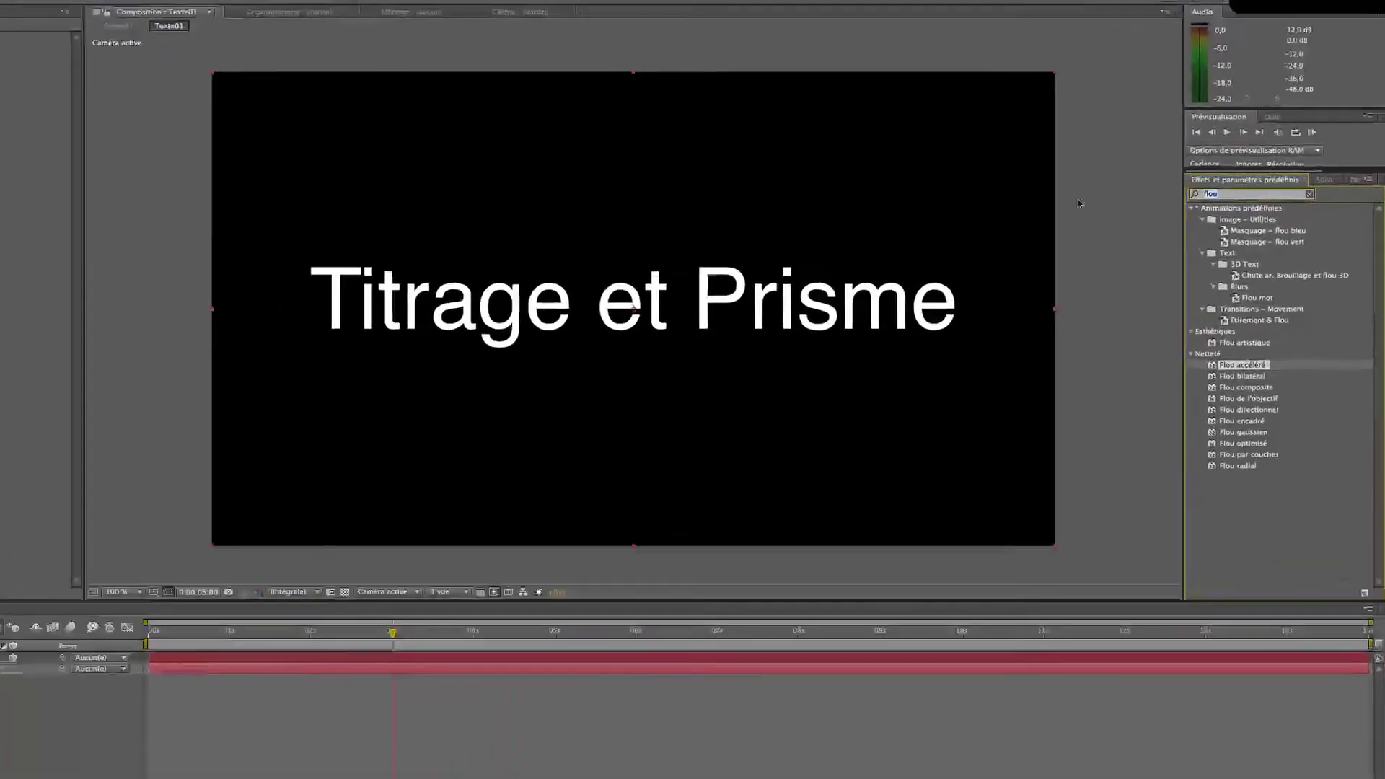
Apply the Bruit fractal effect to the Bruit layer, with Contraste 120 and Luminosité 29
type("bruit fr")
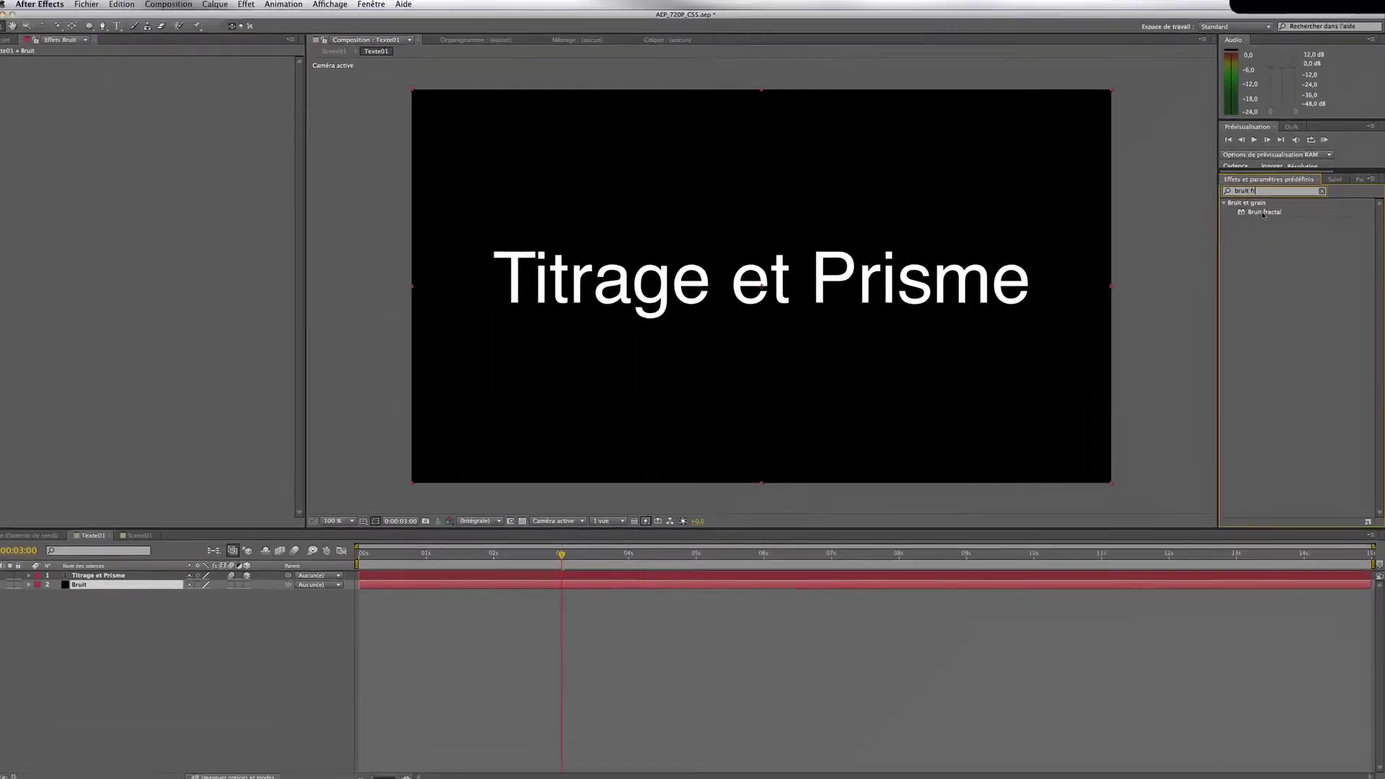
left_click_drag(1219, 221, 305, 684)
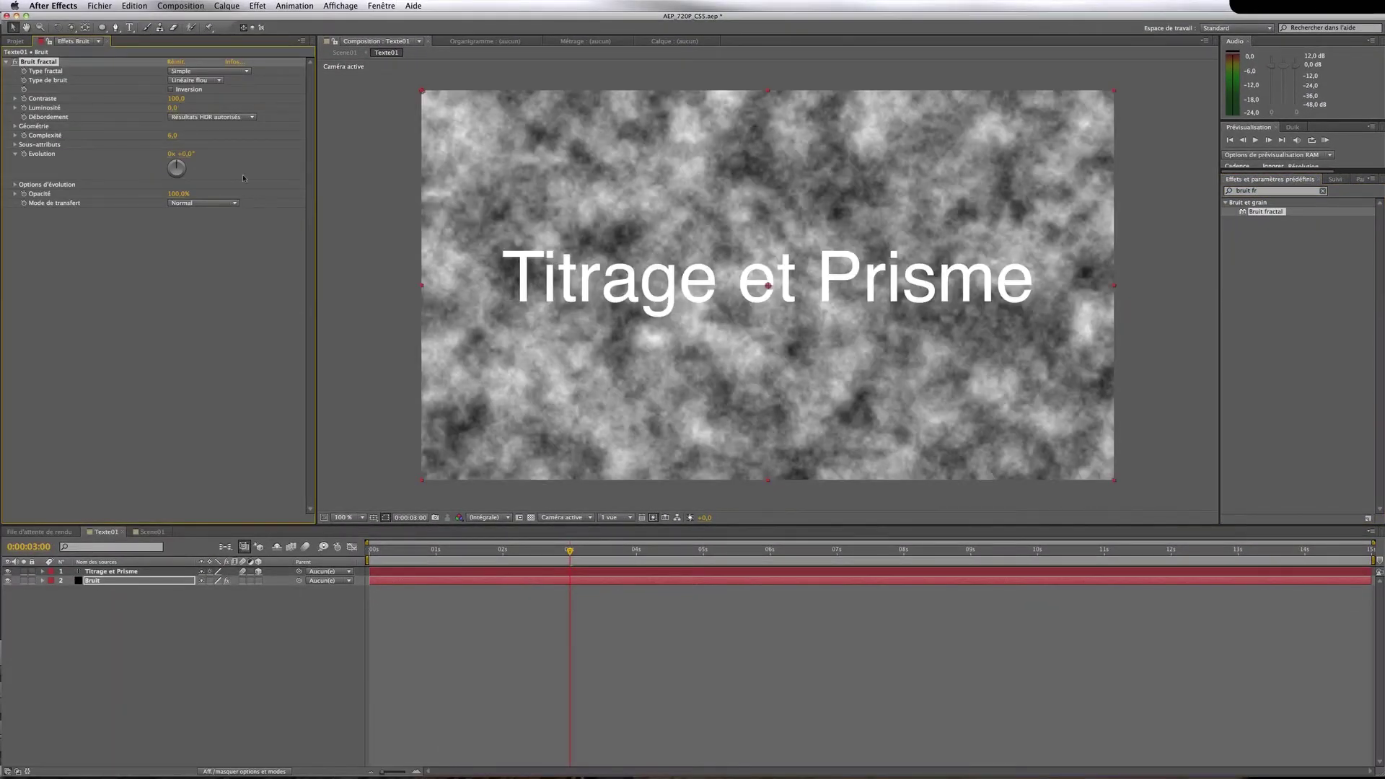
left_click(178, 98)
type("120")
left_click_drag(173, 109, 192, 109)
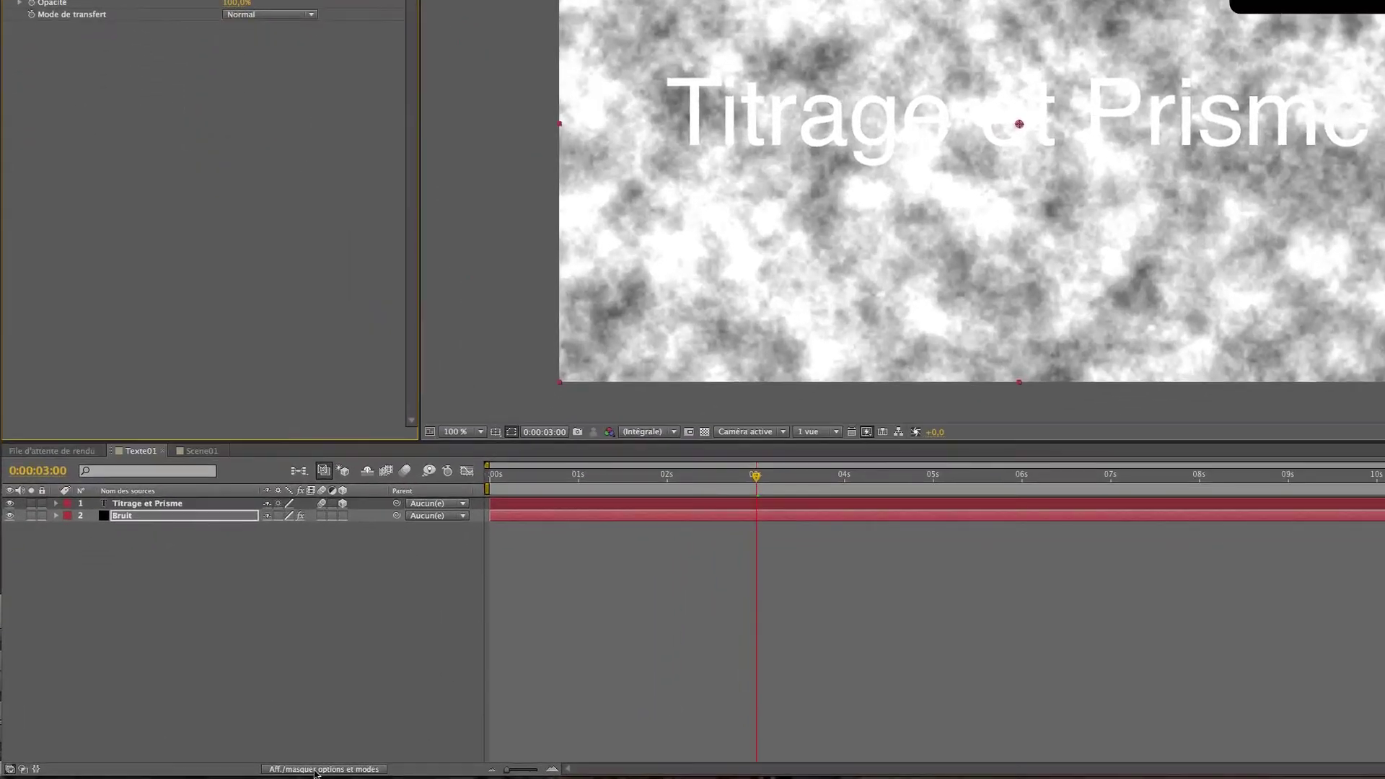
Show the layer modes and set the Bruit layer's track matte to Alpha Titrage et Prisme
left_click(315, 770)
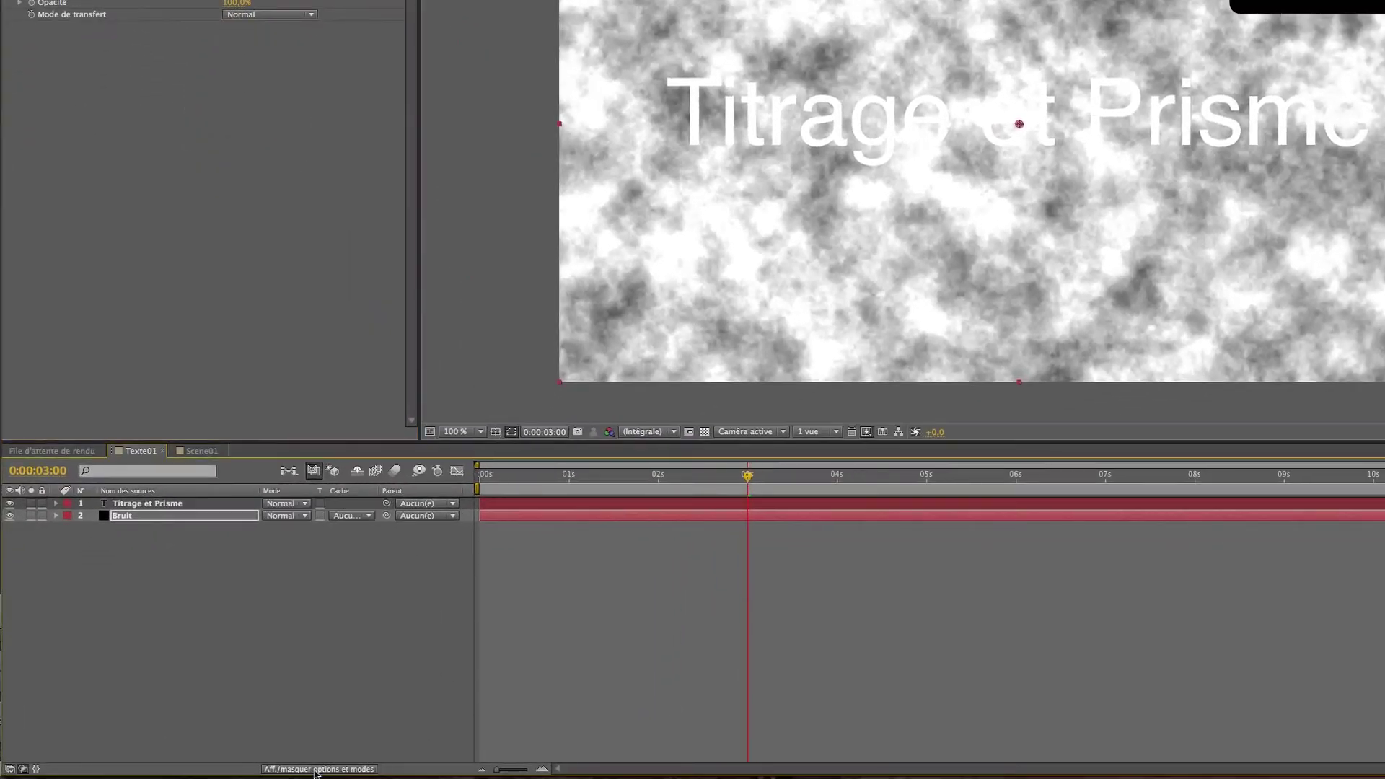
left_click(348, 516)
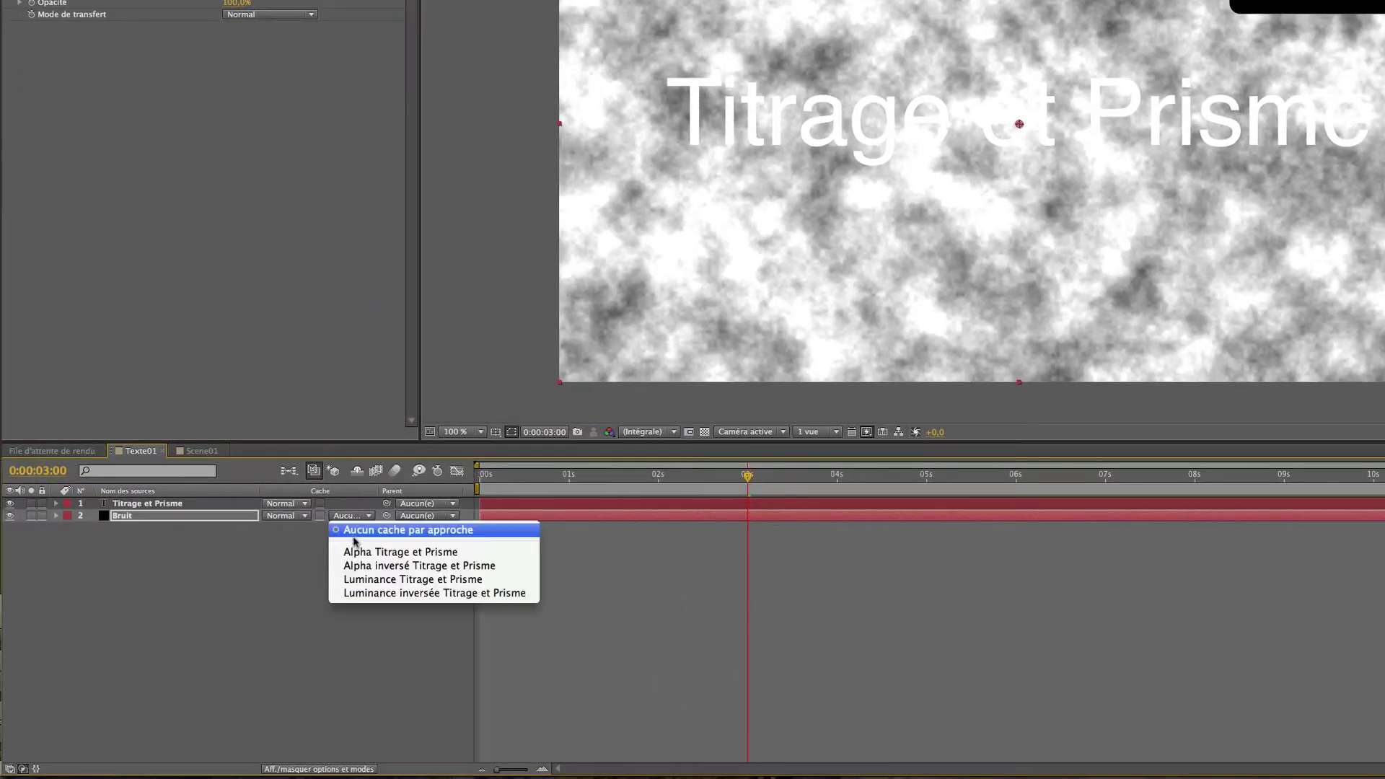
left_click(355, 553)
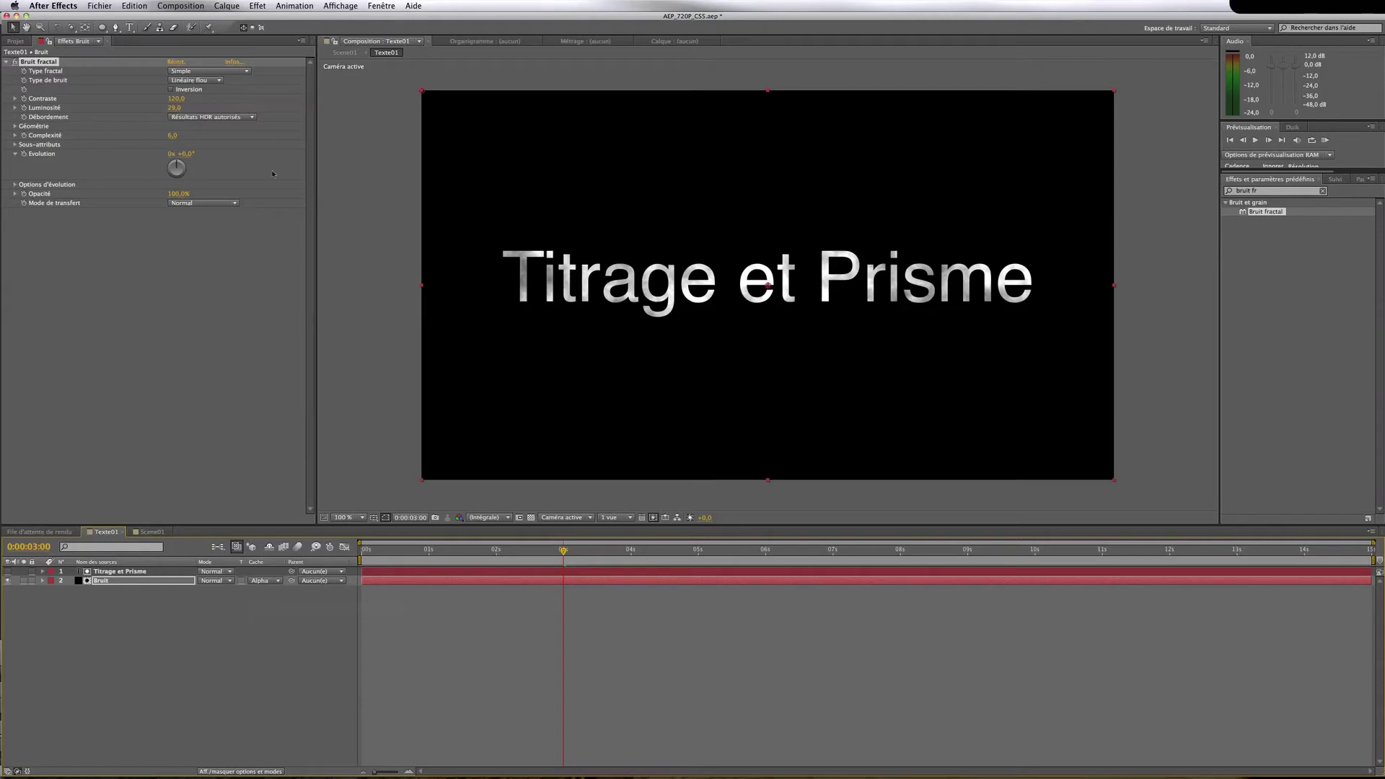
Try Complexité values of 5 and 1 in the Bruit fractal effect
left_click(207, 142)
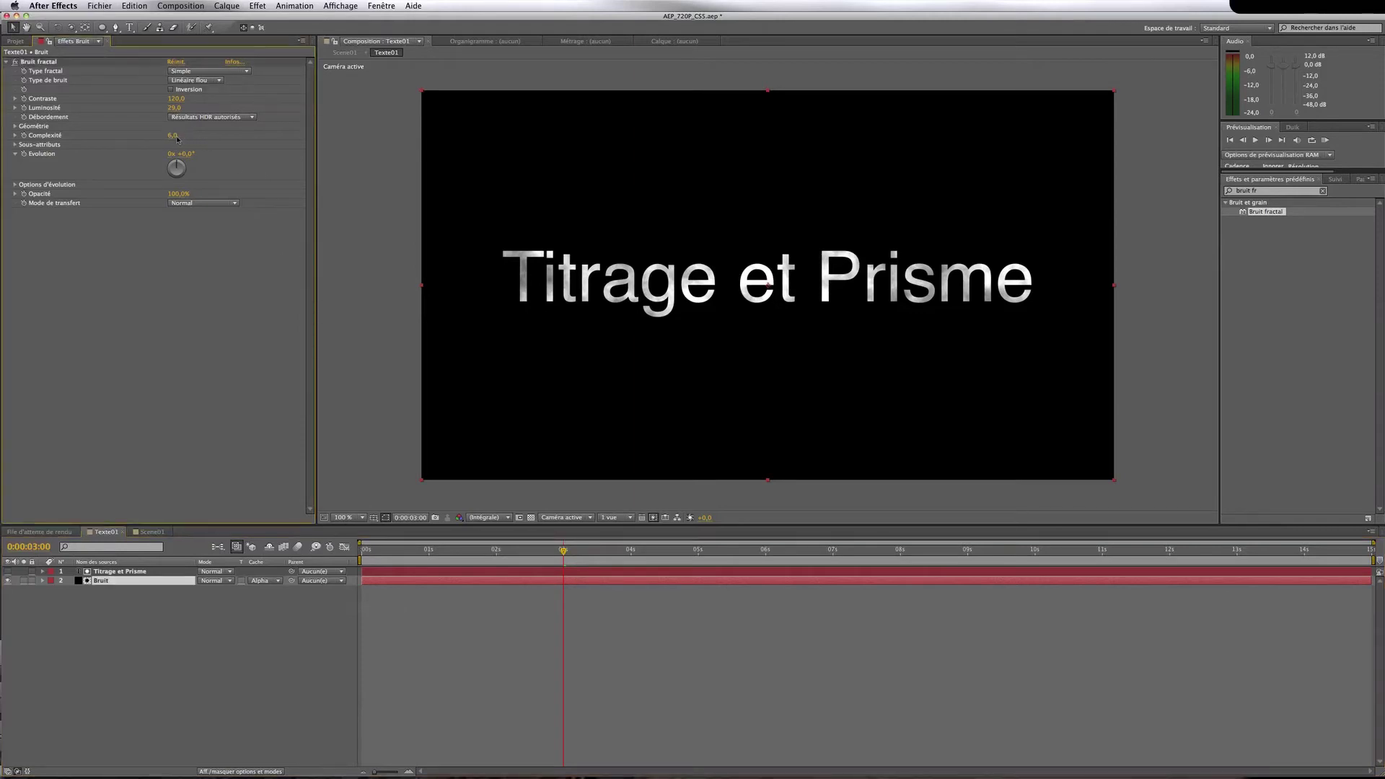
left_click(174, 135)
type("5")
key("Return")
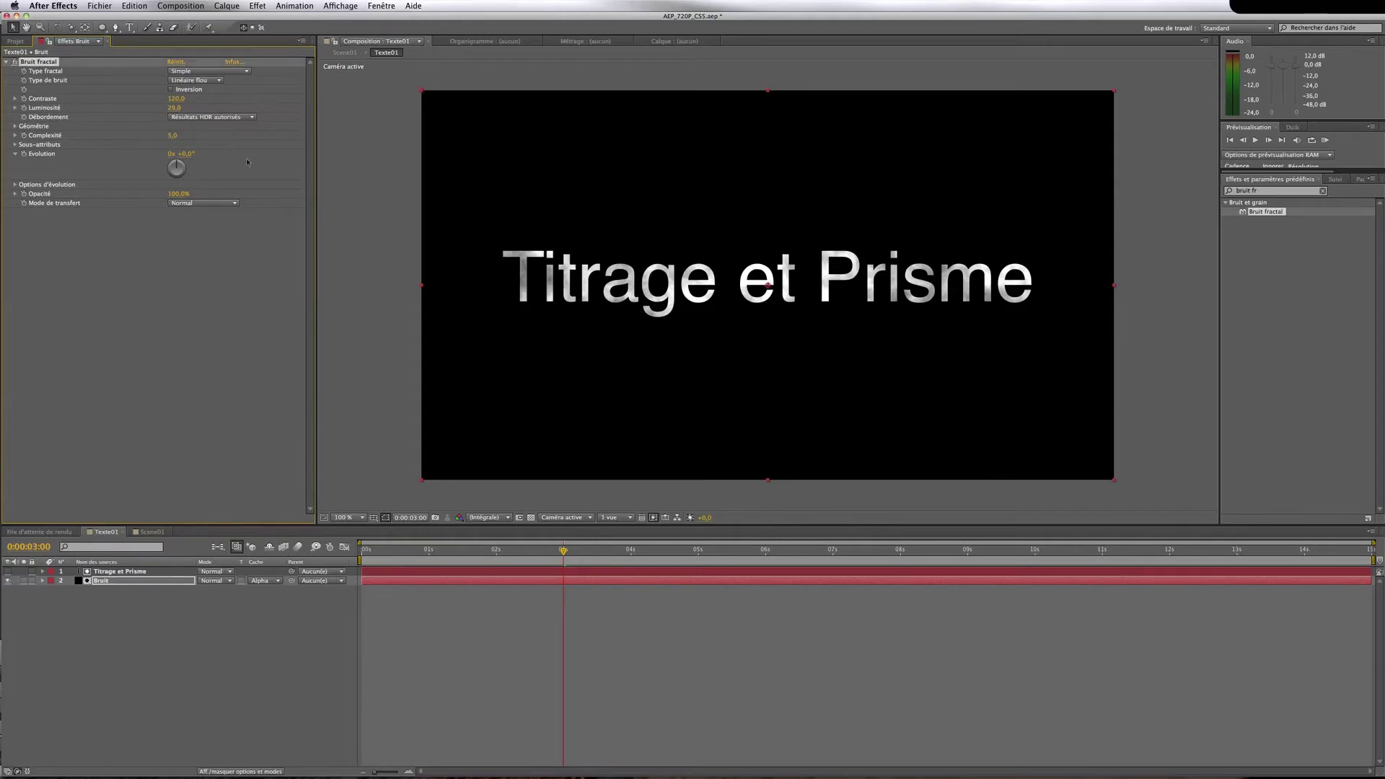
left_click(172, 136)
type("1")
left_click(228, 154)
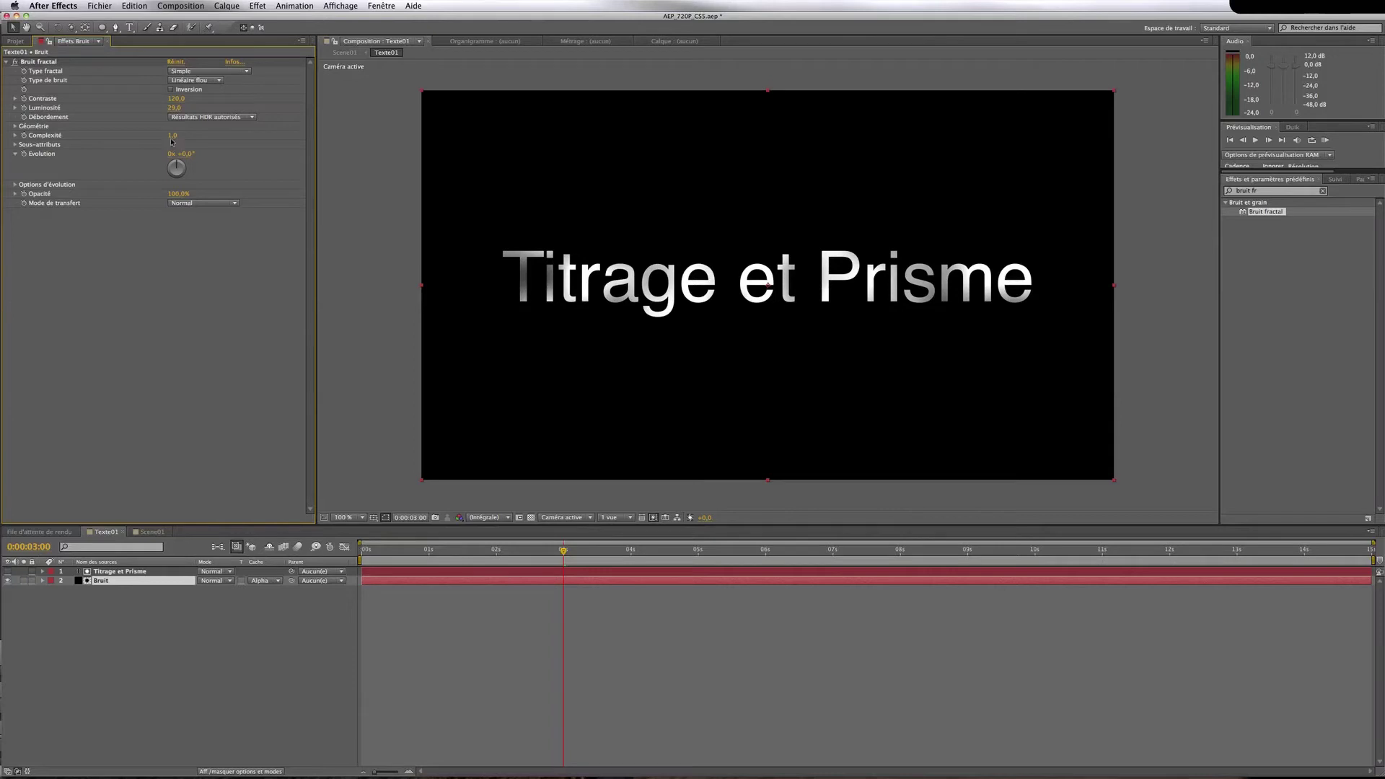
Remove the track matte from the Bruit layer and try Complexité values of 6 and 4 on the full noise
left_click(265, 581)
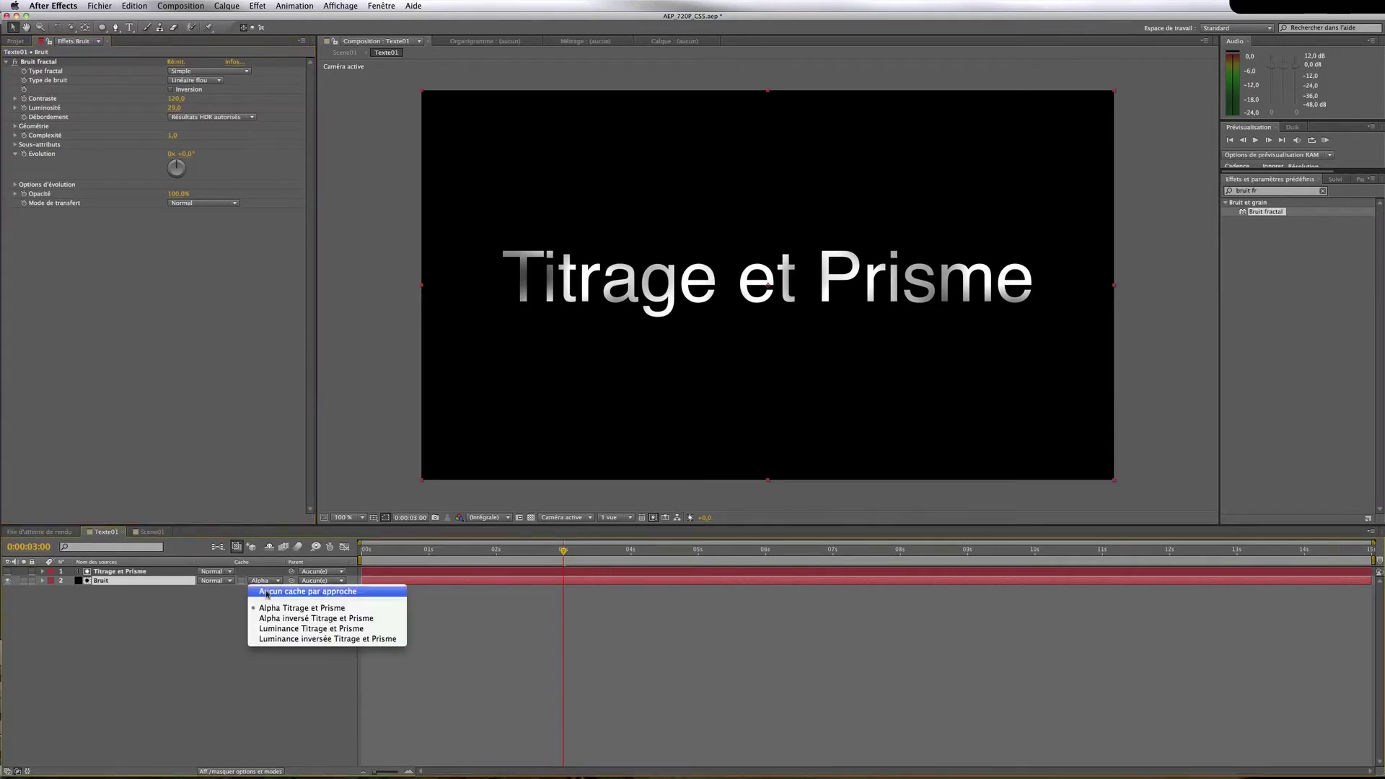
left_click(266, 591)
left_click(172, 135)
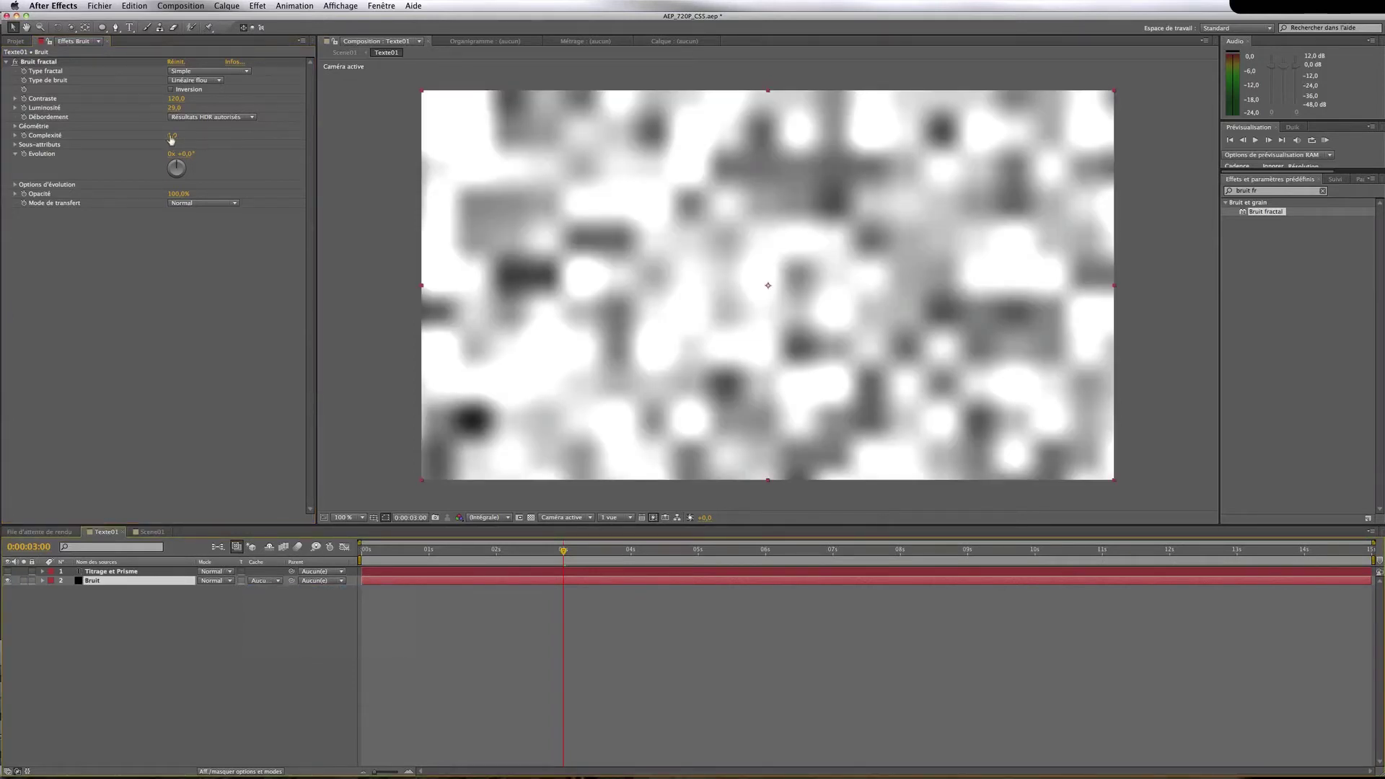
type("6")
key("Return")
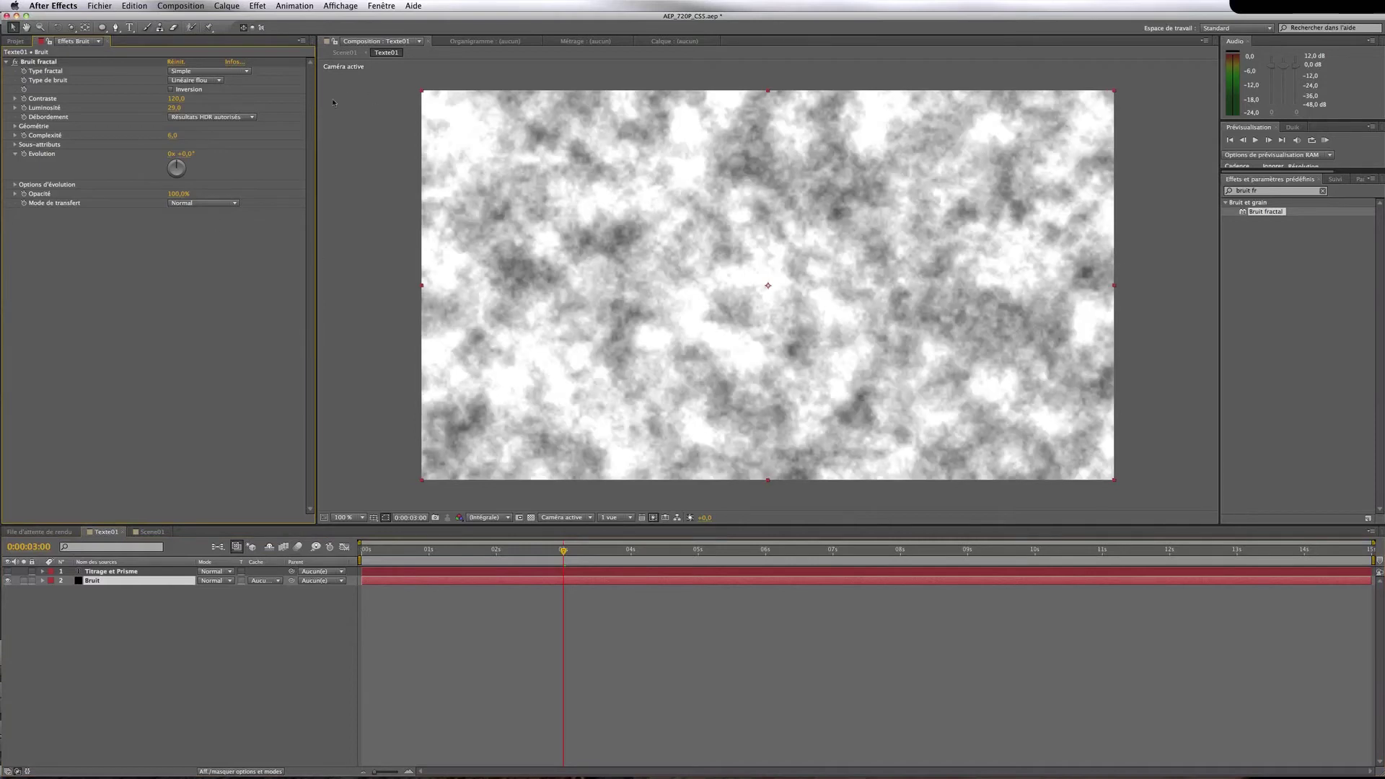
left_click(173, 135)
type("4")
key("Return")
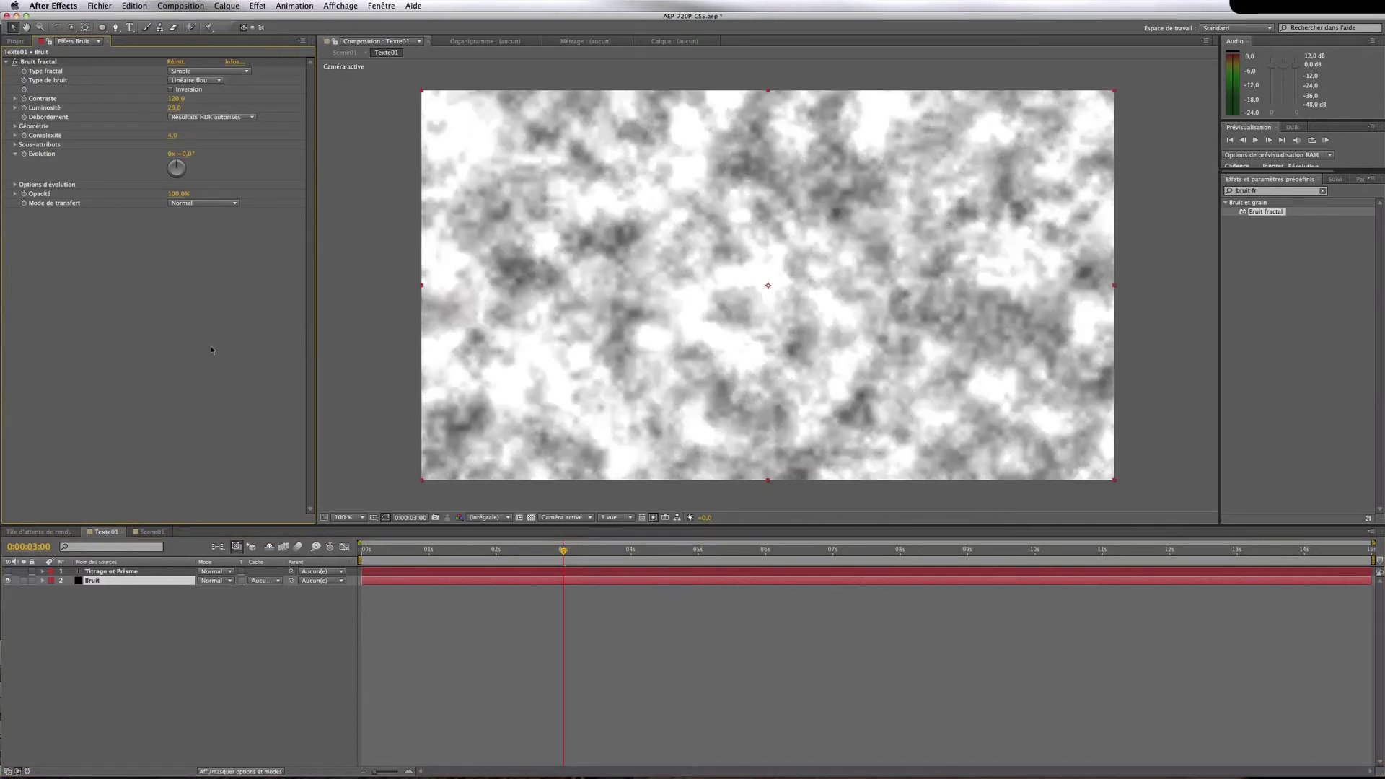
Restore the Alpha Titrage et Prisme track matte on the Bruit layer and check the title in Scene01
left_click(268, 582)
left_click(273, 611)
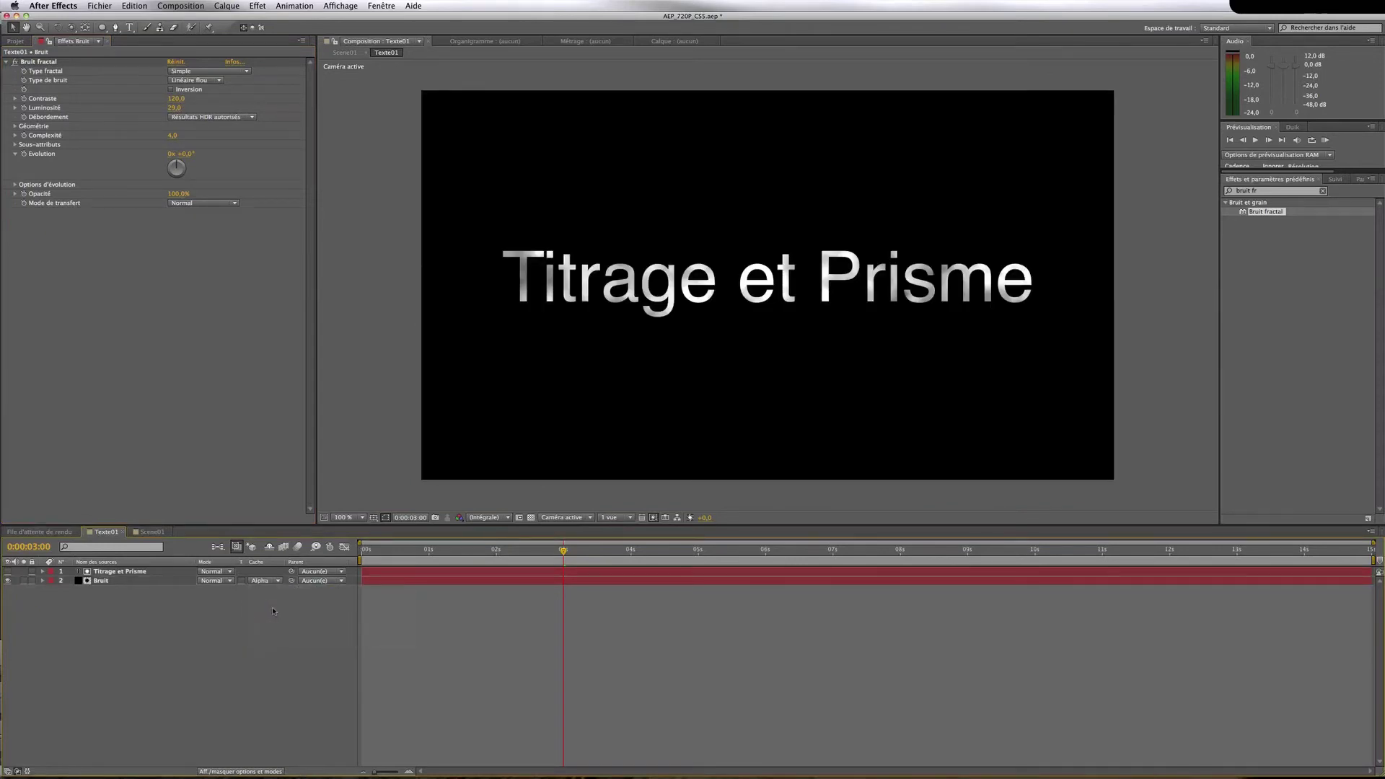
left_click(154, 534)
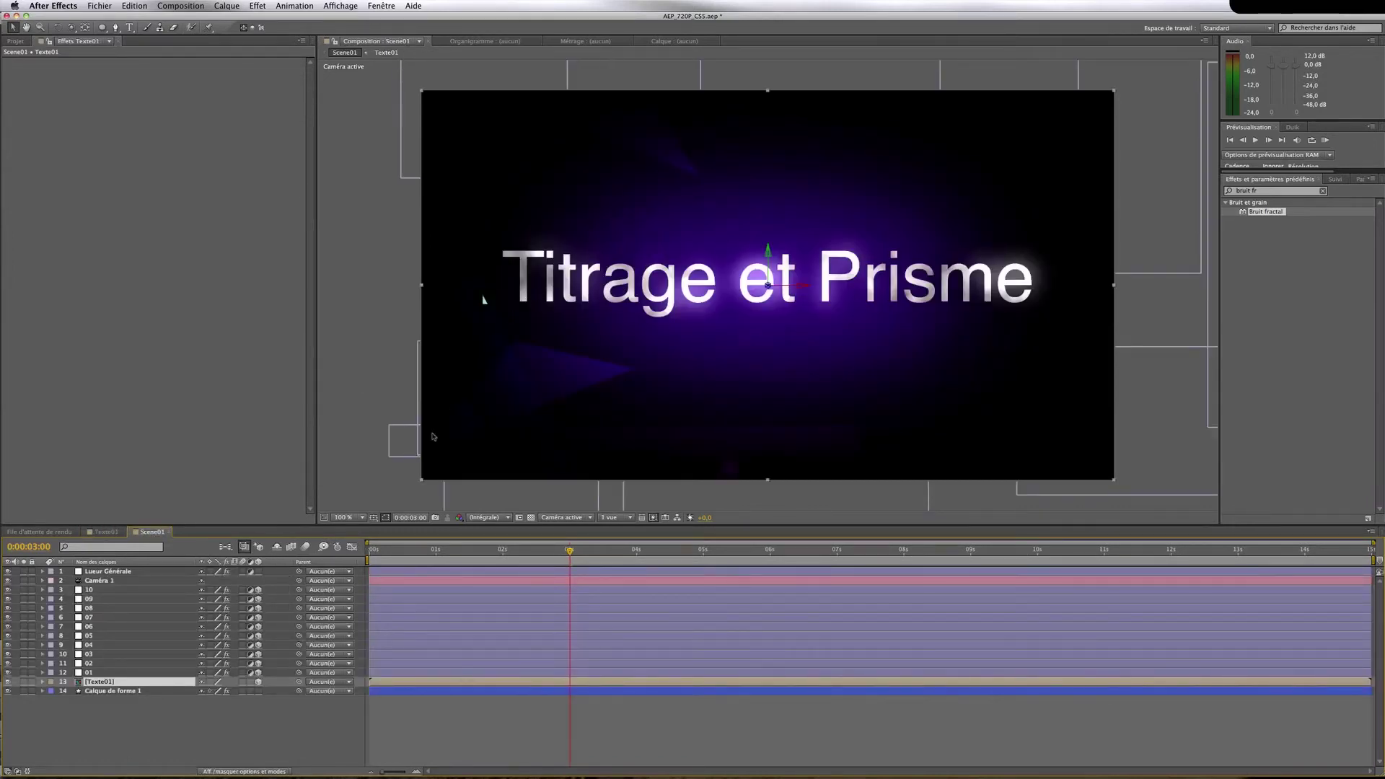
In Texte01, set the Bruit fractal's Complexité to 5 and its Générateur aléatoire to 250, checking the title in Scene01
left_click(109, 531)
left_click(143, 581)
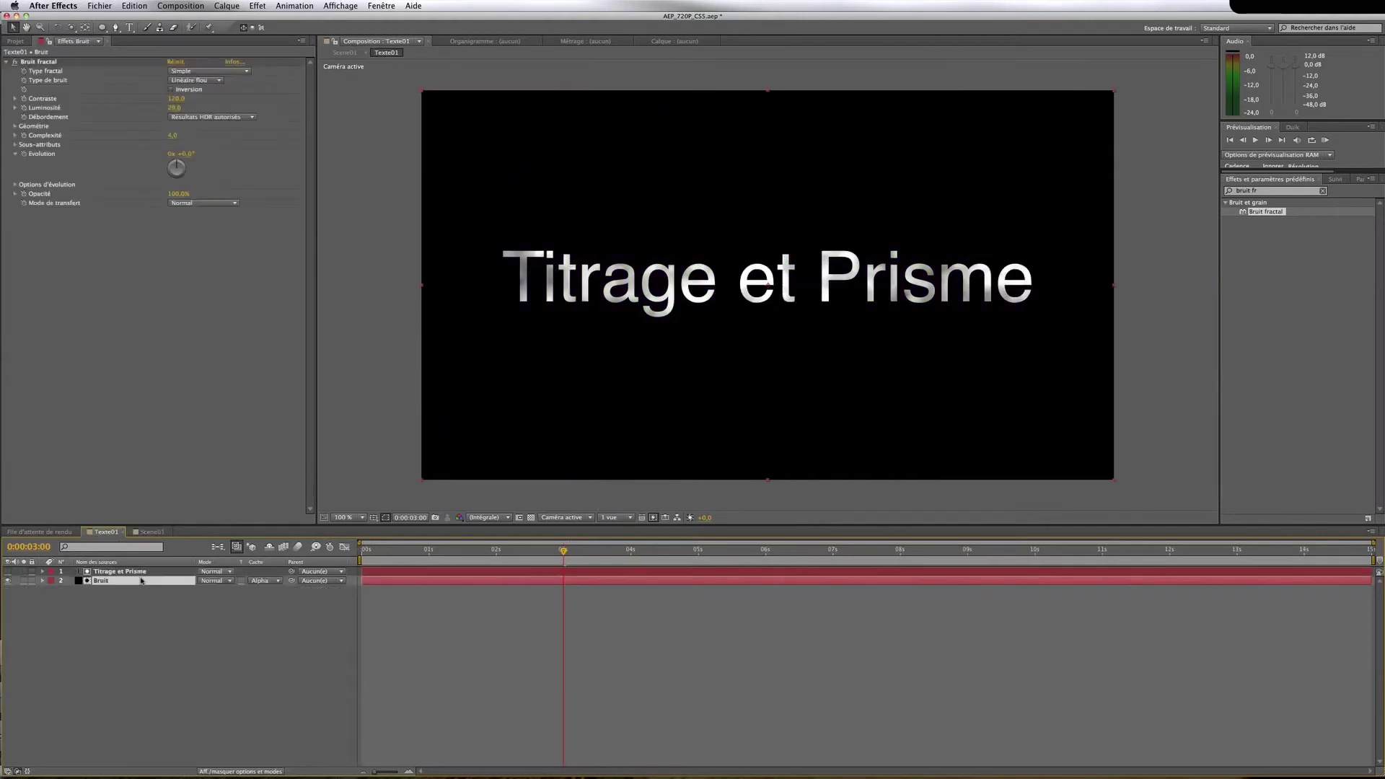
left_click(172, 136)
type("5")
key("Return")
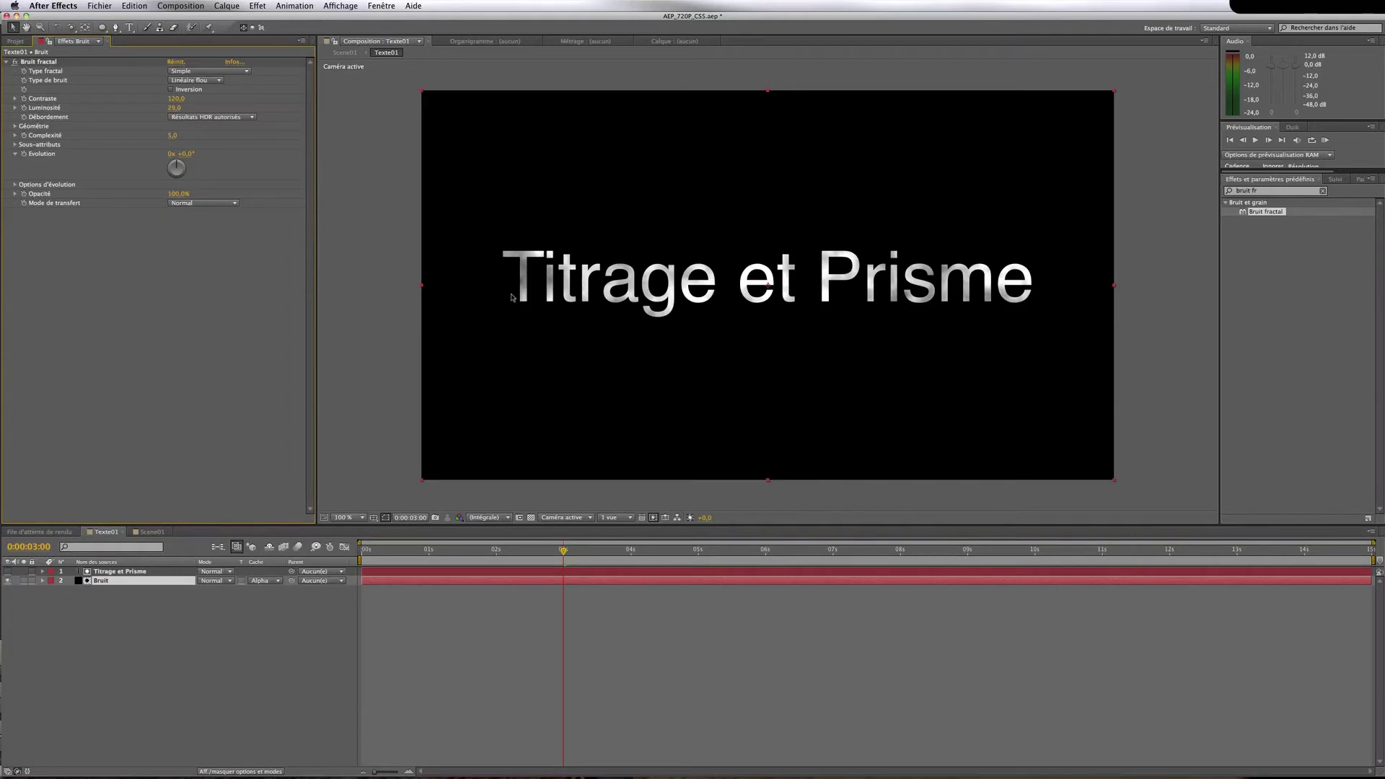
left_click(15, 185)
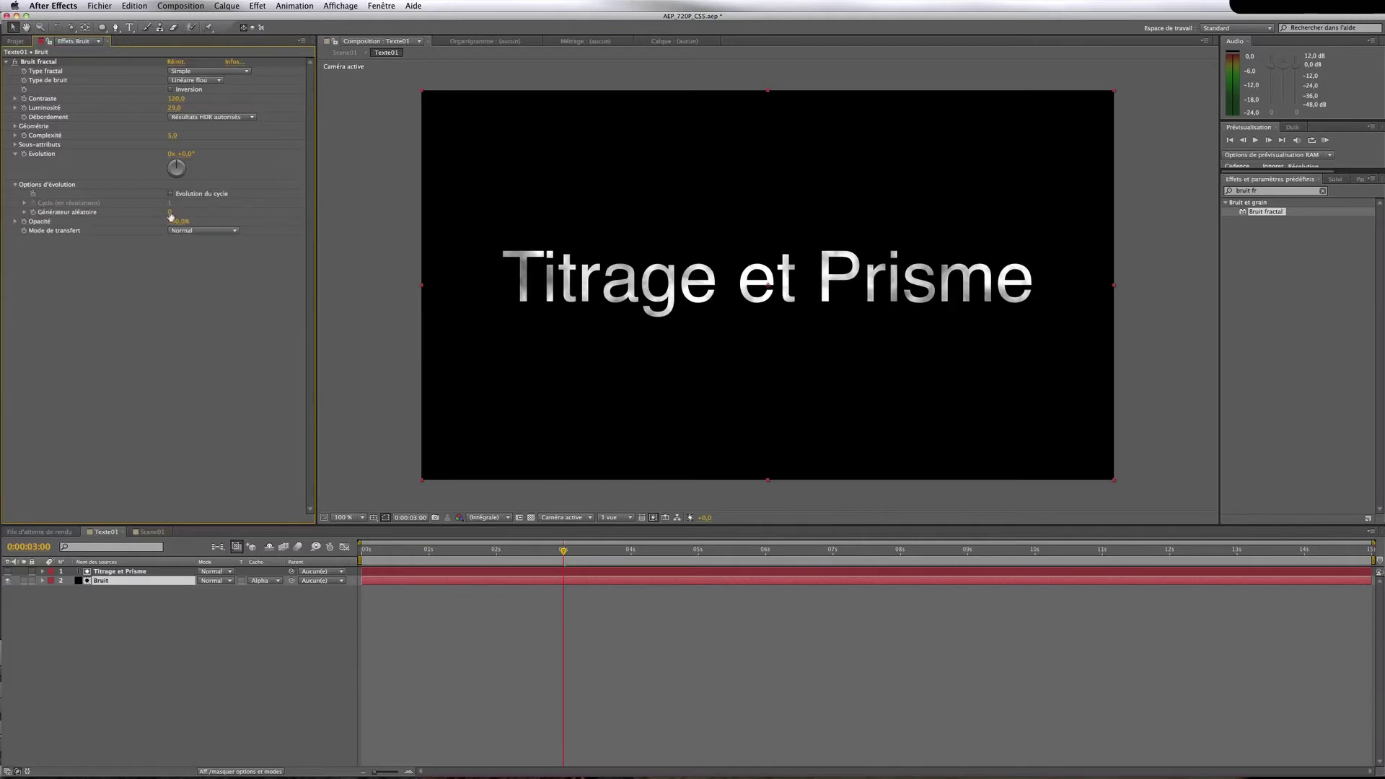
left_click_drag(170, 213, 181, 212)
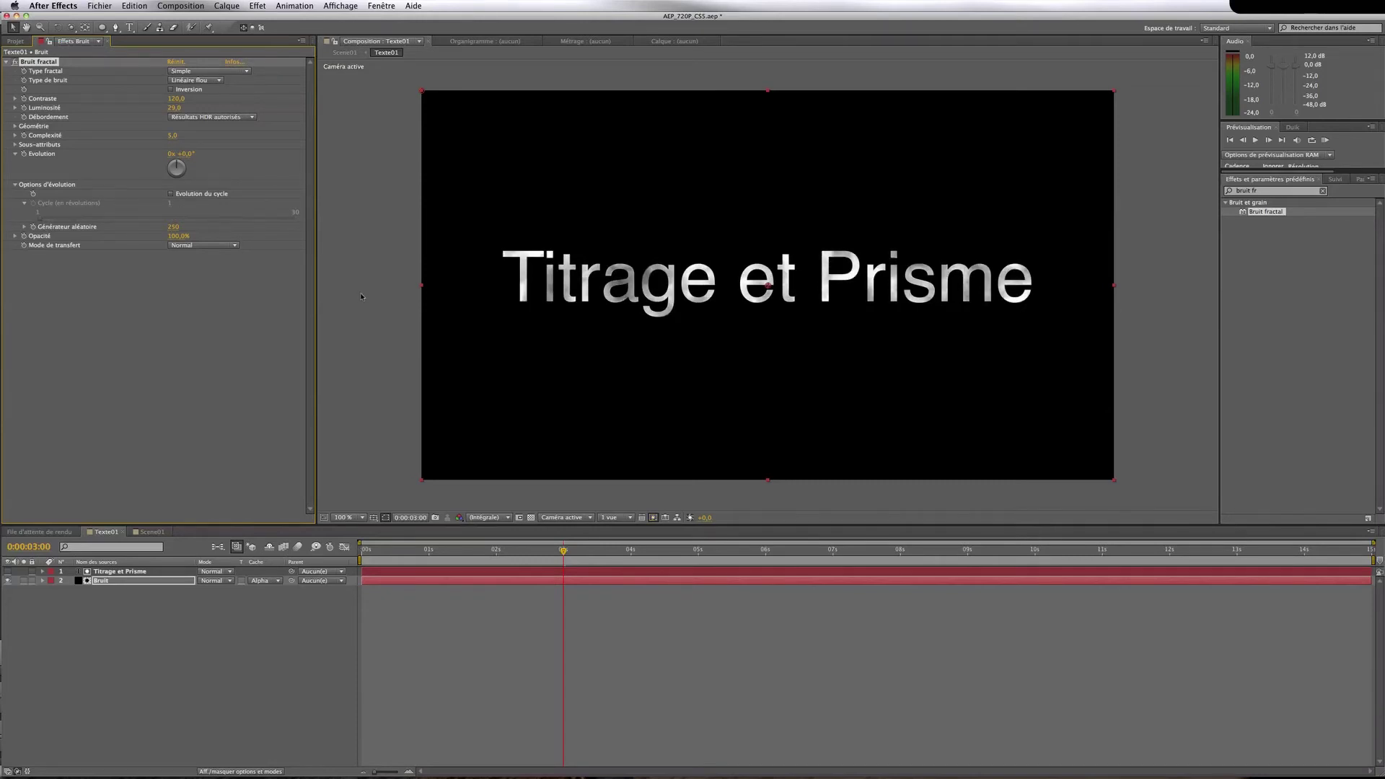
left_click(152, 532)
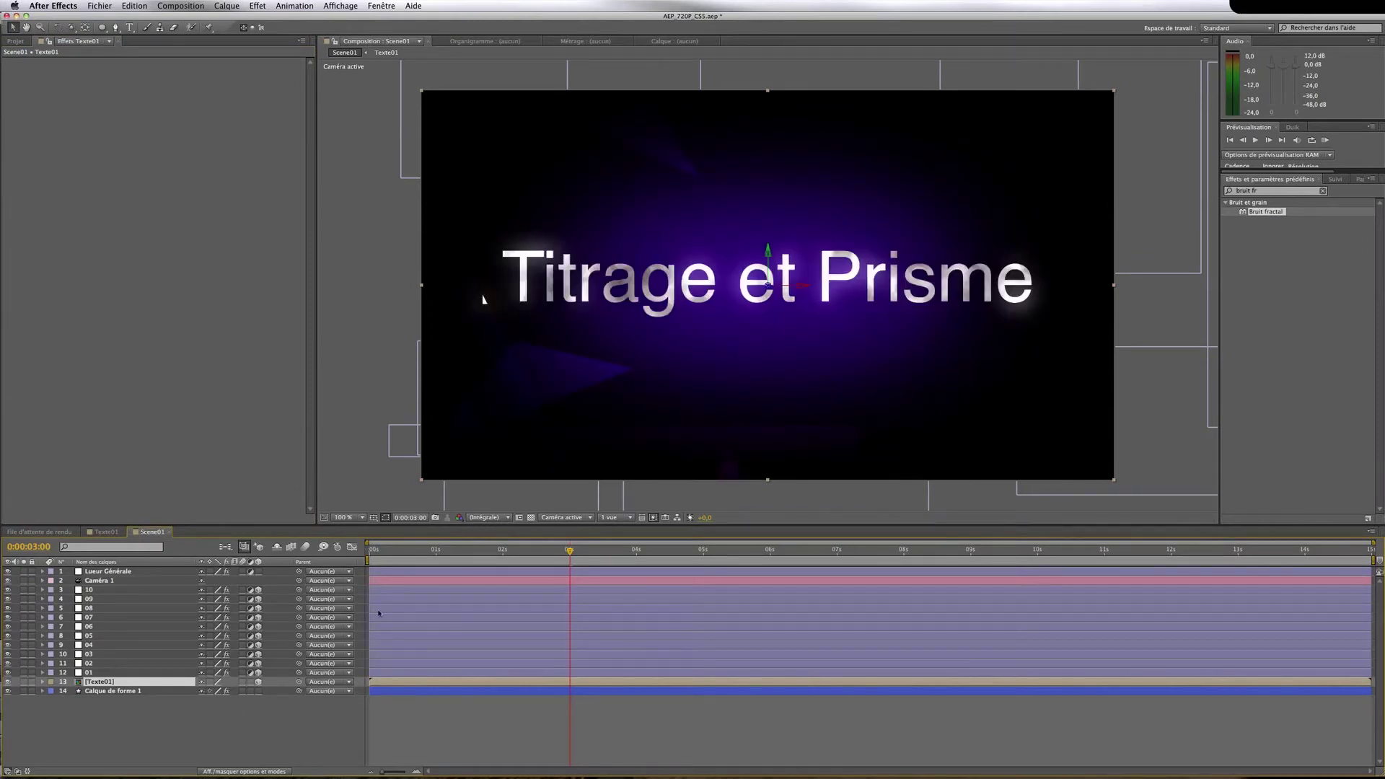
In Texte01, set the Bruit fractal's Contraste to 110 and its Luminosité to 50
left_click(106, 532)
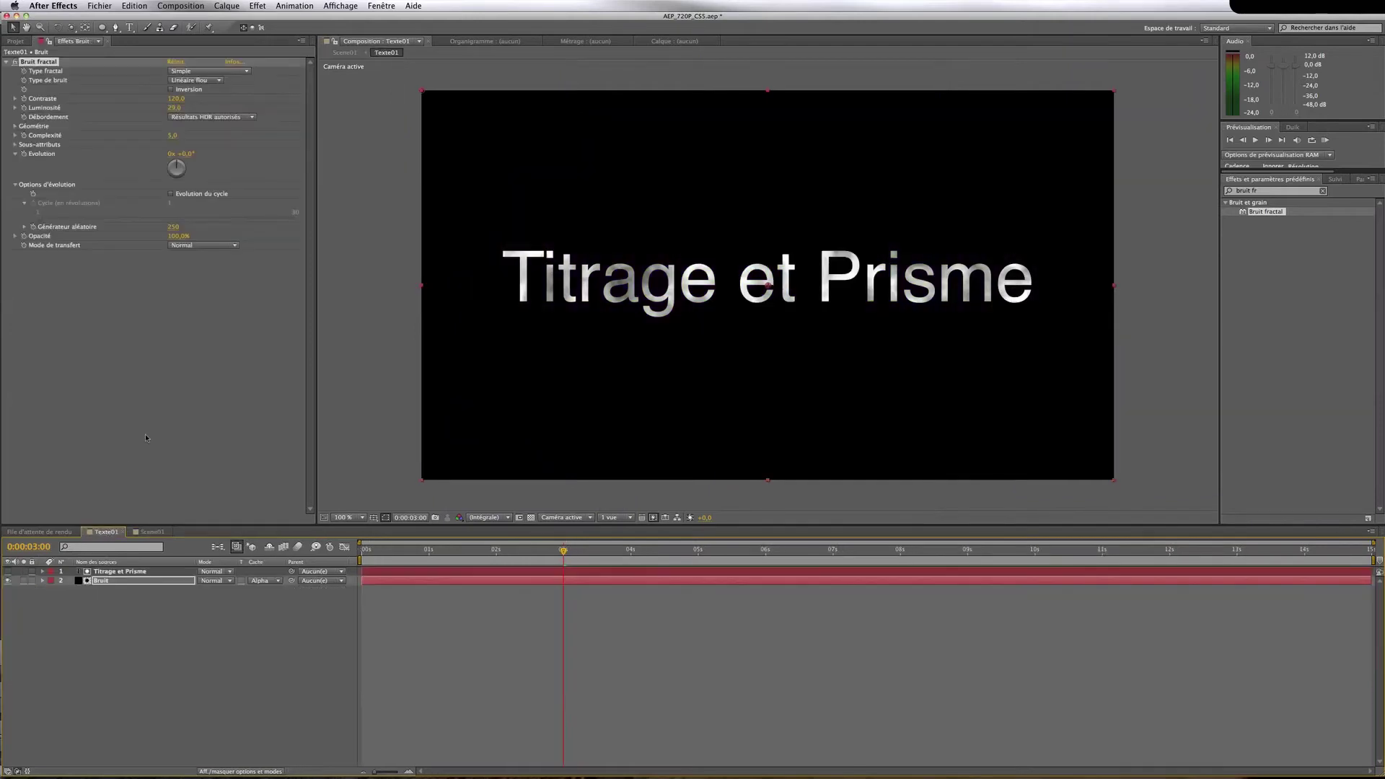
left_click(176, 98)
type("110")
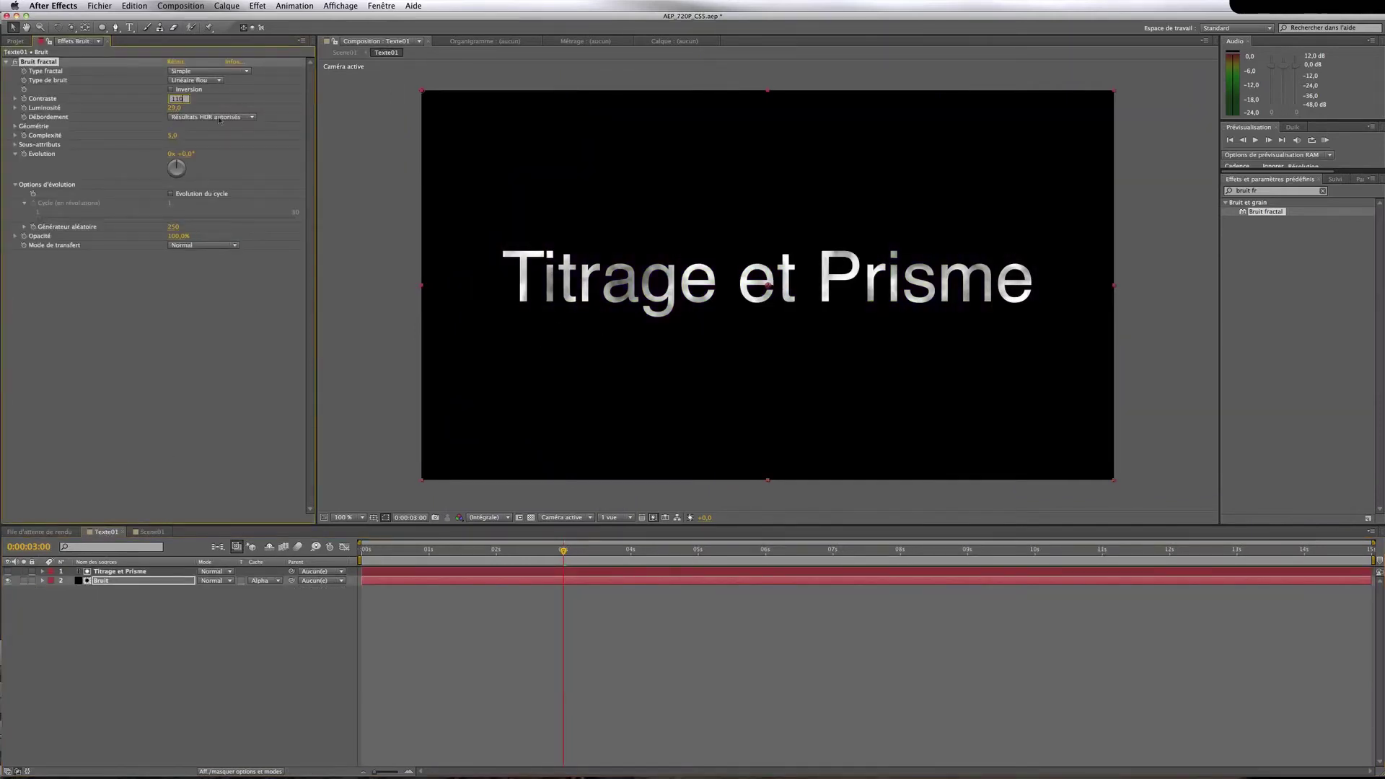
left_click(176, 108)
type("40")
left_click(260, 108)
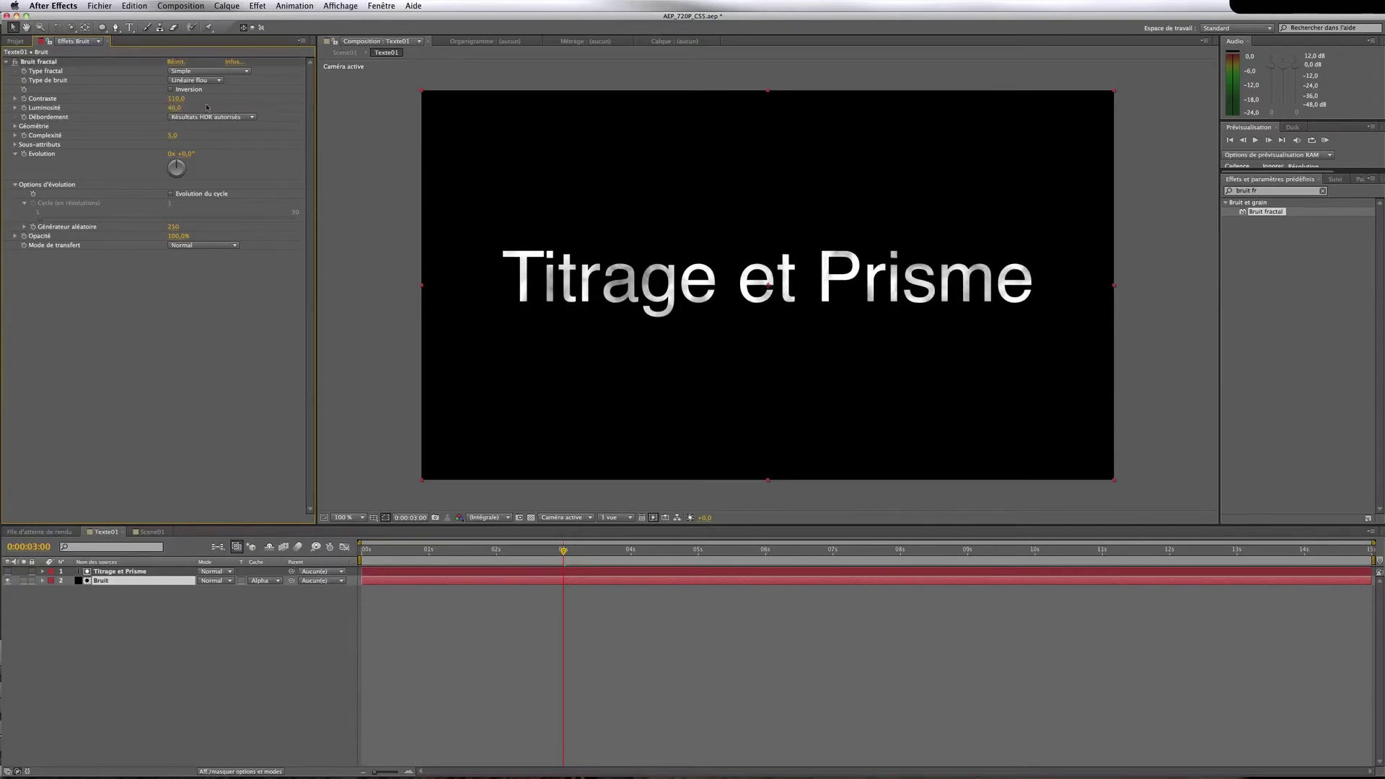
left_click_drag(176, 107, 245, 105)
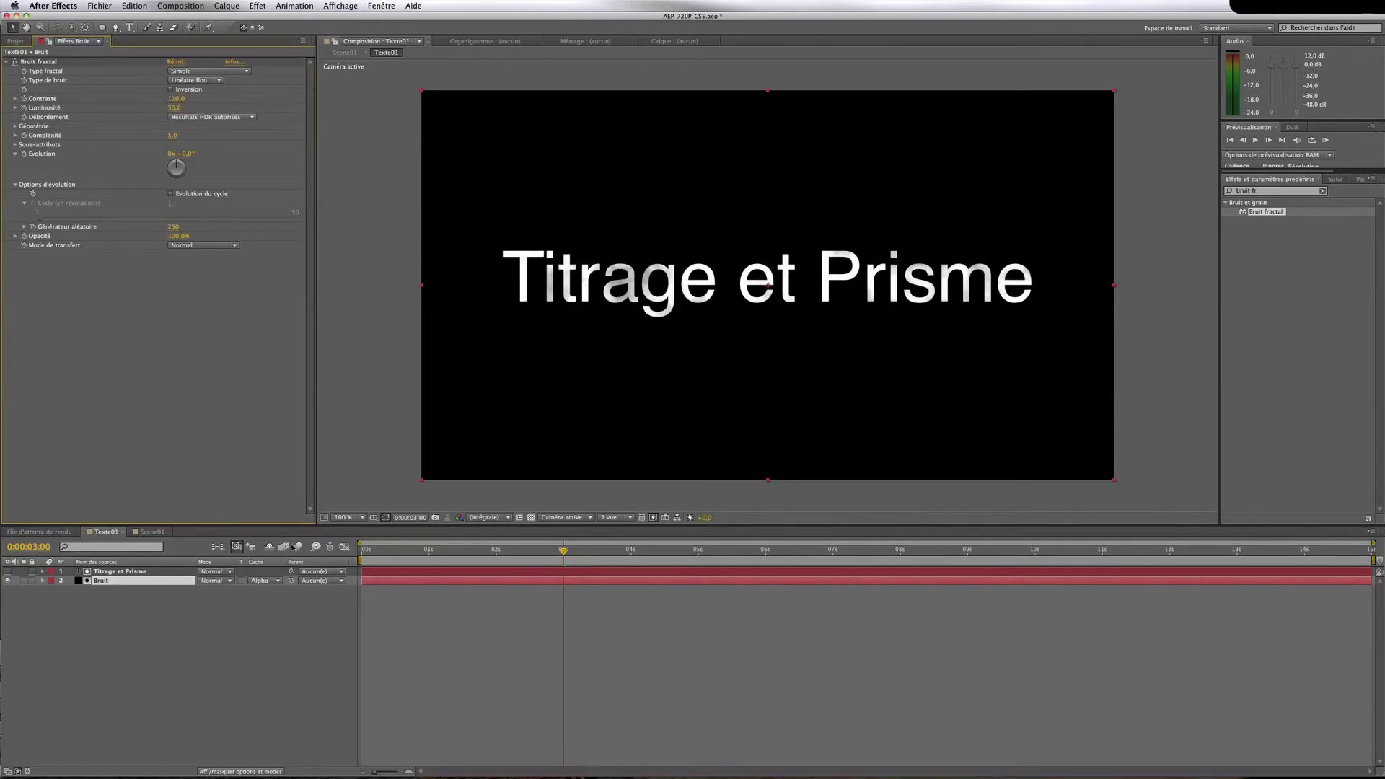
In Scene01, set the Lueur diffuse on the Lueur Générale layer to a Seuil of 90% and an Intensité of 0.5
left_click(152, 532)
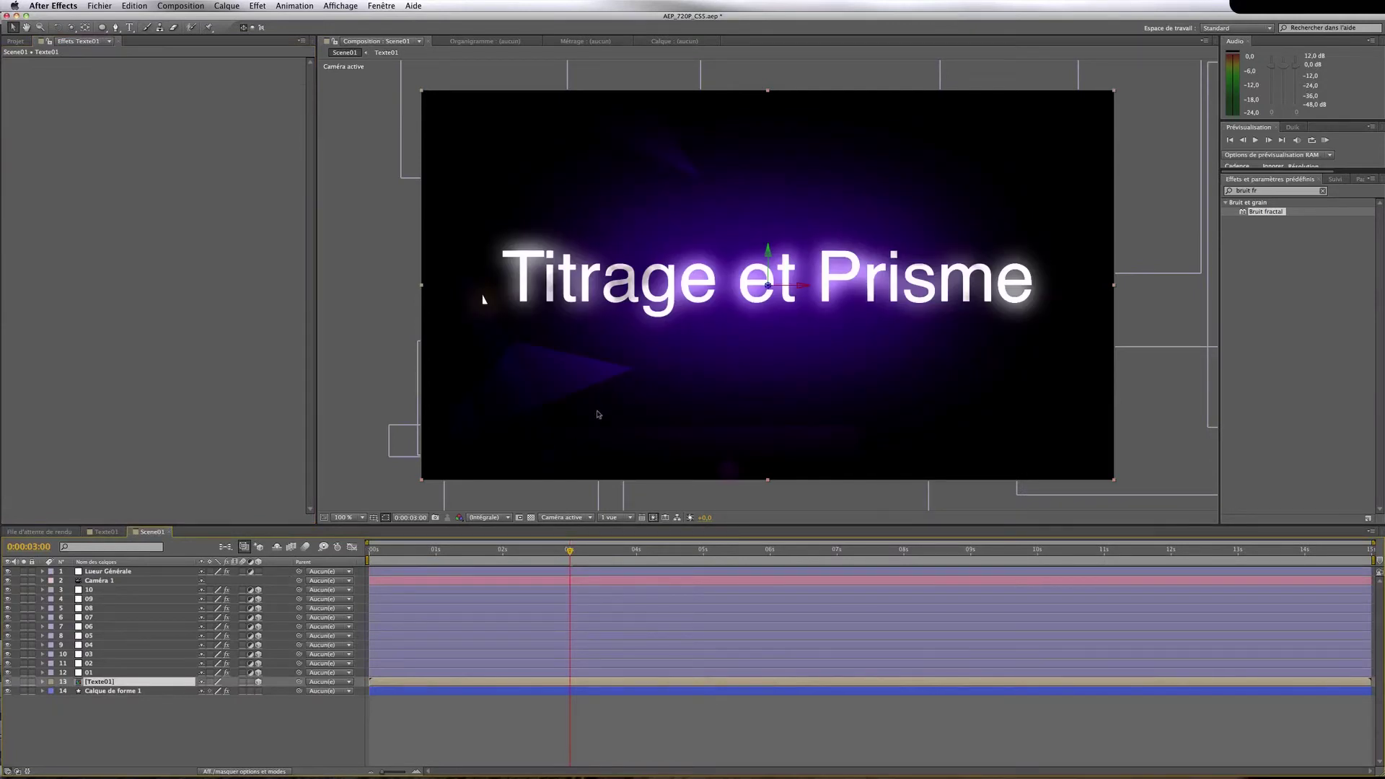
left_click(137, 572)
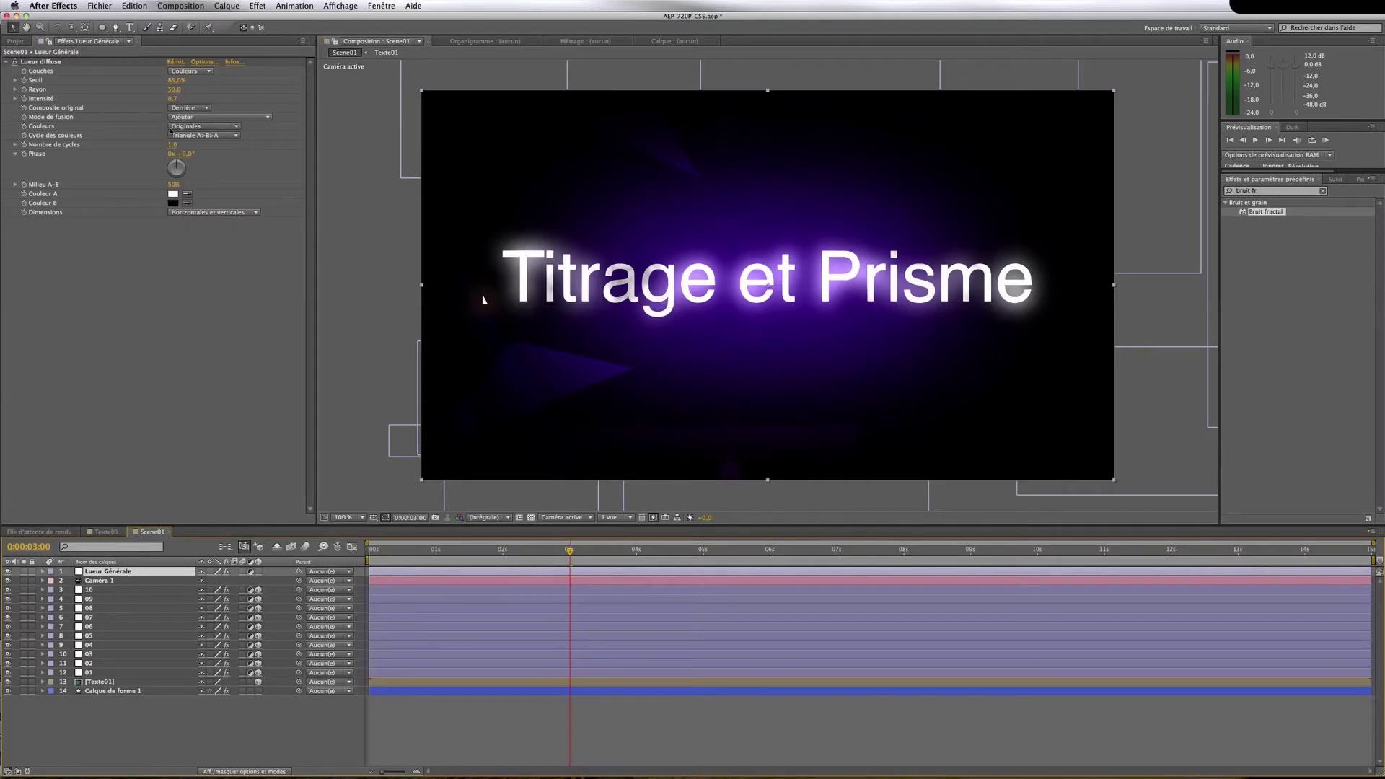
left_click(175, 80)
type("90")
key("Return")
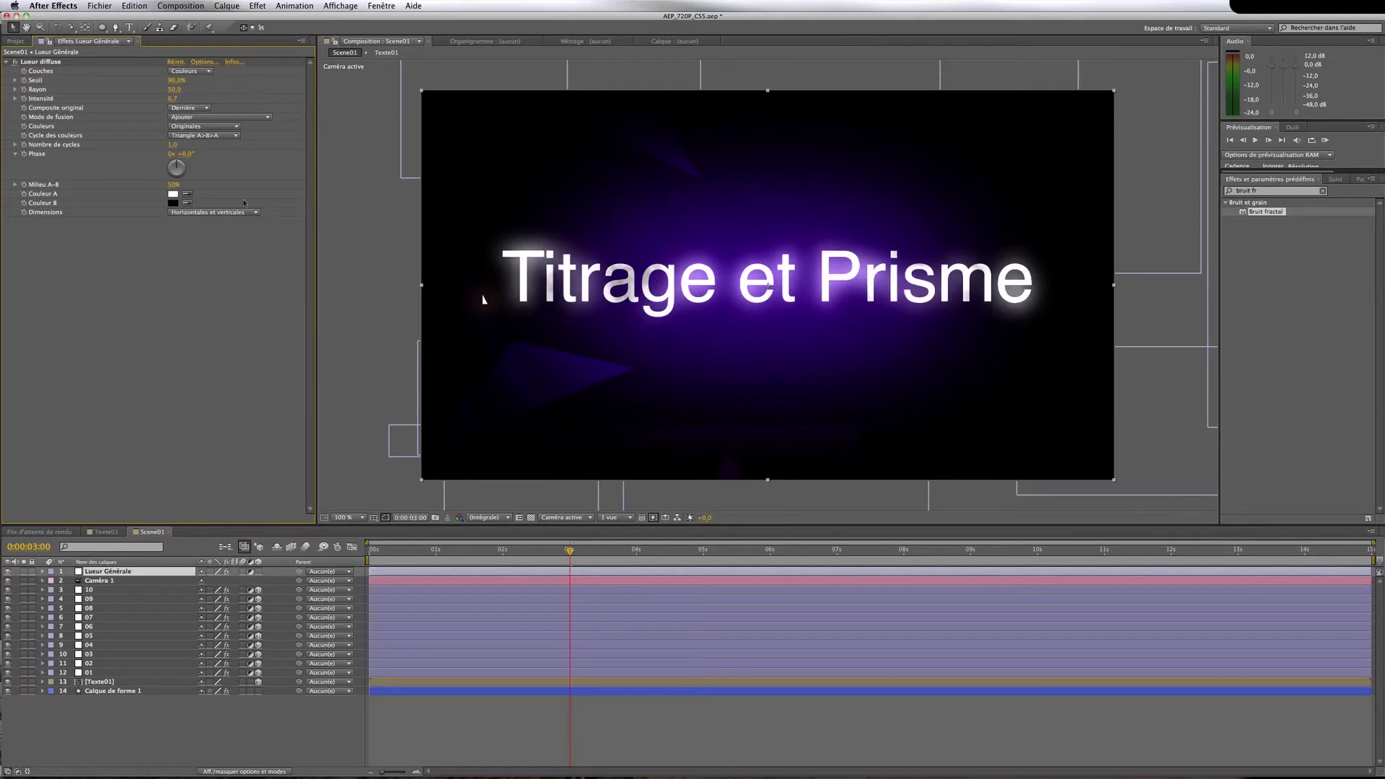
left_click(175, 98)
key("Return")
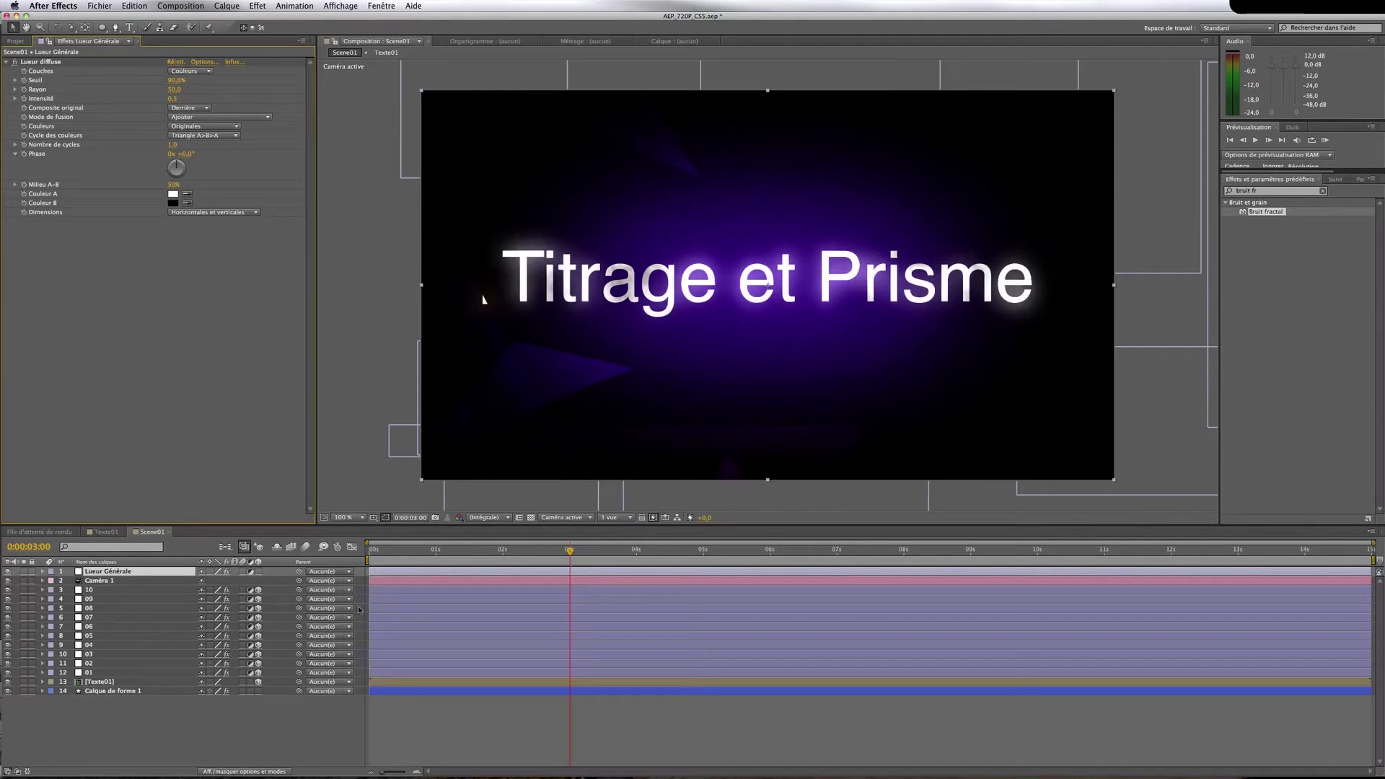
Find the Estampage couleur effect and apply it to the Texte01 layer in Scene01
left_click(144, 684)
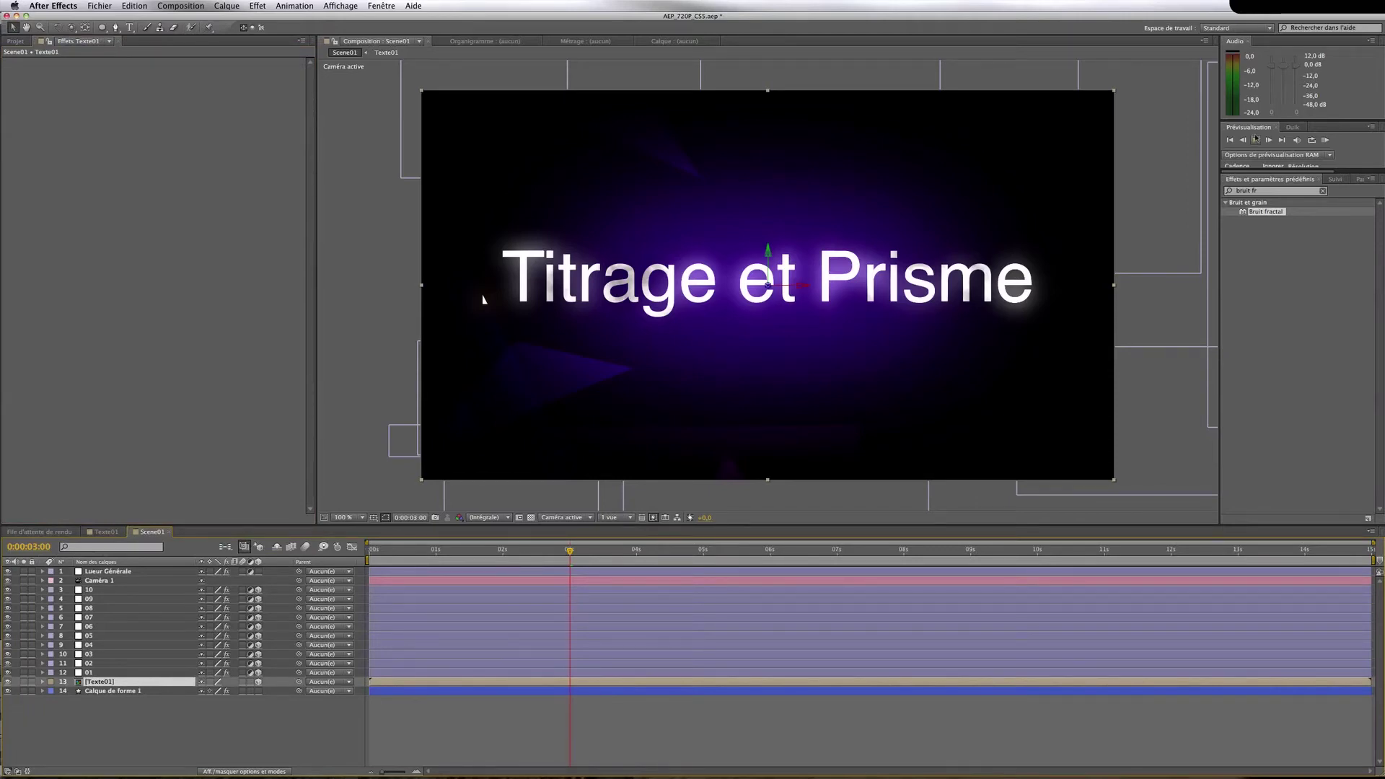
left_click(1269, 193)
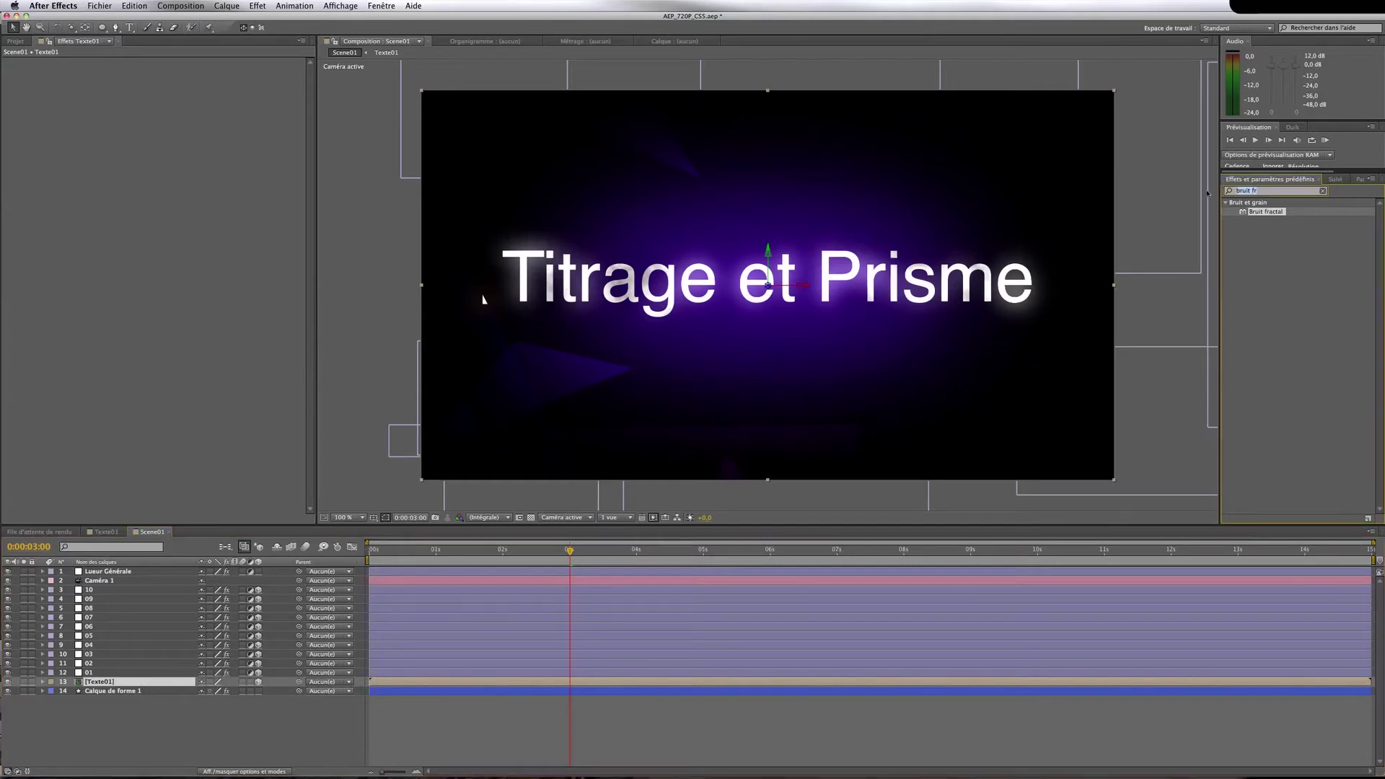
type("estamp")
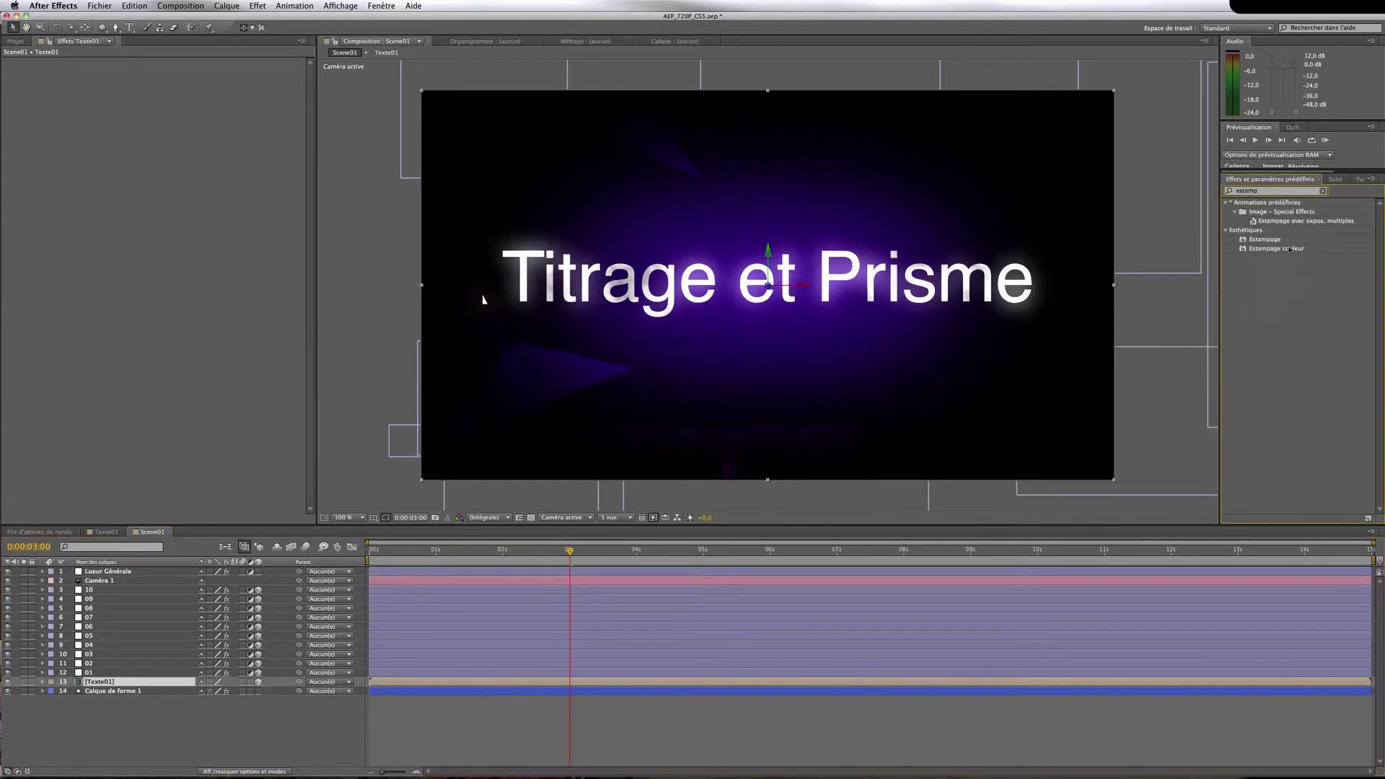
left_click_drag(1290, 249, 139, 684)
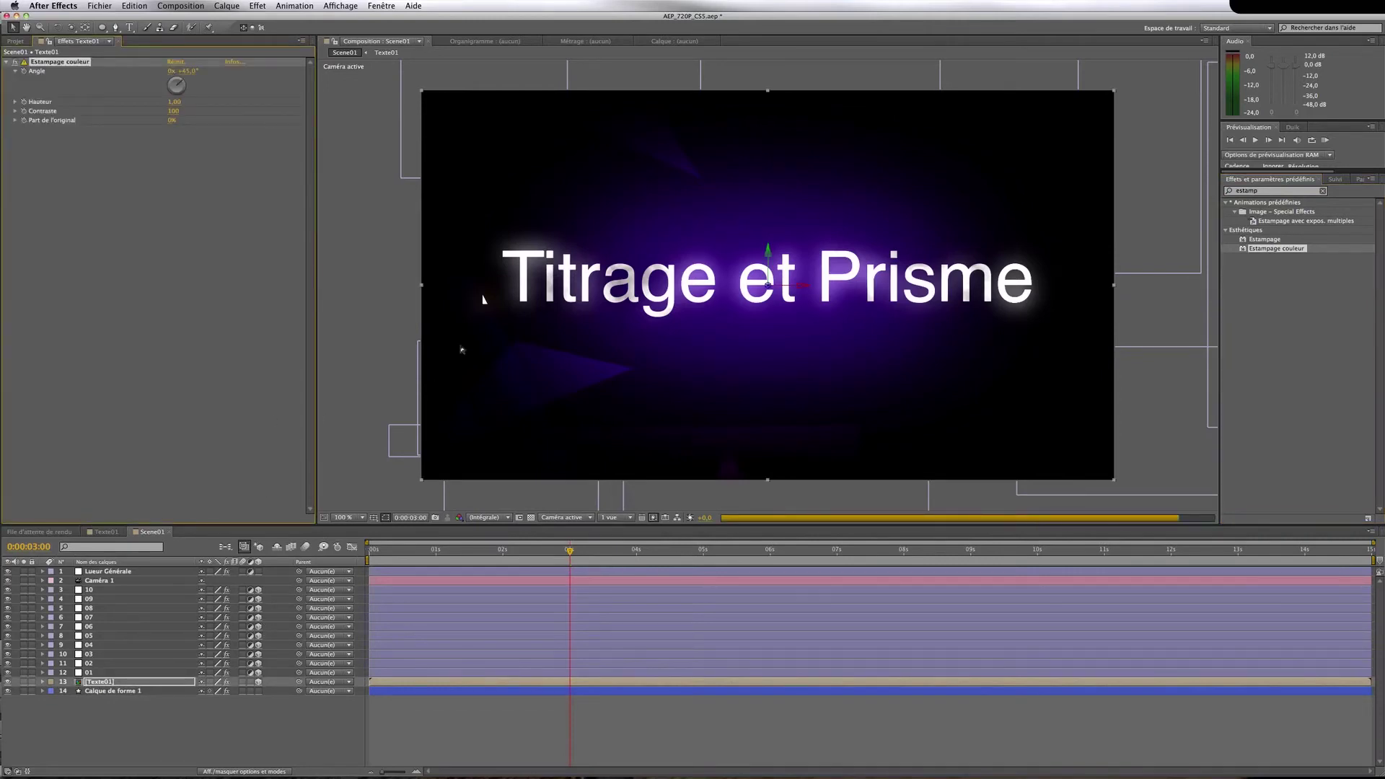
Solo the Texte01 layer and set its Estampage couleur to a Hauteur of about 3.2 and a Contraste of 80
left_click(24, 682)
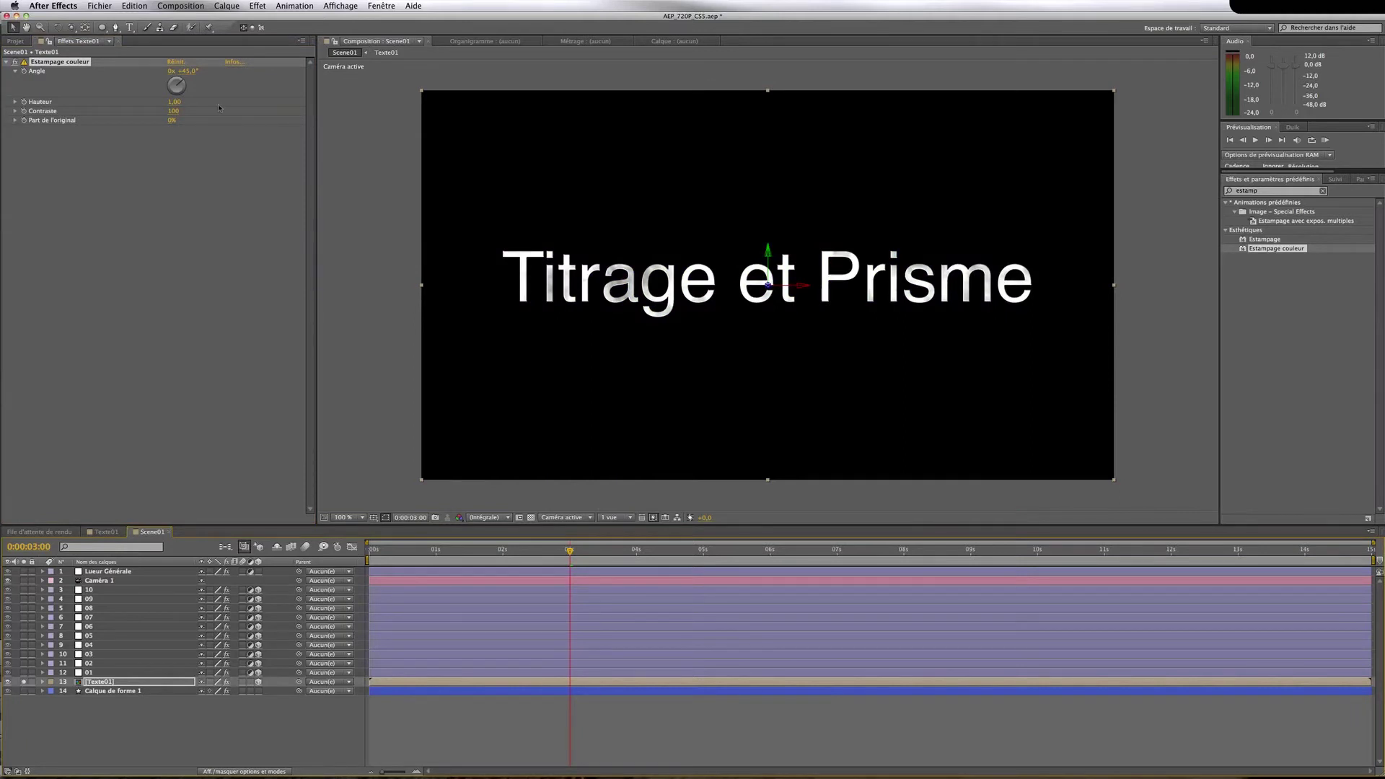
mouse_move(179, 107)
left_mouse_down()
mouse_move(189, 101)
mouse_move(172, 111)
left_mouse_up()
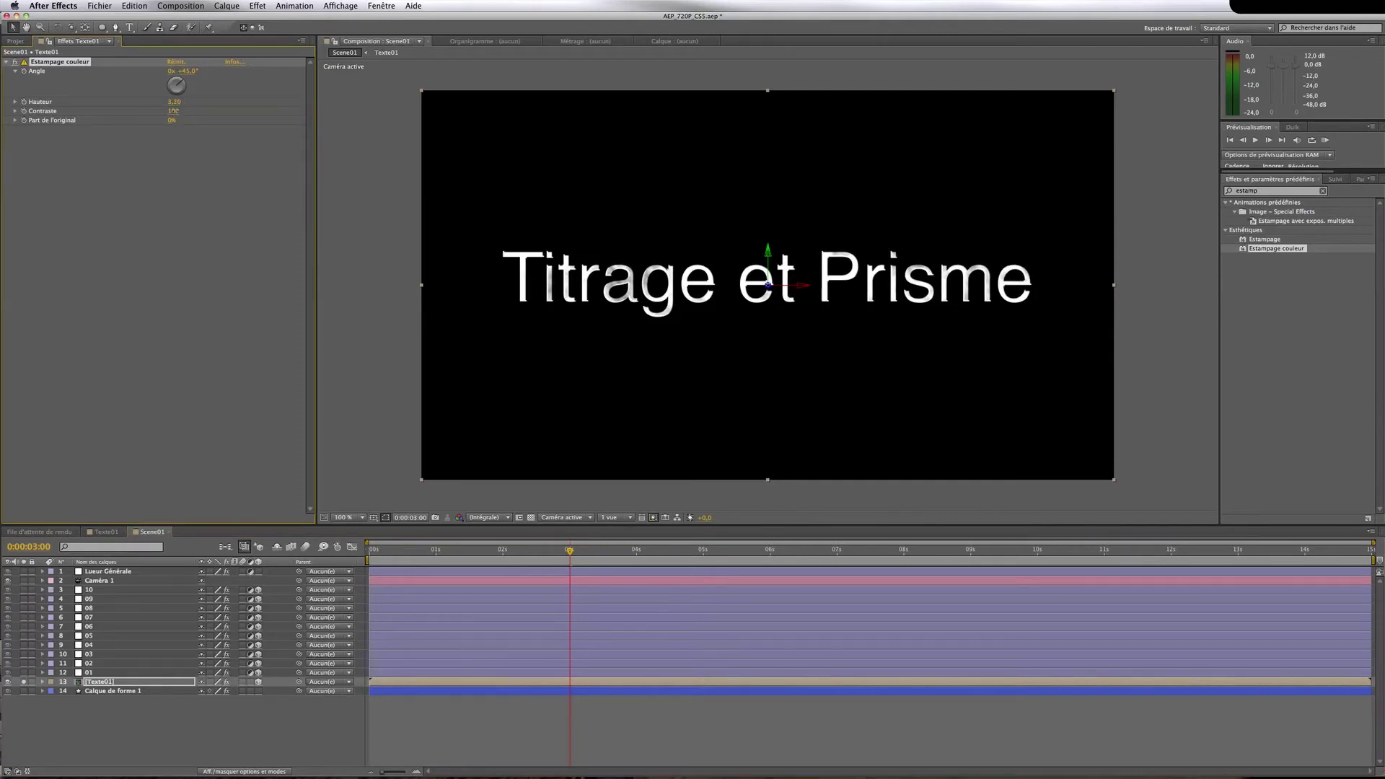
left_click(172, 111)
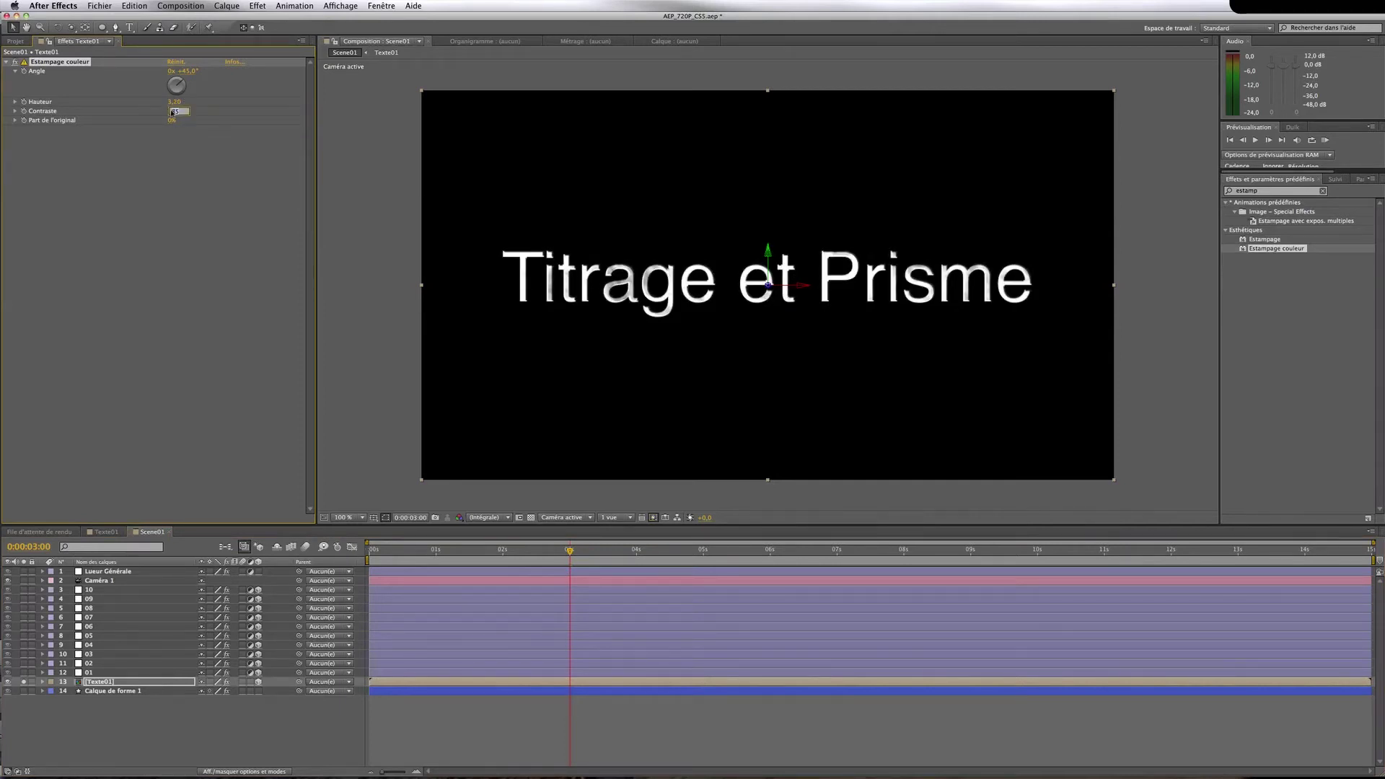
key("Return")
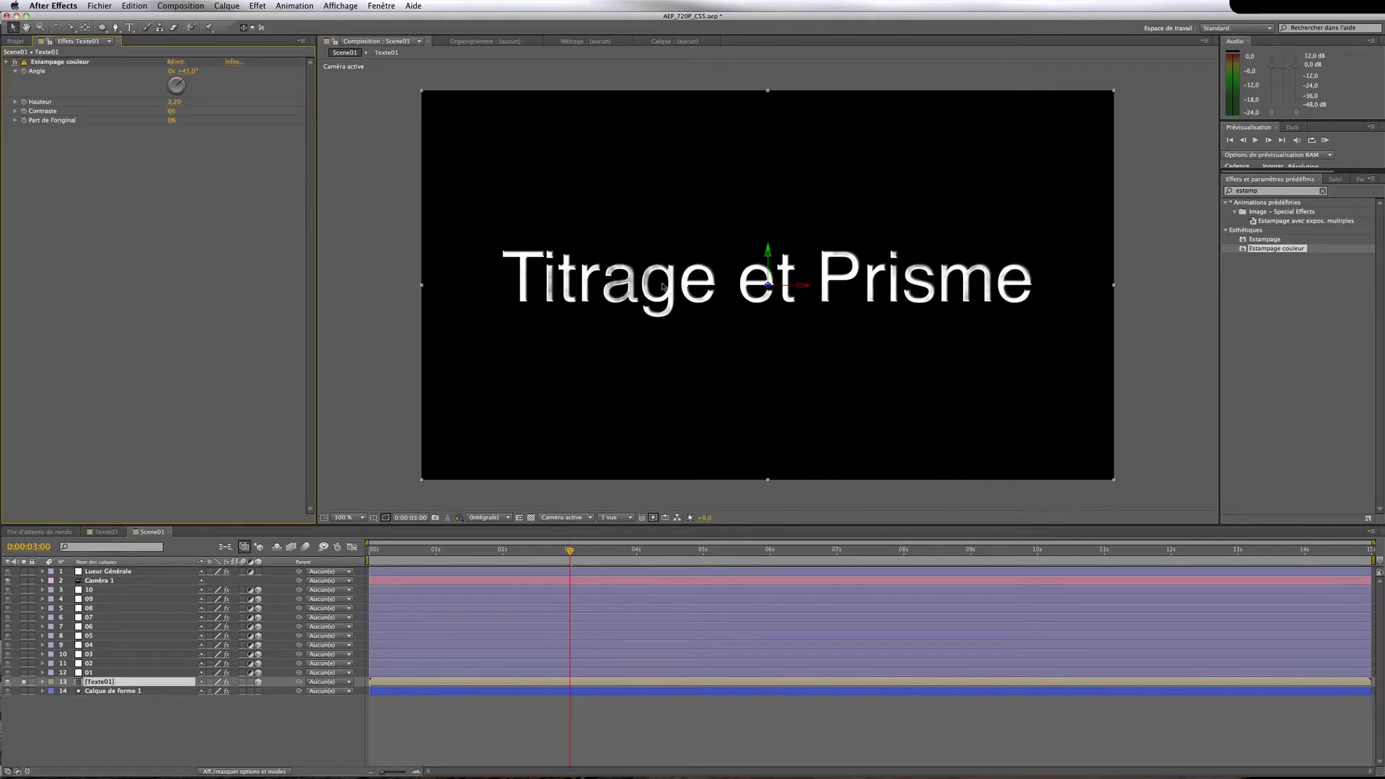
Compare the title close up with the Estampage couleur effect disabled and enabled
key("period")
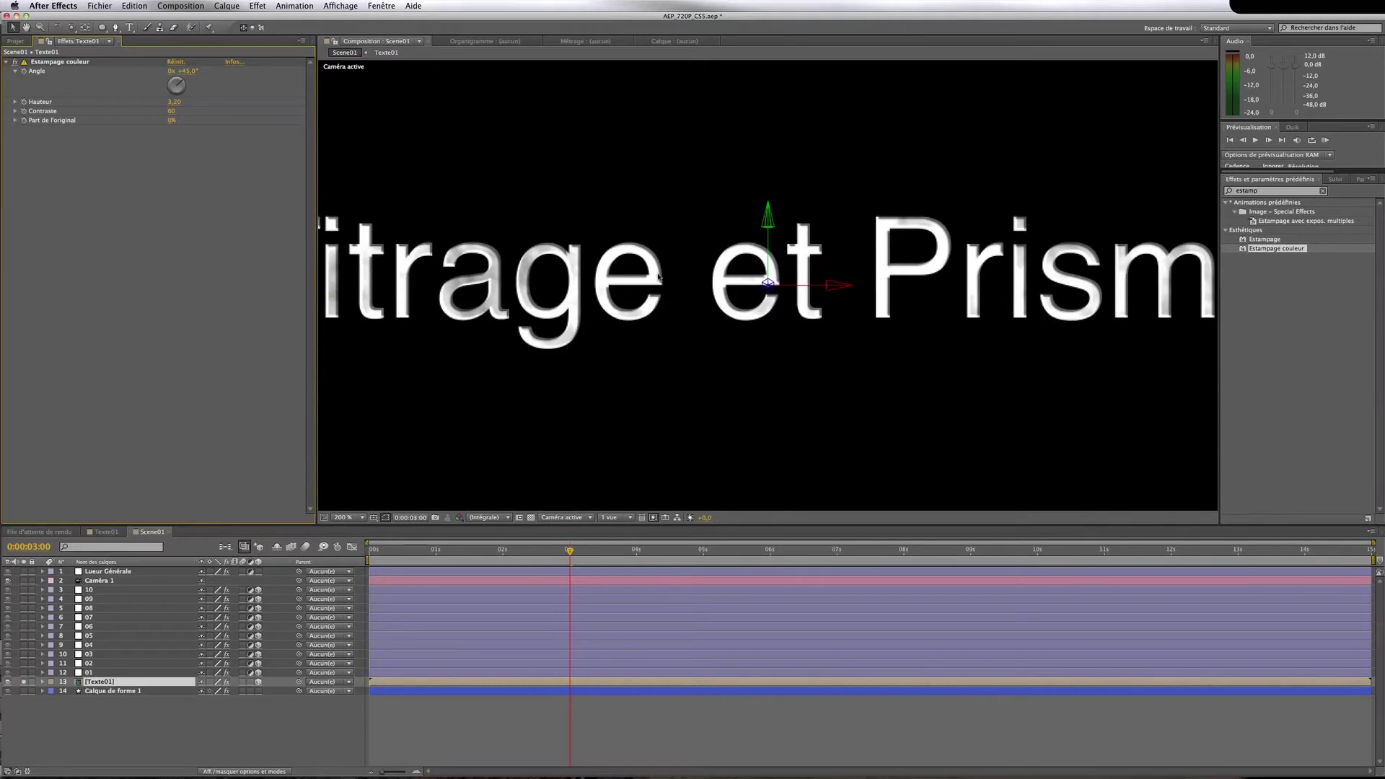
left_click(15, 63)
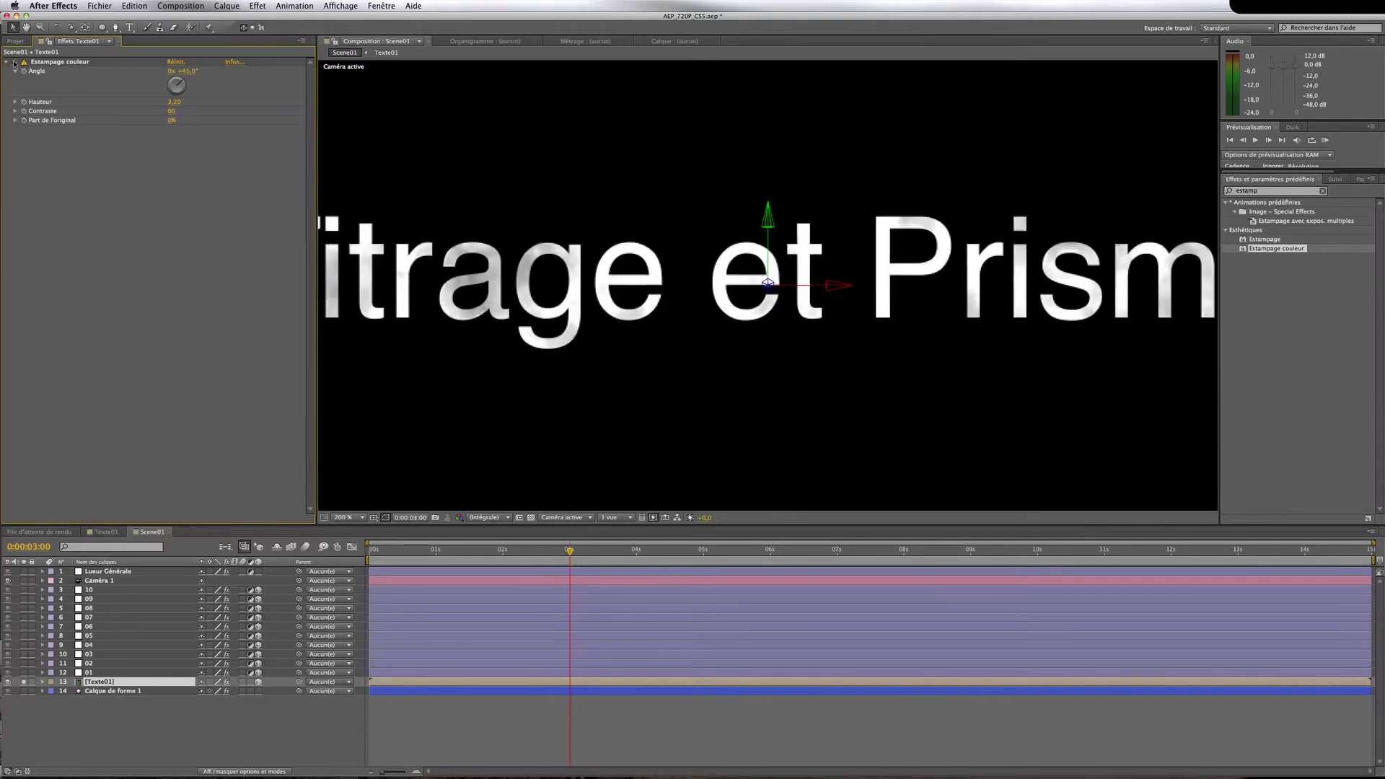
left_click(15, 63)
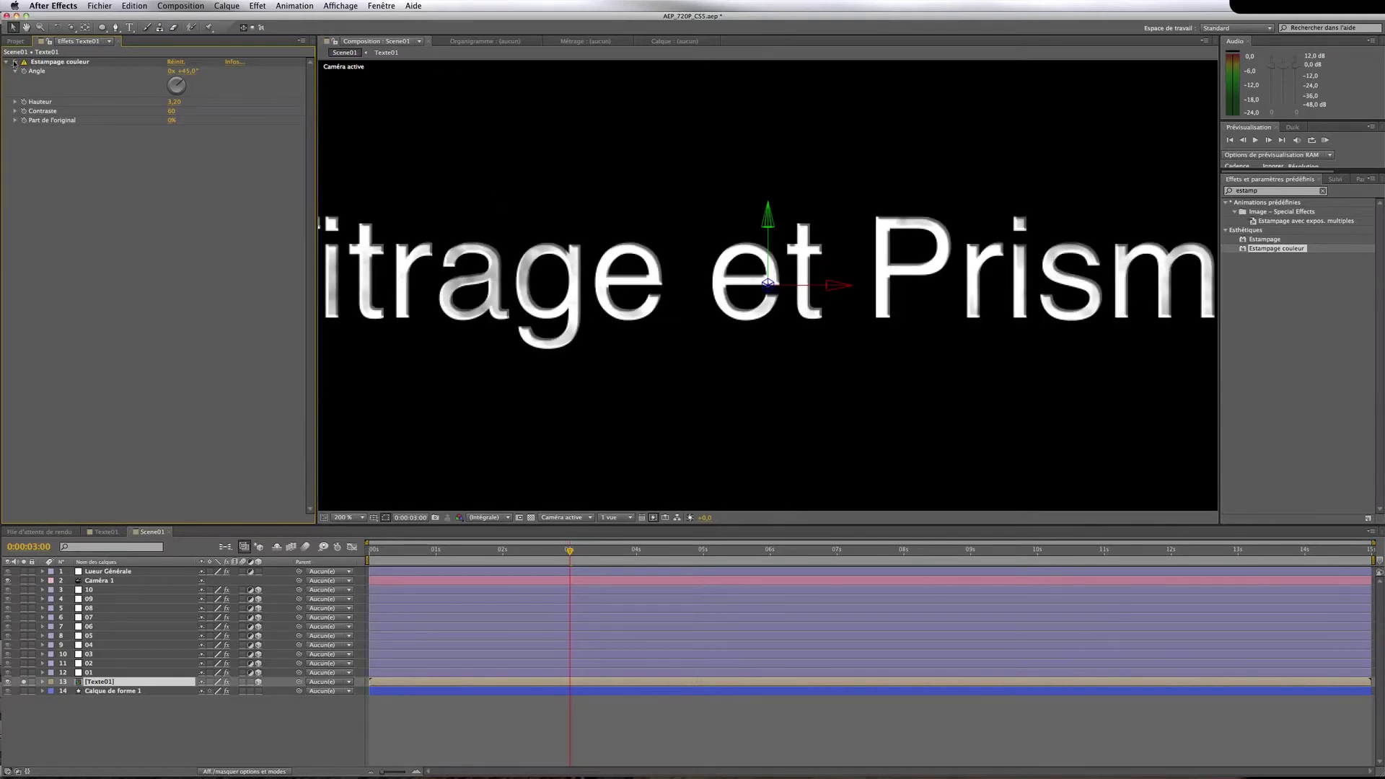
left_click(15, 63)
left_click(15, 63)
left_click(15, 63)
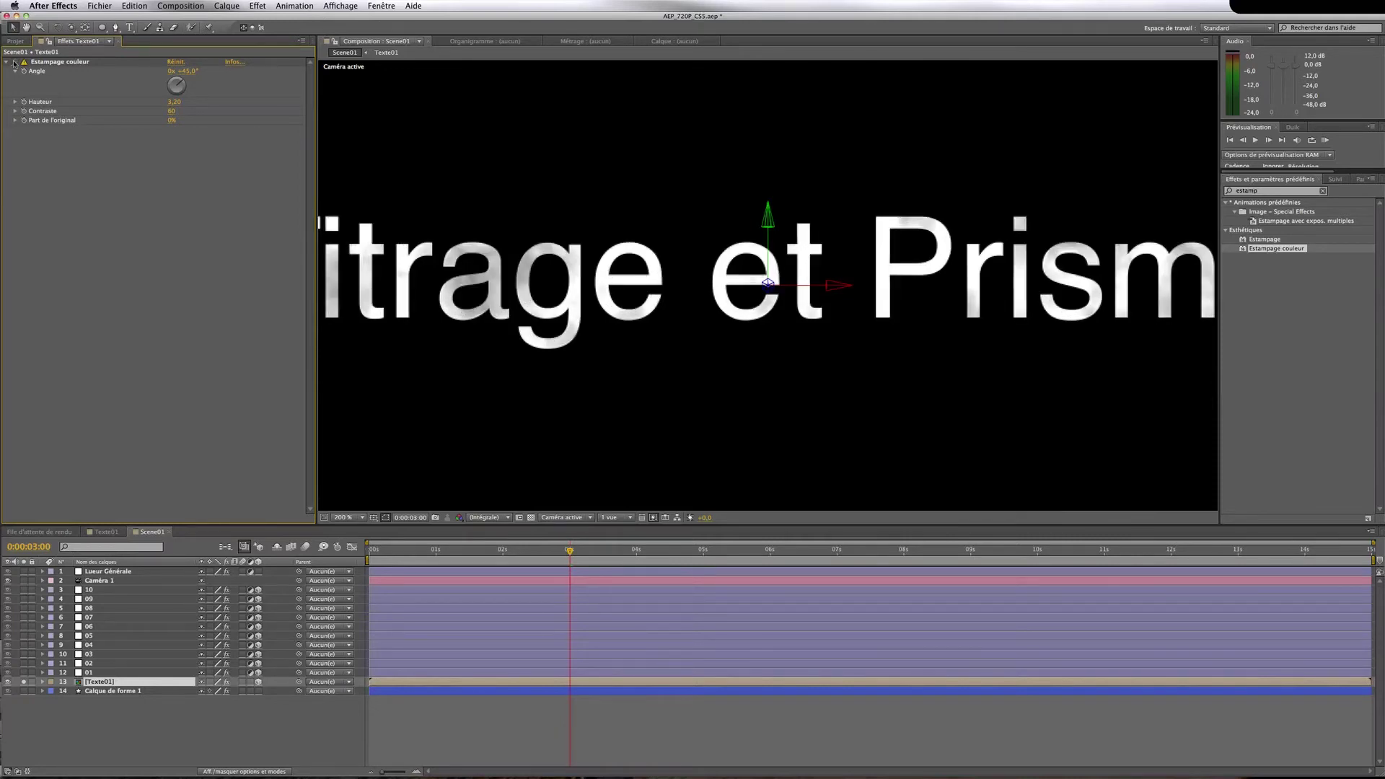
left_click(15, 63)
Try an Estampage couleur Hauteur of 2 on Texte01, and settle on 2.5
left_click(173, 102)
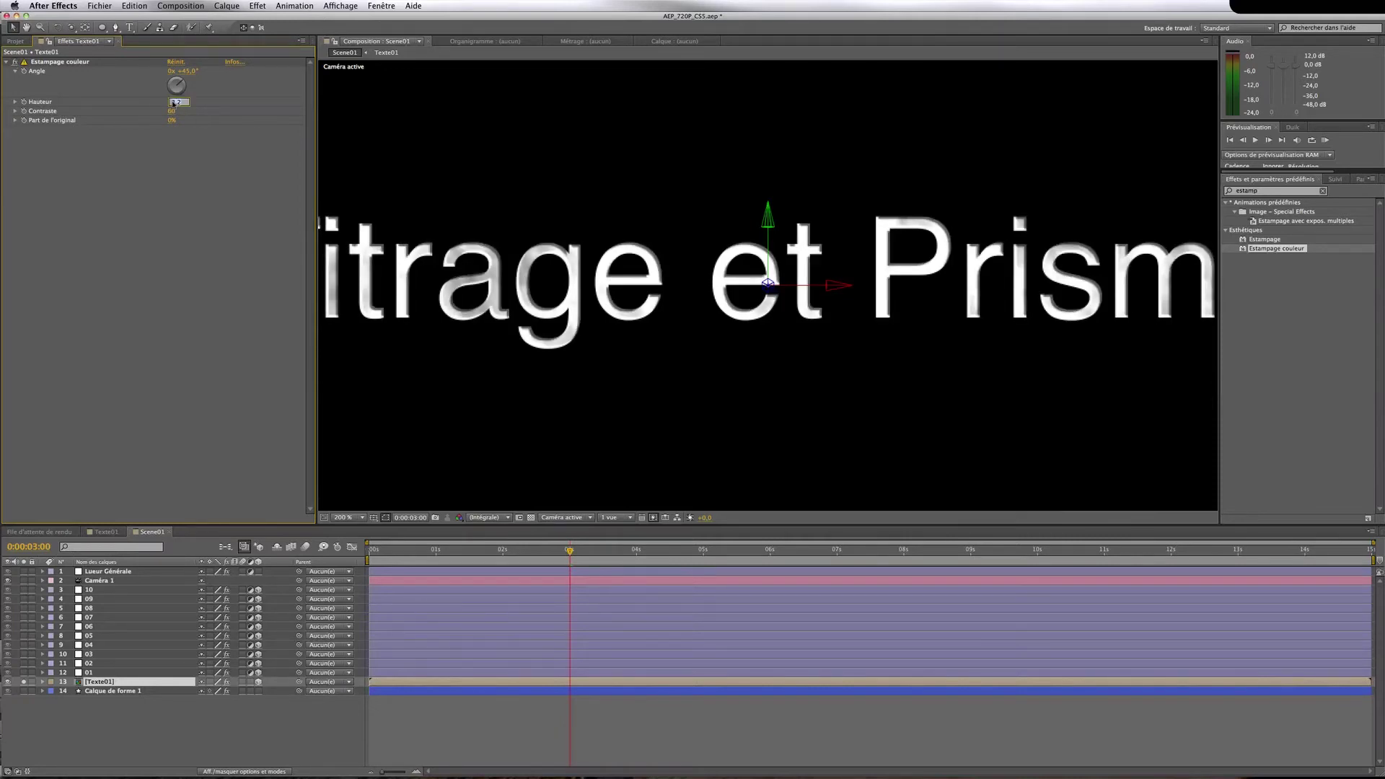
key("Return")
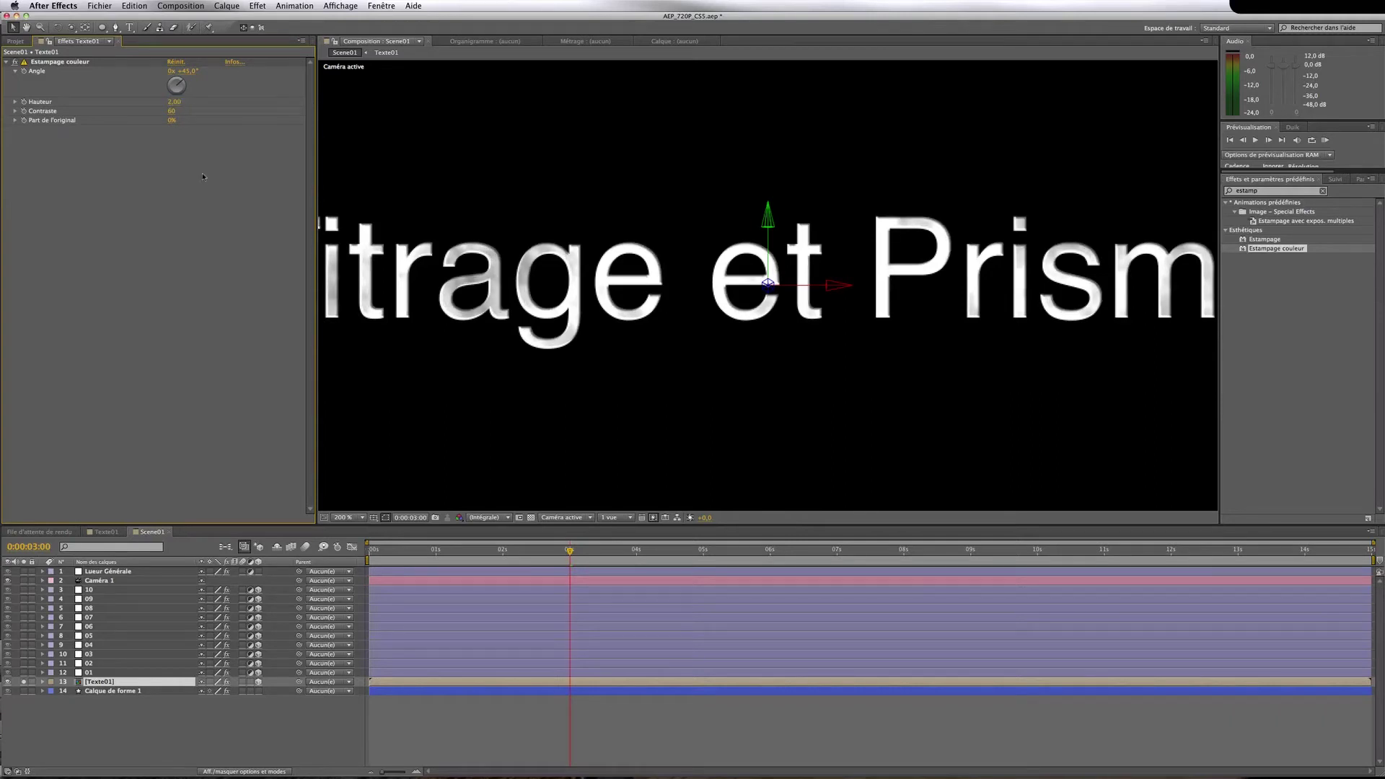
left_click(174, 102)
key("Return")
mouse_move(172, 111)
left_mouse_down()
mouse_move(209, 112)
mouse_move(166, 112)
mouse_move(189, 104)
left_mouse_up()
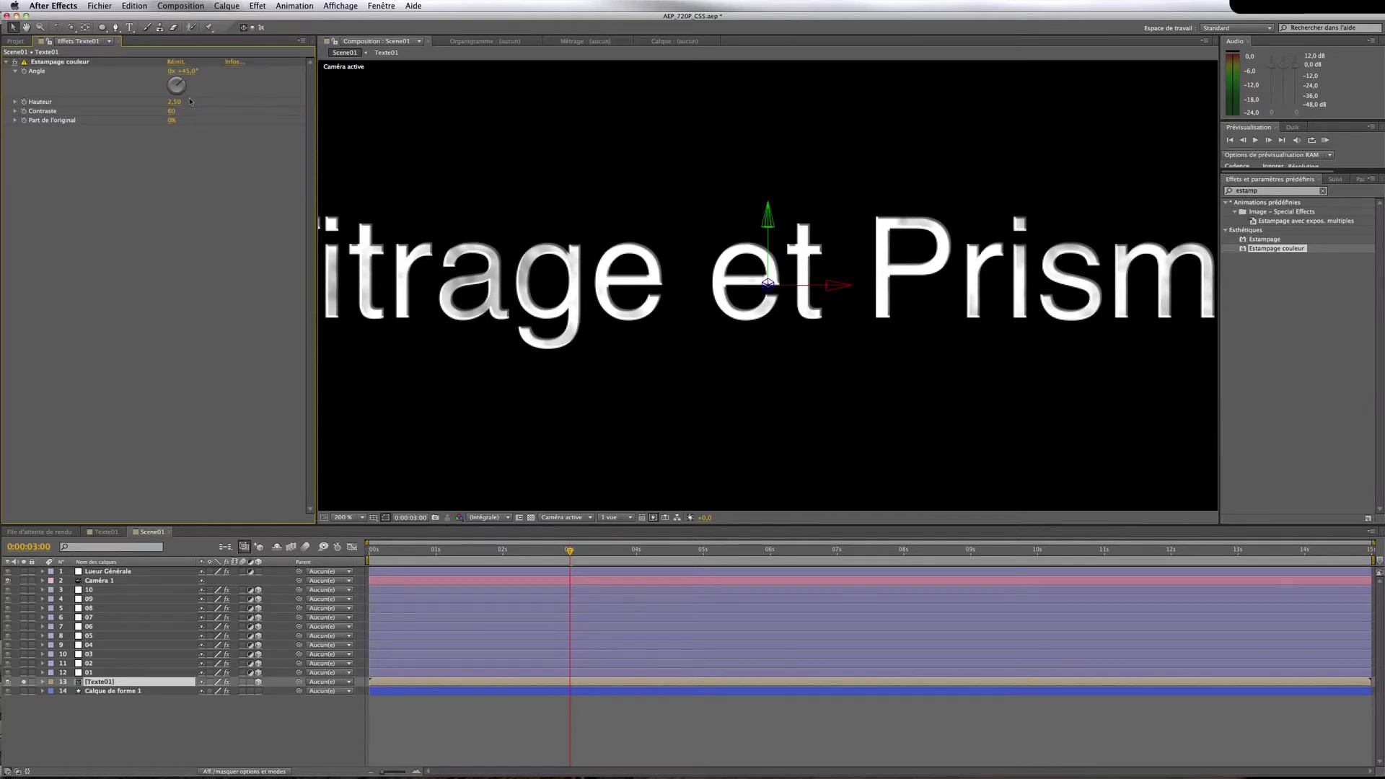
Try an Angle of about 298° for the Estampage couleur and undo the change
left_click(189, 73)
left_click_drag(186, 71, 339, 81)
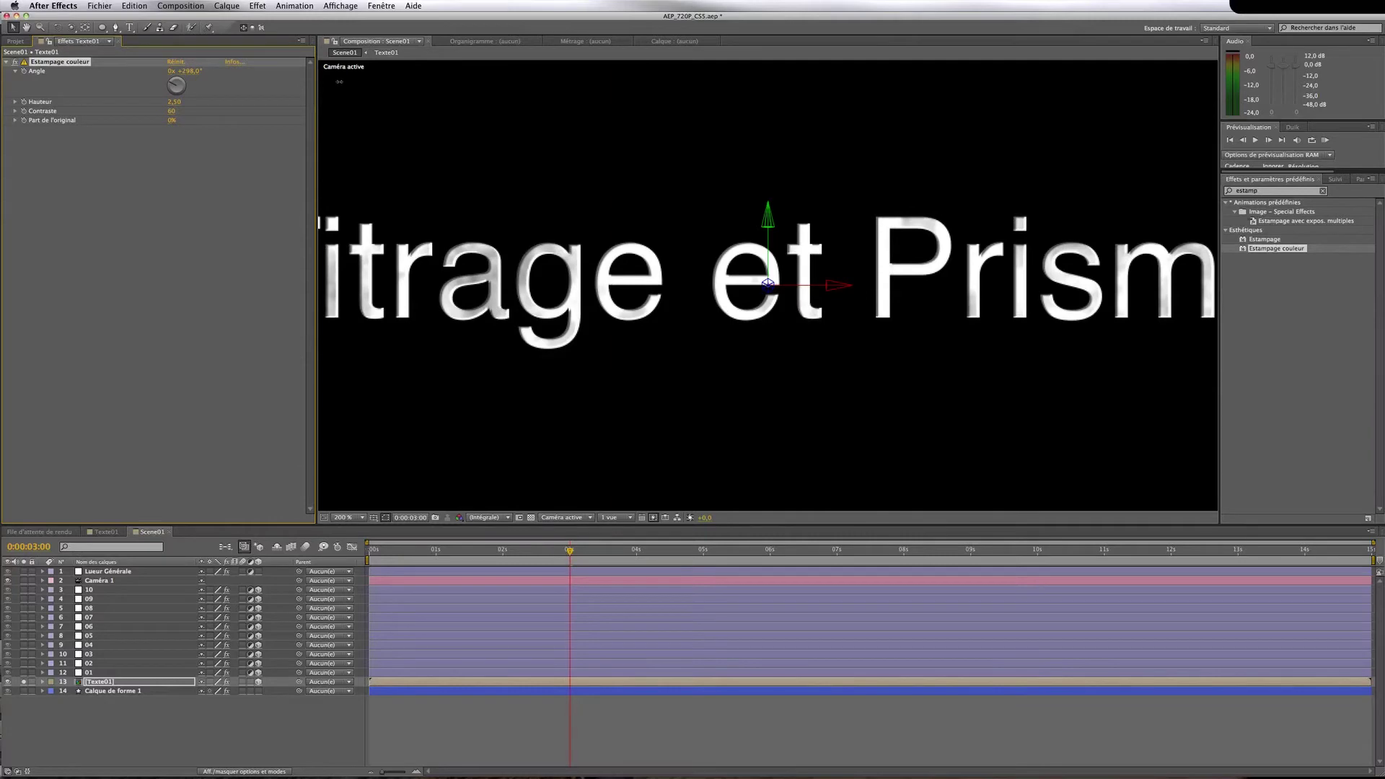
key("super+z")
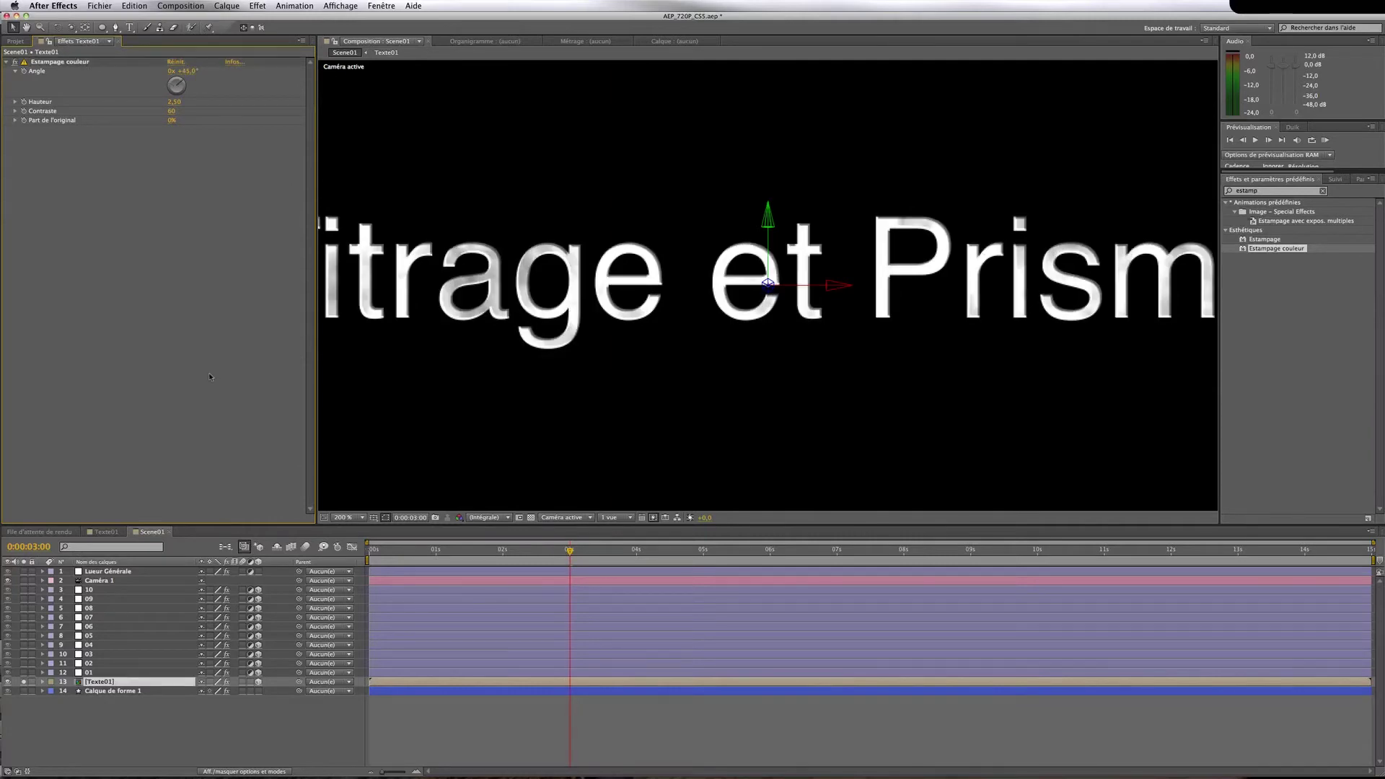
Fit the whole Scene01 frame in the viewer and turn off solo on the Texte01 layer
left_click(346, 518)
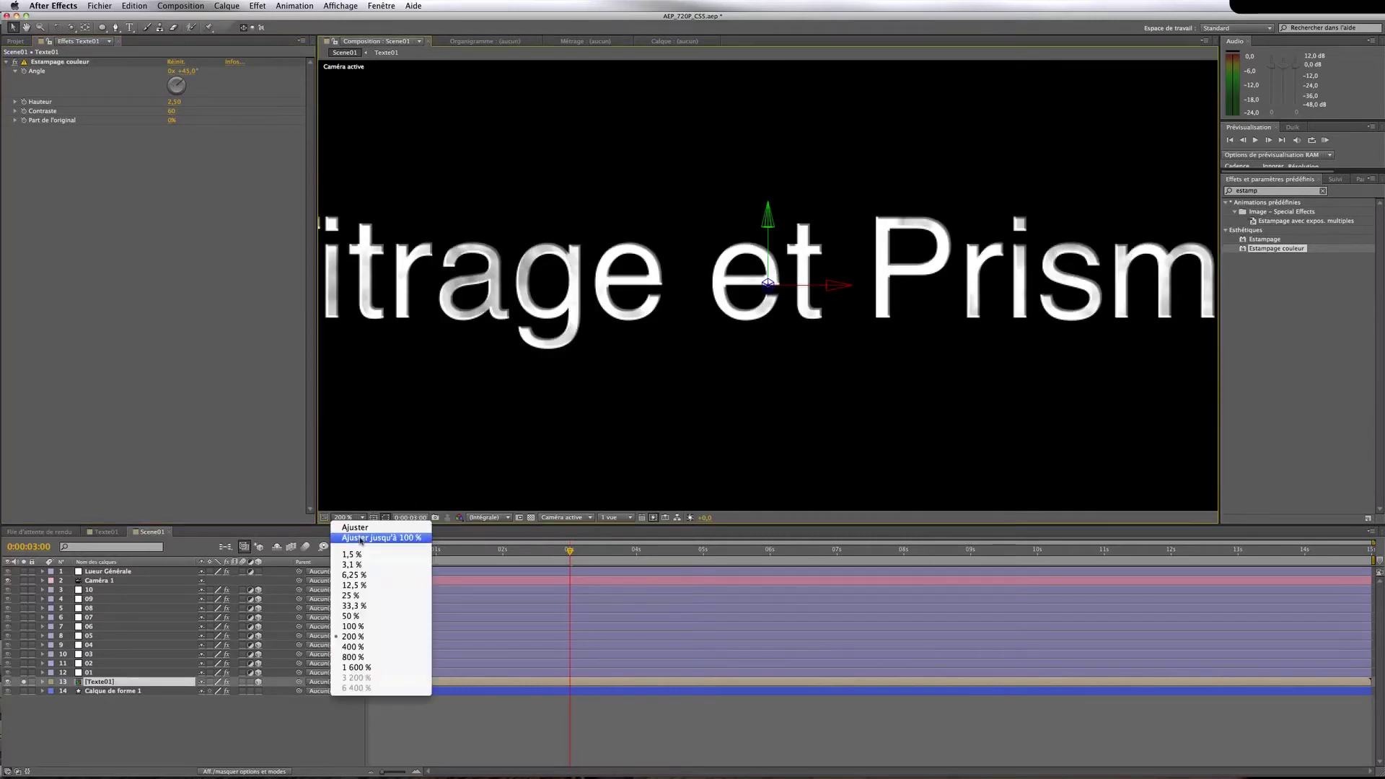
left_click(353, 589)
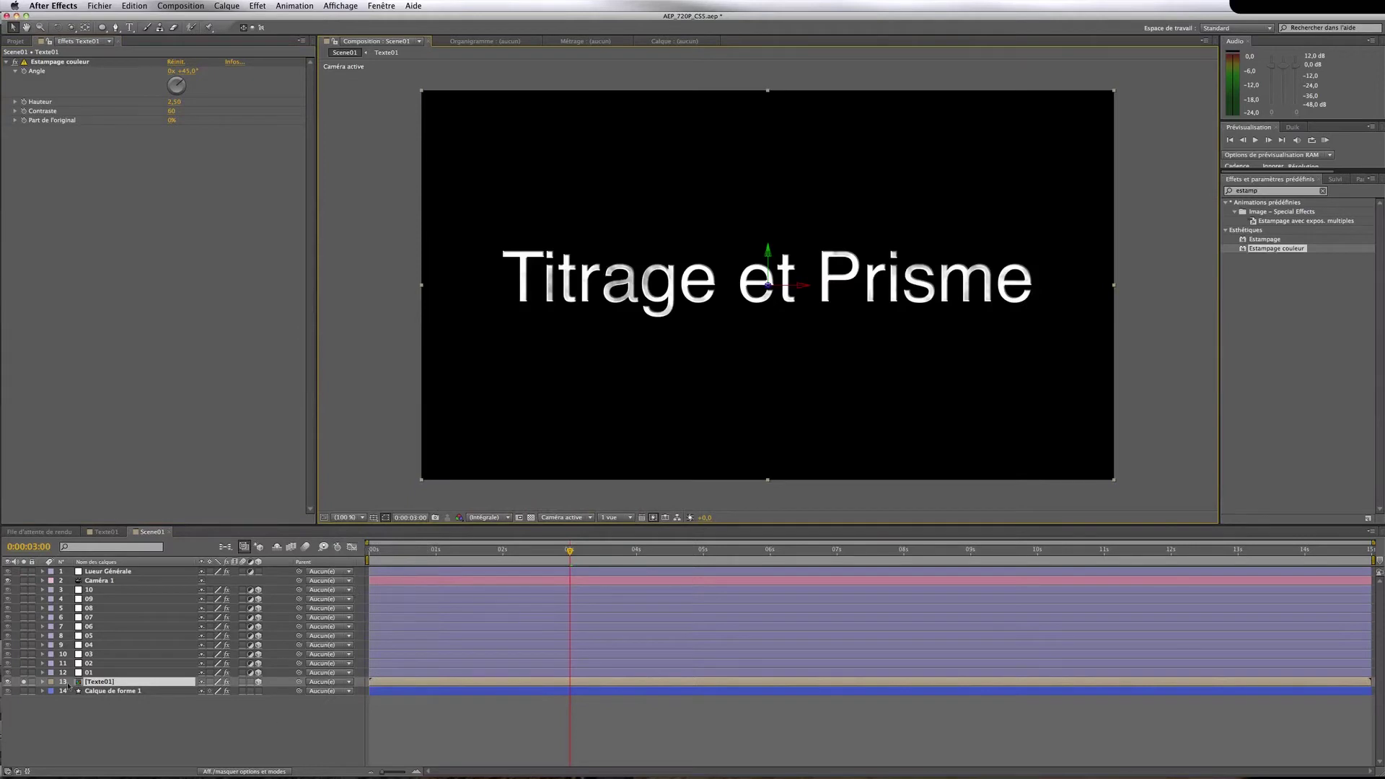
left_click(25, 682)
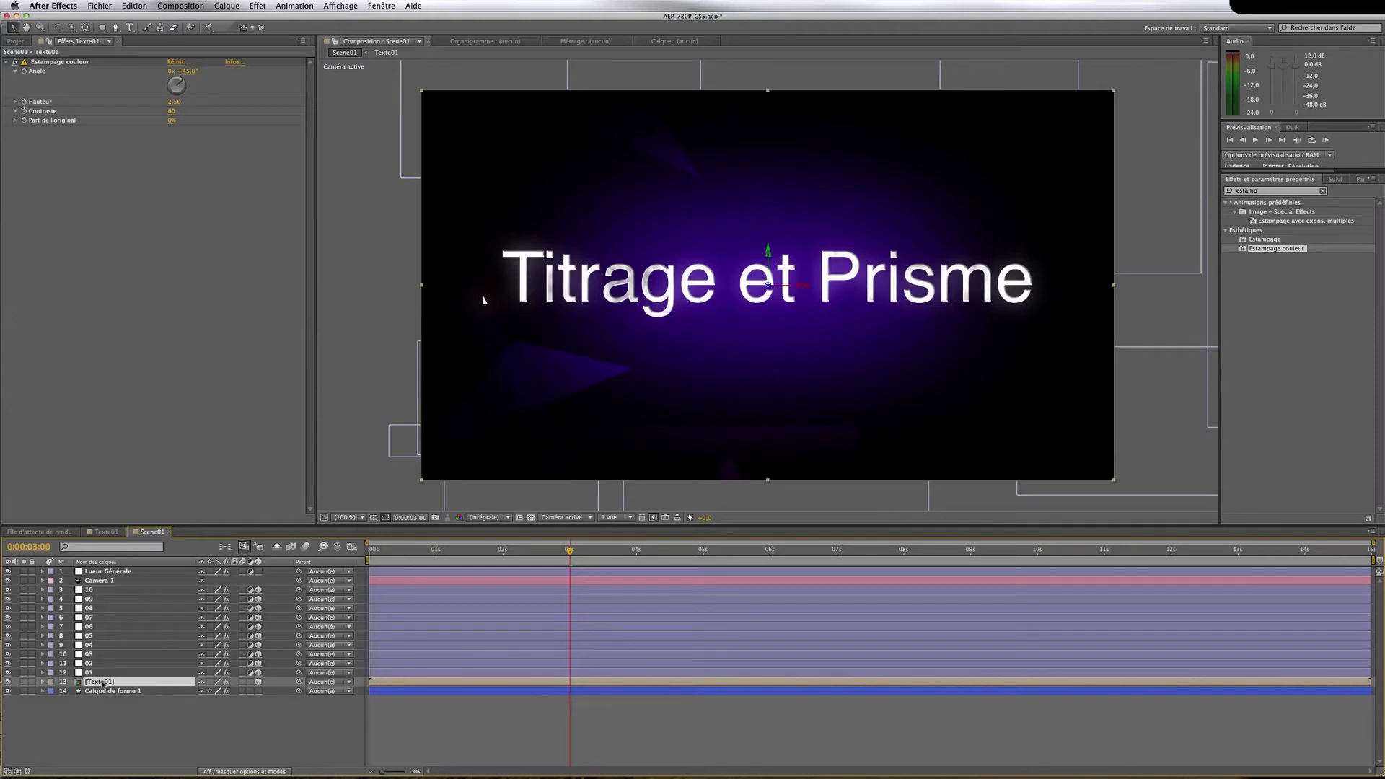
Duplicate the Texte01 layer in Scene01 and set the lower copy's Z position to 5
key("super+d")
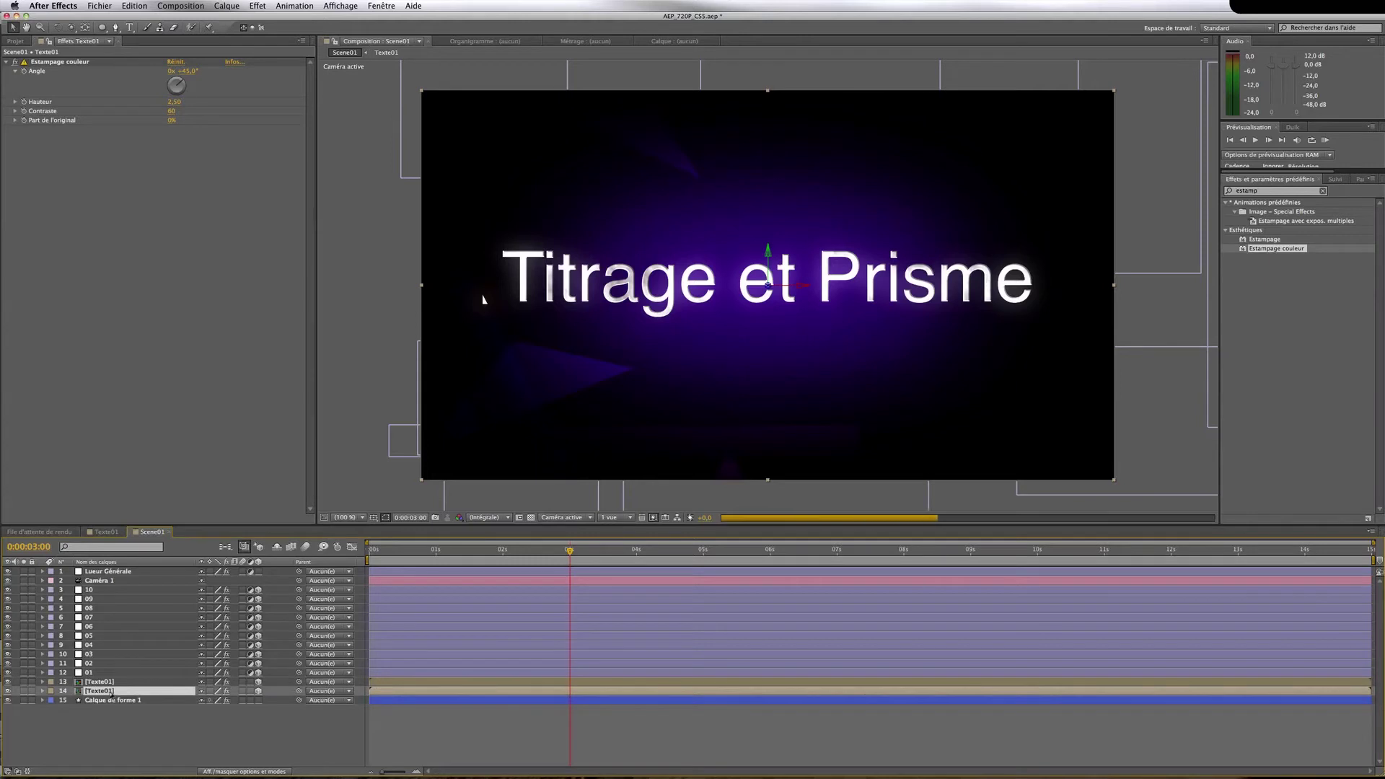
key("p")
left_click(246, 700)
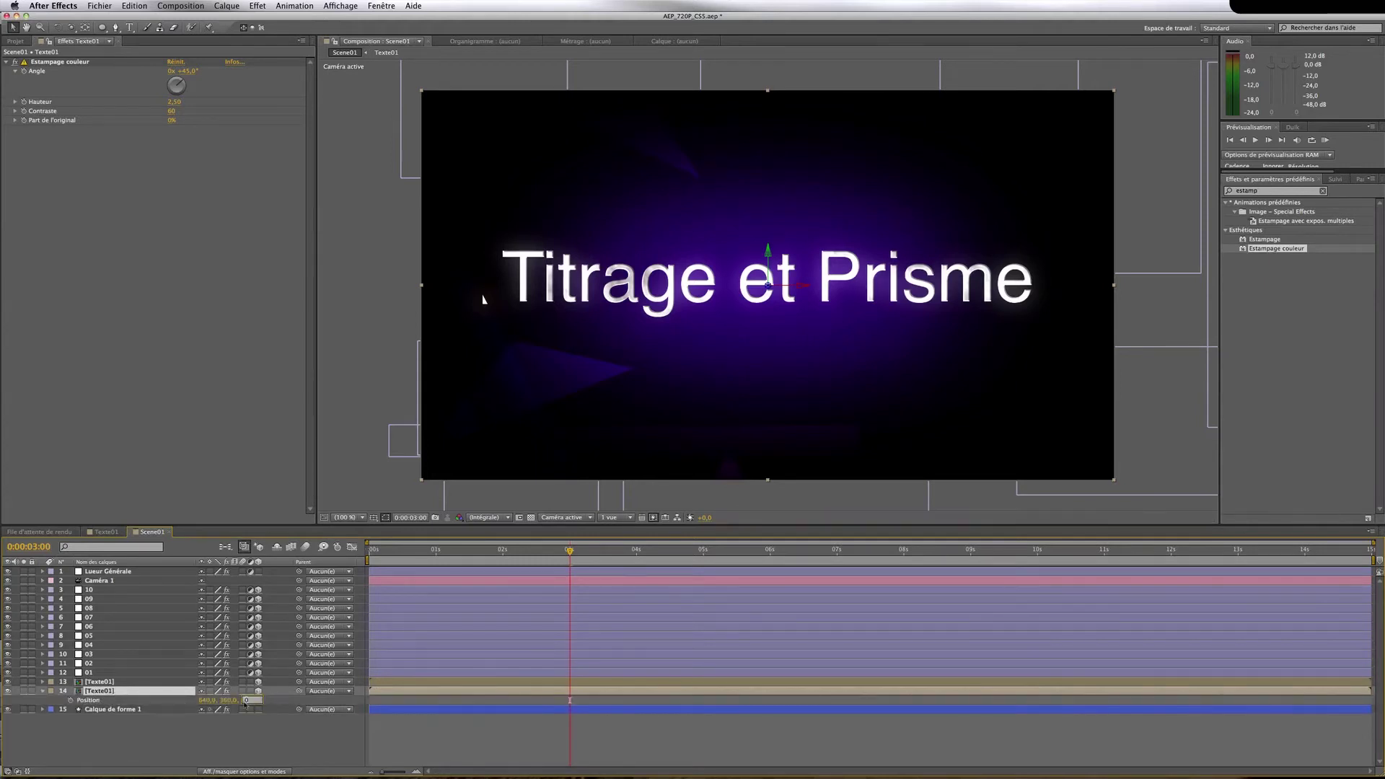
type("5")
left_click(265, 732)
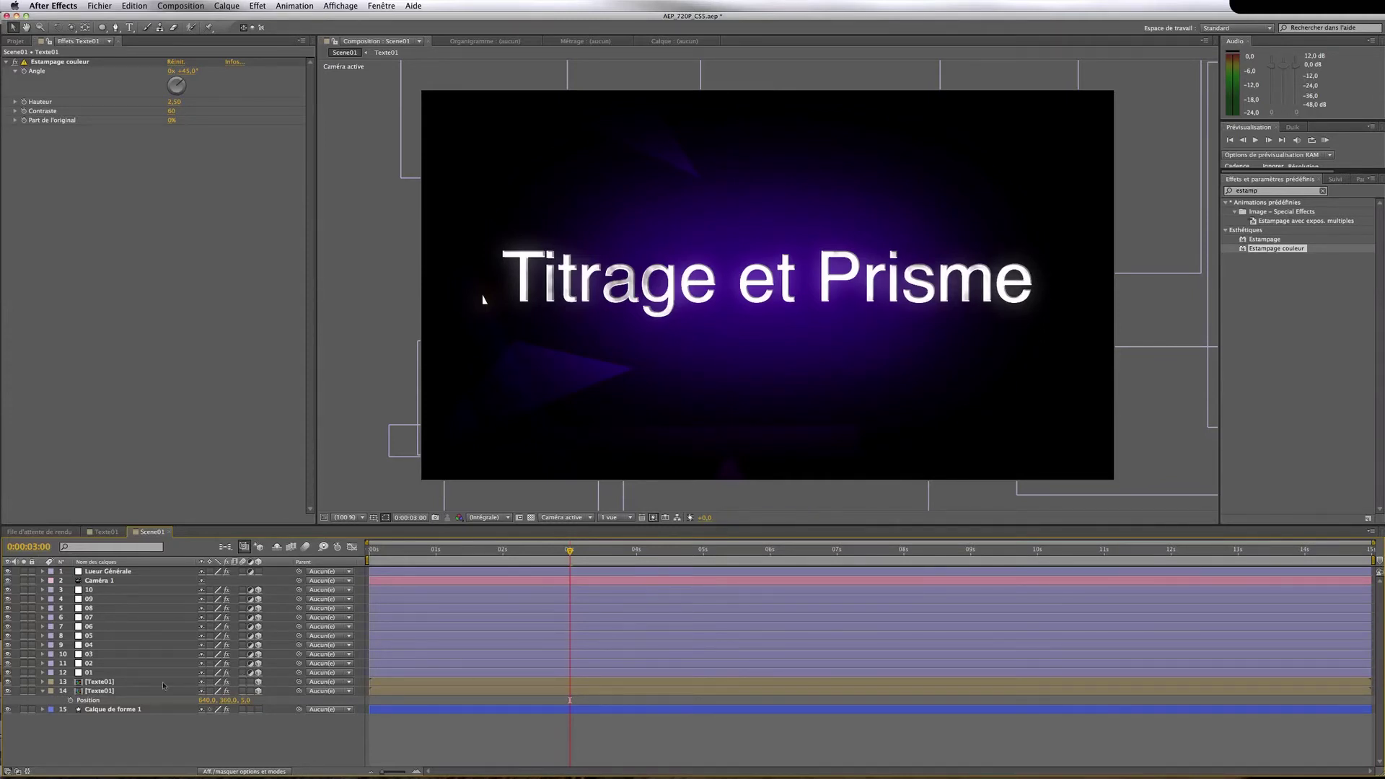
left_click(46, 690)
Orbit Caméra 1 so that the title is seen at an angle, with its beginning closer to the viewer
left_click(121, 583)
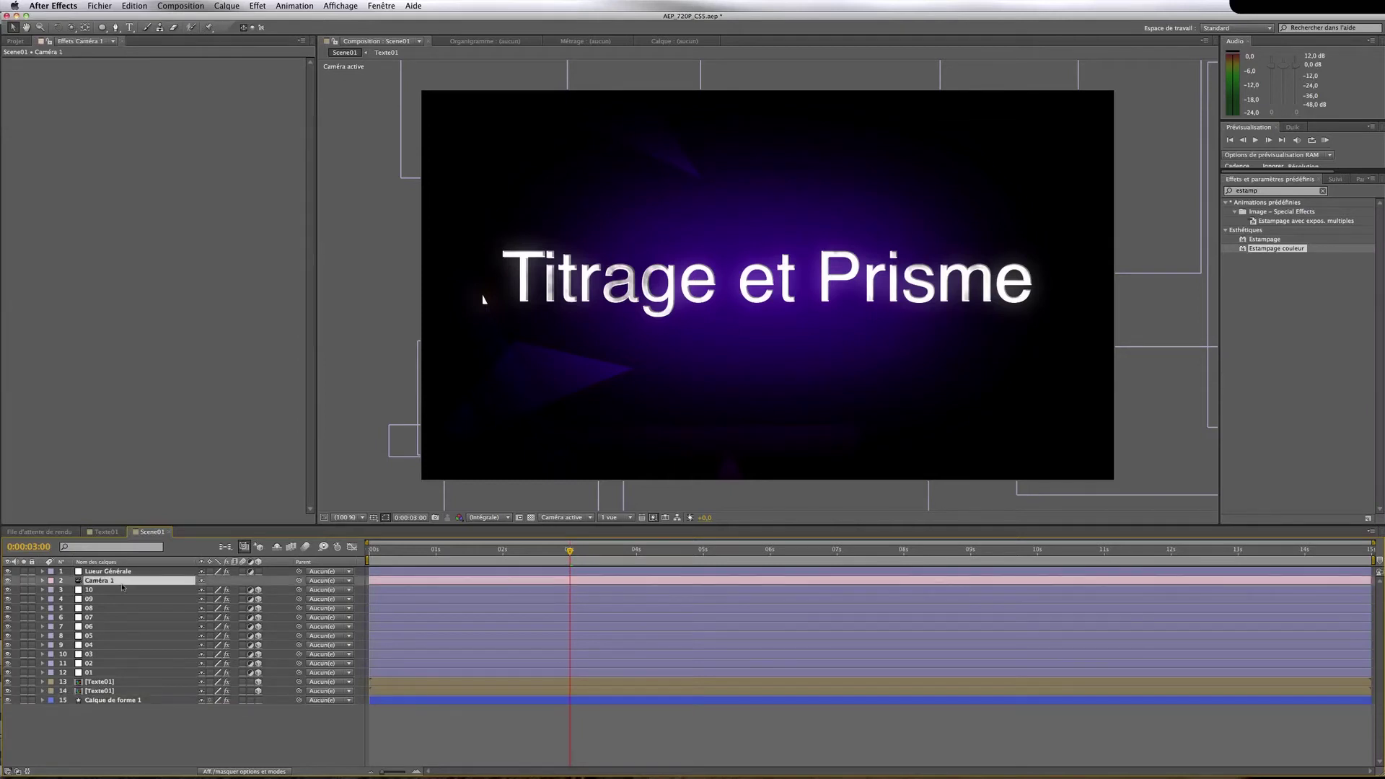
key("c")
key("c")
left_click_drag(470, 300, 725, 368)
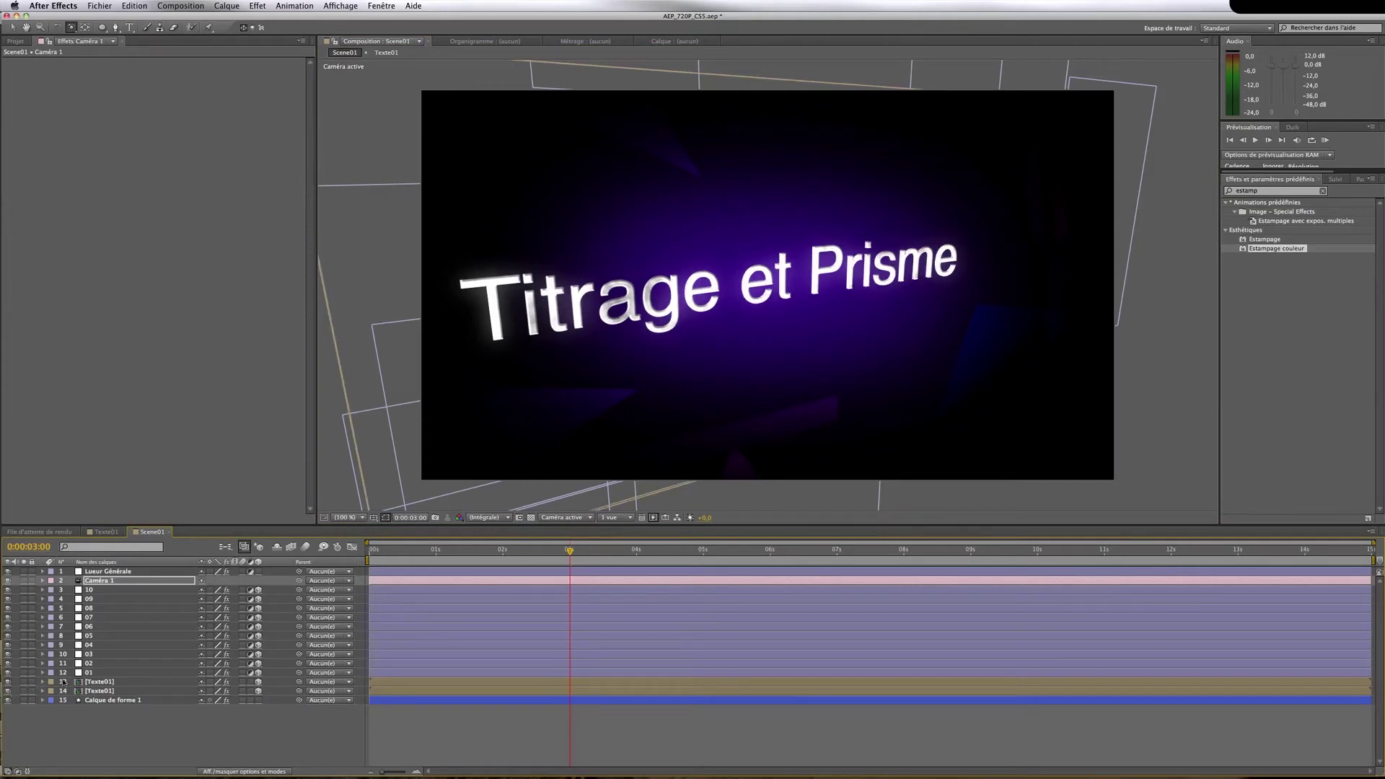
Duplicate the offset Texte01 layer and set the lowest copy's Z position to 10
left_click(96, 691)
key("super+d")
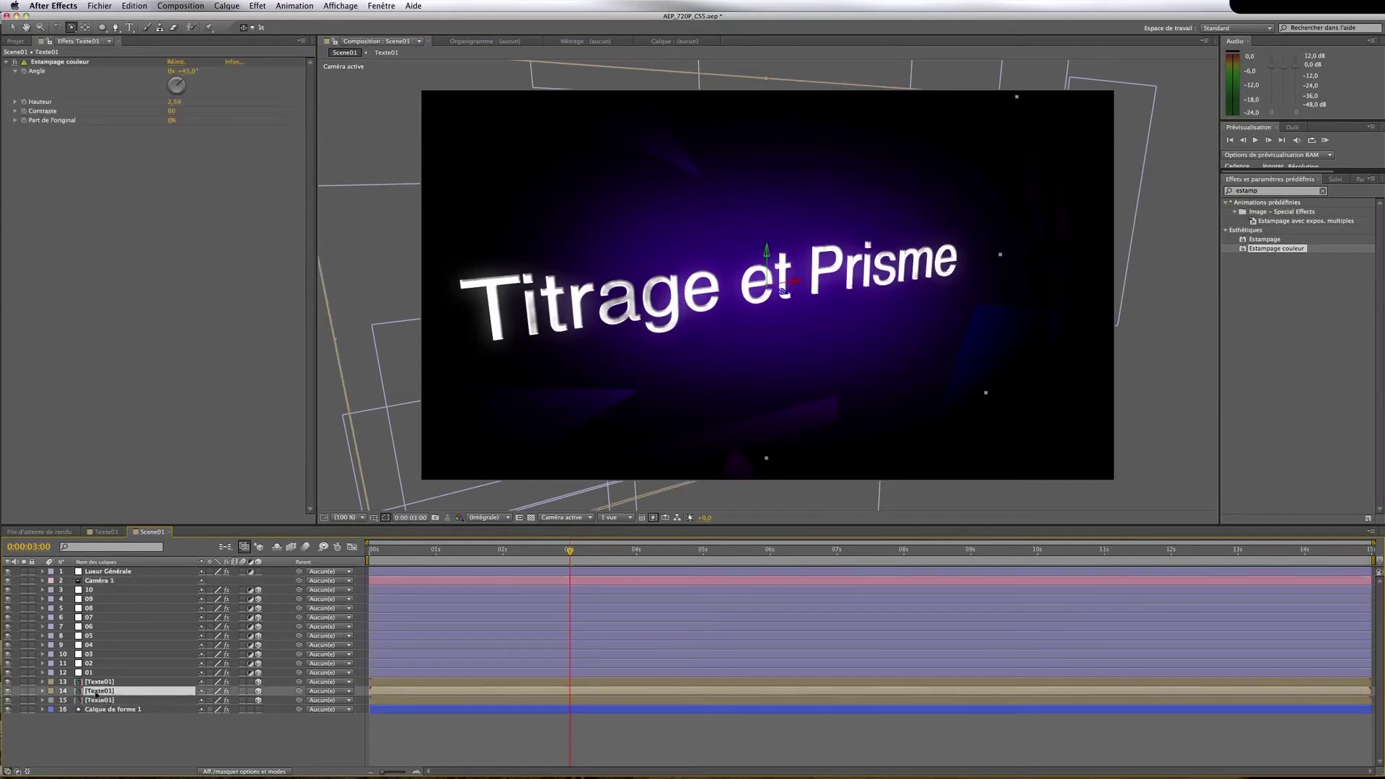
left_click(108, 700)
key("p")
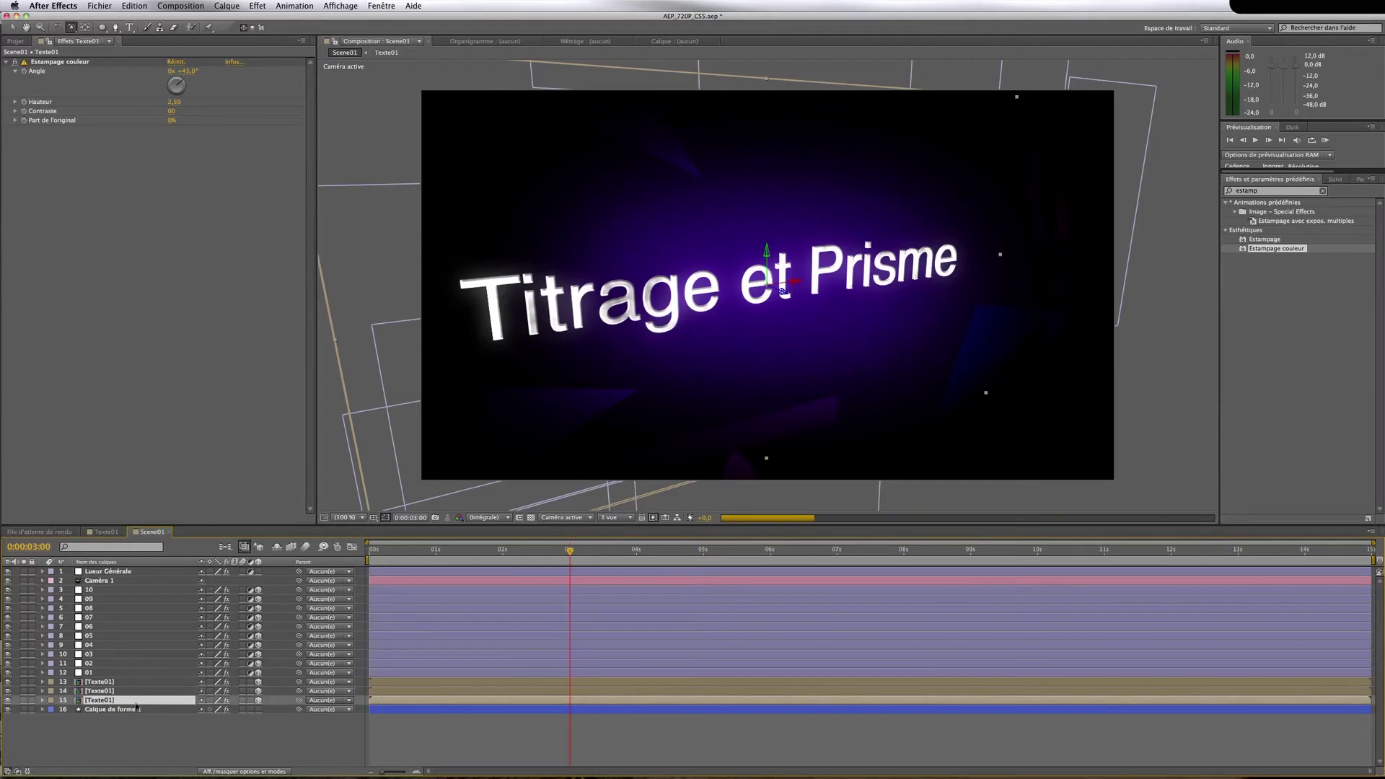
left_click(251, 709)
type("10")
key("Return")
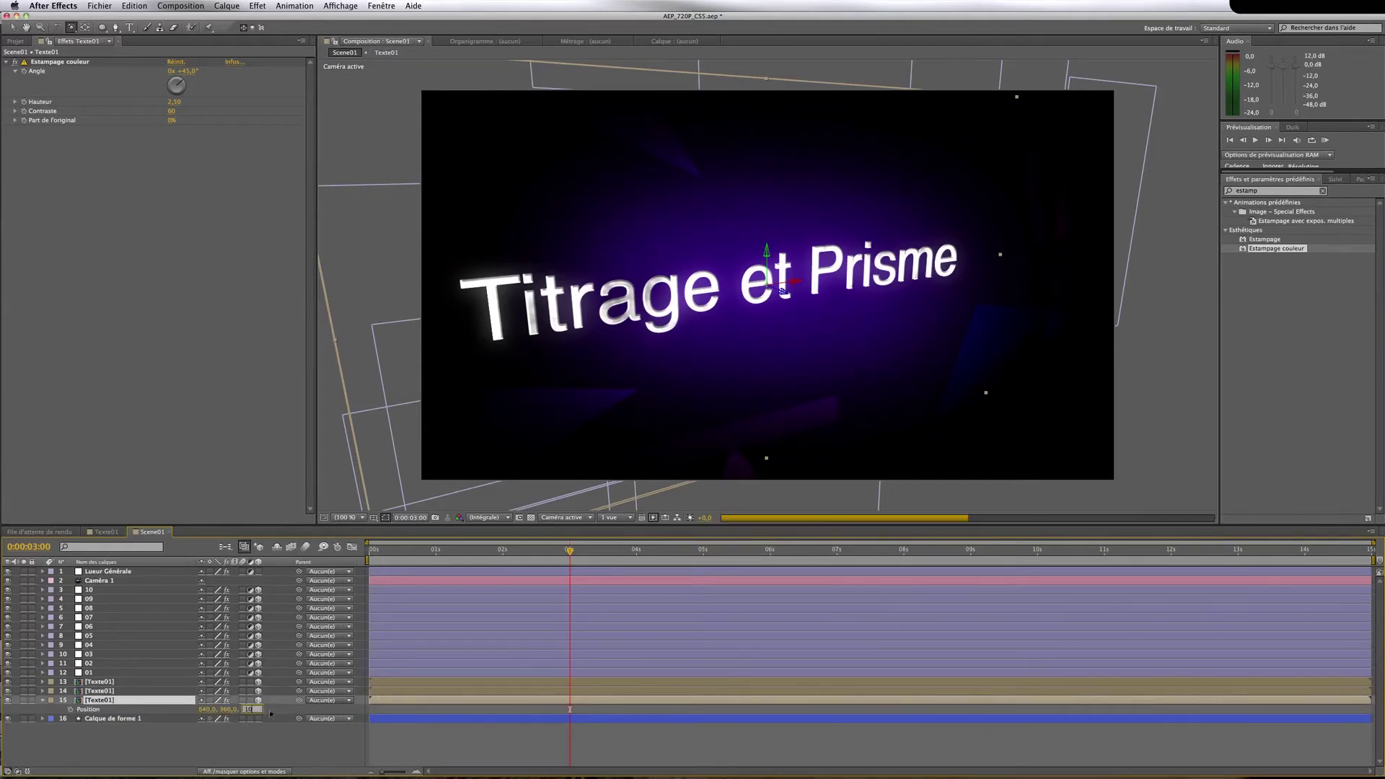
left_click(271, 709)
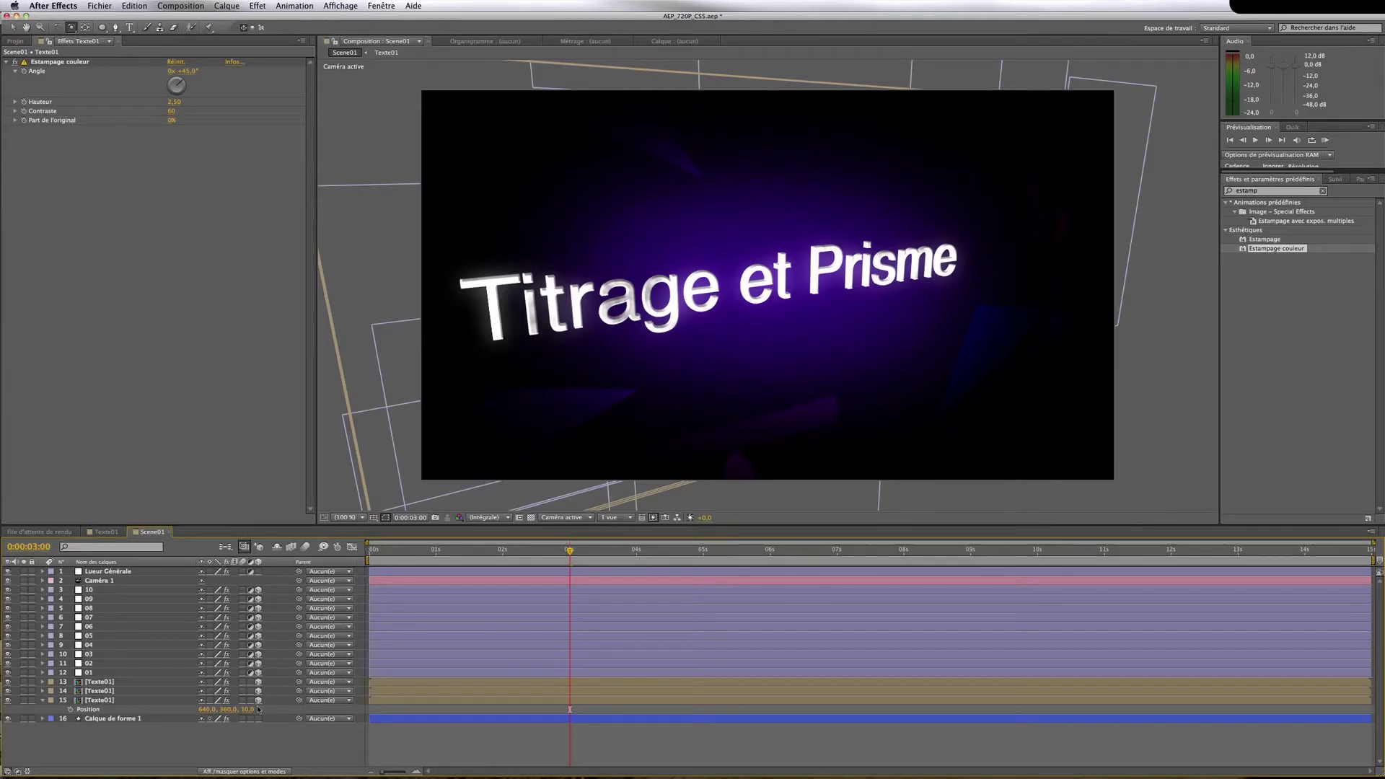
Reduce the spacing of the Texte01 copies by setting the middle one's Z position to 3 and the lowest one's to 6
left_click(147, 693)
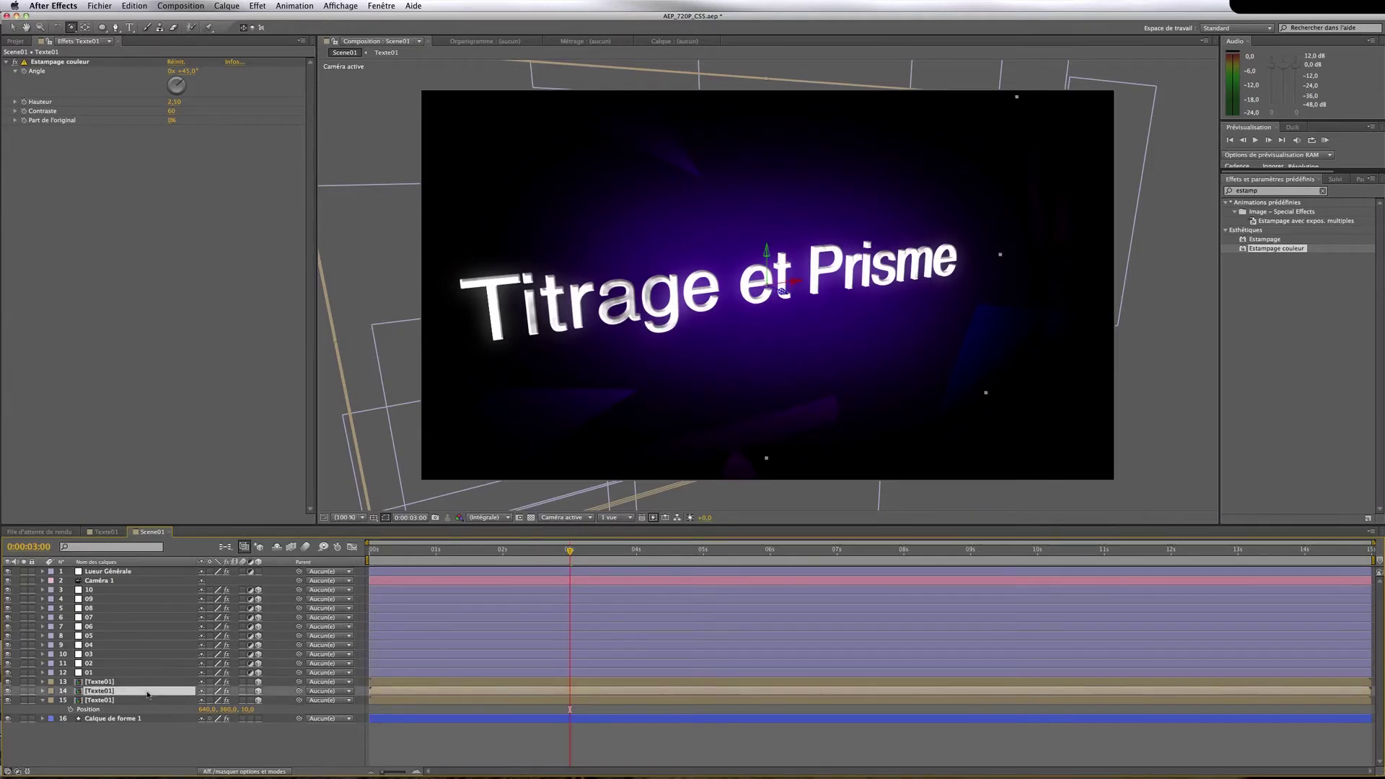
key("p")
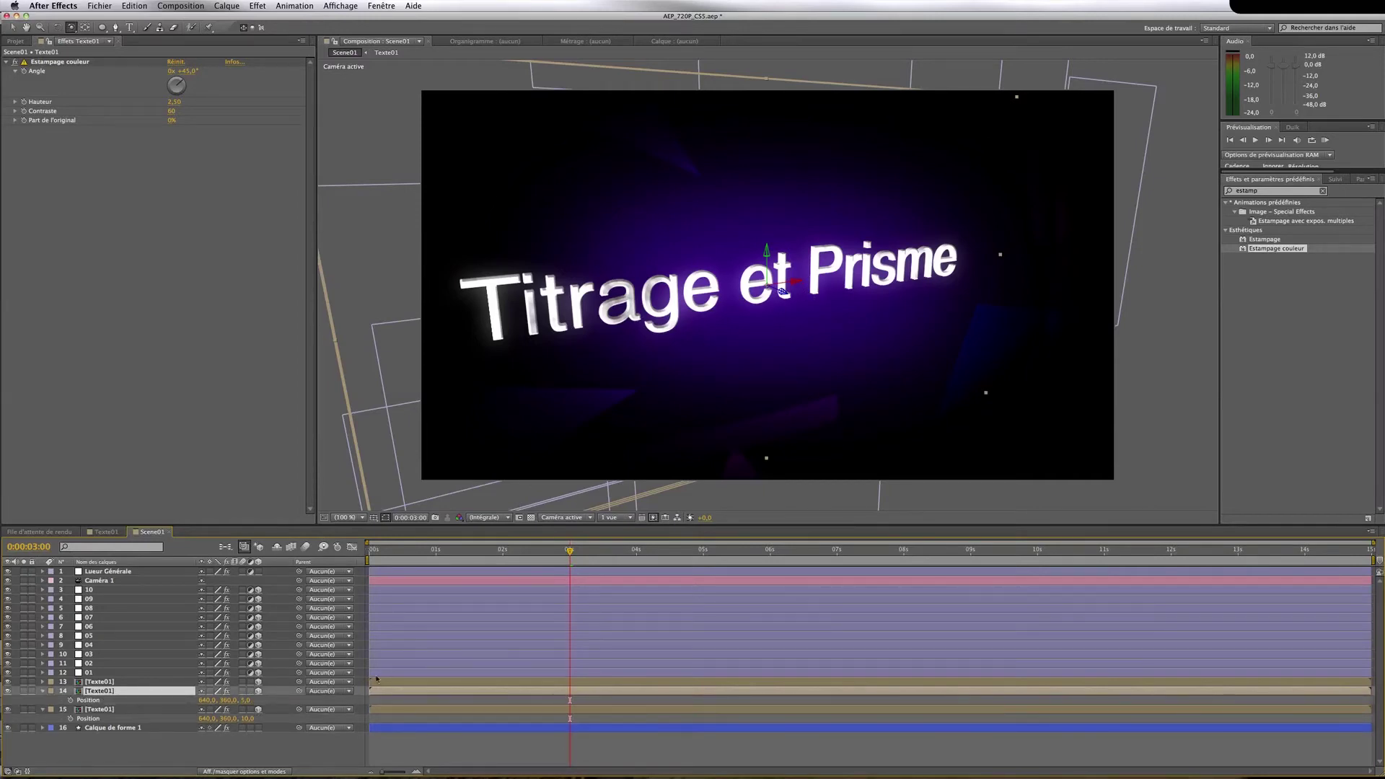
left_click(246, 700)
type("3")
key("Return")
left_click(249, 718)
type("6")
key("Return")
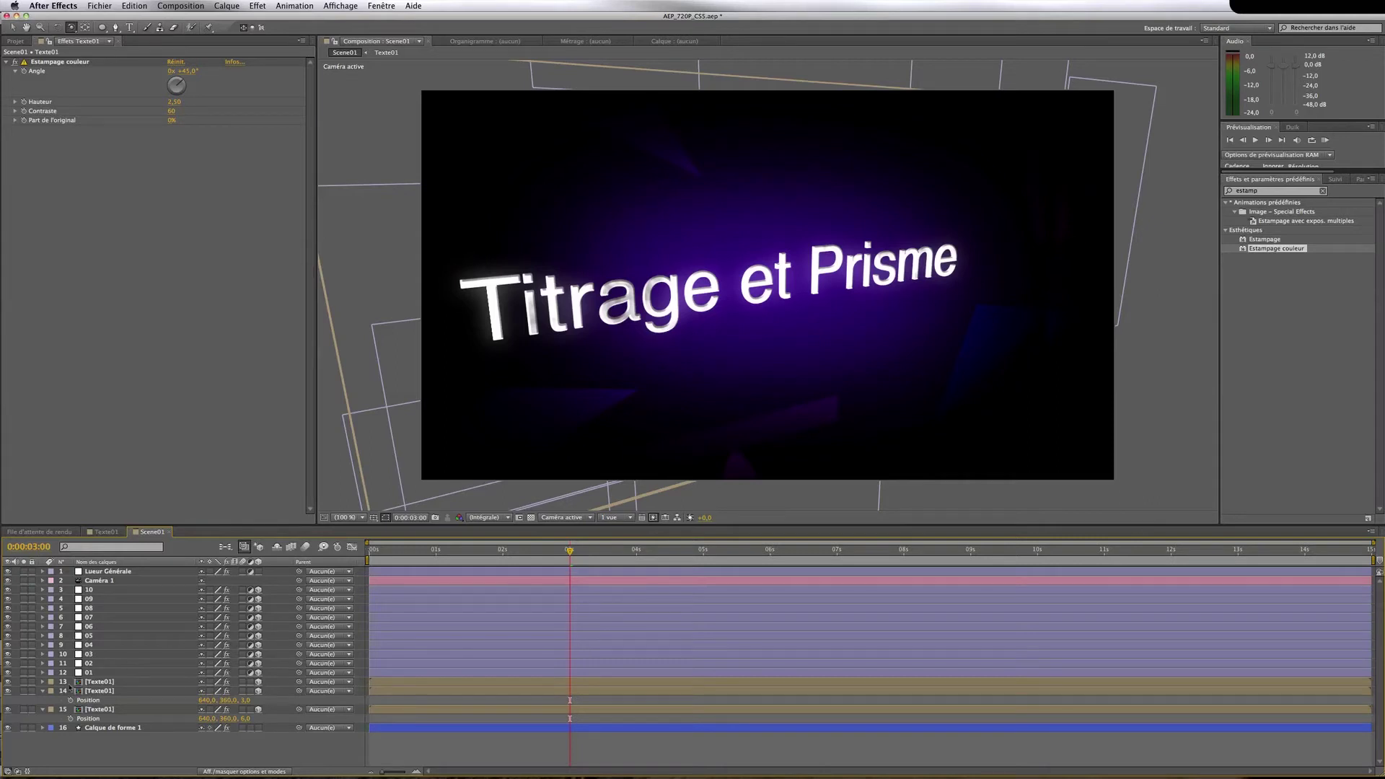
left_click(42, 691)
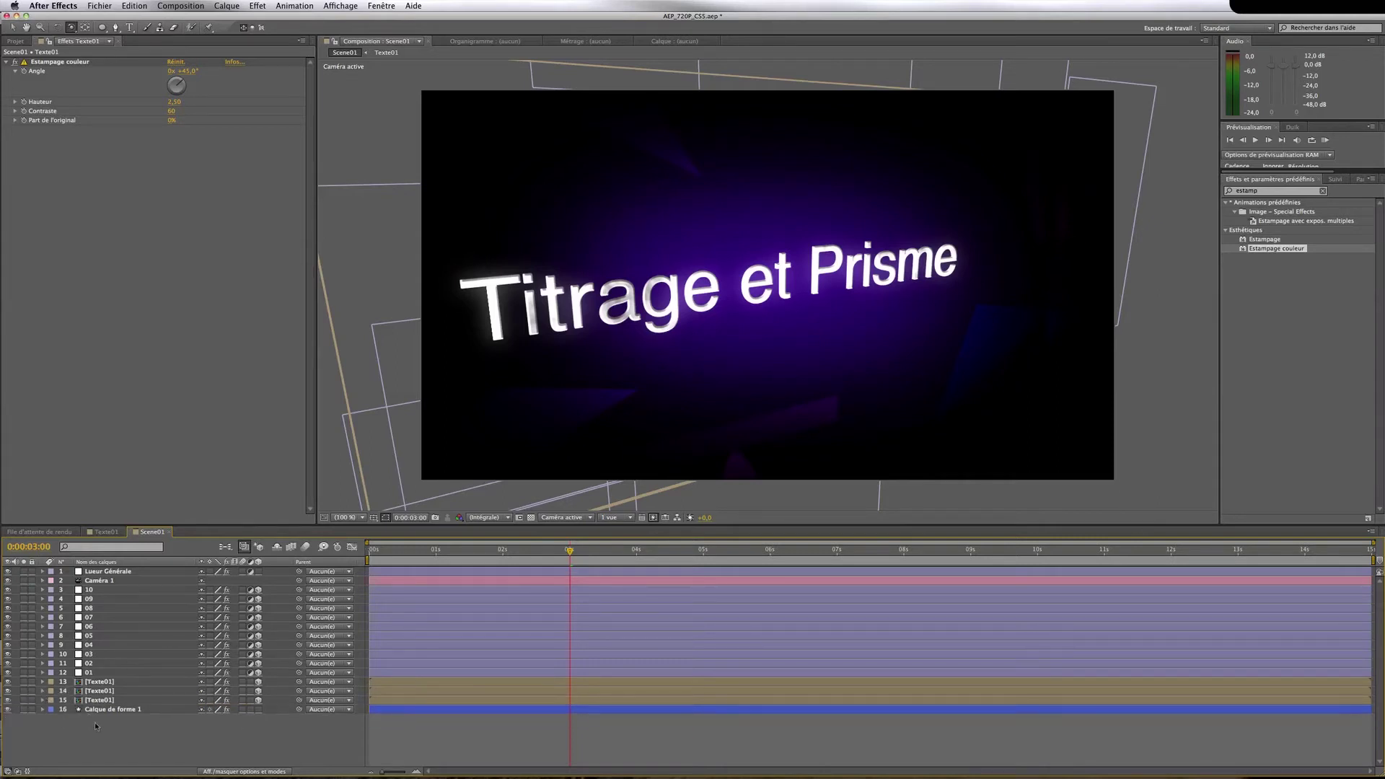
Return to the start of Scene01 and reset Caméra 1's transform
left_click(370, 549)
key("KP_0")
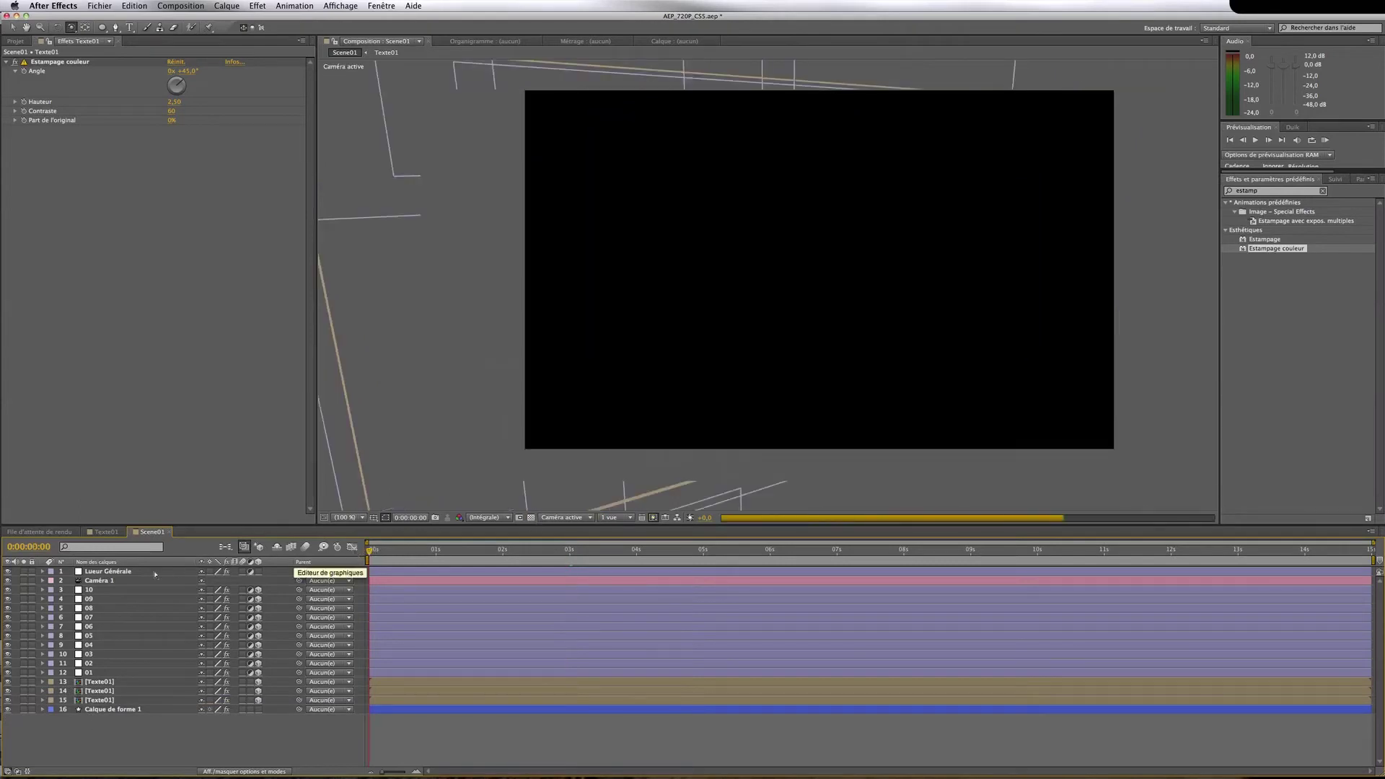
left_click(135, 580)
left_click(42, 580)
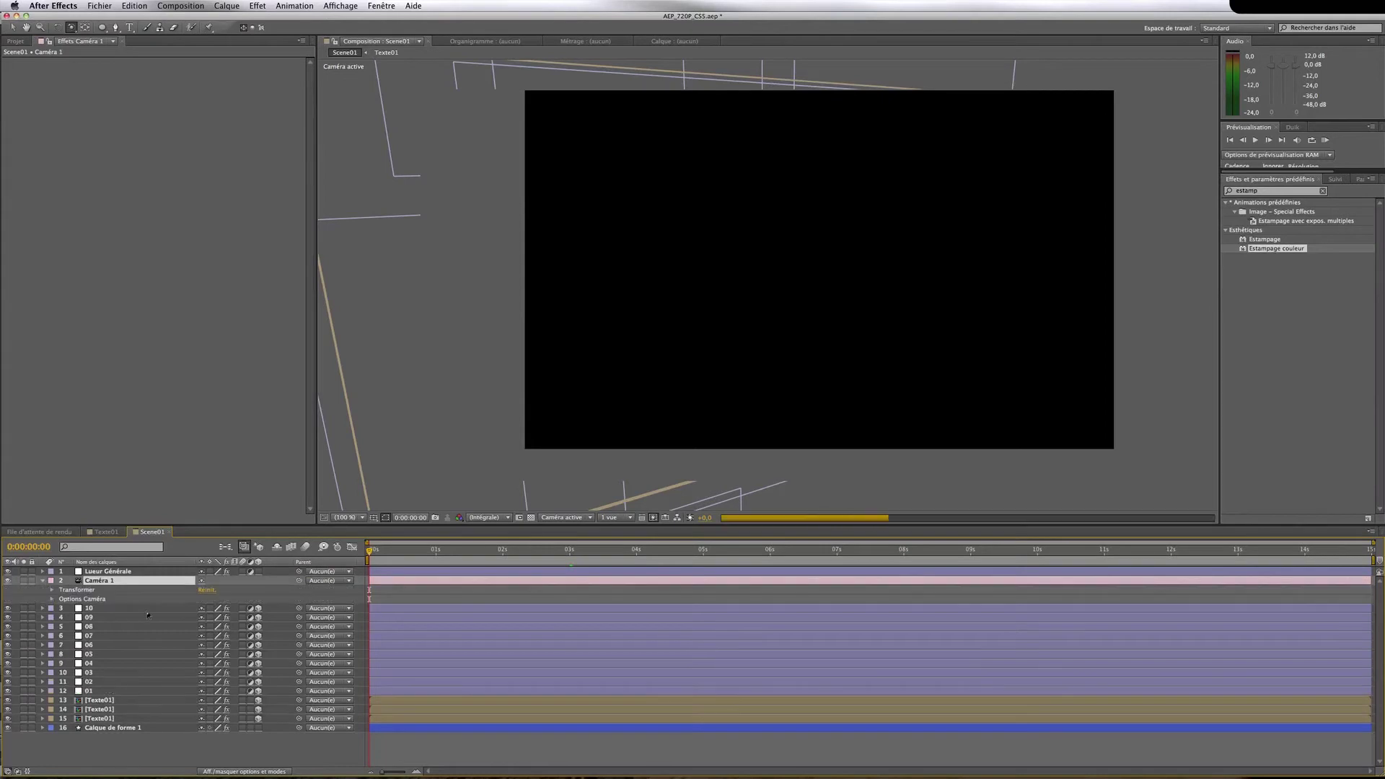
left_click(207, 591)
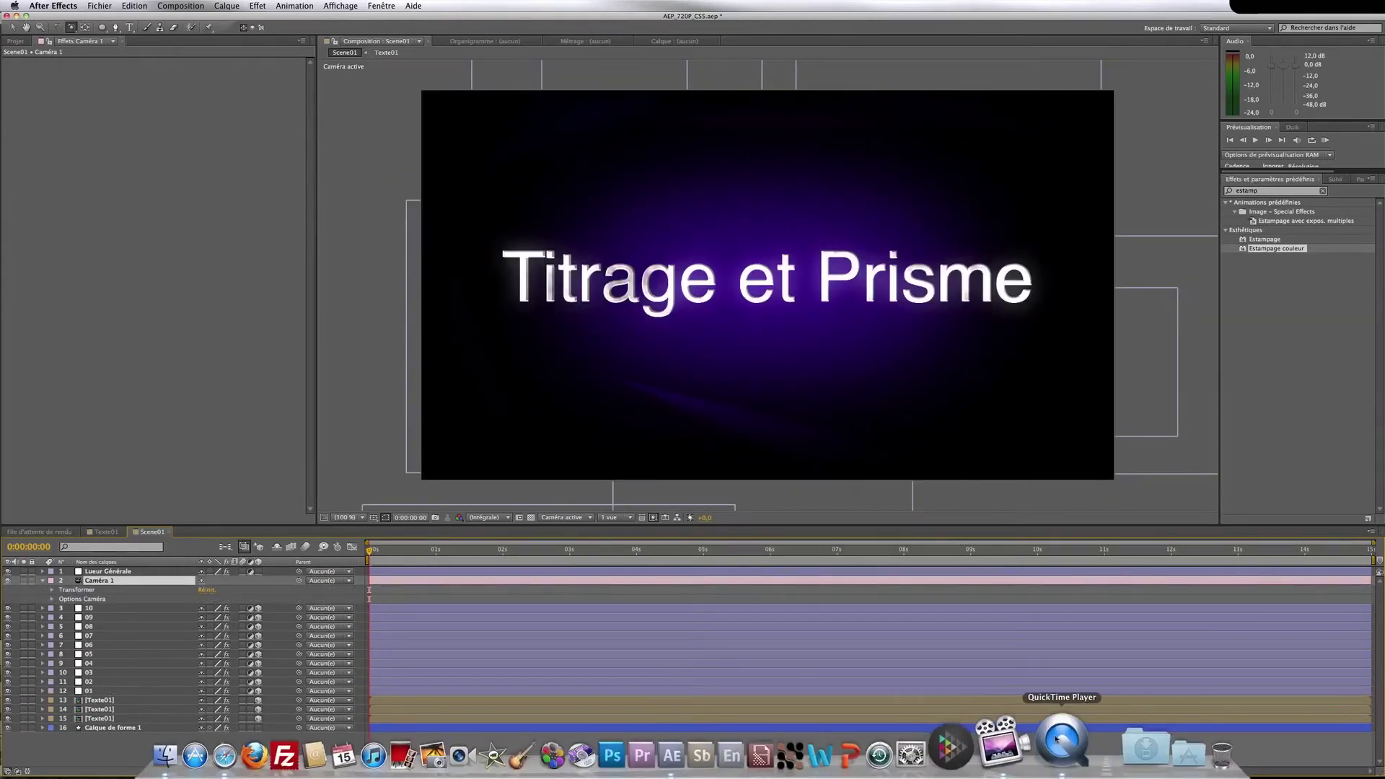
Switch to QuickTime Player and examine the camera movement in Preview tuto 15.mp4, then return to After Effects
left_click(1057, 739)
left_click_drag(688, 624, 660, 626)
left_click(693, 611)
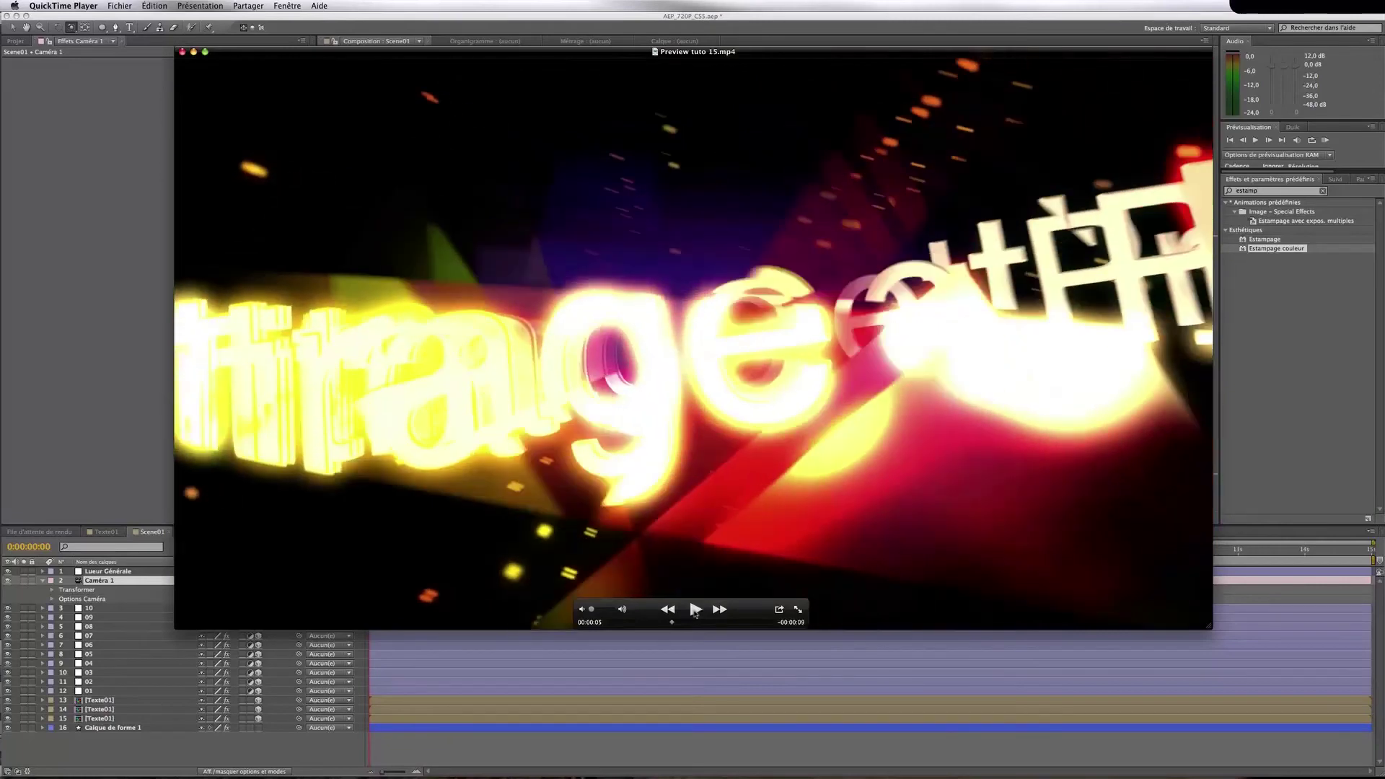
left_click(693, 612)
left_click_drag(672, 625, 686, 625)
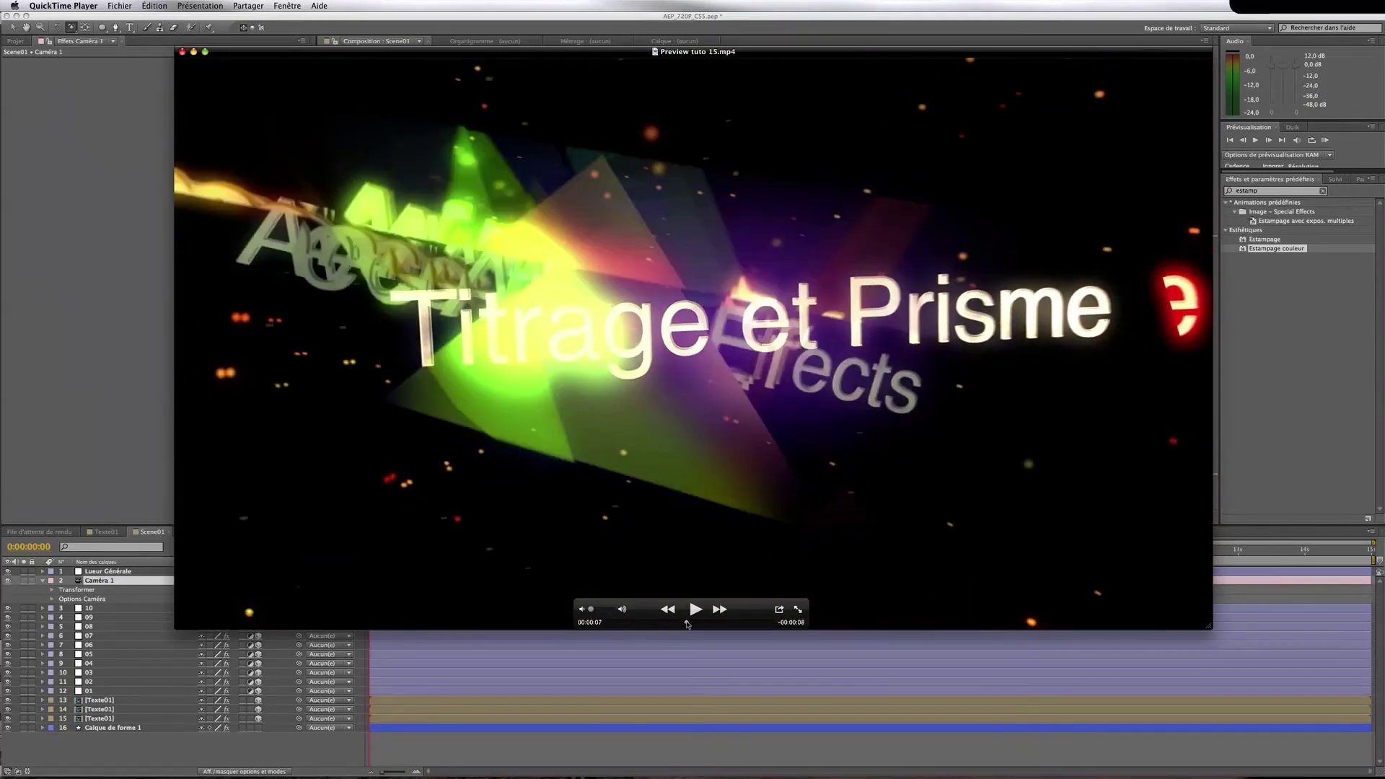
left_click(175, 569)
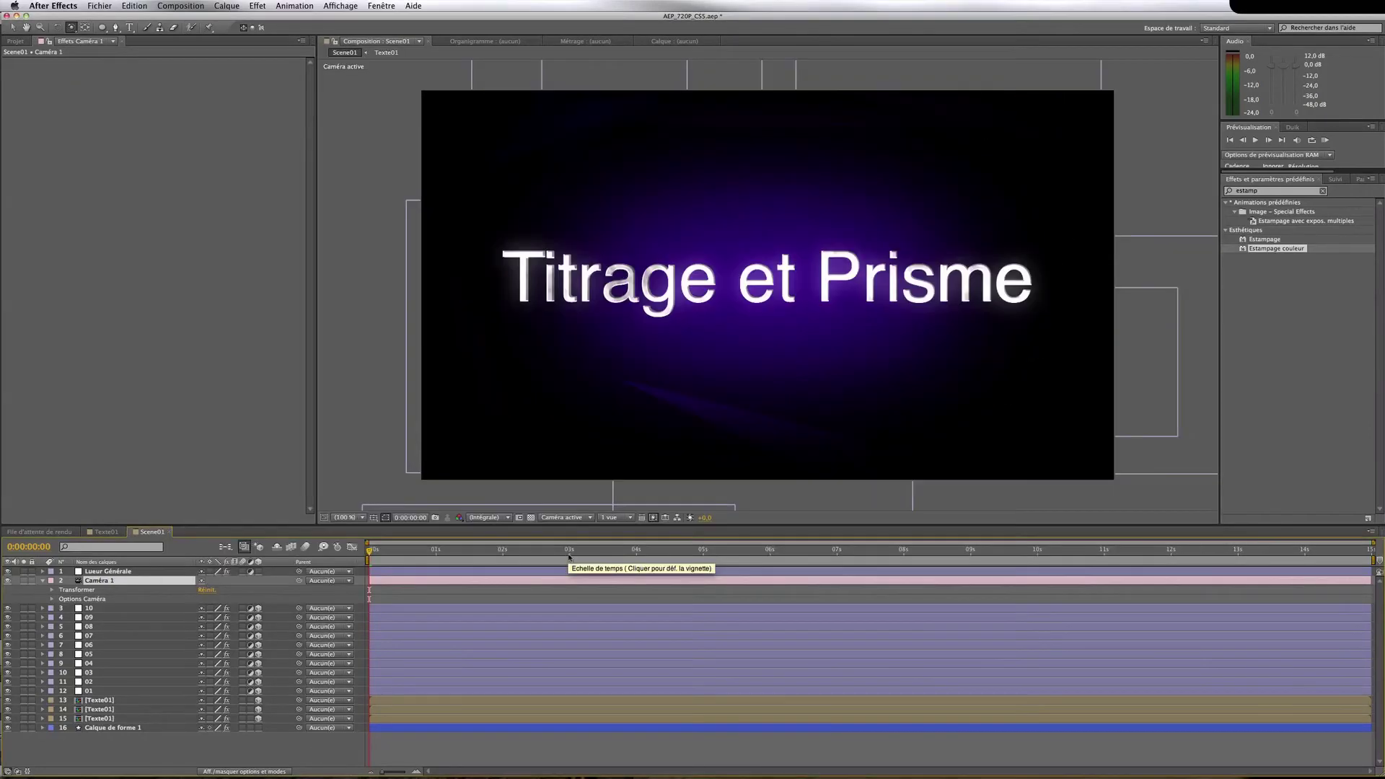
Start keyframing Caméra 1's Point ciblé and Position at 0 seconds
left_click(52, 591)
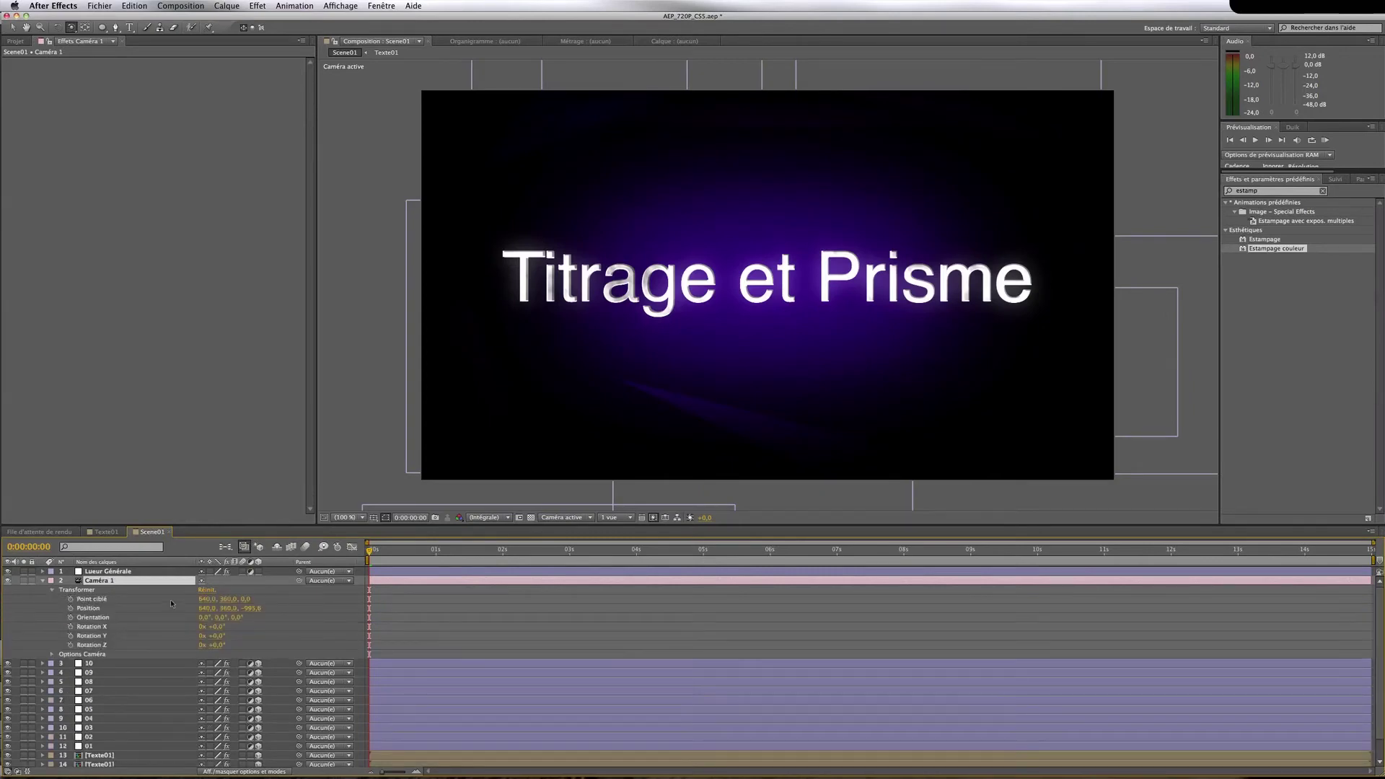
left_click(71, 599)
left_click(71, 609)
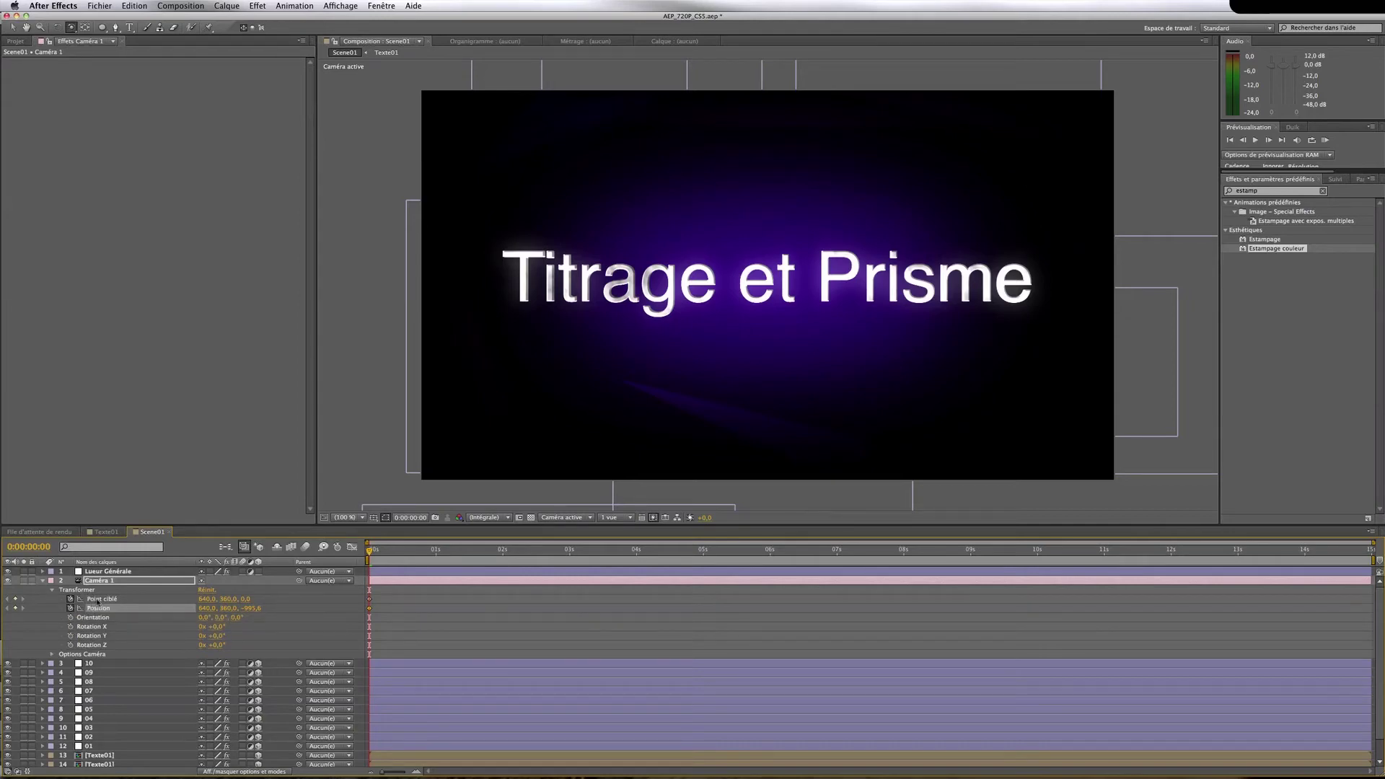
left_click(98, 600)
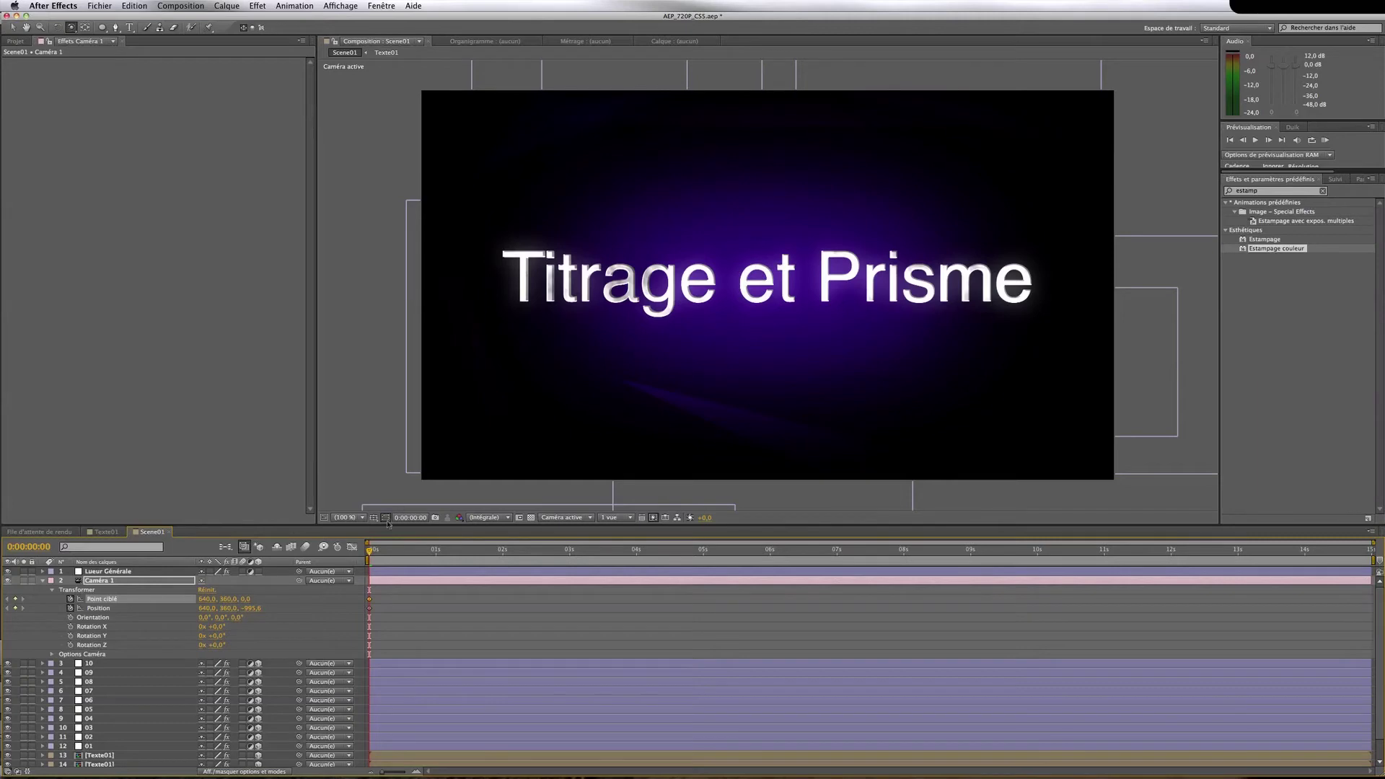
In the Haut view, try to shift Caméra 1's point of interest toward the beginning of the title
left_click(488, 518)
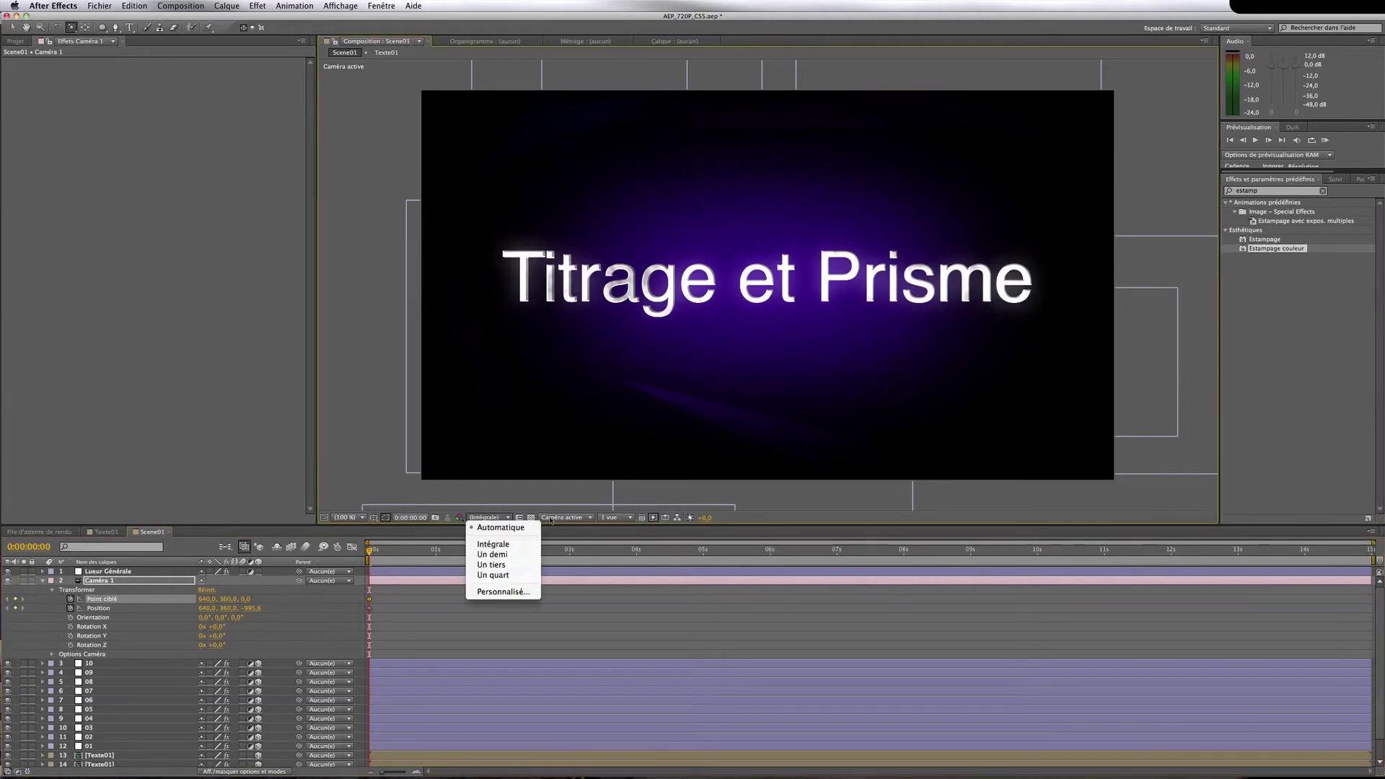
left_click(551, 519)
left_click(555, 518)
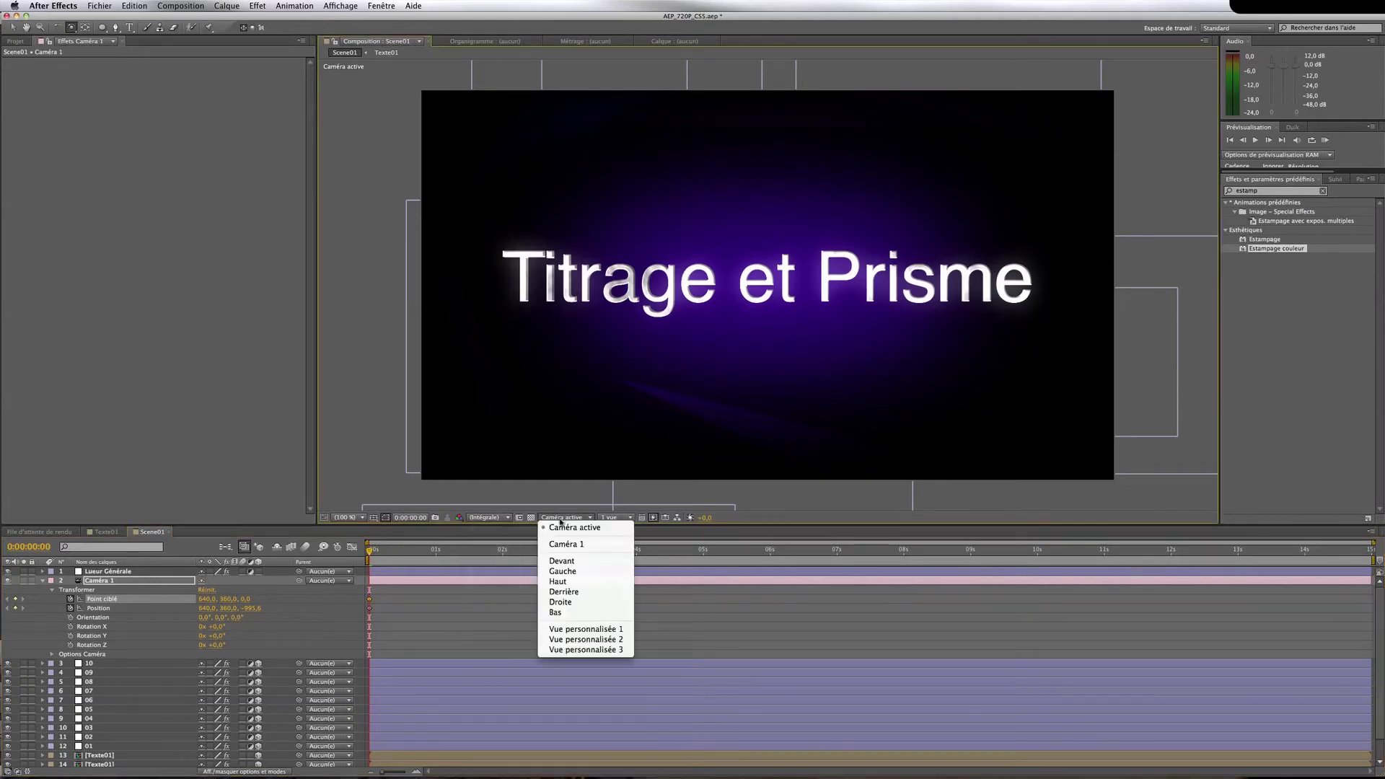
left_click(561, 583)
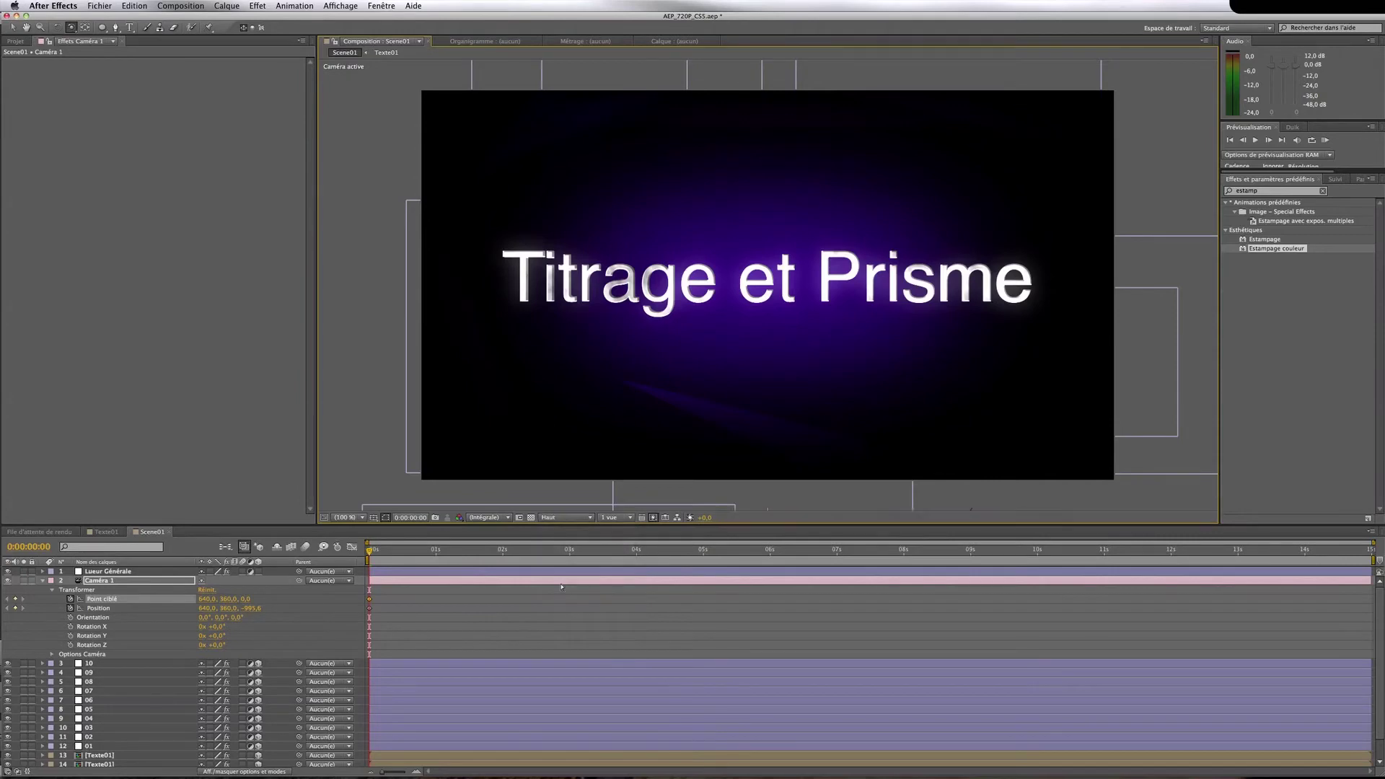
key("comma")
key("comma")
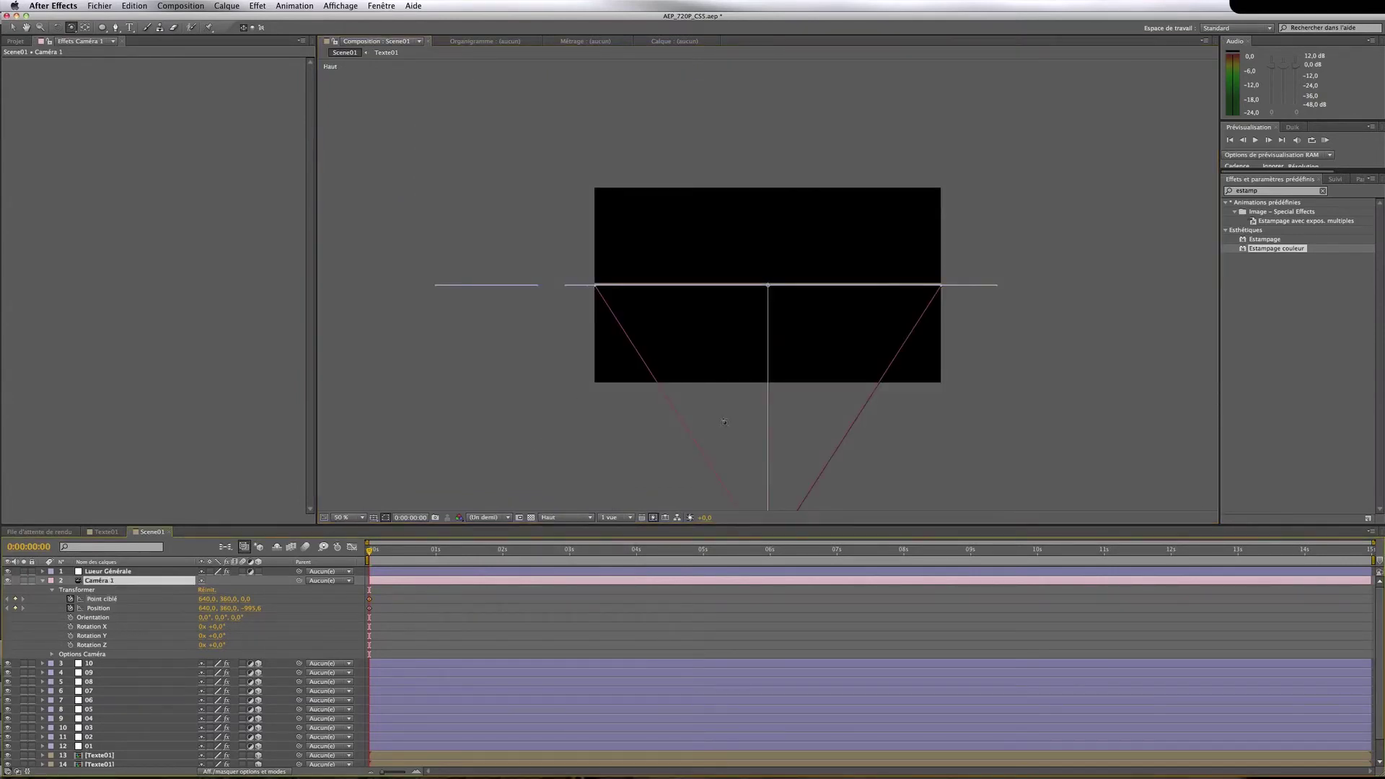
key("comma")
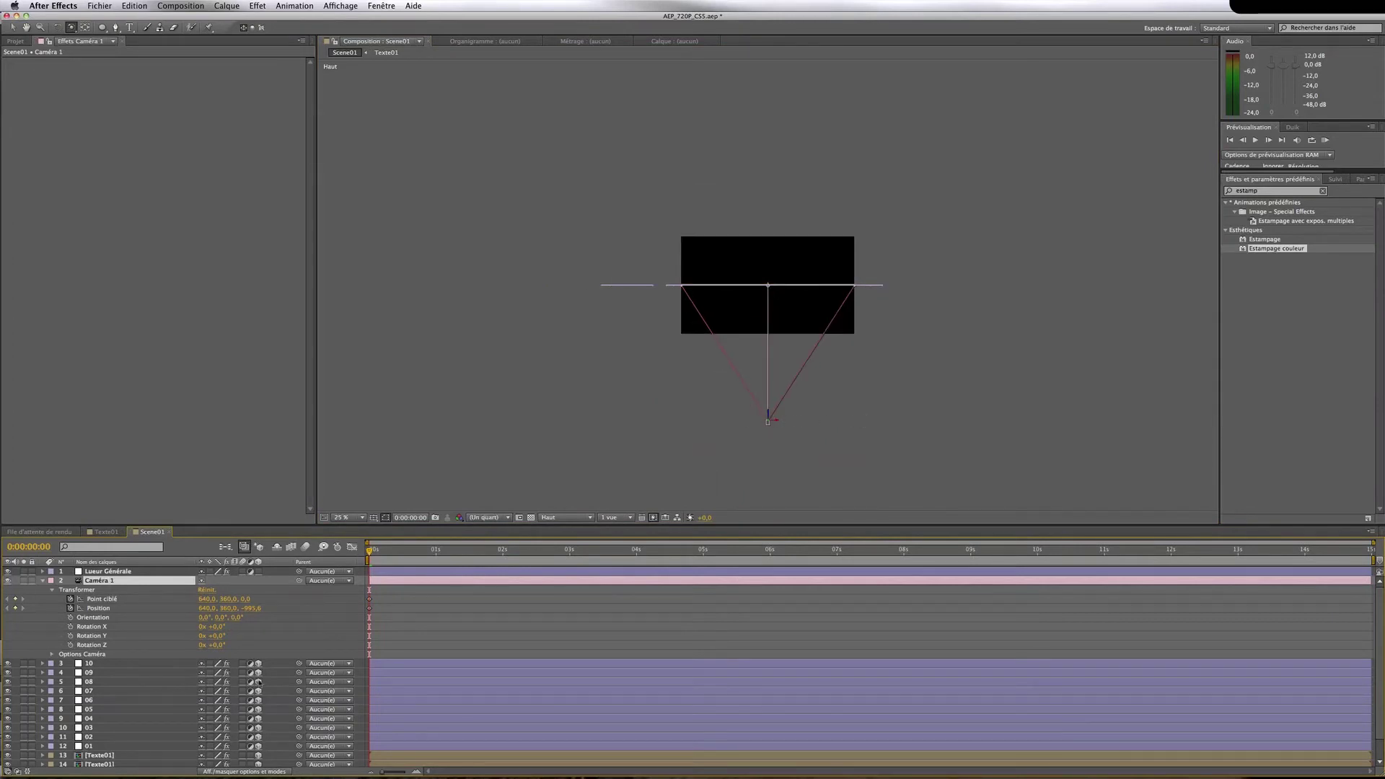
left_click(101, 756)
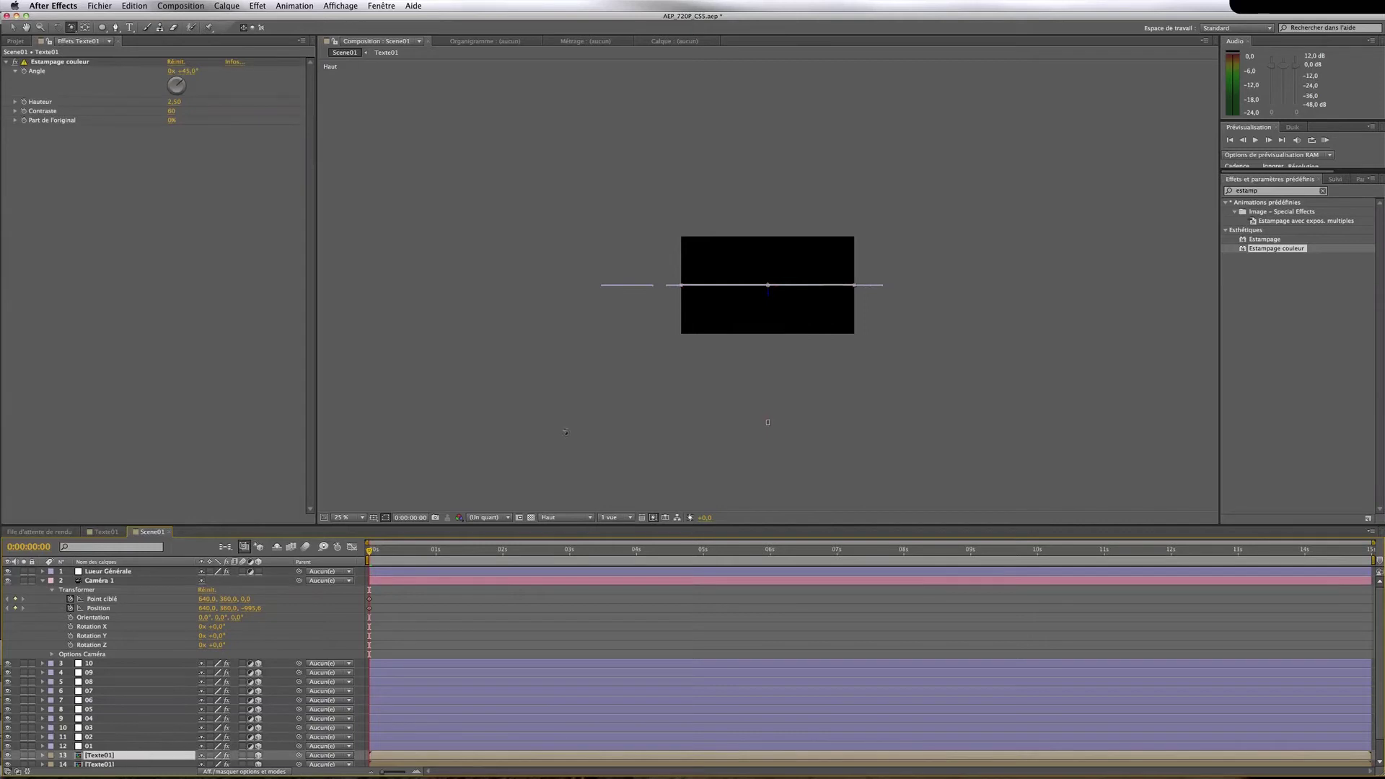
key("period")
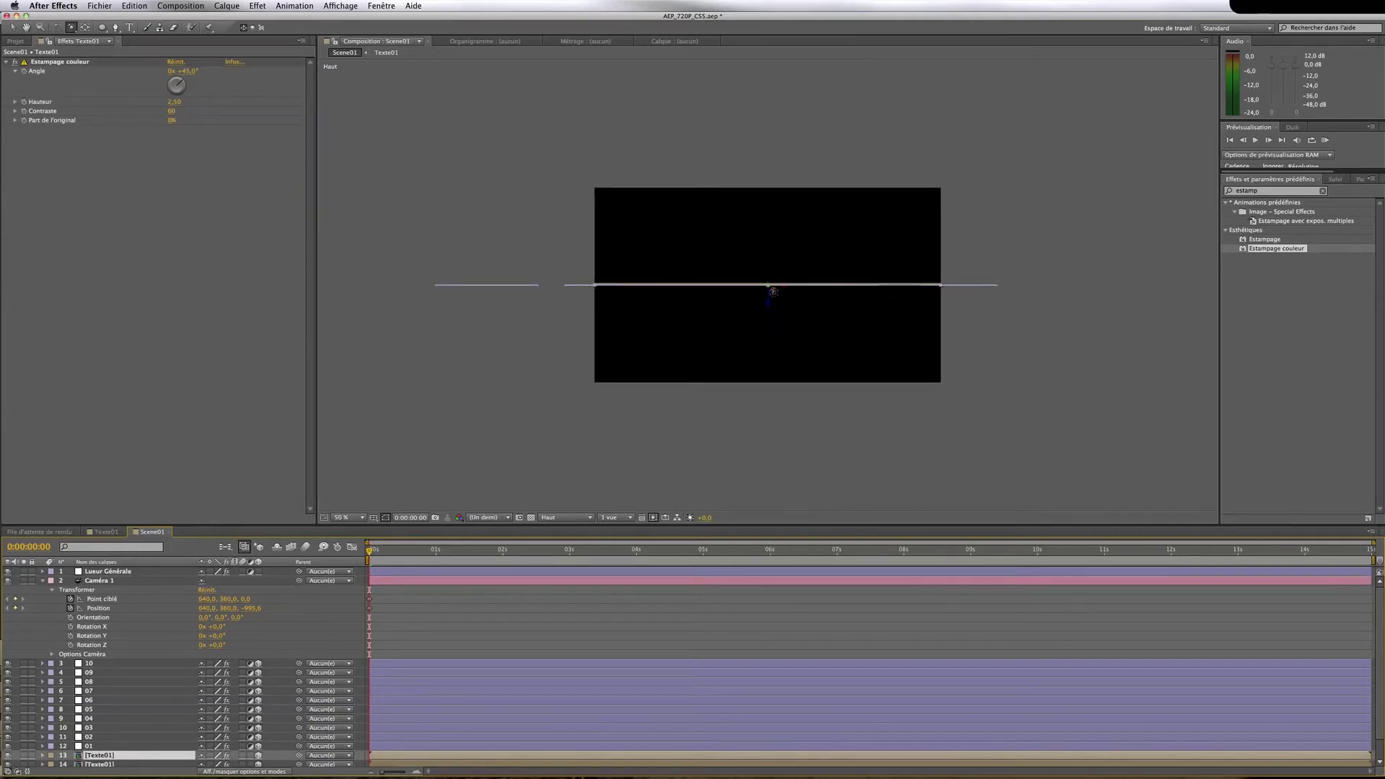
left_click(101, 581)
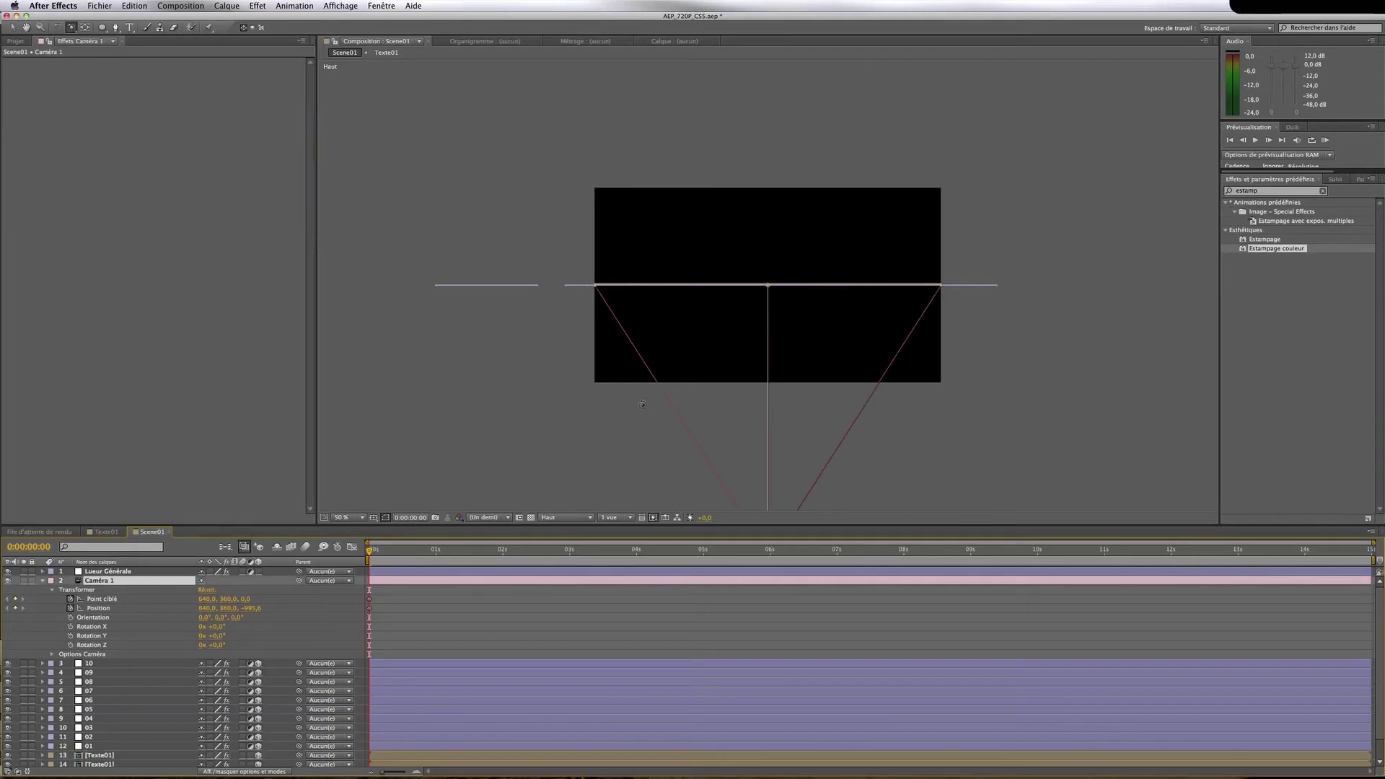
key("v")
left_click_drag(769, 288, 688, 294)
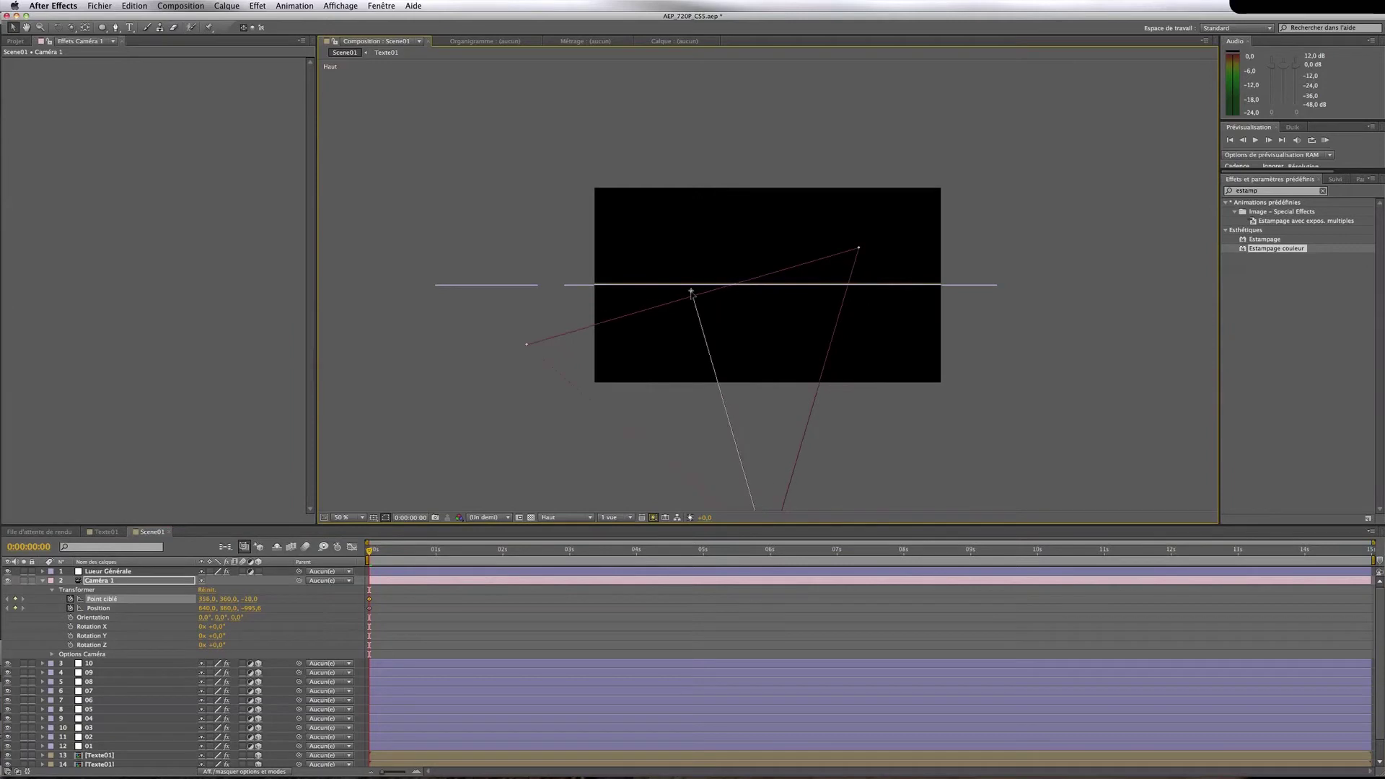
Check the framing through Caméra active and undo the point of interest move
left_click(561, 518)
left_click(563, 526)
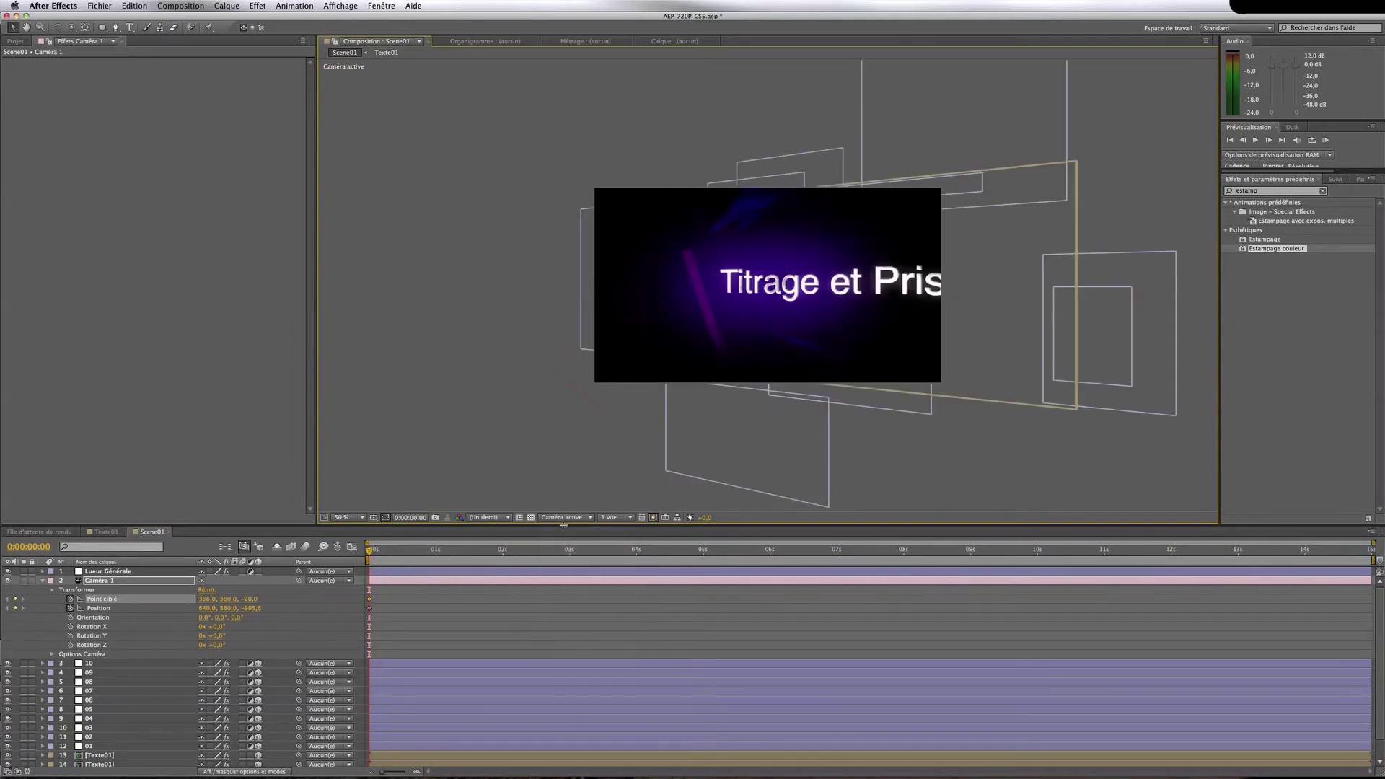
key("period")
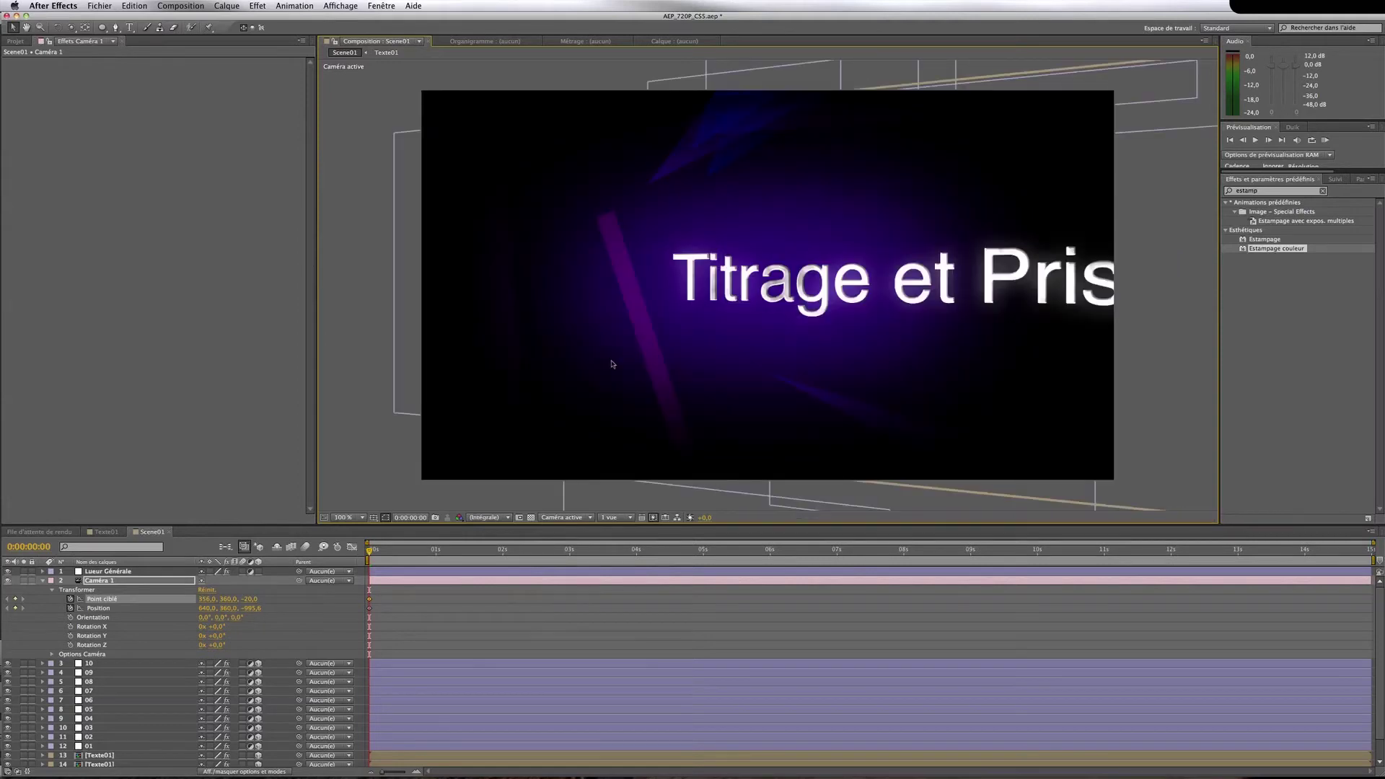
key("super+z")
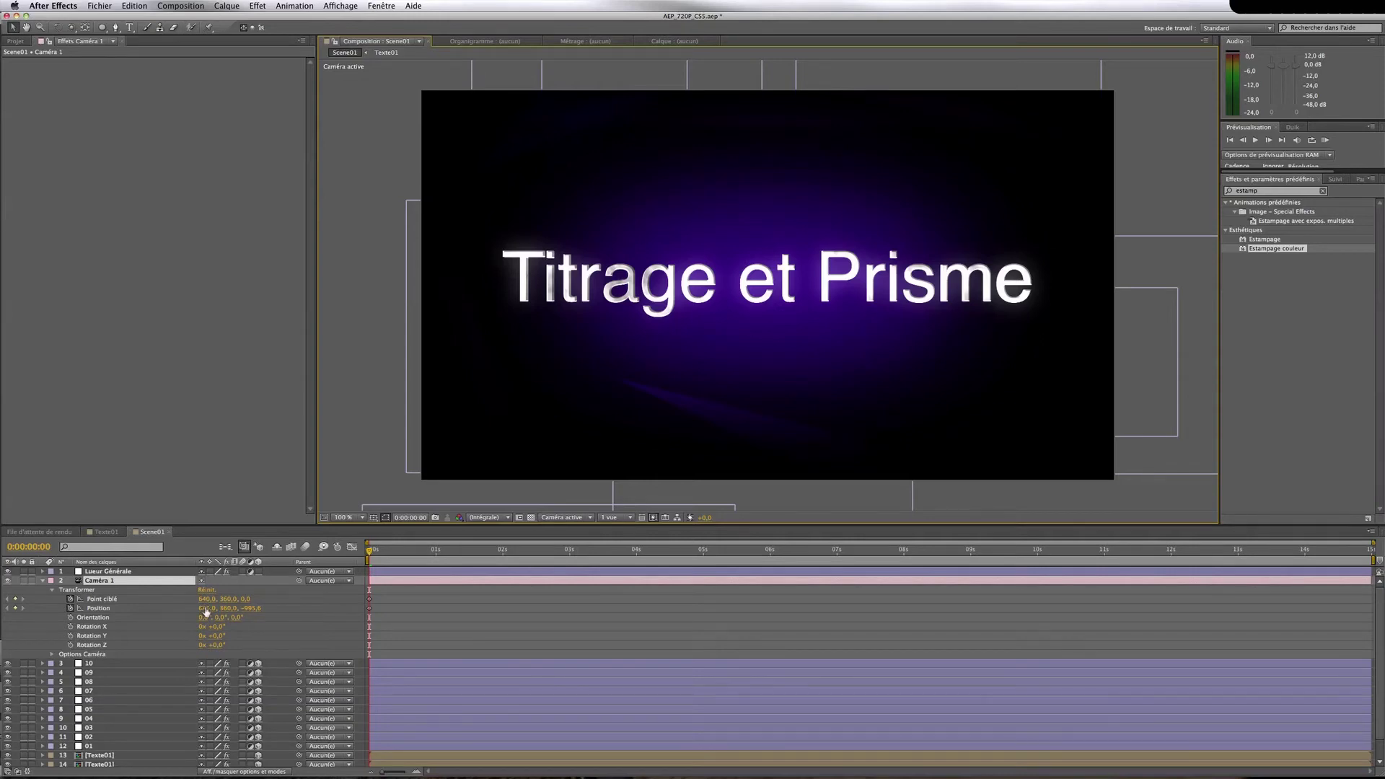
Set Caméra 1's starting Position to about 1137, 543, -280 for an angled view of the title from below
left_click_drag(205, 608, 328, 606)
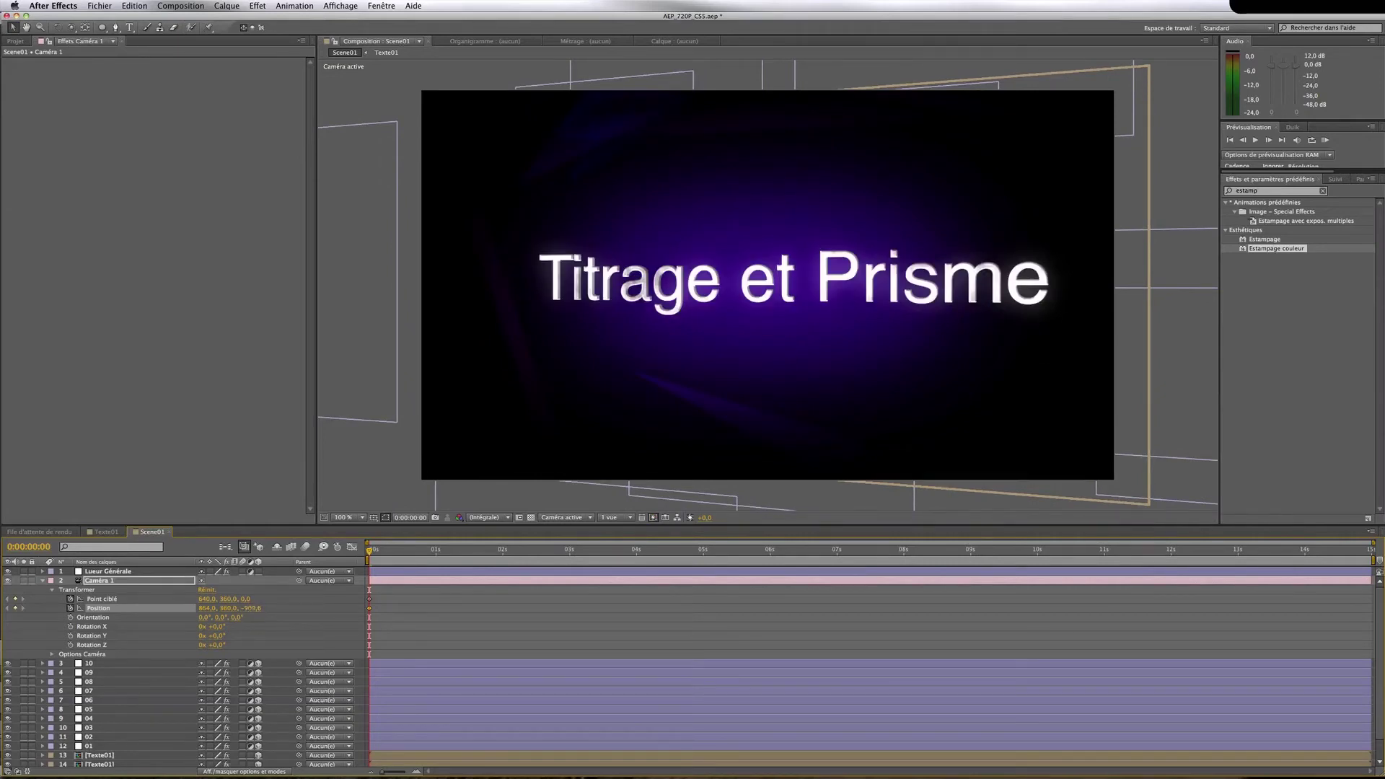
left_click_drag(255, 612, 213, 612)
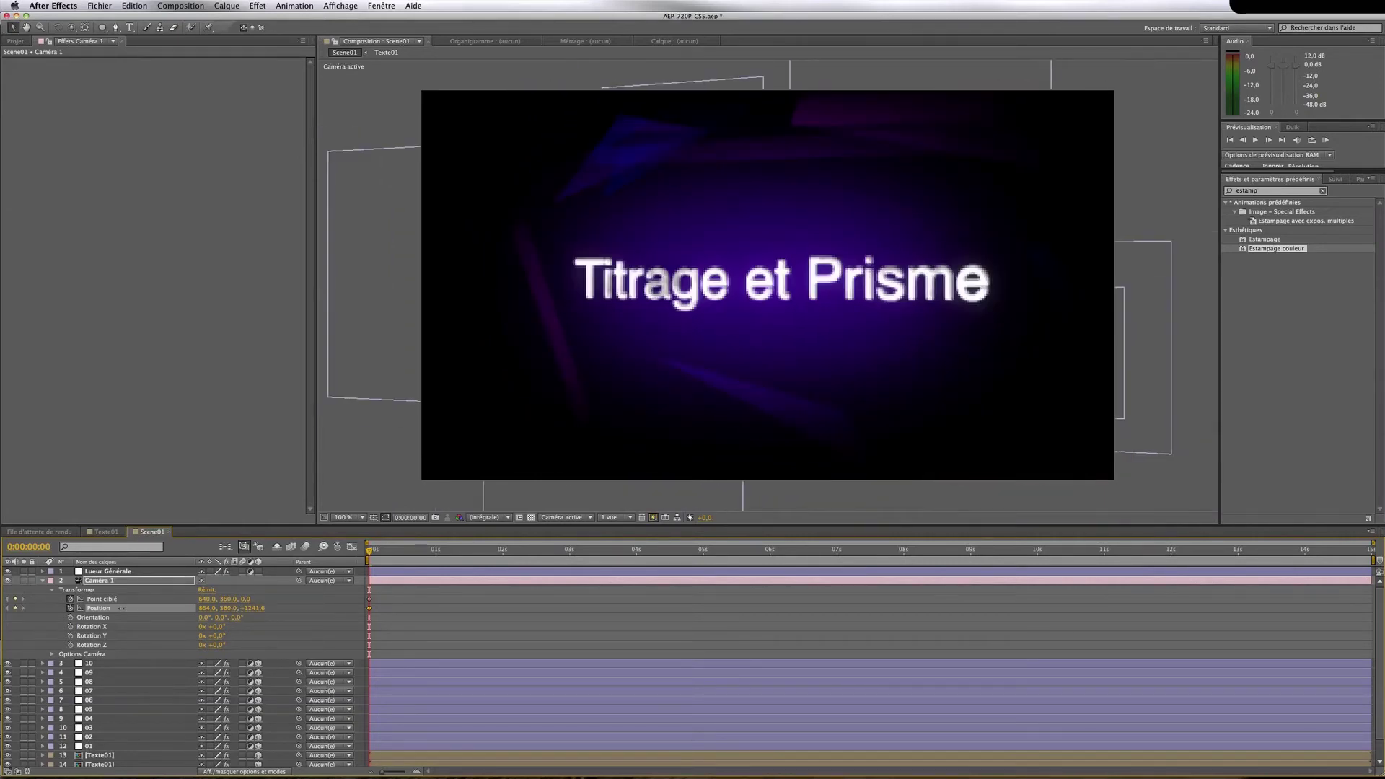
left_click_drag(127, 609, 510, 613)
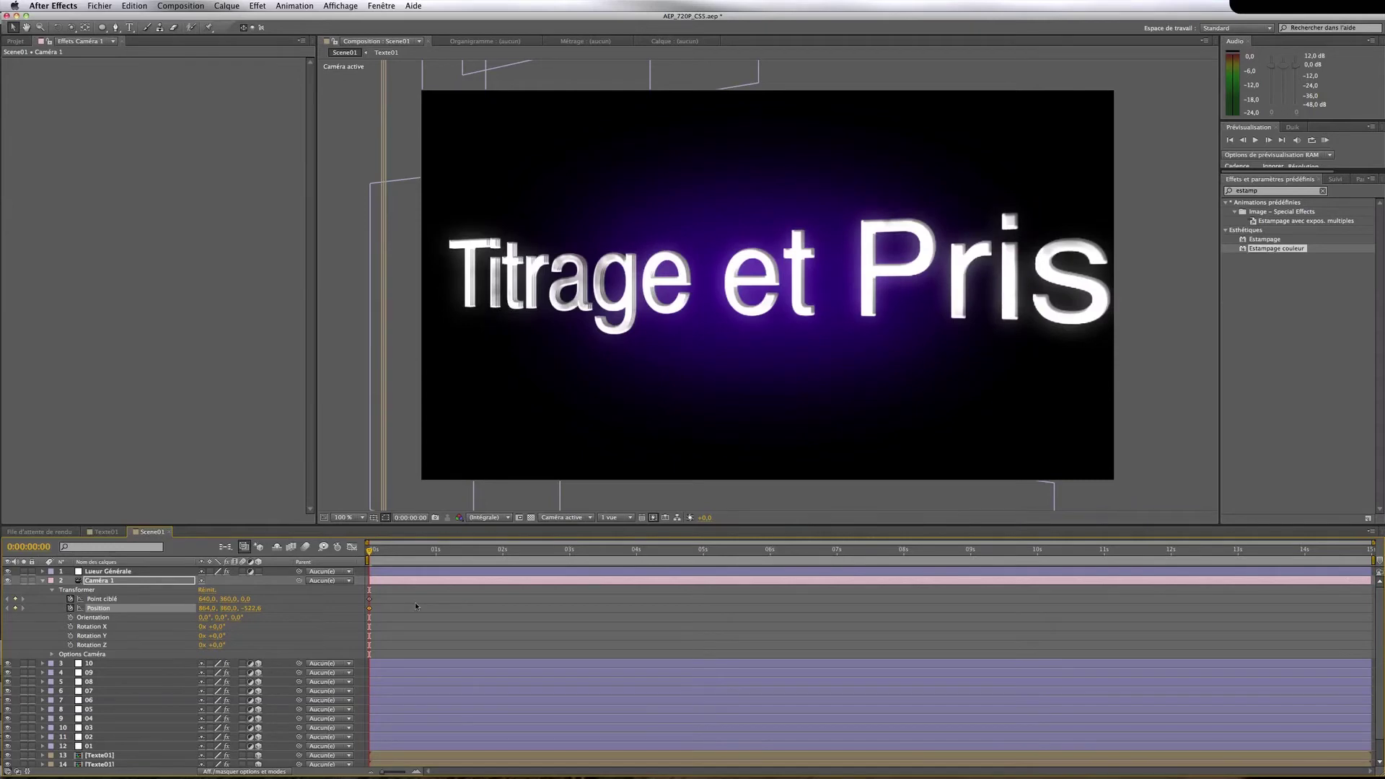
mouse_move(209, 608)
left_mouse_down()
mouse_move(309, 606)
mouse_move(234, 609)
left_mouse_up()
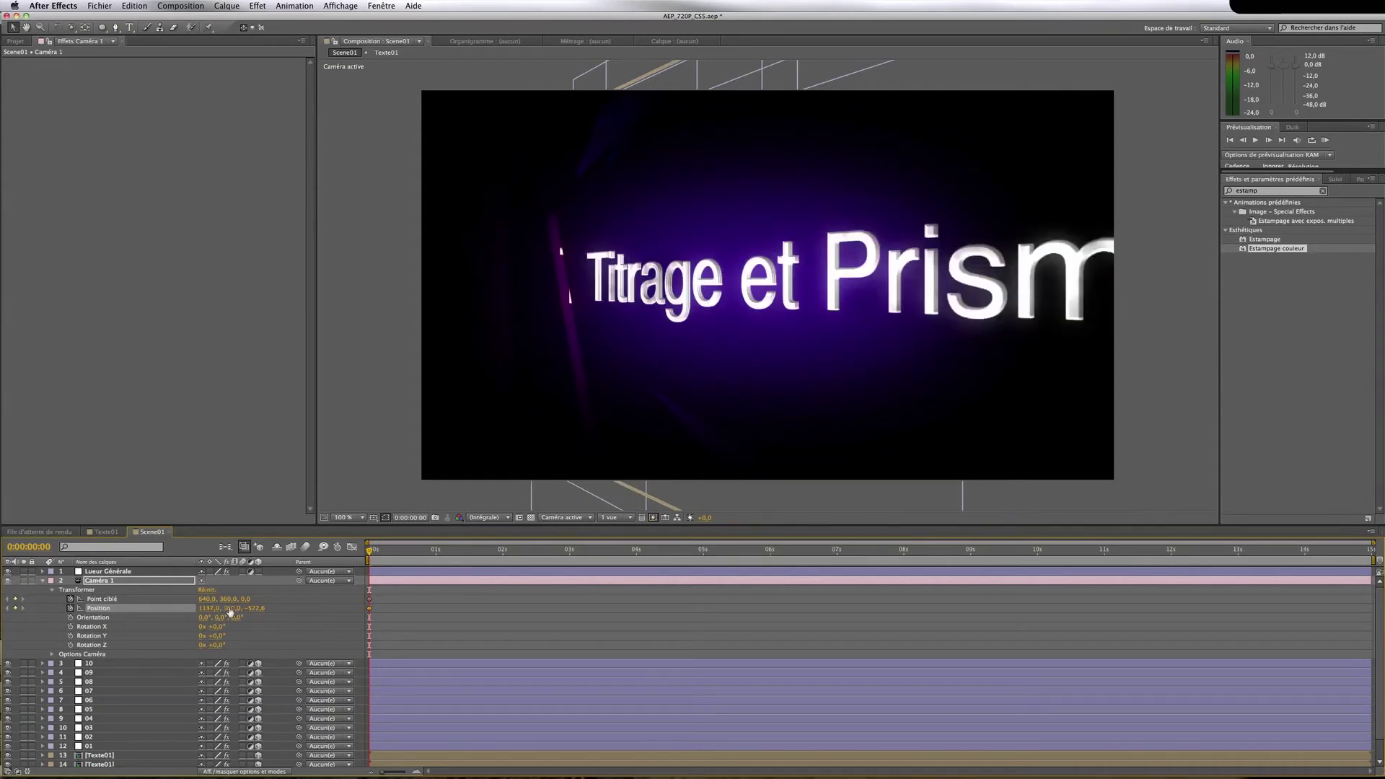
left_click_drag(231, 613, 316, 610)
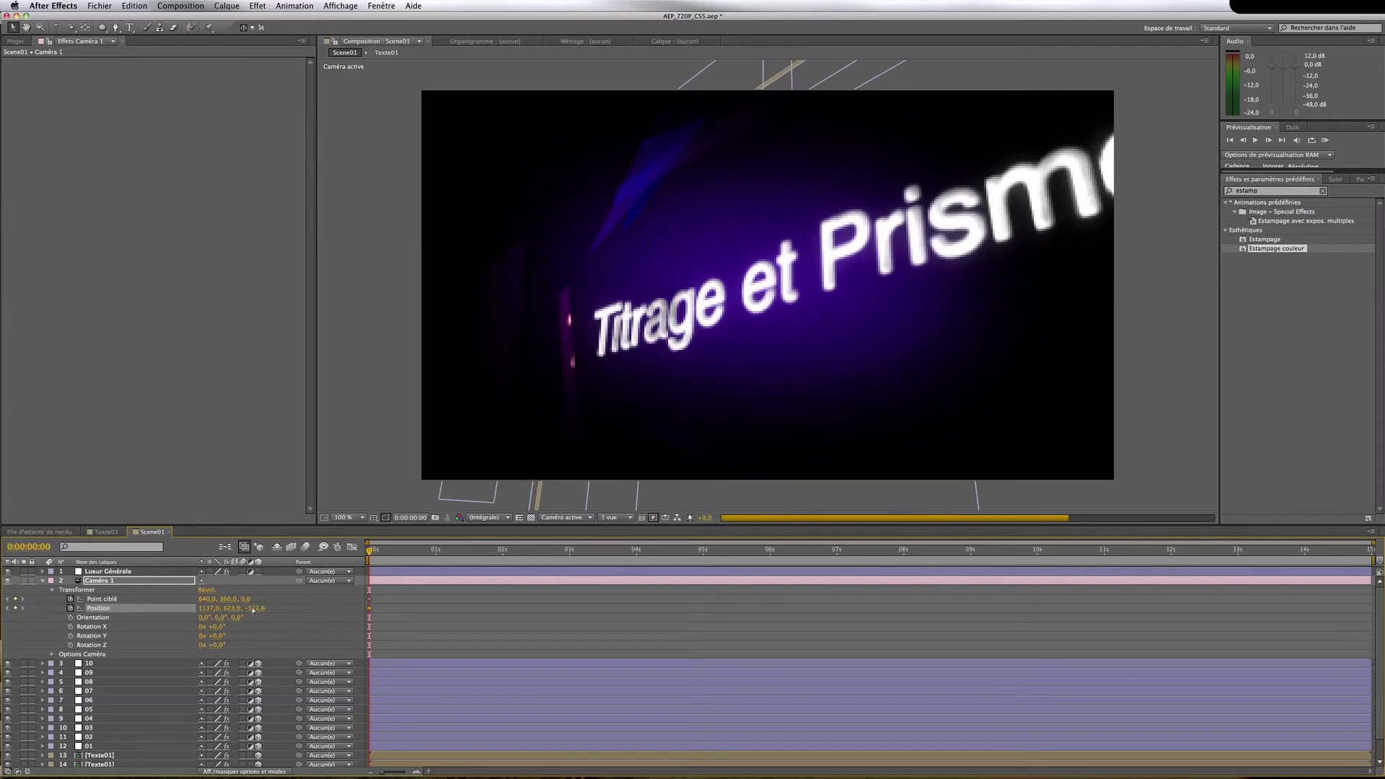
left_click_drag(229, 608, 339, 608)
left_click_drag(229, 608, 177, 608)
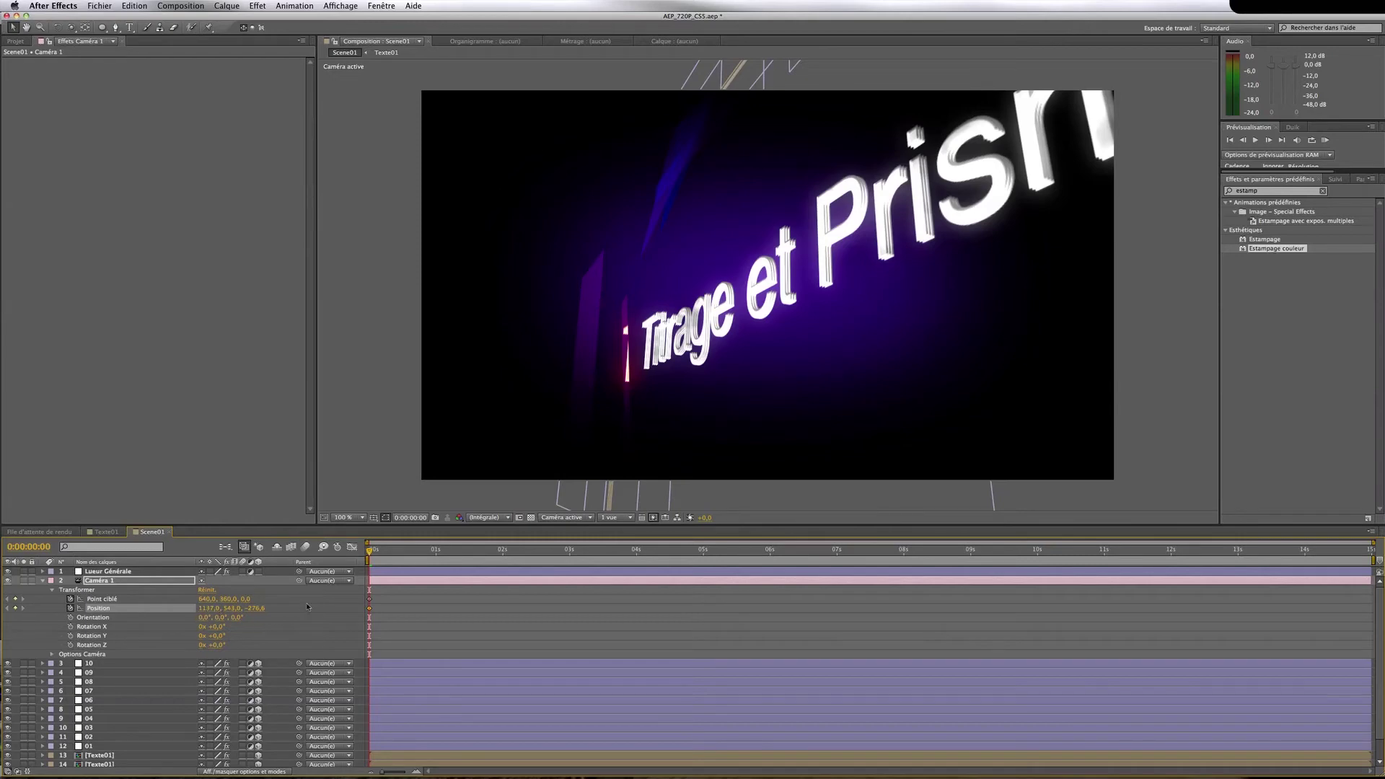
In the Haut view, move Caméra 1 closer to the title, to about X 856 and Z -160
left_click(574, 519)
left_click(580, 585)
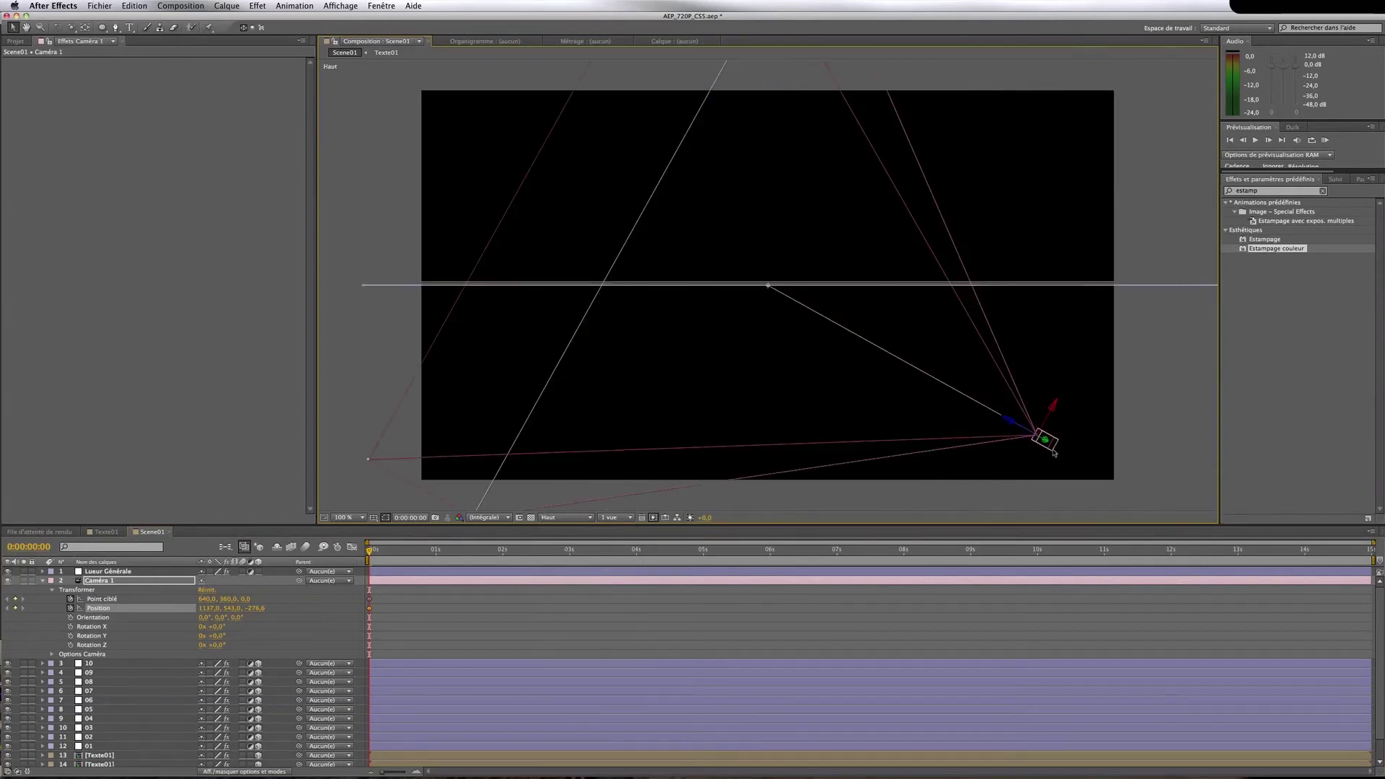
left_click_drag(1053, 453, 924, 390)
left_click_drag(759, 398, 902, 390)
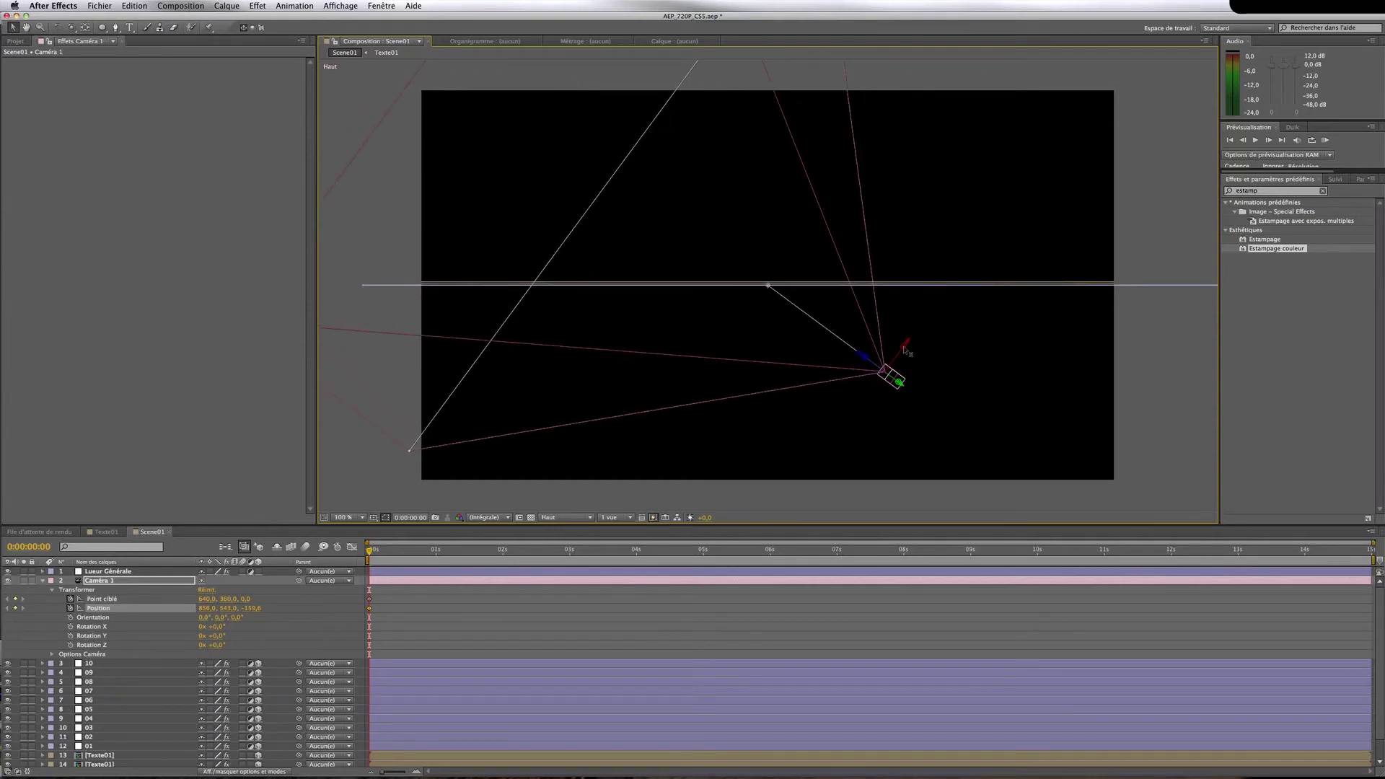
left_click_drag(905, 350, 933, 316)
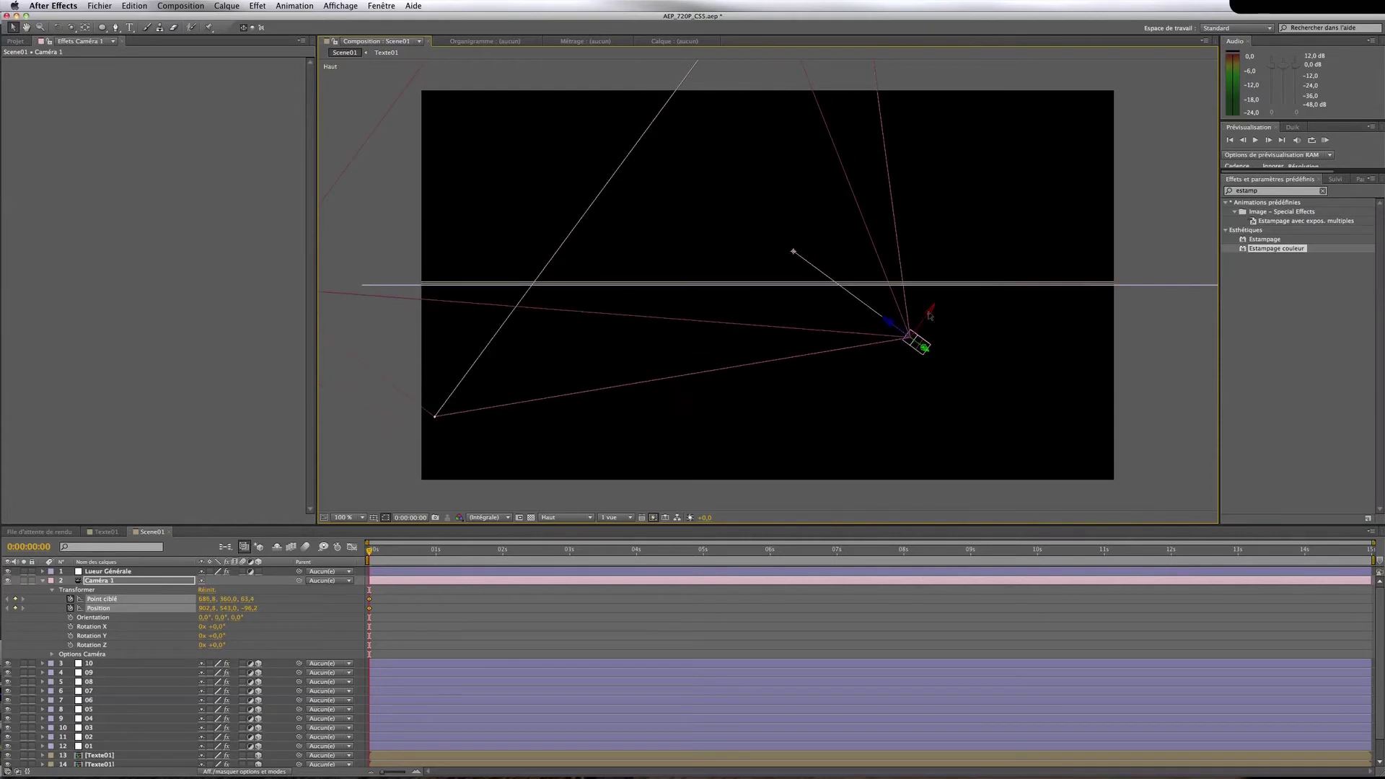
key("super+z")
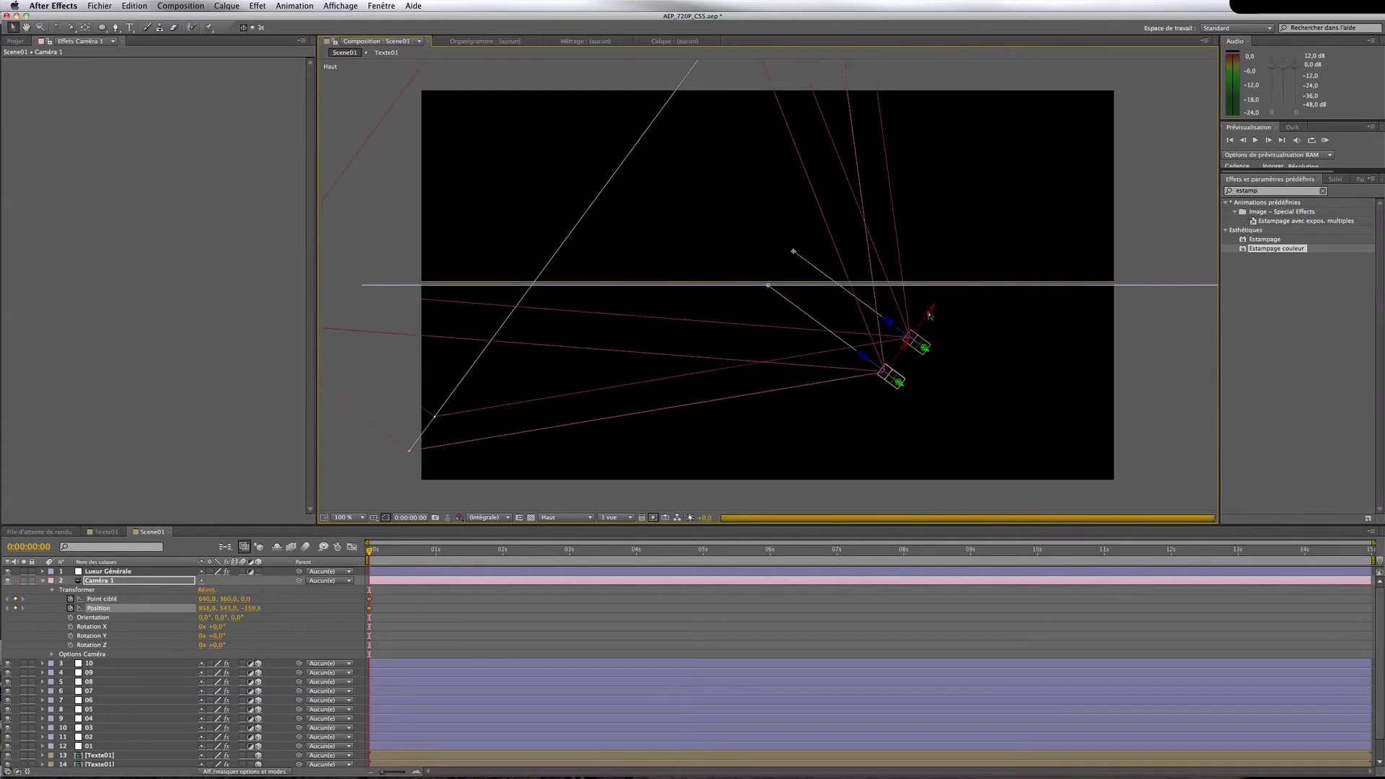
Display Scene01 in the 4 vues layout and set the selected view to Caméra active
left_click(614, 517)
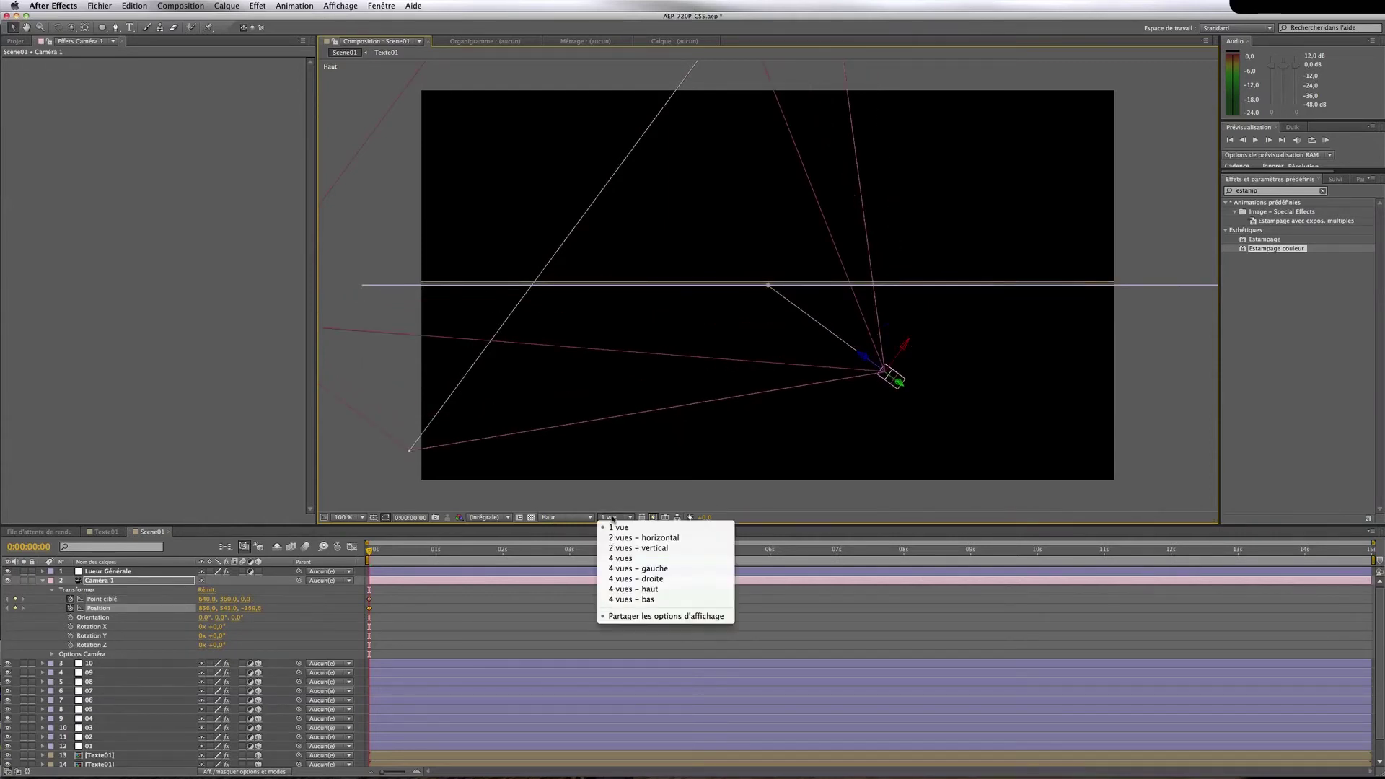
left_click(620, 559)
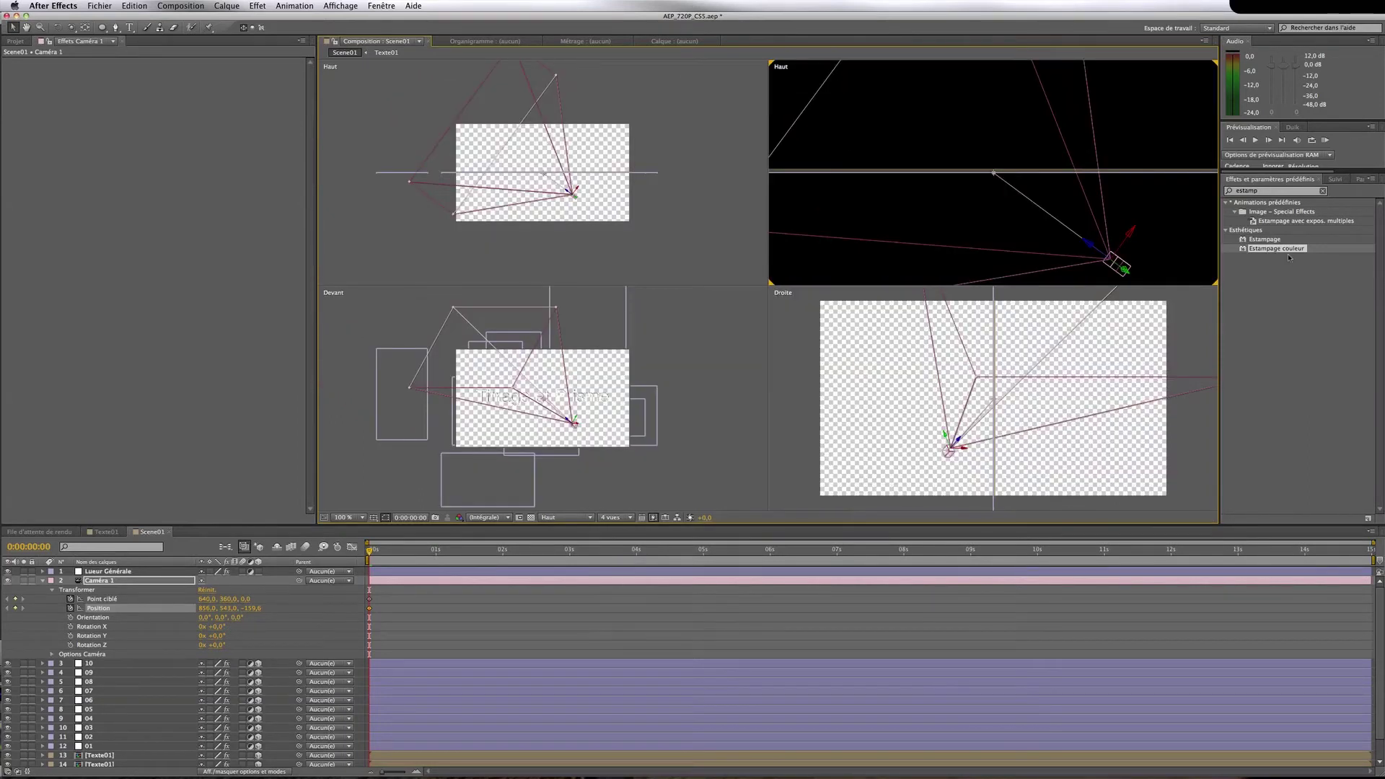
left_click(550, 518)
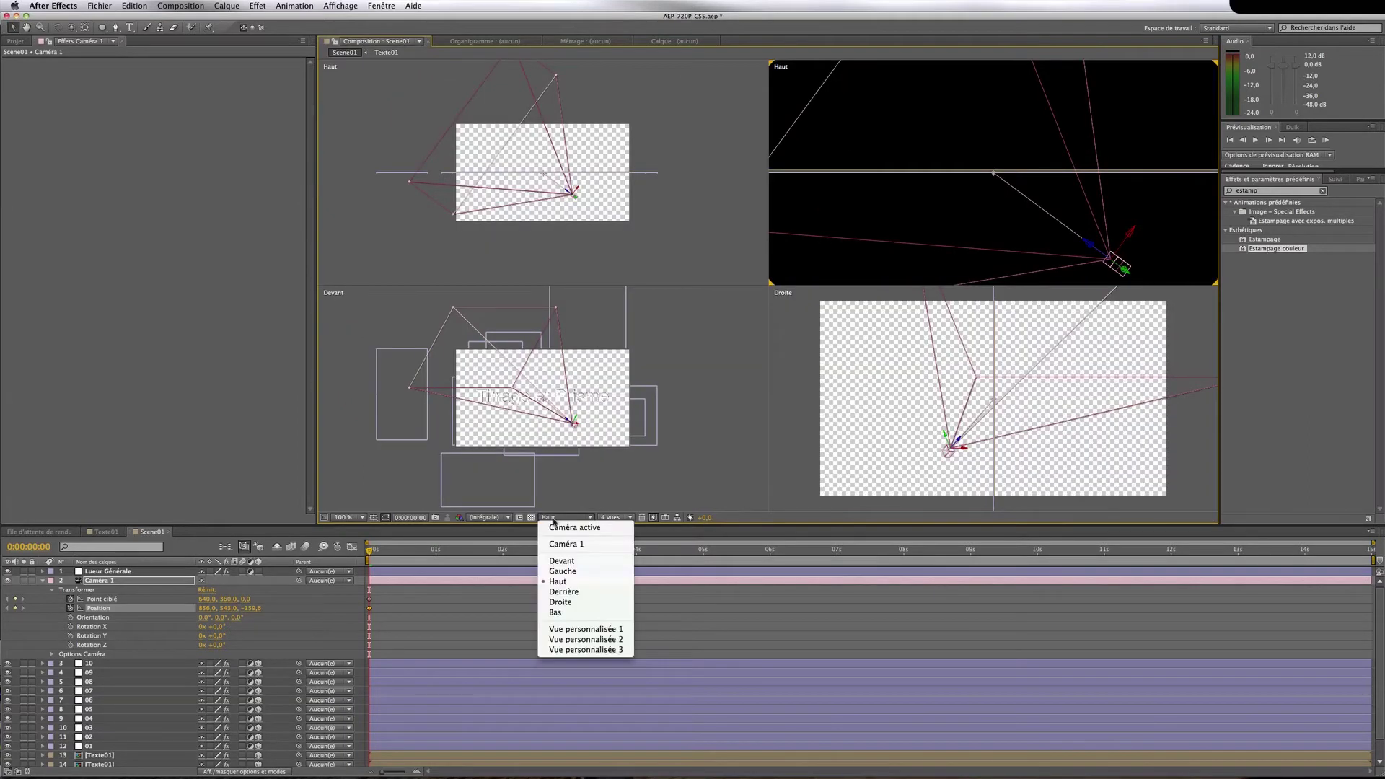
left_click(559, 531)
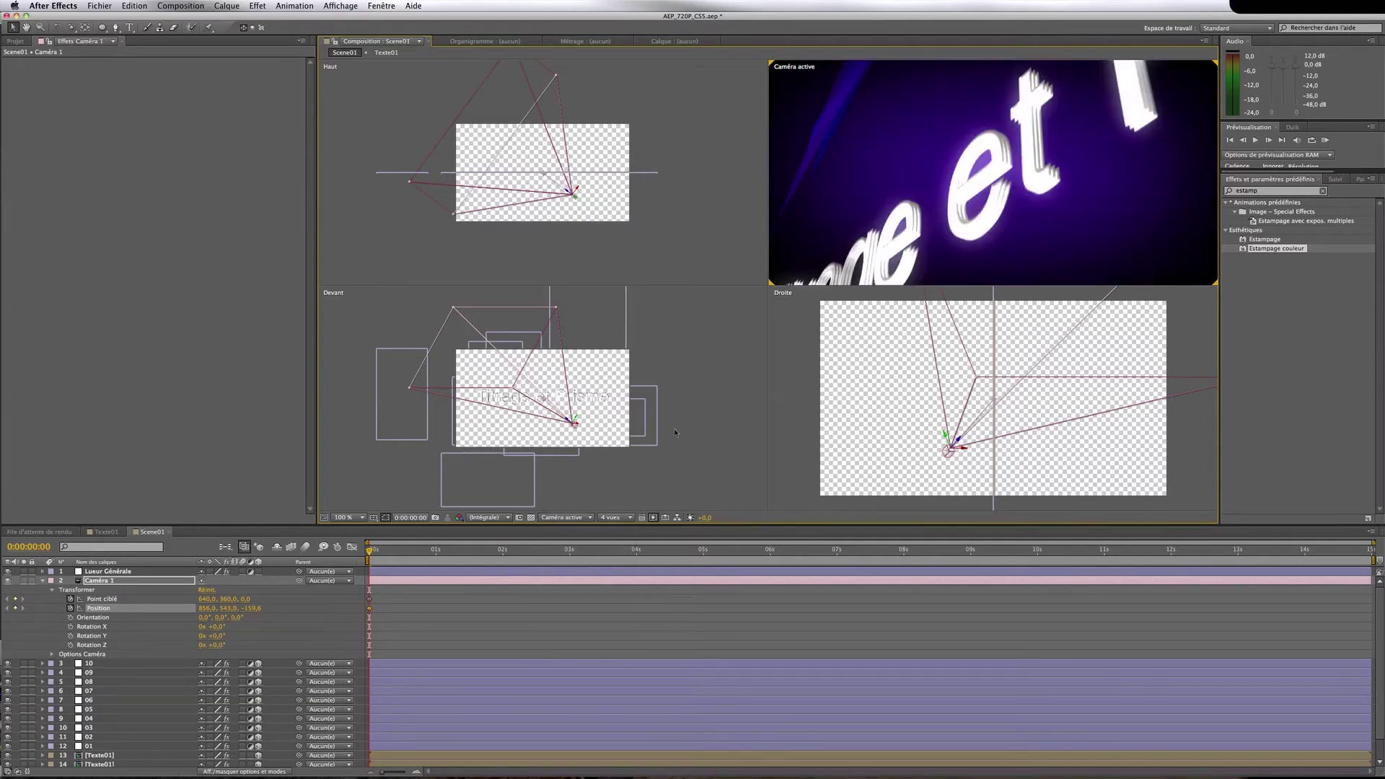
In the Devant view, raise Caméra 1 to about Y 439 and return to the 1 vue layout
left_click(672, 283)
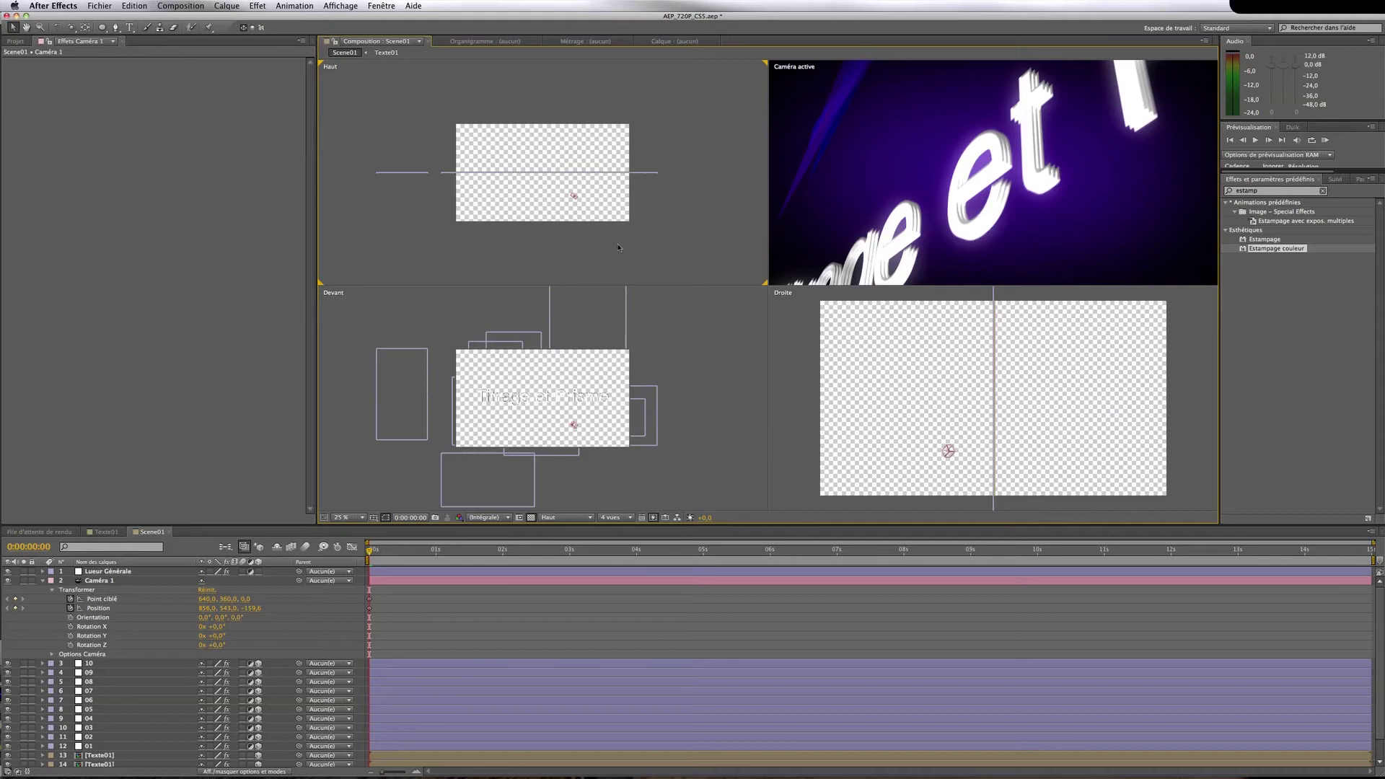
left_click(577, 432)
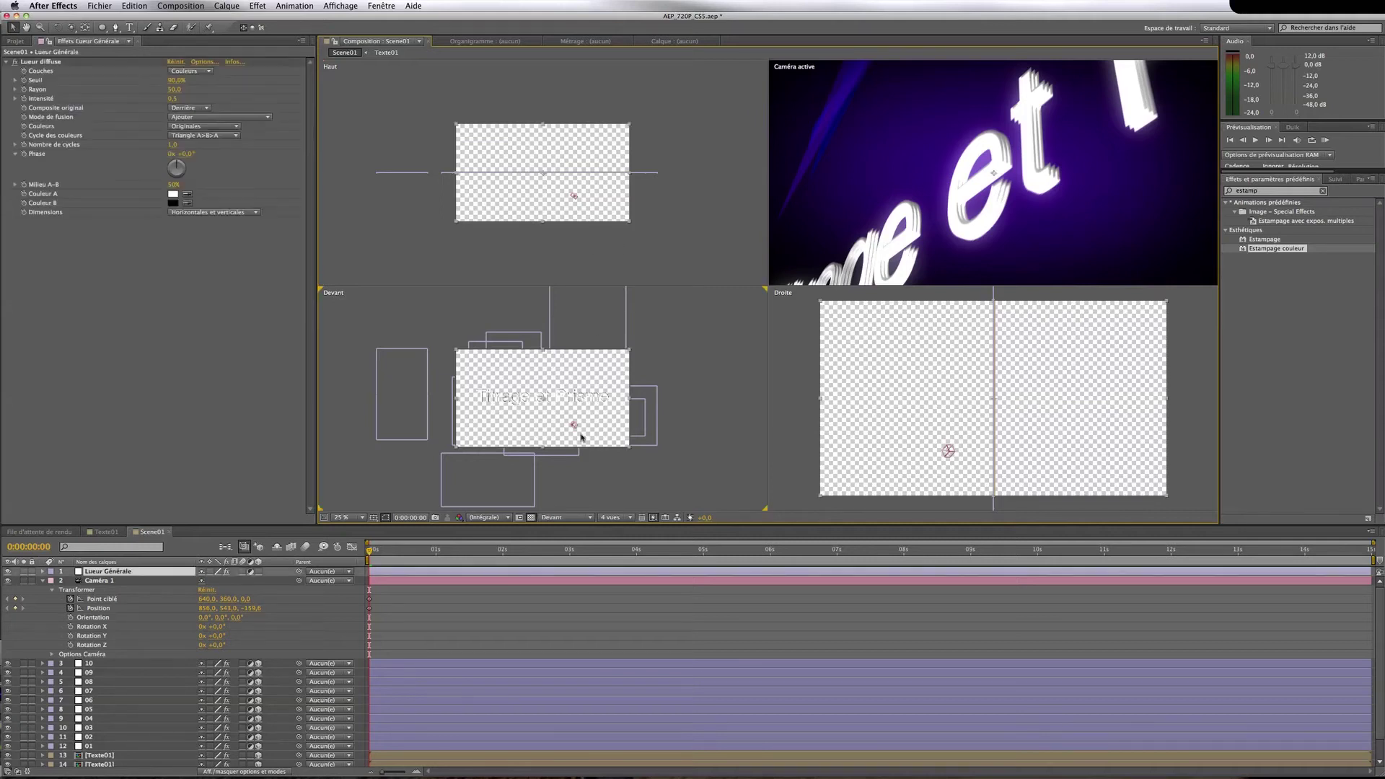
left_click(556, 580)
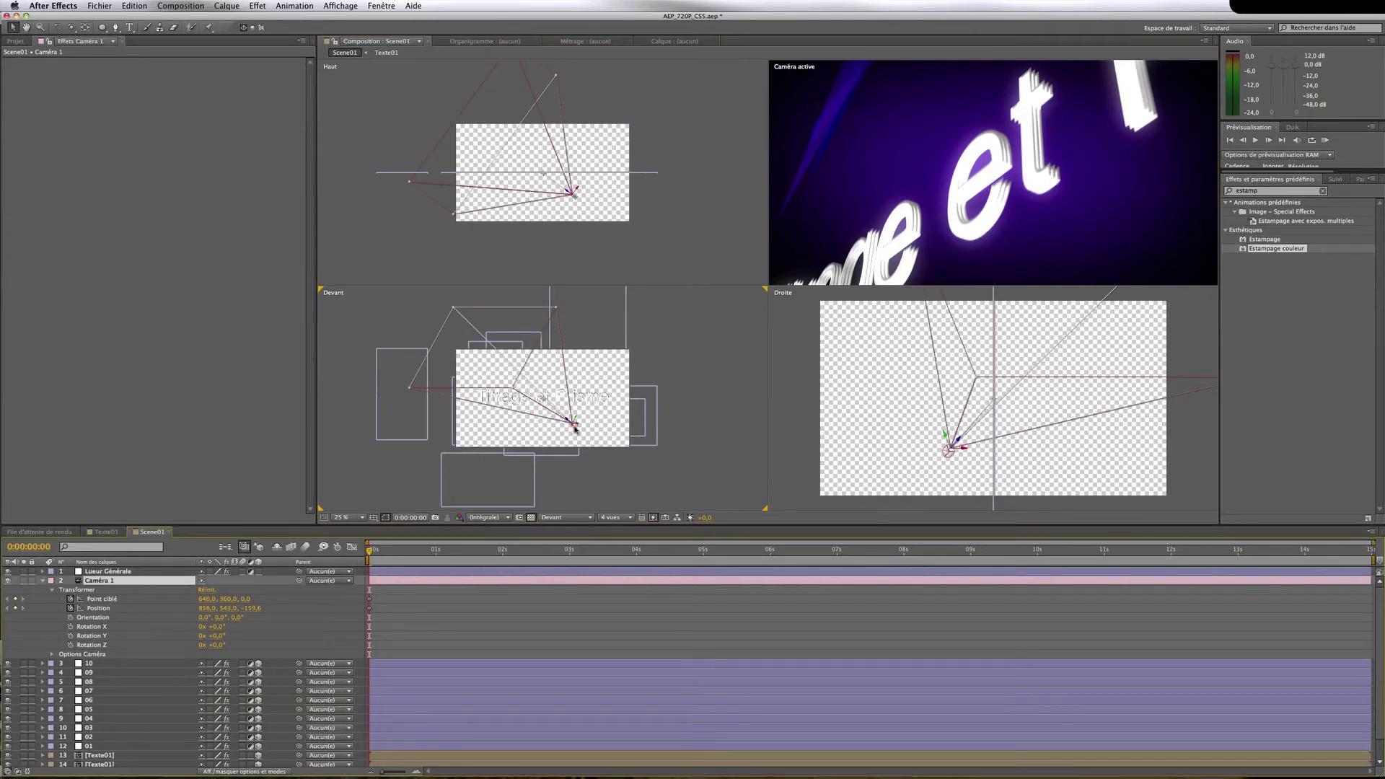
left_click_drag(575, 429, 574, 417)
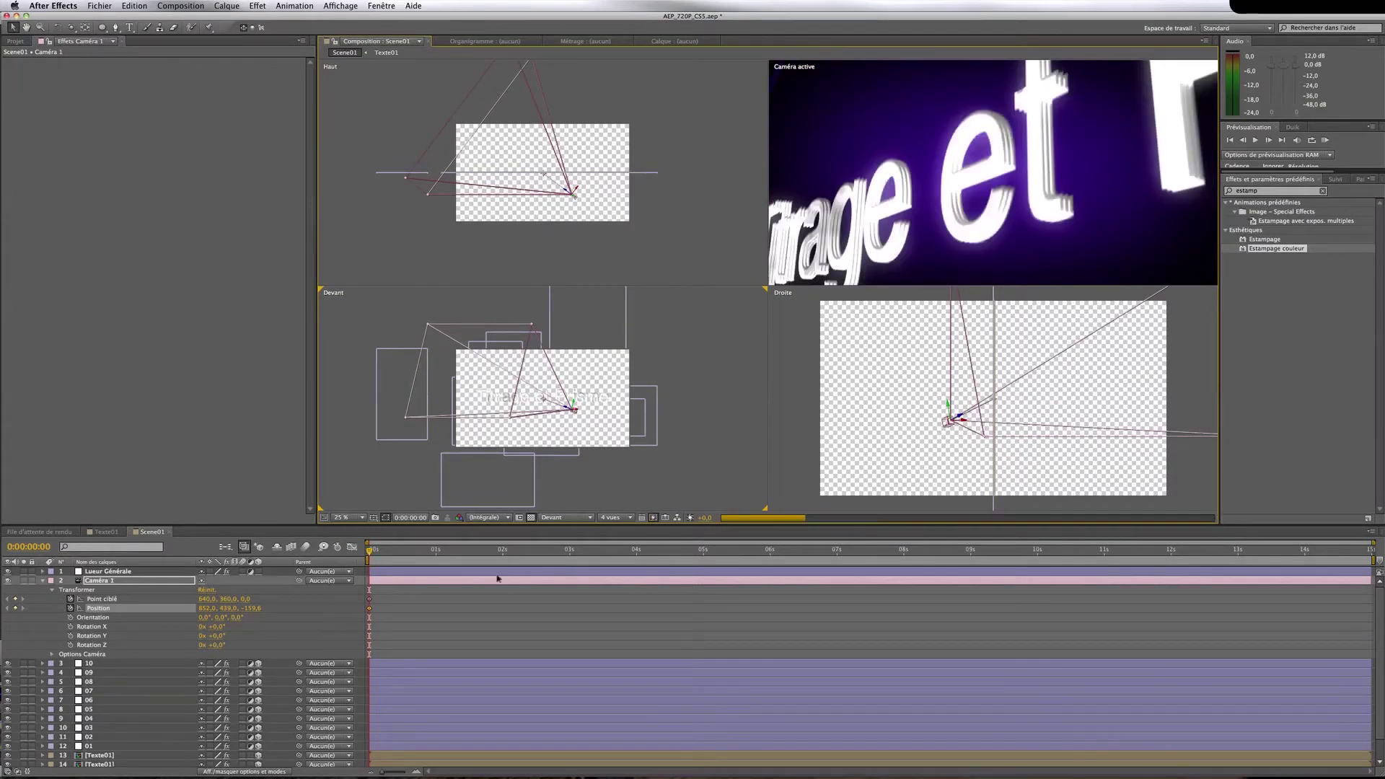
left_click(614, 517)
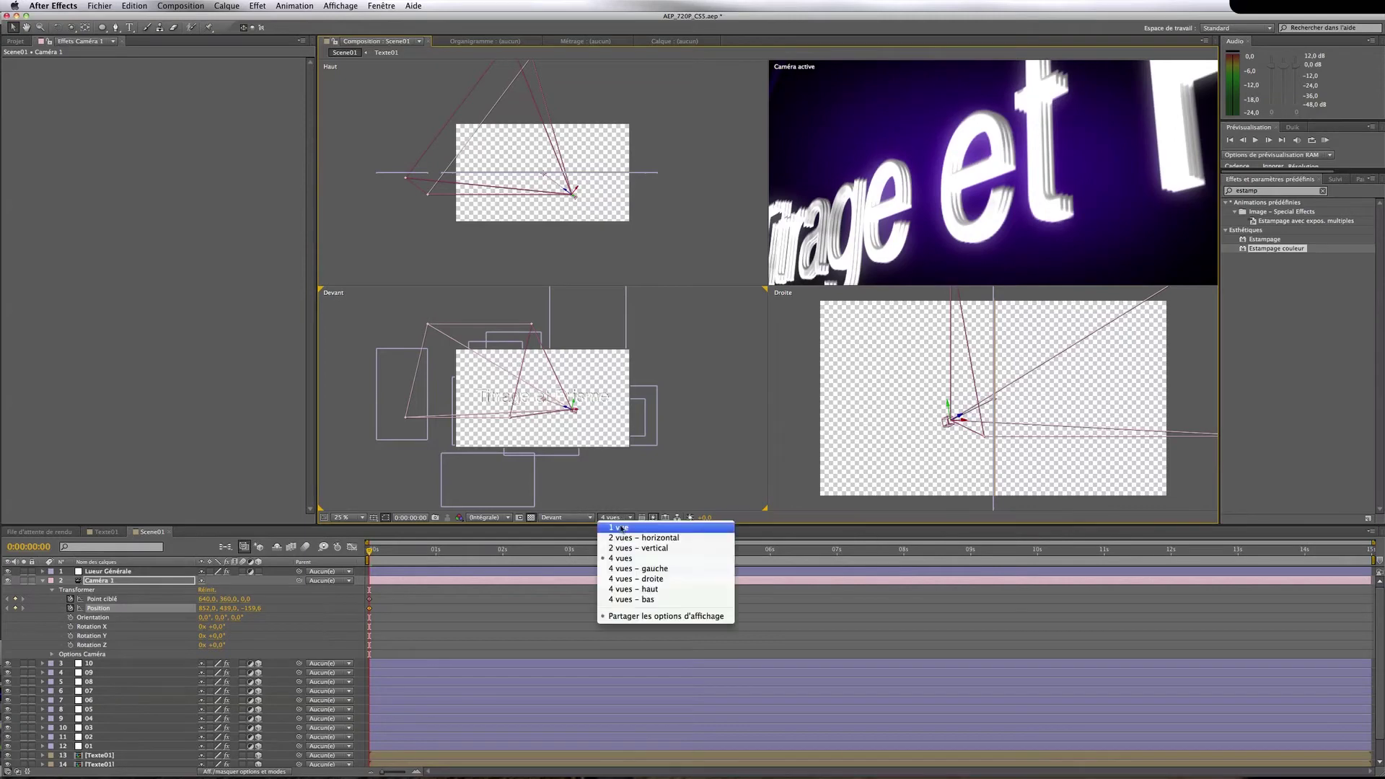
left_click(619, 527)
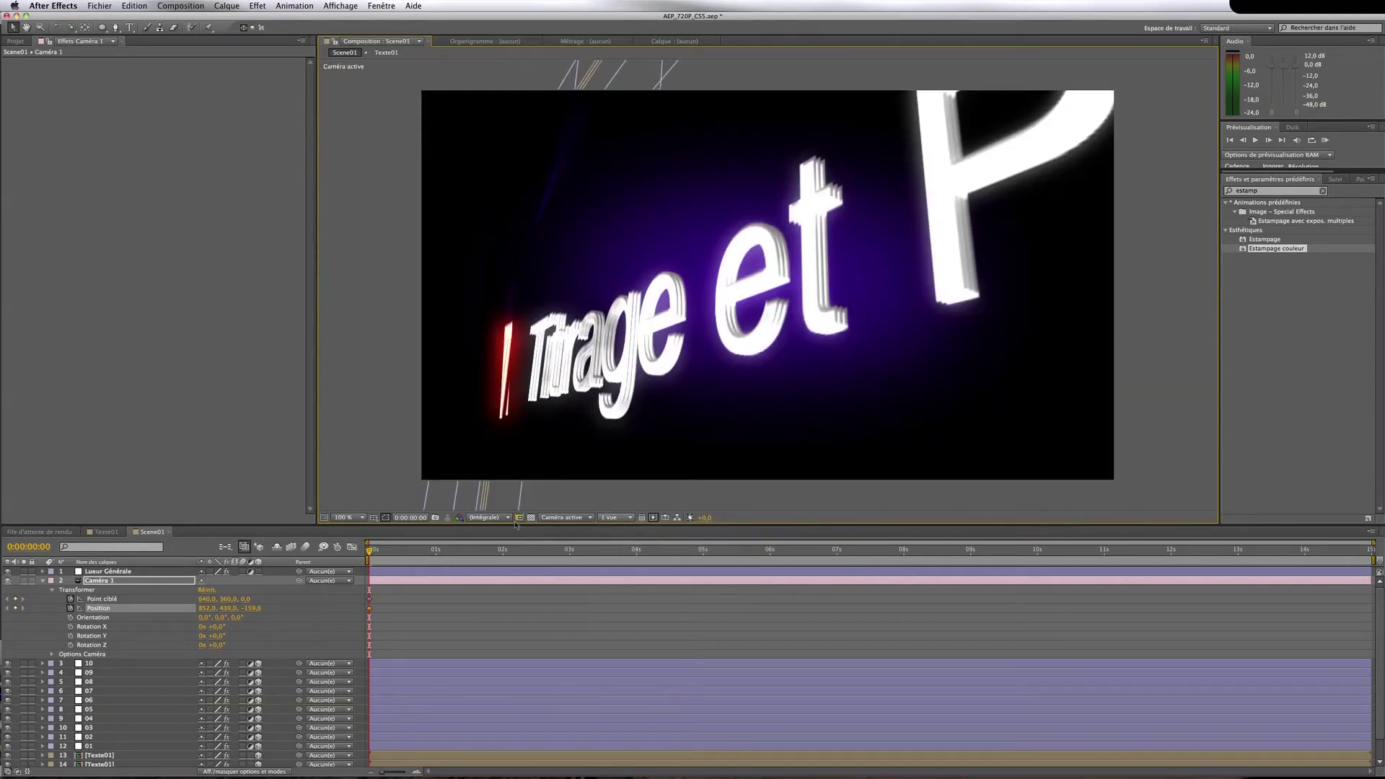
At 3 seconds, reset Caméra 1's transform and keyframe its Position at about X 332, Y 360, Z -1093
left_click(569, 556)
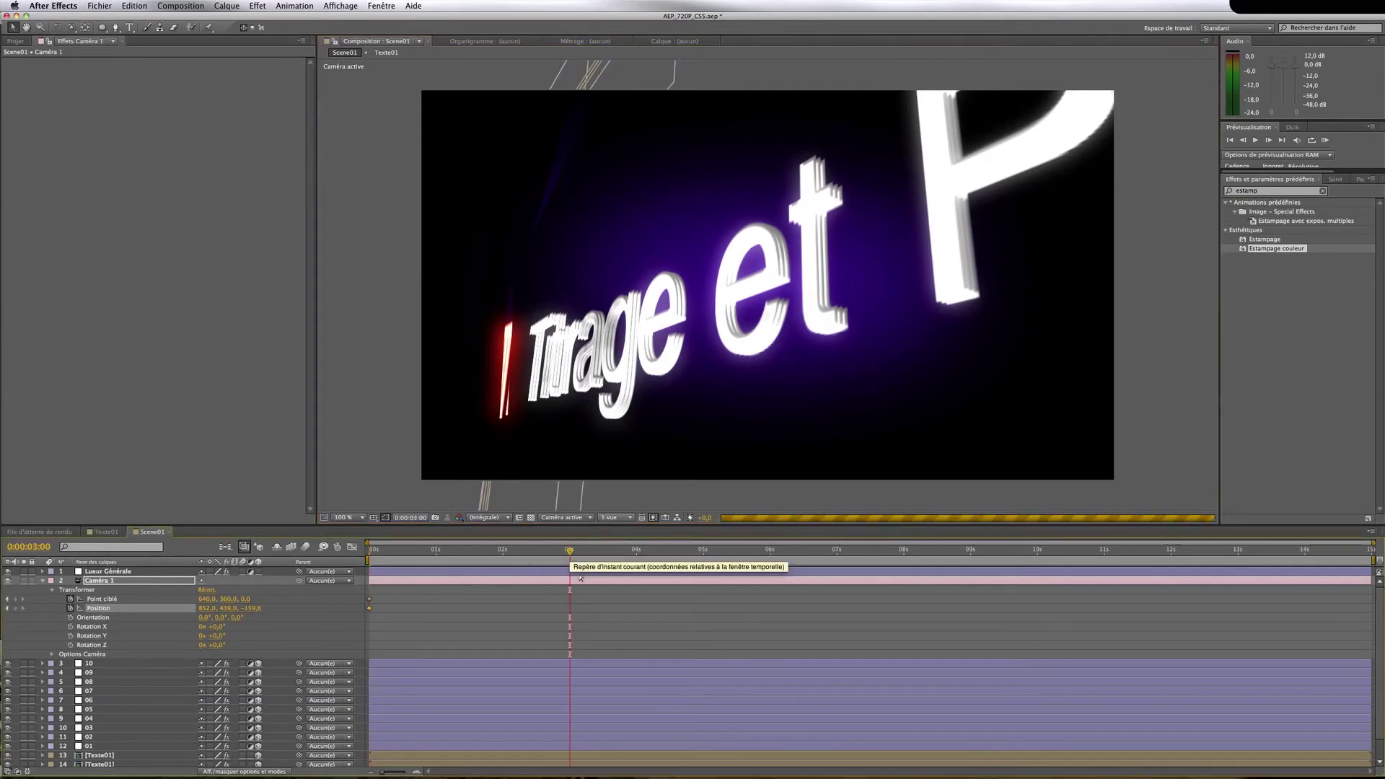
left_click(209, 590)
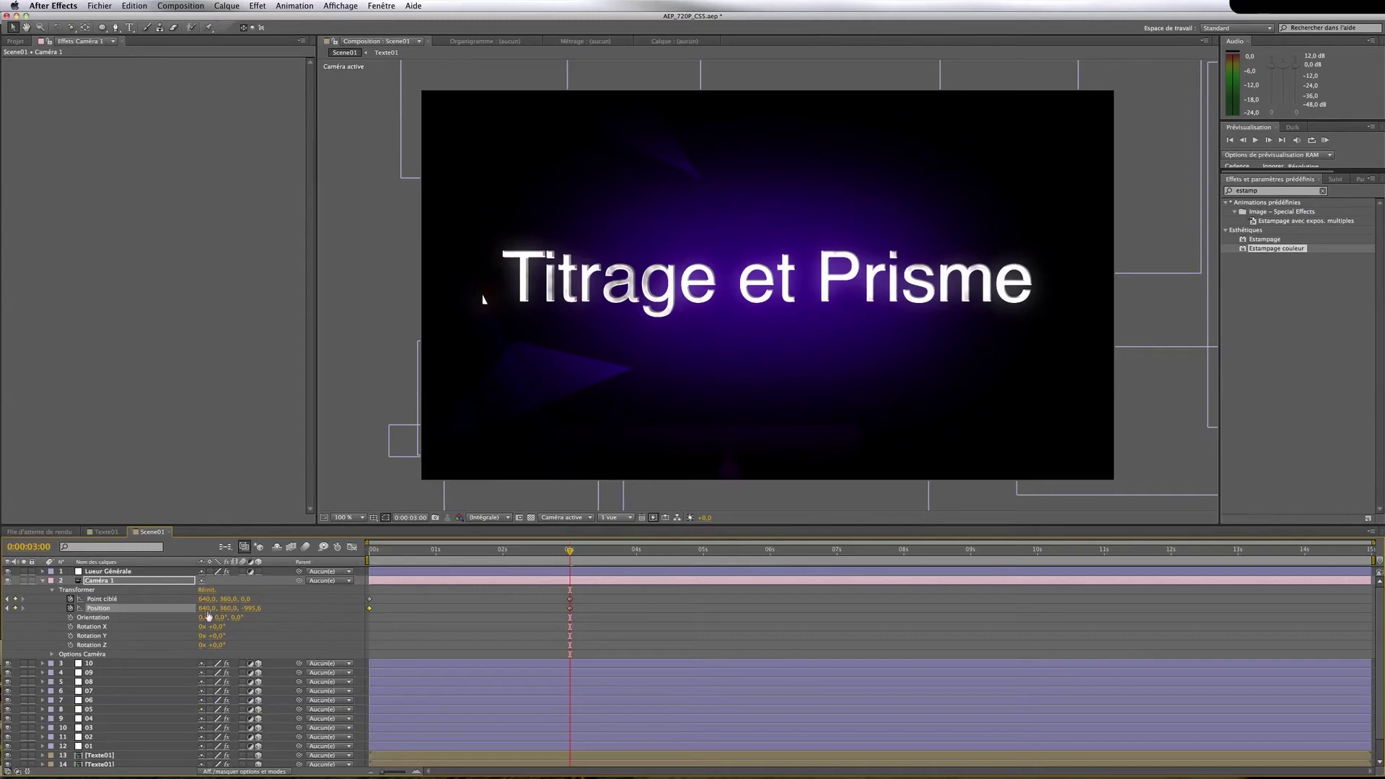
key("F2")
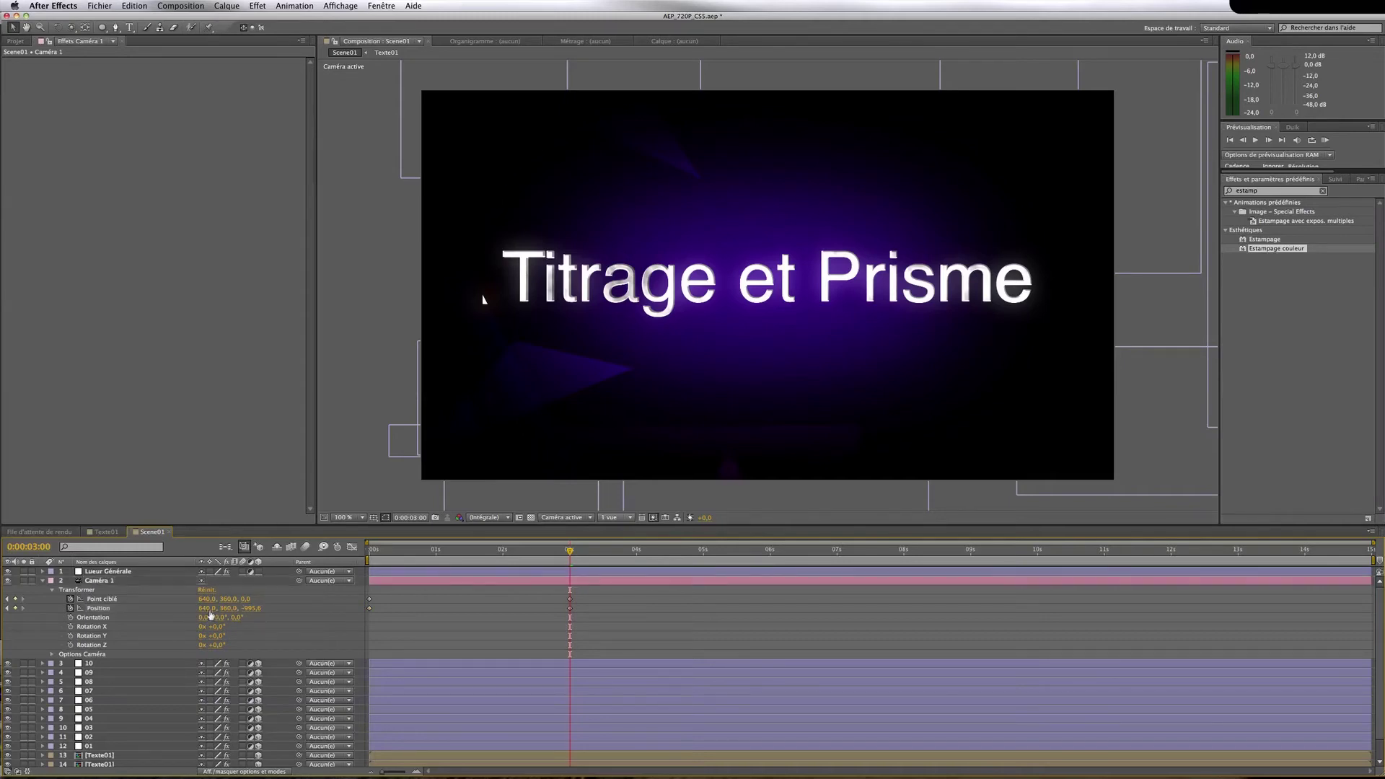
left_click_drag(204, 608, 110, 609)
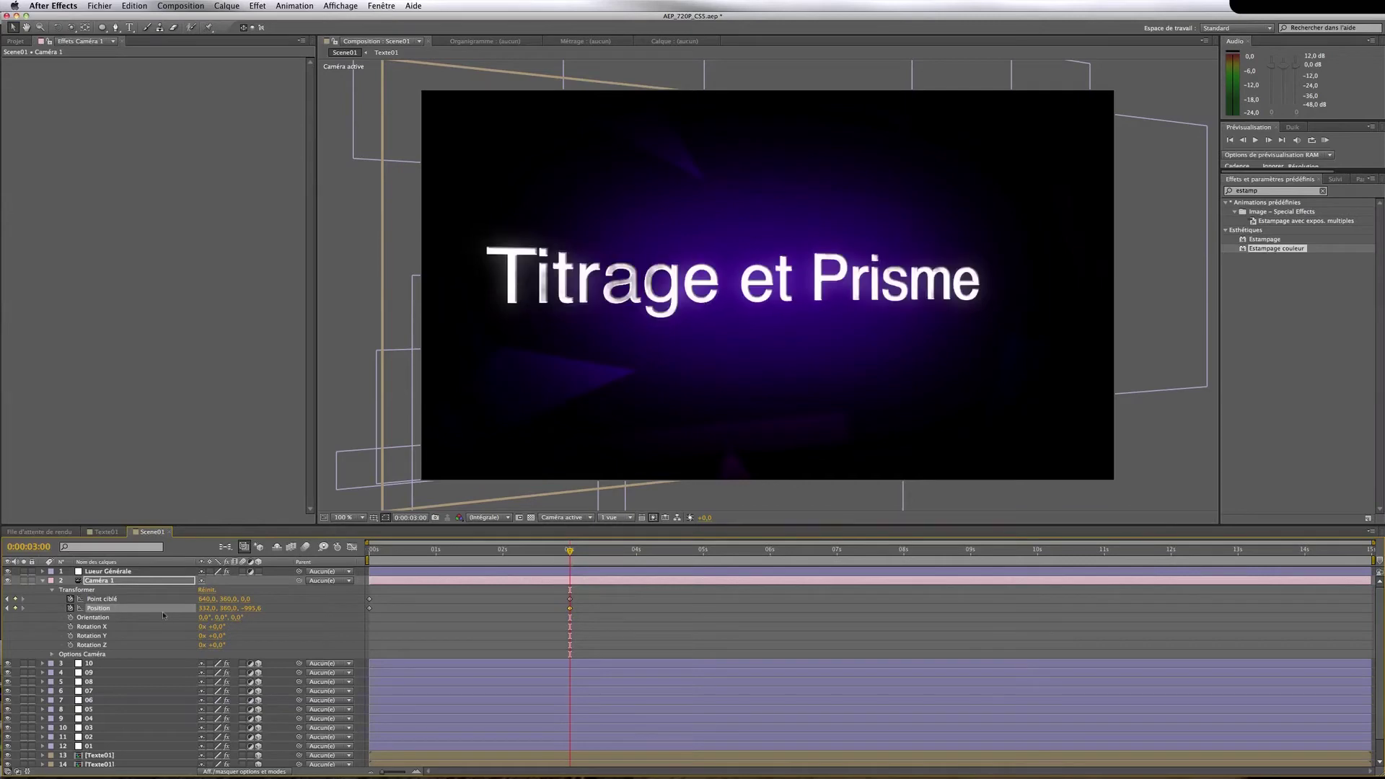
left_click_drag(251, 608, 213, 608)
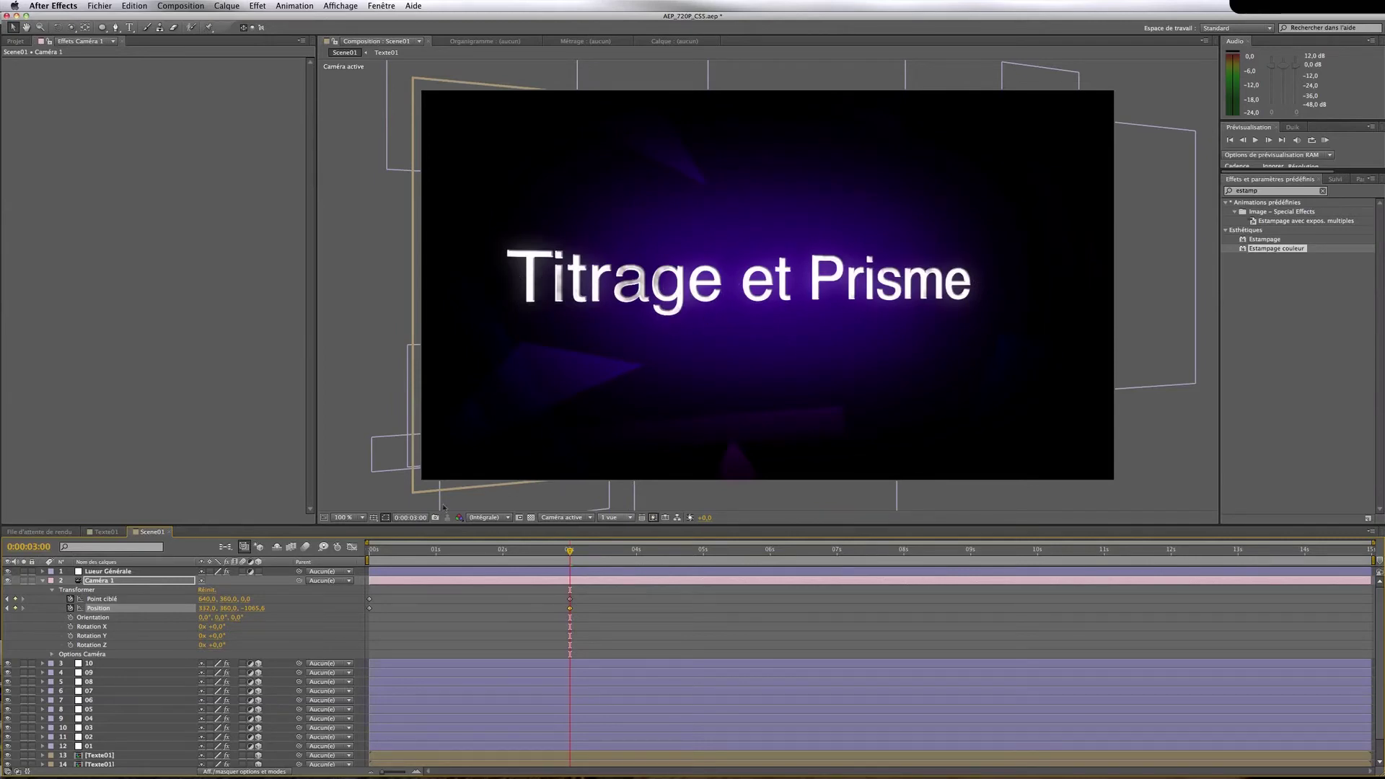
Check the title's framing against the title/action safe margins and hide the margins again
left_click(373, 517)
left_click(404, 526)
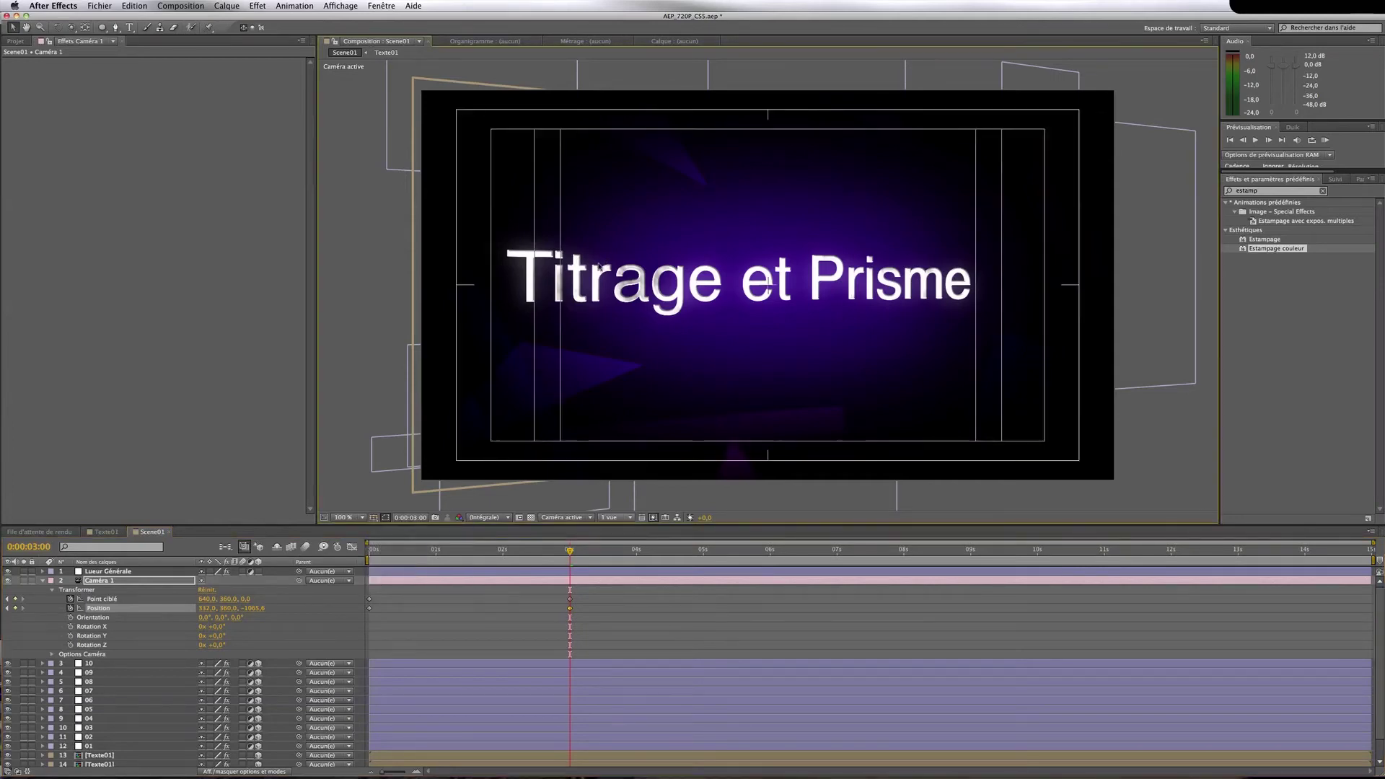
left_click(382, 518)
left_click(404, 527)
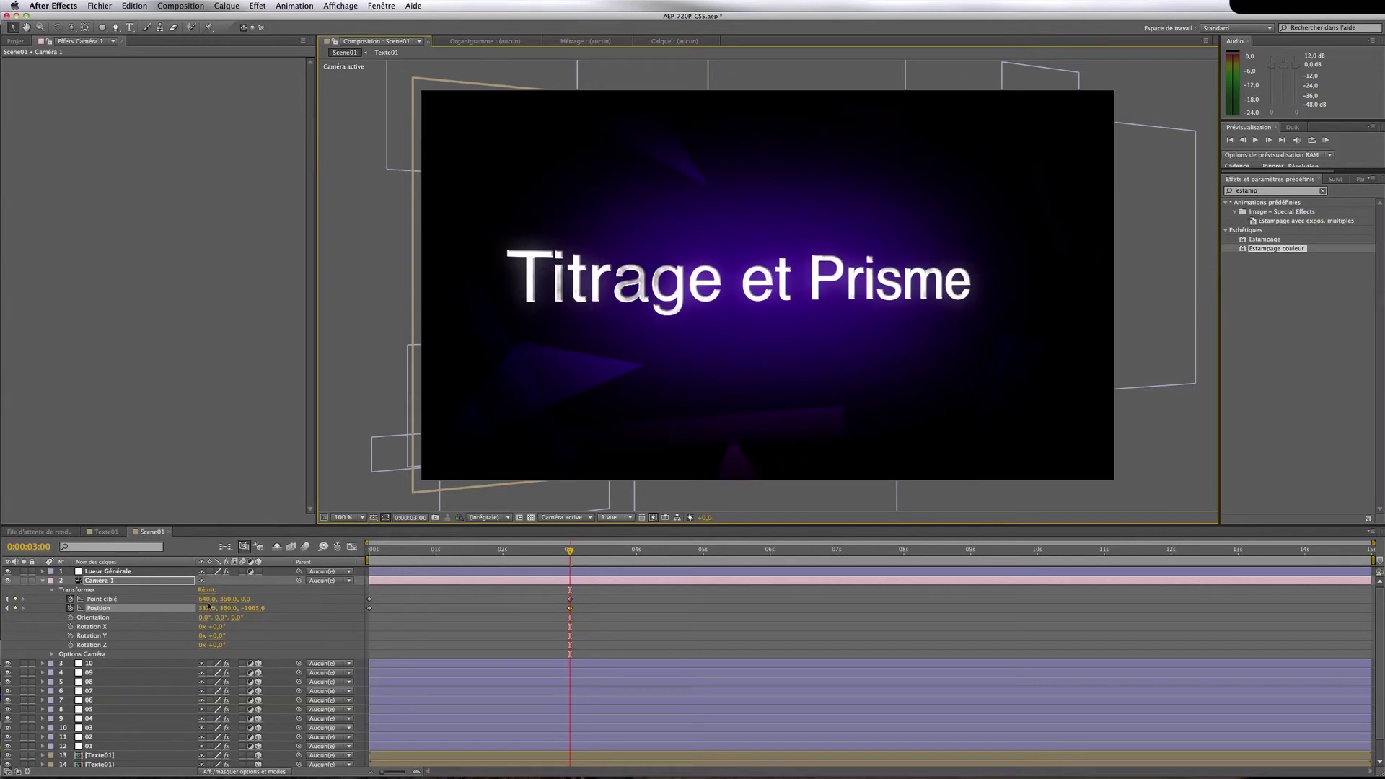
Set Caméra 1's Point ciblé X to about 587 at 3 seconds and check the camera path in the Haut view
left_click(107, 600)
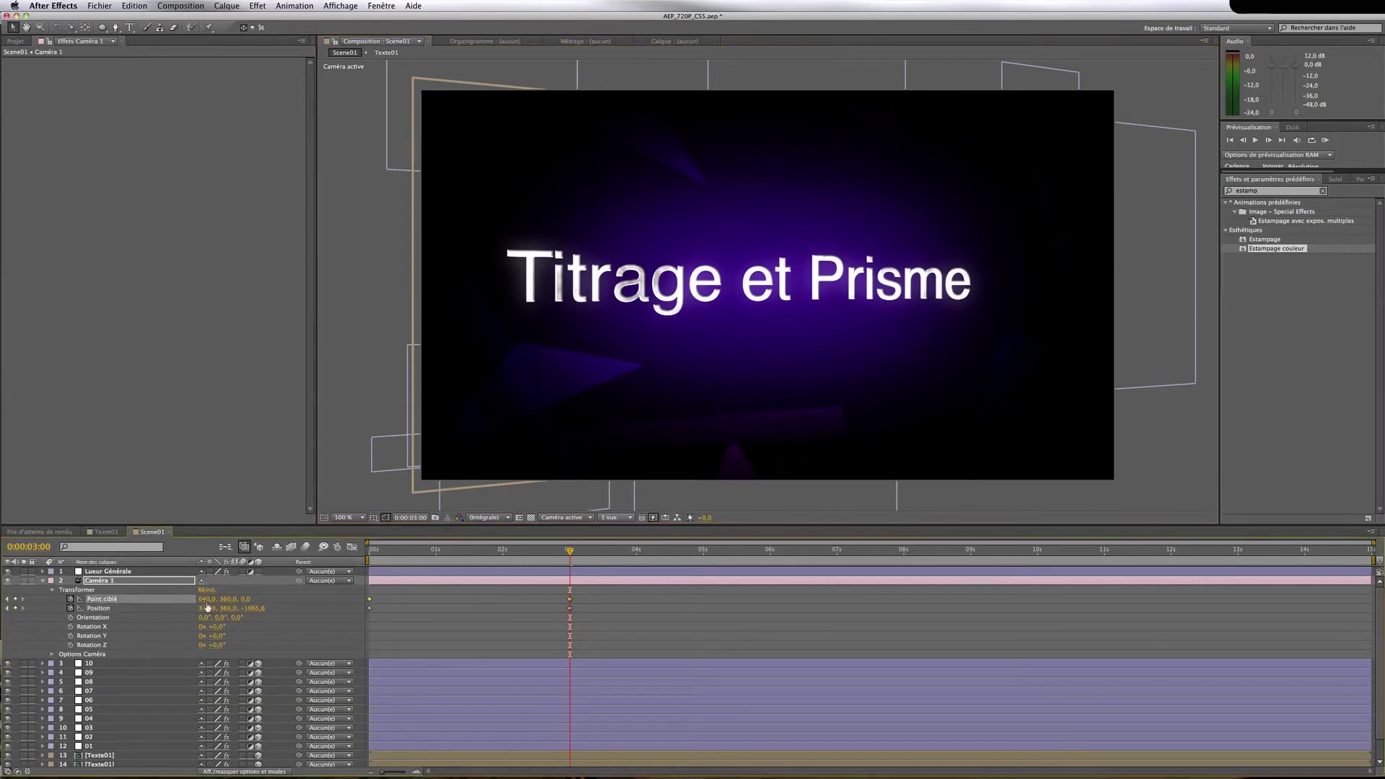
left_click_drag(207, 600, 178, 601)
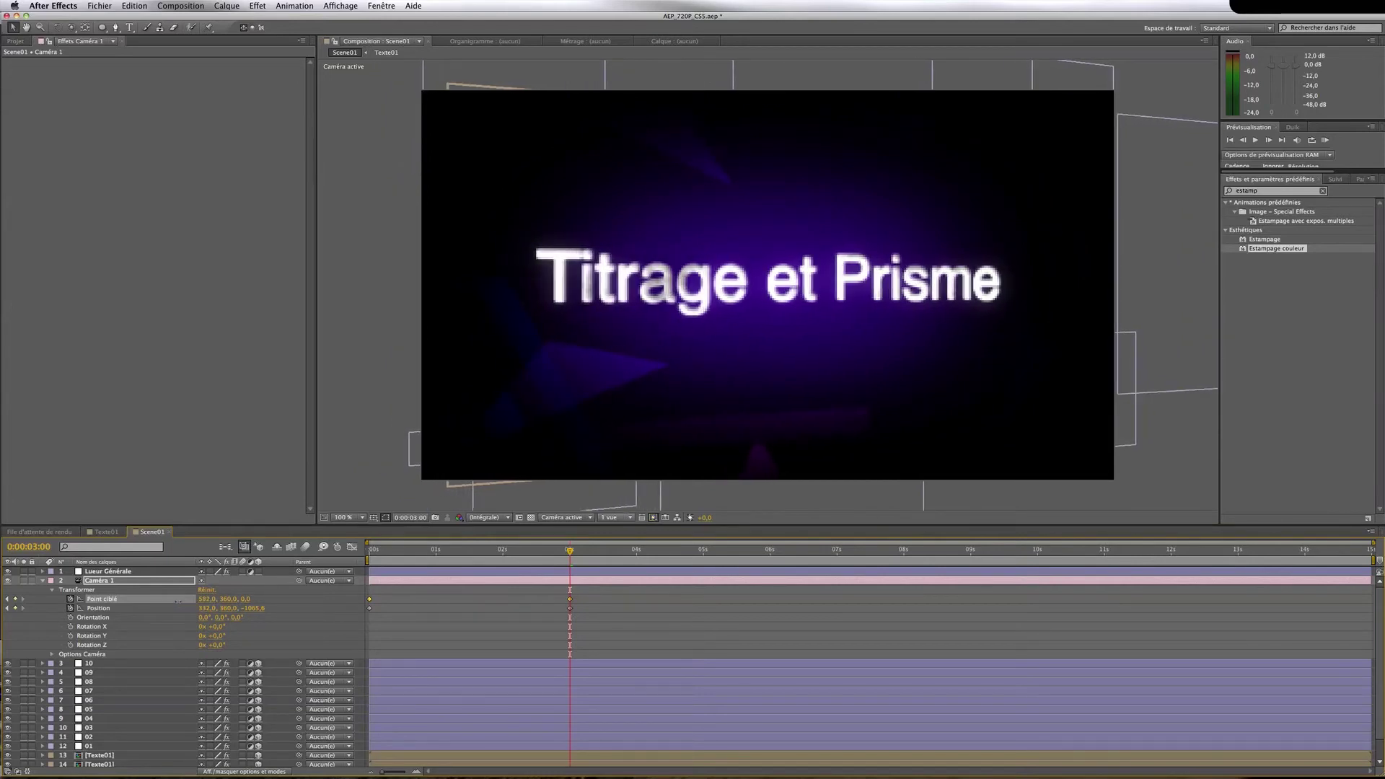
left_click(563, 518)
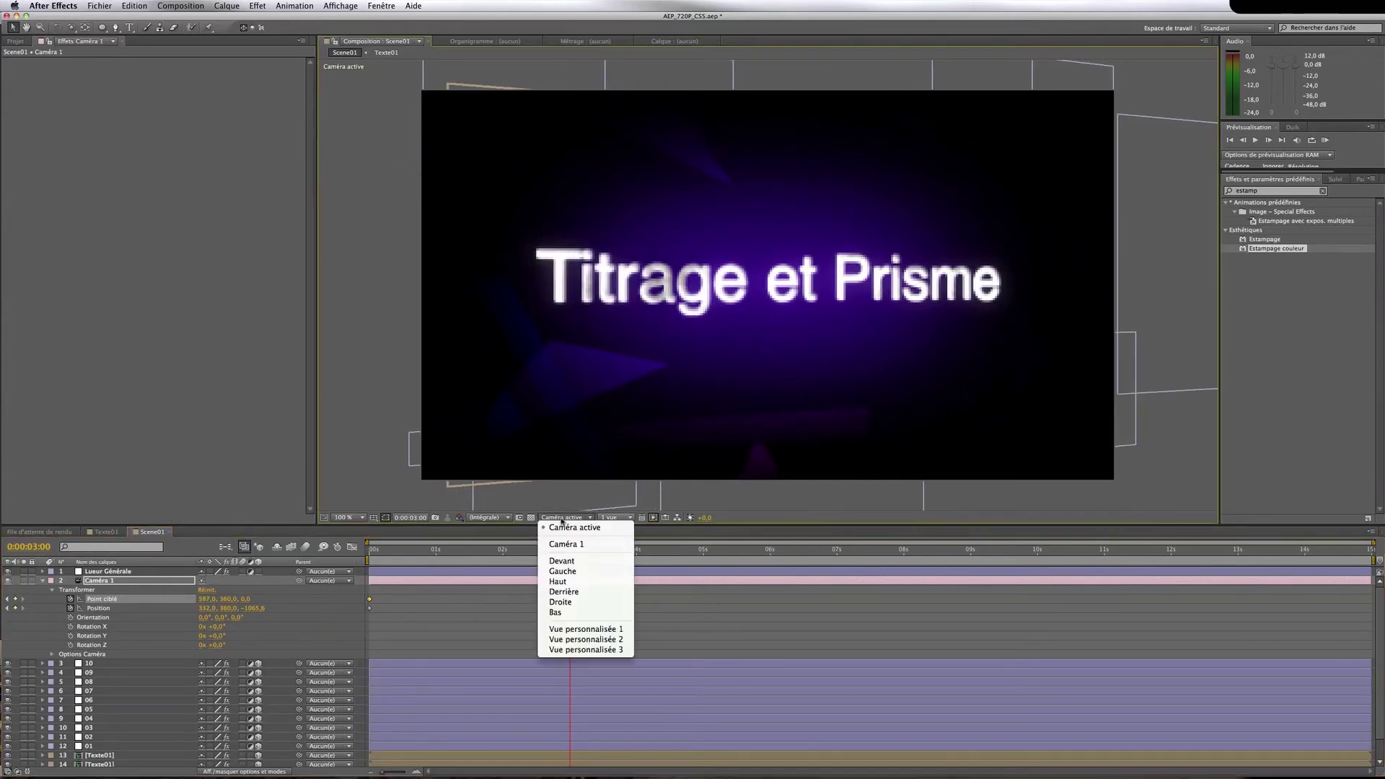
left_click(558, 581)
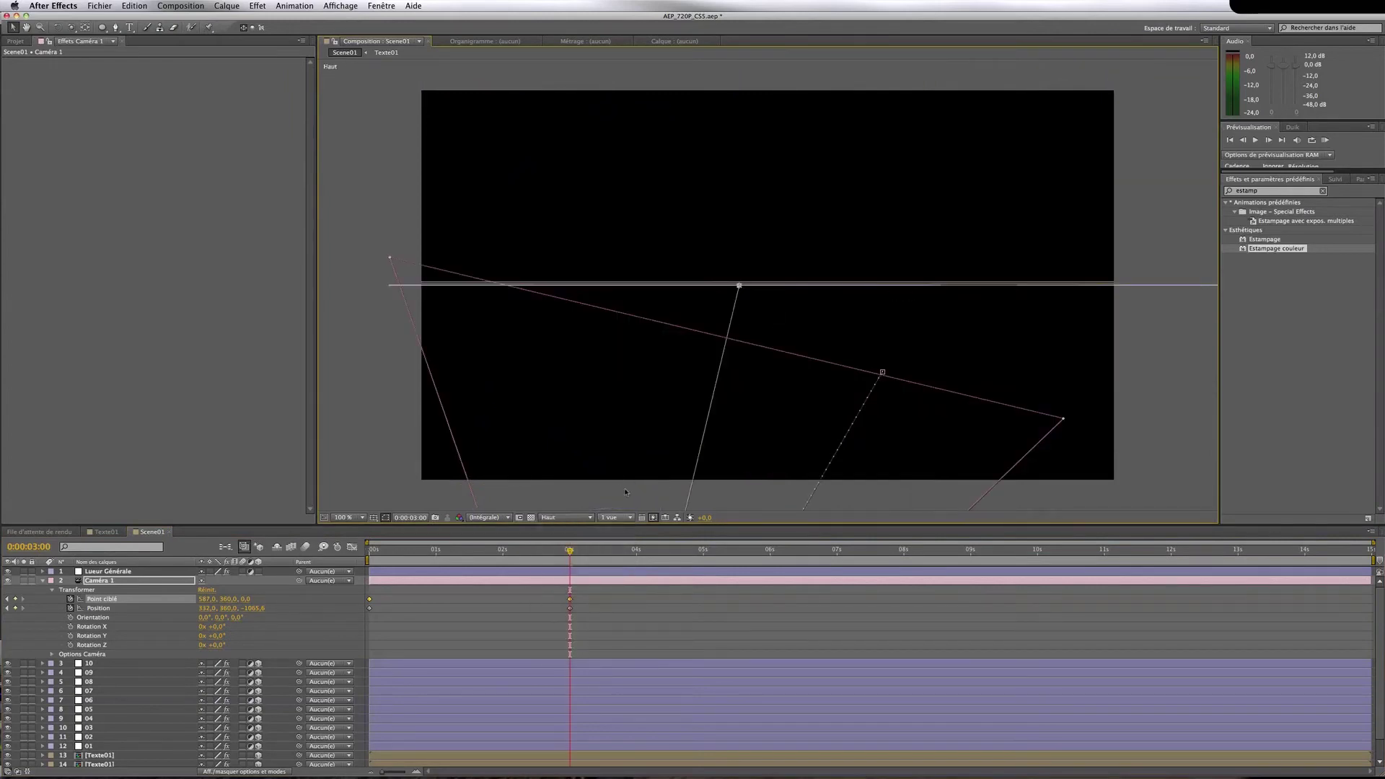
left_click(590, 517)
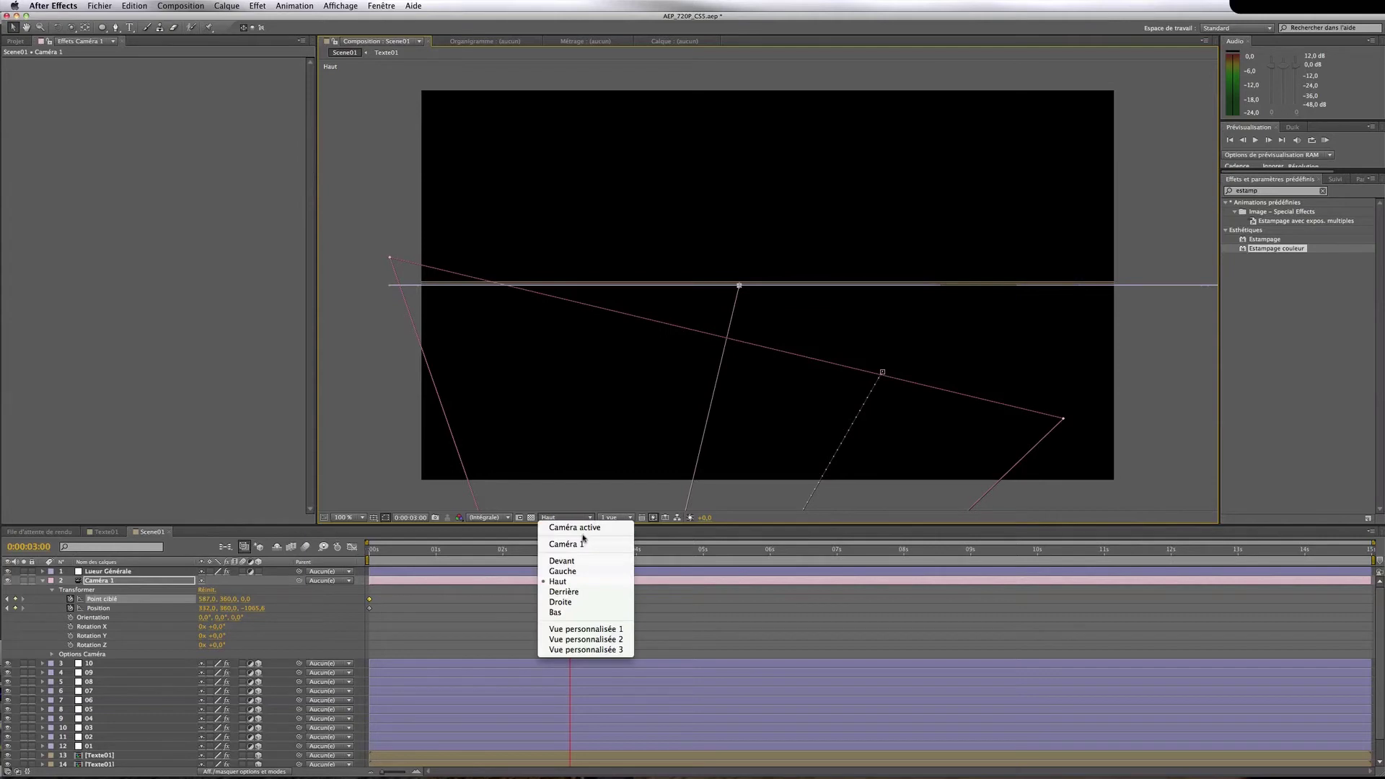
left_click(586, 525)
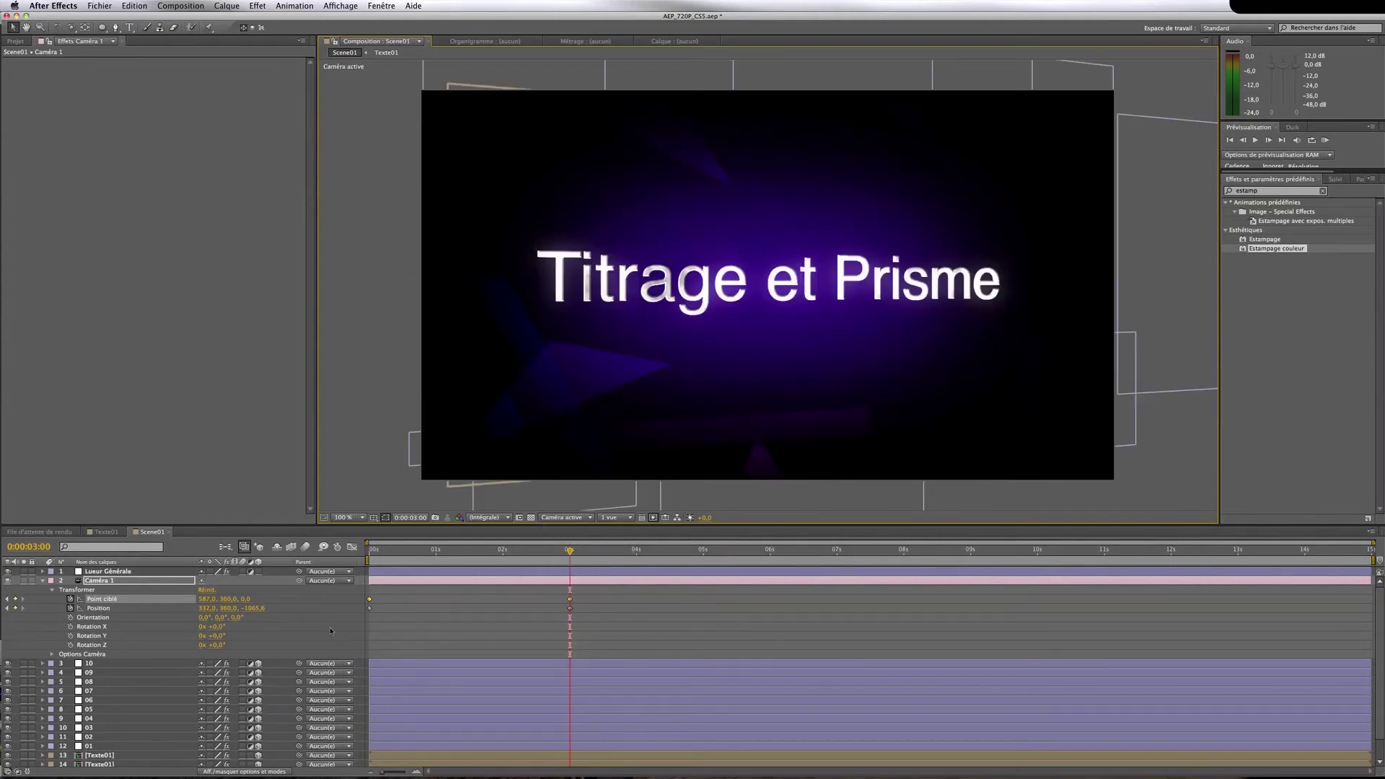
Collapse Caméra 1's properties, play a RAM preview of the camera move and return to the start of the timeline
left_click(330, 631)
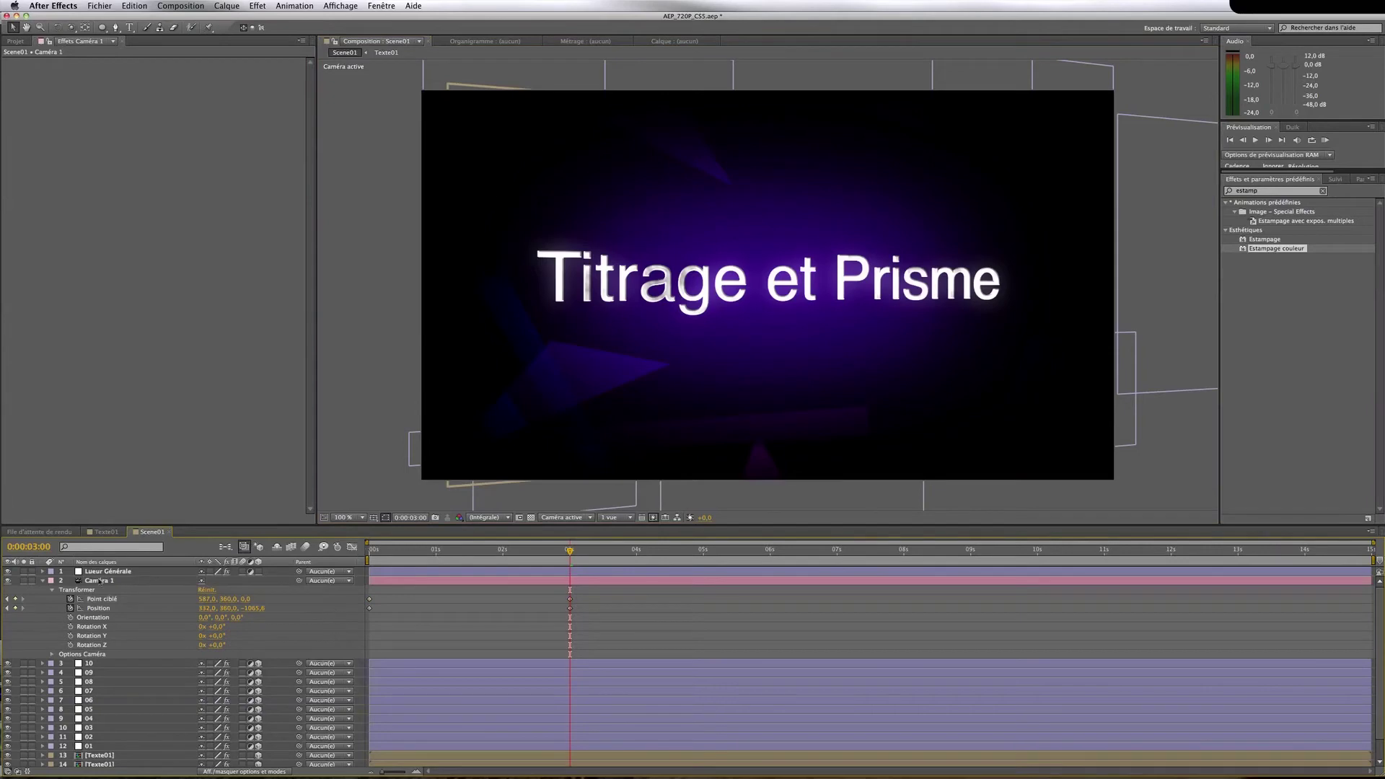
left_click(45, 581)
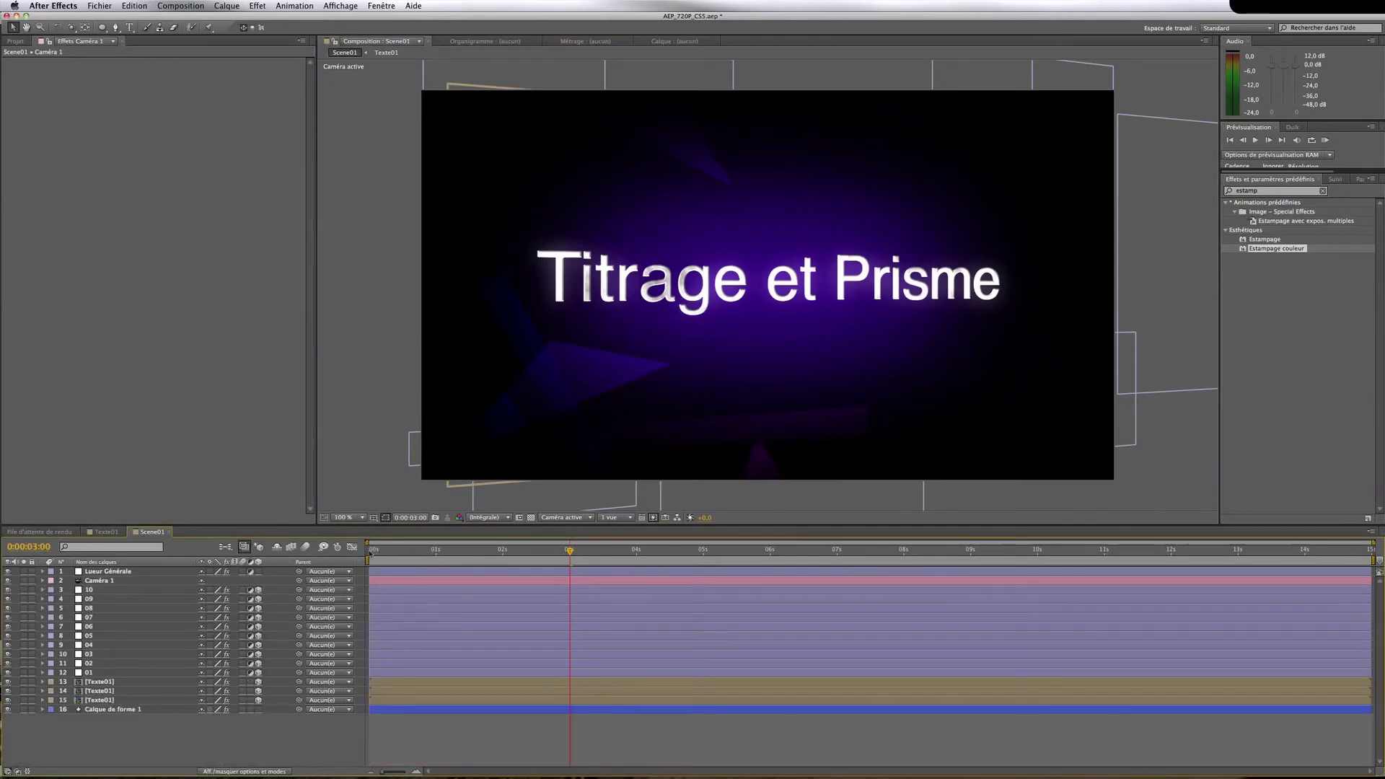
key("KP_0")
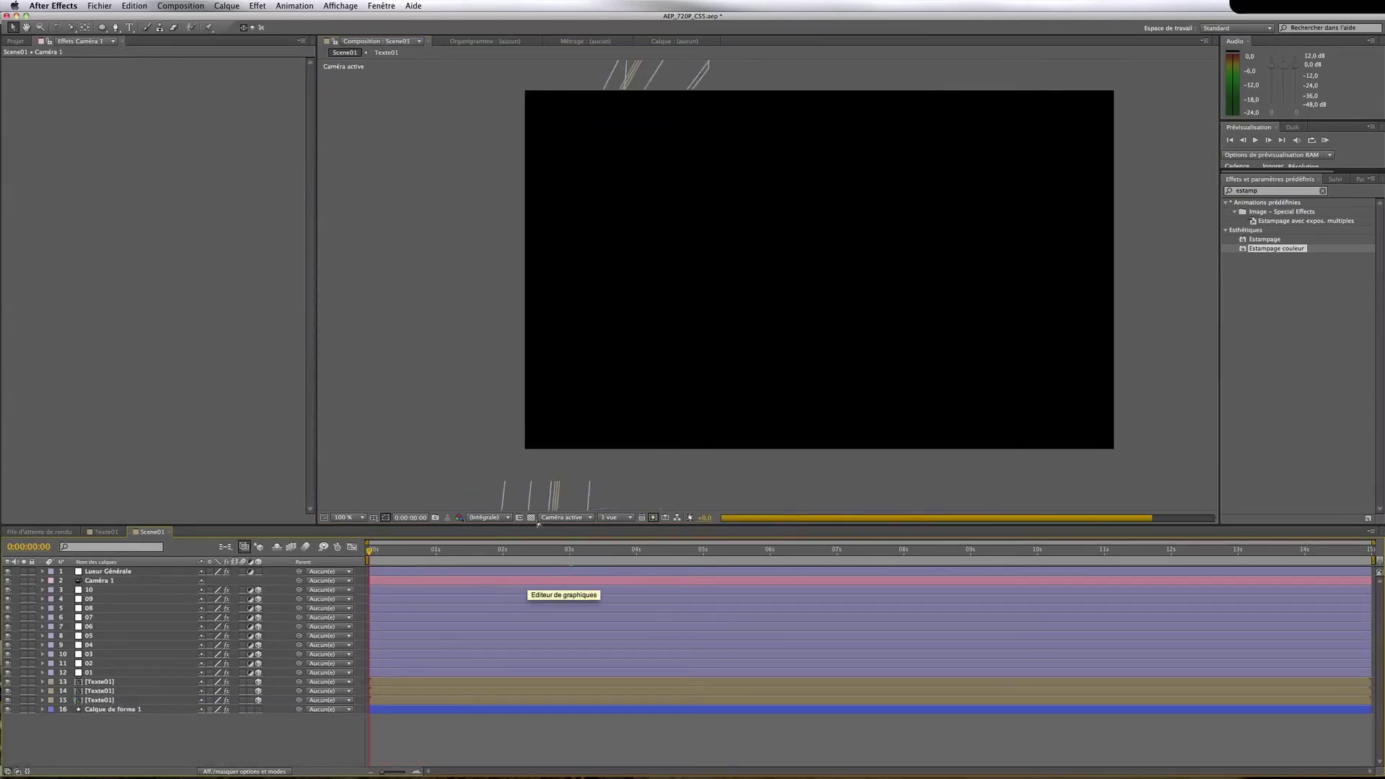
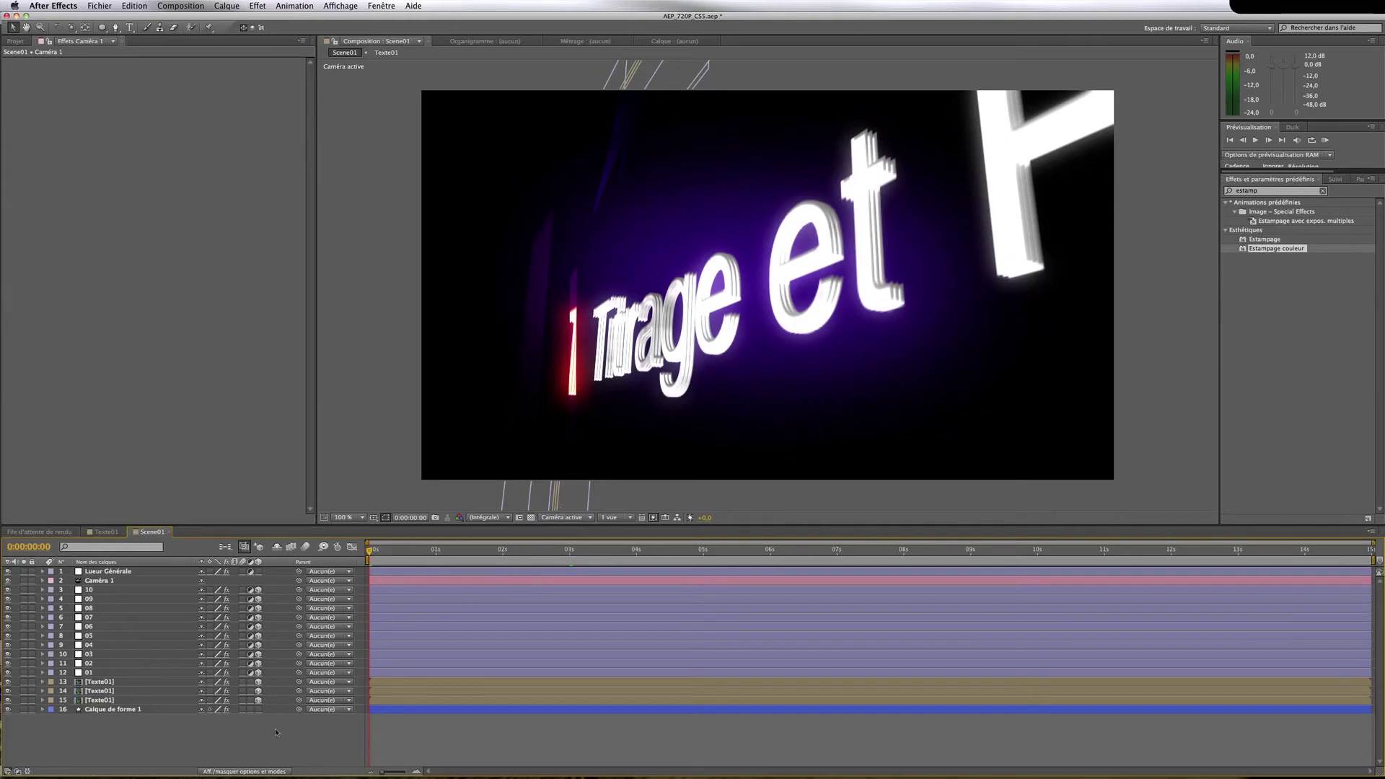
key("KP_0")
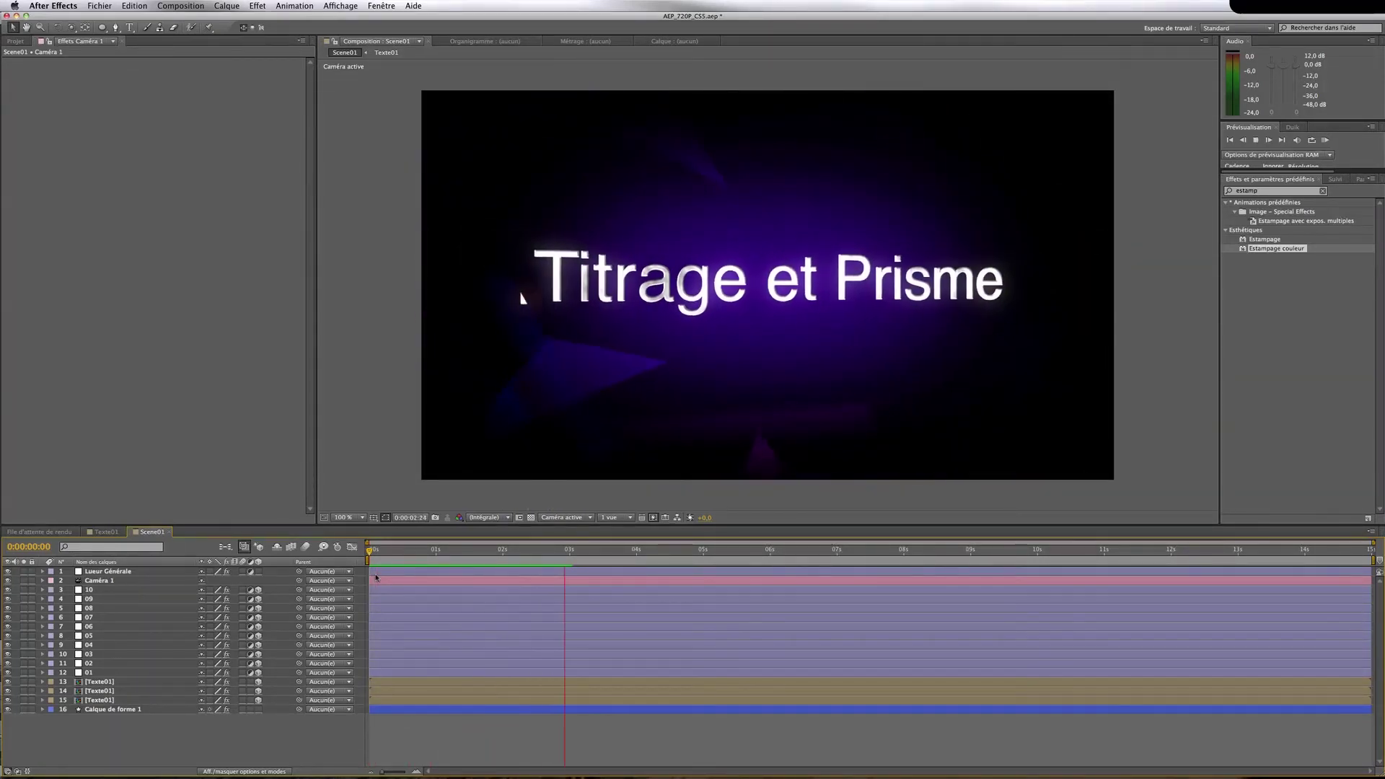
key("space")
left_click_drag(420, 552, 370, 557)
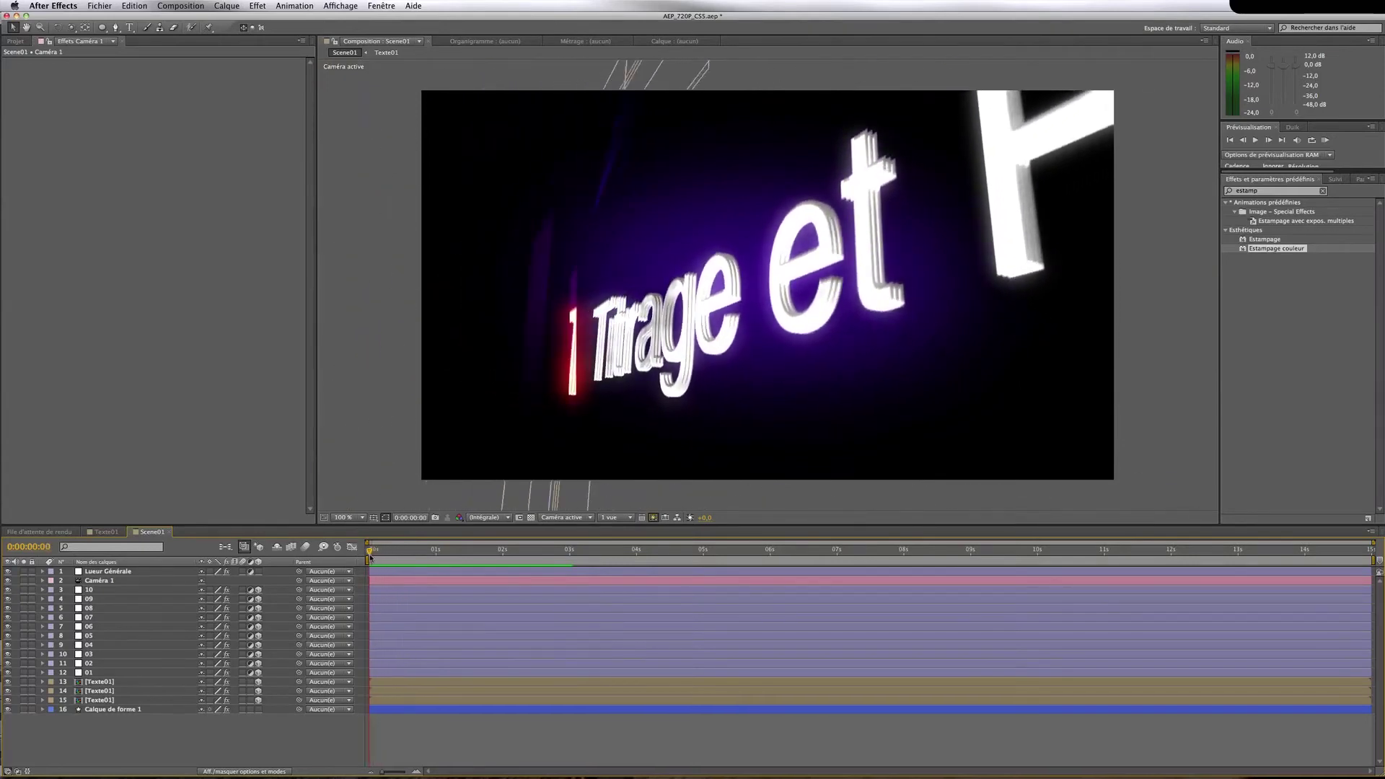
Reveal the rotation properties of the three Texte01 layers and add Rotation X keyframes at 3 seconds
left_click(114, 682)
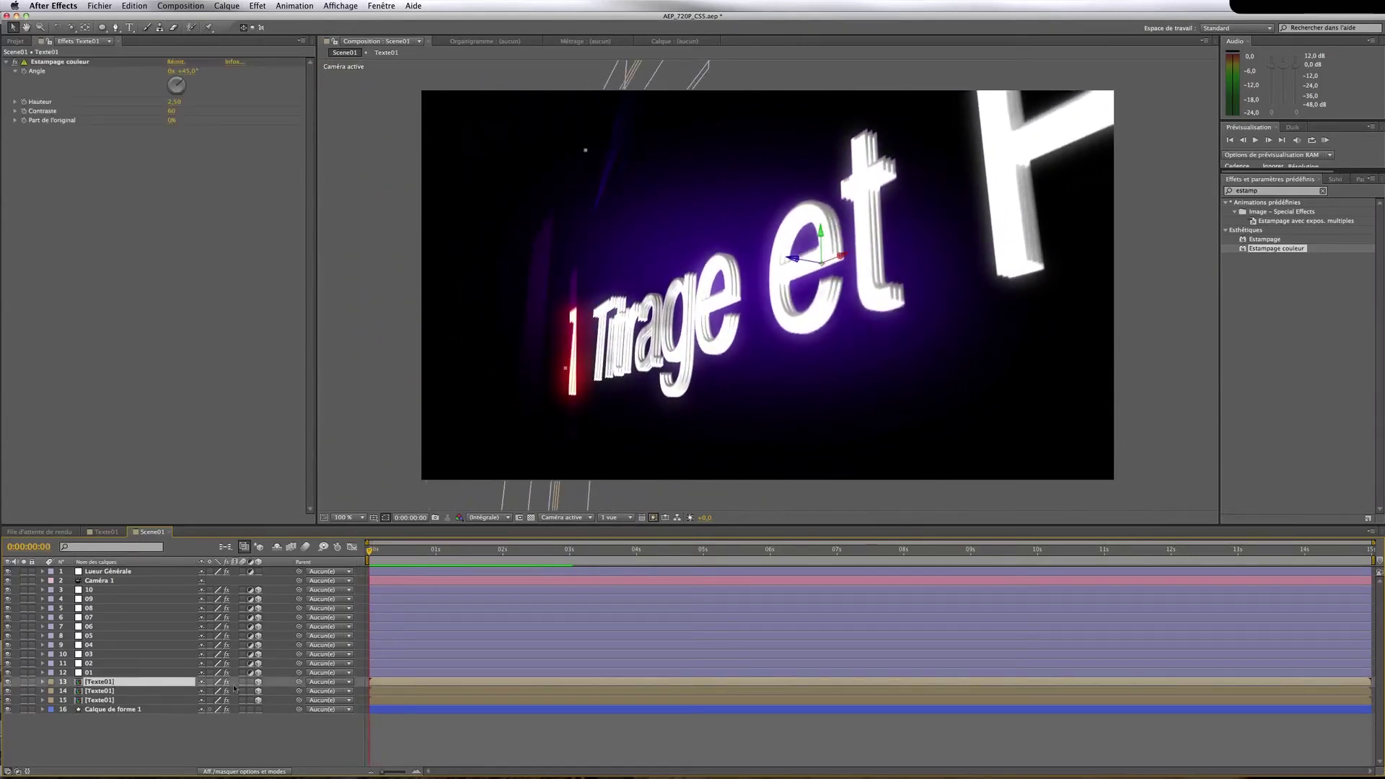
left_click(275, 701, "shift")
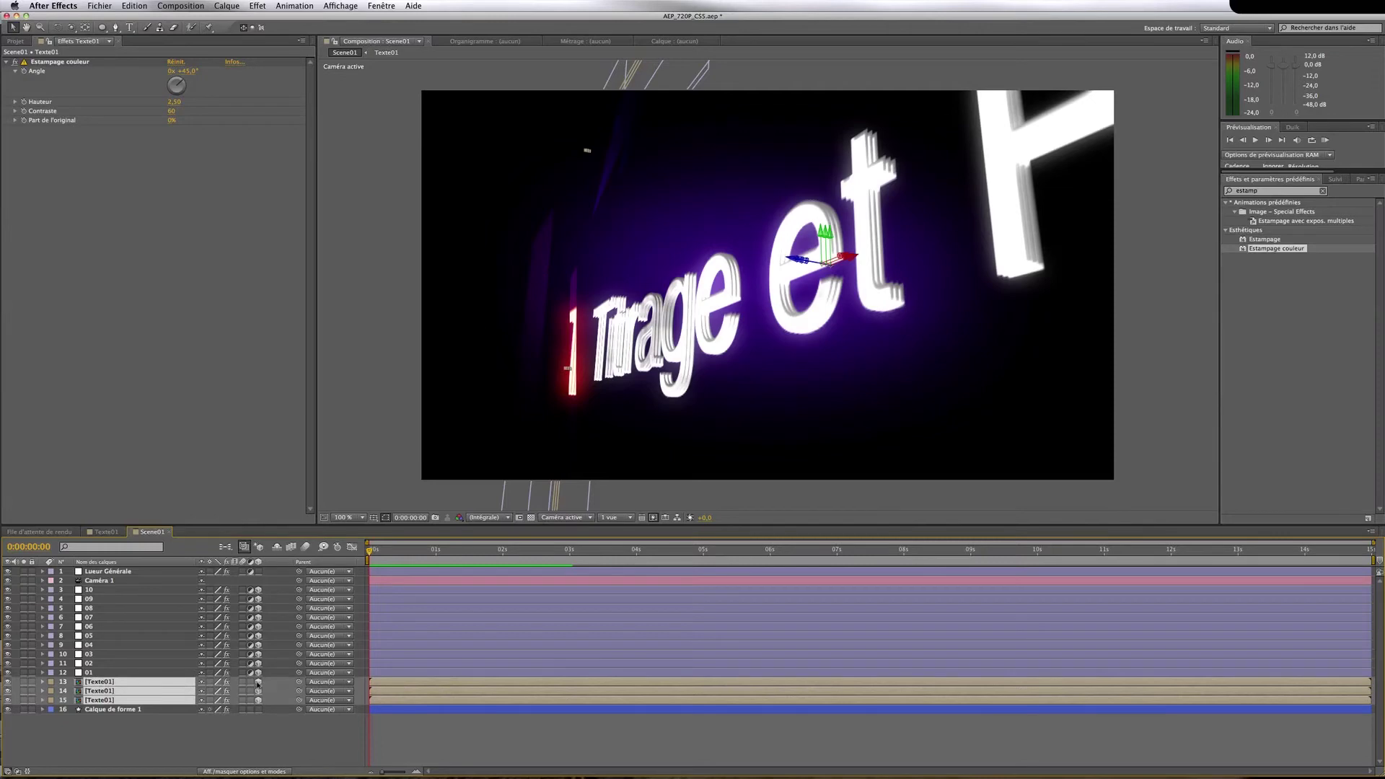
key("r")
scroll(282, 684, "down", 3)
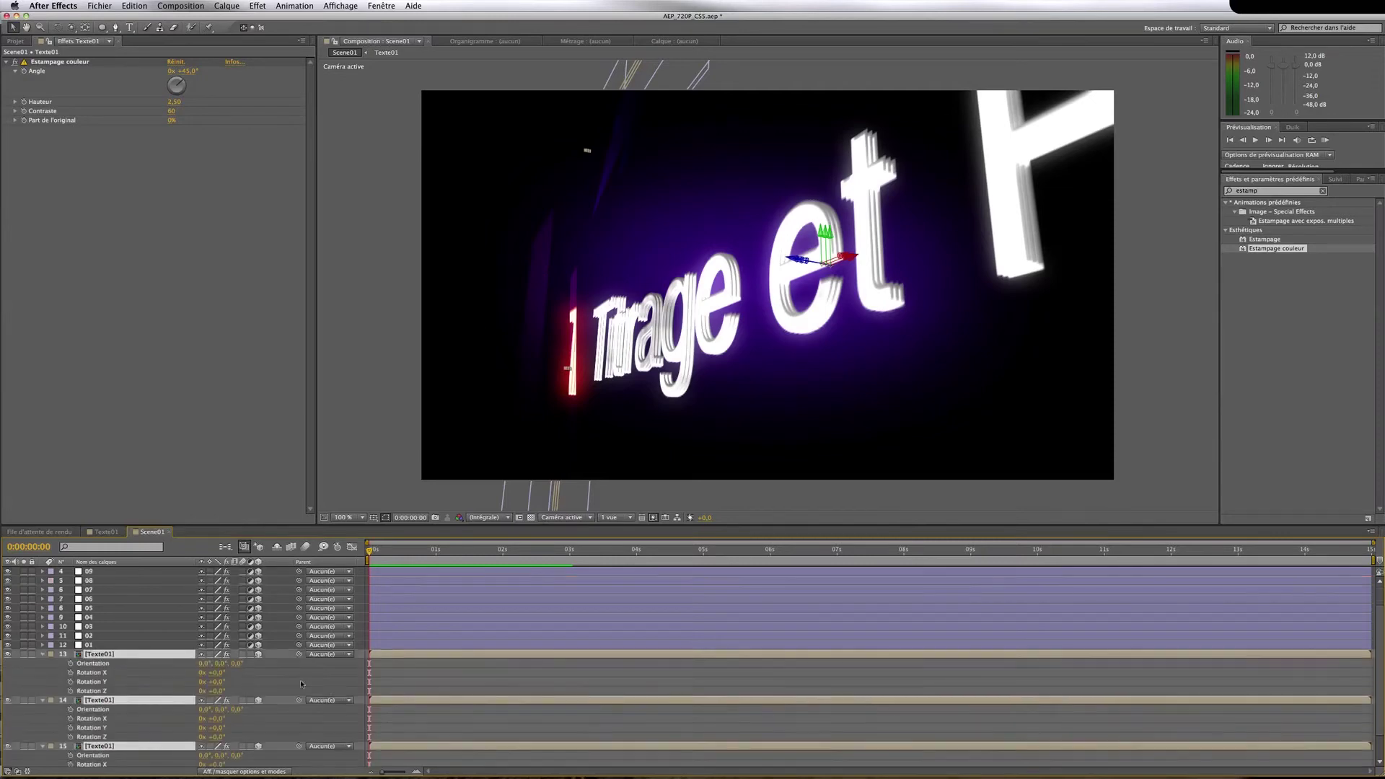
left_click(569, 559)
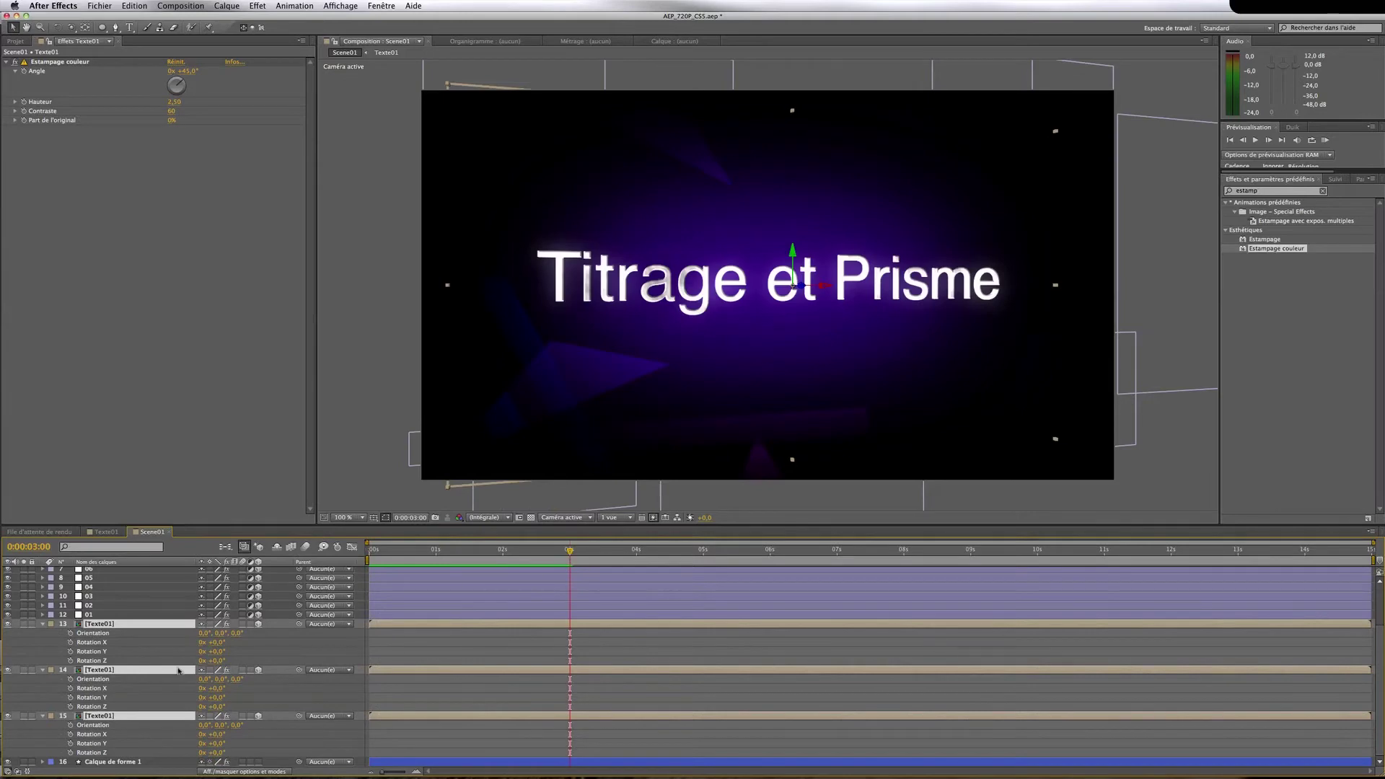
left_click(71, 642)
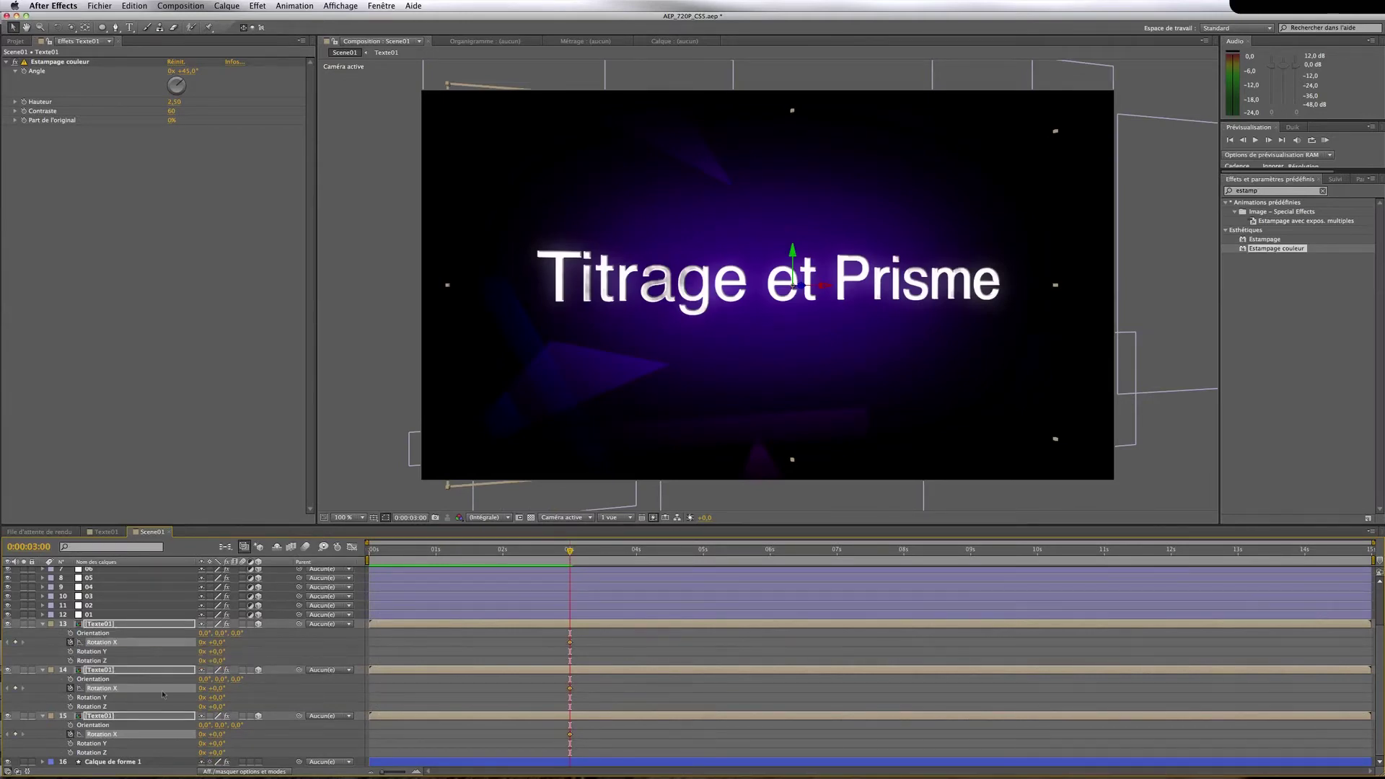
At 0 seconds, set Rotation X of the three Texte01 layers to about -66° and preview the animation
left_click(372, 552)
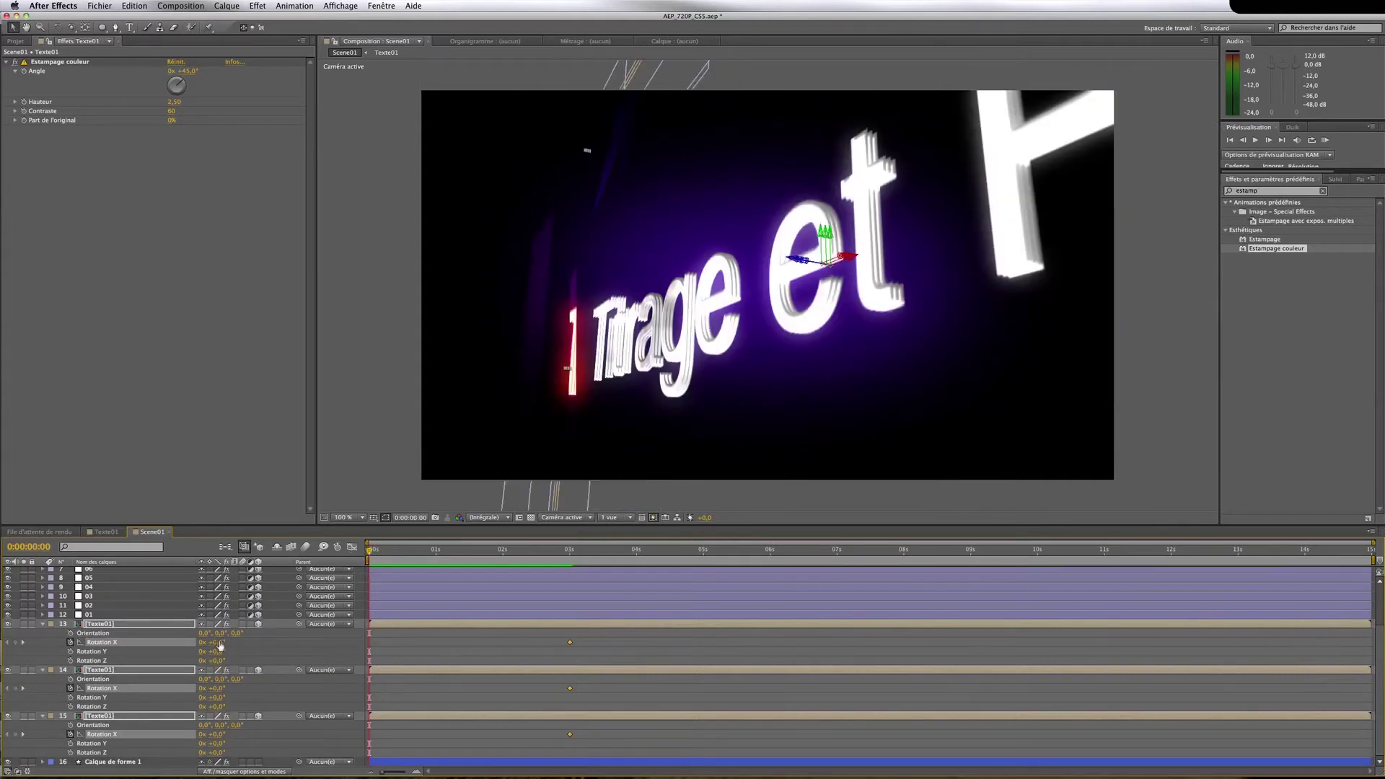
left_click_drag(218, 642, 172, 642)
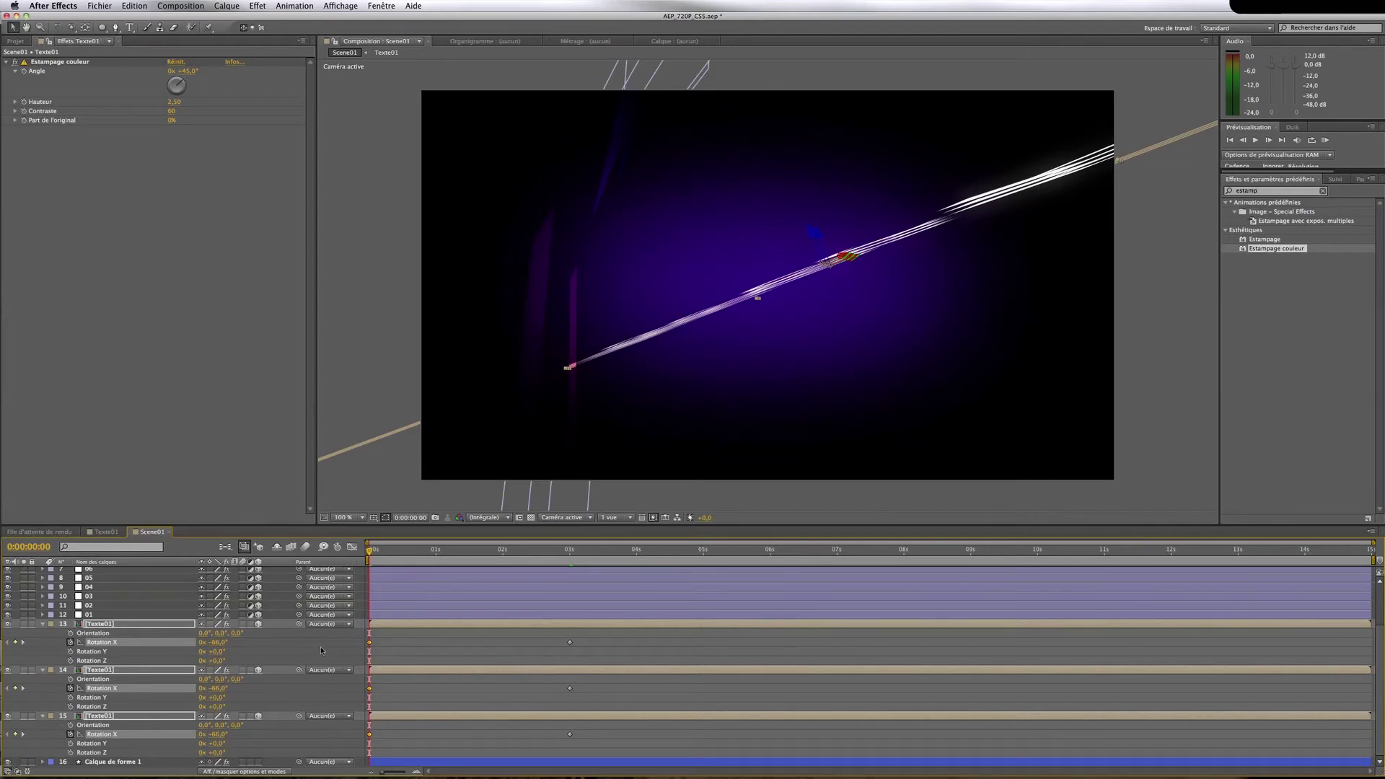
left_click(321, 650)
key("KP_0")
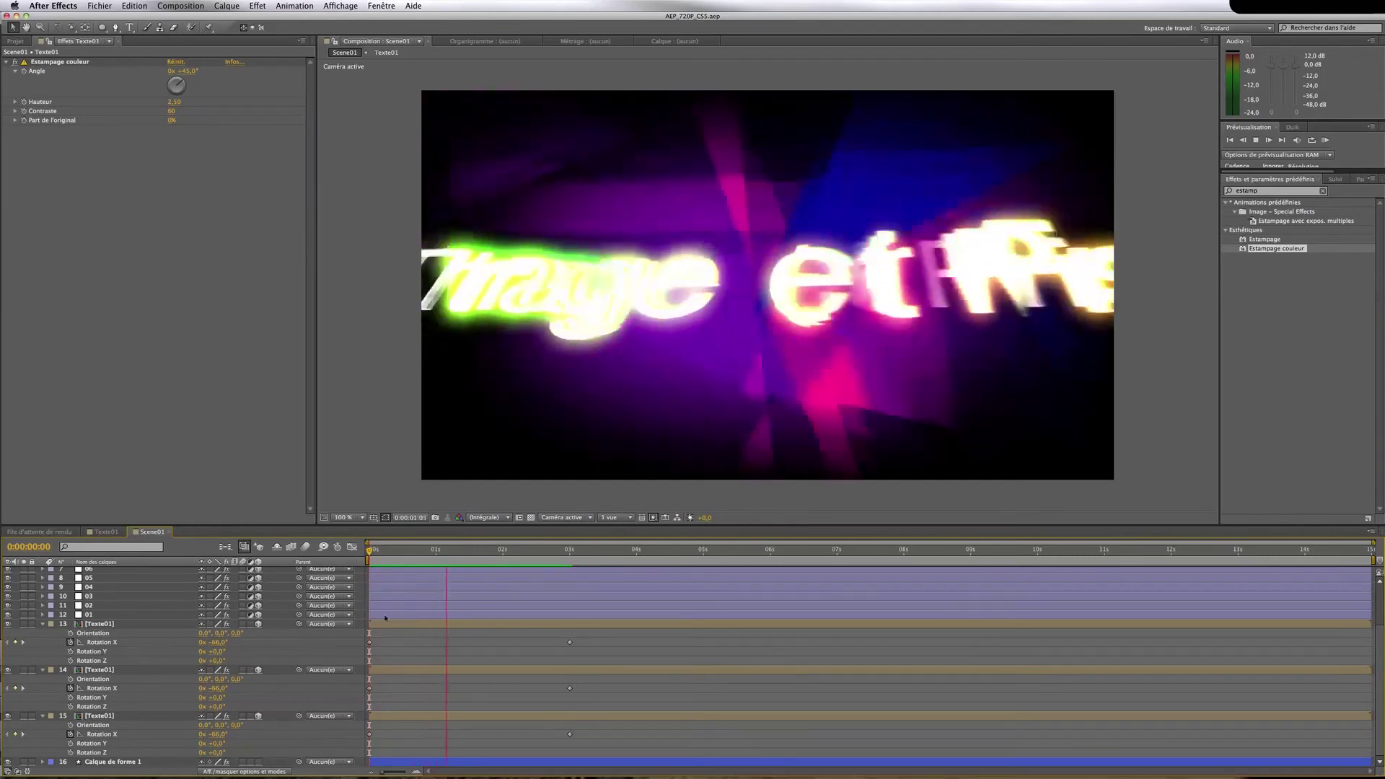
Add Rotation Z keyframes to the three Texte01 layers at 3 seconds
key("k")
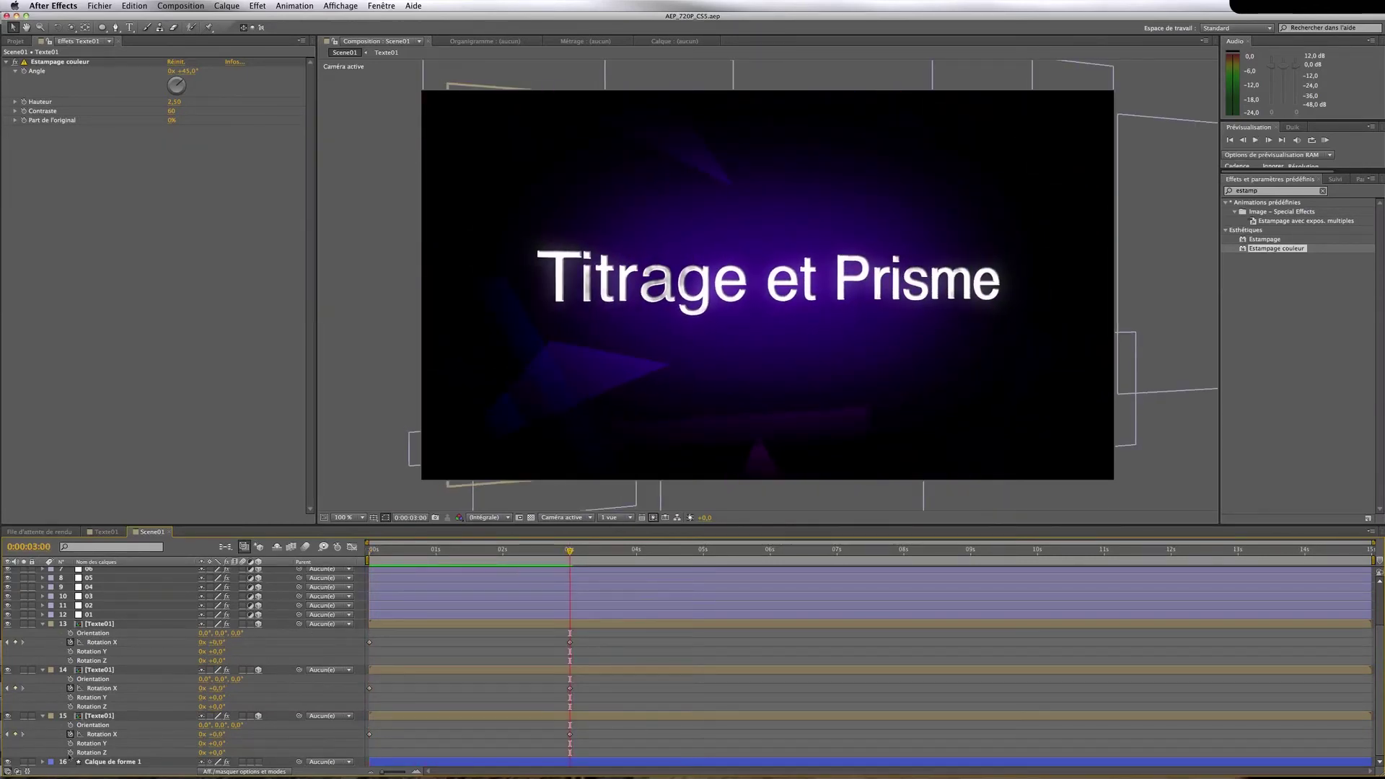
left_click(70, 752)
left_click(70, 707)
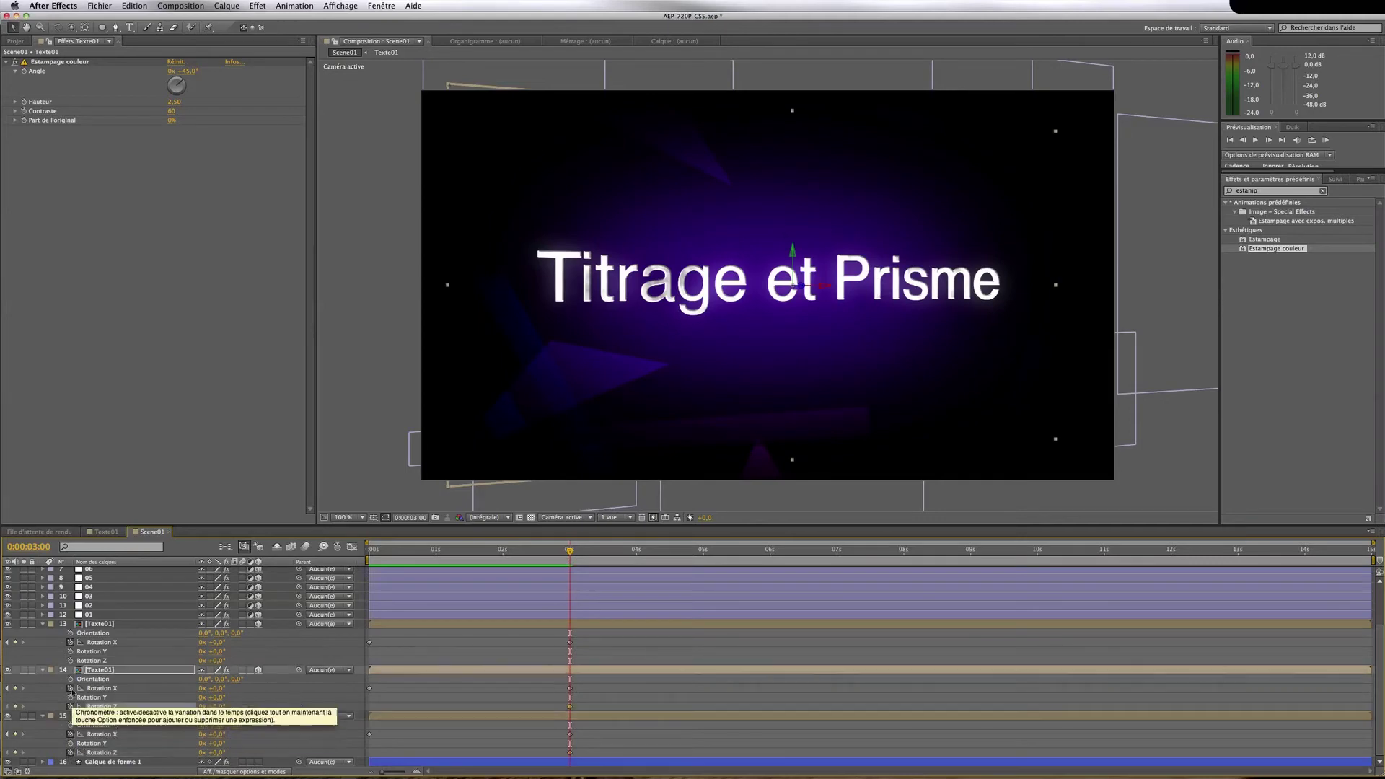
left_click(70, 660)
At 0 seconds, set Rotation Z of the three Texte01 layers to about -15° and collapse their properties
key("Home")
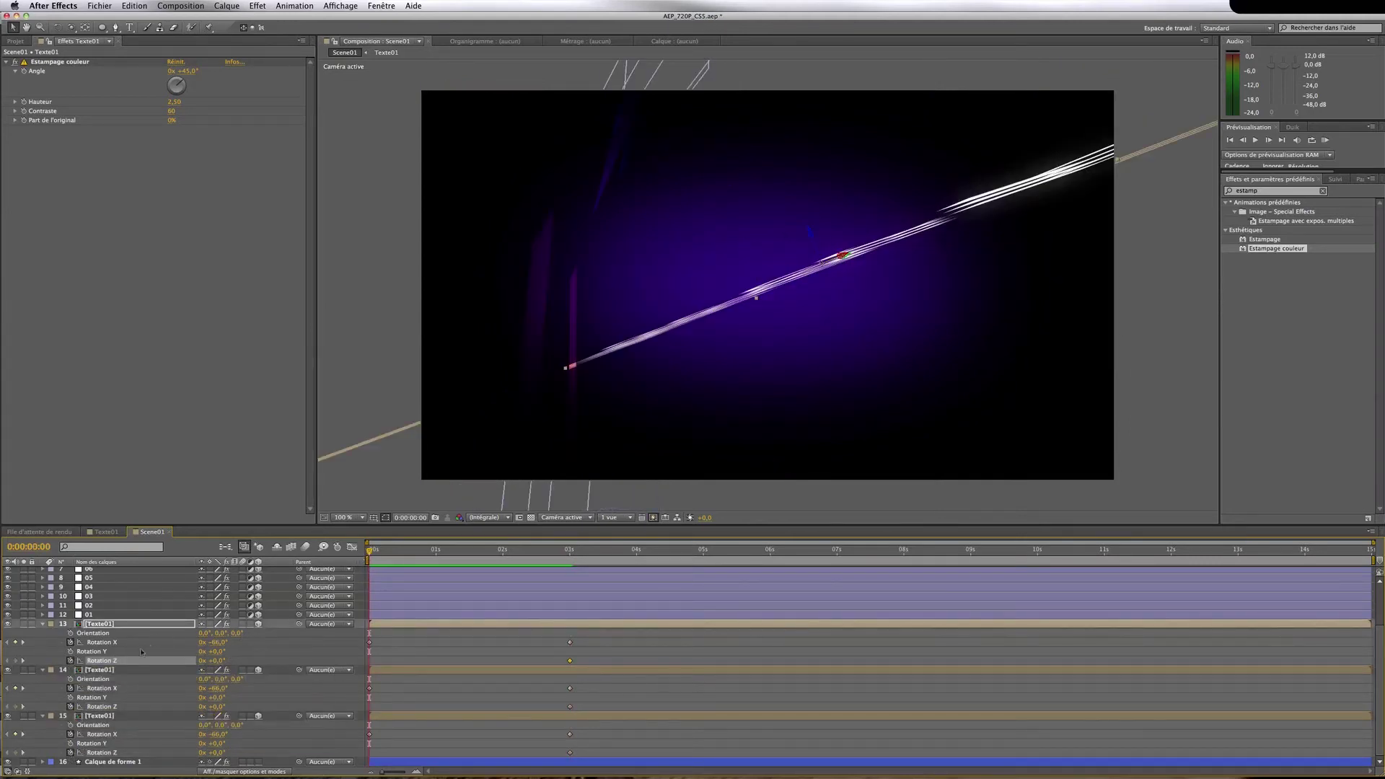
left_click(100, 706, "shift")
left_click(99, 753, "shift")
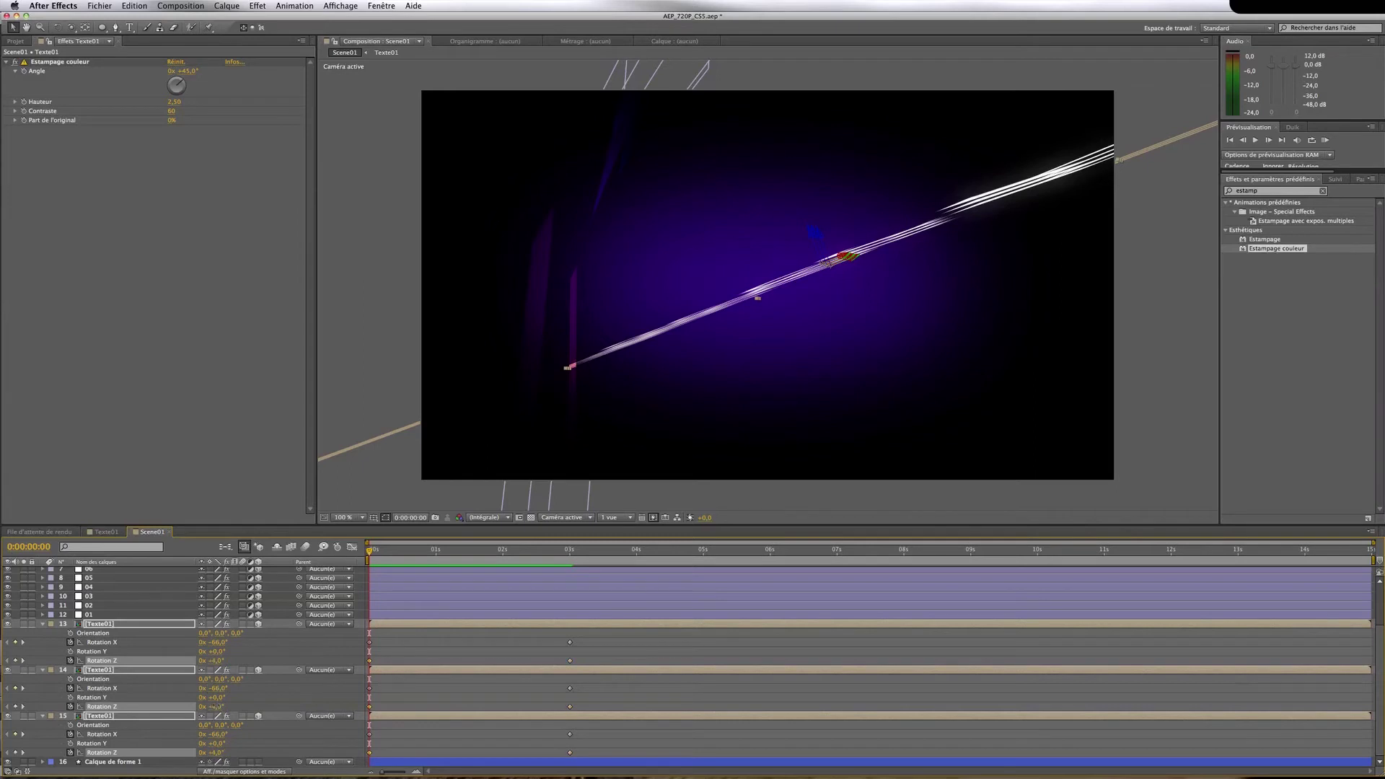
left_click_drag(210, 706, 193, 707)
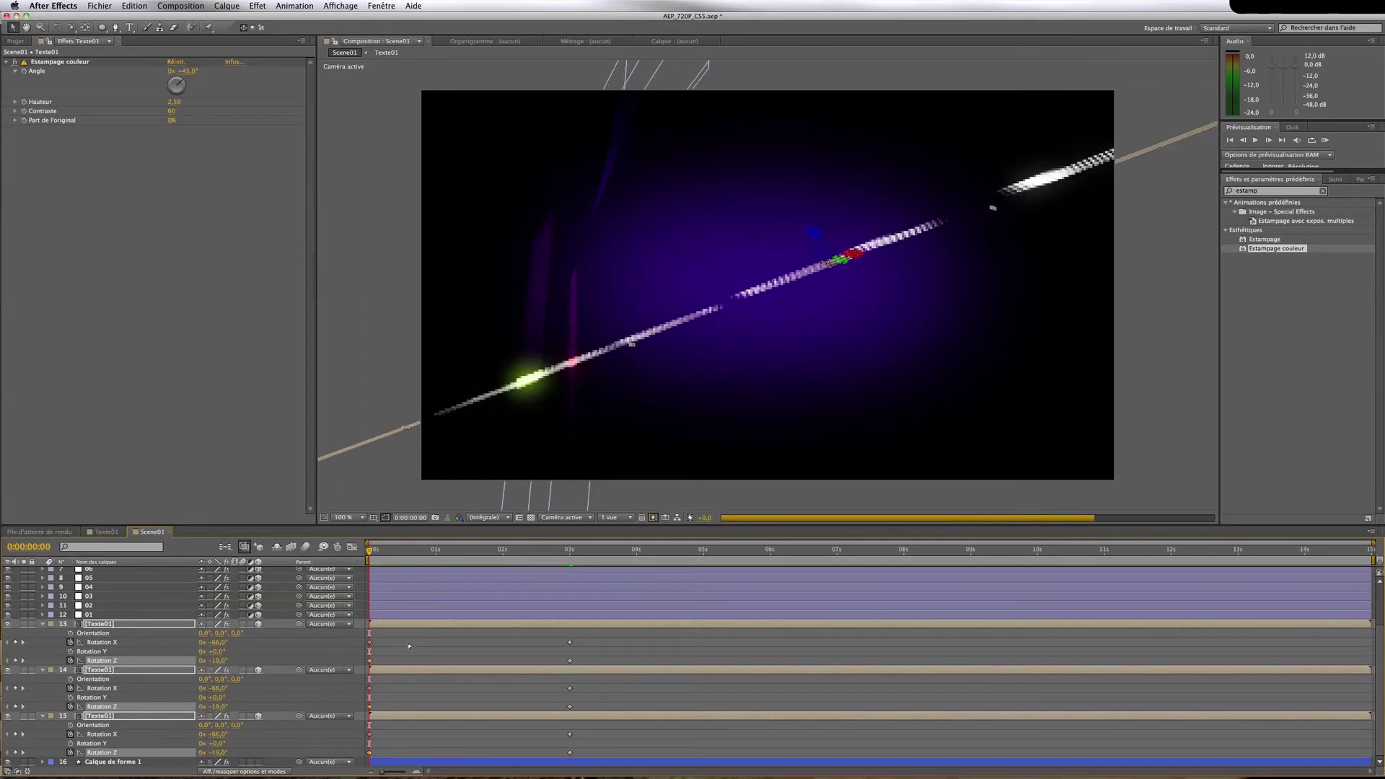
key("u")
left_click(141, 738)
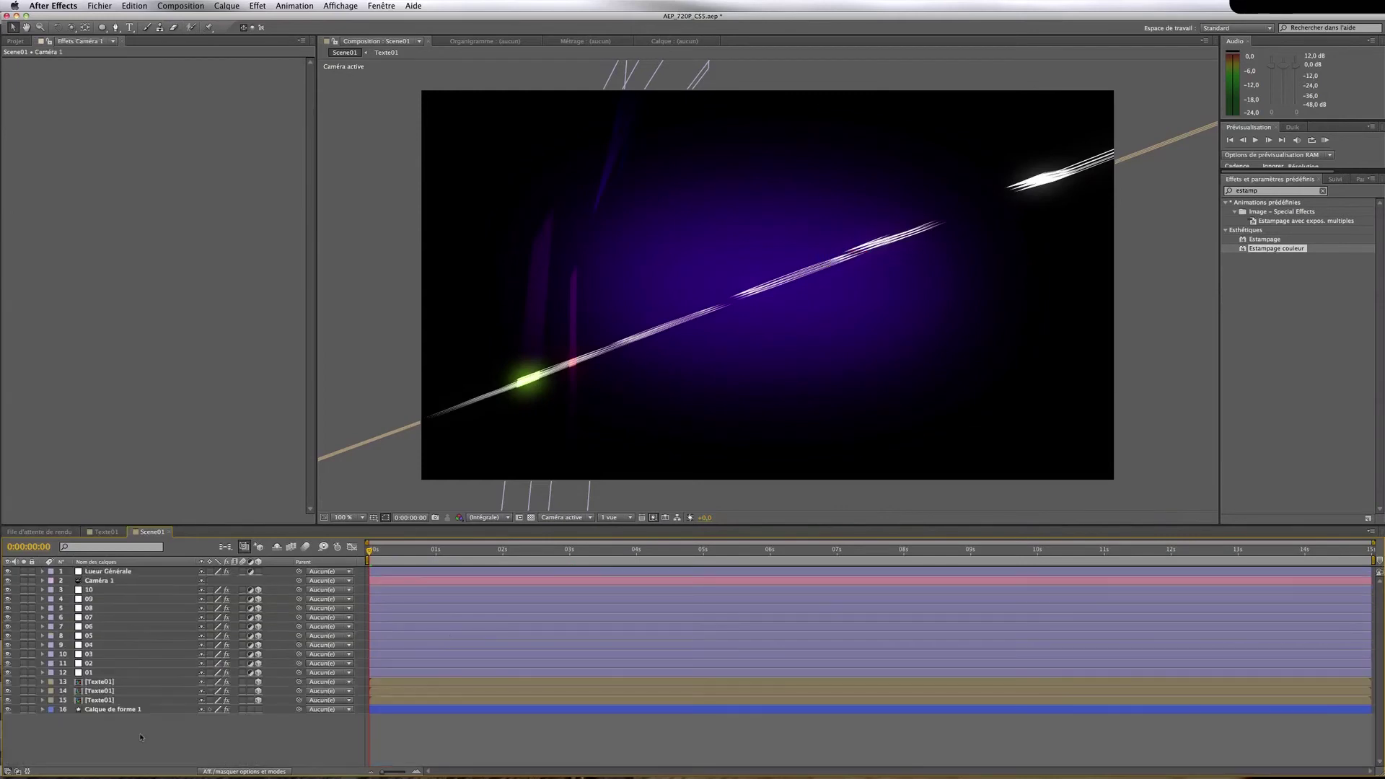
Find the Flou accéléré effect and apply it to the Lueur Générale layer
left_click(108, 572)
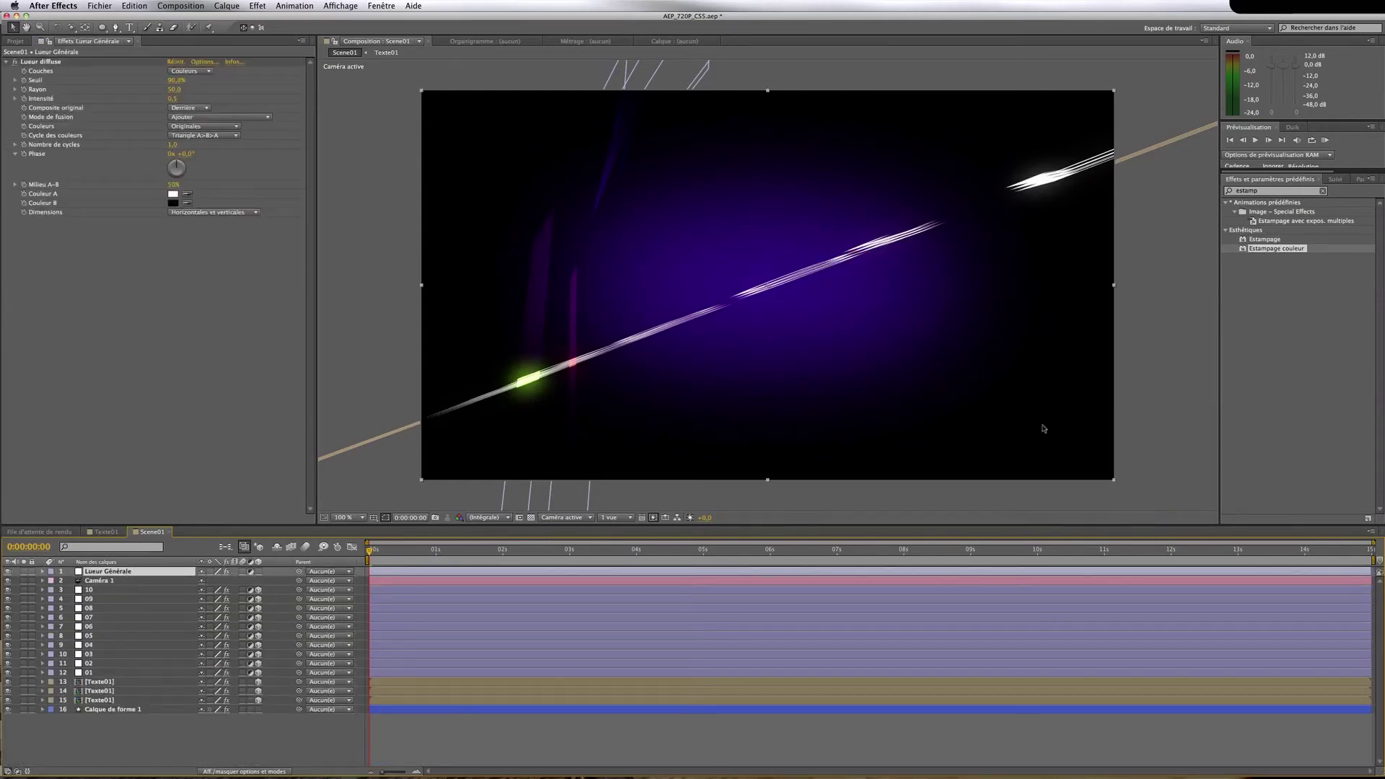
left_click(1273, 191)
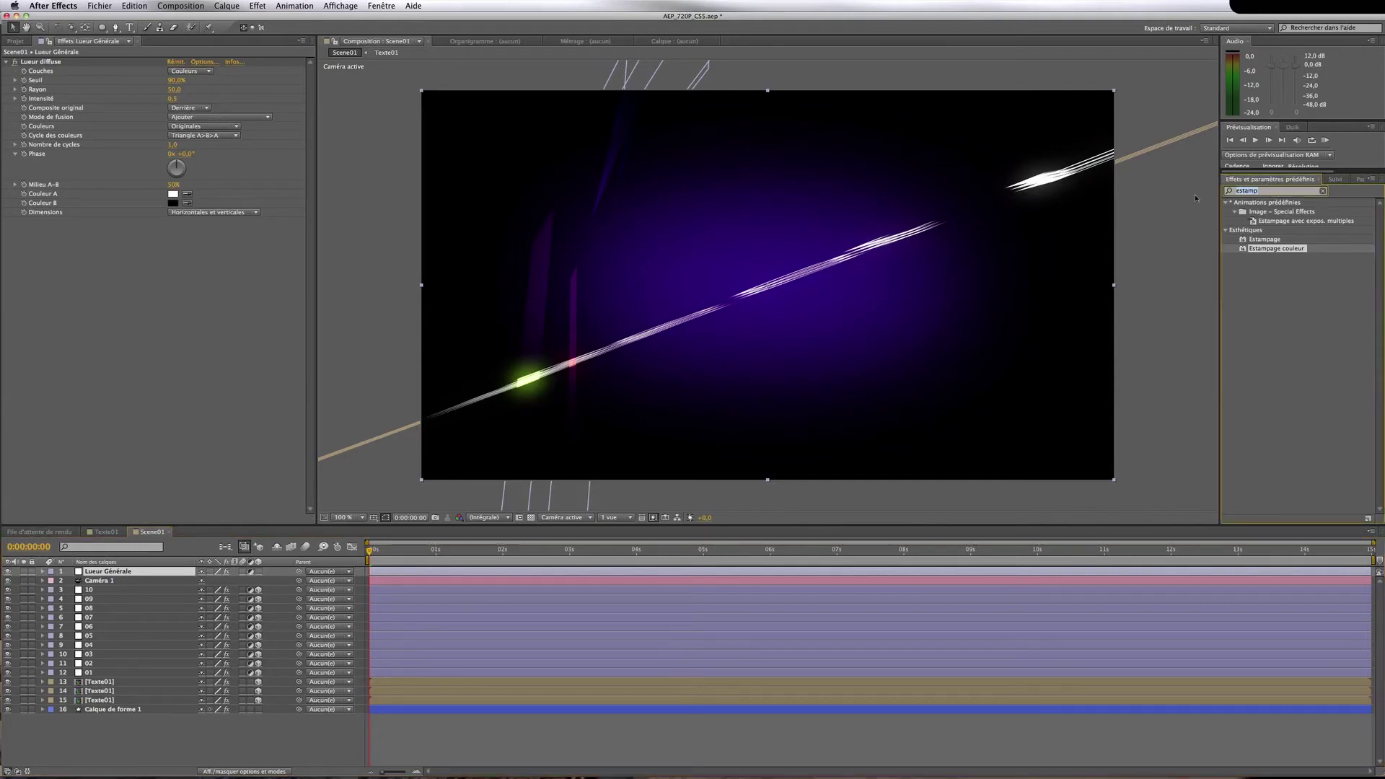
type("lou")
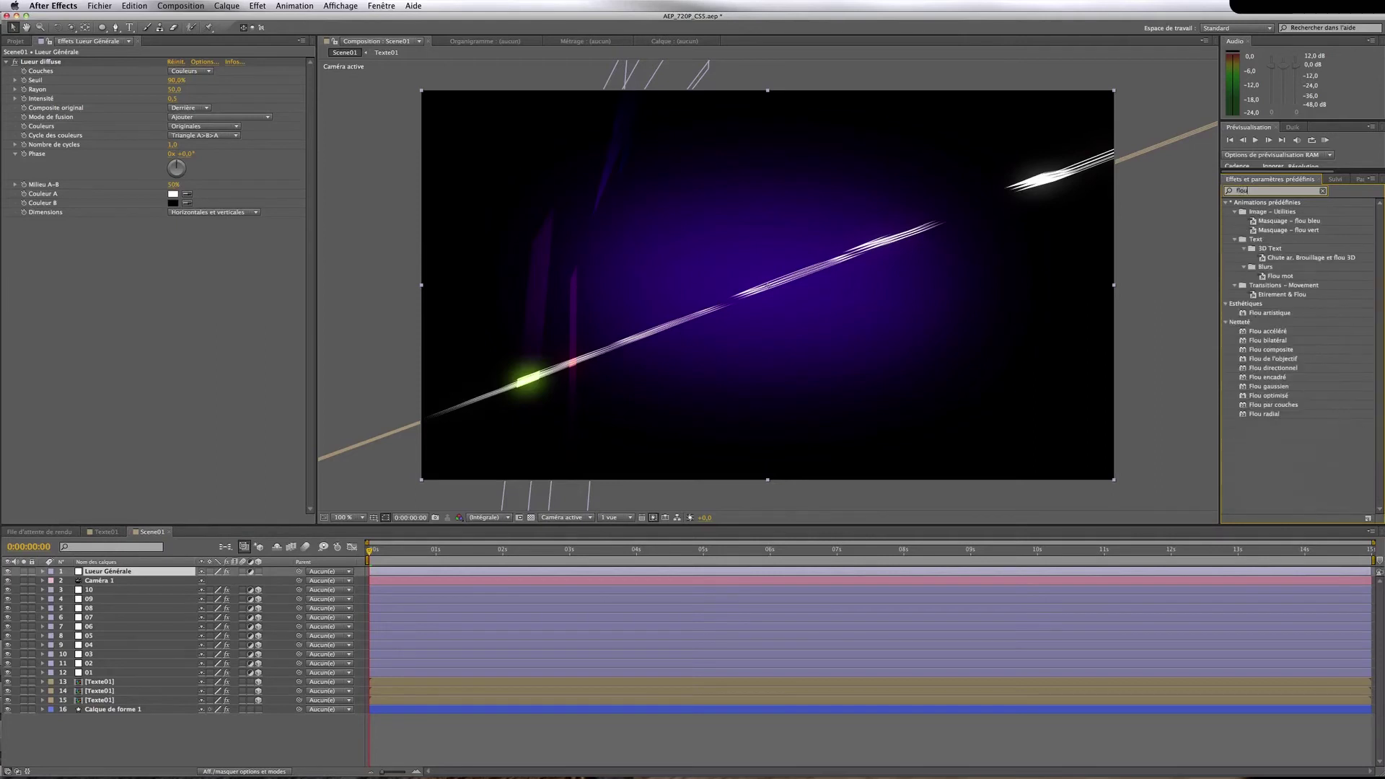
left_click_drag(1256, 332, 1202, 351)
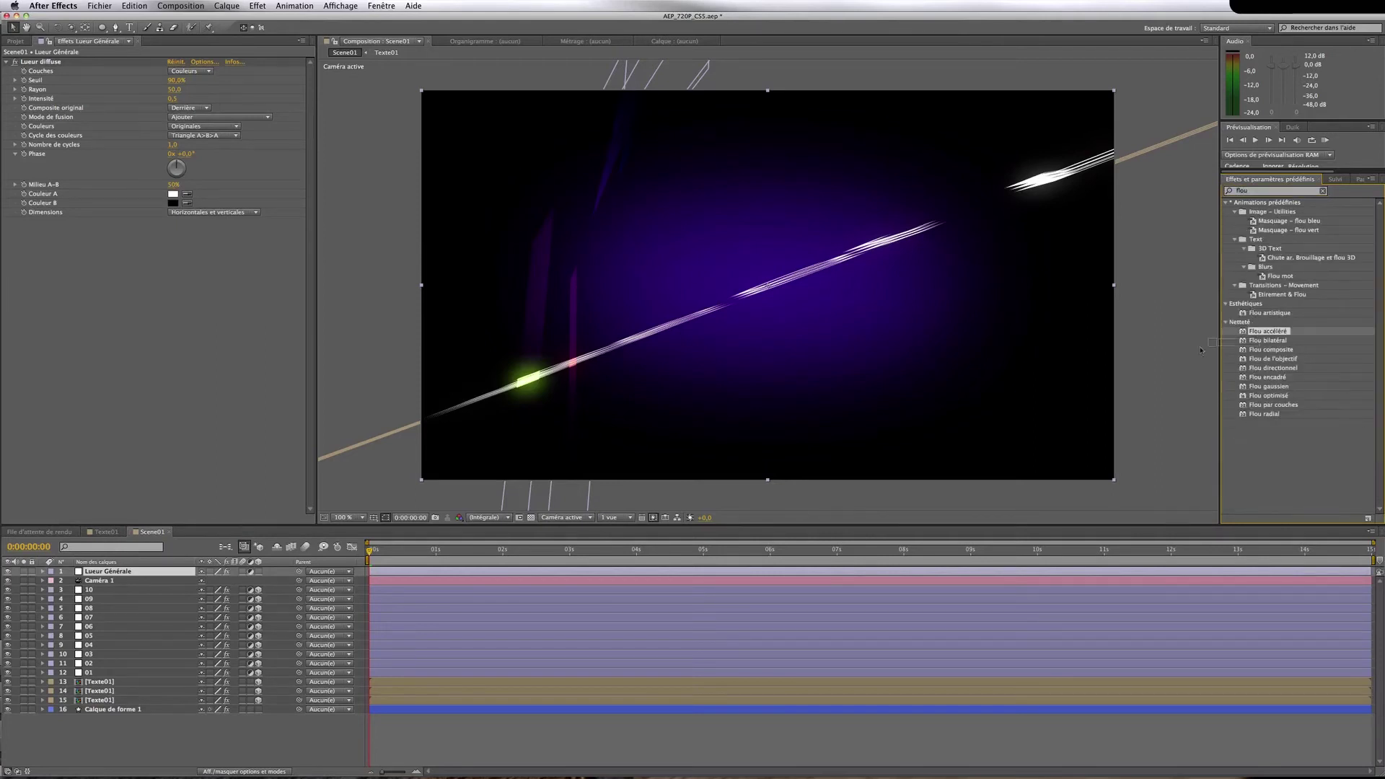
left_click_drag(390, 577, 390, 575)
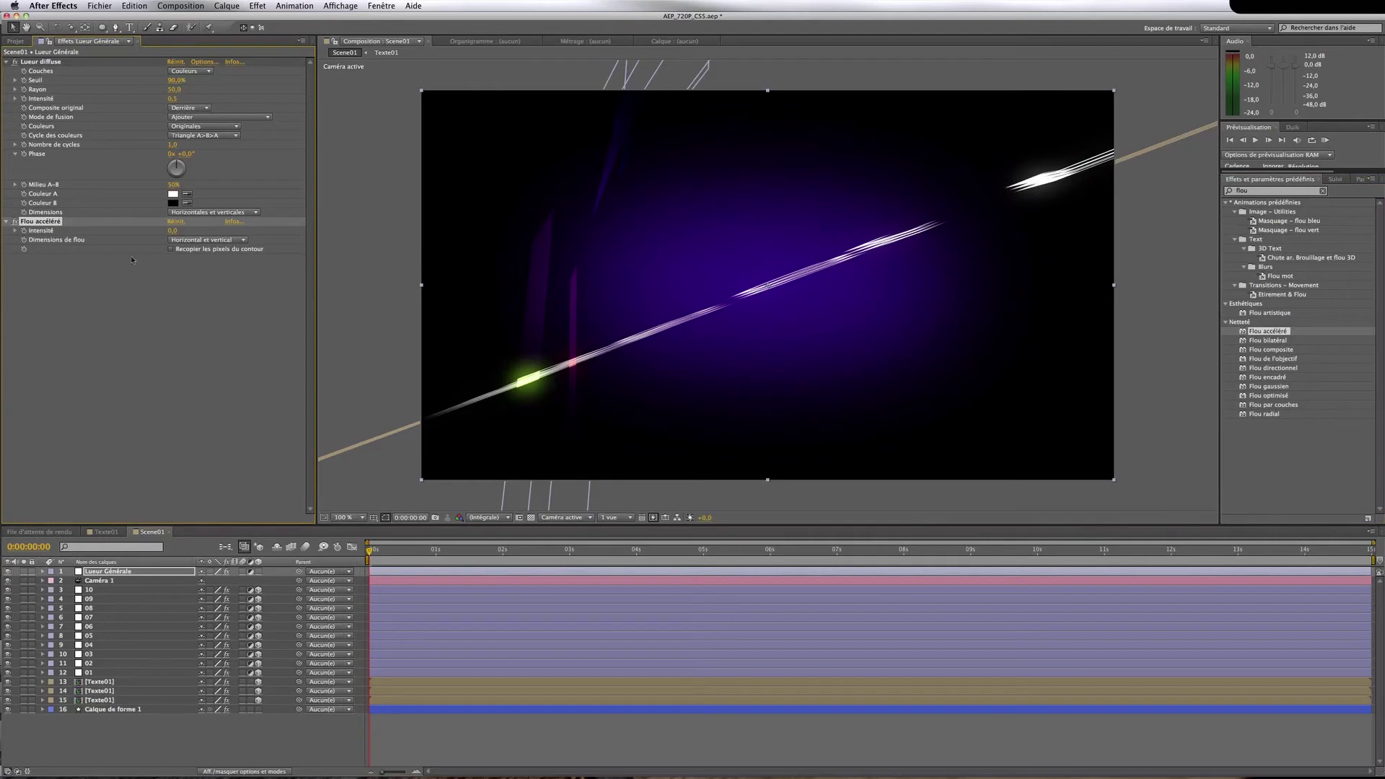
Set Flou accéléré's Intensité to 100 and add a keyframe for it at 0 seconds
left_click(173, 232)
type("100")
key("Return")
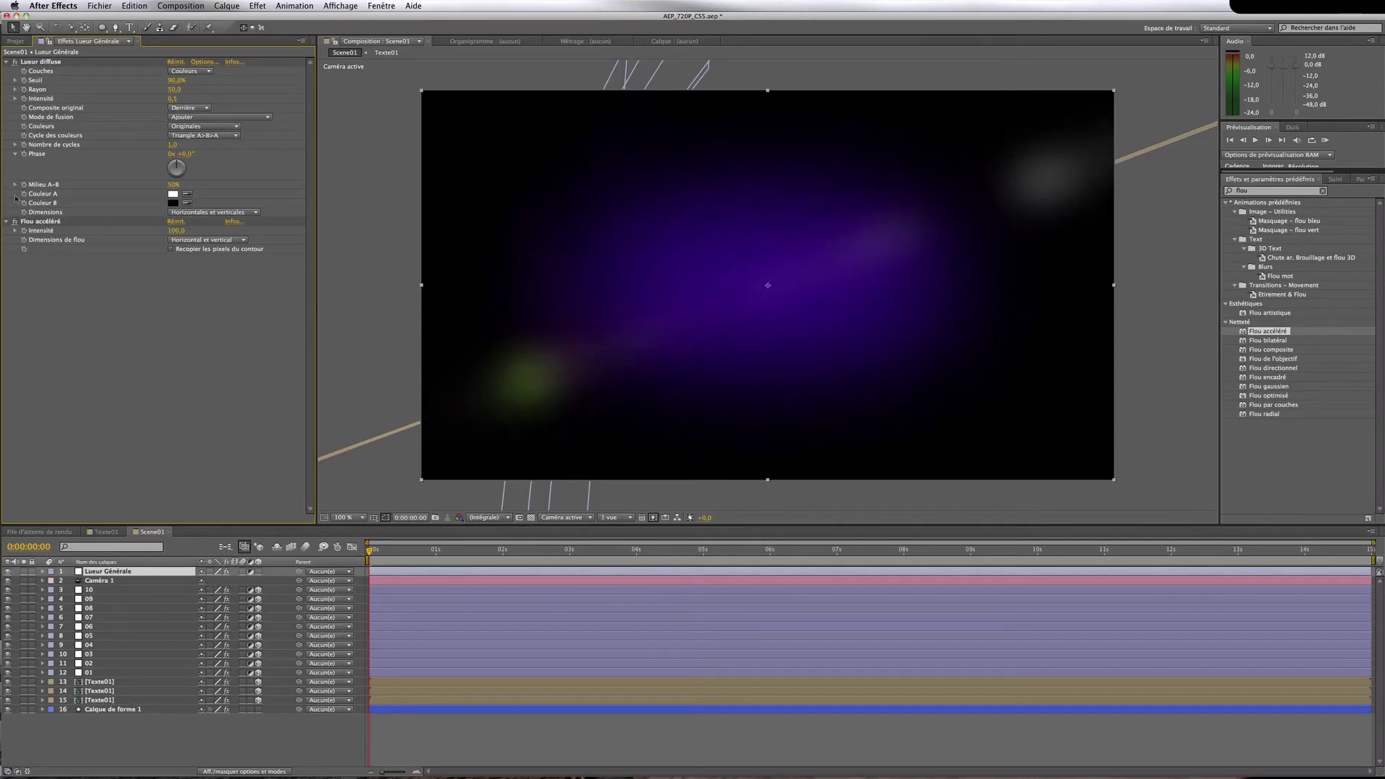
left_click(24, 235)
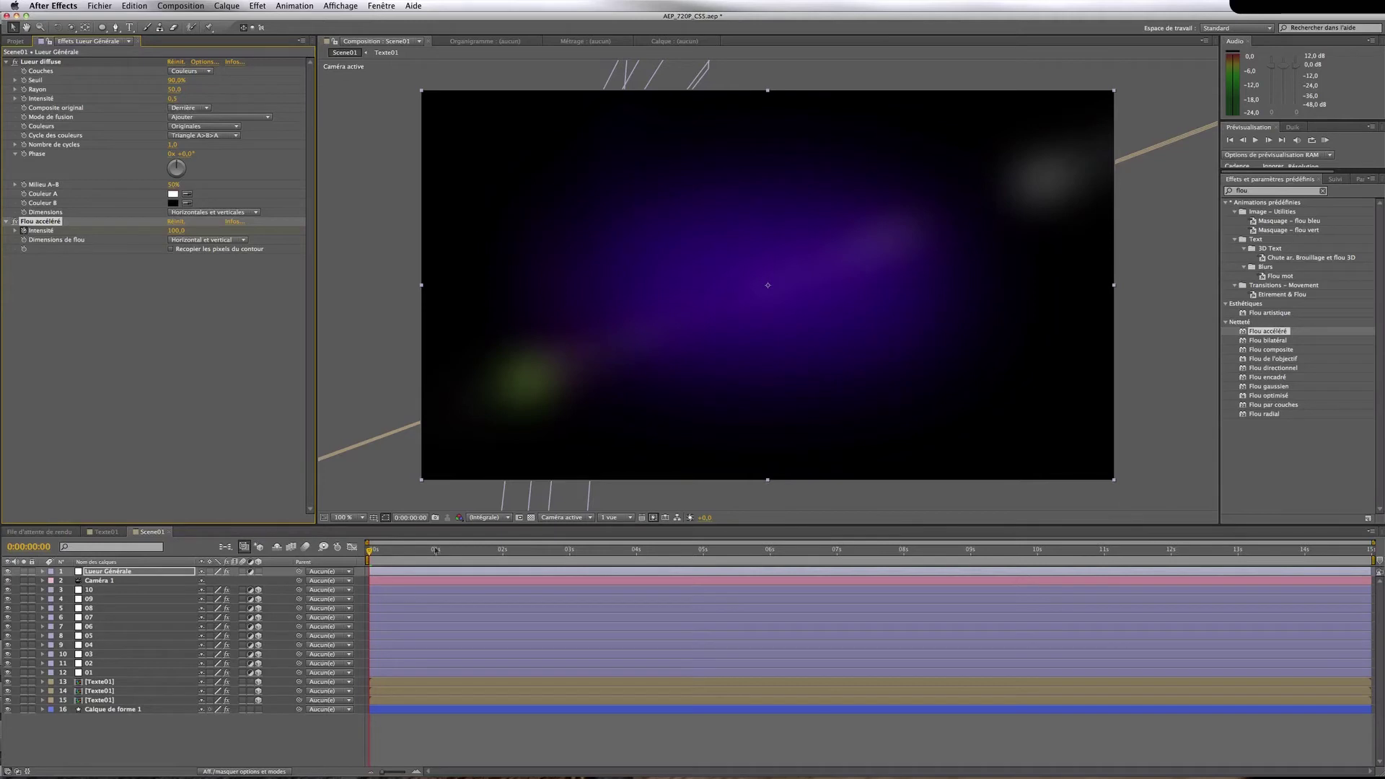
At frame 14, set Flou accéléré's Intensité to 0, preview the blur fade and return to the start
left_click(406, 552)
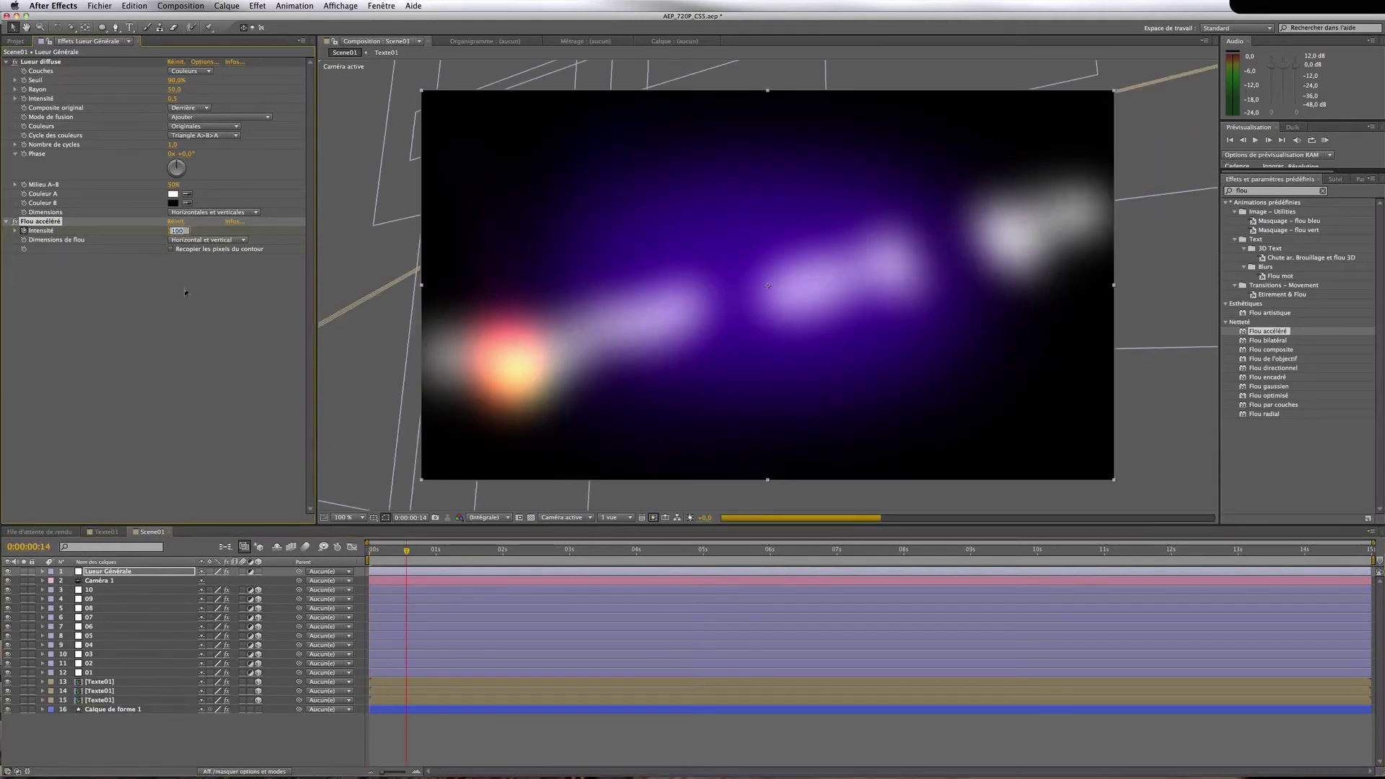
left_click_drag(176, 231, 185, 315)
key("KP_0")
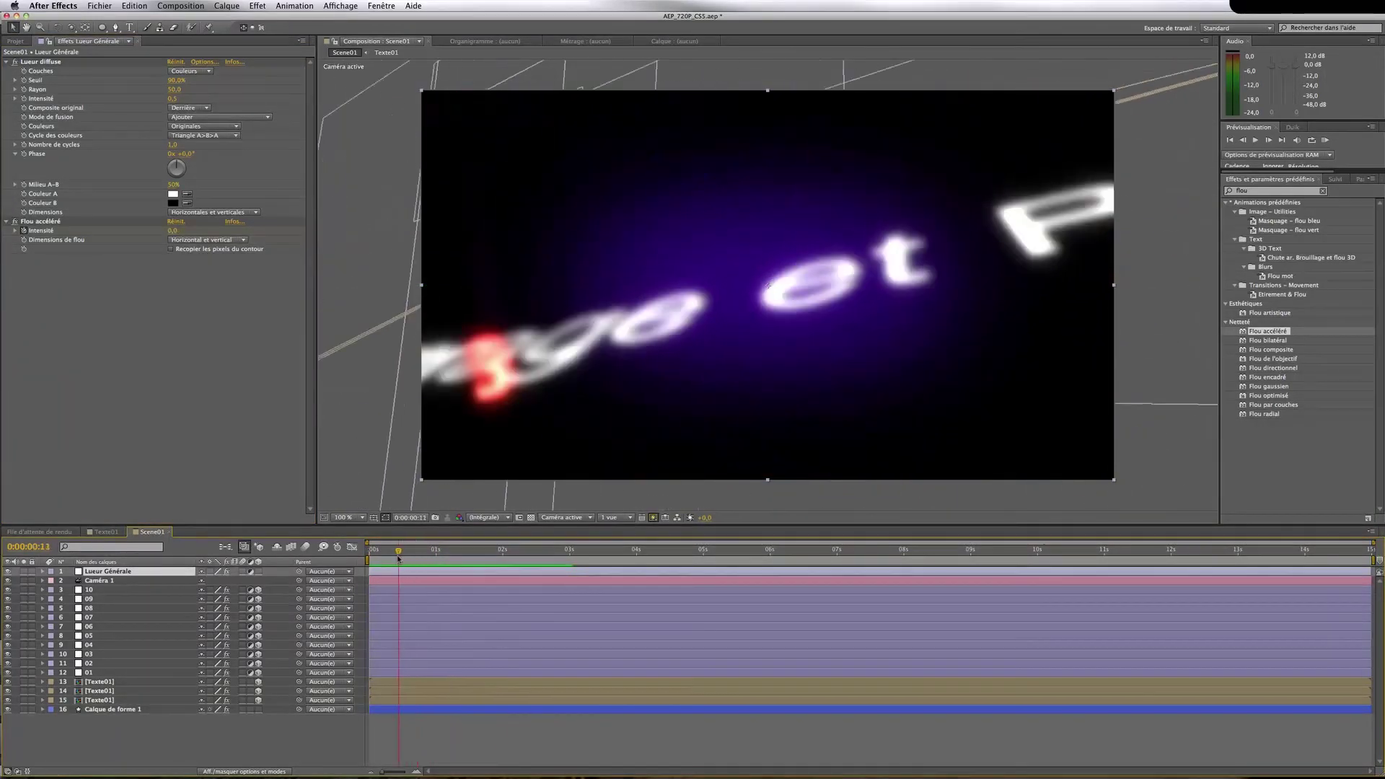
key("space")
mouse_move(370, 559)
left_mouse_down()
mouse_move(432, 558)
mouse_move(361, 561)
left_mouse_up()
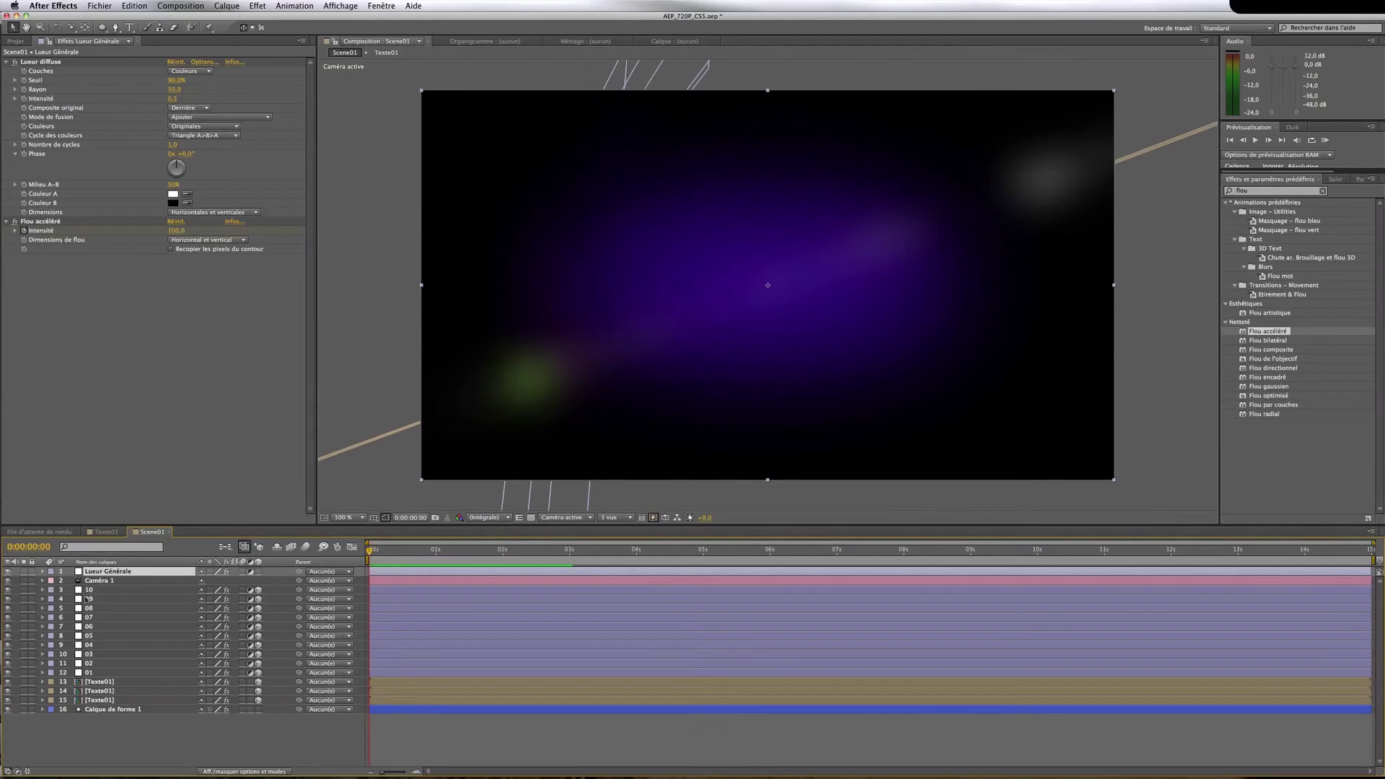
Reveal Position for adjustment layers 10 to 01 and move layer 10 up closer to the frame at 0 seconds
left_click_drag(288, 590, 220, 673)
key("p")
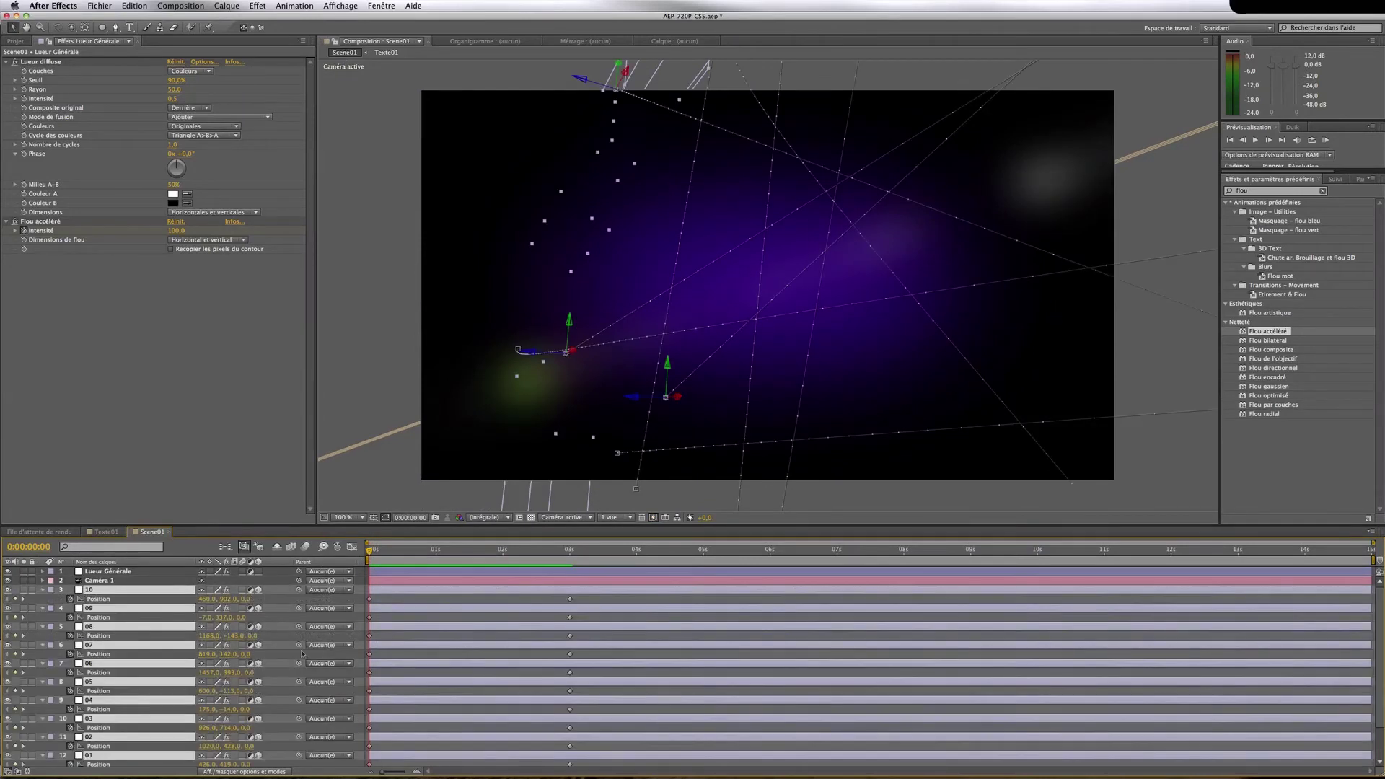
left_click(280, 598)
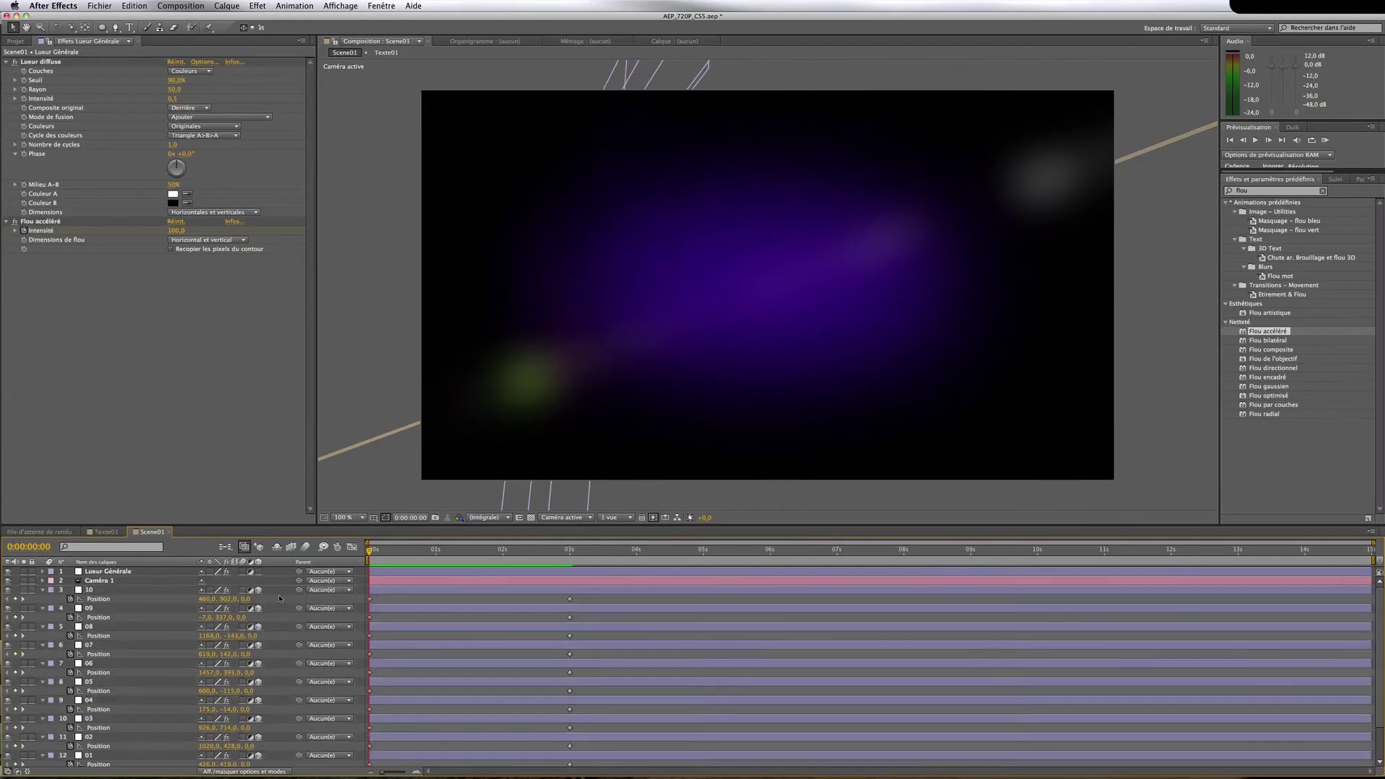
left_click(165, 591)
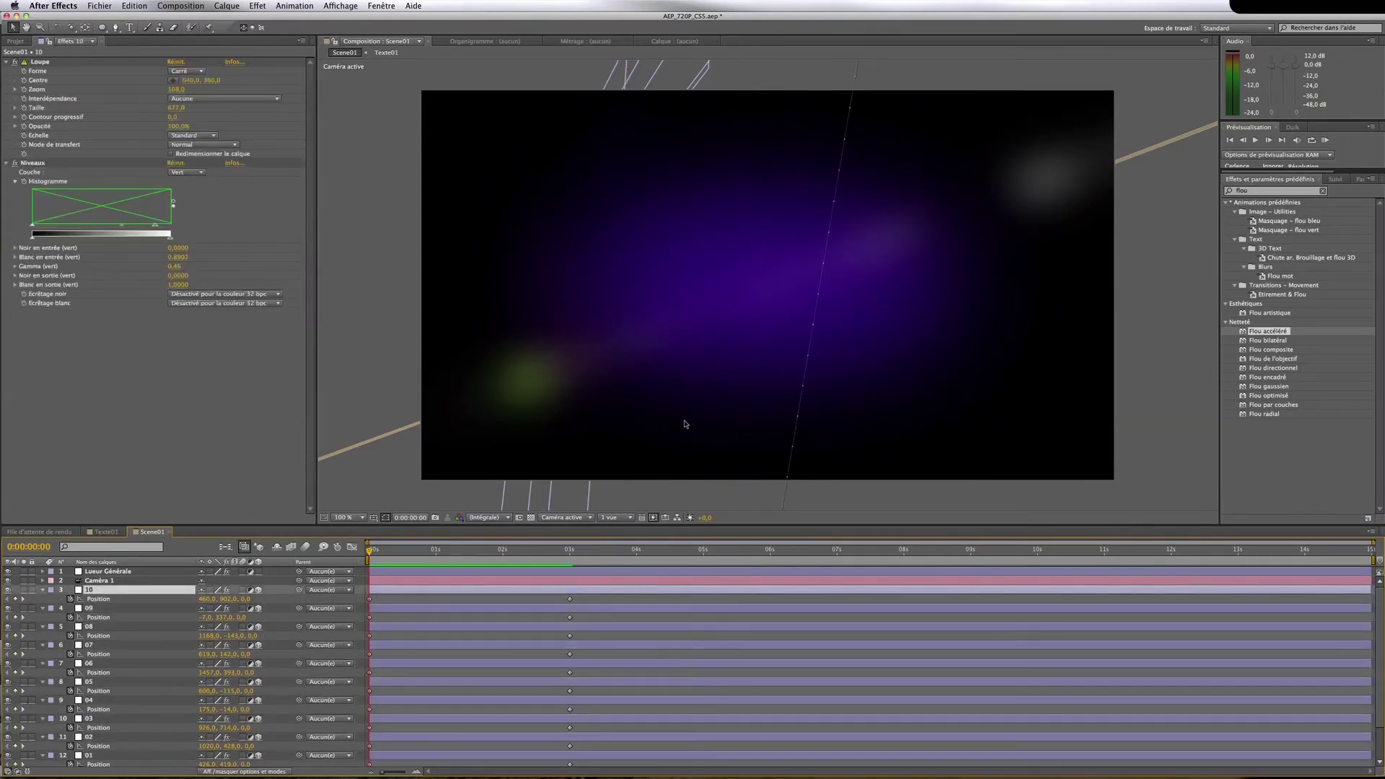
key("comma")
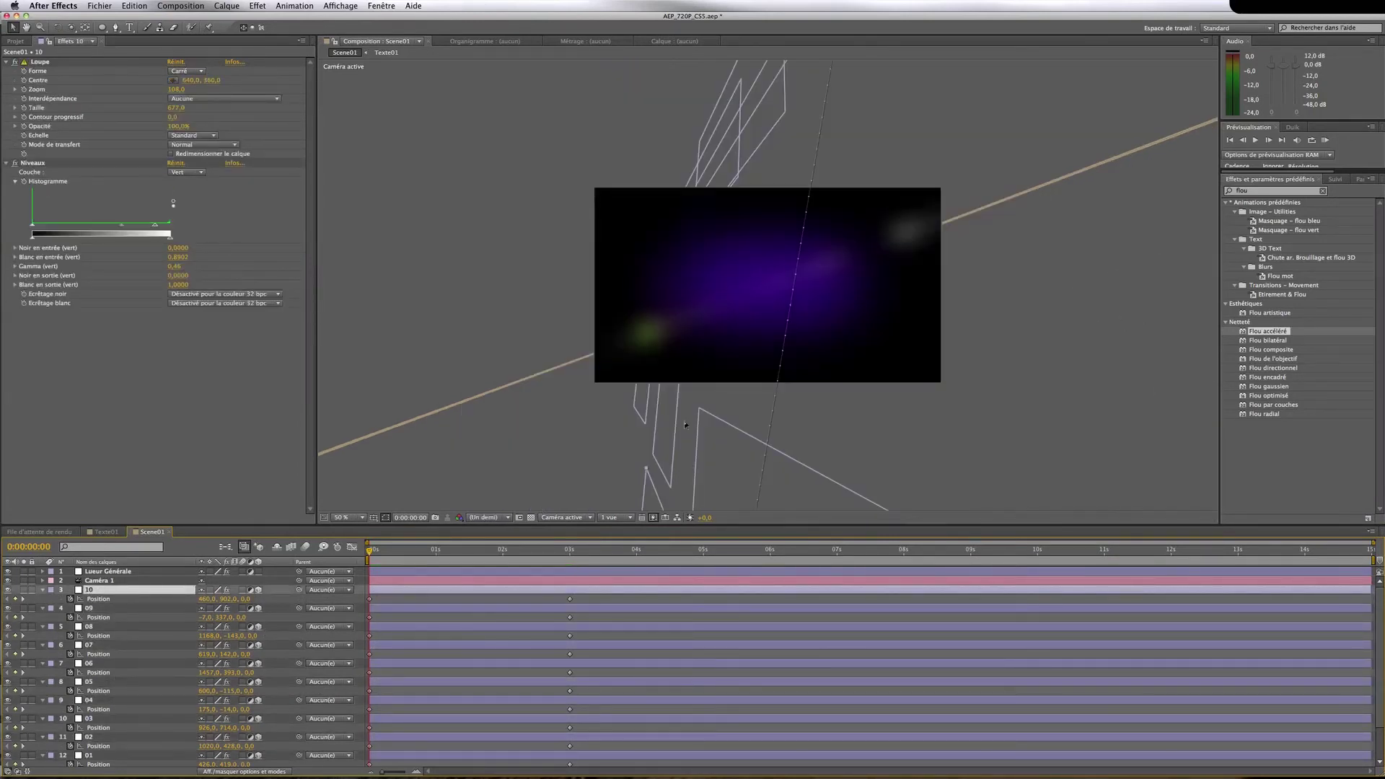
key("comma")
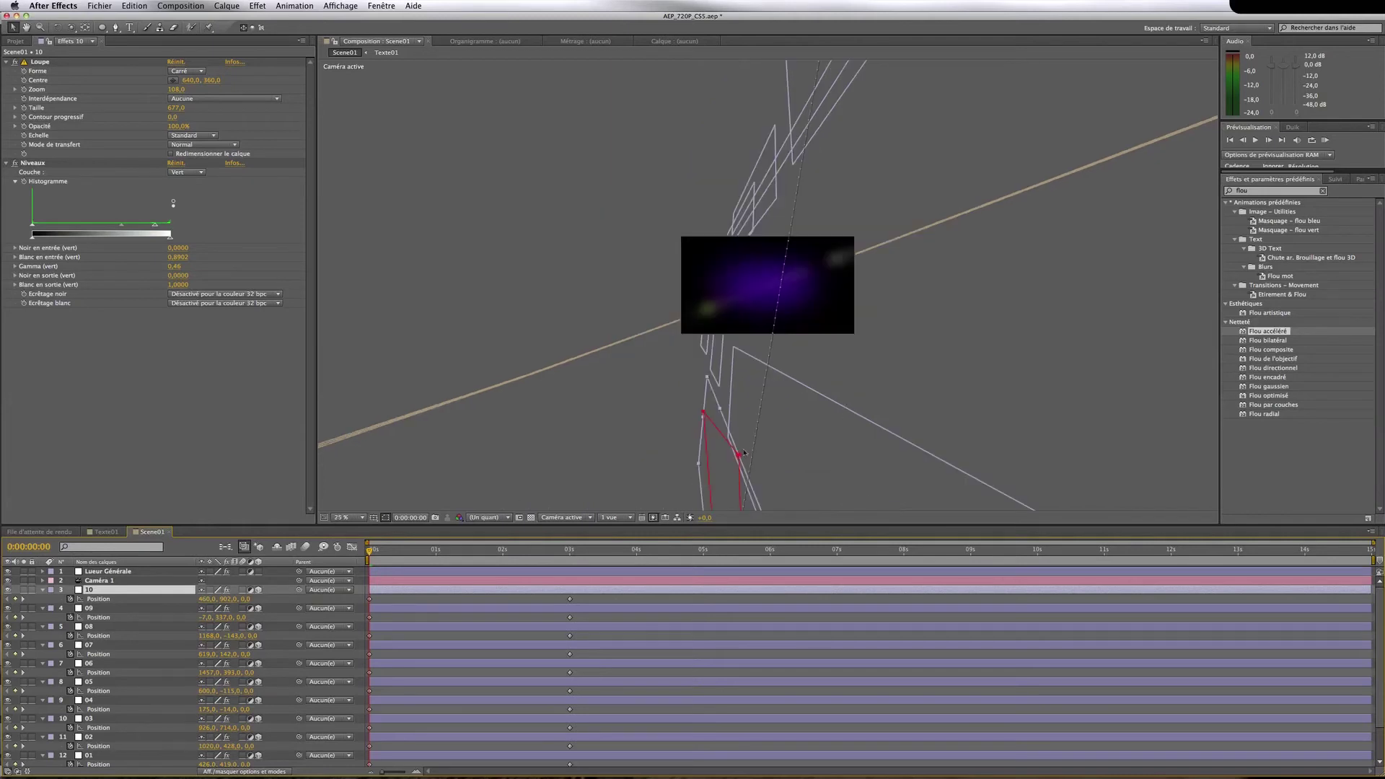
left_click_drag(720, 487, 734, 414)
Move layer 09 horizontally toward the middle of the frame at 0 seconds
left_click(162, 608)
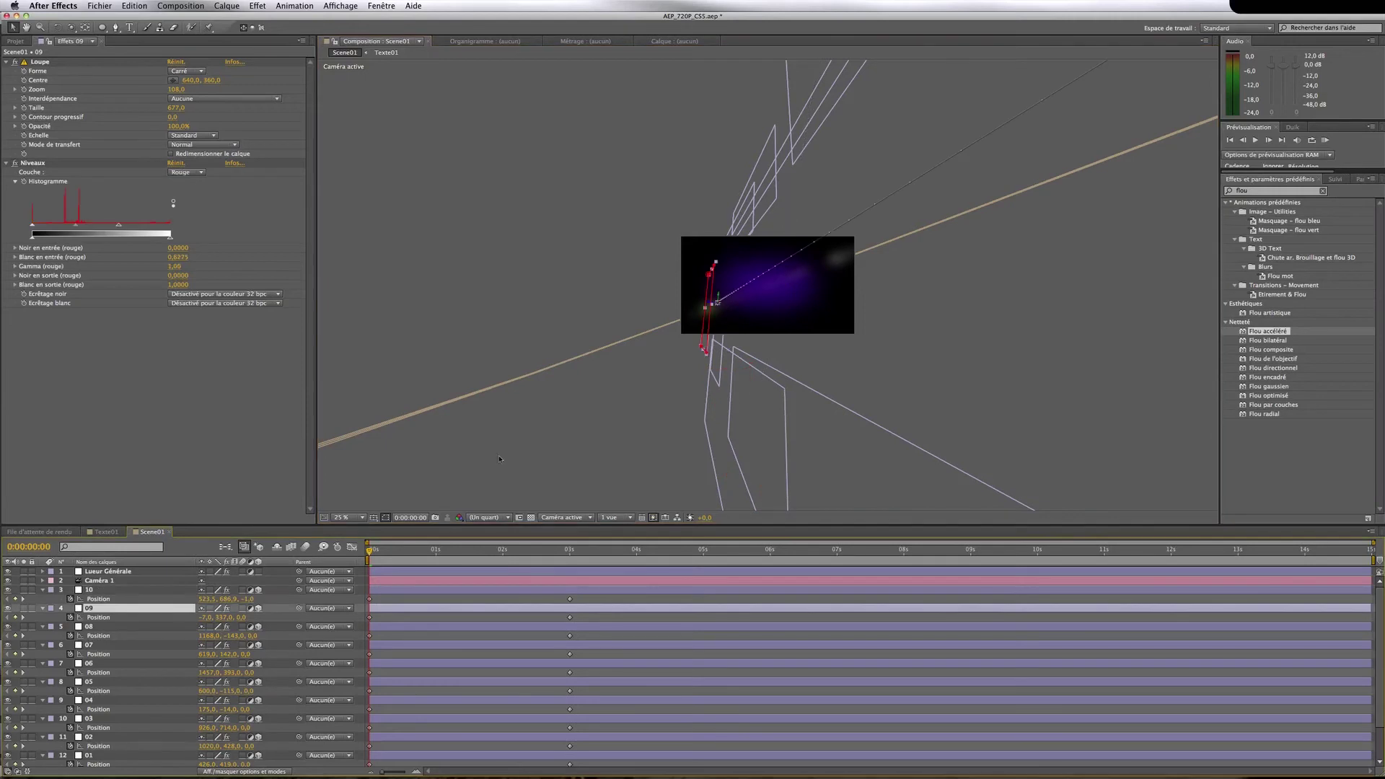
key("period")
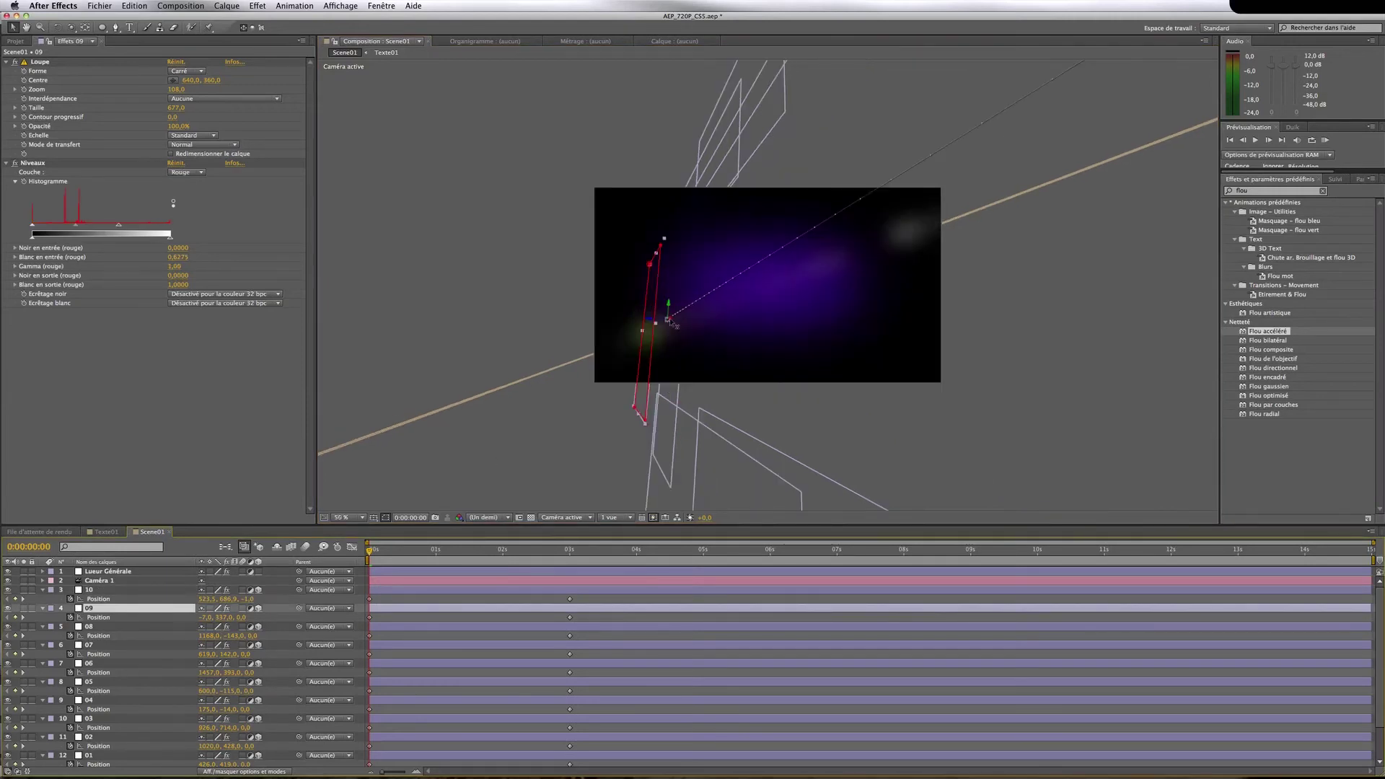
left_click_drag(674, 323, 714, 318)
Hide Caméra 1 and move layer 08 down and inward at 0 seconds so it overlaps the frame more
left_click(111, 627)
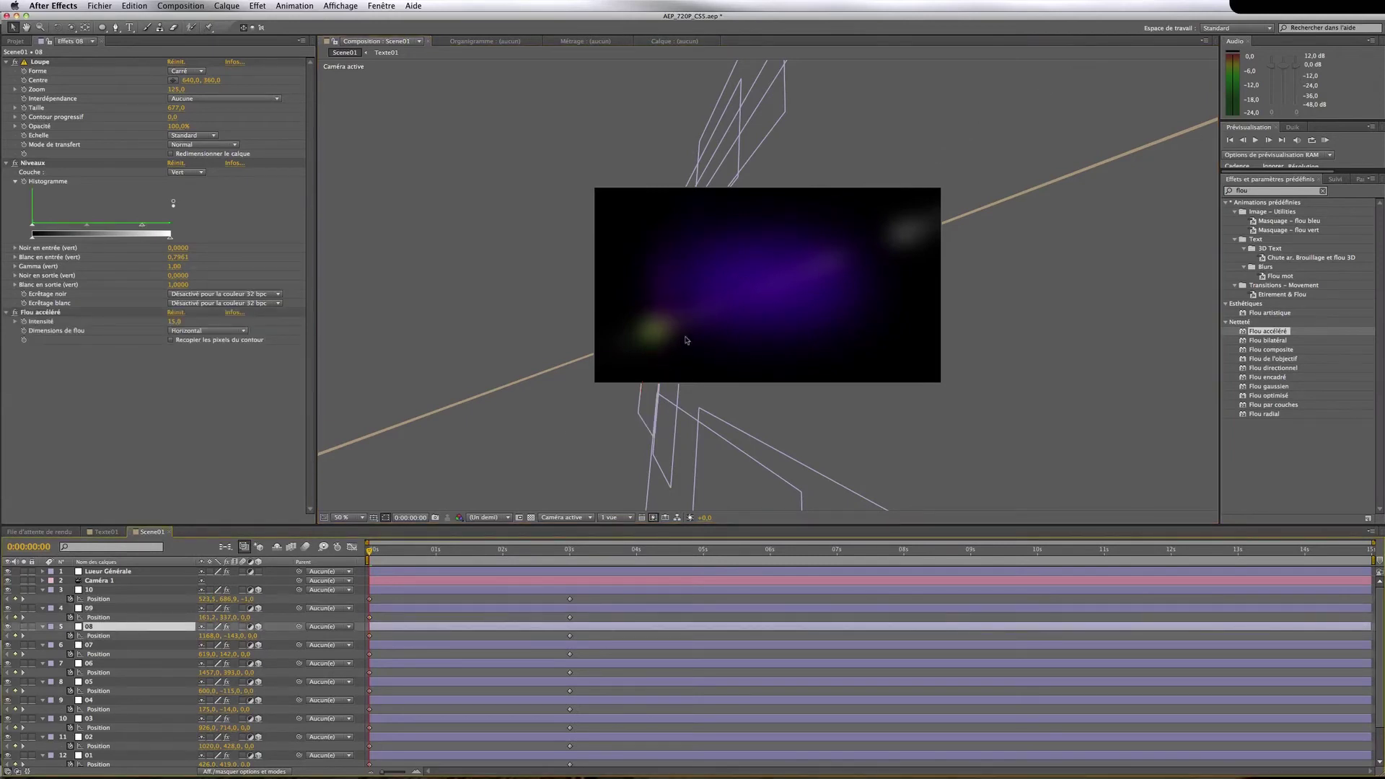
key("comma")
key("comma")
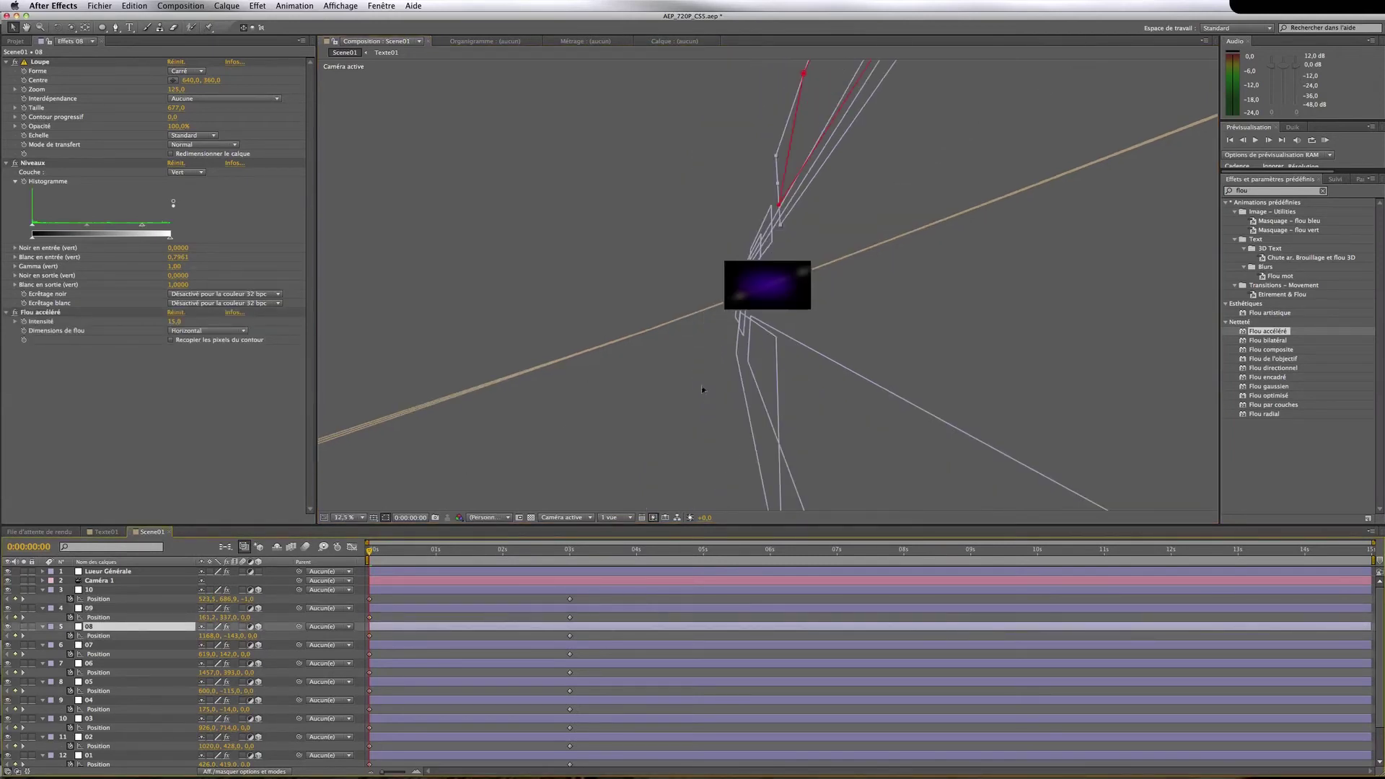
key("period")
key("period")
key("period")
key("KP_0")
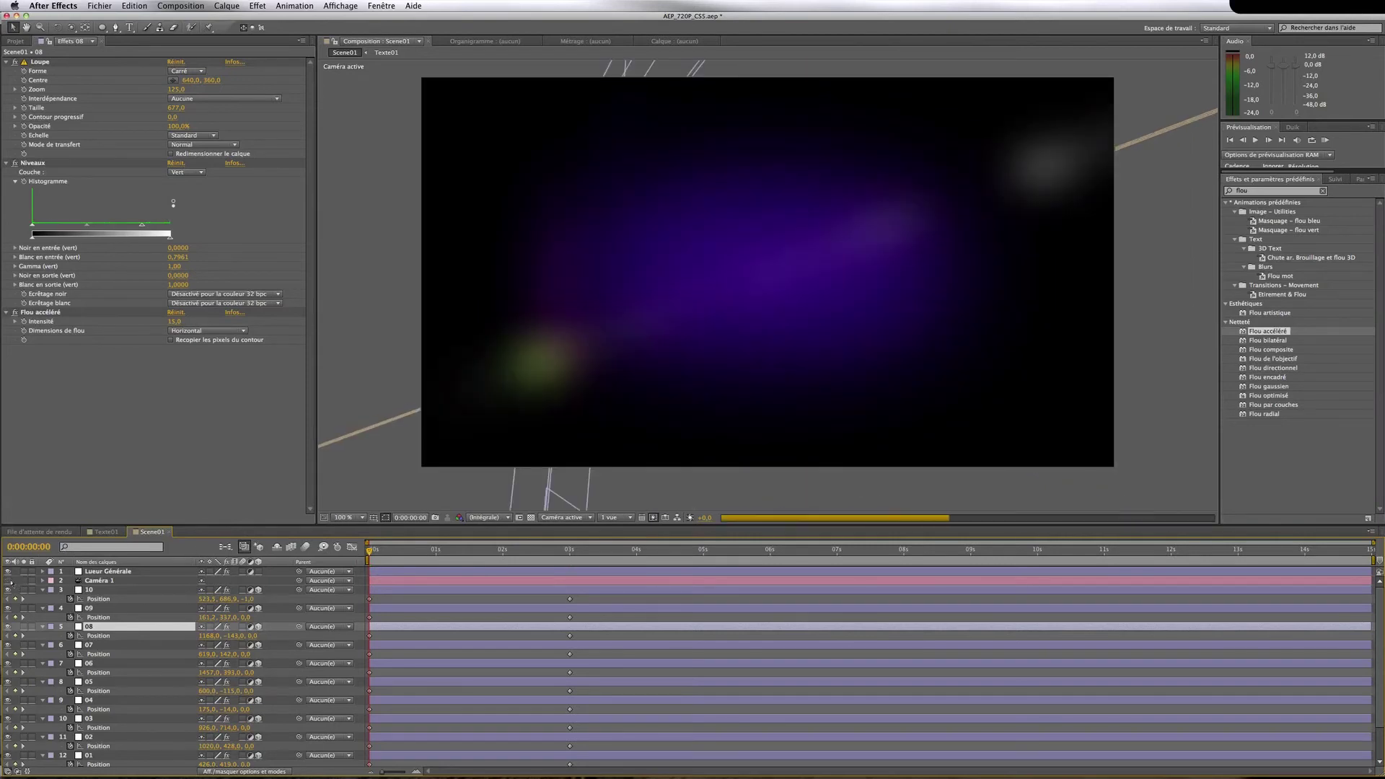
key("space")
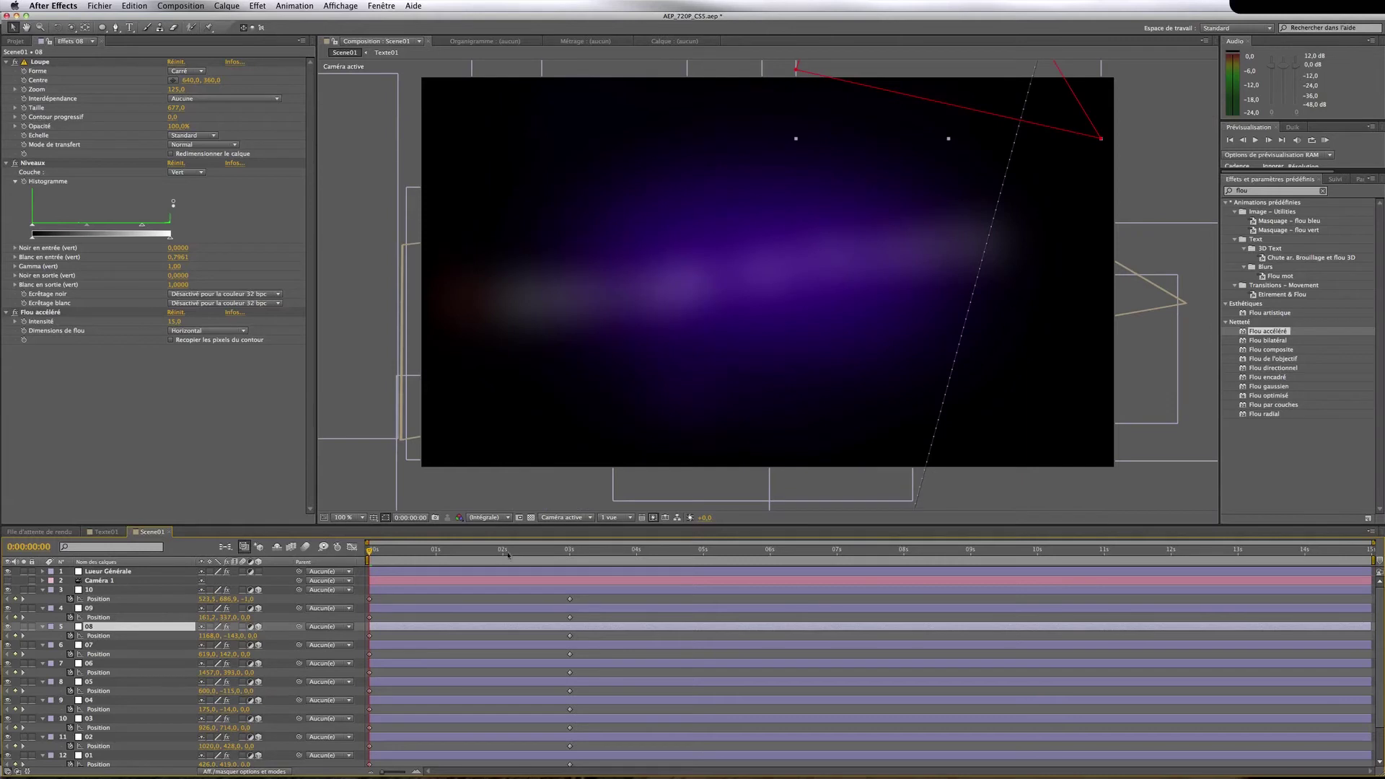
key("comma")
left_click_drag(915, 137, 870, 204)
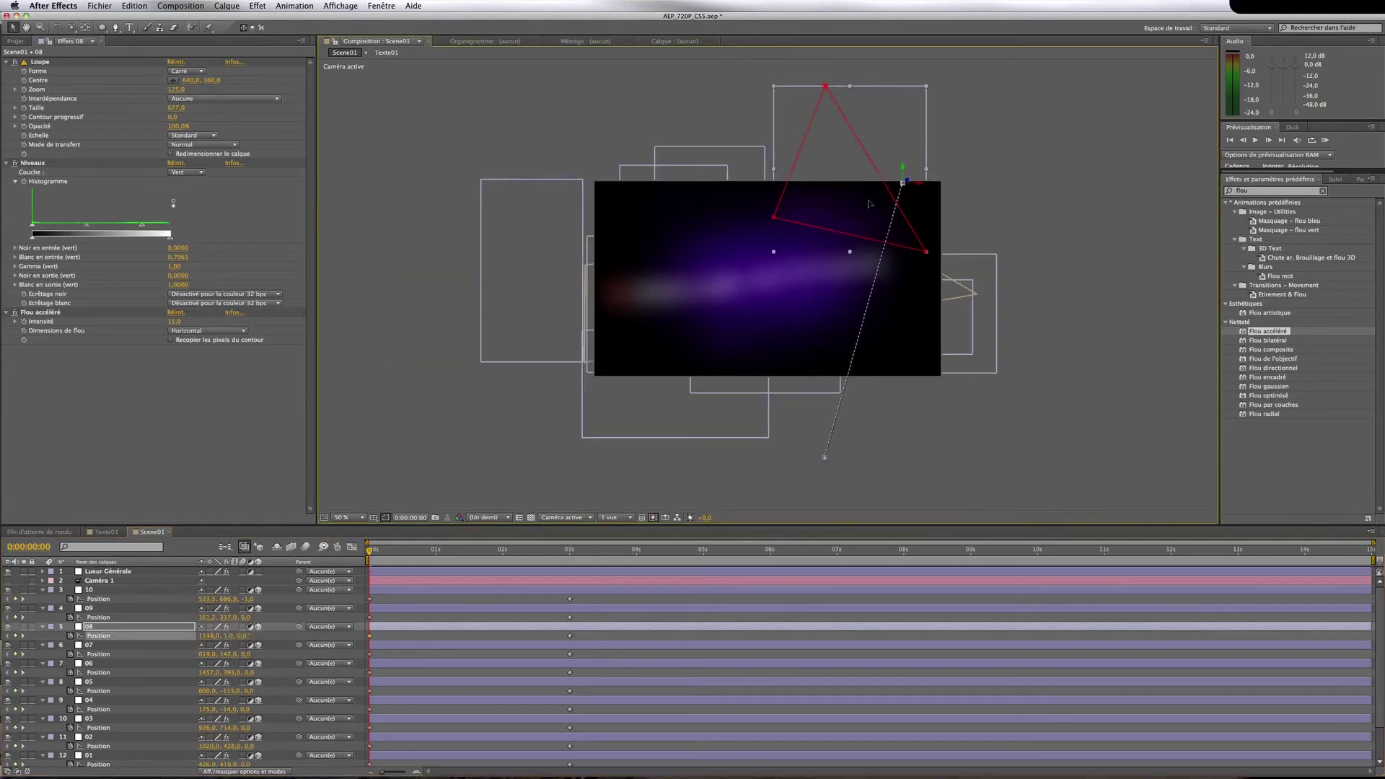
At 0 seconds, move layer 07 down into the frame and layer 06 inward from beyond the frame's right edge
key("super+Down")
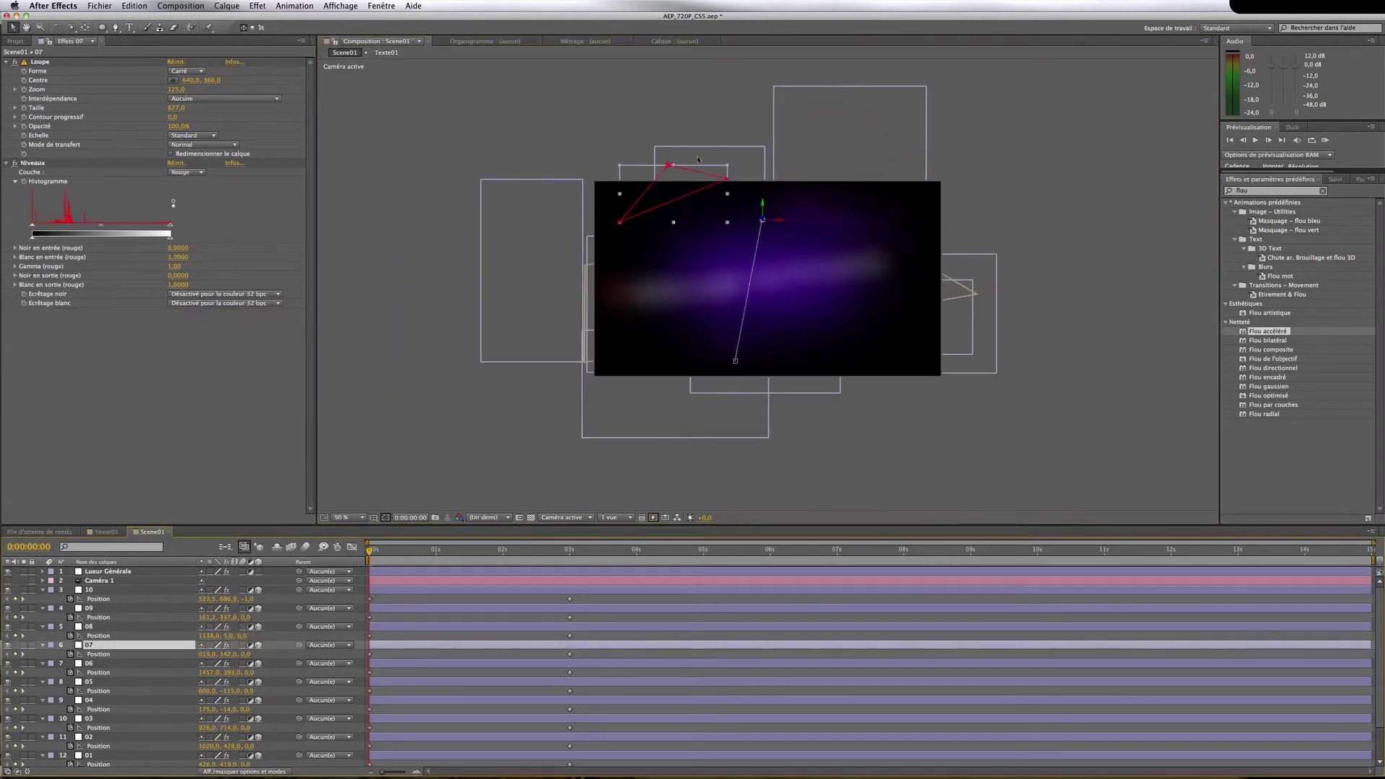
left_click(694, 213)
left_click_drag(695, 217, 718, 263)
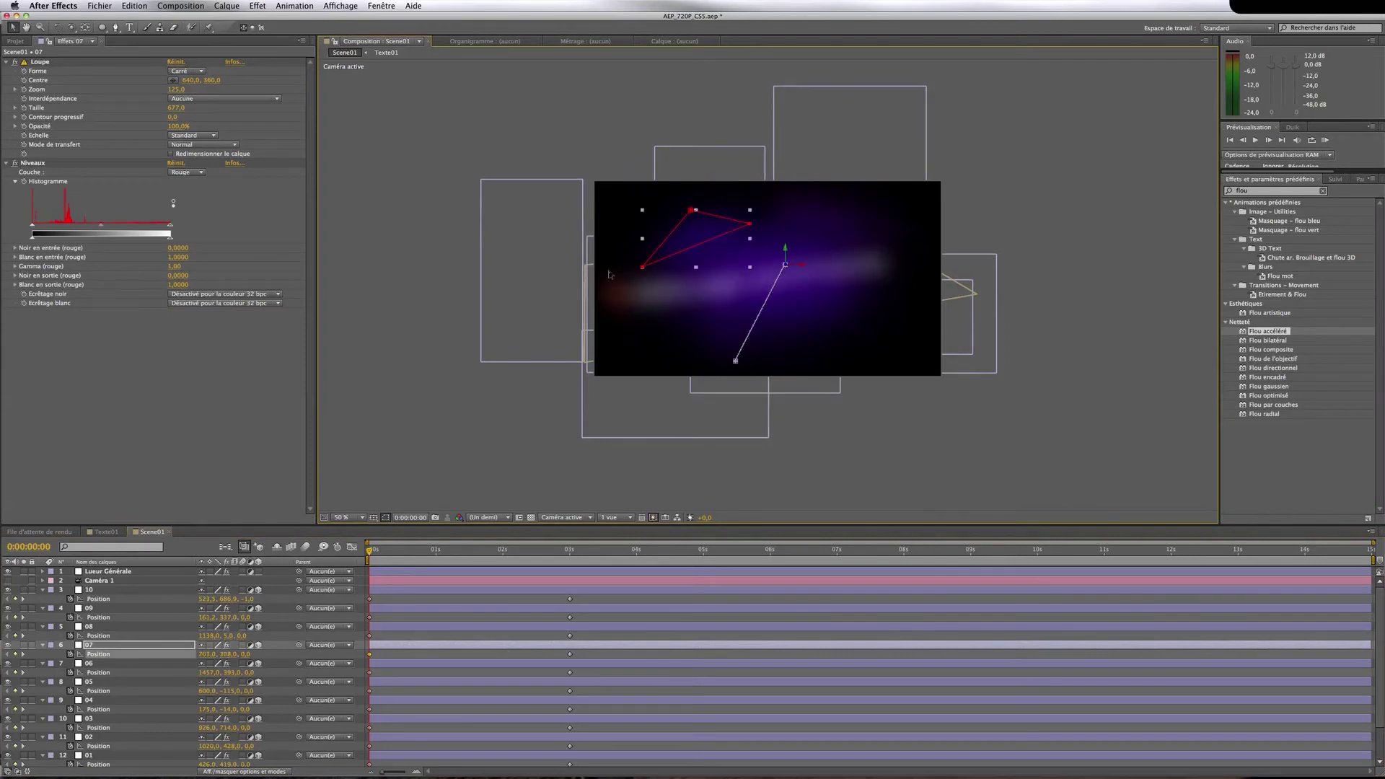
left_click(118, 665)
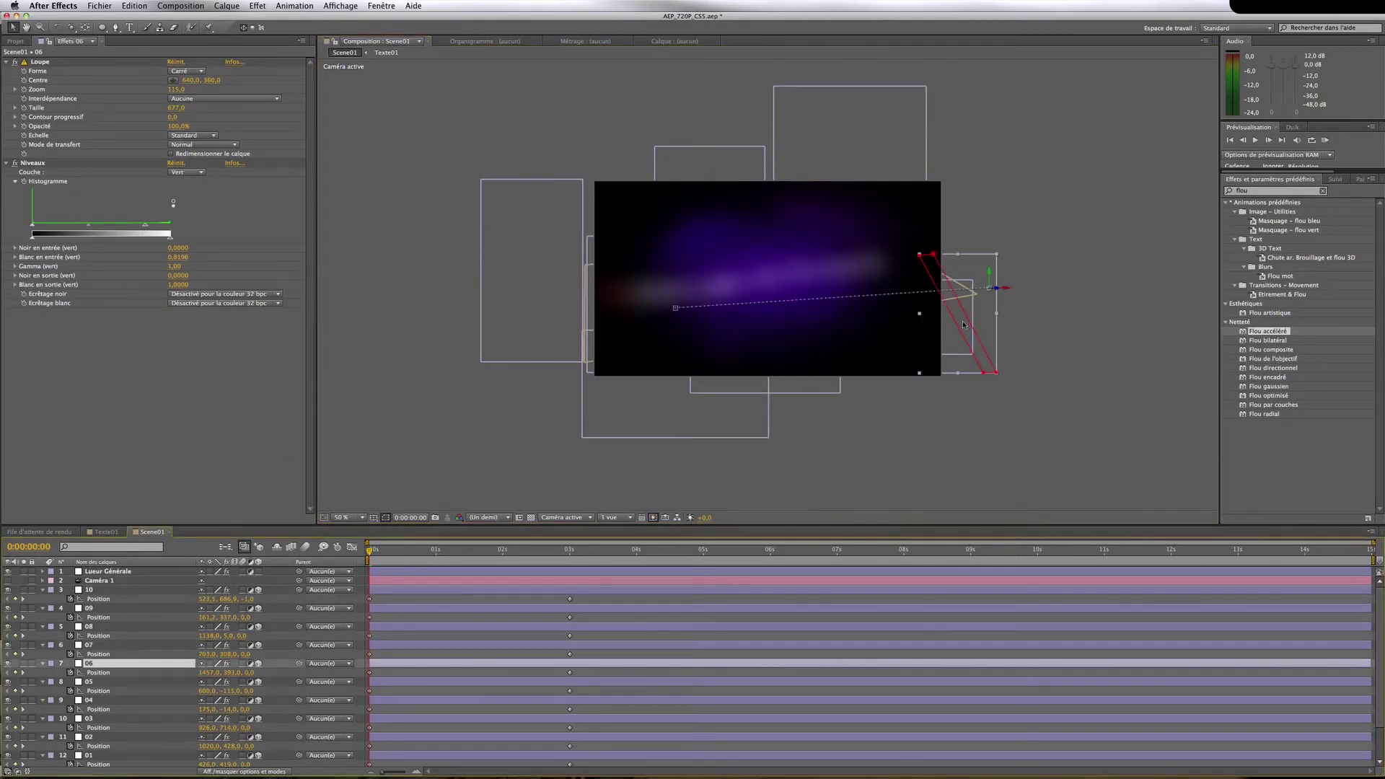
left_click_drag(964, 325, 927, 322)
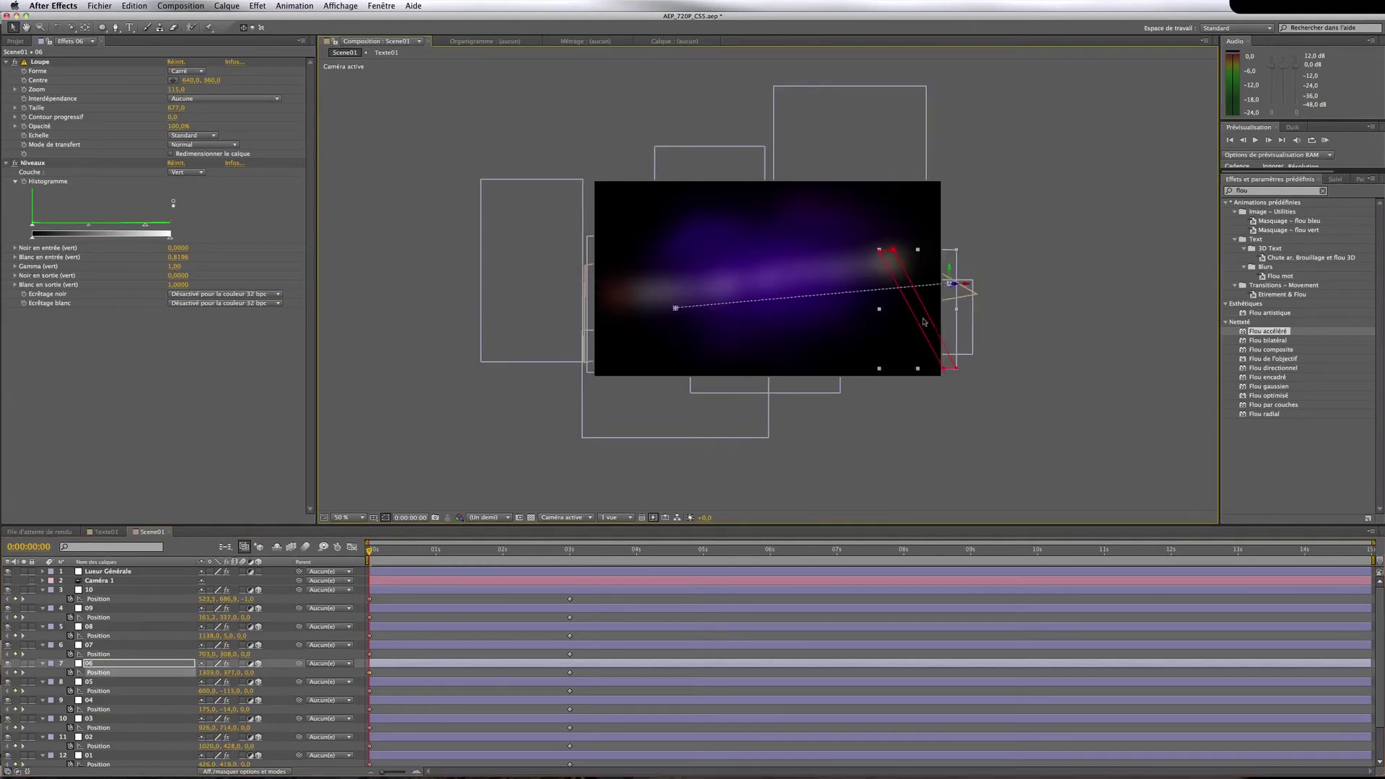
At 0 seconds, move layers 05 and 04 down from the frame's upper edge into the picture
left_click(141, 682)
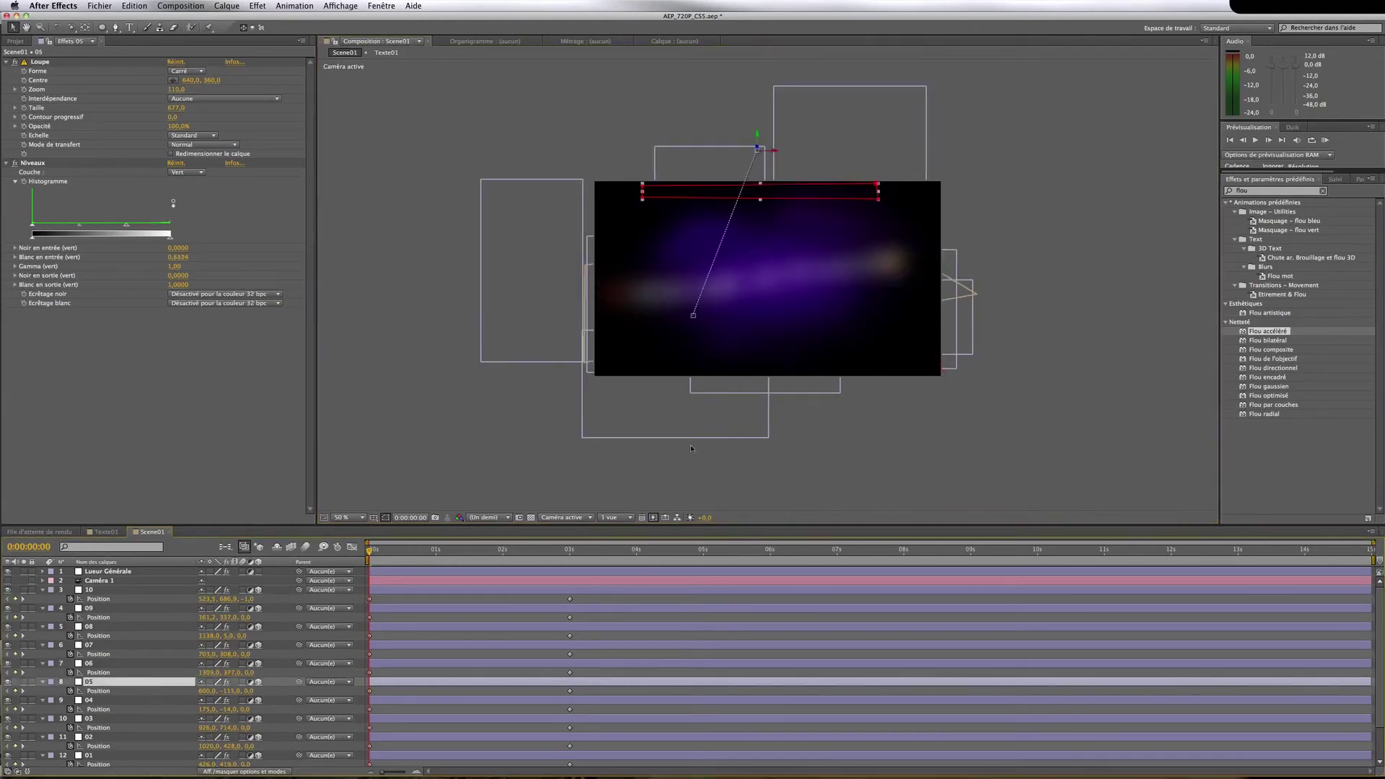
left_click_drag(786, 195, 761, 255)
left_click(136, 701)
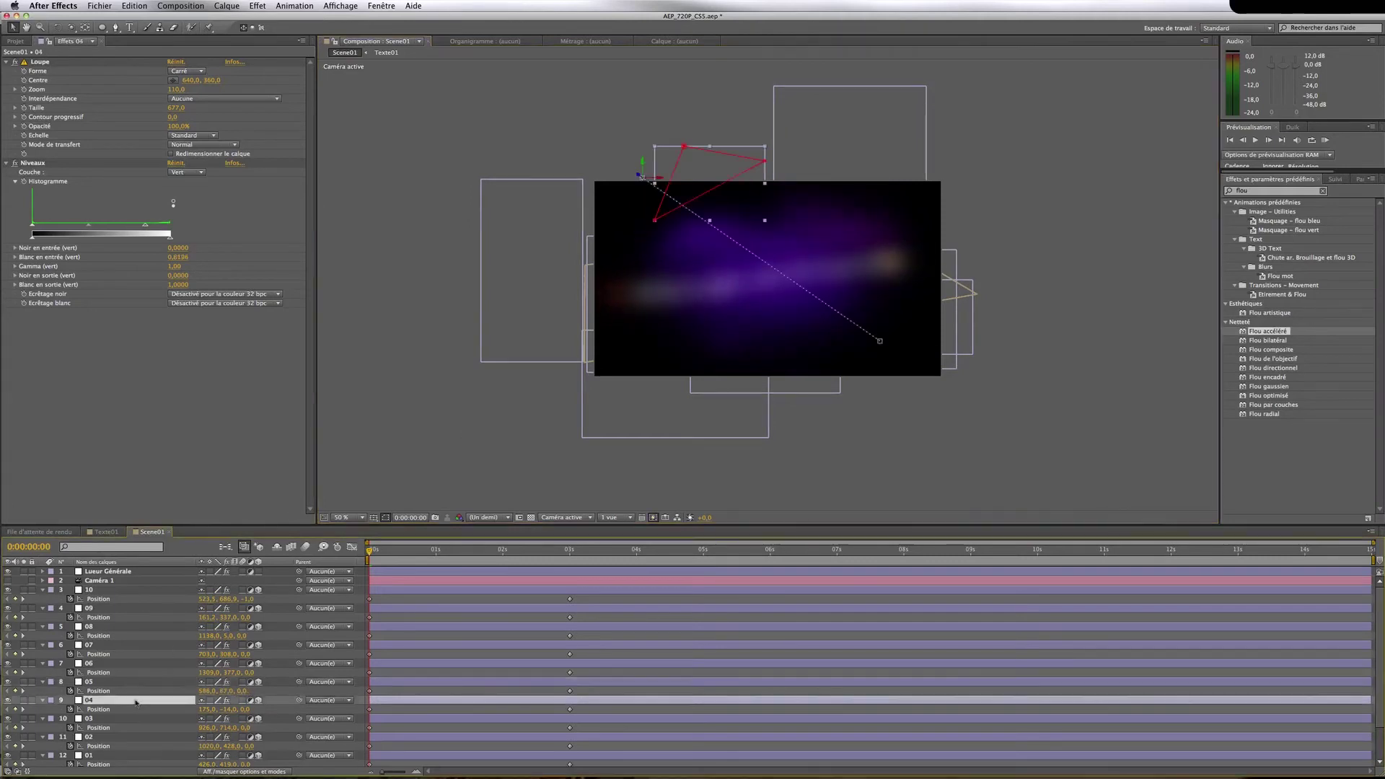
left_click(709, 205)
left_click_drag(709, 207, 707, 241)
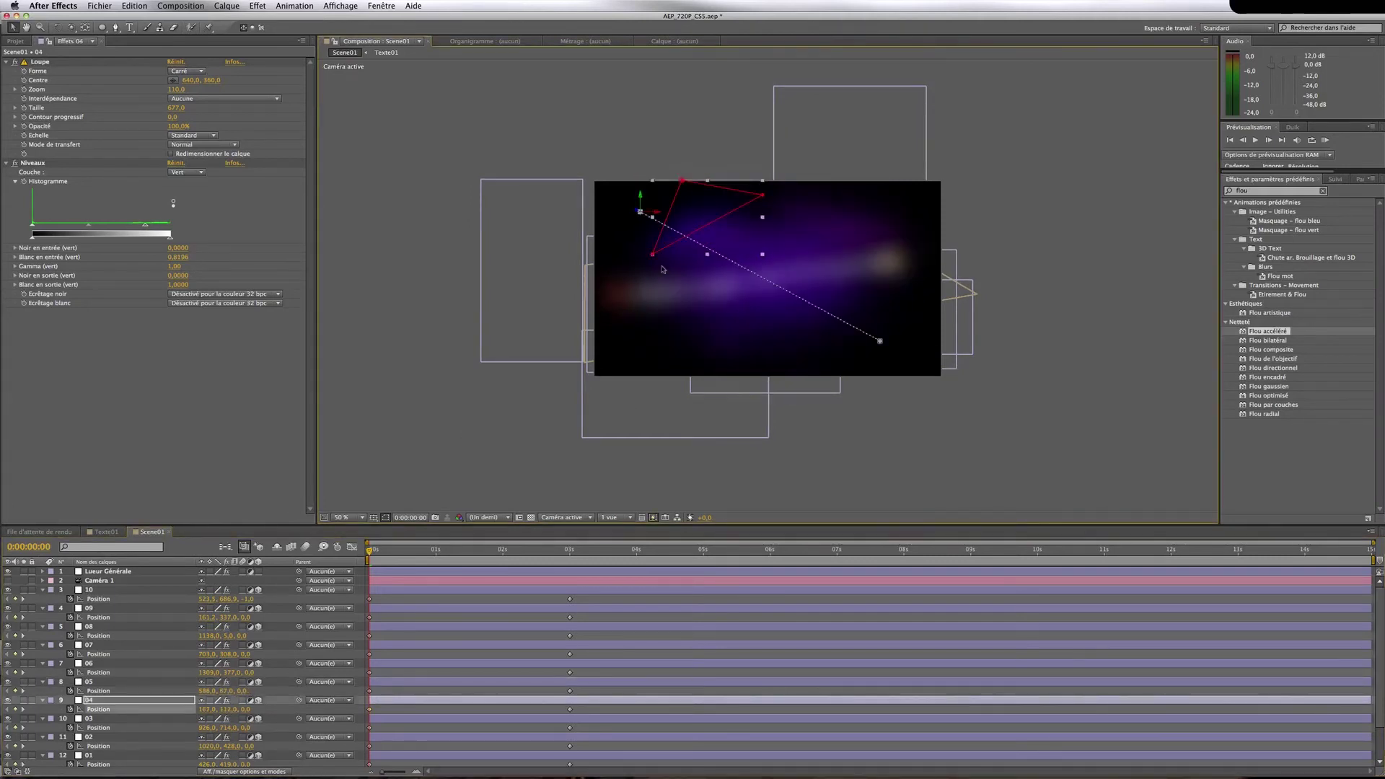
At 0 seconds, move layer 03 up so it lies within the frame's lower edge
left_click(151, 720)
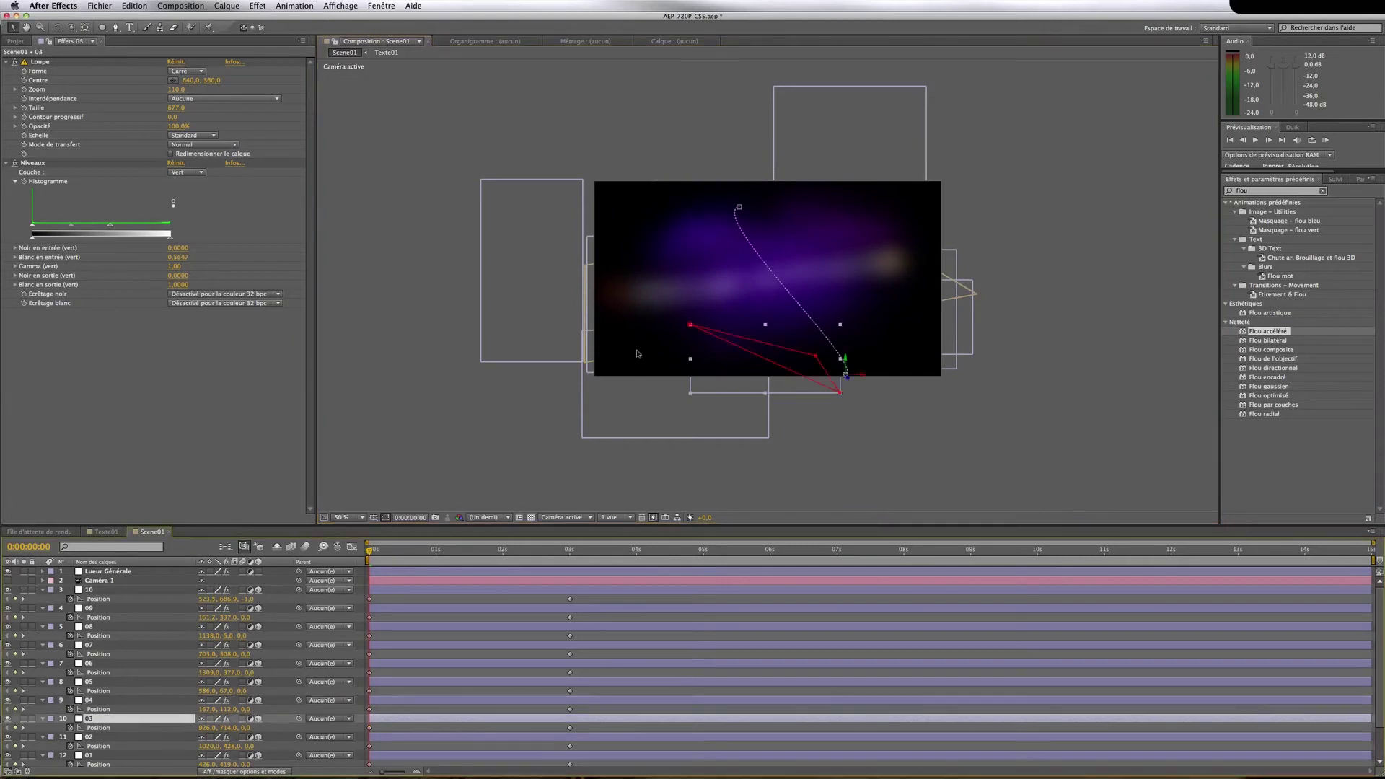
left_click_drag(795, 358, 797, 338)
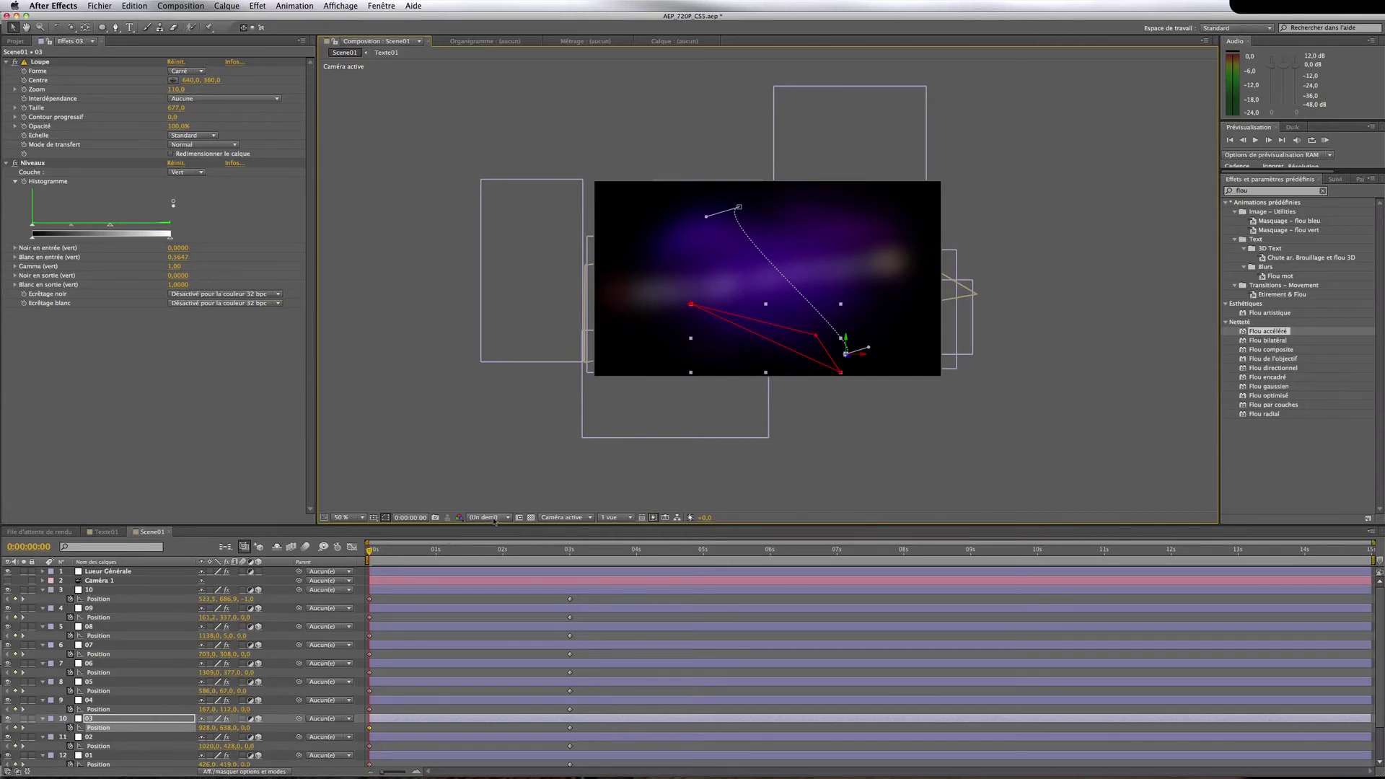
Preview the opening of the animation with the composition zoomed to 100% and the resolution set to a quarter
left_click(353, 517)
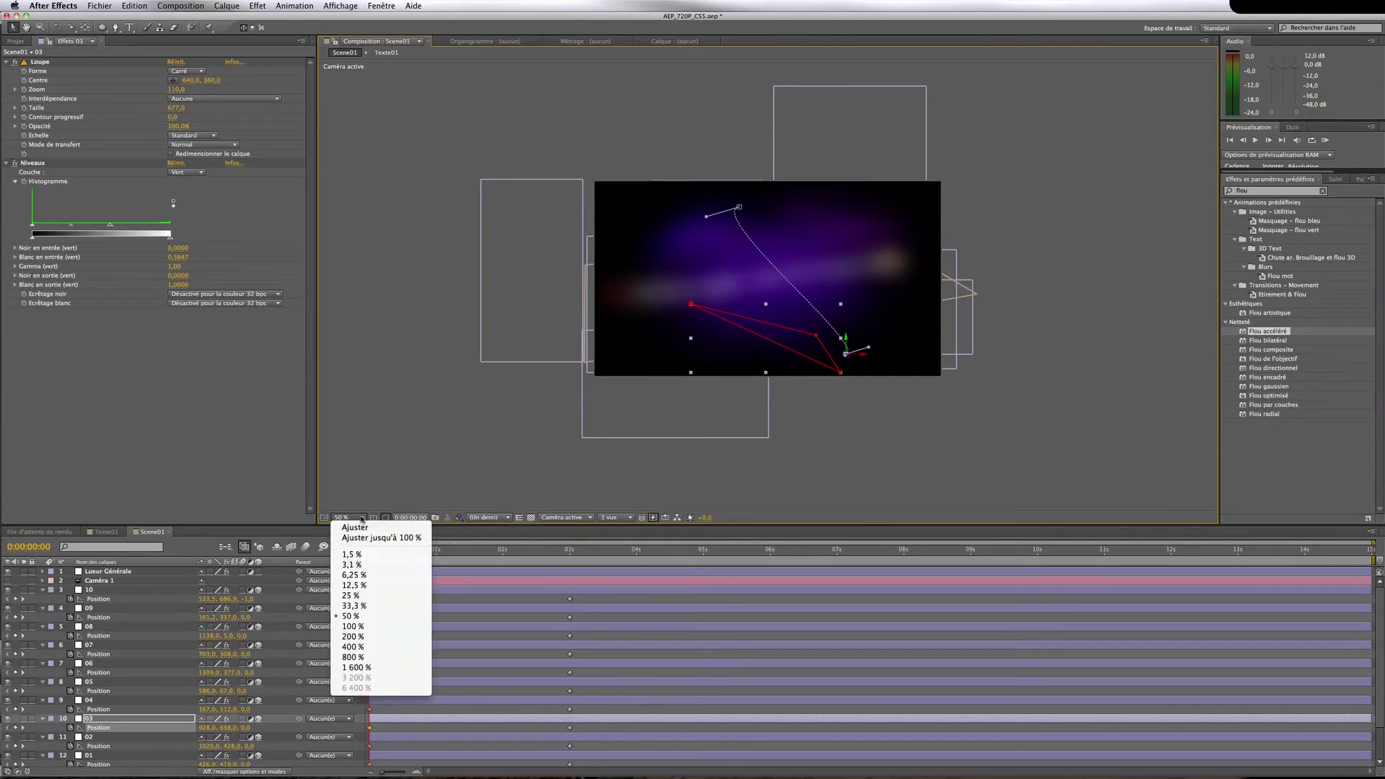
left_click(351, 627)
left_click(487, 518)
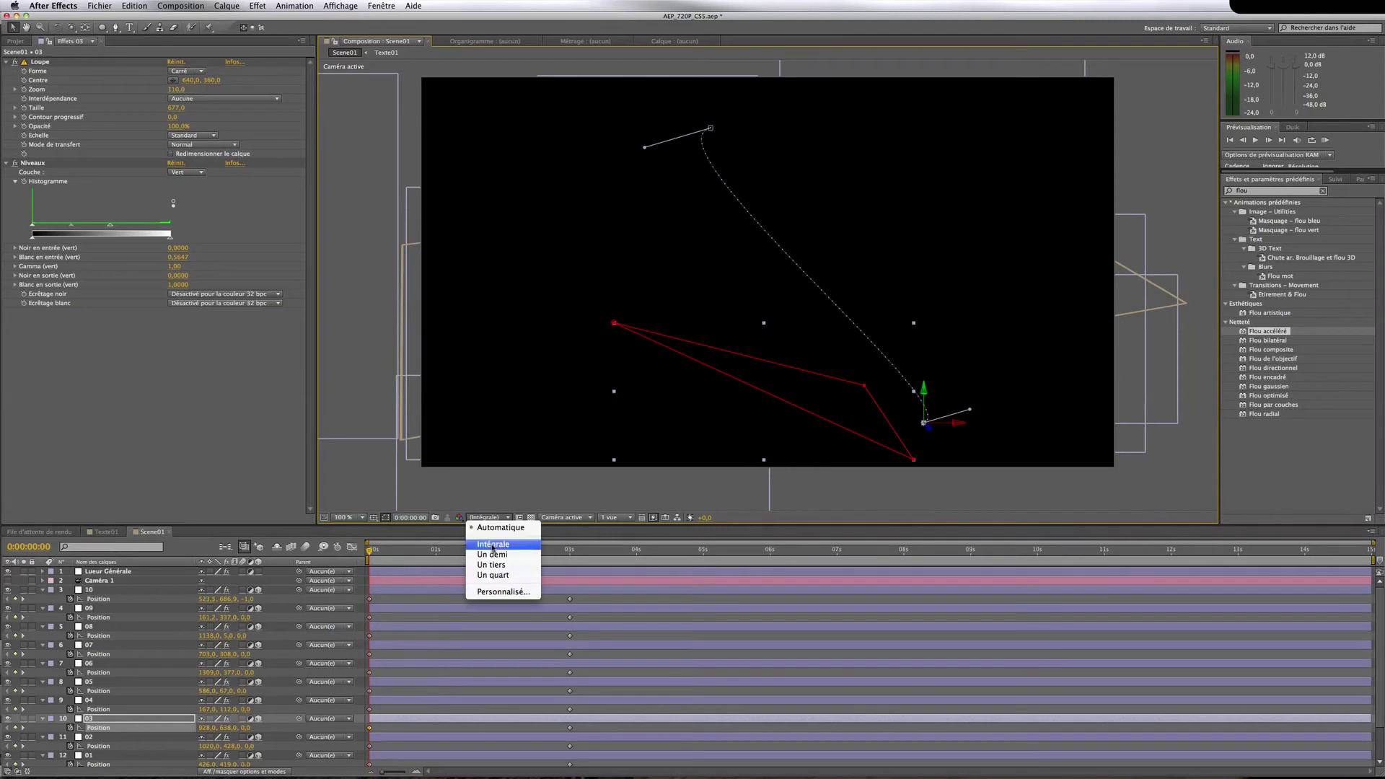
left_click(493, 575)
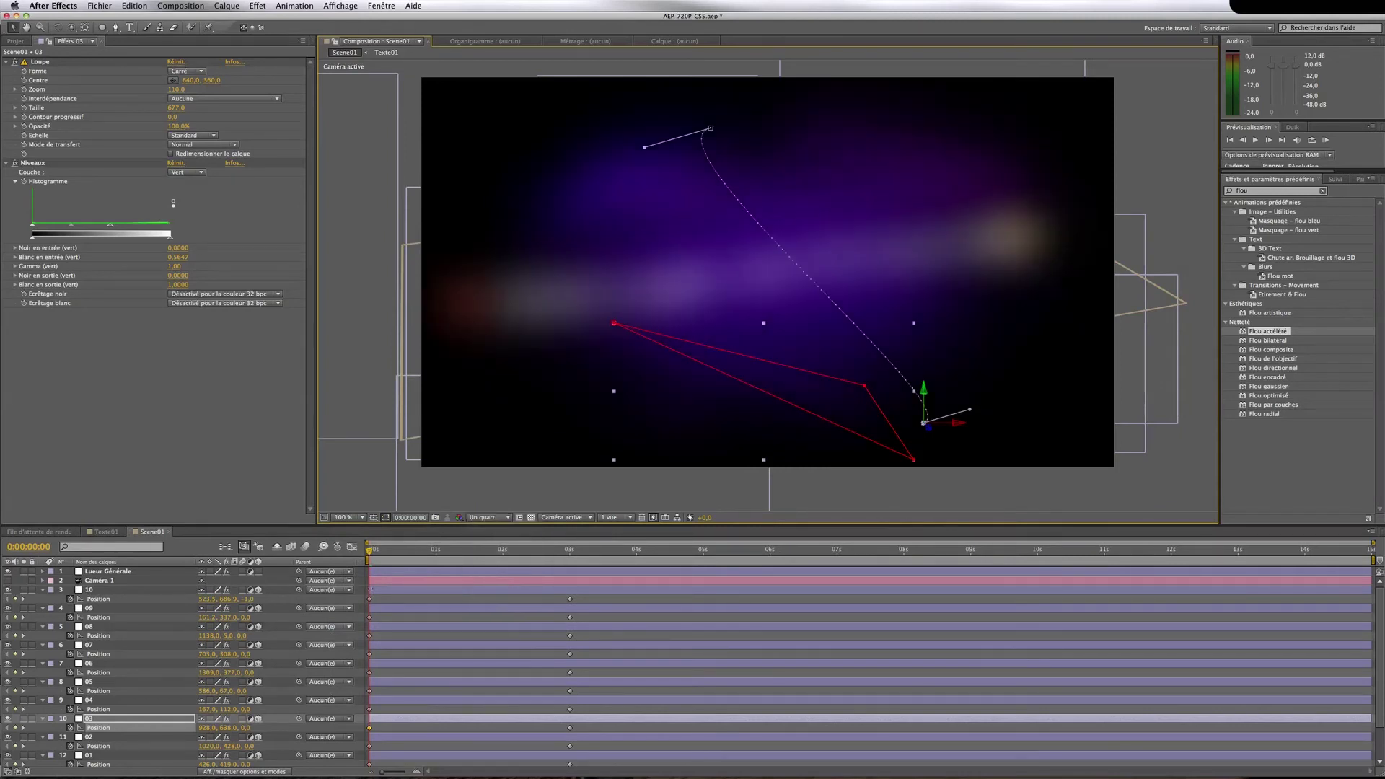
key("space")
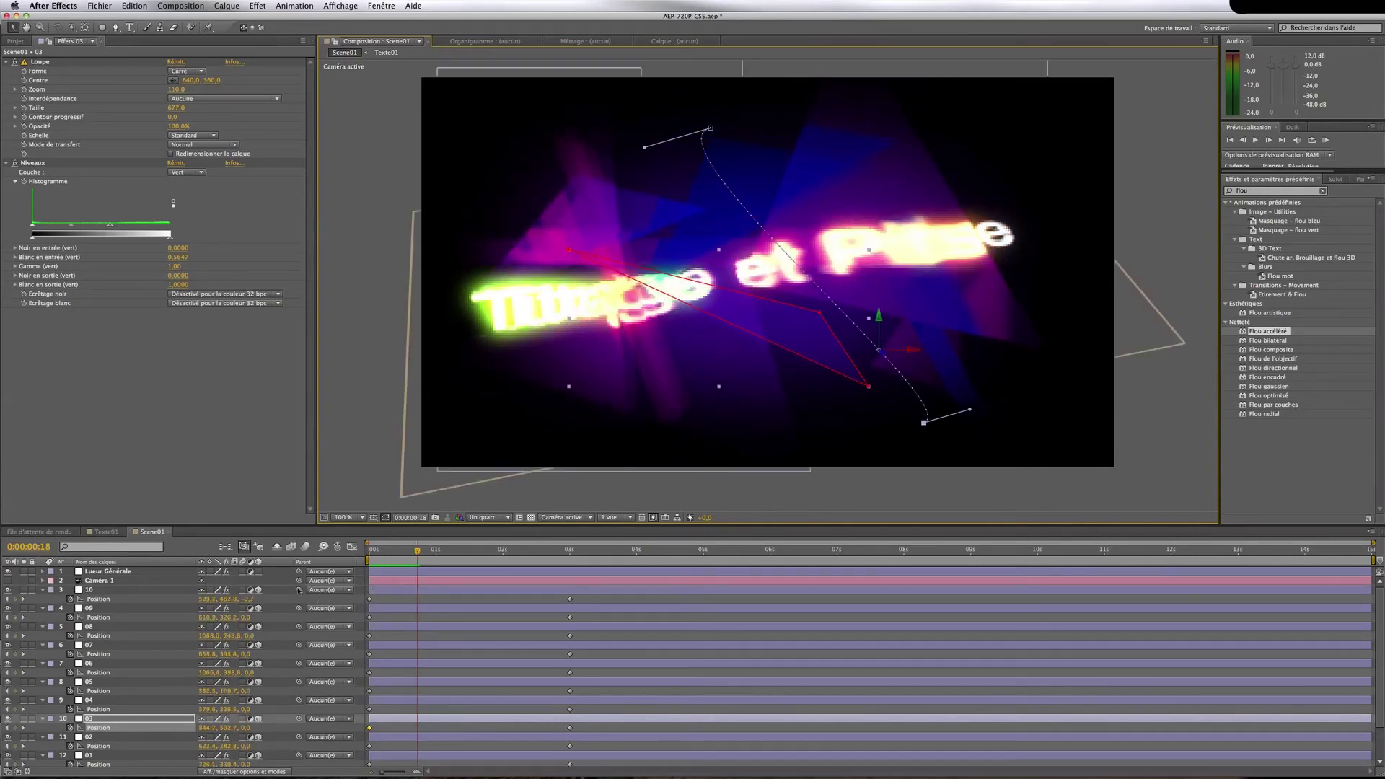
key("space")
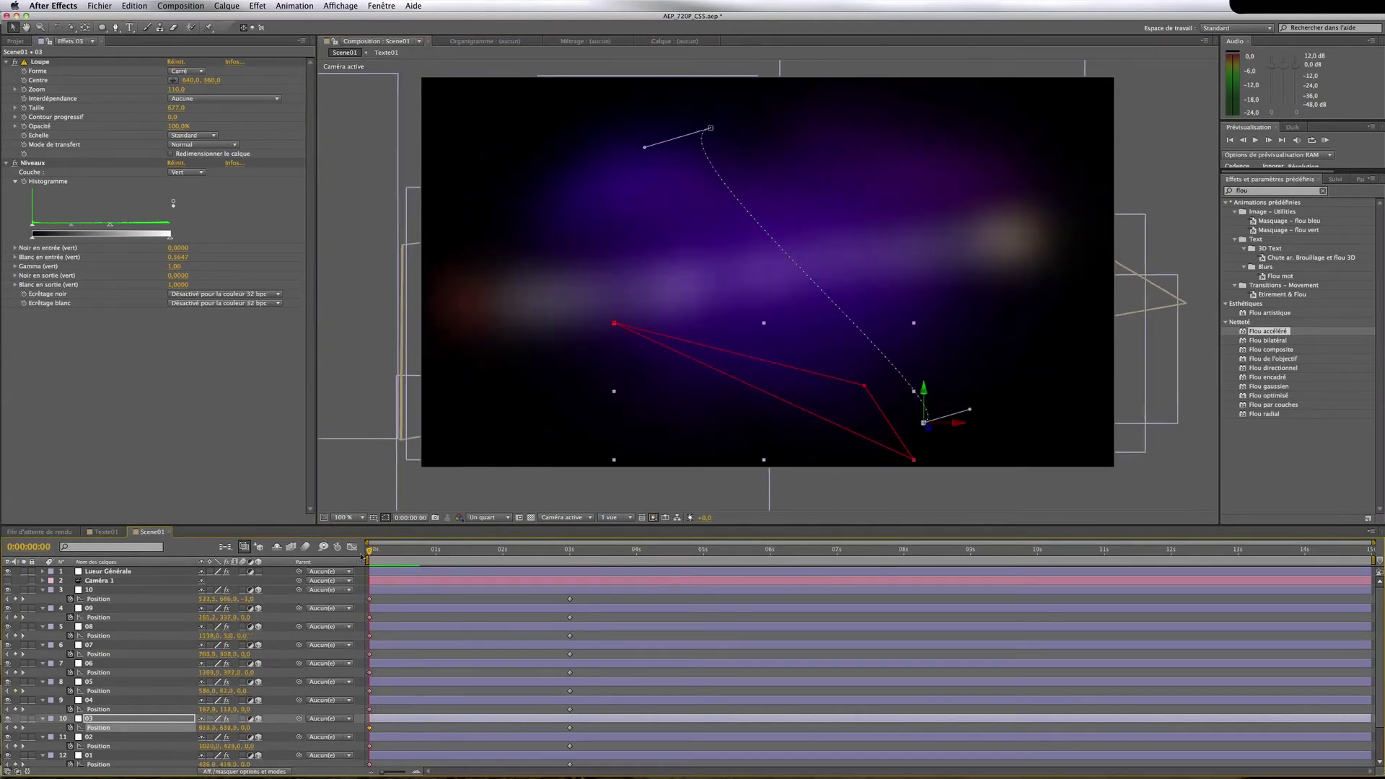
At 0 seconds, move layers 03, 02 and 01 farther inward so they overlap the blurred title text
left_click_drag(813, 402, 777, 332)
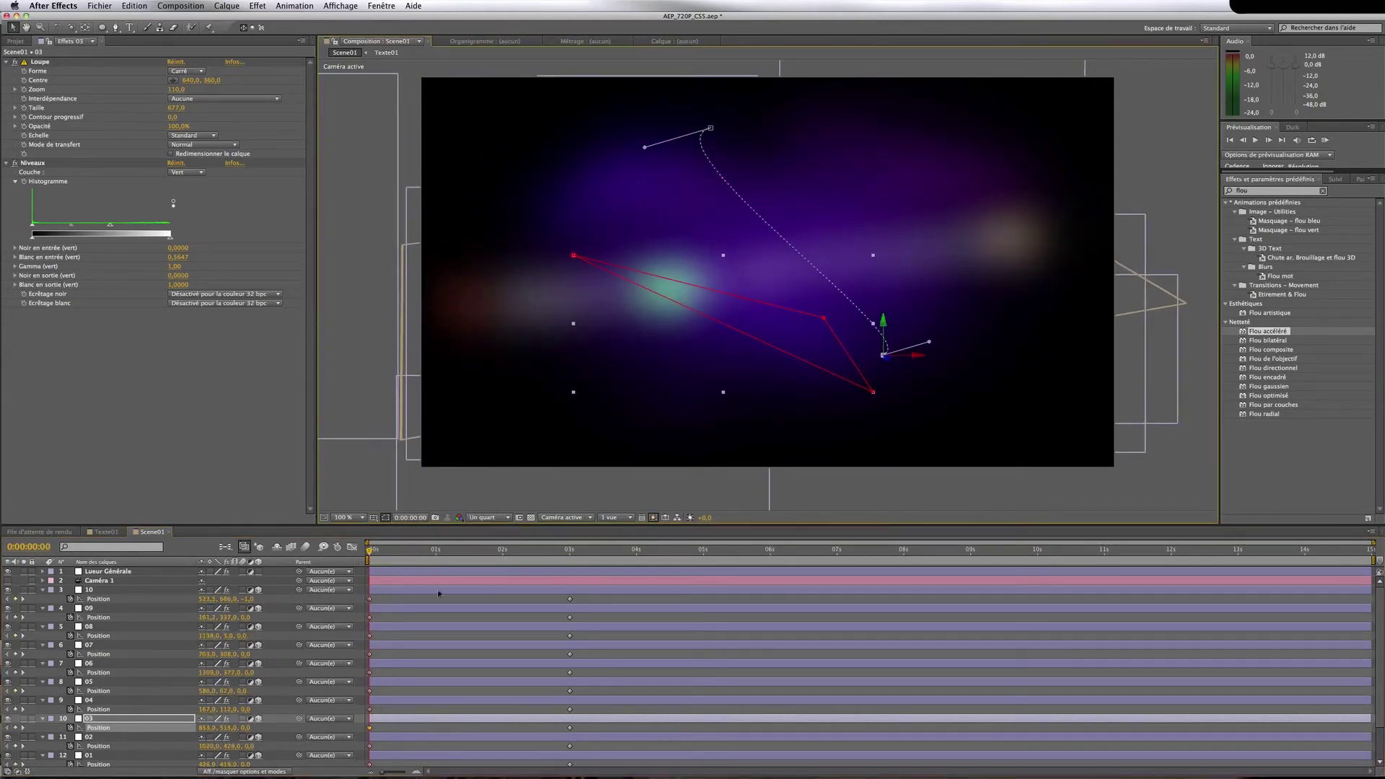
left_click(143, 739)
left_click_drag(1156, 370, 980, 305)
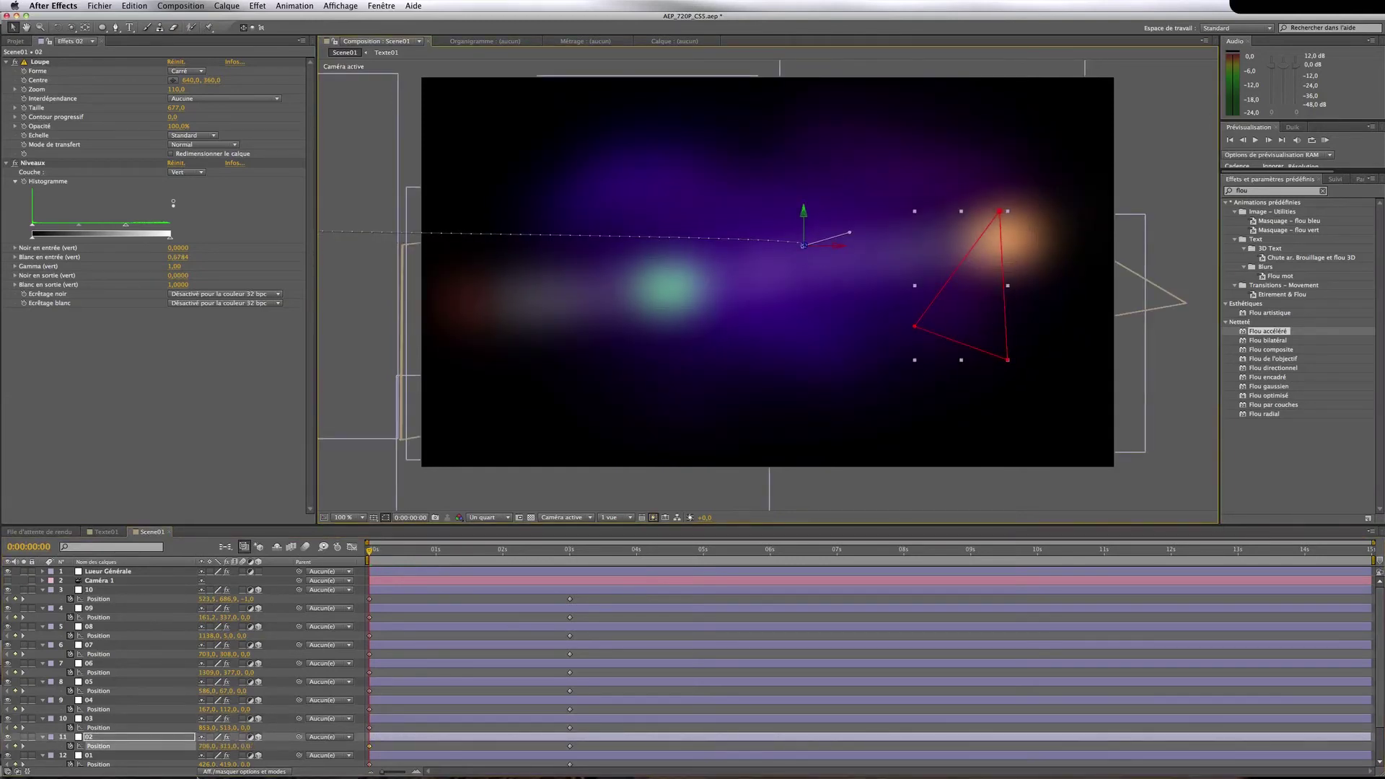
left_click(163, 756)
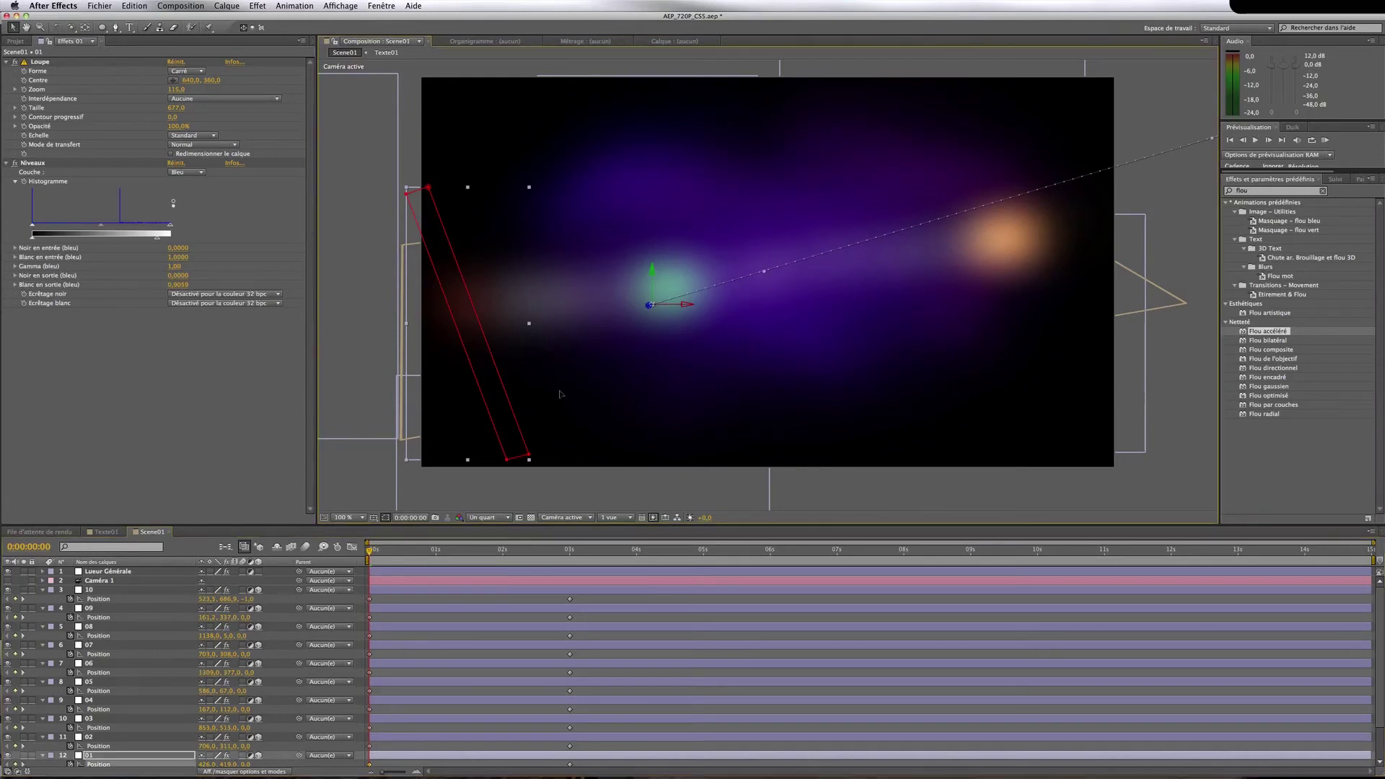
left_click_drag(497, 407, 562, 395)
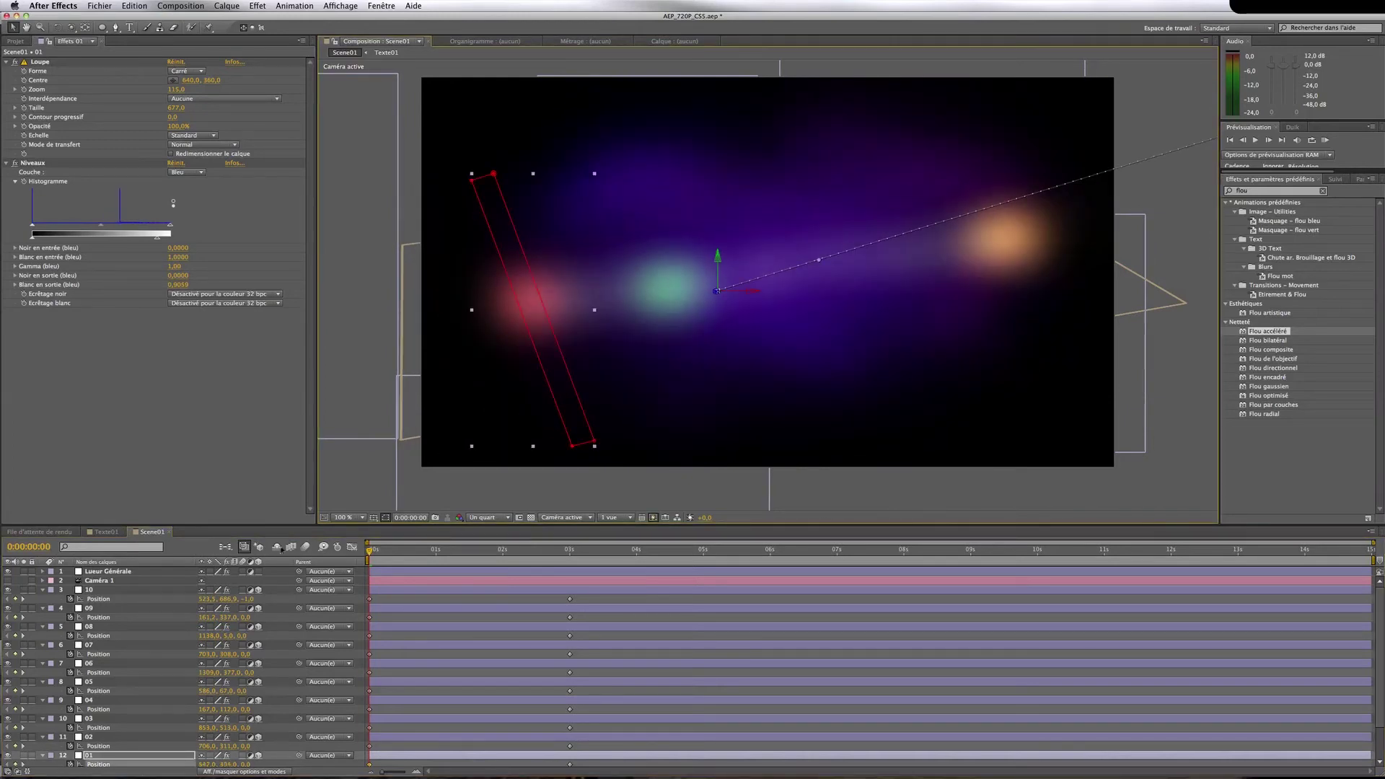
Show Caméra 1 again and review the animation at half resolution, advancing from the start to 3 seconds
left_click(8, 581)
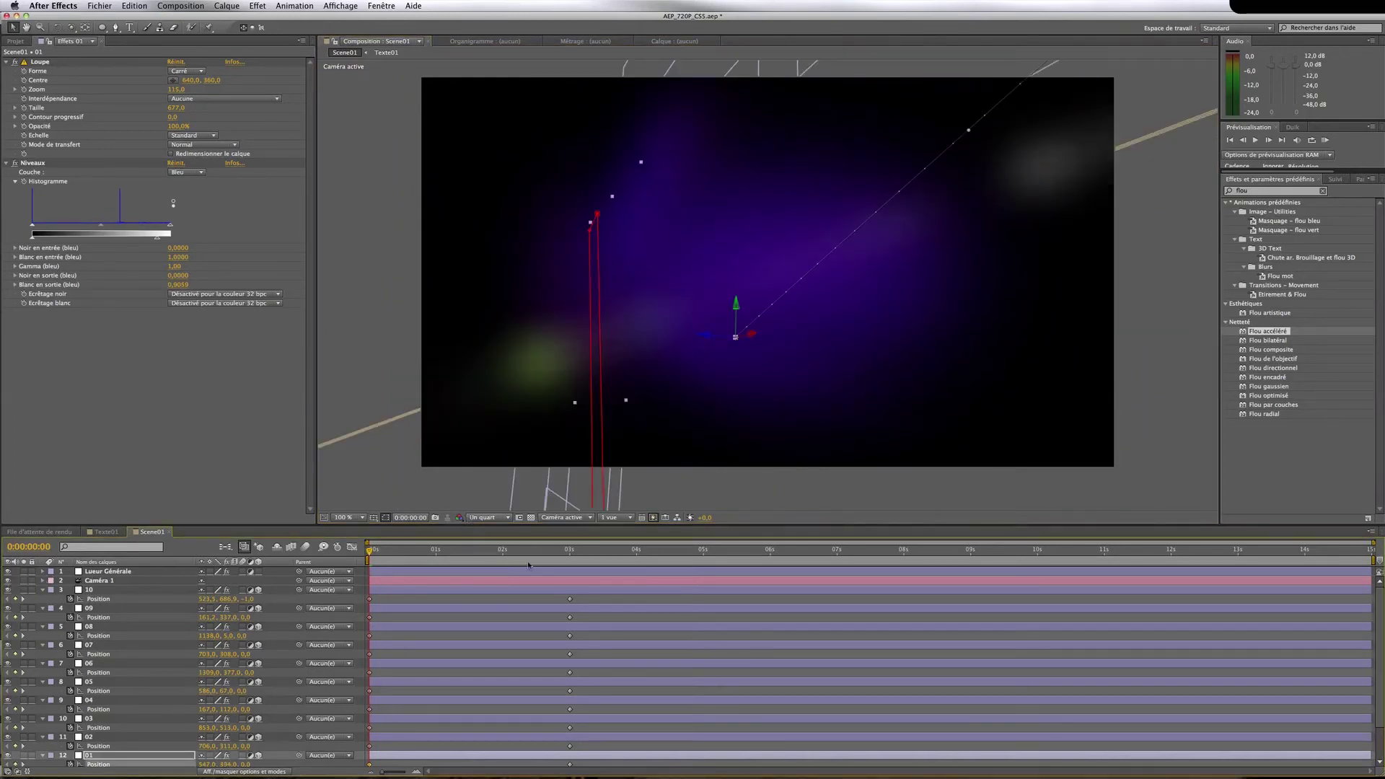
left_click(376, 554)
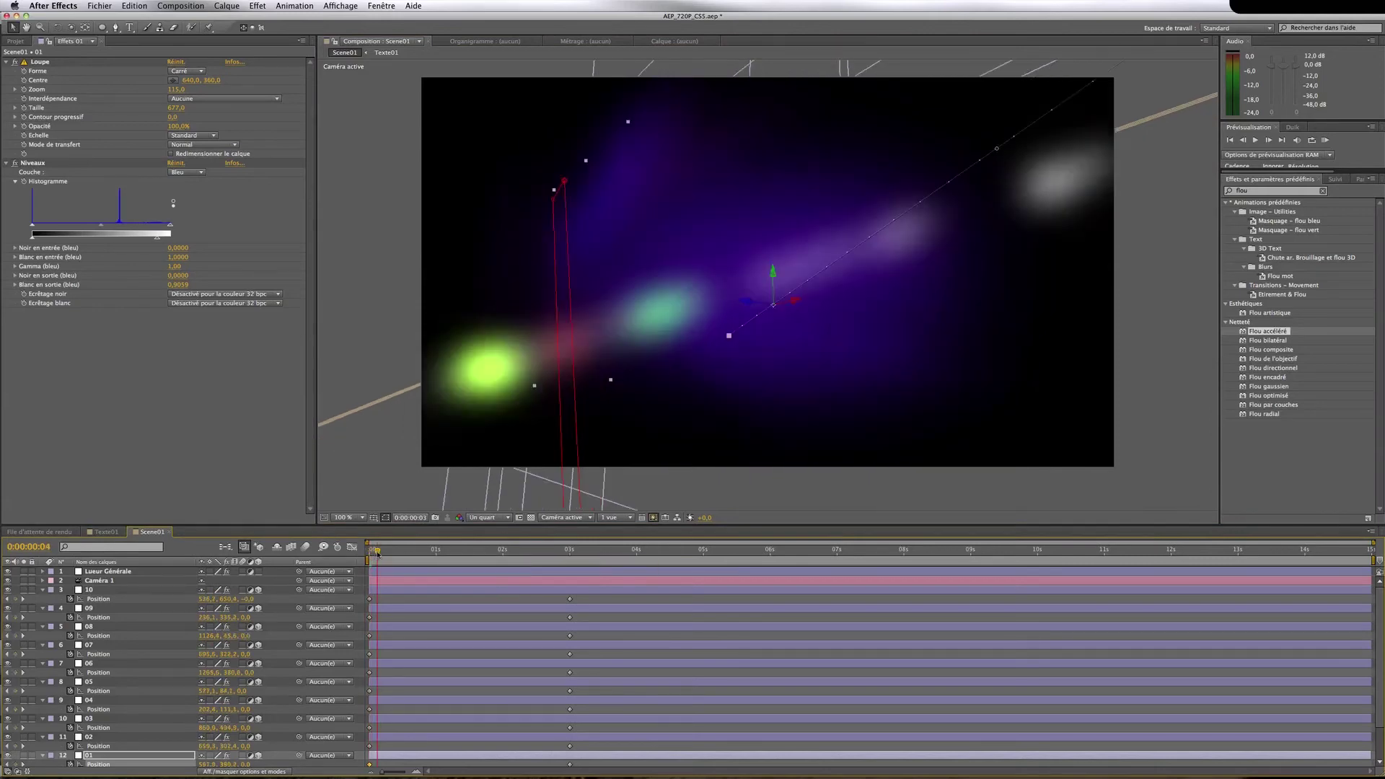
left_click(383, 552)
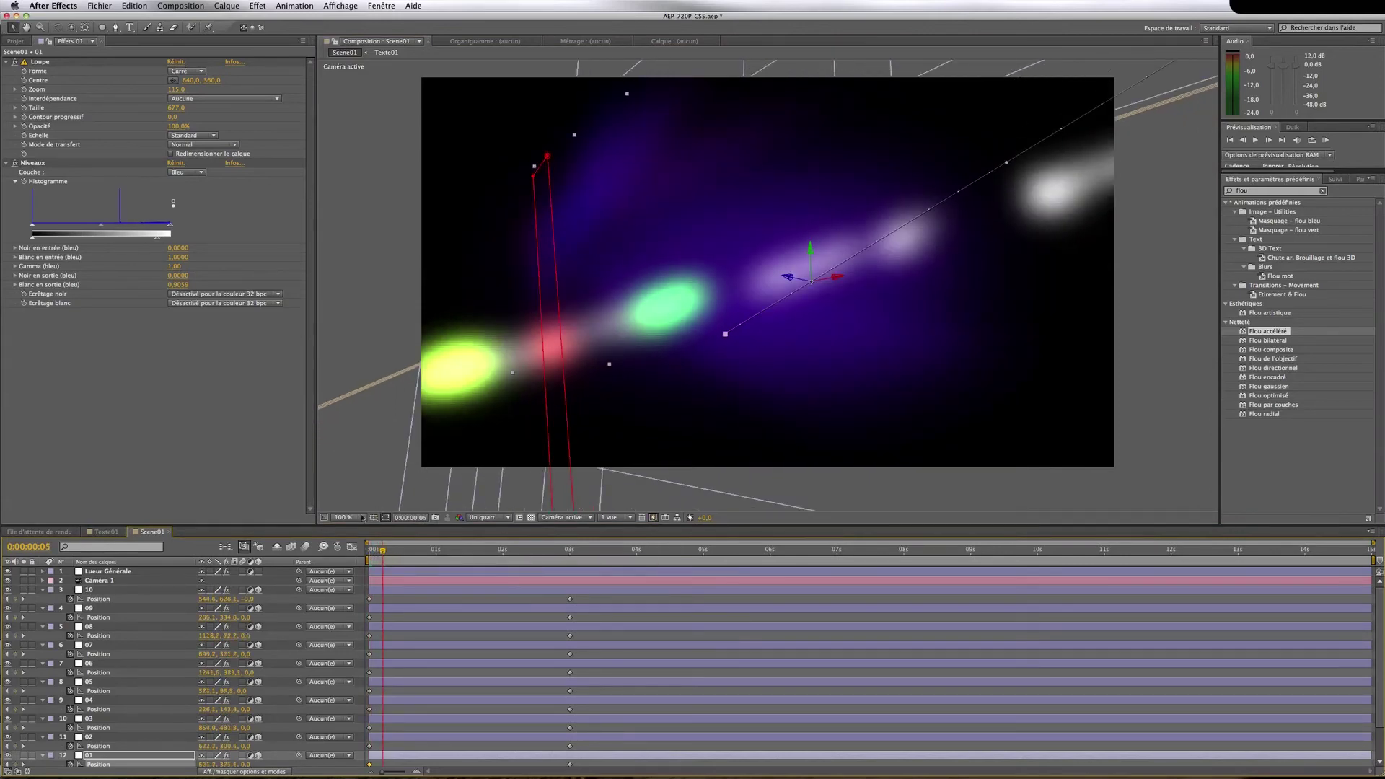
left_click(482, 517)
left_click(482, 534)
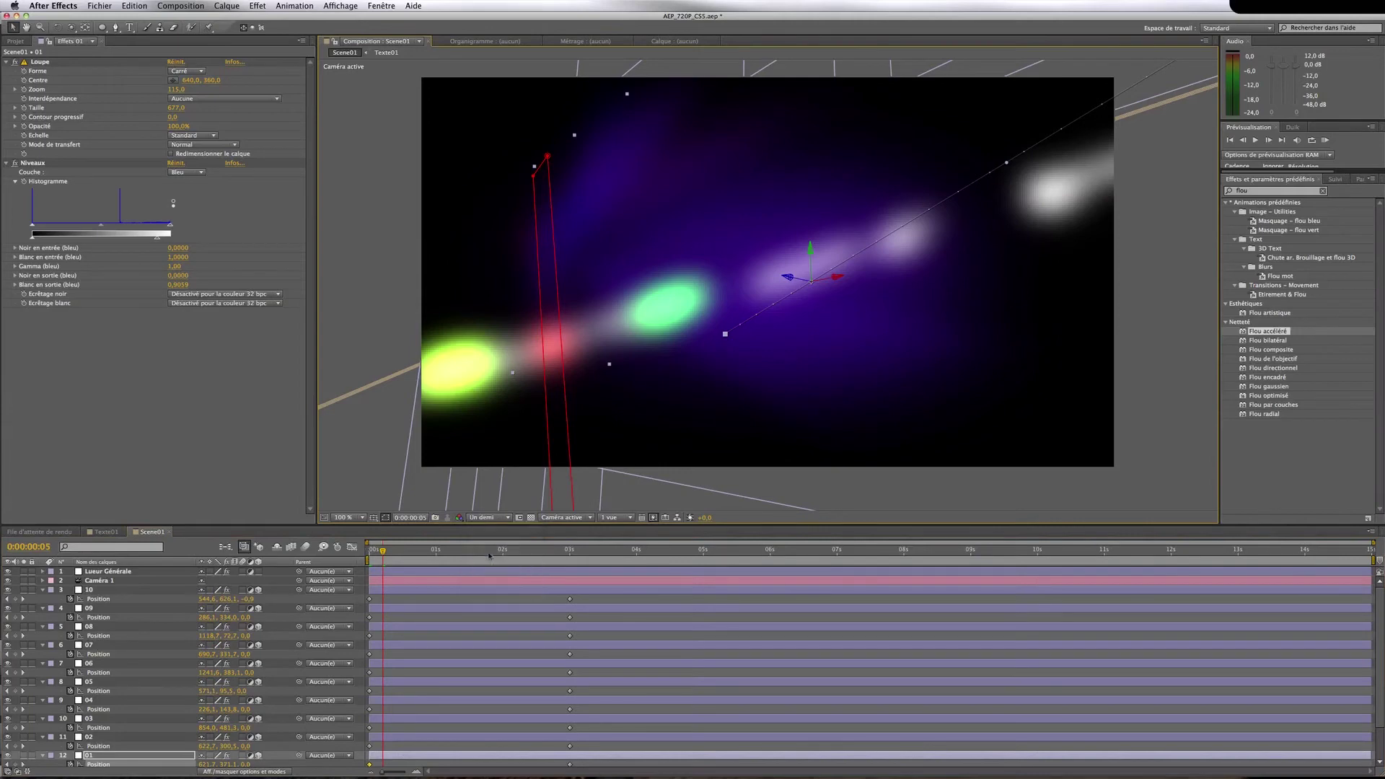
left_click(411, 552)
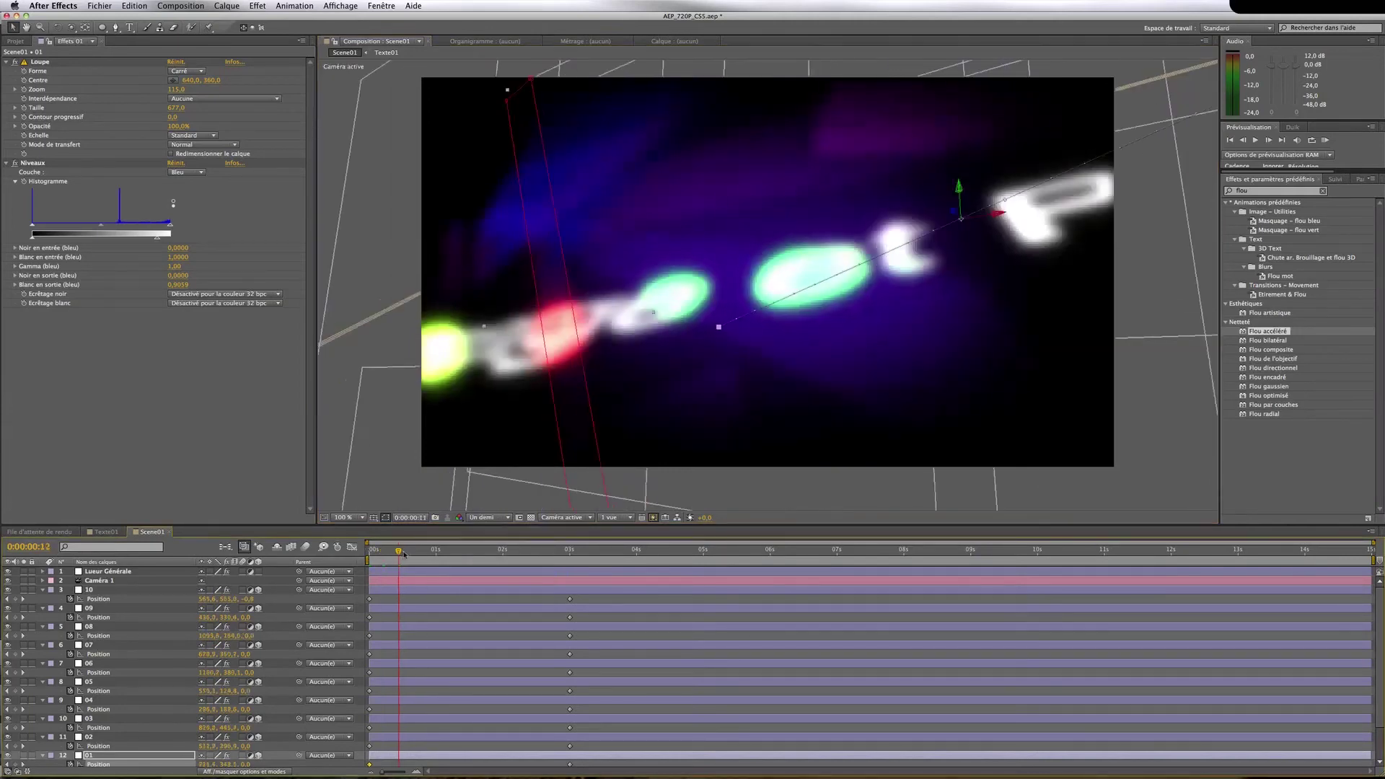
left_click_drag(414, 553, 570, 553)
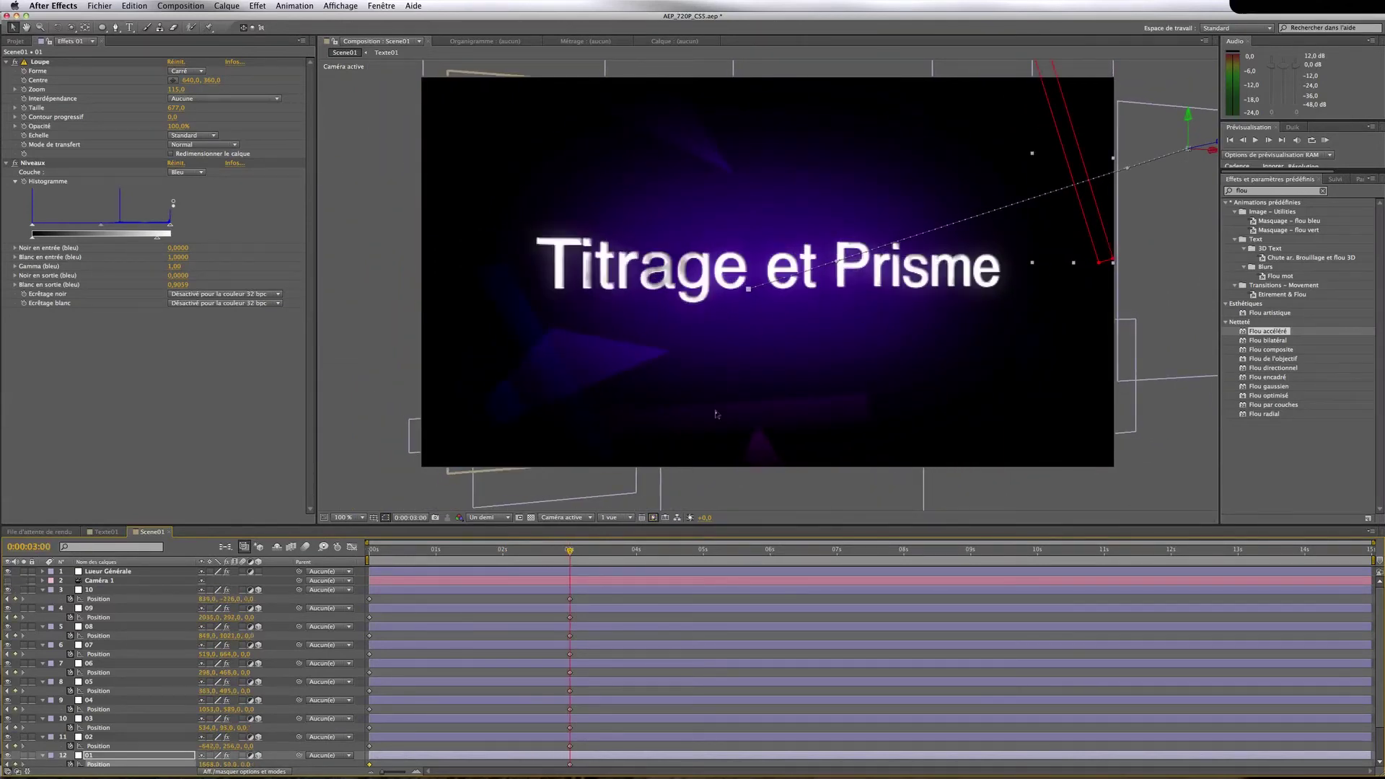
Zoom the composition out to 50%, hide Caméra 1, and move layer 10 up beyond the frame's upper edge at 3 seconds
key("comma")
key("comma")
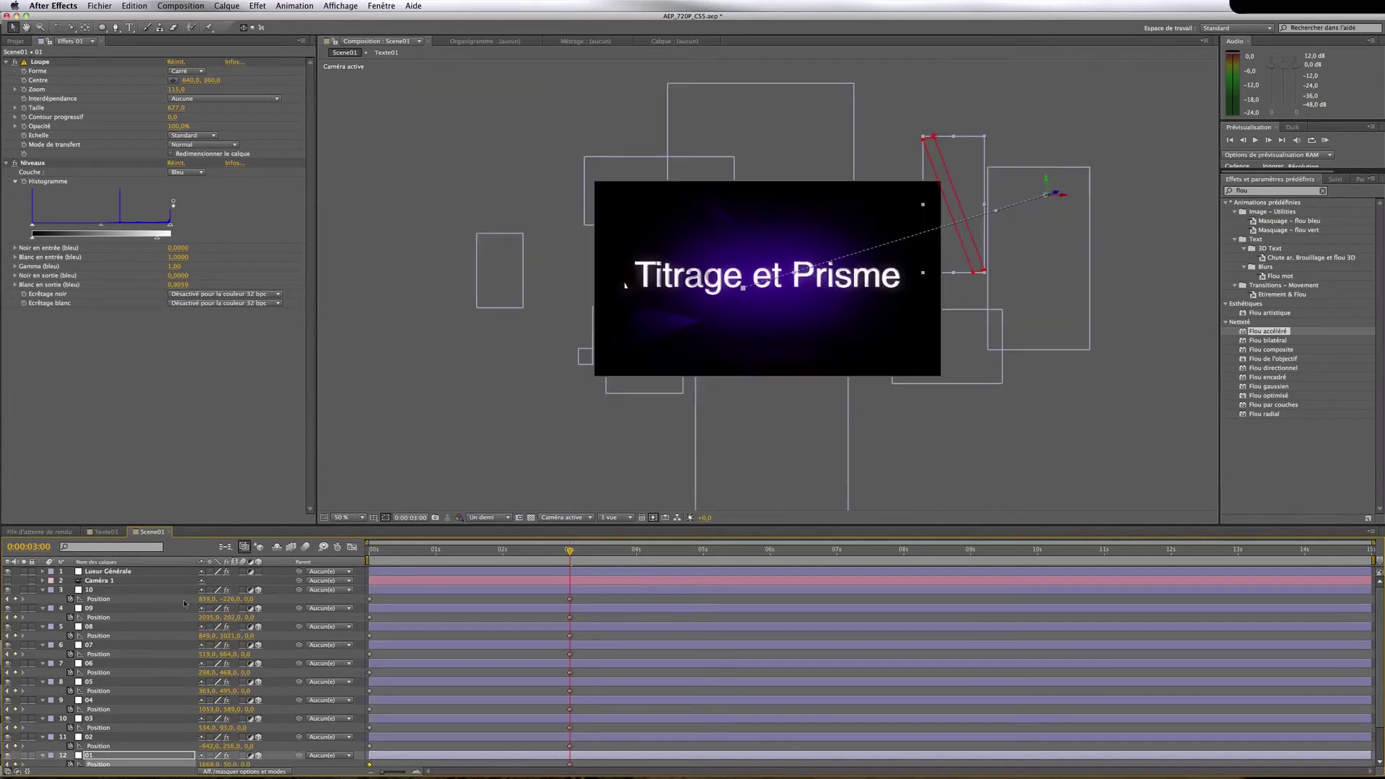
left_click(121, 591)
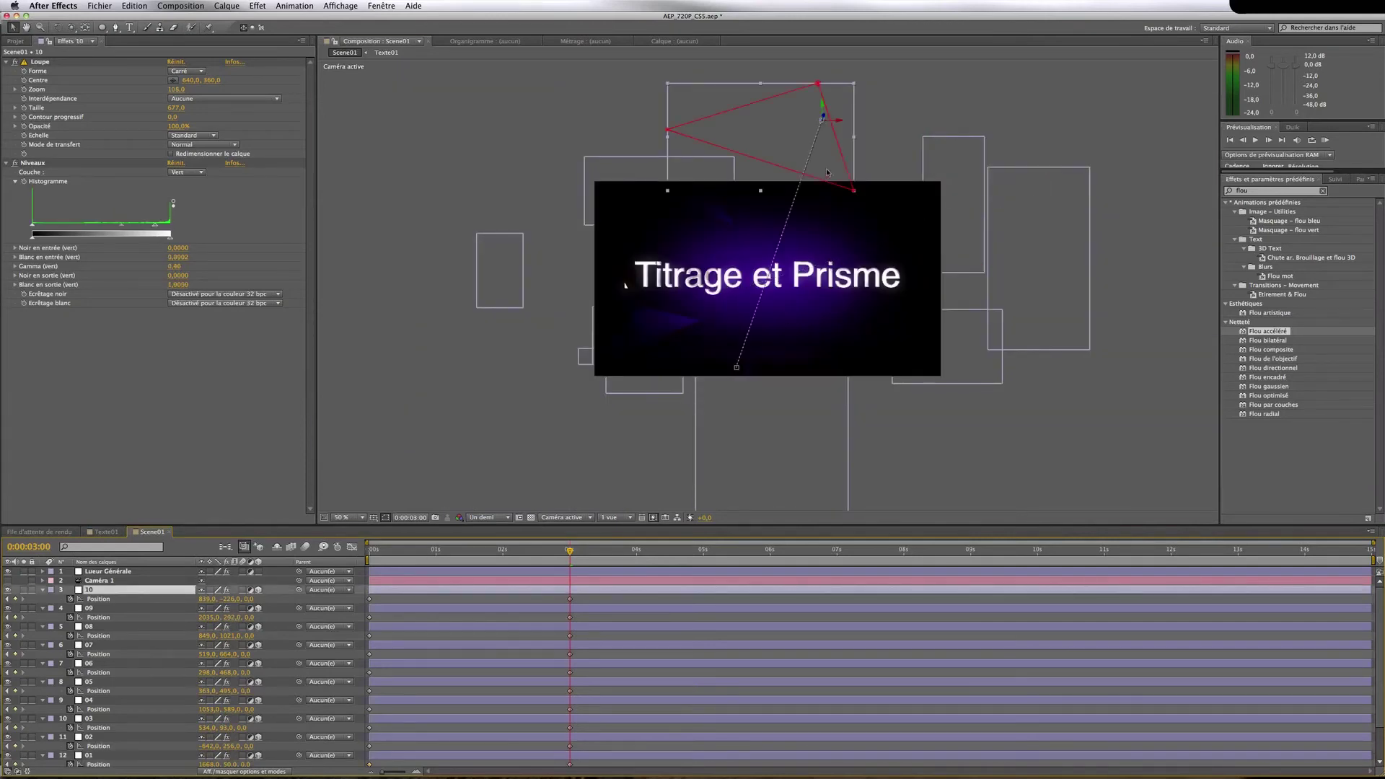
left_click_drag(827, 171, 834, 132)
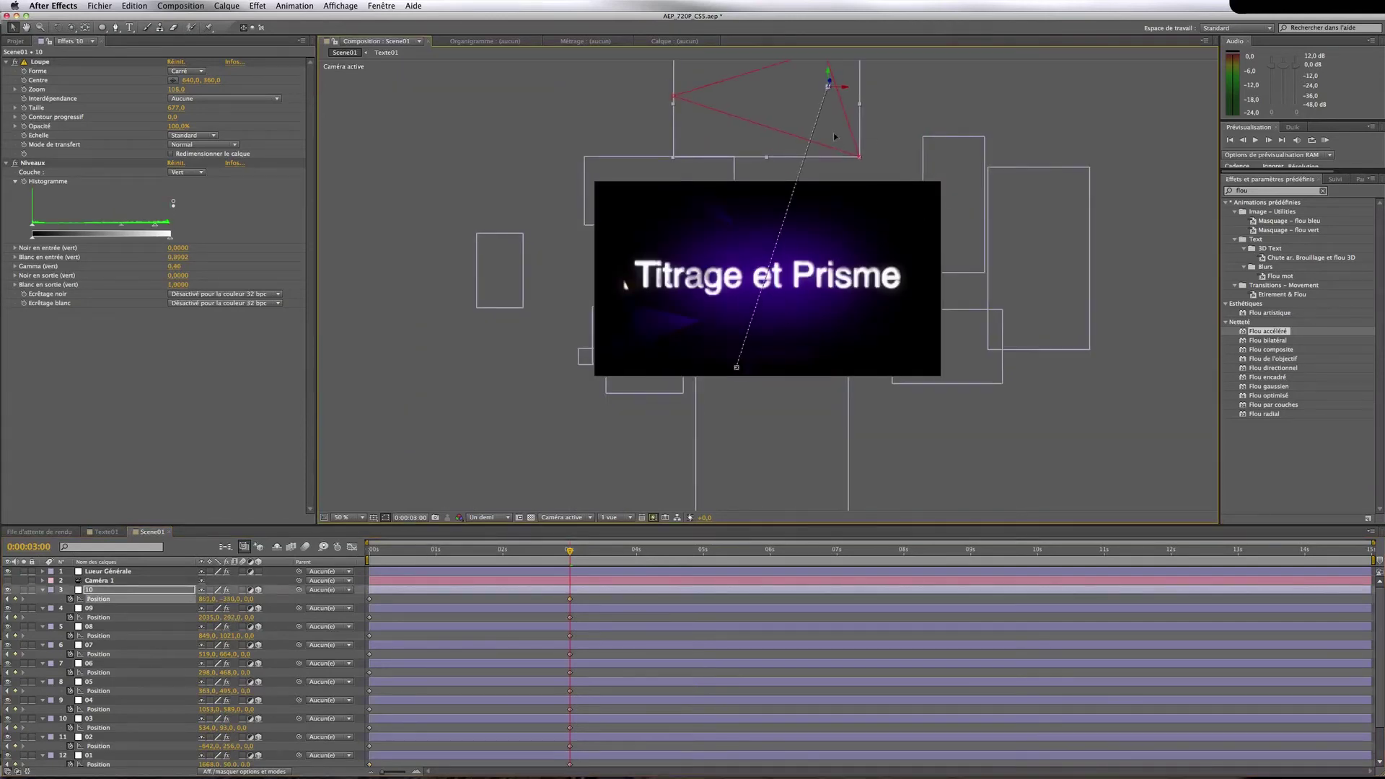
Move layer 09 farther out beyond the frame's right edge at 3 seconds
left_click(149, 608)
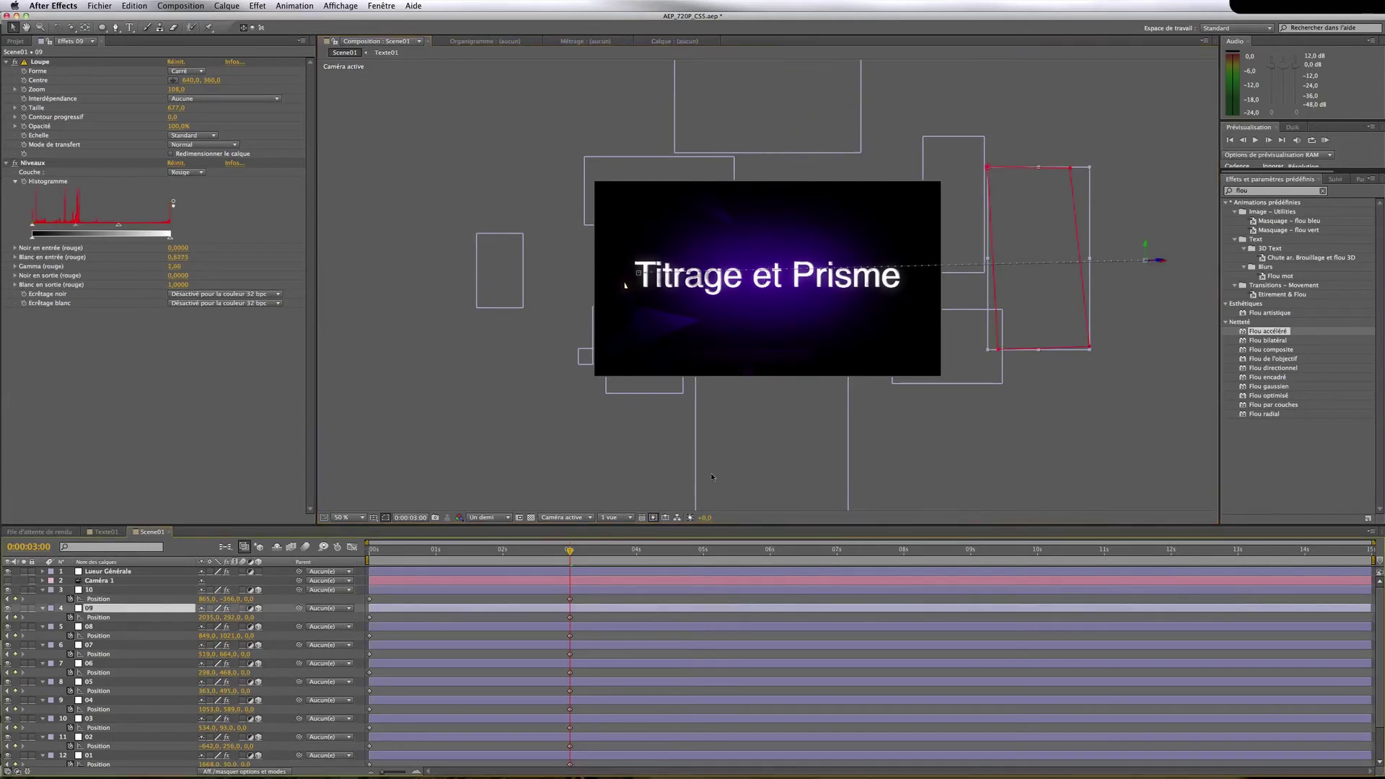
left_click(506, 553)
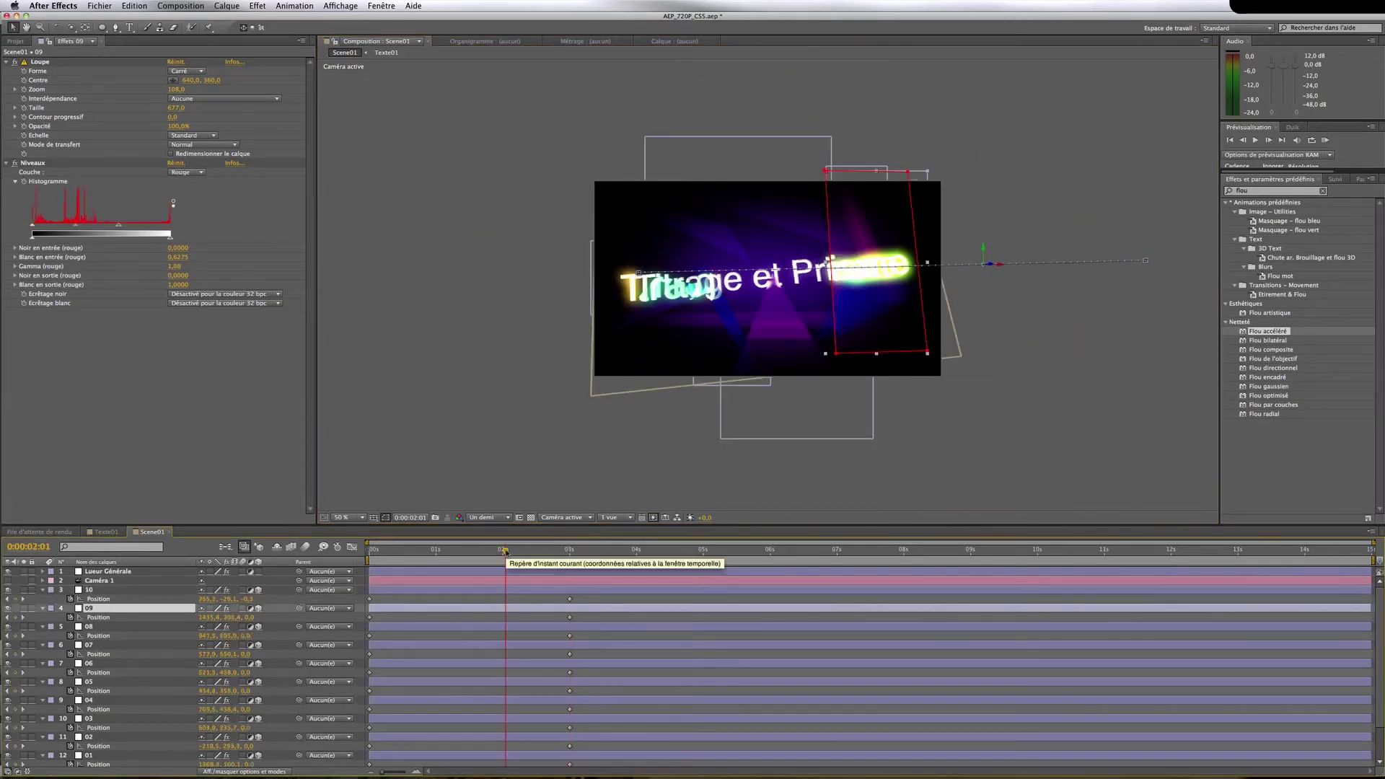
left_click_drag(883, 324, 948, 324)
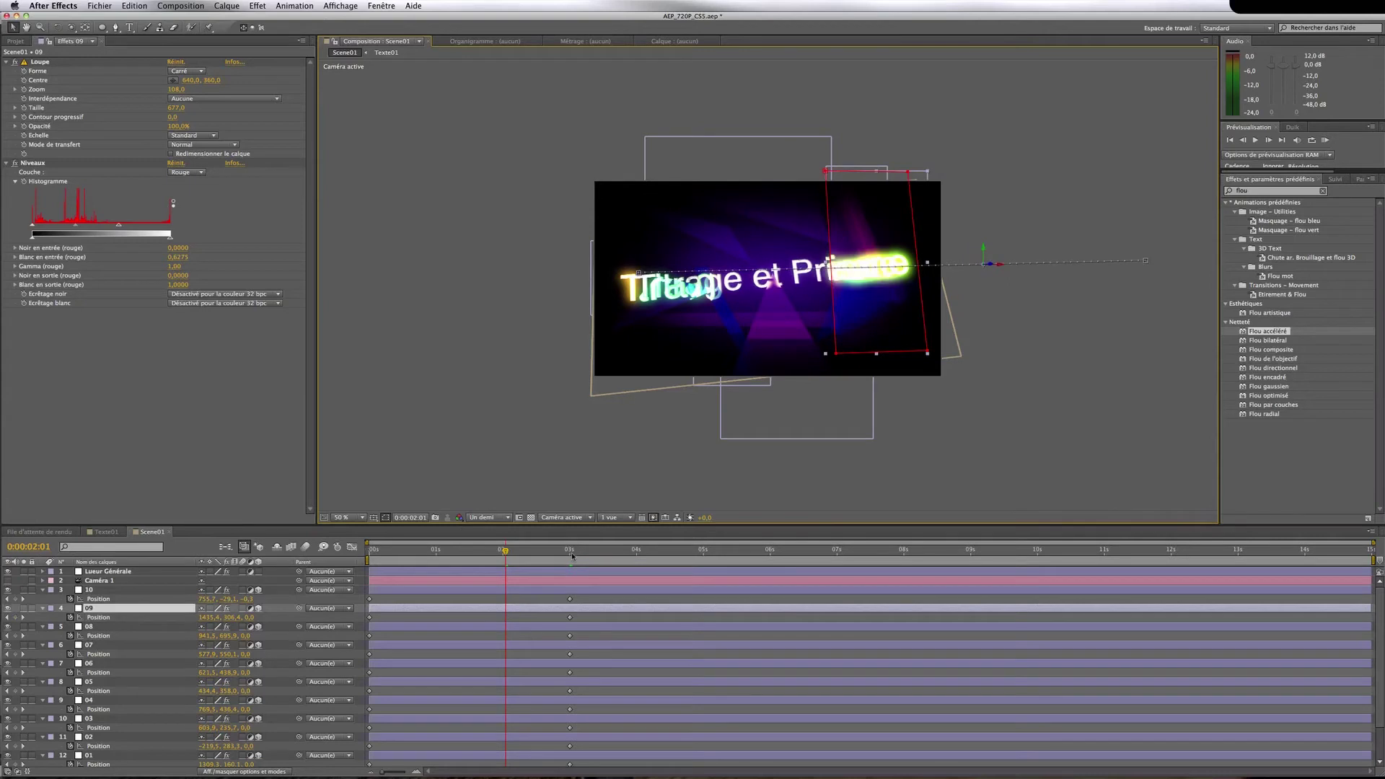
left_click(570, 552)
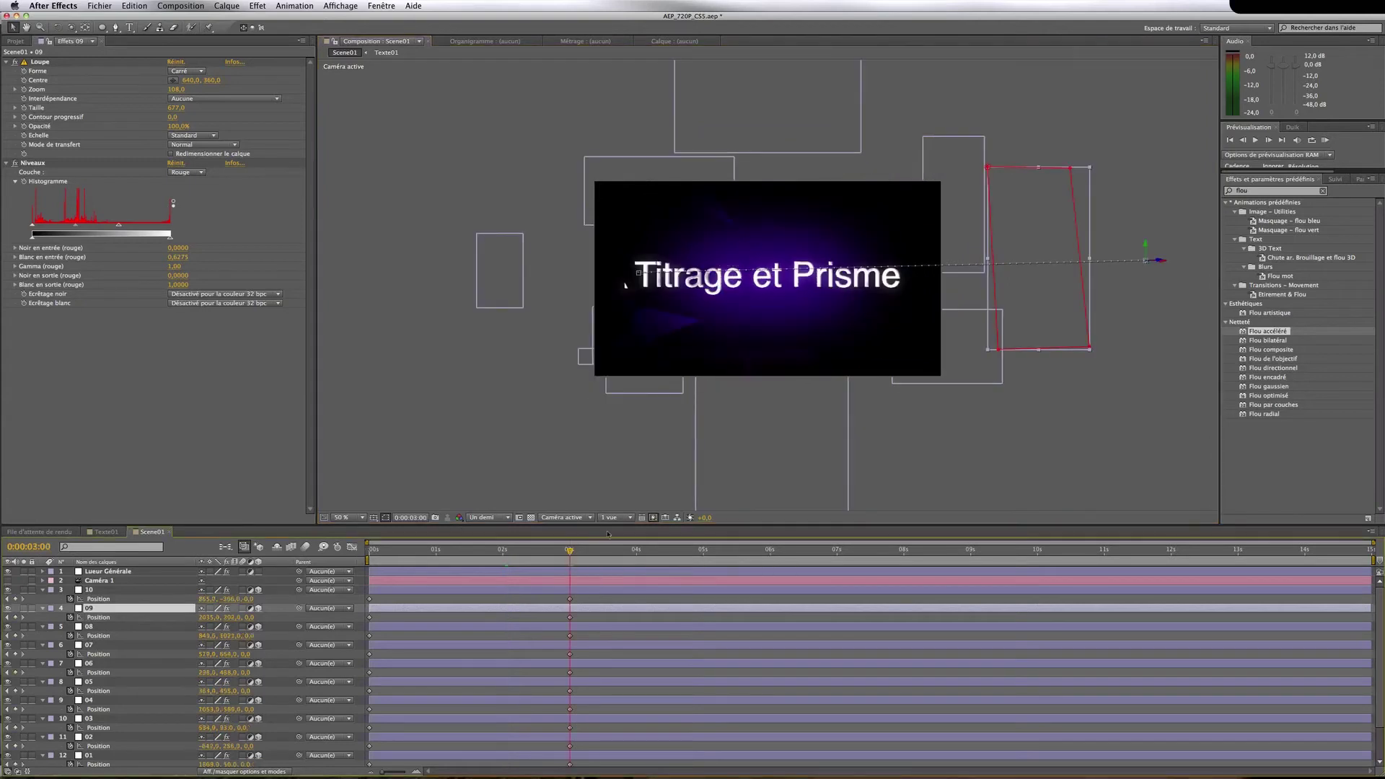
left_click_drag(1092, 279, 1114, 286)
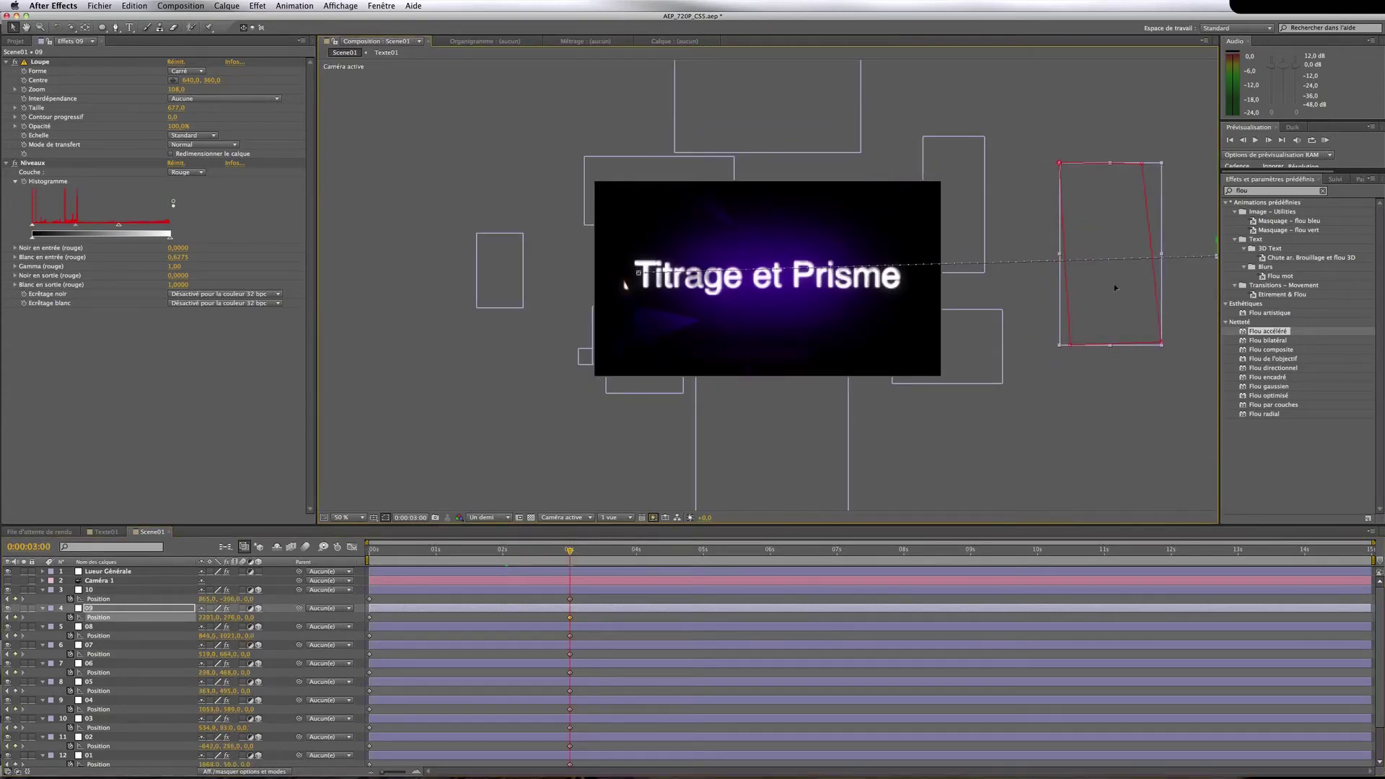
At 3 seconds, move layer 08 farther below the frame and layer 07 out past its lower-left corner
left_click(105, 628)
left_click_drag(761, 434, 742, 516)
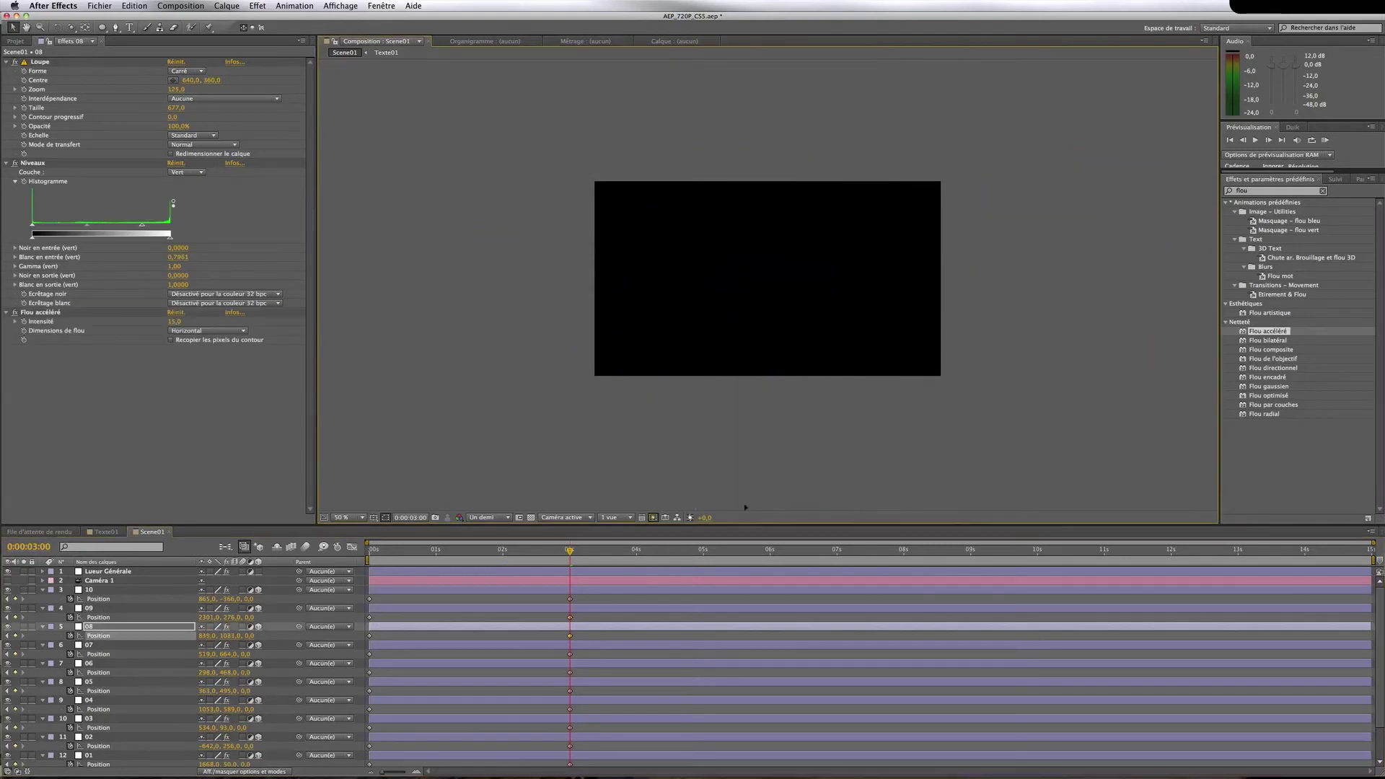
left_click(142, 648)
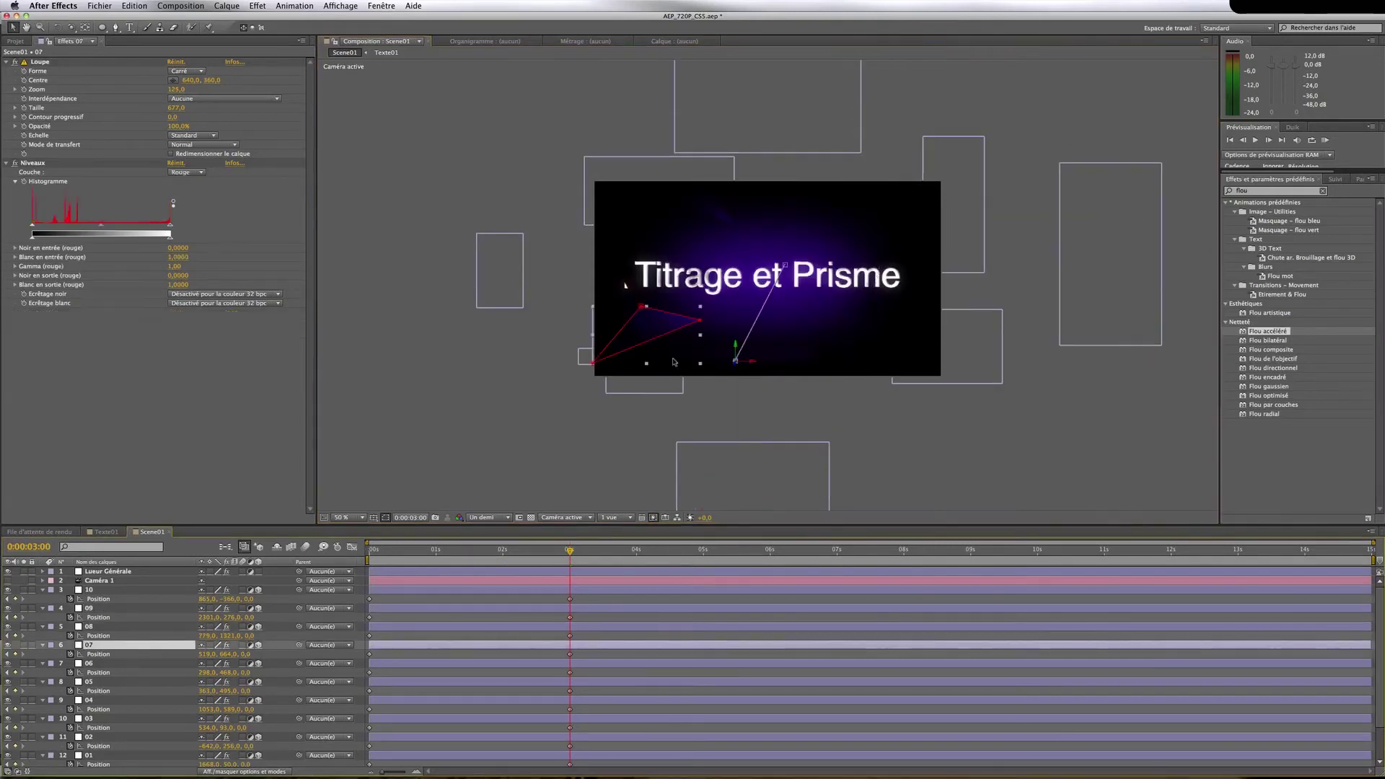
left_click_drag(663, 322, 629, 372)
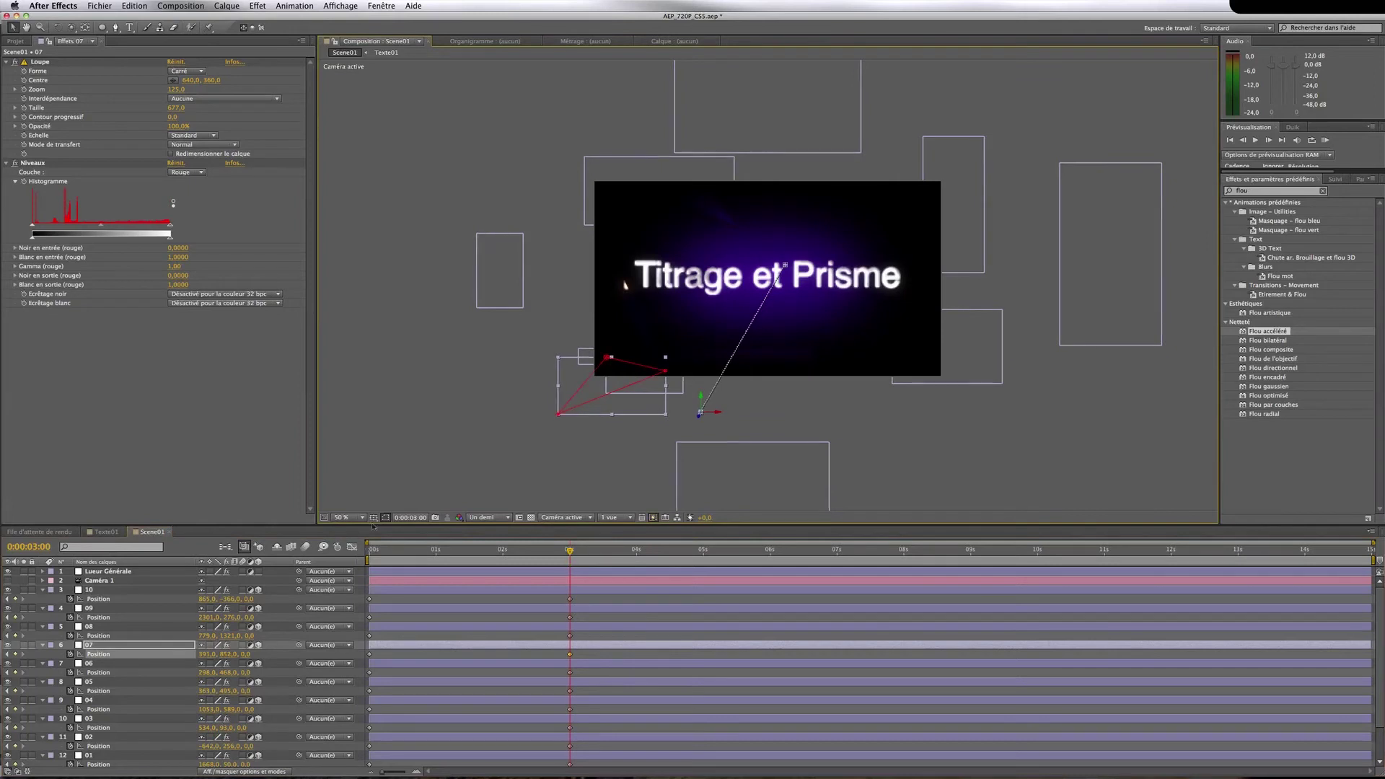
At 3 seconds, move layer 06 outward past the frame's left edge and layer 05 down below its lower edge
left_click(122, 664)
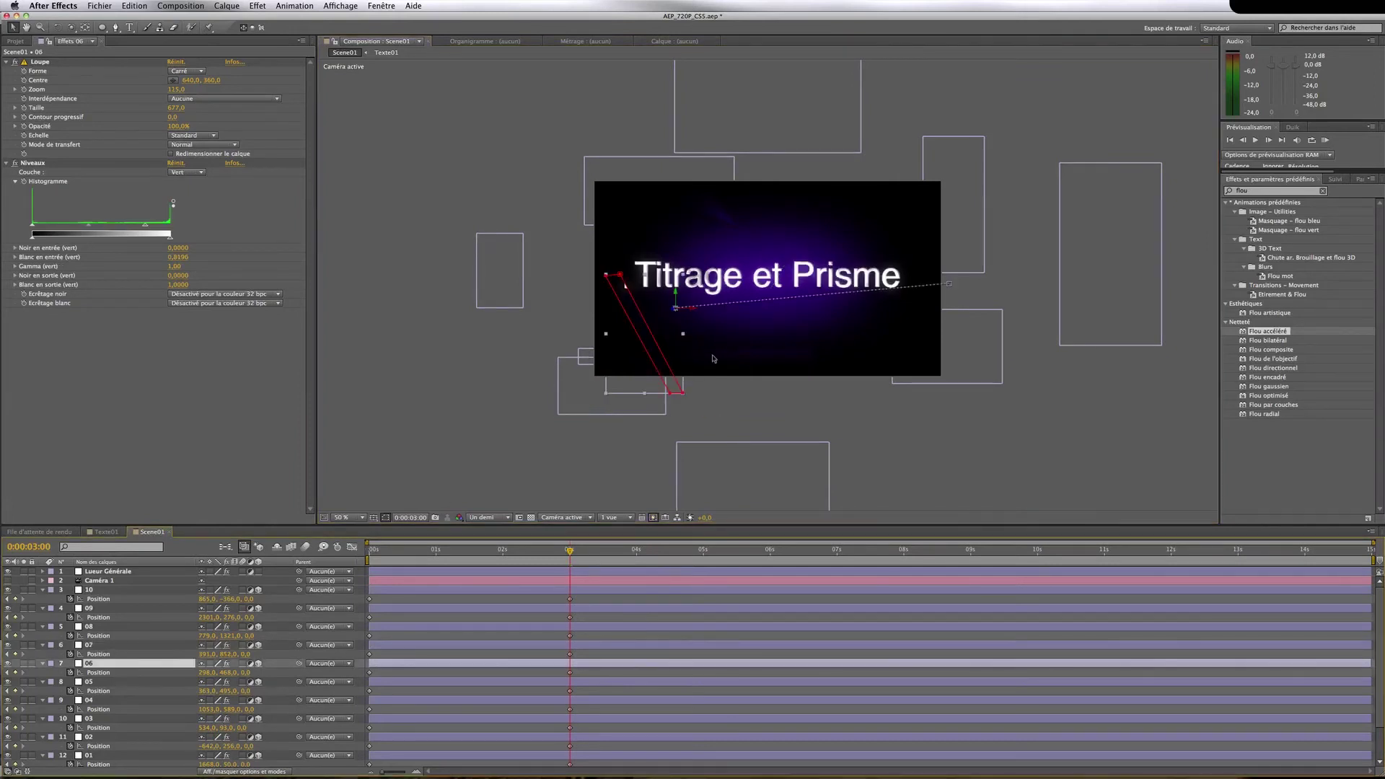
left_click_drag(667, 371, 585, 375)
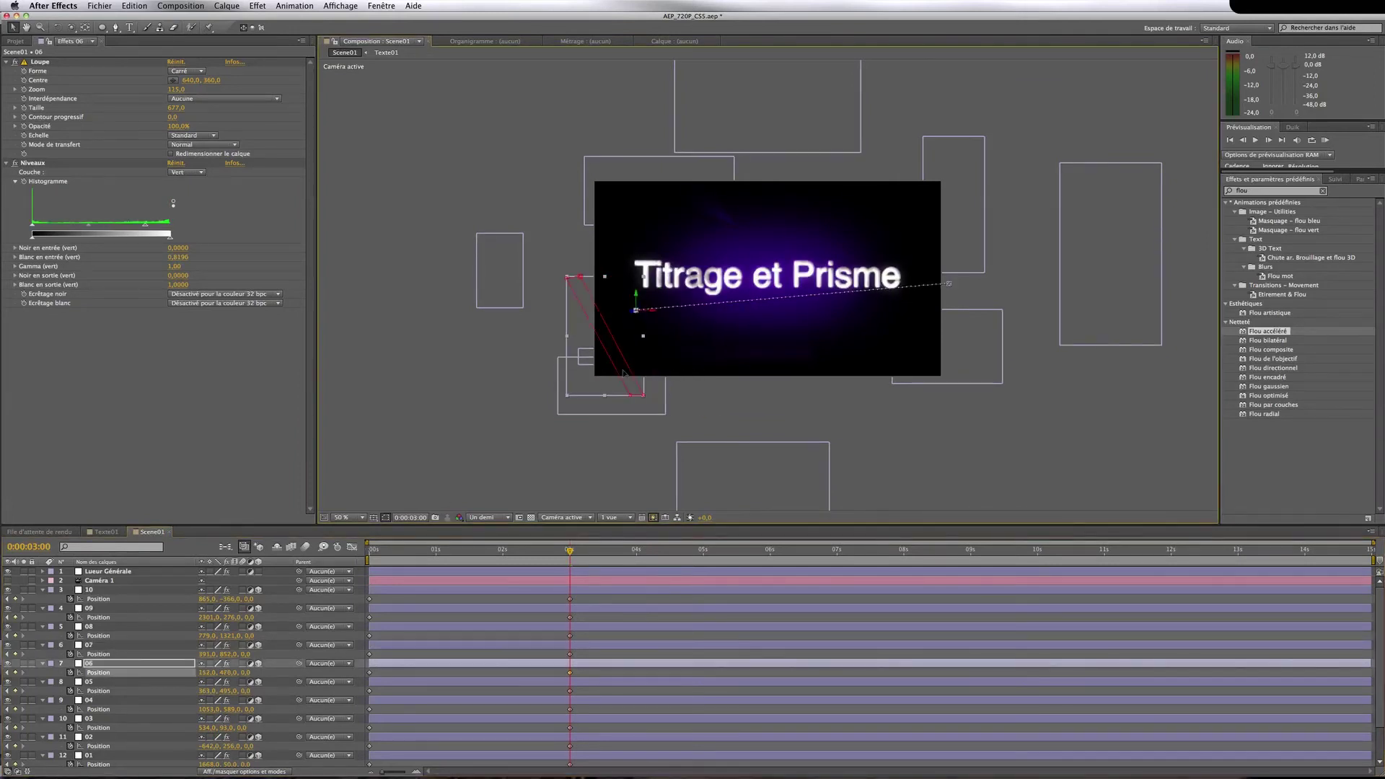
left_click(159, 684)
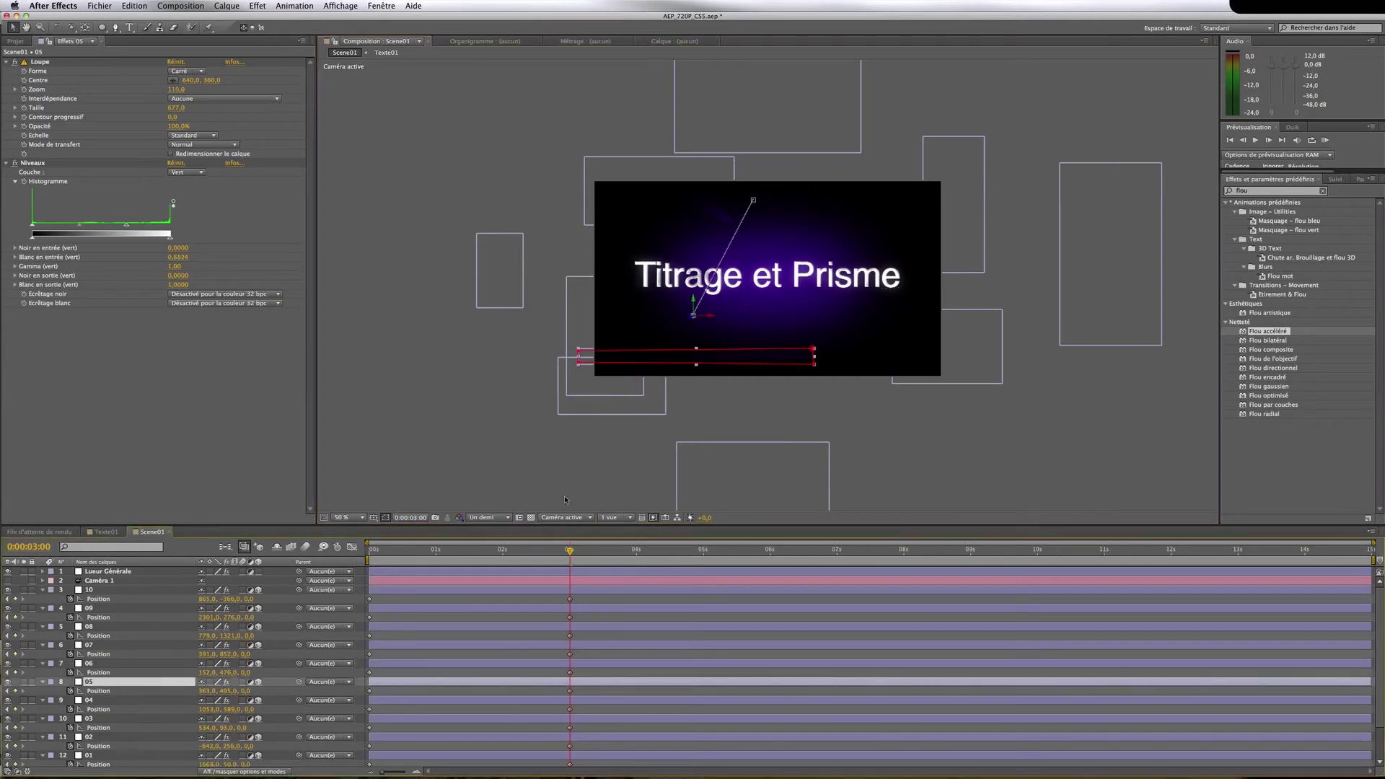
left_click_drag(769, 360, 742, 383)
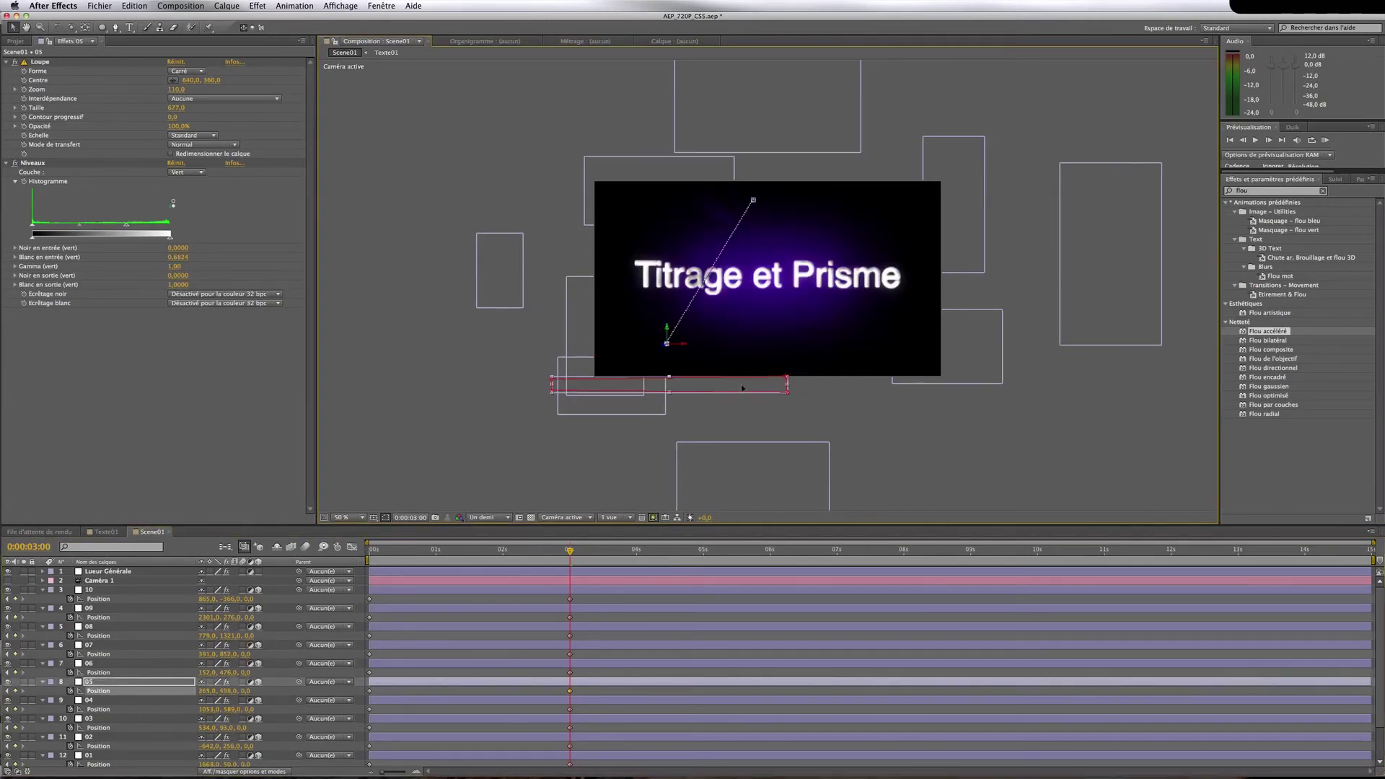
At 3 seconds, move layer 04 out past the frame's lower-right corner and layer 03 up above its upper edge
left_click(116, 701)
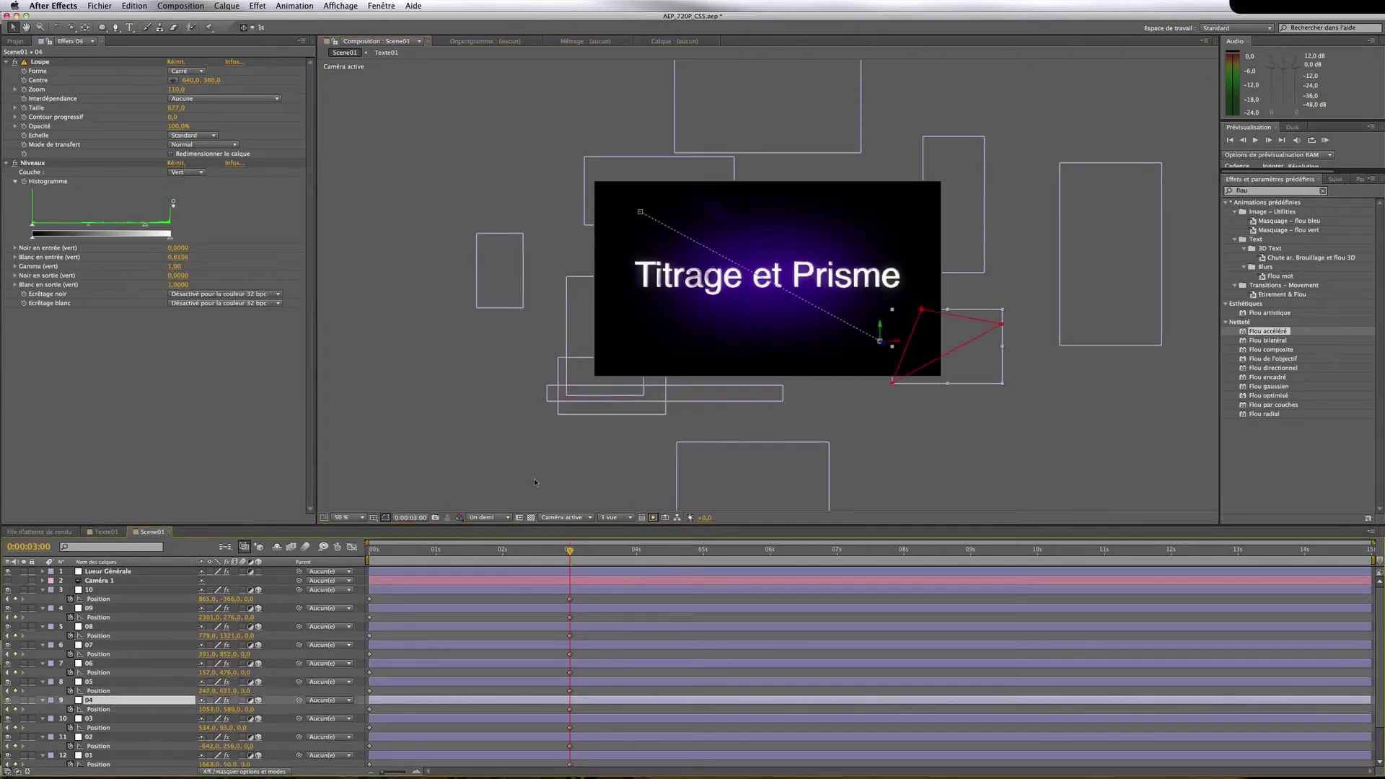
left_click_drag(942, 338, 982, 372)
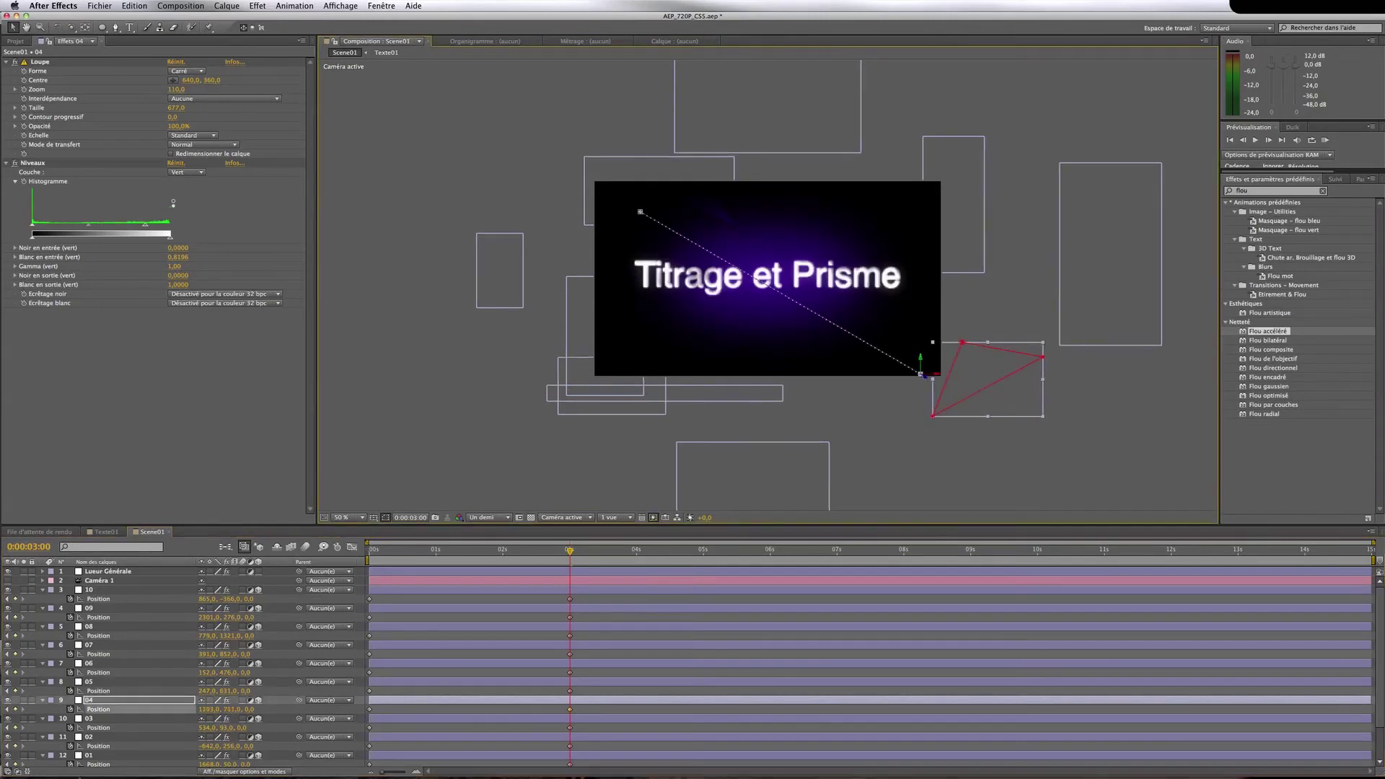
left_click(117, 719)
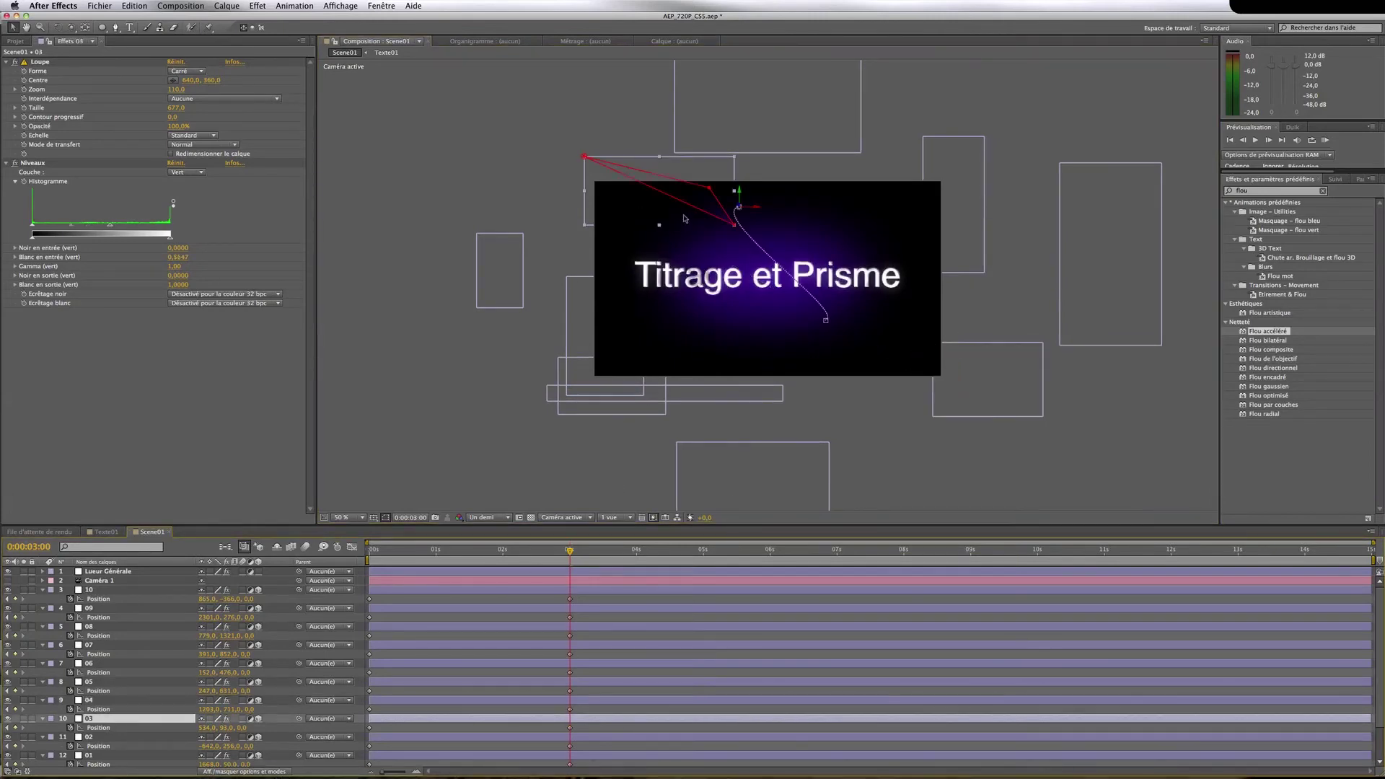
left_click_drag(698, 195, 676, 143)
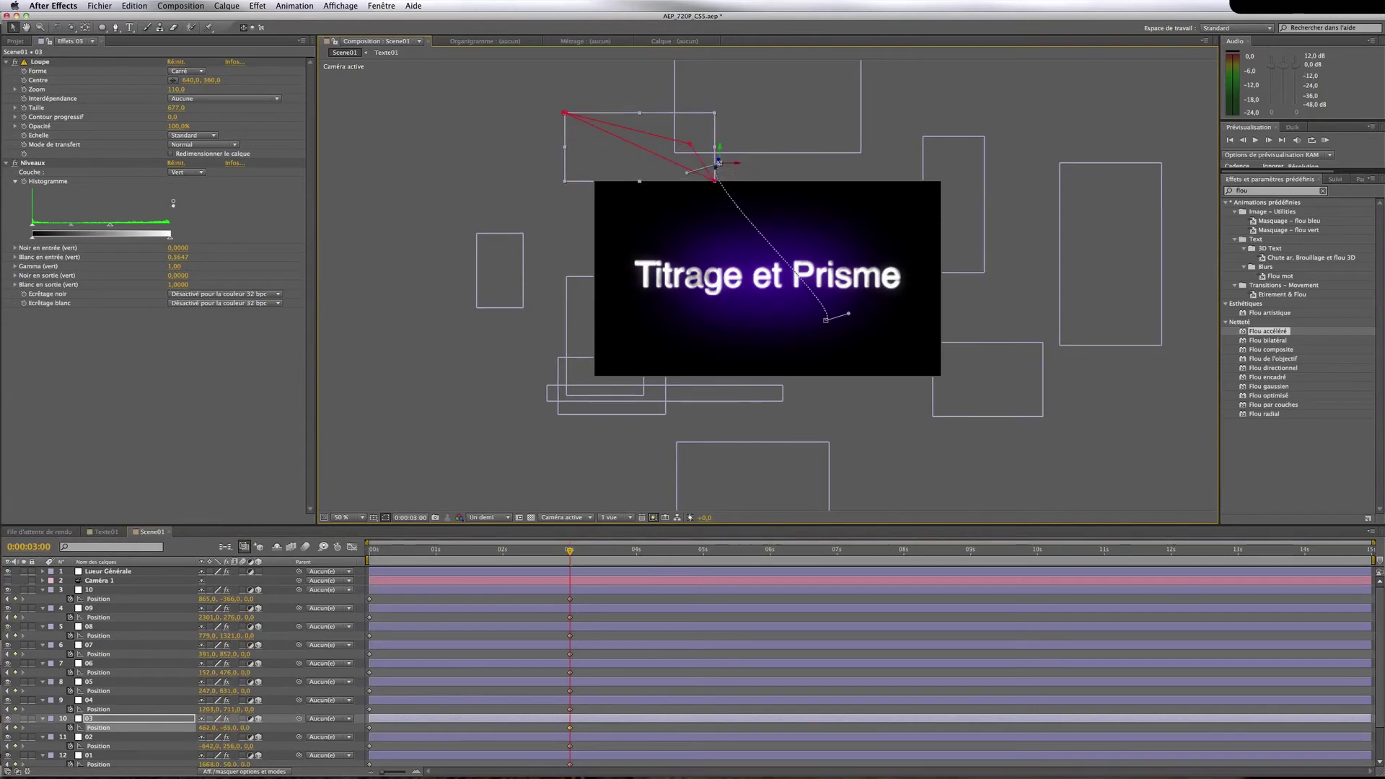
left_click(503, 555)
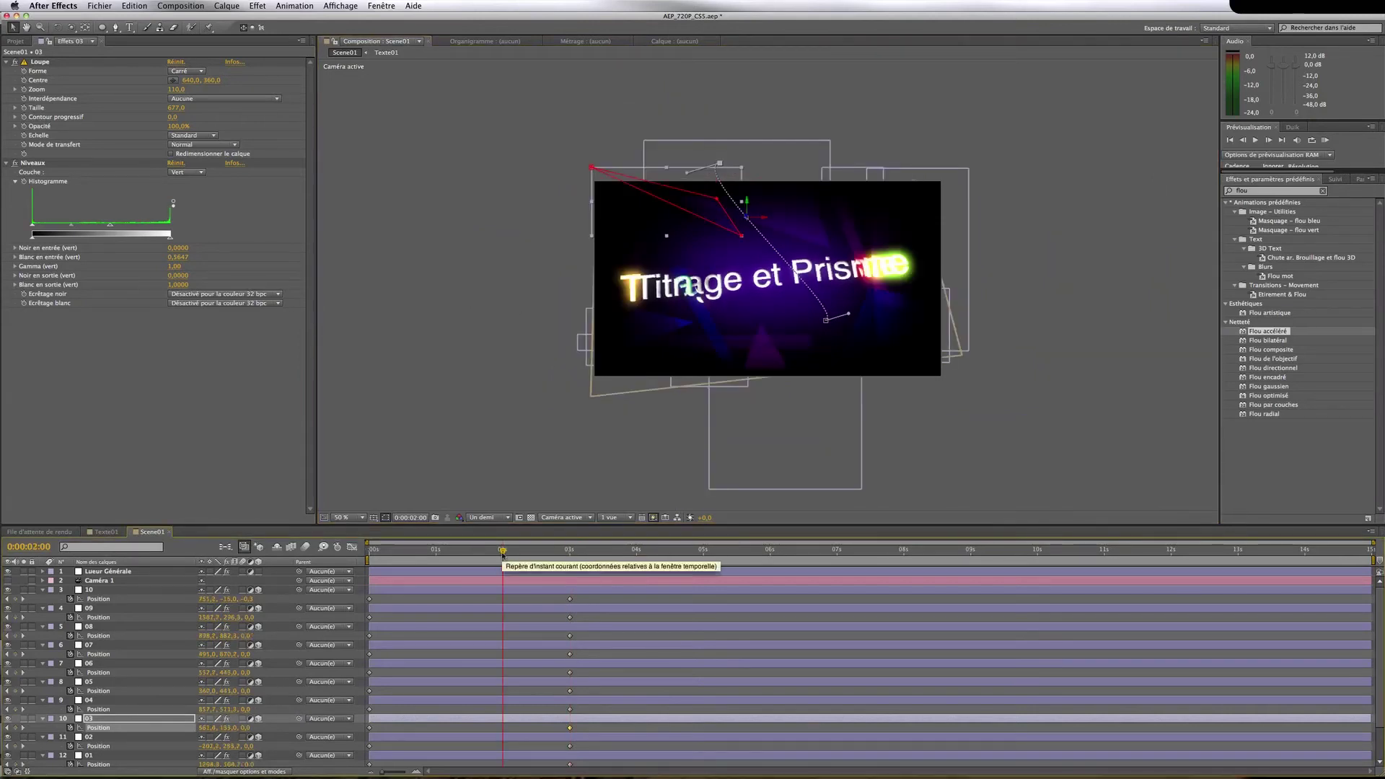
left_click(570, 554)
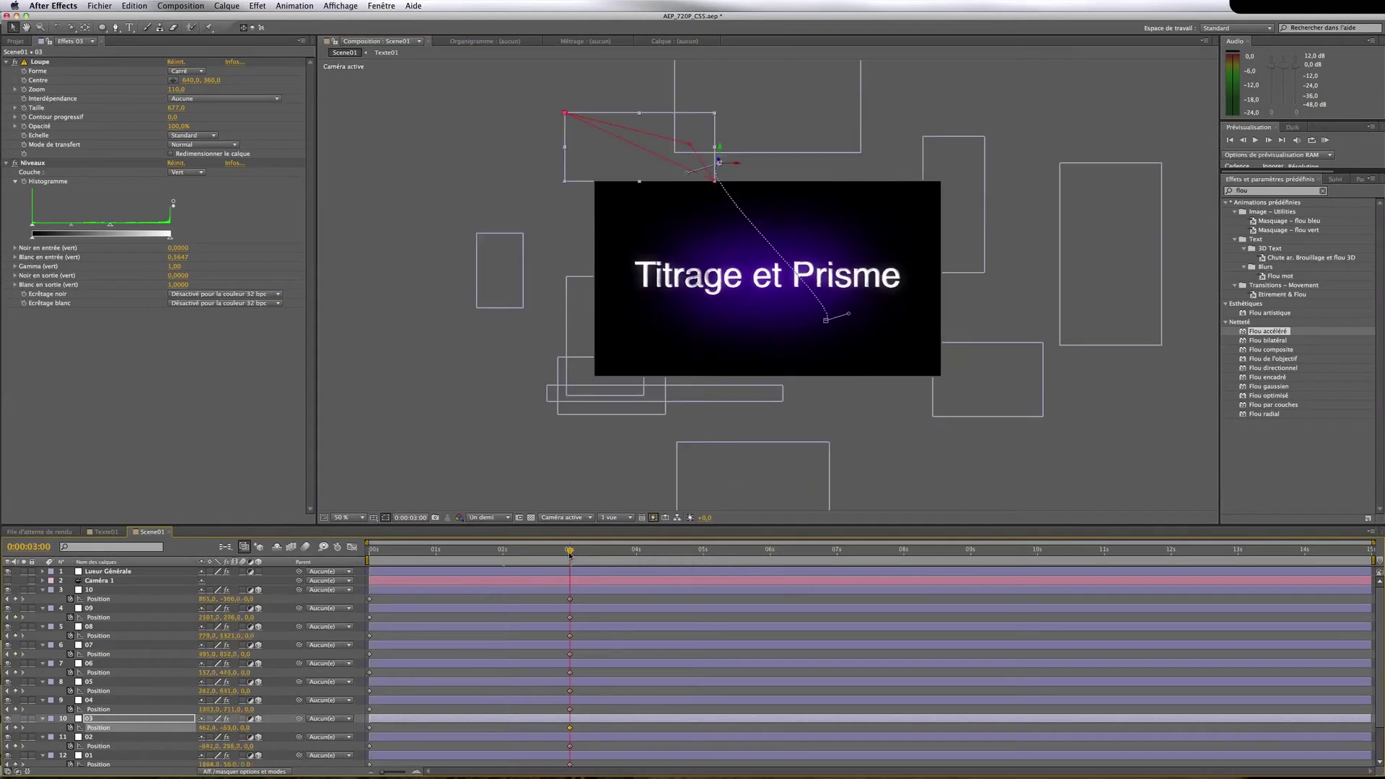
At 3 seconds, move layer 02 farther out past the frame's left edge and layer 01 outward beyond its upper-right corner
left_click(165, 737)
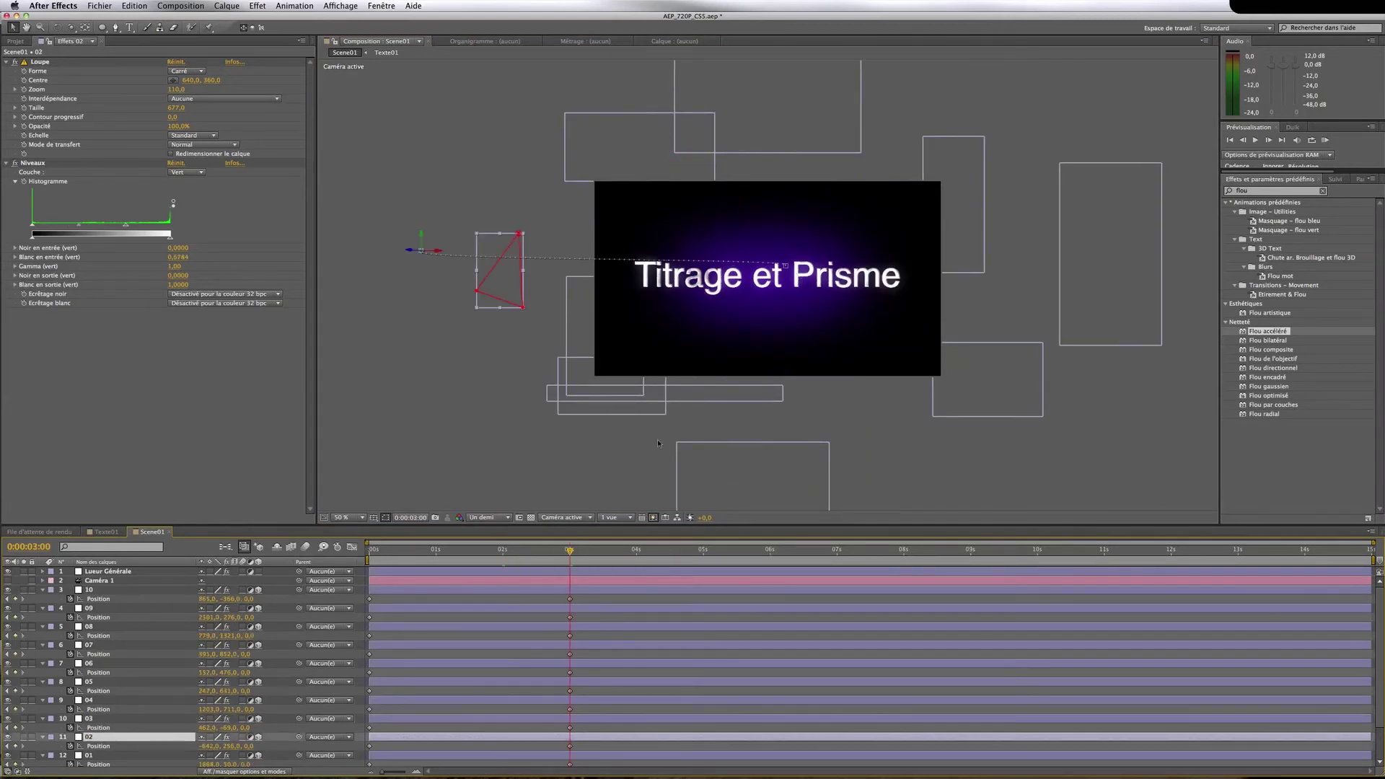
left_click_drag(503, 282, 436, 281)
key("ctrl+Down")
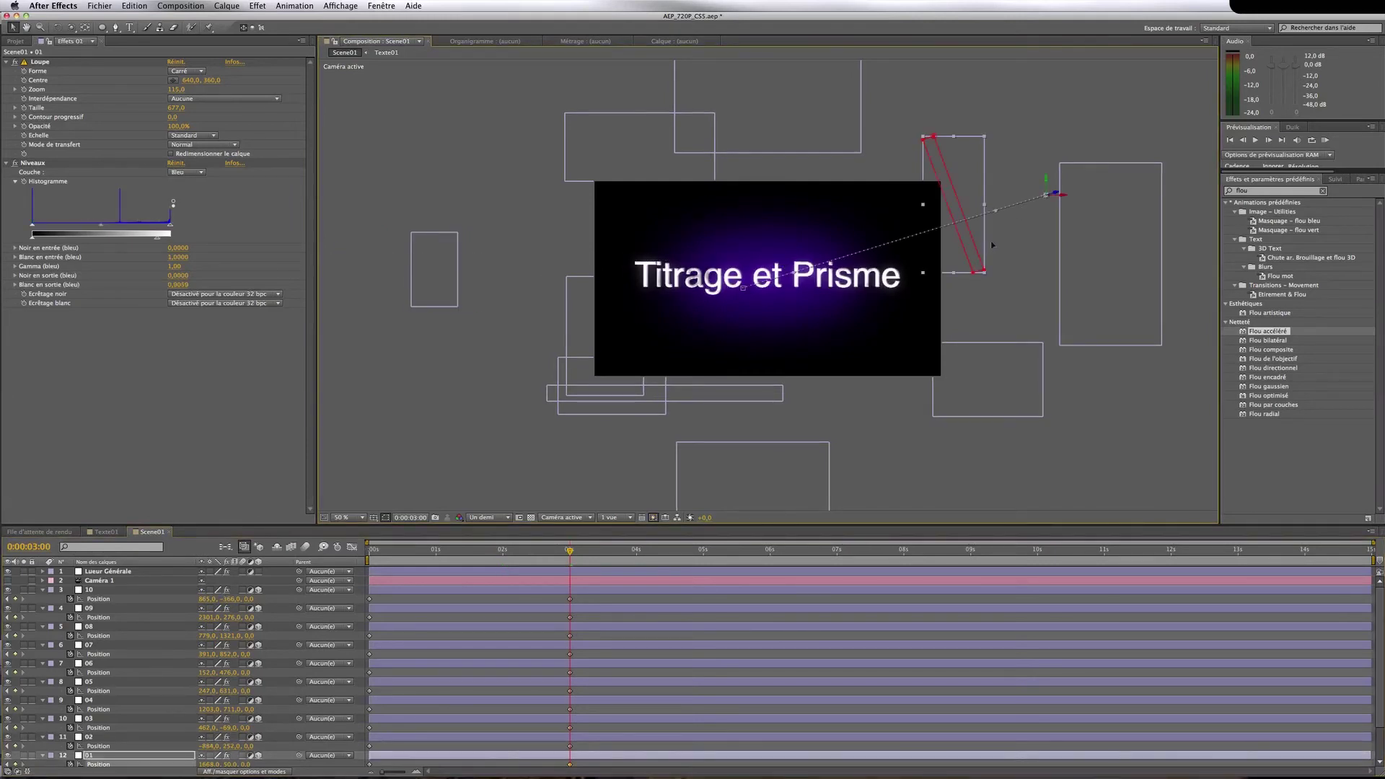
left_click_drag(973, 250, 1016, 231)
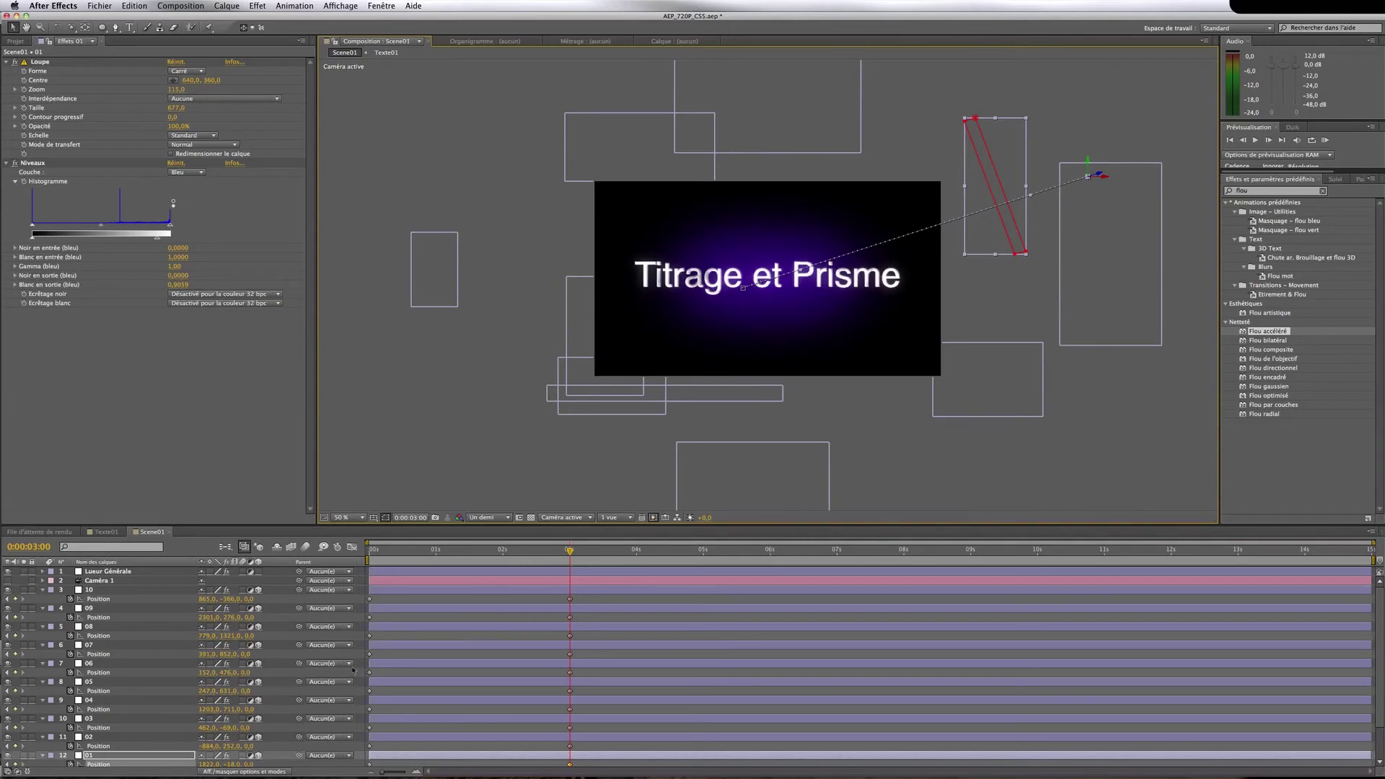
Check the prism layers' motion around 2 seconds, and move layer 06 completely clear of the frame's left edge at 3 seconds
left_click(505, 551)
left_click(524, 551)
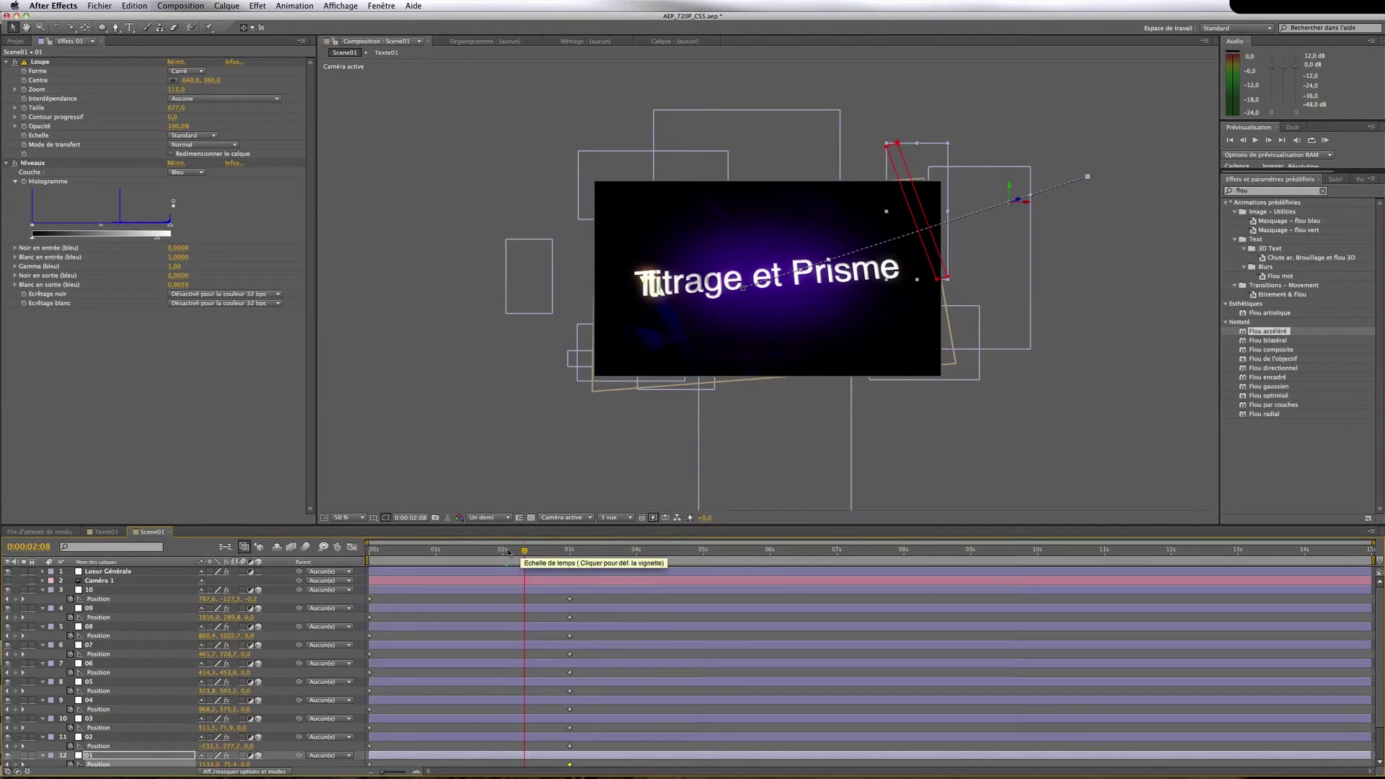
left_click(503, 552)
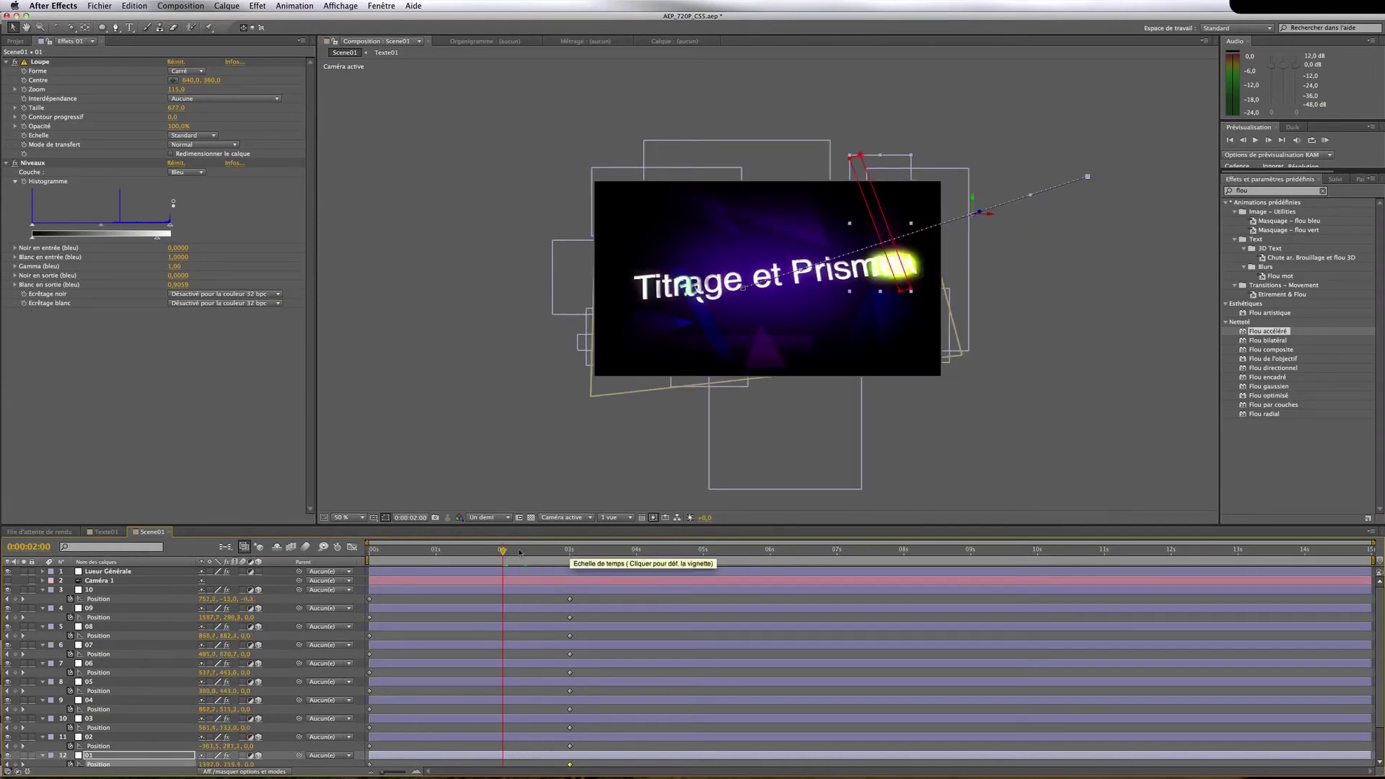
left_click(517, 551)
left_click(90, 682)
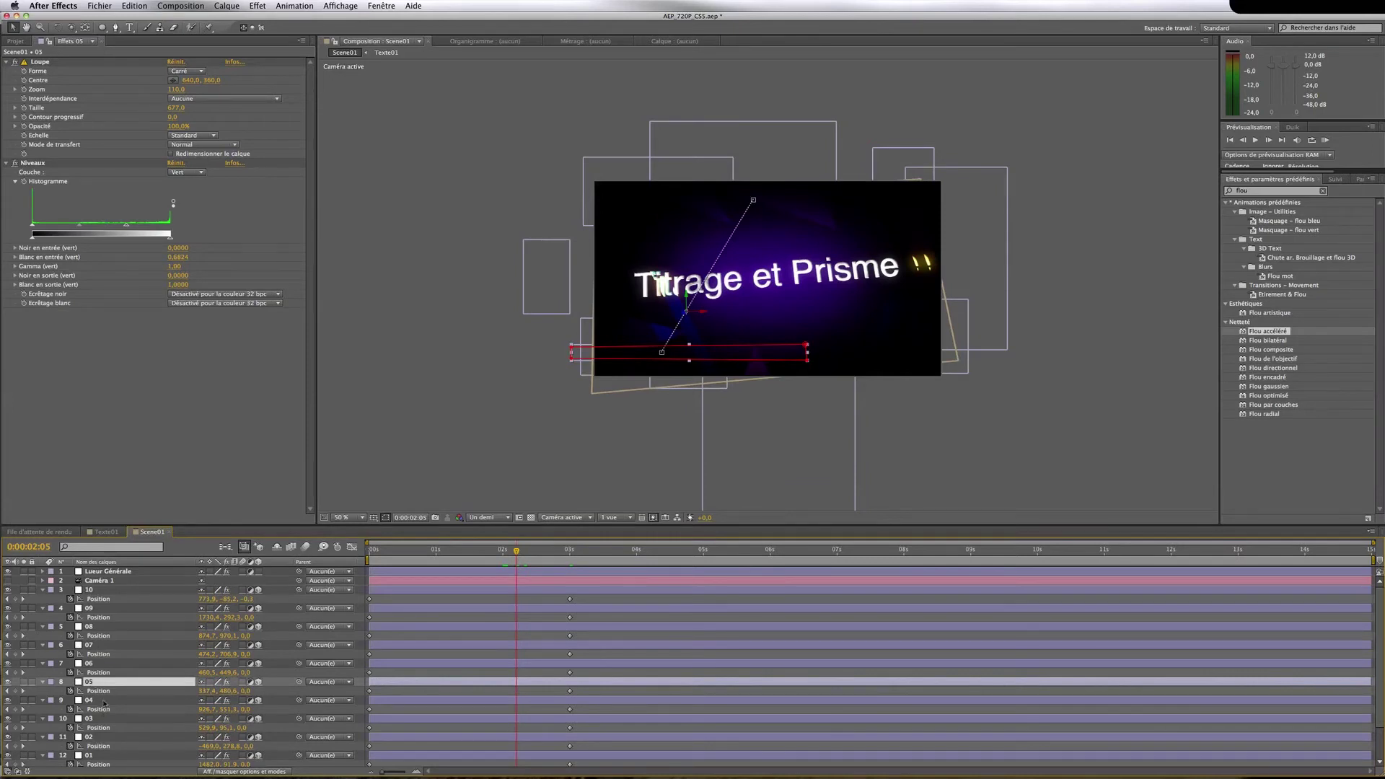
left_click(104, 701)
scroll(104, 693, "down", 1)
left_click(106, 655)
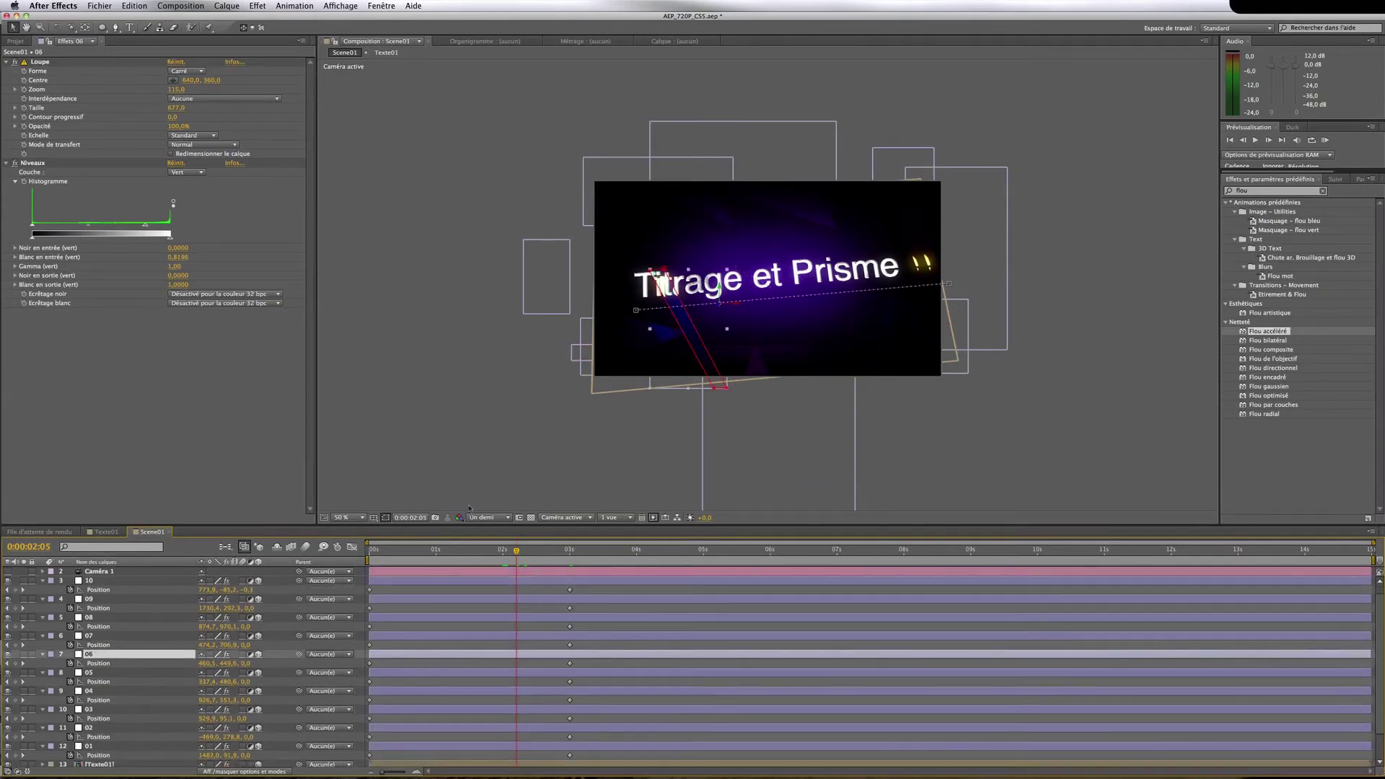
left_click(570, 551)
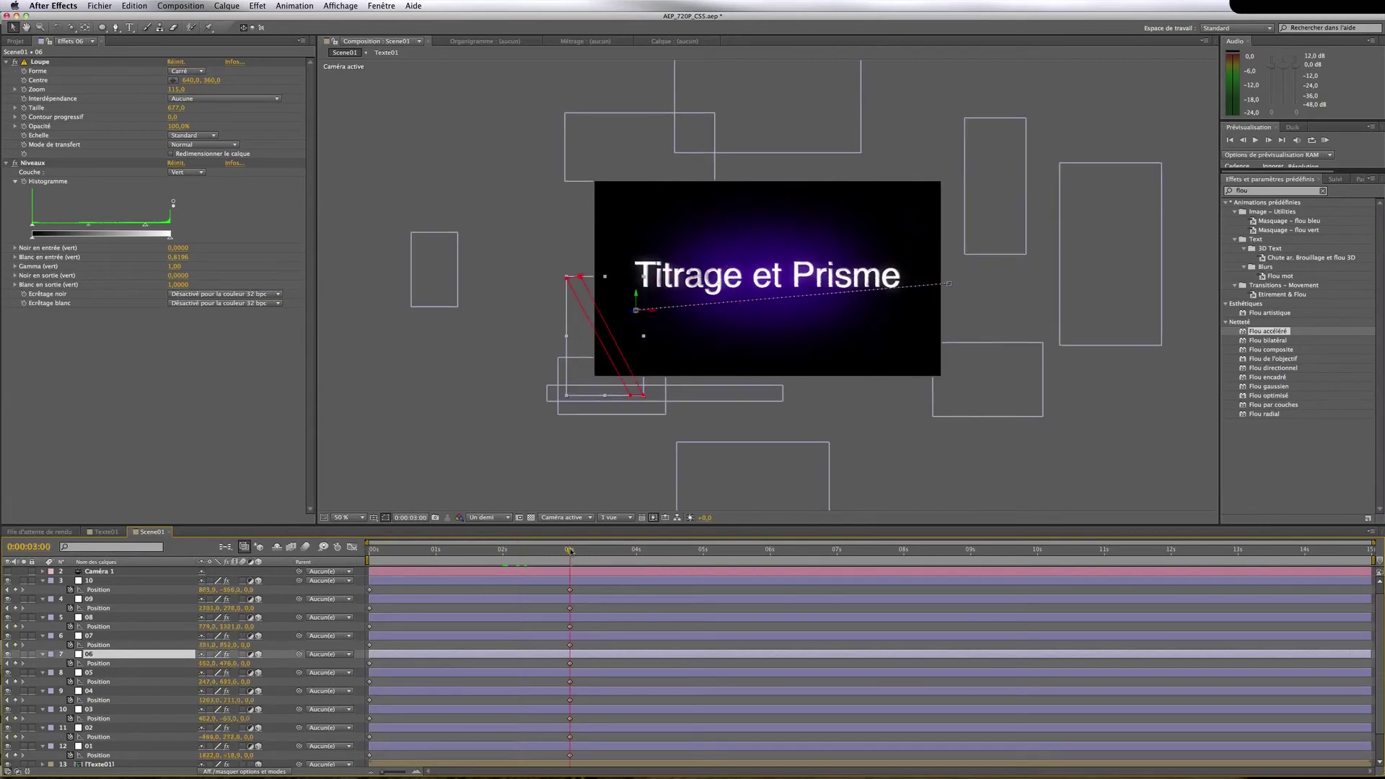
left_click(565, 345)
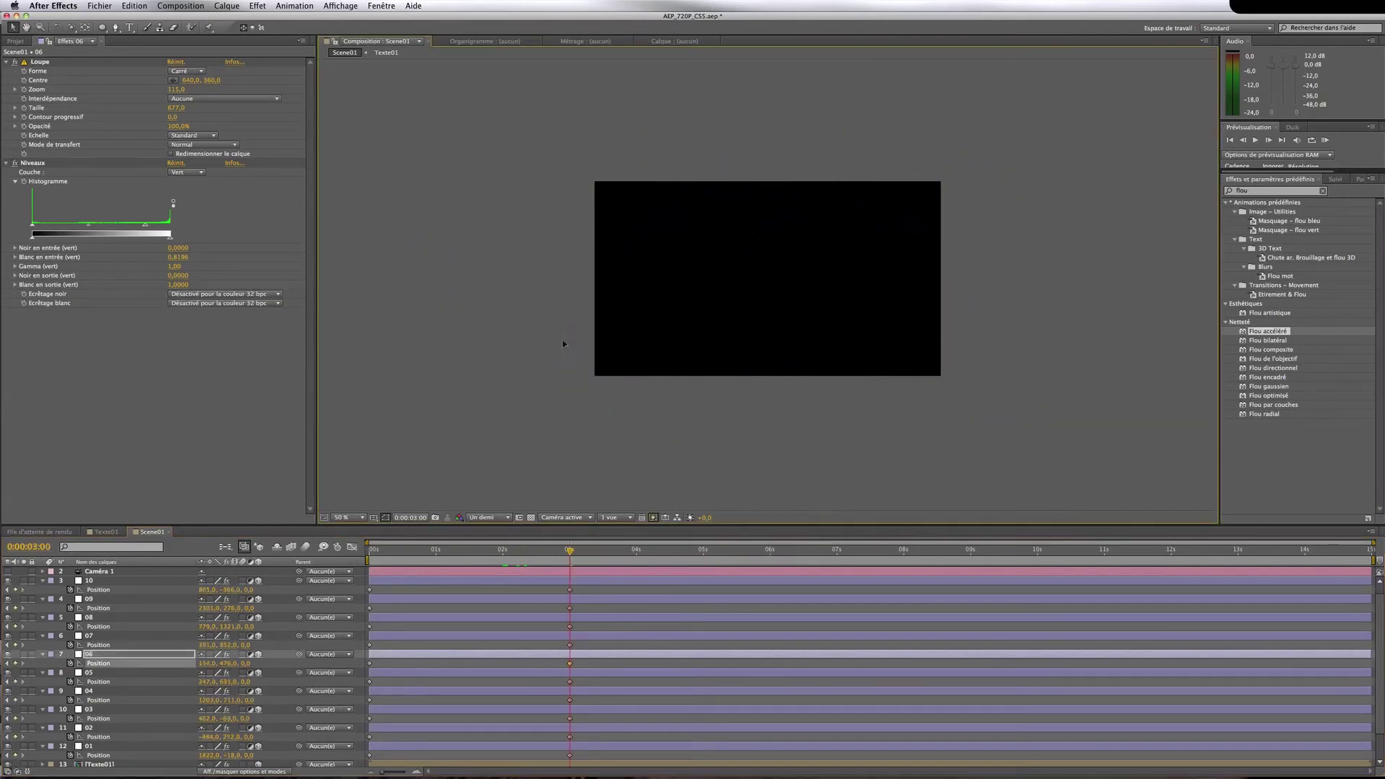
left_click_drag(560, 340, 531, 344)
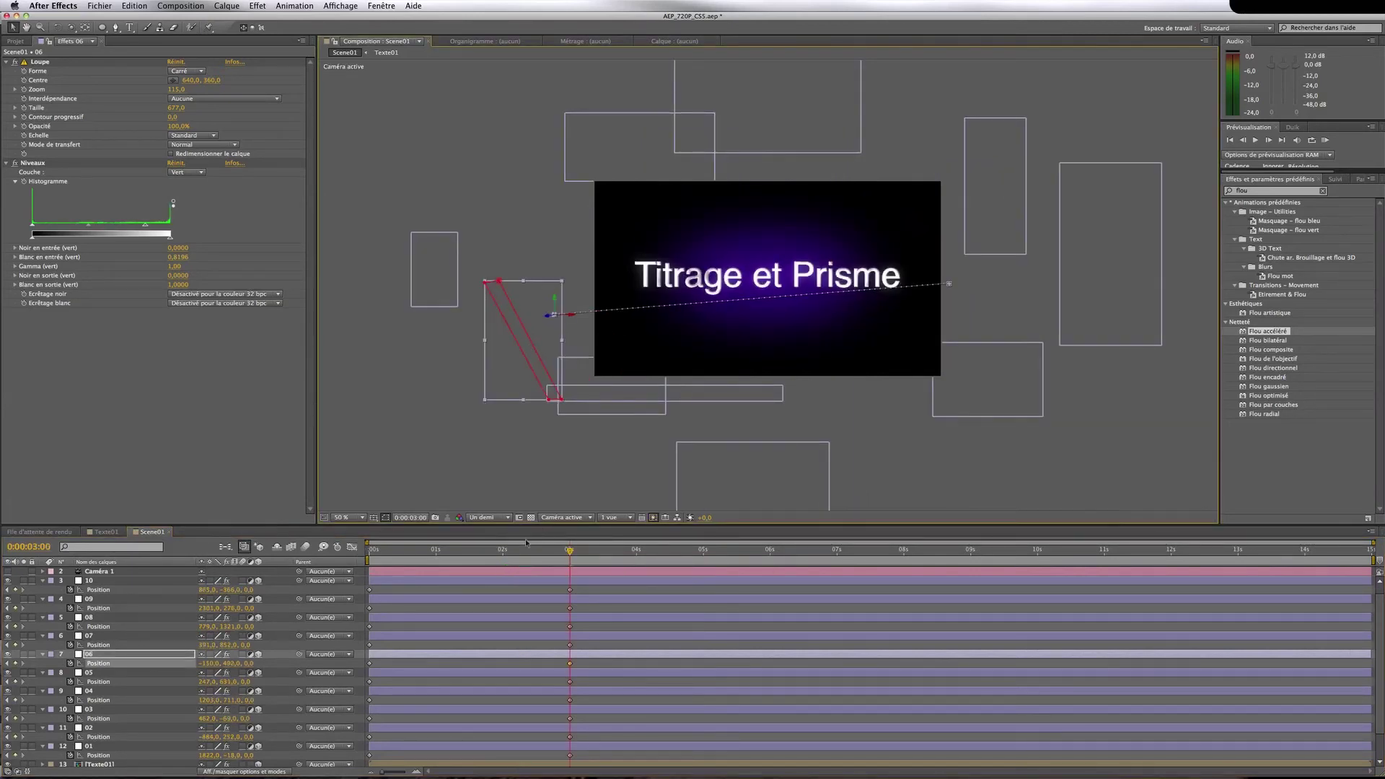
Check layers 05 to 01 just before 2 seconds, and move layer 01 farther out to the upper right at 3 seconds
left_click(500, 552)
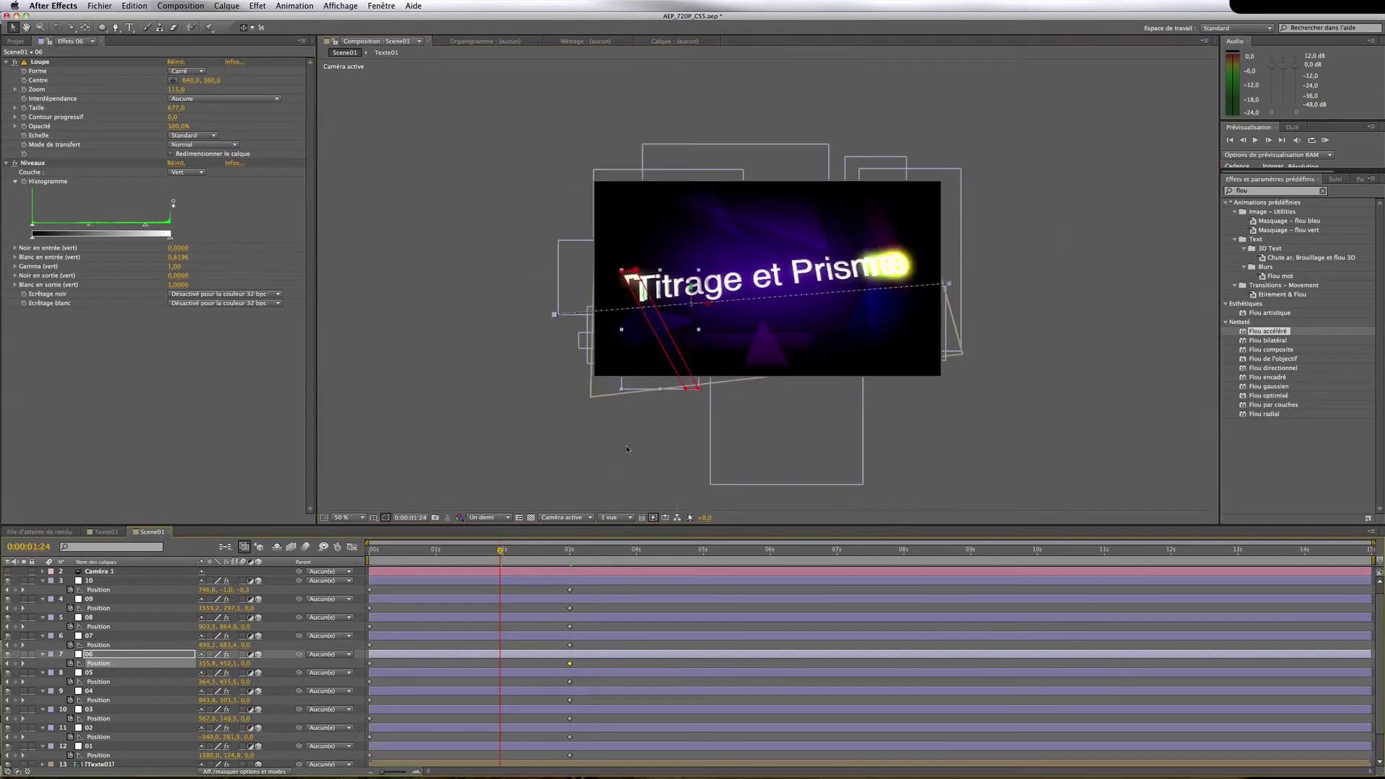
left_click(97, 673)
left_click(101, 692)
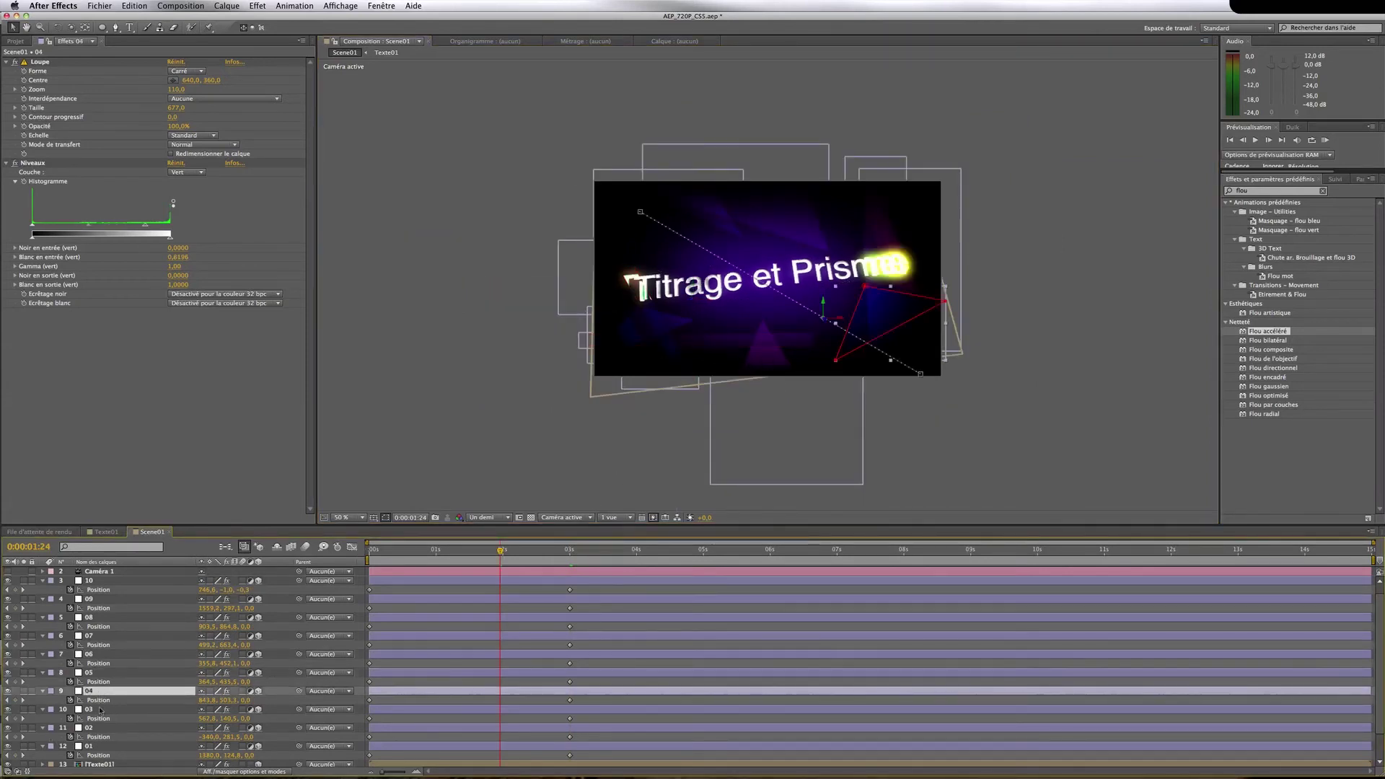
left_click(100, 710)
left_click(99, 729)
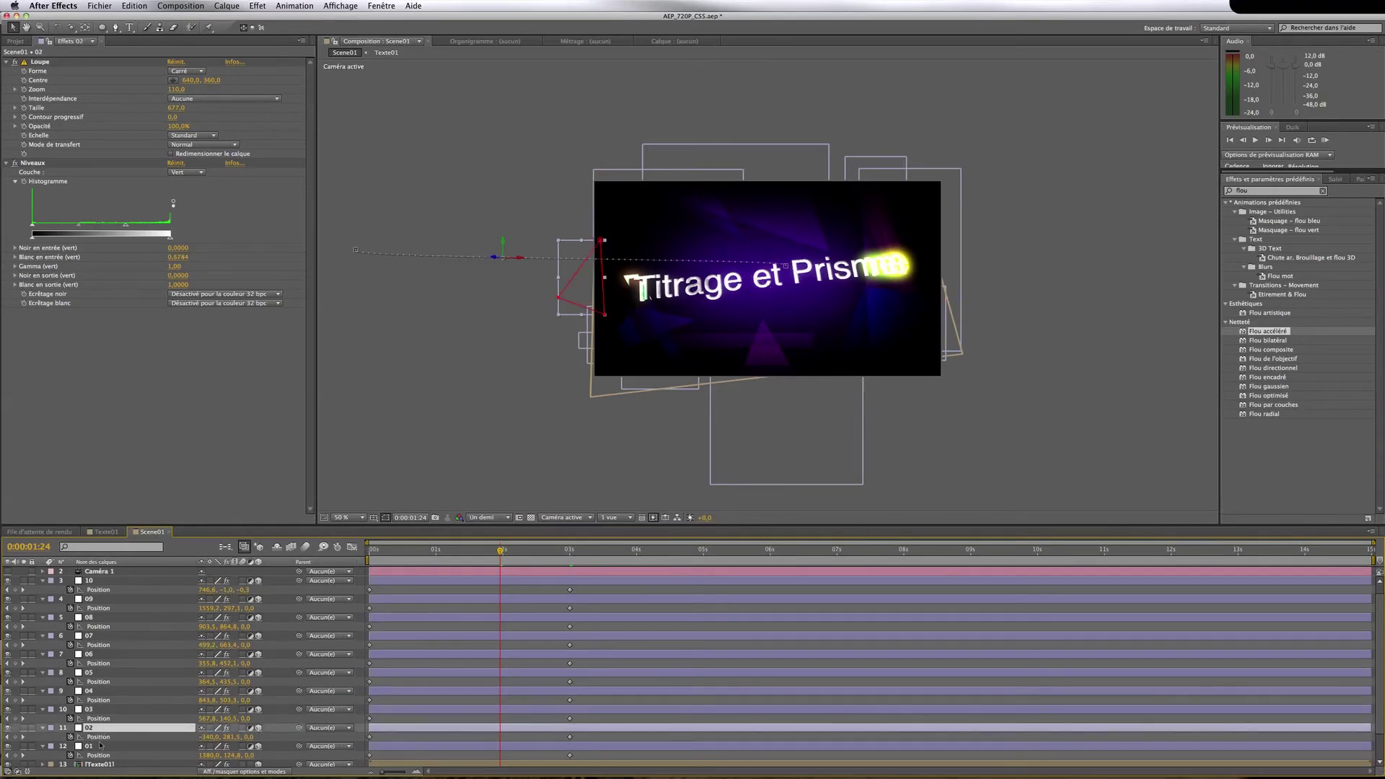
left_click(100, 747)
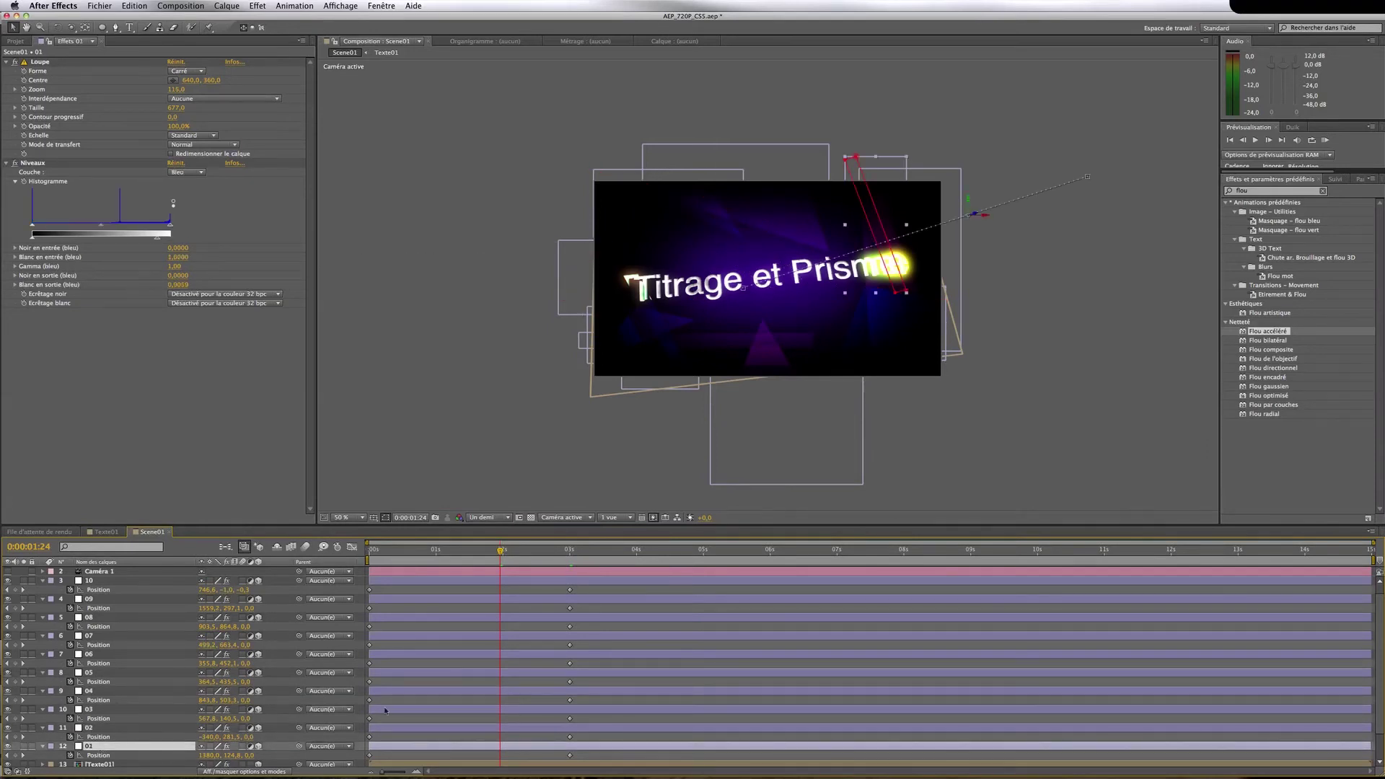
left_click(568, 560)
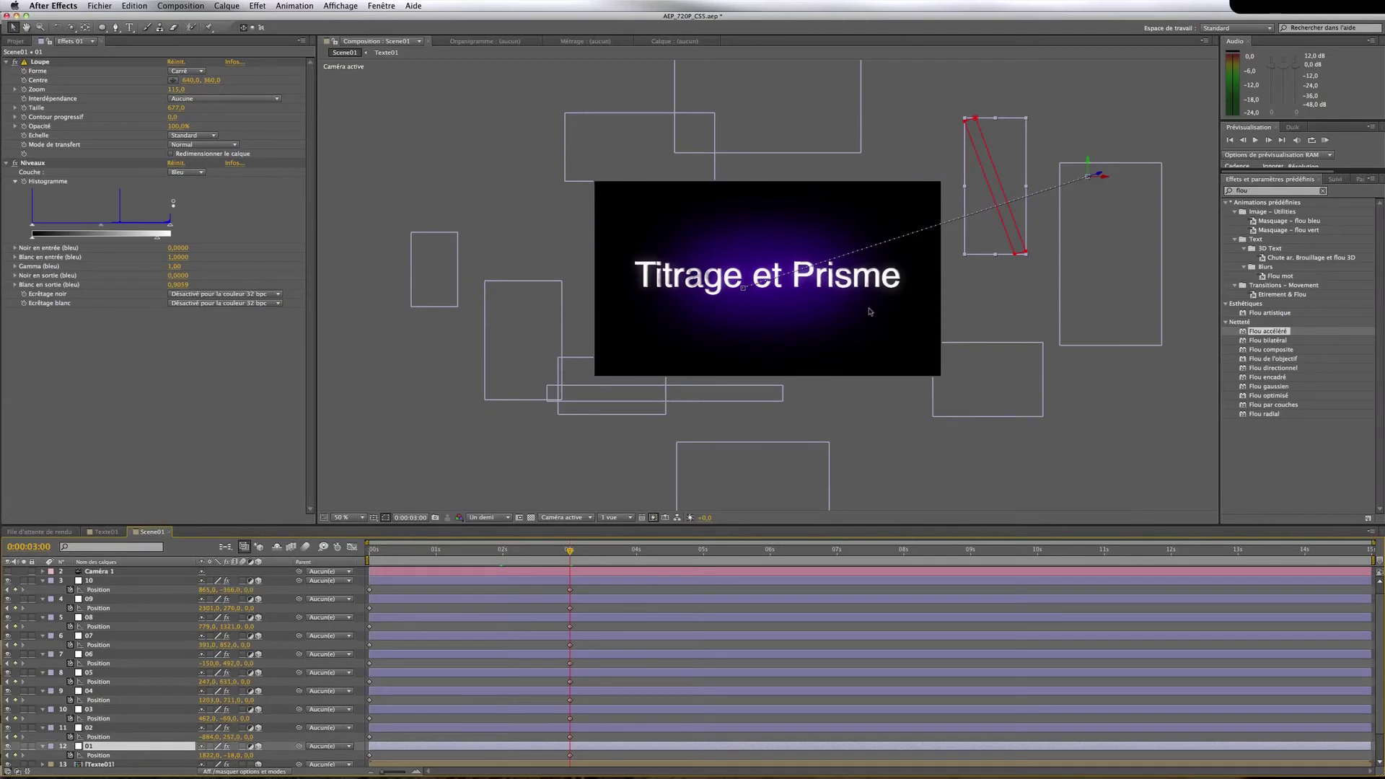
left_click_drag(1015, 235, 1066, 215)
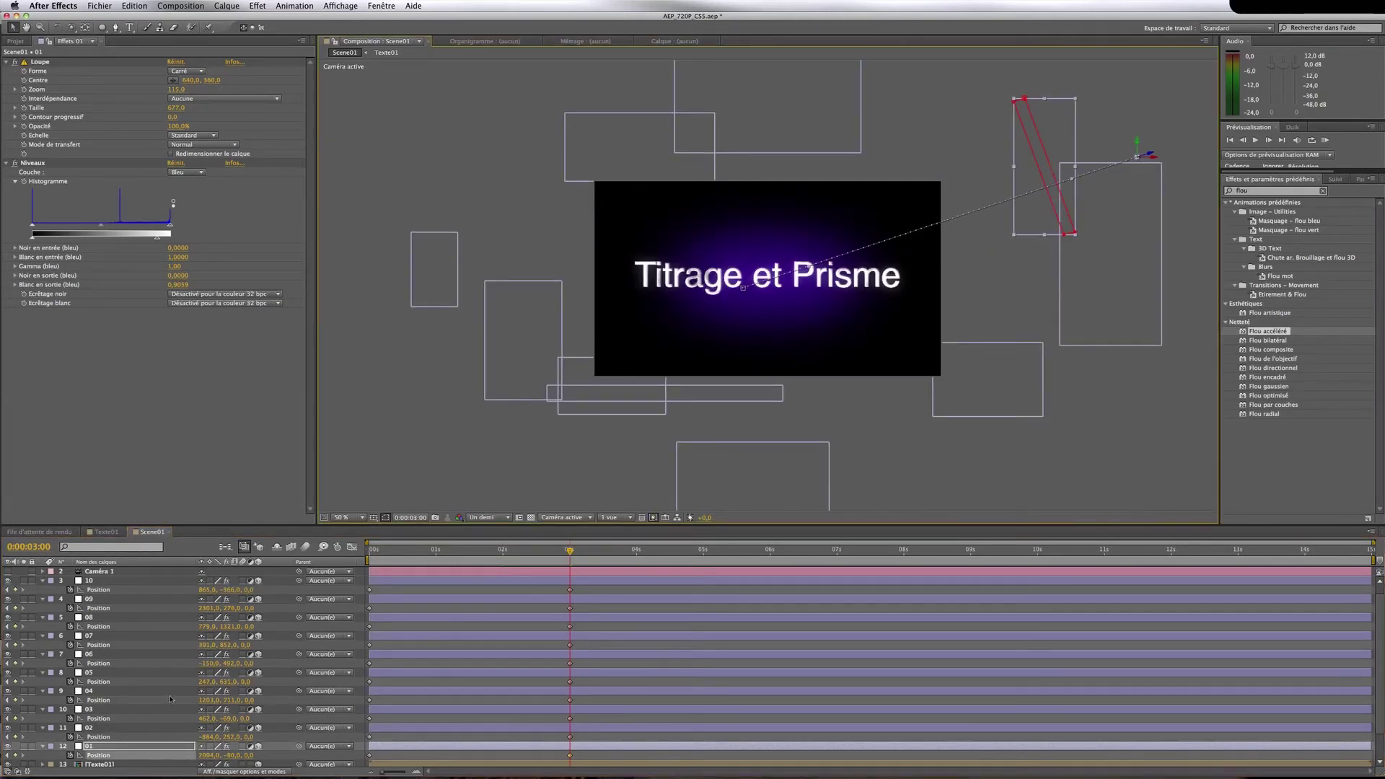
Deselect the layer, restore the composition view to 100% and set its resolution to Automatique
left_click(572, 534)
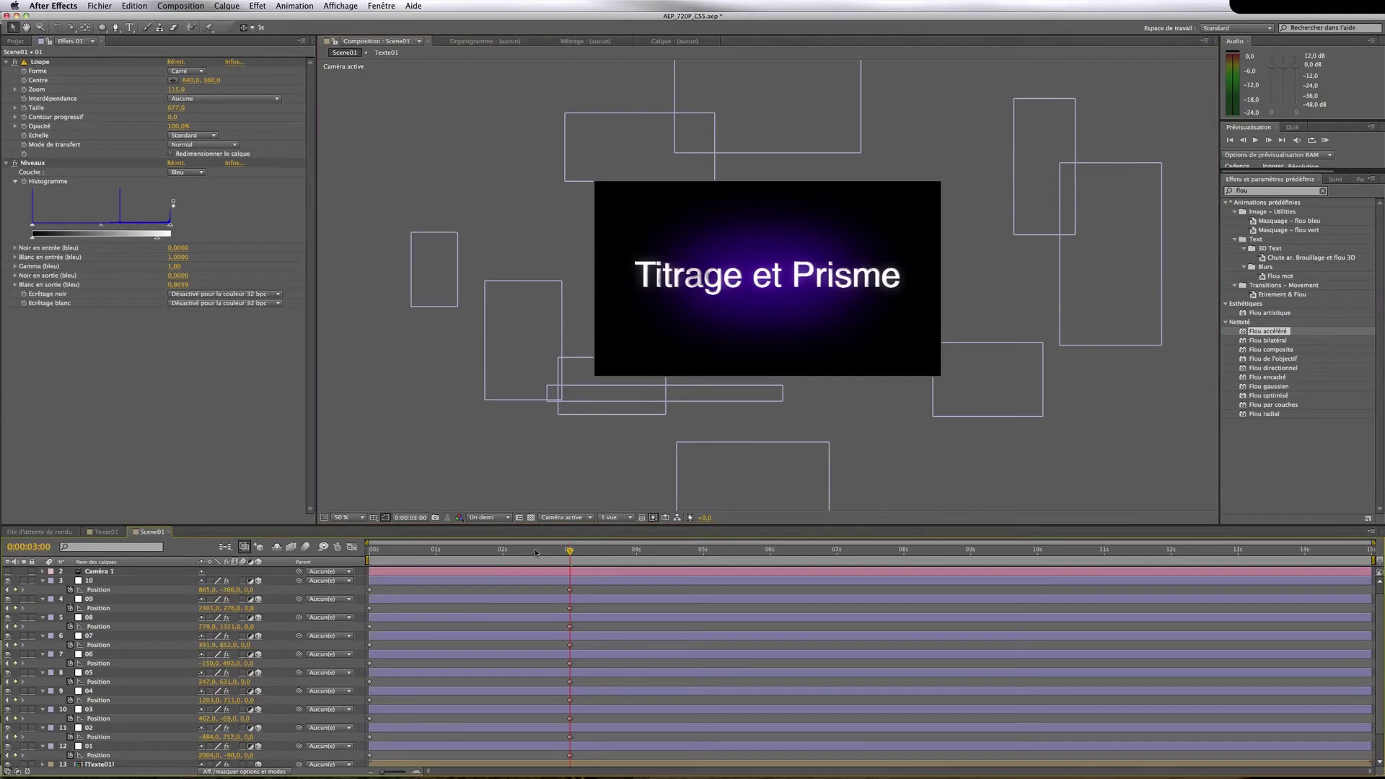
left_click(363, 518)
left_click(347, 532)
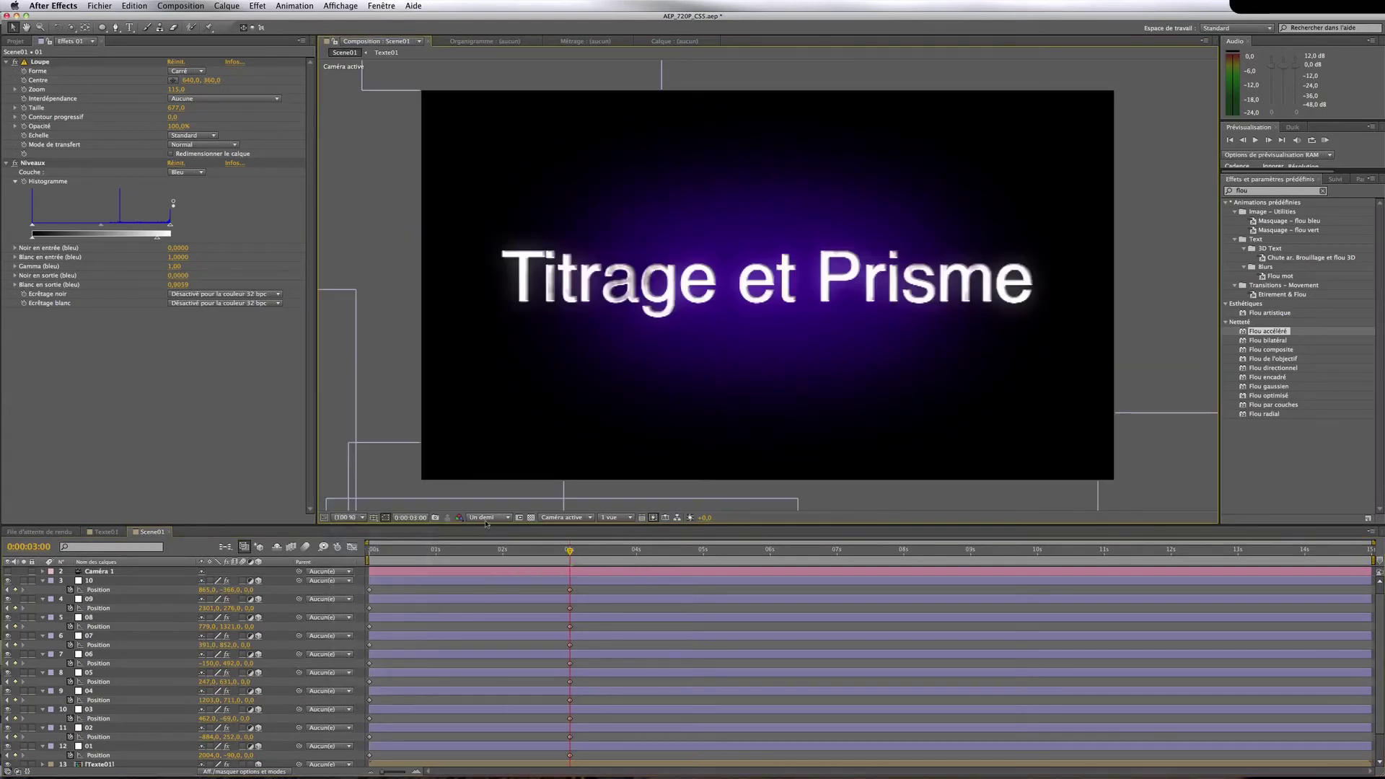
left_click(483, 518)
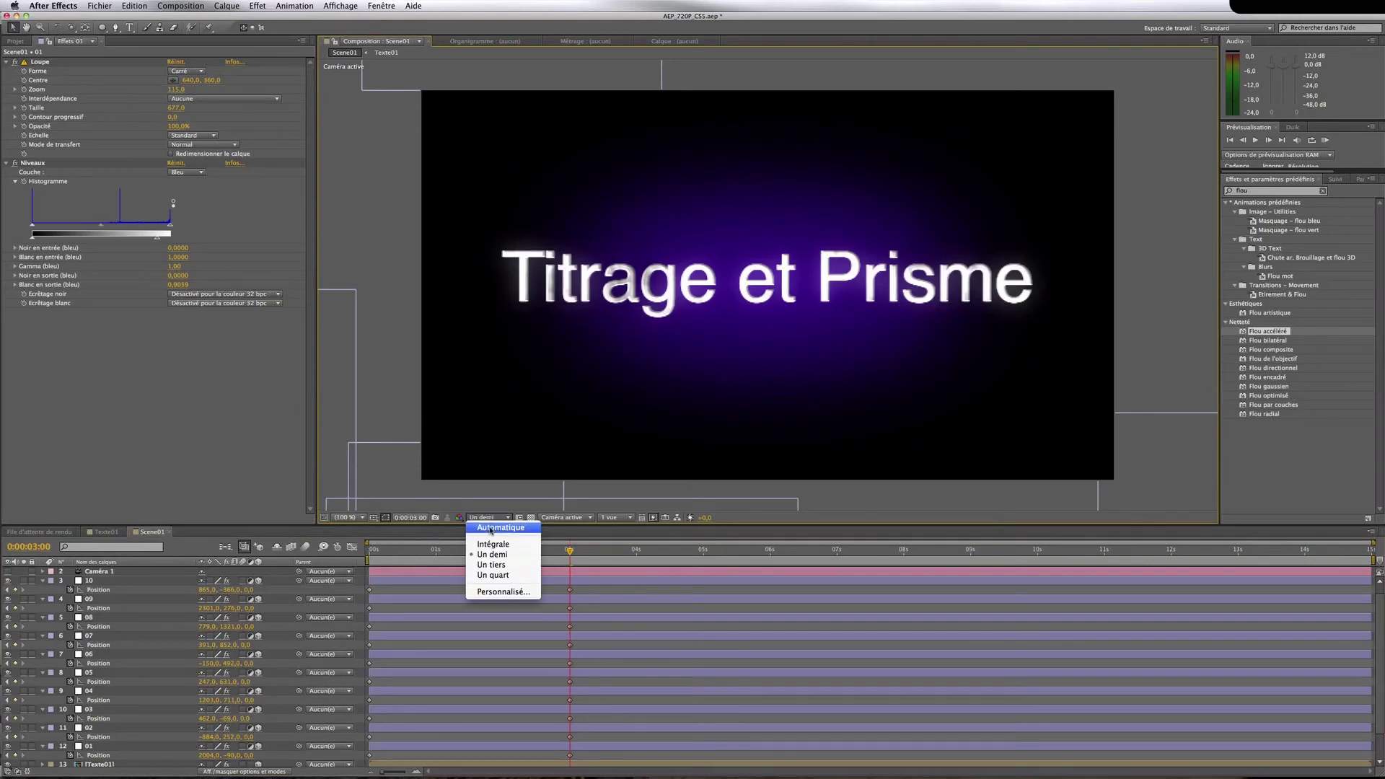
left_click(491, 529)
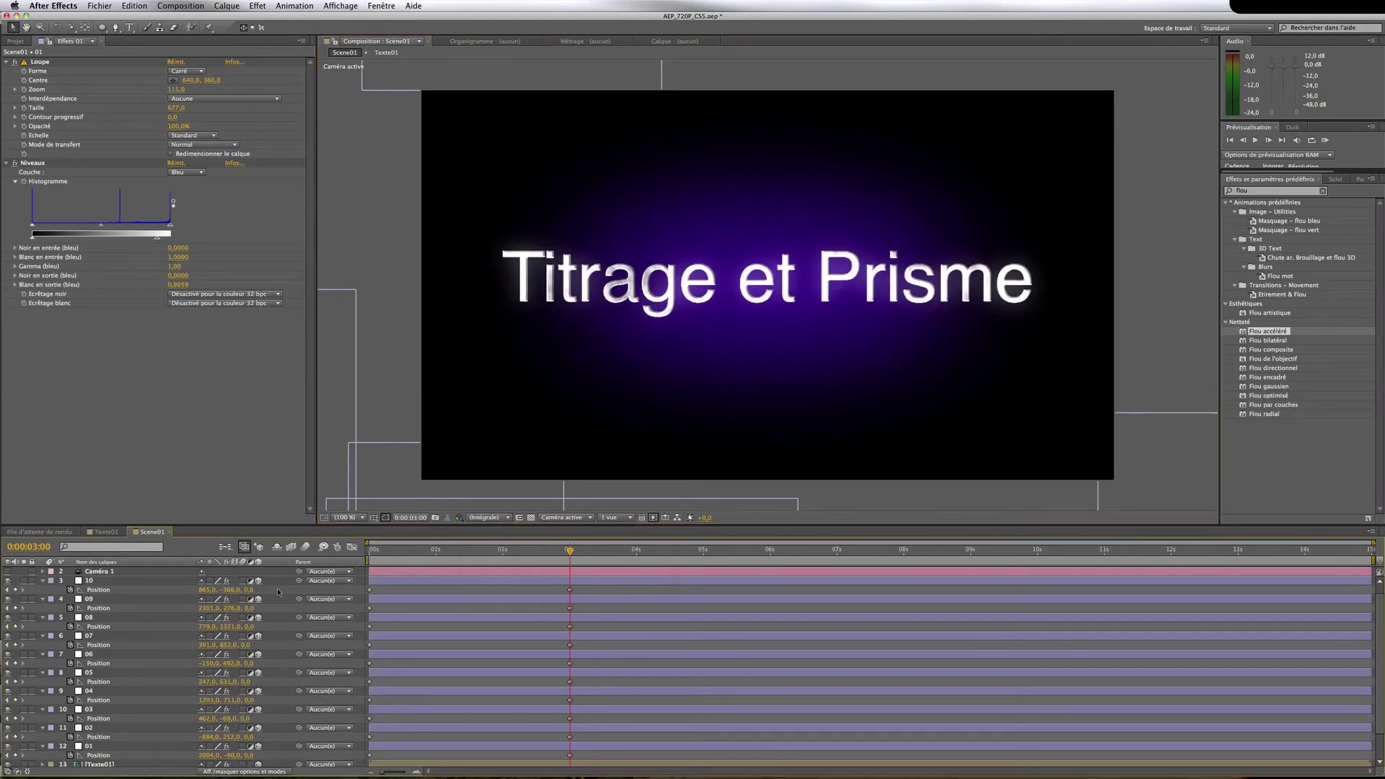
Collapse the layers' Position properties and turn Caméra 1 back on at 0:00:00:20
key("p")
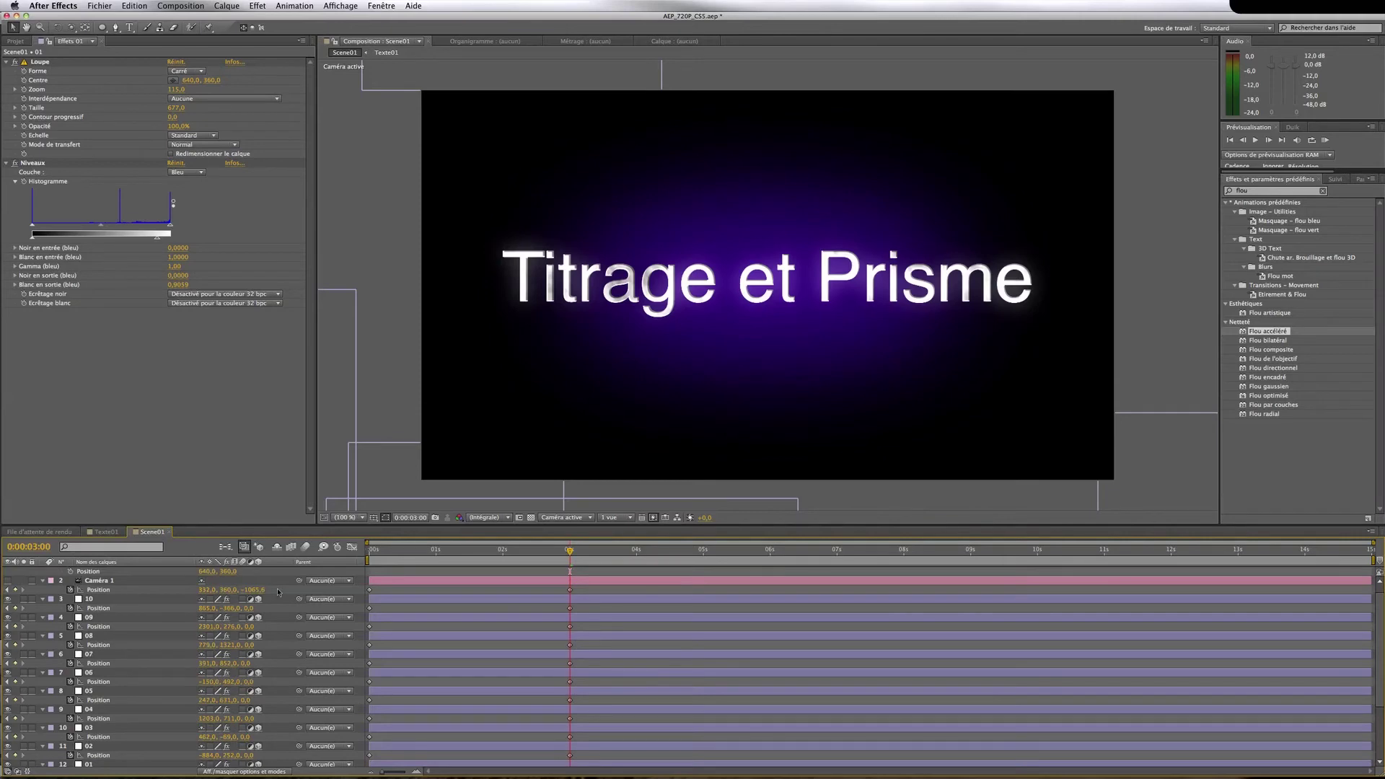
key("p")
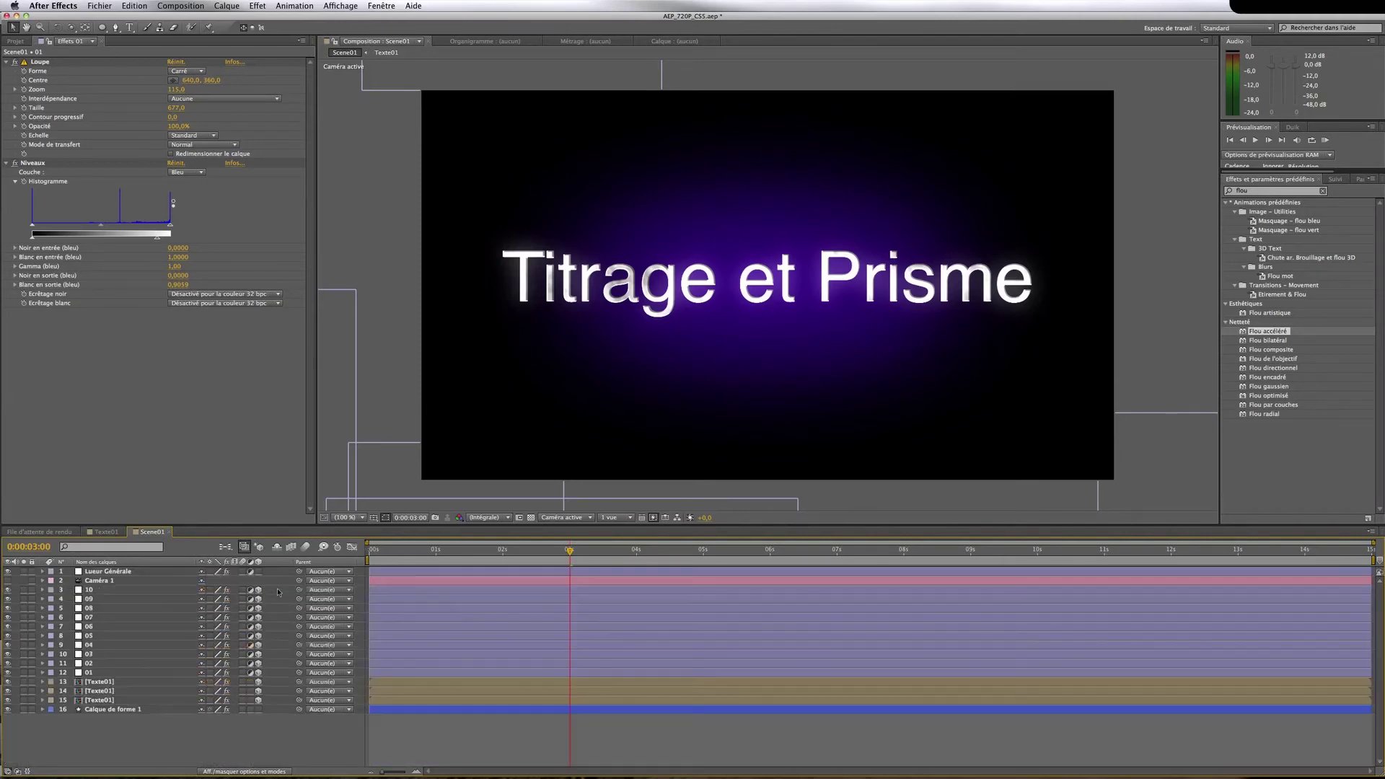
left_click(422, 551)
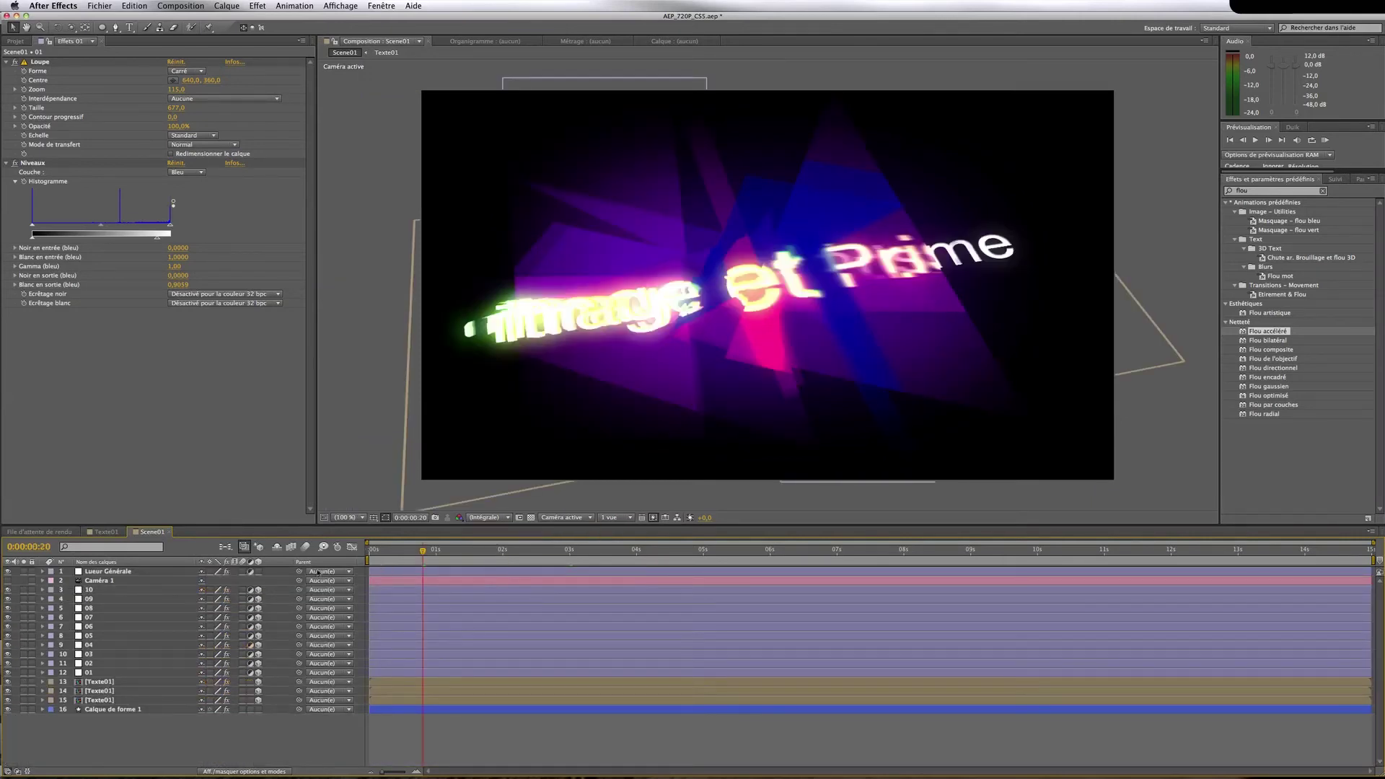
left_click(8, 581)
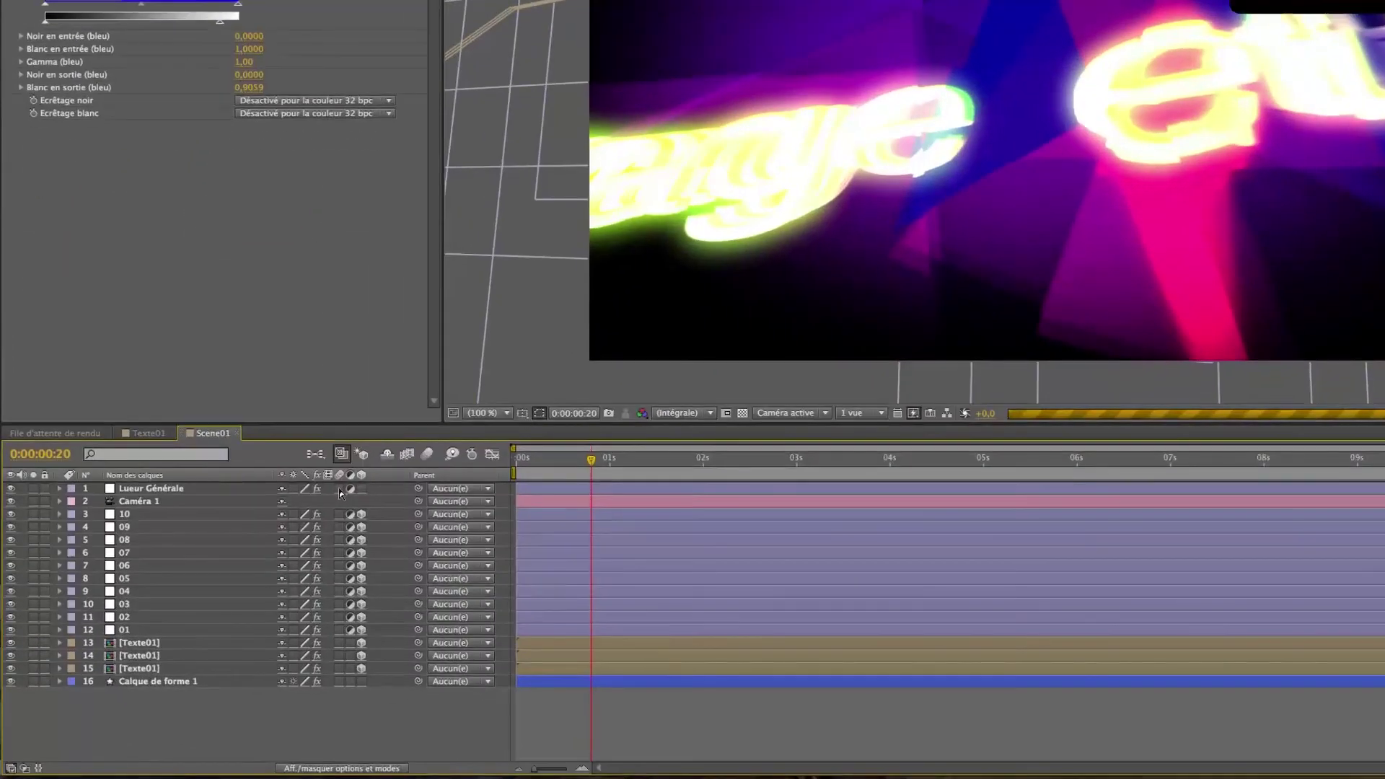
Enable motion blur for Lueur Générale, layers 01 to 10, the three Texte01 layers and the composition, and run a RAM preview
left_click_drag(340, 491, 348, 713)
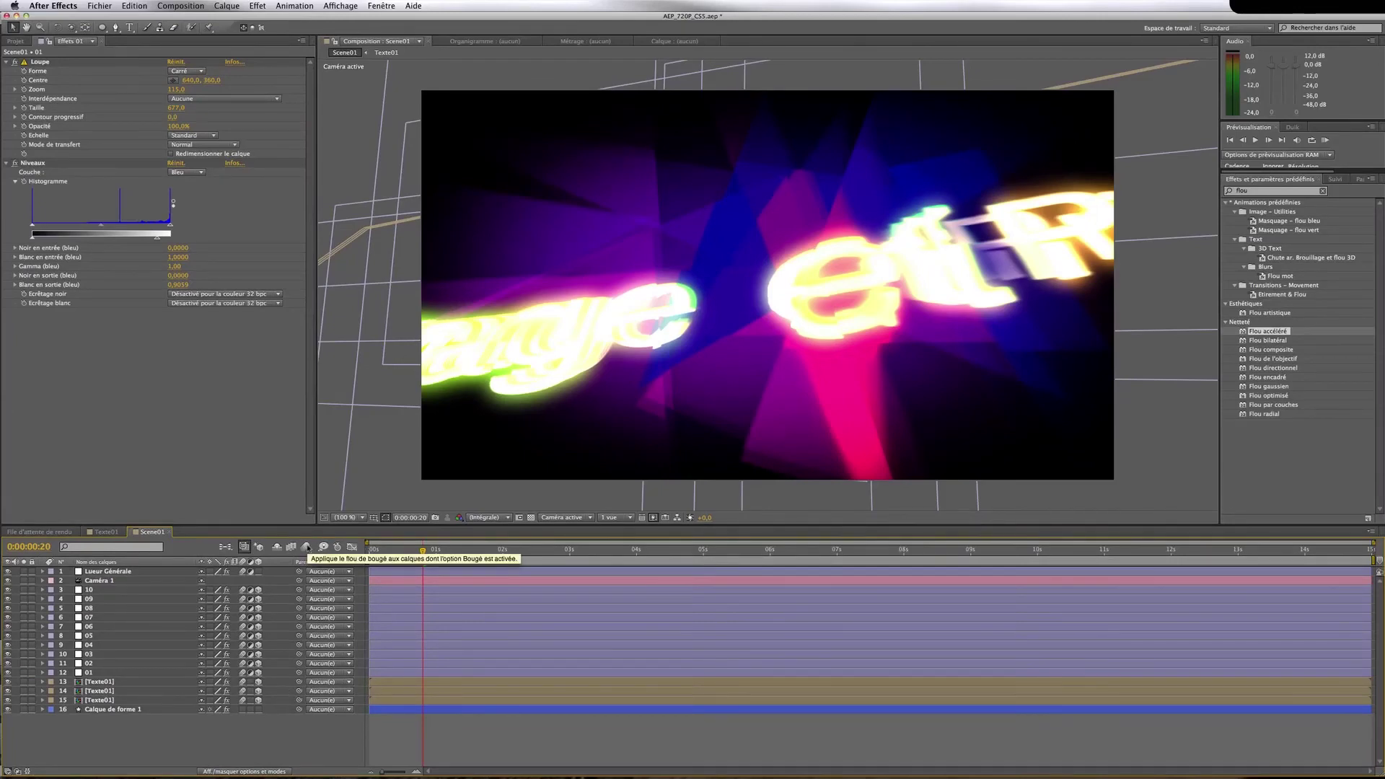
left_click(306, 547)
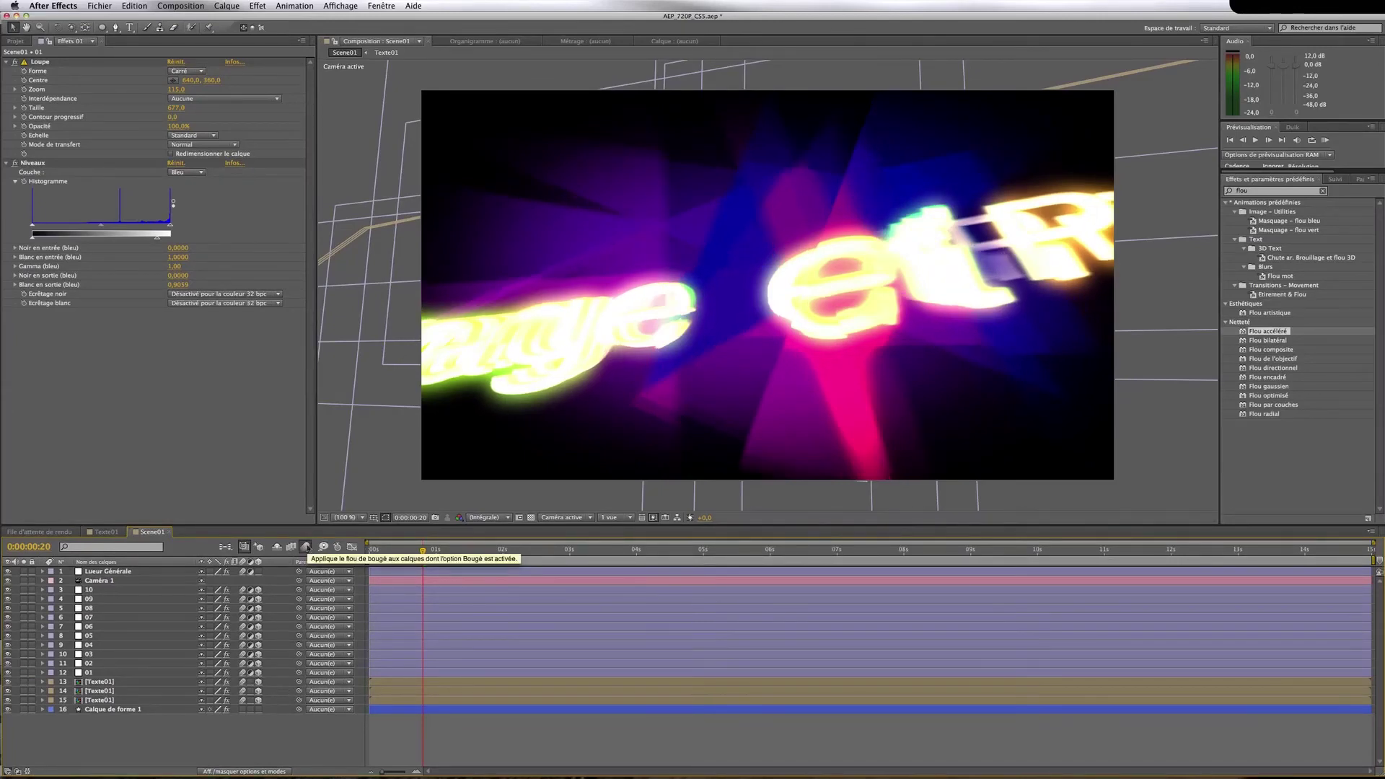
key("KP_0")
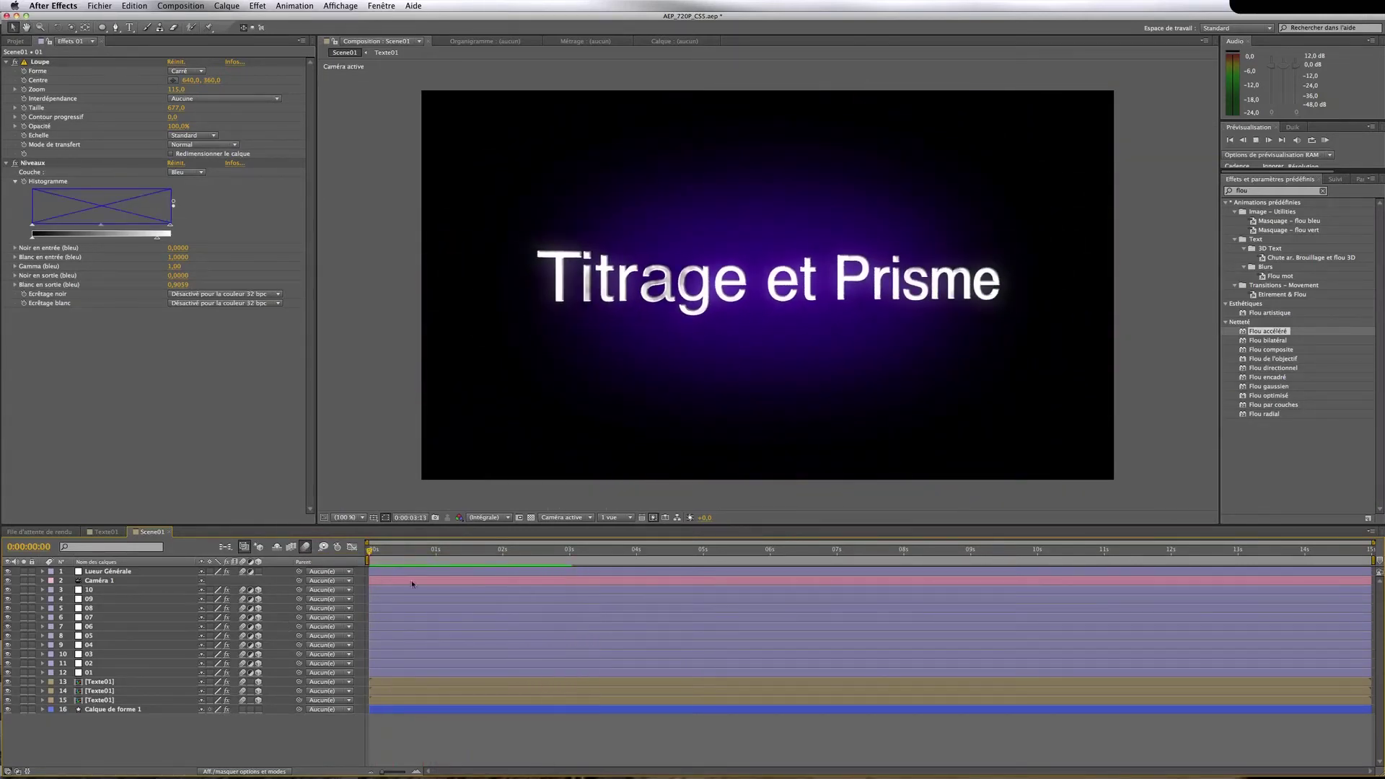
Set the Rotation X keyframe of the three Texte01 layers to -40° at 0:00:00:00 and preview the animation
left_click_drag(575, 552, 411, 558)
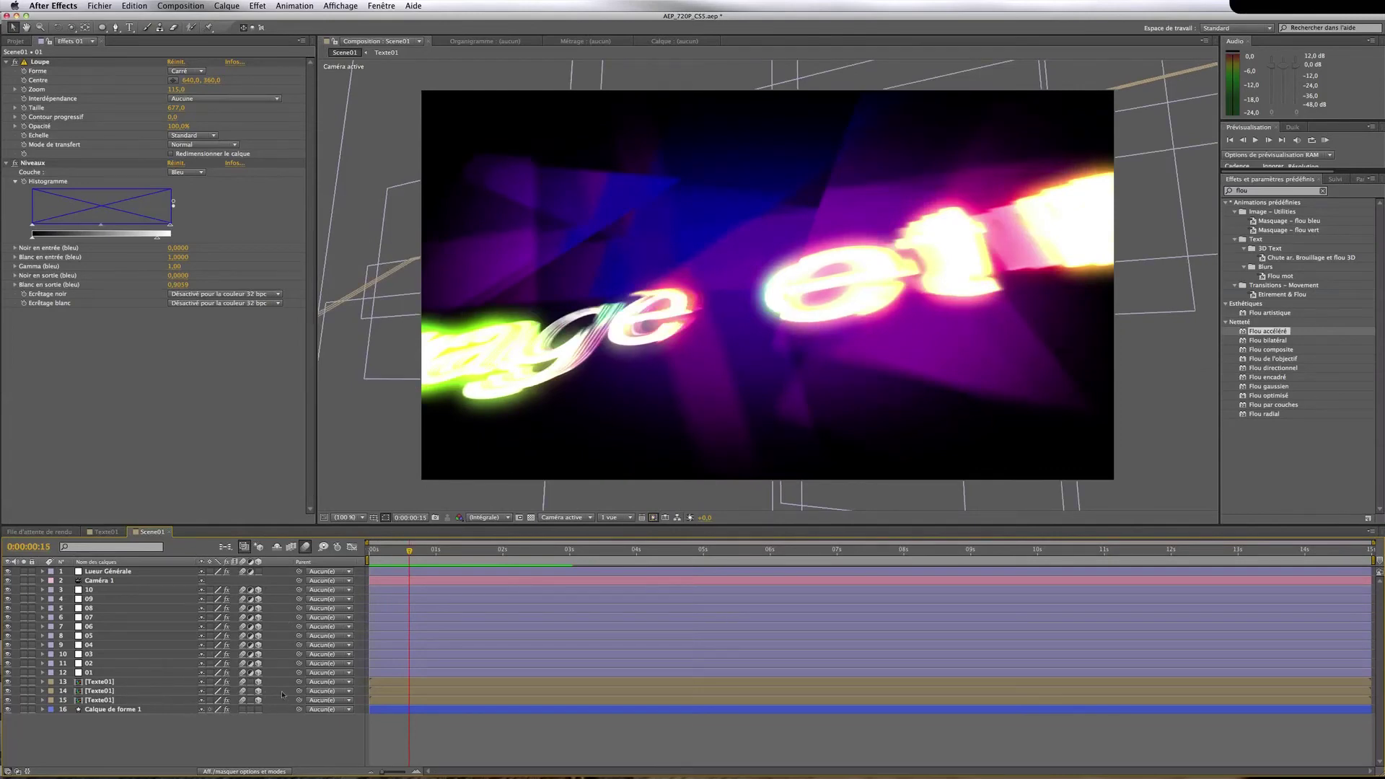
left_click_drag(289, 679, 283, 702)
key("u")
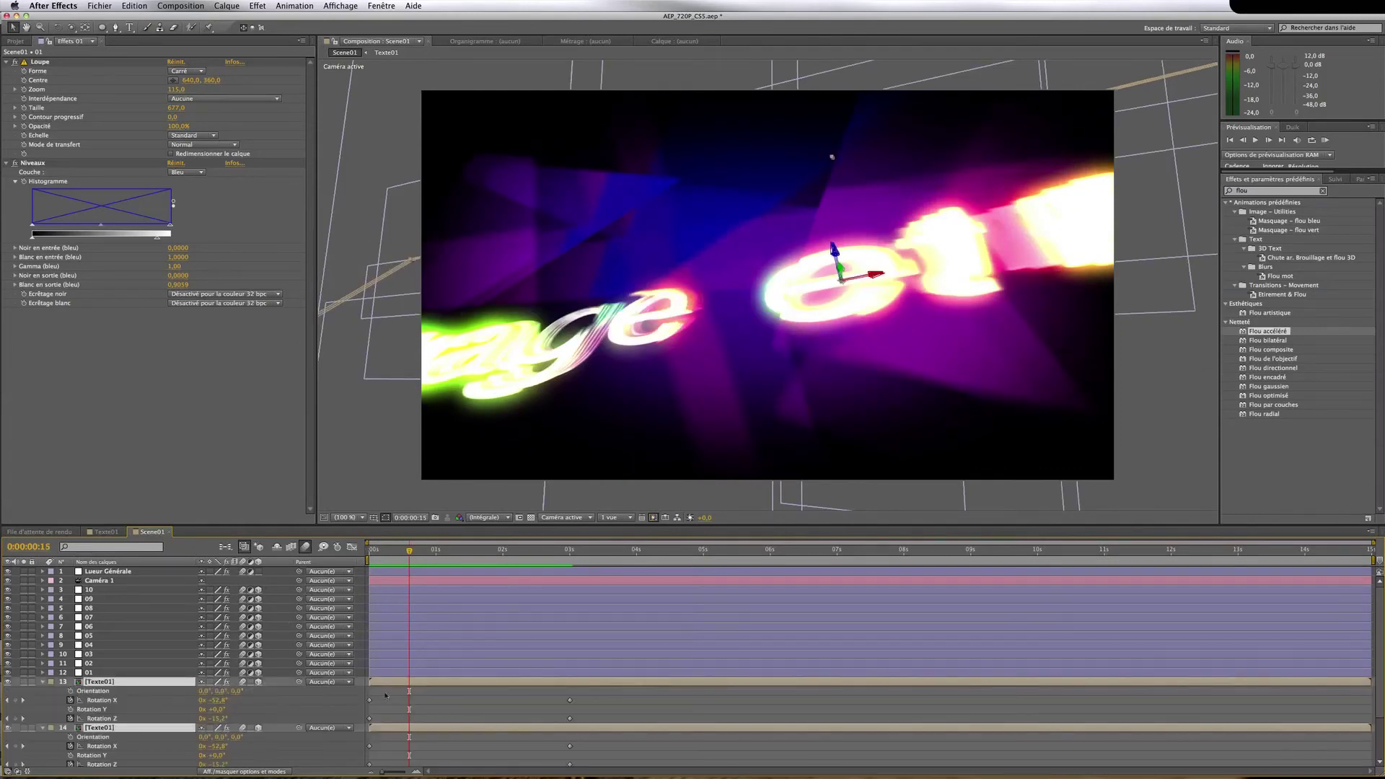
left_click(370, 553)
scroll(318, 622, "down", 3)
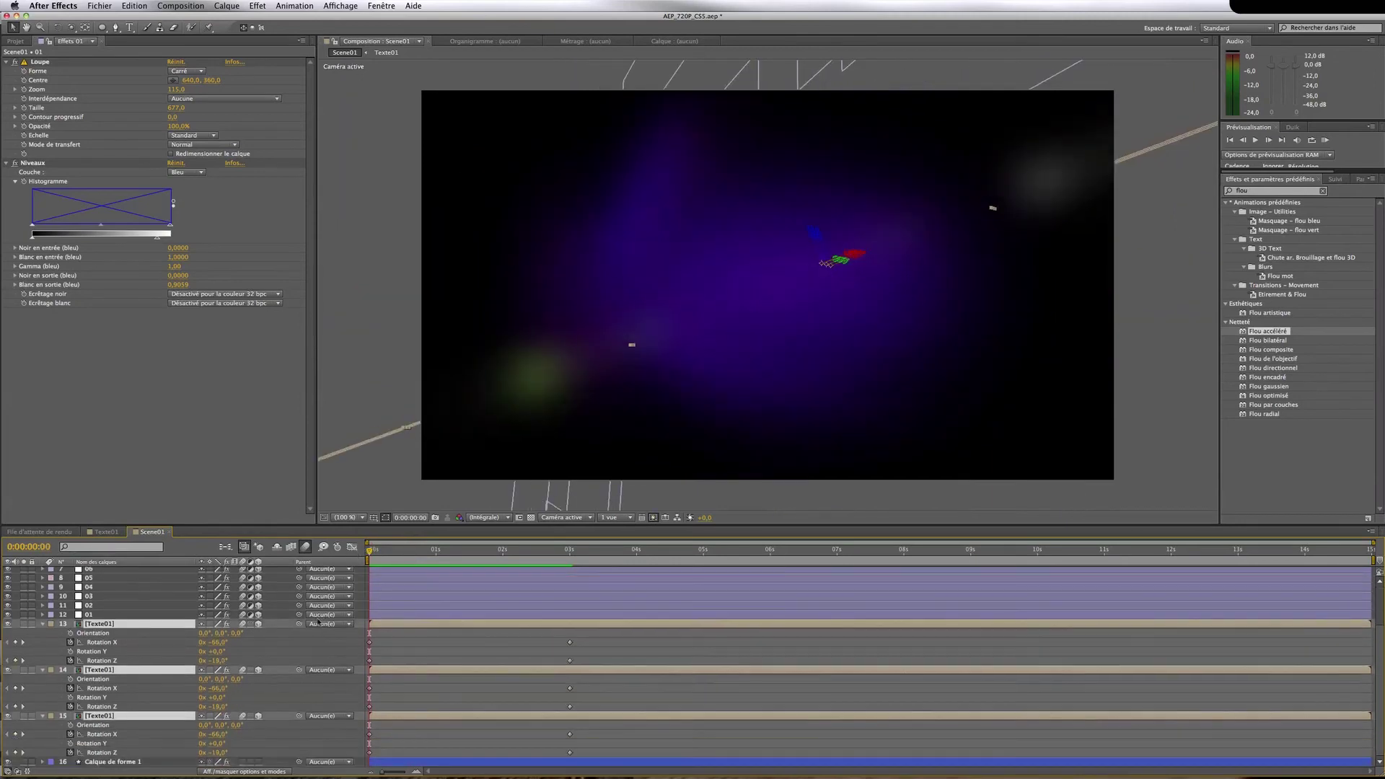
left_click(226, 643)
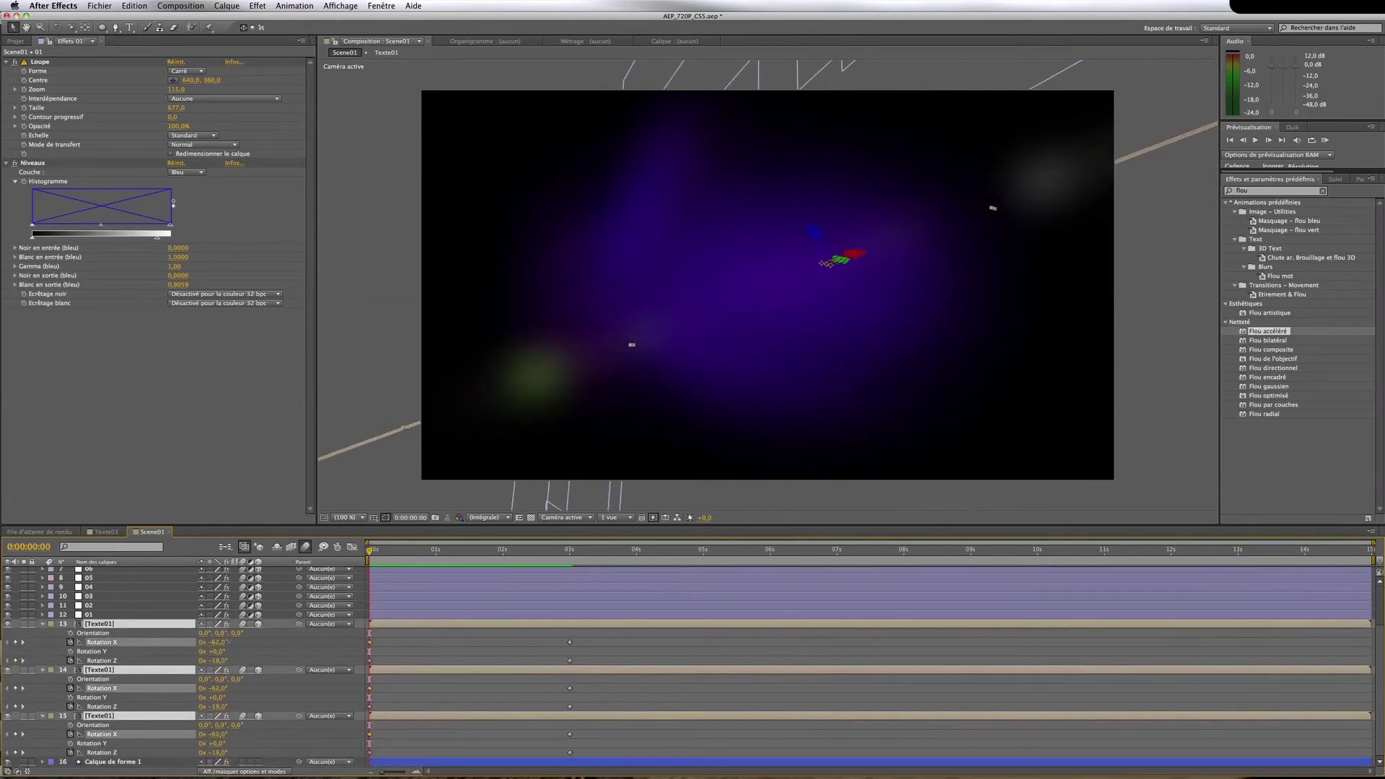
left_click_drag(228, 642, 237, 642)
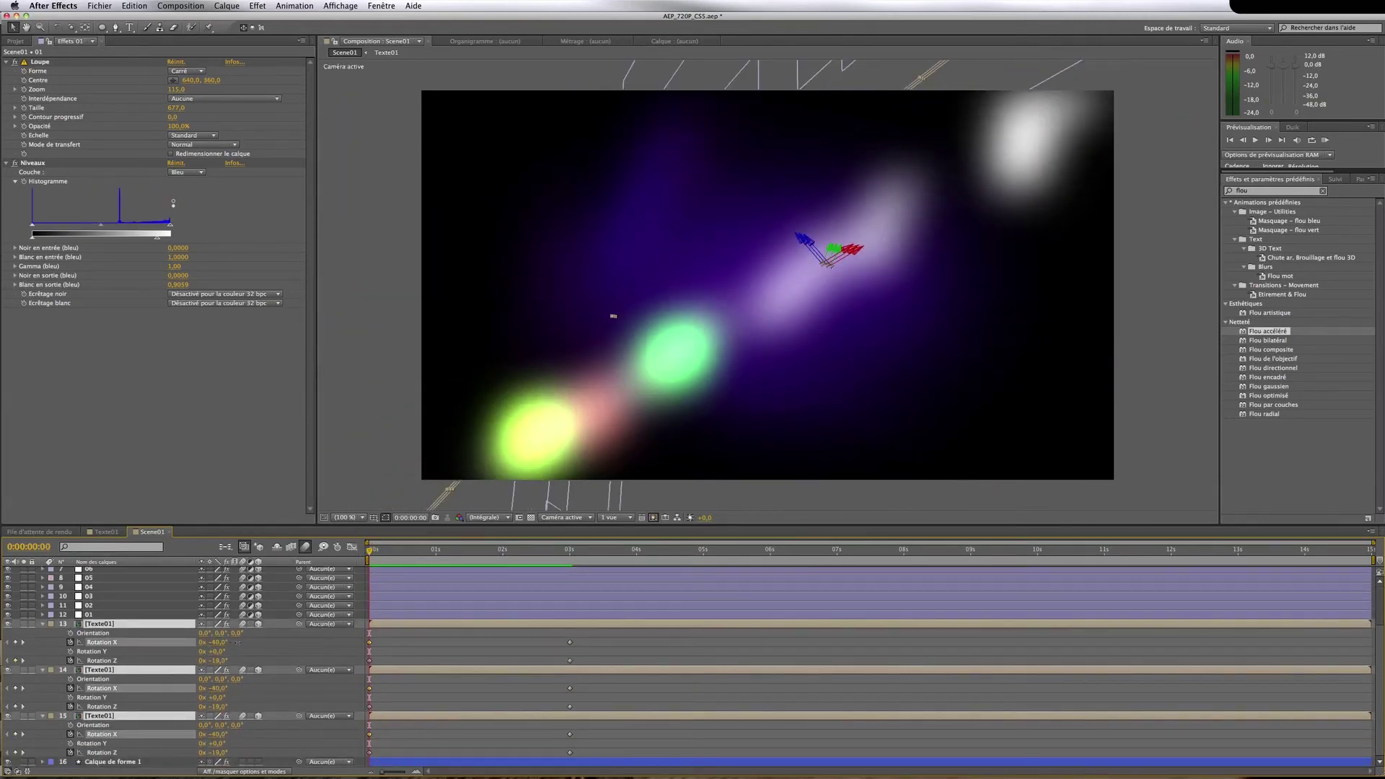
key("KP_0")
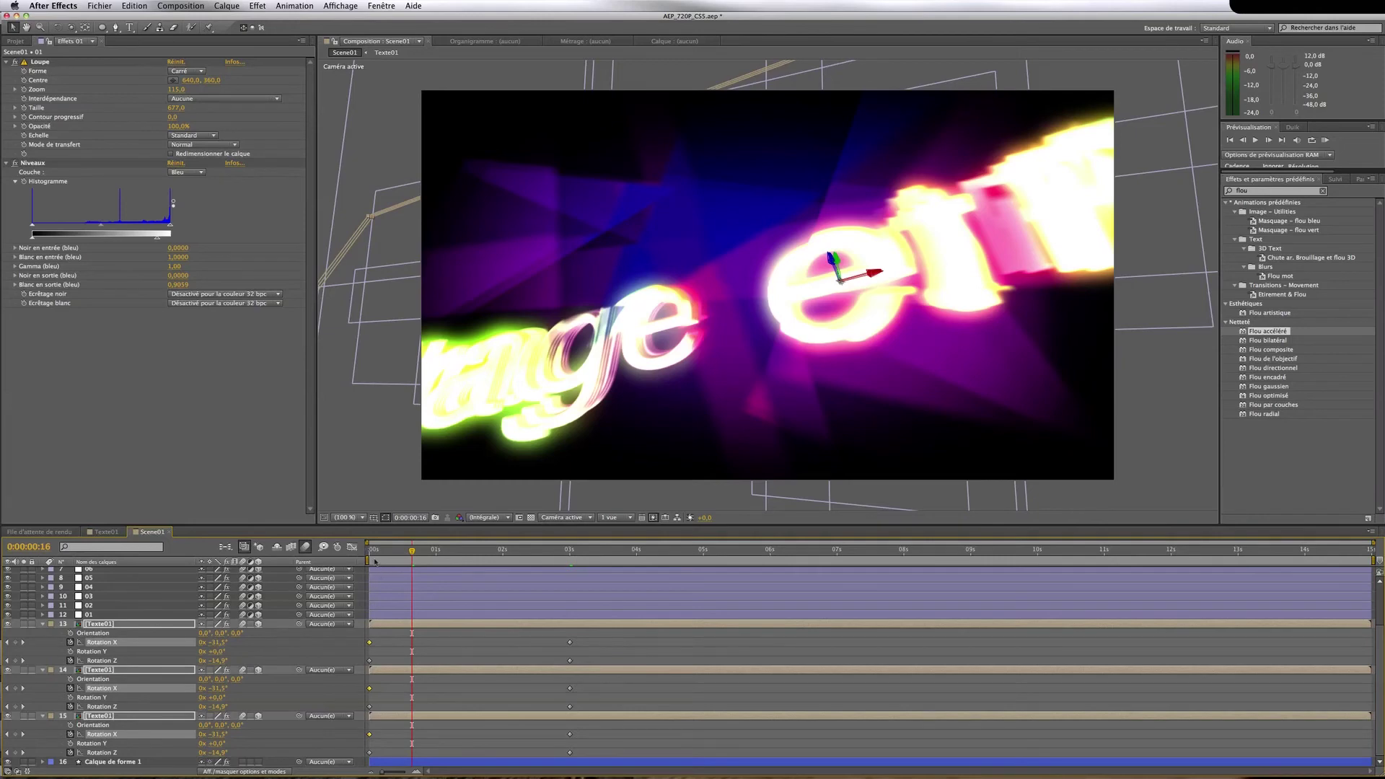
Change the three Texte01 layers' Rotation X to -30° at 0:00:00:00
left_click(370, 560)
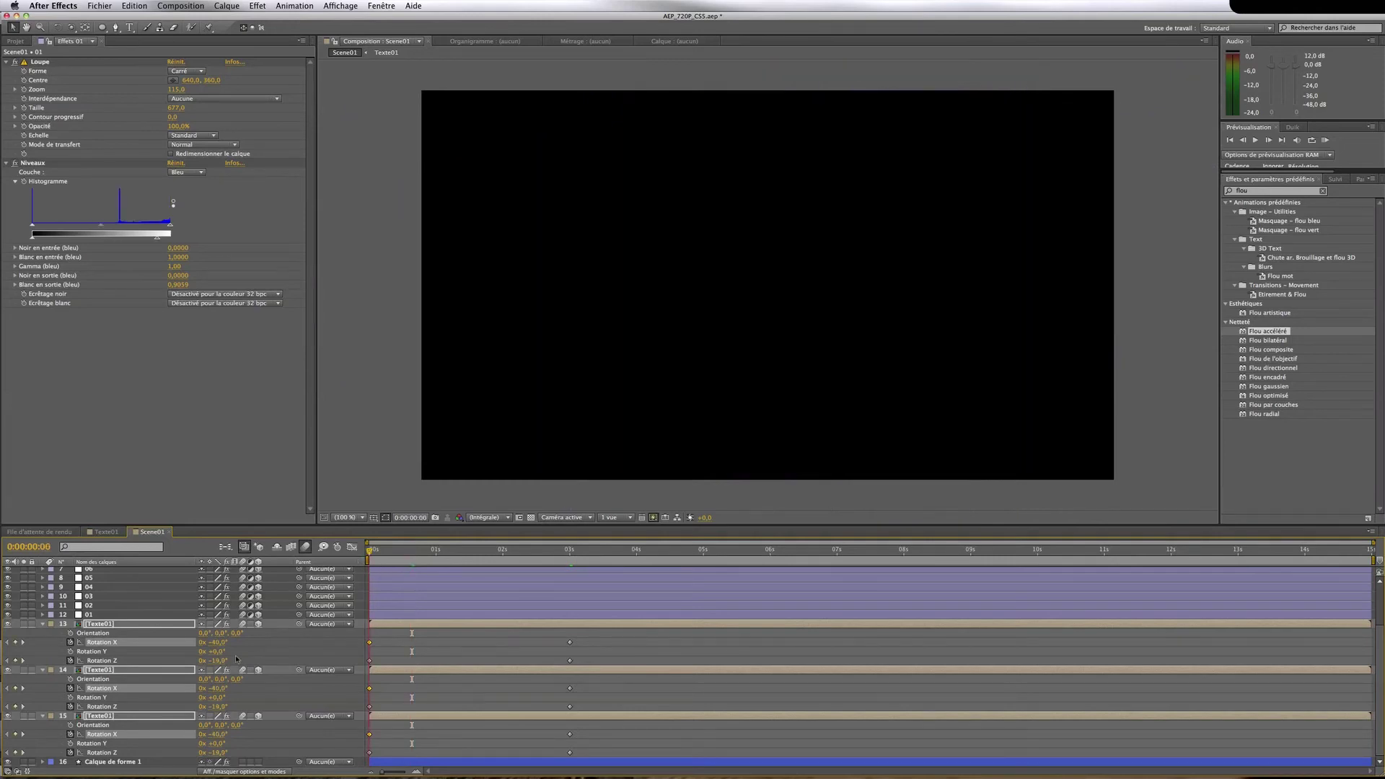
left_click(217, 642)
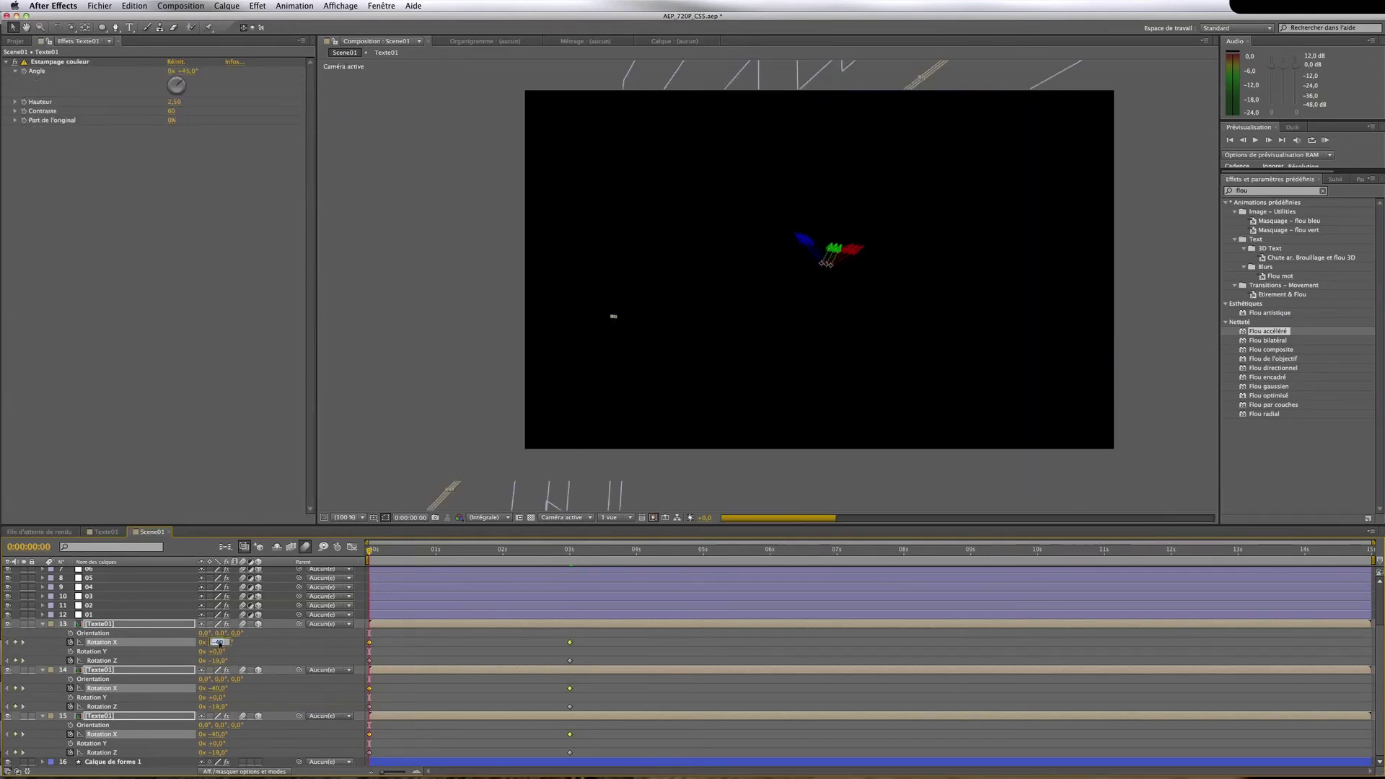
type("-30")
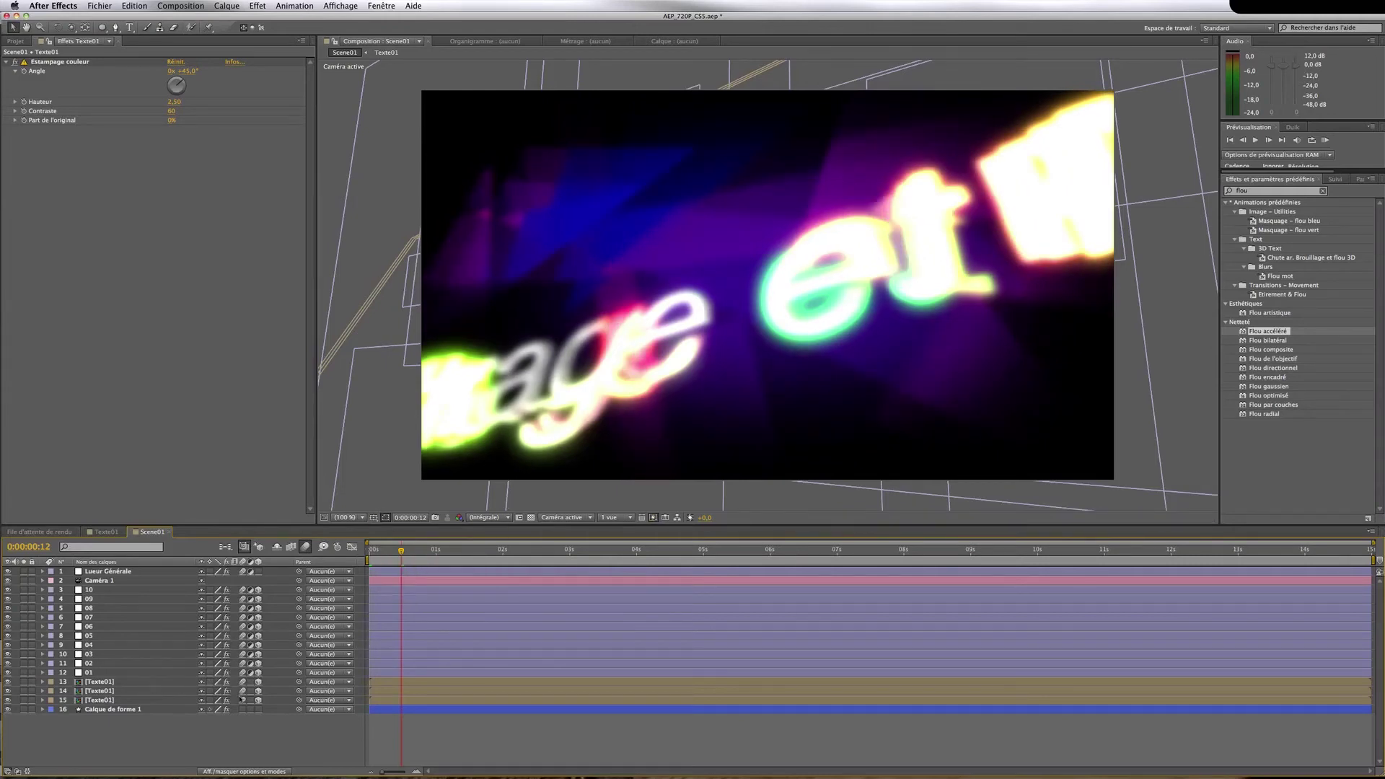
Examine the Flou accéléré effect on the Lueur Générale layer at the start of the animation
left_click(108, 572)
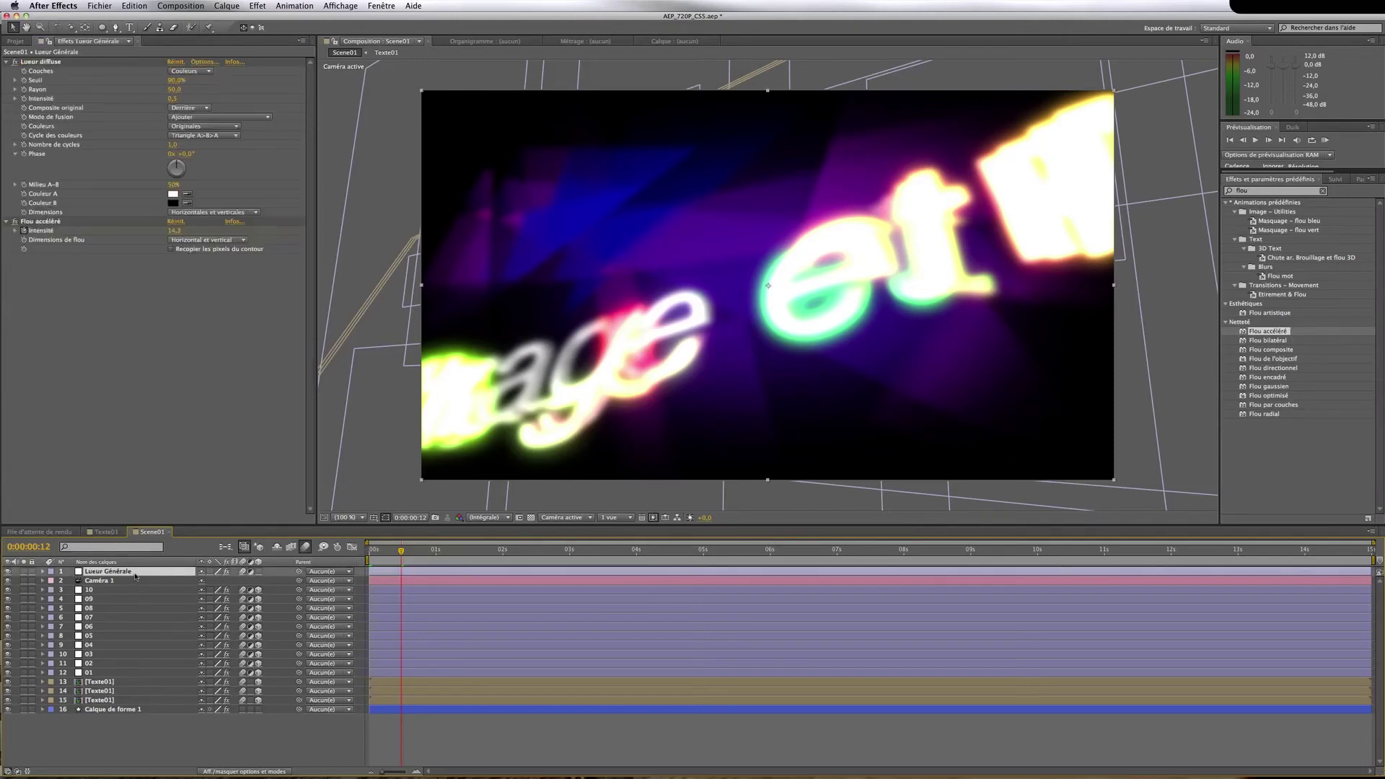
left_click(40, 220)
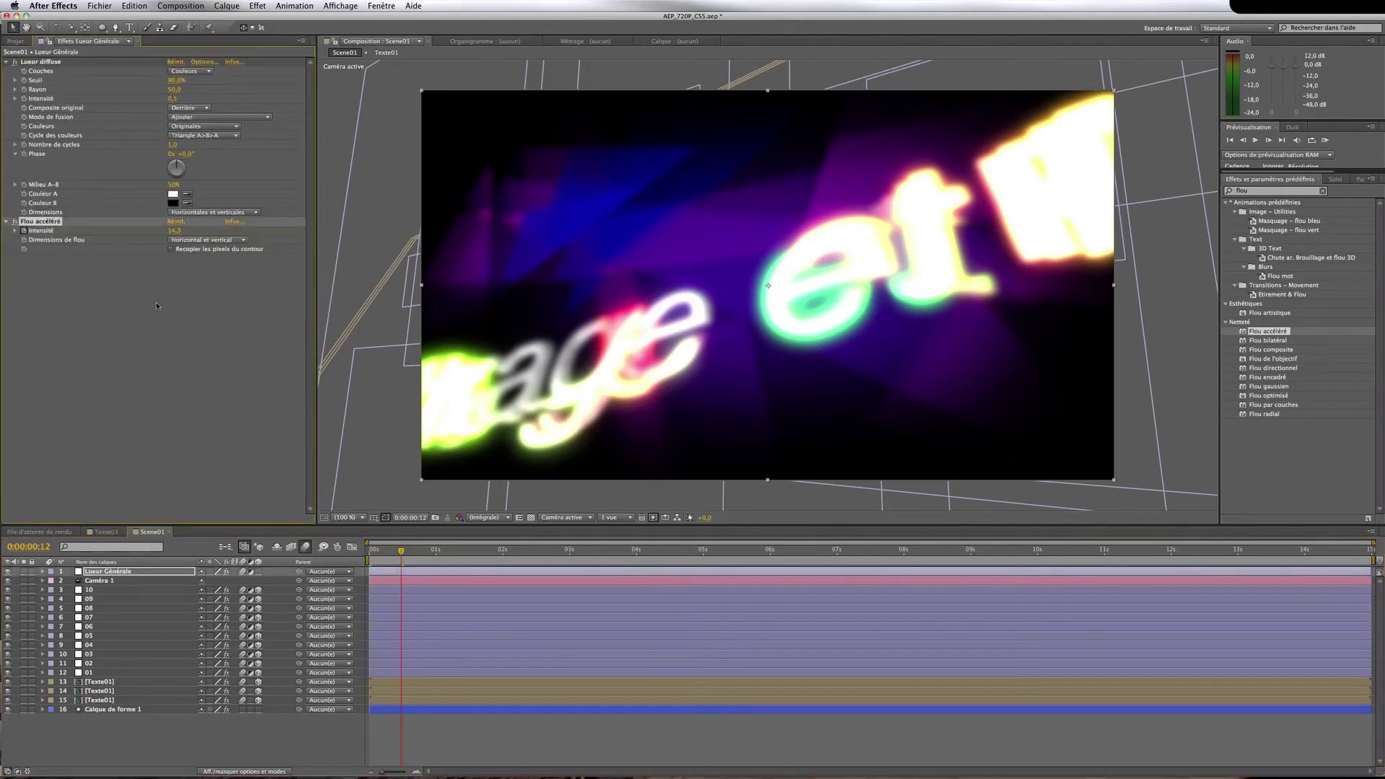
left_click(370, 551)
Keyframe the opacity of the three Texte01 layers at 100% at 0:00:00:11 and 0% at 0:00:00:00
left_click_drag(370, 550, 398, 551)
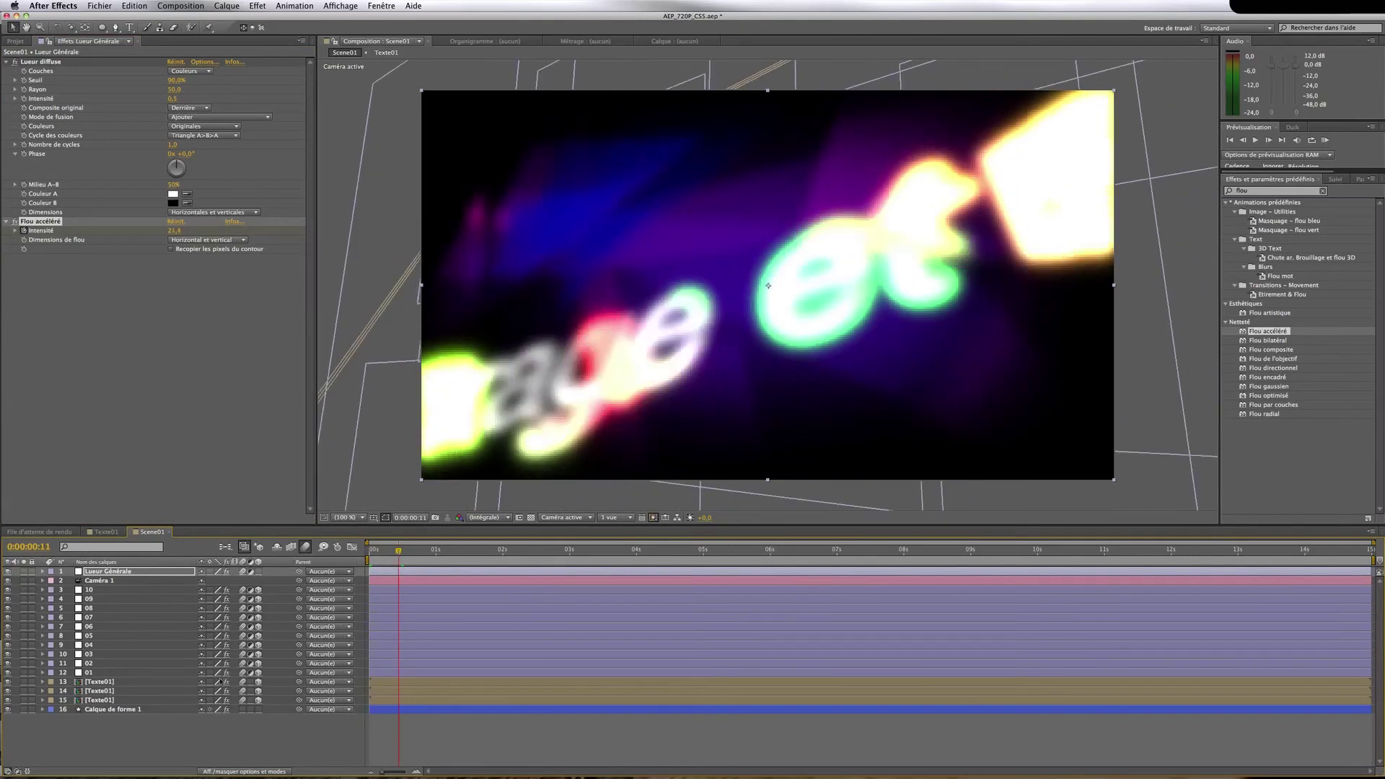
left_click_drag(253, 704, 251, 684)
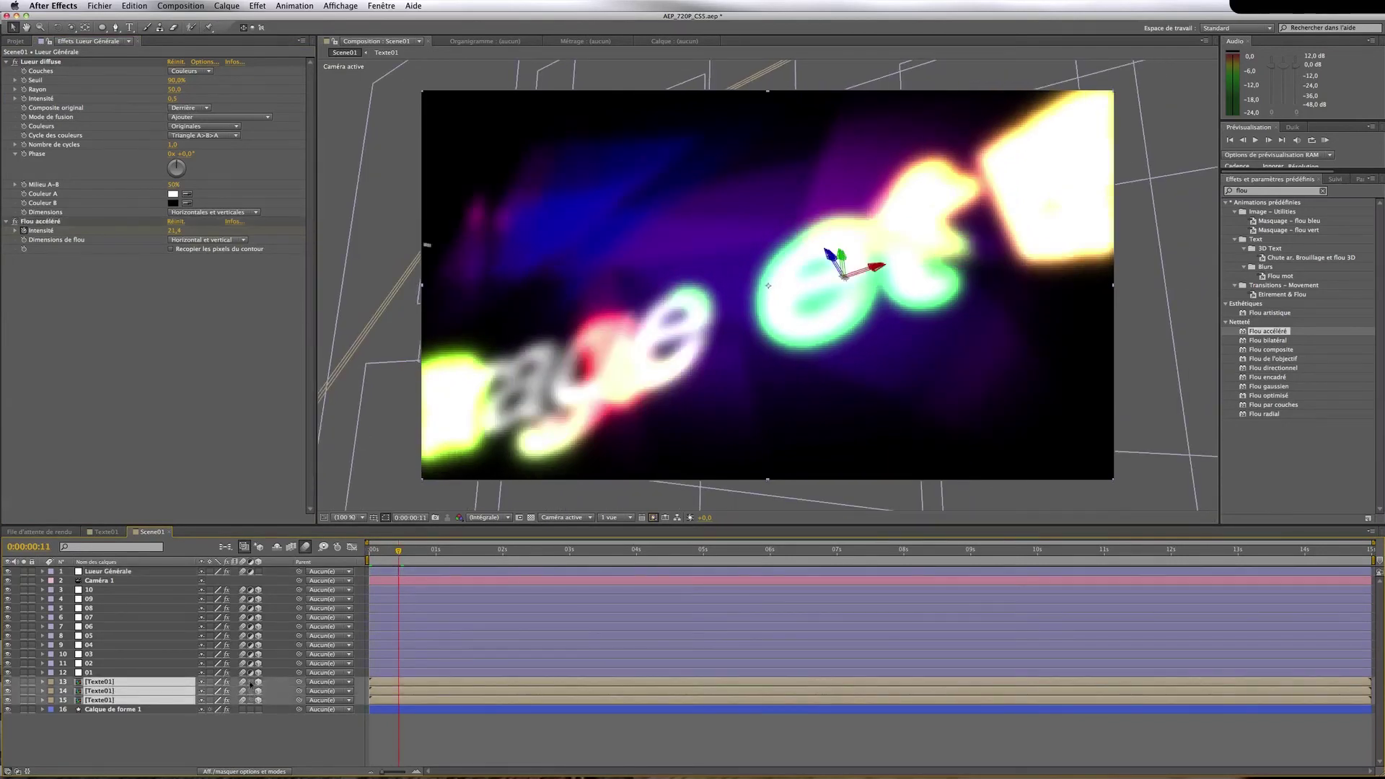
key("t")
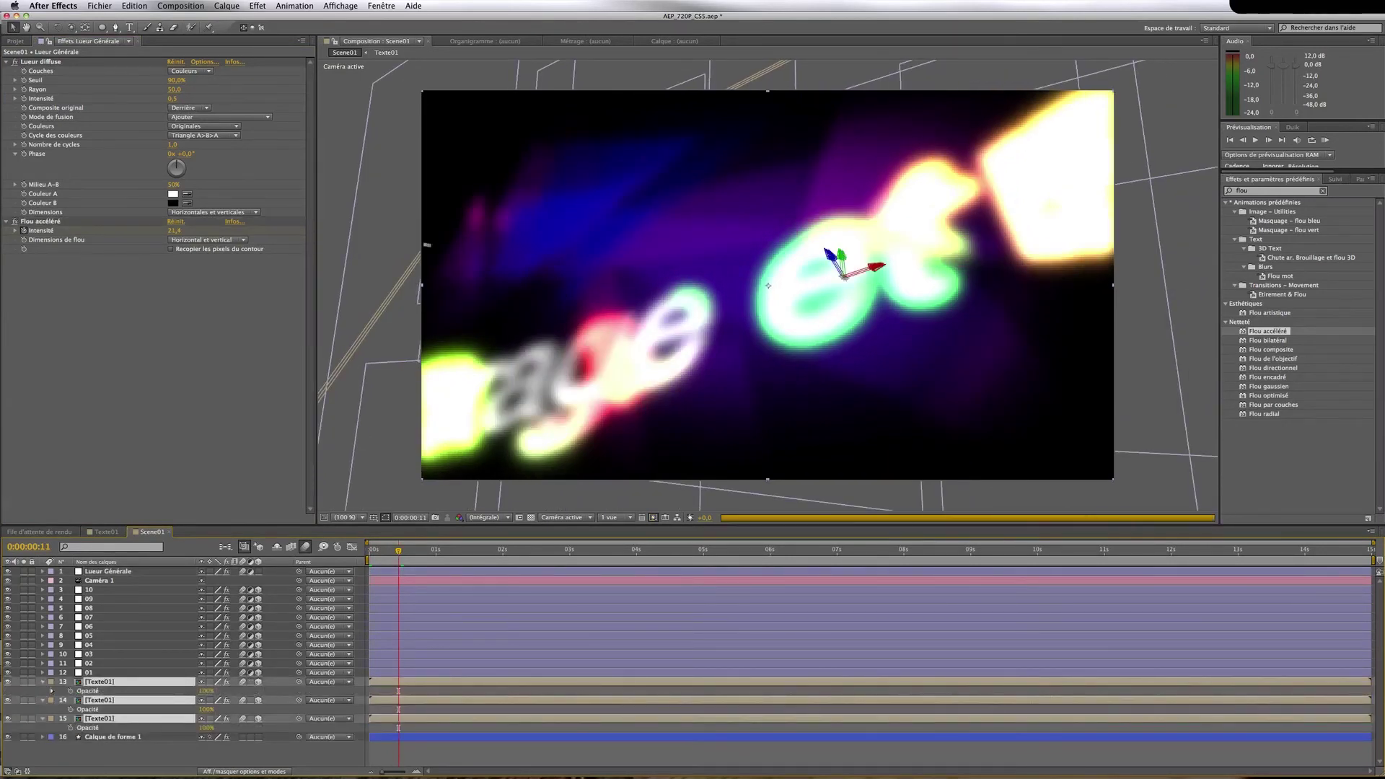
left_click(70, 690)
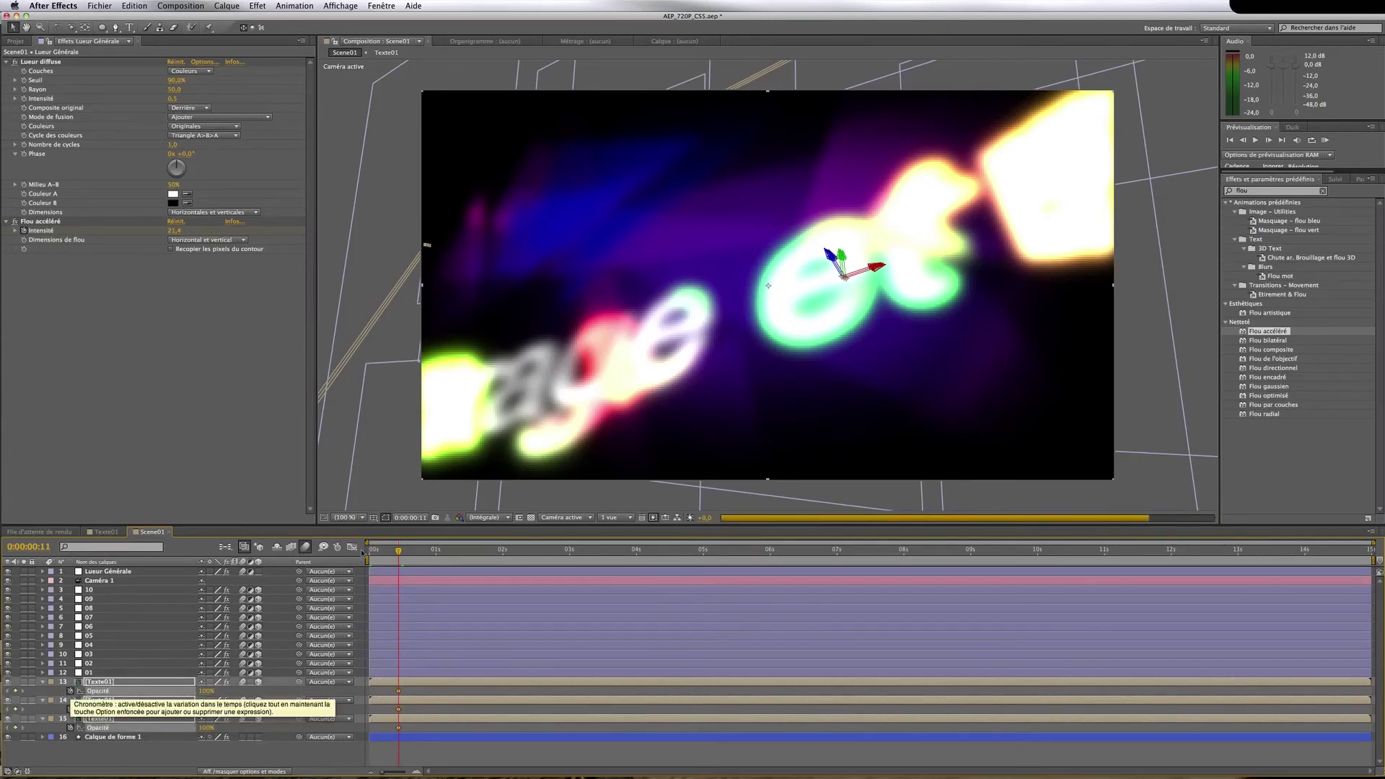
key("Home")
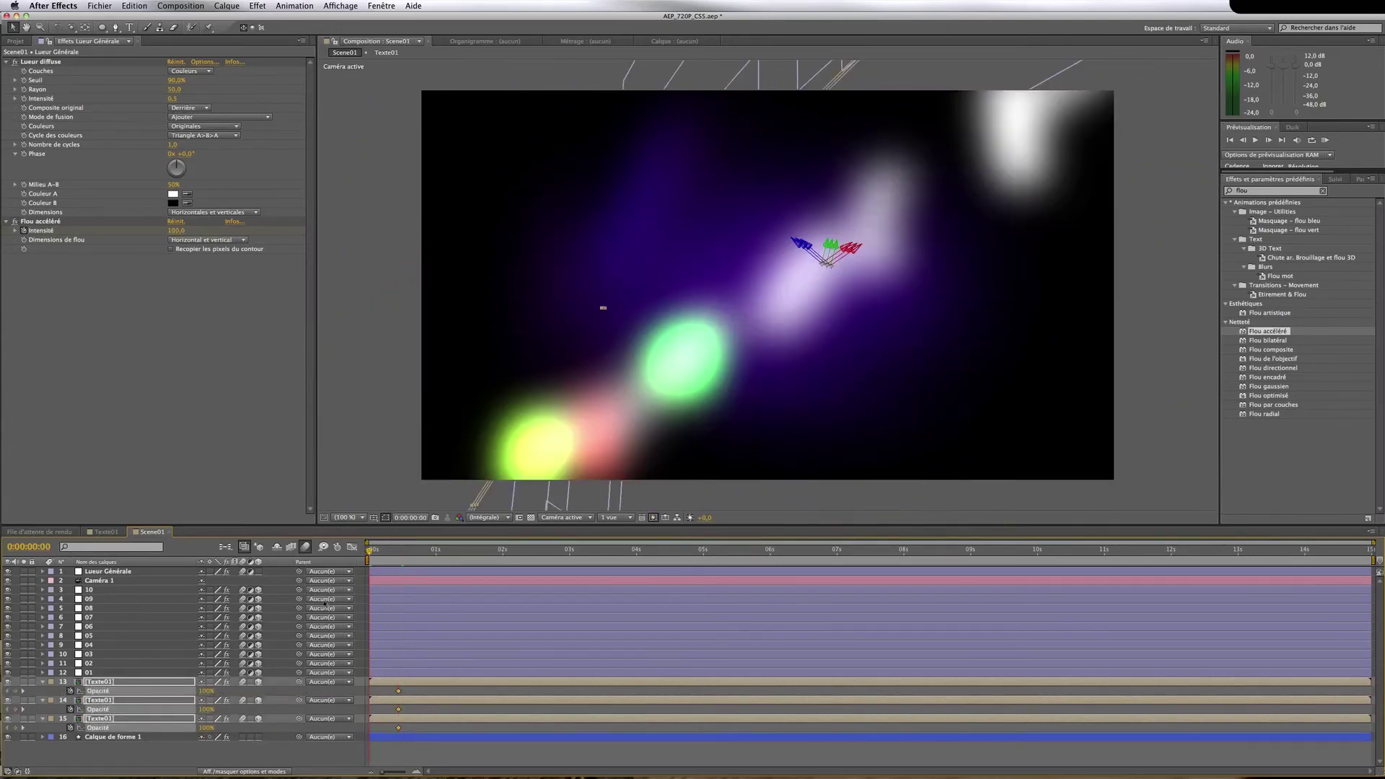
left_click(208, 691)
type("0")
key("Return")
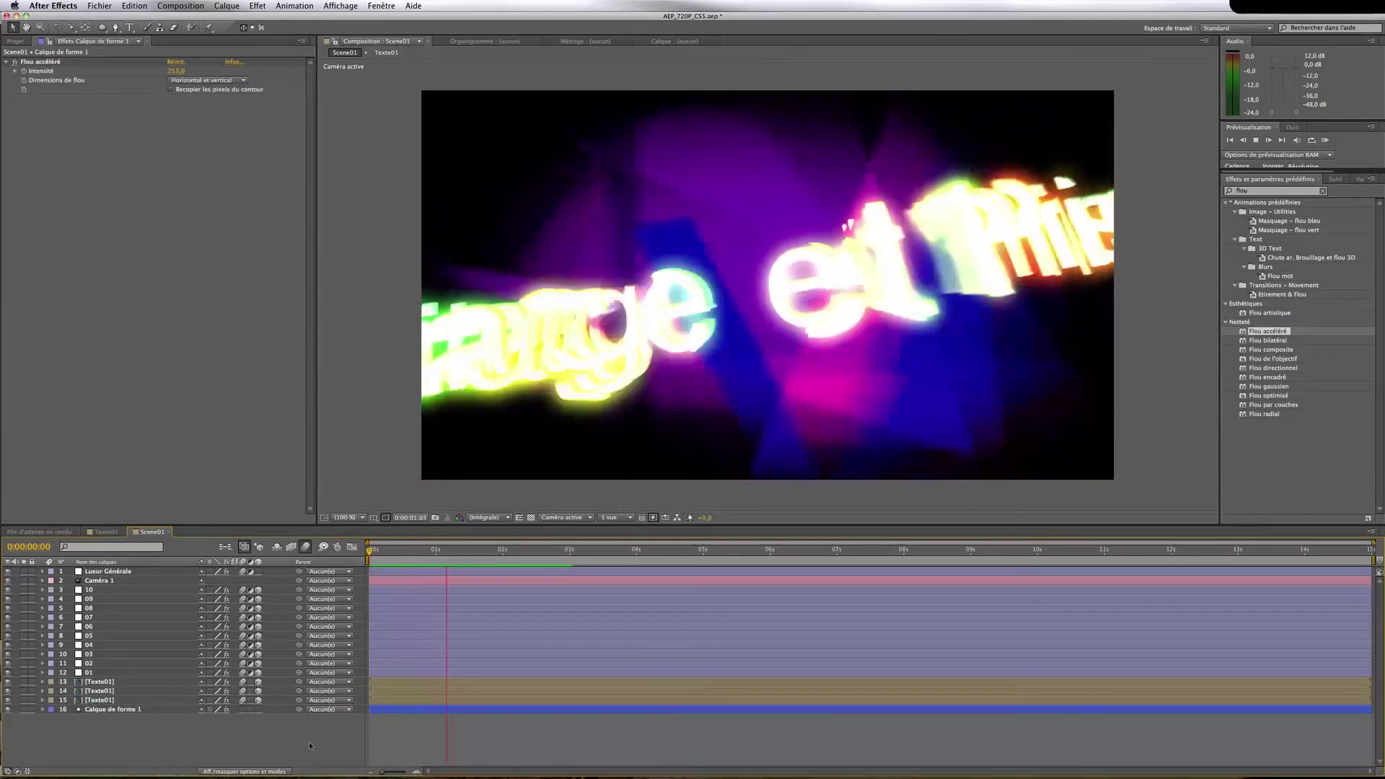
Replay the animation to review the text's fade-in, and stop at 0:00:02:02
left_click(494, 588)
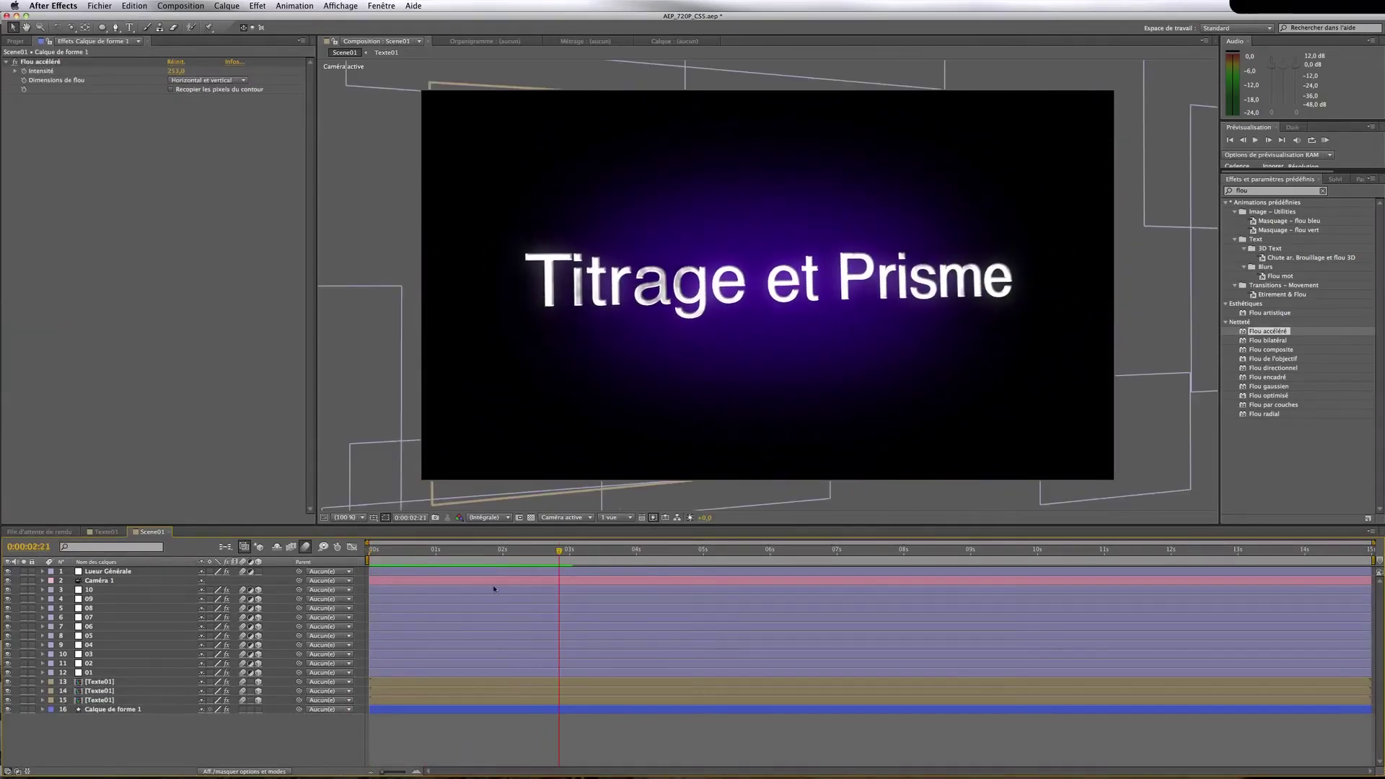
key("space")
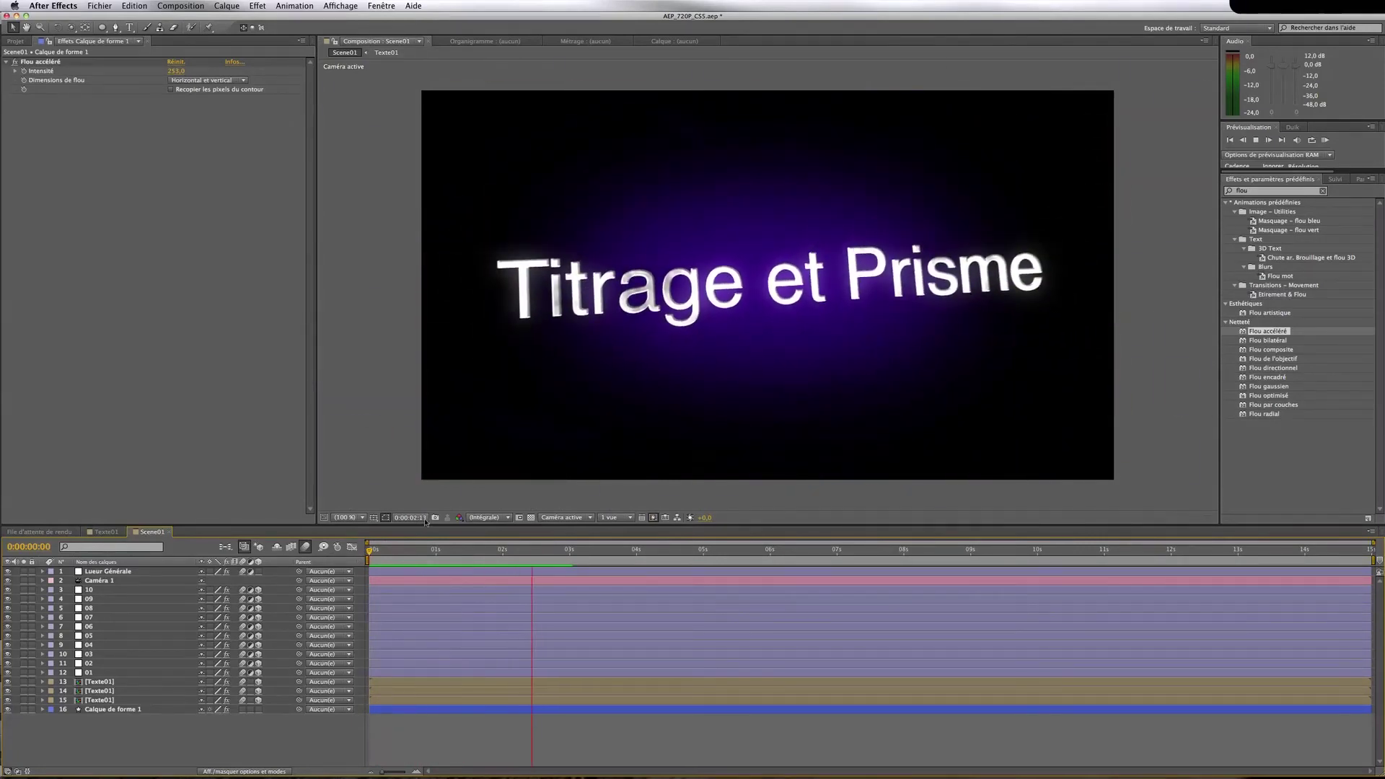
key("space")
left_click_drag(428, 556, 509, 554)
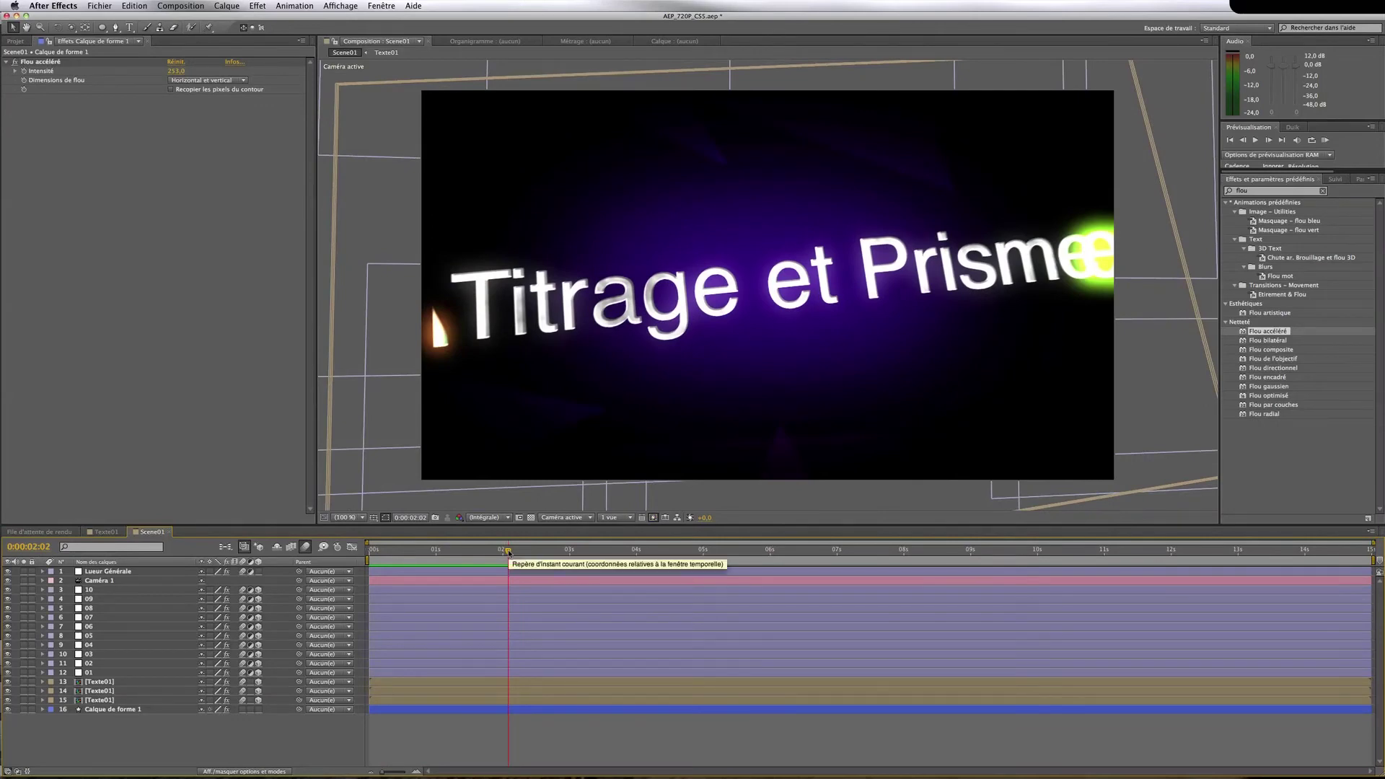
Create a black composition-size solid named Particules and place it below Calque de forme 1 in the layer stack
key("super+y")
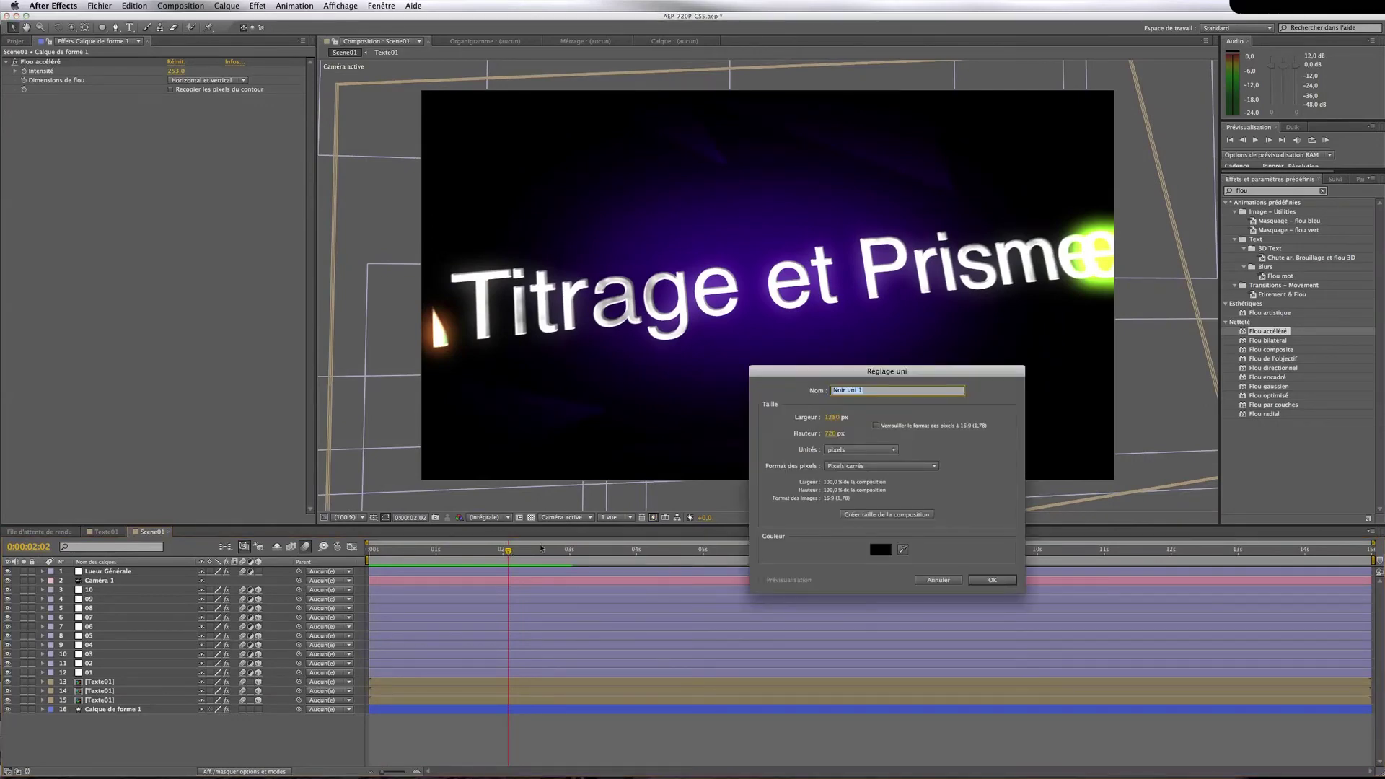
type("Particules")
left_click(1016, 580)
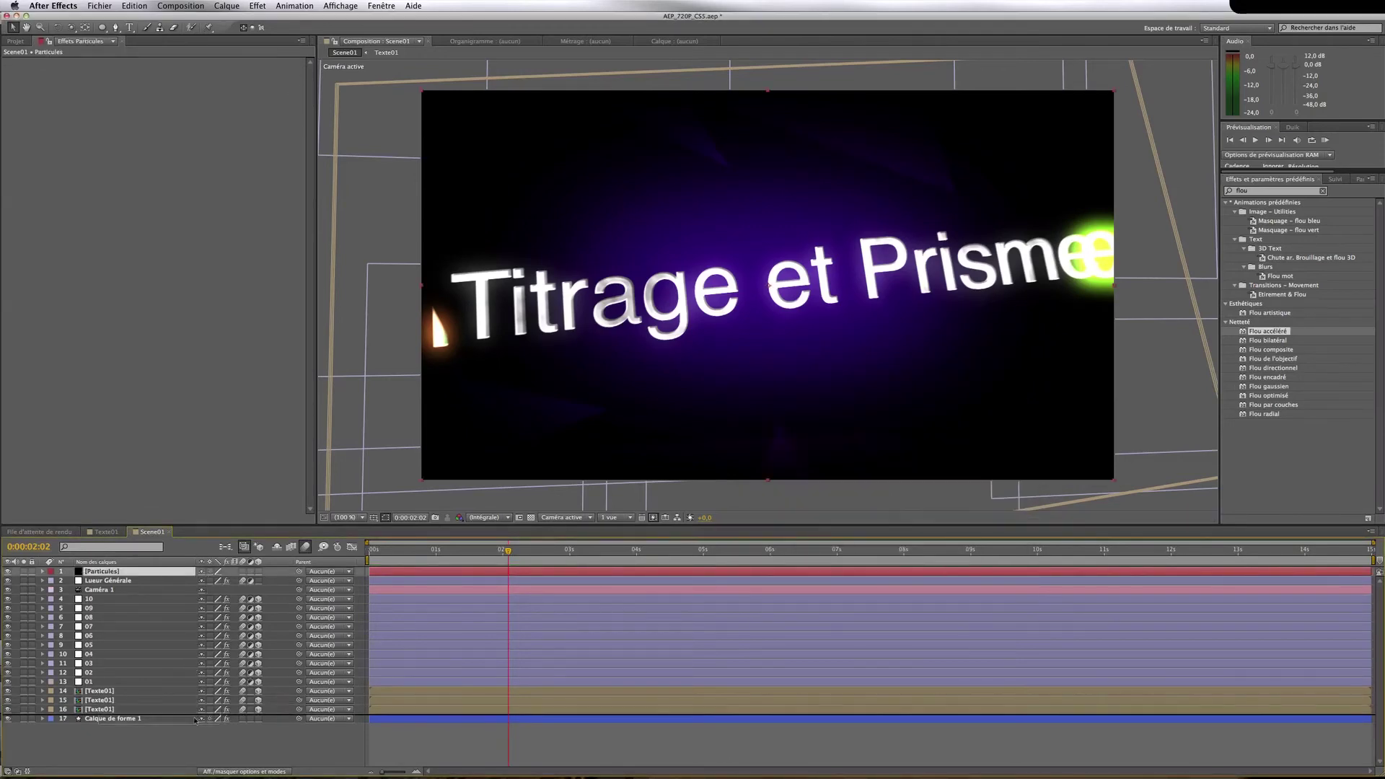
left_click_drag(195, 720, 194, 722)
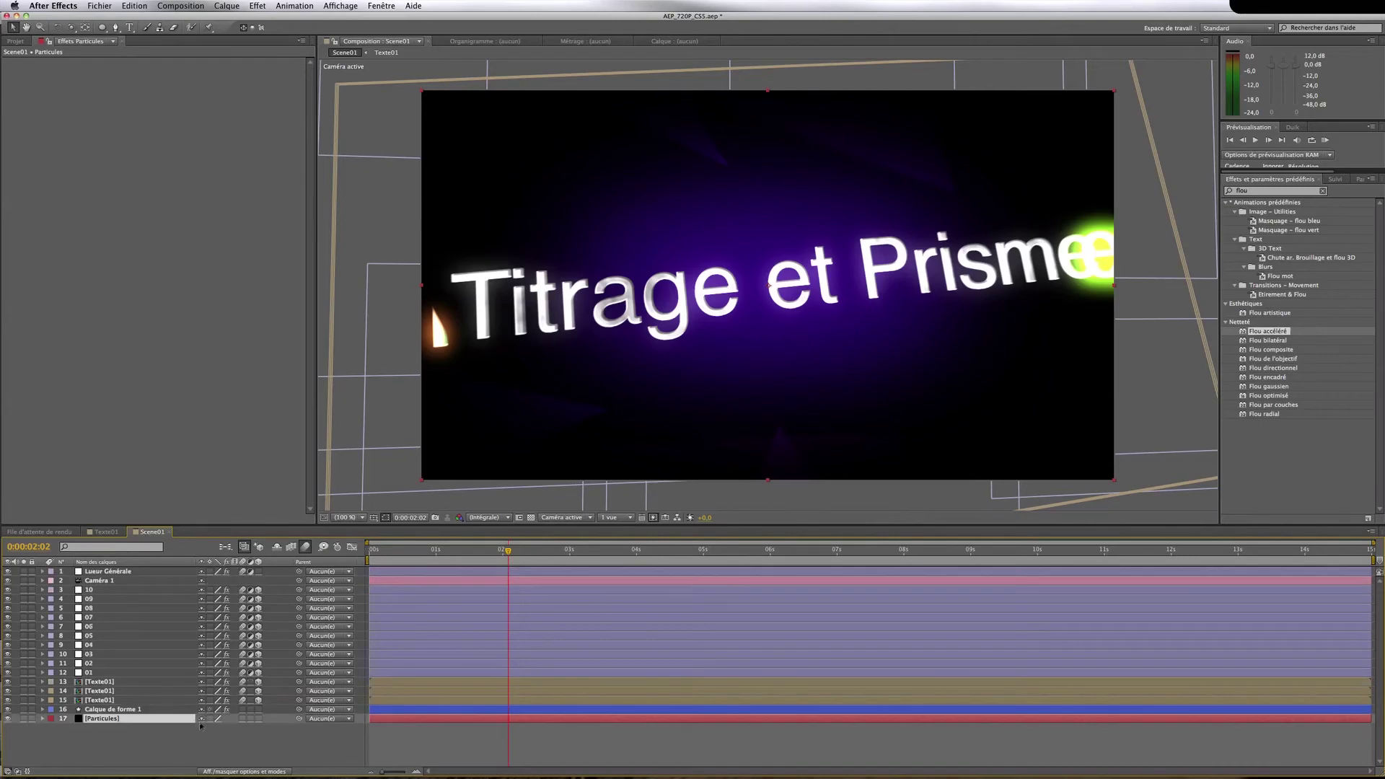
Search the effects library for "cc particle" and "labora", and select the Laboratoire de particules effect
double_click(1273, 191)
type("cc par")
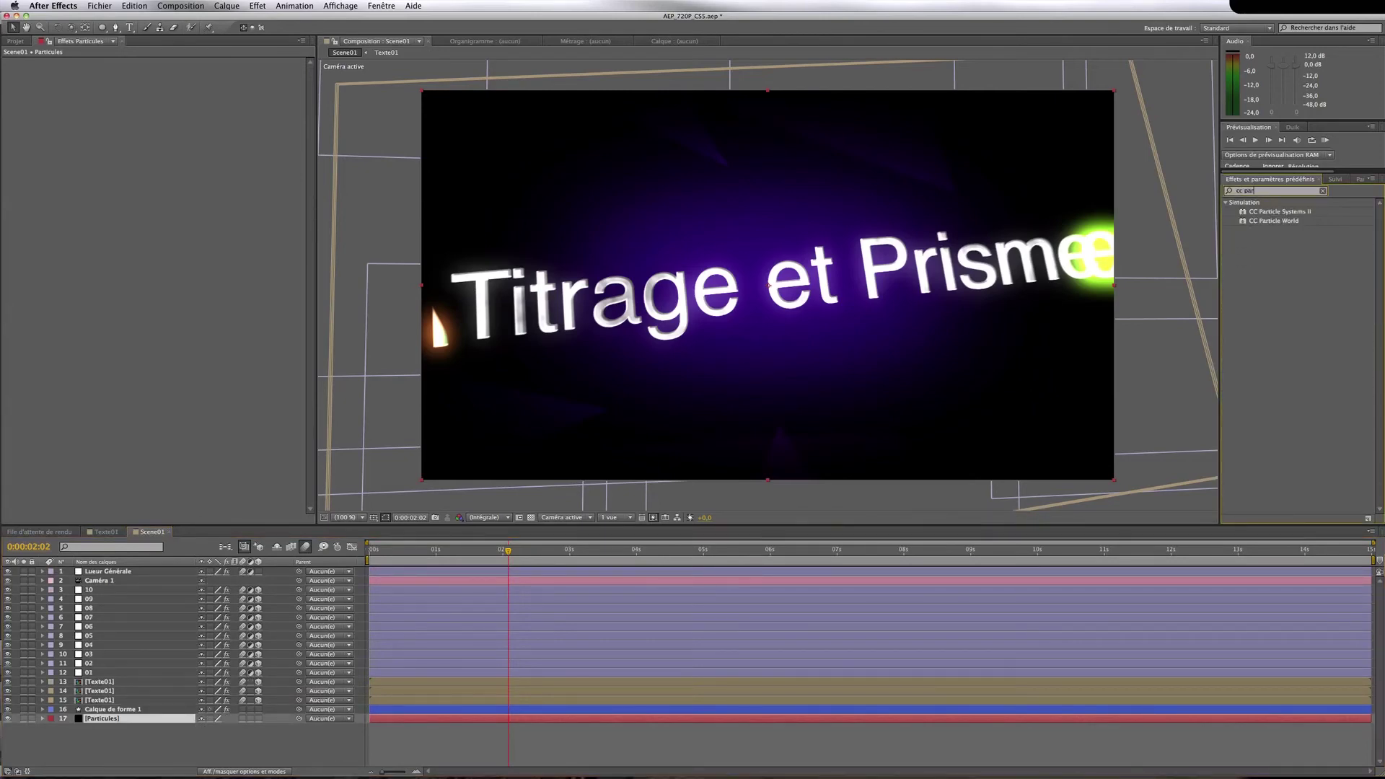
type("ticle")
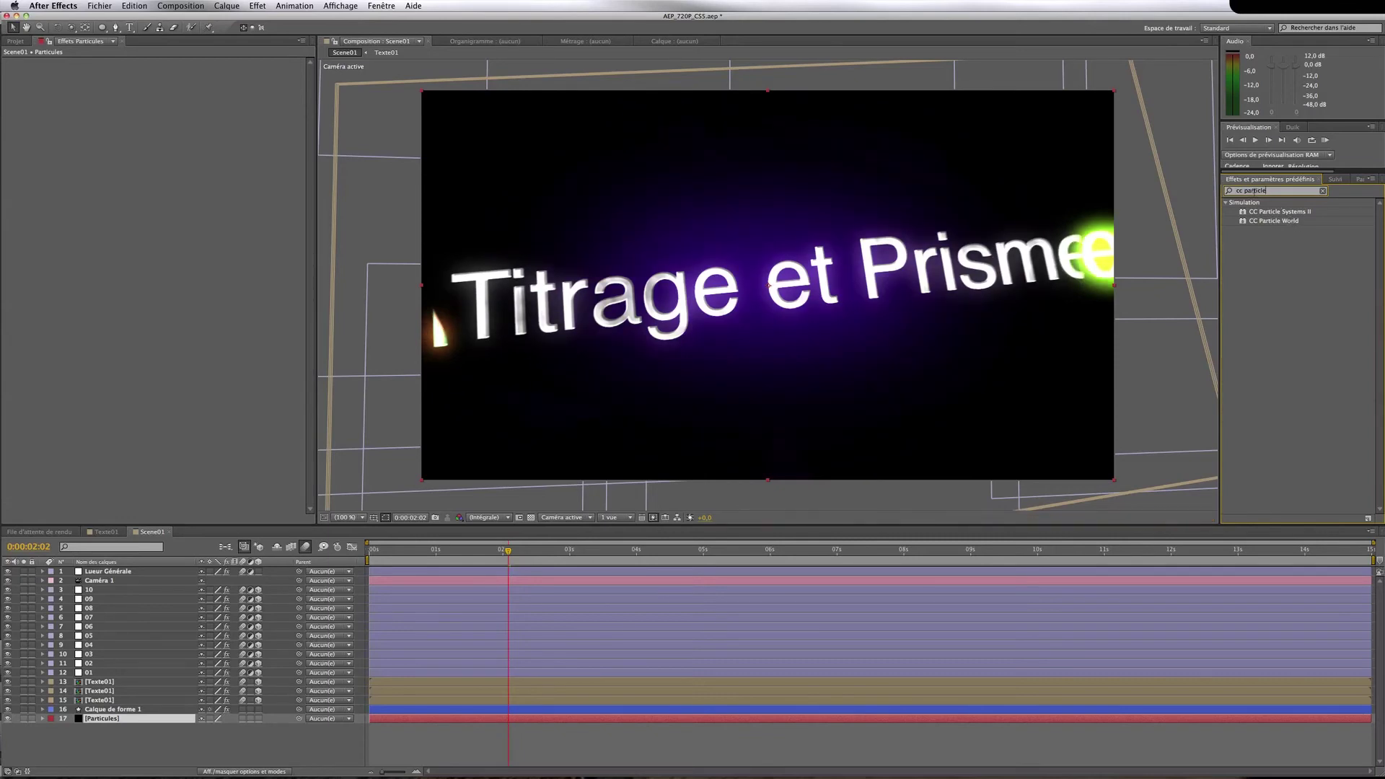
key("BackSpace")
key("BackSpace")
key("BackSpace")
key("super+a")
type("labora")
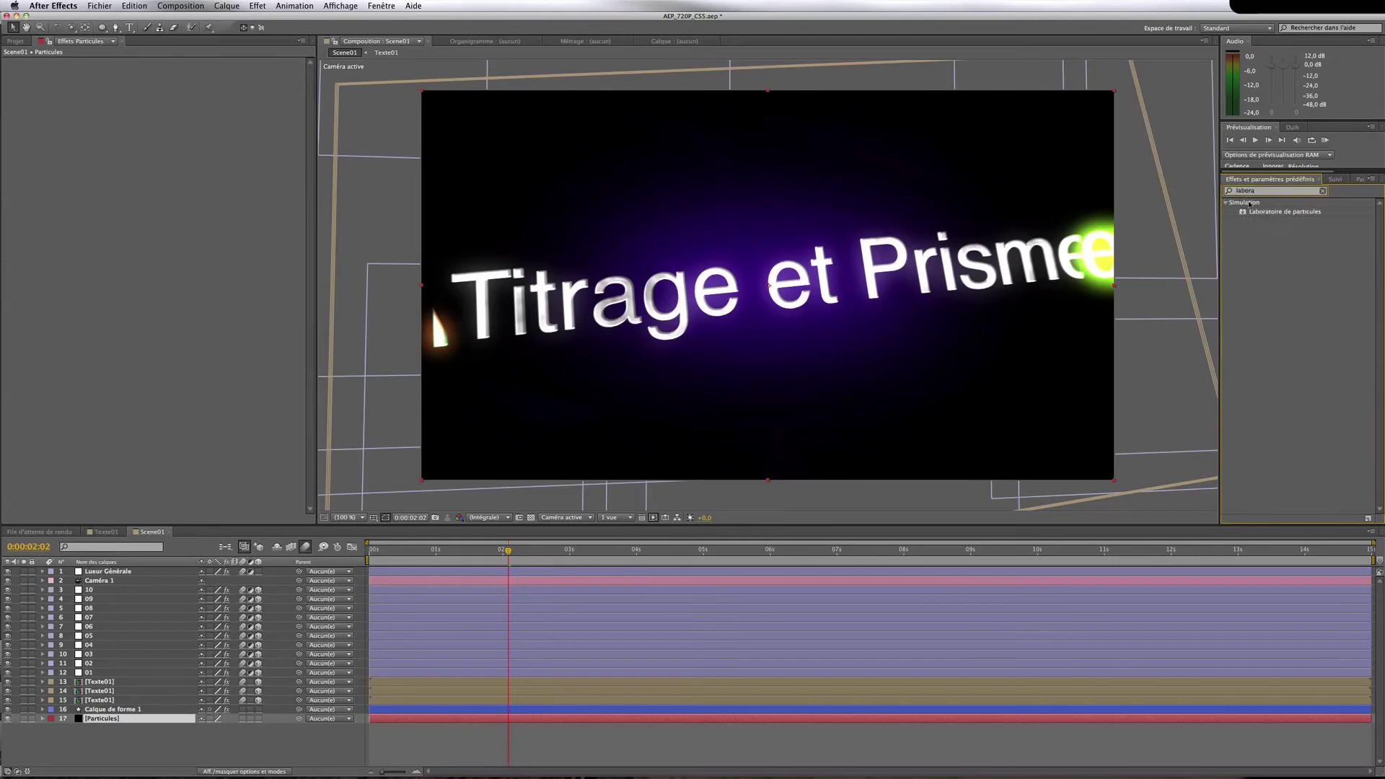
left_click(1259, 208)
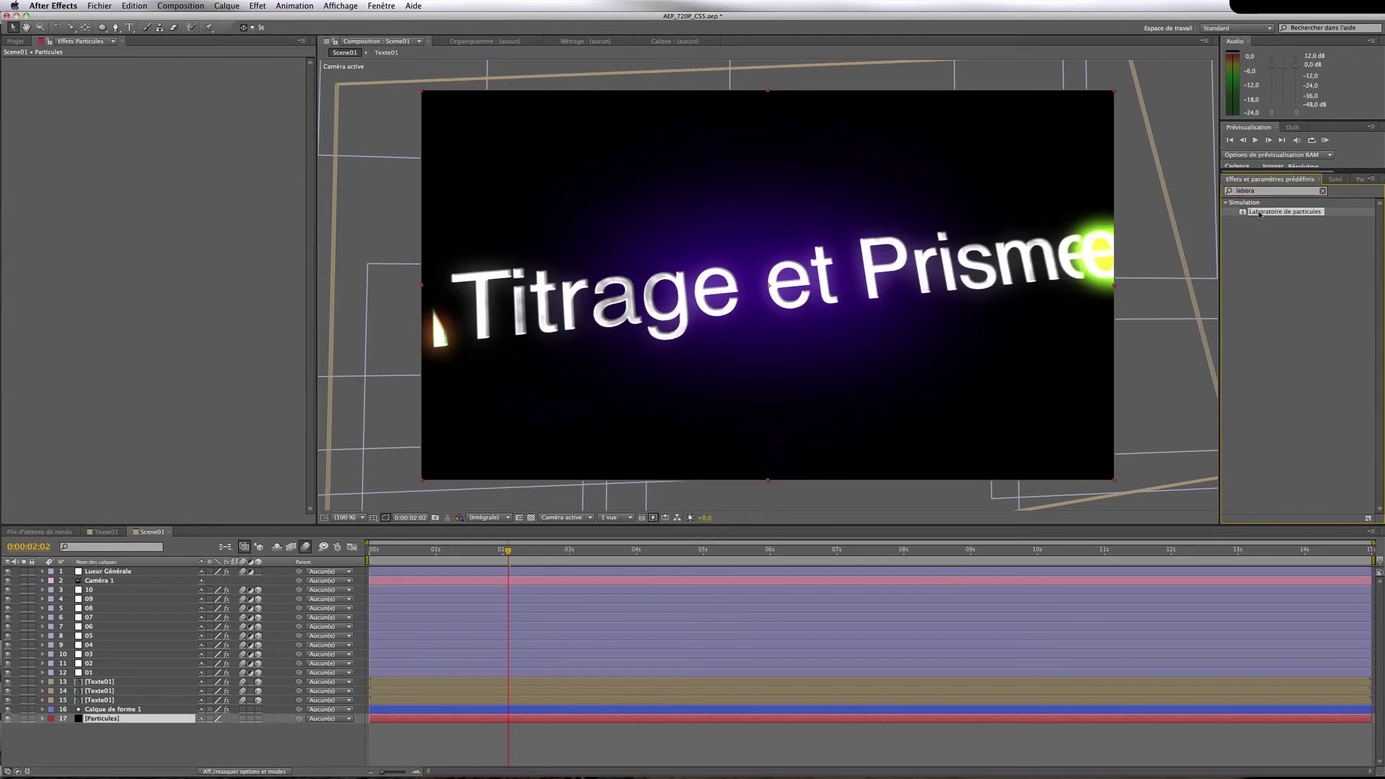
Search the effects for "cc parti" and apply CC Particle World to the Particules layer
double_click(1263, 193)
type("c")
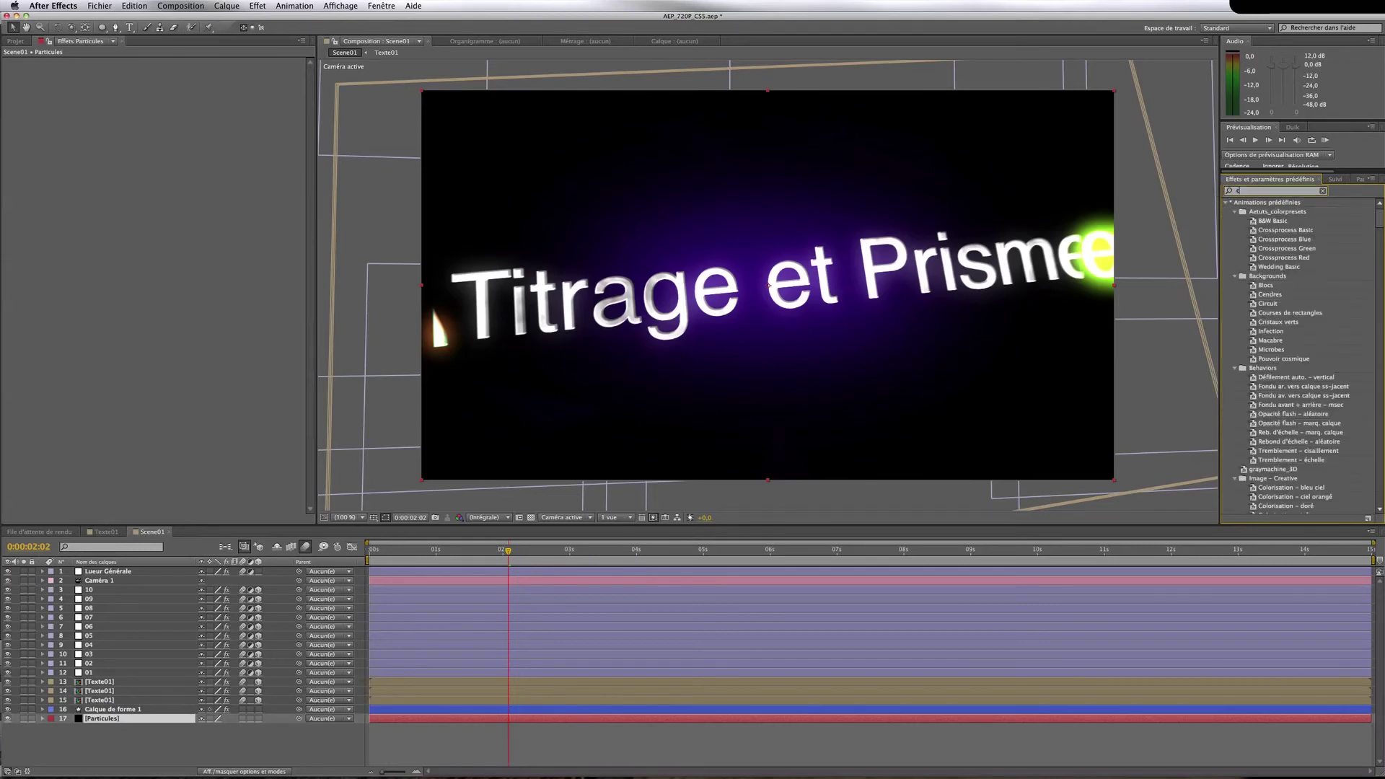
type("c particules")
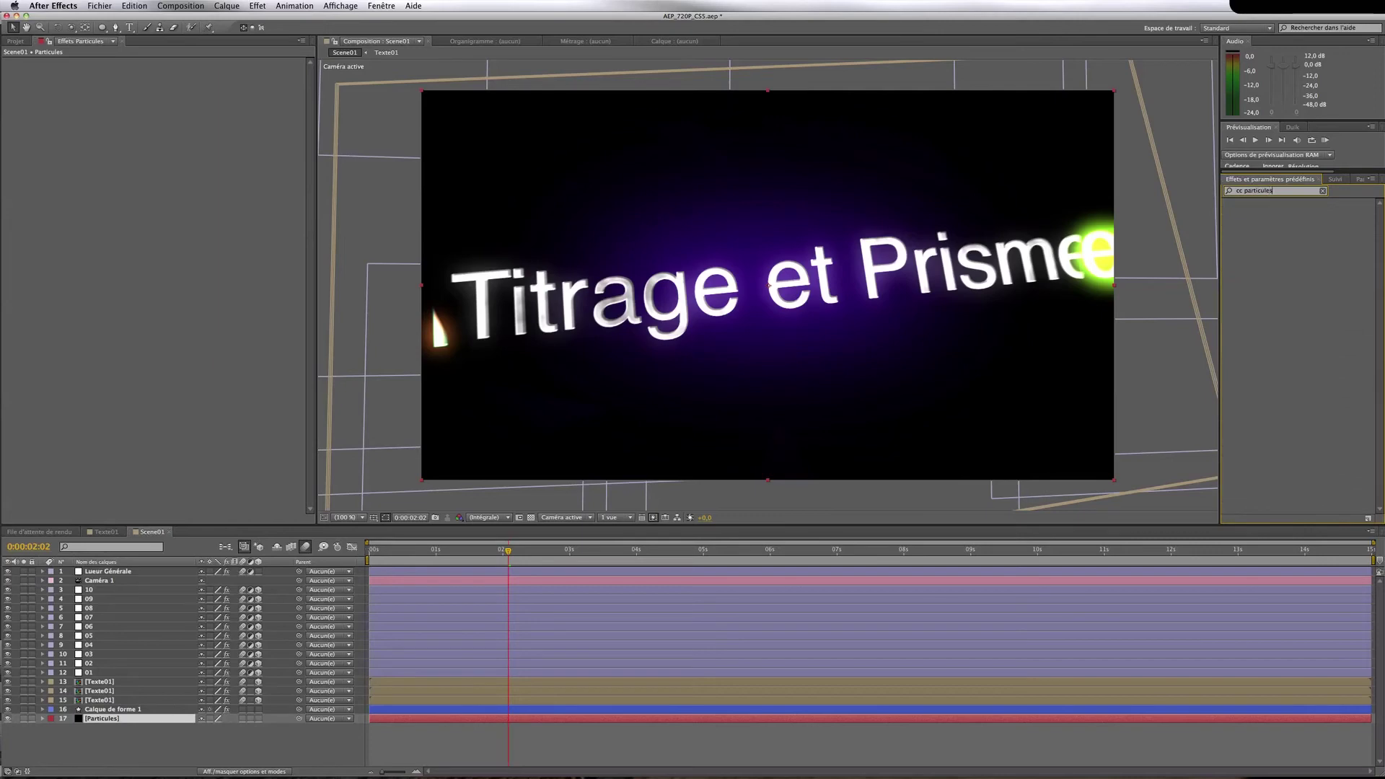
key("BackSpace")
key("BackSpace")
key("BackSpace")
left_click(1262, 225)
left_click_drag(723, 575, 115, 719)
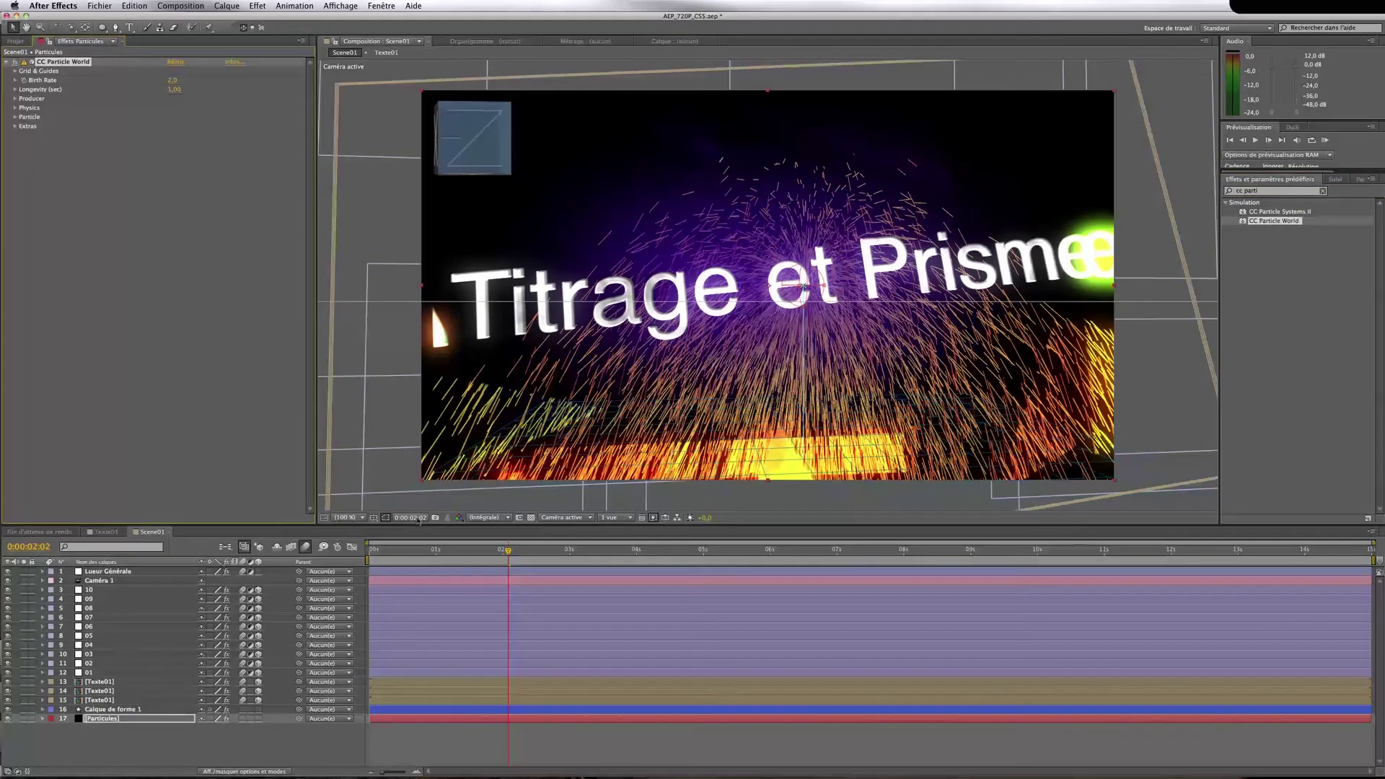
Move the current time to 3 seconds and set the CC Particle World particle type to Faded Sphere
left_click(567, 554)
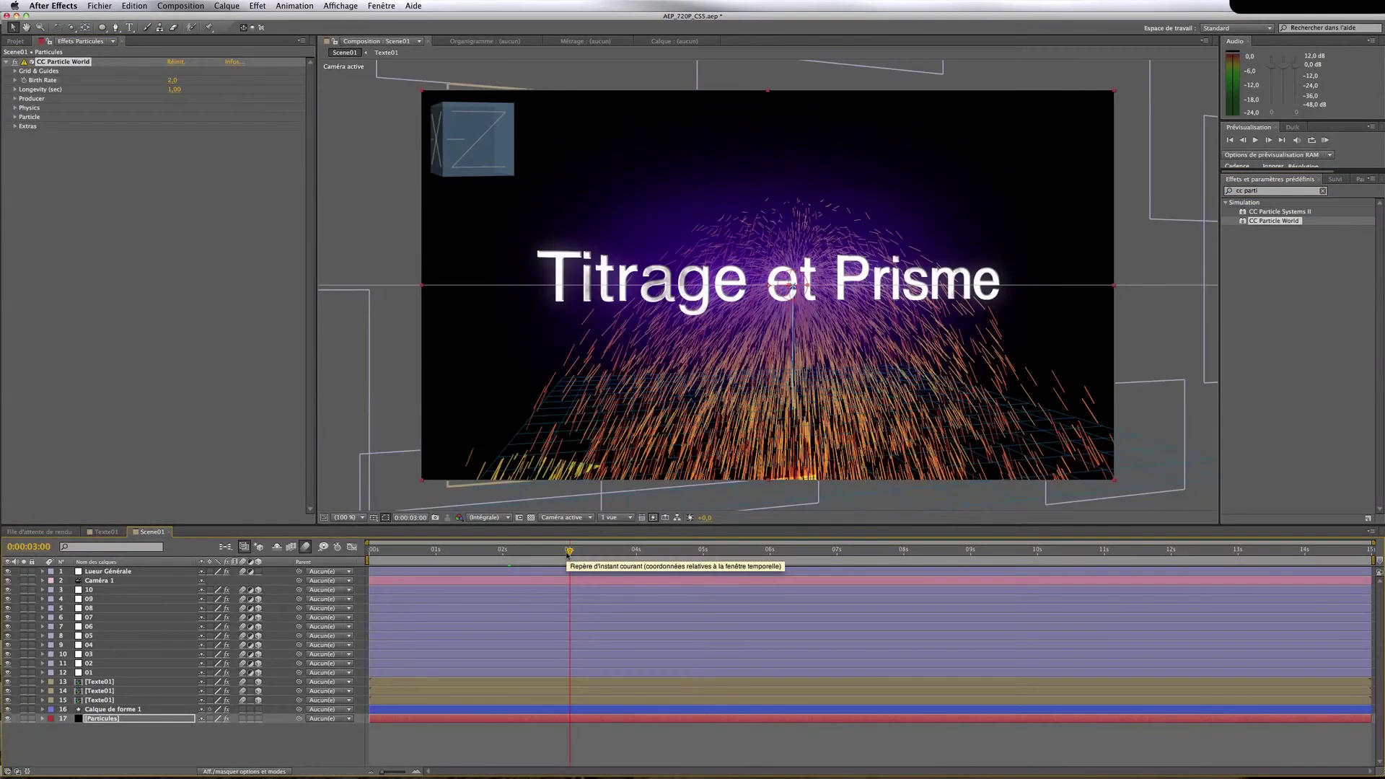
left_click(14, 116)
left_click(202, 127)
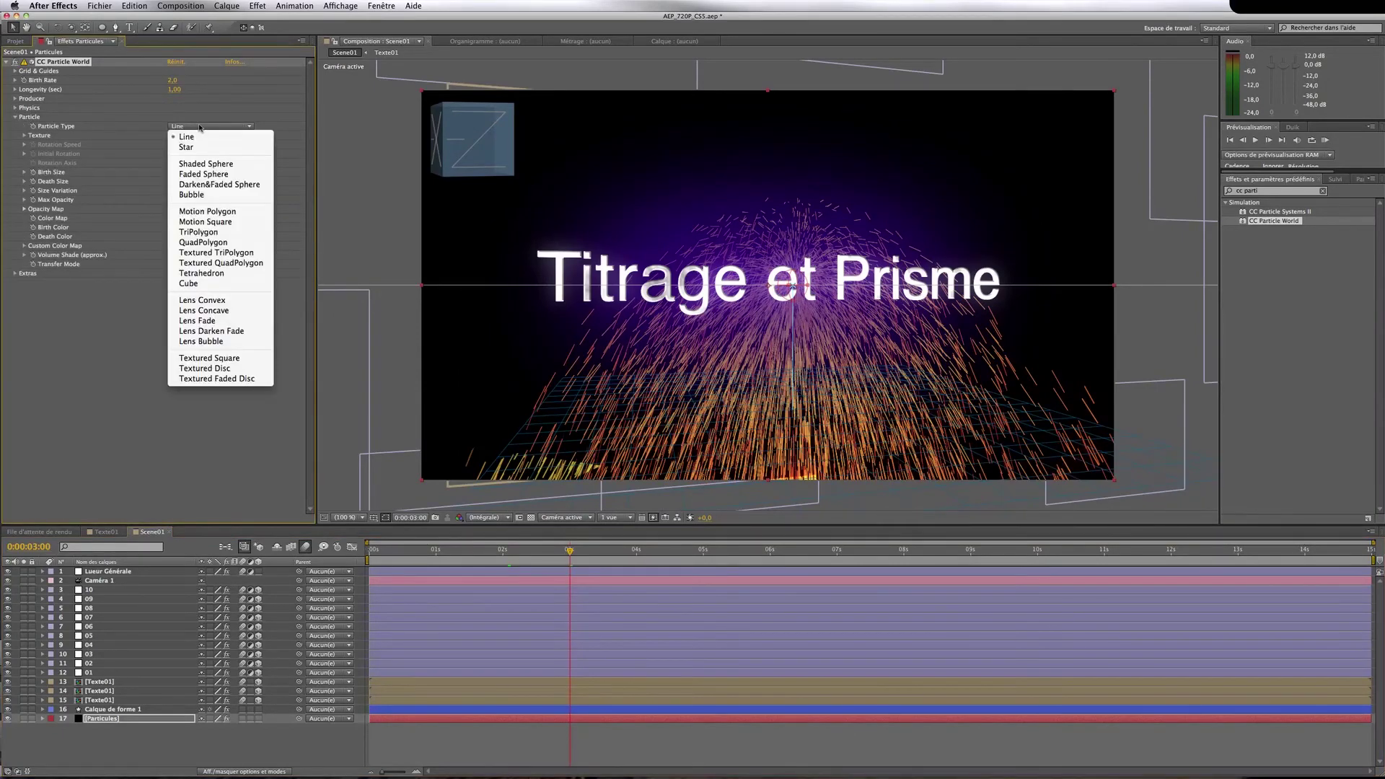
left_click(200, 175)
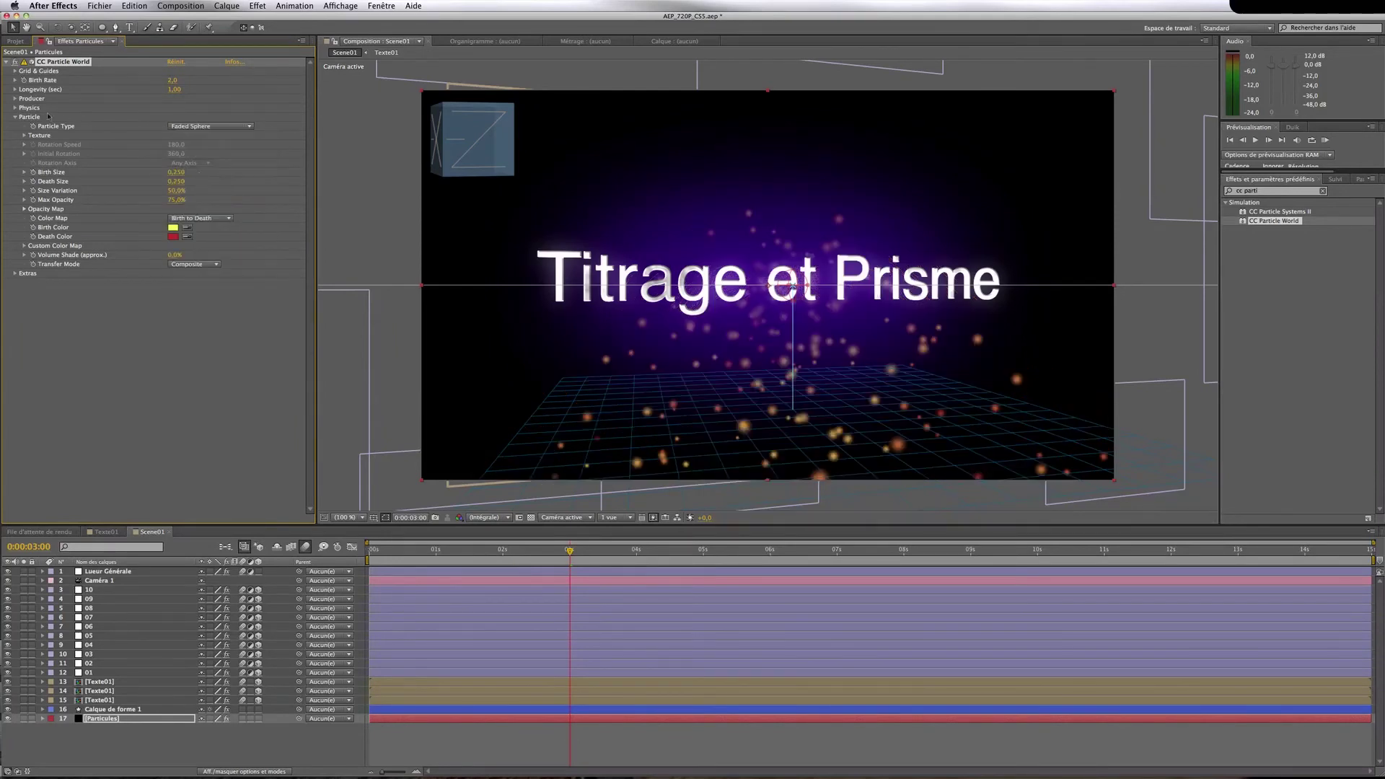
Enlarge the particle producer to Radius X about 1.5 and Radius Y about 2, increase Radius Z, and raise Position Z slightly
left_click(15, 98)
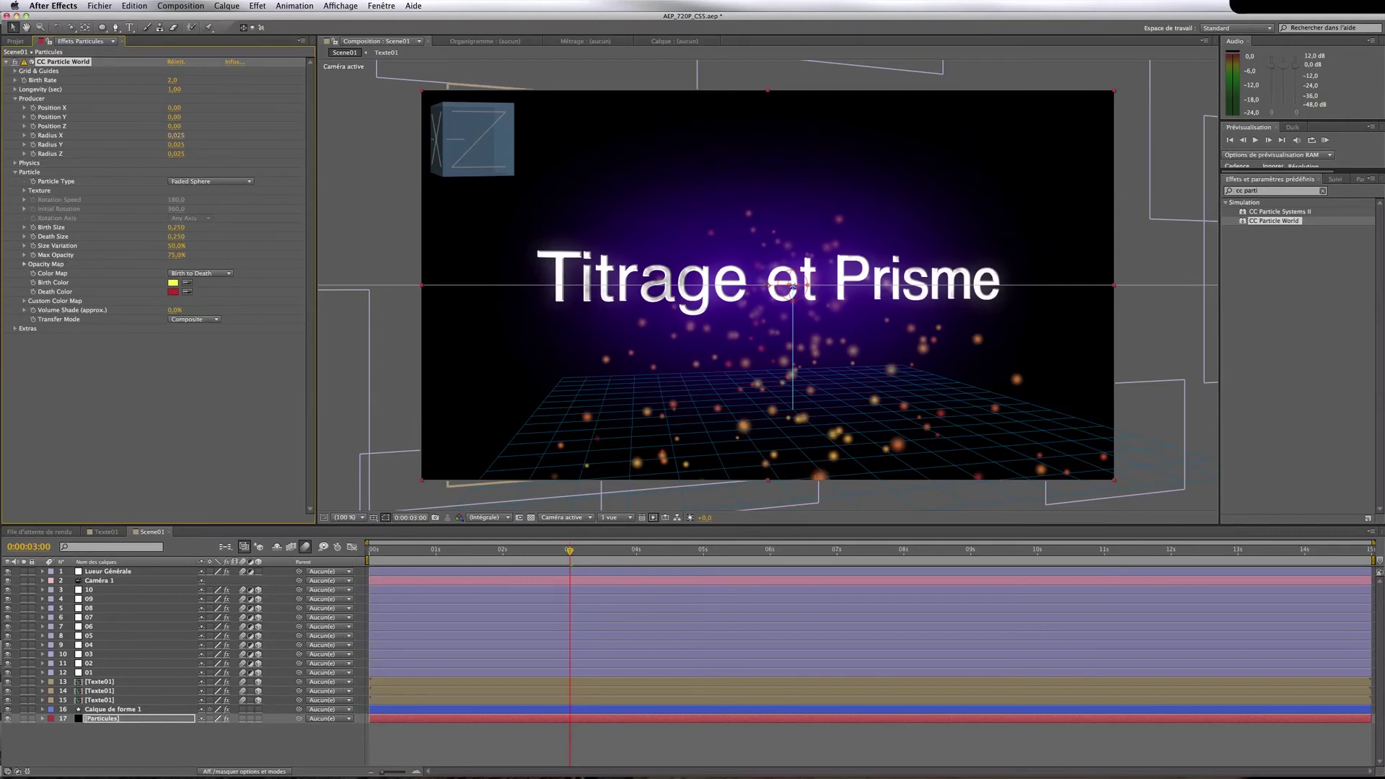
left_click_drag(176, 136, 275, 149)
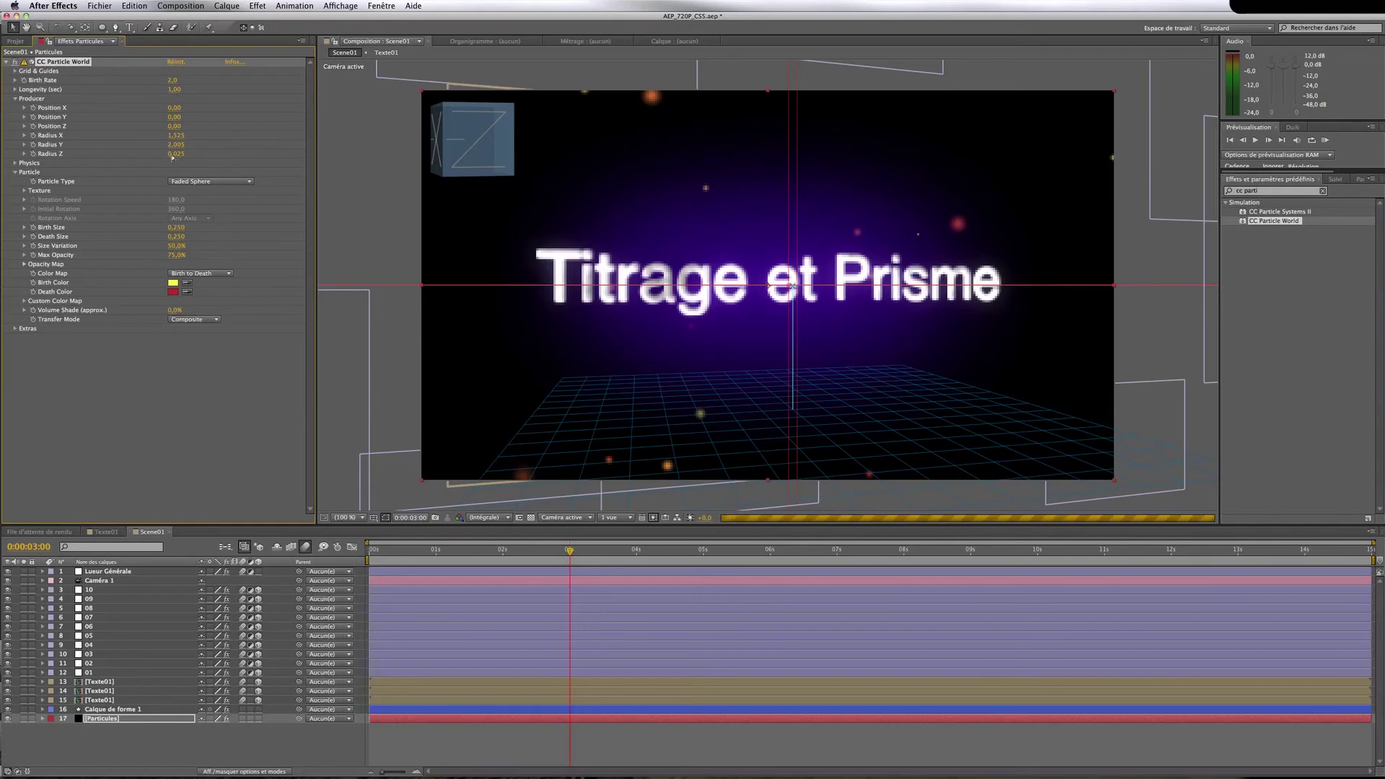
left_click_drag(176, 154, 543, 189)
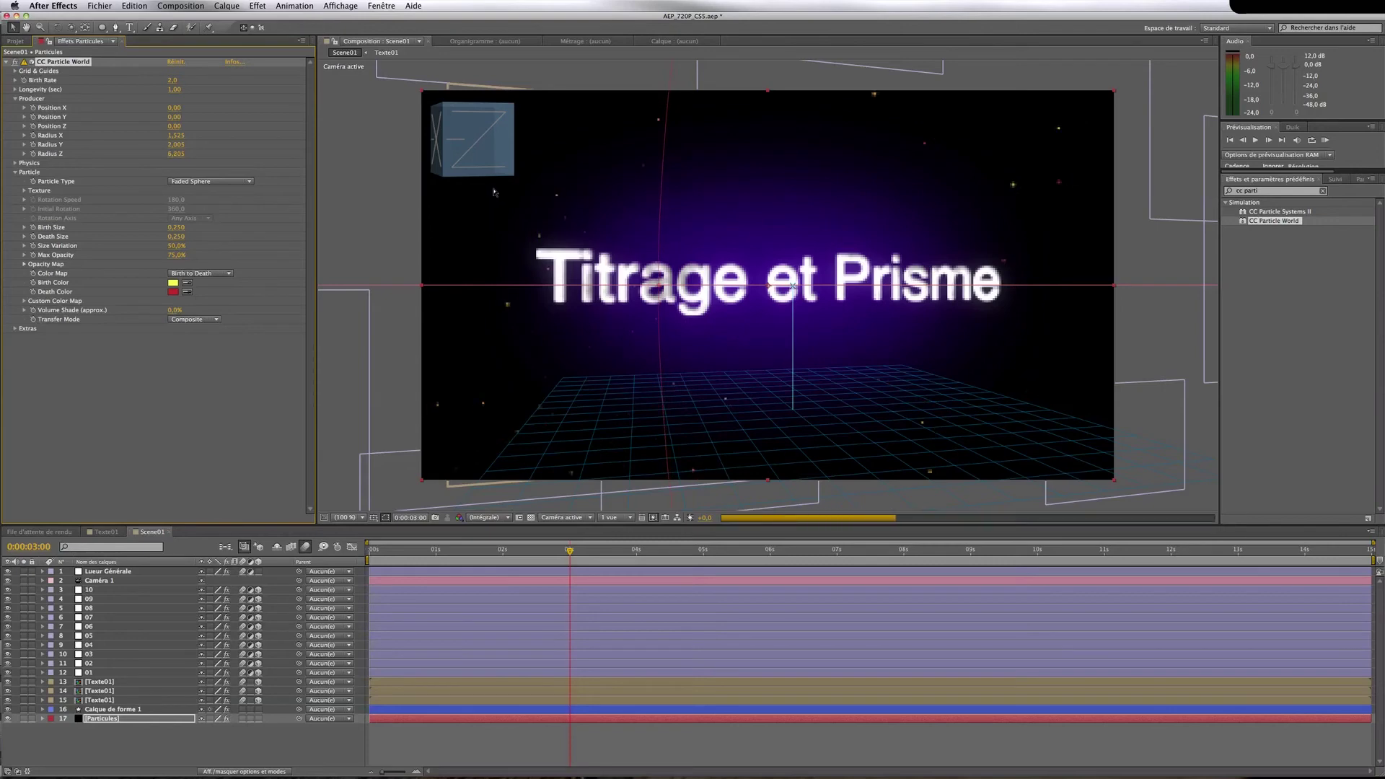
left_click_drag(174, 127, 202, 125)
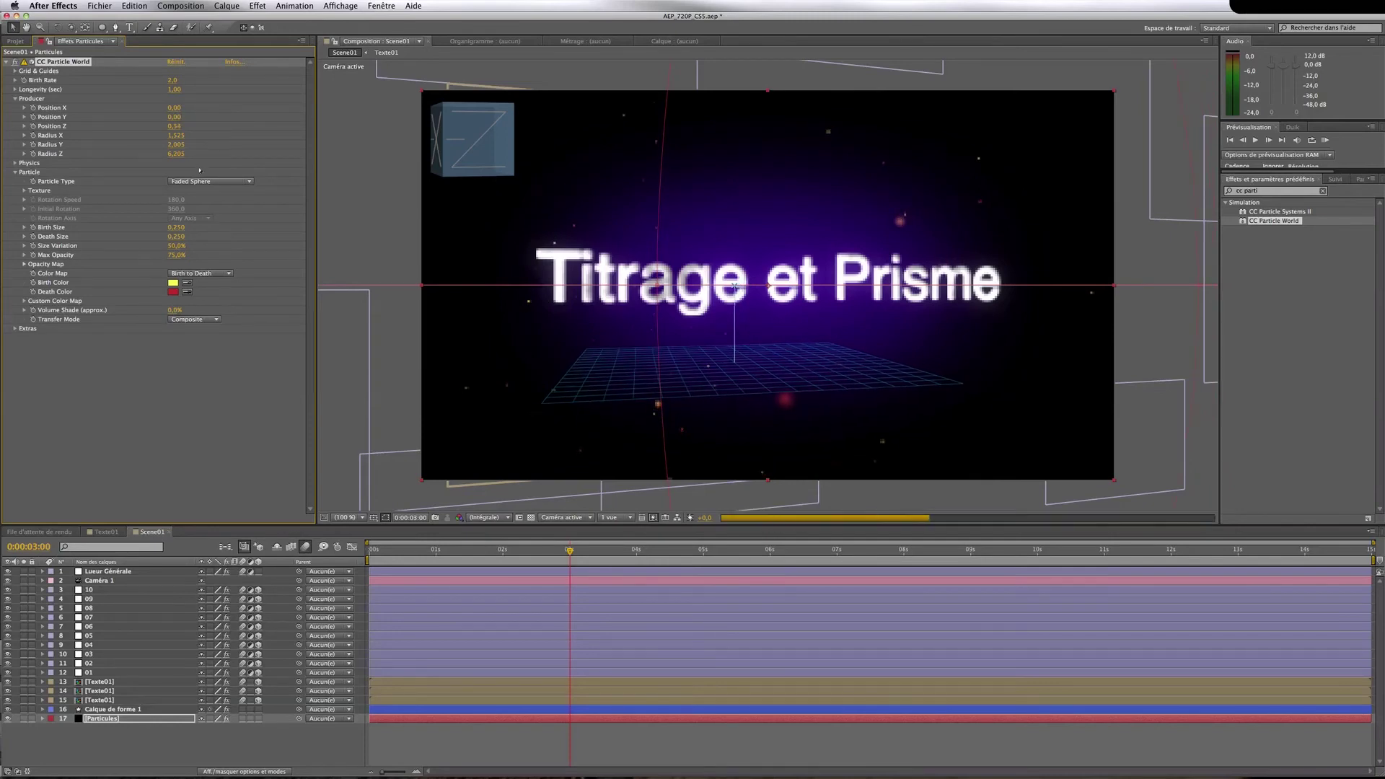
Set the particles' Longevity to 3 seconds and the Birth Rate to 1.5
left_click(174, 91)
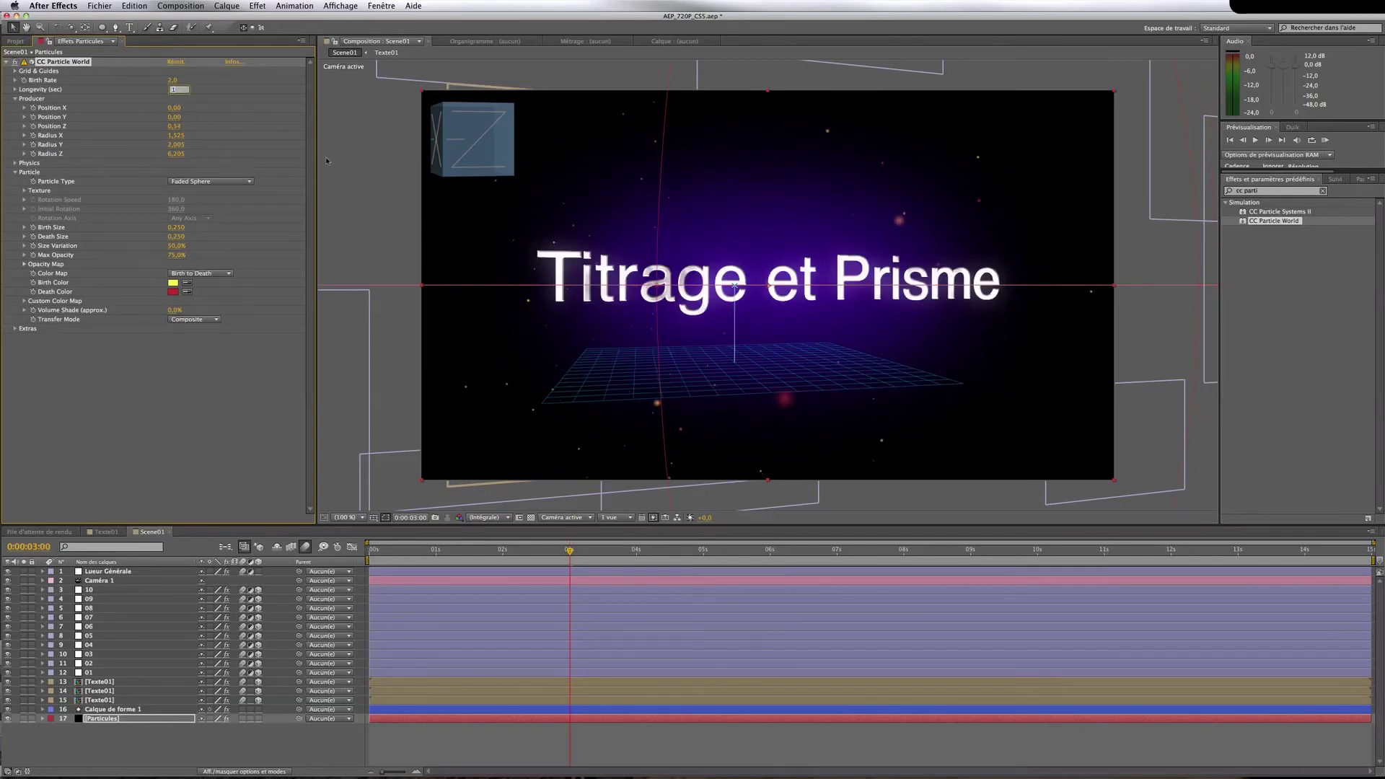
type("2")
left_click(271, 114)
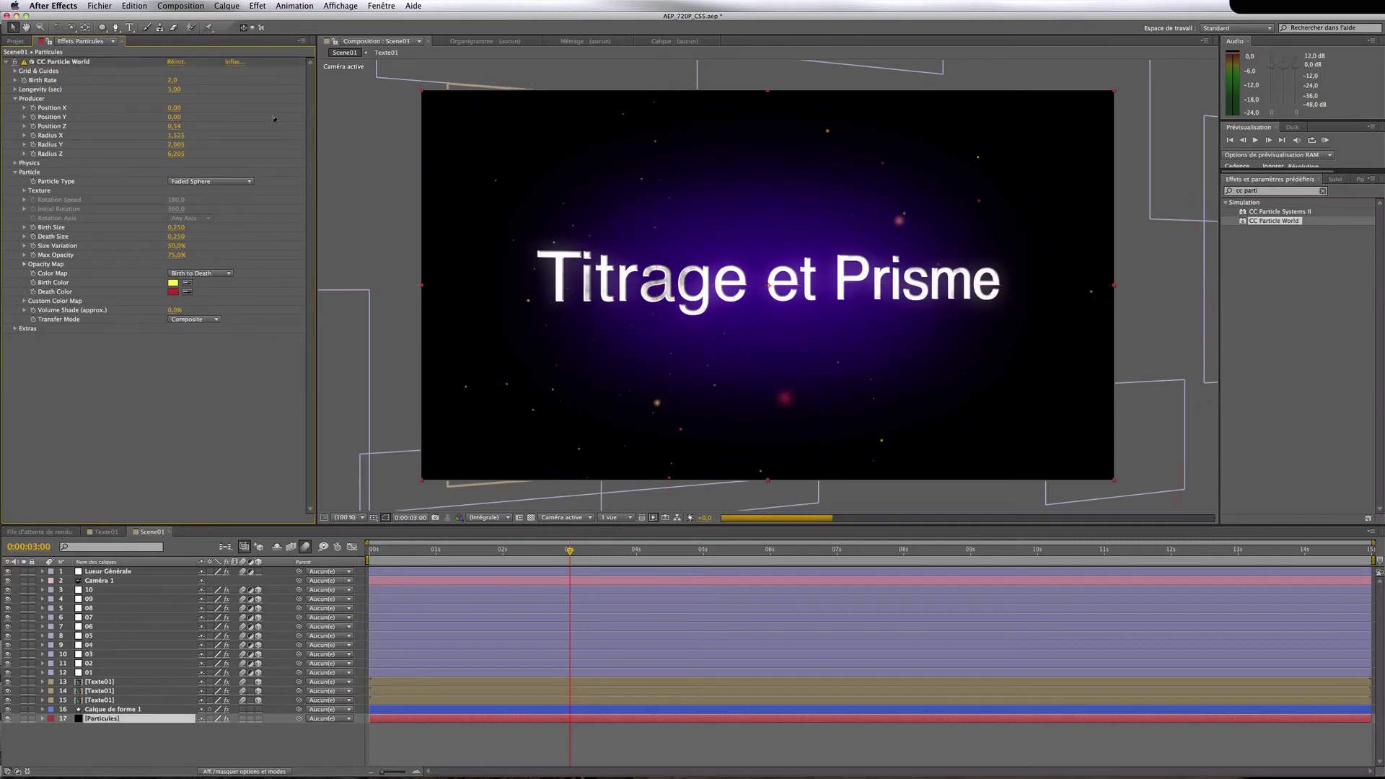
left_click(175, 80)
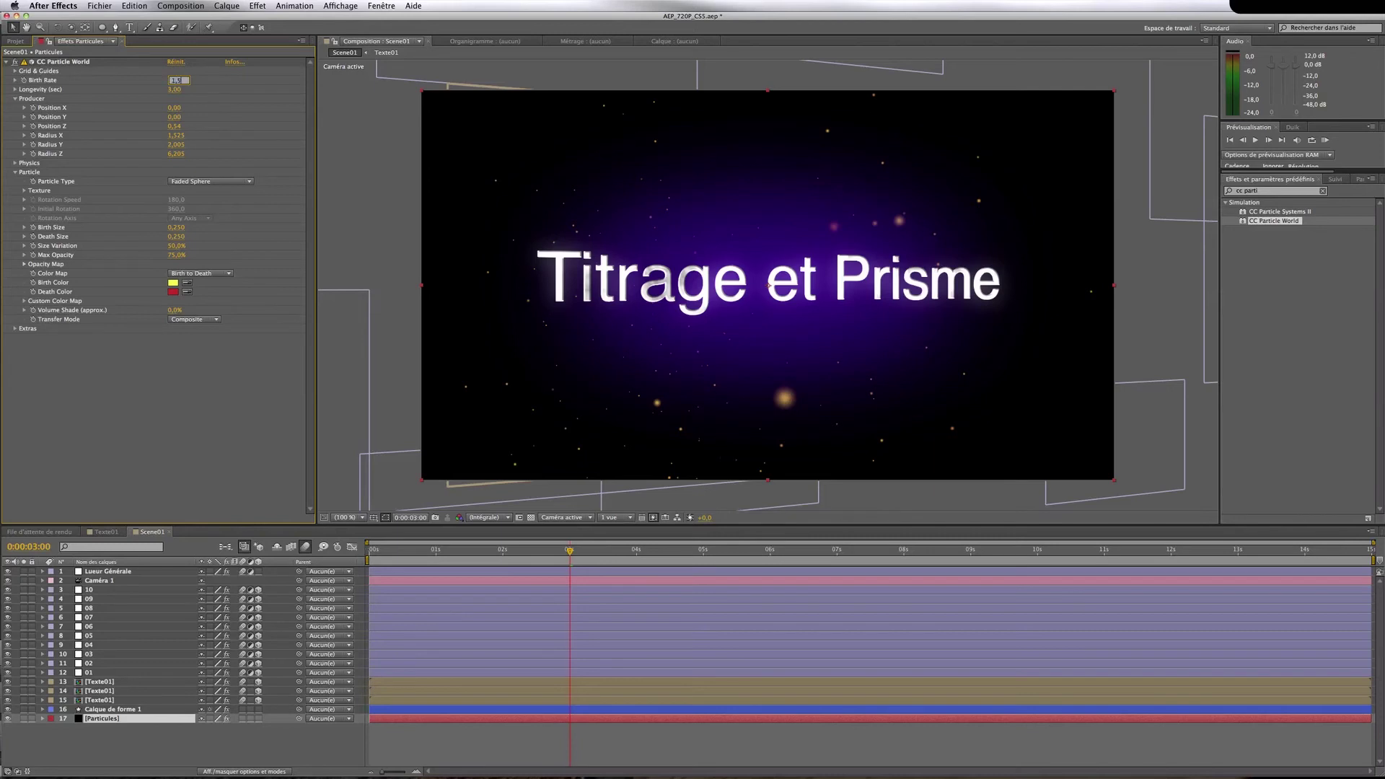
type("1,5")
left_click(242, 93)
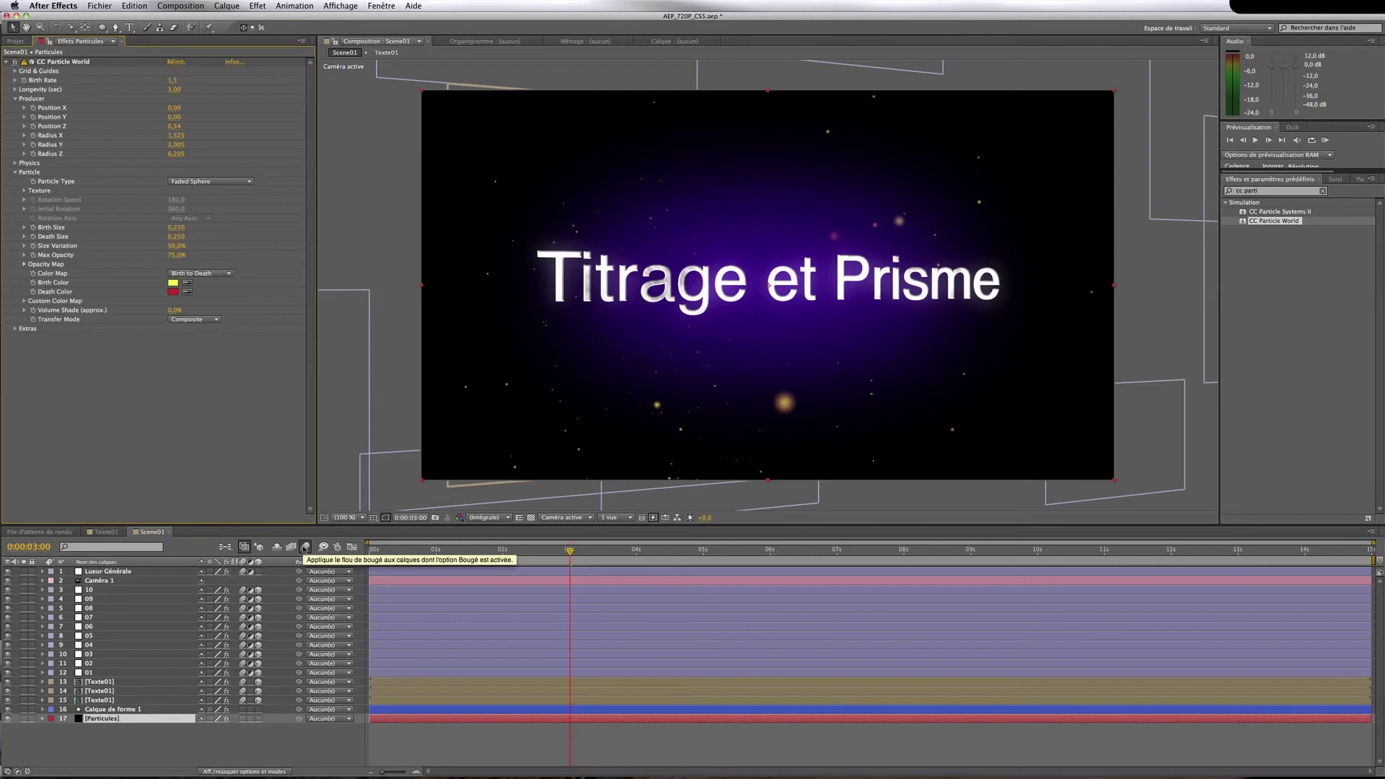
Turn off the composition's motion blur and preview the Particules layer in solo
left_click(304, 548)
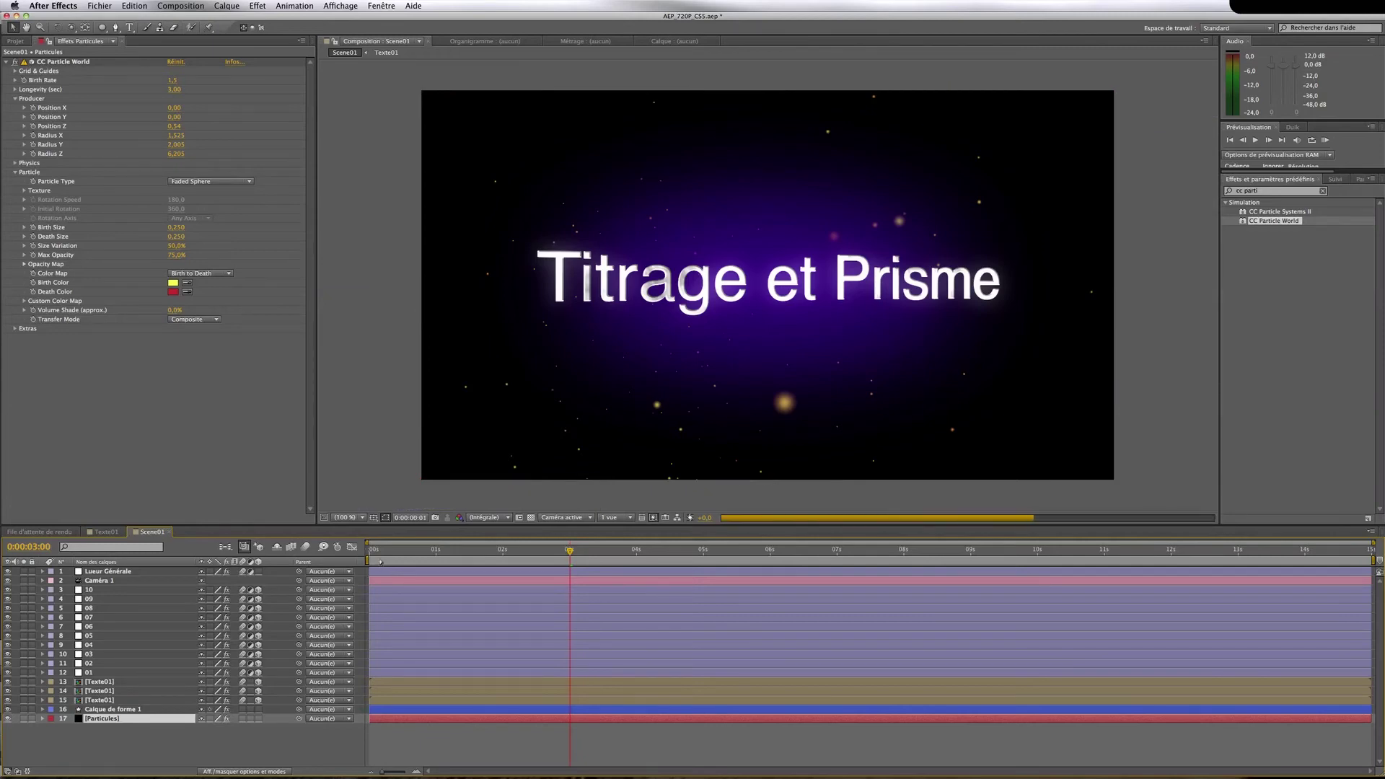
left_click(24, 719)
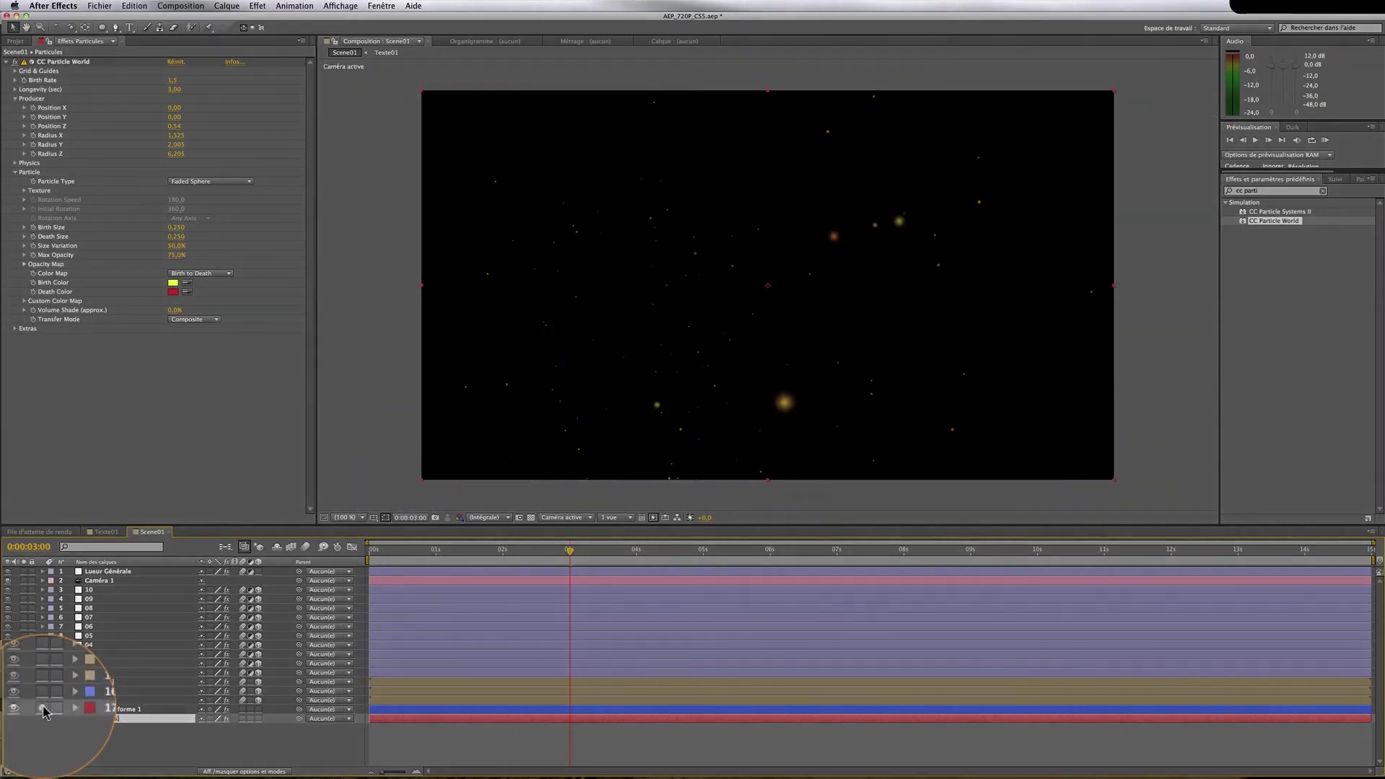
key("KP_0")
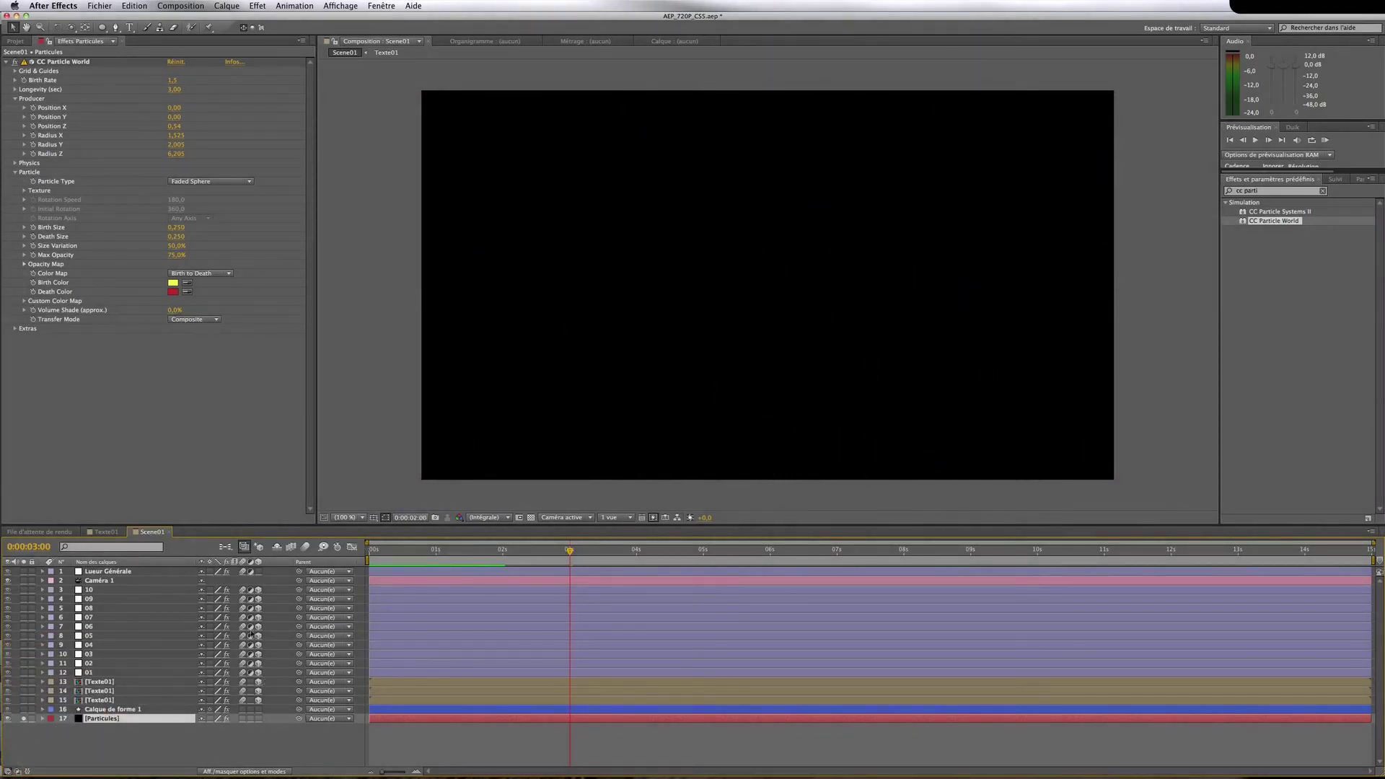
Set the Physics animation of CC Particle World to Twirly and preview the particle motion over the first two seconds
left_click(16, 164)
left_click(16, 164)
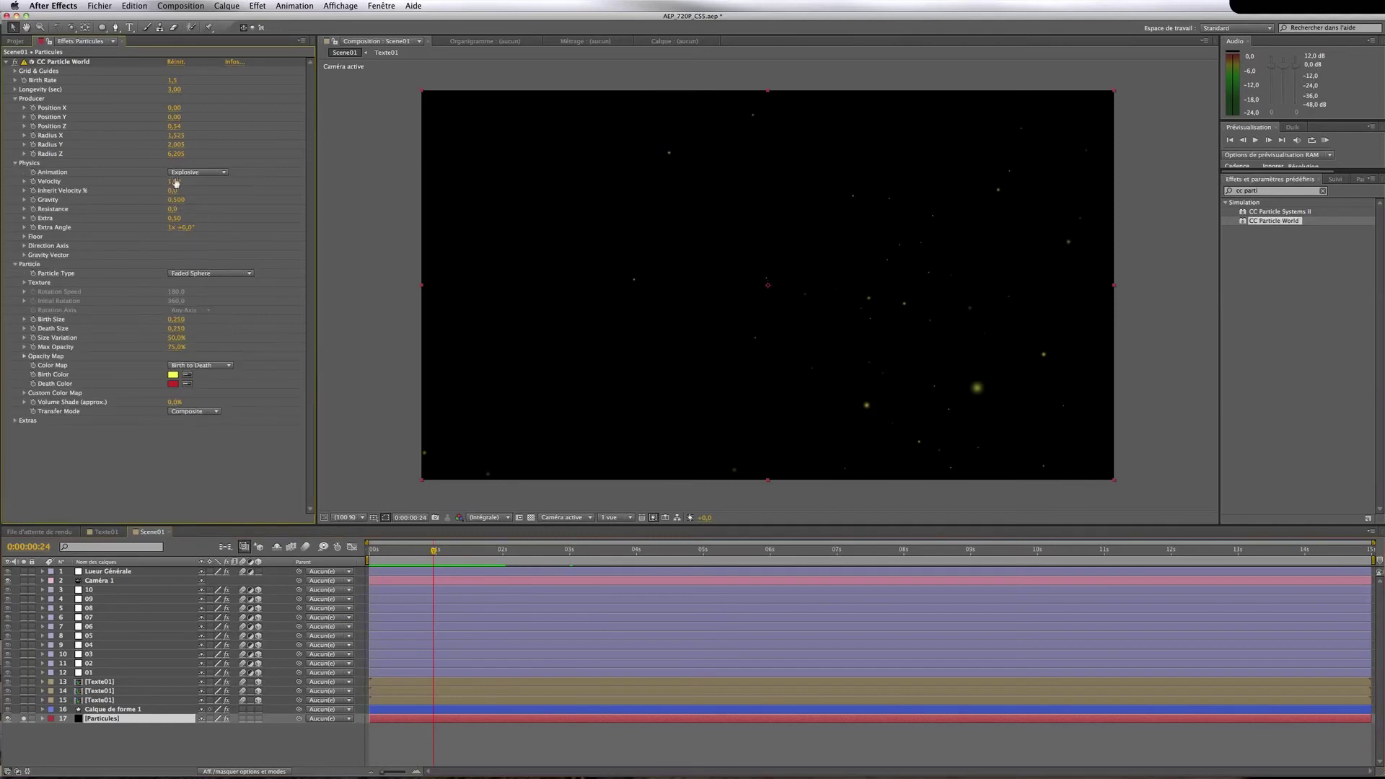
left_click(190, 173)
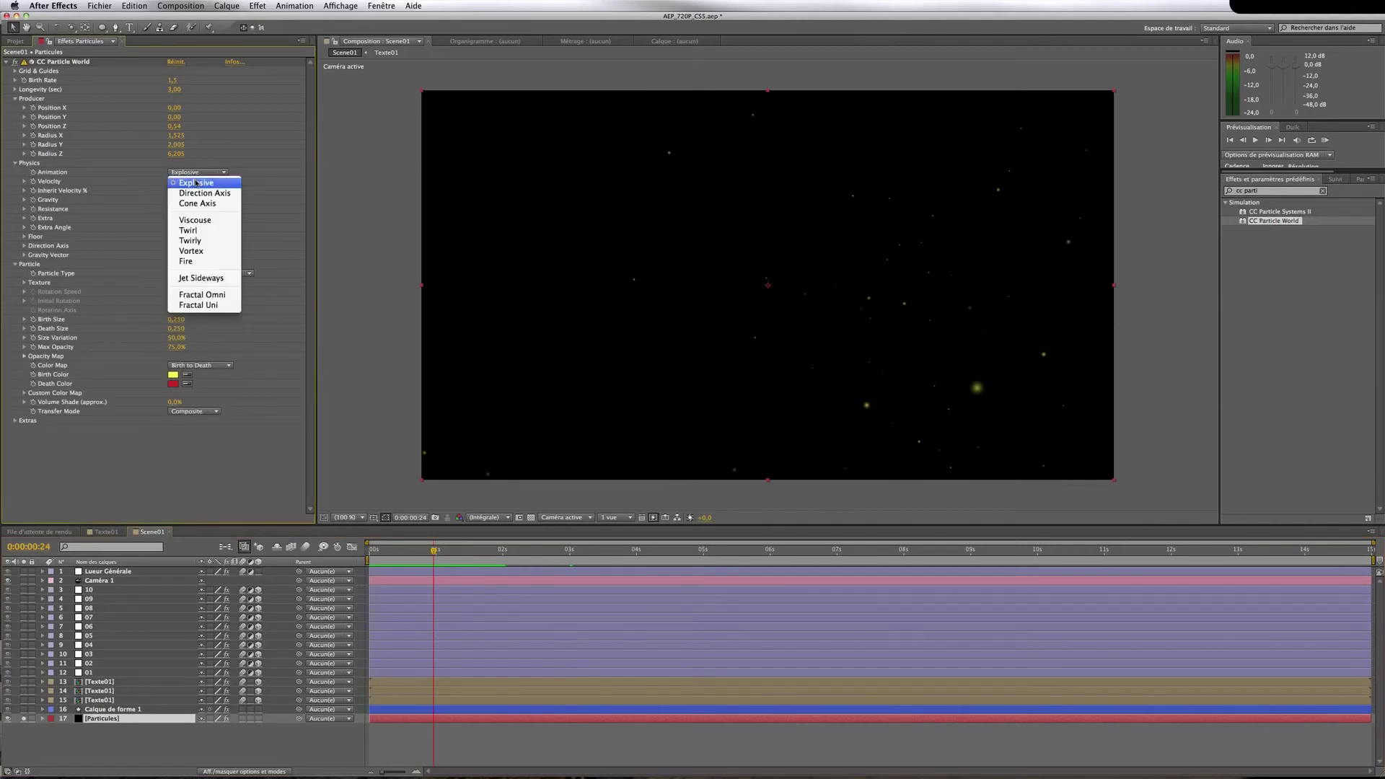
left_click(191, 241)
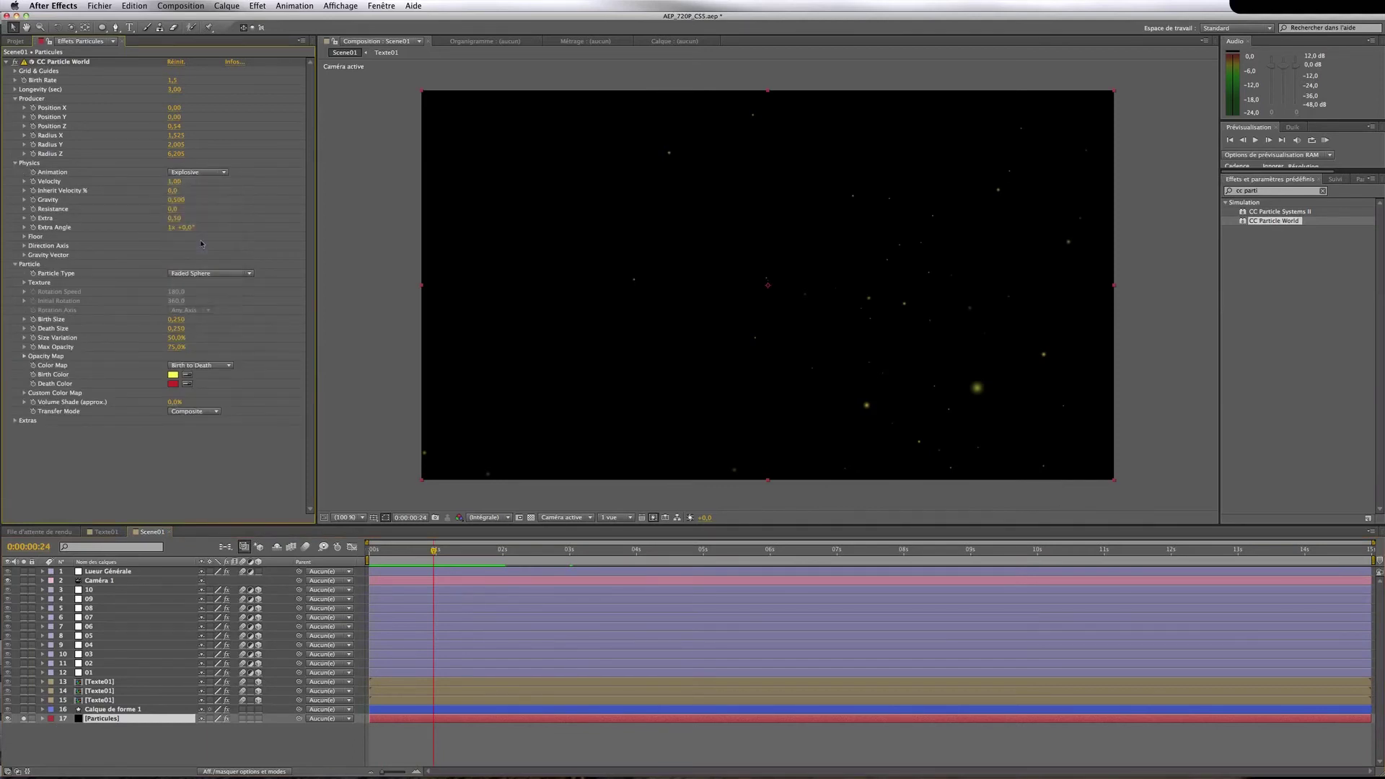
left_click(305, 751)
key("space")
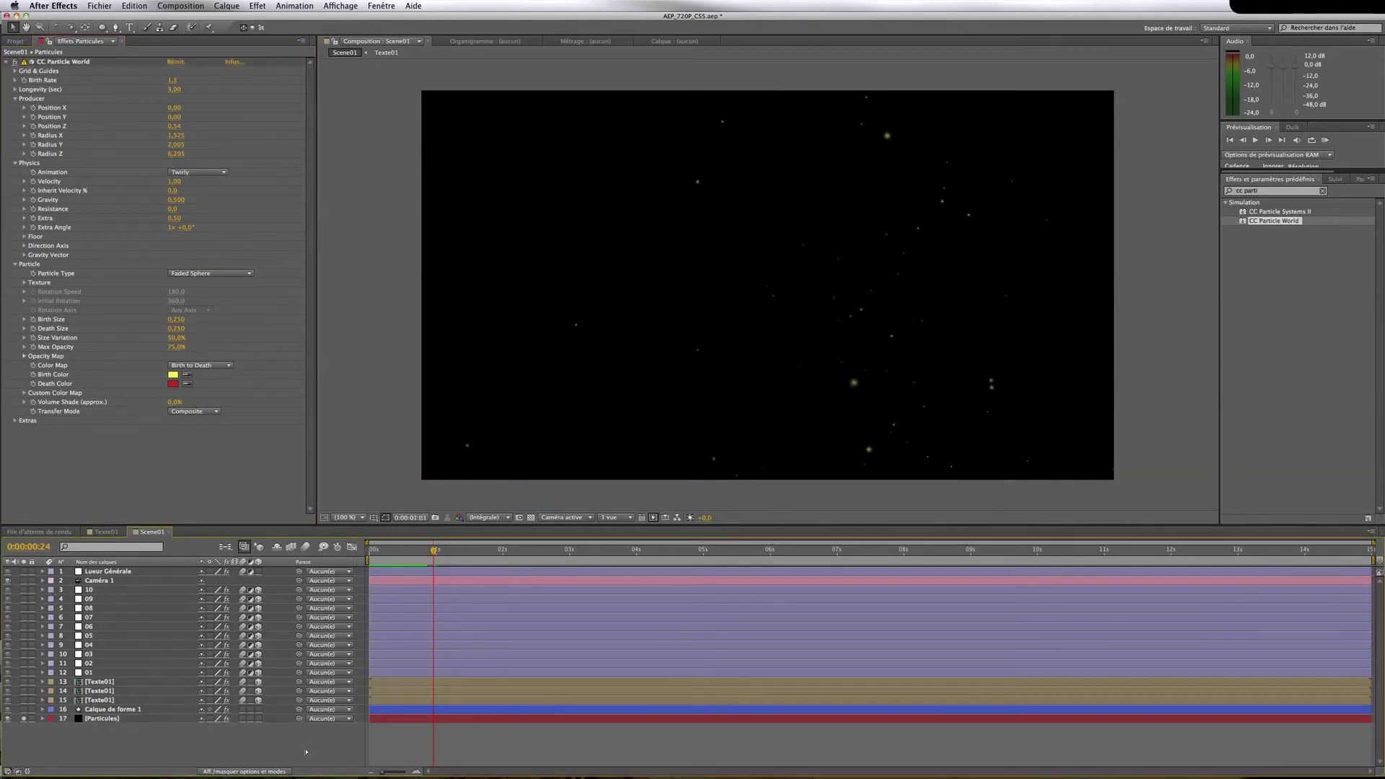
left_click_drag(422, 553, 515, 556)
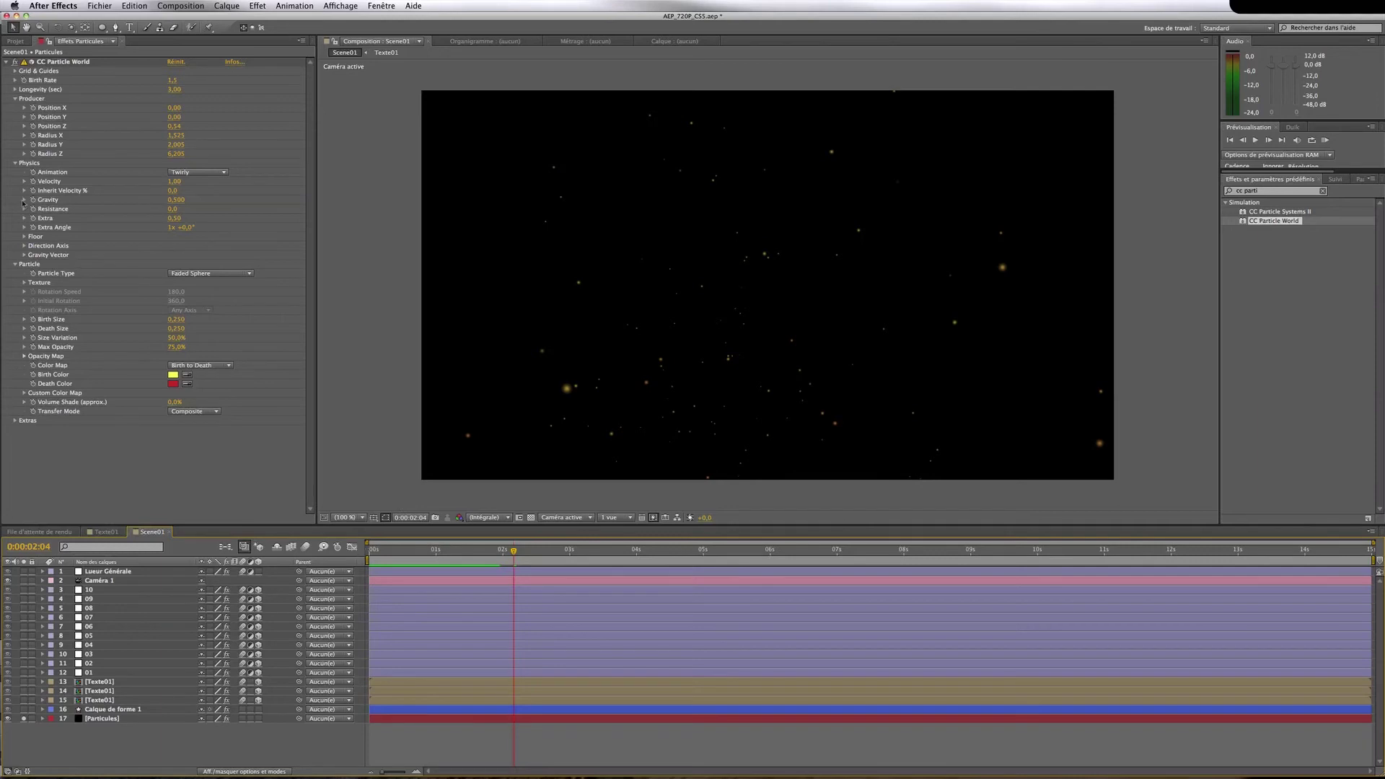
Set the particles' Gravity to 0 and Velocity to 0.05, and preview the slower motion
left_click(175, 200)
type("0")
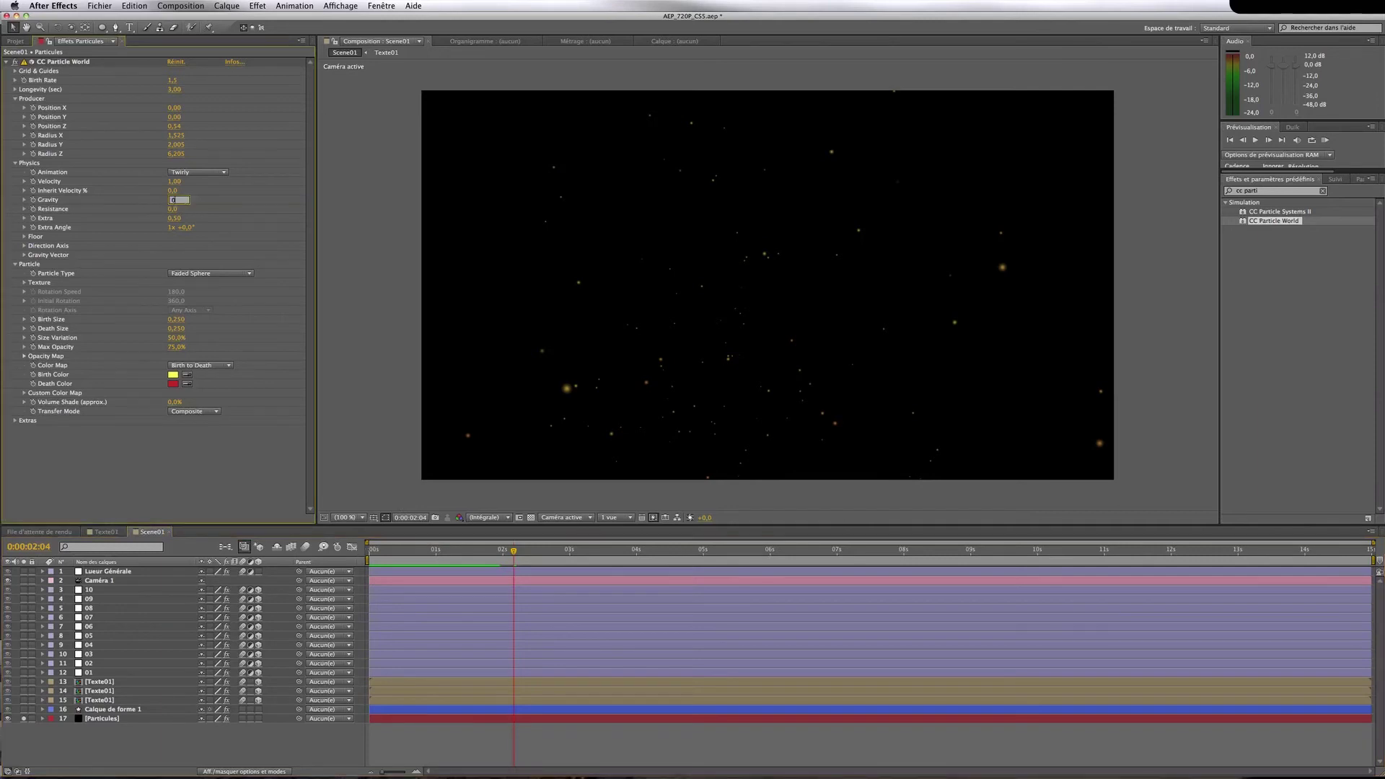
key("Return")
left_click(174, 181)
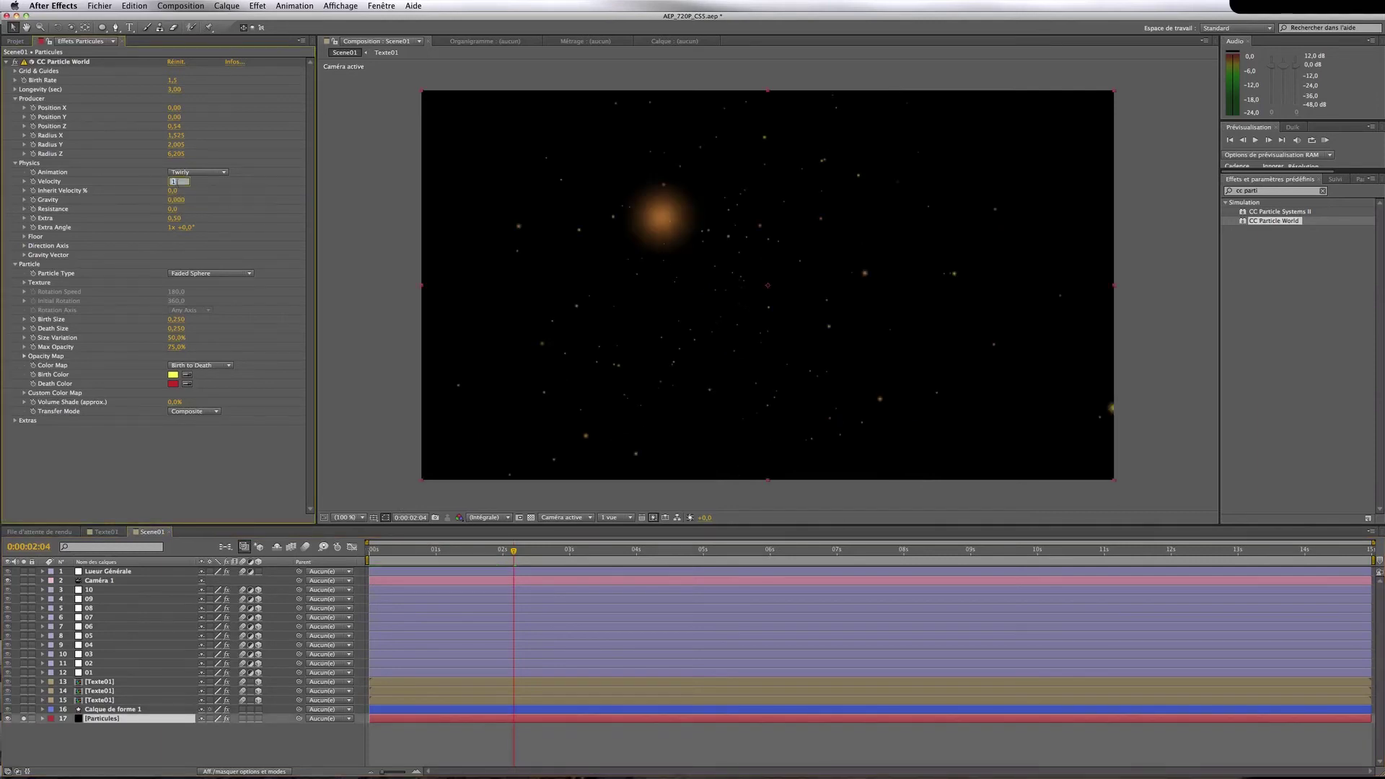
type("0,05")
key("Return")
key("KP_0")
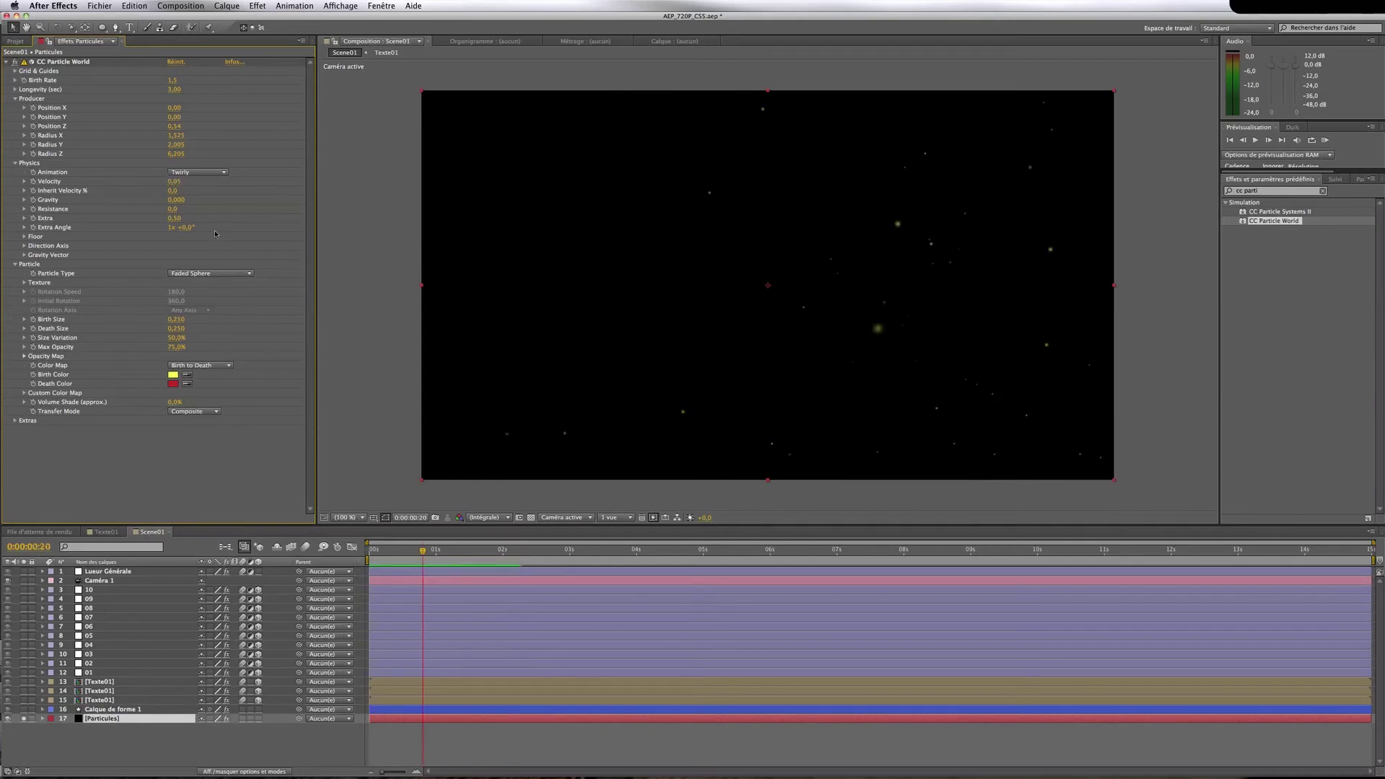
Widen the particle producer to Radius X about 5.9 and Radius Y about 2.4, and raise the Birth Rate to 3
left_click_drag(176, 135, 274, 135)
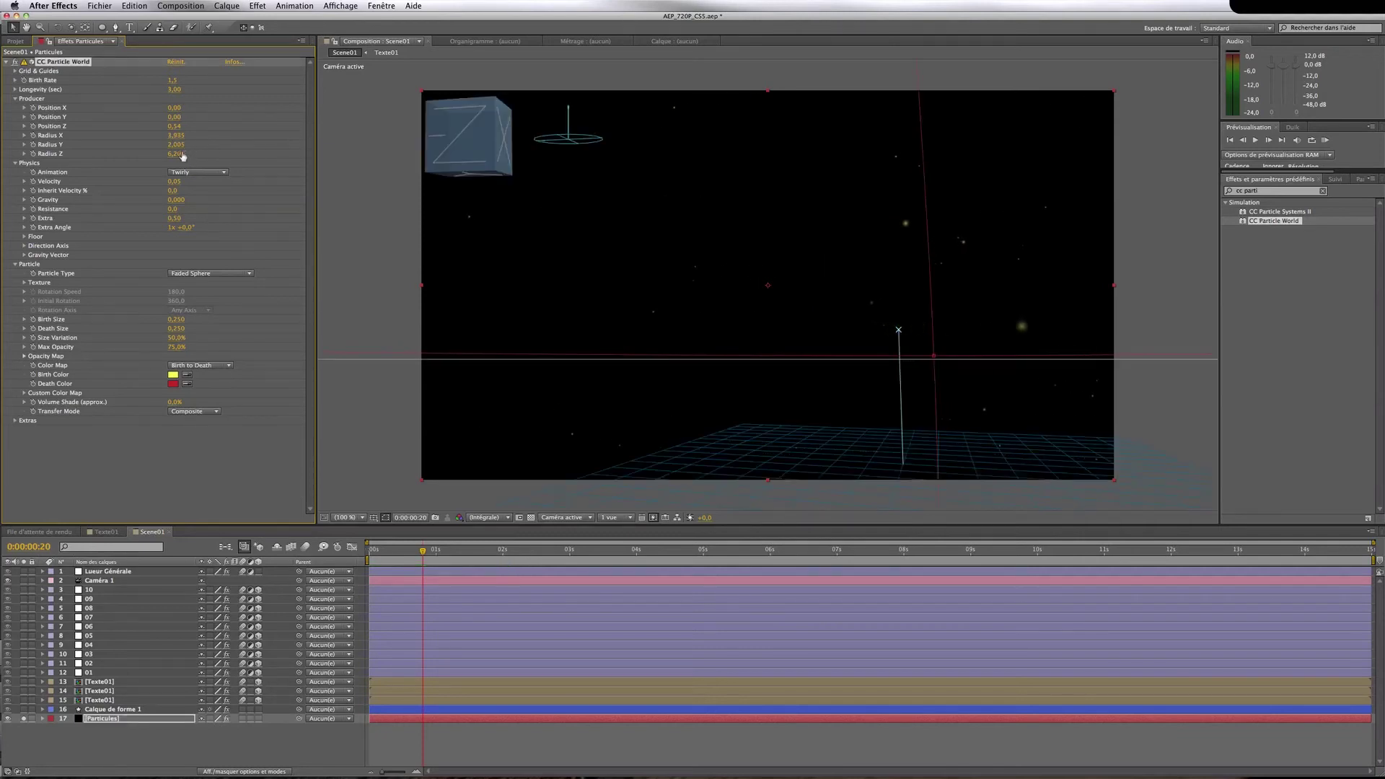
left_click(173, 81)
type("2")
left_click(205, 84)
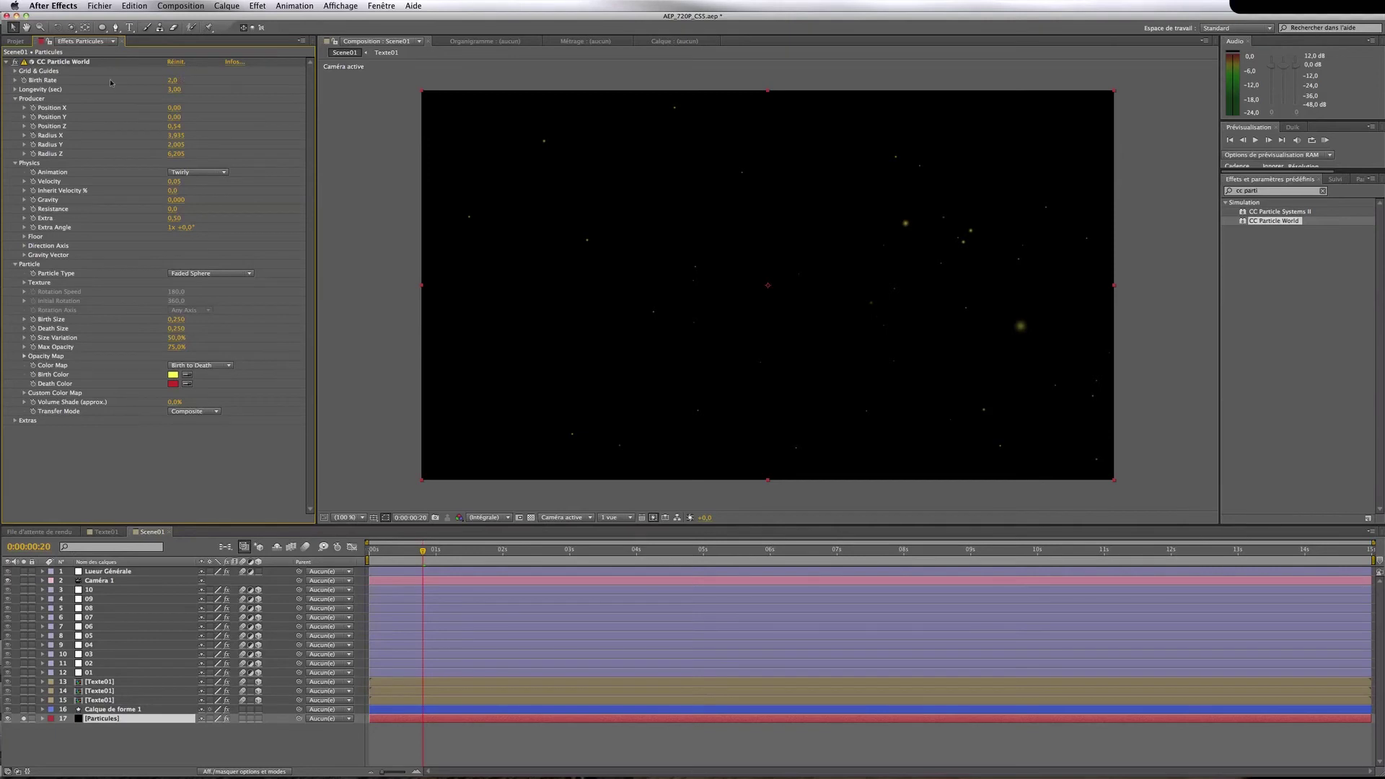
left_click(14, 80)
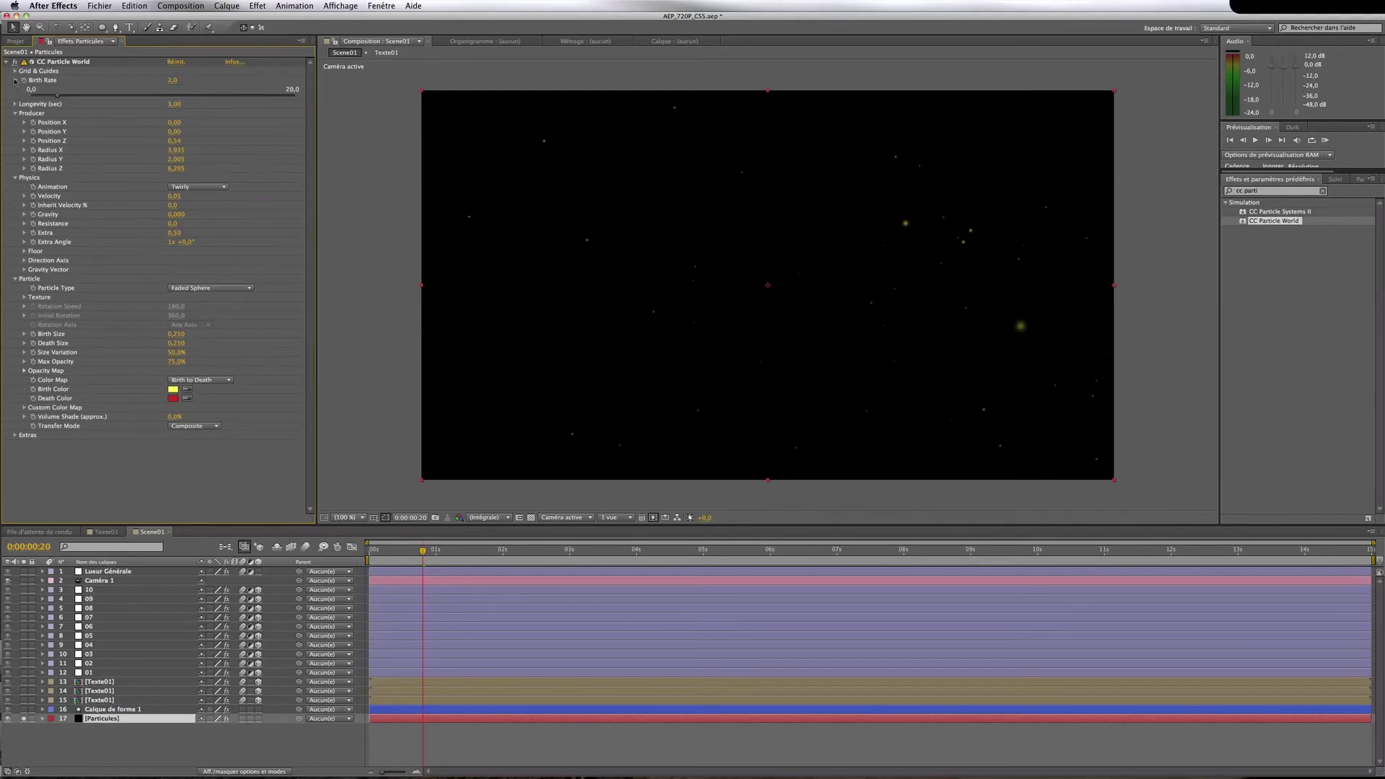
left_click(15, 80)
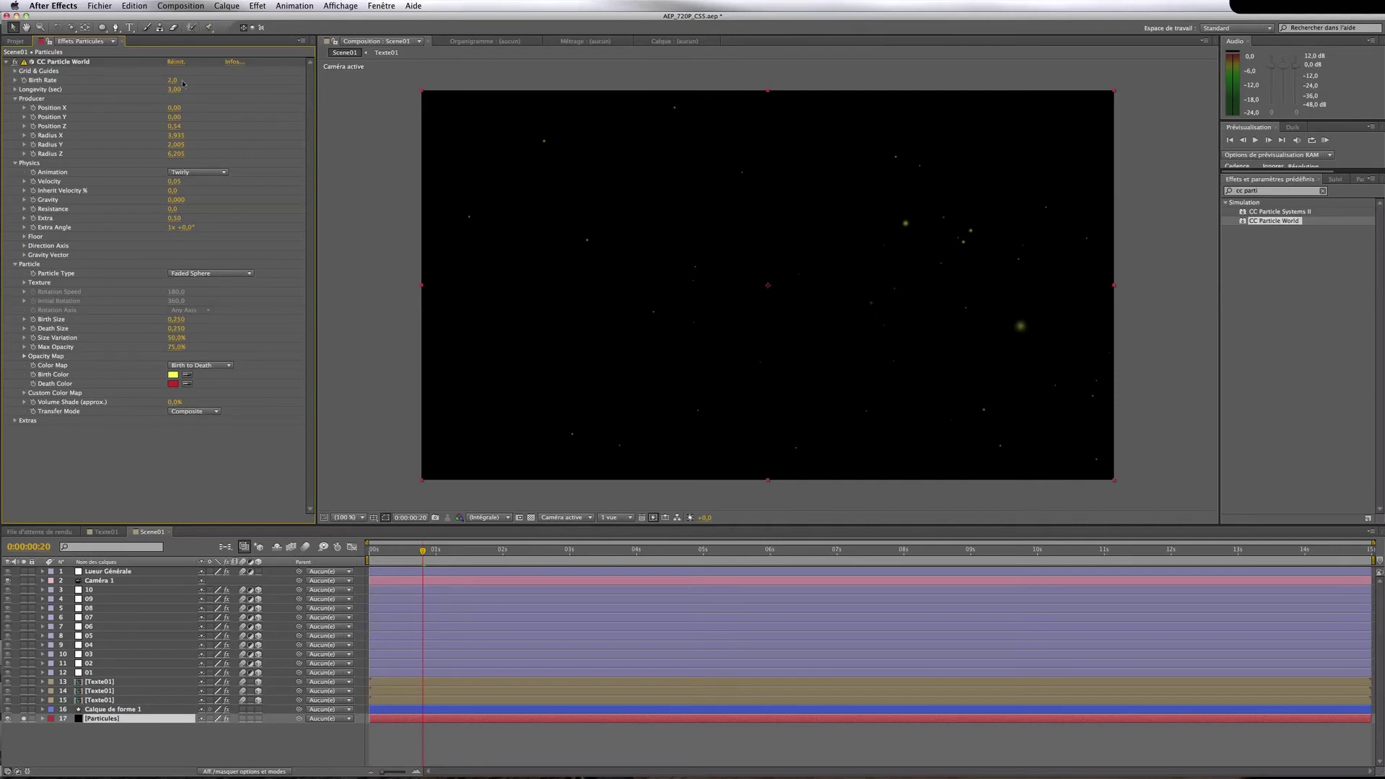
left_click_drag(183, 82, 190, 81)
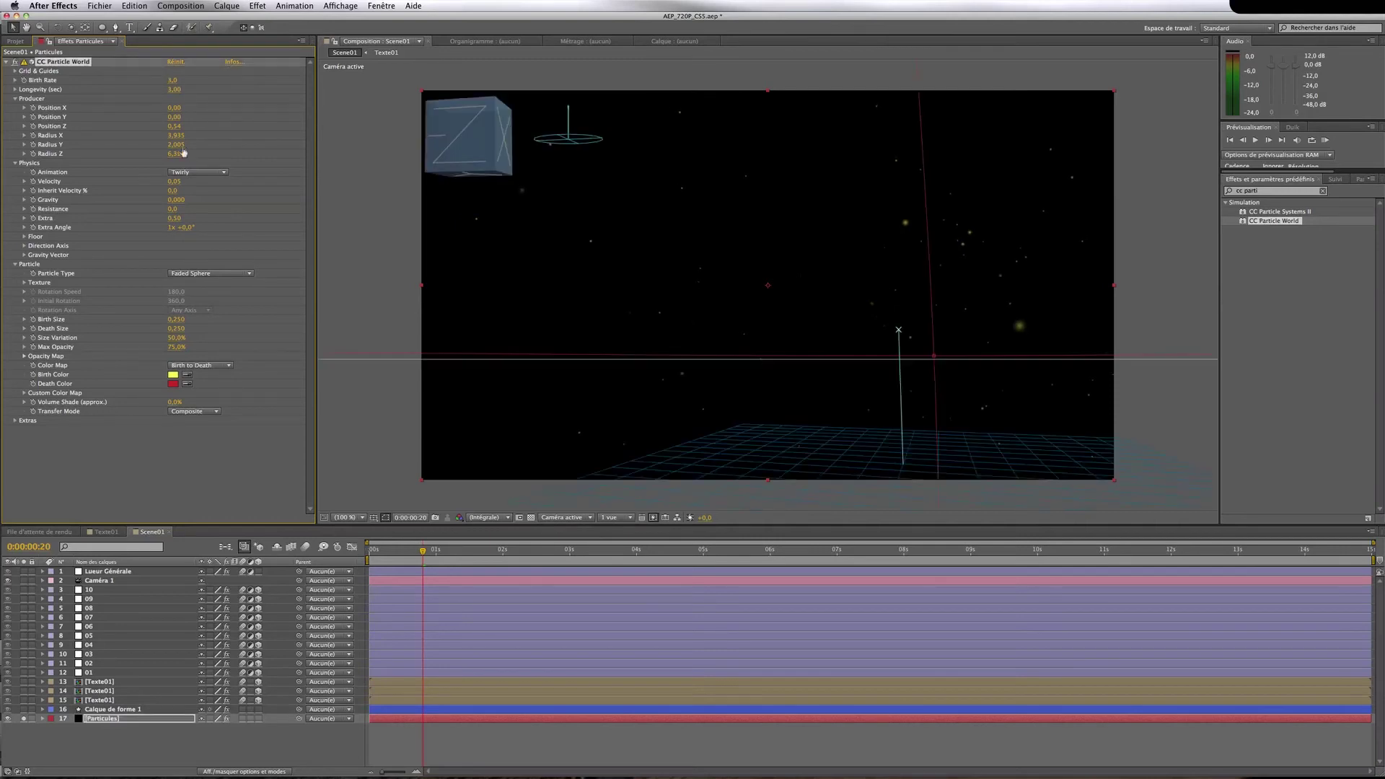
left_click_drag(177, 135, 277, 136)
left_click_drag(176, 144, 183, 144)
Try a Birth Rate of 5 for CC Particle World and preview the denser particles past the three-second mark
left_click(174, 81)
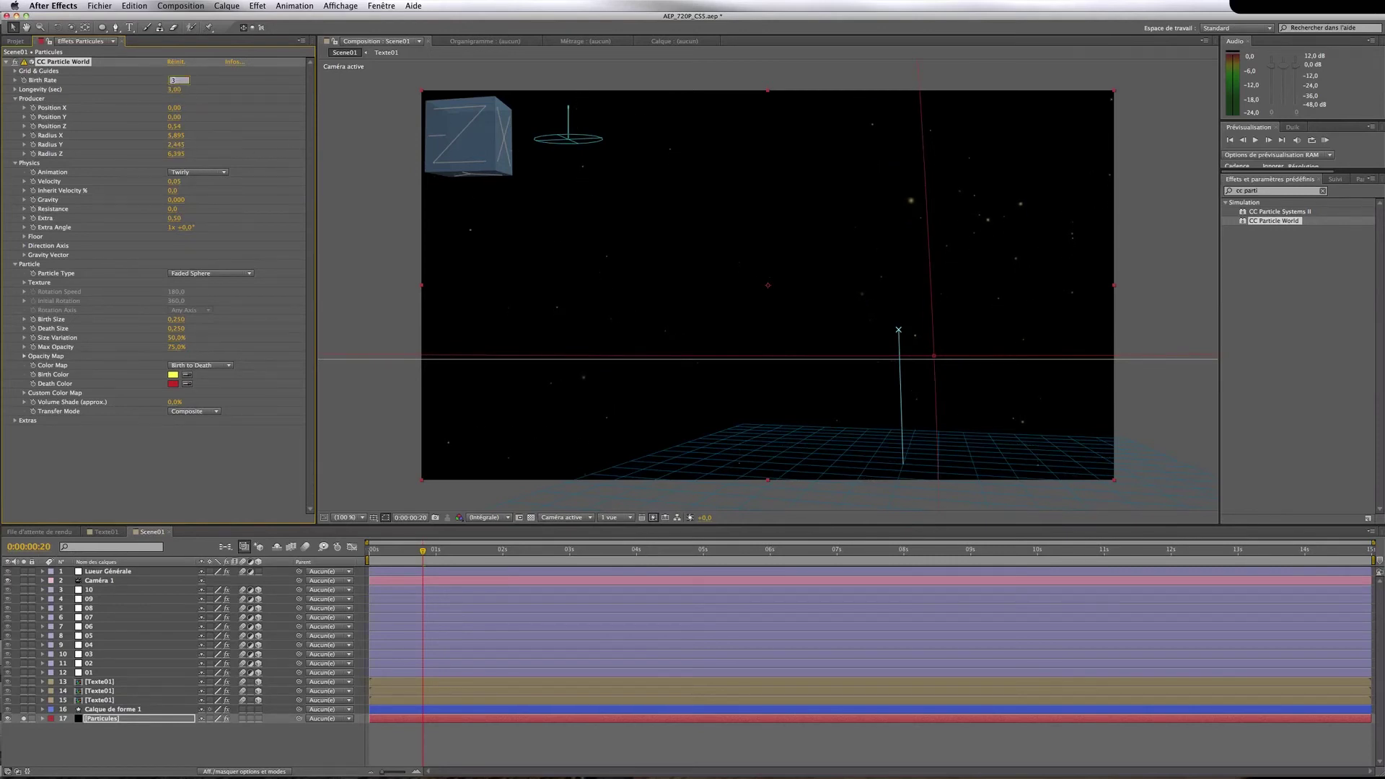
key("Return")
left_click(172, 80)
type("5")
key("Return")
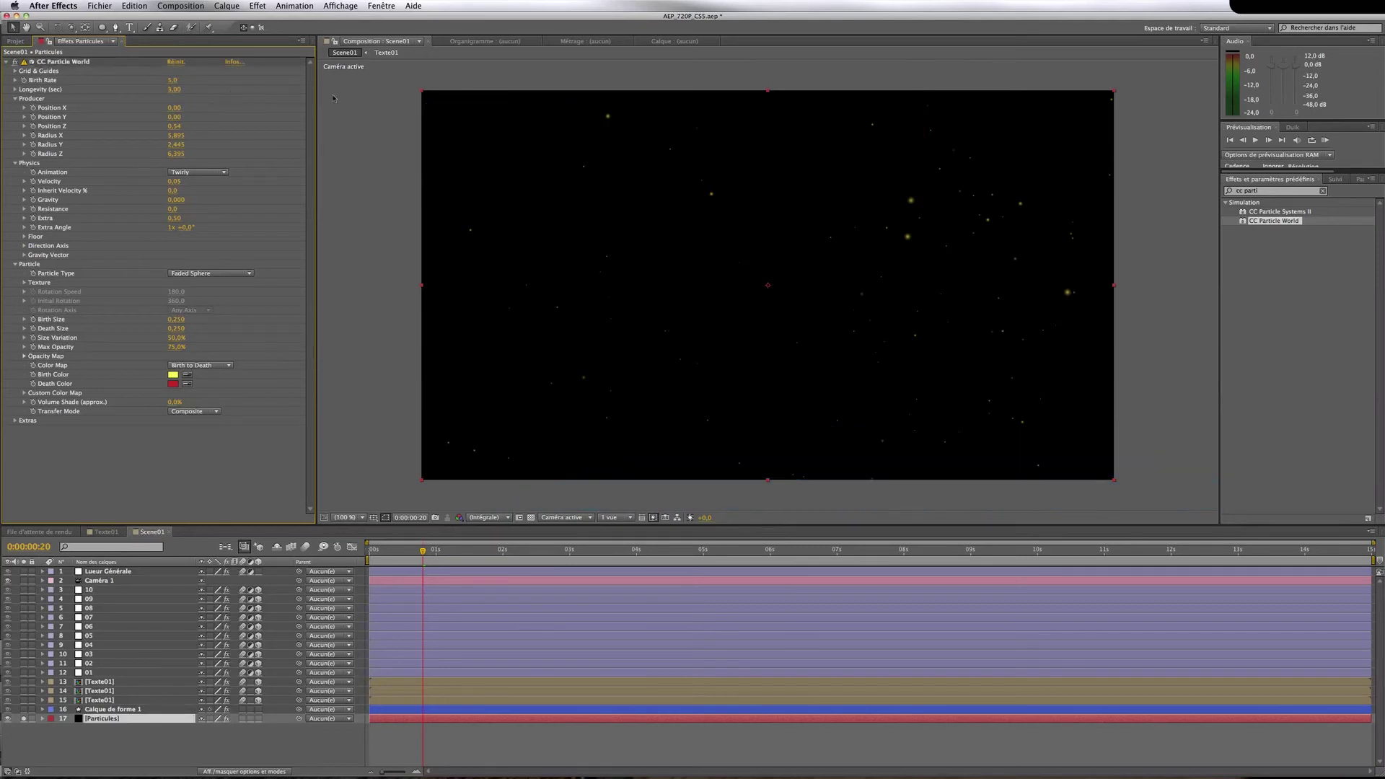
left_click_drag(423, 552, 577, 556)
key("space")
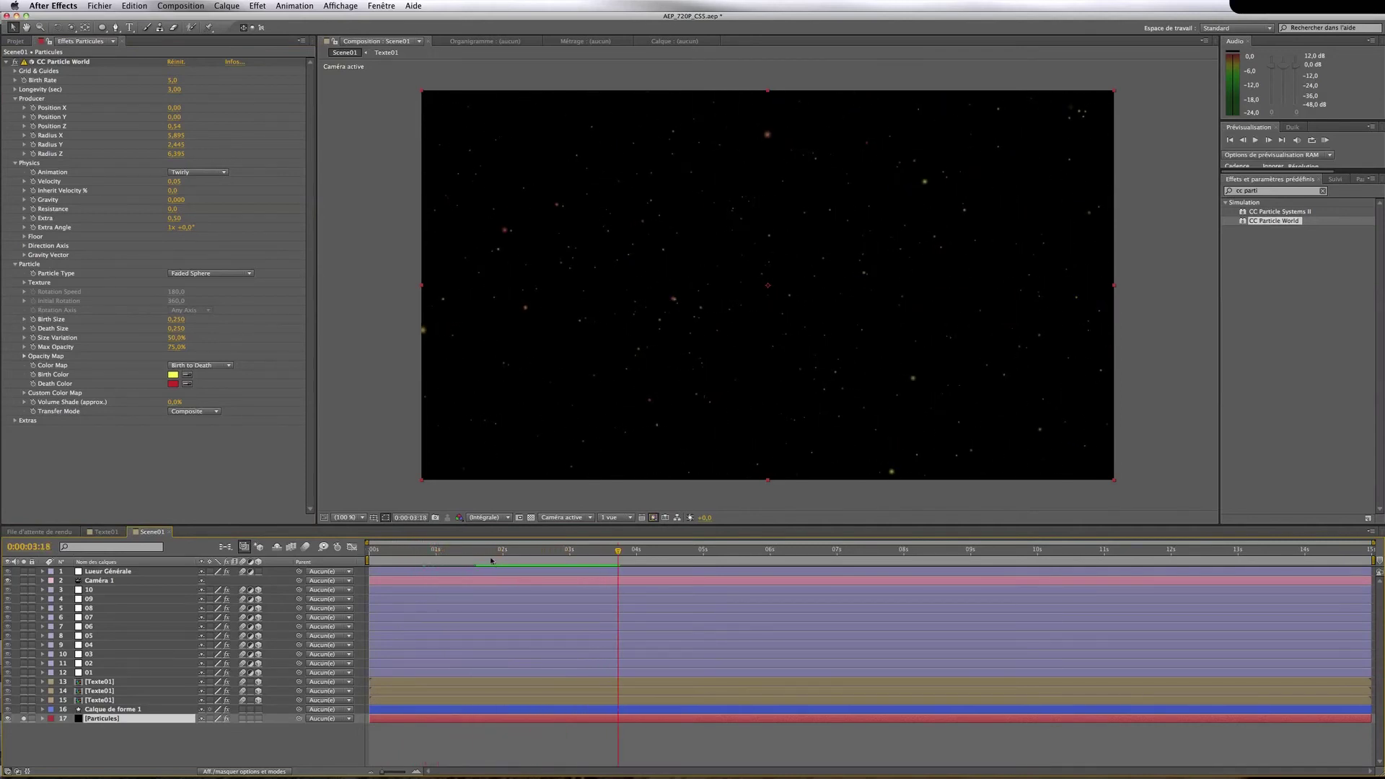
Take the Particules layer out of solo and set its CC Particle World Birth Rate to 3
left_click(24, 719)
left_click(101, 740)
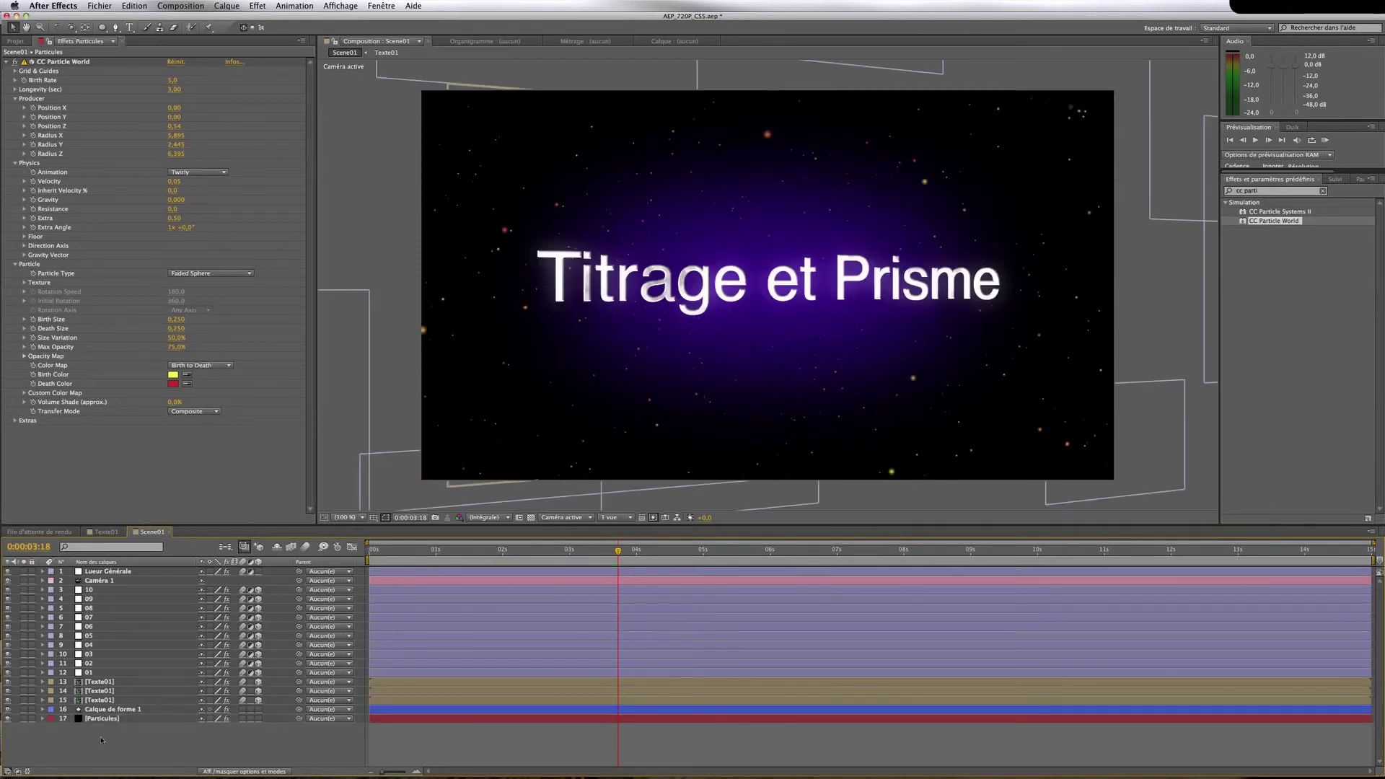
left_click_drag(173, 79, 189, 81)
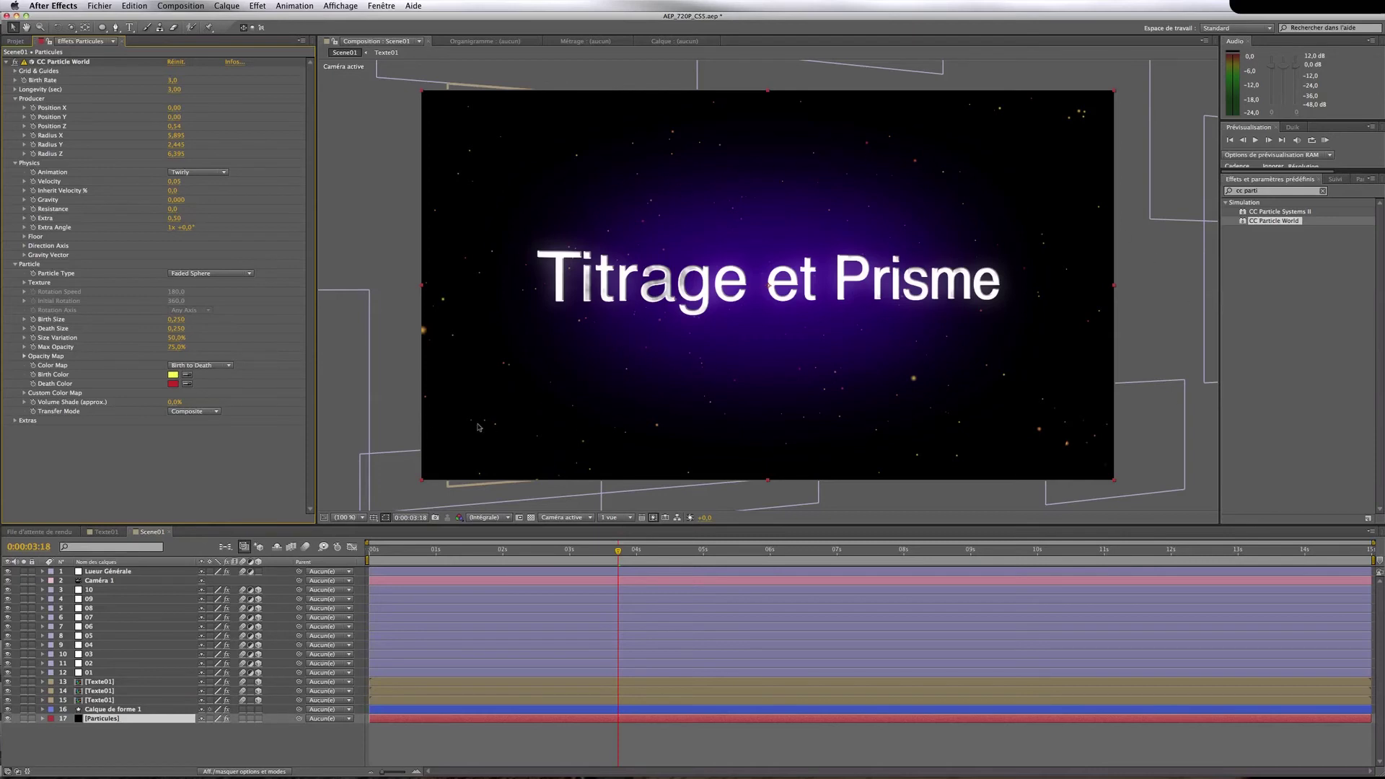
left_click(333, 737)
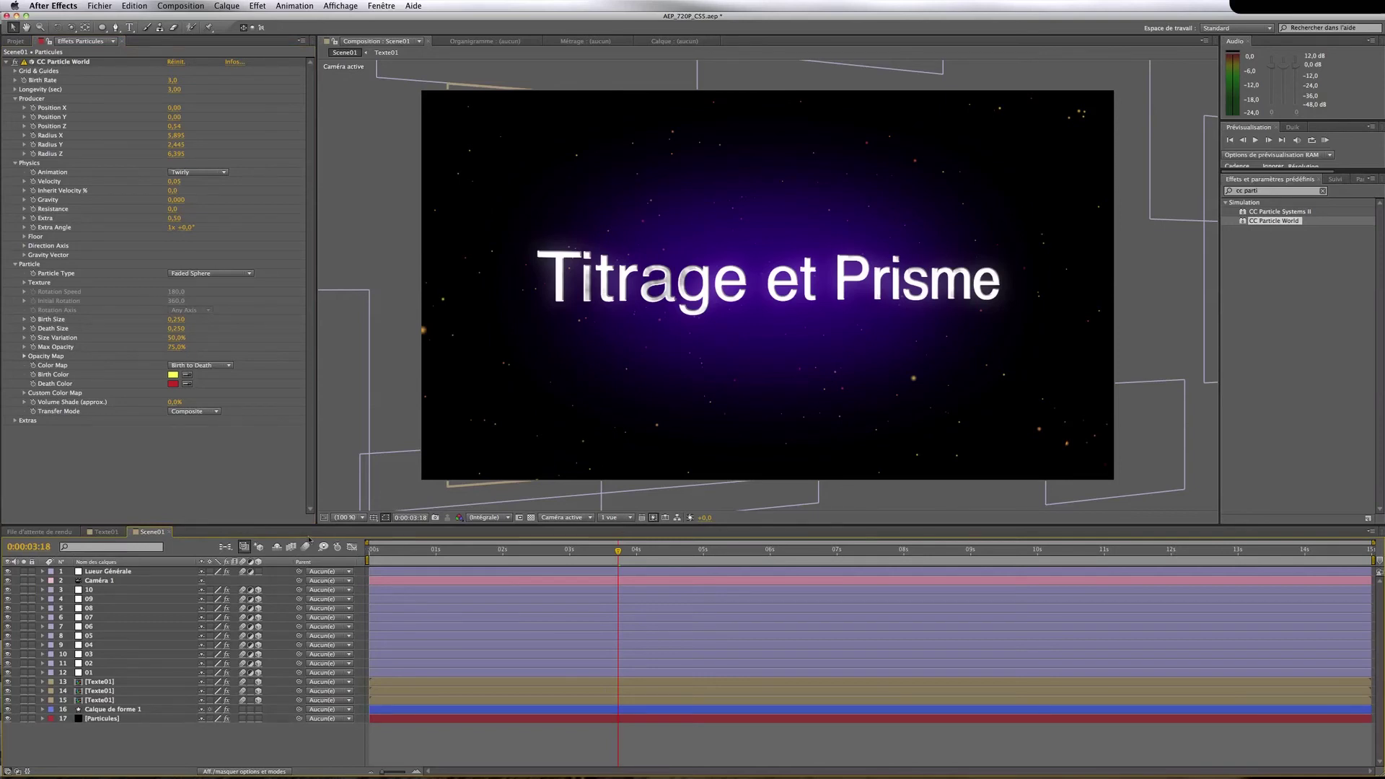
Turn on motion blur for the Particules layer and check the CC Particle World bit-depth warning against the project's colour depth
left_click(242, 719)
left_click(25, 63)
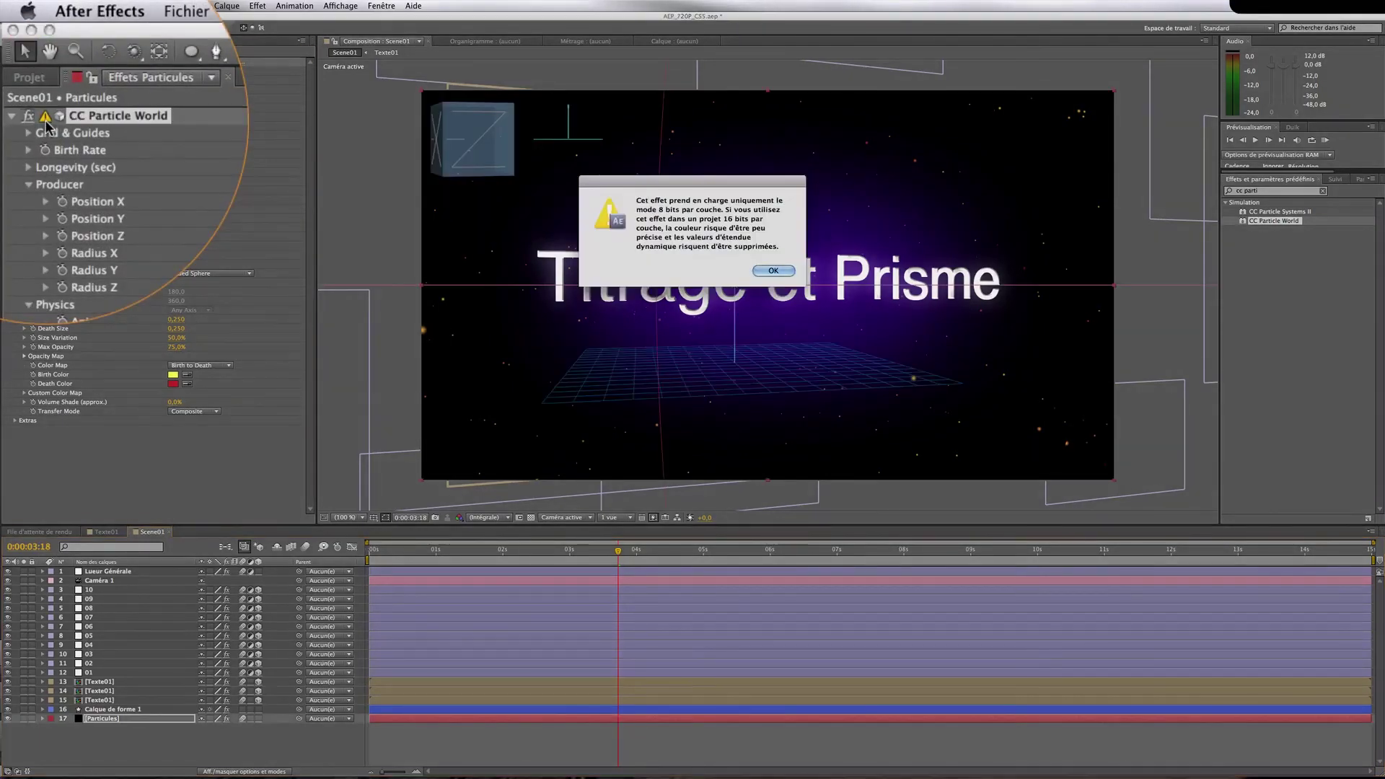
left_click(772, 272)
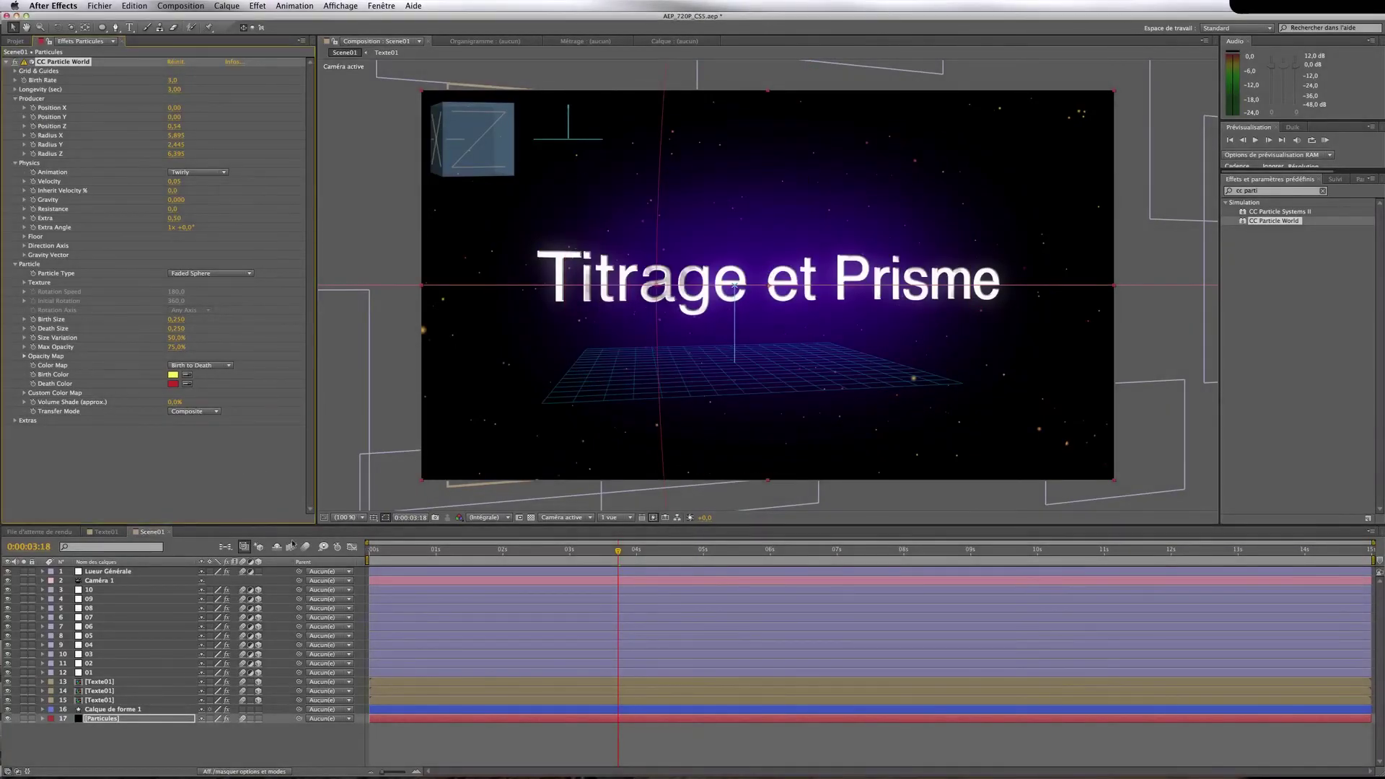
left_click(306, 751)
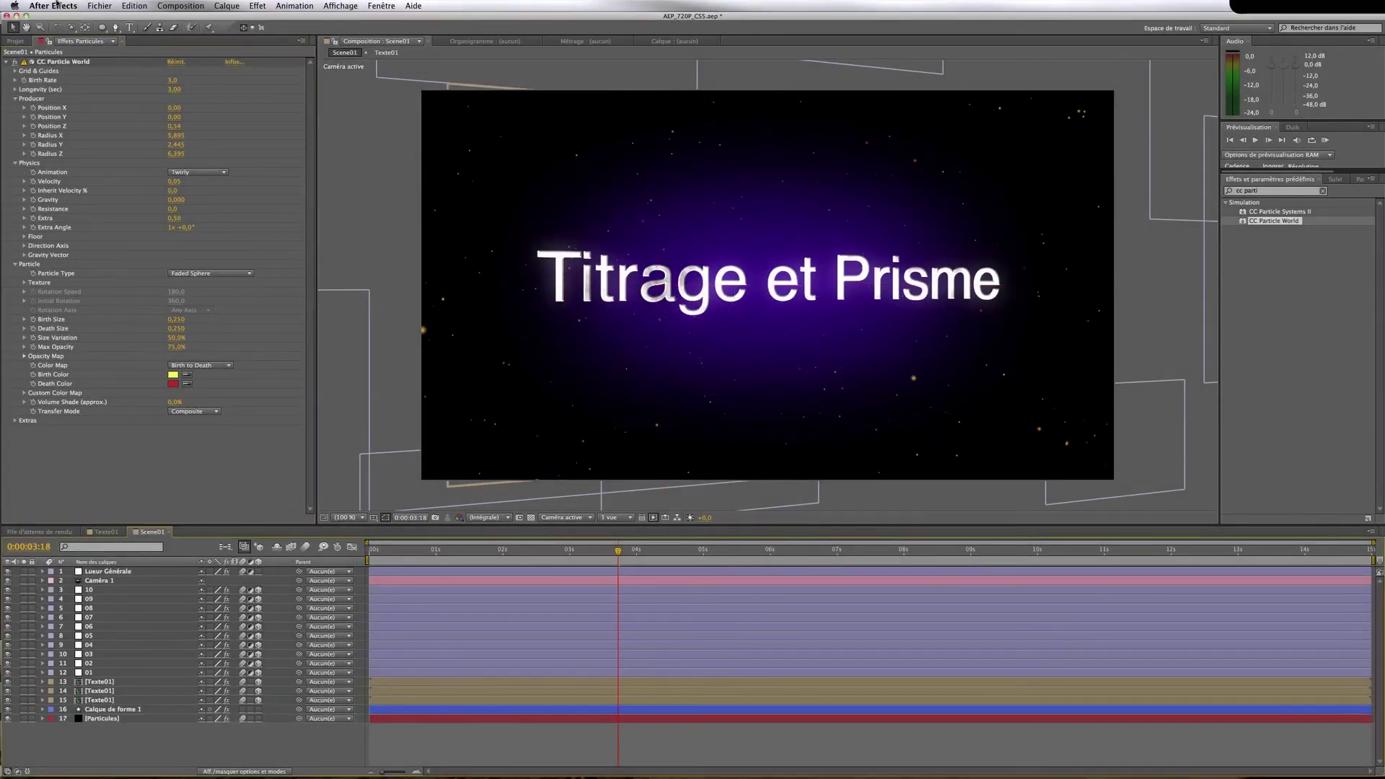
left_click(16, 41)
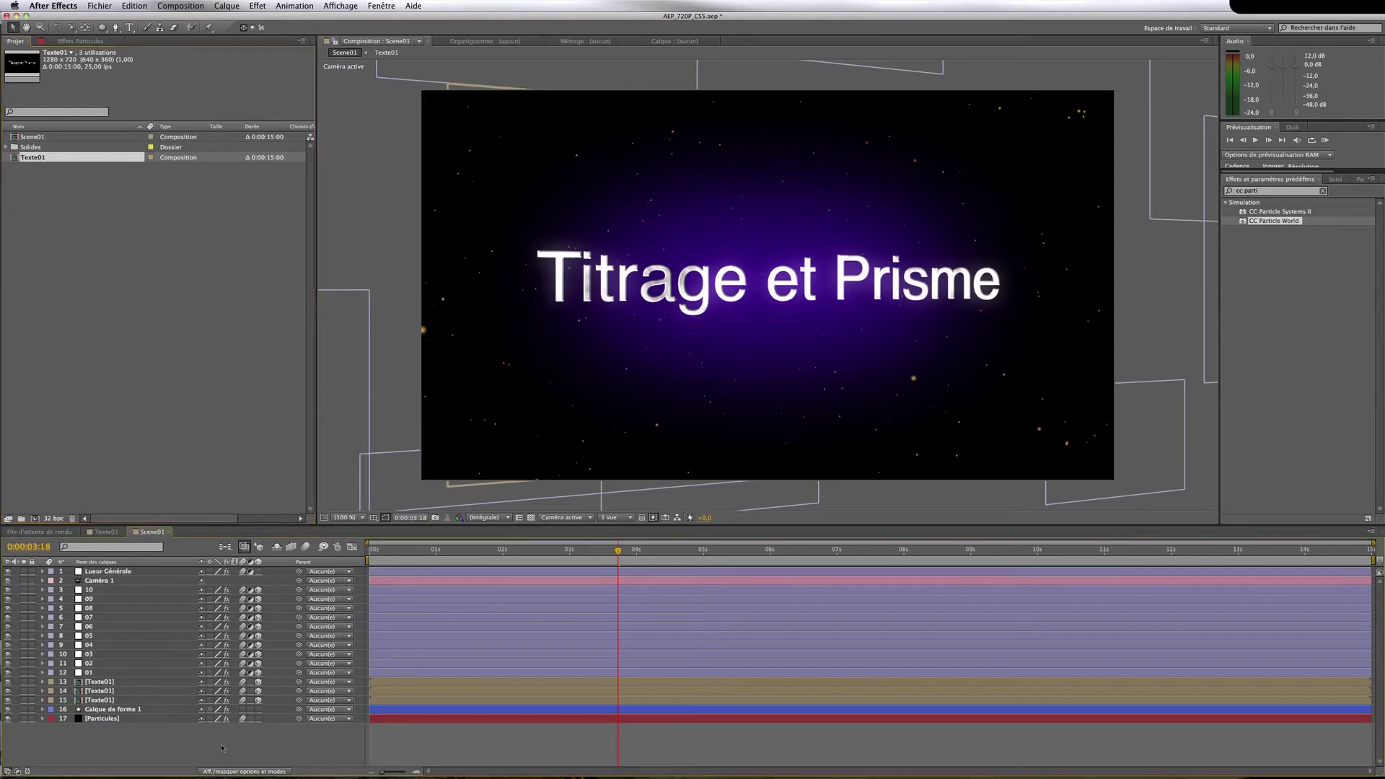
Preview the Scene01 animation from the start to check the blurred particles behind the title
key("KP_0")
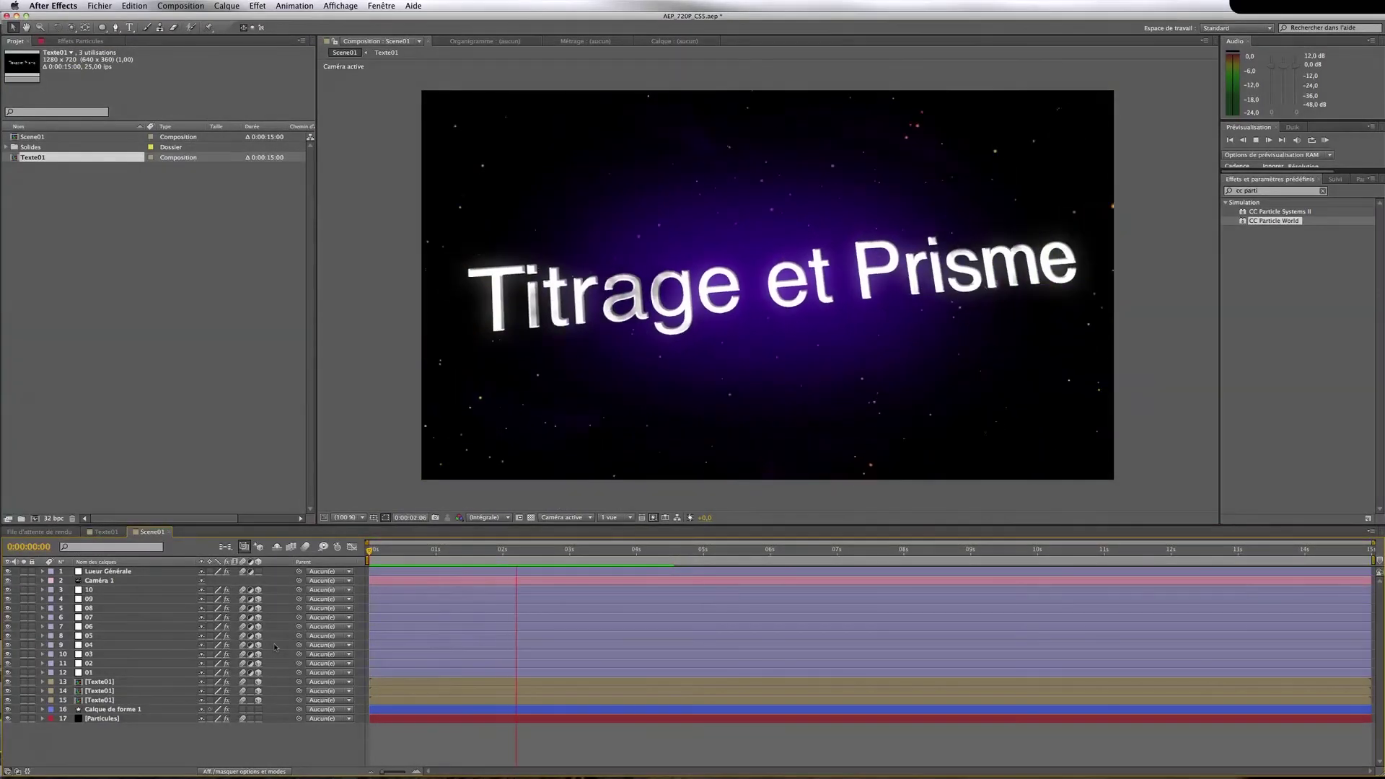
left_click(350, 631)
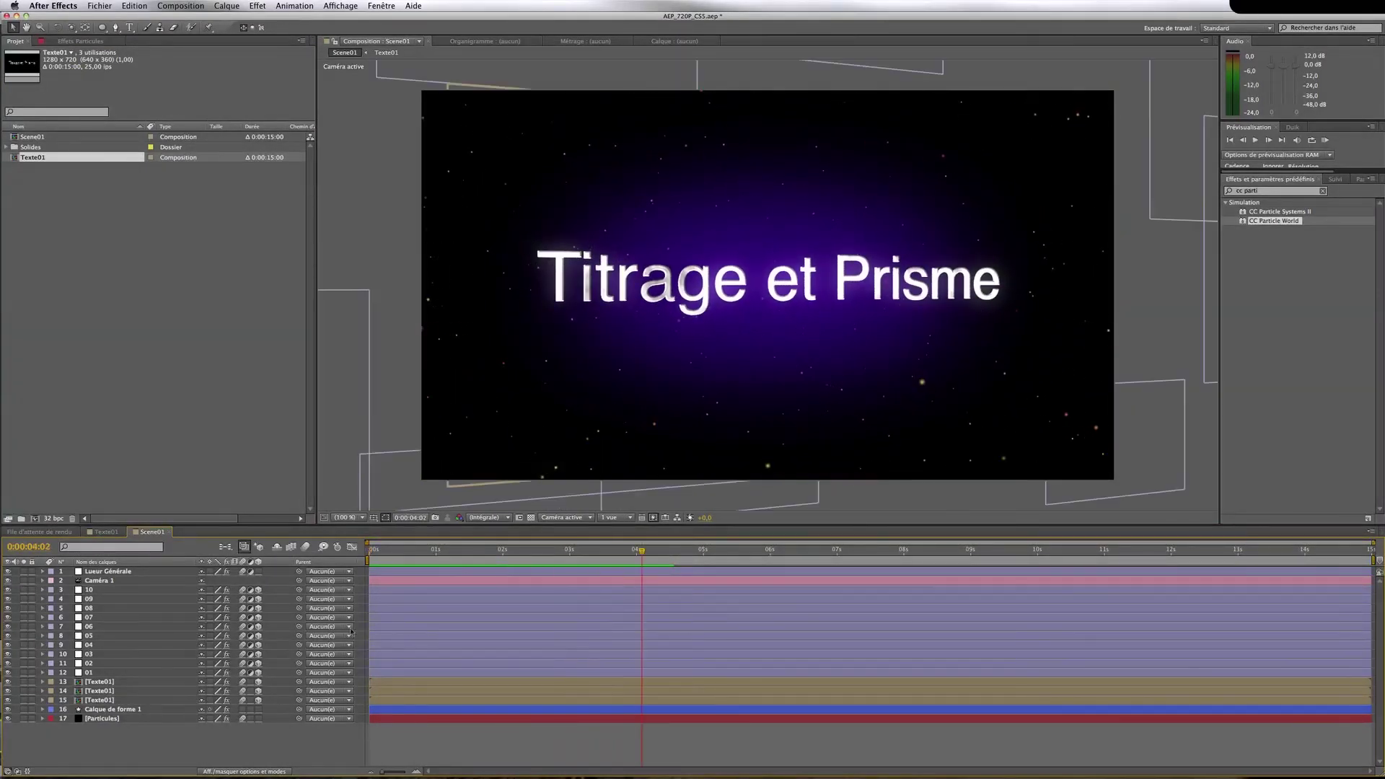
key("KP_0")
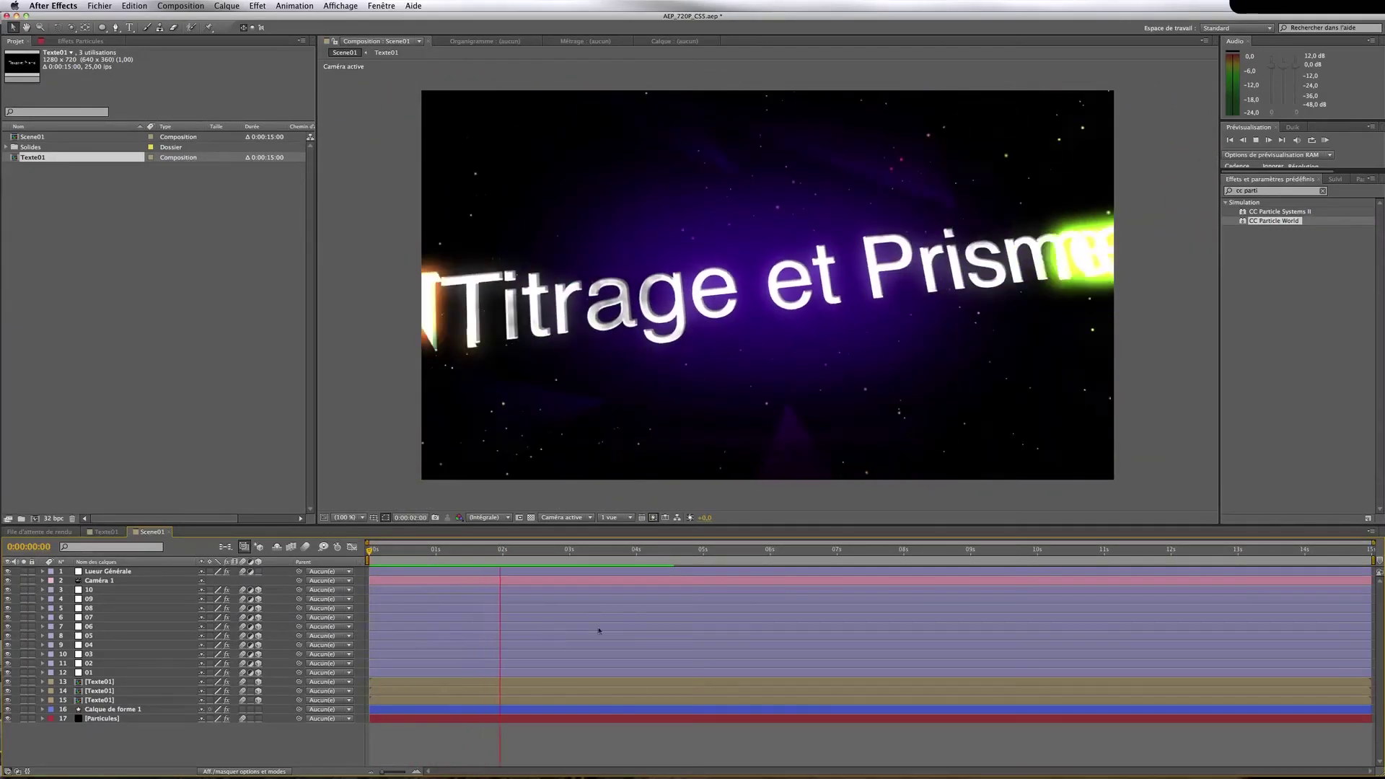
key("space")
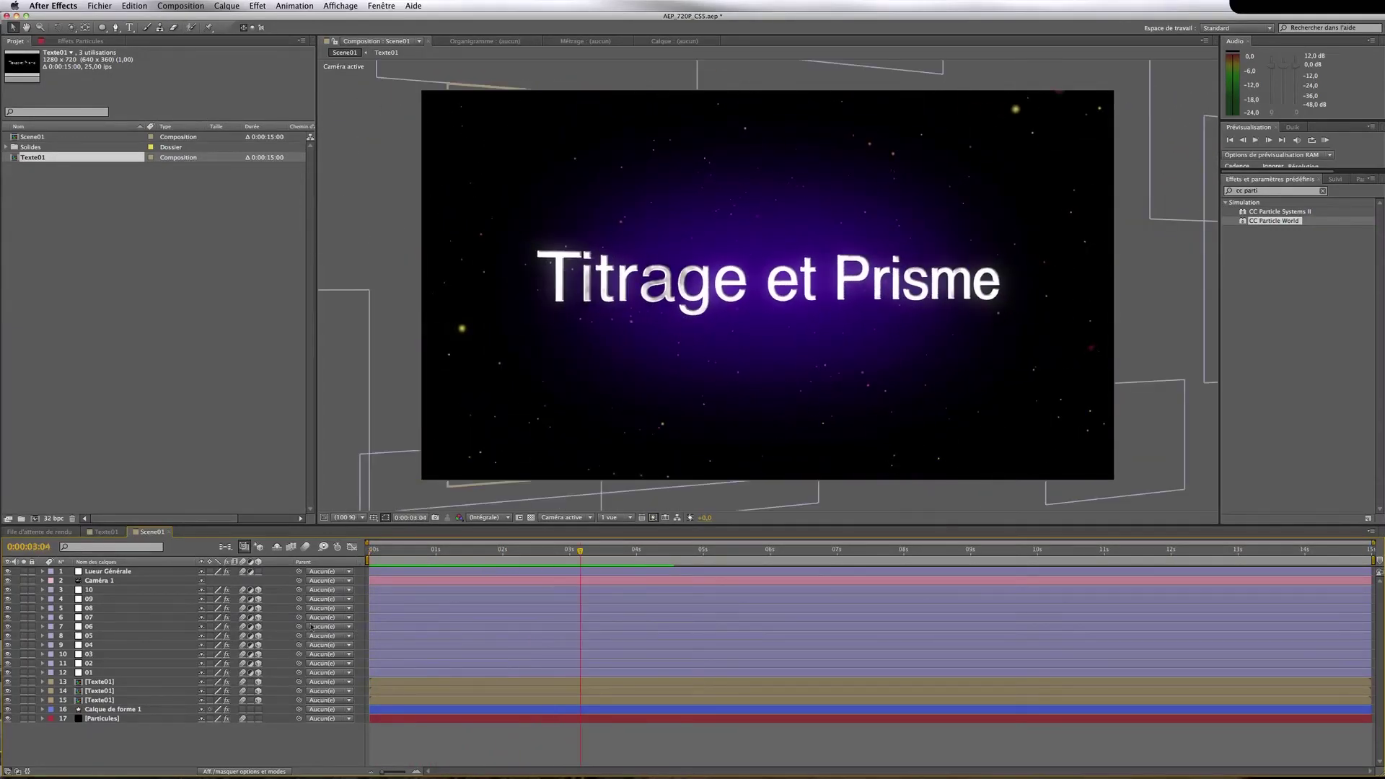
Set the particles' Velocity to 0 and their Physics animation to Twirl on the Particules layer
left_click(131, 721)
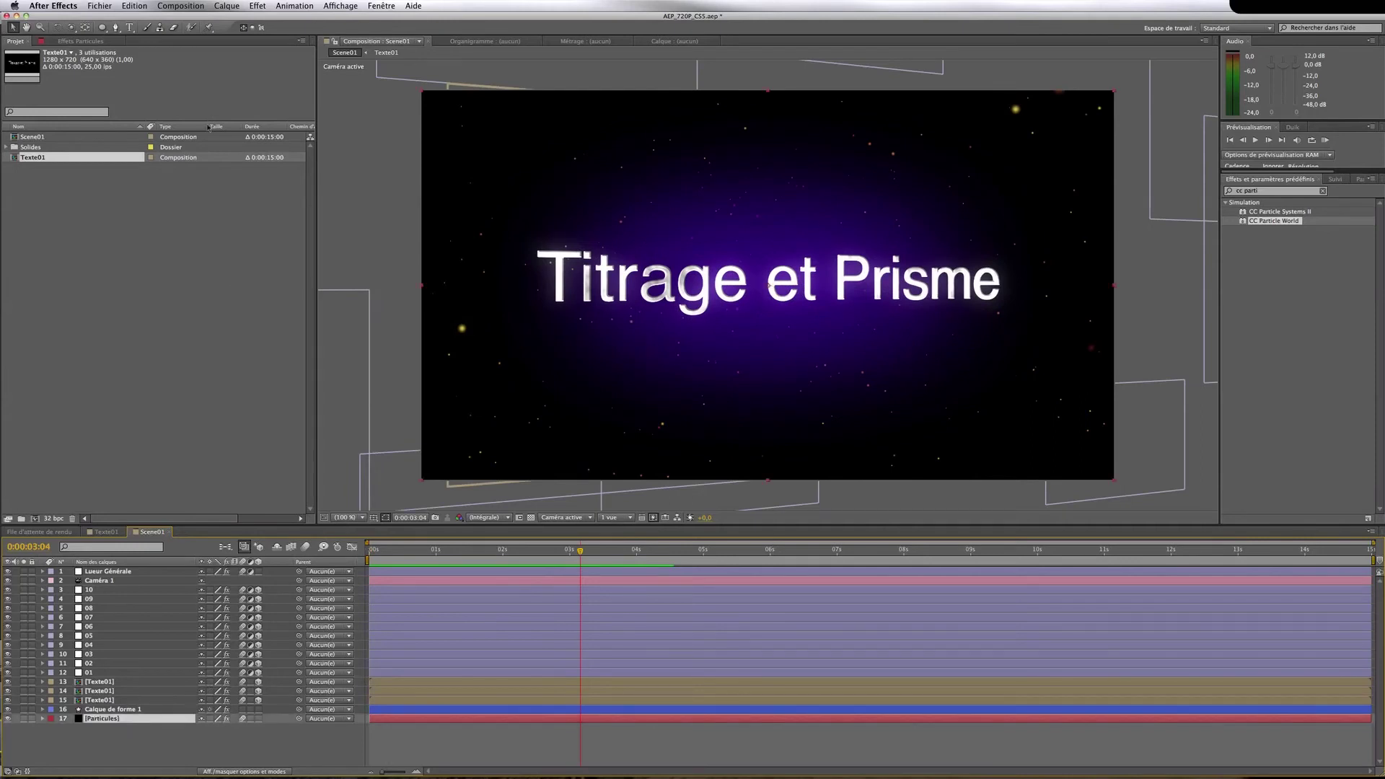
key("F3")
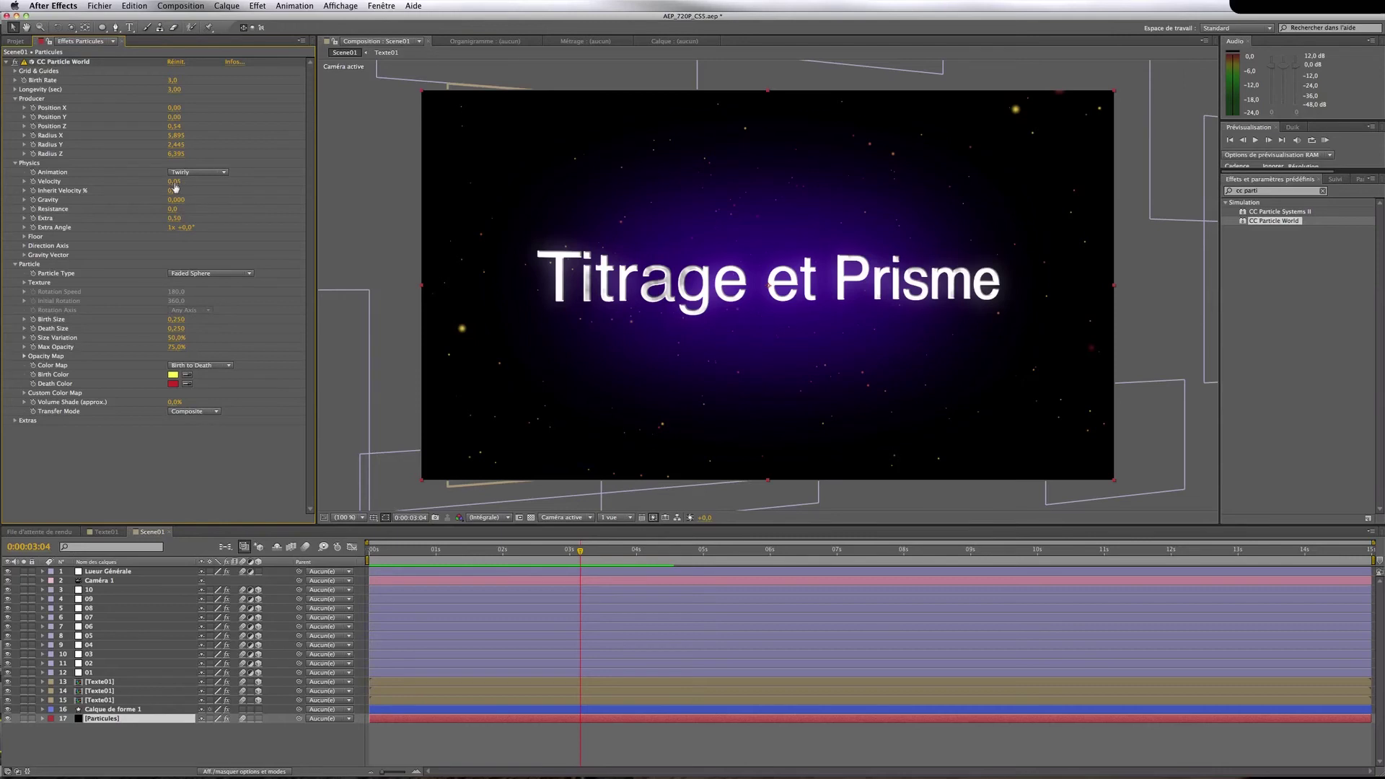
left_click(175, 182)
type("0")
key("Return")
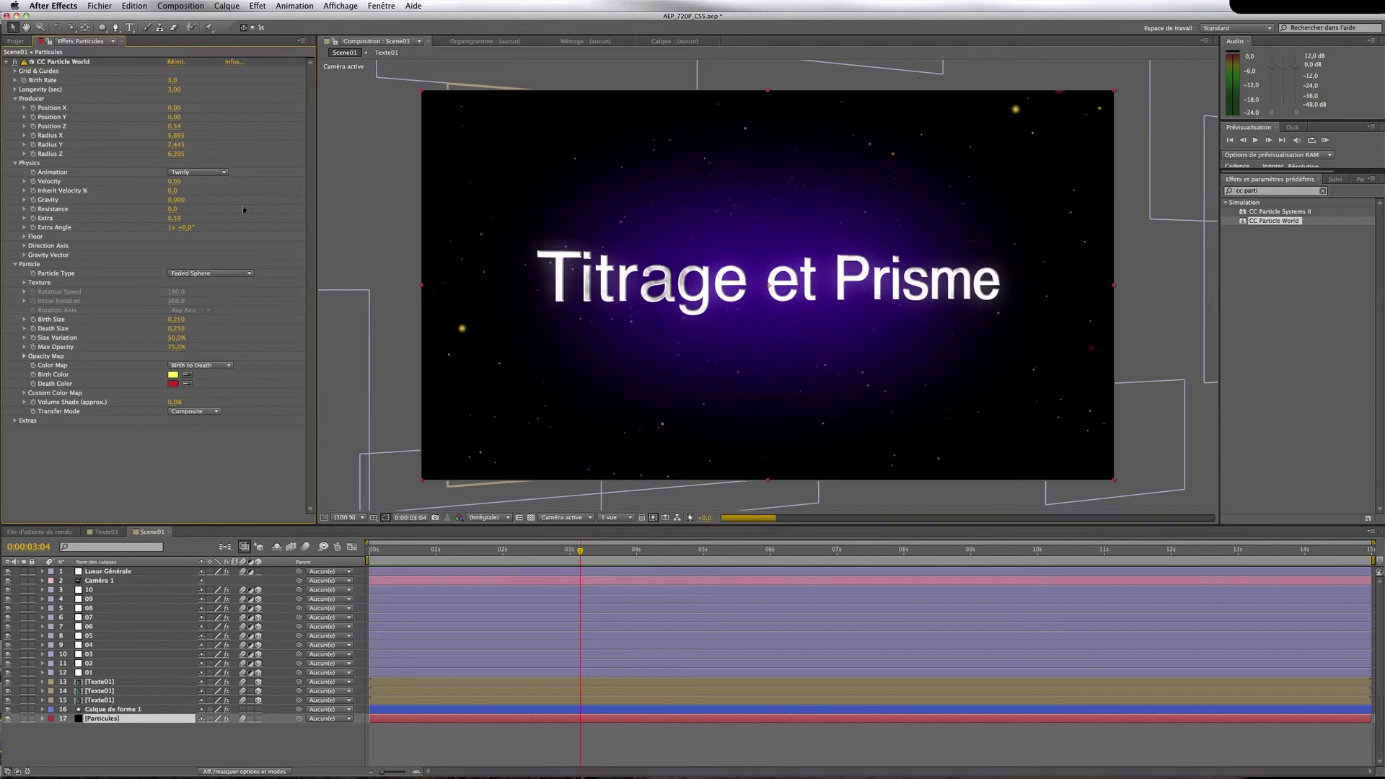
left_click(199, 173)
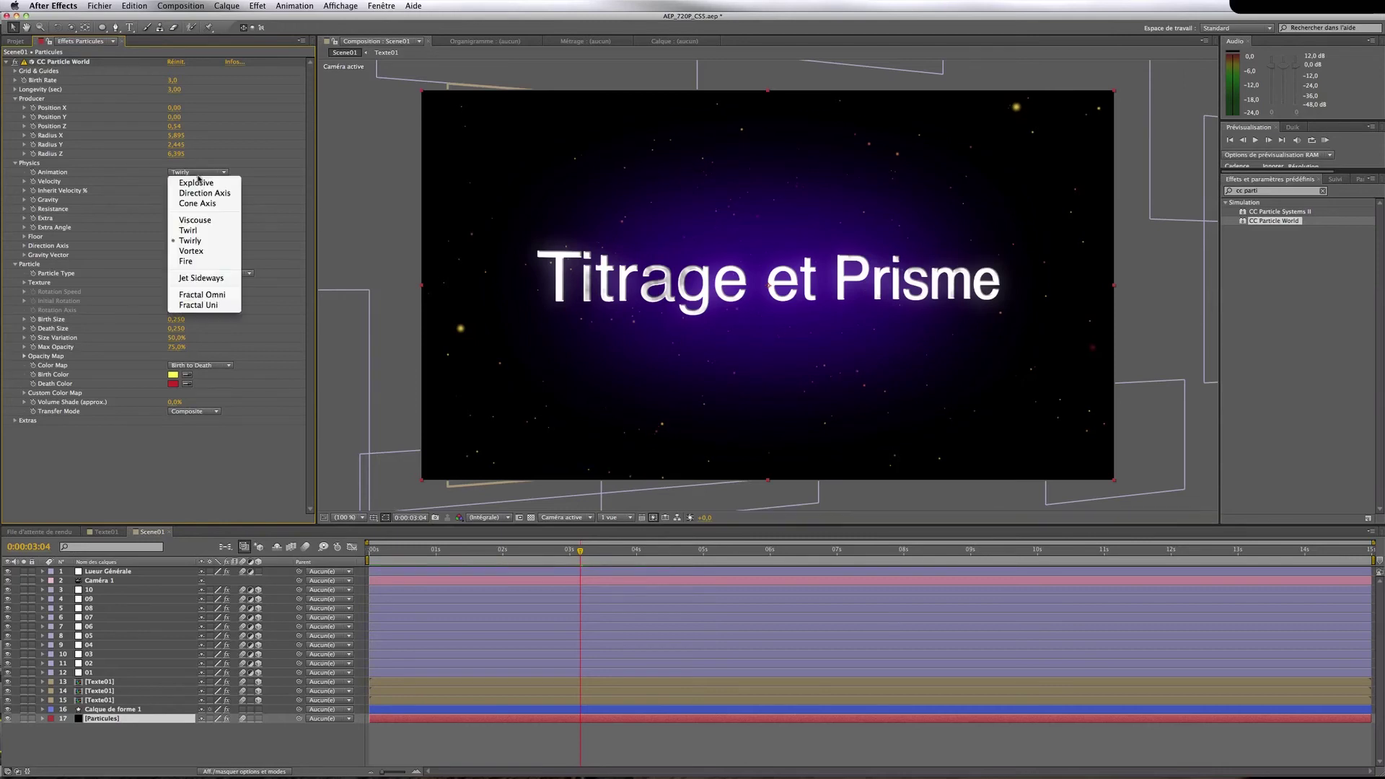
left_click(199, 232)
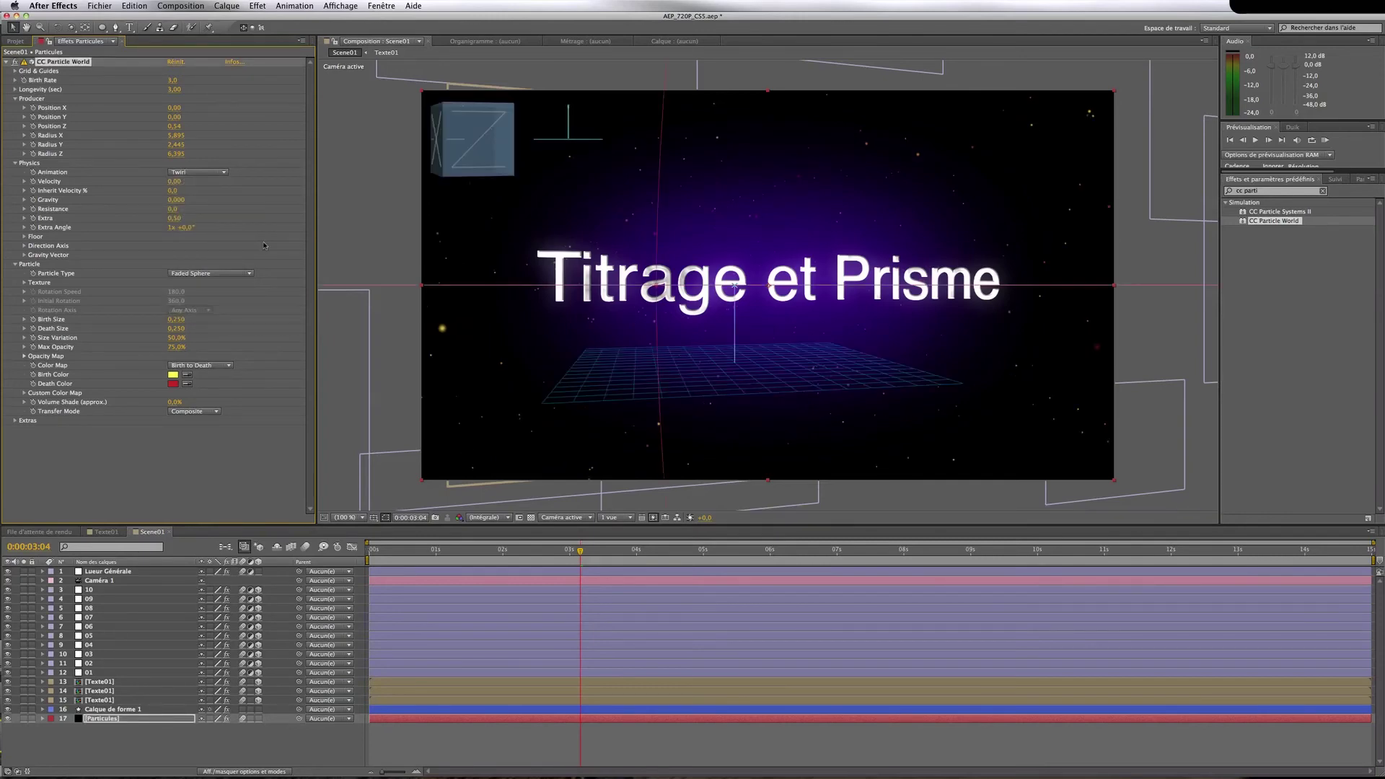
Preview Scene01 repeatedly over its first three seconds to judge the Twirl particle motion
key("KP_0")
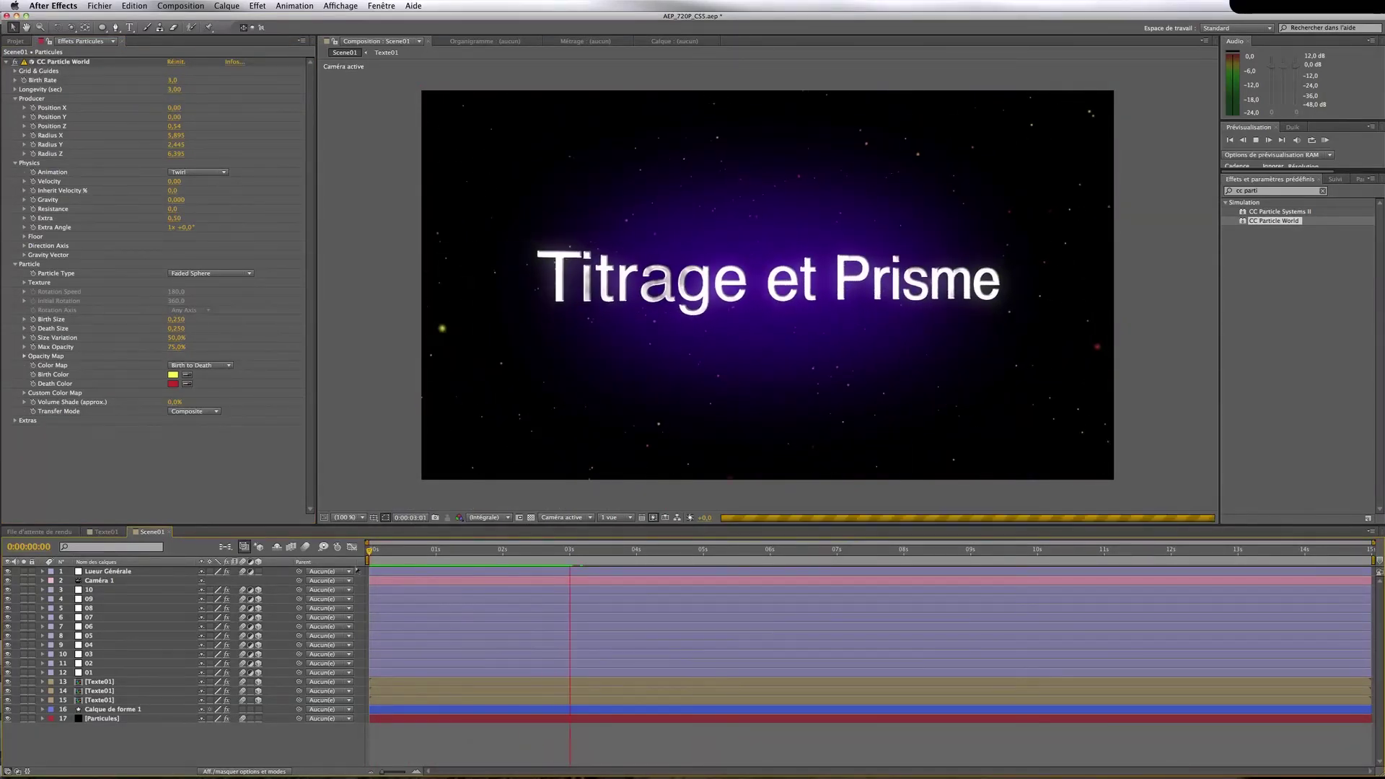
key("KP_0")
key("KP_0")
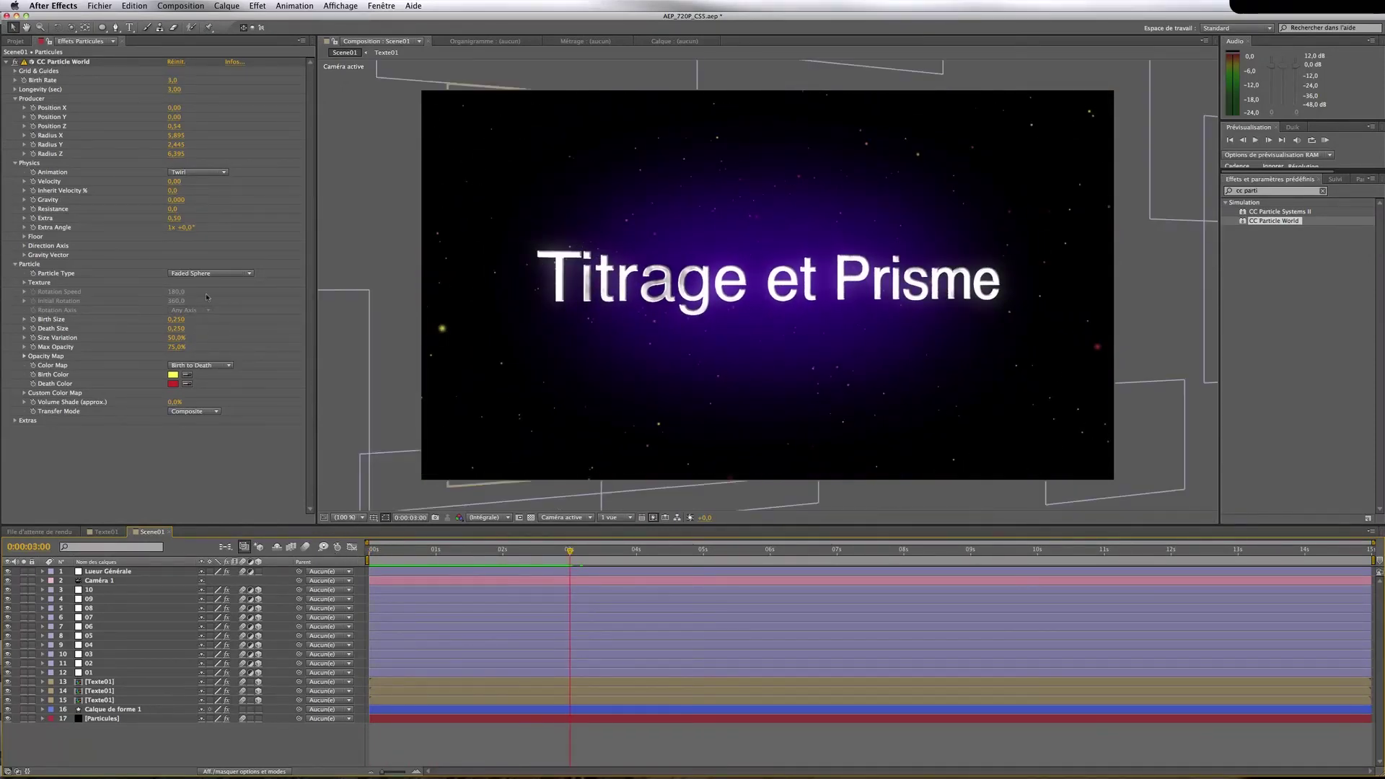
left_click(207, 173)
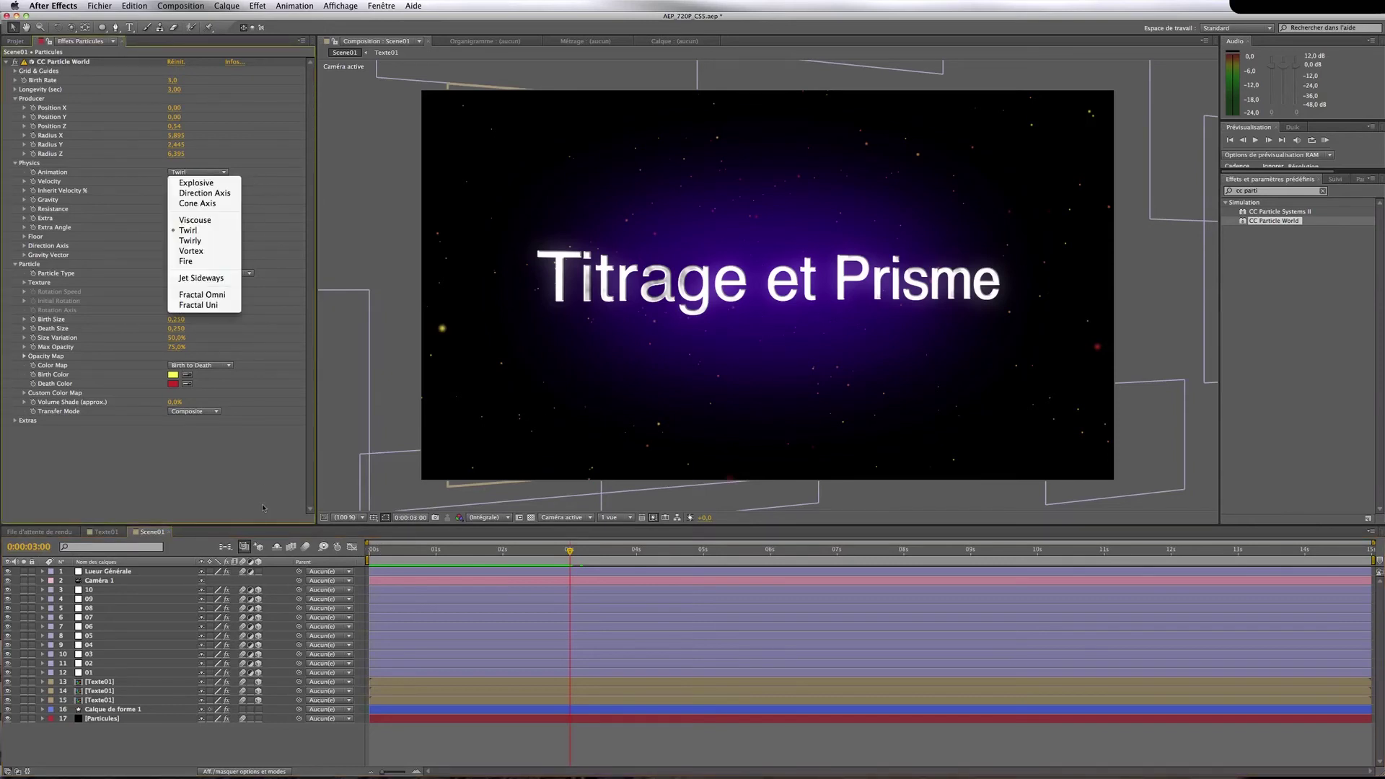
key("Escape")
key("KP_0")
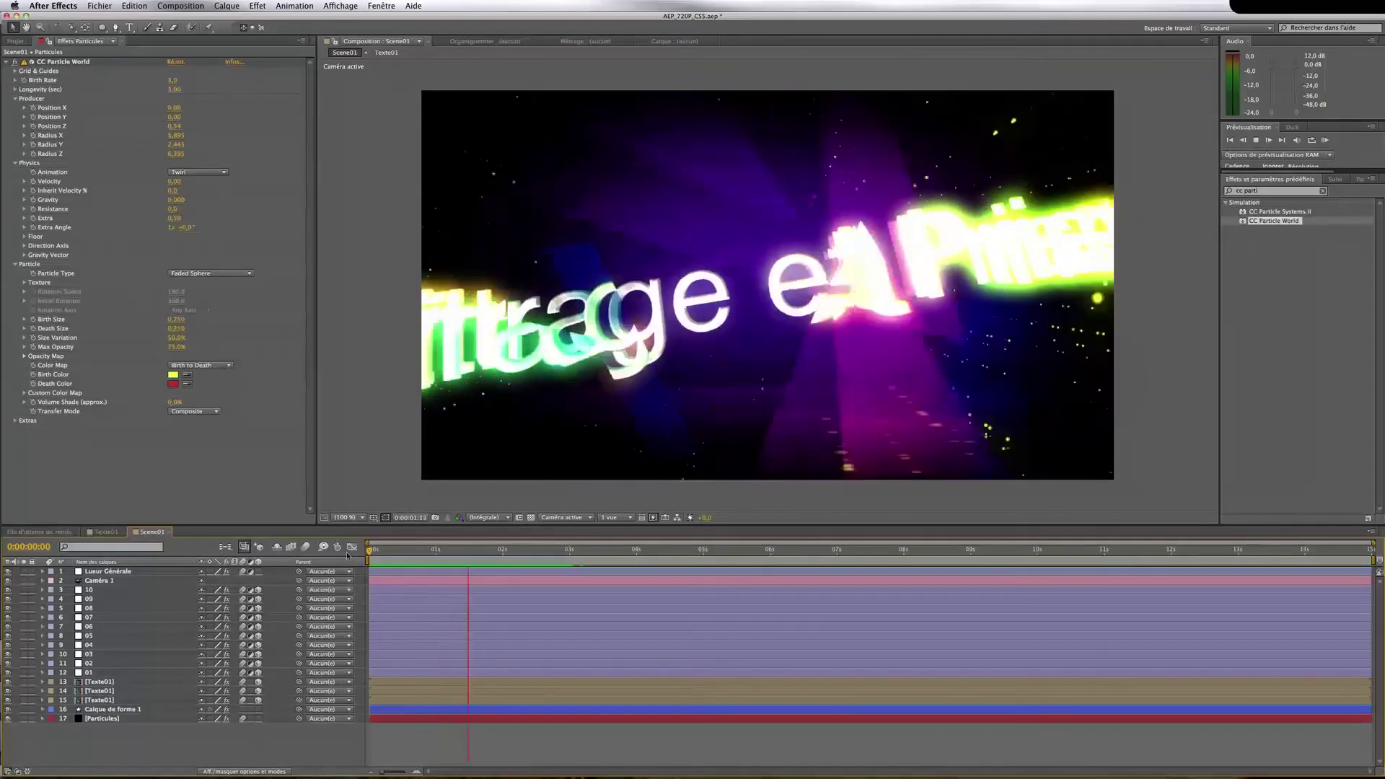
key("space")
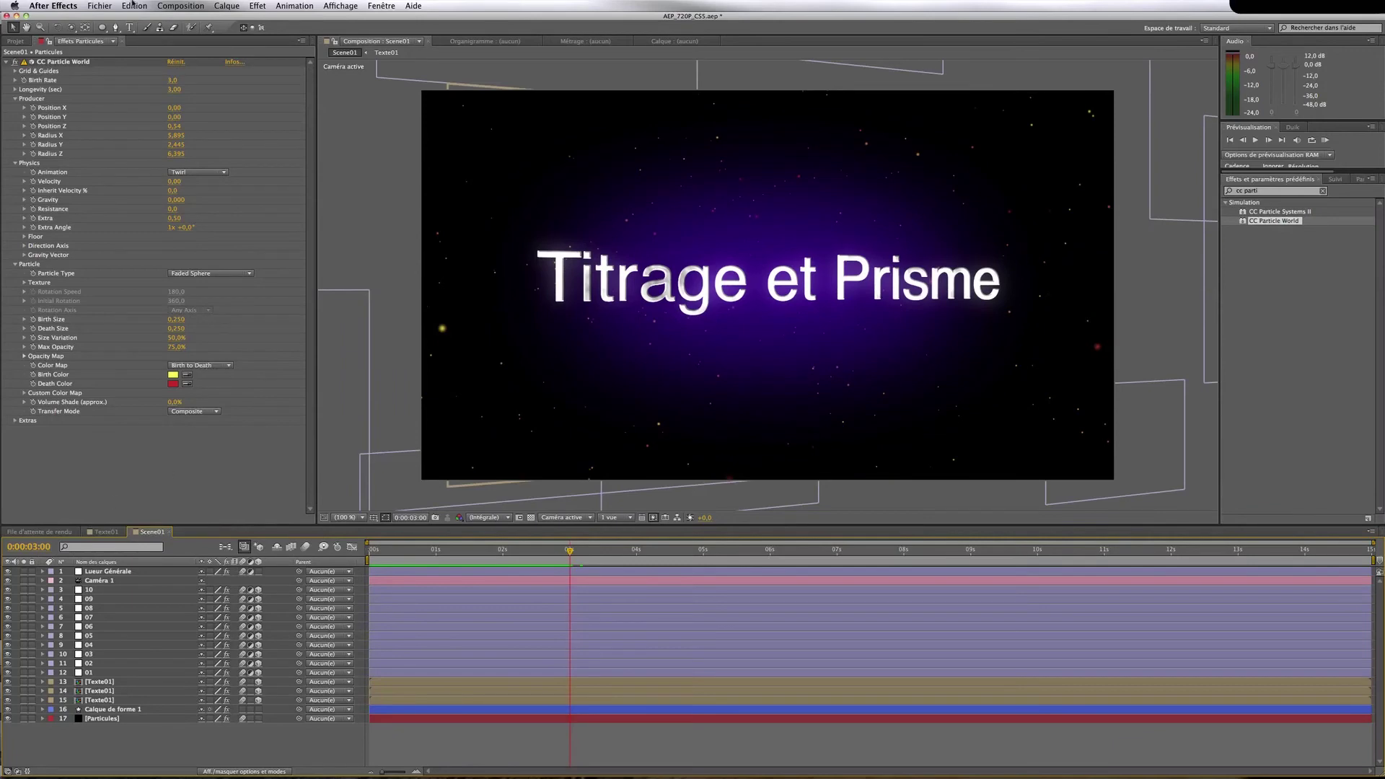
Duplicate the Texte01 composition in the project
left_click(15, 41)
left_click(113, 198)
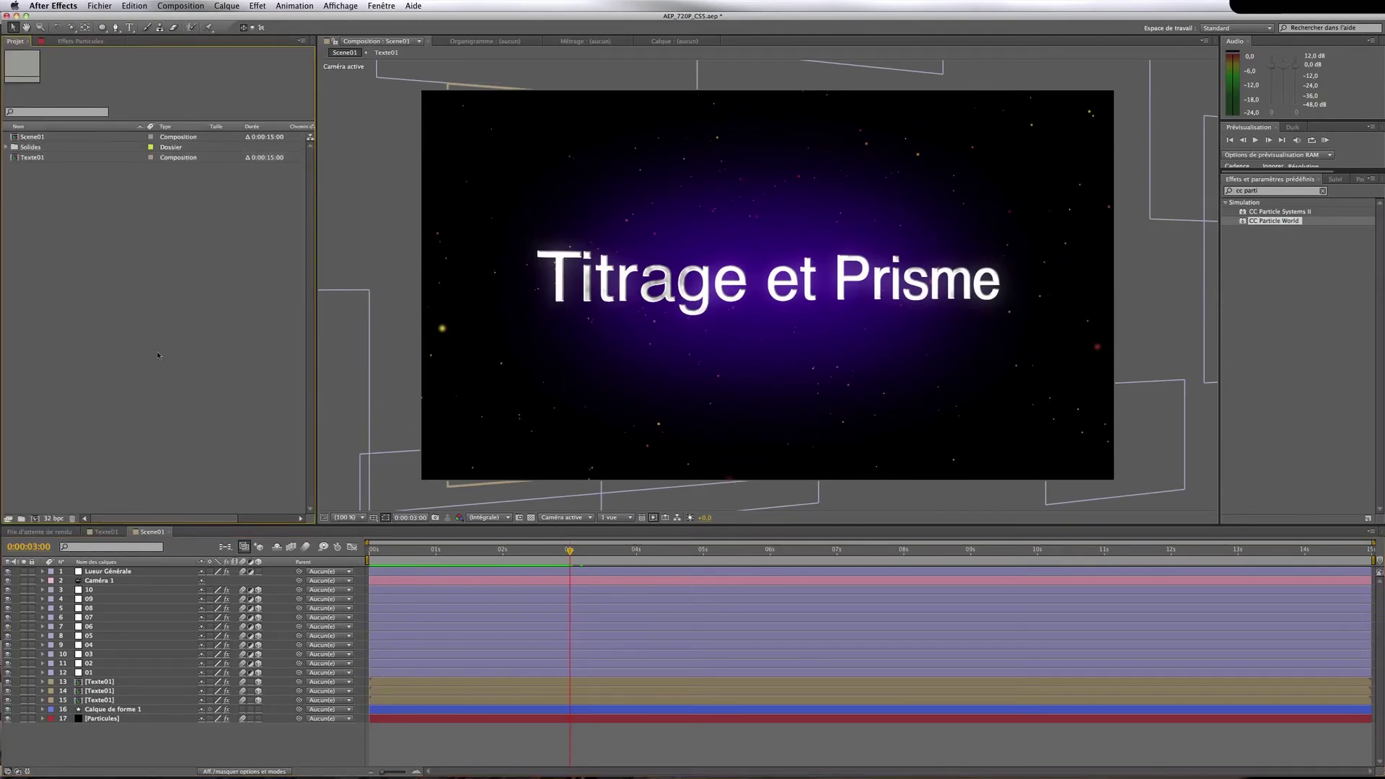
left_click(17, 158)
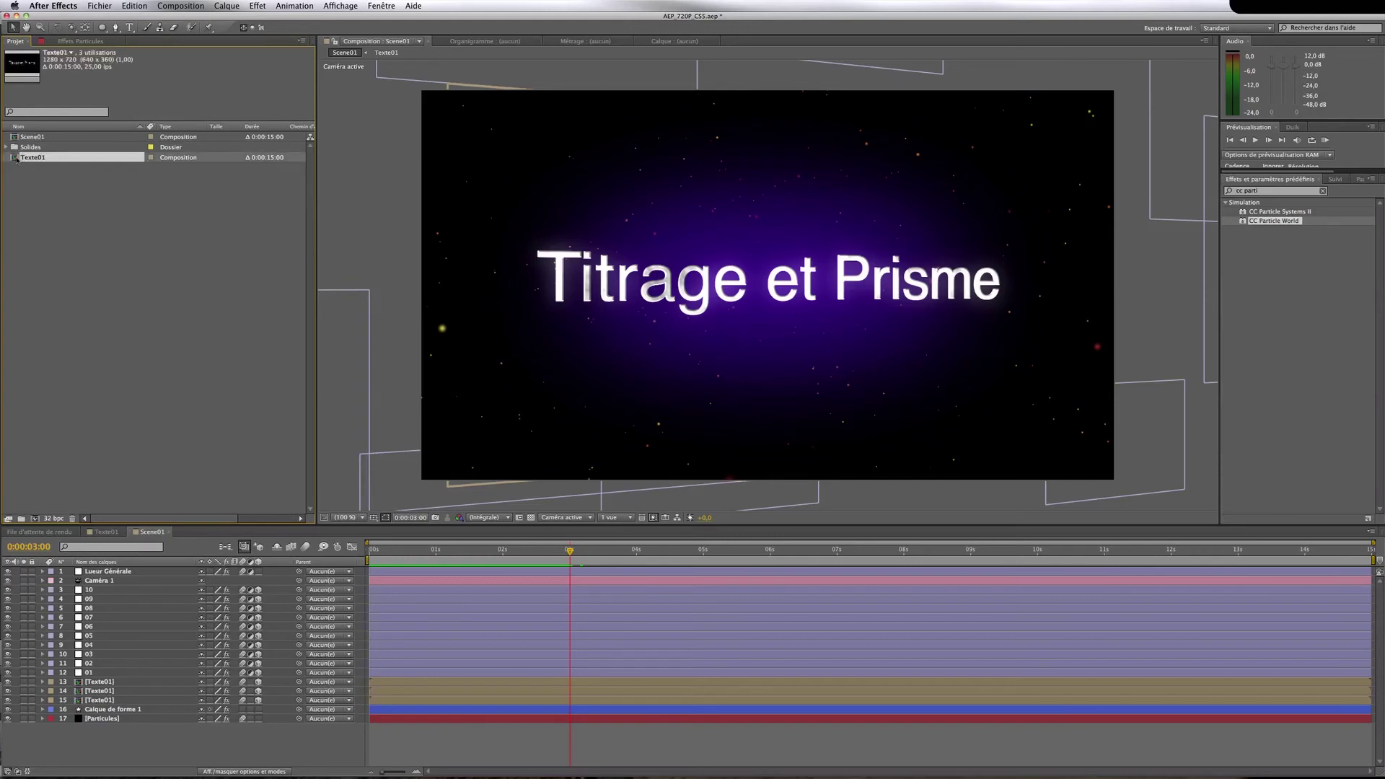
key("super+d")
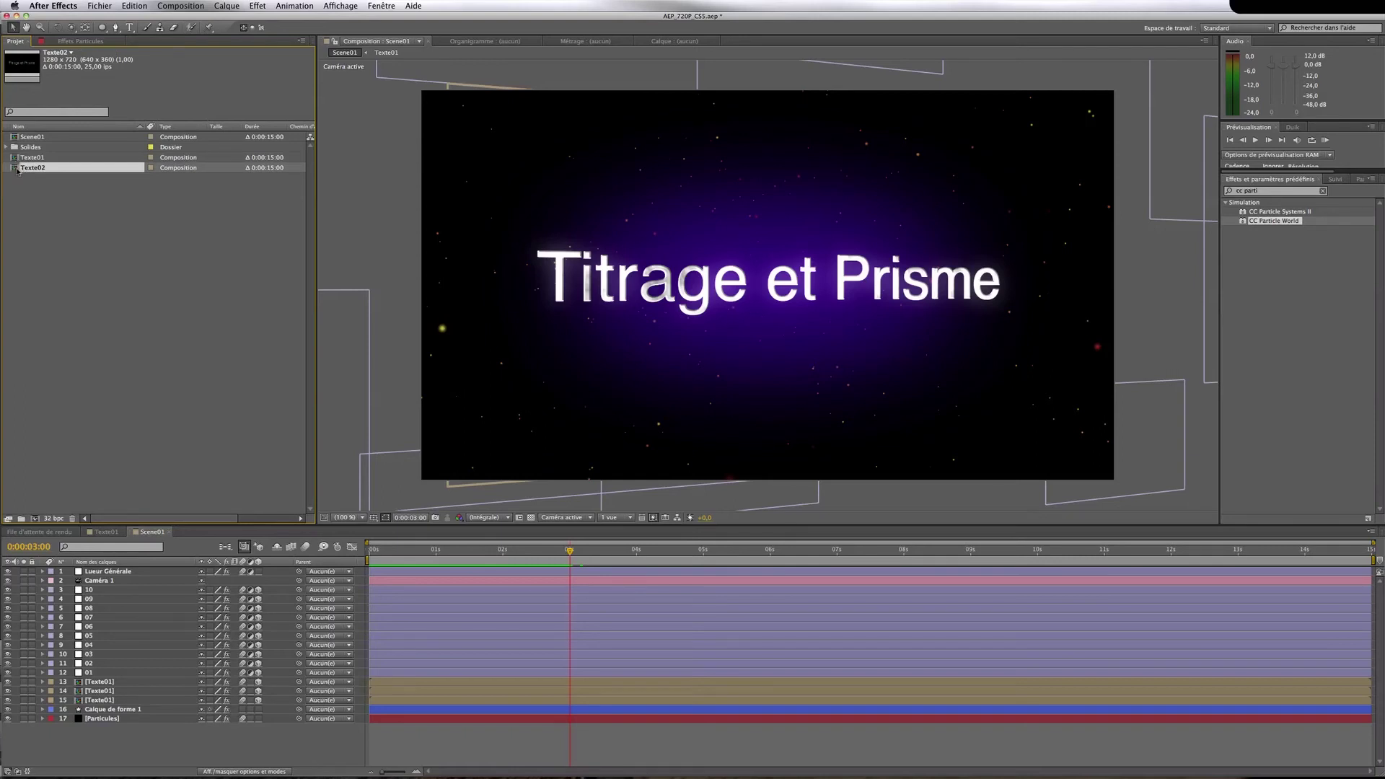
Open the Texte02 composition and replace its title text with "Avec After Effects"
double_click(17, 170)
left_click(564, 286)
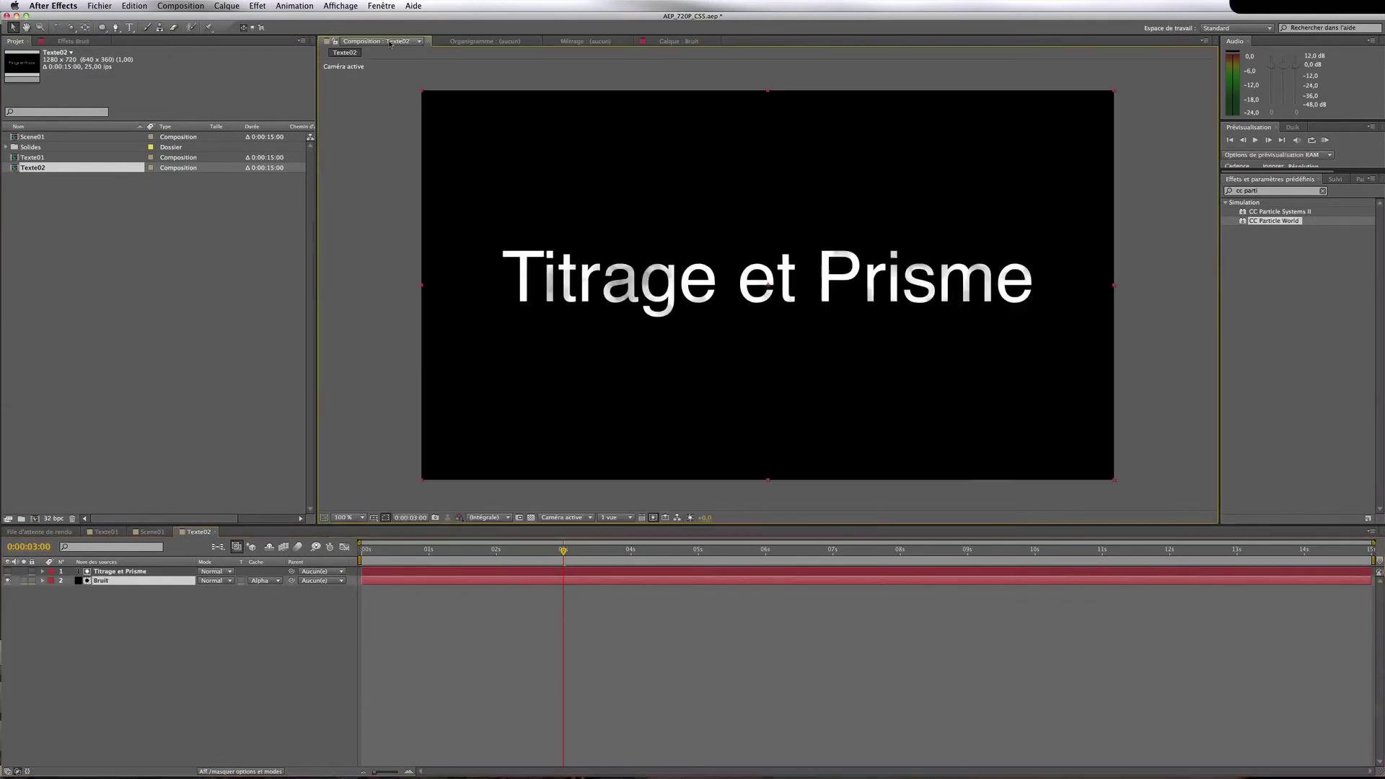
left_click(137, 573)
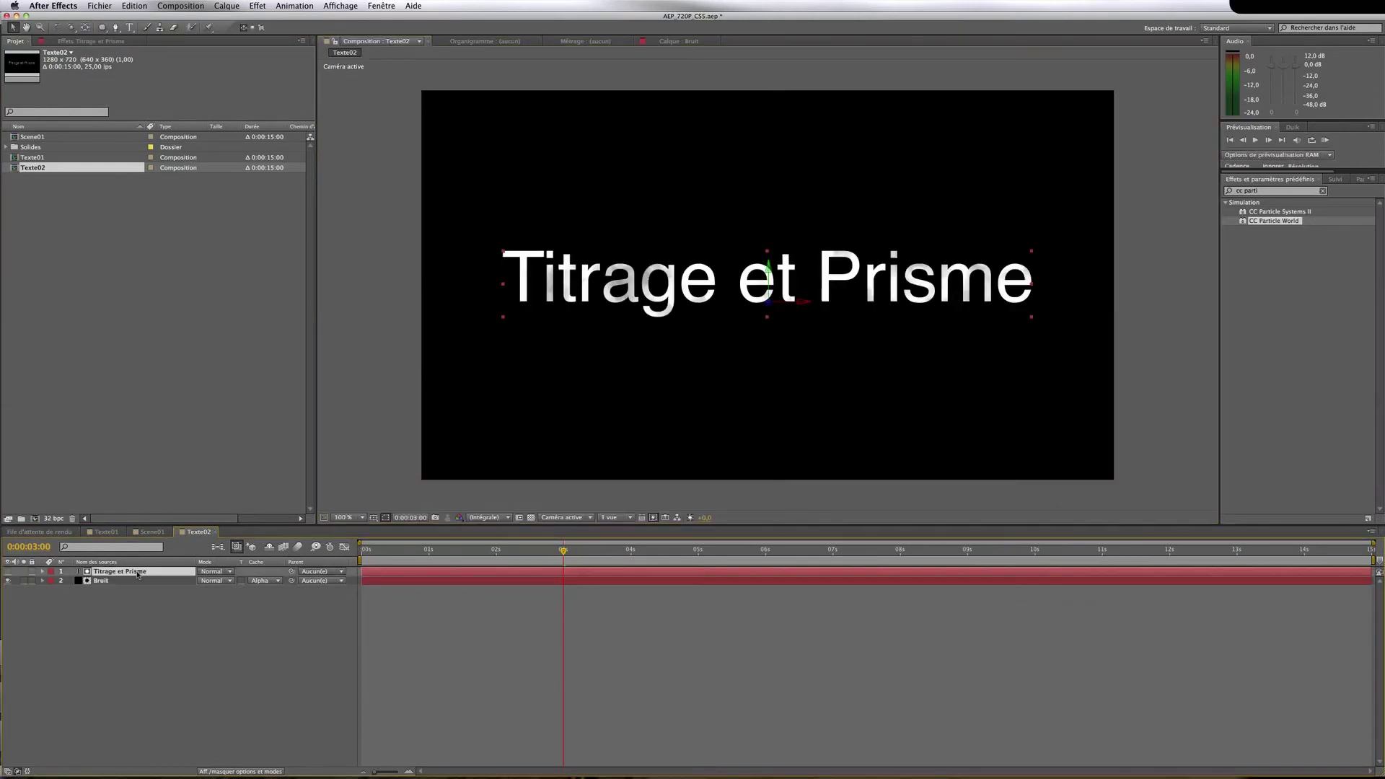
double_click(138, 573)
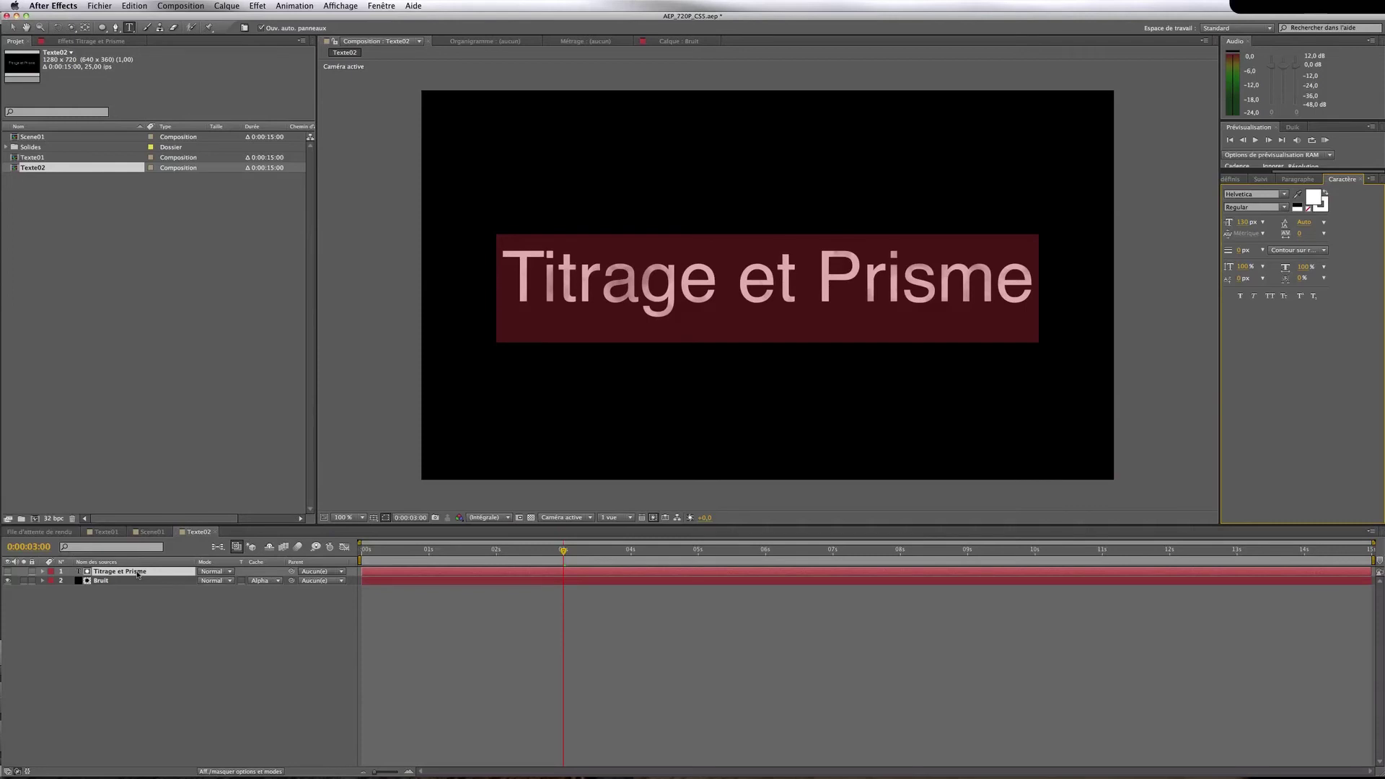
type("Avec ")
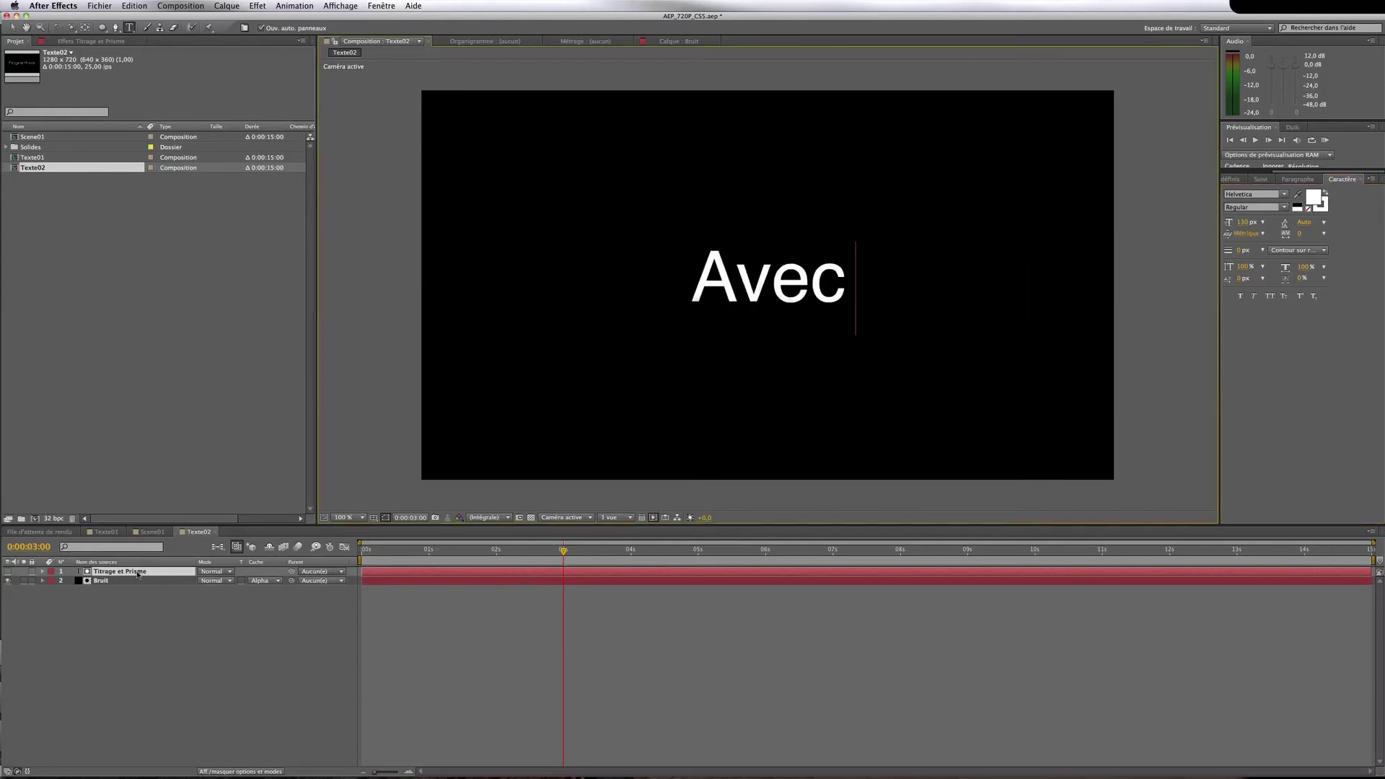
type("After Effects")
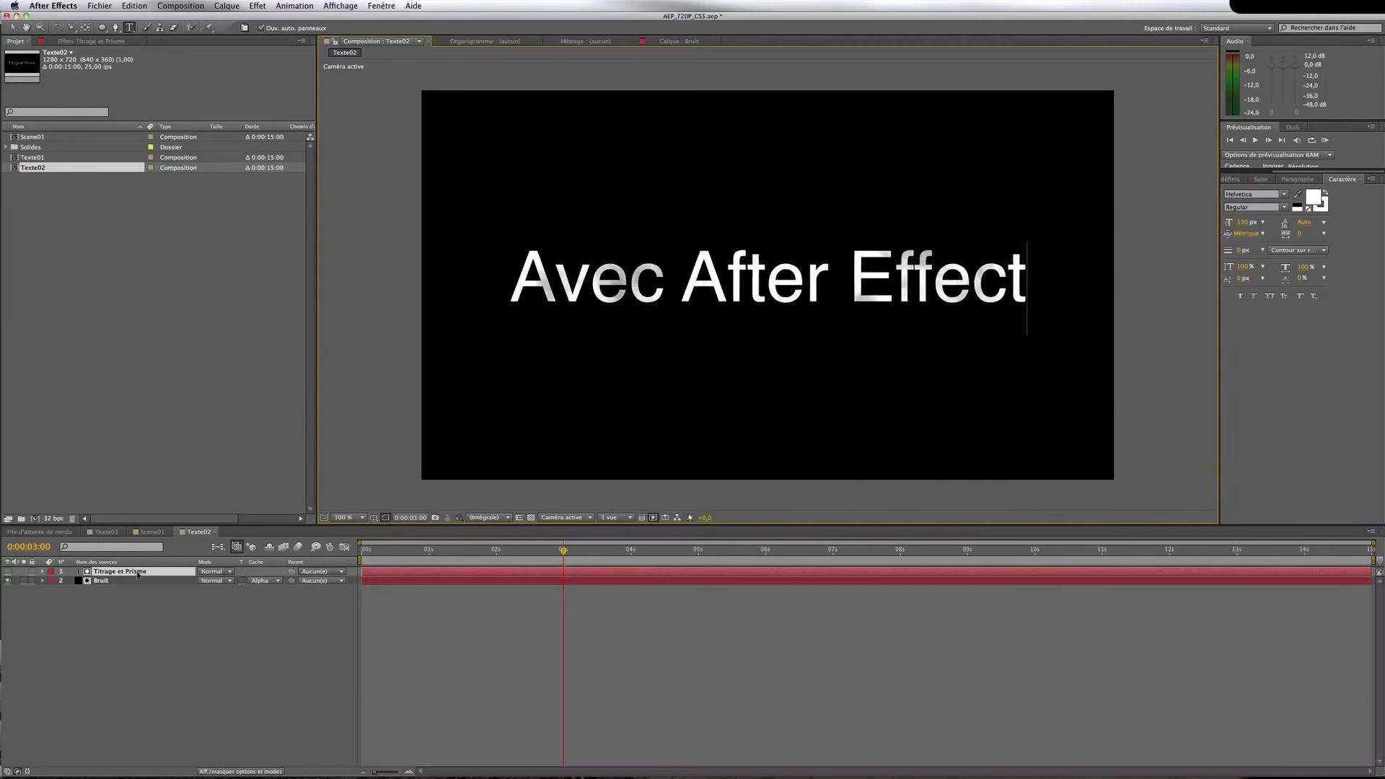
left_click(1, 645)
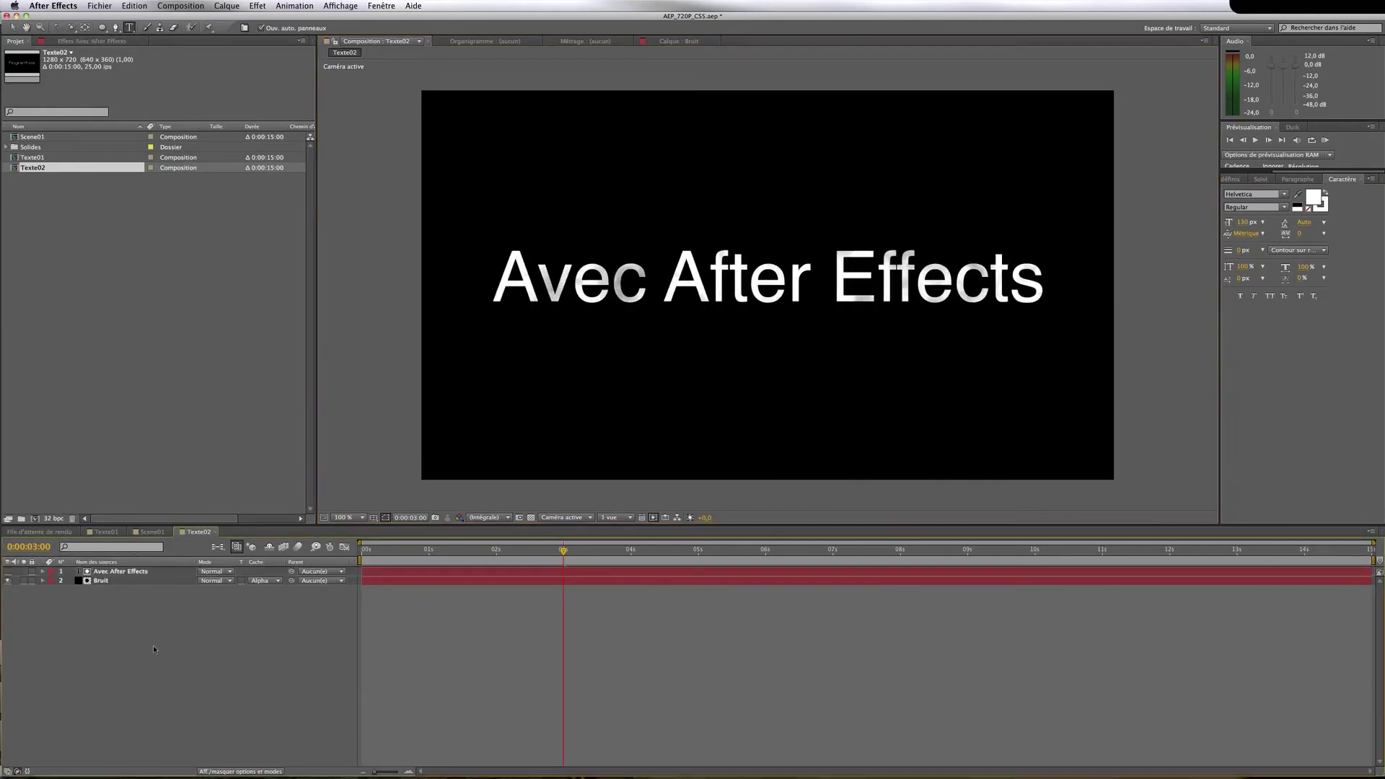
Duplicate the Scene01 composition in the project and open the copy, Scene02
right_click(41, 139)
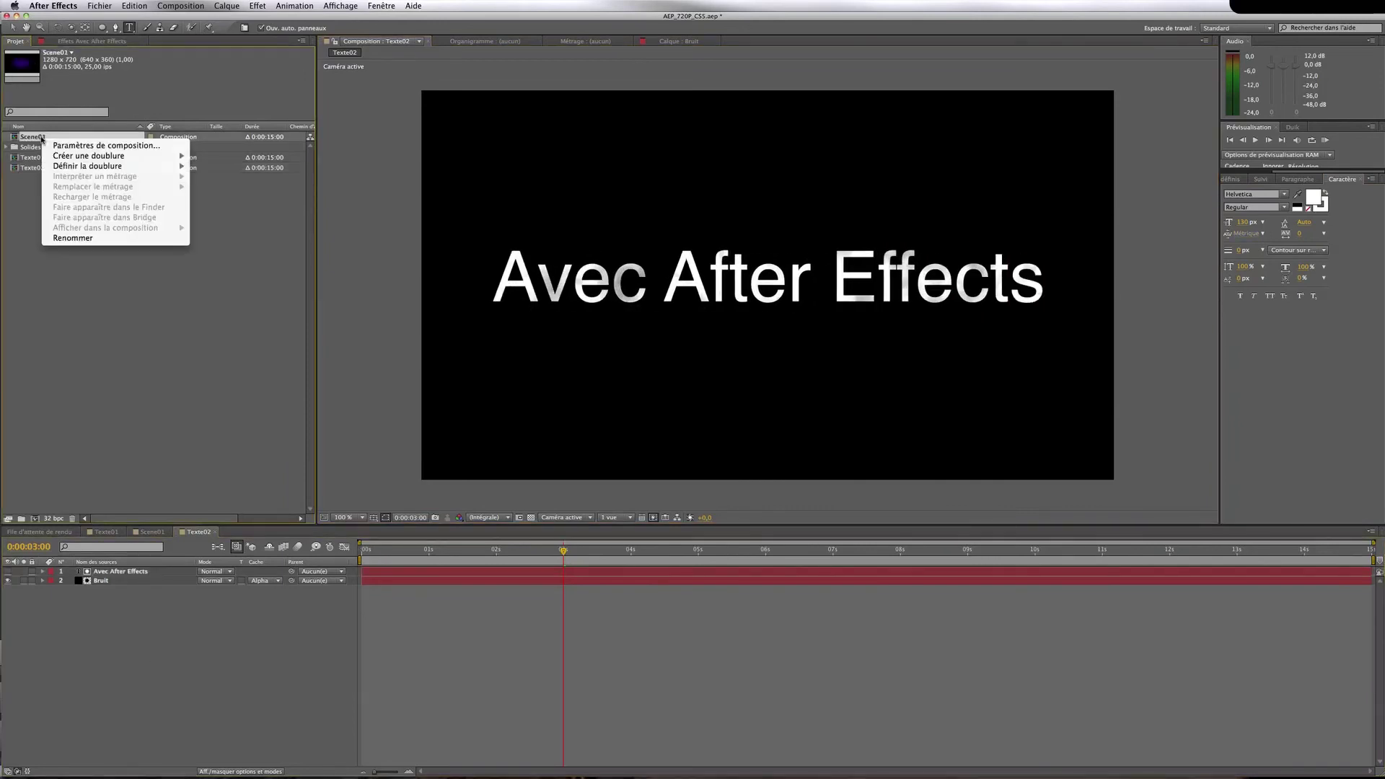
left_click(34, 138)
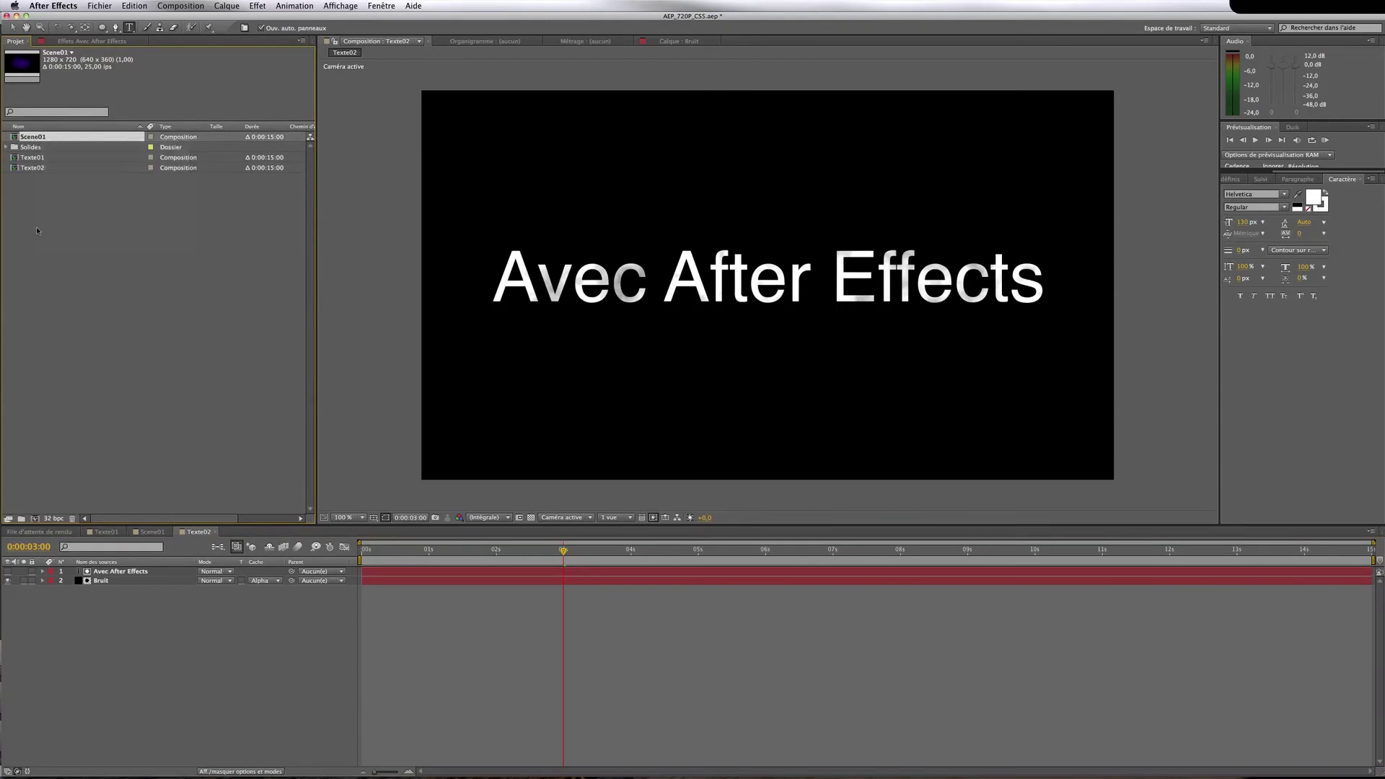
key("super+d")
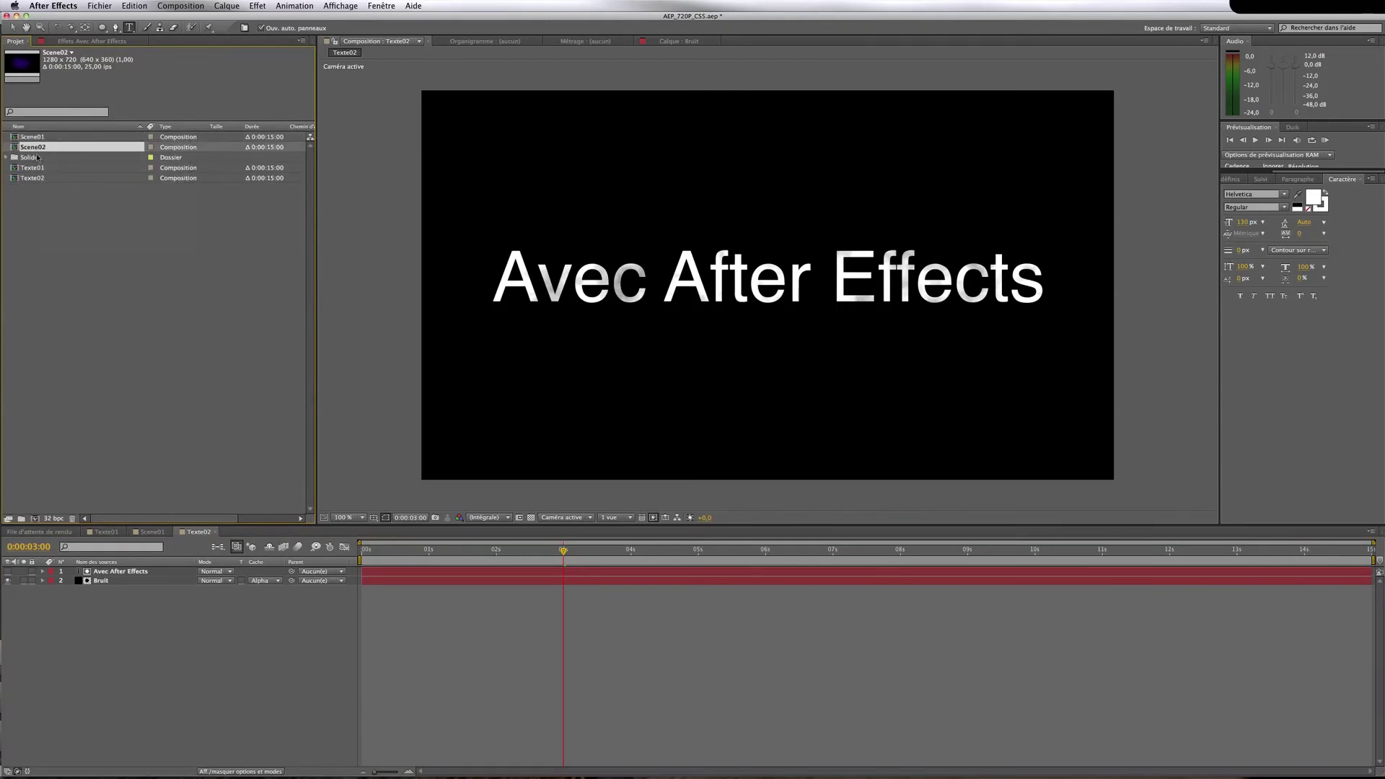
double_click(16, 148)
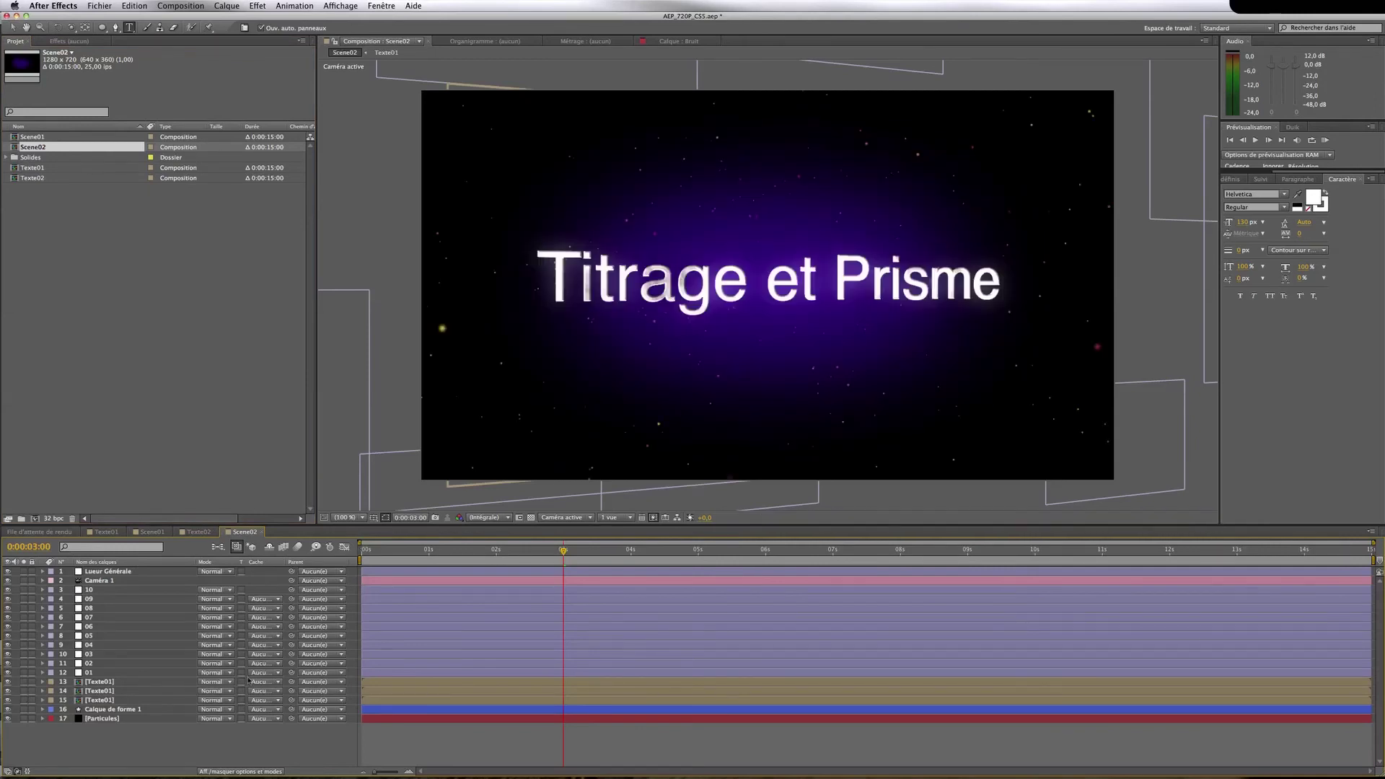
Hide the three Texte01 layers in Scene02 and place the Texte02 composition directly above them
left_click(174, 684)
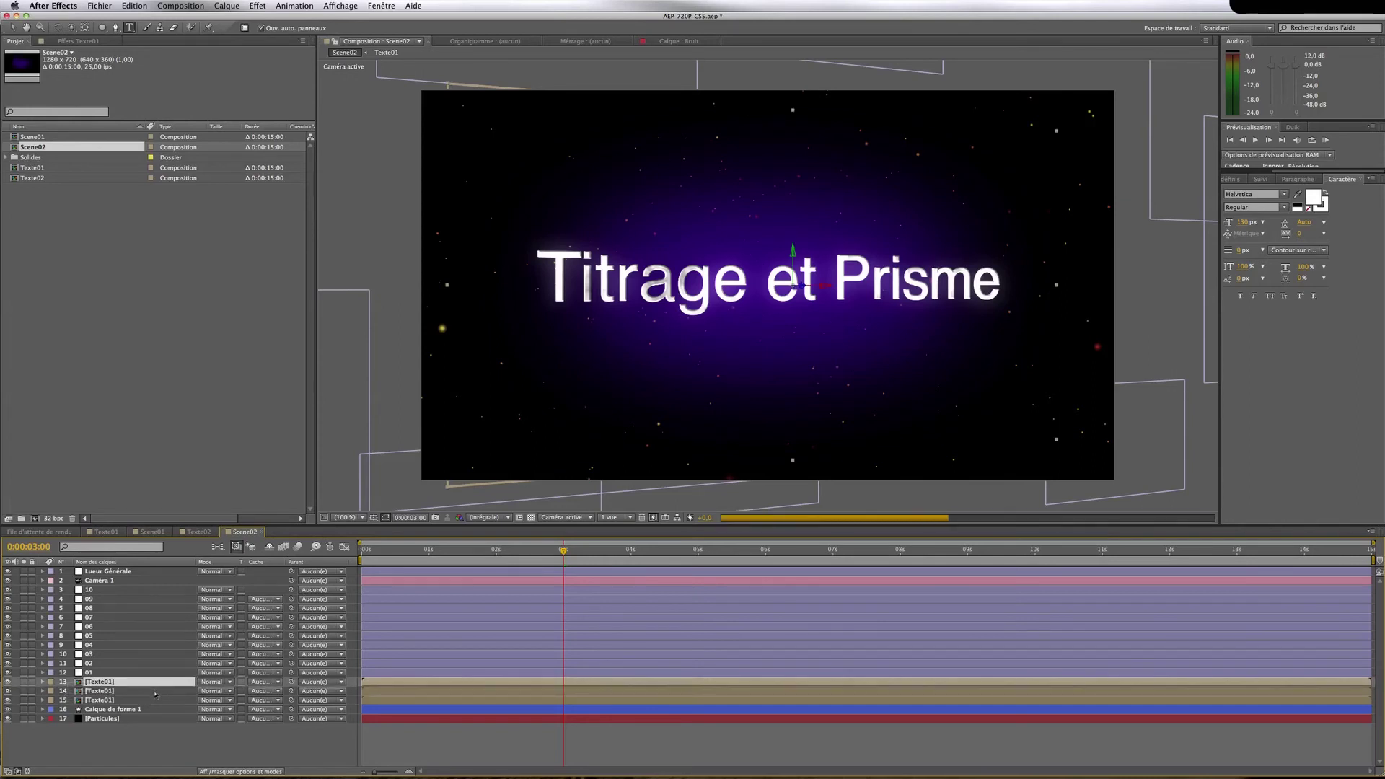
left_click(153, 702, "shift")
left_click_drag(7, 682, 7, 700)
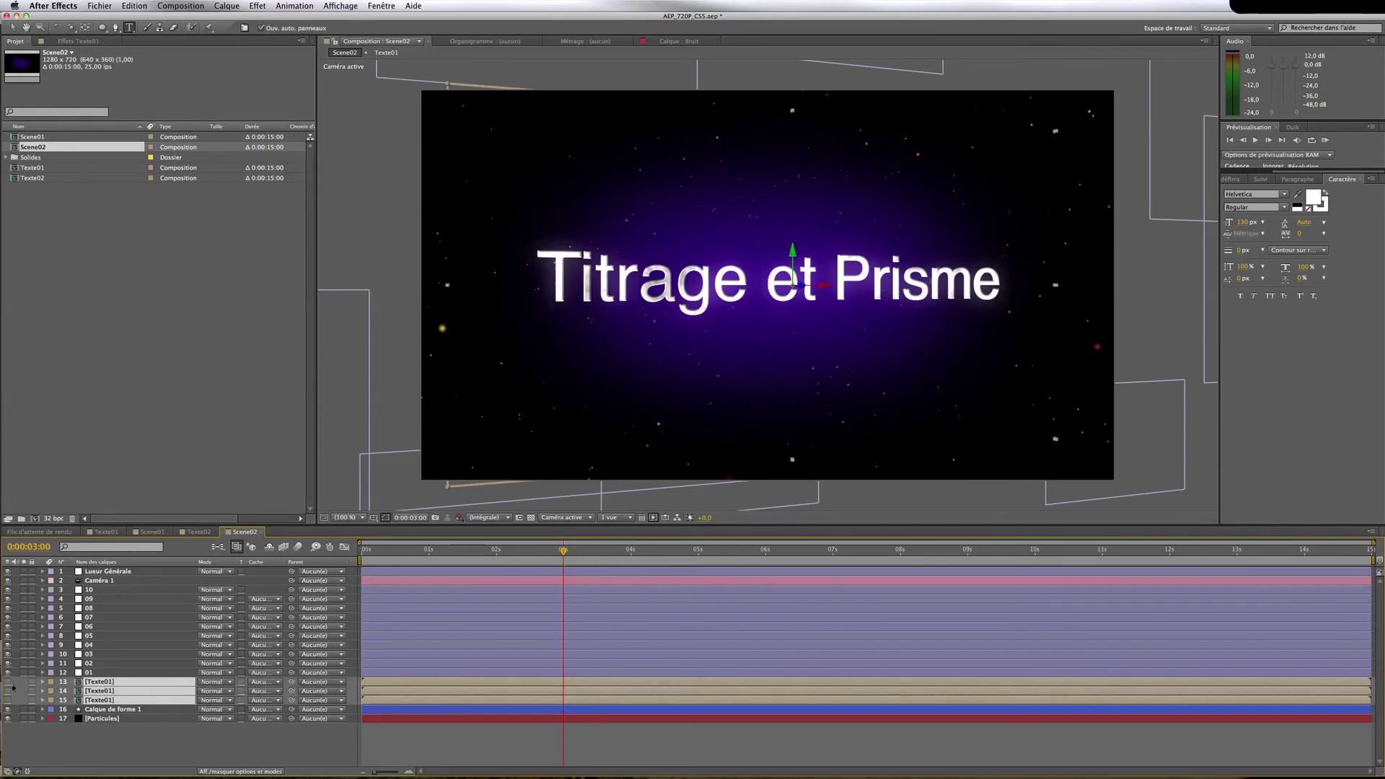
left_click(216, 743)
left_click(31, 179)
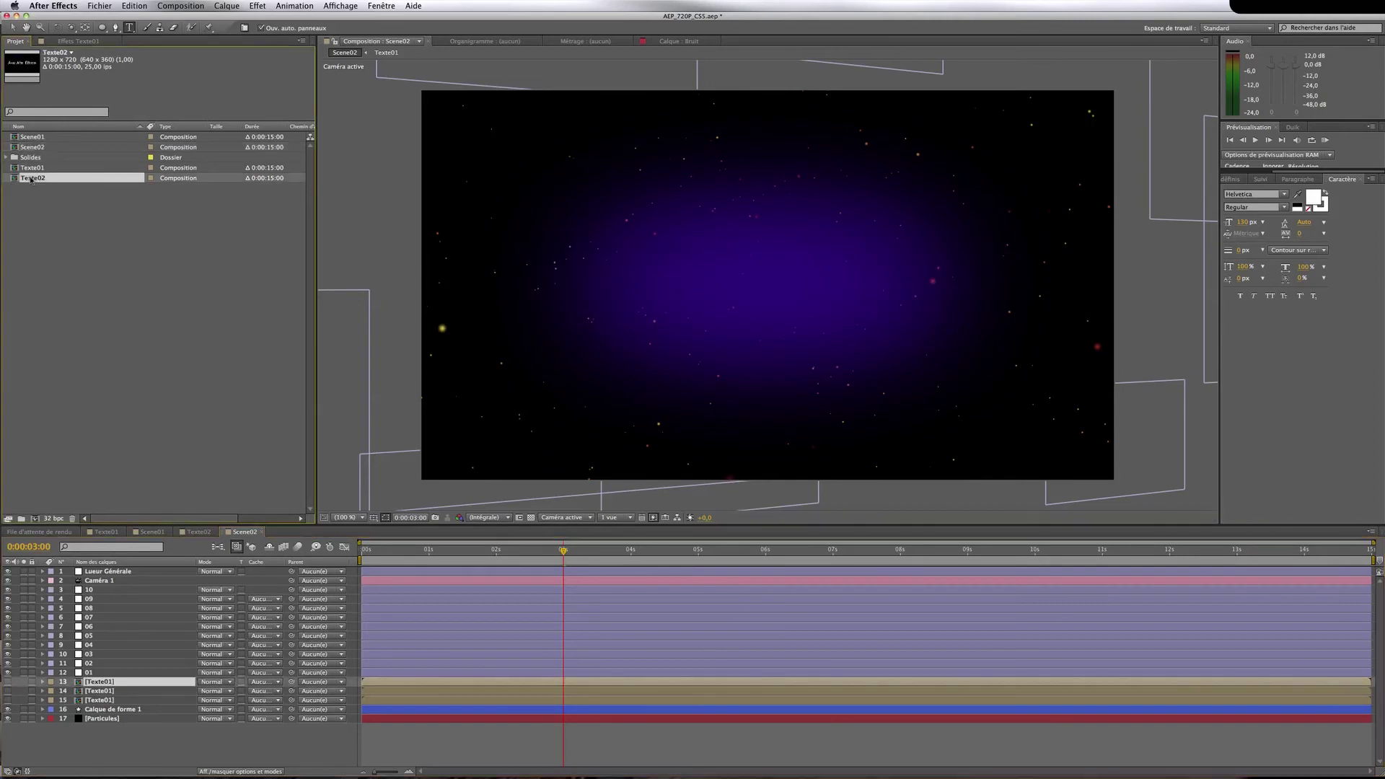
left_click_drag(30, 179, 169, 681)
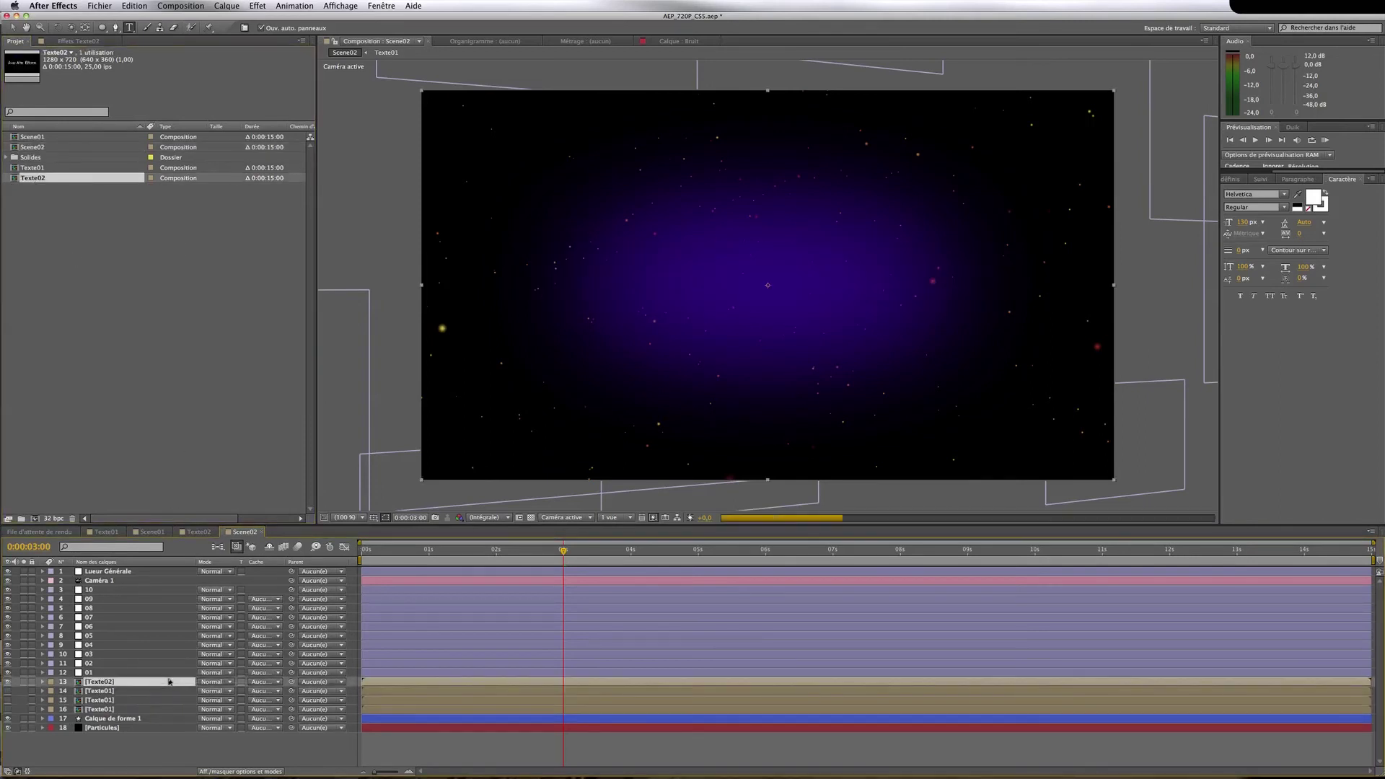
Try to copy the effects and transform keyframes from Texte01 onto Texte02 at time 0, and check the title around two seconds
left_click(42, 692)
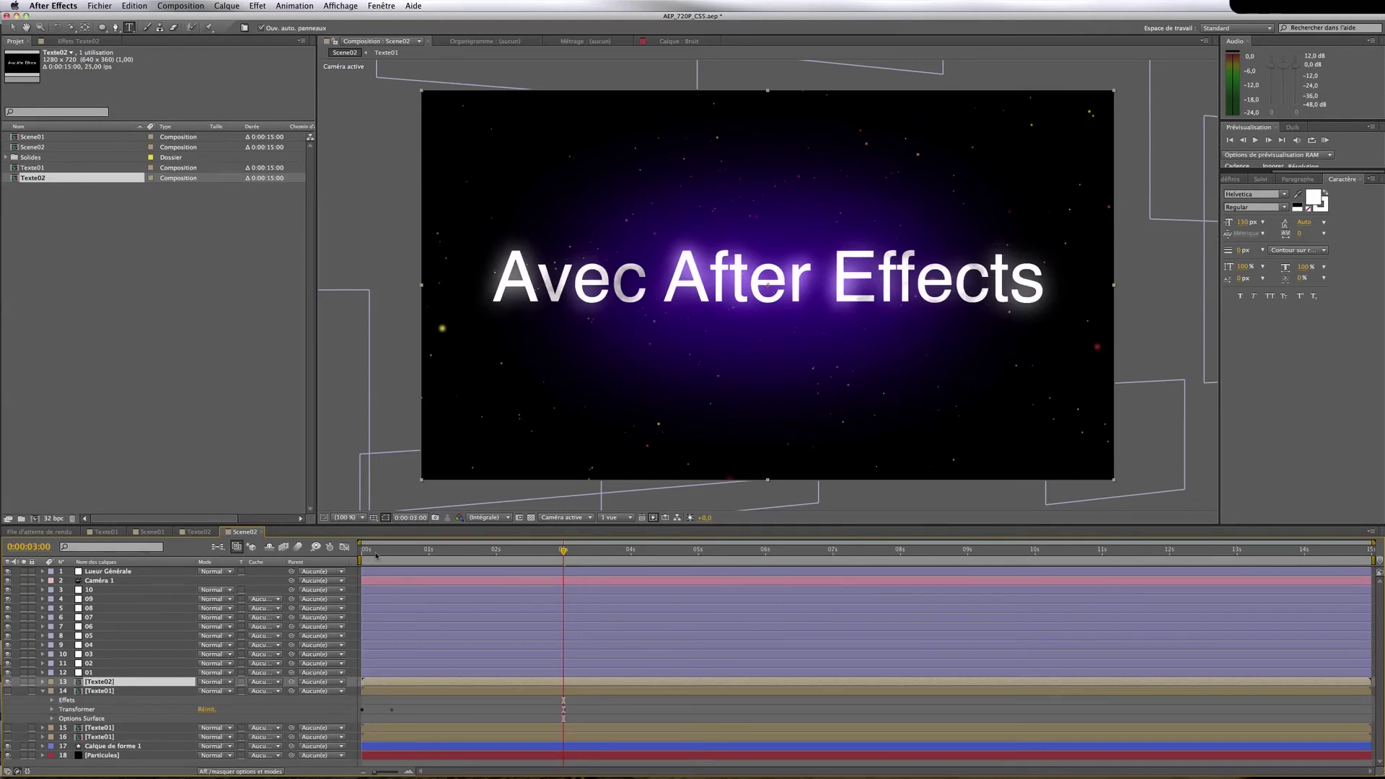
left_click_drag(376, 555, 358, 555)
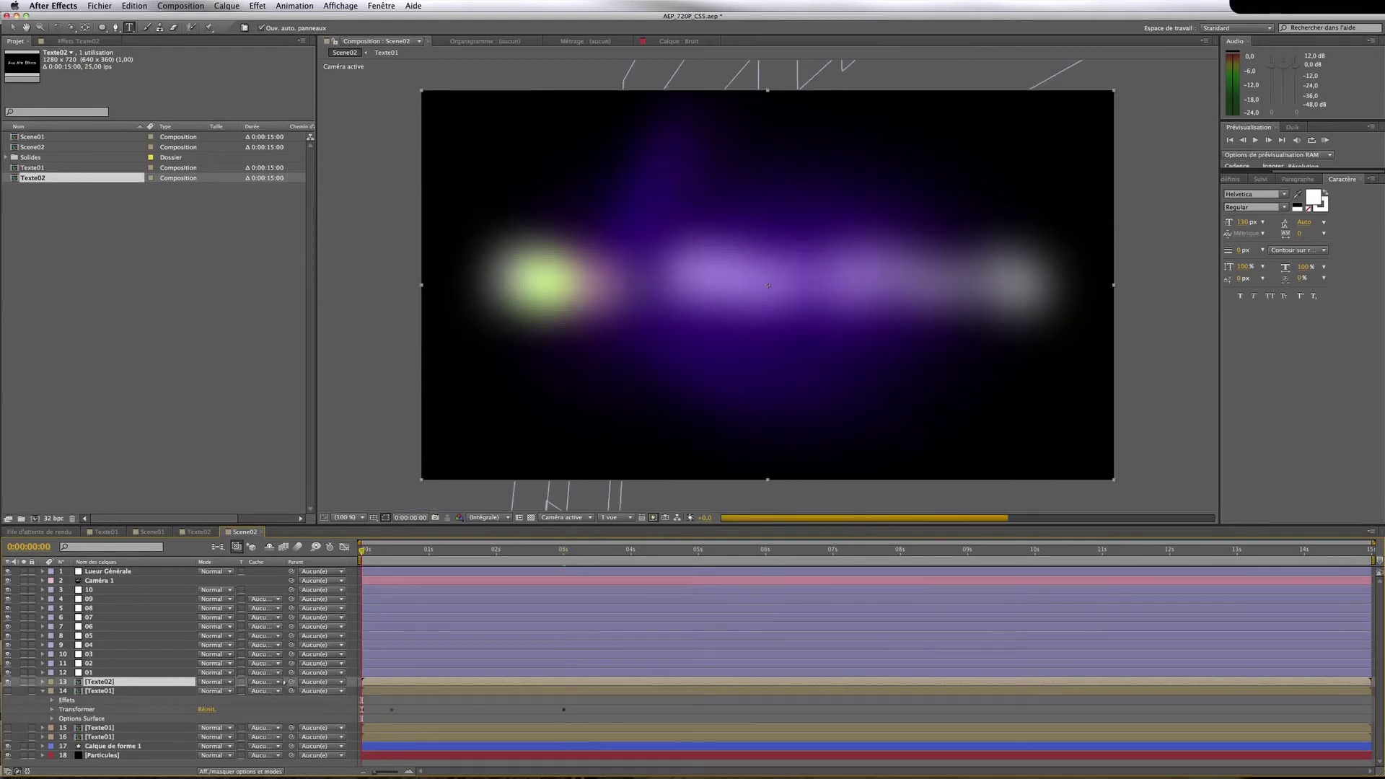
left_click(67, 701)
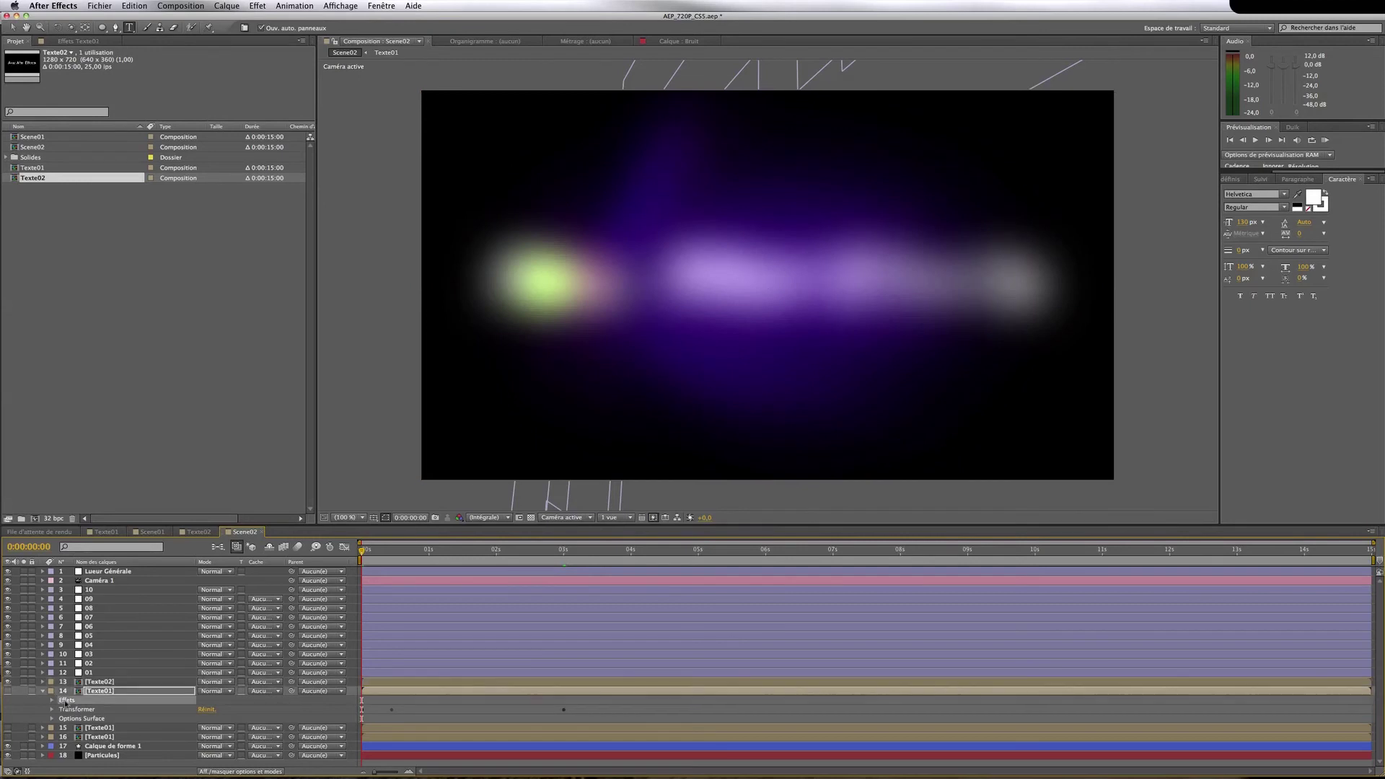
left_click(115, 682)
key("Return")
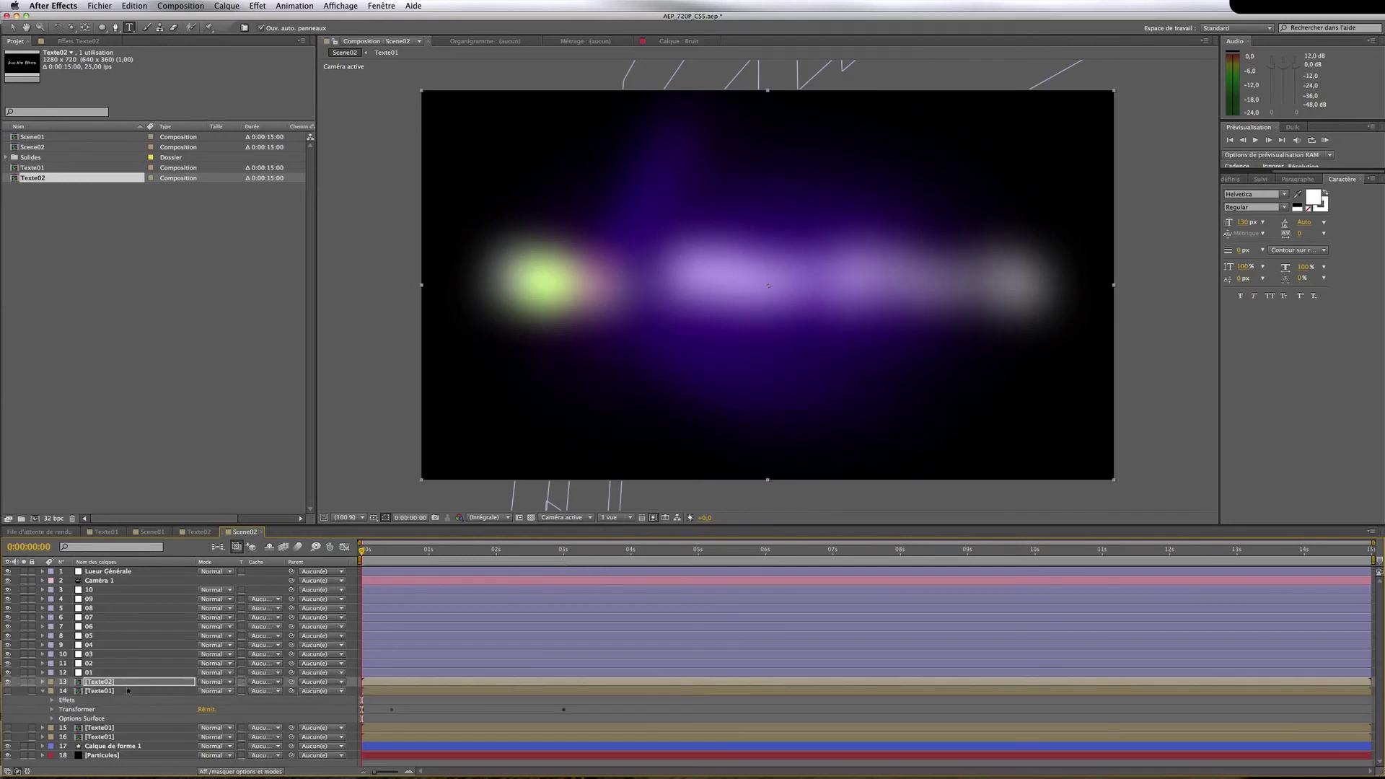
left_click(77, 710)
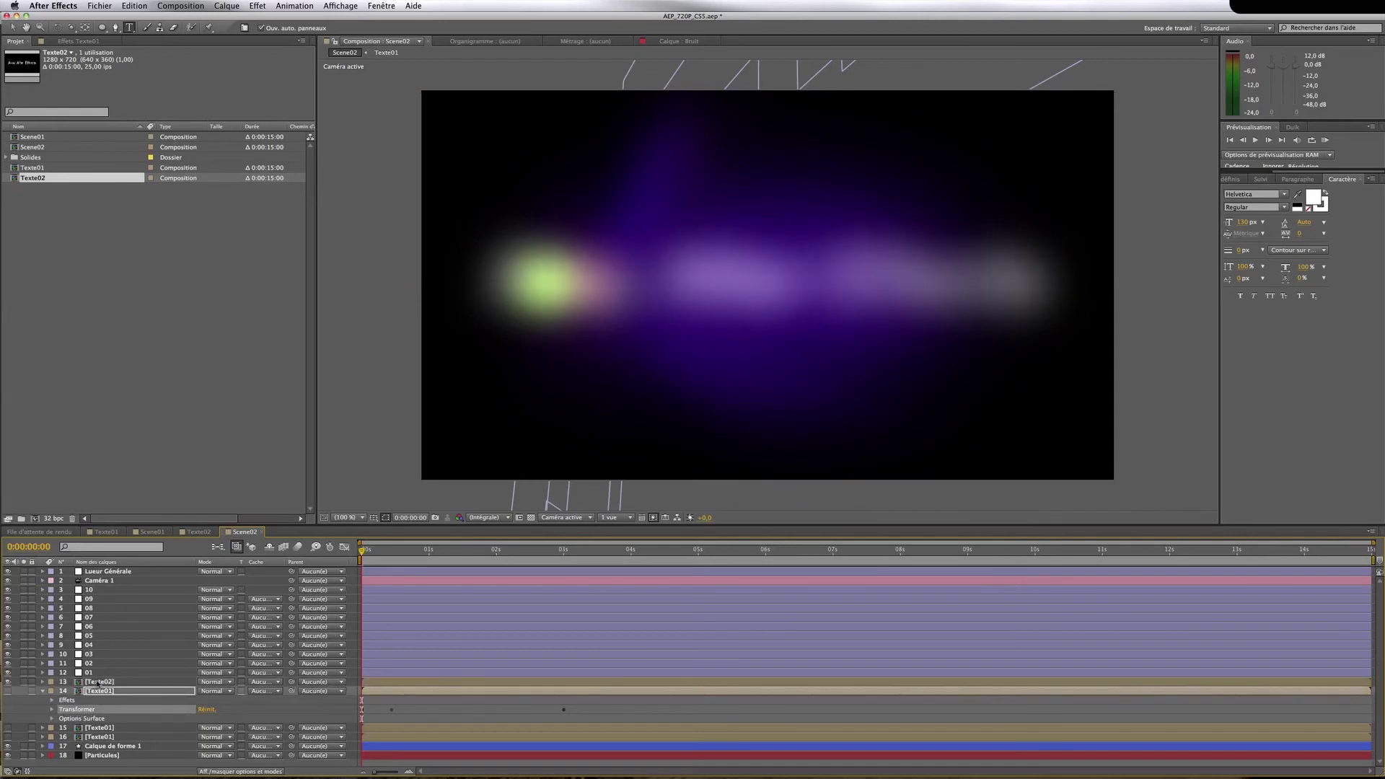
left_click(98, 683)
key("Return")
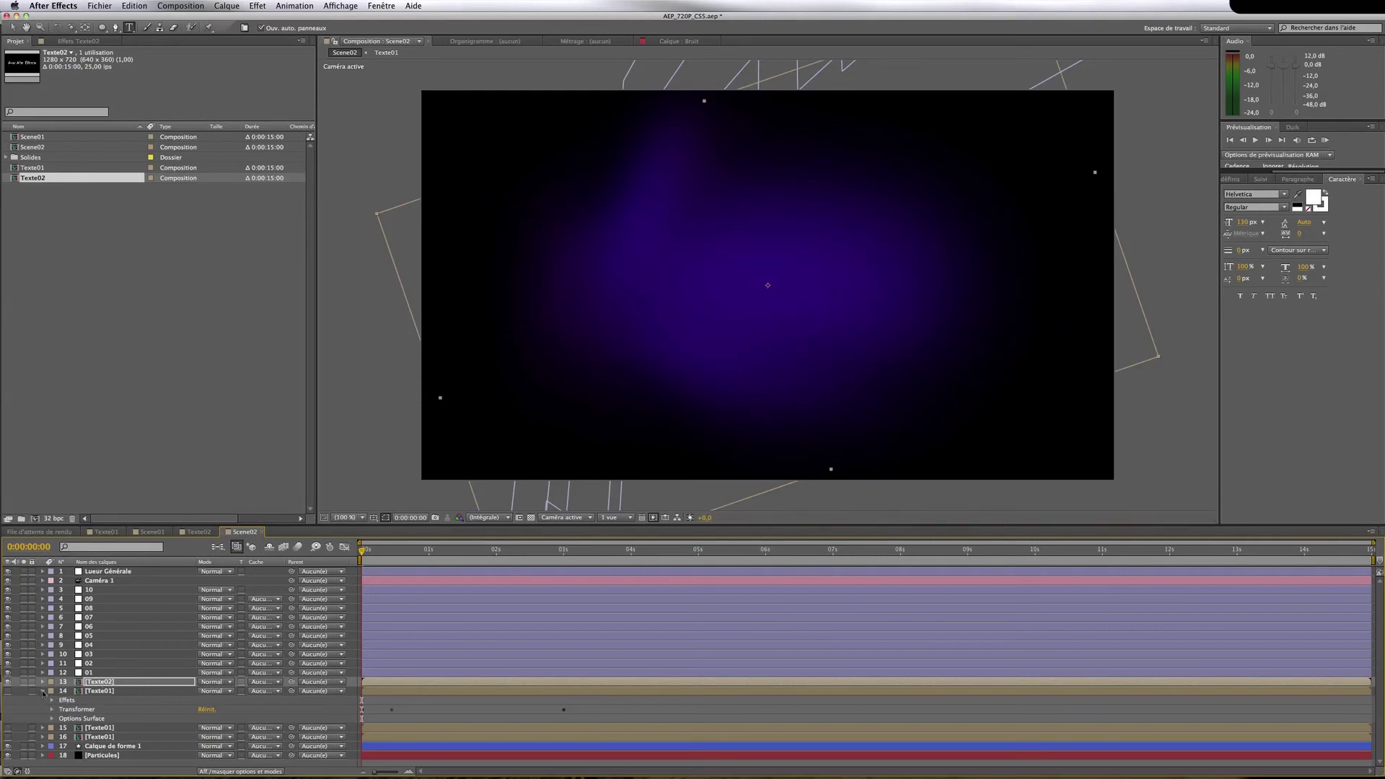
left_click(466, 553)
left_click(508, 556)
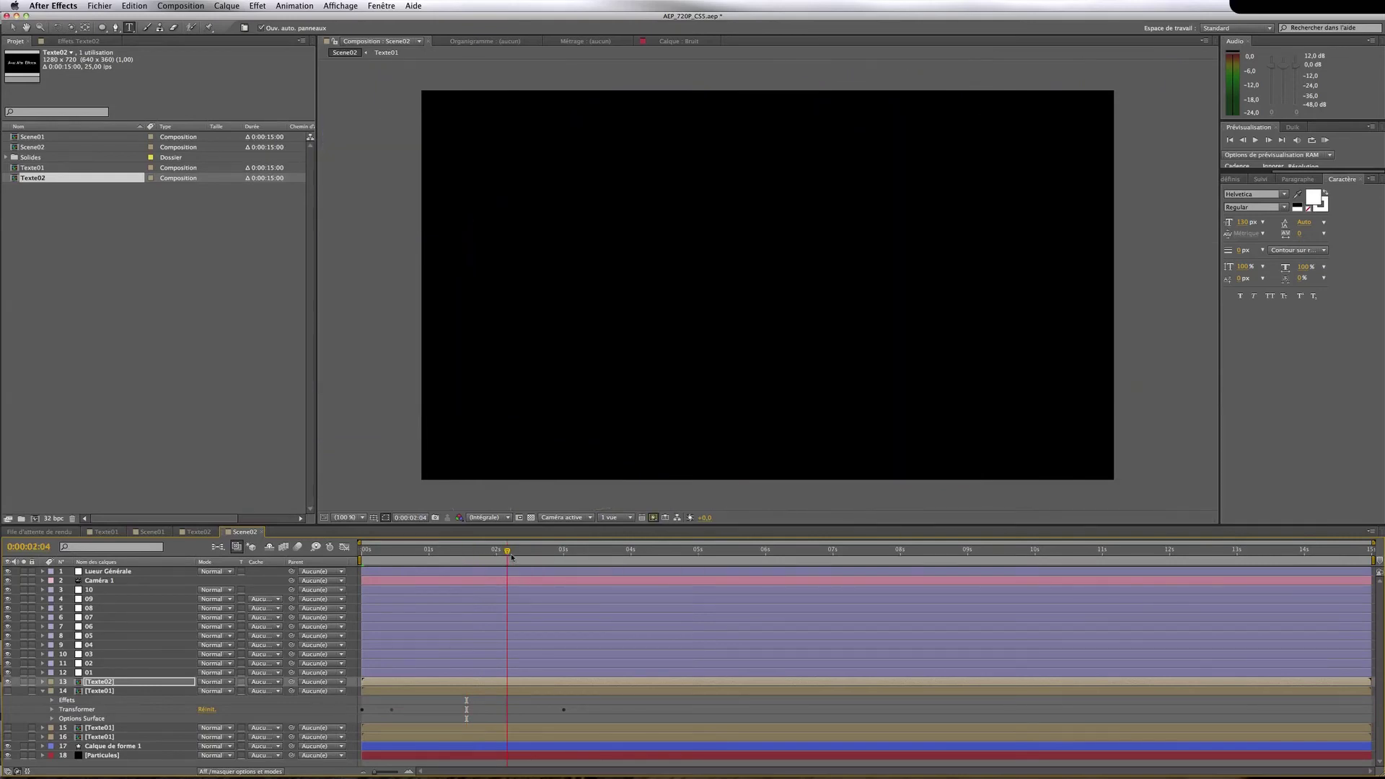
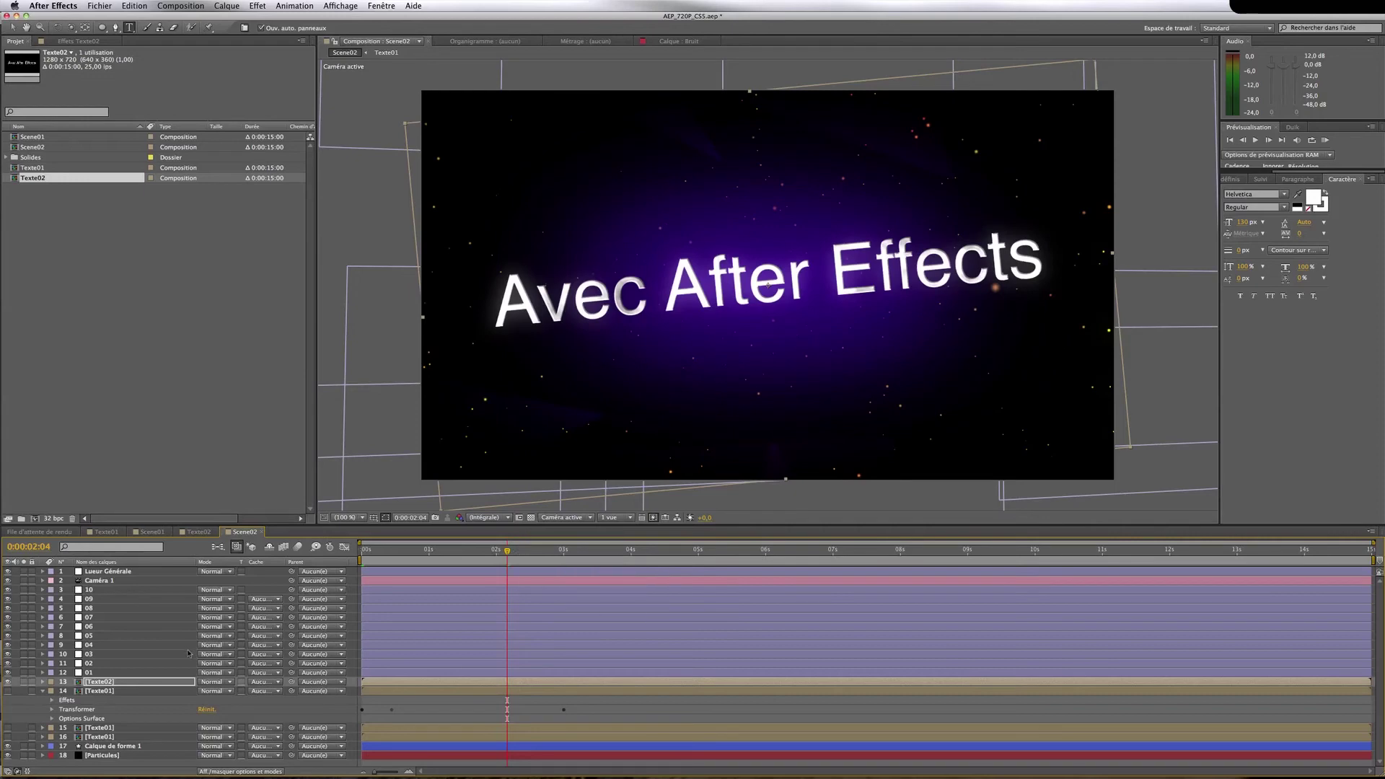
Duplicate the Texte02 layer and reveal the copy's Position, and undo these changes
left_click(148, 682)
key("ctrl+d")
left_click(140, 691)
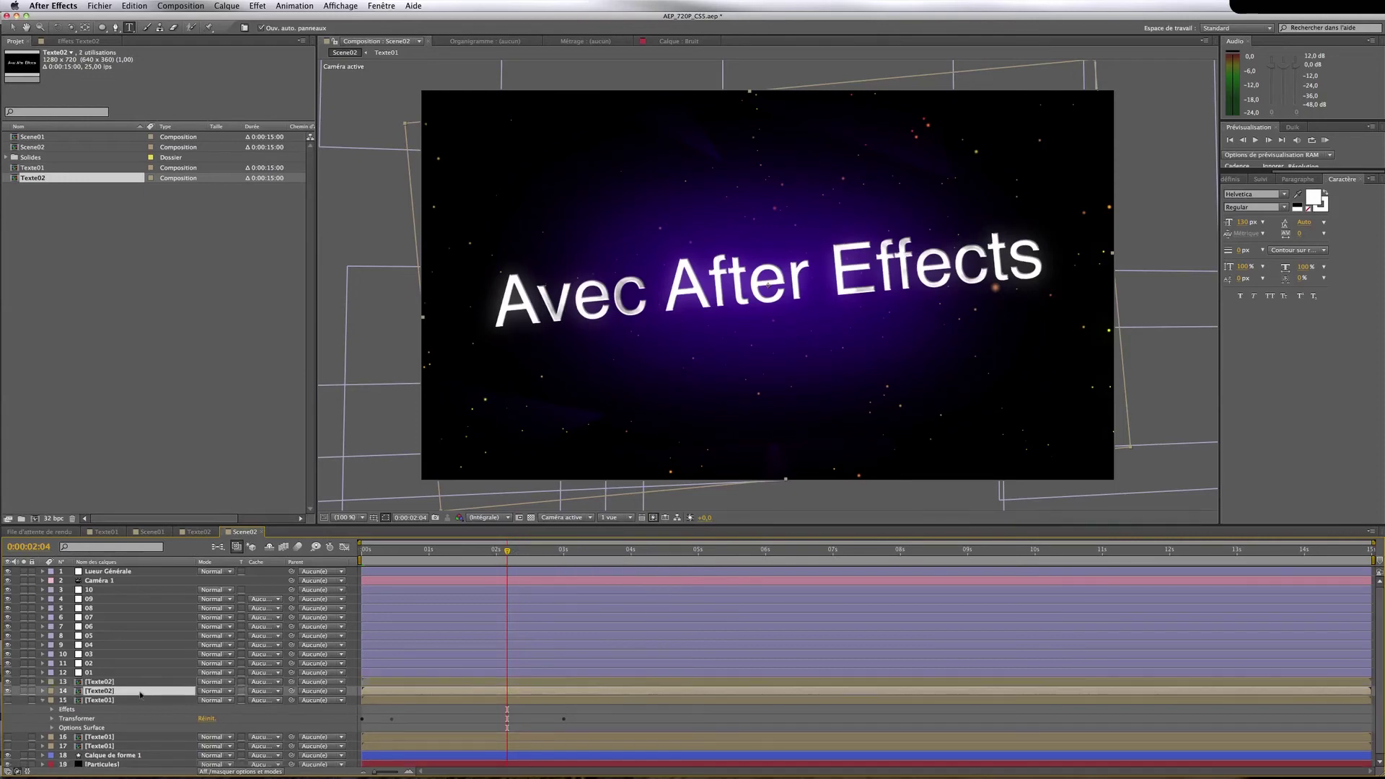
key("p")
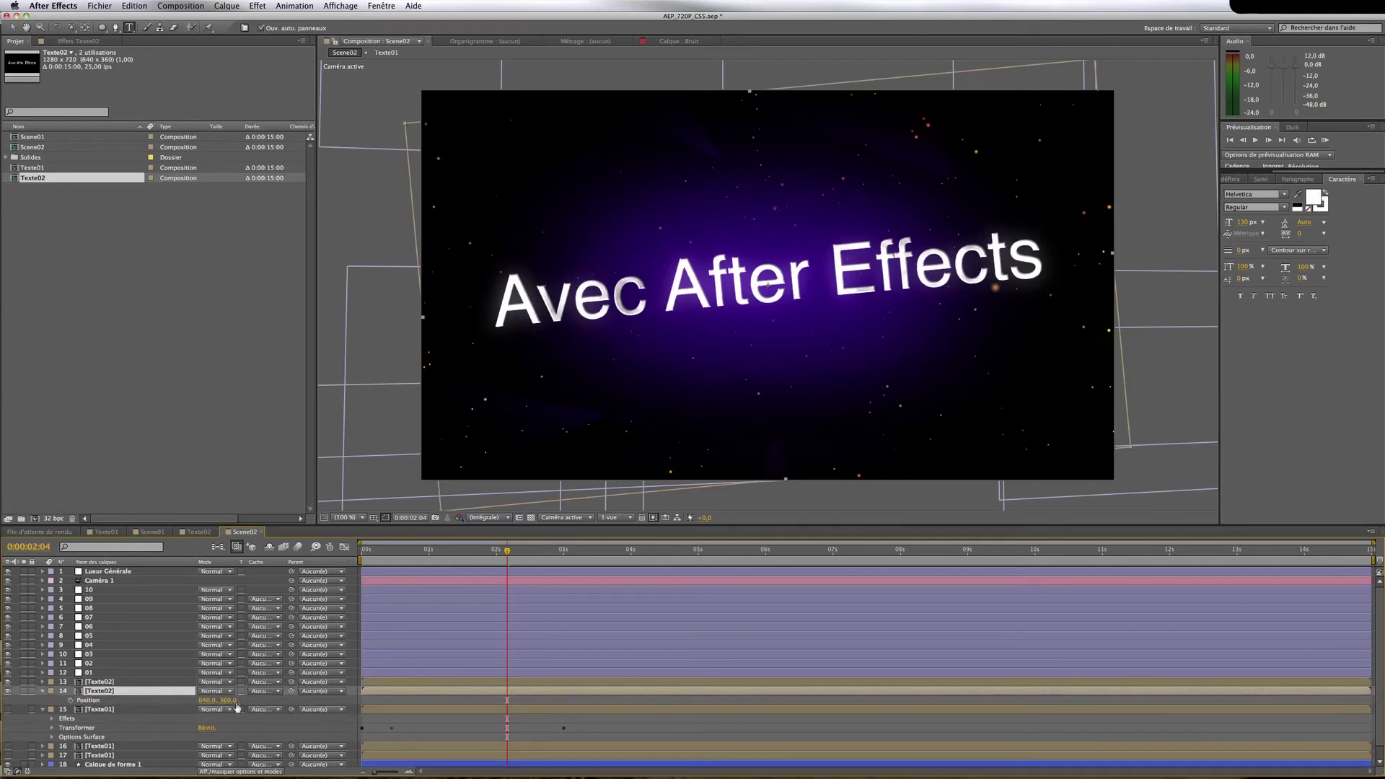
key("Delete")
Show the layer switches in Scene02 and turn Texte02 into a 3D layer
left_click(256, 771)
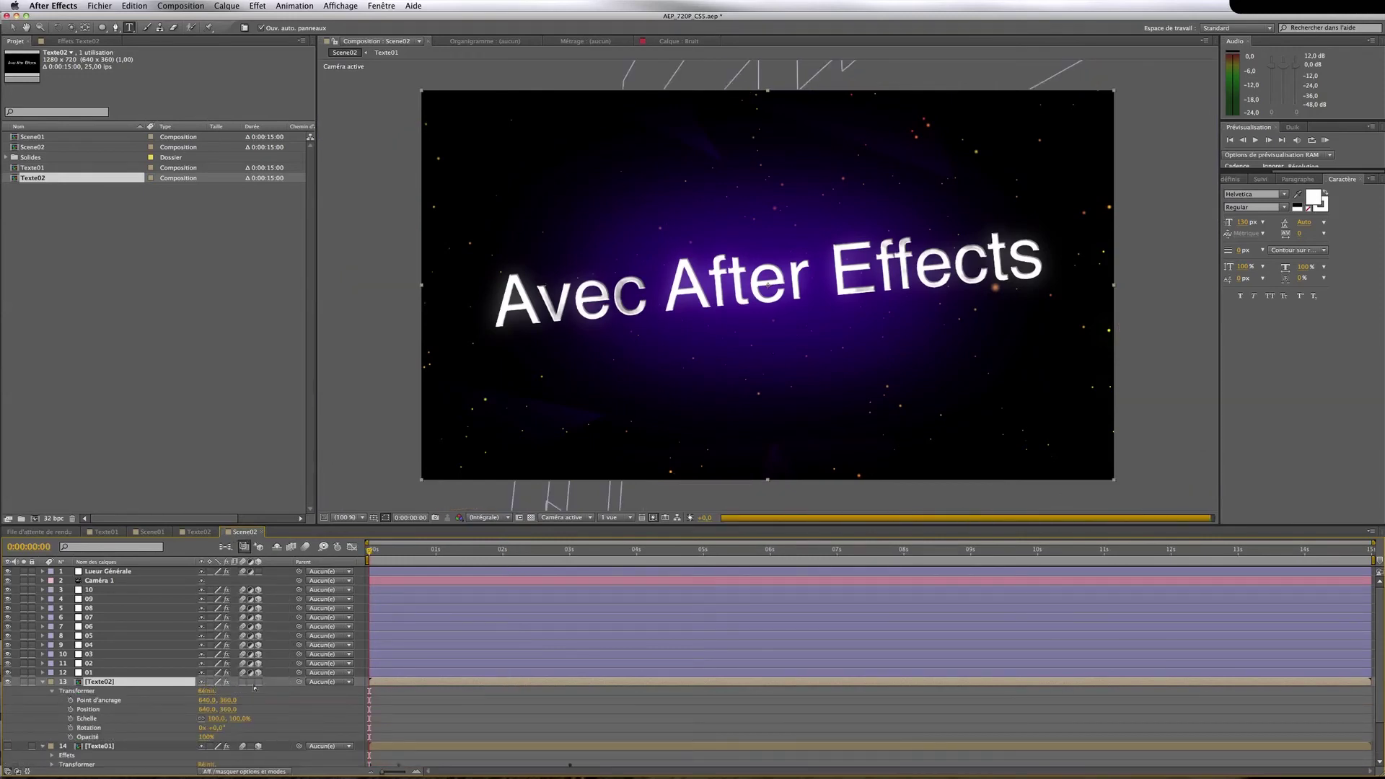
left_click(258, 682)
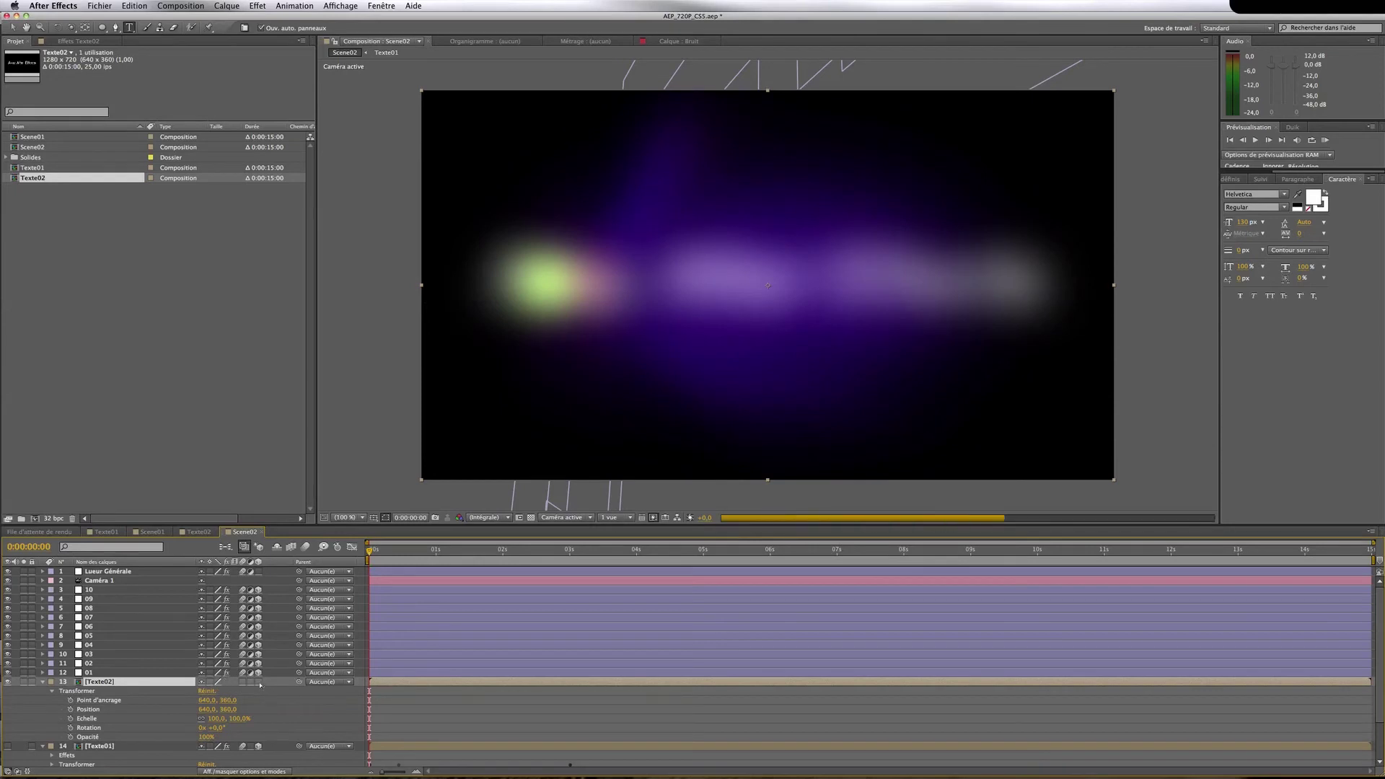
left_click(259, 682)
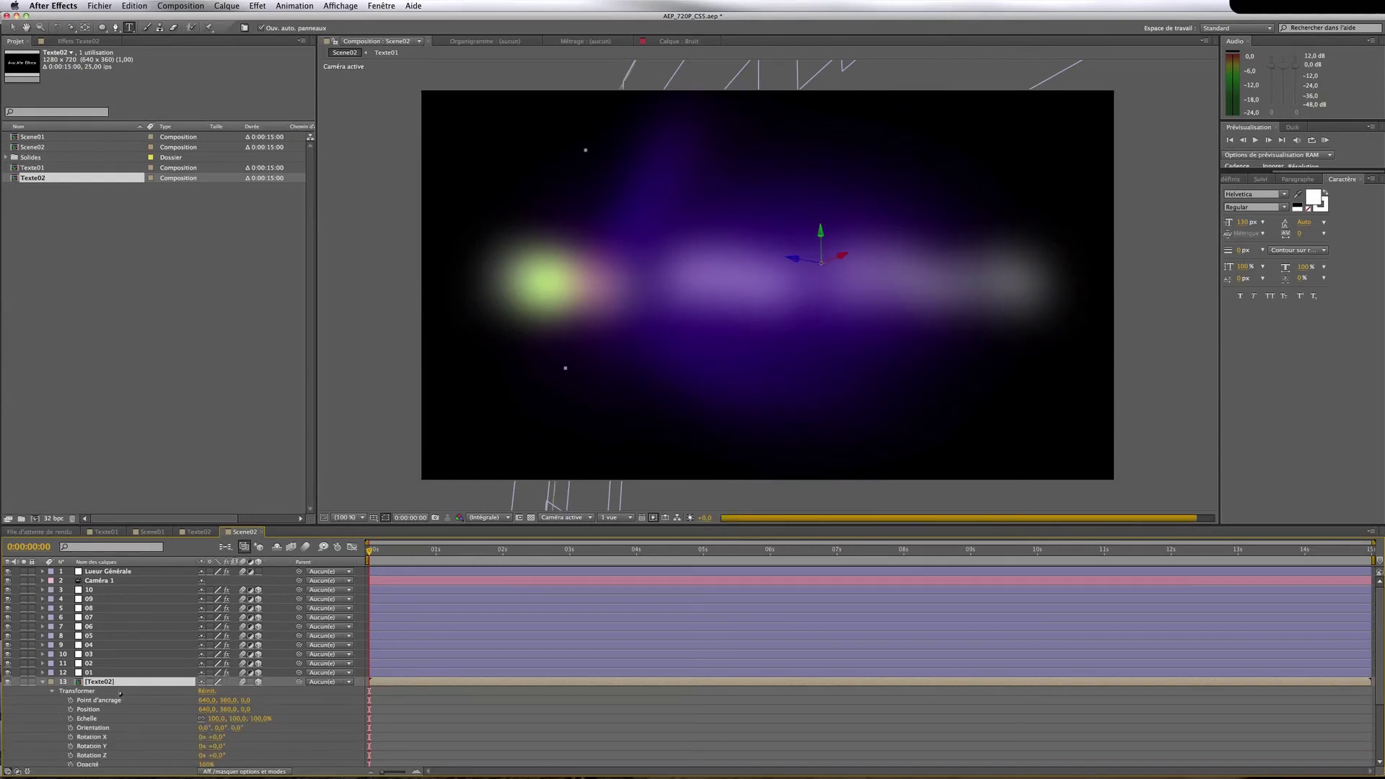
Copy the Texte01 layer's effects and transform keyframes onto Texte02 at time 0, and check the result at 0:00:02:04
scroll(119, 693, "down", 3)
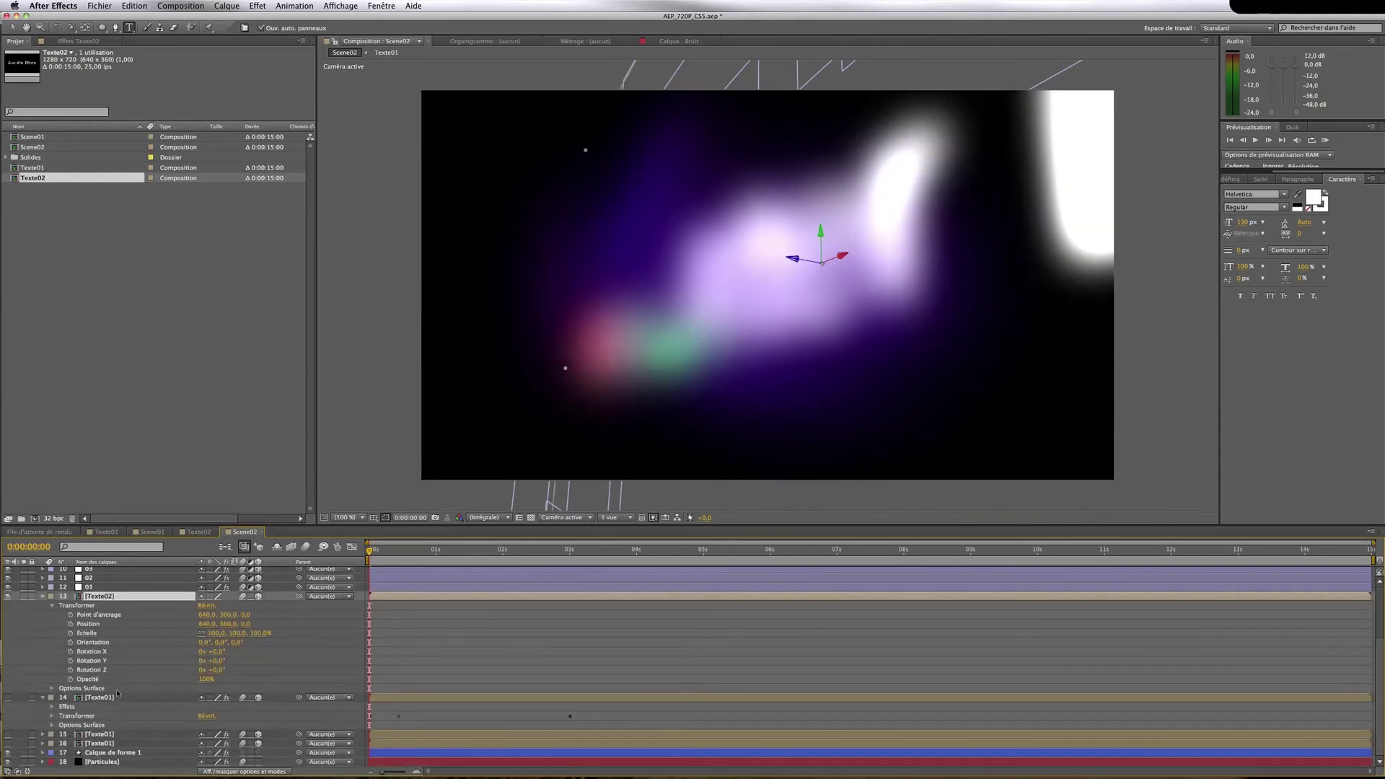
left_click(73, 708)
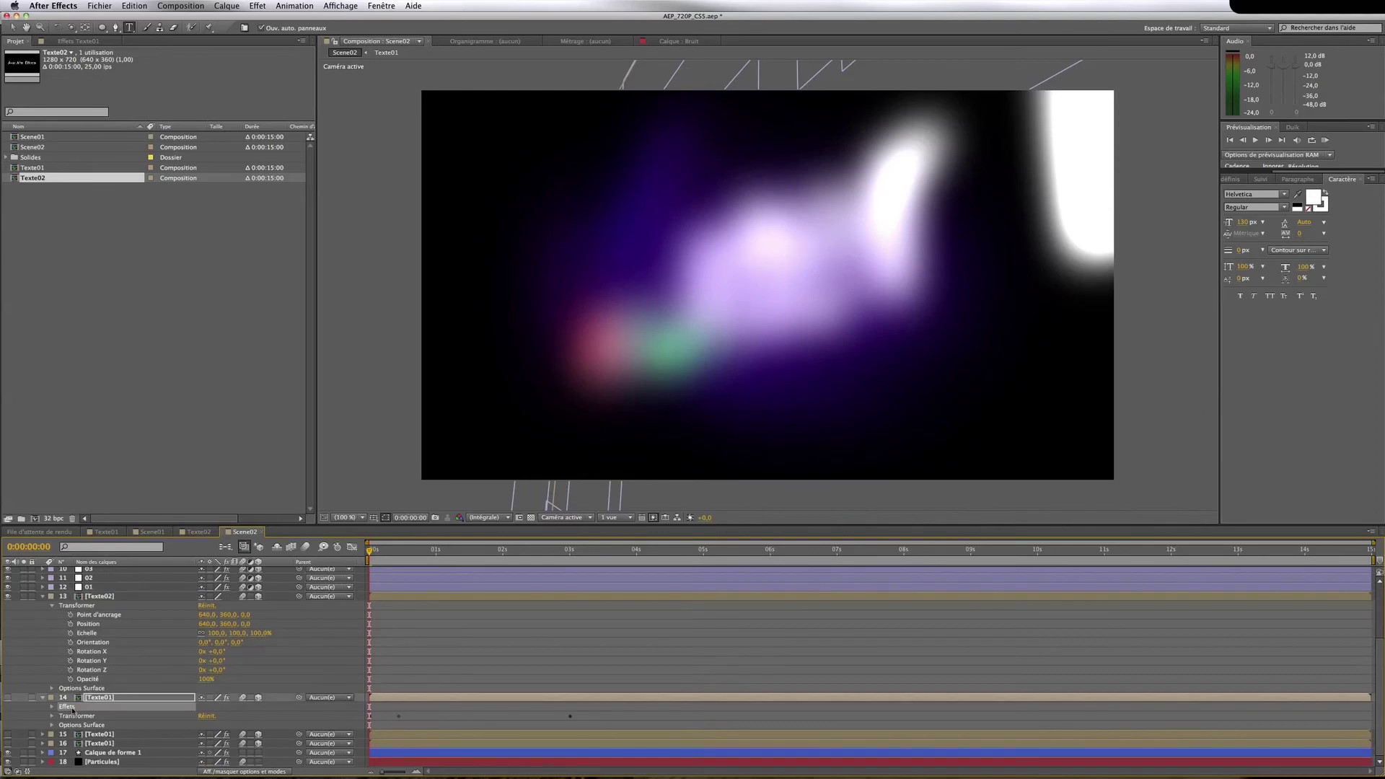
left_click(112, 597)
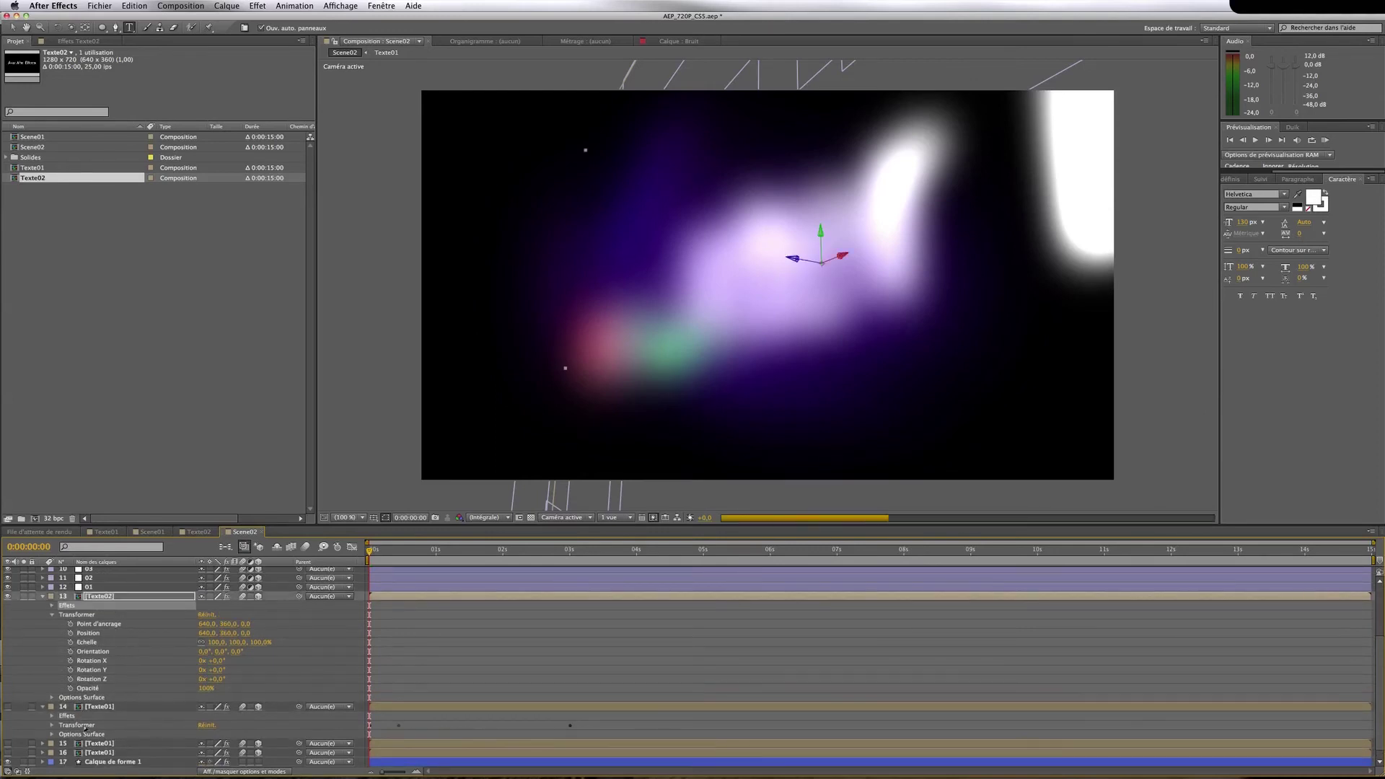
left_click(83, 726)
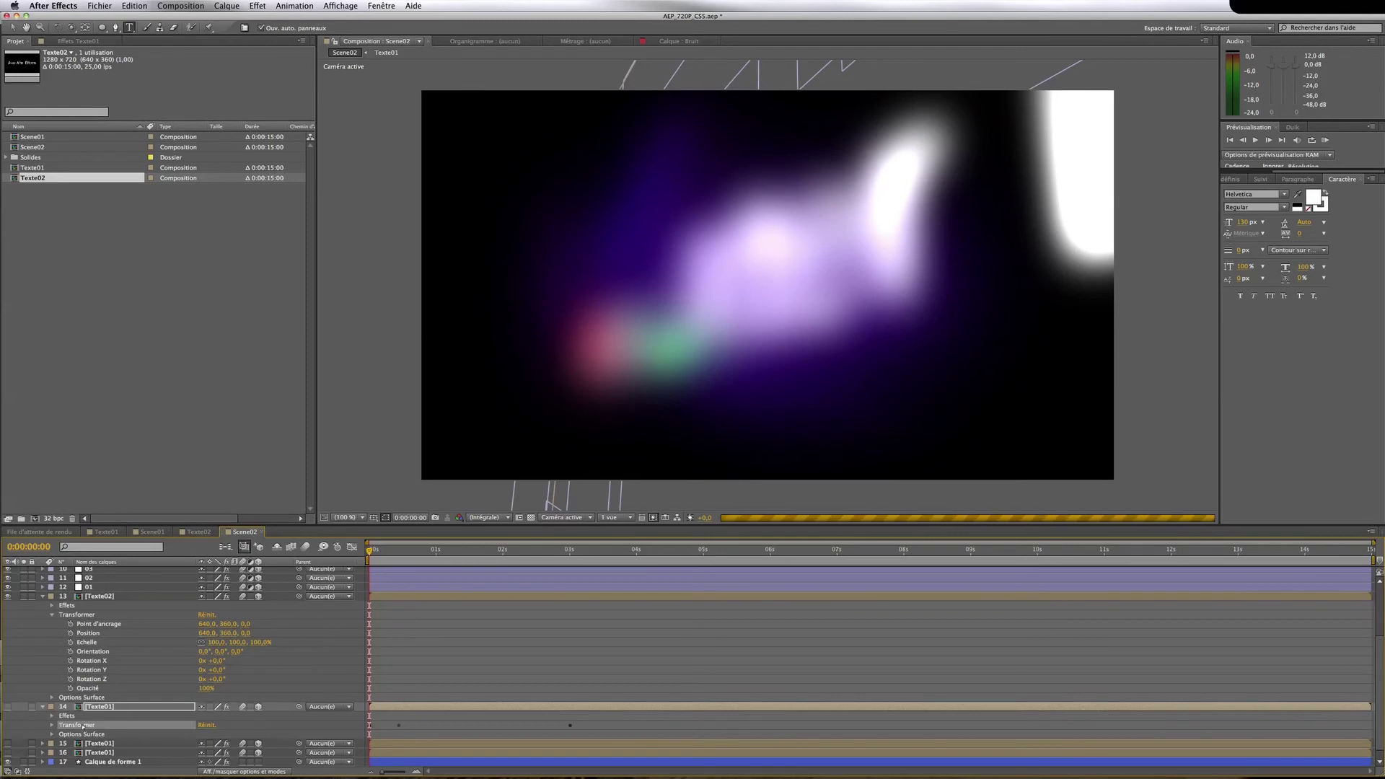
left_click(120, 597)
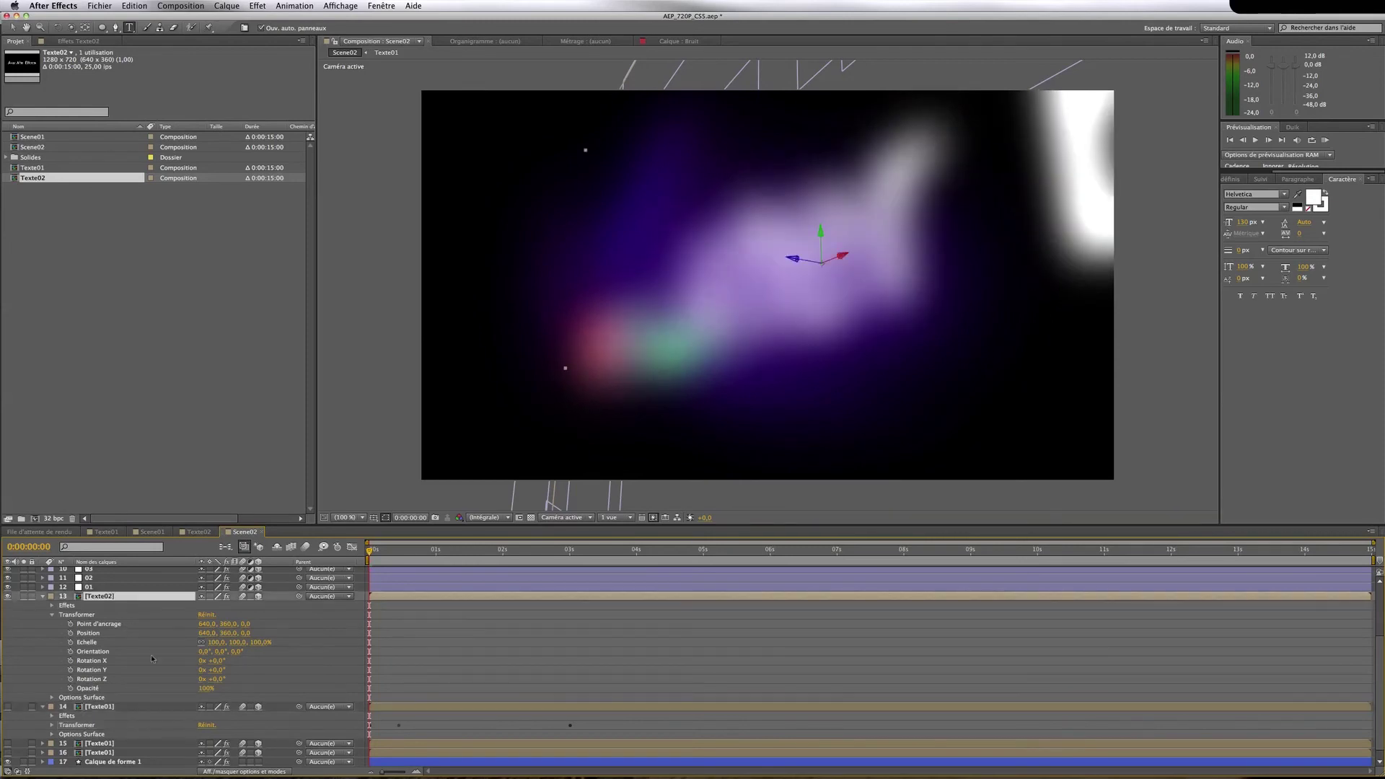
key("cmd+v")
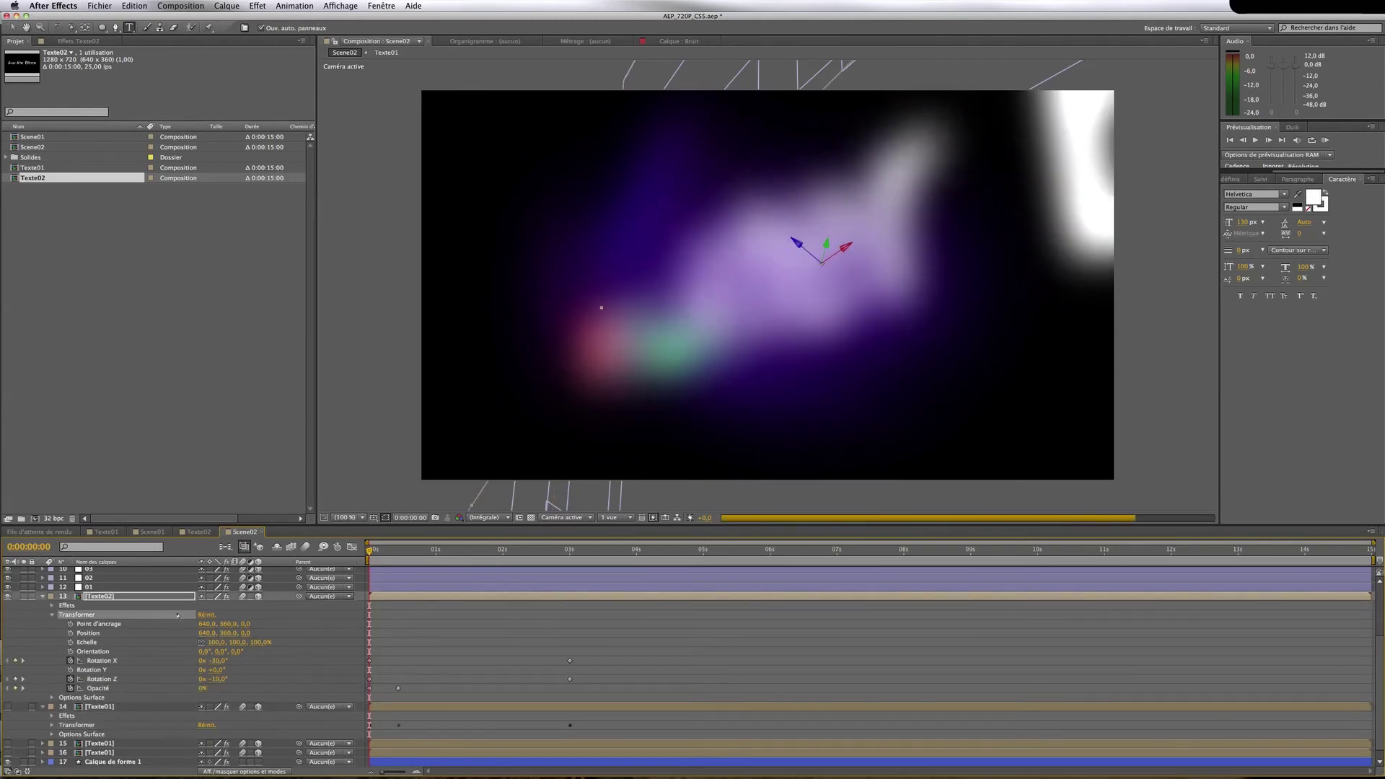
left_click(513, 551)
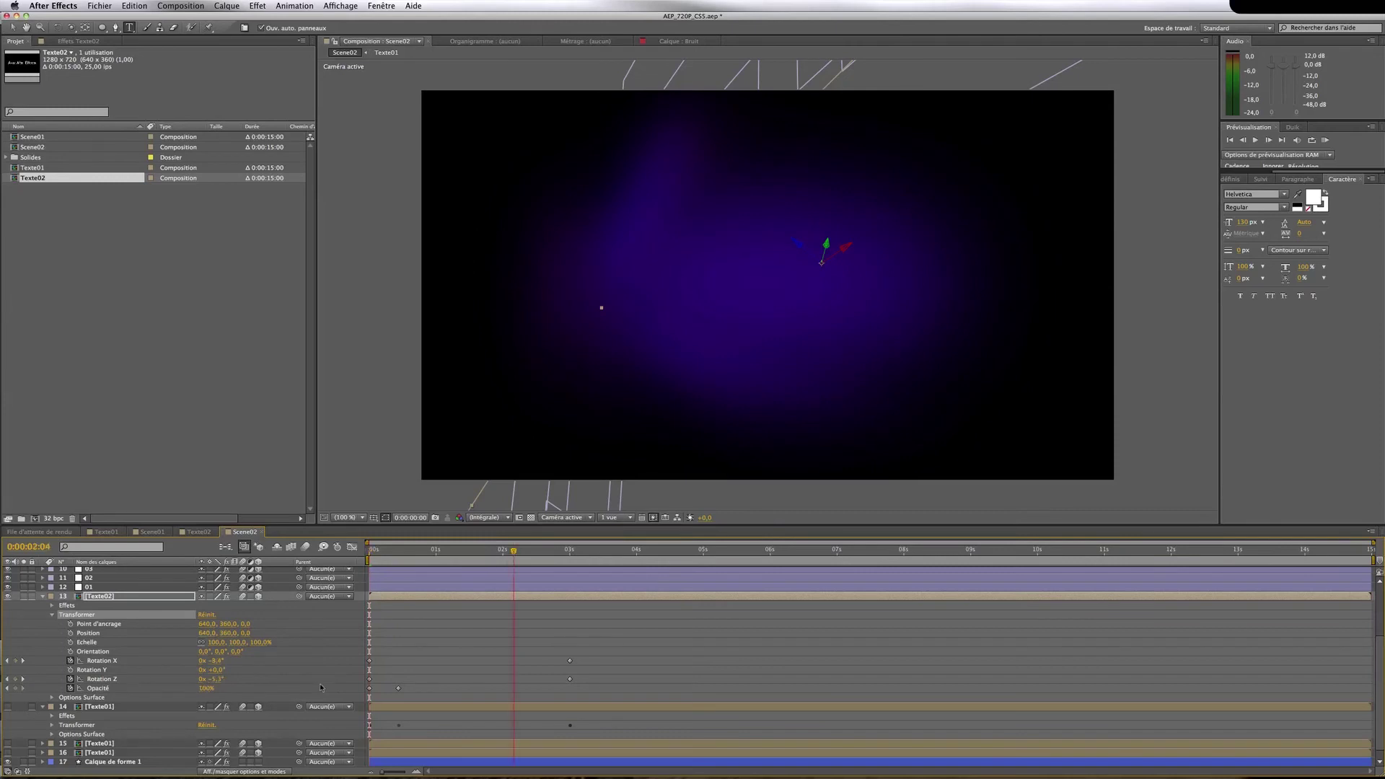
Duplicate the Texte02 layer and set the lower copy's Z position to 3
left_click(97, 599)
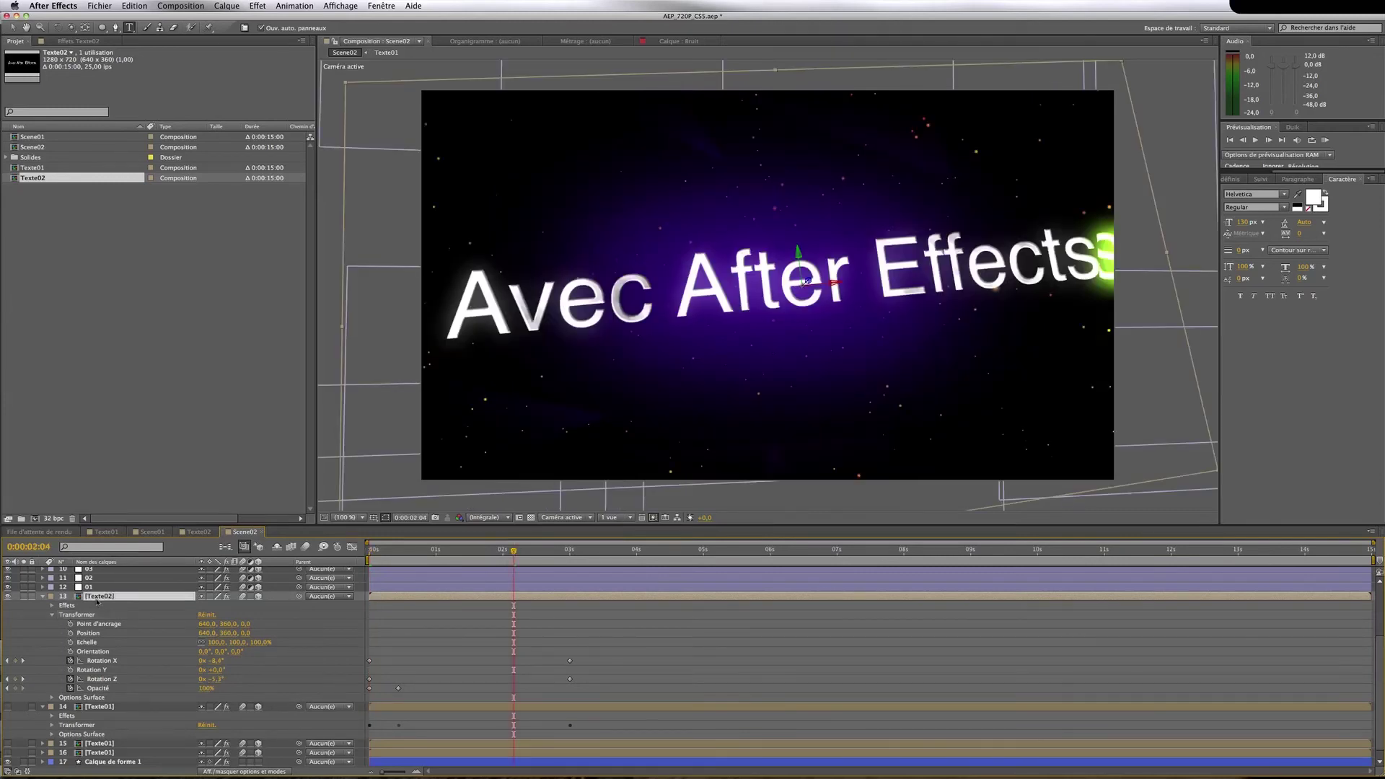
key("super+d")
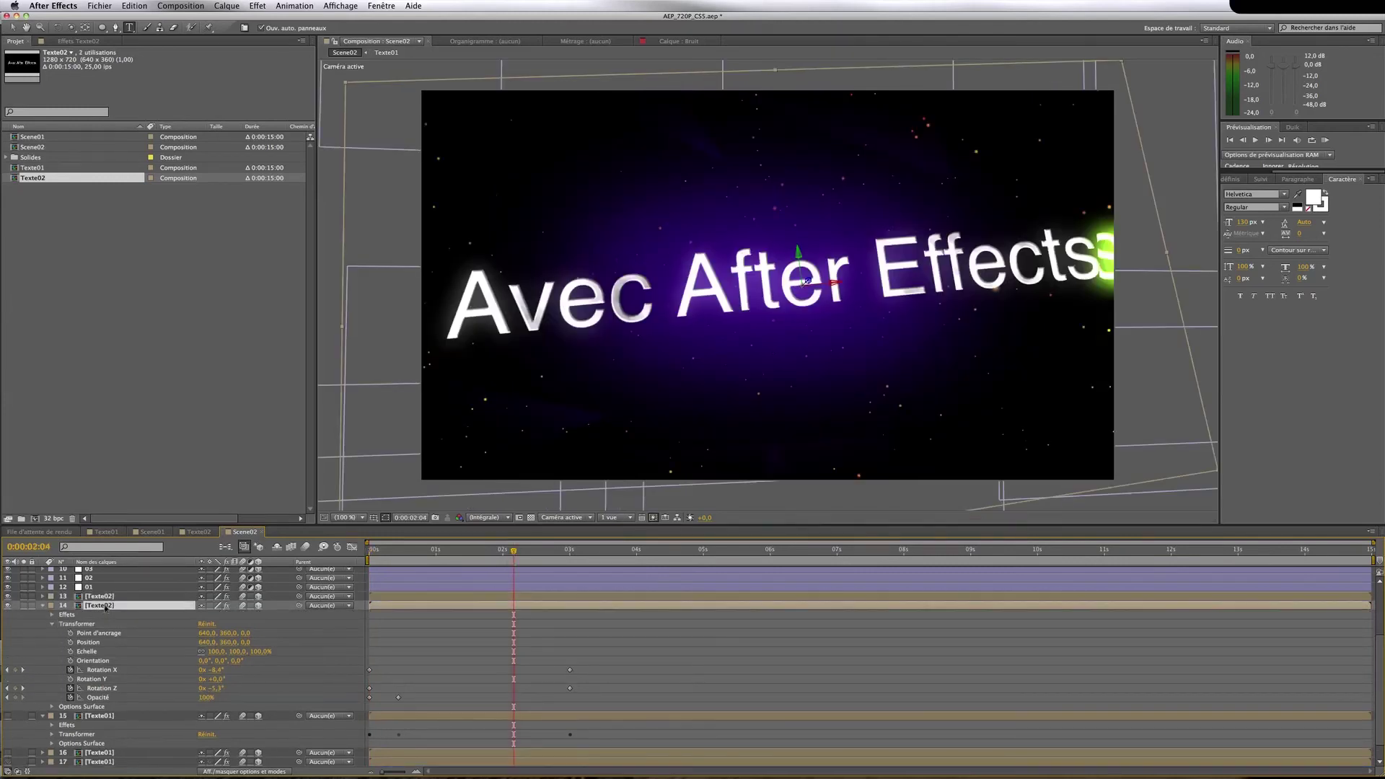
left_click(246, 642)
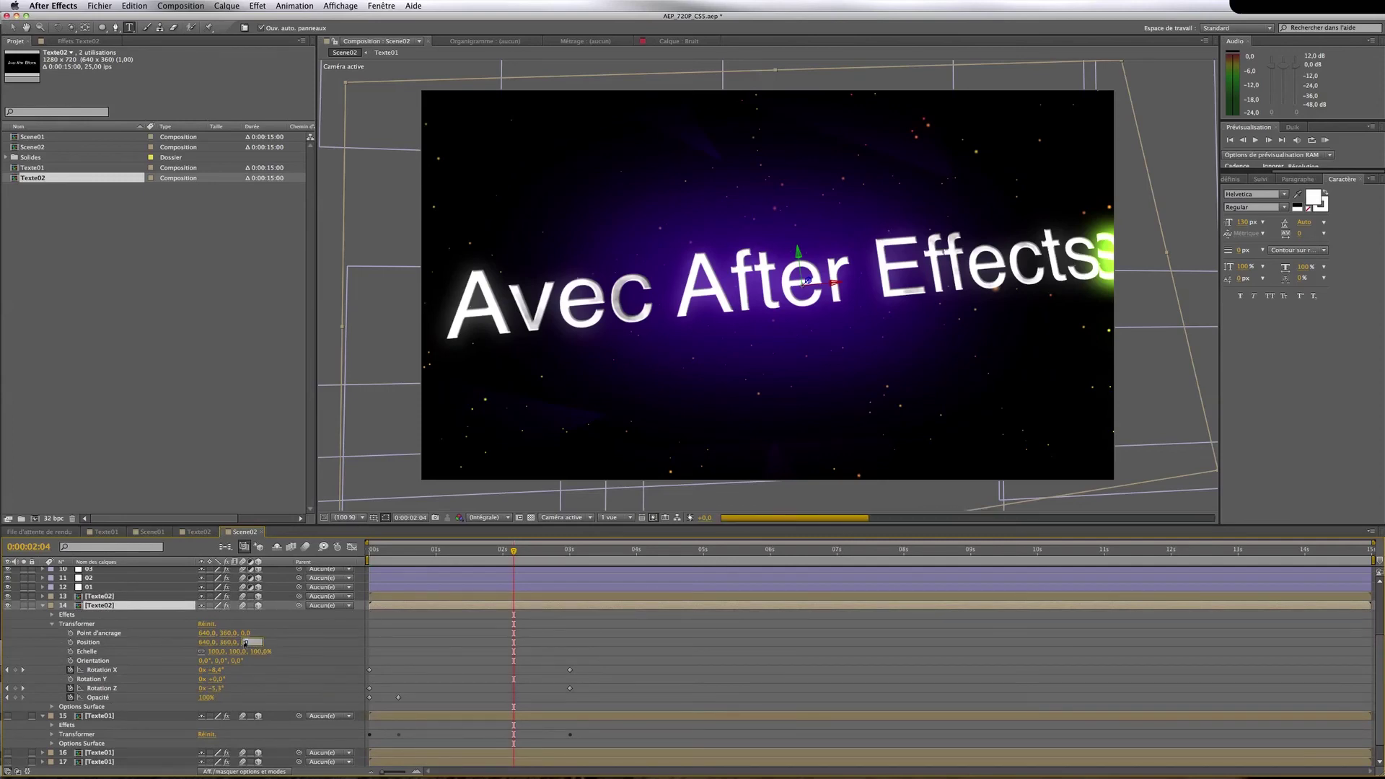
left_click(285, 644)
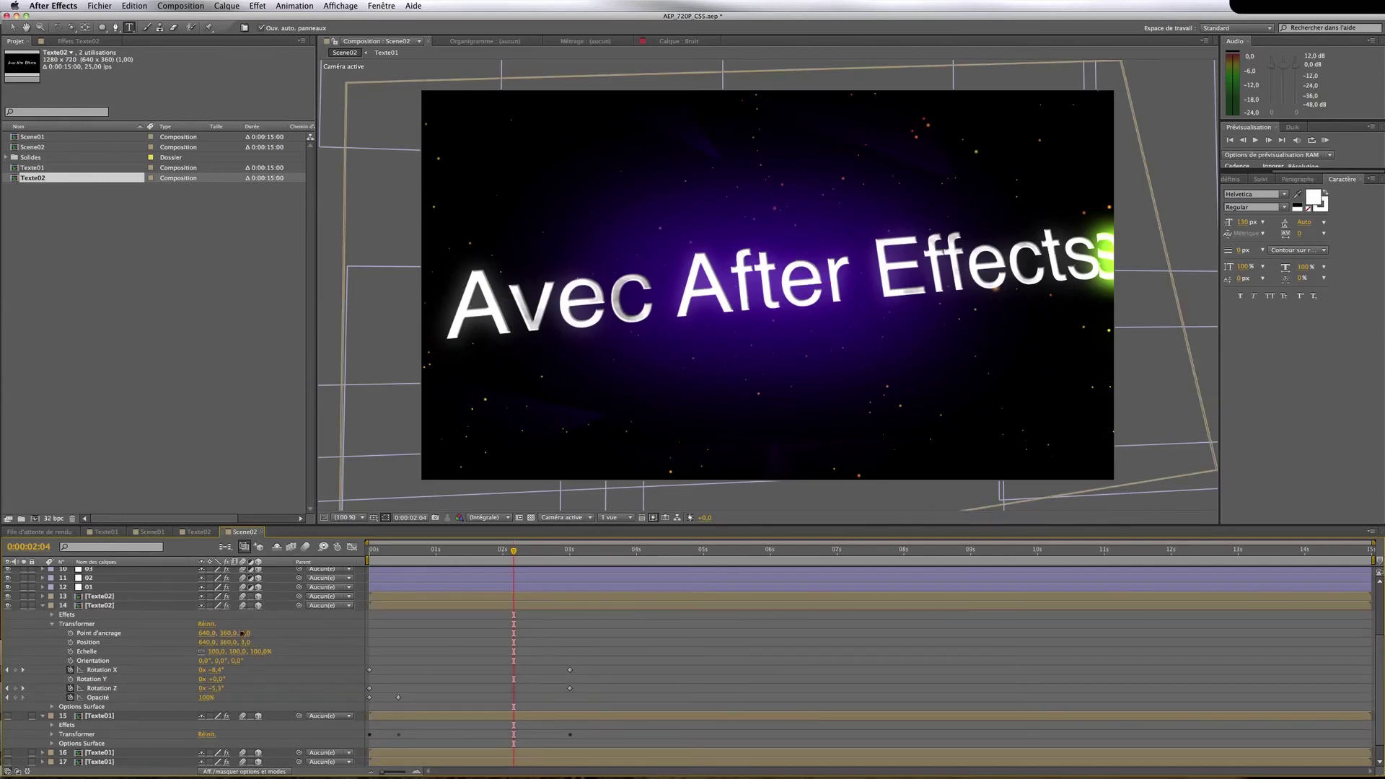
Duplicate the offset Texte02 copy again and set the new lowest copy's Z position to 6
left_click(142, 608)
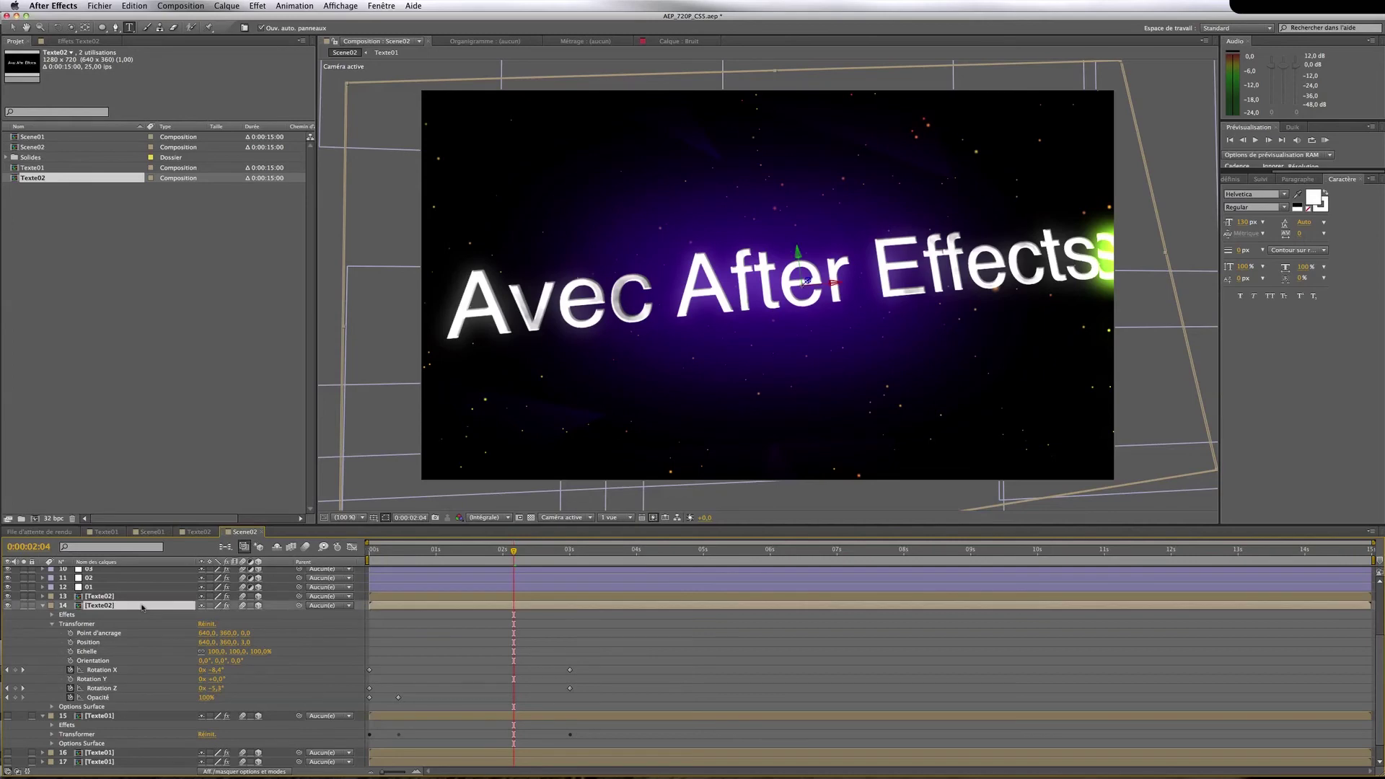
key("super+d")
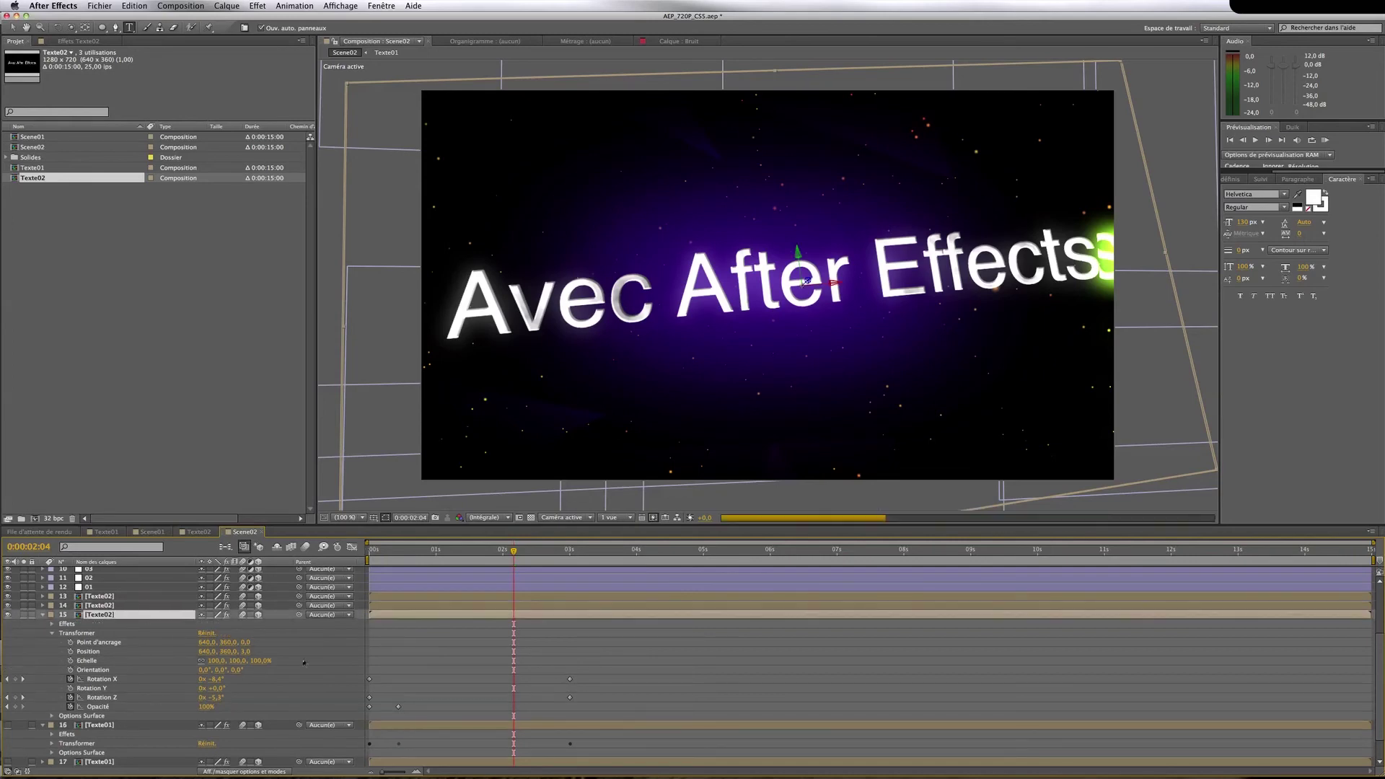
left_click(245, 652)
type("6")
key("Return")
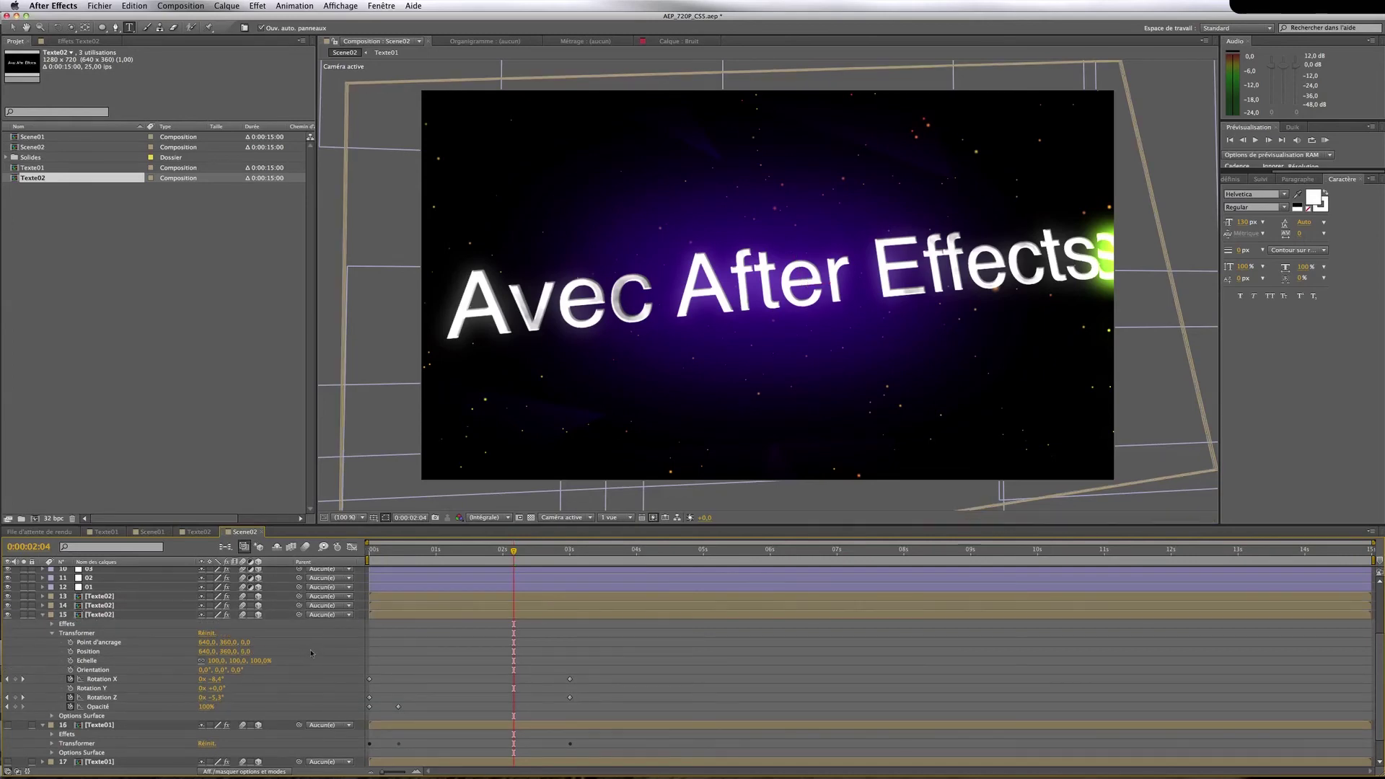
Delete the leftover Texte01 layers from Scene02 and collapse the lowest Texte02 layer's properties
left_click(43, 725)
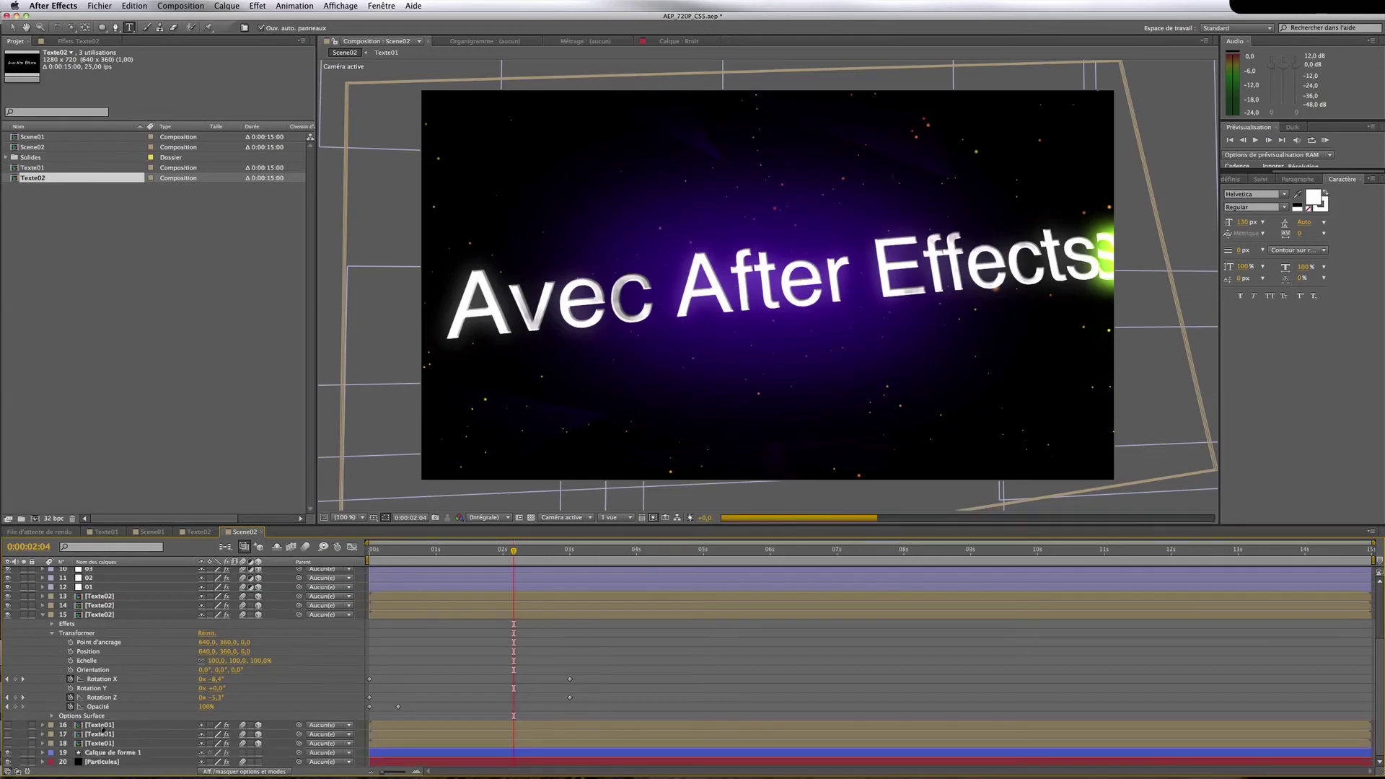
left_click(105, 734)
key("Delete")
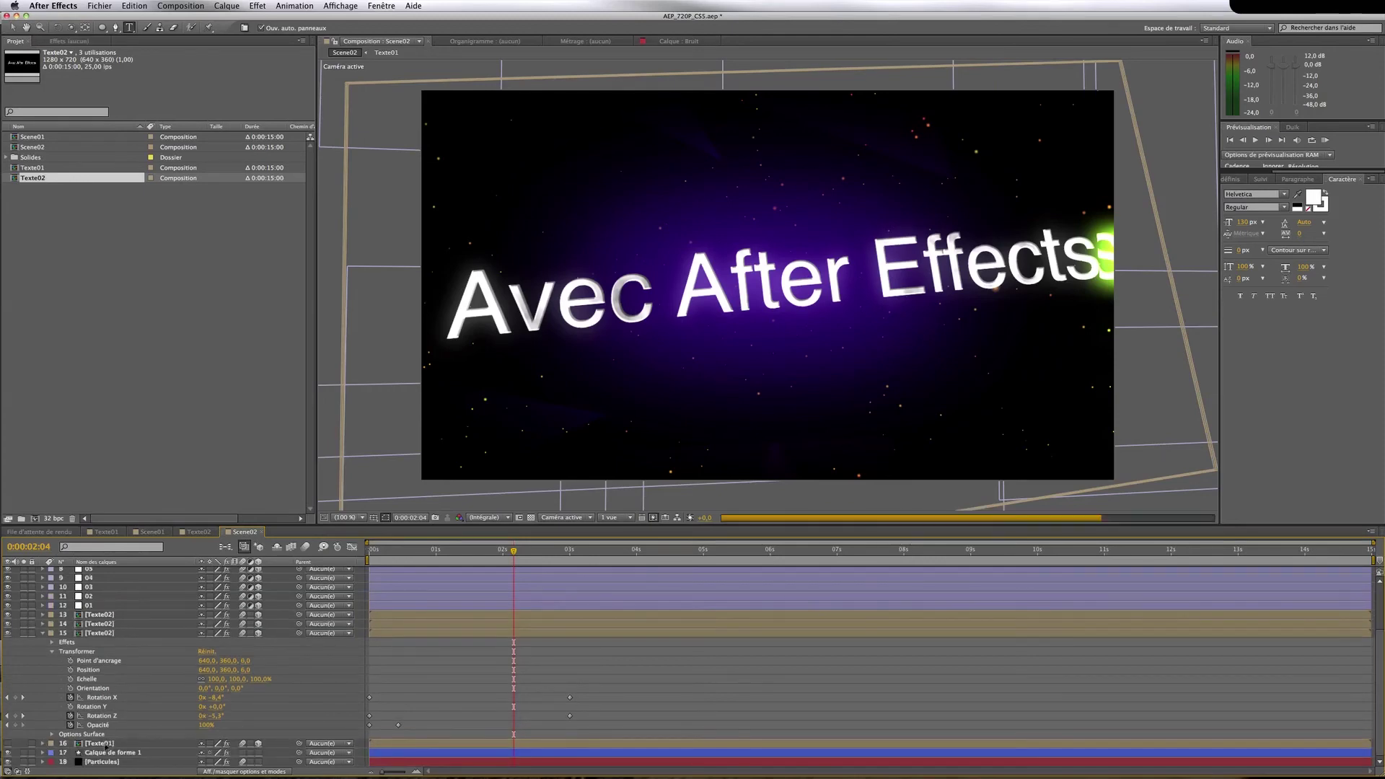
left_click(105, 743)
key("Delete")
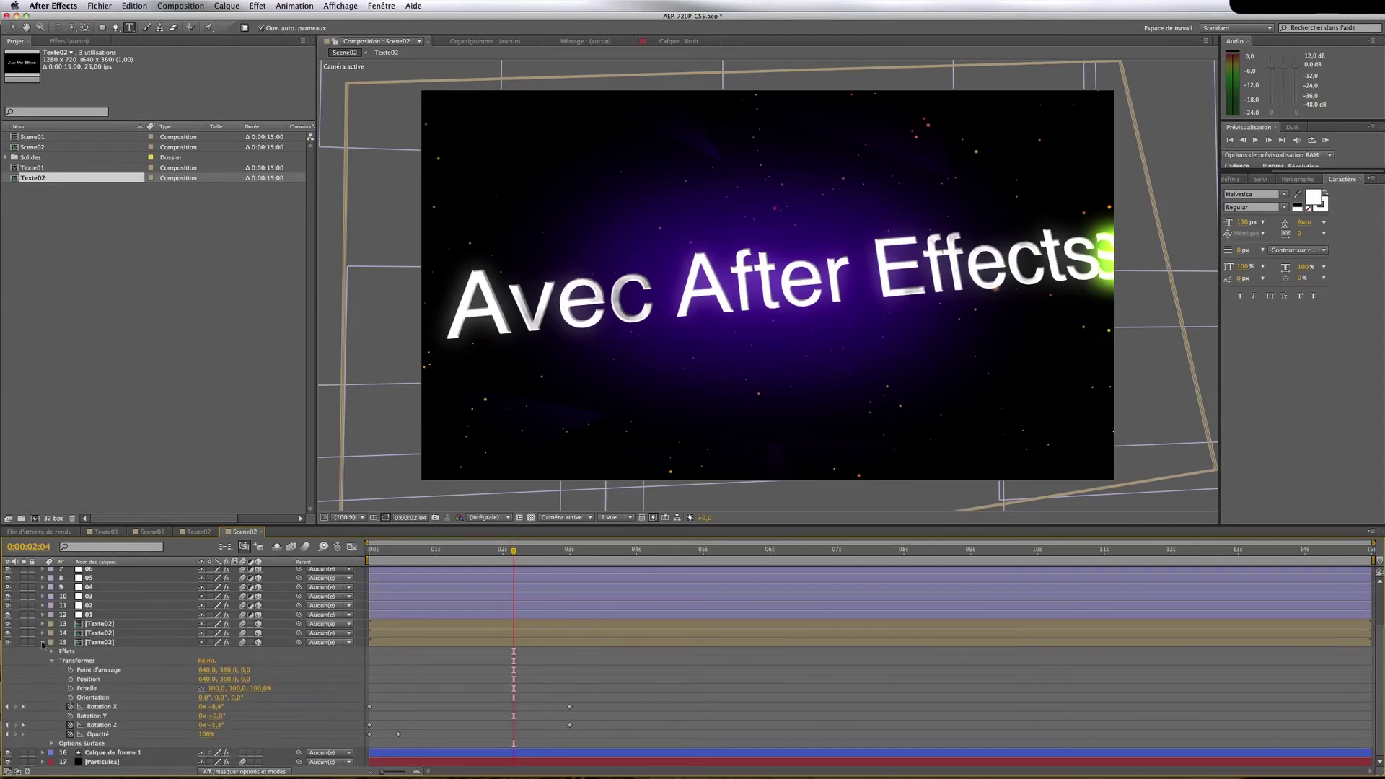
left_click(42, 643)
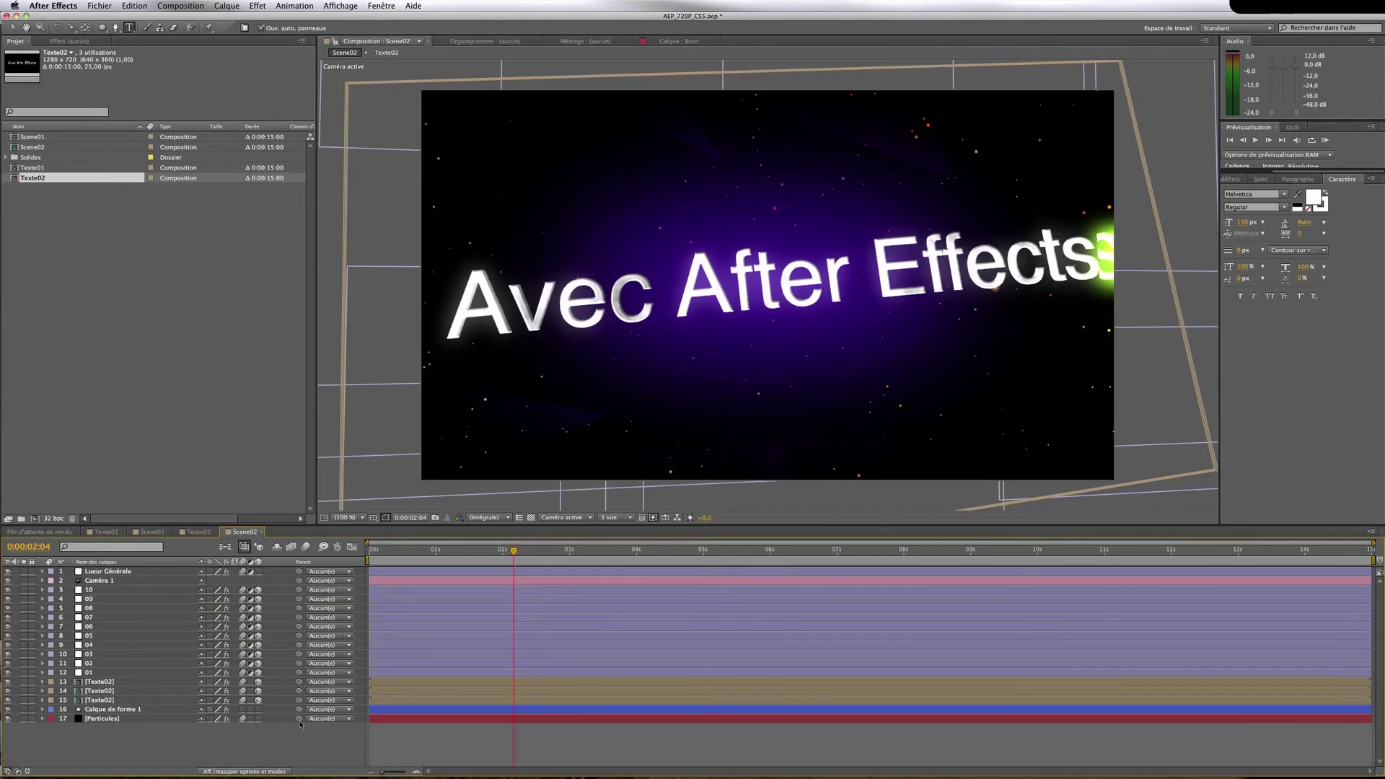
Reveal Caméra 1's keyframes and set its X position to about 903 at 0:00:03:00
left_click(161, 583)
key("u")
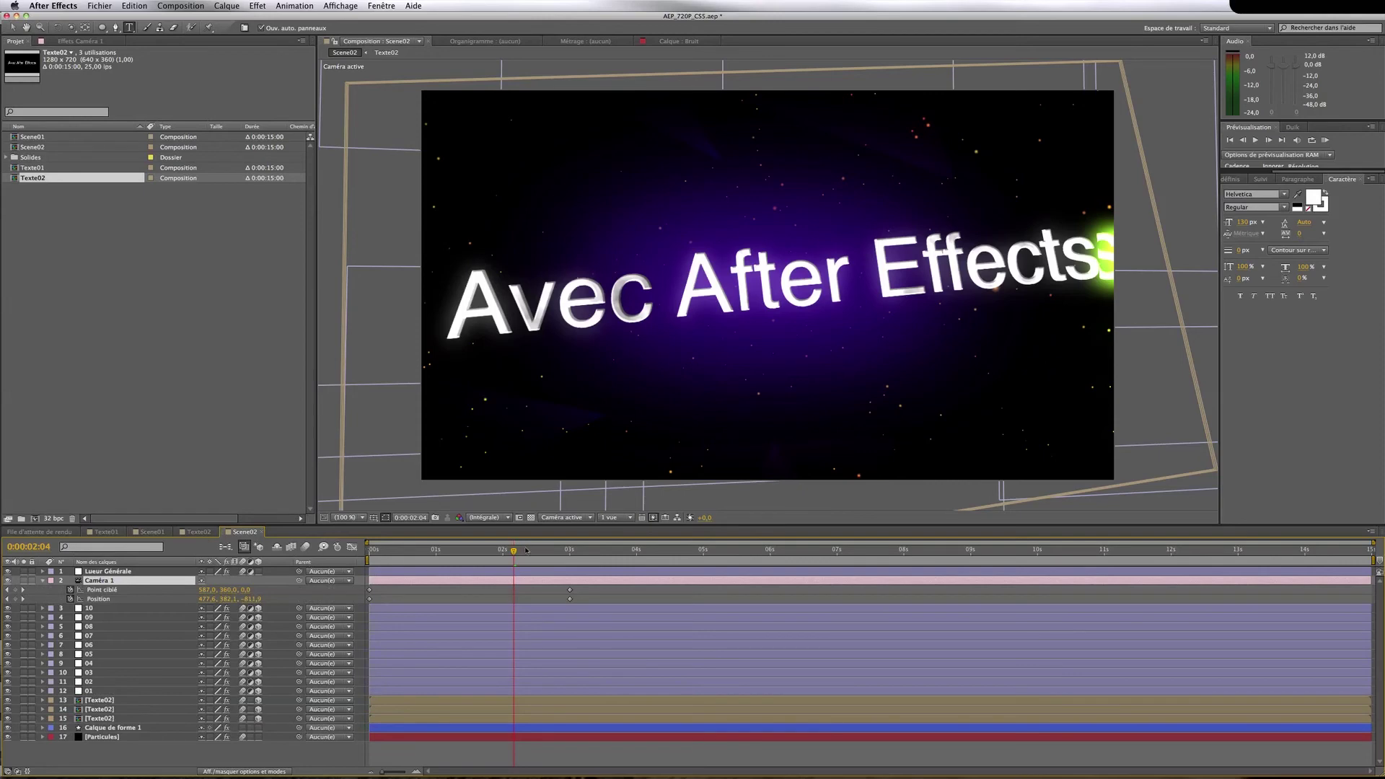
left_click(570, 551)
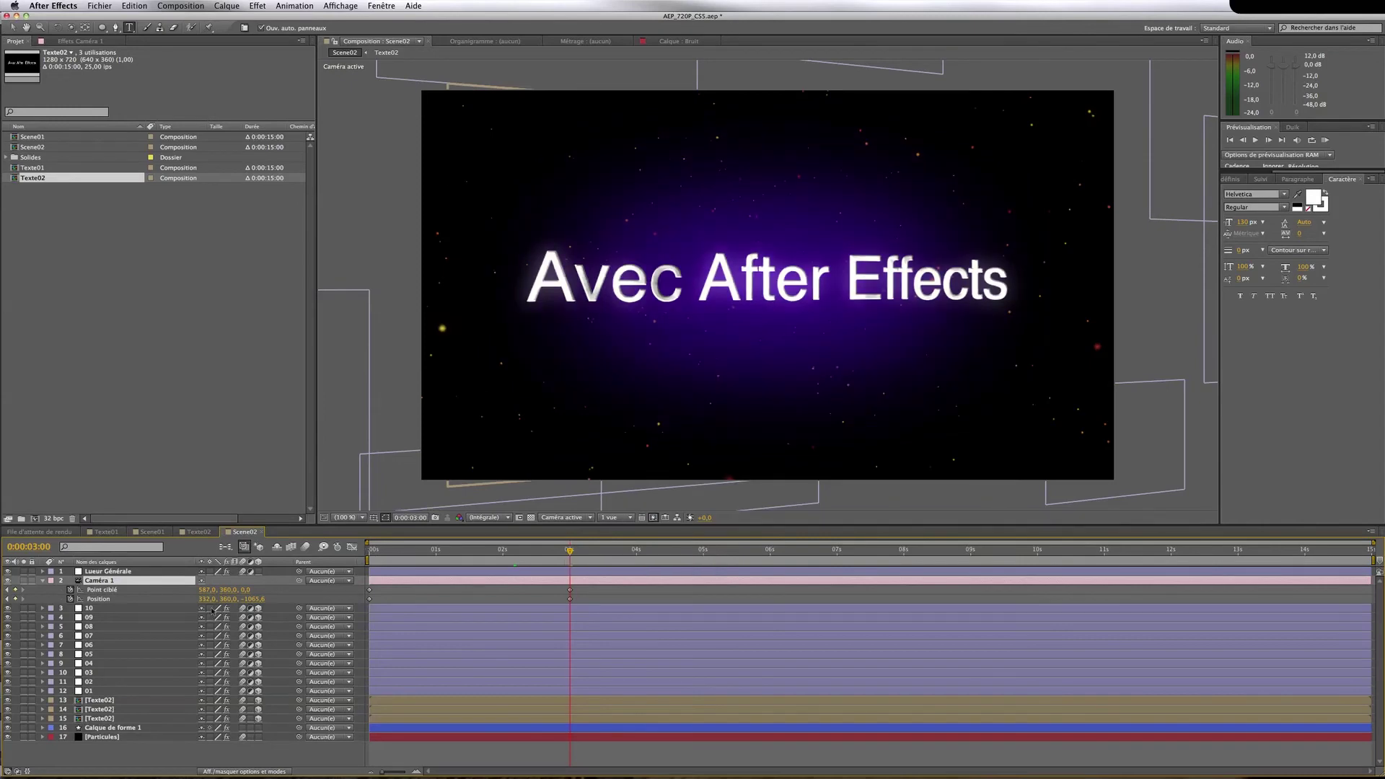
left_click_drag(207, 600, 234, 600)
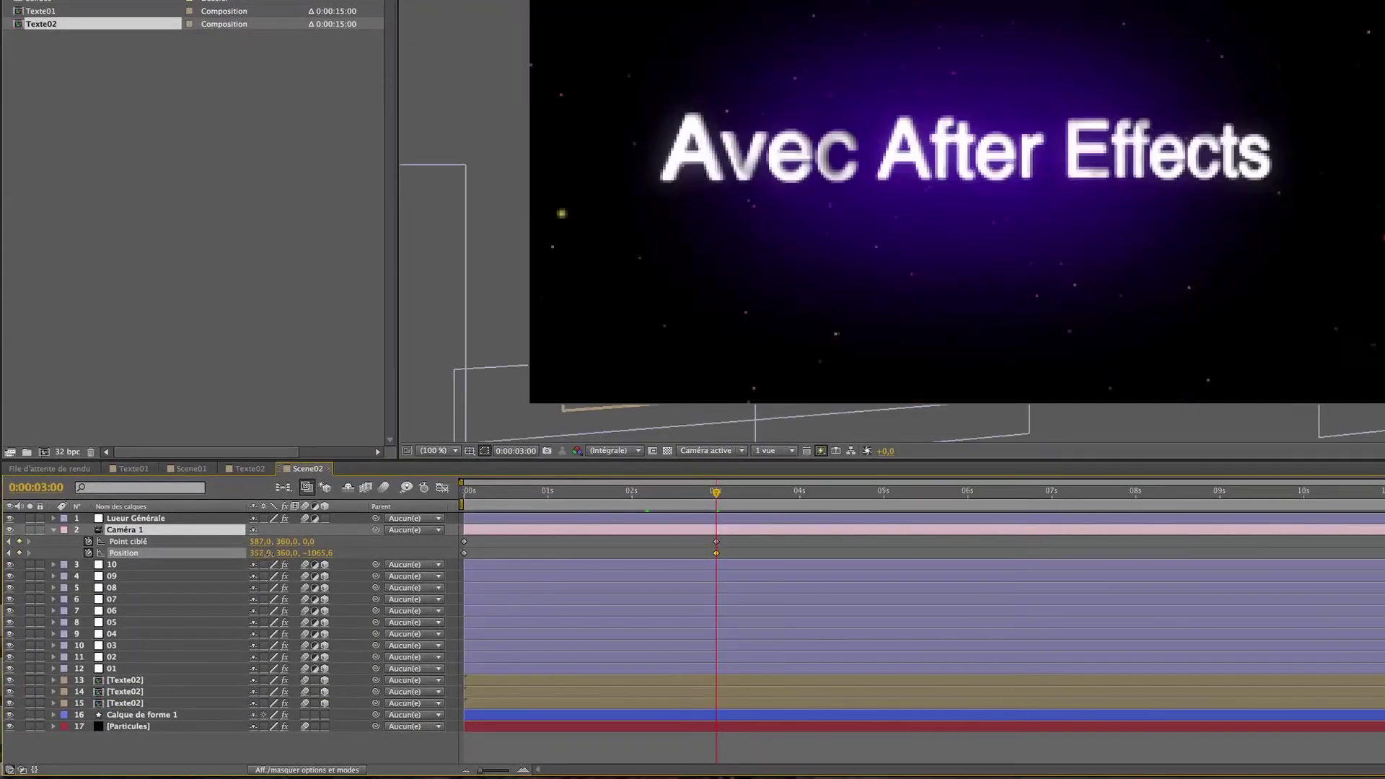
left_click_drag(451, 557, 640, 552)
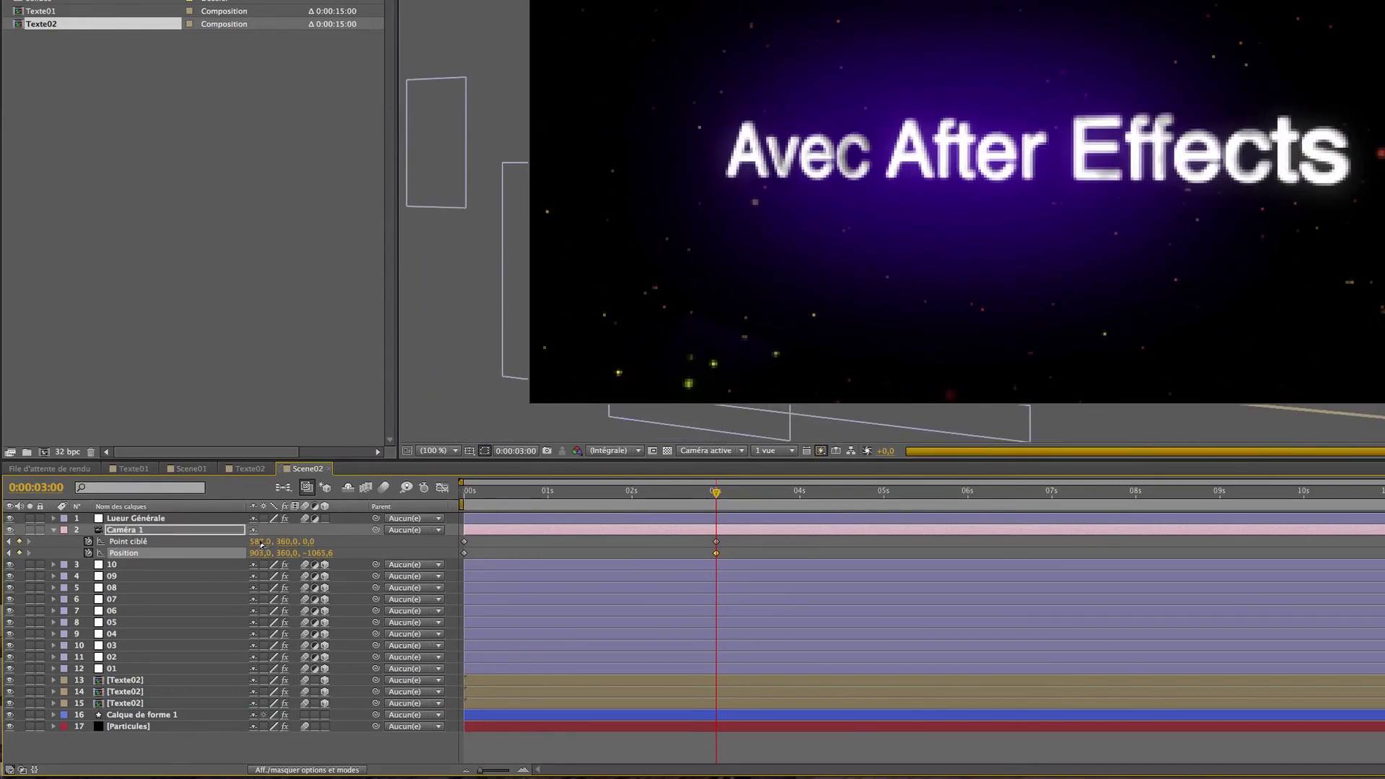
At 0:00:03:00, set Caméra 1's point of interest X to about 702 and its Y position to about 95
left_click_drag(262, 542, 238, 541)
left_click_drag(309, 541, 382, 541)
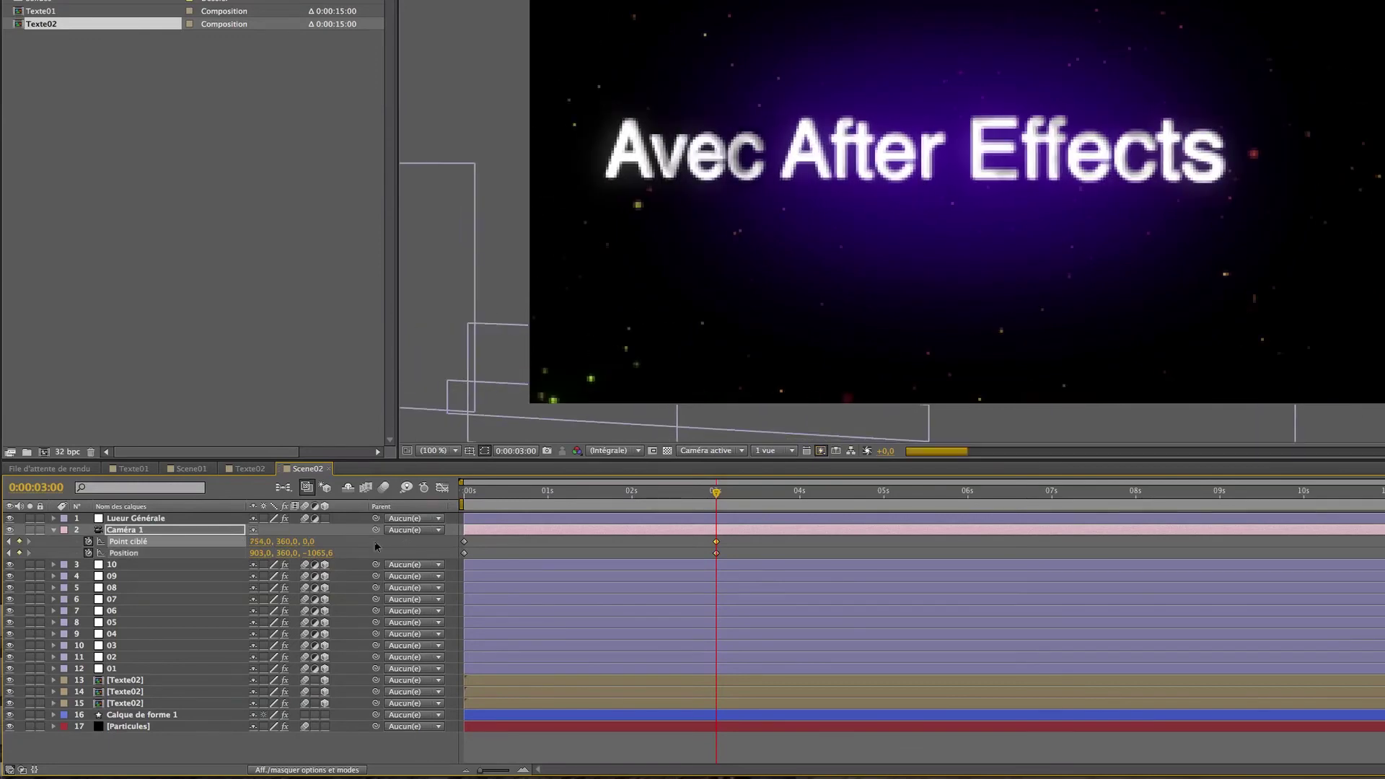
left_click_drag(254, 547, 226, 541)
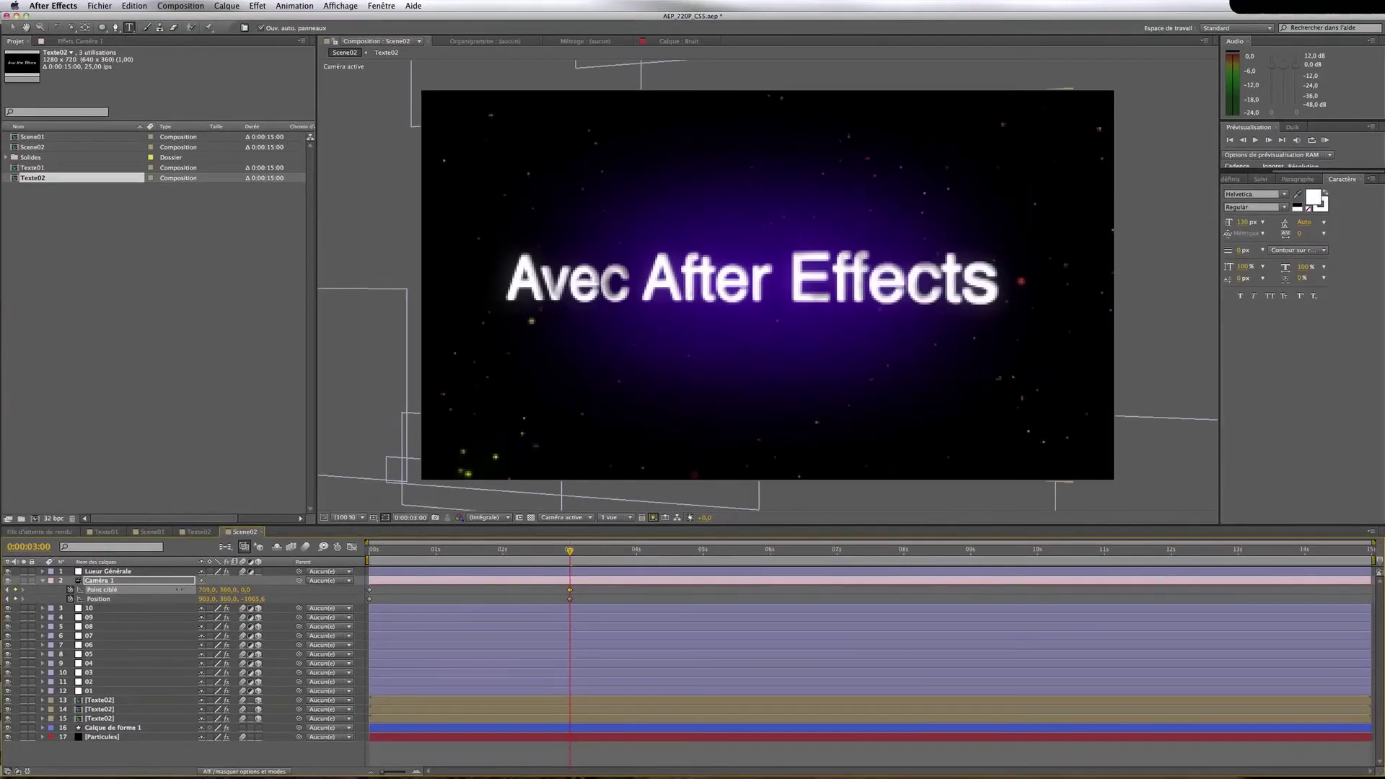
left_click_drag(205, 590, 210, 599)
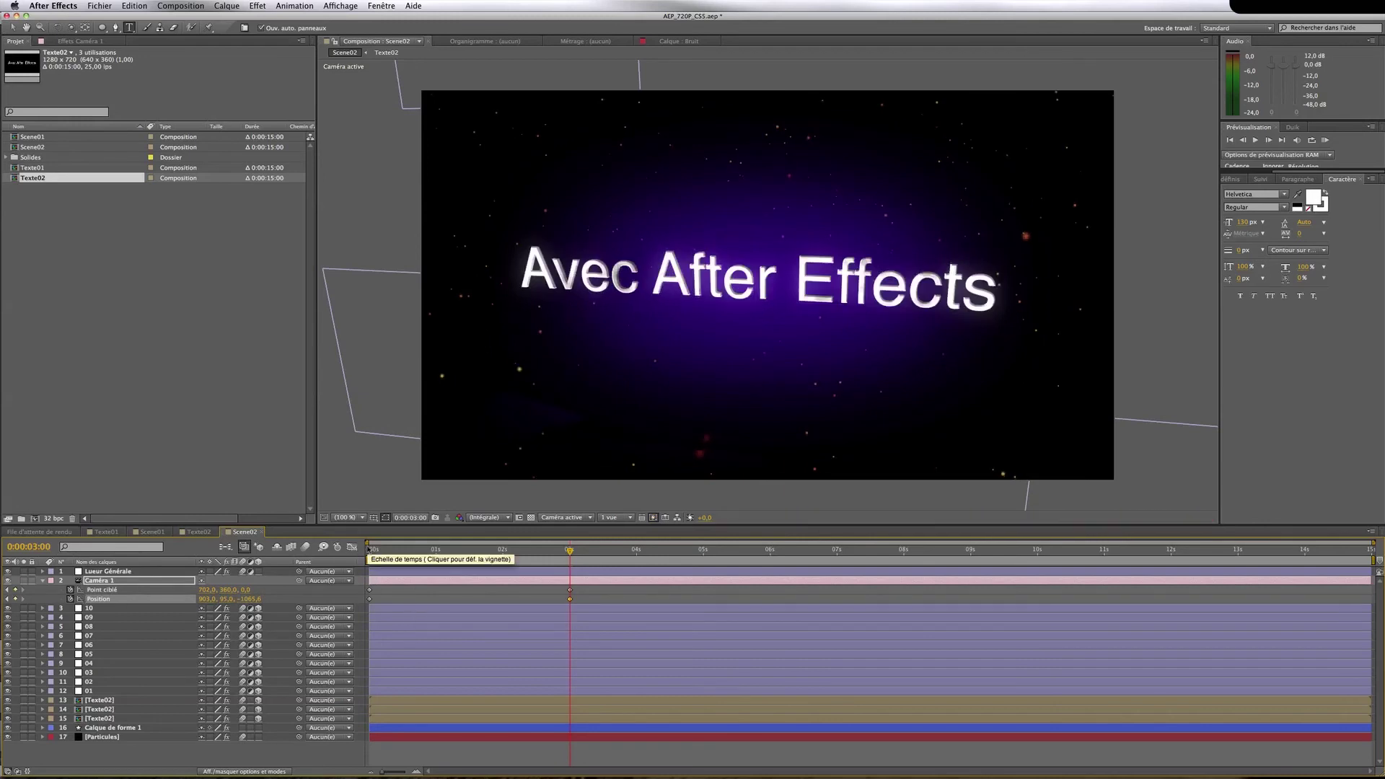
At time 0, move Caméra 1 in the top view to about X 206, Z -217, and check the camera move up to 0:00:03:00
left_click(365, 554)
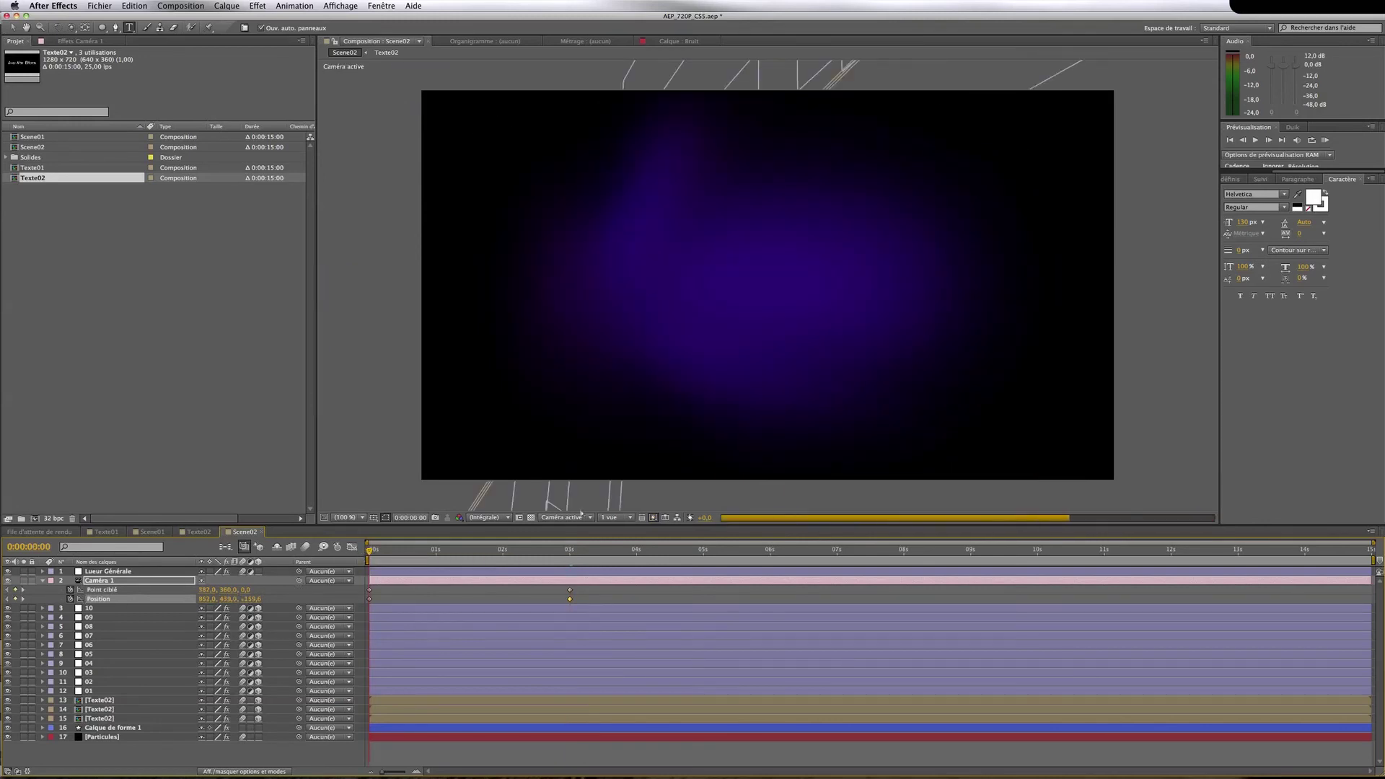
left_click(495, 518)
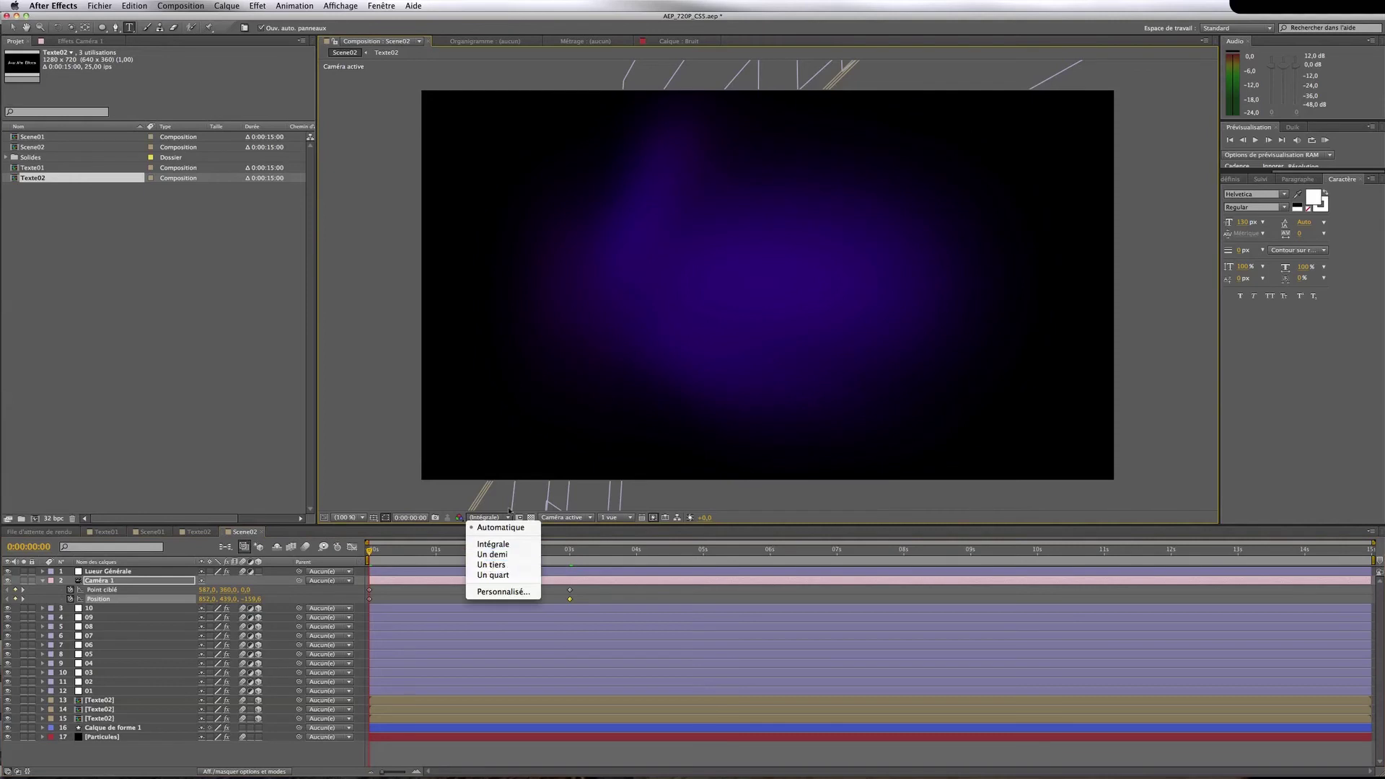
left_click(570, 518)
left_click(557, 581)
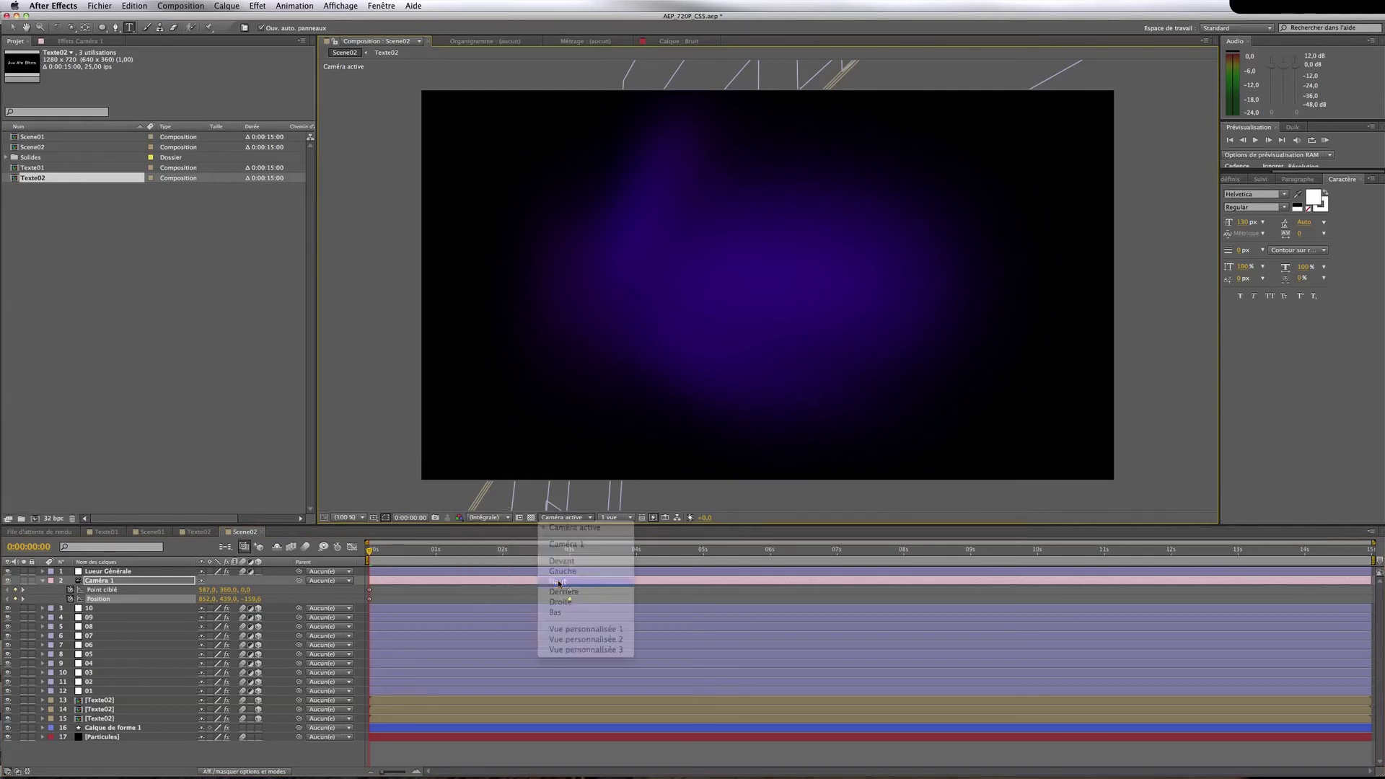
key("v")
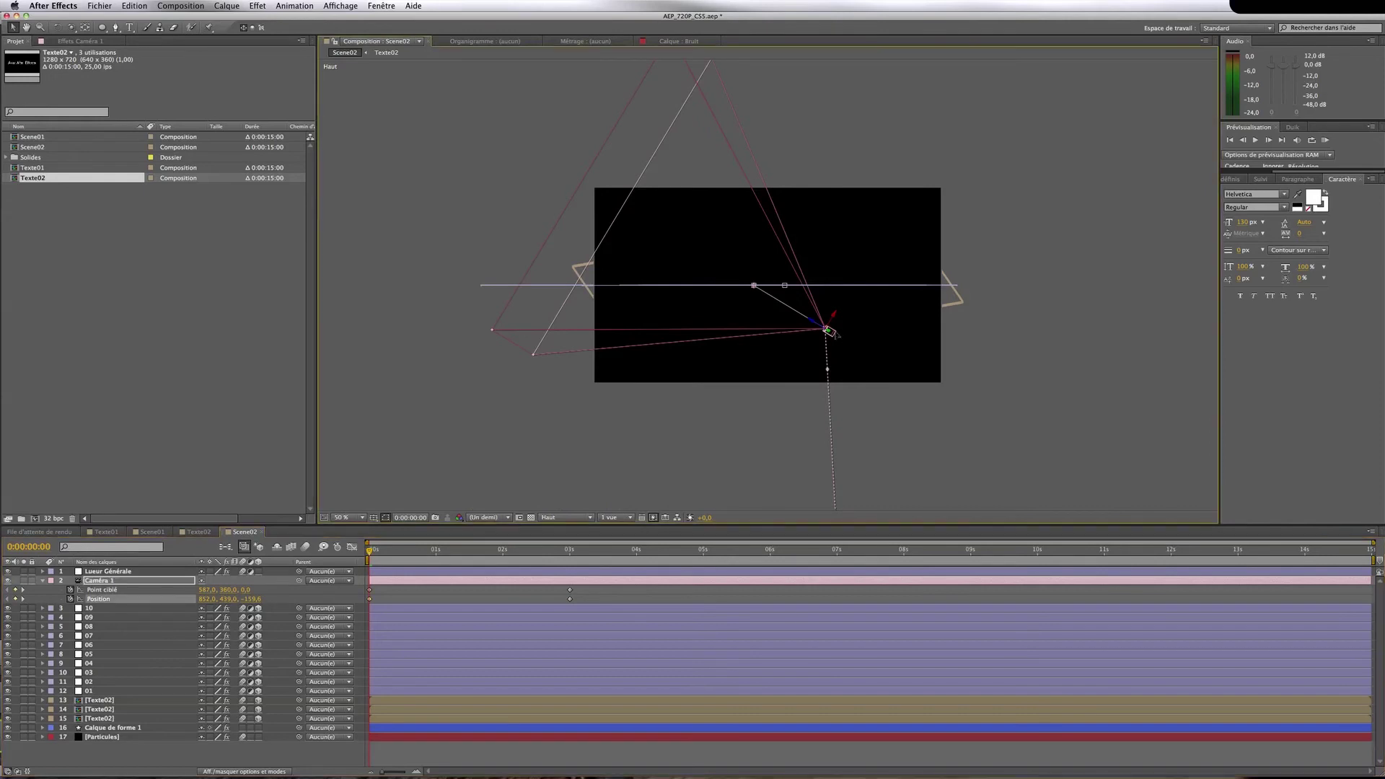
left_click_drag(835, 334, 658, 349)
left_click(576, 518)
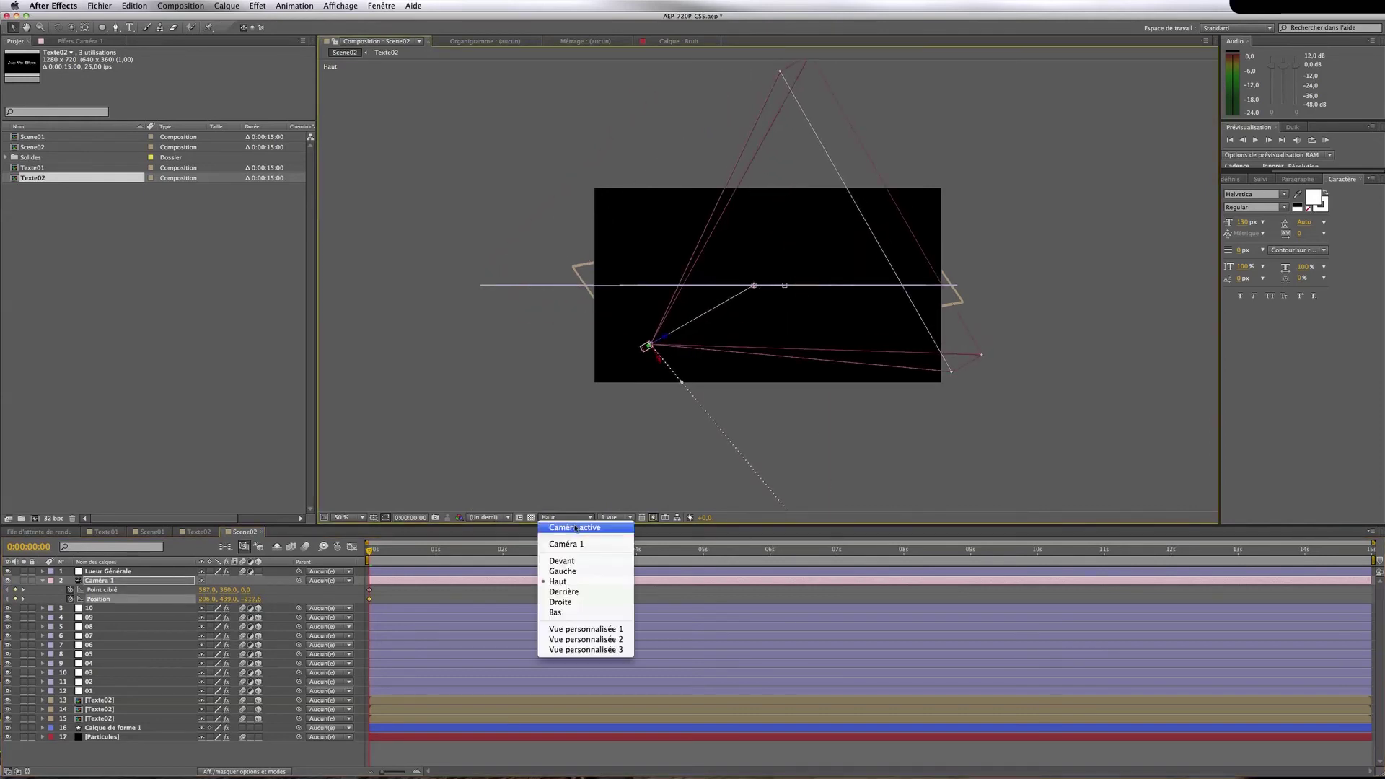
left_click(574, 528)
left_click_drag(369, 551, 559, 555)
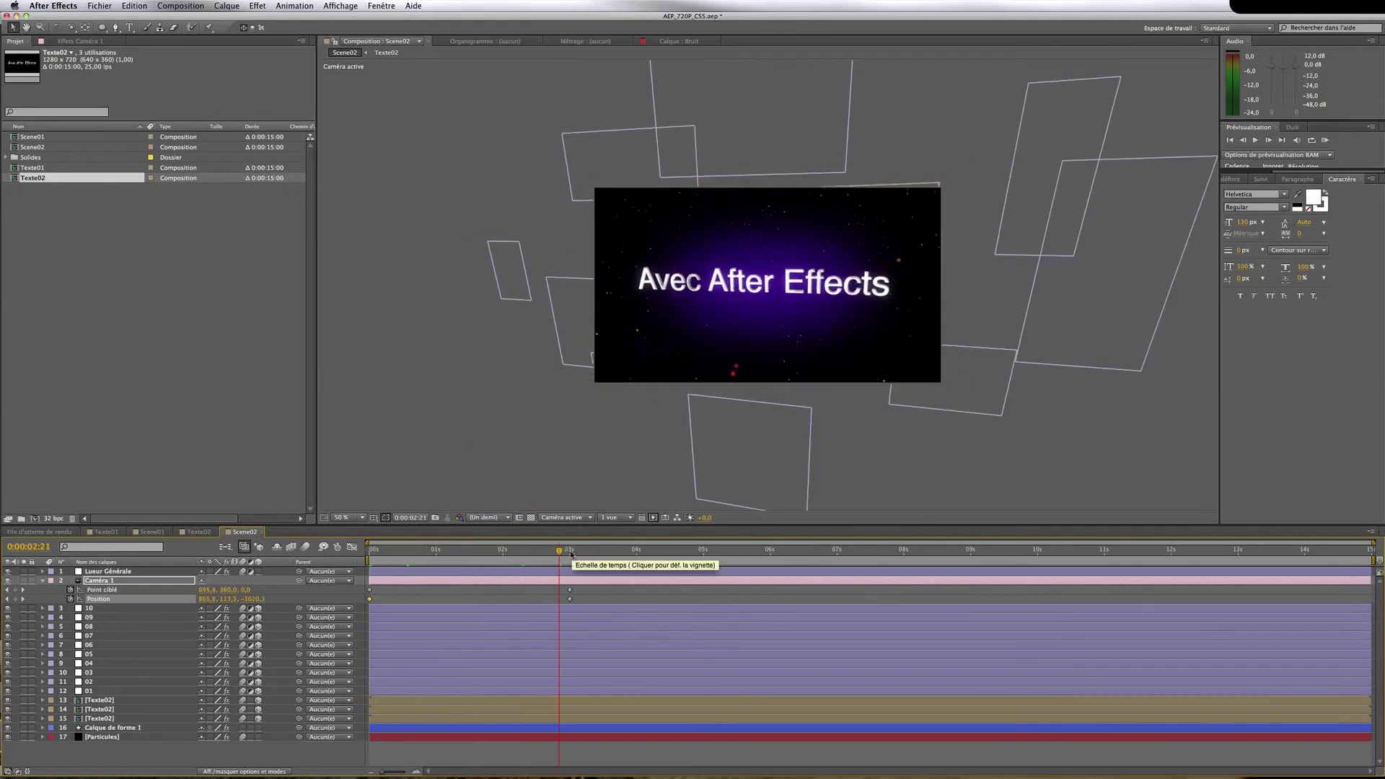
left_click(570, 555)
At time 0, pull Caméra 1 farther from the text in the top view to about X 168, Z -363, and return to the active camera view
key("Home")
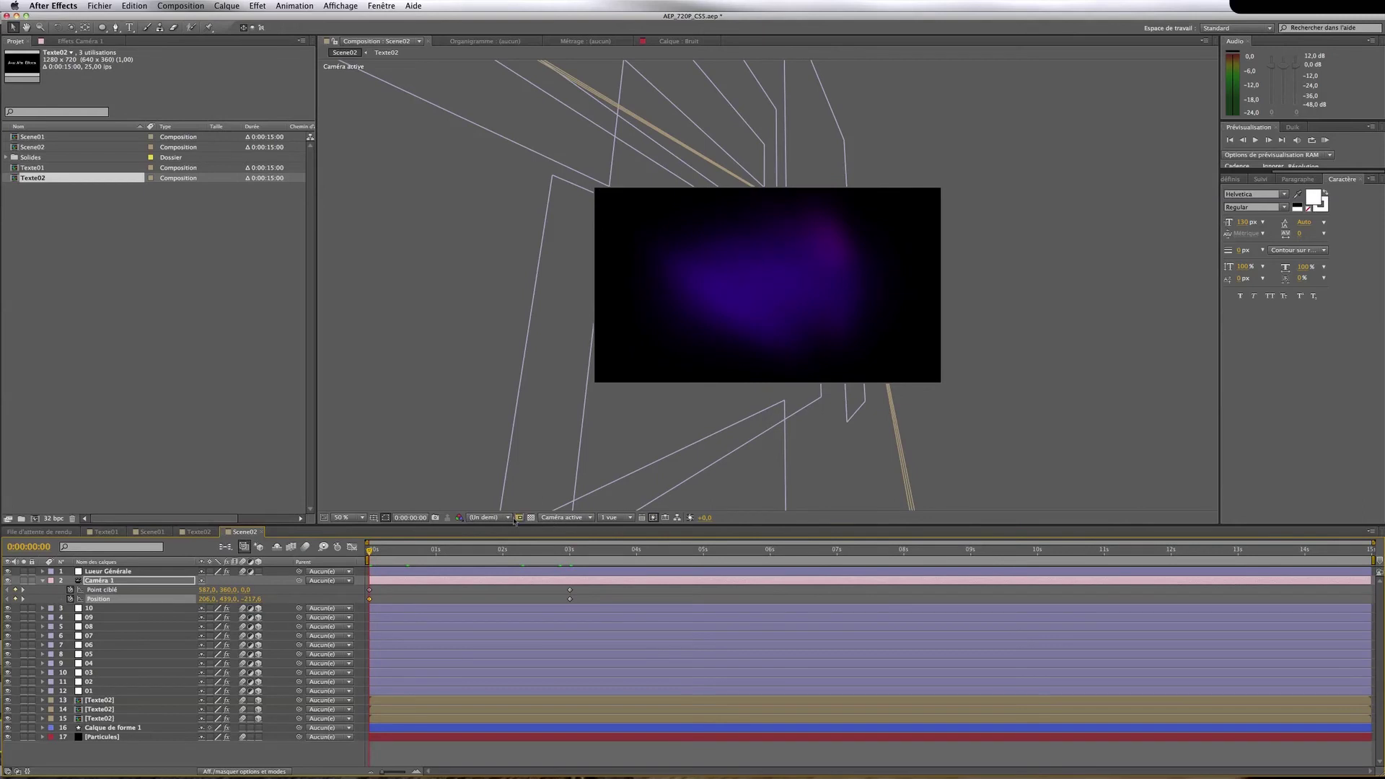
left_click(566, 517)
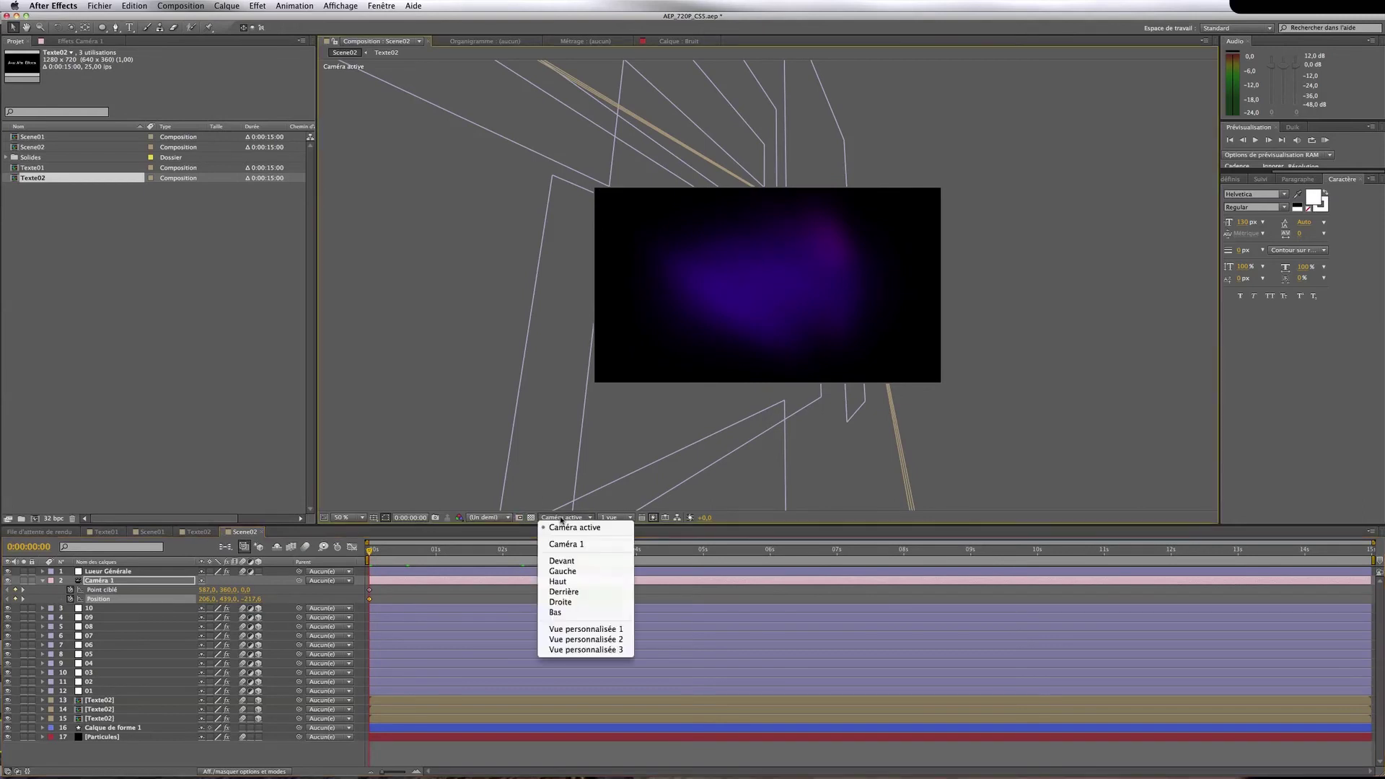
left_click(568, 584)
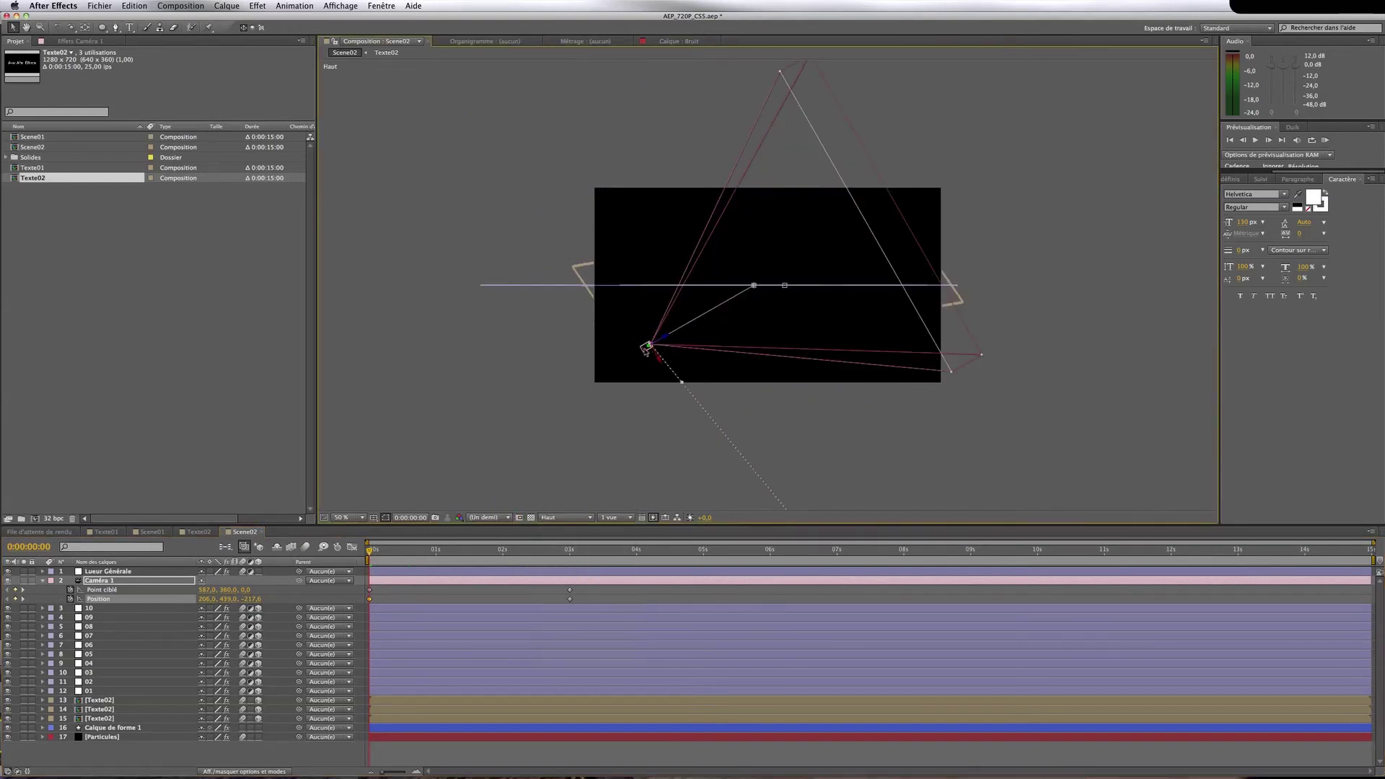
left_click_drag(645, 352, 632, 396)
left_click(552, 518)
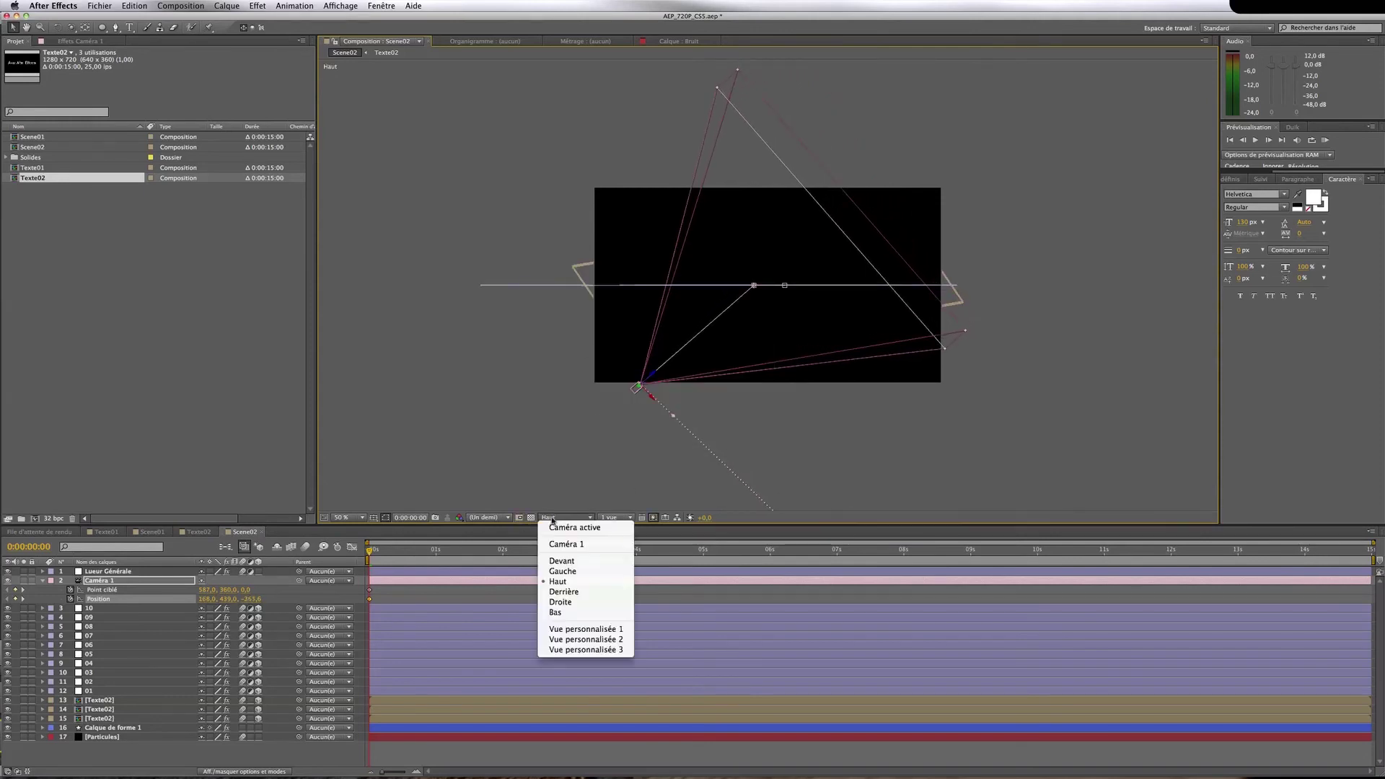
left_click(564, 529)
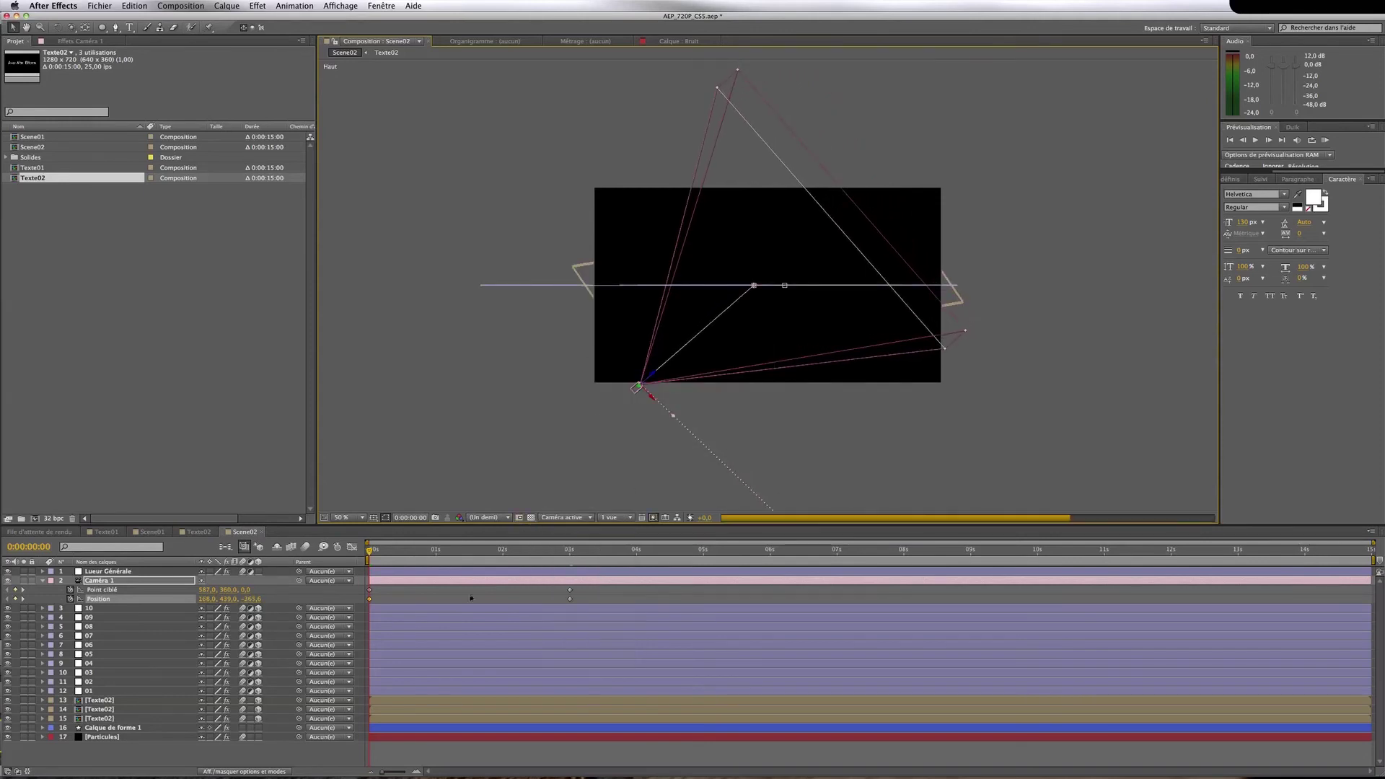
Preview the Scene02 camera animation from the start to check how the title appears
left_click(283, 612)
key("space")
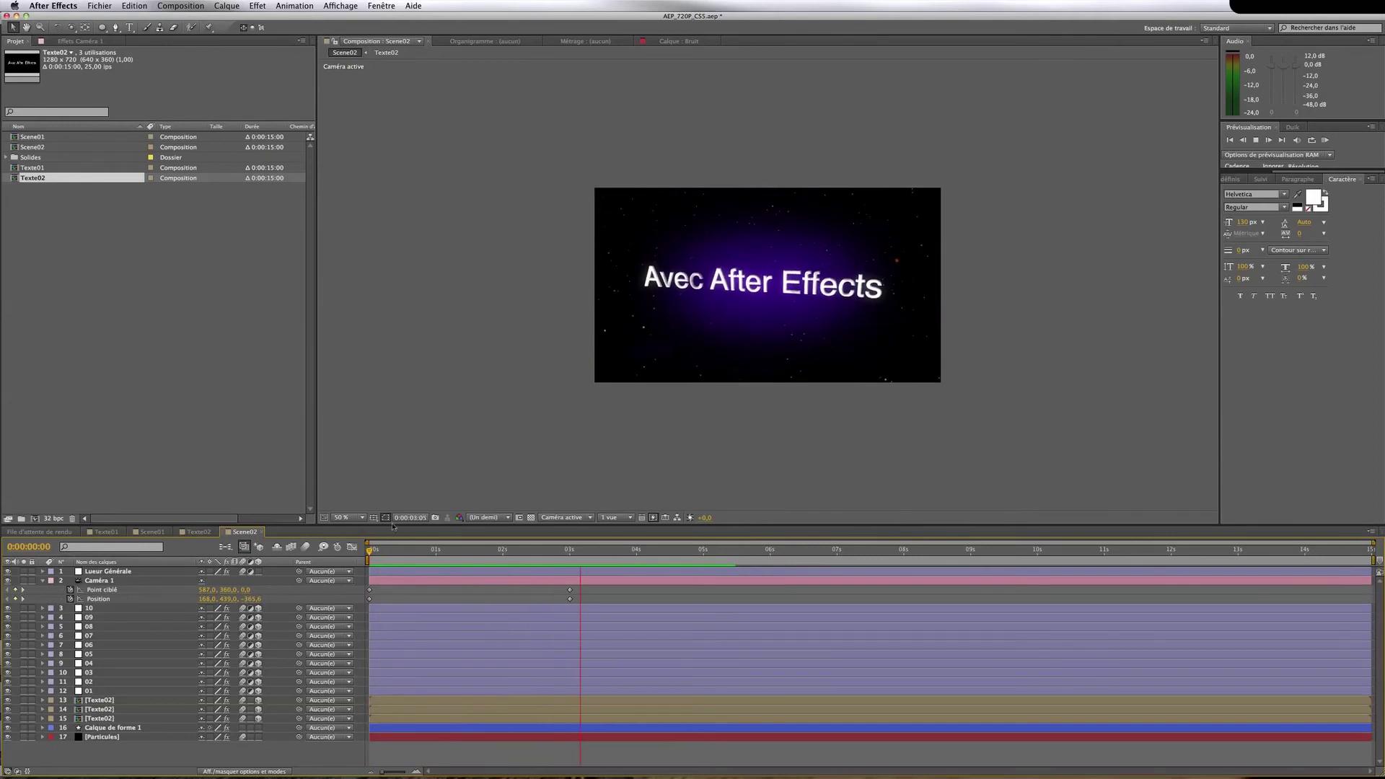
key("space")
left_click_drag(577, 562, 343, 561)
key("space")
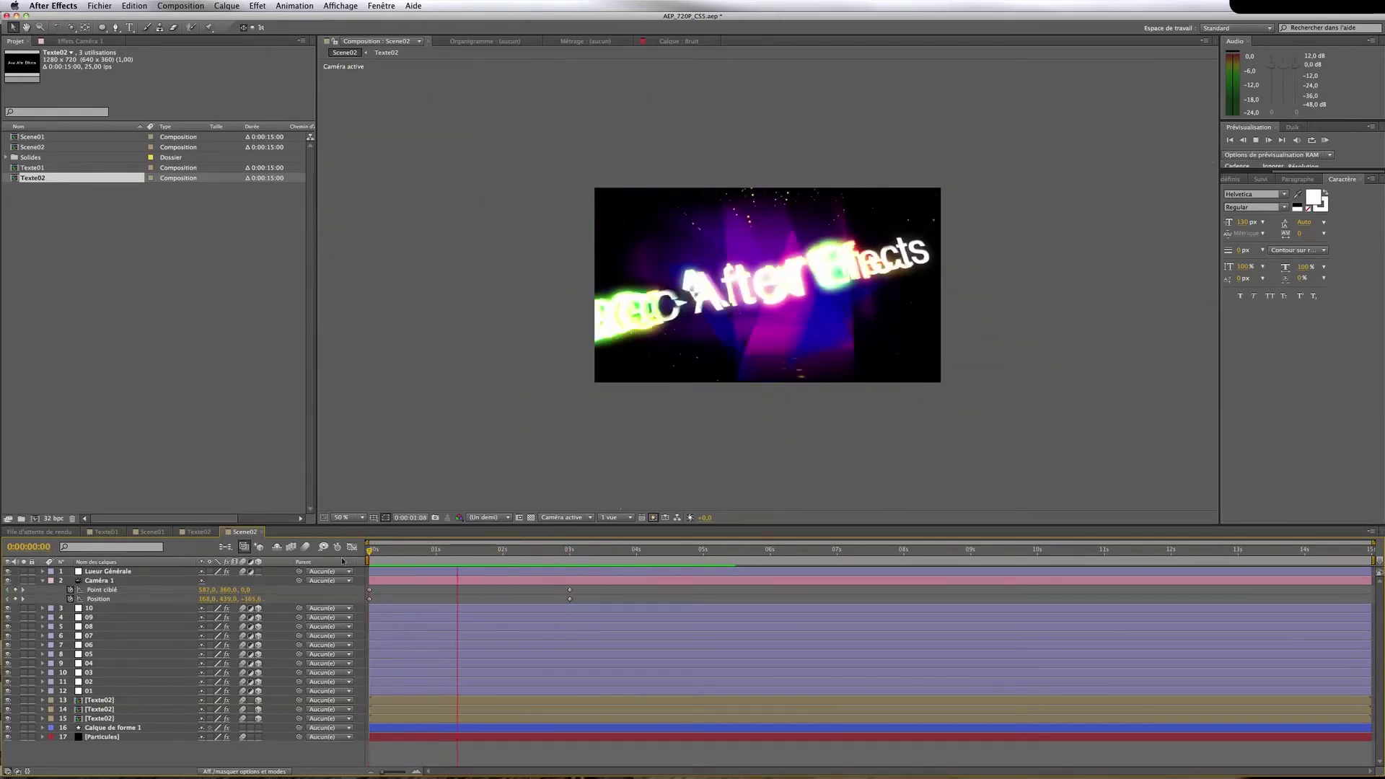
left_click_drag(408, 558, 443, 552)
key("KP_0")
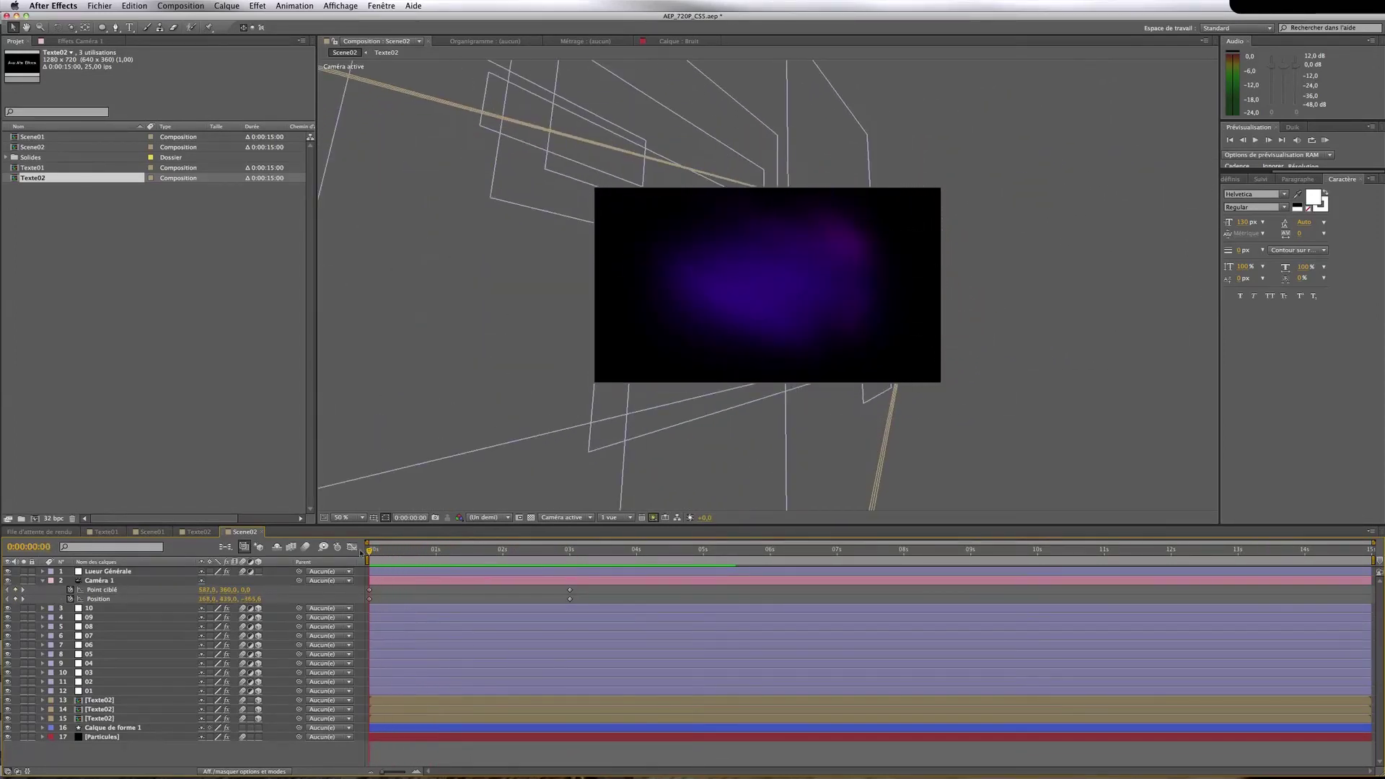
key("space")
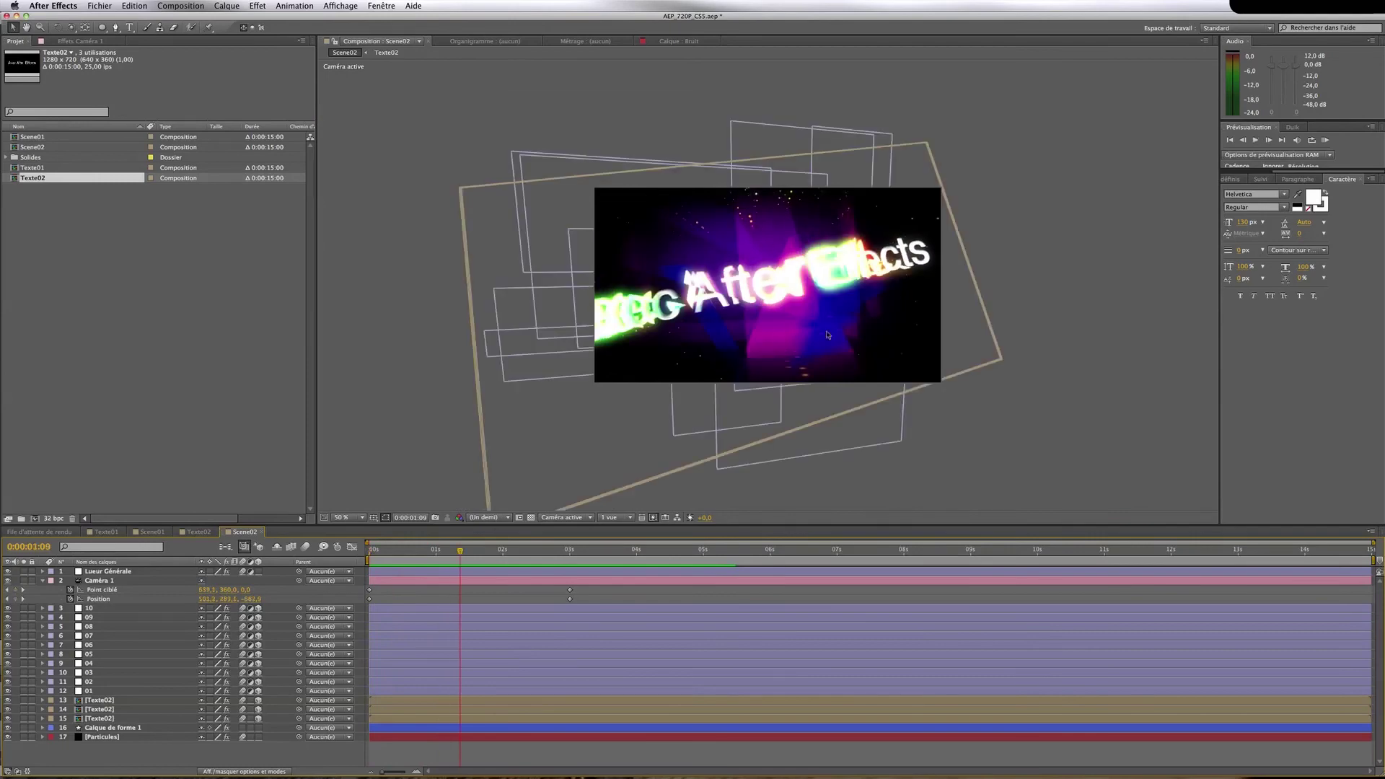
Go to 0:00:00:20 and examine the position keyframes of layer 09
mouse_move(425, 546)
left_mouse_down()
mouse_move(387, 552)
mouse_move(423, 552)
left_mouse_up()
left_click(152, 618)
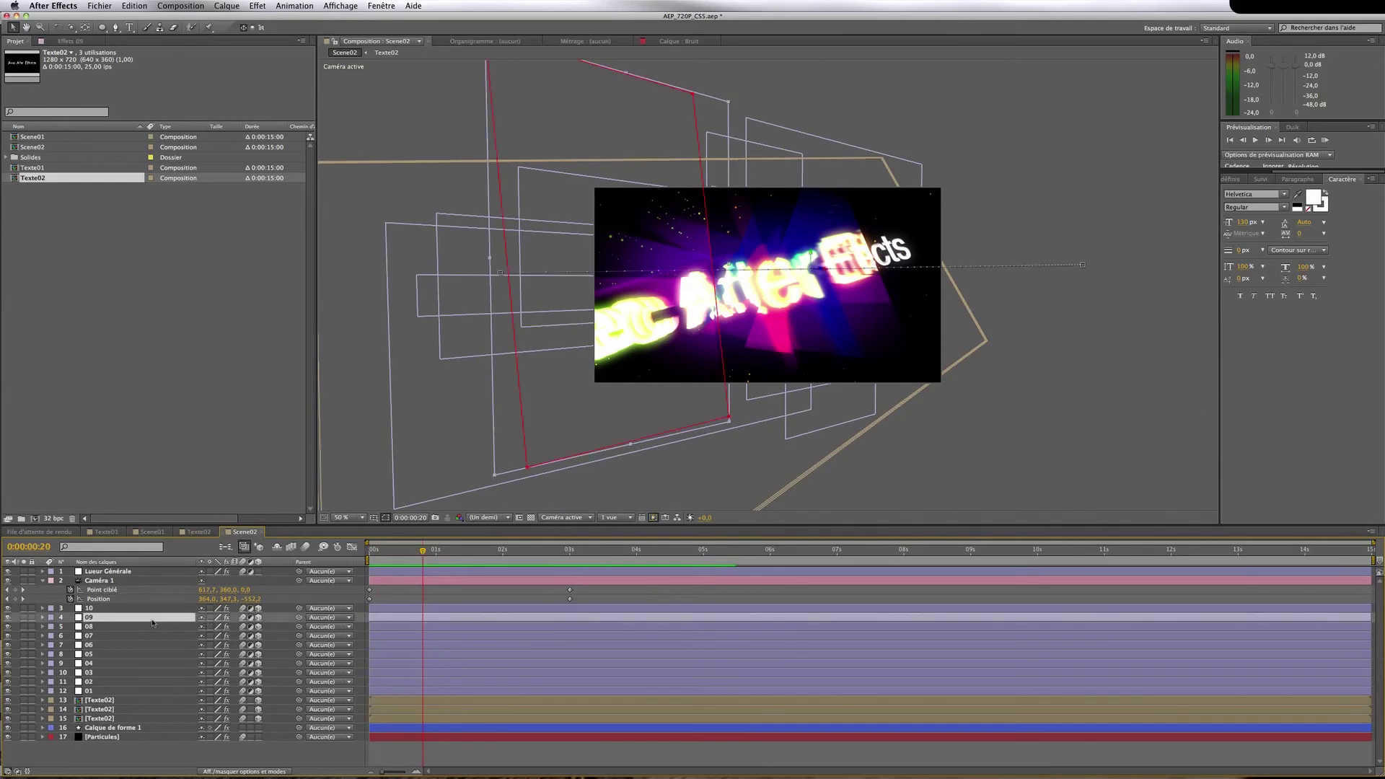
key("p")
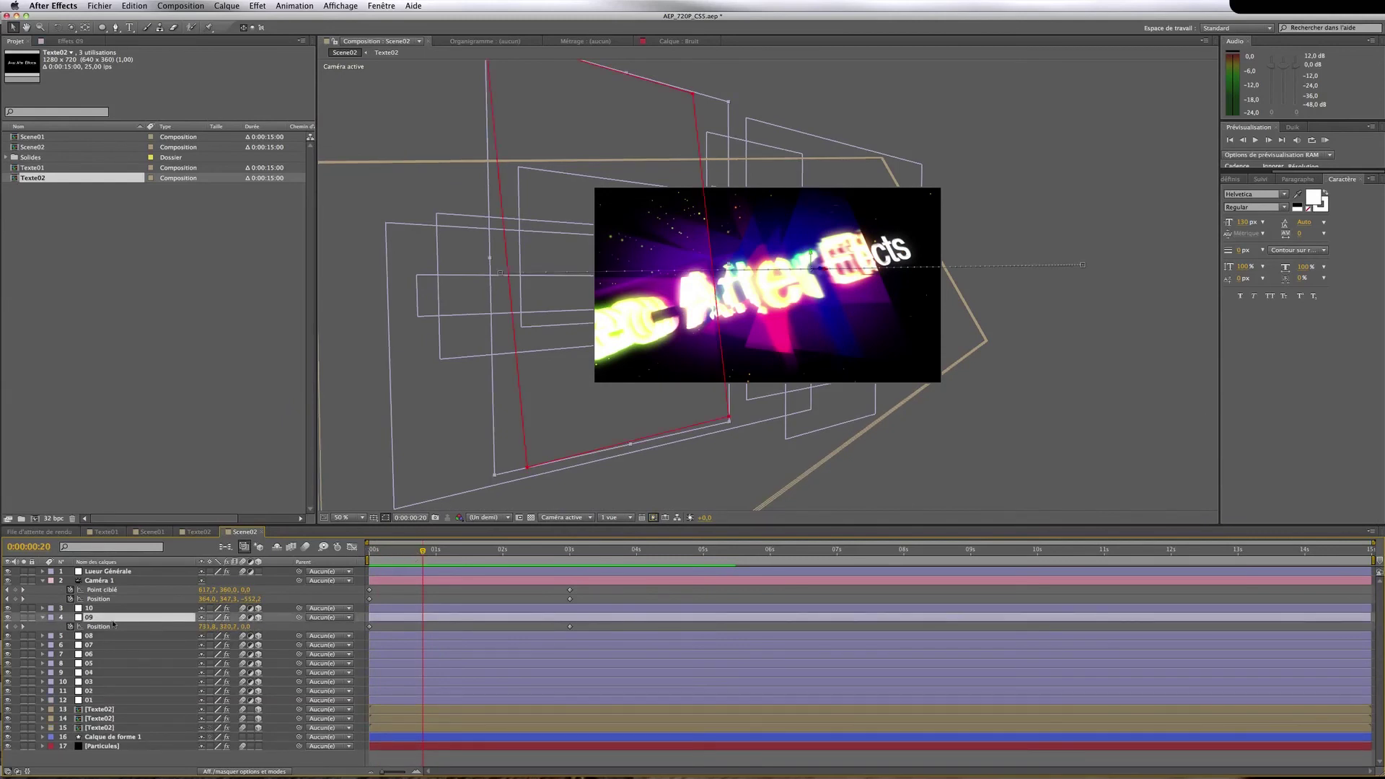
left_click(42, 618)
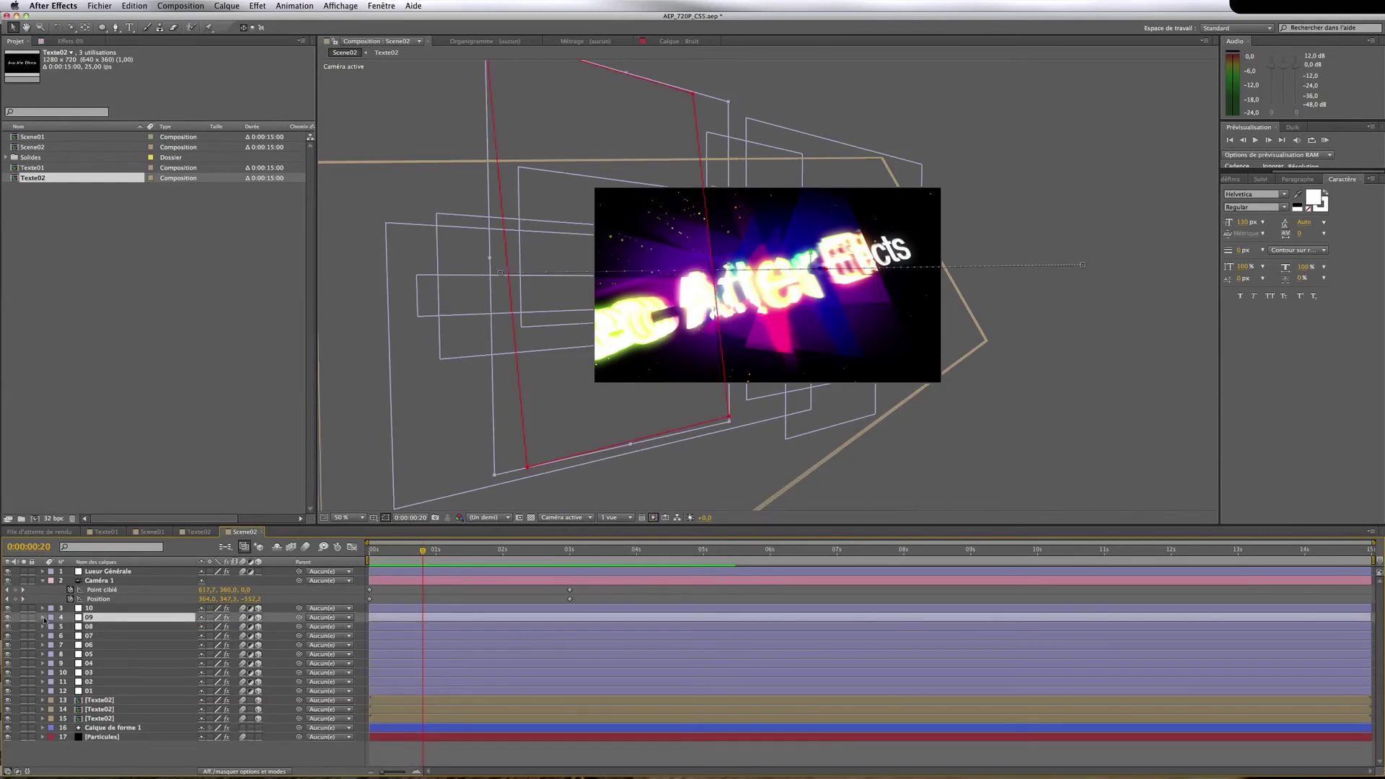
Change the fill colour of Calque de forme 1 to a dark violet with 100% saturation and 25% brightness
left_click(145, 730)
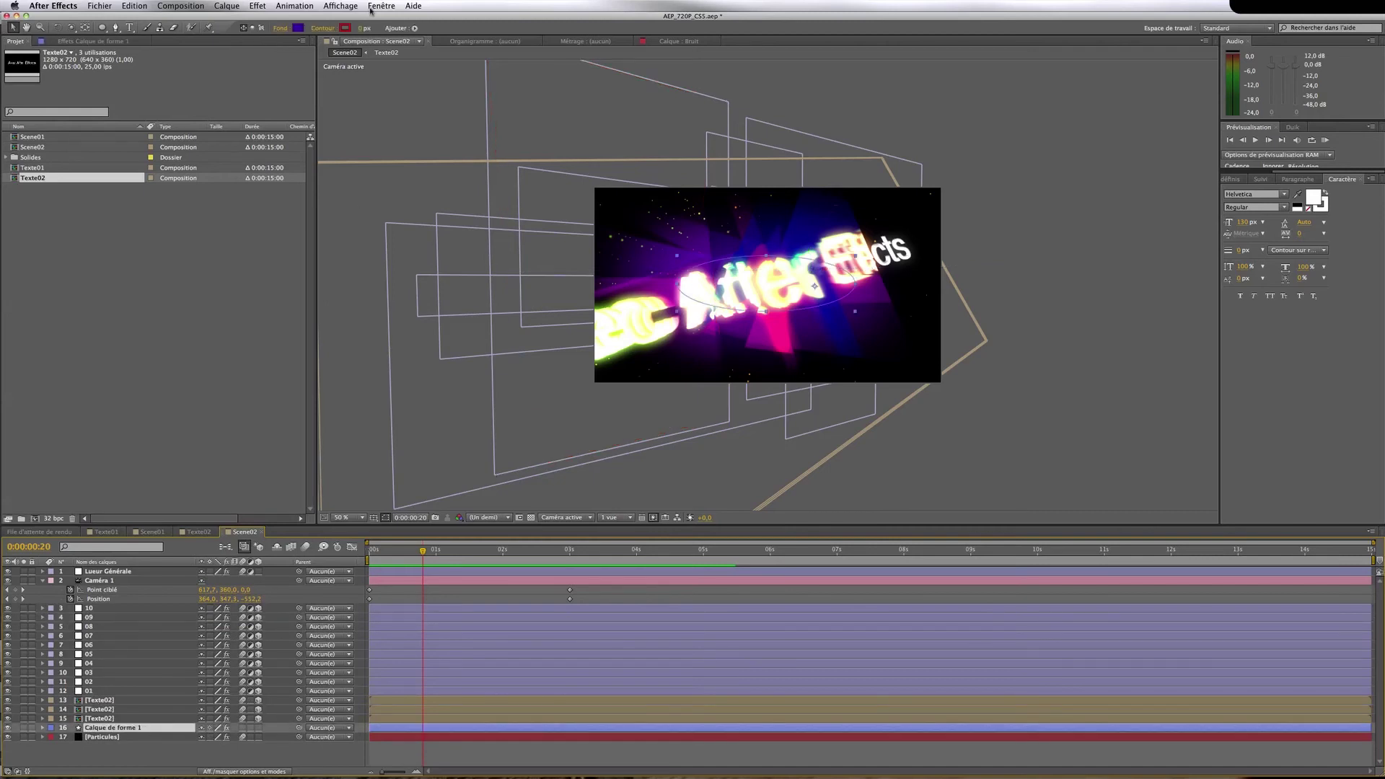
left_click(298, 28)
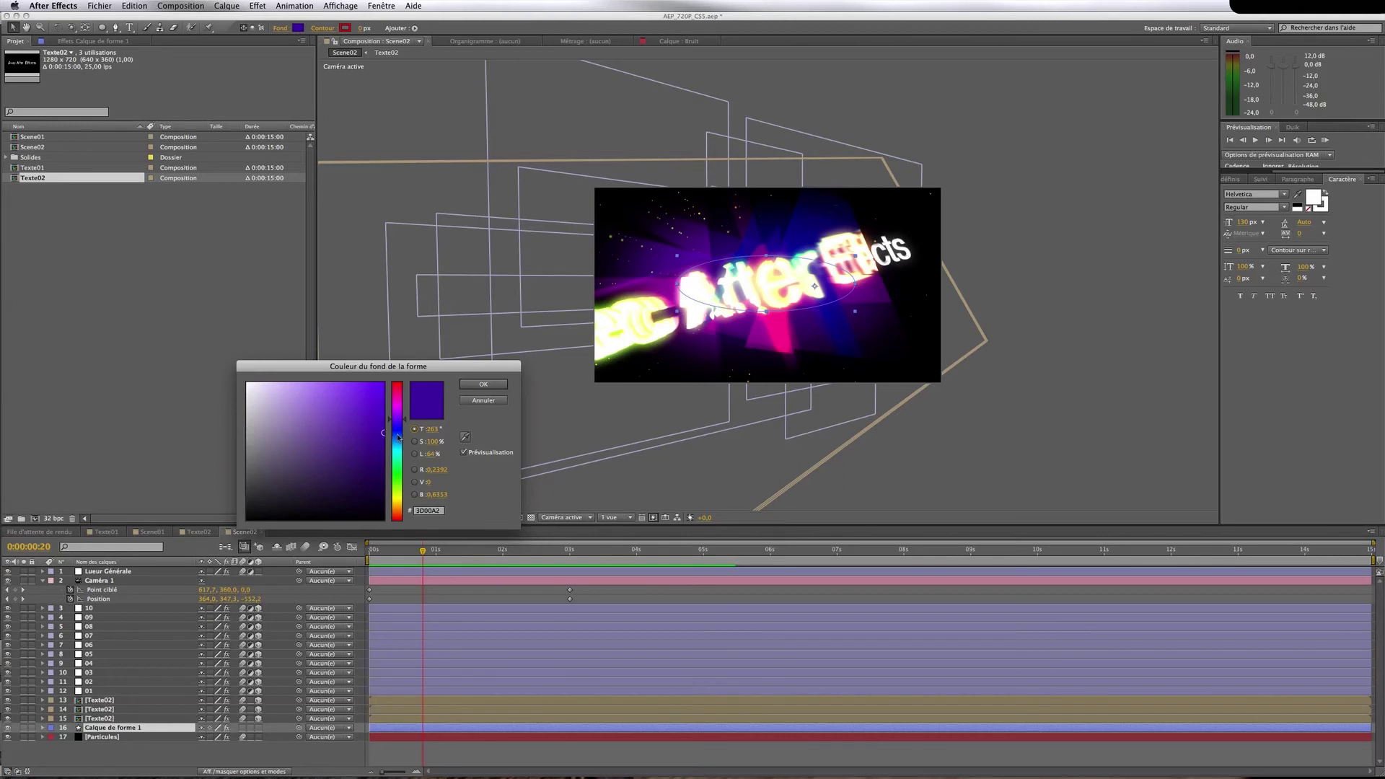
left_click(398, 436)
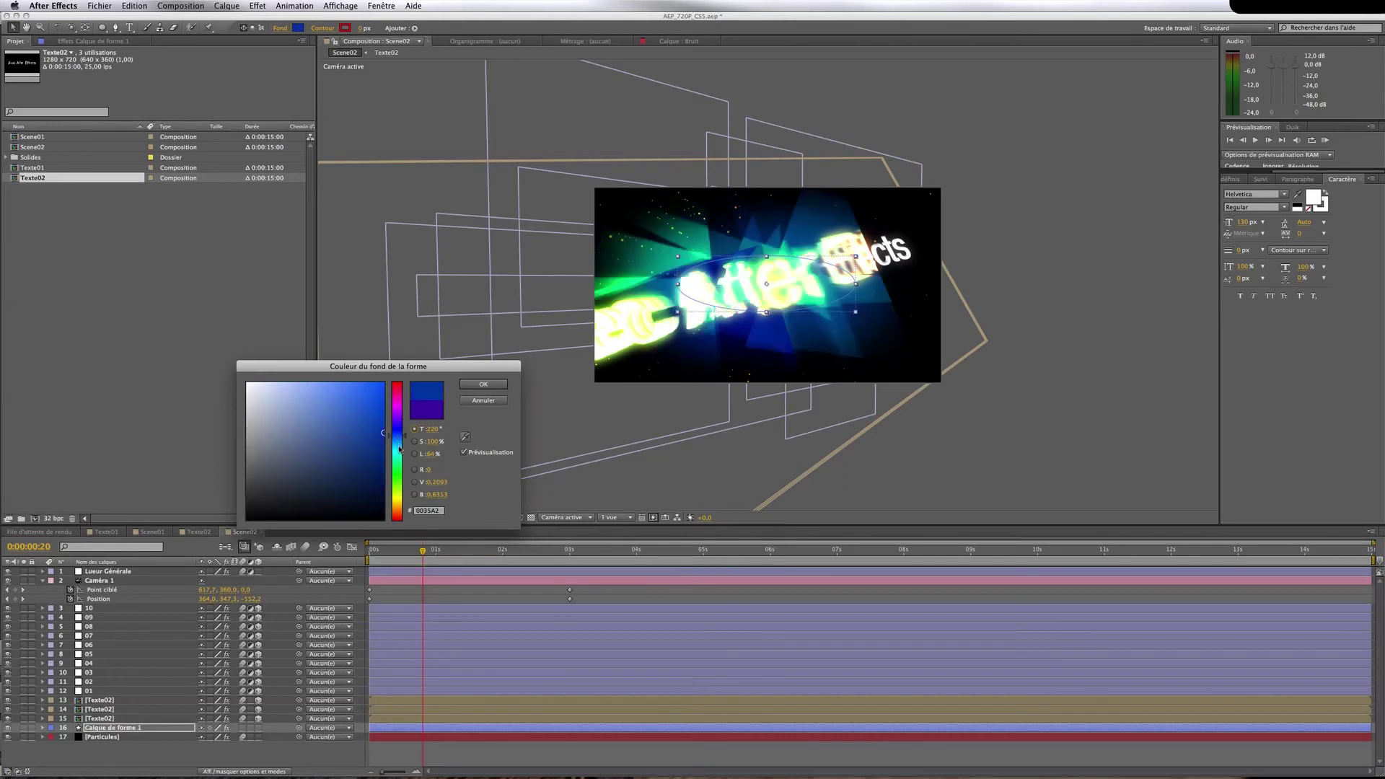
left_click(399, 449)
left_click(401, 476)
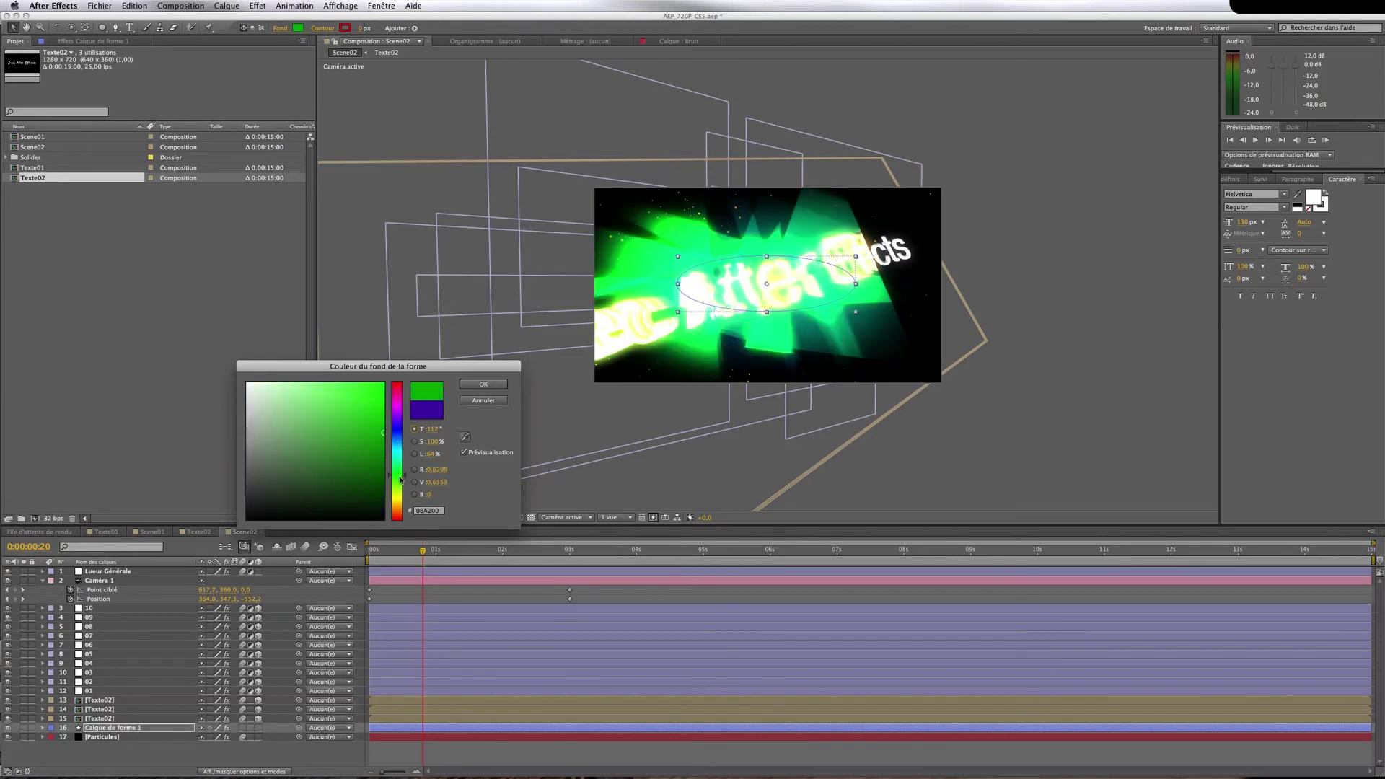
left_click(385, 485)
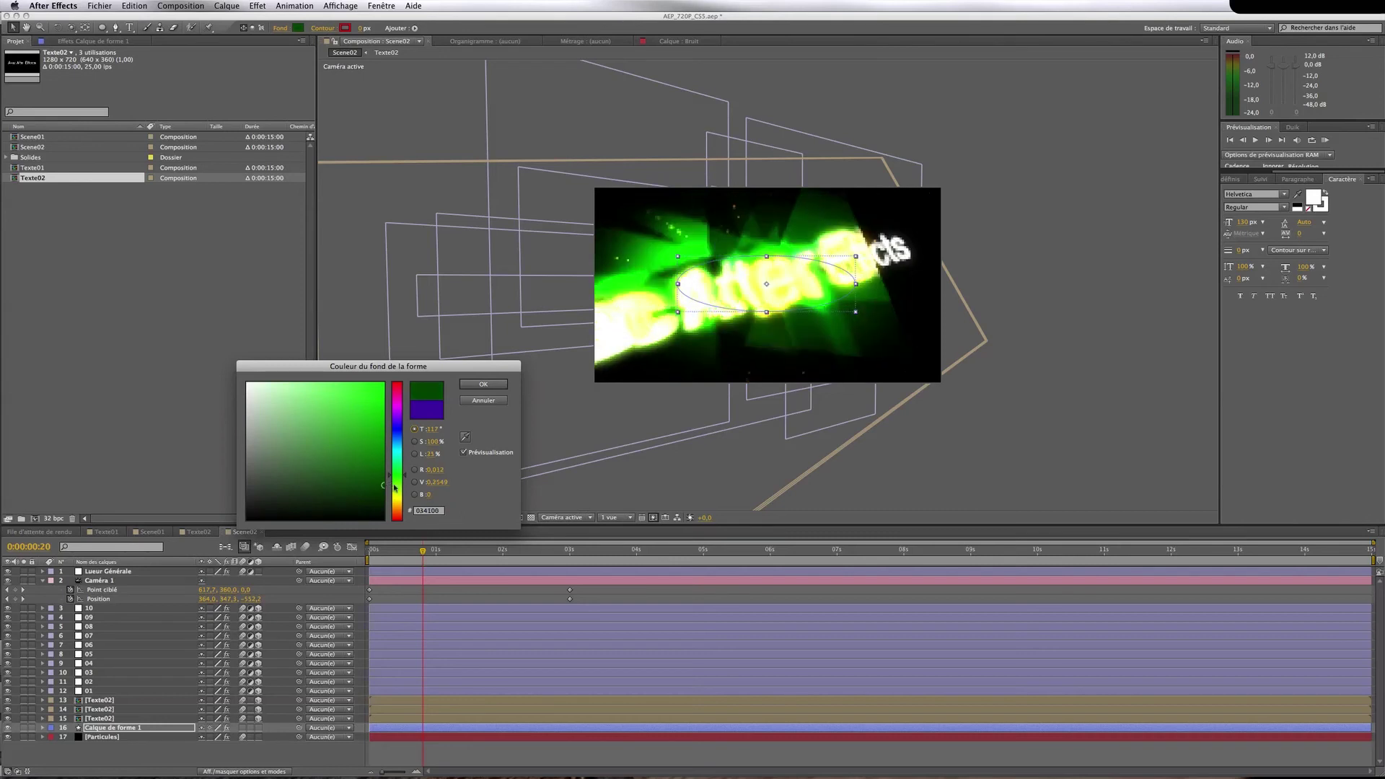
left_click(401, 497)
mouse_move(401, 498)
left_mouse_down()
mouse_move(403, 514)
mouse_move(409, 417)
left_mouse_up()
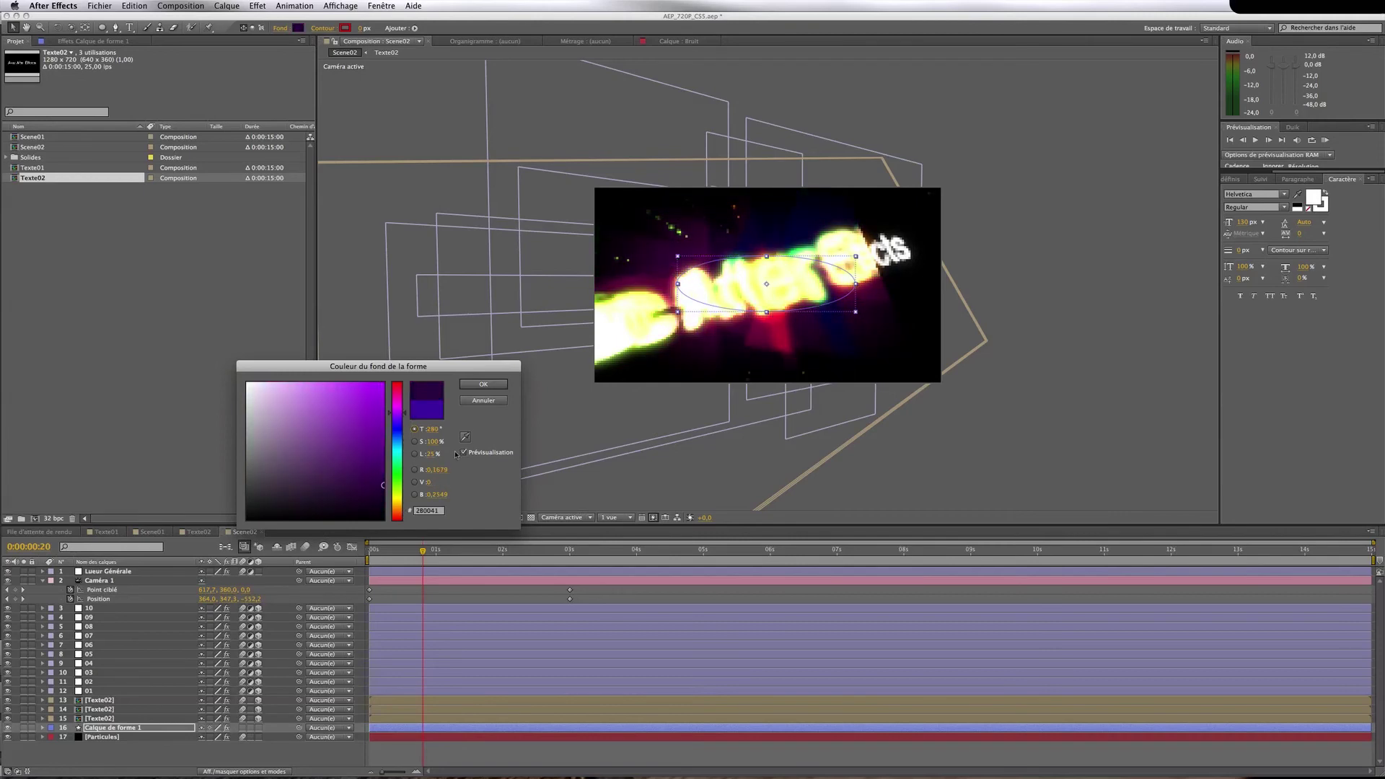
left_click(482, 384)
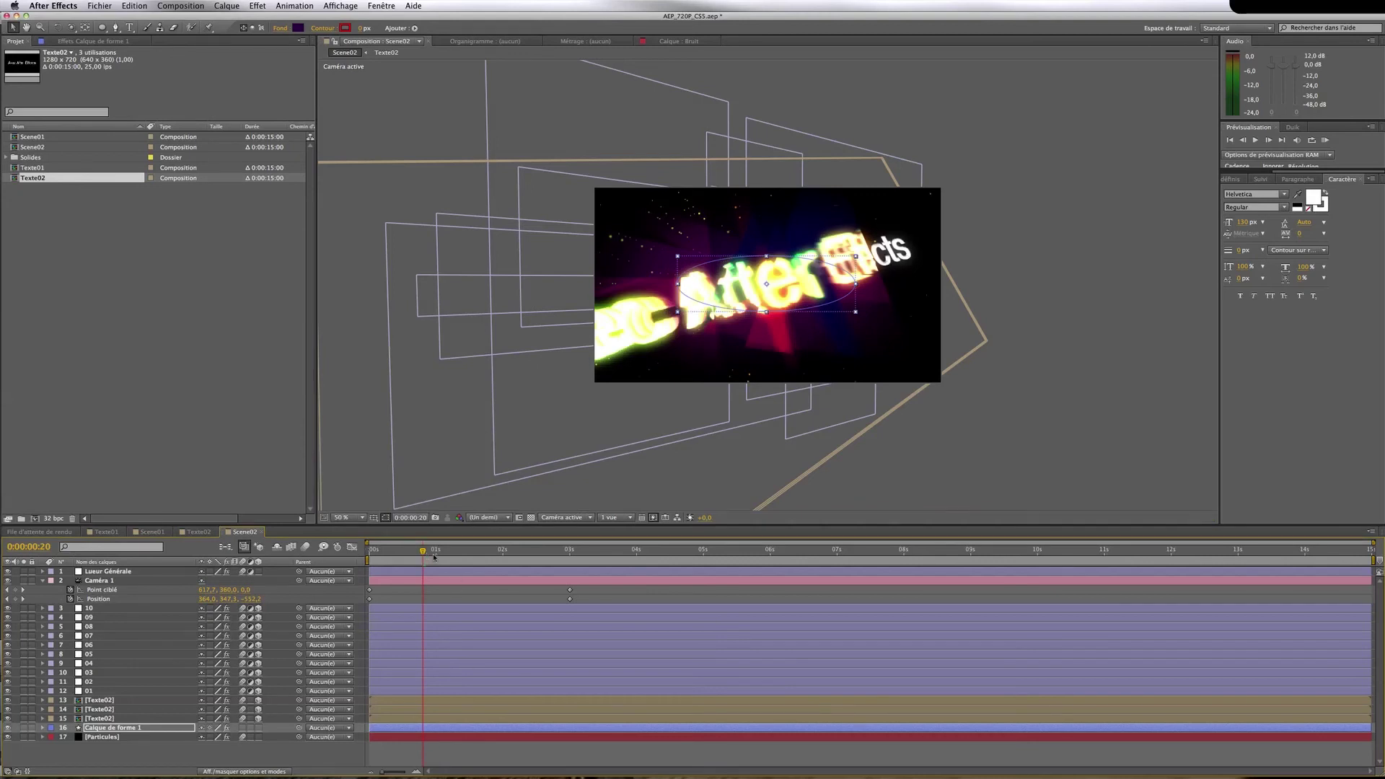
Preview the opening frames of Scene02 with the new background colour
left_click(373, 553)
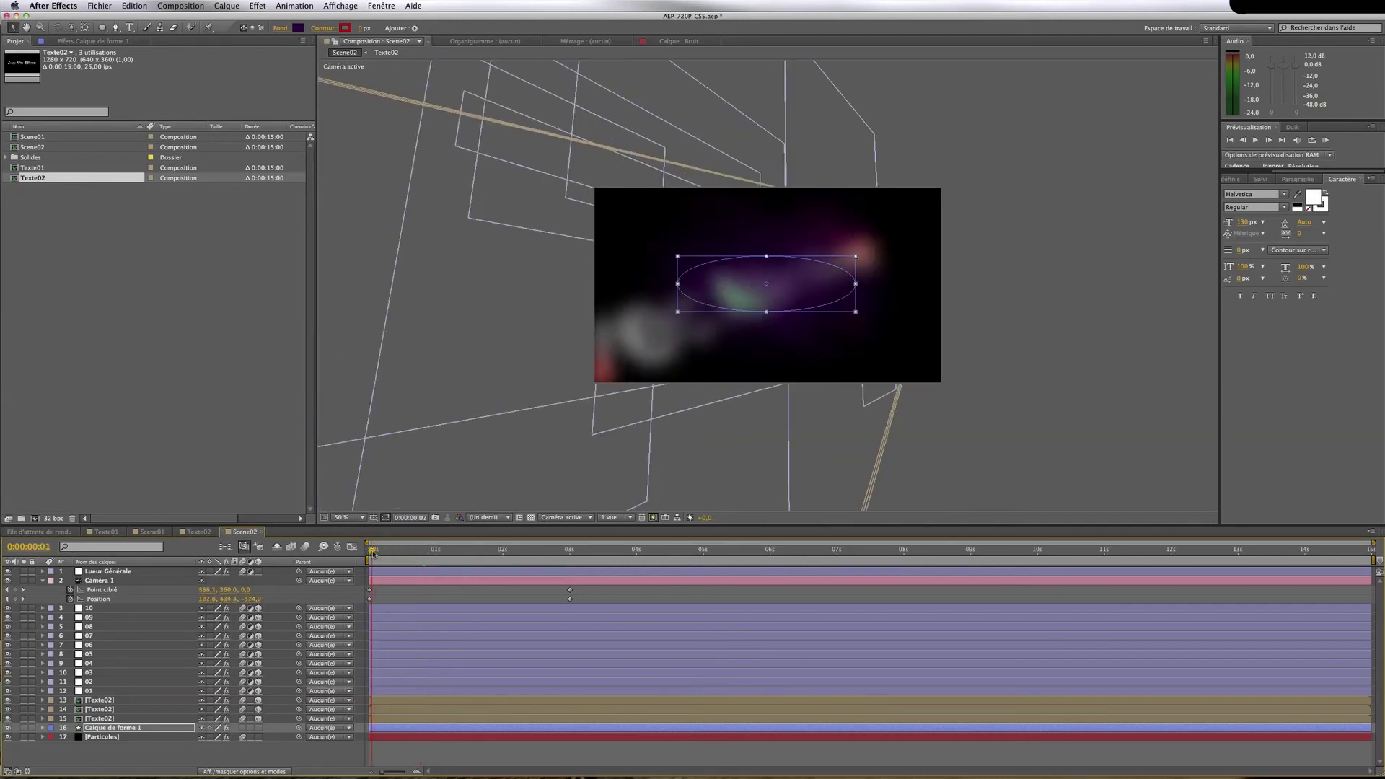
left_click(373, 554)
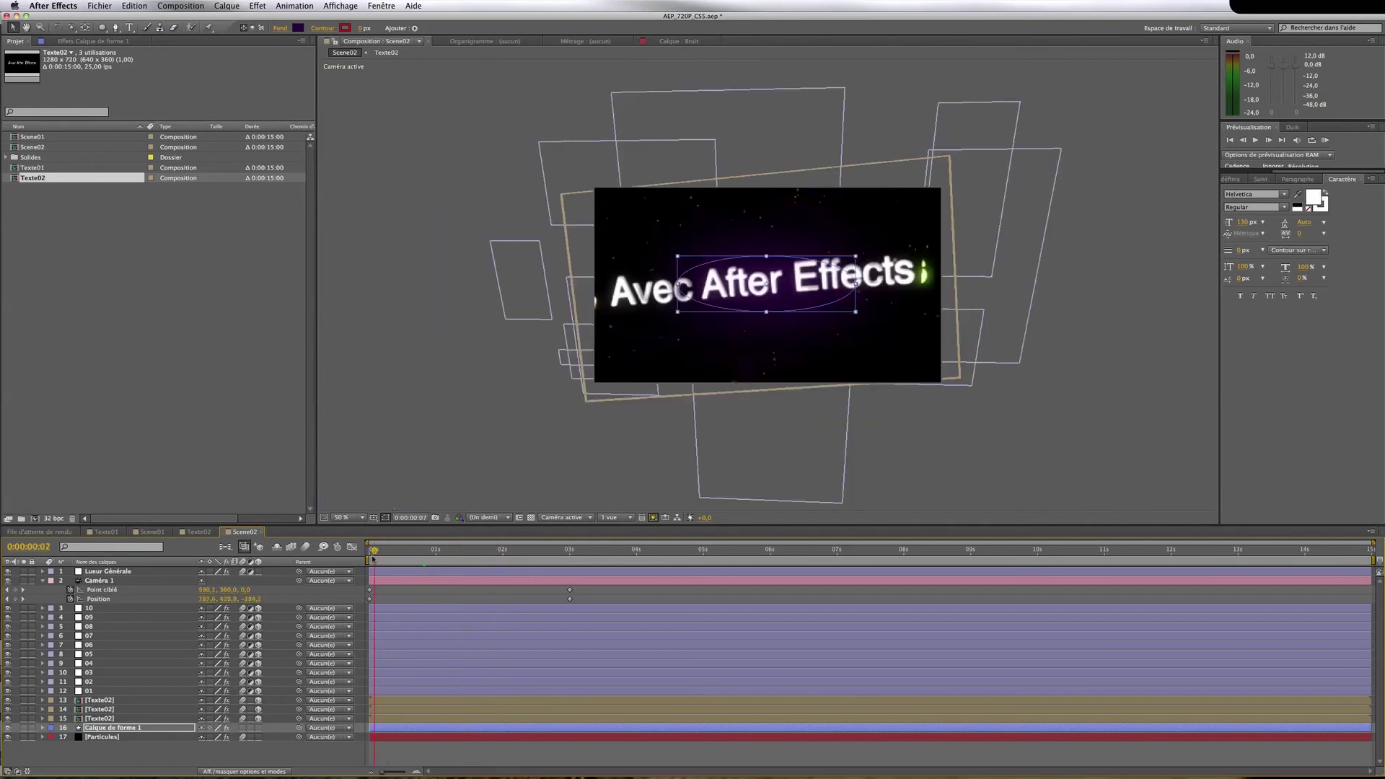
key("KP_0")
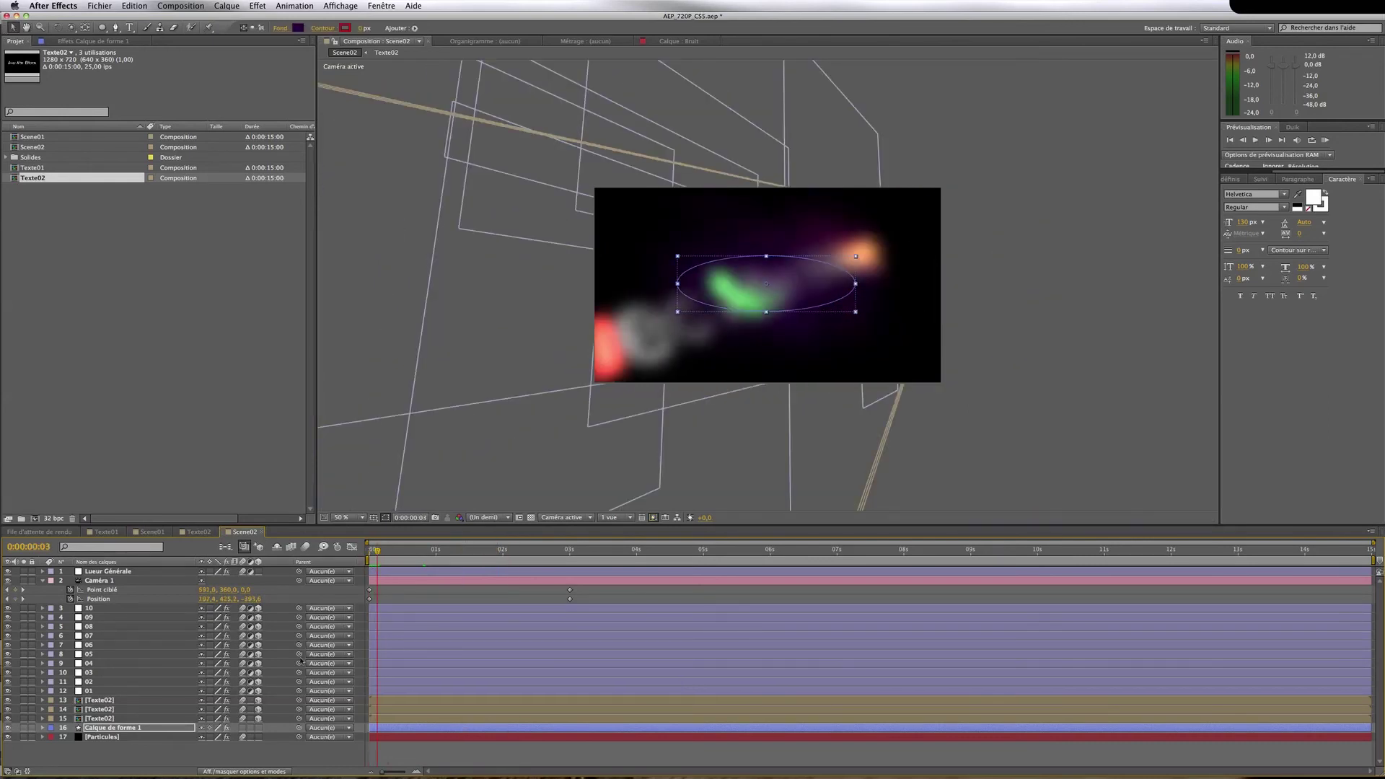
Delete the first opacity keyframe at time 0 on each of the three Texte02 layers and collapse their properties
left_click_drag(281, 720, 267, 700)
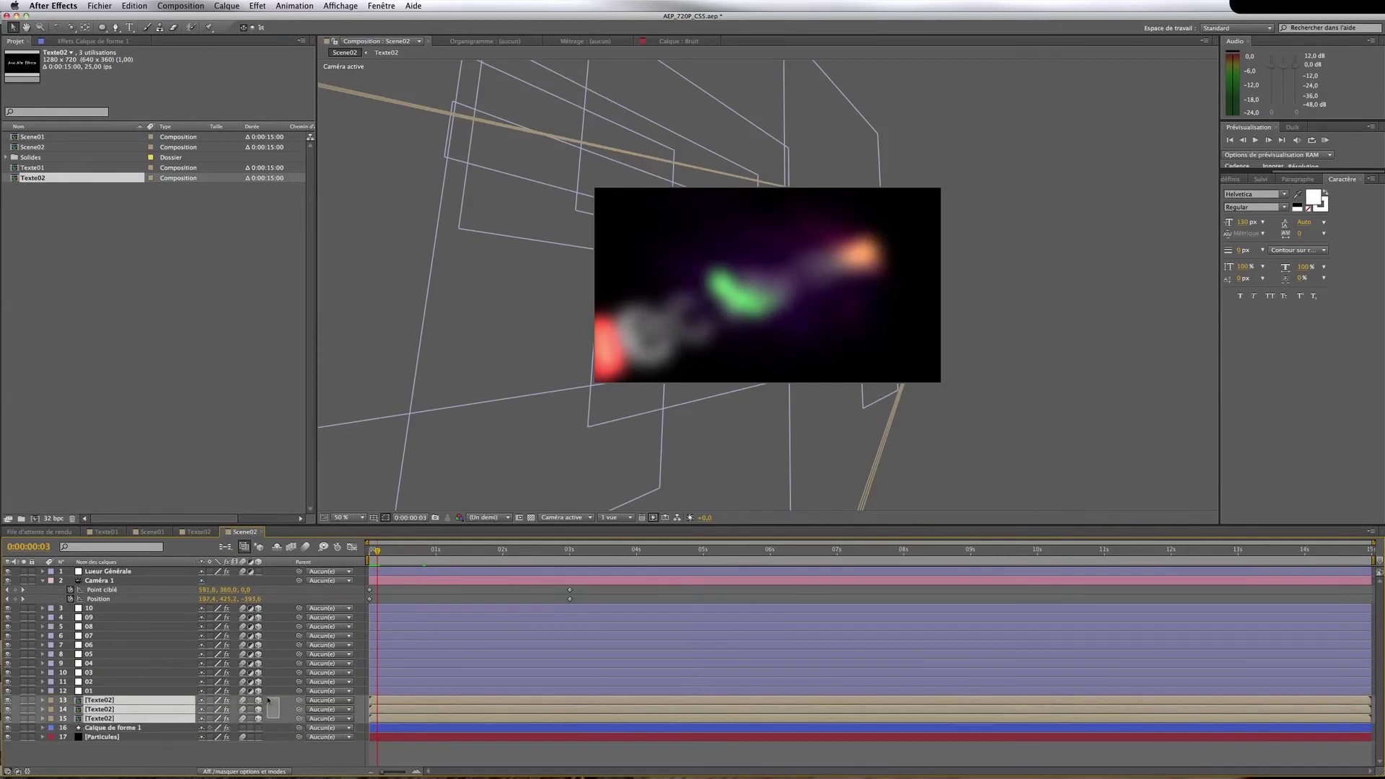
key("t")
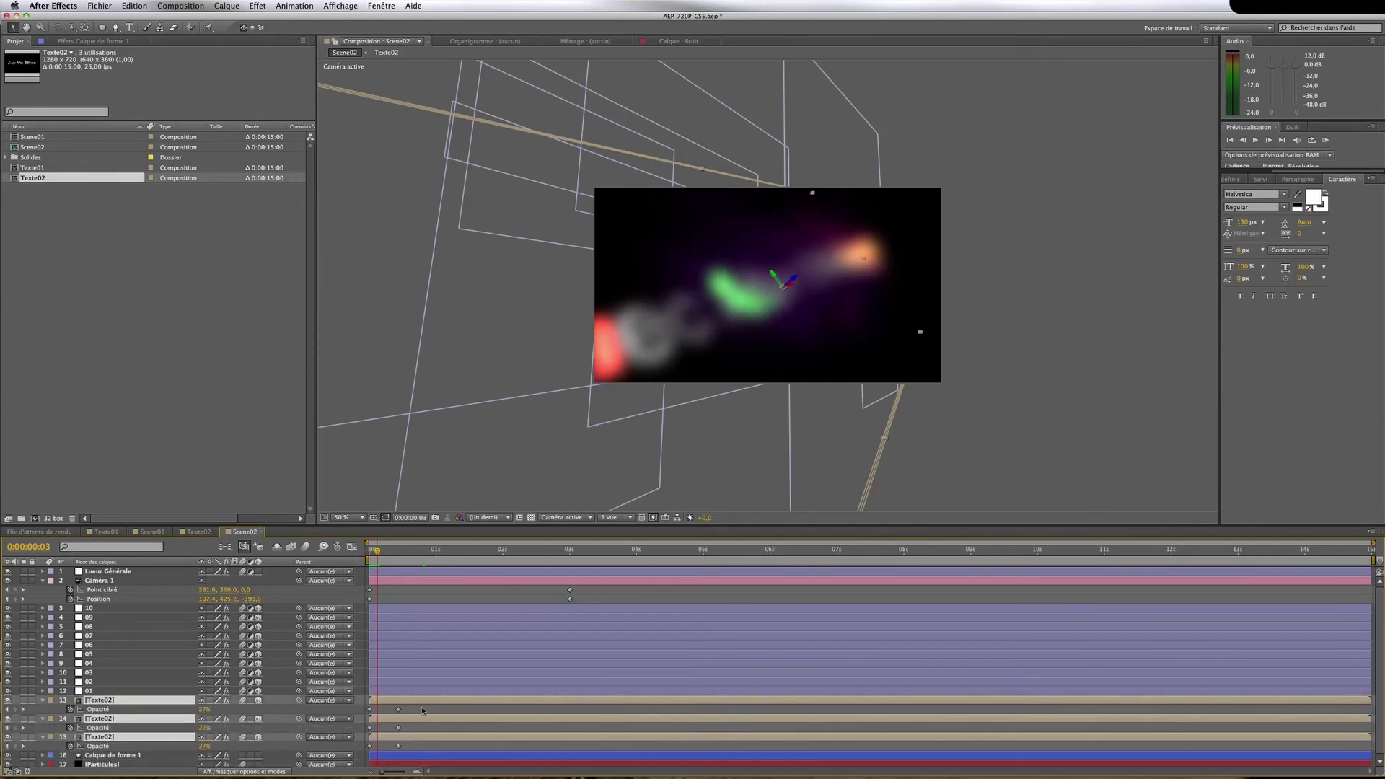
left_click(370, 710)
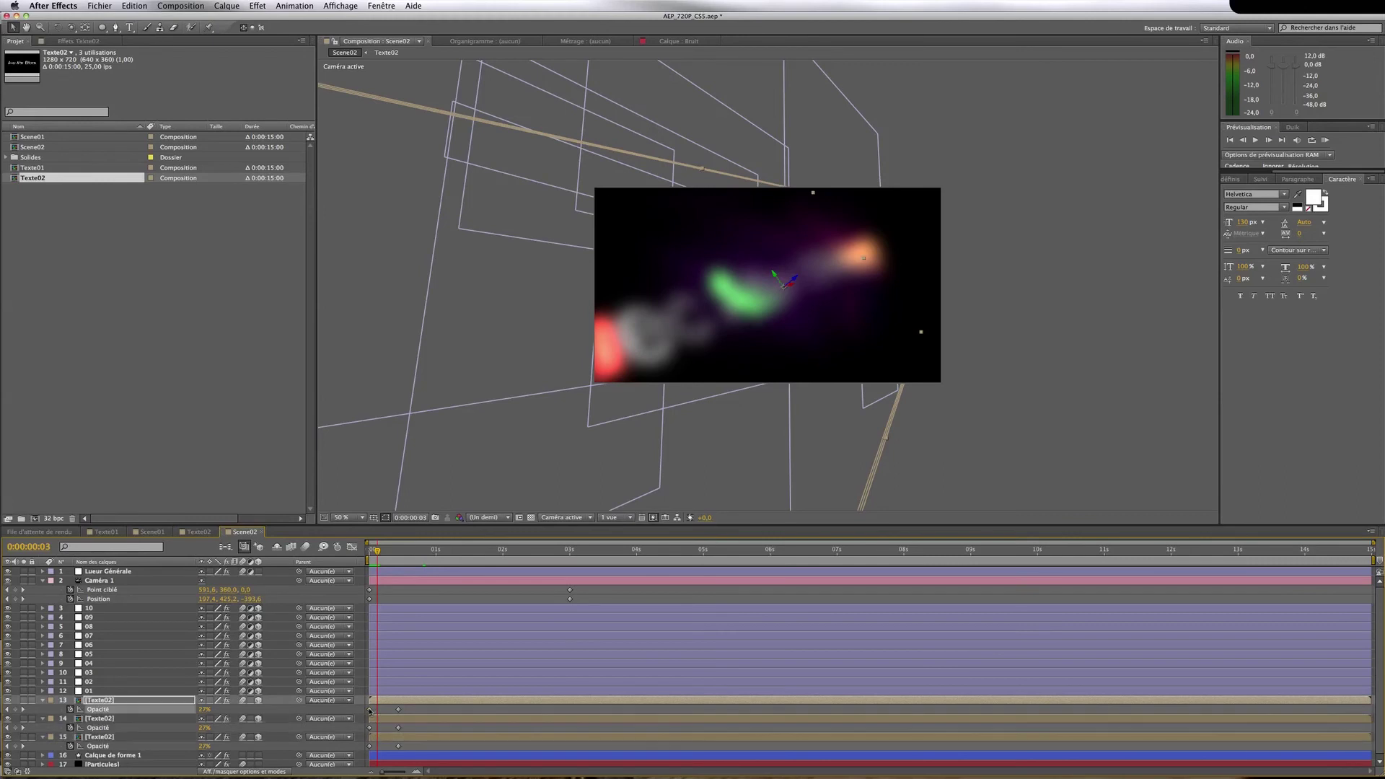
key("Delete")
left_click(369, 728)
key("Delete")
left_click(370, 747)
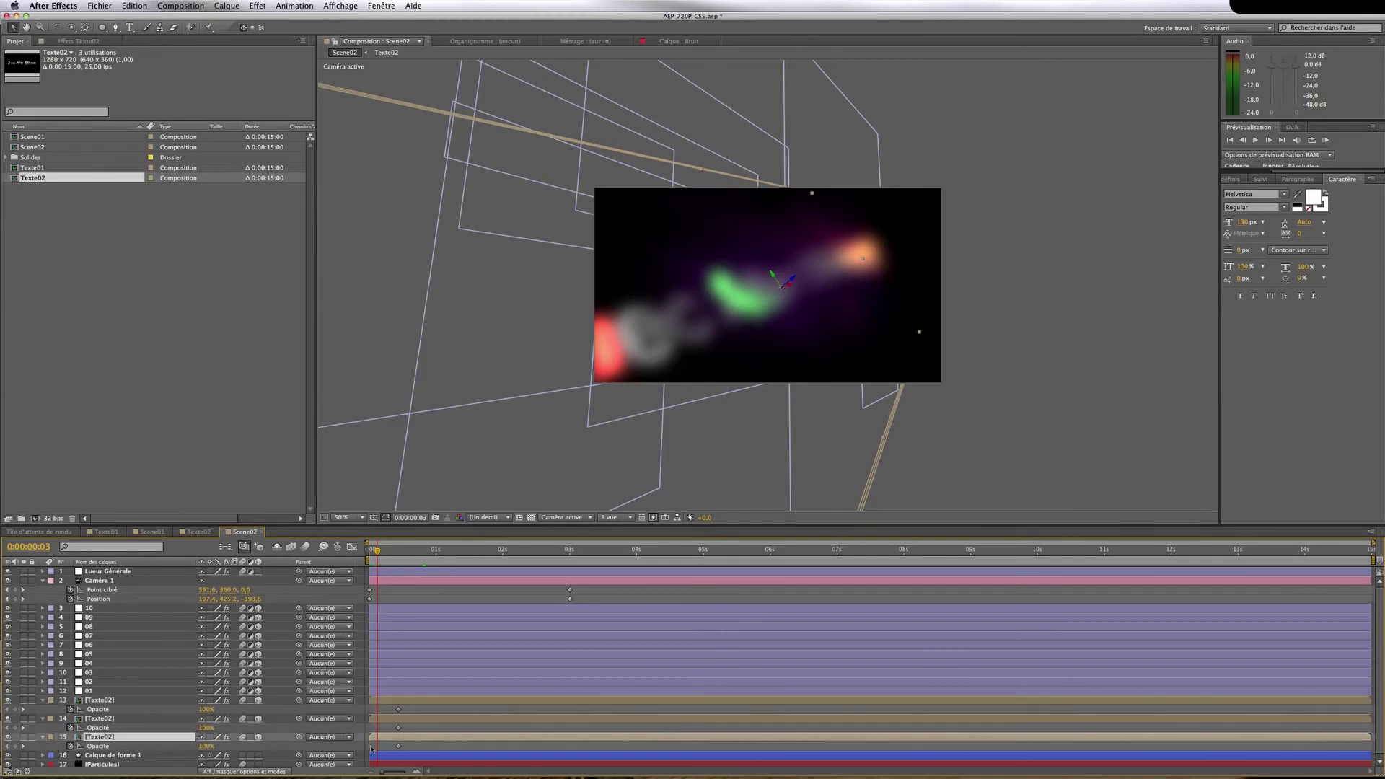
key("Delete")
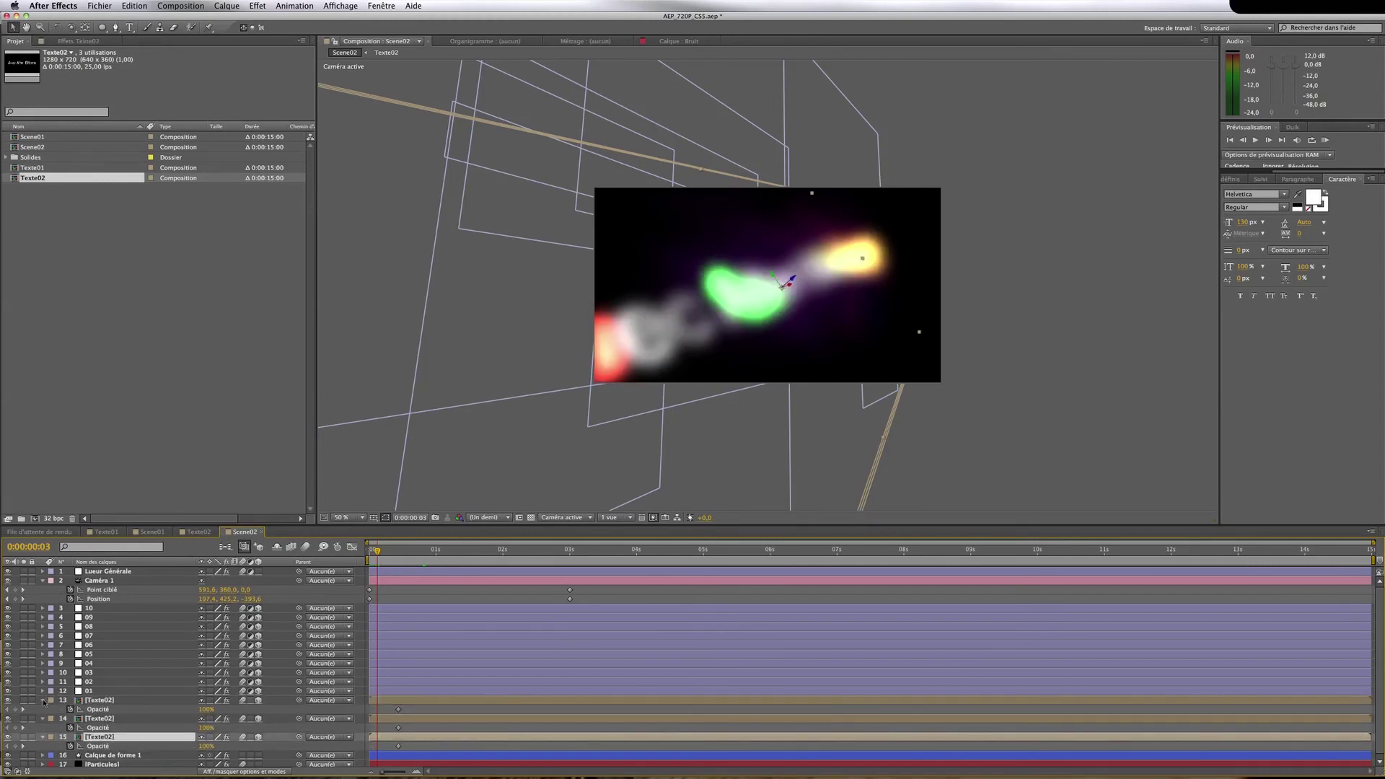
left_click(43, 701)
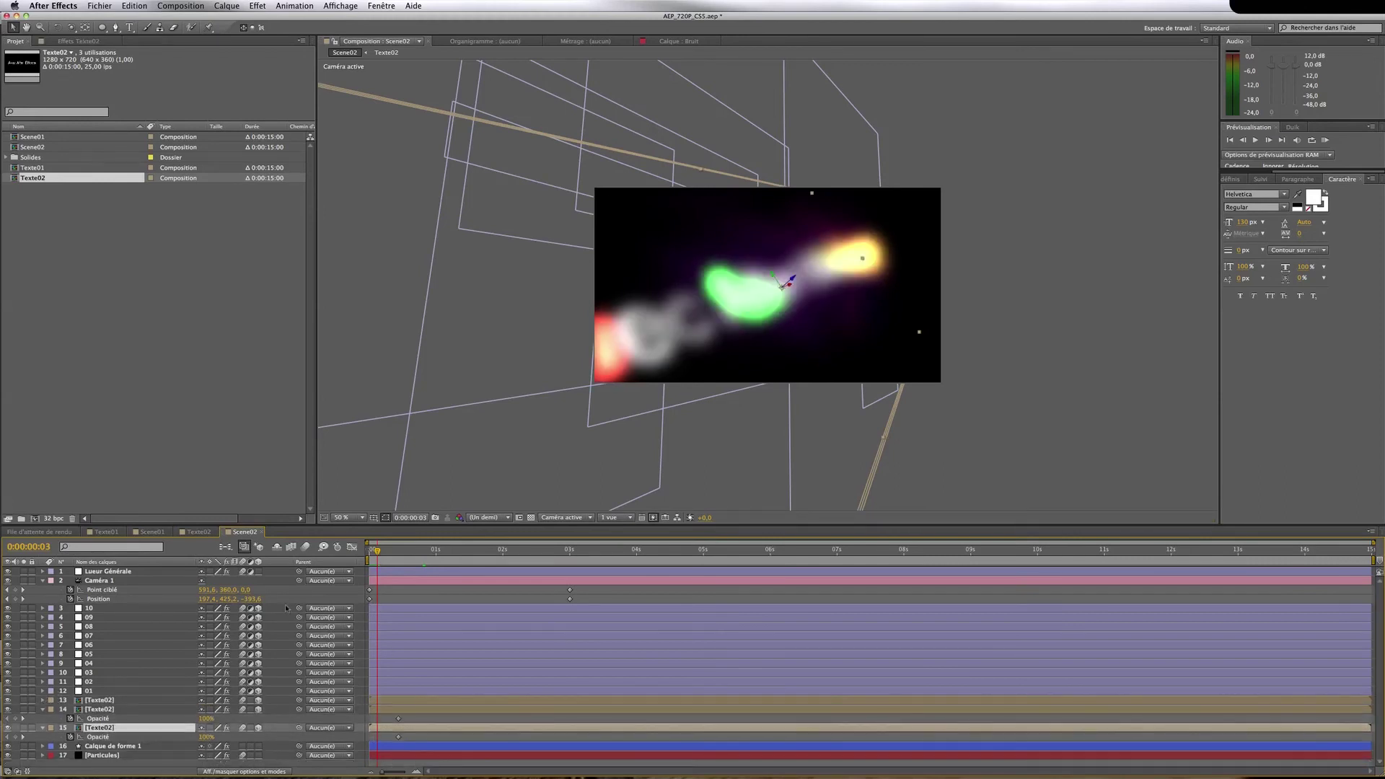
left_click(42, 710)
left_click(42, 719)
left_click(142, 768)
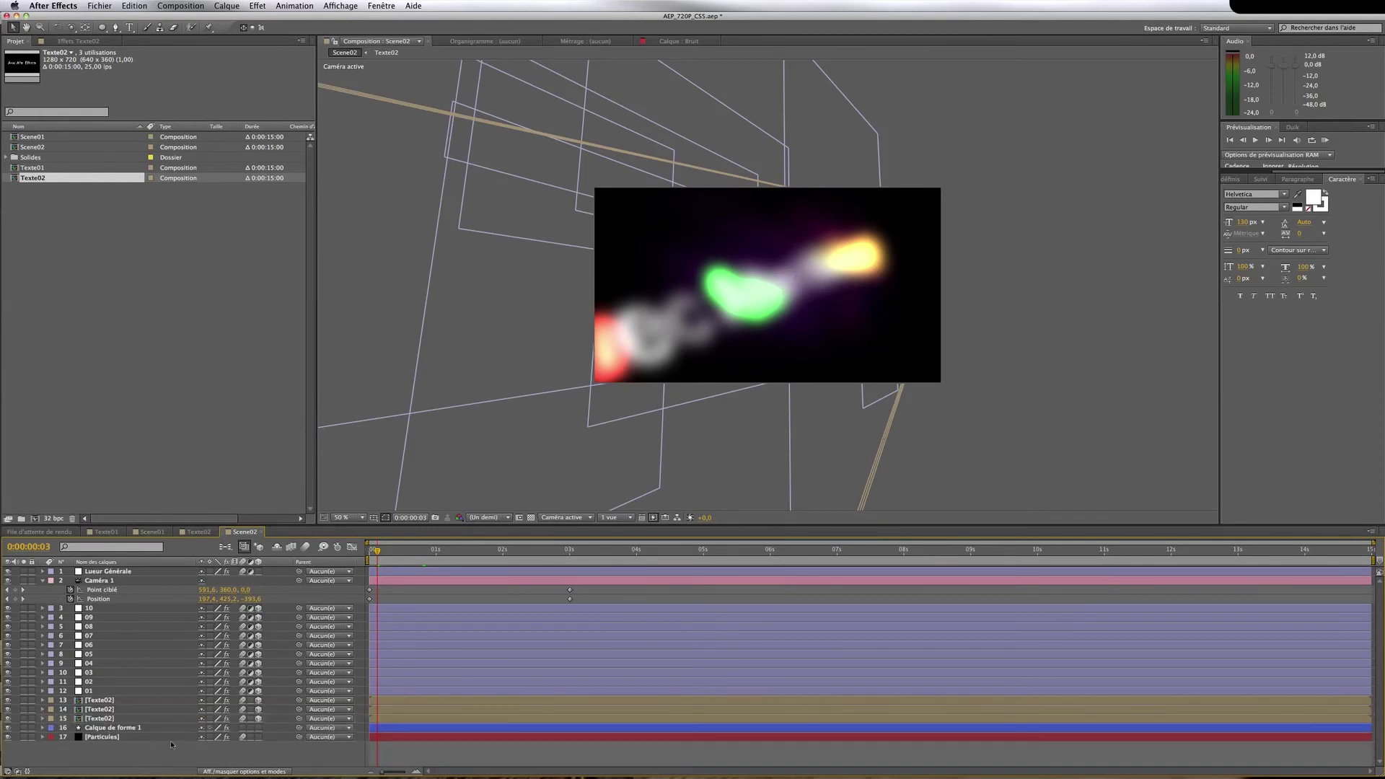
Create a composition named FINAL with the HDV/HDTV 720 25 preset and place Scene01 in it from time 0
key("super+n")
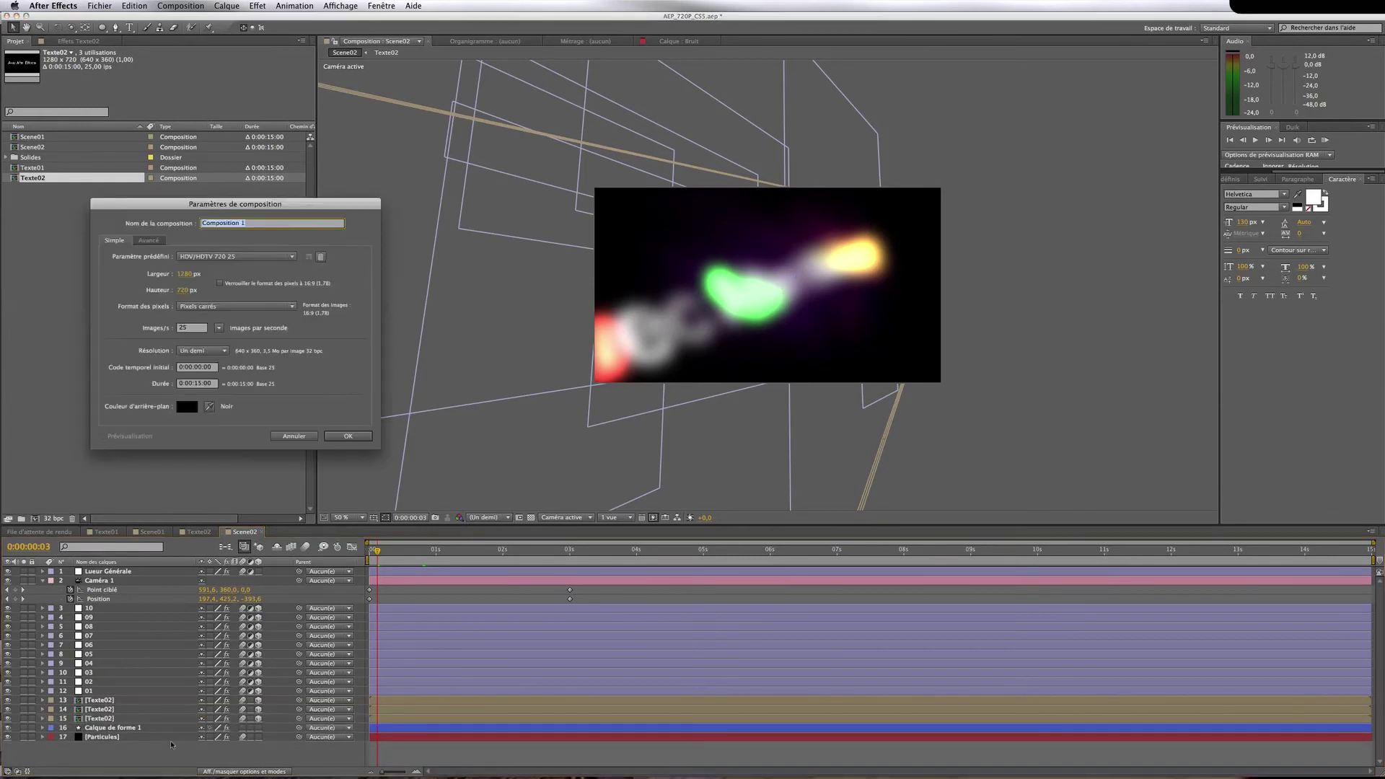
type("FINAL")
left_click(349, 437)
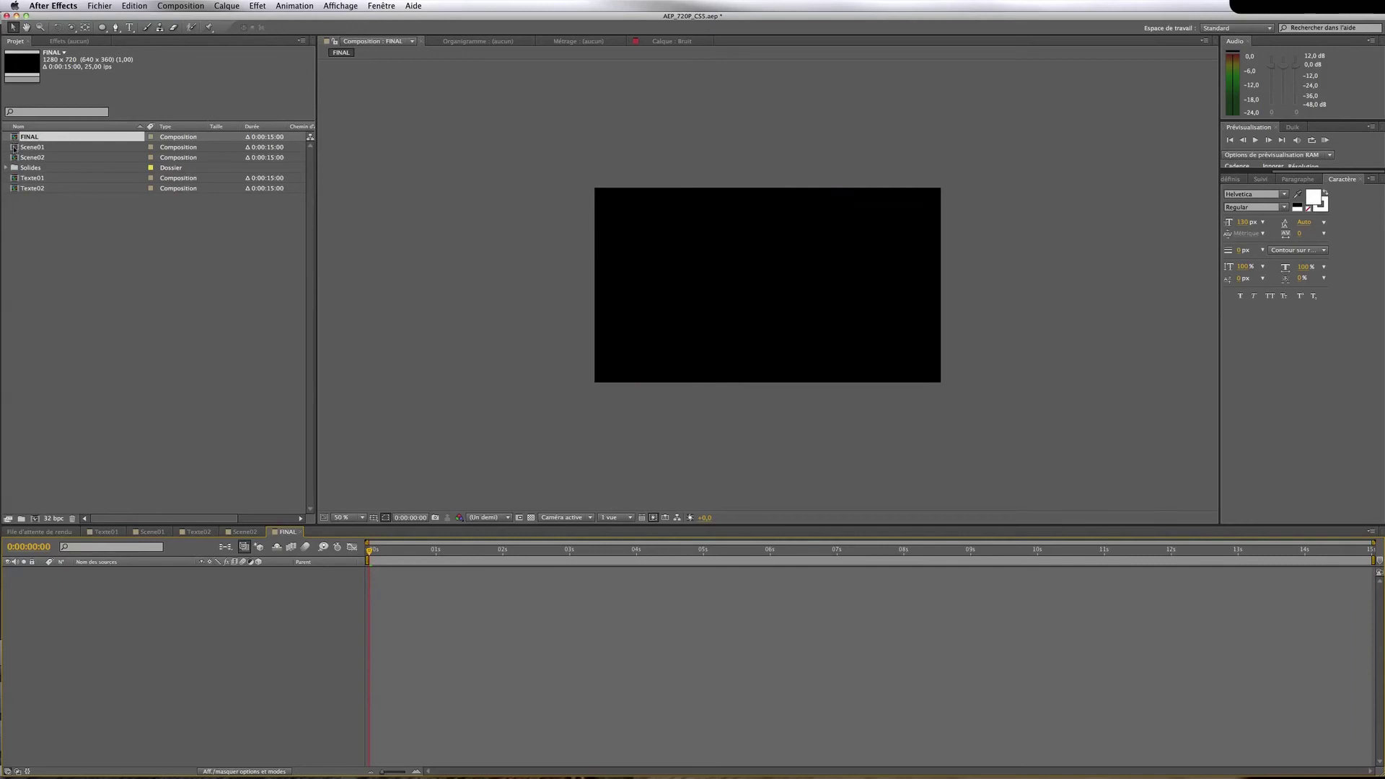
left_click_drag(13, 148, 174, 610)
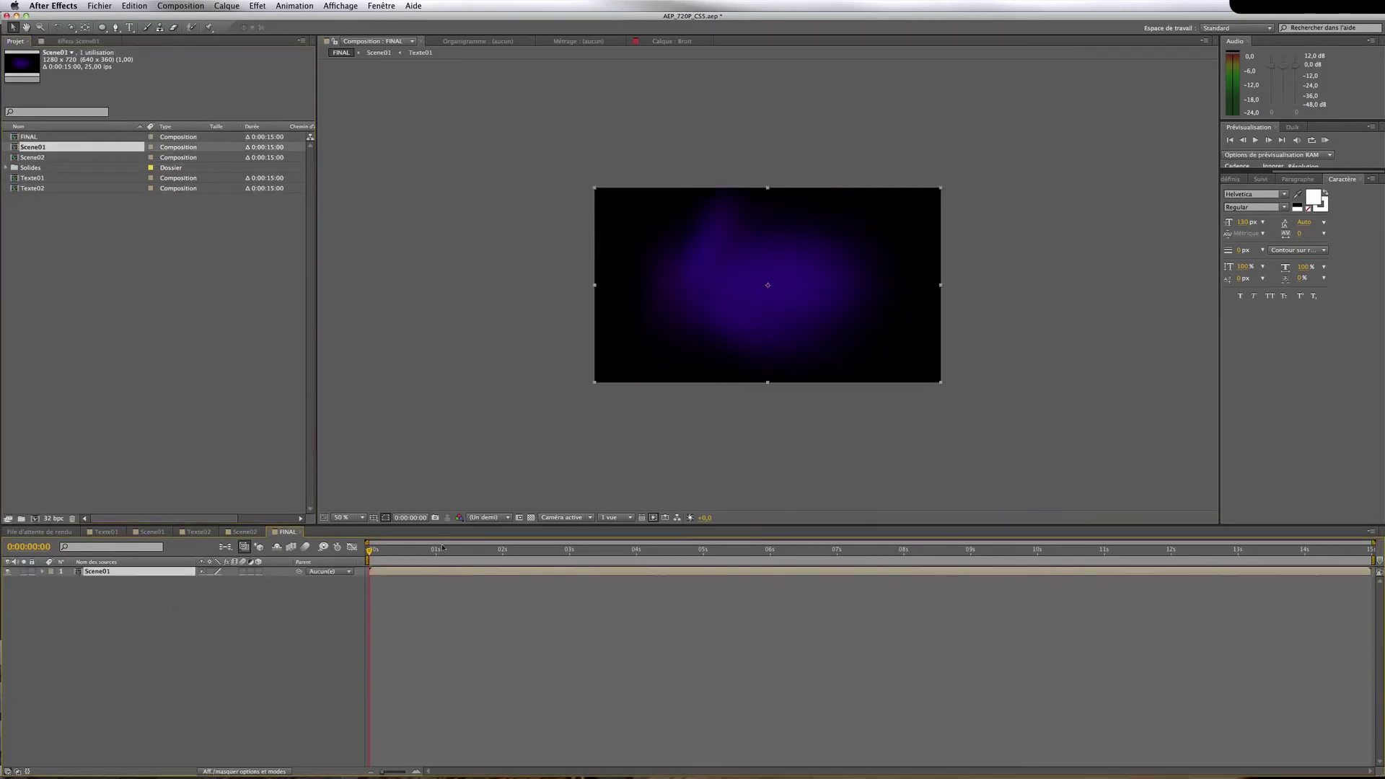
Go to 0:00:01:20 in FINAL and examine the Scene01 title at 100% zoom
left_click_drag(442, 550, 489, 552)
left_click(567, 445)
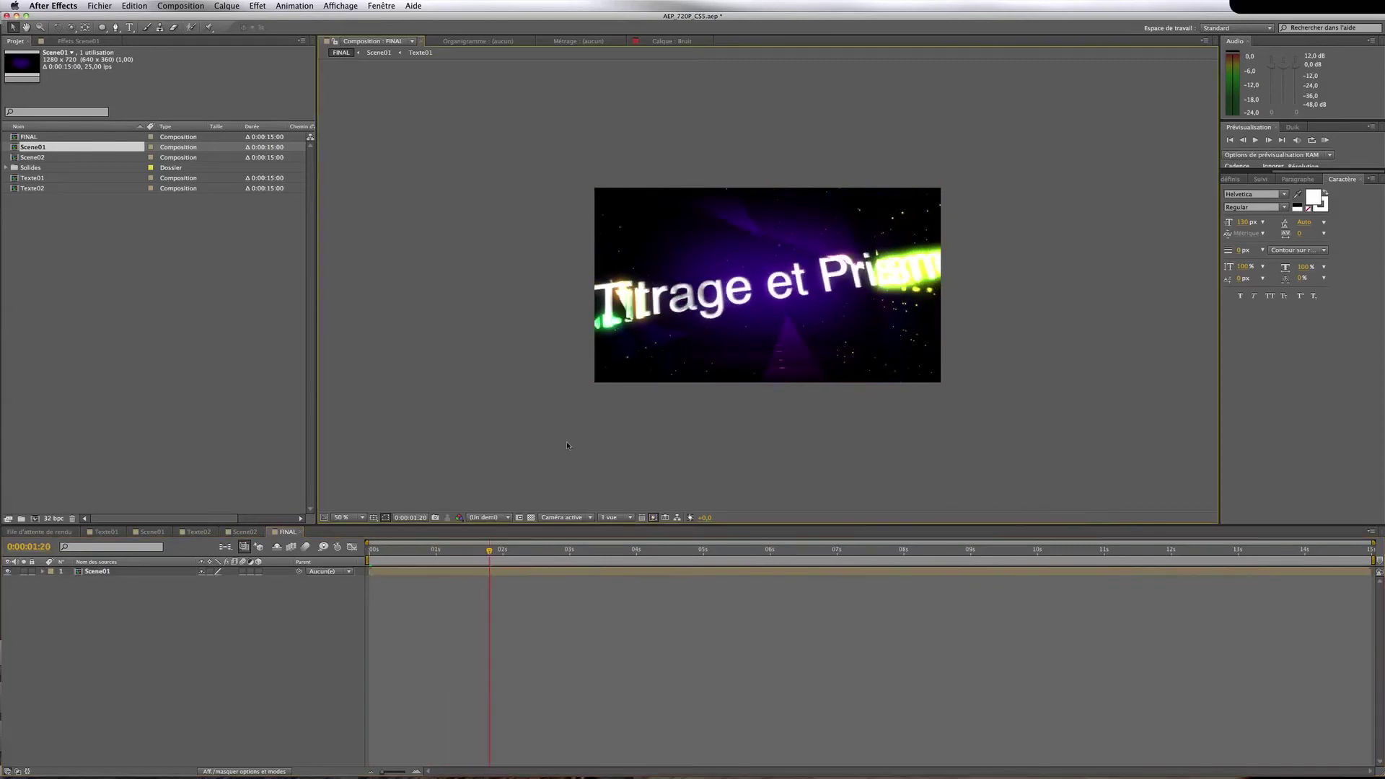
key("period")
key("period")
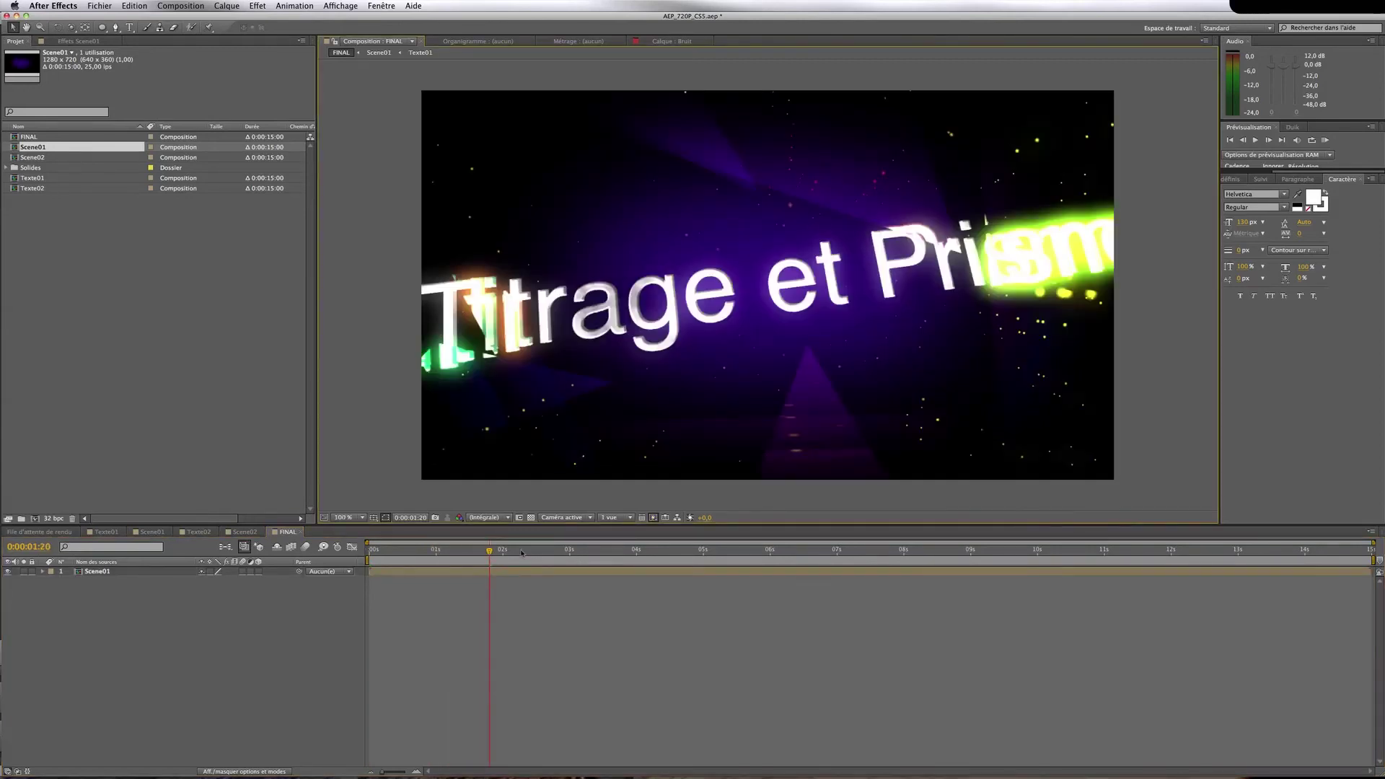
At 0:00:03:00, add Scene02 above Scene01 in FINAL and shift its start to about 0:00:02:13
left_click_drag(521, 553, 569, 552)
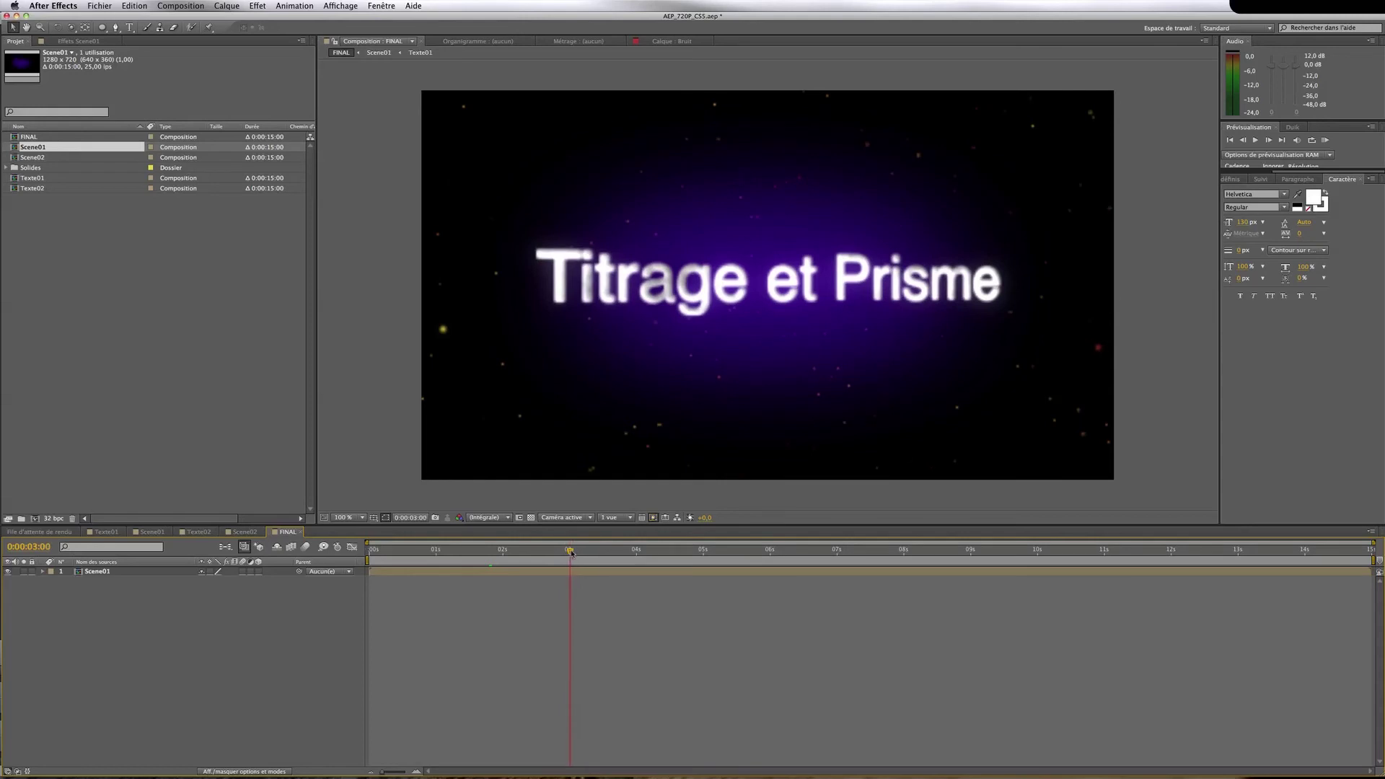
left_click(15, 158)
left_click_drag(206, 573, 206, 572)
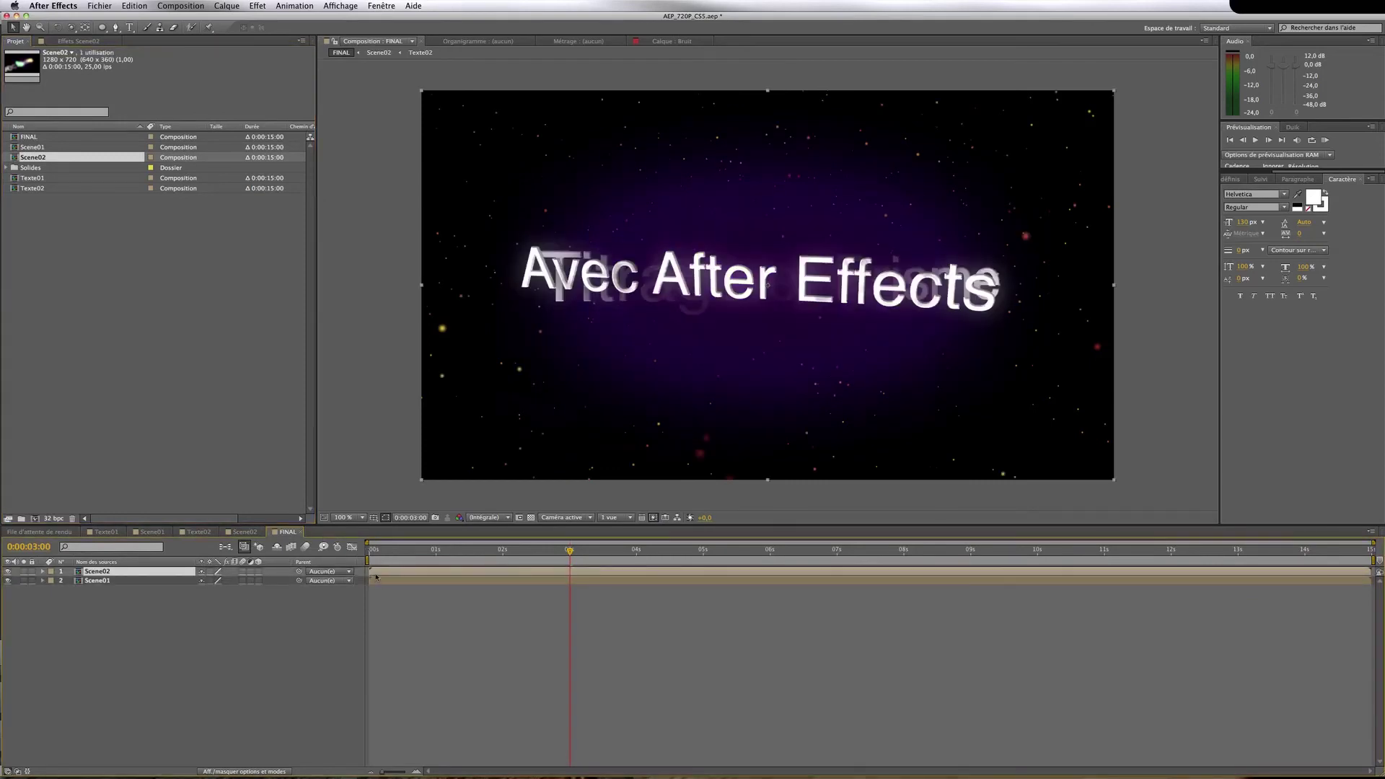
left_click_drag(400, 573, 544, 573)
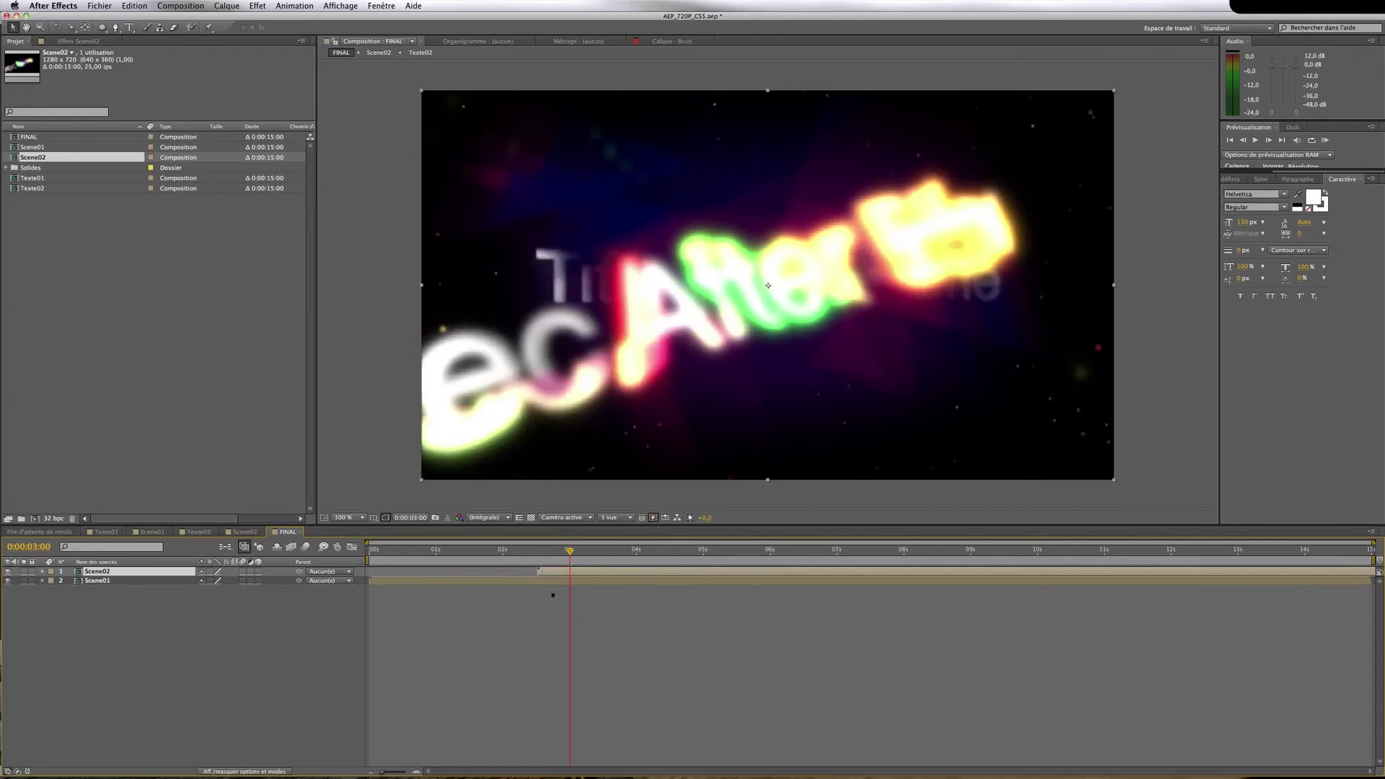
Set opacity keyframes of 100% on the Scene02 and Scene01 layers at 0:00:03:00
key("t")
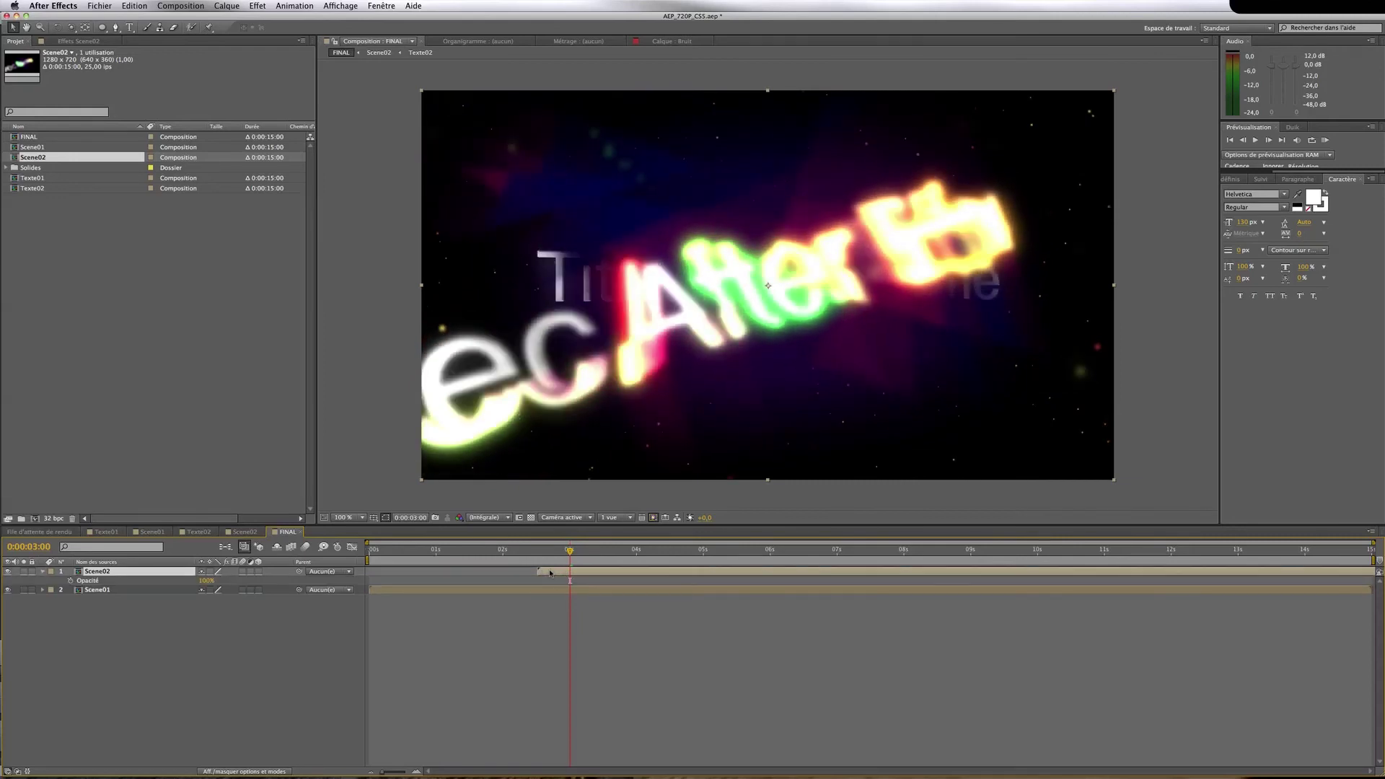
left_click(70, 580)
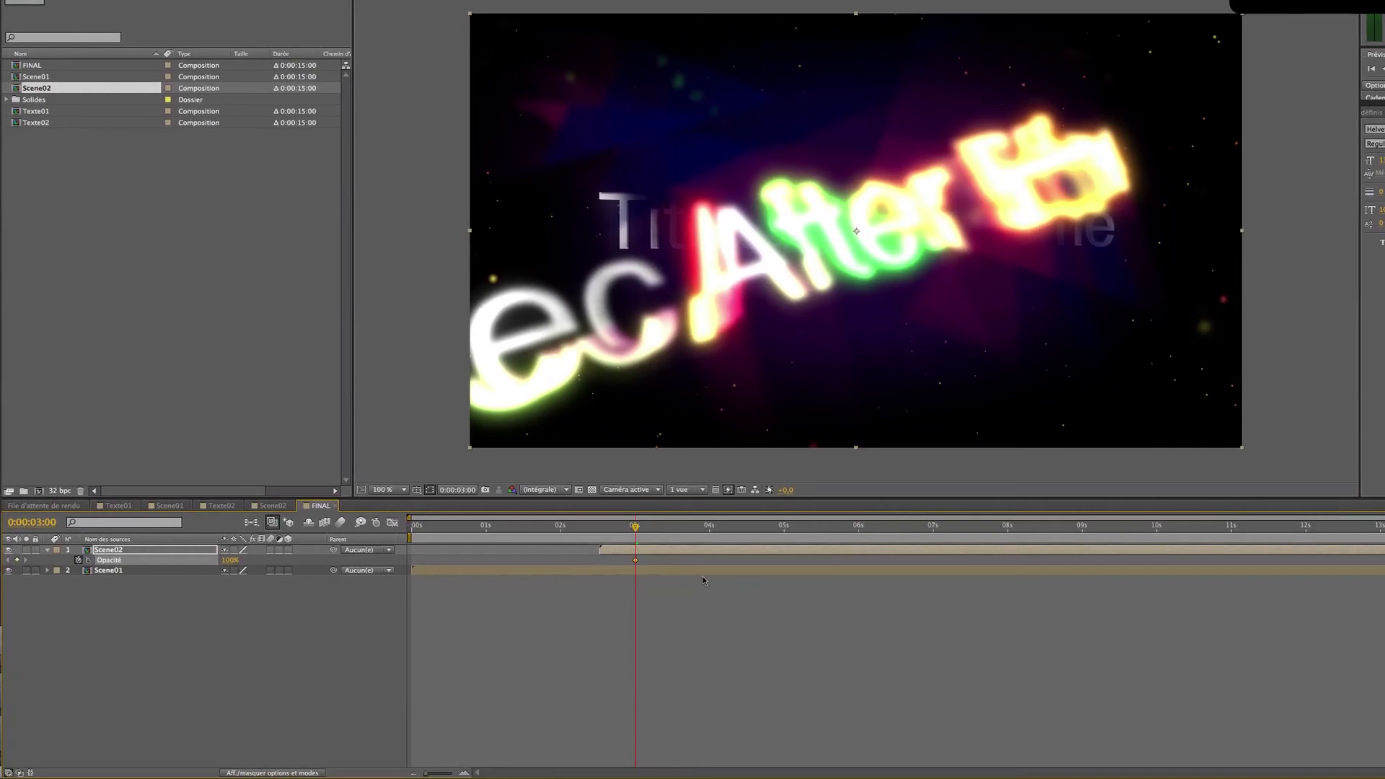
left_click(631, 590)
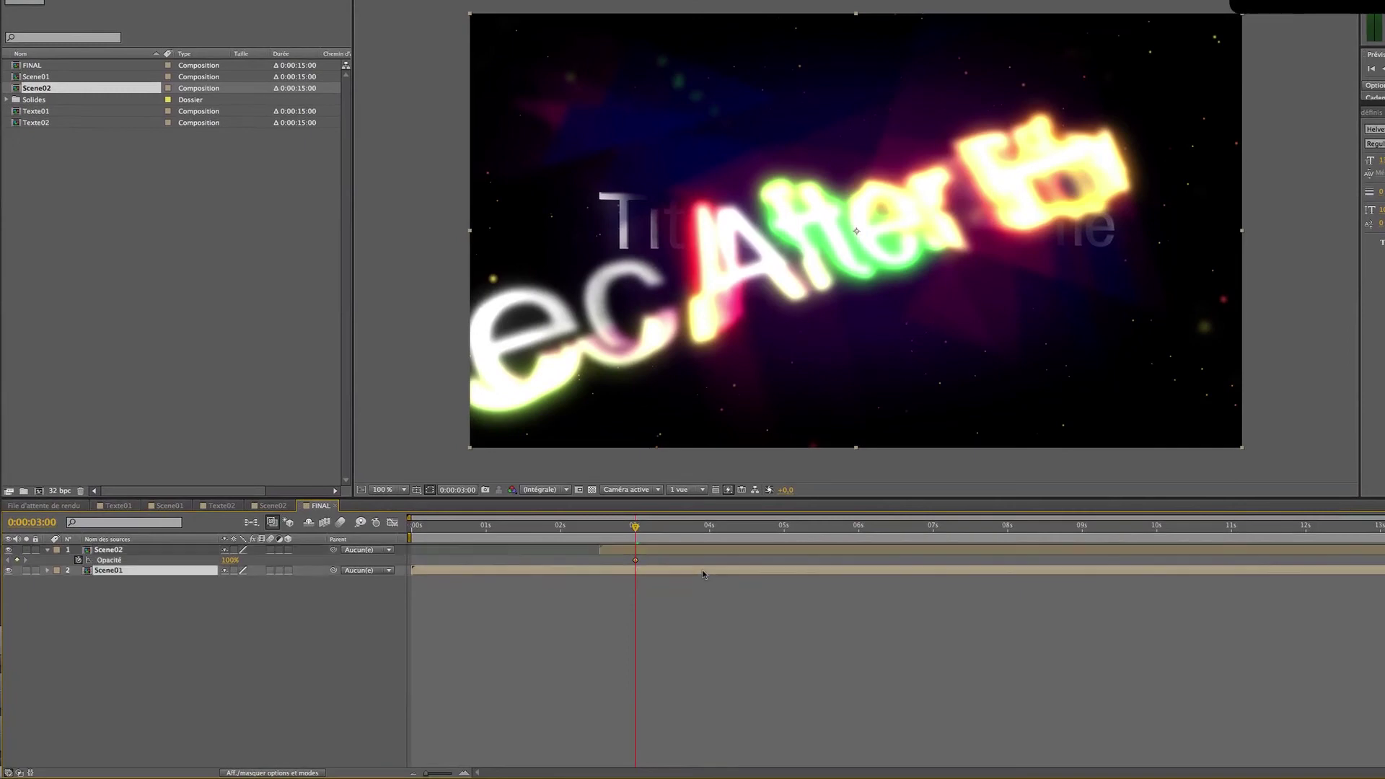
key("t")
left_click(79, 581)
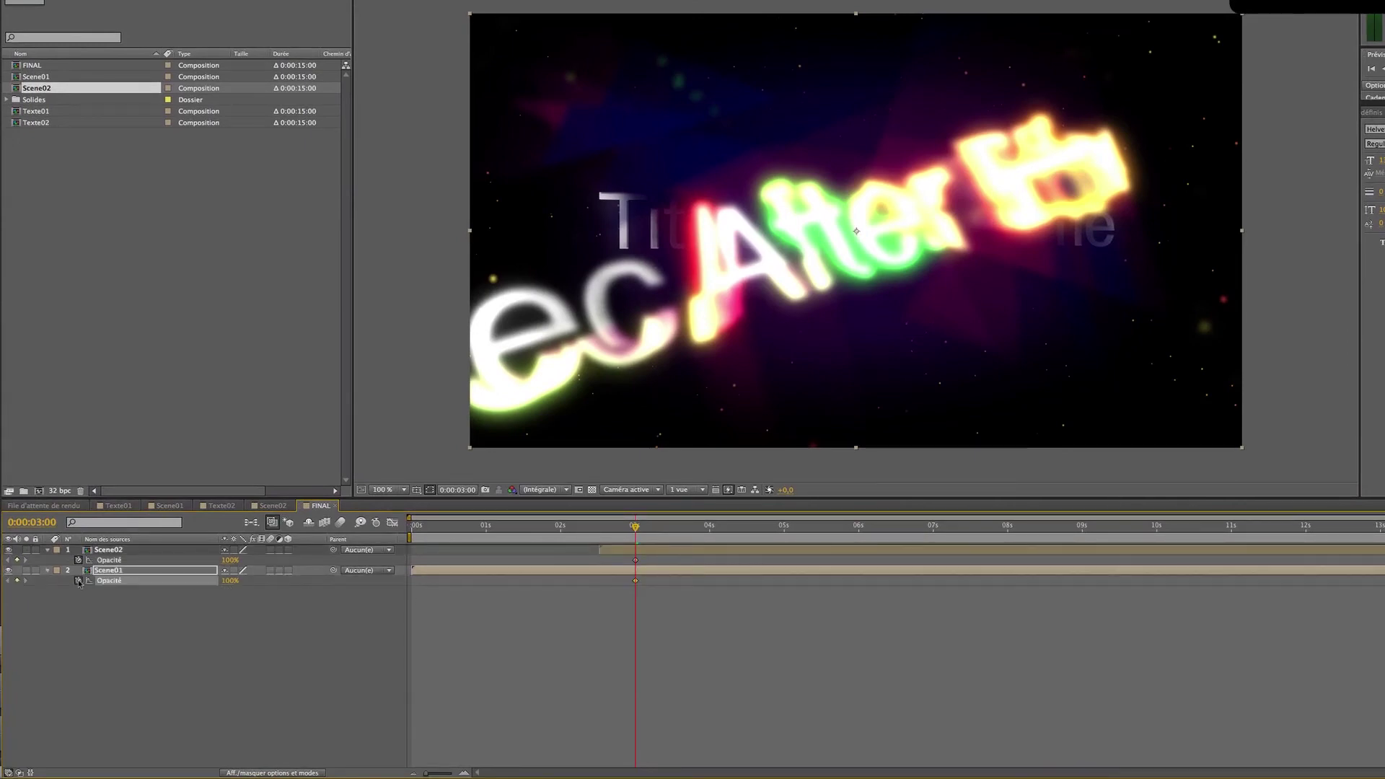
Set Scene02's opacity to 0% at 0:00:02:13, where the layer starts
left_click(600, 534)
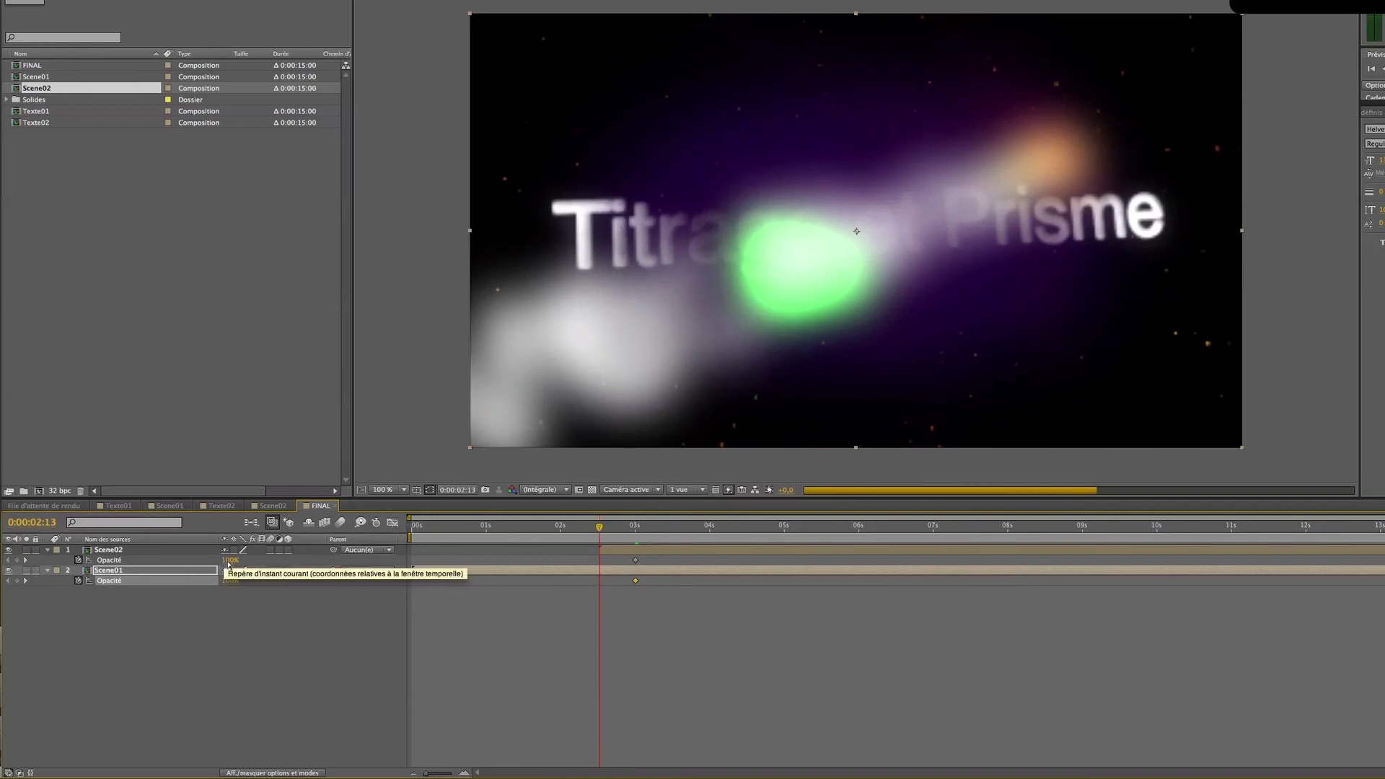
left_click(229, 559)
type("0")
key("Tab")
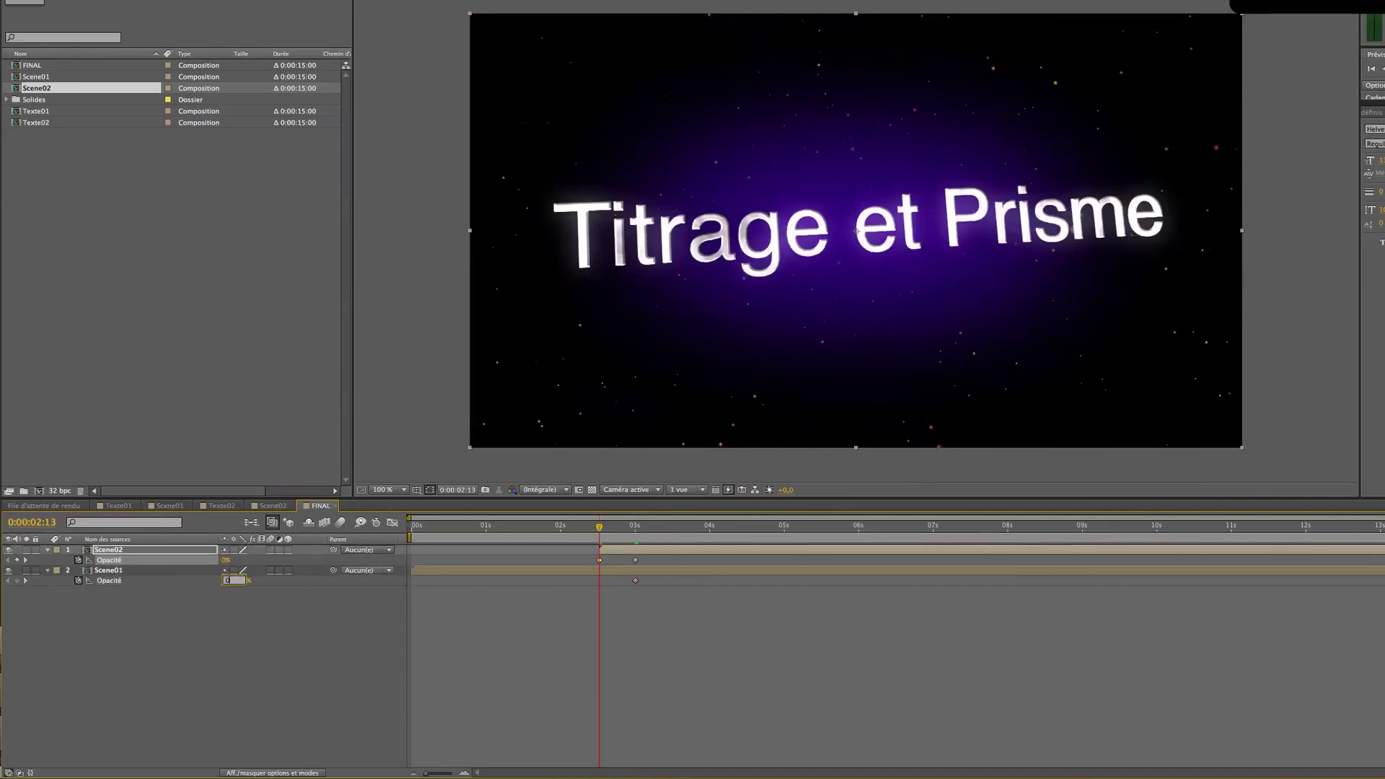
Set Scene01's opacity keyframe at 0:00:02:13 to 100%
left_click(297, 634)
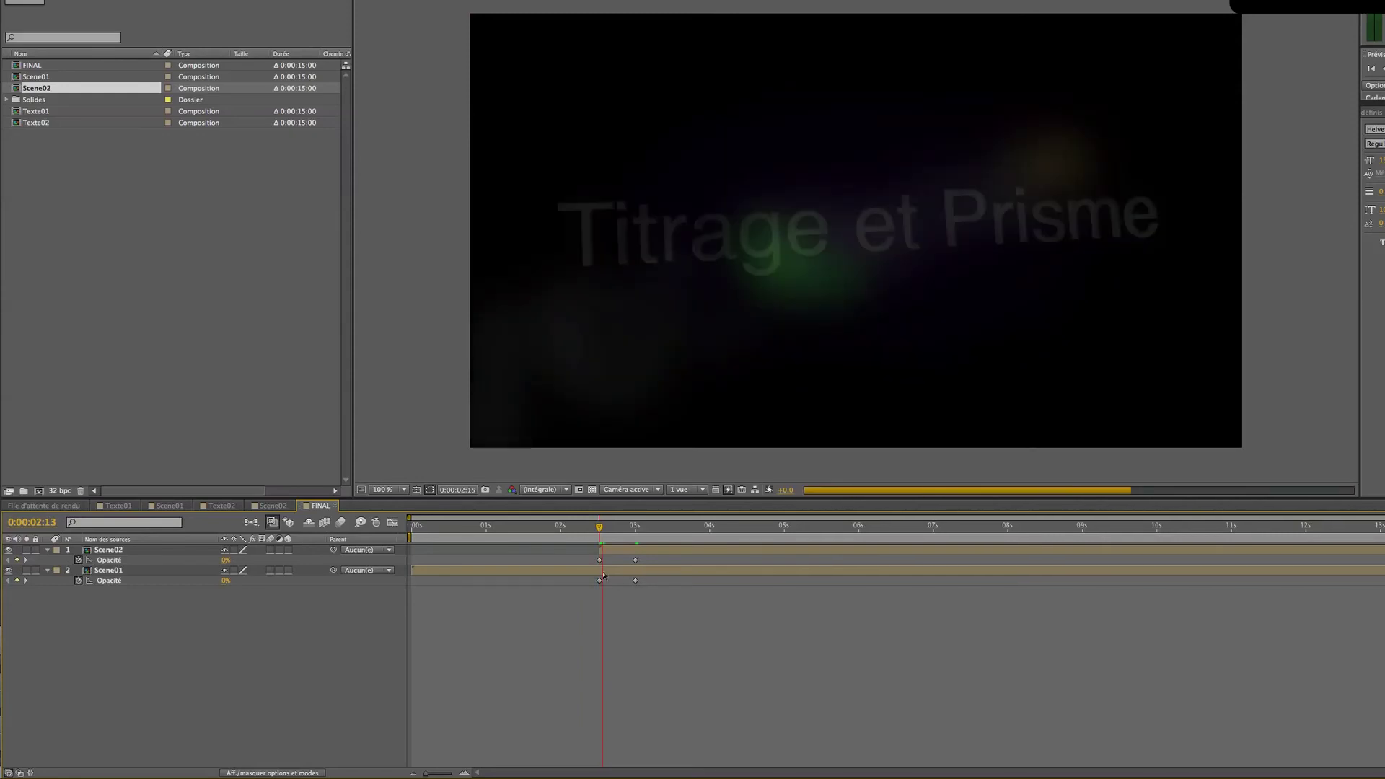
left_click(599, 531)
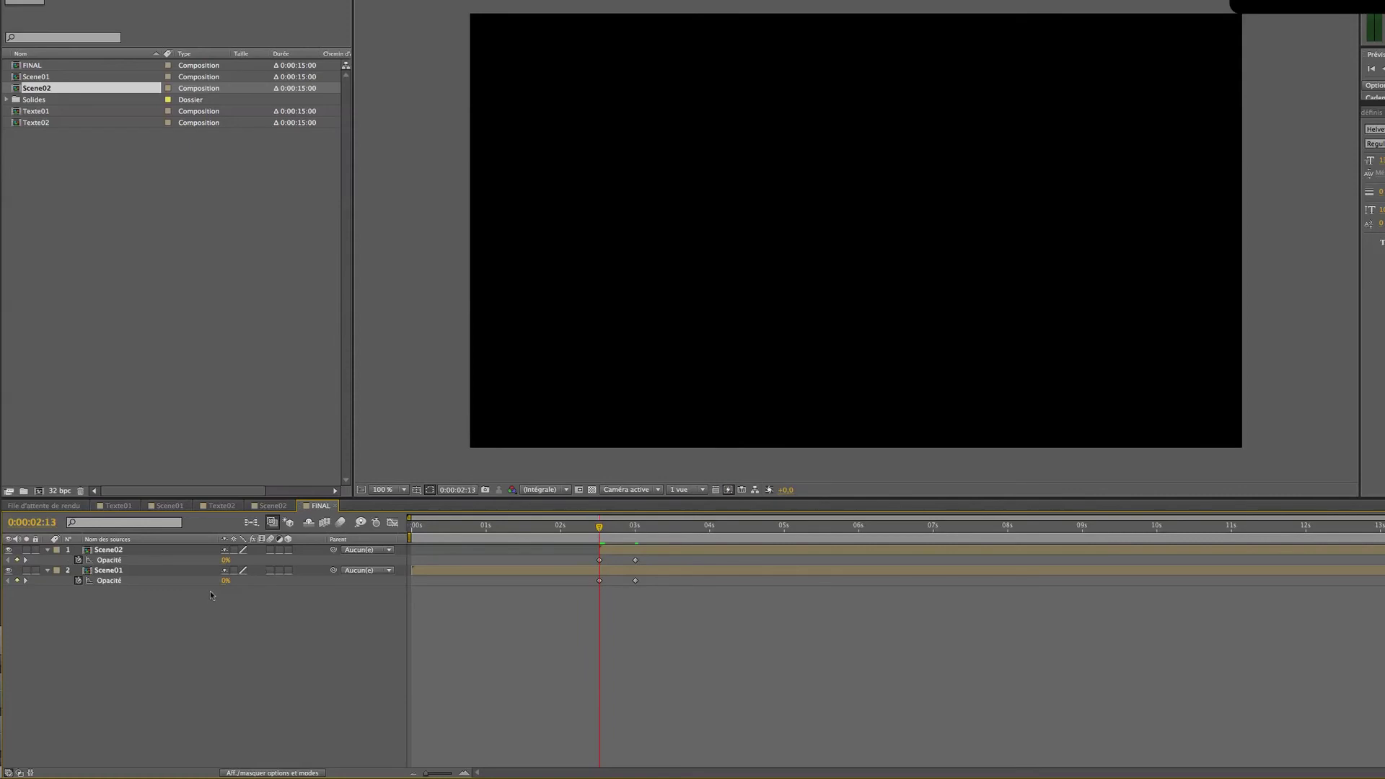
left_click_drag(223, 590, 1, 586)
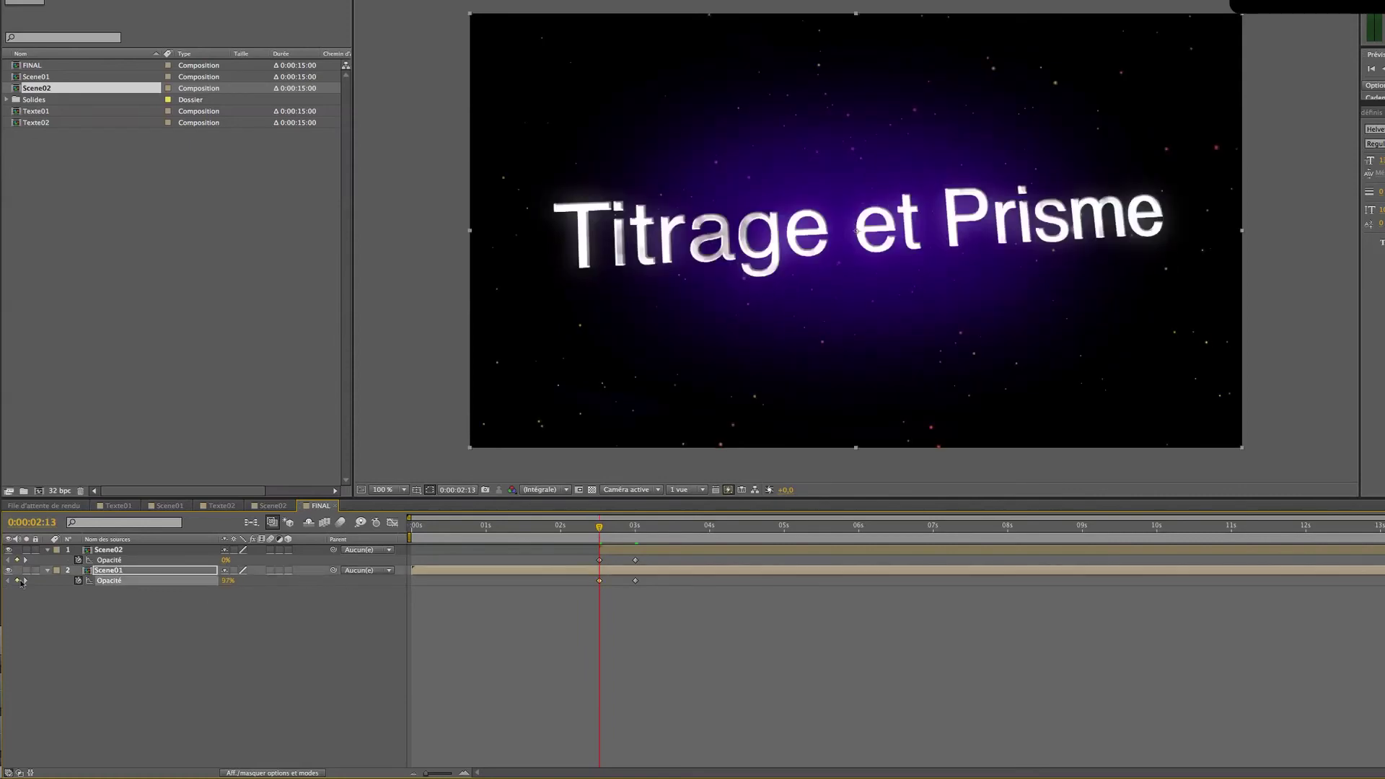
left_click_drag(230, 586, 238, 586)
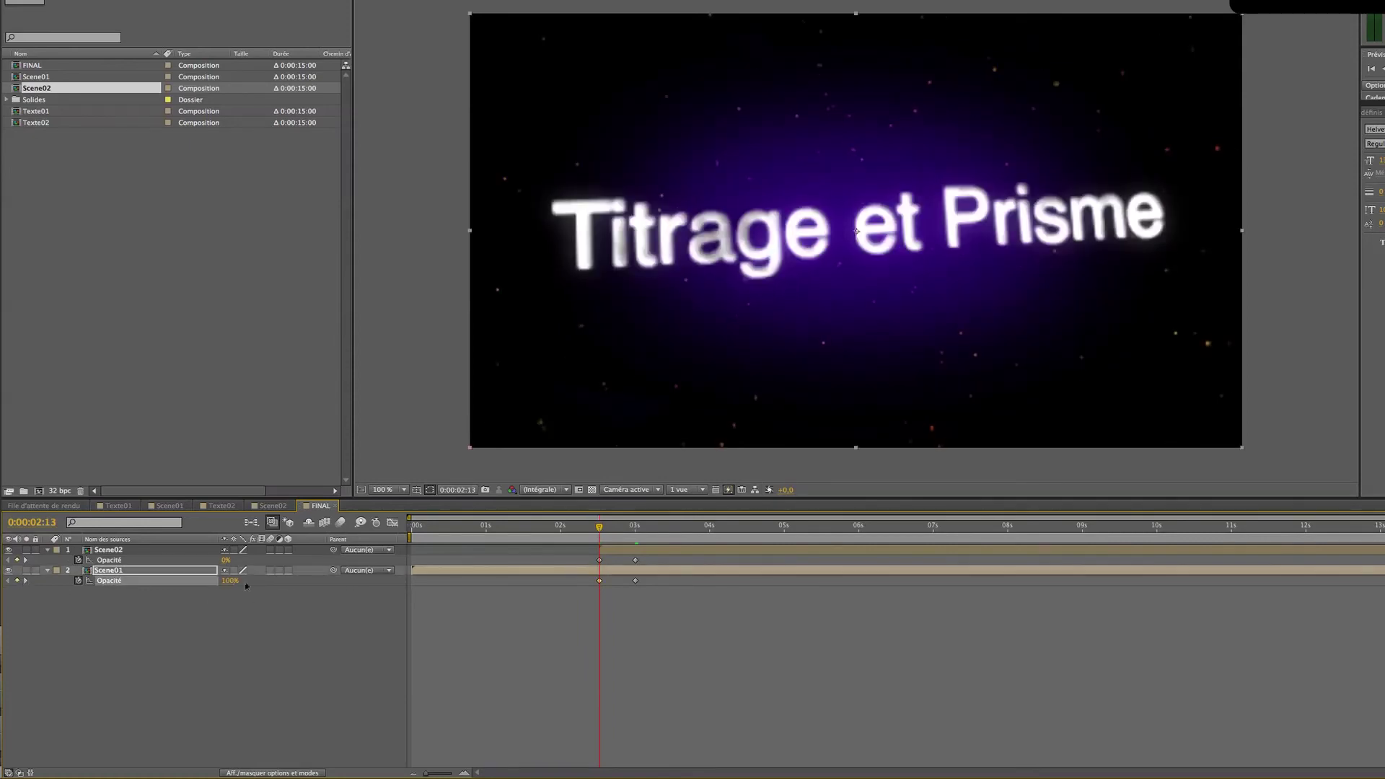
Set Scene01's opacity to 0% at 0:00:03:00 and preview the crossfade between the two scenes
left_click(25, 581)
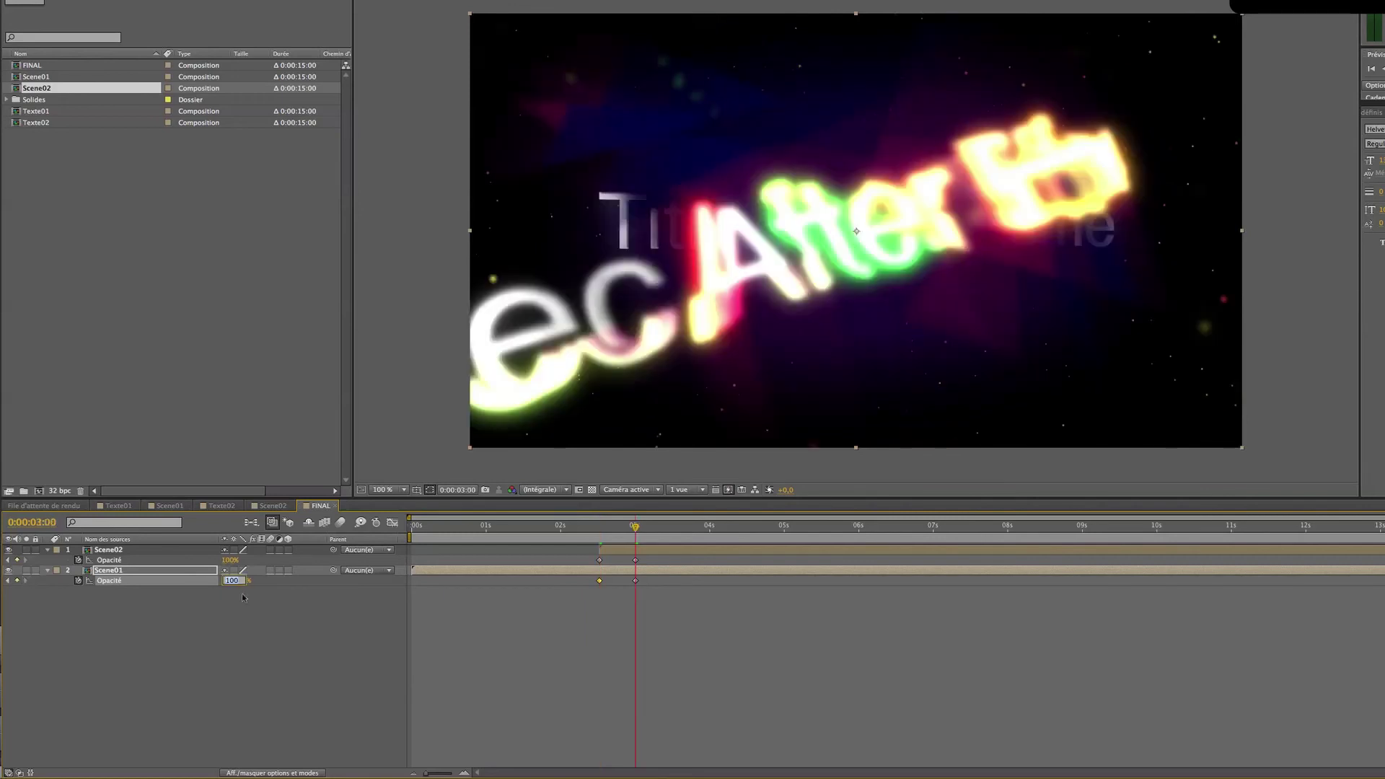
left_click(396, 629)
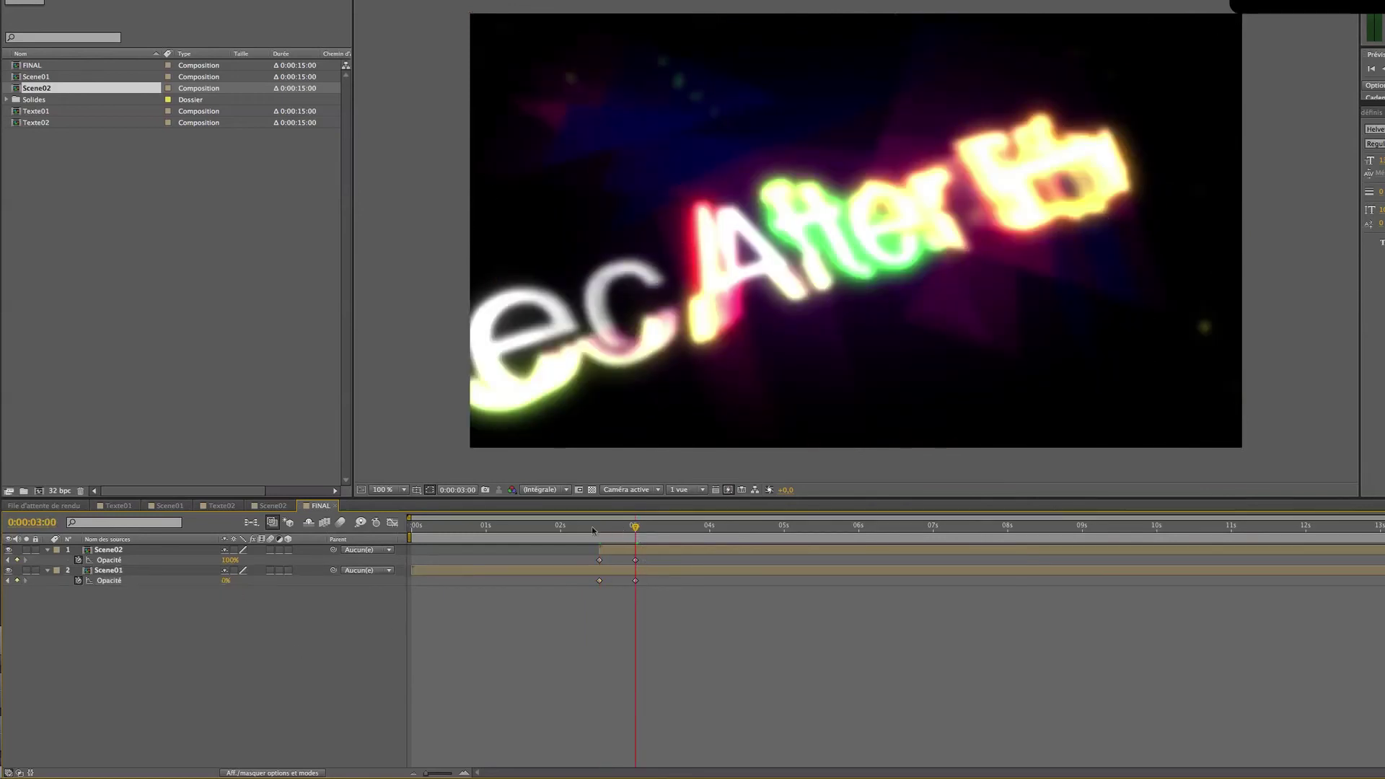
key("KP_0")
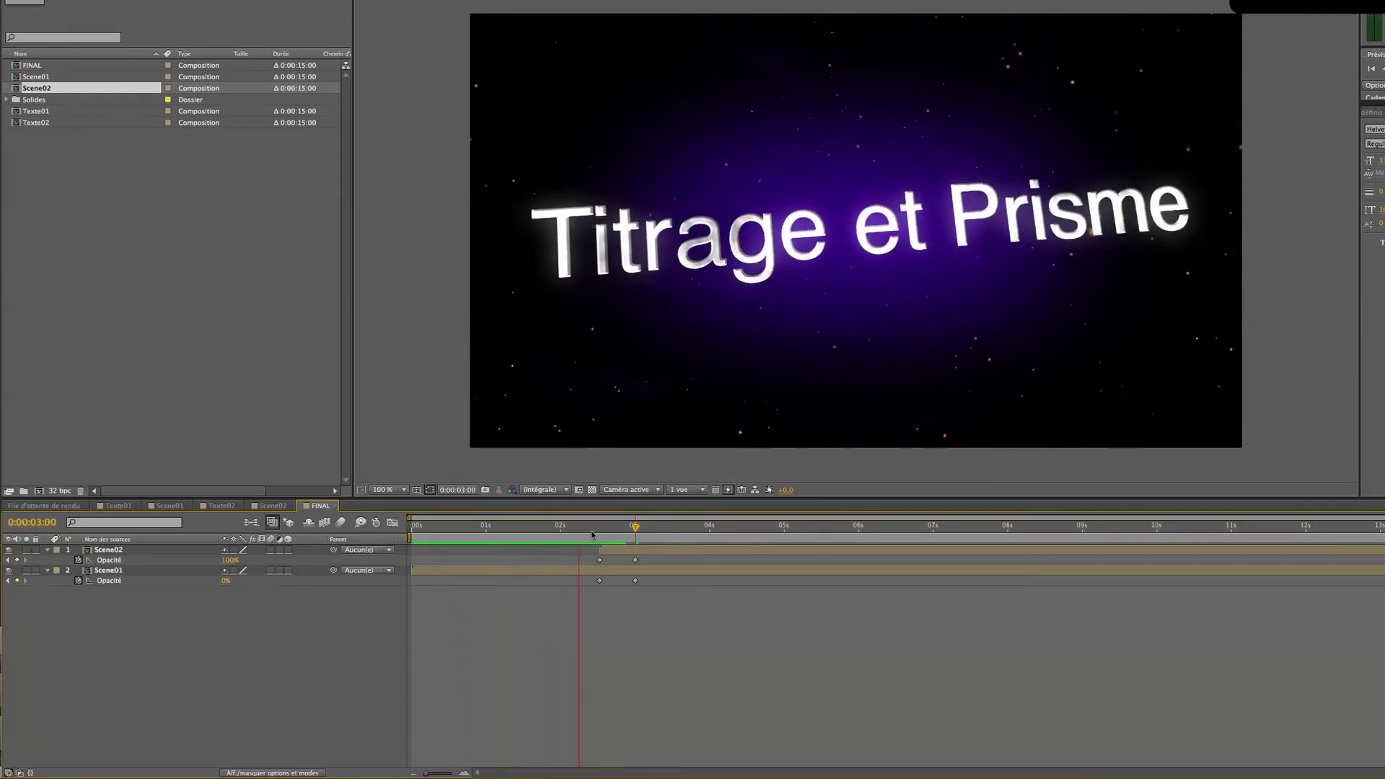
left_click(596, 530)
left_click_drag(597, 531, 626, 531)
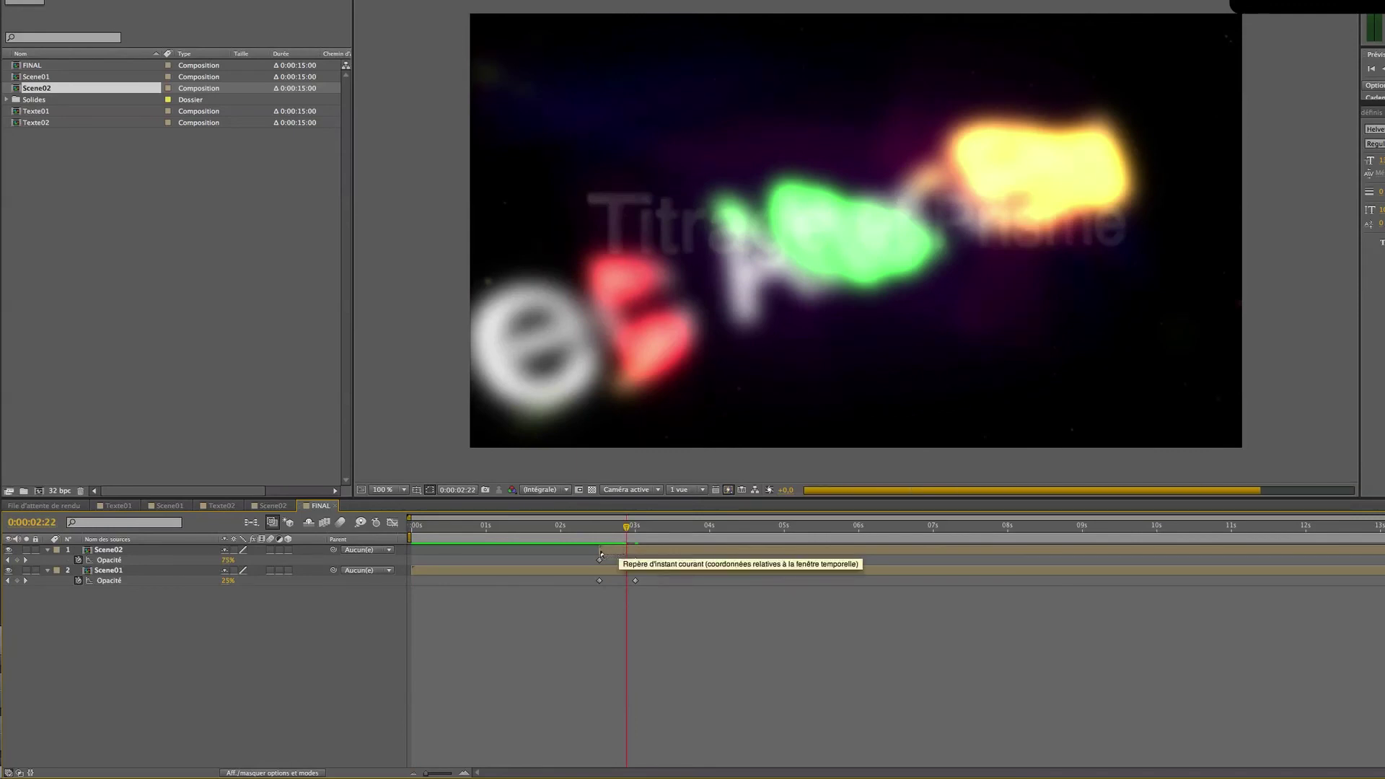
Trim the opening frames of the Scene02 layer, sliding it to start at about 0:00:02:13 with its opacity keyframes aligned to Scene01's
left_click(600, 550)
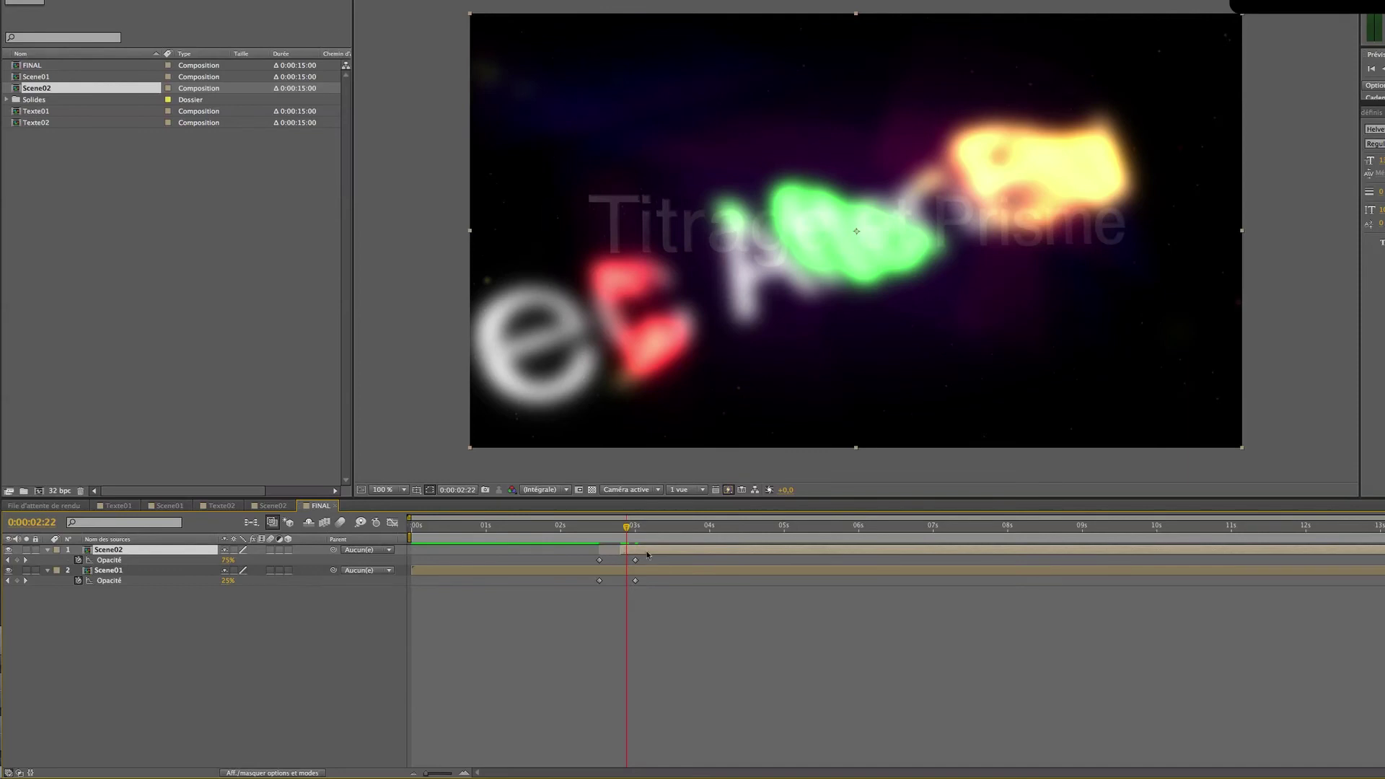
left_click_drag(648, 555, 633, 554)
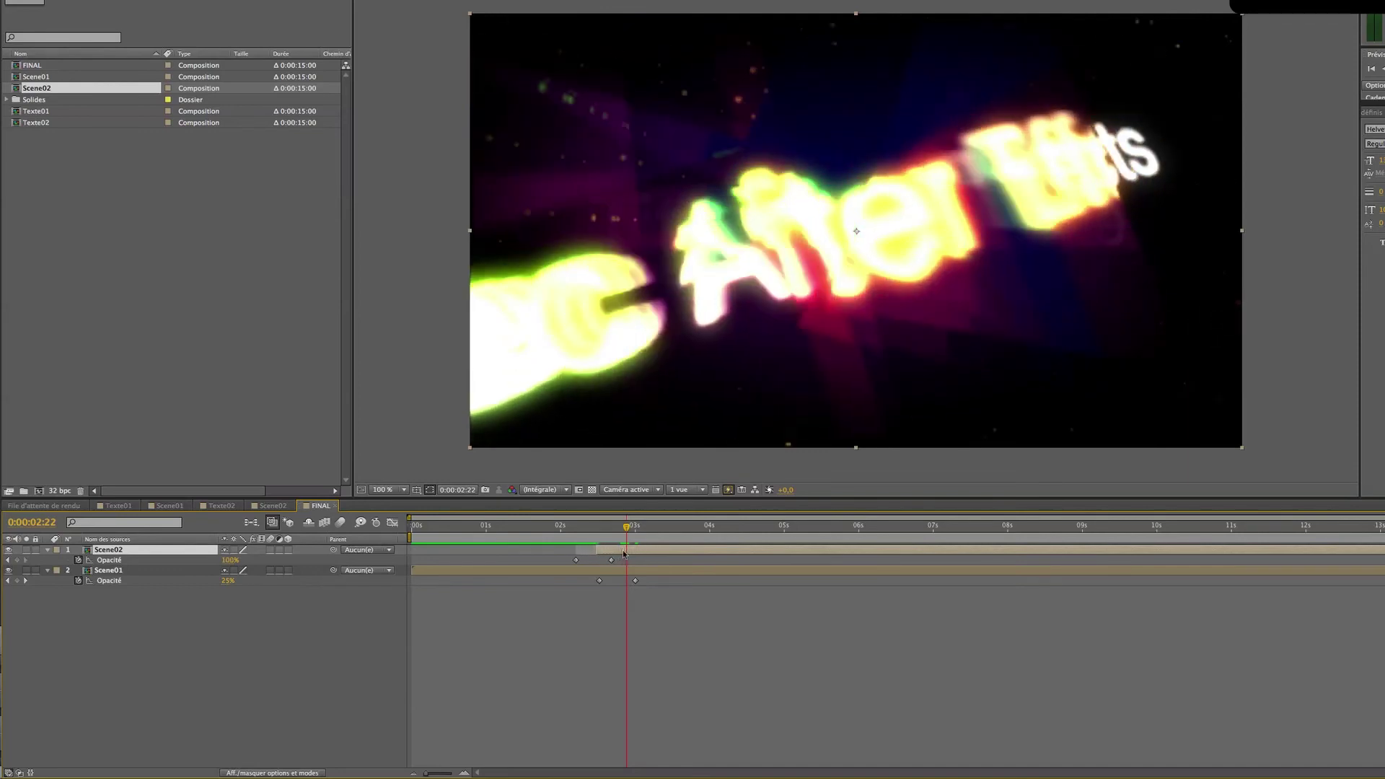
left_click_drag(566, 556, 655, 556)
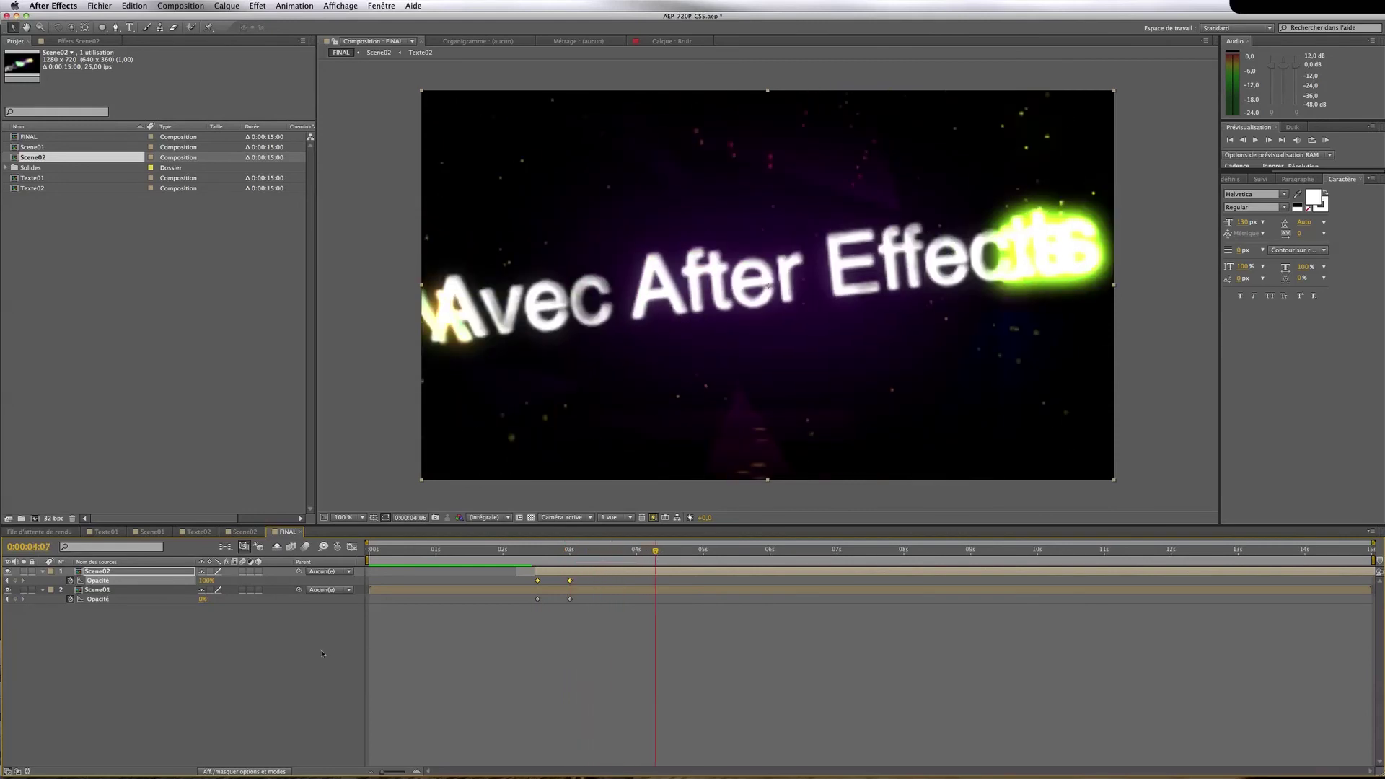
left_click(322, 653)
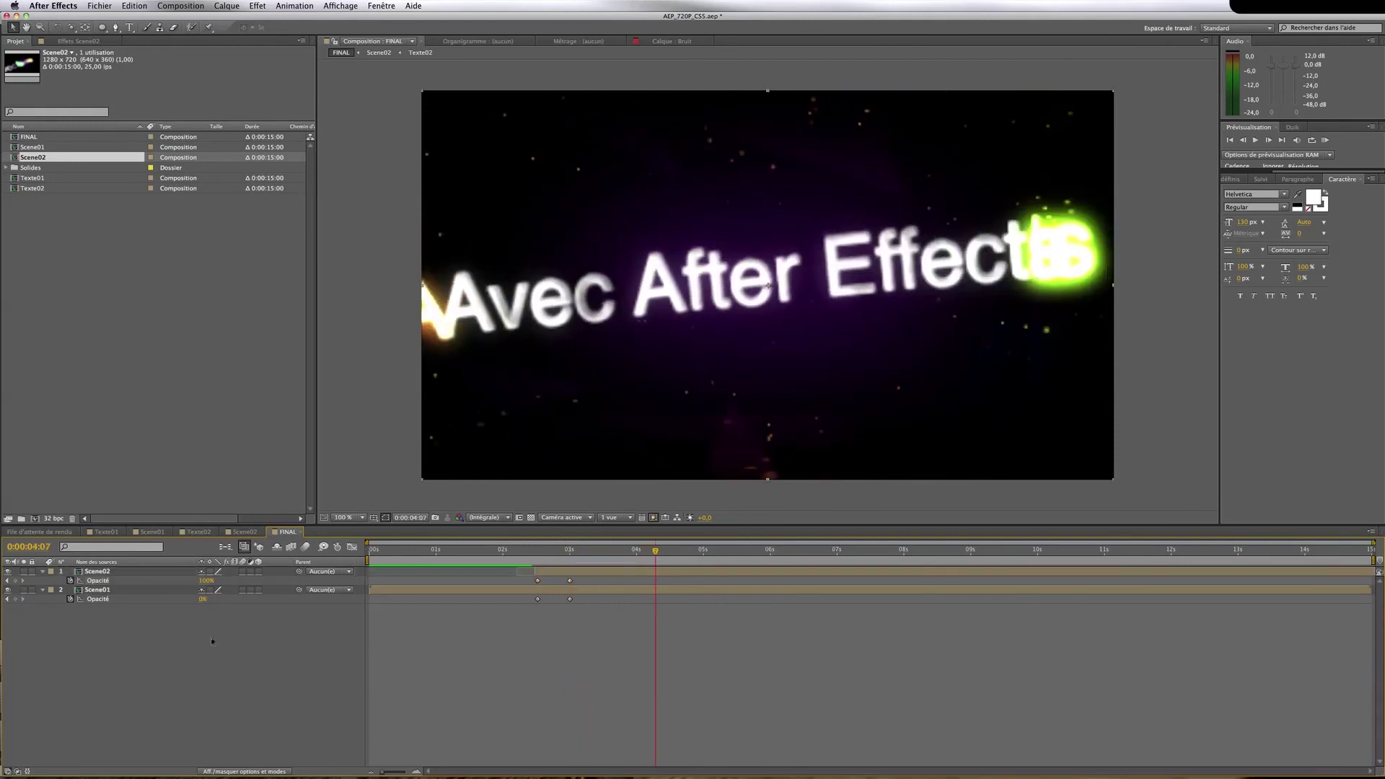
left_click(43, 572)
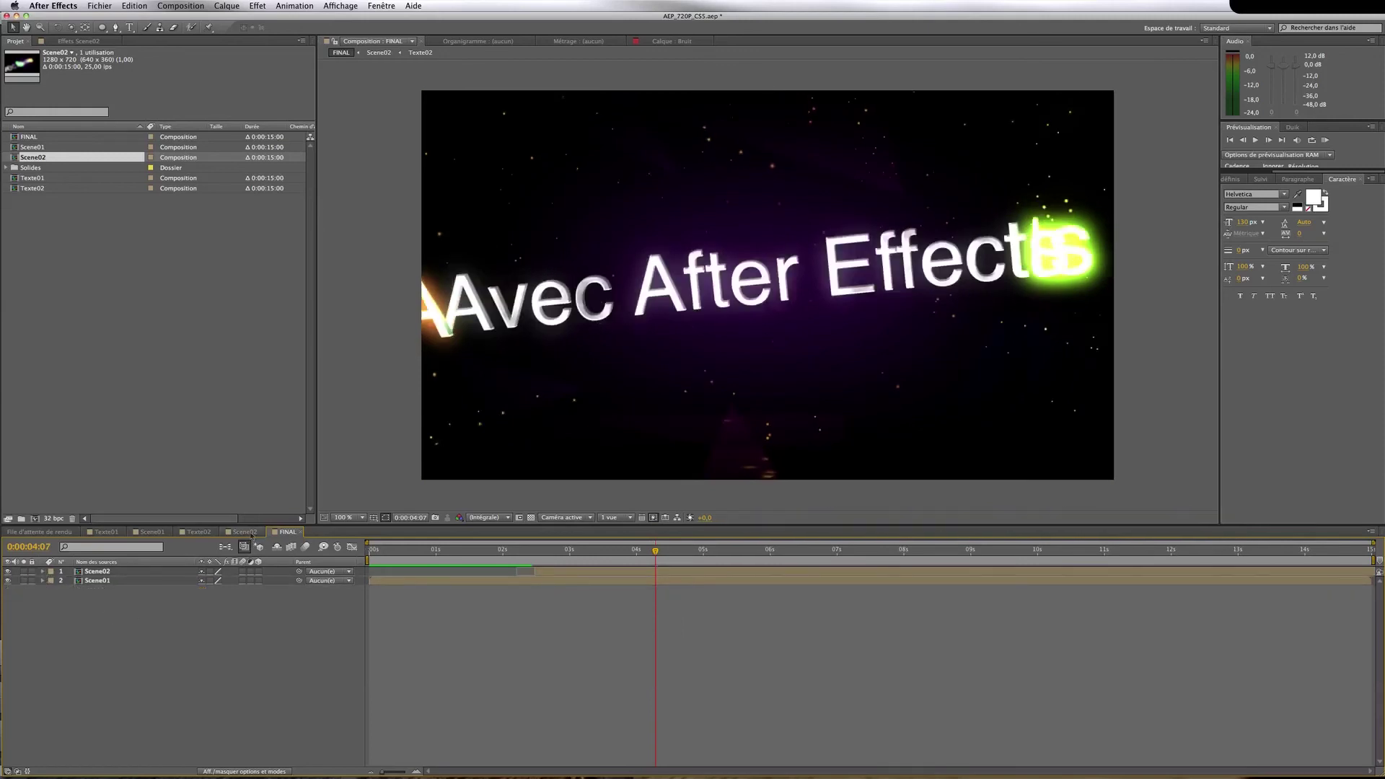
Duplicate the Texte02 composition as Texte03 and open the copy
double_click(97, 572)
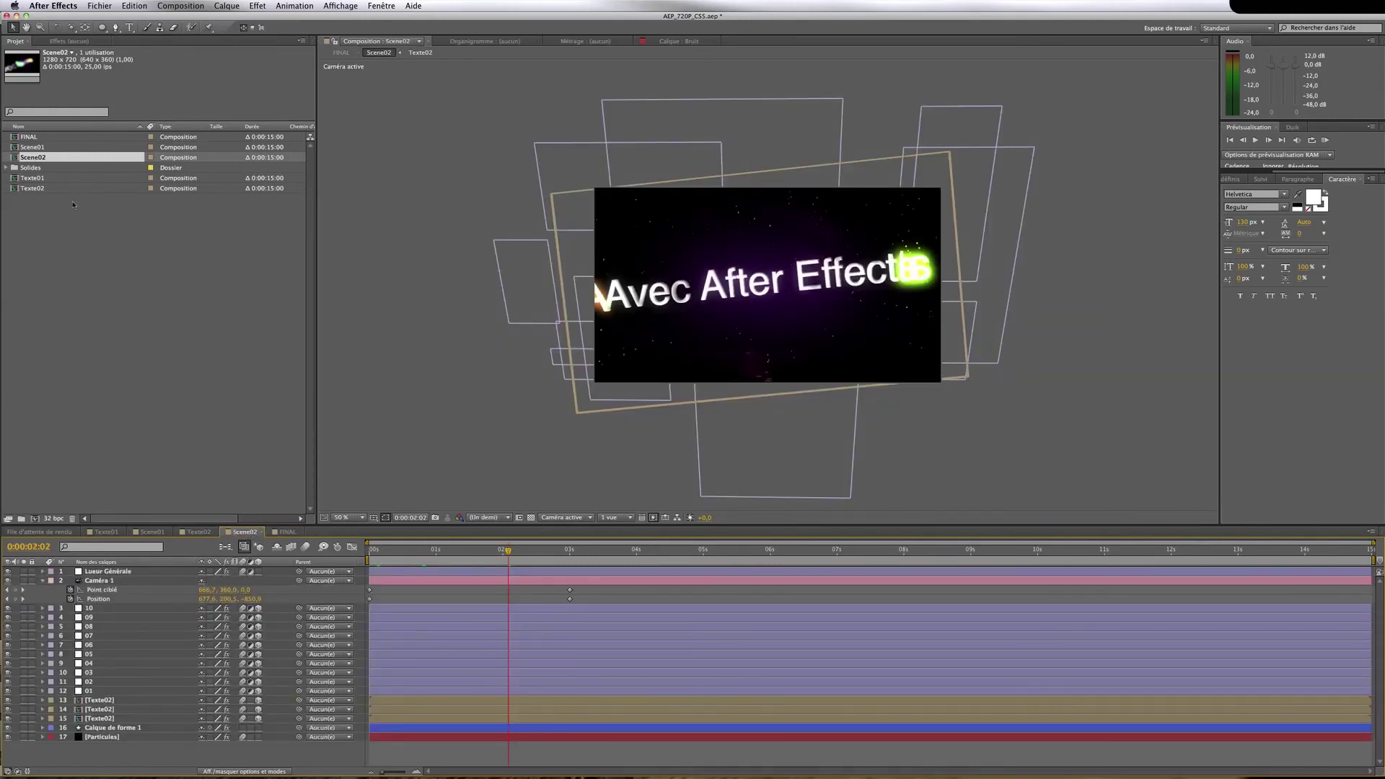
left_click(13, 189)
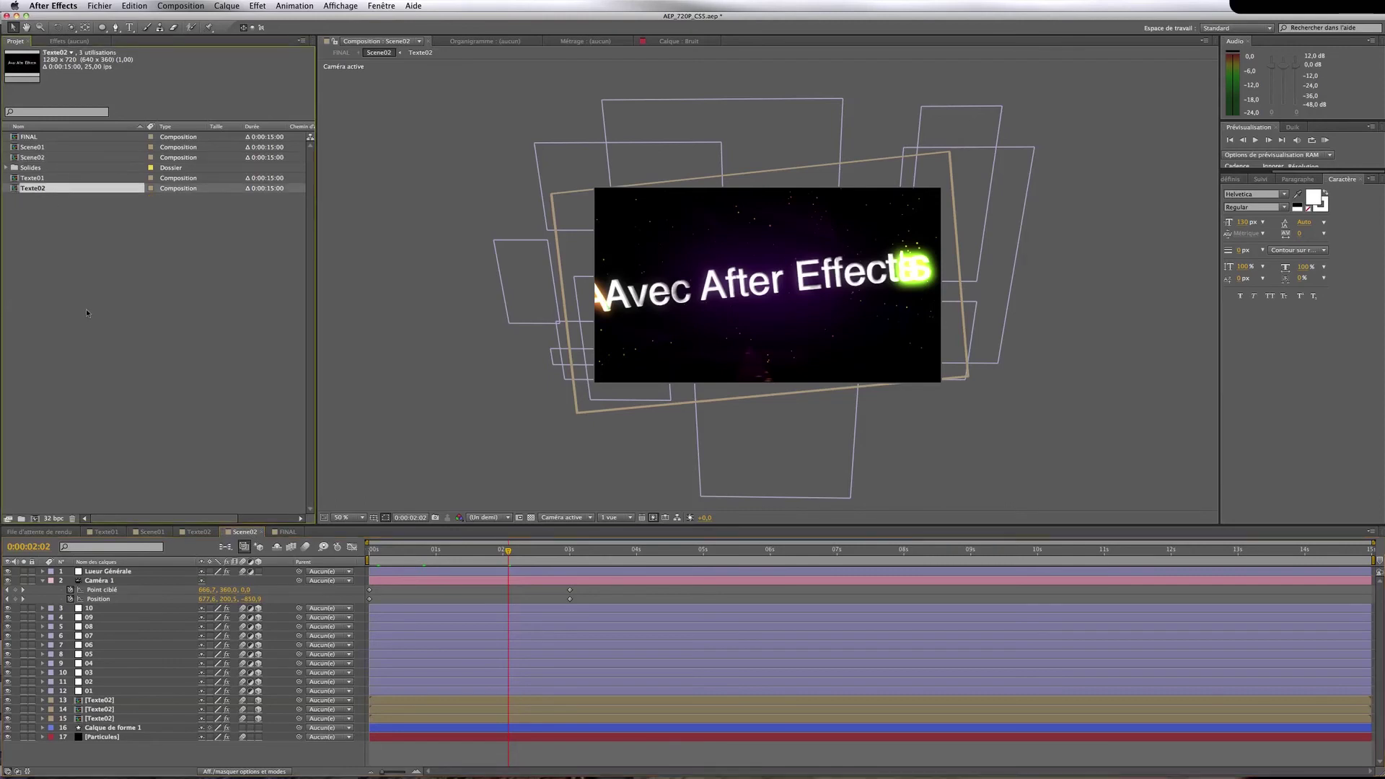
key("super+d")
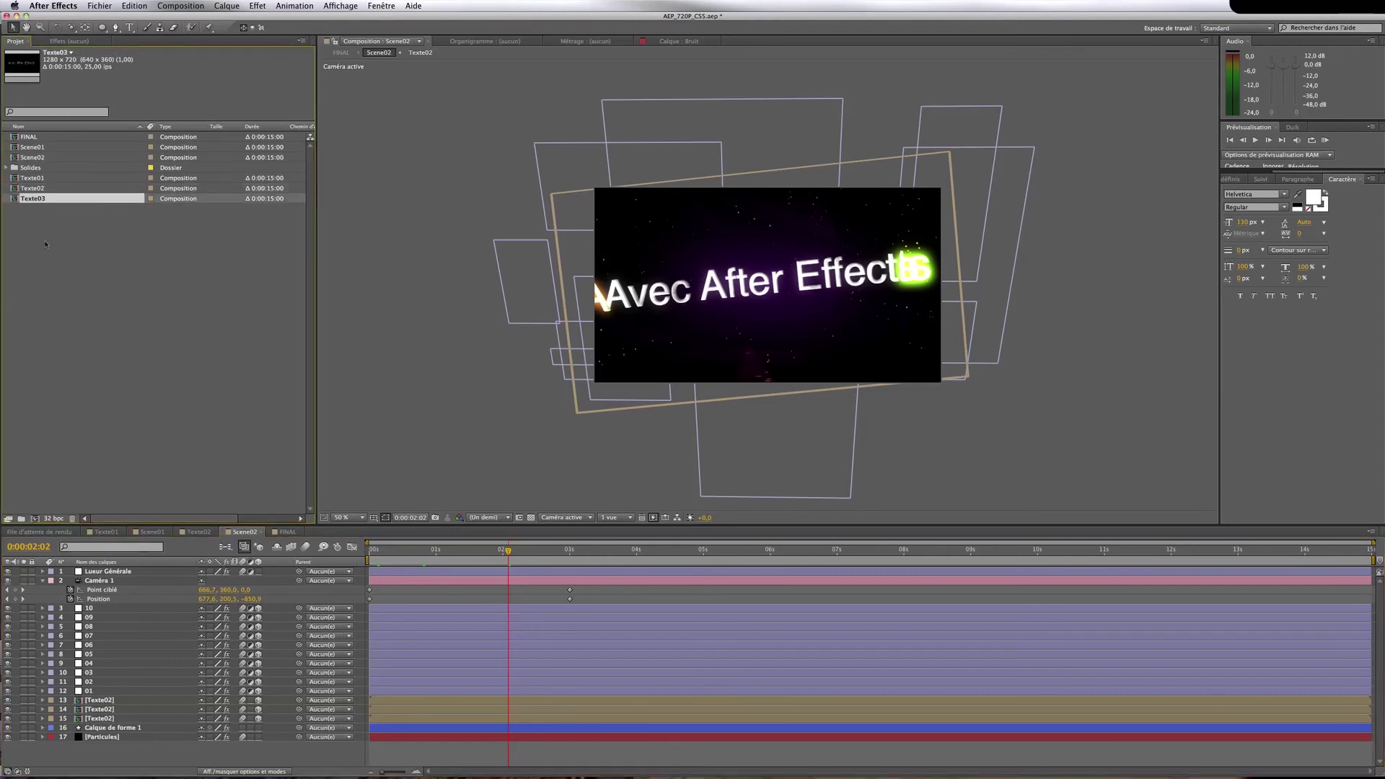
double_click(14, 198)
left_click(569, 318)
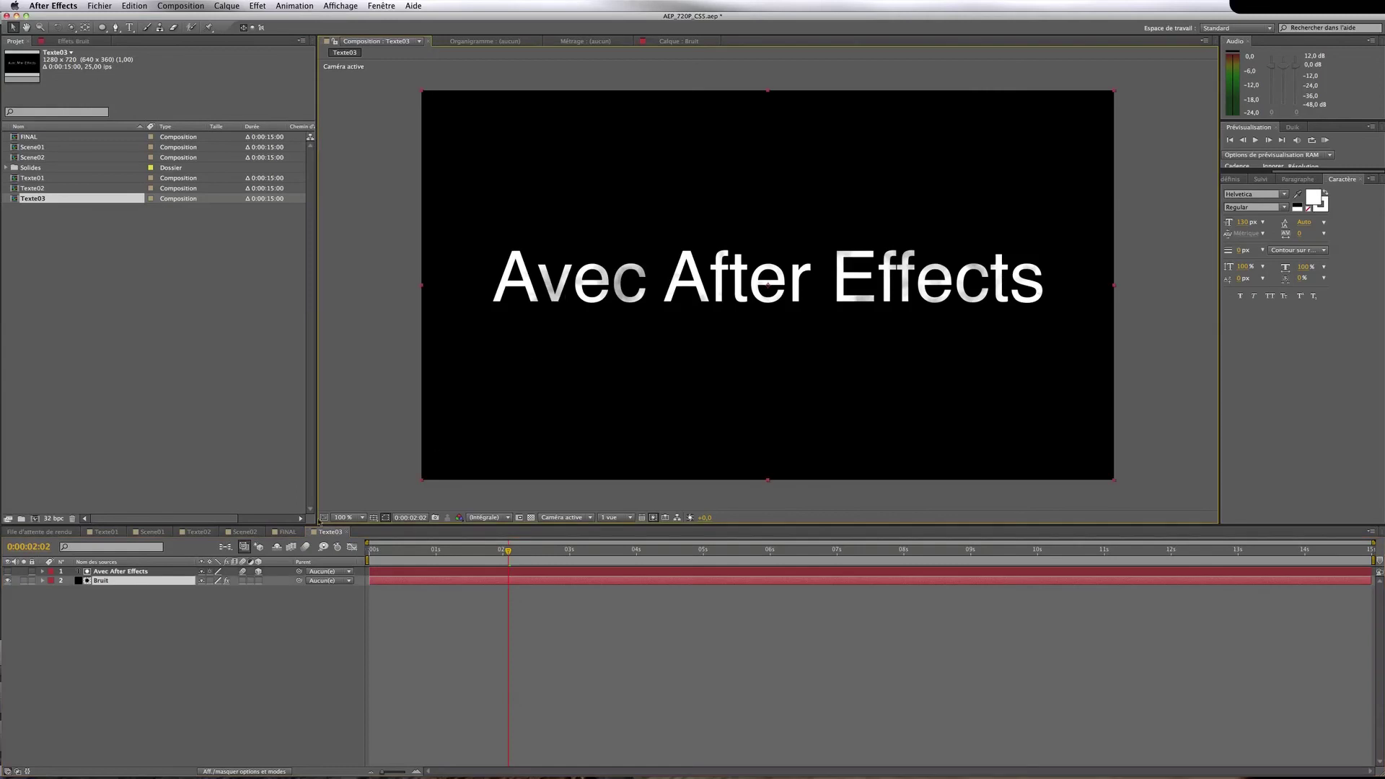
Replace the title text in Texte03 with "Sans Plugin"
left_click(133, 572)
double_click(133, 572)
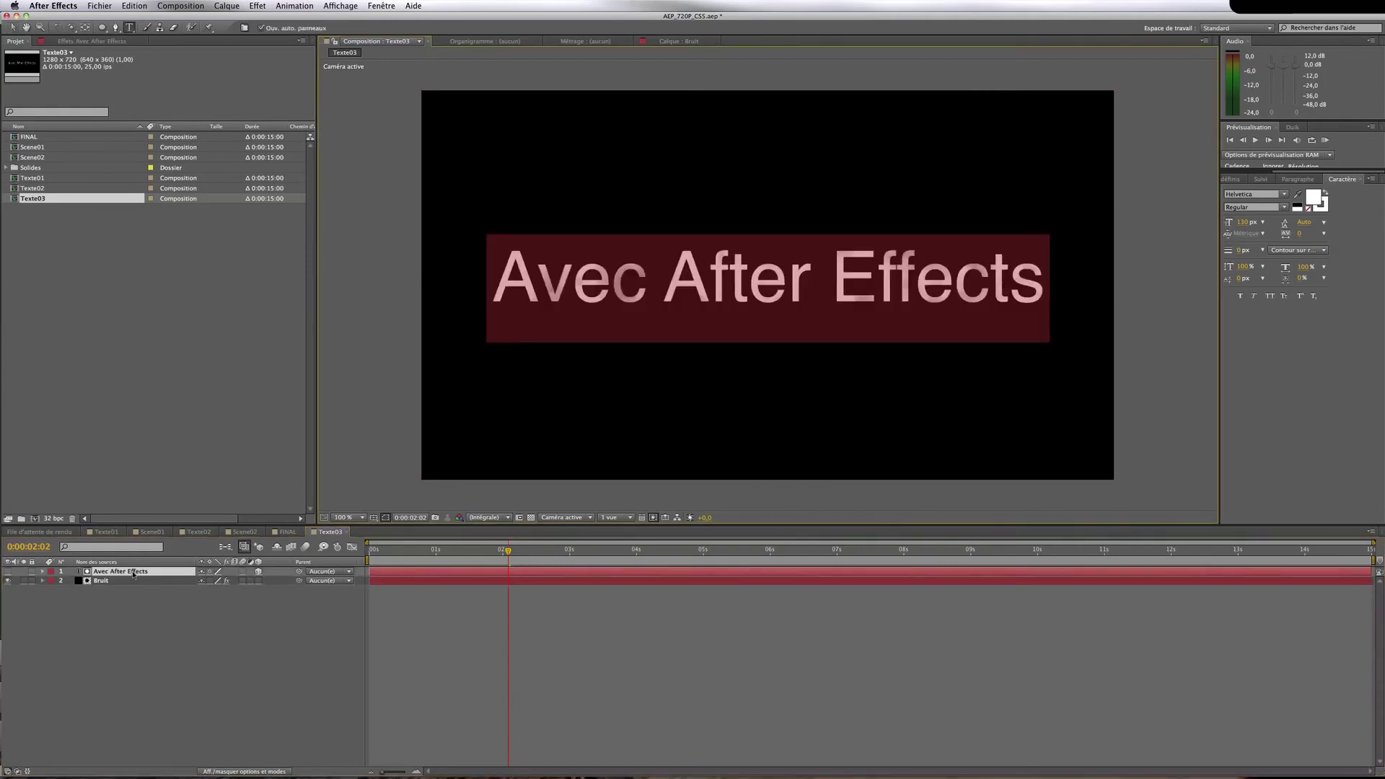
type("S")
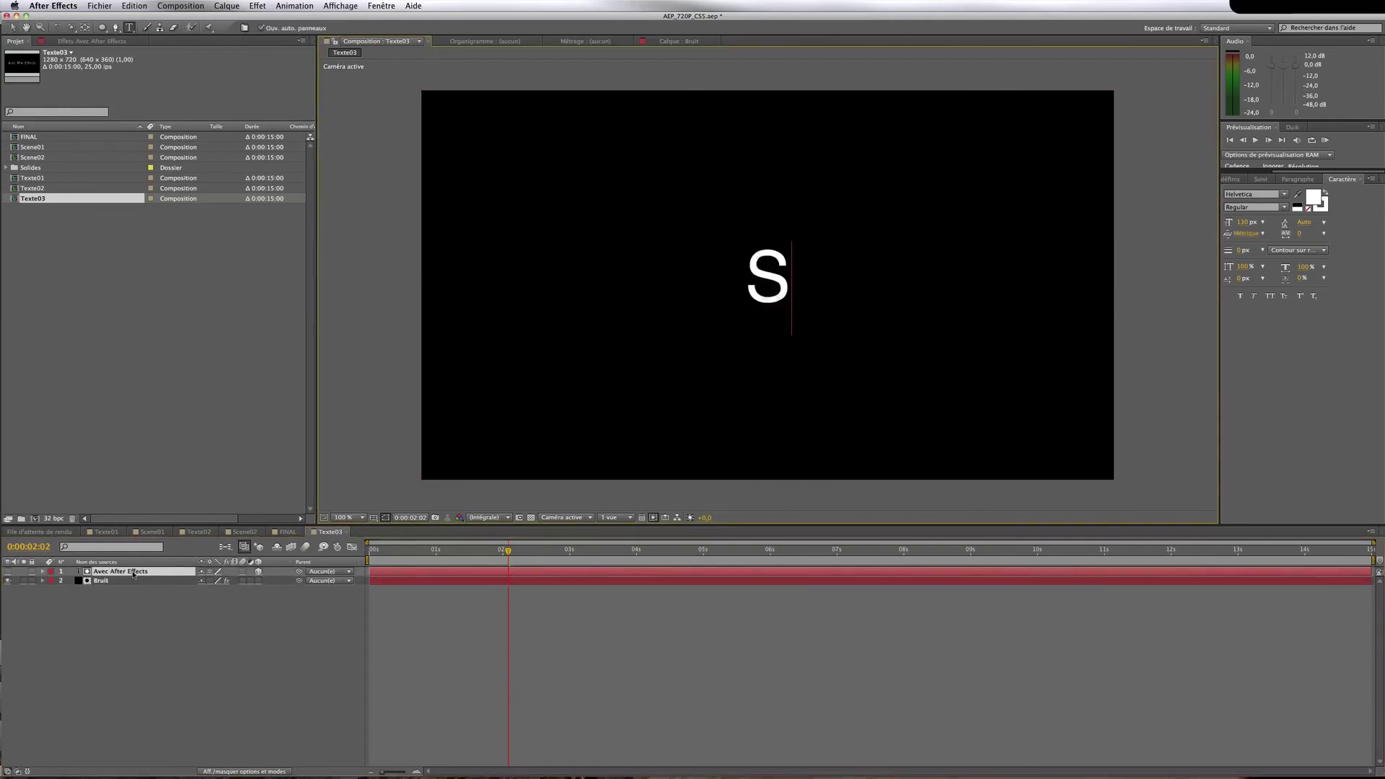
type("ans Plugin")
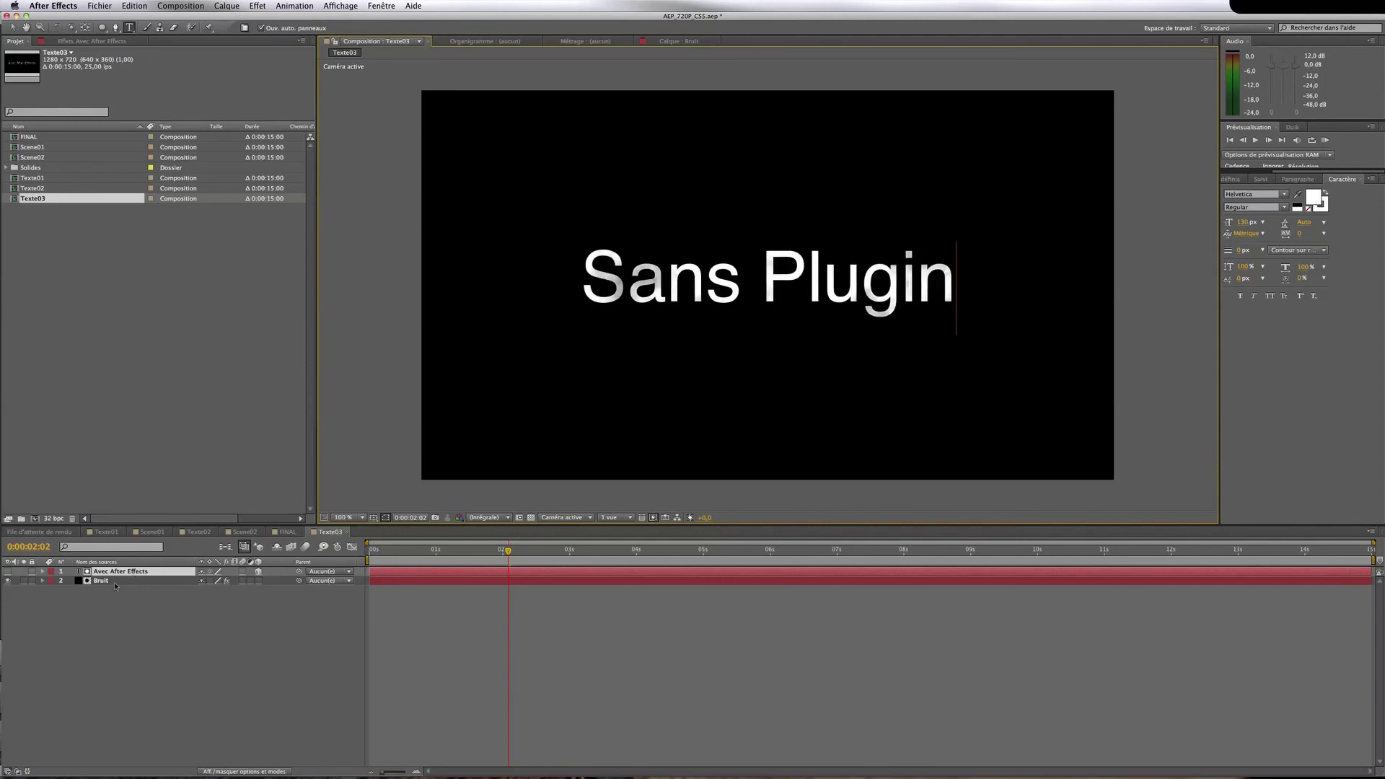
Increase the random seed in the evolution options of the Bruit layer's fractal noise to vary the title's texture
left_click(115, 585)
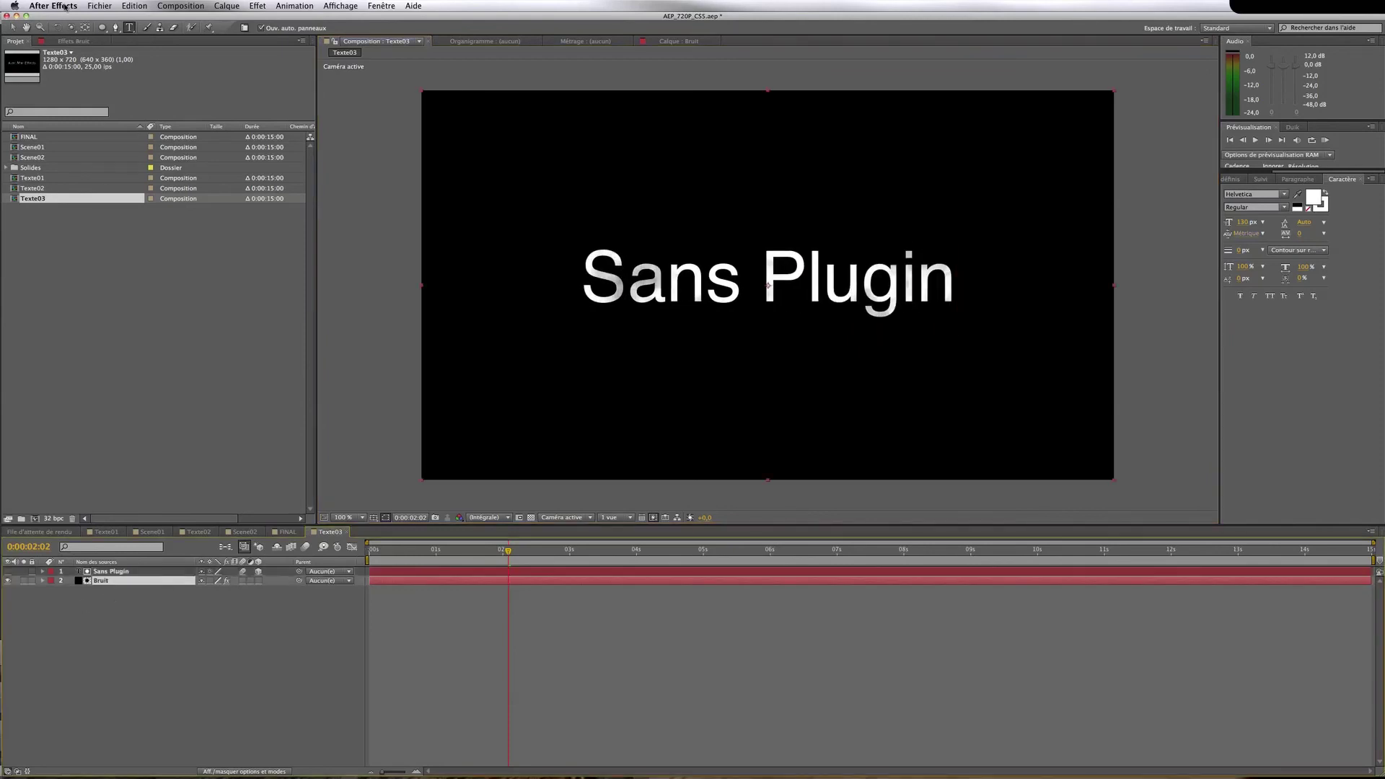
left_click(73, 41)
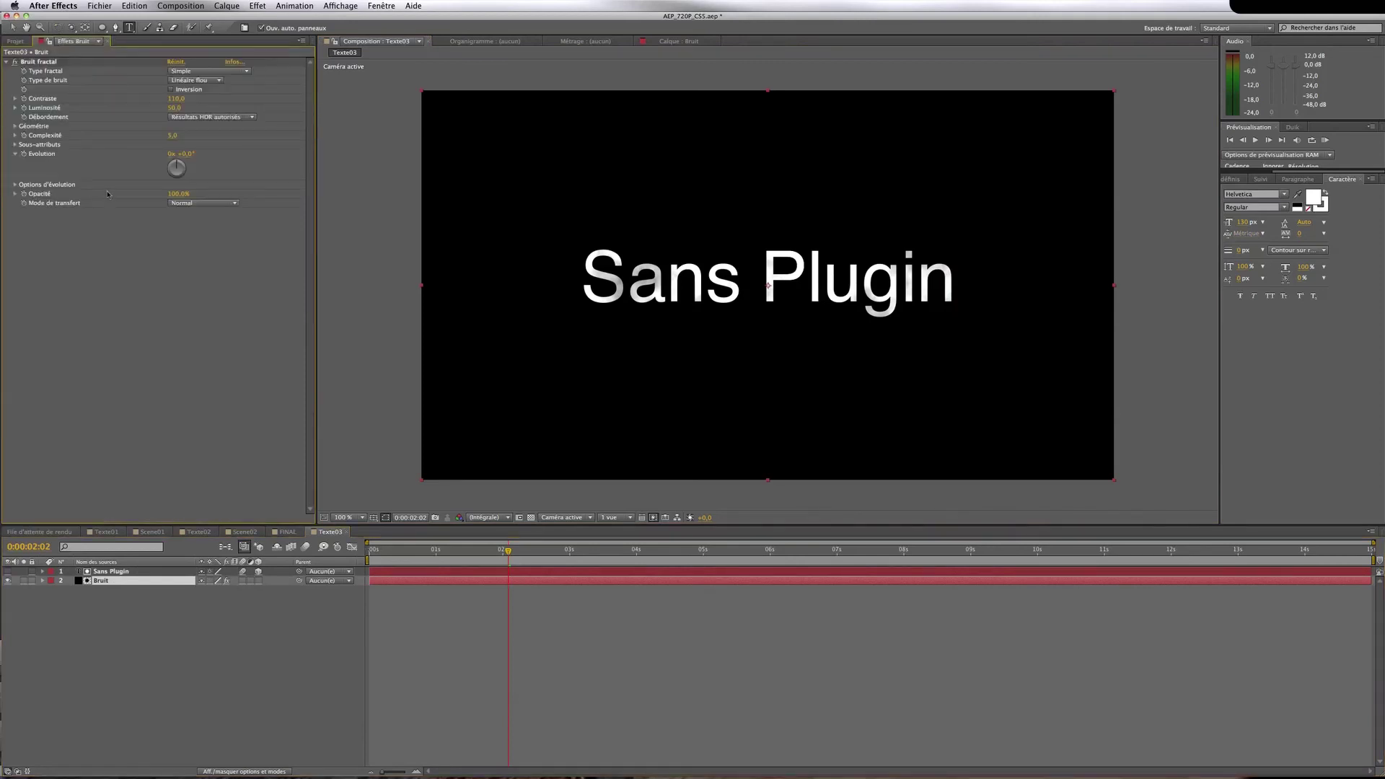
left_click(15, 186)
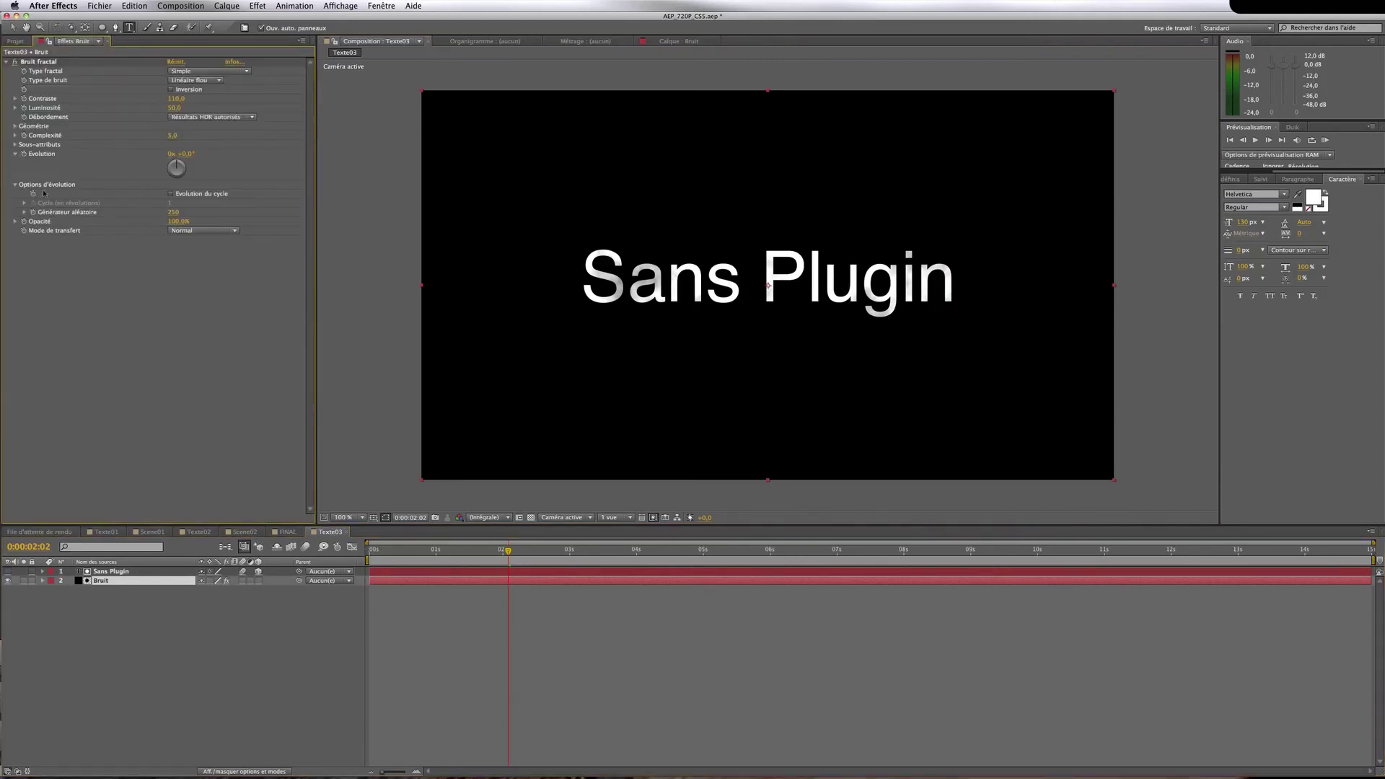
left_click_drag(173, 215, 296, 215)
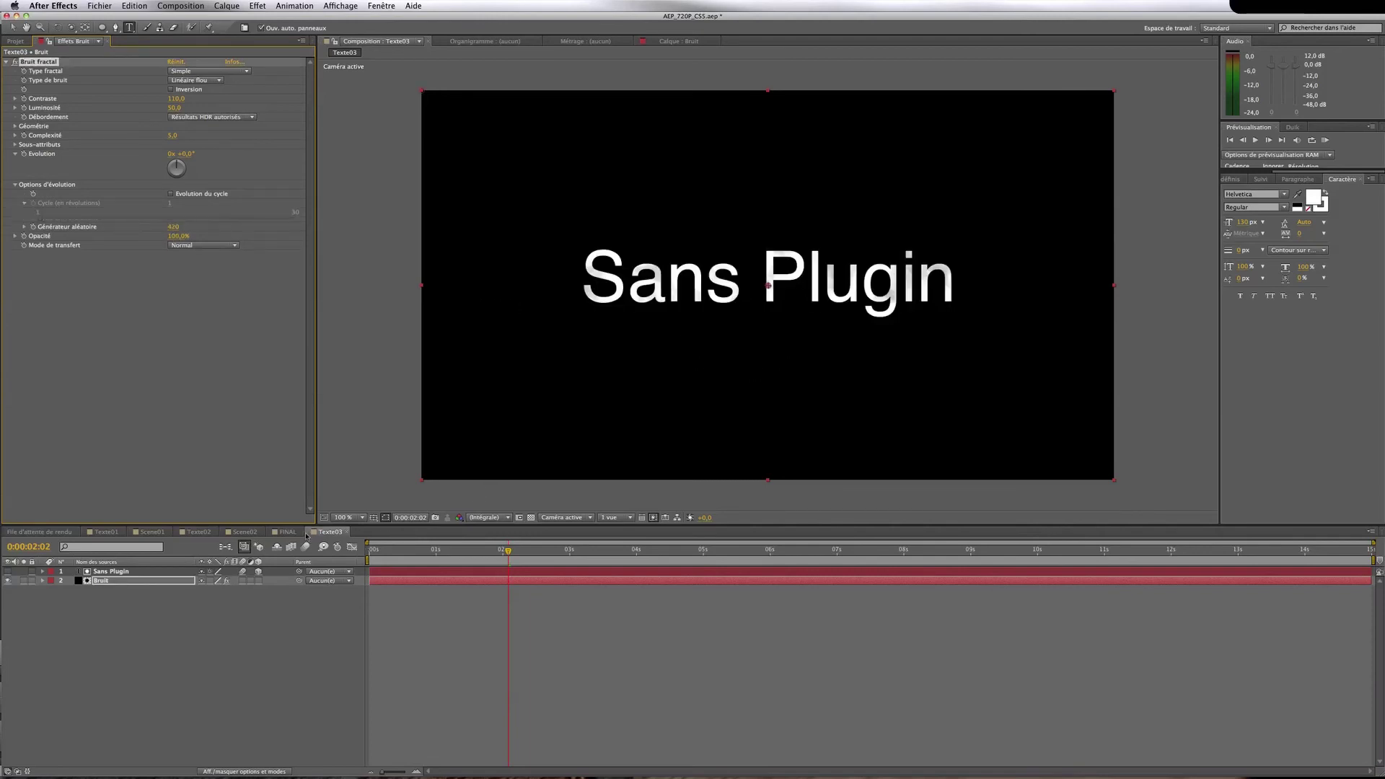
Duplicate the Scene02 composition as Scene03 and open the copy
left_click(16, 41)
left_click(17, 157)
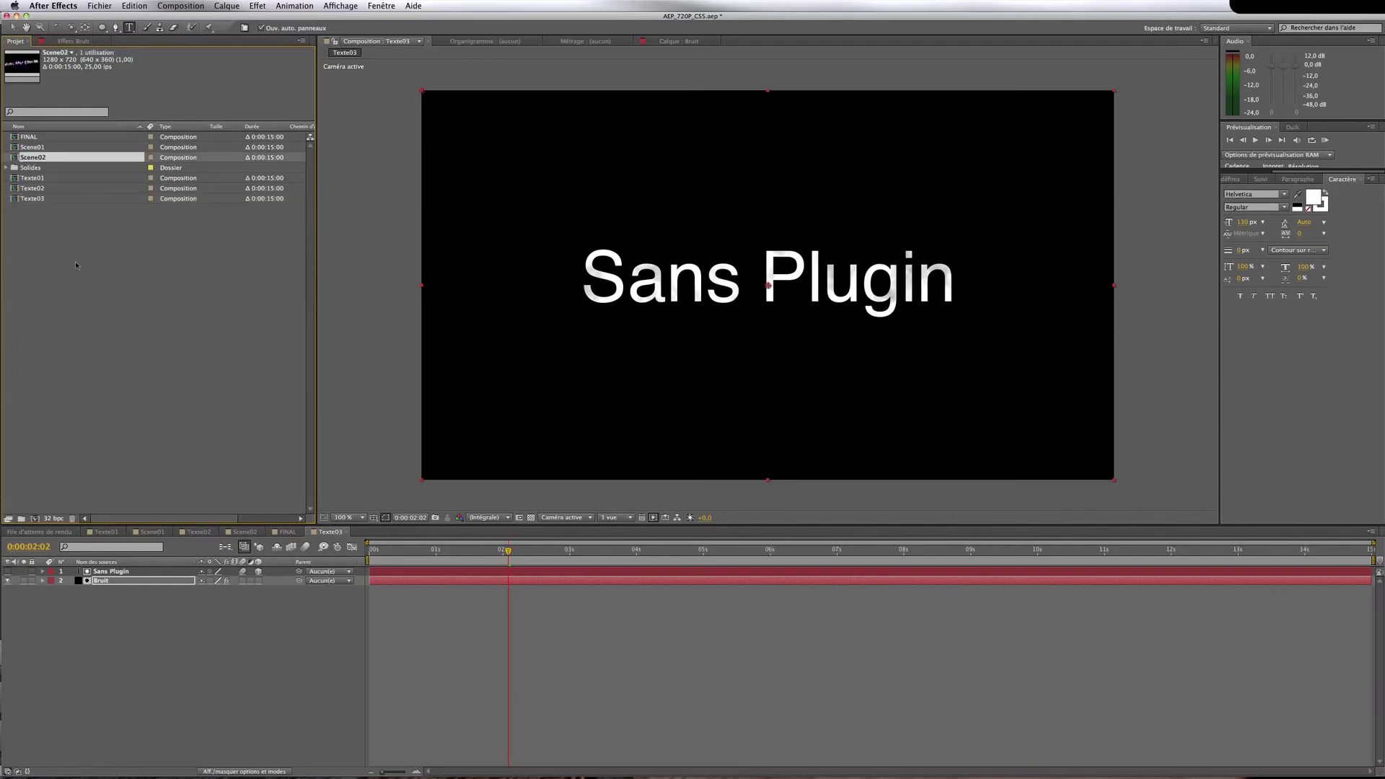
key("super+d")
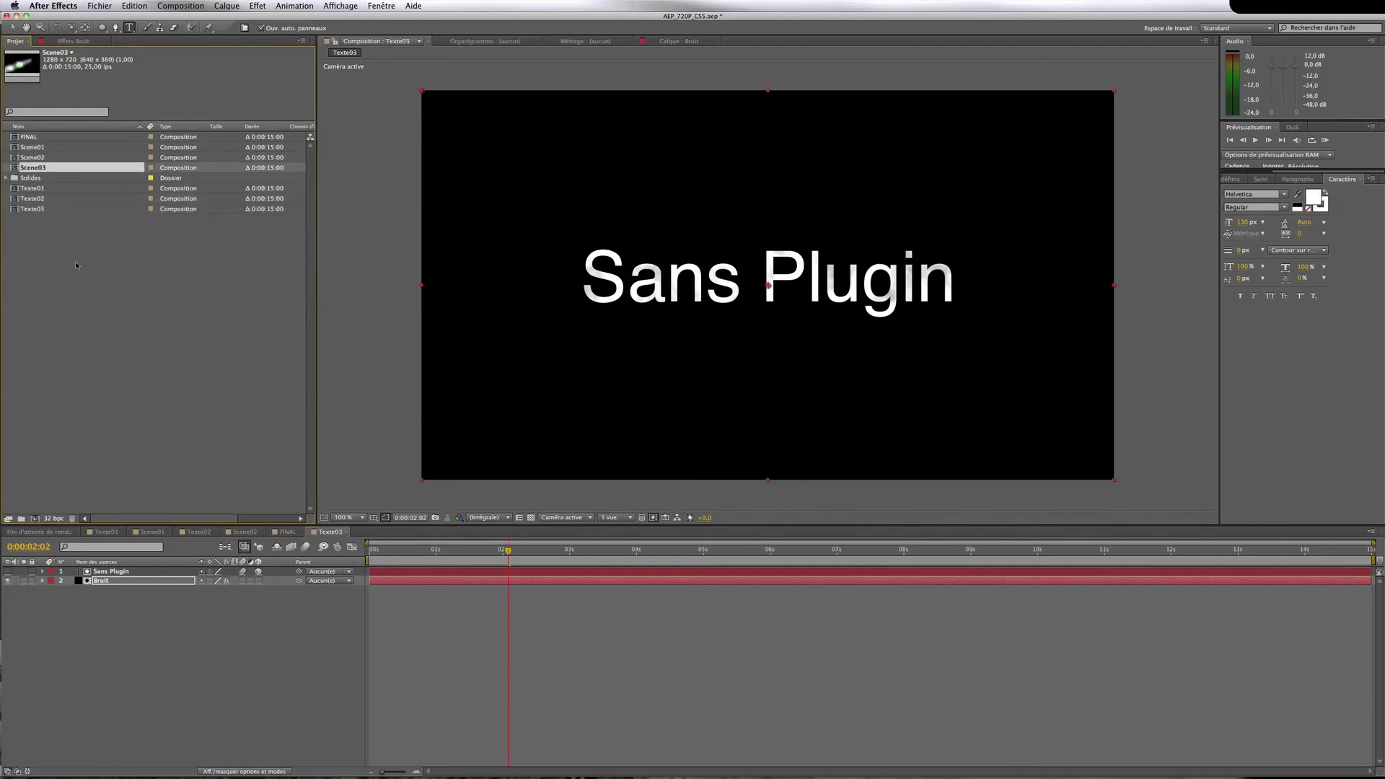
double_click(14, 170)
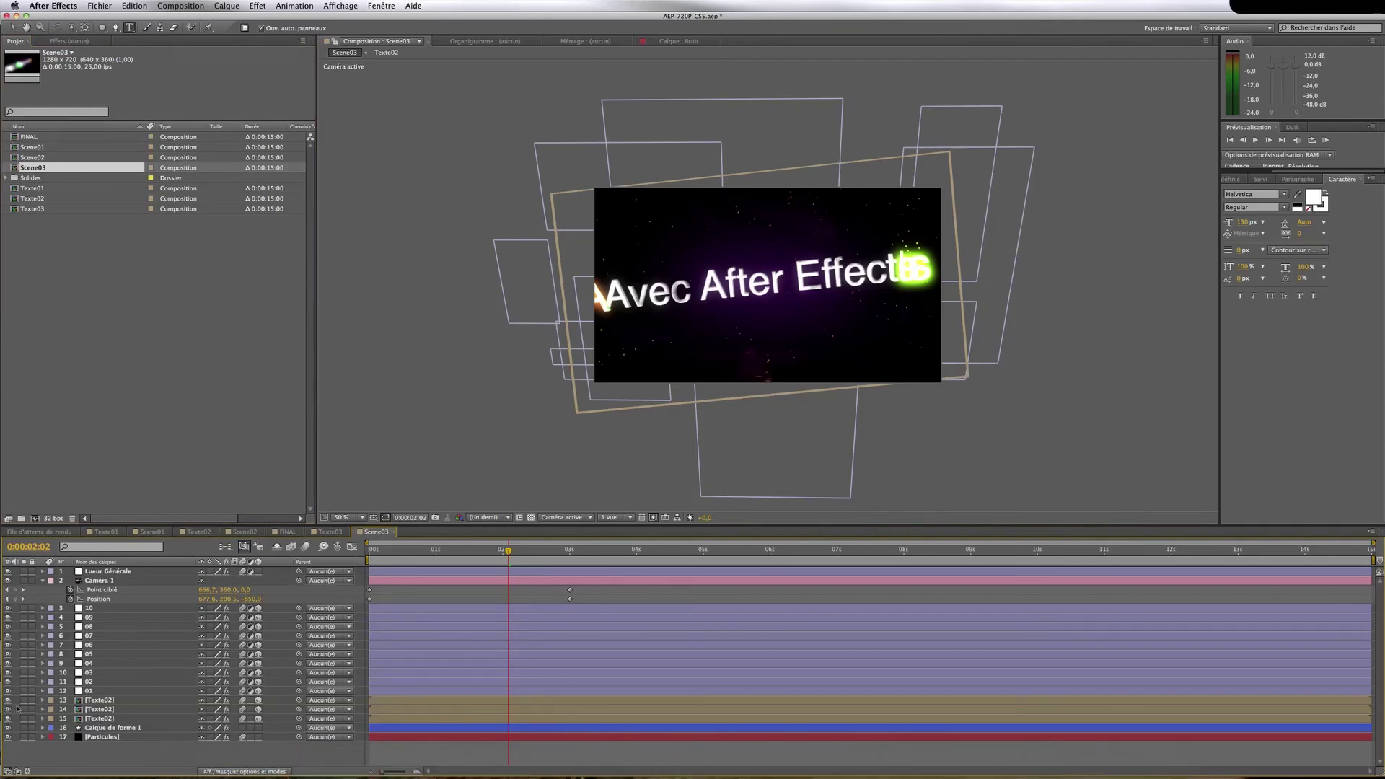
Hide the three Texte02 layers in Scene03 and add Texte03 above them as a 3D layer with motion blur
left_click_drag(7, 700, 7, 719)
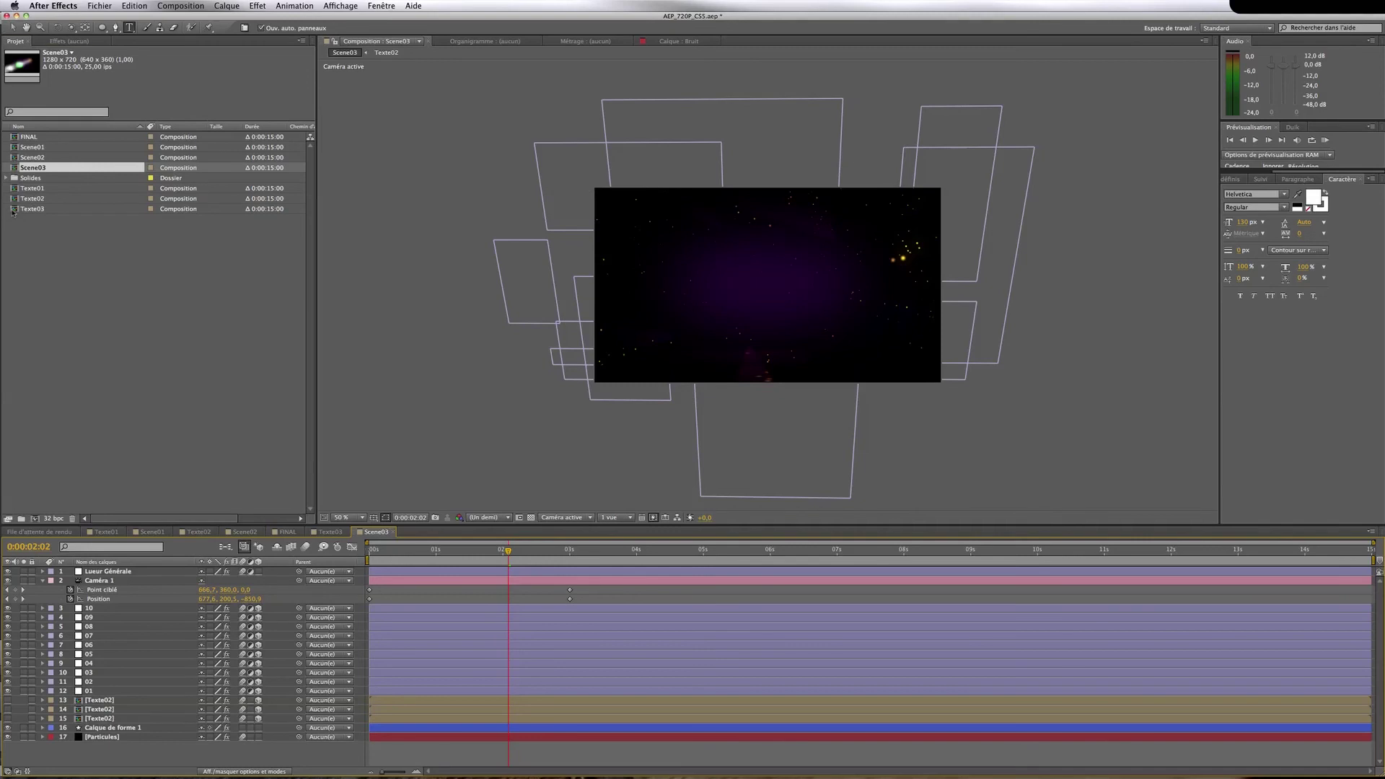
left_click_drag(13, 210, 106, 700)
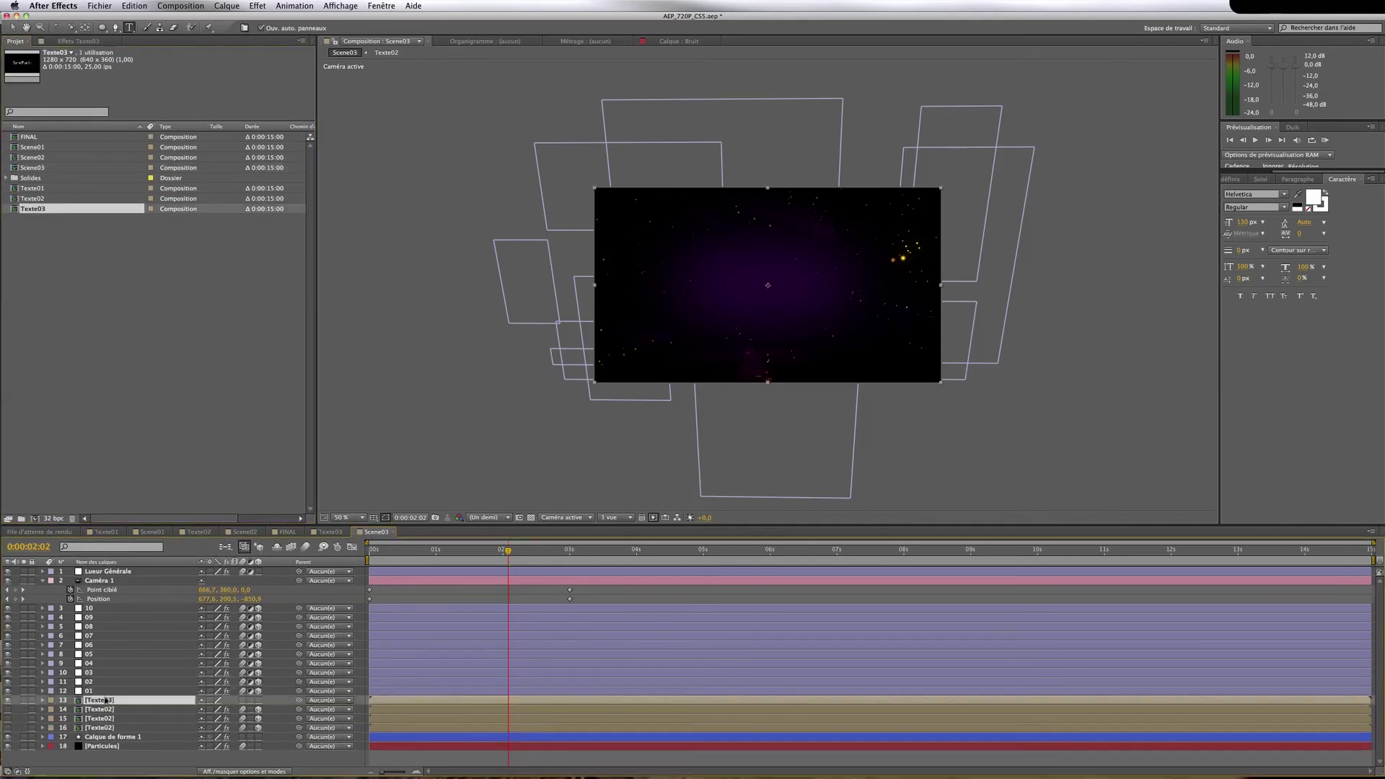
left_click(259, 700)
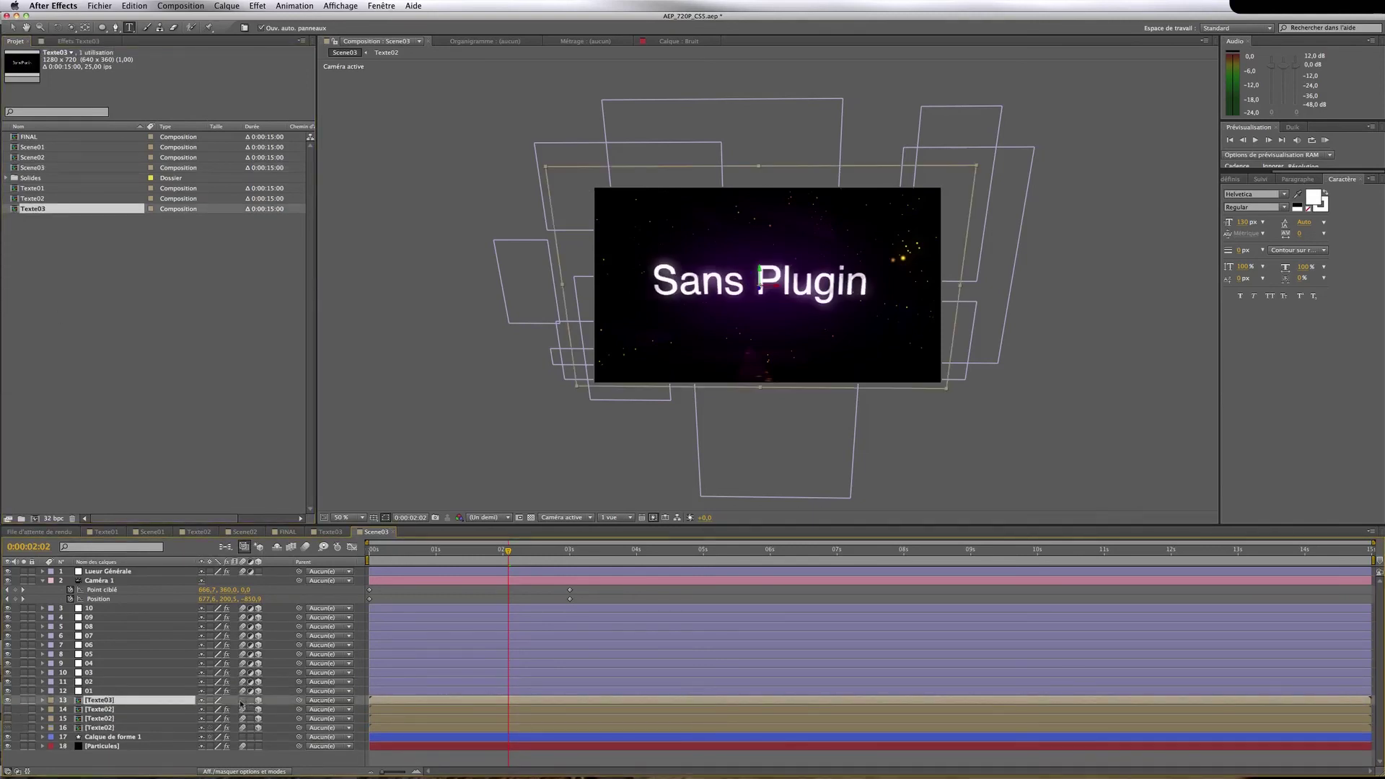
Copy all effects from the uppermost Texte02 layer onto the Texte03 layer at 0:00:00:00
left_click(102, 710)
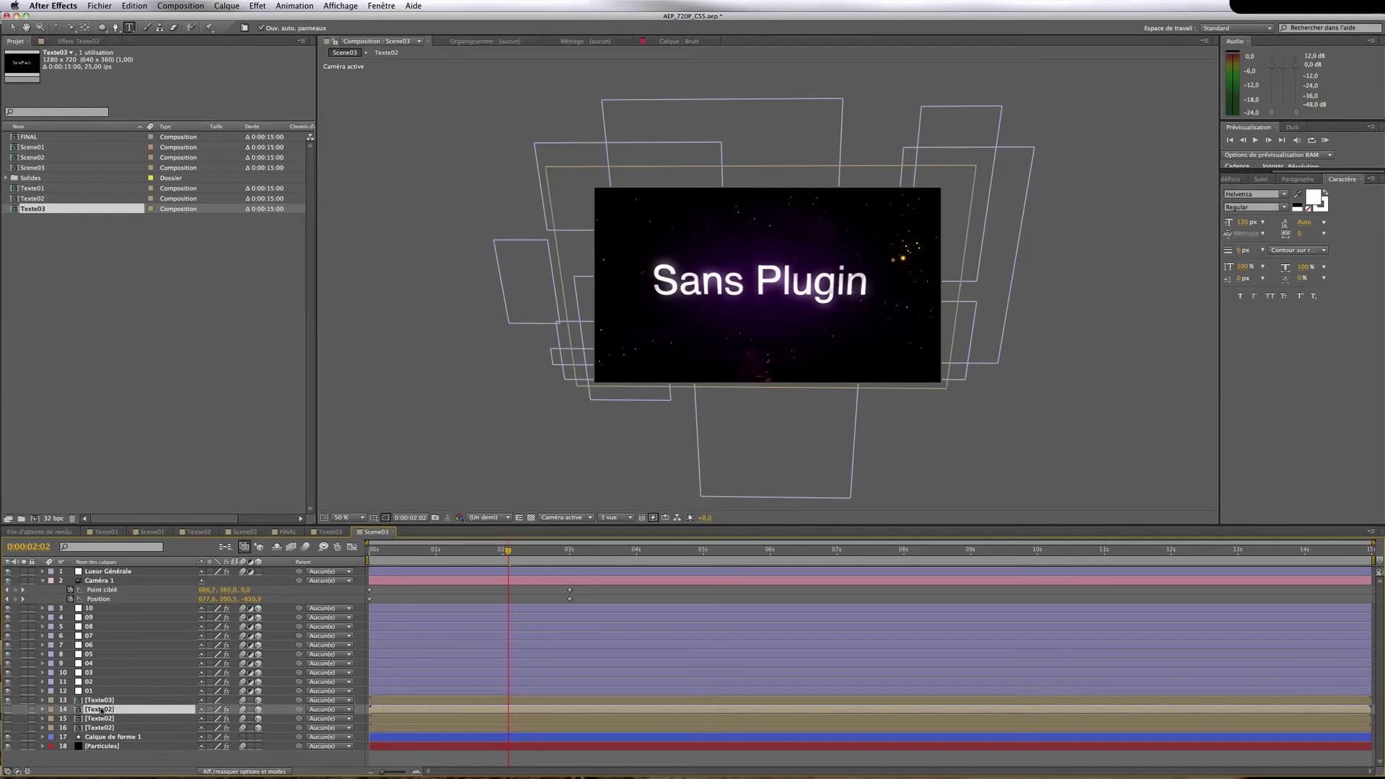
left_click(42, 710)
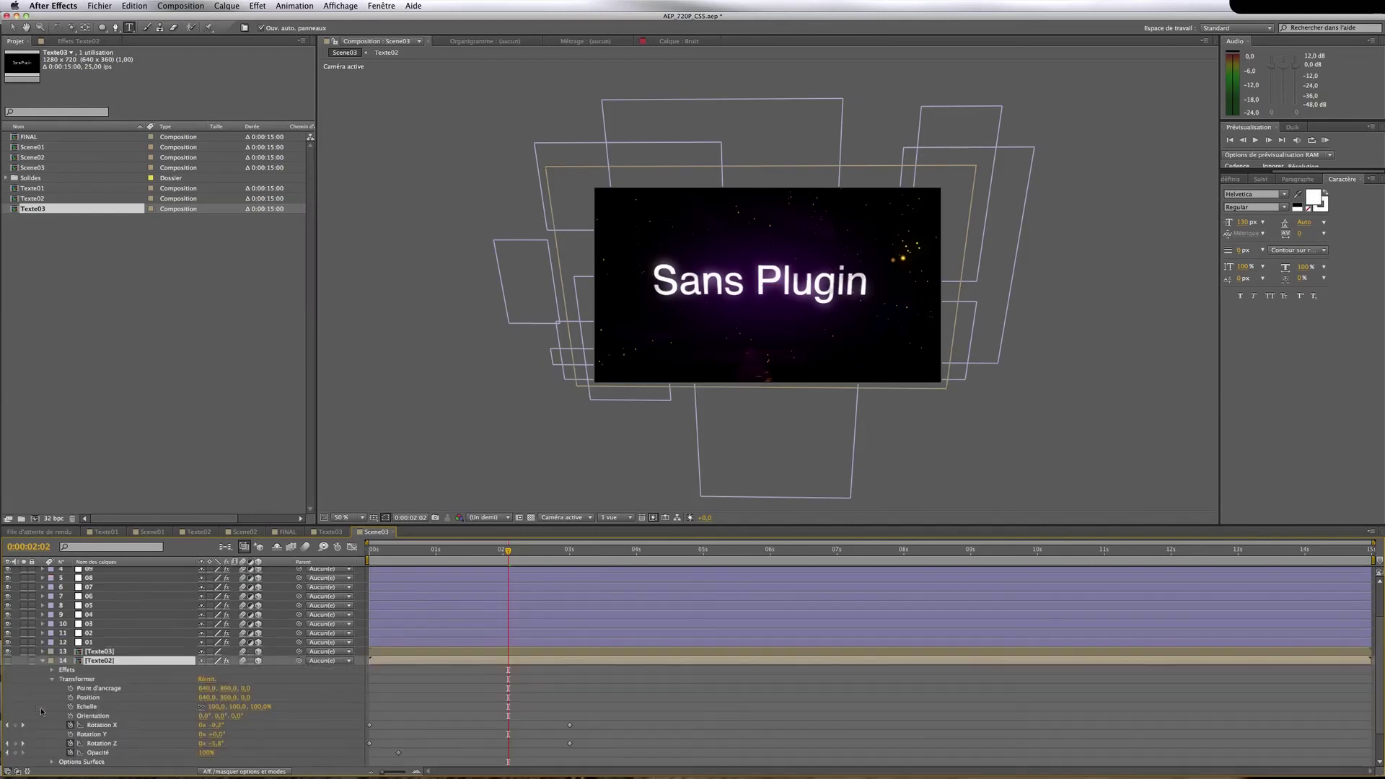
left_click(67, 670)
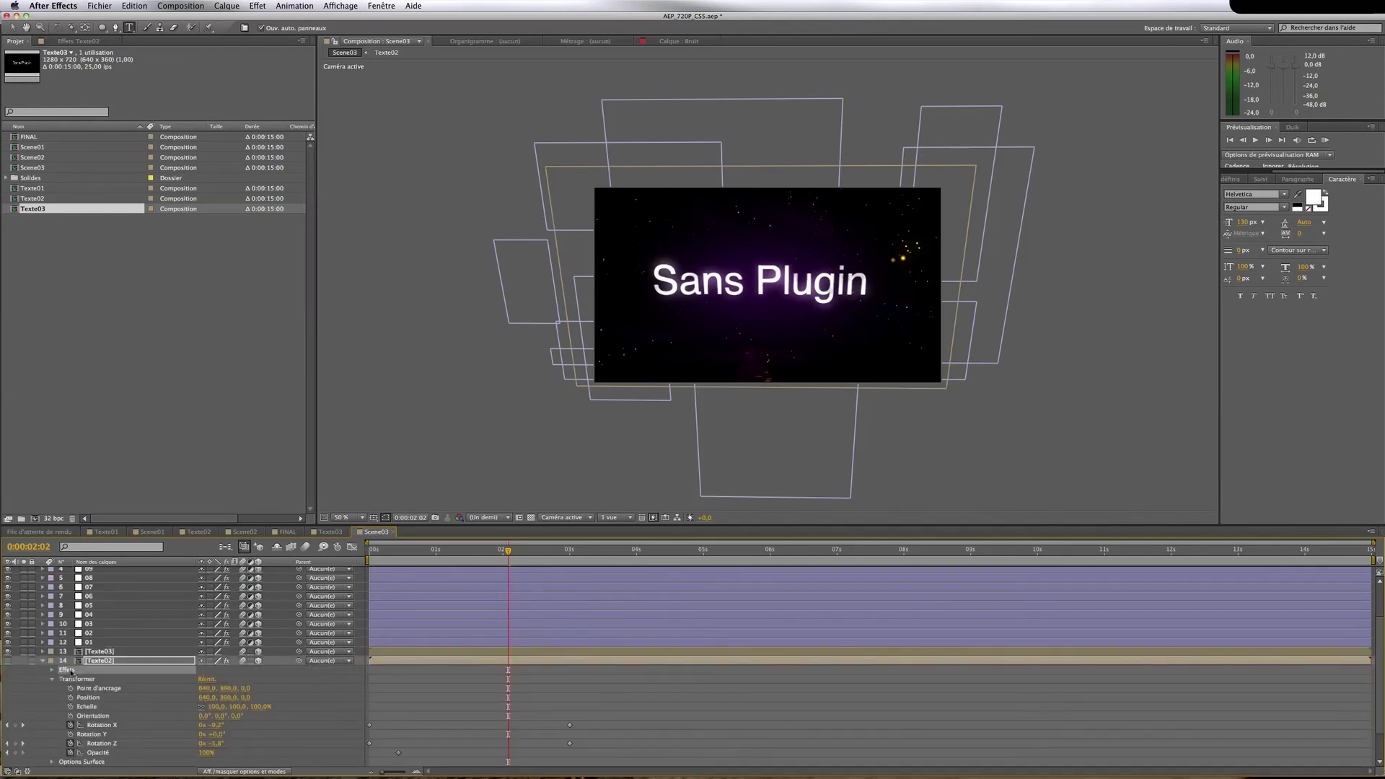
left_click(369, 553)
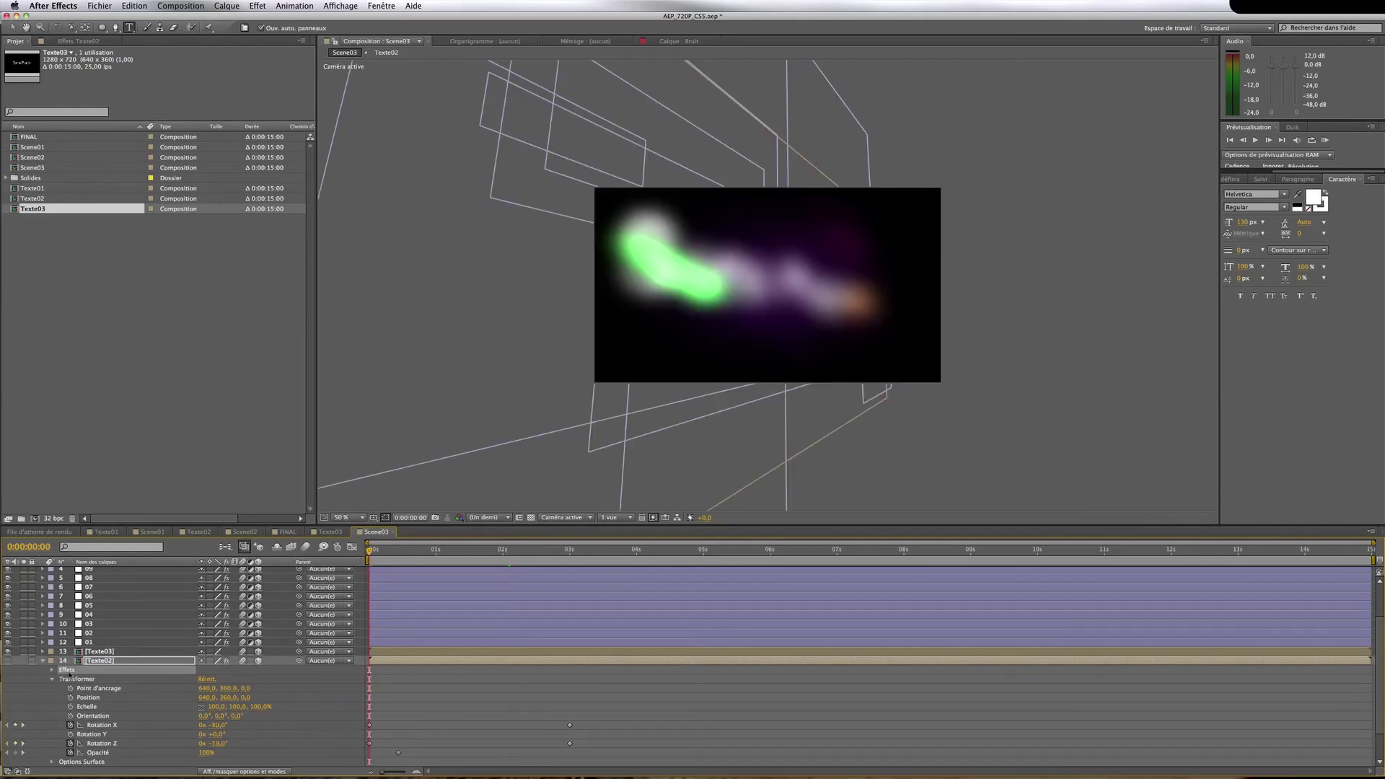
left_click(102, 653)
key("Return")
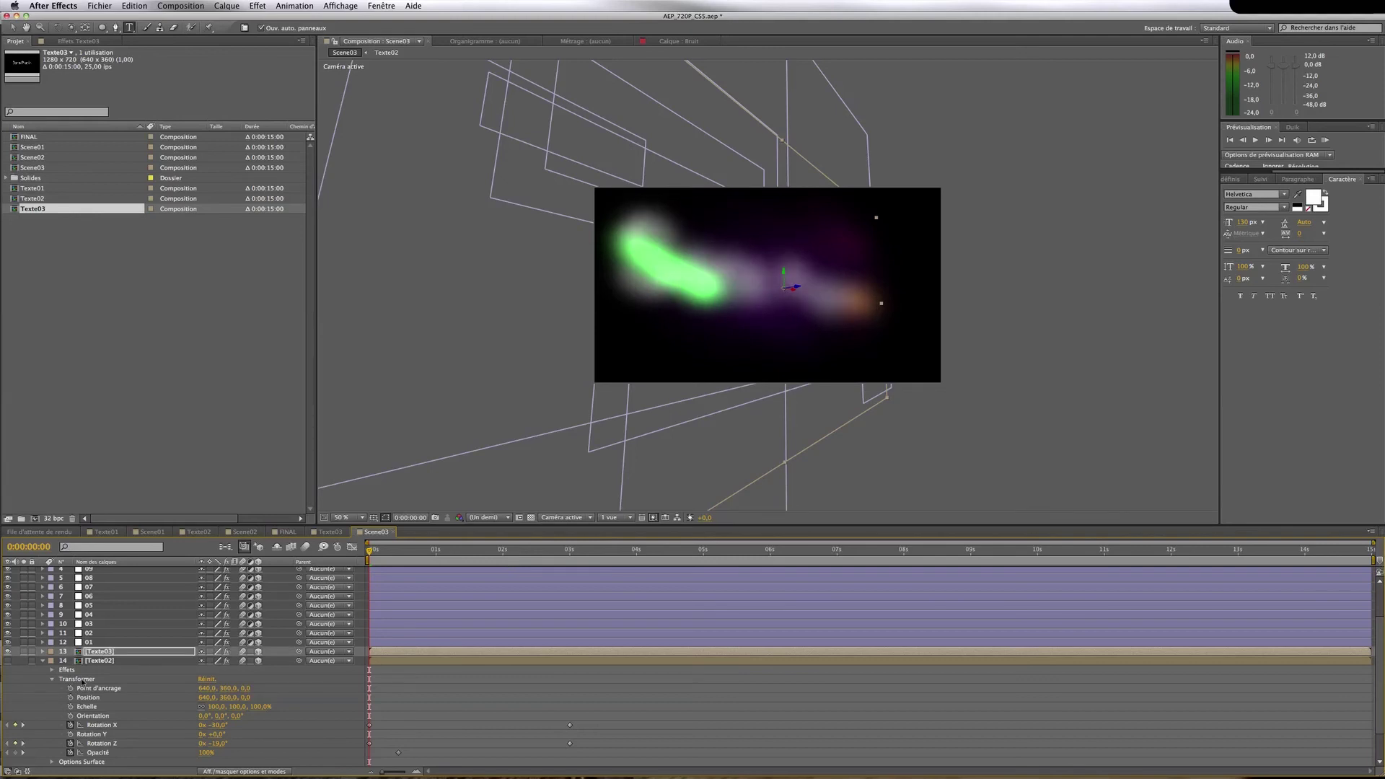
Copy the Texte02 layer's transform properties with their rotation and opacity keyframes onto Texte03, and collapse the Texte02 layer
left_click(83, 680)
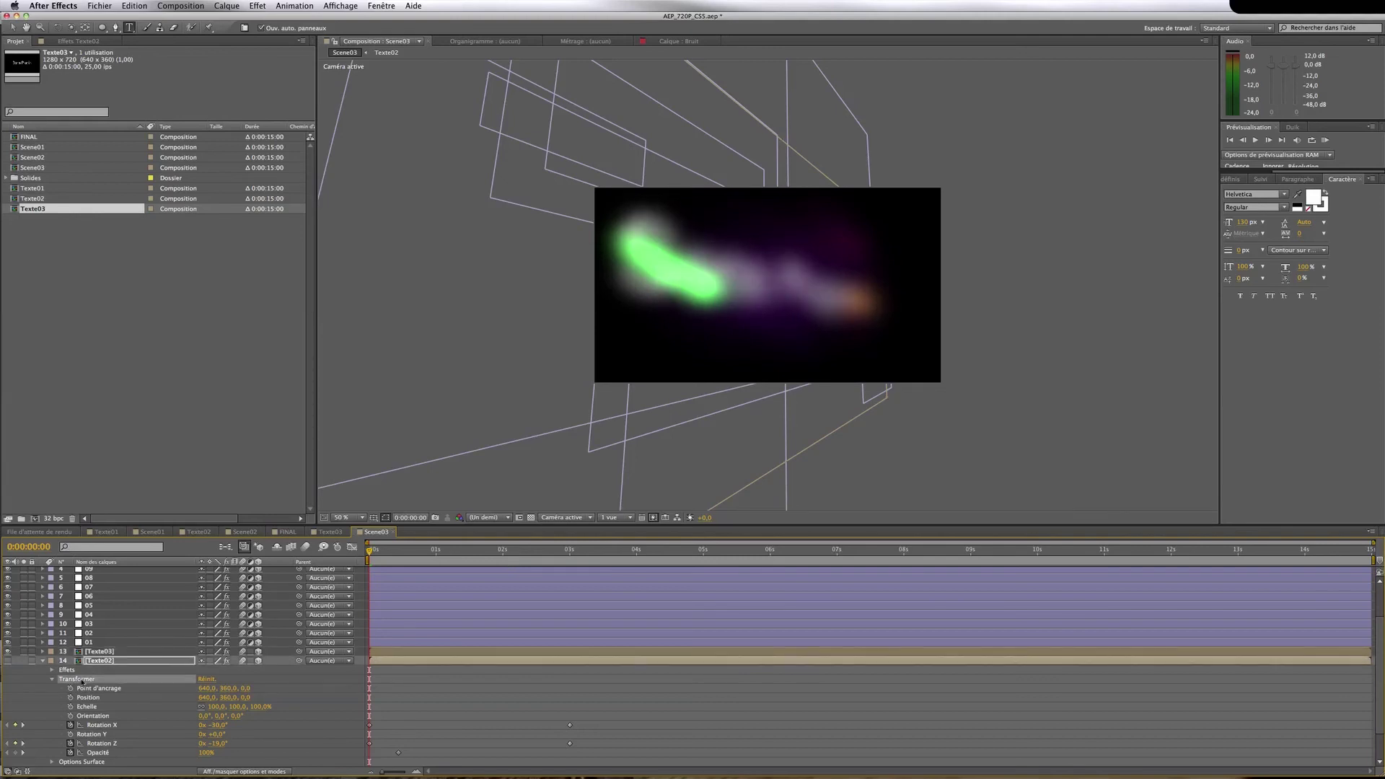
key("ctrl+Up")
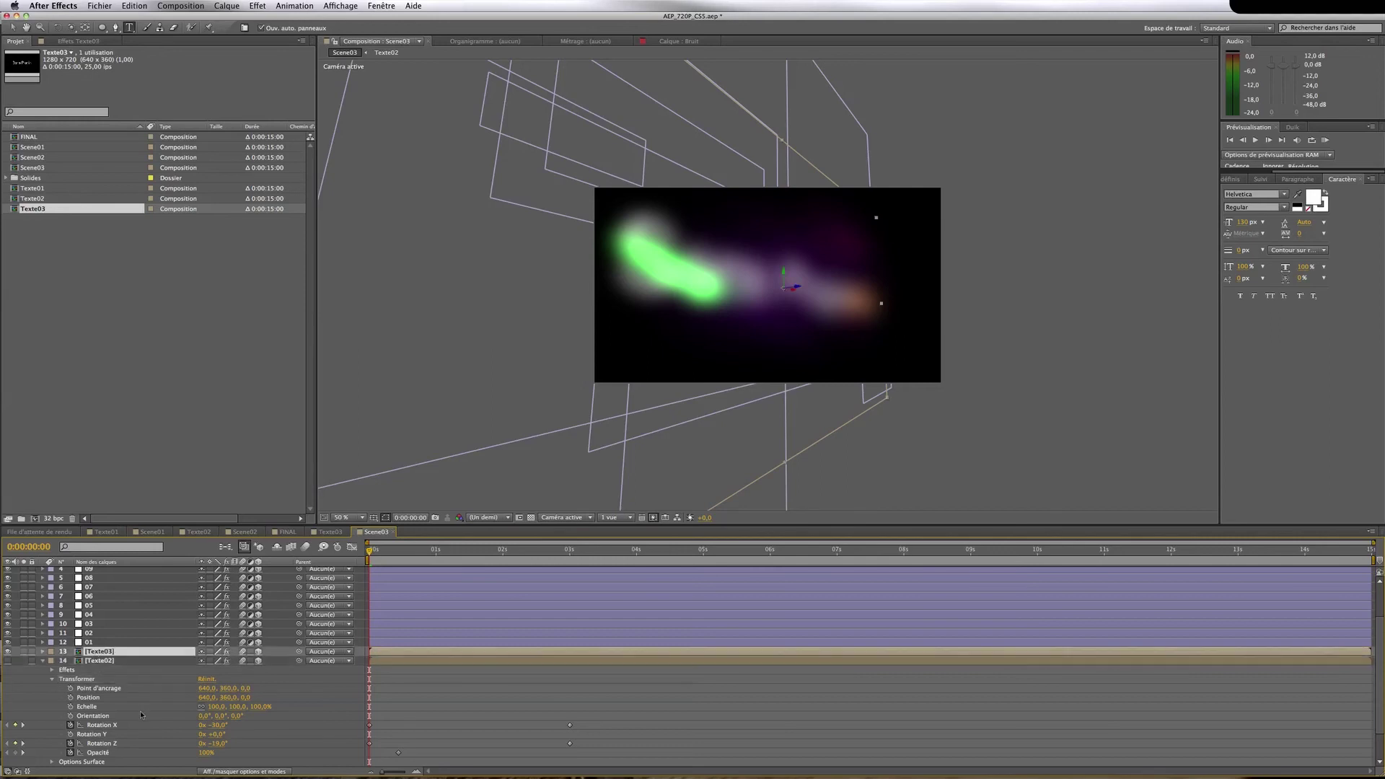
key("Return")
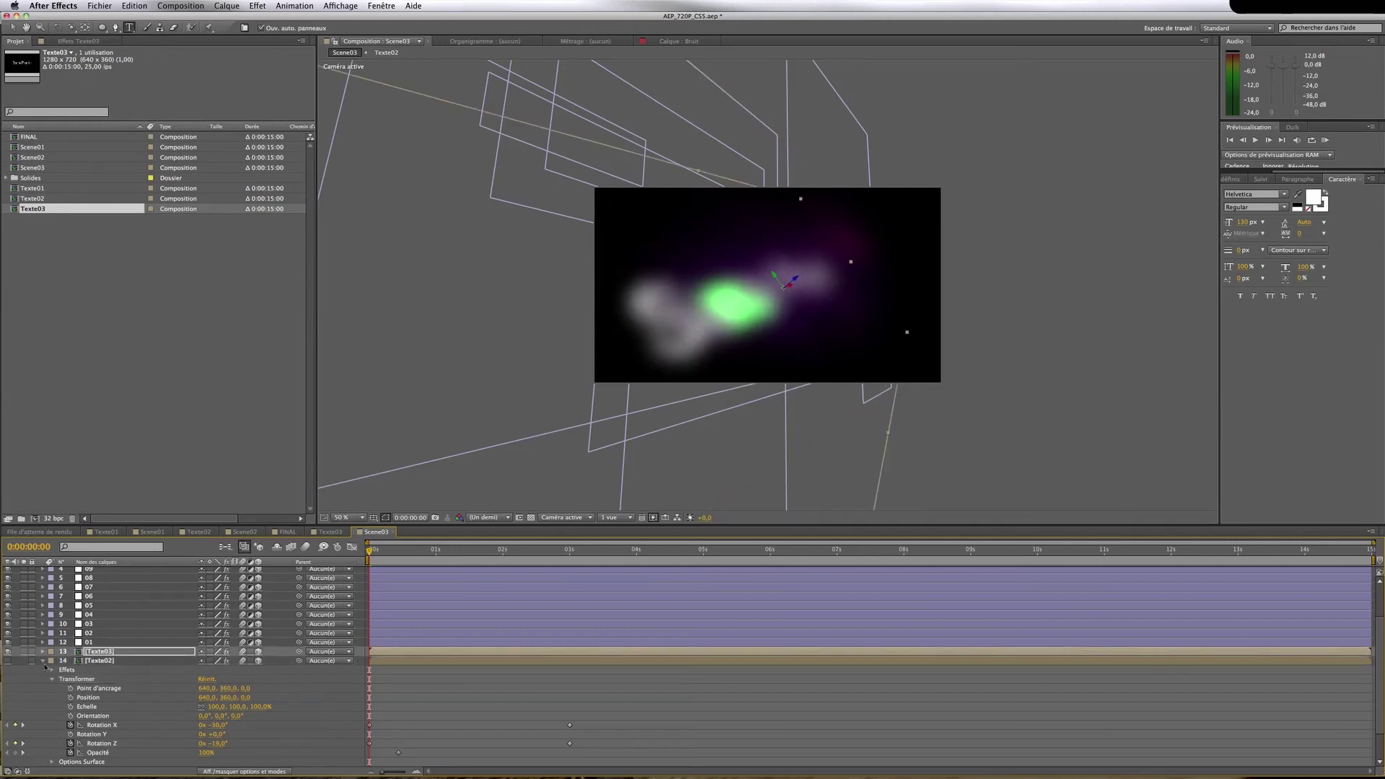
left_click(42, 661)
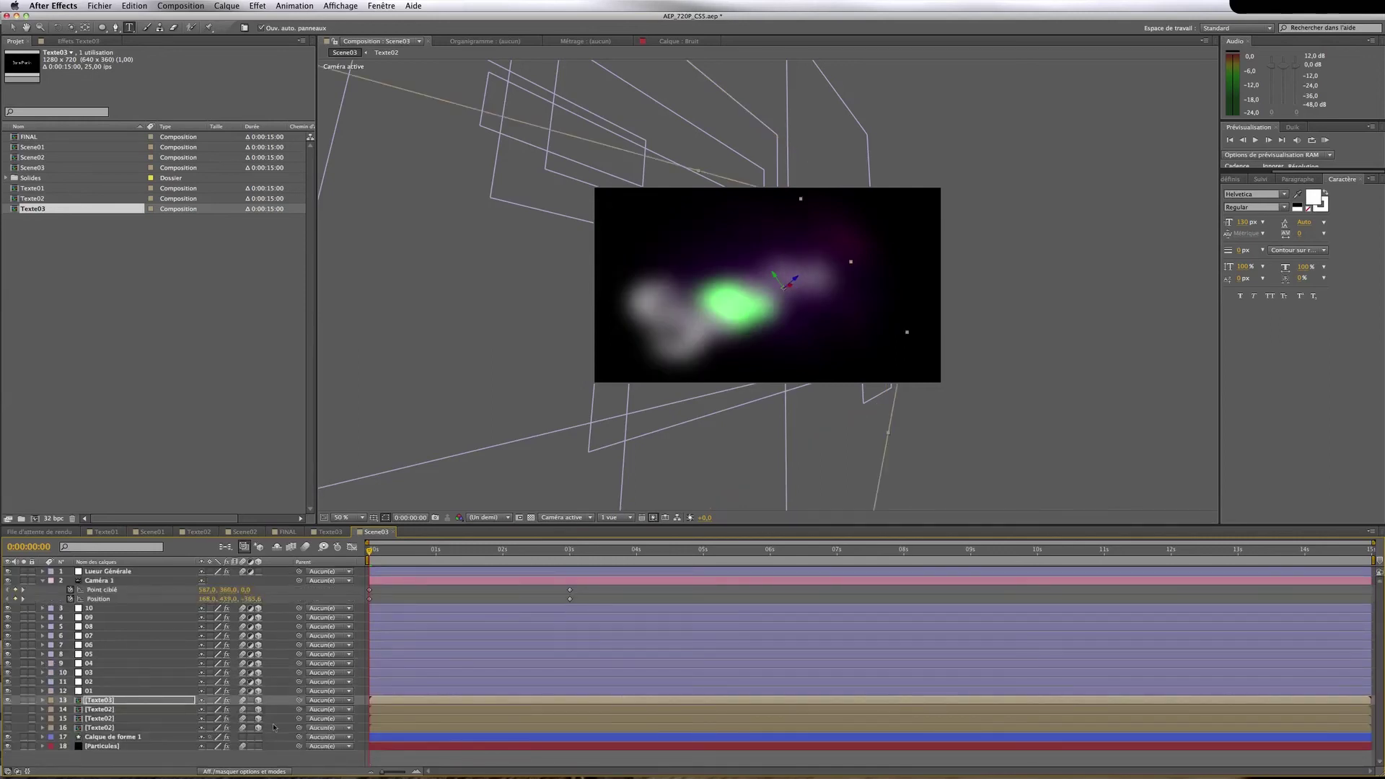
Delete the three hidden Texte02 layers from Scene03 and check the Texte03 title at 0:00:02:07 in full-size view
left_click_drag(275, 726, 254, 711)
key("Delete")
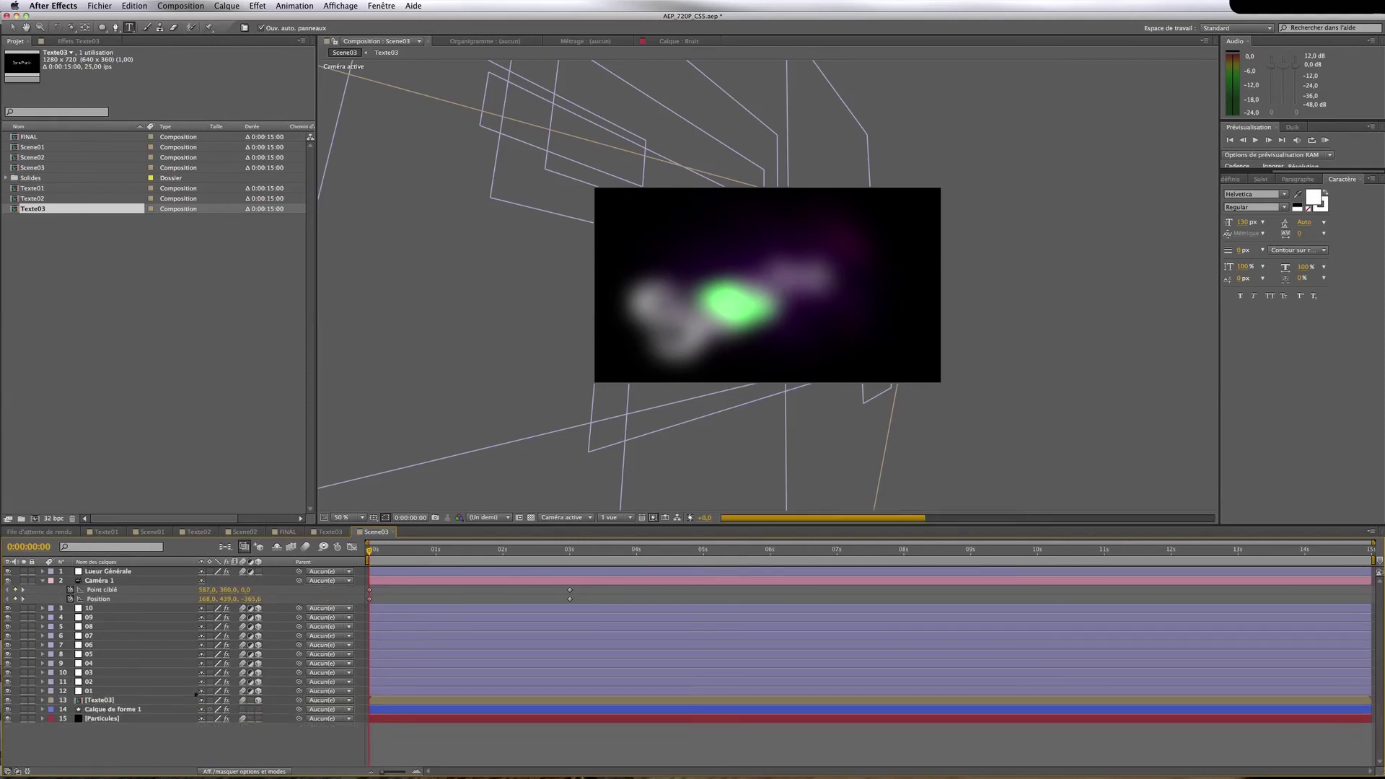
left_click(160, 701)
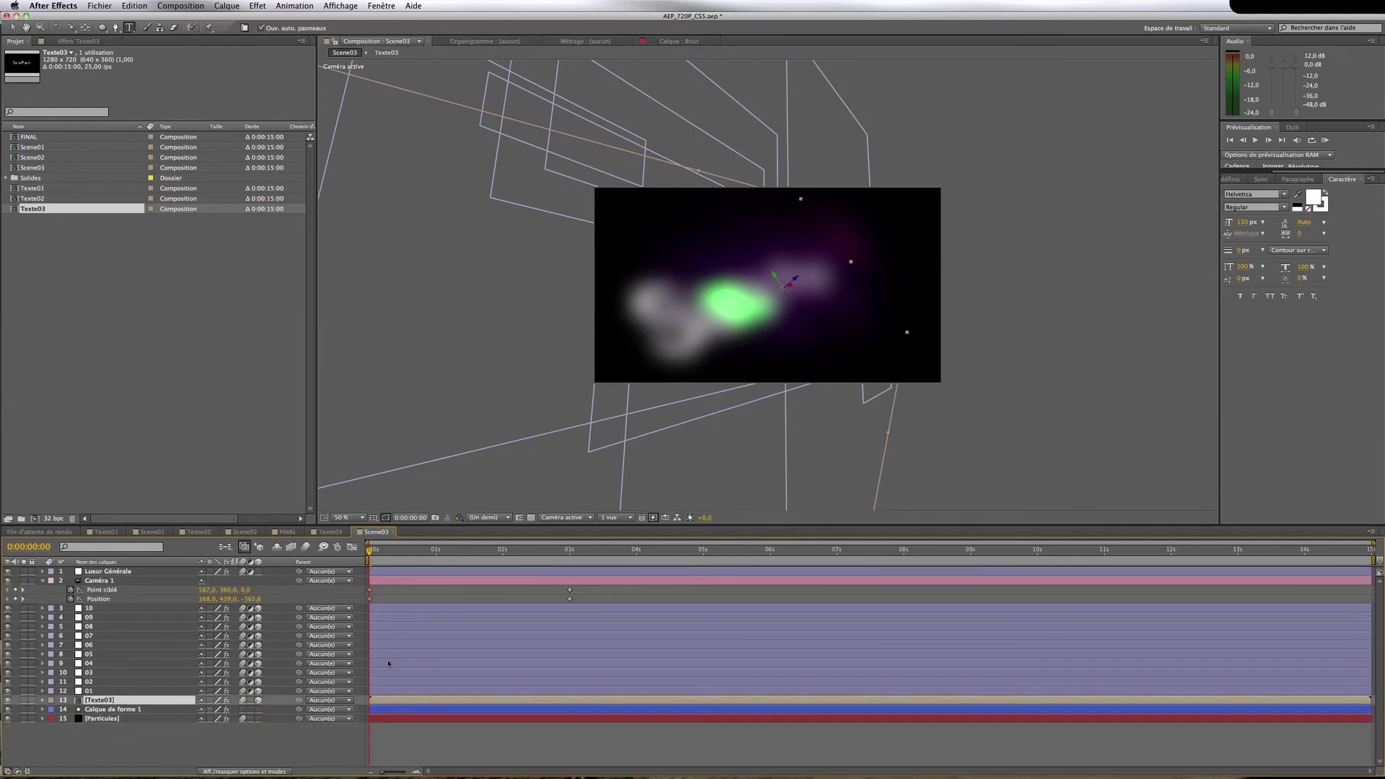
left_click(522, 555)
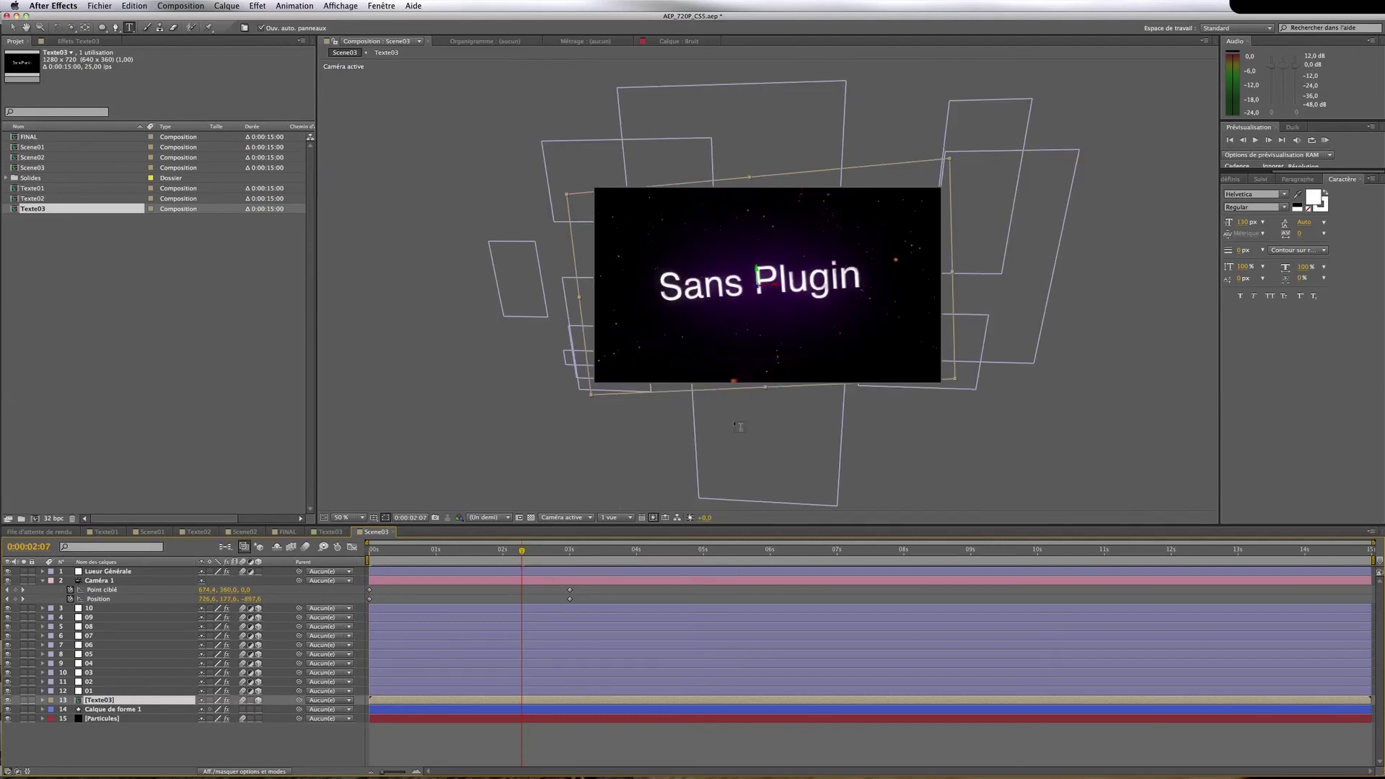
key("slash")
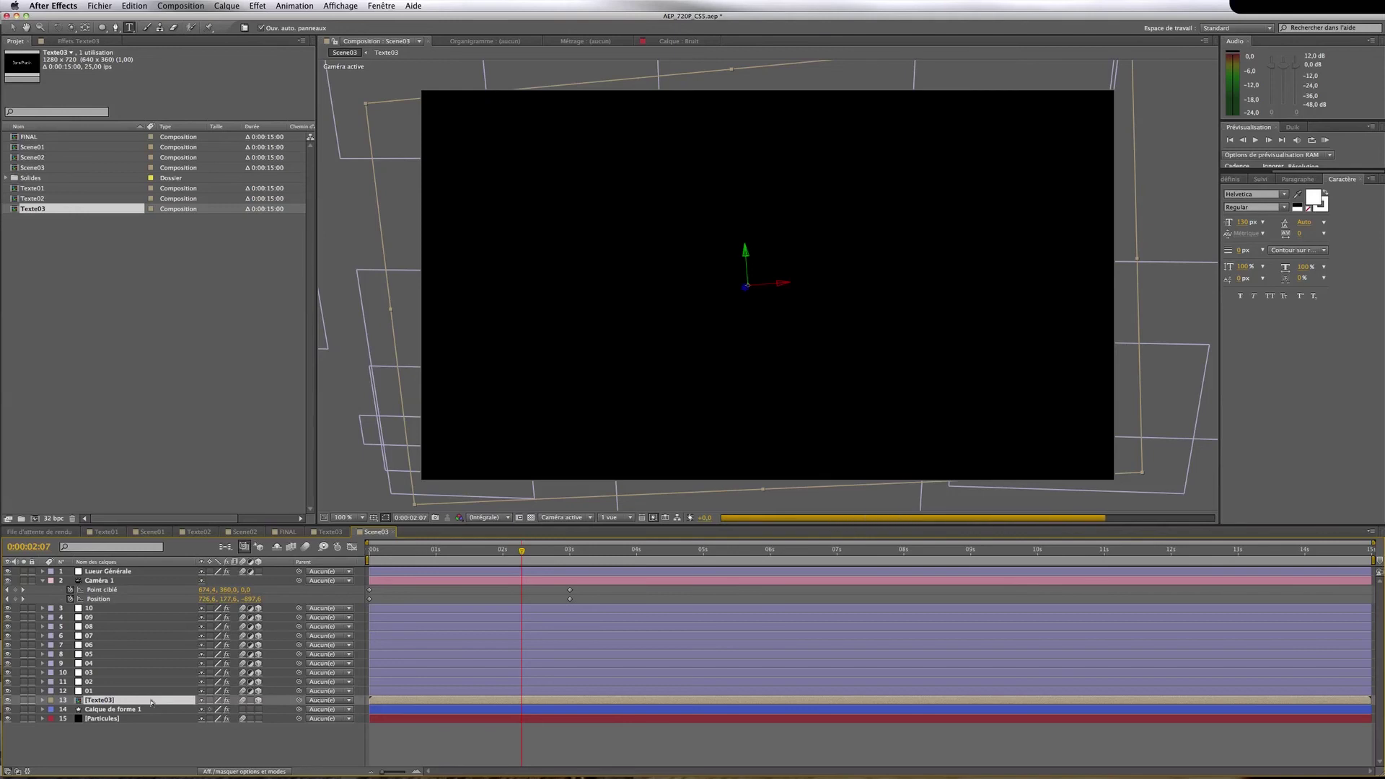
Duplicate the Texte03 layer twice in Scene03 to make a stack of three identical title layers
key("super+d")
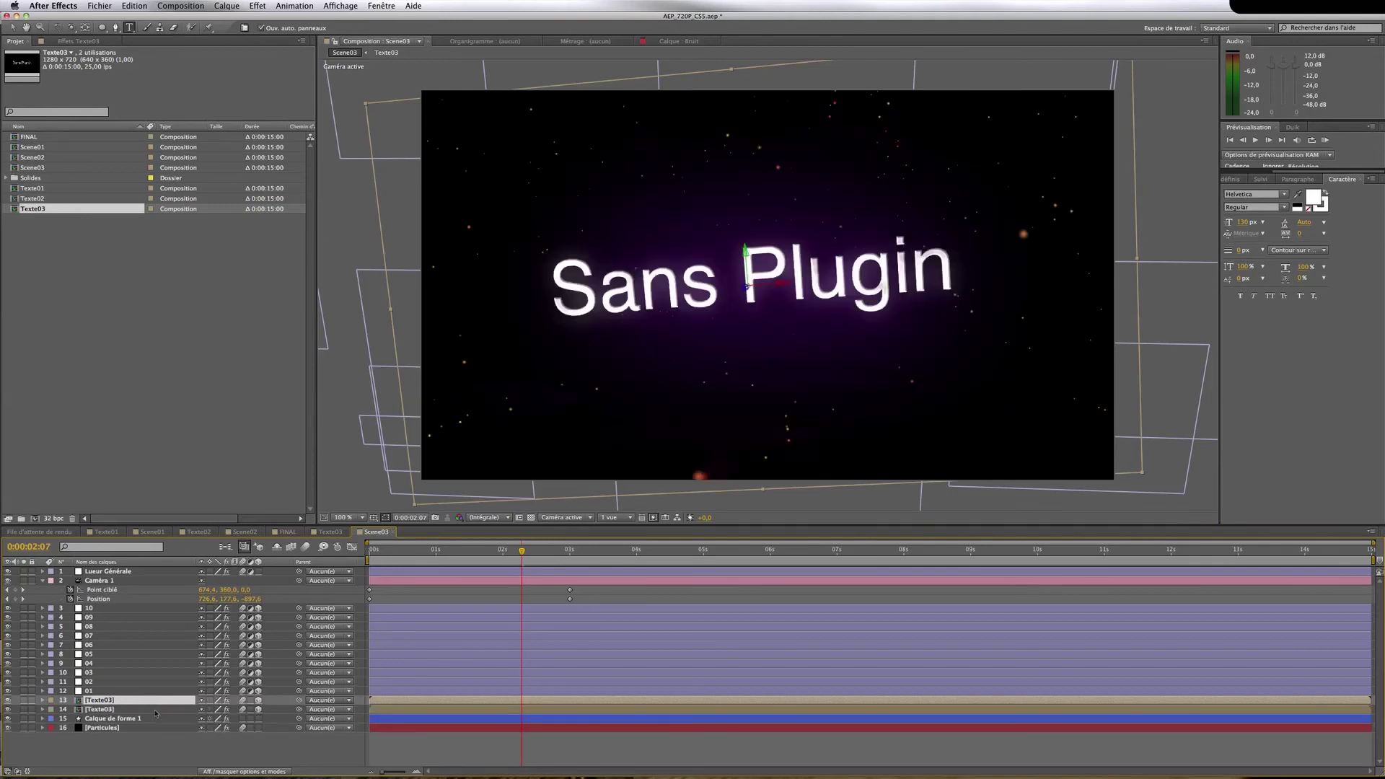
left_click(155, 710)
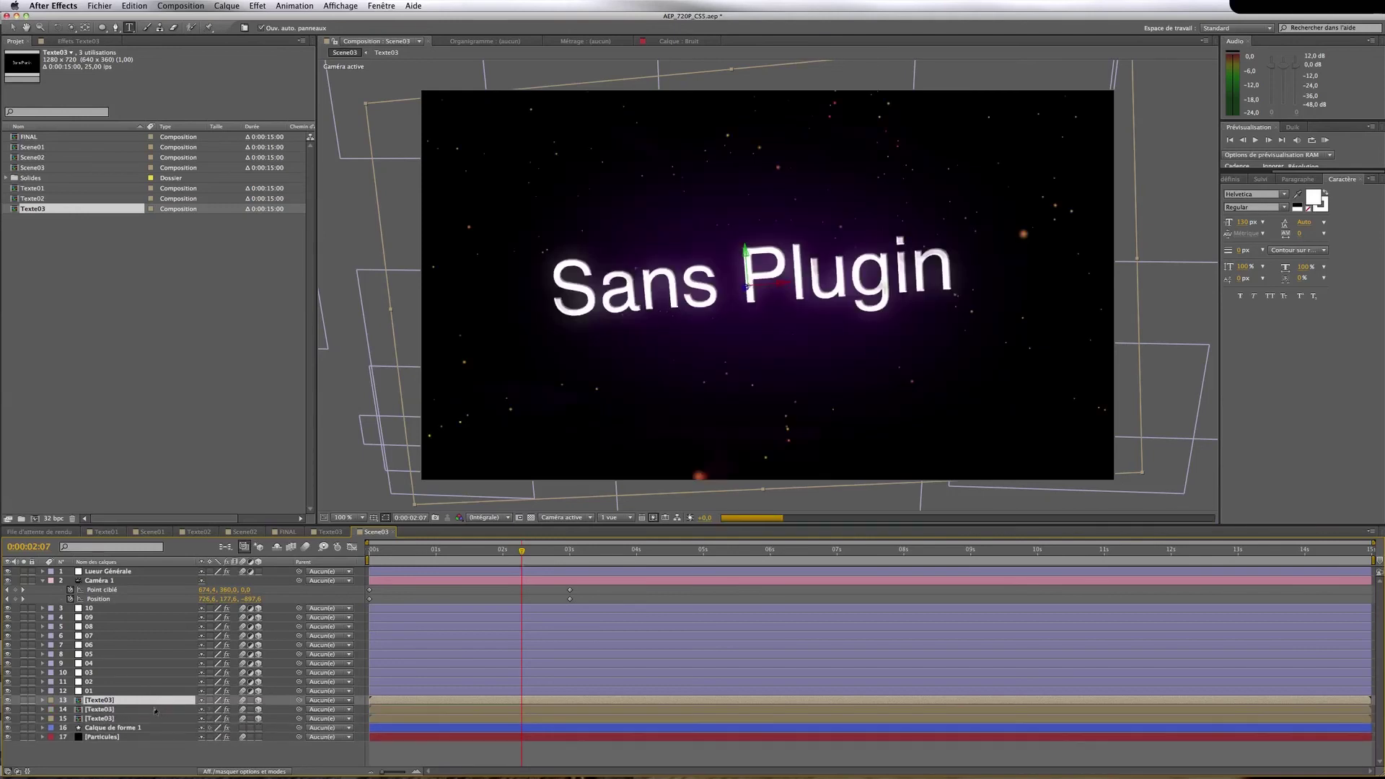
key("super+d")
Offset the lower two Texte03 layers in depth, setting the middle one's Z position to 3 and the lowest one's to 6
key("p")
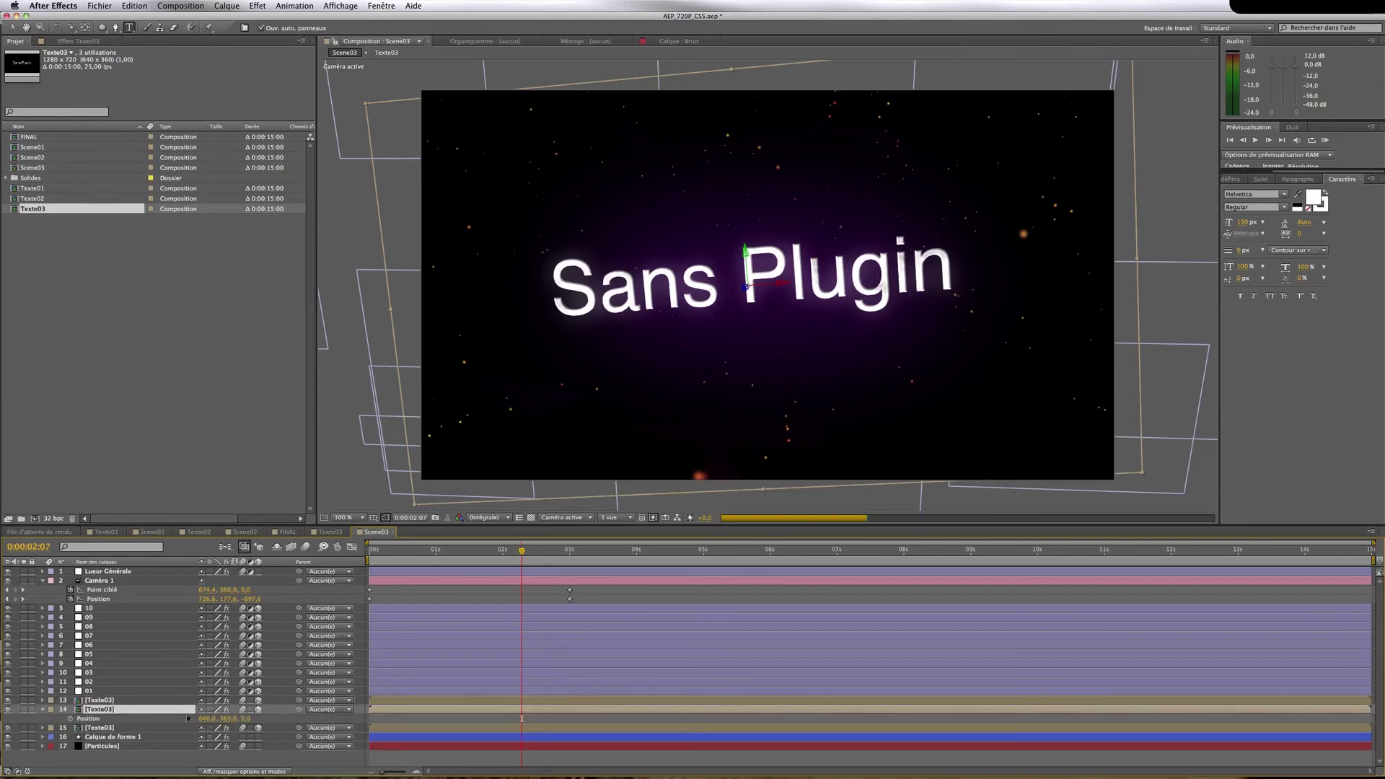
left_click(246, 719)
type("3")
left_click(136, 728)
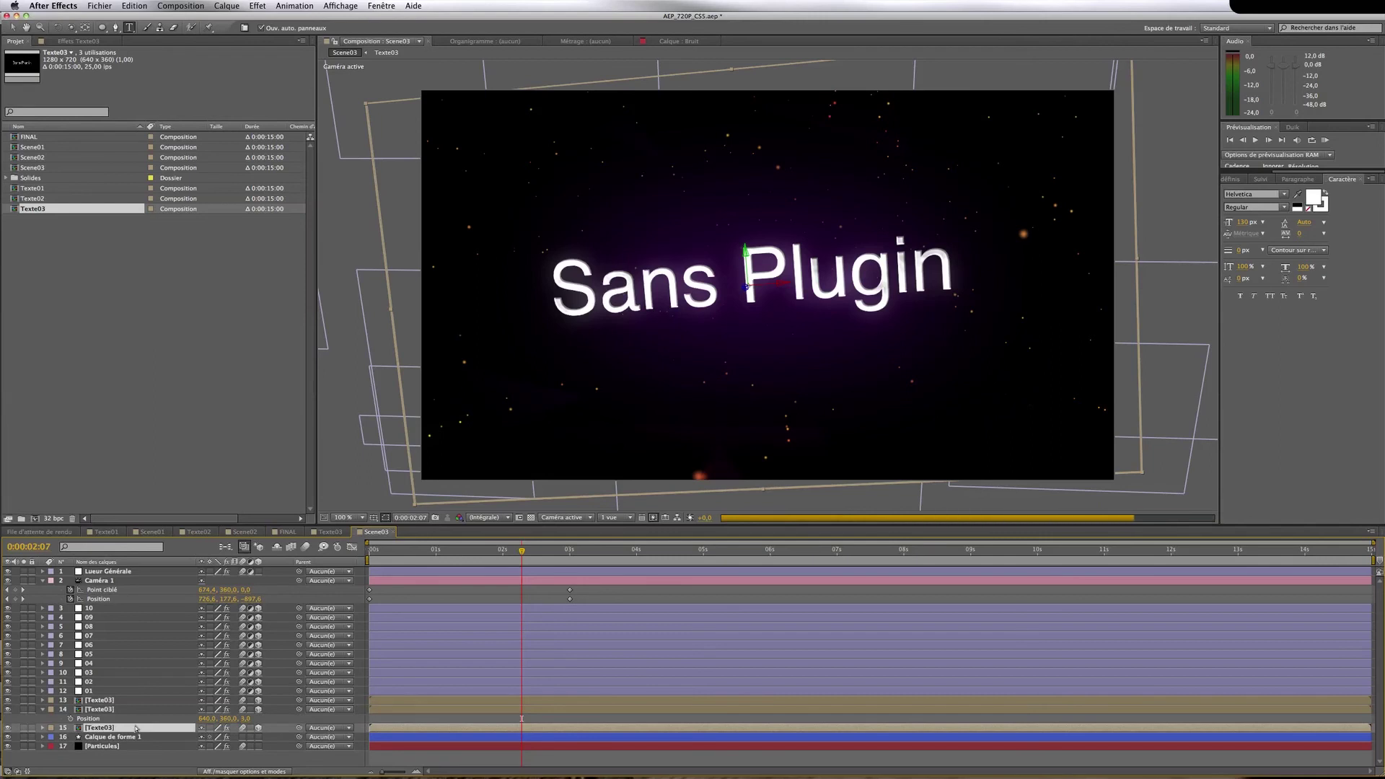
key("p")
left_click(246, 737)
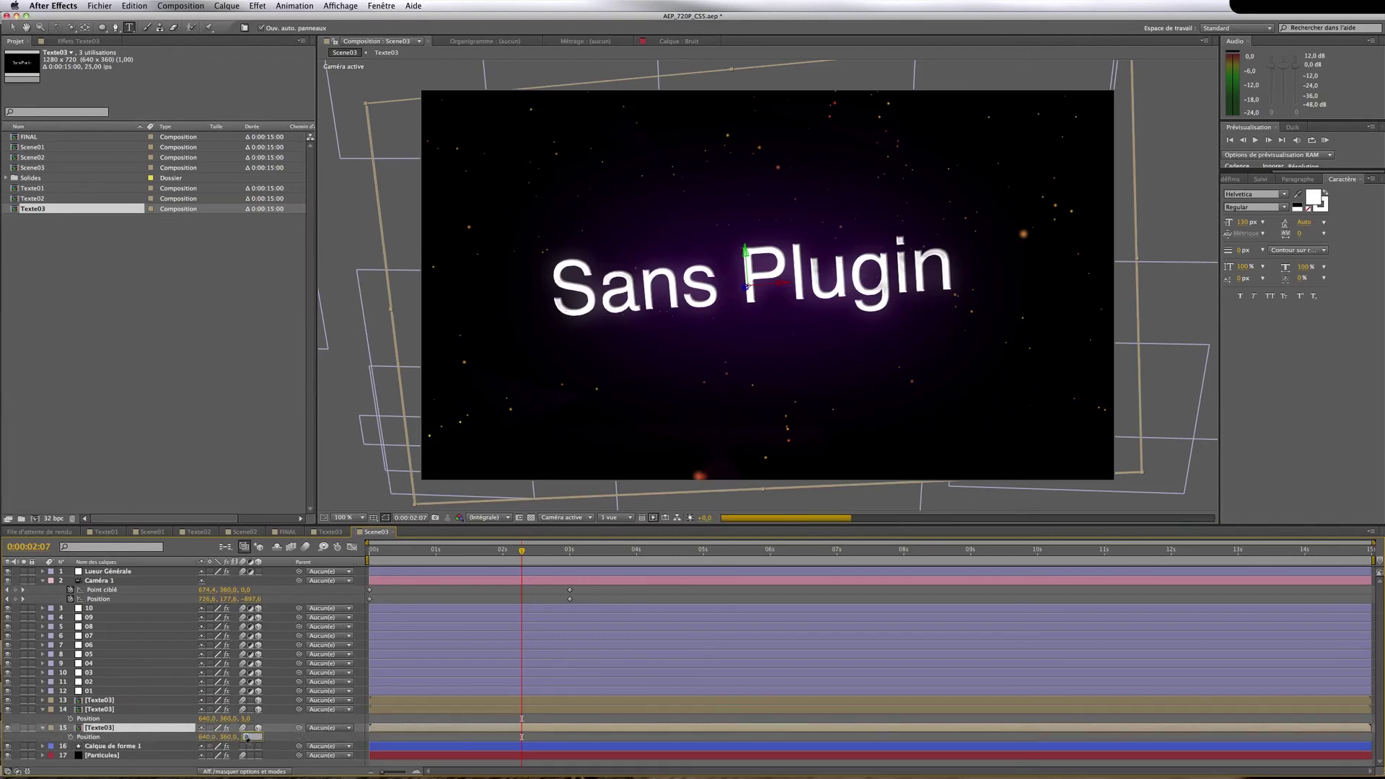
type("8")
Lower Caméra 1's X position to about 435 at its 0:00:03:00 keyframe in Scene03
left_click(92, 598)
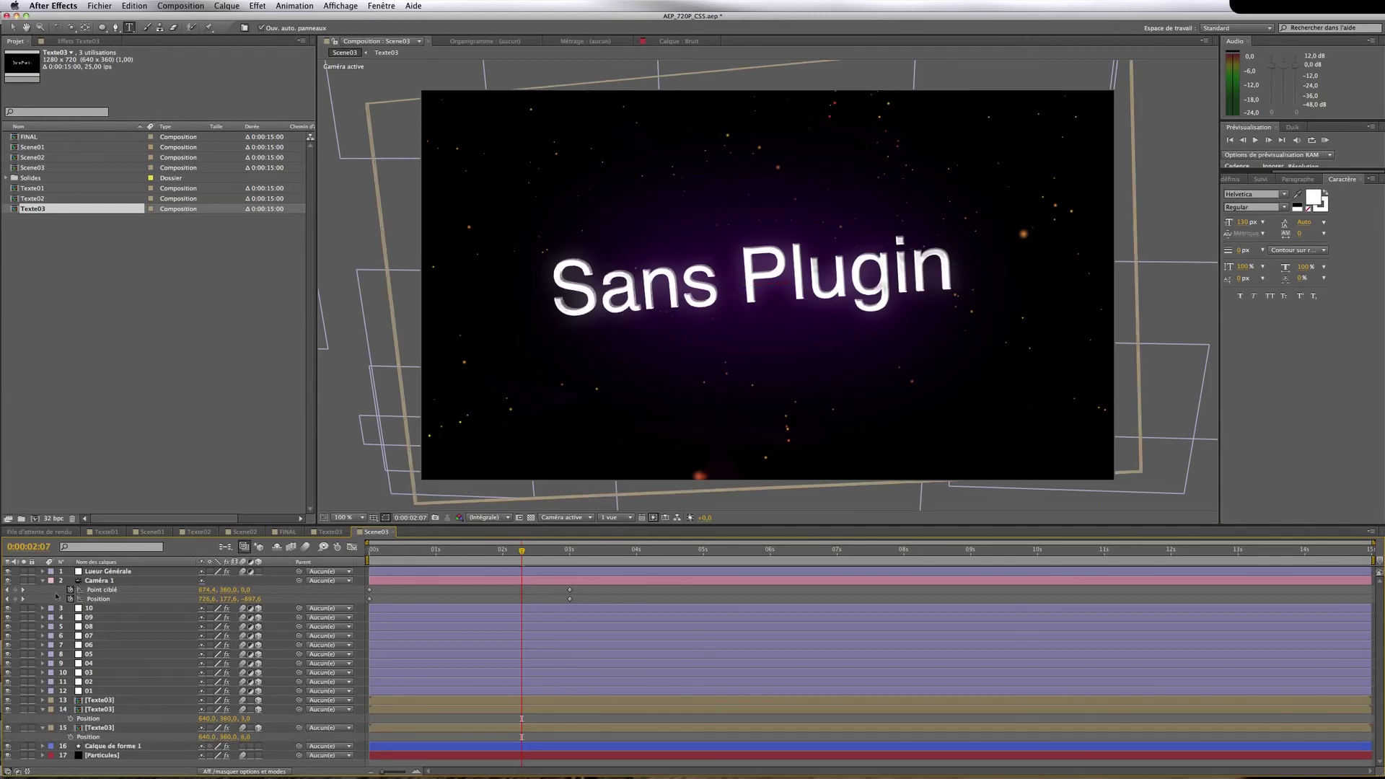
left_click(23, 599)
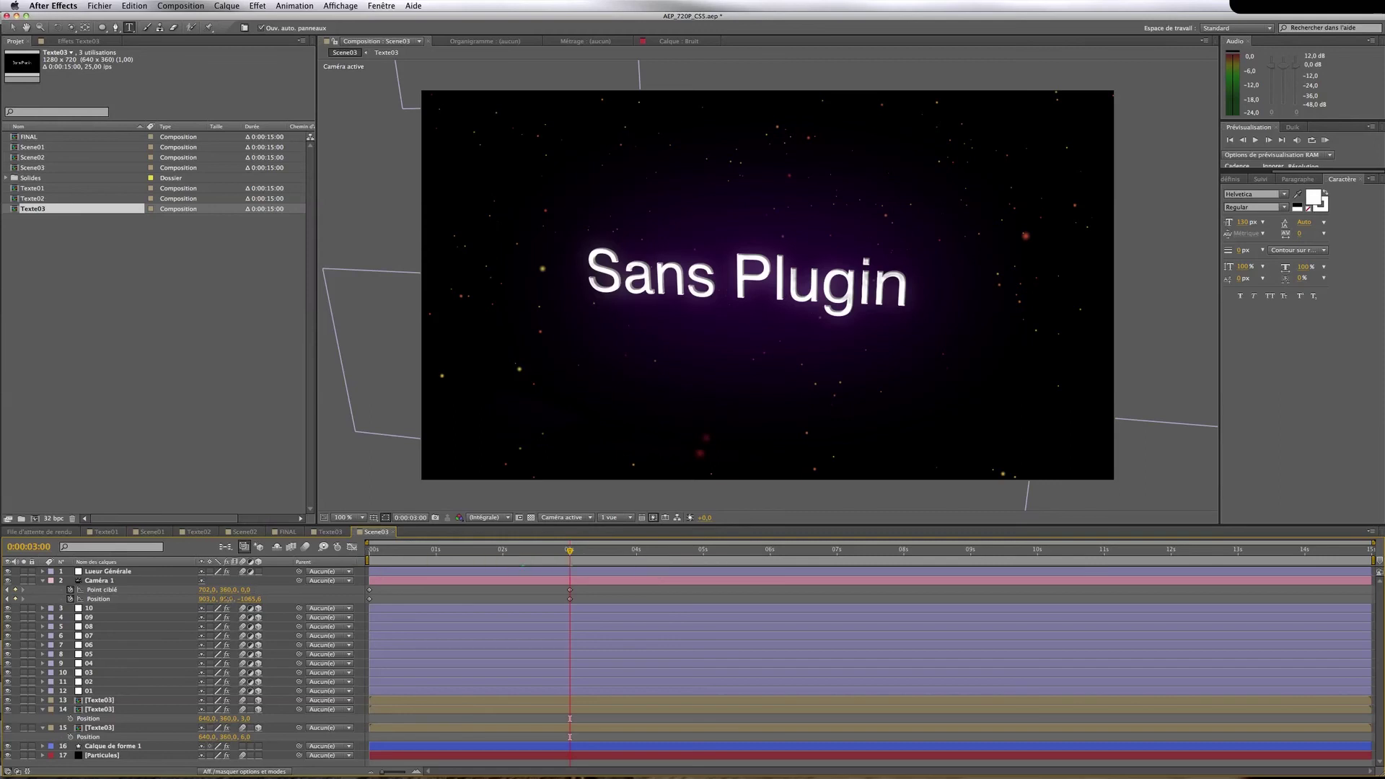
left_click_drag(226, 598, 339, 599)
left_click_drag(514, 590, 570, 591)
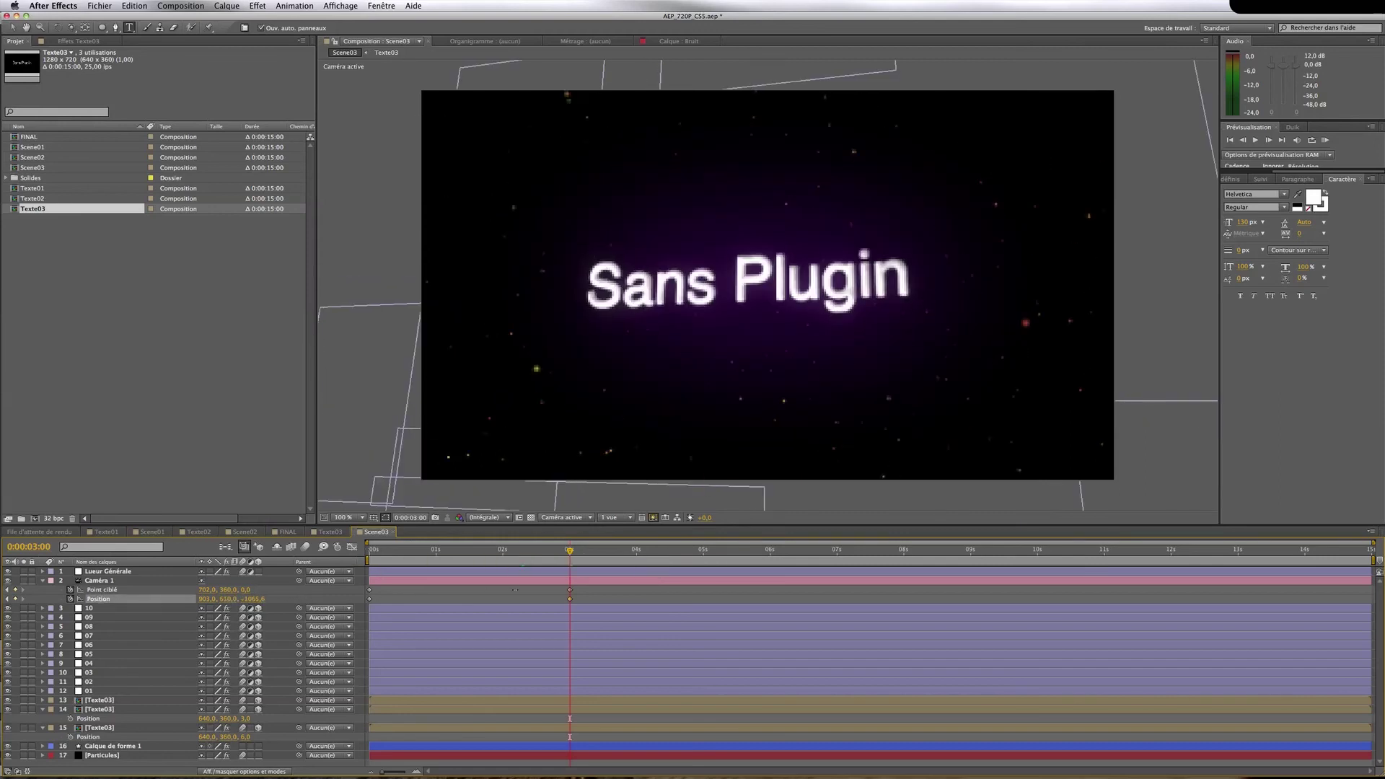
left_click_drag(207, 599, 137, 599)
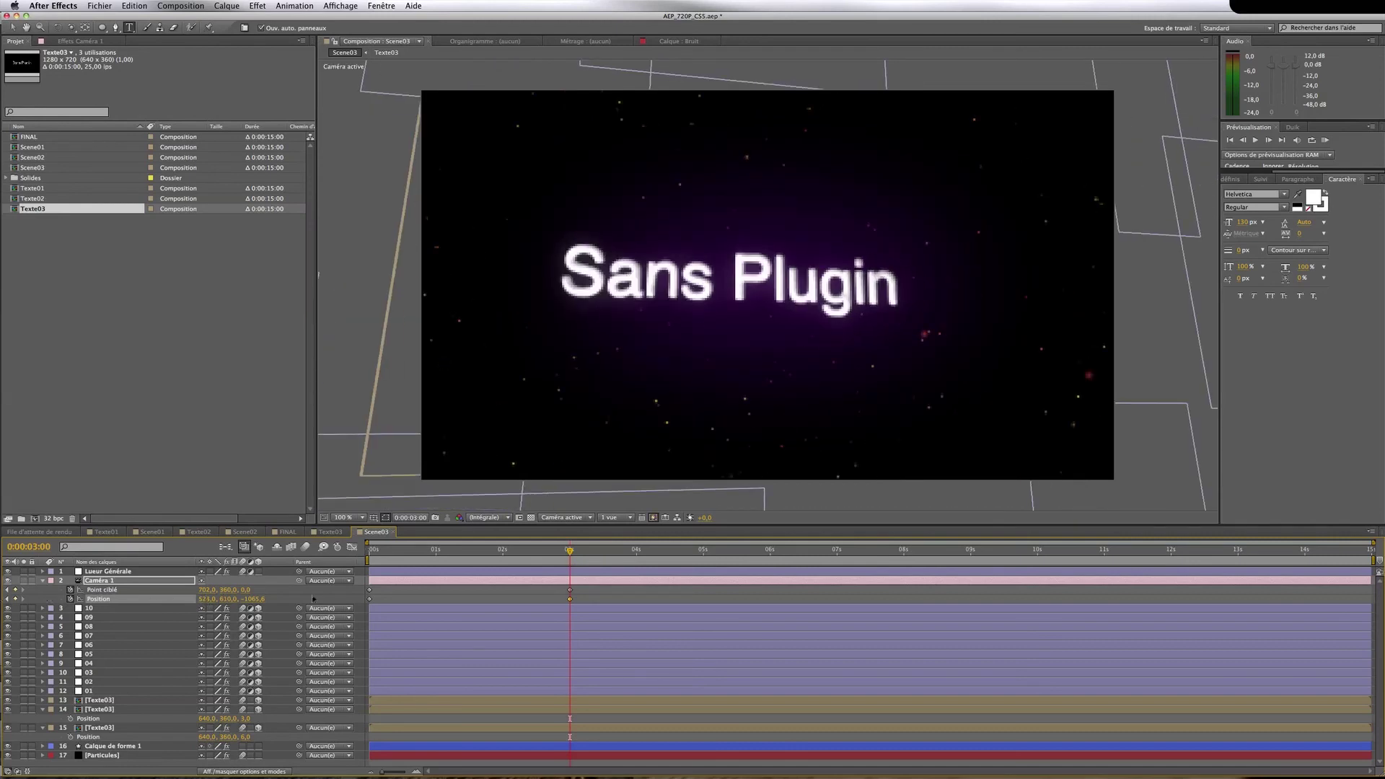
left_click_drag(208, 599, 137, 599)
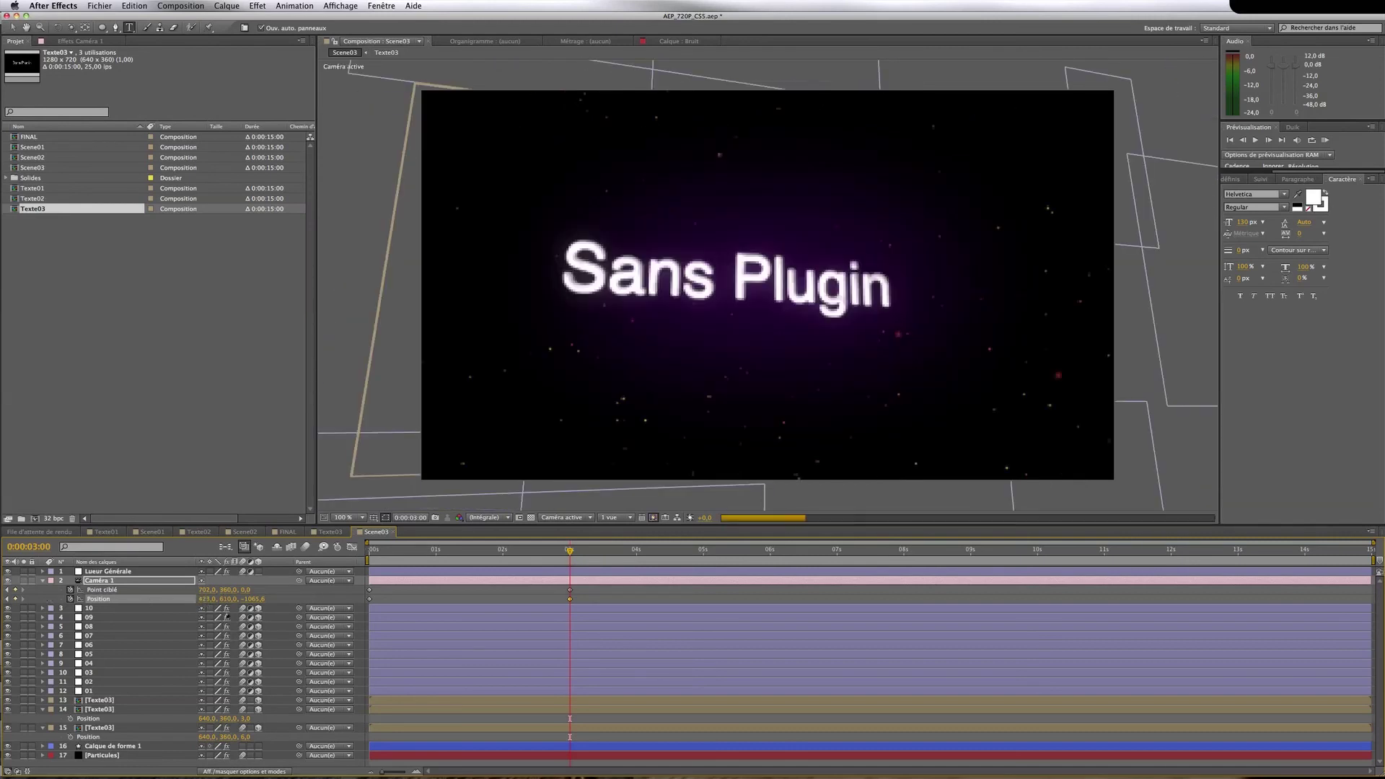
Move Caméra 1 across to the right of the title at 0:00:00:00 in the top view, and check the camera move through the active camera
left_click(362, 553)
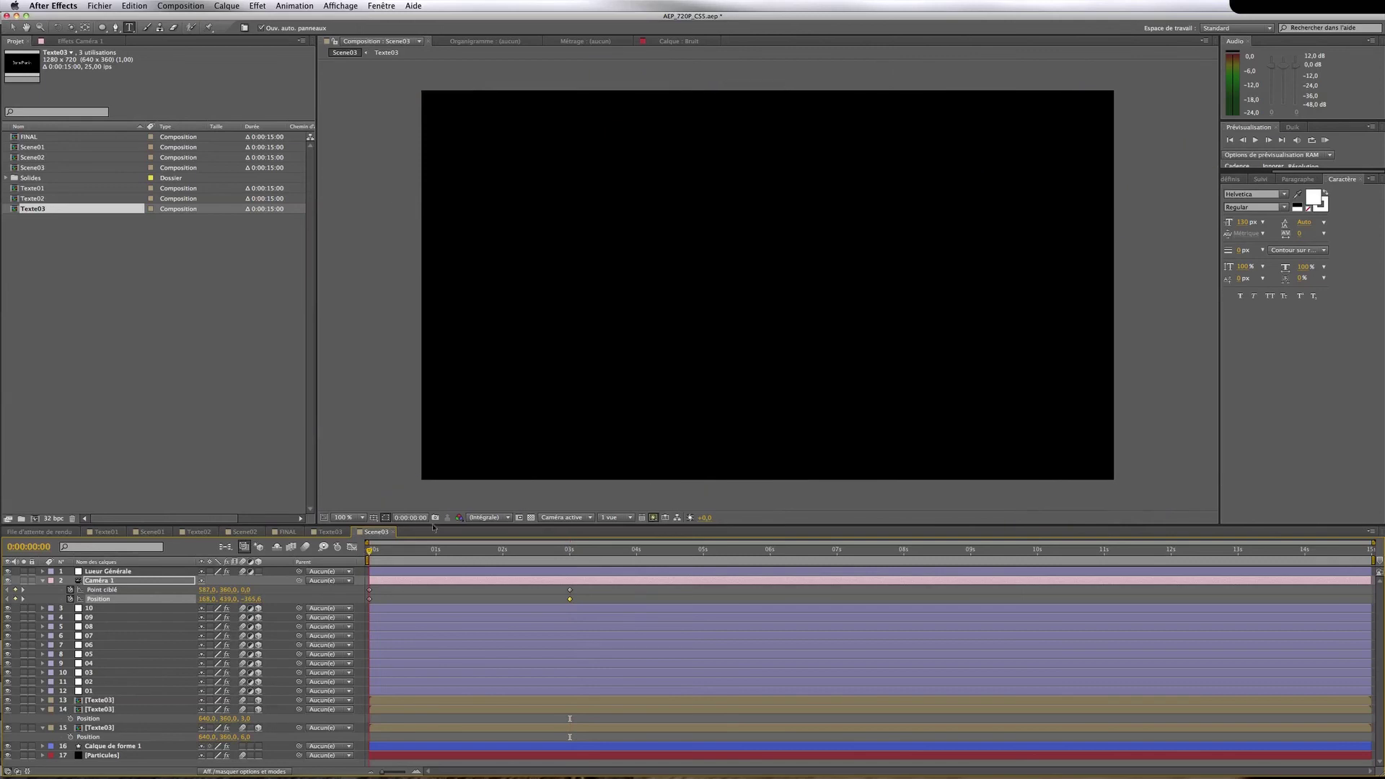
left_click(564, 518)
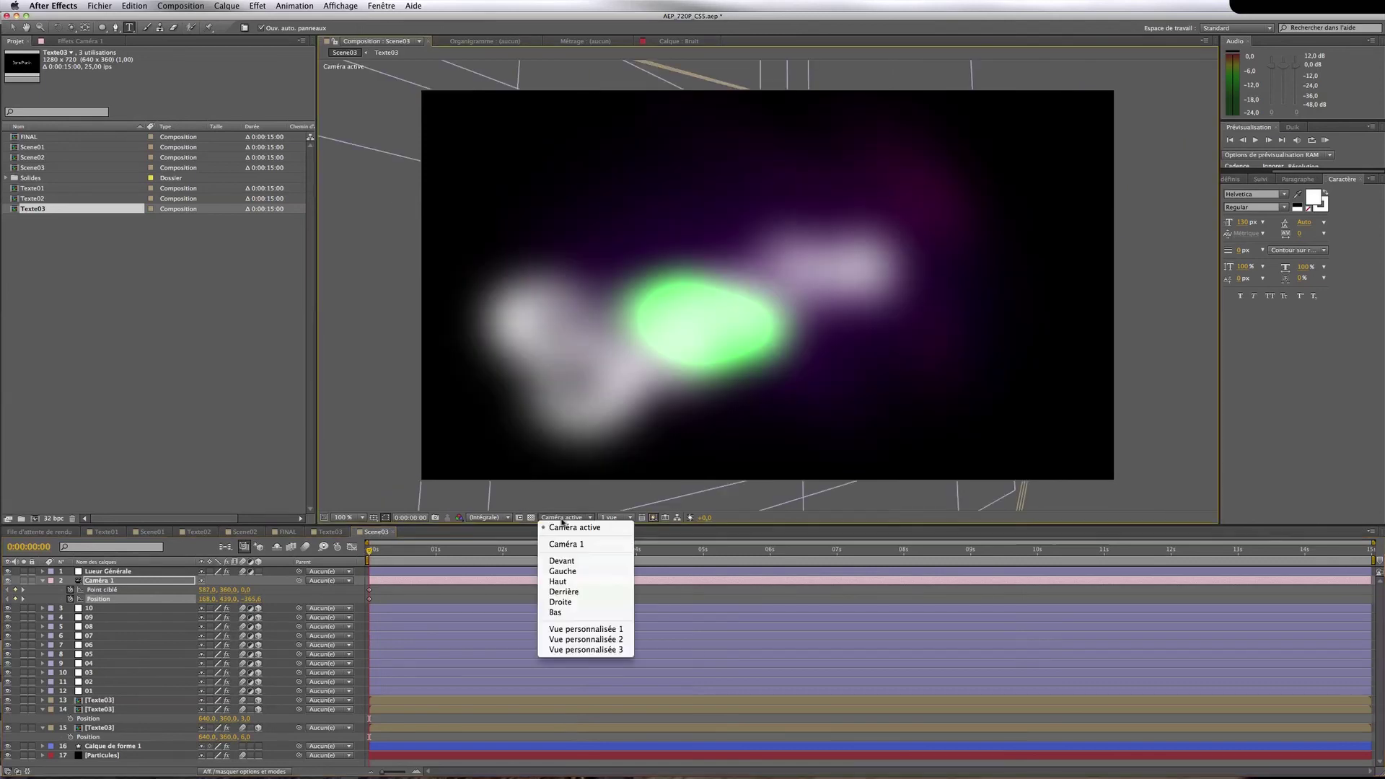
left_click(564, 584)
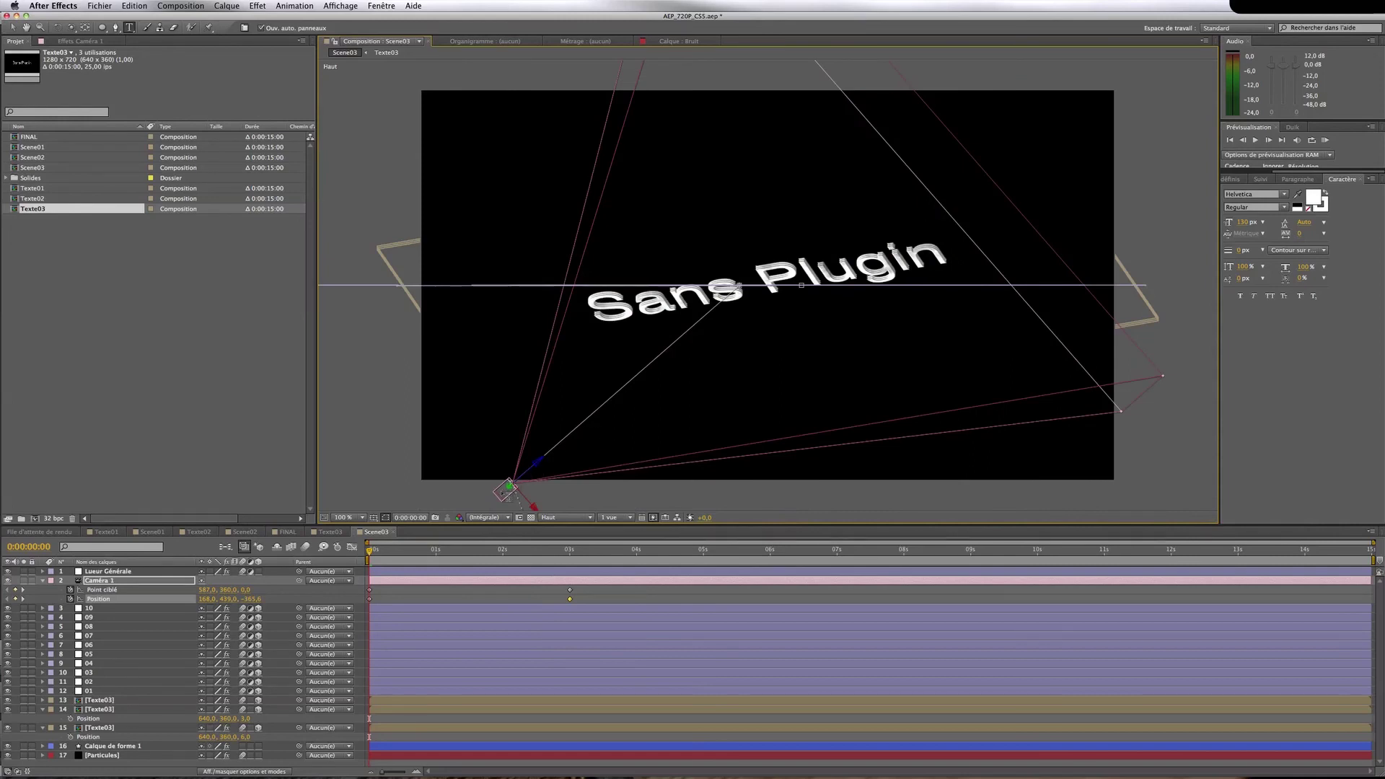
key("v")
left_click_drag(499, 498, 859, 385)
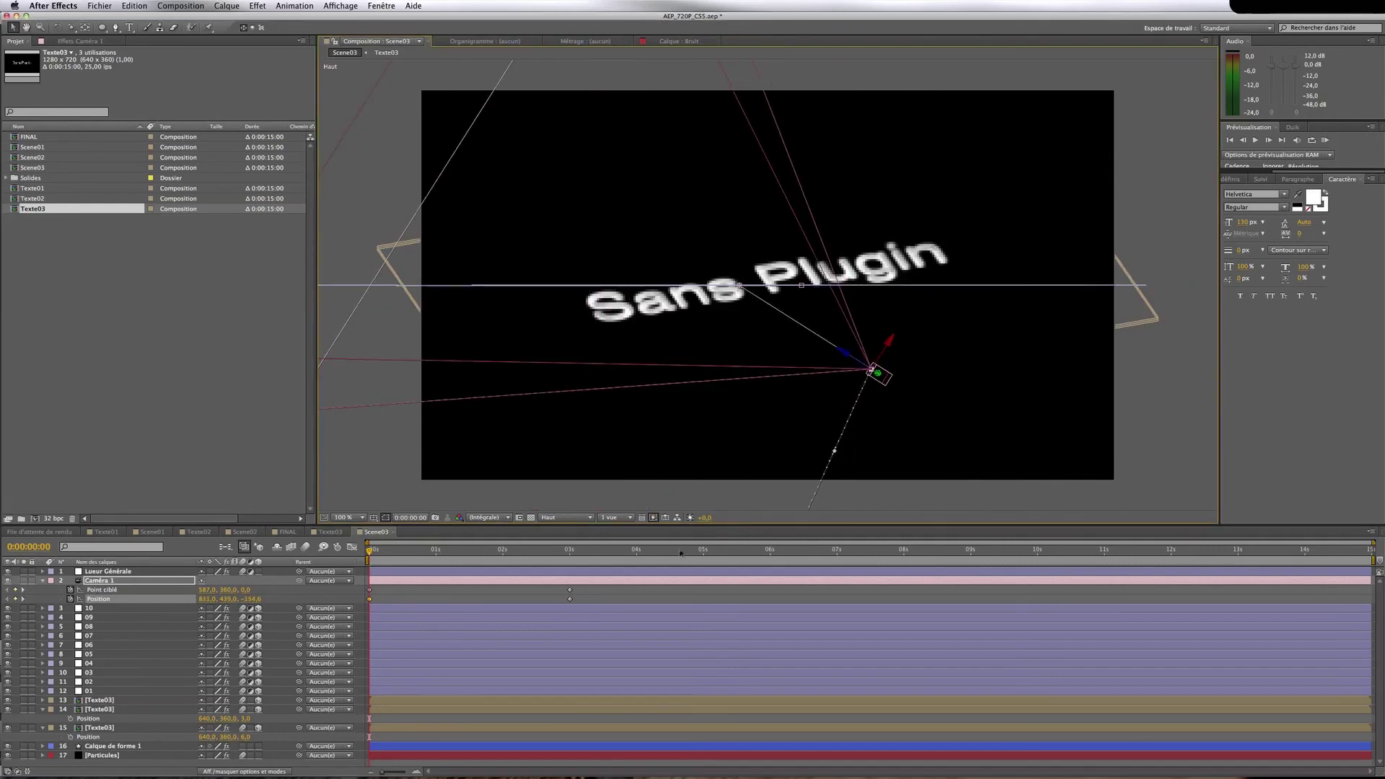
left_click(569, 518)
left_click(570, 528)
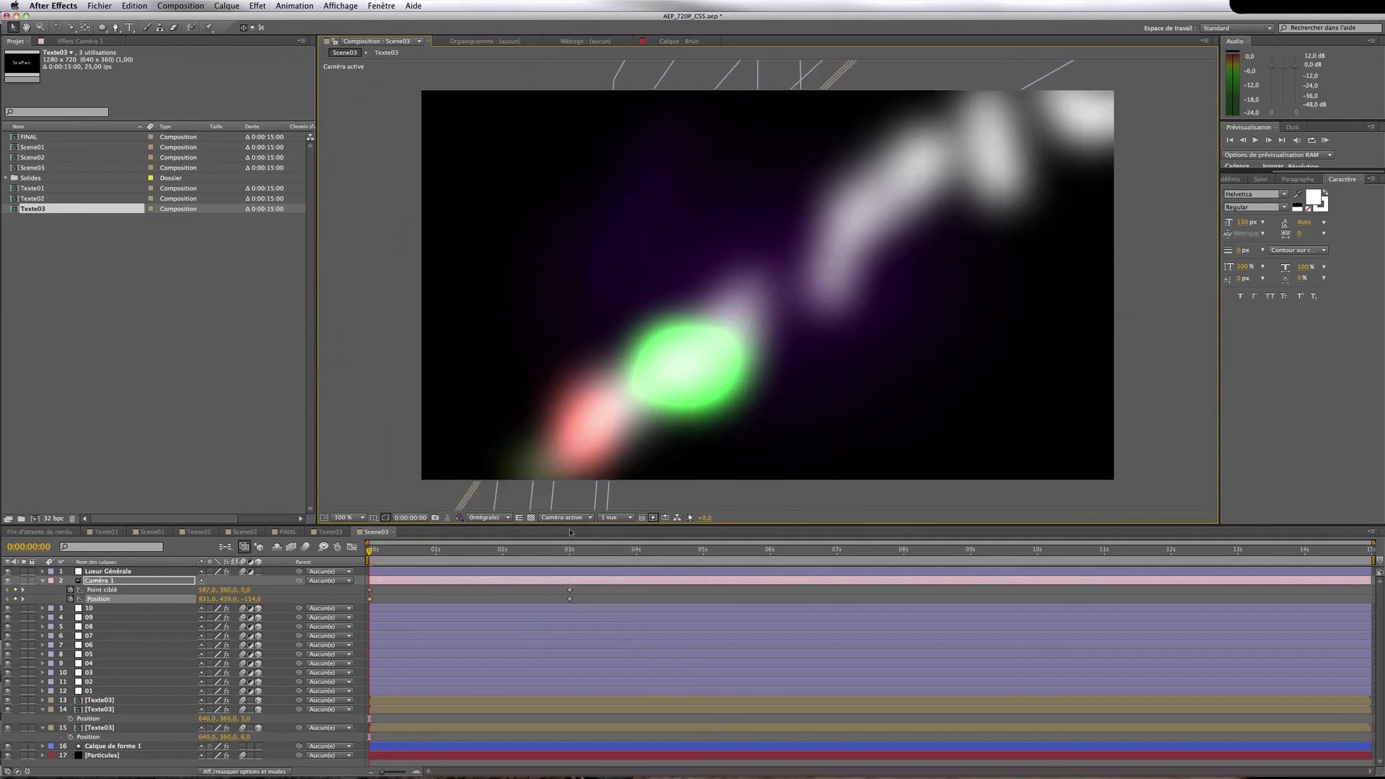
left_click(412, 558)
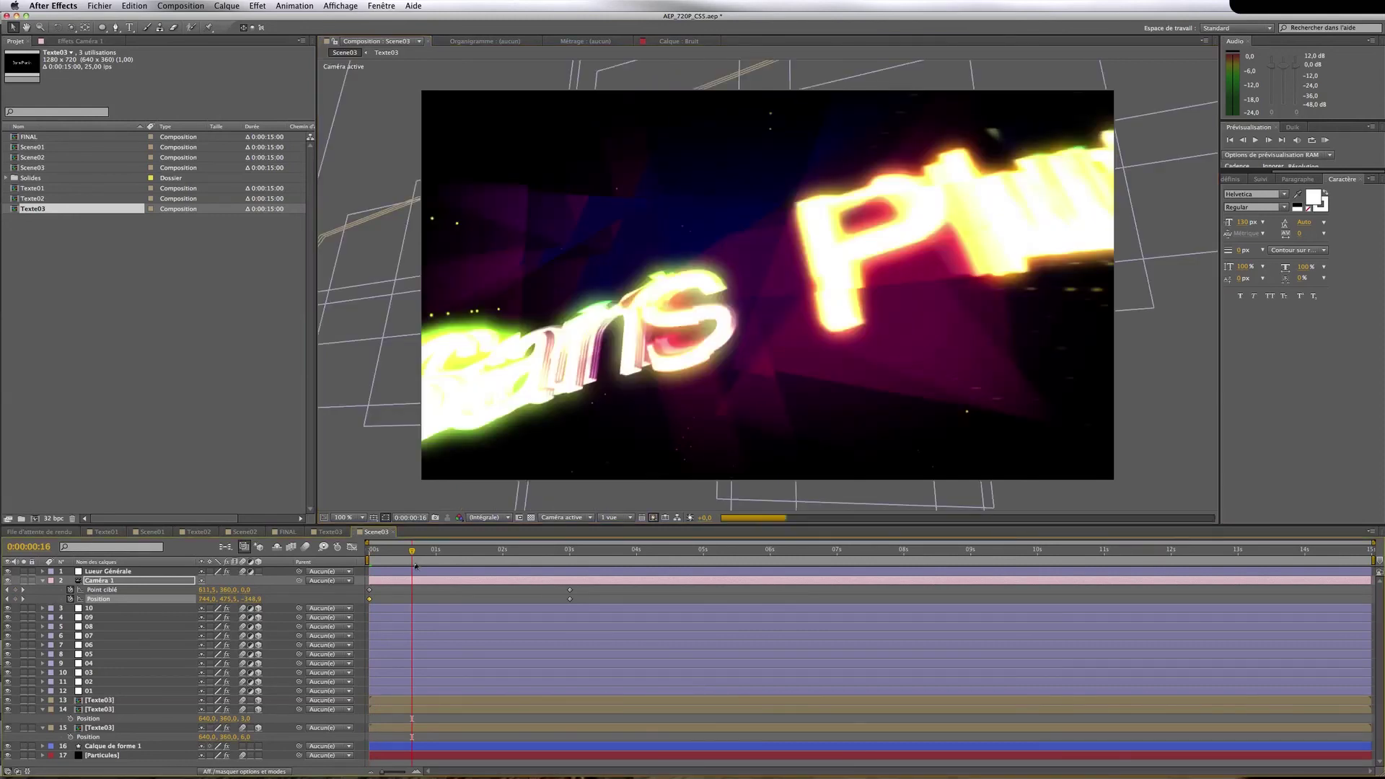
left_click(436, 559)
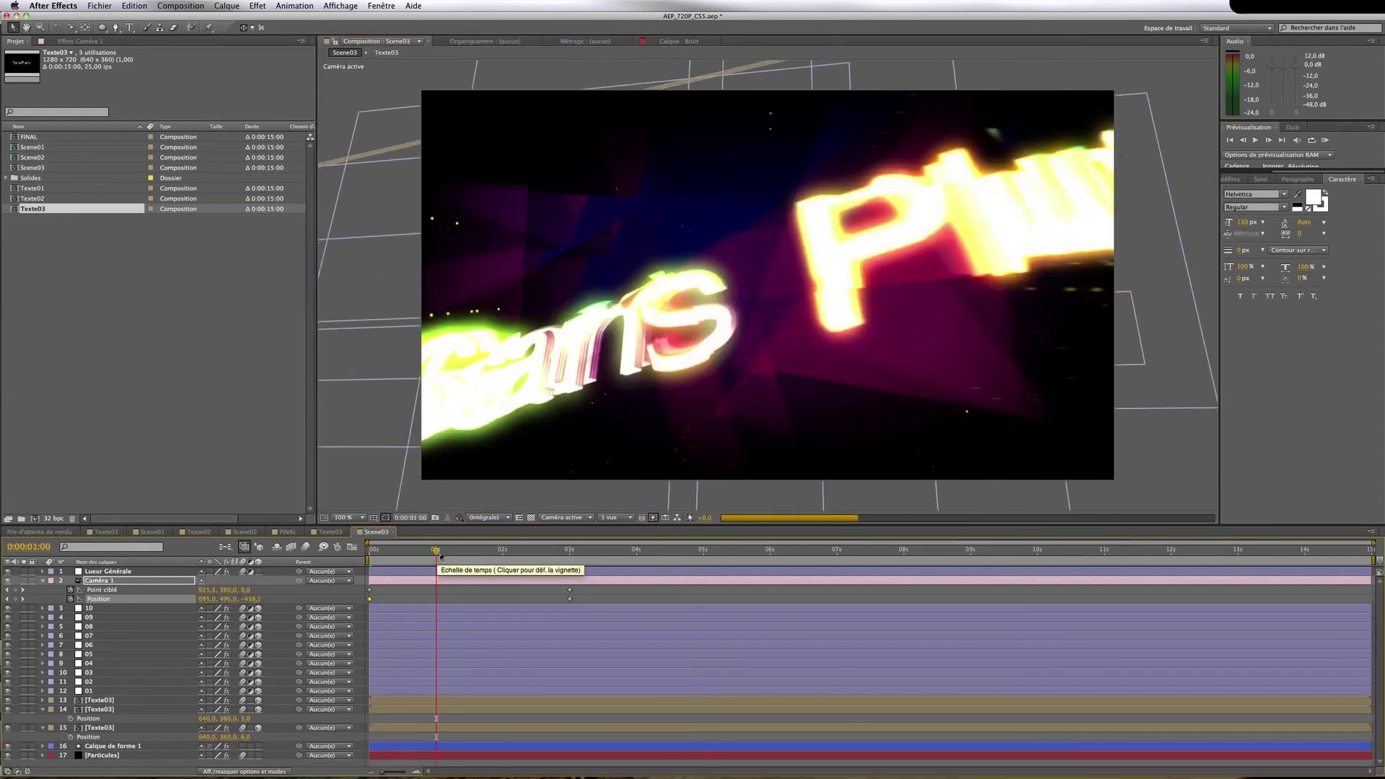
left_click(475, 552)
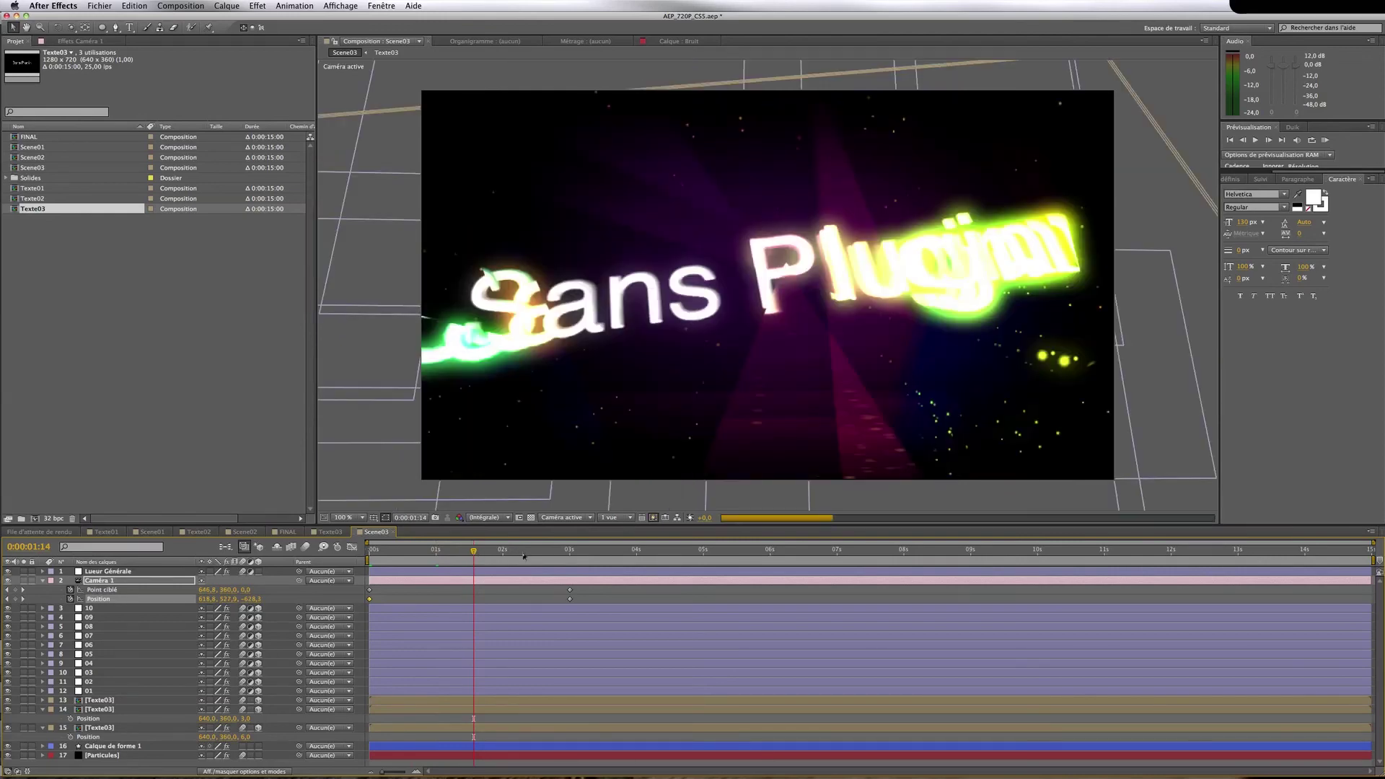
left_click(523, 552)
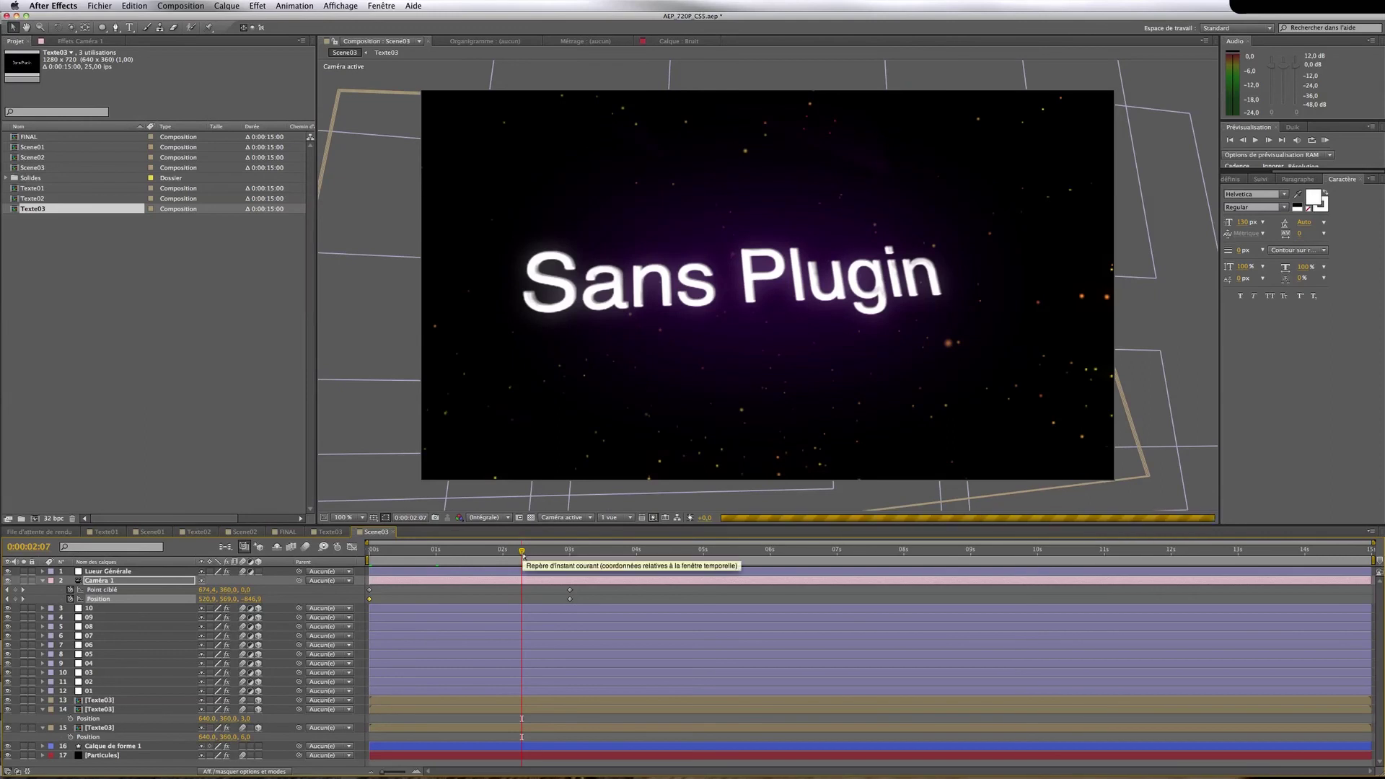
Shift the fill of Calque de forme 1 in Scene03 to a redder purple, 400041, judging it at 0:00:01:00
left_click(436, 552)
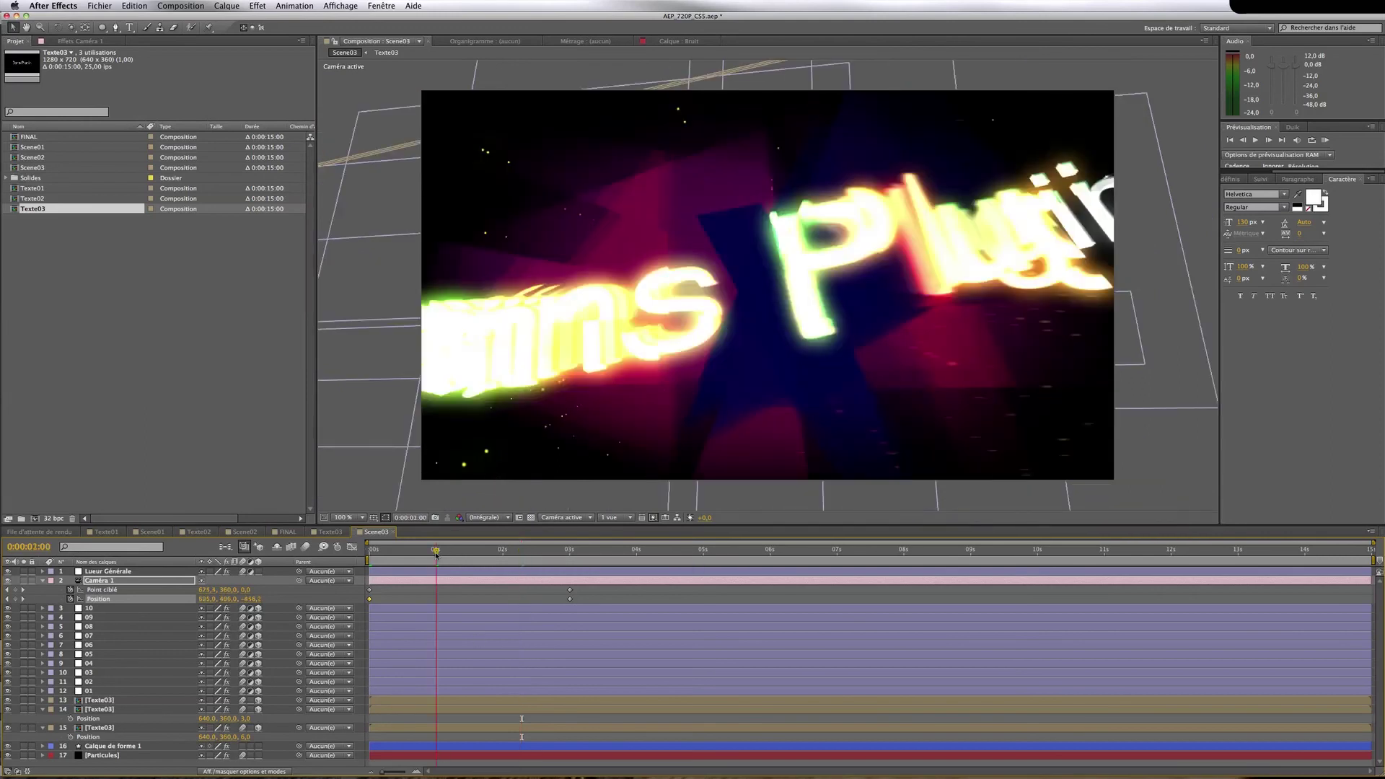
left_click(158, 746)
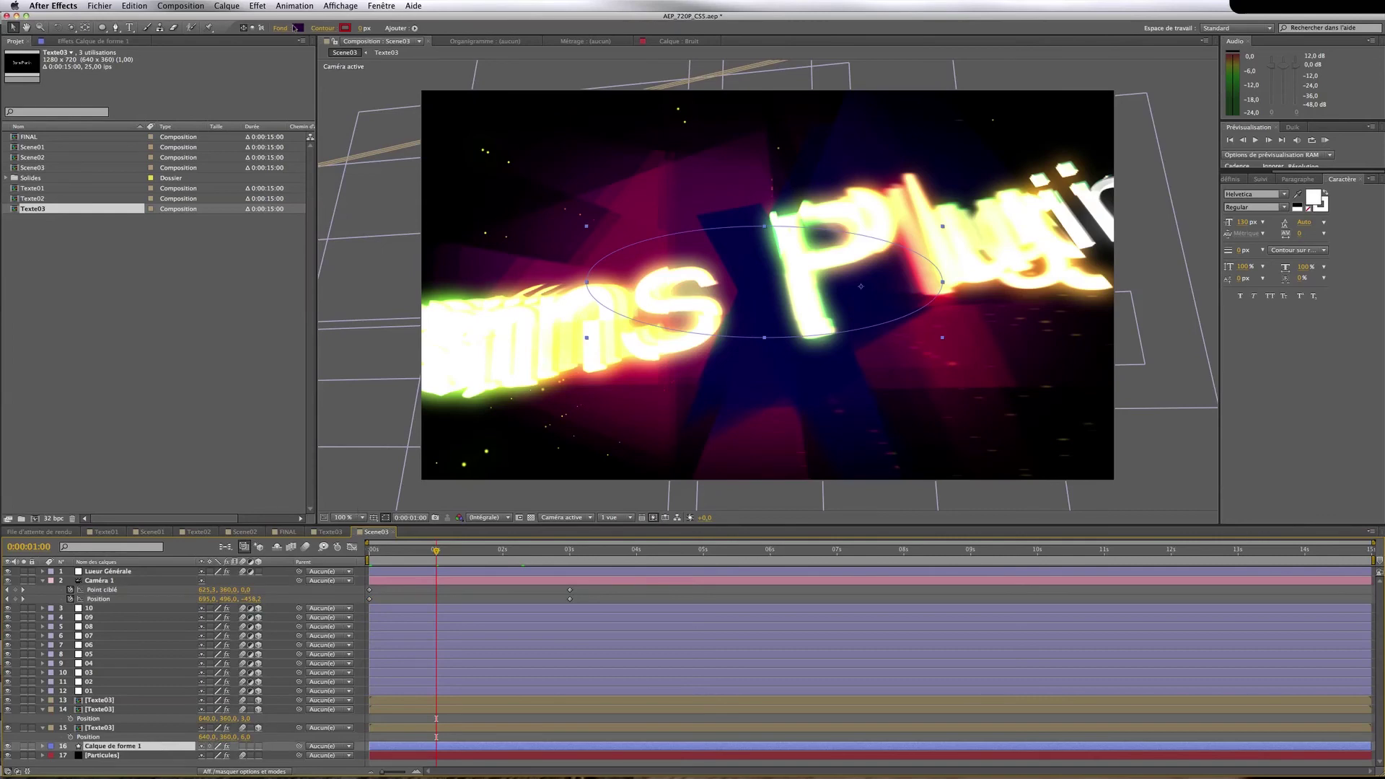
left_click(297, 28)
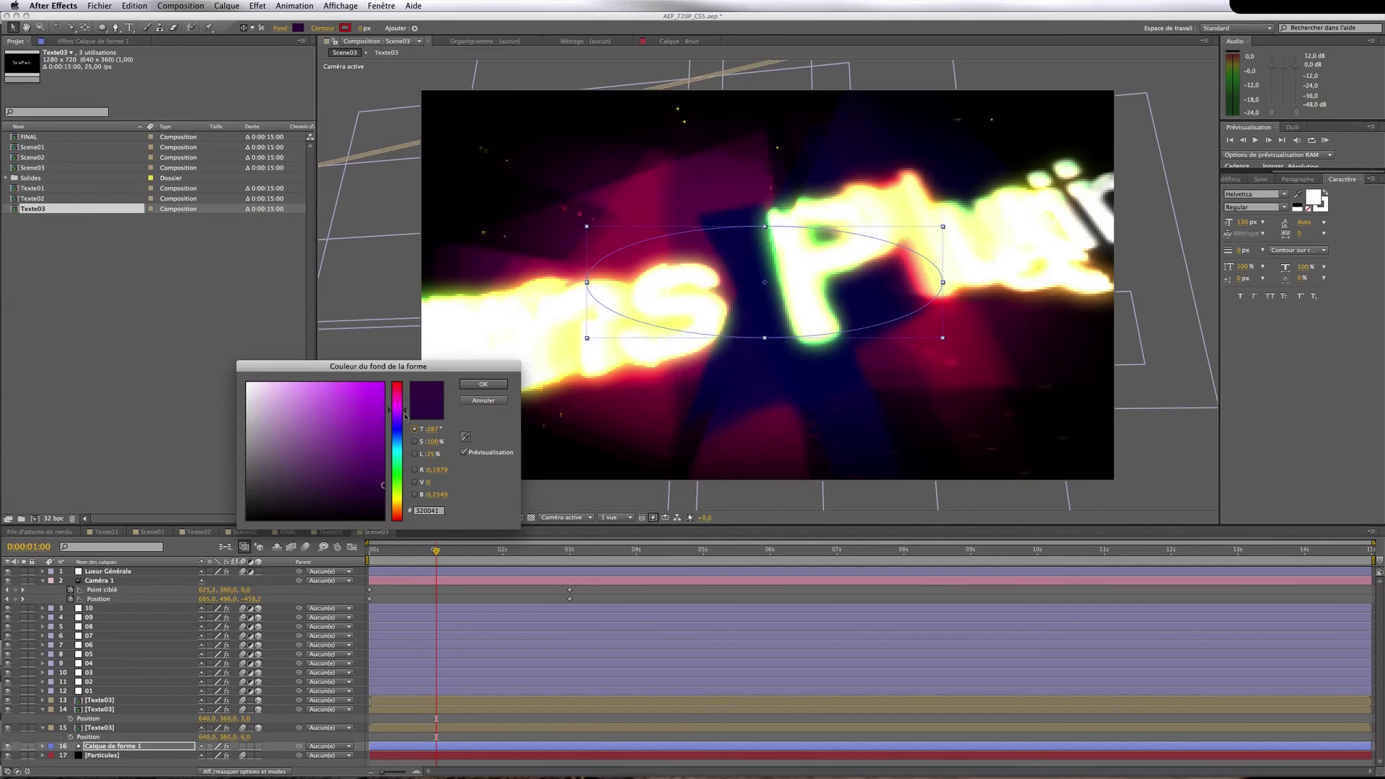
left_click_drag(402, 408, 402, 404)
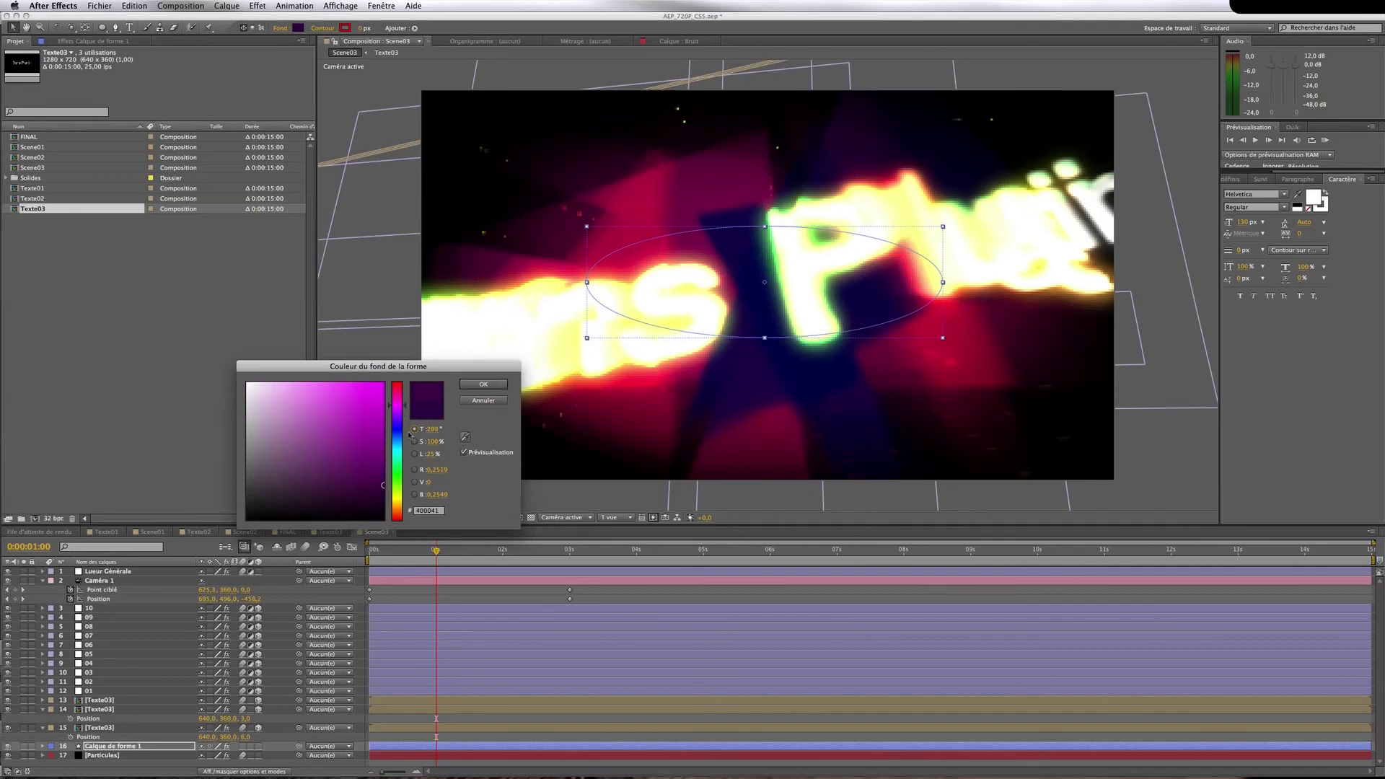
left_click(482, 400)
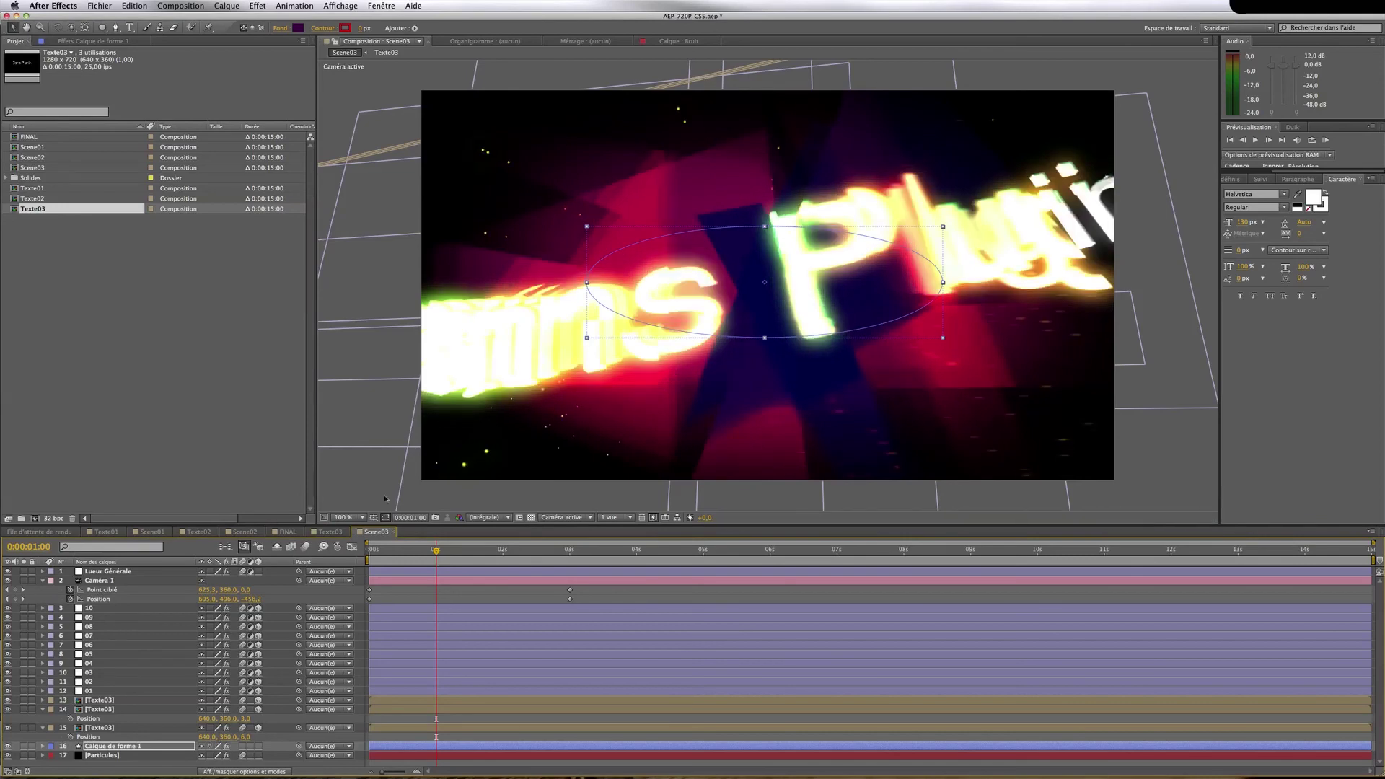
Add Scene03 as the uppermost layer of the FINAL composition, starting shortly before 0:00:05:00 so that it overlaps Scene02
left_click(289, 531)
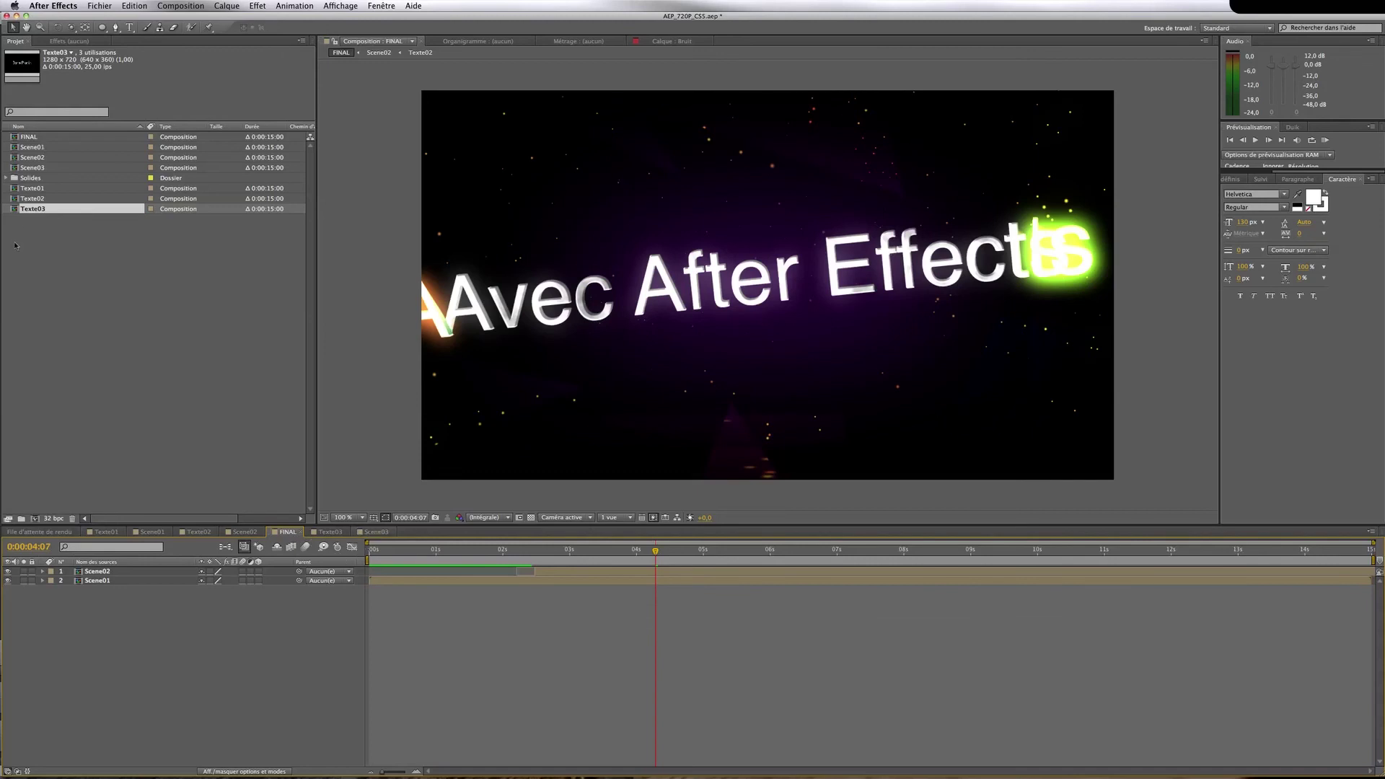
left_click_drag(14, 169, 856, 574)
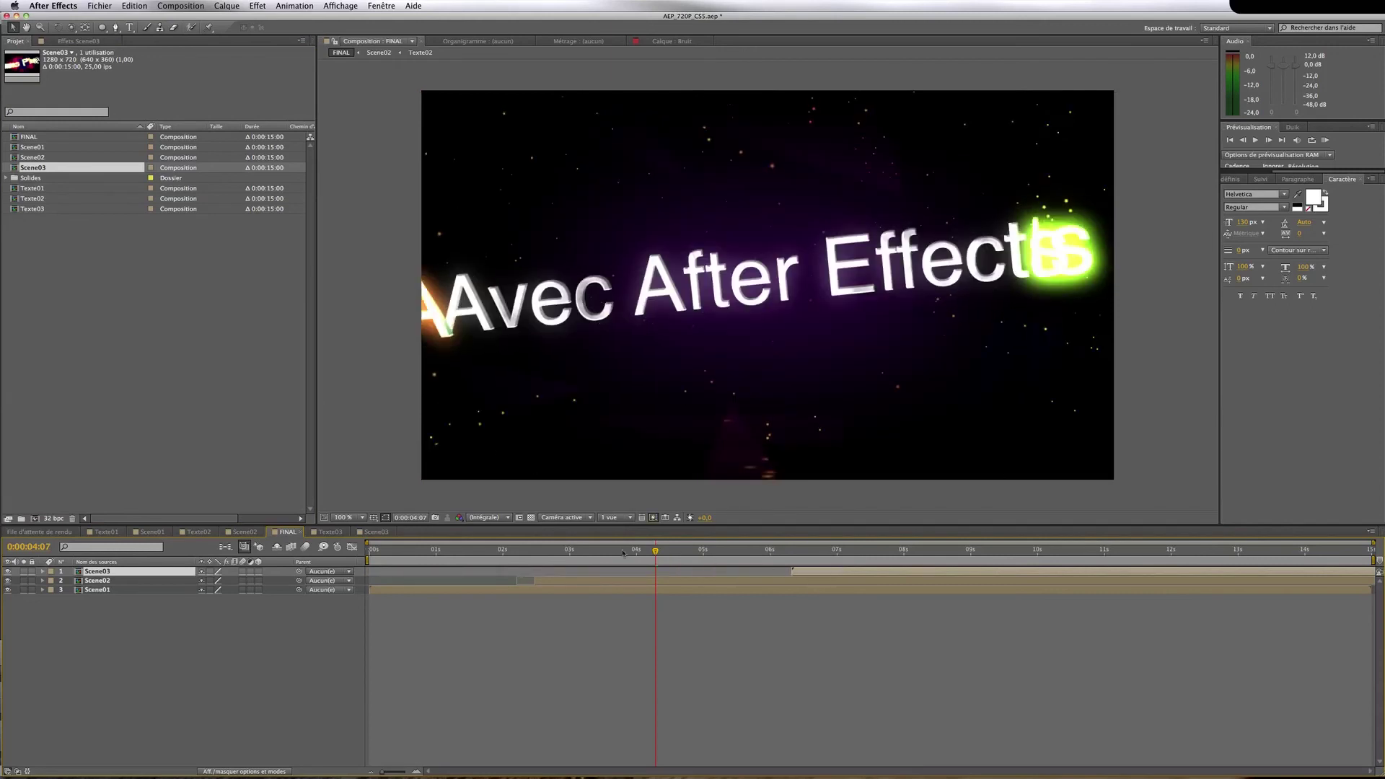
left_click(733, 553)
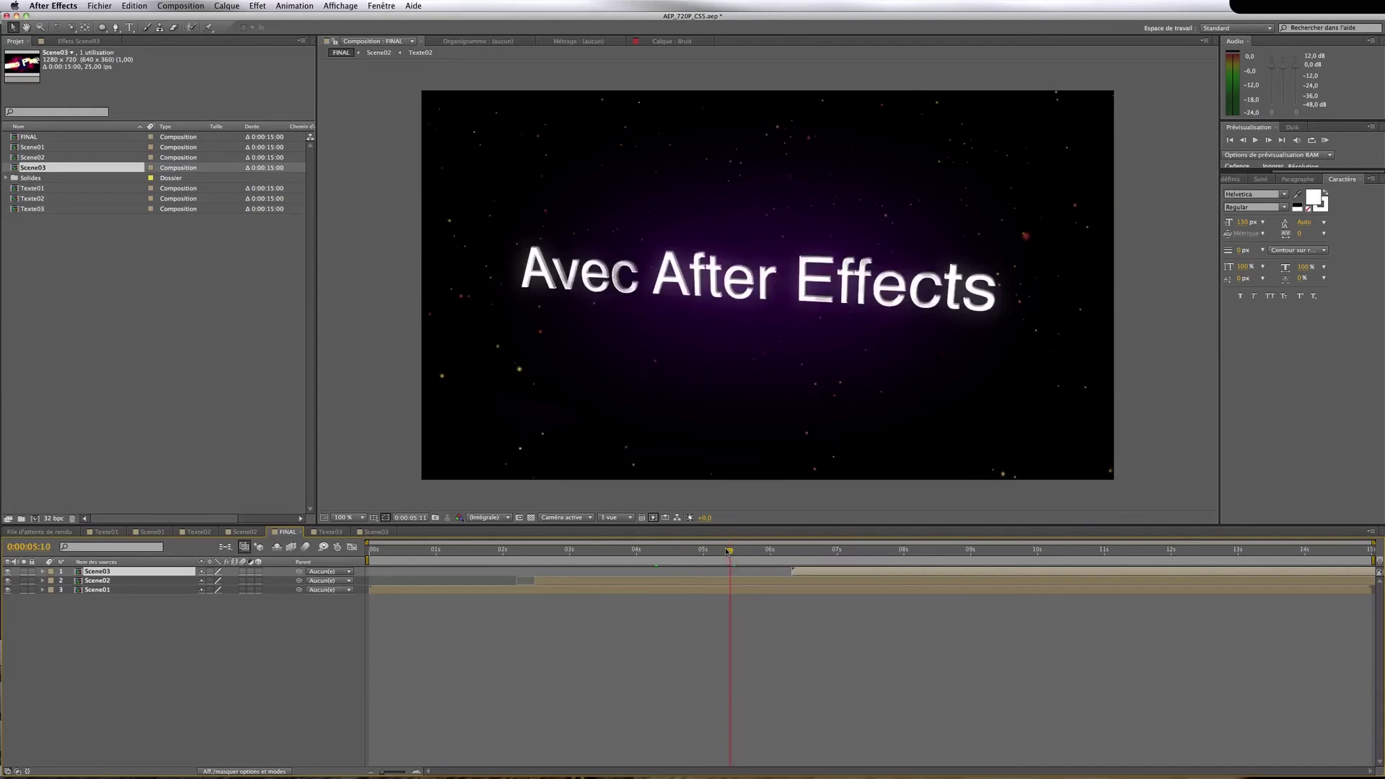
left_click_drag(733, 552, 715, 574)
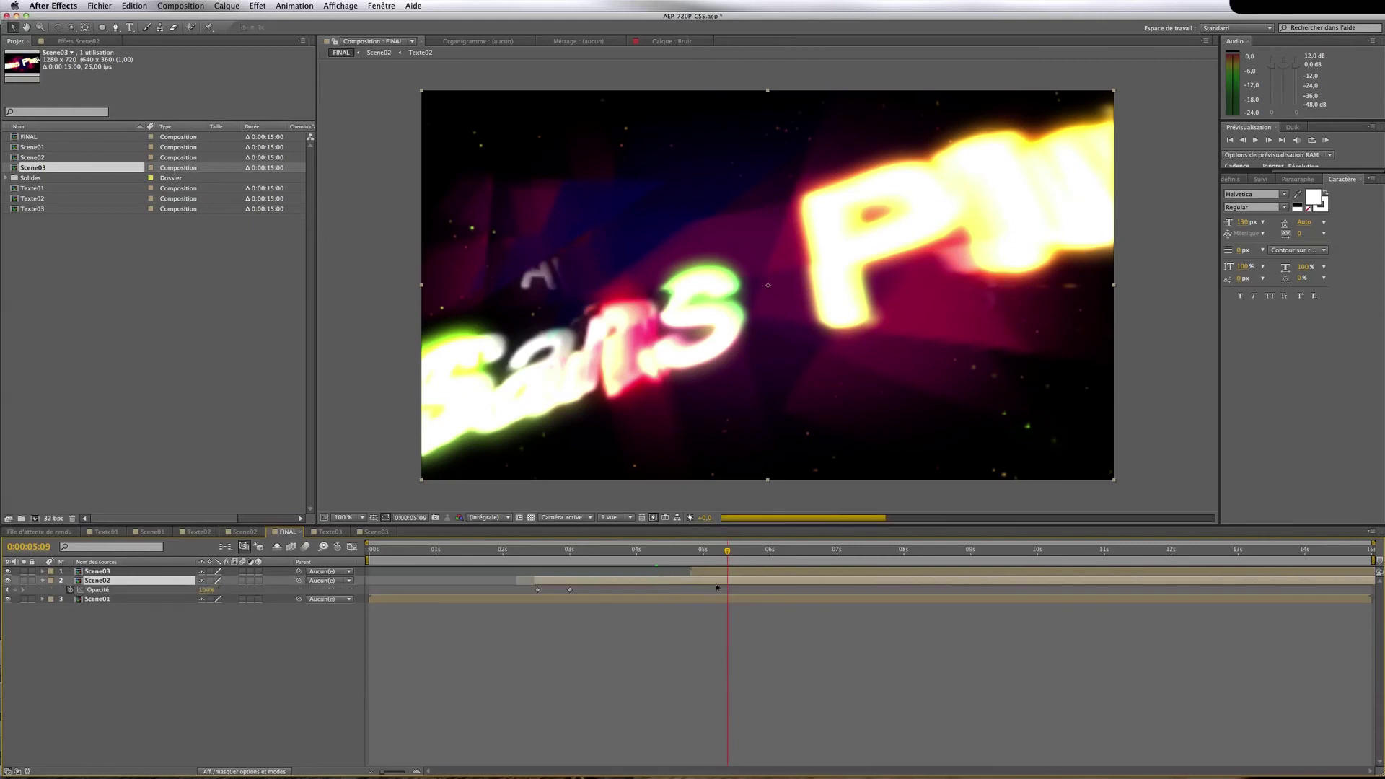
Keyframe Scene03's opacity in the FINAL composition to fade in from 0% at 0:00:04:20 to 100% at 0:00:05:09
key("t")
left_click(713, 575)
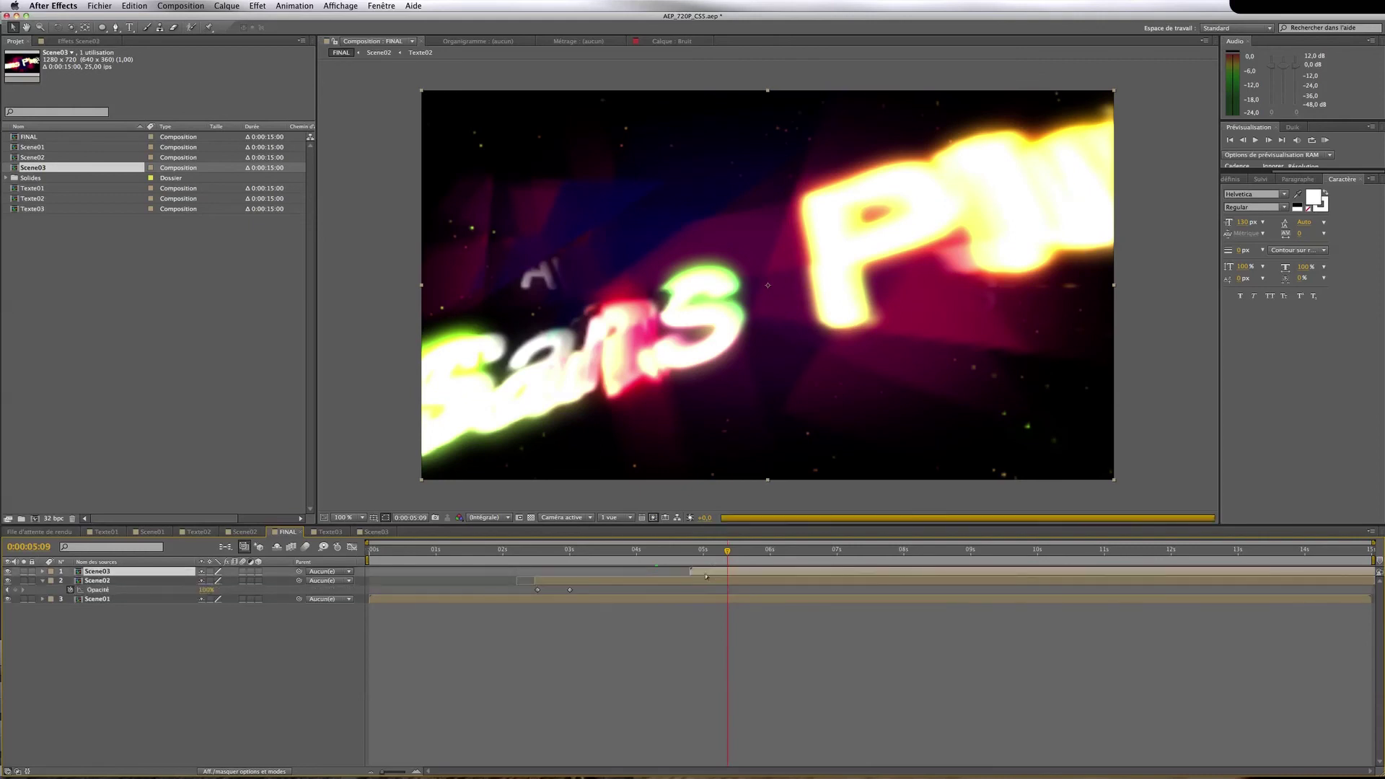
key("t")
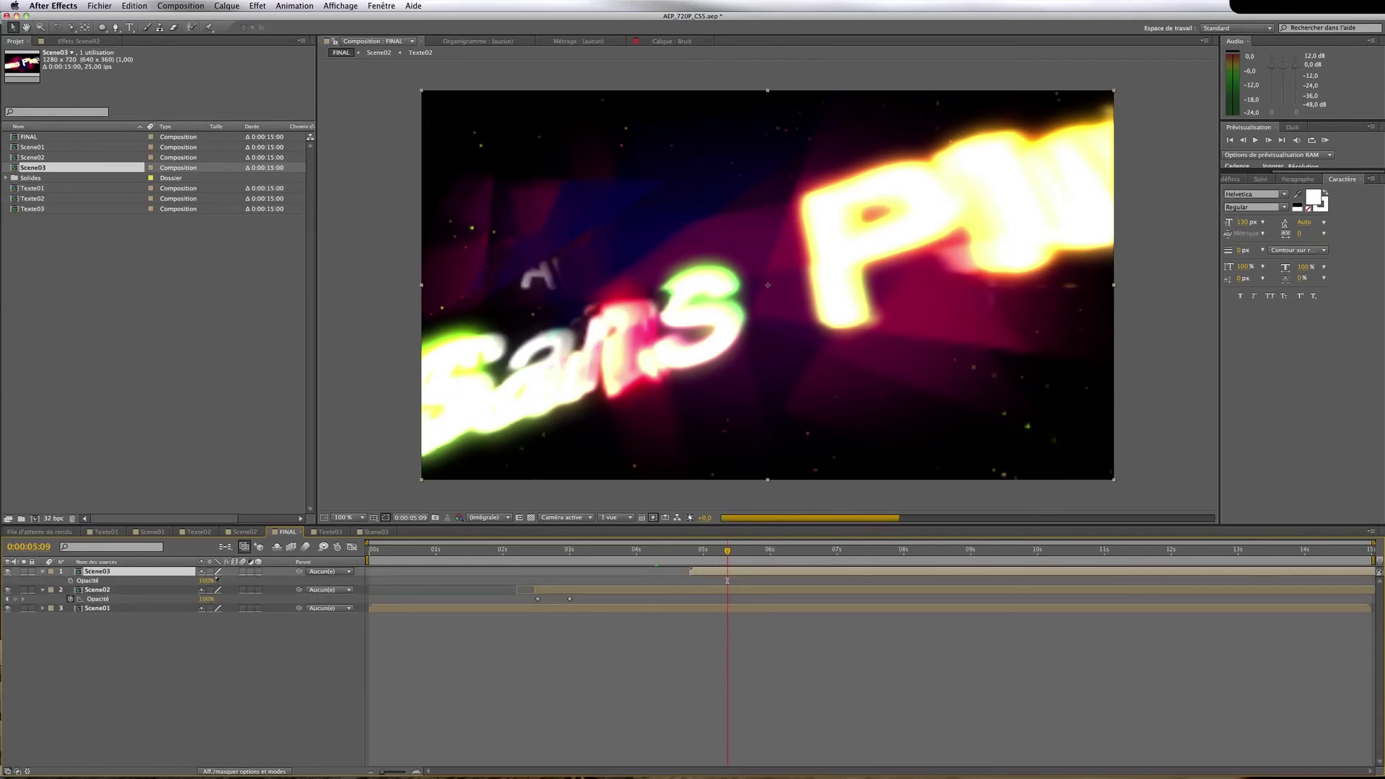
left_click(70, 580)
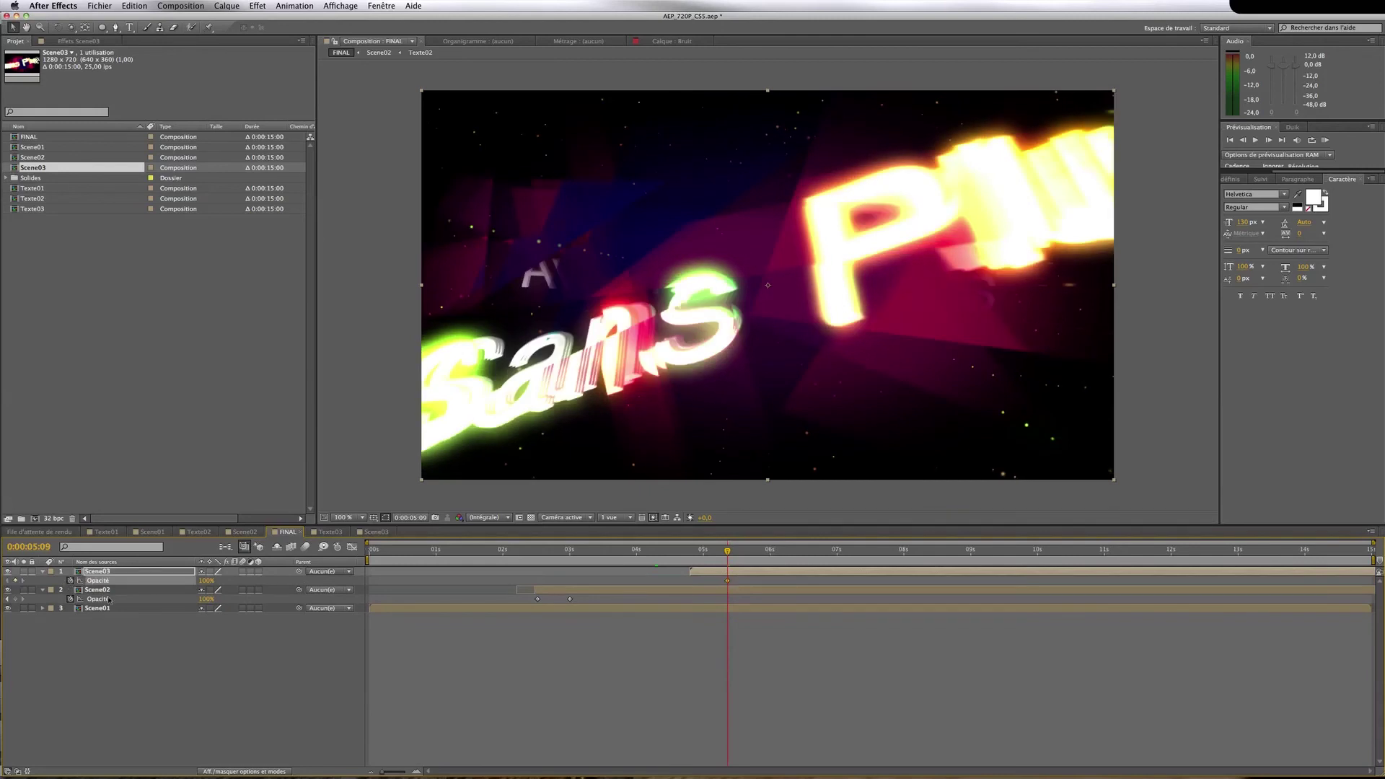
left_click_drag(691, 556, 690, 562)
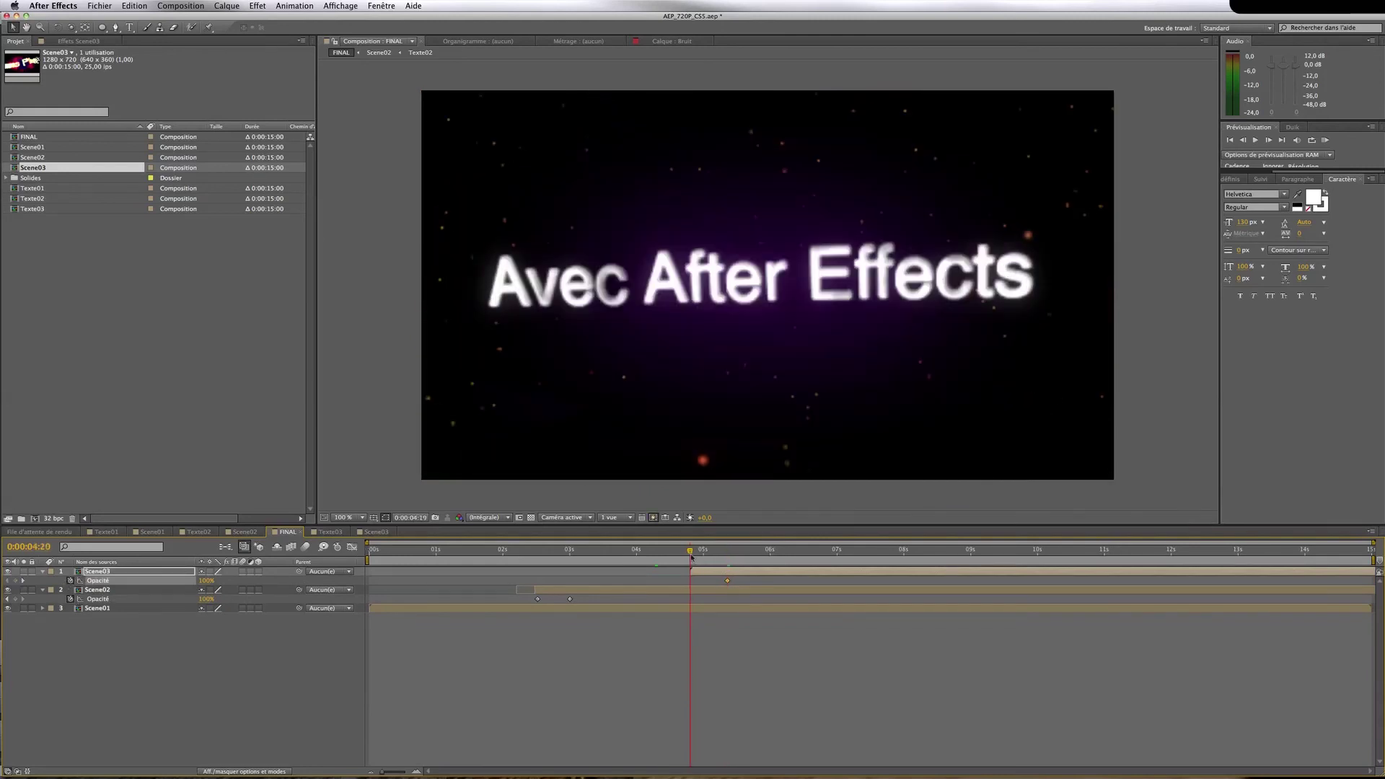
left_click_drag(207, 581, 166, 580)
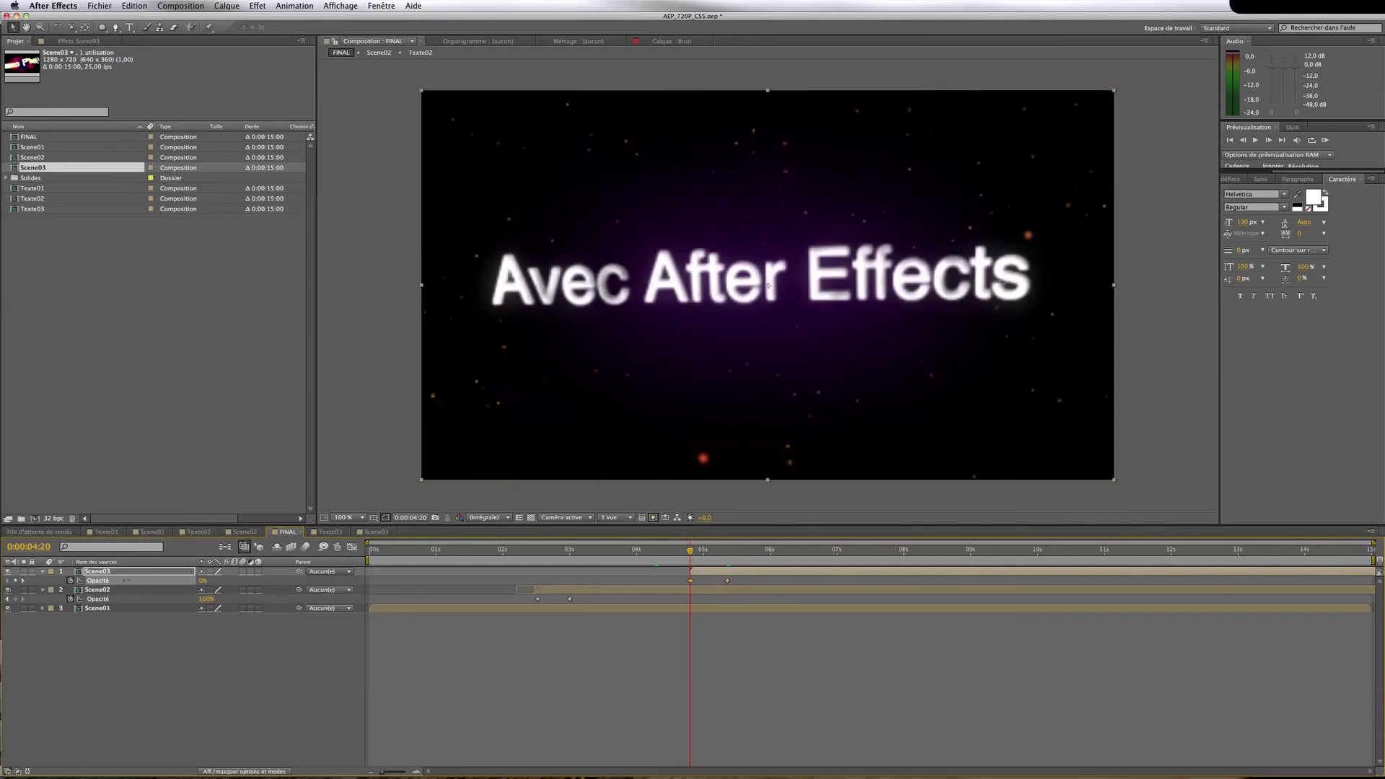
Fade Scene02's opacity out to 0% at 0:00:05:09, with the fade's 100% keyframe delayed to 0:00:05:02
left_click(16, 599)
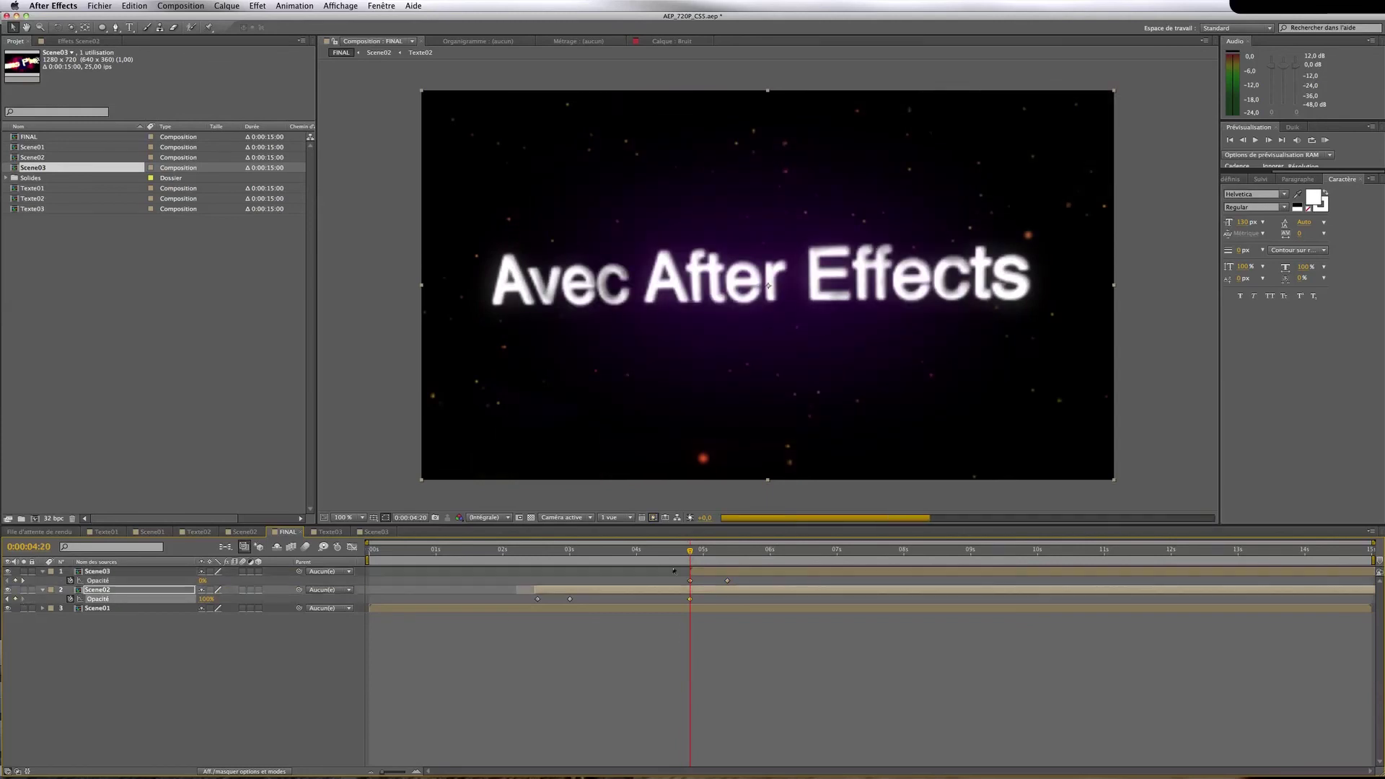
left_click(726, 555)
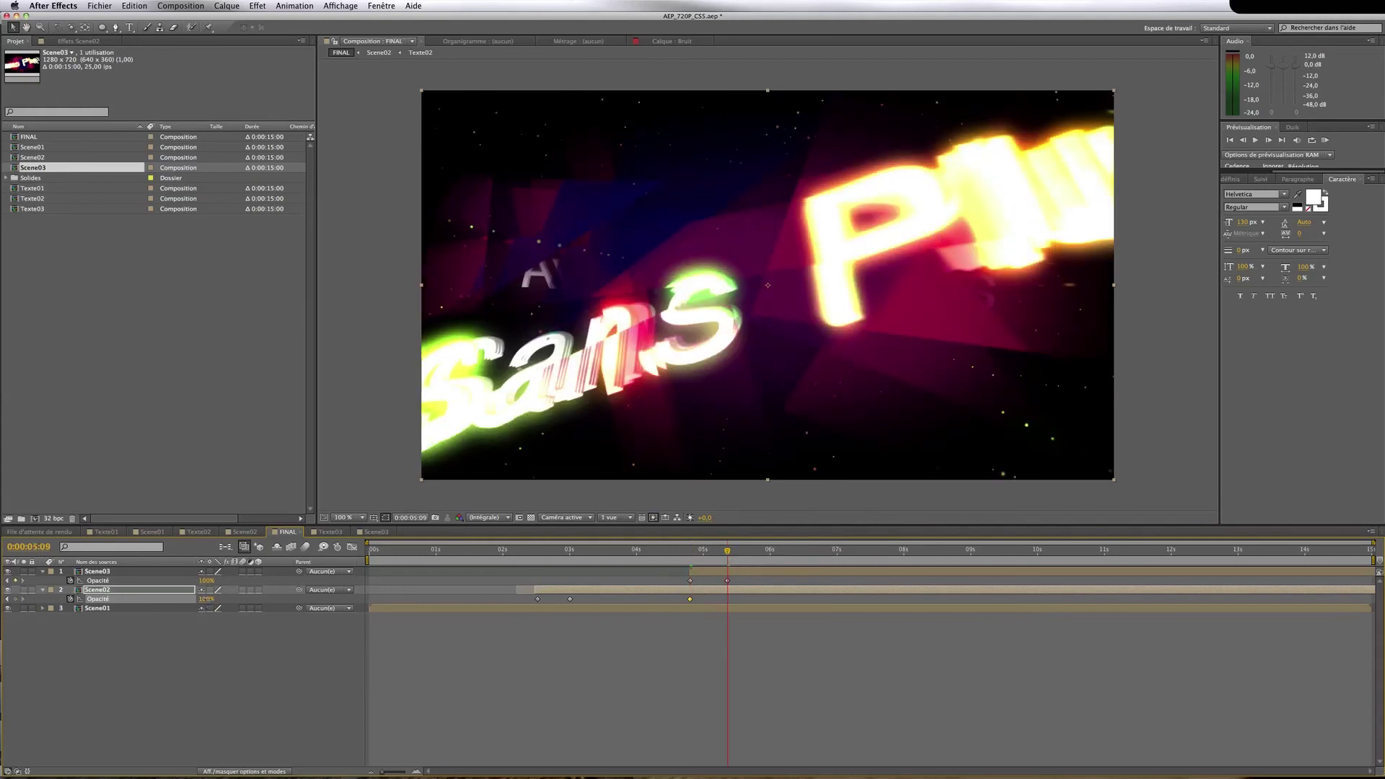
left_click(402, 644)
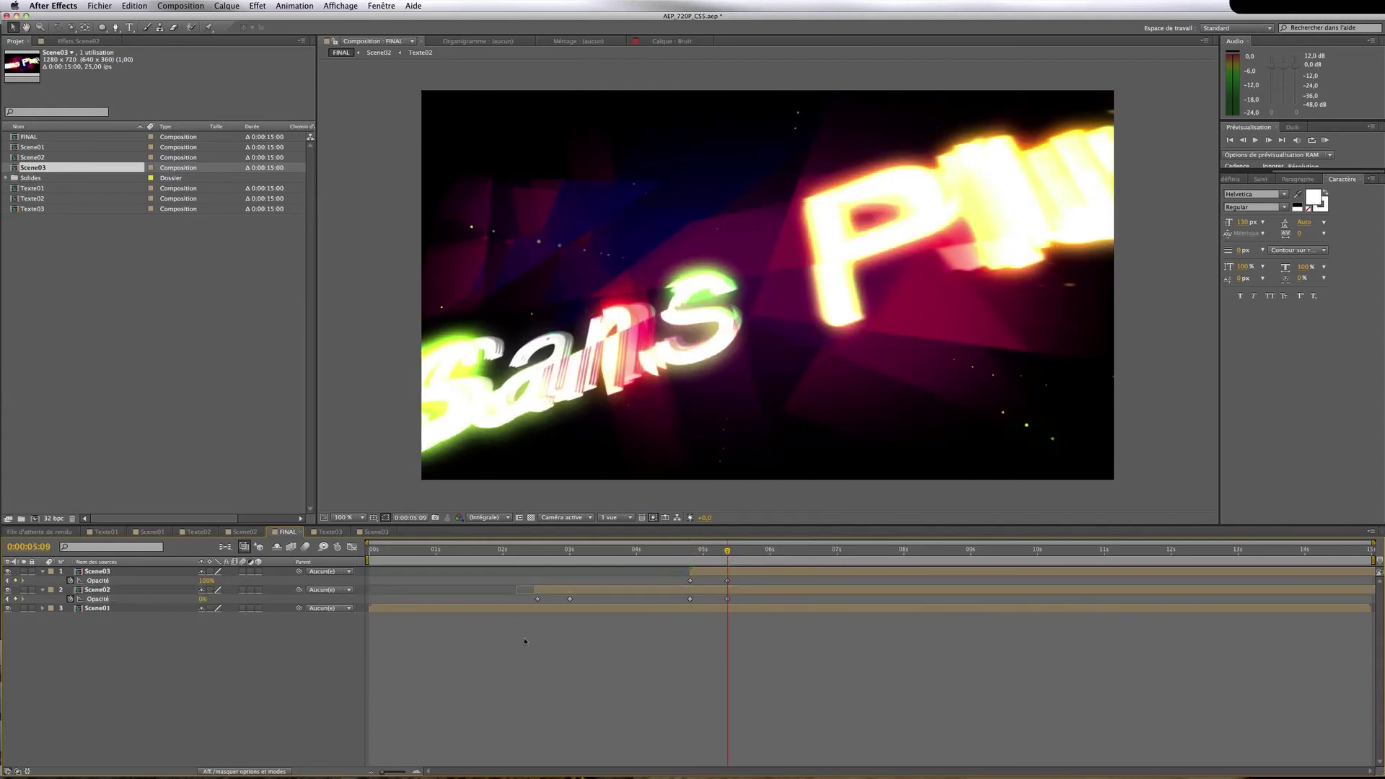
mouse_move(706, 555)
left_mouse_down()
mouse_move(687, 552)
mouse_move(708, 551)
left_mouse_up()
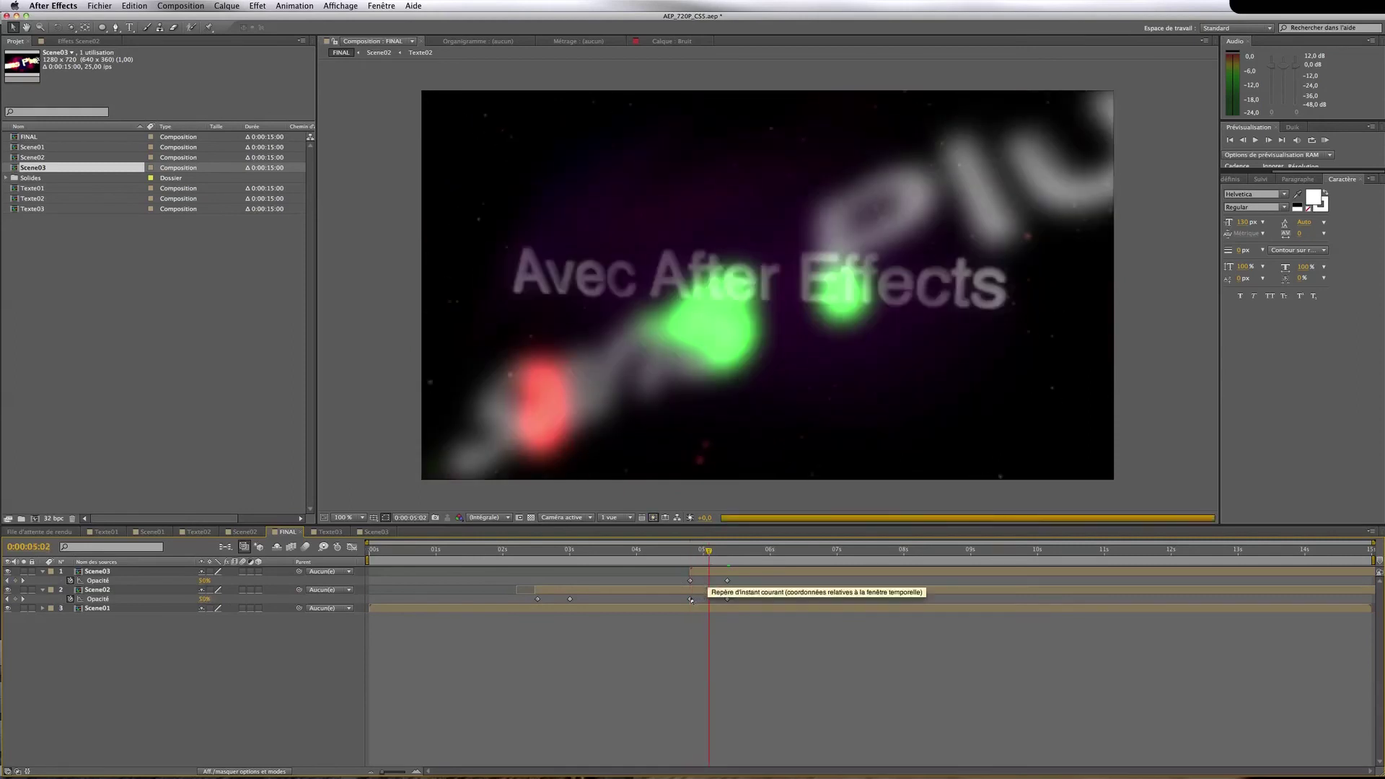
left_click_drag(690, 600, 709, 600)
Delay Scene01's 100% opacity keyframe to 0:00:02:18, and check both crossfades up to 0:00:05:09
left_click(455, 612)
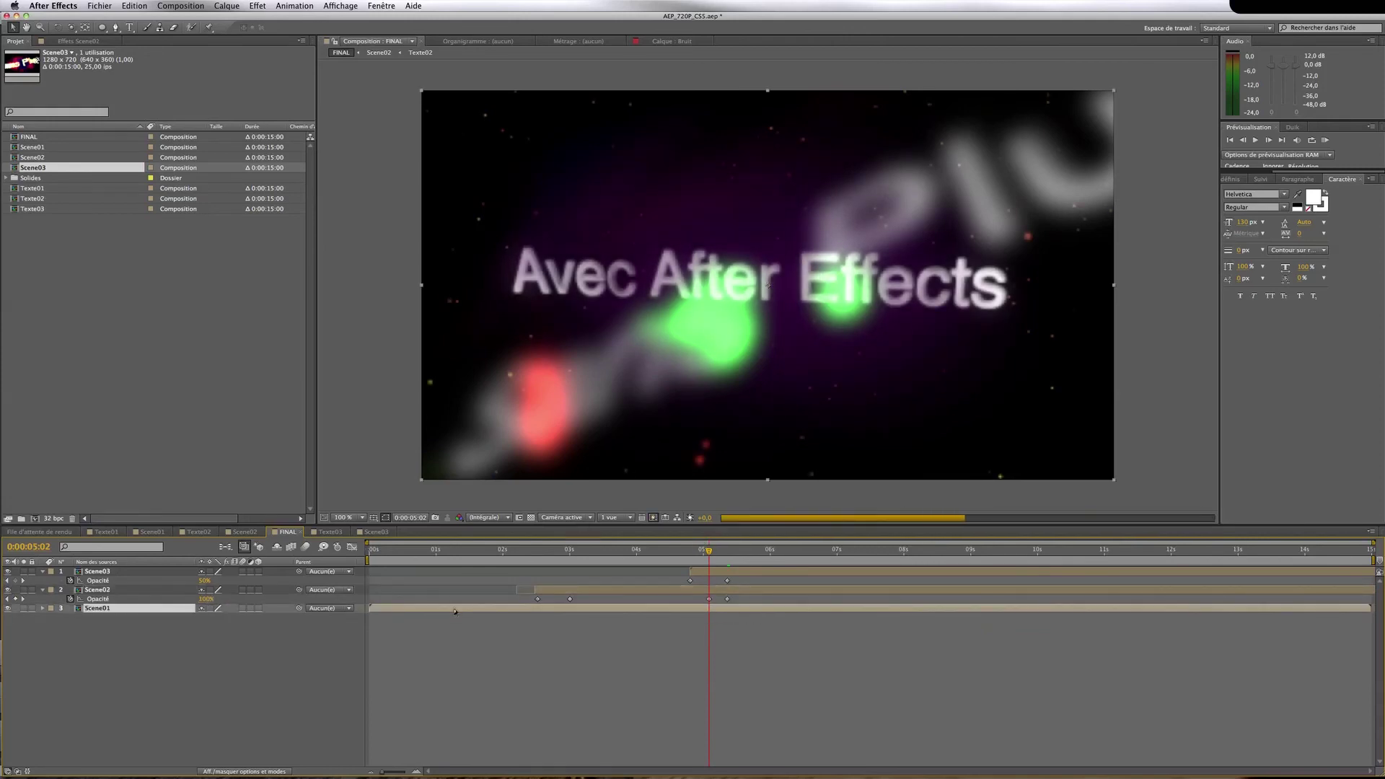
key("t")
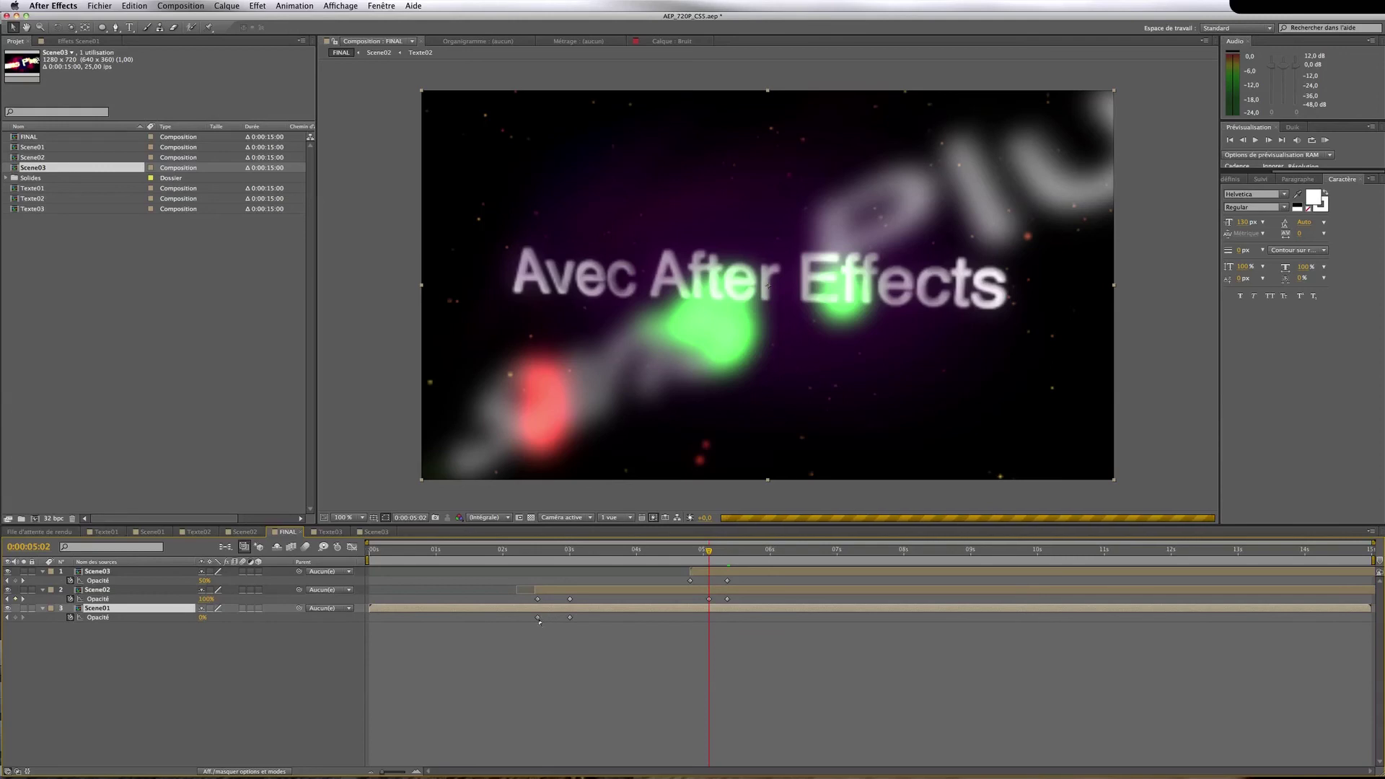
left_click_drag(538, 618, 552, 618)
left_click(538, 556)
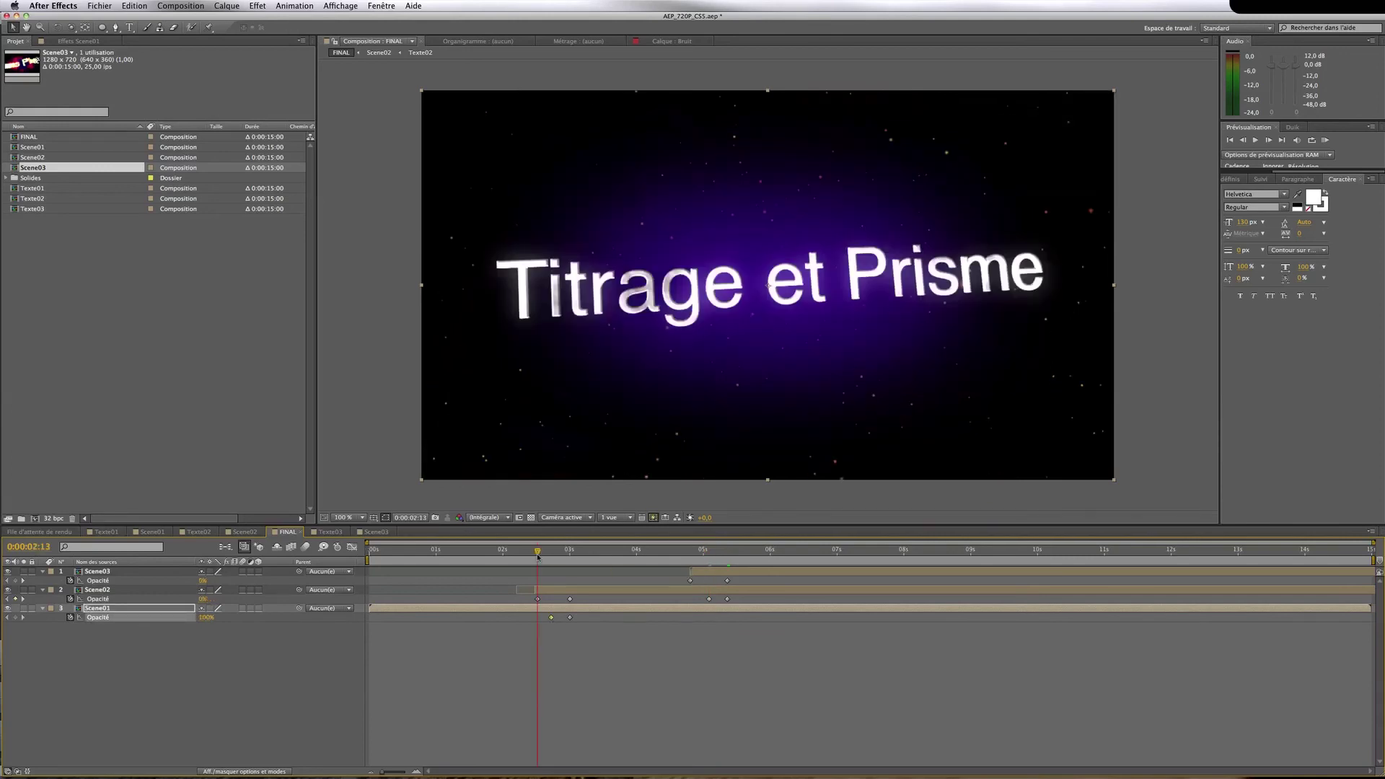
left_click_drag(538, 556, 550, 556)
left_click(561, 619)
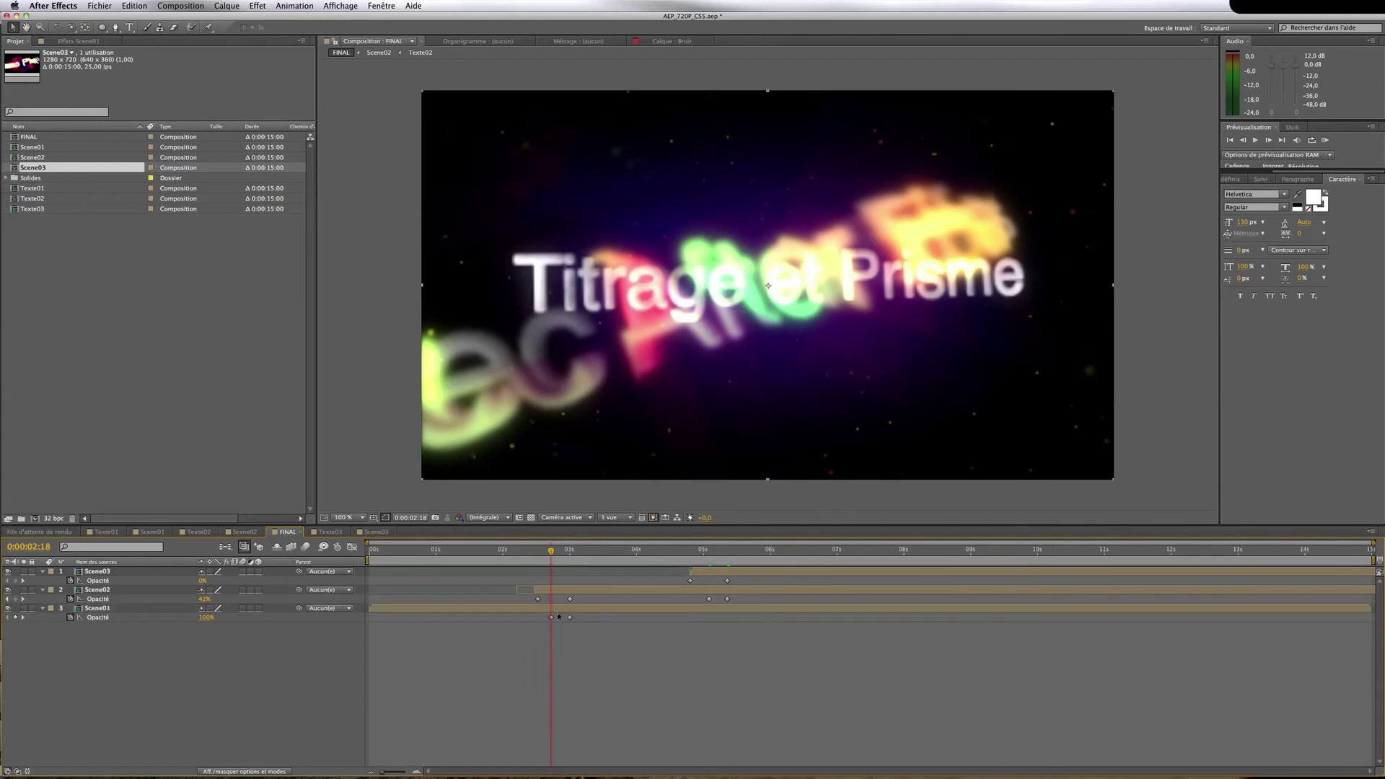
left_click(570, 552)
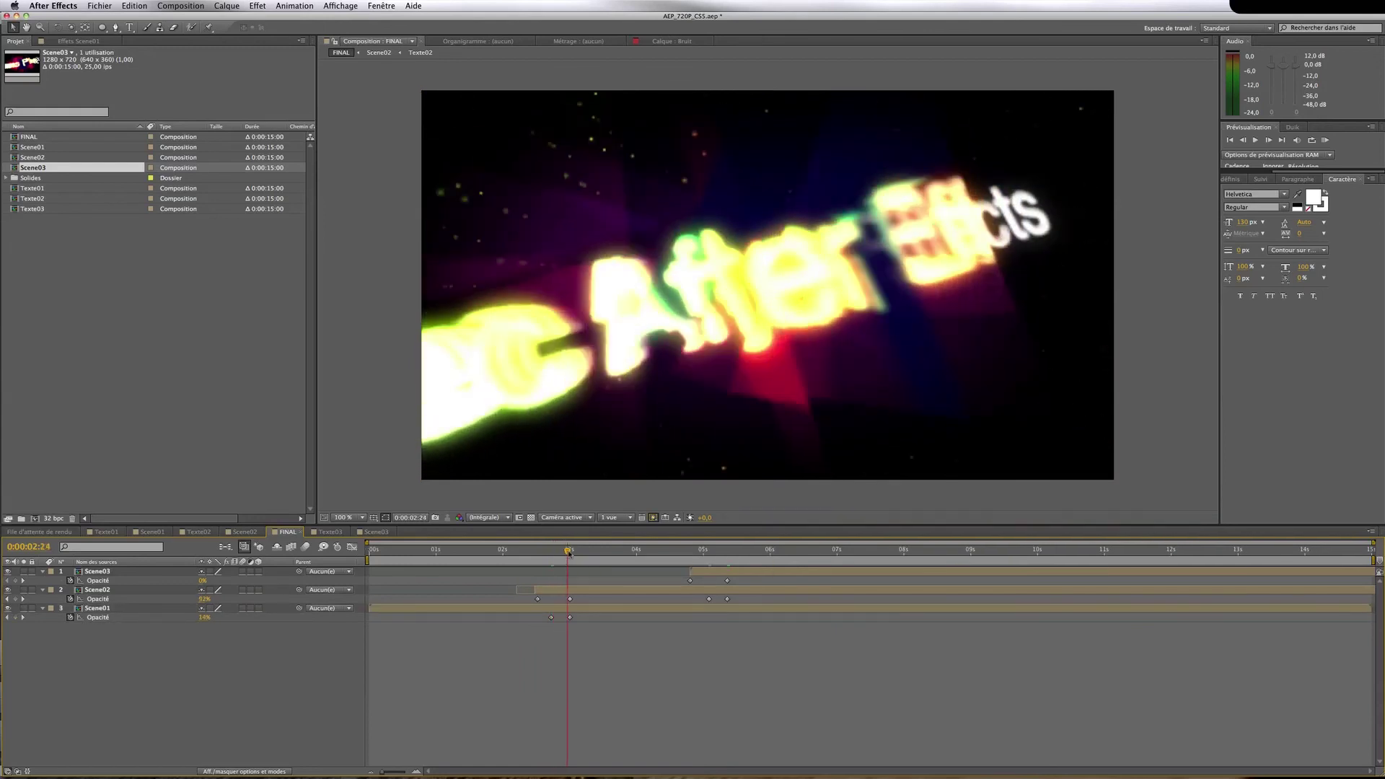
left_click_drag(570, 552, 730, 552)
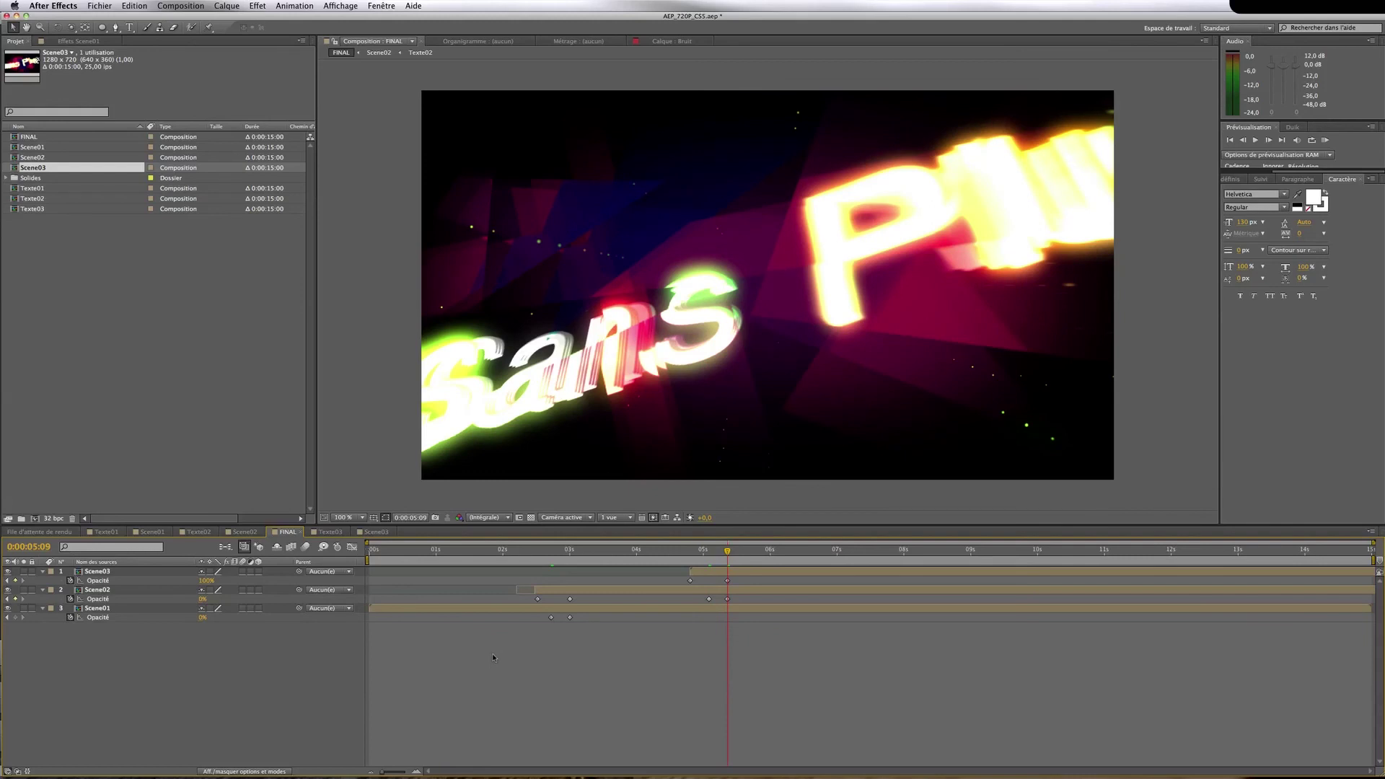
Enable motion blur for the FINAL composition and run a RAM preview at 33.3% magnification
left_click(306, 548)
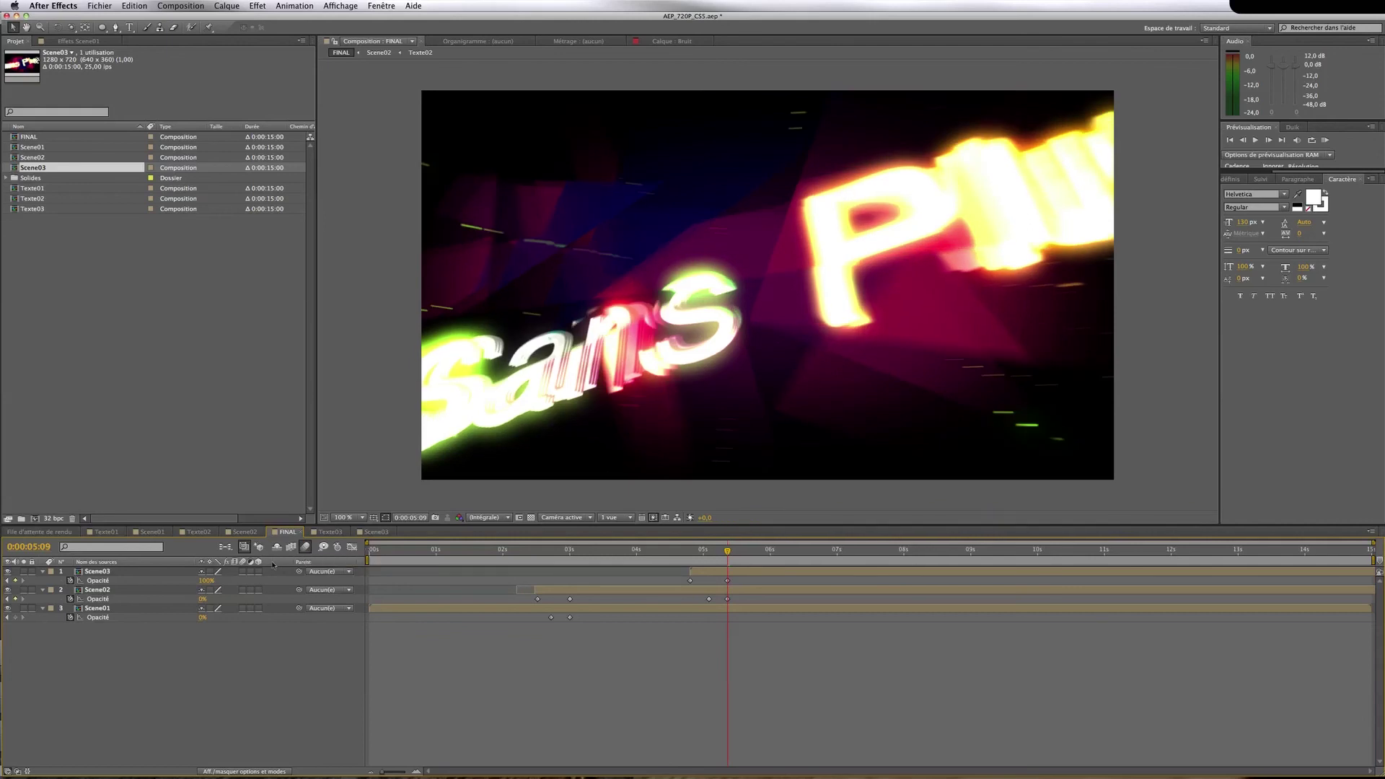
key("comma")
key("comma")
key("comma")
key("KP_0")
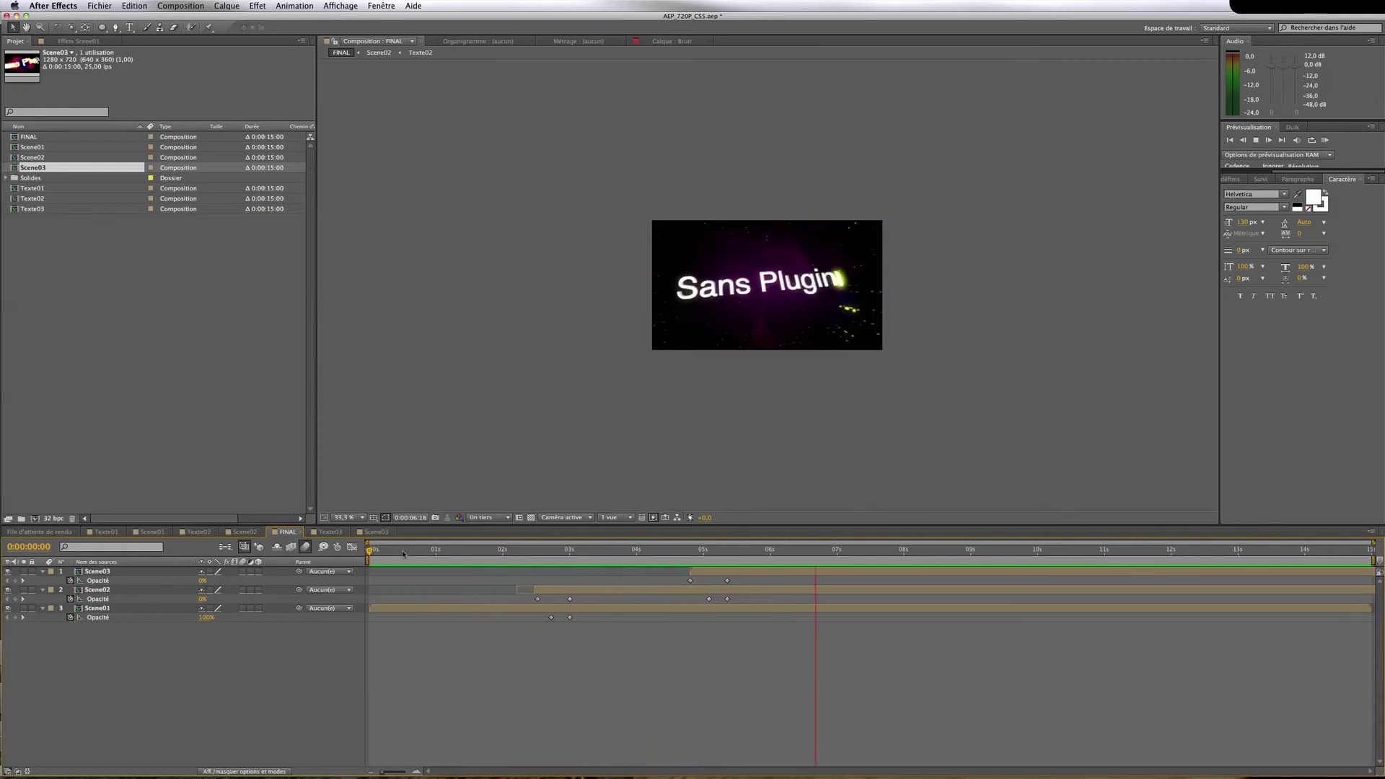
Review the preview up to 0:00:07:09, and return the viewer to 100% magnification at full (Intégrale) resolution
left_click(636, 554)
left_click_drag(526, 559, 861, 551)
key("slash")
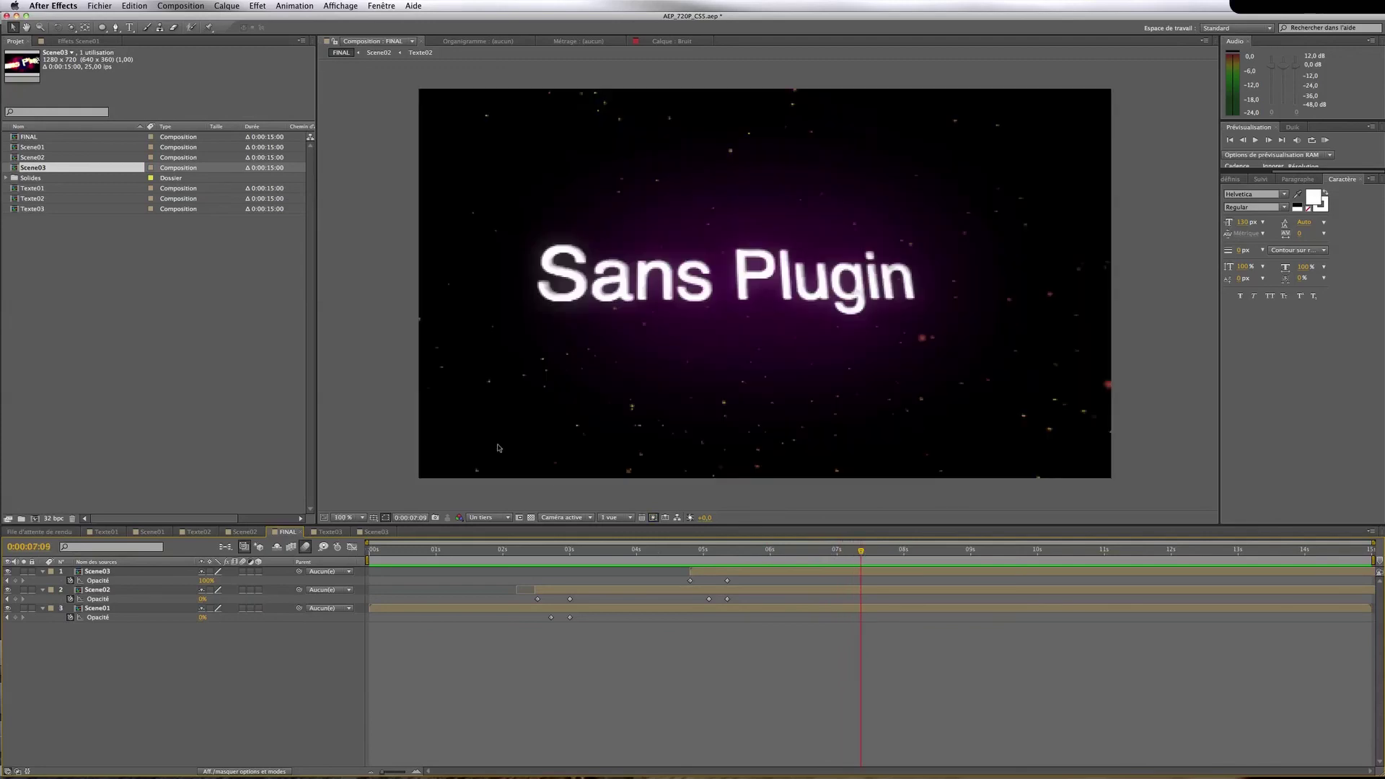
left_click(488, 518)
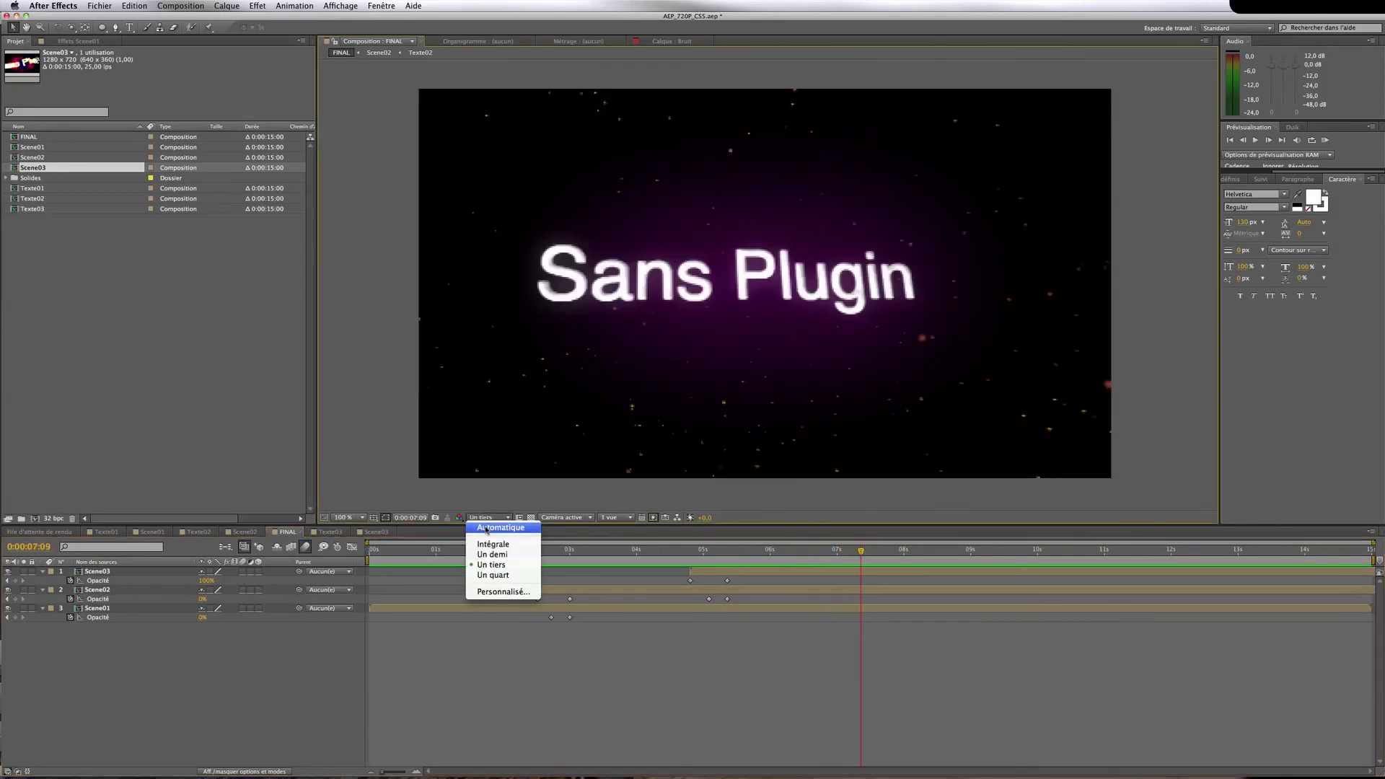
left_click(482, 536)
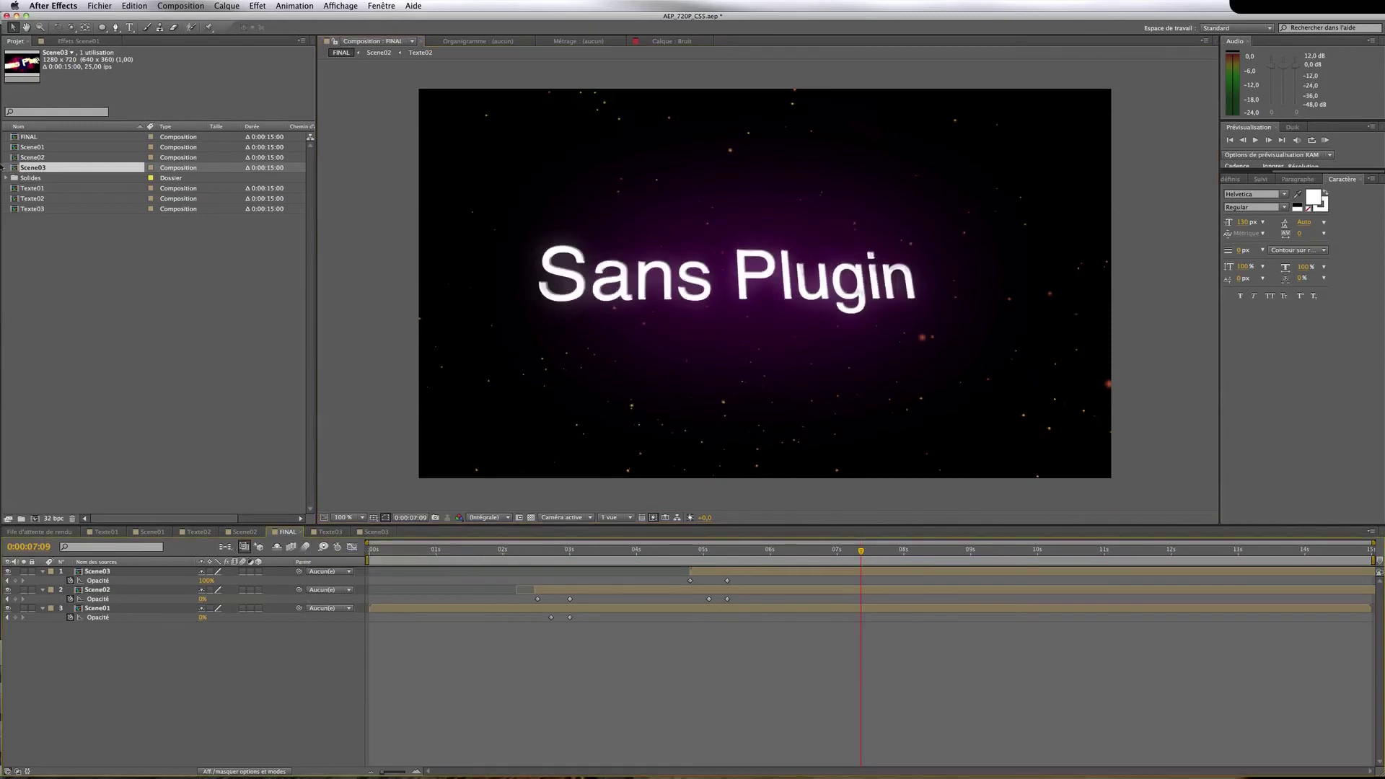
Duplicate the Texte03 composition as Texte04 and change its title text to "Sur tuto.com"
left_click(15, 210)
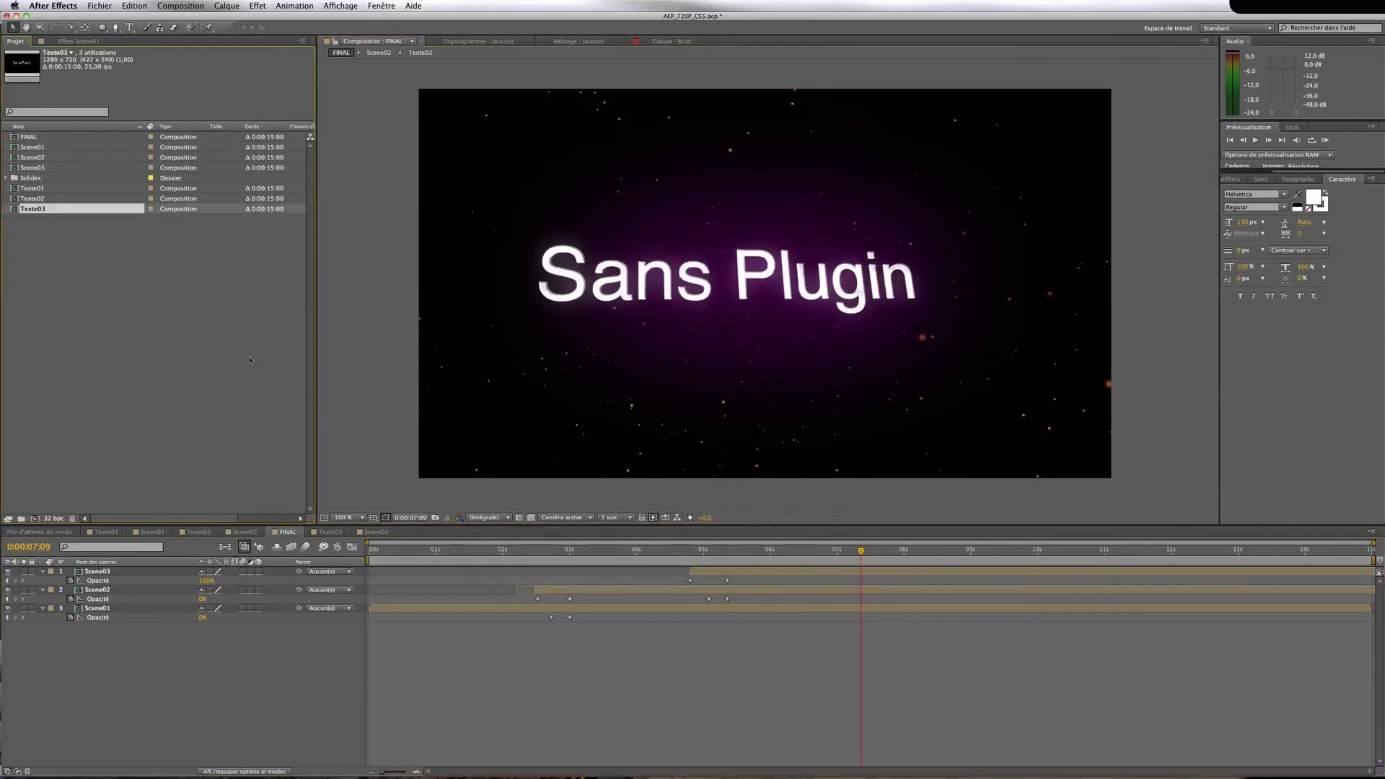
key("super+d")
double_click(15, 220)
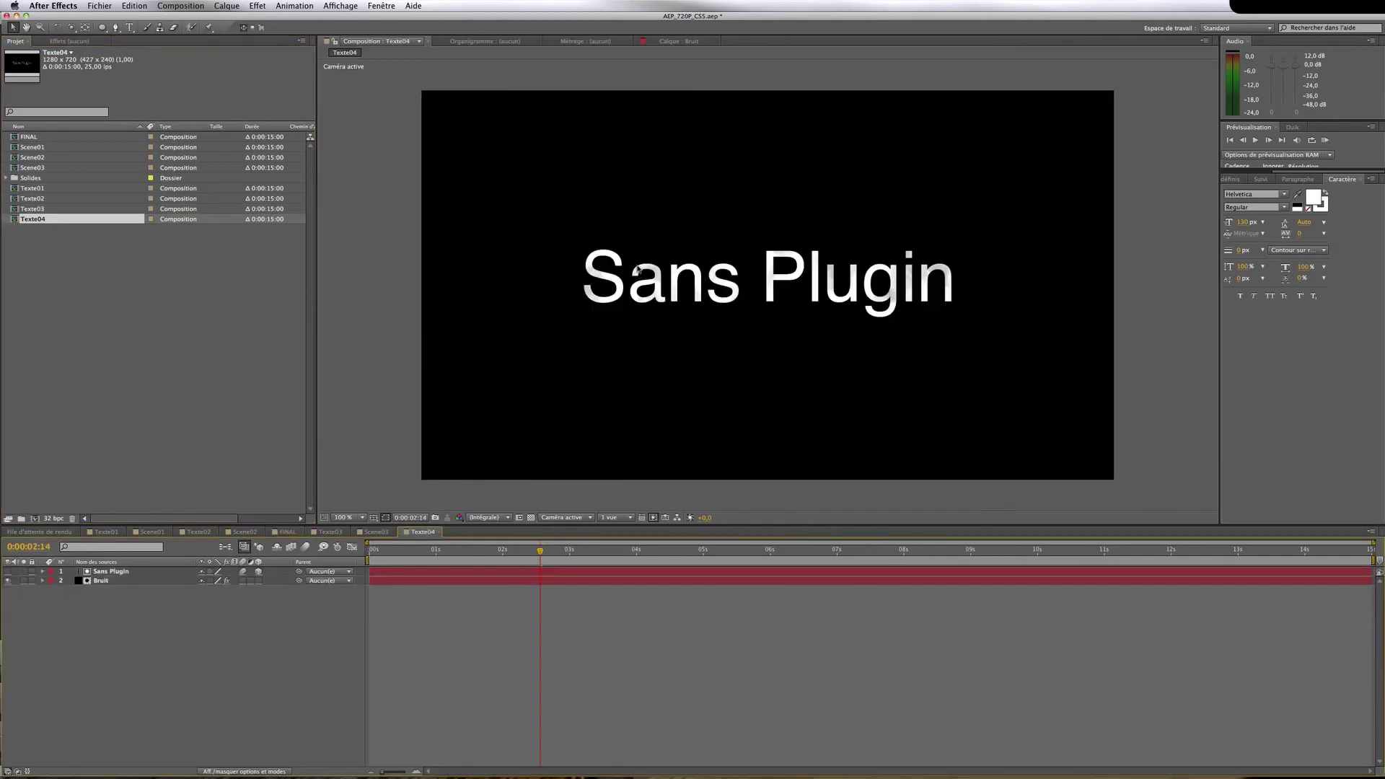
double_click(111, 572)
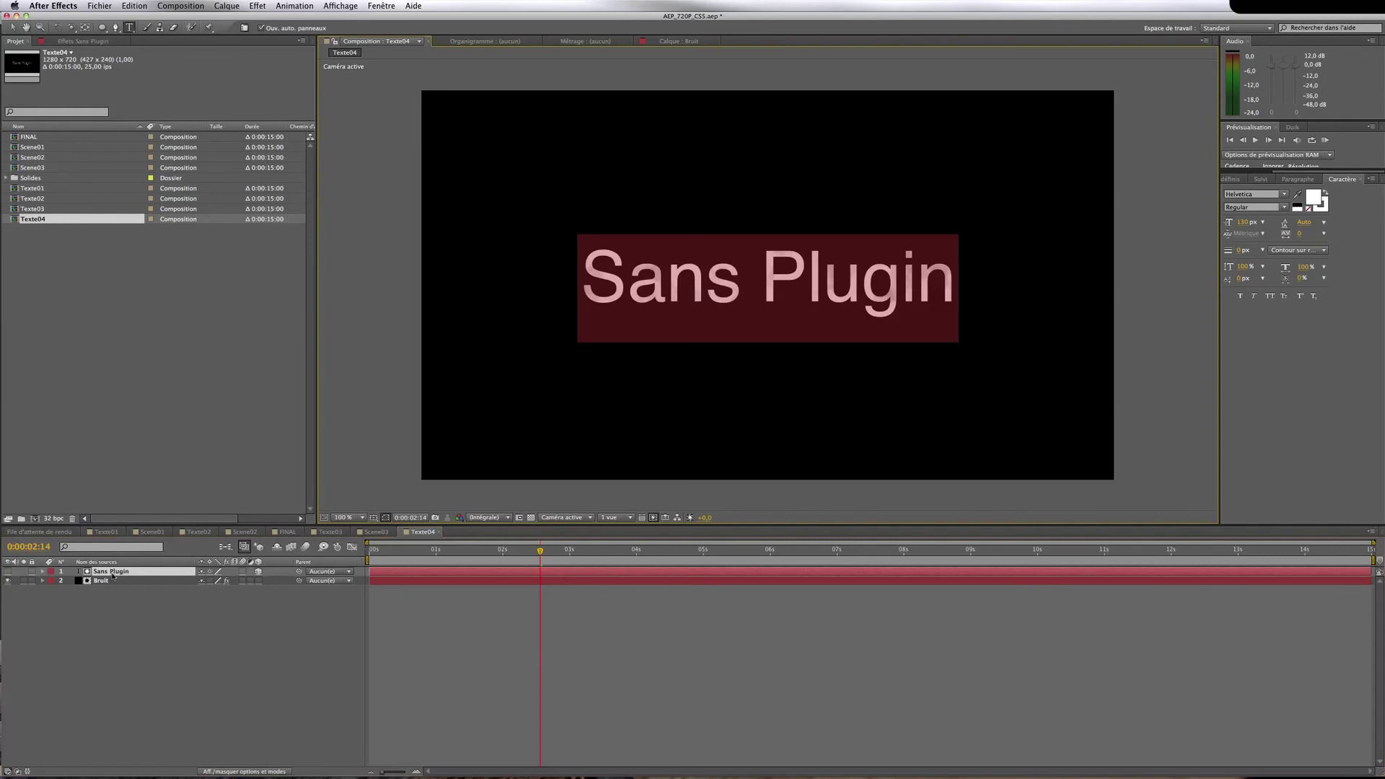
type("Sur ")
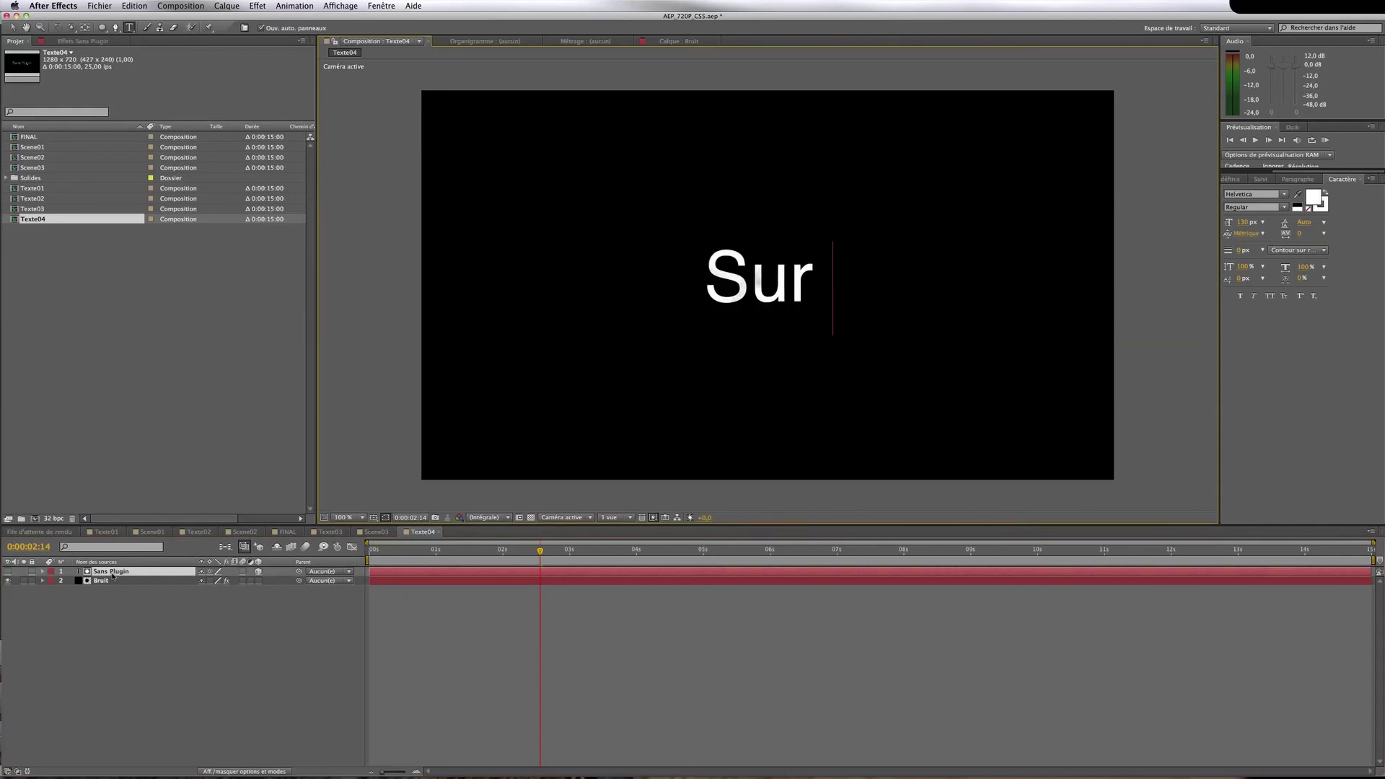
type("tuto.com")
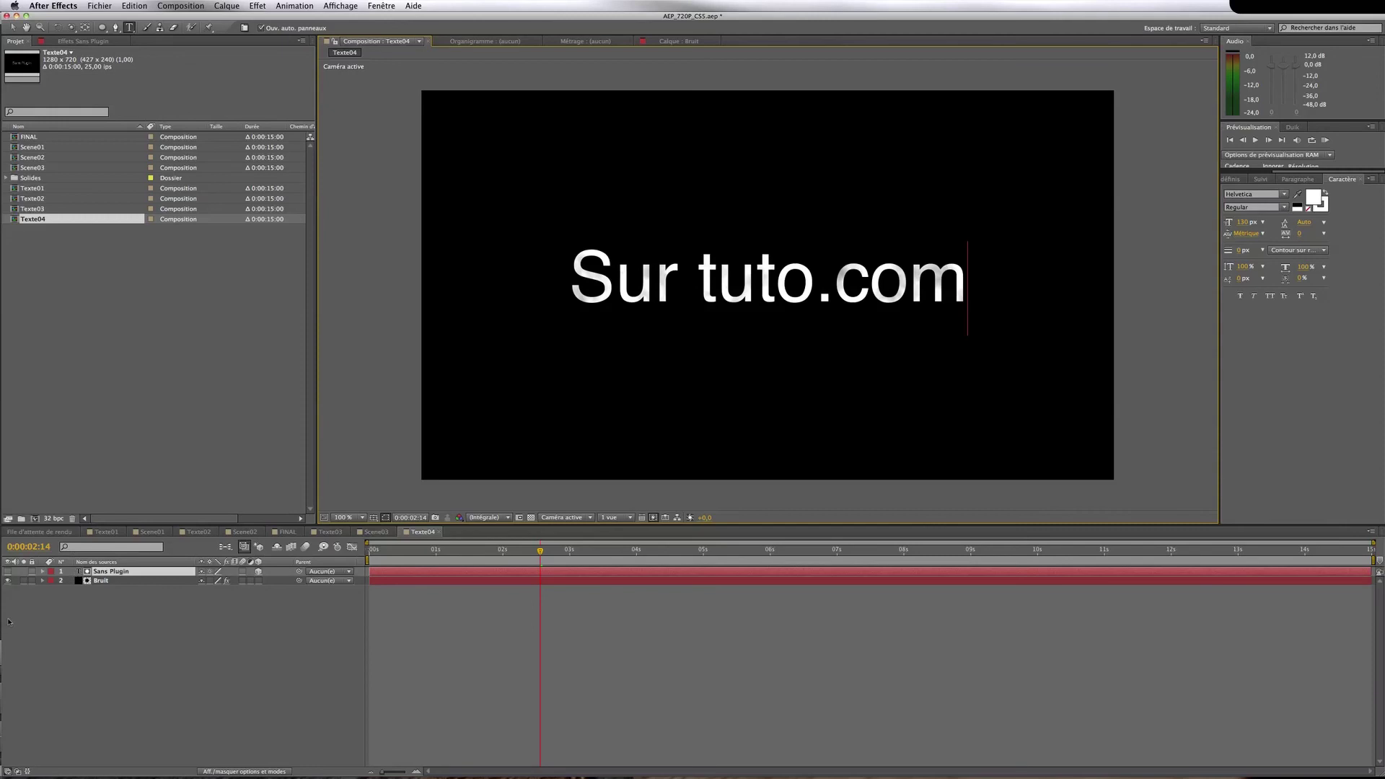
Duplicate Scene03 as Scene04 and place Texte04 in it as a 3D layer just above the Texte03 layers
left_click(13, 169)
key("super+d")
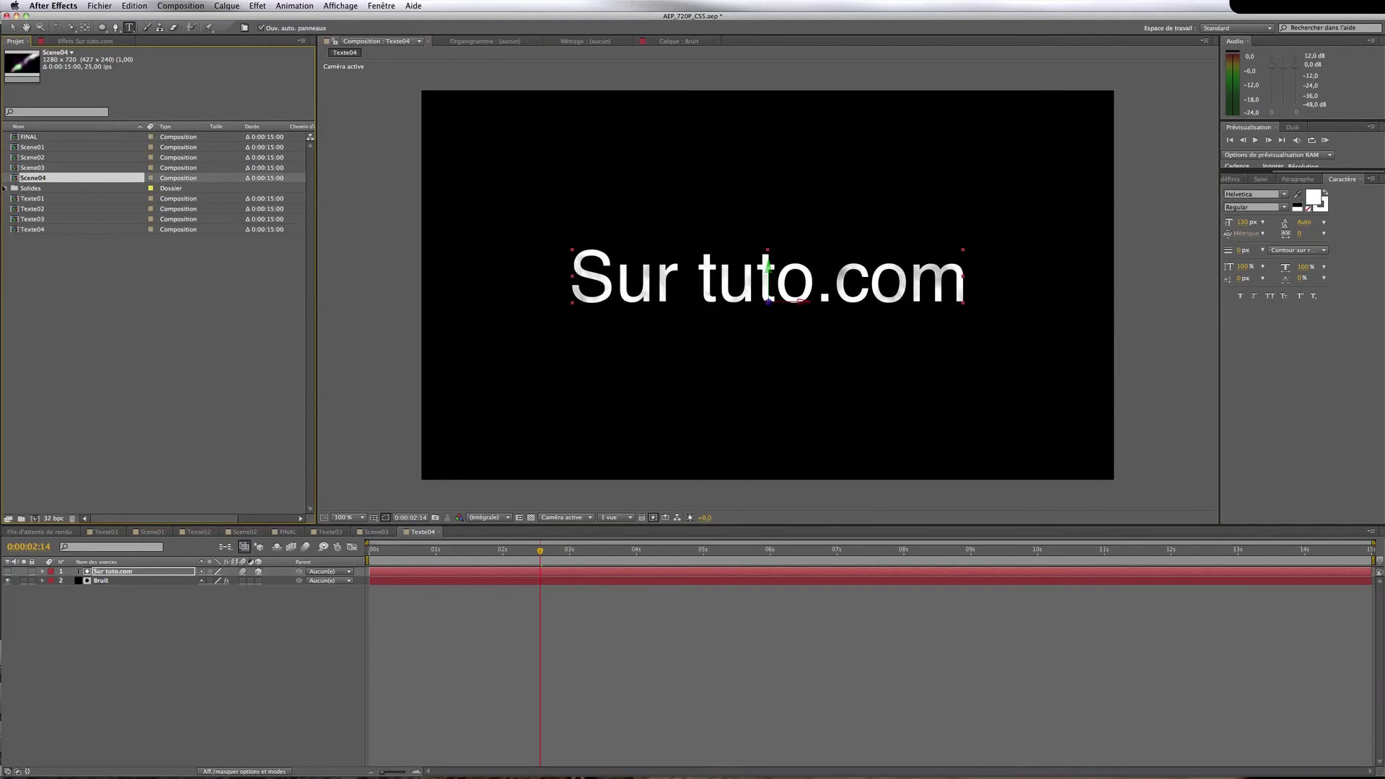
double_click(13, 178)
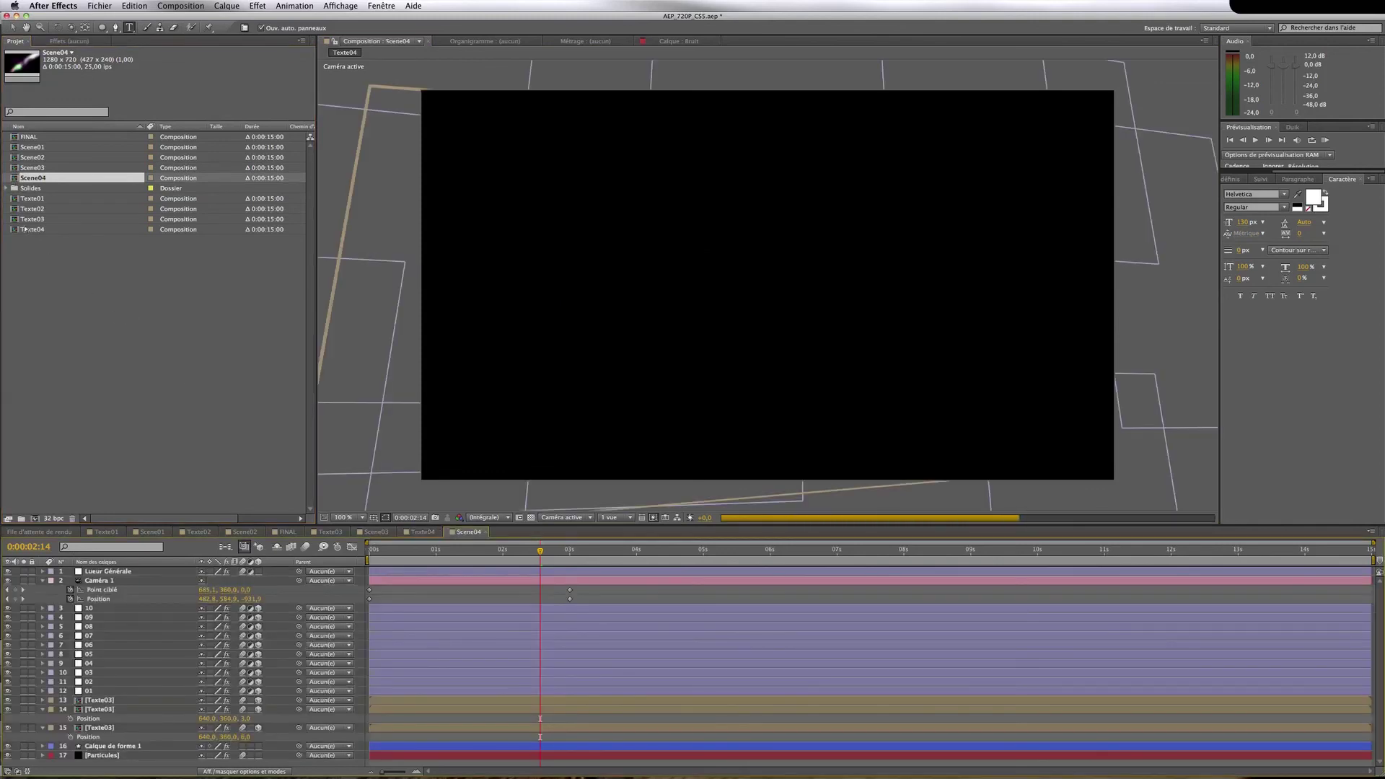
left_click_drag(15, 231, 242, 703)
left_click(258, 700)
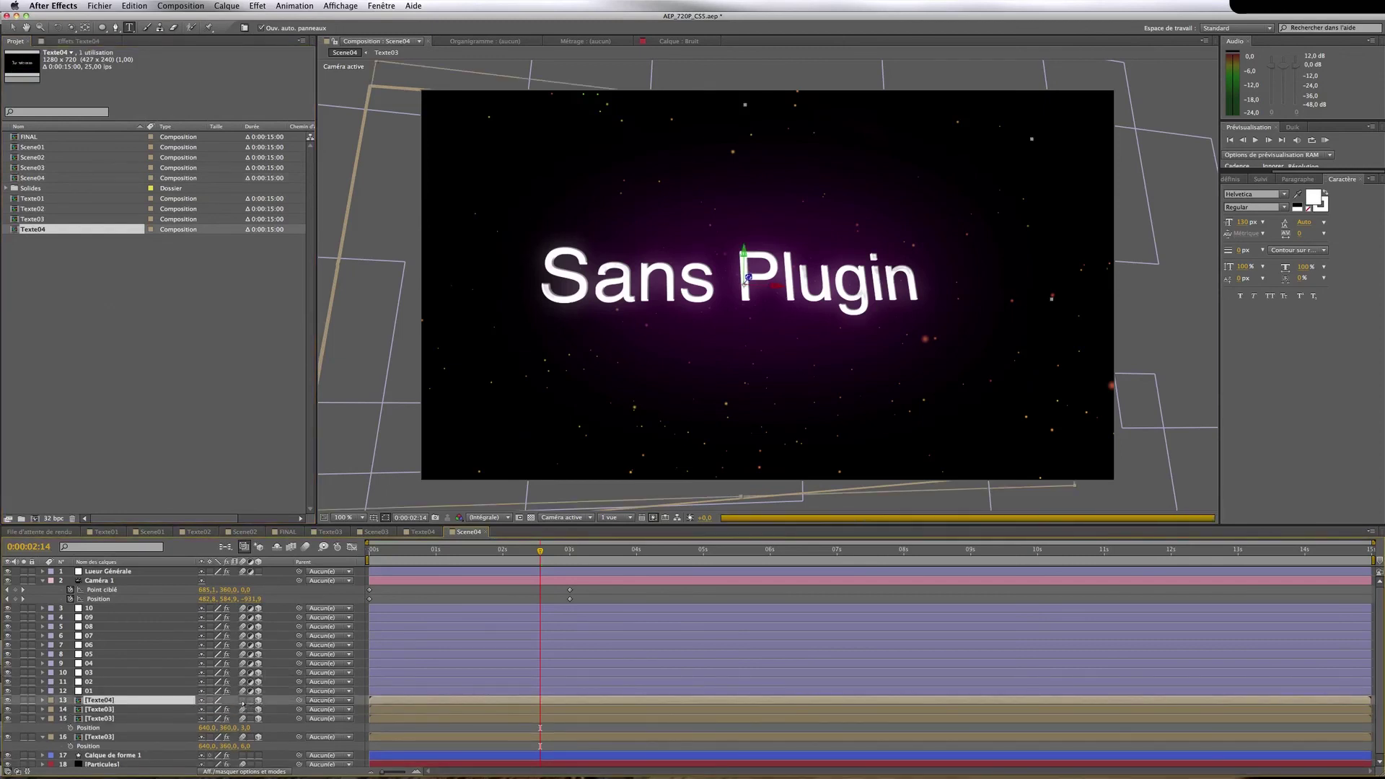
Hide the three Texte03 layers in Scene04
left_click(8, 738)
left_click(8, 737)
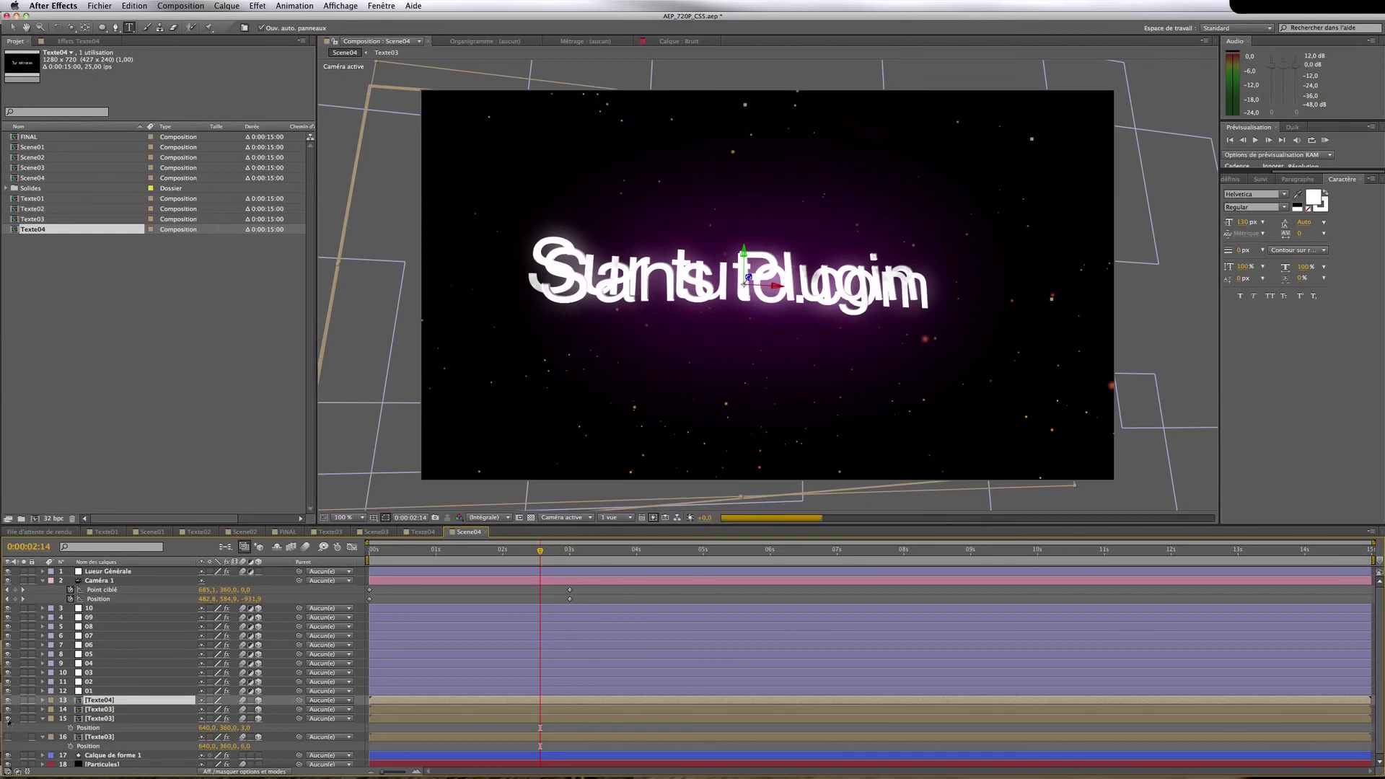
left_click(8, 719)
Copy the effects of the uppermost Texte03 layer onto the Texte04 layer at 0:00:00:00
left_click(111, 711)
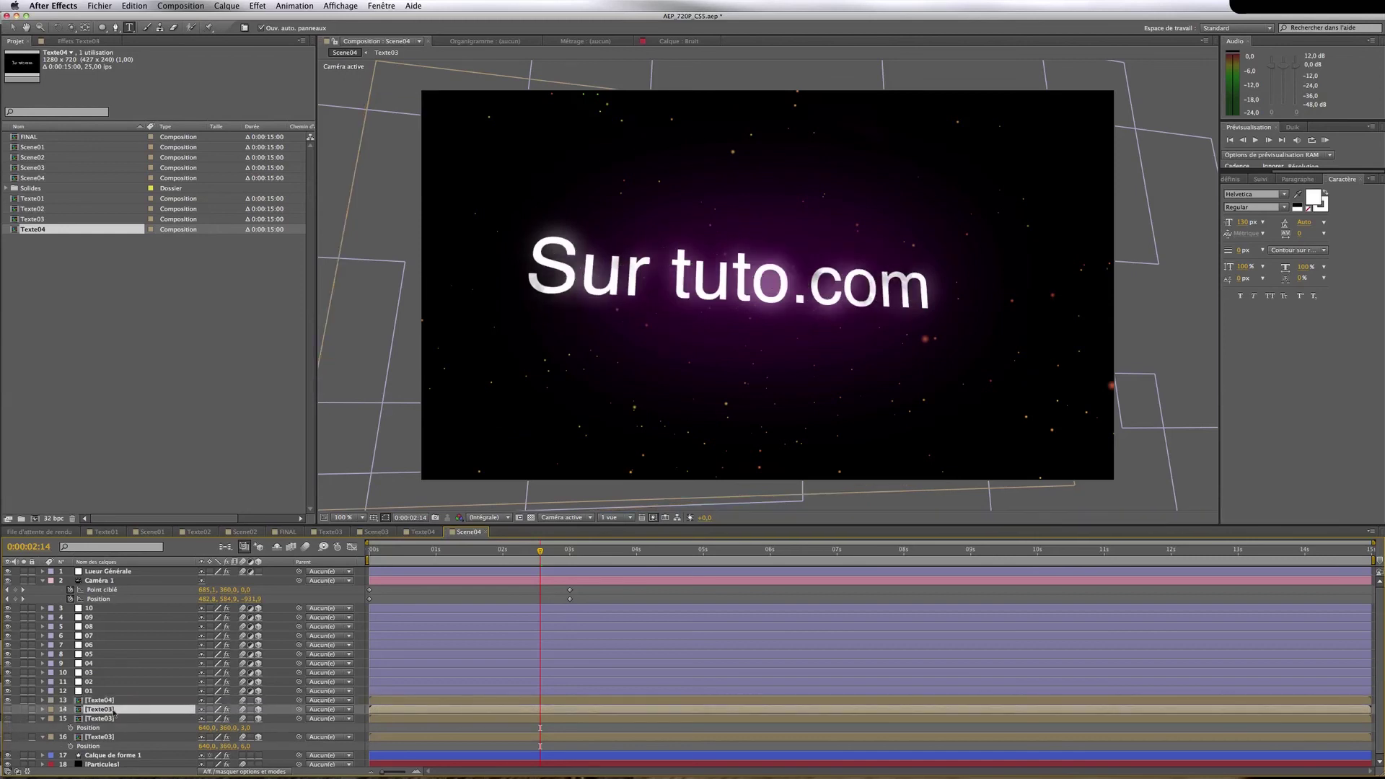
left_click(42, 711)
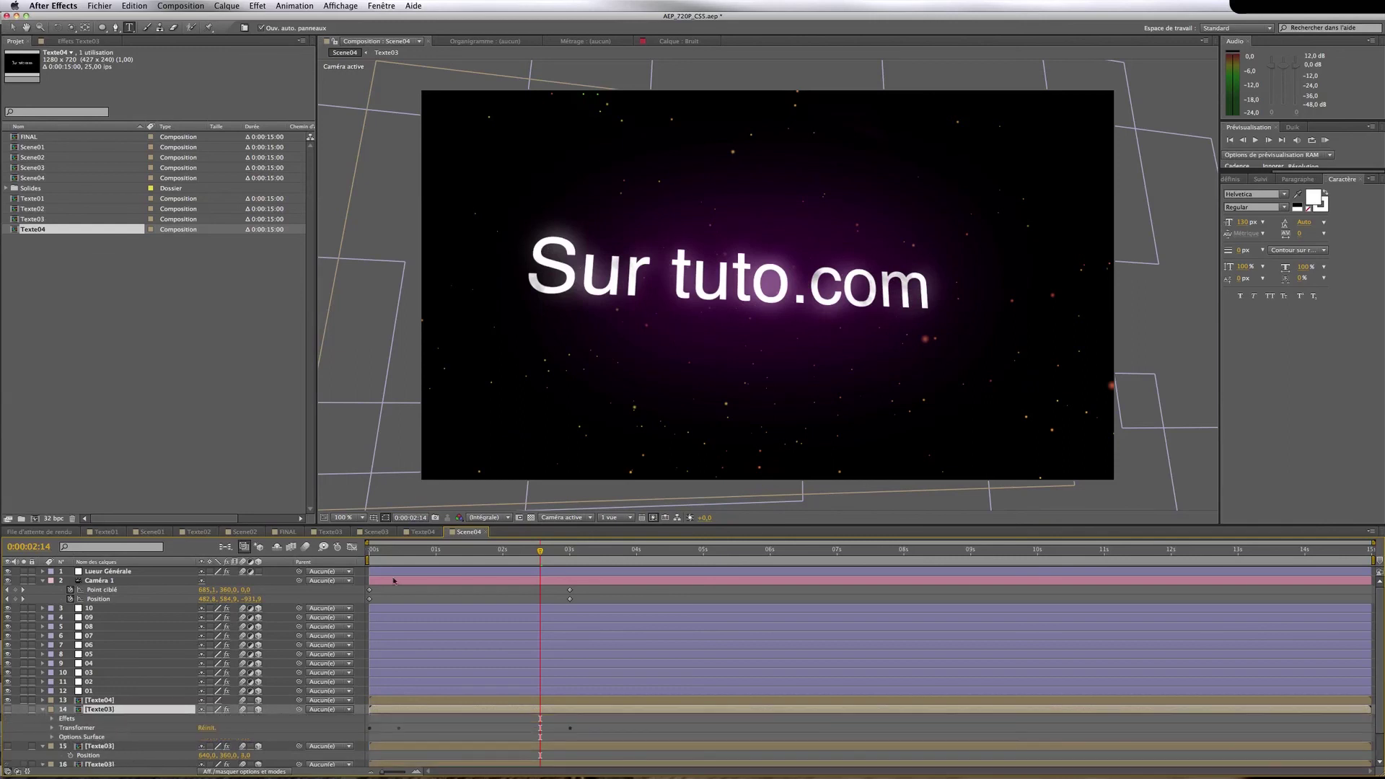
key("Home")
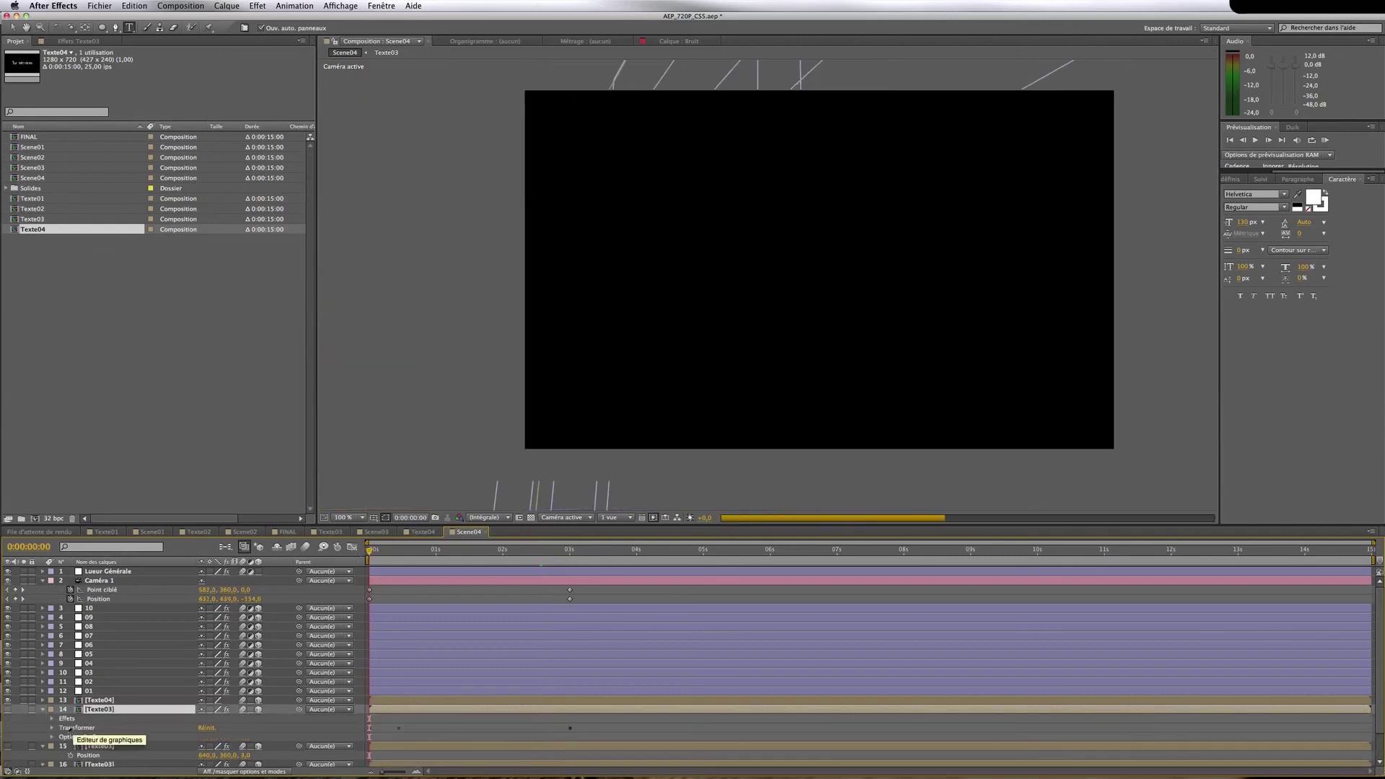
left_click(66, 719)
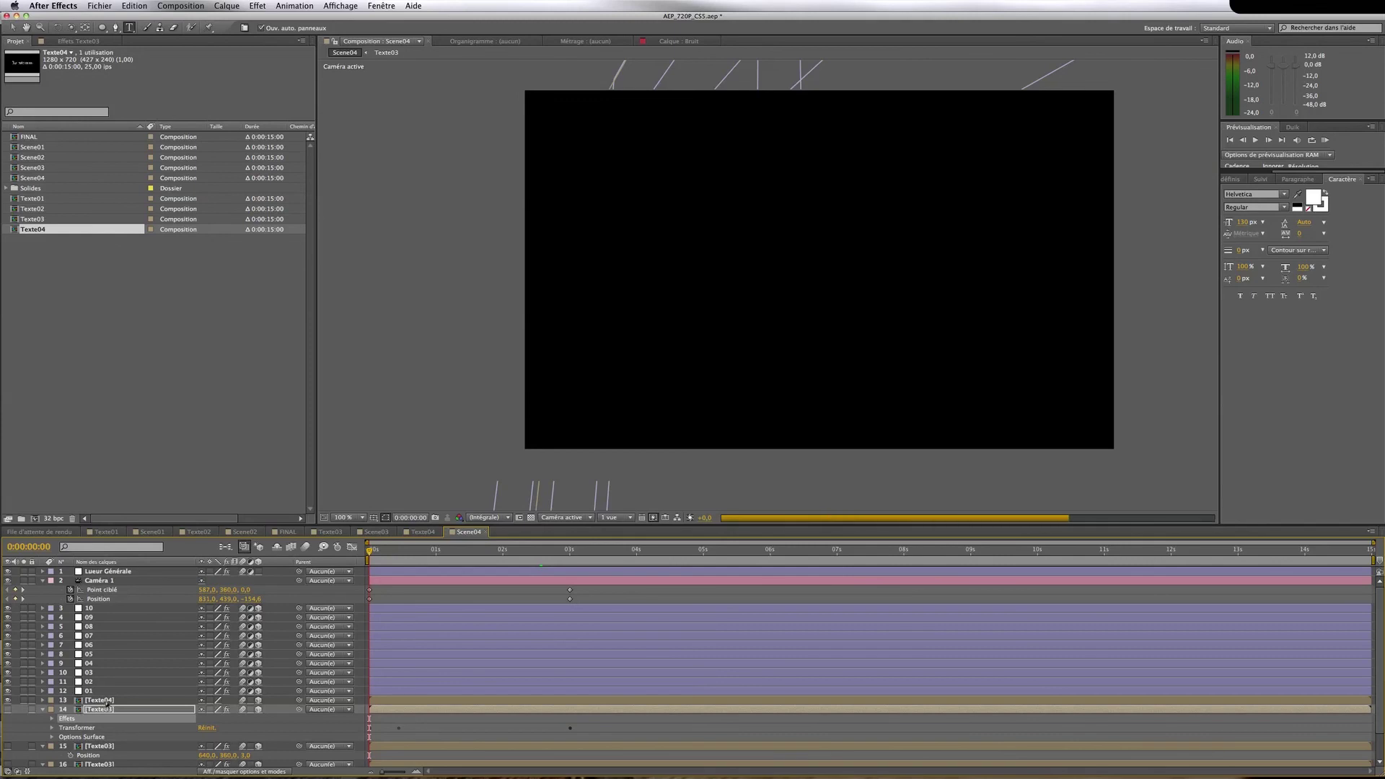
left_click(107, 700)
key("Return")
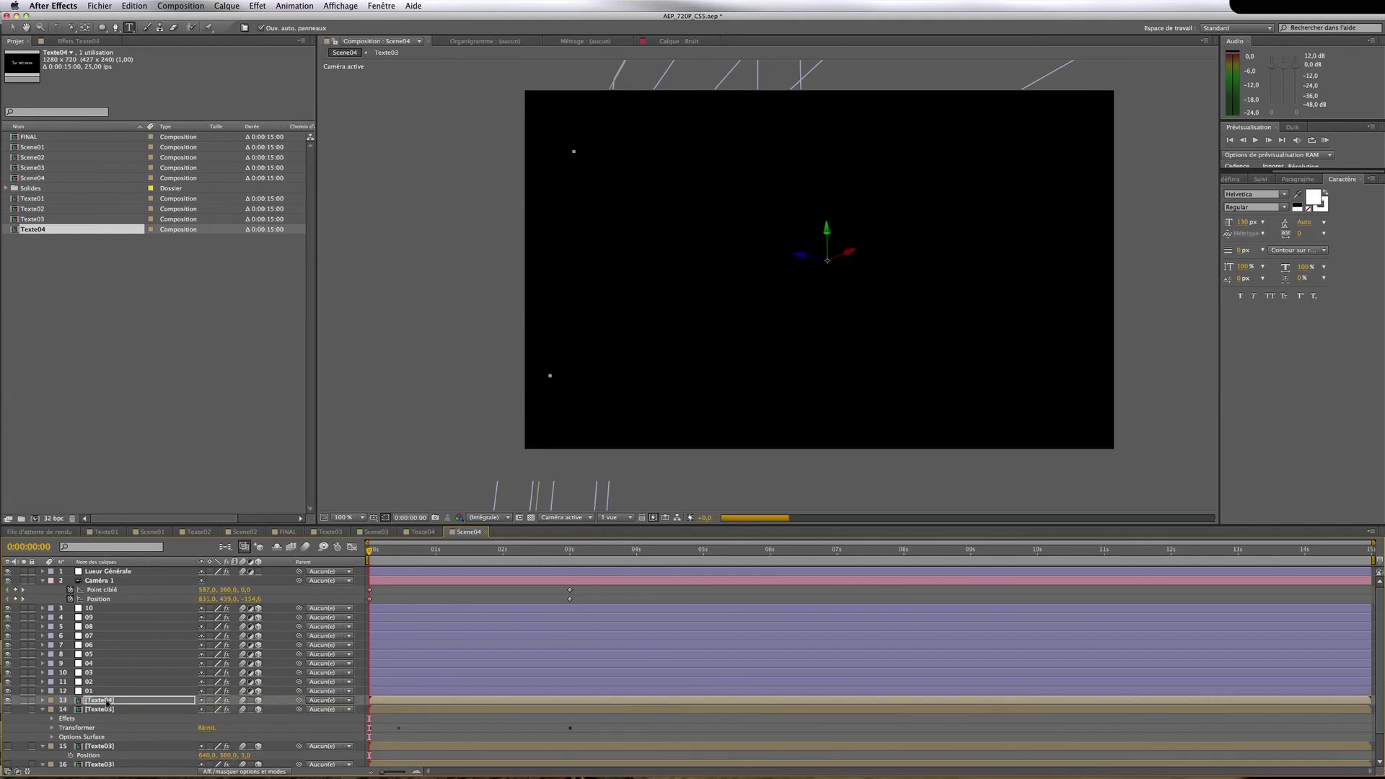
Delete the three hidden Texte03 layers from Scene04
left_click(105, 710)
key("Return")
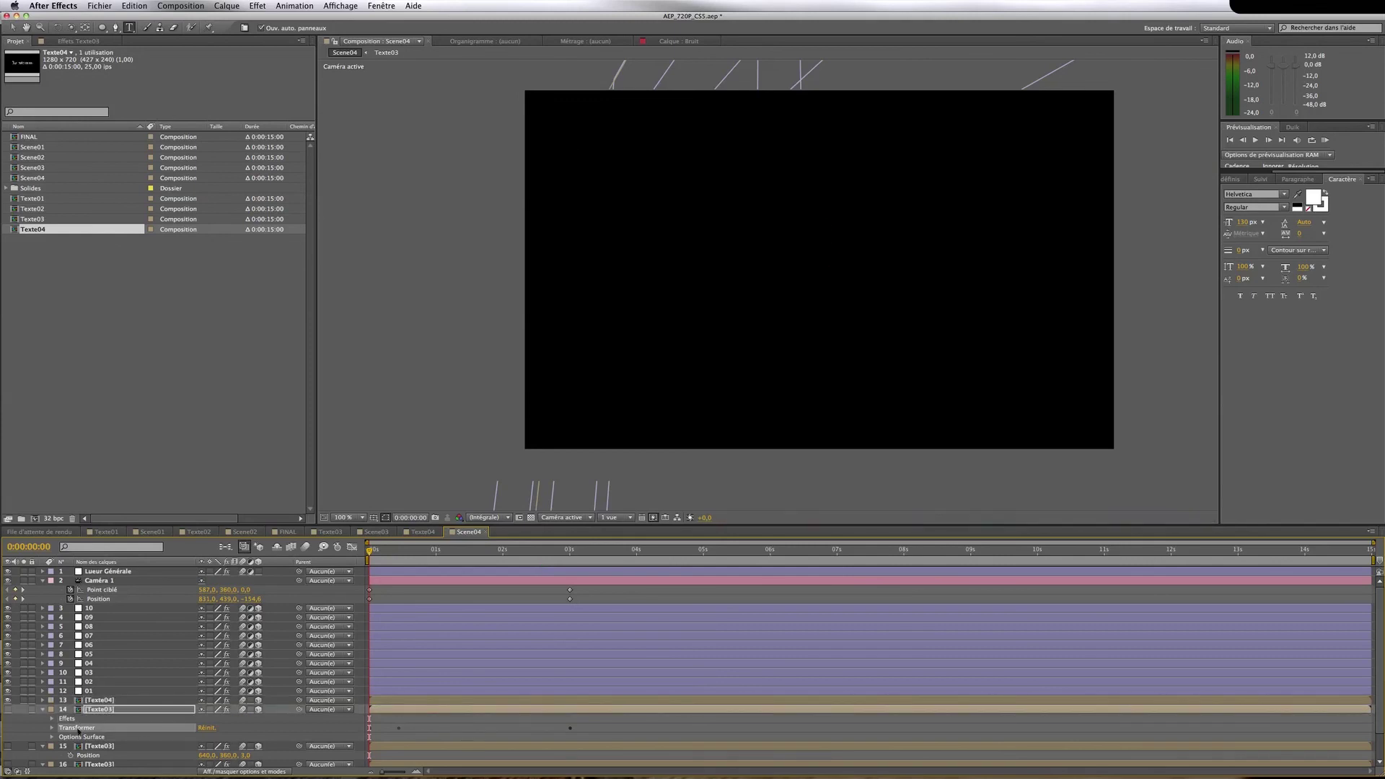
left_click(105, 700)
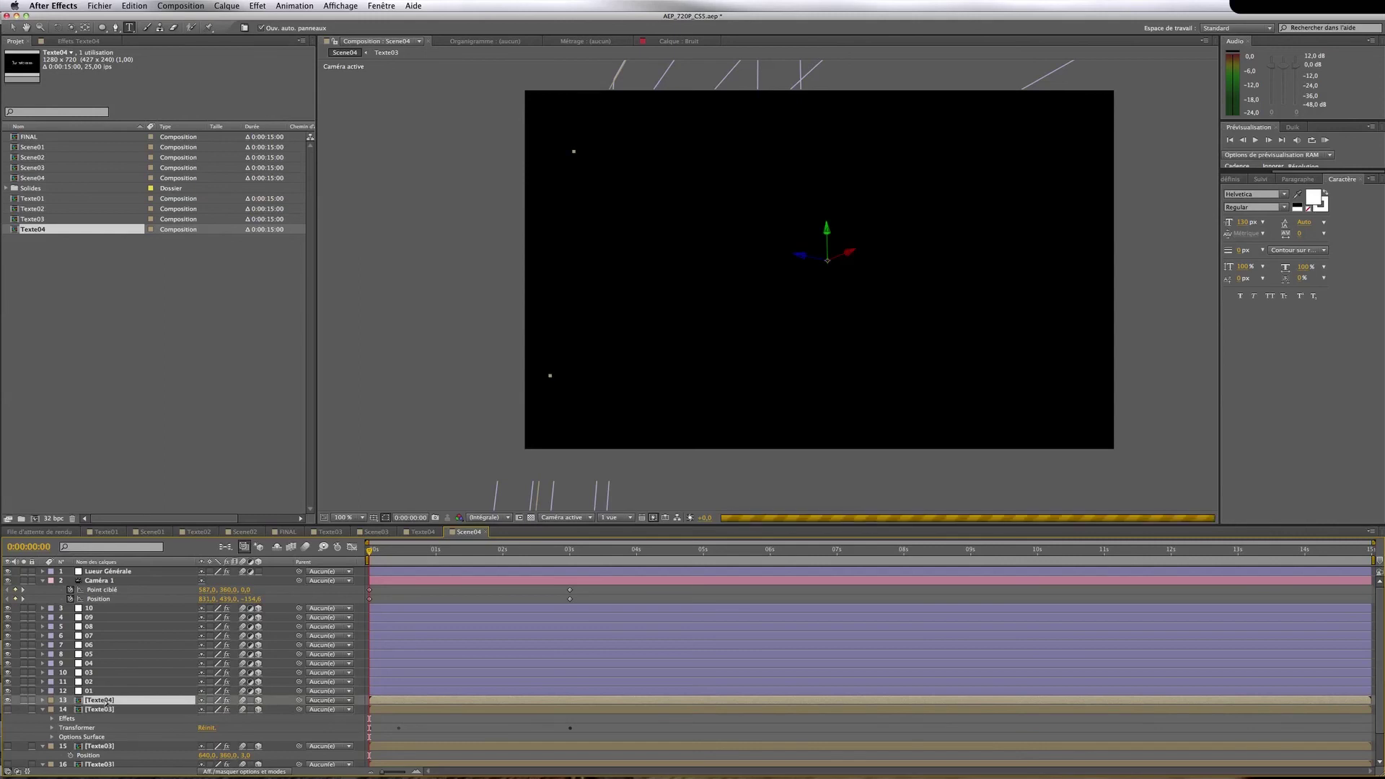
key("Return")
left_click(105, 709)
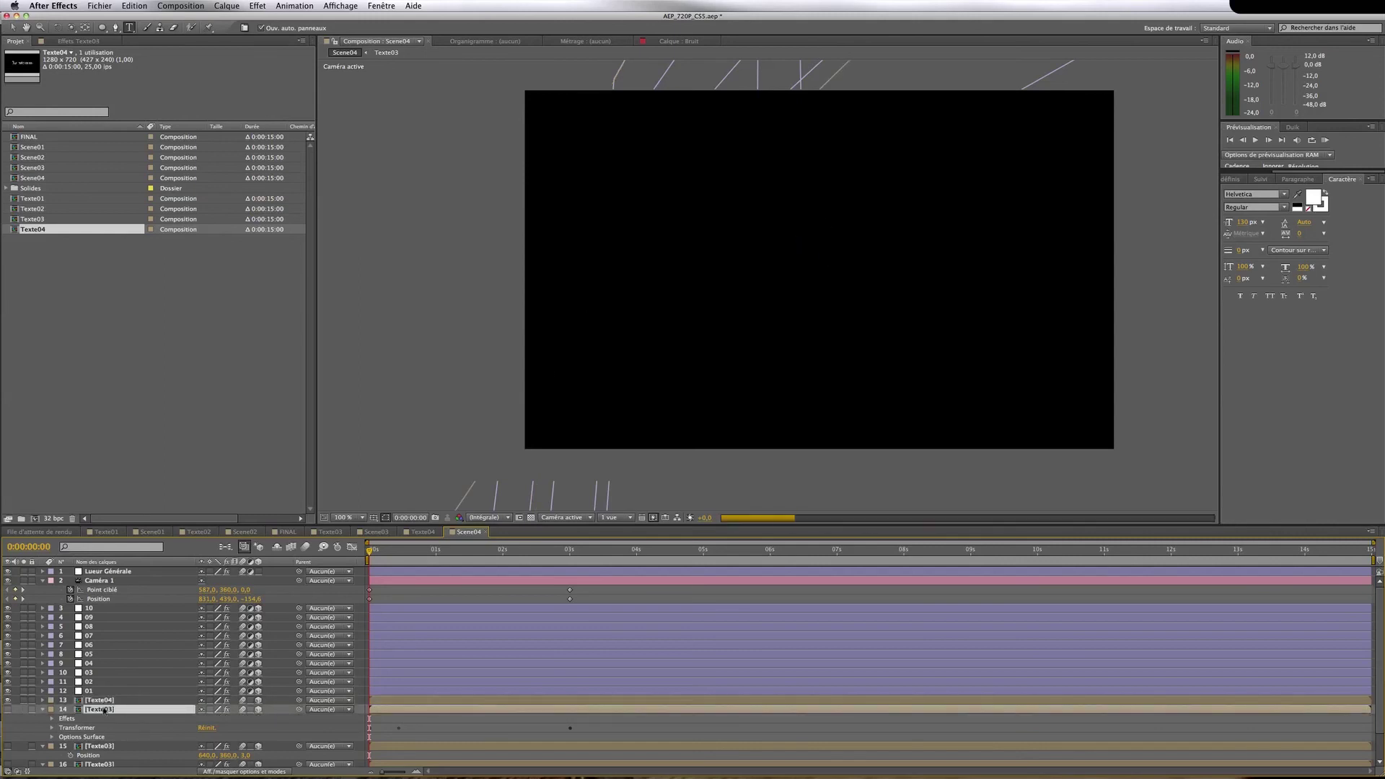
key("Delete")
left_click(105, 710)
key("Delete")
left_click(105, 709)
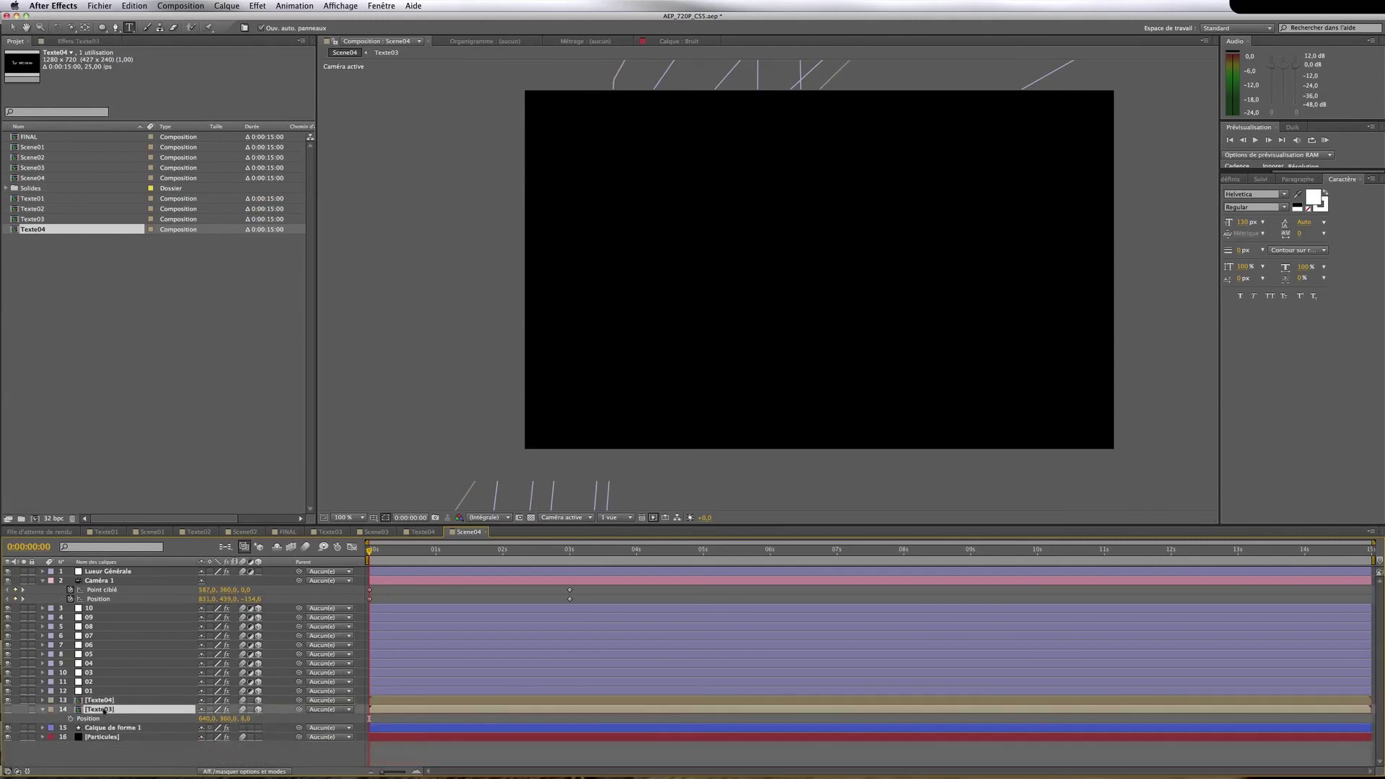
key("Delete")
Duplicate the Texte04 layer and set the lower copy's Z position to 3
left_click(110, 700)
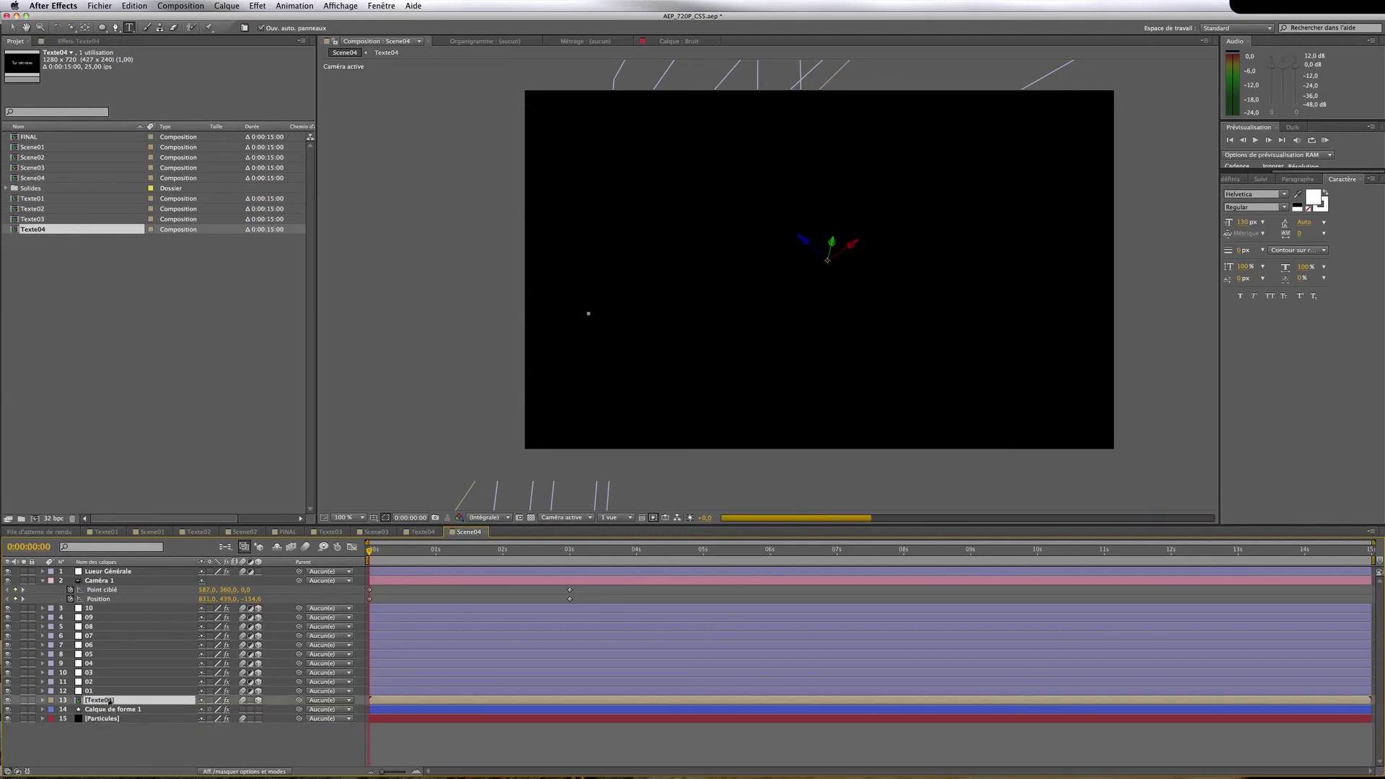
key("ctrl+d")
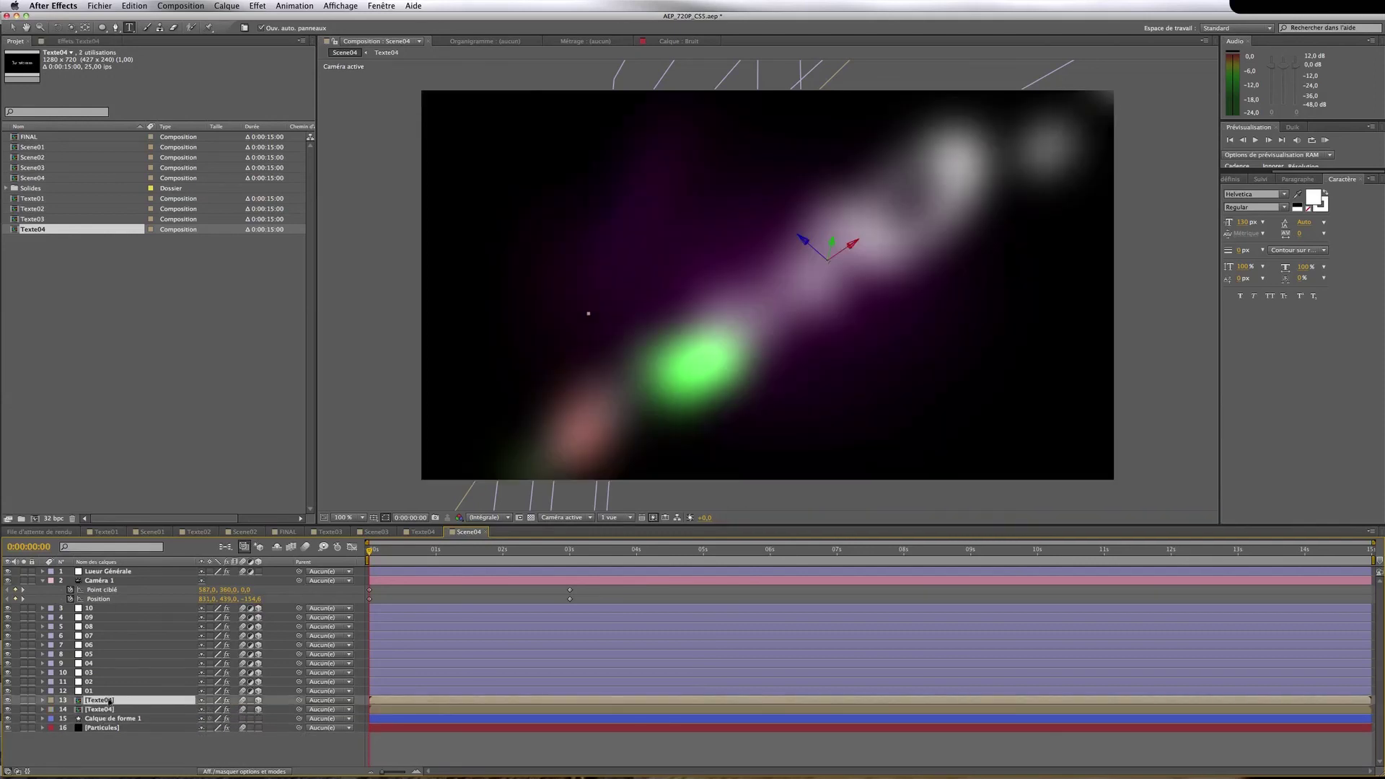
left_click(124, 710)
key("p")
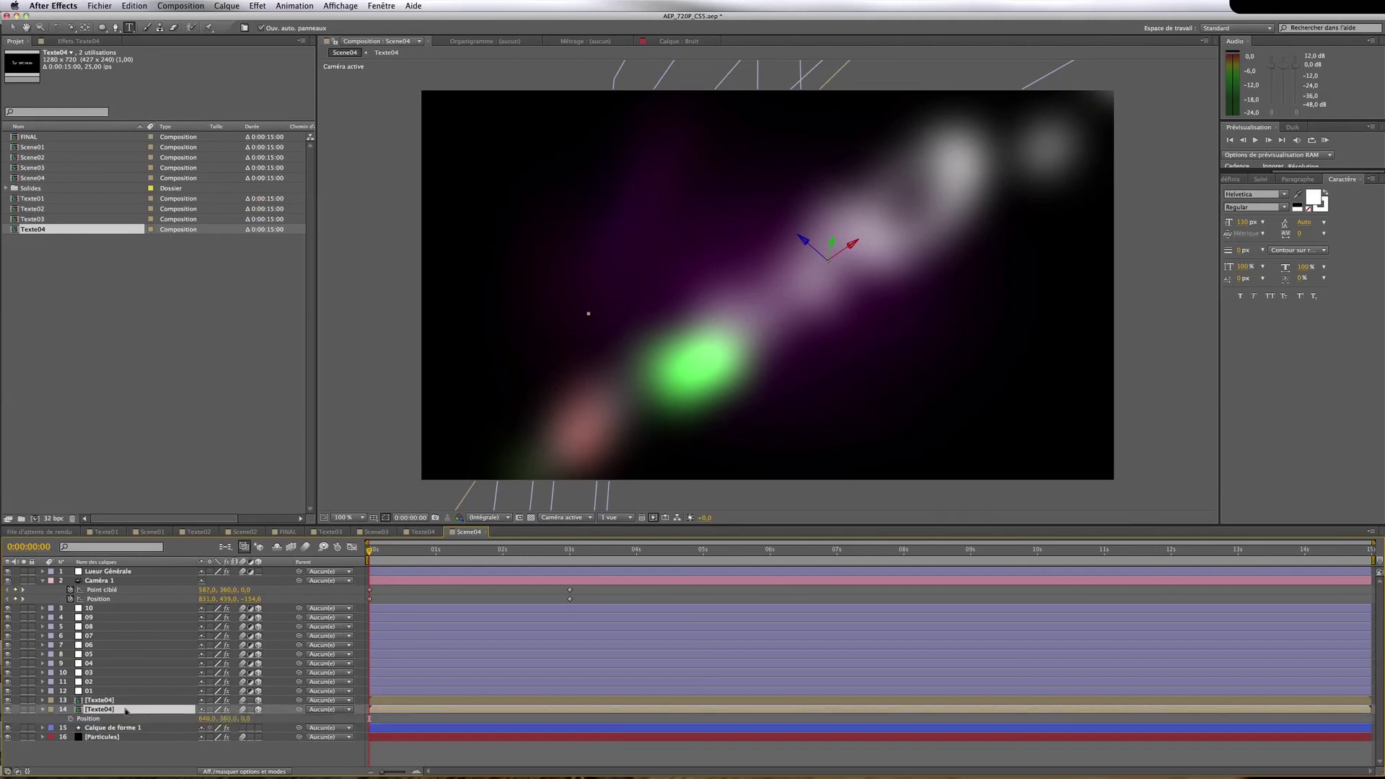
left_click(246, 720)
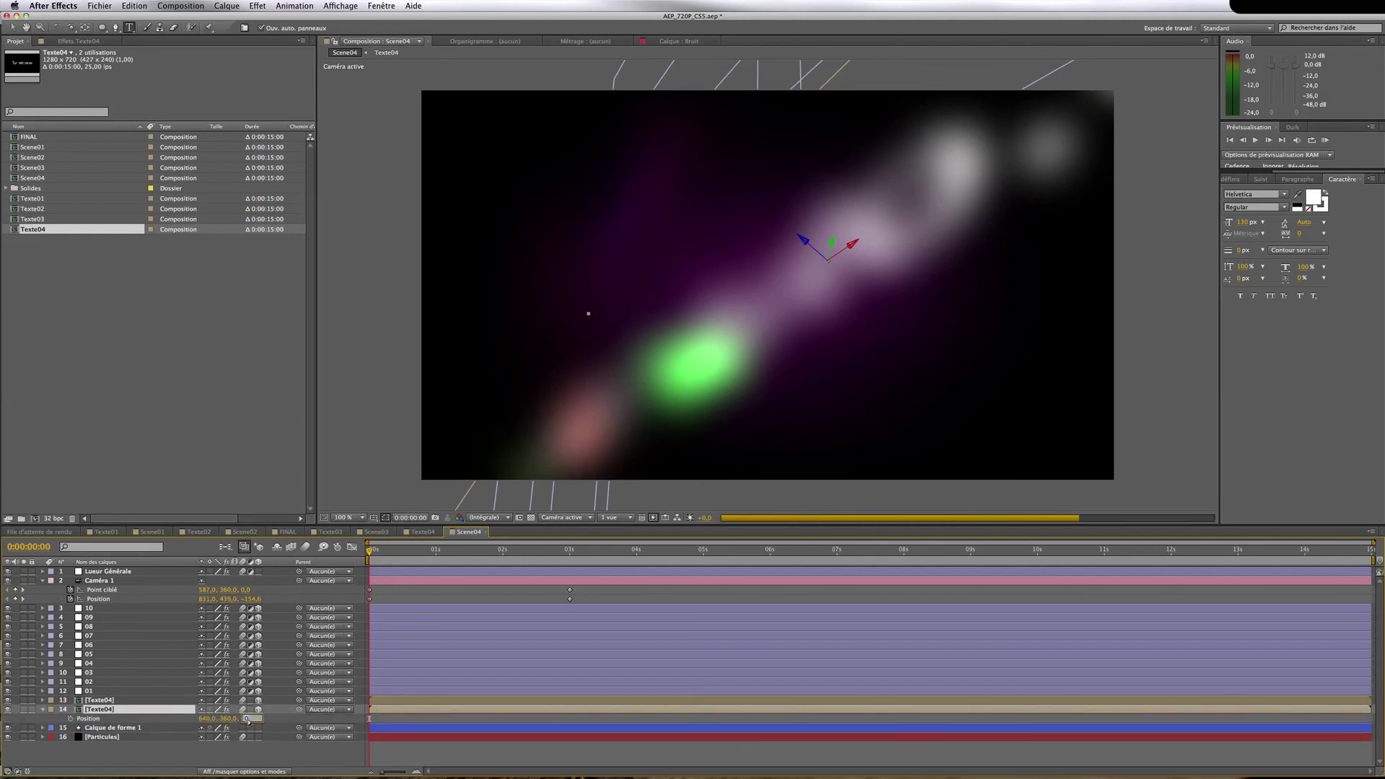
type("3")
key("Return")
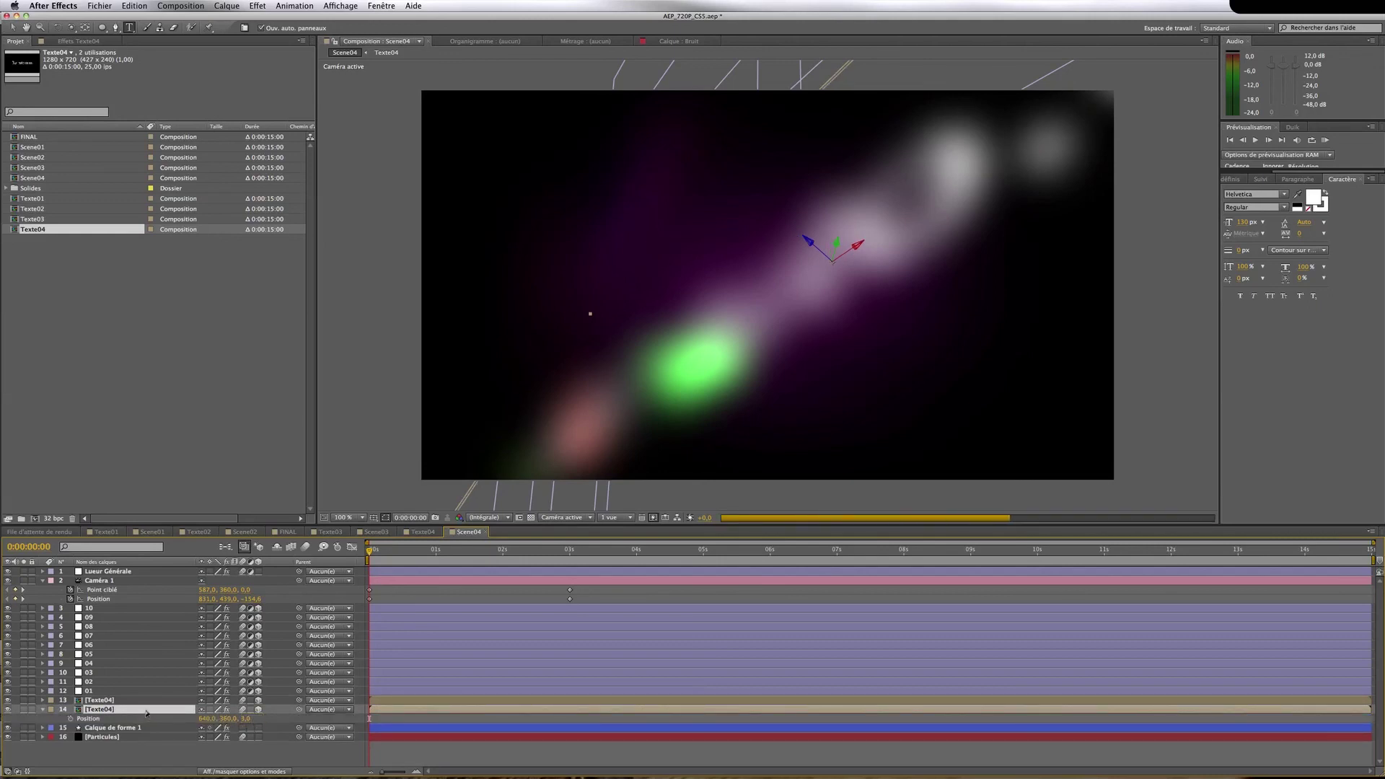
Duplicate the offset Texte04 layer again and set the lowest copy's Z position to 6
key("super+d")
left_click(136, 717)
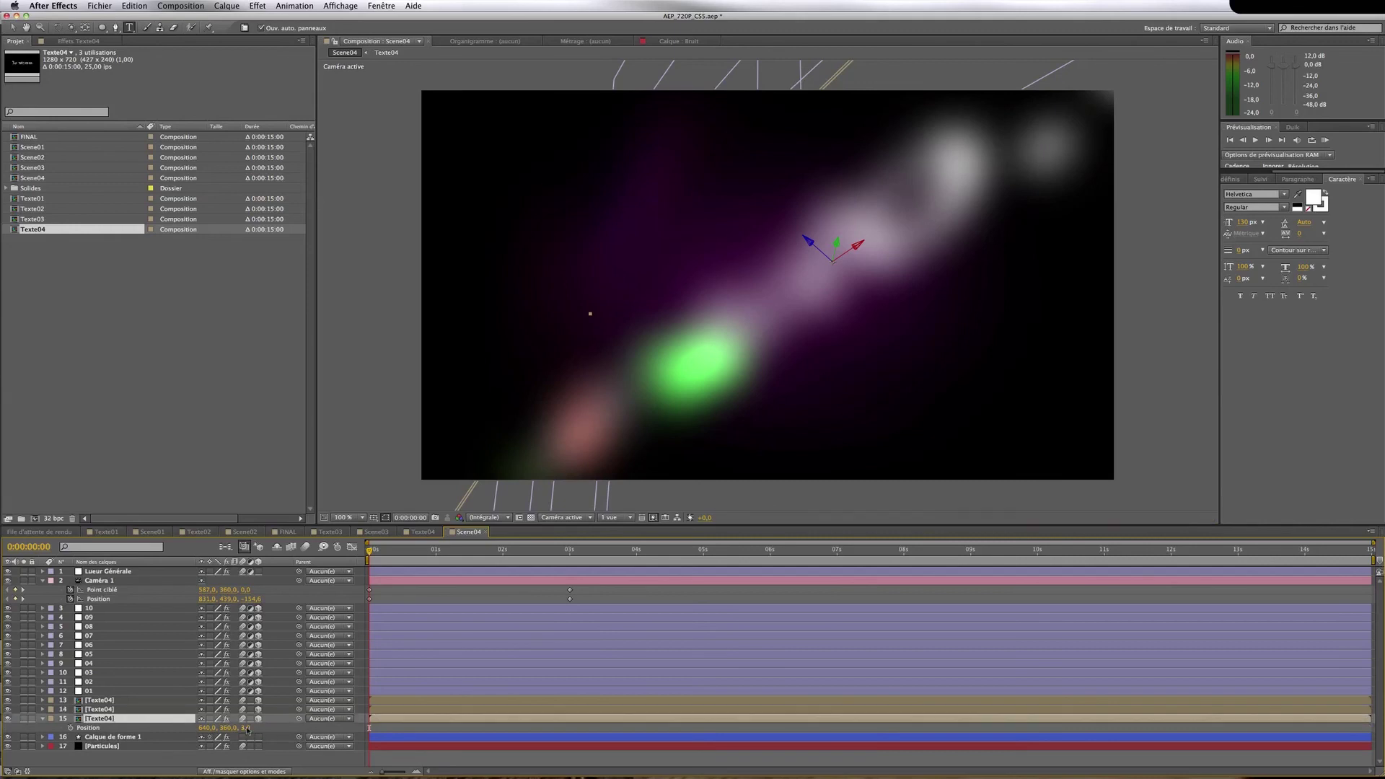
left_click(246, 728)
type("0")
left_click(280, 727)
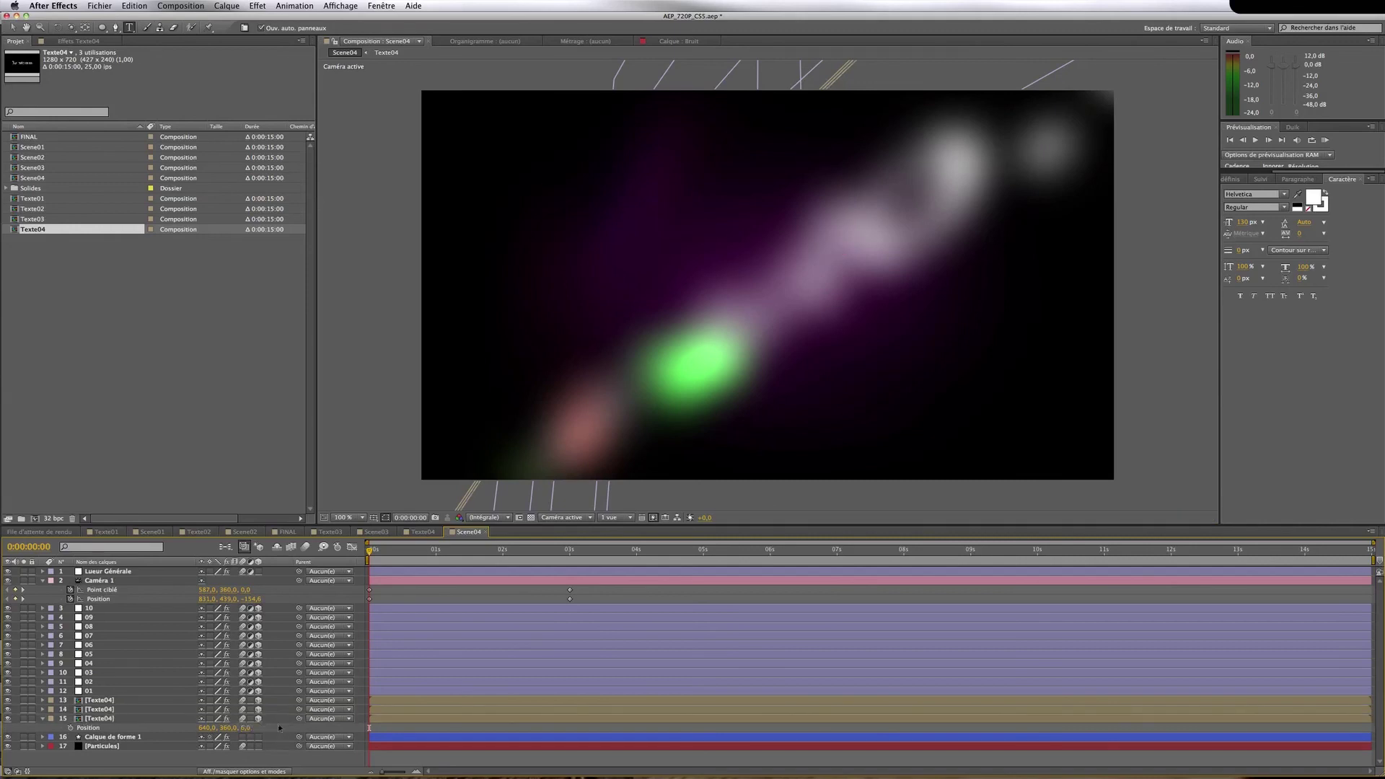
Reset the transform of Caméra 1 at 0:00:03:00 so the animation ends facing the title
left_click(471, 552)
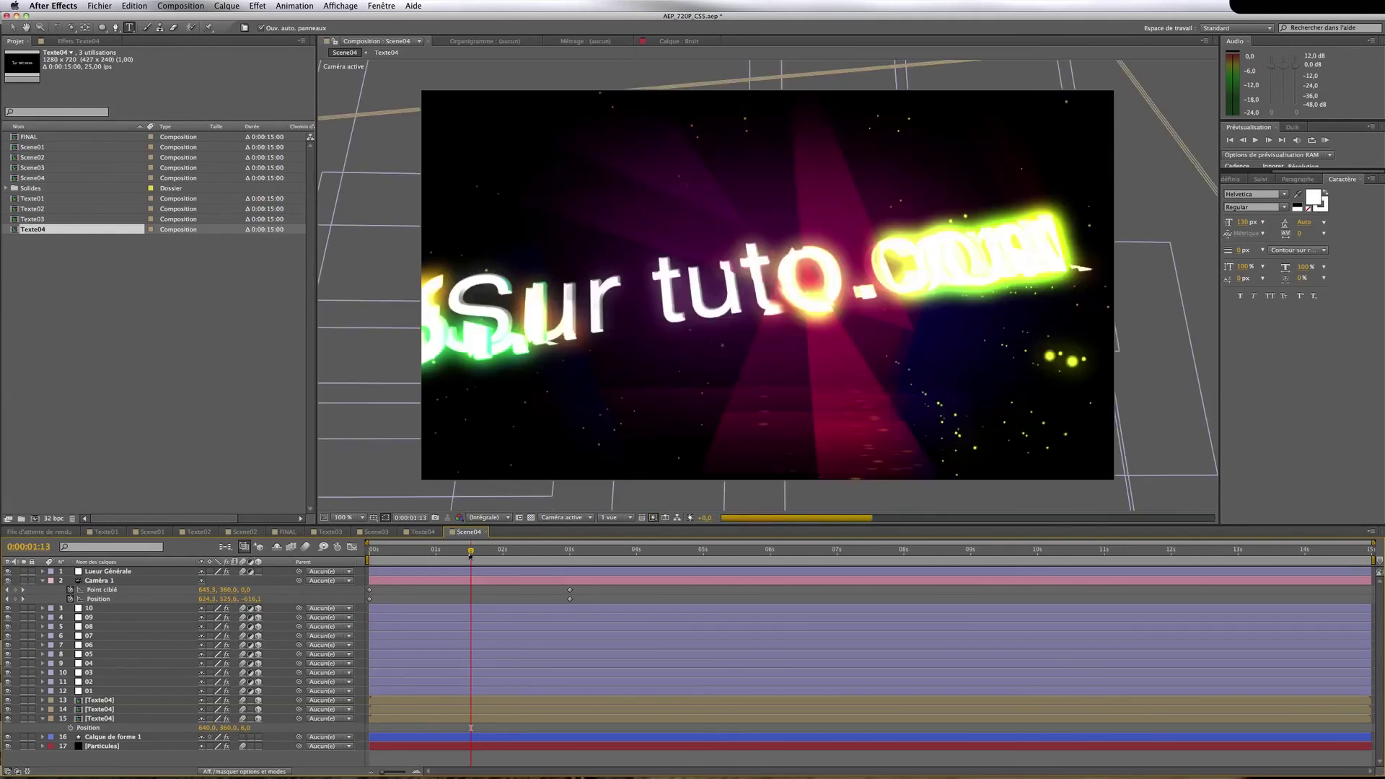
left_click_drag(471, 552, 498, 553)
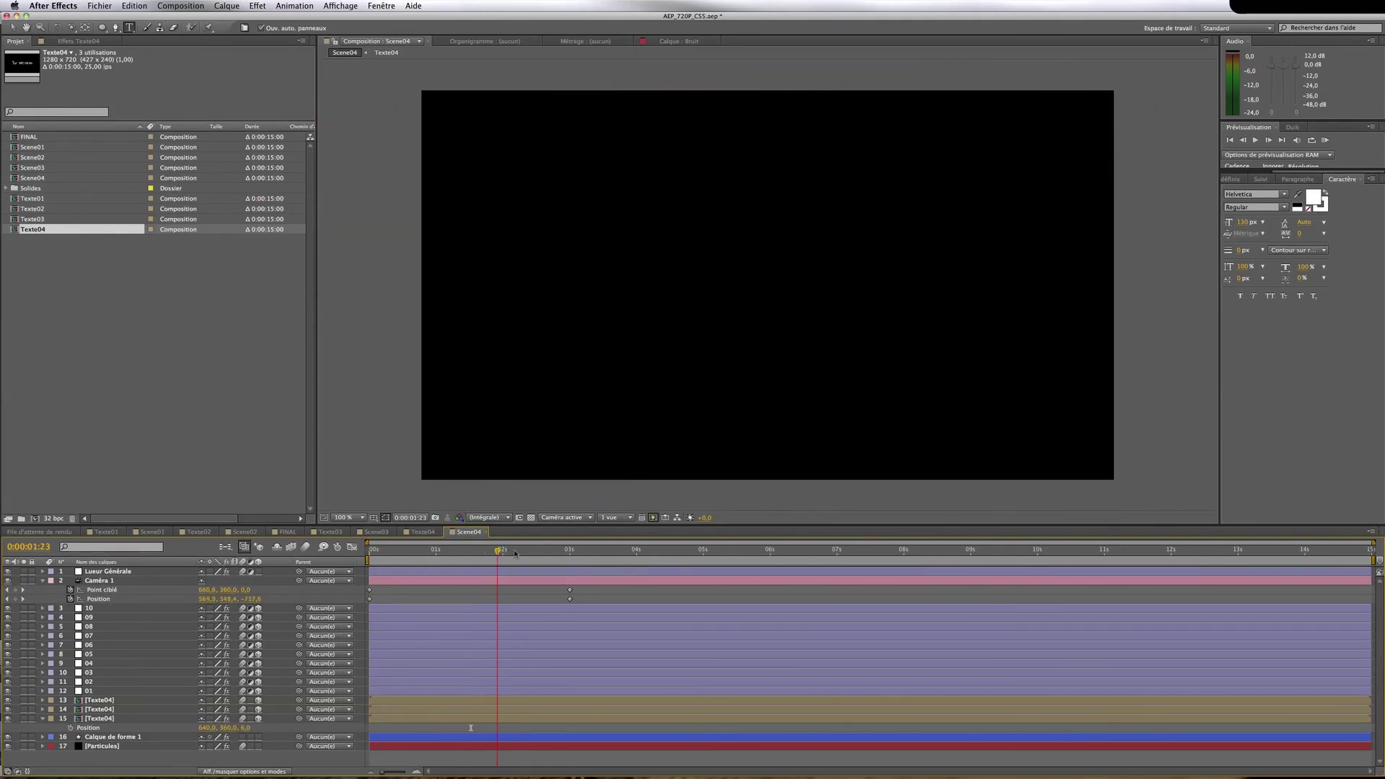
left_click(569, 551)
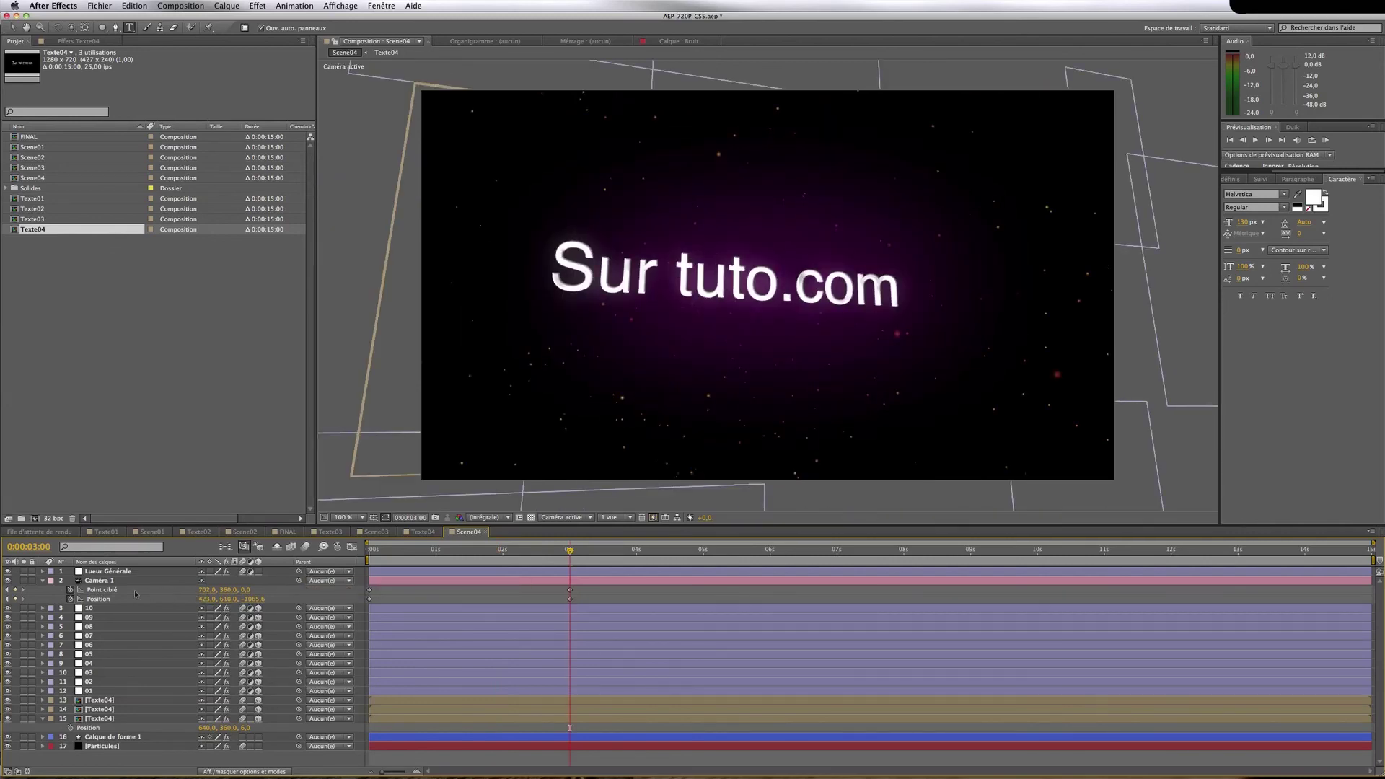
left_click(42, 581)
left_click(43, 581)
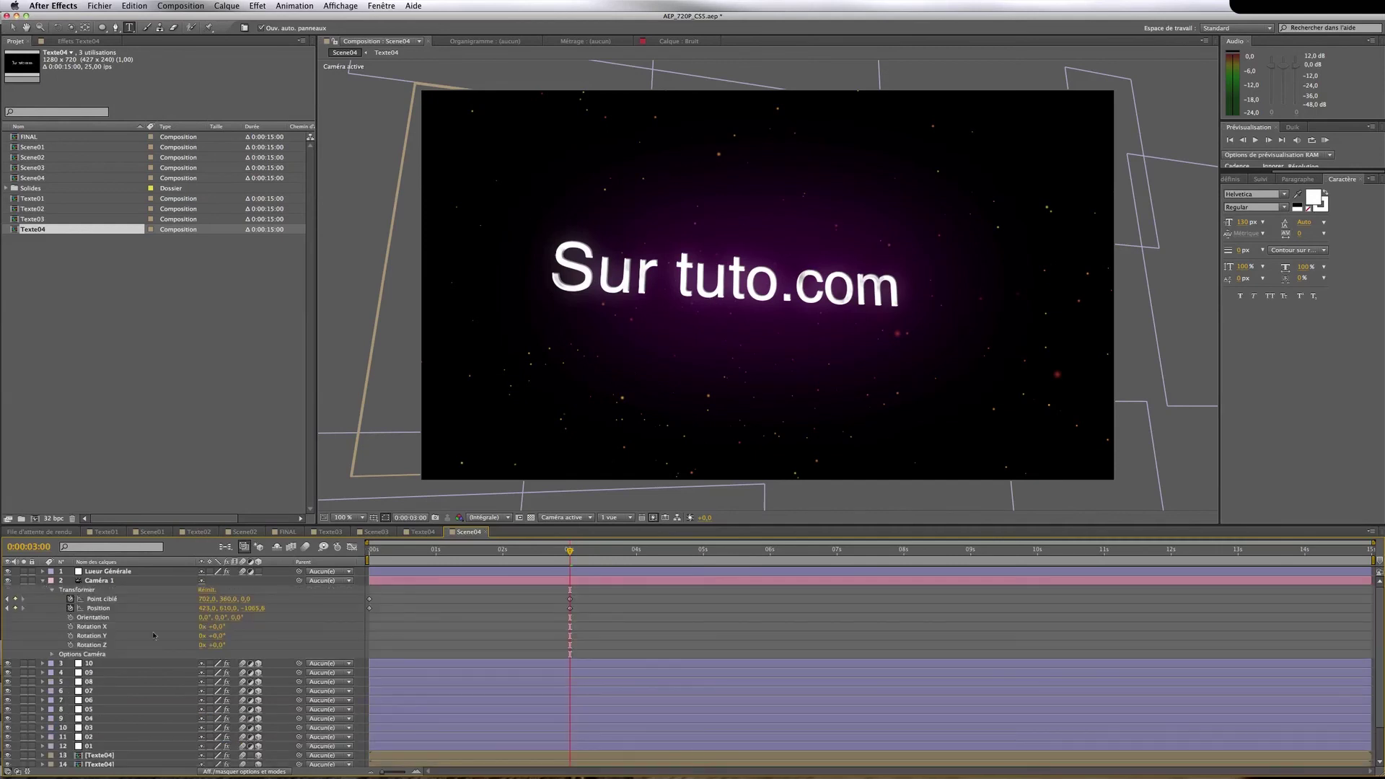
left_click(207, 591)
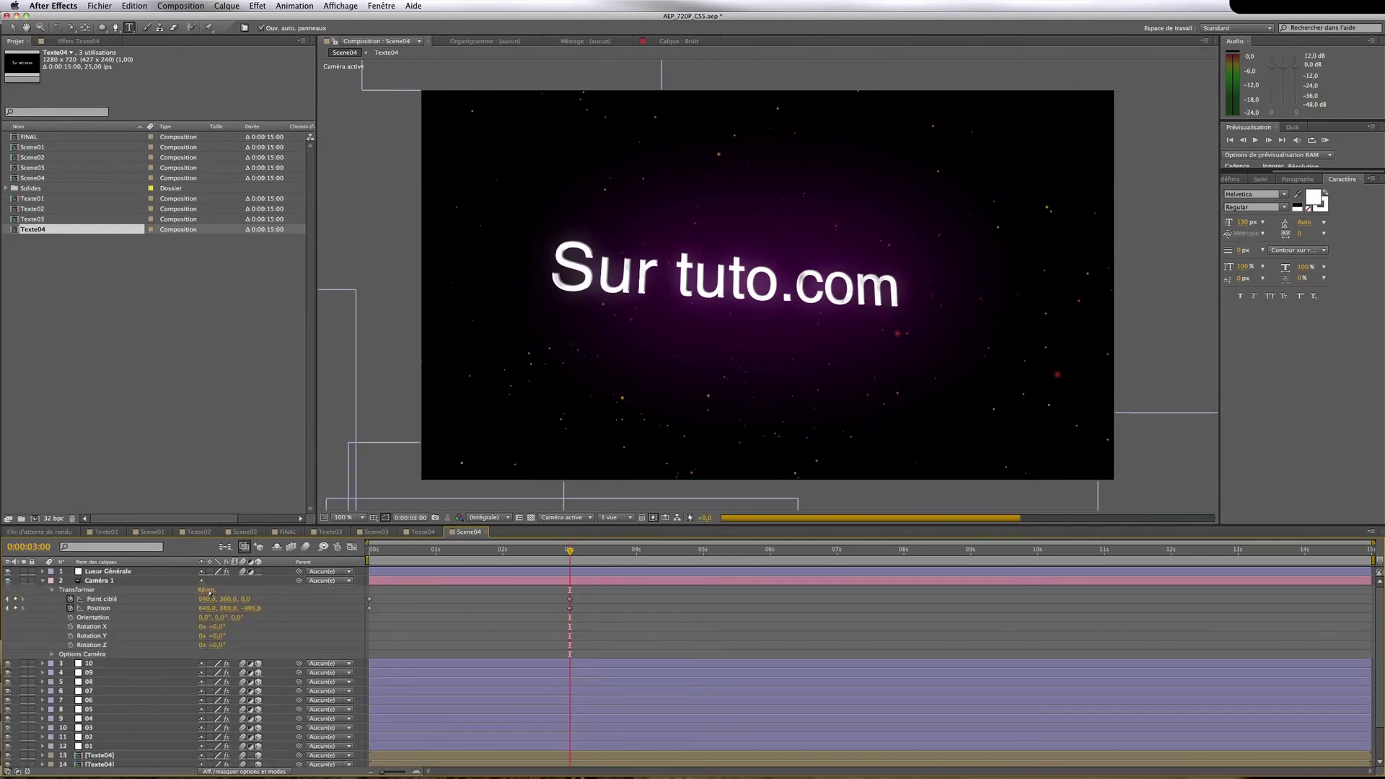
At 0:00:00:00, move Caméra 1 in the Haut view to the "Sur" side of the text, at about X 386
left_click(369, 550)
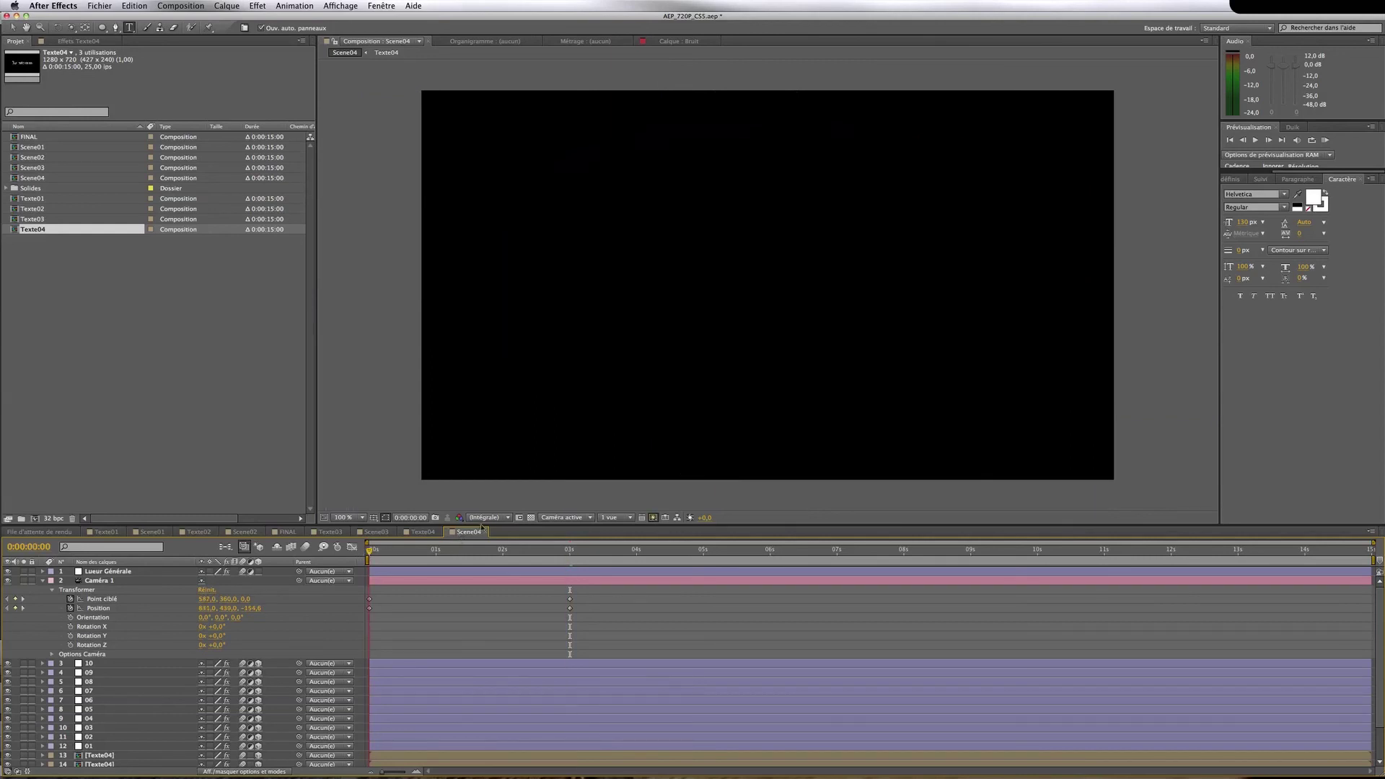
left_click(565, 518)
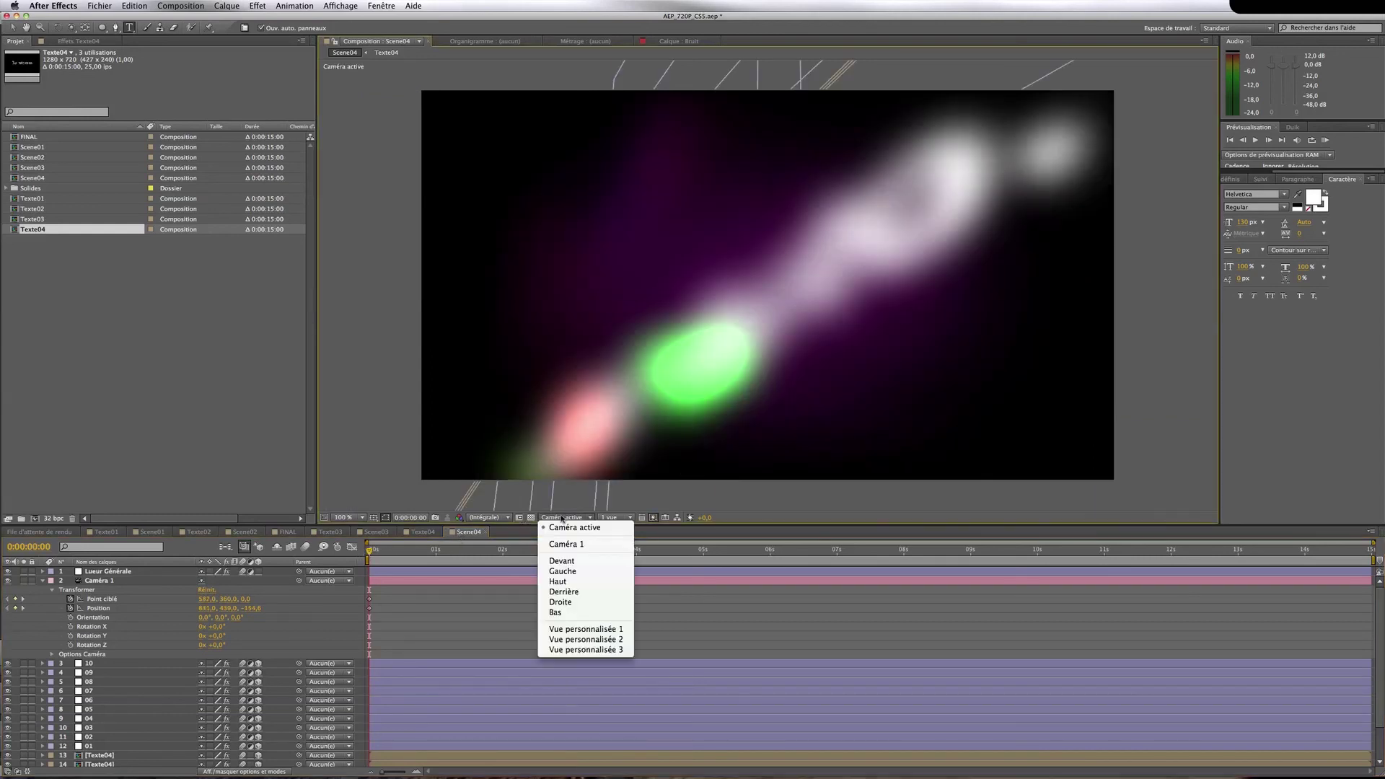
left_click(562, 582)
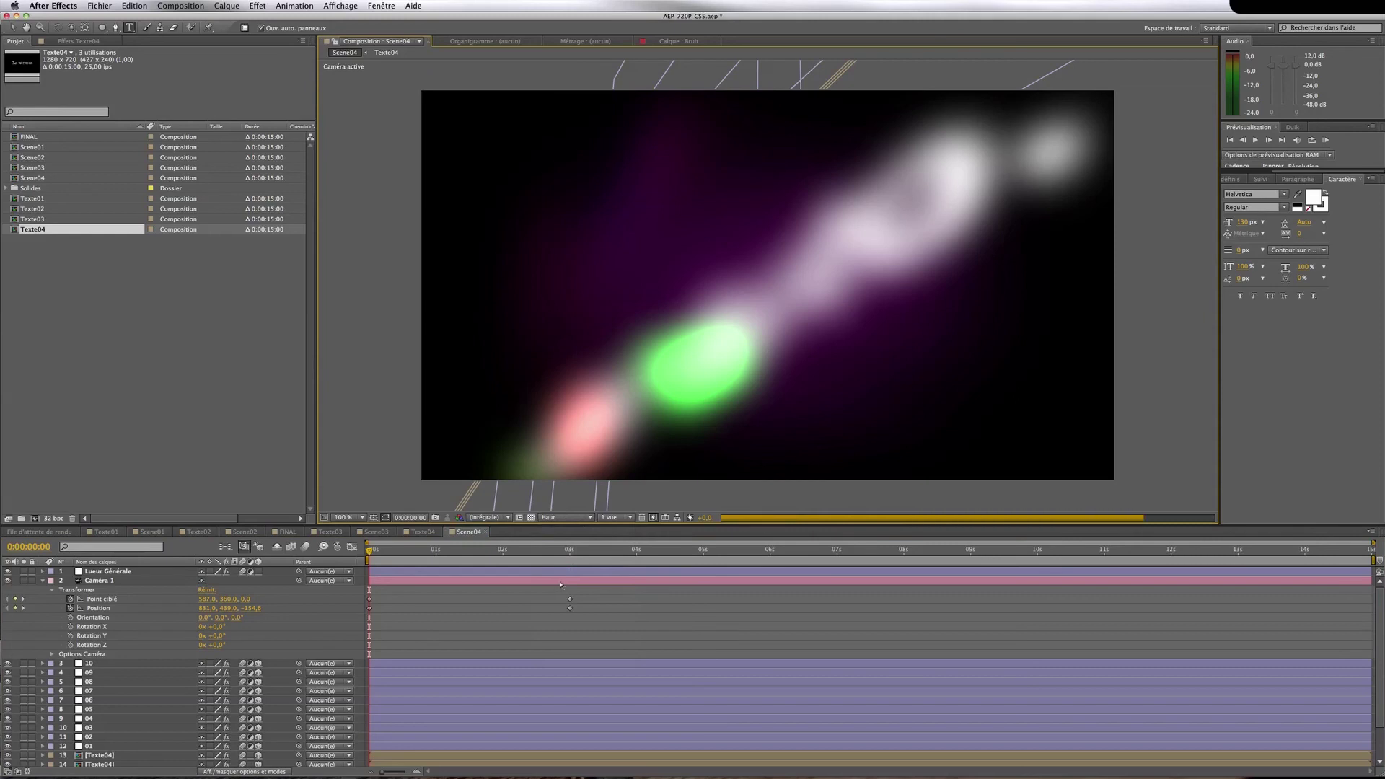
left_click(389, 579)
key("v")
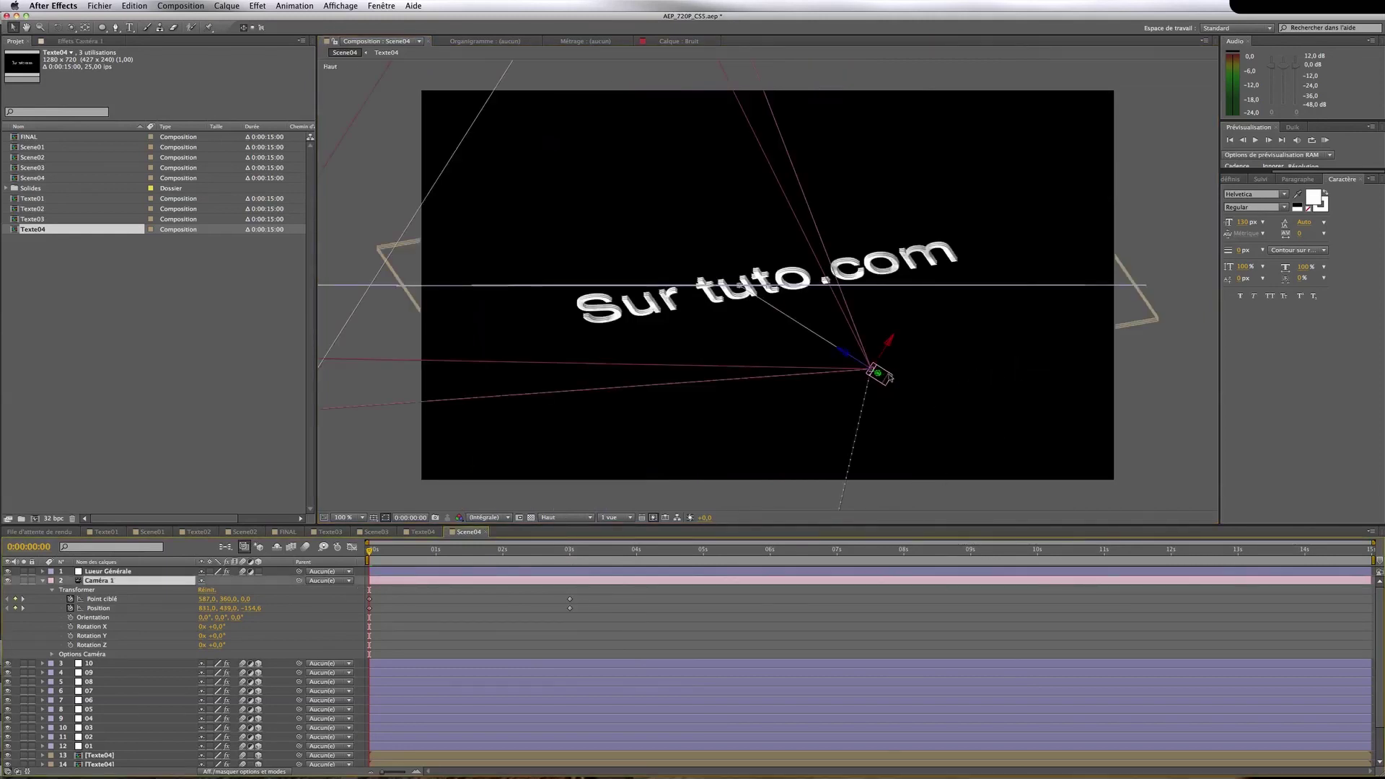
left_click_drag(890, 377, 648, 383)
Raise Caméra 1 in the Devant view to about X 312, Y 347, and preview the move through the active camera
left_click(589, 517)
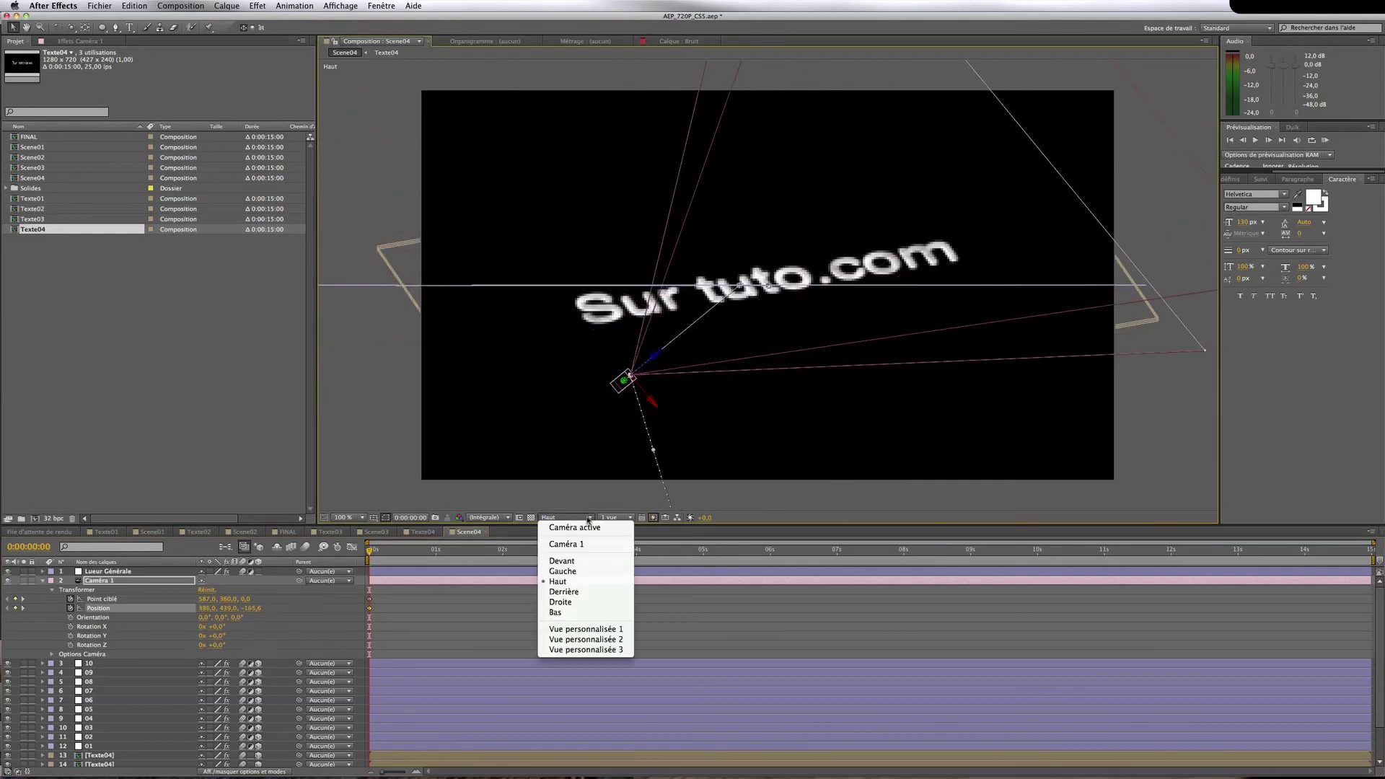
left_click(577, 560)
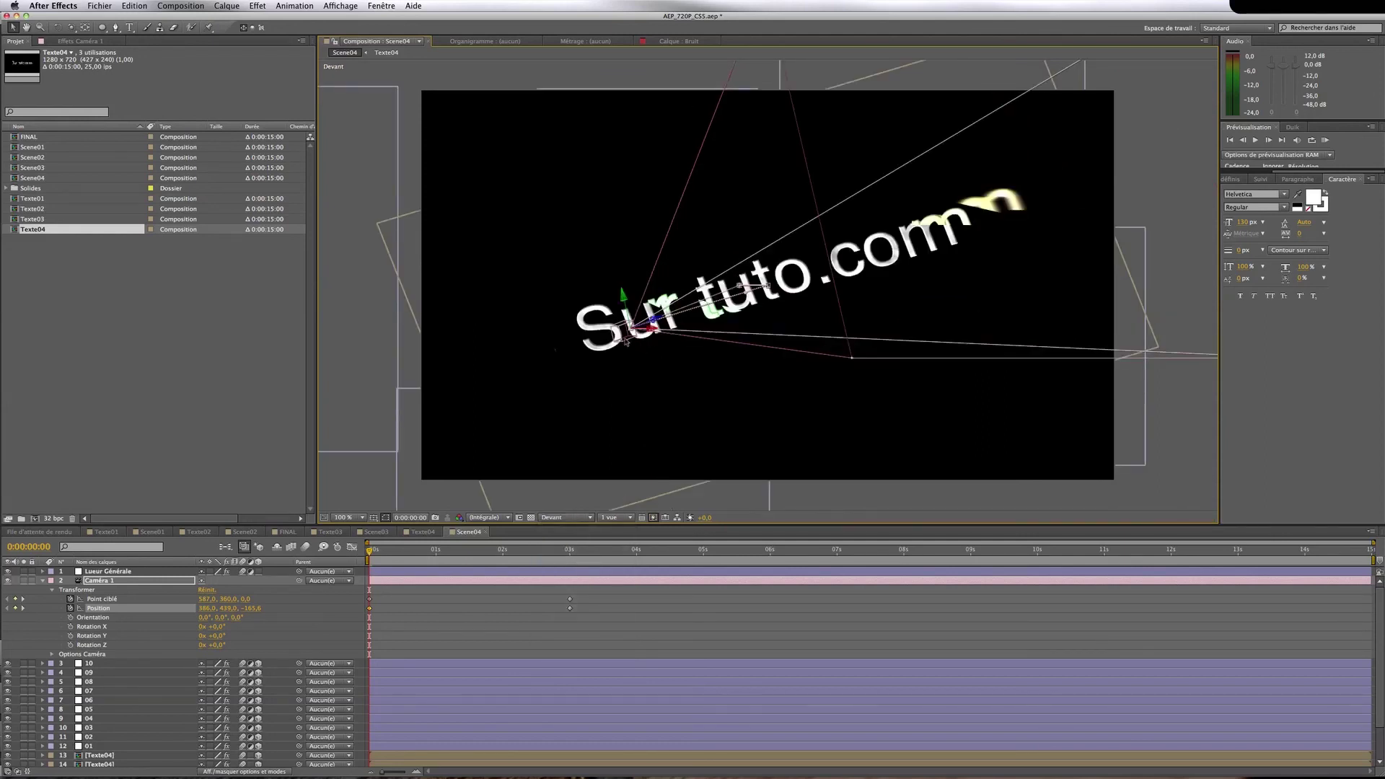
left_click_drag(652, 320, 581, 273)
left_click(568, 518)
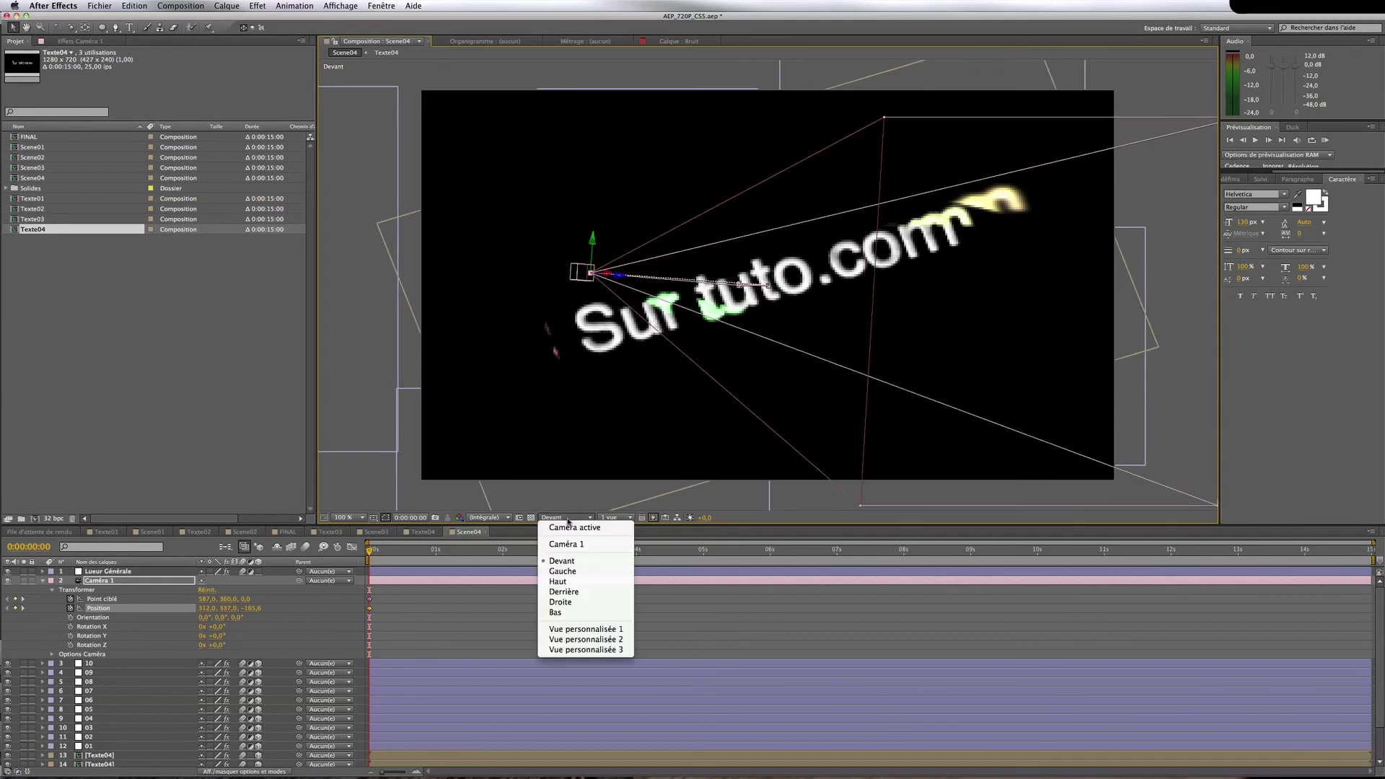
left_click(568, 527)
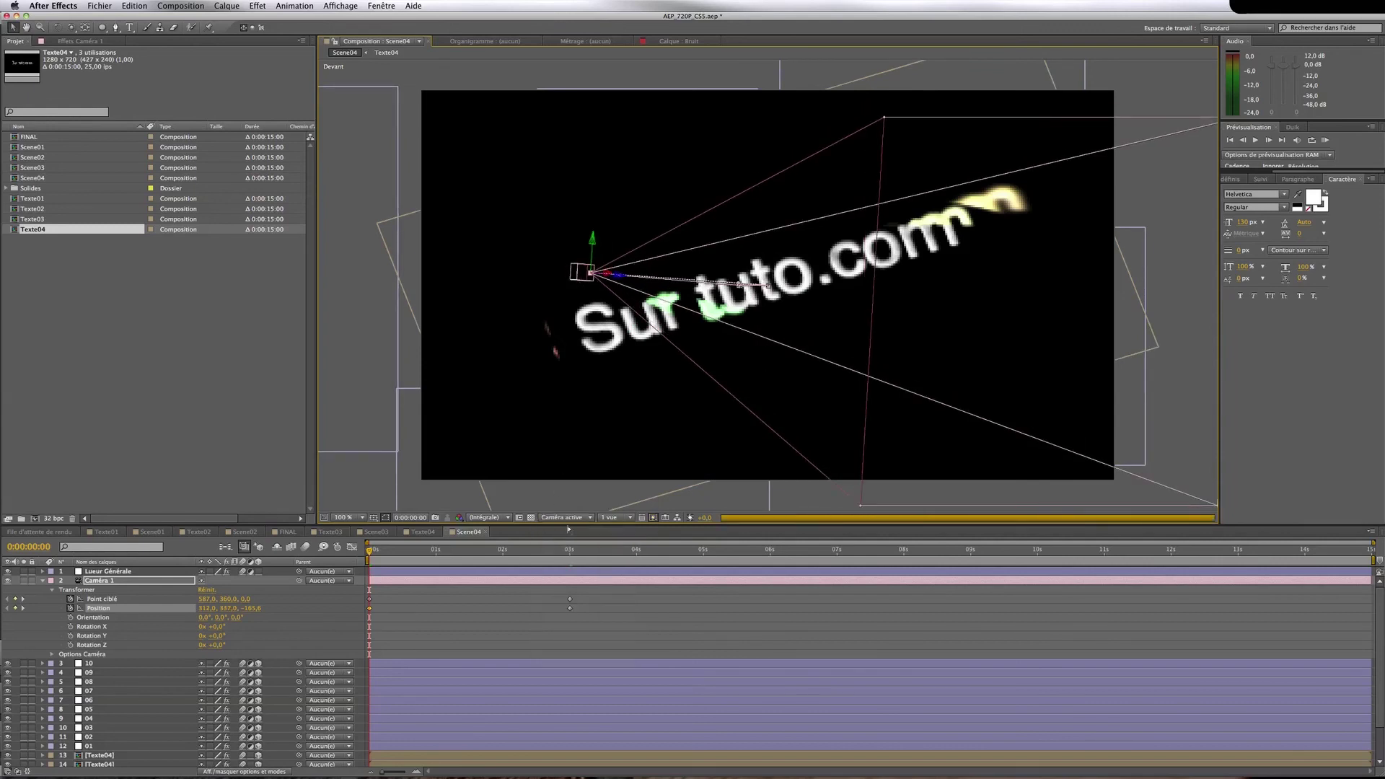
left_click(419, 556)
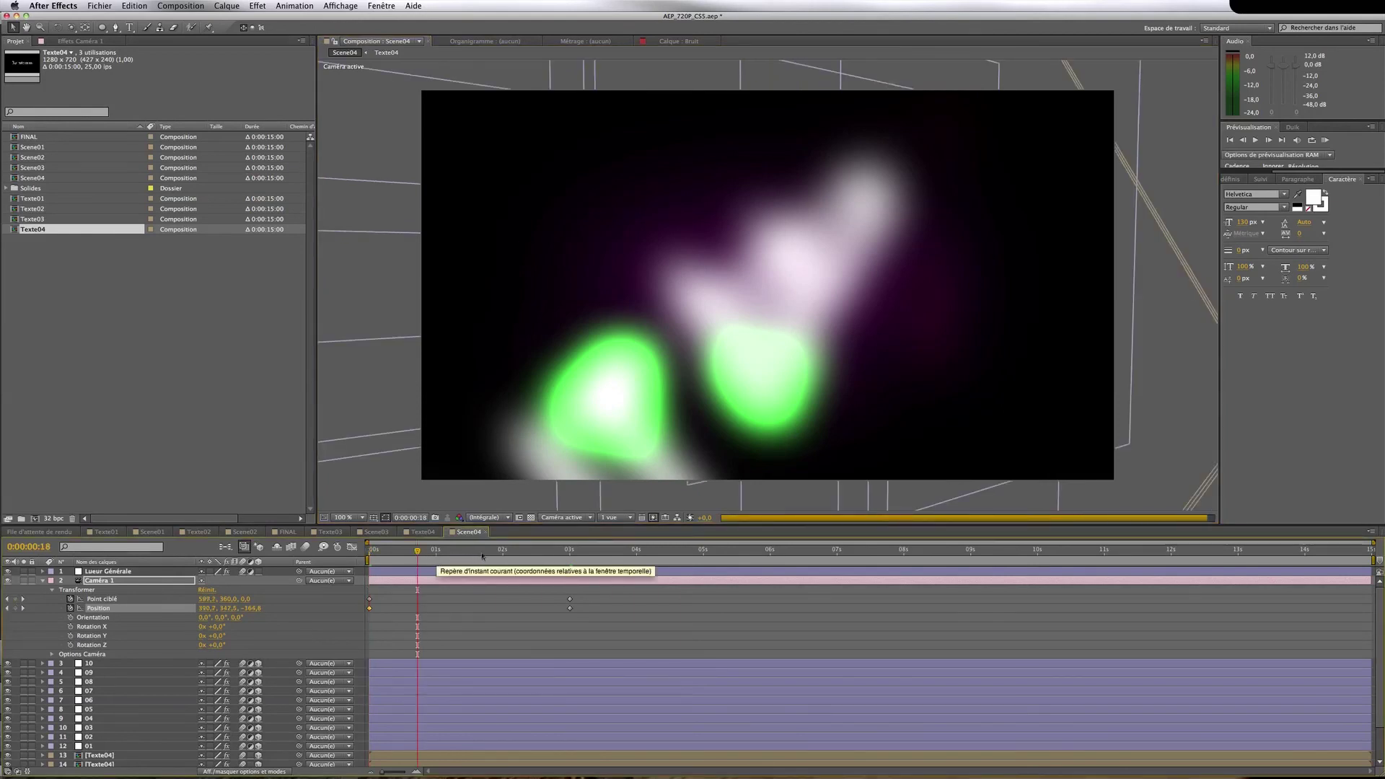
left_click(482, 553)
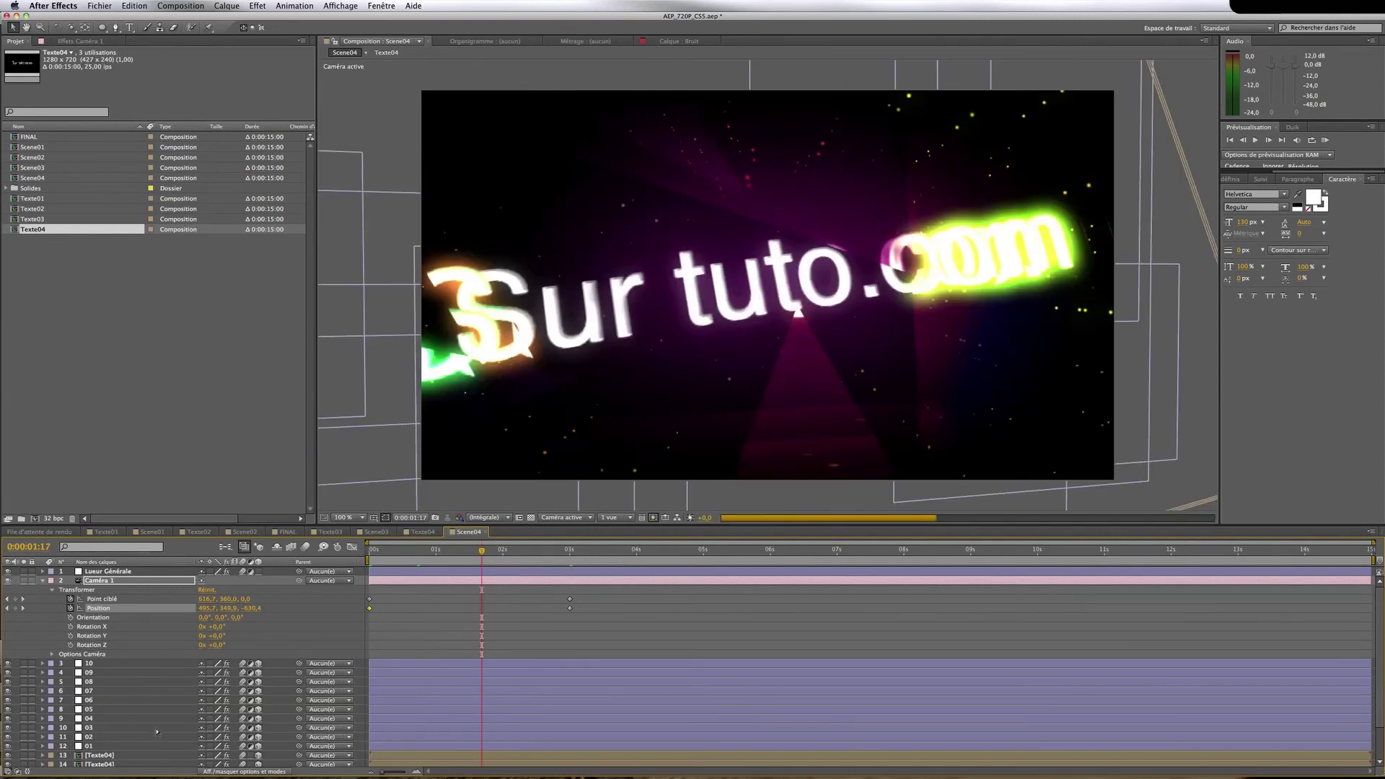
Change the fill colour of Calque de forme 1 from purple to a bright orange and collapse the lowest Texte04 layer's properties
scroll(396, 619, "down", 2)
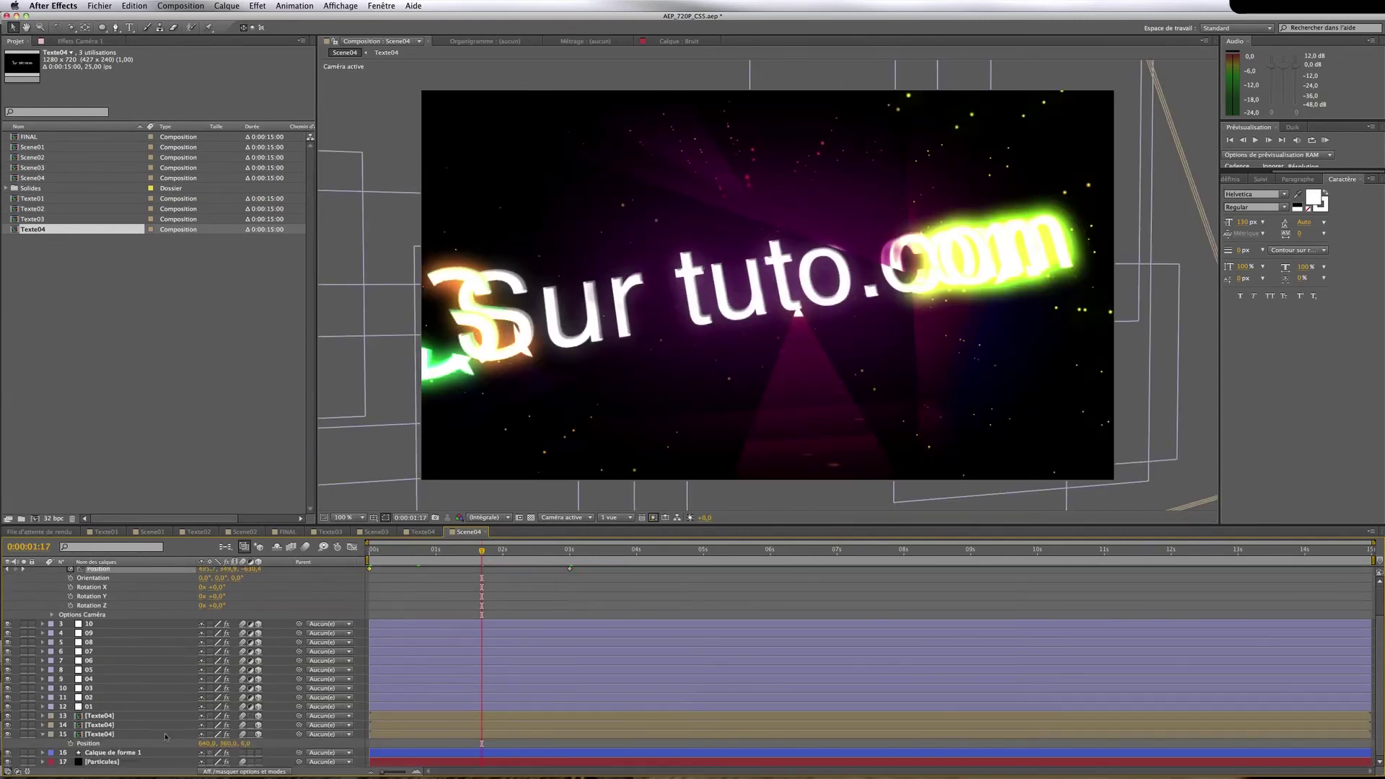
left_click(152, 754)
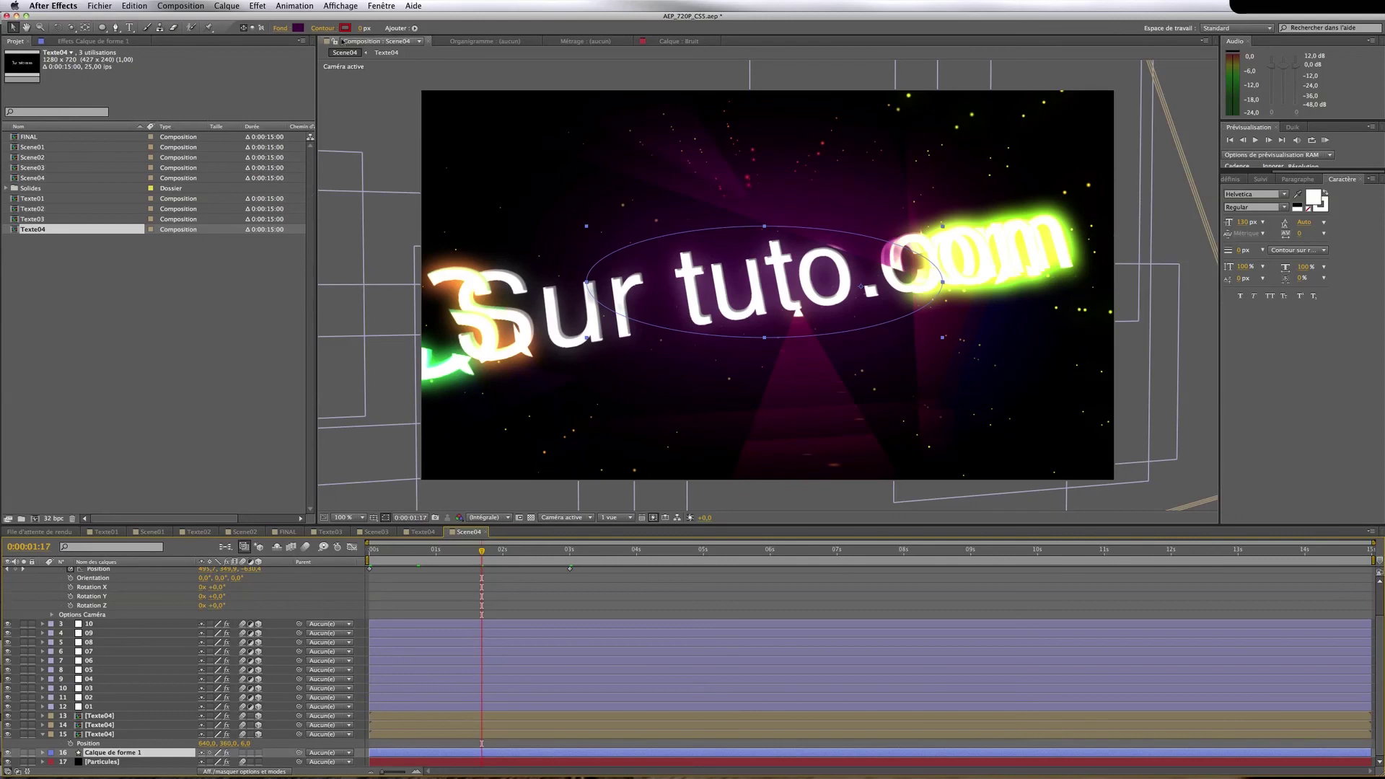
left_click(297, 29)
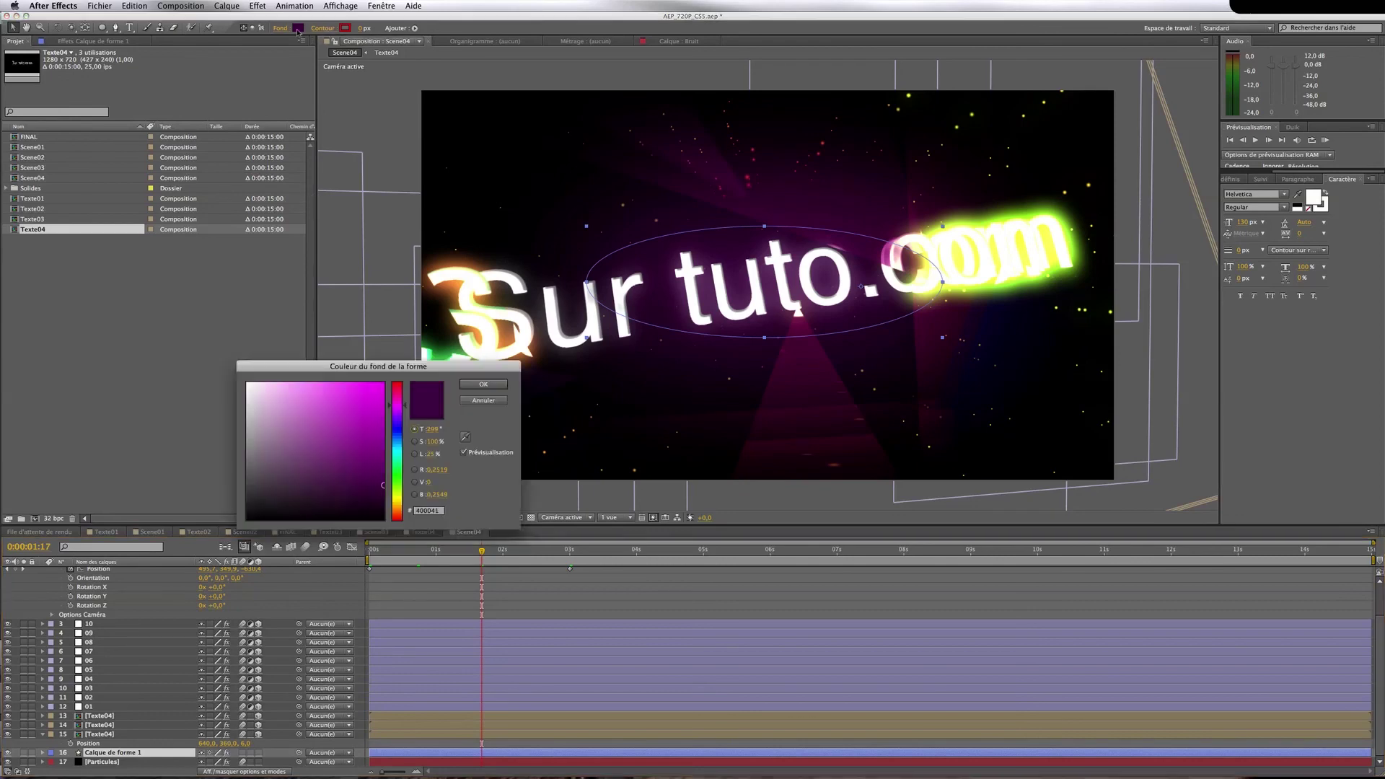
left_click(402, 420)
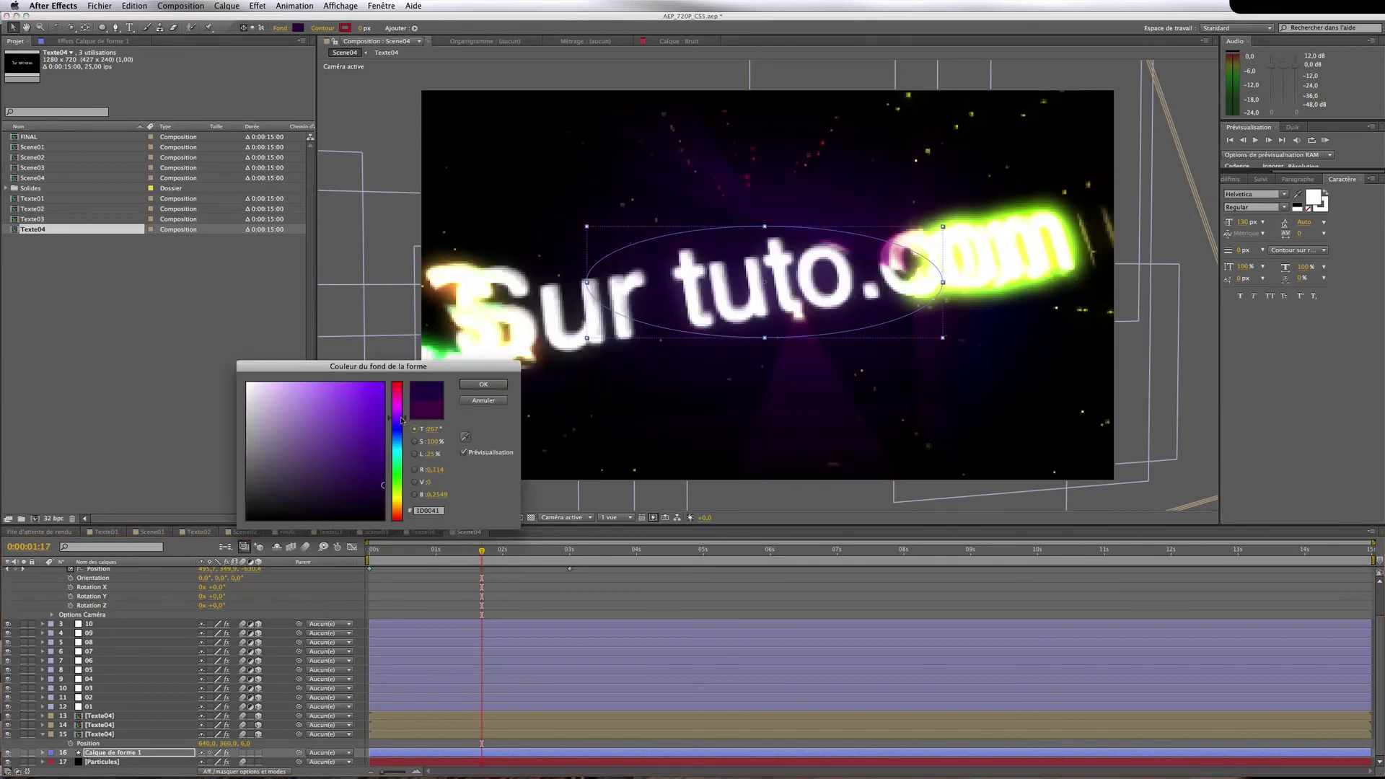
left_click(401, 512)
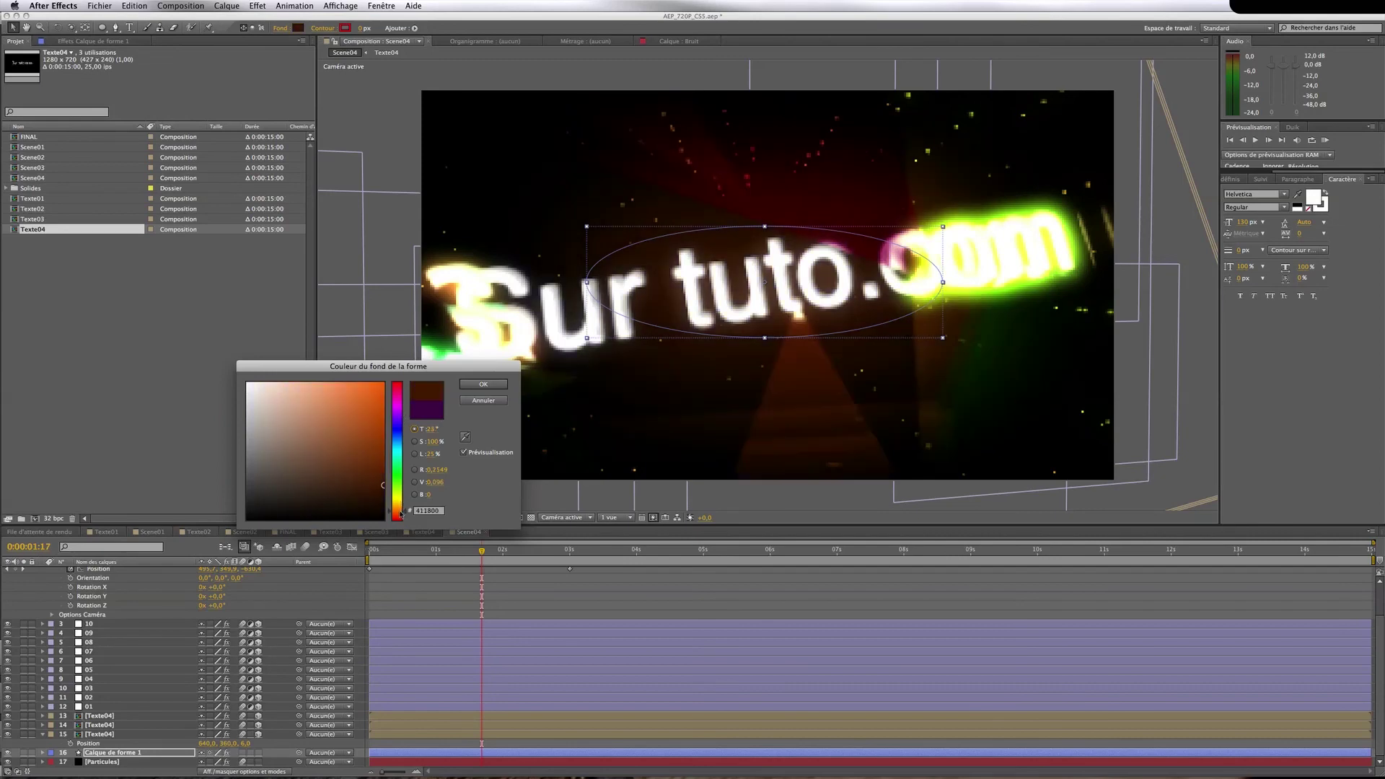
left_click_drag(403, 513, 402, 508)
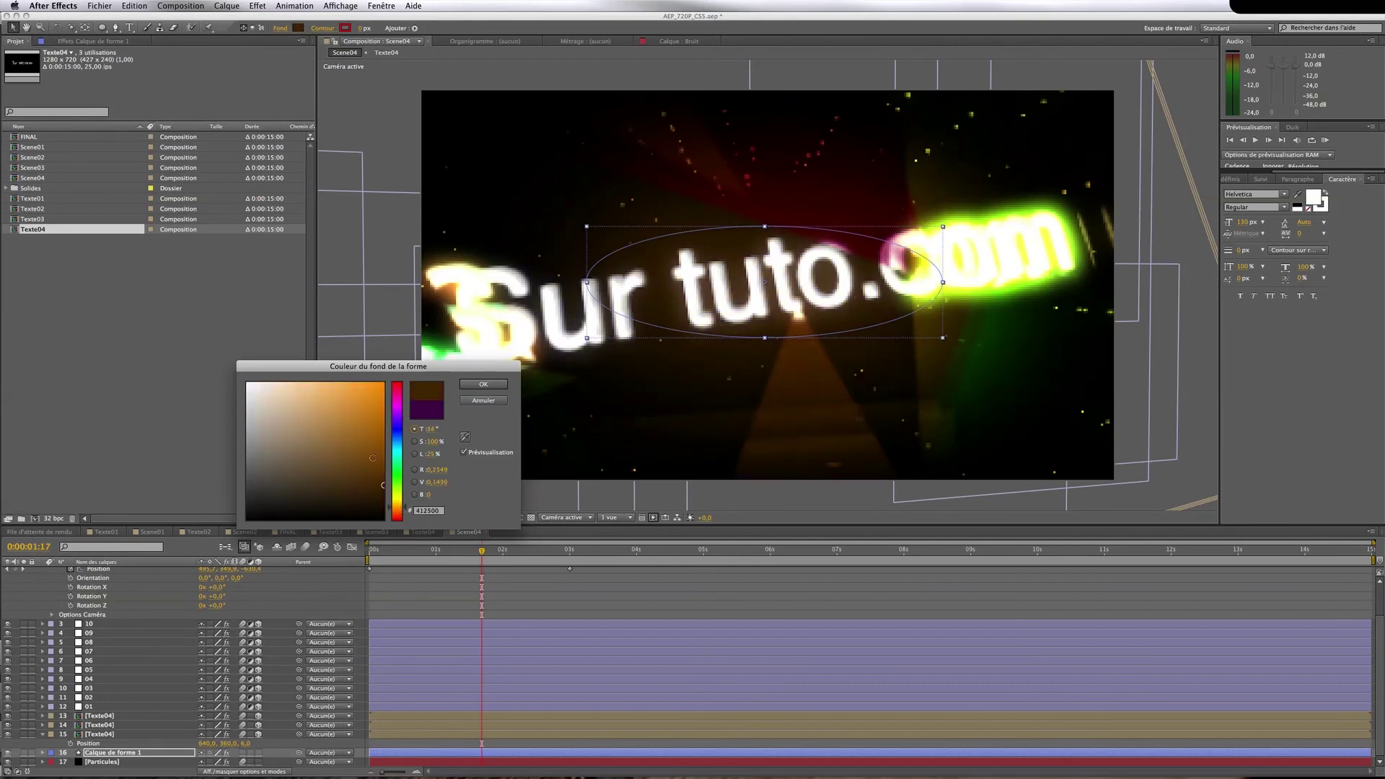
left_click_drag(373, 458, 384, 427)
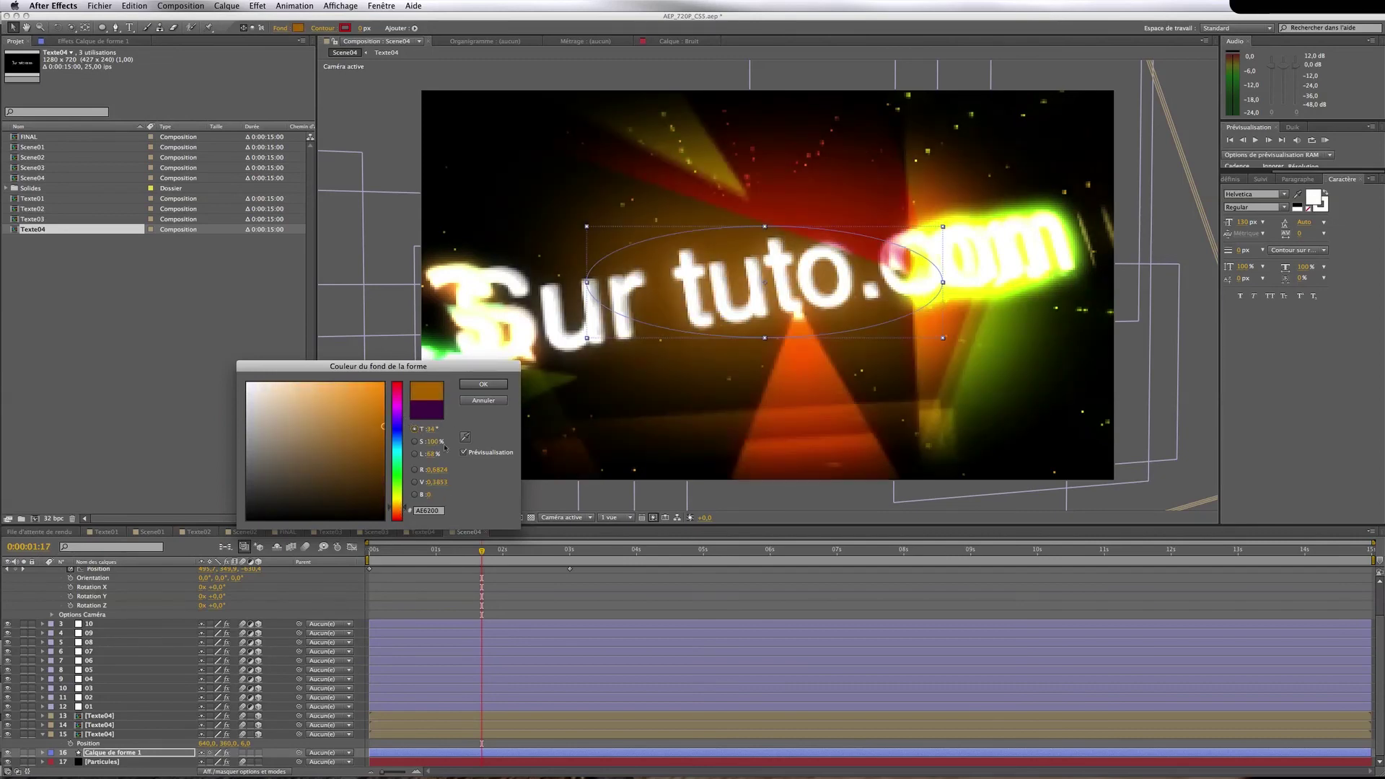
left_click(494, 385)
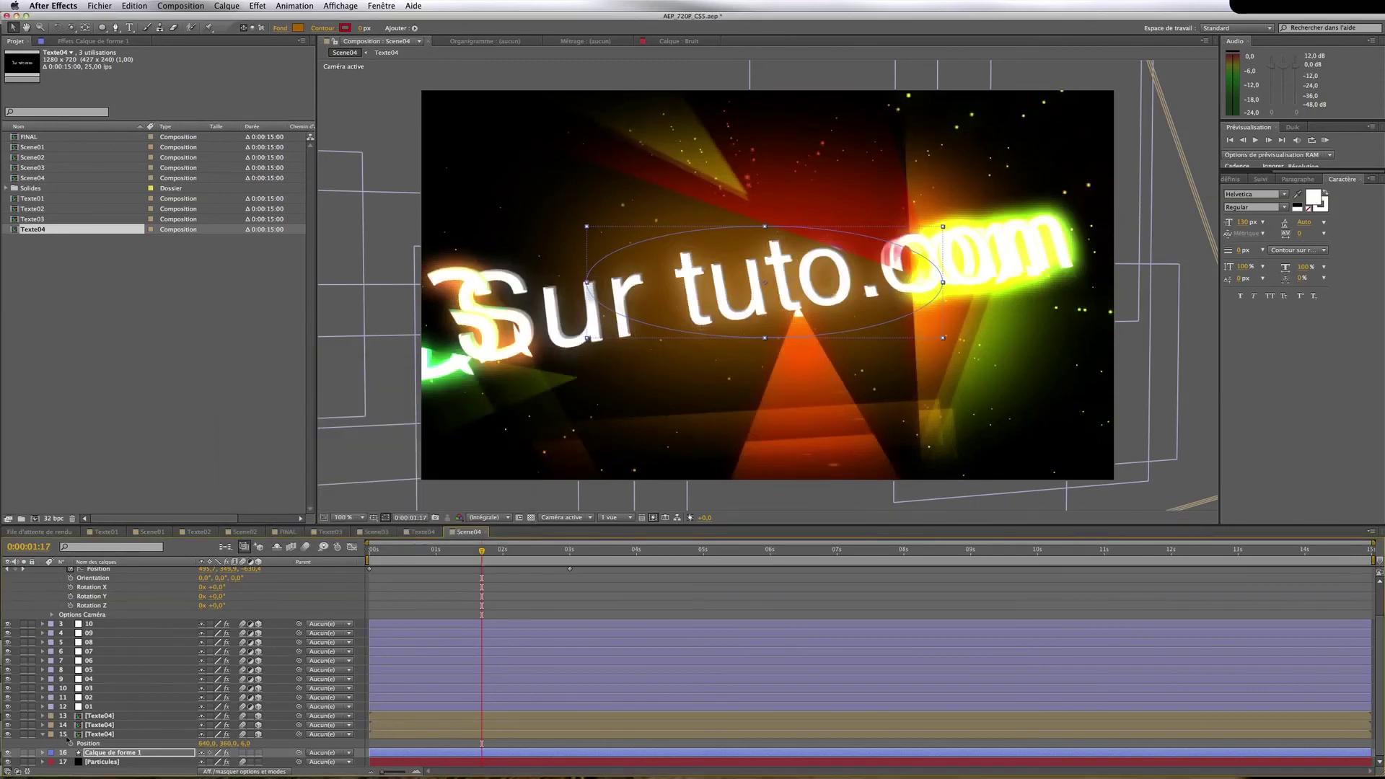
left_click(44, 735)
scroll(84, 649, "up", 2)
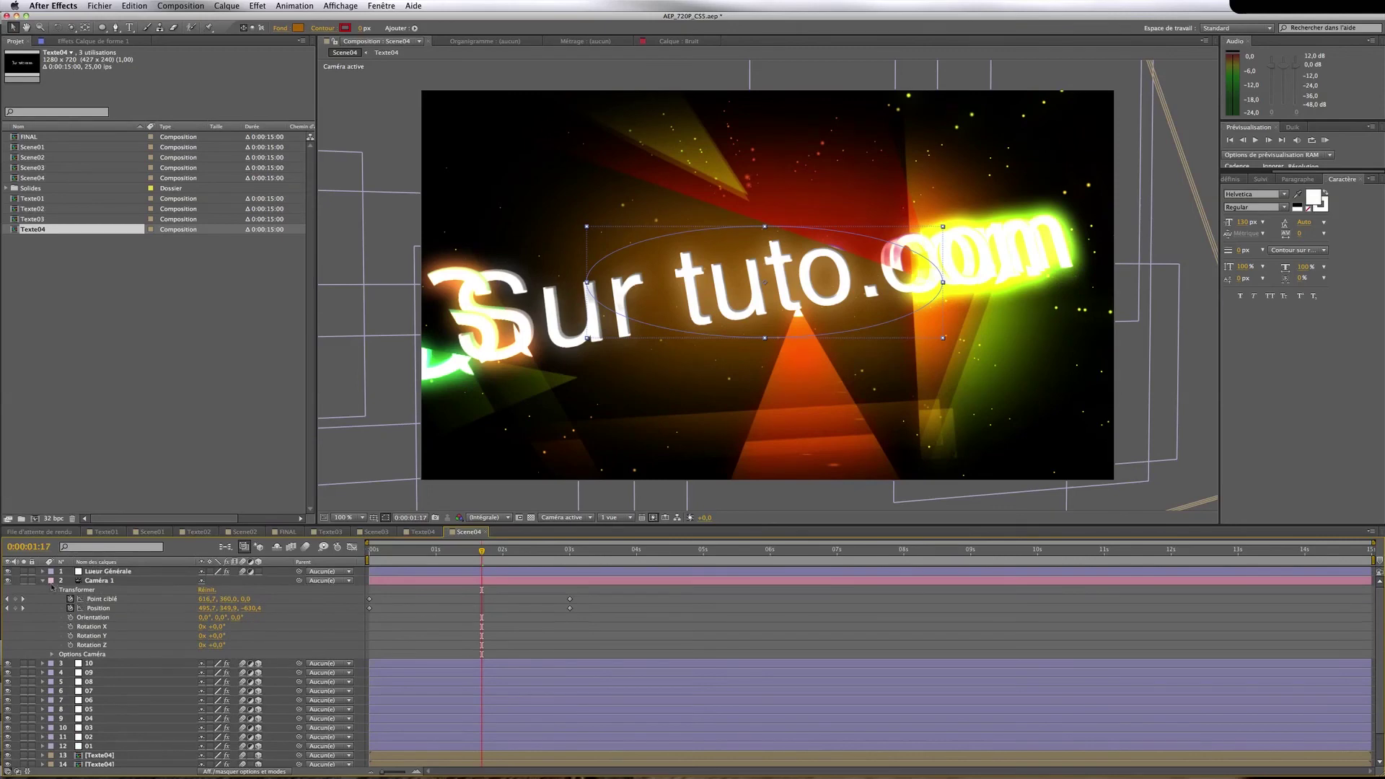
Add Scene04 as the top layer of FINAL and delay it so it starts at 0:00:07:02
left_click(42, 582)
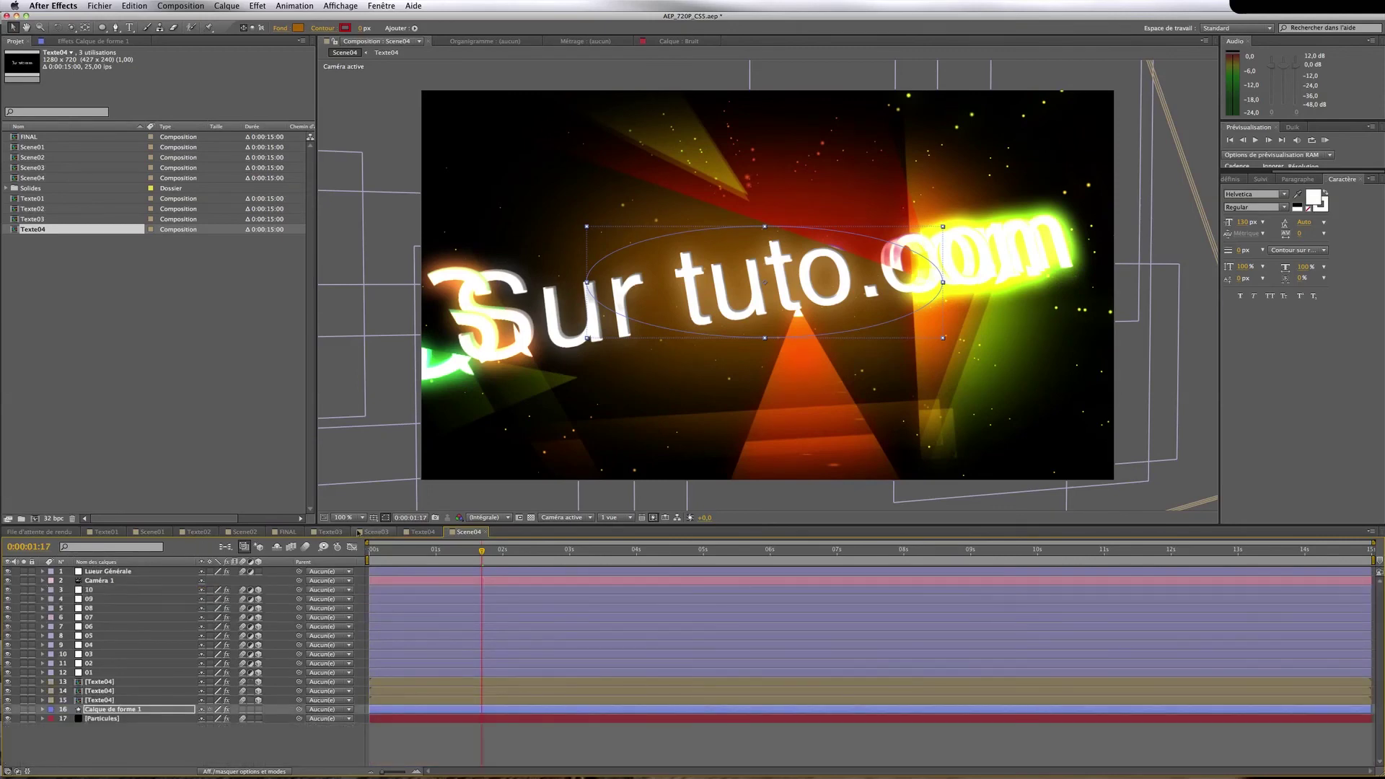
left_click(287, 532)
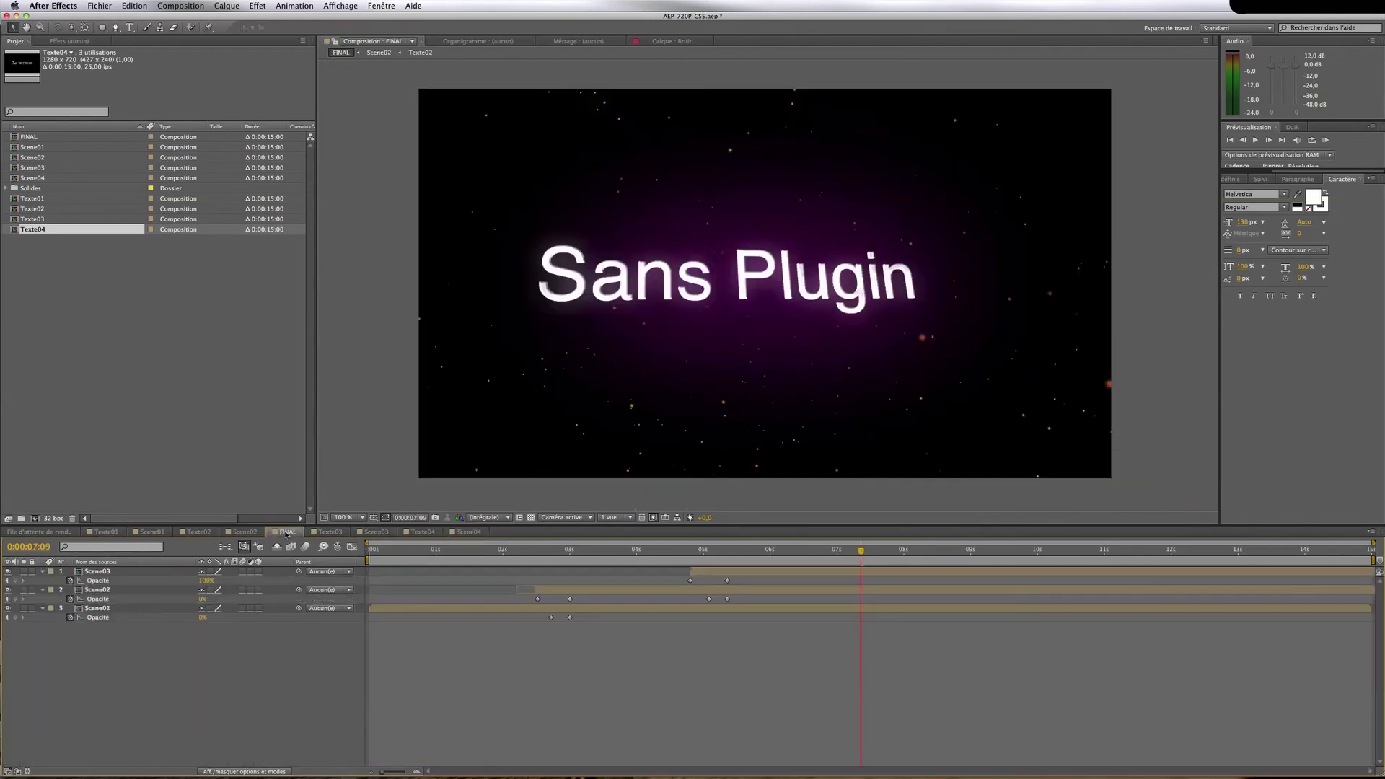
left_click_drag(286, 532, 103, 532)
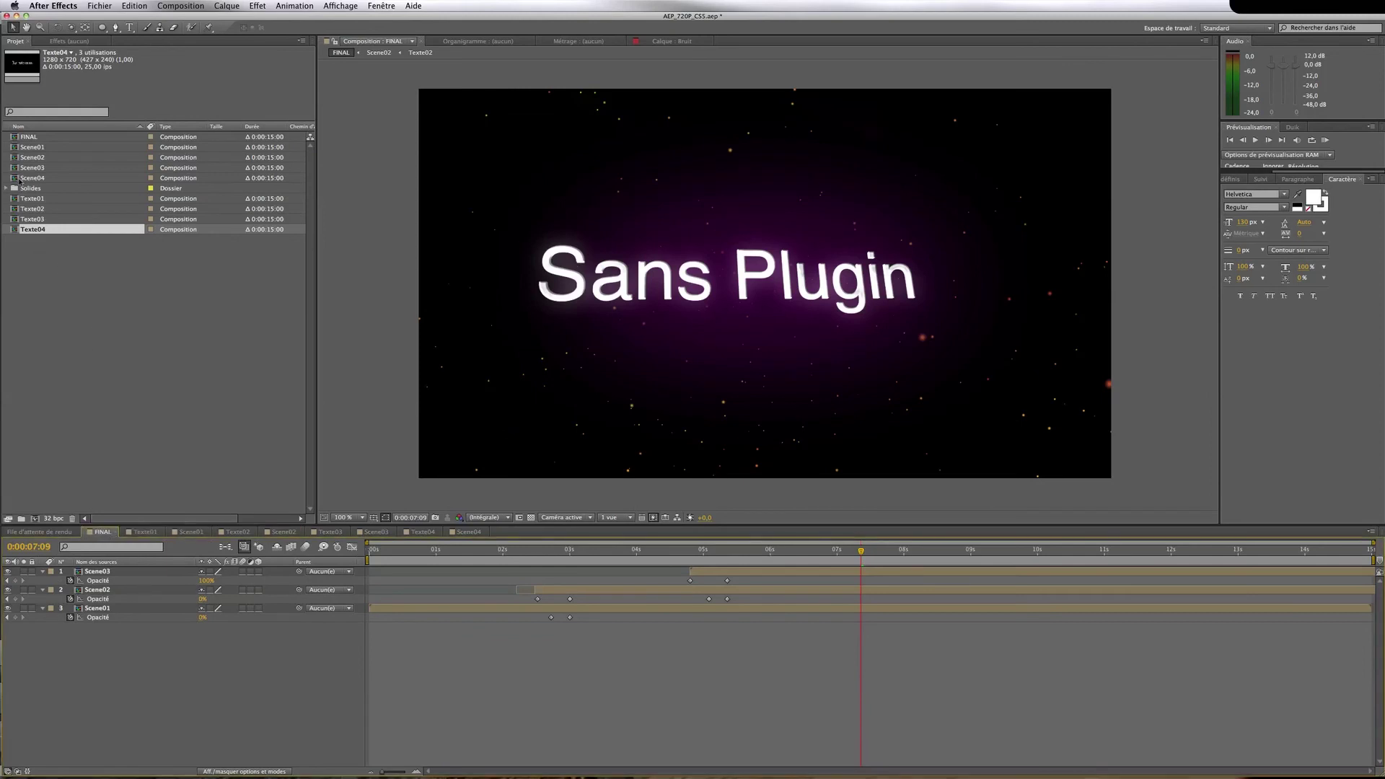
left_click_drag(20, 178, 216, 572)
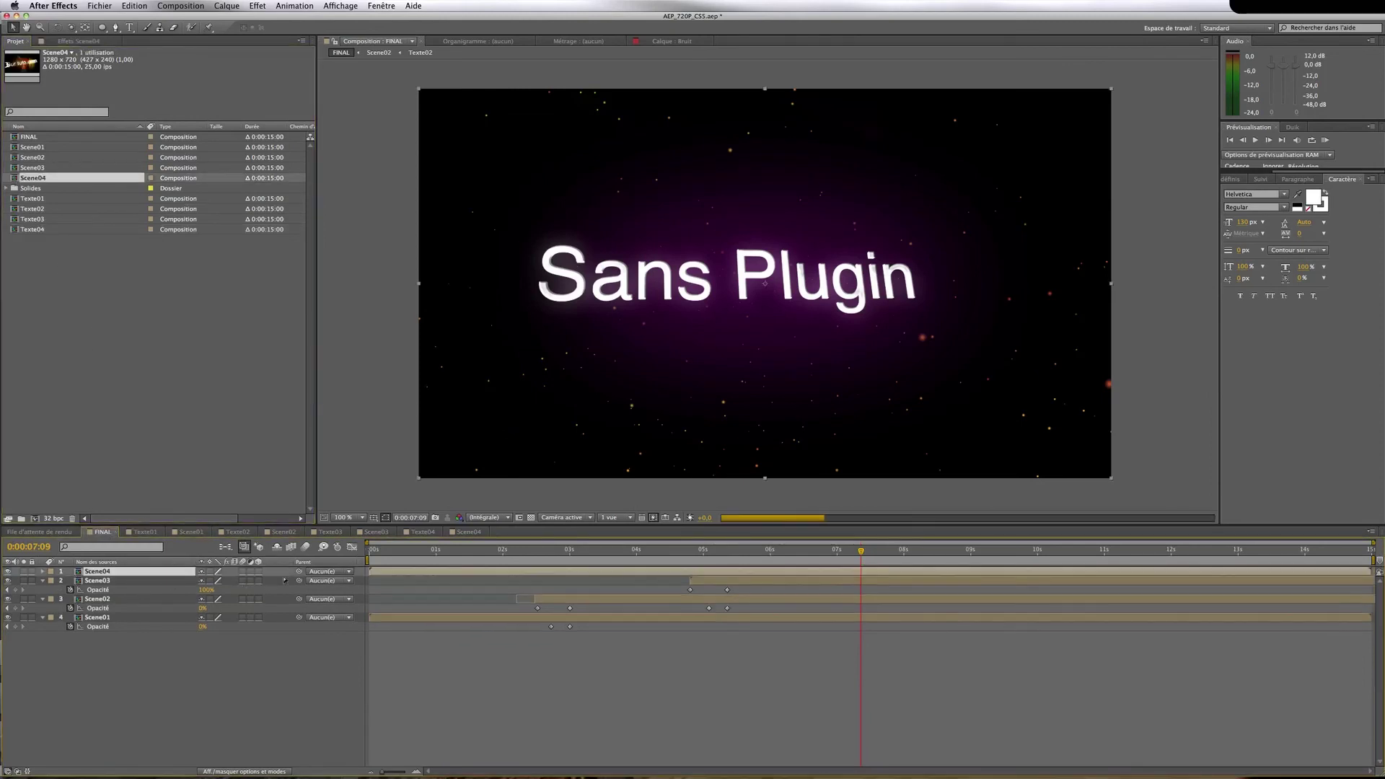
left_click_drag(499, 571, 1038, 574)
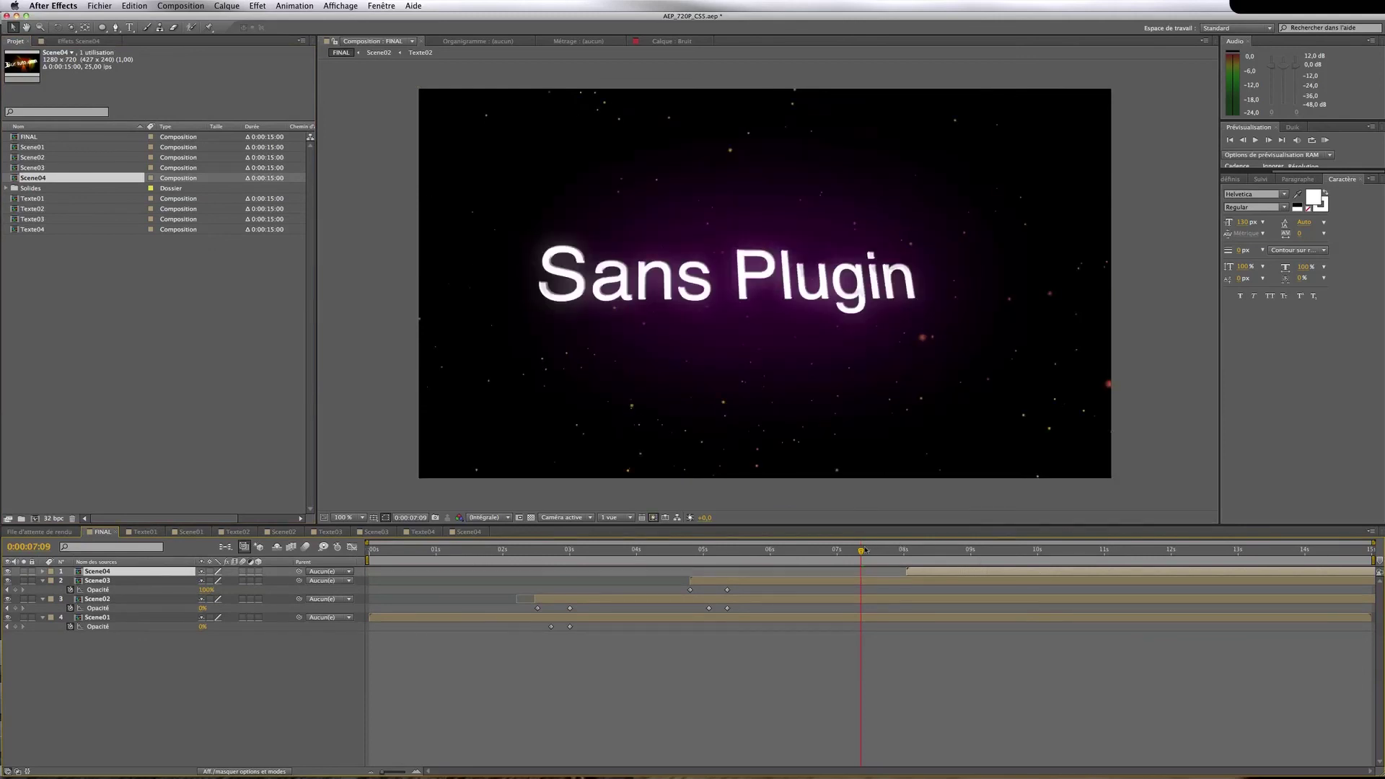
mouse_move(864, 551)
left_mouse_down()
mouse_move(813, 551)
mouse_move(895, 553)
mouse_move(919, 572)
mouse_move(863, 574)
left_mouse_up()
Keyframe the opacity of the Scene04 layer from 0% at 0:00:07:02 to 100% at 0:00:07:18
key("t")
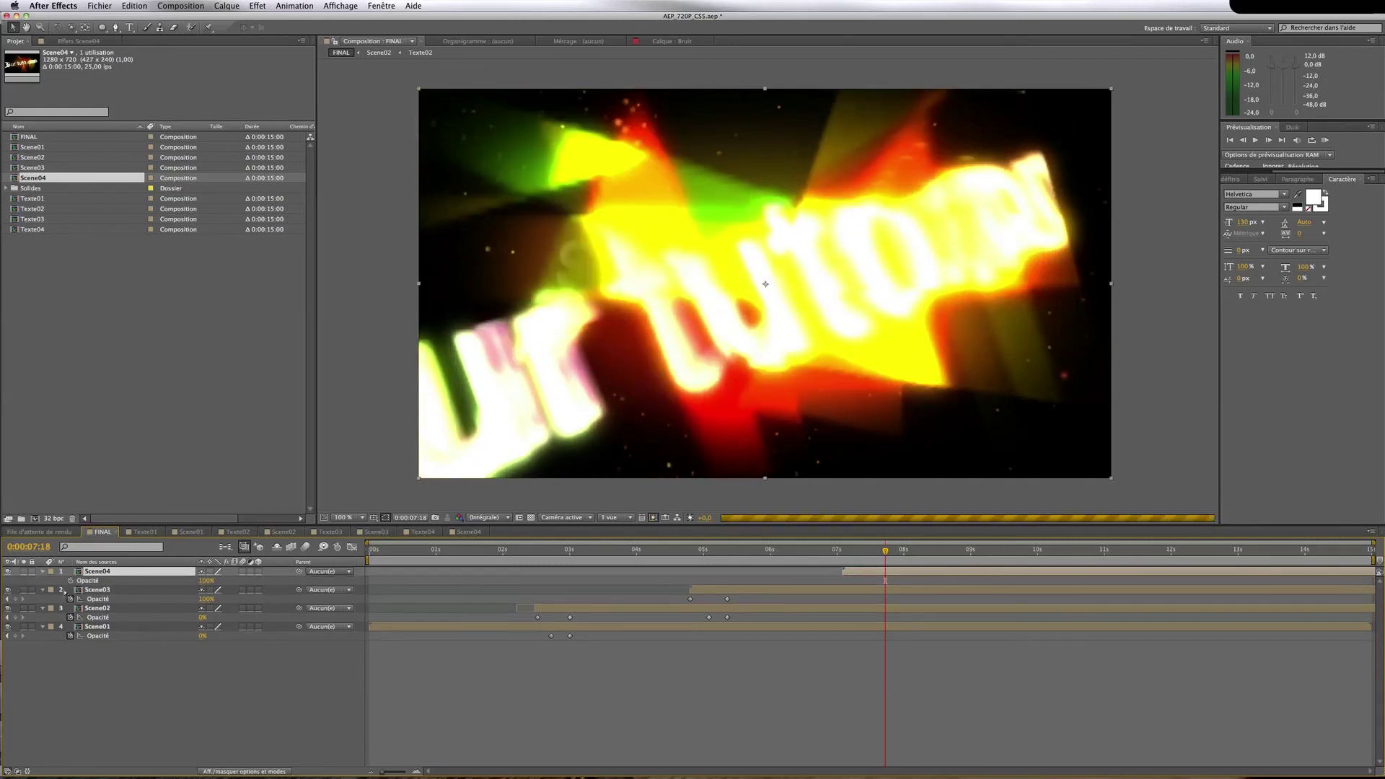
left_click(70, 581)
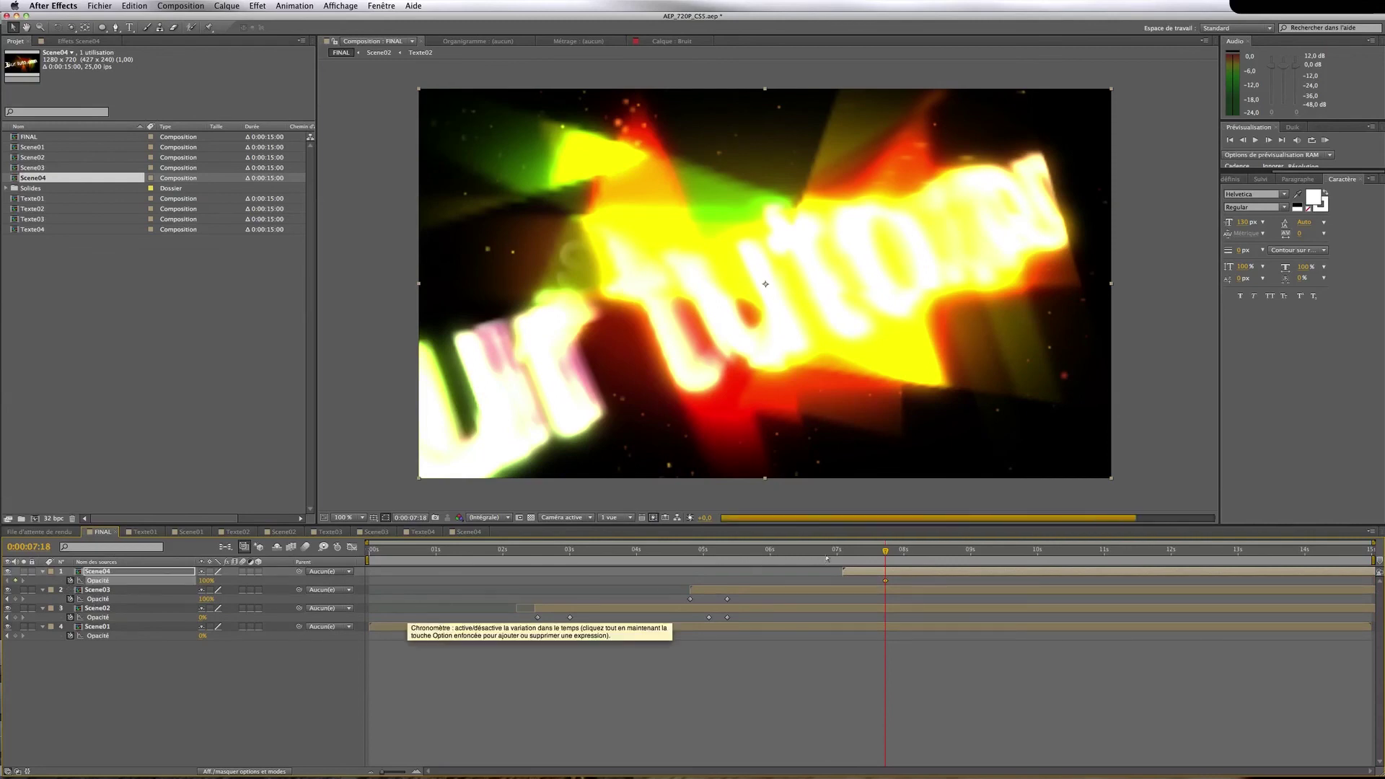
key("i")
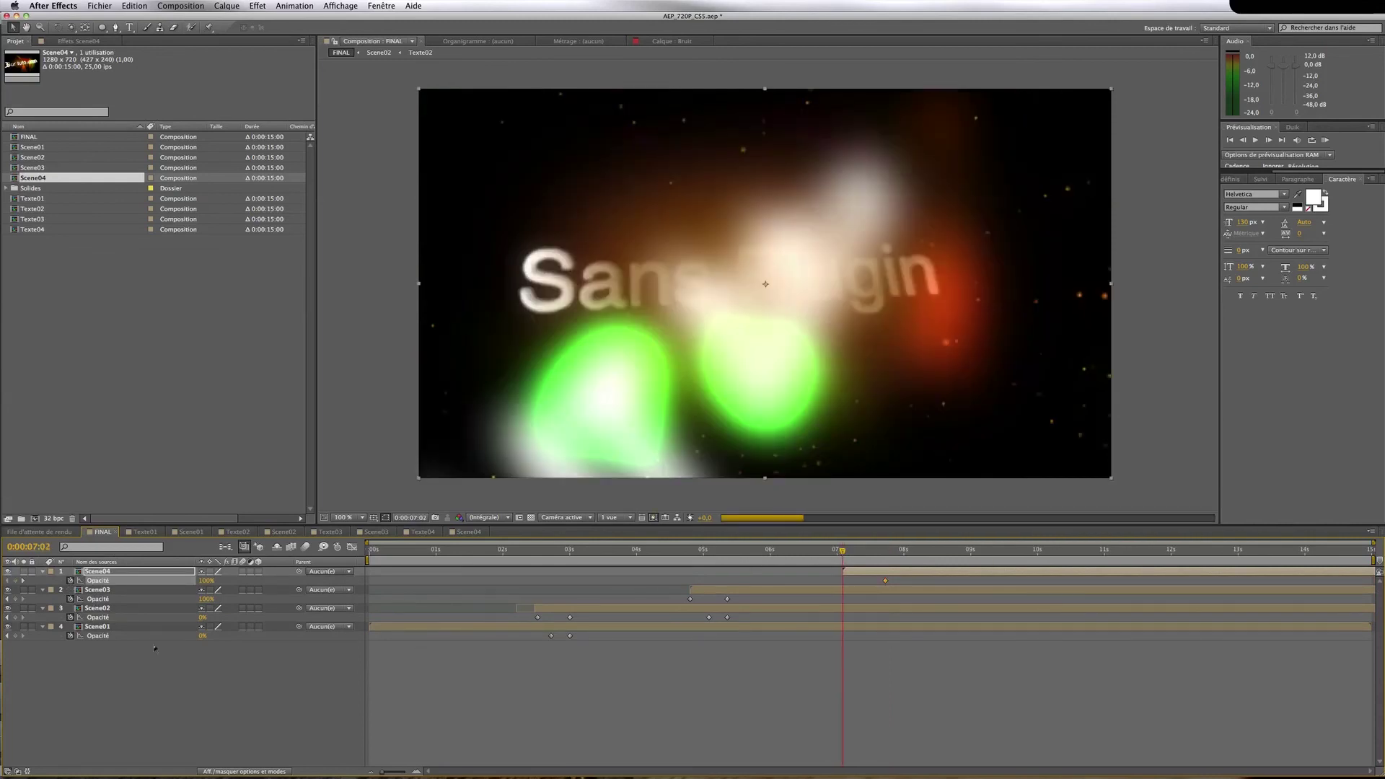
left_click(206, 581)
type("0")
key("Return")
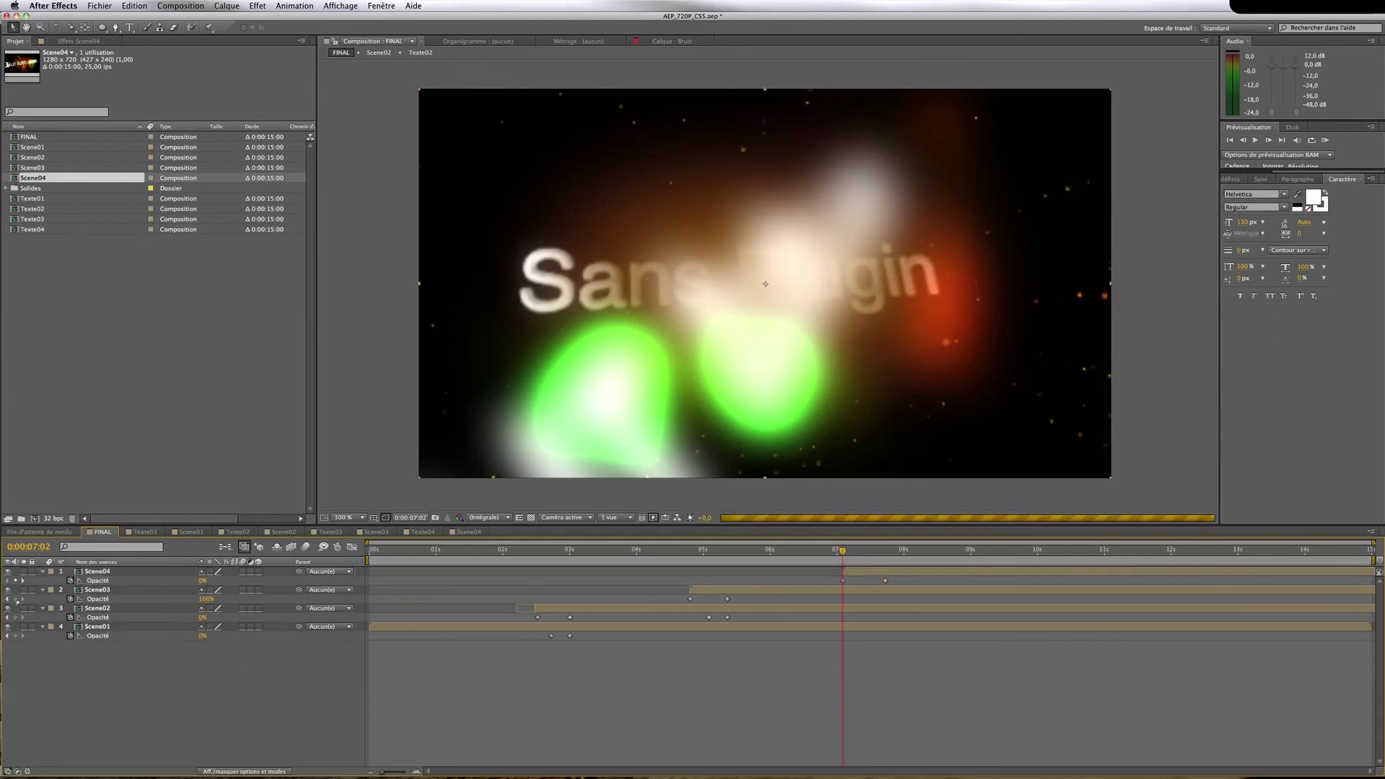
Keyframe the Scene03 layer's opacity from 100% at 0:00:07:02 to 0% at 0:00:07:18 and collapse all four scene layers
left_click(16, 599)
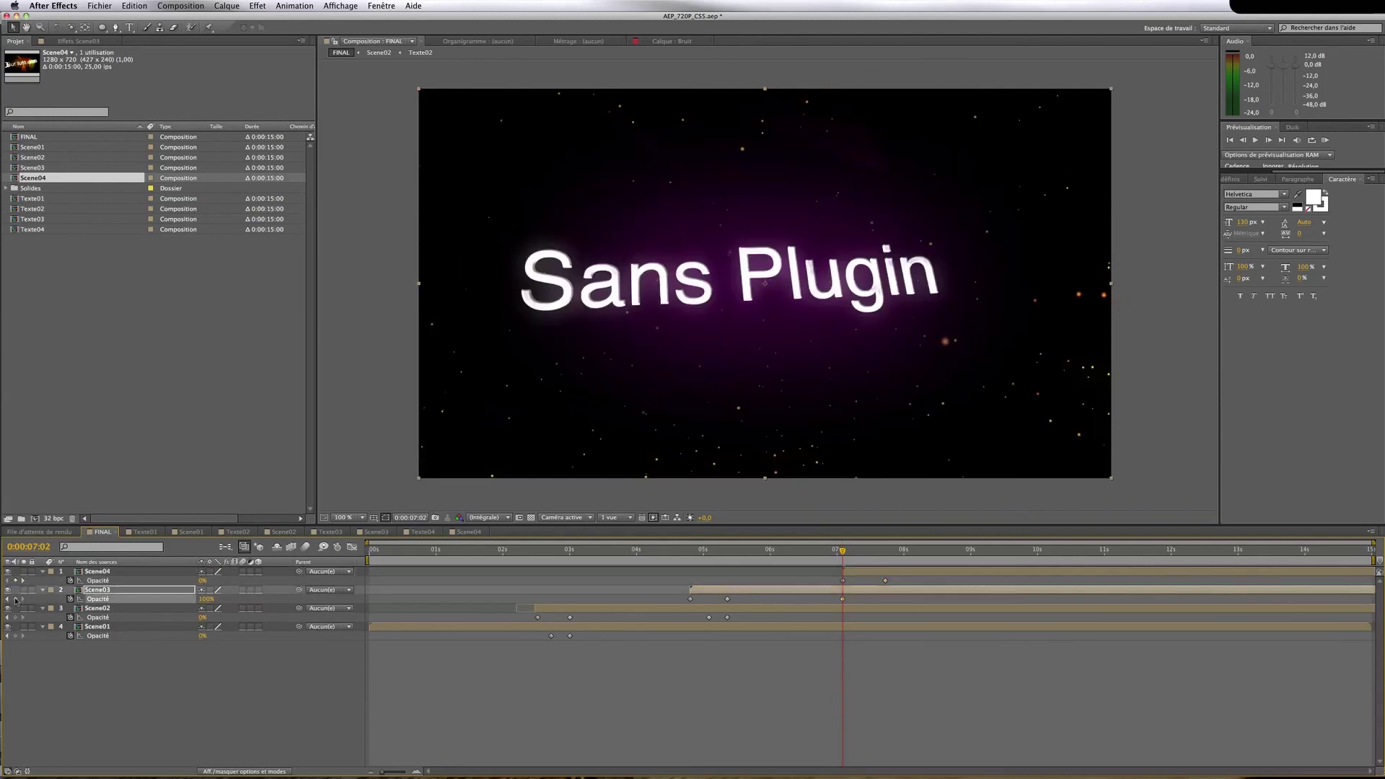
left_click(885, 556)
left_click(205, 599)
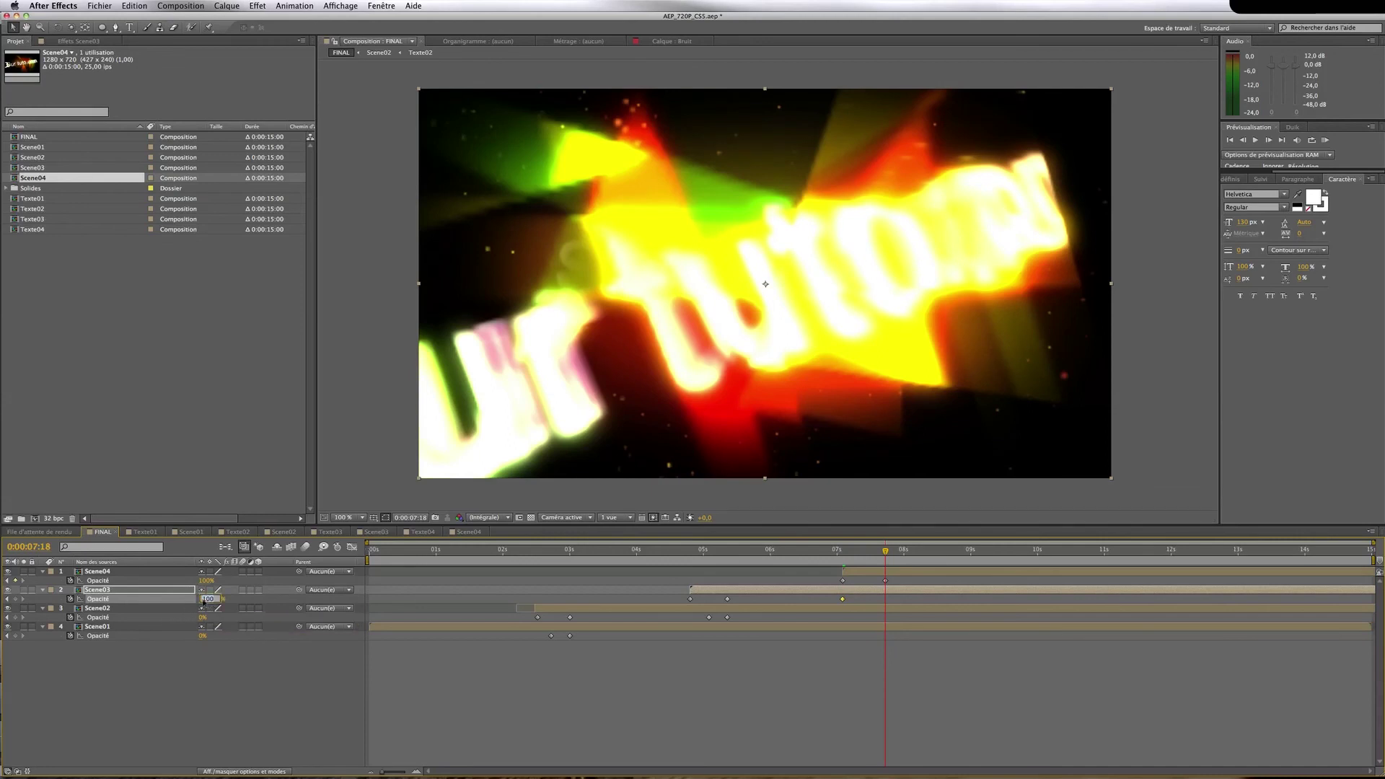
type("0")
key("Return")
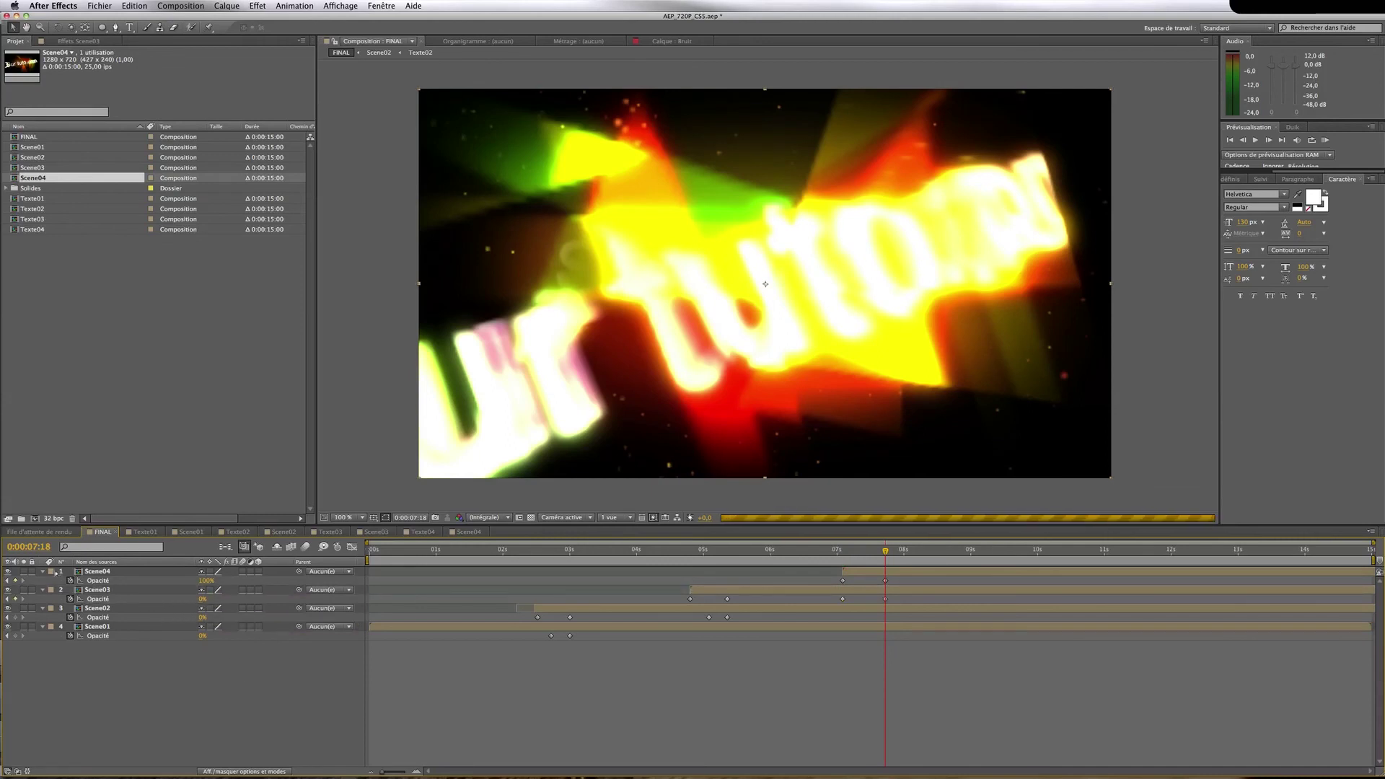
left_click(42, 571)
left_click(42, 581)
left_click(42, 590)
left_click(42, 599)
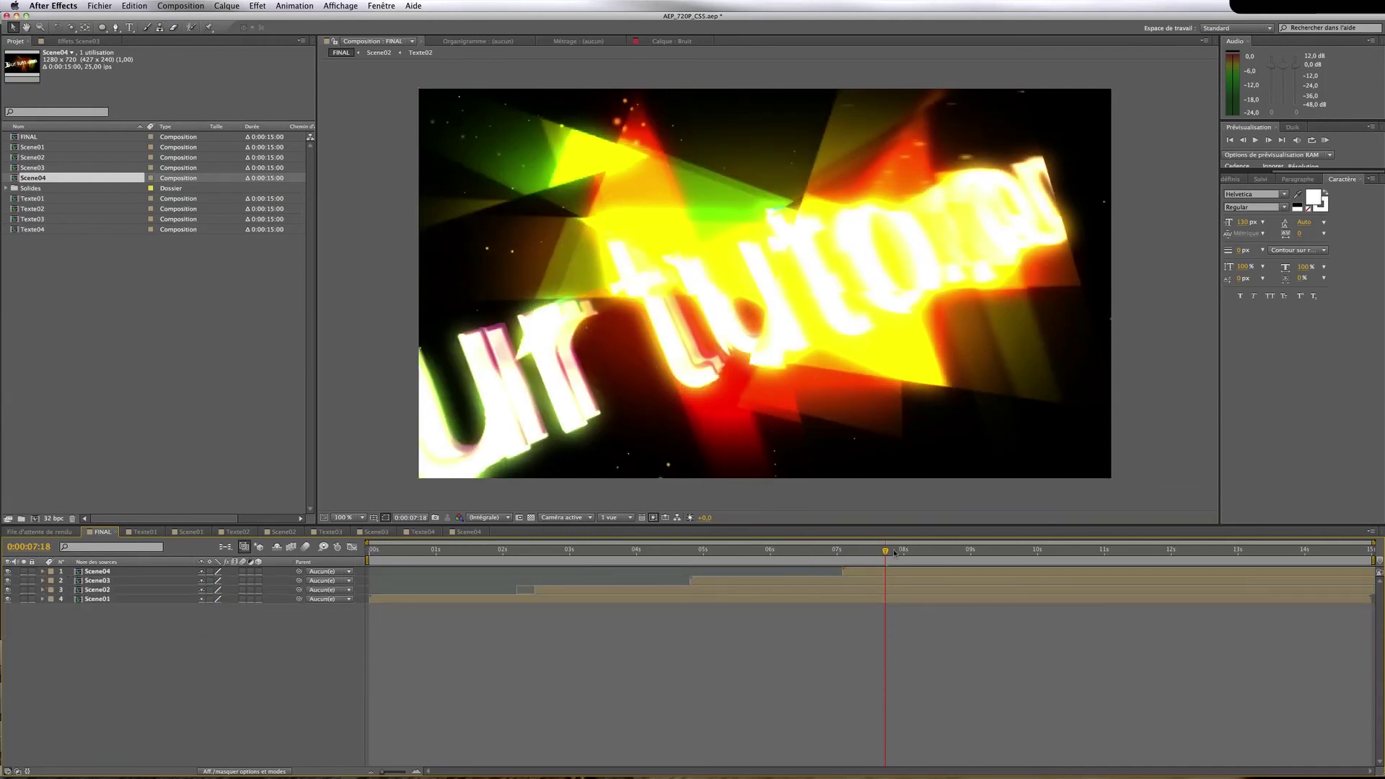
Preview FINAL up to 0:00:10:00, and darken the fill of Calque de forme 1 in Scene04 to dark orange 6E3E00
left_click(904, 552)
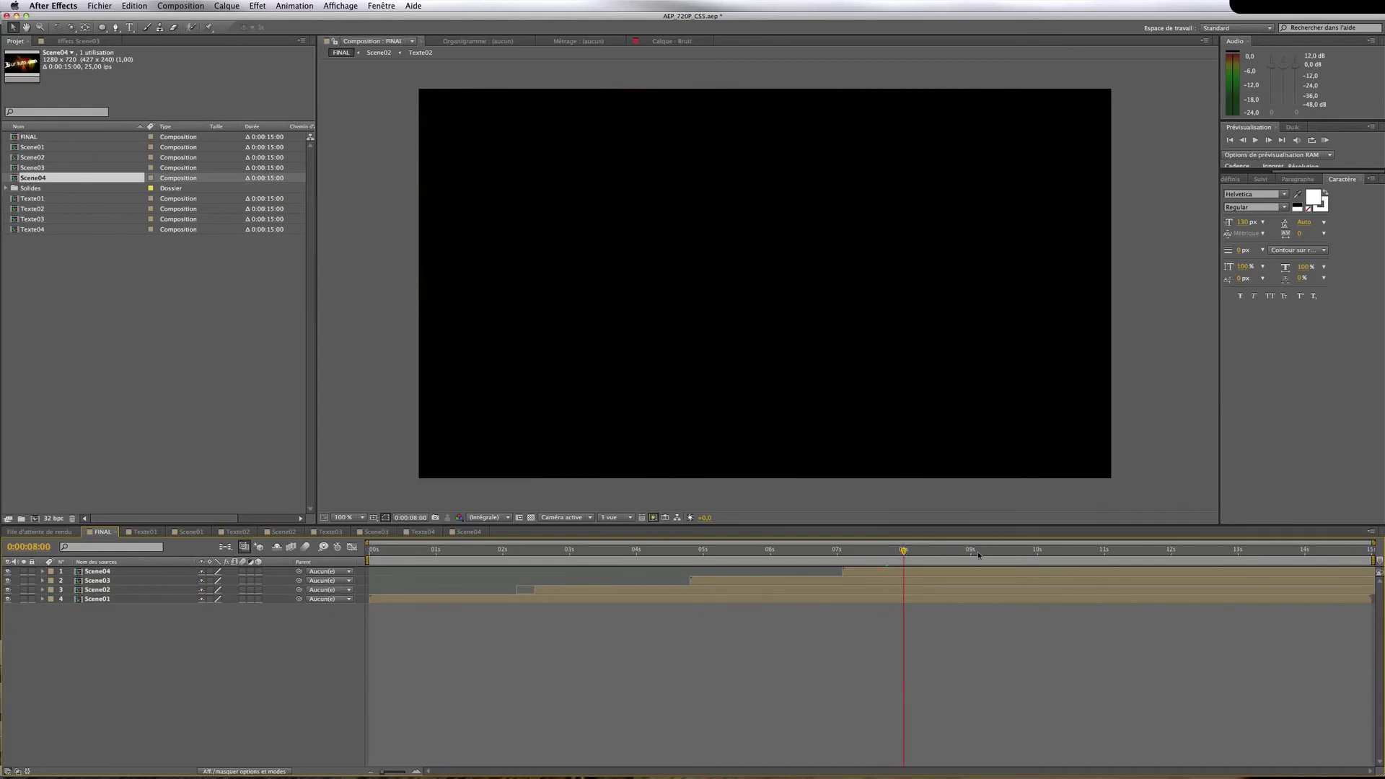
key("KP_0")
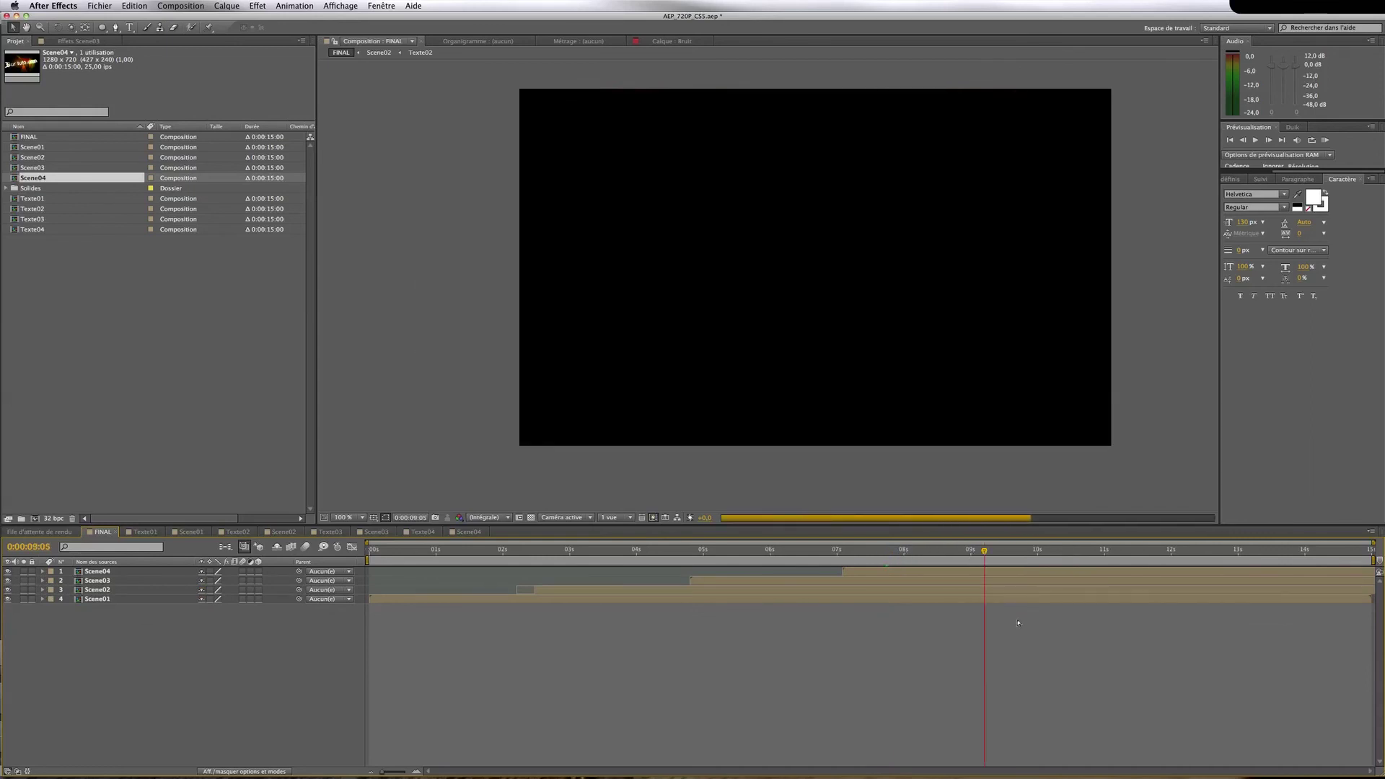
left_click(1037, 558)
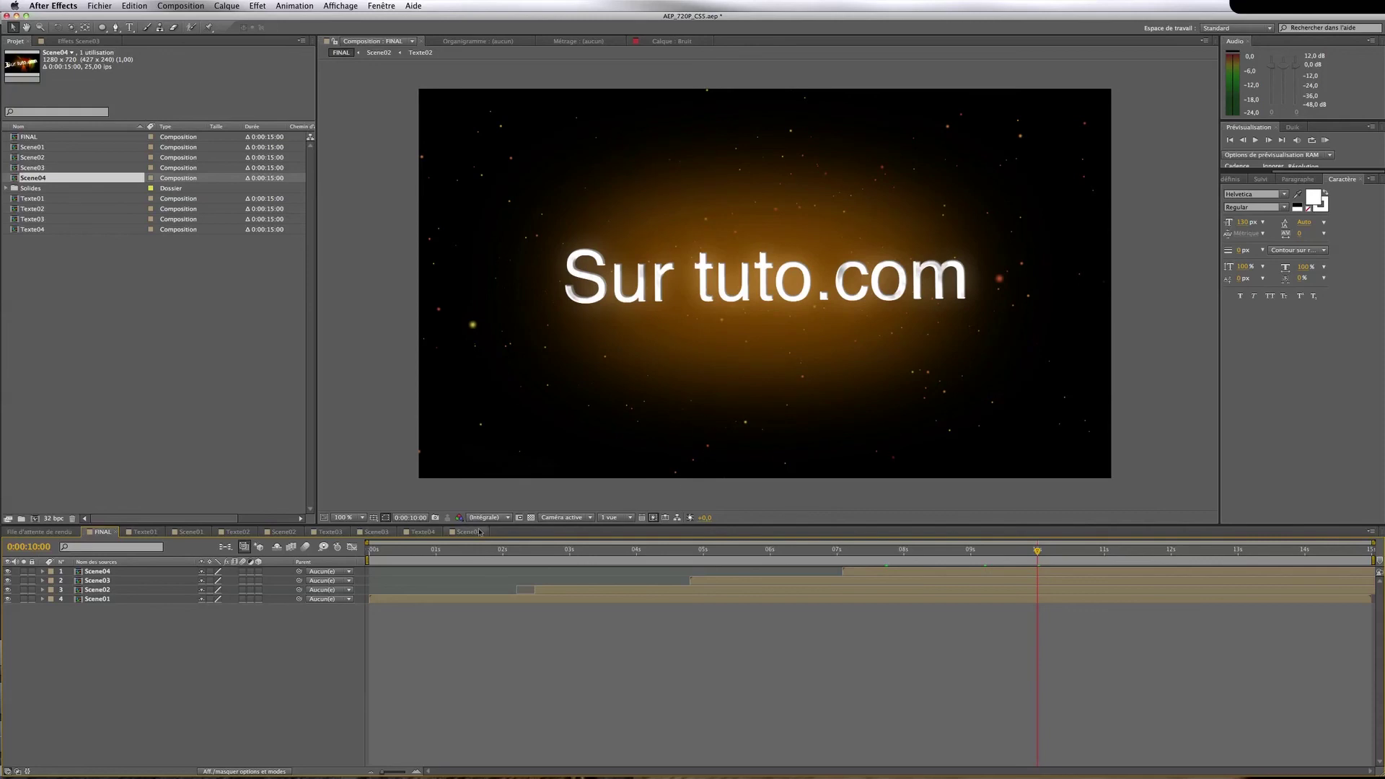
left_click(479, 532)
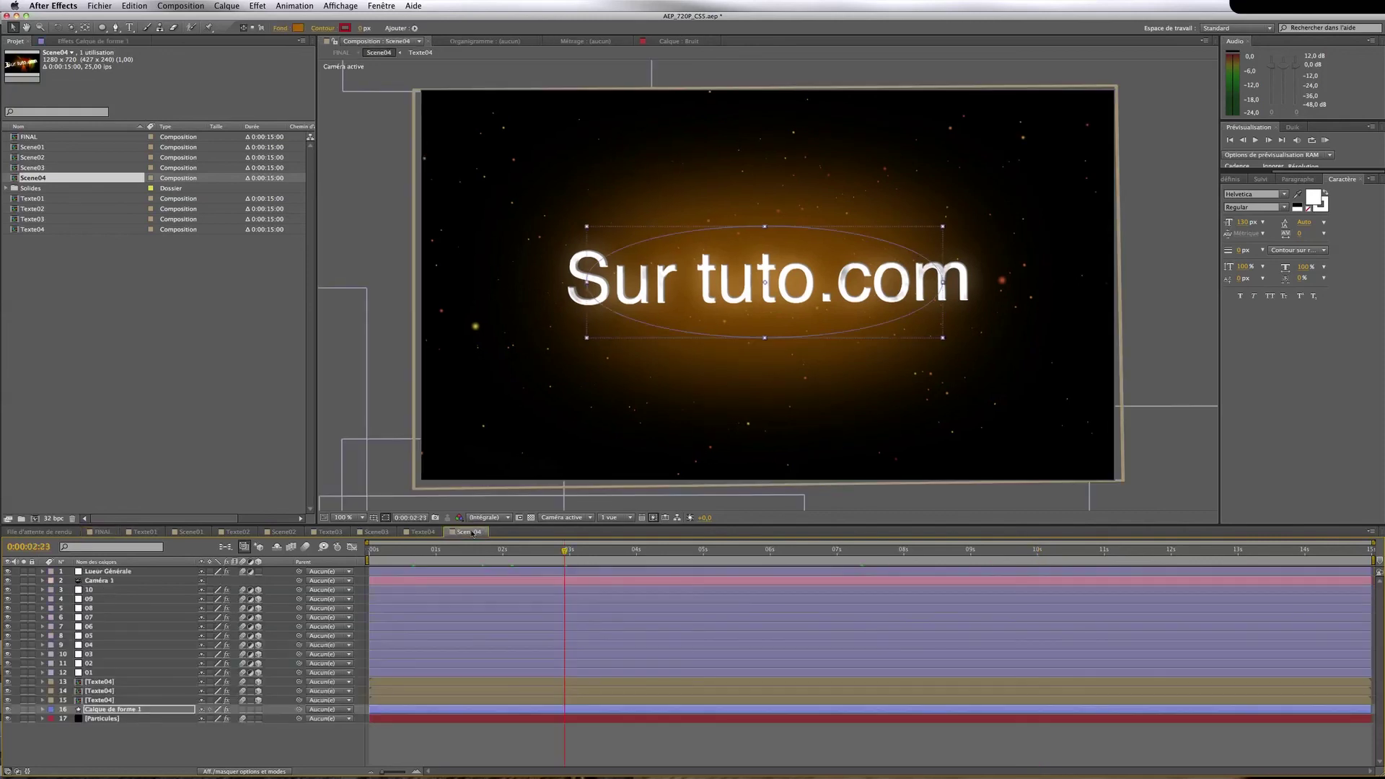
left_click(172, 711)
left_click(298, 27)
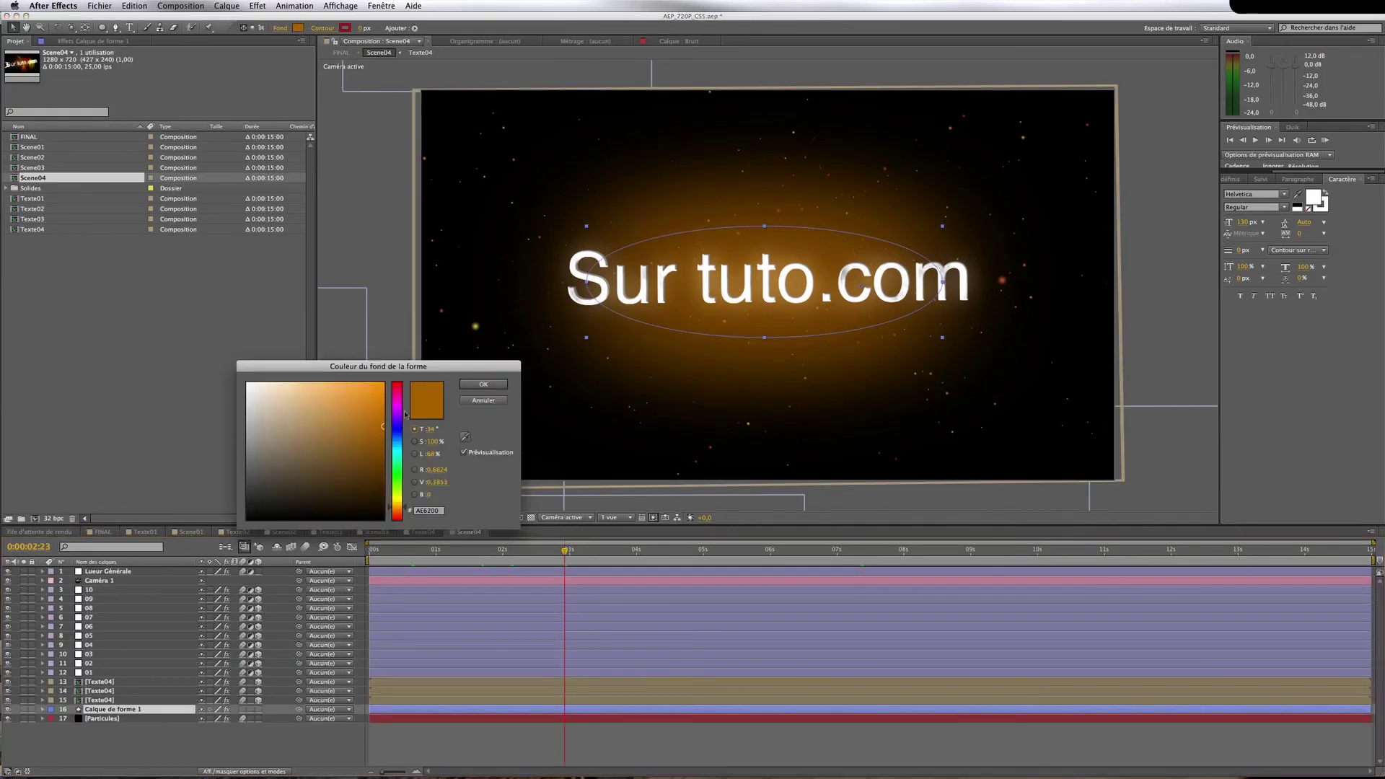
left_click(382, 439)
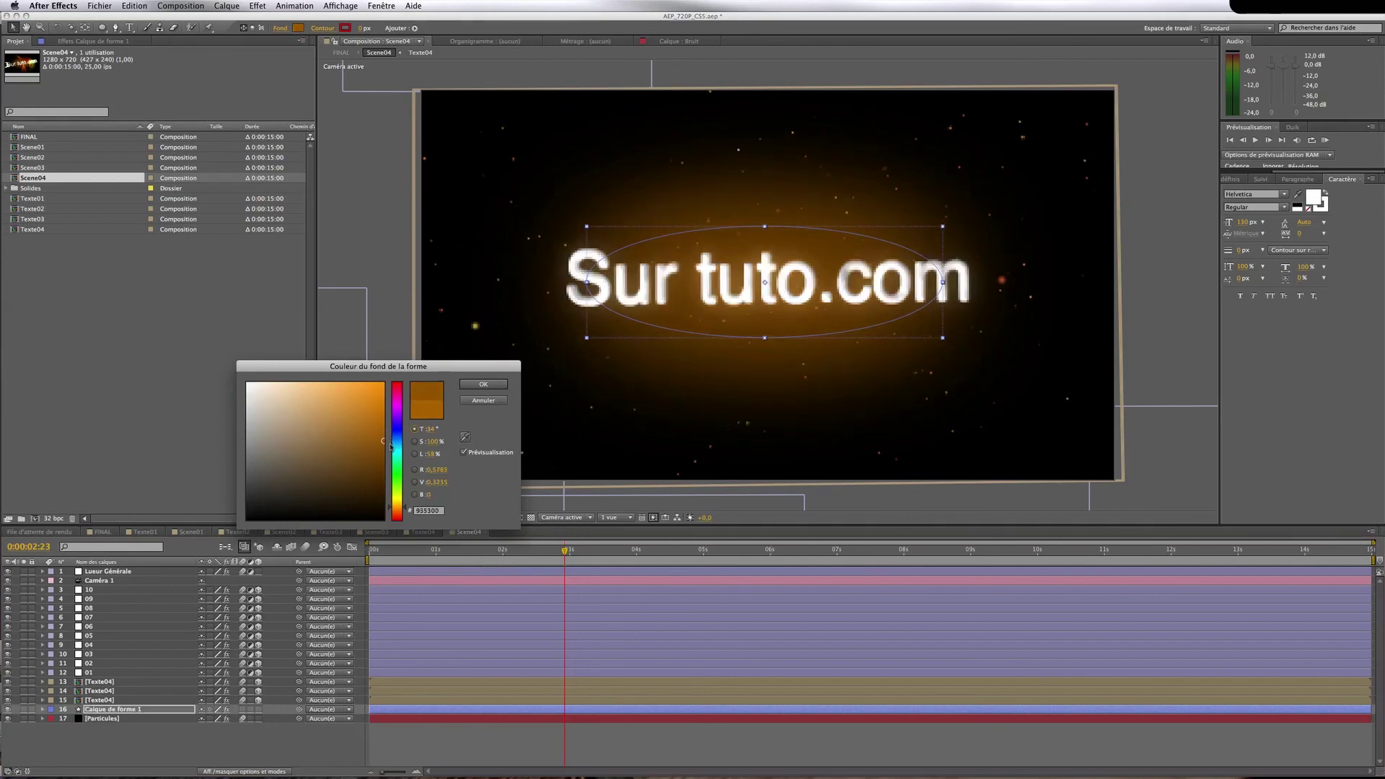
left_click(382, 460)
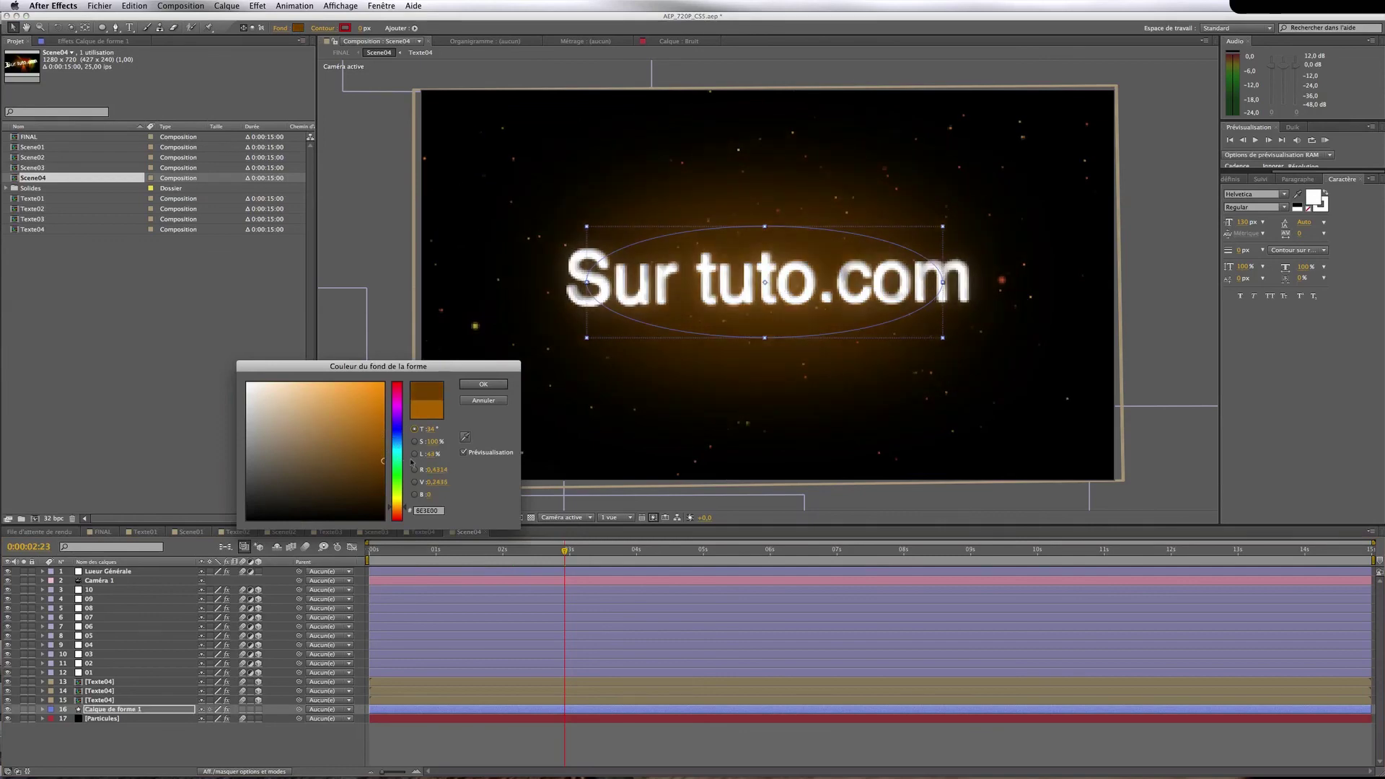
left_click(484, 384)
Examine the effect settings of layers 03 and 08 in Scene04 at 0:00:01:07
left_click(454, 551)
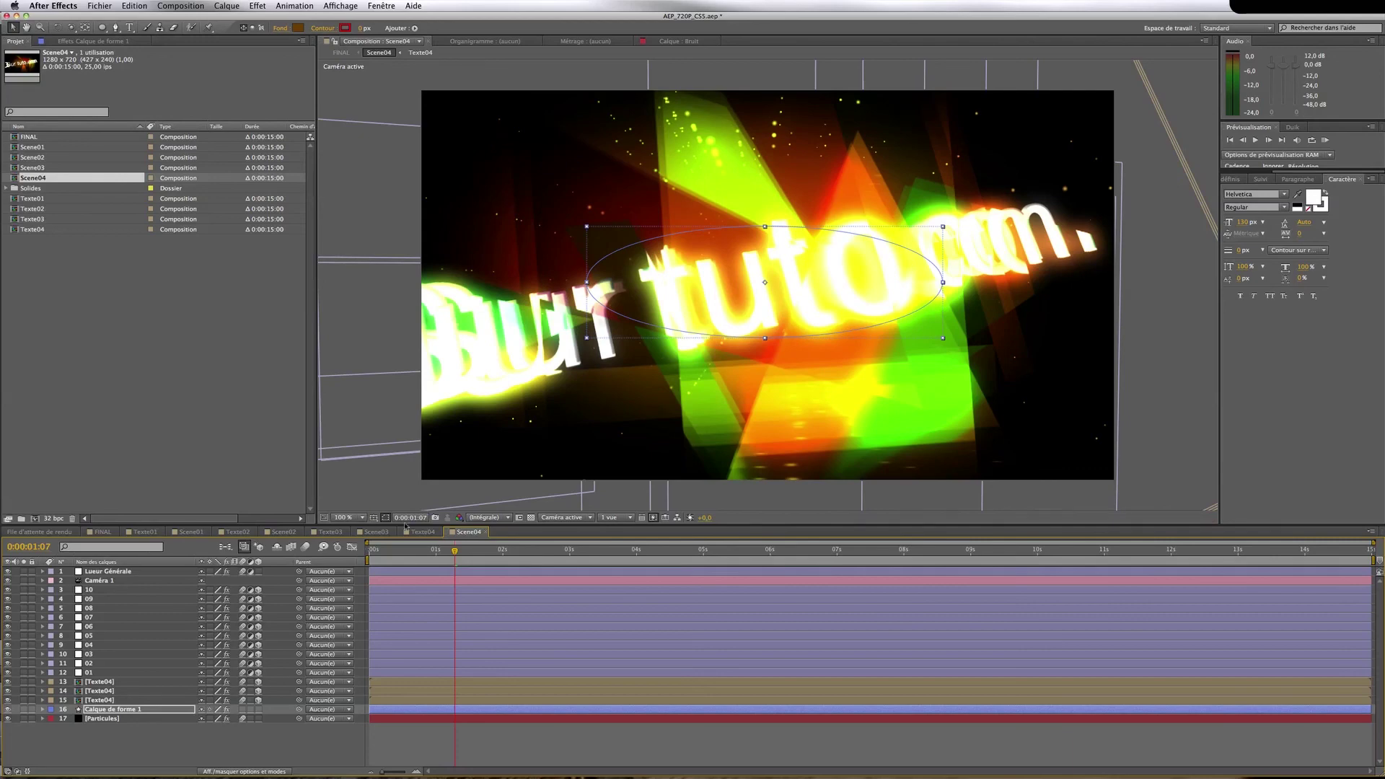
left_click(137, 653)
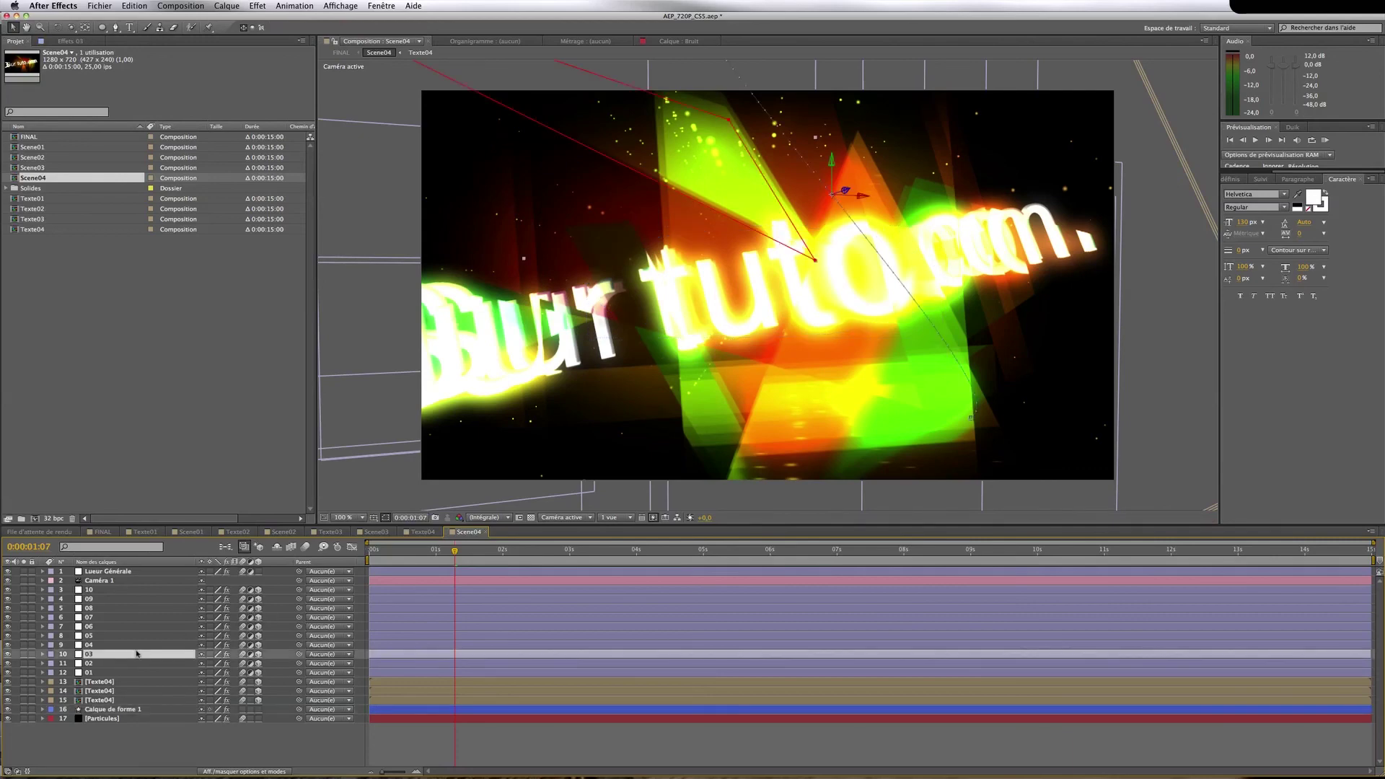
key("F3")
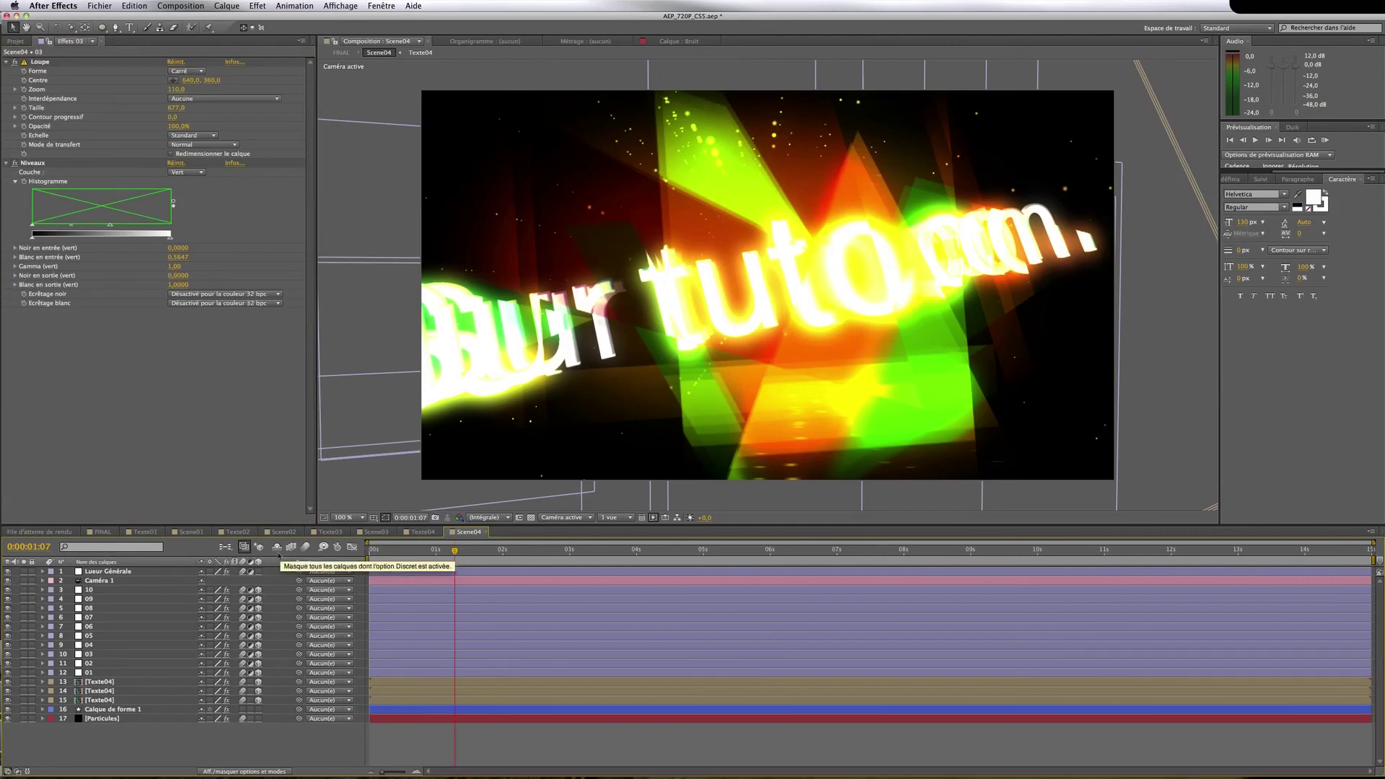
left_click(137, 608)
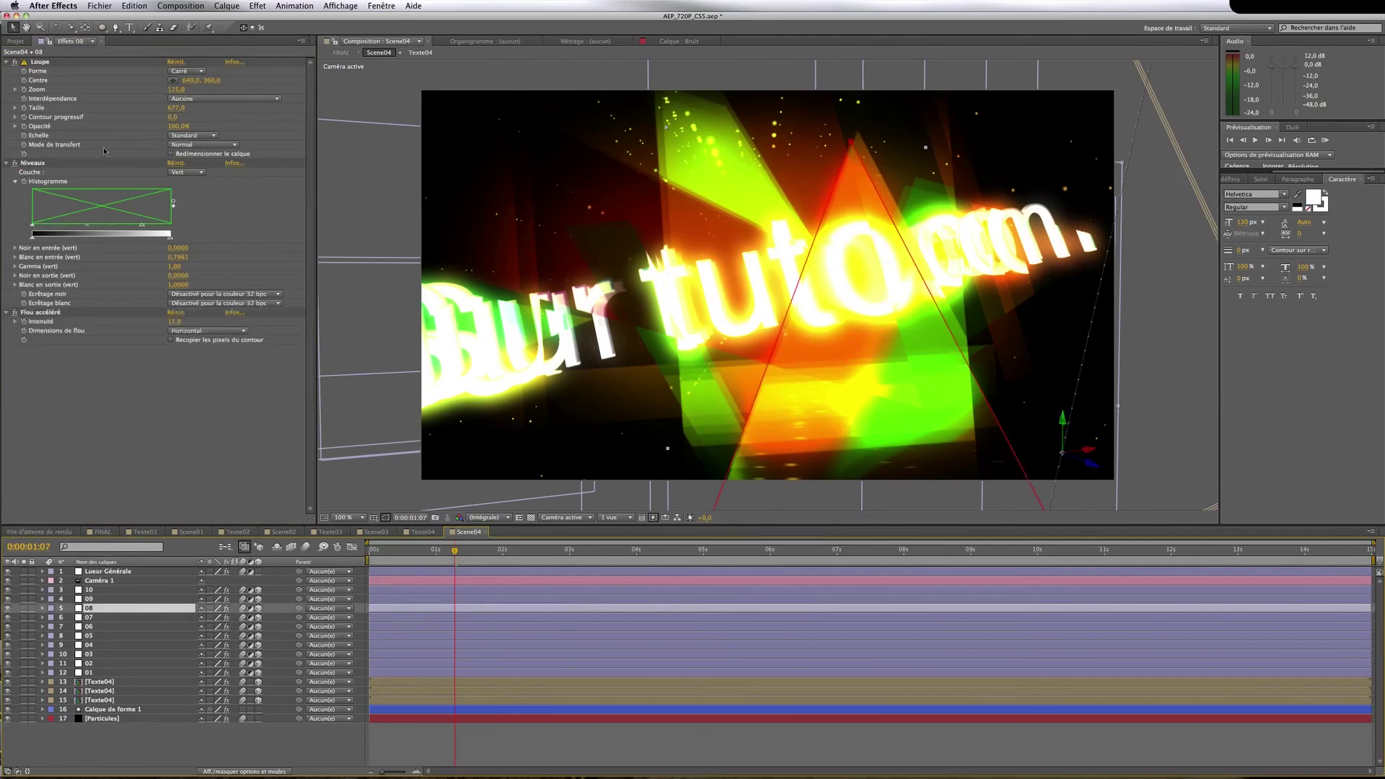
left_click(101, 166)
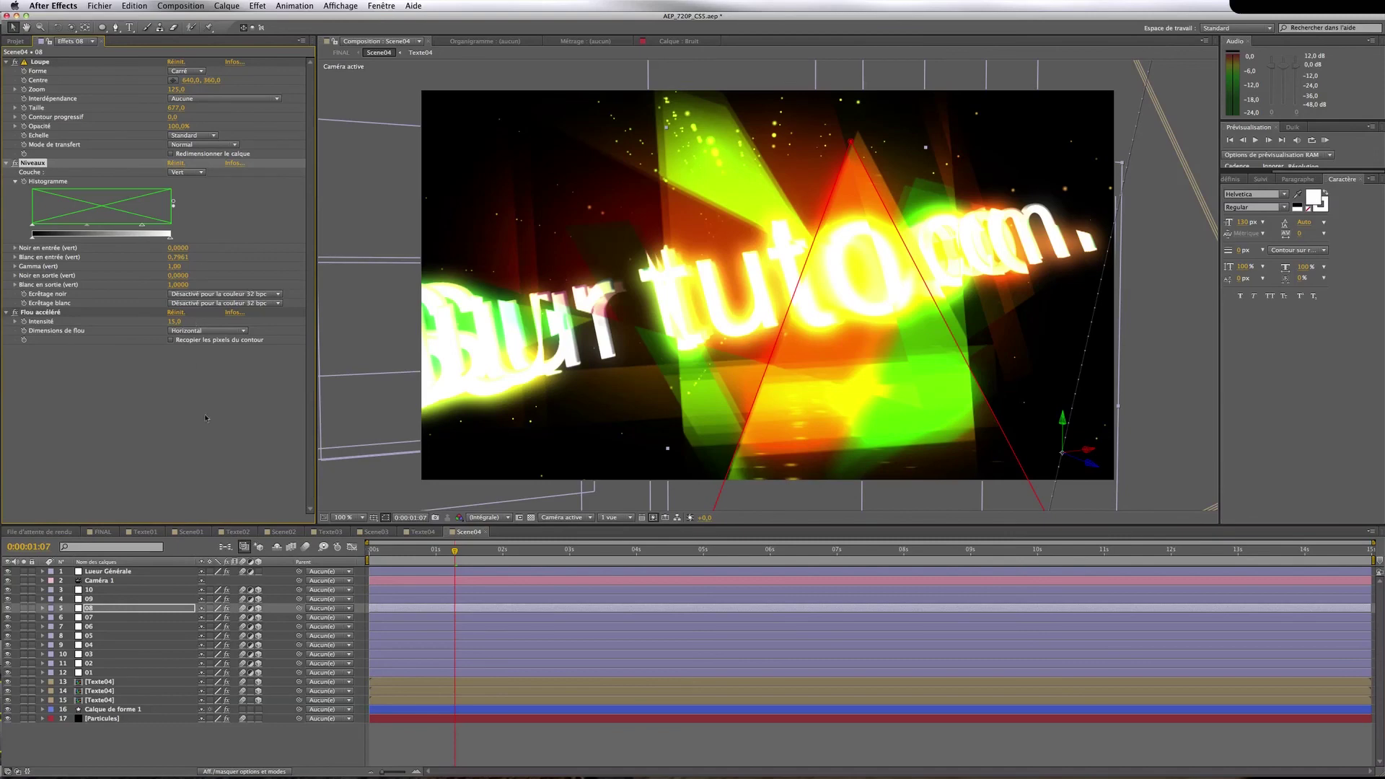
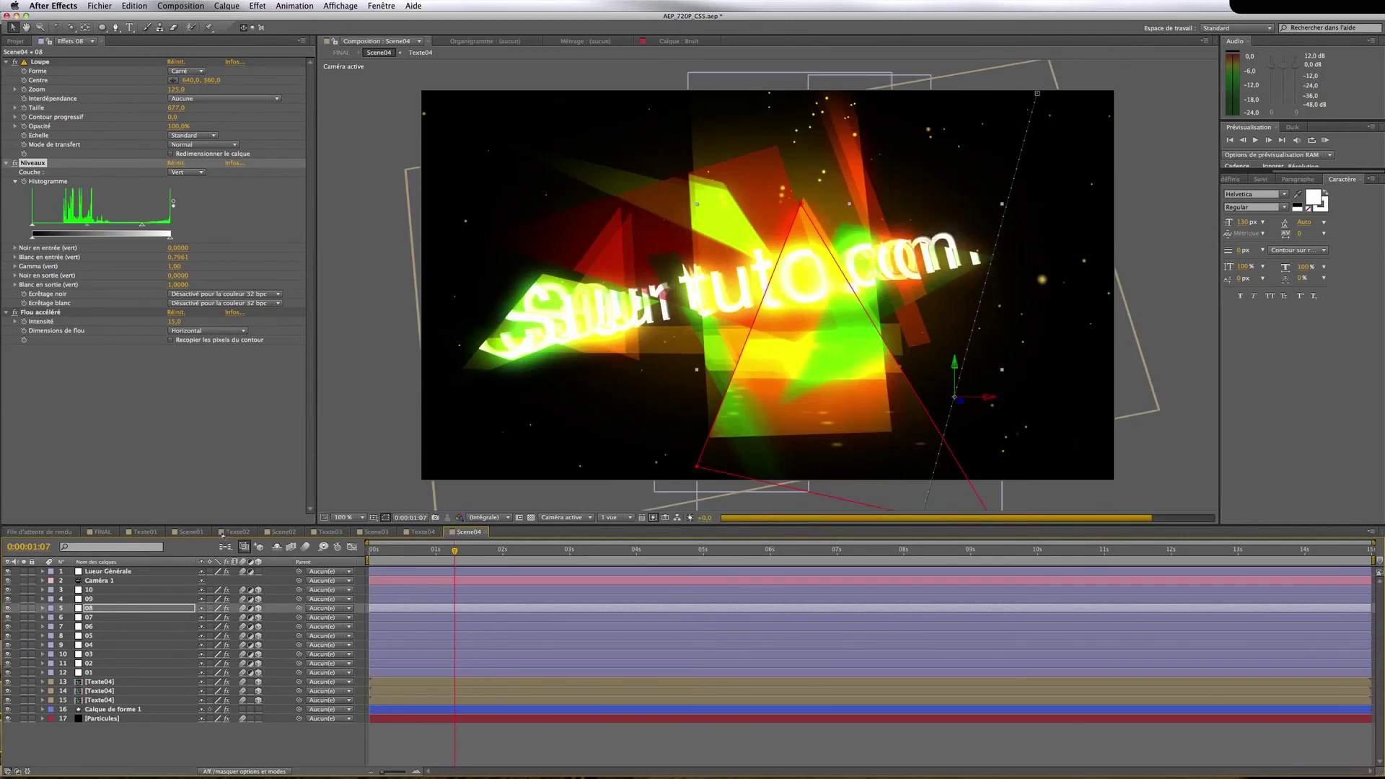
Check the "Sur tuto.com" title in FINAL at 0:00:09:01 and 0:00:10:02
left_click(103, 533)
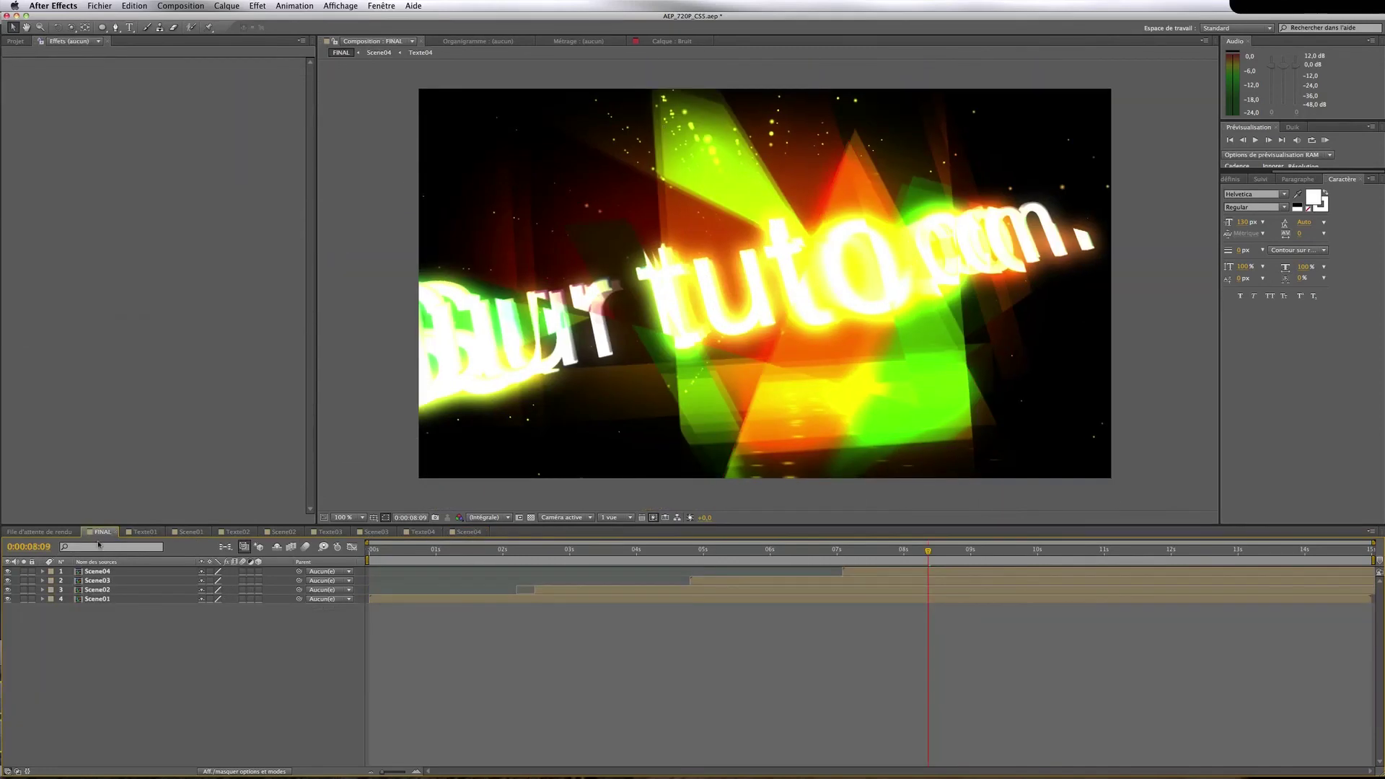
left_click(974, 554)
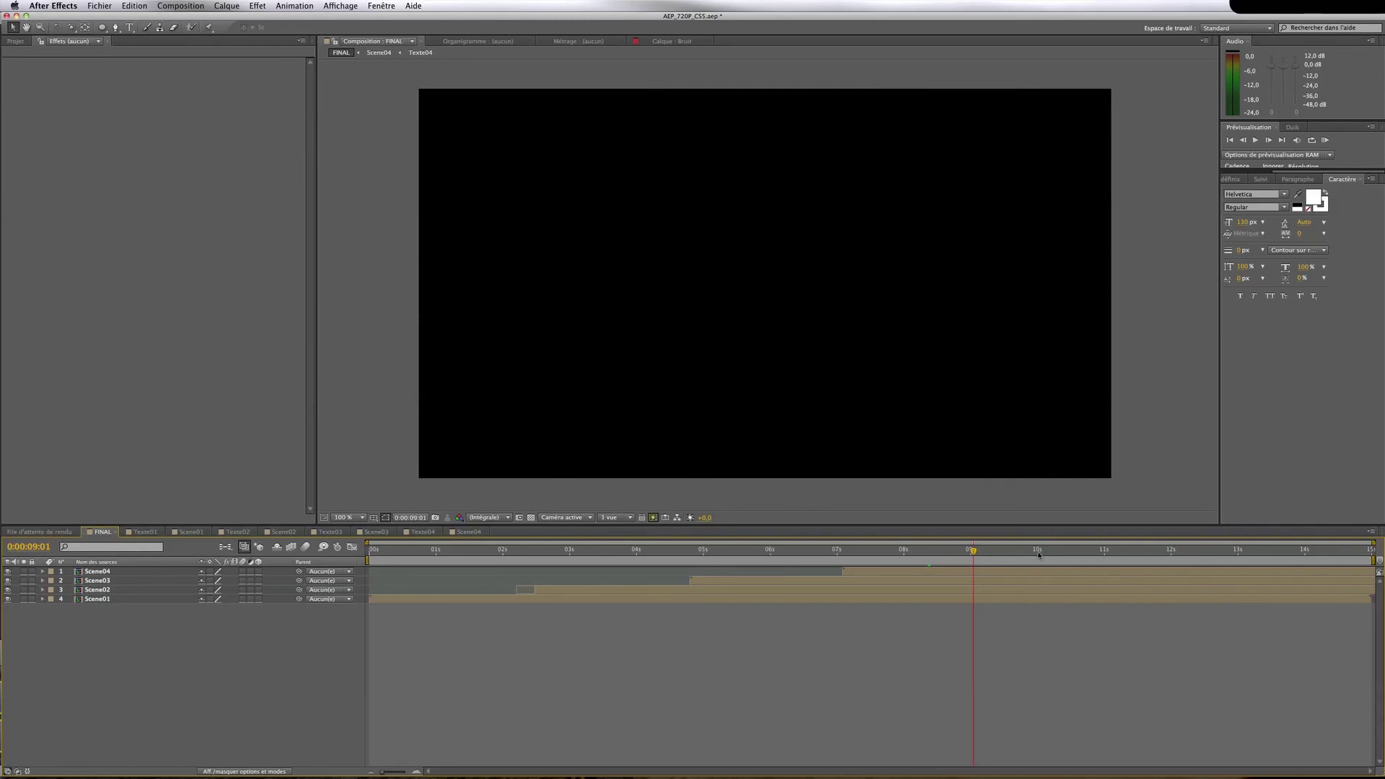
left_click(1039, 555)
Reveal Caméra 1's keyframes in Scene04 and apply Lissage de vitesse to its Point ciblé and Position keyframes at 0:00:03:00
left_click(469, 532)
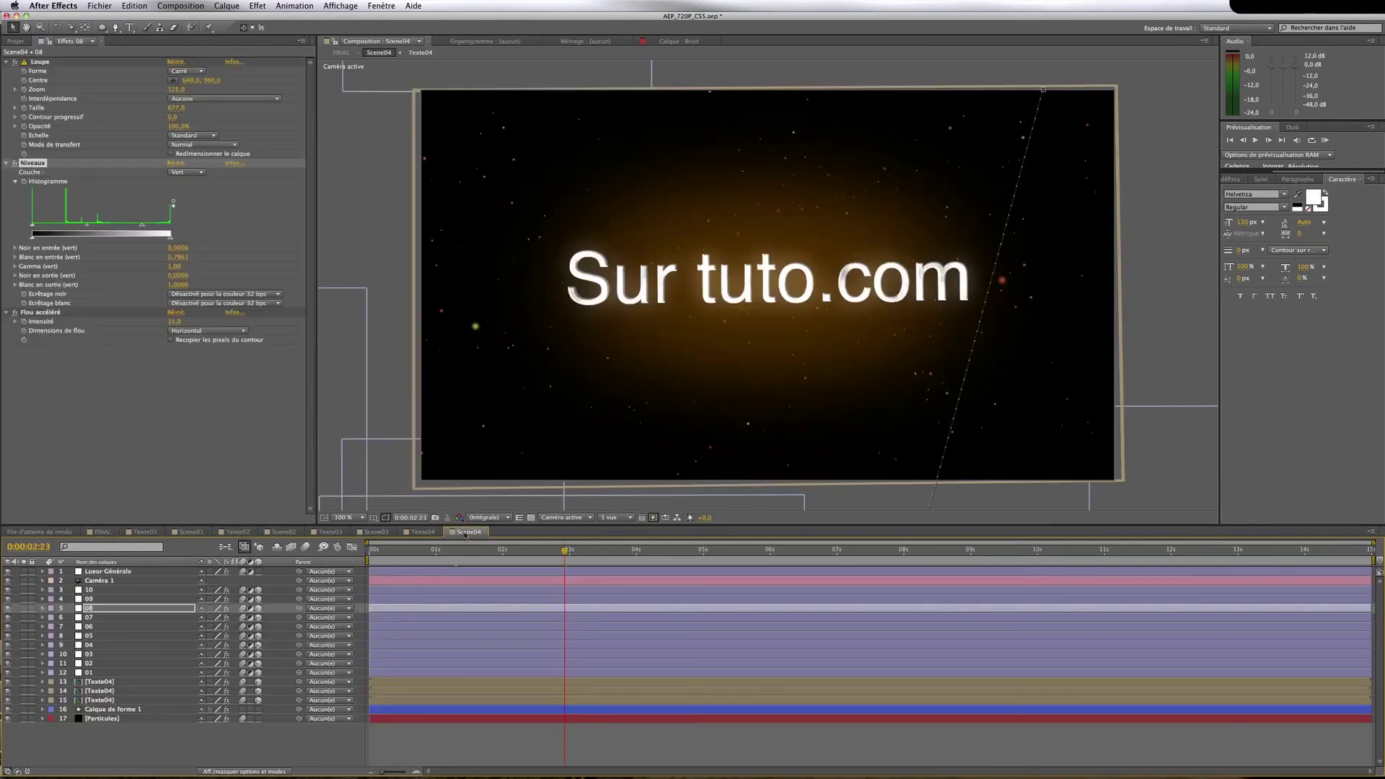
left_click(395, 584)
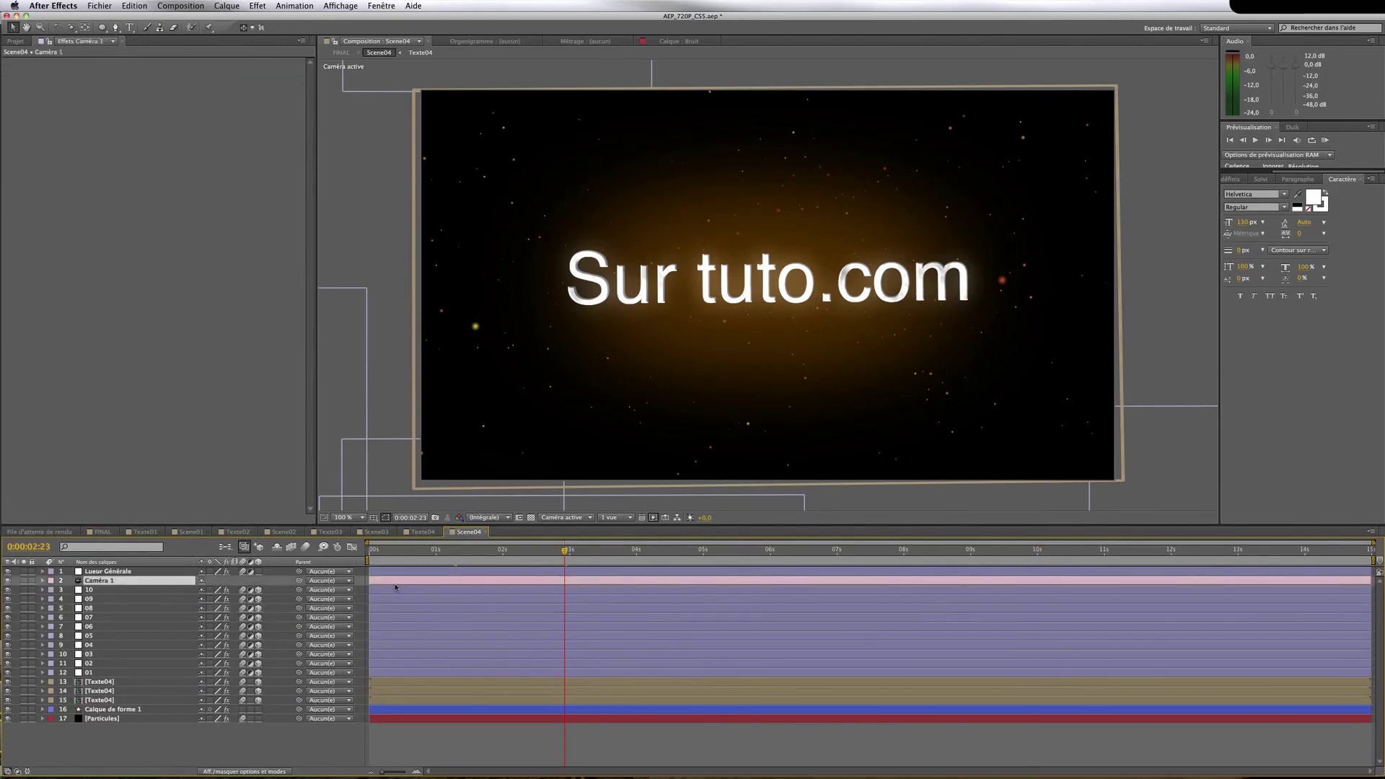
key("u")
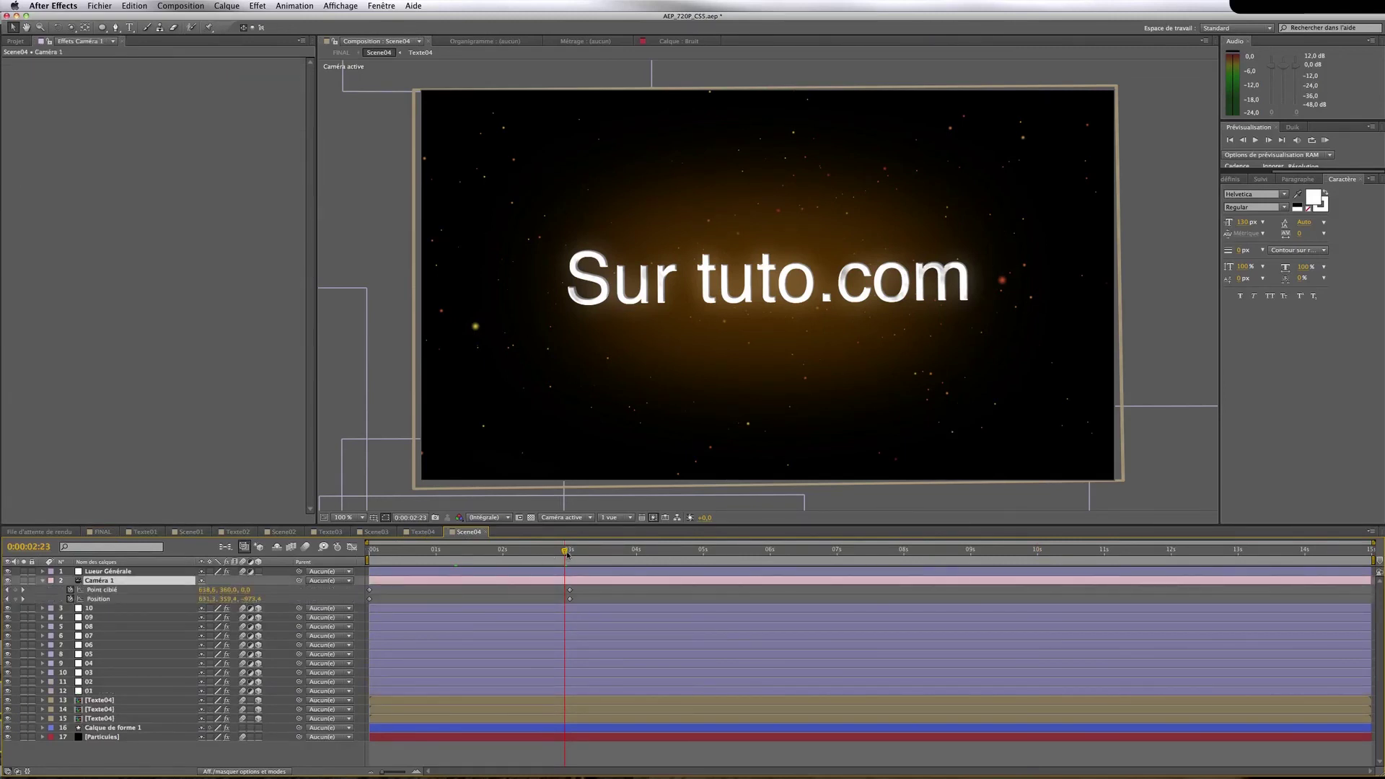
left_click_drag(567, 554, 569, 551)
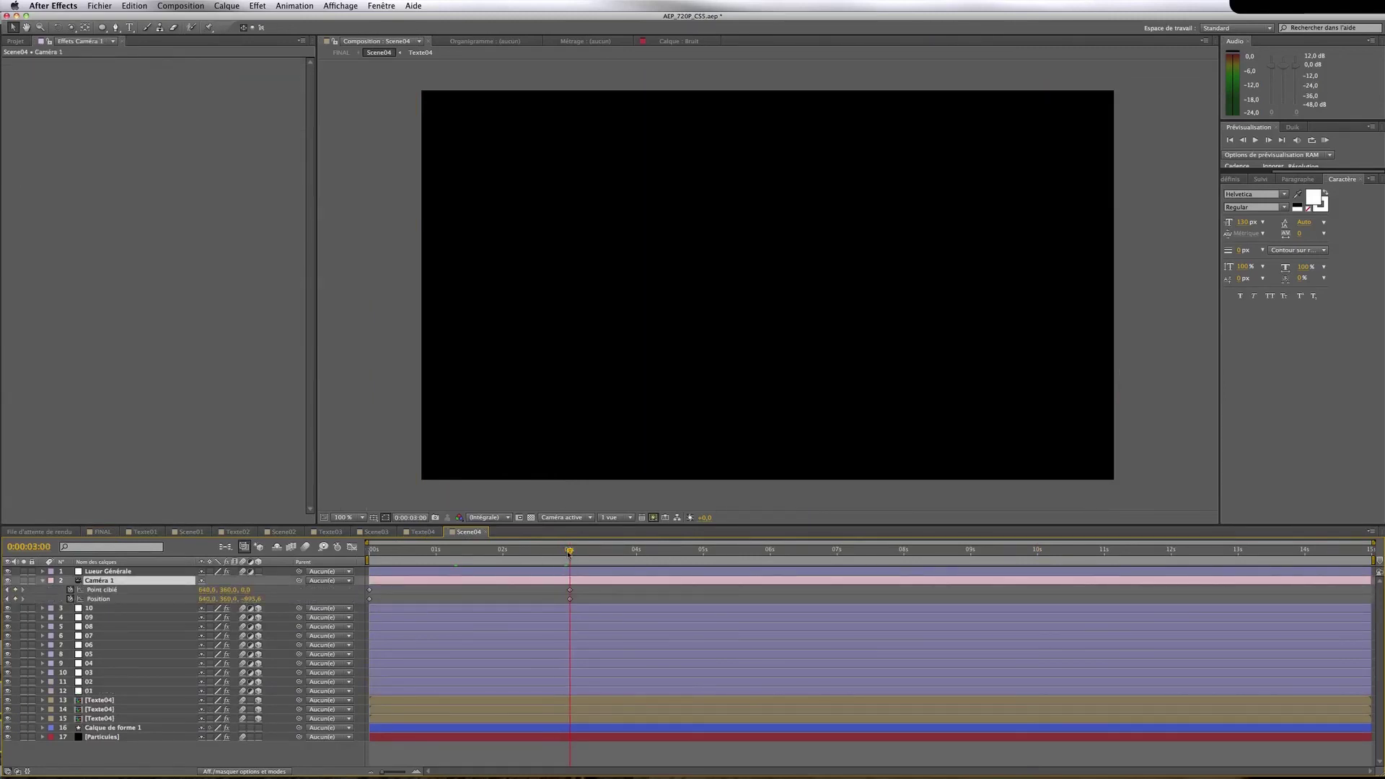
left_click(114, 534)
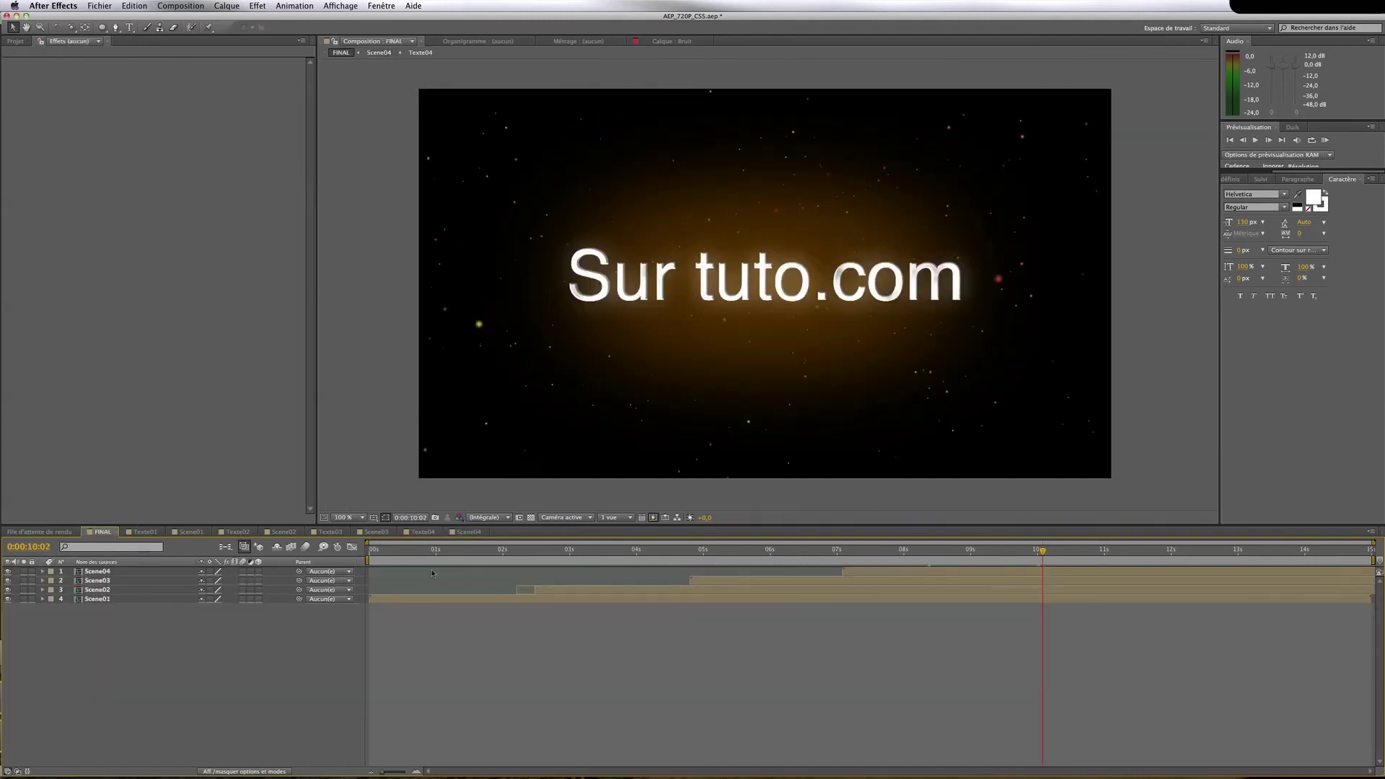
left_click(469, 533)
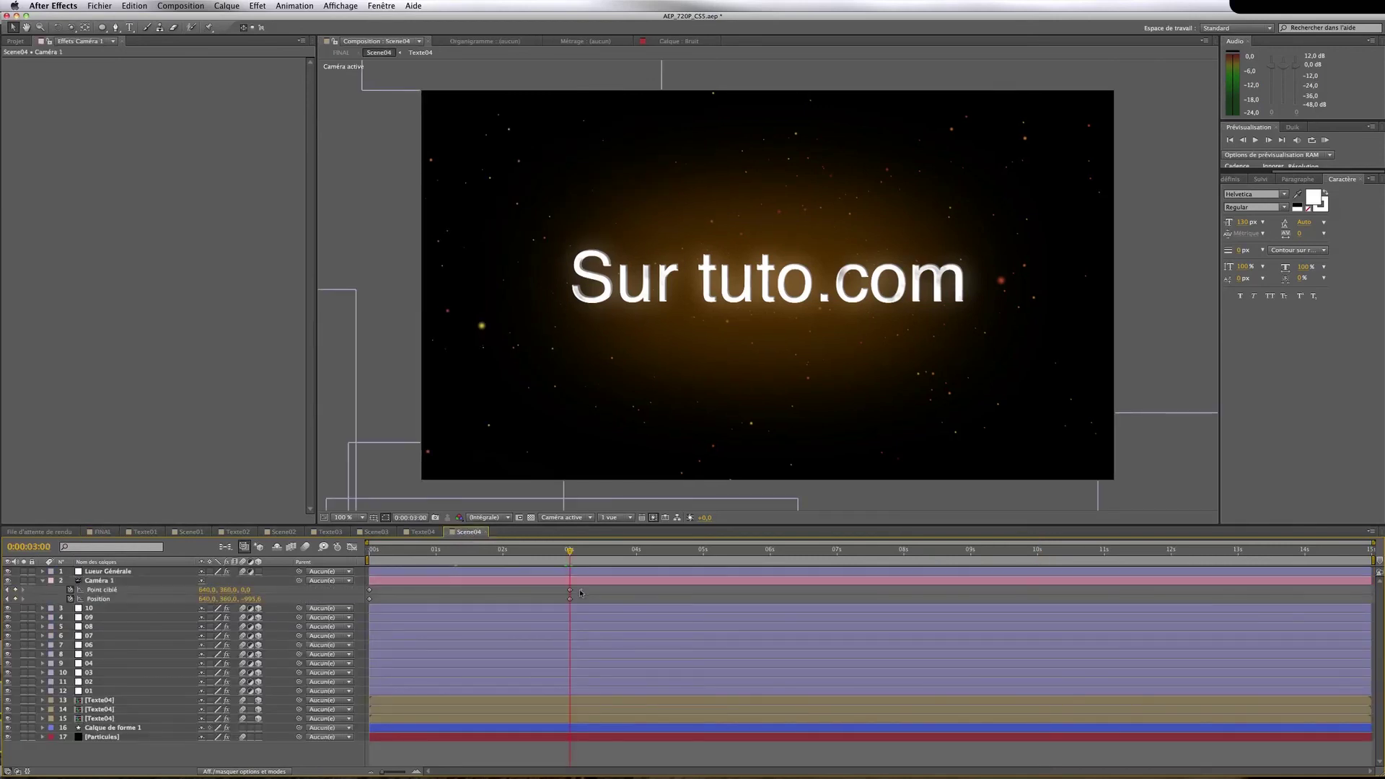
left_click_drag(580, 590, 567, 603)
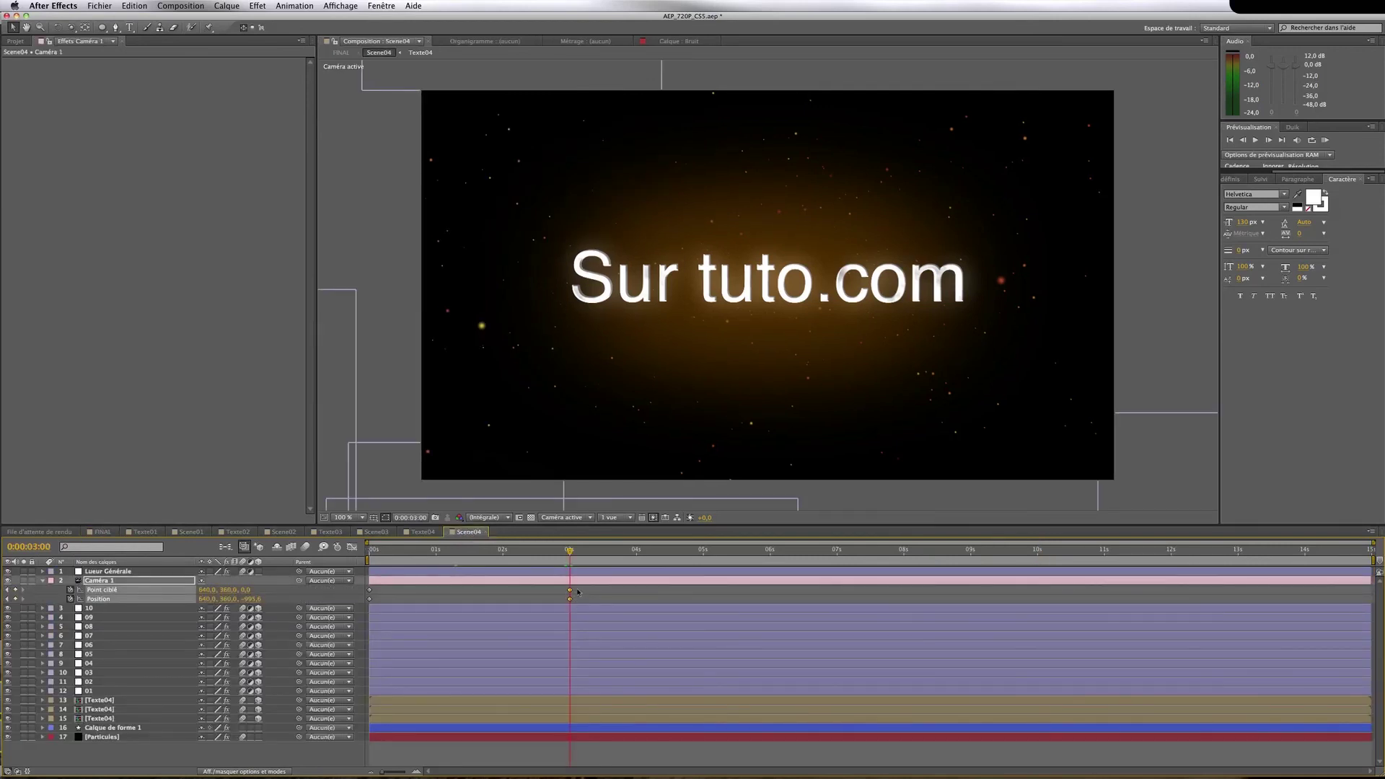
right_click(570, 600)
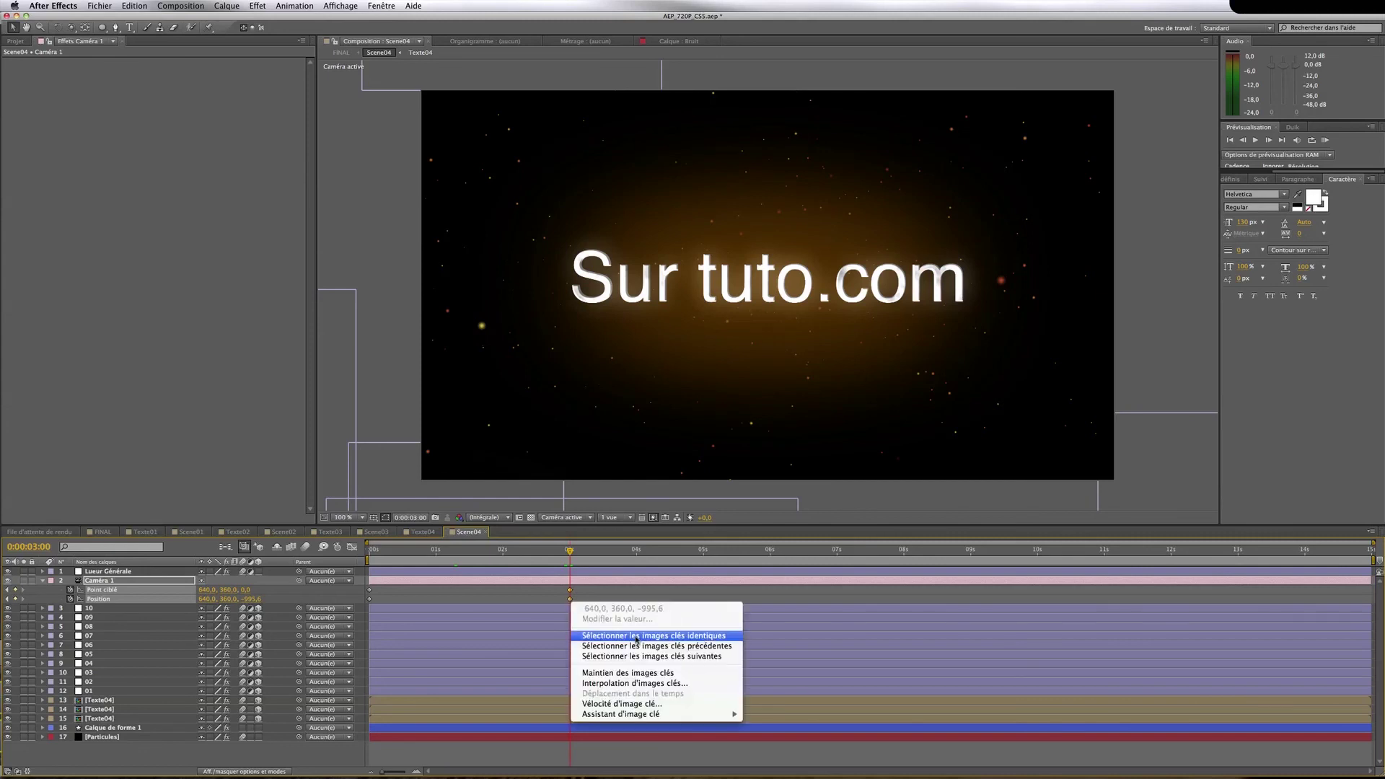
mouse_move(657, 717)
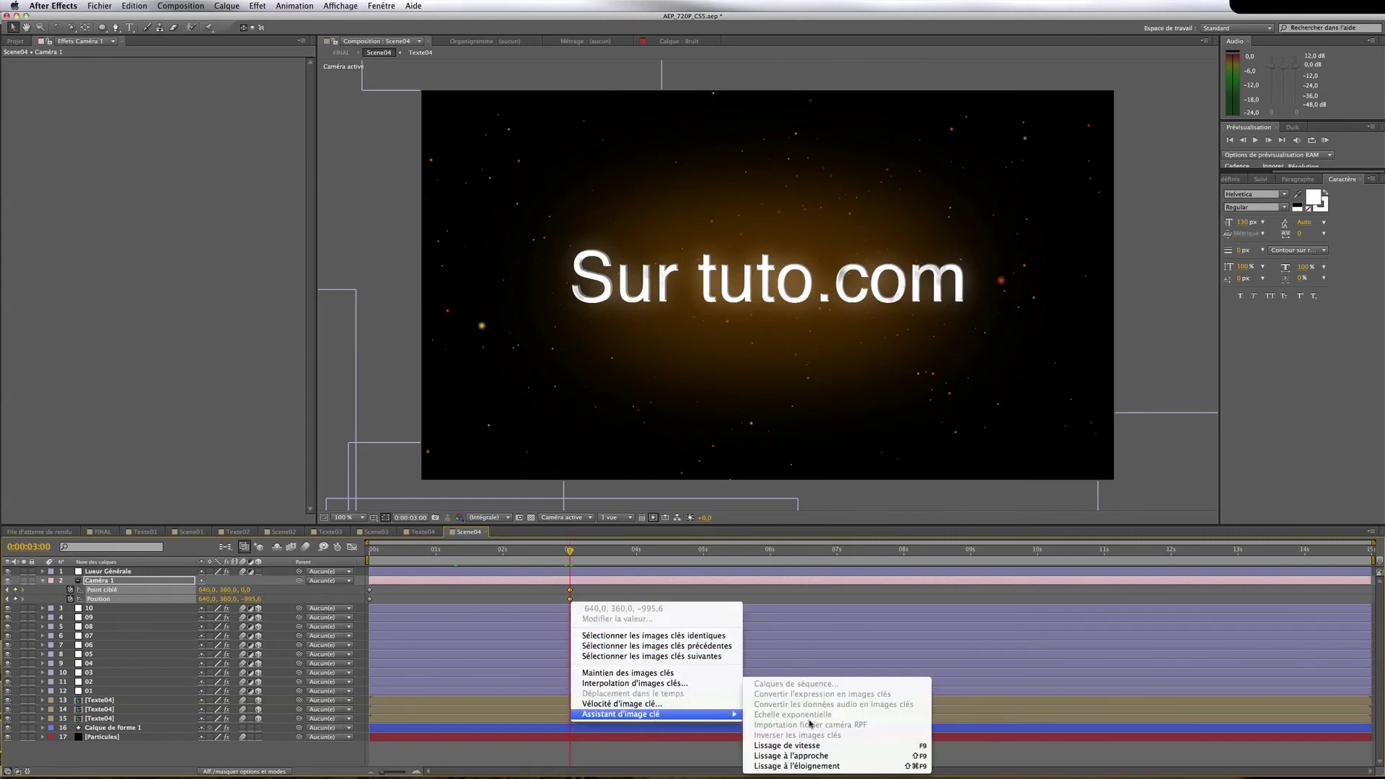
left_click(813, 748)
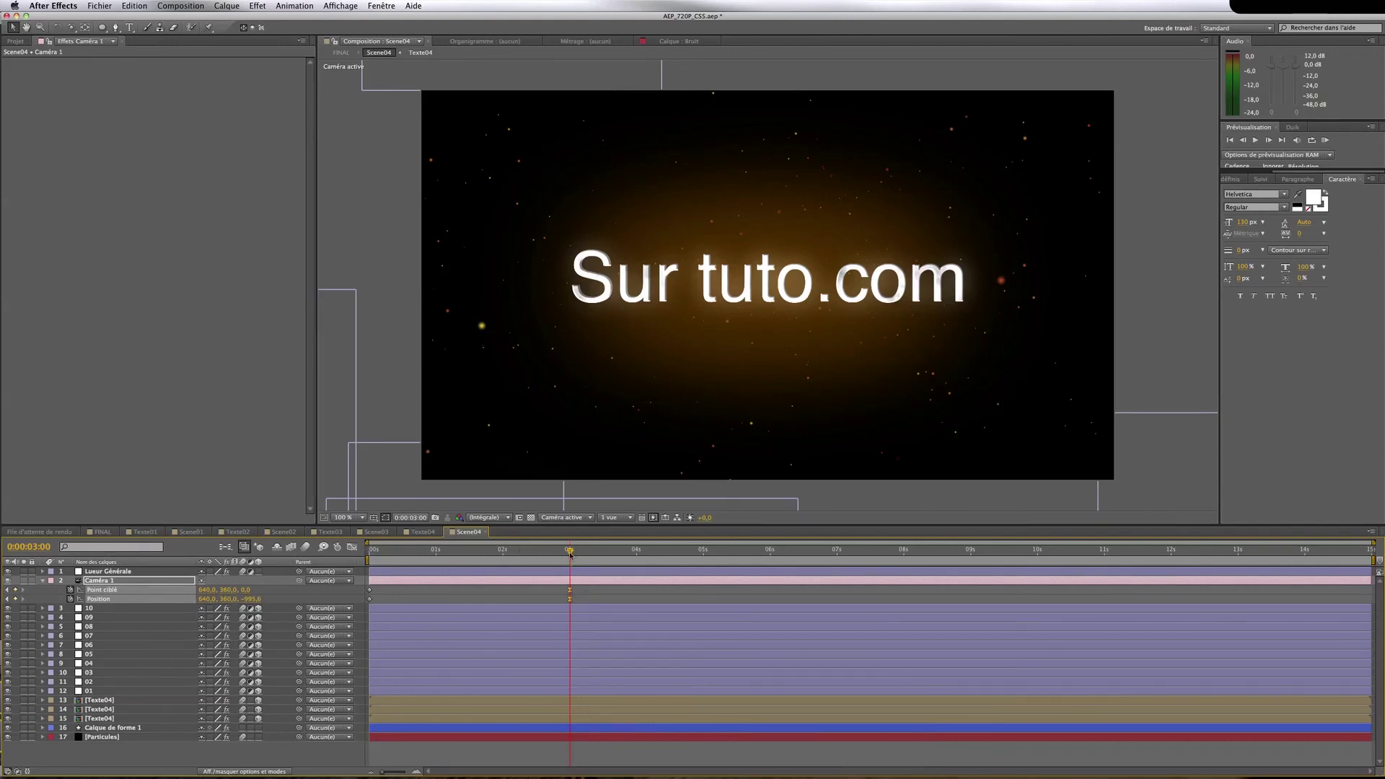
Examine the speed graph of Caméra 1's Point ciblé and Position in Scene04
key("Page_Up")
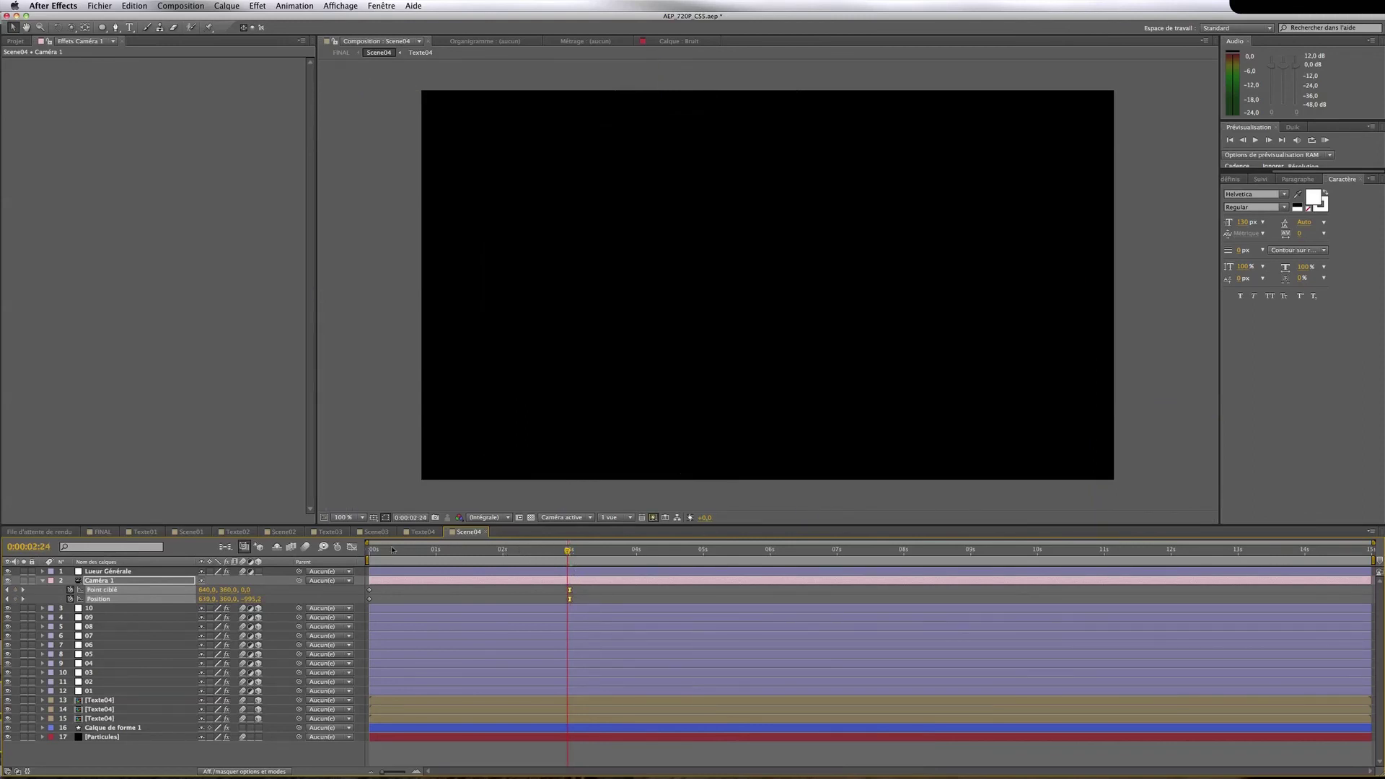
left_click(352, 547)
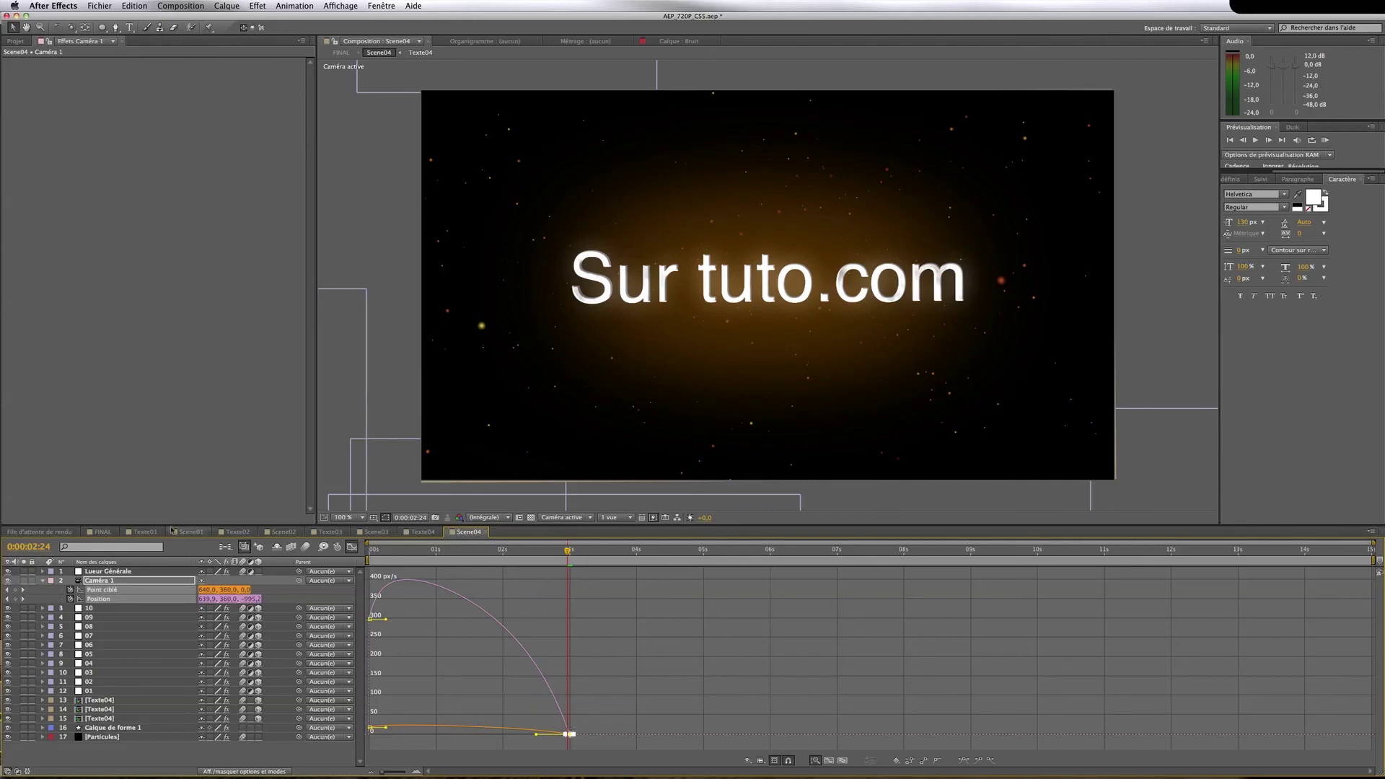
key("shift+F3")
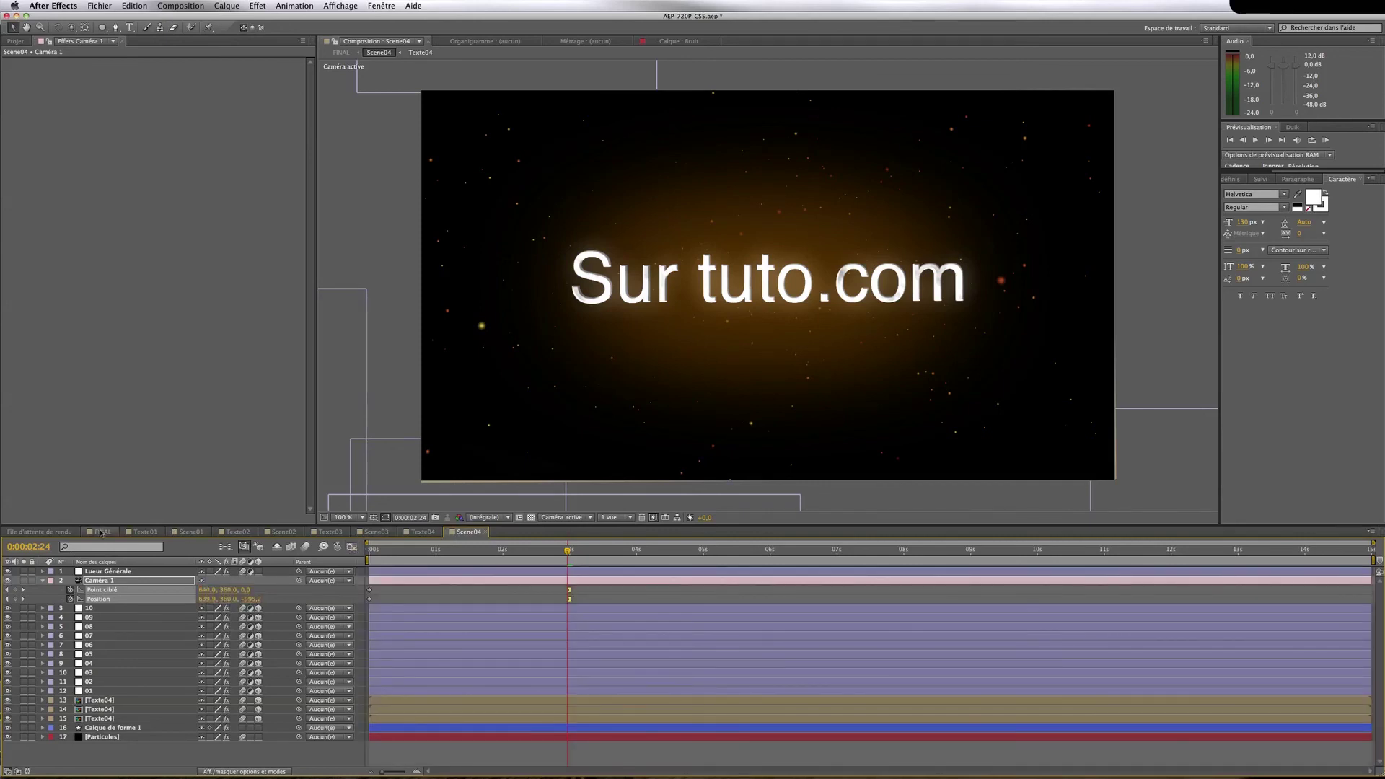
Create a black solid named Lumière in FINAL and shift it to start at about 0:00:09:11
left_click(101, 533)
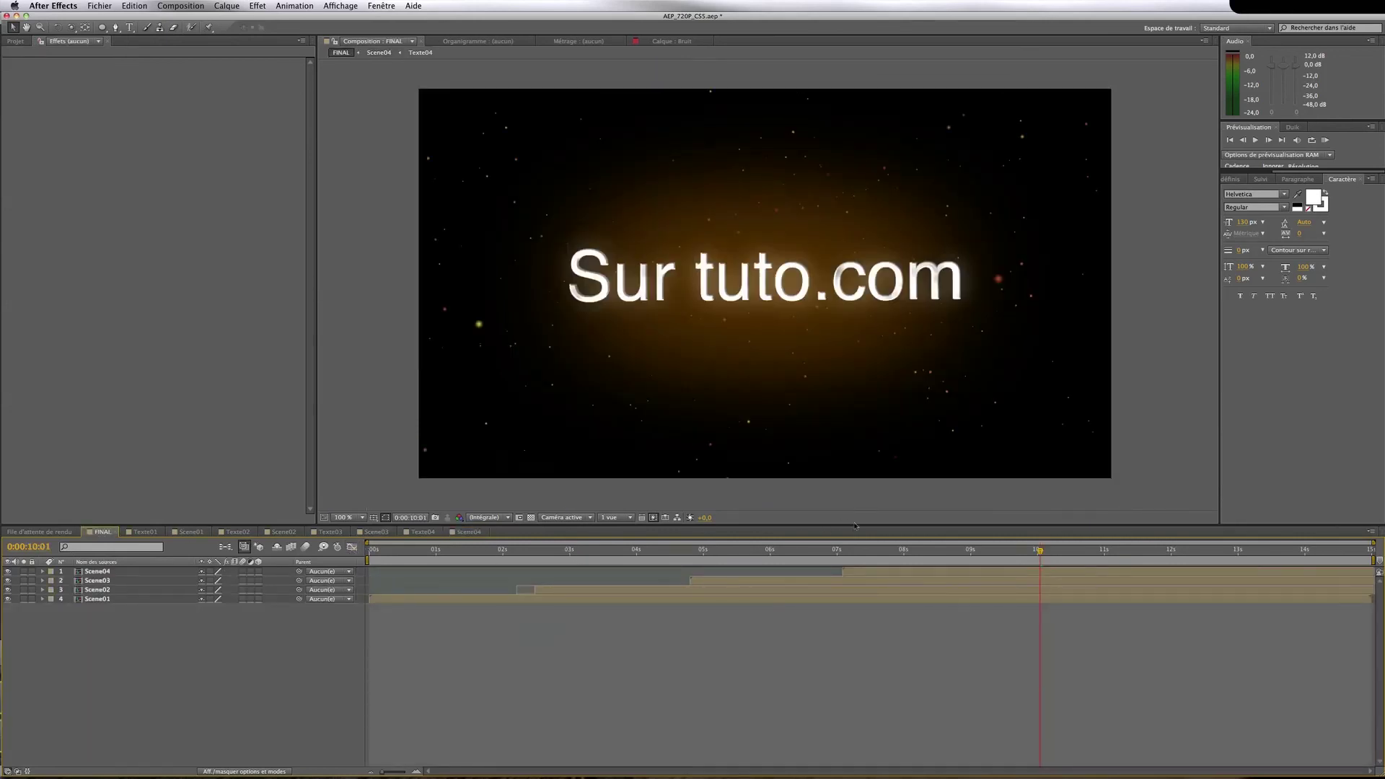
left_click(1021, 571)
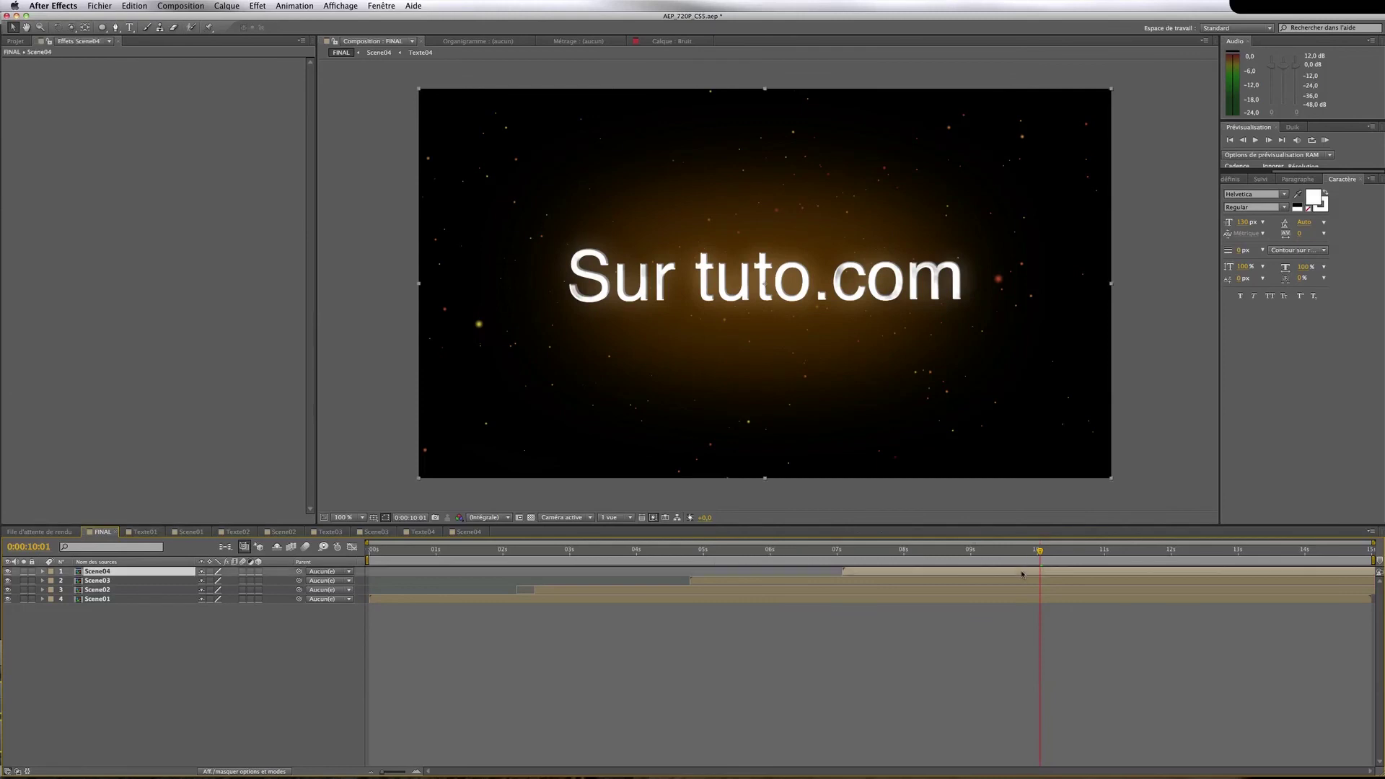
left_click(293, 670)
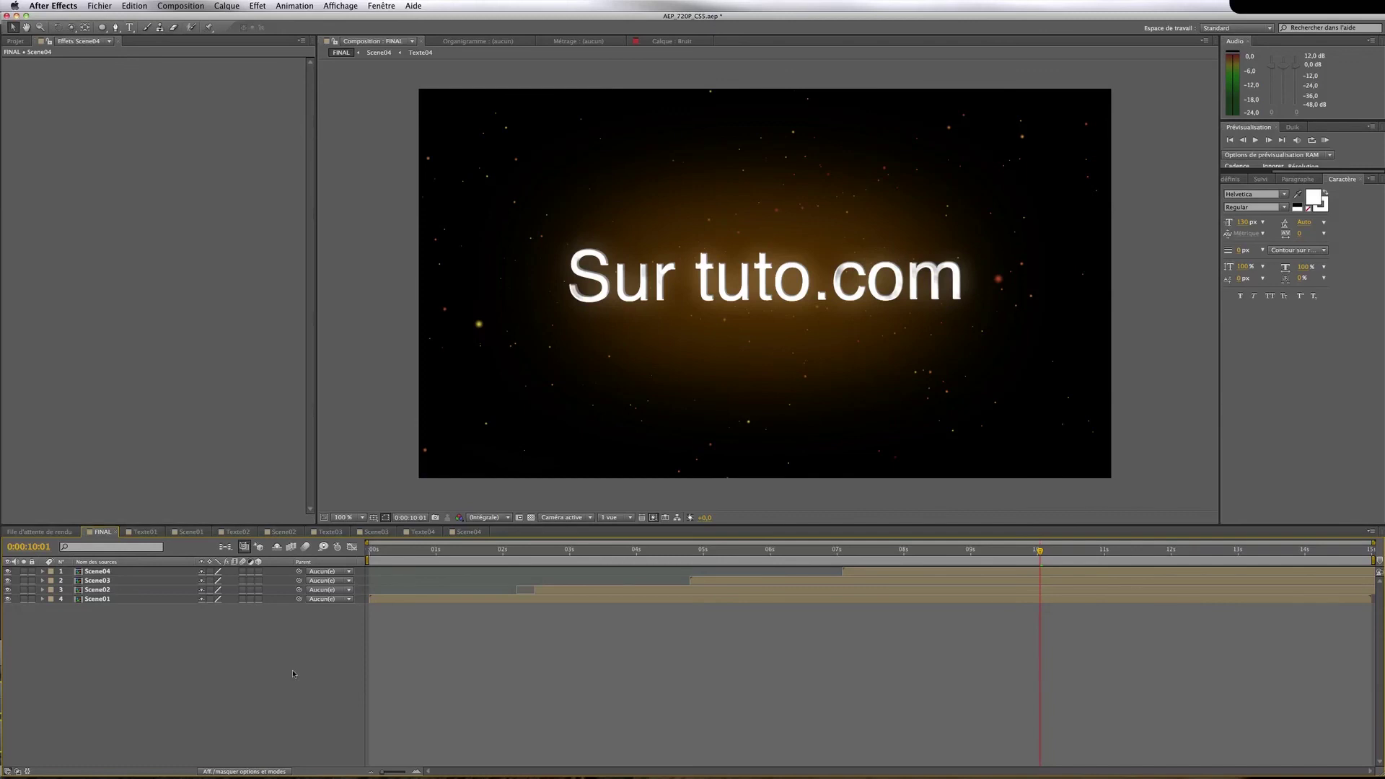
key("super+y")
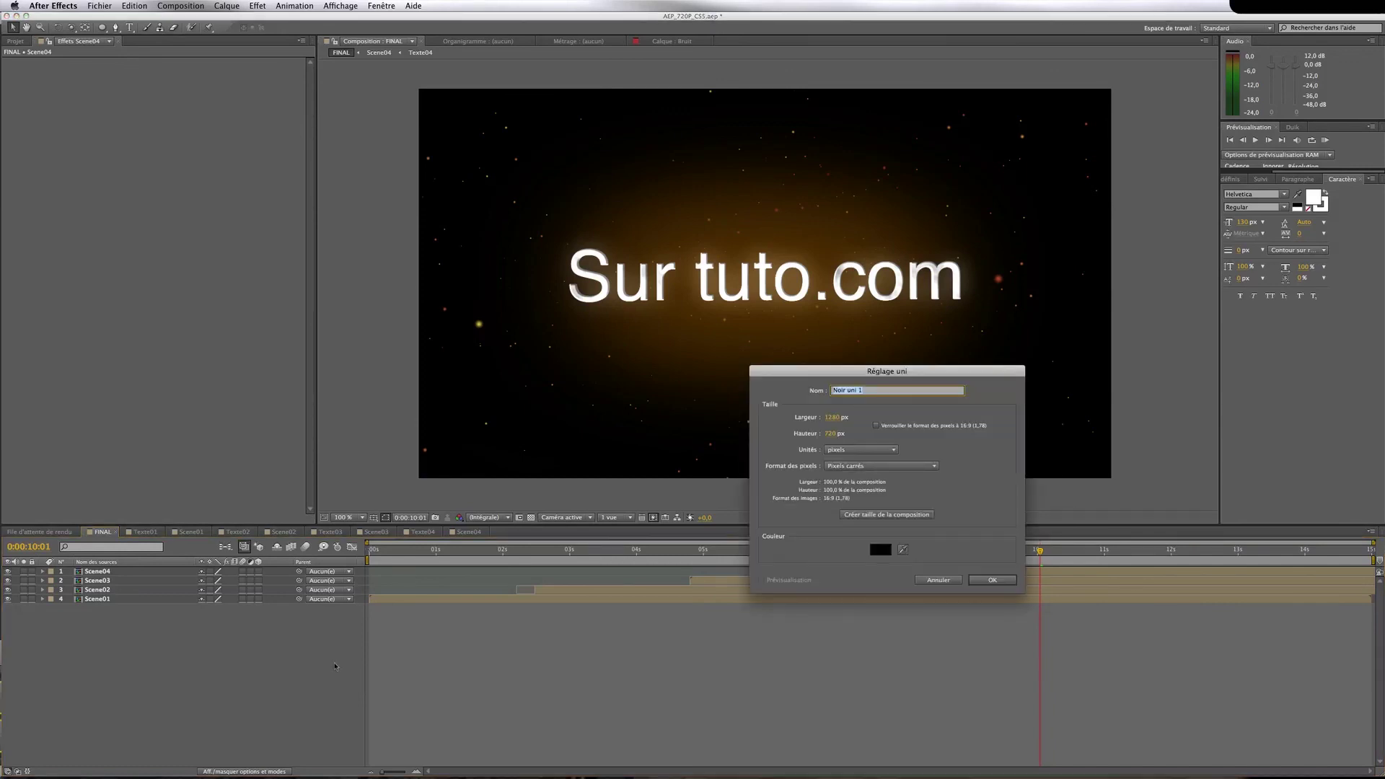
type("Lumière")
left_click(988, 583)
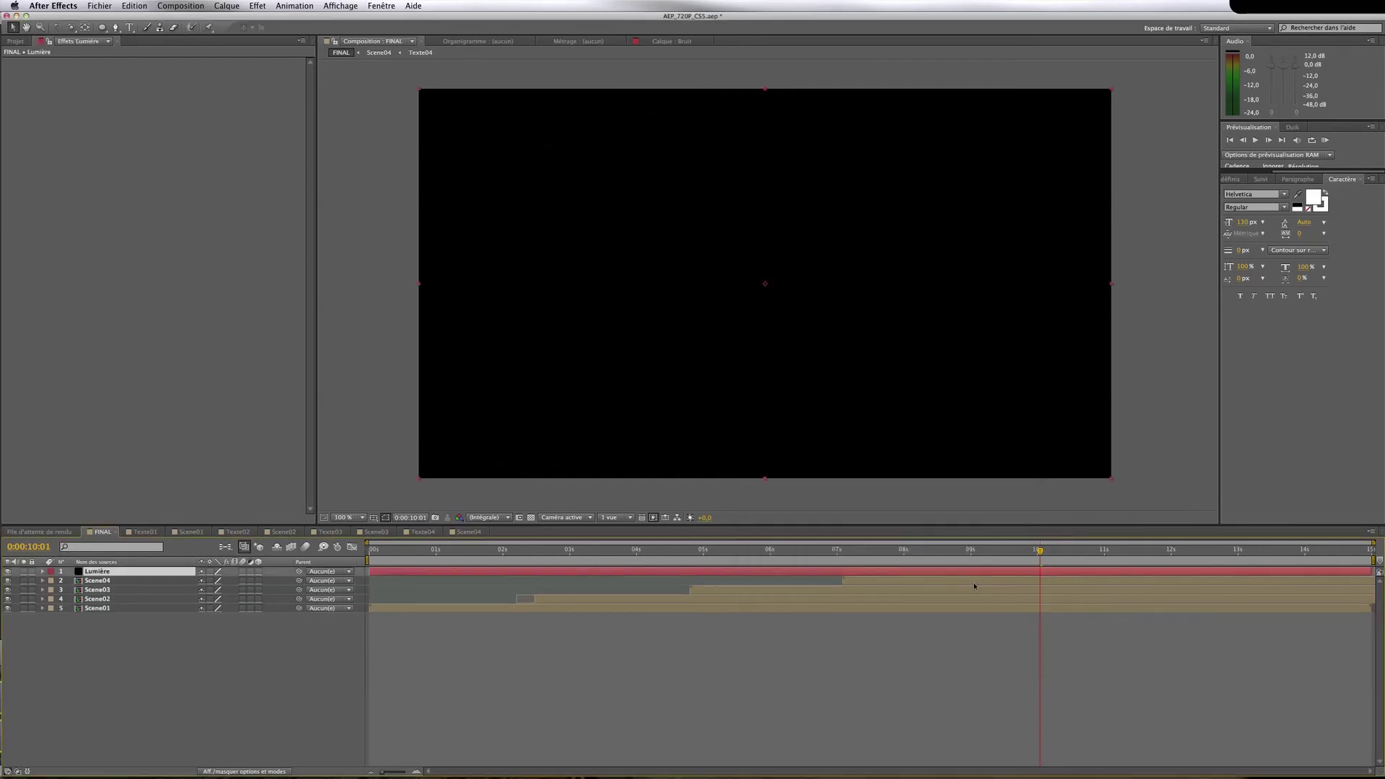
left_click_drag(381, 571, 1013, 574)
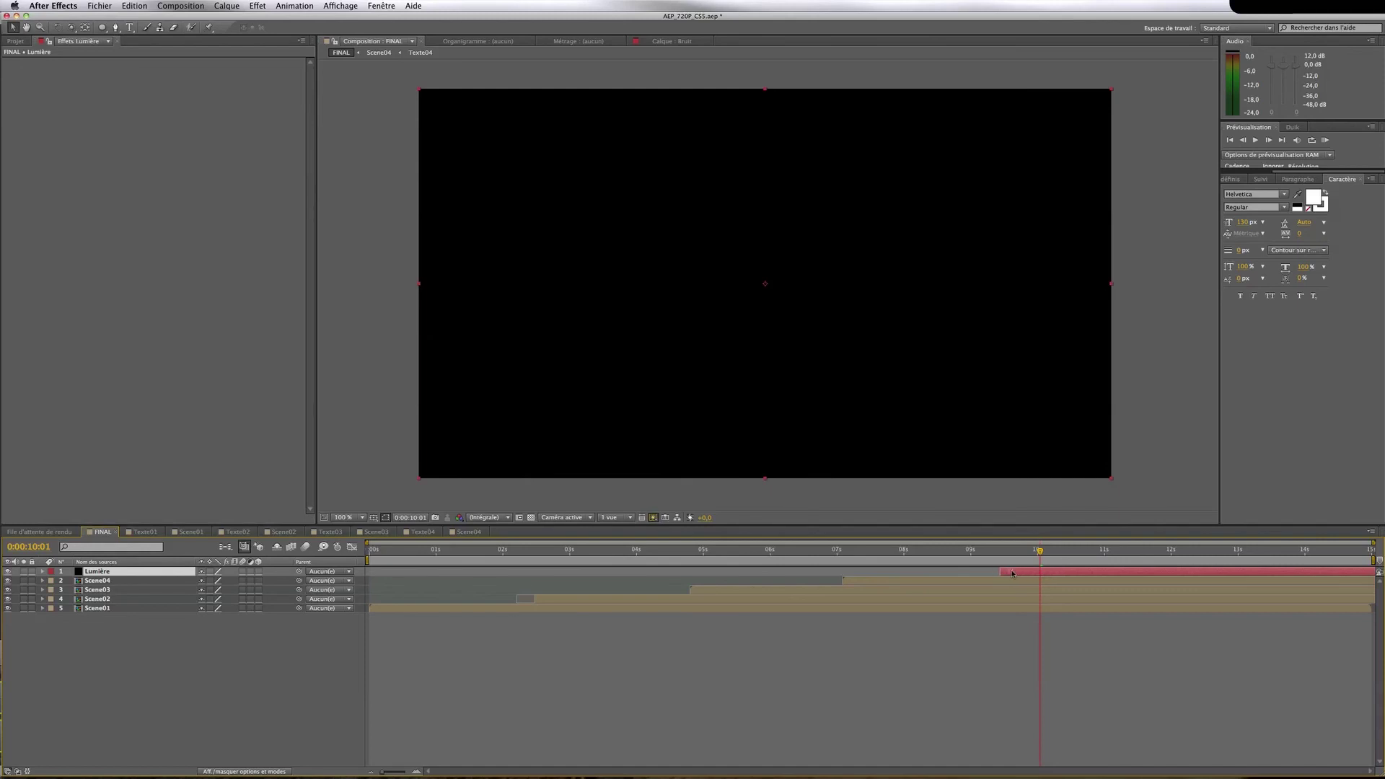
Find the Lumière parasite effect and apply it to the Lumière layer
left_click(1231, 179)
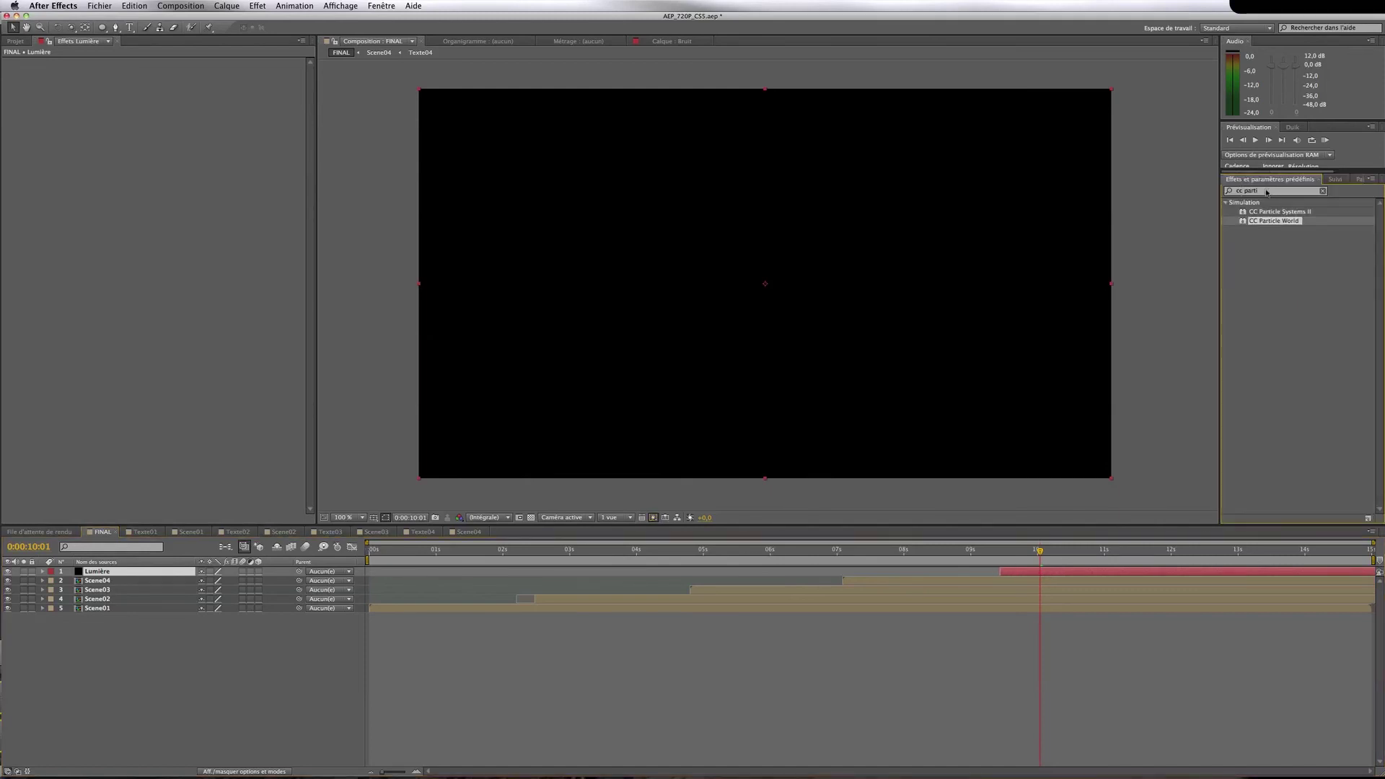
left_click(1267, 191)
type("lumi")
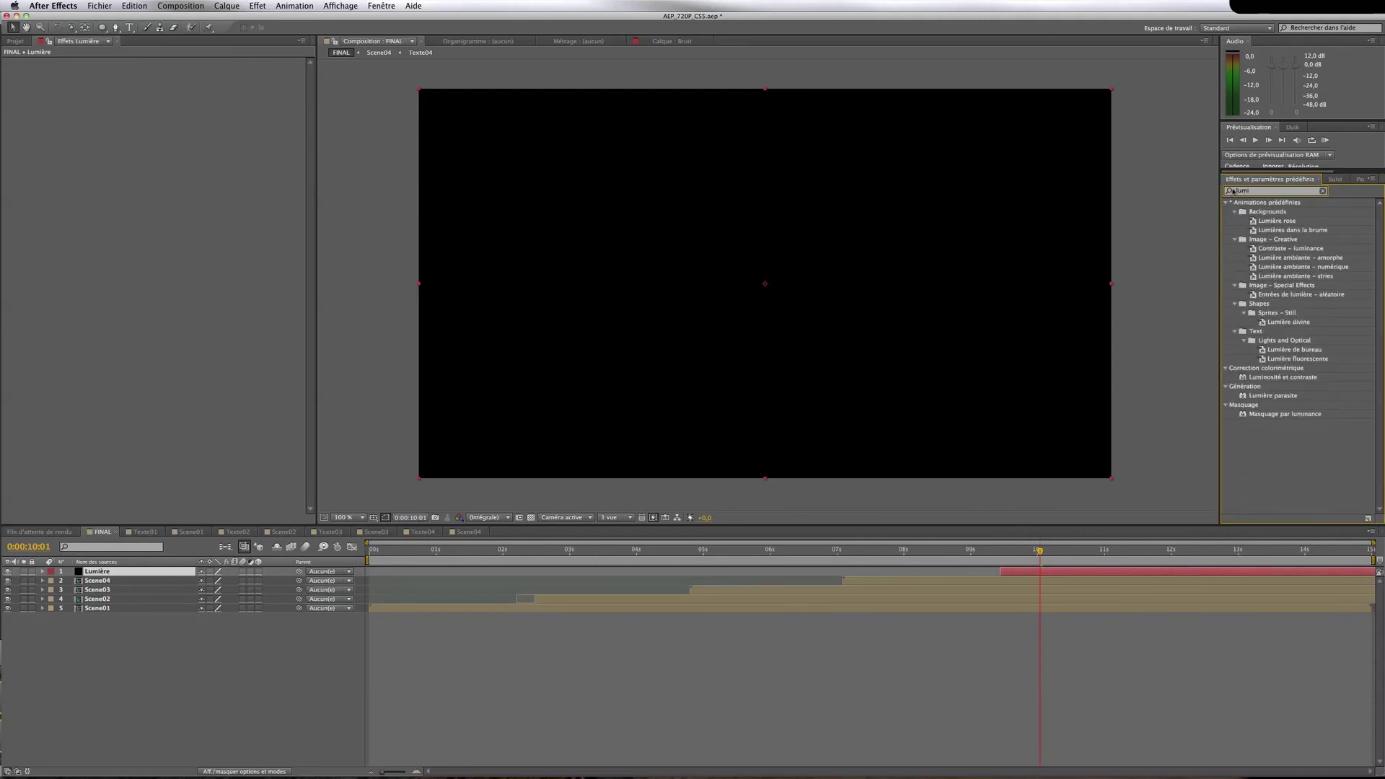
left_click_drag(1273, 396, 1069, 578)
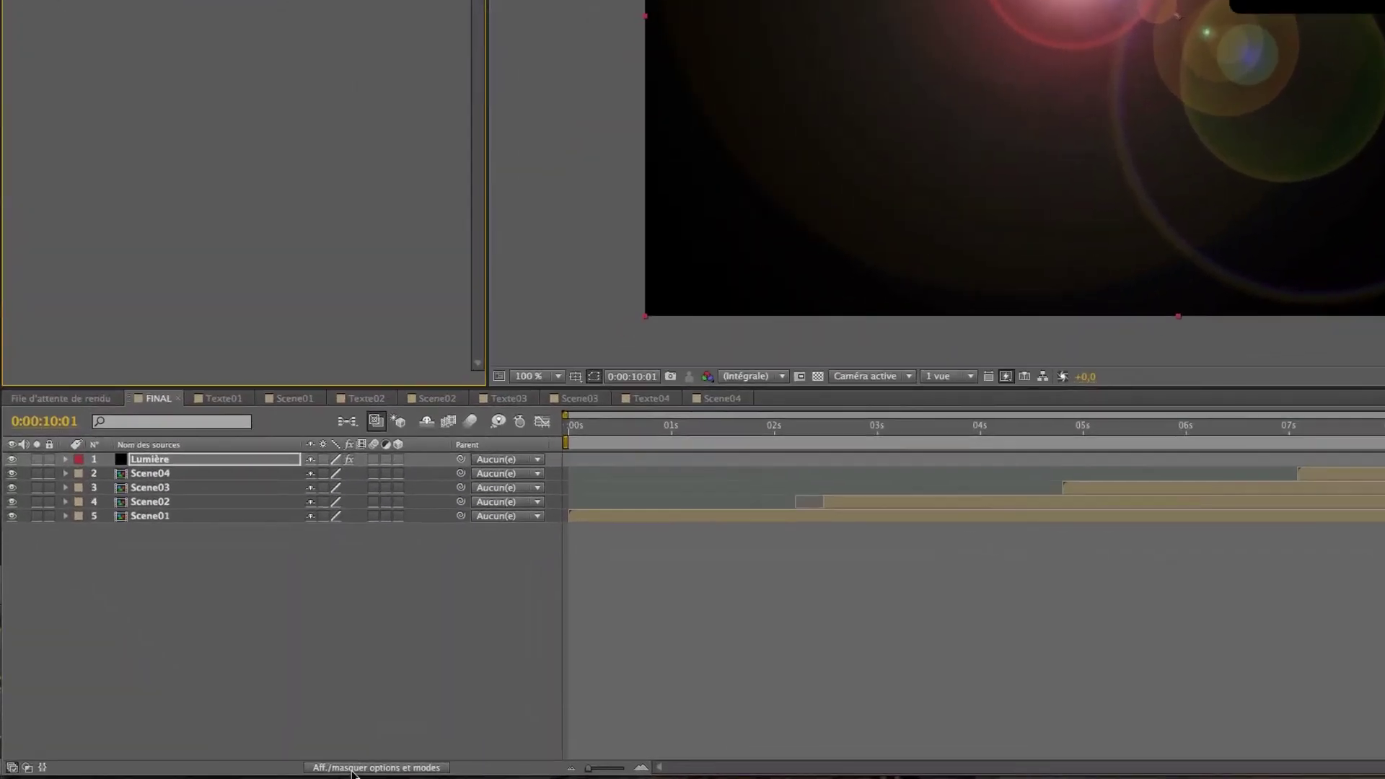
Set the Lumière layer's blending mode to Addition and move the flare's centre to 641, 381
left_click(354, 768)
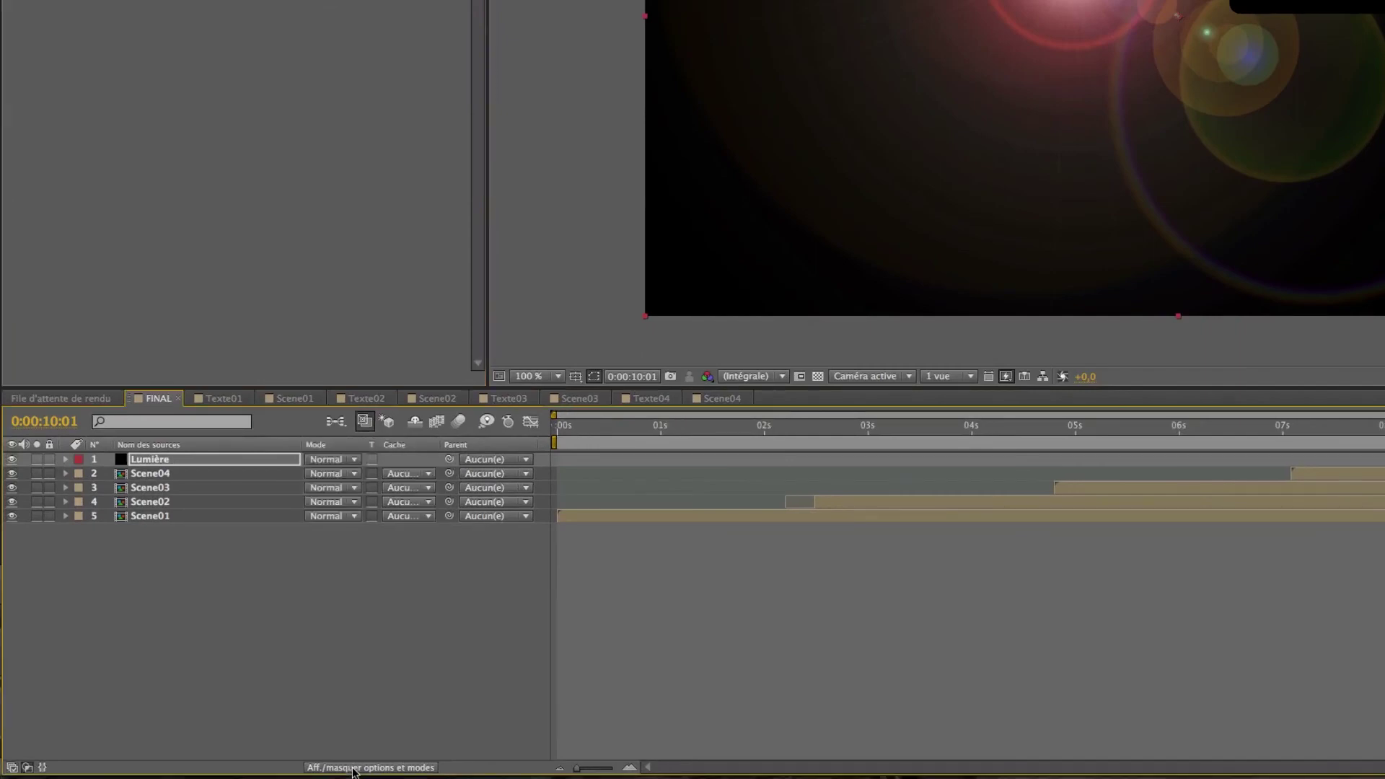
left_click(364, 459)
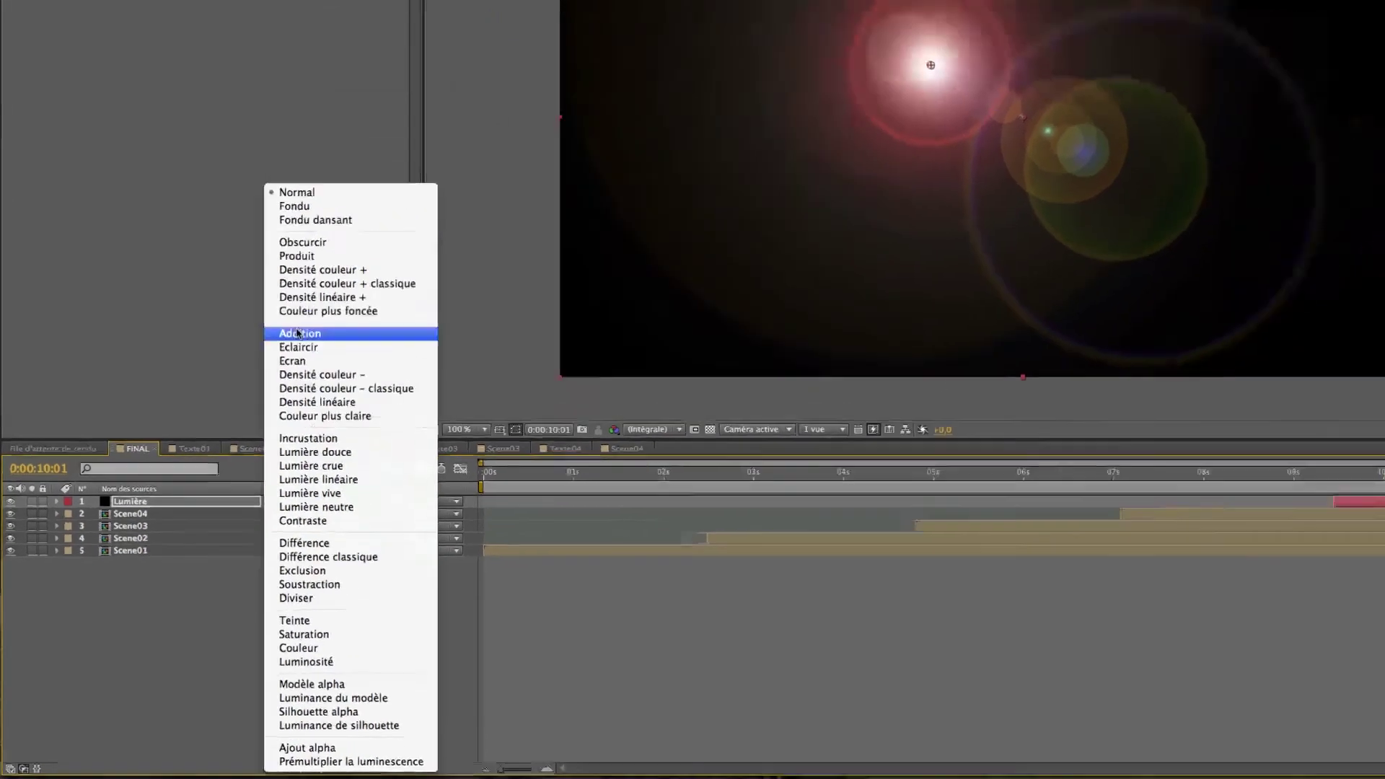
left_click(342, 265)
key("F4")
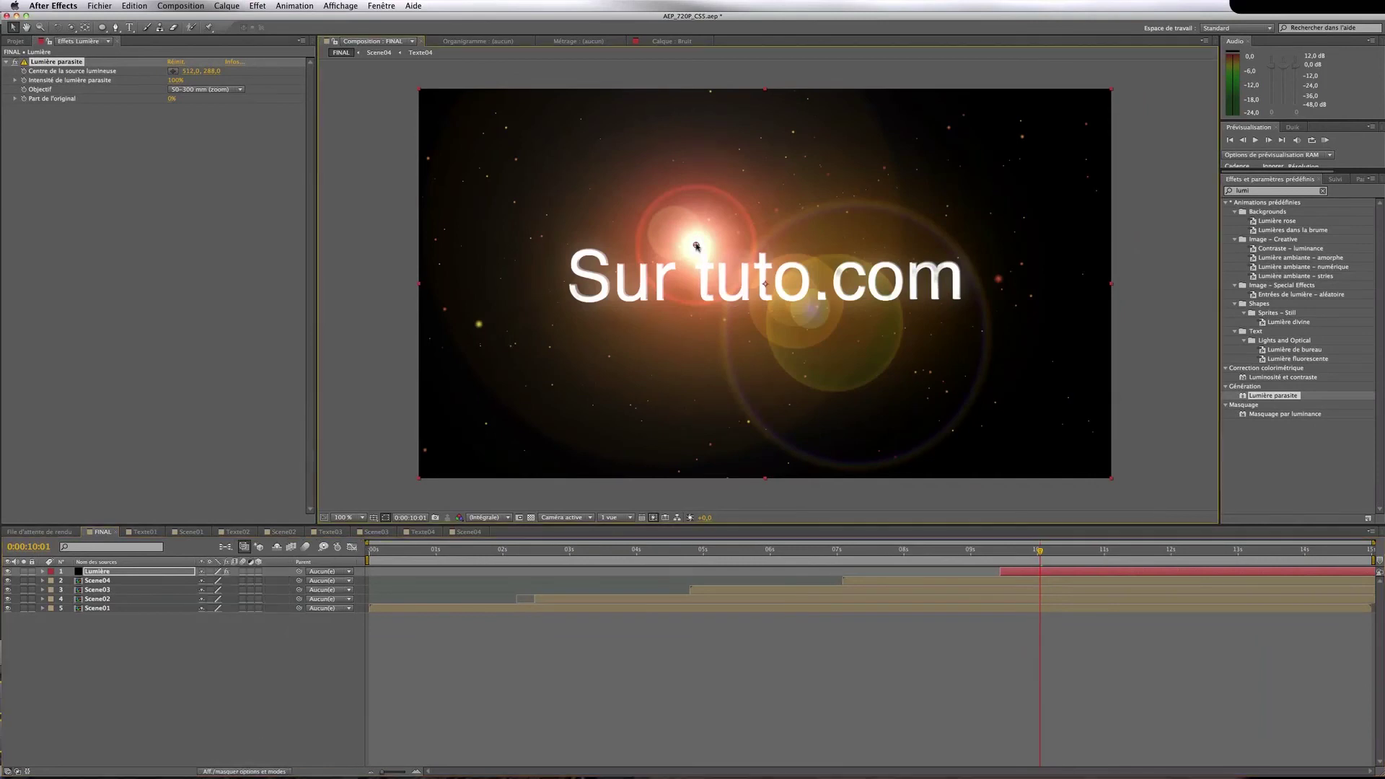
left_click_drag(696, 245, 767, 296)
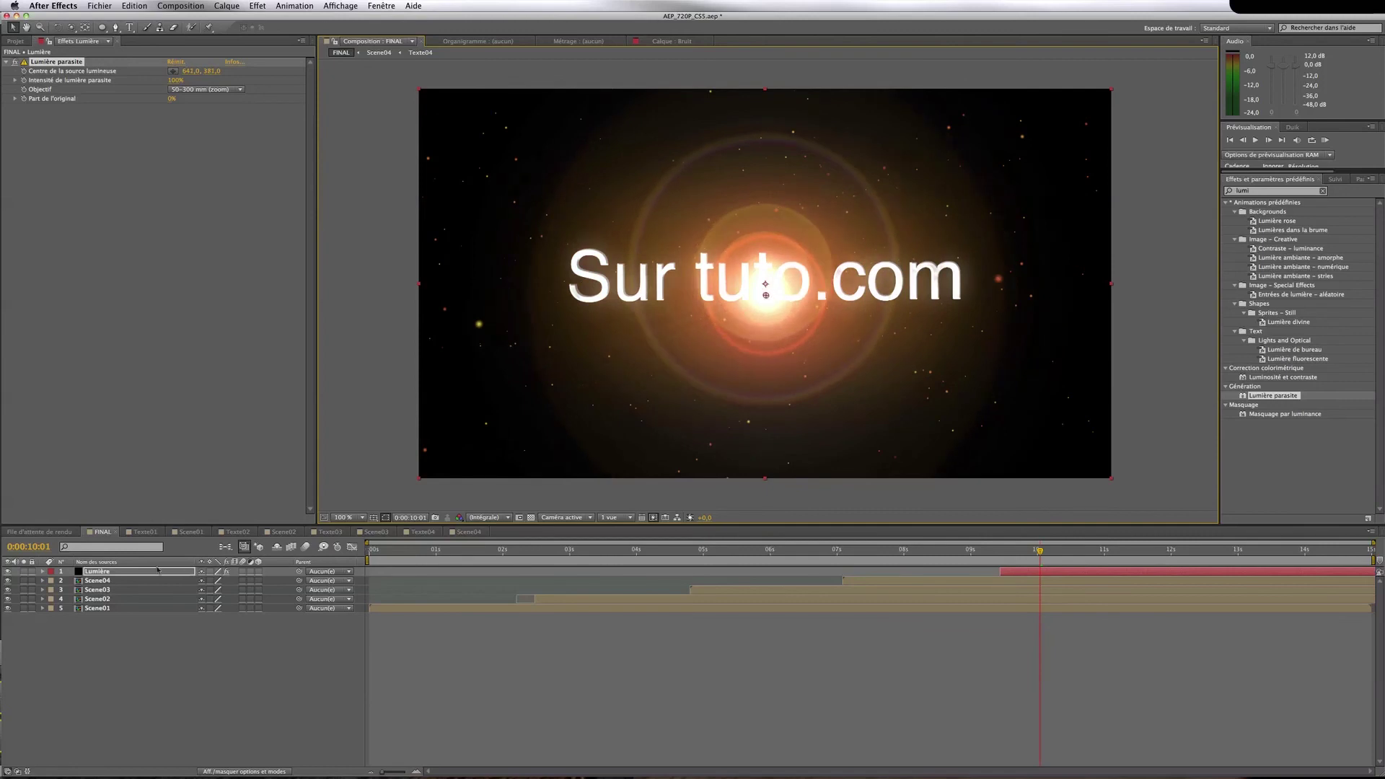
Keyframe the flare intensity at 265% at 0:00:10:01 and 20% at 0:00:09:11
left_click_drag(174, 80, 262, 80)
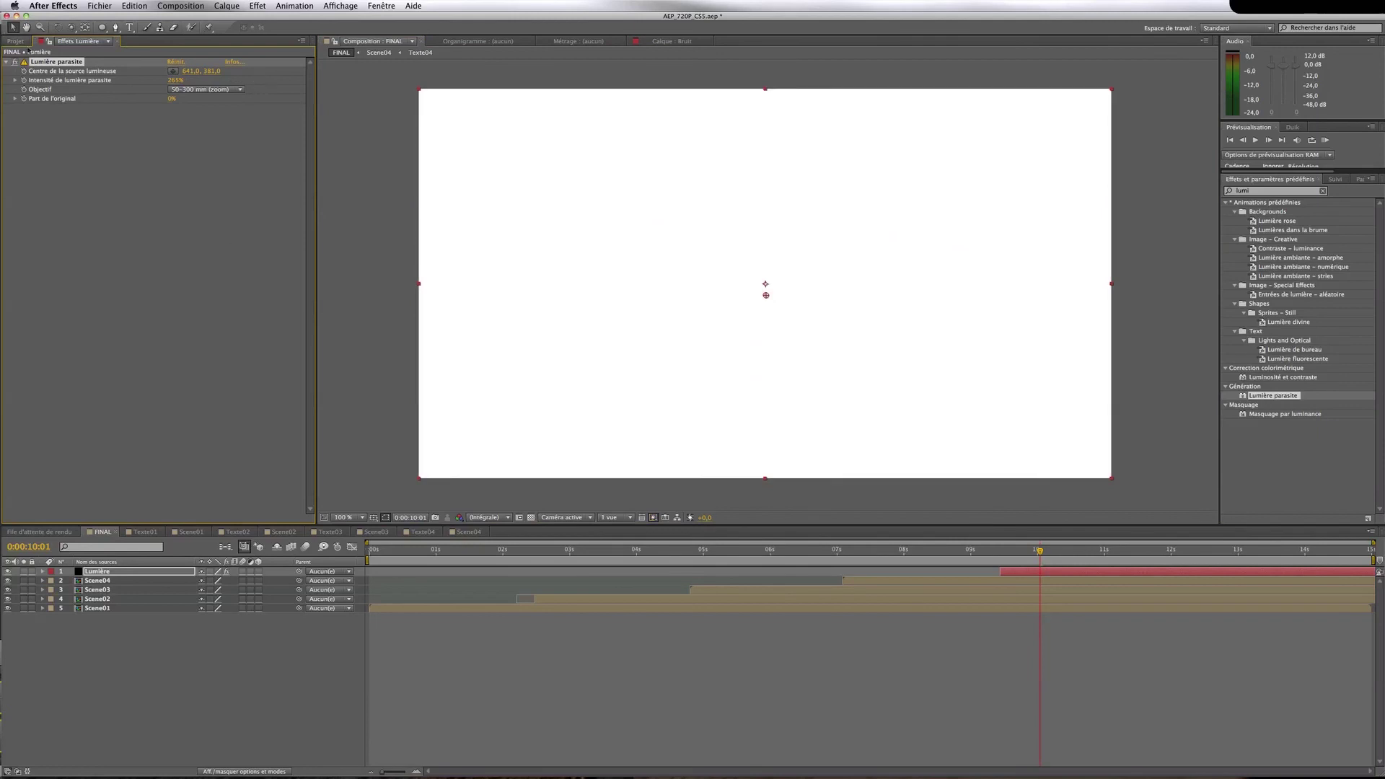
left_click(1017, 572)
key("u")
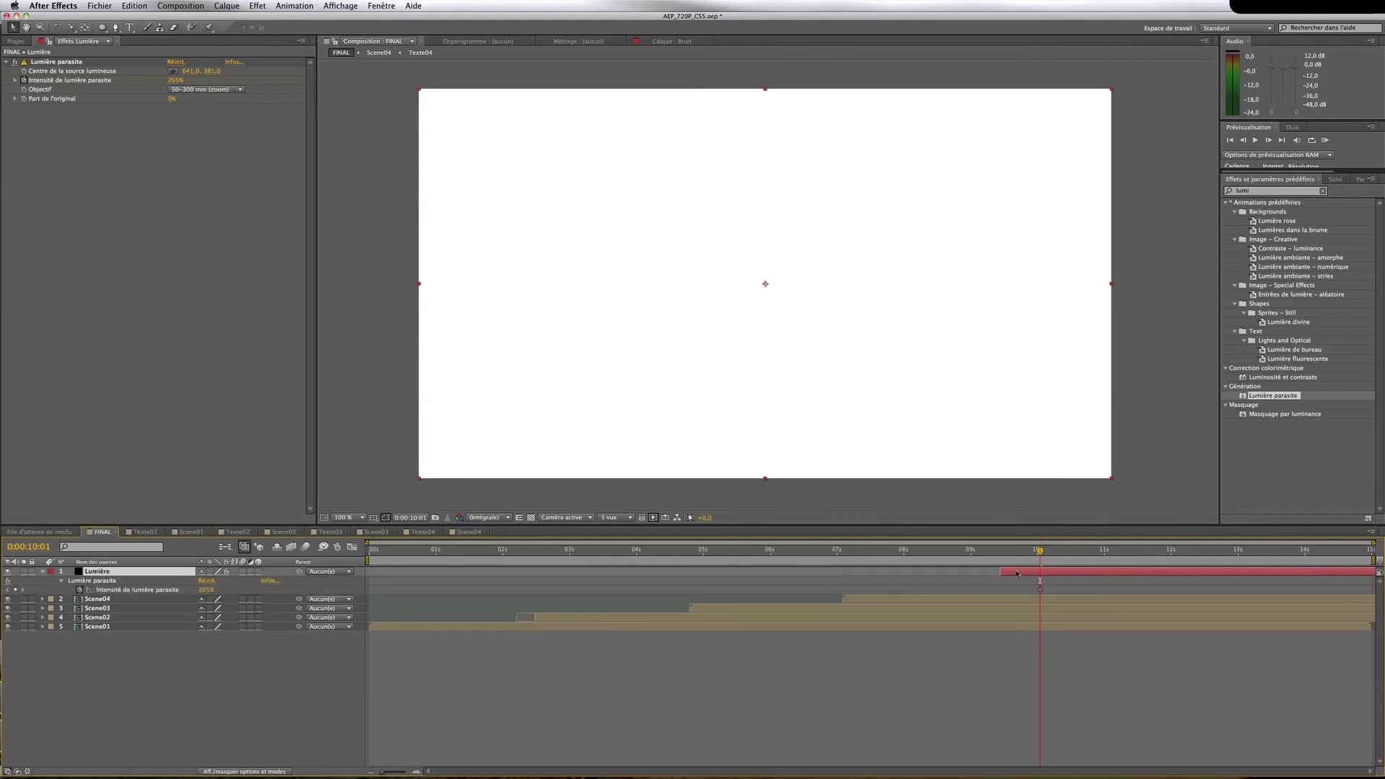
left_click(1000, 558)
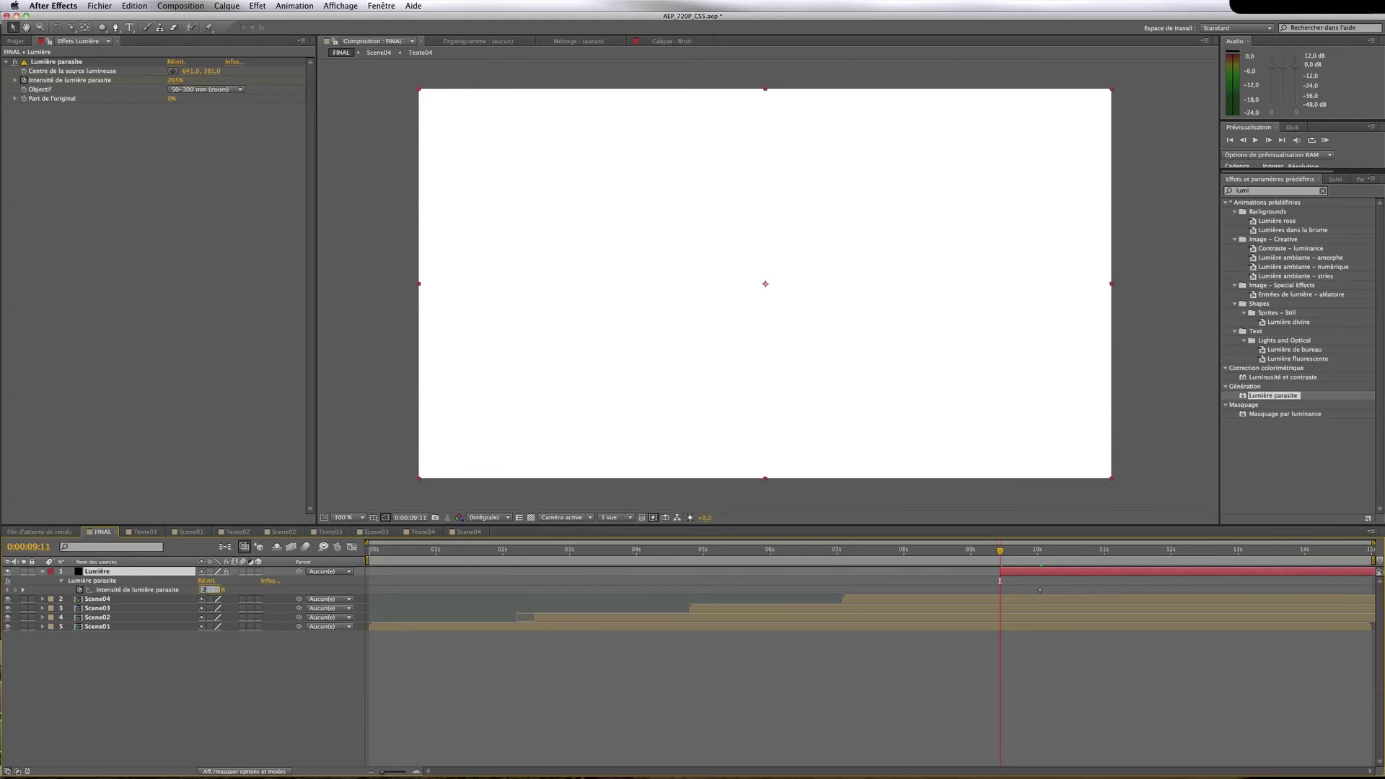
key("Return")
Keyframe the flare's centre from 1444, 312 at 0:00:09:11 to 641, 381 at 0:00:10:01, and lower the starting intensity to 0%
left_click(1039, 554)
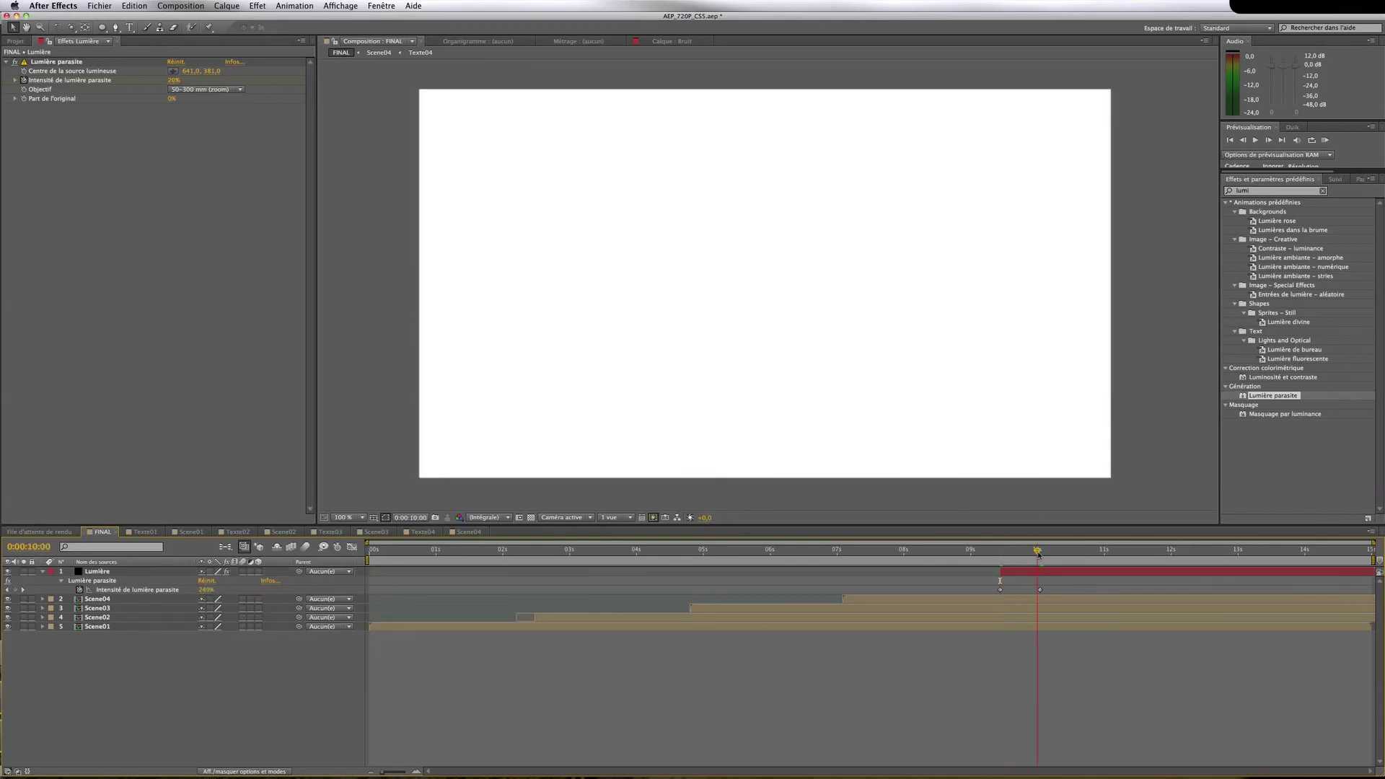
left_click_drag(1038, 554, 1040, 554)
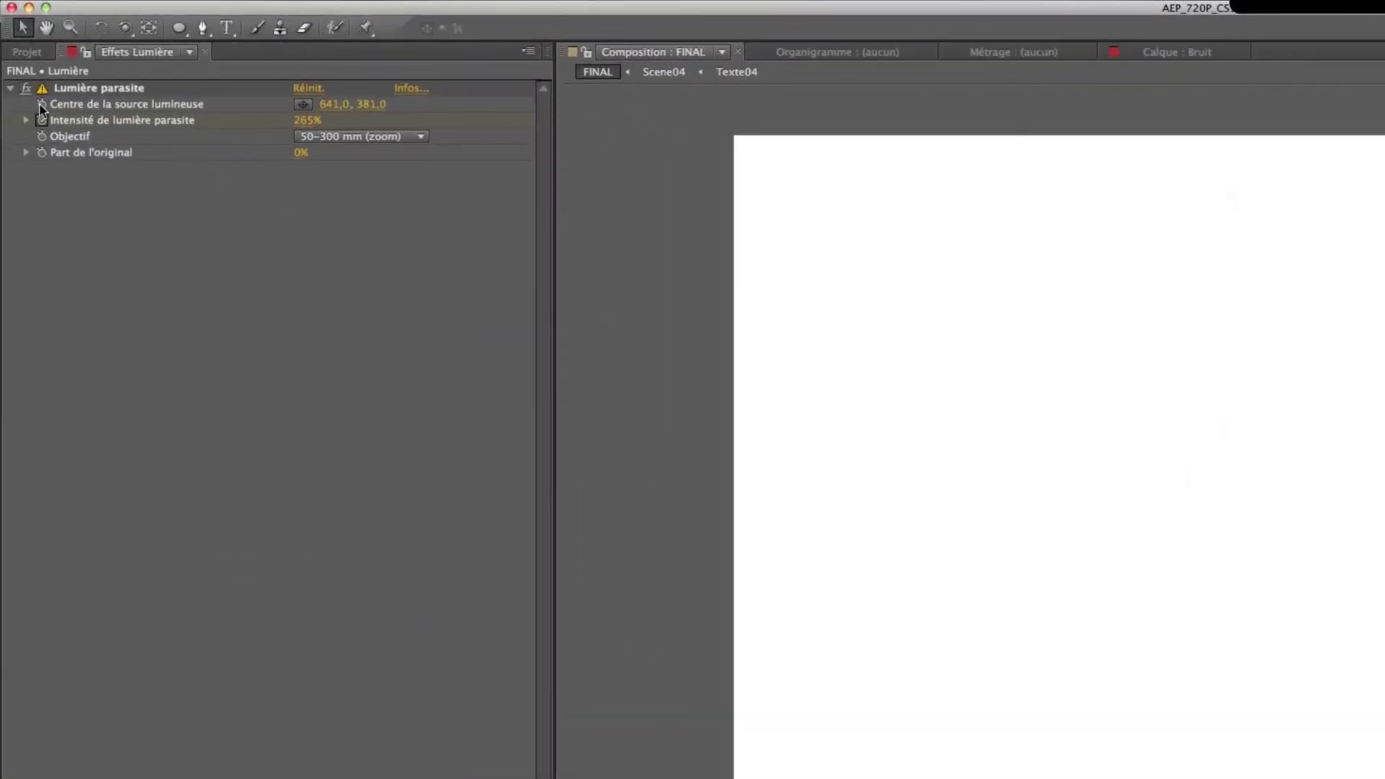
left_click(41, 105)
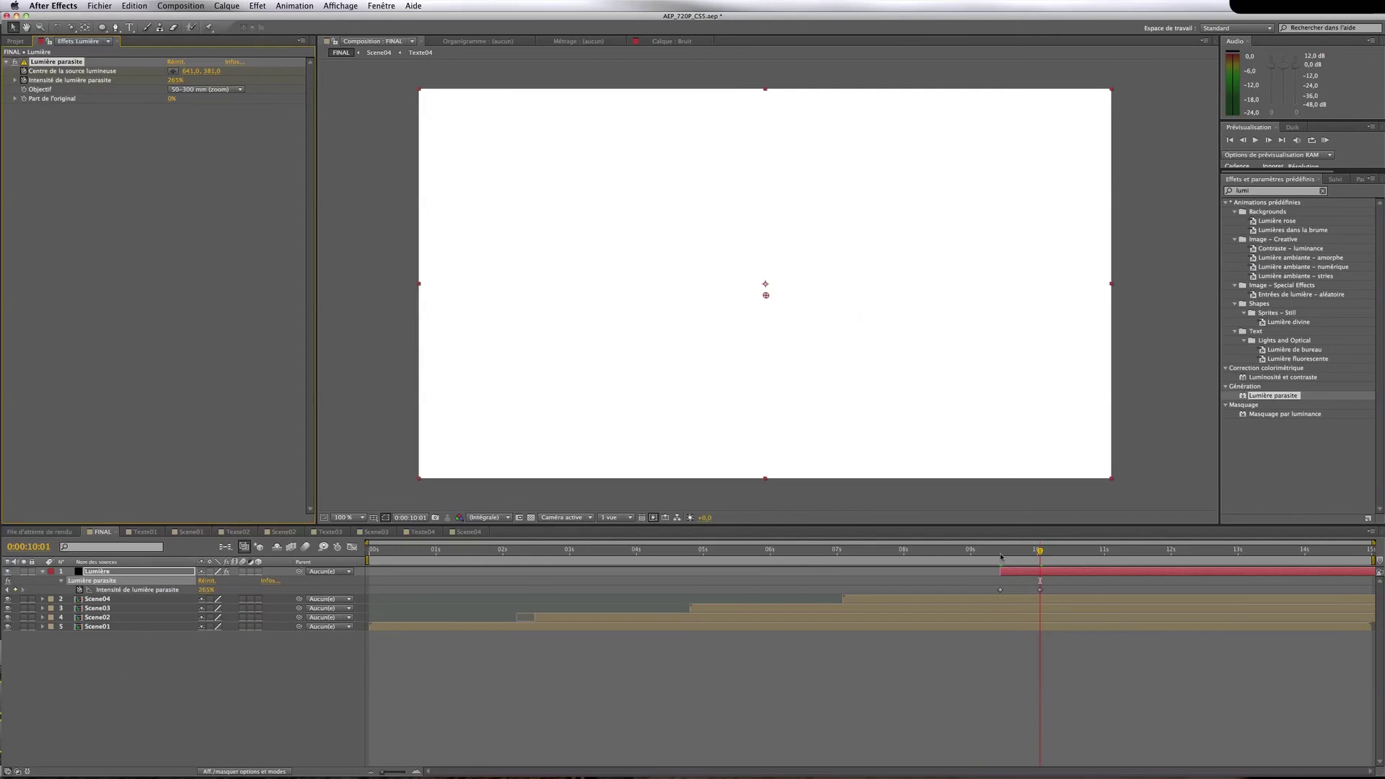
left_click(1001, 556)
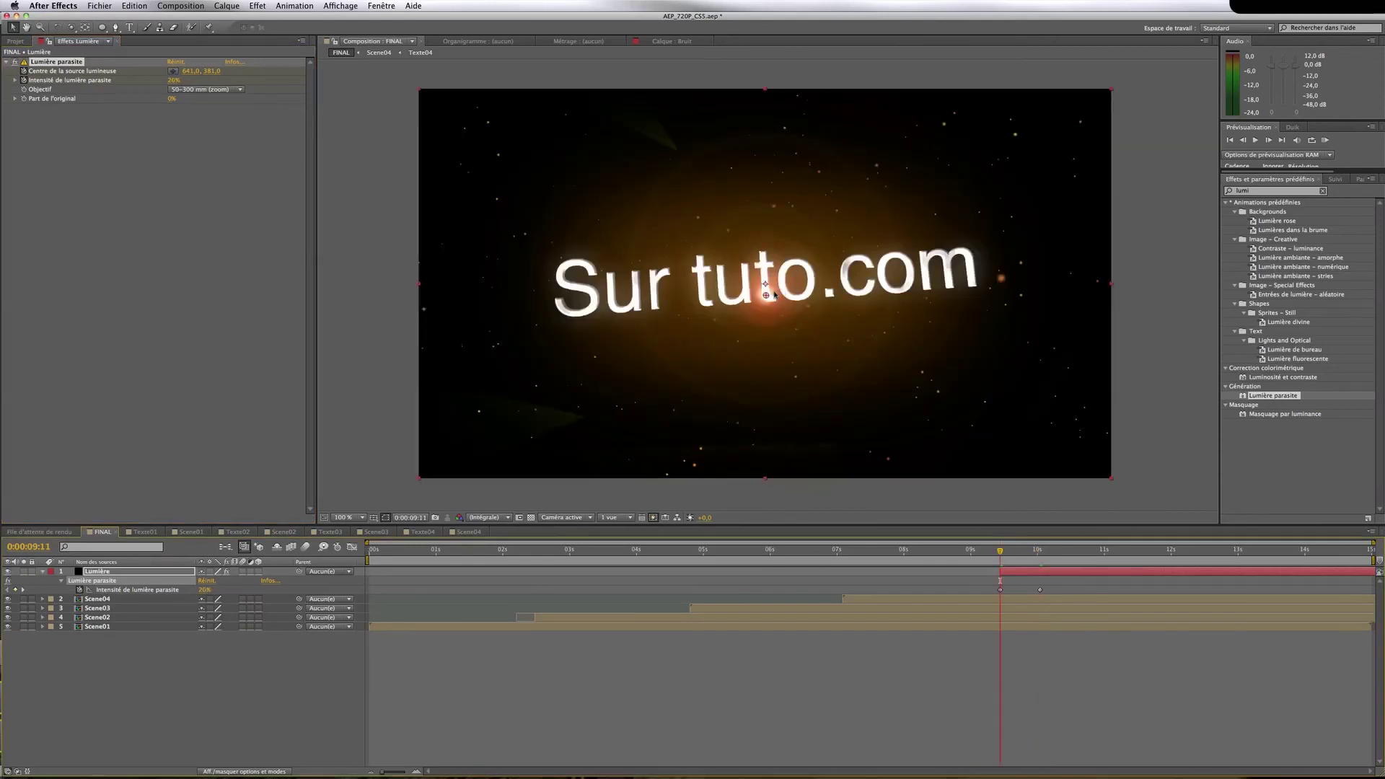
left_click_drag(766, 295, 1187, 254)
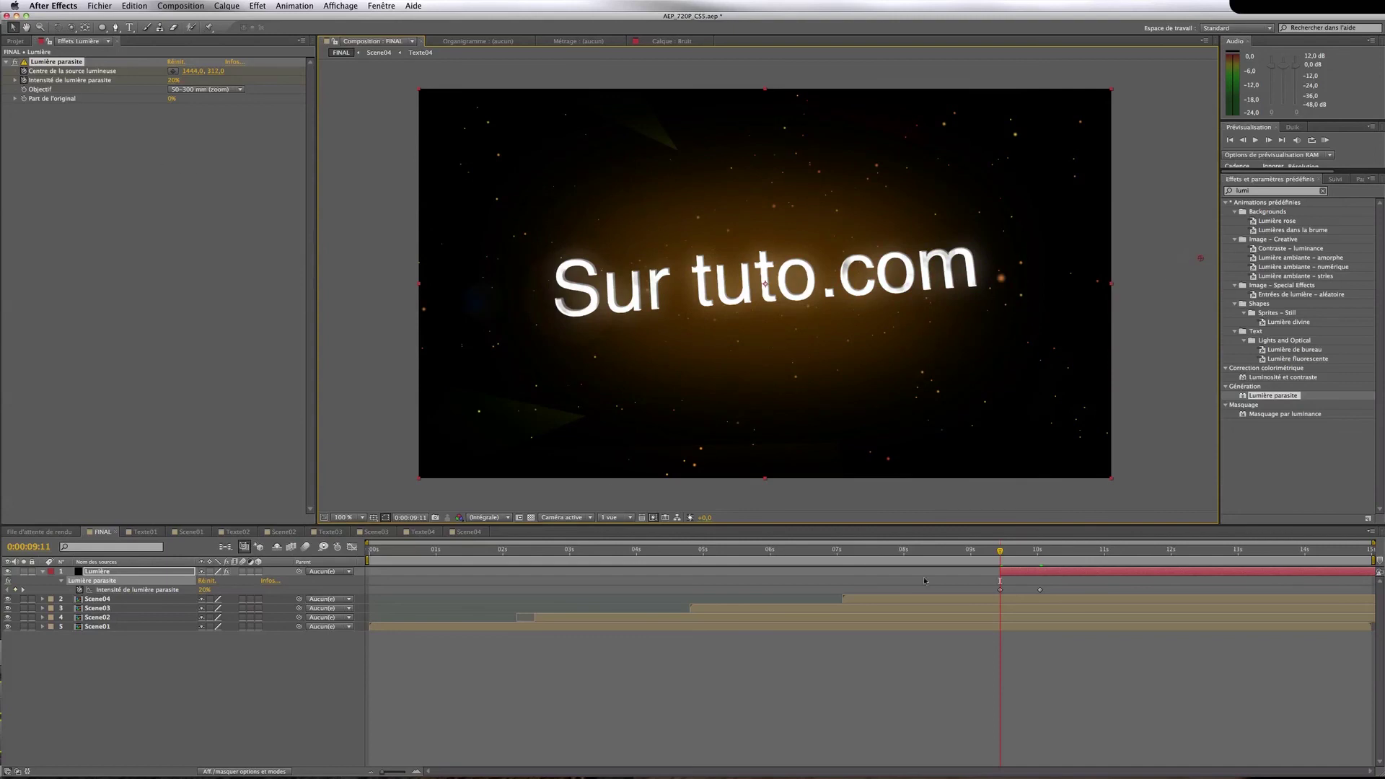
left_click_drag(172, 83, 137, 83)
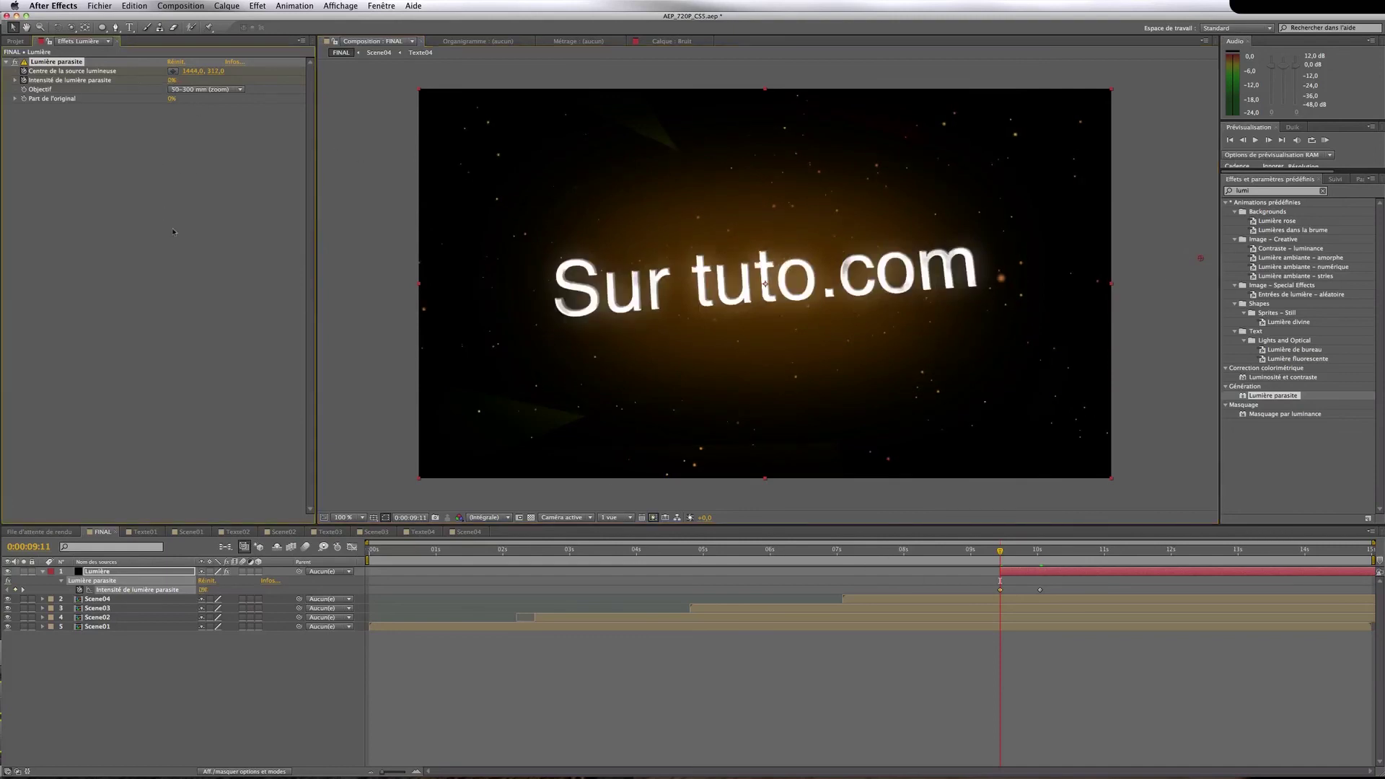
Lower the composition preview resolution to Un demi and play back the lens flare animation
key("space")
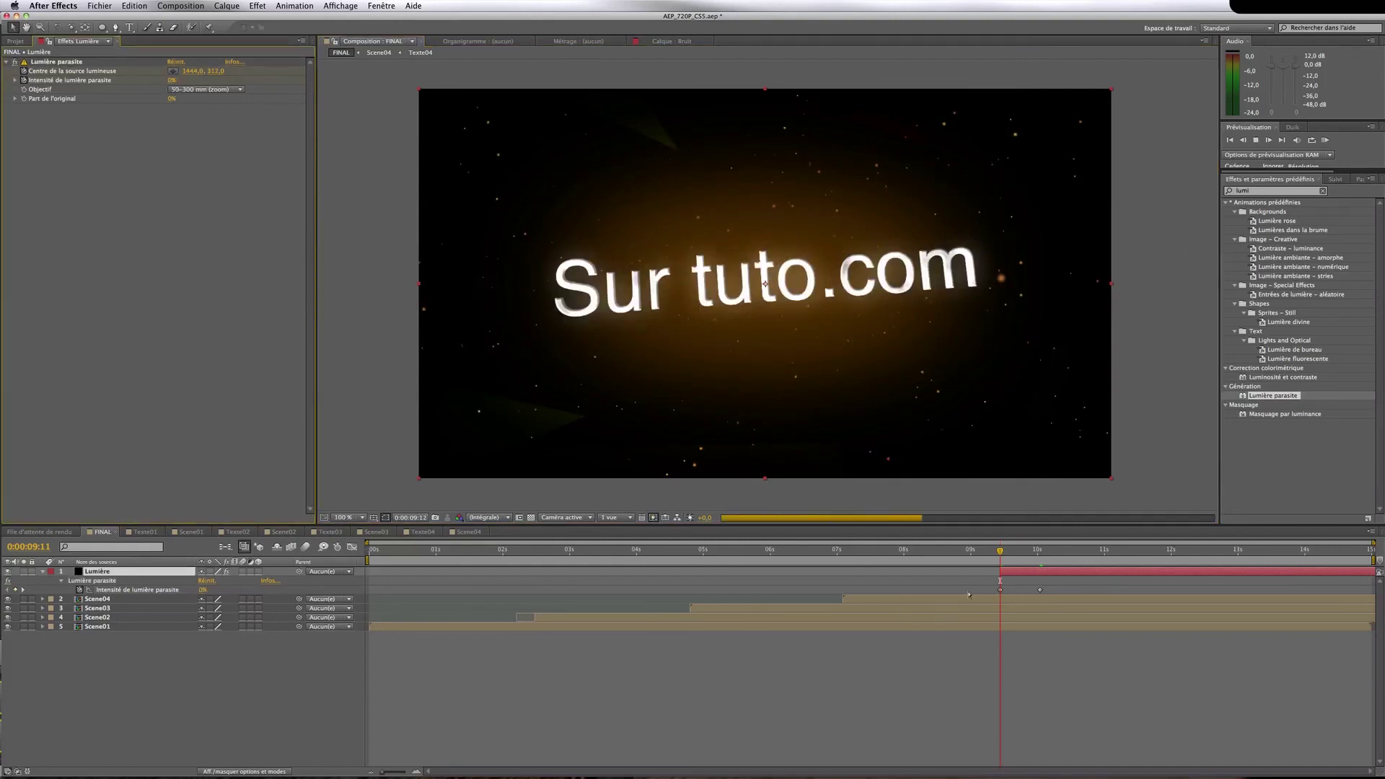
key("space")
left_click(488, 517)
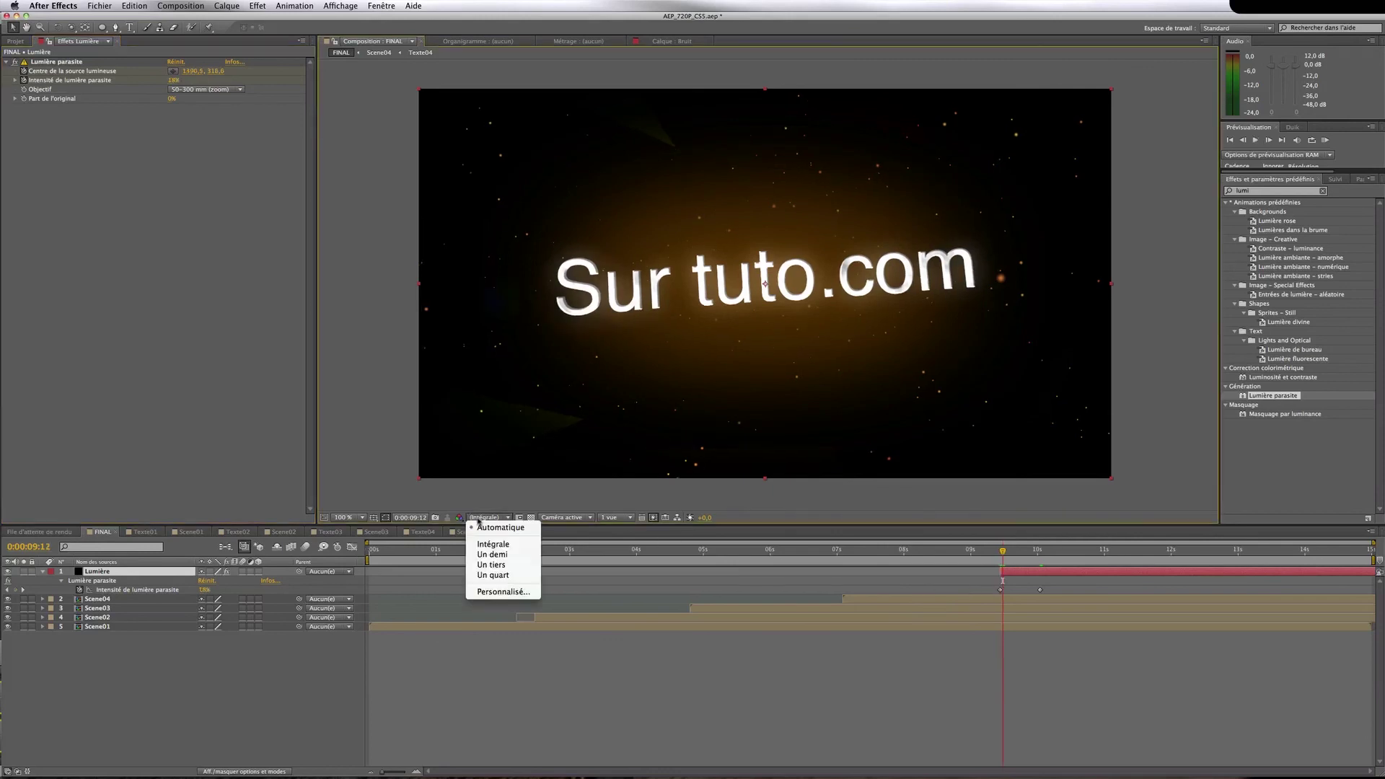
left_click(488, 557)
key("space")
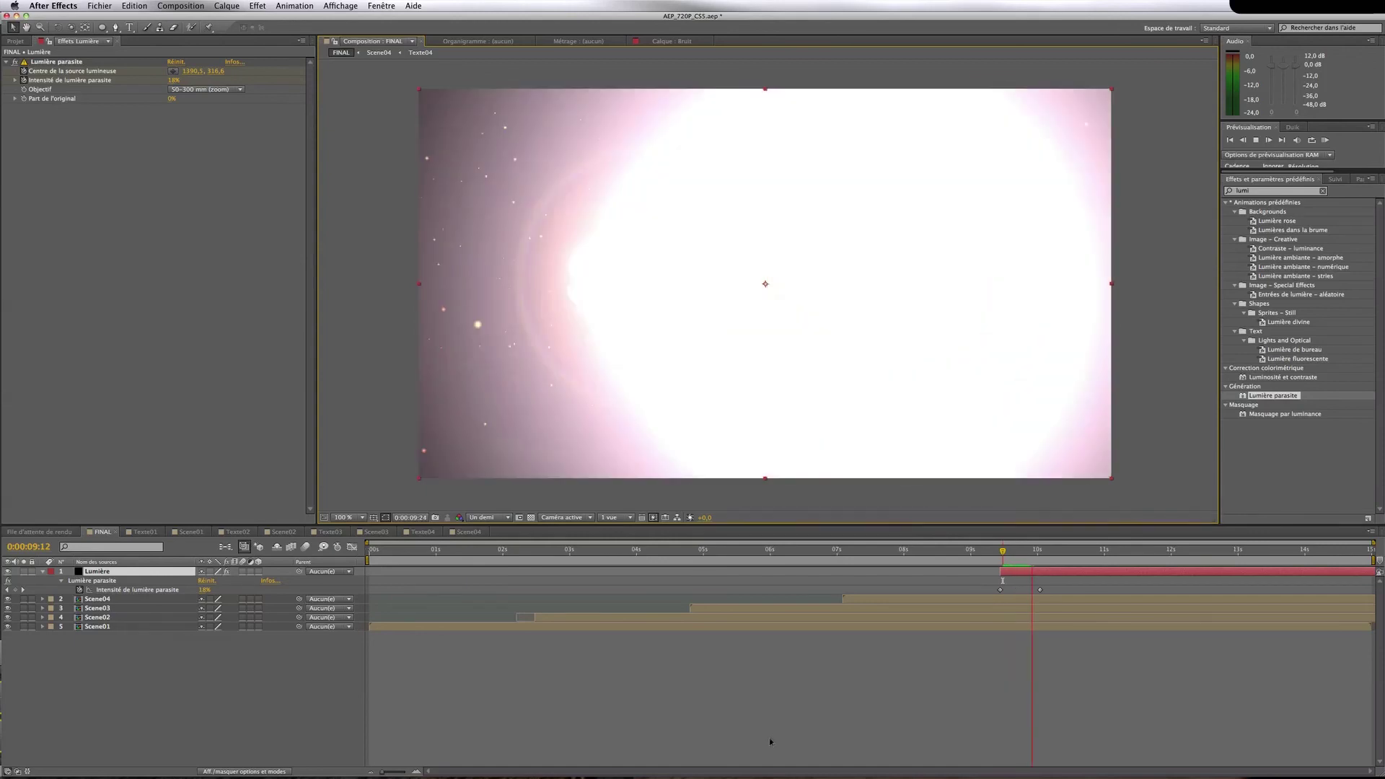
key("space")
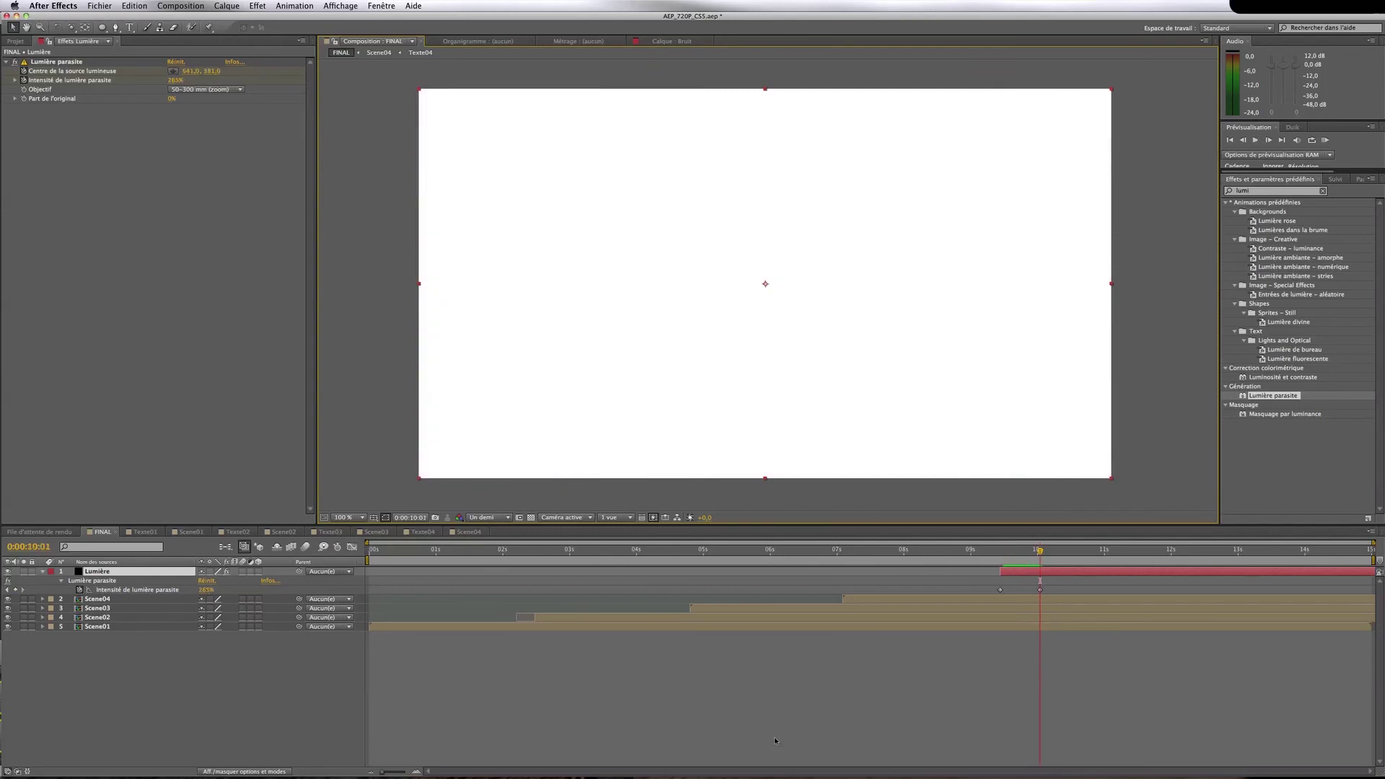
Create a black solid named NOIR on top of the FINAL layers and make it start at 0:00:10:01
left_click(251, 723)
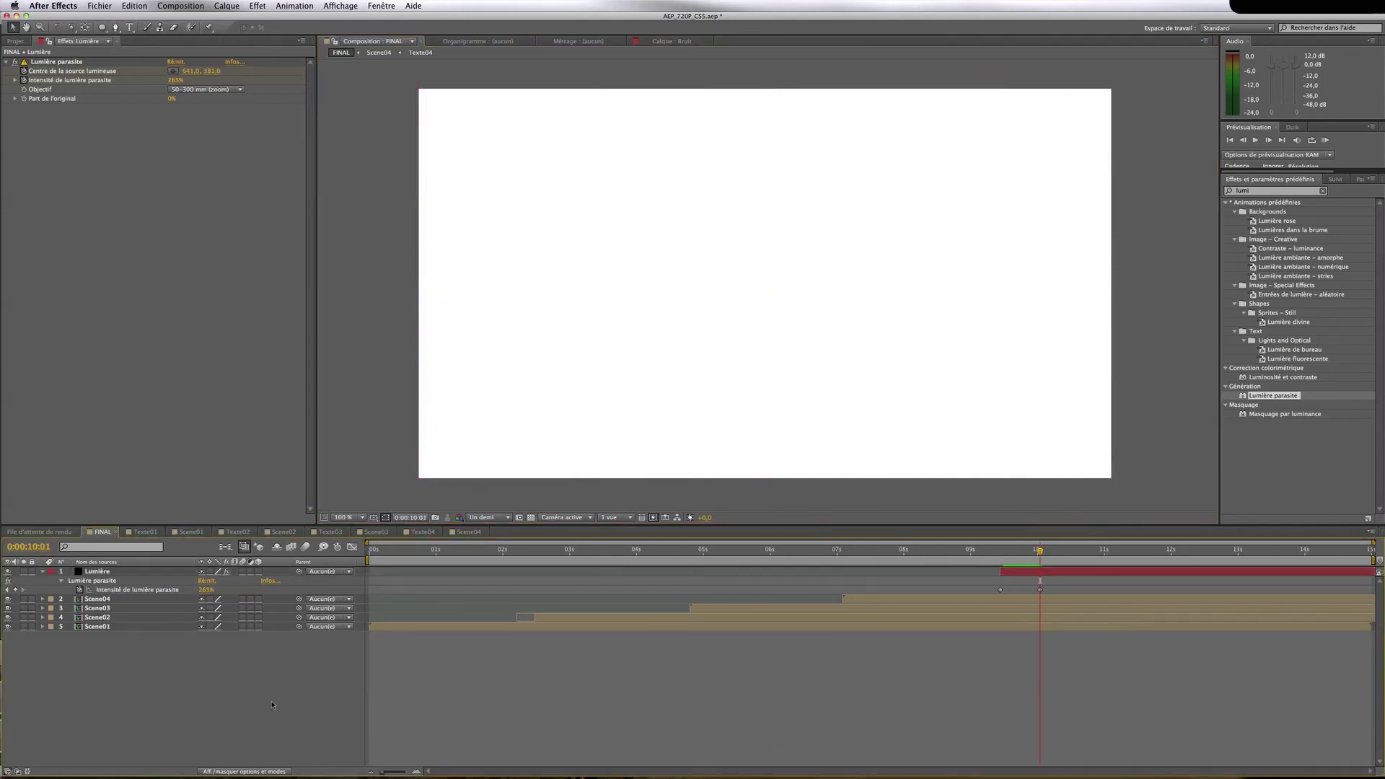
key("super+y")
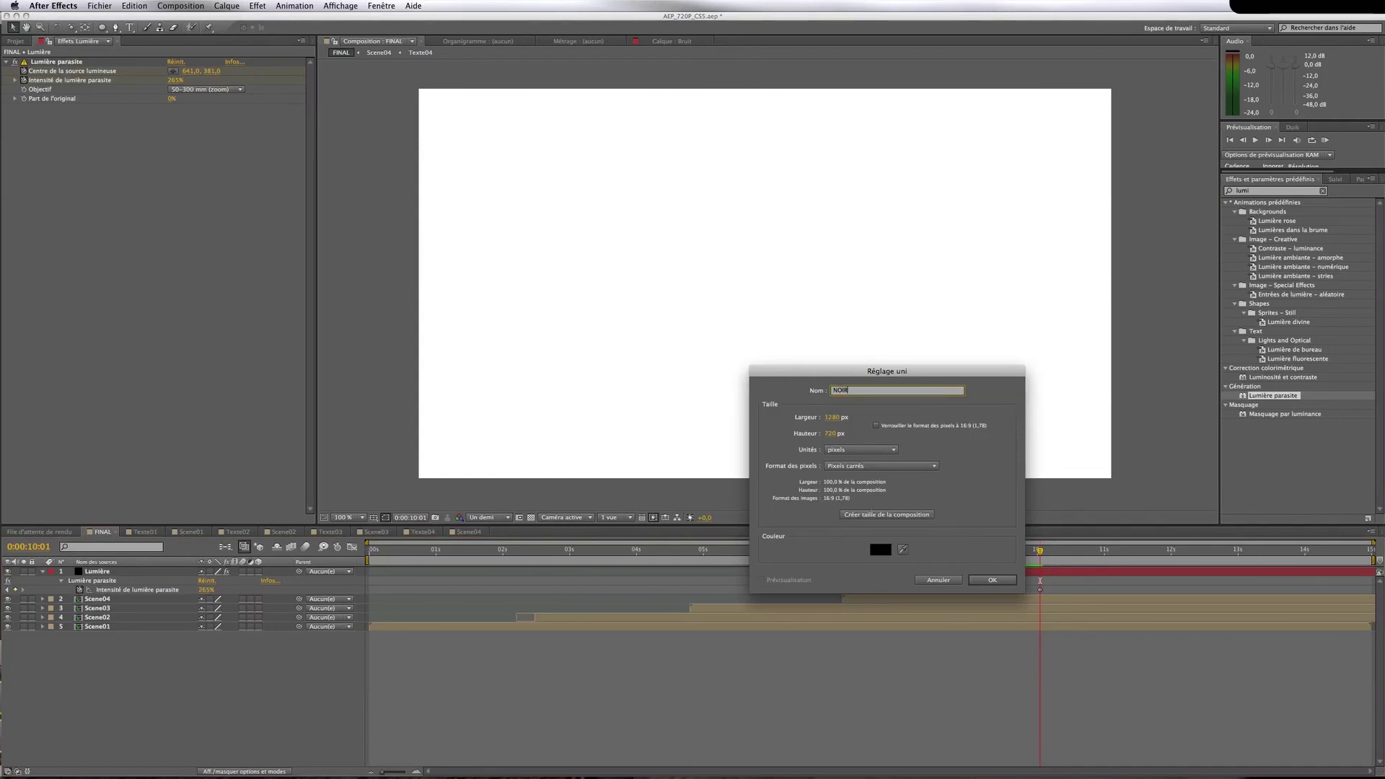
type("NOIR")
left_click(992, 581)
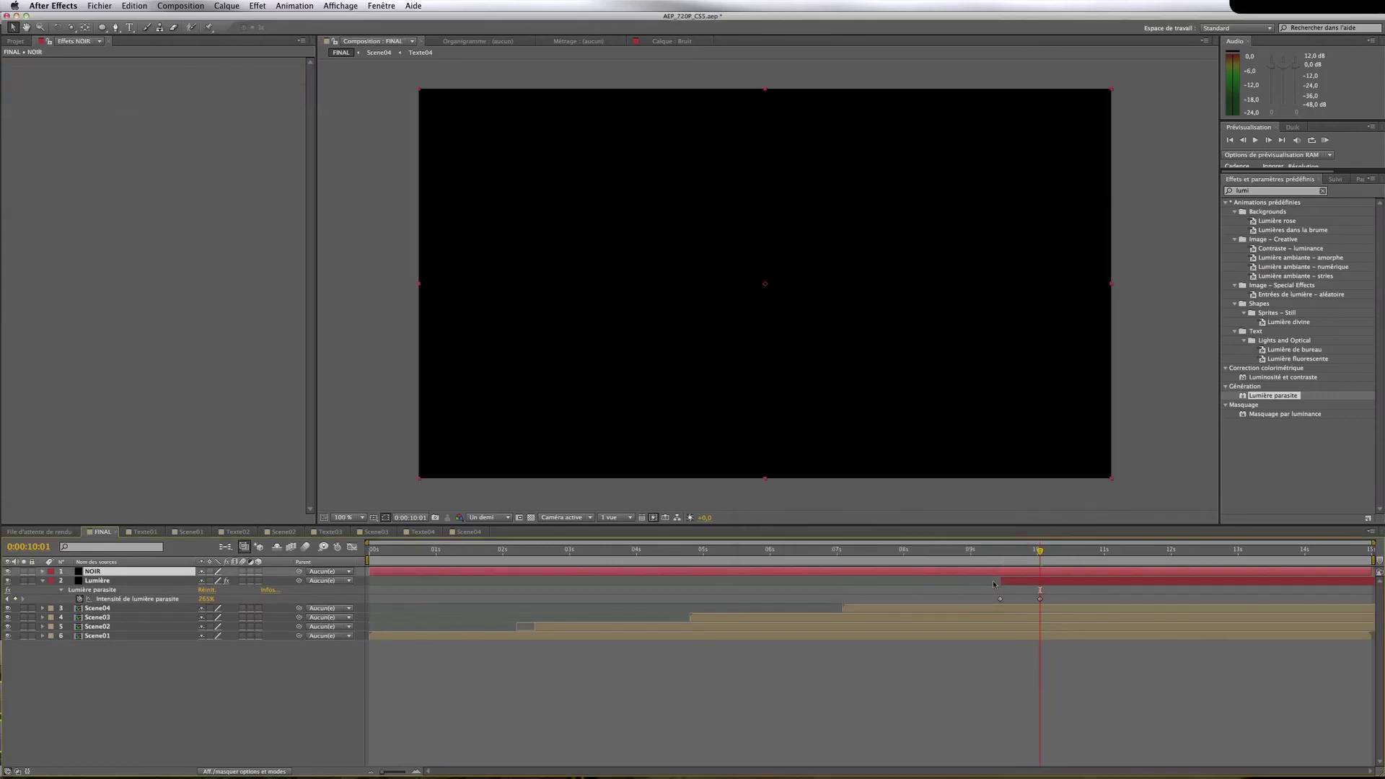
left_click_drag(390, 574, 1058, 571)
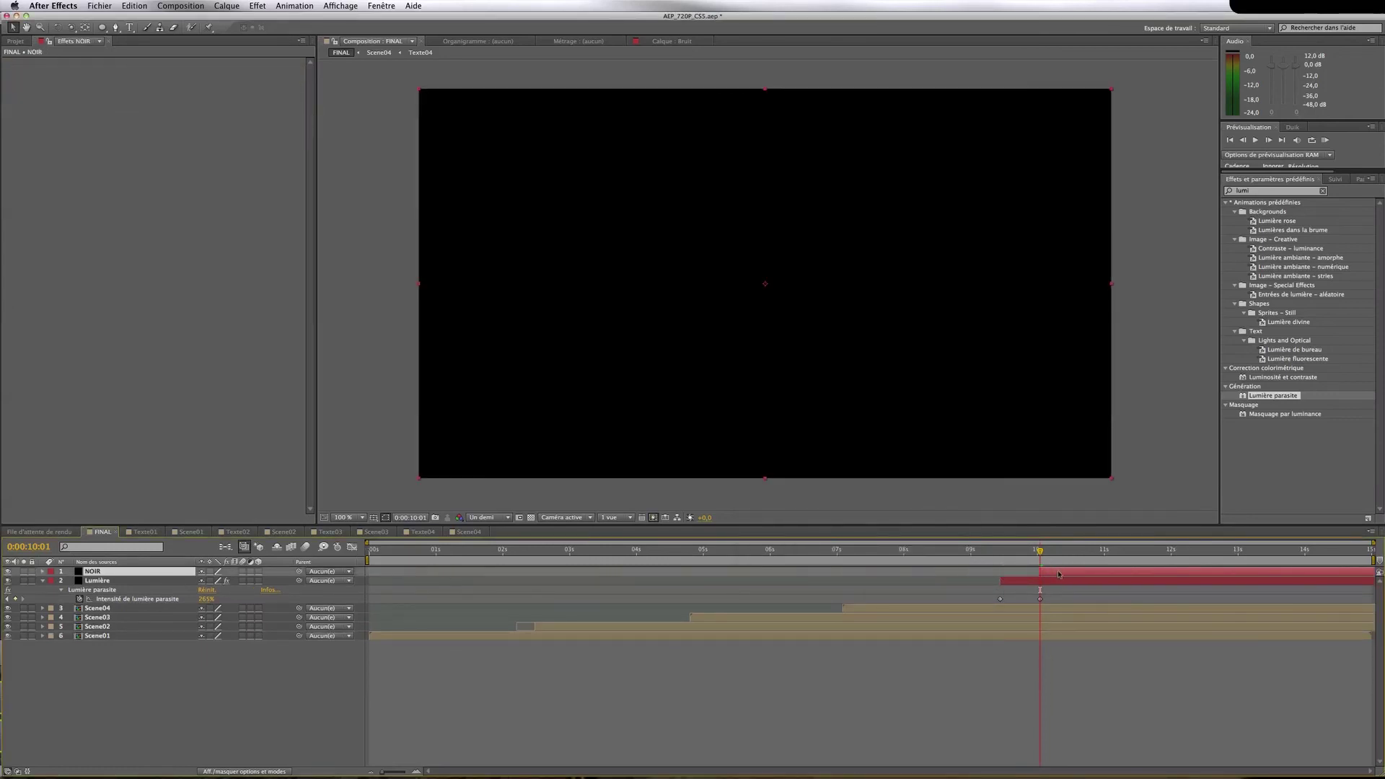
Keyframe the NOIR layer's opacity from 0% at 0:00:10:01 to 100% at 0:00:10:10
key("t")
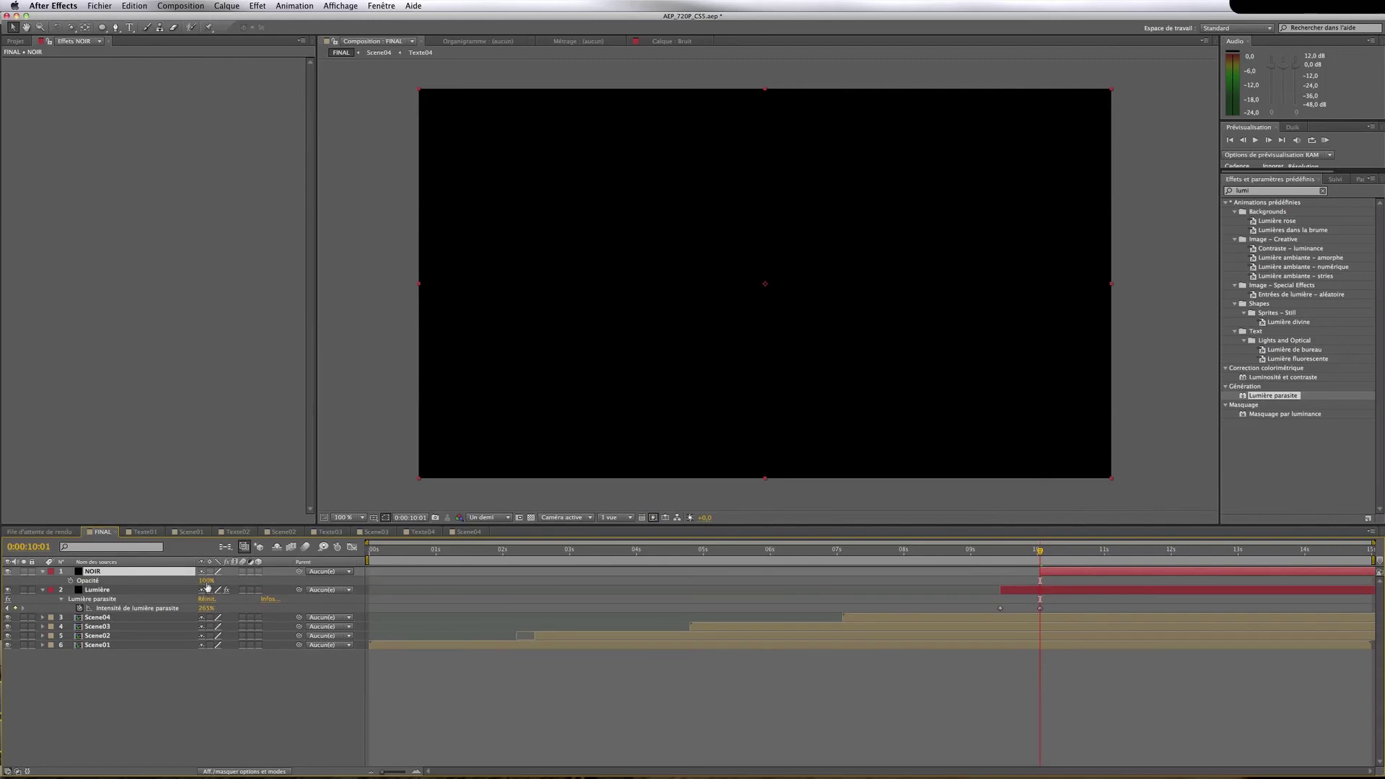
left_click_drag(207, 582, 173, 582)
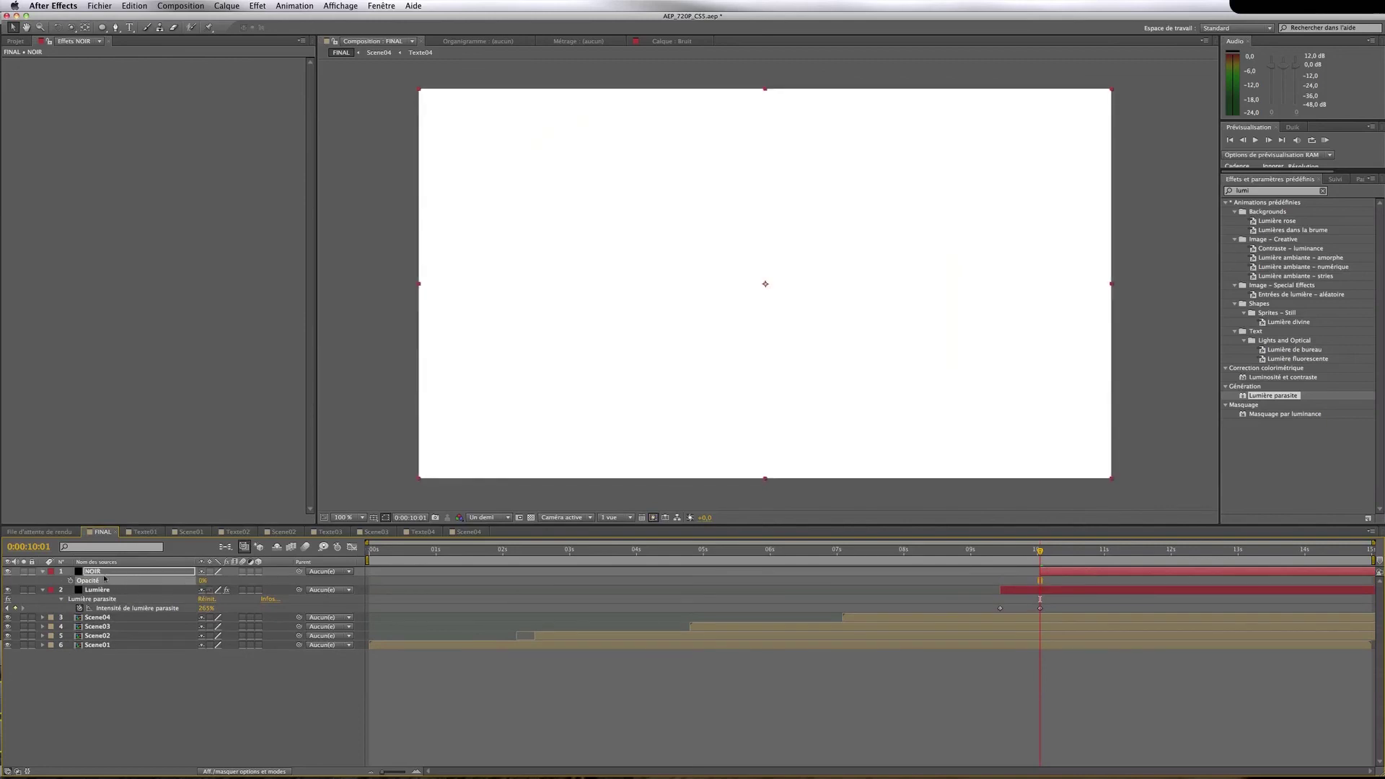
left_click(1064, 552)
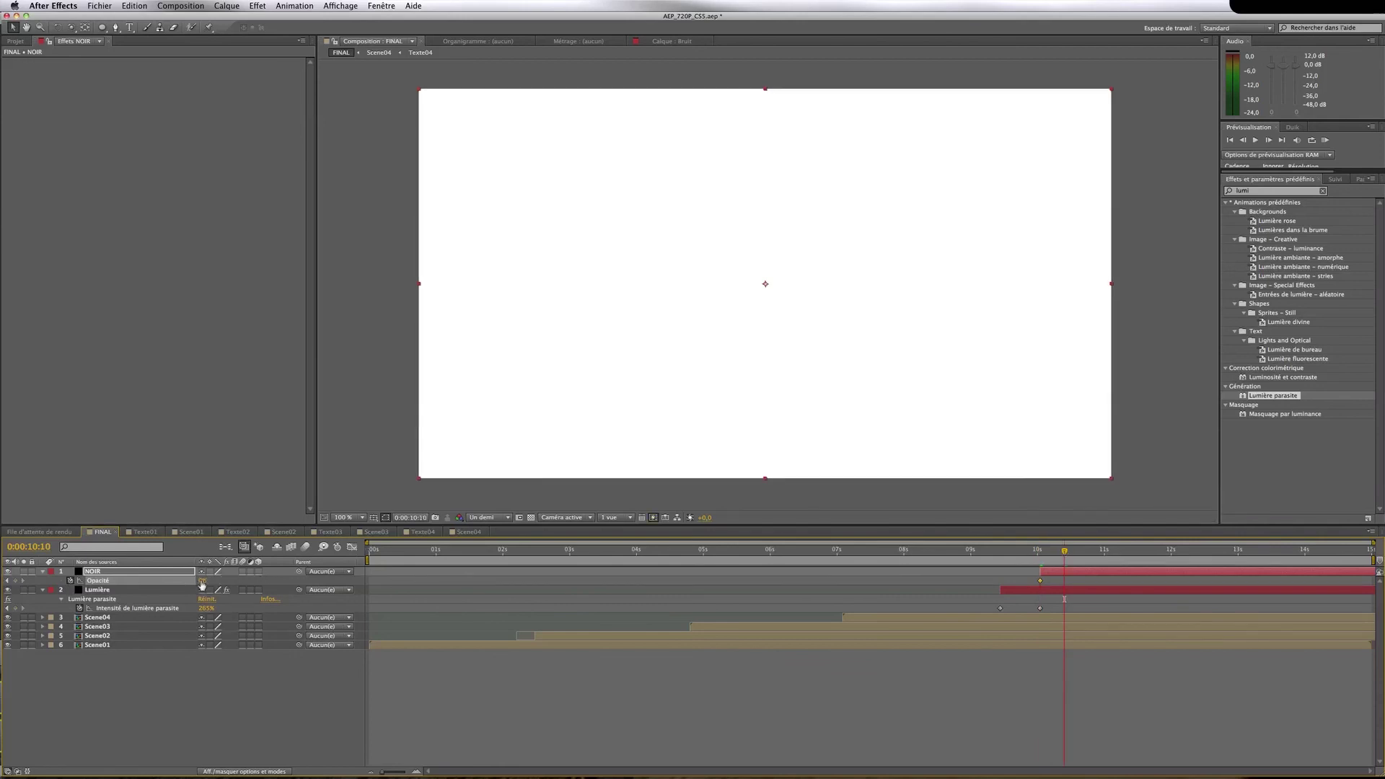
type("100")
key("Return")
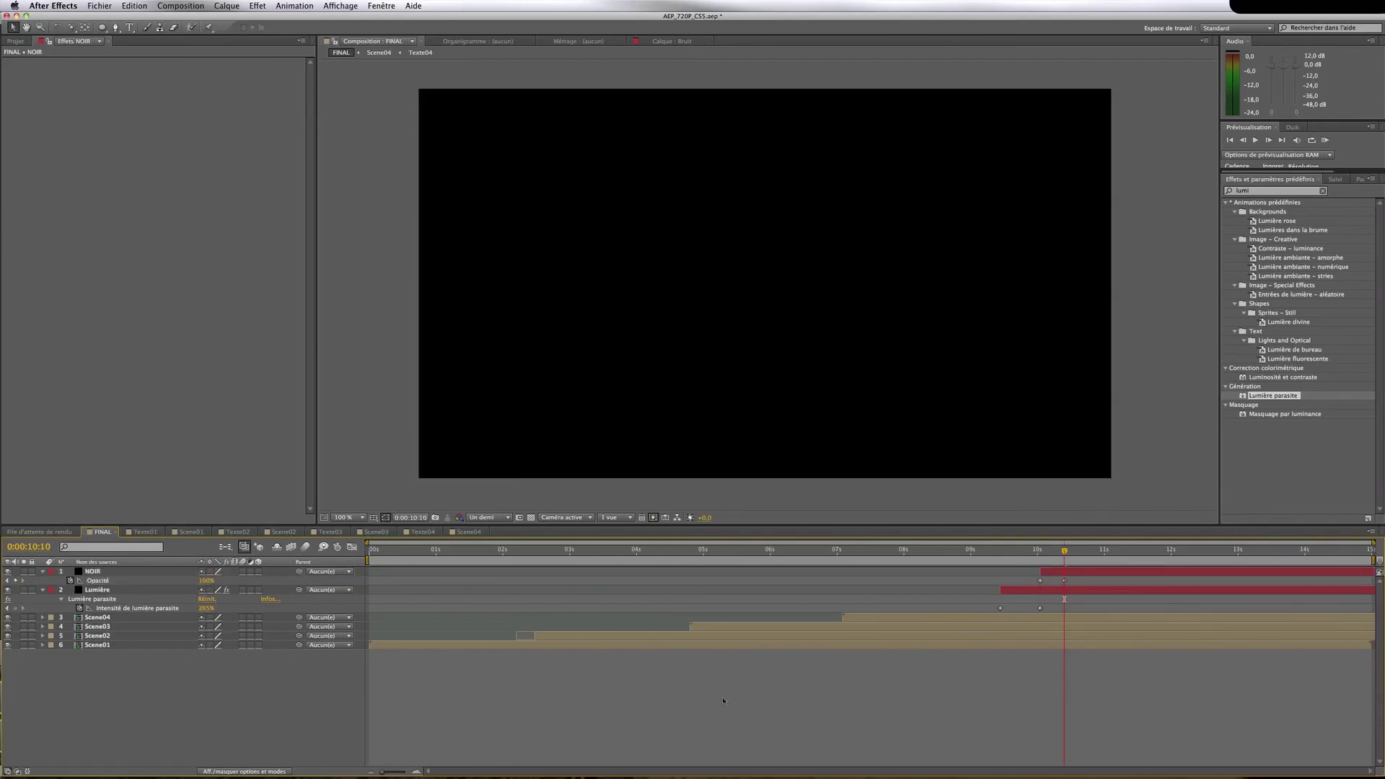
Extend the Lumière flare animation to run from about 0:00:09:07 to 0:00:10:02 and preview the transition to black
left_click(997, 553)
key("KP_0")
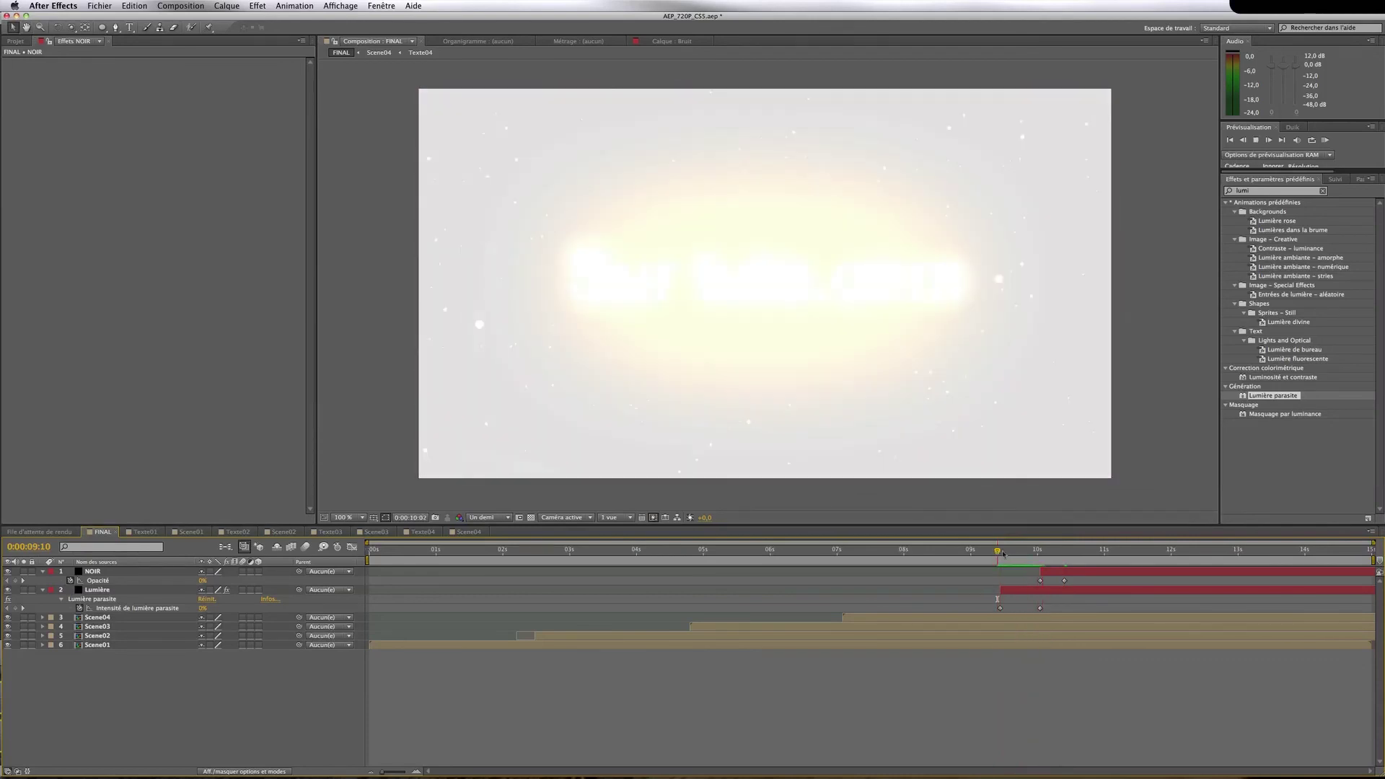
left_click_drag(1016, 593, 1045, 612)
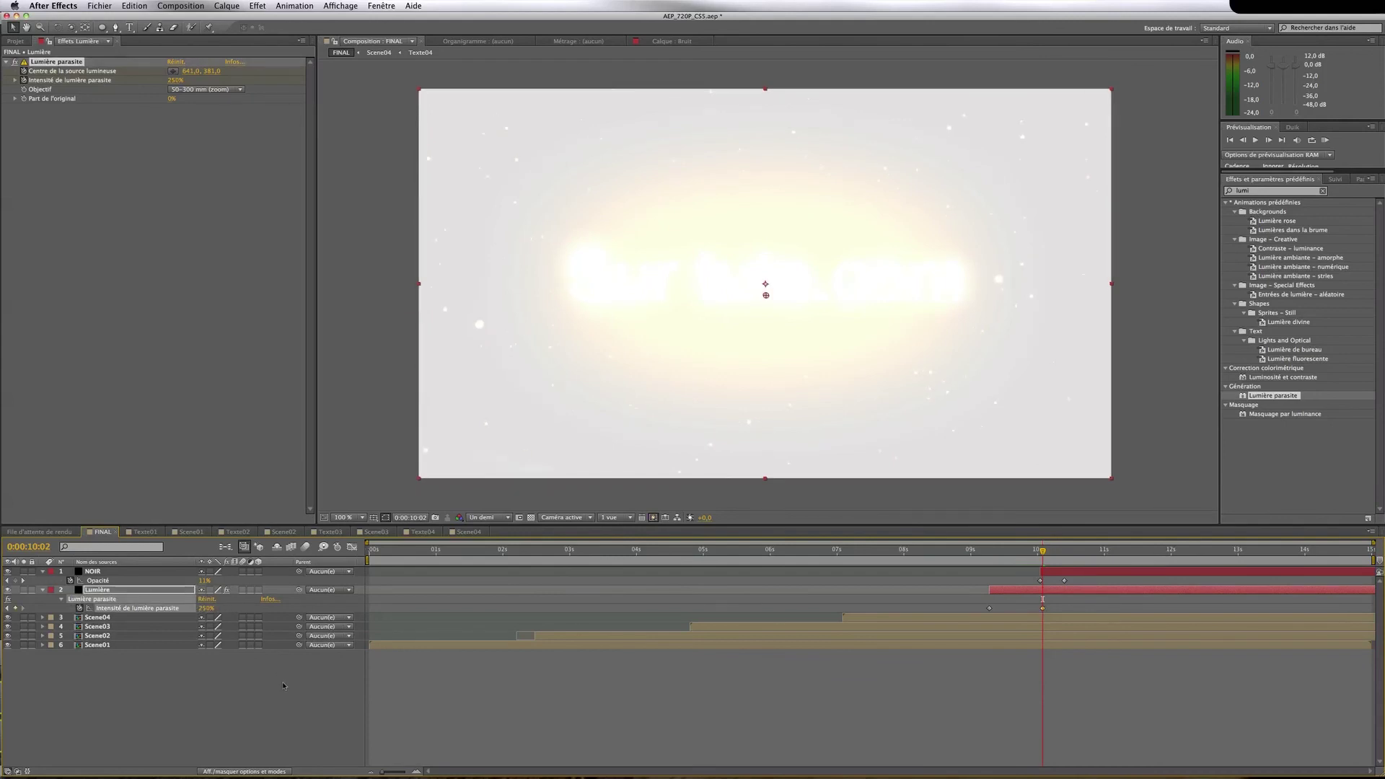
left_click(879, 560)
left_click(987, 554)
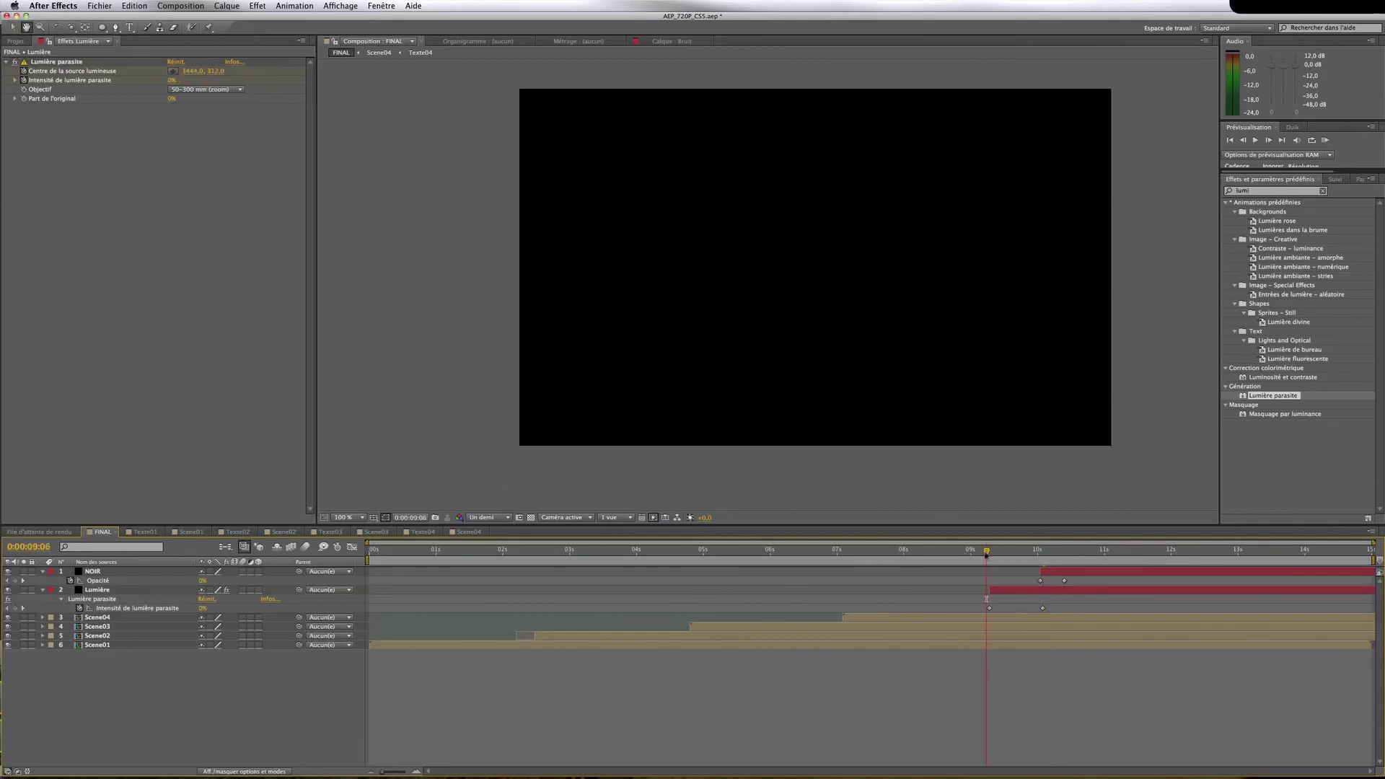
key("space")
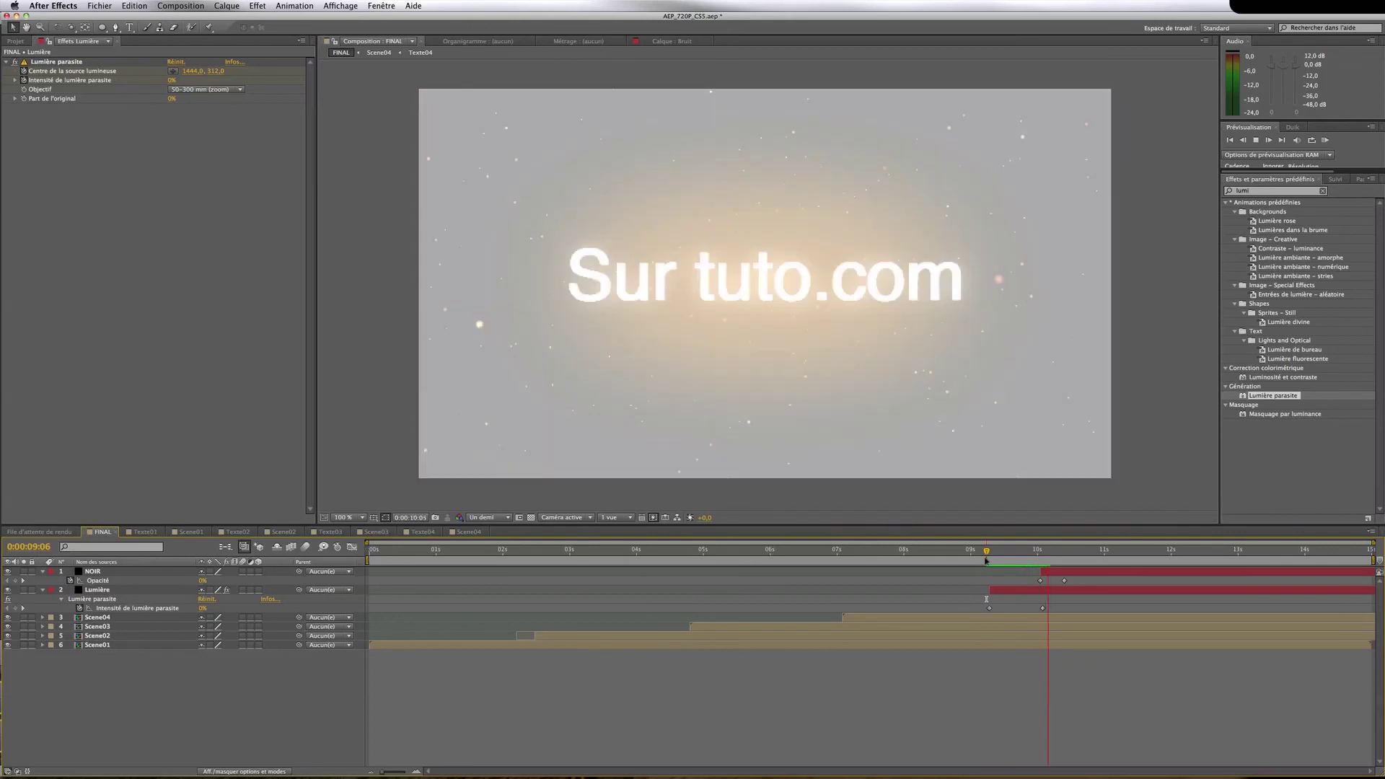
key("space")
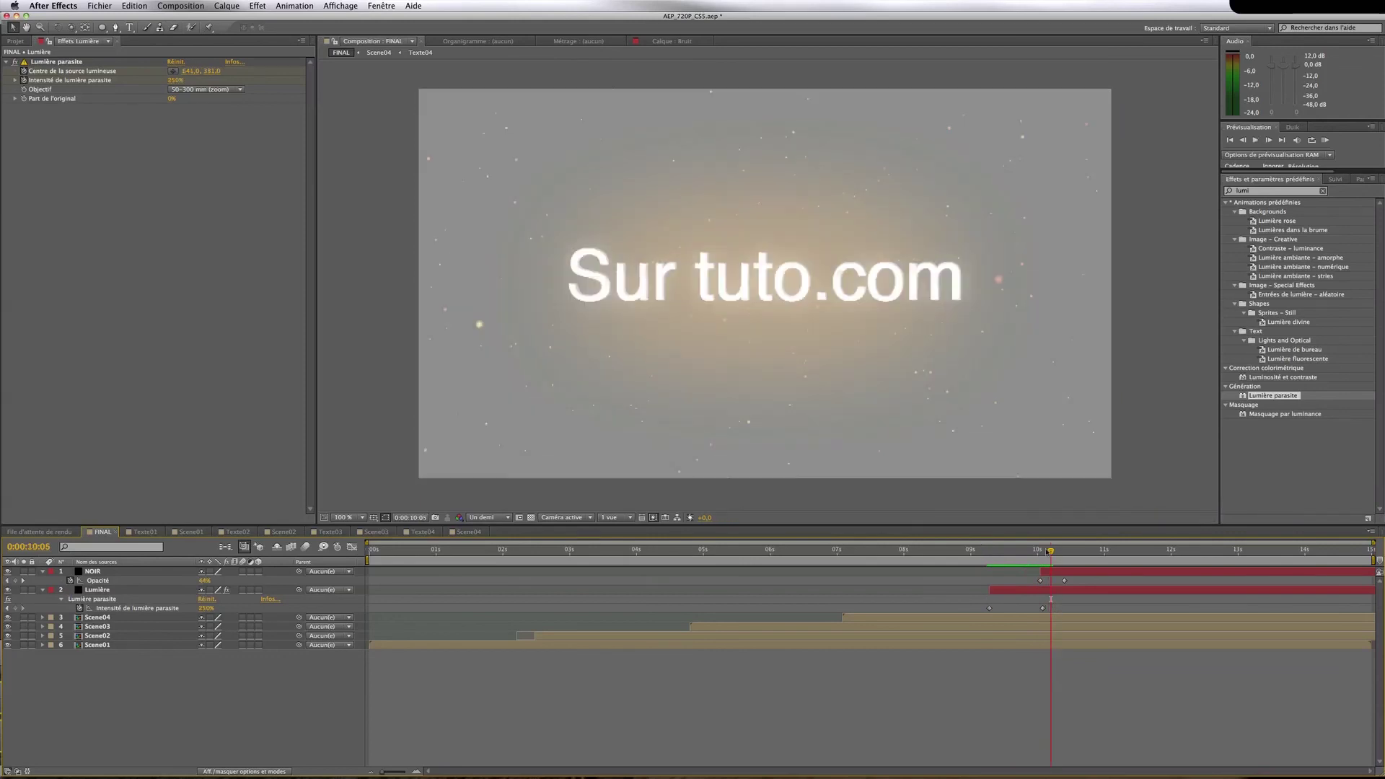
Cut the Scene04 layer so that it ends at 0:00:10:02
left_click_drag(1050, 552, 1042, 559)
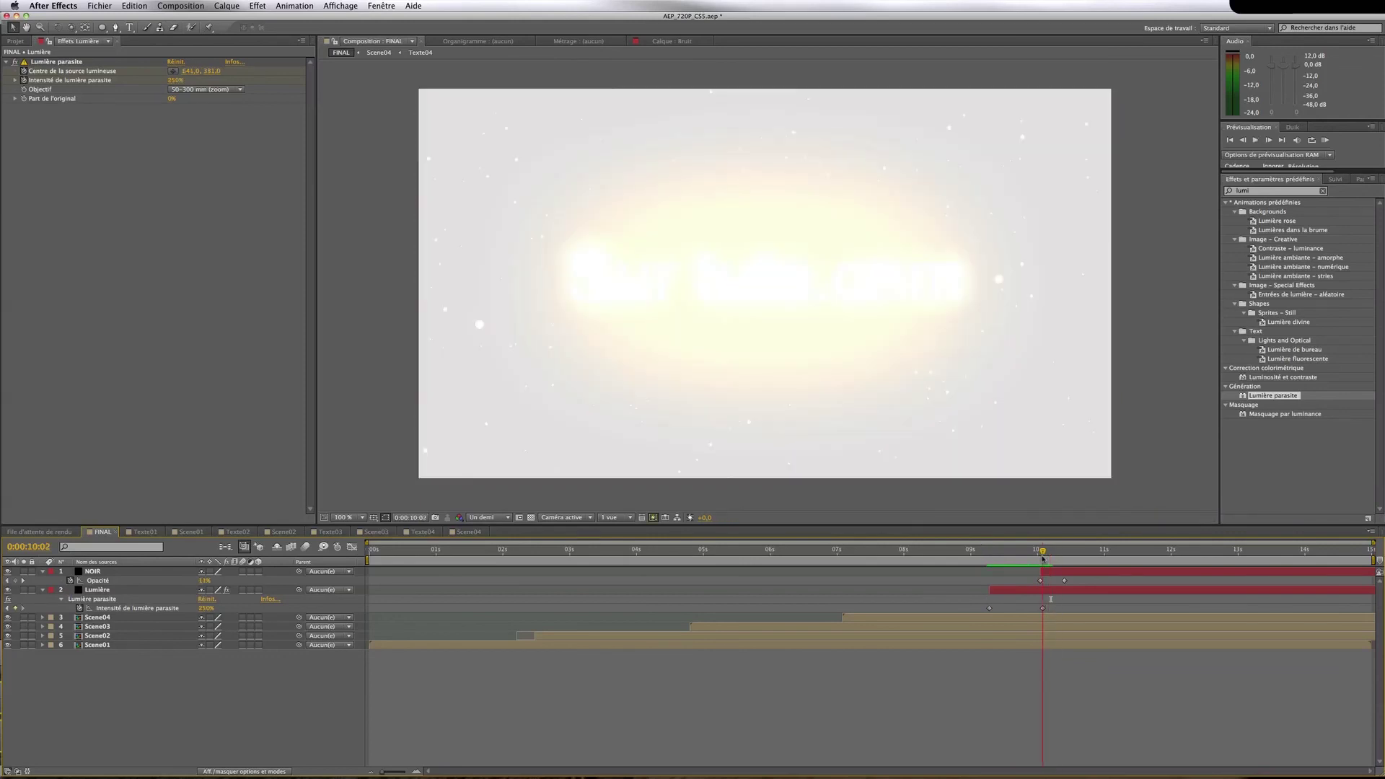
left_click(979, 619)
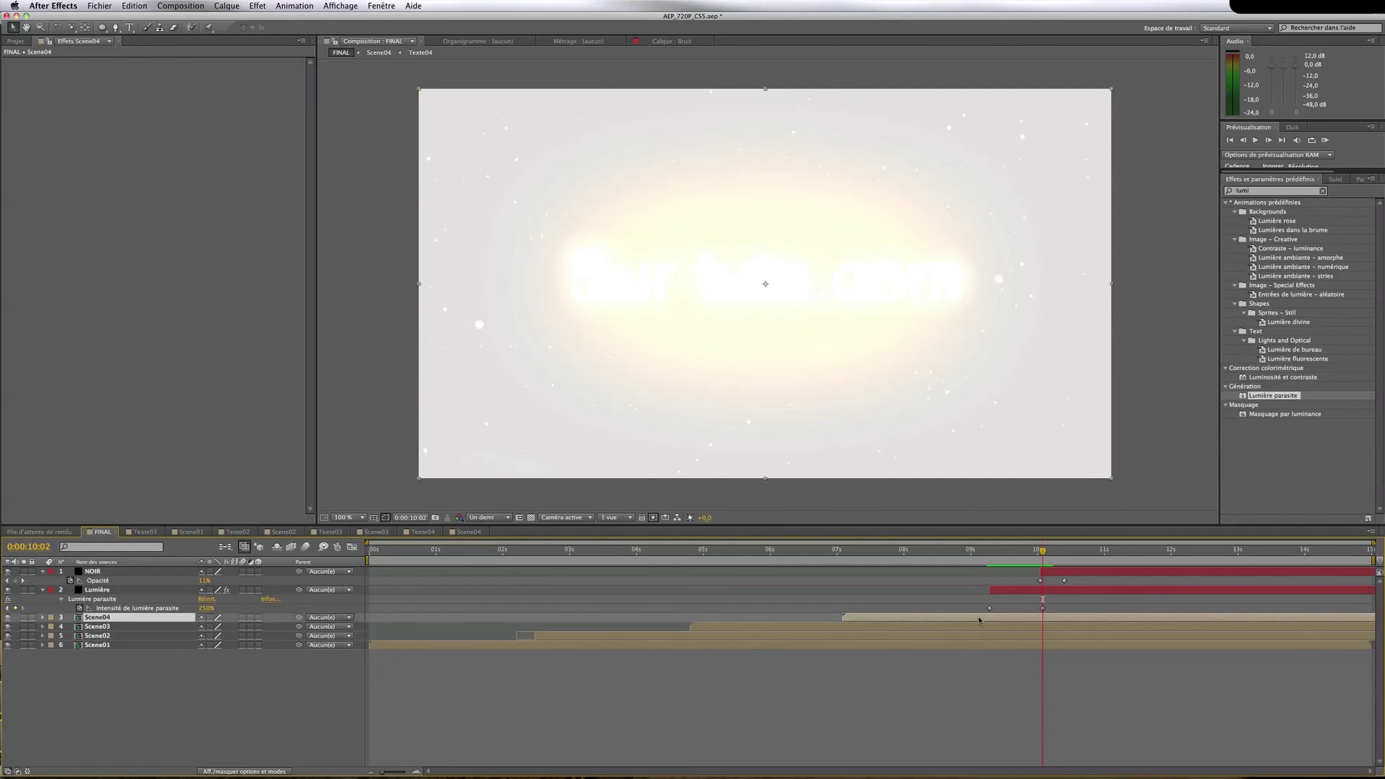
key("super+shift+d")
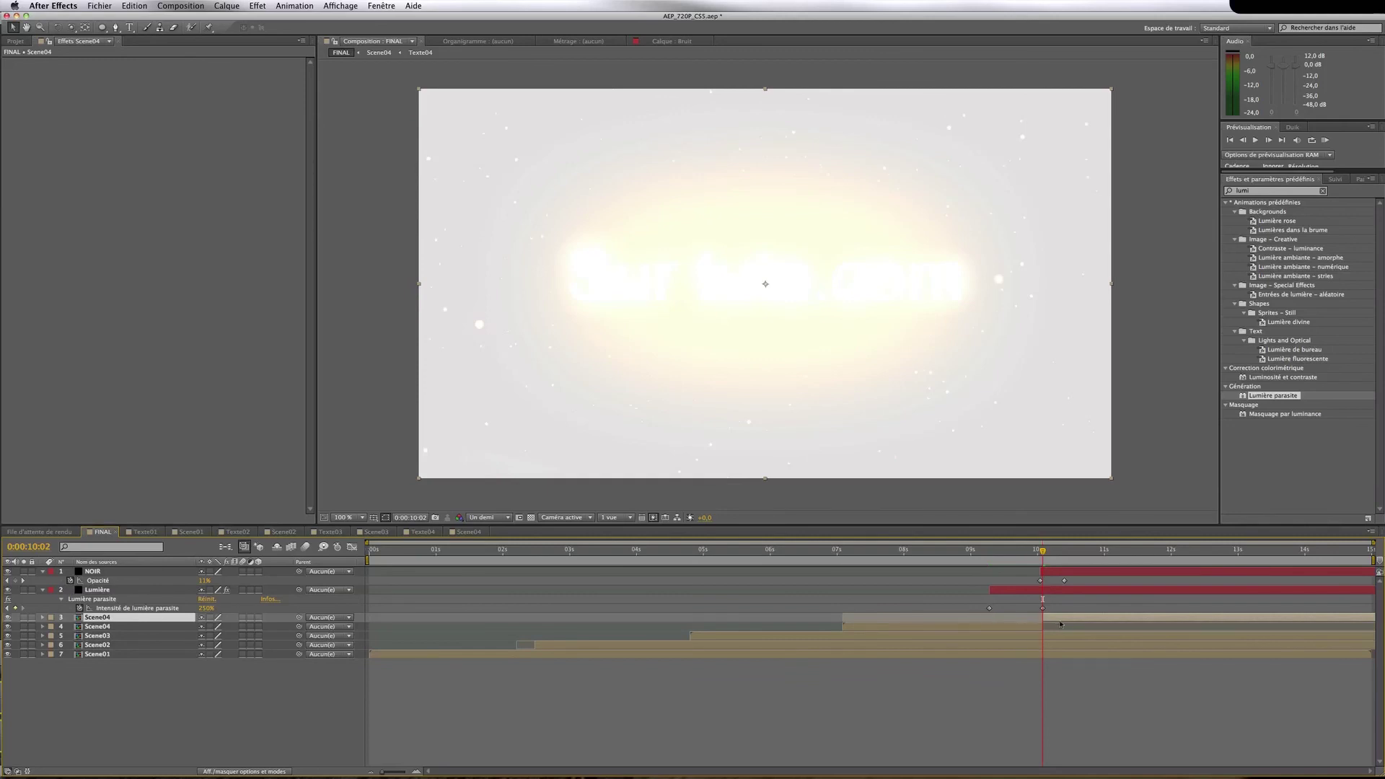
key("super+z")
Preview the sequence's ending from 0:00:08:20 to check the flare and the fade to black
left_click_drag(1042, 550, 1031, 557)
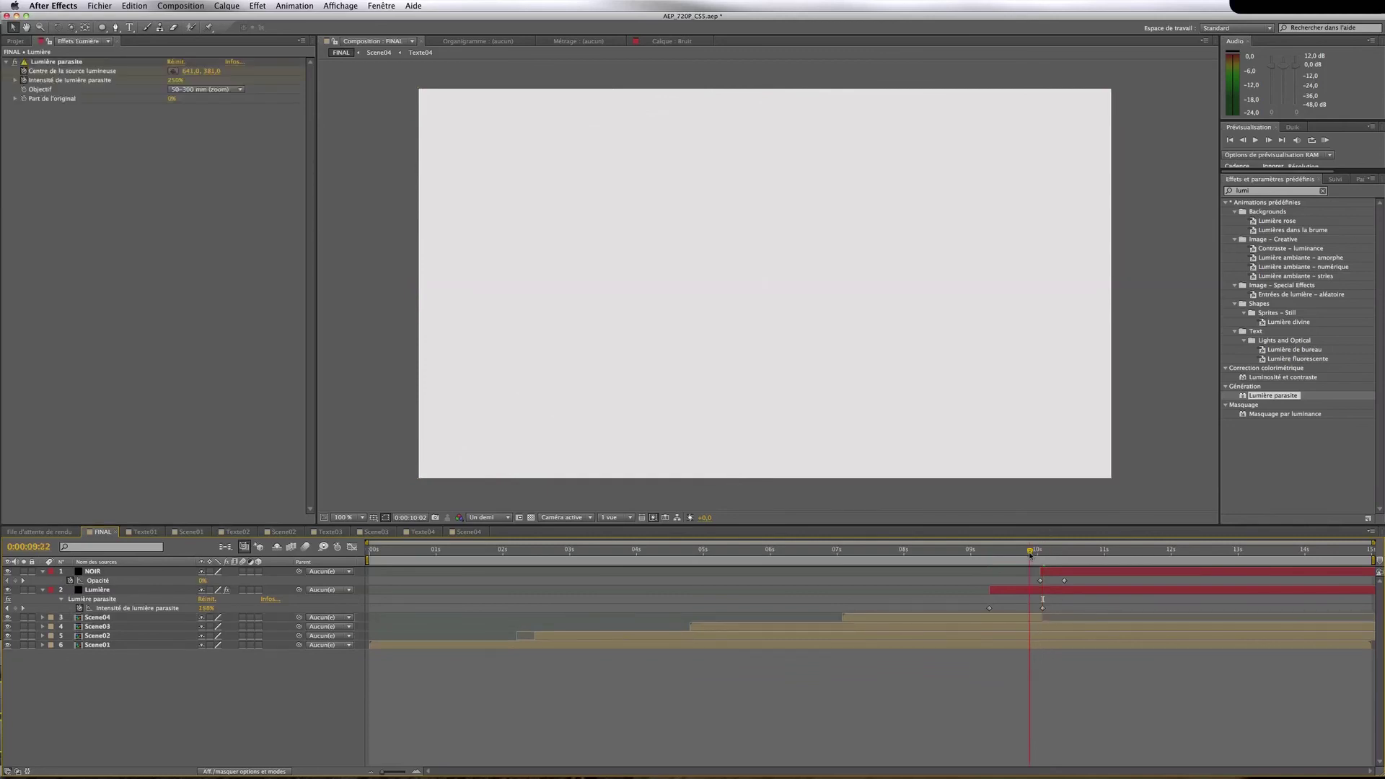
key("space")
left_click(1002, 557)
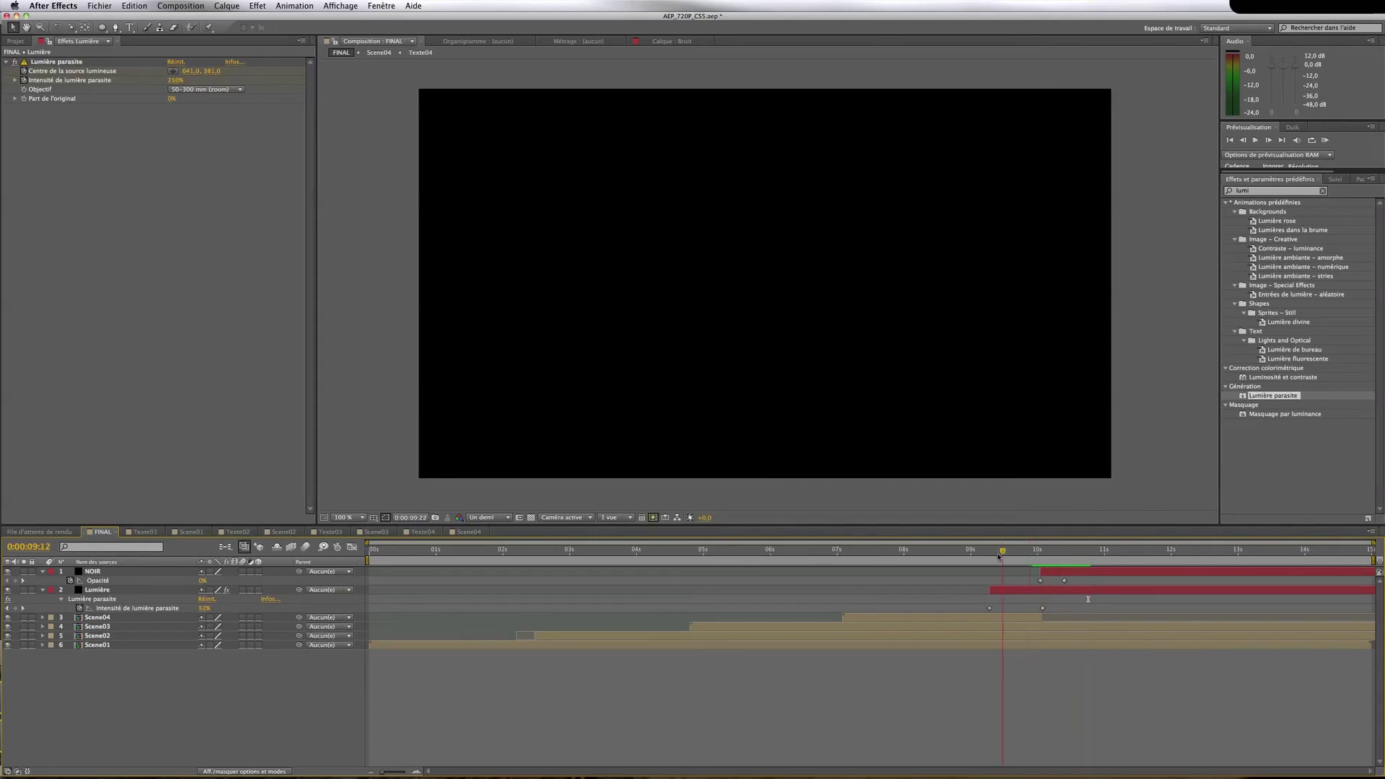
left_click_drag(1000, 557, 957, 561)
key("space")
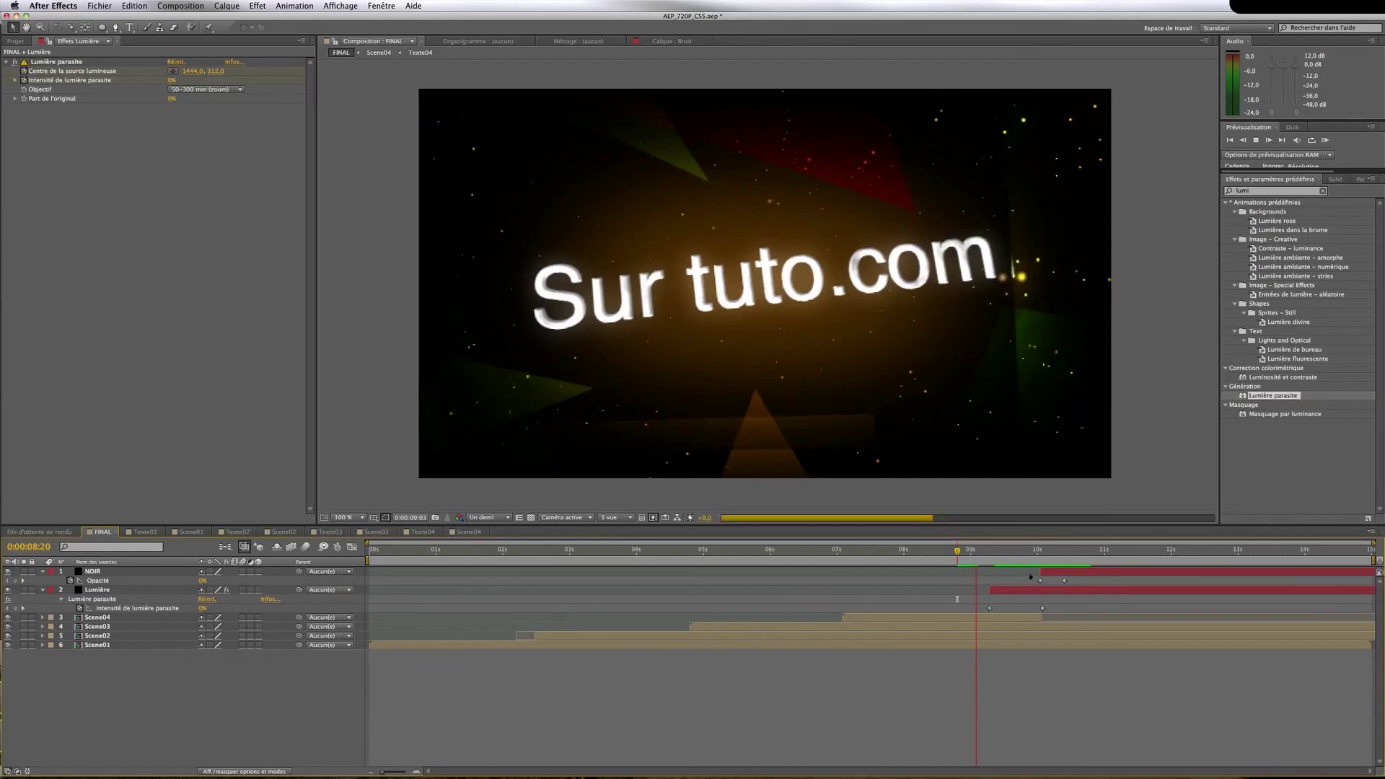
key("space")
left_click_drag(1037, 553, 992, 554)
left_click_drag(992, 554, 985, 554)
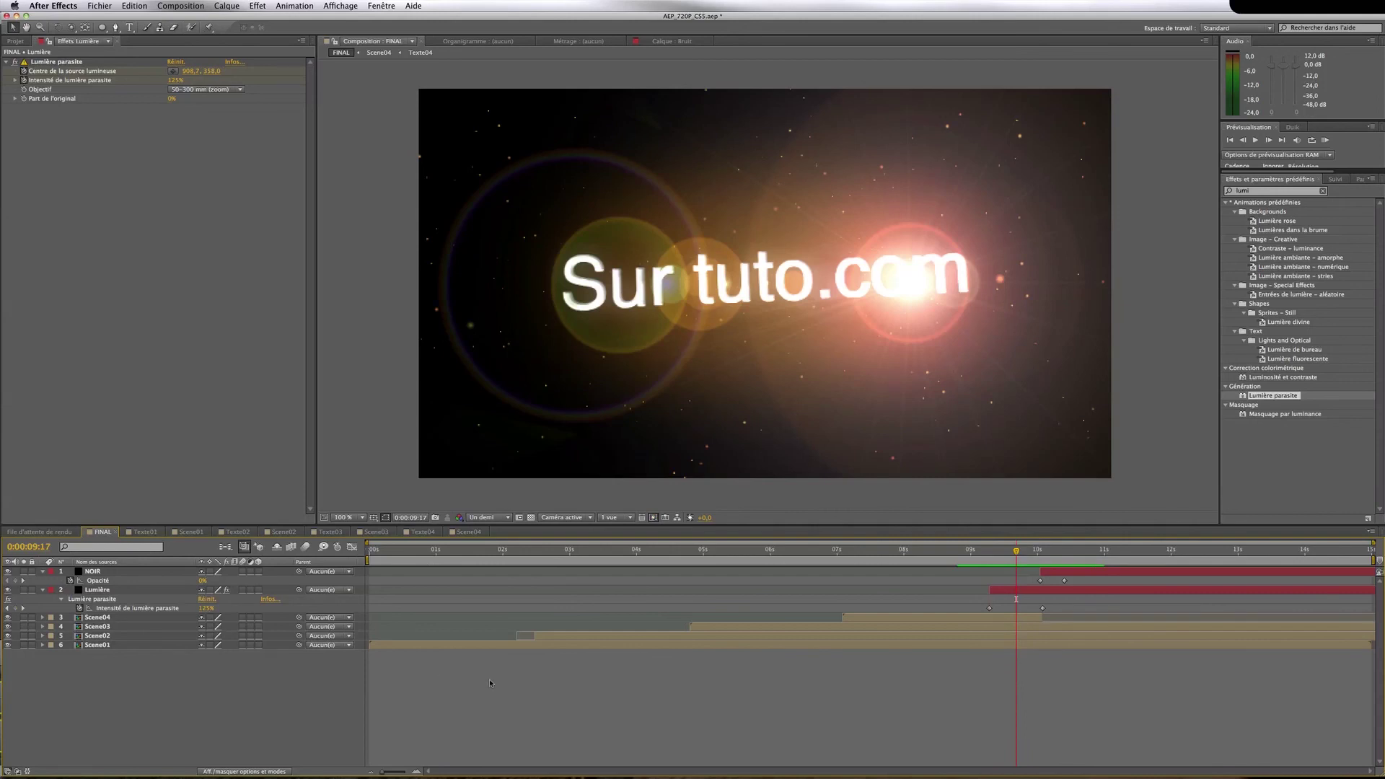
Enable motion blur for the FINAL composition, with the work area ending at about 0:00:11:00, and preview the whole sequence
key("space")
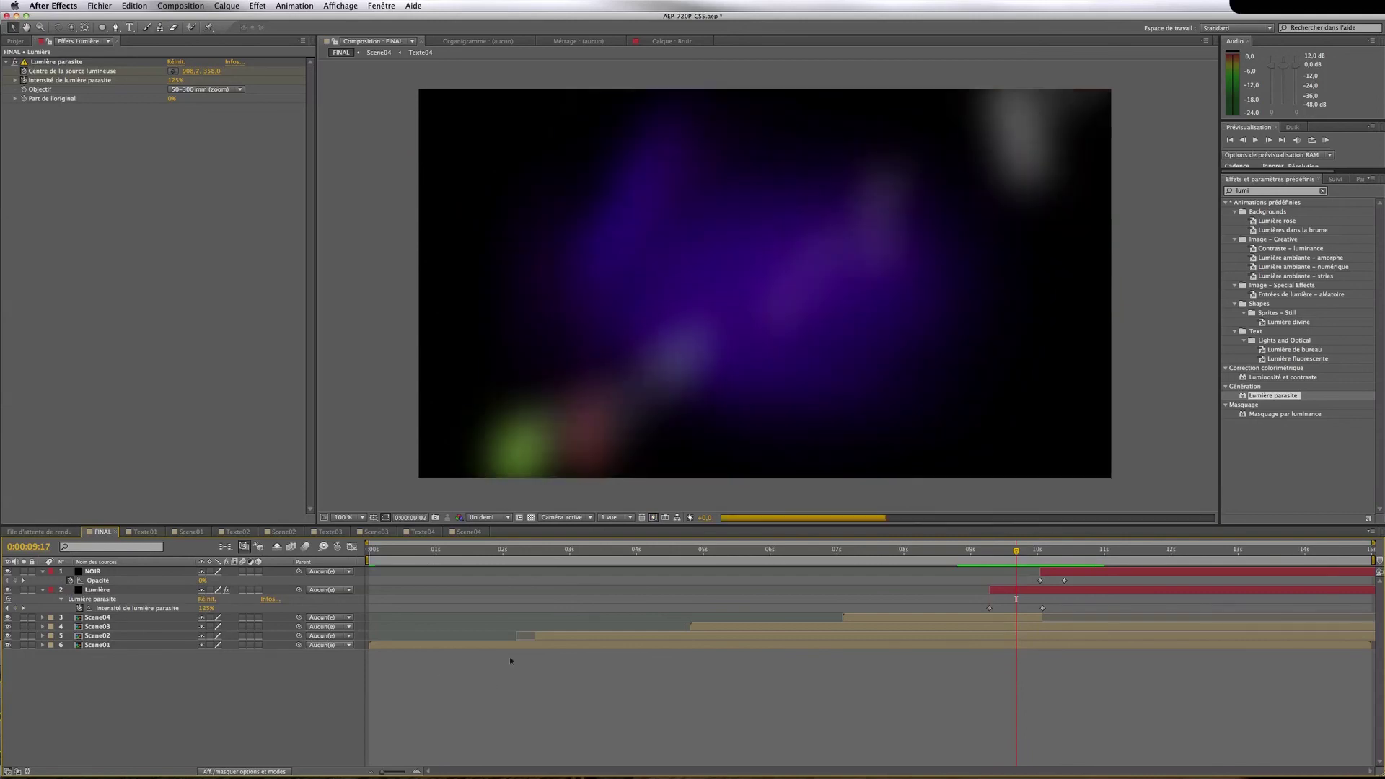
left_click(305, 547)
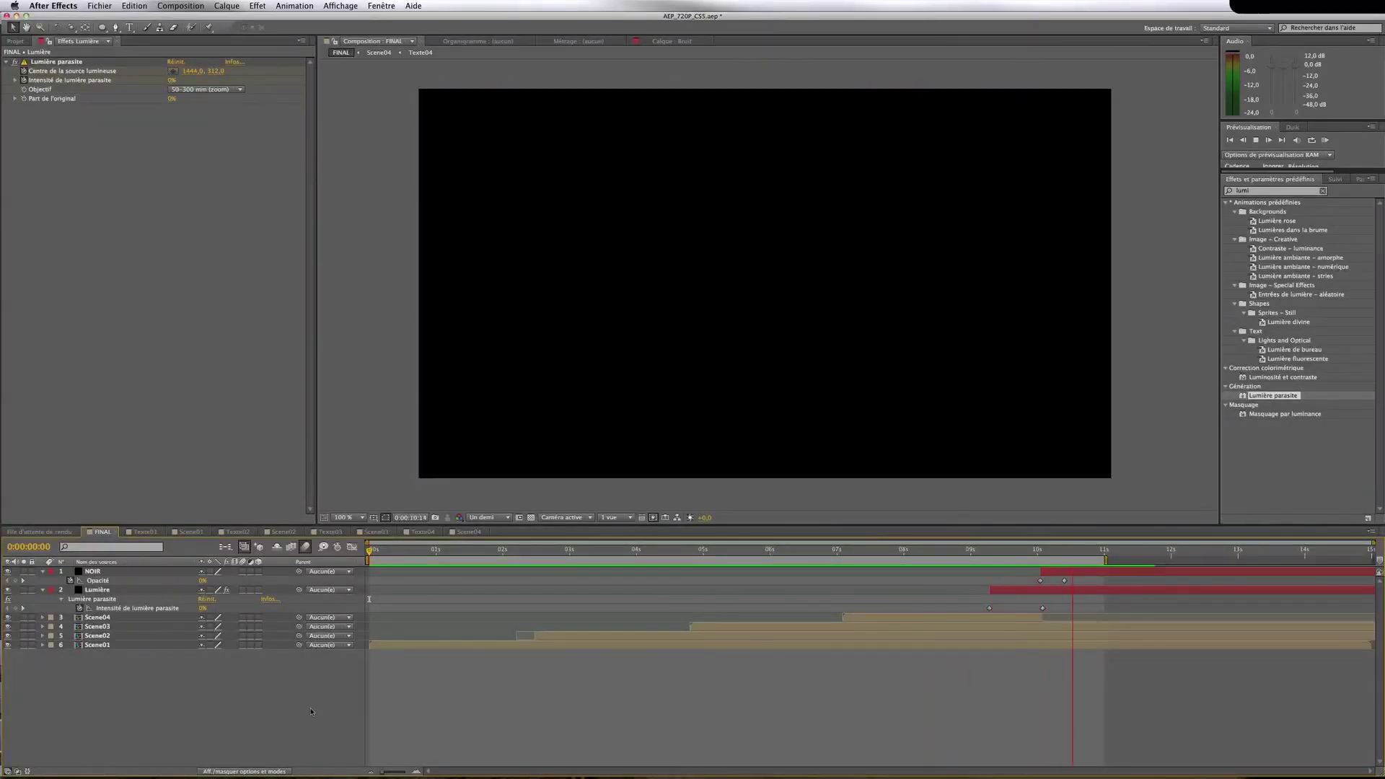
key("space")
left_click_drag(618, 554, 668, 551)
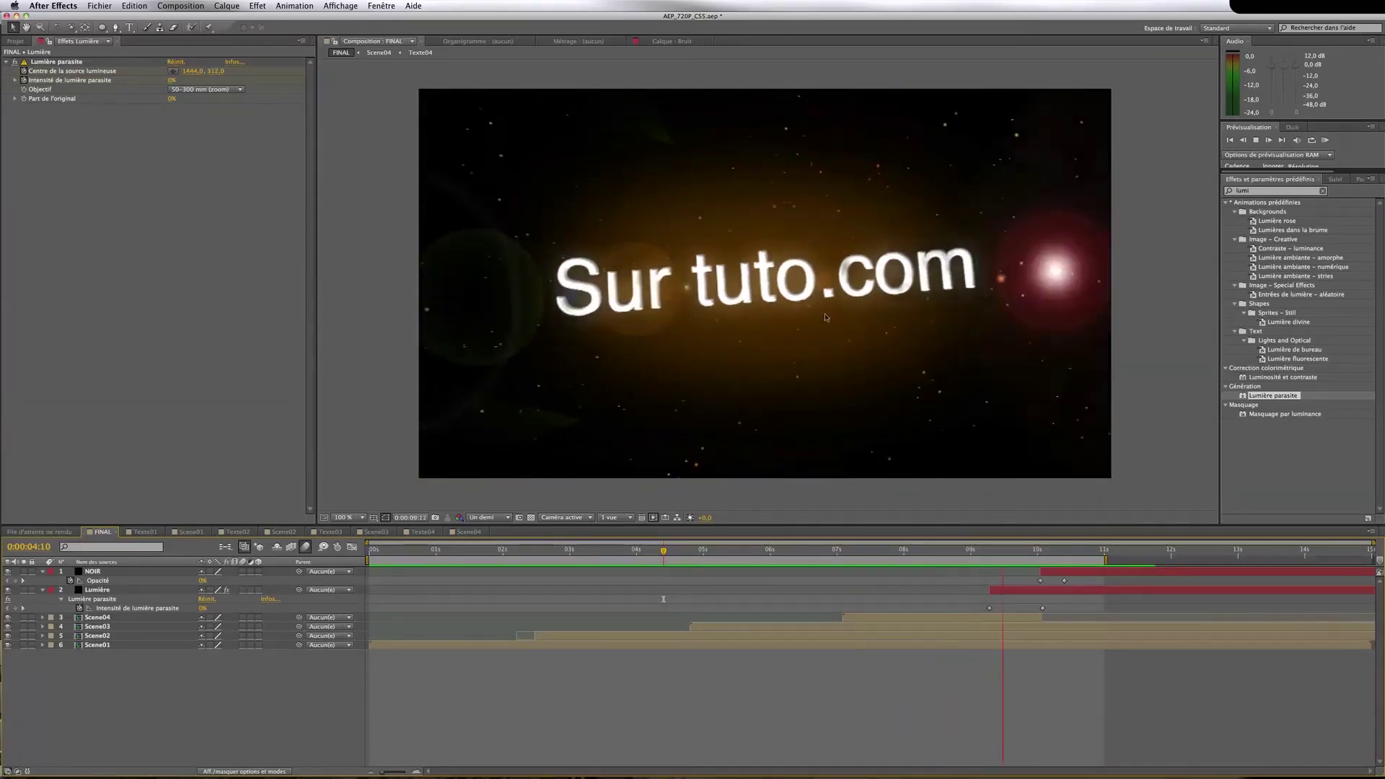
left_click(987, 551)
left_click_drag(986, 551, 474, 557)
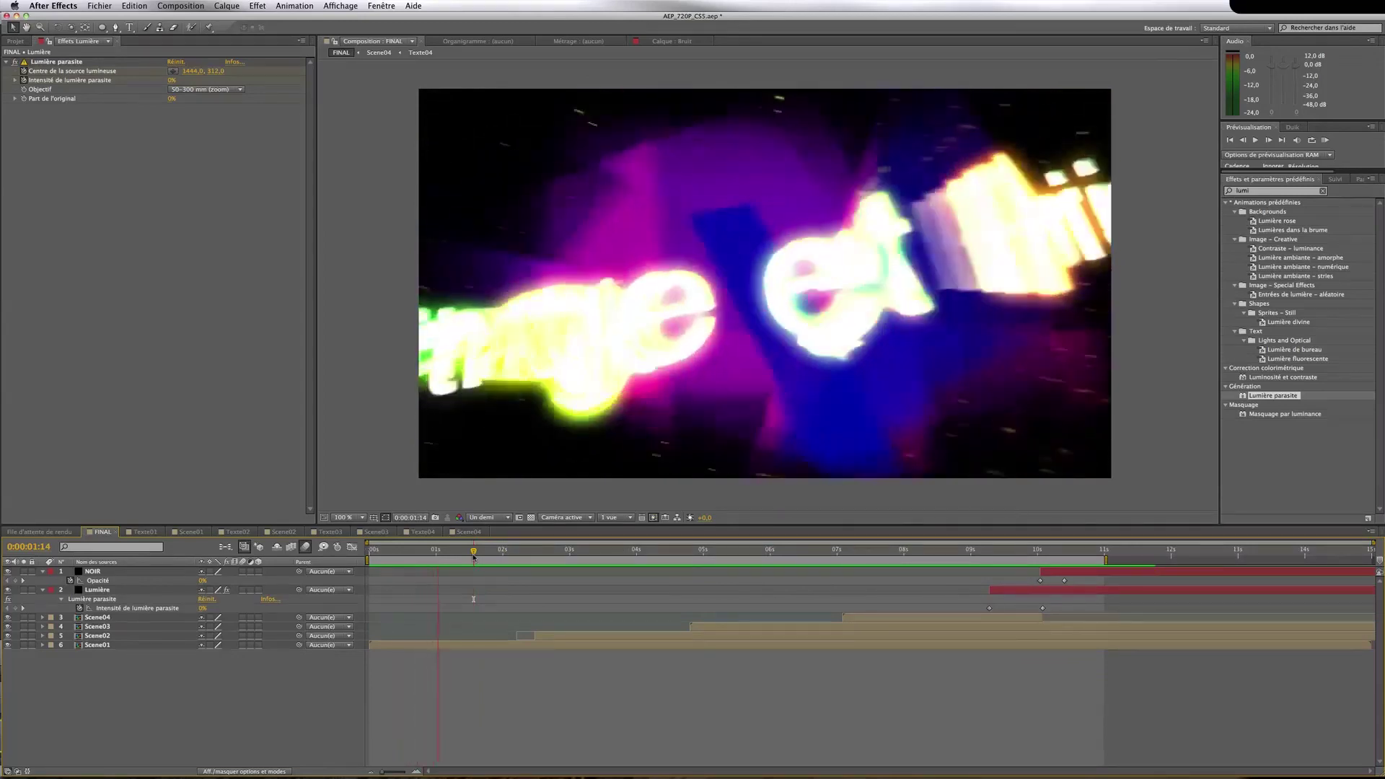